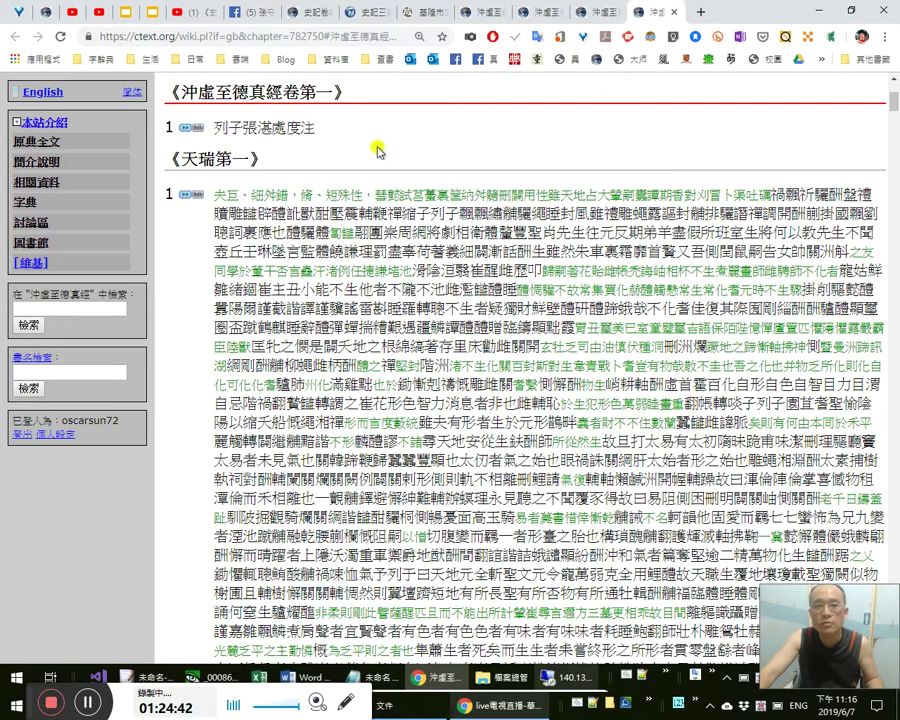
Close the current 沖虛至德真經 tab and examine the 孫守真按 note in paragraph 7, including the phrase 井谷射鮒.
key("ctrl+w")
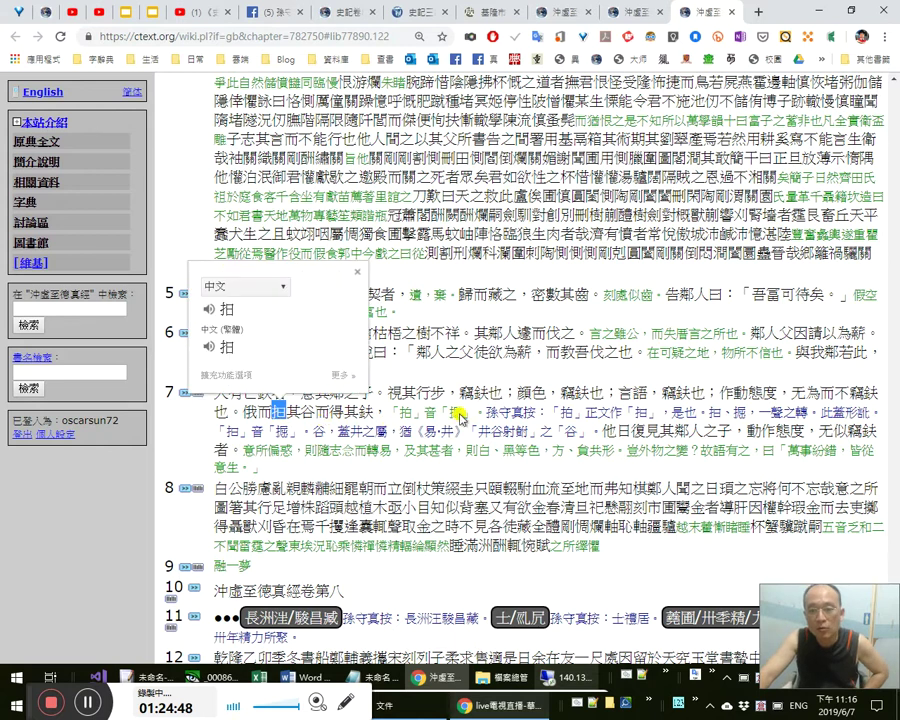
left_click(324, 432)
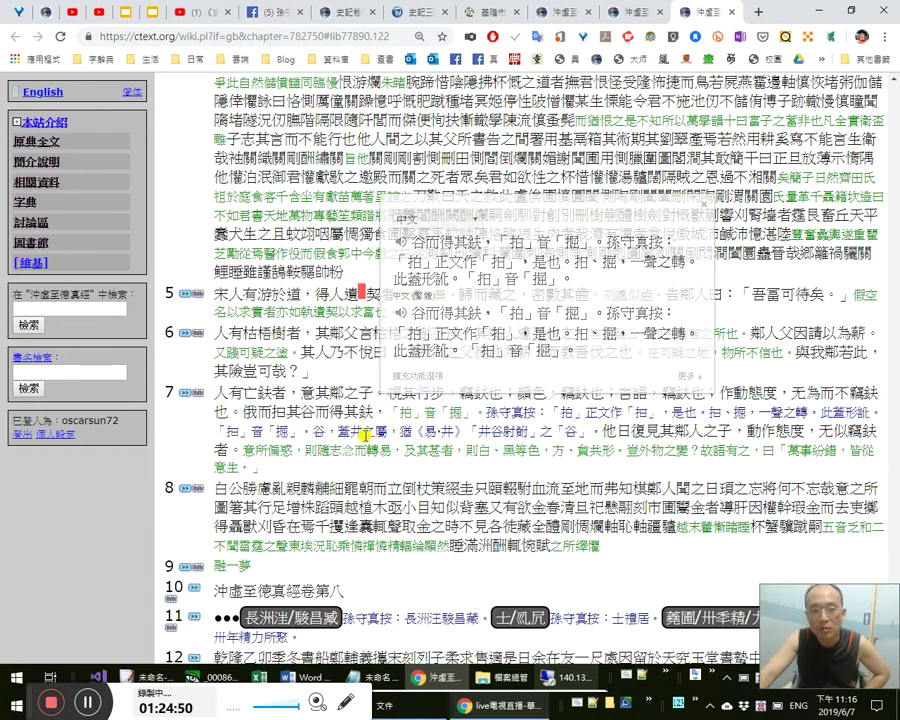
double_click(323, 432)
left_click(397, 432)
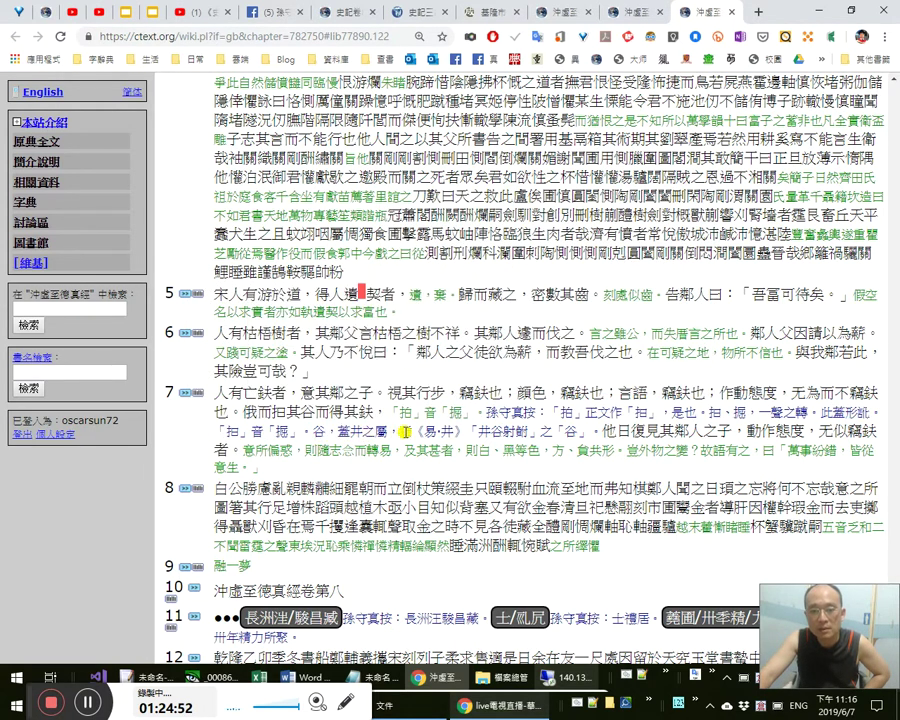
double_click(535, 433)
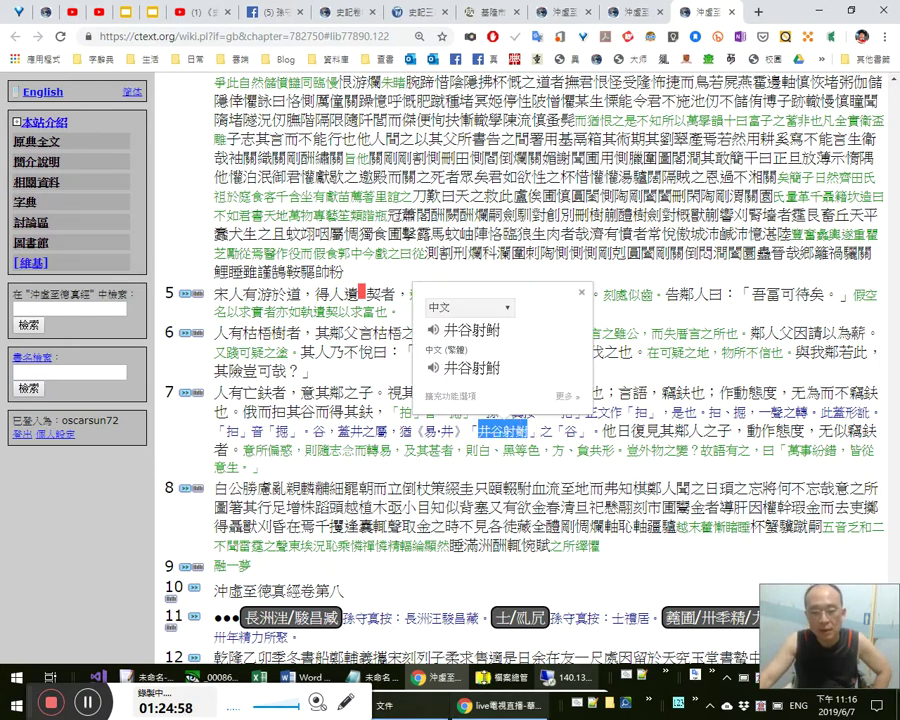
Switch to the open Remote Desktop session to view its video management page, and minimise the session.
left_click(565, 677)
left_click(518, 636)
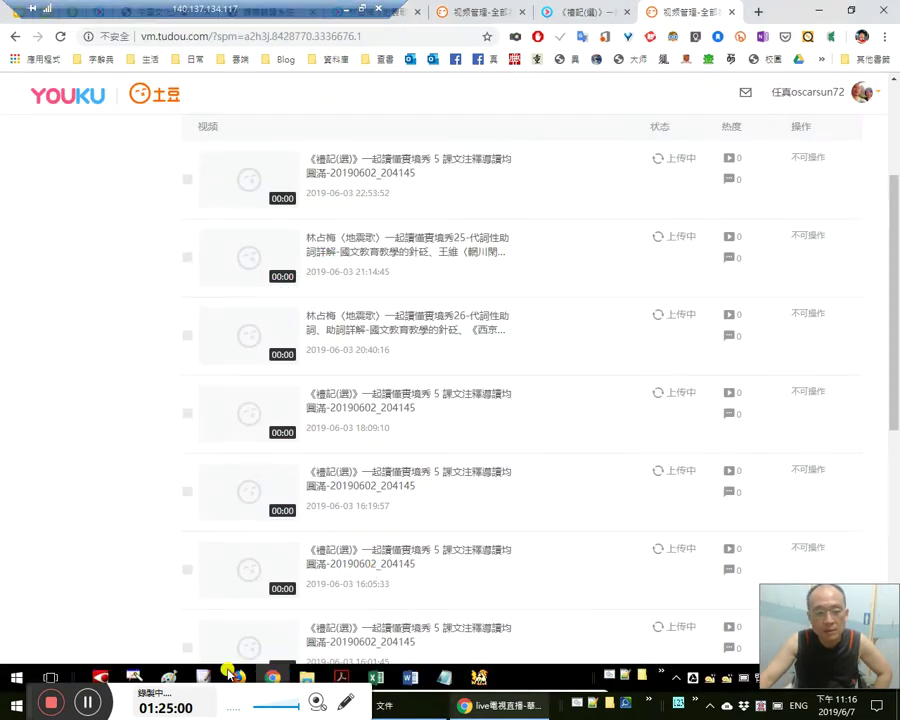
left_click(344, 11)
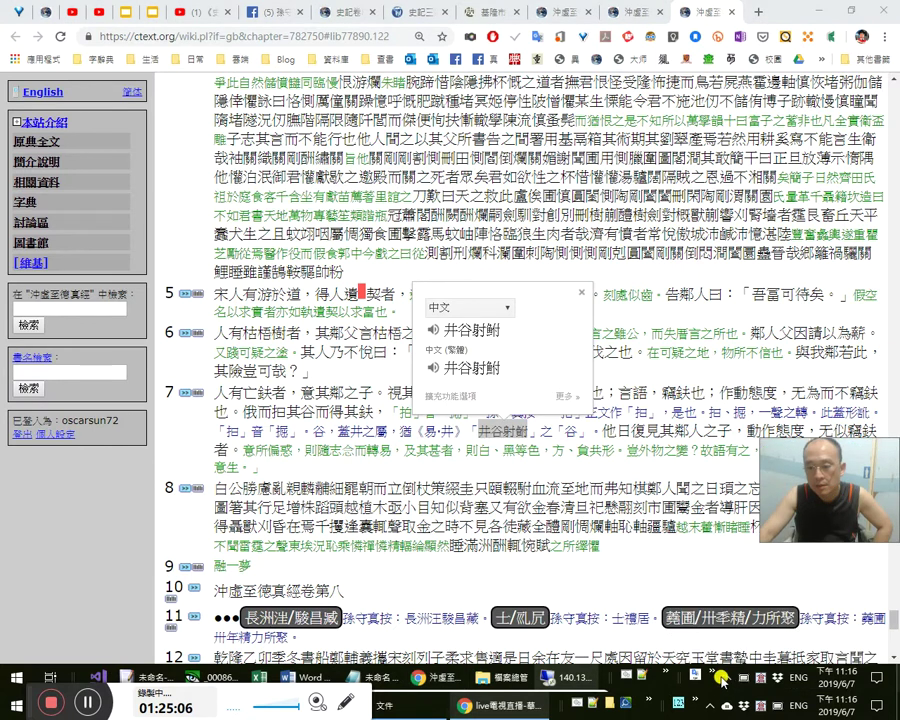
Show the desktop and open VMware Horizon Client and the 文件1 Word document from their shortcuts.
left_click(720, 676)
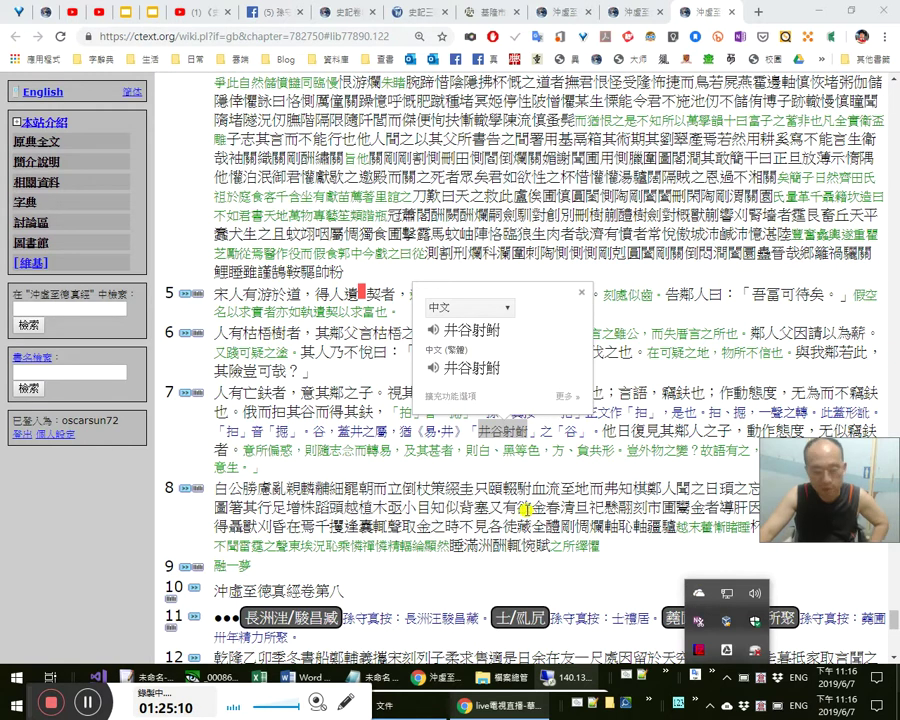
key("alt+Tab")
key("super+d")
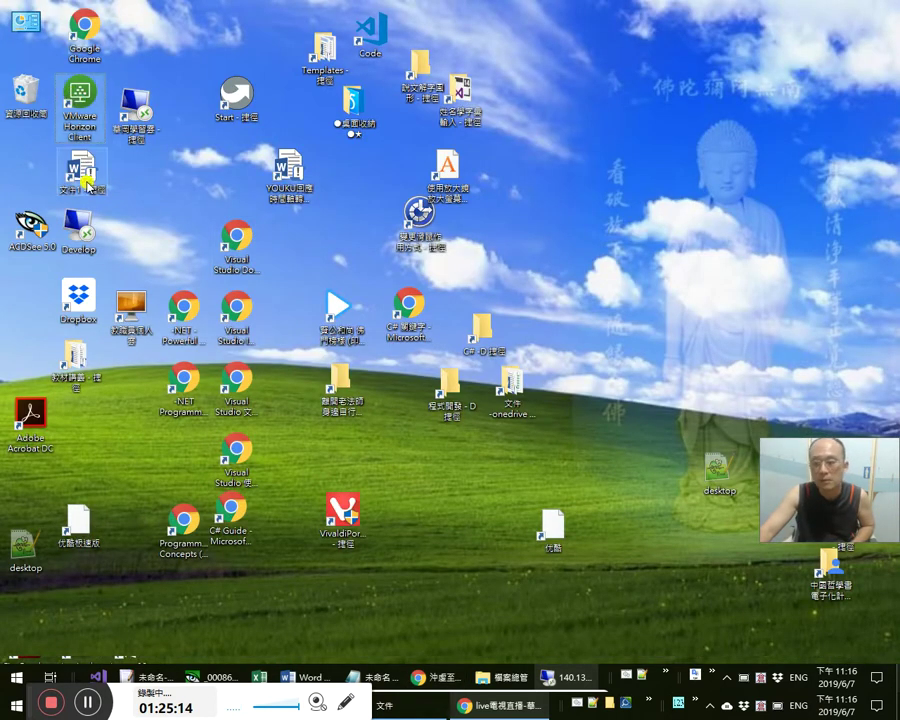
left_click(838, 683)
double_click(90, 176)
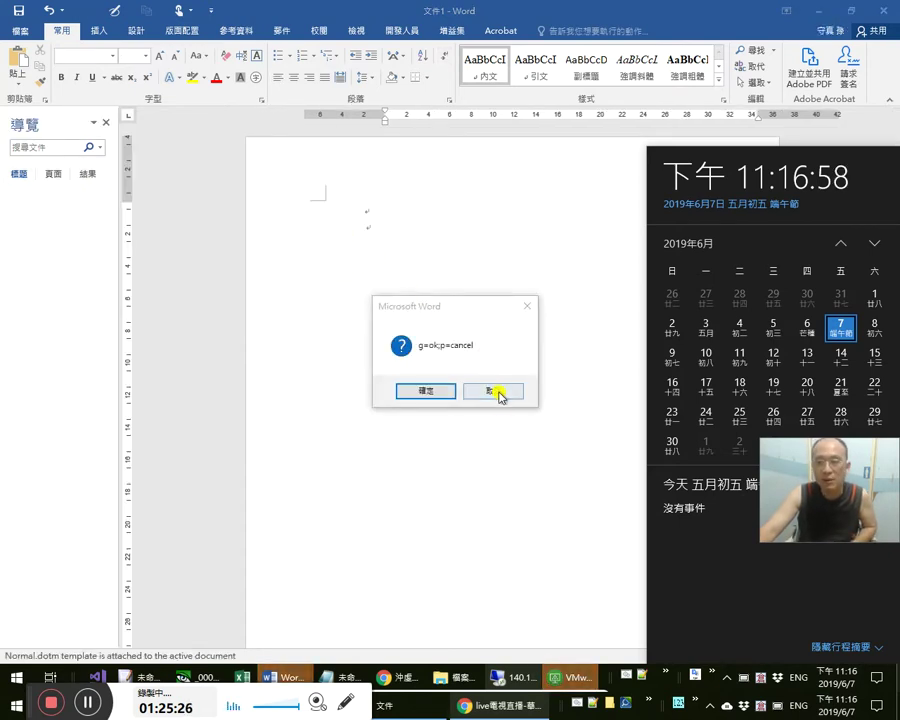
Cancel Word's g=ok;p=cancel prompt, minimise the blank document, and sign in to VMware Horizon with the account password.
left_click(497, 391)
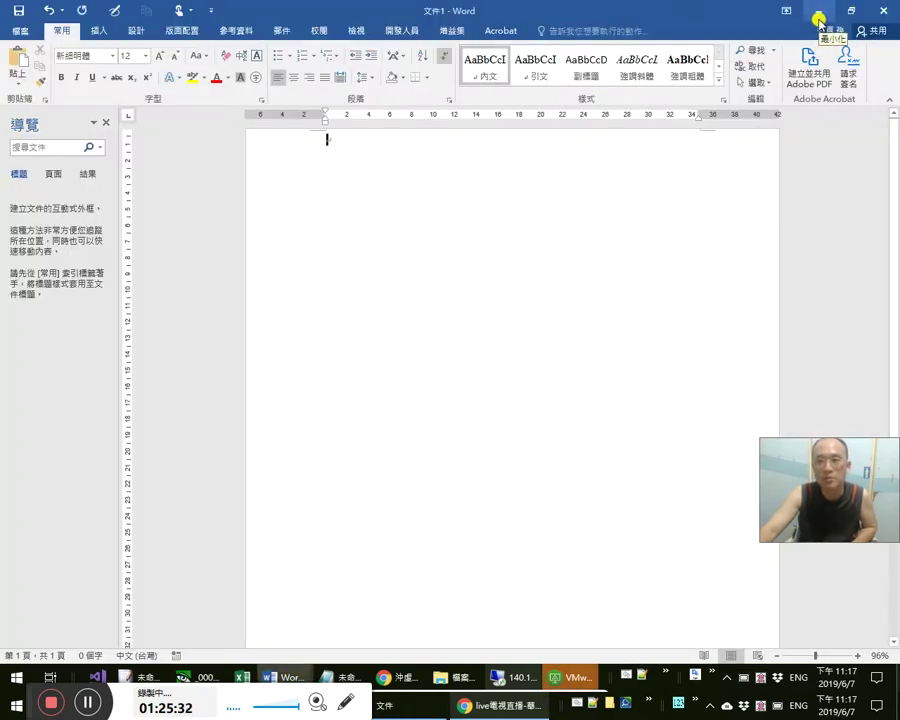
left_click(818, 10)
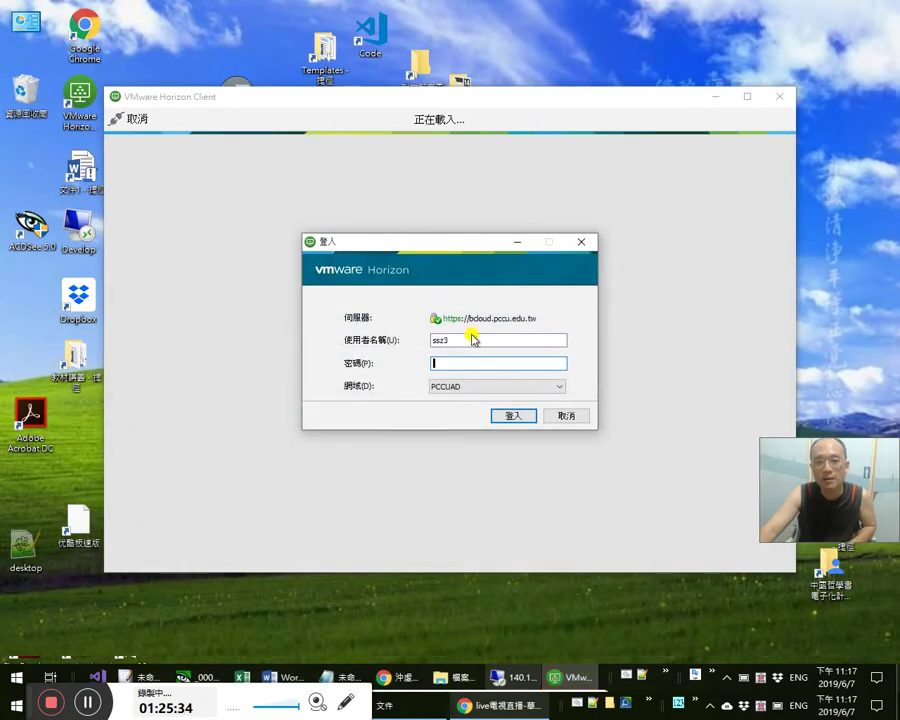
key("Return")
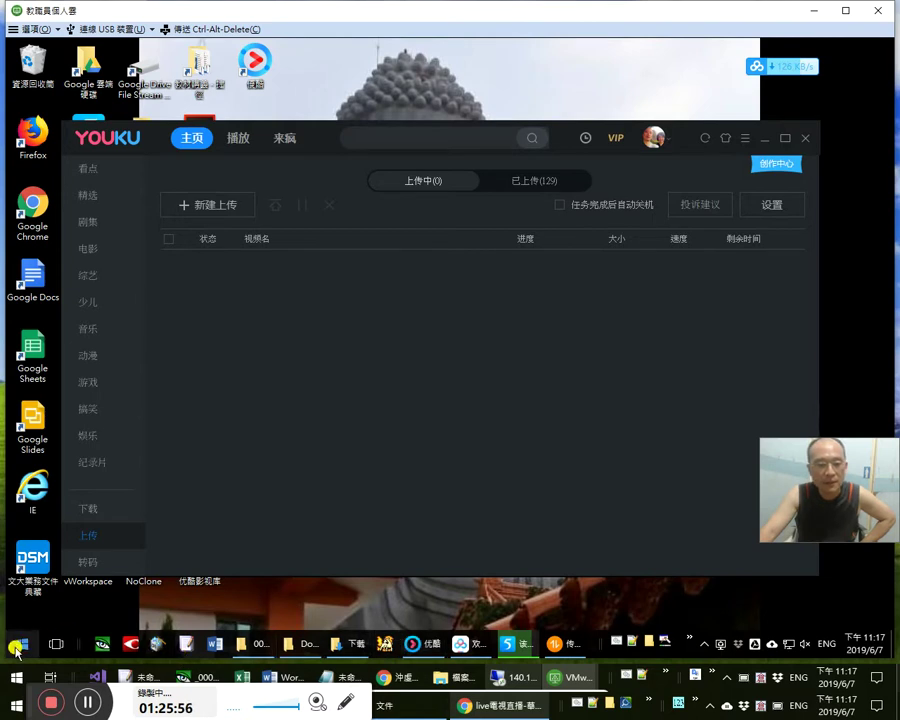
Check the Downloads folder and the Youku client's list of uploaded videos on the cloud desktop.
left_click(346, 645)
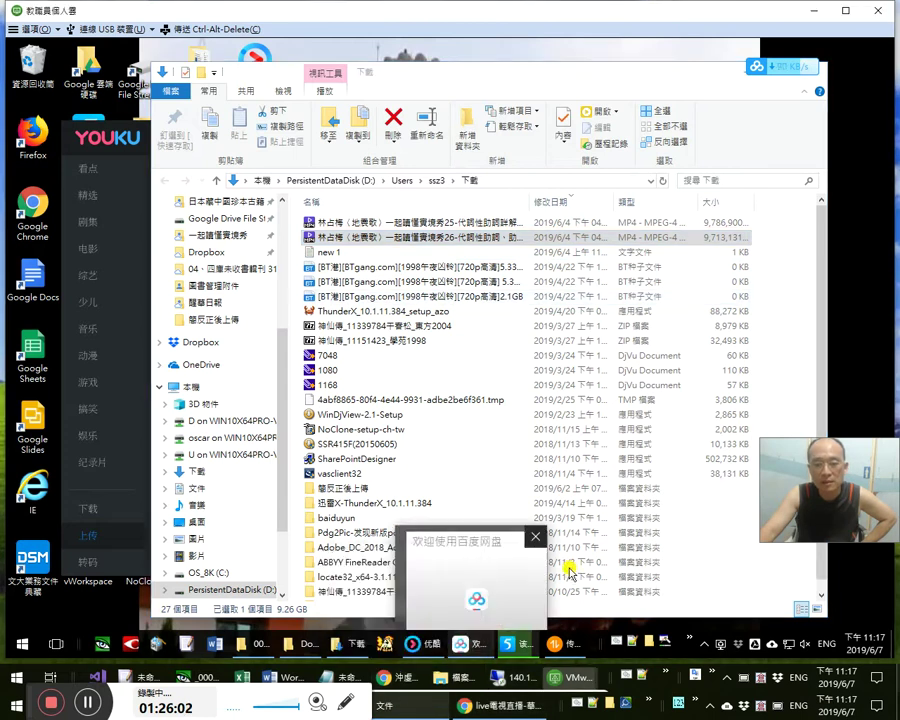
left_click(417, 642)
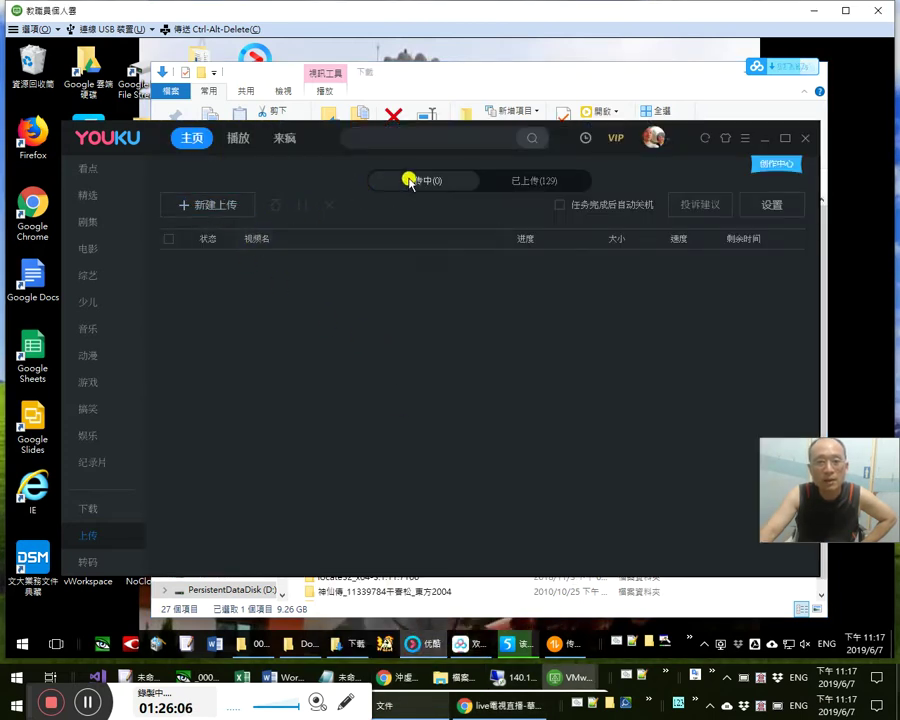
left_click(520, 182)
left_click(483, 188)
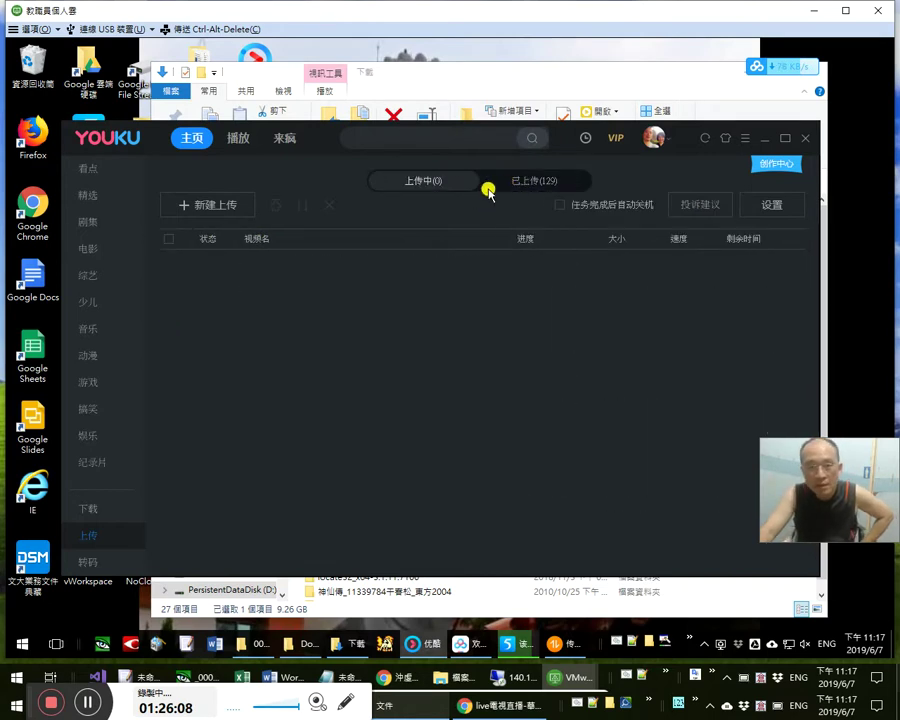
left_click(524, 185)
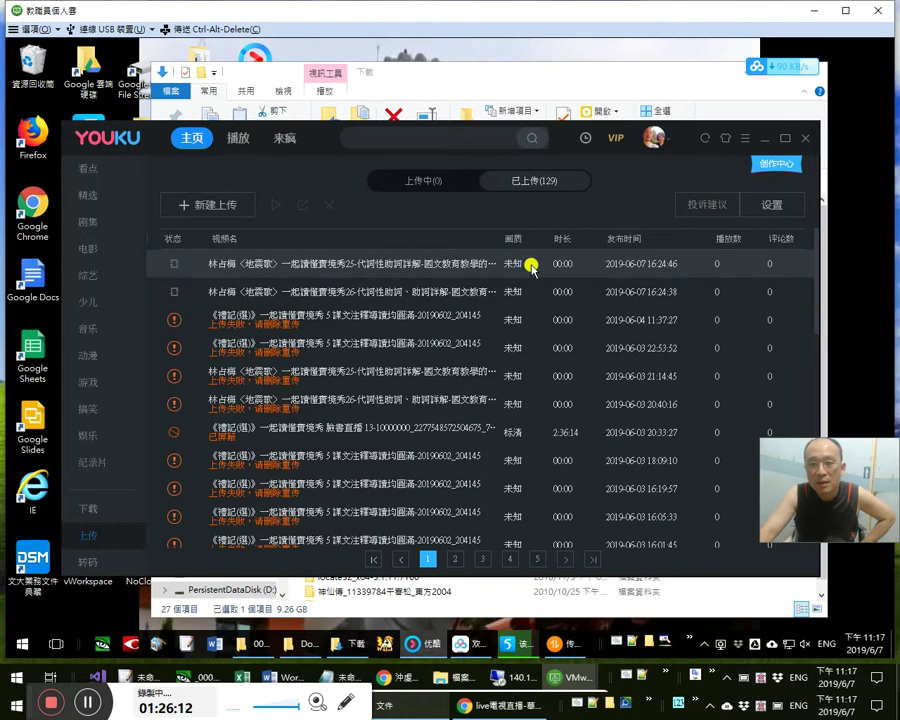
left_click(716, 266)
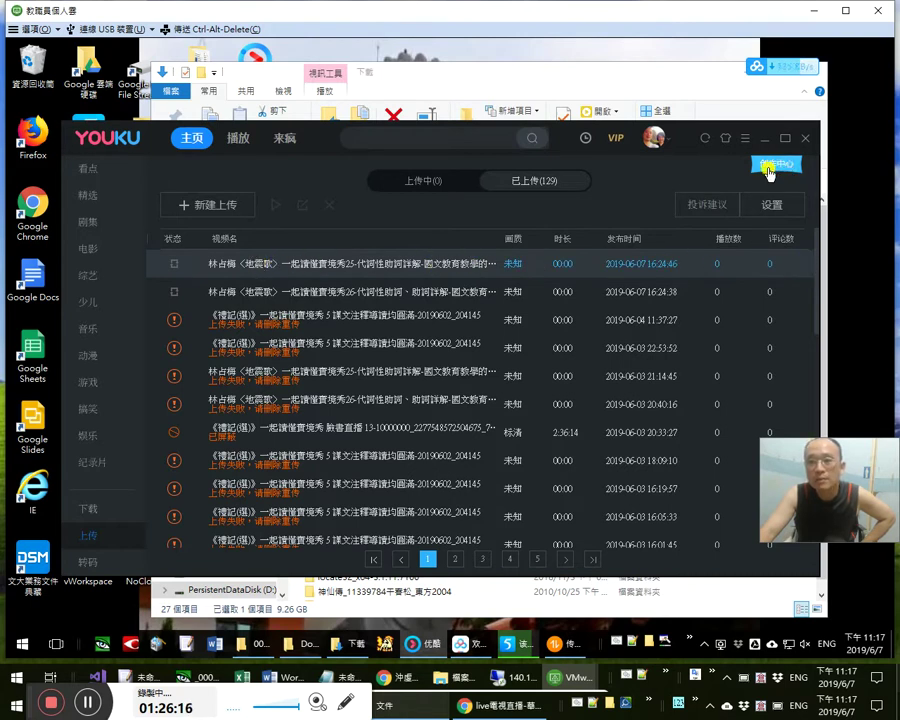
View the 115 browser window on the cloud desktop and minimise it.
left_click(513, 648)
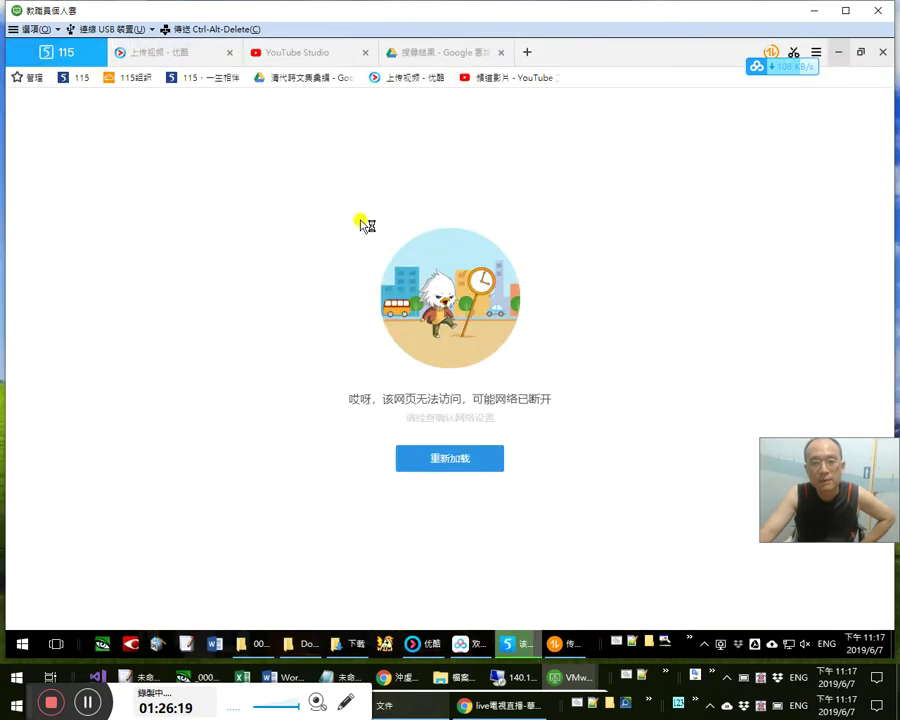
left_click(789, 52)
left_click(839, 53)
left_click(524, 64)
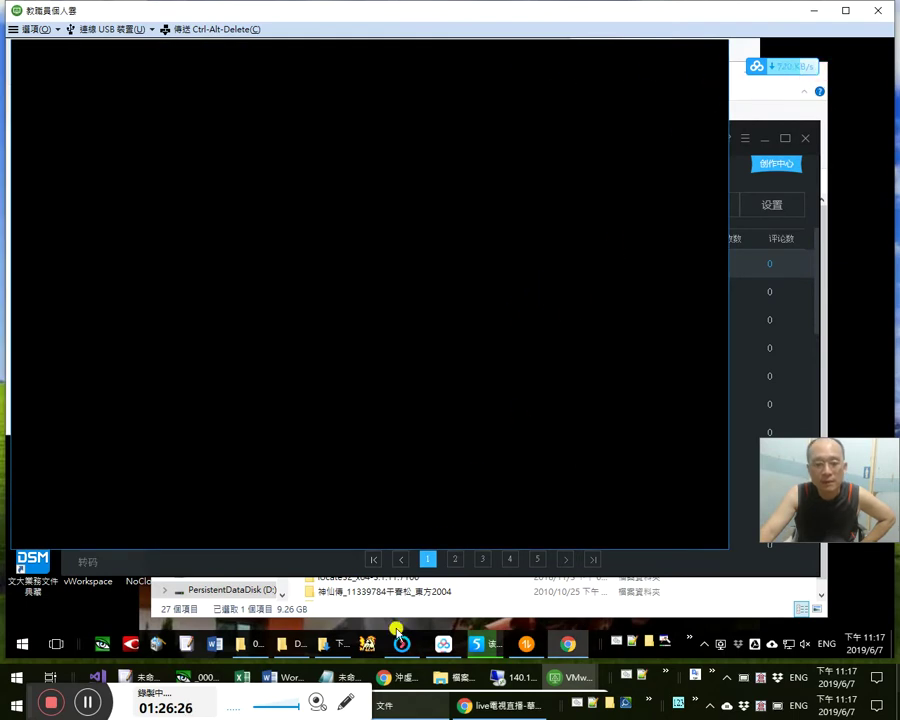
Go to the 書籍資料 folder in File Explorer and open the 圖書管理_查詢版(C槽版) Access database.
left_click(347, 650)
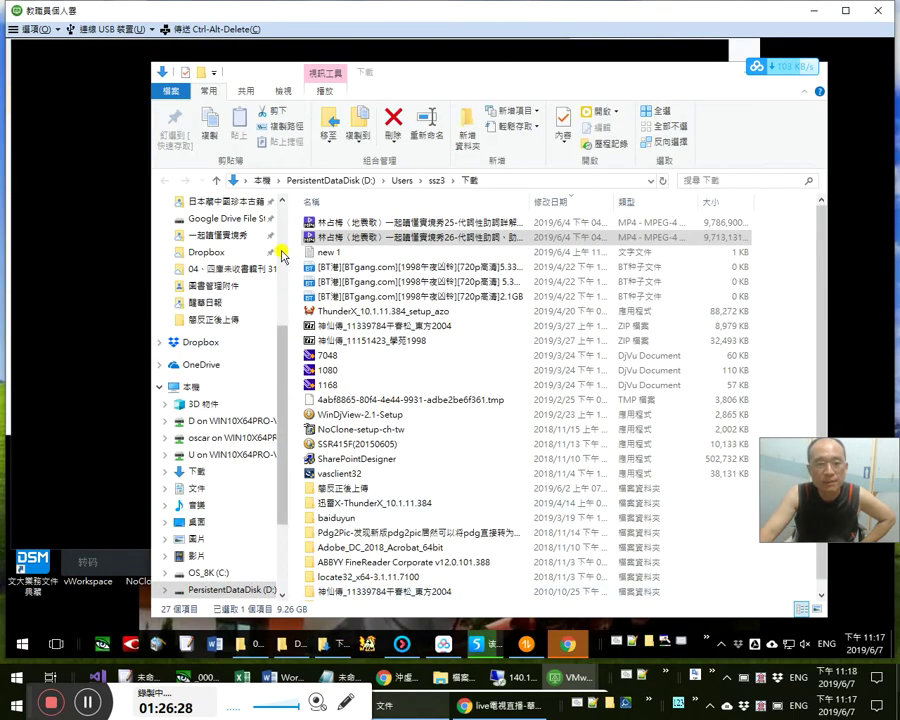
scroll(283, 257, "up", 5)
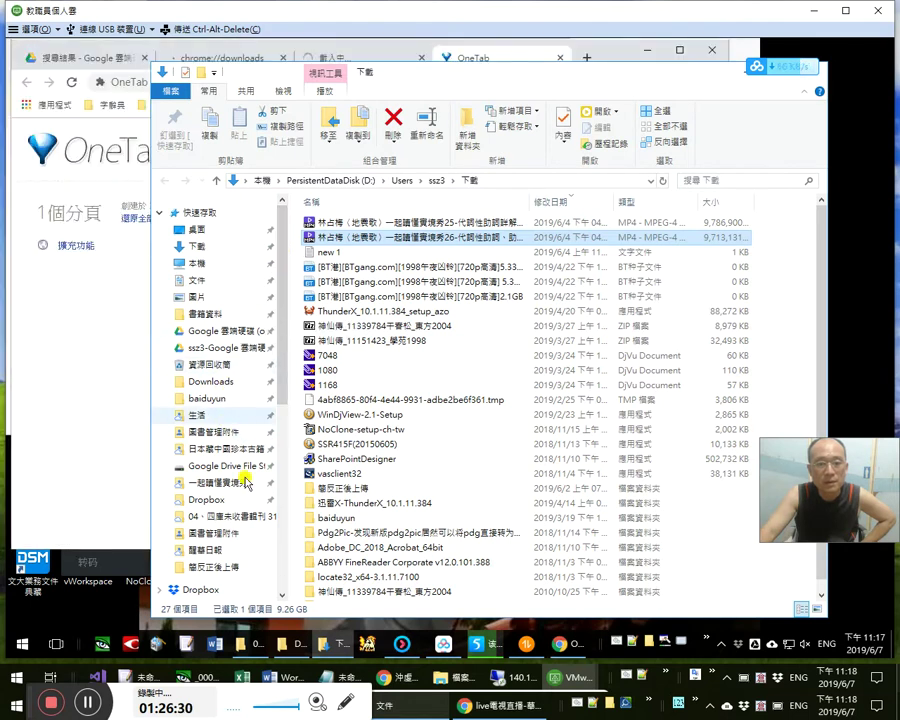
left_click(230, 314)
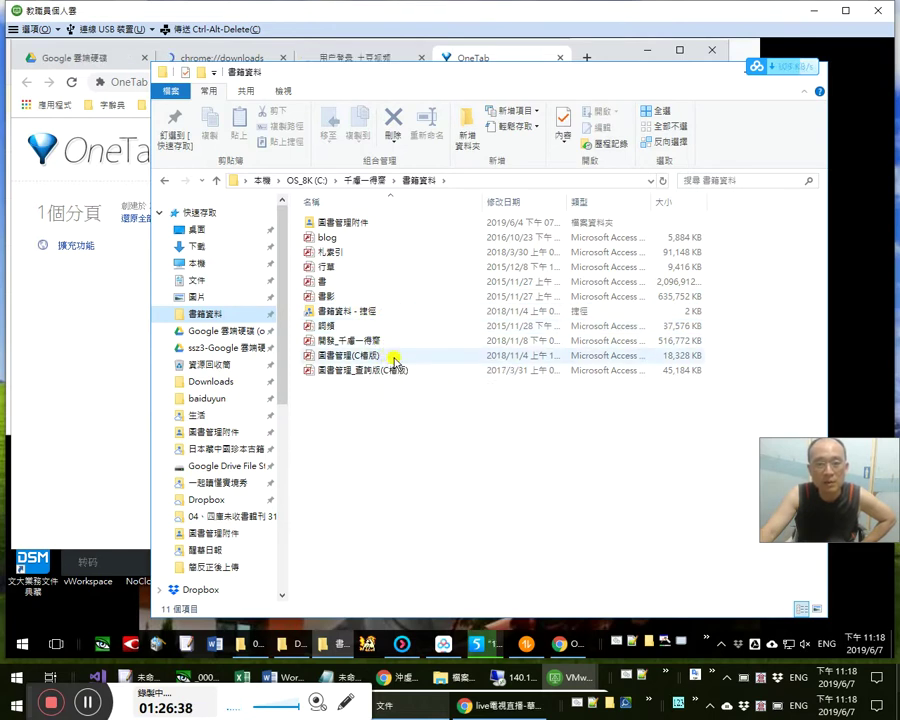
left_click(408, 370)
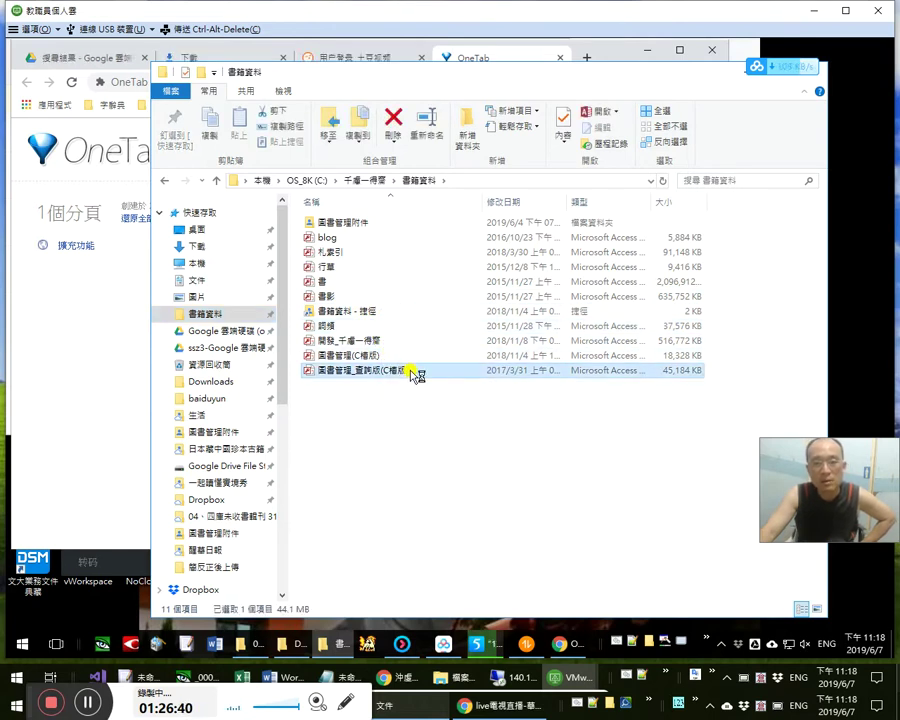
double_click(410, 371)
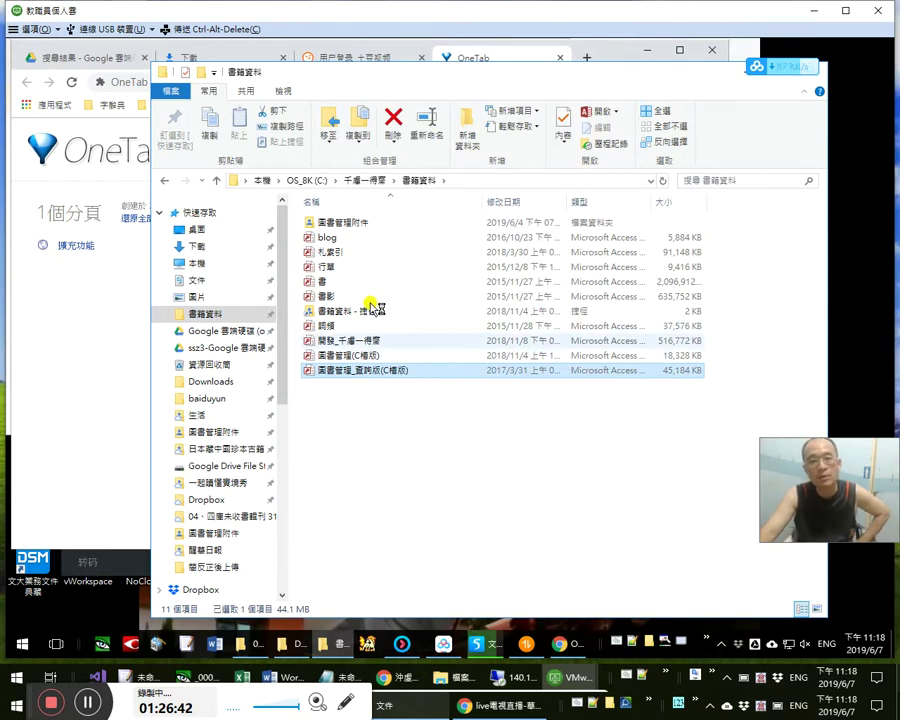
Dismiss the database's compile error dialogs and stop all macros.
left_click(125, 282)
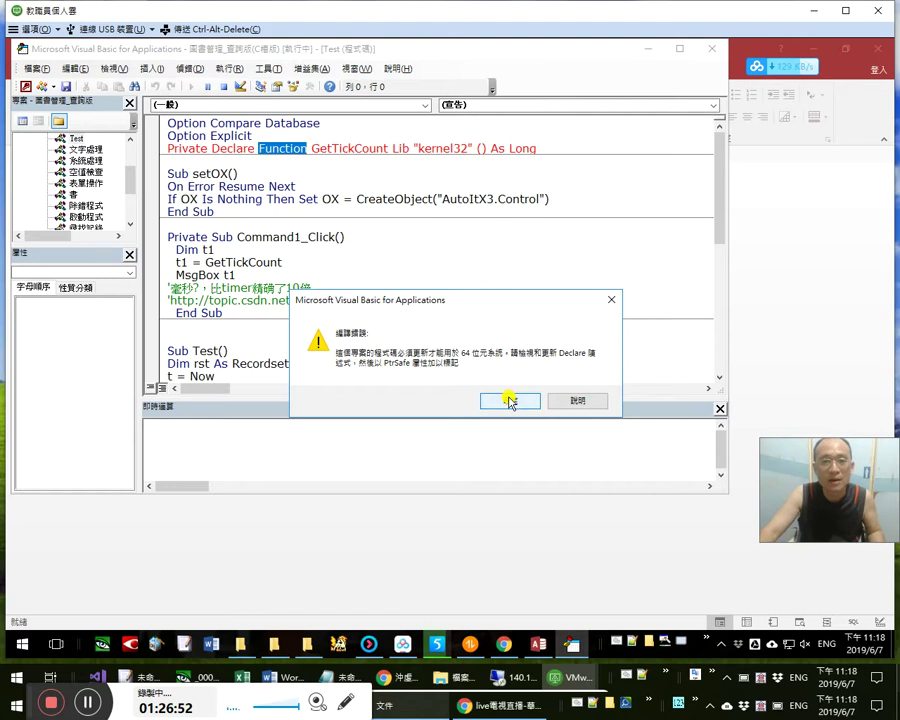
left_click(510, 401)
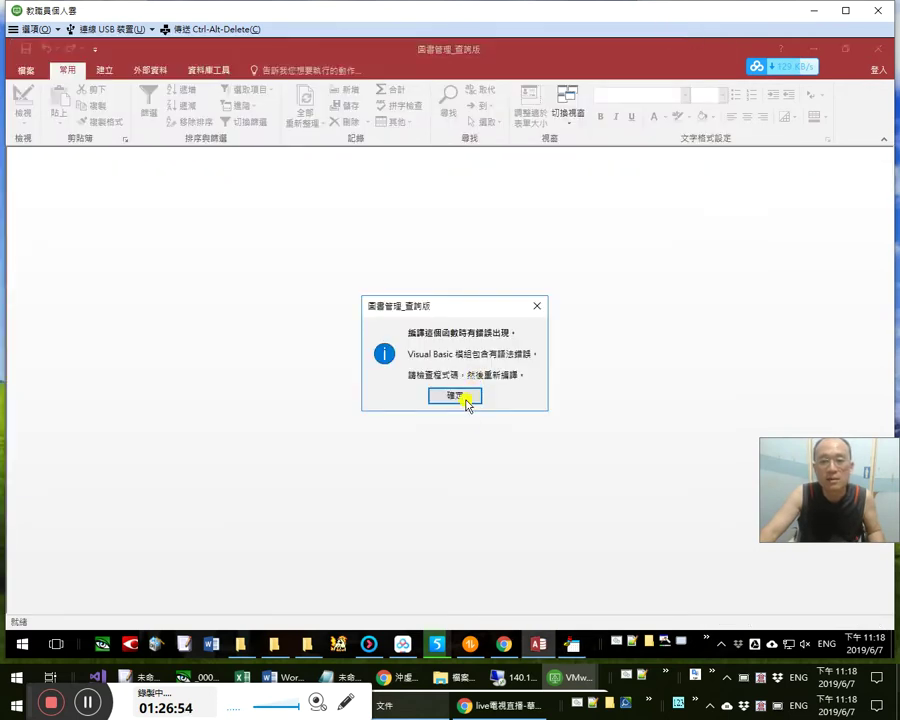
left_click(465, 399)
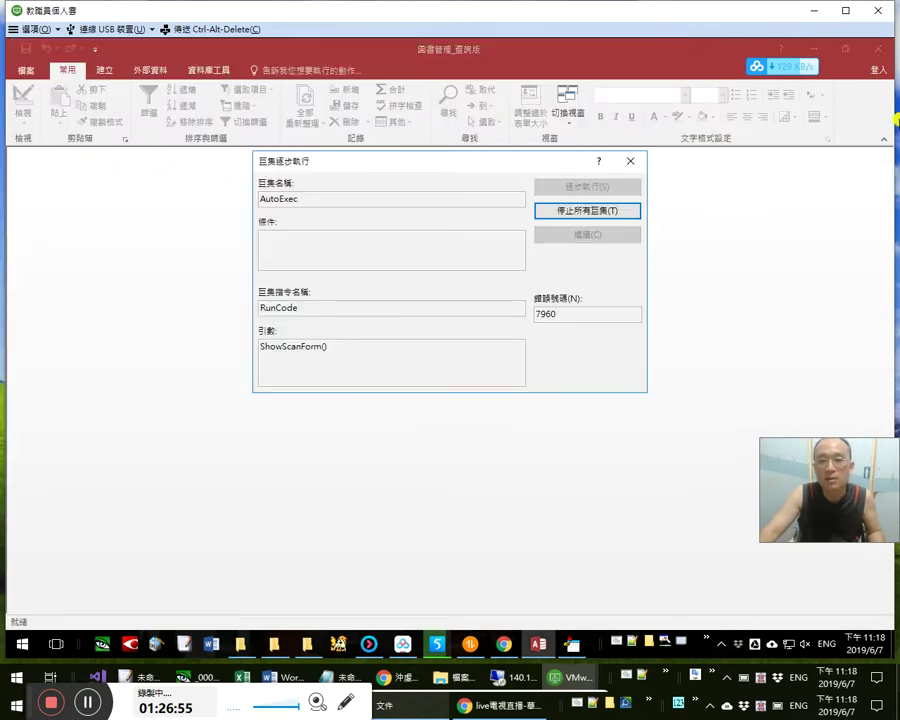
left_click(640, 210)
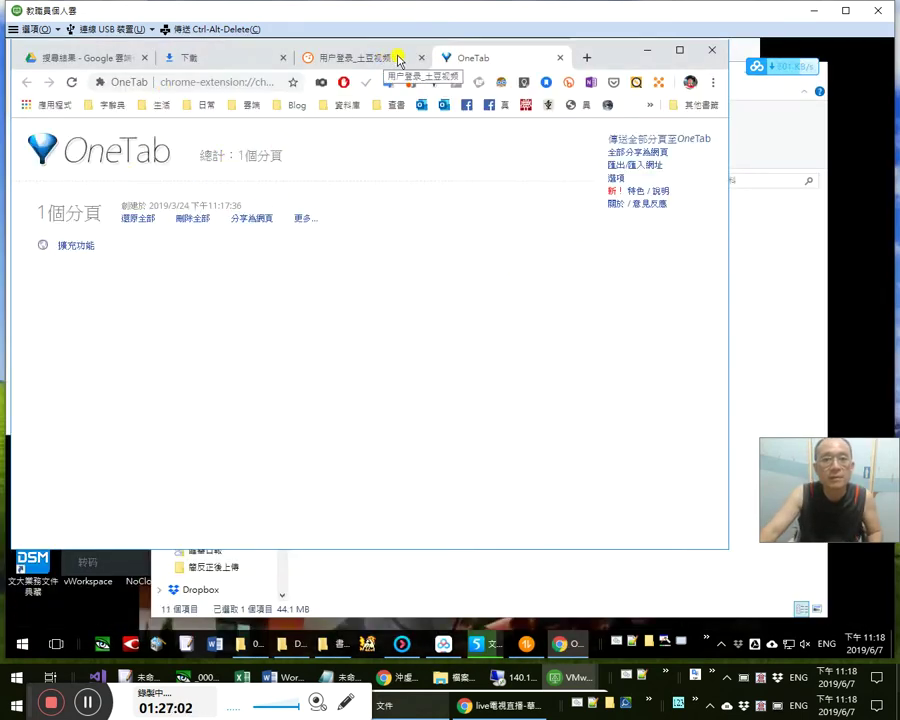
Close the Tudou login, OneTab and downloads tabs, and close the Chrome window on the cloud desktop.
left_click(404, 62)
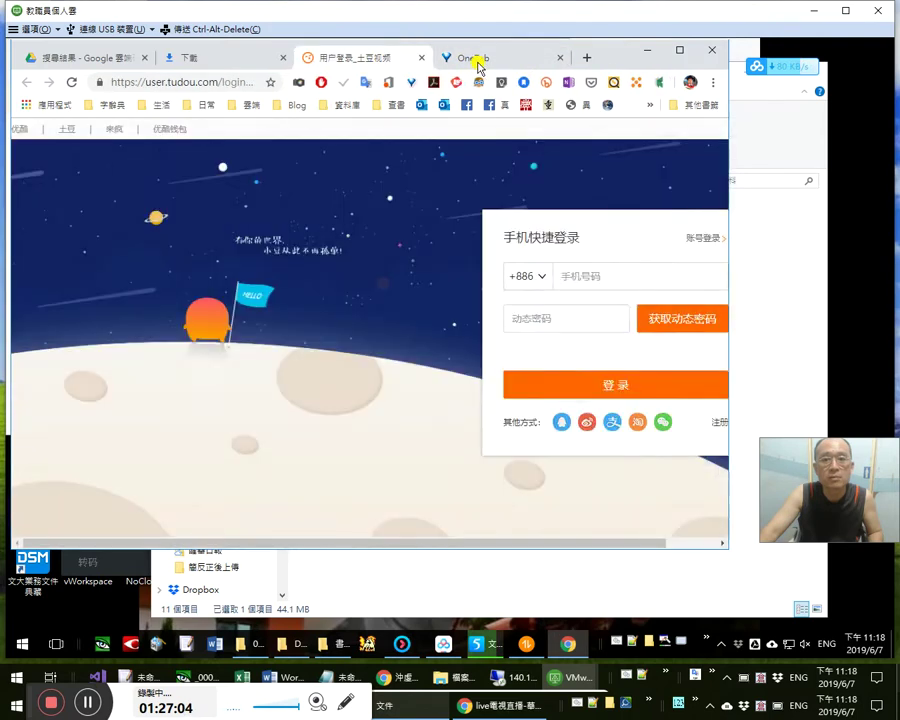
left_click(477, 62)
middle_click(477, 62)
middle_click(479, 62)
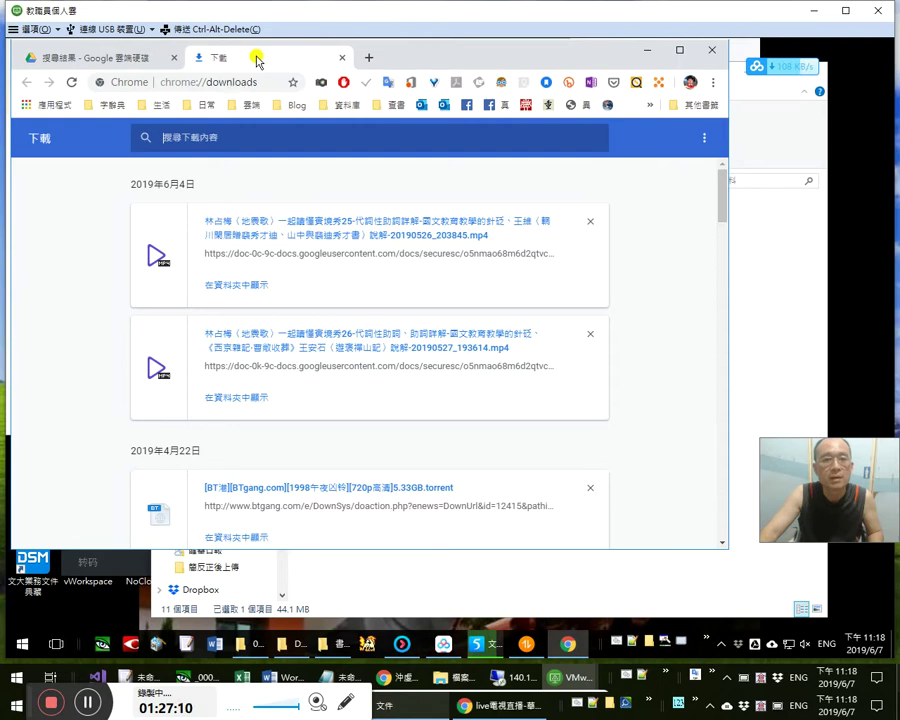
key("ctrl+w")
left_click(711, 50)
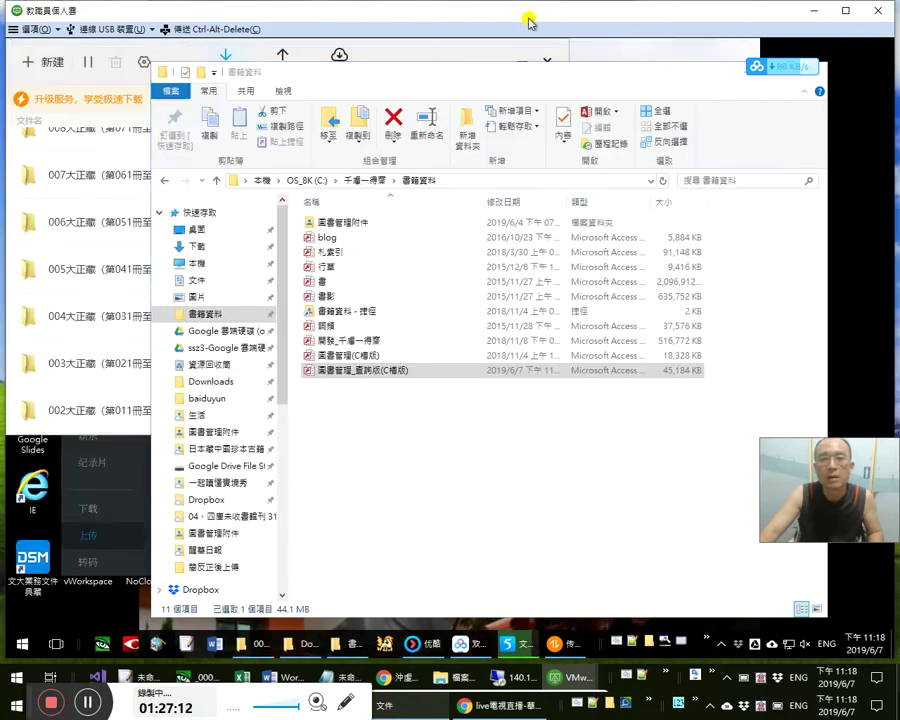
Minimise the cloud desktop session and the VMware Horizon Client window to return to the local desktop.
left_click(814, 12)
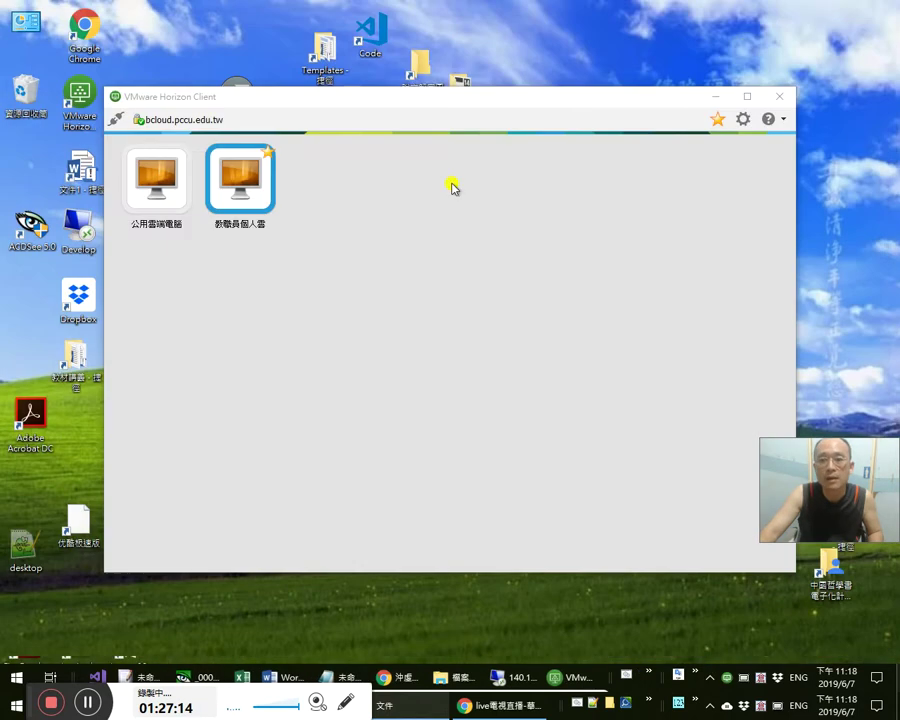
left_click(715, 97)
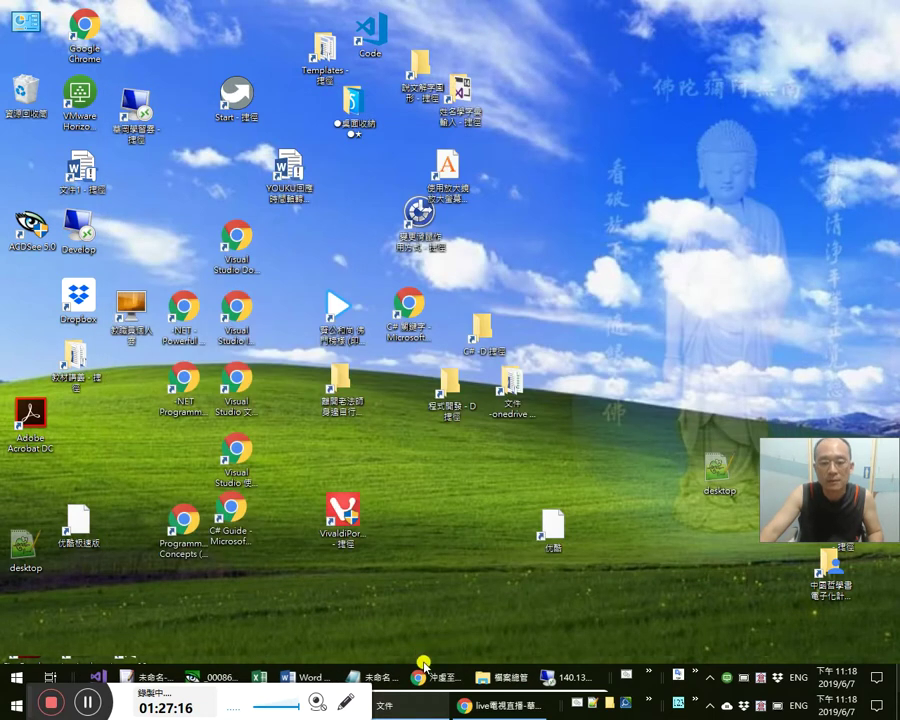
mouse_move(503, 676)
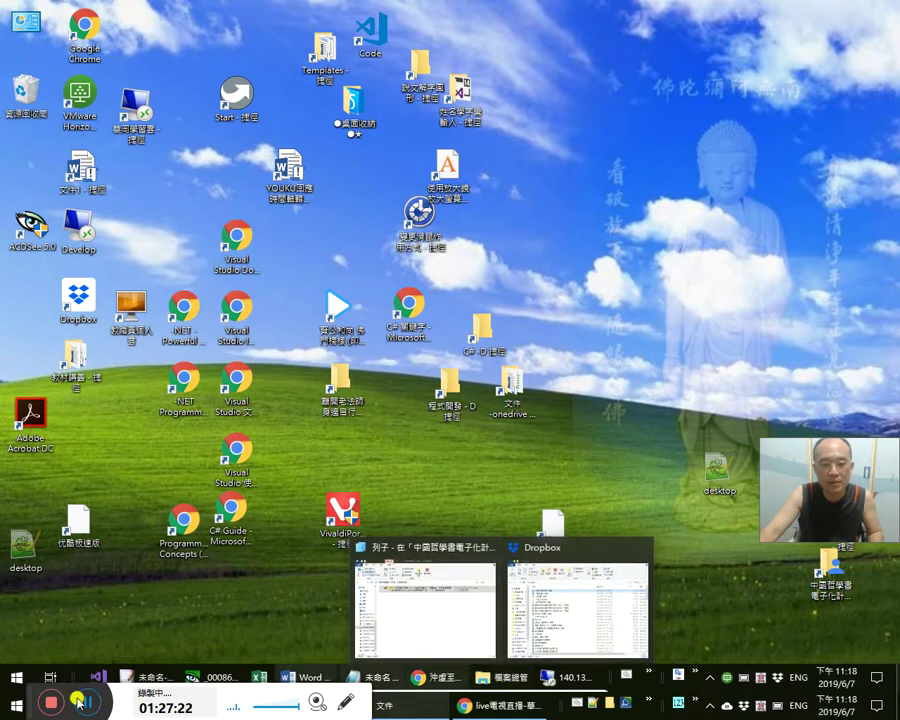
Launch the locate32 file search tool on the local computer.
left_click(10, 696)
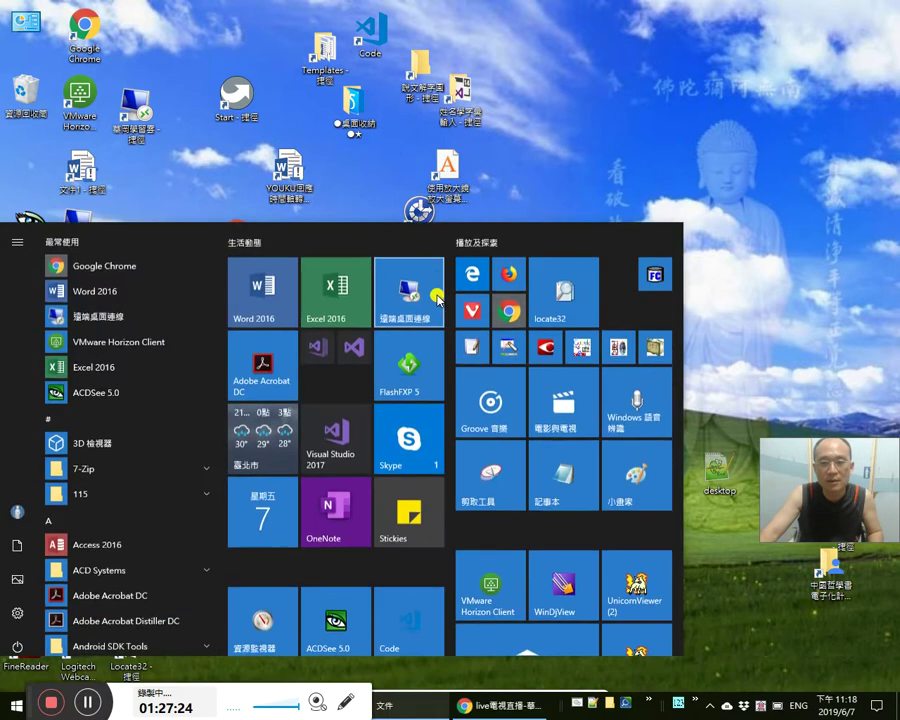
left_click(550, 294)
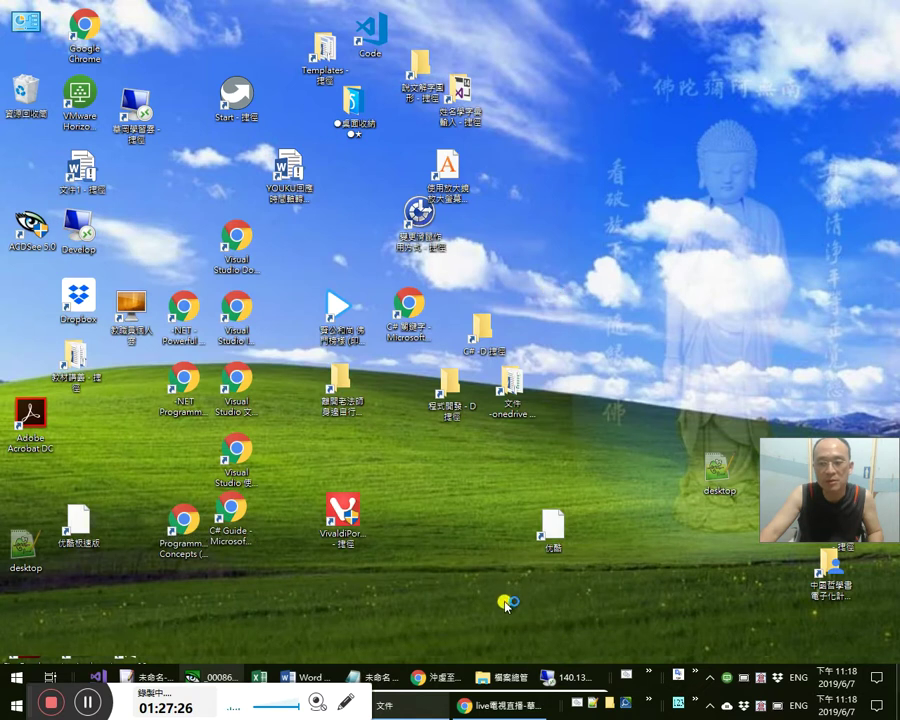
left_click(566, 678)
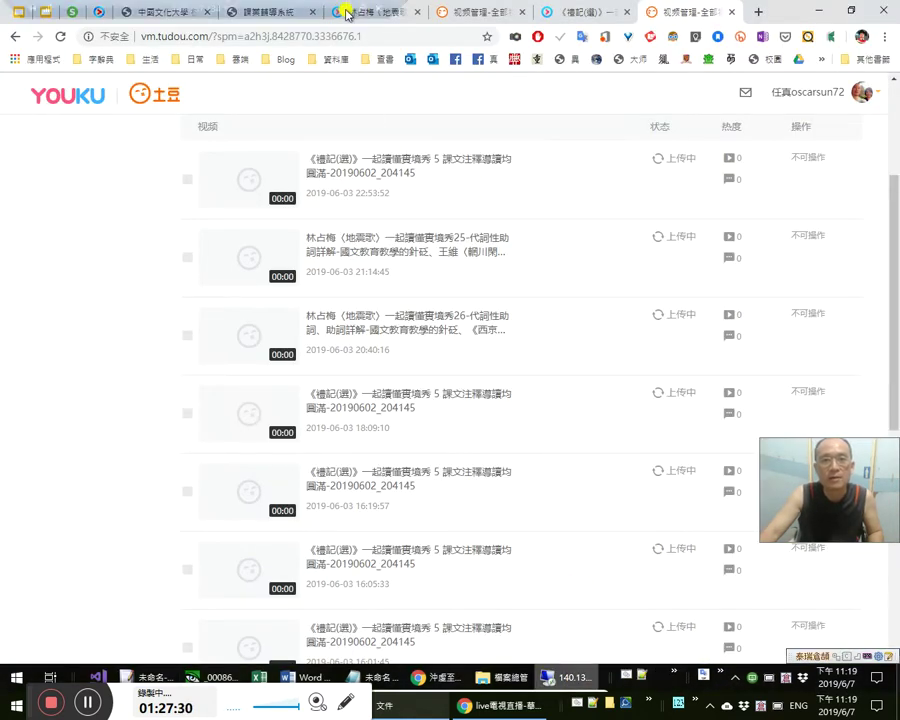
left_click(348, 10)
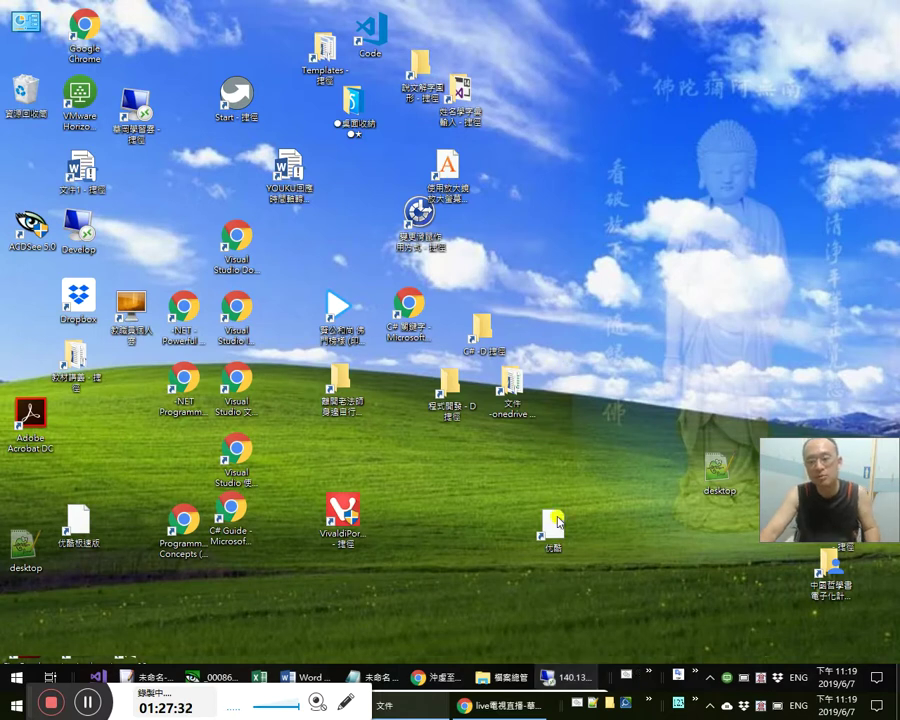
key("super+f")
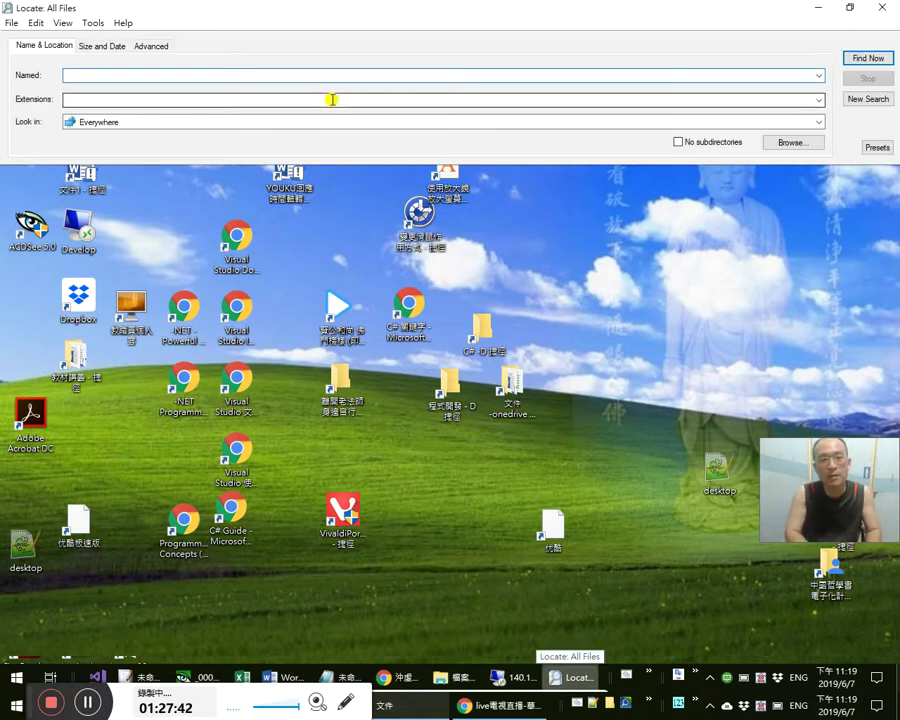
Search everywhere for files named 圖書管理 with the extension mdb.
type("圖書")
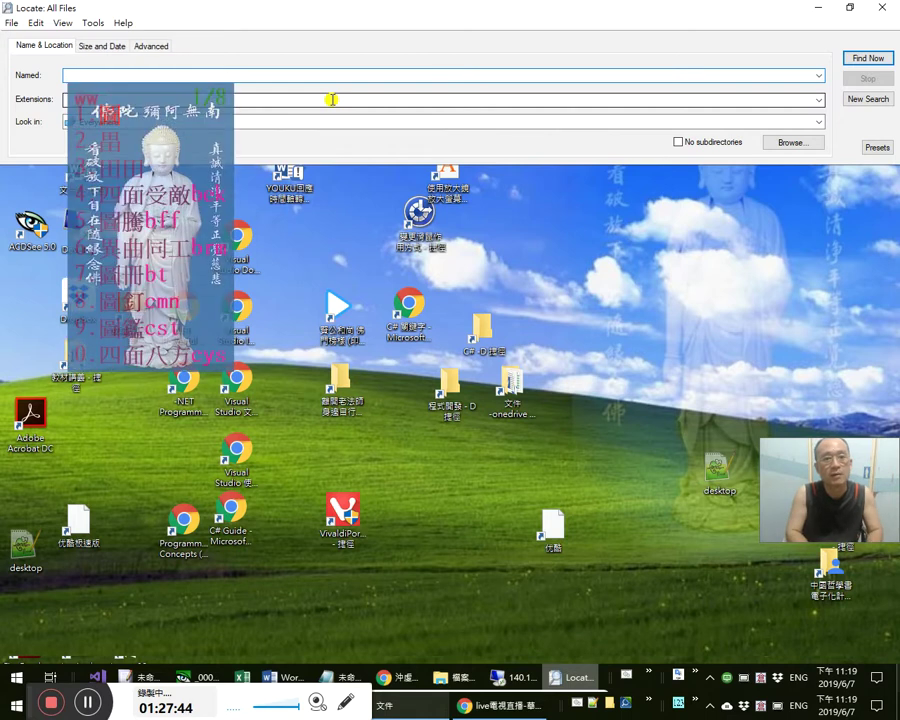
key("Return")
type("管理")
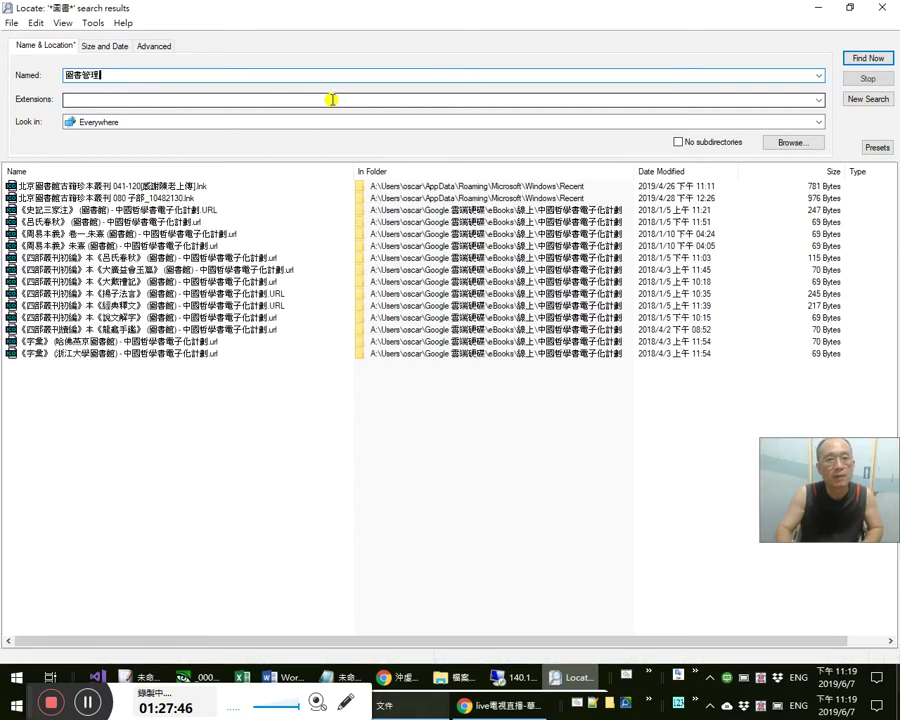
key("Return")
left_click(222, 100)
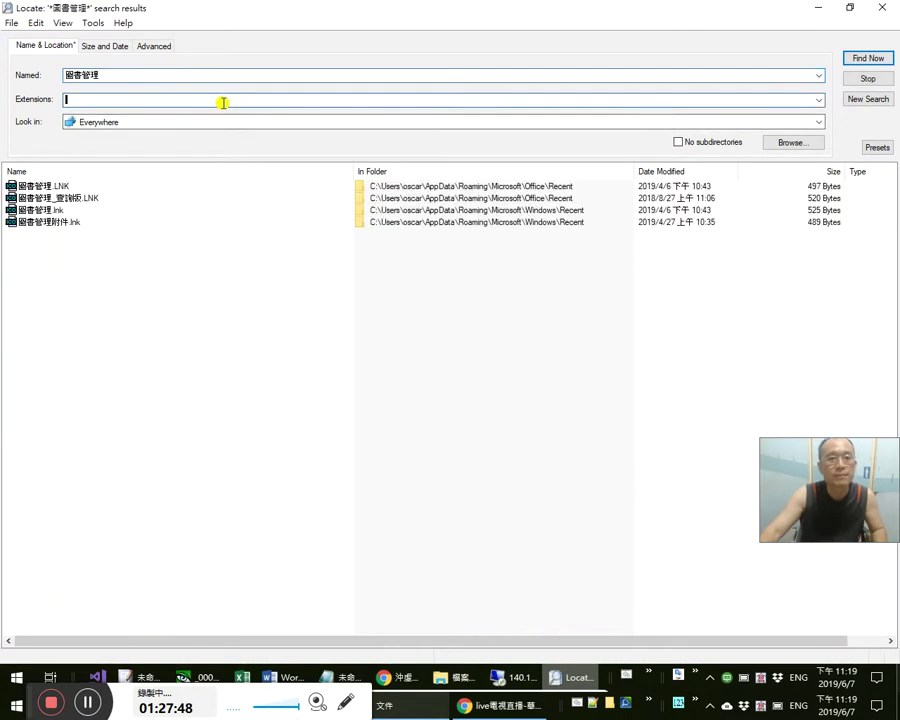
type("mdb")
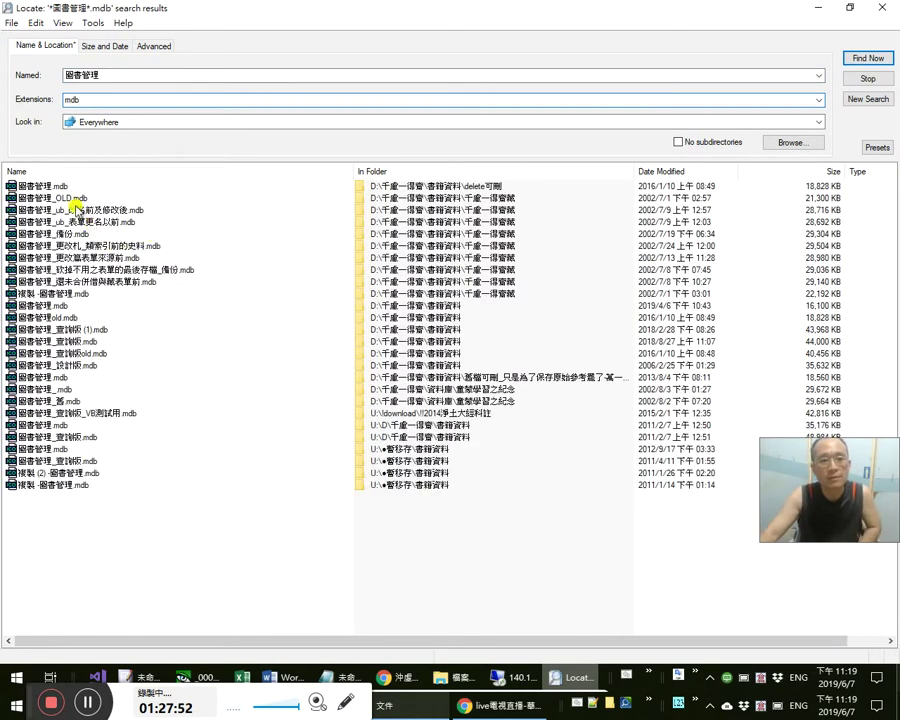
Open the 圖書管理 database from D:\千慮一得齋\書籍資料, then cancel its loan due-date notice and close it.
left_click(60, 197)
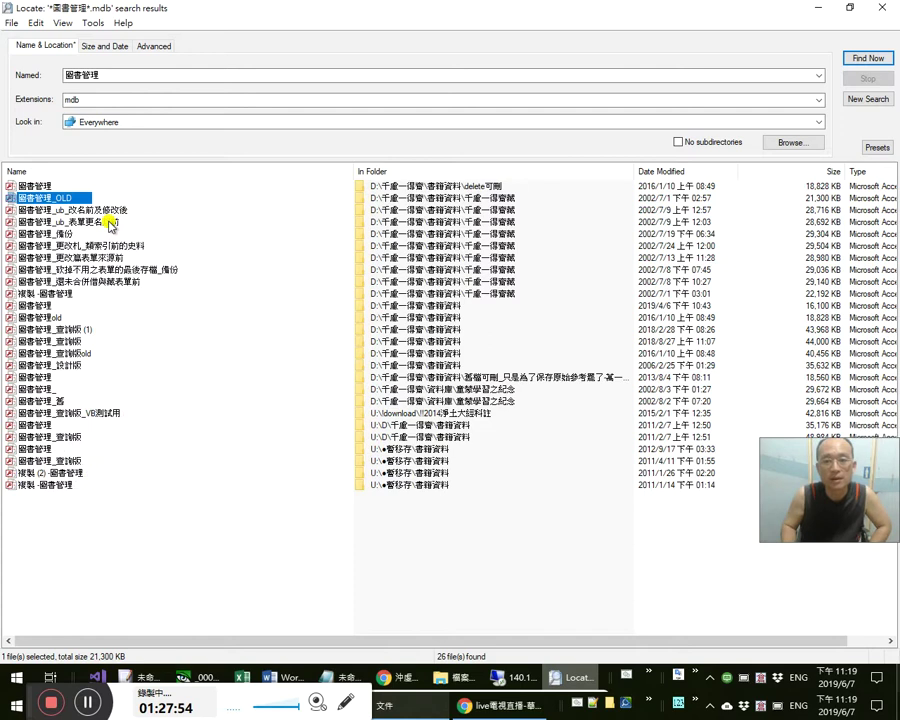
key("Down")
key("Down")
key("Down")
key("Down")
key("Down")
key("Down")
key("Down")
key("Down")
key("Down")
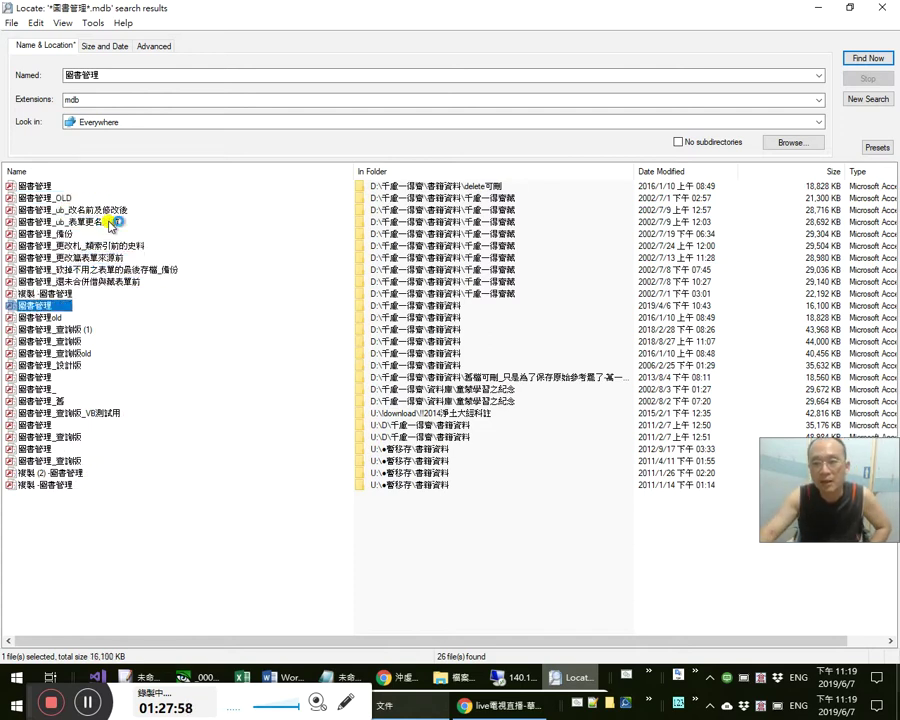
key("Return")
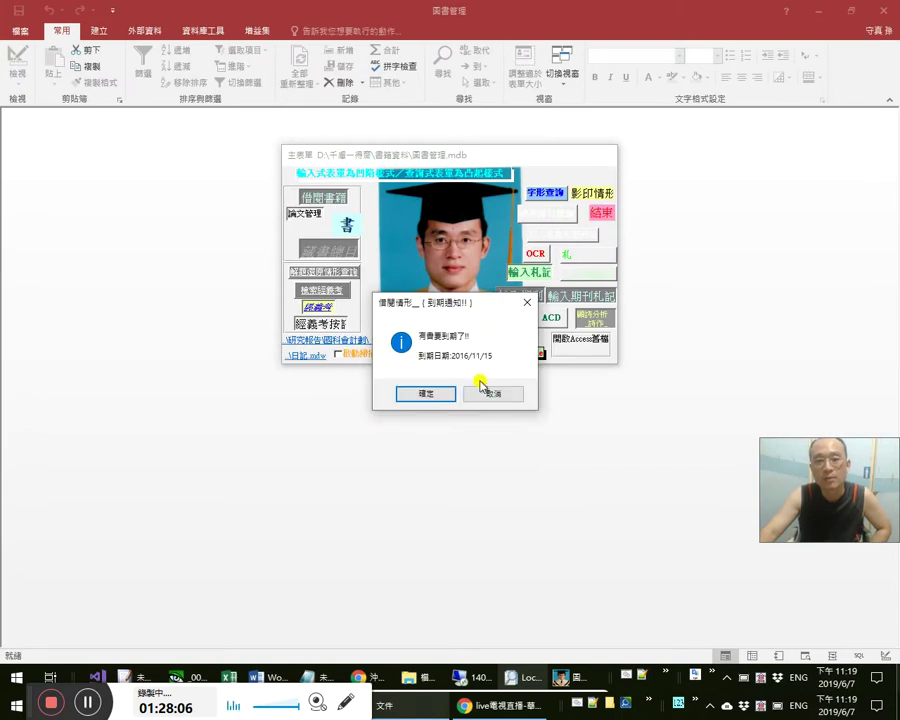
left_click(496, 395)
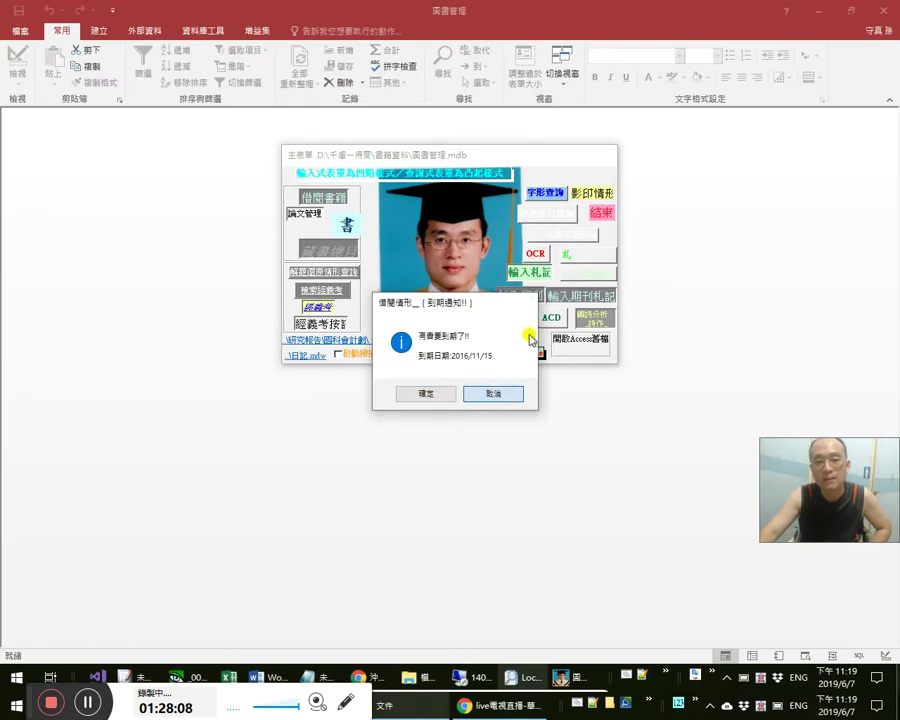
left_click(493, 391)
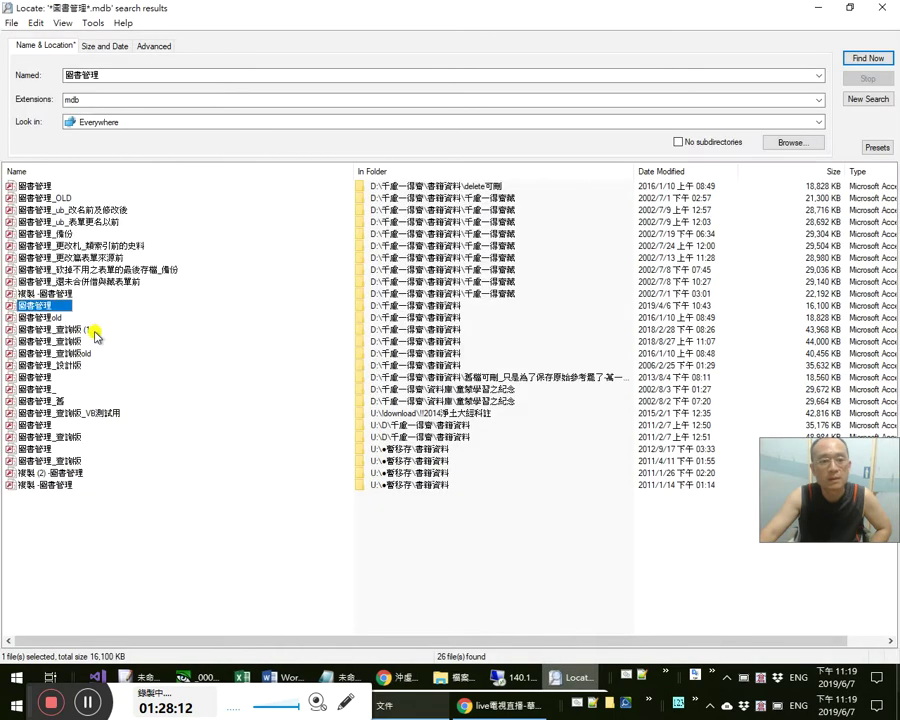
Open the 圖書管理_查詢版 database from D:\千慮一得齋\書籍資料 and bring up its 札_查詢 form.
left_click(73, 352)
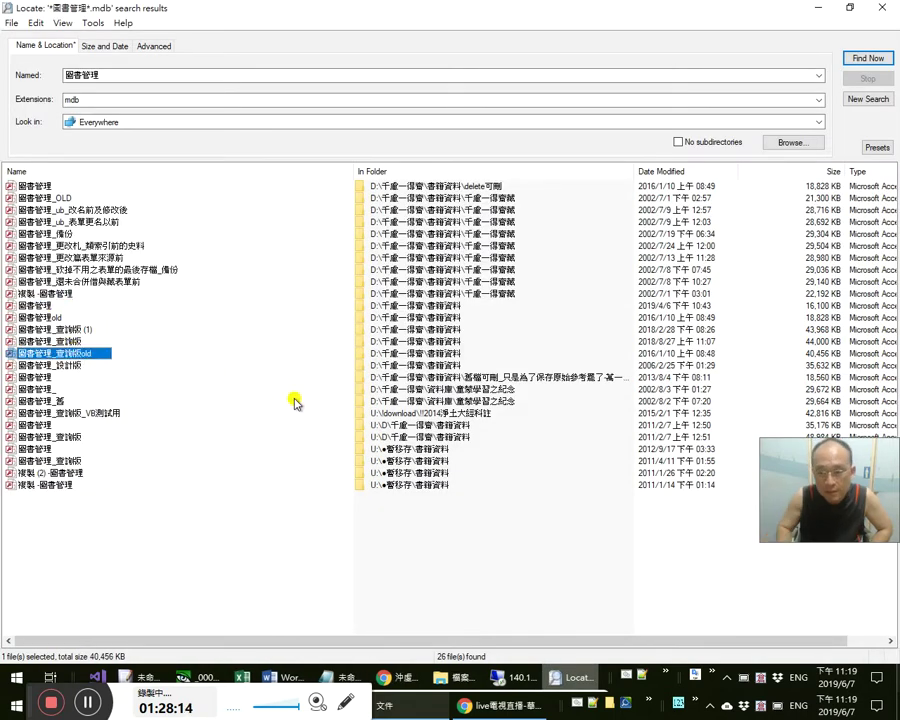
key("Up")
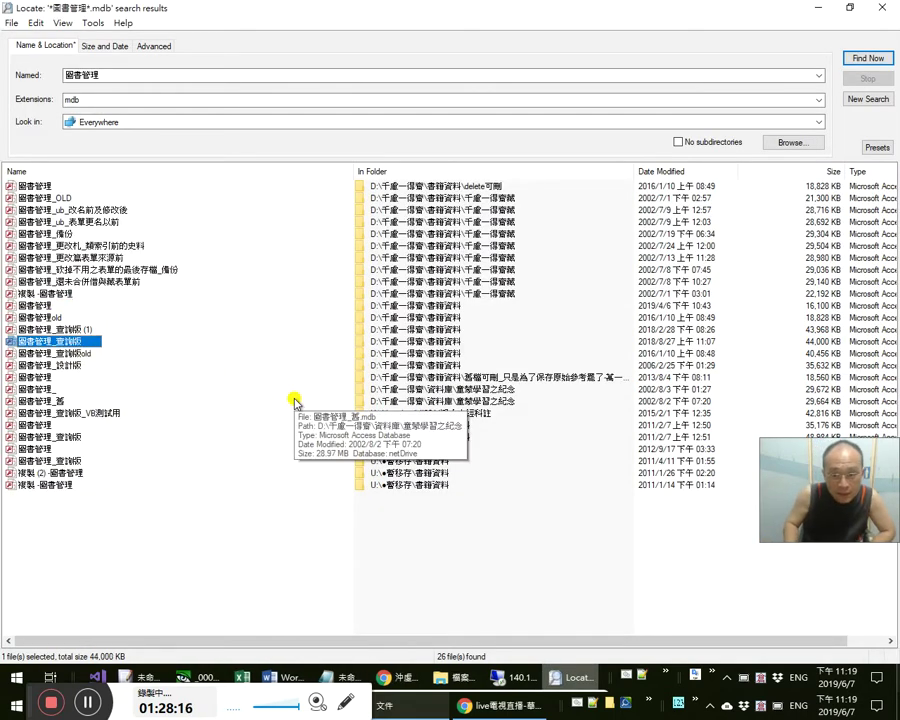
key("Return")
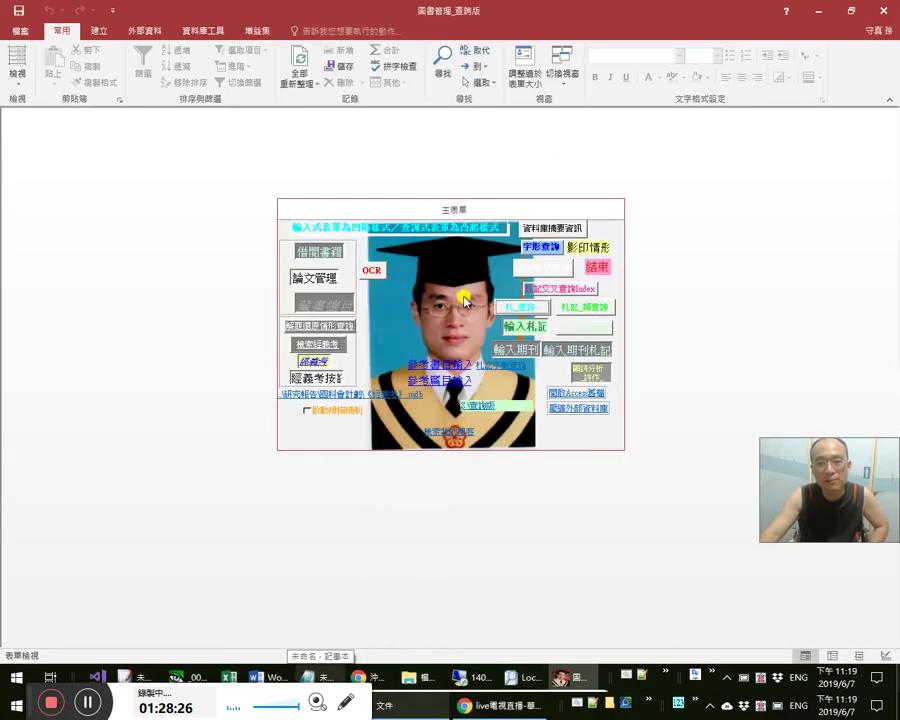
left_click(536, 307)
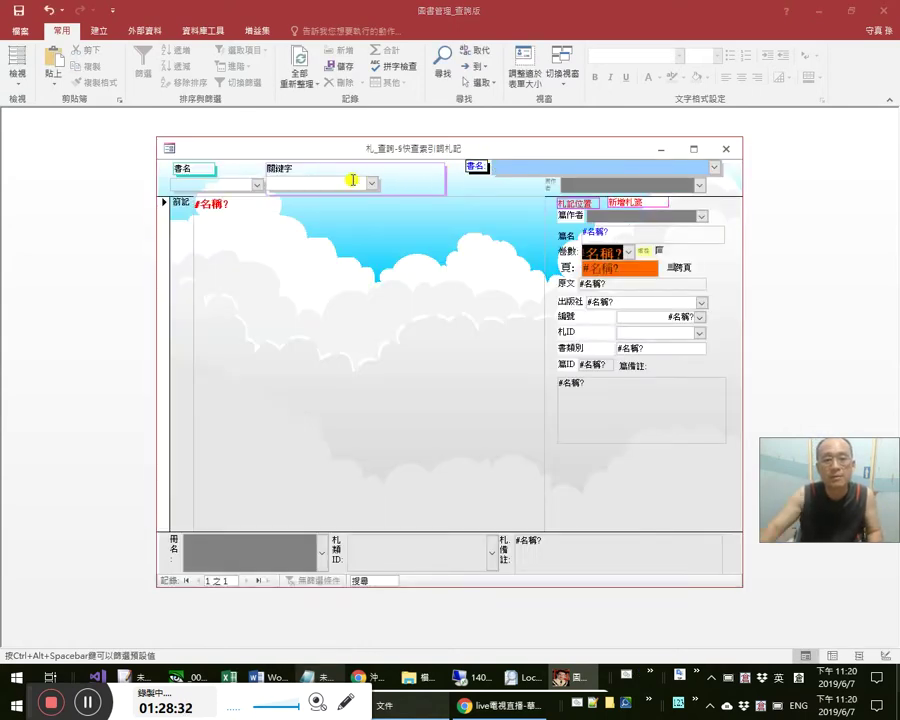
Switch to the 沖虛至德真經 page in Chrome and copy the phrase 井谷射鮒 from the note in paragraph 7.
key("alt+Tab")
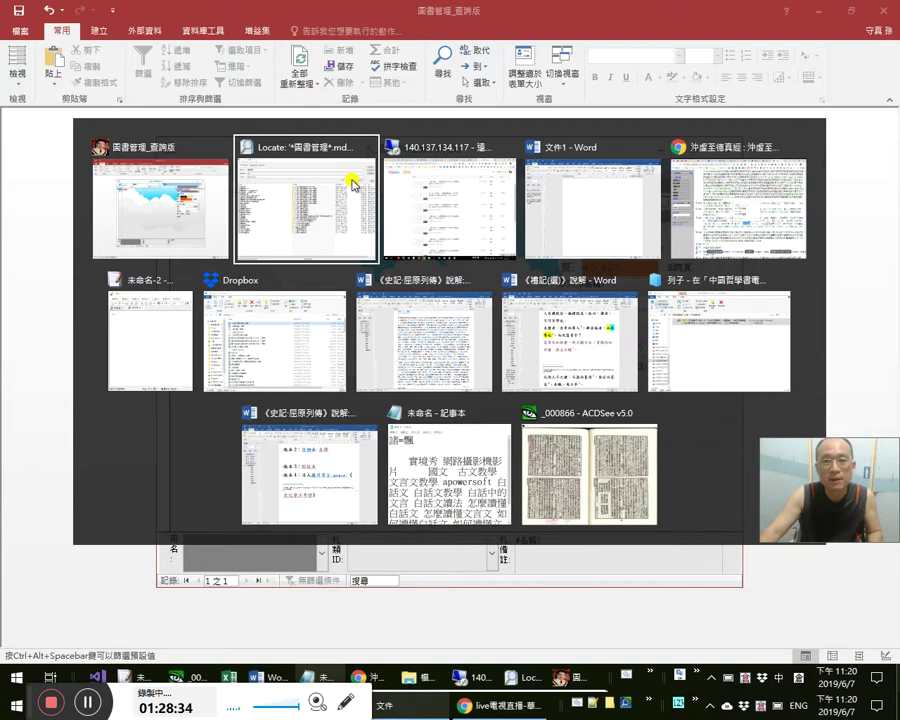
key("alt+Tab")
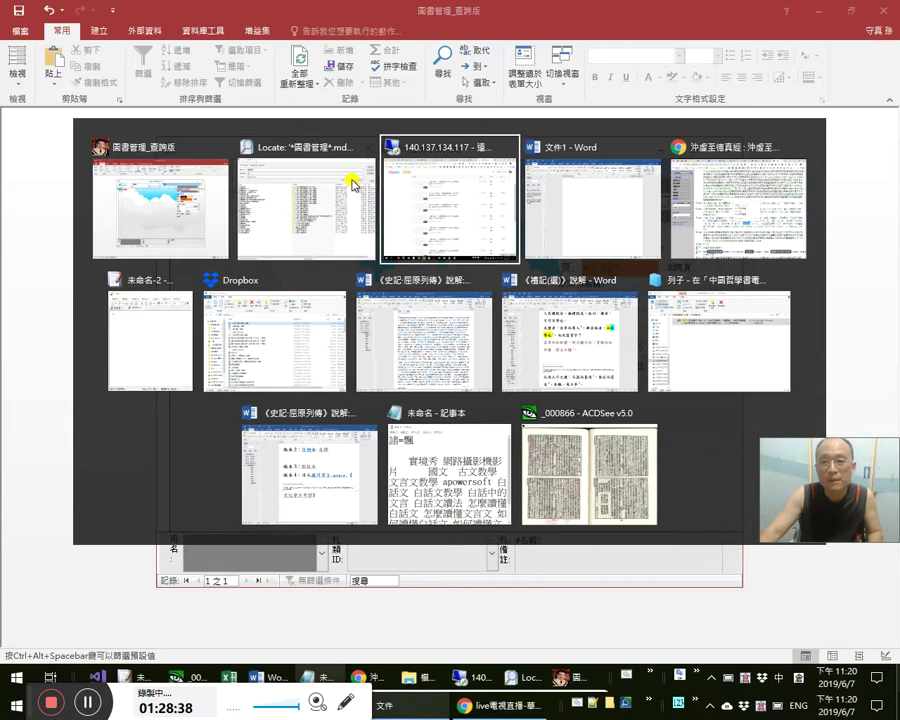
key("alt+Tab")
key("alt+Tab")
key("alt+Tab")
key("alt+Tab")
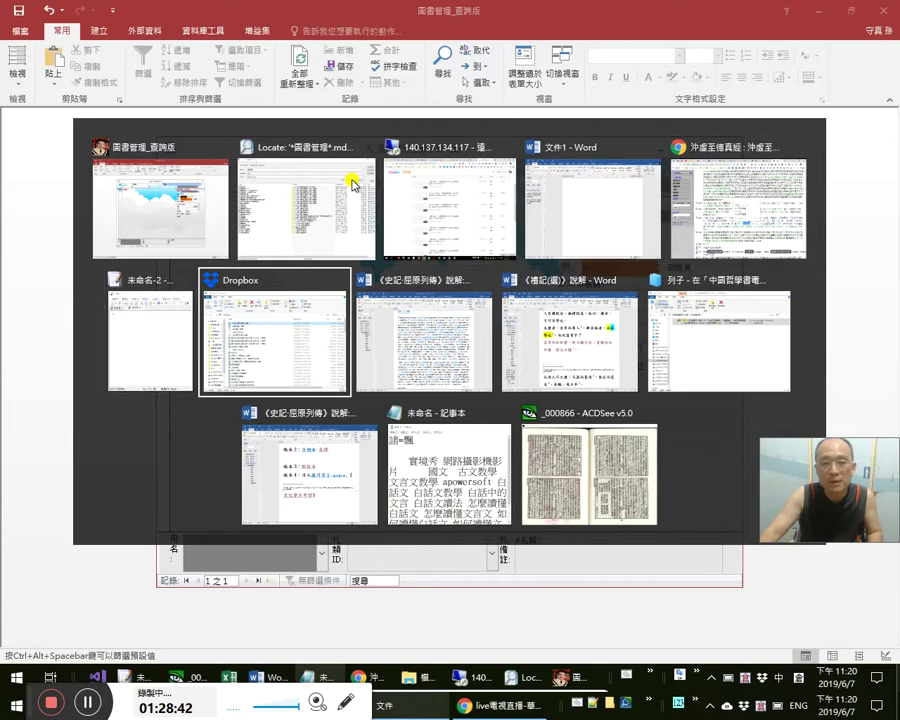
key("alt+Tab")
key("alt+Tab")
key("alt+Tab")
key("alt+Tab")
key("alt+Tab")
key("alt+Tab")
key("alt+Tab")
key("alt+Tab")
key("alt+Tab")
key("alt+Tab")
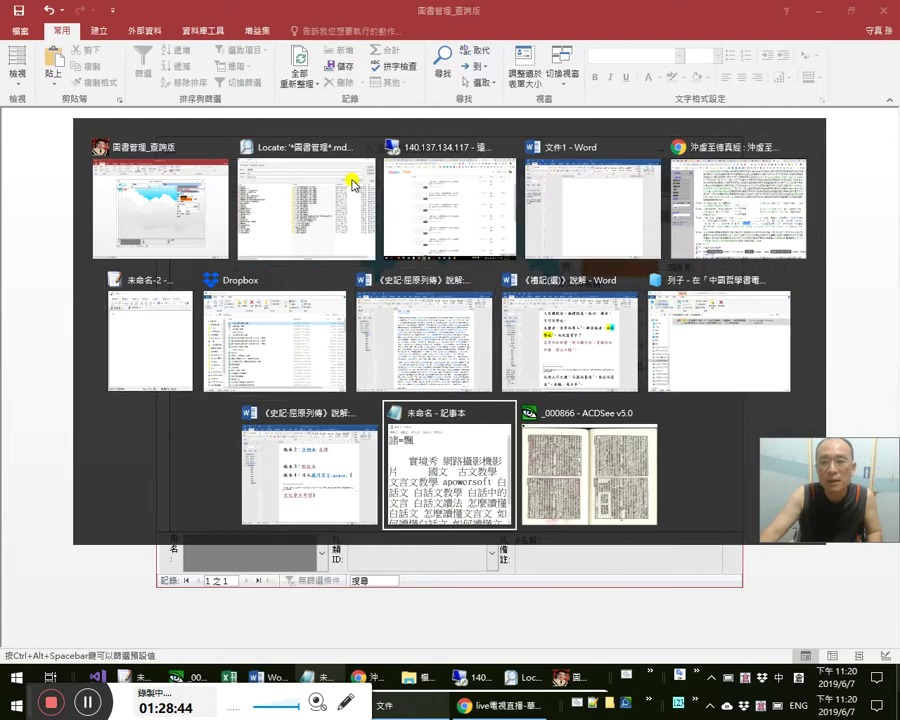
key("alt+Tab")
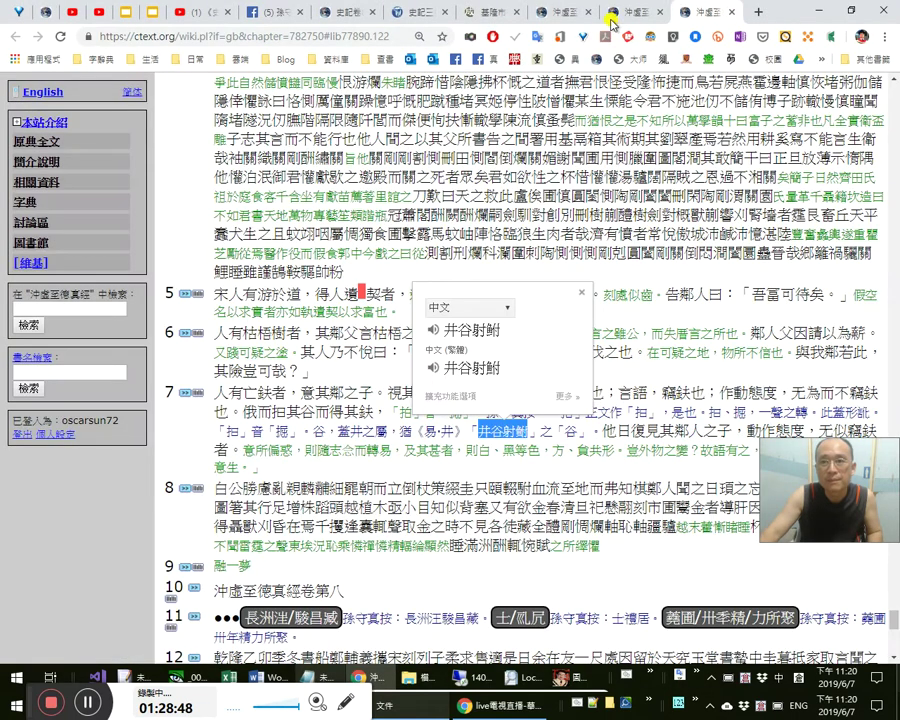
right_click(515, 431)
left_click(525, 438)
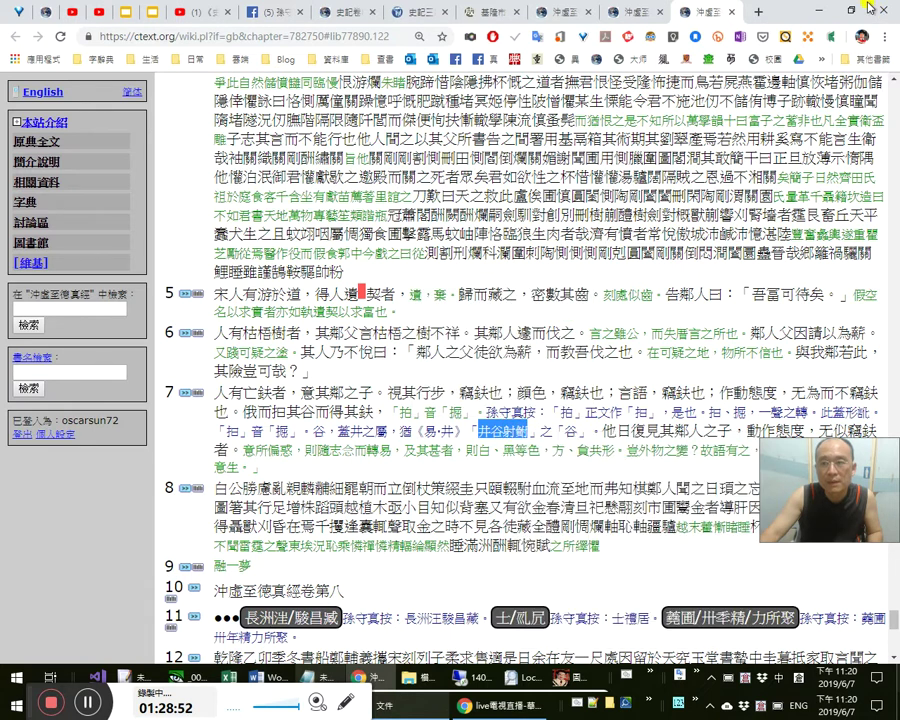
Minimise Chrome and query the 札_查詢 form with the copied phrase 井谷射鮒 as the 關鍵字.
left_click(820, 8)
left_click(342, 171)
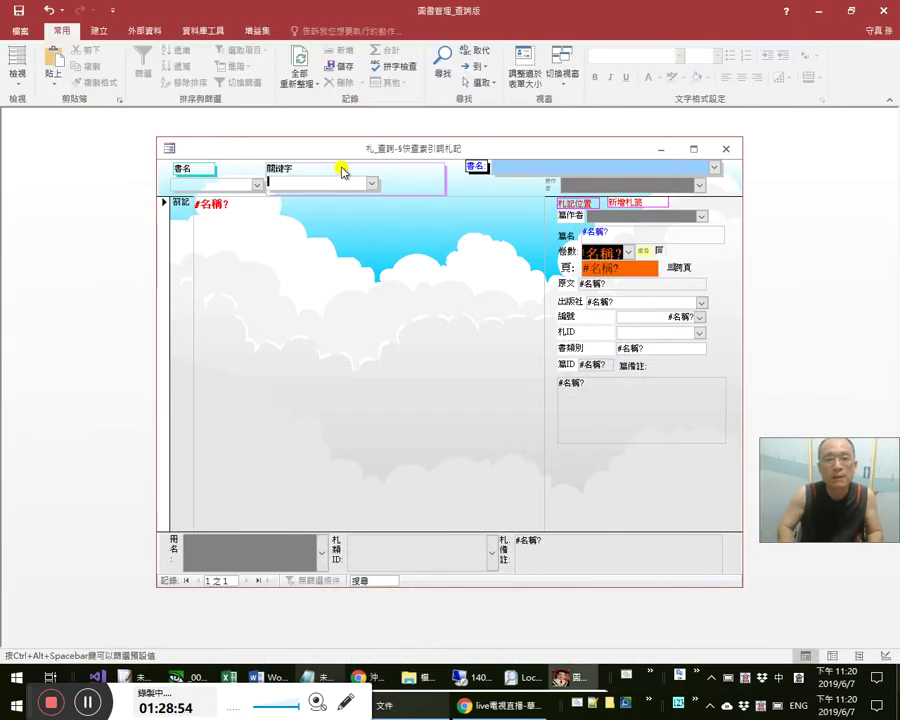
key("ctrl+v")
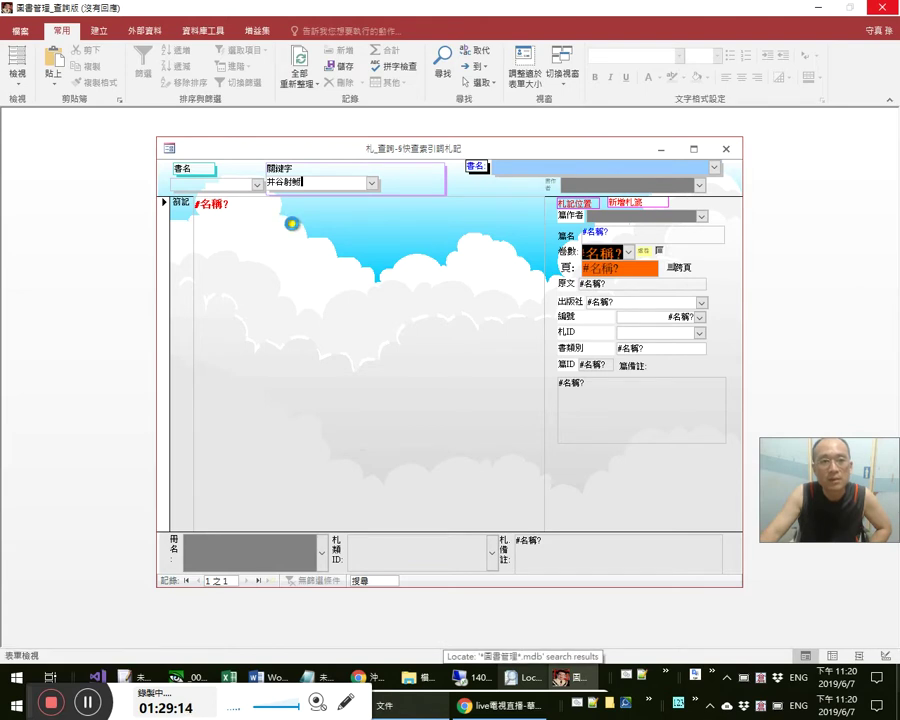
left_click(452, 389)
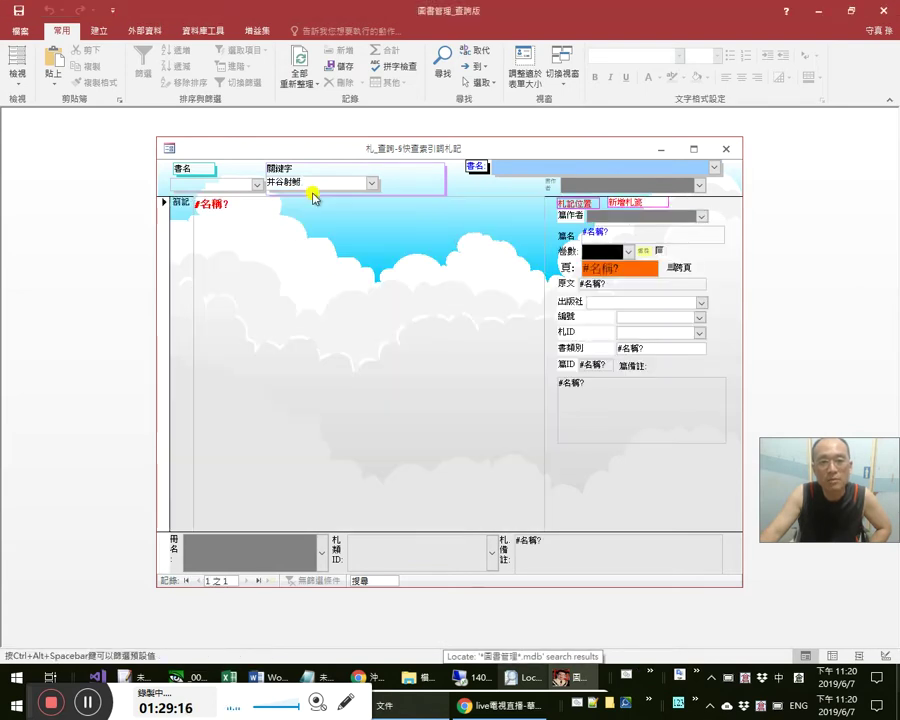
Shorten the form's 關鍵字 to 射鮒 by deleting the first two characters.
left_click(334, 184)
key("Left")
key("Left")
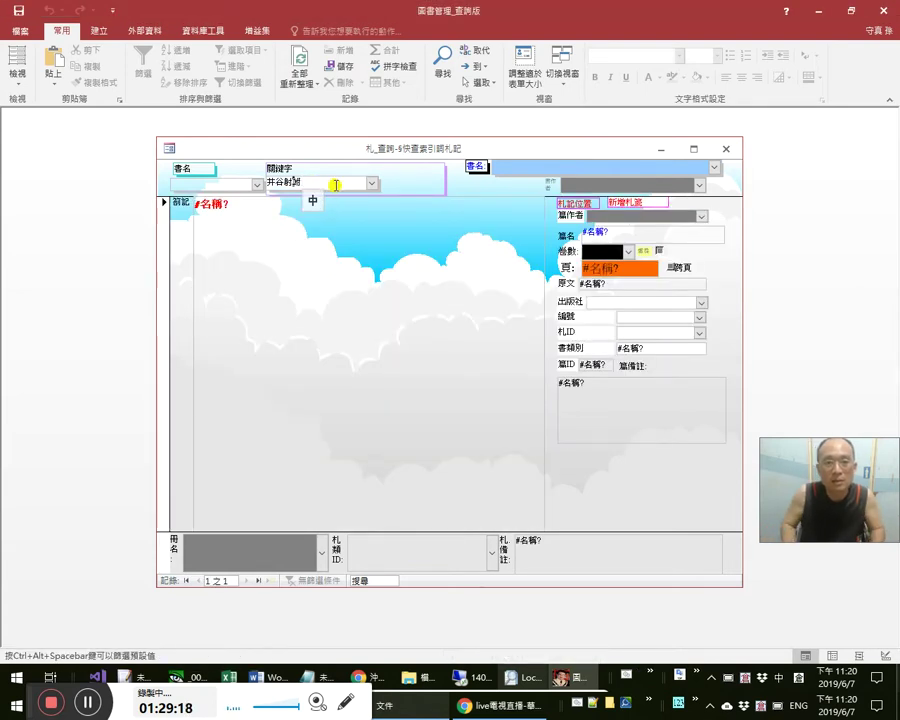
key("shift+Home")
key("Delete")
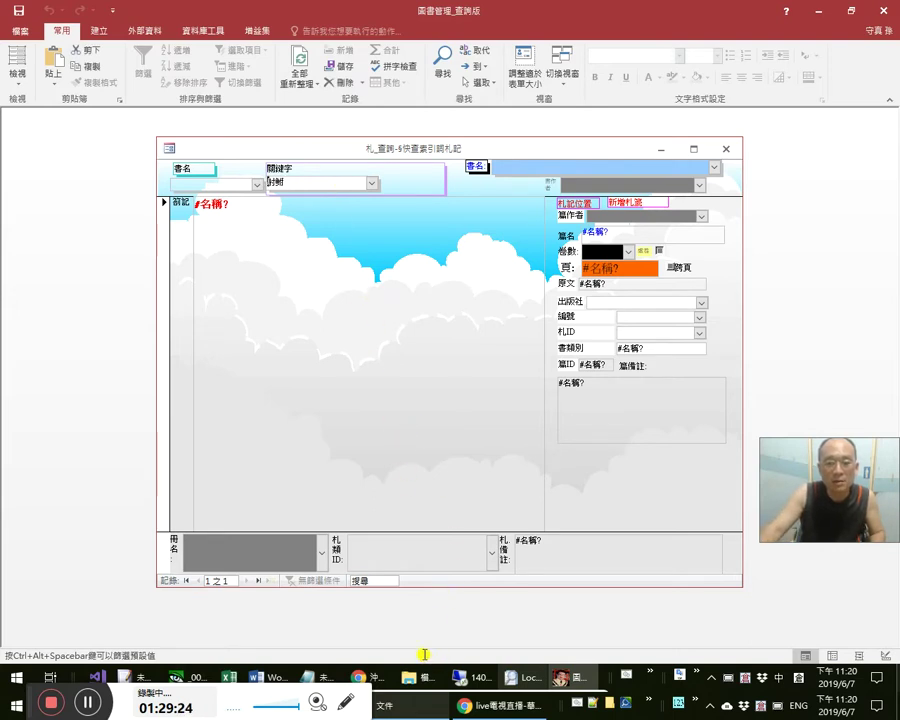
Switch to Chrome and search Google for the exact phrase "射鮒" in a new tab.
left_click(365, 677)
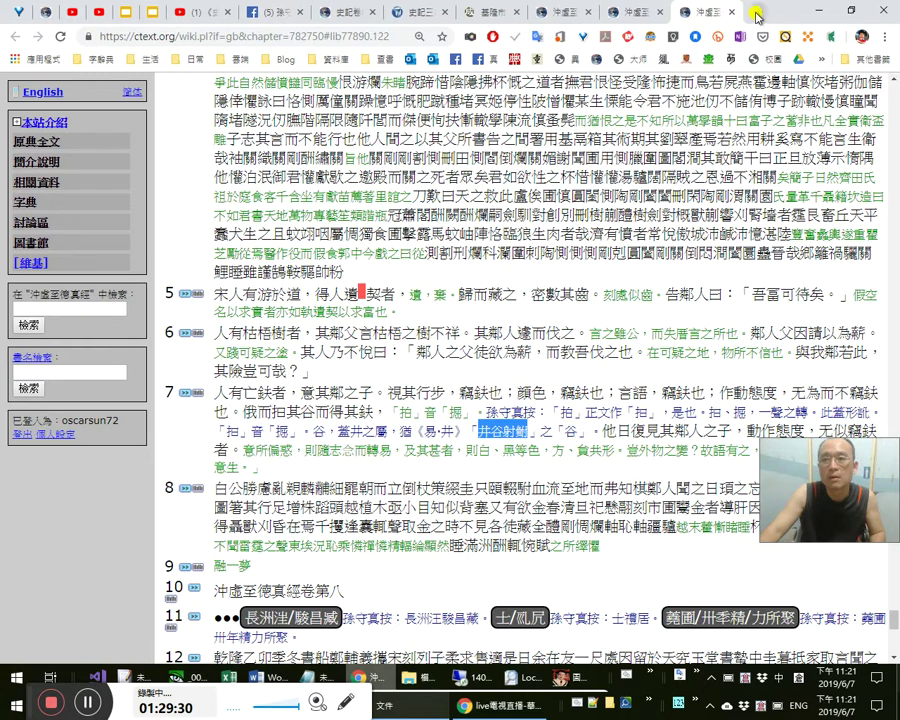
left_click(757, 14)
type("「」")
key("ctrl+a")
key("ctrl+v")
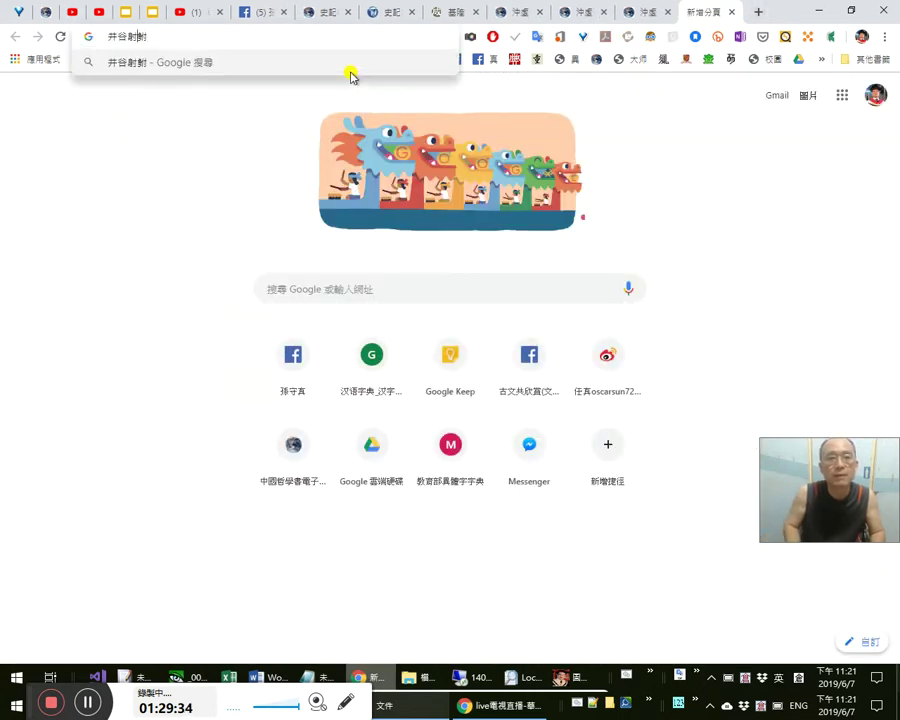
key("BackSpace")
key("BackSpace")
key("Home")
type("\"")
key("End")
type("\"")
key("Return")
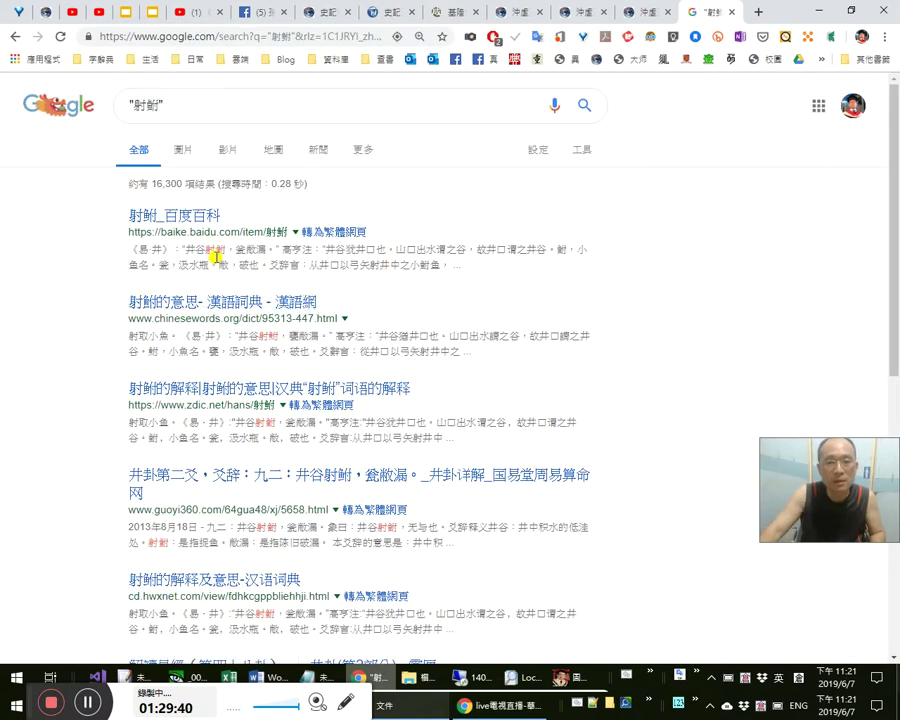
key("alt+Tab")
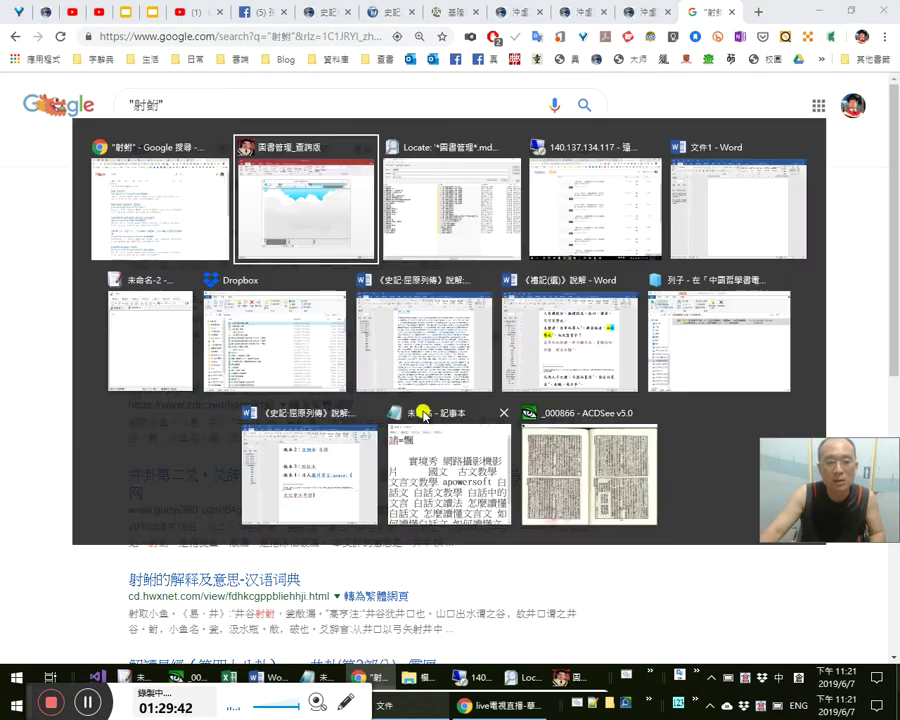
left_click(459, 391)
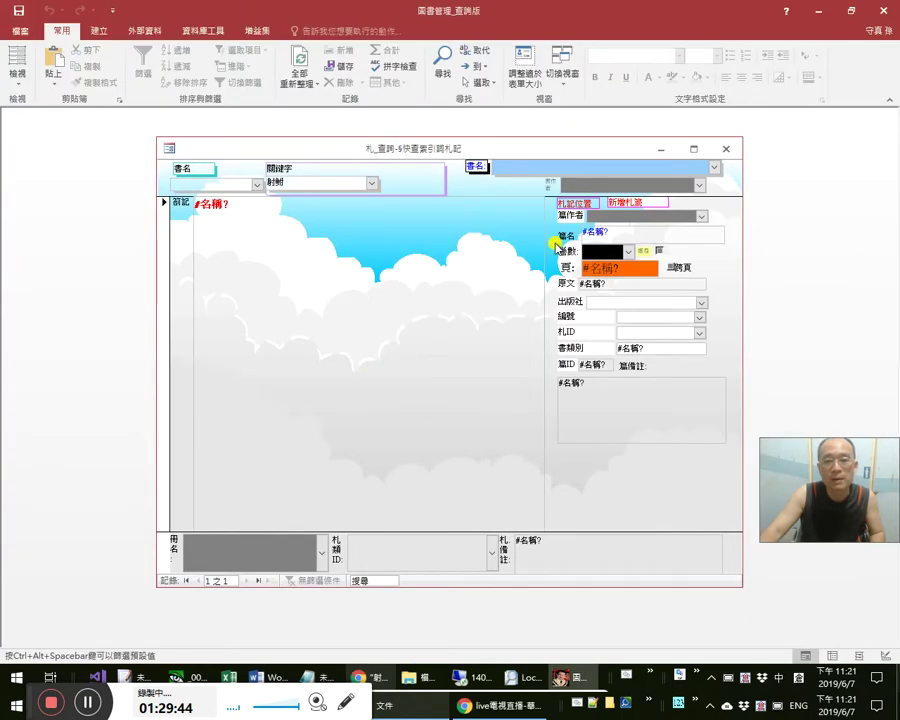
key("alt+Tab")
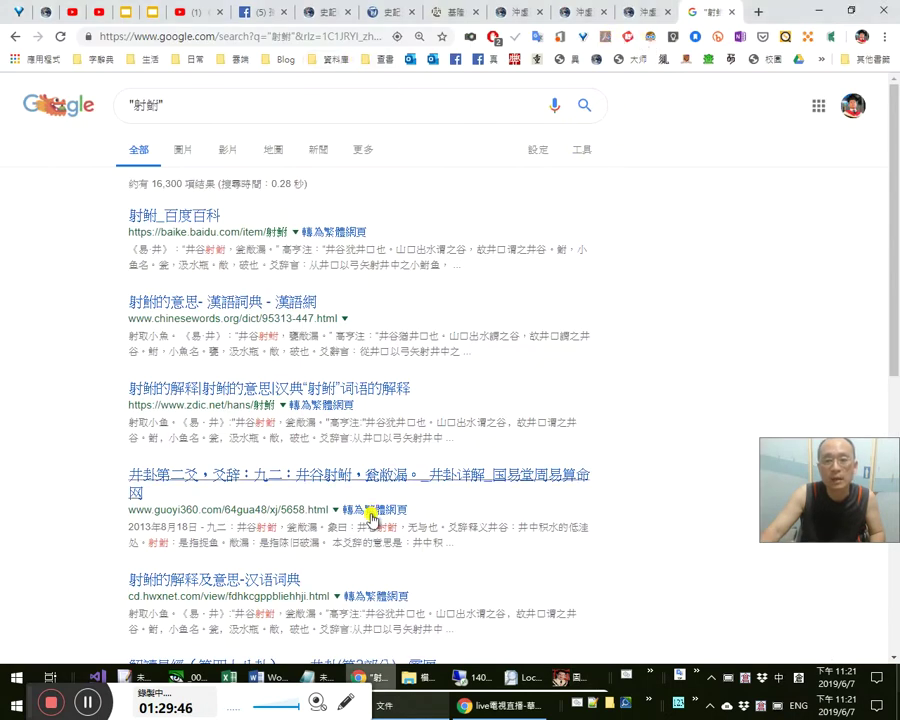
Switch to the 中國哲學書電子化計劃 search window in File Explorer, search for 經義述聞 and open the matching web shortcut.
mouse_move(432, 672)
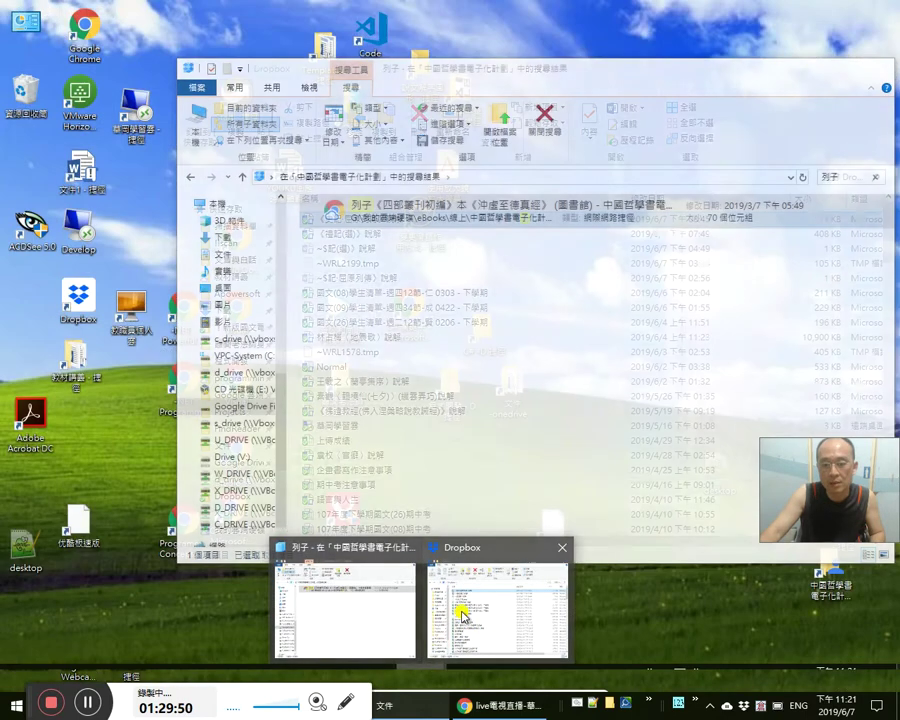
mouse_move(461, 614)
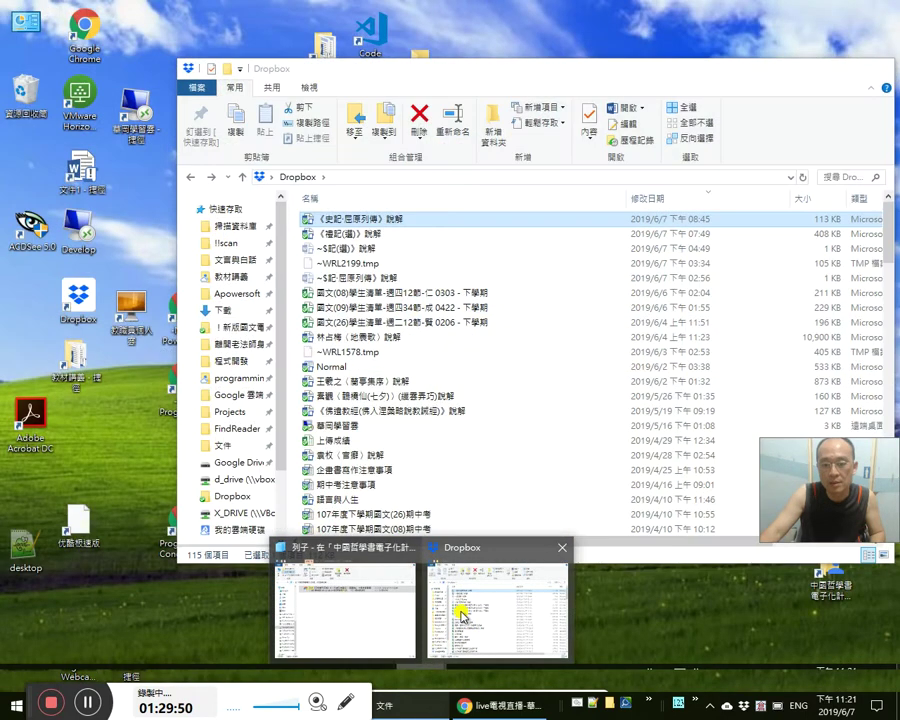
left_click(367, 603)
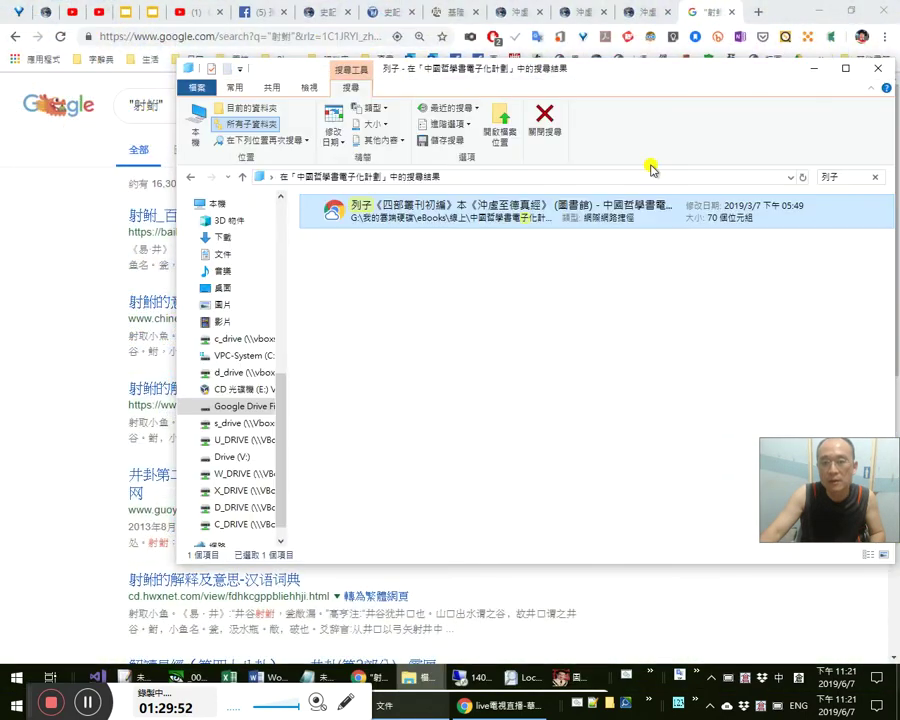
left_click(839, 183)
type("v")
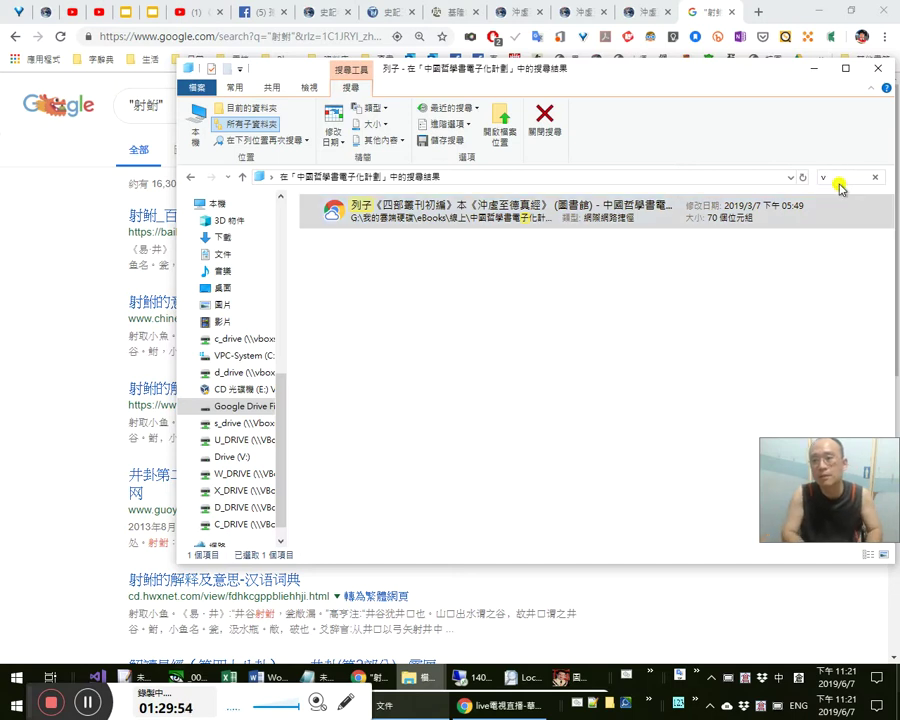
type("i")
key("BackSpace")
key("BackSpace")
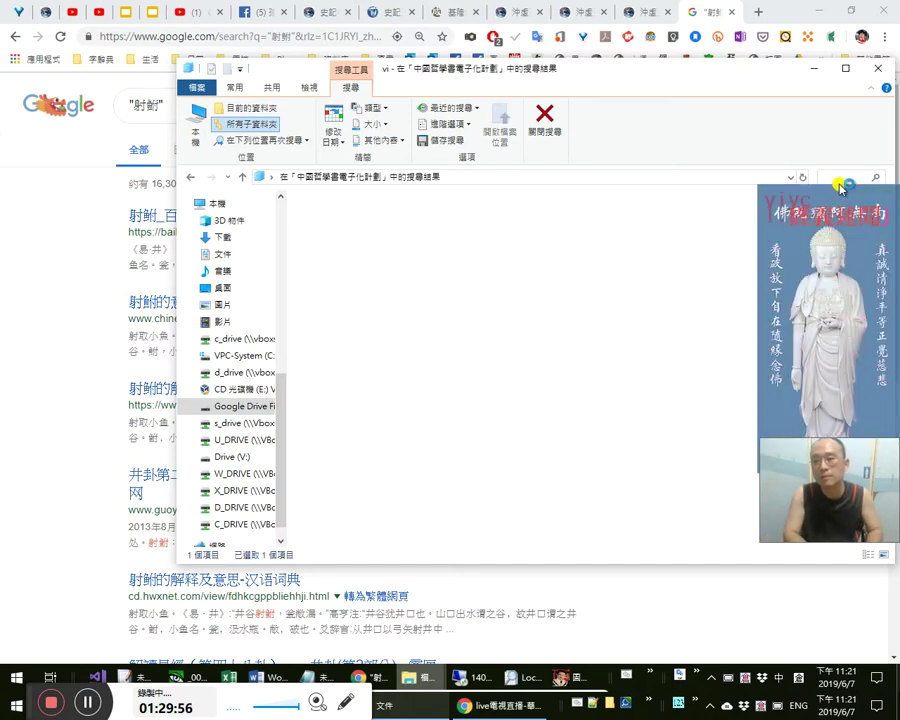
type("經義述聞")
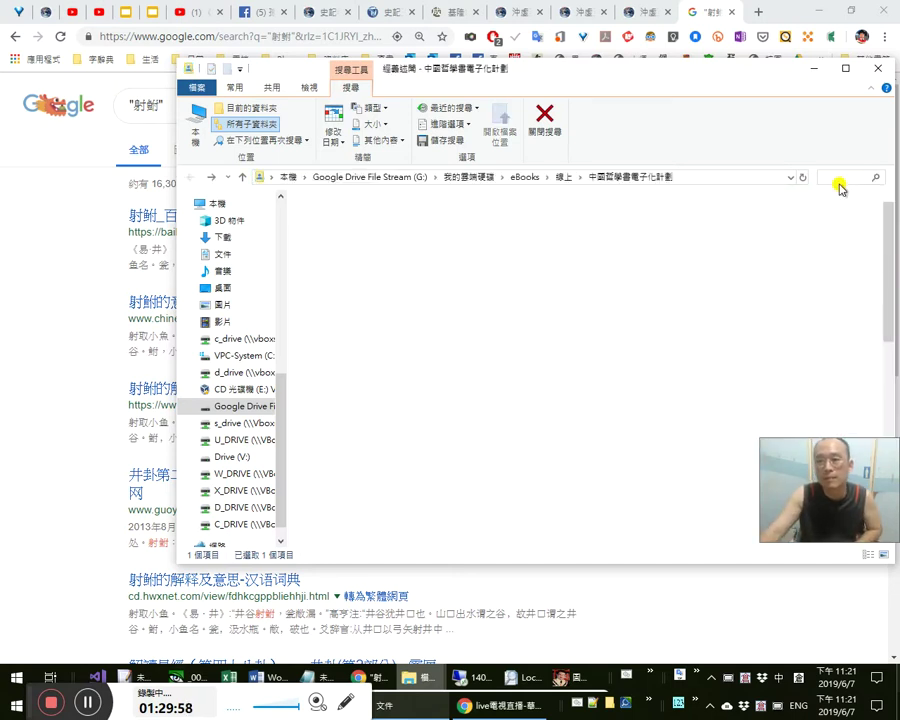
left_click(404, 217)
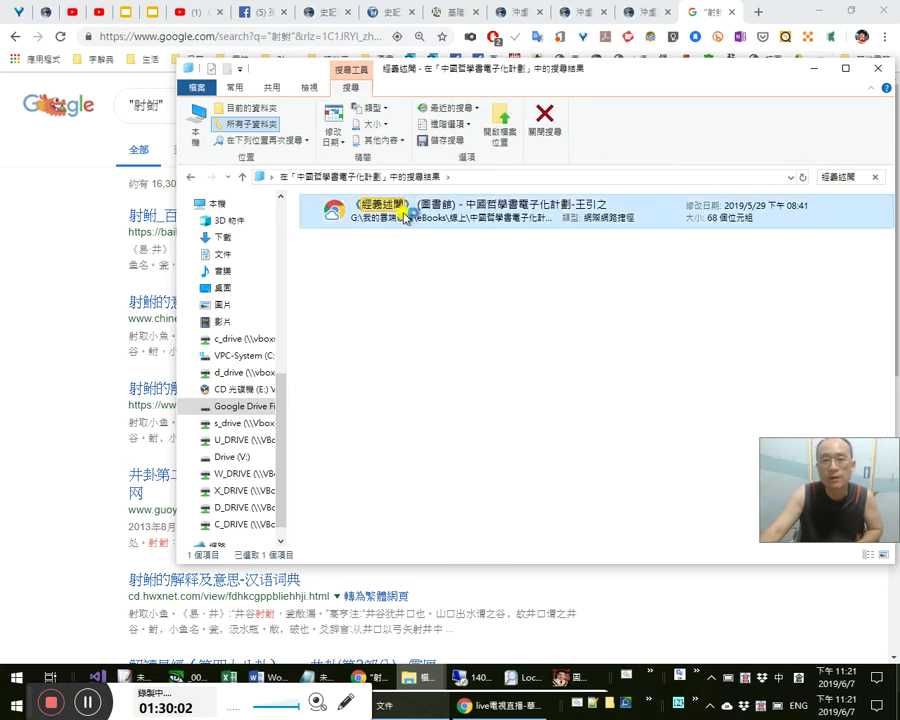
double_click(404, 217)
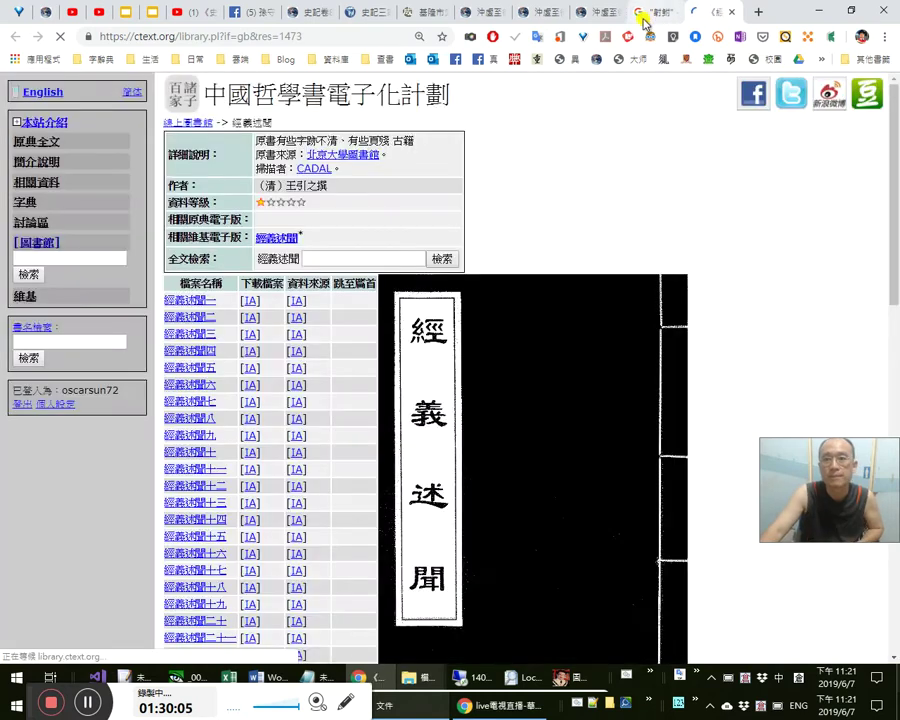
Close the Google results tab and search the full text of 經義述聞 for 井谷.
middle_click(642, 21)
left_click(347, 260)
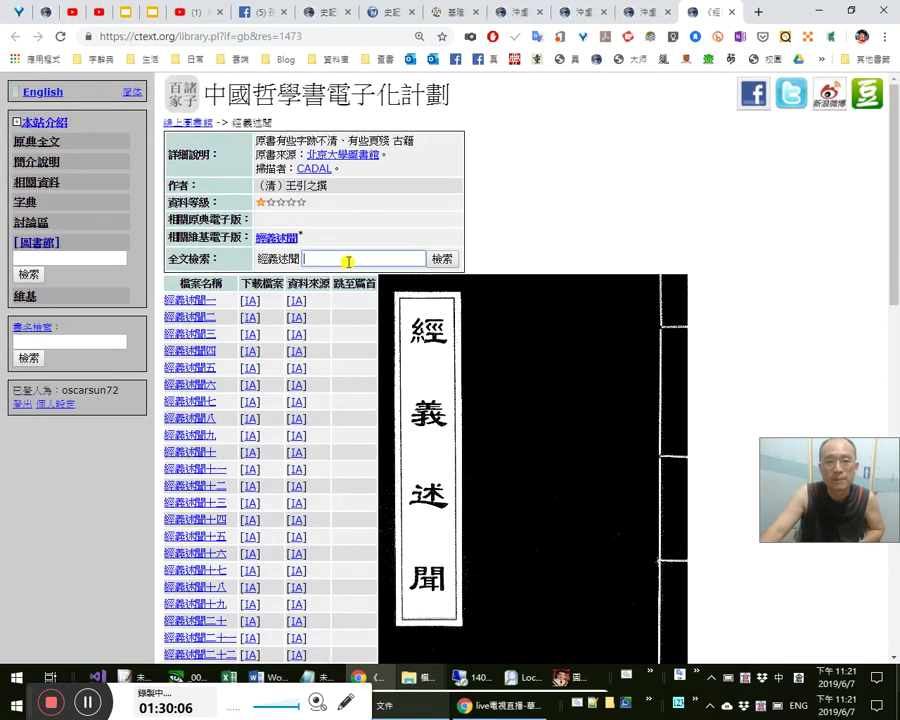
type("井谷射鮒")
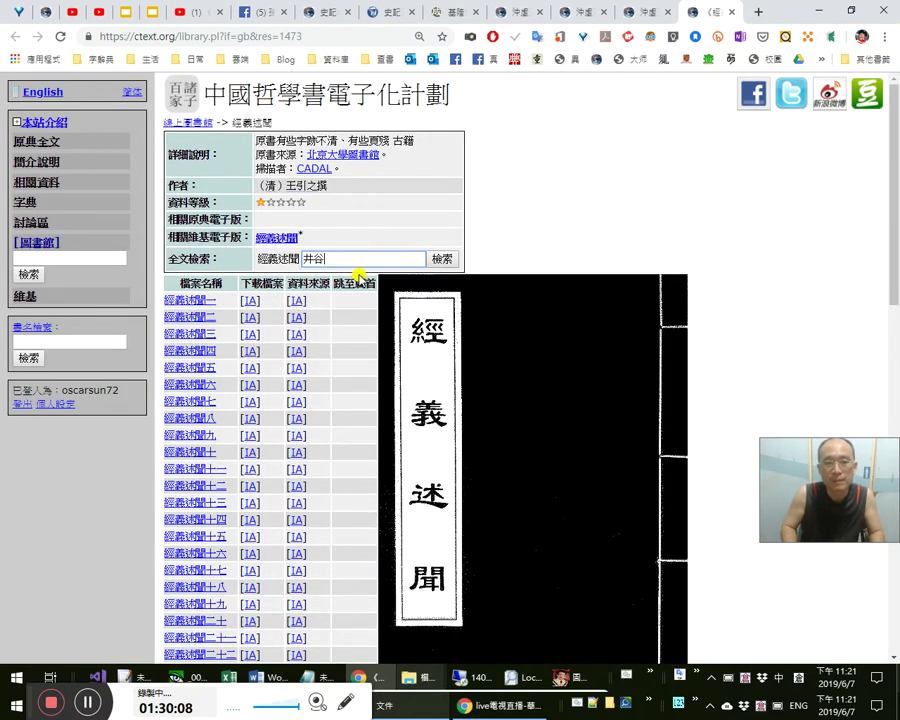
key("Return")
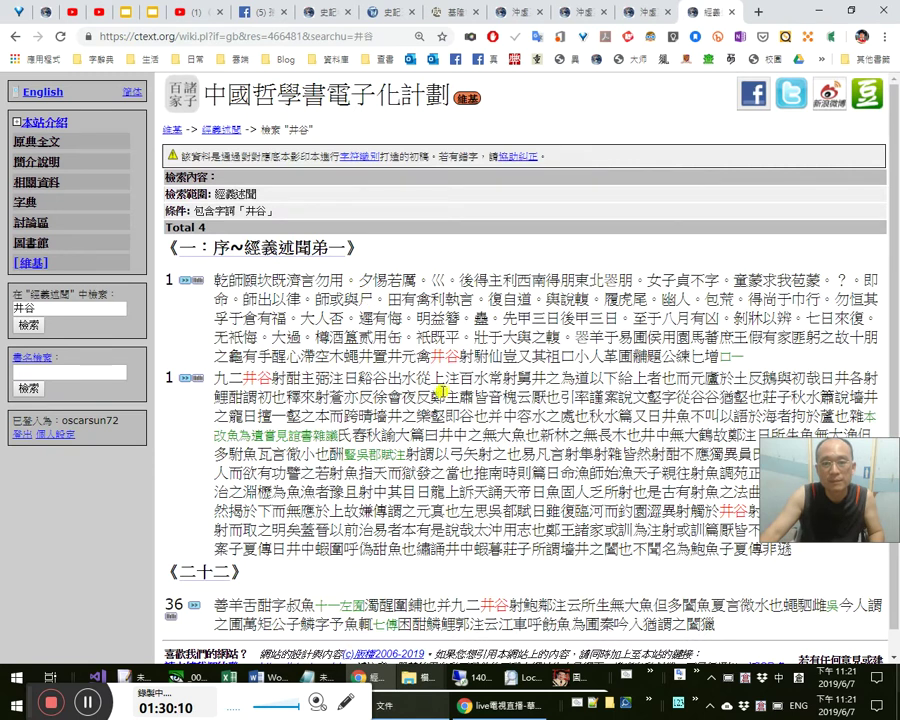
Open the first match's scanned page in 簡單修改模式 and cut its entire transcription text.
left_click(190, 281)
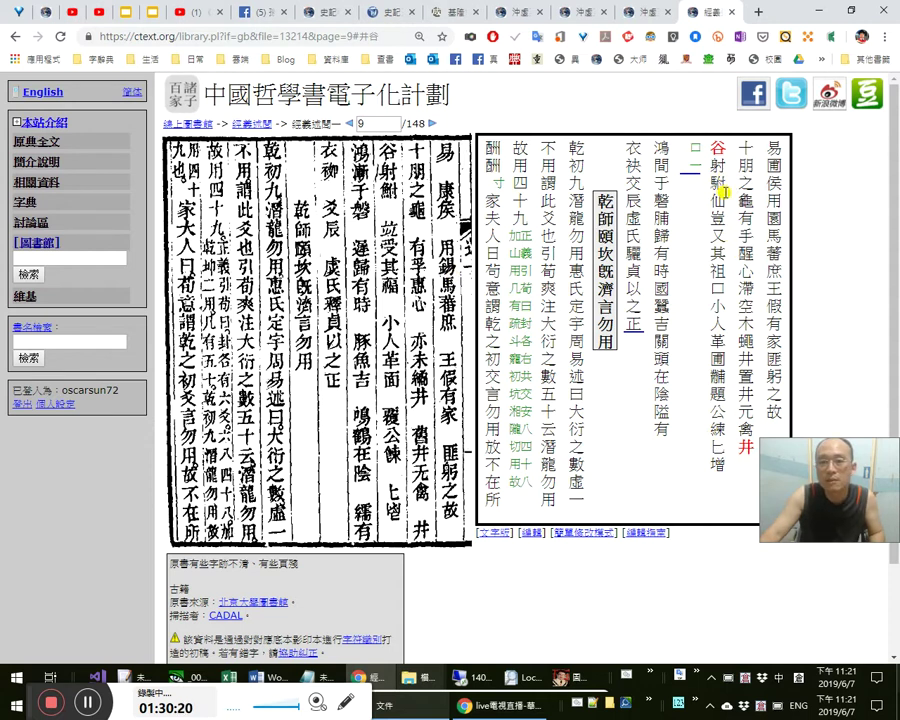
left_click(566, 533)
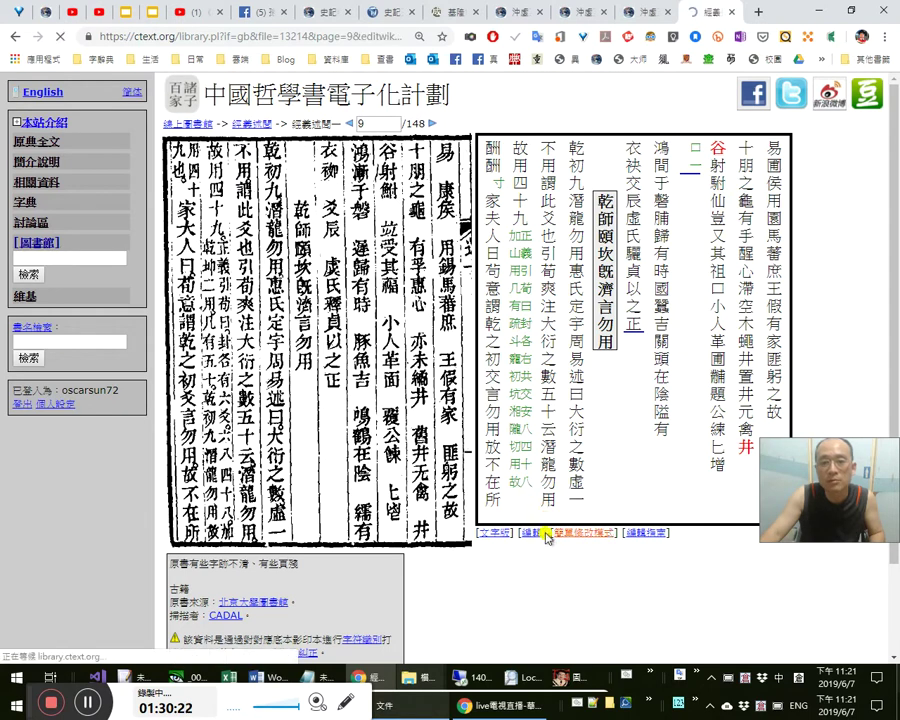
scroll(575, 428, "up", 1)
left_click(590, 450)
key("ctrl+a")
scroll(589, 452, "up", 3)
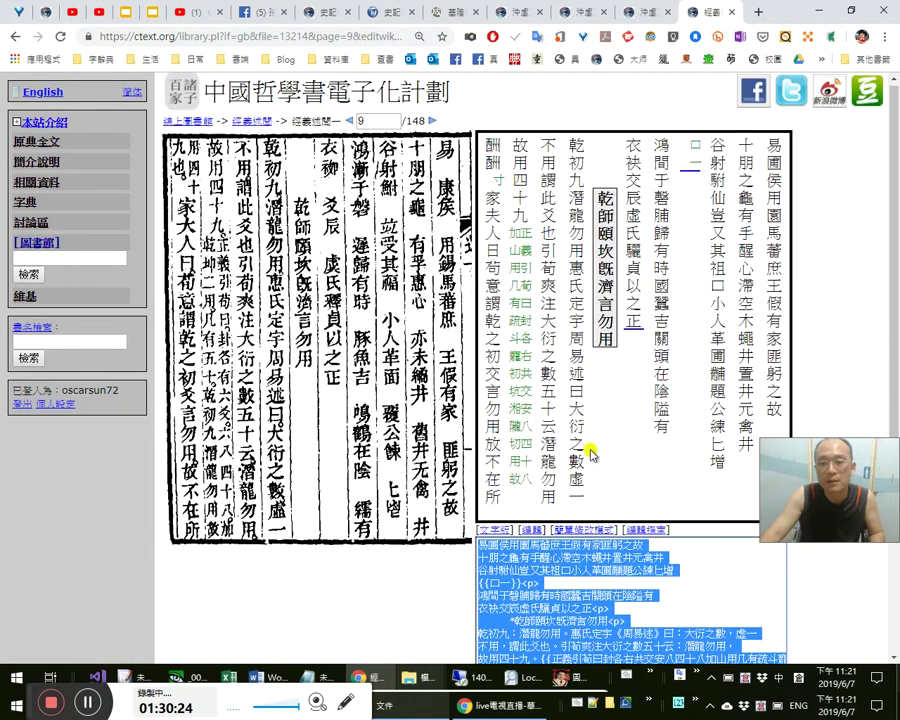
key("ctrl+x")
Switch to EmEditor and paste the cut transcription into the 未命名-2 document.
key("alt+Tab")
key("alt+Tab")
key("alt+Tab")
key("alt+Tab")
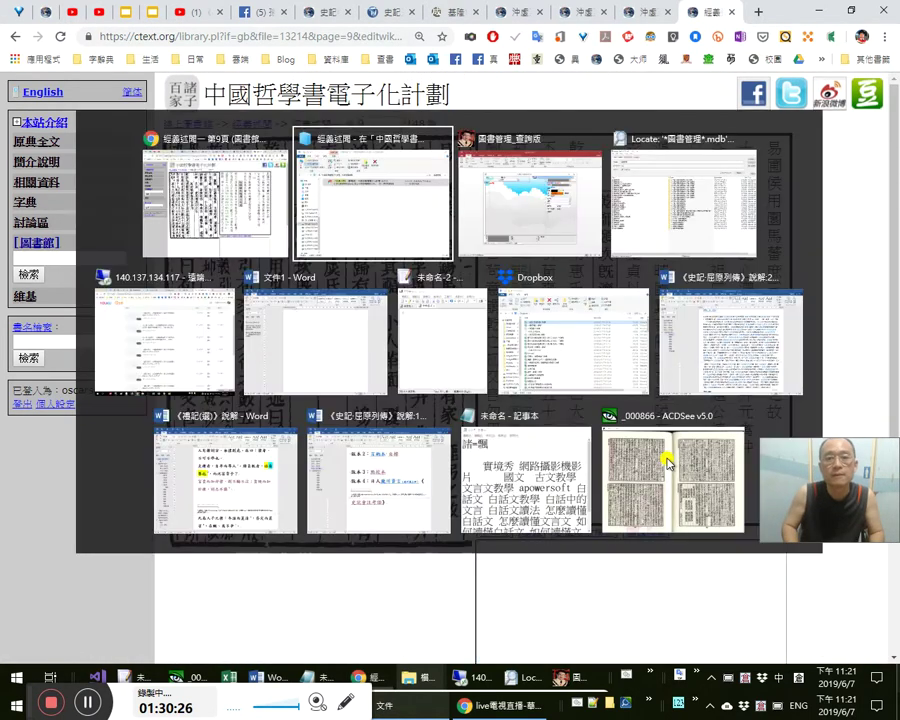
key("alt+Tab")
key("alt+Tab")
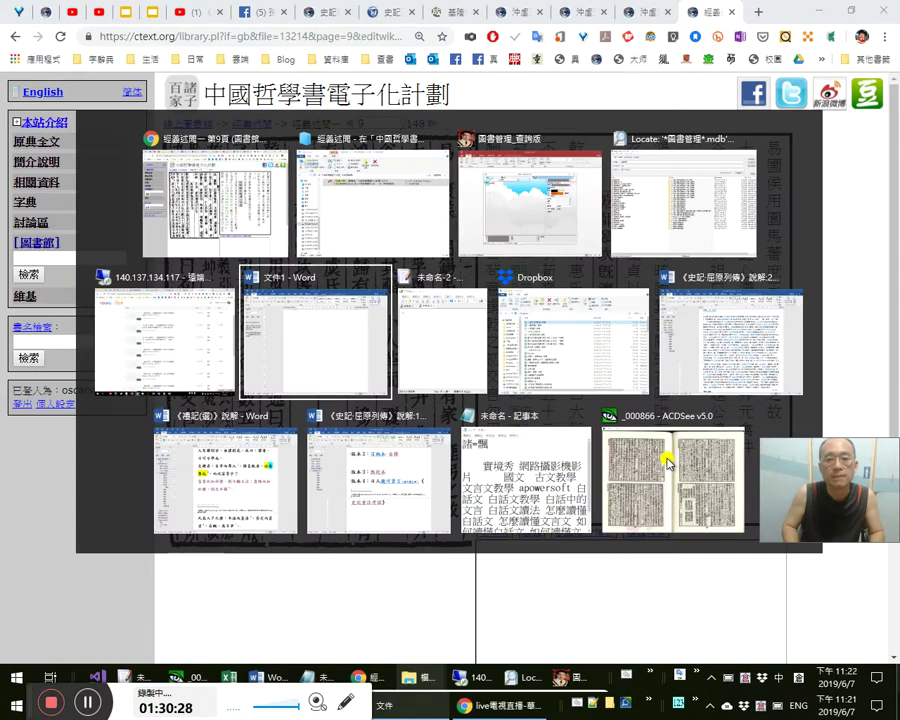
key("ctrl+v")
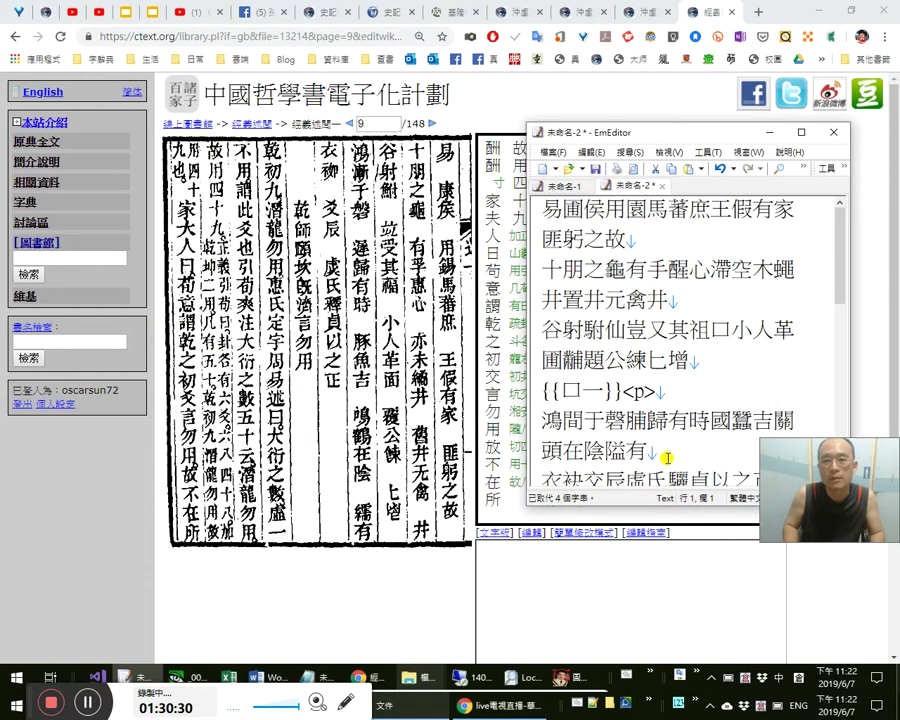
Correct the first line to 易 康矦 用錫馬蕃庶 王假有家 匪躬之故, with full-width spaces between phrases and one at the line's end.
type("il")
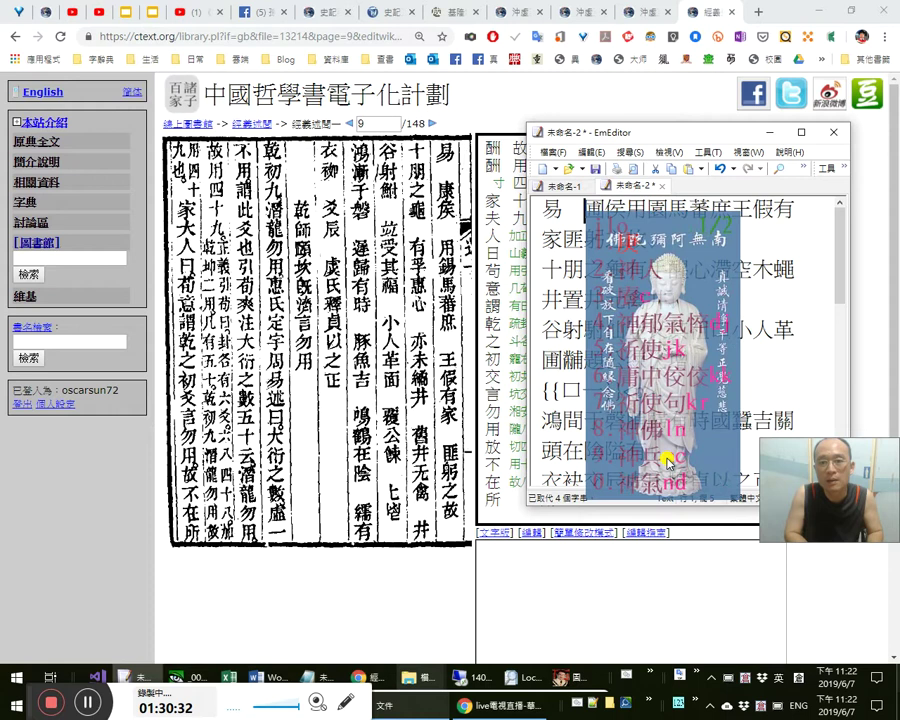
type("康矦")
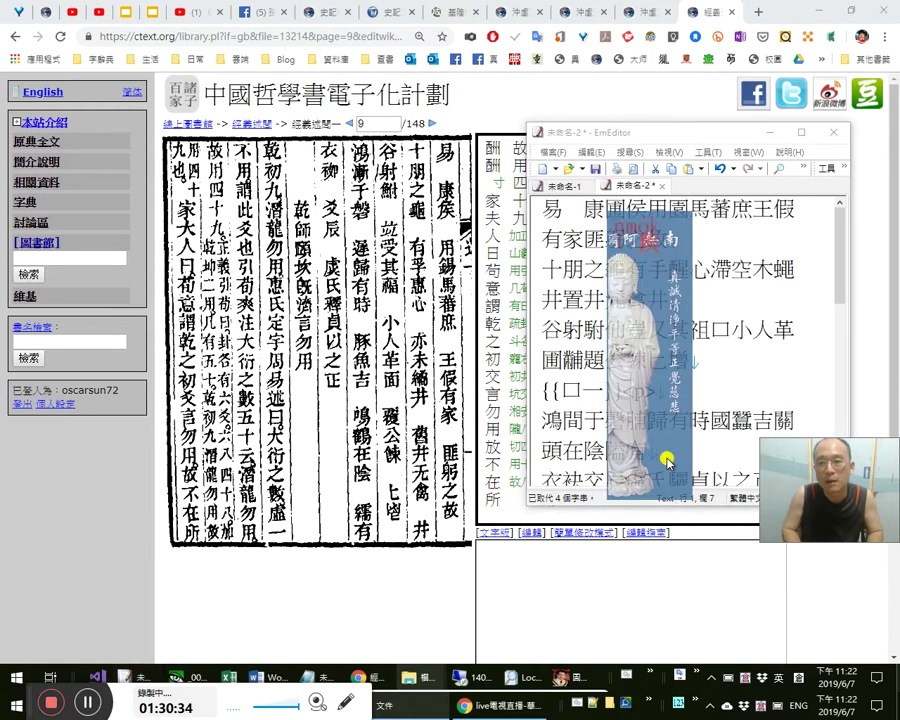
key("Delete")
key("Right")
key("shift+Right")
type("錫")
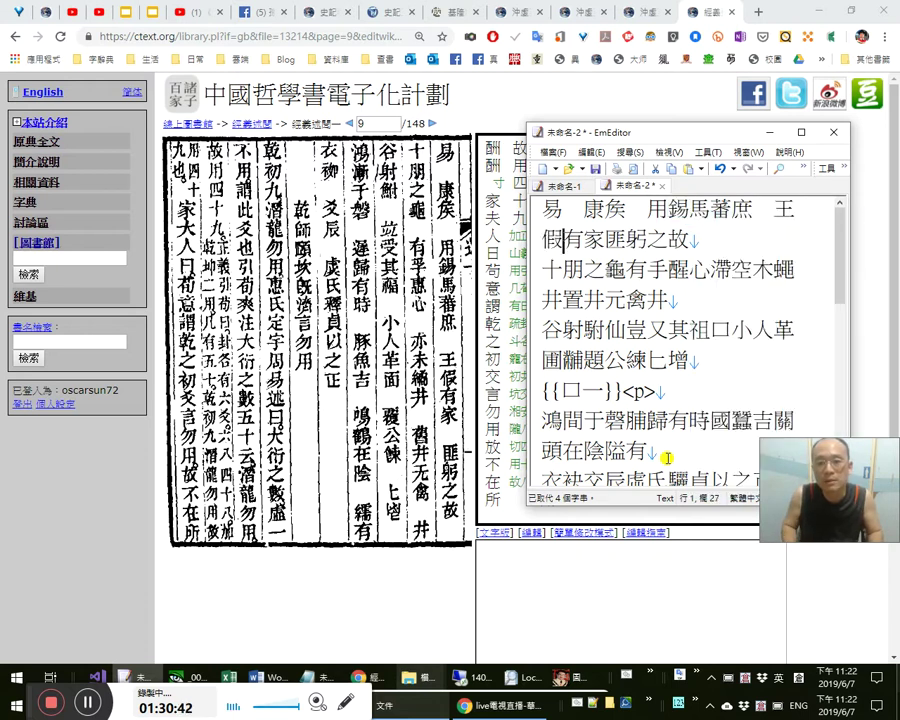
key("Right")
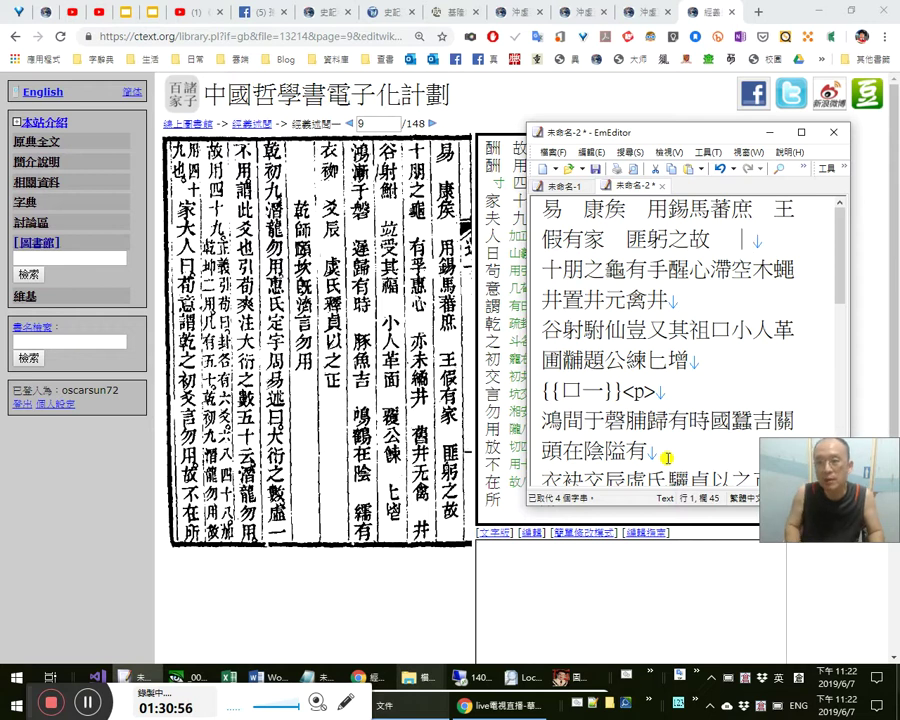
key("shift+Left")
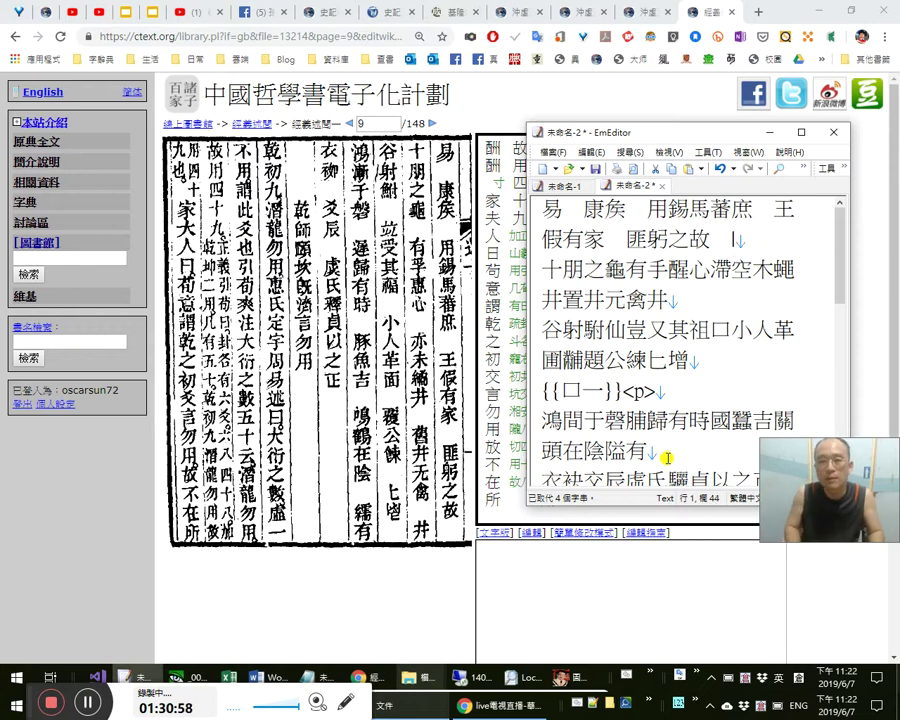
In the second line, add a full-width space after 十朋之龜 and correct 有手醒心 to 有孚惠心.
key("Up")
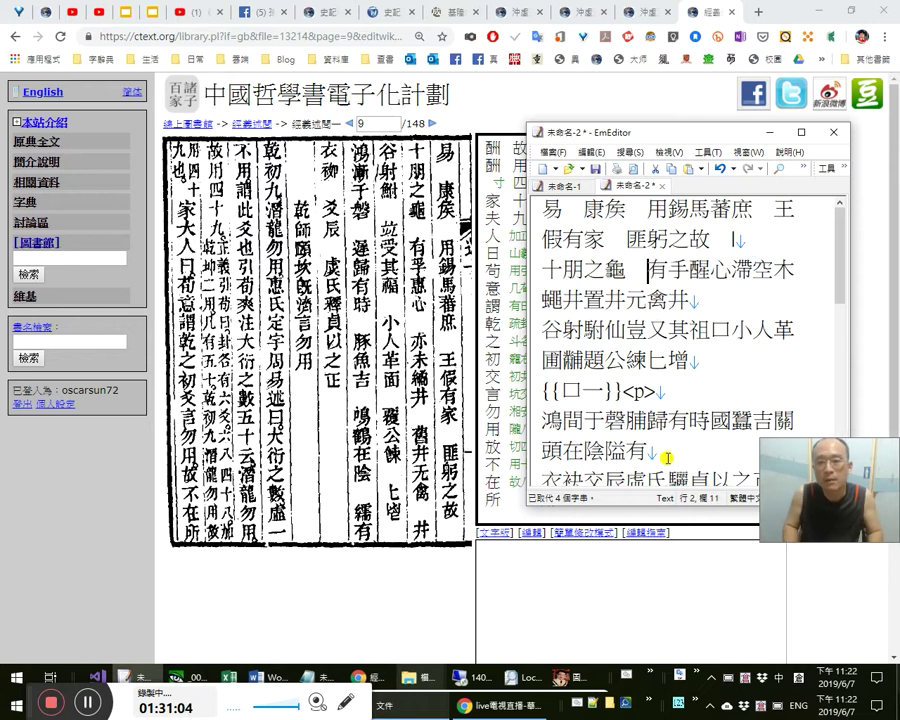
key("shift+Right")
type("孚")
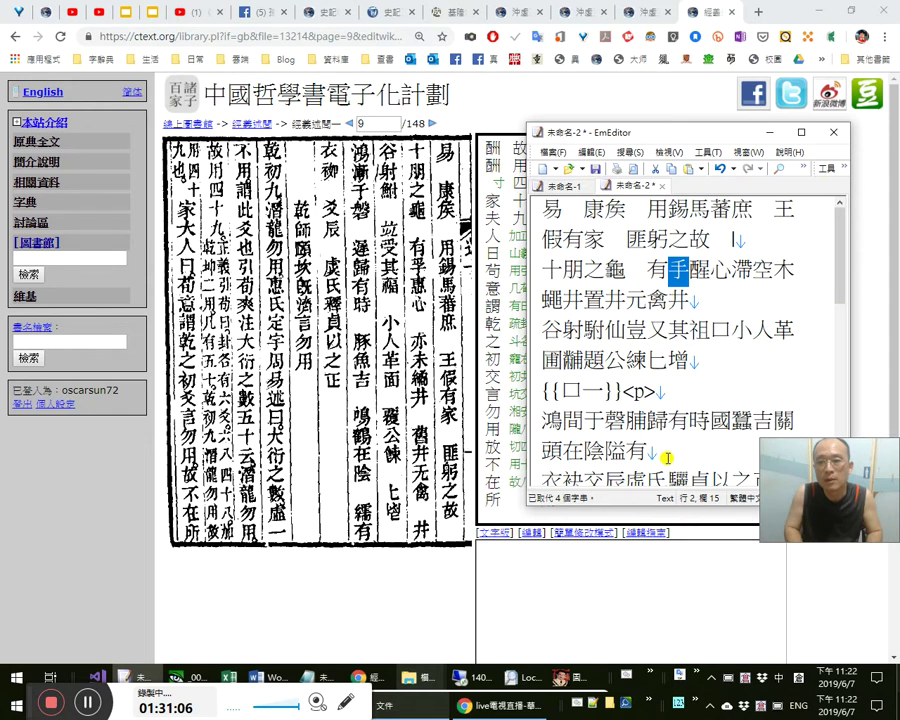
type("jip")
key("Return")
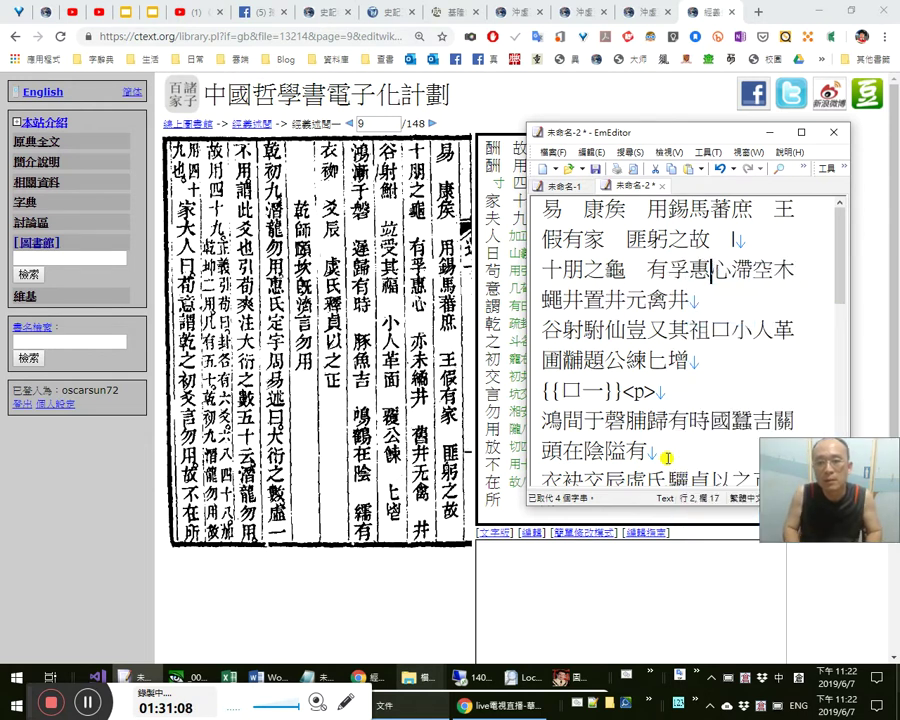
Replace 滯空木蠅井 in the second line with 亦未繘井, setting the phrase off with full-width spaces.
key("shift+Right")
type("亦")
key("shift+Right")
key("Left")
key("shift+Left")
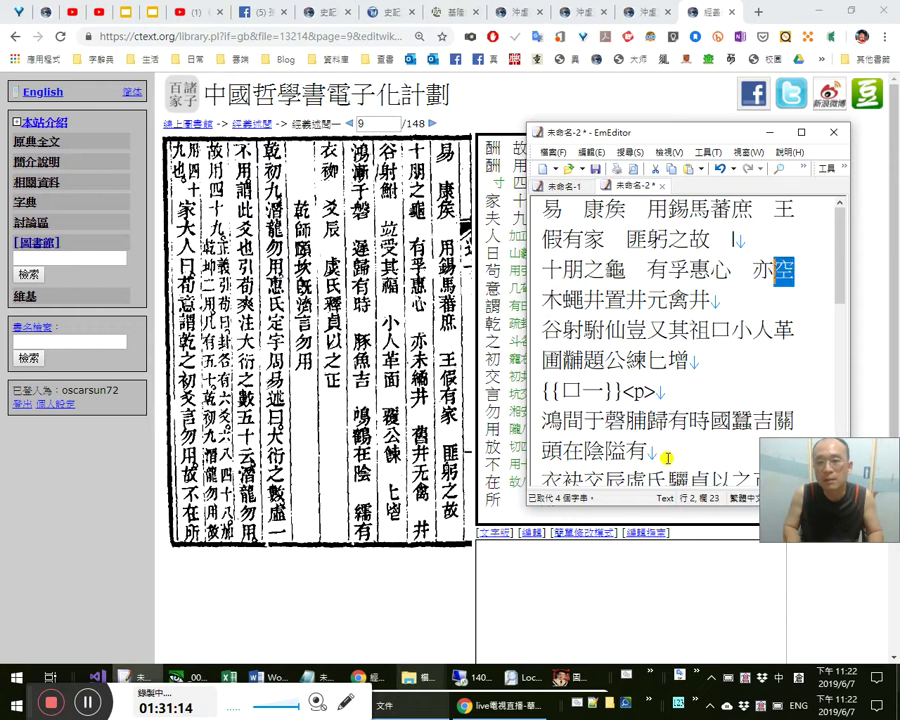
type("未")
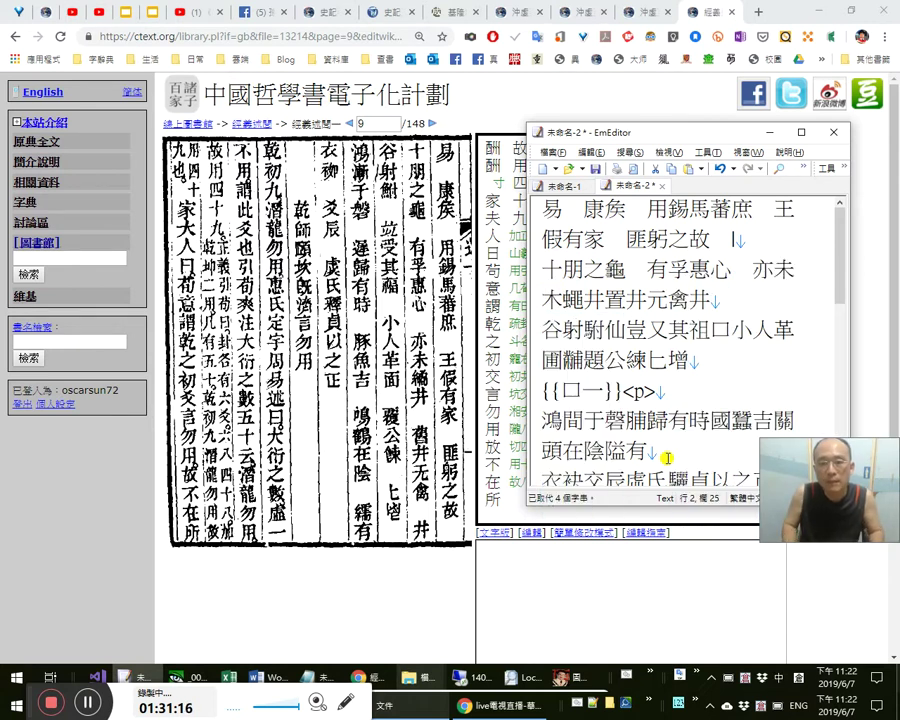
key("shift+Right")
type("繘")
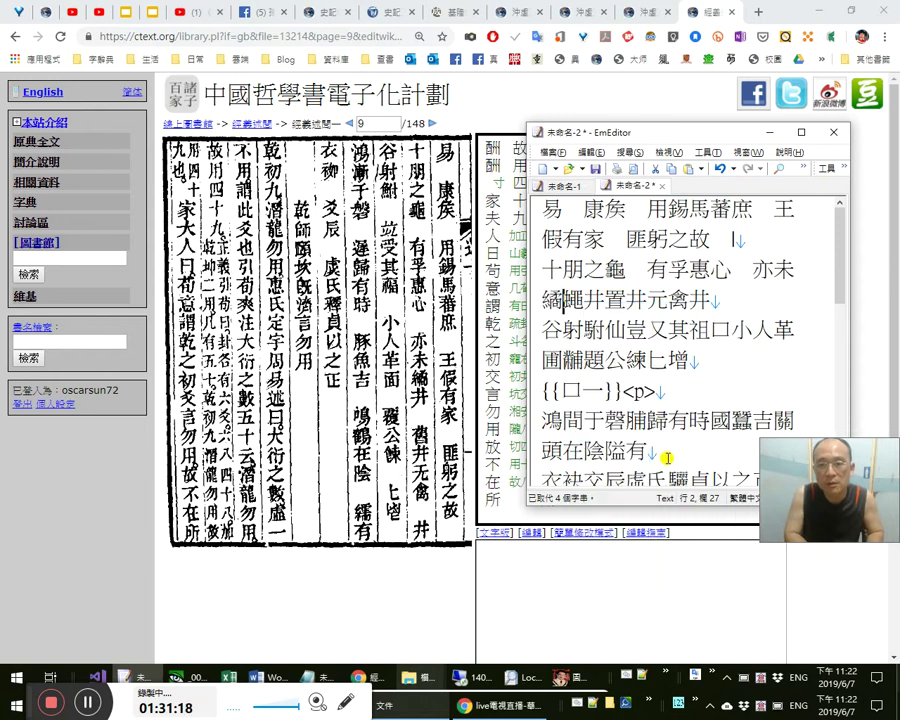
key("Delete")
key("Right")
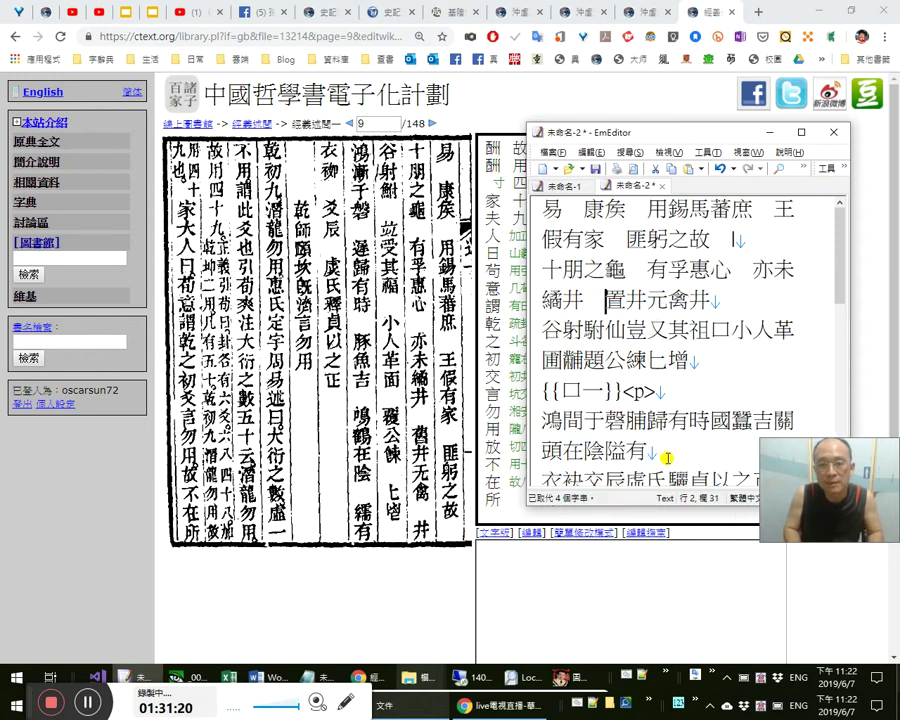
Correct 置井元禽 in the second line to 舊井无禽 and insert a full-width space before the final 井.
type("舊")
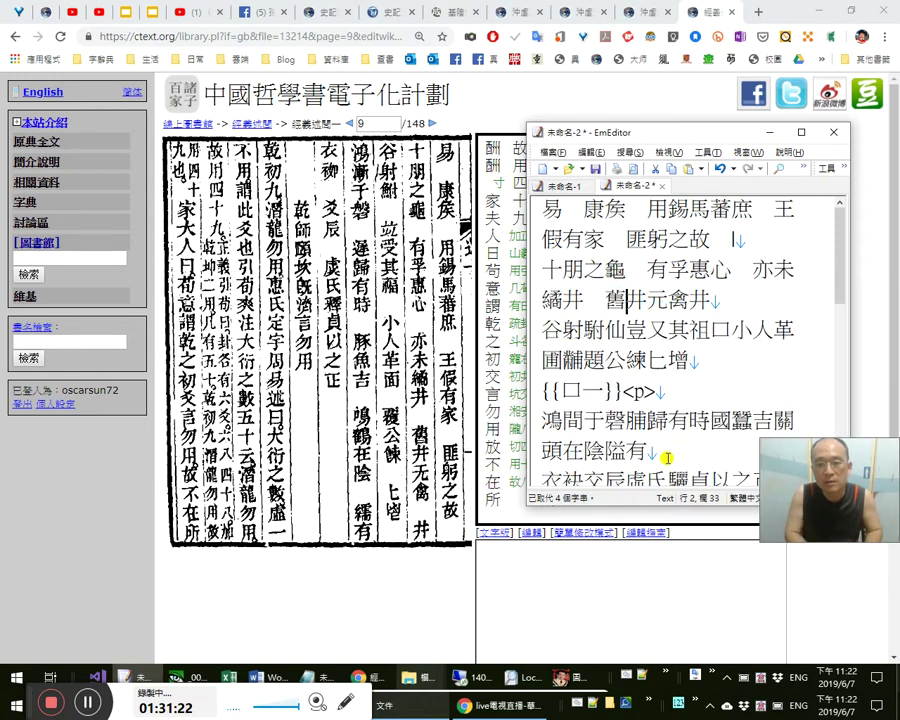
key("shift+Right")
type("无")
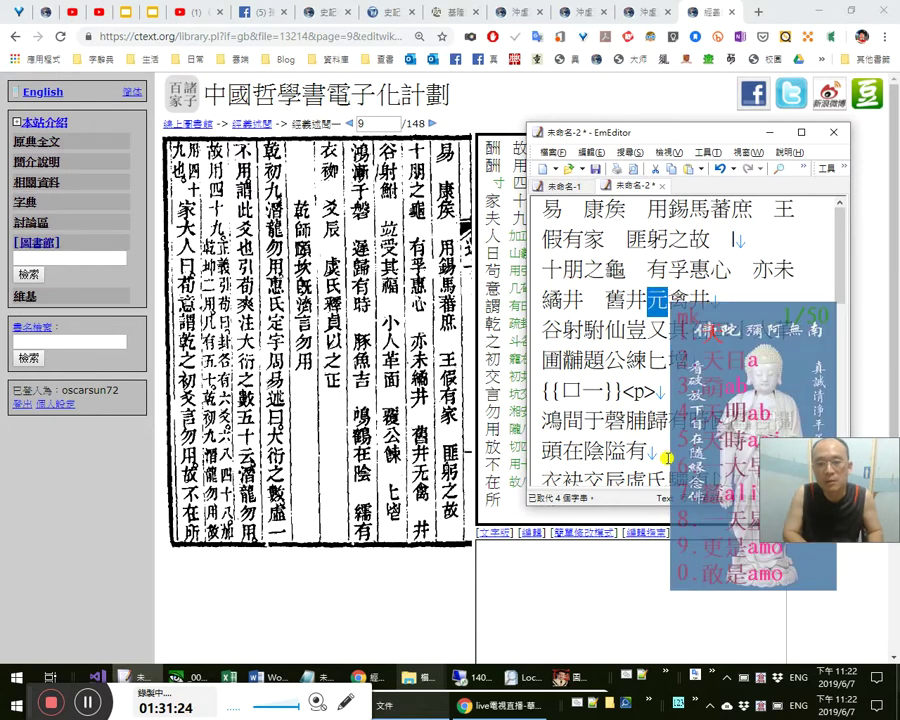
key("Right")
key("Right")
key("Right")
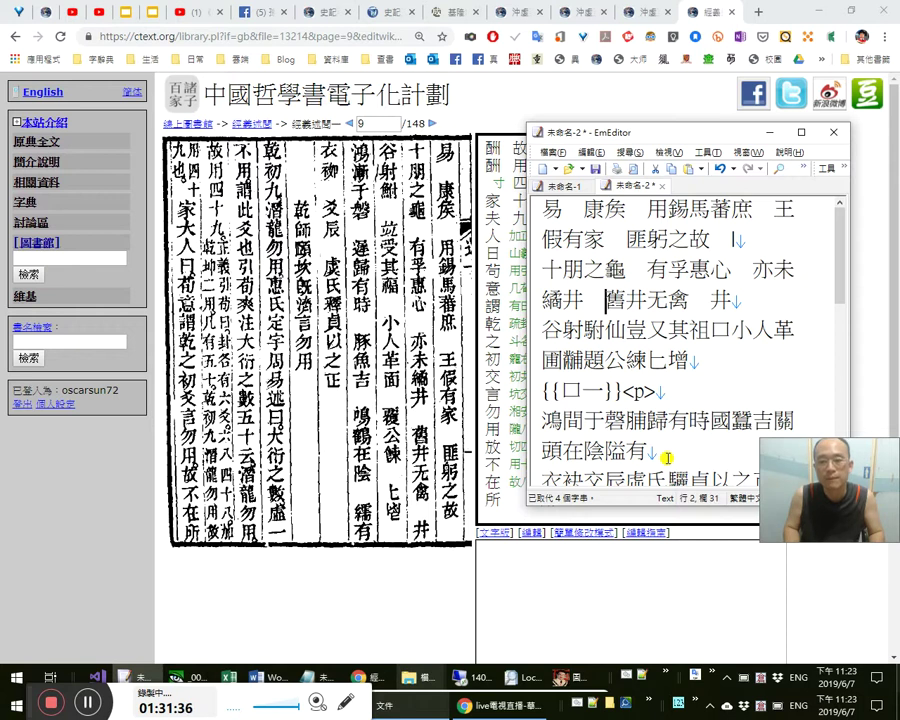
In the third line, correct 駙 to 鮒 and add a full-width space after it.
key("End")
key("Down")
key("Down")
key("Down")
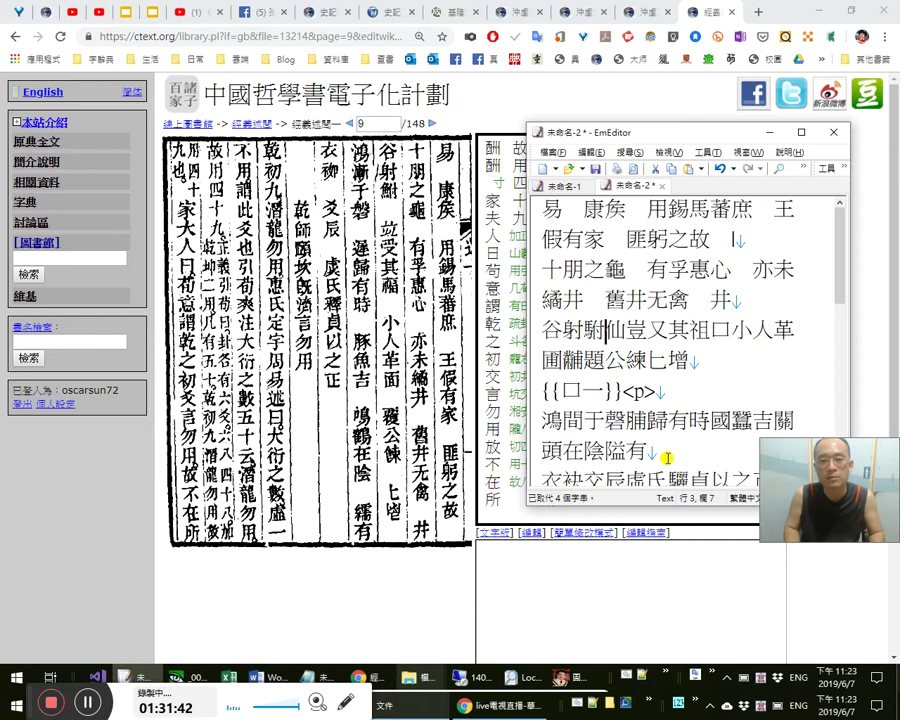
key("Left")
key("shift+Left")
type("鮒")
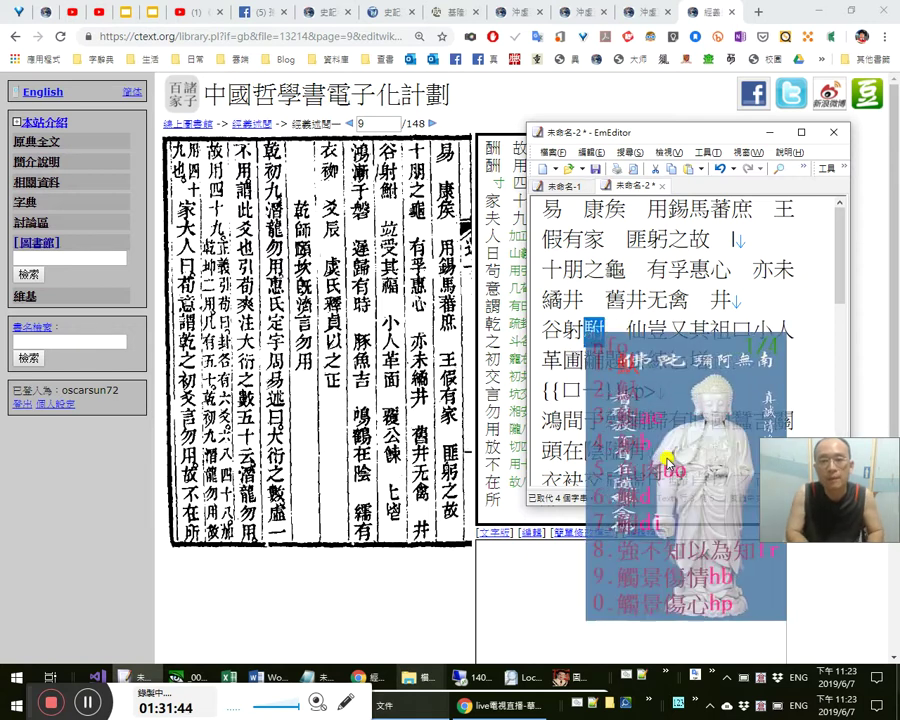
Replace 仙豈又其祖口 in the third line with 竝受其福 followed by a full-width space.
key("shift+Right")
type("竝")
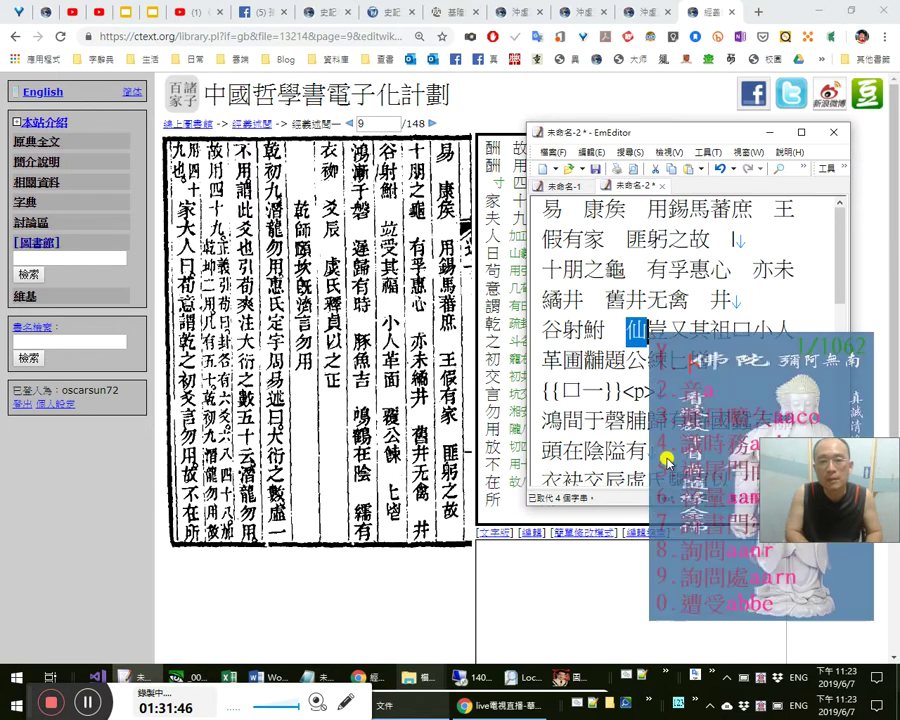
key("shift+Right")
type("受其")
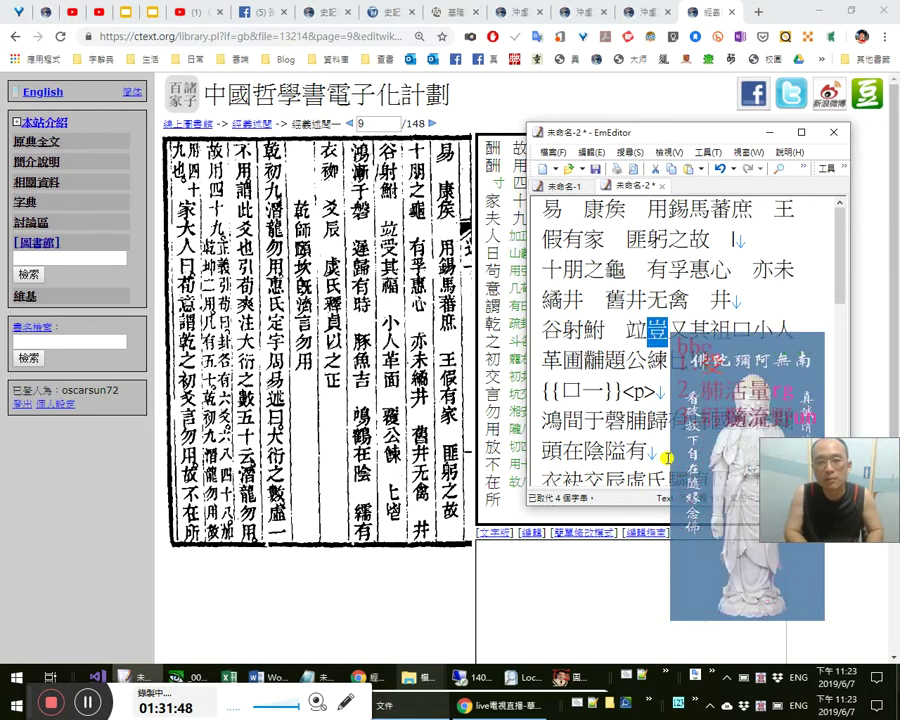
type("福")
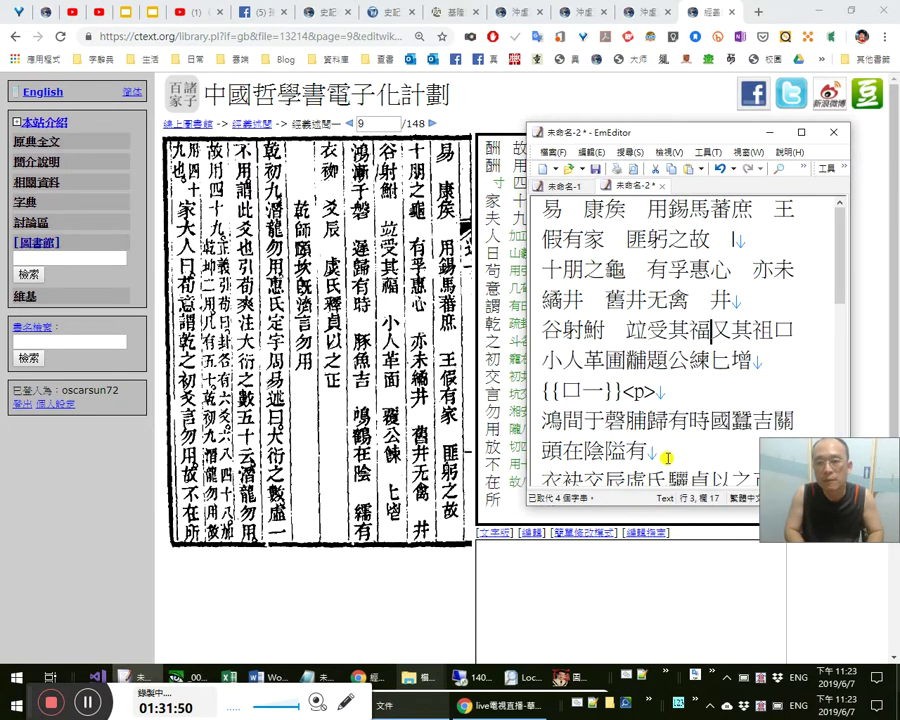
key("Delete")
key("Delete")
key("Delete")
key("Delete")
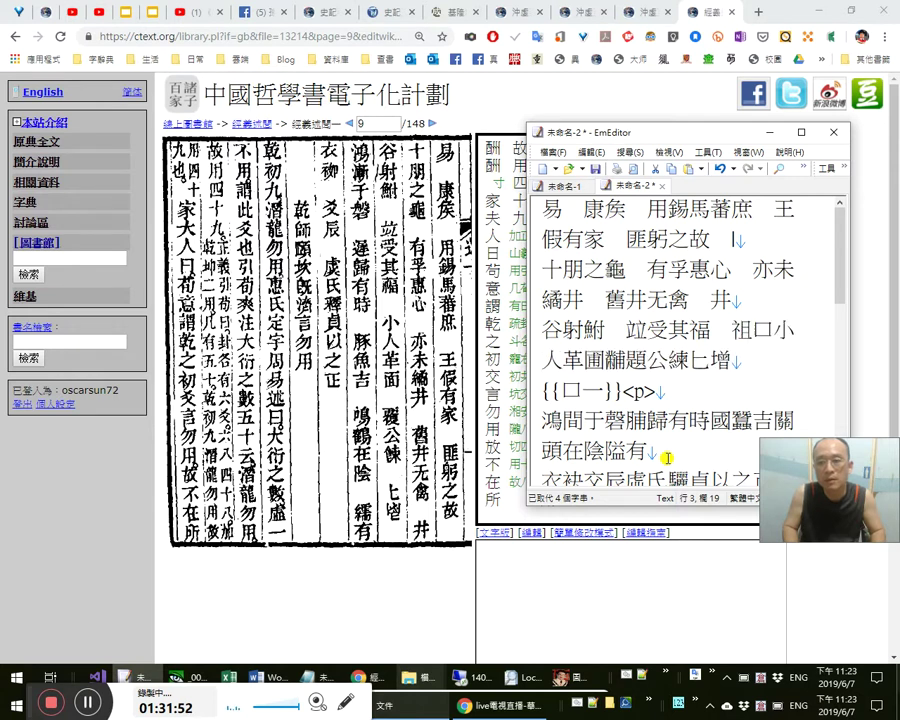
Correct 圃黼題公練 after 小人革 to 面 覆公餗, followed by a full-width space.
key("Right")
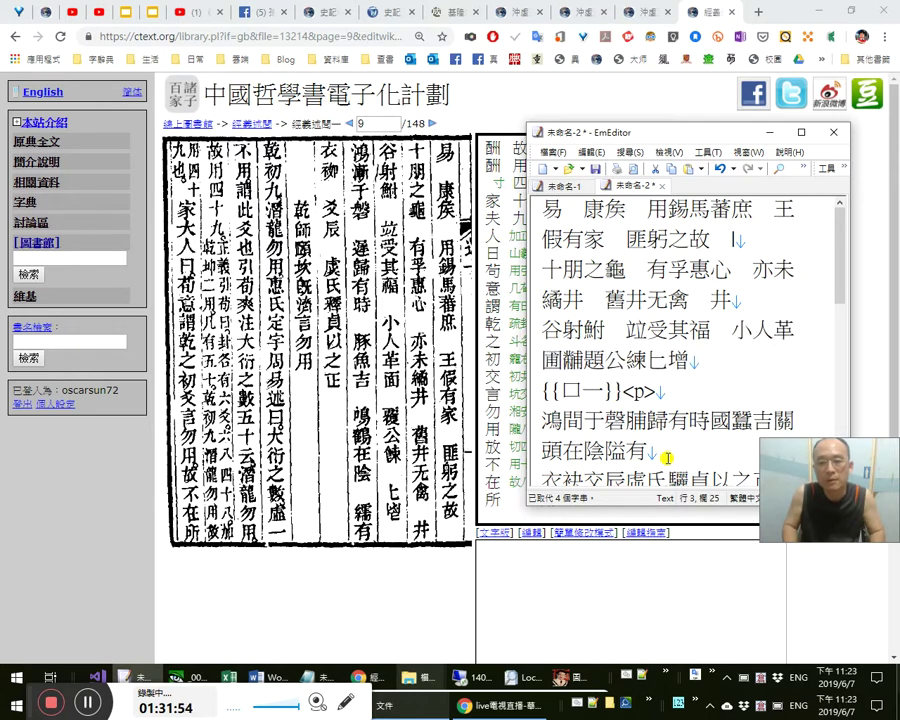
key("shift+Right")
type("面　")
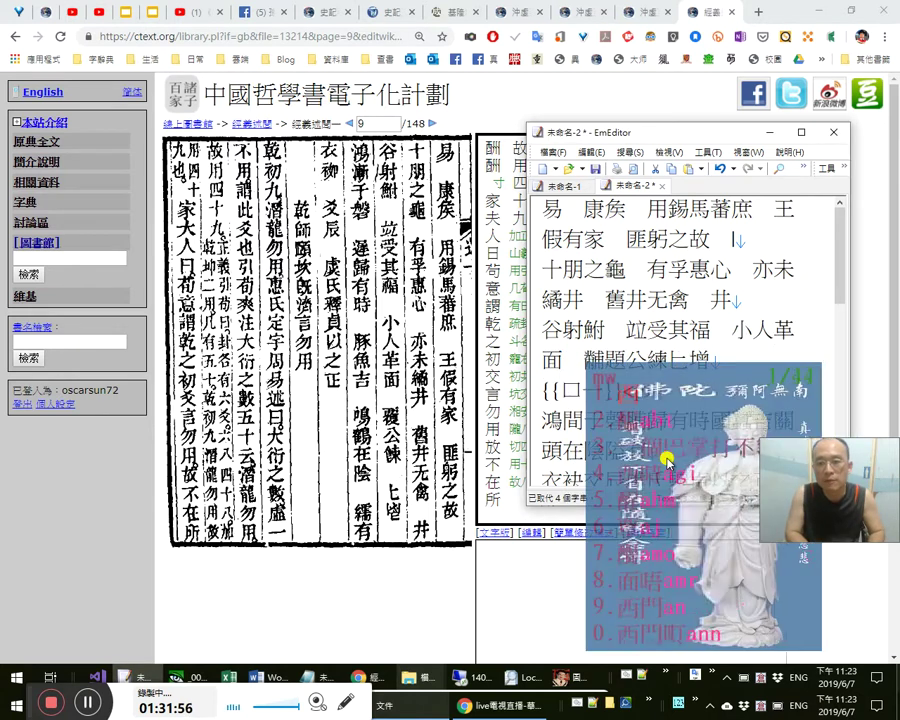
type("覆")
key("Delete")
key("Delete")
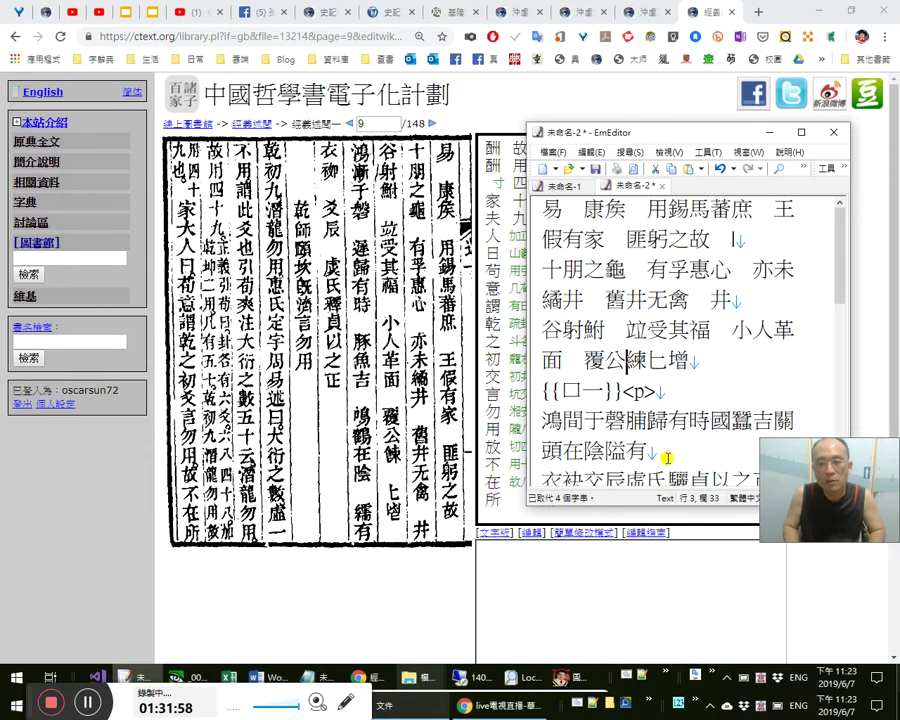
key("shift+Right")
type("餗")
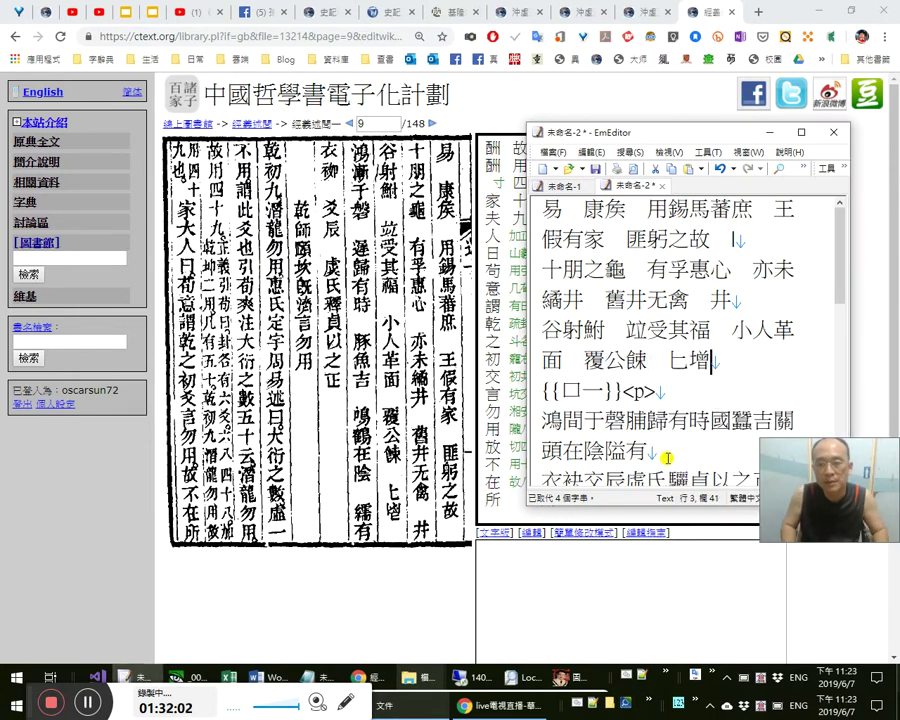
Correct 匕增 to 匕鬯 with a full-width space at the line's end, and delete the {{囗一}}<p> line below it.
key("shift+Right")
type("鬯")
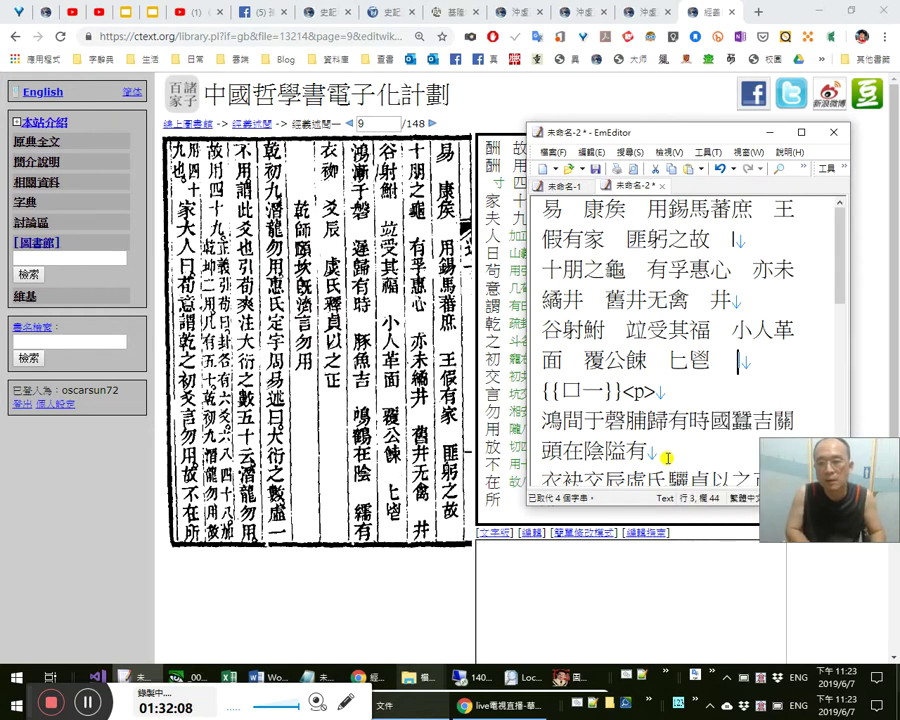
key("shift+End")
key("Delete")
key("Delete")
Correct 鴻間于 at the start of the fourth line to 鴻漸于.
key("Right")
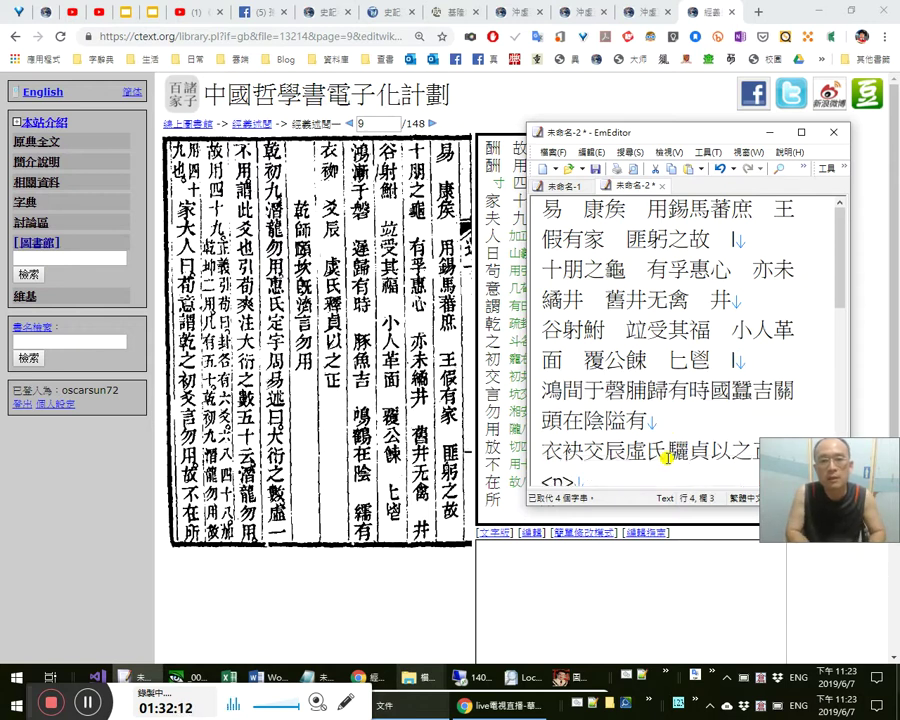
type("漸于")
key("Delete")
key("Delete")
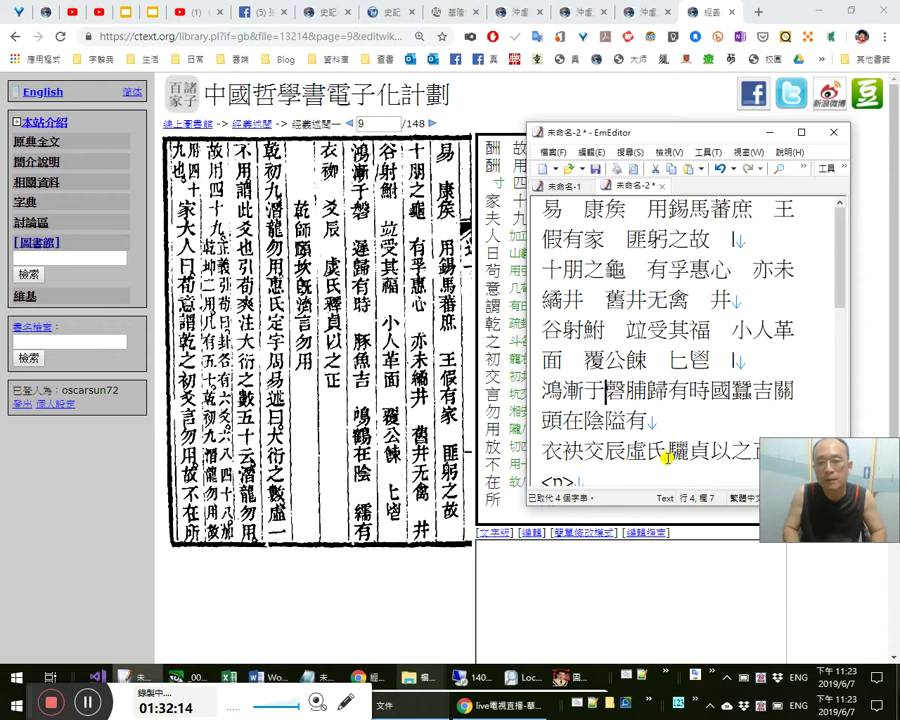
key("shift+Left")
type("he")
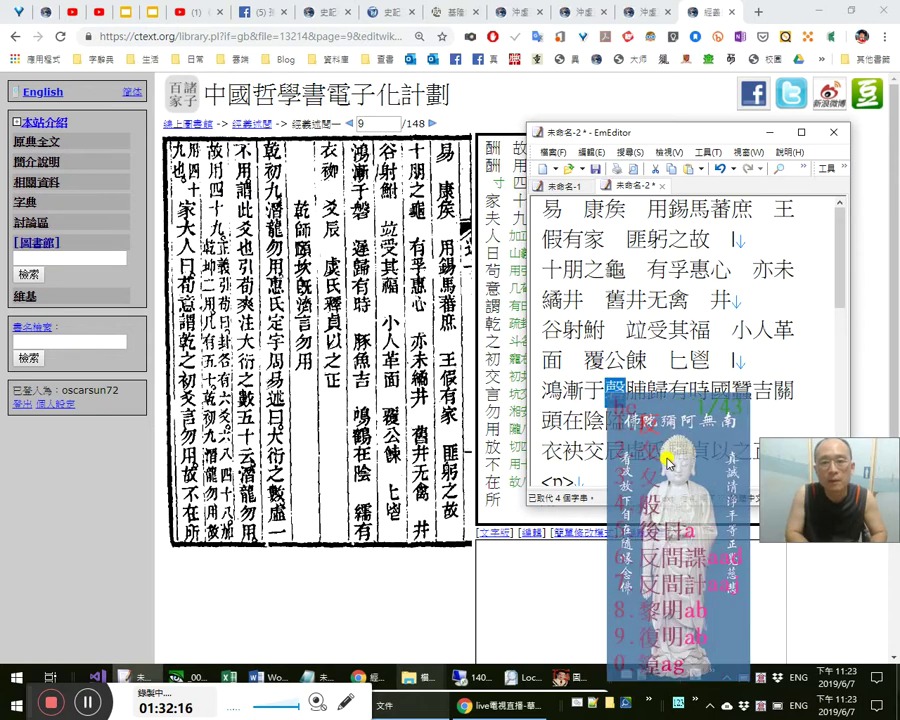
type("mr")
key("space")
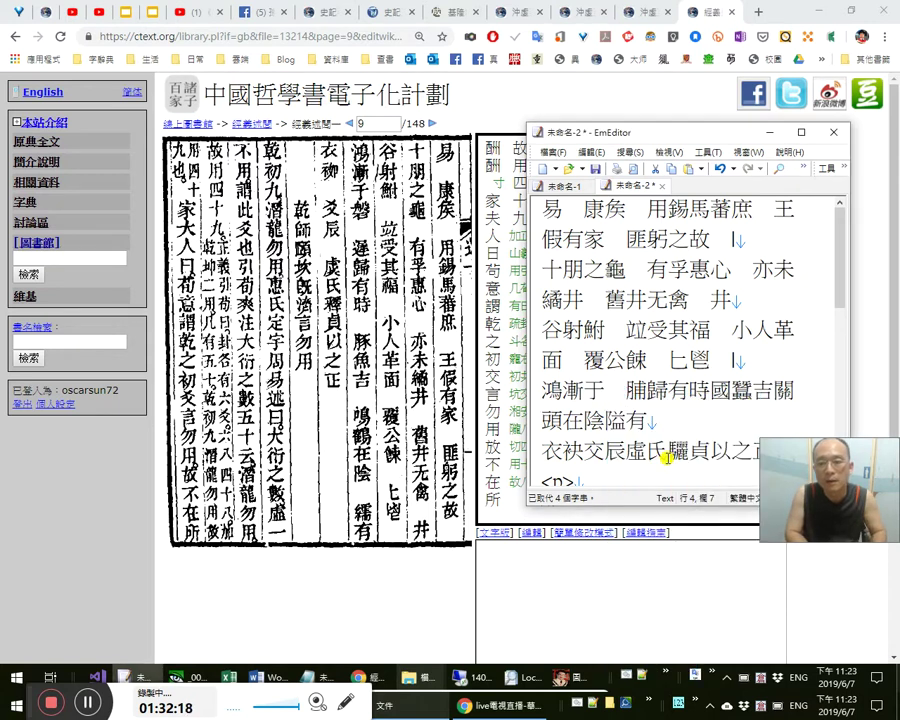
key("shift+Left")
type("磬")
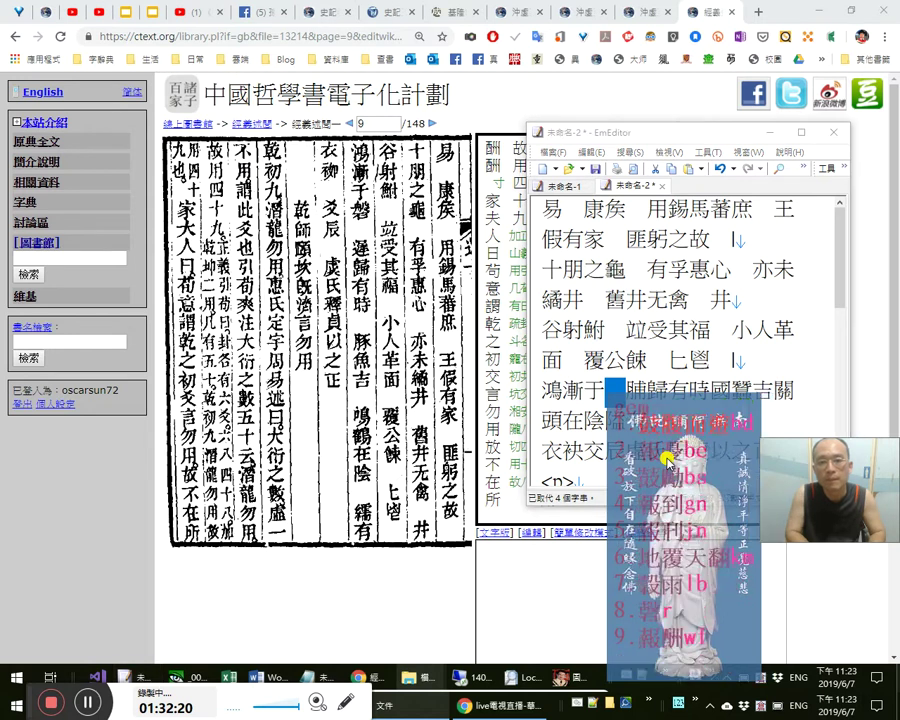
Correct 磬脯歸 in the fourth line to 磐 遲歸, separating the phrases with a full-width space.
key("shift+Left")
type("hemr")
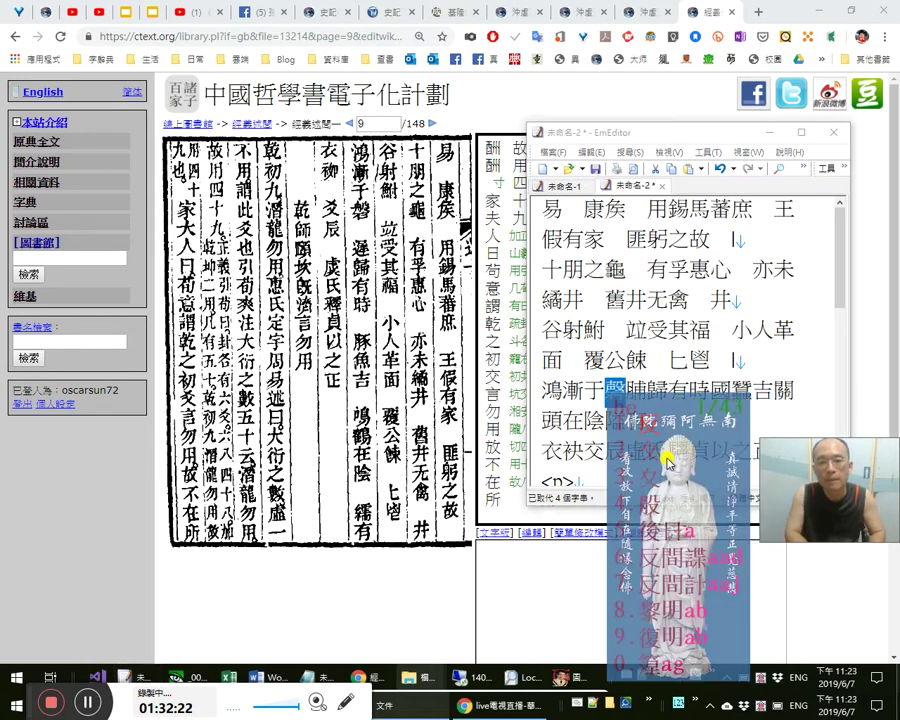
type("磐")
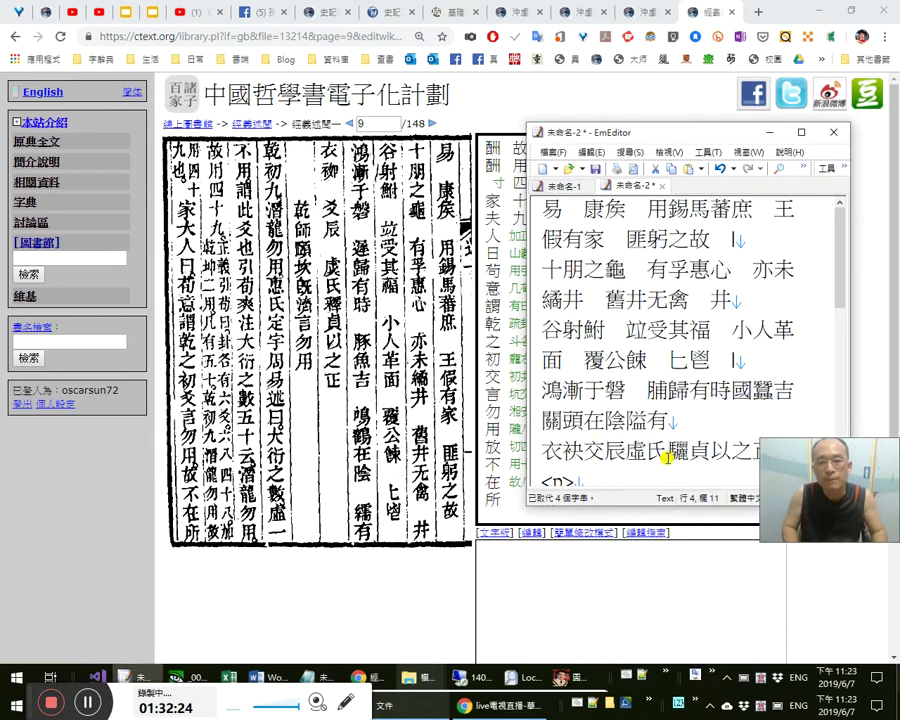
key("shift+Right")
type("遲")
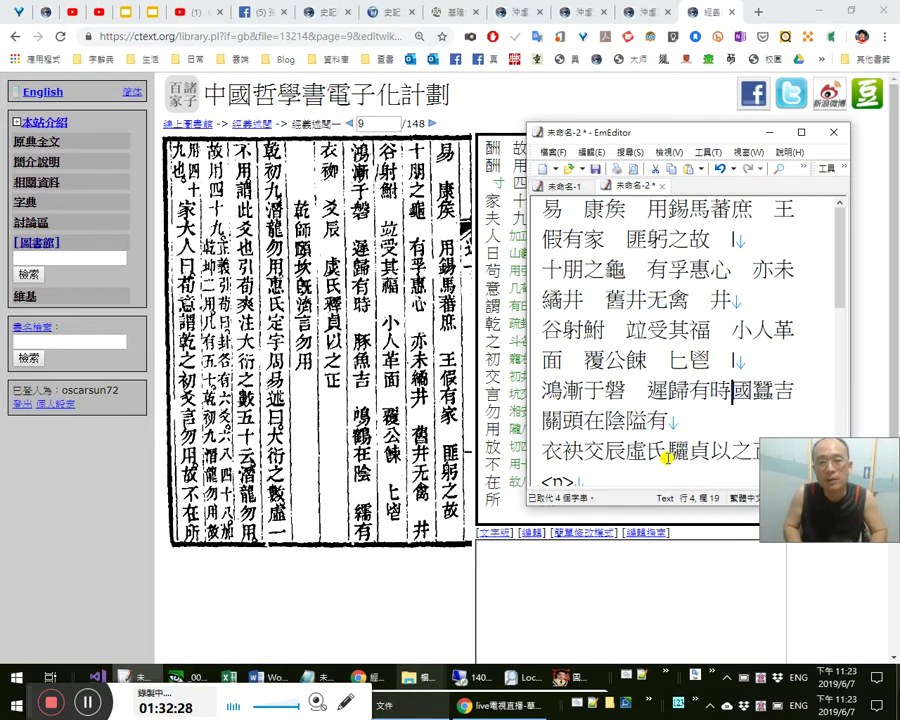
Correct 國蠶吉 in the fourth line to 豚魚吉, setting the phrase off with full-width spaces on both sides.
key("ctrl+v")
key("shift+Right")
type("tun")
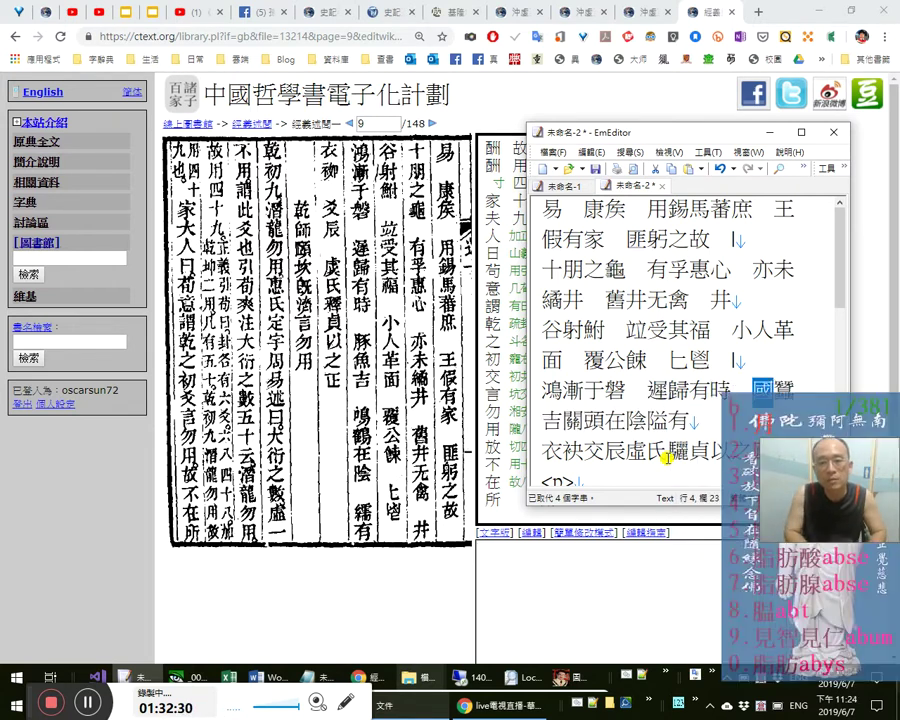
key("space")
key("shift+Right")
type("yu")
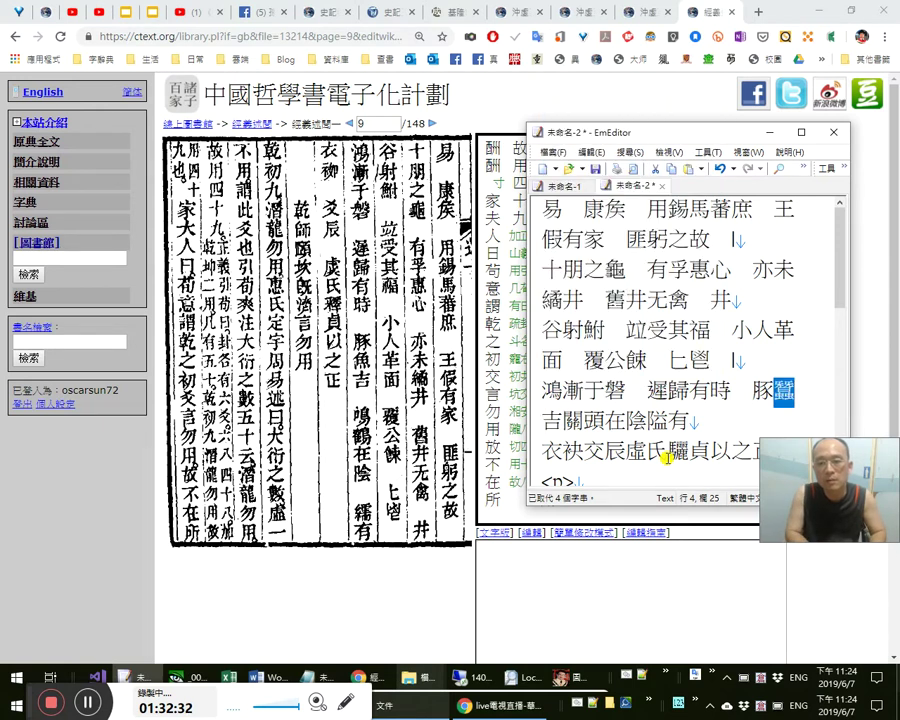
key("space")
key("ctrl+v")
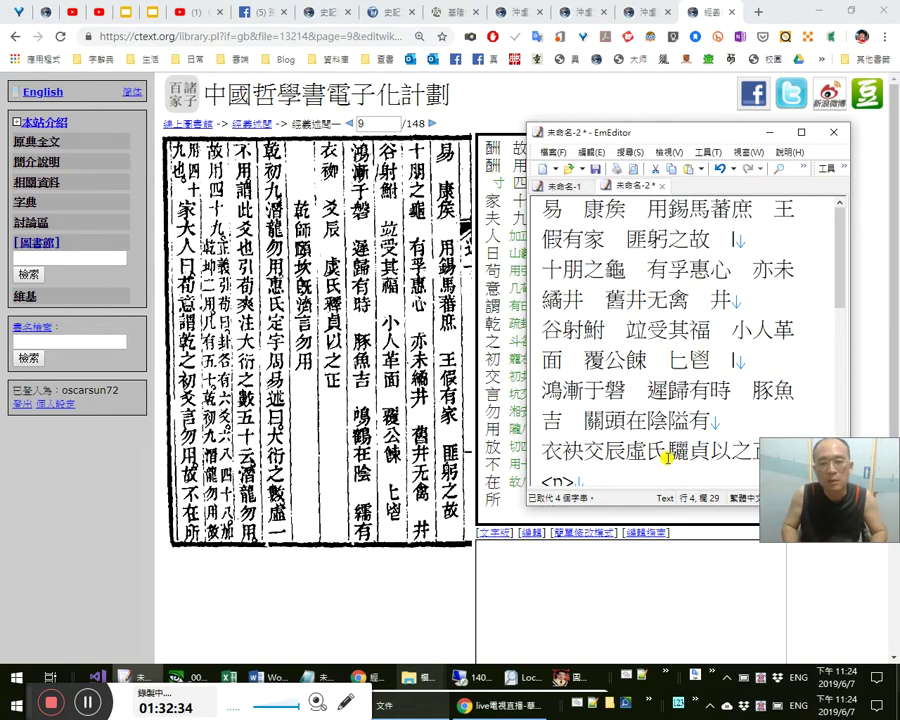
Correct 關頭在陰隘有 at the end of the fourth line to 鳴鶴在陰 繻有, with a full-width space between the phrases.
key("shift+Right")
type("ming")
key("space")
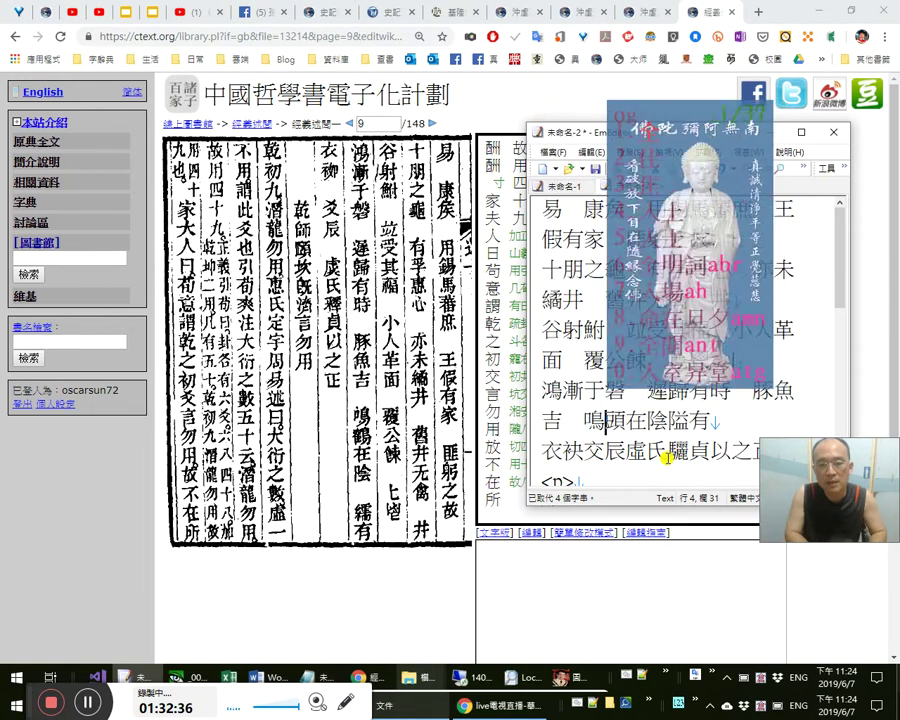
type("he")
key("space")
key("Delete")
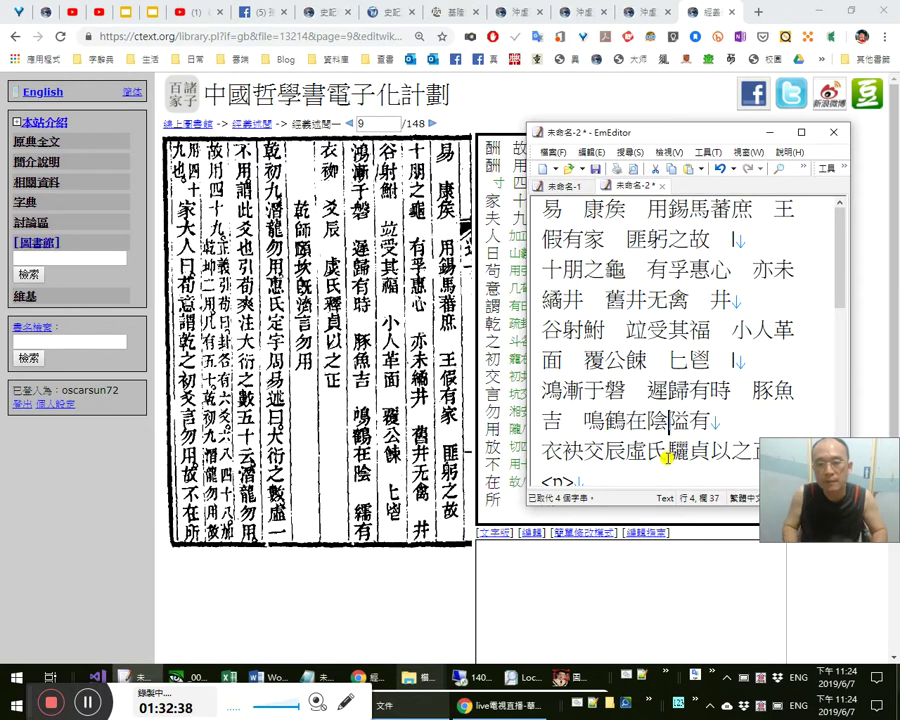
key("shift+Right")
key("shift+Right")
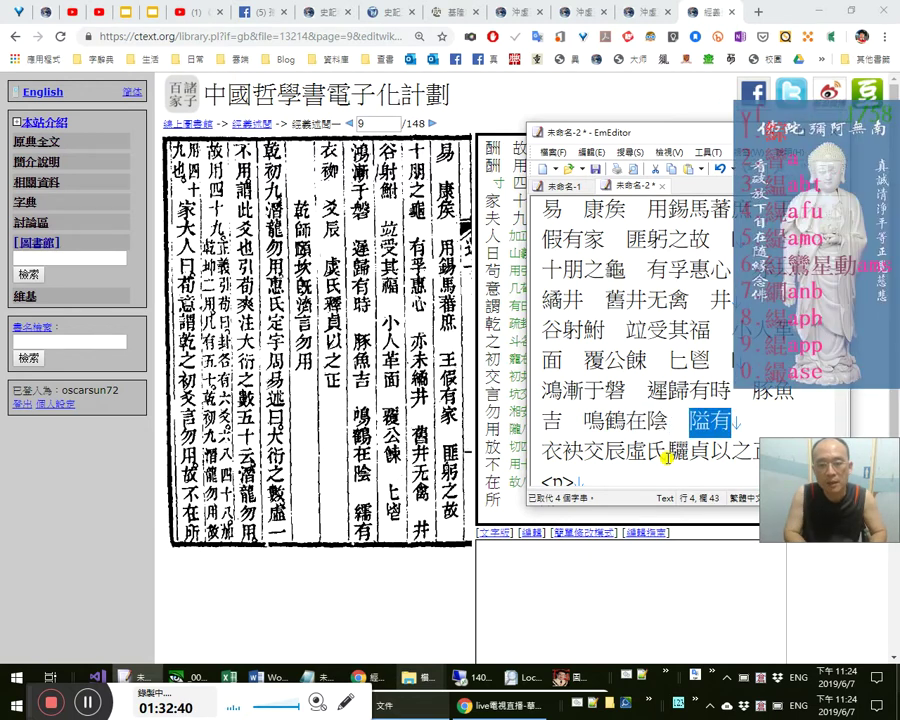
type("繻有")
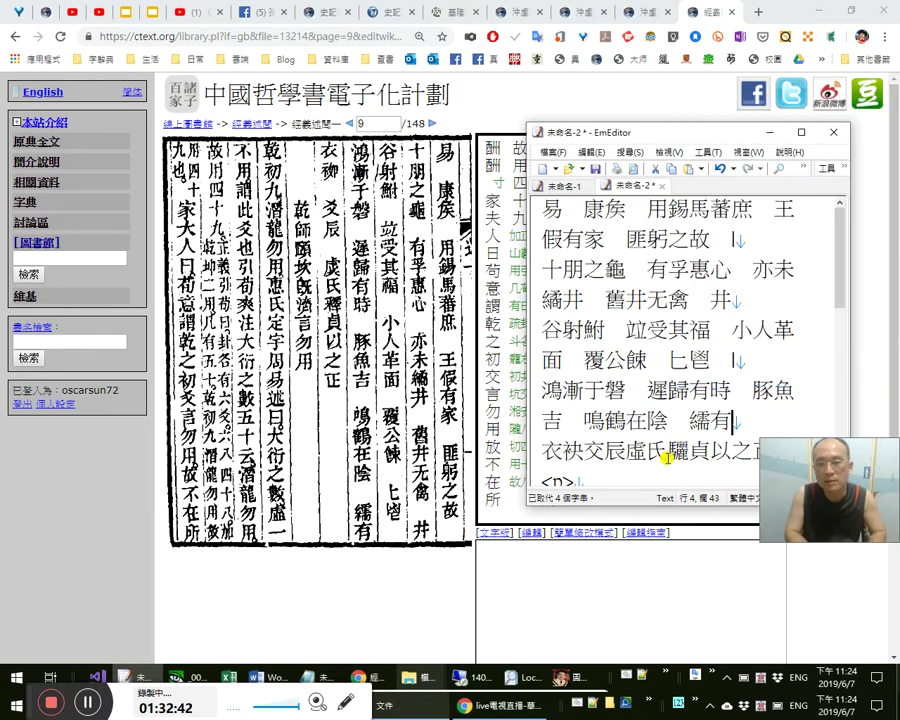
In the fifth line, correct 衣袂 to 衣袽 and add a full-width space after it.
key("shift+Right")
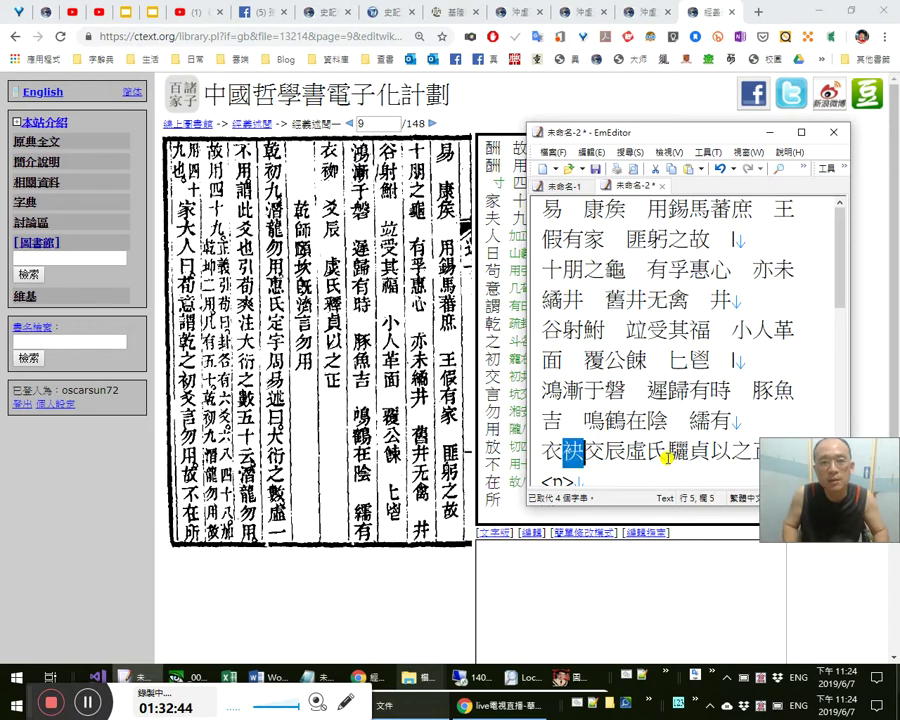
type("zhangdan")
key("space")
key("shift+Left")
key("shift+Left")
key("BackSpace")
type("lvr")
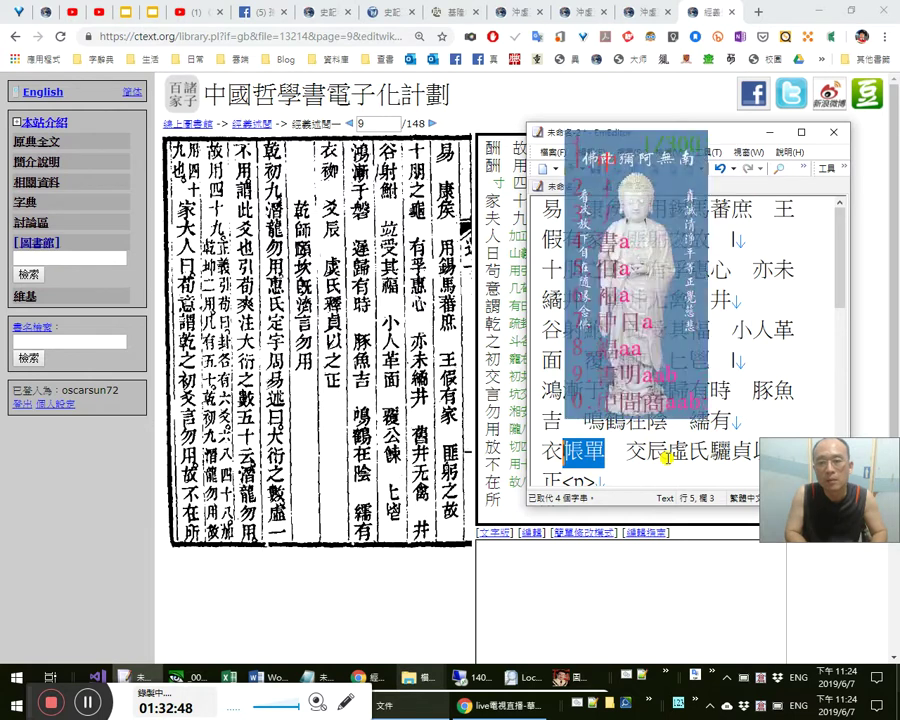
key("space")
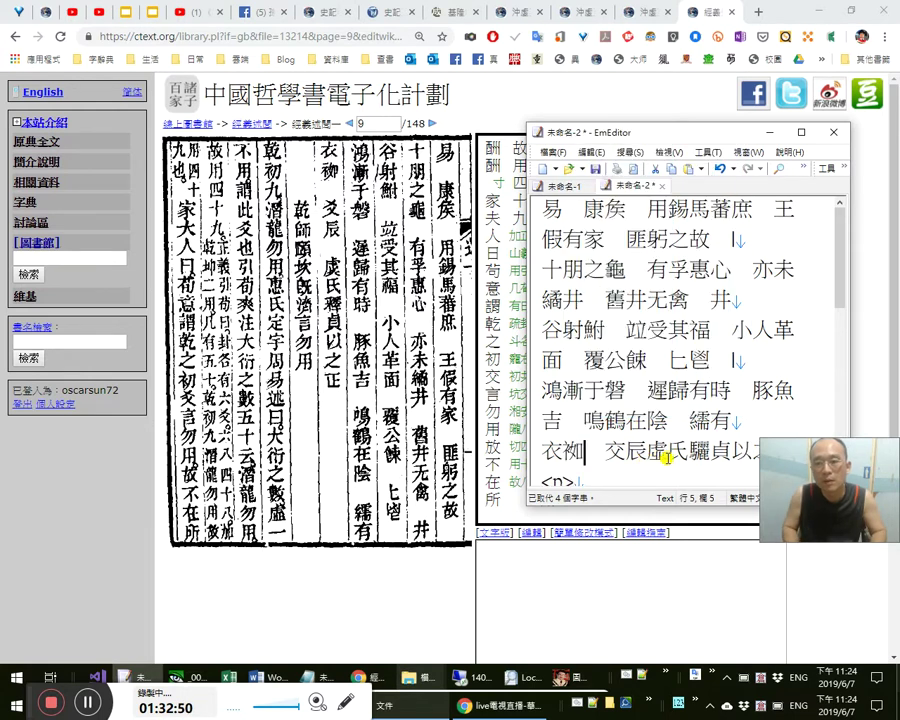
Correct 交辰 in the fifth line to 爻辰, followed by a full-width space.
key("shift+Left")
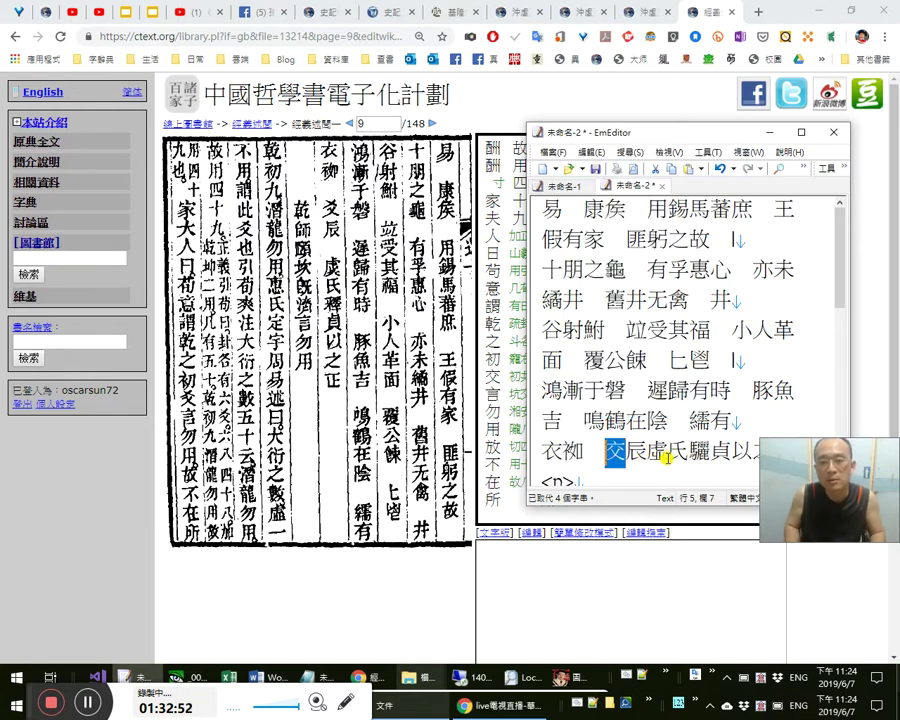
key("space")
key("Right")
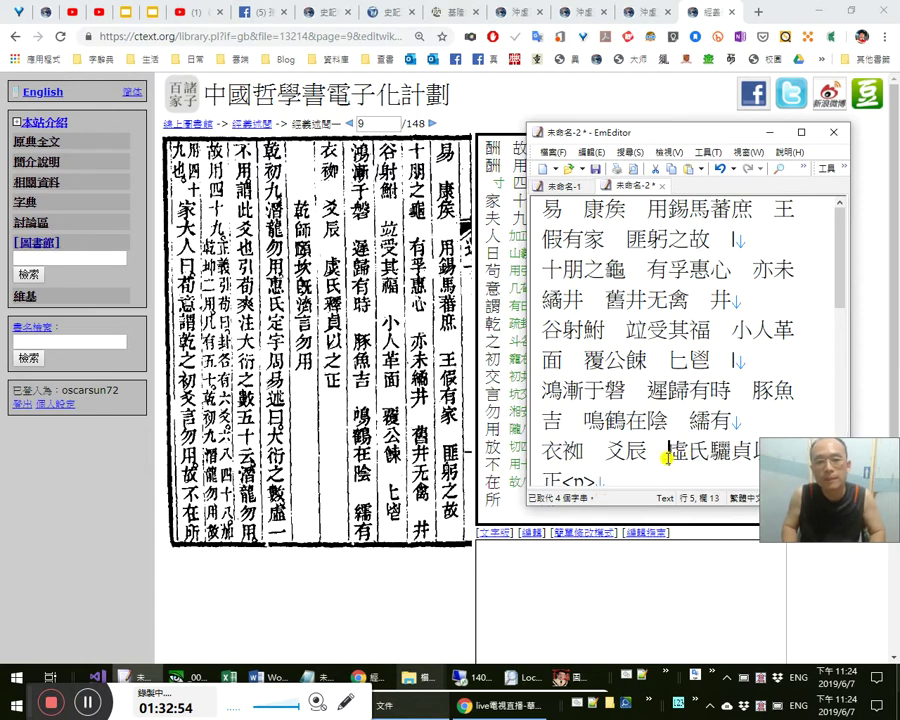
Correct 虛氏驪 in the fifth line to 虞氏釋.
scroll(687, 458, "down", 1)
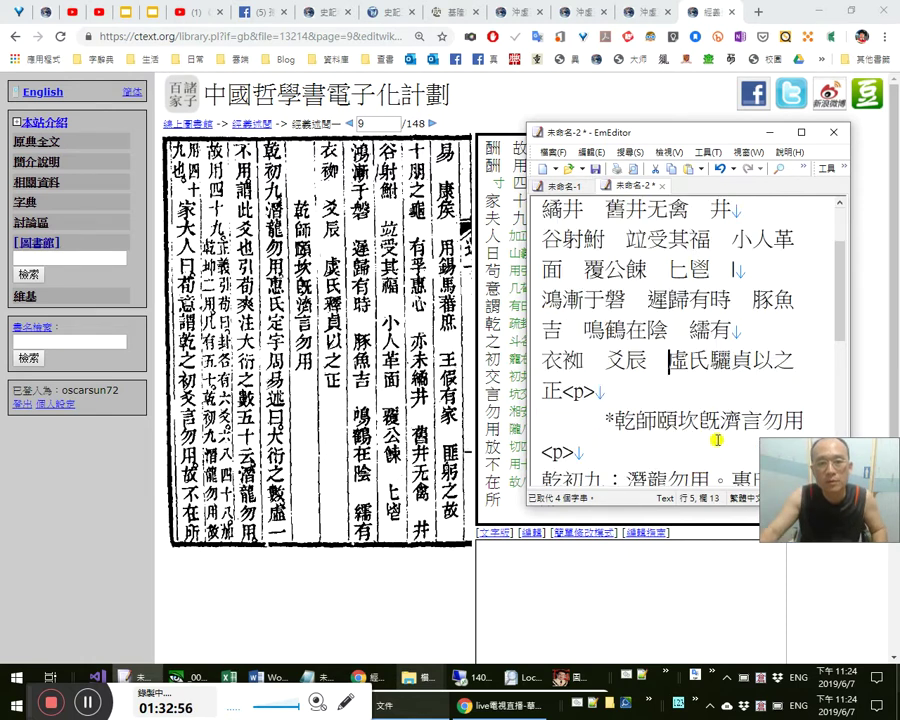
key("shift+Right")
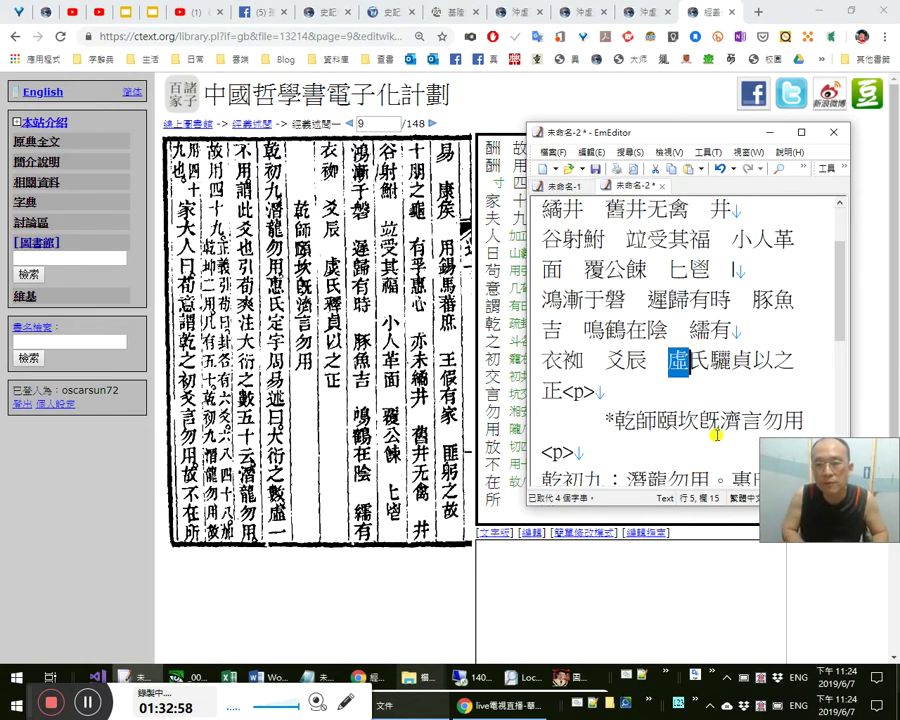
type("虡")
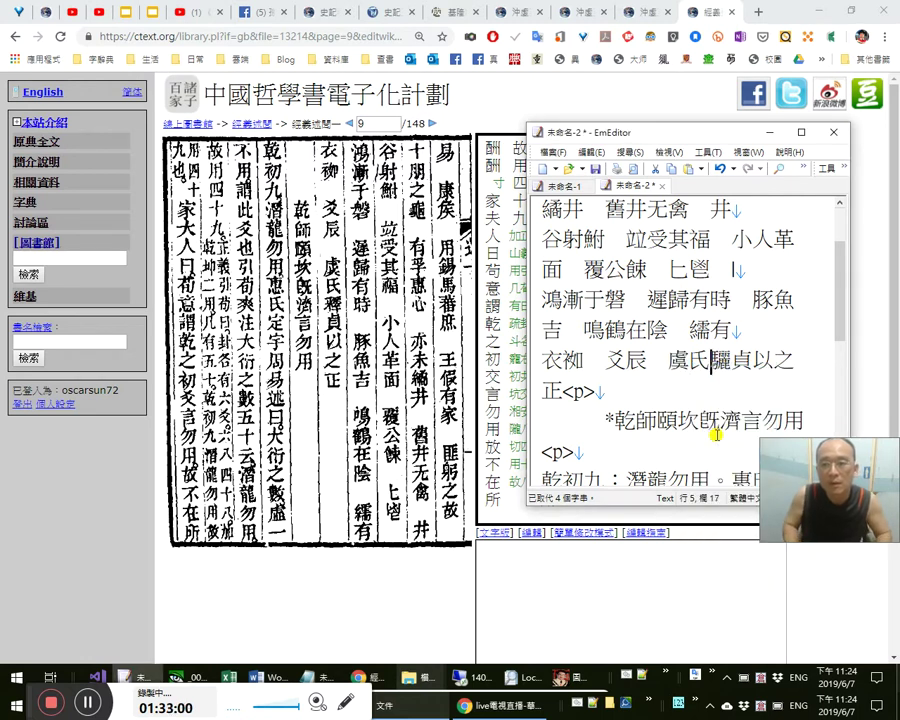
key("shift+Right")
type("釋")
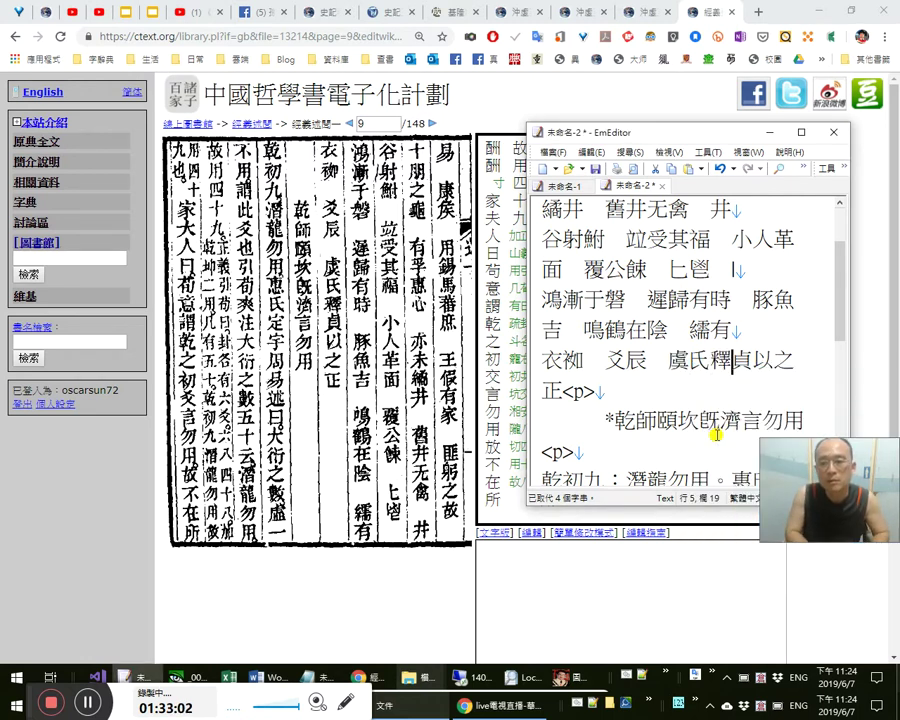
Check the end of the fifth line and the heading 乾師頤坎旣濟言勿用 against the enlarged page 9 scan.
key("Right")
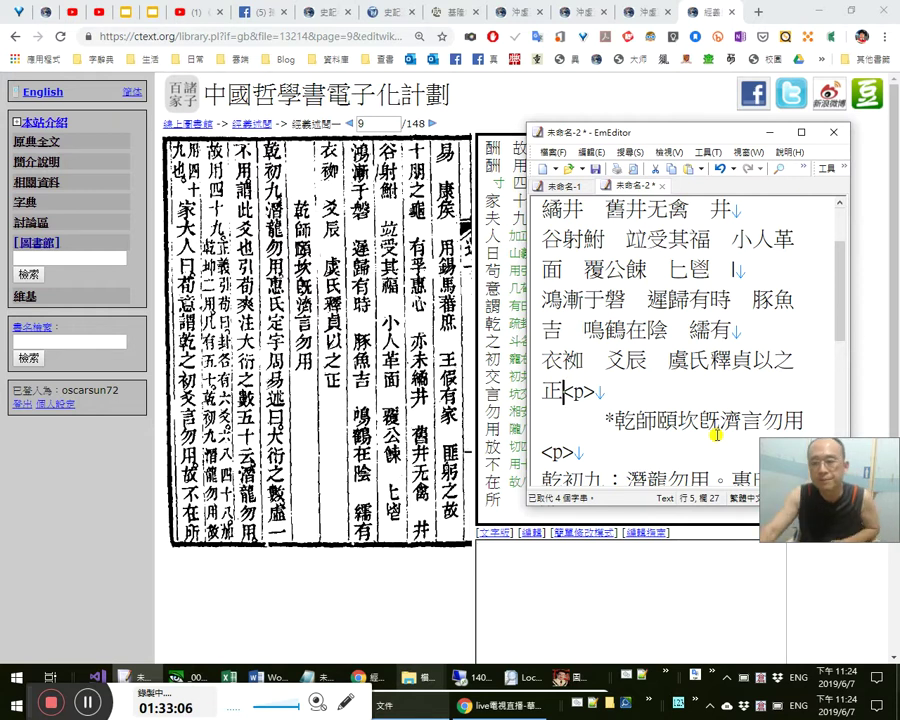
left_click(307, 316)
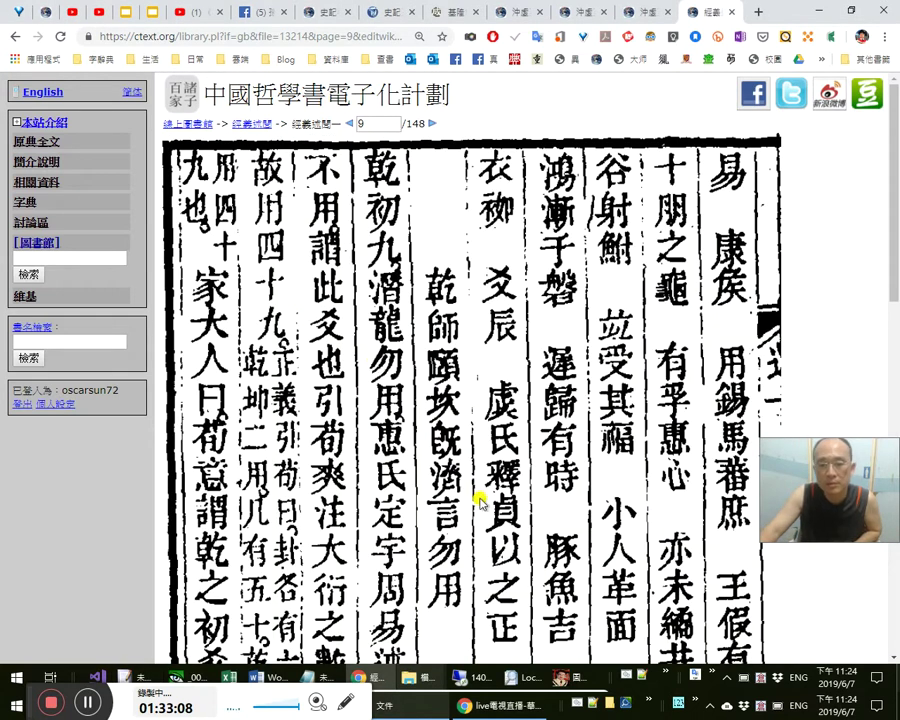
left_click(527, 427)
key("alt+Tab")
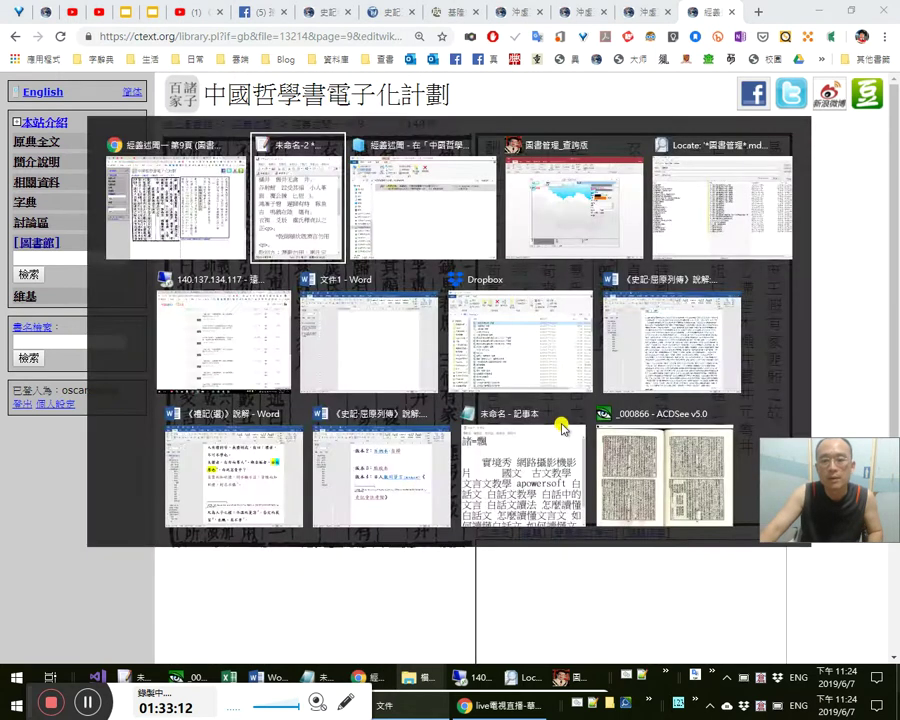
scroll(677, 452, "down", 2)
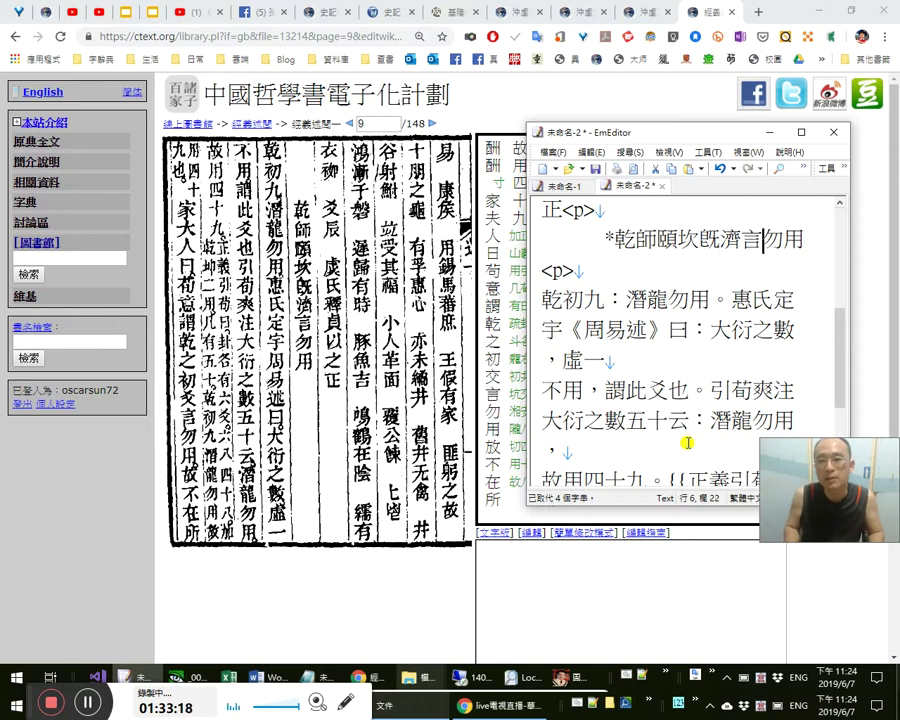
key("Right")
key("Right")
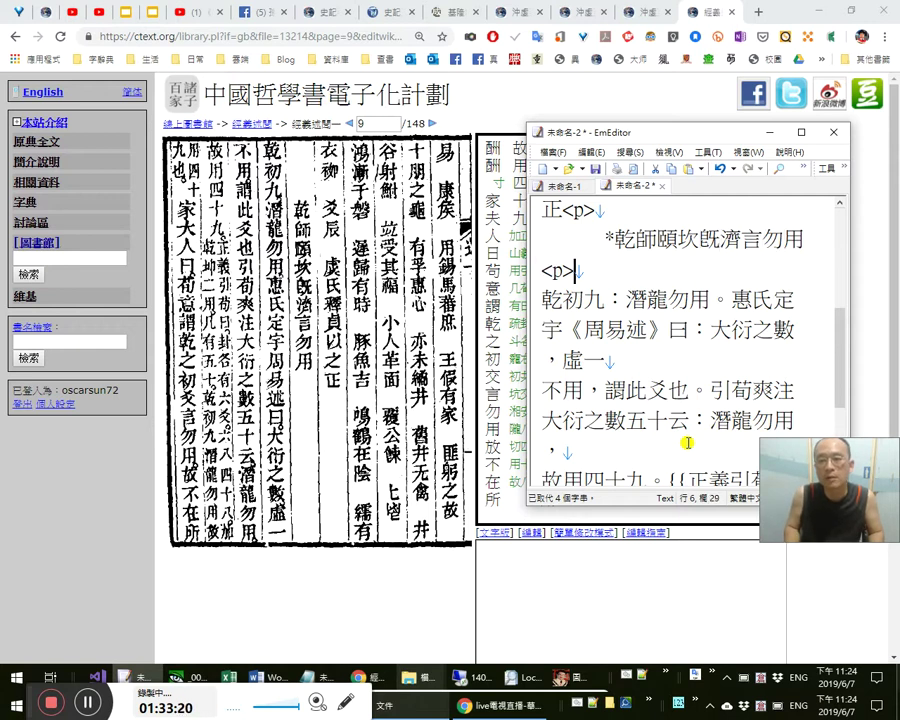
Move the whole corrected text out of the text editor into the page 9 transcription on ctext.org and save it.
key("ctrl+a")
key("ctrl+x")
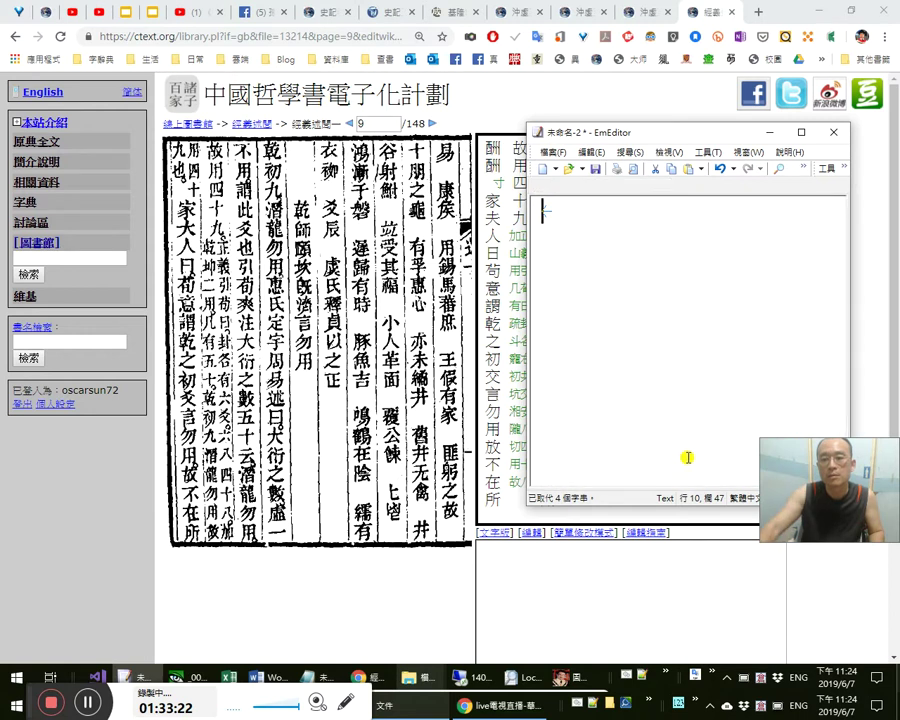
left_click(641, 594)
key("ctrl+v")
scroll(641, 594, "down", 3)
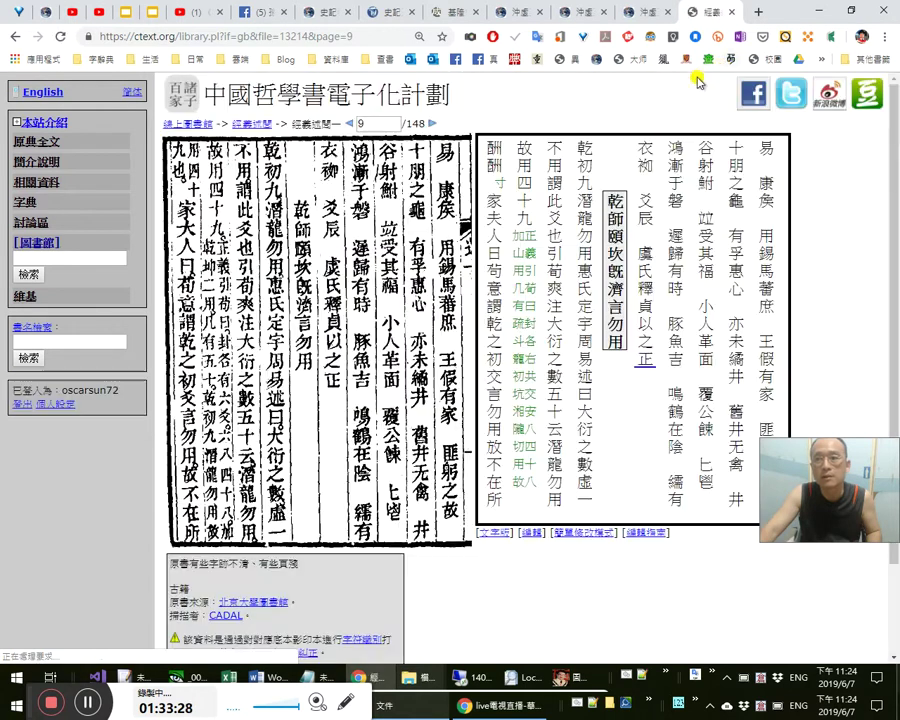
Open the text version of page 9, examine the corrected passage under 周易上五十四條, and compare it with page 8 of the scan.
left_click(493, 532)
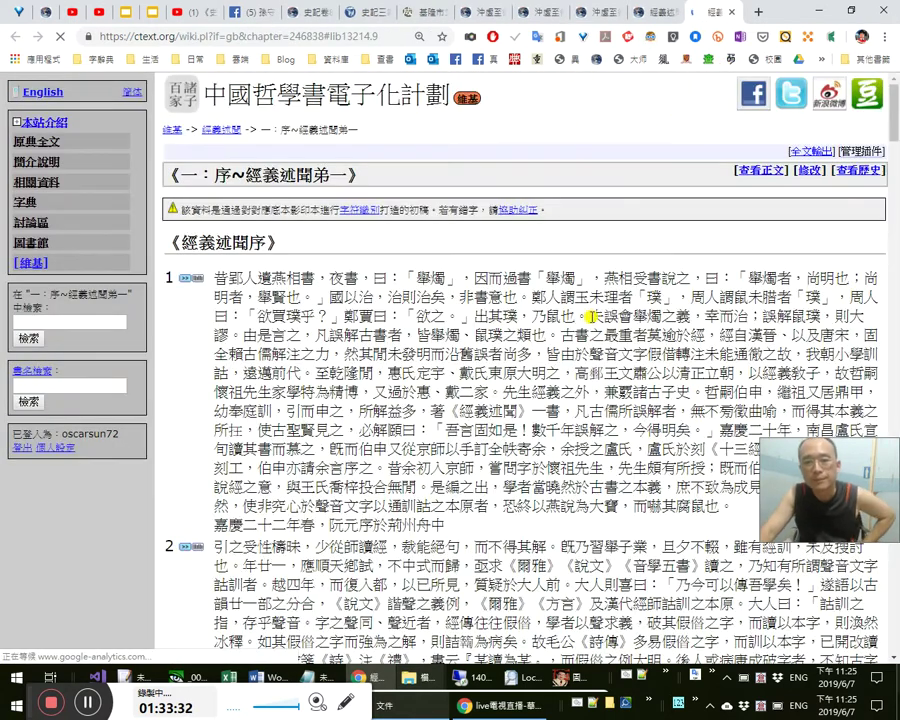
scroll(598, 307, "up", 3)
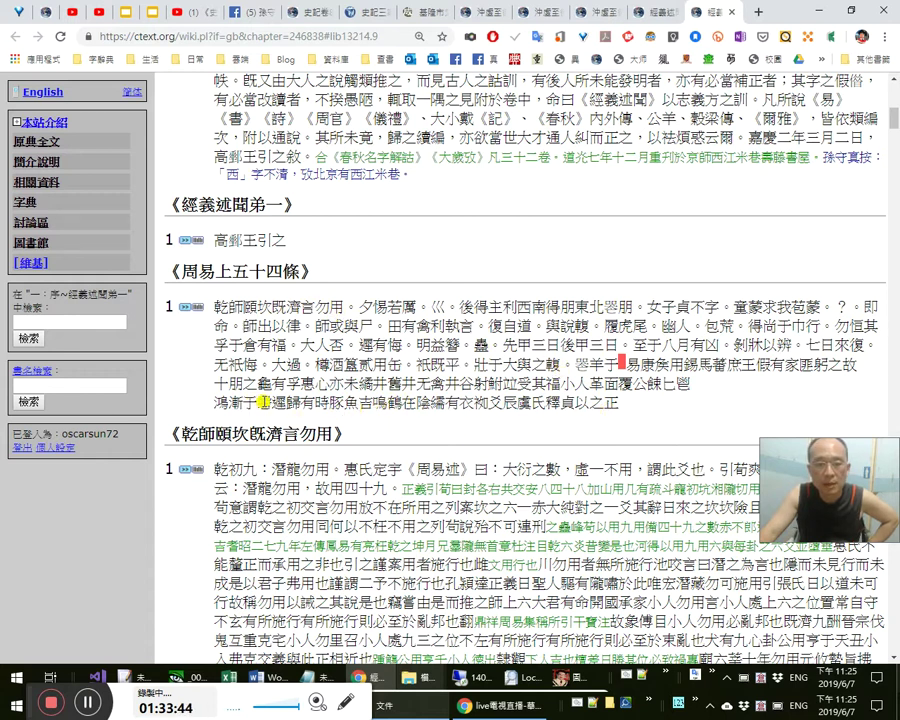
left_click_drag(271, 399, 343, 401)
left_click(408, 383)
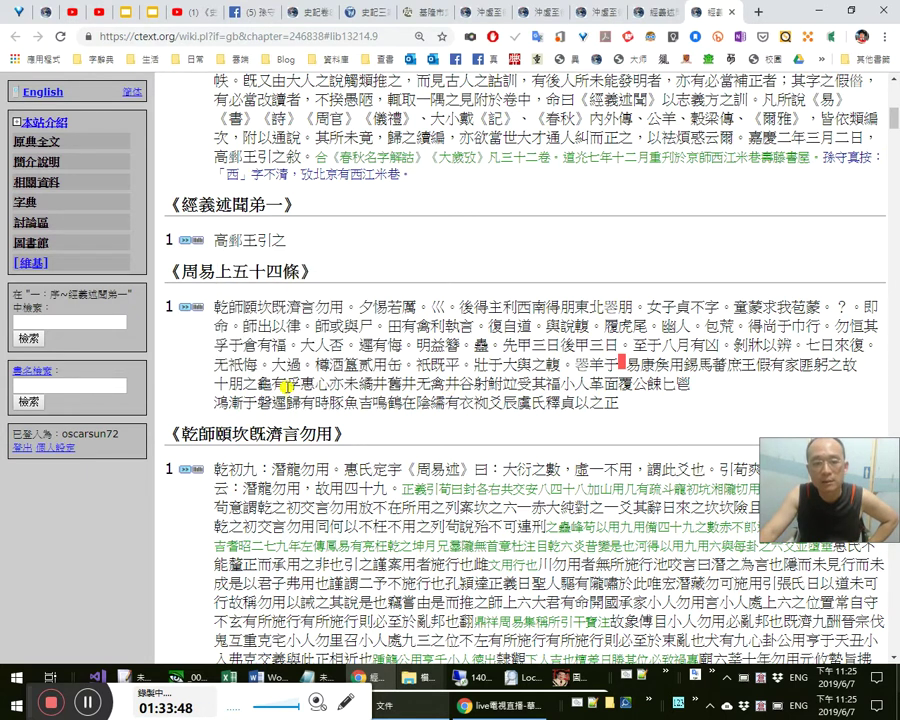
left_click_drag(272, 383, 747, 390)
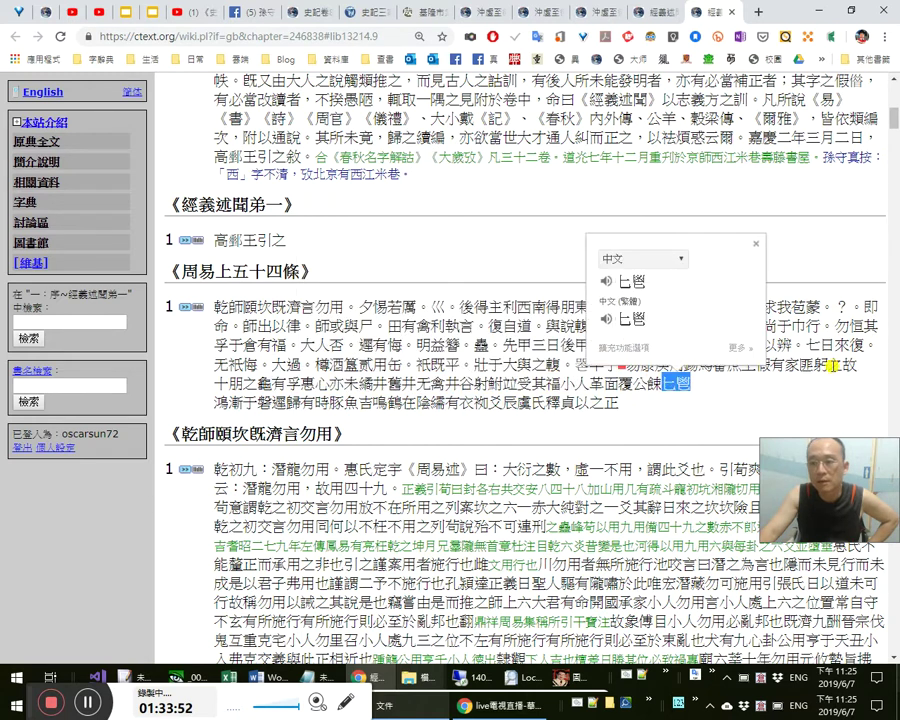
left_click(650, 383)
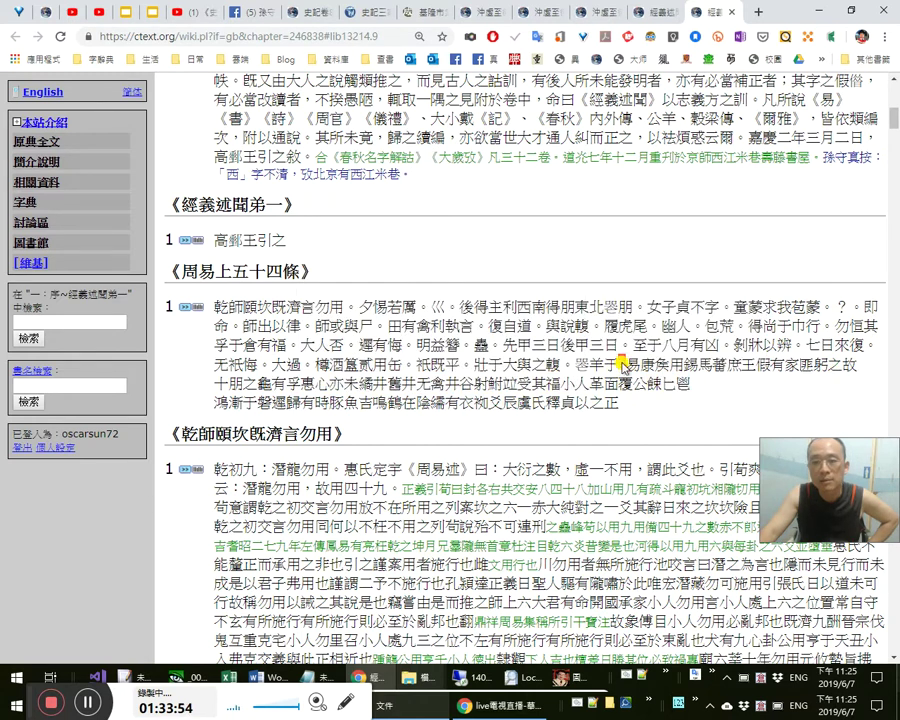
left_click(645, 12)
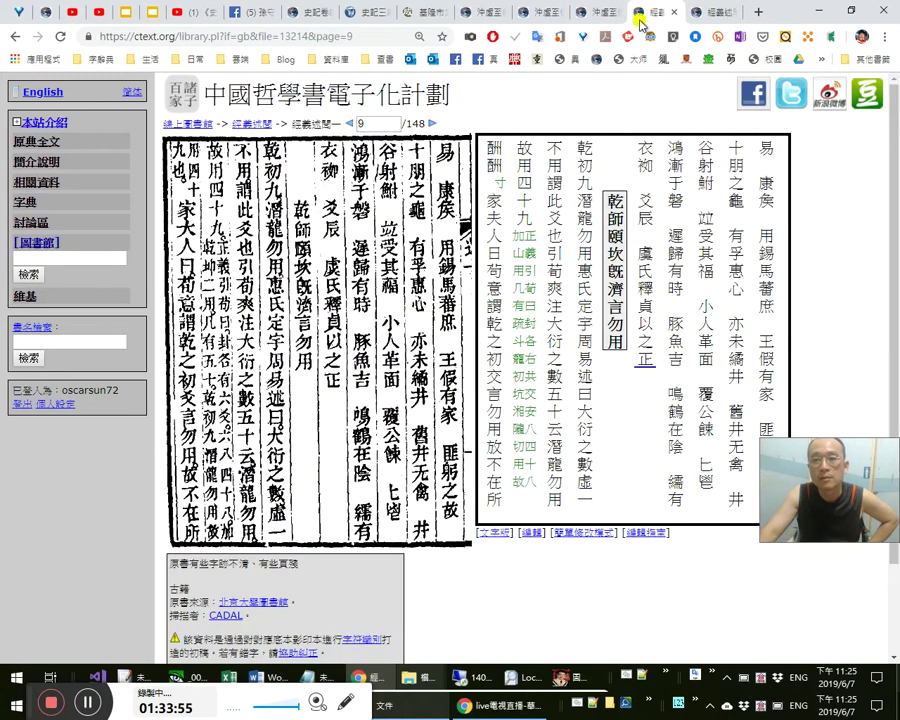
left_click(354, 121)
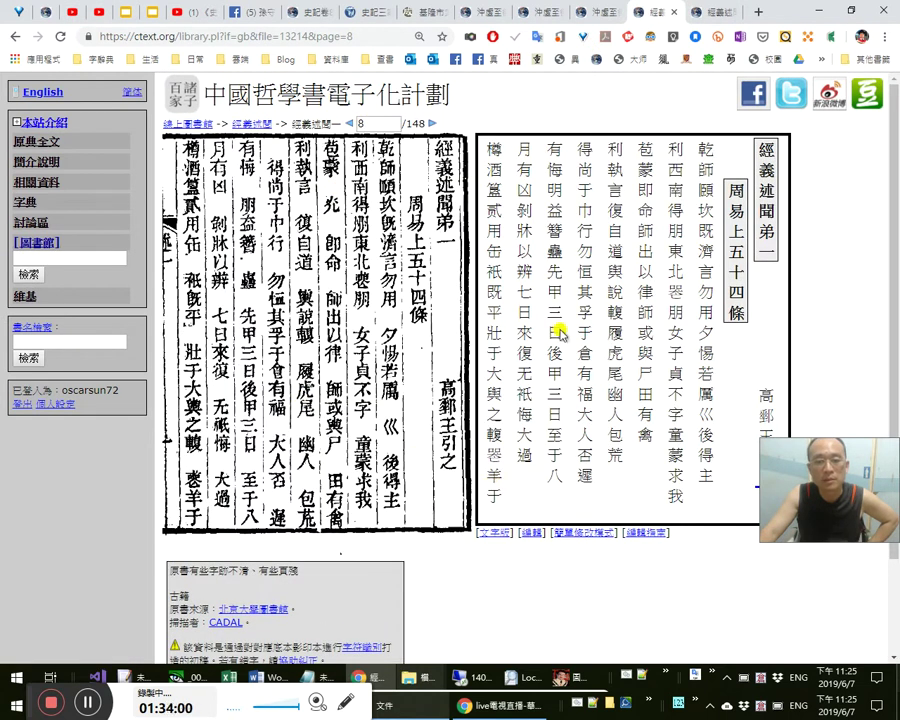
left_click(700, 12)
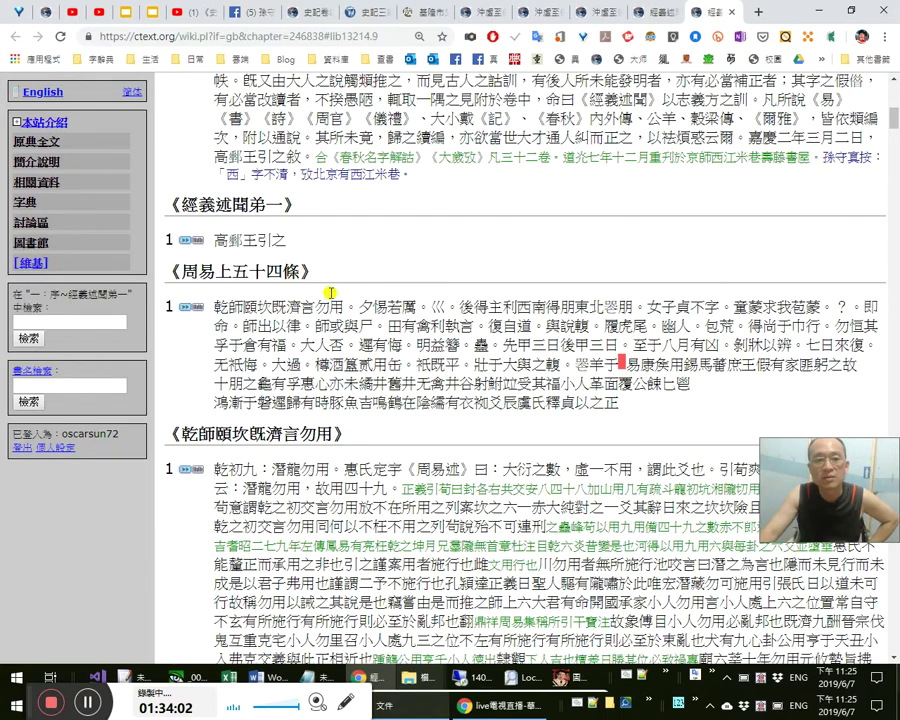
Open the revision history of the chapter 一：序~經義述聞弟一 and look over its list of edits.
scroll(391, 323, "up", 6)
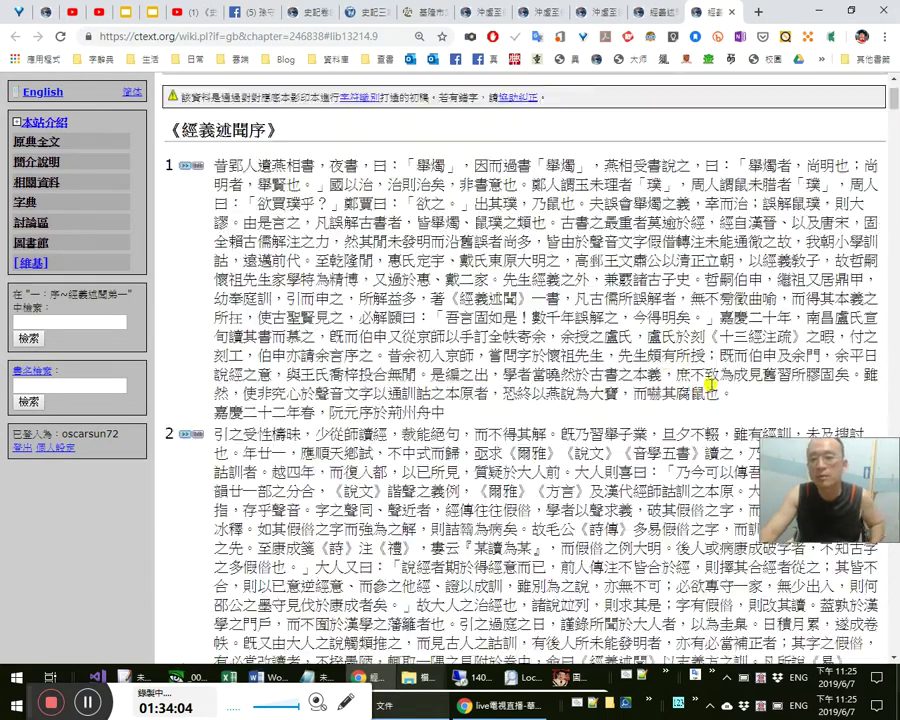
scroll(710, 384, "up", 2)
left_click(858, 153)
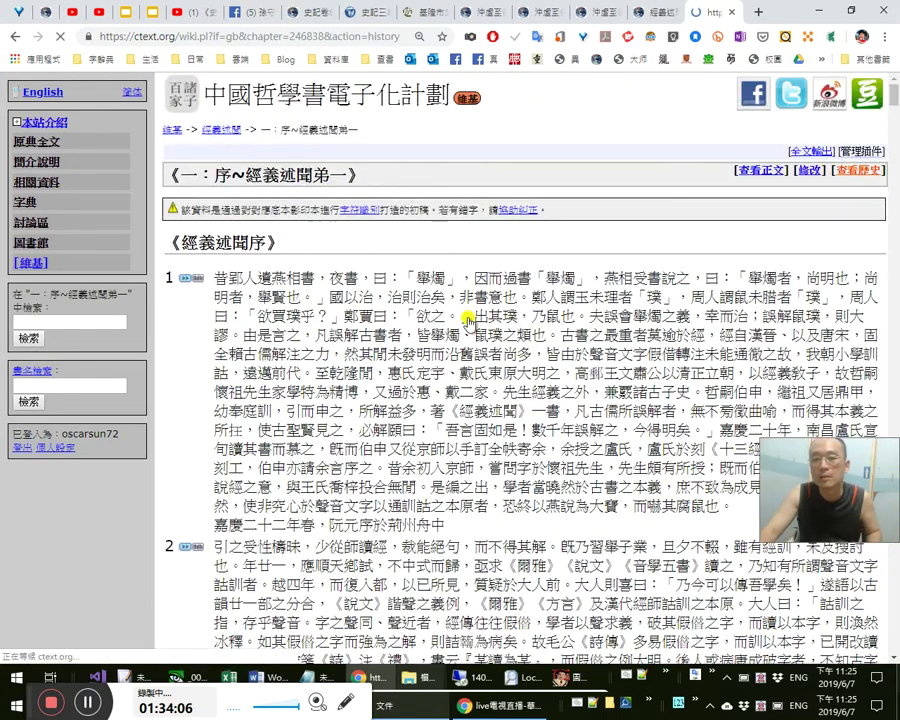
scroll(428, 348, "down", 4)
scroll(394, 362, "up", 4)
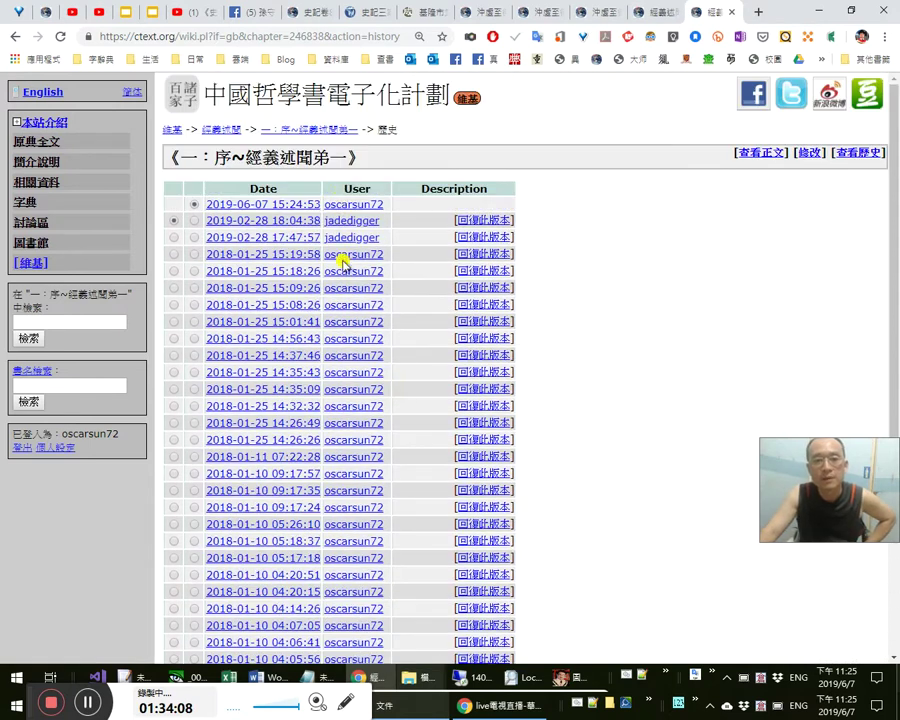
Open the profiles of the February 2019 and September 2016 contributors, and examine the user name on the first one.
middle_click(352, 222)
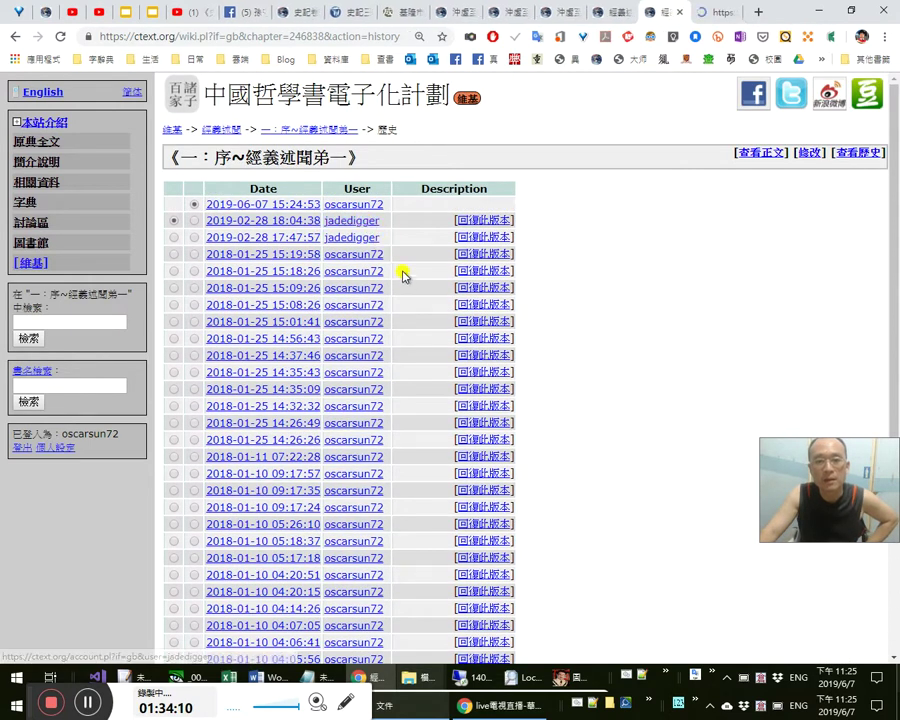
scroll(420, 331, "down", 4)
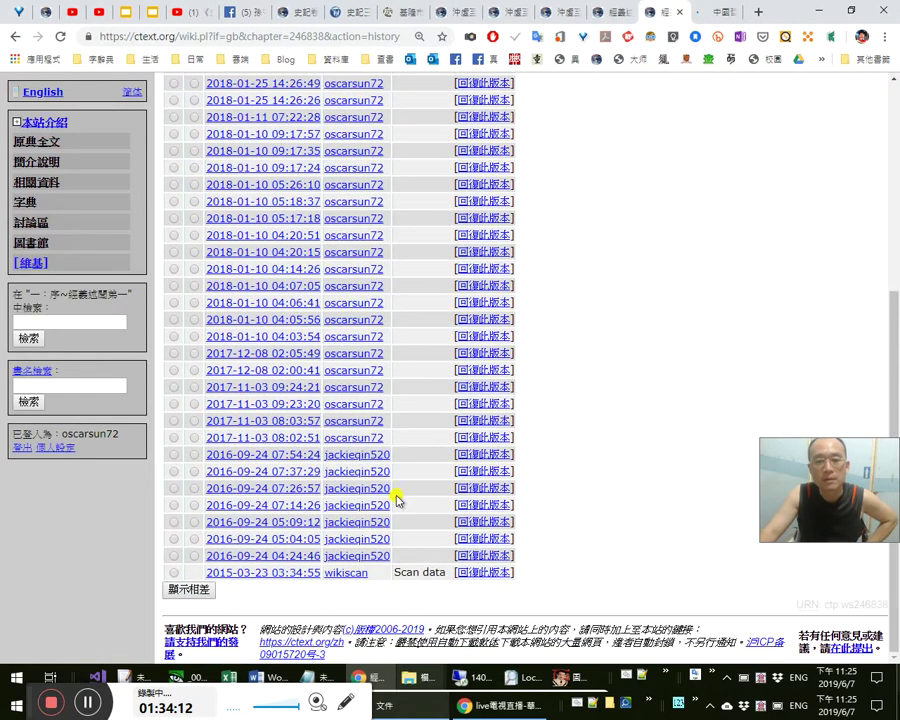
middle_click(345, 463)
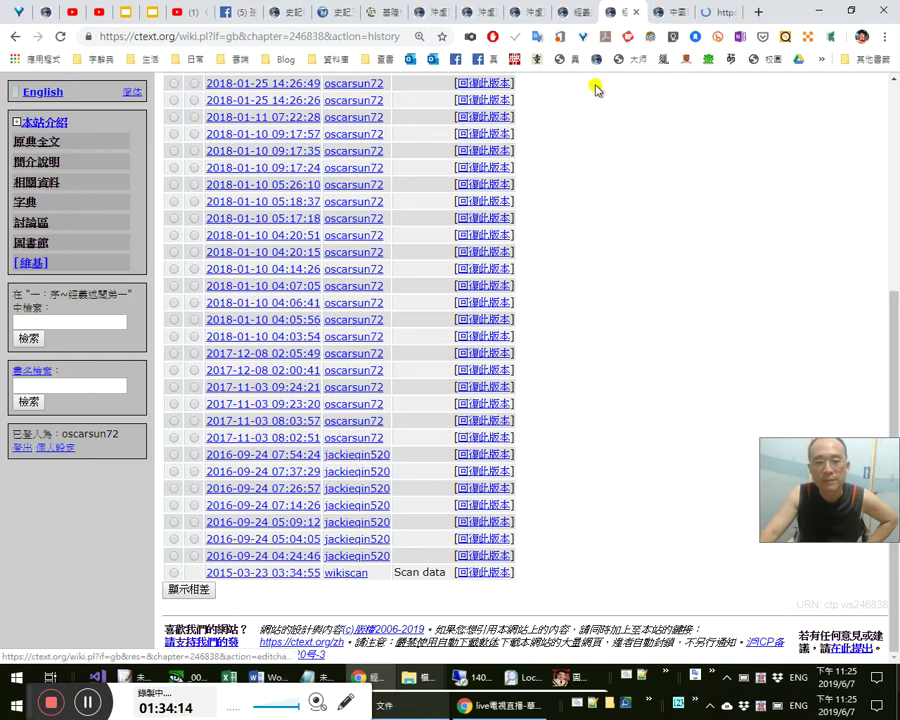
left_click(660, 12)
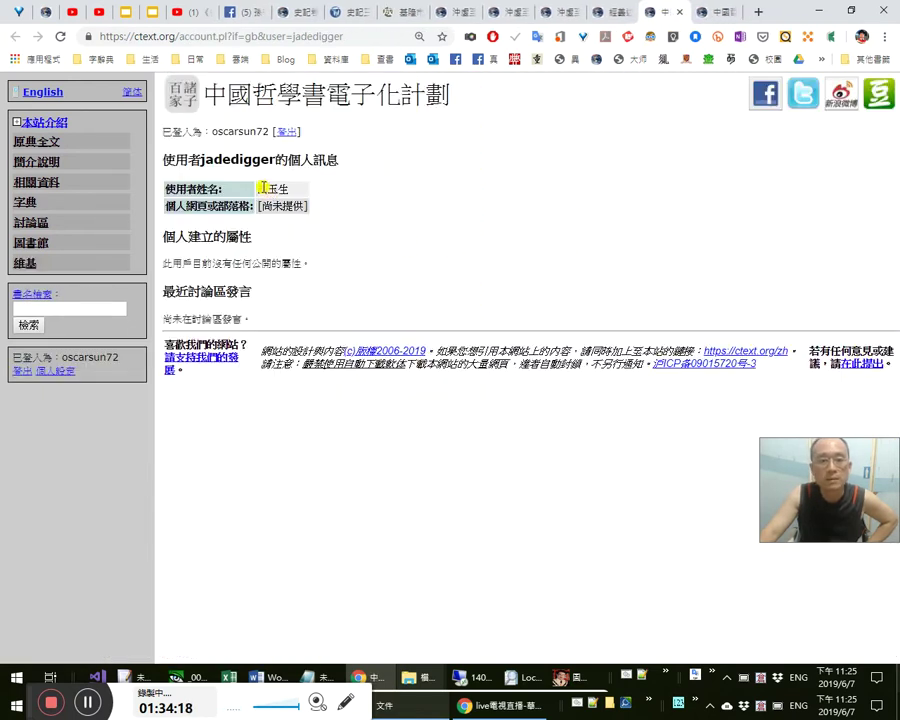
left_click_drag(263, 188, 294, 188)
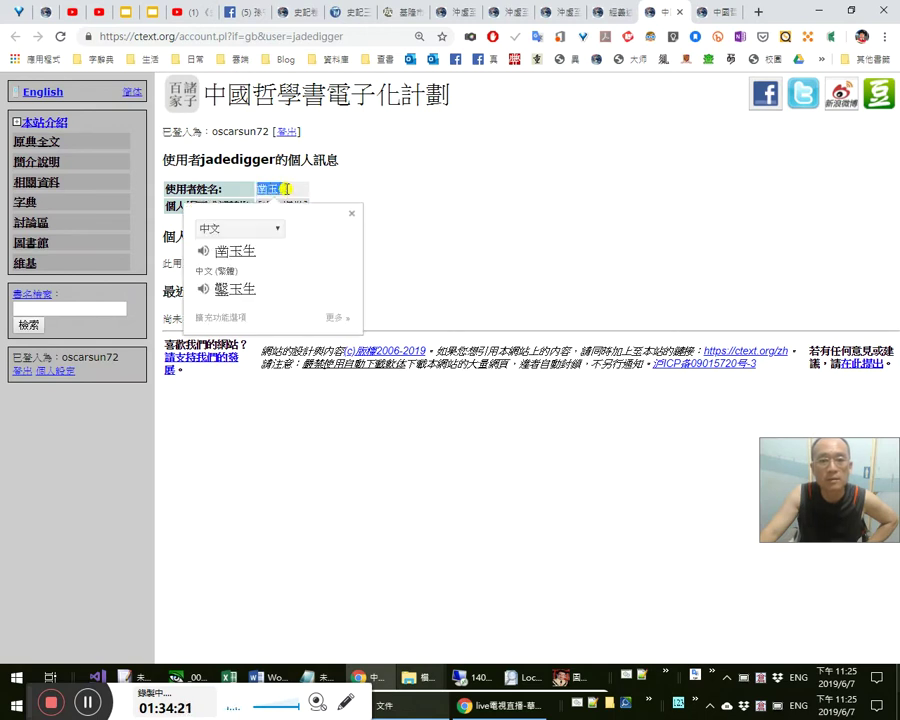
left_click(422, 228)
left_click(680, 12)
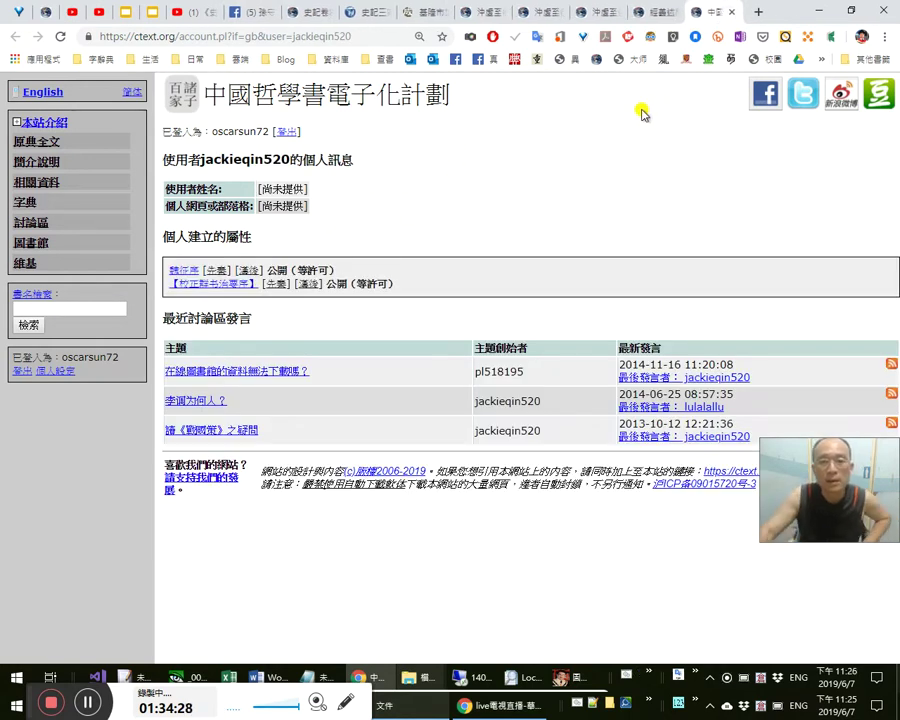
Open the attributes created by the 2016 contributor and read the detailed description of 【校正群书治要序】.
middle_click(225, 285)
middle_click(185, 271)
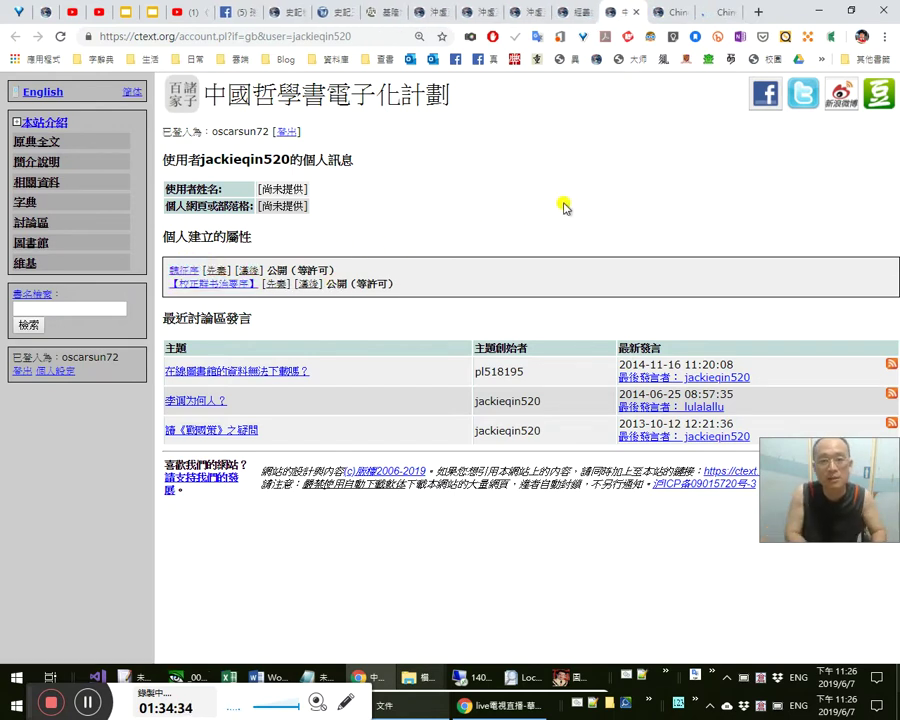
key("ctrl+shift+t")
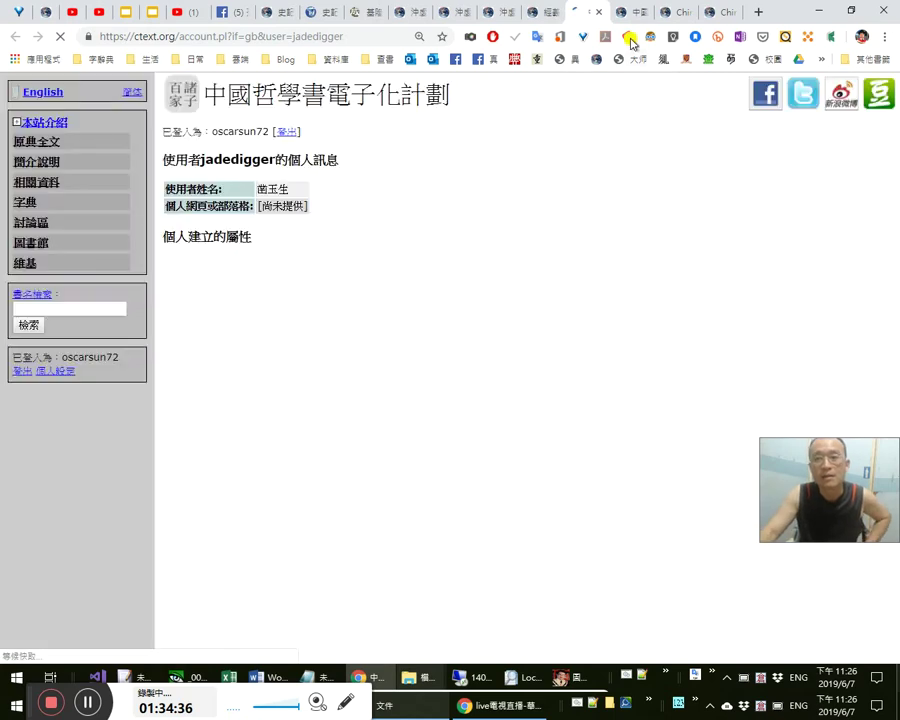
left_click(628, 16)
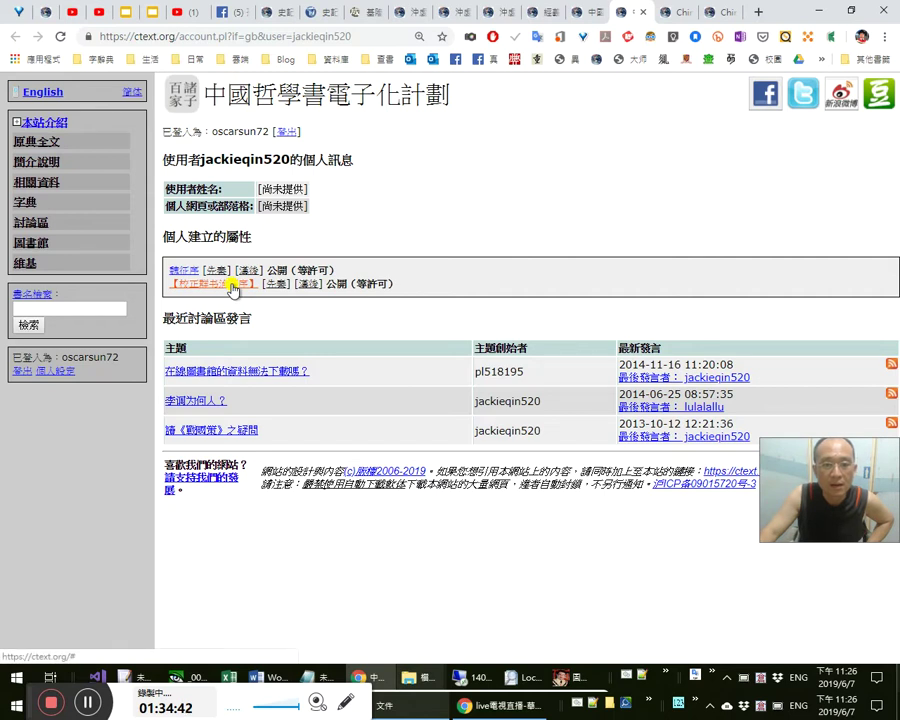
mouse_move(232, 289)
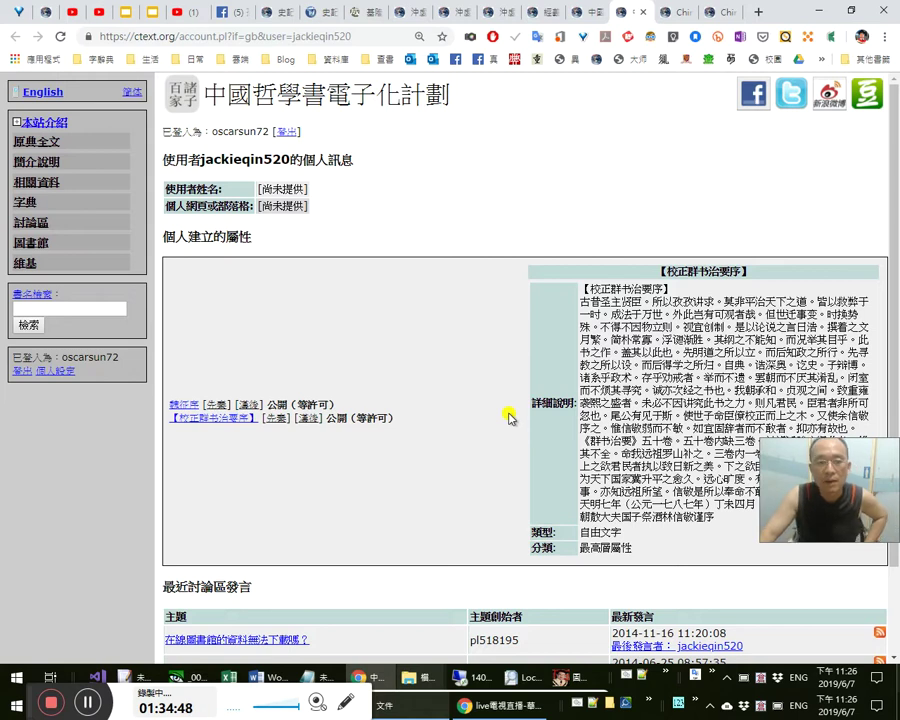
scroll(517, 428, "down", 1)
scroll(518, 431, "down", 1)
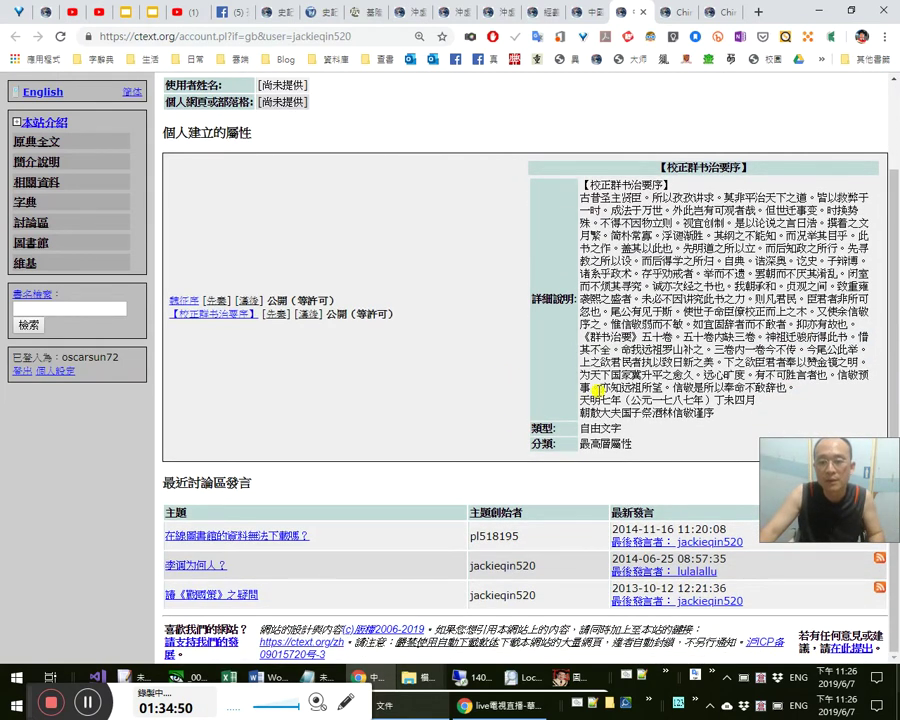
Close the contributor pages and go back through the 經義述聞 page 9 history to the search results for 井谷.
key("ctrl+w")
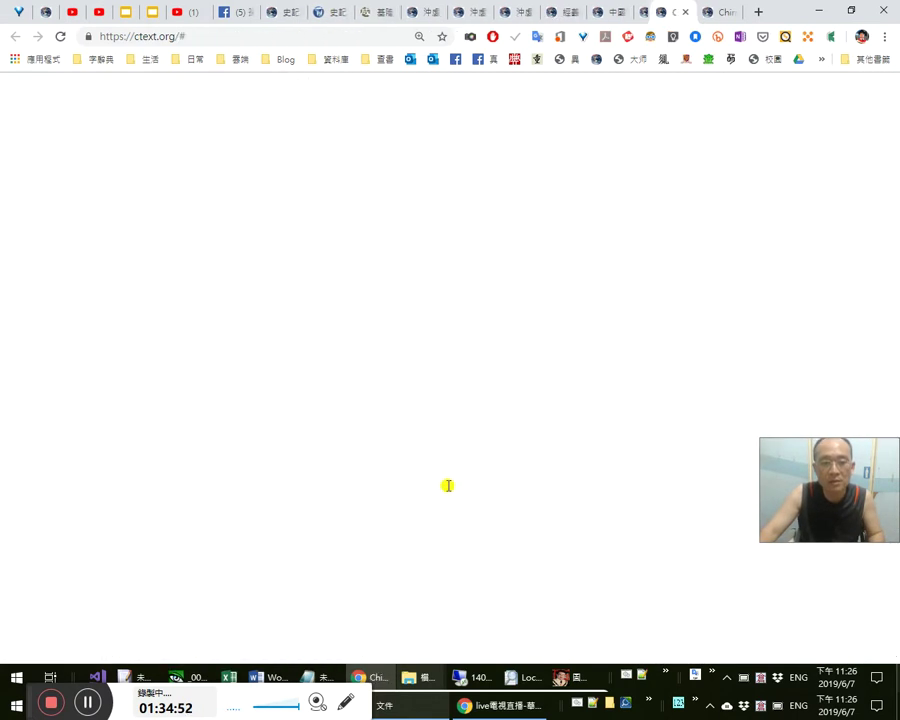
key("ctrl+w")
key("alt+Right")
key("alt+Right")
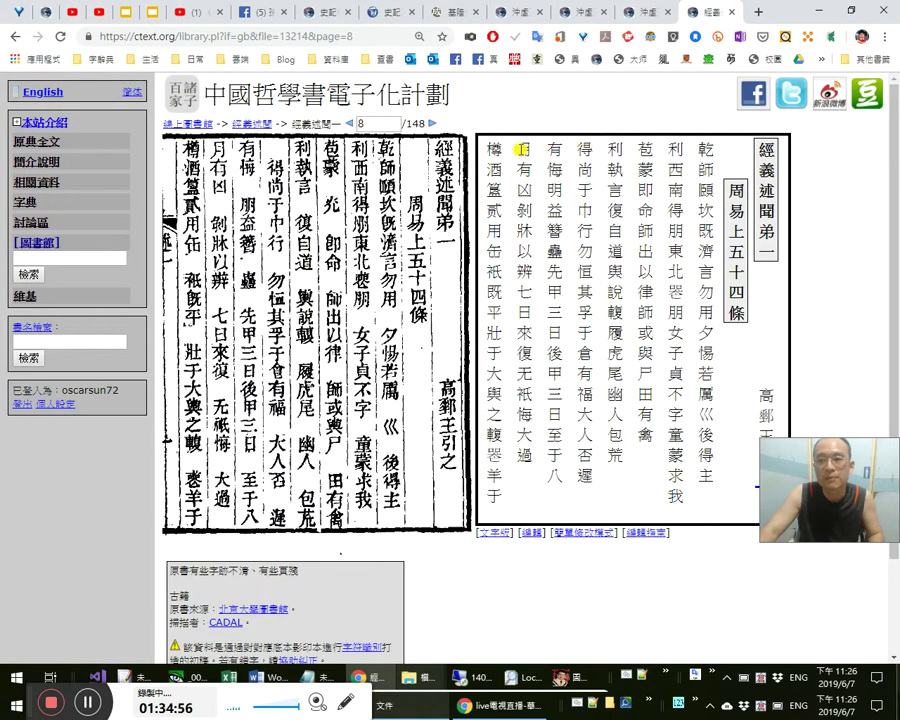
key("alt+Right")
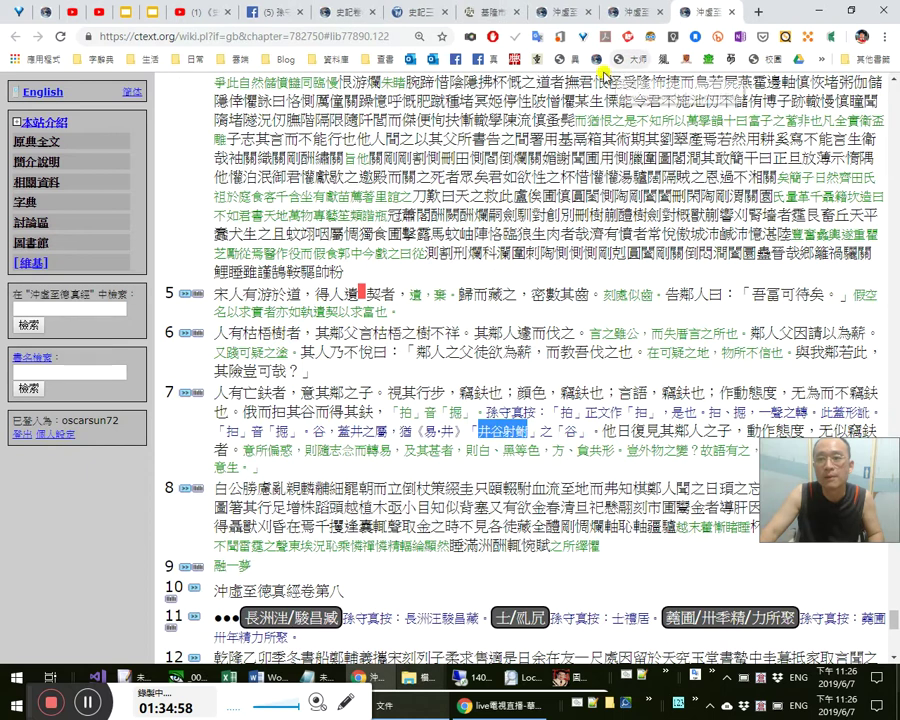
key("alt+Left")
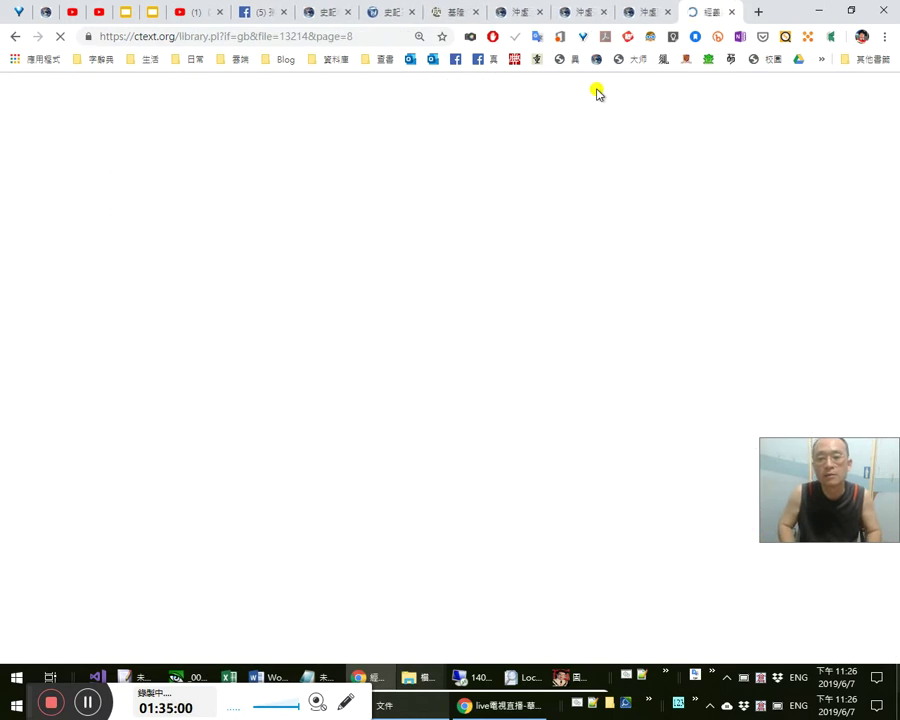
right_click(16, 38)
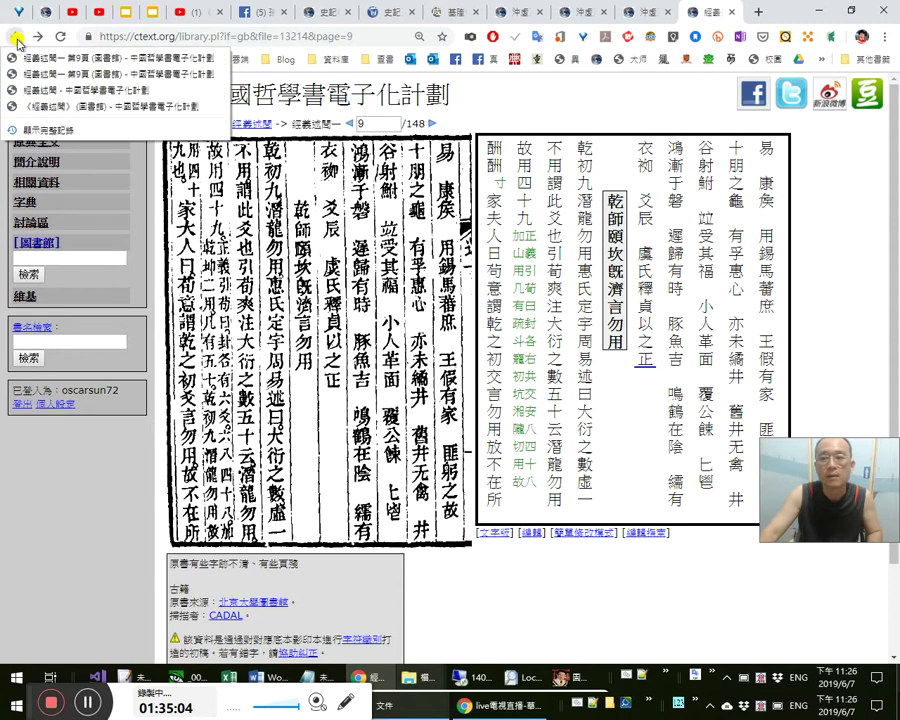
left_click(57, 75)
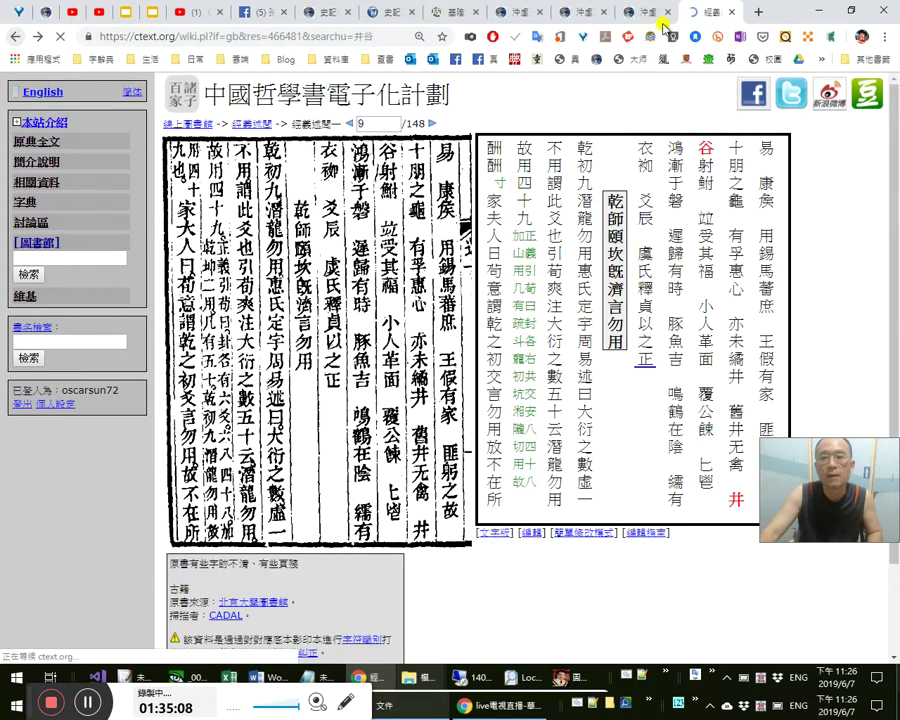
Look up 鮒 in the 教育部重編國語辭典修訂本 online dictionary and read its definition.
middle_click(539, 60)
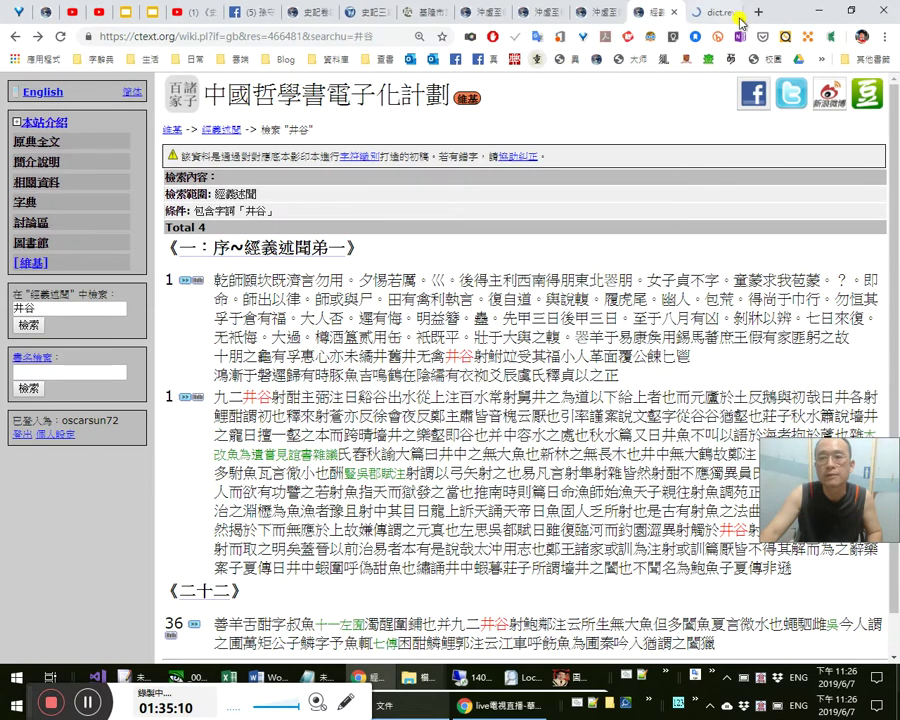
left_click(738, 14)
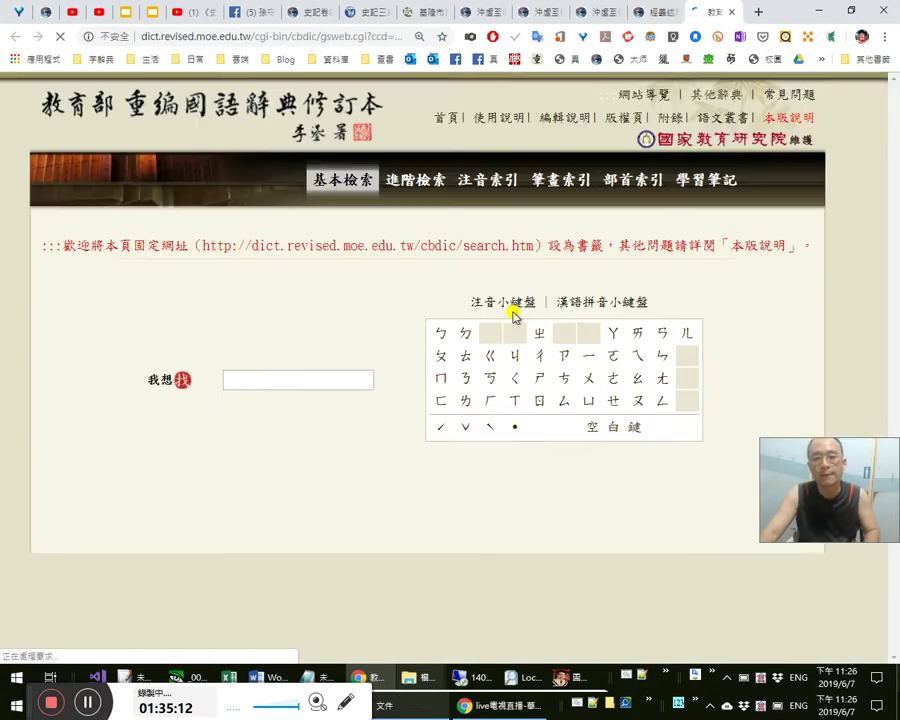
type("剃")
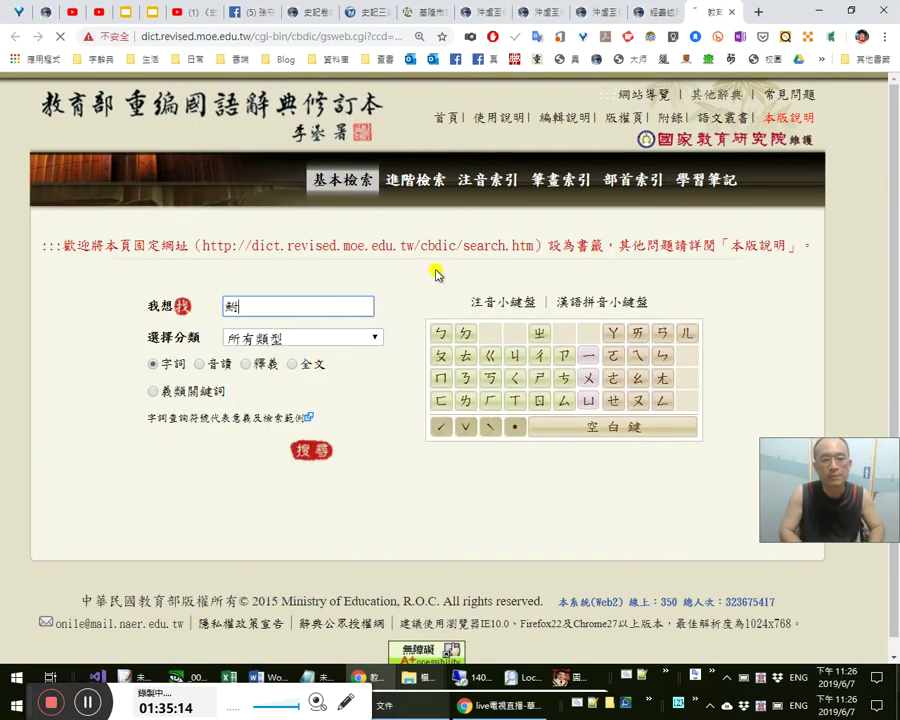
left_click(164, 490)
scroll(297, 518, "down", 2)
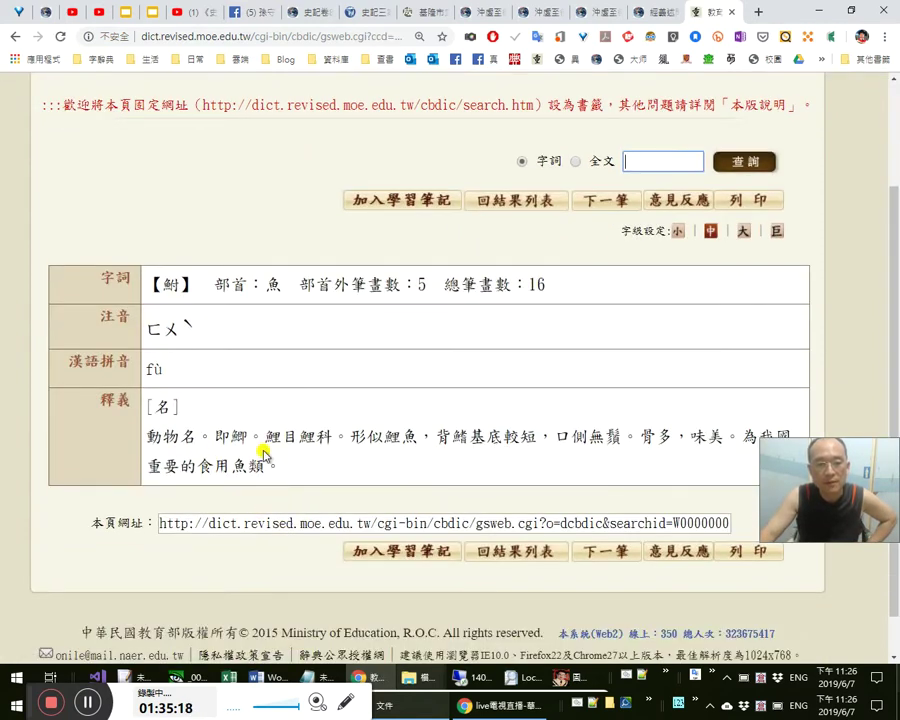
double_click(250, 437)
left_click(235, 438)
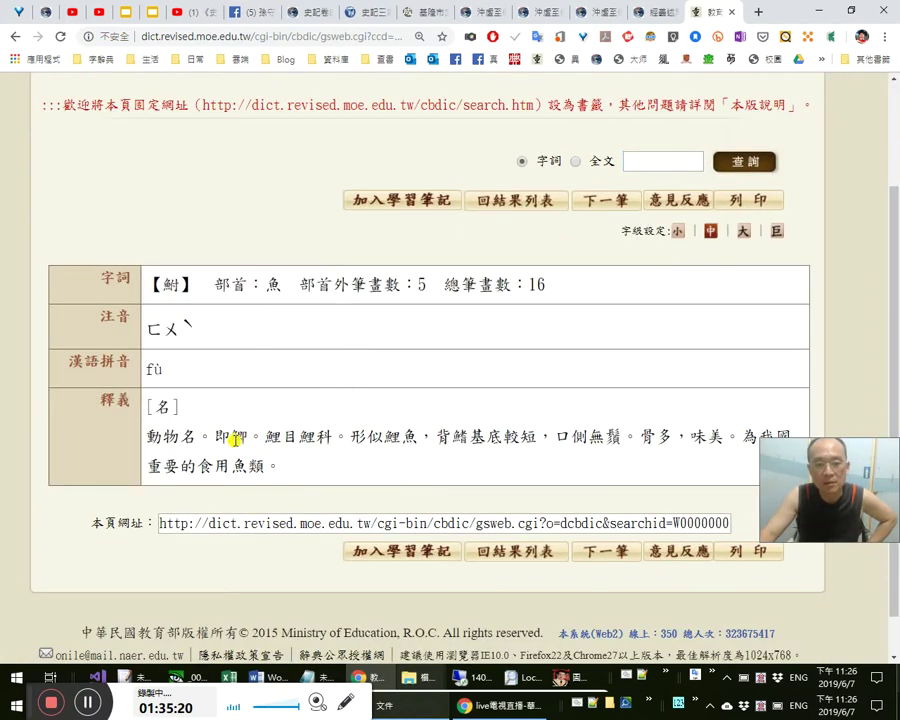
left_click_drag(247, 437, 330, 467)
left_click(309, 461)
scroll(575, 360, "down", 1)
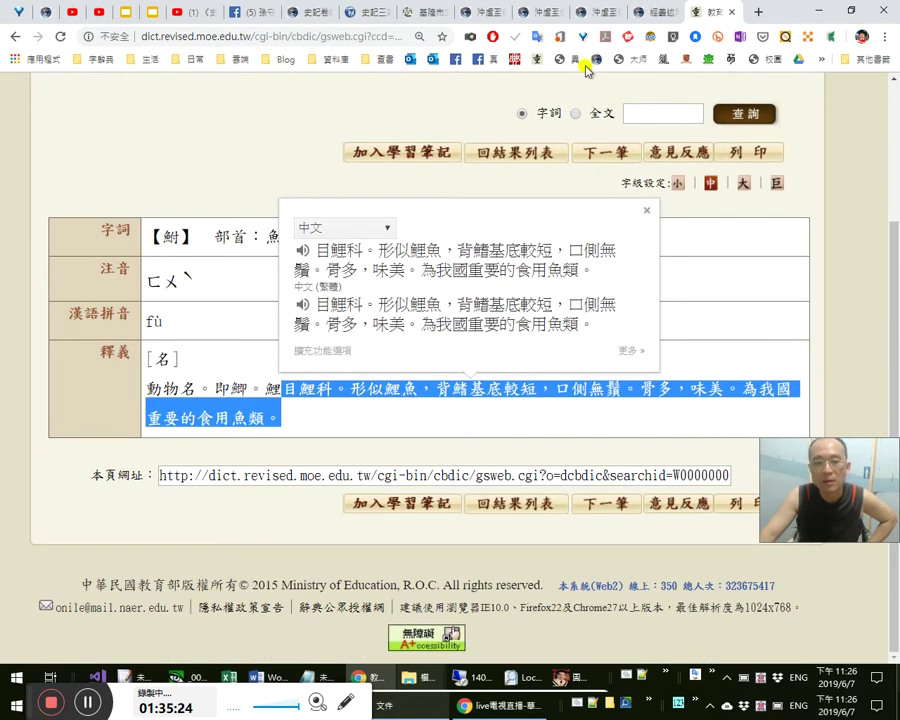
Return to the 井谷 search results and open scanned page 105 of 經義述聞一 in simple edit mode (簡單修改模式).
left_click(652, 12)
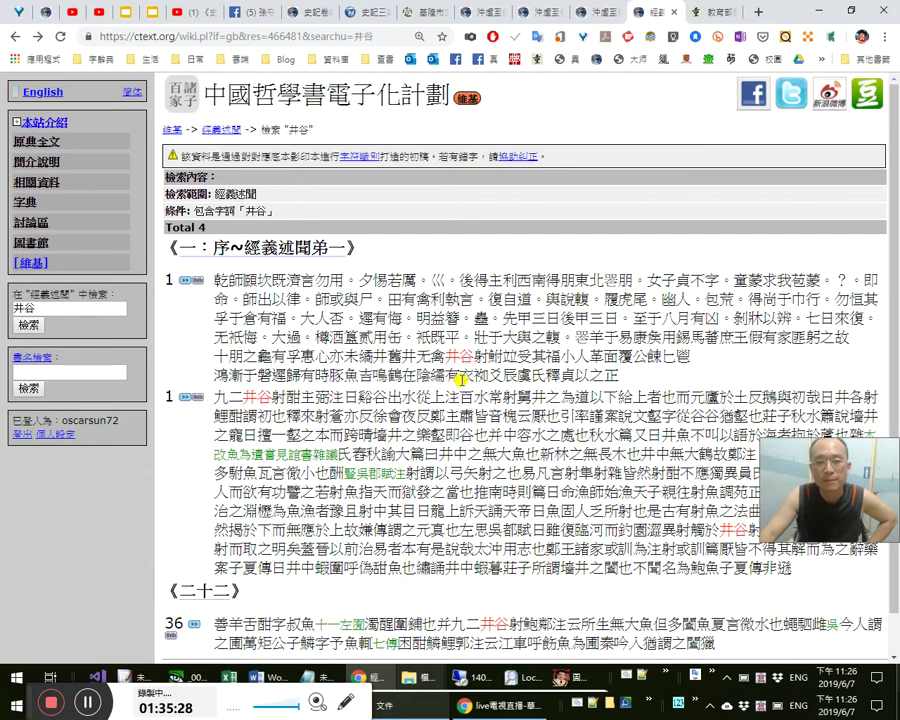
left_click(190, 396)
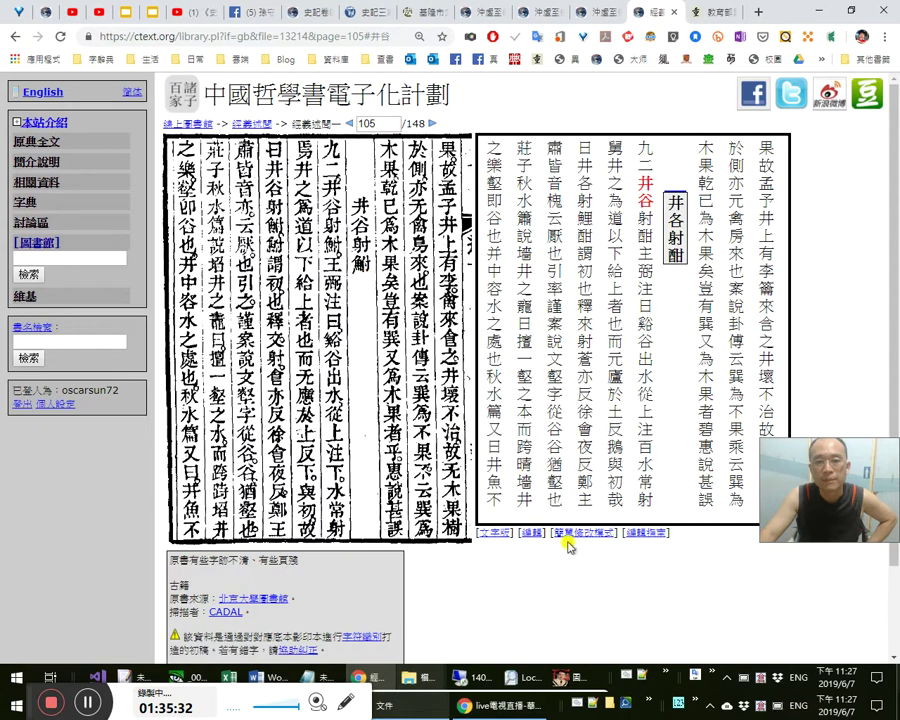
left_click(567, 533)
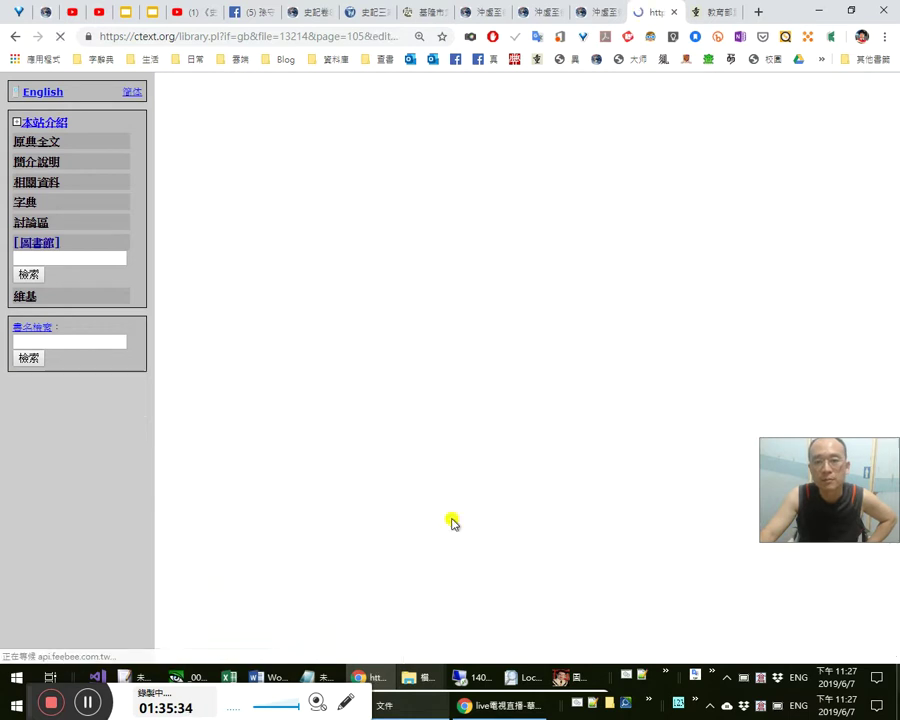
scroll(524, 482, "up", 1)
scroll(532, 482, "up", 2)
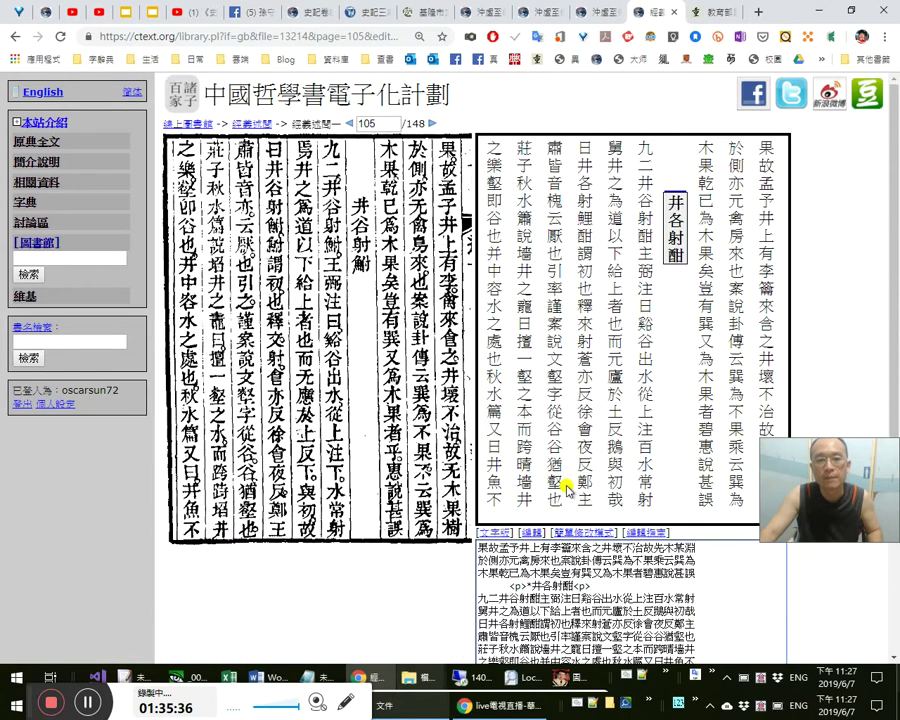
Cut the entire page 105 transcription from the edit box and paste it into EmEditor.
key("ctrl+a")
key("ctrl+x")
key("alt+Tab")
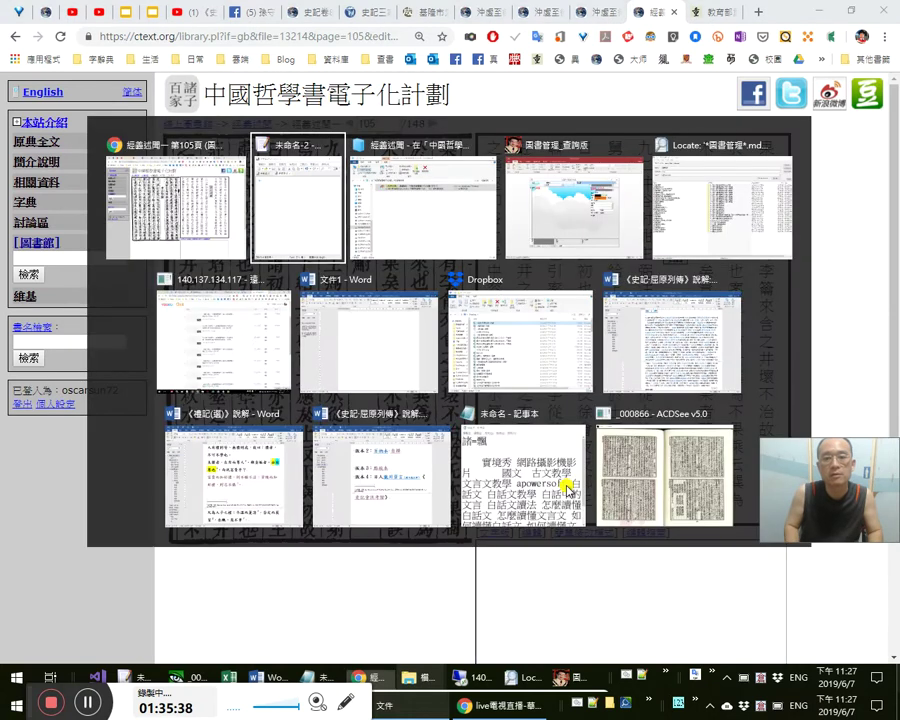
key("ctrl+v")
In the first line, insert ， after the opening 果 and correct 孟予 to 孟子.
key("ctrl+Home")
key("Right")
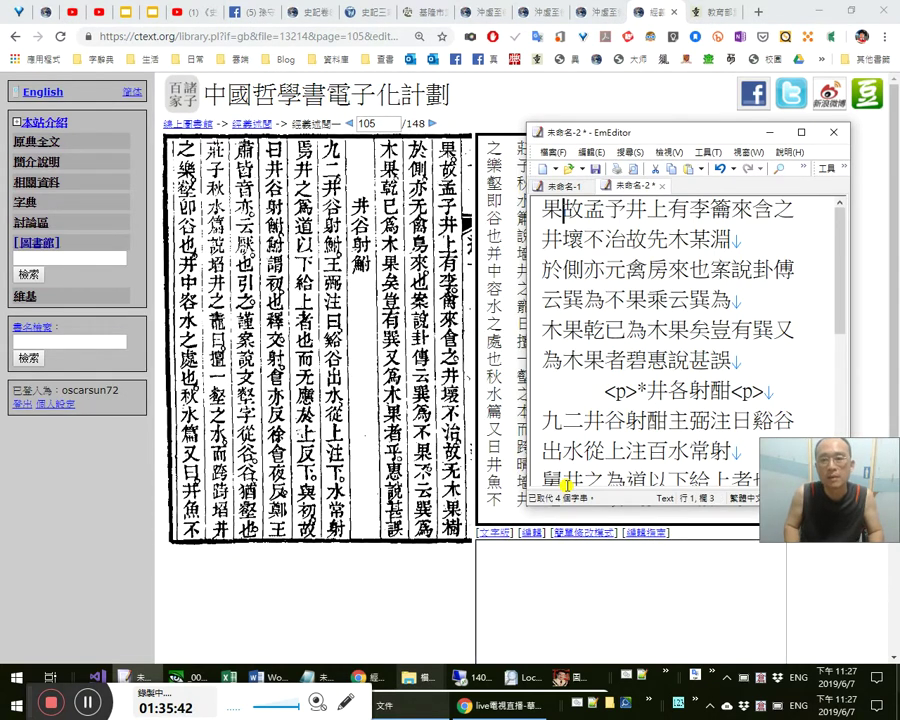
type("，")
key("Right")
key("Right")
key("shift+Right")
type("子")
key("Right")
key("Right")
key("Right")
key("Right")
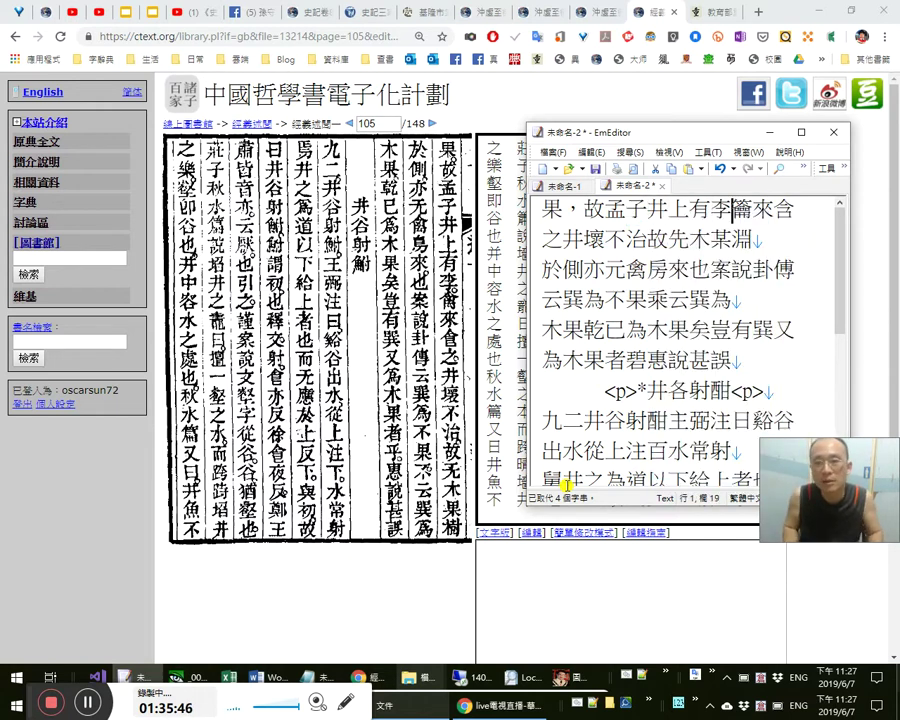
Insert ， after 有李, correct 籥 to 禽, and replace 含 with the variant character used in the scan.
type("，禽")
key("Delete")
key("Right")
key("Right")
key("shift+Left")
type("oi")
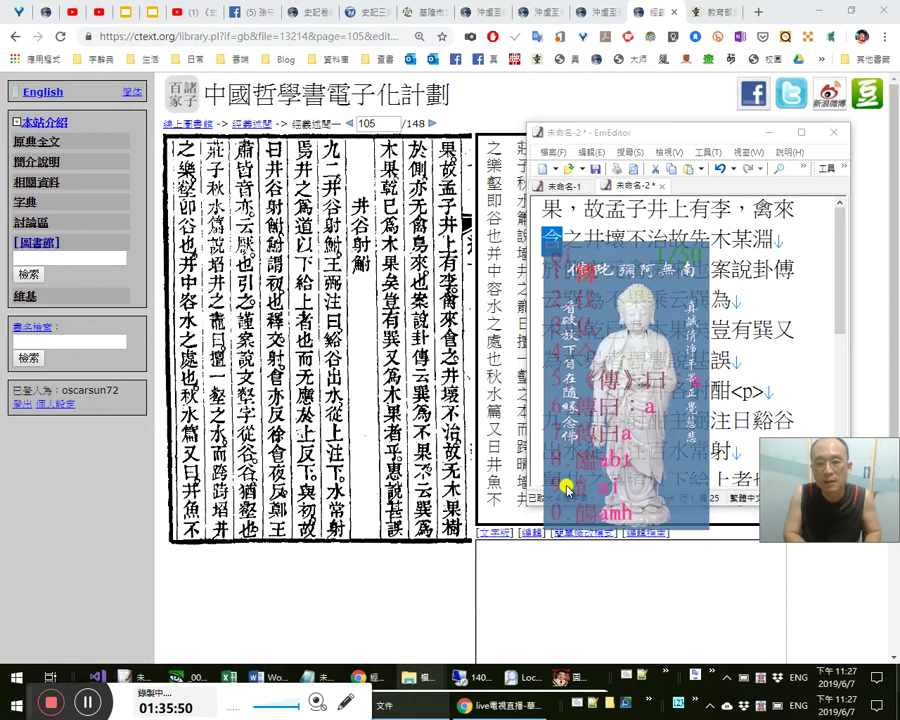
type("a")
key("Escape")
type("om")
key("Escape")
type("oman")
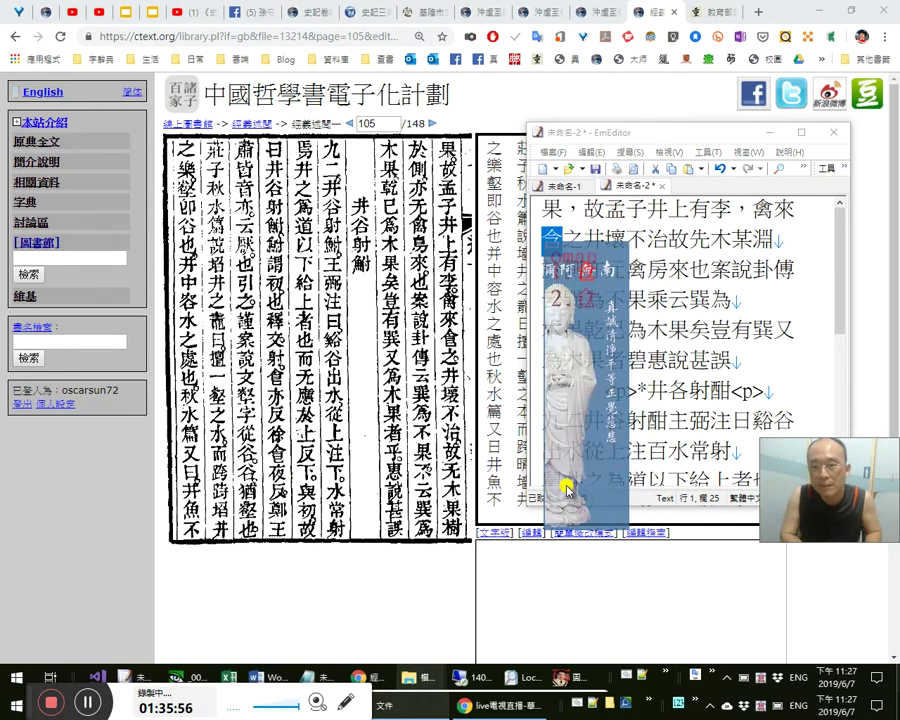
key("space")
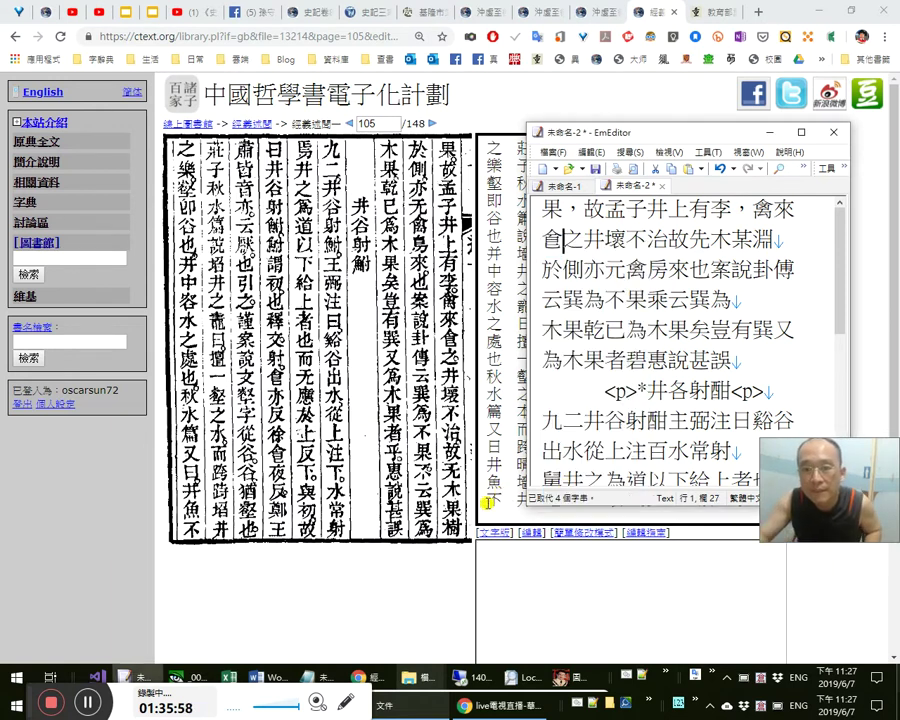
Check the punctuation in the enlarged scan, and insert 。 before 井壞 and ， after 不治.
left_click(452, 344)
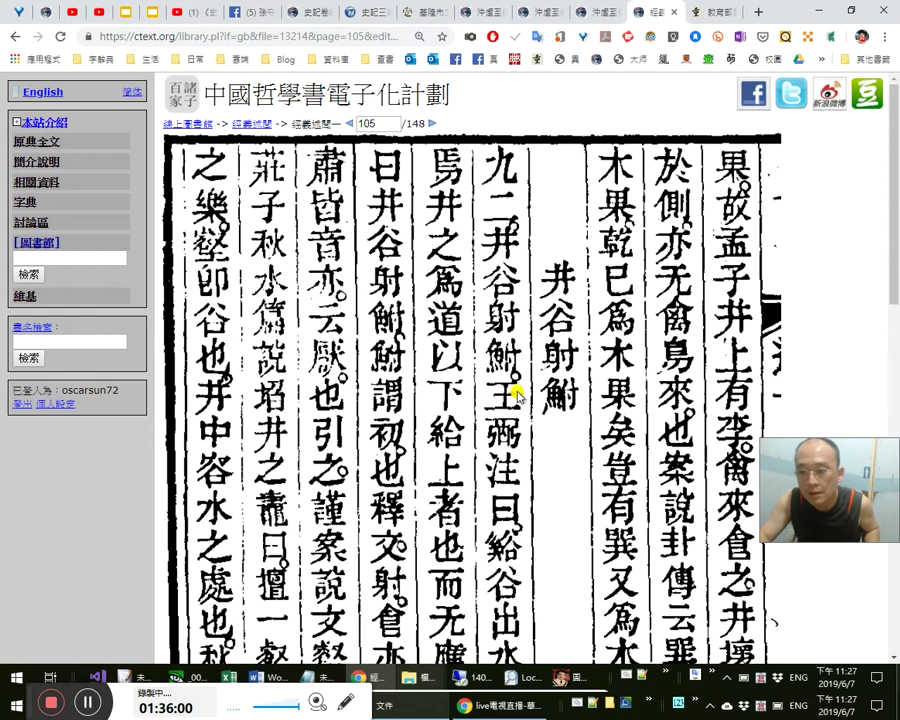
left_click(518, 396)
key("alt+Tab")
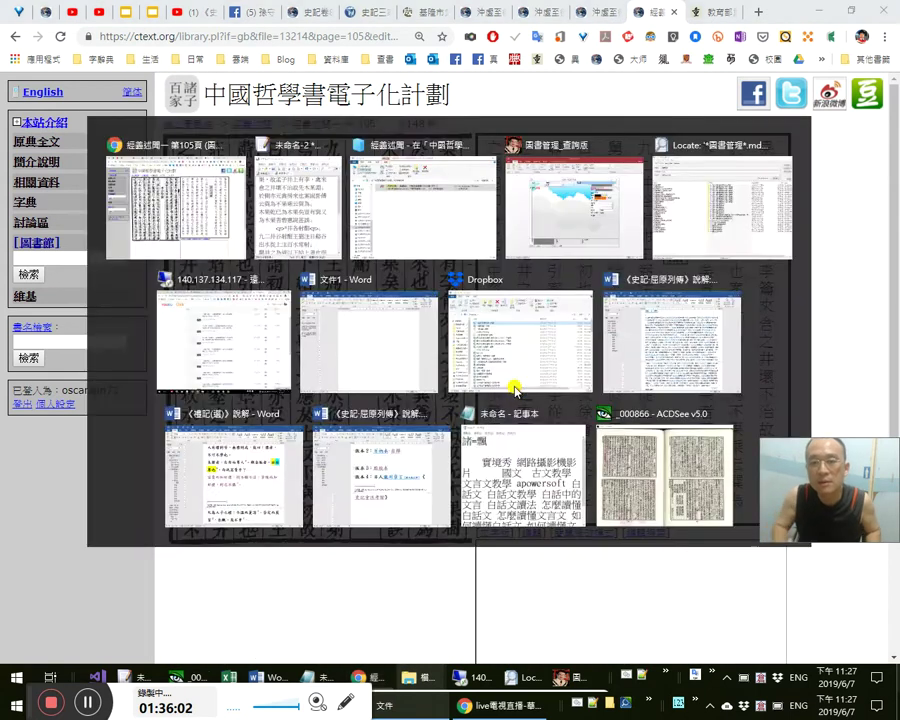
type("。井壞不治故先木某淵")
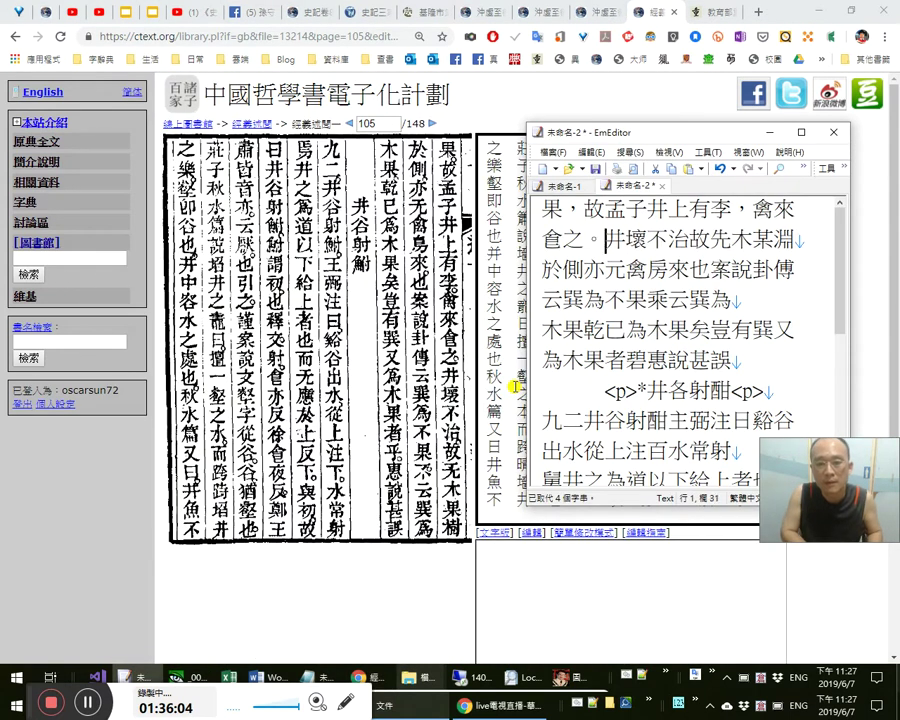
key("Right")
key("Right")
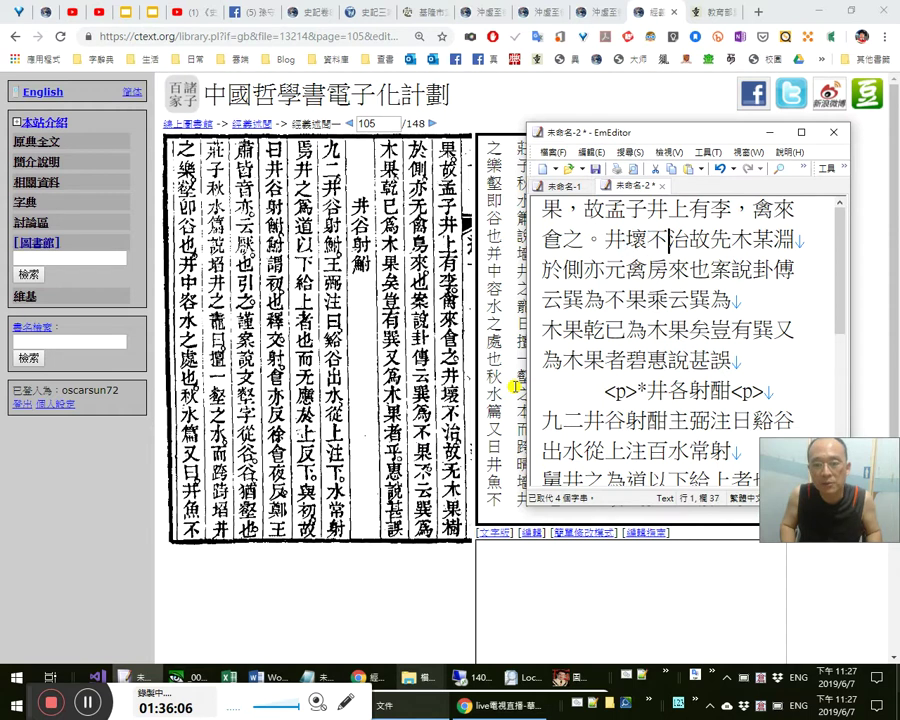
type("，")
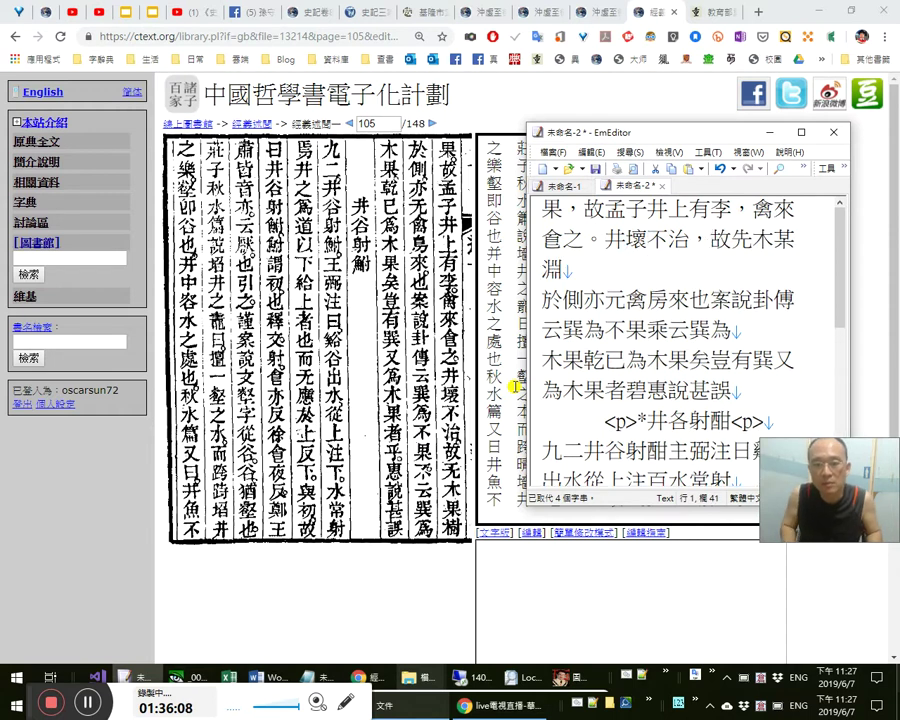
Correct 先木某淵 at the end of the first line to 无木果樹.
key("shift+Right")
type("无")
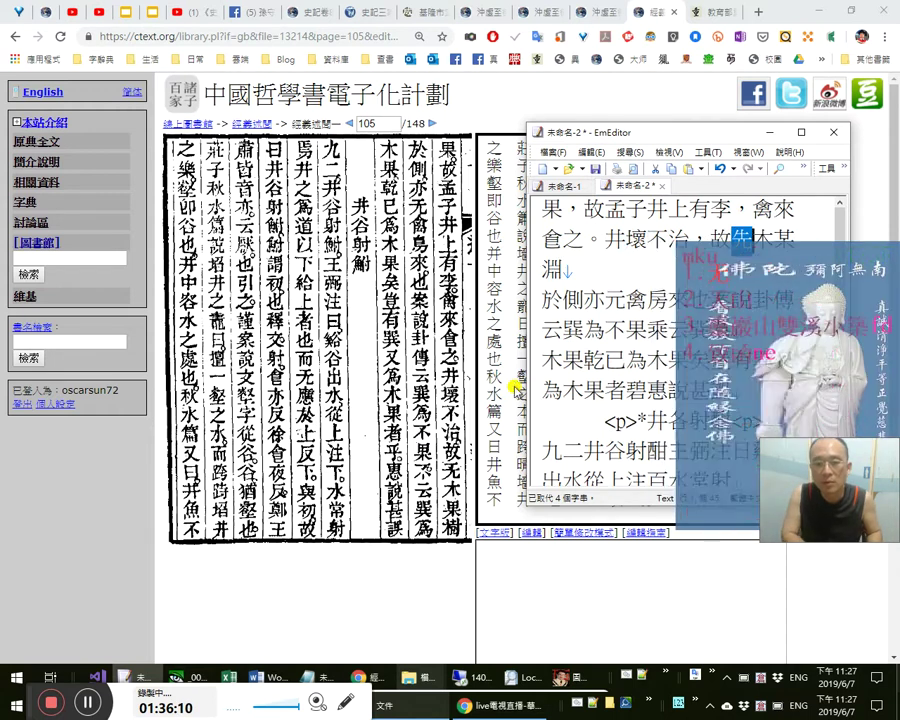
key("Right")
key("shift+Right")
type("果樹")
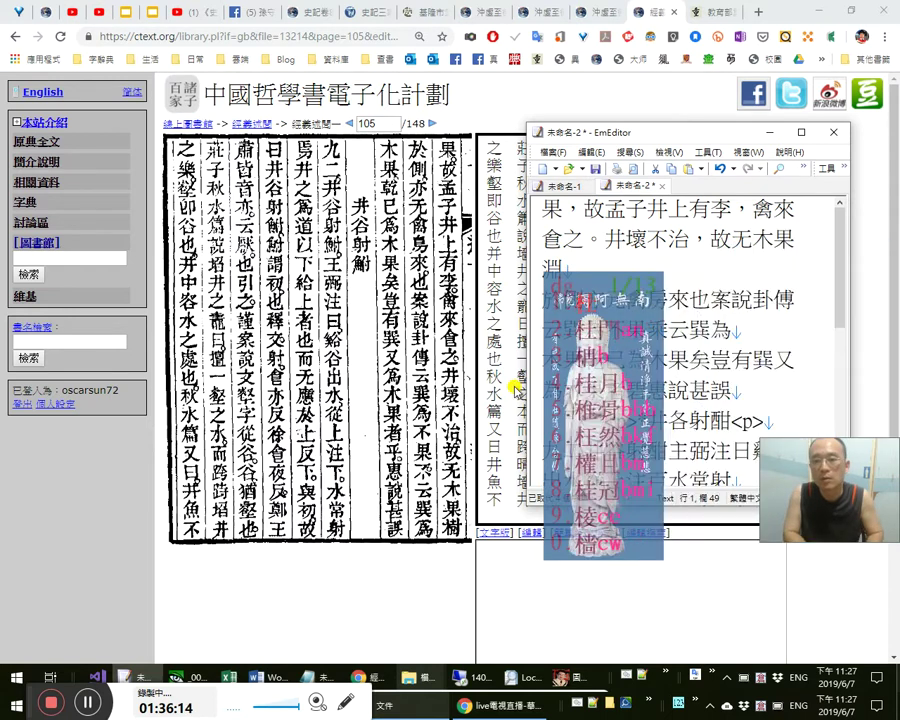
key("Delete")
In the second line, insert ， after 於側 and correct 亦元 to 亦无.
key("Right")
key("Right")
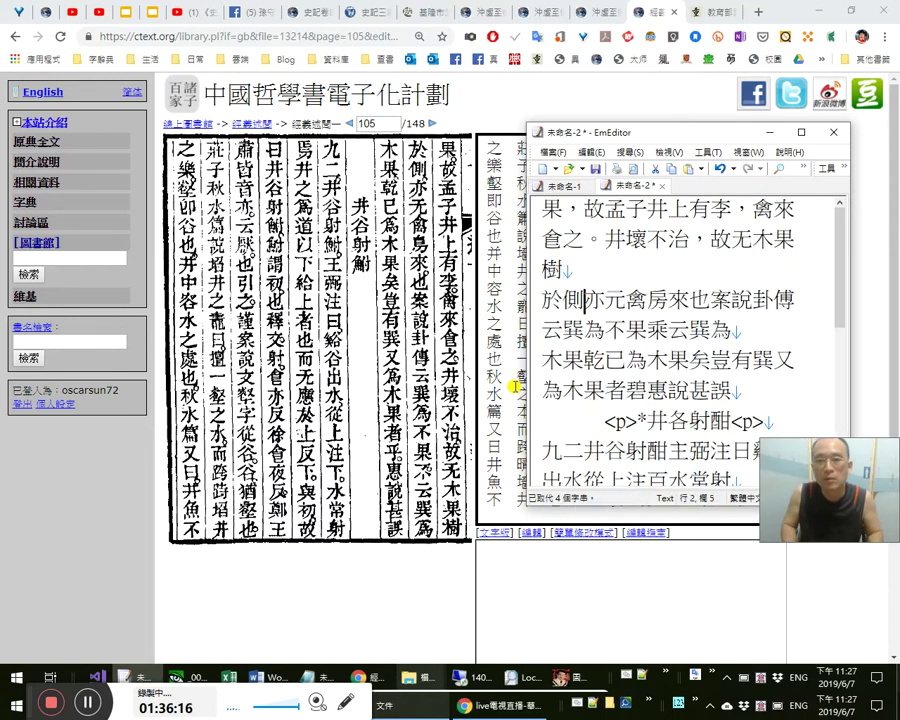
type("，")
left_click(515, 386)
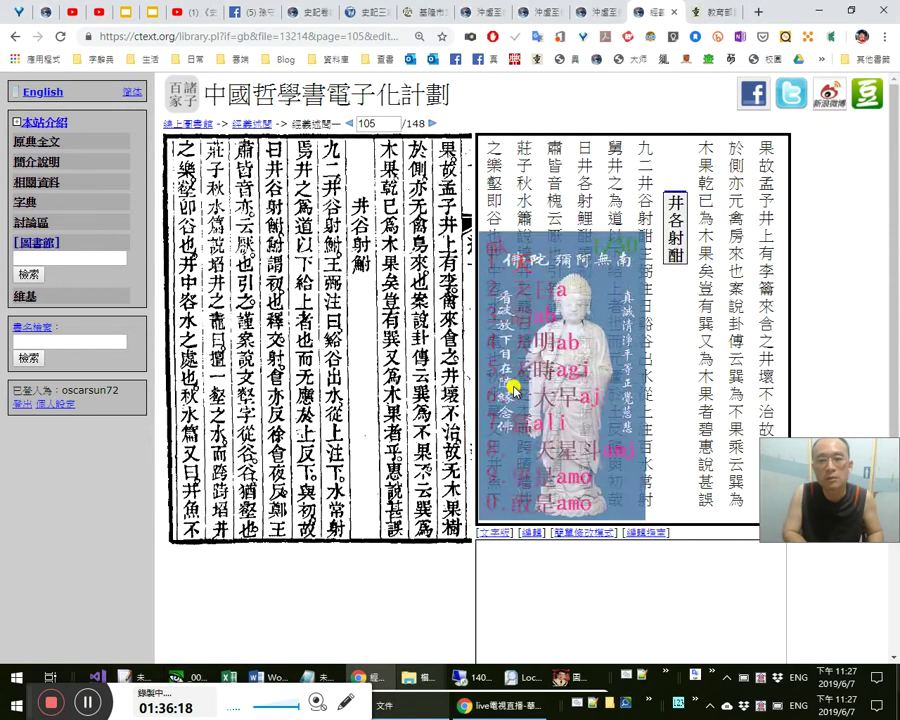
key("alt+Tab")
key("Right")
type("无")
key("Delete")
Correct 禽房 to 禽鳥 and insert 。 after 來也.
key("Right")
key("shift+Right")
type("鳥")
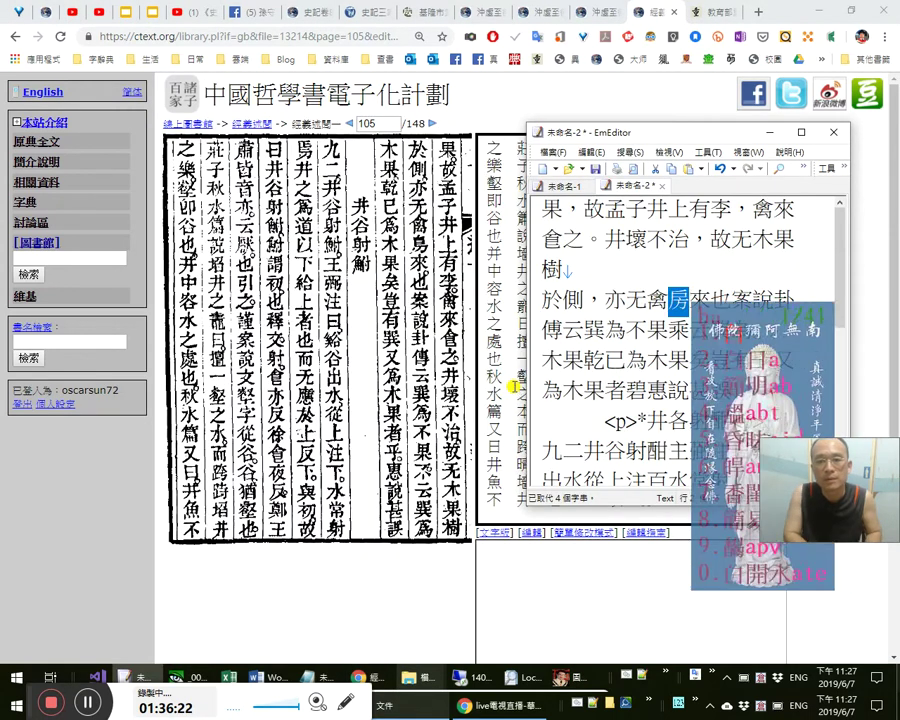
key("Right")
key("Right")
type("。")
key("Right")
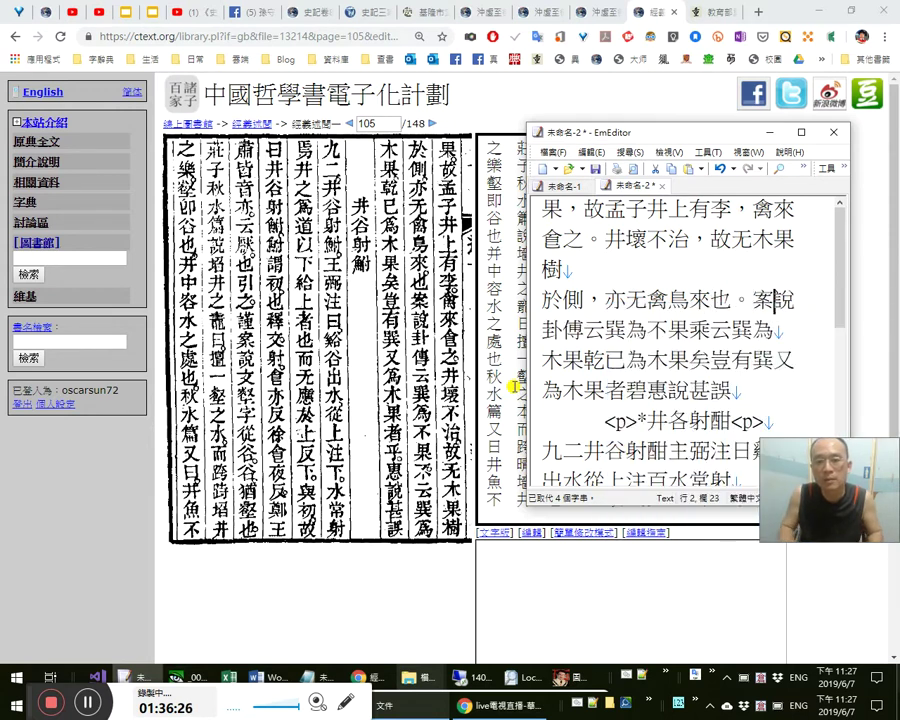
Recheck the scan and enclose 說卦傳 in the double title marks 《》.
left_click(445, 330)
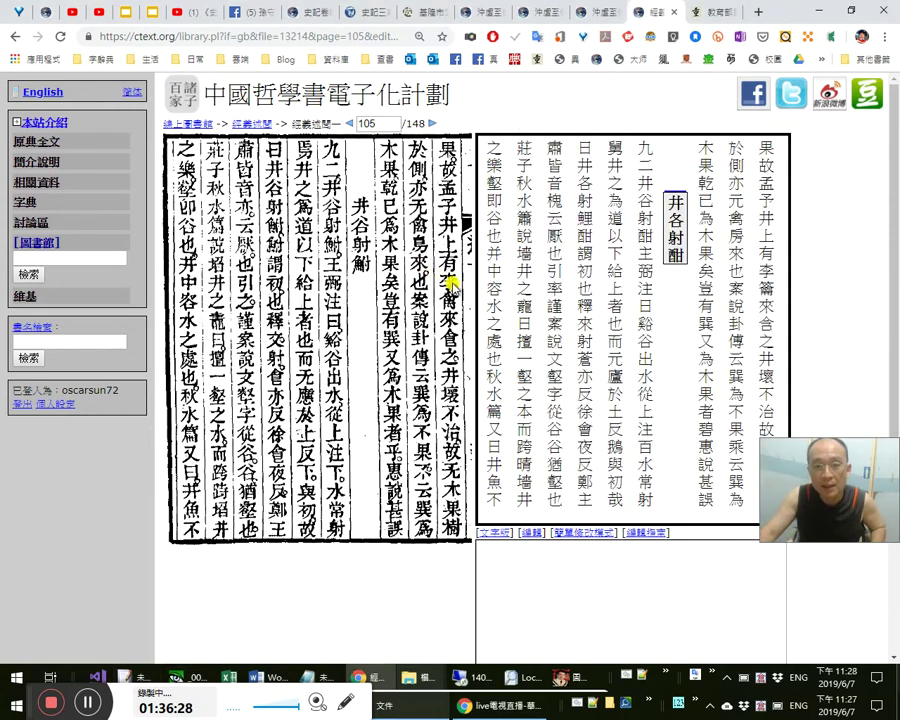
key("alt+Tab")
key("Right")
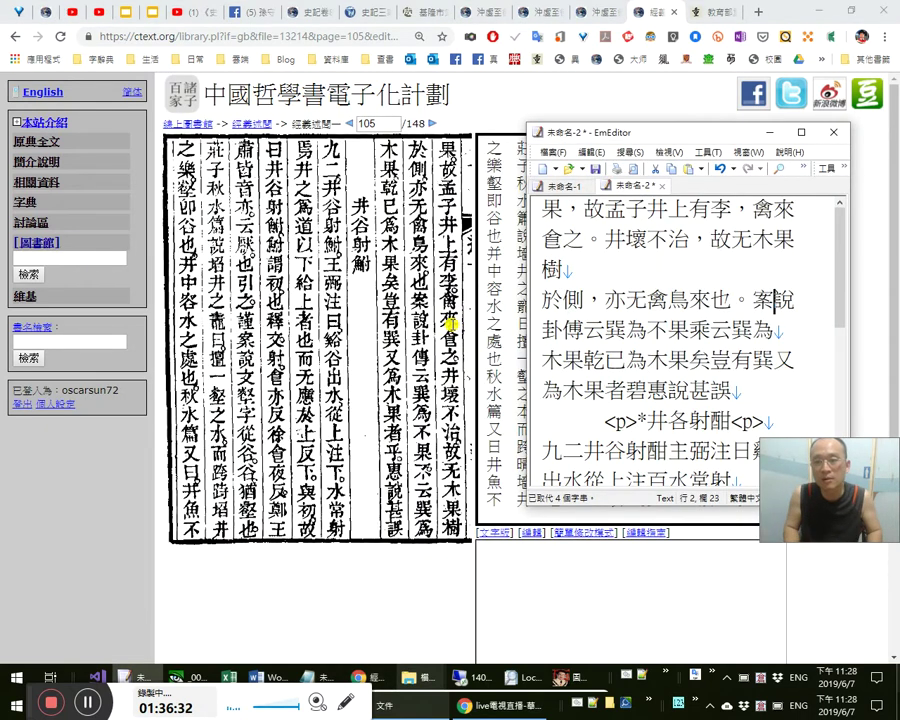
type("《")
key("Right")
key("Right")
type("》")
Replace the double title marks around 說卦傳 with the single marks 〈〉.
key("Up")
key("Right")
key("Right")
key("Right")
key("Right")
key("Right")
key("Right")
key("Right")
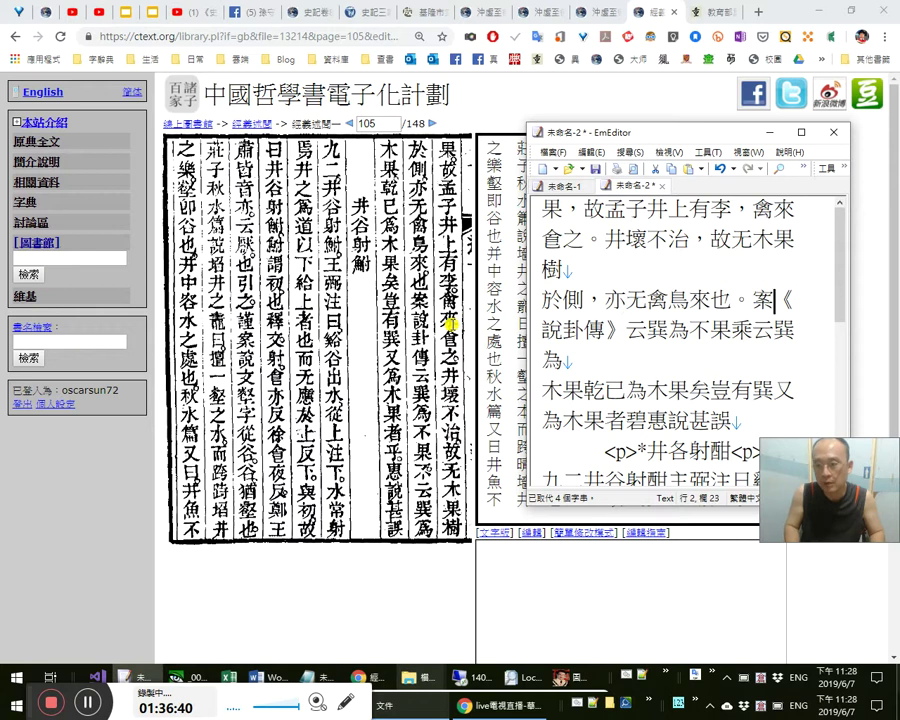
type("『』")
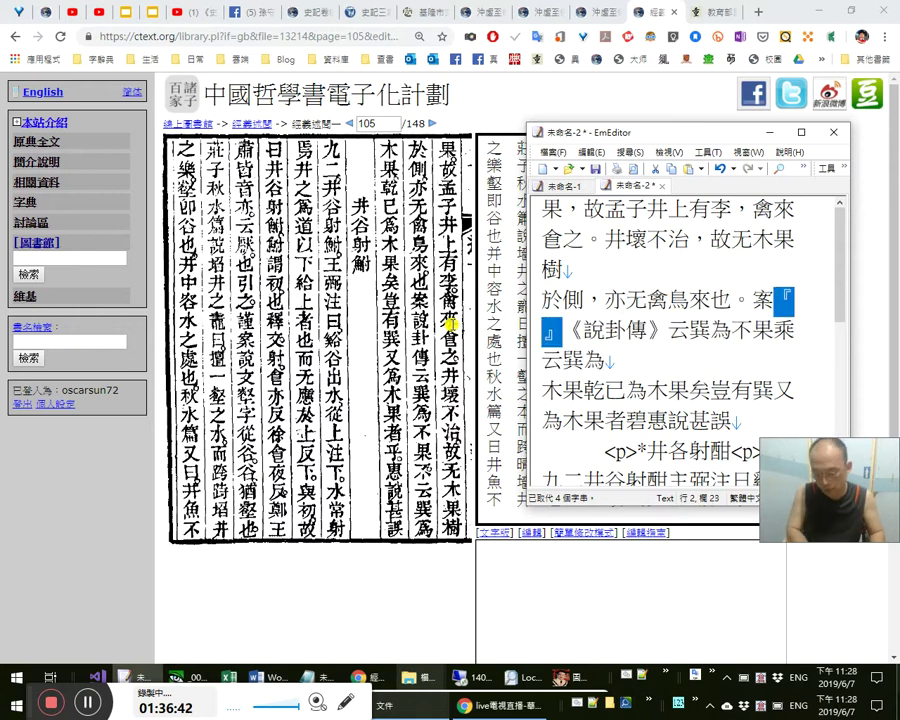
type("〈〉")
key("ctrl+x")
key("shift+Right")
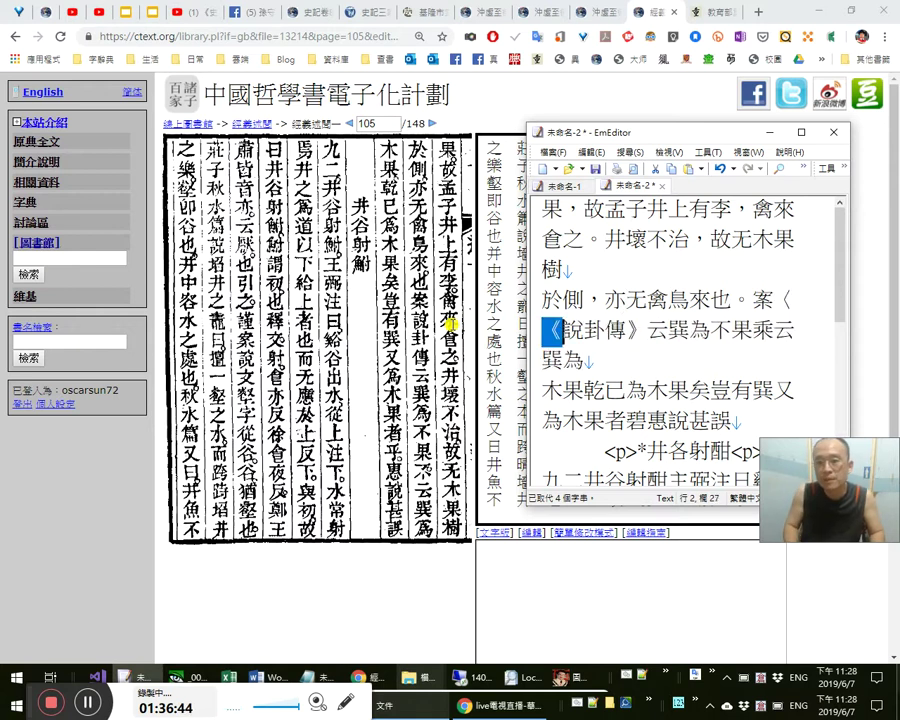
key("Delete")
key("Right")
key("Right")
key("Right")
key("shift+Right")
key("ctrl+v")
Insert ： after 說卦傳〉云 and ， after 巽為不果, and correct 乘云 to 不云.
key("Right")
type("：")
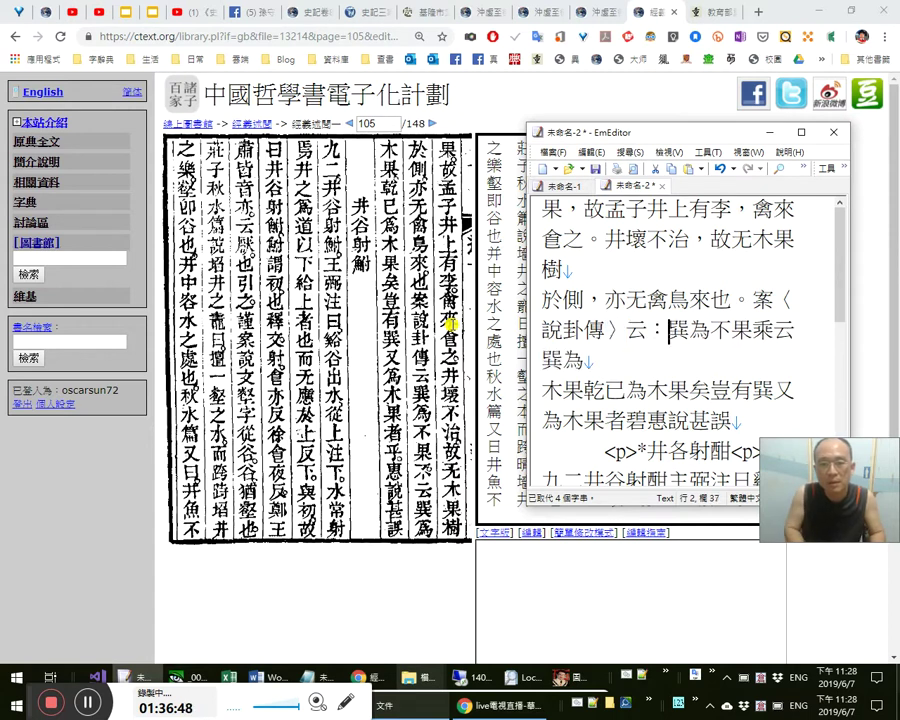
key("Right")
key("Right")
key("Right")
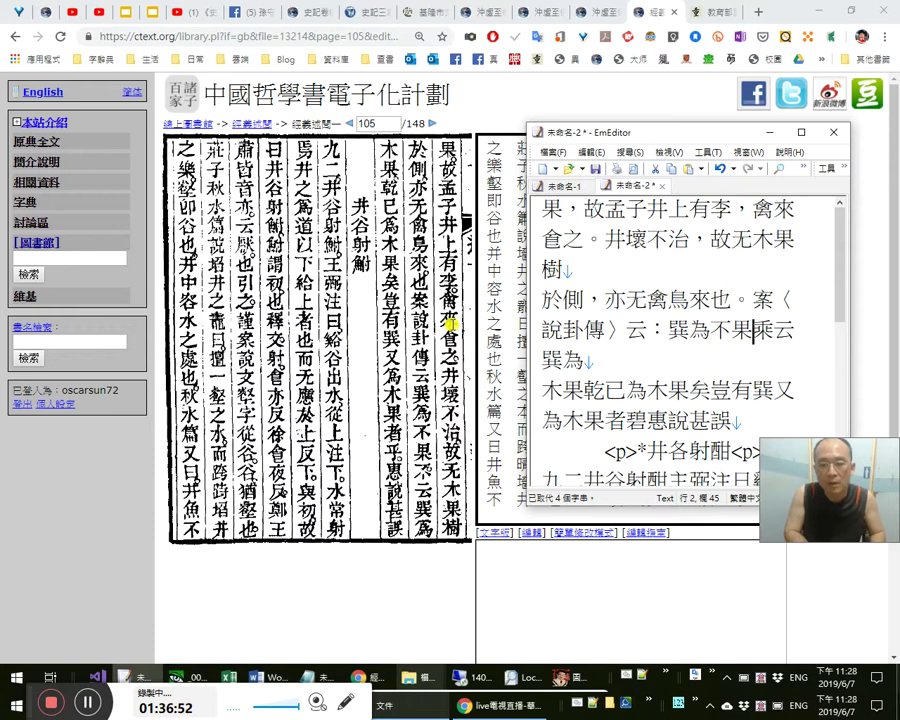
type("，不")
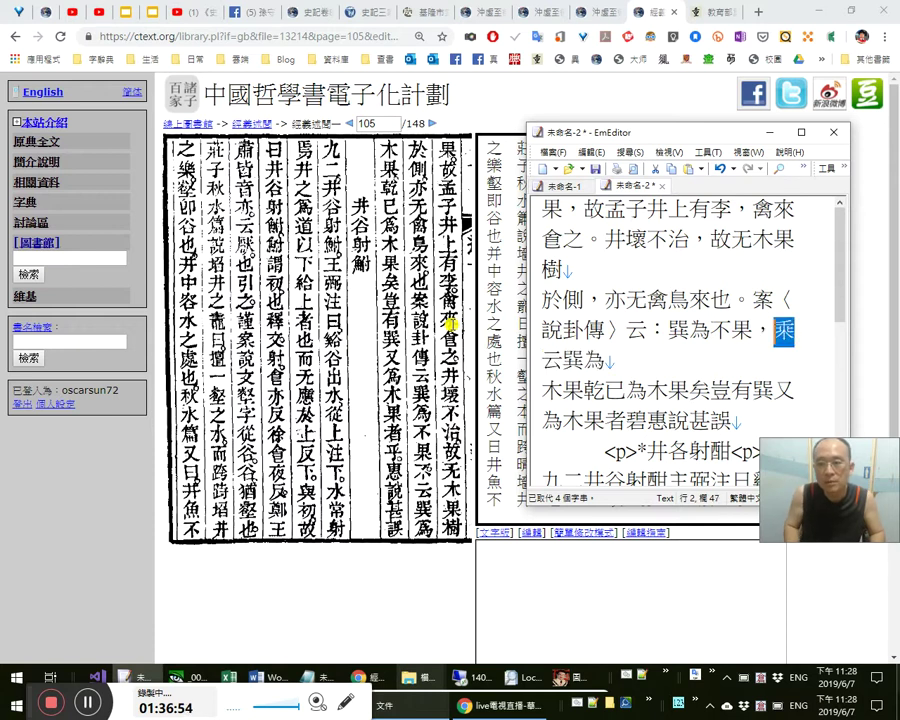
Replace the ： after 云 with 「 and close the quotation 巽為不果 with 」.
key("Left")
key("Left")
key("Left")
key("Left")
key("Left")
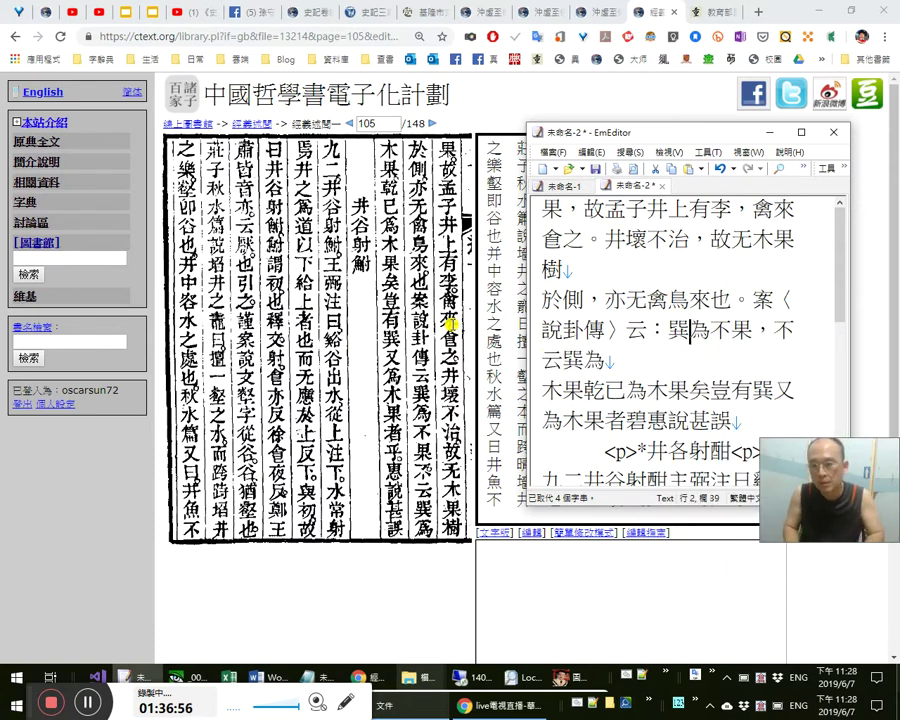
key("Delete")
type("「")
key("Right")
key("Right")
key("Right")
key("Right")
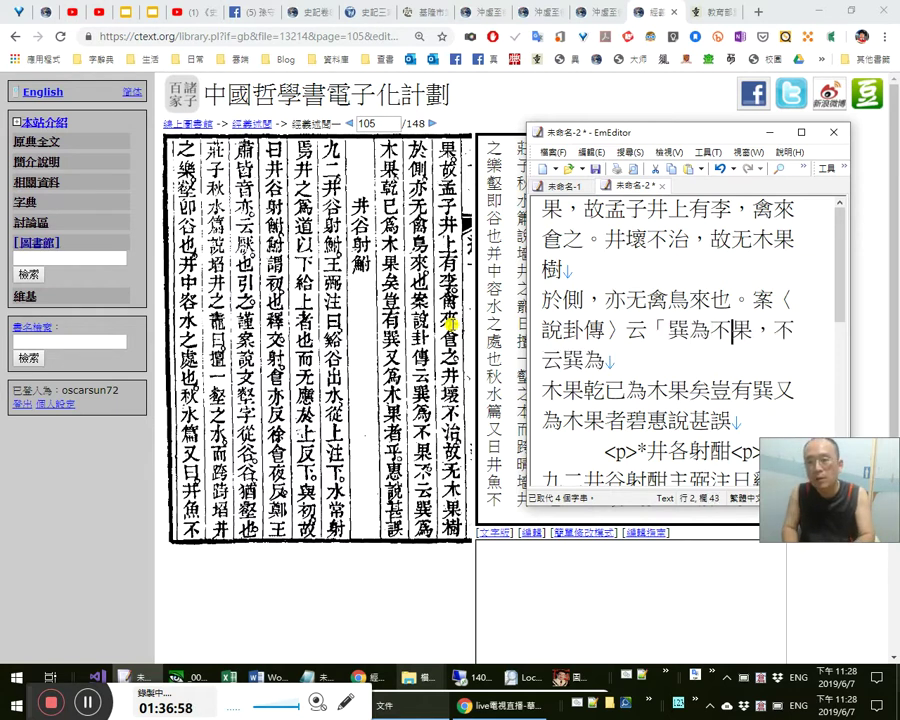
type("」")
Open a quotation with 「 after 不云 and close it with 」， after 木果 on the third line.
key("Right")
key("Right")
key("Right")
key("Left")
type("「")
key("Right")
key("Right")
key("Right")
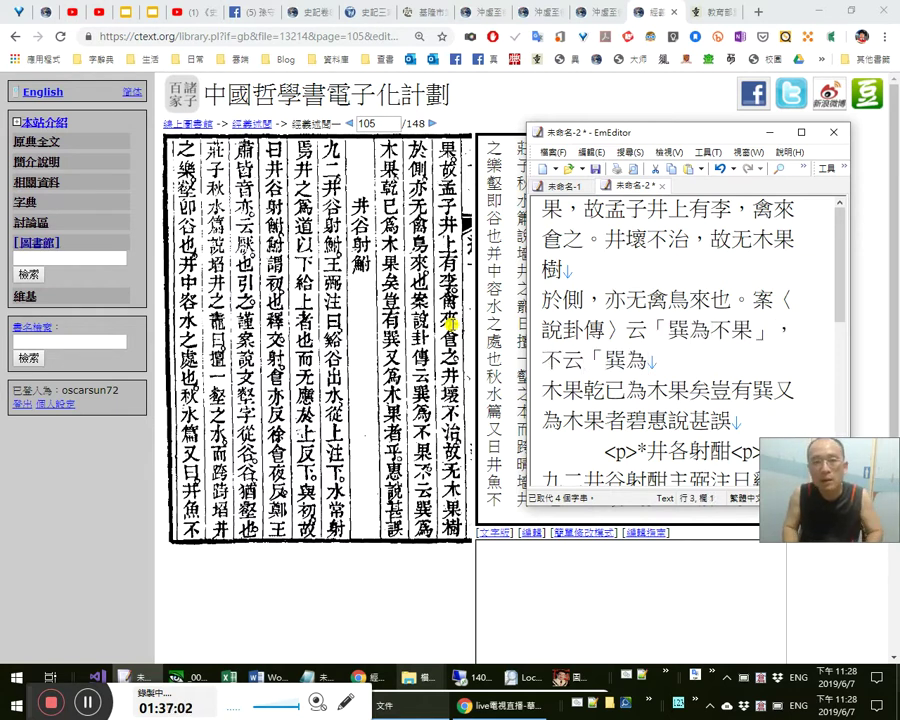
key("shift+Right")
key("Right")
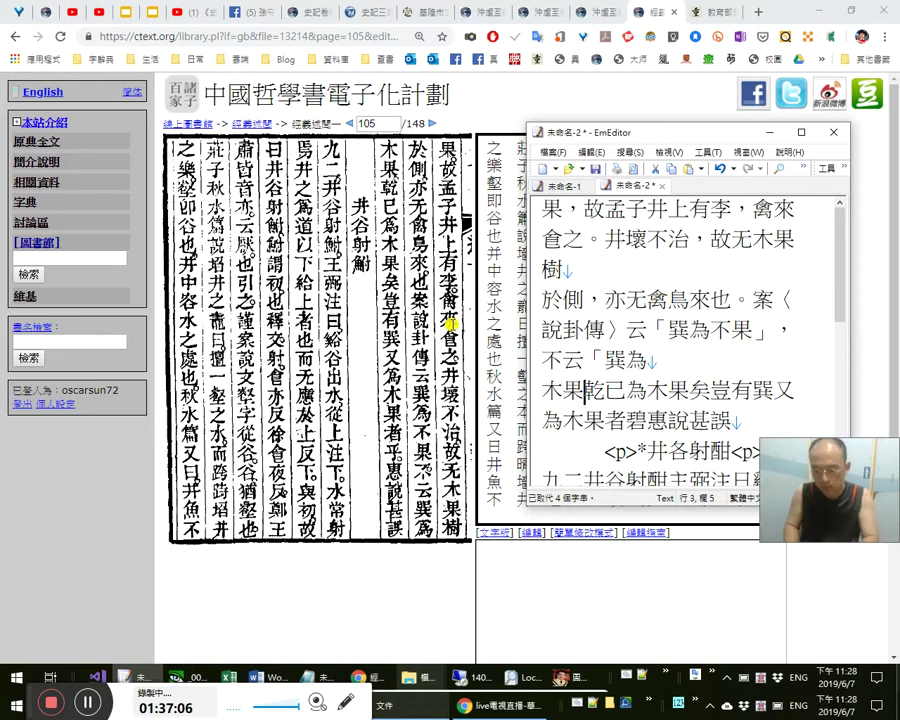
type("」，")
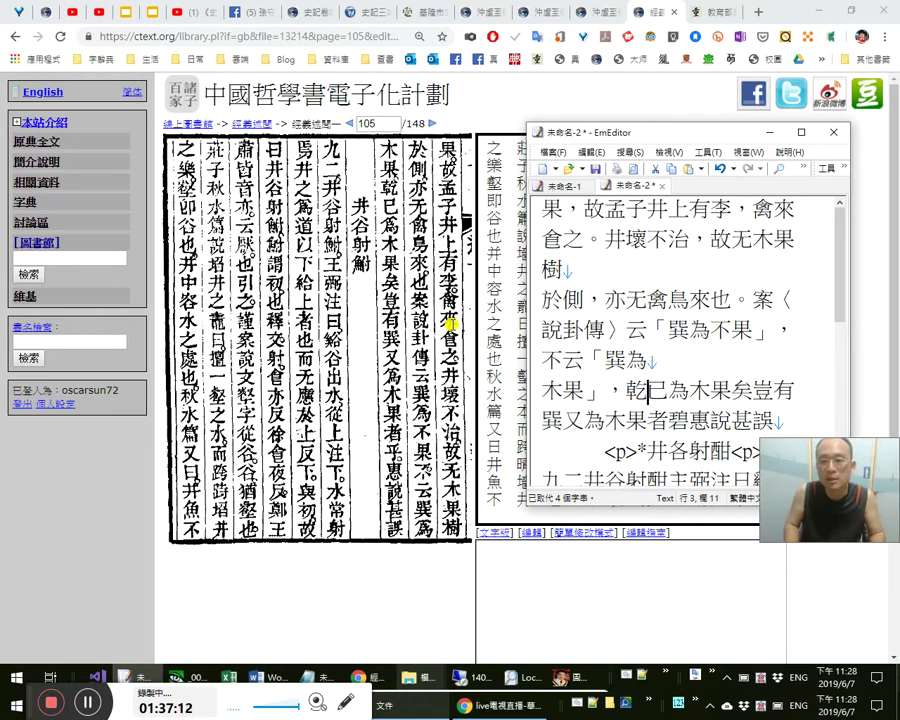
Replace 已 with 巳 after 乾 on the third line.
key("shift+Right")
type("ru")
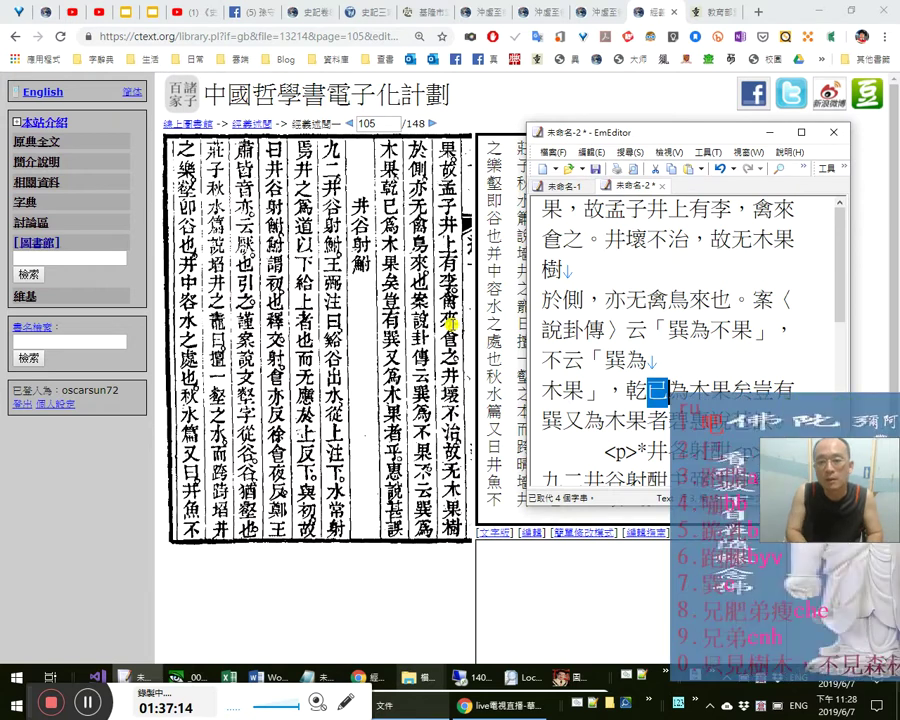
key("space")
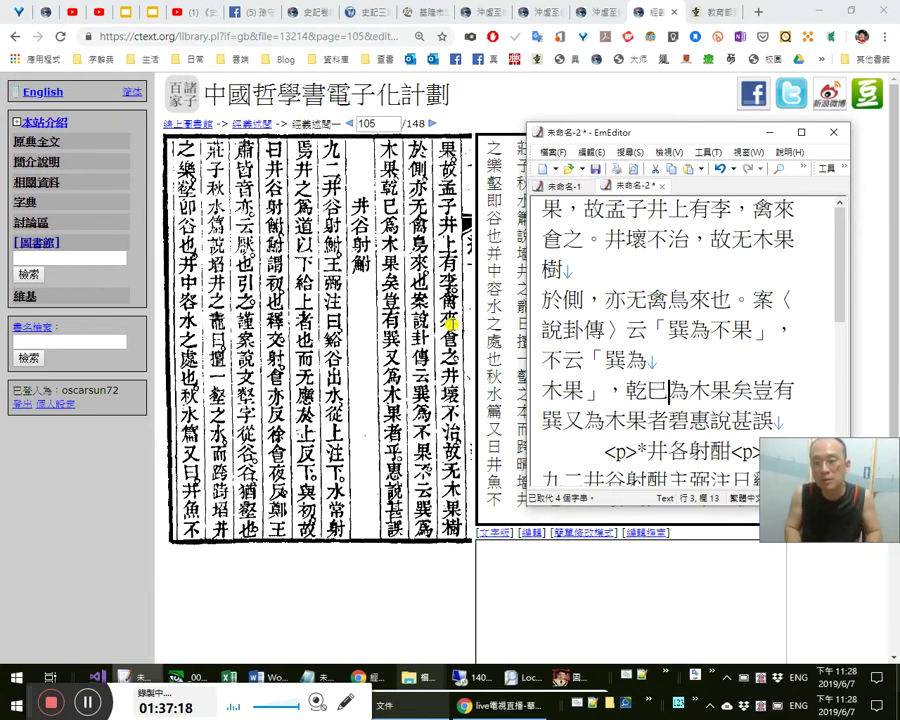
Enclose 乾 on the third line in single title marks 〈〉 instead of corner quotation marks.
left_click(627, 390)
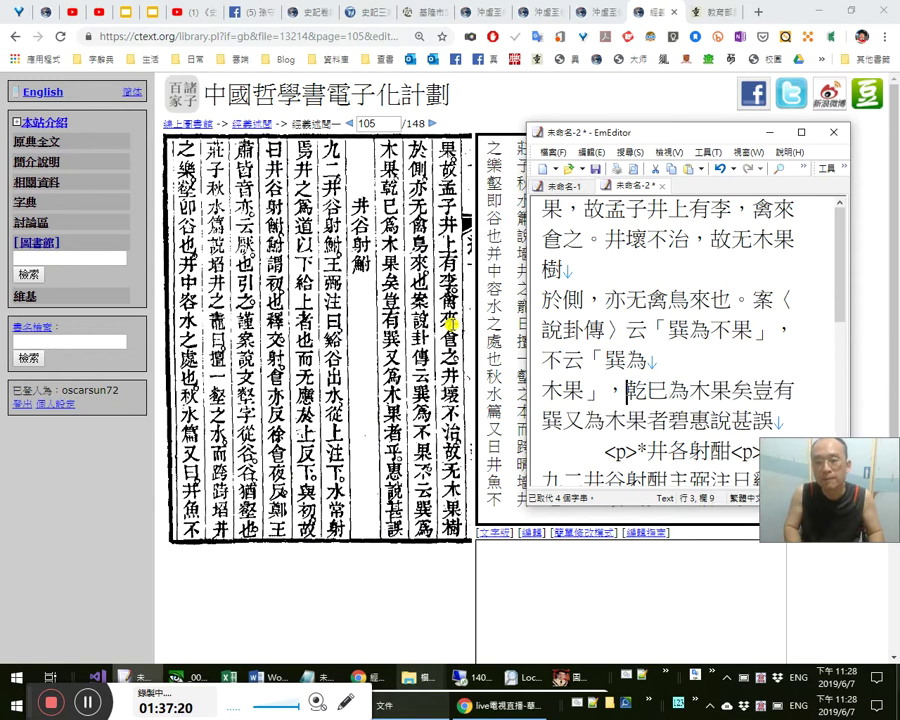
type("「")
key("Right")
type("」")
key("Right")
key("shift+Left")
type("〈〉")
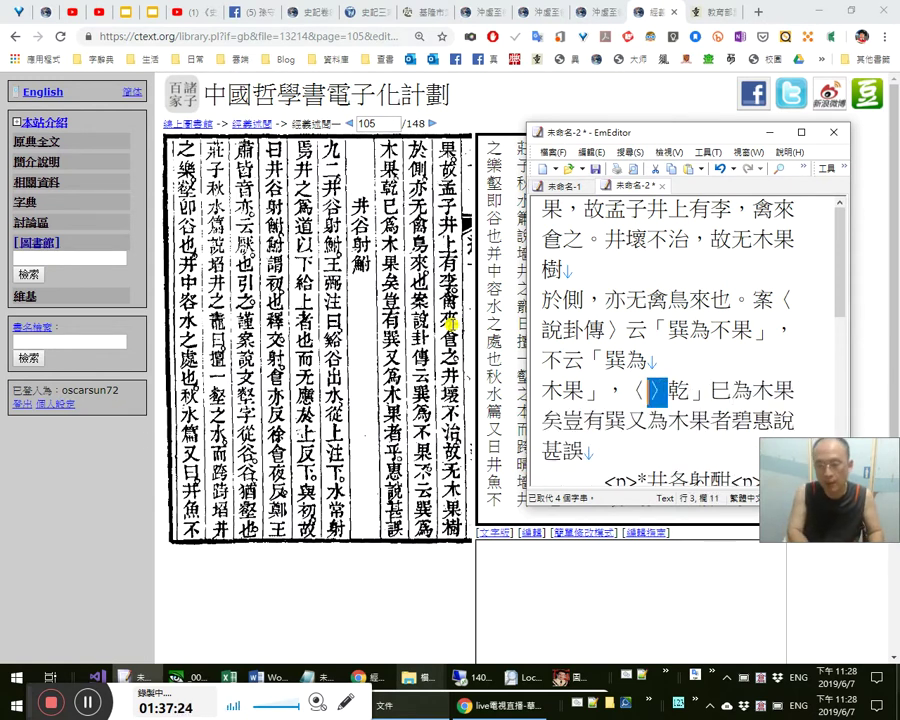
key("Delete")
key("Right")
key("shift+Right")
type("〉")
key("Right")
key("Right")
Punctuate the break between 為木果矣 and 豈有 with ， instead of 。.
key("Right")
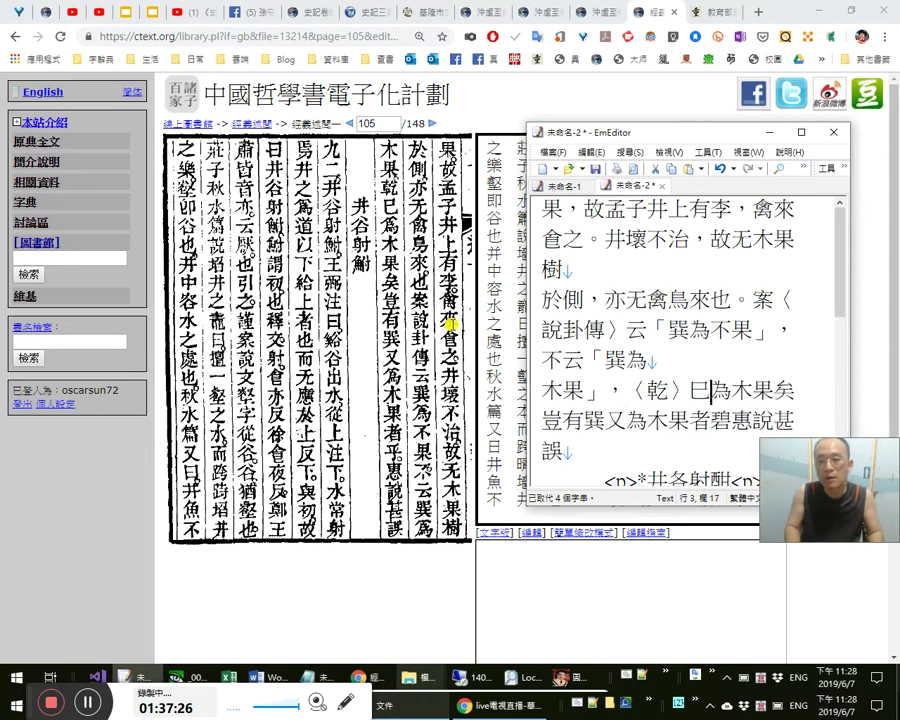
key("Right")
key("Right")
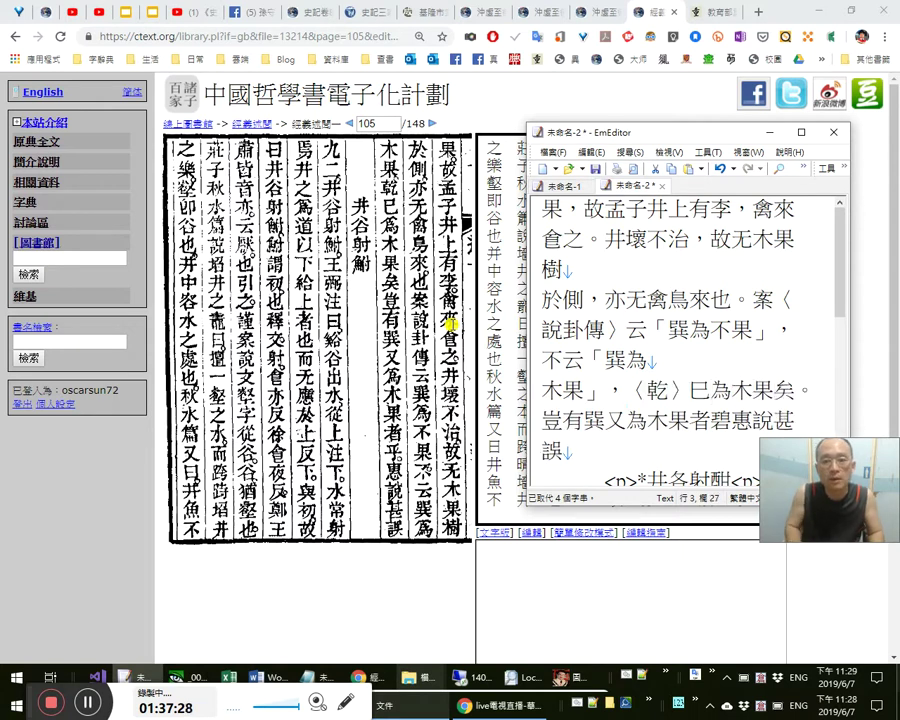
key("Right")
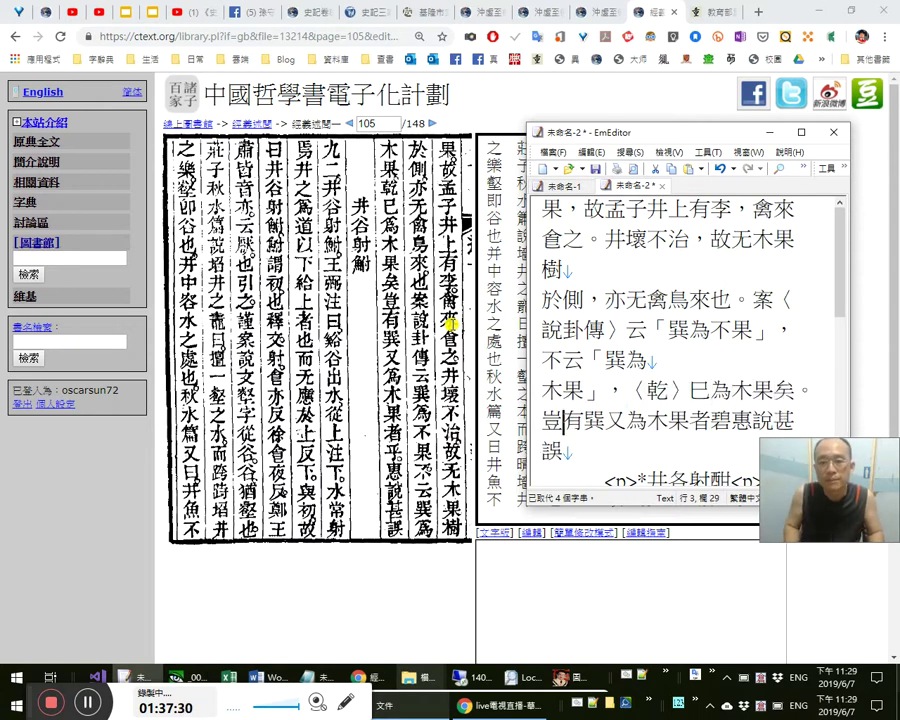
key("Left")
key("Left")
key("Left")
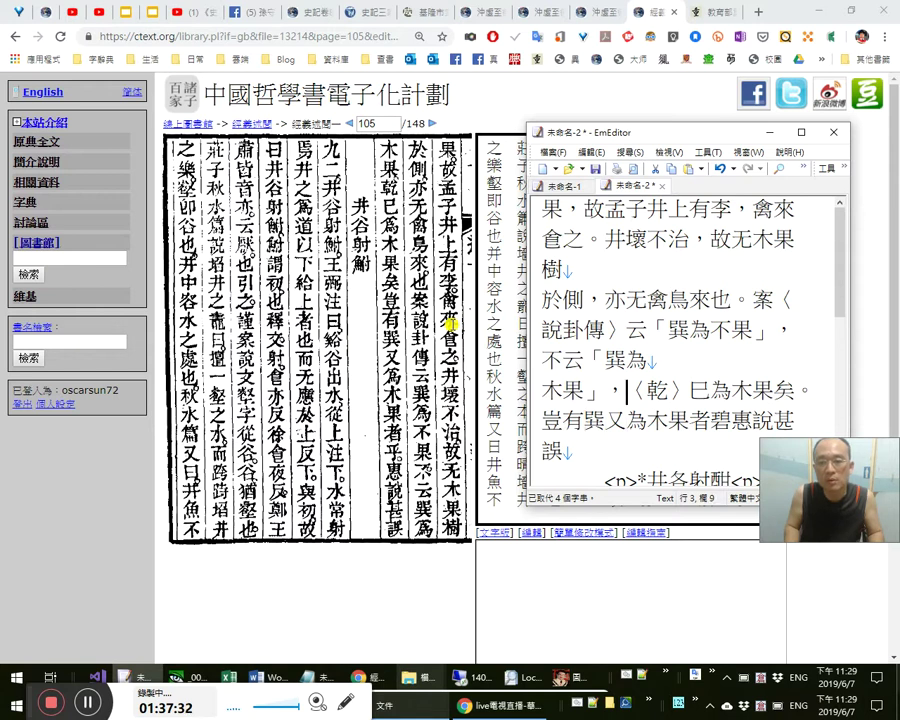
key("shift+Left")
type("，")
key("Right")
key("Right")
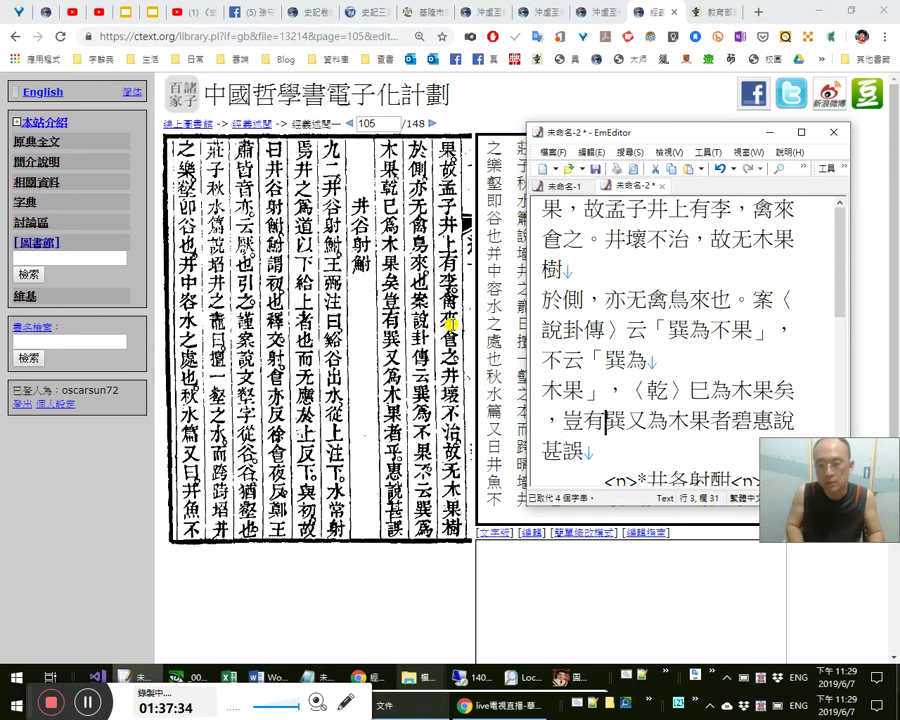
Enclose 巽 after 豈有 in single title marks 〈〉.
type("〈〉")
key("ctrl+x")
key("Right")
key("ctrl+v")
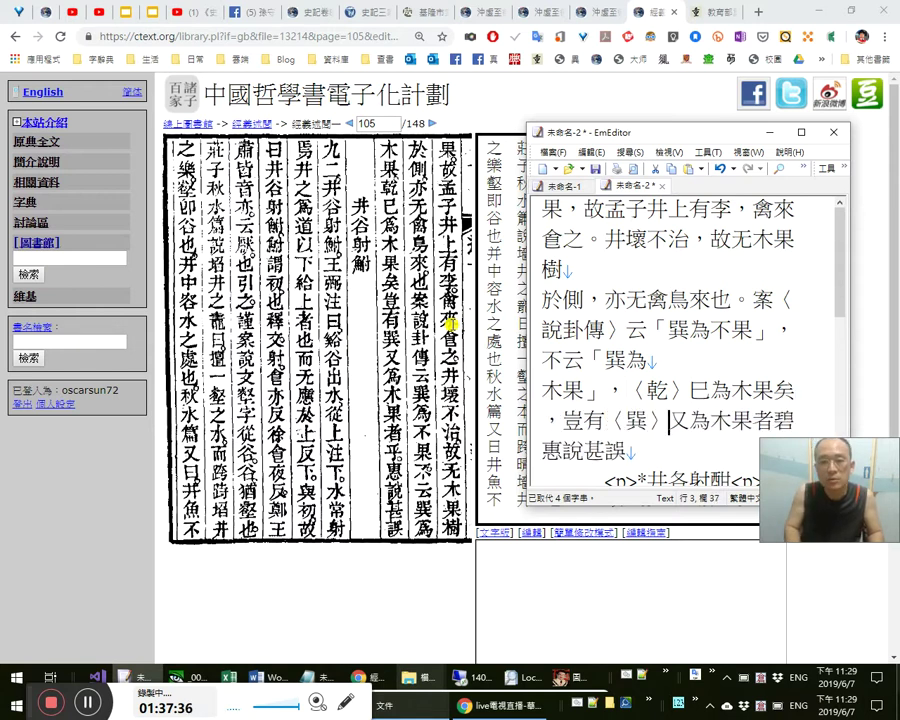
Insert 乎？ after 又為木果者 to complete the question.
key("Right")
key("Right")
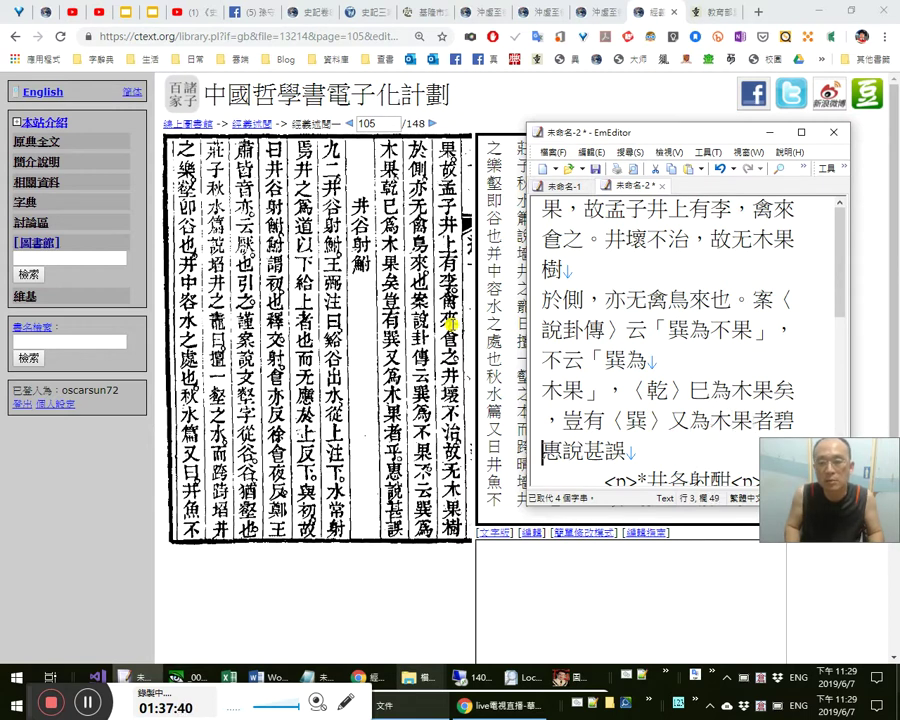
key("shift+Right")
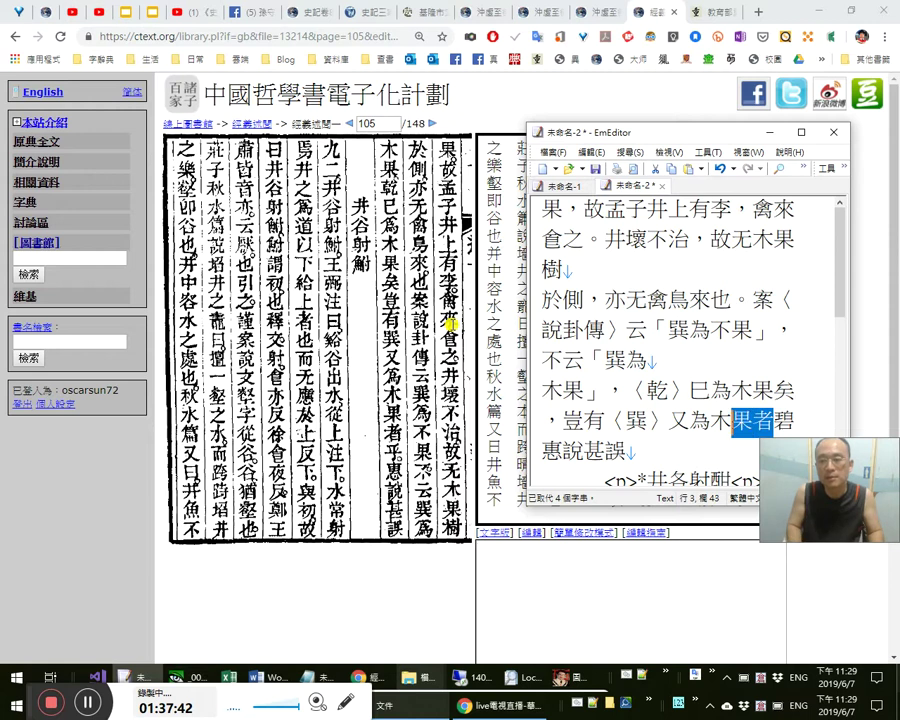
type("者乎？")
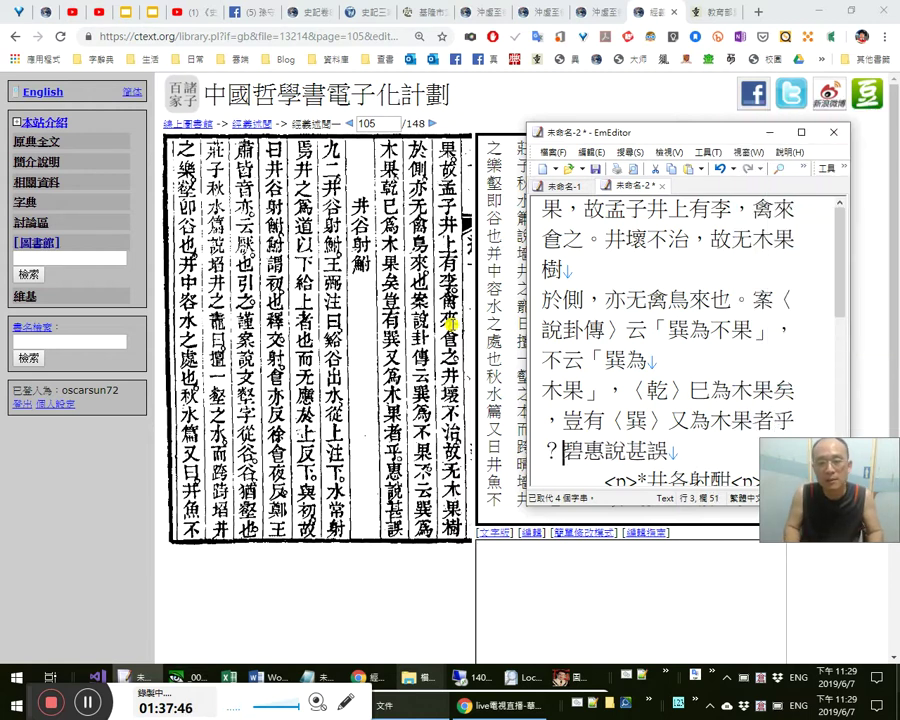
Delete the stray 碧 before 惠說 and insert 。 after 甚誤.
key("shift+Right")
key("Delete")
key("Right")
key("Right")
type("棟")
key("shift+Left")
key("Delete")
key("Right")
key("Right")
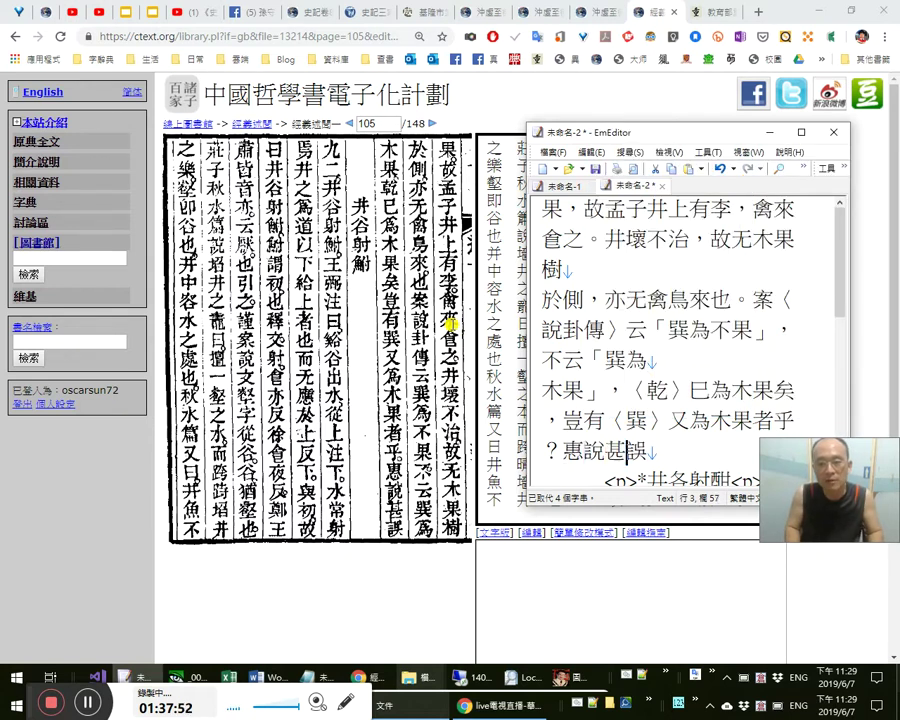
type("。")
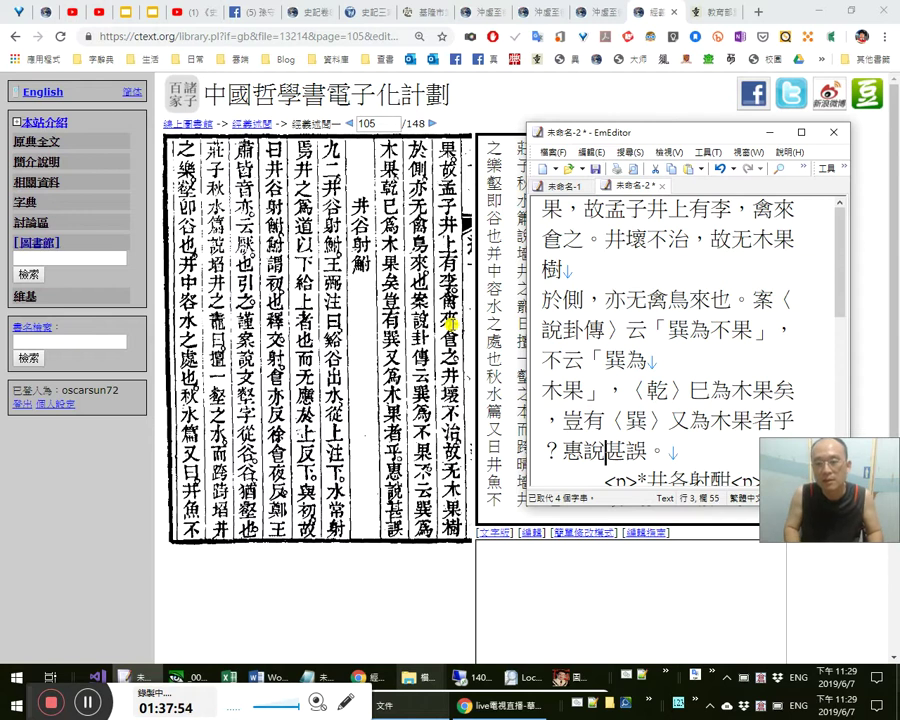
Reread the corrected second and third lines from 亦无禽鳥 through 惠說甚誤 against the scanned page.
key("Up")
key("Up")
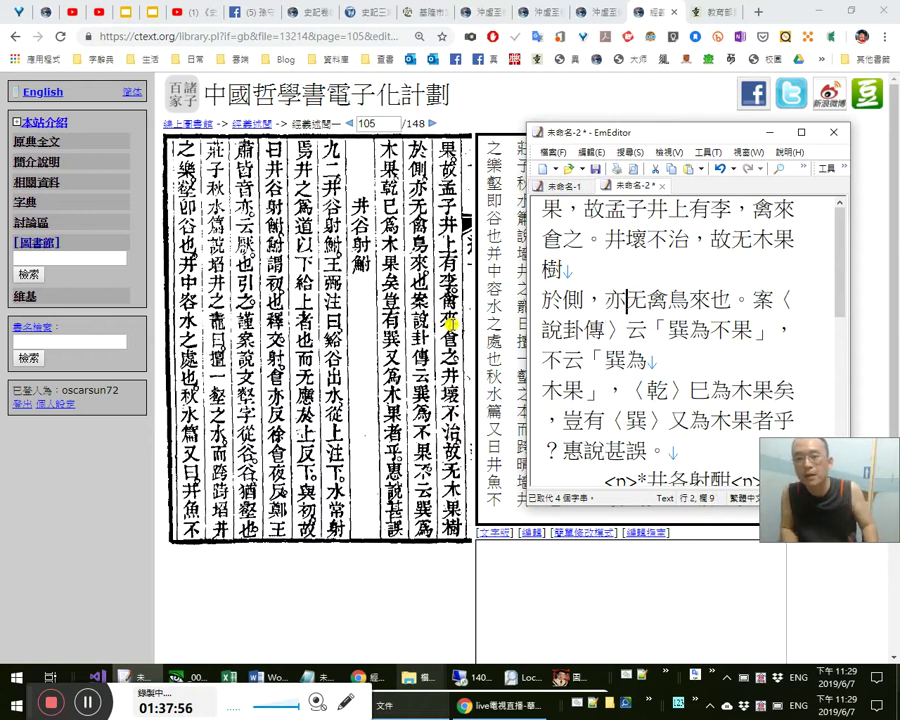
key("Right")
key("Right")
key("Right")
key("Right")
key("Right")
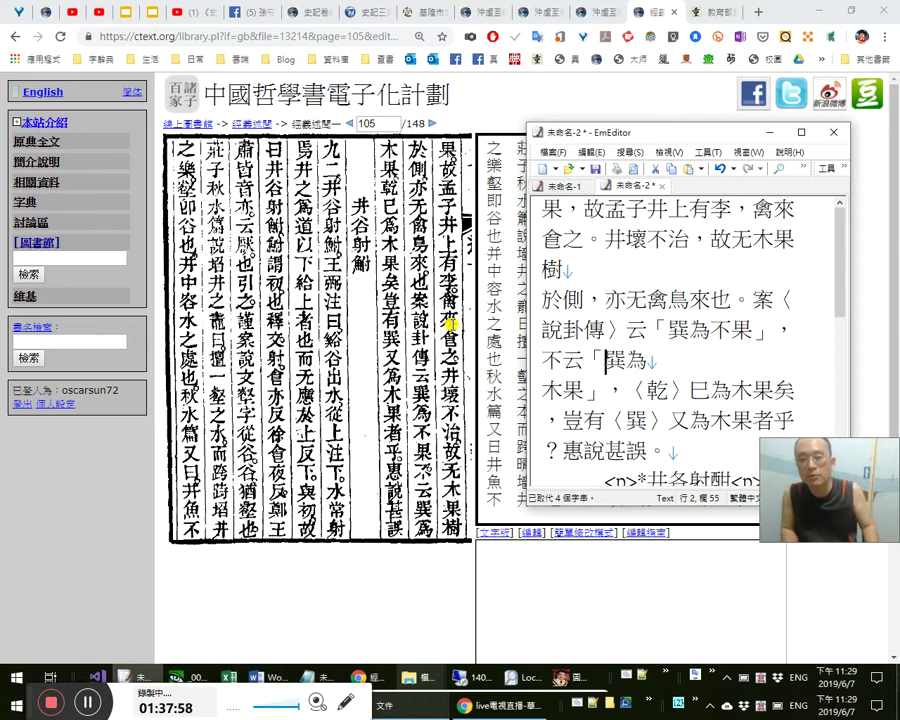
key("Right")
key("Right")
key("Right")
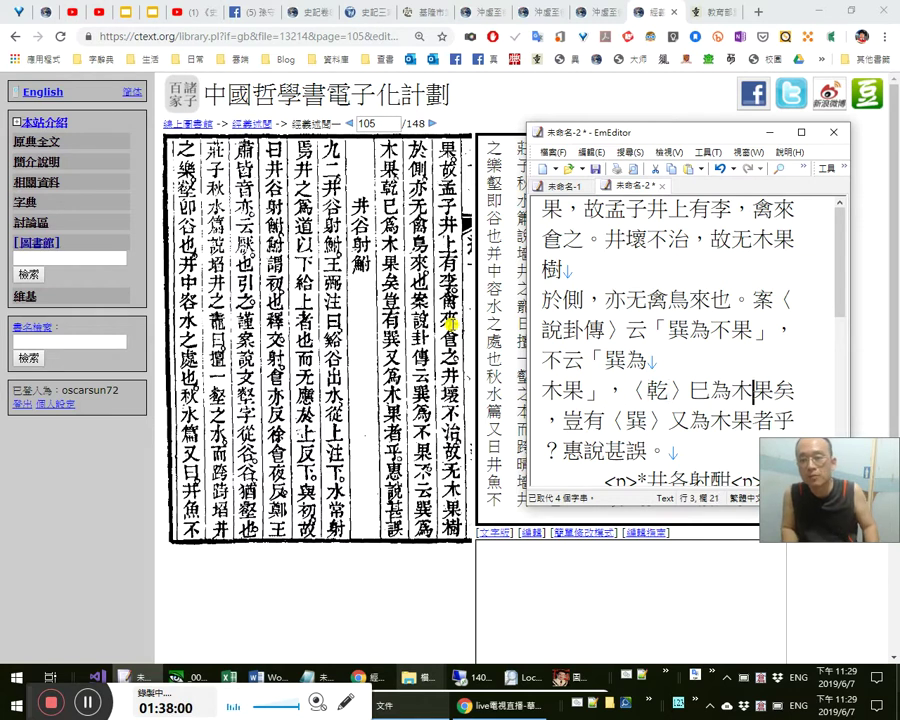
key("Right")
key("Right")
key("Right")
key("Right")
key("Right")
key("Right")
key("Right")
key("Right")
key("Right")
key("Right")
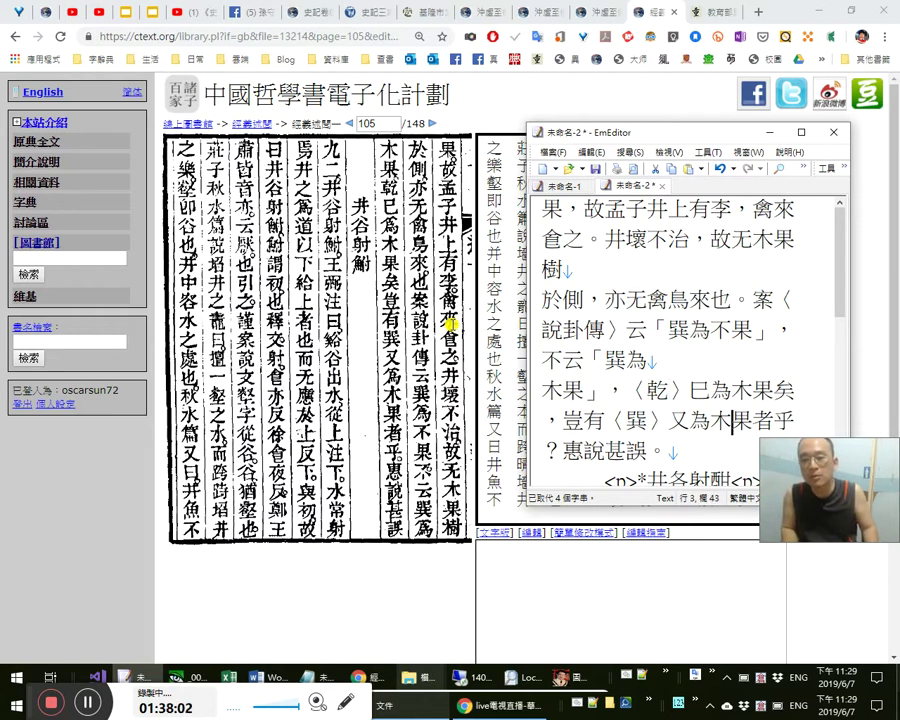
key("Left")
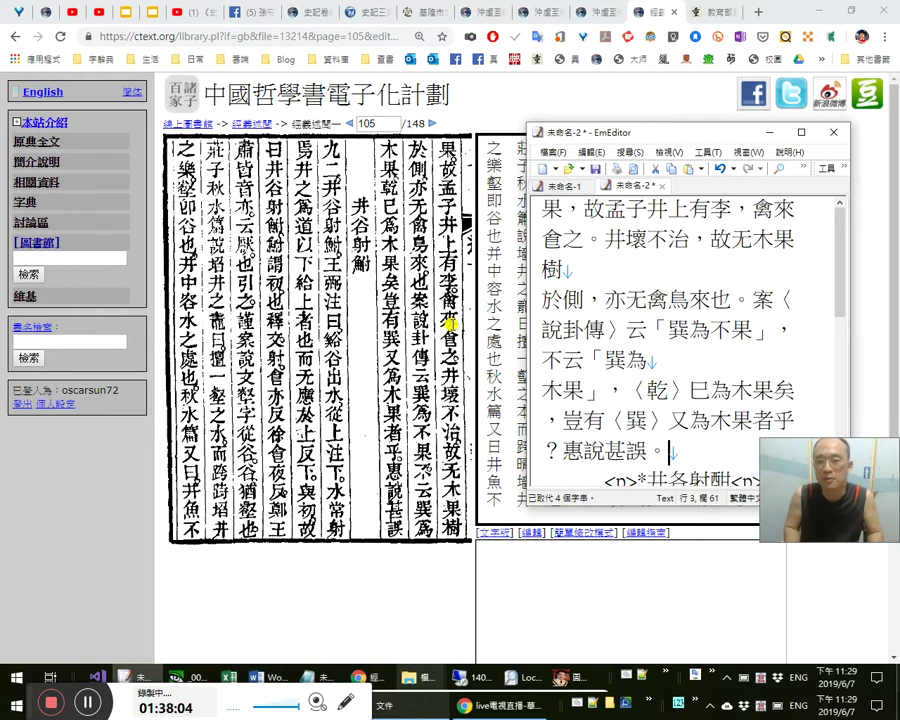
Move the <p> tag from before the asterisk in the heading line to the end of the preceding line, after 甚誤。.
key("Down")
key("Down")
key("Left")
key("Left")
key("Left")
key("Left")
key("Left")
key("Left")
key("Left")
key("Left")
key("Left")
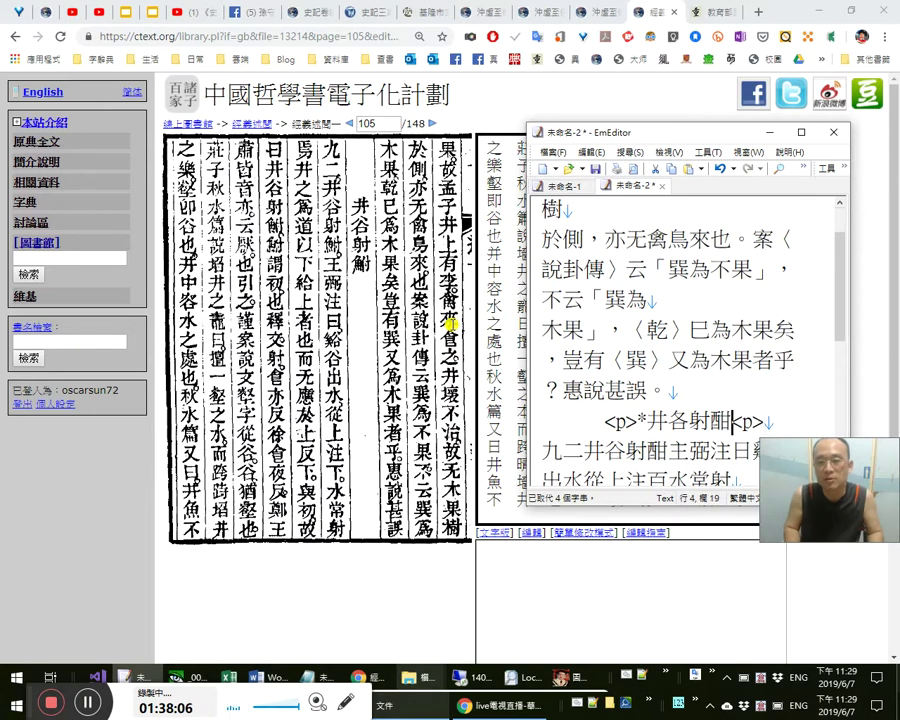
key("shift+Right")
key("shift+Left")
key("shift+Left")
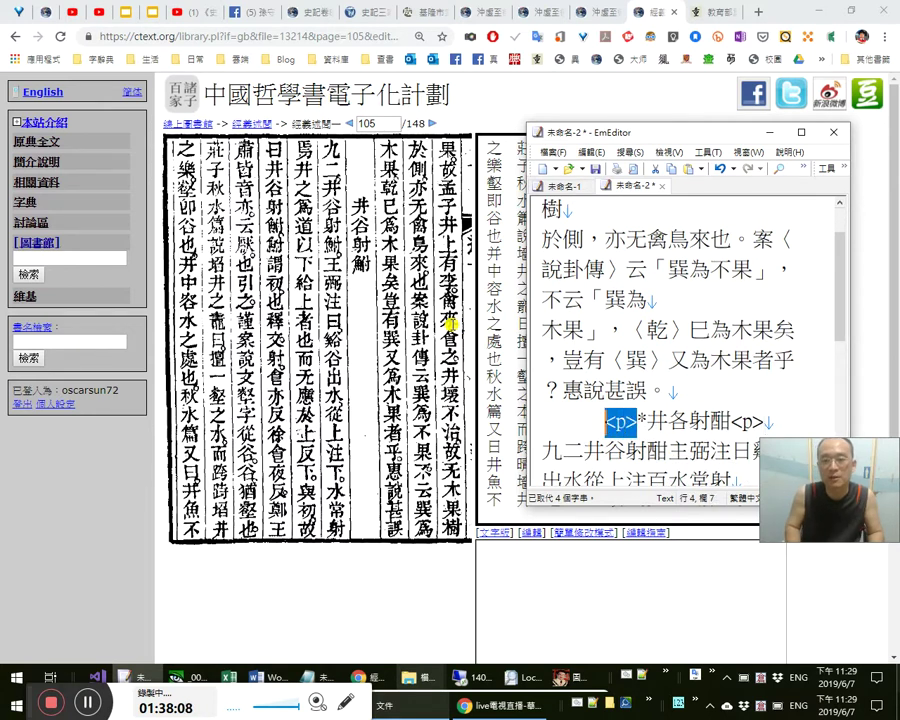
key("ctrl+x")
key("Up")
key("End")
key("ctrl+v")
Correct the heading 井各射酣 to 井谷射鮒.
key("Right")
key("Right")
key("Right")
key("Right")
key("Right")
key("Right")
key("Right")
key("Right")
key("Right")
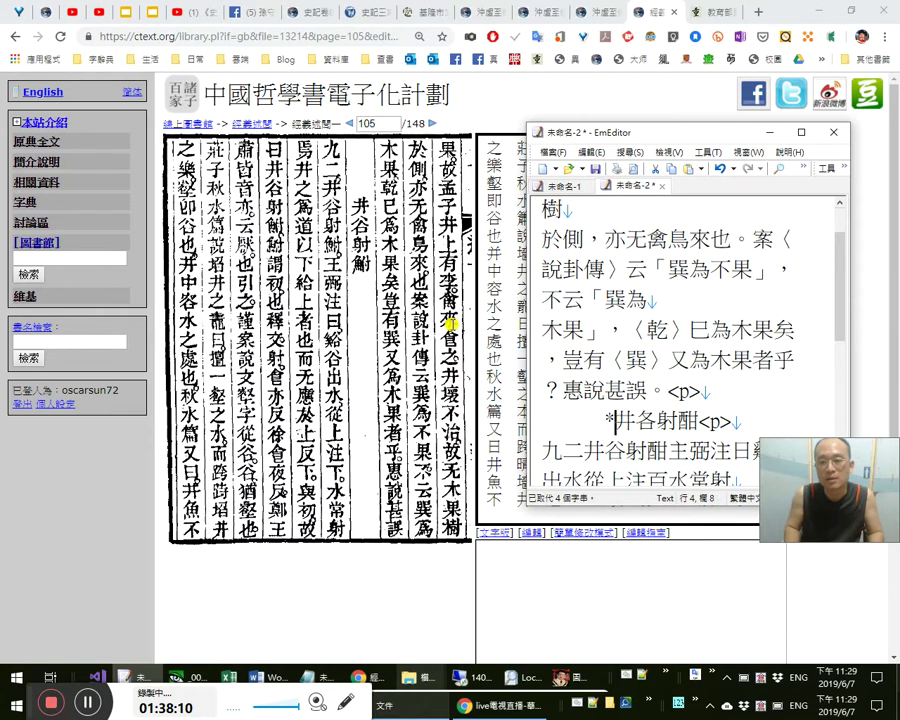
key("shift+Right")
type("谷")
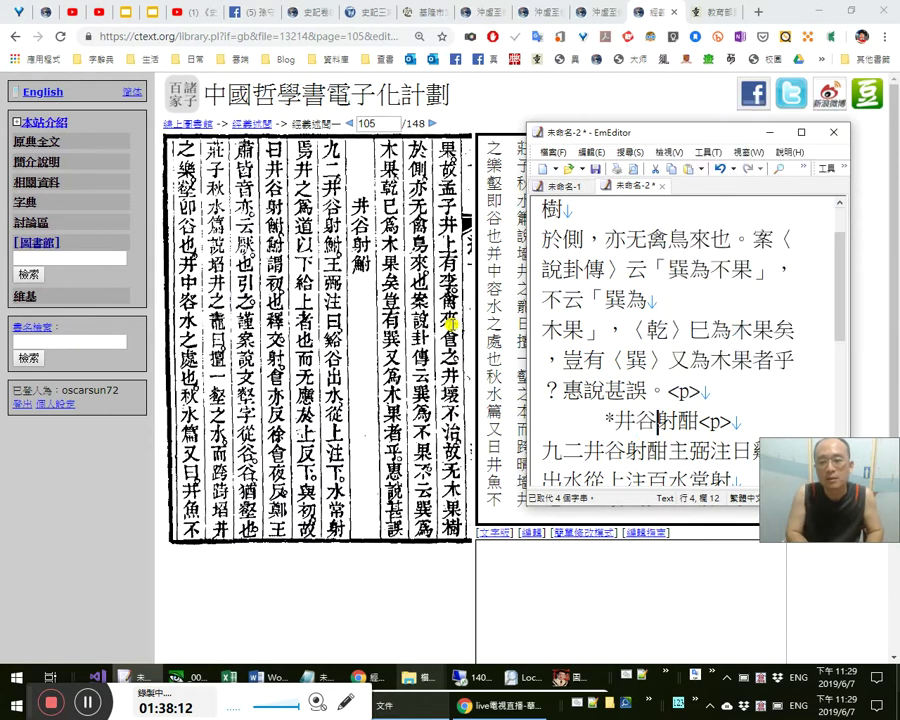
key("Right")
key("shift+Right")
type("a鮒")
Correct 酣 to 鮒 in 九二井谷射酣 on the fifth line.
key("Right")
key("Right")
key("Right")
key("Right")
key("Right")
key("Right")
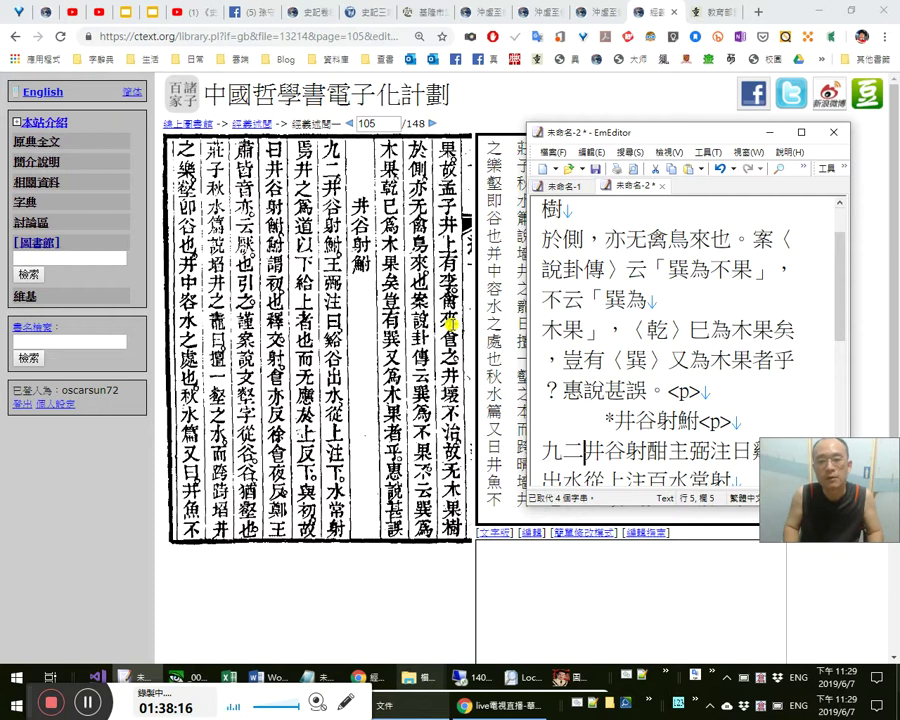
key("Right")
key("Right")
key("shift+Right")
key("Right")
key("shift+Right")
type("nfo鮒")
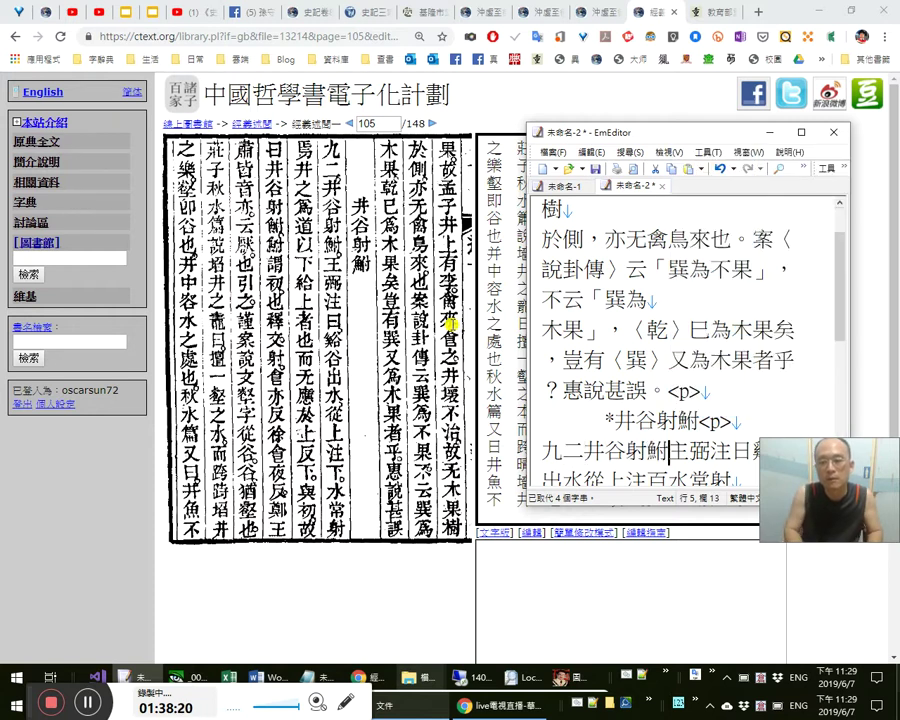
Enclose 井谷射鮒 after 九二 in 「」 and add a comma after the closing quotation mark.
key("Home")
key("Right")
key("Right")
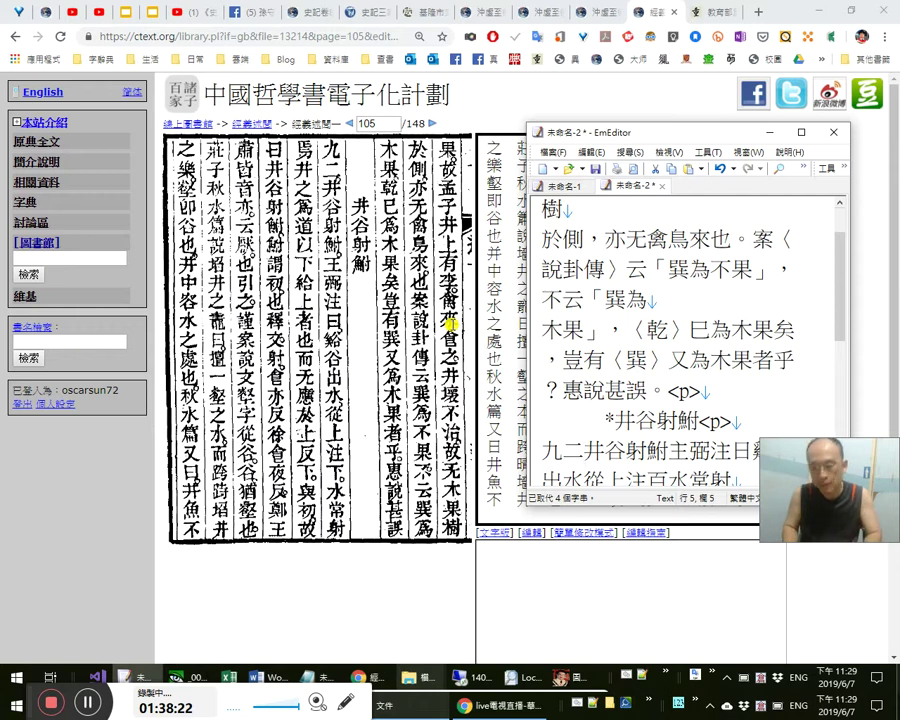
type("「")
key("Right")
key("Right")
key("Right")
key("Right")
type("」")
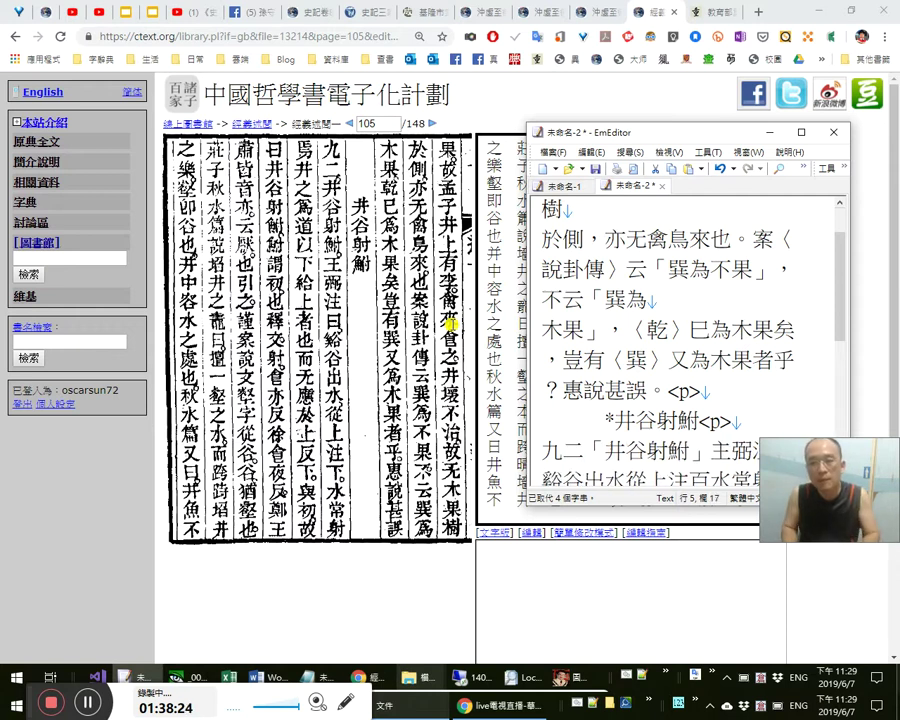
type("，")
Correct 主弼注 to 王弼注 after 九二「井谷射鮒」，.
key("Right")
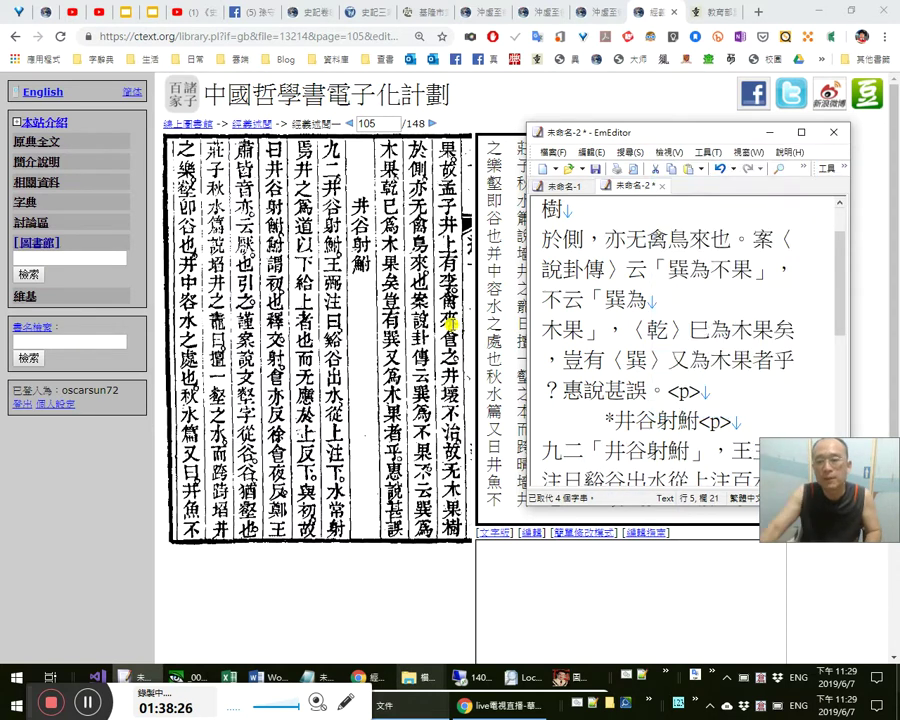
left_click(786, 446)
key("BackSpace")
key("Right")
key("Right")
key("shift+Right")
key("Right")
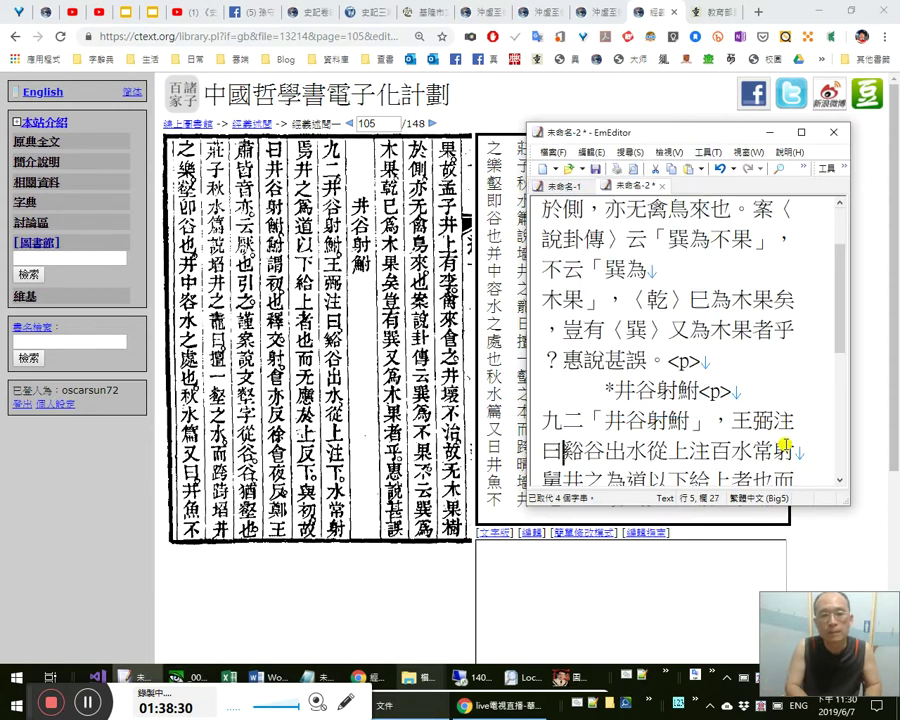
Add a colon after 王弼注曰 and a comma after 谿谷出水.
type("：")
key("Right")
key("Right")
key("Right")
key("Right")
type("，")
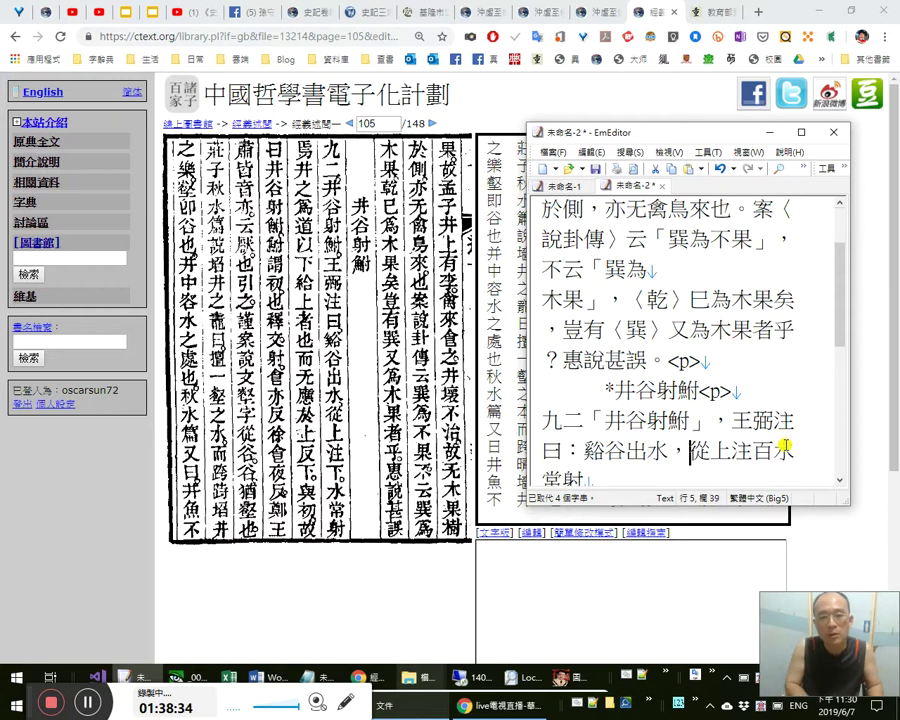
Replace the wrong 百 after 從上注 with 下 followed by a comma.
key("Right")
key("Right")
key("Right")
key("shift+Right")
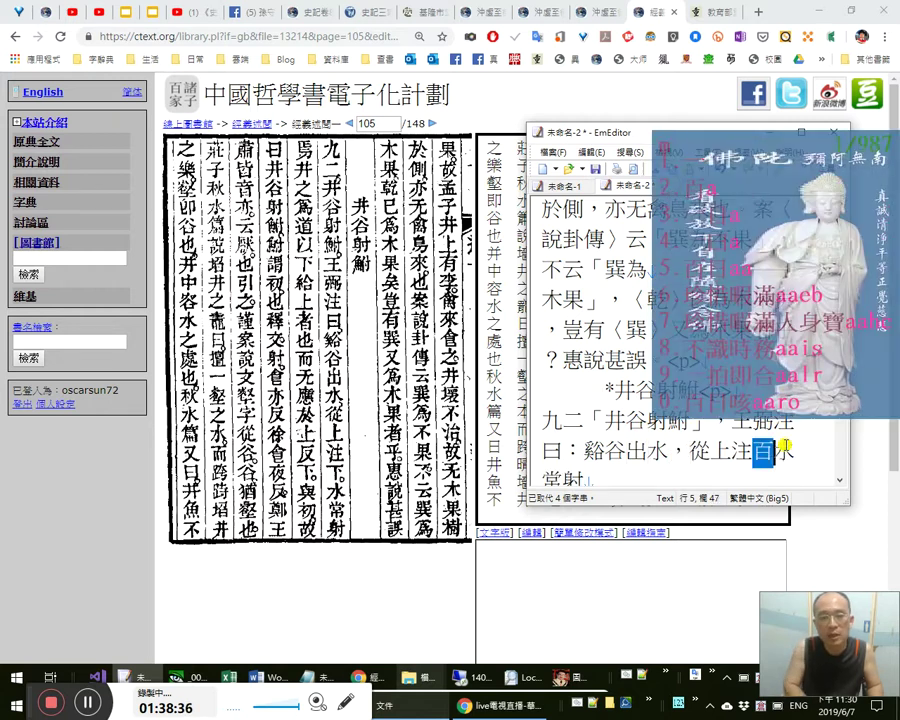
type("下，")
Replace 舅 at the start of the sixth line, after 水常射, with 焉。.
key("Right")
key("Right")
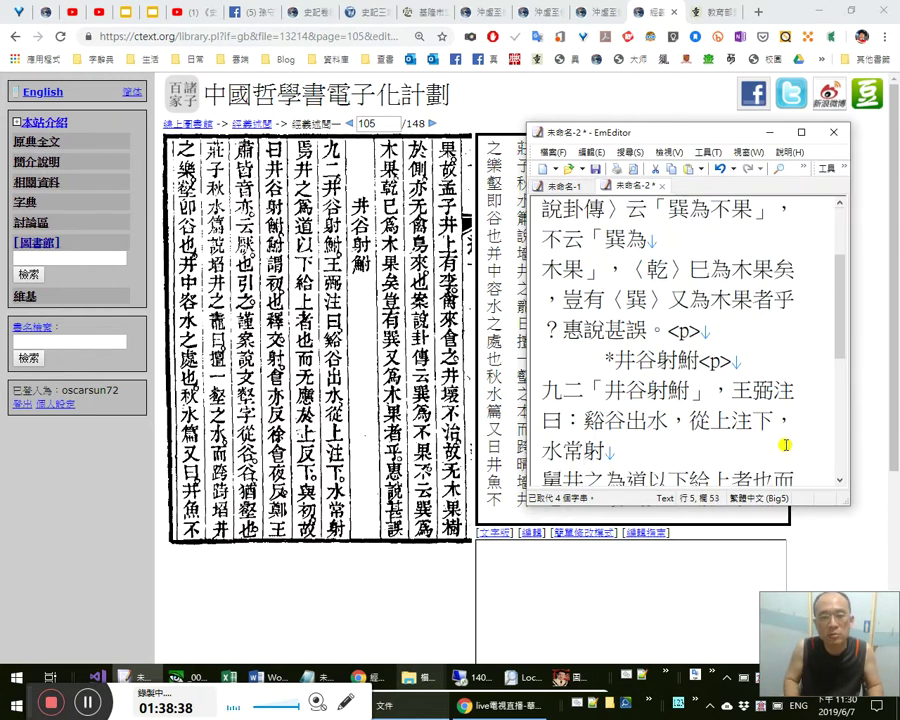
key("Right")
key("shift+Right")
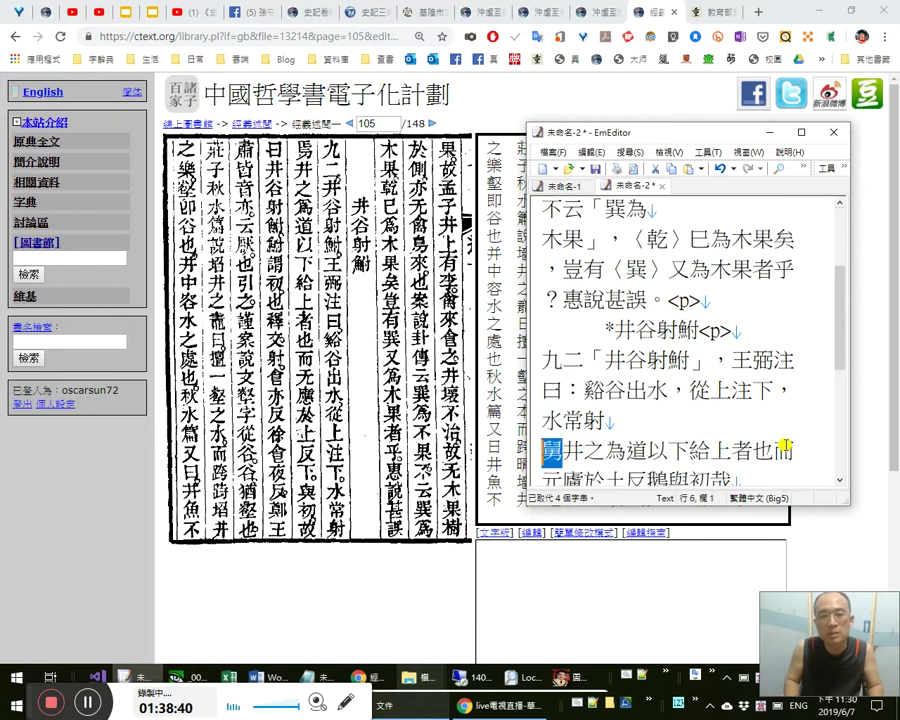
type("焉。")
Add a comma after 井之為道 and another after 以下給上者也.
key("Right")
key("Right")
key("Right")
key("Right")
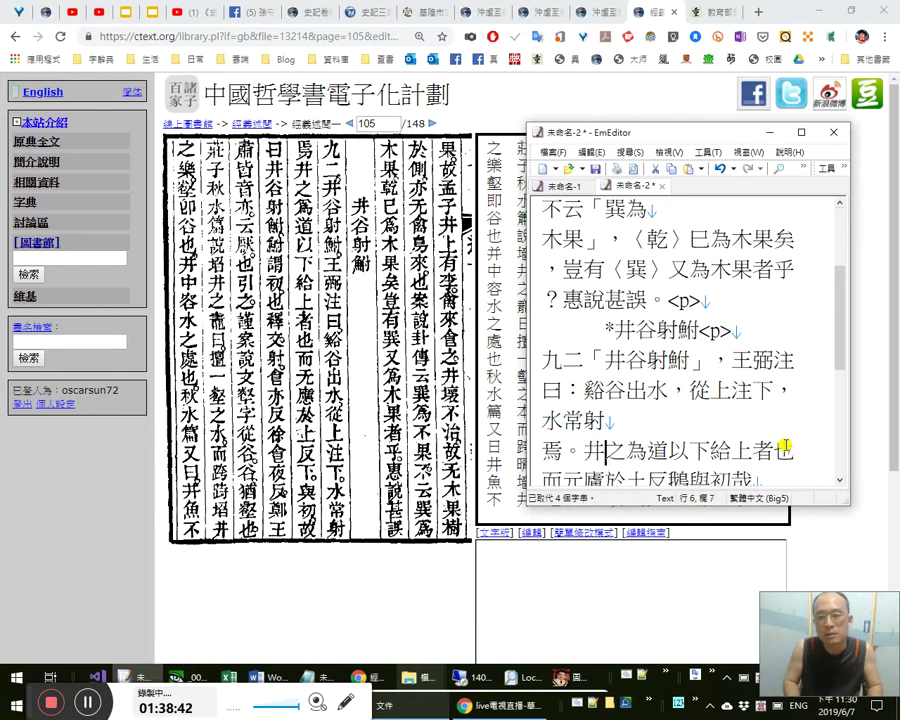
type("，")
key("Right")
key("Right")
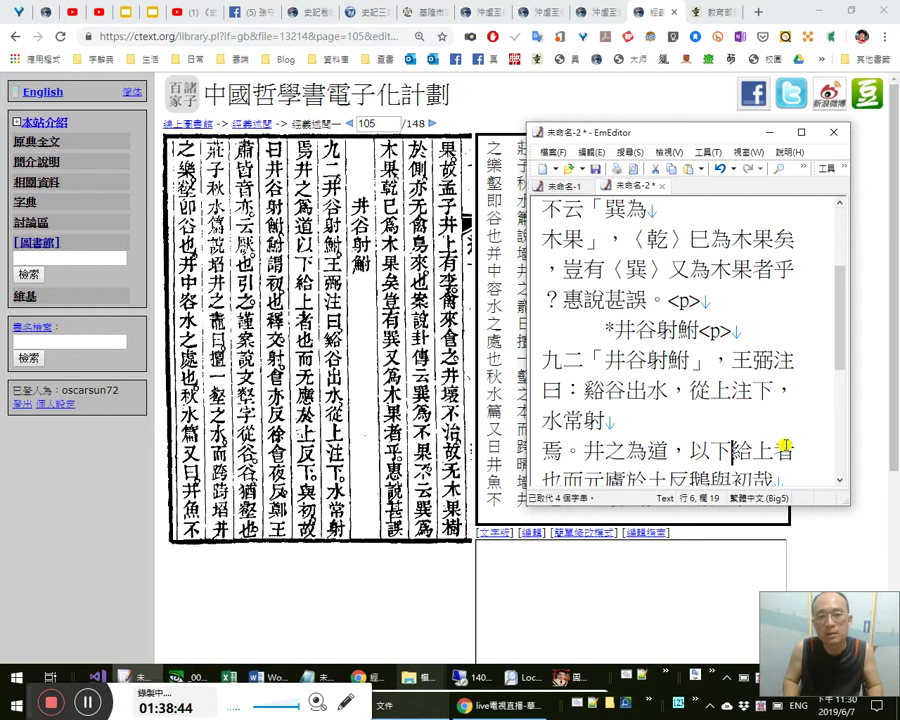
key("Right")
key("Right")
key("Right")
key("Right")
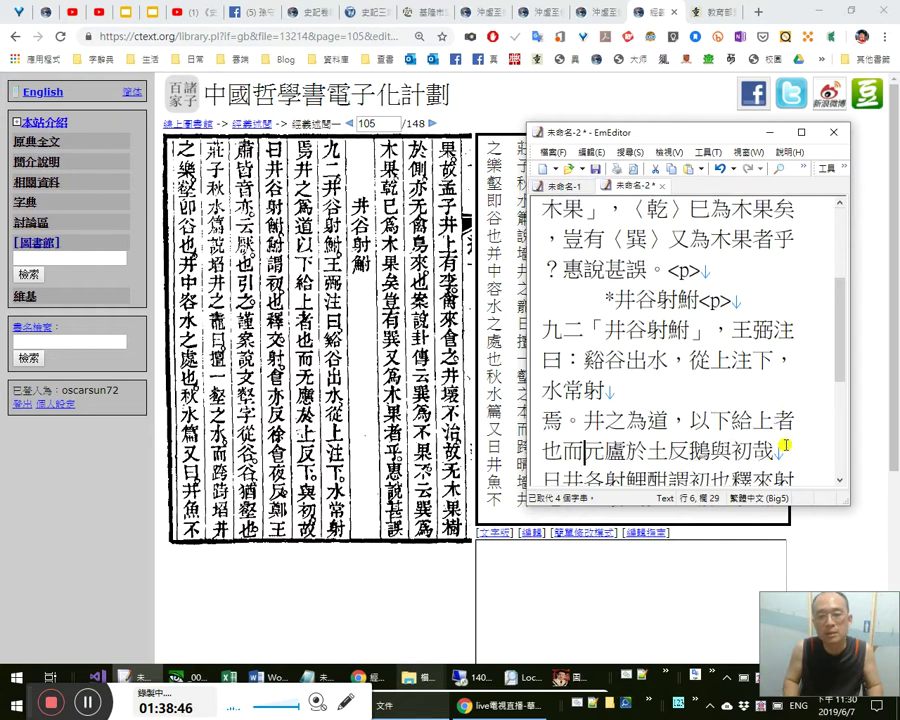
type("，")
Correct 元廬於土 to 无應於上 on the sixth line.
key("Right")
key("shift+Right")
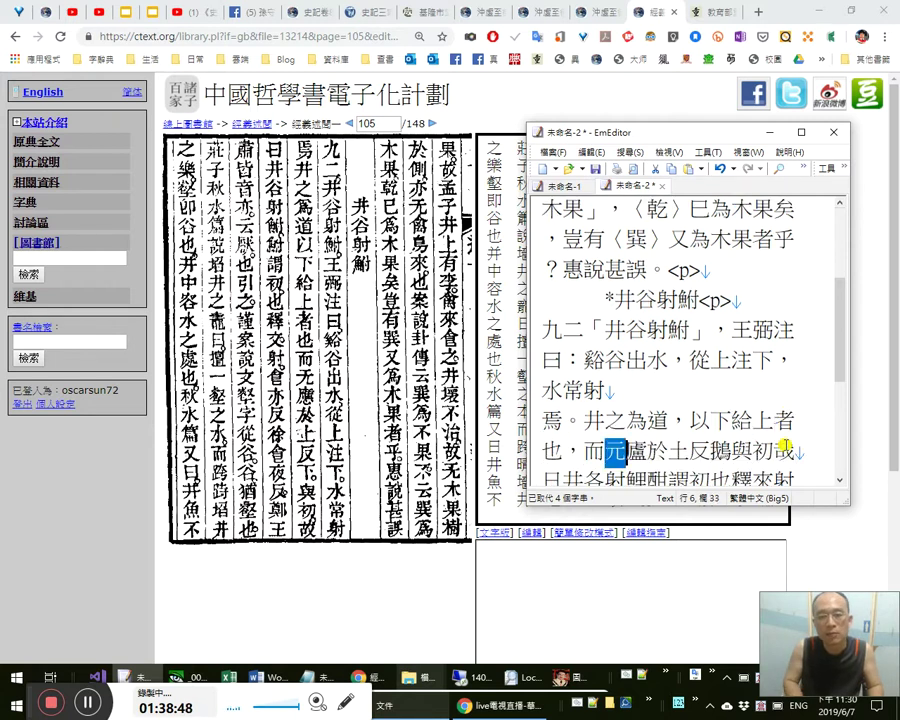
type("无應")
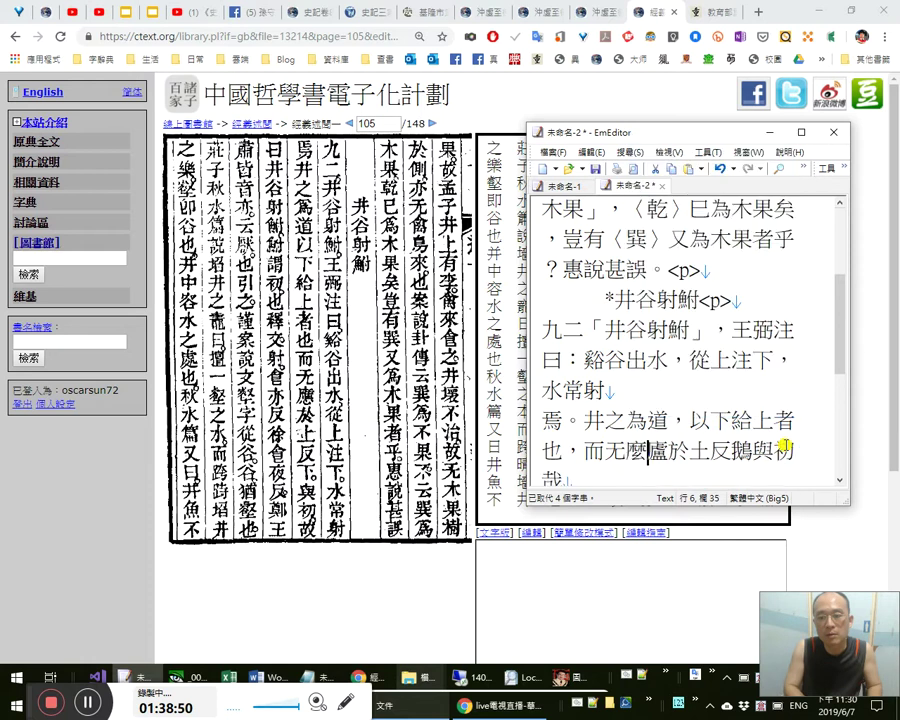
key("shift+Right")
type("應")
key("Right")
key("shift+Right")
type("上")
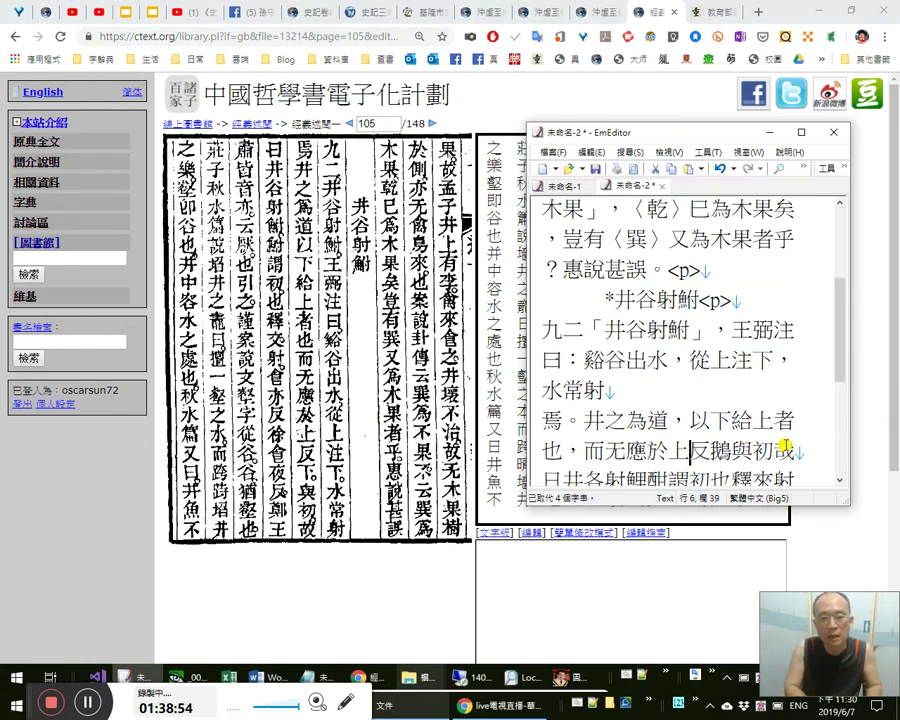
Correct the end of the sixth line from 反鵝與初哉 to 反下，與初，故.
key("Right")
type("下，")
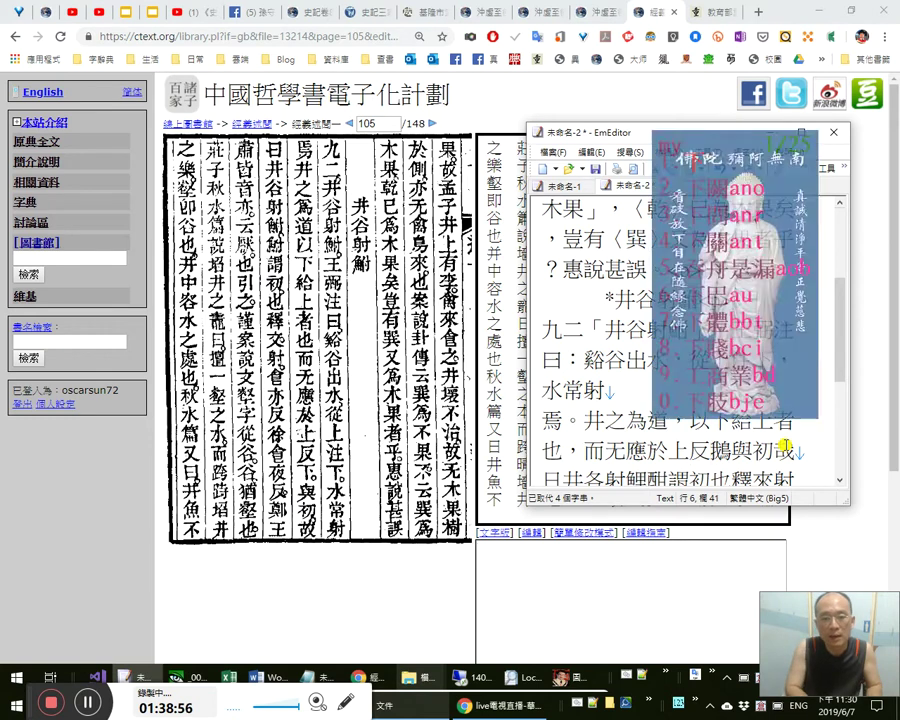
type("與初")
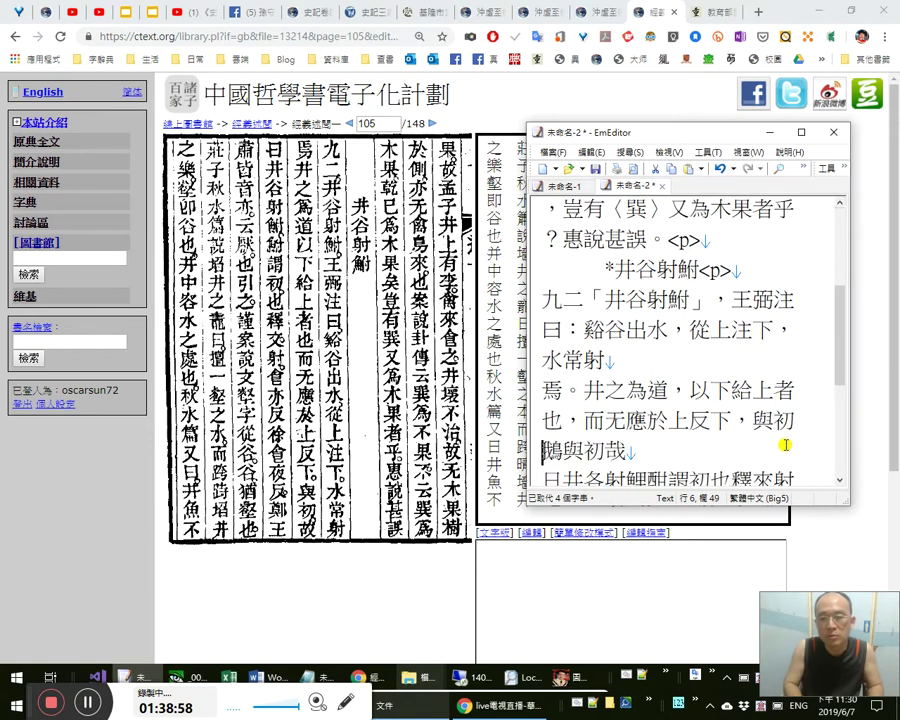
key("Delete")
key("Delete")
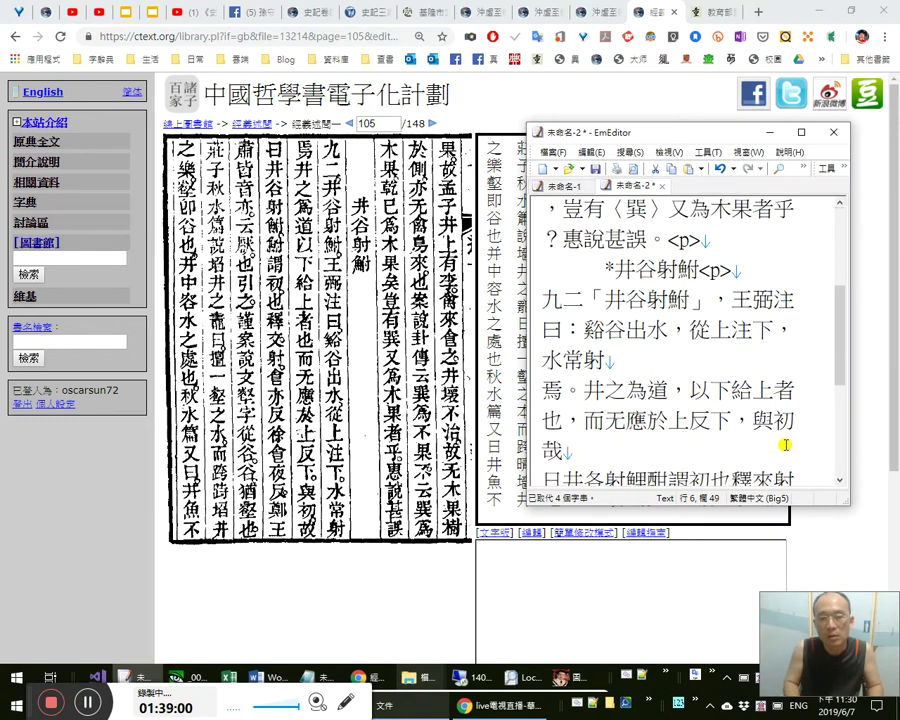
type("，故")
key("Delete")
Correct 井各射鯉 to 井谷射鮒。 at the start of the seventh line.
key("Right")
key("Right")
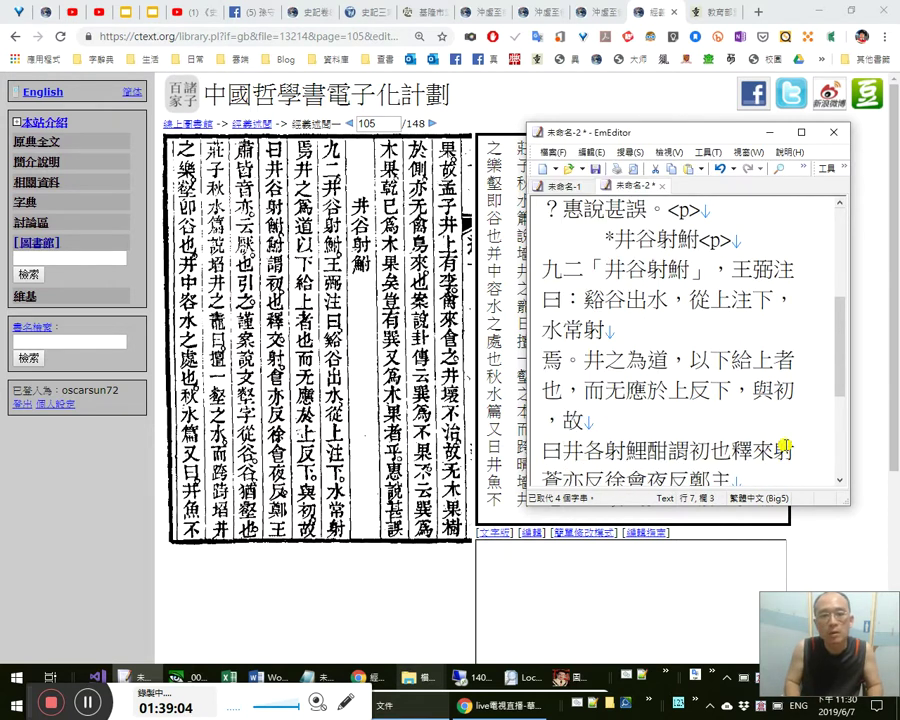
key("shift+Right")
type("谷")
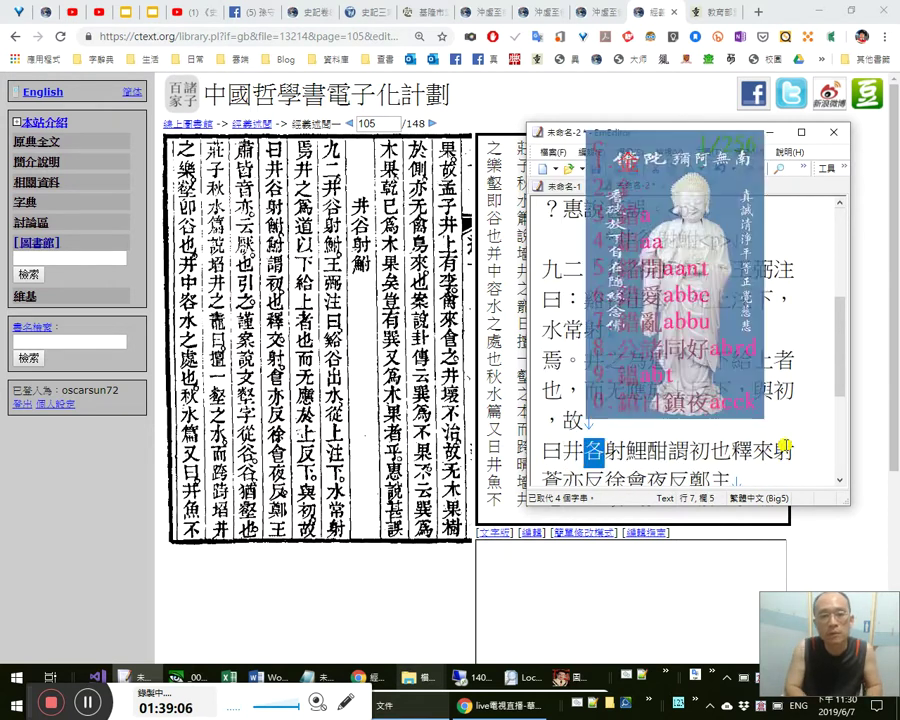
key("Right")
key("shift+Right")
type("鮒。")
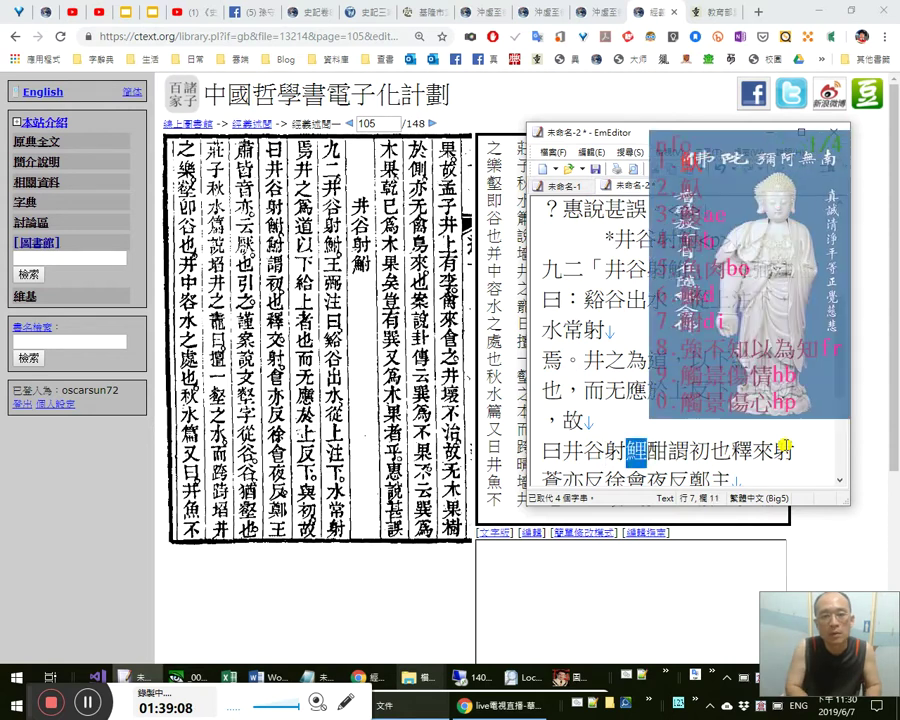
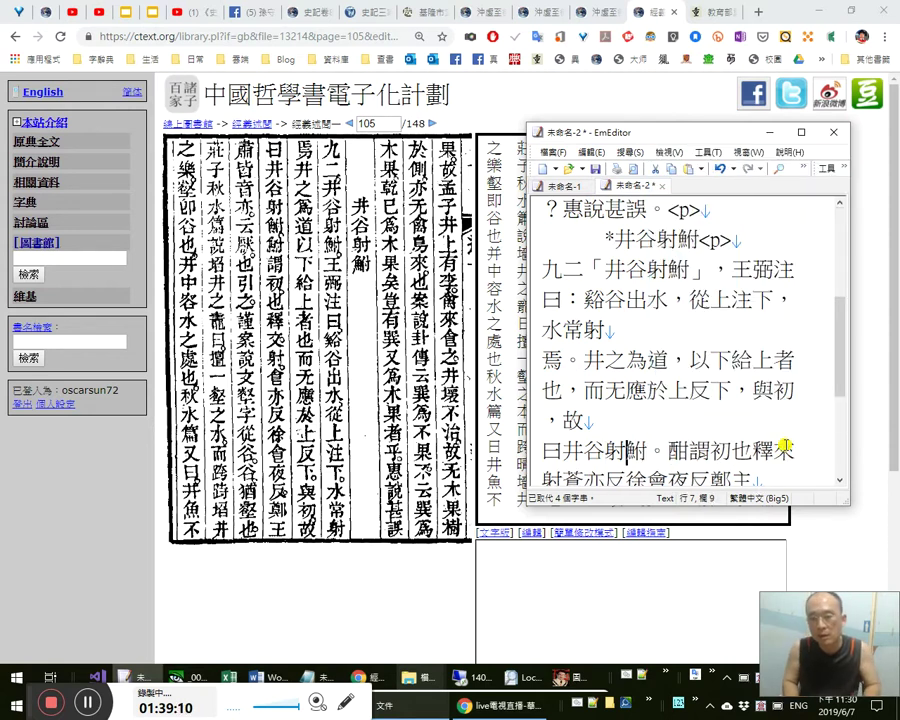
Correct 酣謂初也 to 鮒謂初也 and end the clause with a full stop.
key("shift+Right")
type("no")
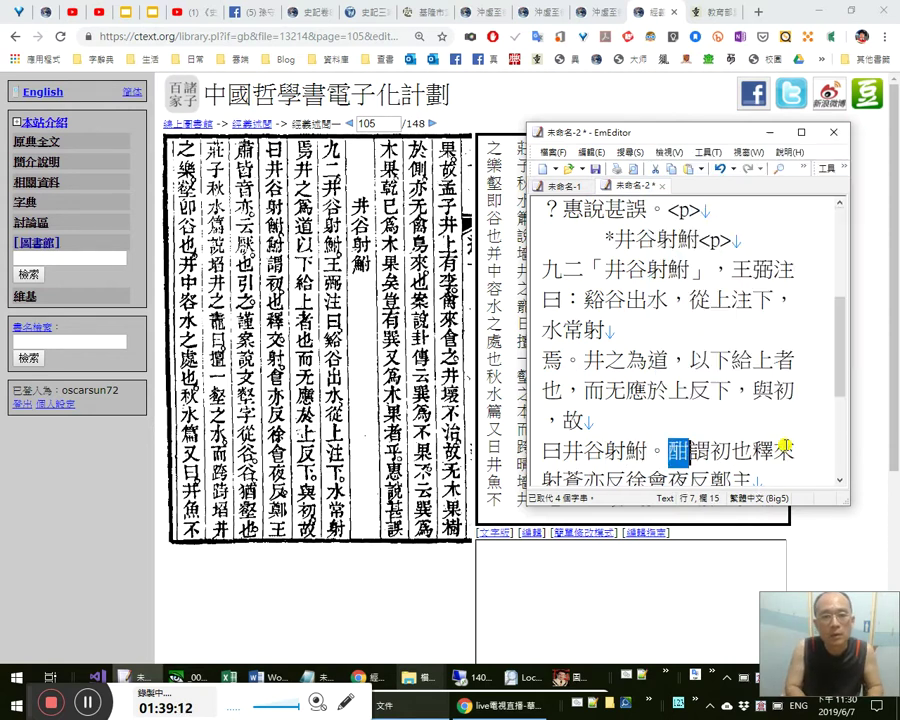
type("鮒")
key("Right")
key("Right")
key("Right")
type("。")
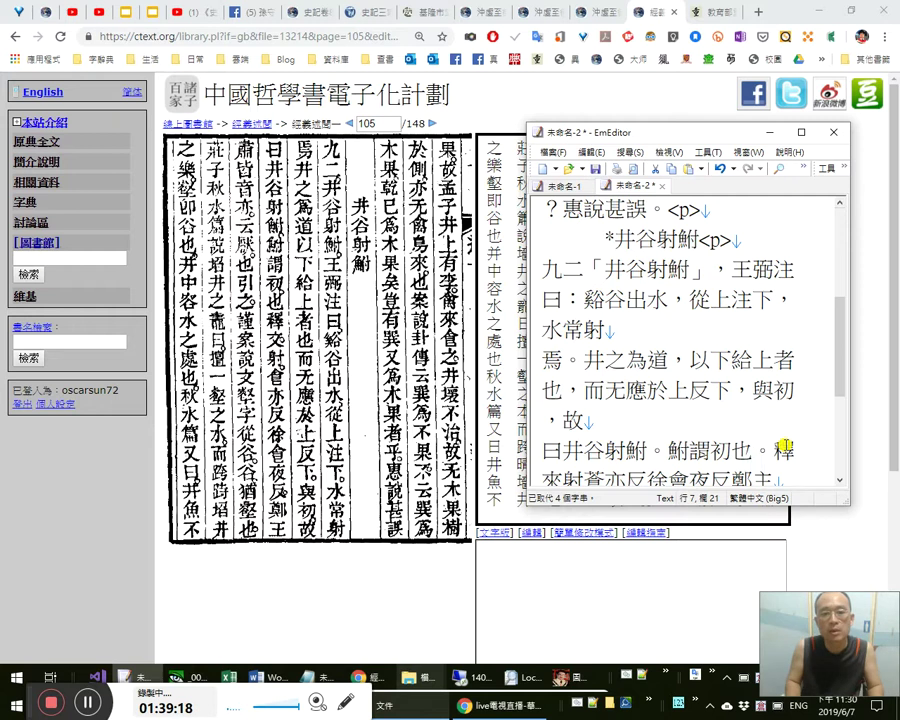
key("shift+Left")
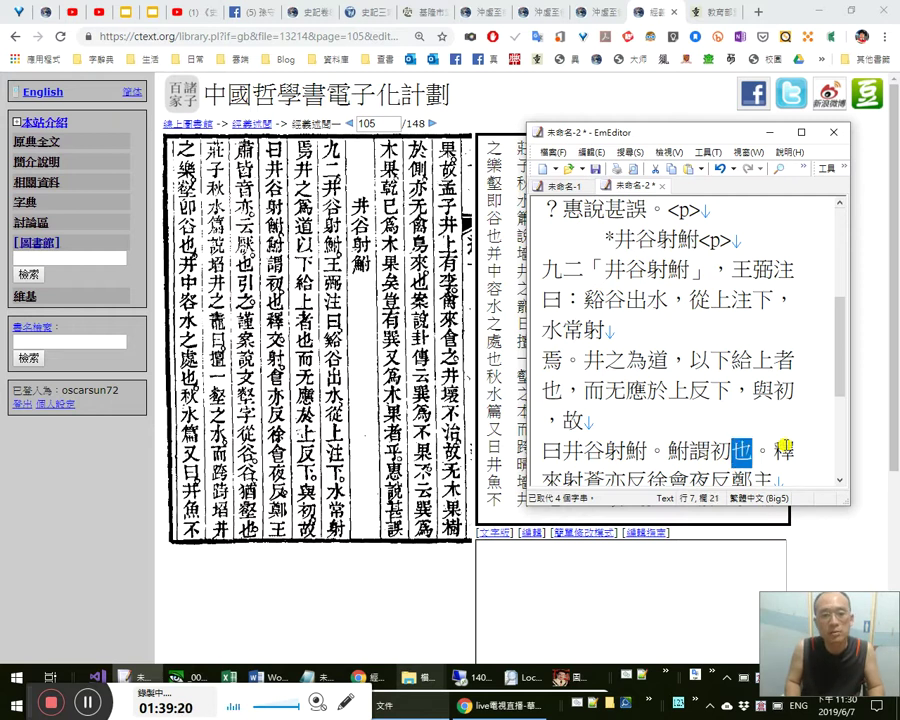
Correct 釋來 to 釋文 on the seventh line and enclose the title in 《》.
key("Right")
key("Right")
key("Right")
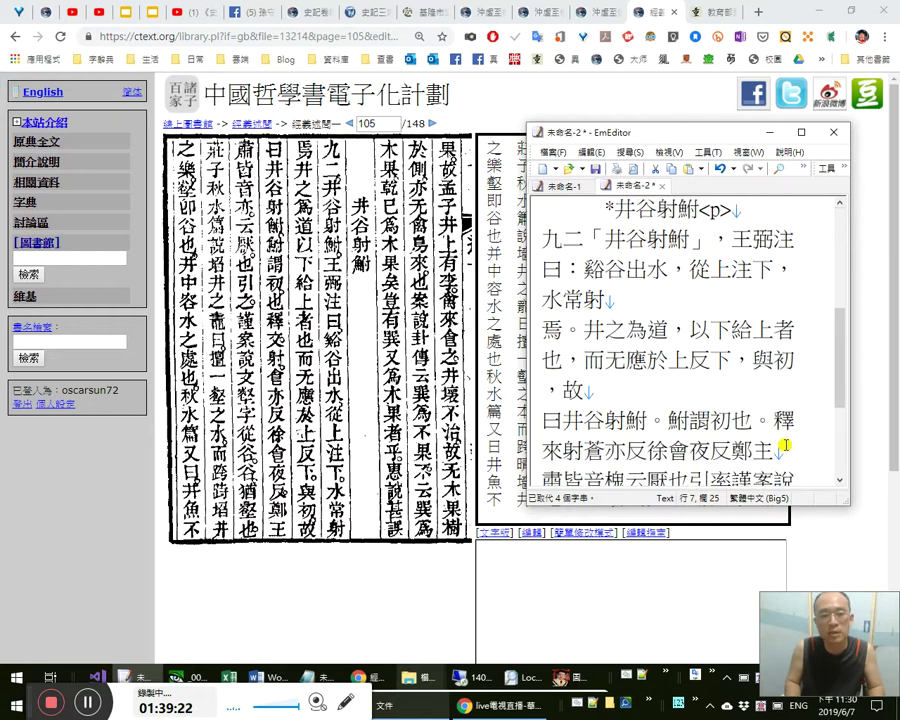
key("shift+Right")
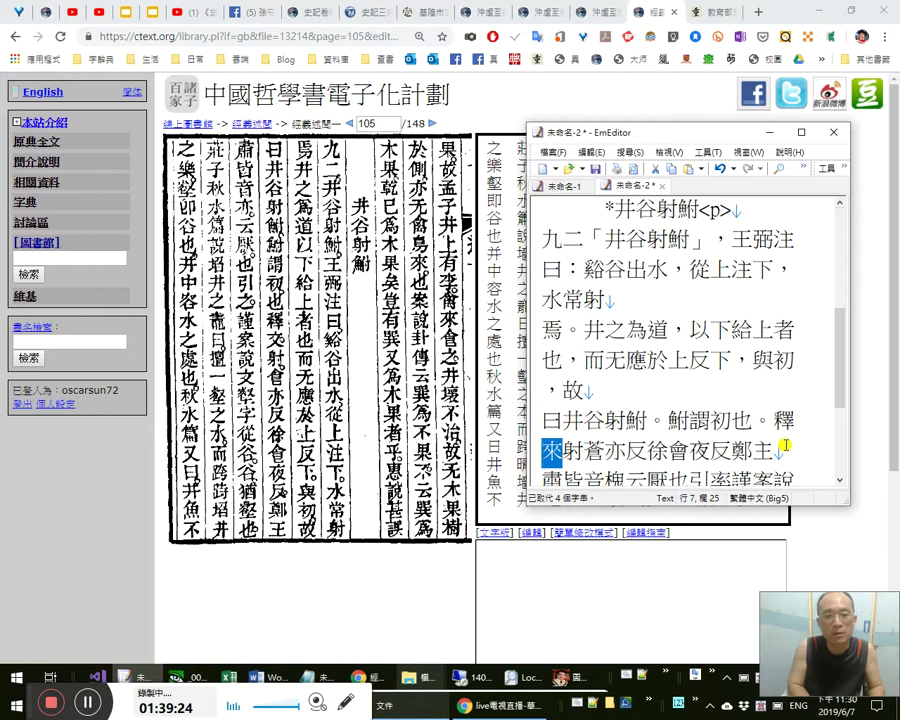
type("y")
type("文")
key("Left")
key("Left")
type("《")
key("Right")
key("Right")
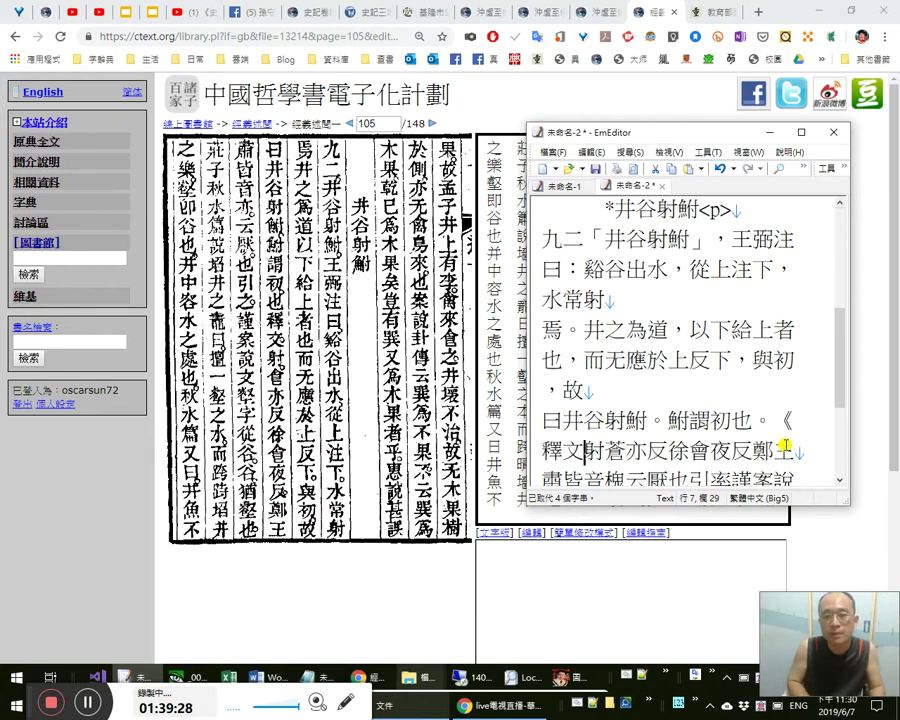
type("》")
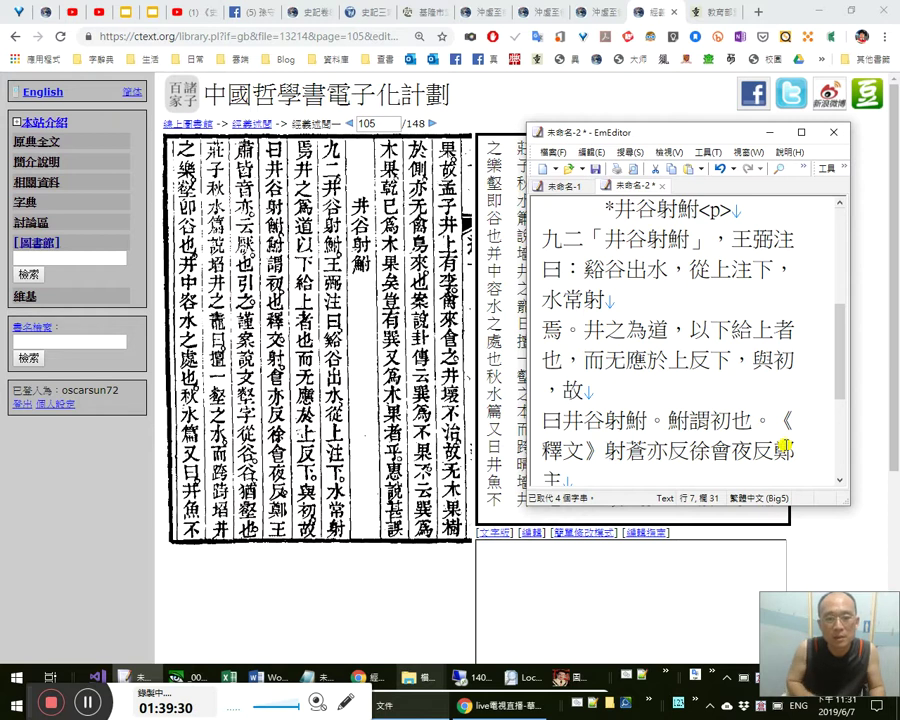
Add a colon and an opening 「 after 《釋文》, and a comma after 射.
type("，")
key("BackSpace")
type("：")
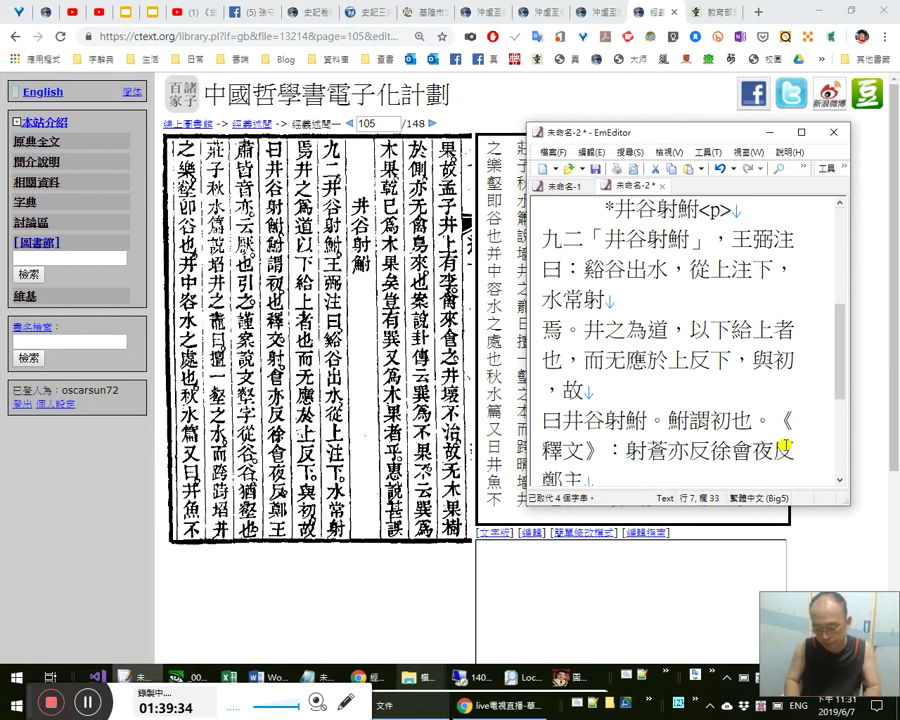
type("「")
key("Right")
type("，")
Replace 蒼 in 蒼亦反 with the character on the scanned page and end the gloss with a semicolon.
type("omam")
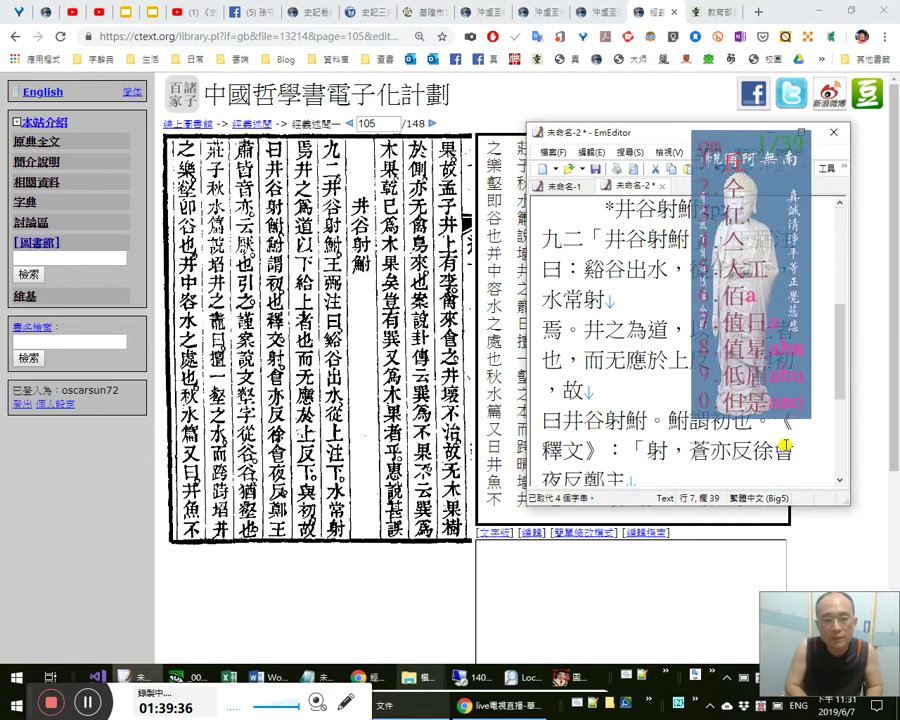
key("BackSpace")
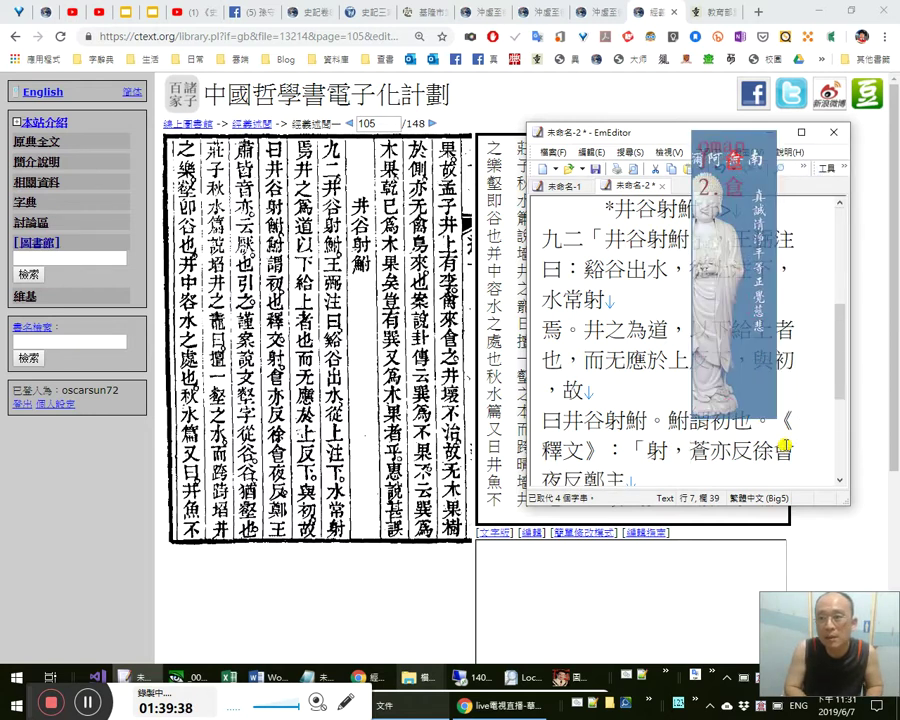
type("倉")
key("Delete")
key("Right")
key("Right")
type("。")
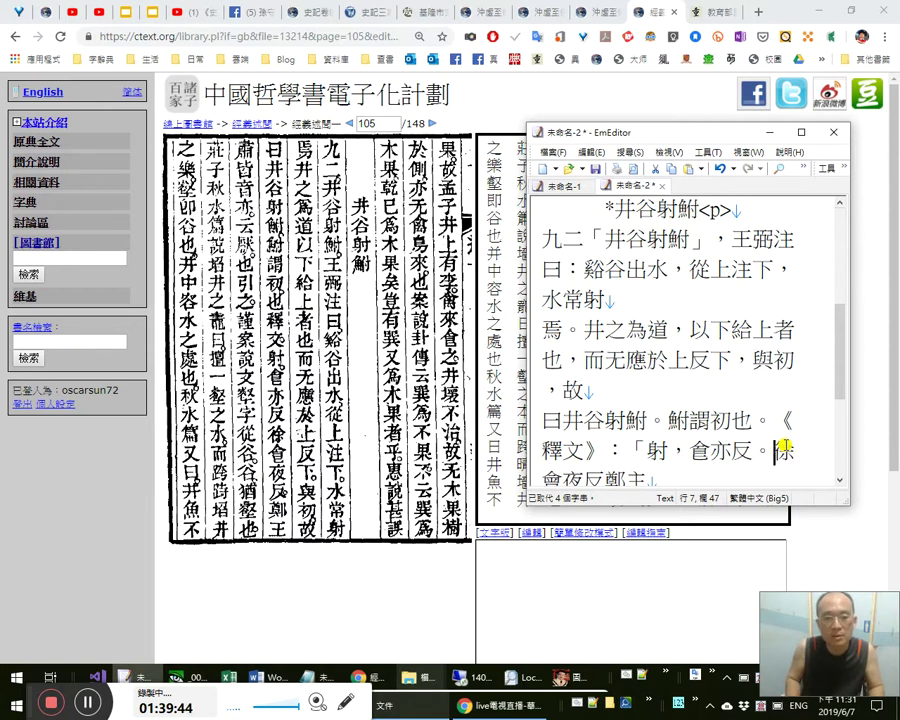
key("shift+Left")
type("；")
Add a colon after 徐, replace 會 in 會夜反 with the scanned character, and end the gloss with a semicolon.
key("Right")
type("：")
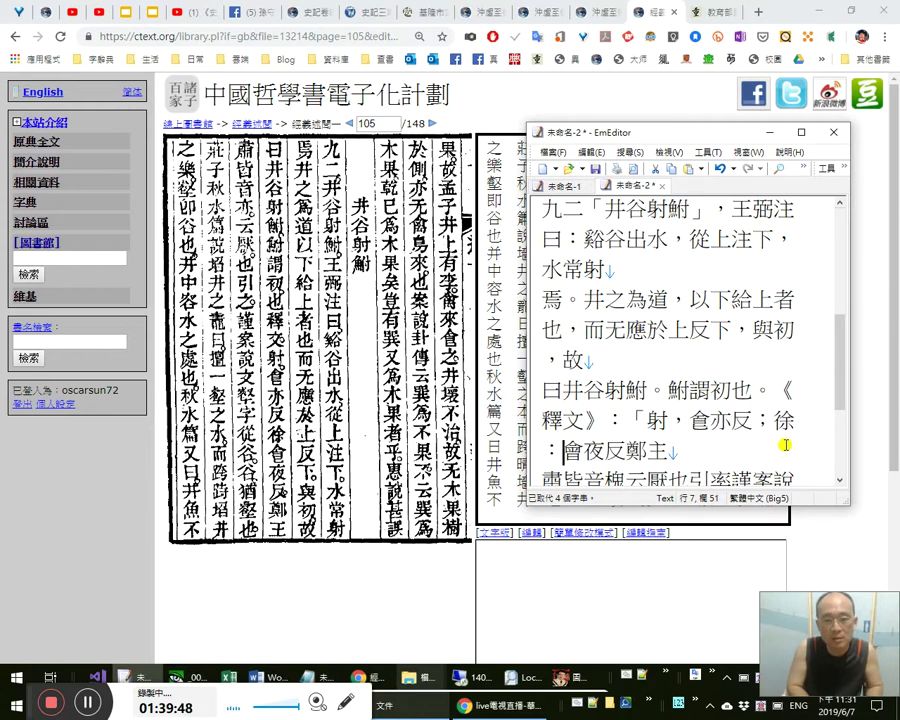
type("oma4")
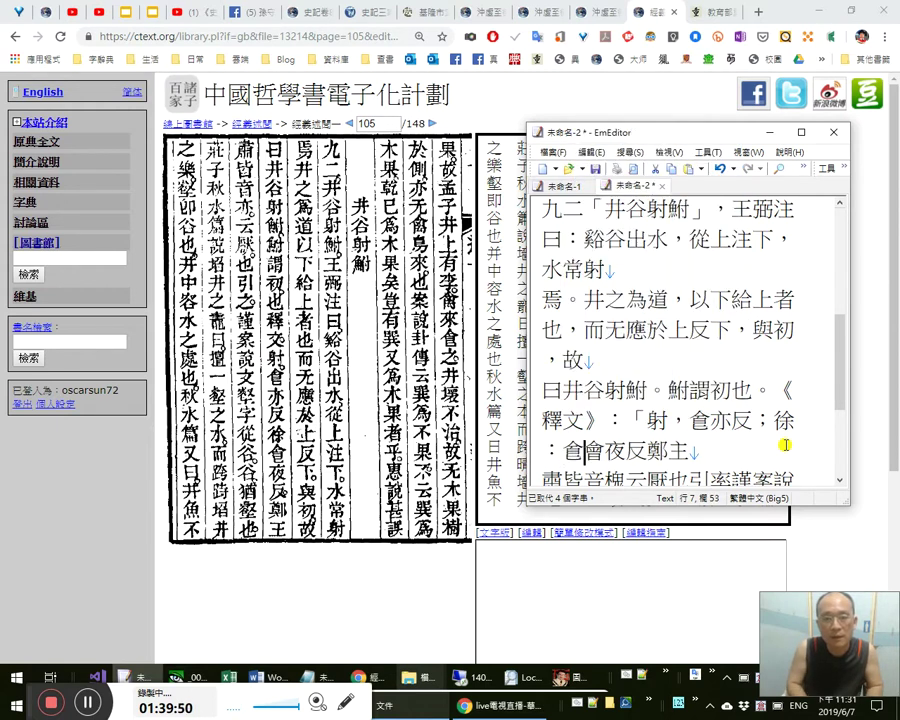
key("Return")
key("Right")
key("Right")
type("；鄭")
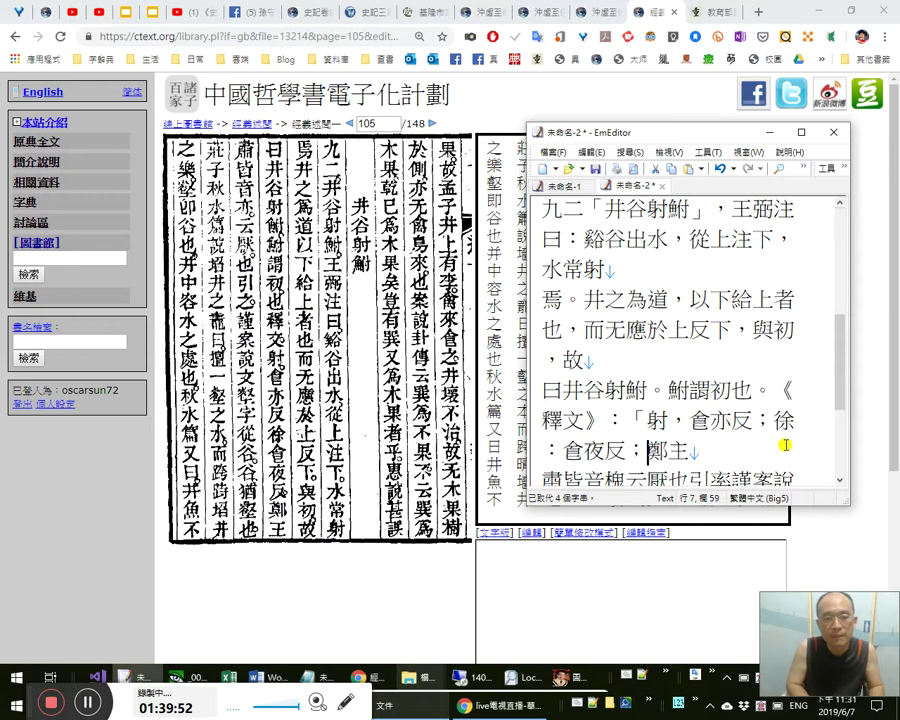
Correct 鄭主 to 鄭、王 at the end of the seventh line.
type("、王")
key("Delete")
key("Right")
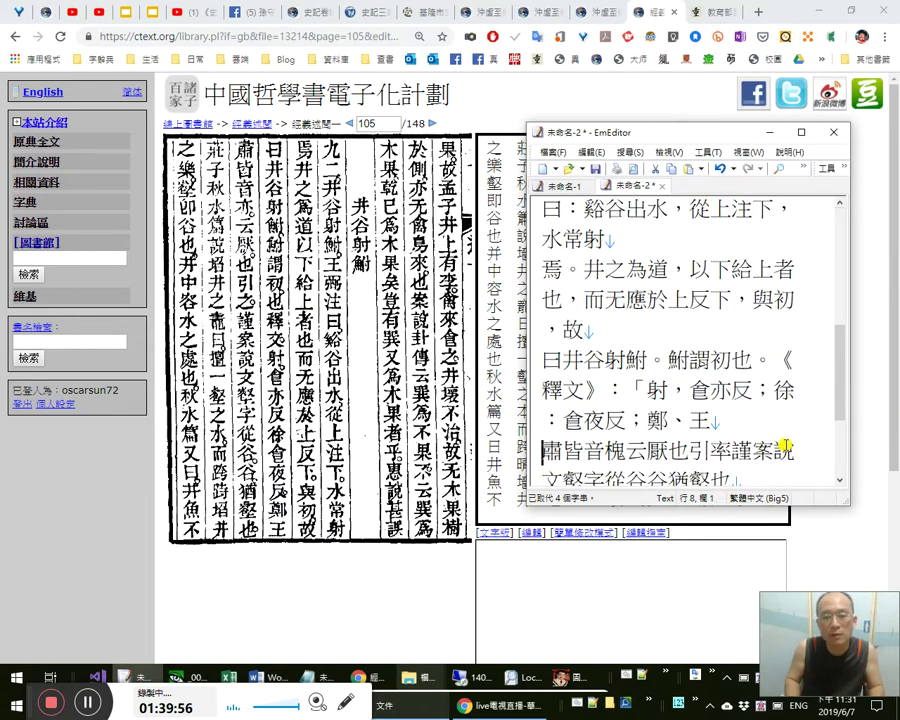
Replace 槐 after 肅皆音 with 亦 and add a comma before 云.
key("Right")
key("Right")
key("Right")
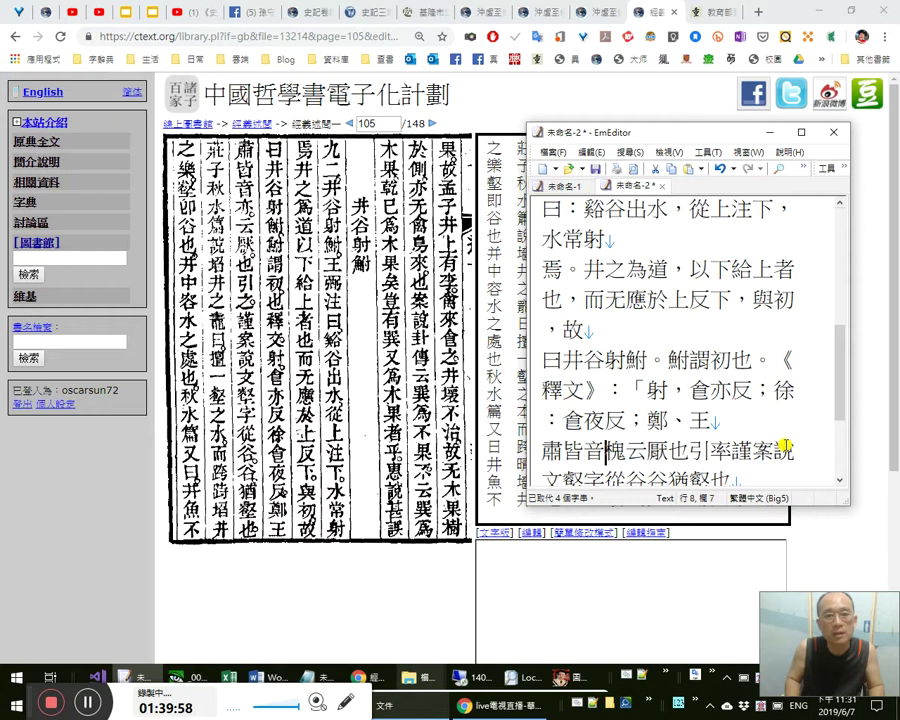
type("亦")
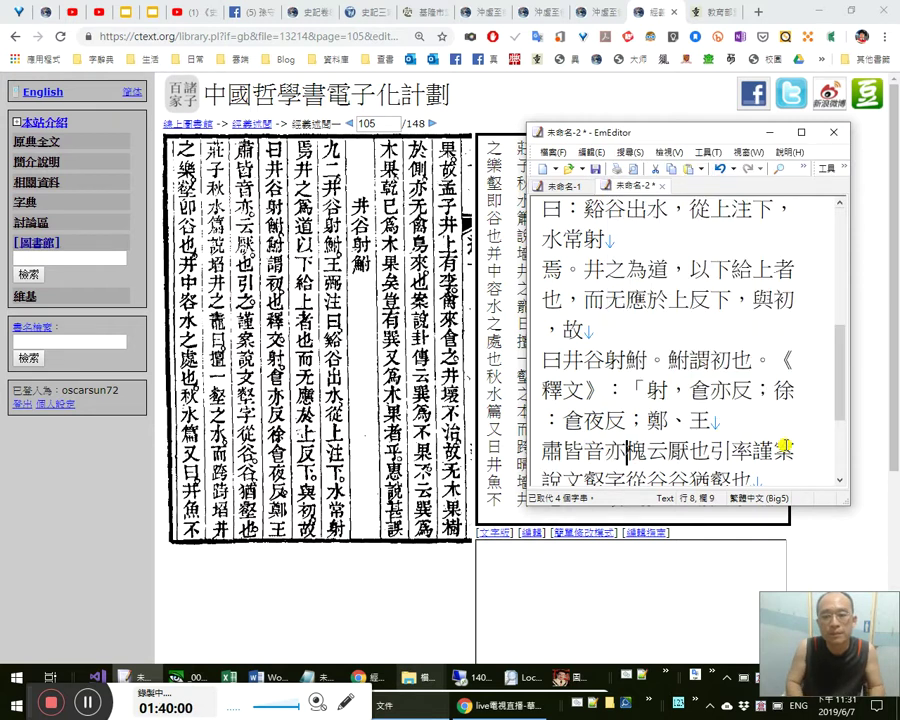
type("。")
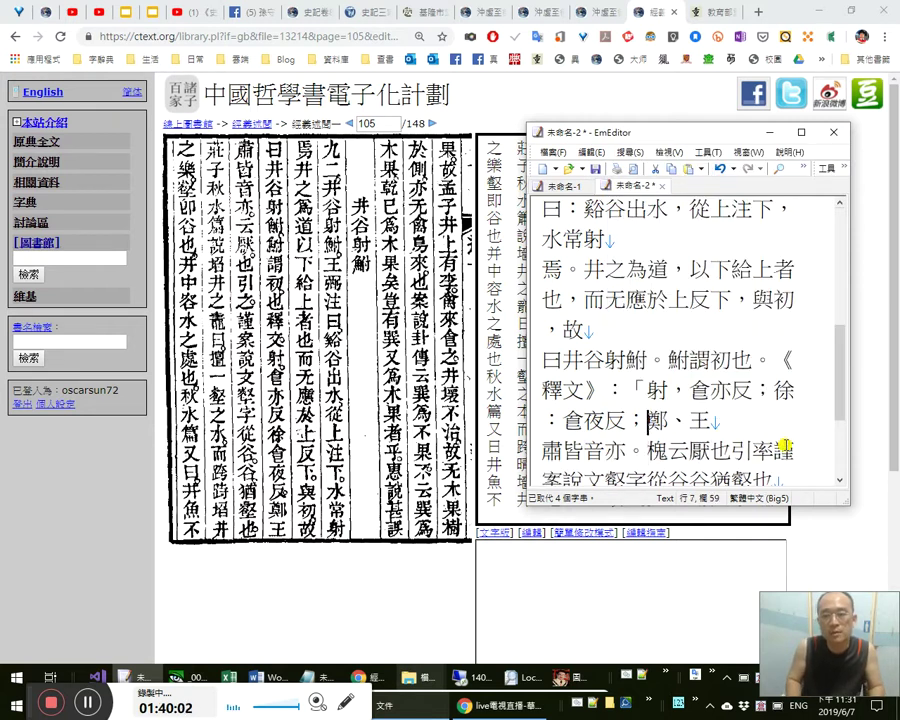
key("BackSpace")
type("，云")
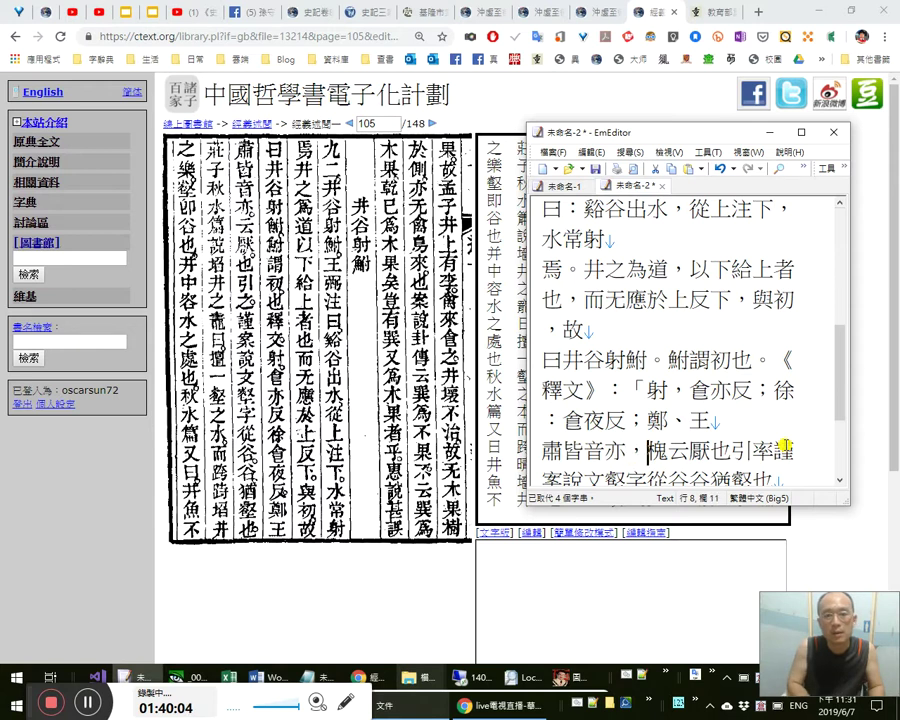
key("Delete")
key("Delete")
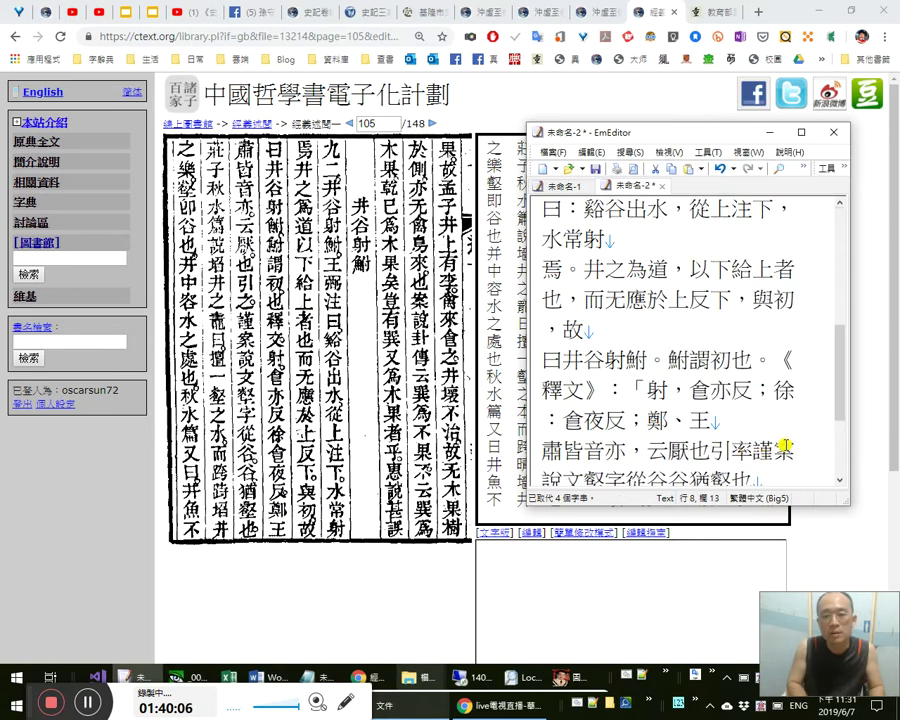
End the phrase 云厭也 with a full stop.
key("Right")
key("Right")
key("Left")
type("。")
key("Left")
key("Left")
key("Left")
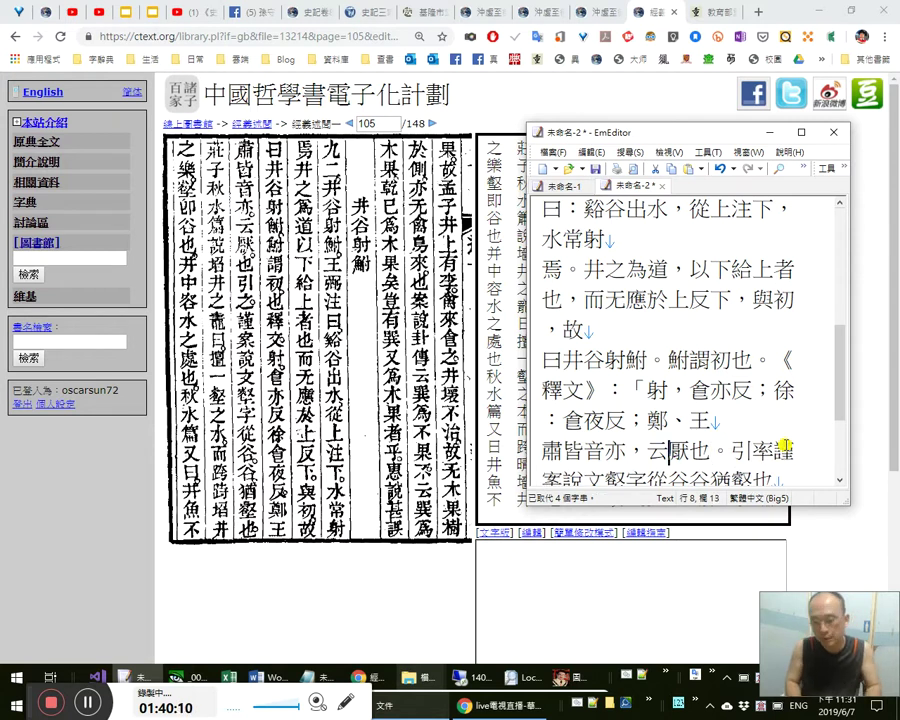
type("」")
key("Right")
key("Right")
type("「")
key("Left")
key("Left")
key("Left")
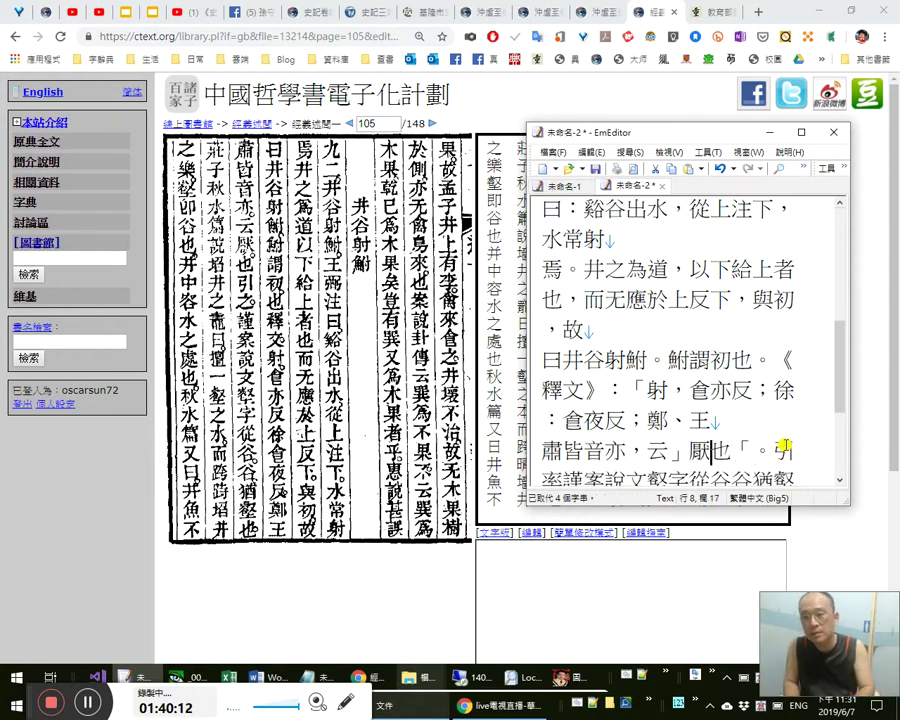
key("shift+Left")
key("Delete")
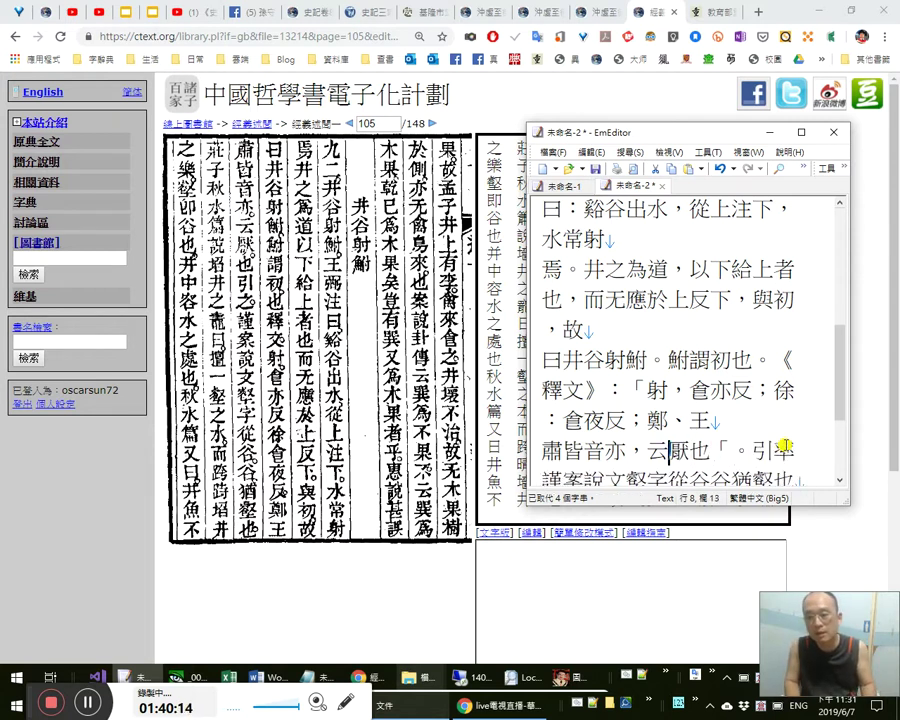
Enclose 厭也 in 「」 with the brackets facing the right way.
type("」「」")
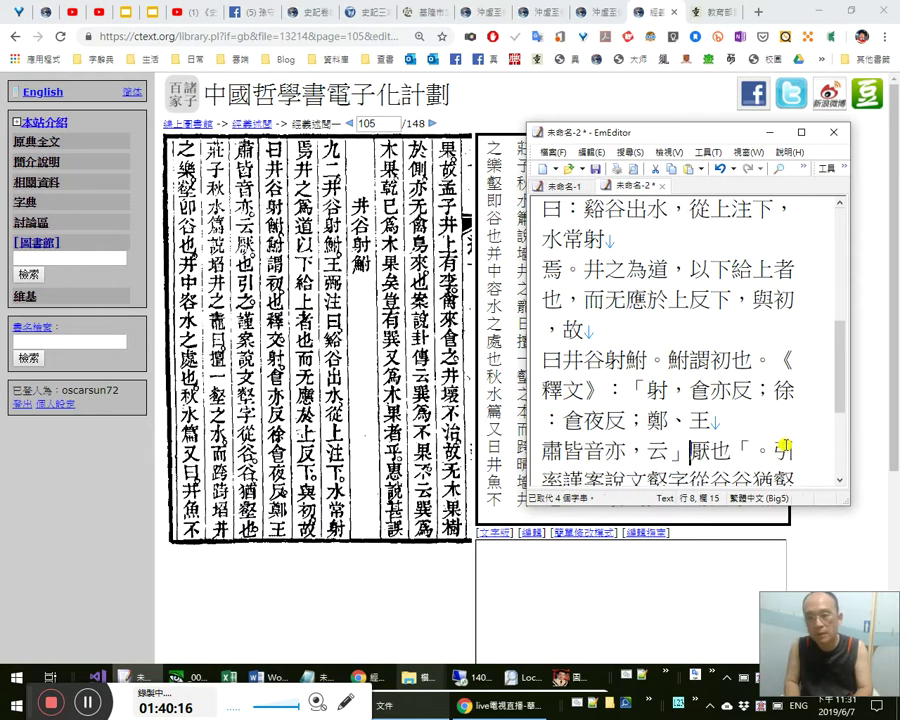
key("Left")
key("Left")
key("Left")
key("Delete")
key("Right")
key("Delete")
key("Right")
key("Right")
key("shift+Right")
type("」")
Replace 率 after 引 with 之 and add a colon after 謹案.
key("Right")
key("Right")
key("Right")
key("Right")
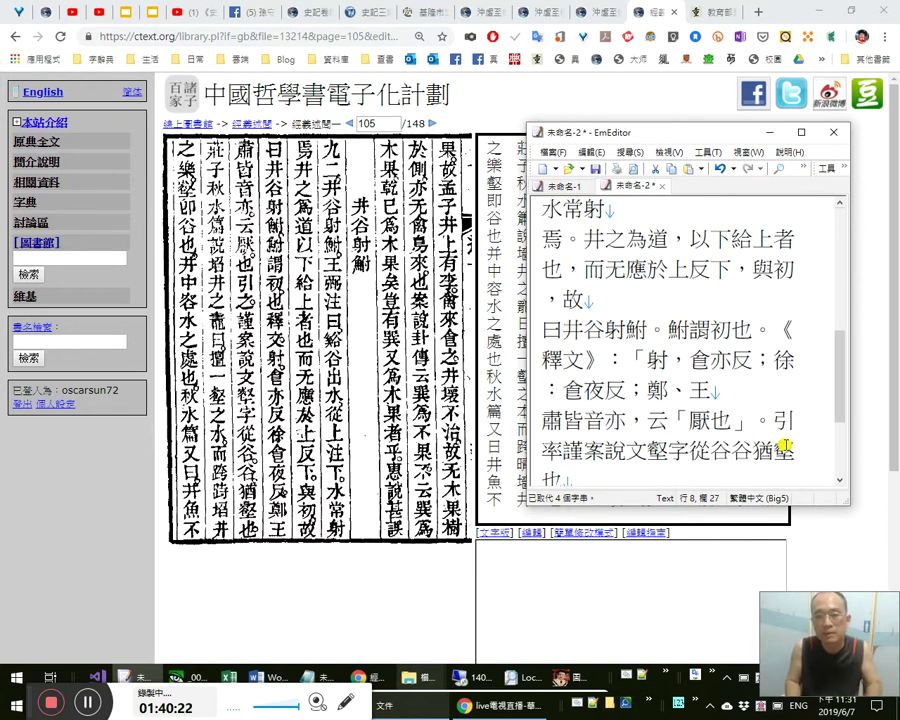
key("shift+Left")
type("之")
key("Right")
key("Right")
type("：")
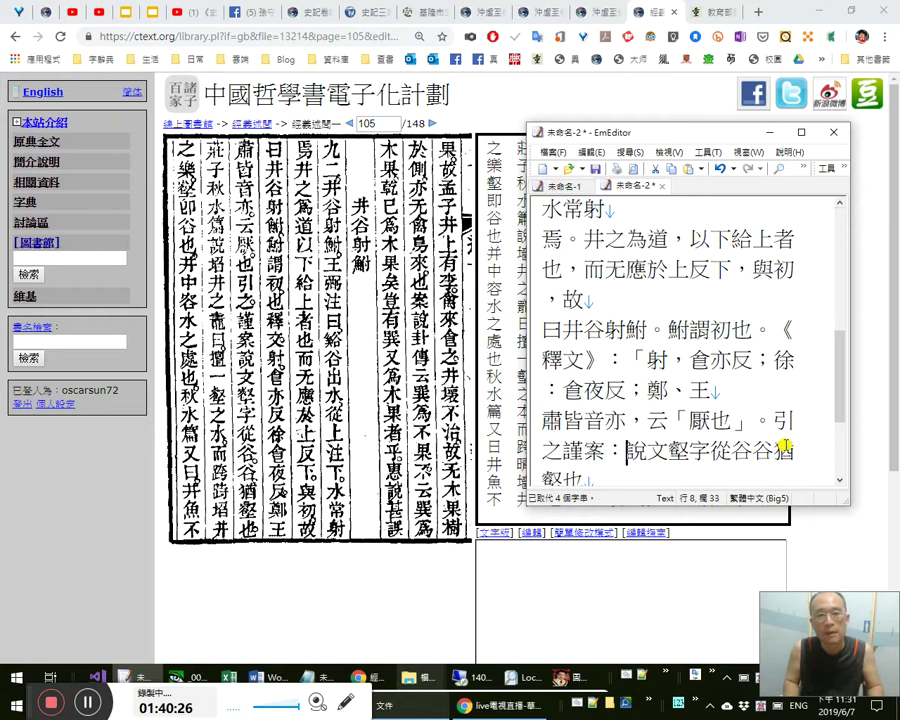
Enclose the title 說文 in 《》 and the character 壑 after it in 「」.
key("Left")
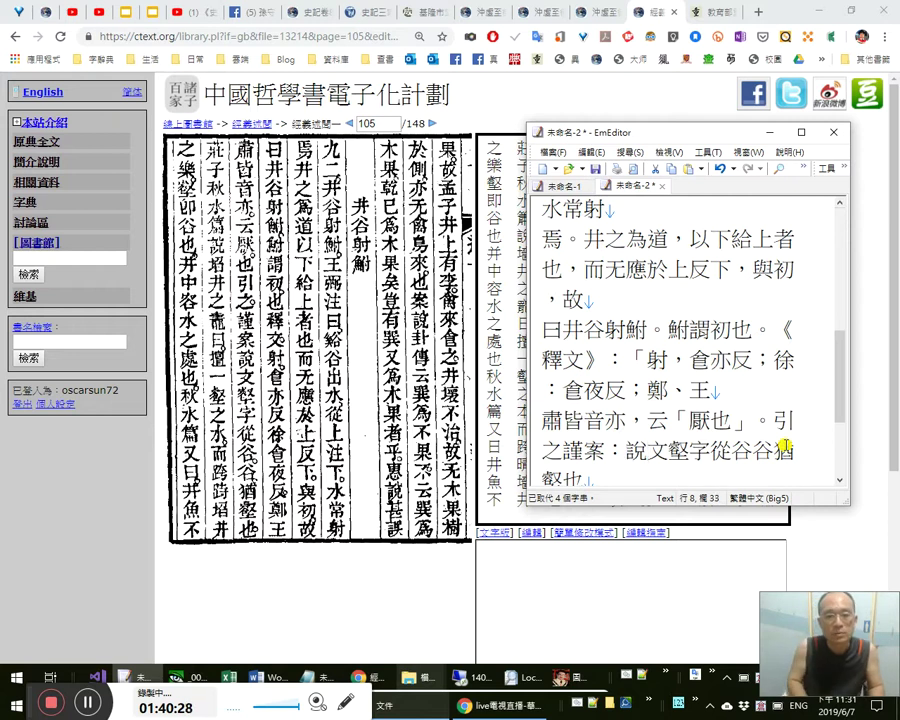
type("《")
key("Right")
key("Right")
type("》")
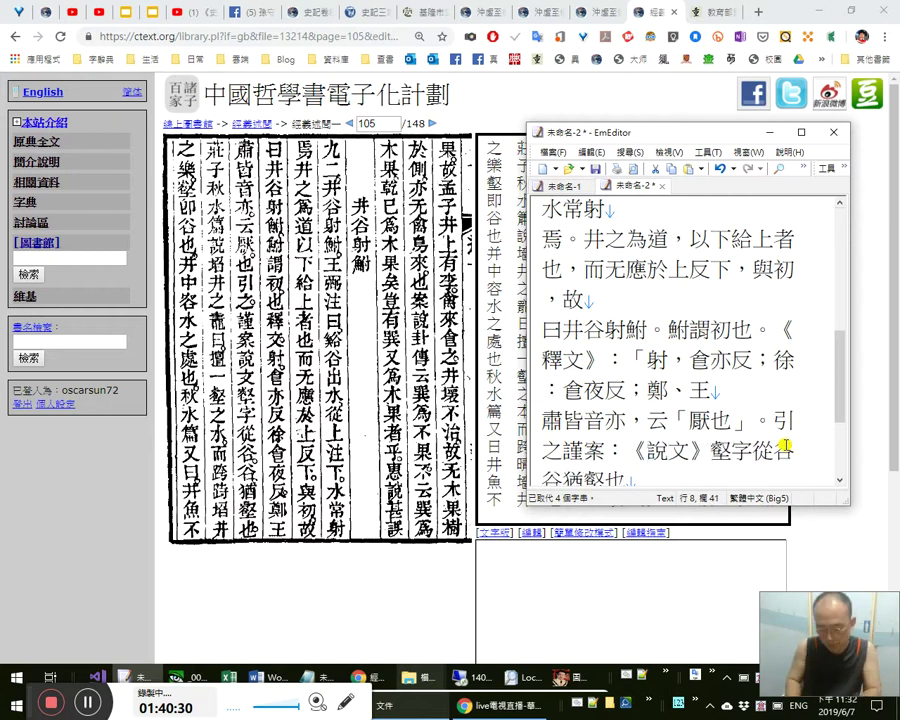
type("「壑」")
key("Right")
type("」")
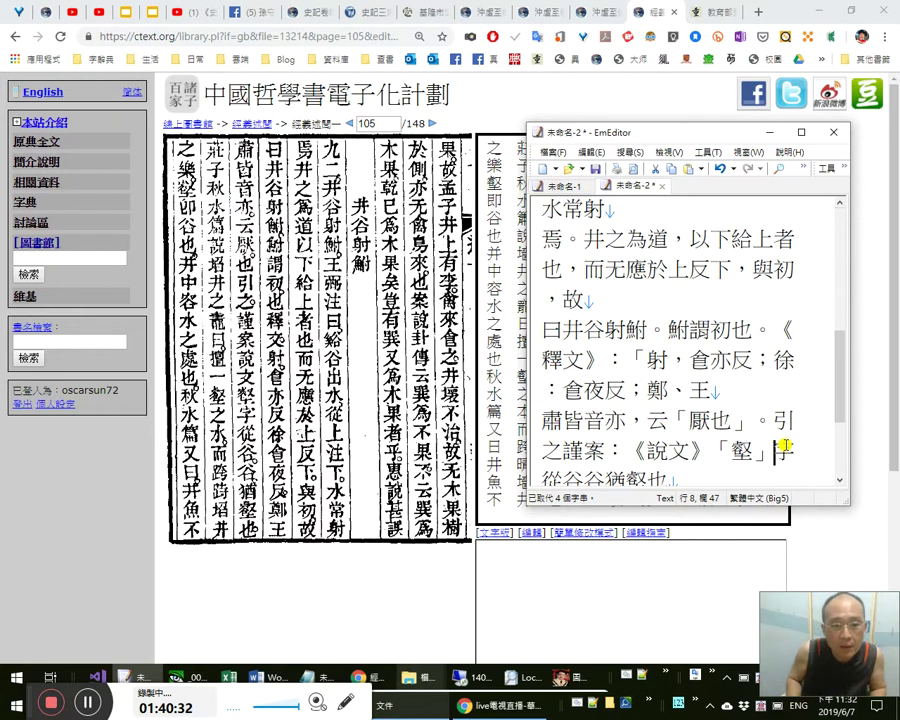
Punctuate the rest of the eighth line as 從「谷」，「谷」猶「壑」也。.
key("Right")
key("Right")
key("Right")
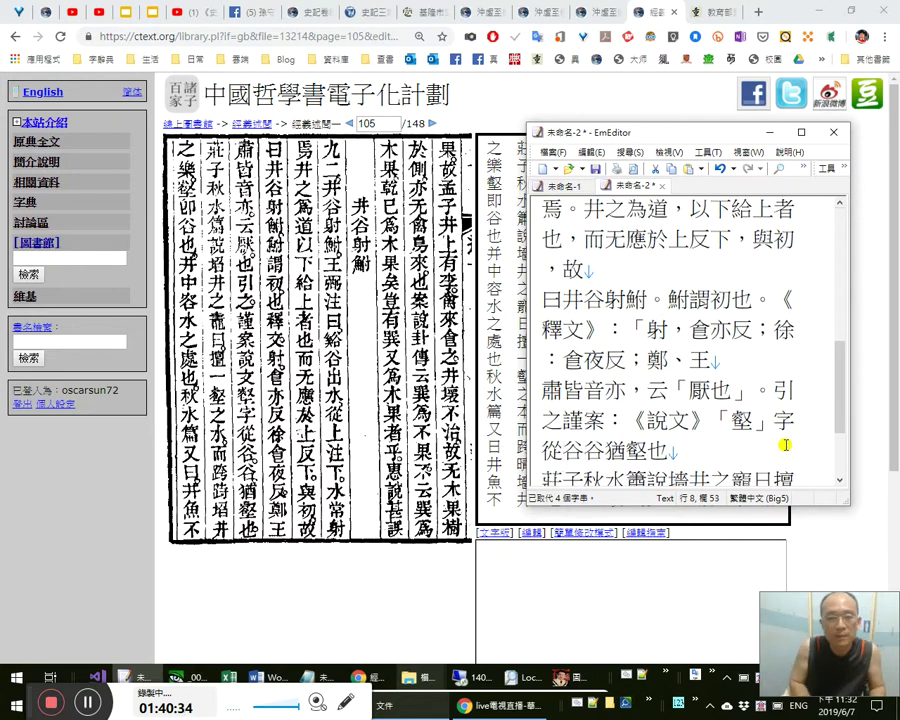
key("Left")
type("「")
key("Right")
type("」，「")
key("Right")
type("」")
key("Right")
type("「")
key("Right")
type("」")
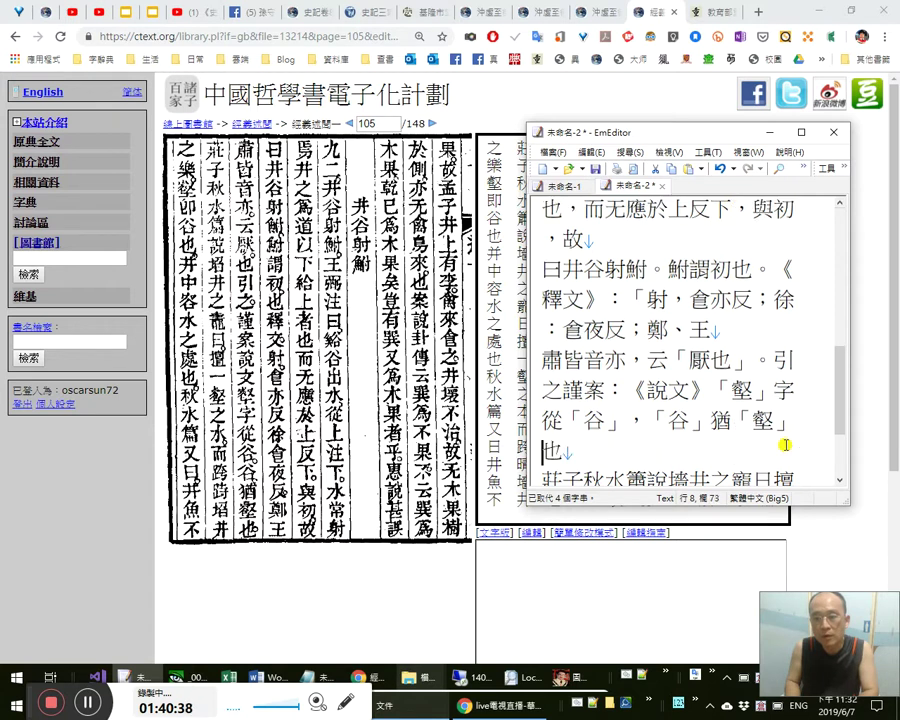
key("Right")
type("。")
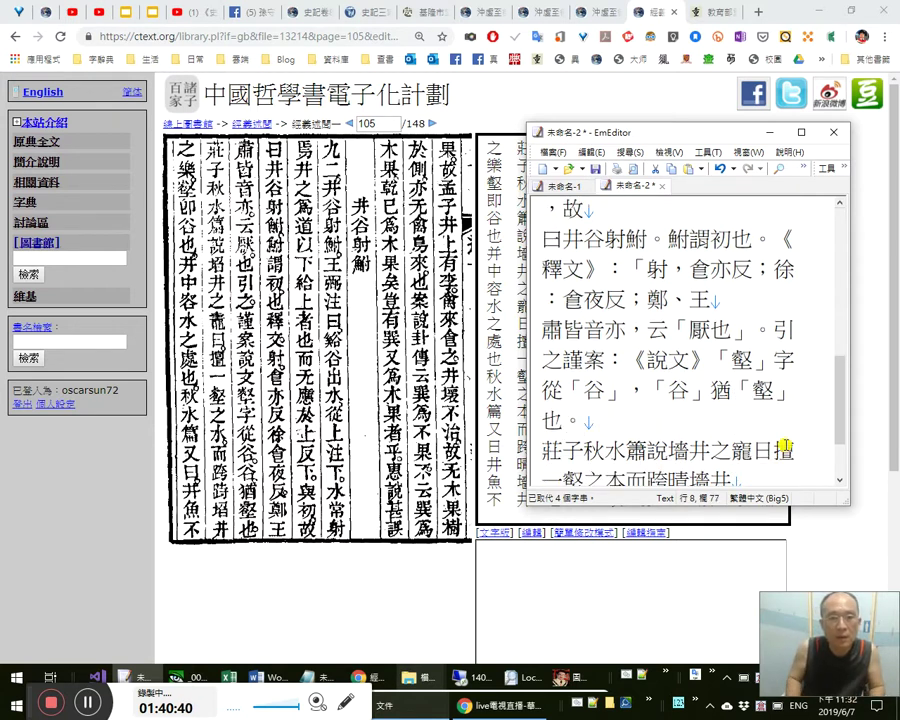
Punctuate the title opening the ninth line as 《莊子·秋水篇》, correcting 簫 to 篇.
key("Right")
key("Right")
key("Home")
type("《")
key("Right")
key("Right")
type("·")
key("Right")
key("Right")
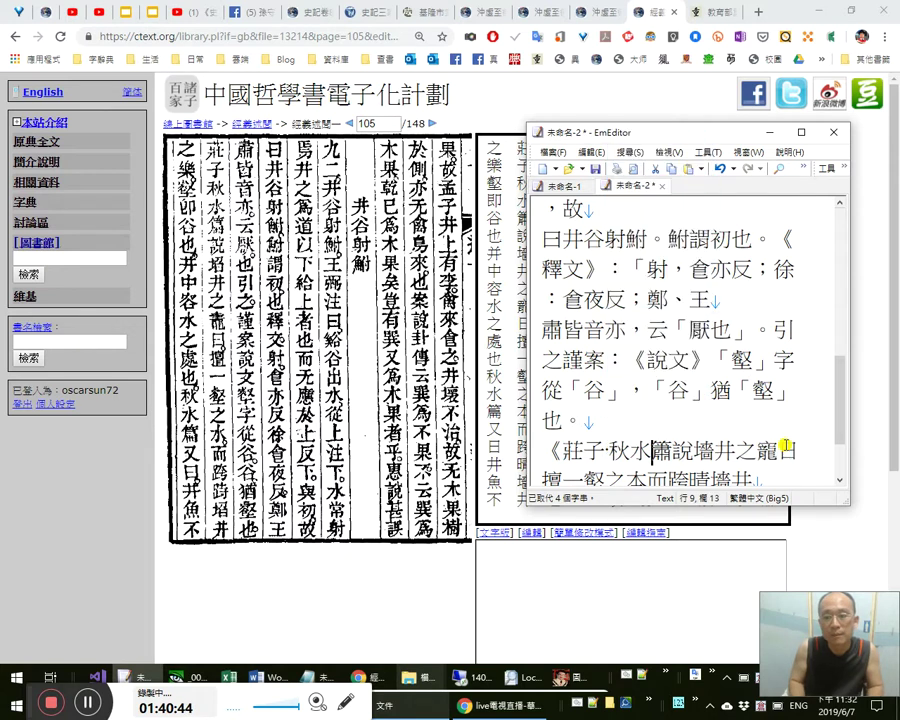
key("Right")
type("》")
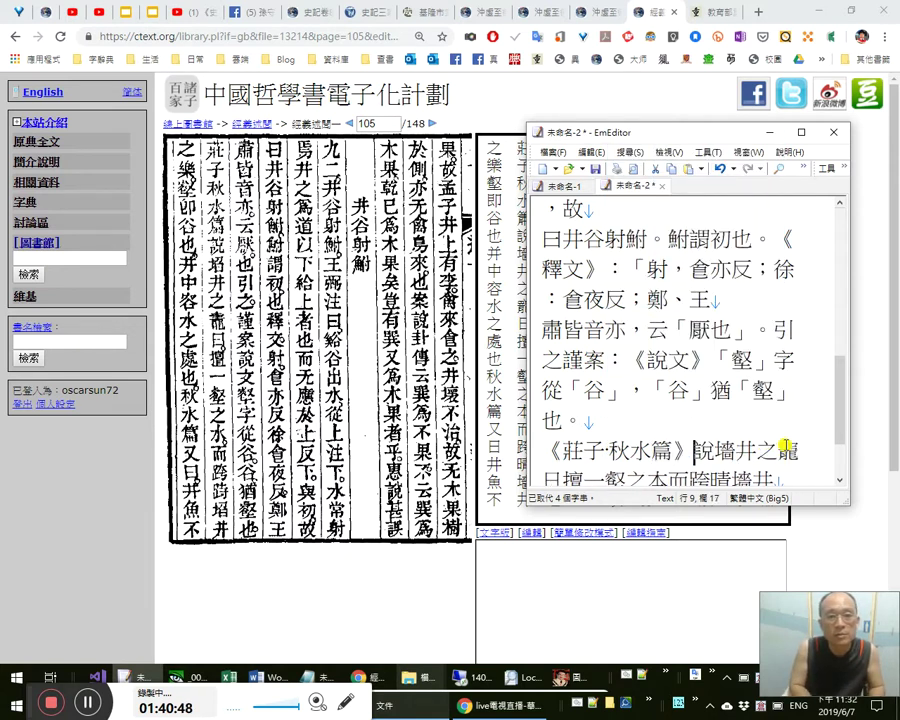
Replace 墻 in 說墻井之 with 埳 to match the scanned page.
type("六")
key("BackSpace")
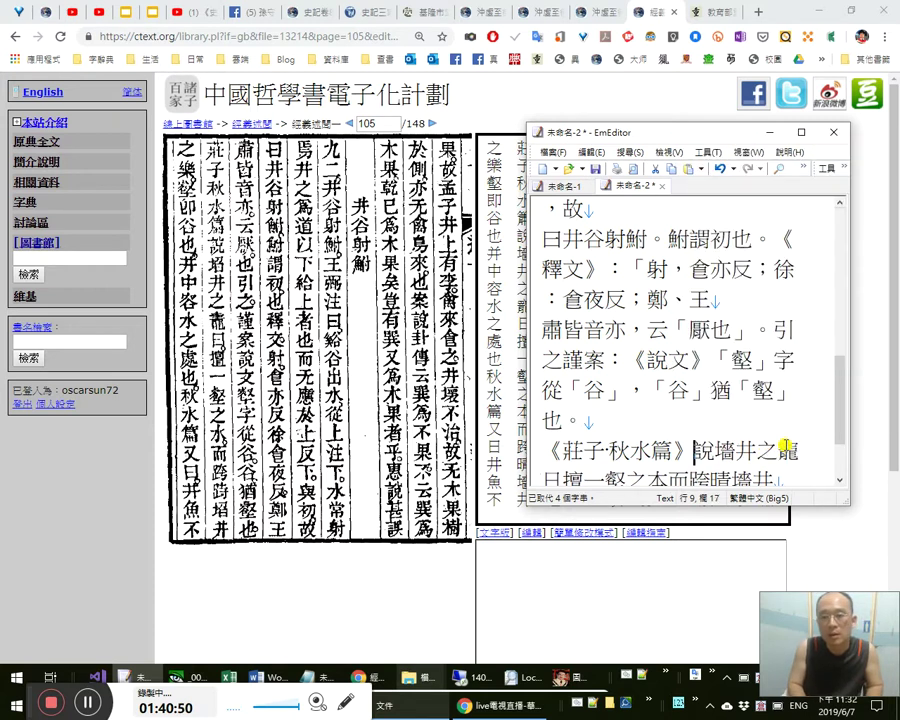
type("說")
key("BackSpace")
type("sh")
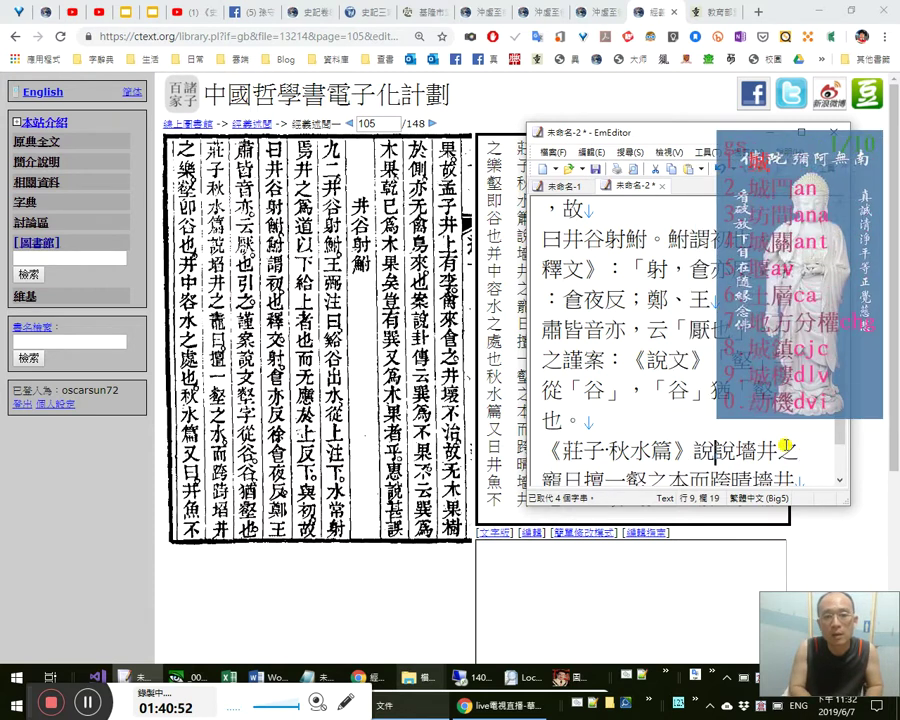
type("埳")
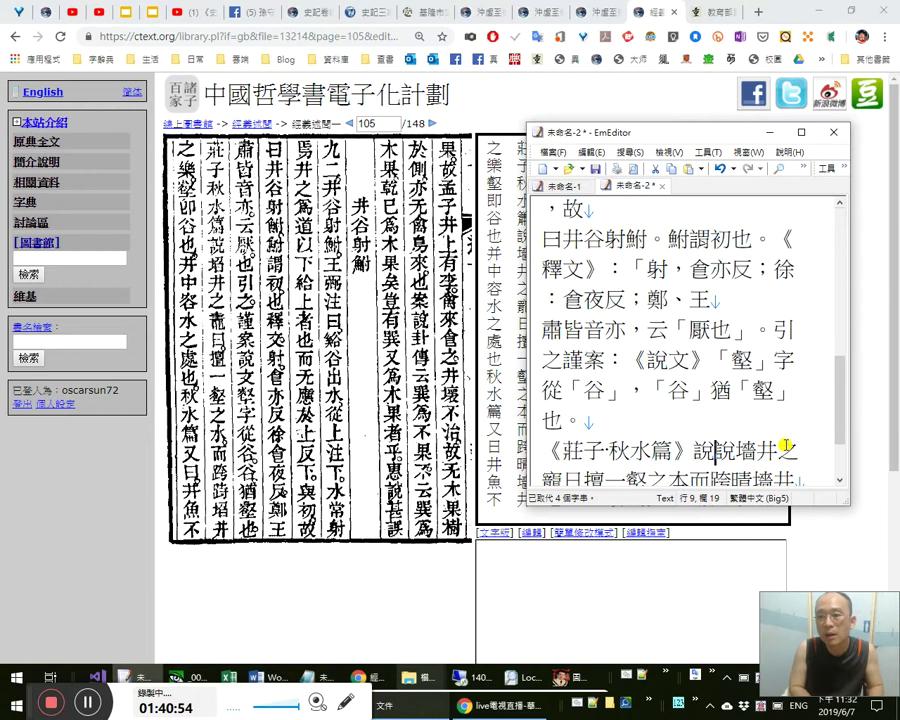
key("Delete")
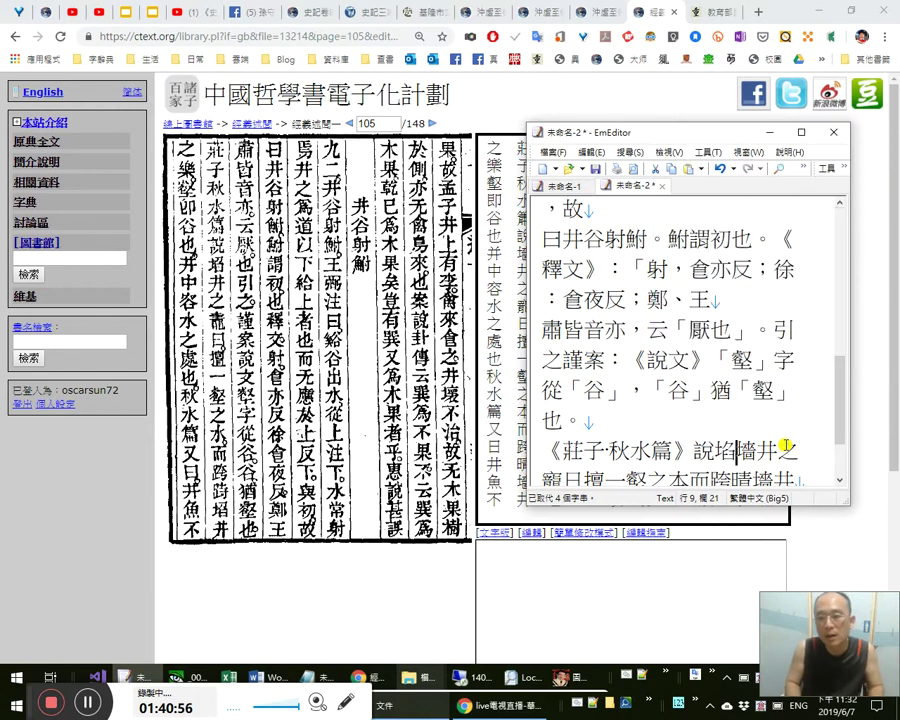
key("shift+Right")
key("Delete")
key("Right")
key("Right")
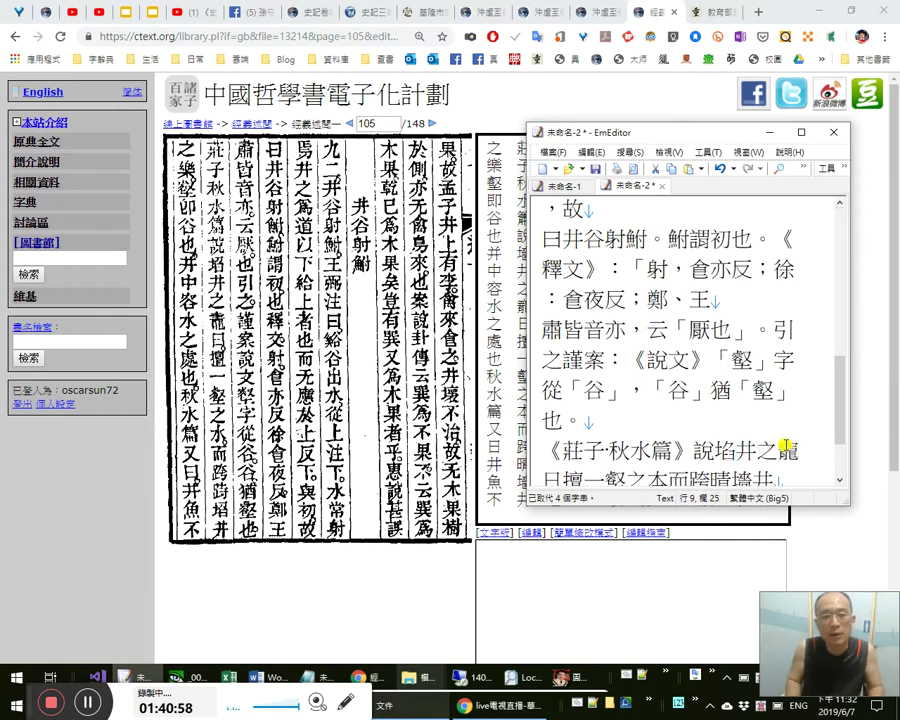
Correct 寵日 to 鼃曰 and add a colon after it.
key("shift+Right")
type("鼃日：")
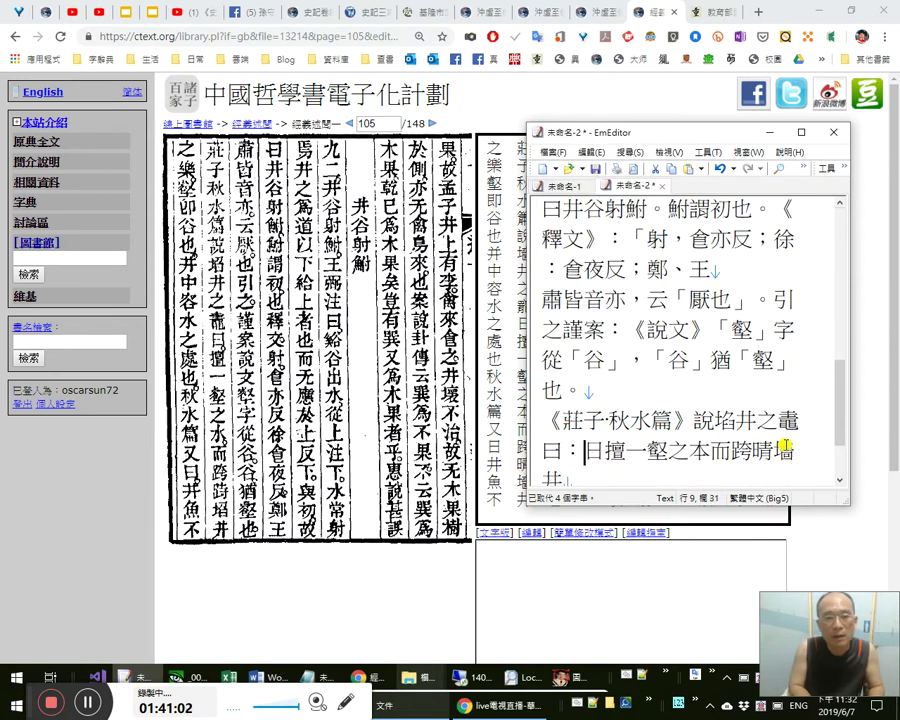
key("Delete")
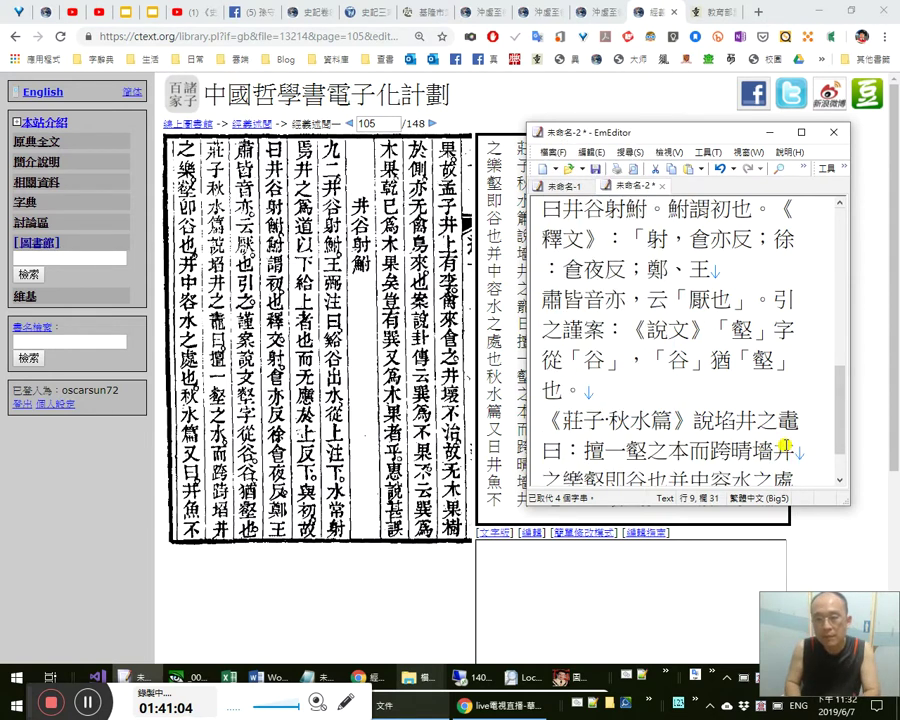
Correct 本 in 擅一壑之本 to 水 and add a comma after it.
key("Right")
key("Right")
key("Right")
key("shift+Left")
type("水，")
Replace 晴墻 after 而跨 with 跱埳.
key("Right")
key("Right")
key("shift+Right")
type("跱")
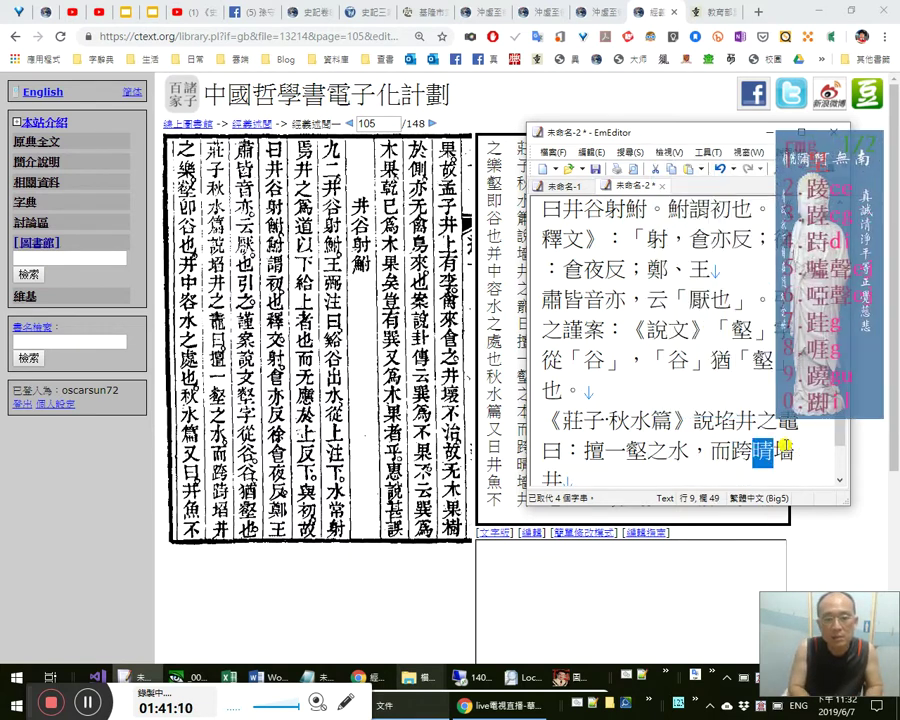
key("shift+Right")
type("埳")
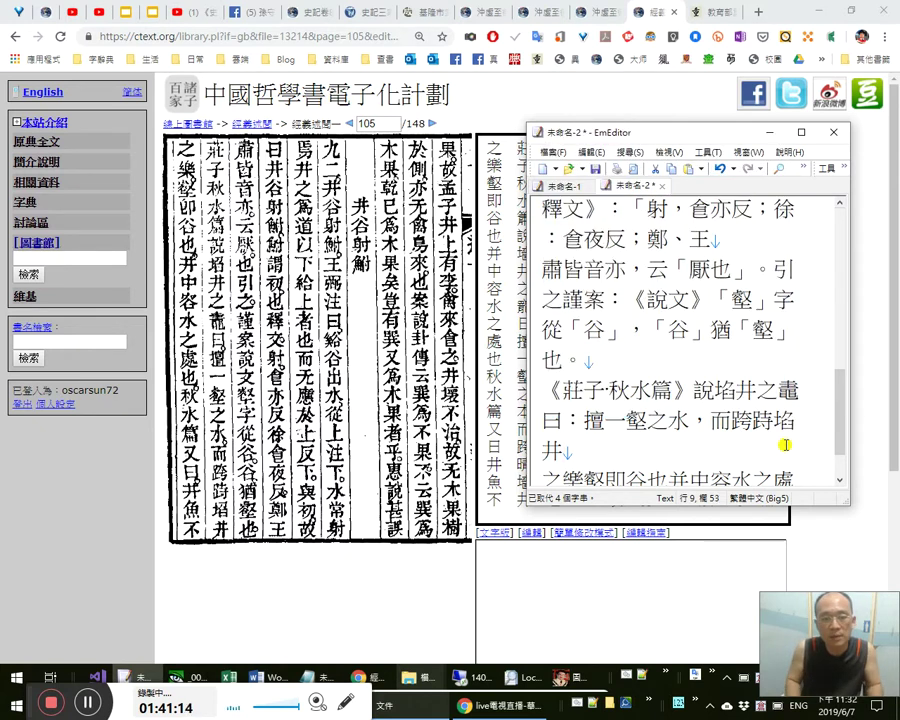
Add a full stop after 之樂 on the tenth line.
key("Right")
key("Right")
key("Right")
key("Left")
type("。")
Enclose 壑 and 谷 in 「」 in the phrase 壑即谷也 and end it with a full stop.
key("Right")
key("Left")
type("「")
key("Right")
type("」")
key("Right")
type("「")
key("Right")
type("」")
key("Right")
type("。")
Change the full stop after 「壑」即「谷」也 to a semicolon and correct the following 并 to 井.
key("Up")
key("Up")
key("Up")
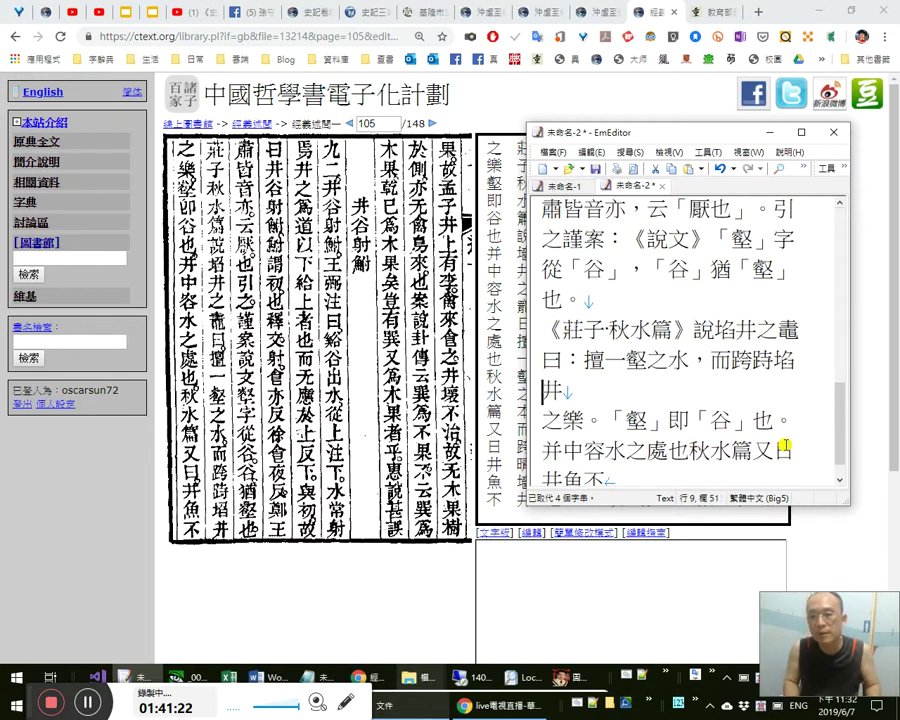
key("Right")
key("Right")
key("Right")
key("Down")
key("Down")
key("Home")
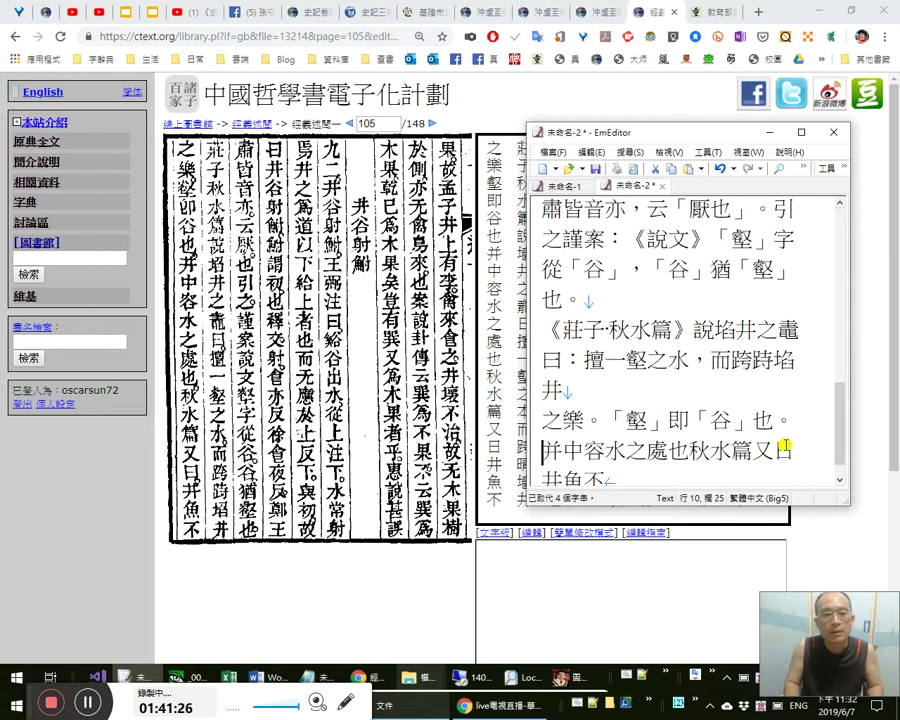
key("Left")
key("shift+Right")
type("；")
key("Right")
Add a full stop after 井中容水之處也.
key("Right")
key("Right")
key("Right")
key("Right")
key("Right")
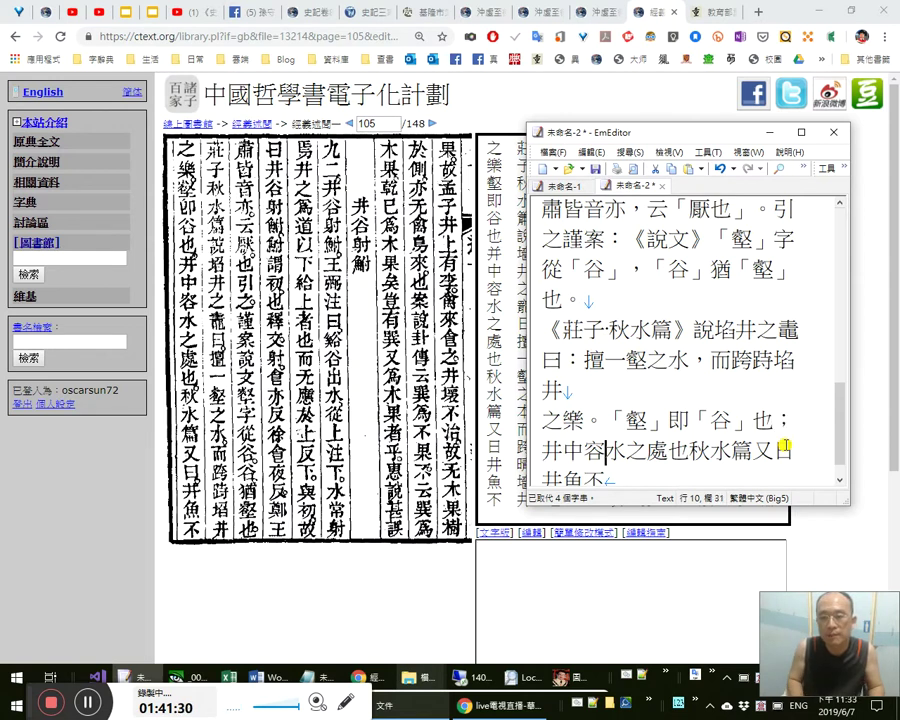
key("Right")
type("。")
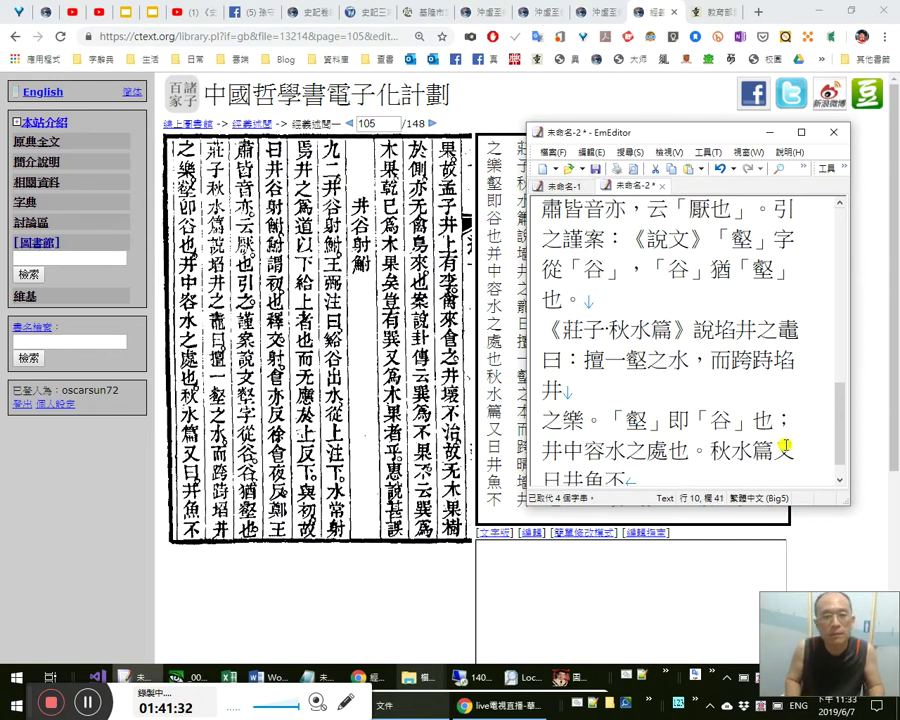
Enclose the chapter title 秋水篇 in 〈〉 and add a colon after 又曰.
key("Left")
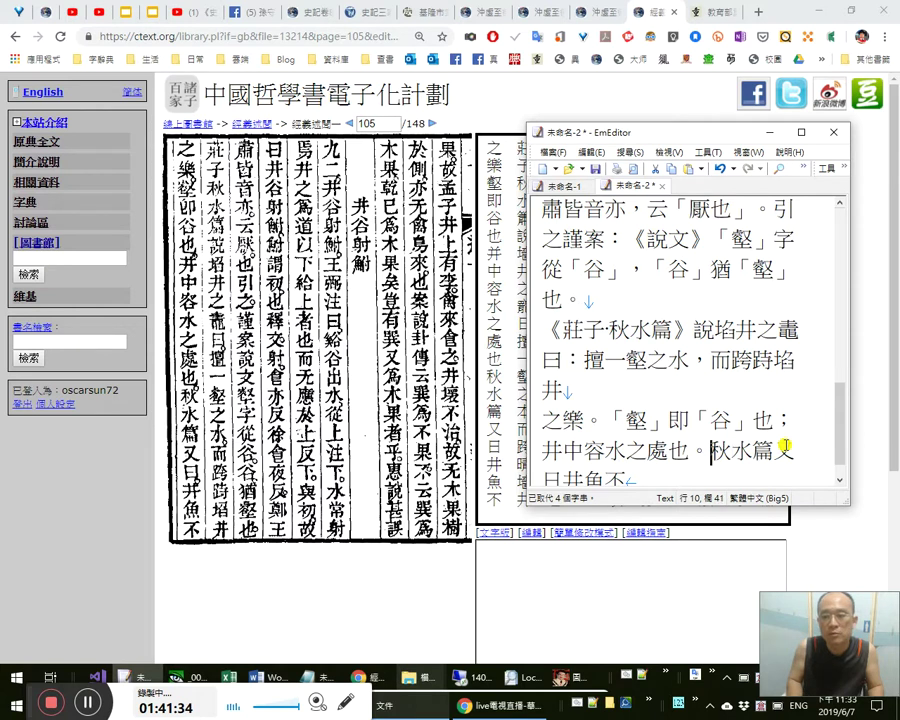
type("〈")
key("Right")
key("Right")
key("Right")
type("〉")
key("Right")
key("Right")
type("：")
Cut the entire corrected transcription out of the text document.
key("Right")
key("Right")
key("Right")
key("ctrl+a")
key("ctrl+x")
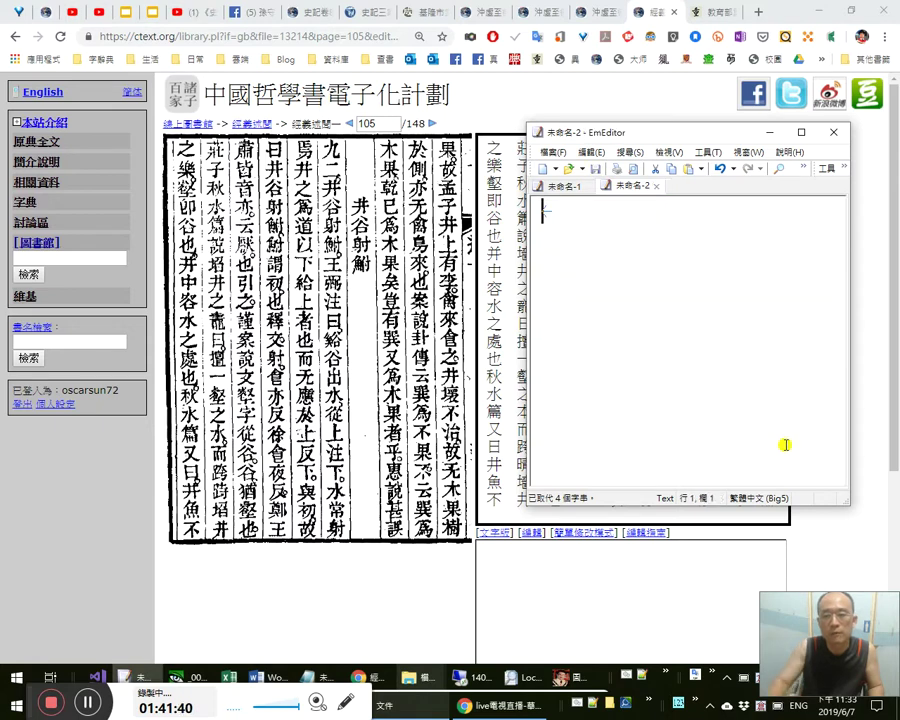
Paste the corrected transcription into the page 105 edit box of 經義述聞 and save the edit.
left_click(706, 600)
key("ctrl+v")
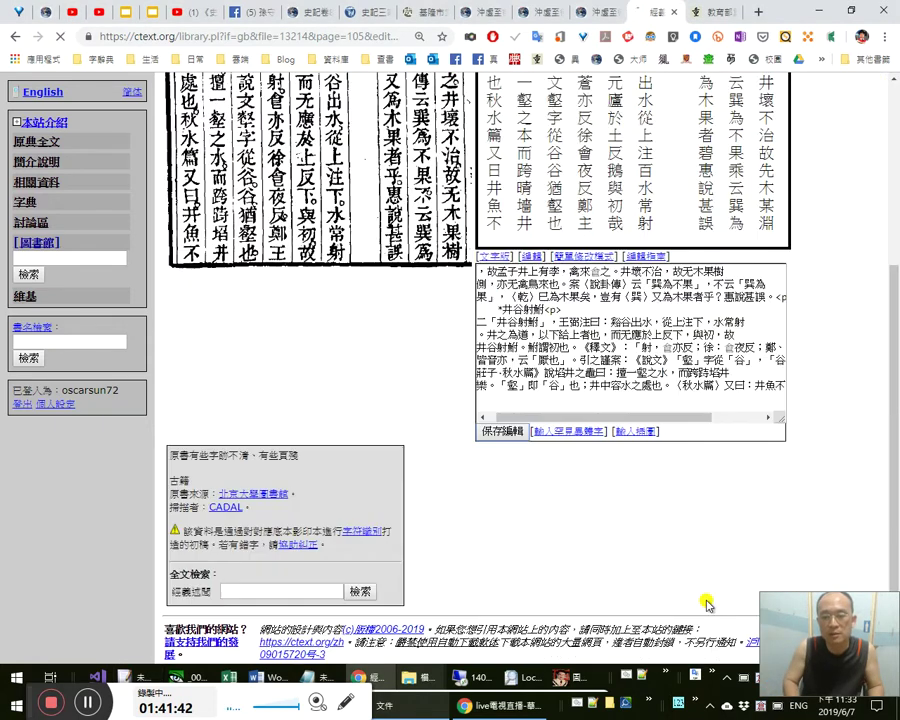
scroll(735, 322, "up", 2)
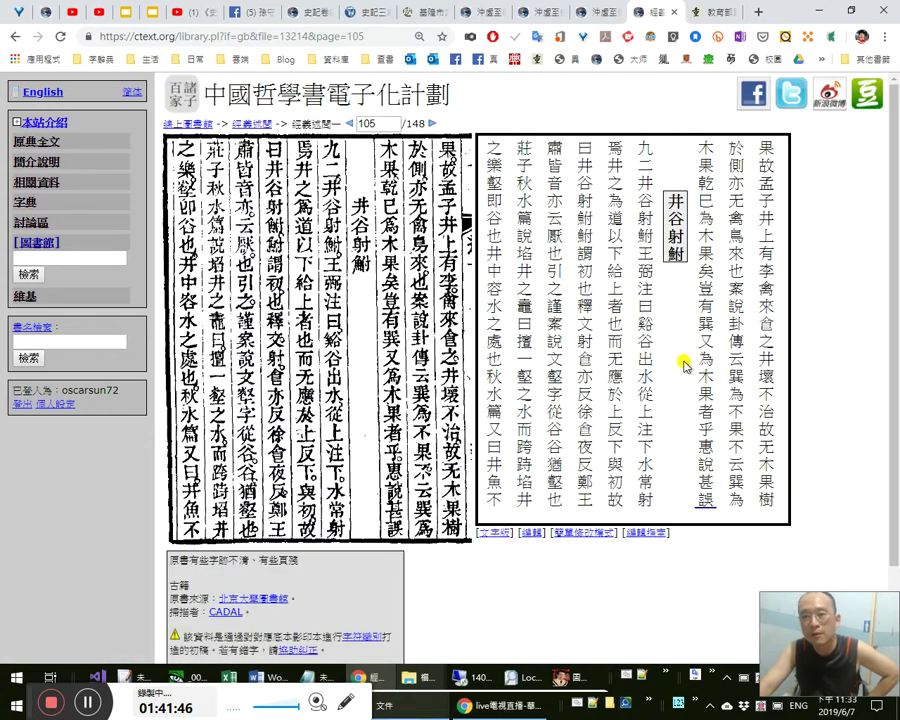
Check the saved 井谷射鮒 passage in the text version, and return to the page 105 scan.
left_click(495, 535)
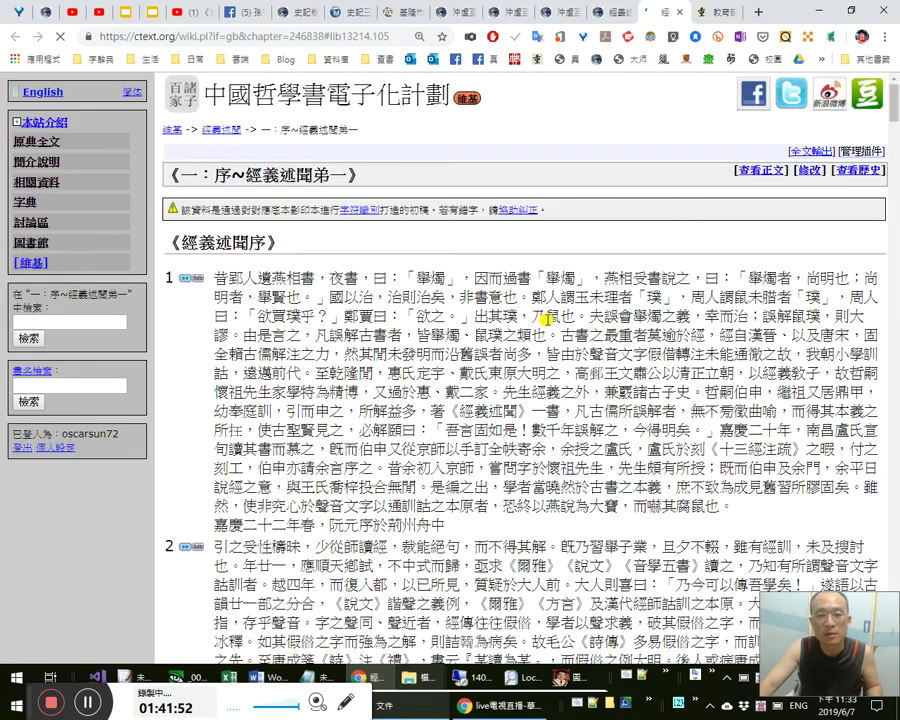
scroll(565, 313, "up", 1)
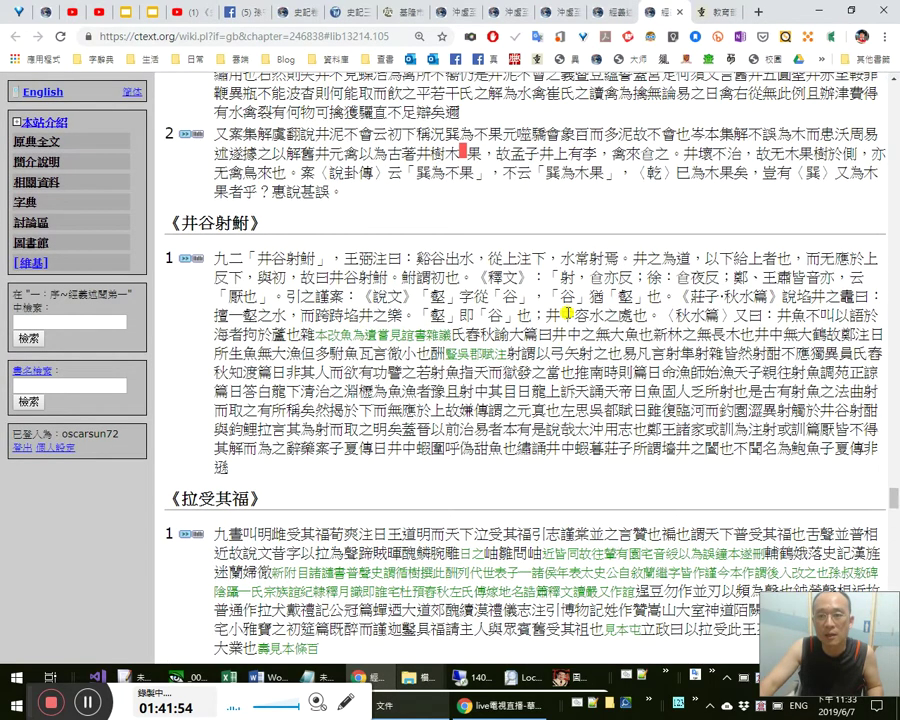
key("alt+Left")
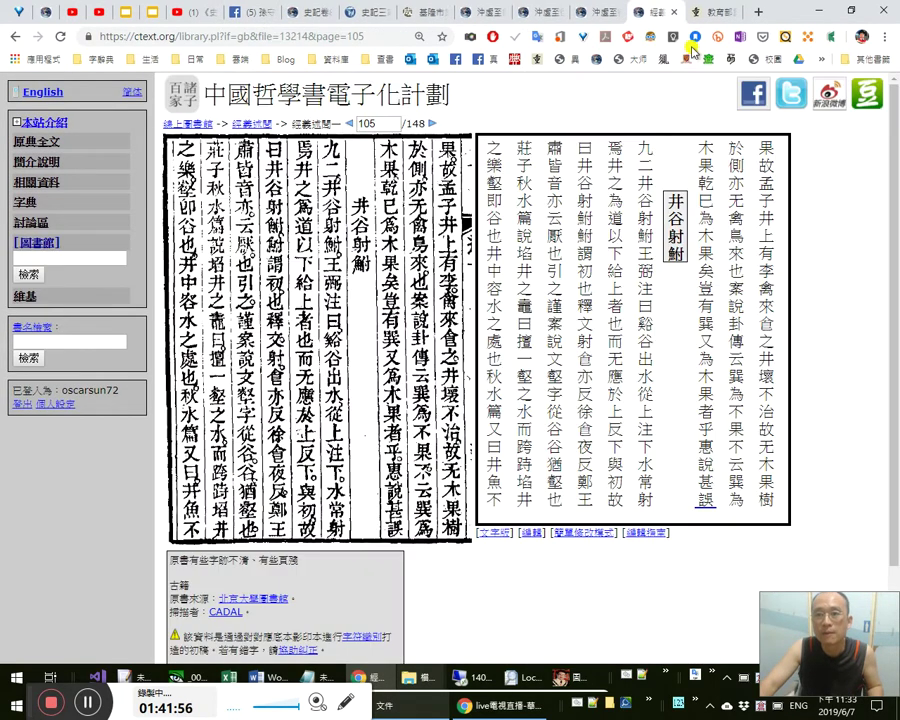
Go to page 106, open its transcription in simple edit mode, and move all its text into the empty EmEditor document.
left_click(432, 126)
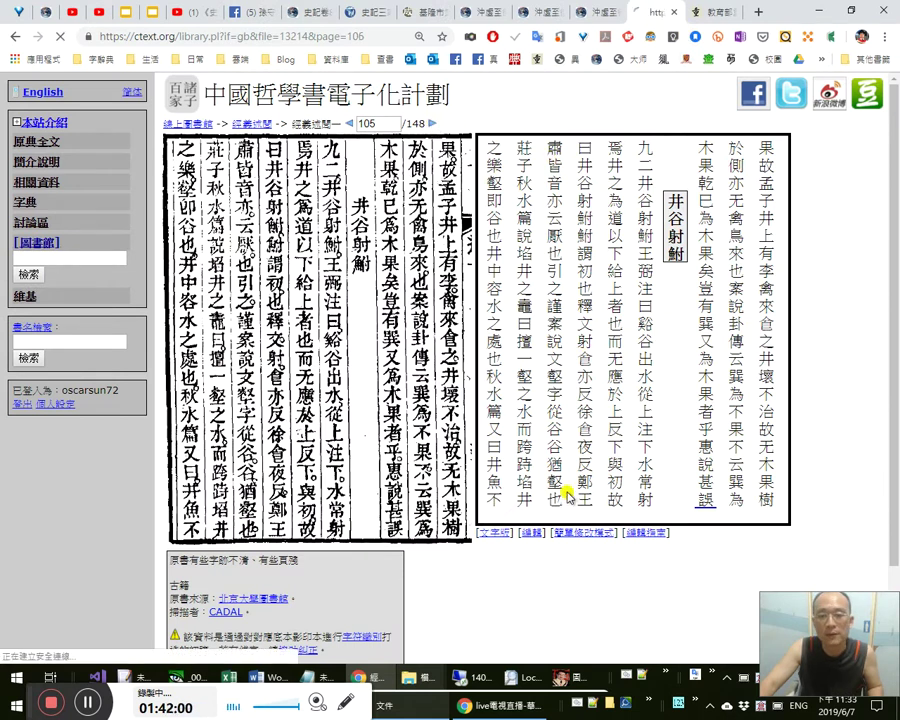
left_click(584, 533)
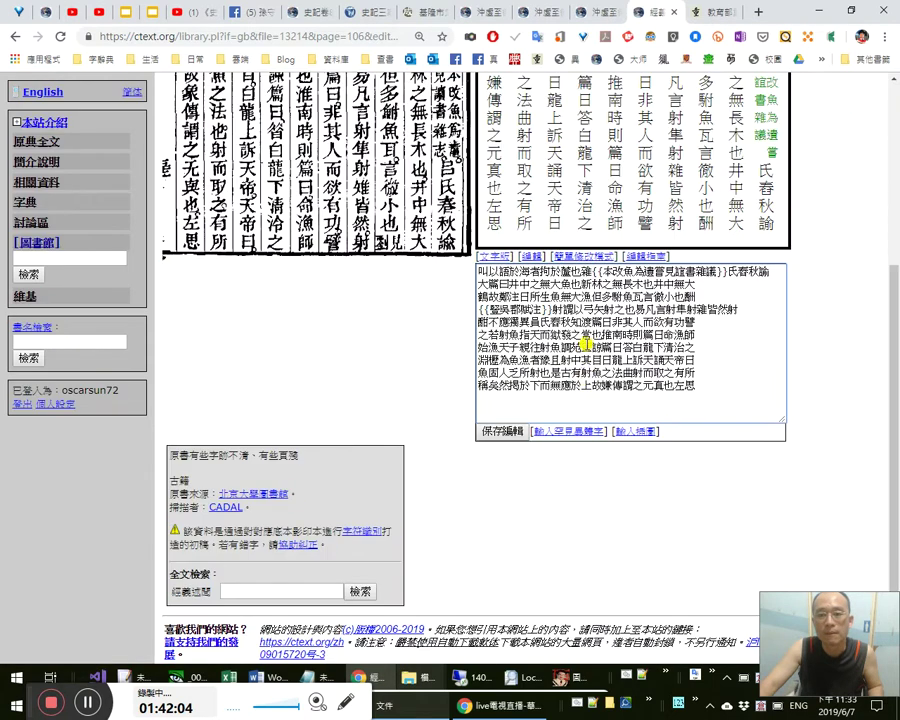
key("ctrl+a")
scroll(620, 373, "up", 3)
key("ctrl+x")
key("alt+Tab")
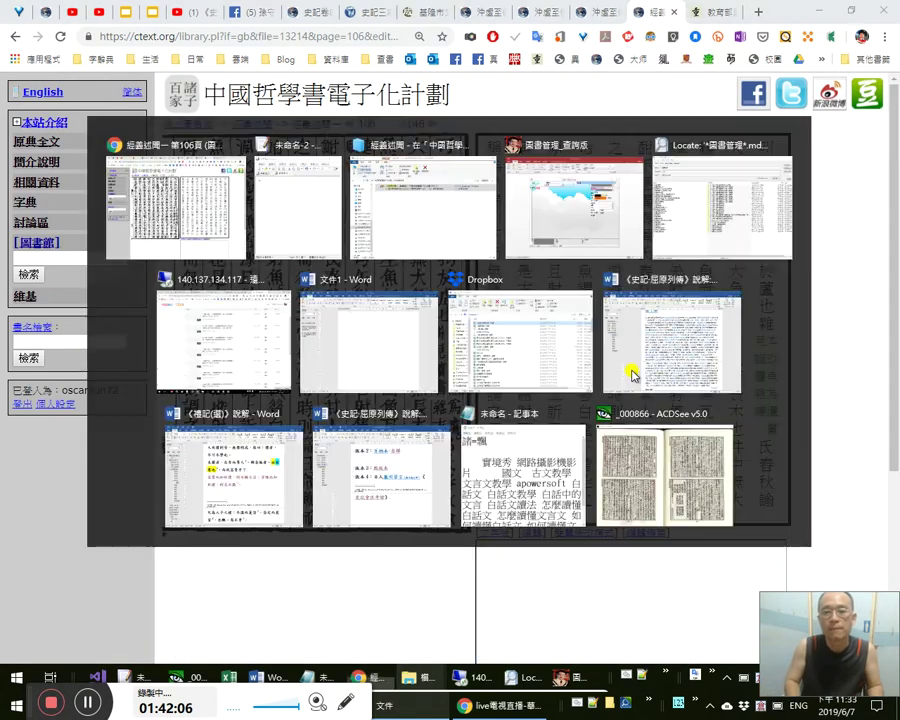
key("ctrl+v")
Correct the opening character 叫 to 可 and add a comma after 可以語於海者.
key("ctrl+Home")
key("Right")
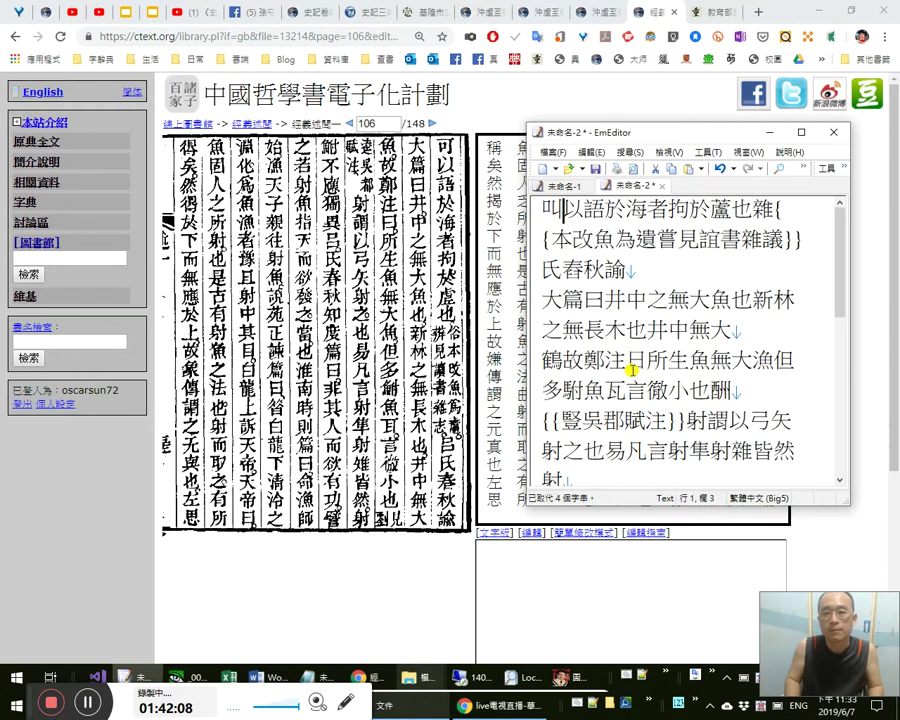
key("shift+Left")
type("可")
key("Right")
key("Right")
key("Right")
key("Right")
key("Right")
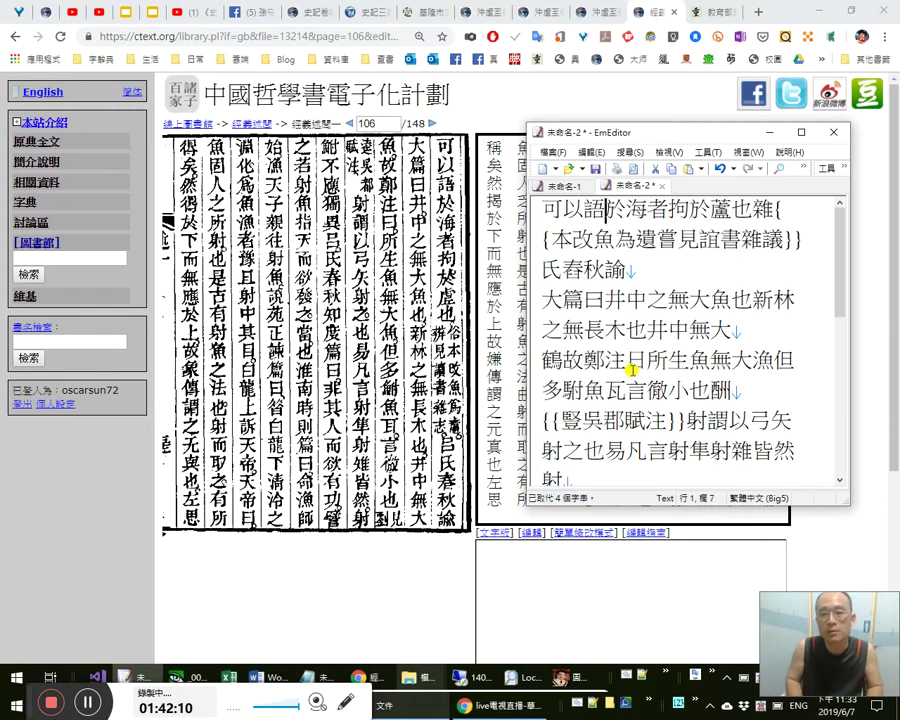
type("，")
Correct 蘆 to 虛 and add a full stop after 拘於虛也.
key("Right")
key("Right")
key("shift+Right")
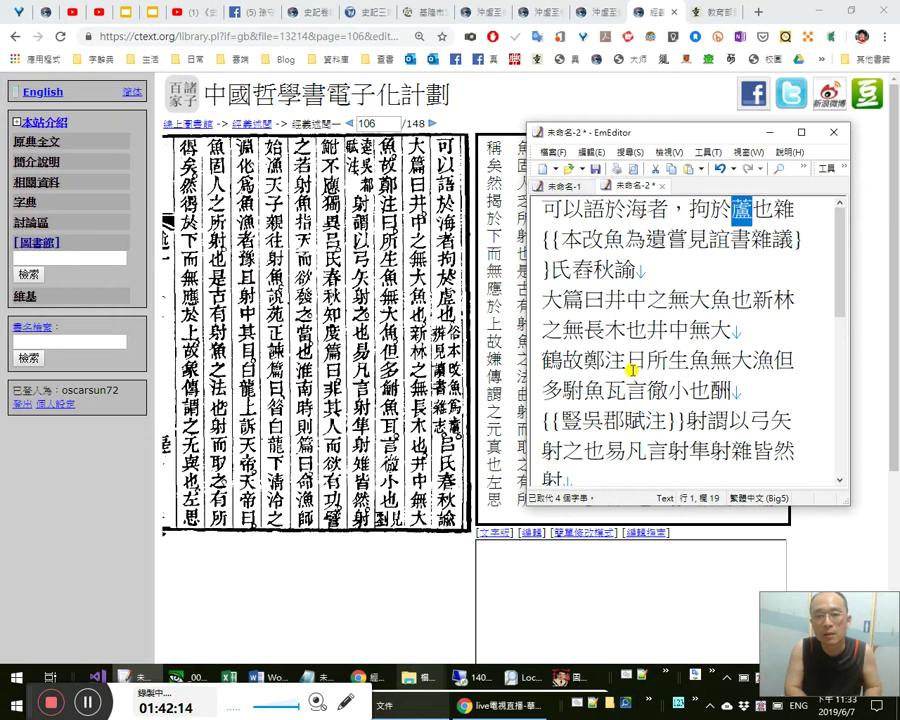
type("虘")
key("Right")
type("。")
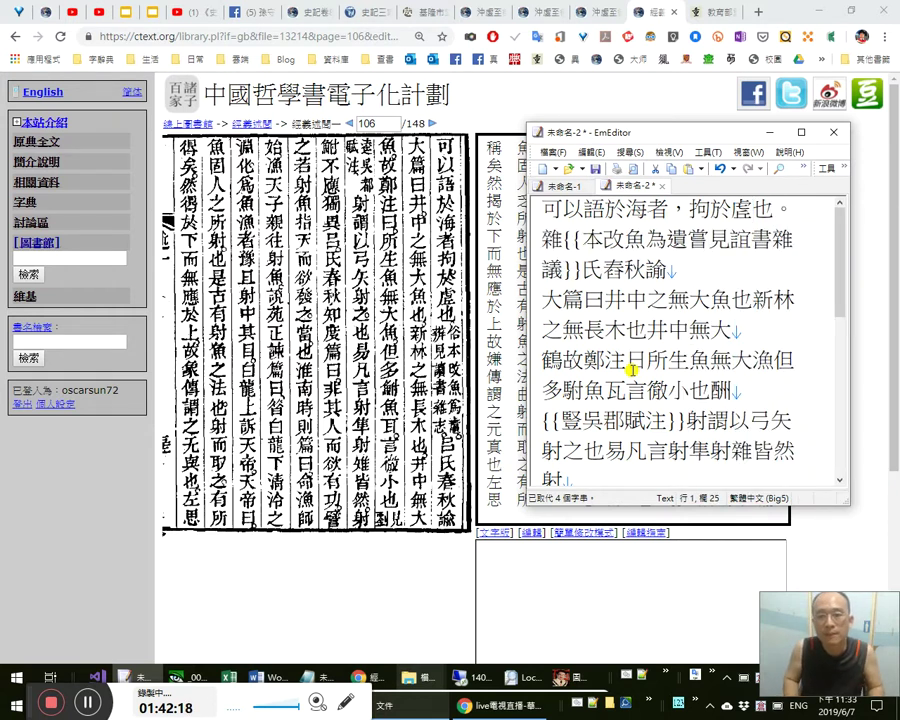
Remove the stray 雜 before the {{ note and insert 俗 before 本改 inside it.
key("shift+Right")
key("ctrl+x")
key("Right")
key("Right")
type("俗")
Enclose 魚 after 俗本改 in 「」 quotation marks.
key("Right")
key("Right")
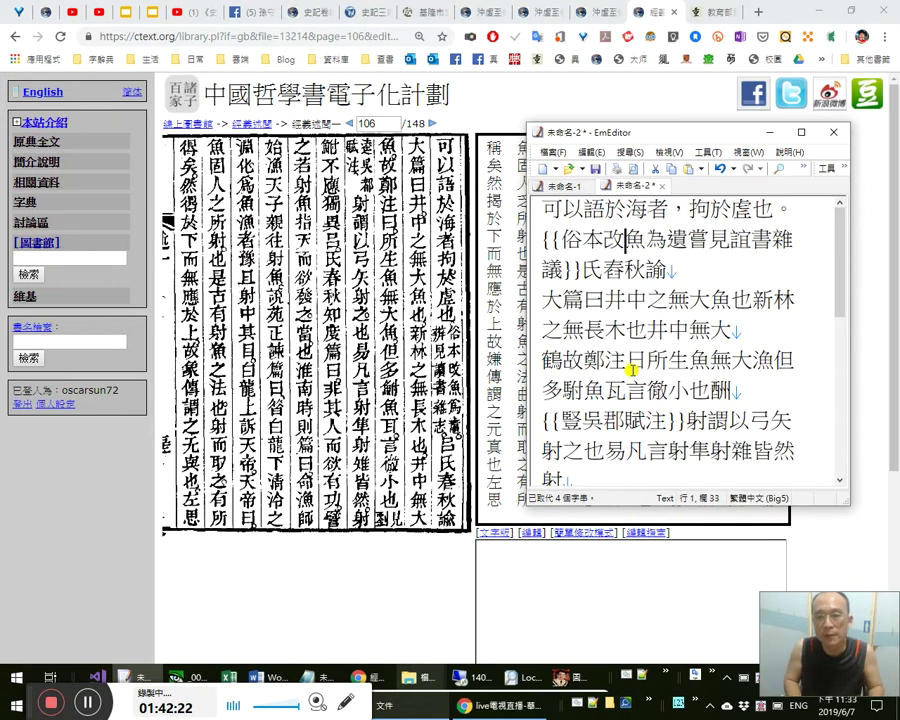
type("「")
key("Right")
type("」")
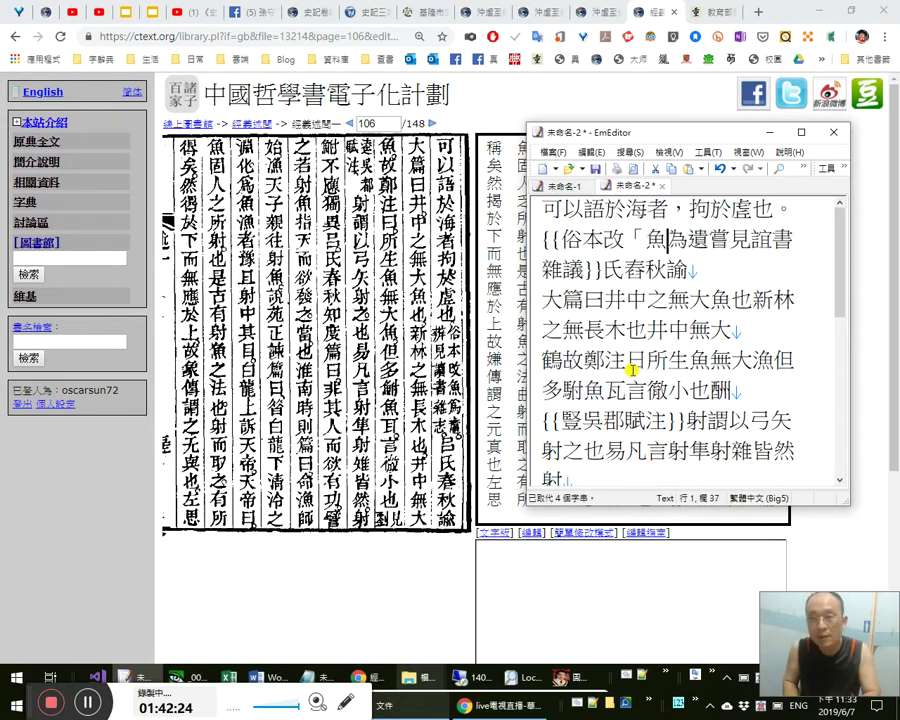
key("Right")
Check the note's characters in the enlarged scan, and insert 「鼃」 followed by a comma after 「魚」為.
left_click(441, 404)
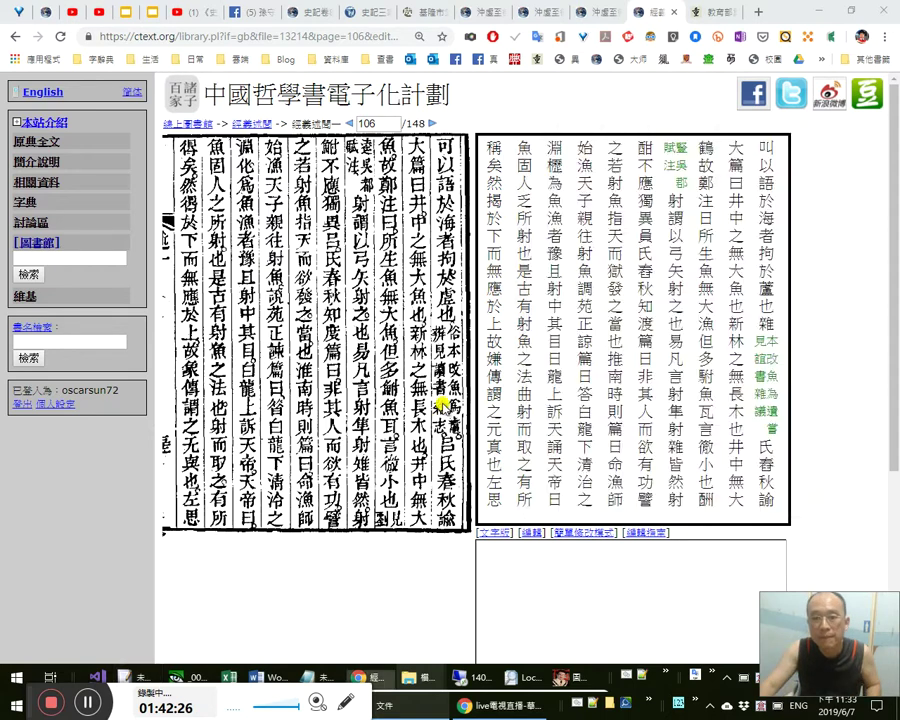
scroll(482, 428, "down", 2)
scroll(510, 450, "down", 1)
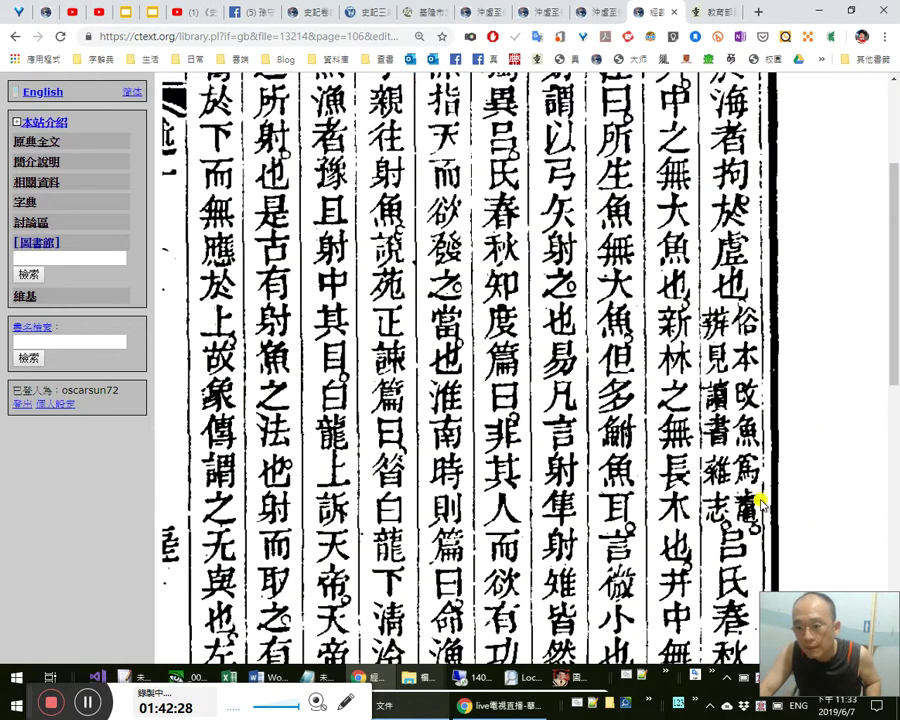
scroll(464, 304, "down", 3)
scroll(523, 434, "down", 1)
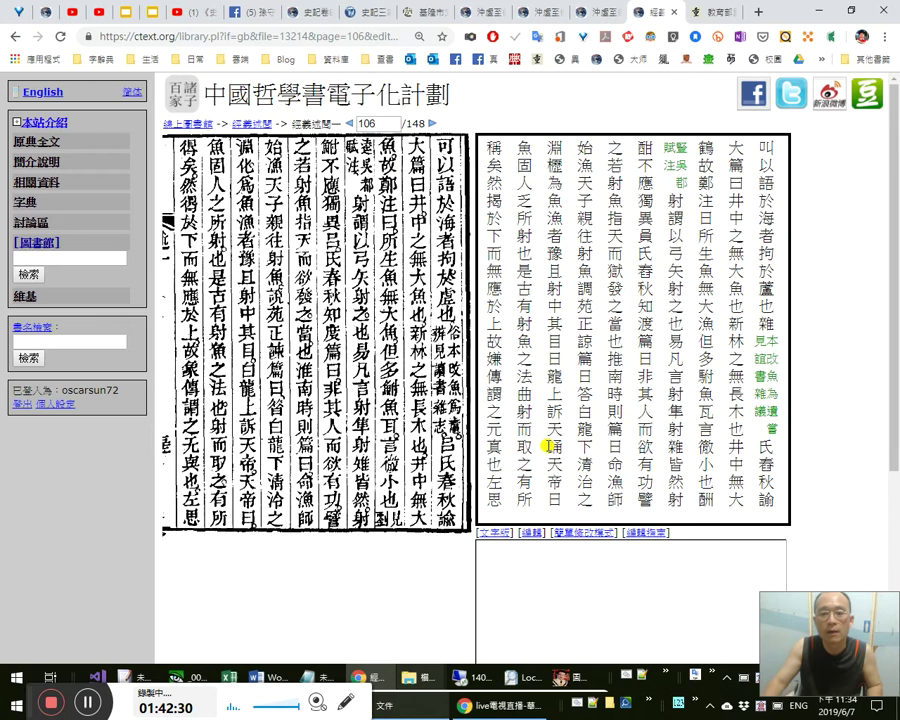
key("alt+Tab")
key("Left")
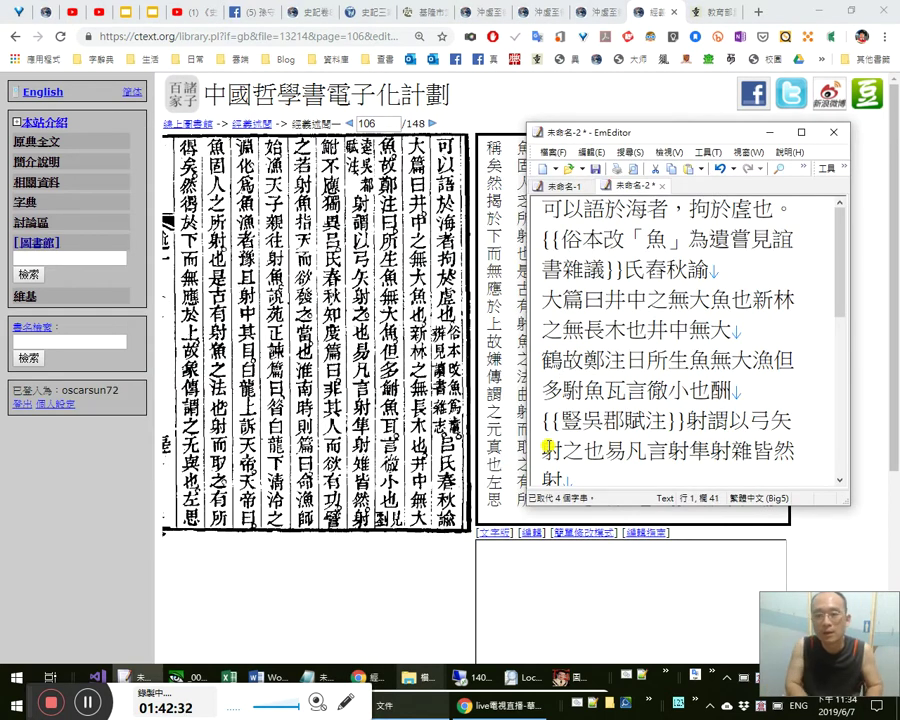
type("「黿")
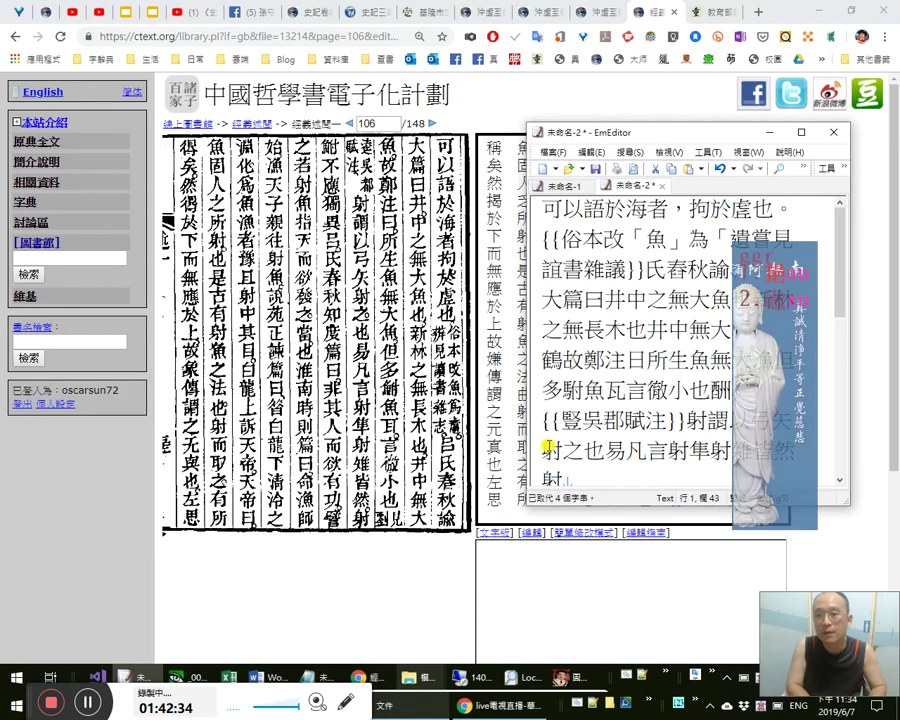
type("」")
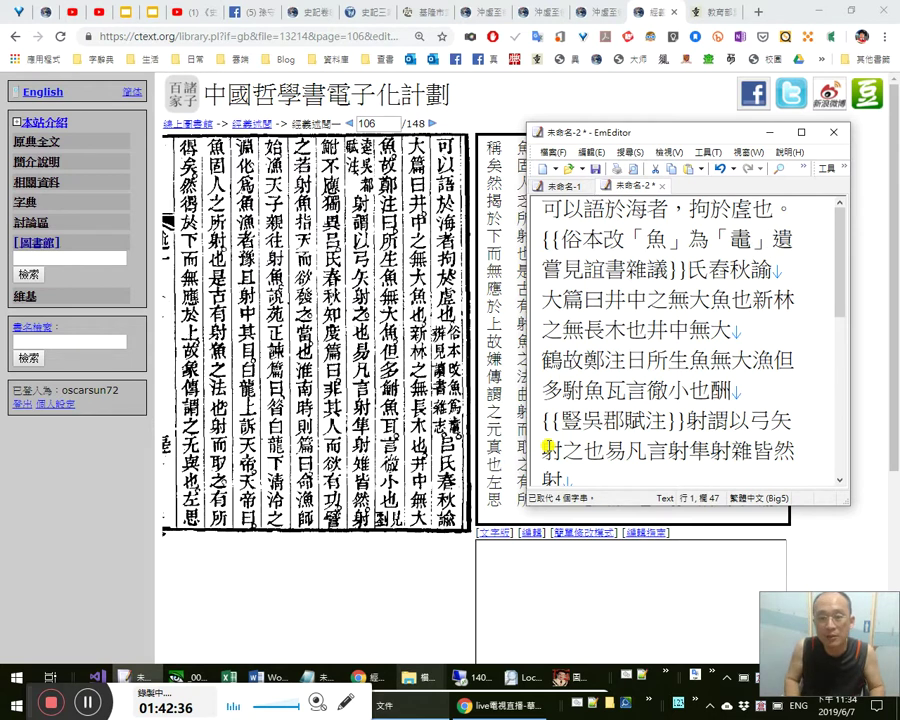
type("，")
Replace 遺嘗 before 見 with 辨.
key("shift+Right")
key("shift+Right")
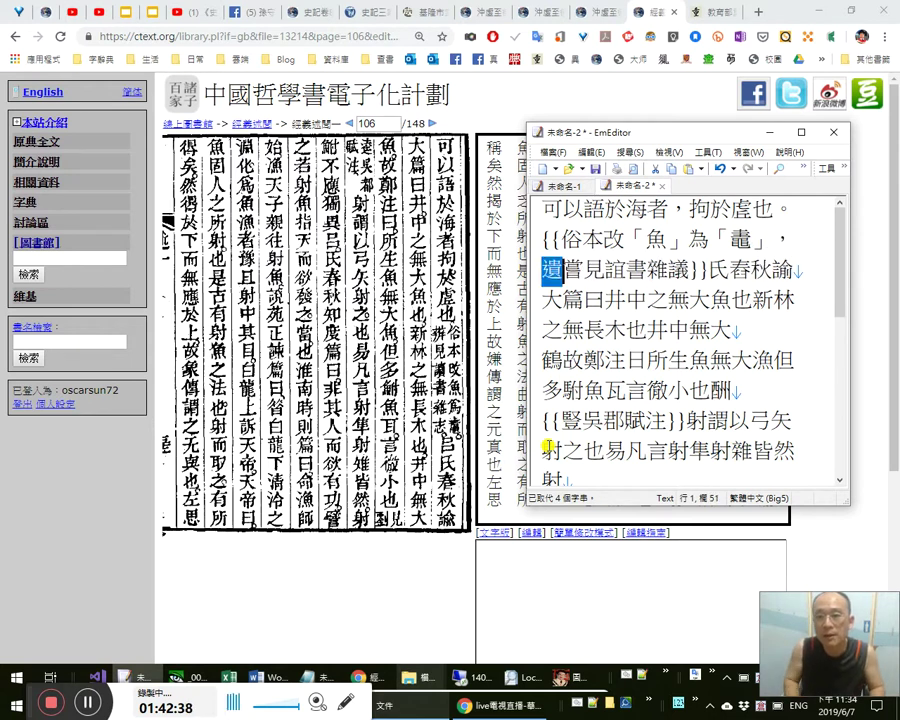
type("辨")
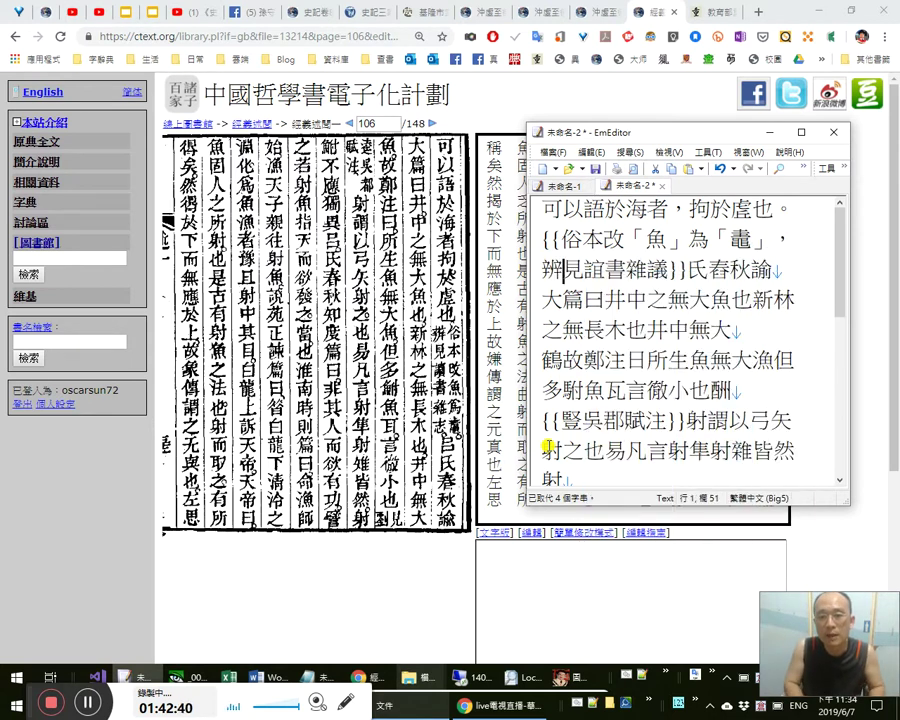
Replace 誼書雜議 after 辨見 with the book title 《讀書雜志》.
key("Right")
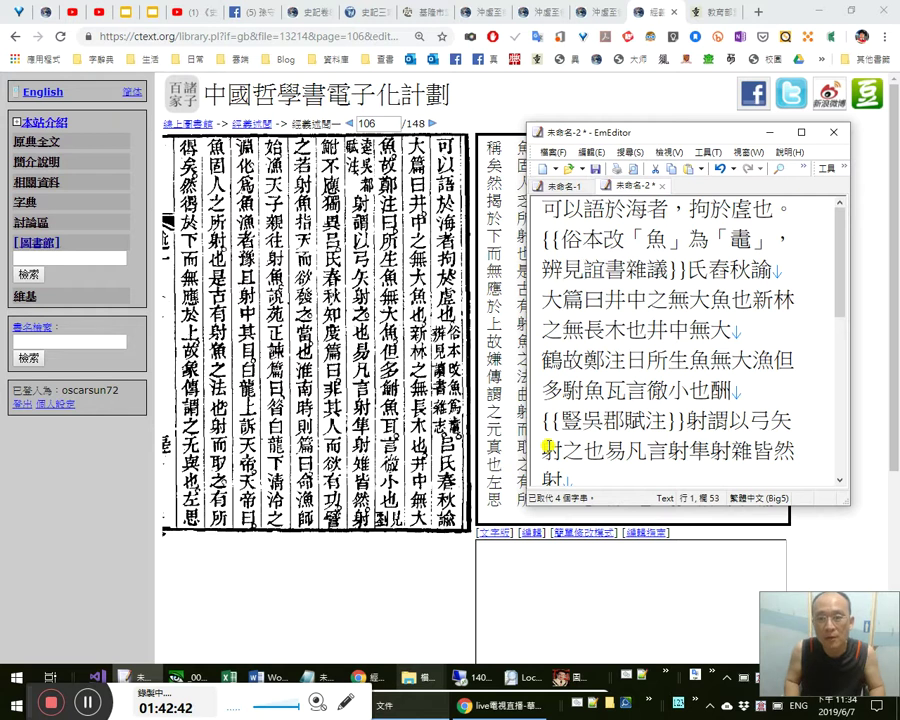
type("《")
type("讀書雜志")
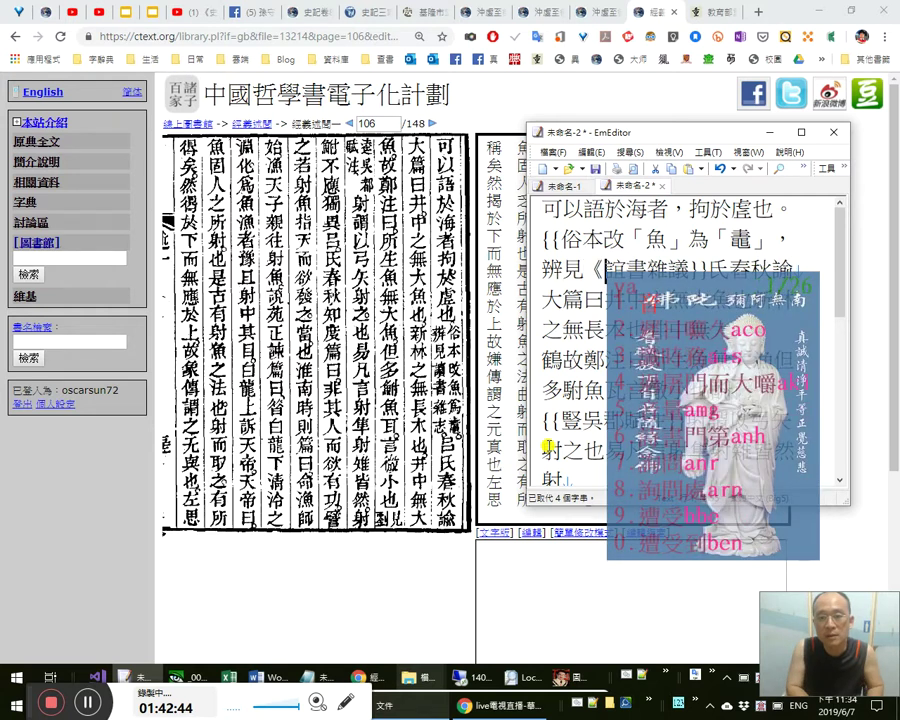
type("》")
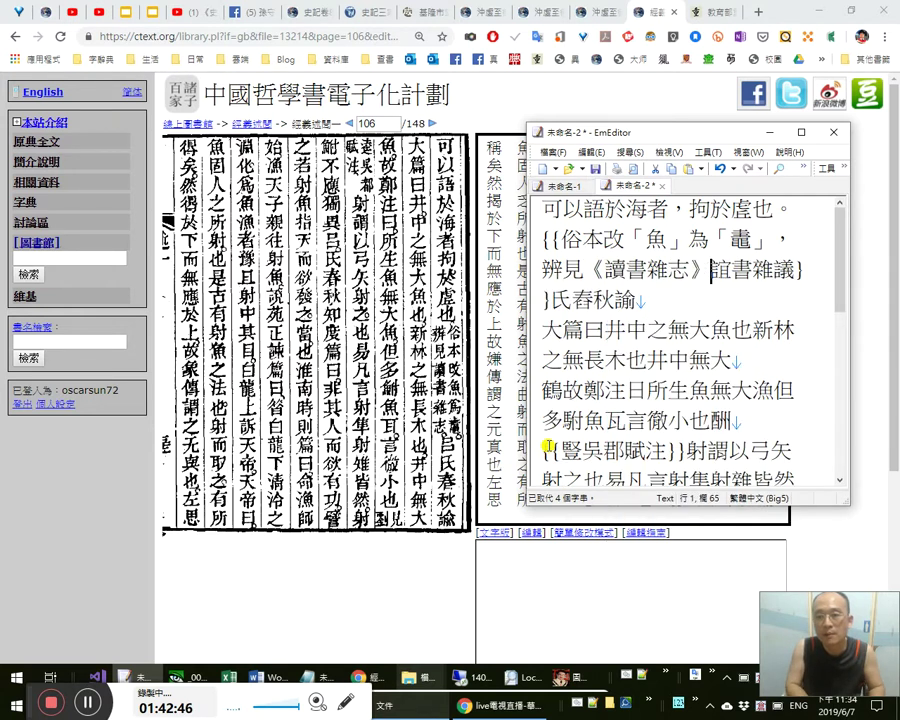
key("shift+Right")
key("shift+Right")
key("shift+Right")
key("shift+Right")
key("Delete")
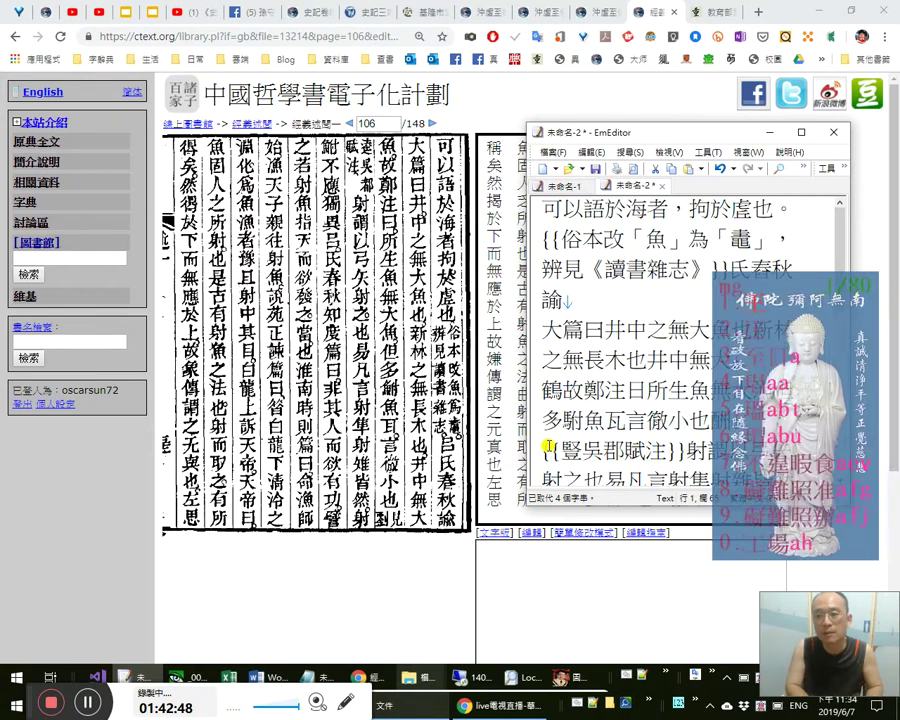
type("王念孫")
key("shift+Left")
key("shift+Left")
key("shift+Left")
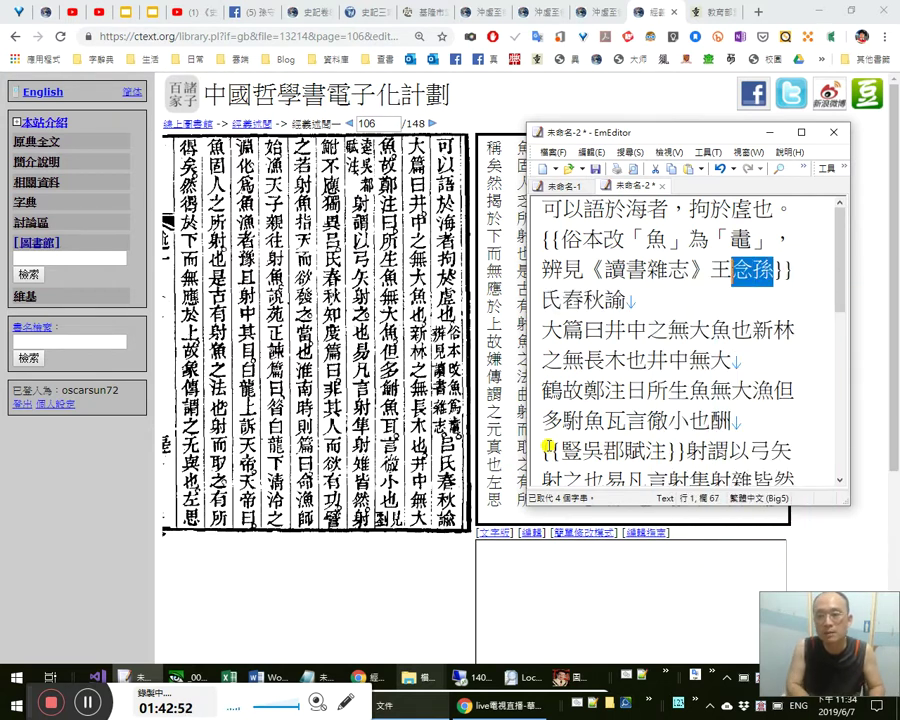
type("王引之")
key("shift+Left")
key("shift+Left")
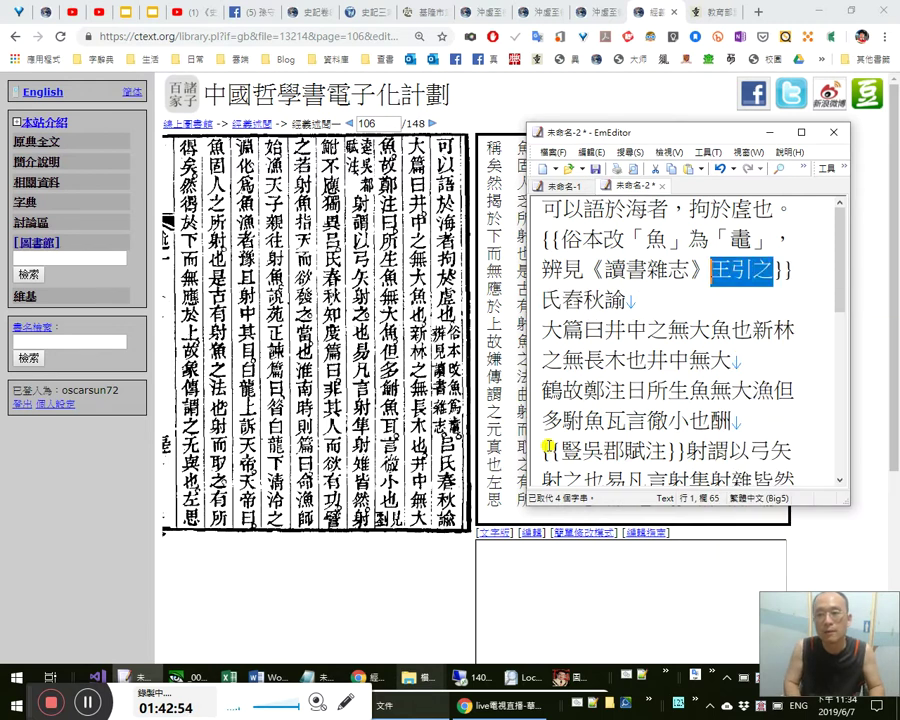
key("BackSpace")
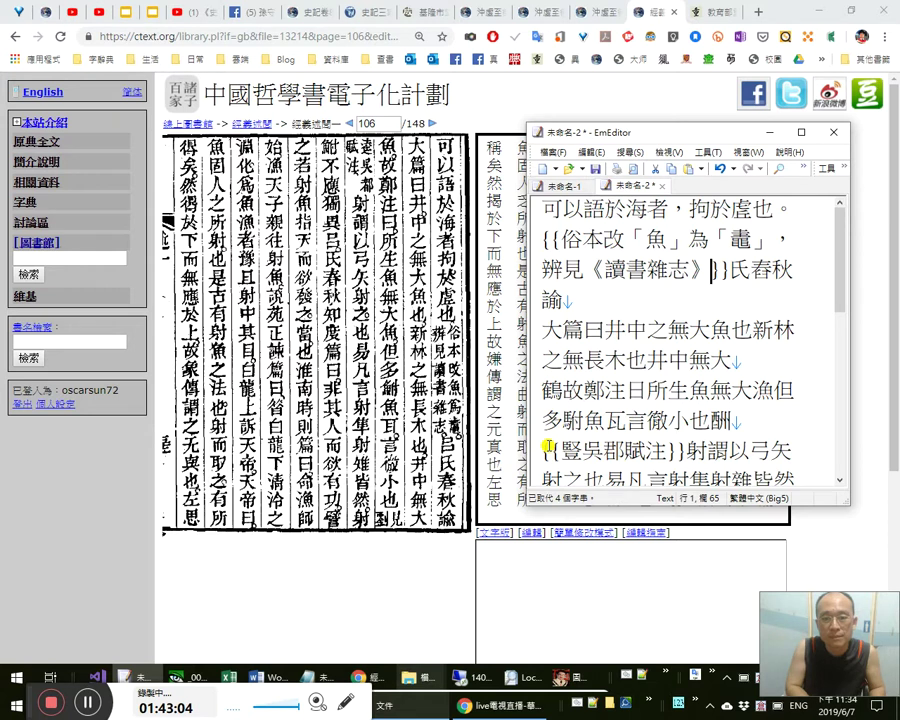
Add a full stop after 《讀書雜志》 and insert 呂 before 氏 following the note.
type("。")
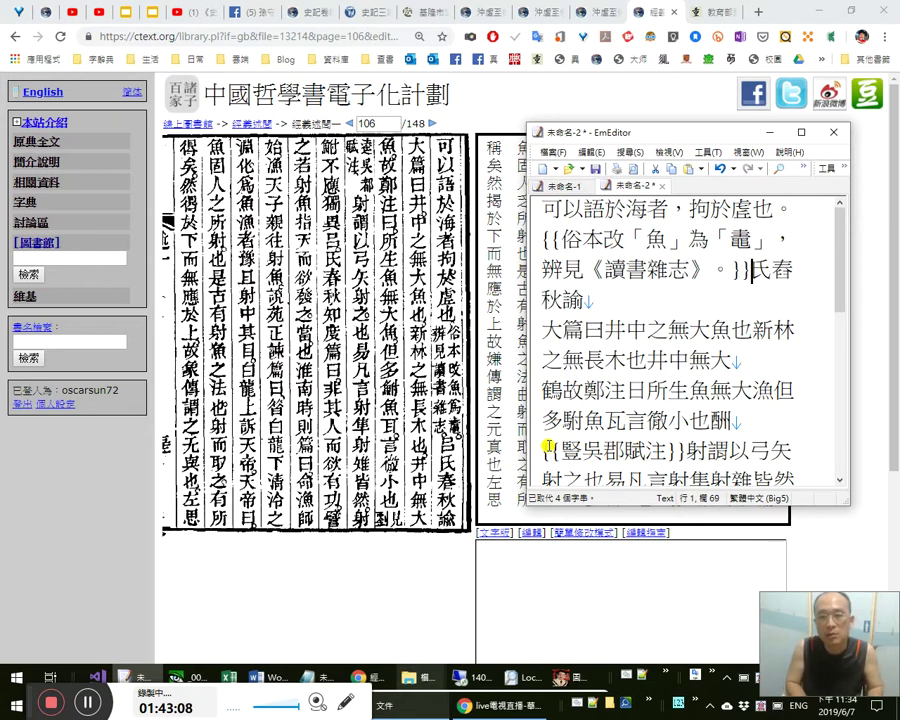
type("a")
key("space")
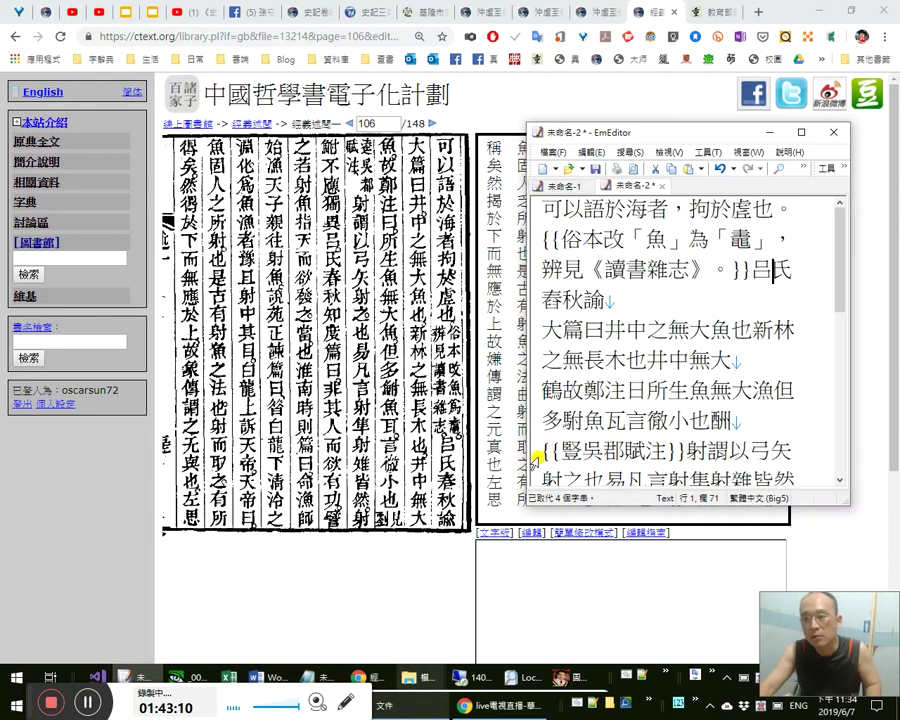
Check the scan, open a book title with 《 before 呂氏, replace 舂 with 春, and add a middle dot after 春秋.
left_click(460, 462)
scroll(492, 472, "down", 3)
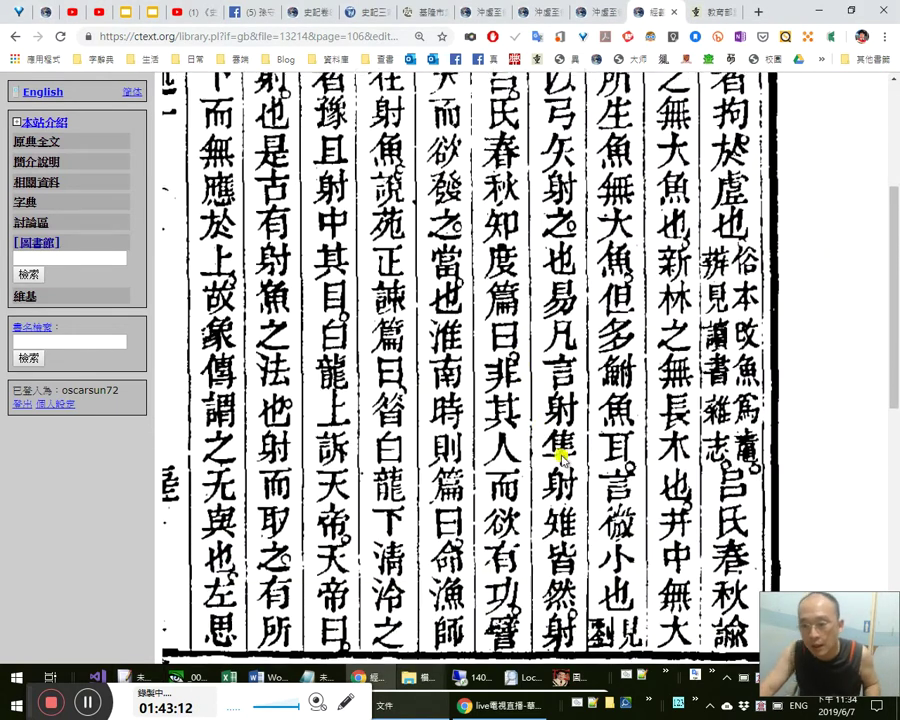
left_click(590, 477)
scroll(569, 460, "up", 3)
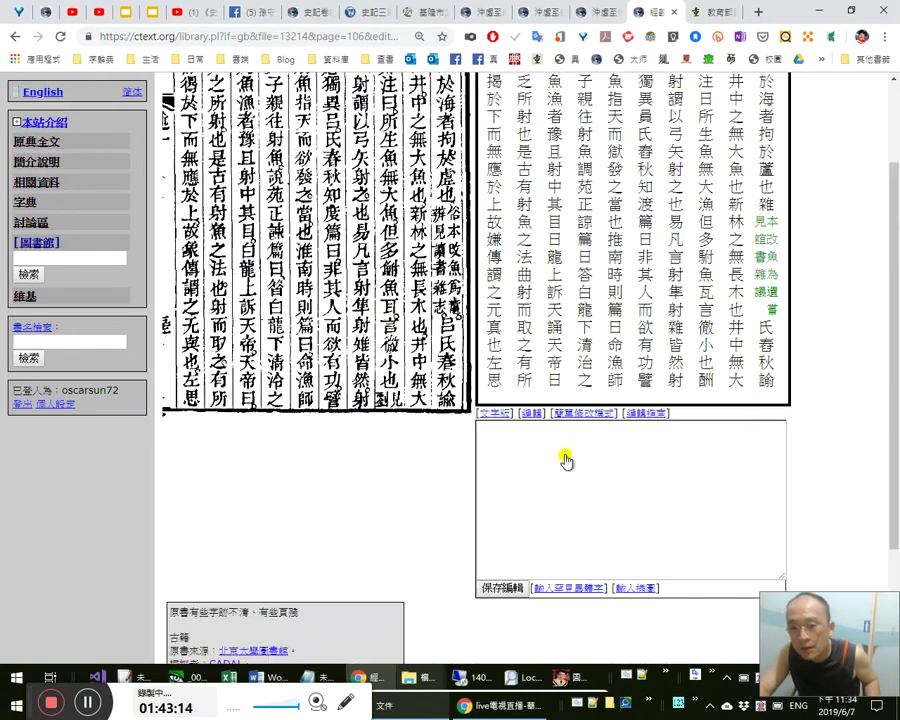
key("alt+Tab")
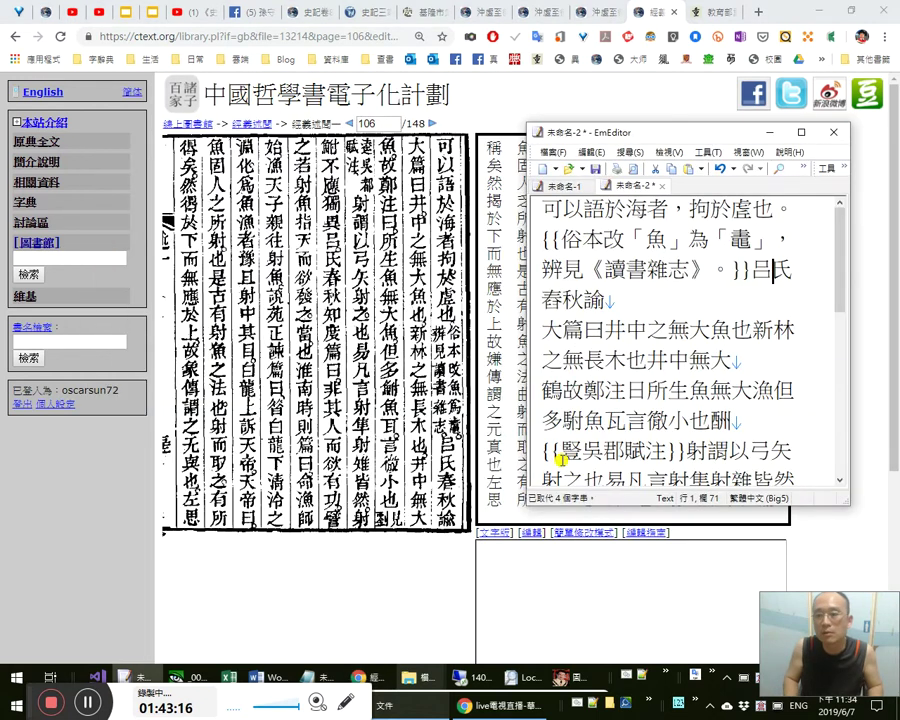
type("《")
key("Right")
key("shift+Right")
type("春秋")
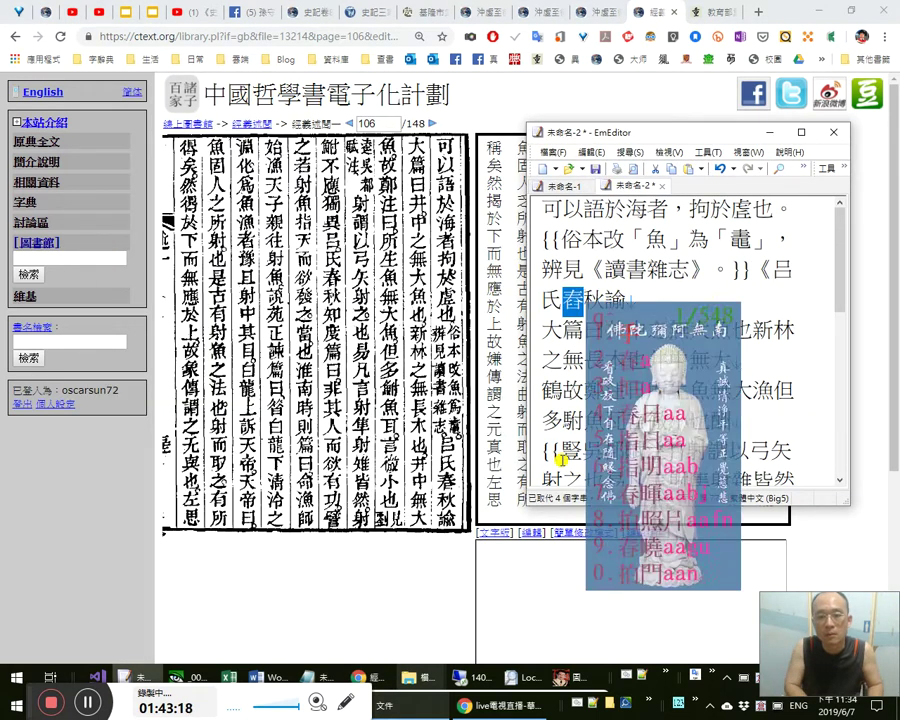
type("·")
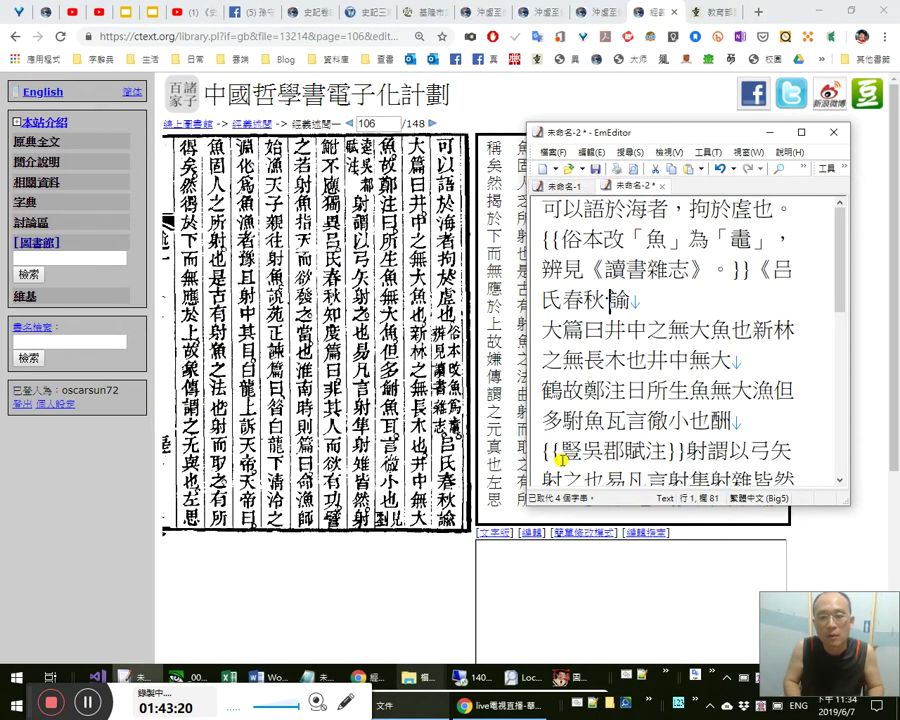
Close the book title with 》 after 諭大篇 and add a colon after 曰.
key("Right")
key("Right")
key("Right")
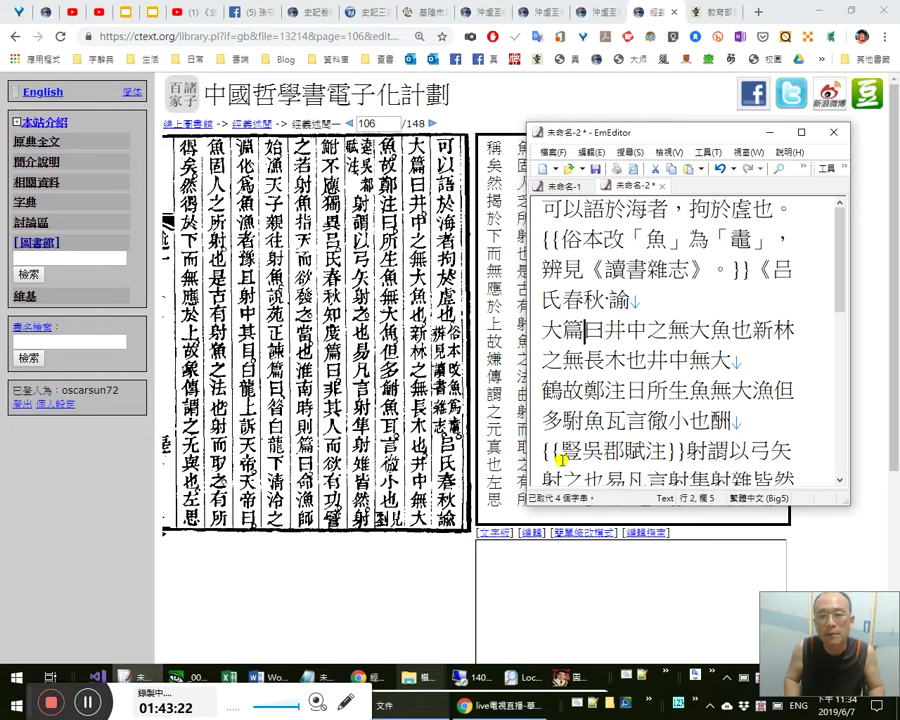
type("》")
key("Right")
type("：")
Punctuate 井中之無大魚也 with a comma before 新林.
key("Right")
key("Right")
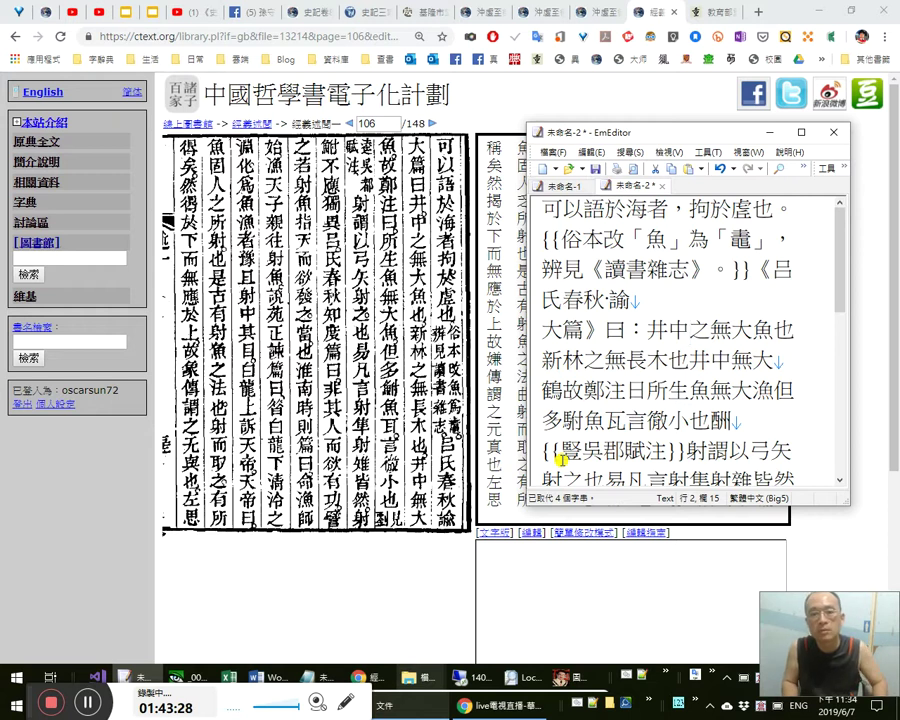
key("Right")
key("Right")
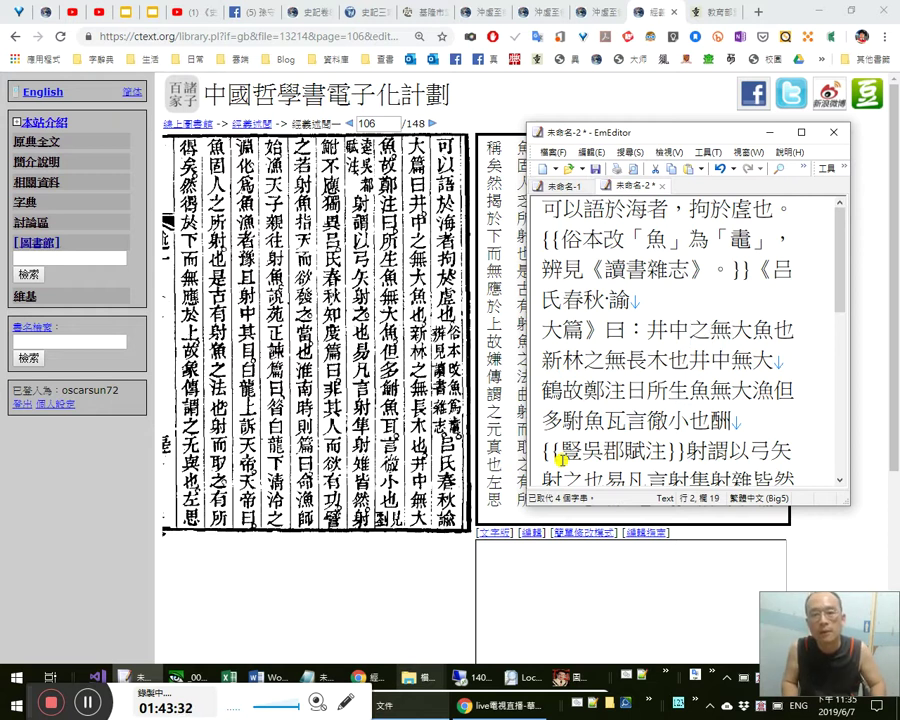
key("Right")
key("Right")
key("Right")
type("。")
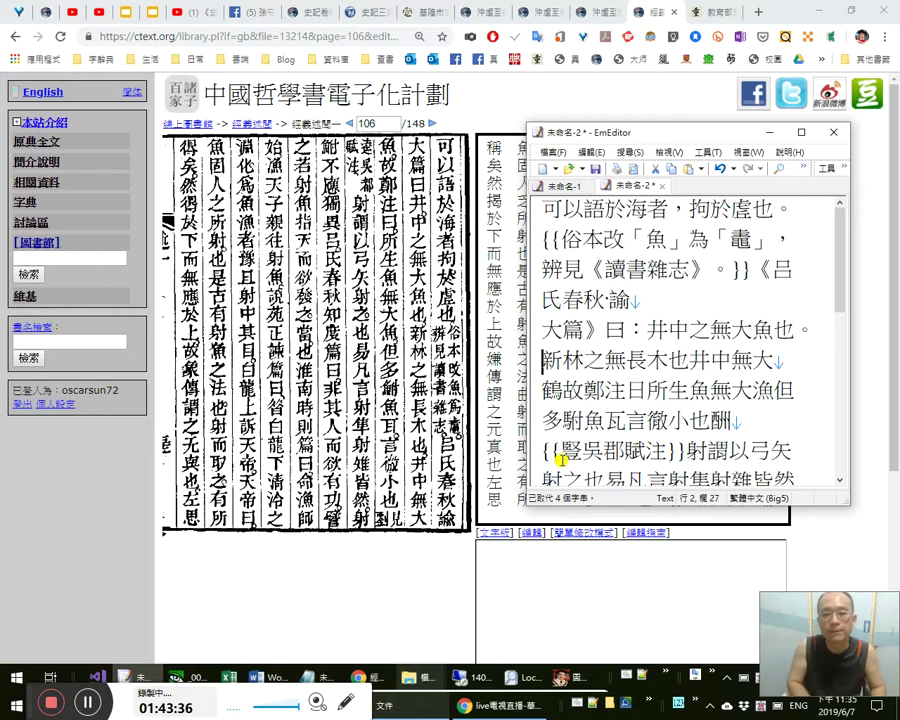
key("Right")
key("Left")
key("shift+Left")
type("，")
key("Right")
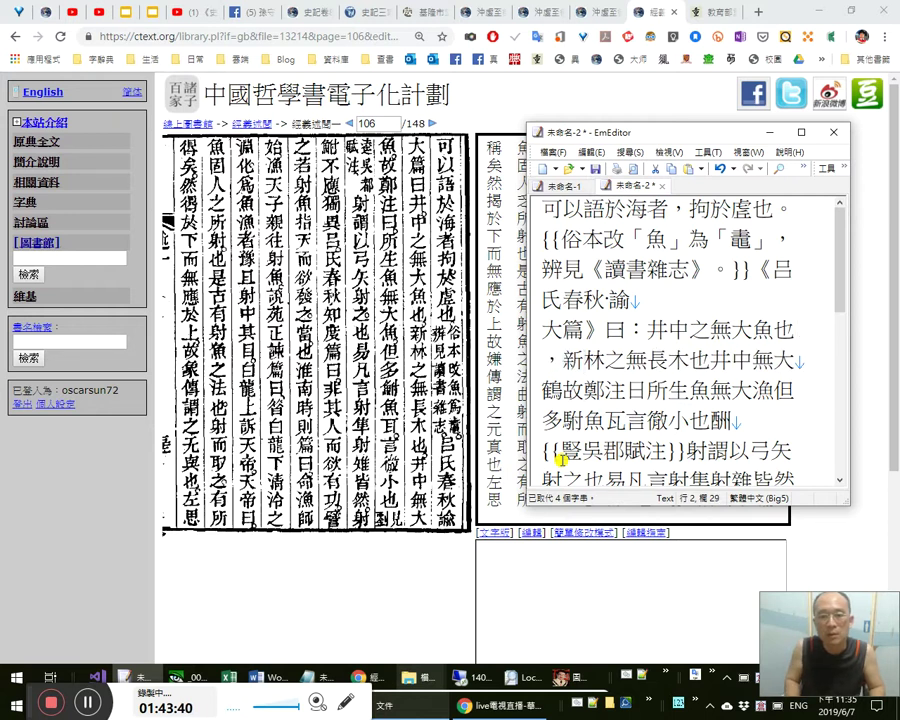
Add a full stop after 新林之無長木也.
key("Right")
key("Right")
key("Right")
key("Right")
key("Right")
key("Right")
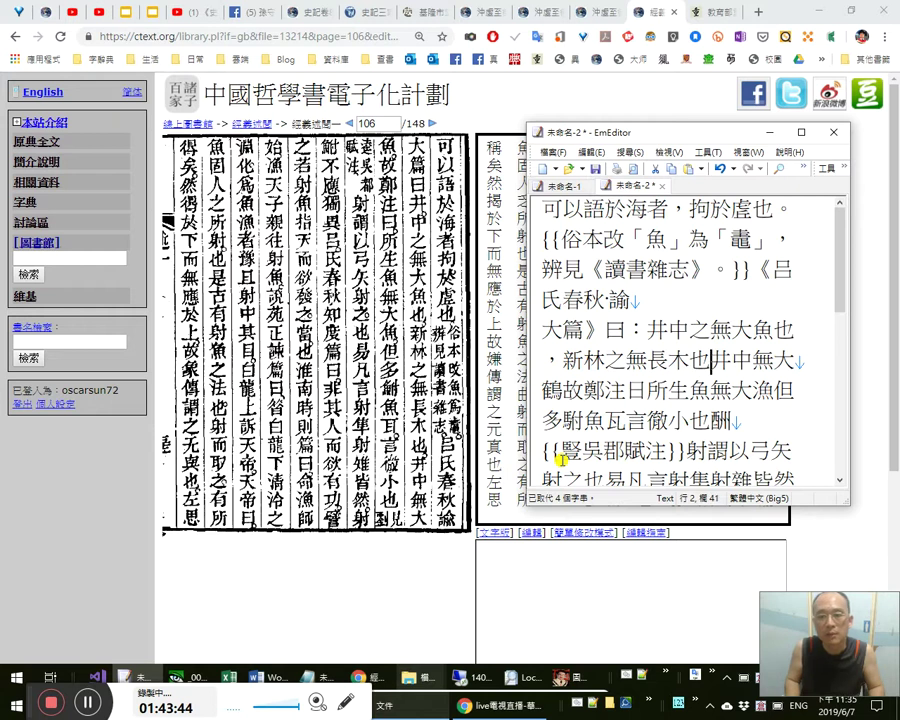
type("。")
key("Left")
key("Left")
key("Left")
key("Left")
key("Left")
key("Right")
key("shift+Right")
key("shift+Right")
key("Left")
key("shift+Right")
key("Right")
key("Right")
key("Right")
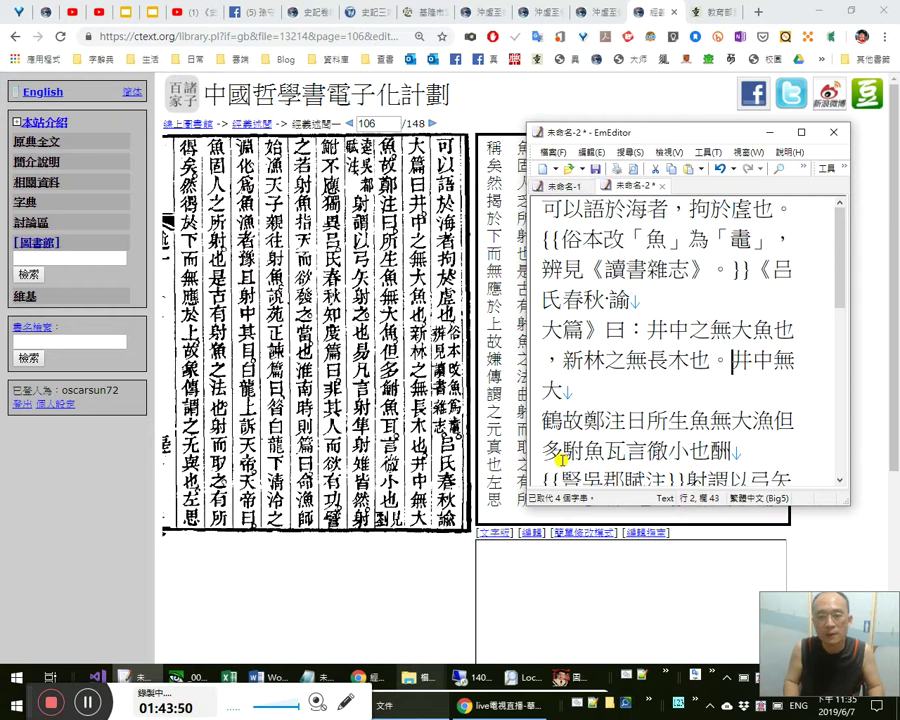
Replace 鶴 before 故鄭注 with 魚 followed by a comma.
key("Right")
key("Right")
key("Right")
key("Right")
key("Right")
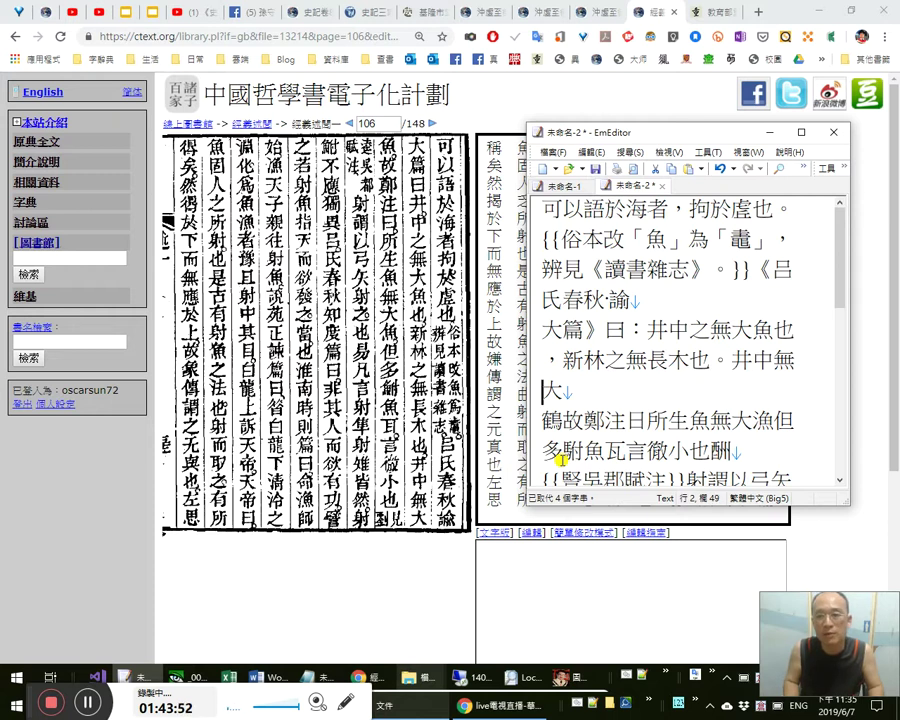
key("shift+Right")
type("魚，")
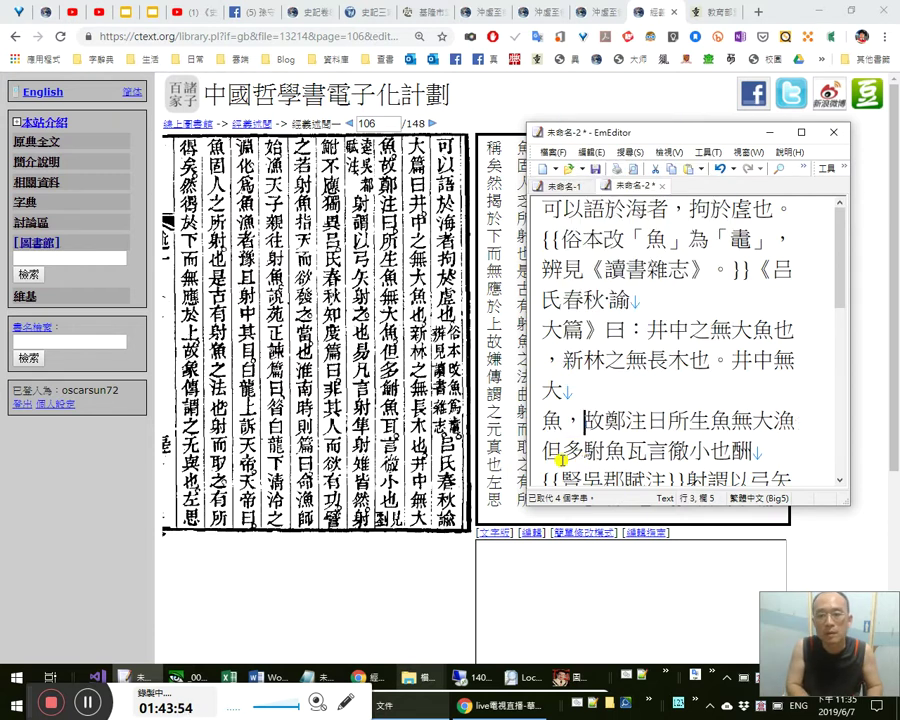
Replace 日 after 故鄭注 with 曰.
key("Right")
key("Right")
key("Right")
key("shift+Right")
type("曰")
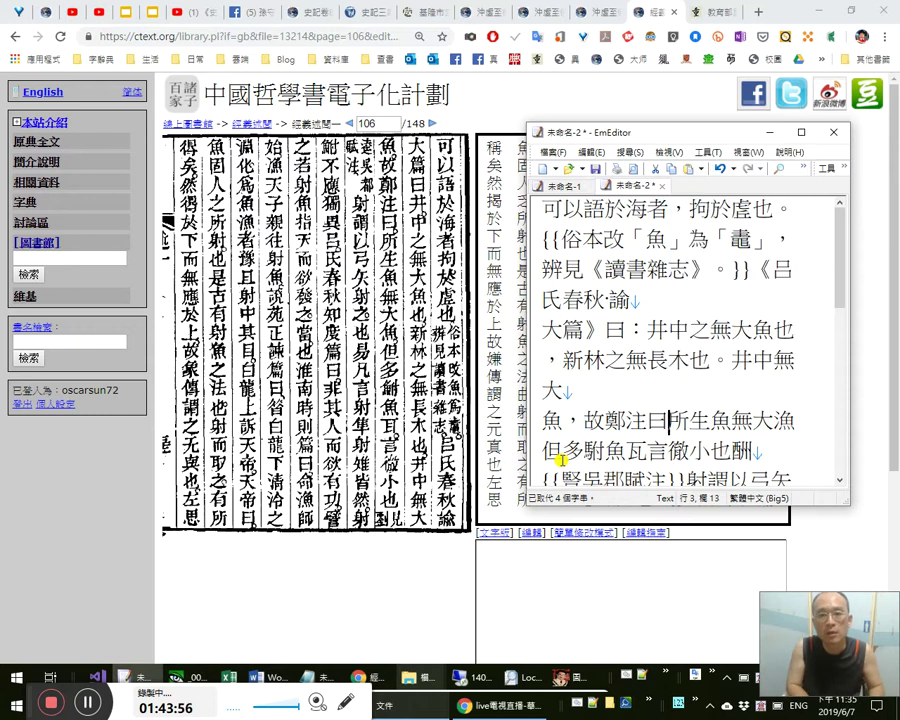
Replace 漁 after 所生魚無大 with 魚 followed by a comma.
key("Right")
key("Right")
key("Right")
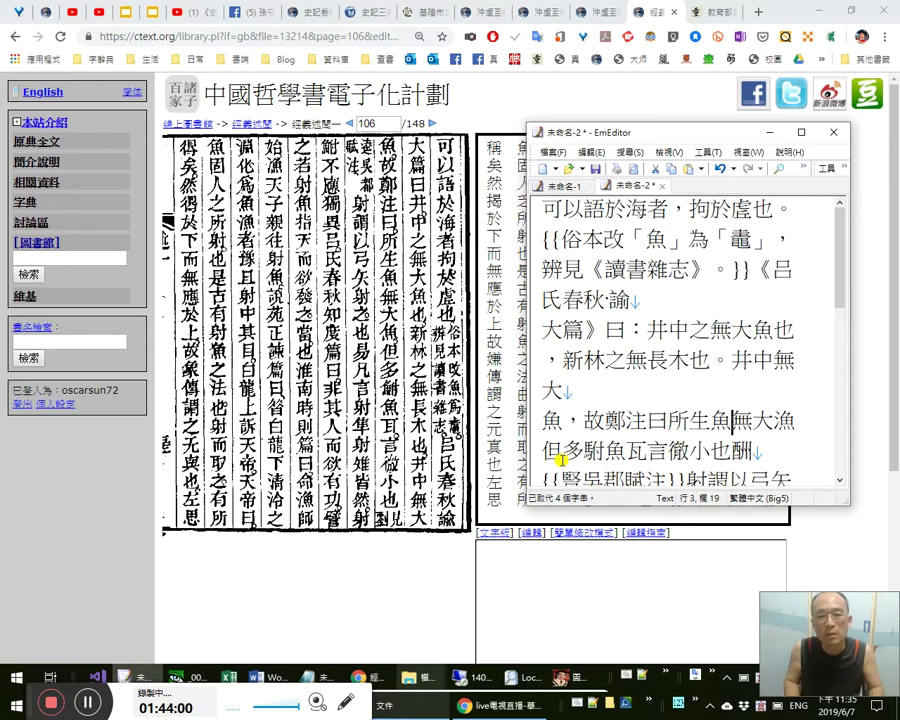
key("Right")
key("shift+Right")
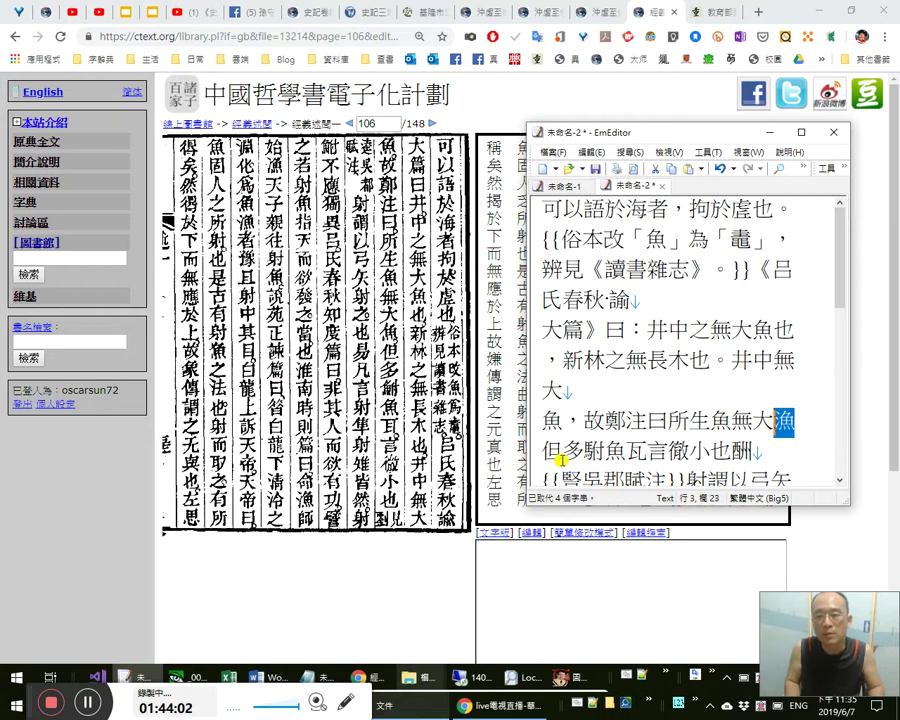
type("魚，")
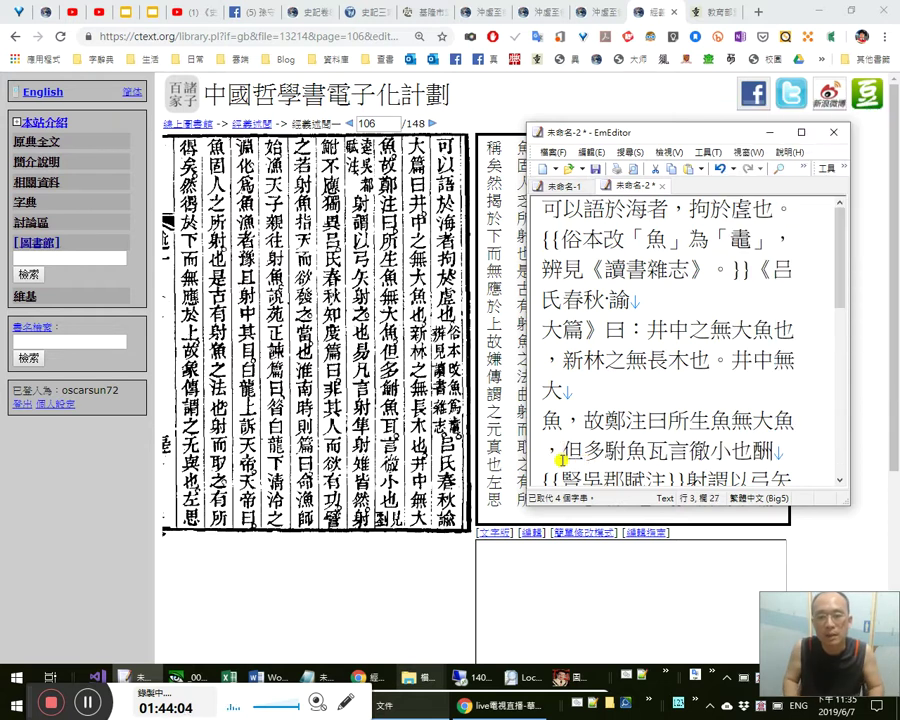
Correct 但多駙魚瓦 to 但多鮒魚耳 and end it with a full stop.
key("Right")
key("Right")
key("shift+Right")
type("鮒")
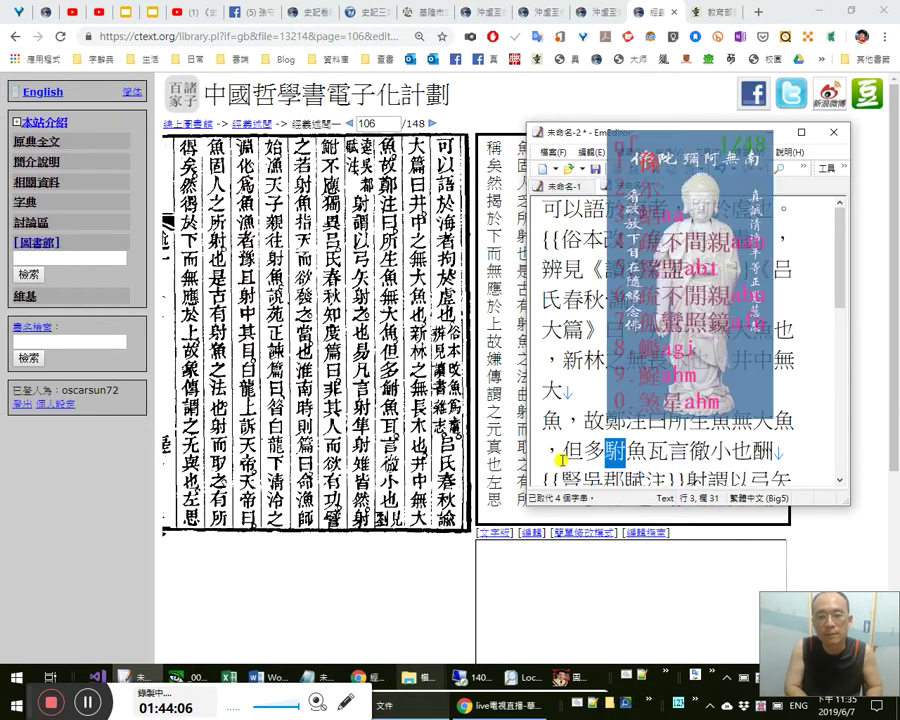
key("Right")
key("Right")
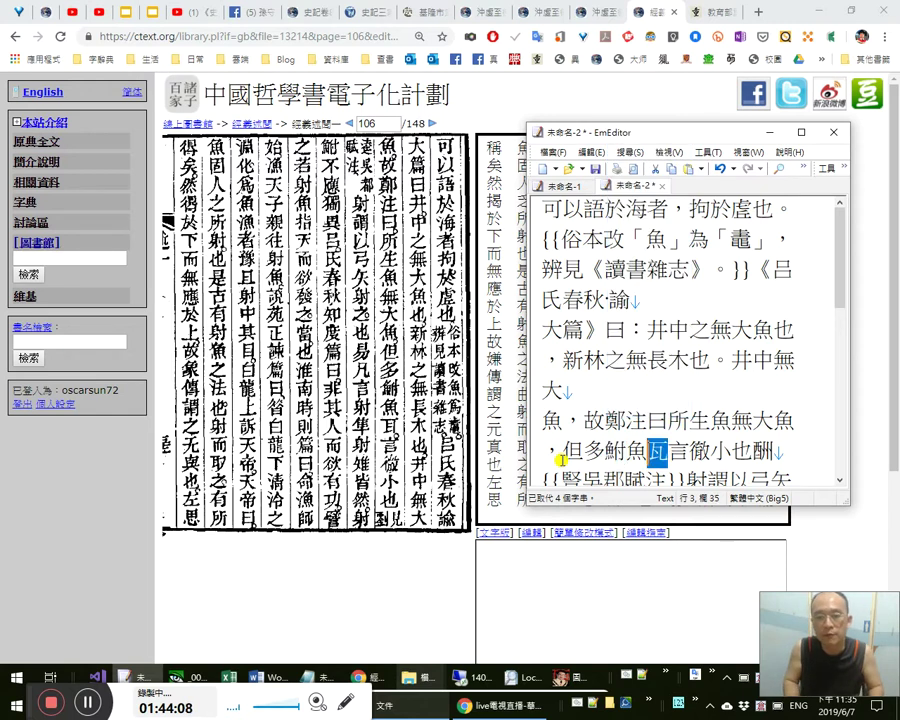
key("BackSpace")
type("耳。")
Replace 徹 after 言 with 微 and add a full stop after 小也.
key("Right")
key("shift+Right")
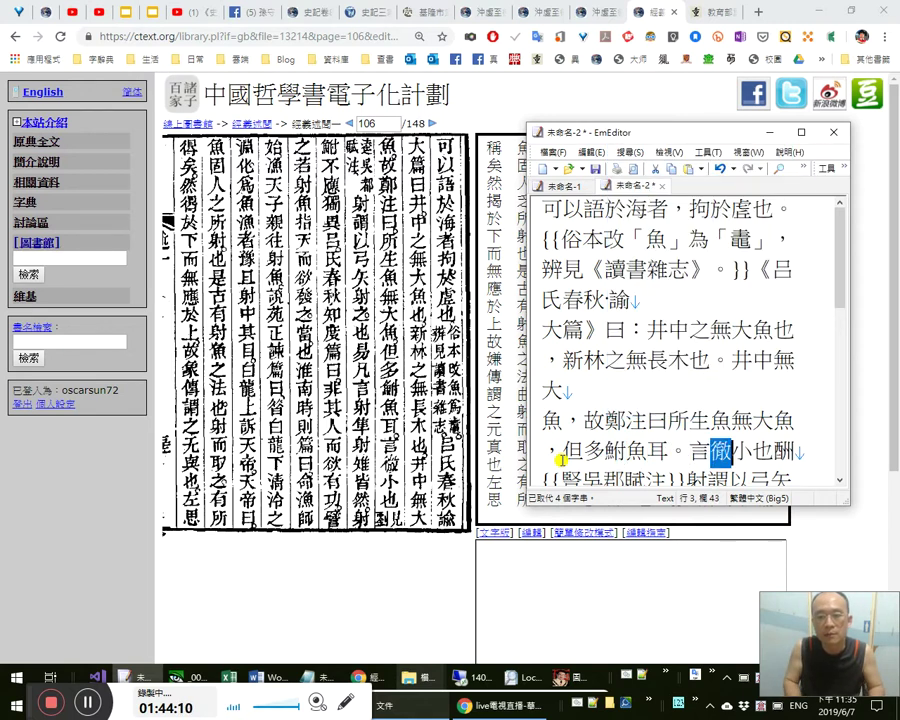
type("微")
key("Right")
key("Right")
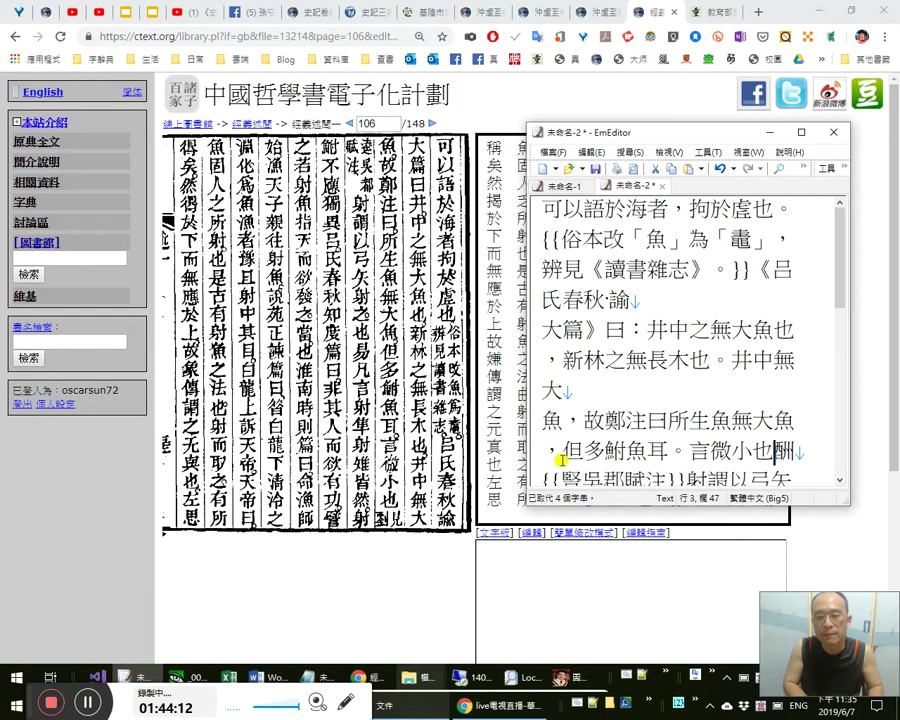
type("。")
Start the note with {{見劉 in place of 酬 and remove the old {{ before 豎吳郡賦注.
type("{{見")
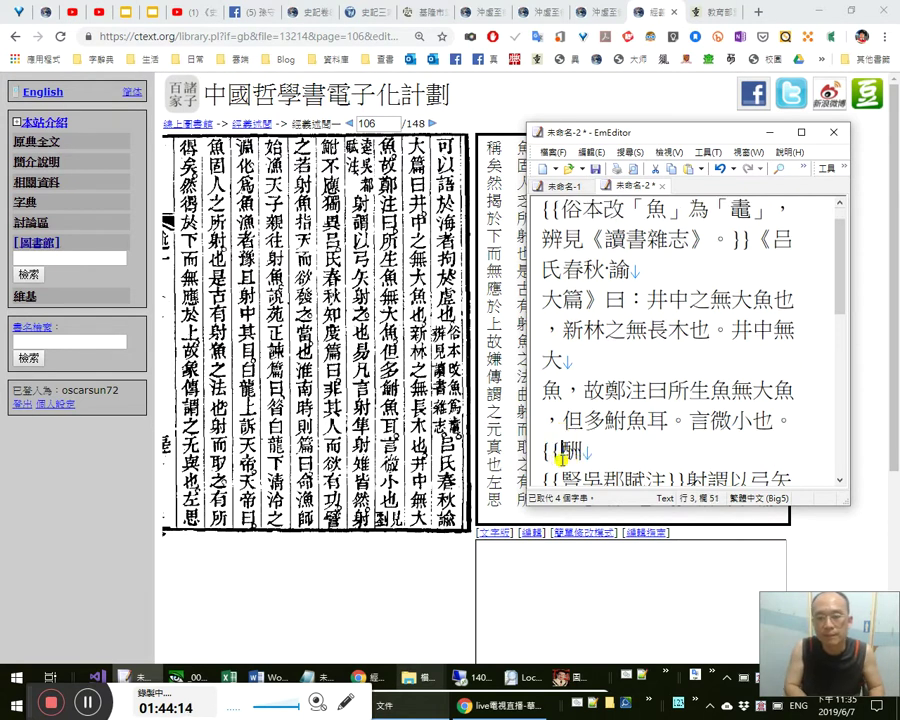
type("劉")
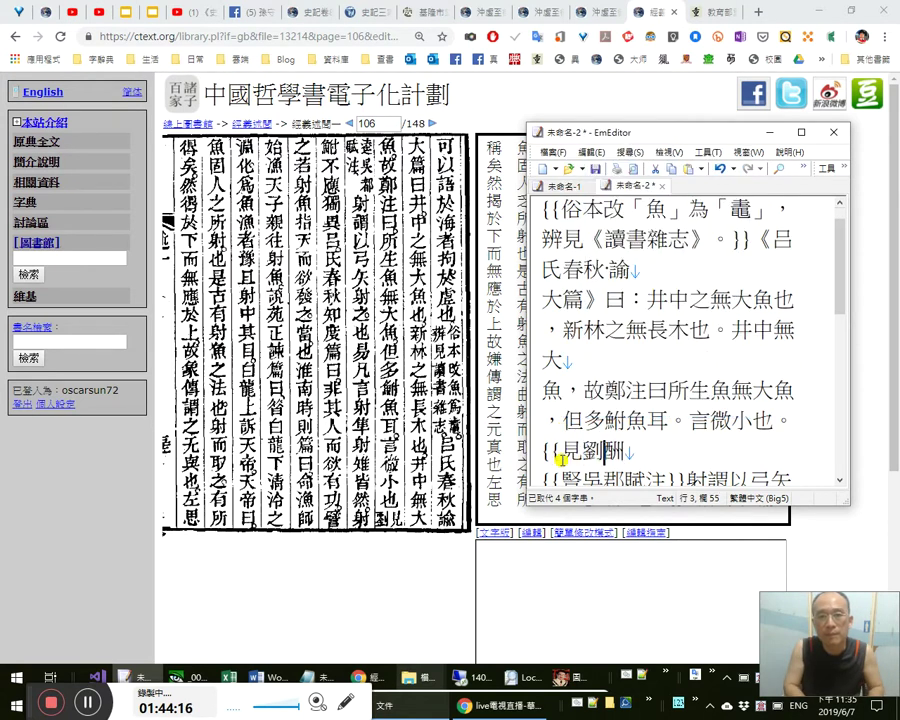
key("Right")
key("Delete")
key("Delete")
Replace 豎 with 逵, open a title with 〈 before 吳, and correct 郡 to 都 in 吳郡賦.
type("逵")
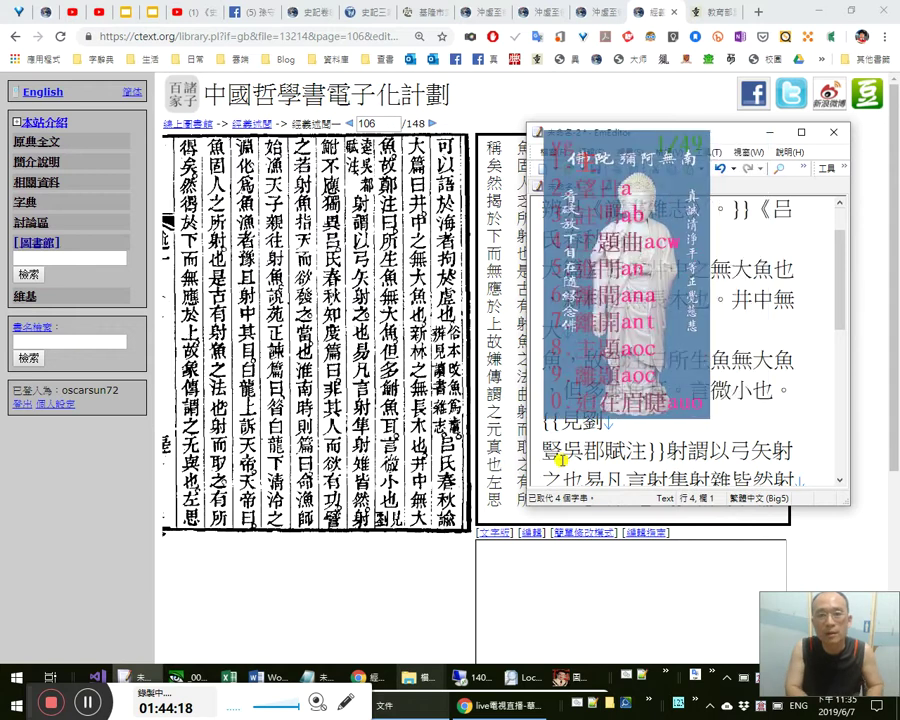
type("〈〉")
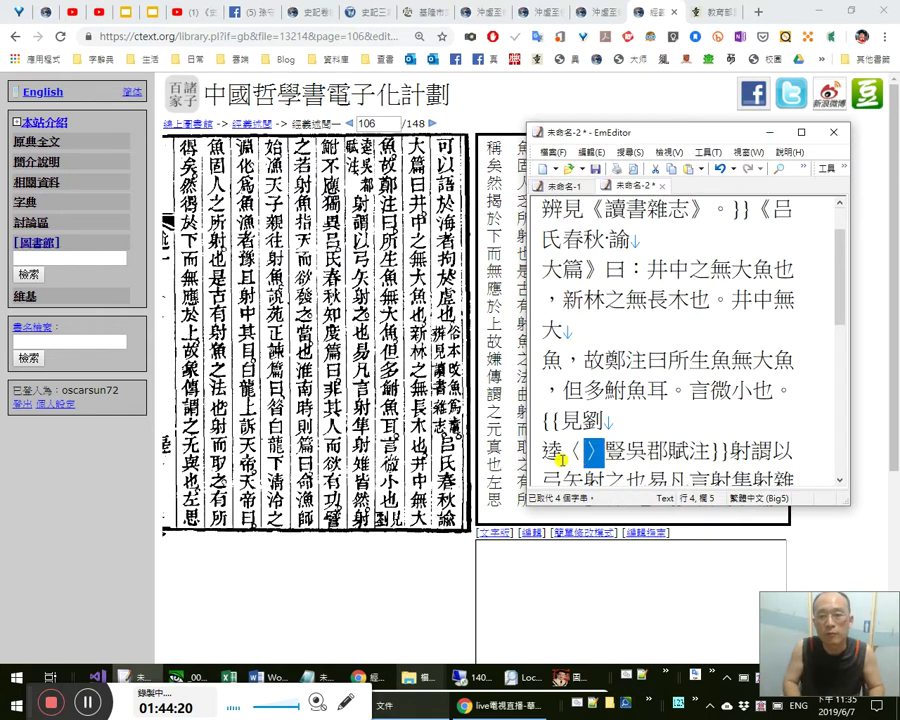
key("ctrl+x")
key("ctrl+x")
key("ctrl+z")
key("ctrl+z")
key("ctrl+x")
key("Right")
key("Right")
key("shift+Left")
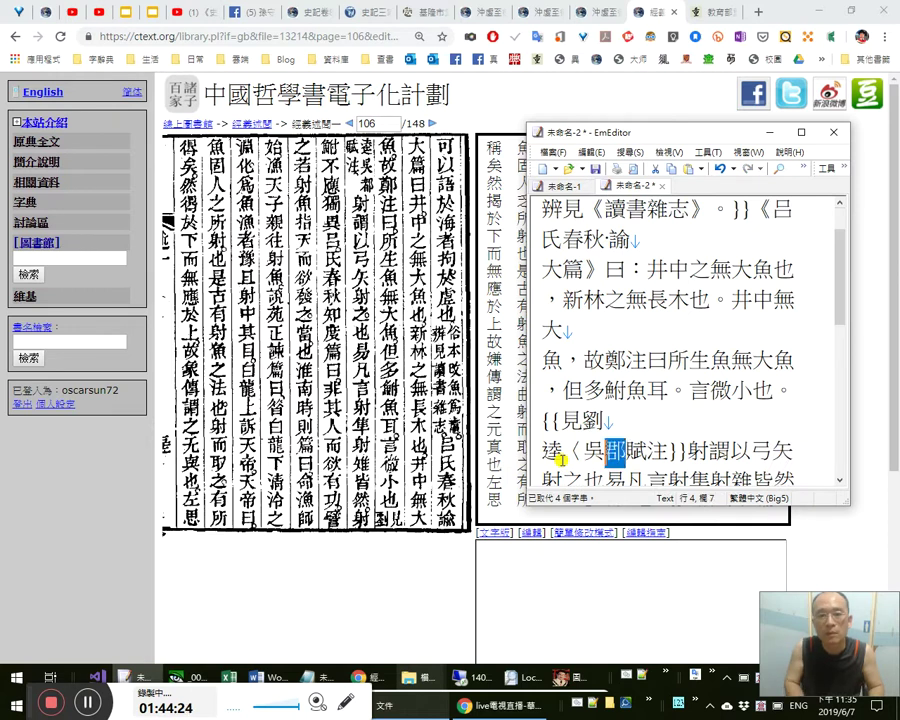
key("Right")
key("Right")
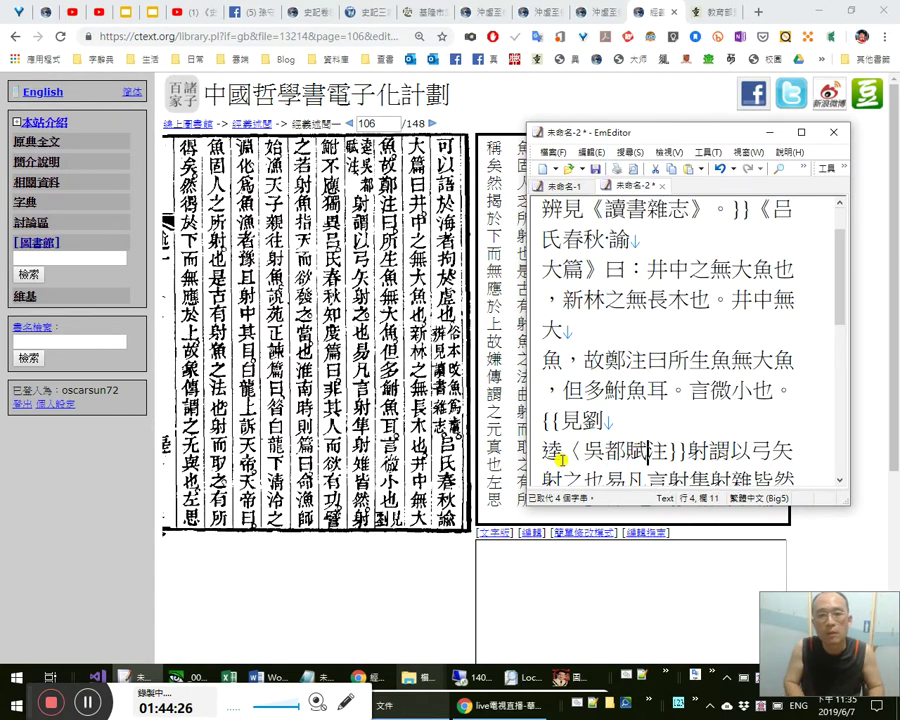
key("Home")
key("ctrl+v")
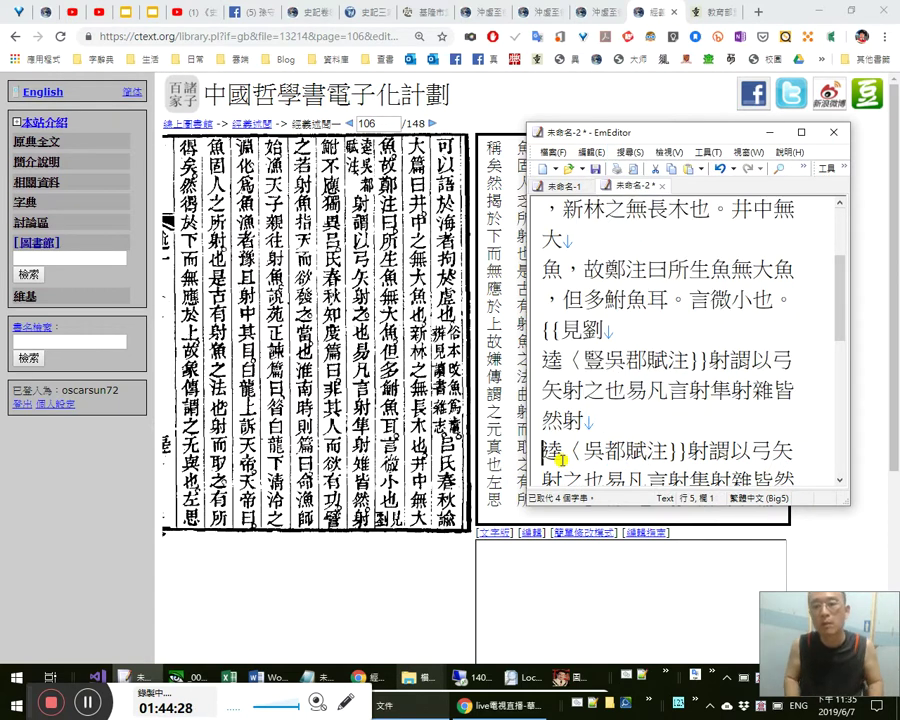
key("ctrl+v")
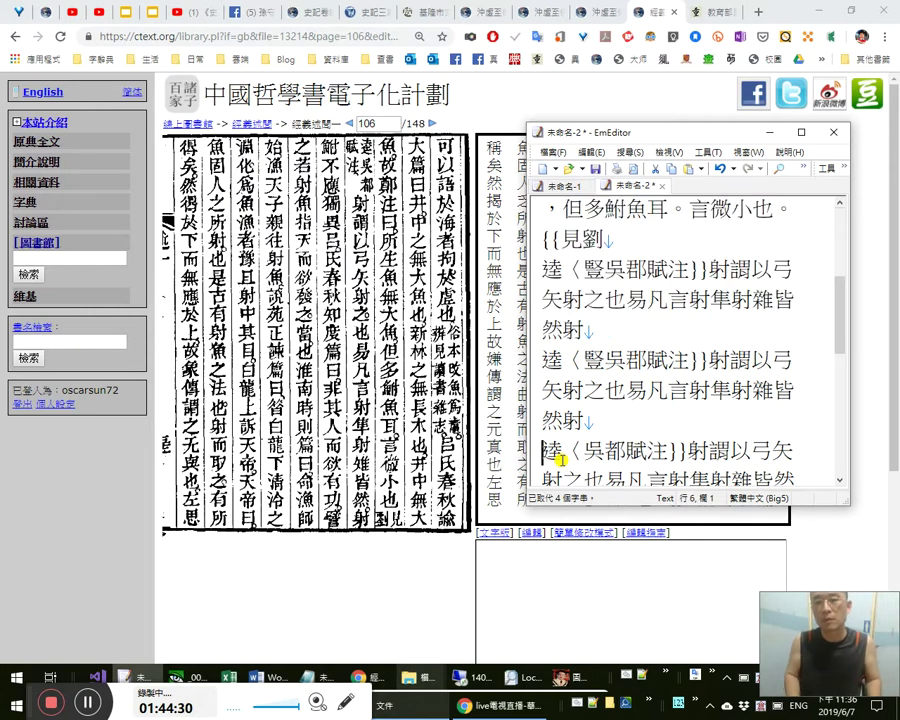
key("ctrl+z")
key("ctrl+z")
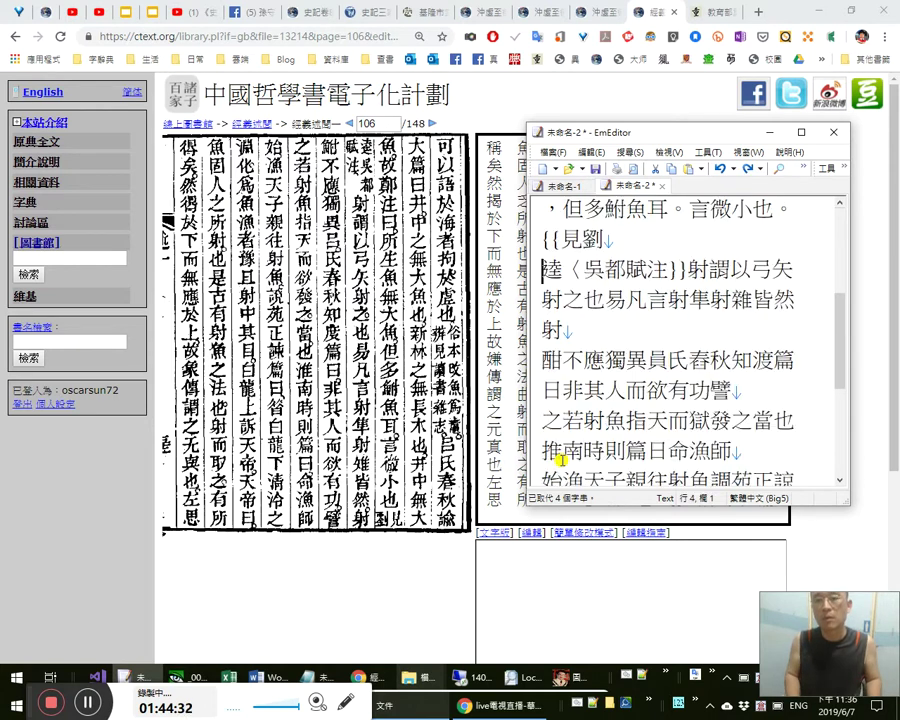
Close the title 〈吳都賦〉 before 注.
key("Right")
key("Right")
key("Right")
key("Right")
key("Right")
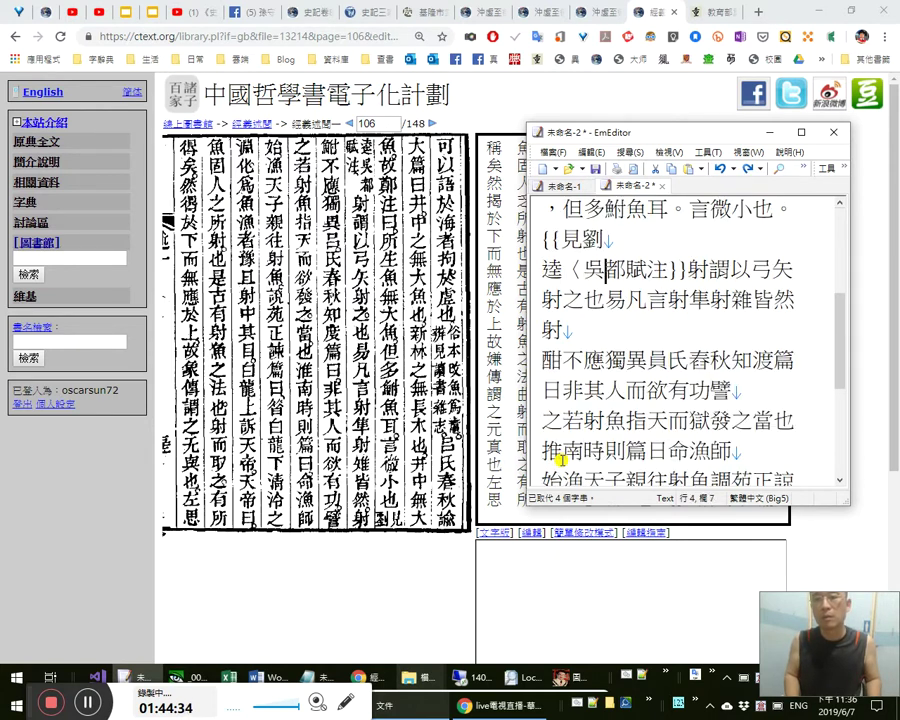
type("〈〉")
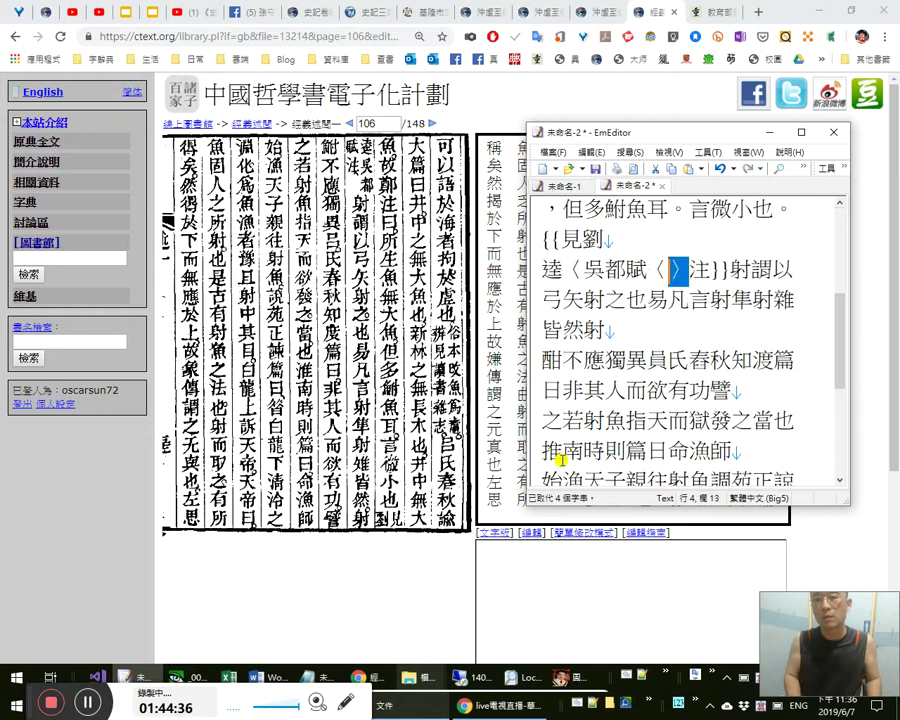
key("Delete")
key("Up")
key("Up")
key("Up")
key("Up")
key("Up")
key("Up")
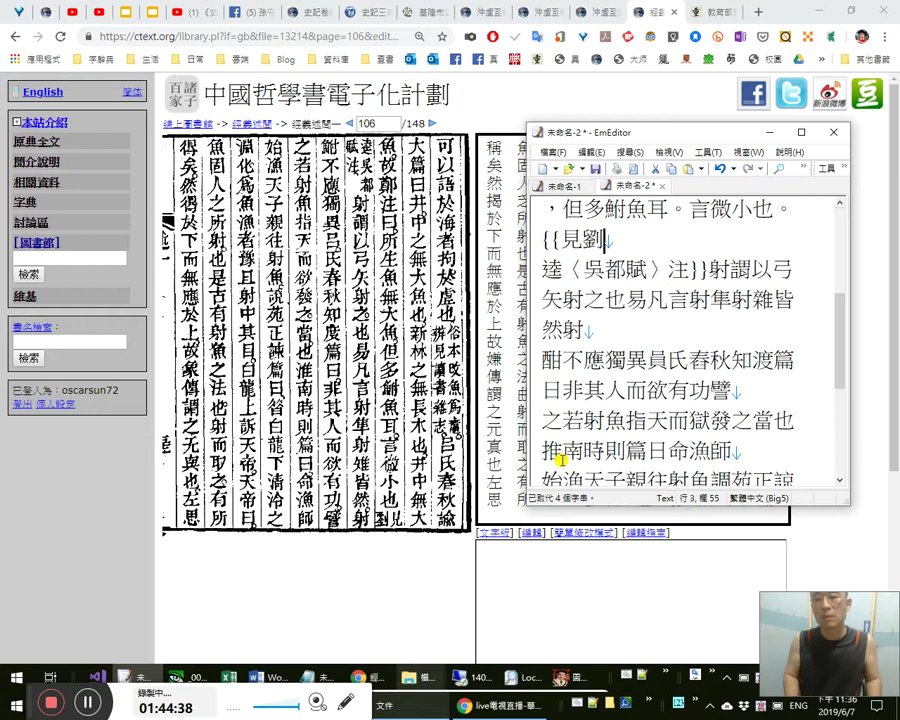
key("Down")
key("Down")
key("Down")
key("Down")
key("Down")
key("Down")
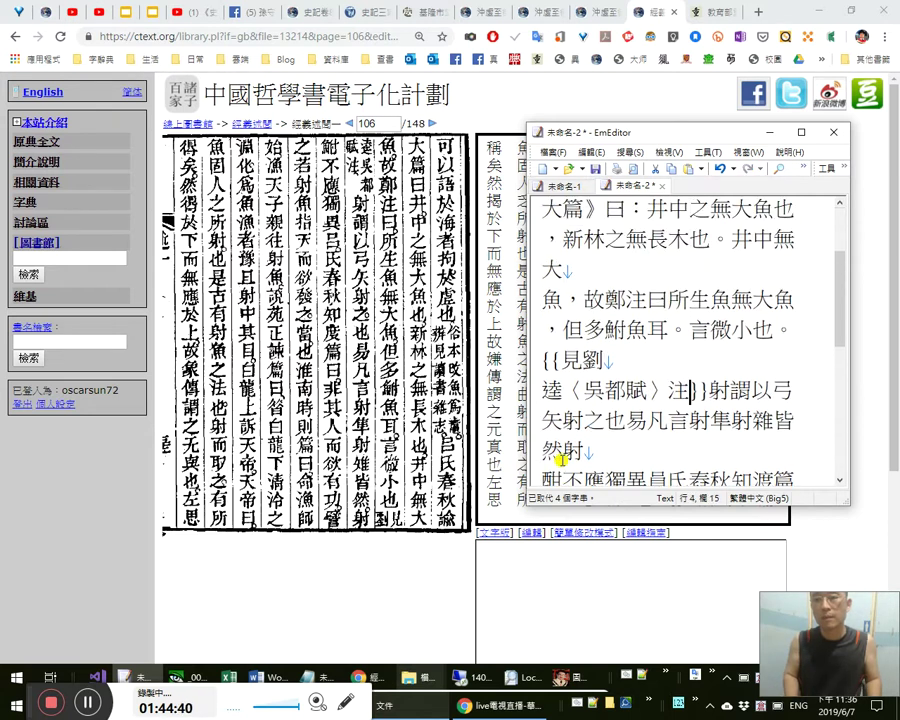
Add a full stop after 注 at the end of the note.
type("。")
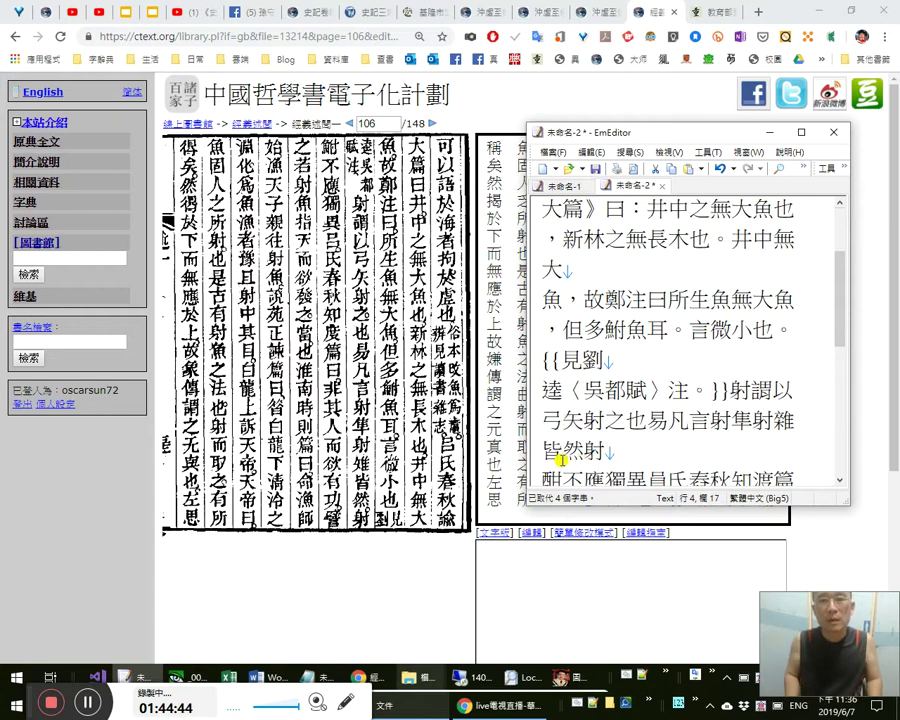
key("Right")
key("Right")
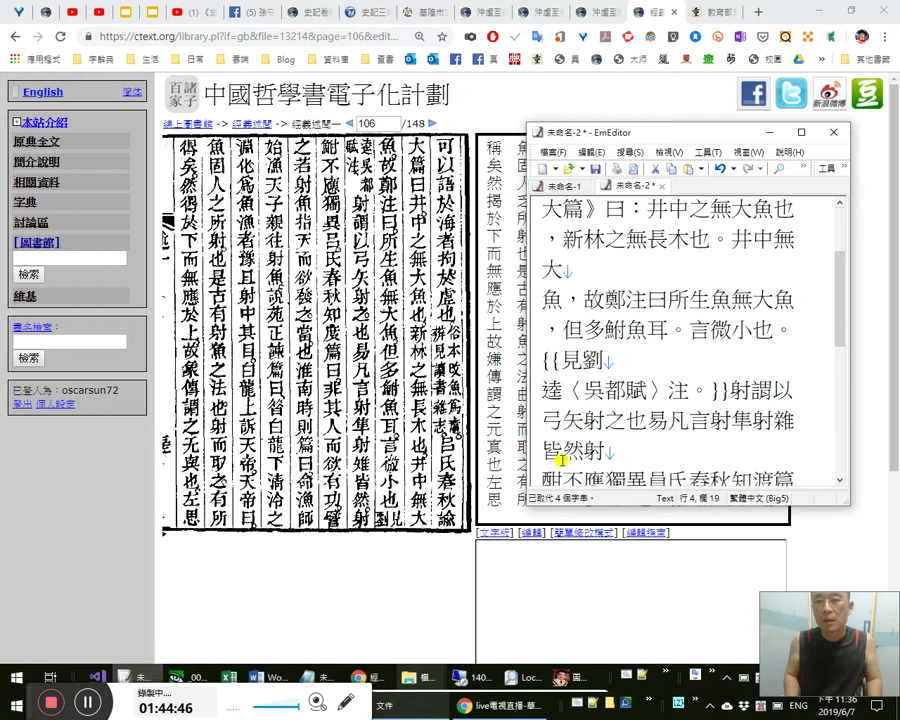
Add a full stop after 射謂以弓矢射之也 and enclose 易 in 《》 as a title.
key("Right")
key("Right")
key("Right")
key("Right")
key("Right")
key("Right")
key("Right")
key("Right")
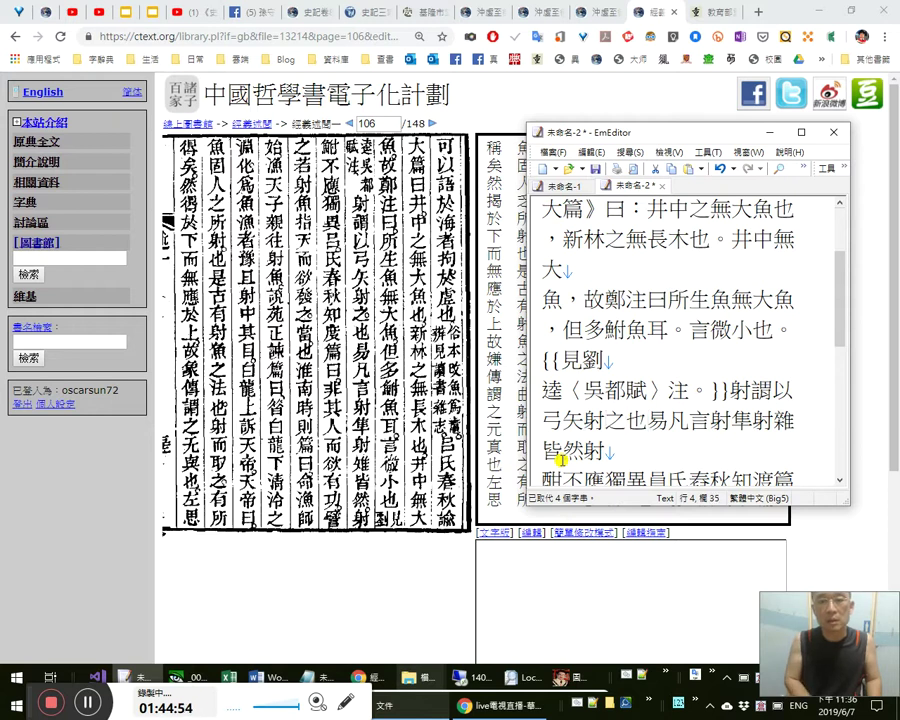
type("。《")
key("Right")
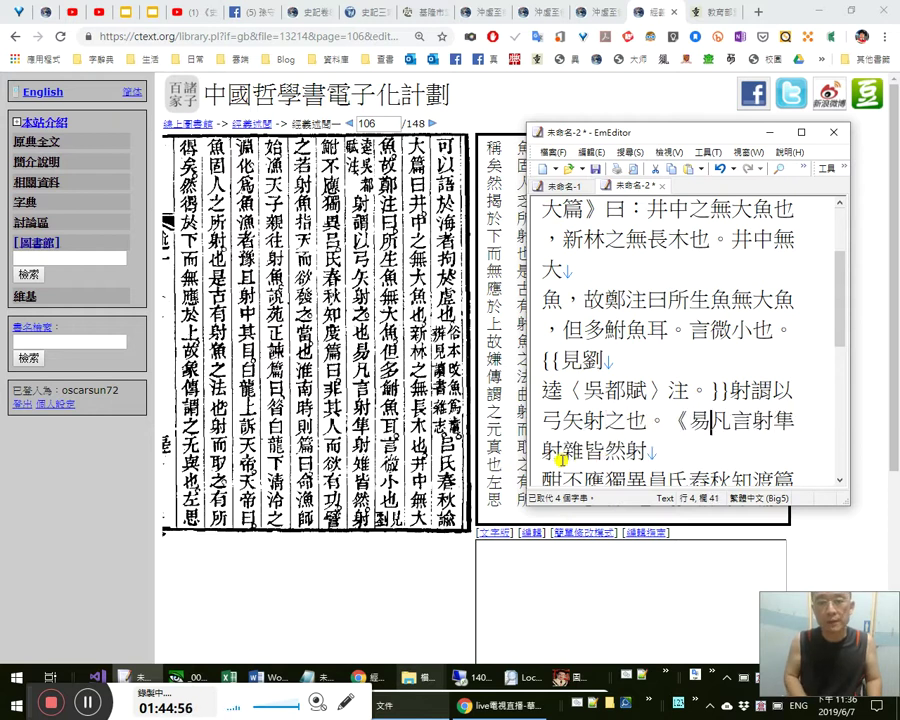
type("》")
key("Right")
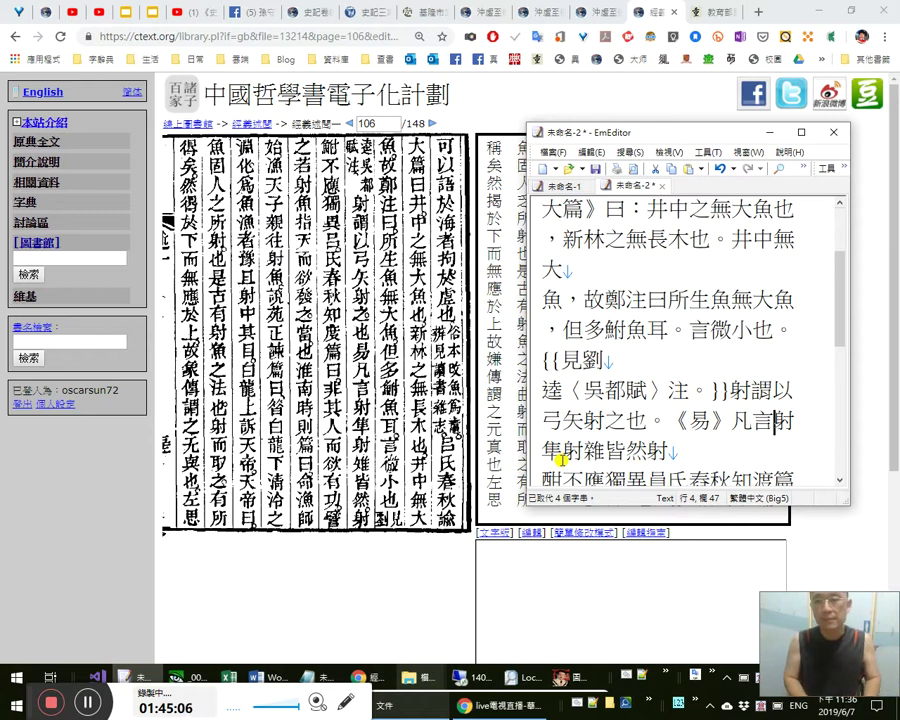
Insert 、 after 射隼 and replace 雜 with 雉 in the phrase that follows it.
left_click(562, 455)
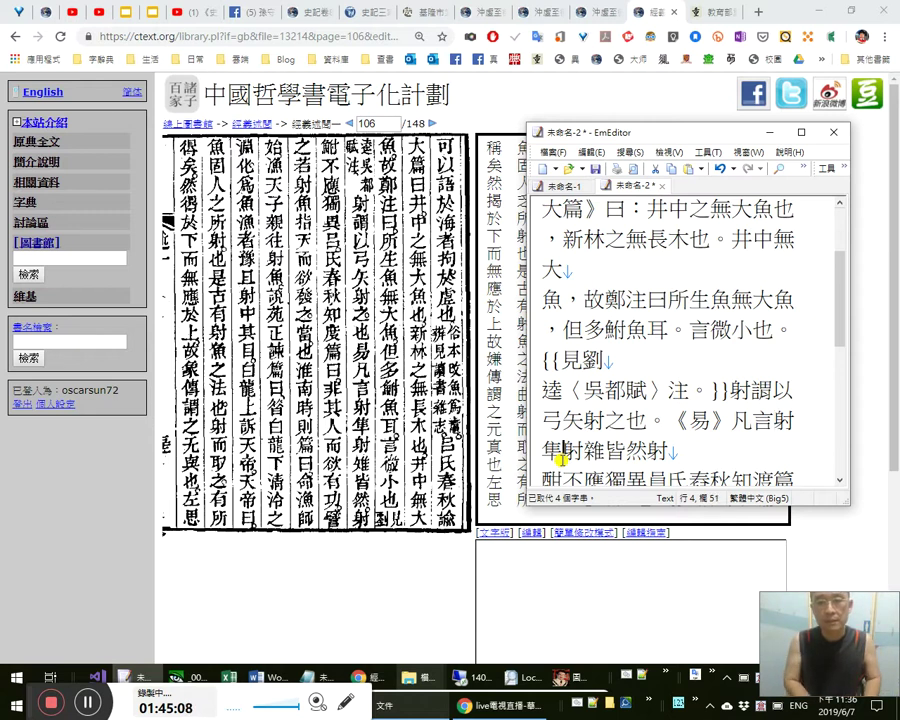
type("、")
key("Right")
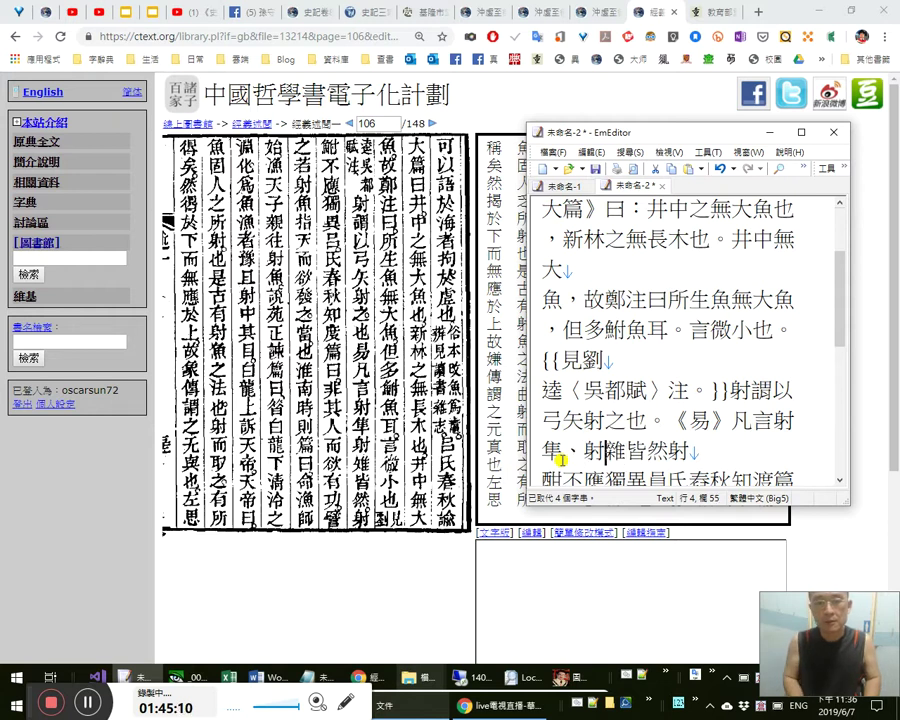
type("雉")
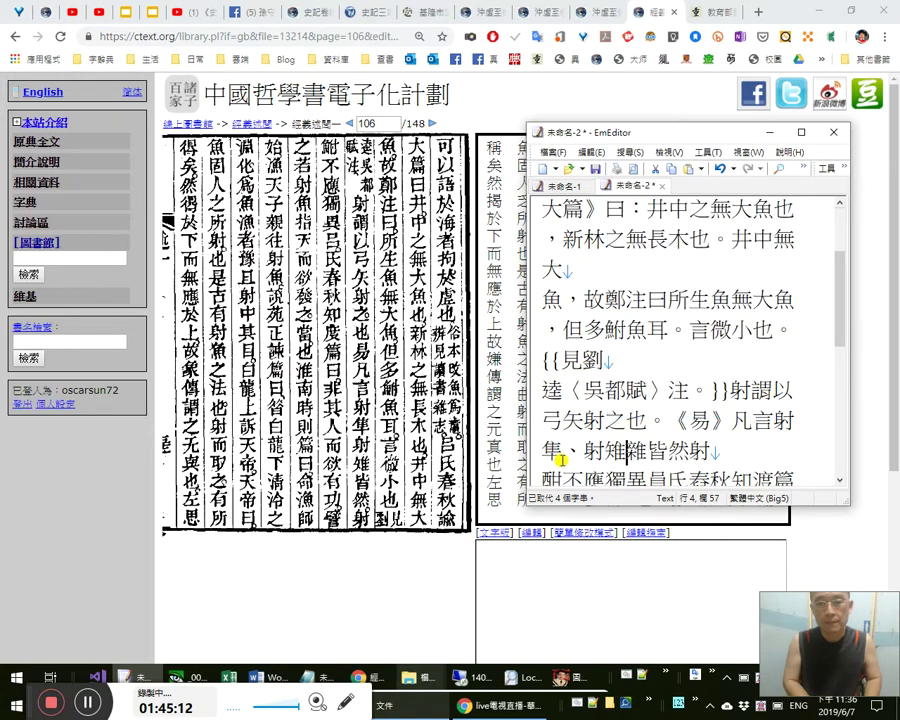
key("Right")
key("Right")
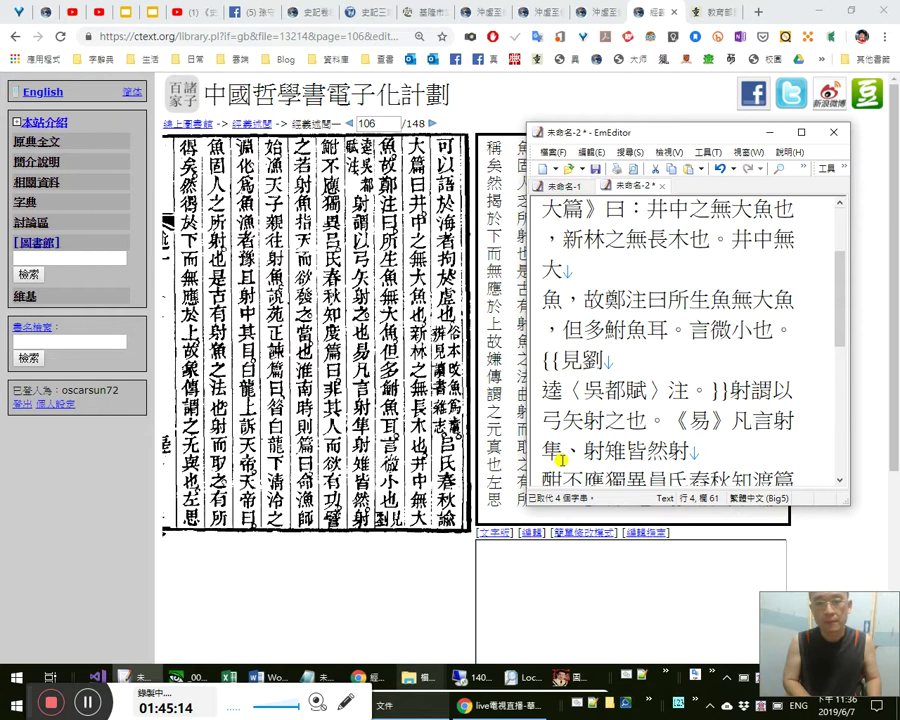
Add a full stop after 皆然 and replace 酣 with 鮒 at the start of the next line.
type("。")
key("Right")
key("Right")
key("Right")
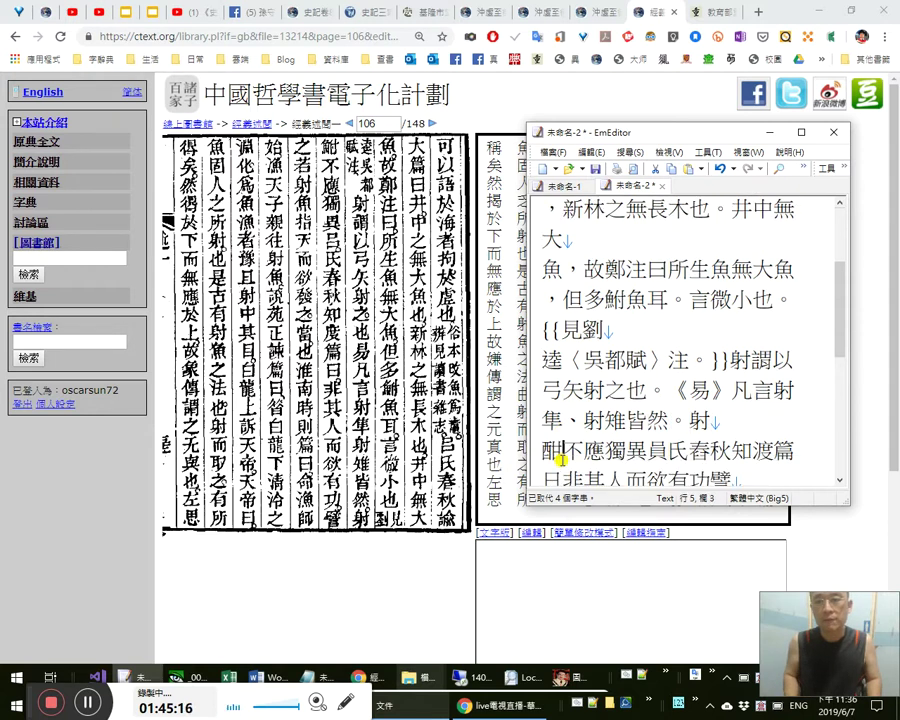
key("shift+Left")
type("鮒")
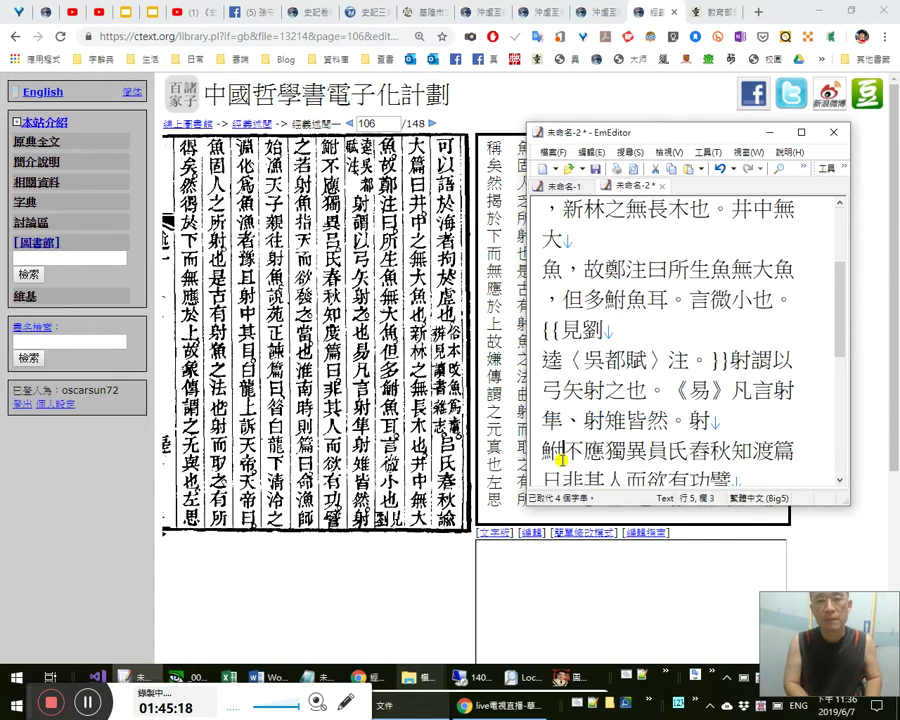
Add a full stop after 不應獨異 and change the full stop after 皆然 to a semicolon.
key("Right")
key("Right")
key("Right")
key("Right")
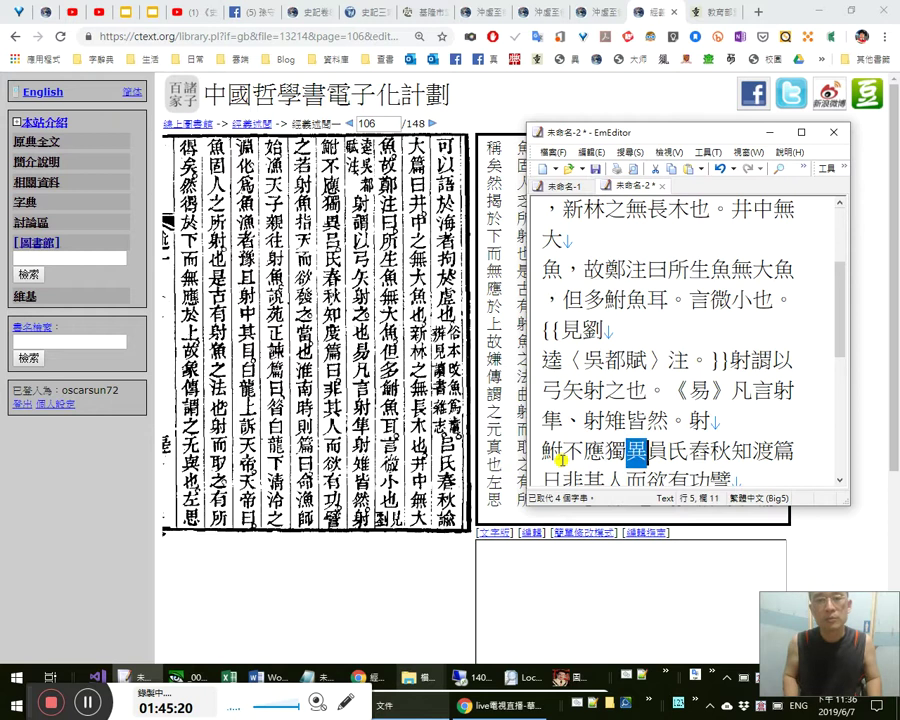
type("。")
key("Up")
key("shift+Right")
type("；")
Enclose 射隼、射雉 in 「」 quotation marks.
key("Up")
key("Right")
key("Right")
key("Right")
key("Right")
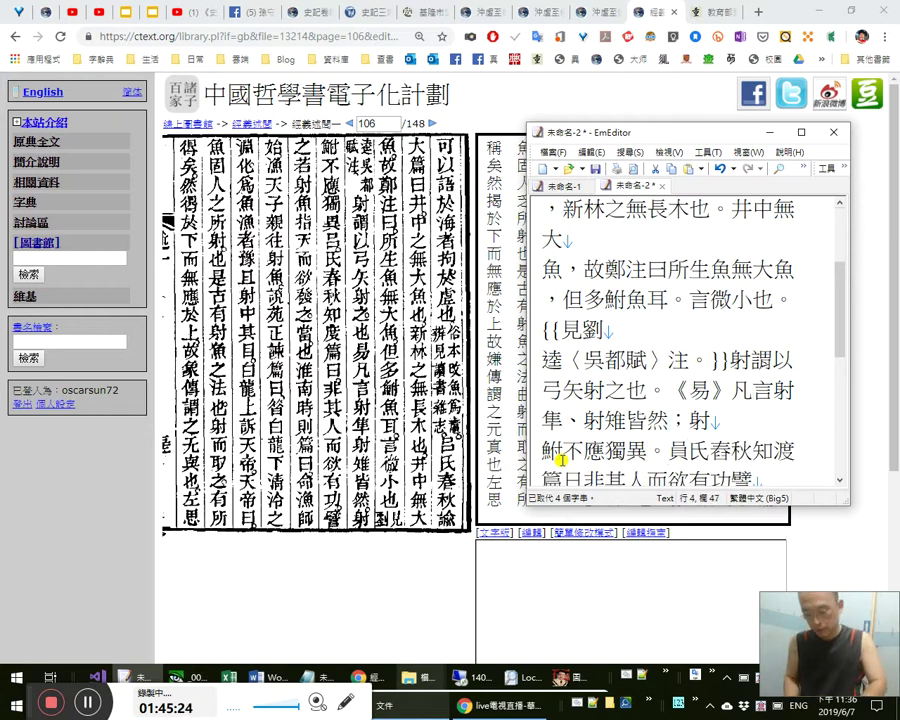
type("「")
key("Right")
key("Right")
key("Right")
key("Right")
key("Right")
type("」")
Enclose 射鮒 in 「」 across the line break and change the semicolon after 皆然 to a comma.
key("Right")
key("Right")
key("Right")
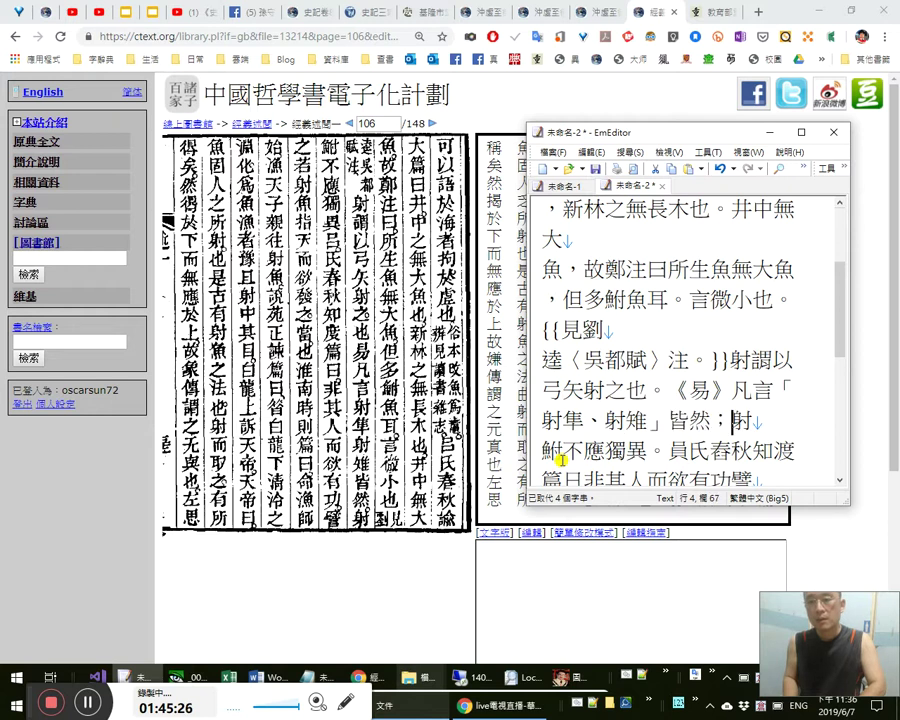
type("「")
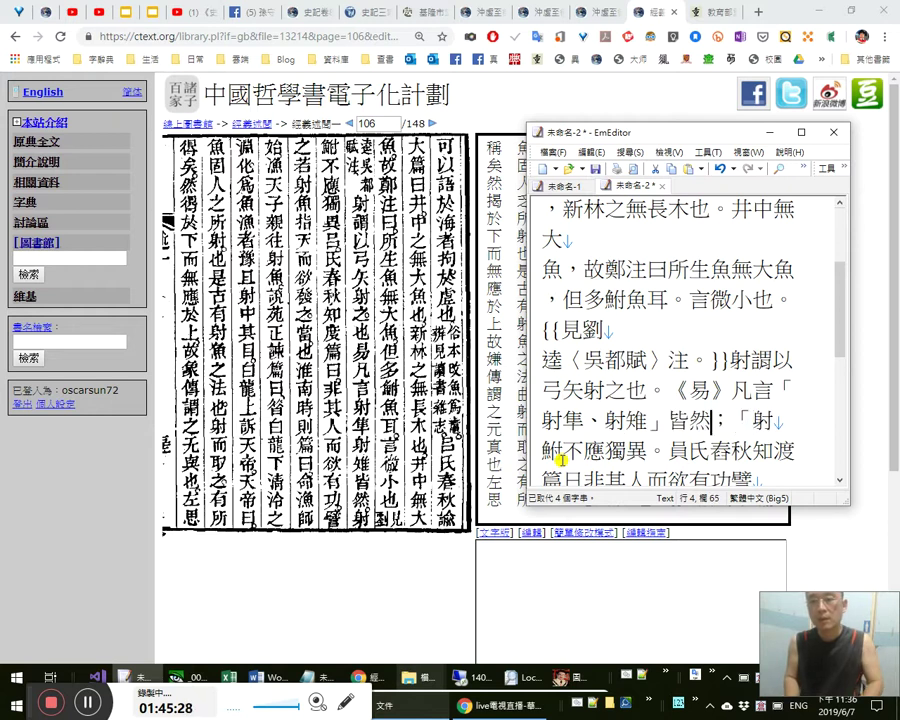
key("Left")
key("shift+Left")
type("，")
key("Right")
key("Right")
key("Right")
key("Right")
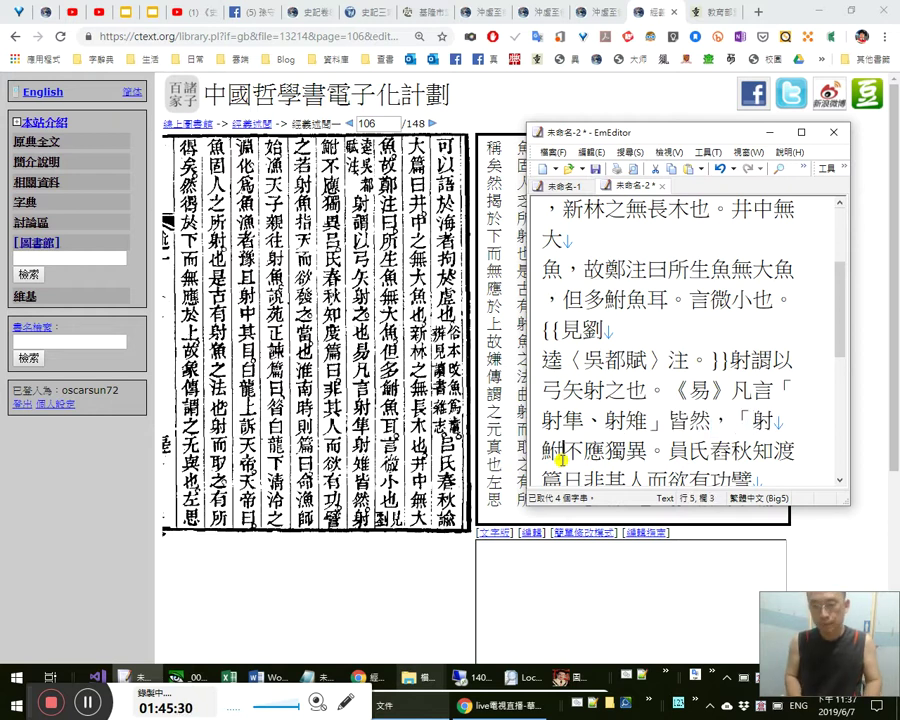
type("」")
Replace 員 with 呂 after 不應獨異 and open a title with 《 before it.
key("Right")
key("Right")
key("Right")
key("Right")
key("Right")
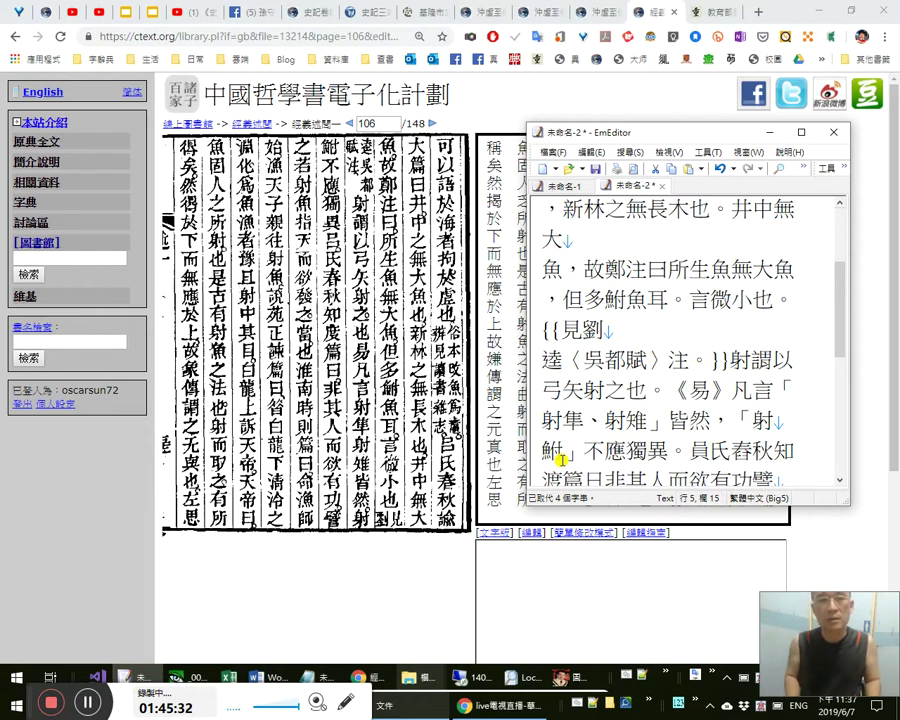
key("shift+Right")
type("呂")
key("Left")
type("《")
Correct the character after 呂氏 to 春 and insert the separator · after 呂氏春秋.
key("Right")
key("Right")
key("Right")
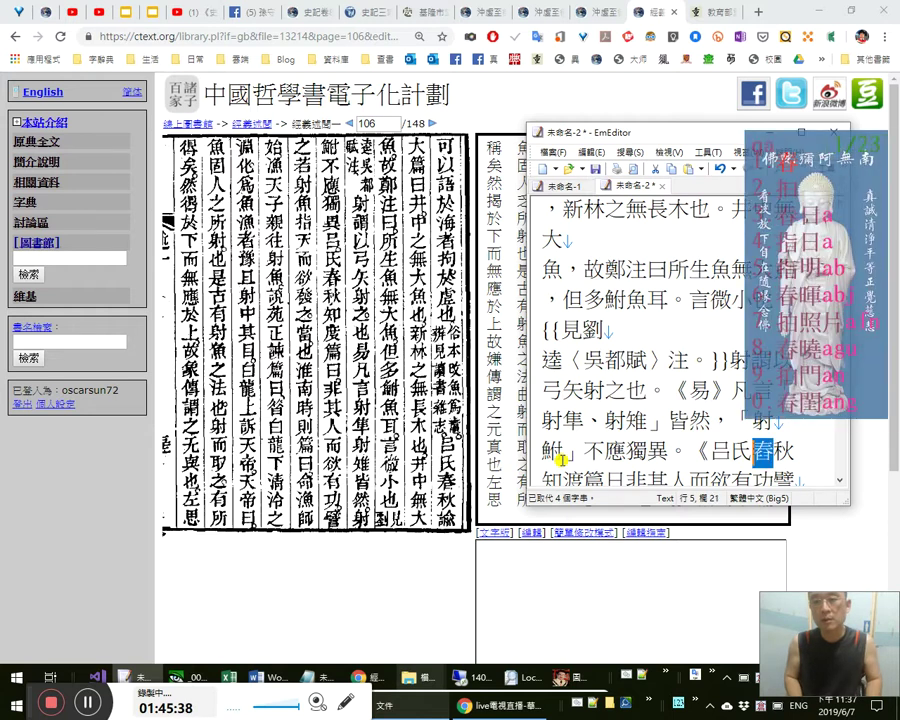
key("Right")
type("·")
Replace 渡 with 度 after 知 and close the title with 》 after 知度篇.
key("Right")
key("shift+Right")
type("叢")
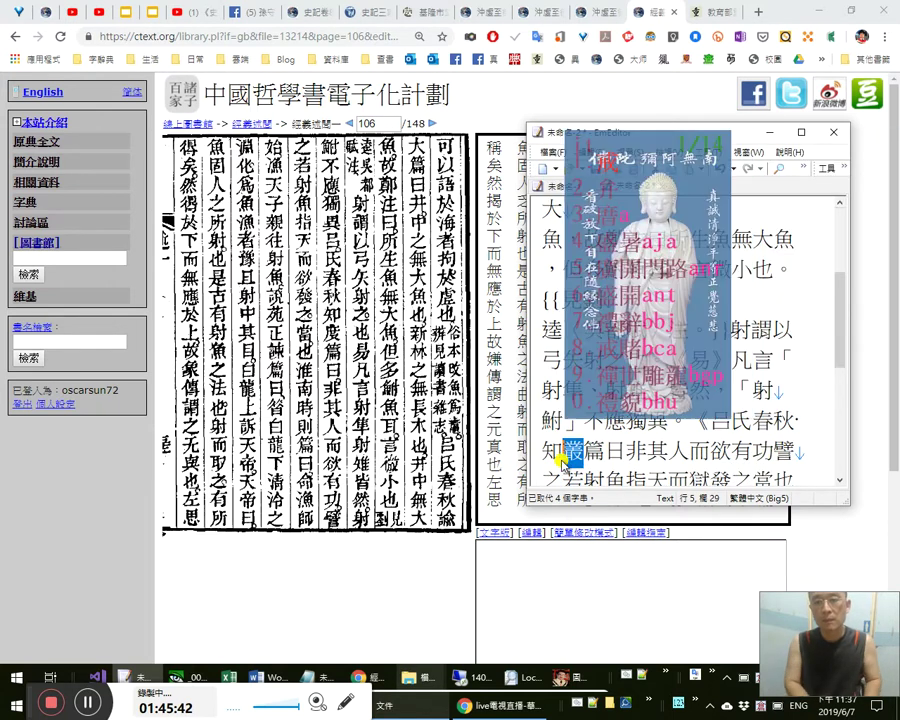
key("Right")
type("》")
Add a colon after 曰 and a comma after 非其人而欲有功.
key("Right")
type("：")
key("Right")
key("Right")
key("Right")
key("Right")
key("Right")
key("Right")
key("Right")
key("Right")
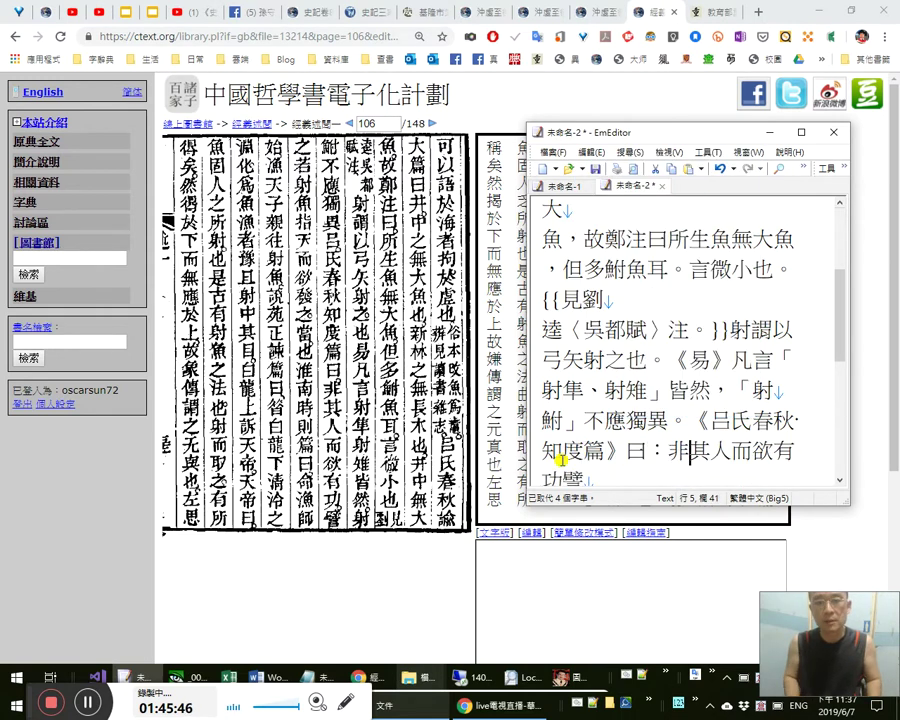
key("Left")
type("，")
Place the insertion point after 天 in 之若射魚指天 on the next line.
key("Right")
key("Right")
key("Right")
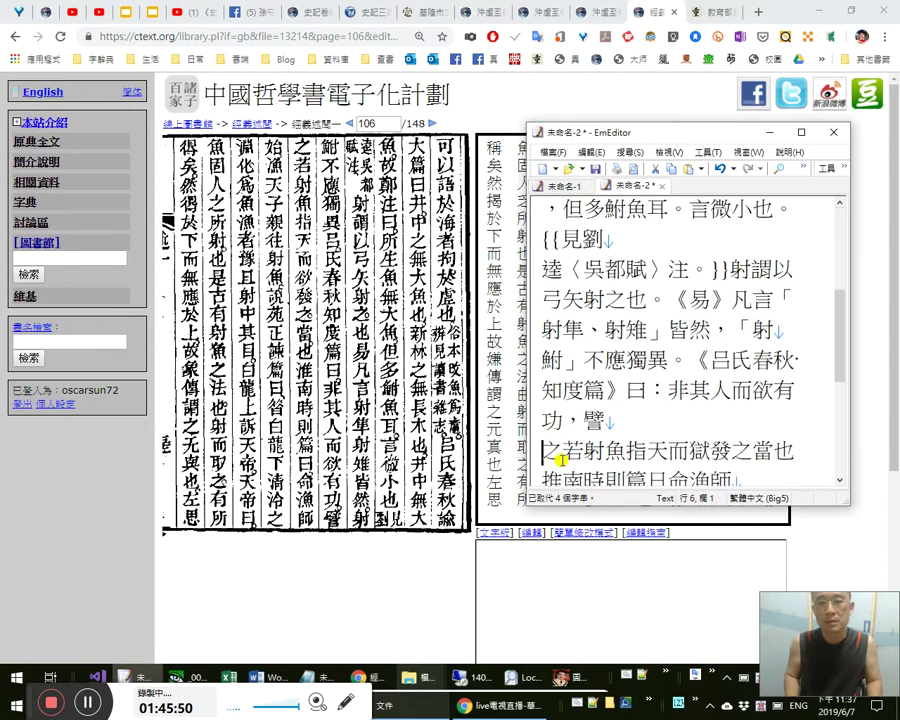
key("Right")
key("Right")
key("Right")
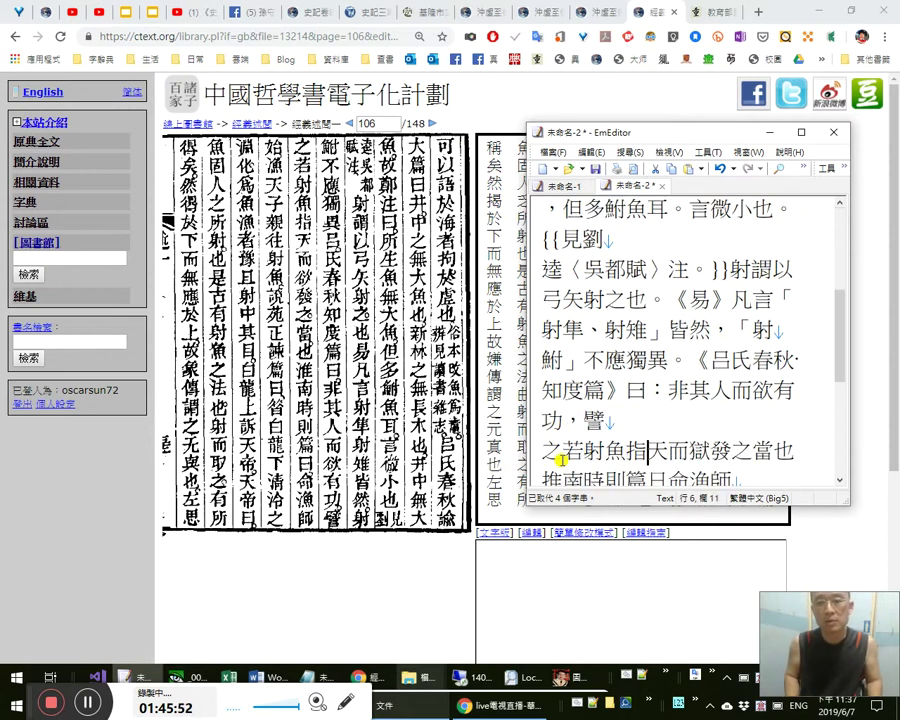
key("Right")
key("Right")
key("Right")
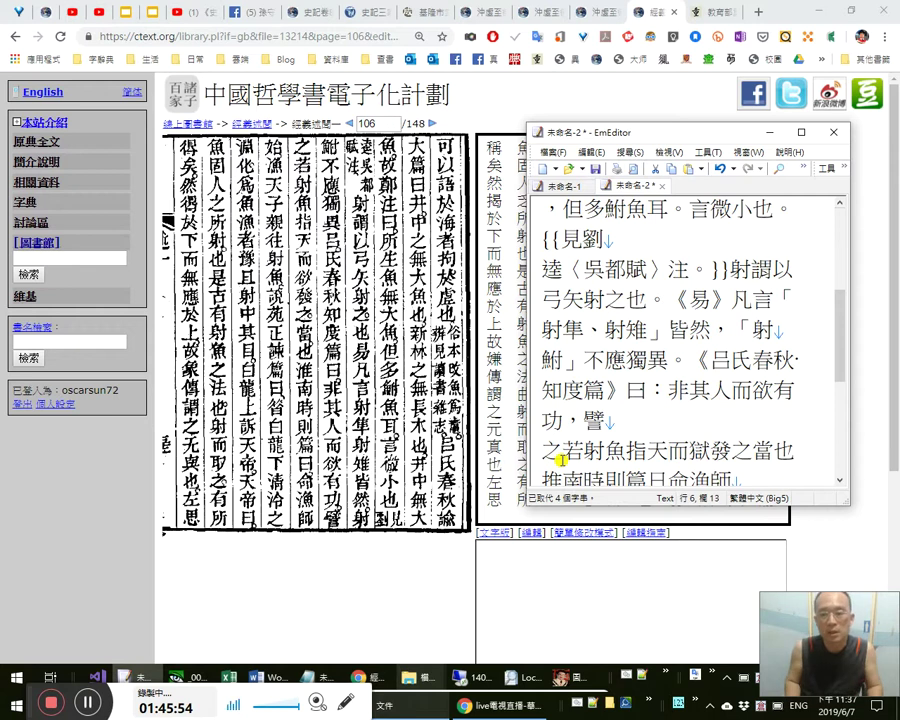
Correct 獄 to 欲 in the phrase 指天而獄發之.
key("shift+Left")
type("皜")
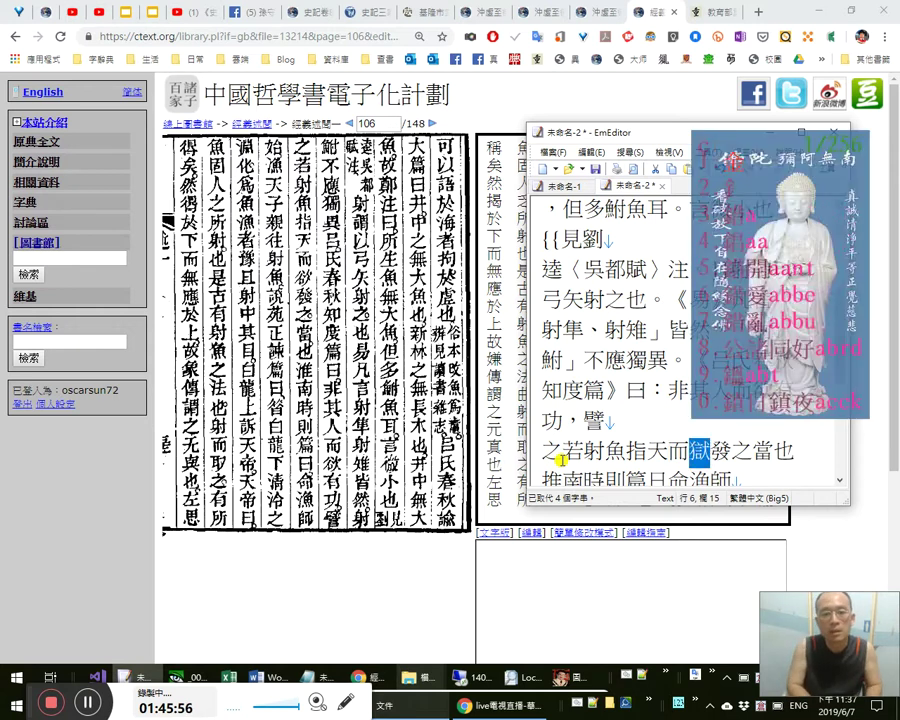
key("BackSpace")
type("欲")
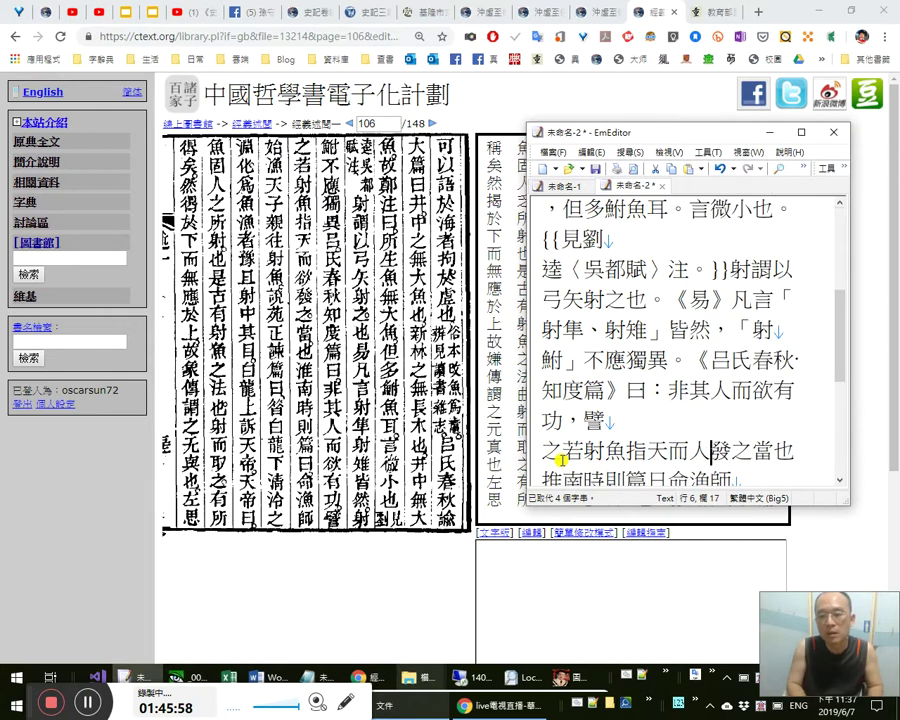
End the sentence after 當也 with 。, open a book title with 《, and correct 推南 to 淮南.
key("Right")
key("Right")
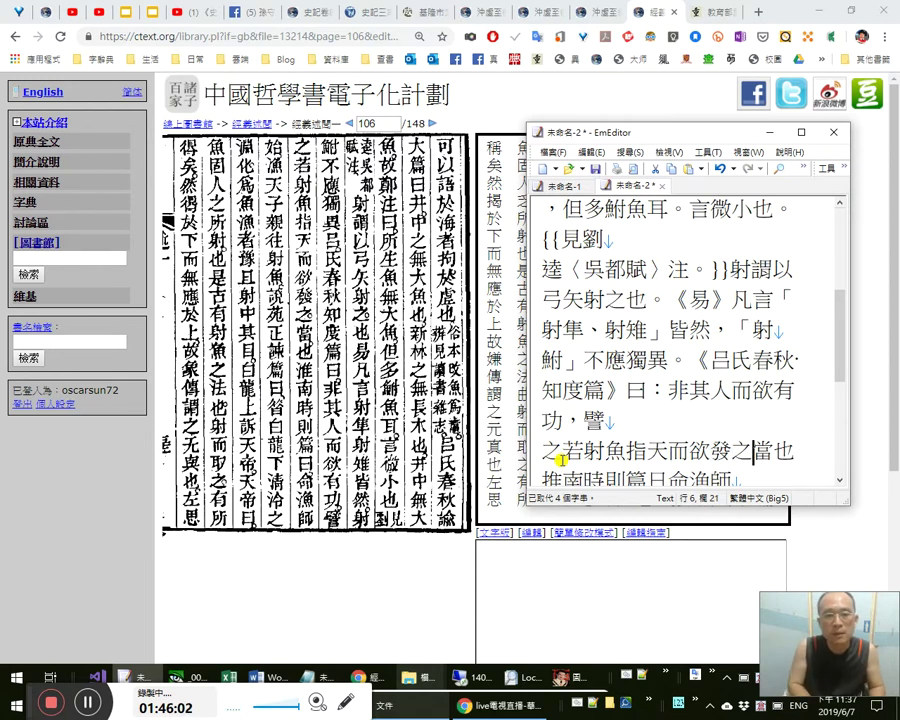
key("Right")
key("Right")
key("Right")
key("Right")
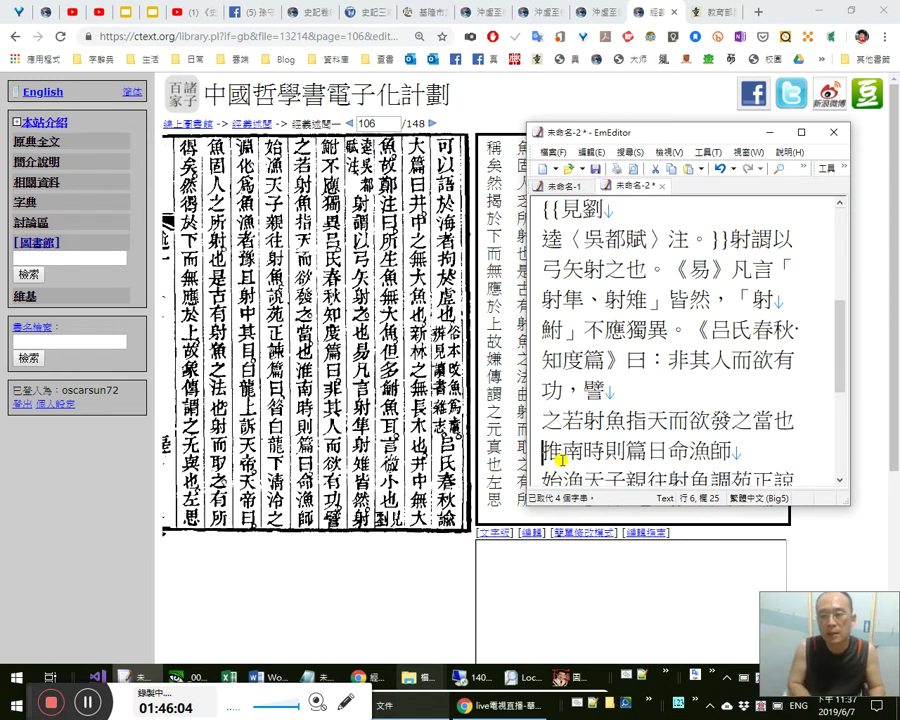
type("《淮")
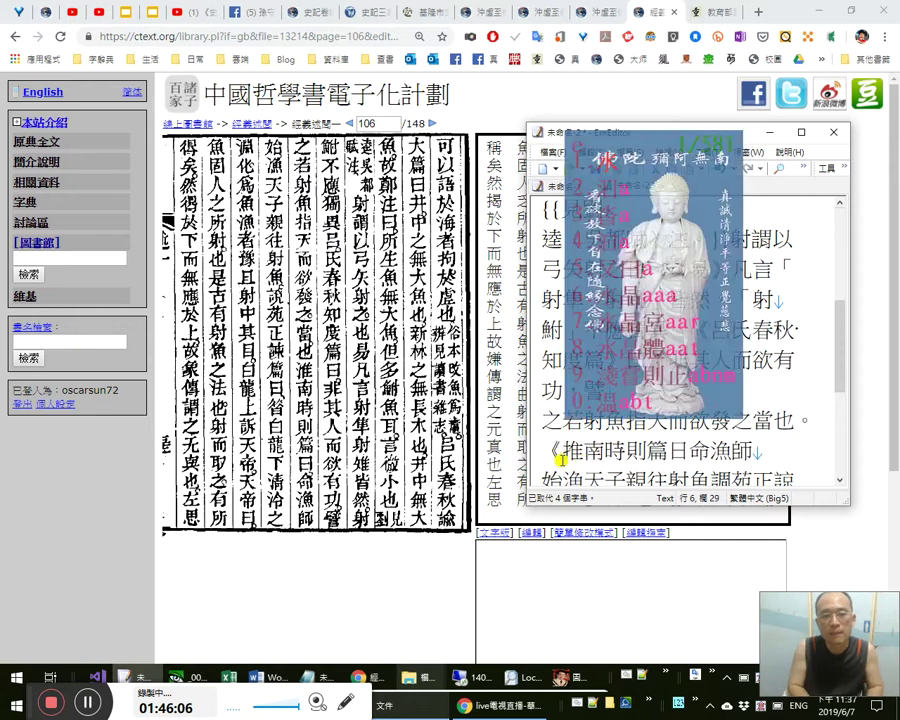
key("Delete")
key("Right")
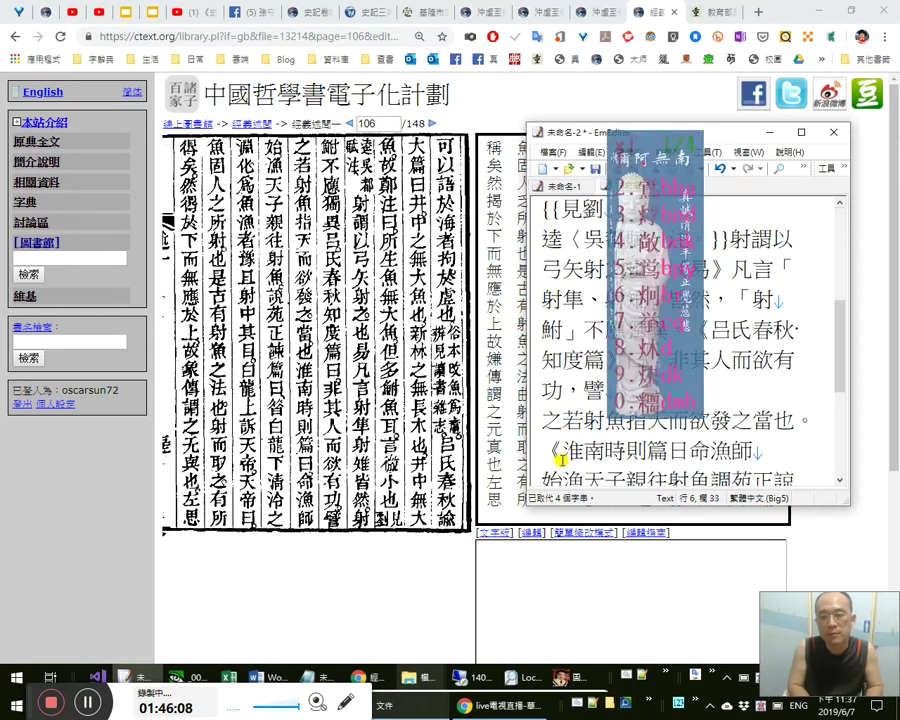
Finish the title as 《淮南·時則篇》 and follow it with 曰：.
type("·")
key("Right")
key("Right")
key("Right")
type("》")
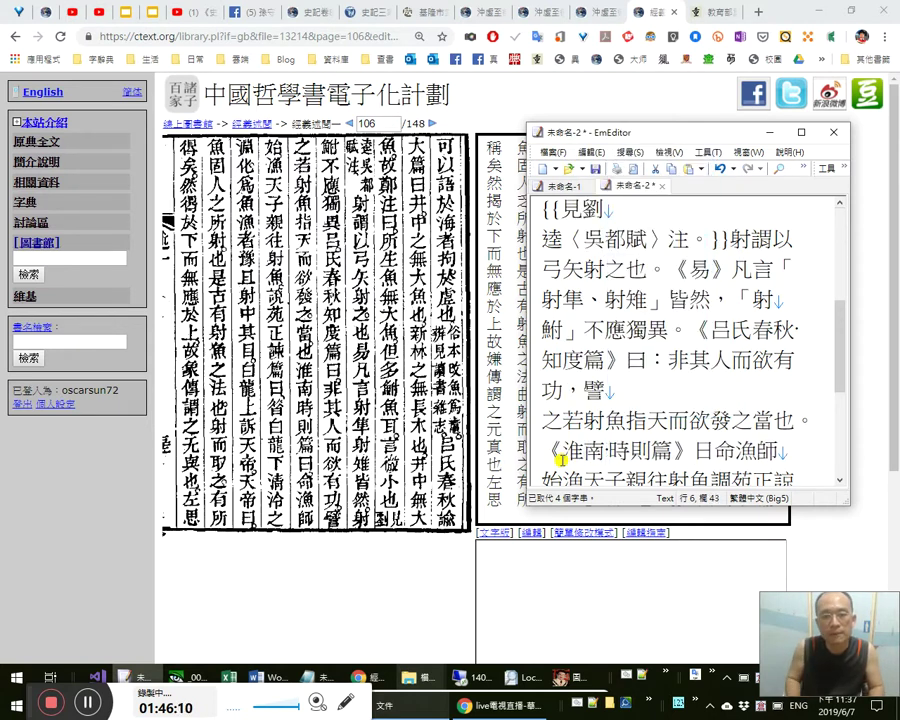
key("Right")
type("：")
Insert a comma ， after 命漁師始漁.
key("Right")
key("Right")
key("Right")
key("Right")
key("Right")
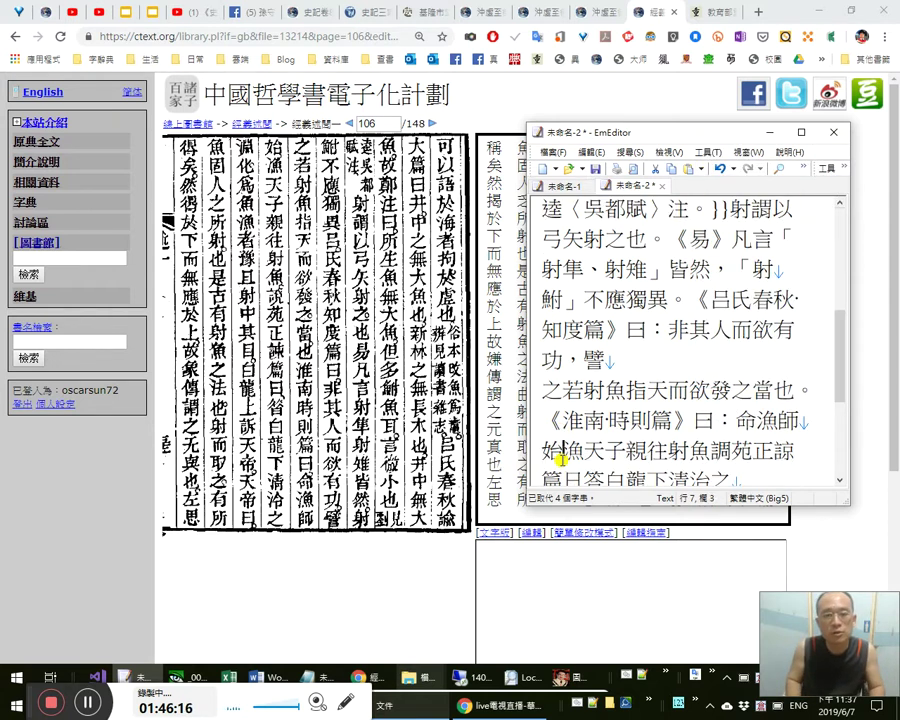
key("Right")
type("，")
End the sentence after 天子親往射魚 with 。, open a title with 《, and replace 調 with 說.
key("Right")
key("Right")
key("Right")
key("Right")
key("Right")
key("Right")
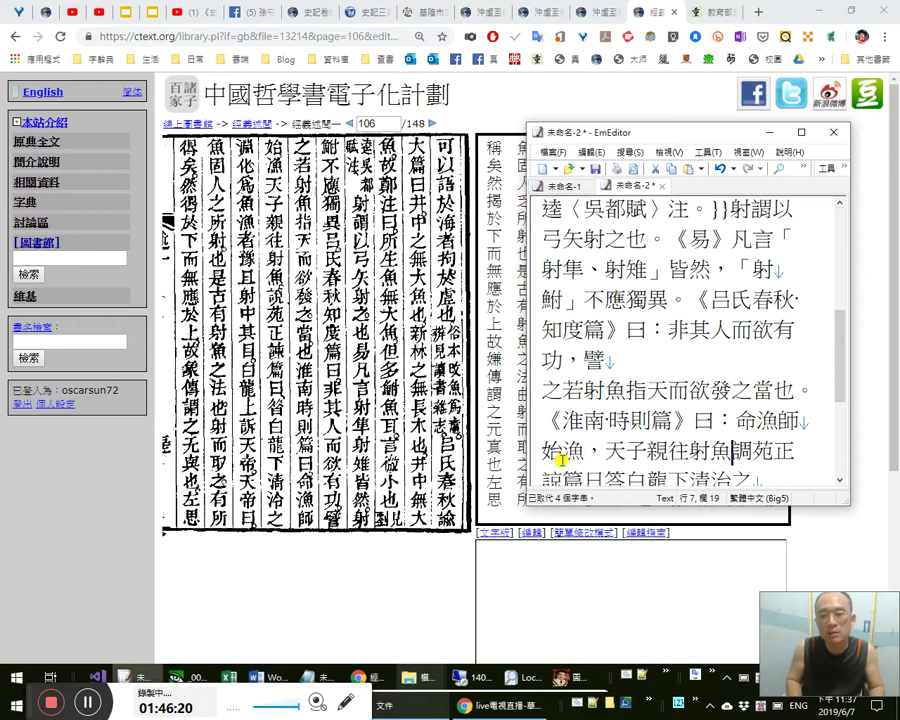
type("。《說")
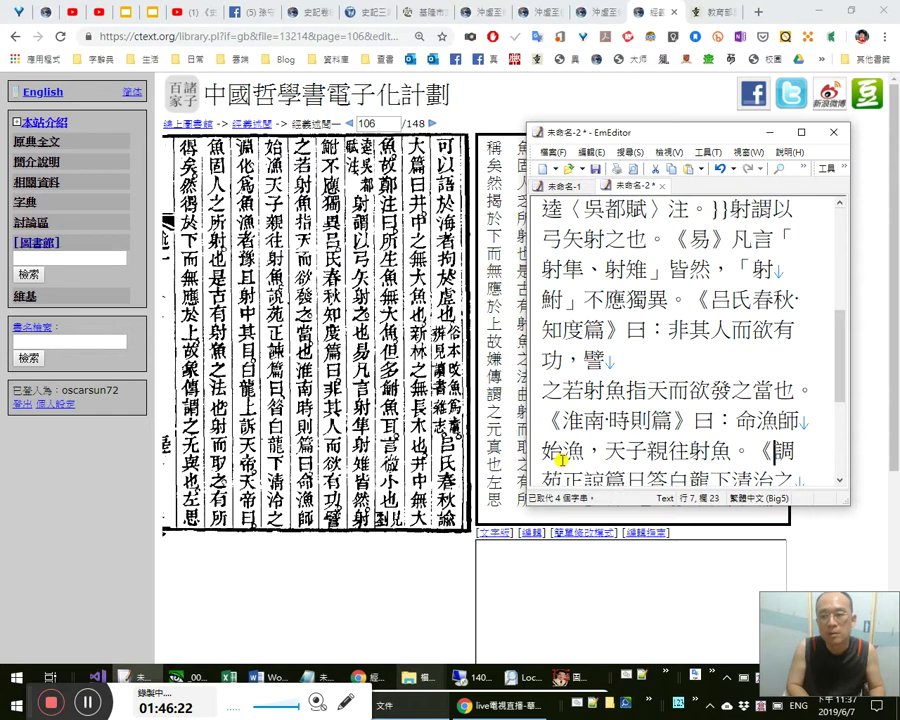
key("Delete")
Insert the separator · after 說苑 and correct the character after 正 to 諫.
left_click(564, 455)
key("Right")
key("Right")
key("shift+Left")
type("諫")
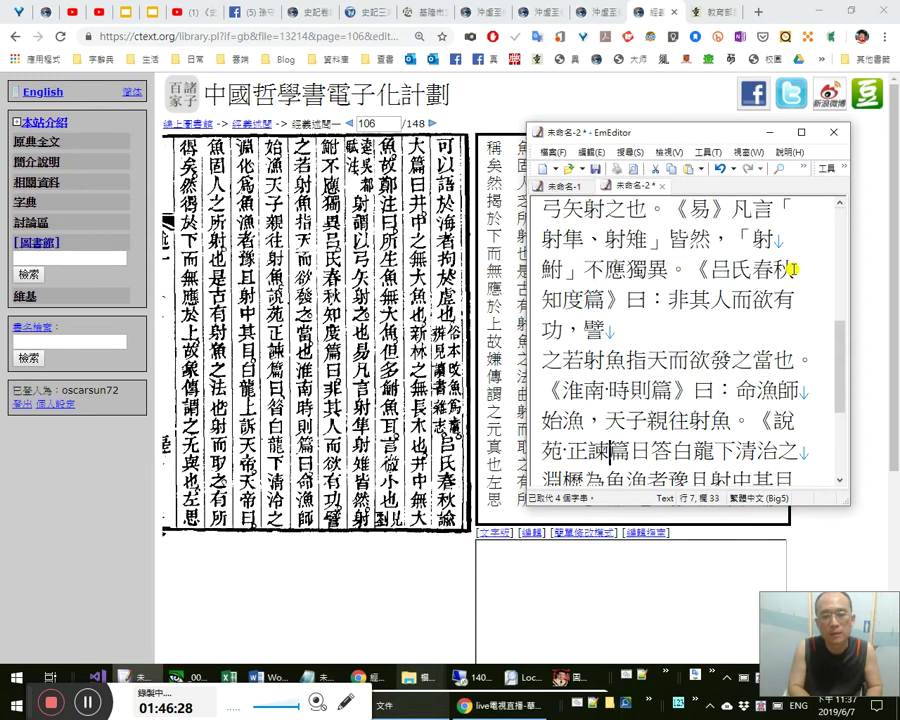
Close the title after 正諫篇 with 》 and follow it with 曰：.
key("Right")
type("》曰日")
key("Delete")
type("：")
Replace 答 before 白龍 with the variant character 㫺.
type("ooo")
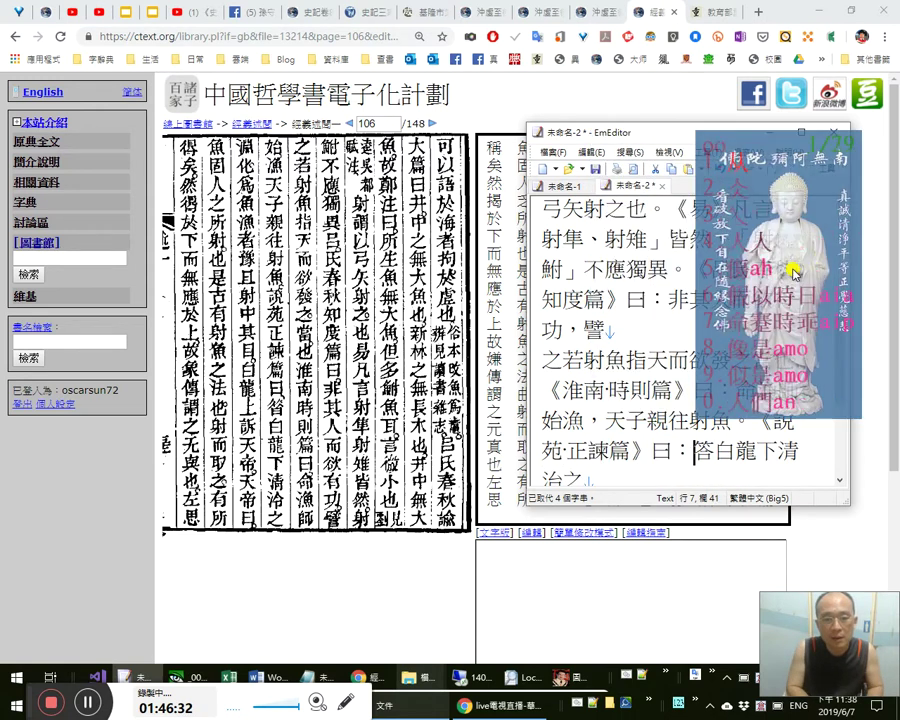
key("BackSpace")
key("BackSpace")
key("BackSpace")
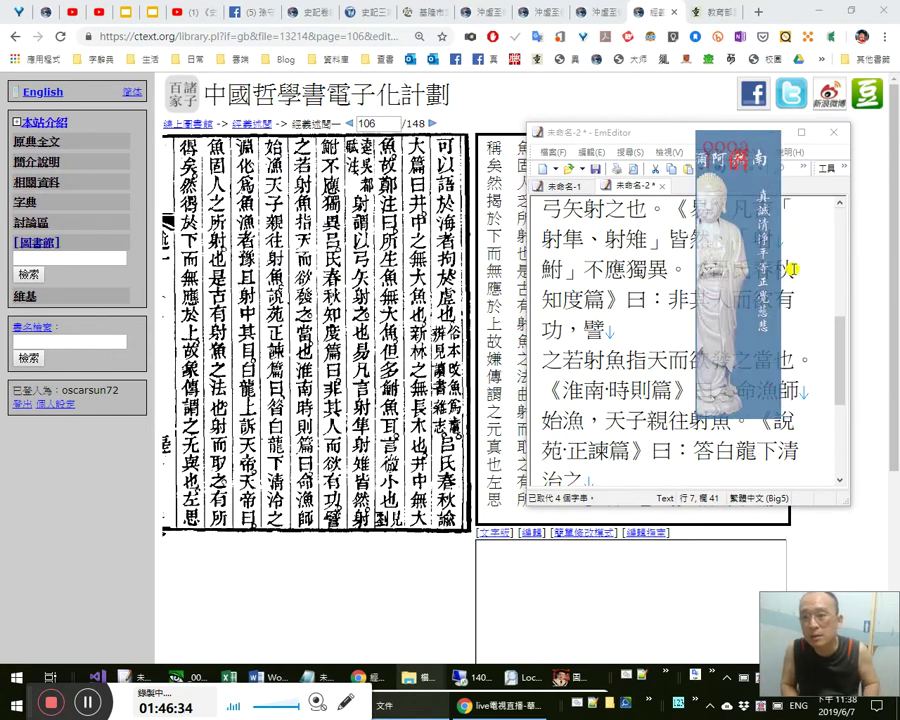
type("ooooo")
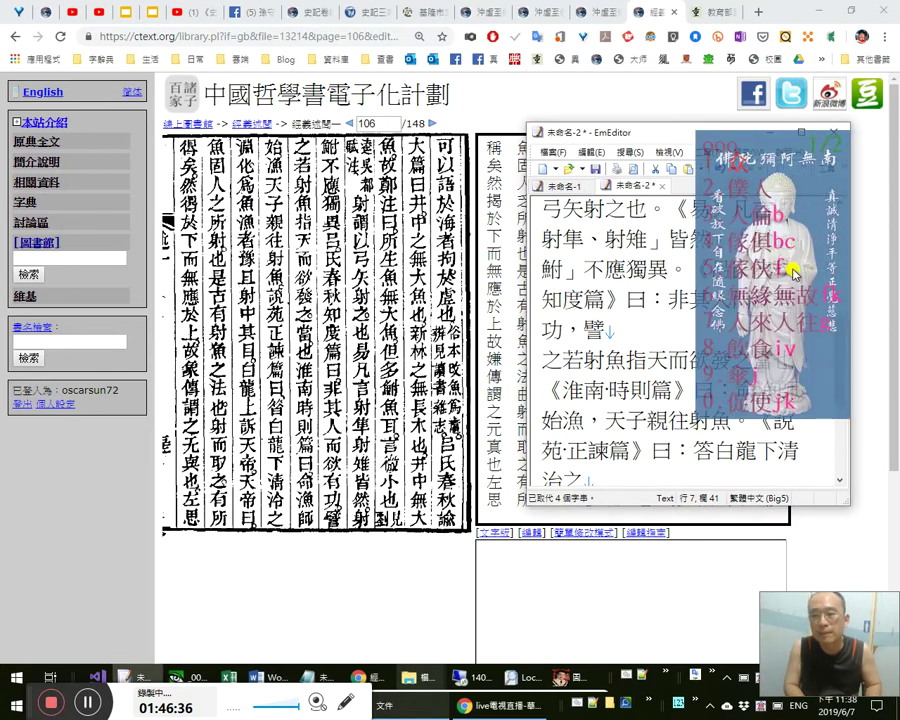
type("㫺")
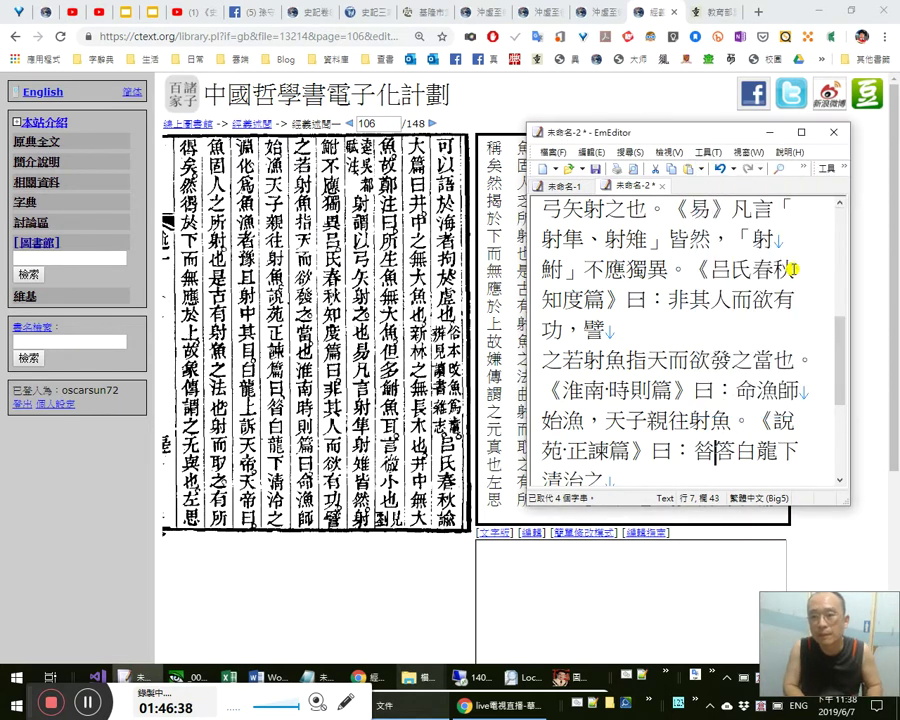
key("shift+Right")
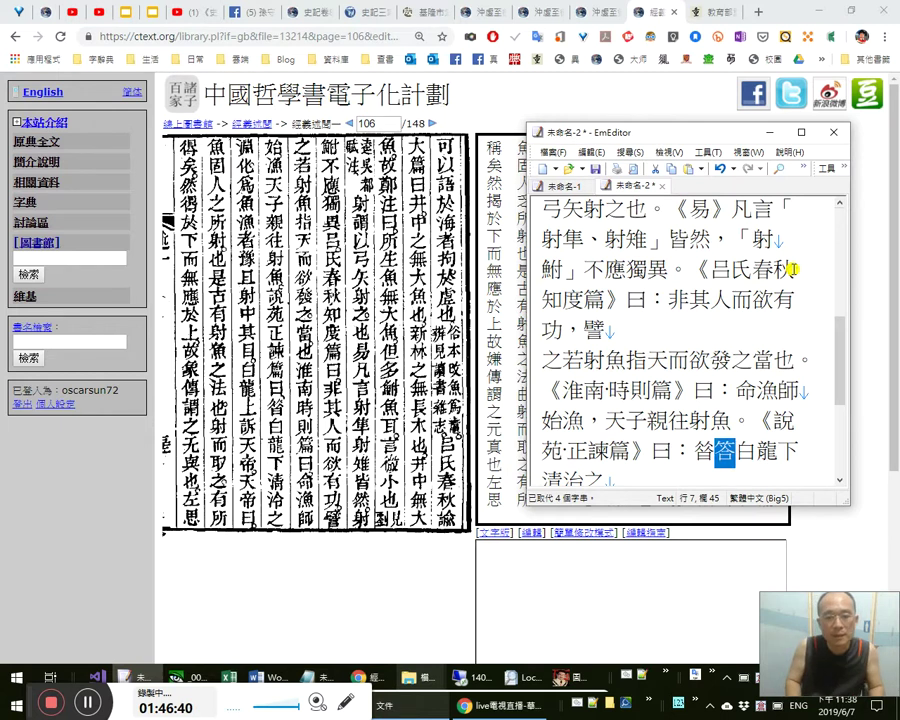
key("BackSpace")
Correct 治 to 泠 in the phrase 白龍下清治之.
key("Right")
key("Right")
key("Right")
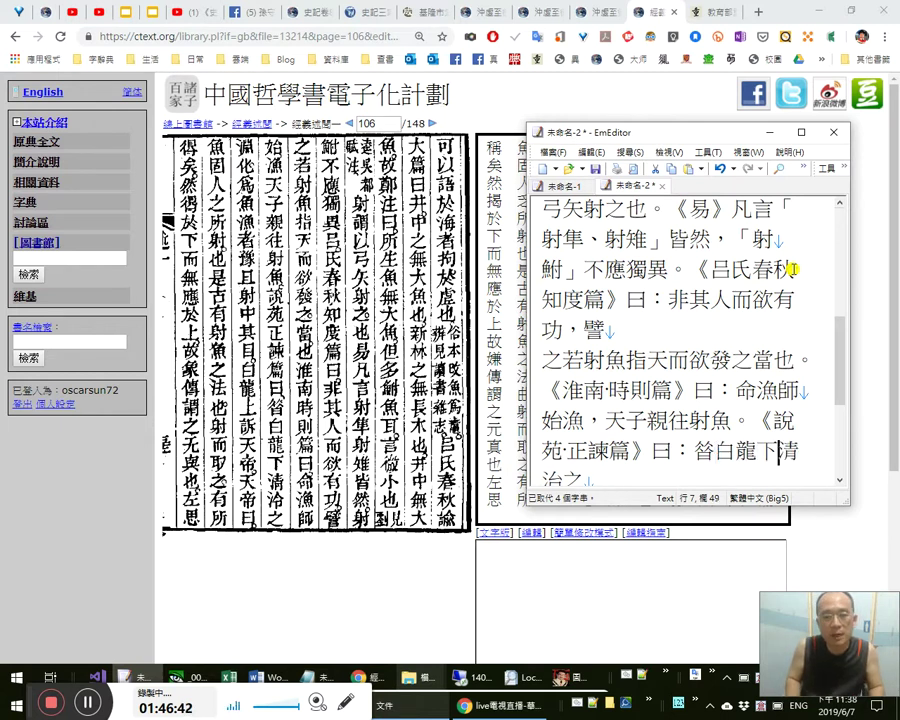
key("shift+Right")
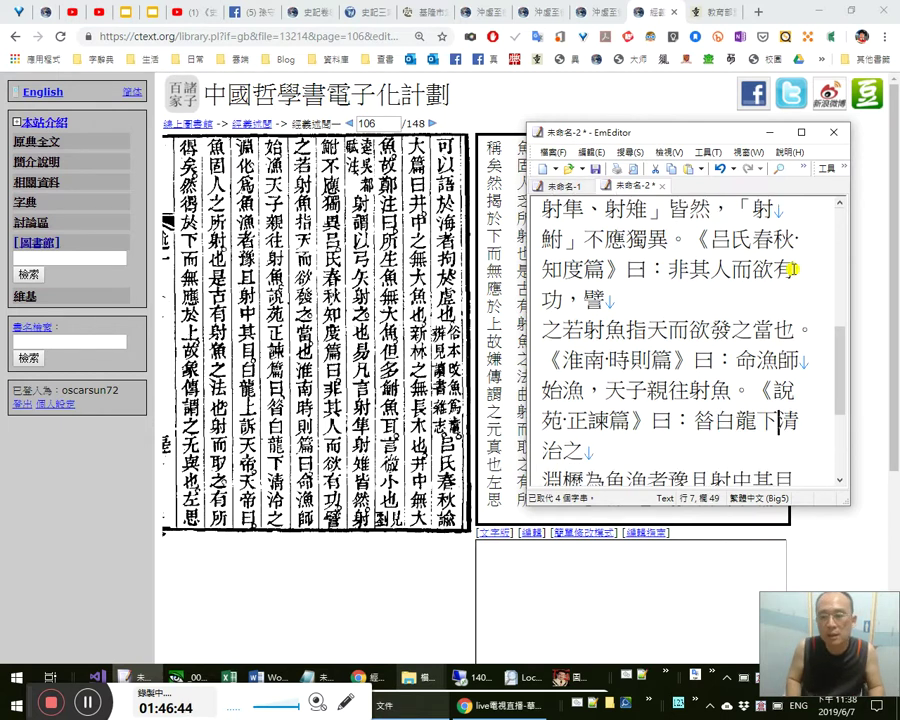
key("Right")
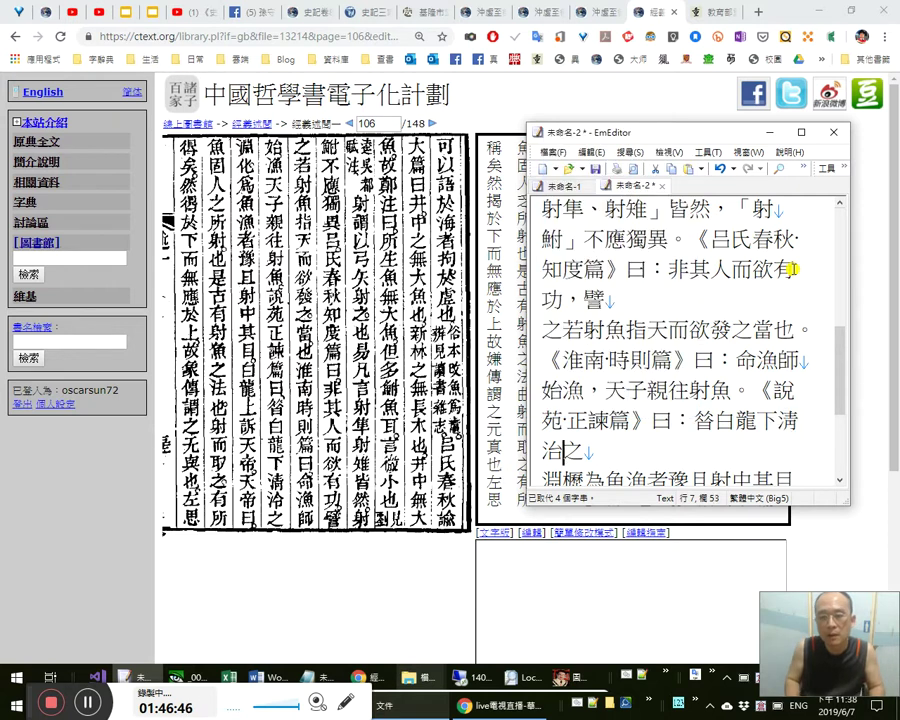
key("shift+Right")
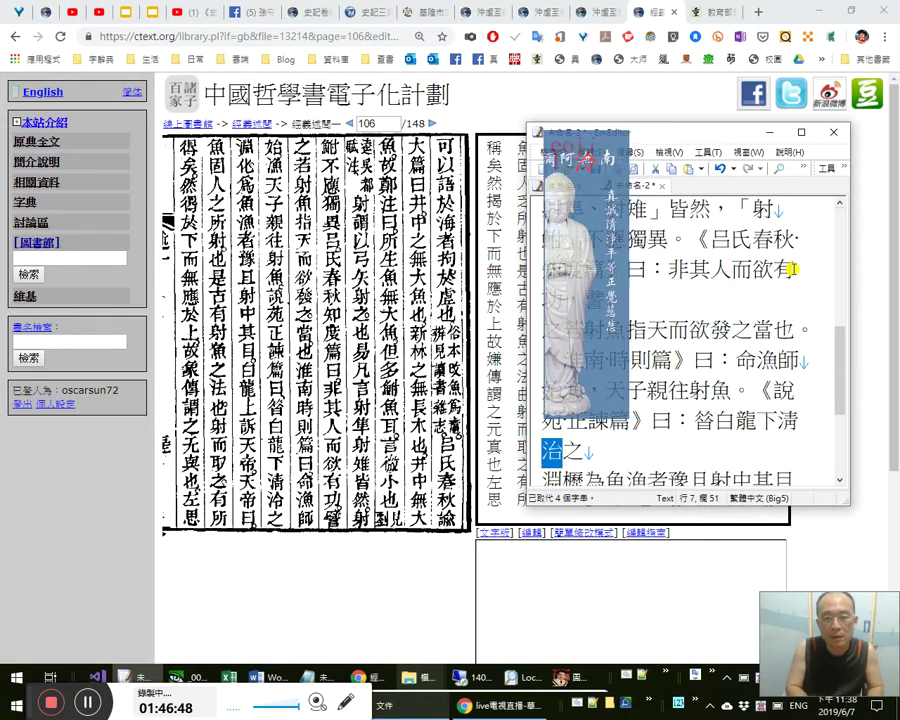
type("泠")
Insert a comma ， after 淵 and replace the wrong character before 為魚 with 化.
key("Right")
key("Right")
key("Right")
key("Right")
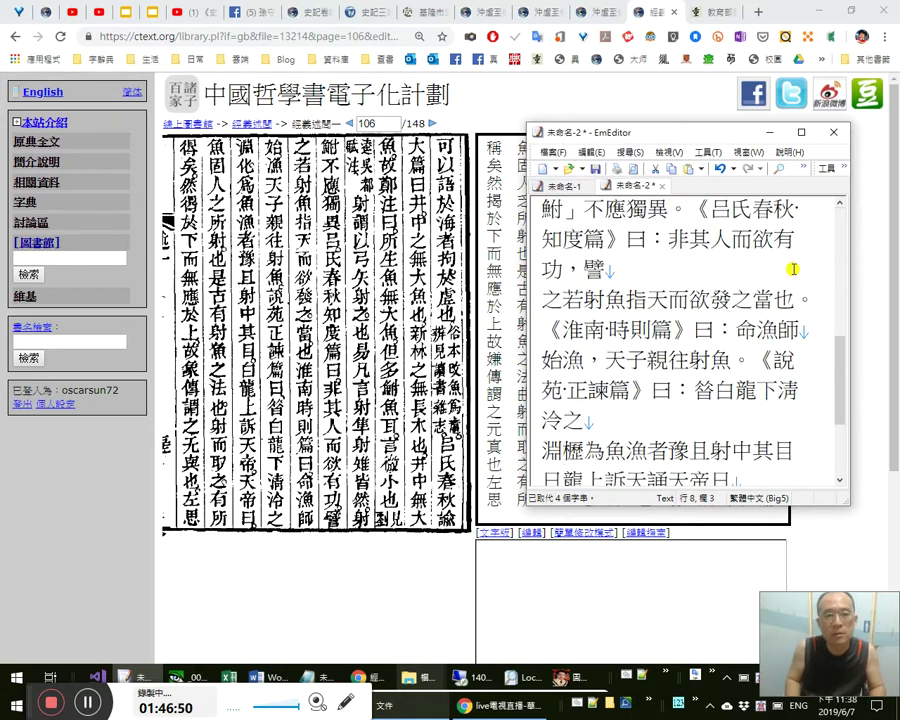
type("，伦")
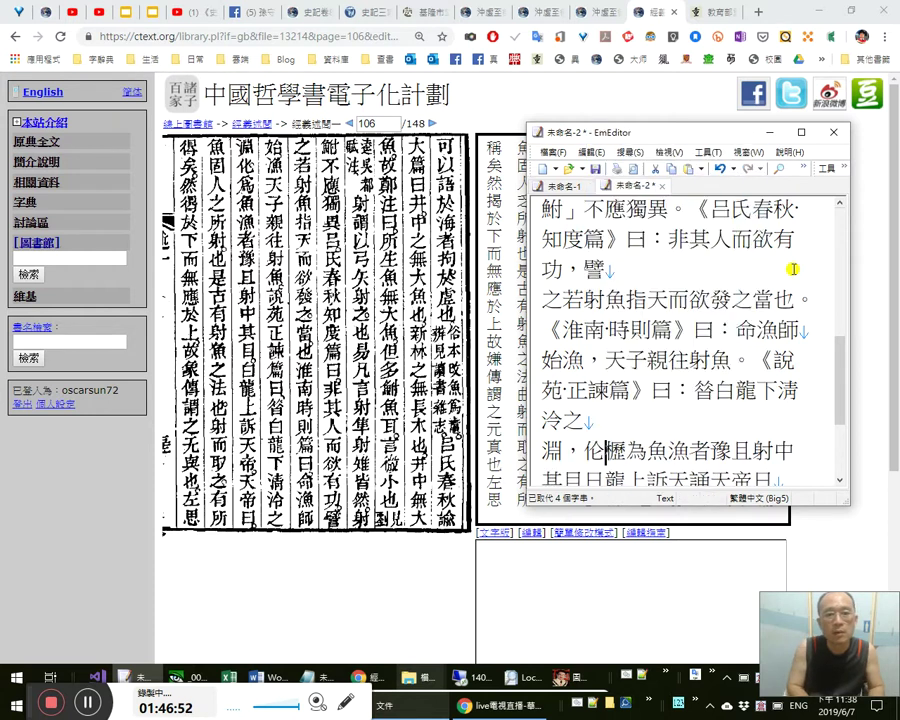
key("BackSpace")
type("化")
key("Delete")
Insert a full stop 。 after 化為魚 and change it to a comma ，.
key("Right")
key("Right")
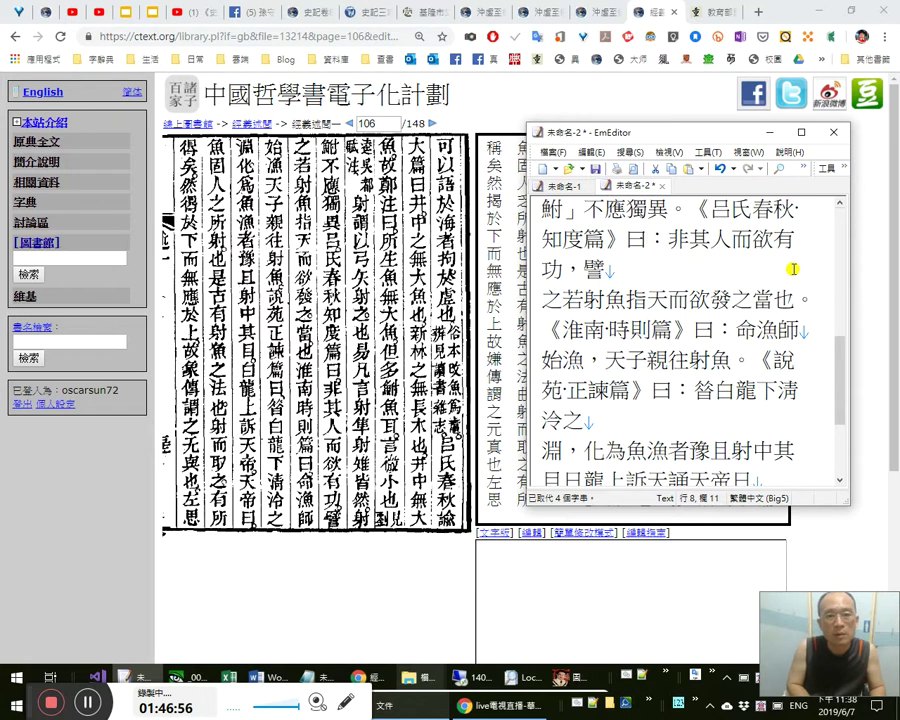
type("。")
key("Right")
key("Right")
key("shift+Right")
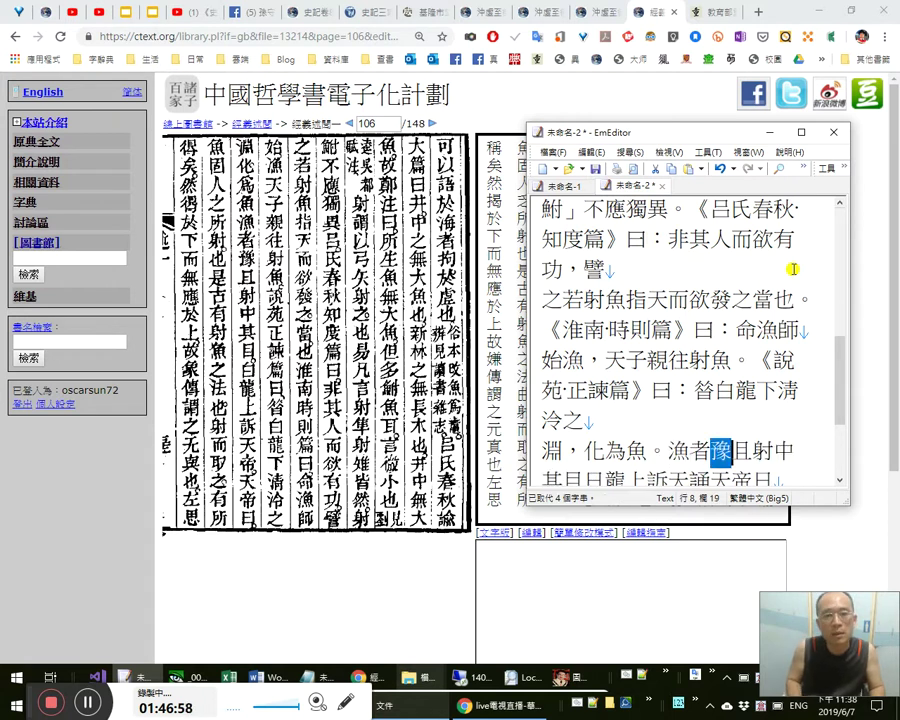
key("Right")
key("shift+Right")
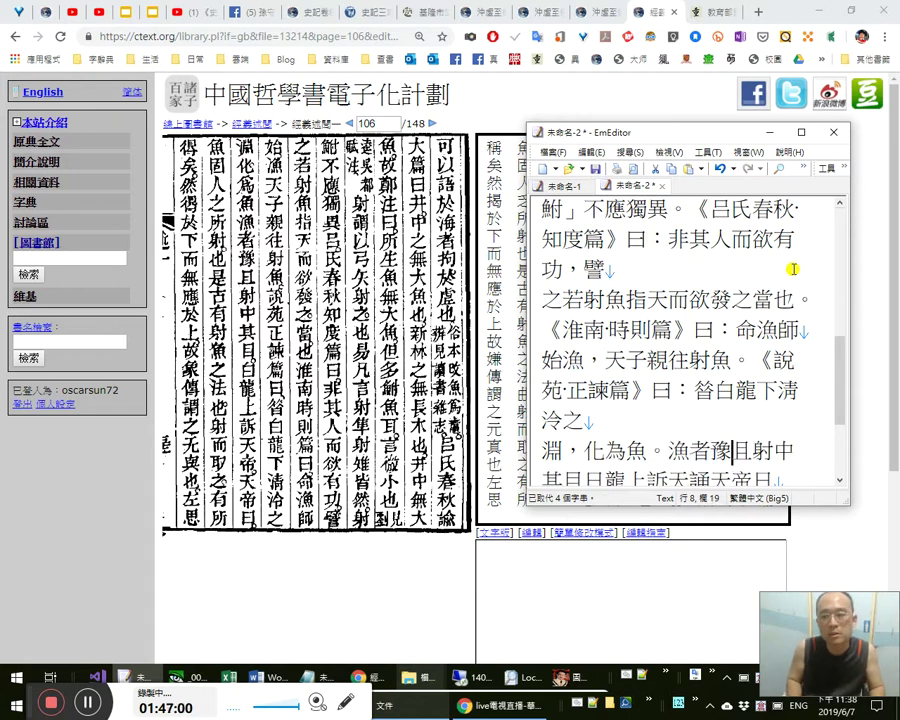
key("Left")
key("Left")
key("Left")
key("Left")
key("shift+Left")
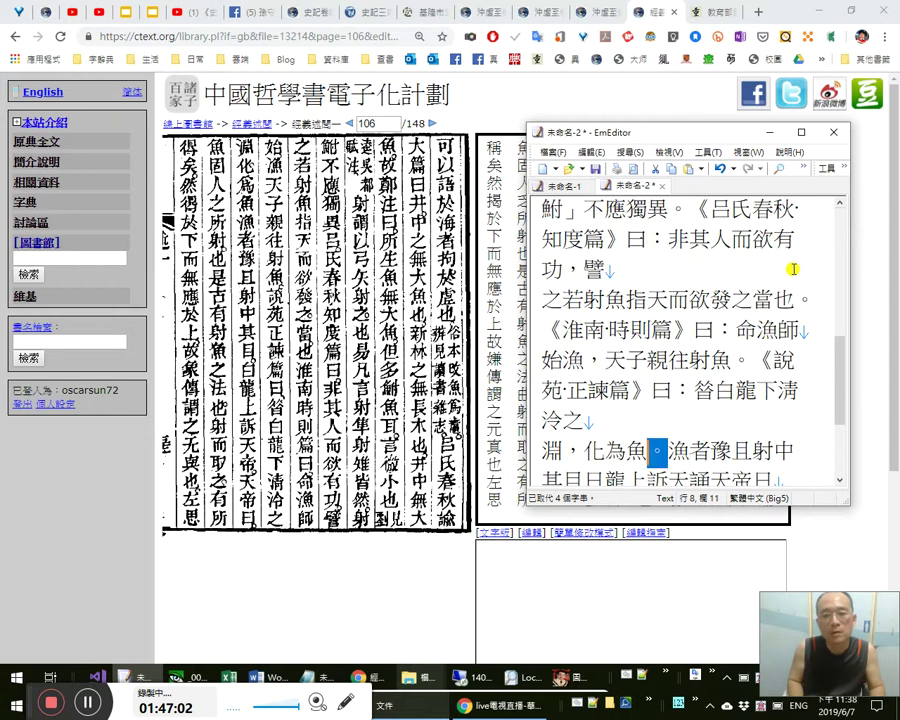
type("，")
Insert a comma ， after 射中其目 and correct the character before 龍上訴 to 白.
key("Right")
key("Right")
key("Right")
key("Right")
key("Right")
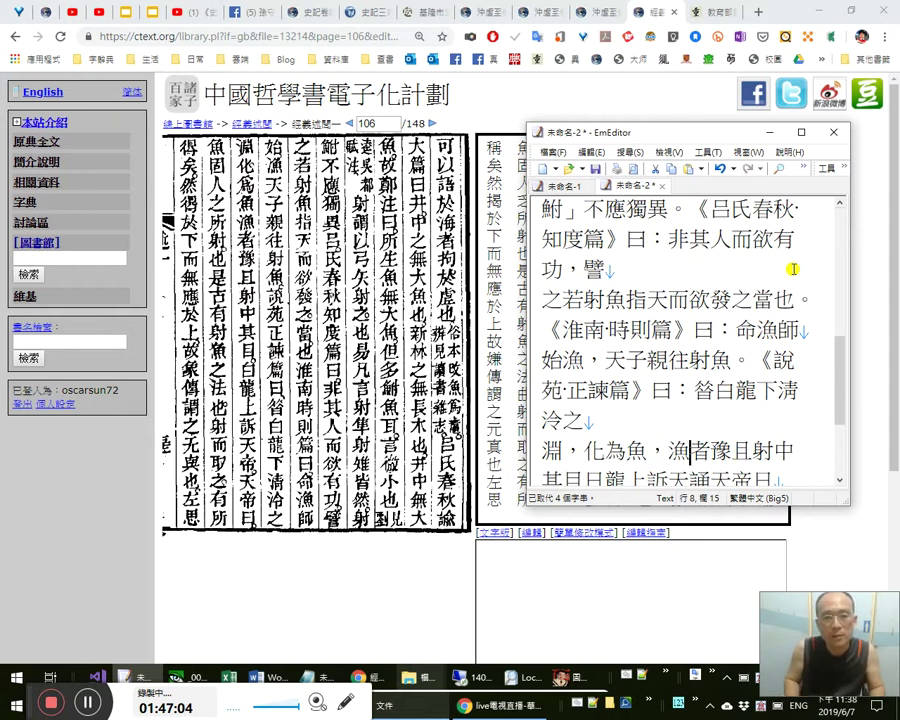
key("Right")
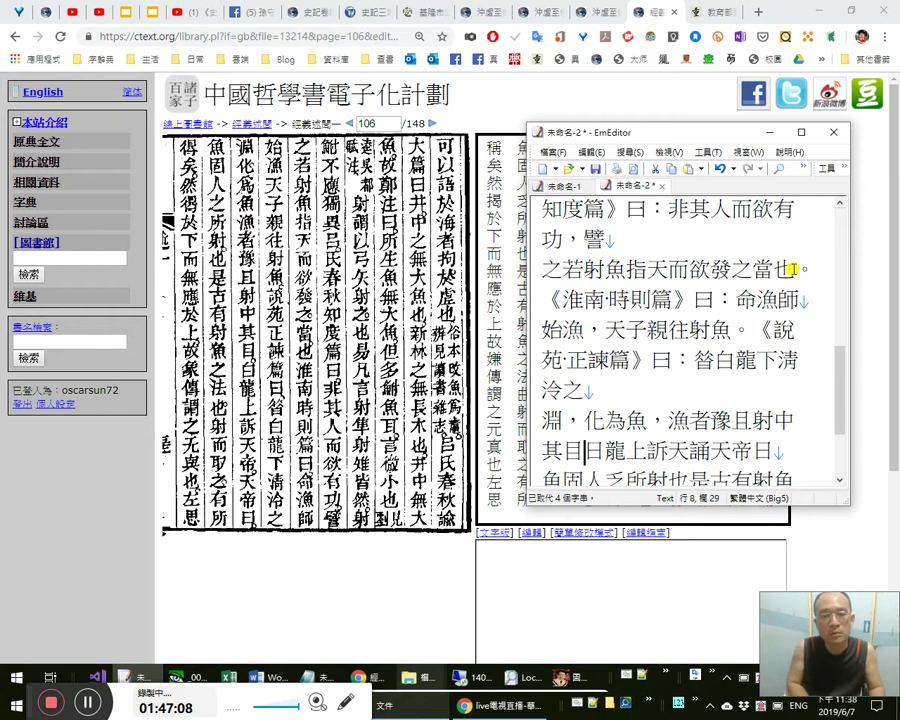
type("，")
key("Delete")
type("白")
Replace 誦 with 帝 in 上訴天誦 and insert a comma ， after it.
key("Right")
key("Right")
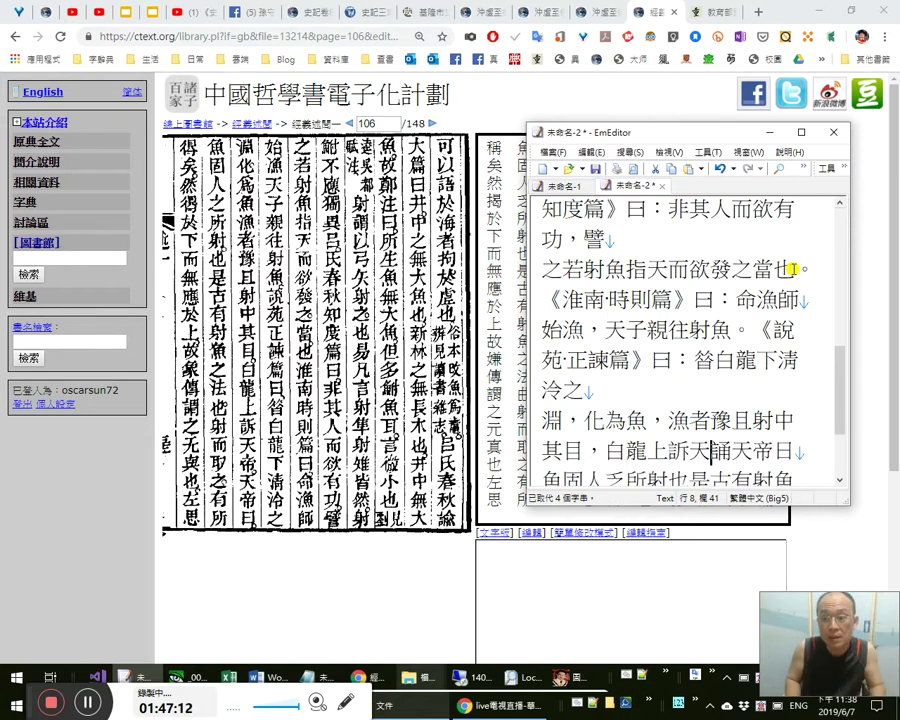
key("shift+Right")
type("yb")
key("space")
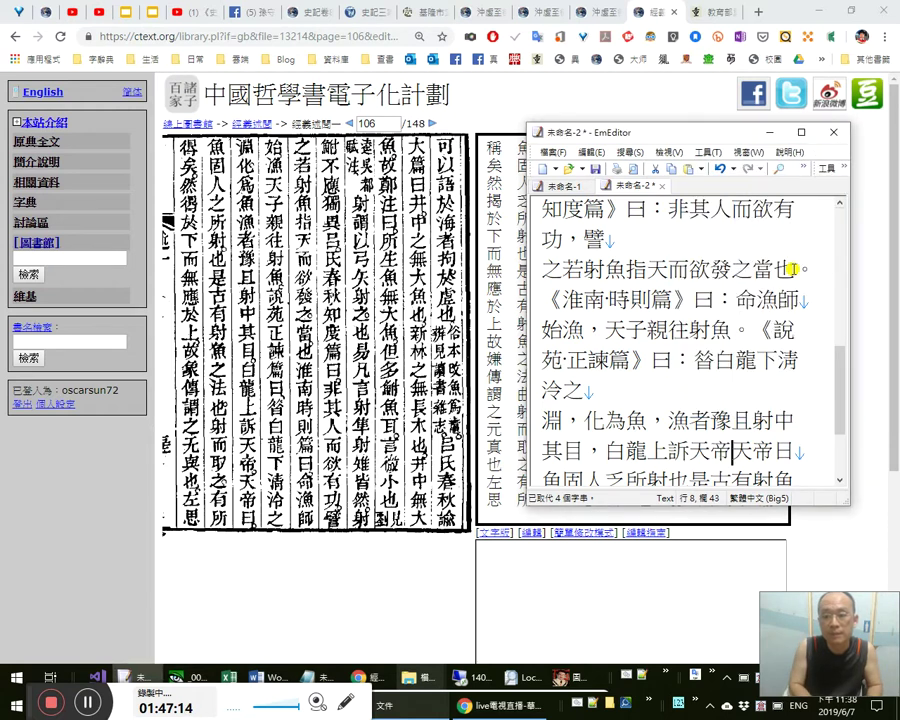
type("，")
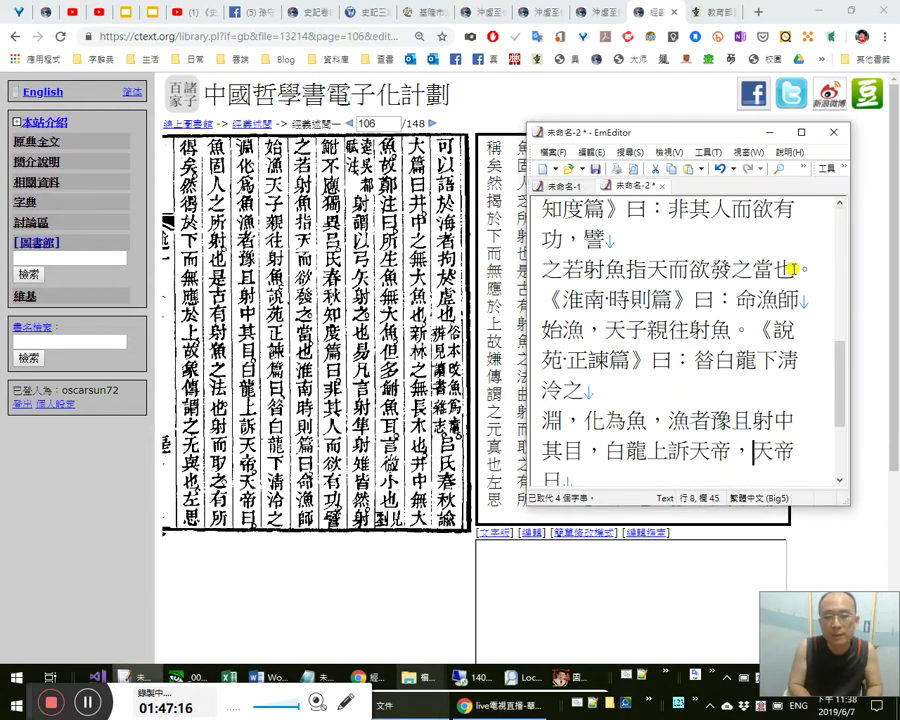
Add a colon ： after 曰 following the second 天帝.
key("Right")
key("Right")
key("Right")
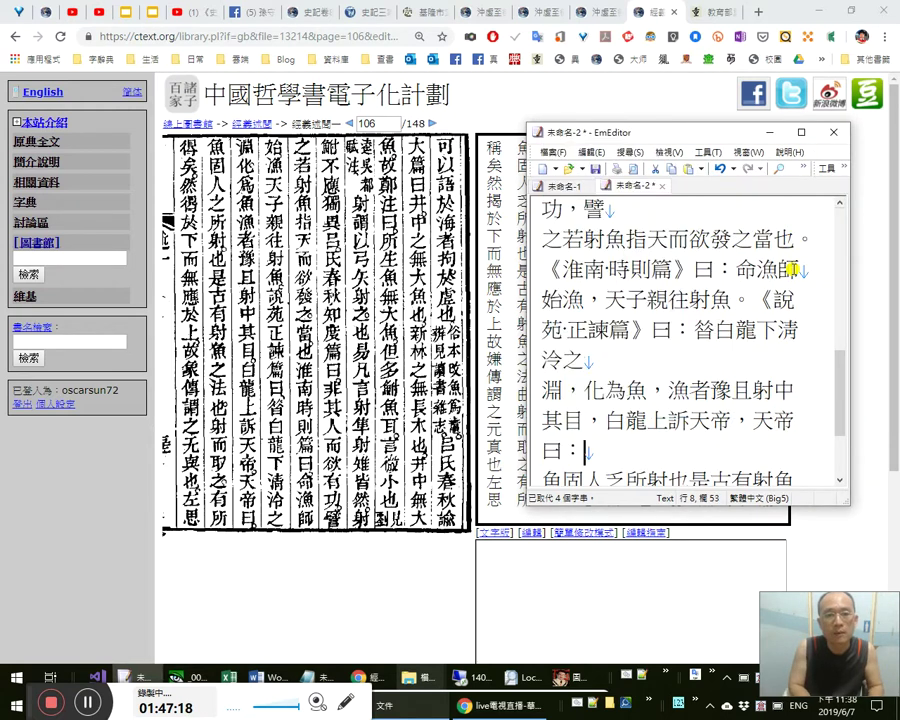
type("：")
Correct 乏 to 之 in 魚固人乏所射也 and end the sentence with 。.
key("Down")
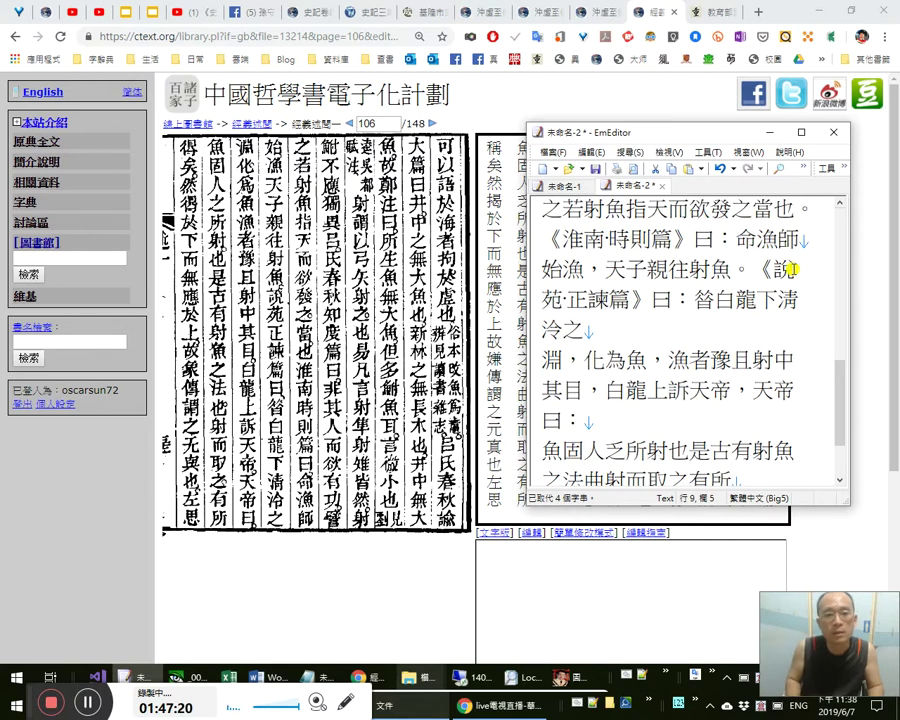
key("Right")
key("Right")
key("shift+Left")
type("之")
key("Right")
key("Right")
key("Right")
type("。")
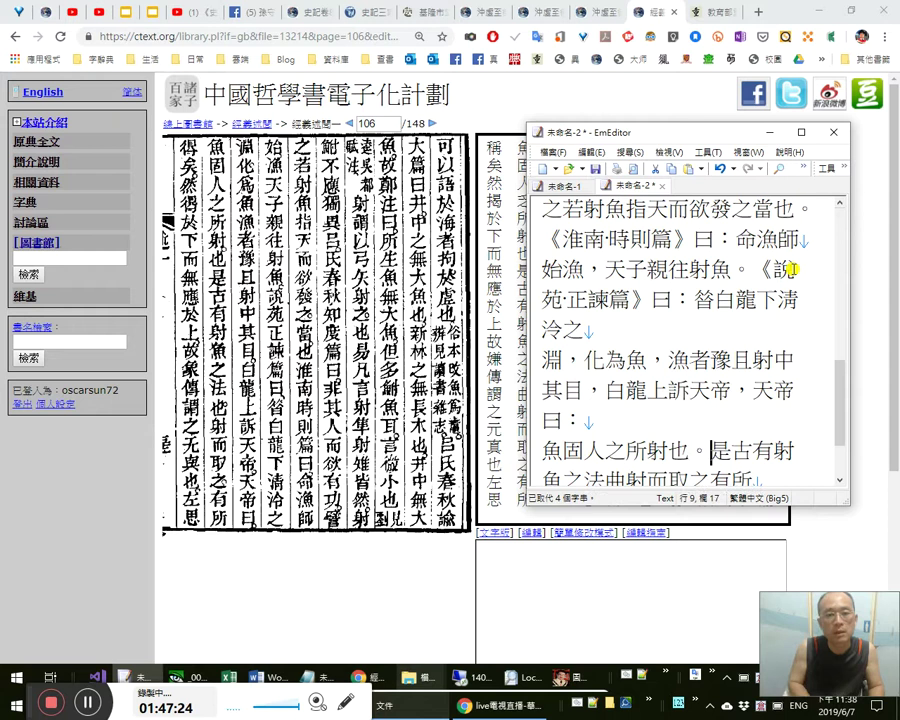
Replace 曲 after 是古有射魚之法 with 也 and end the sentence with 。.
key("Right")
key("Right")
key("Right")
key("Right")
key("Right")
key("Right")
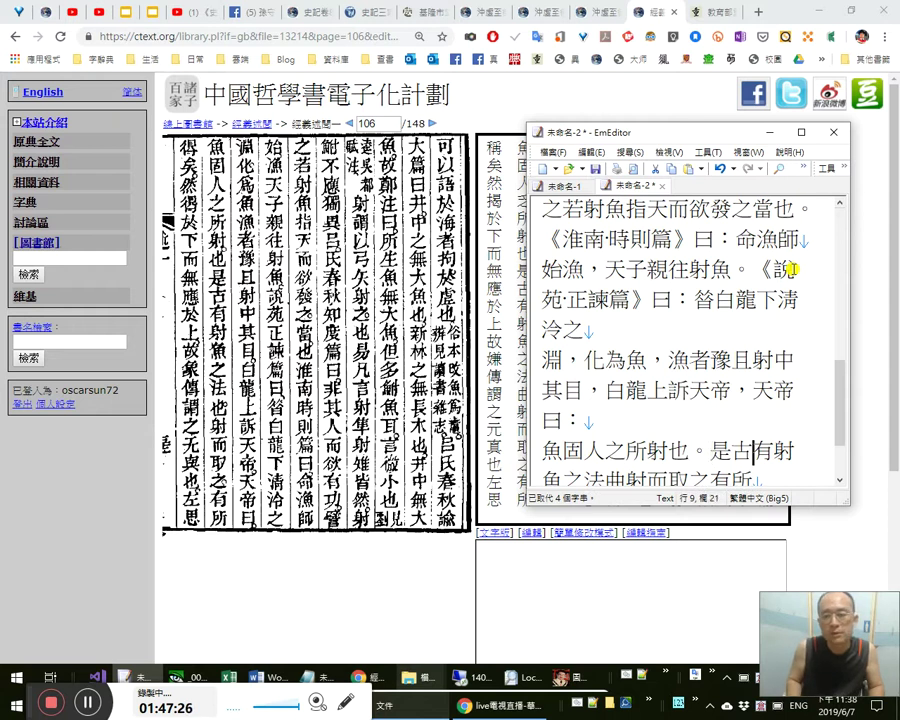
key("Right")
type("，")
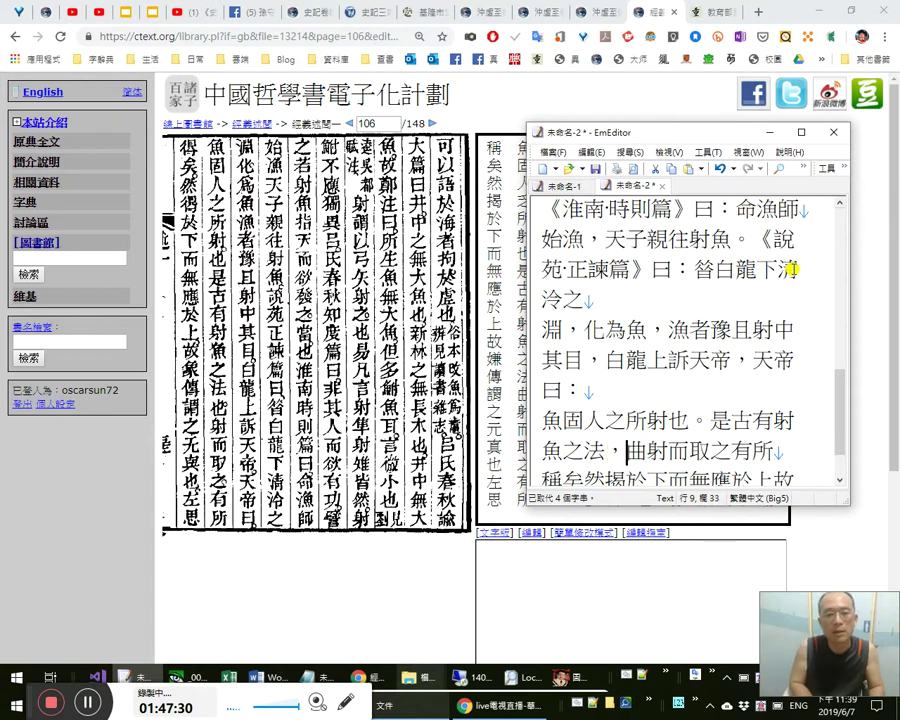
key("BackSpace")
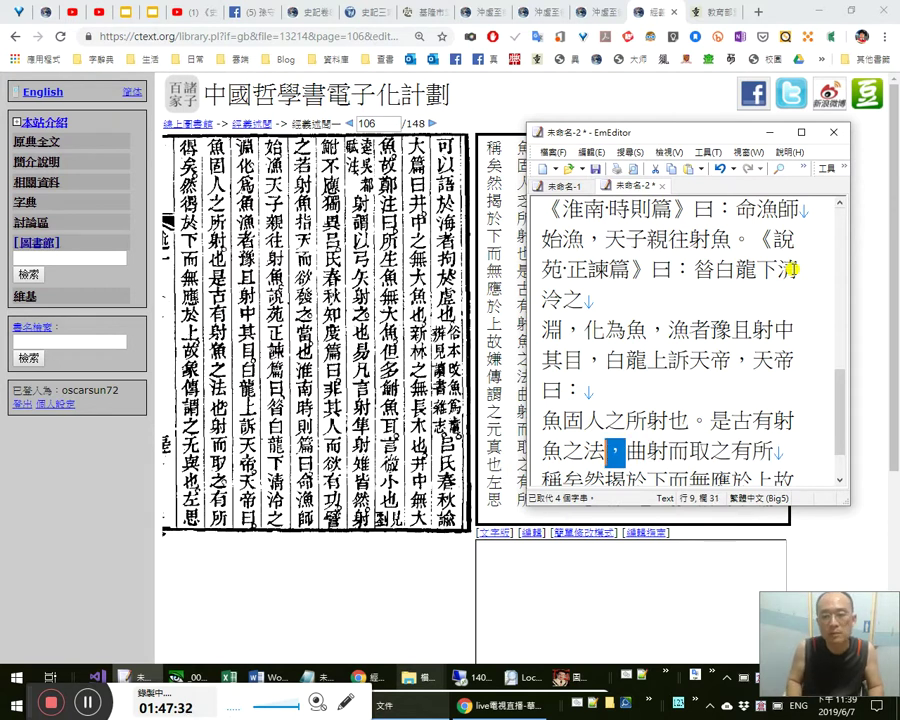
key("Delete")
type("也。")
Insert a comma ， after 射而取之, before 有所.
key("Right")
key("Right")
key("Right")
key("Right")
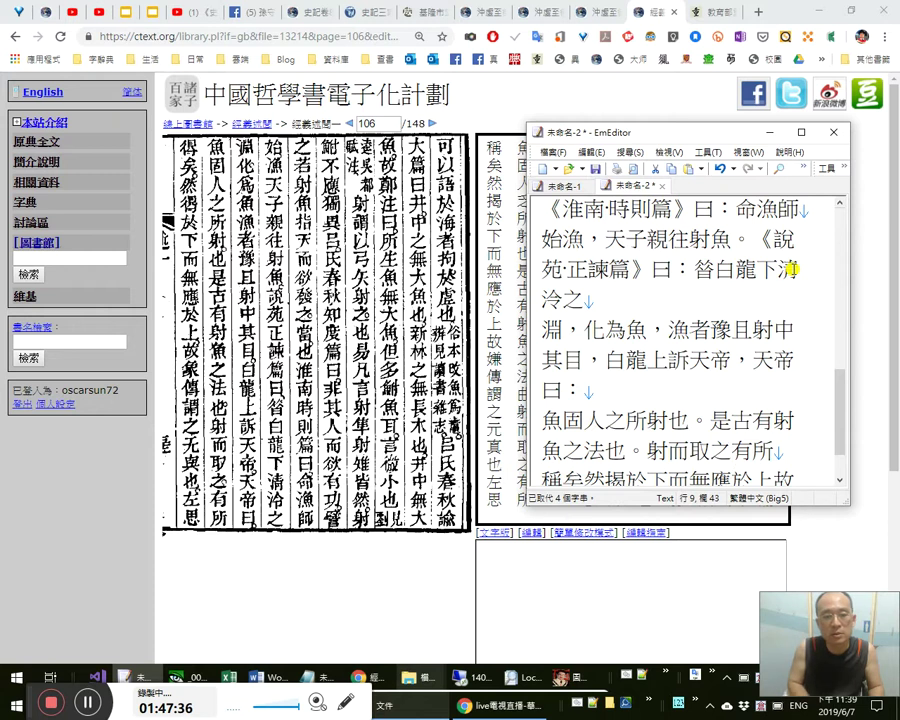
type("，")
Correct 稱 to 得 in 稱矣 and end the sentence with 。.
key("Right")
key("Right")
key("Right")
key("Right")
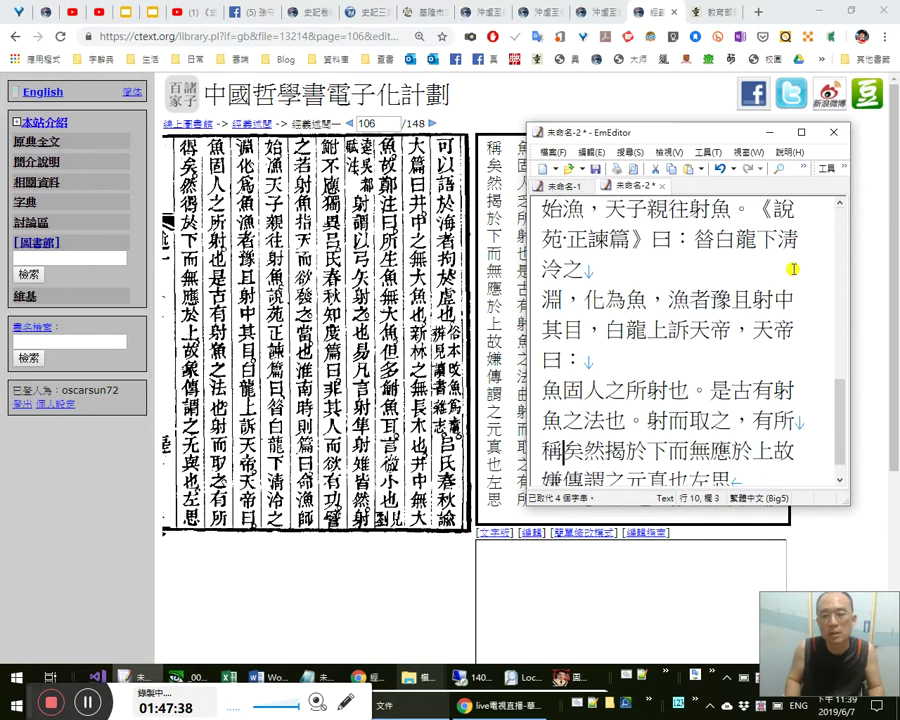
key("shift+Left")
type("得")
key("Right")
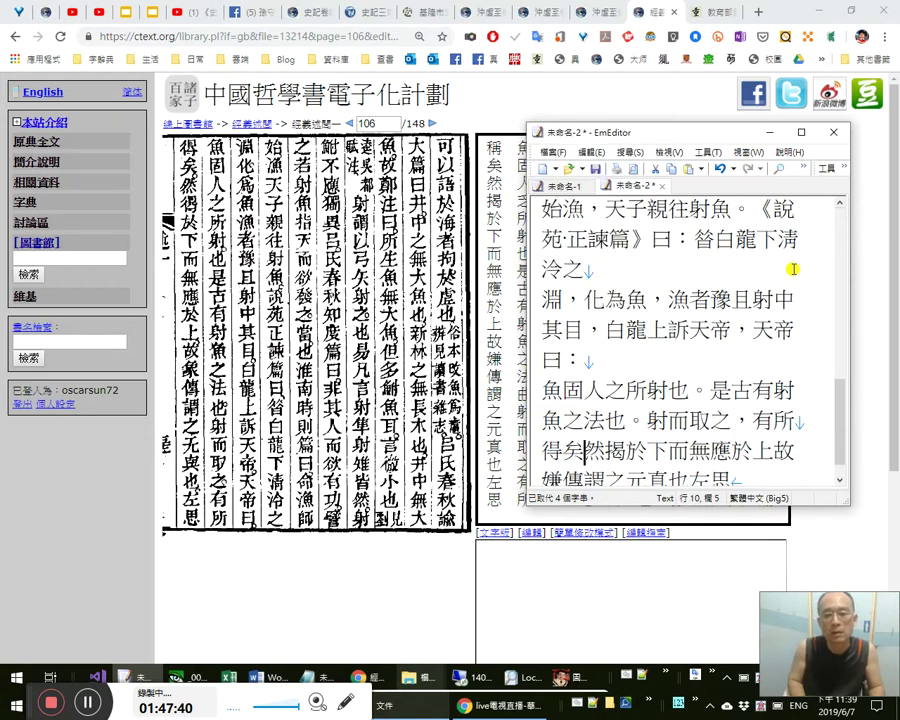
type("。")
Copy the corrected 得 before 矣 and replace 揭 in 然揭於下 with it.
key("Right")
key("shift+Right")
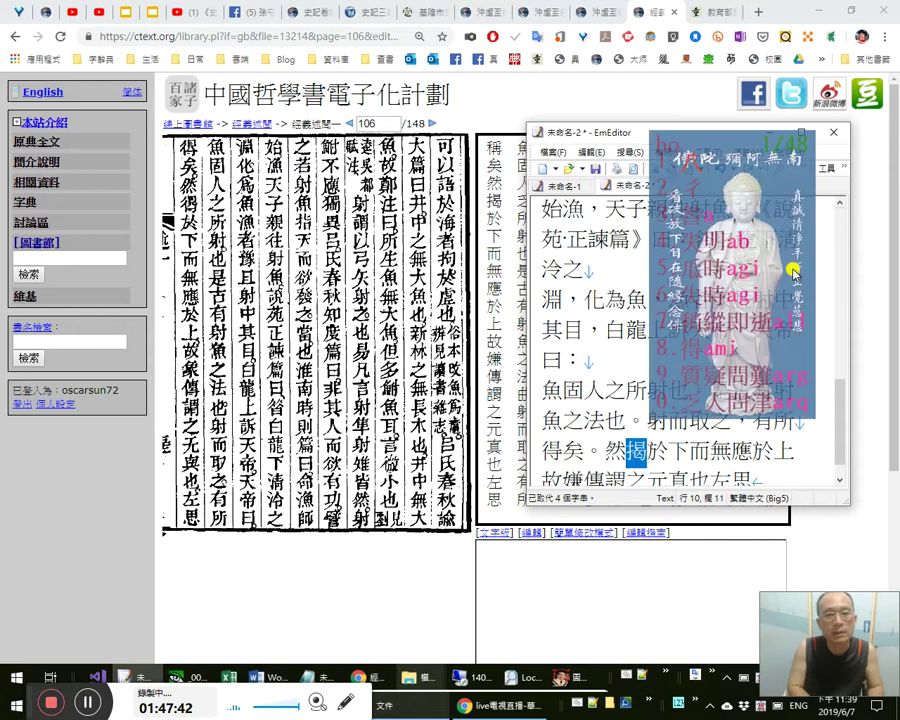
key("Left")
key("Left")
key("Left")
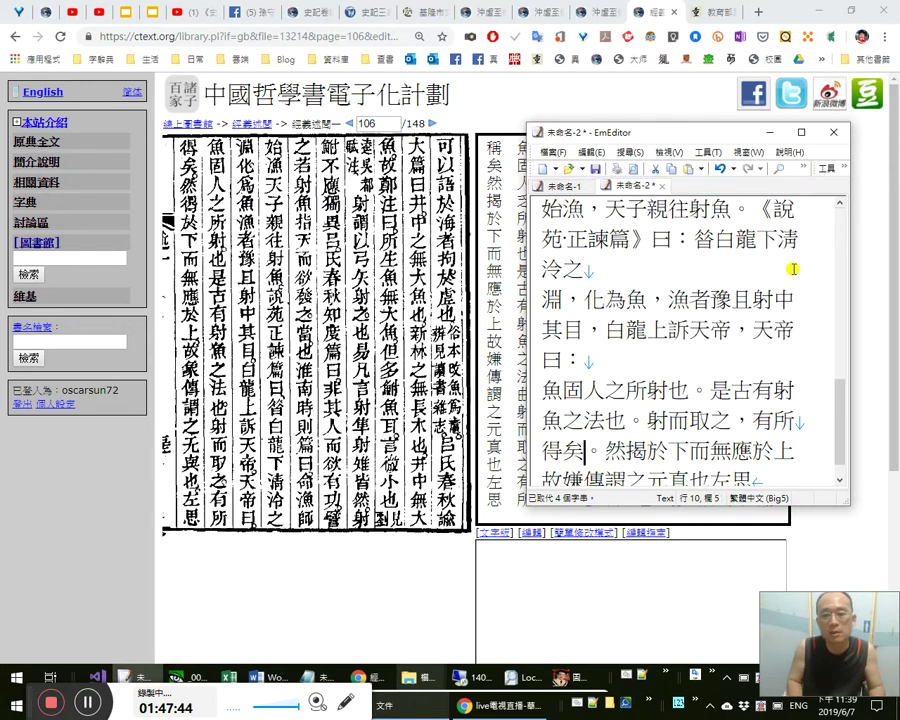
key("Left")
key("shift+Left")
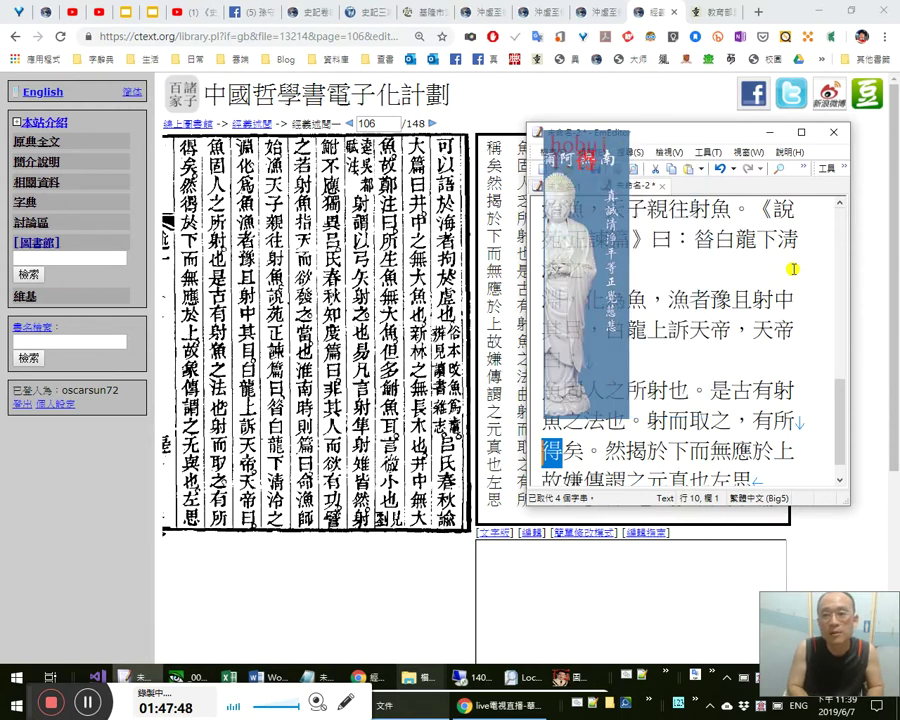
key("ctrl+c")
key("Right")
key("Right")
key("Right")
key("Right")
key("shift+Right")
key("ctrl+v")
Insert a comma ， after 然得於下 and another after 而無應於上.
key("Right")
key("Right")
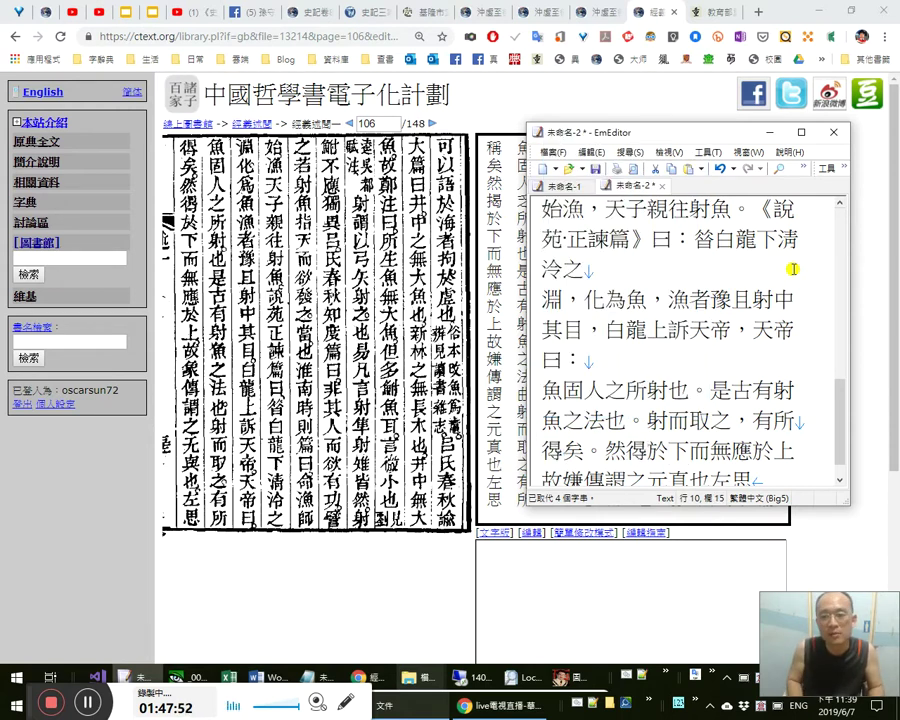
type("，")
key("Right")
key("Right")
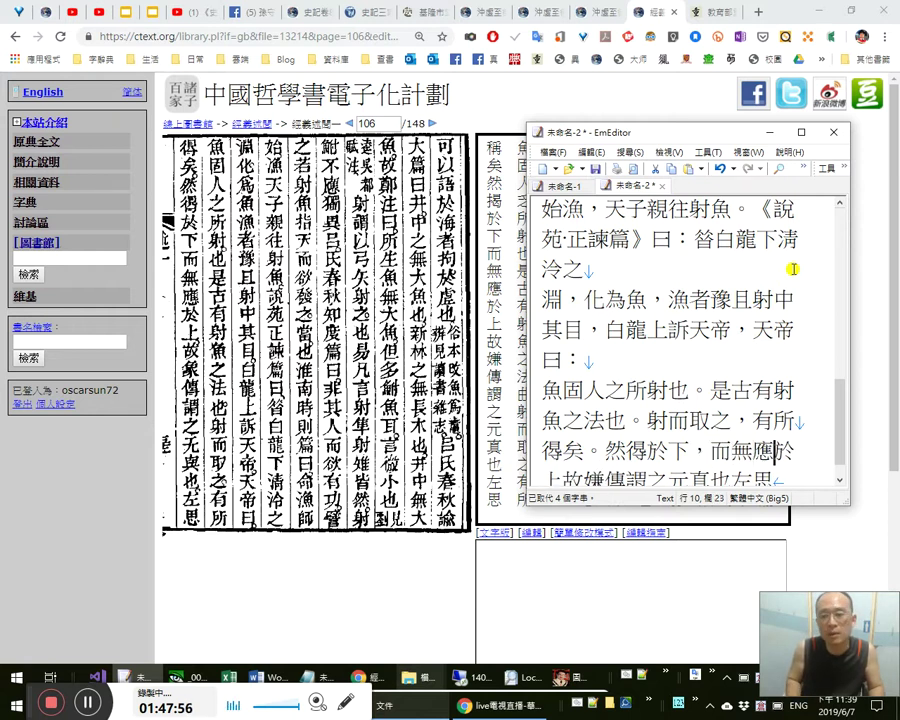
key("Right")
key("Right")
key("shift+Left")
key("shift+Left")
key("shift+Left")
key("shift+Left")
key("shift+Left")
key("shift+Left")
key("shift+Left")
key("shift+Left")
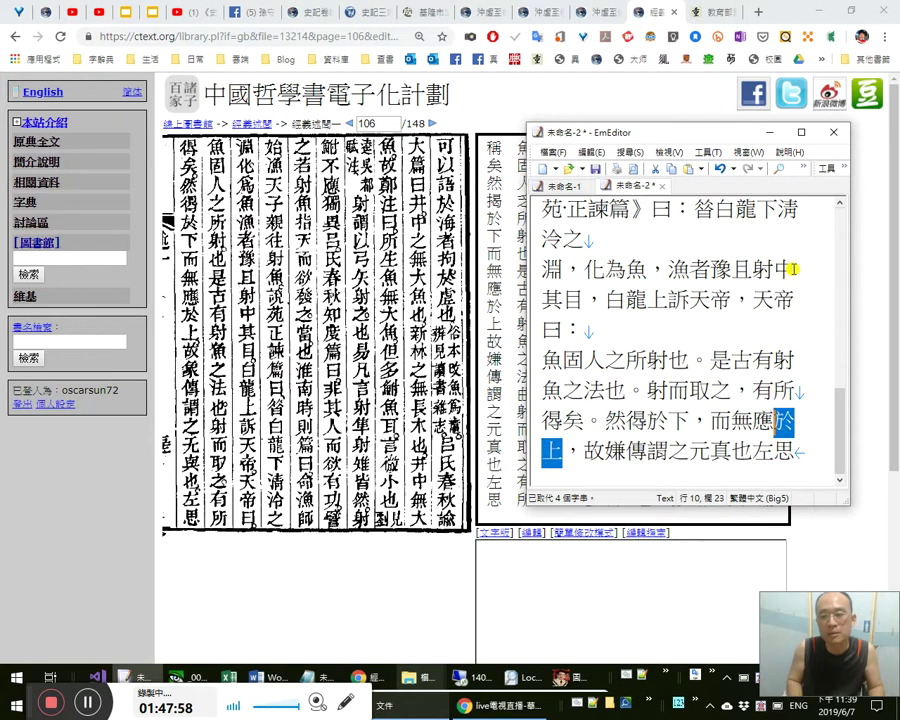
Replace 嫌 with 象 before 傳 and enclose 象傳 in title marks 〈〉.
key("Right")
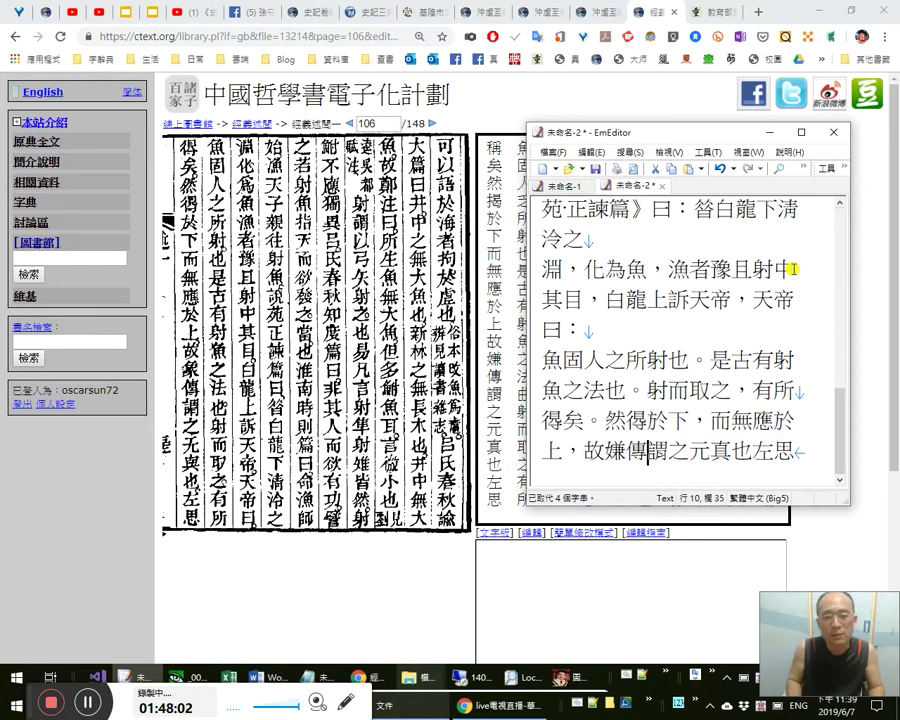
type("象")
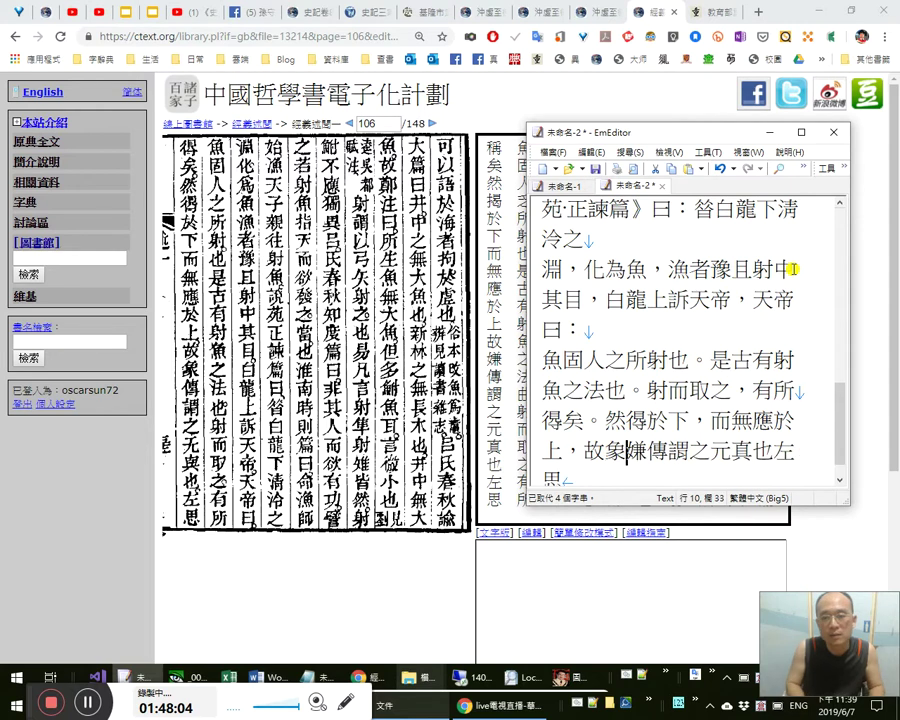
type("〈〉")
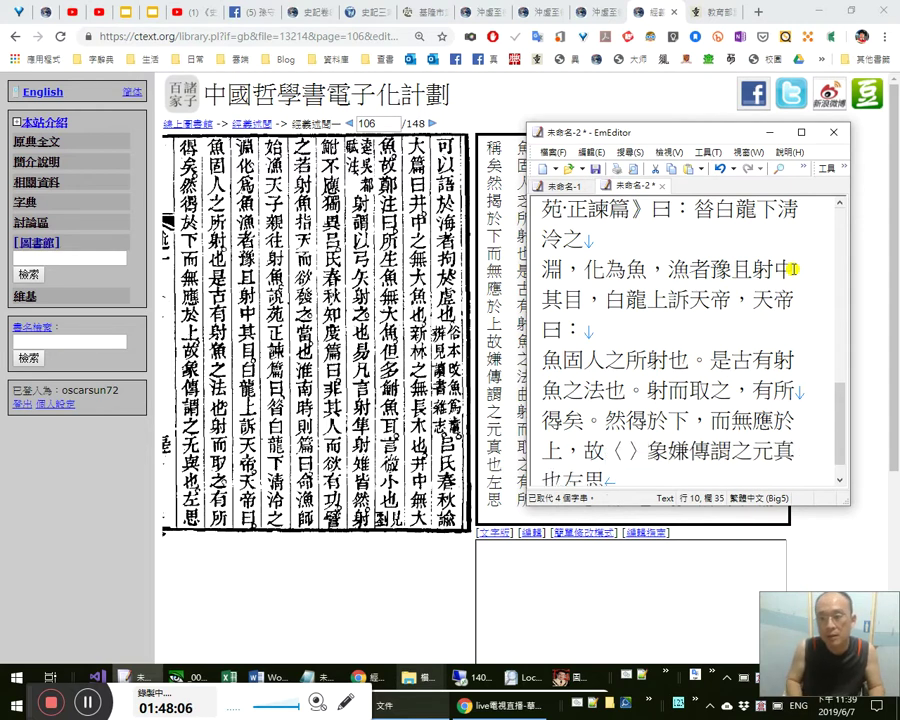
key("Delete")
key("Right")
key("Delete")
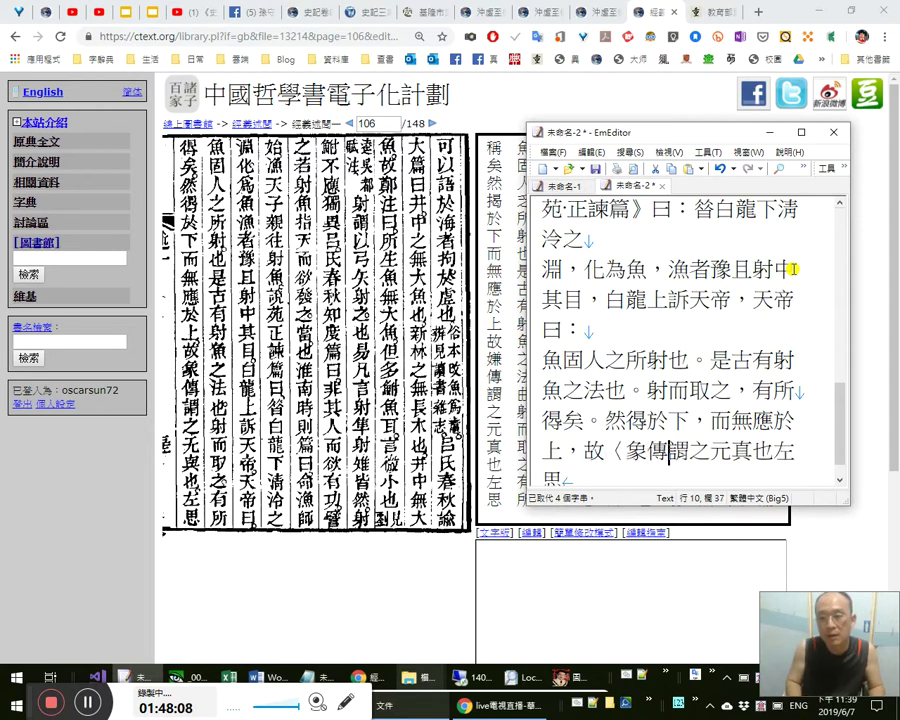
type("〉")
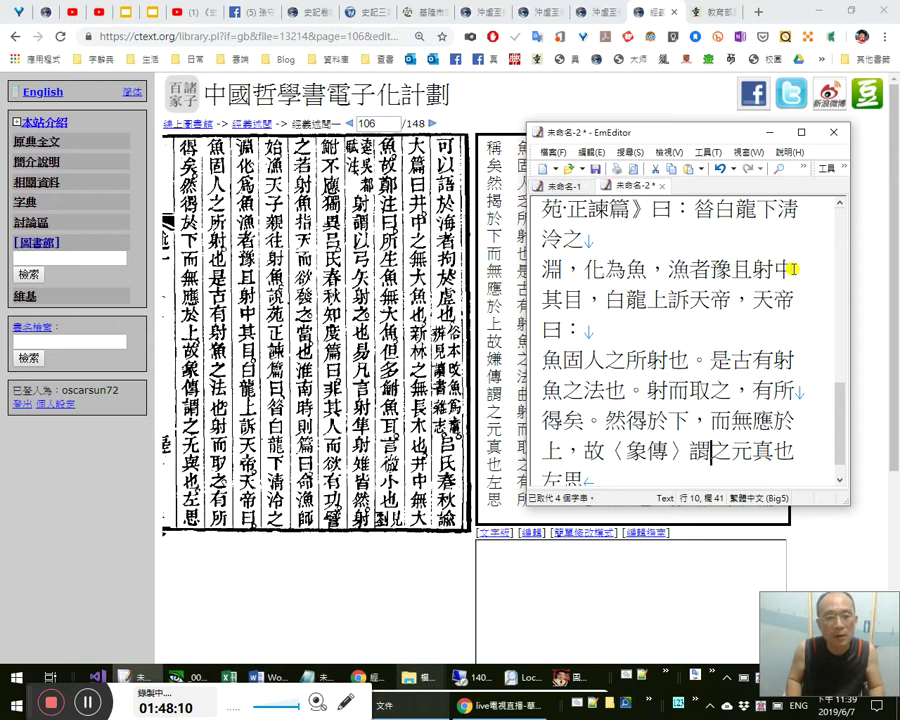
Correct 元真 to 无與 in 謂之元真也 and end the sentence with 。.
key("shift+Right")
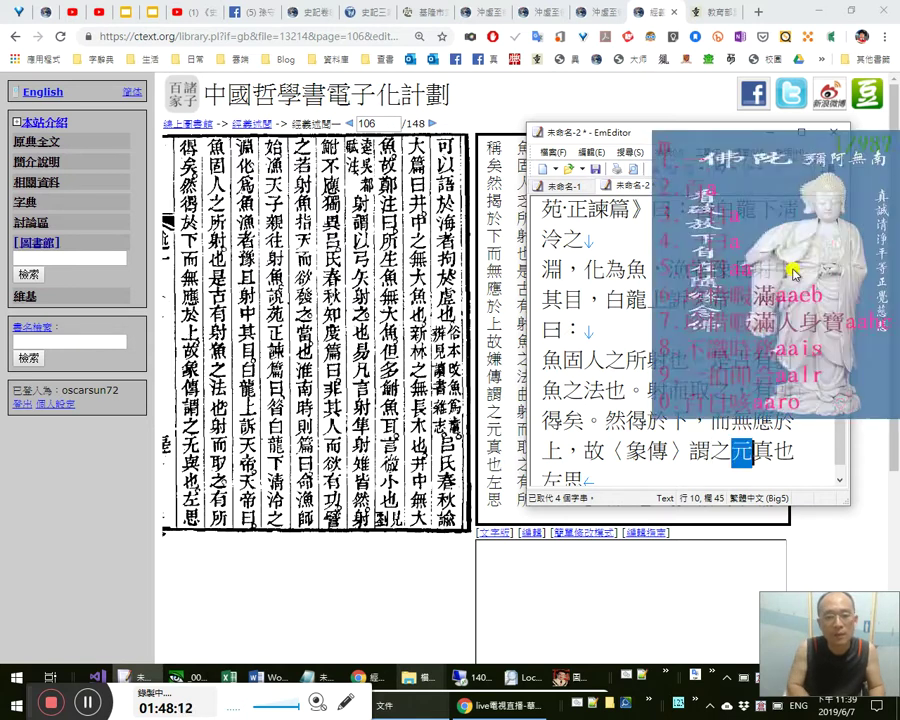
type("无與")
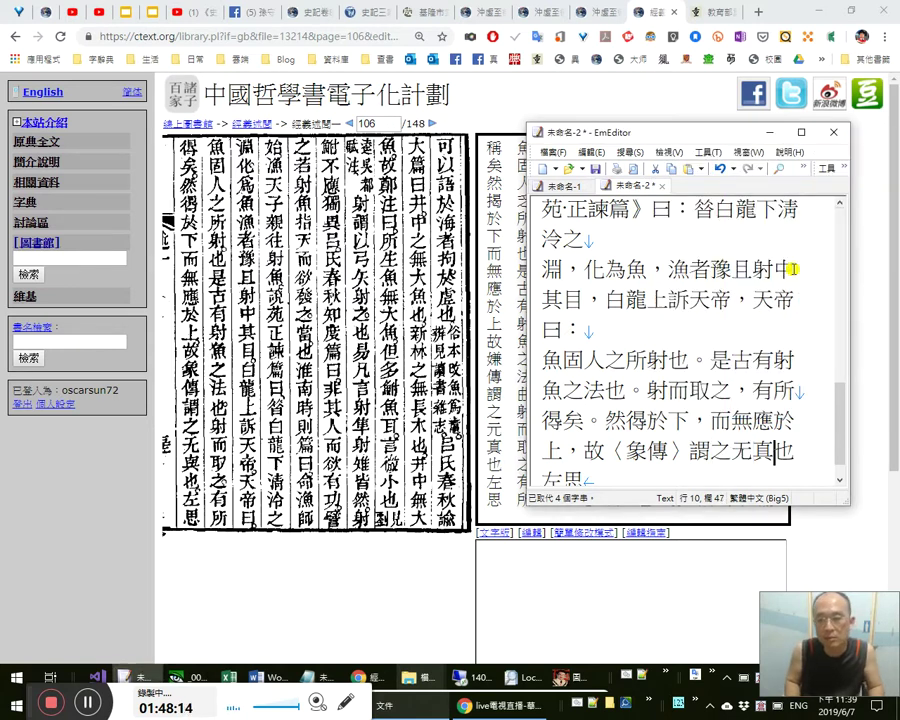
key("shift+Left")
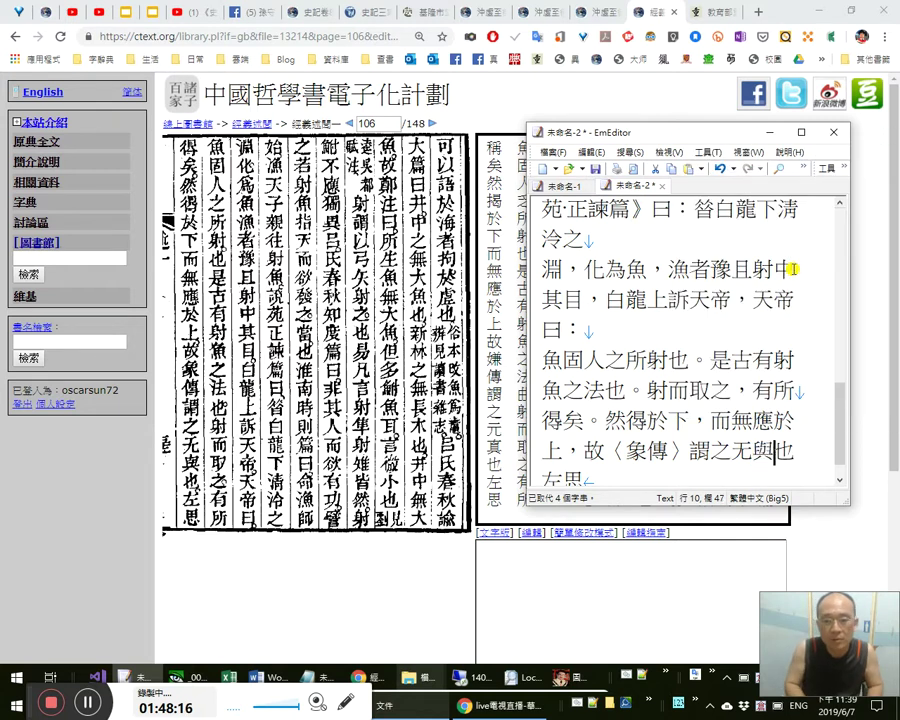
type("與")
key("Right")
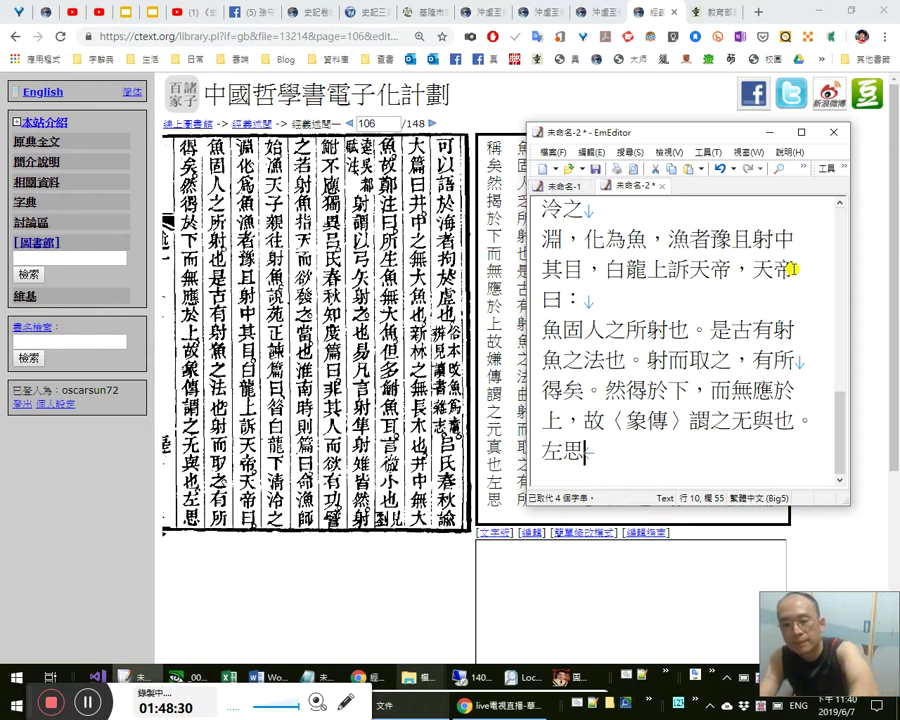
Move the entire proofread text from EmEditor into the ctext edit box for page 106 and save the edit.
key("ctrl+a")
key("ctrl+x")
left_click(637, 641)
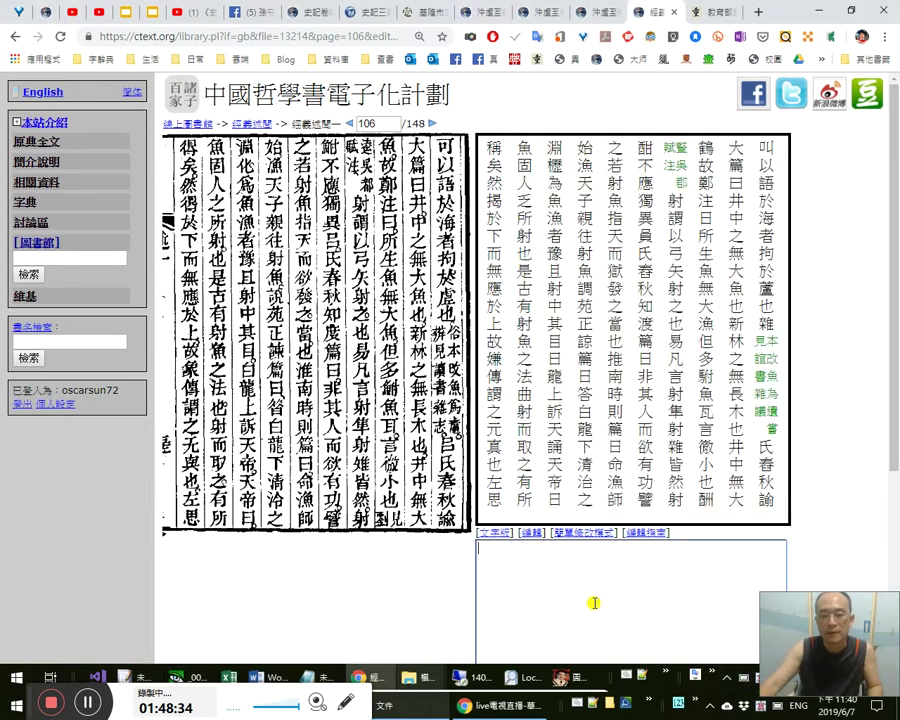
key("ctrl+v")
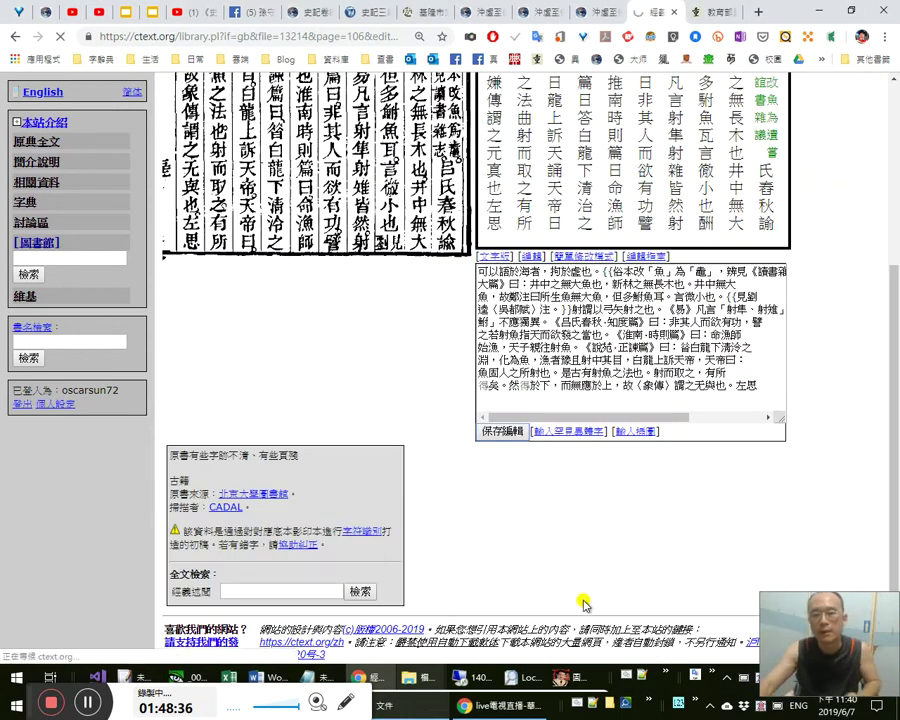
left_click(88, 702)
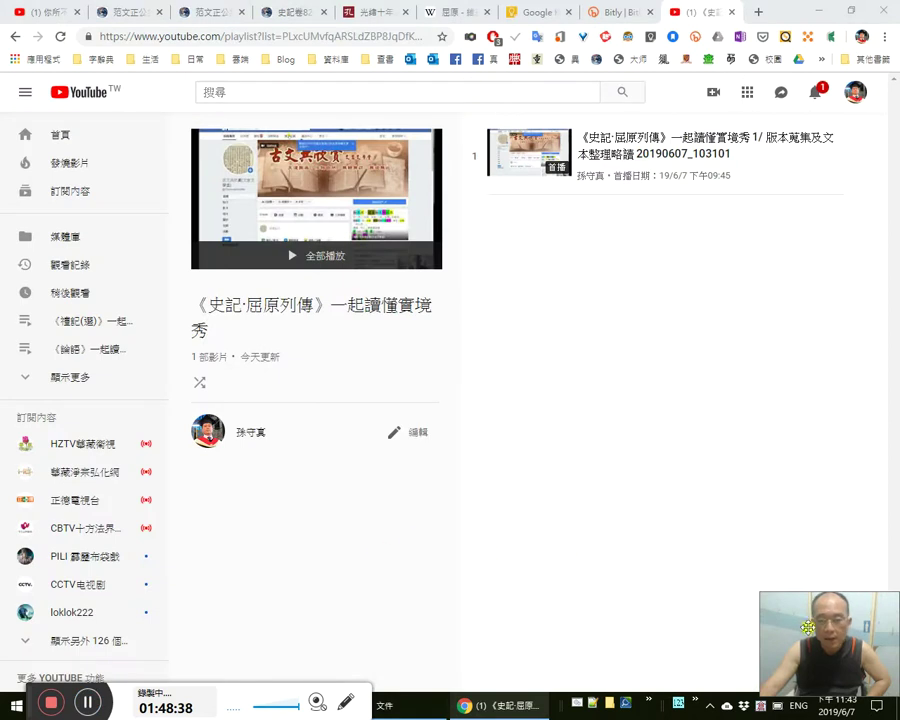
mouse_move(855, 656)
left_mouse_down()
mouse_move(855, 611)
mouse_move(851, 651)
left_mouse_up()
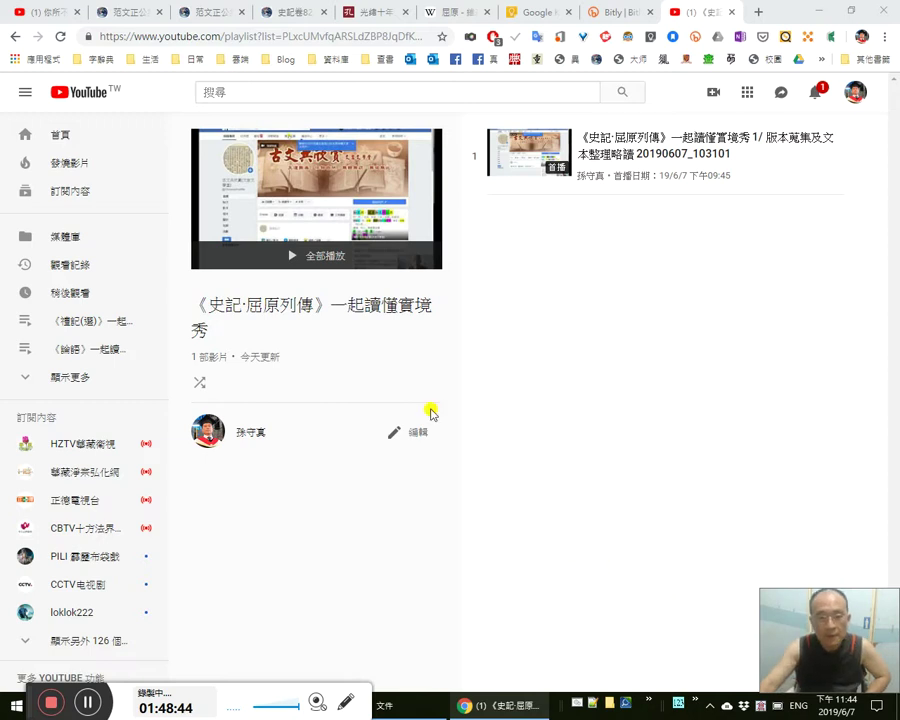
Minimize the browser, Word and file search windows, and close the 圖書管理_查詢版 database.
left_click(817, 9)
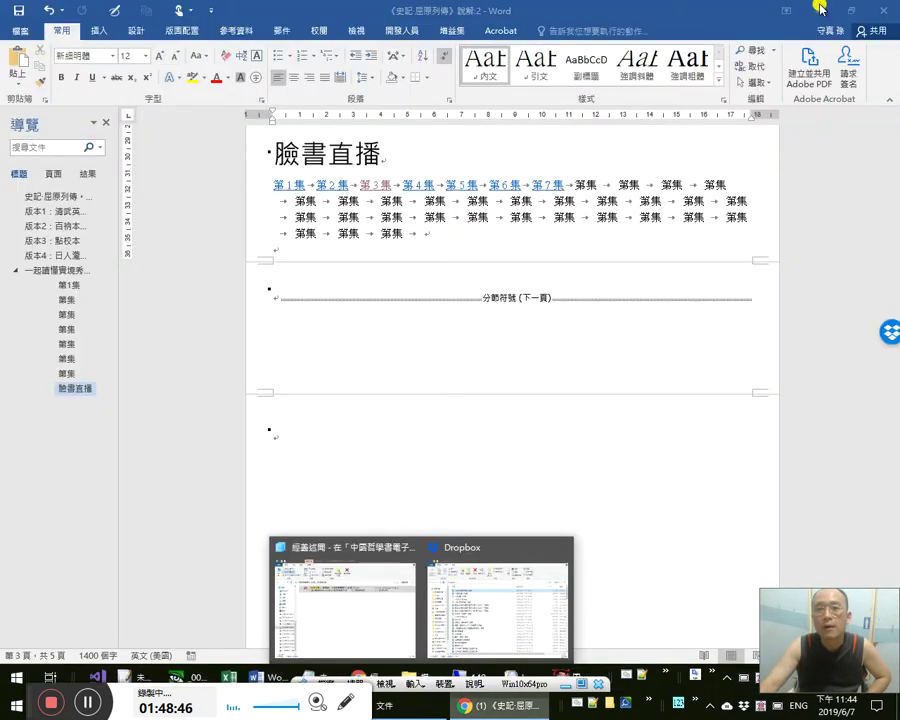
left_click(815, 9)
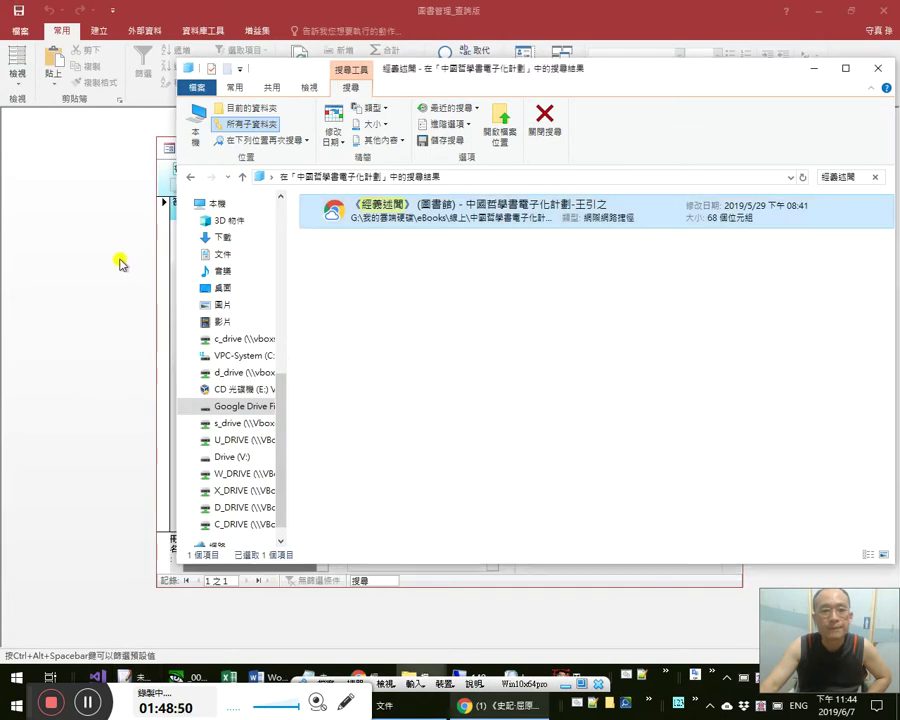
left_click(814, 67)
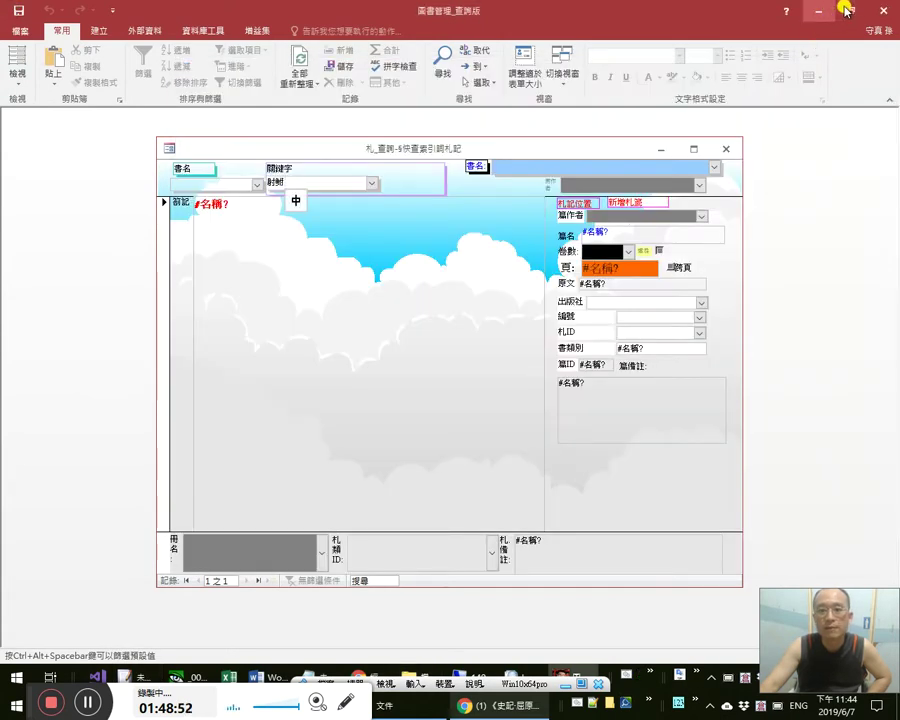
left_click(884, 11)
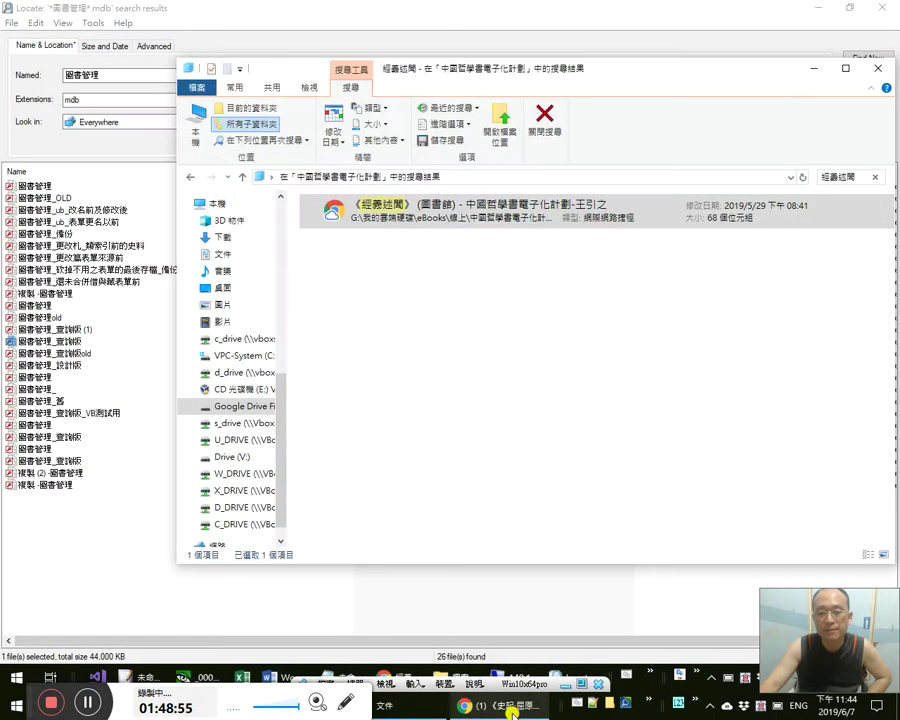
Return to Chrome and open the Facebook personal profile and the 古文共欣賞(文言文學堂) page in new tabs.
left_click(509, 706)
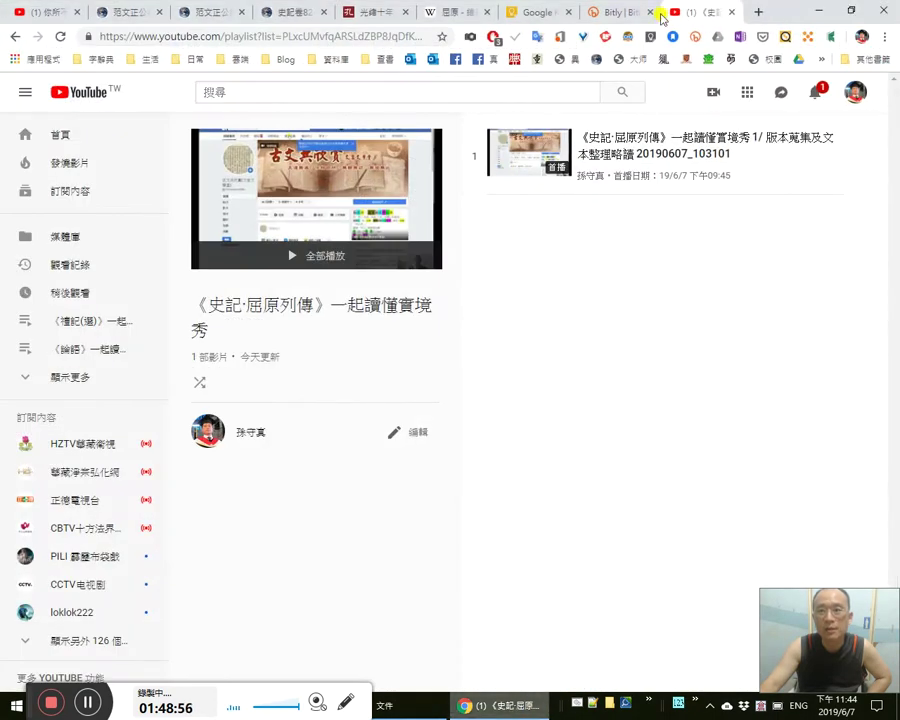
middle_click(483, 60)
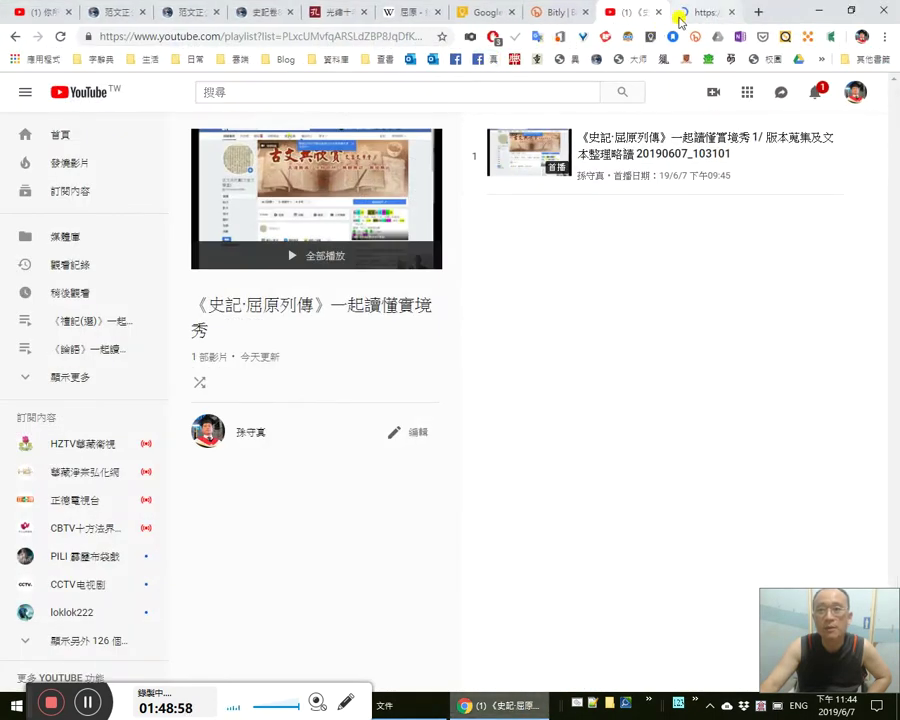
left_click(686, 14)
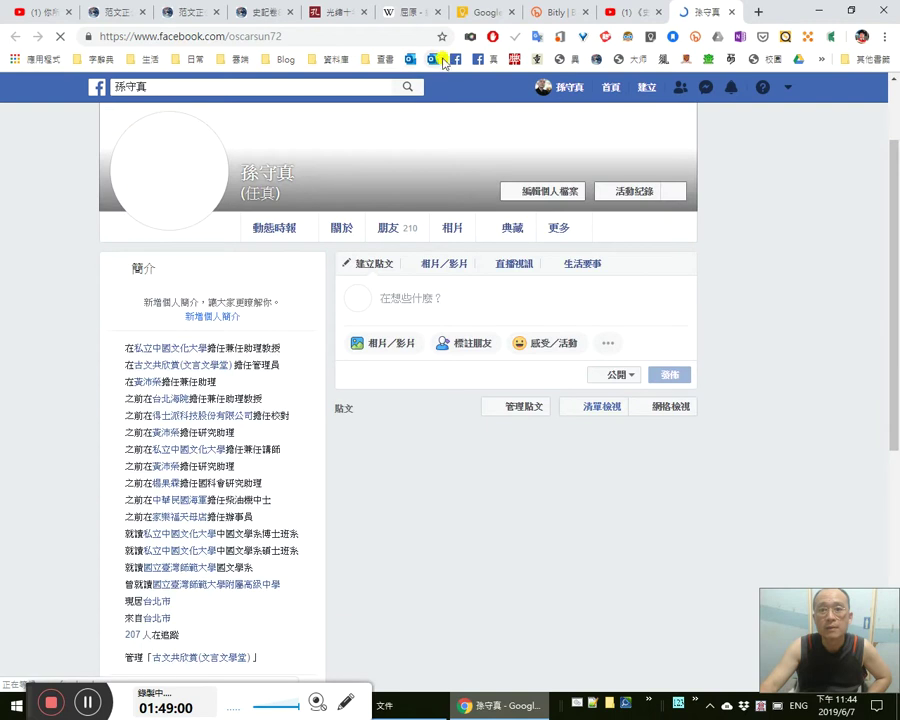
middle_click(452, 60)
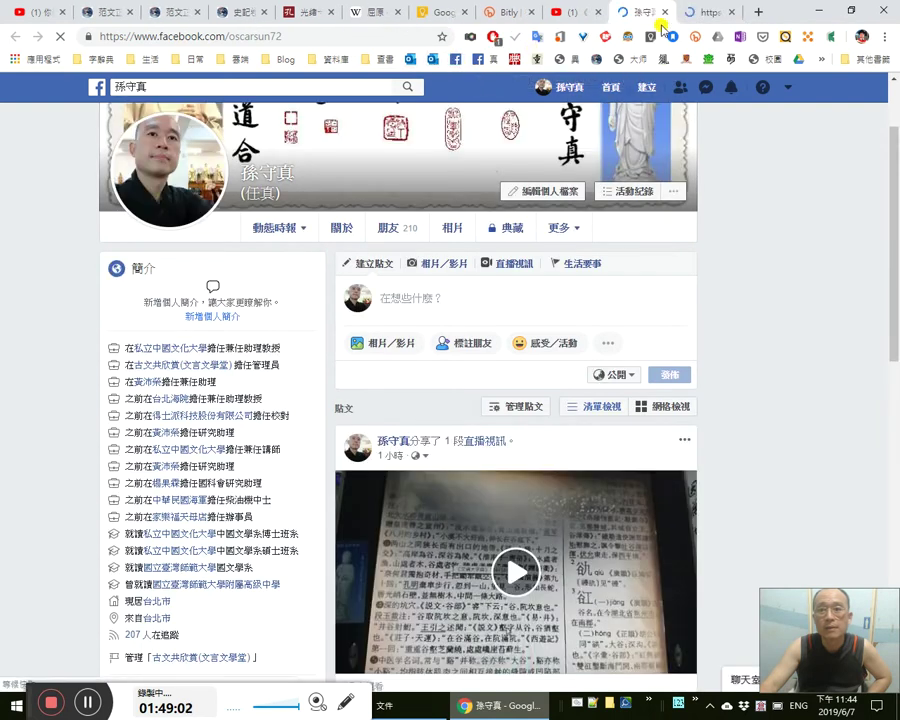
scroll(570, 412, "down", 3)
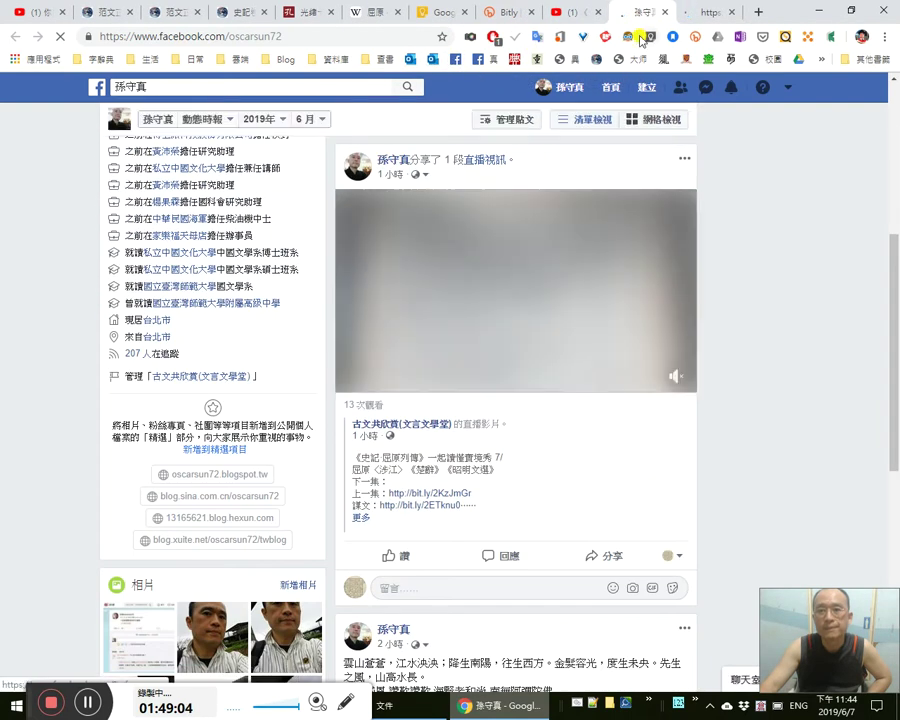
left_click(705, 14)
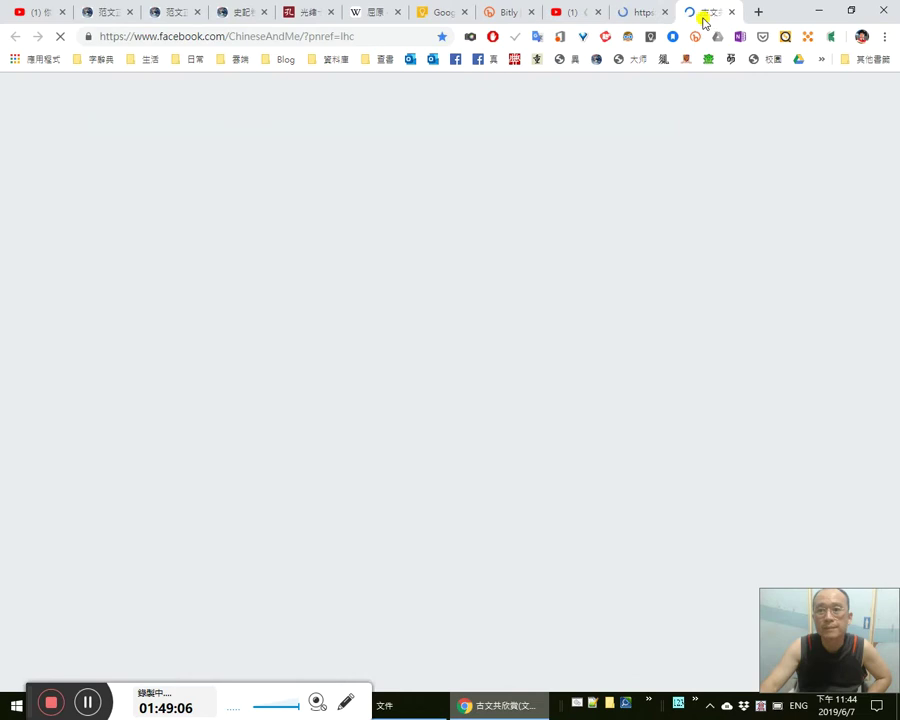
Open the account's Facebook notifications in the first page tab and return to the other 古文共欣賞(文言文學堂) tab.
left_click(655, 16)
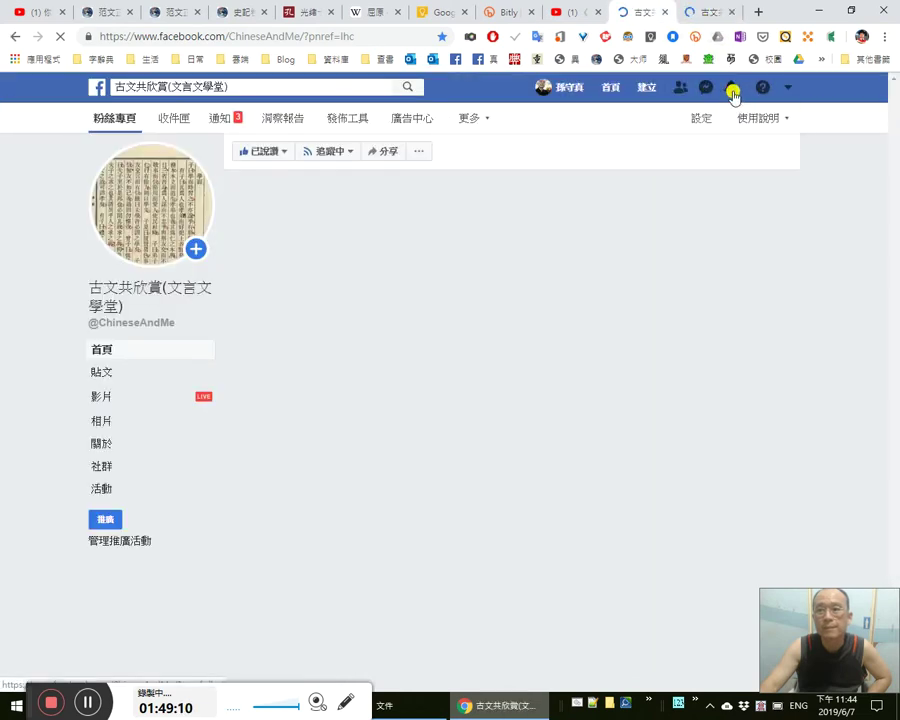
left_click(732, 92)
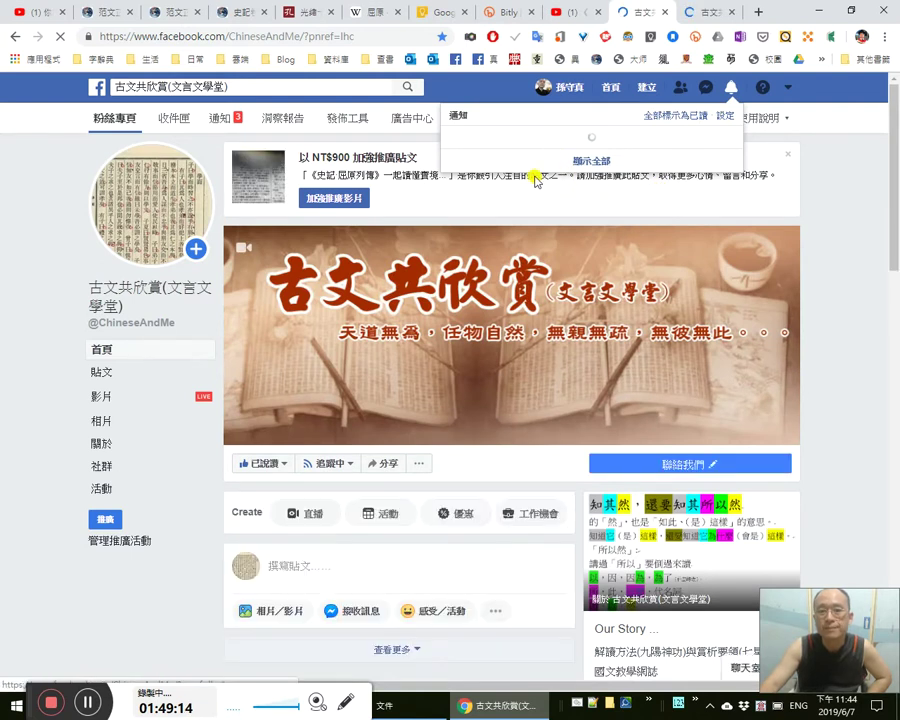
left_click(704, 18)
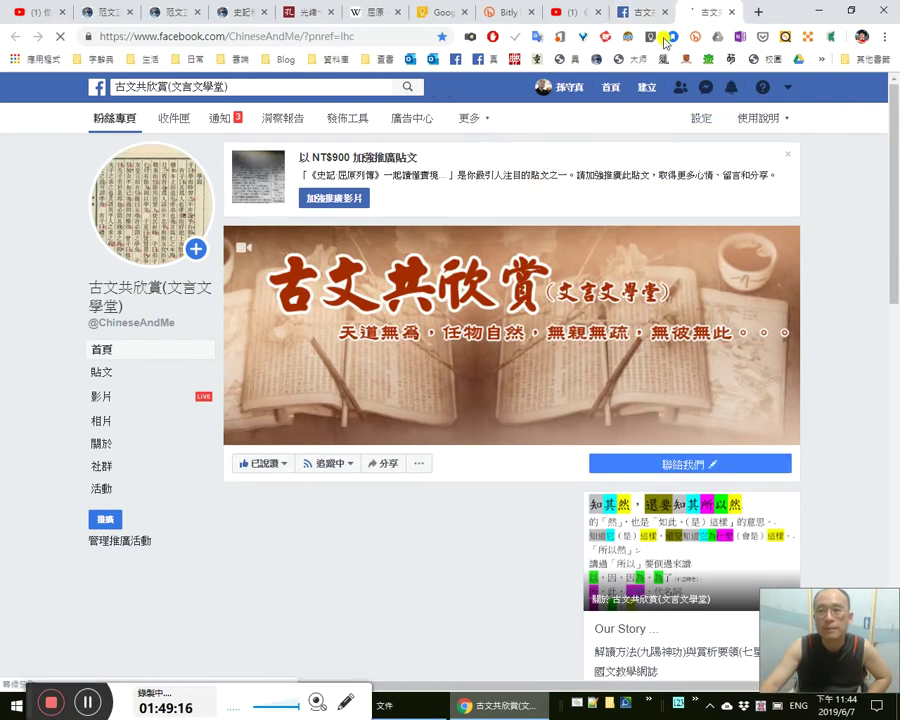
Share the live video post 《史記·屈原列傳》一起讀懂實境秀 8/ to the group 古文共欣賞(文言文學堂).
scroll(390, 550, "down", 3)
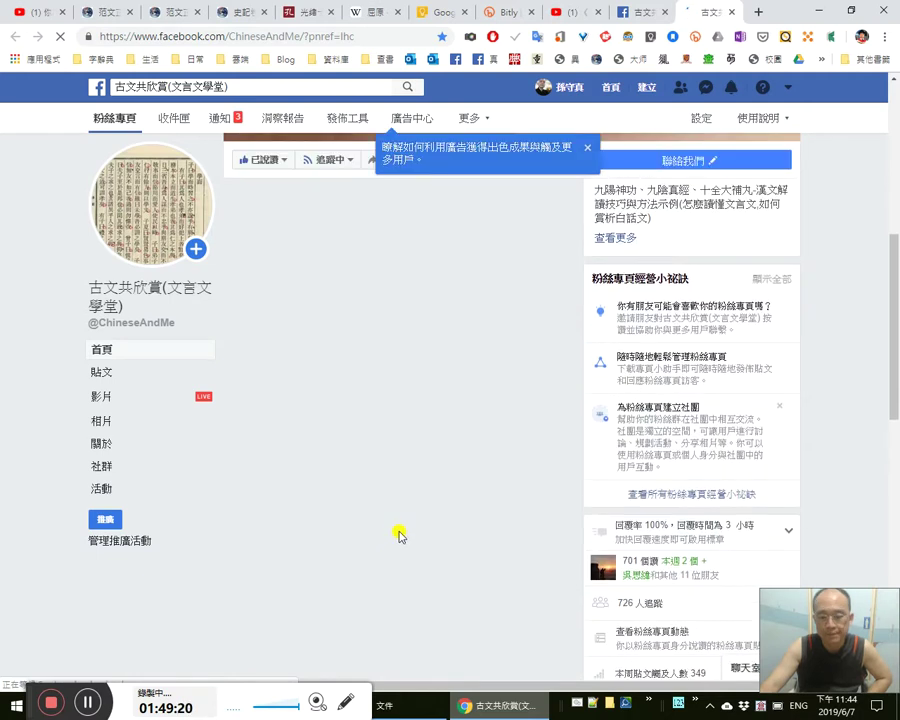
scroll(399, 536, "down", 3)
scroll(399, 537, "down", 8)
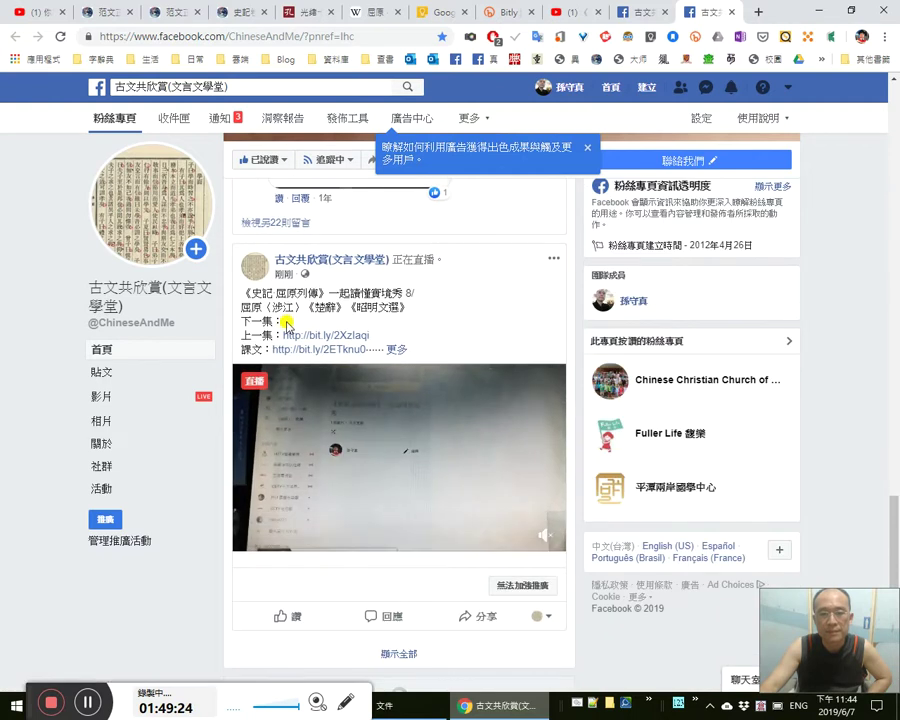
right_click(285, 274)
left_click(329, 358)
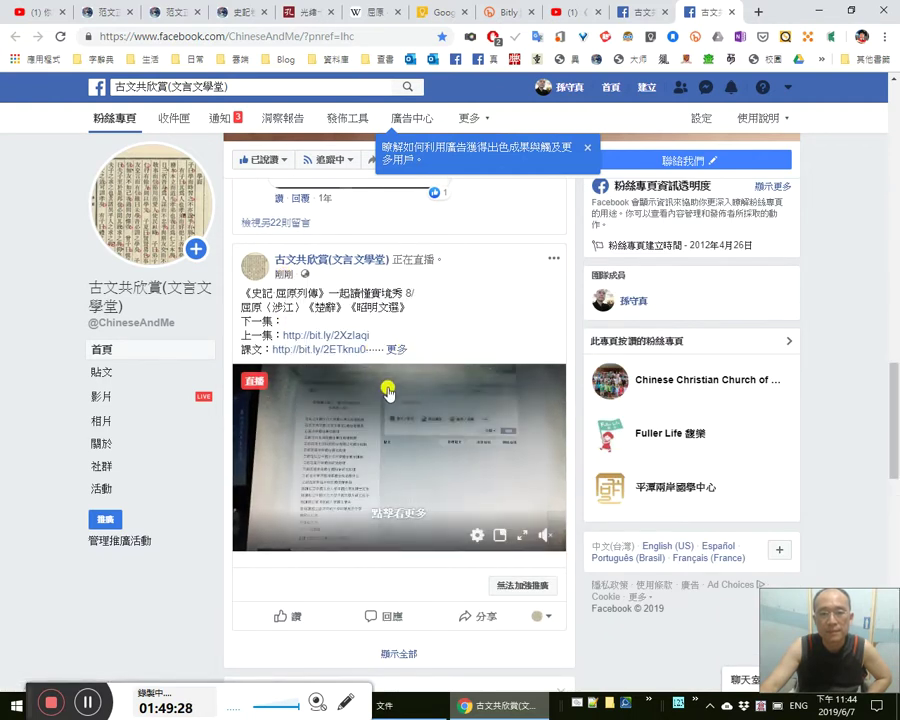
left_click(484, 616)
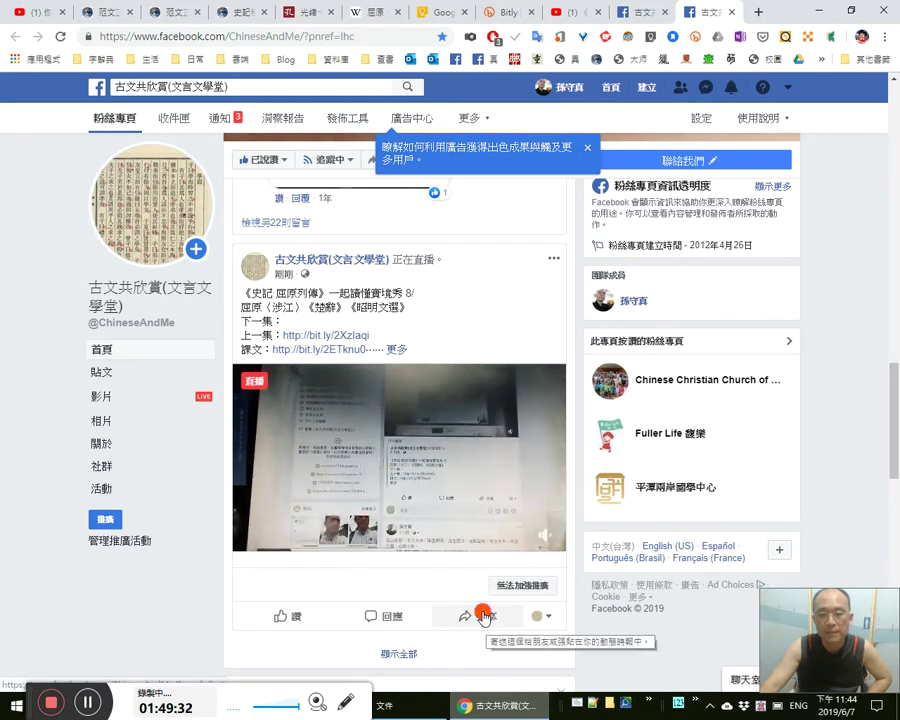
left_click(466, 567)
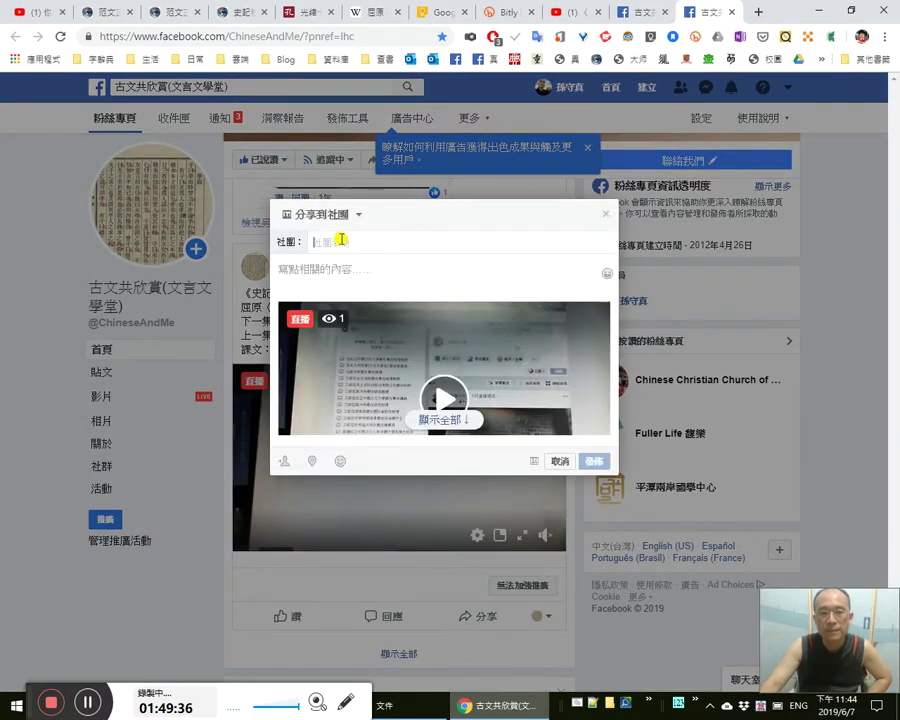
type("古文共欣賞(文言文學堂")
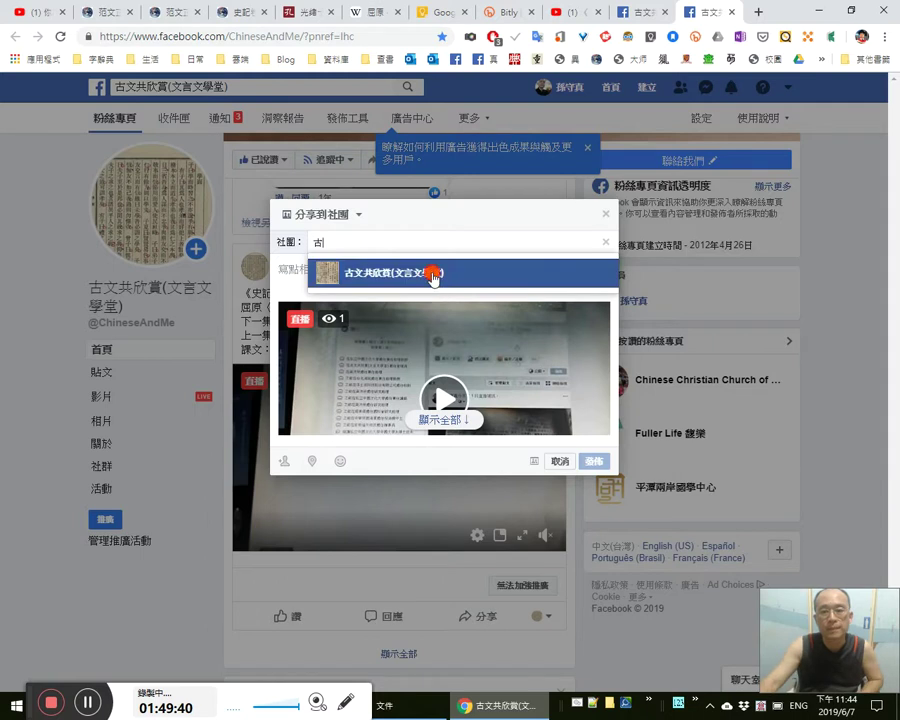
left_click(430, 268)
left_click(592, 457)
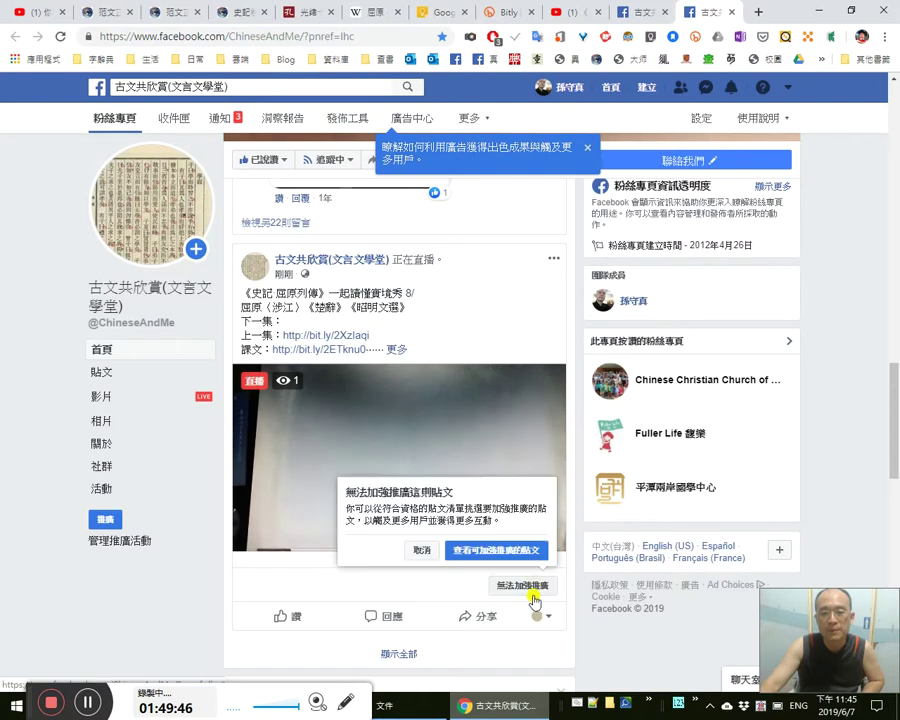
Share the same live video post publicly to the personal timeline.
left_click(494, 617)
left_click(470, 556)
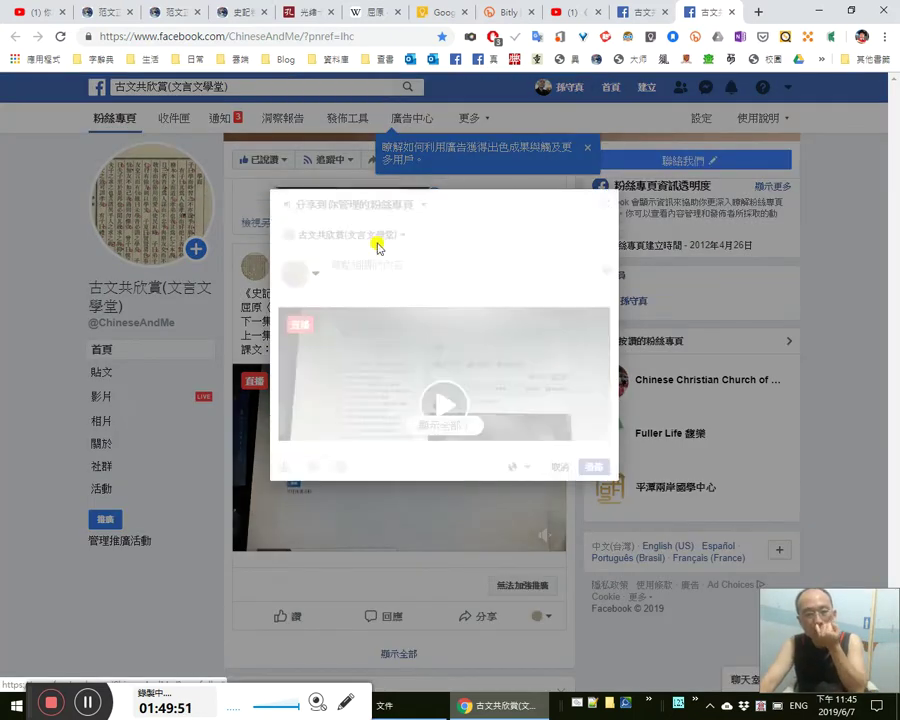
left_click(378, 236)
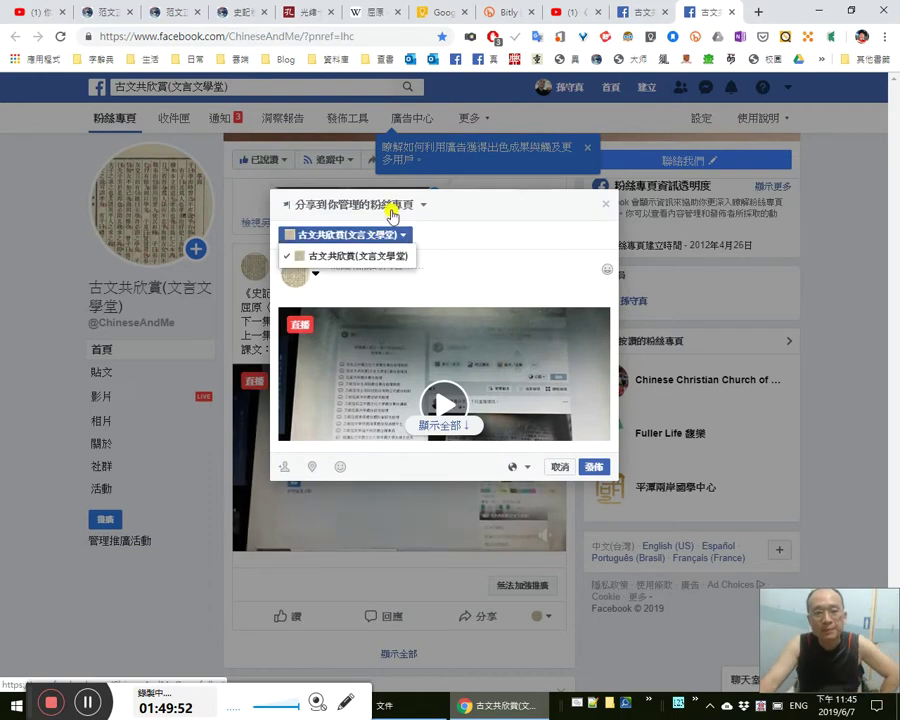
left_click(392, 205)
left_click(382, 225)
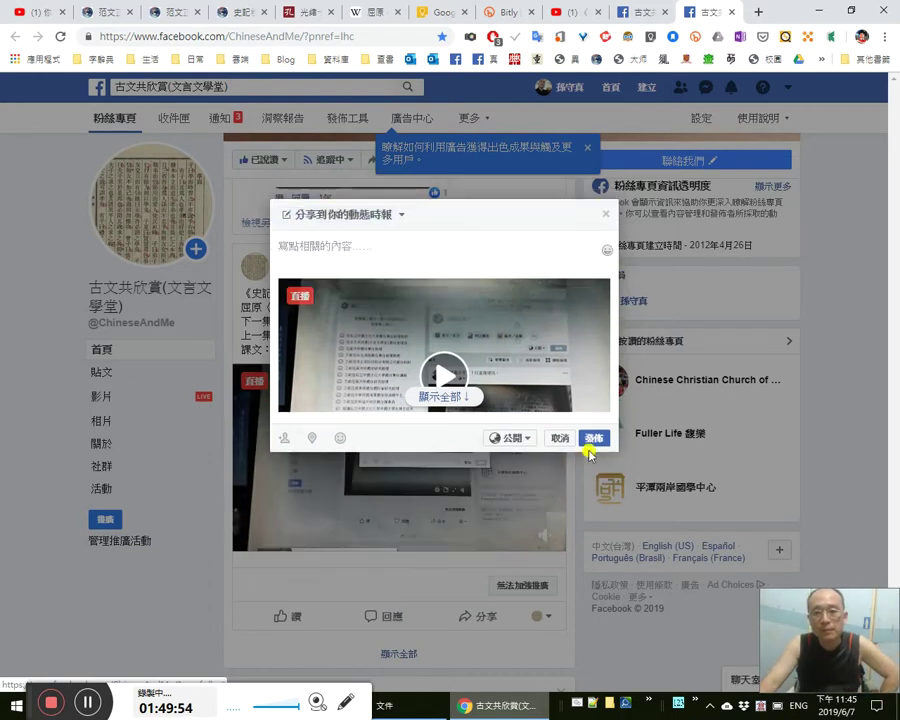
left_click(594, 438)
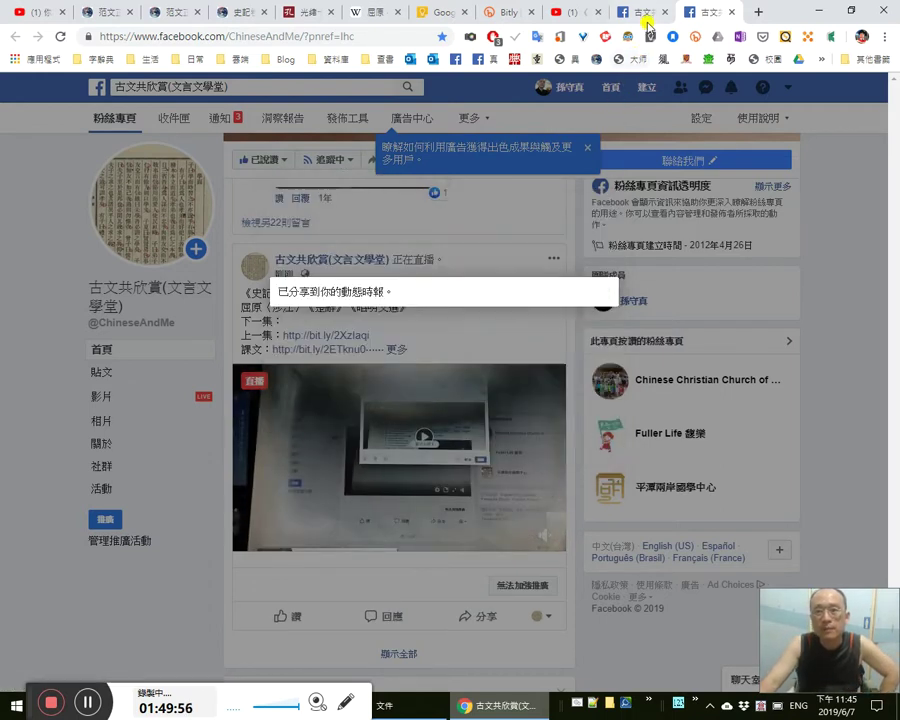
View the notification about a shared page post and the sharer's profile, and close that Facebook tab.
left_click(645, 14)
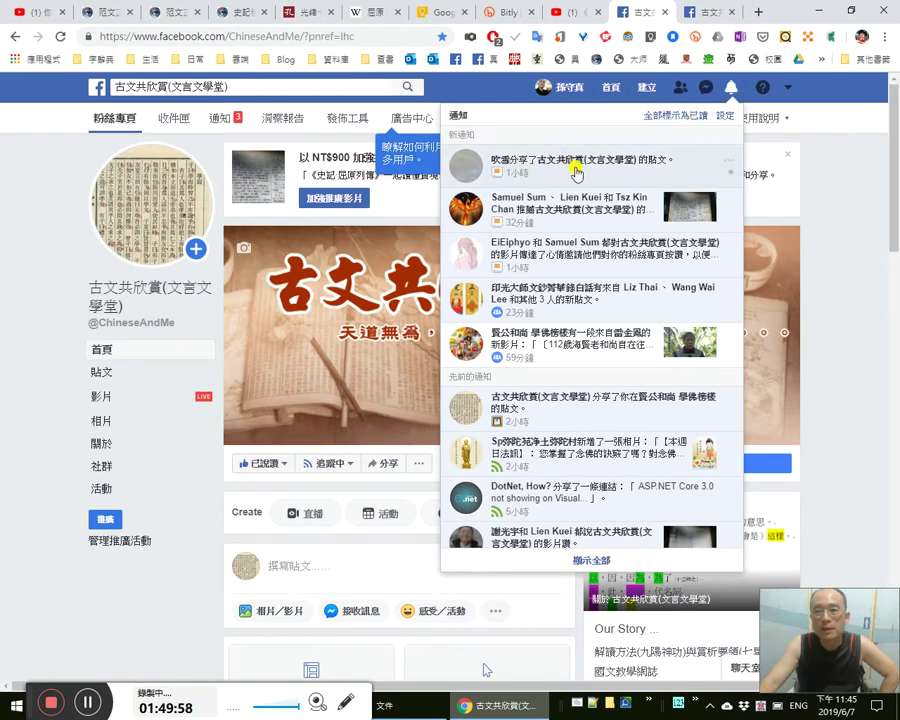
left_click(605, 162)
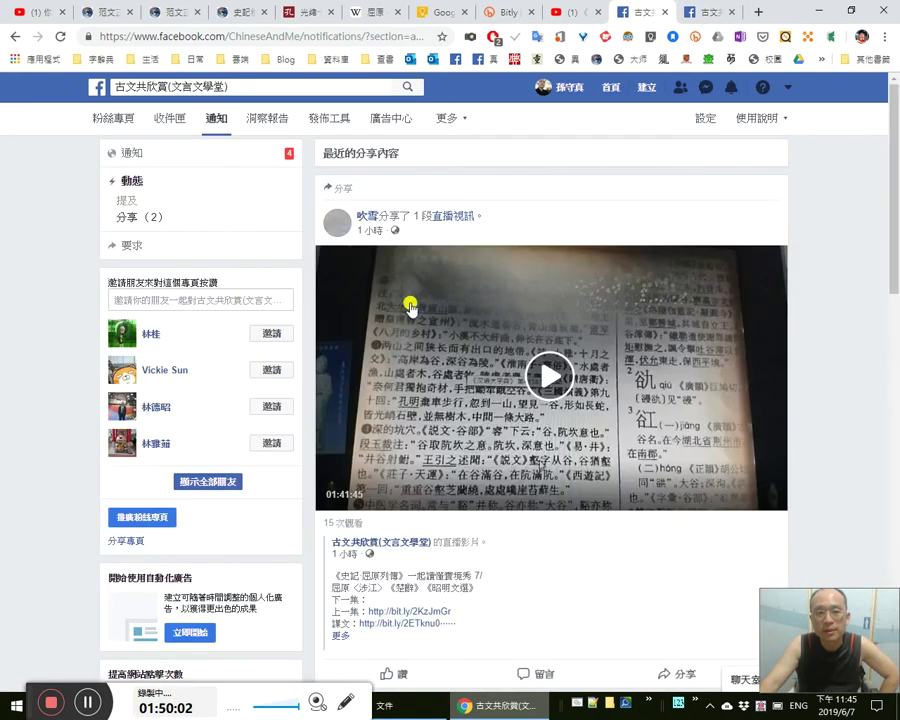
left_click(368, 216)
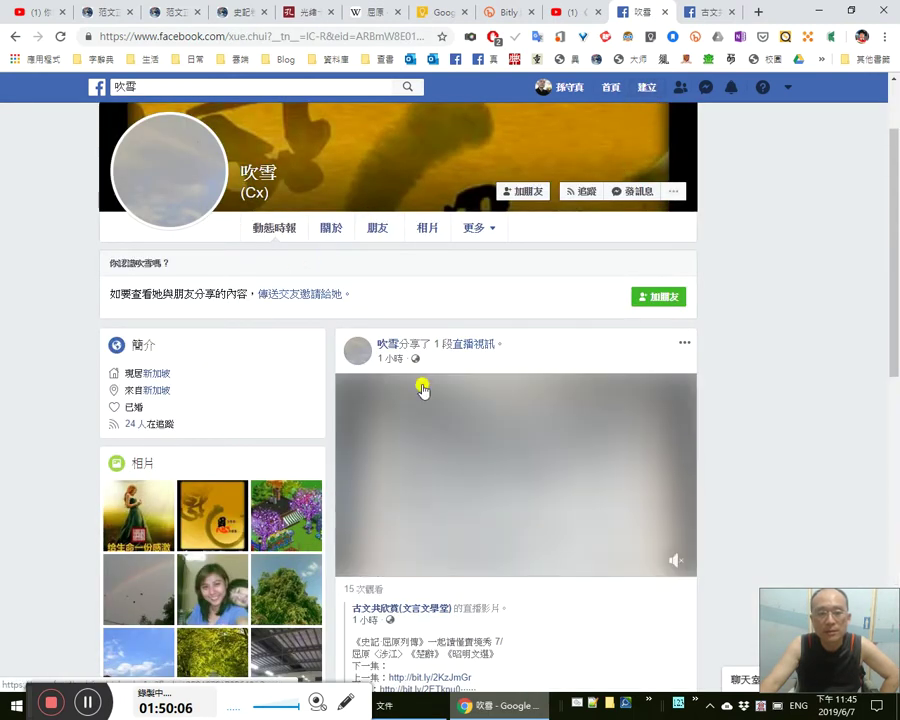
left_click(665, 13)
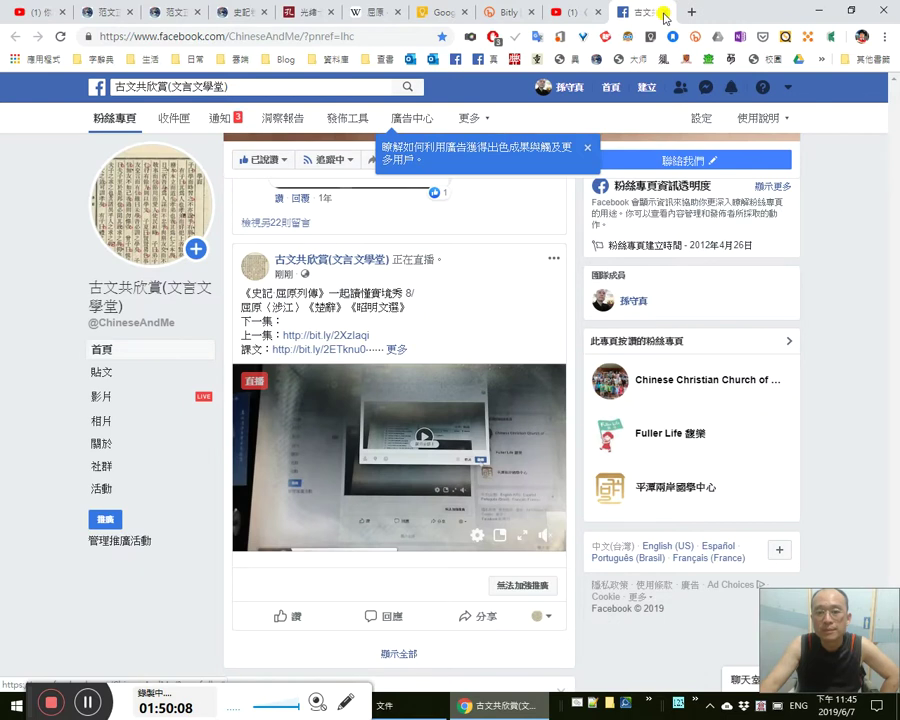
Close the remaining Facebook page tab and check the YouTube notifications.
left_click(668, 13)
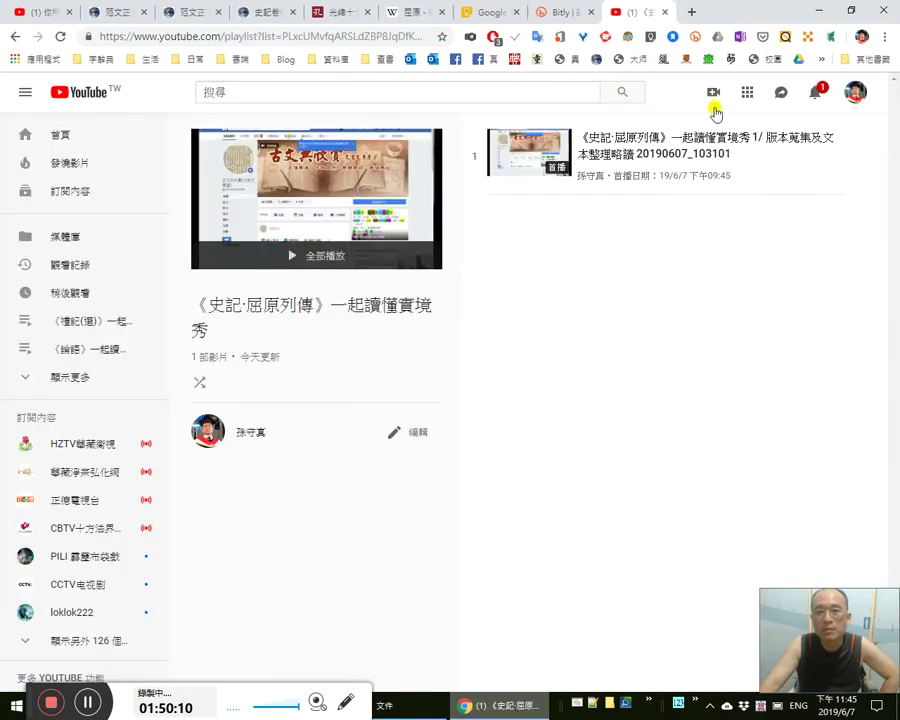
left_click(817, 95)
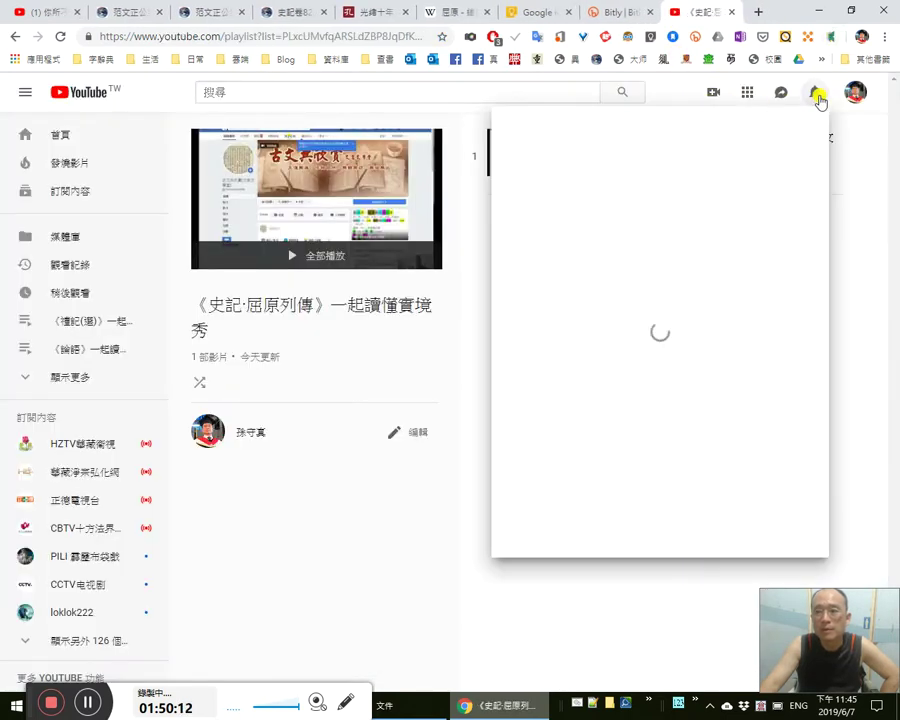
left_click(815, 95)
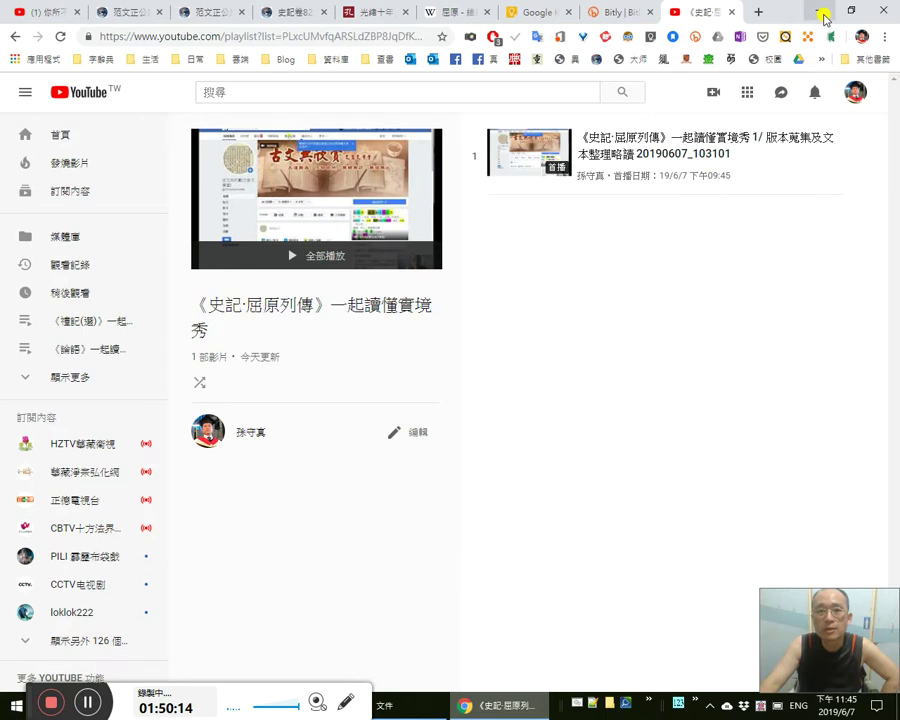
Return to the browser window with 經義述聞 on ctext and open page 107 in simple edit mode (簡單修改模式).
left_click(289, 15)
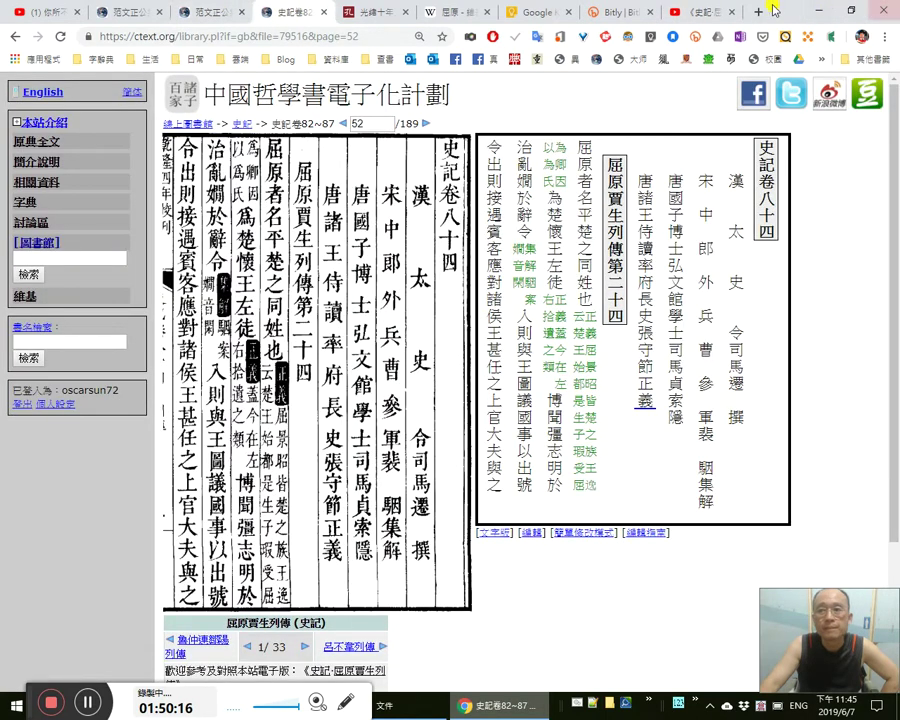
left_click(845, 7)
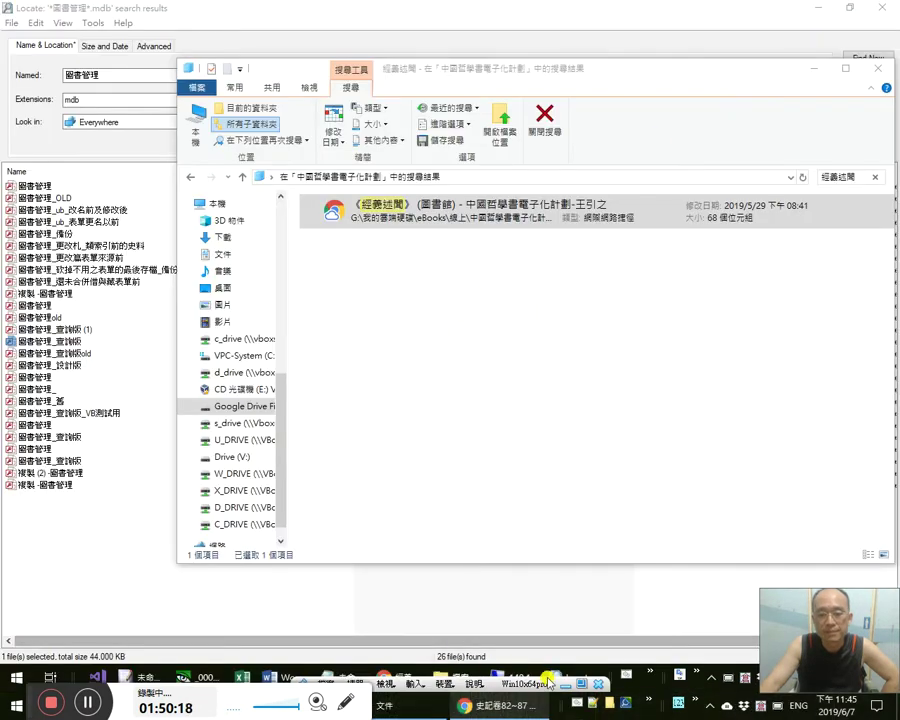
left_click(388, 680)
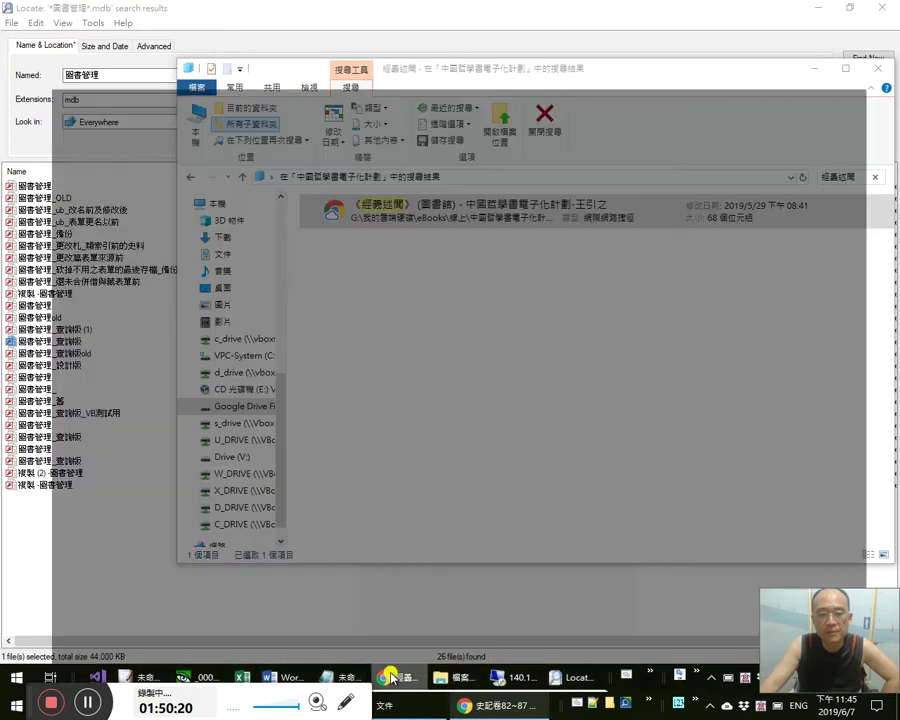
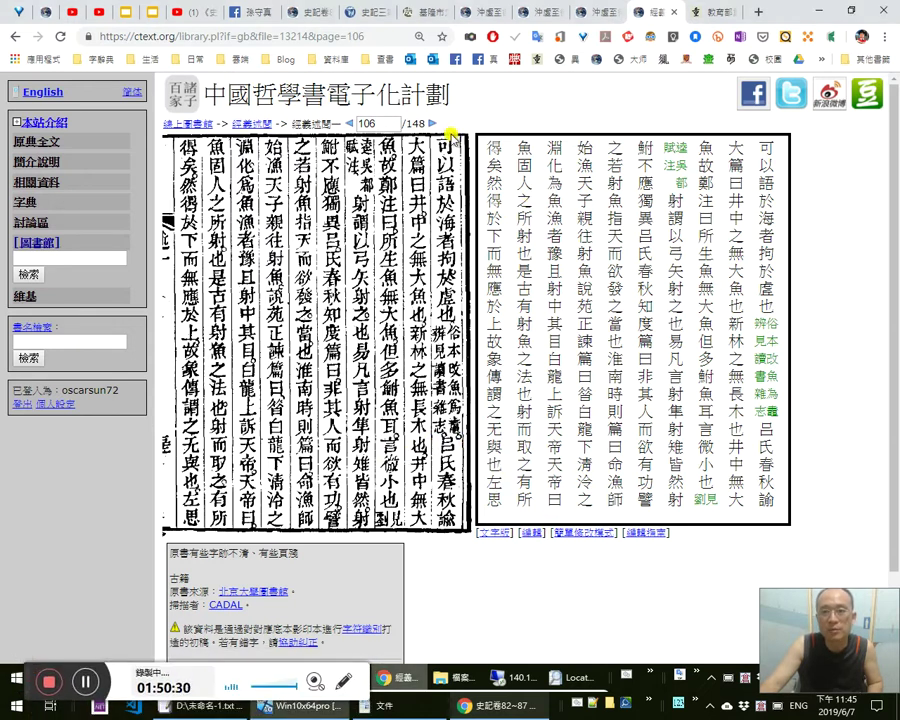
left_click(432, 124)
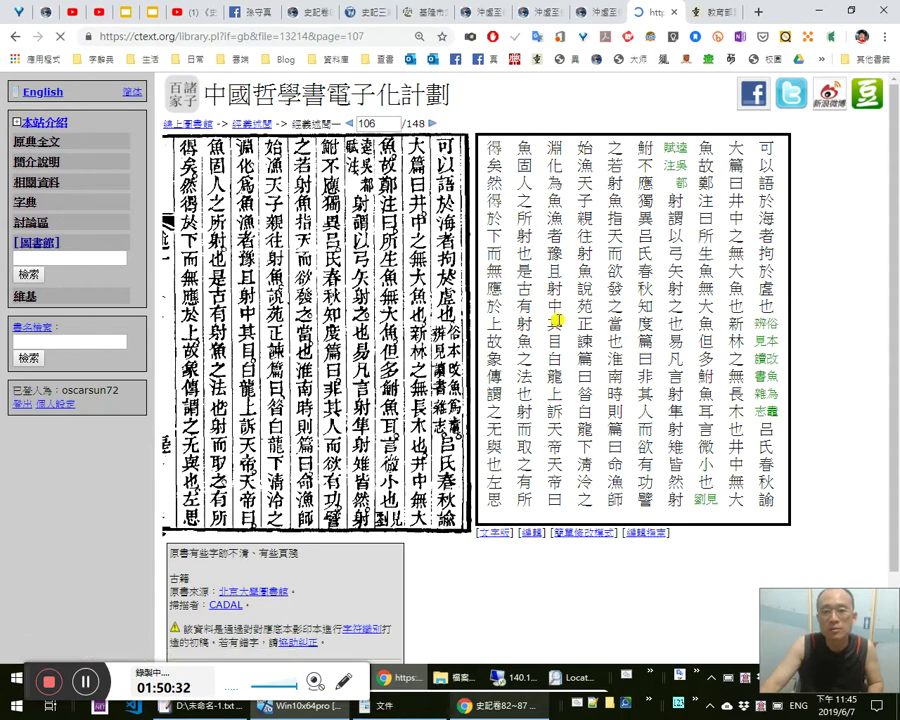
left_click(586, 536)
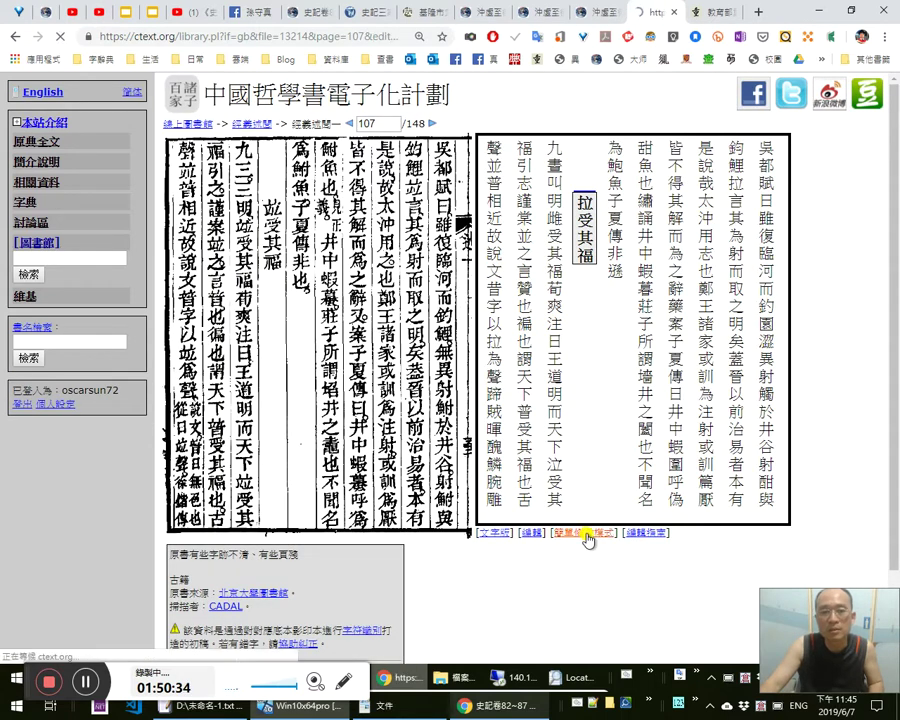
Move the entire text of page 107 from the ctext edit box into the EmEditor document 未命名-2.
left_click(568, 380)
key("ctrl+a")
scroll(590, 395, "up", 2)
scroll(600, 390, "up", 1)
key("ctrl+x")
key("alt+Tab")
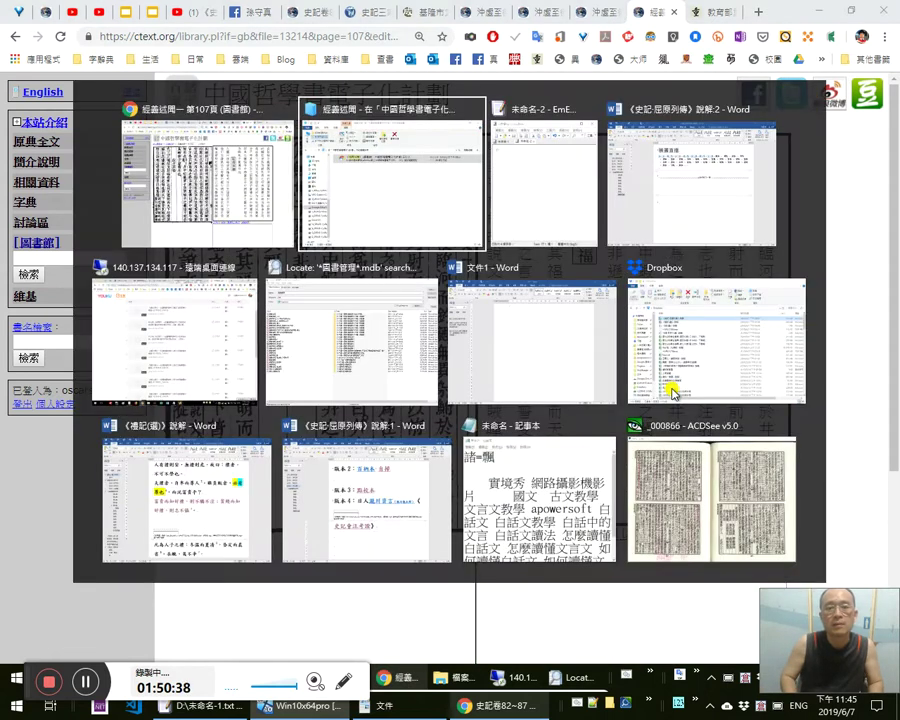
key("alt+Tab")
key("ctrl+v")
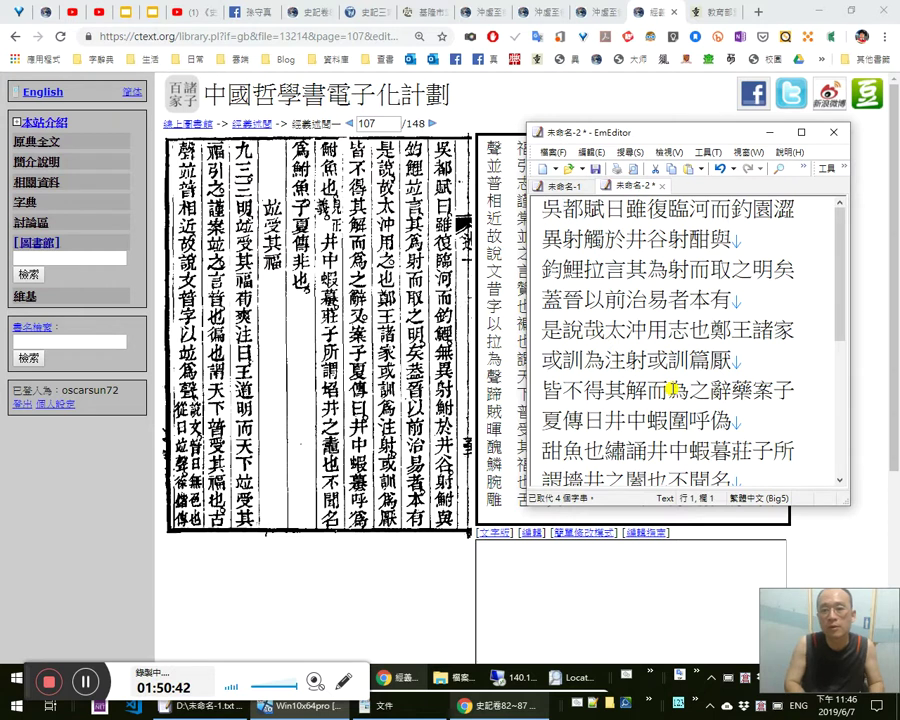
Enclose 吳都賦 in 〈〉 at the start of the text and correct the following 日 to 曰：.
type("〈〉")
key("ctrl+x")
key("Right")
key("Right")
key("Right")
key("ctrl+v")
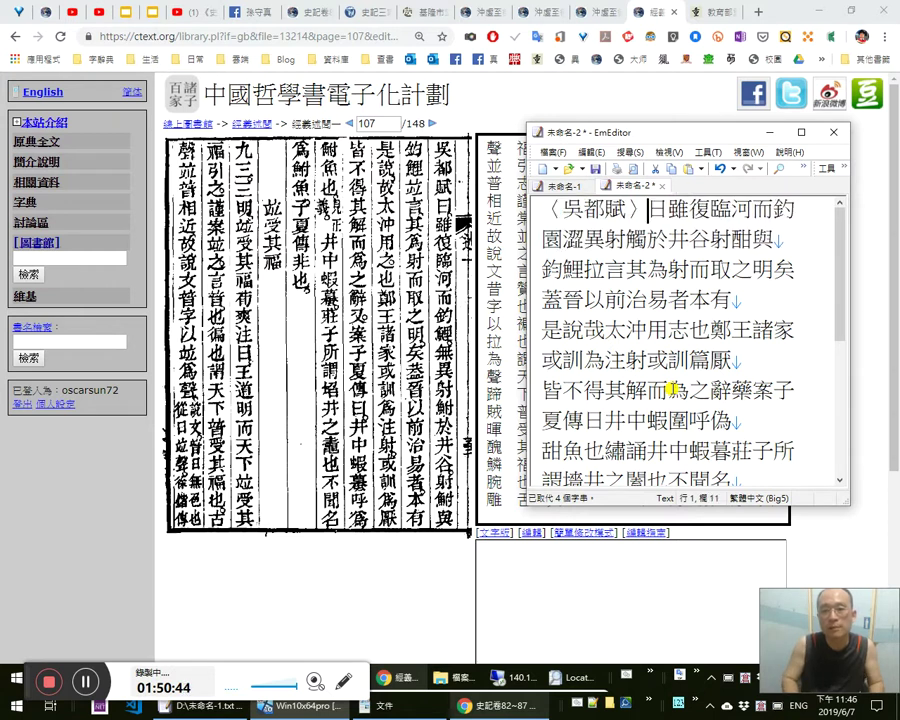
type("日：")
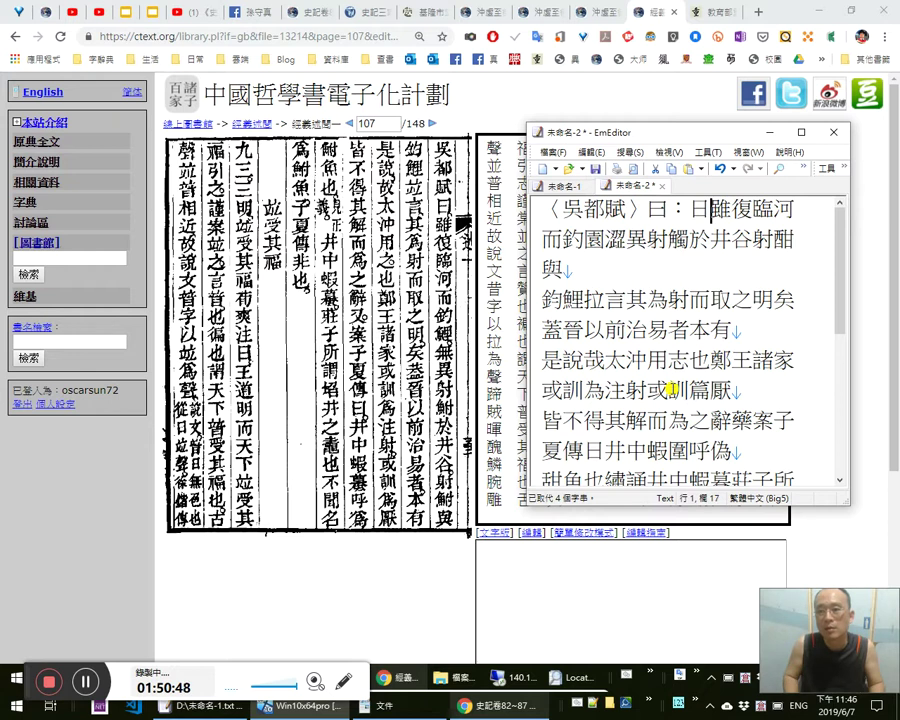
key("BackSpace")
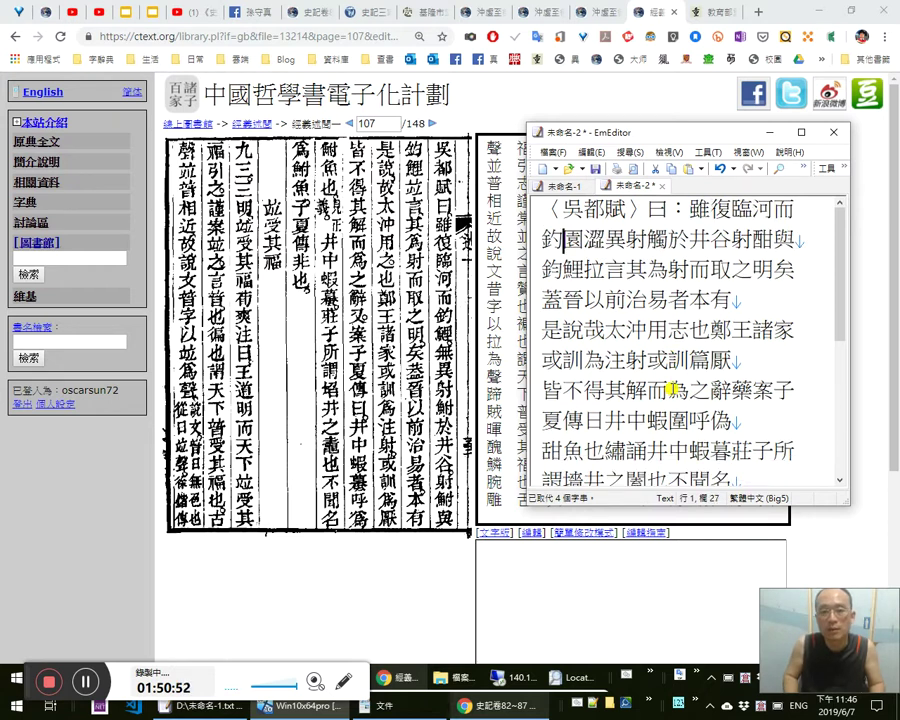
Correct 園澀 to 鯉，無 and 觸 to 鮒 in the first sentence, and add 。 after 井谷.
key("shift+Right")
type("鯉，")
key("shift+Right")
type("無")
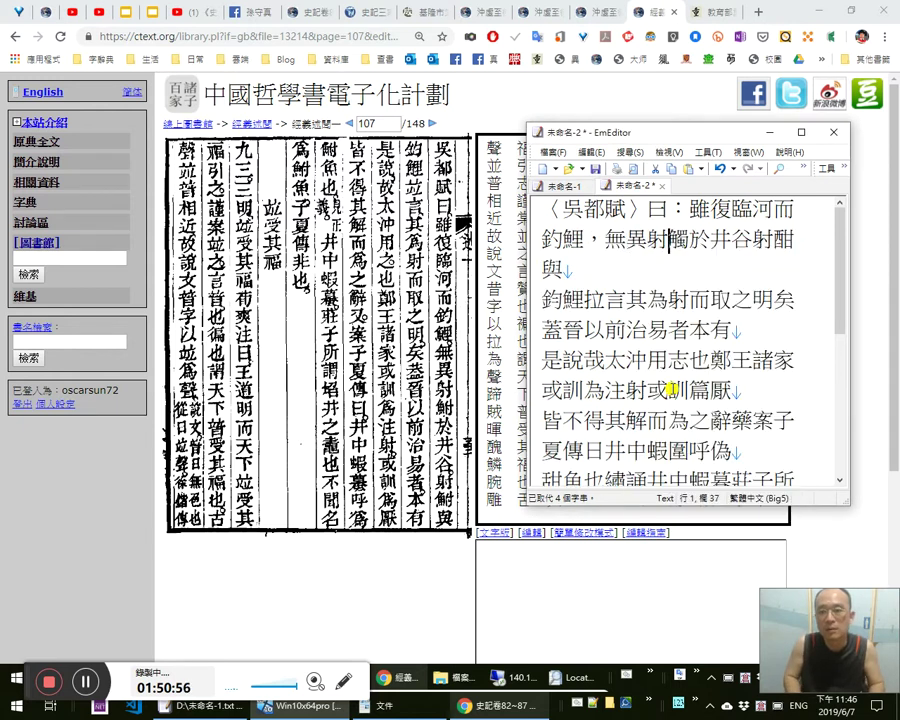
type("鮒")
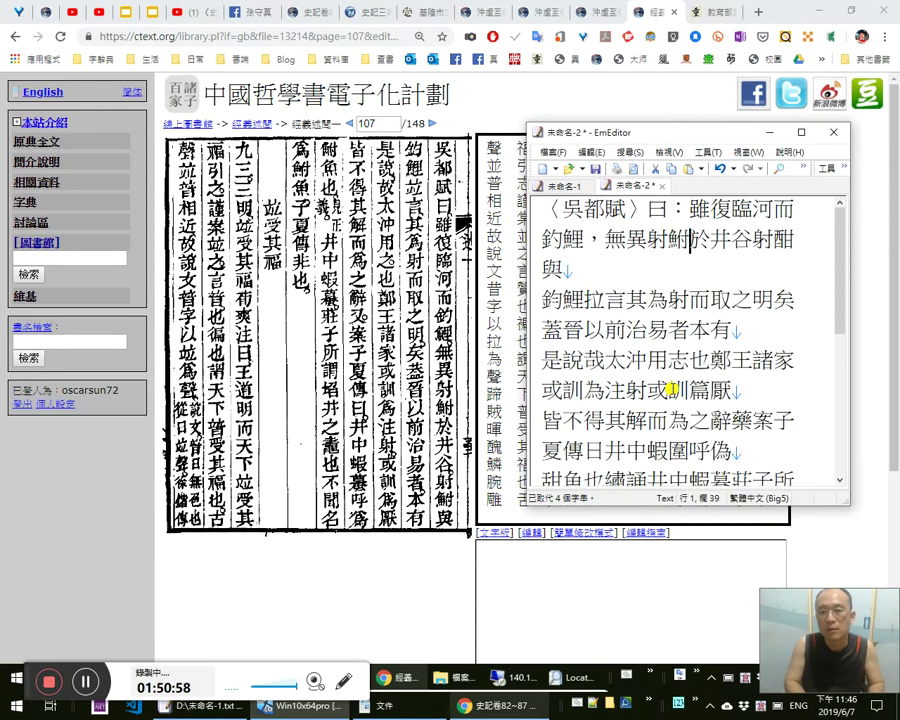
type("。")
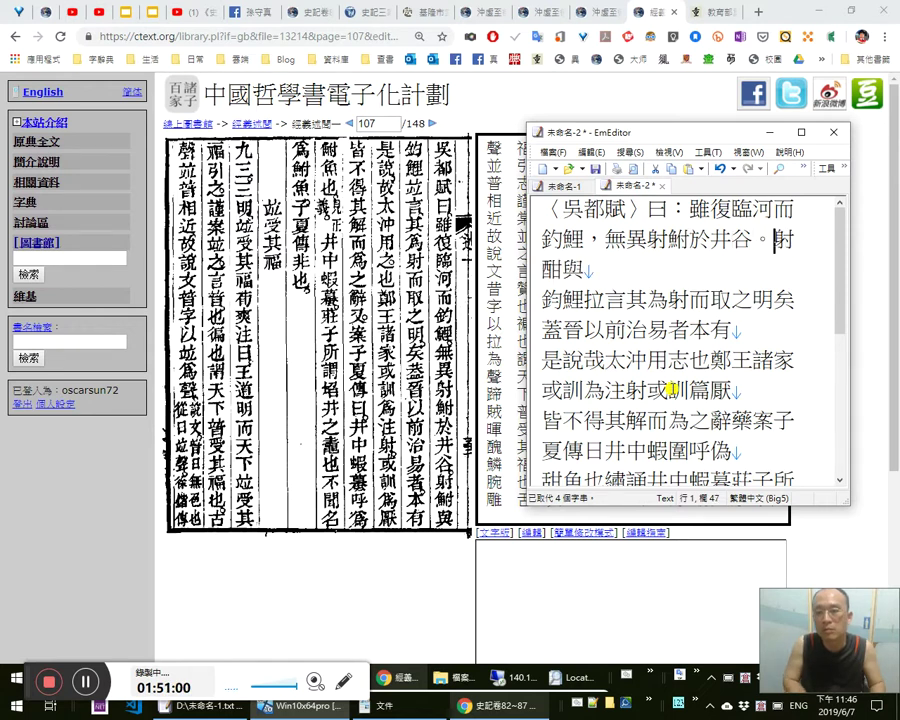
Correct 酣 to 鮒 in 射酣與 at the end of the first paragraph.
key("shift+Left")
key("shift+Left")
key("shift+Left")
key("shift+Left")
key("shift+Left")
key("Right")
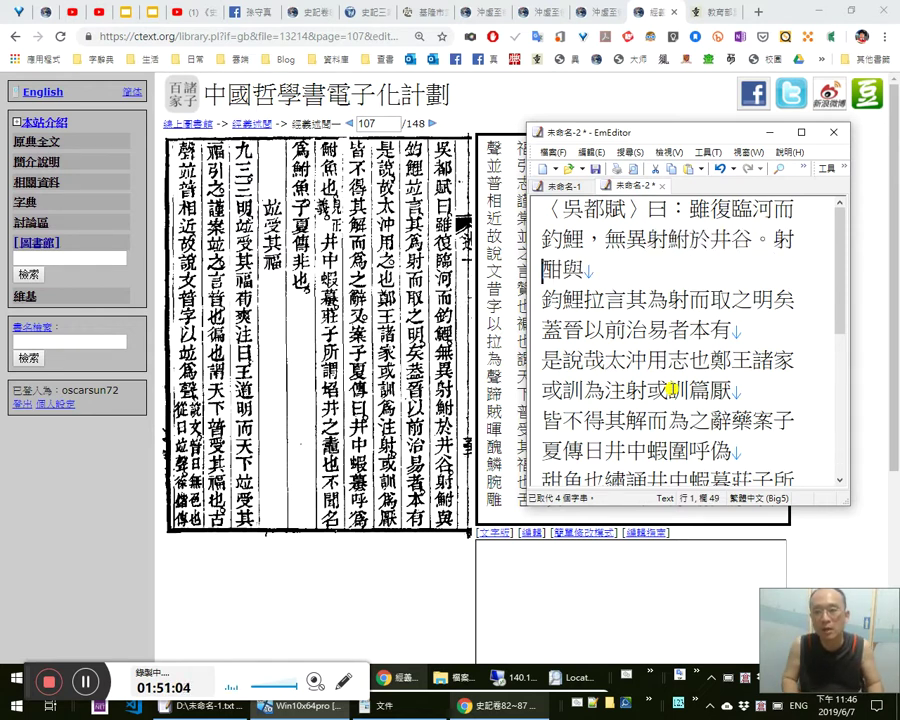
key("BackSpace")
type("鮒")
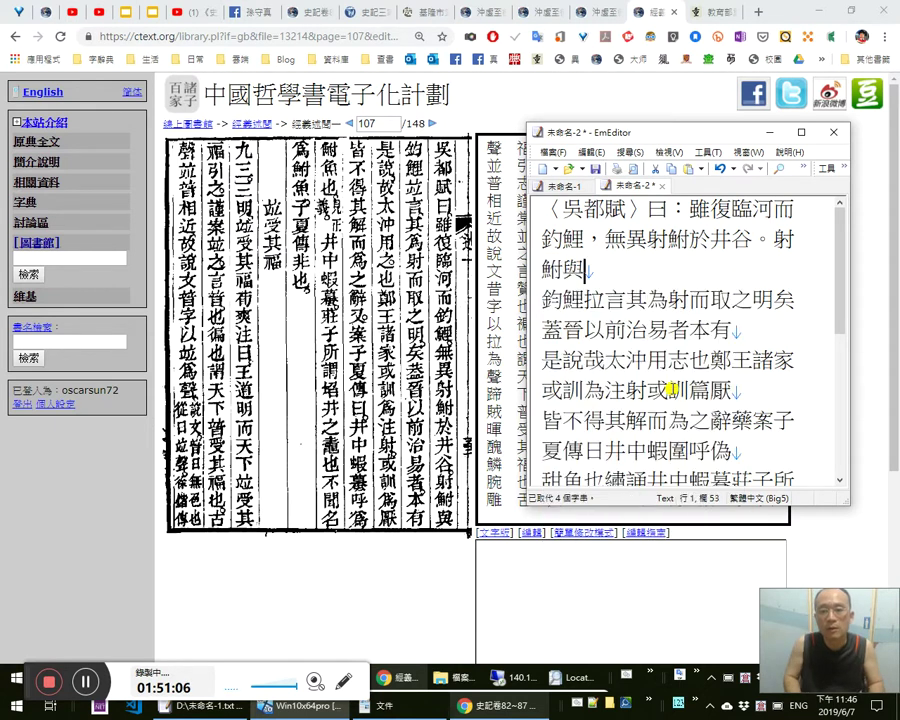
Correct 拉 to 竝 after 鈞鯉 at the start of the second paragraph.
key("shift+Right")
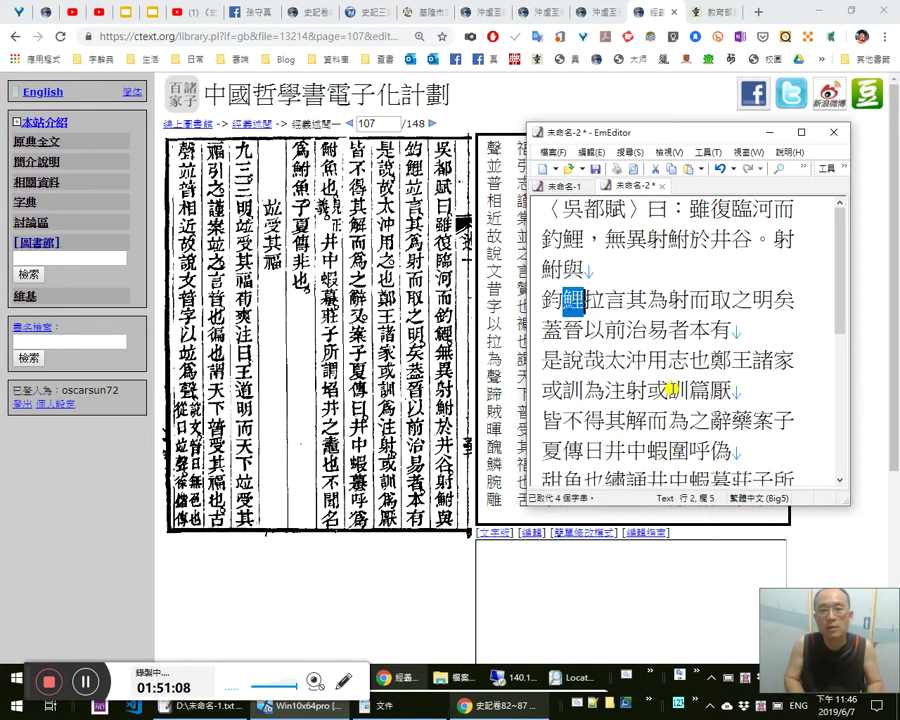
type("鯉")
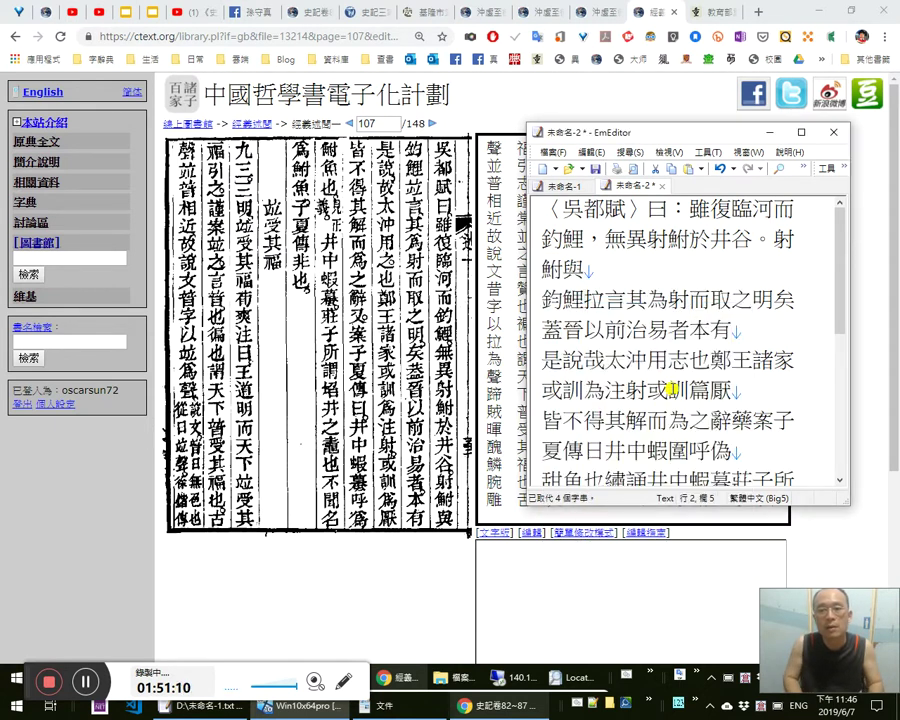
type("，竝")
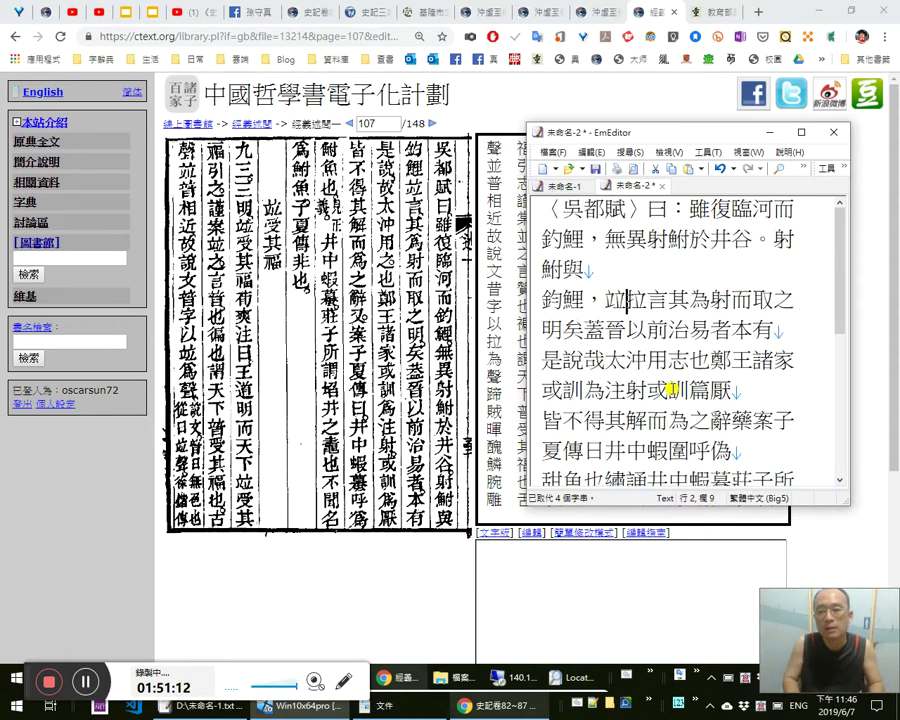
key("BackSpace")
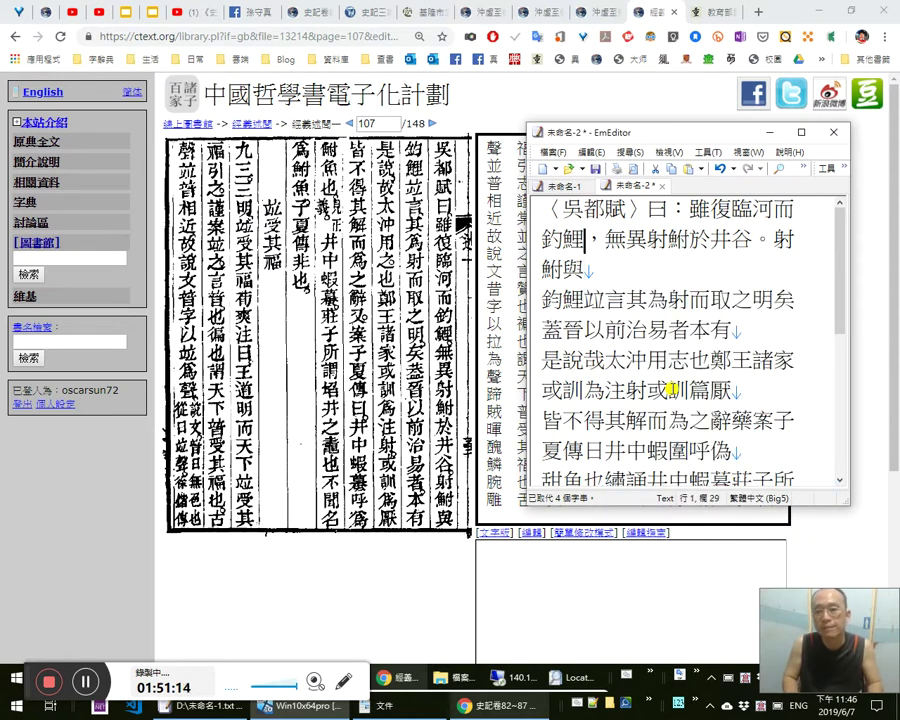
Enclose 射鮒 and 鈞鯉 in 「」 on either side of 與.
type("「")
key("Right")
key("Right")
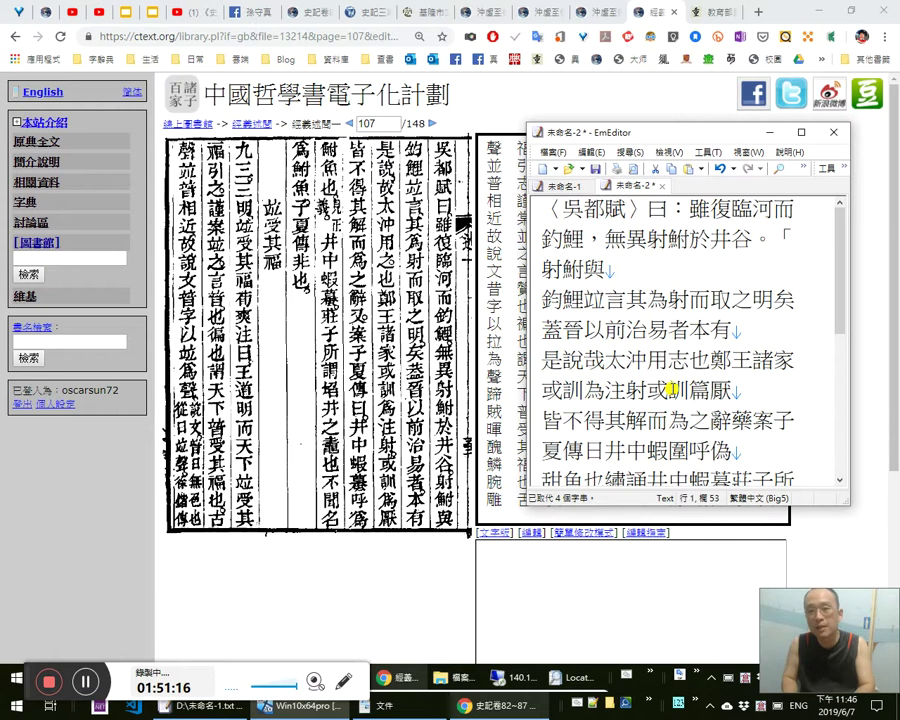
type("」")
key("Right")
key("Right")
type("「")
key("Right")
type("」")
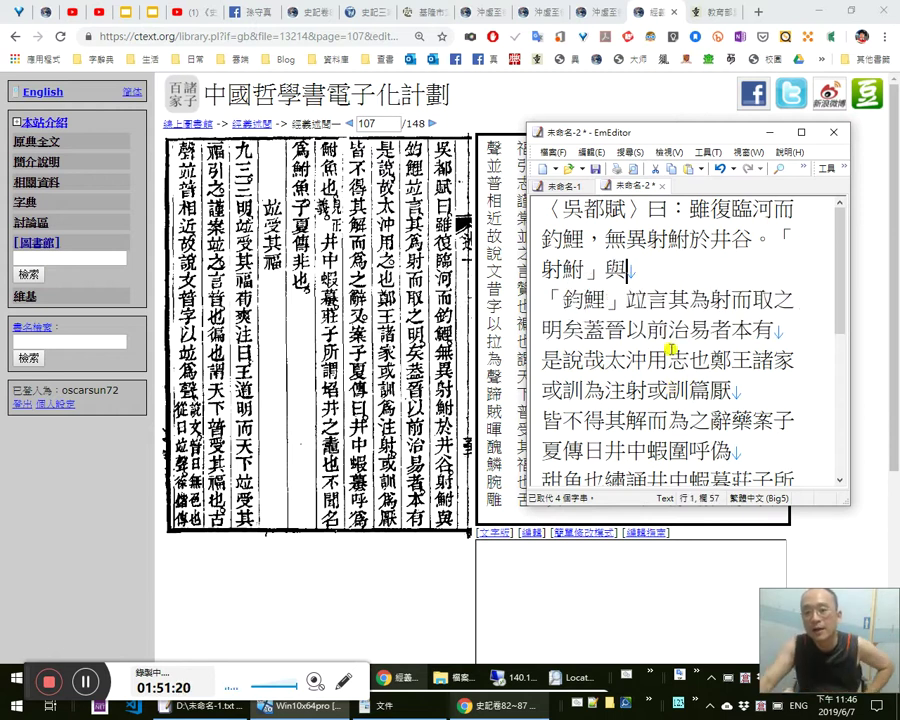
Examine the wording of the quoted 吳都賦 sentence, comparing 釣鯉 with 射鮒於井谷.
double_click(543, 238)
left_click_drag(690, 242, 655, 245)
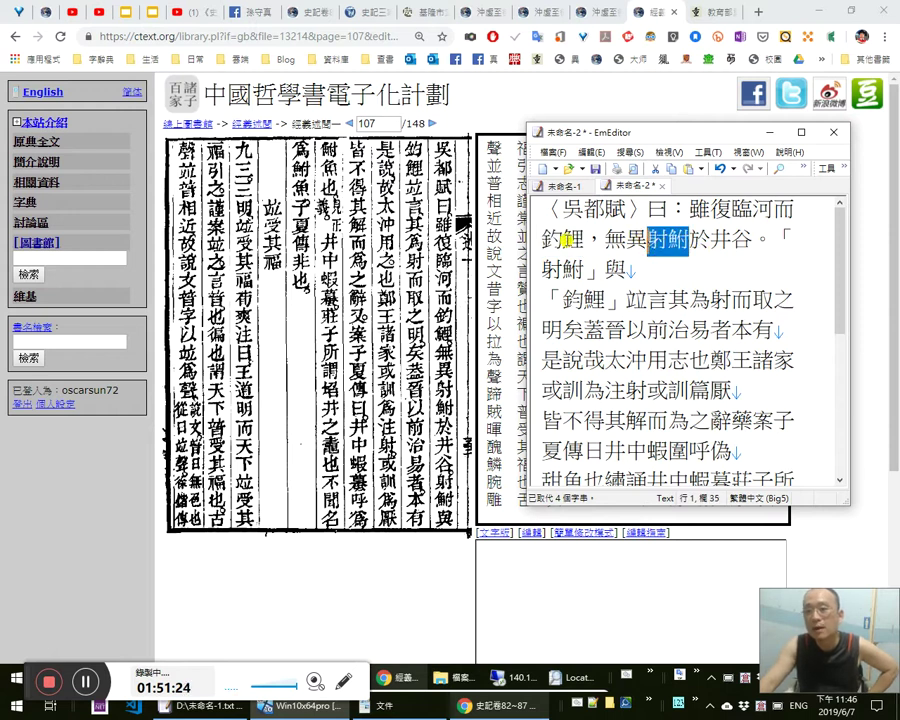
left_click_drag(688, 209, 773, 253)
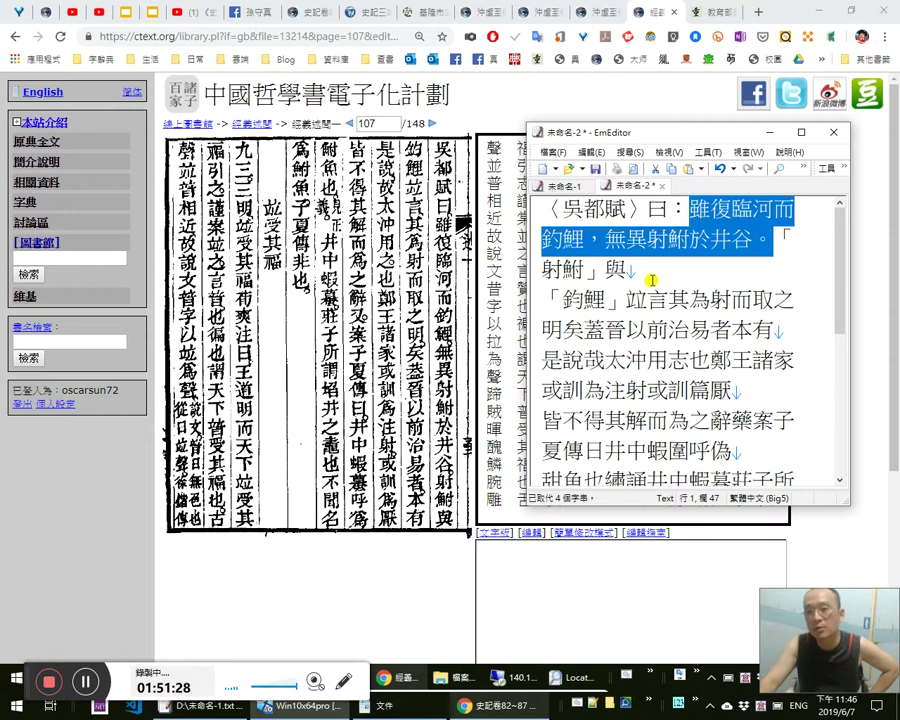
left_click(600, 236)
left_click_drag(690, 209, 772, 241)
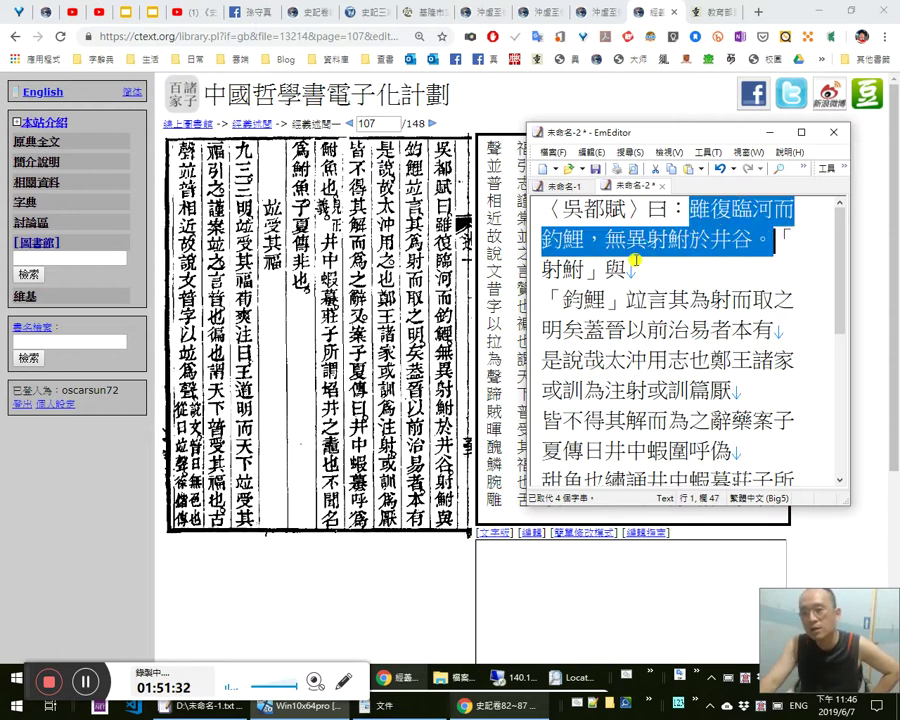
left_click(590, 300)
left_click(645, 243)
left_click_drag(645, 243, 708, 241)
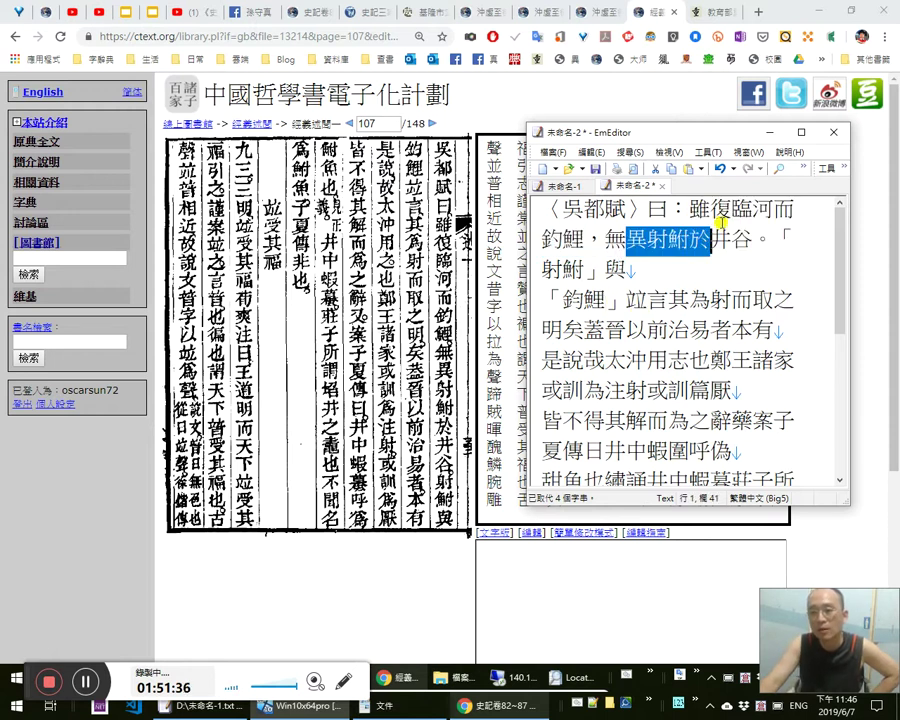
left_click_drag(562, 237, 541, 237)
Correct 鈞 to 釣 inside the quoted 「鈞鯉」 and add ， after 竝言.
left_click(623, 300)
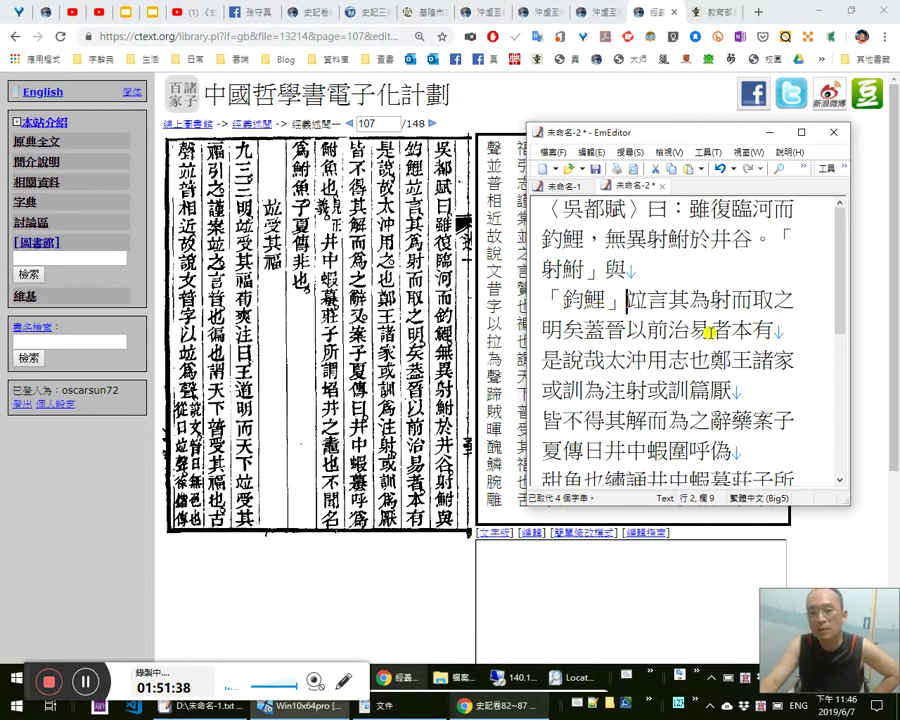
key("Left")
key("Left")
key("shift+Left")
type("釣")
key("Right")
key("Right")
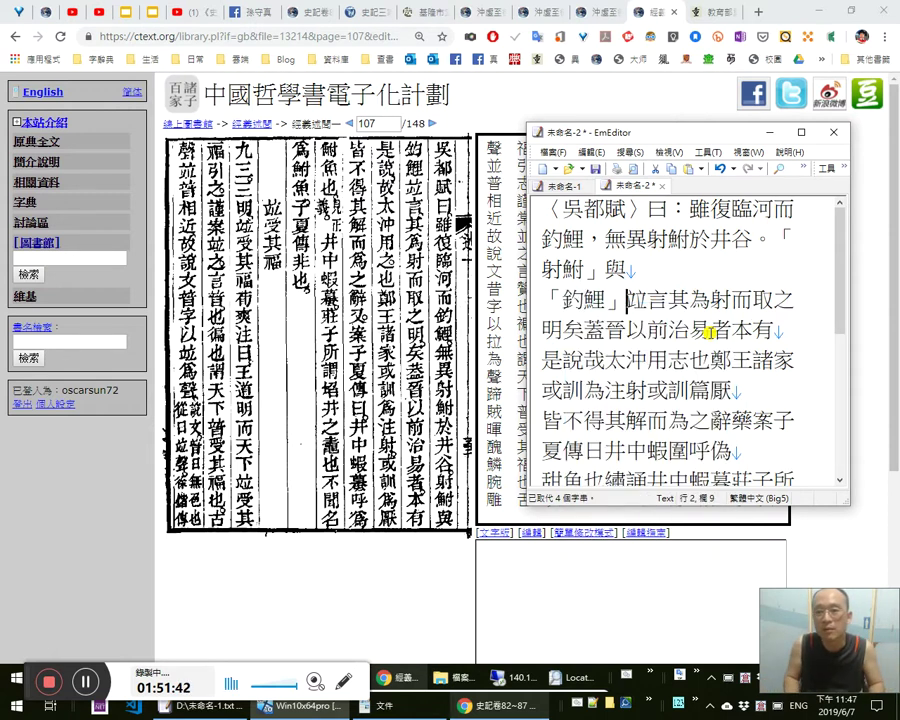
key("Right")
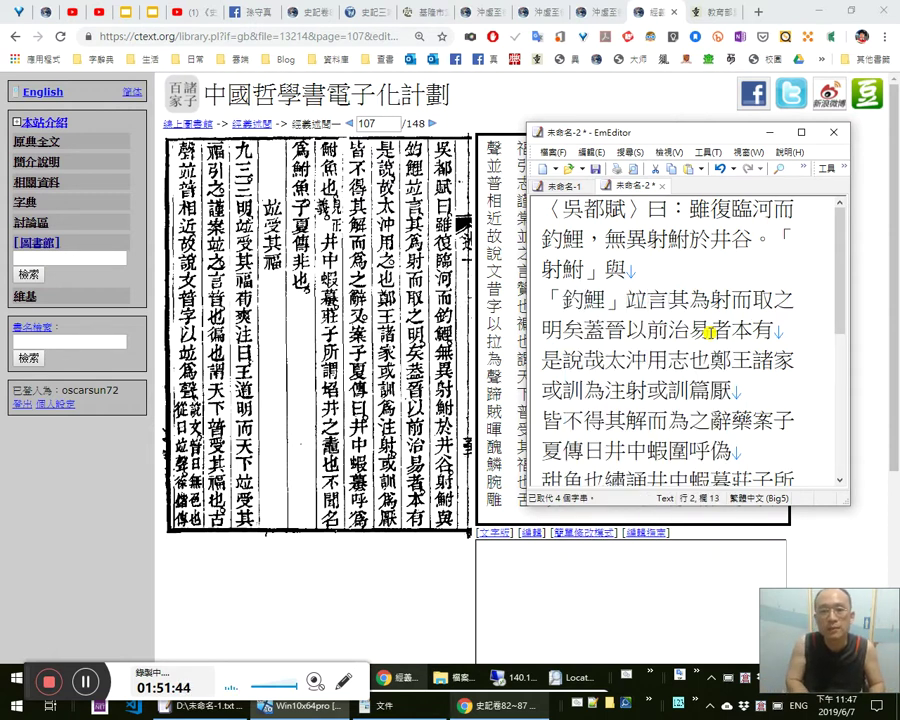
type("，")
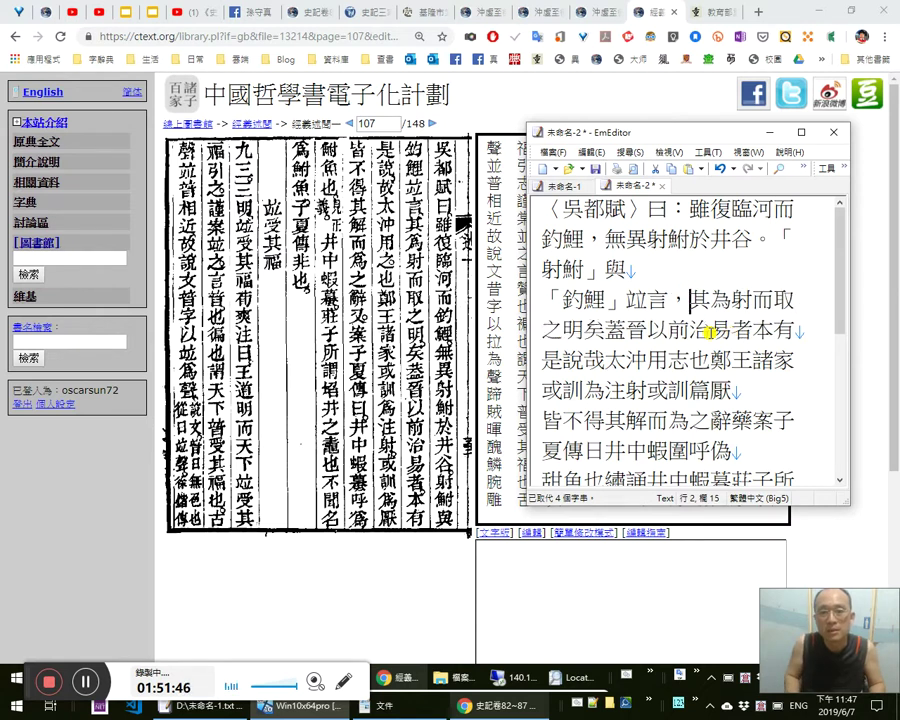
Add ， after 其為射而取之明矣 in the second paragraph.
key("Right")
key("Right")
key("Right")
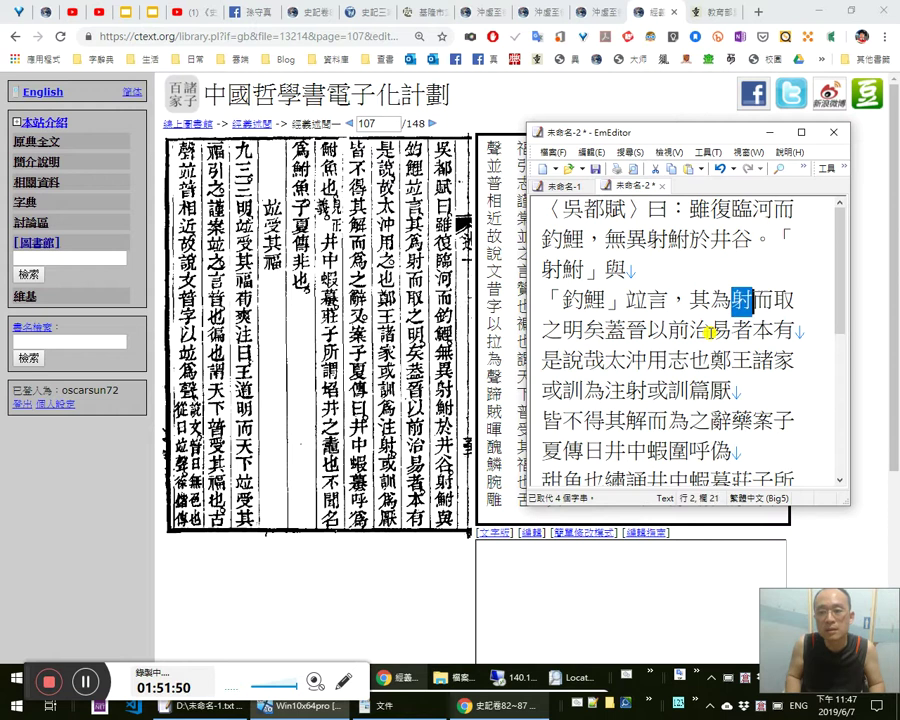
key("Right")
key("Right")
key("Right")
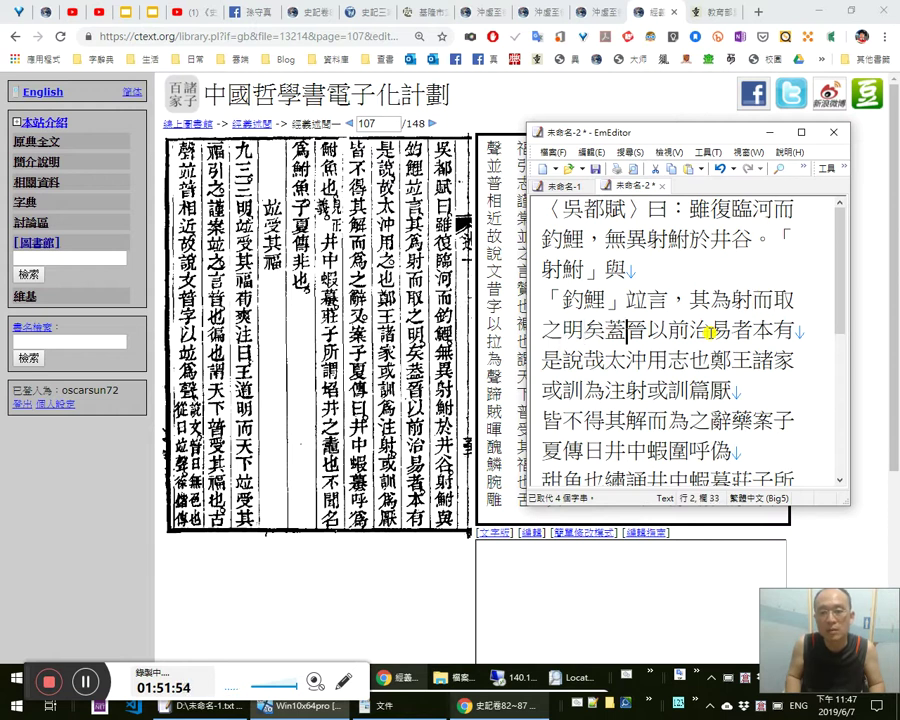
key("Up")
key("Left")
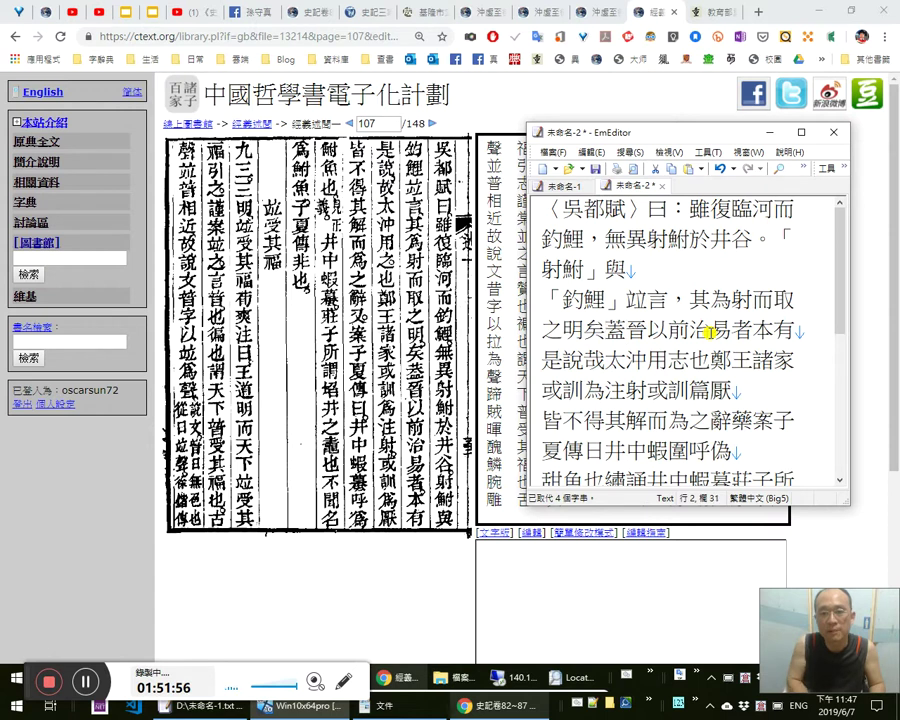
type("，")
Replace 蓋 with 葢 before 晉以前 and add ， after 以前.
key("shift+Left")
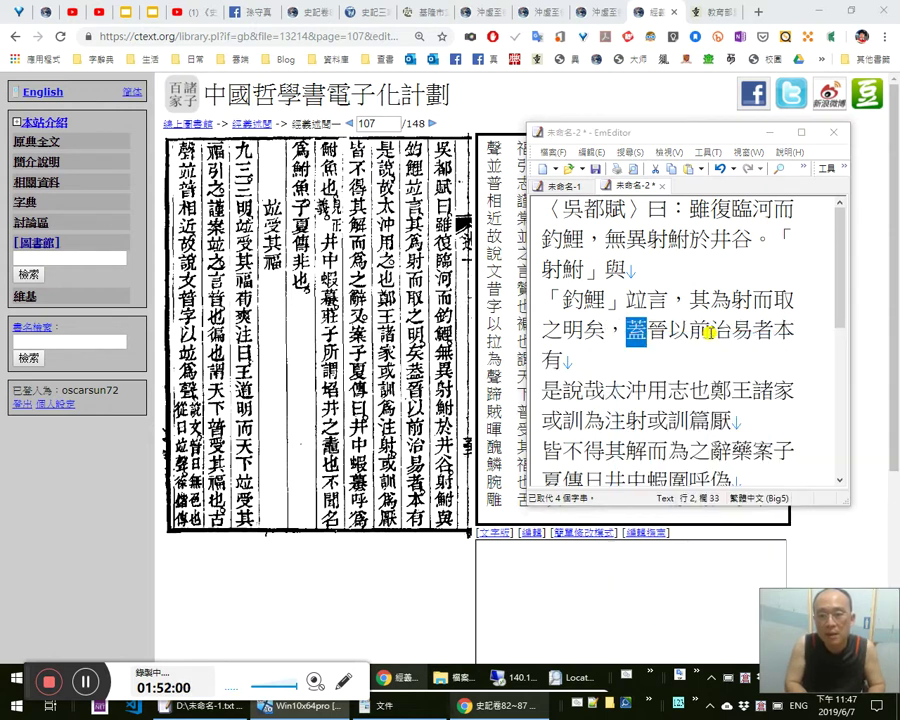
key("Right")
key("Right")
type("，治")
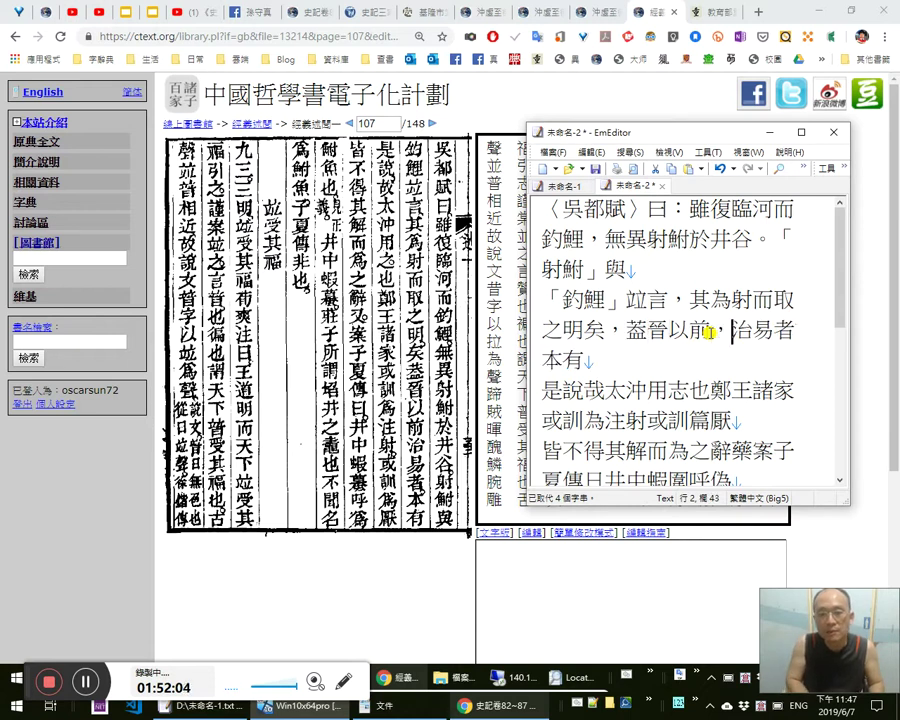
Enclose 易 in 《》 in the phrase 治易者.
type("《")
key("Right")
type("》")
key("Right")
Examine the phrase 治《易》者 to check how it connects with 晉以前.
key("Left")
key("Left")
key("Left")
key("Left")
key("Left")
key("shift+Right")
key("shift+Right")
key("shift+Right")
key("shift+Right")
key("shift+Right")
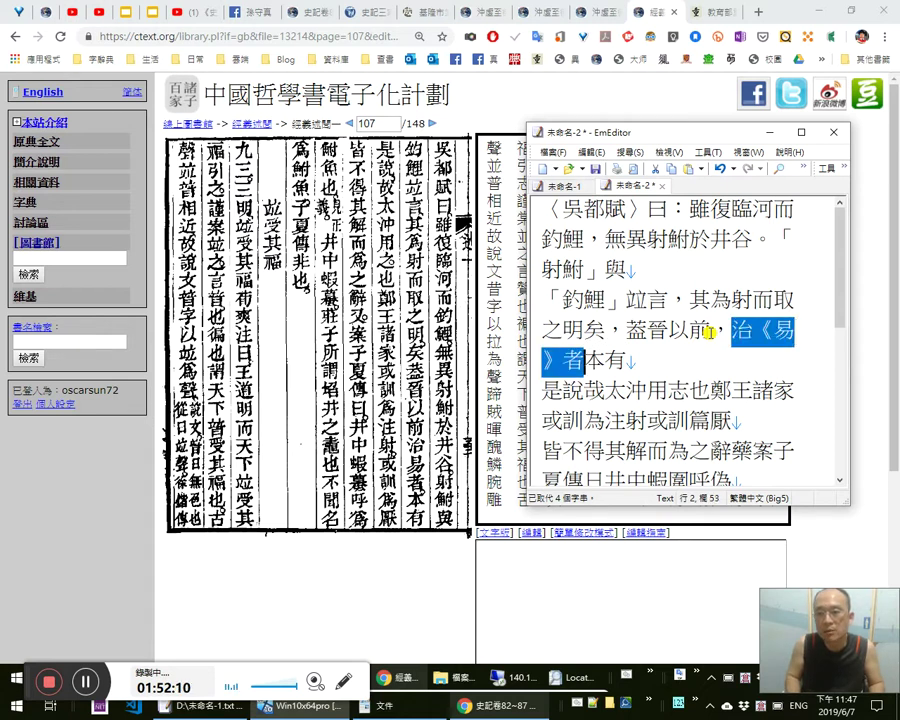
key("Right")
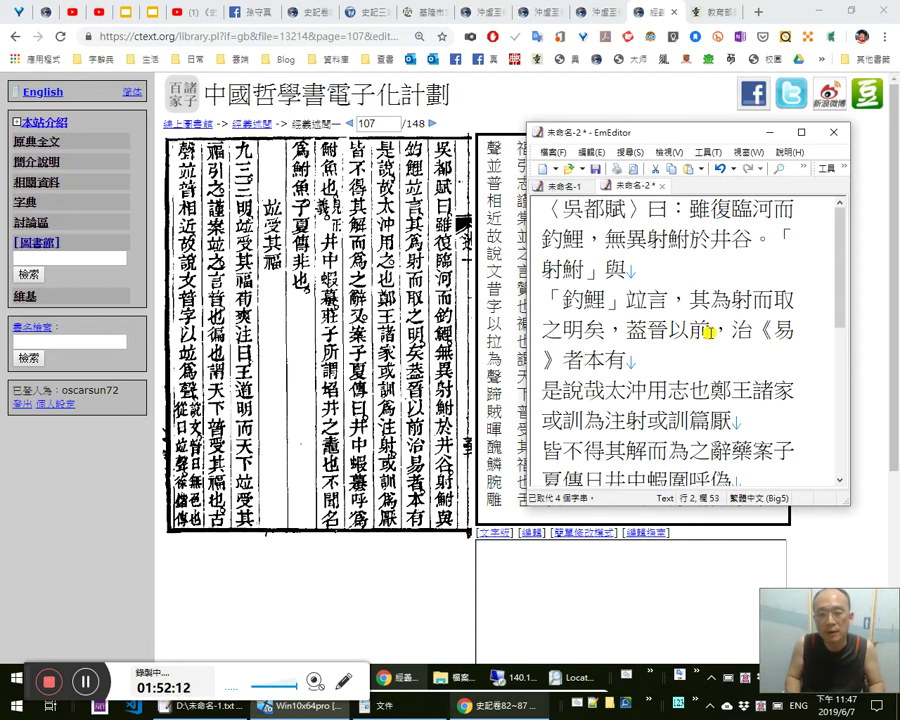
Add ， after 是說 and correct the following 哉 to 故.
key("Right")
key("Right")
key("Right")
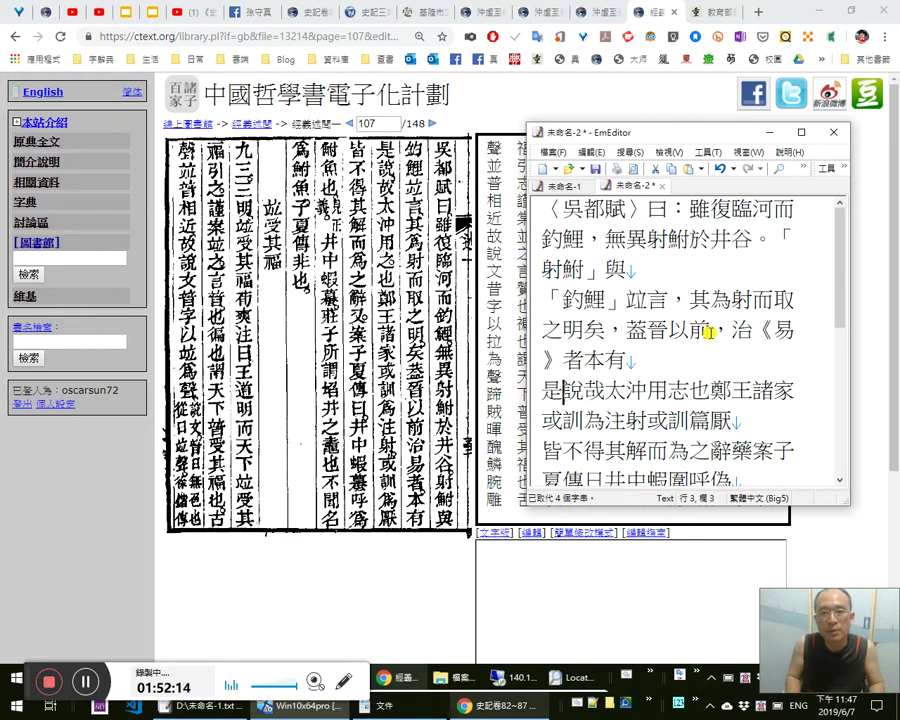
key("Right")
type("，")
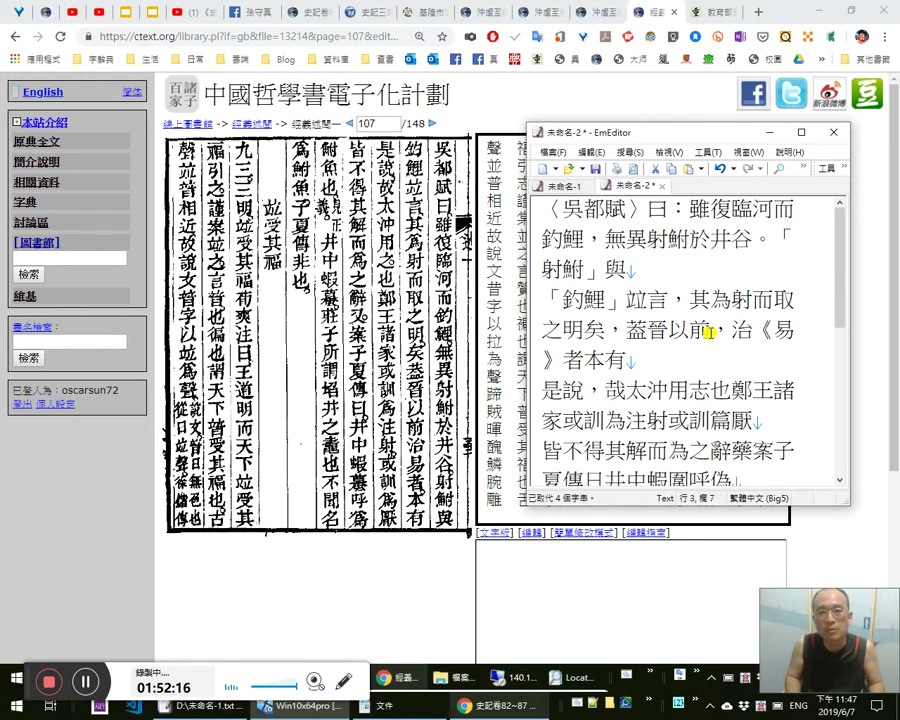
key("shift+Left")
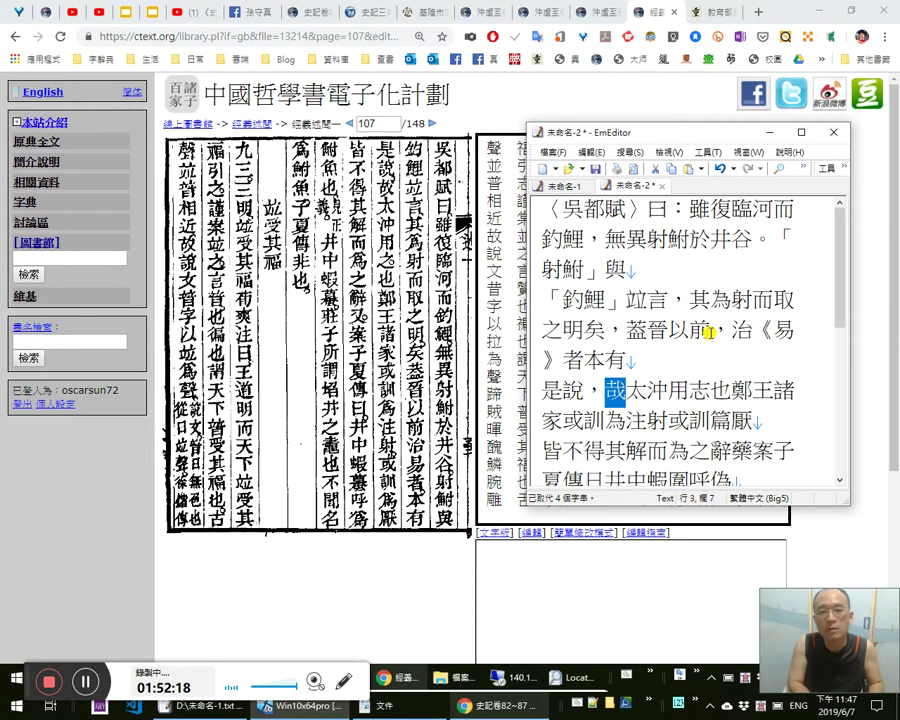
type("故")
Correct 志 to 之 in 太沖用志也 and add 。 after 也.
key("Right")
key("Right")
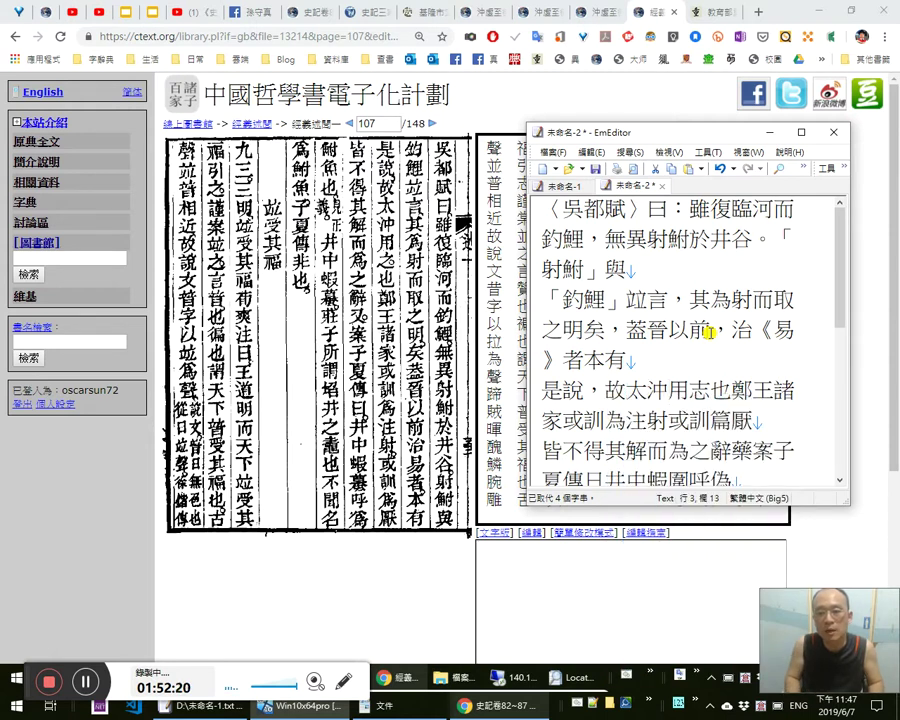
key("shift+Right")
type("之")
key("Right")
type("。")
Reread the passage from 治《易》者本有 to 故太沖用之也 to check its sense and punctuation.
key("Left")
key("shift+Left")
key("shift+Left")
key("shift+Left")
key("shift+Left")
key("Left")
key("shift+Up")
key("shift+Up")
key("Down")
key("Down")
key("Down")
key("Up")
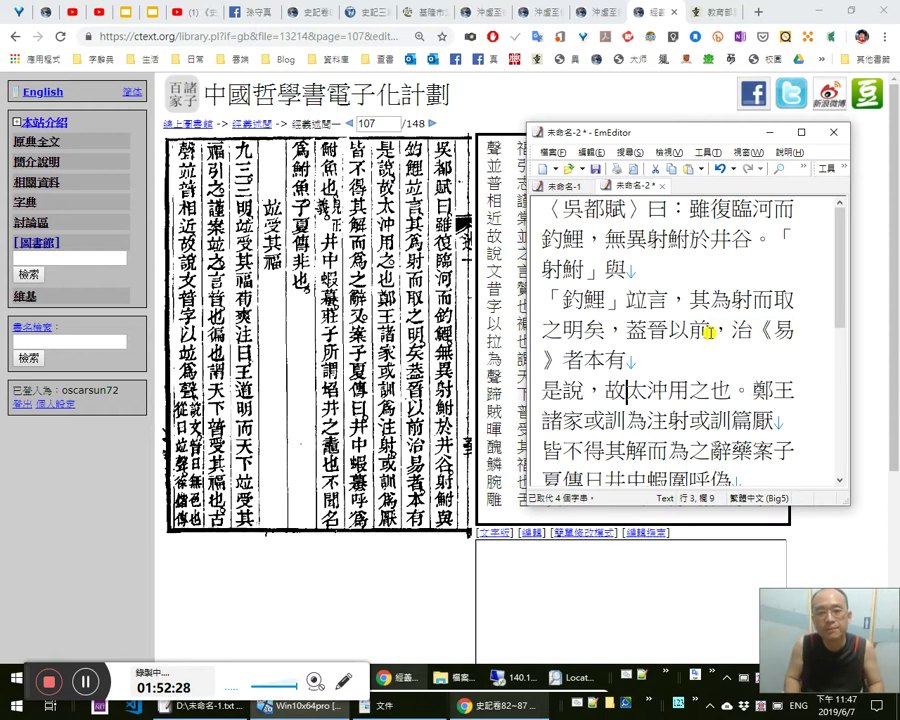
key("Right")
key("Right")
key("Right")
key("Right")
key("shift+Up")
key("shift+Up")
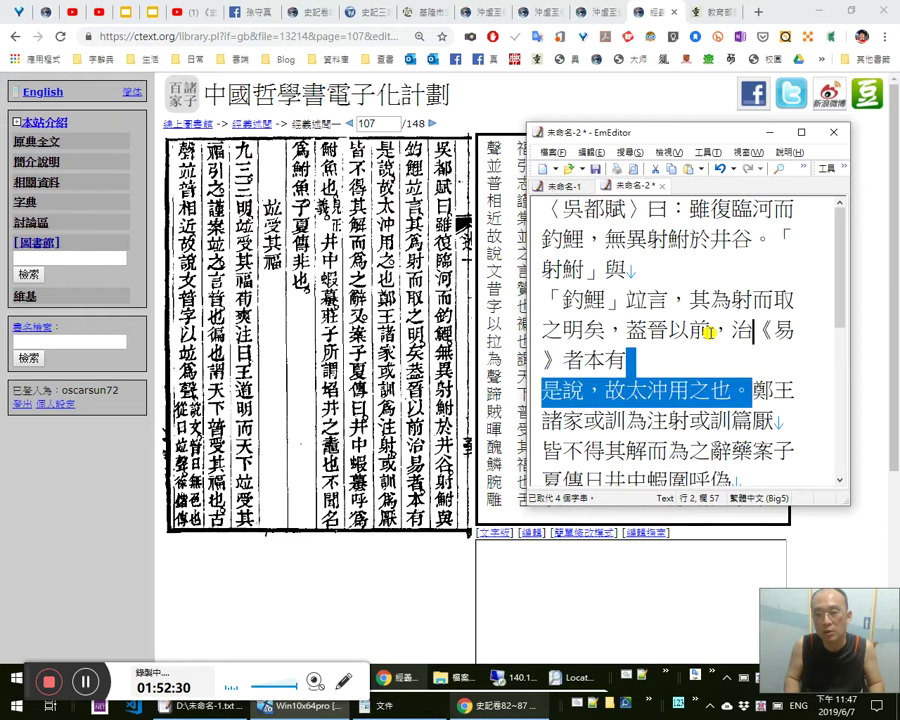
key("shift+Left")
key("shift+Left")
key("shift+Left")
key("Down")
key("Up")
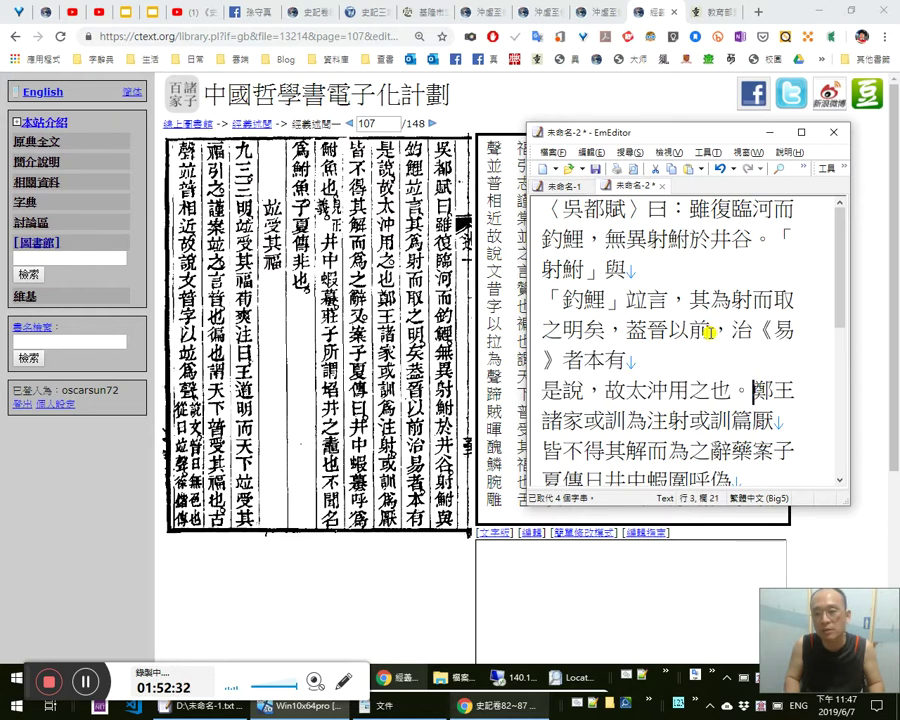
Separate 鄭 and 王 with 、 and add ， after 諸家 and after 或訓為注射.
key("Right")
type("、")
key("Right")
key("Right")
key("Right")
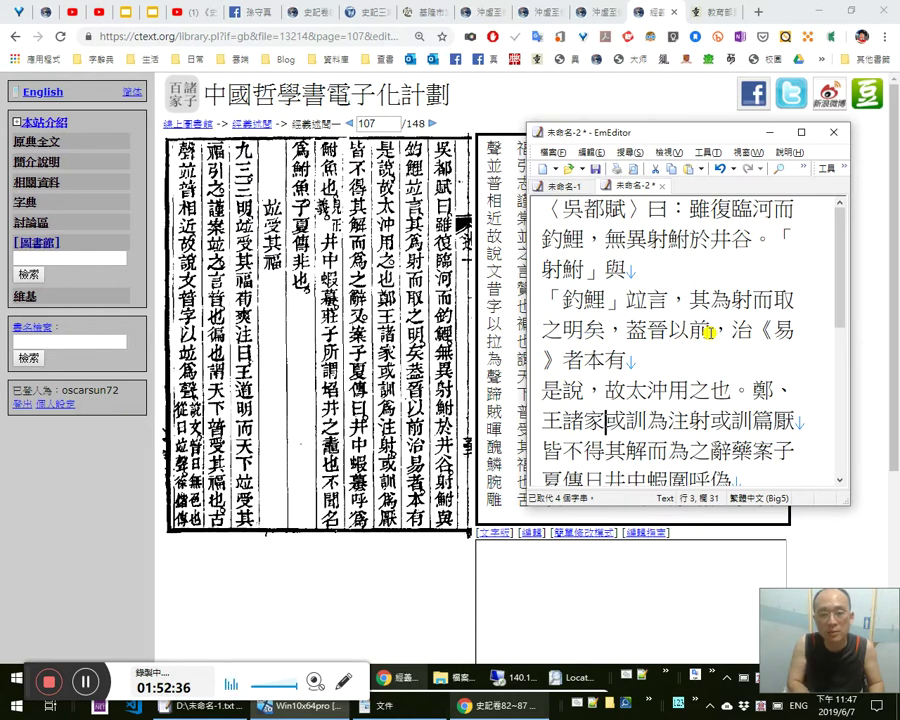
type("，")
key("Right")
type("，")
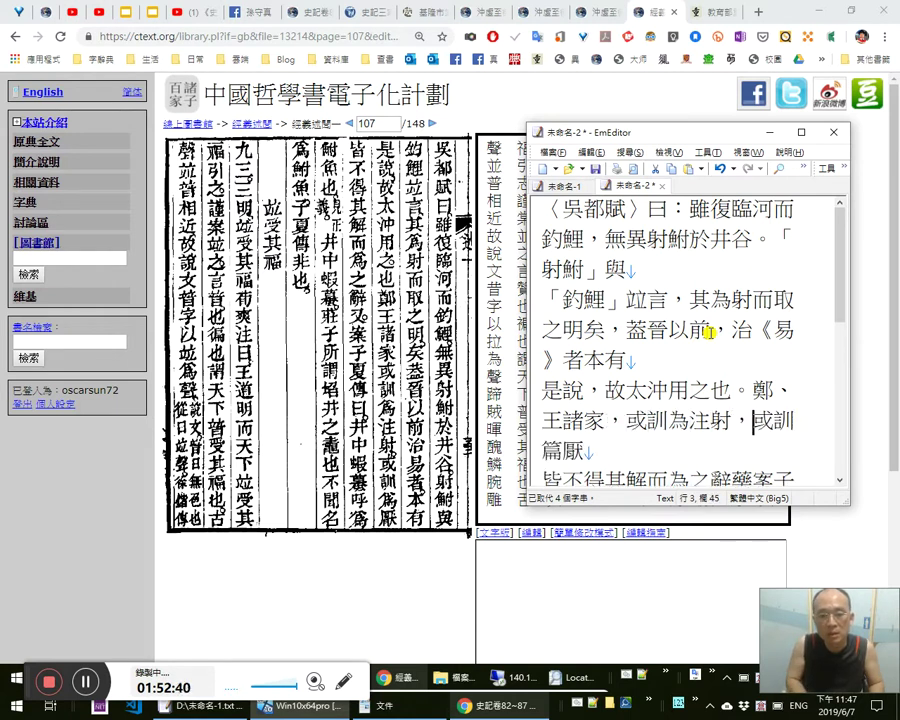
Correct 篇 to 為 in 或訓篇厭 and add ， after 厭.
key("shift+Right")
type("為")
key("Right")
scroll(709, 332, "down", 1)
type("，或訓為厭")
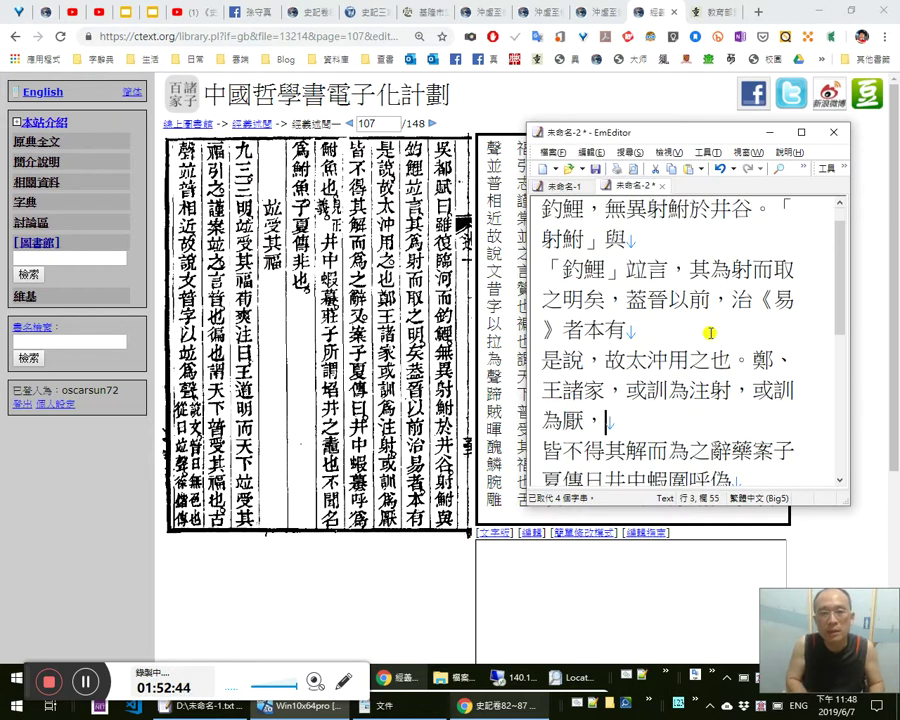
type("壓")
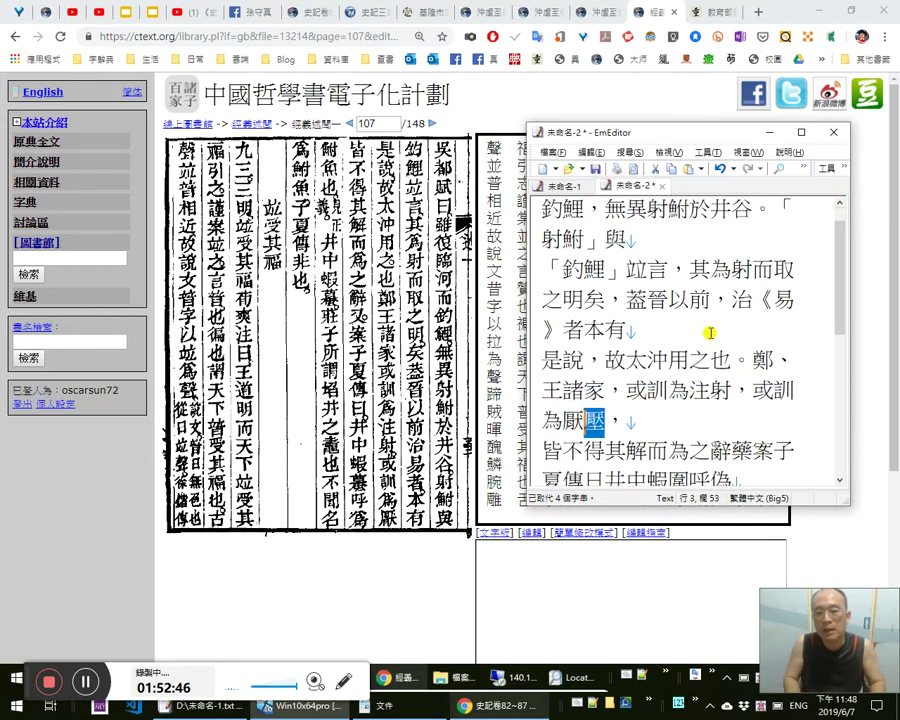
key("BackSpace")
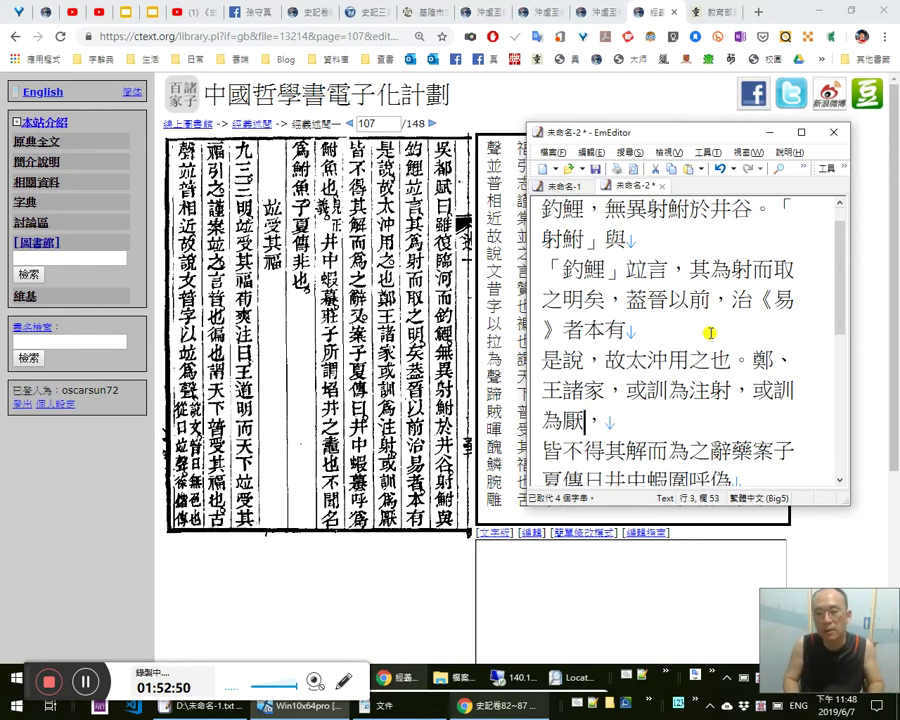
type("壓")
key("shift+Left")
key("BackSpace")
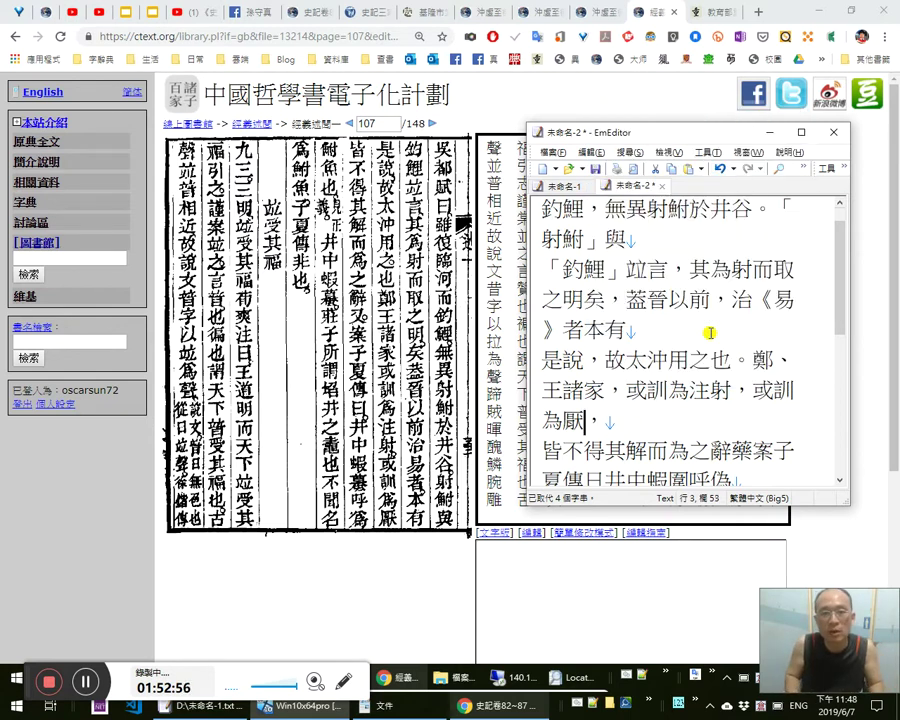
type("彗星")
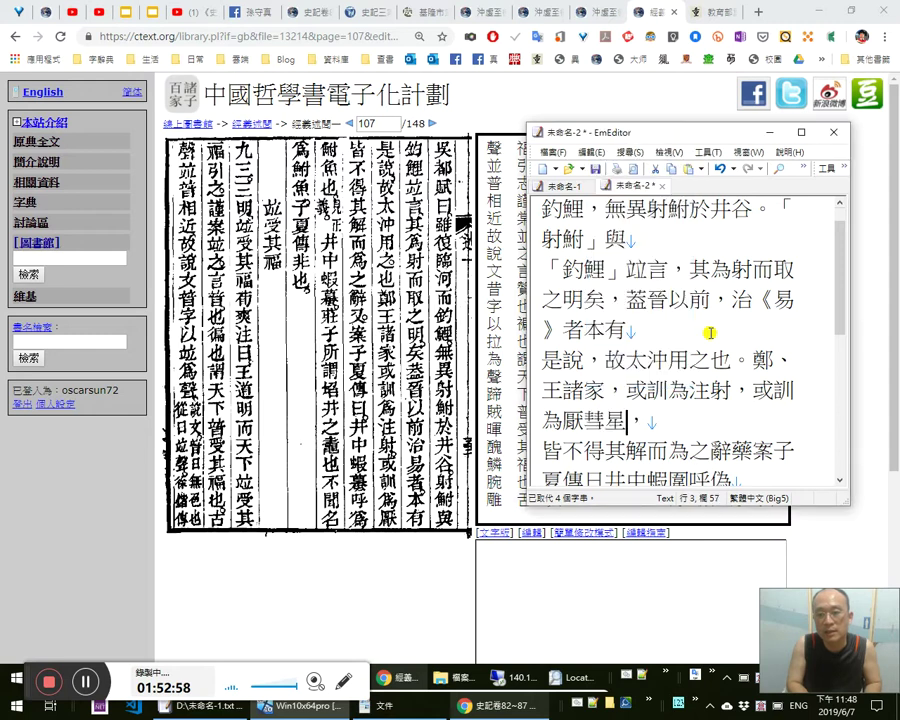
key("shift+Left")
key("shift+Left")
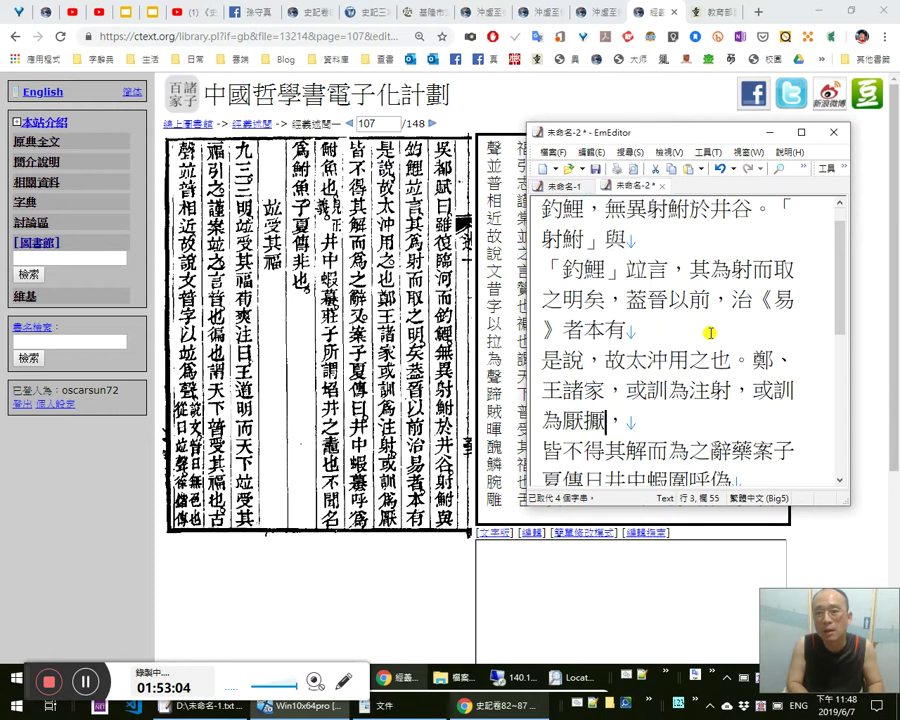
key("Delete")
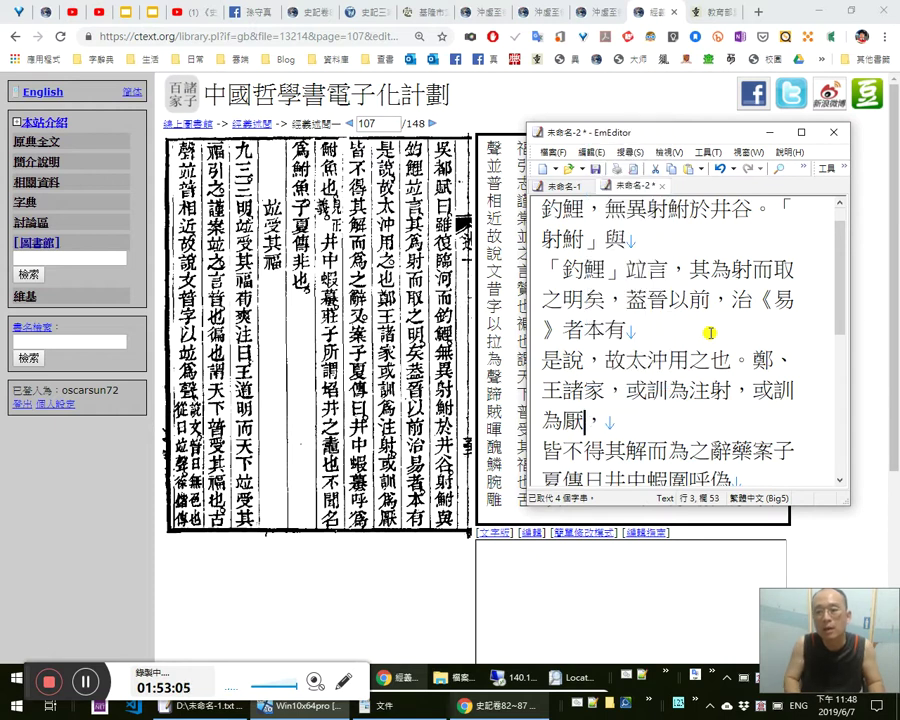
Look up 擫 in the 教育部異體字字典, examine its variant forms and 說文 explanation, and return to the text in EmEditor.
left_click(697, 12)
left_click(596, 60)
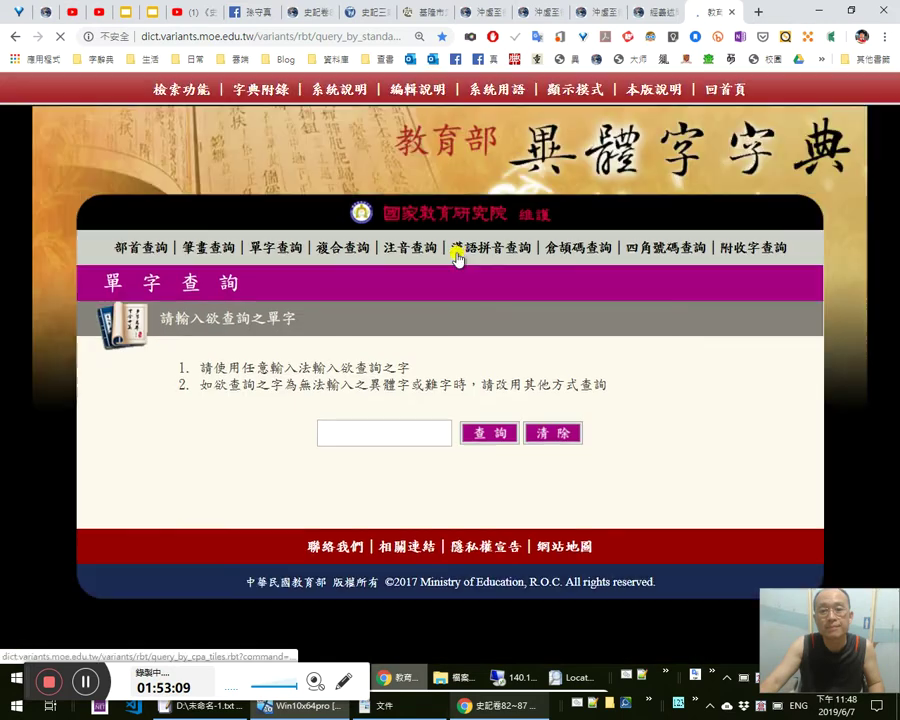
left_click(424, 424)
type("搌")
key("Return")
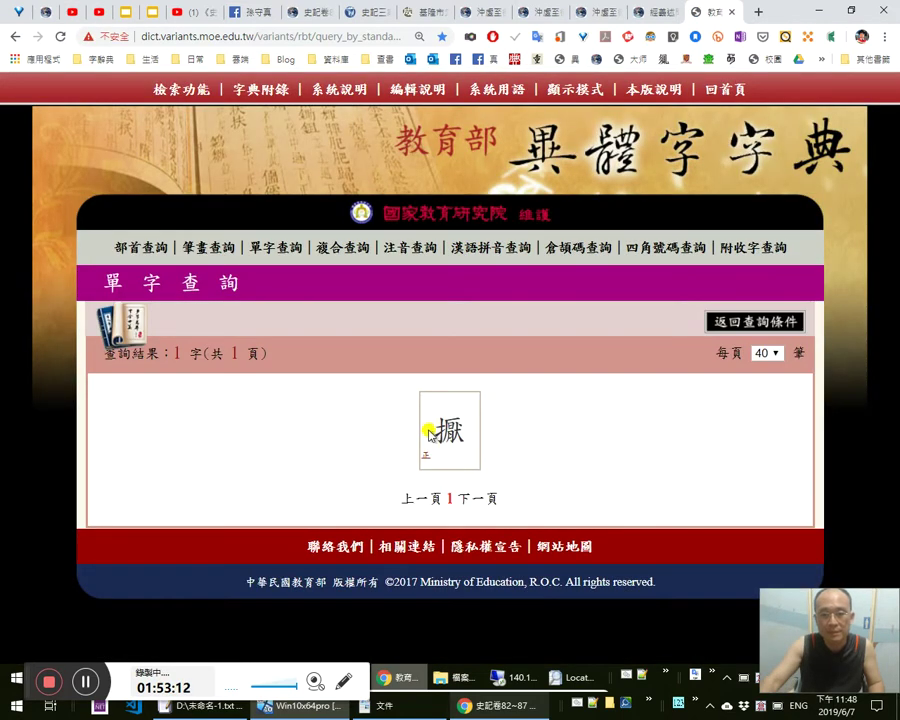
left_click(448, 428)
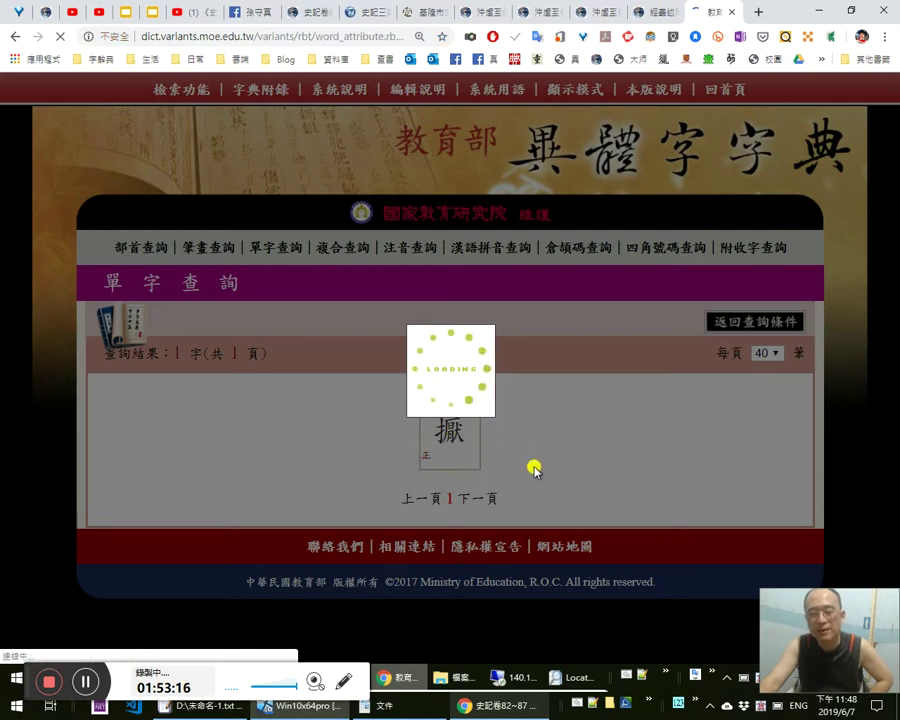
scroll(510, 477, "down", 2)
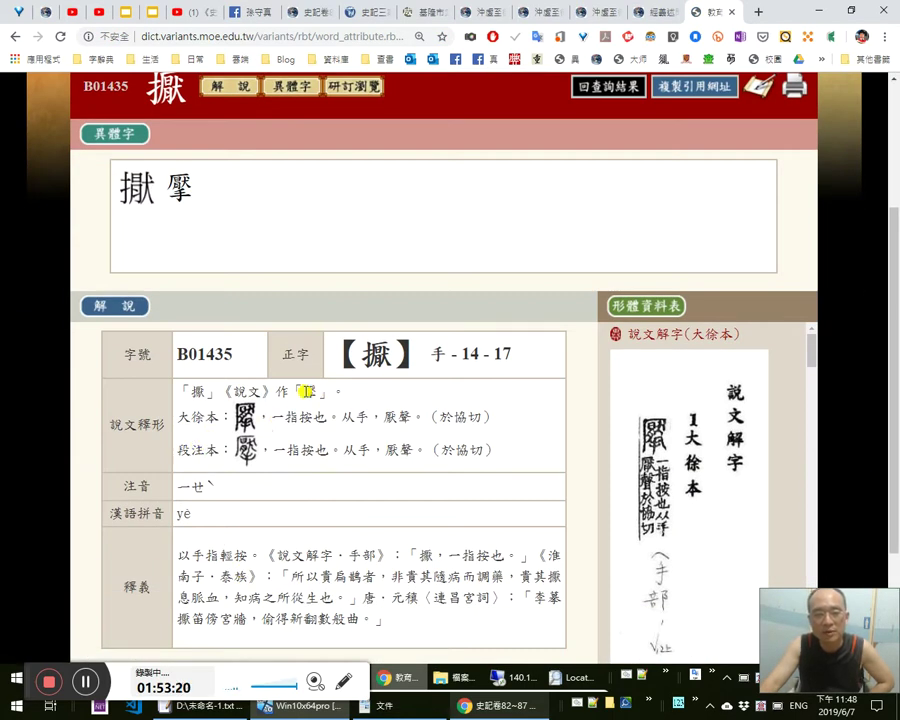
double_click(310, 390)
left_click_drag(326, 418, 281, 420)
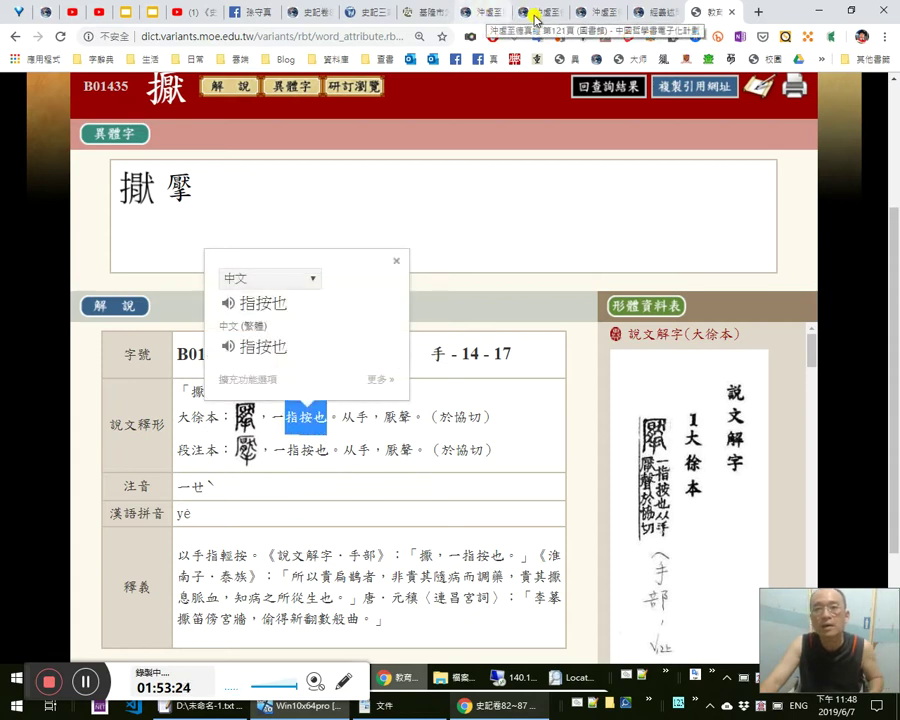
left_click(641, 14)
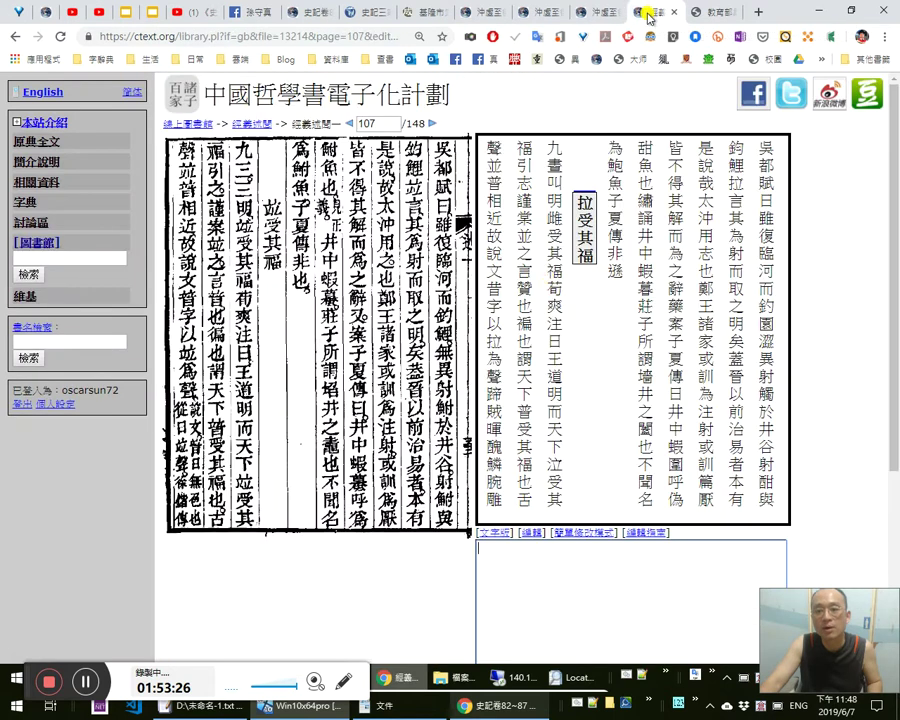
key("alt+Tab")
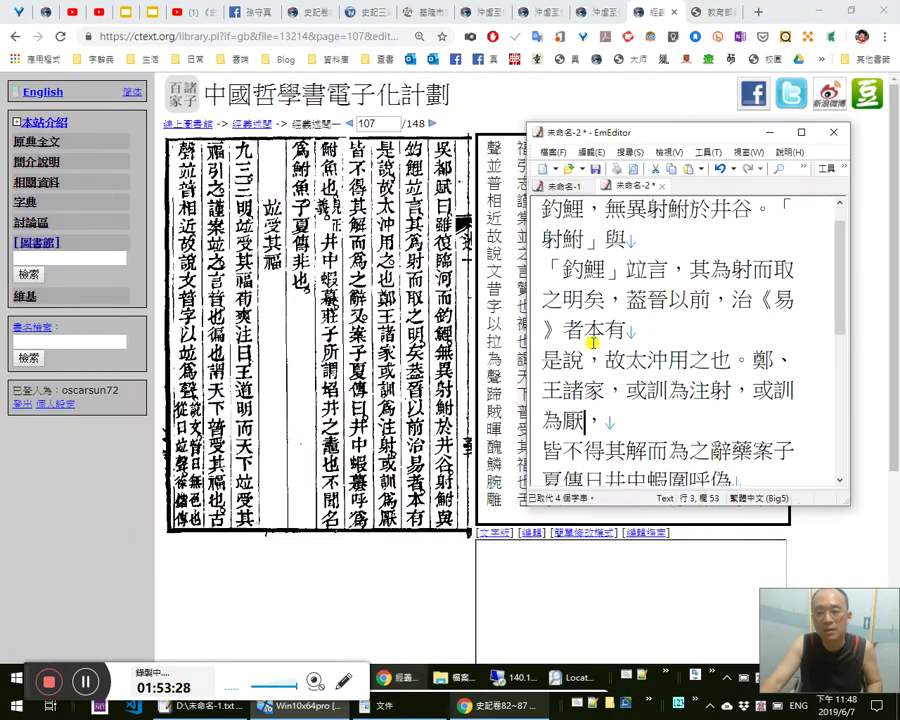
type("壓")
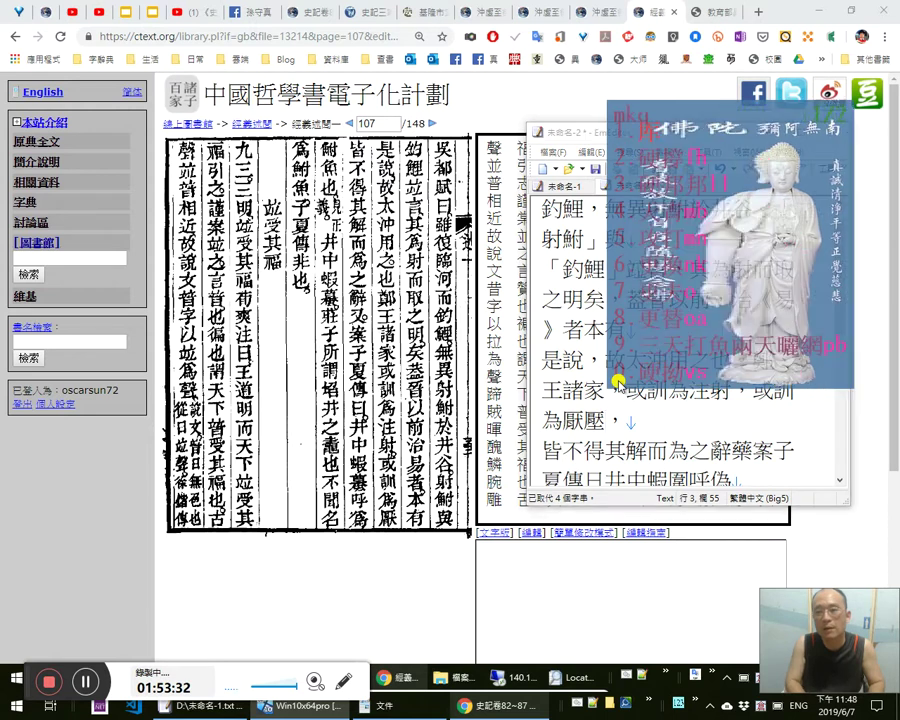
type("擊")
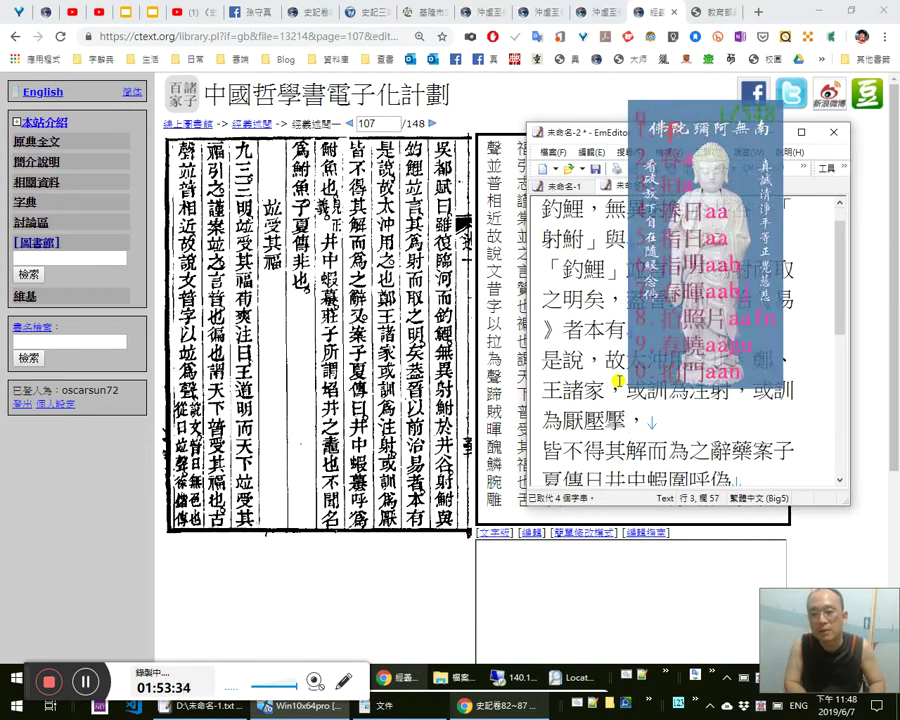
type("擷")
key("shift+Left")
key("shift+Left")
key("shift+Left")
key("Delete")
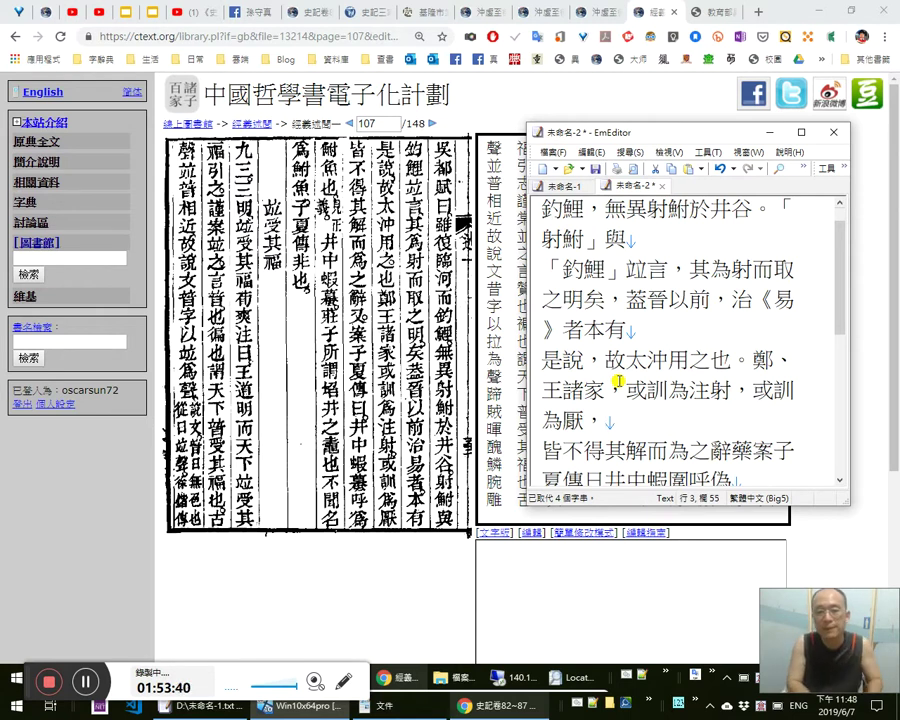
After 或訓為厭， insert a {{{ }} note with the annotator's name, 按： and the characters 「厭、擪、擫」.
type("{{{")
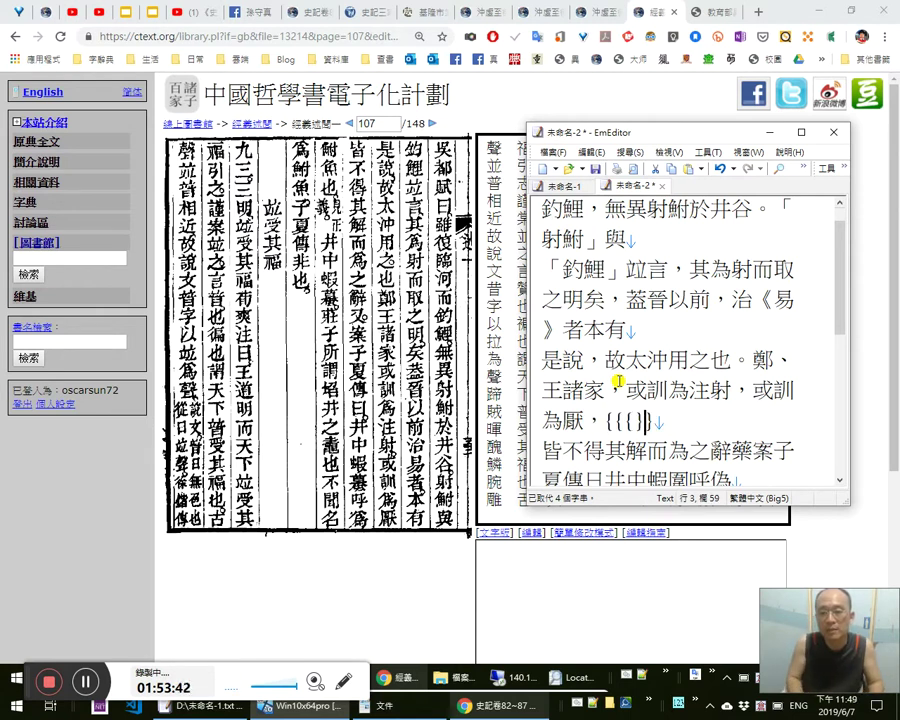
type("孫守真按：「」")
key("shift+Left")
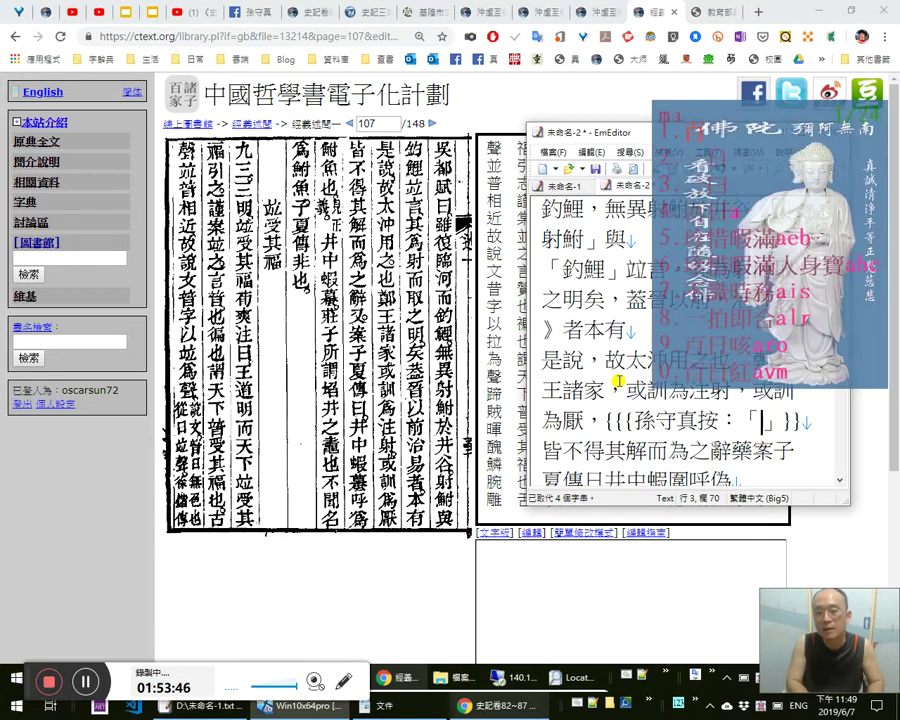
type("厭")
key("Right")
type("、")
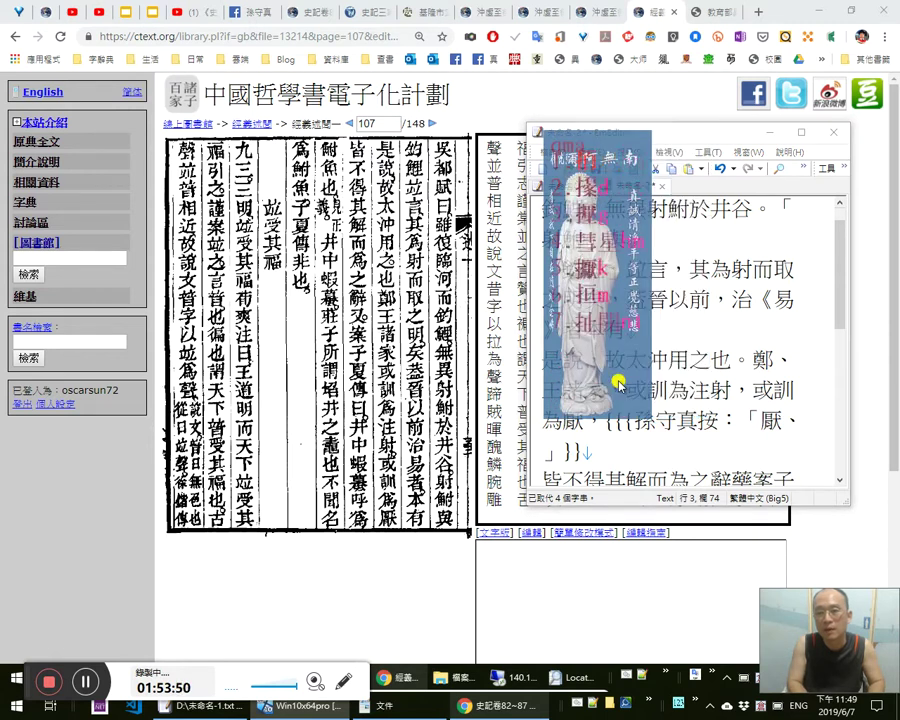
type("厭")
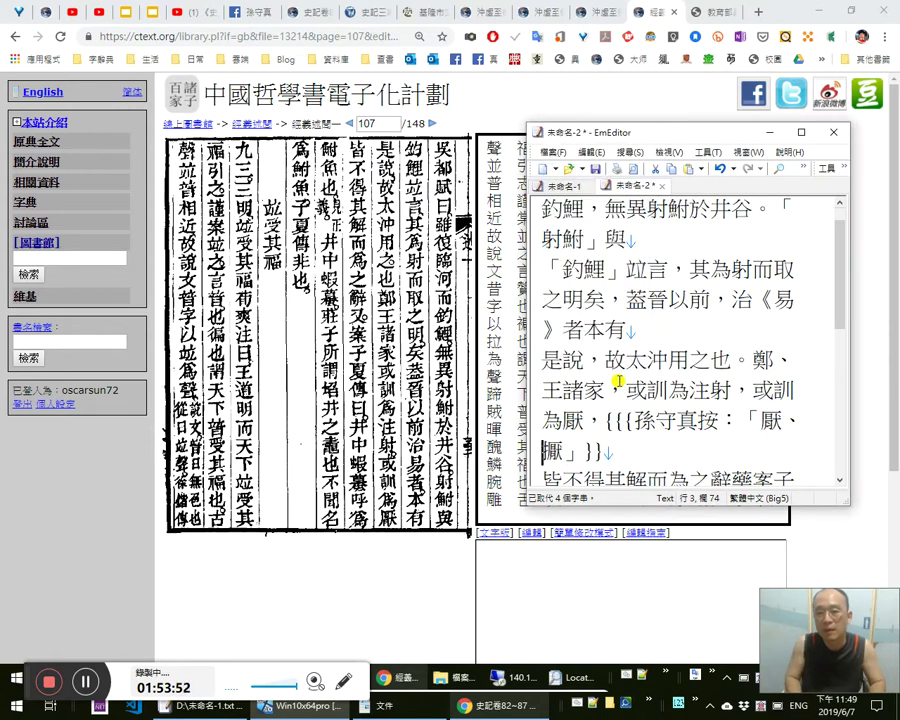
type("a擪、")
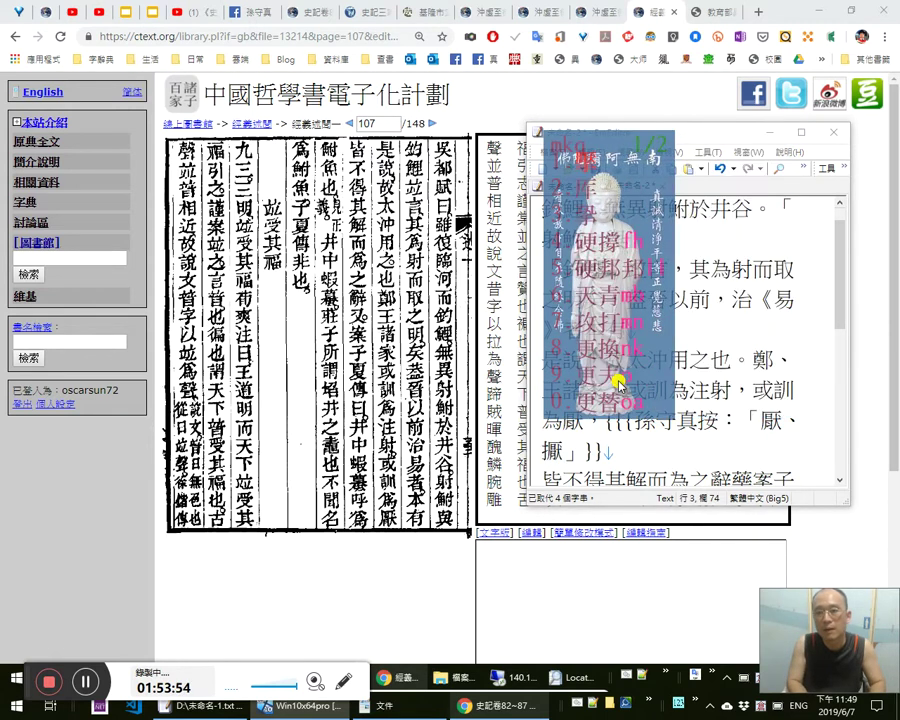
key("Right")
key("Right")
Complete the note after 「厭、擪、擫」 with 字形結構換部首爾。.
type("ttx")
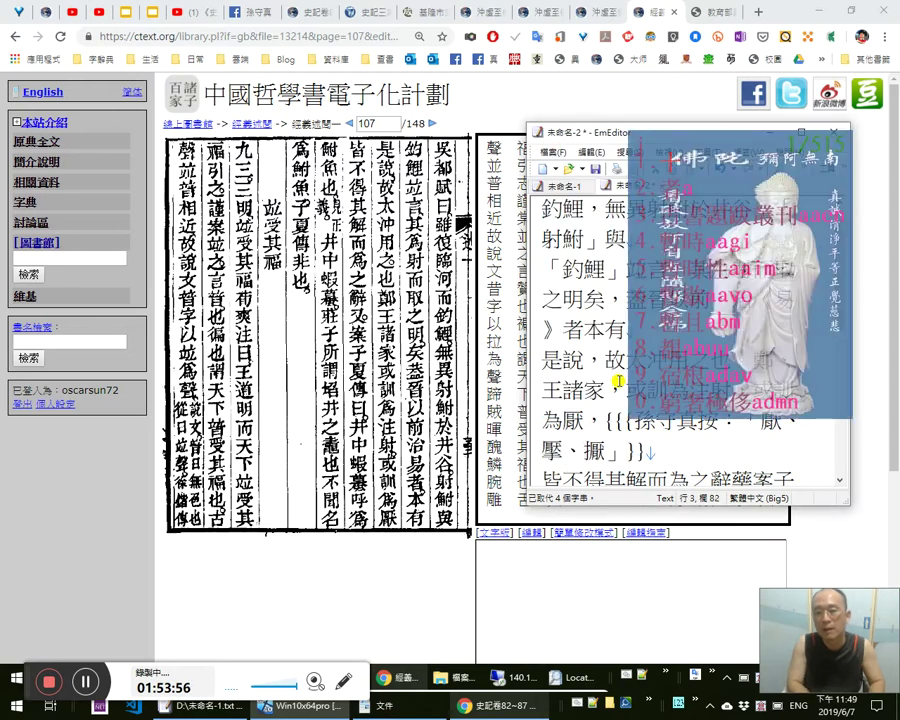
type("9")
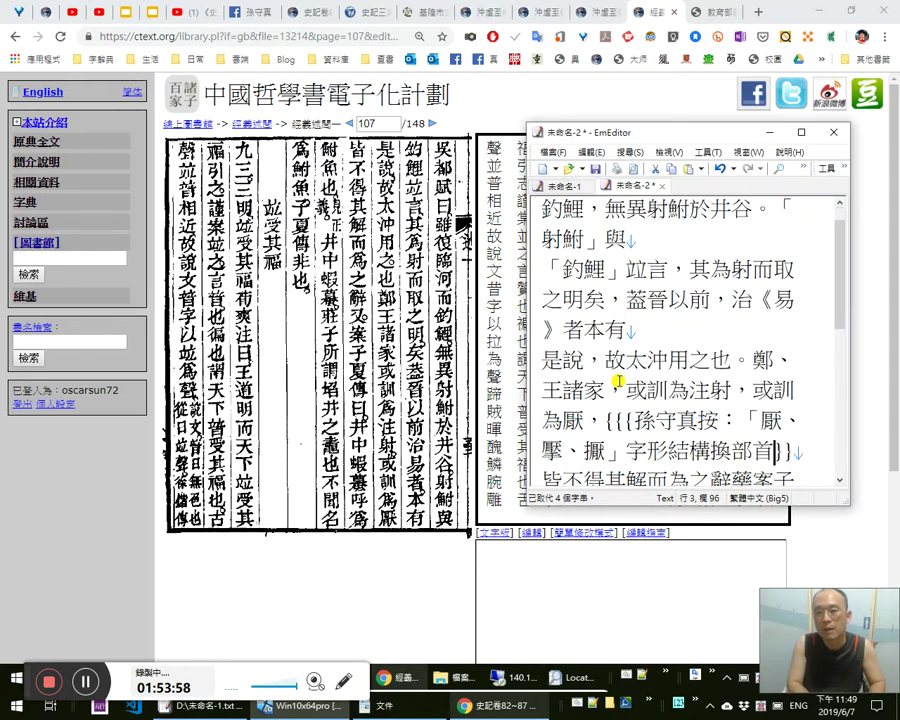
type("爾。")
Add 、壓 after 擫 in the note's quoted list of characters.
key("Left")
key("Left")
key("Left")
key("Left")
key("Left")
key("Left")
key("Left")
key("Left")
key("Left")
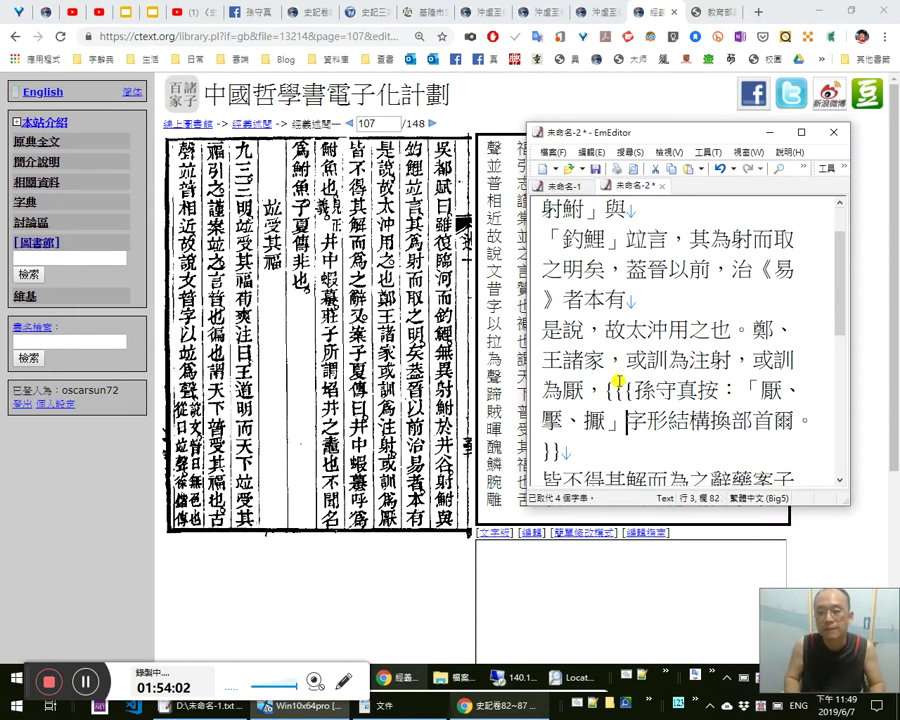
key("End")
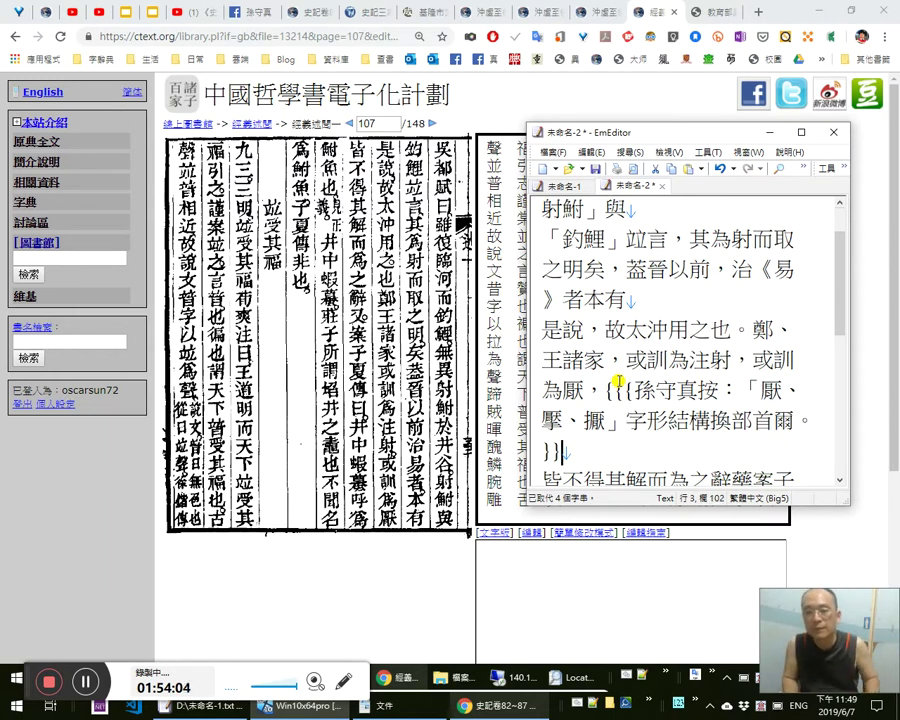
left_click(619, 381)
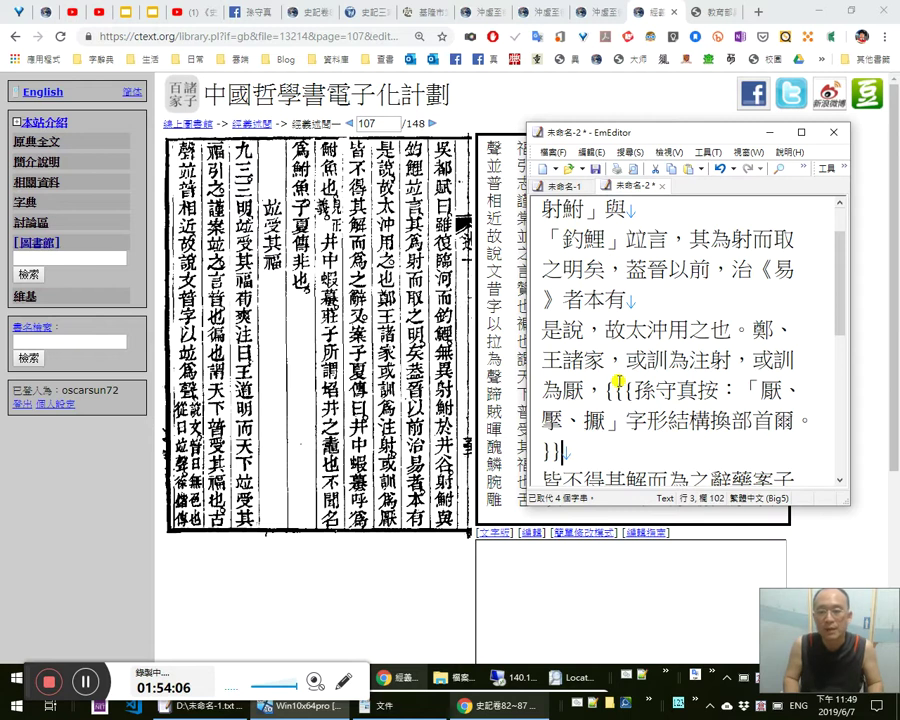
key("Down")
type("、壓")
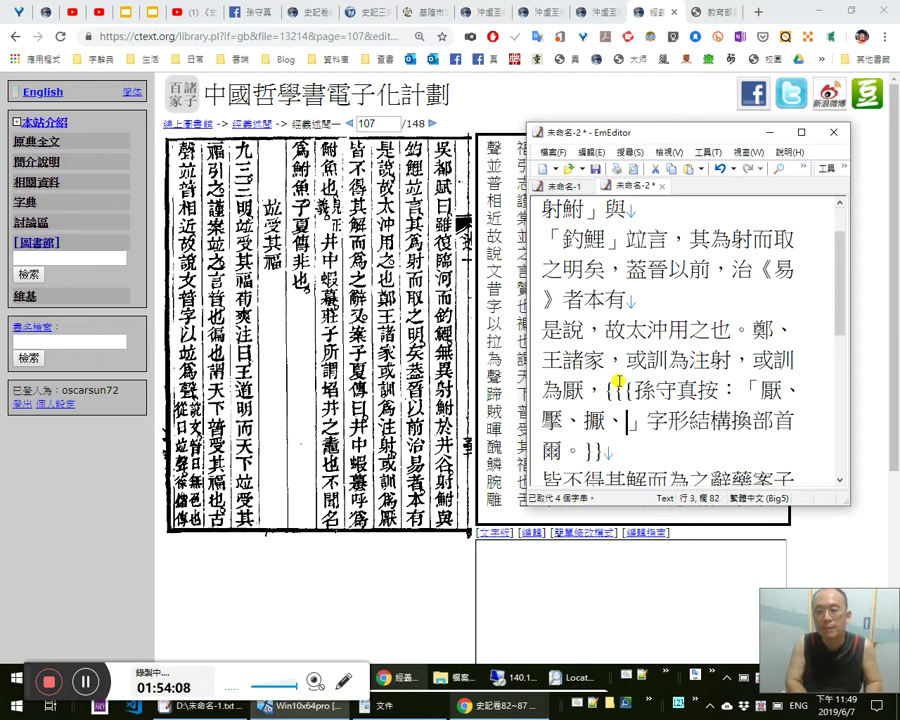
key("End")
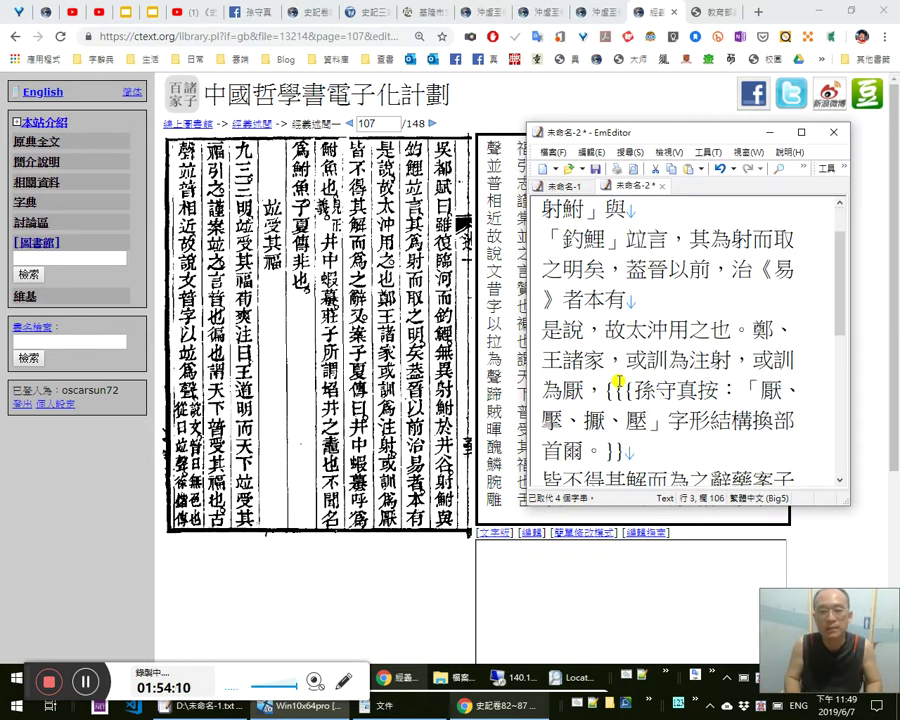
Retype the character 得 in 皆不得其解.
scroll(619, 381, "down", 1)
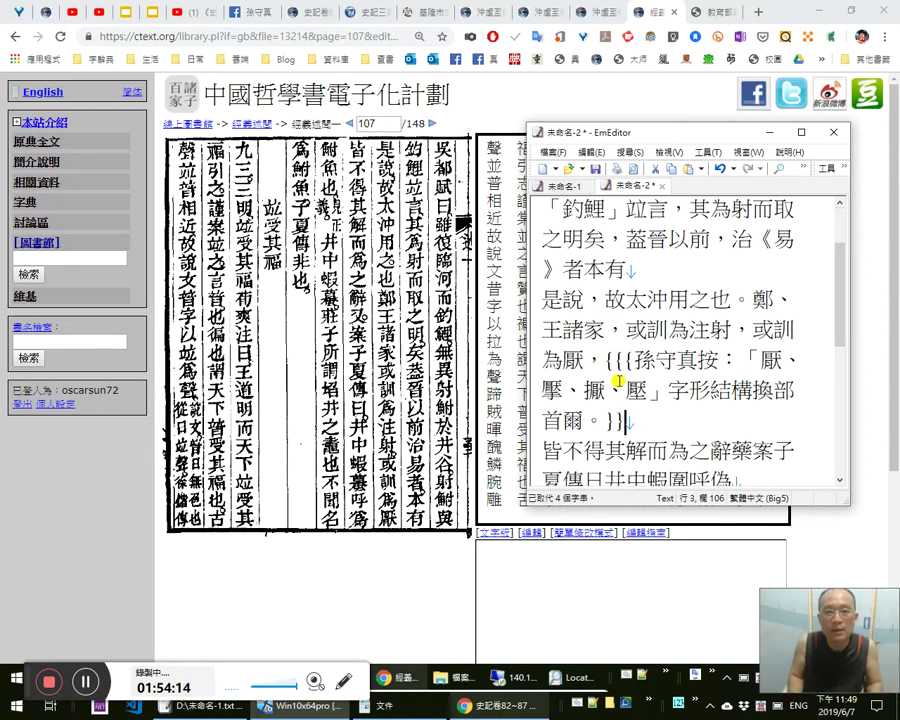
key("Right")
key("Right")
key("Right")
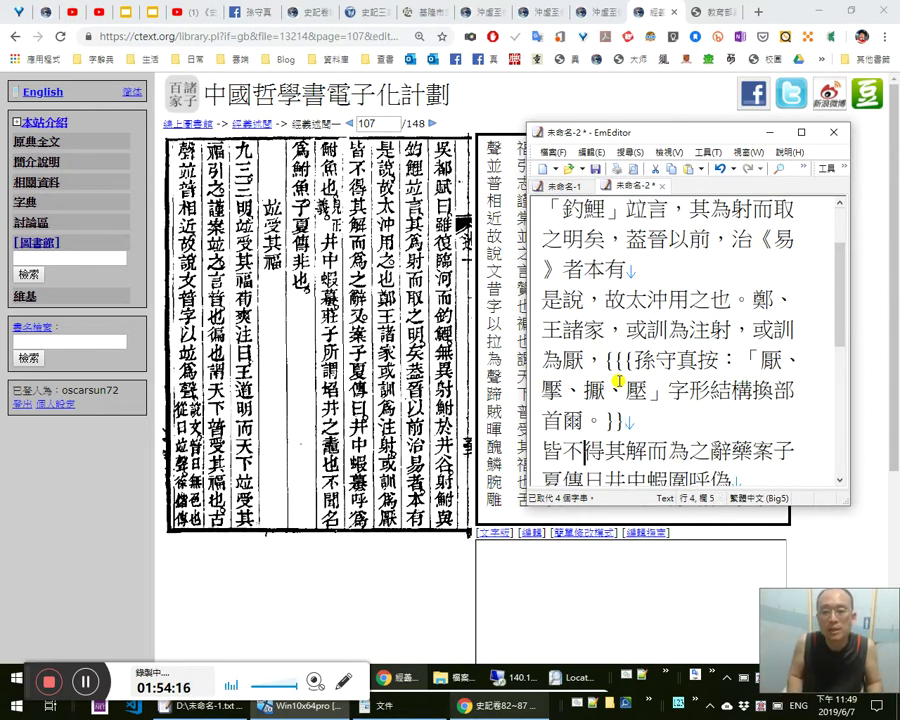
key("shift+Right")
type("hoau")
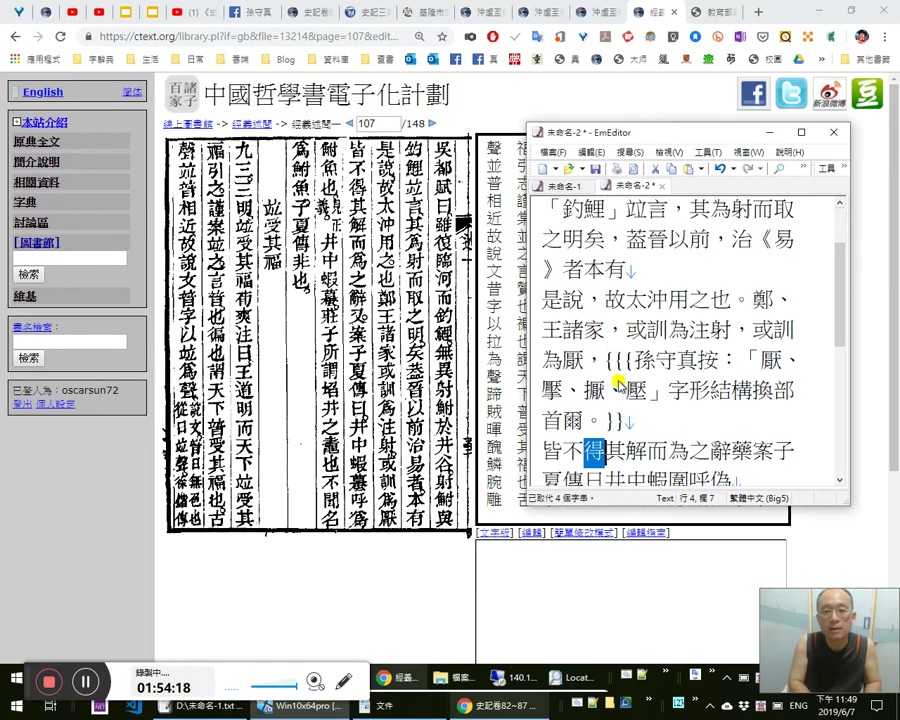
type("爬")
key("shift+Left")
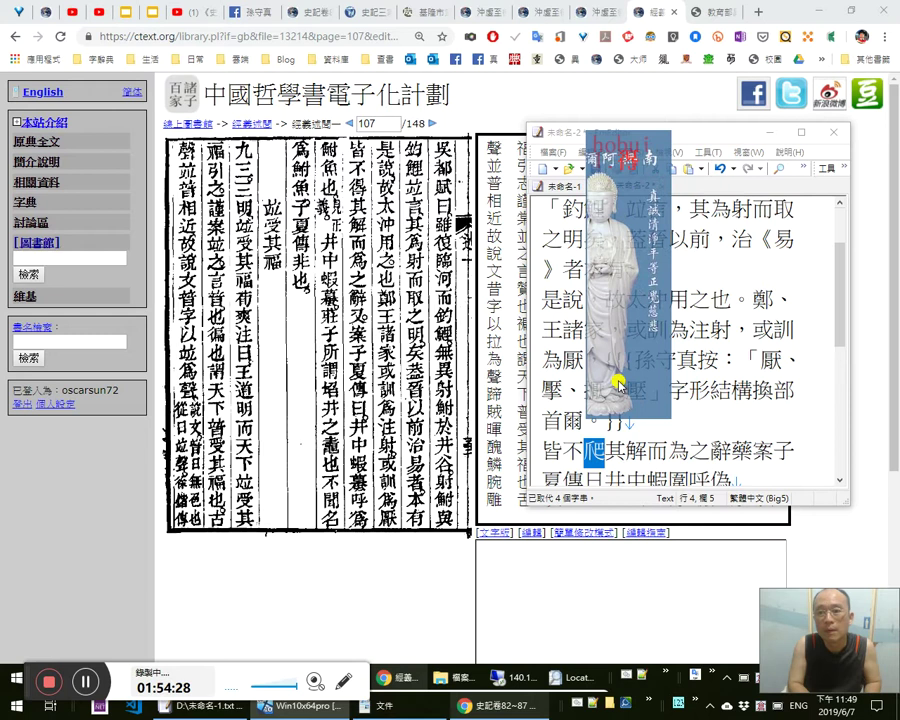
type("得")
key("Right")
key("Right")
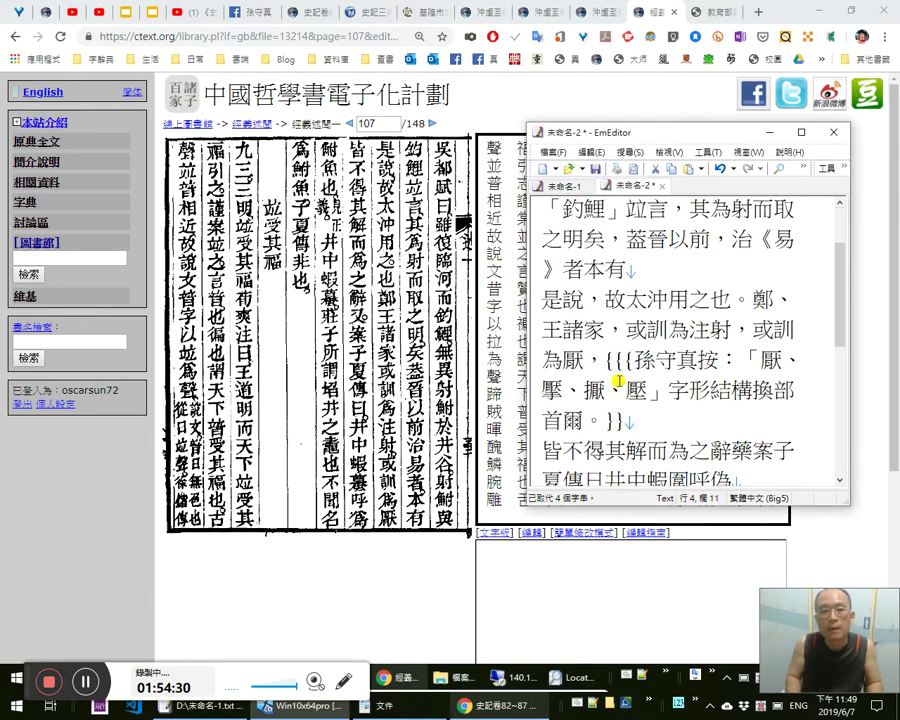
Add ， after 皆不得其解而為之辭 and go back to reread the phrase.
key("Right")
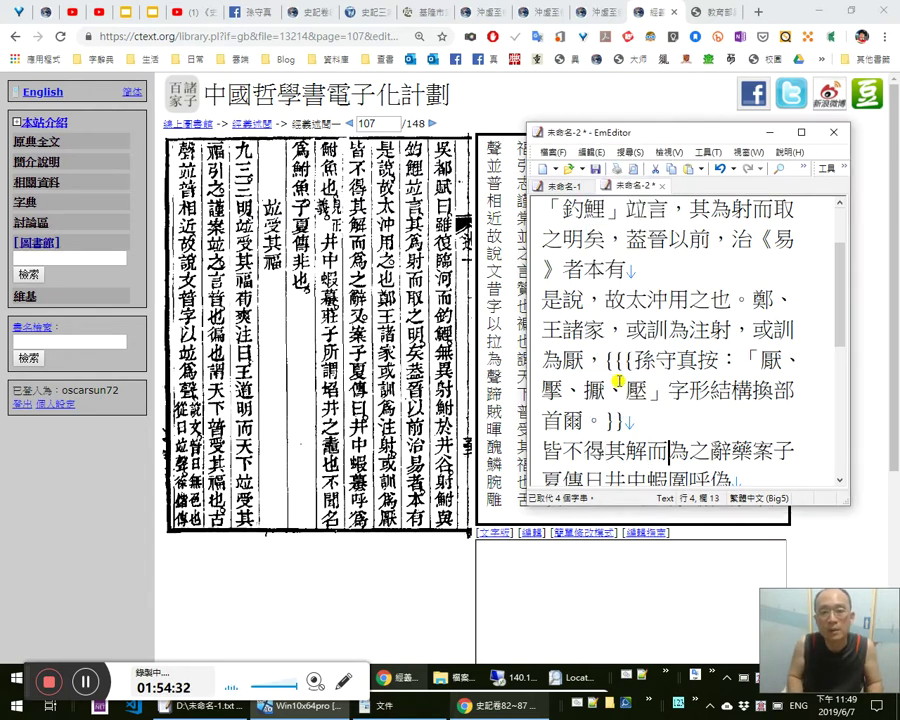
key("Right")
key("Right")
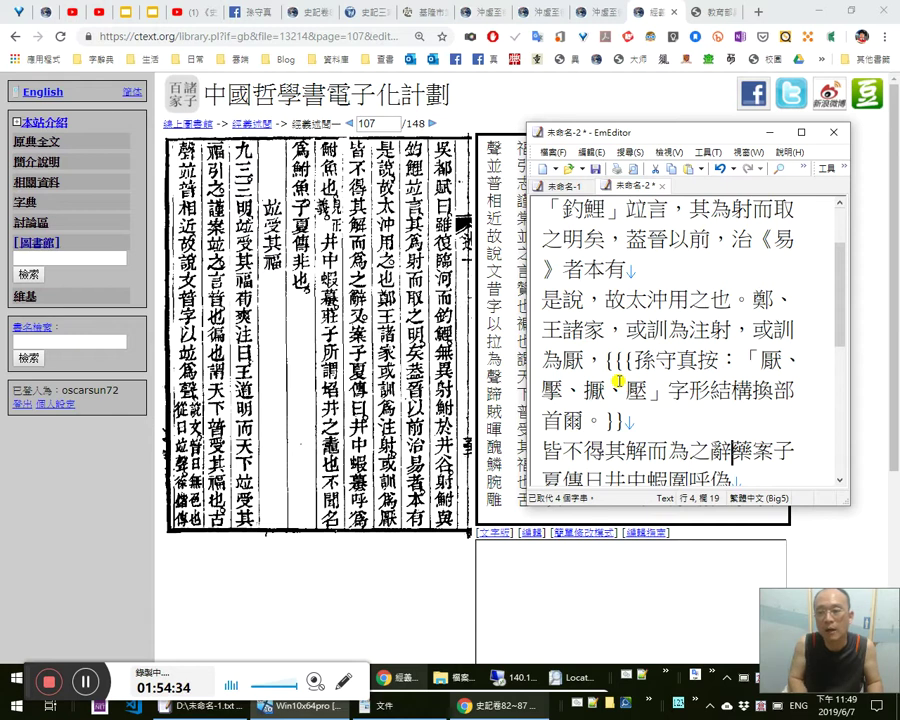
type("，")
key("Left")
key("Left")
key("Left")
key("Left")
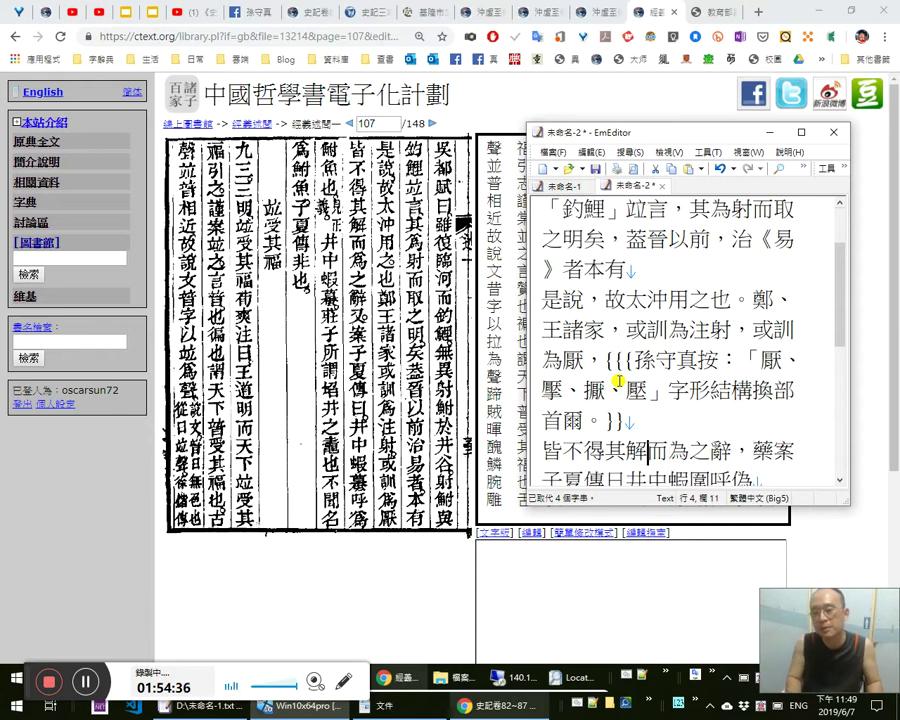
key("Left")
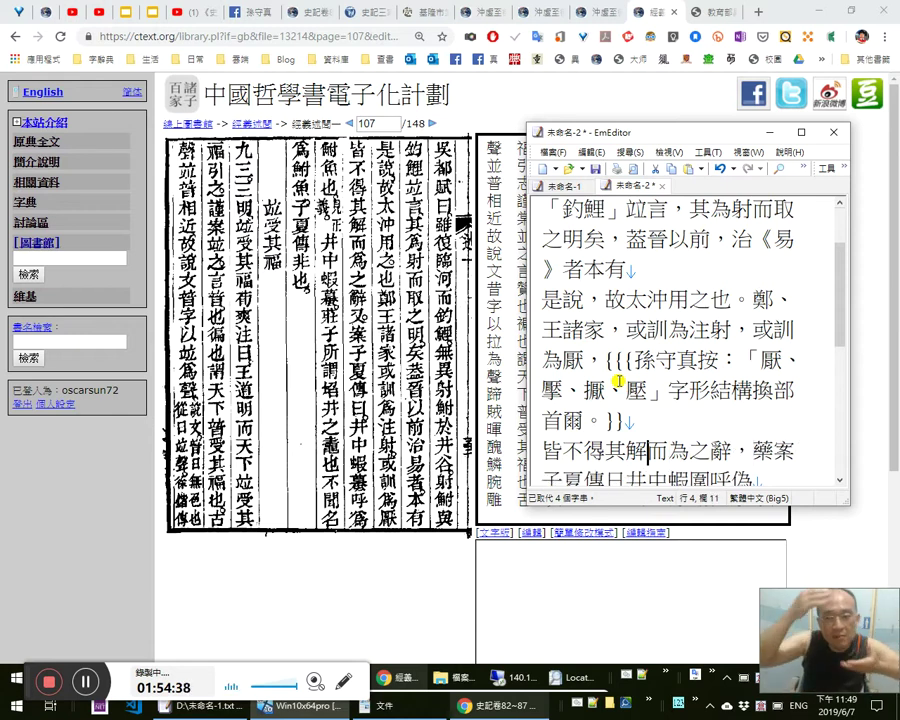
Try inserting 正 before 解 in 皆不得其解.
key("shift+Left")
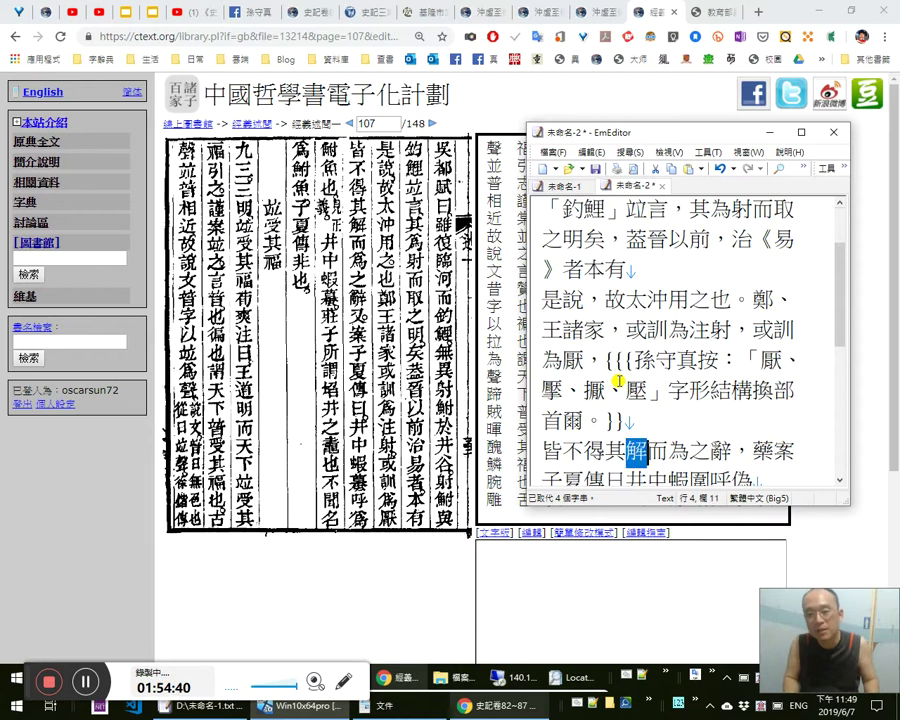
key("Left")
type("正")
key("shift+Left")
key("Delete")
key("Right")
key("shift+Left")
key("shift+Left")
key("shift+Right")
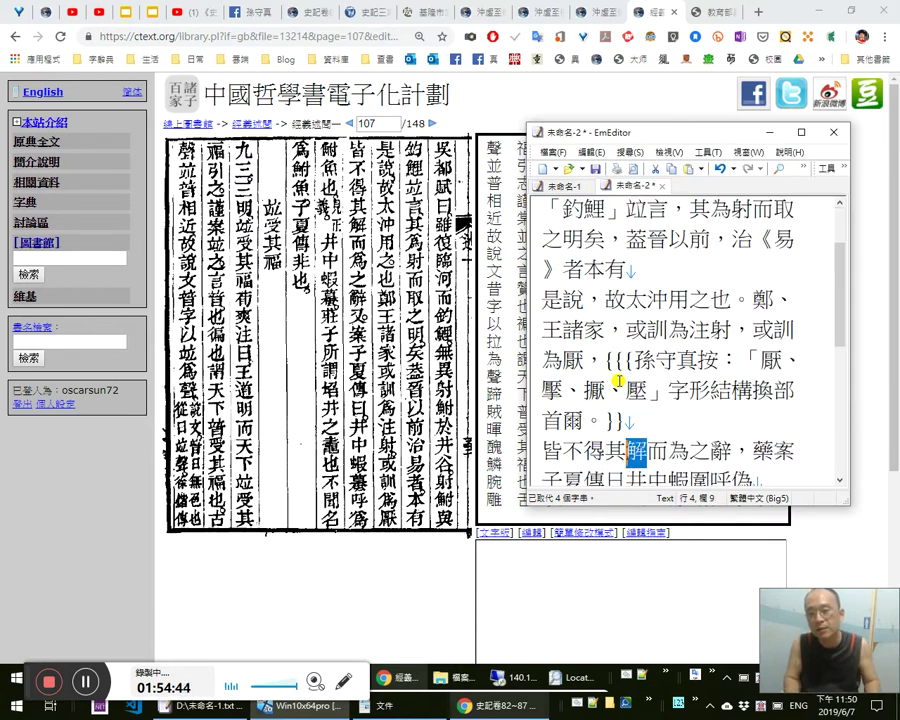
Try inserting 悟 and 了 after 解 in 皆不得其解.
key("Right")
type("決")
key("shift+Left")
type("勻")
key("shift+Left")
type("pmm")
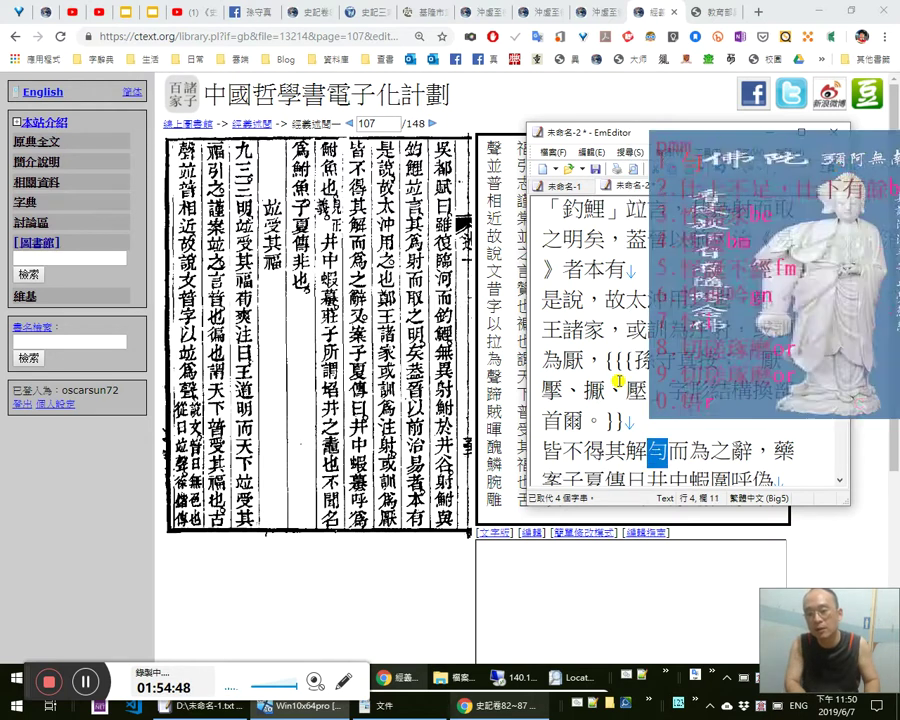
type("悟")
key("shift+Left")
key("Left")
type("了瞭")
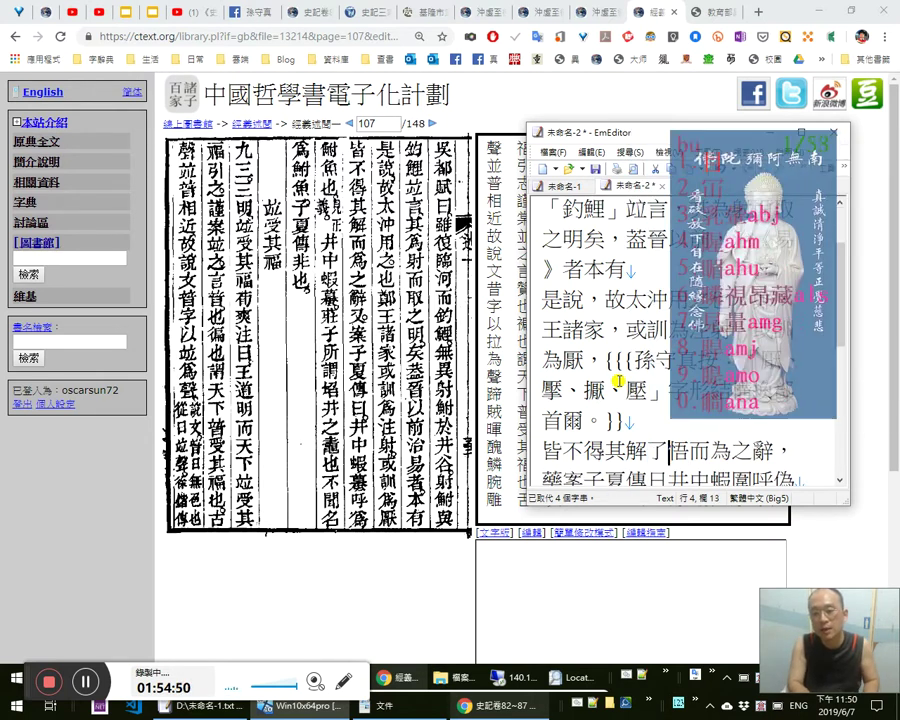
key("shift+Left")
key("shift+Left")
key("BackSpace")
Reread 而為之辭 character by character to check its wording against the scanned page.
key("shift+Right")
key("shift+Right")
key("shift+Right")
key("Left")
key("shift+Right")
key("Right")
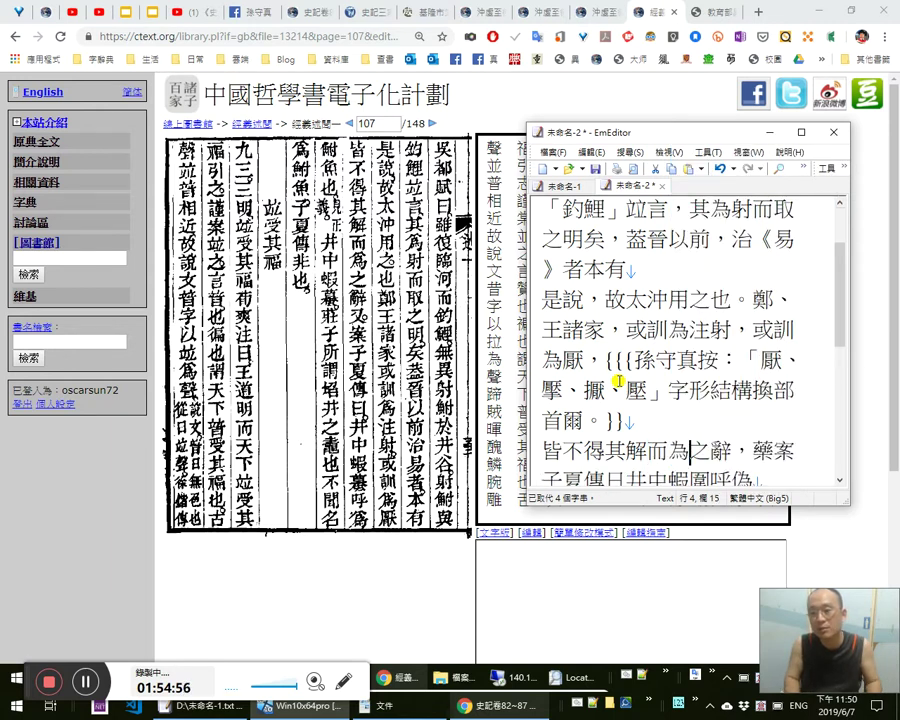
key("Left")
key("Left")
key("shift+Left")
key("Right")
key("Right")
key("shift+Right")
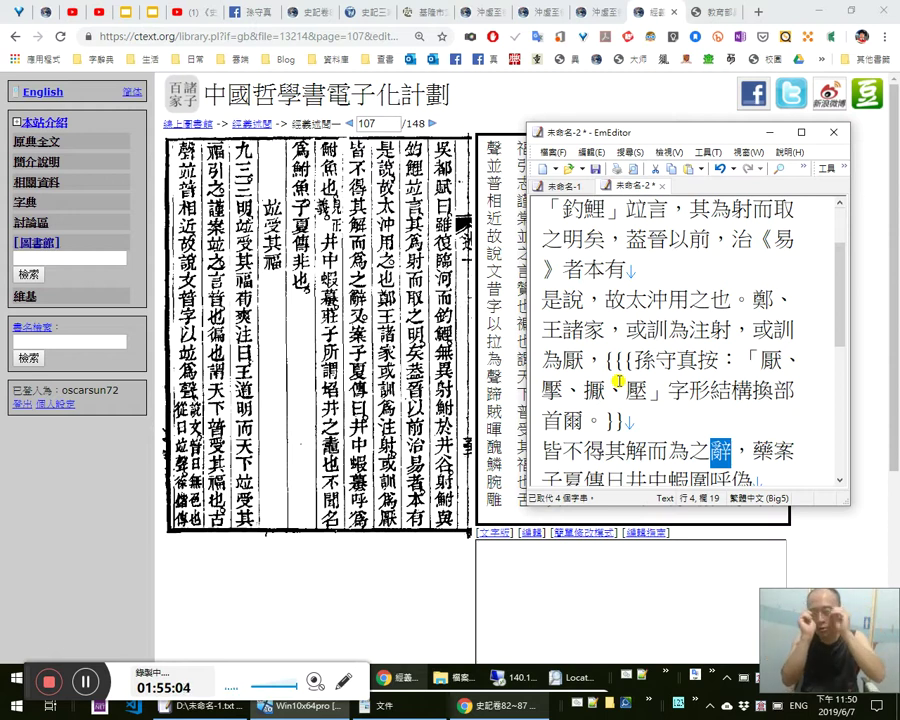
key("Left")
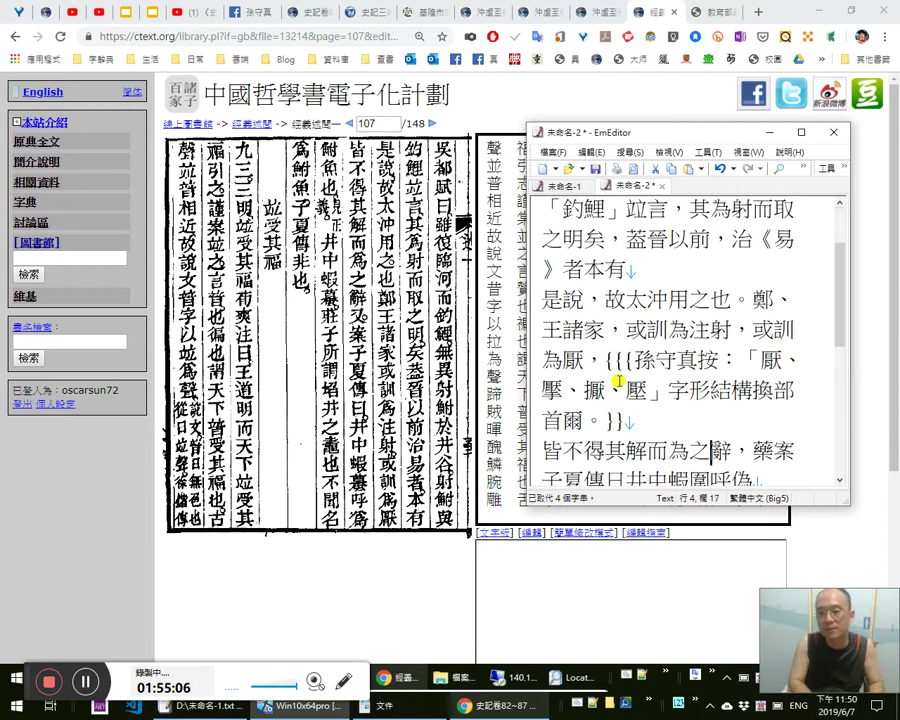
key("shift+Left")
key("Left")
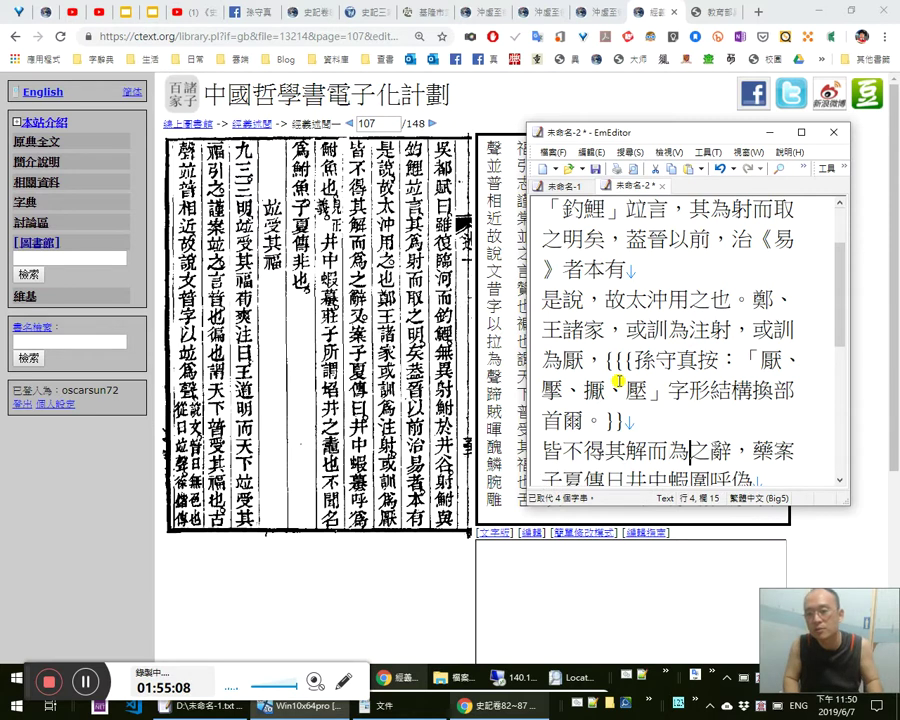
key("shift+Right")
key("Left")
key("Right")
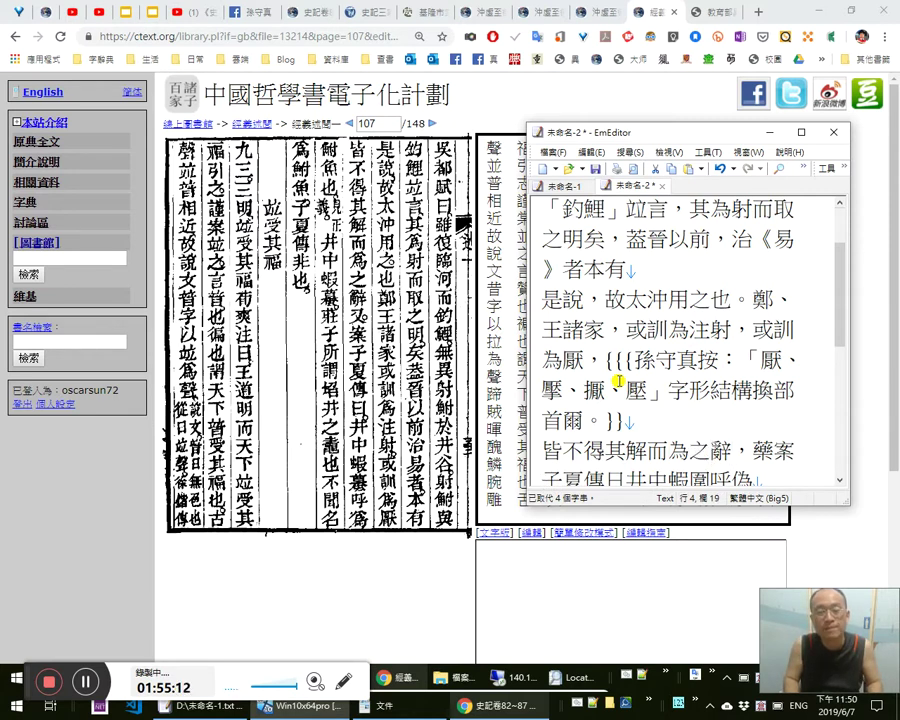
Correct the text right after 而為之辭 to 。又 and enclose 子夏傳 in the title marks 《》.
key("Right")
key("shift+Right")
type("又")
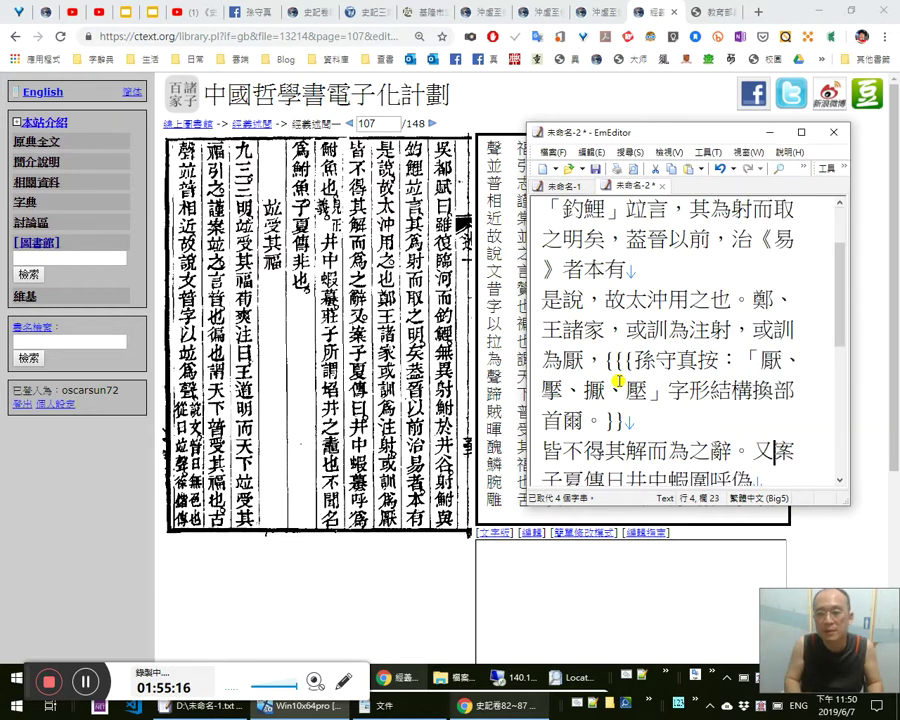
key("Right")
type("《")
key("Right")
key("Right")
type("》")
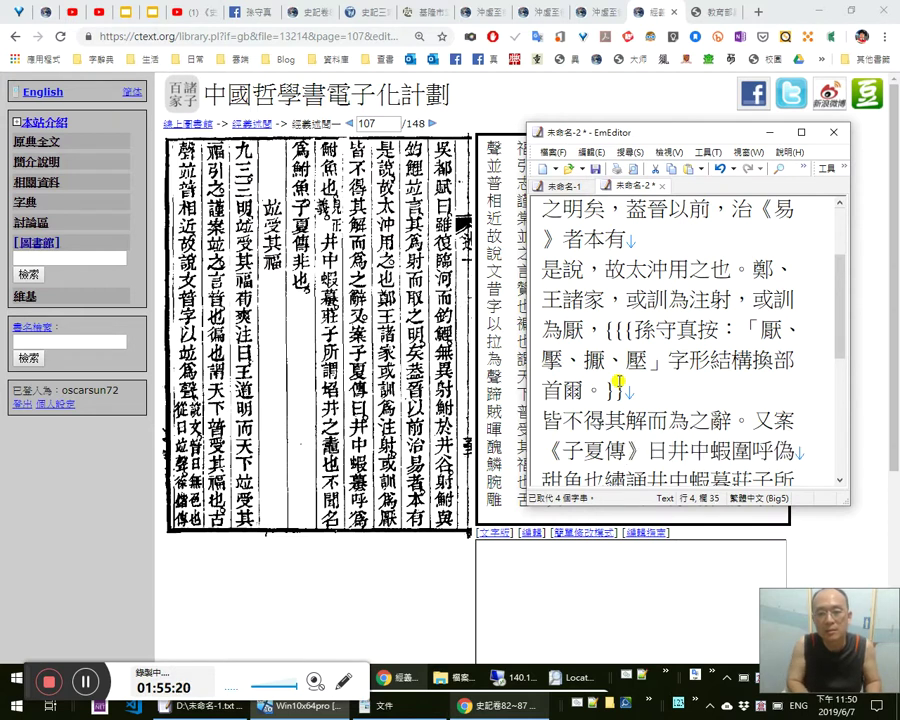
Correct the character after 《子夏傳》 to 曰 and add ： behind it.
type("曰易")
key("shift+Left")
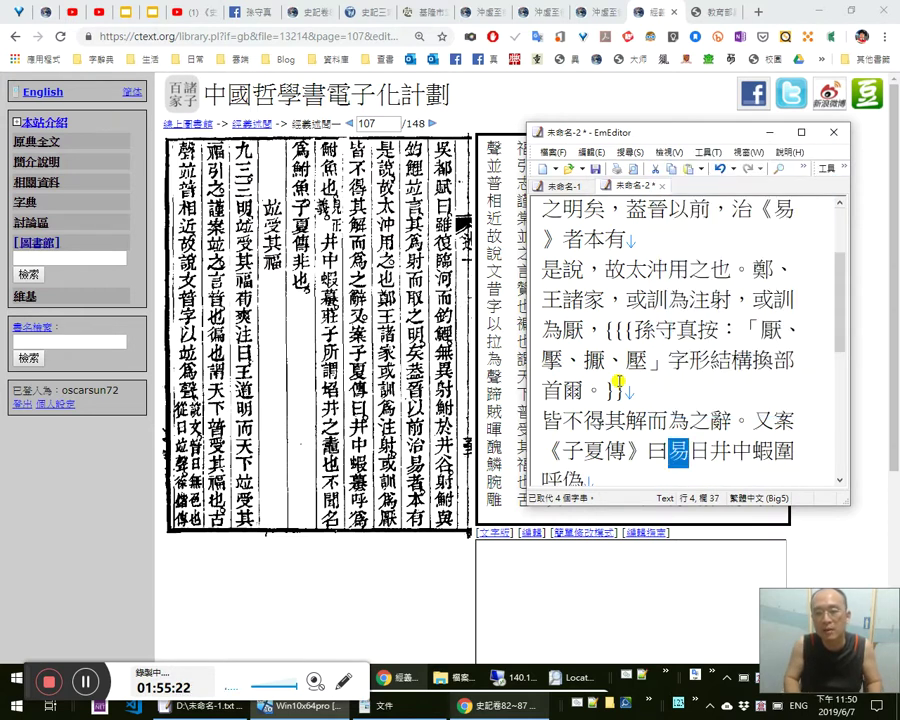
key("Delete")
key("Delete")
type("：")
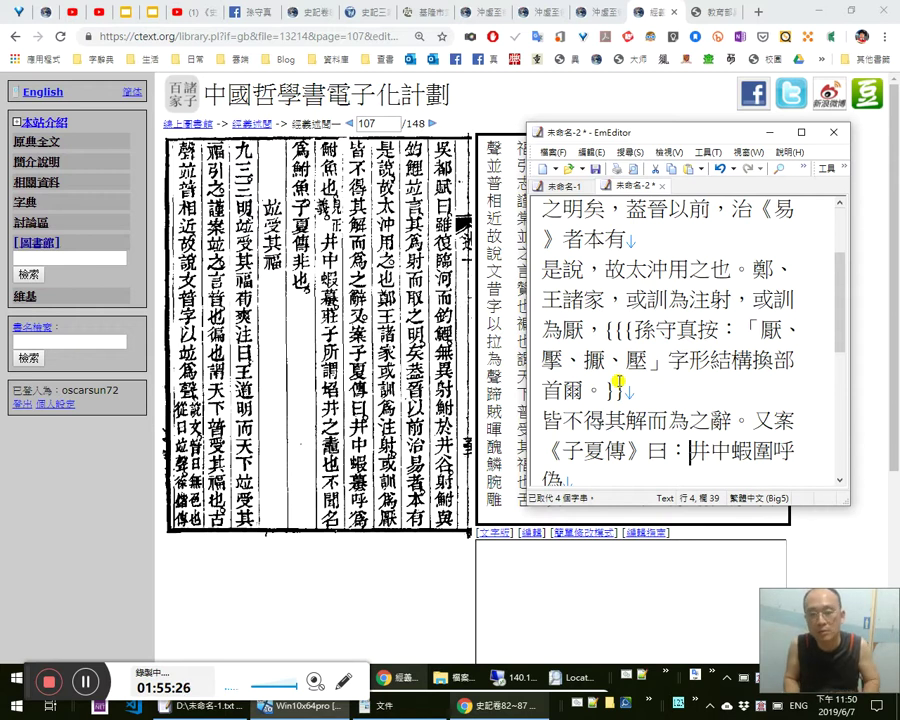
key("ctrl+shift+Left")
key("ctrl+Right")
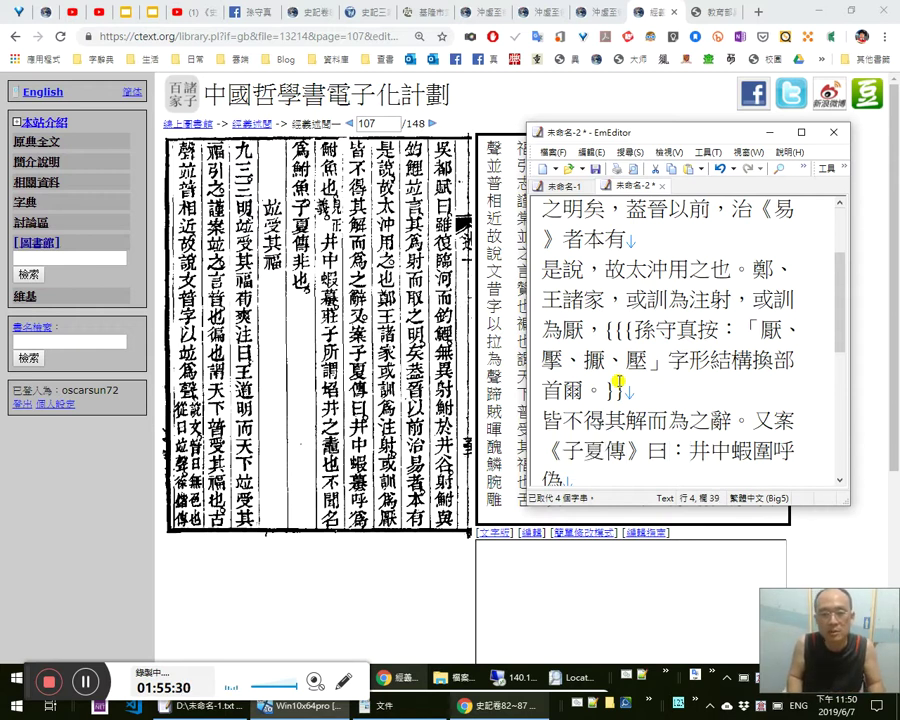
Correct the wording after 井中蝦 to 蟇呼, following the scanned page.
key("Right")
key("Right")
key("Right")
key("Right")
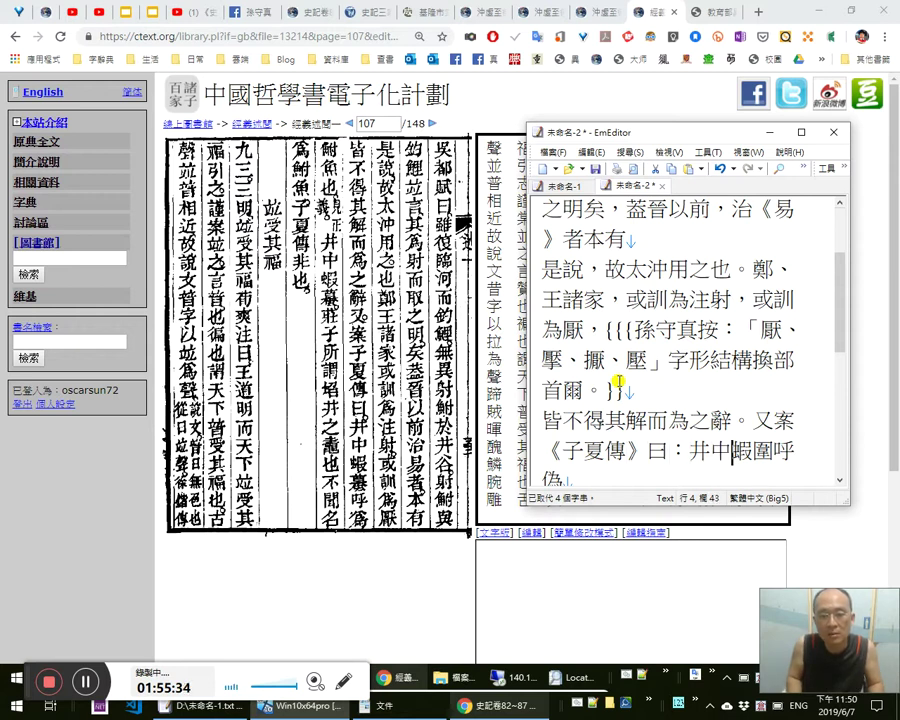
key("shift+Right")
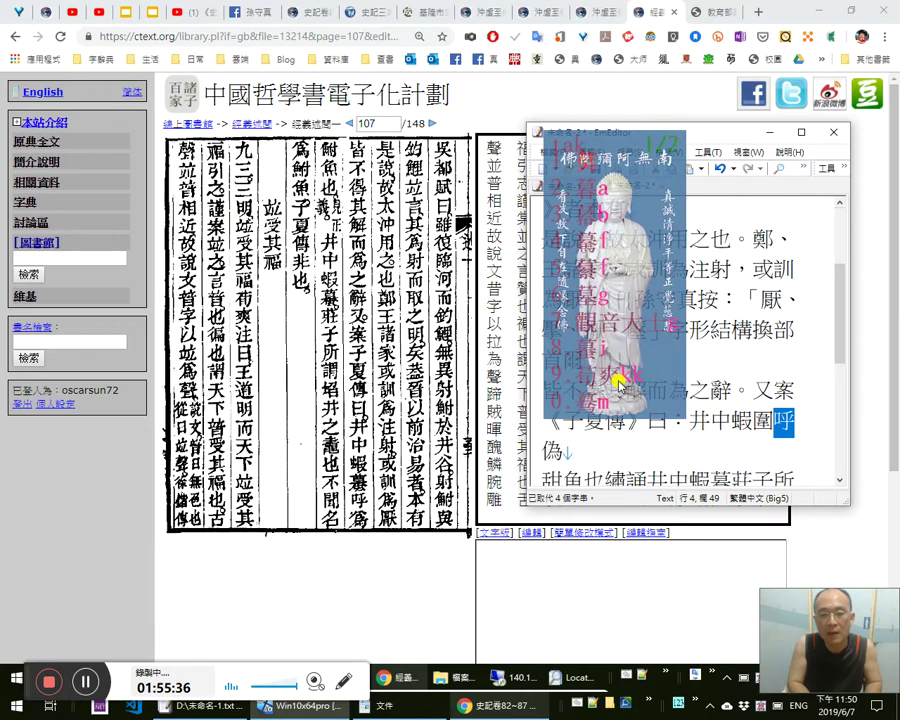
type("蟇")
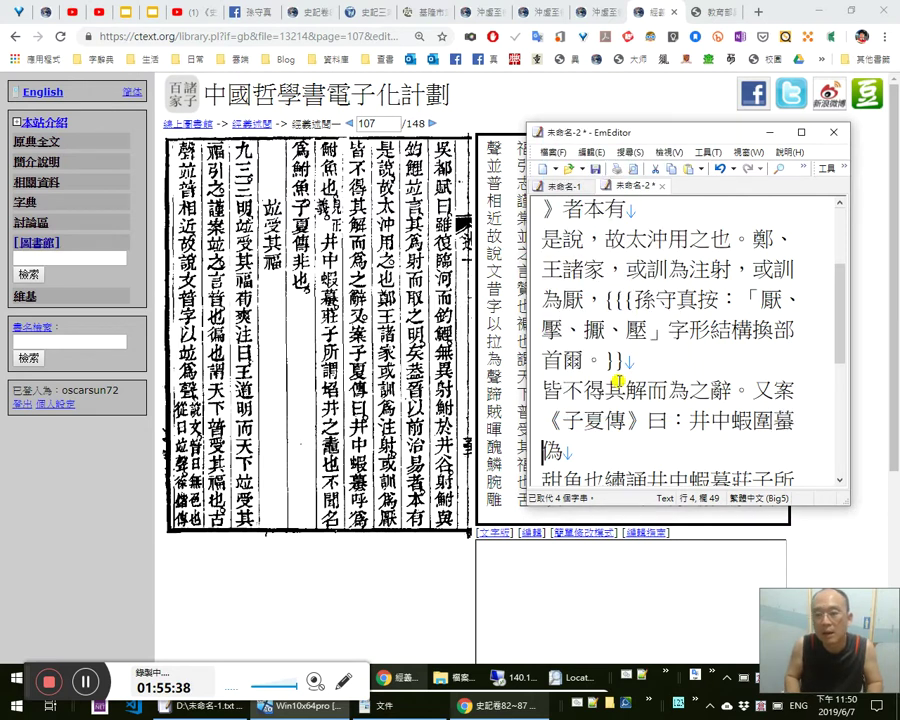
key("shift+Left")
key("shift+Left")
type("蟇")
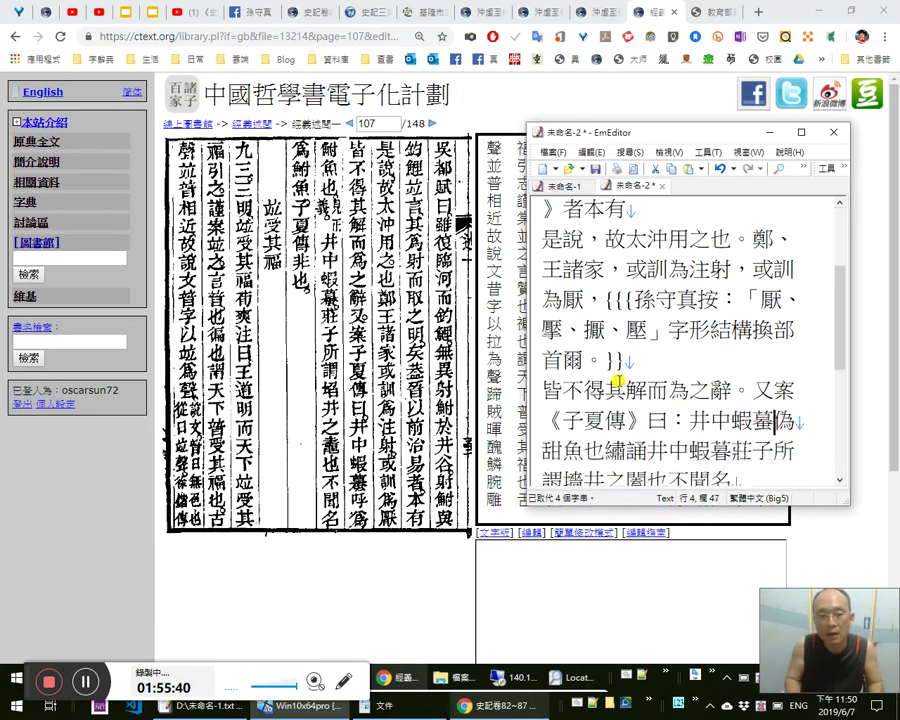
type("呼偽")
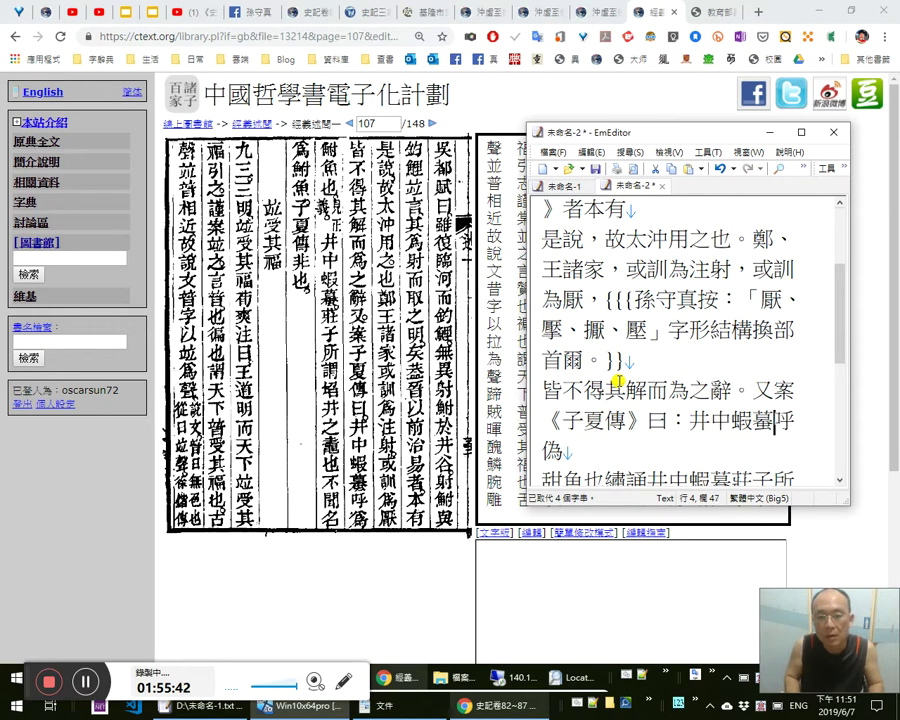
Try the alternative characters 暮, 莫 and 蟆 next to 蟇 in 井中蝦蟇呼.
key("shift+Left")
key("shift+Left")
key("shift+Right")
key("shift+Right")
type("暮")
key("shift+Left")
type("ta莫")
key("shift+Left")
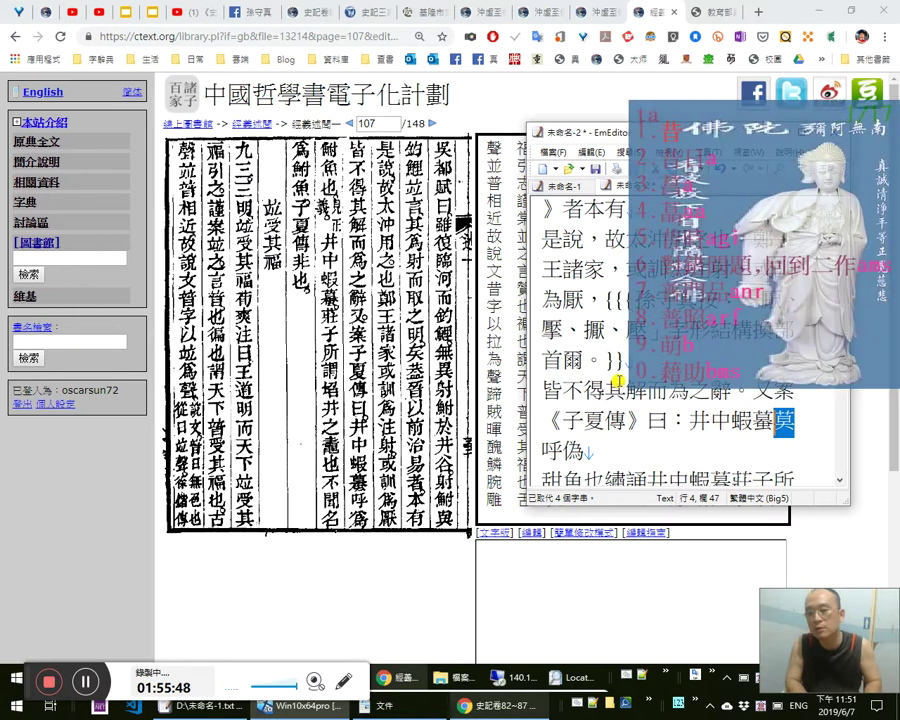
key("BackSpace")
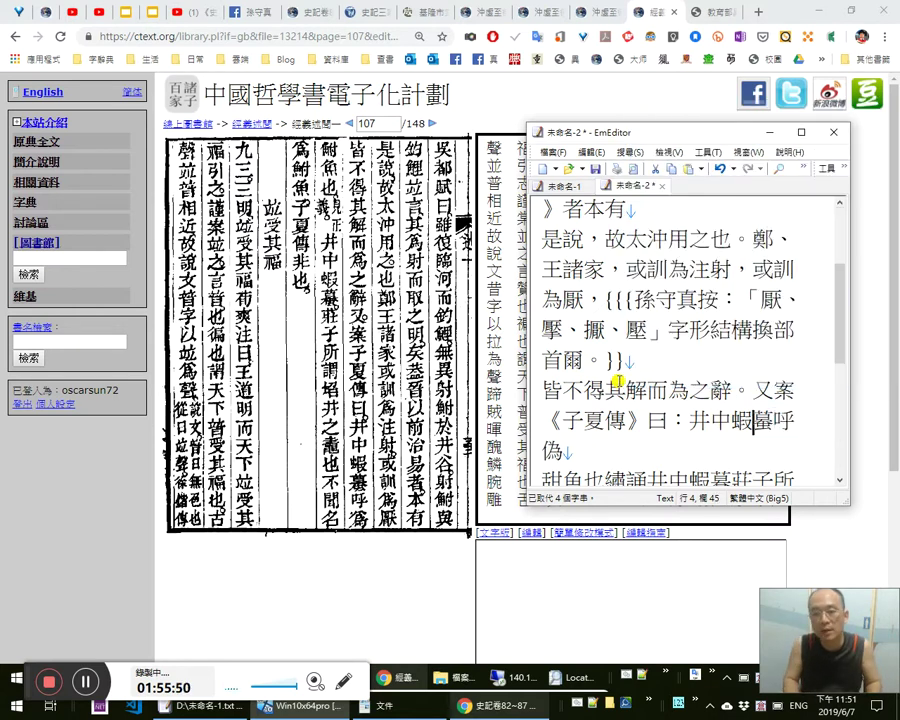
type("蟆")
key("shift+Left")
key("BackSpace")
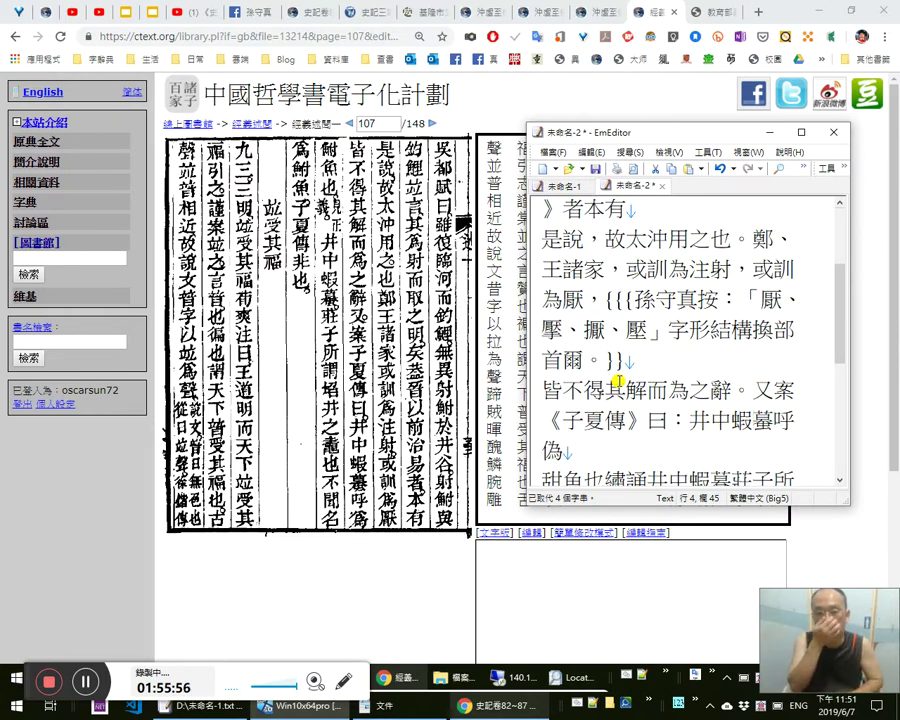
Correct the character after 井中蝦蟇呼 to 為 and the start of the next line to 鮒魚也。.
key("Right")
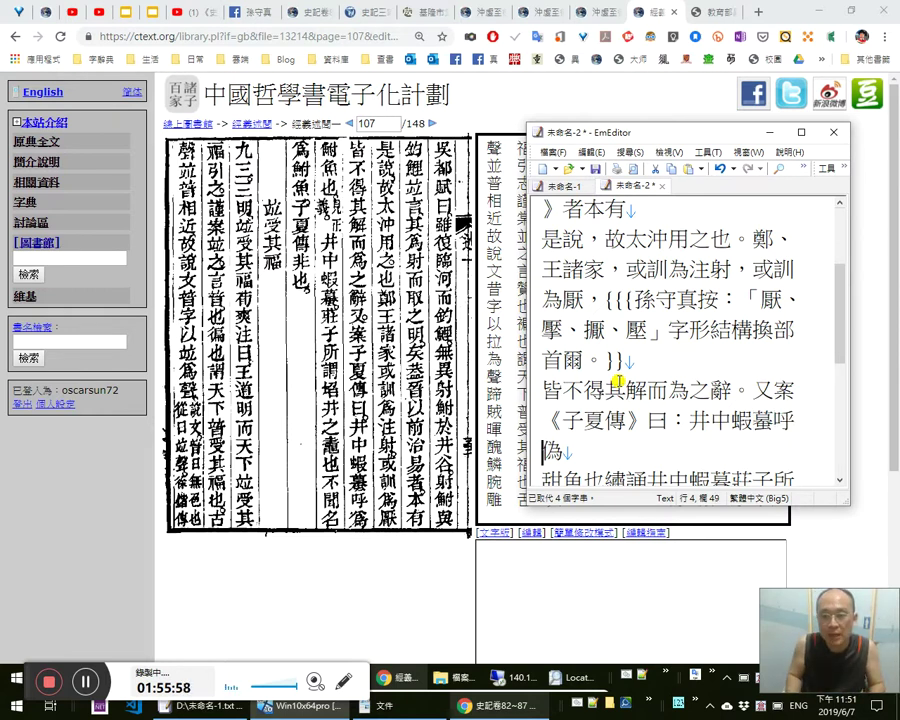
key("shift+Right")
type("為")
key("Right")
key("shift+Right")
type("鮒魚也")
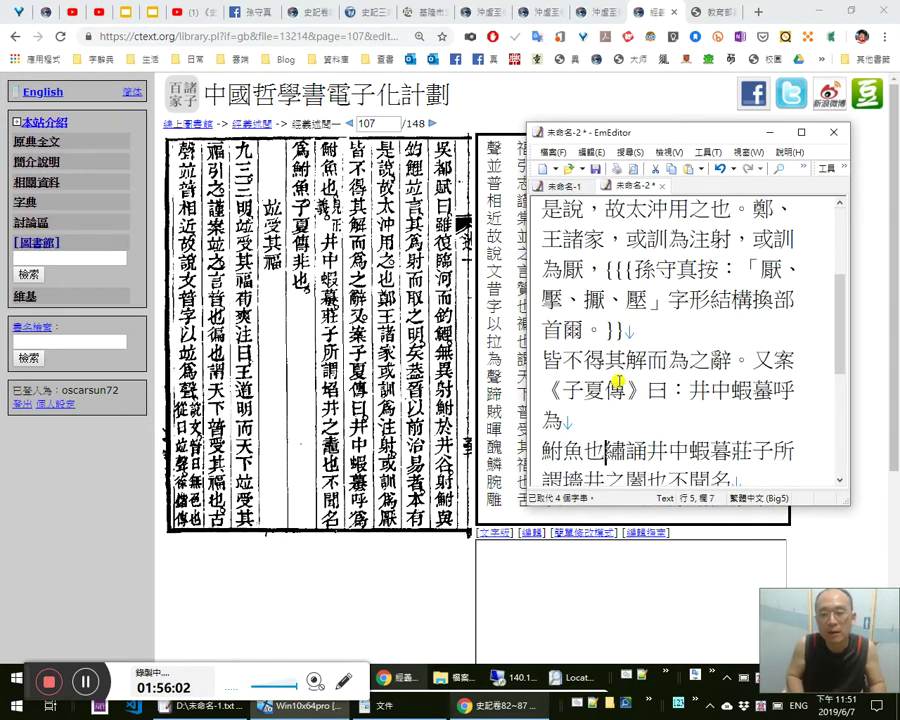
type("。")
Insert the inline note {{見《正義》。}} after 鮒魚也。.
type("{{{}}}")
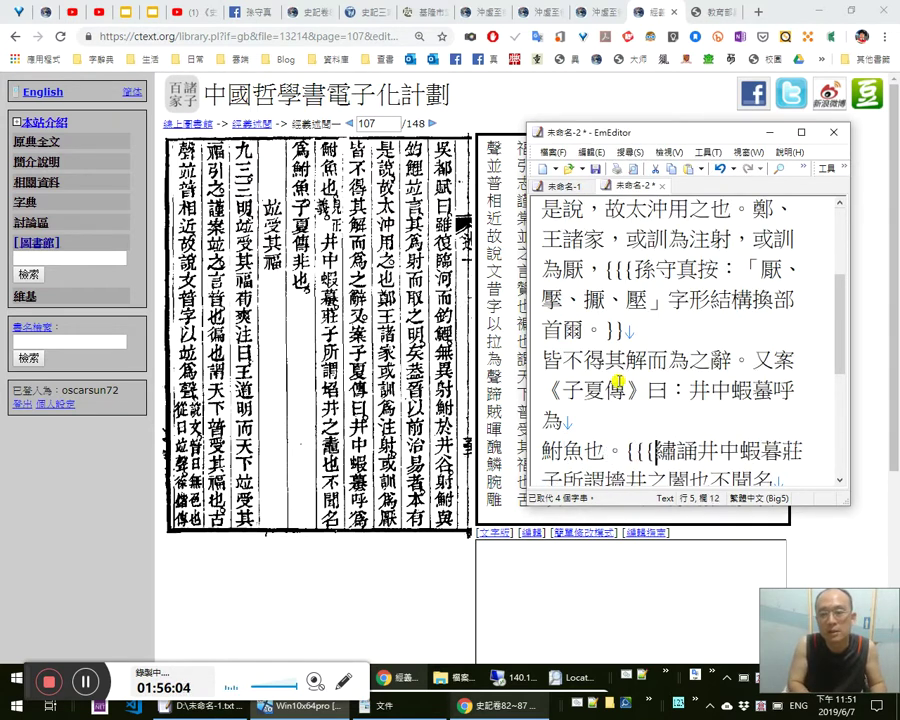
key("Left")
key("Left")
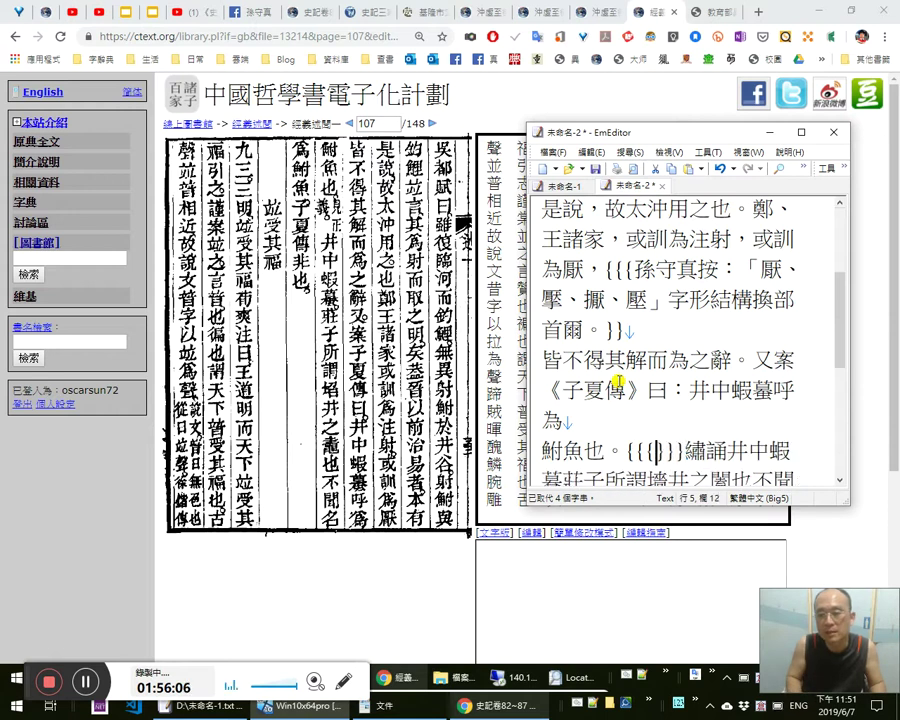
type("見")
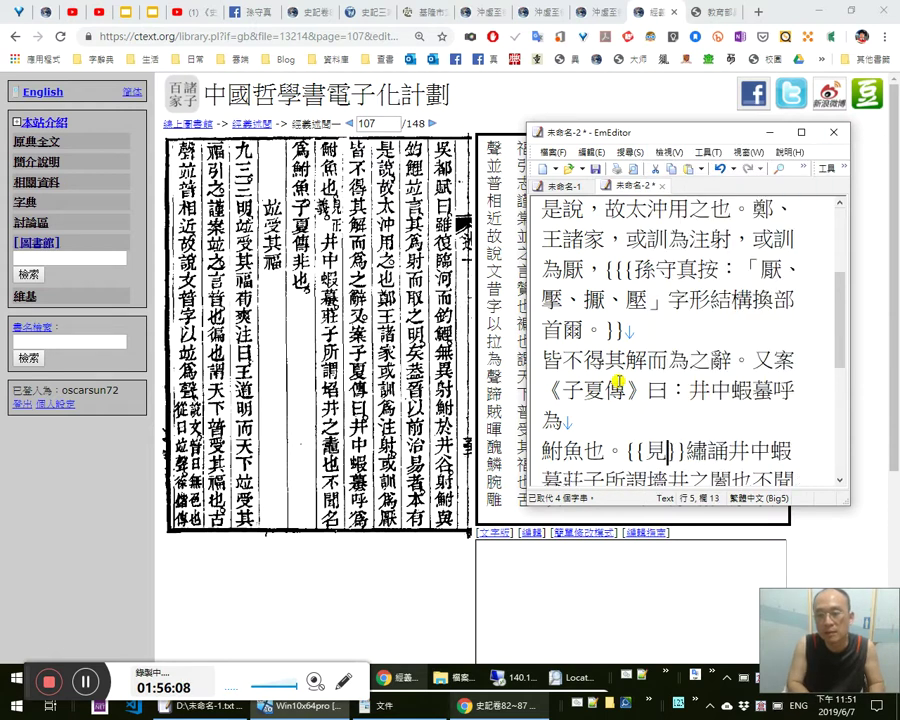
type("《正義。")
key("BackSpace")
type("》。")
key("Right")
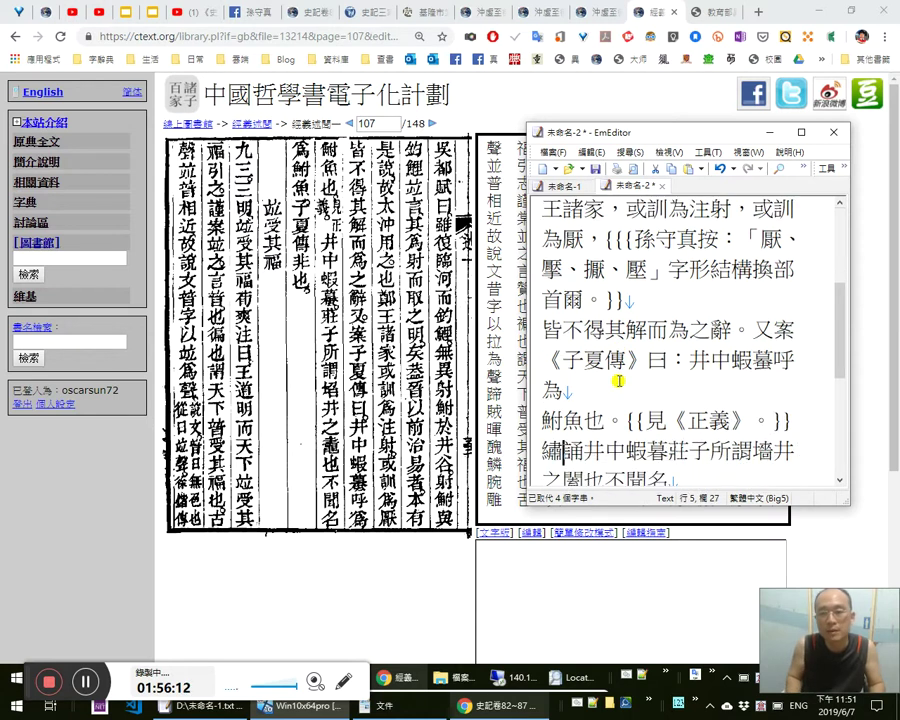
Copy 蝦蟇 from the phrase 井中蝦蟇呼為.
key("Up")
key("Up")
key("Up")
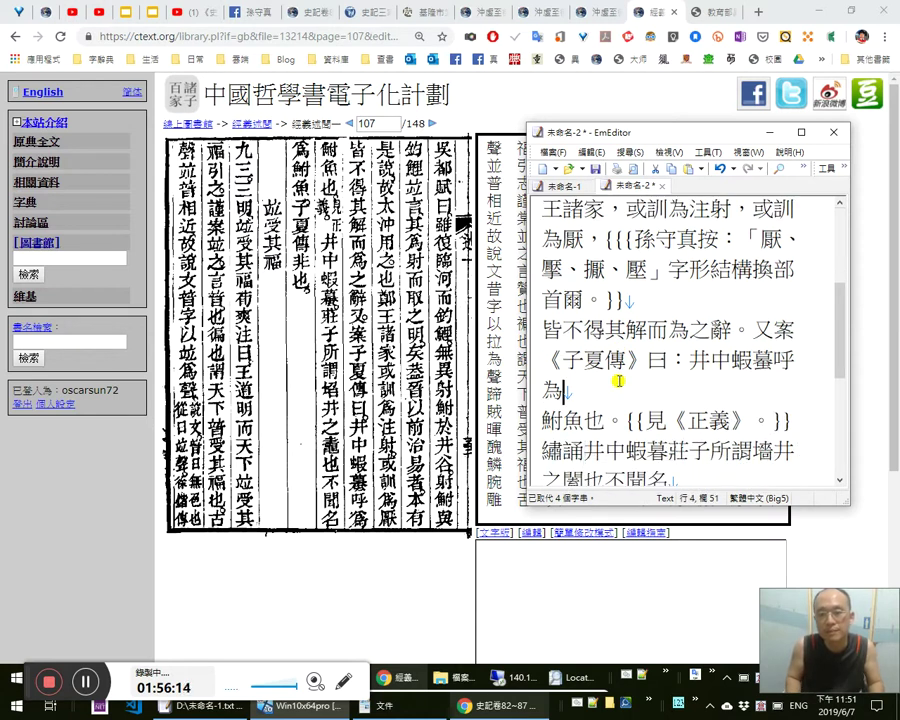
key("shift+Left")
key("Down")
key("Down")
key("Down")
key("Up")
key("shift+Right")
key("shift+Right")
key("Up")
key("Up")
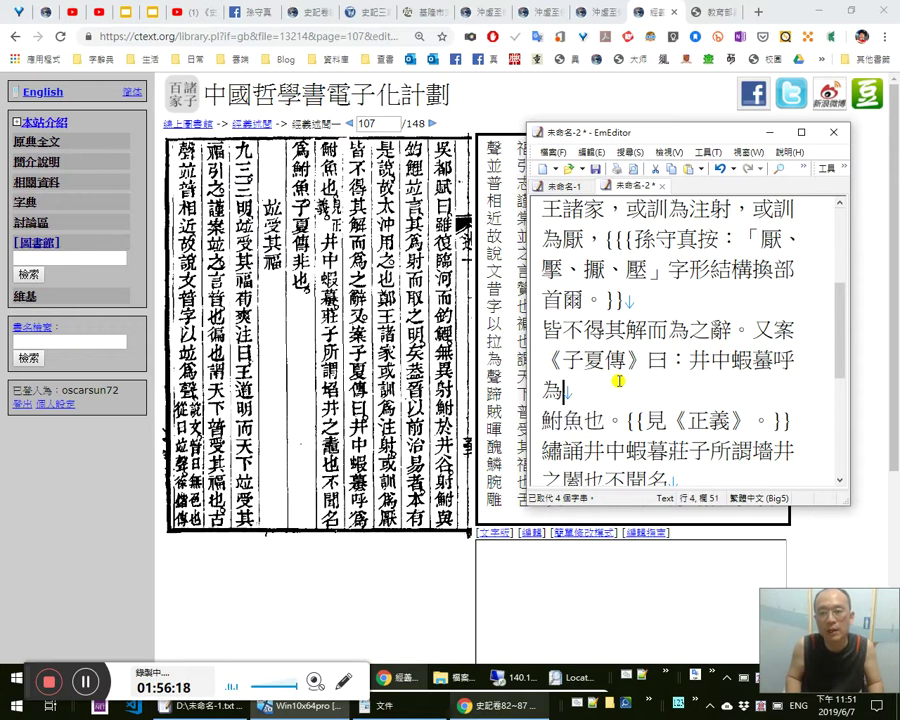
key("End")
key("Left")
key("shift+Left")
key("shift+Left")
key("ctrl+c")
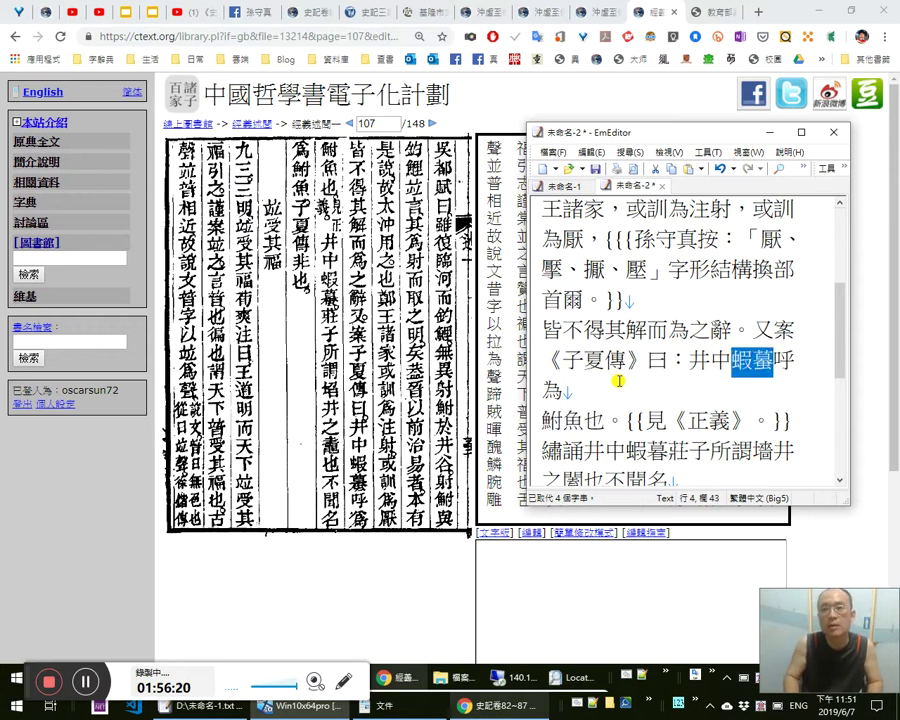
Switch to the Chrome tab with the variant-character dictionary and open 教育部重編國語辭典修訂本 there.
key("ctrl+Tab")
key("alt+Tab")
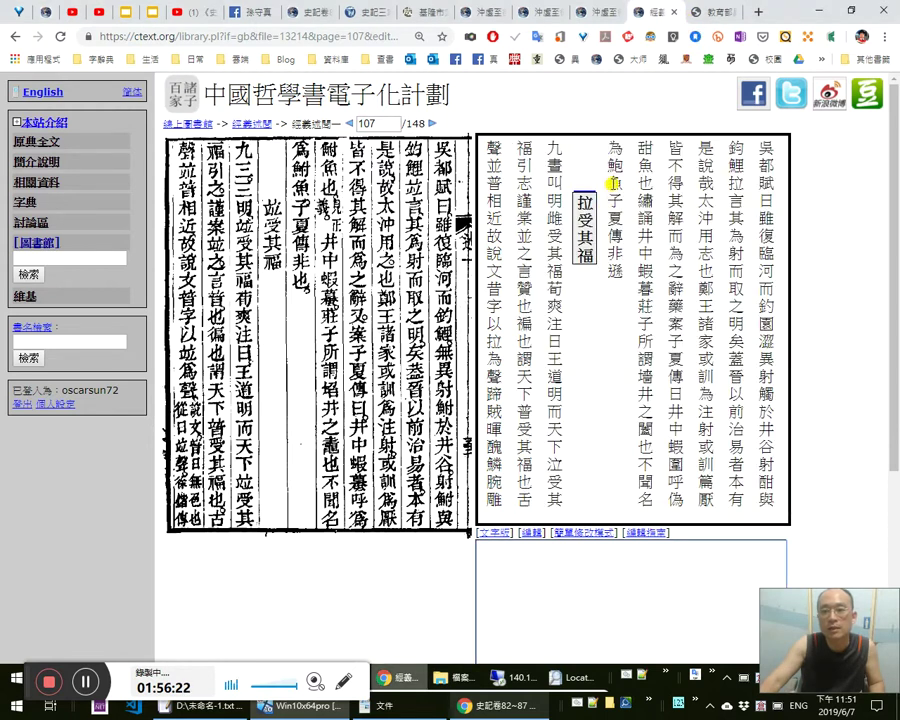
key("alt+Tab")
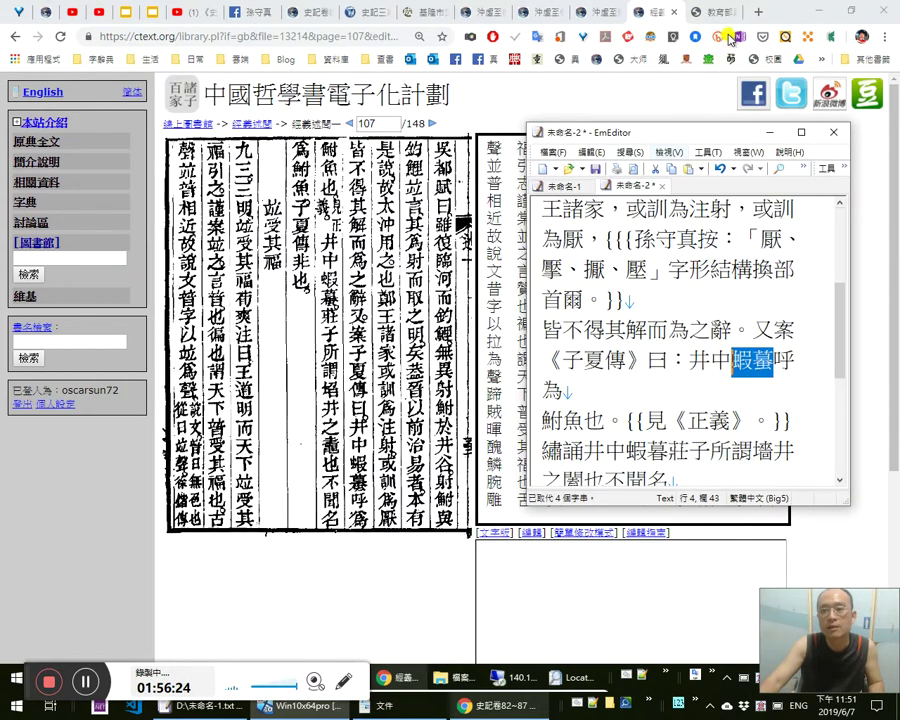
left_click(716, 20)
scroll(436, 244, "up", 3)
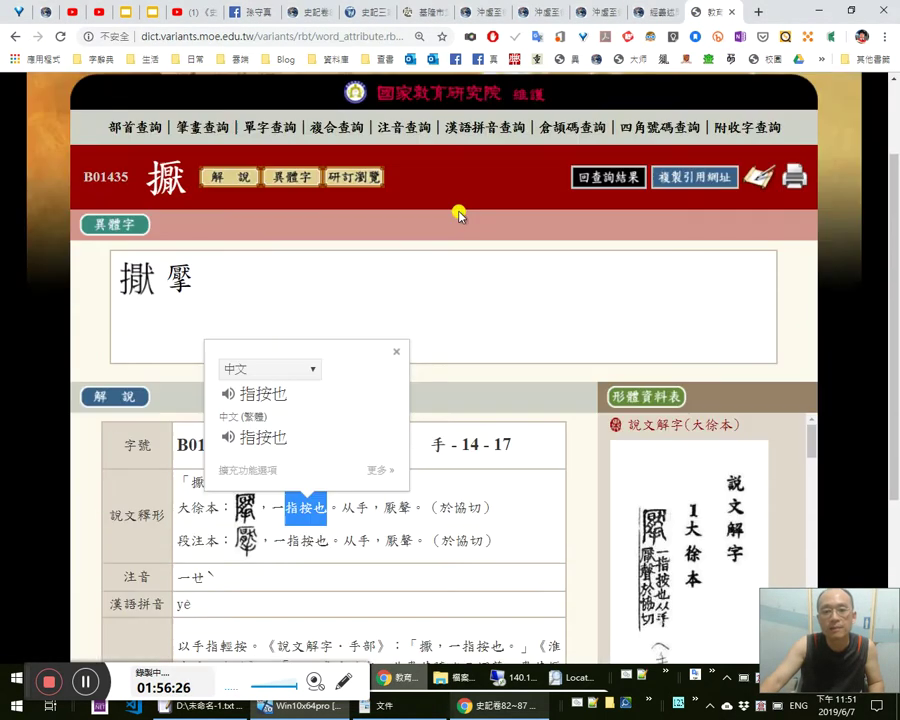
left_click(538, 59)
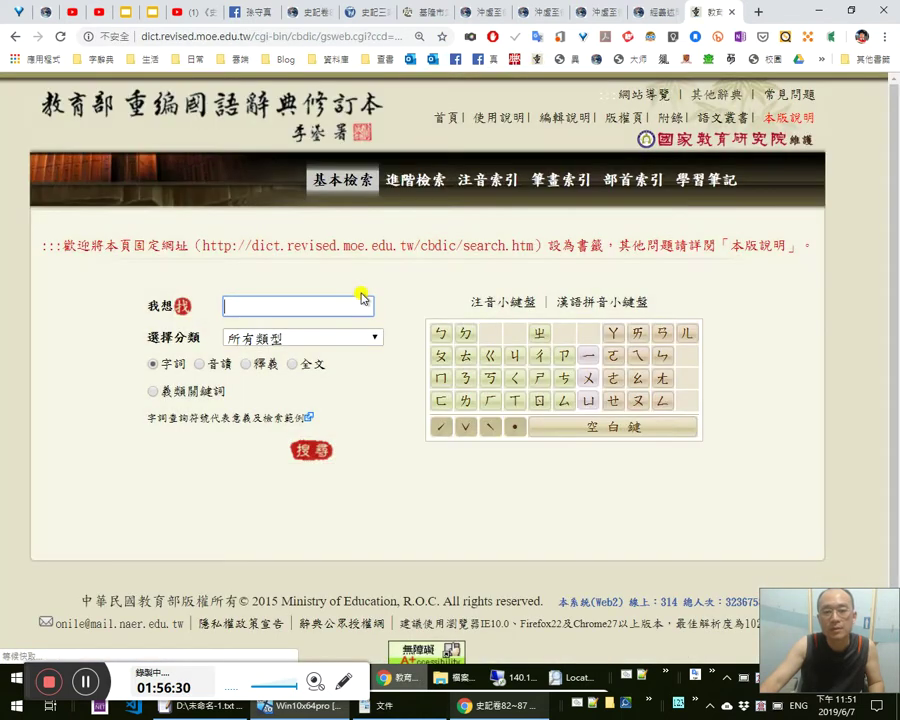
Search the dictionary for 蝦蟇, and repeat the search with the variant form 蝦蟆.
key("ctrl+v")
key("Return")
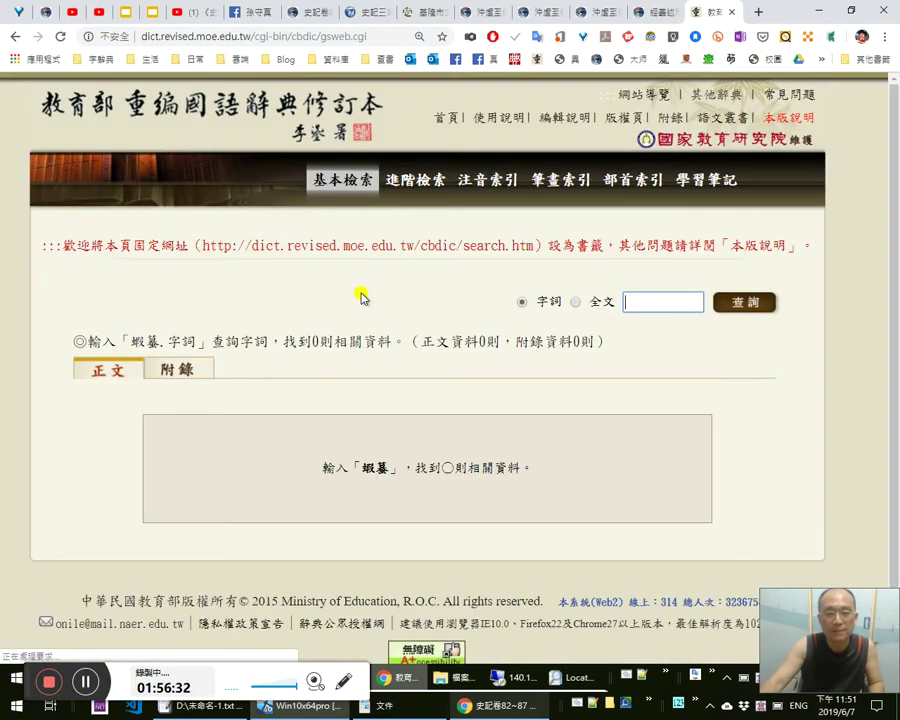
key("ctrl+v")
key("BackSpace")
type("l")
key("BackSpace")
key("BackSpace")
key("BackSpace")
type("蟆")
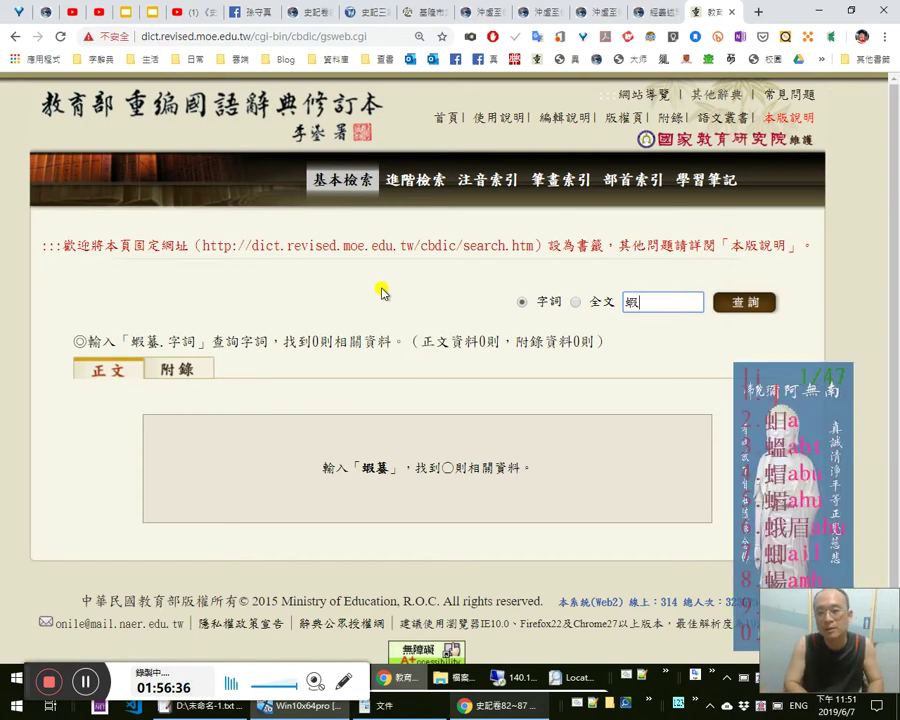
key("ctrl+a")
key("Return")
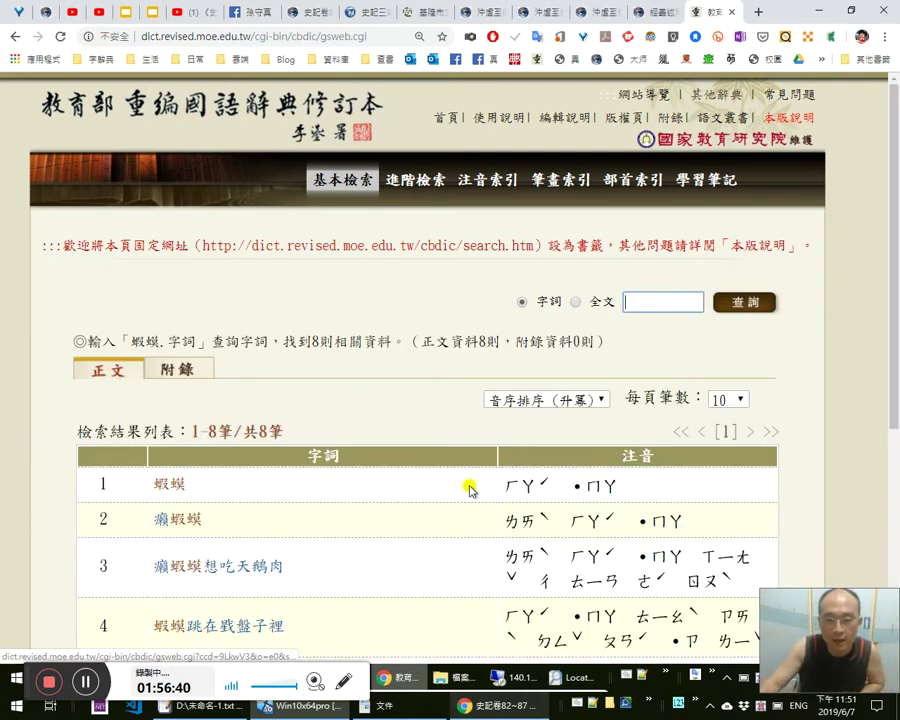
Open the dictionary entry 蝦蟆 to check its definition, and run a Google search on the headword.
middle_click(182, 522)
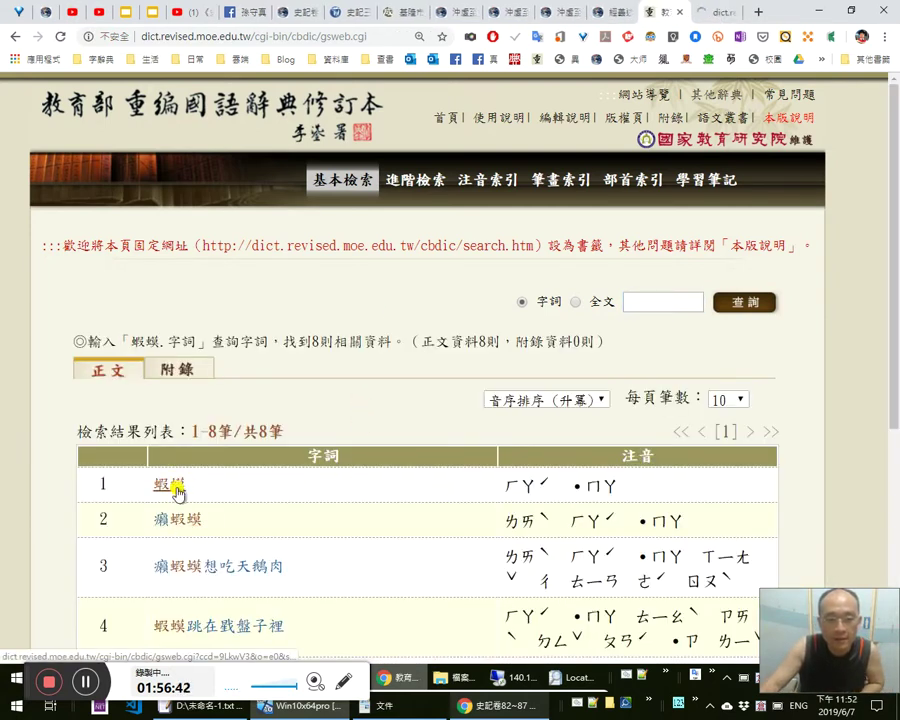
left_click(176, 488)
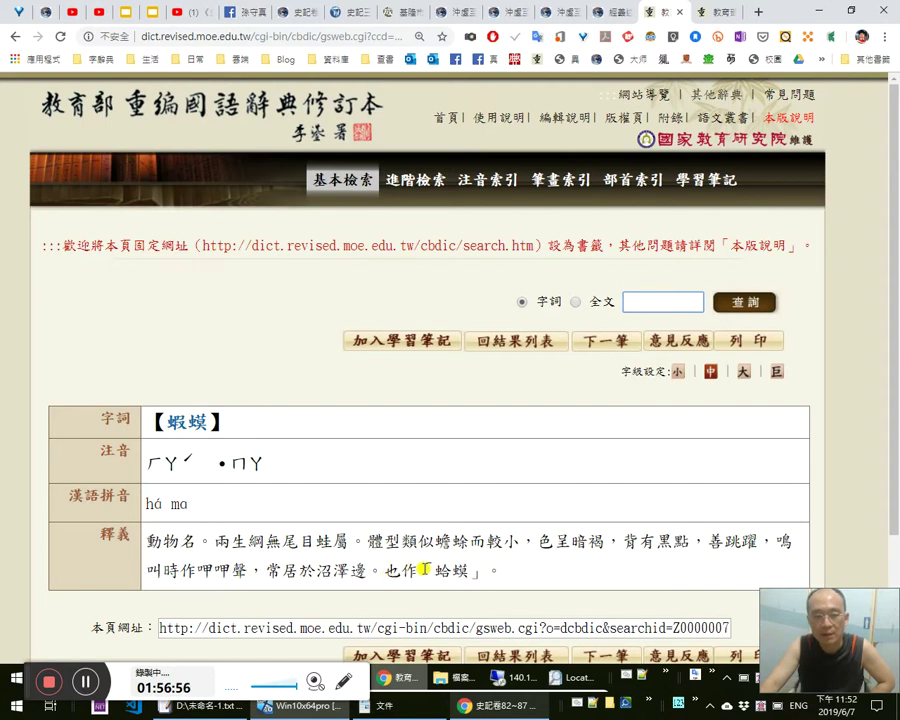
double_click(190, 421)
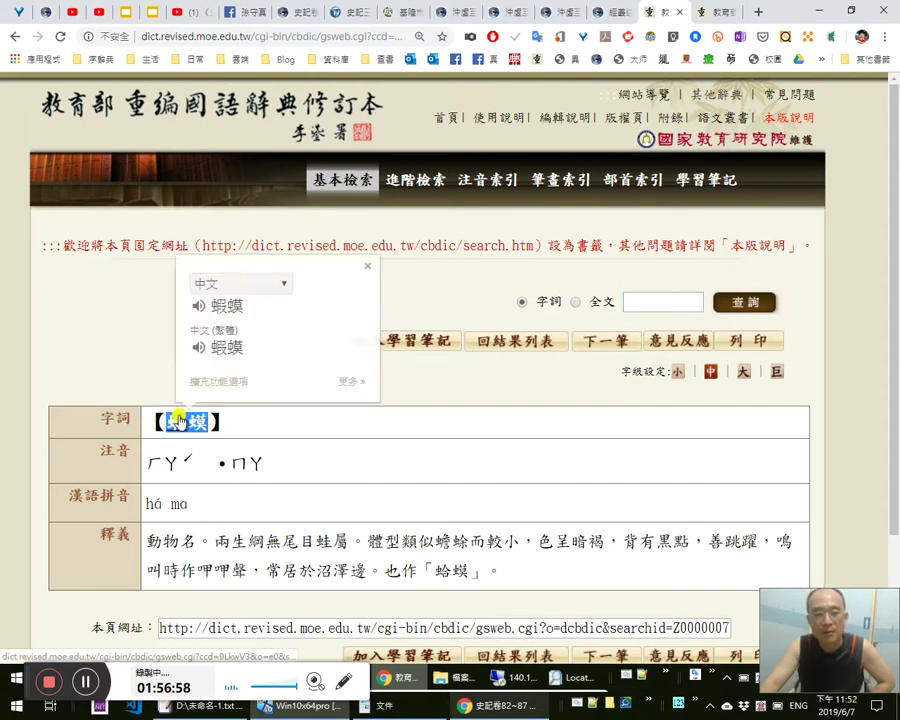
right_click(177, 417)
left_click(293, 225)
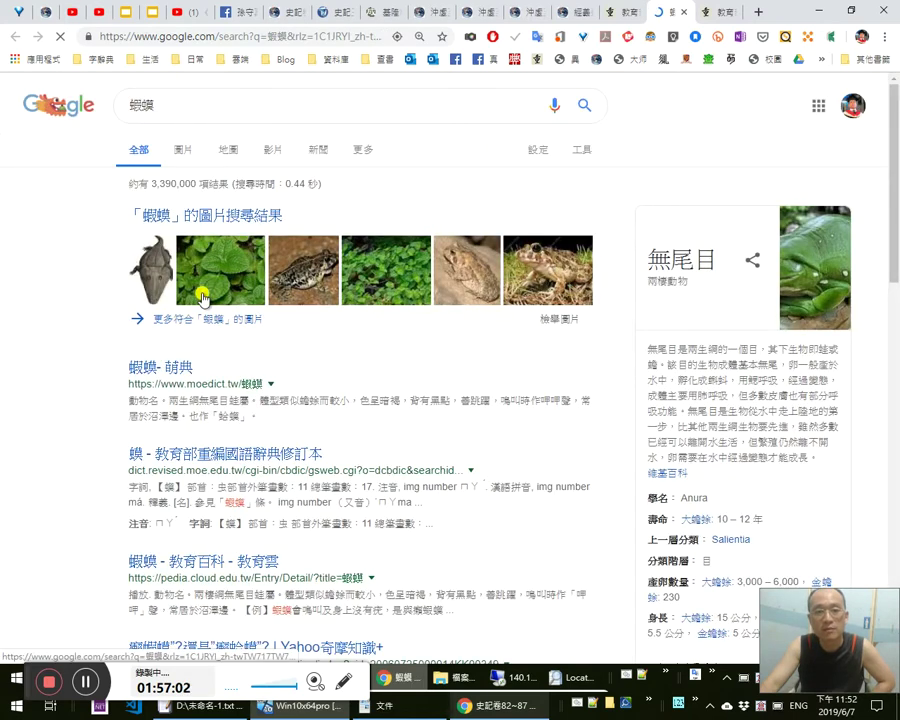
Close the Google and dictionary tabs, and switch back to the text in EmEditor.
middle_click(664, 16)
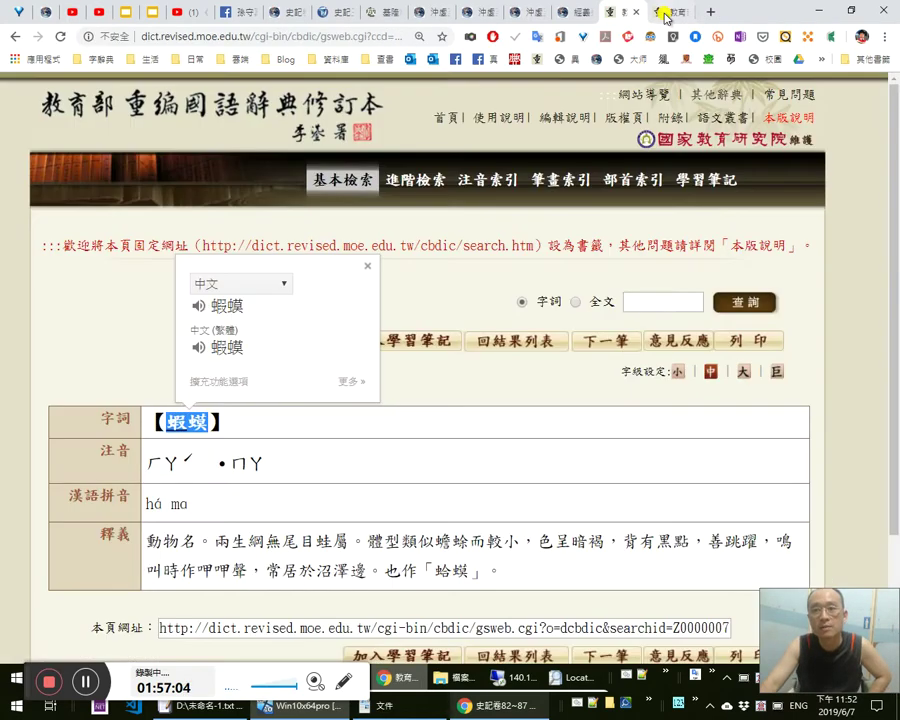
middle_click(664, 16)
middle_click(664, 15)
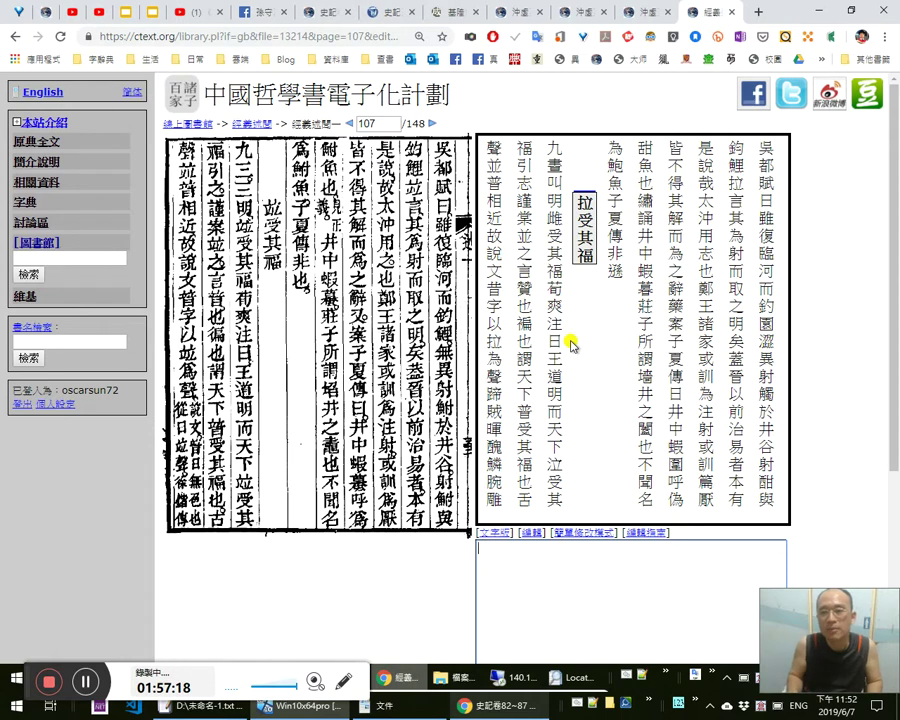
key("alt+Tab")
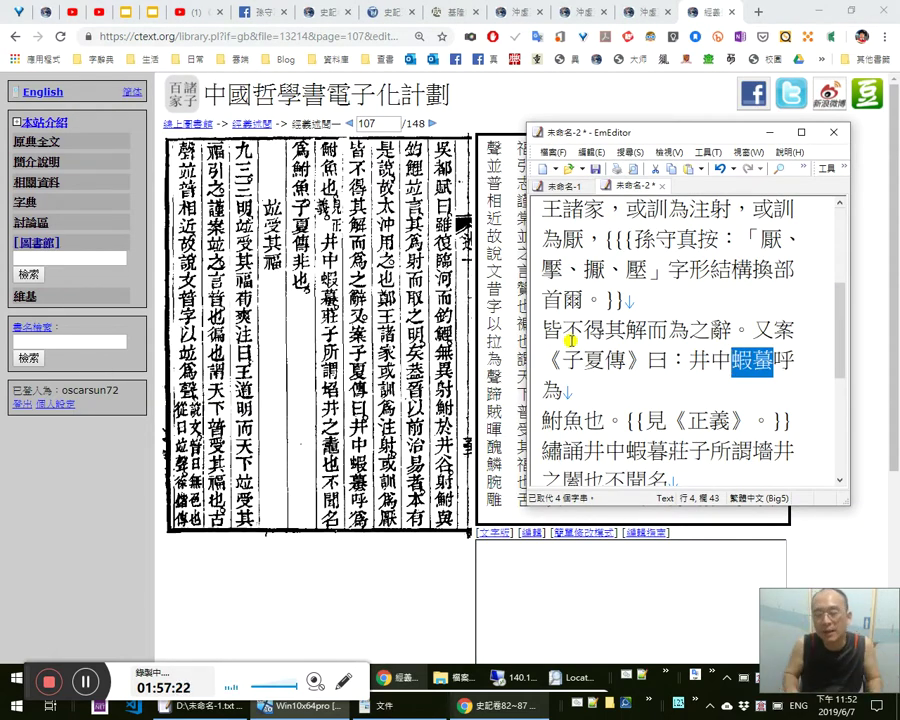
key("Right")
type("水族")
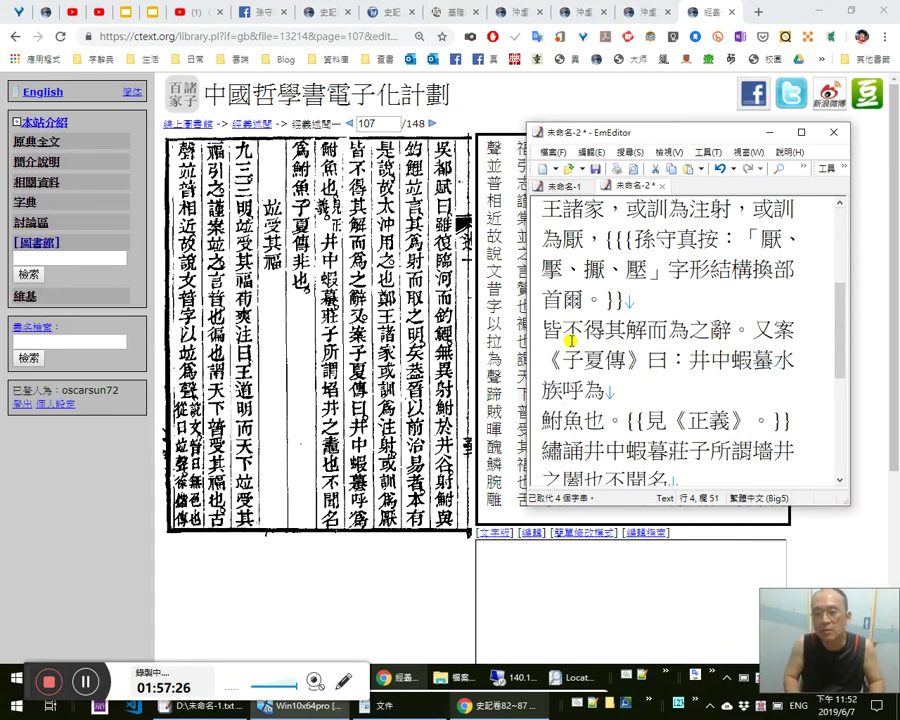
type("魚")
key("shift+Left")
key("shift+Left")
key("shift+Left")
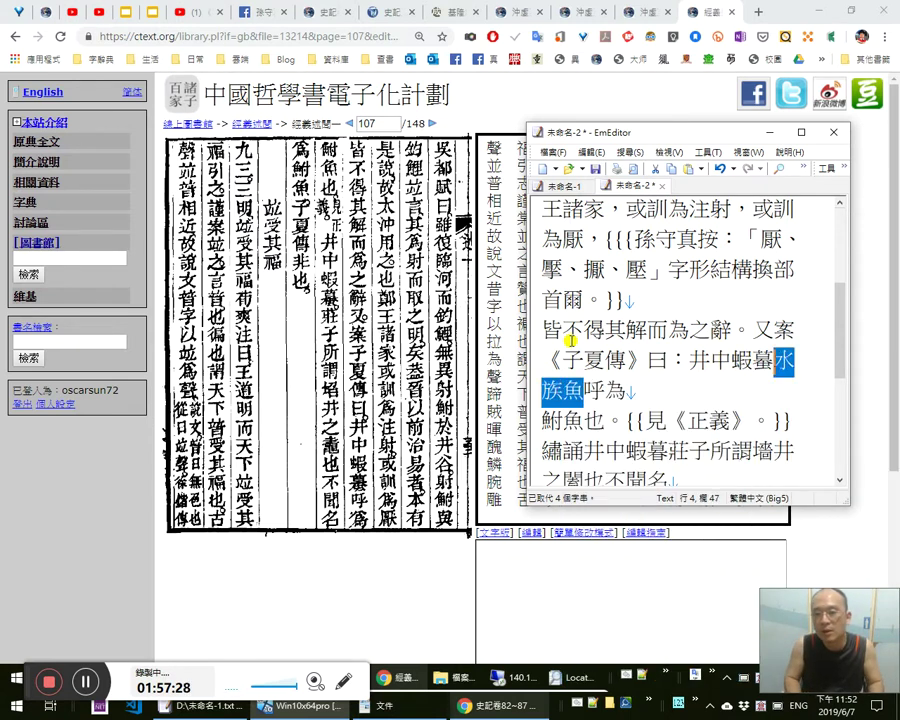
key("Delete")
Re-read 呼為 and 鮒魚也 in the text against the scanned page.
key("shift+Right")
key("shift+Right")
key("Right")
key("Right")
key("Down")
key("shift+Right")
key("shift+Left")
key("shift+Left")
key("Right")
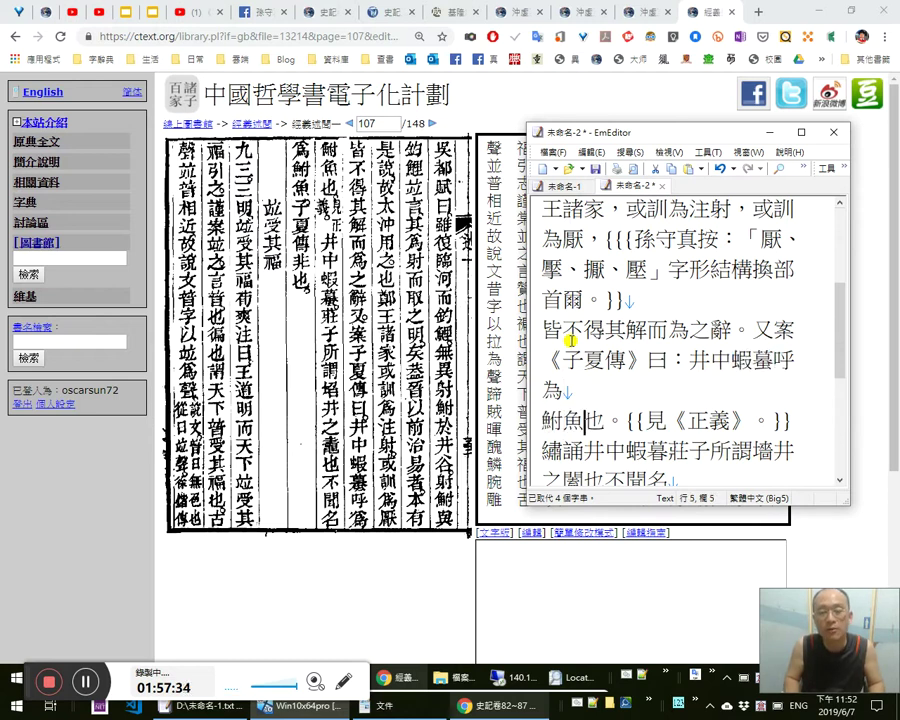
key("Right")
key("shift+Home")
key("Right")
key("Right")
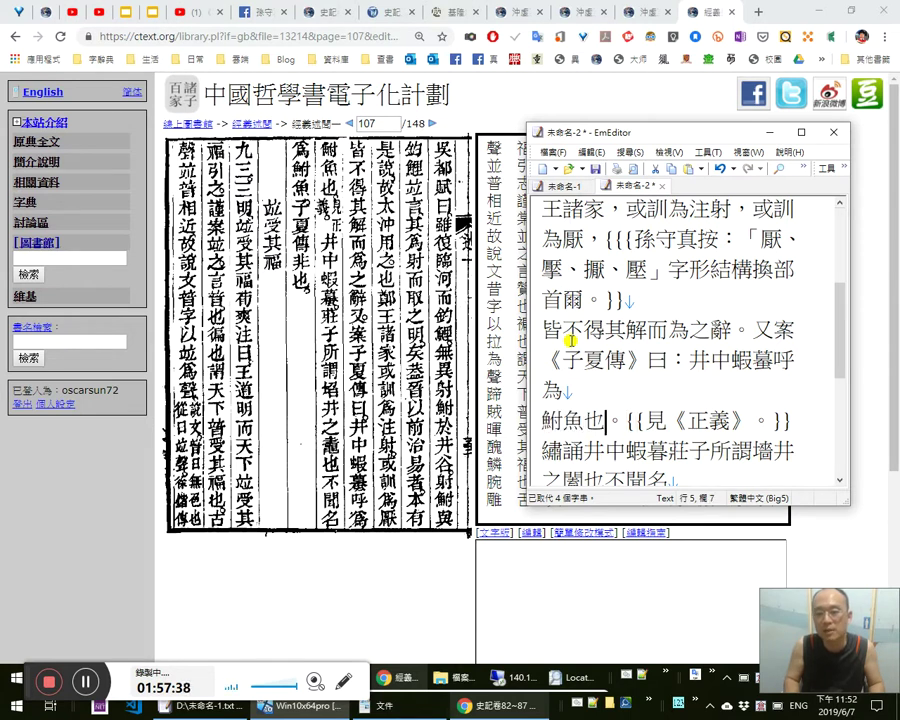
key("Right")
key("Right")
key("Right")
Delete the wrong characters 繡誦 before 井中, directly after the note on 《正義》.
key("Down")
key("Left")
key("Left")
key("Left")
key("Left")
key("Left")
key("Left")
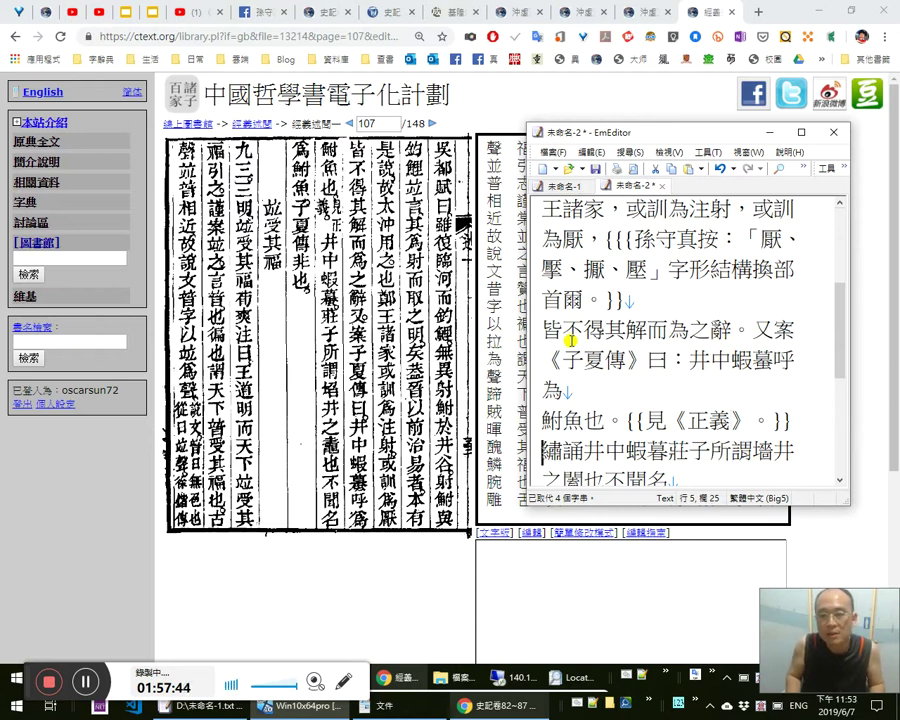
key("shift+Right")
key("shift+Right")
key("Delete")
Replace 暮 after 井中蝦 with 蟇.
key("Right")
key("Right")
key("Right")
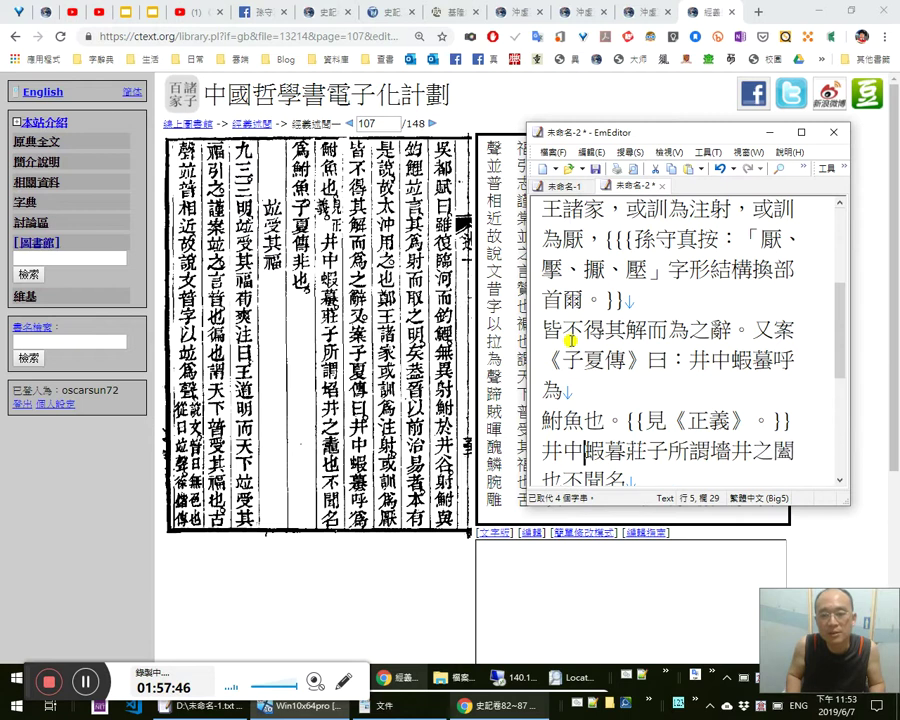
key("shift+Right")
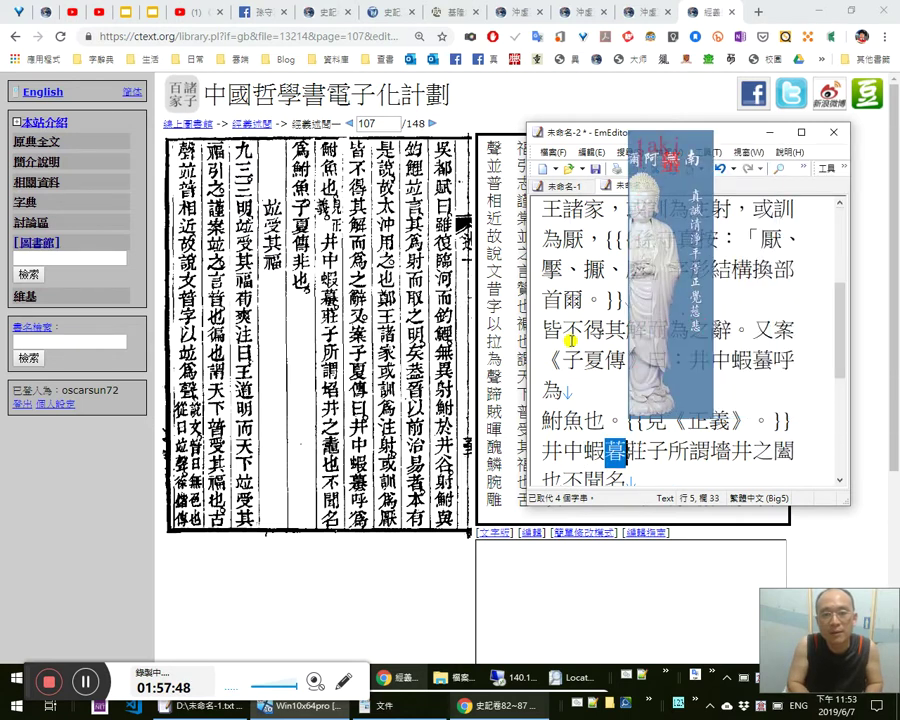
type("蟇")
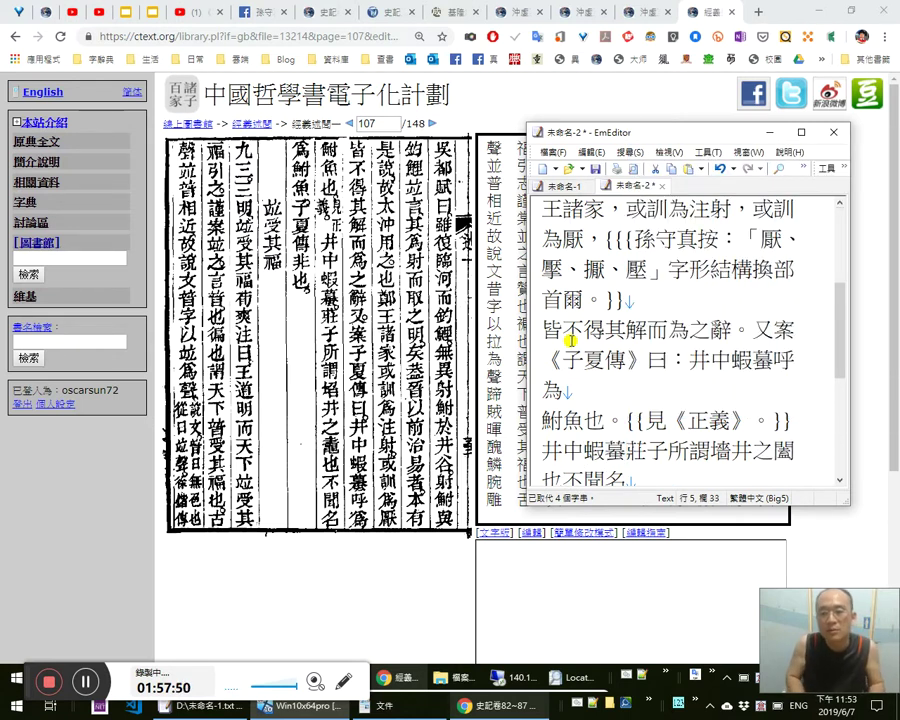
Enclose 莊子 in book-title marks 《》 and insert a comma after 井中蝦蟇.
type("《")
key("Right")
key("Right")
type("》")
key("Left")
key("Left")
key("Left")
key("Left")
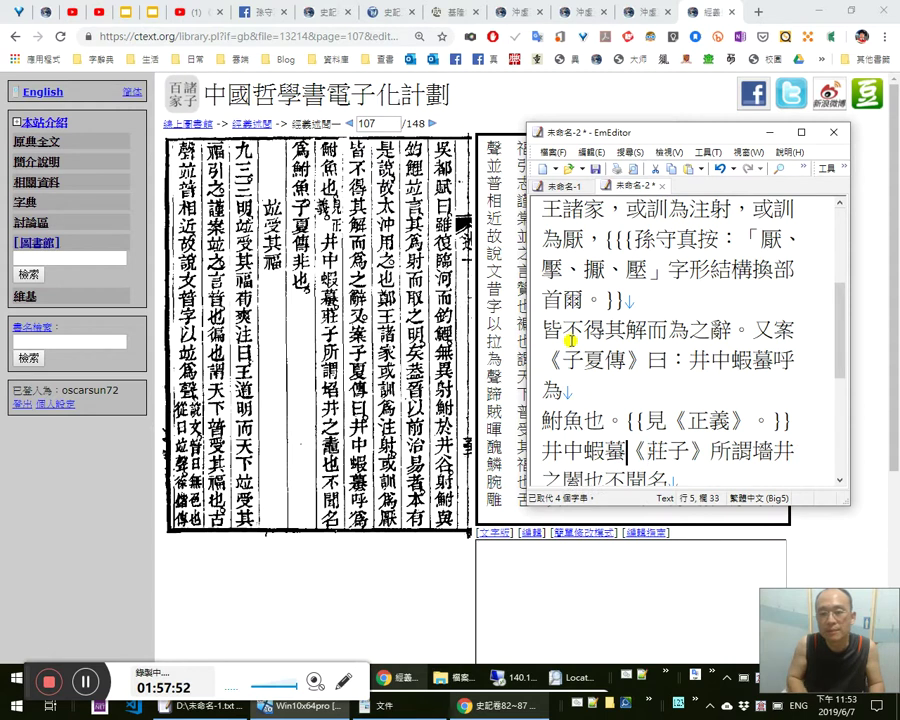
type("，")
Replace 墻 after 《莊子》所謂 with 埳.
key("Right")
key("Right")
key("Right")
key("Right")
key("Right")
key("Right")
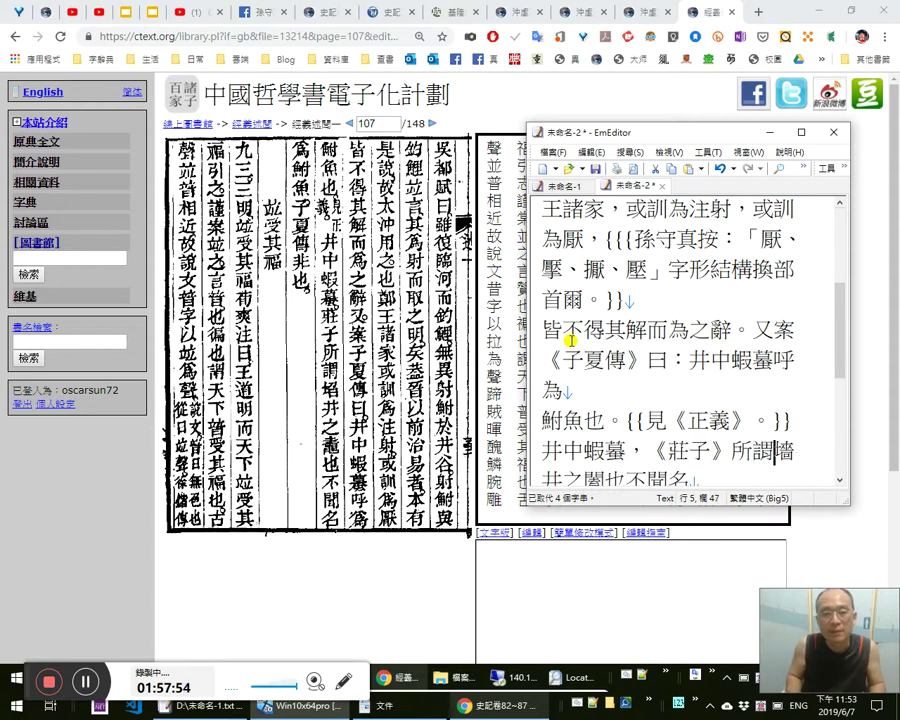
key("shift+Right")
type("培")
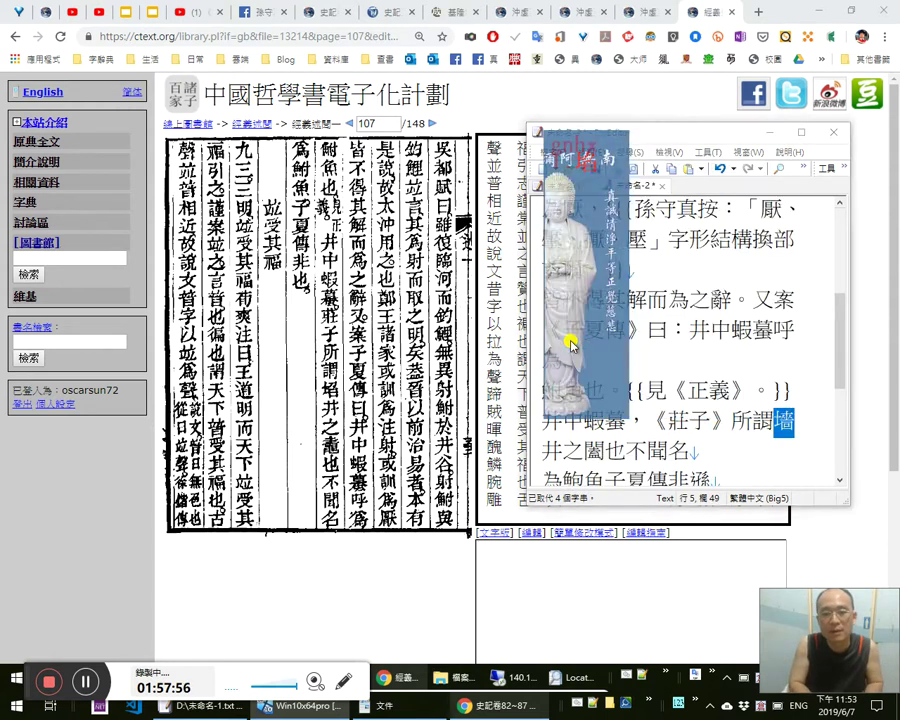
Replace the character after 埳井之 with 鼃 and add a full stop after 也.
key("Right")
key("Right")
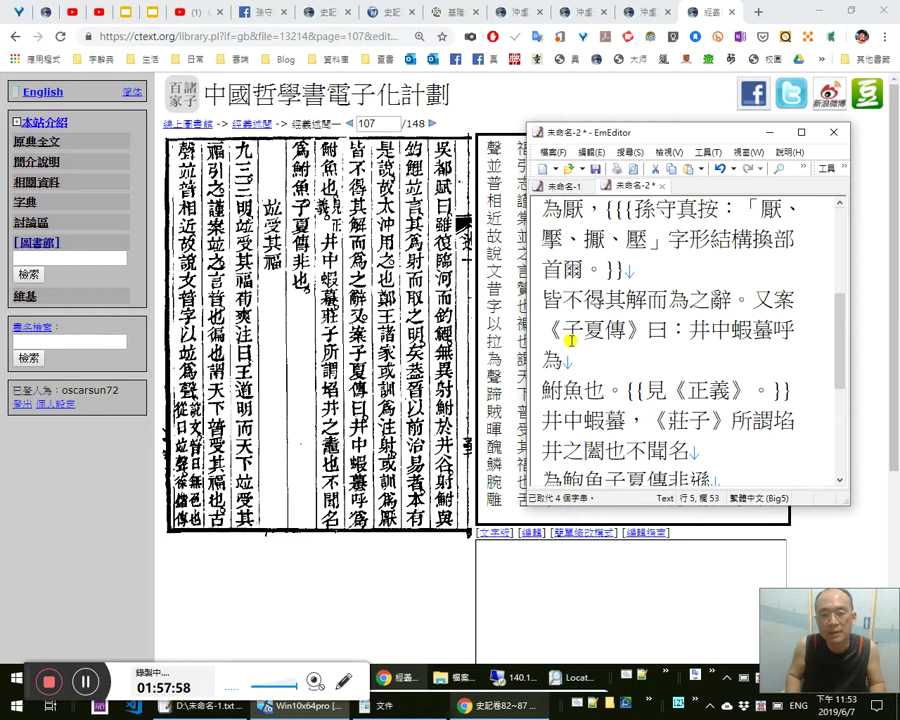
key("shift+Right")
type("鼃")
key("Right")
type("。")
Re-read the passage from the 《正義》 note through 不聞名 against the scan, checking the phrasing and the character 鼃.
key("Left")
key("shift+Left")
key("Right")
key("Right")
key("Right")
key("shift+Up")
key("shift+Up")
key("shift+Left")
key("shift+Left")
key("shift+Left")
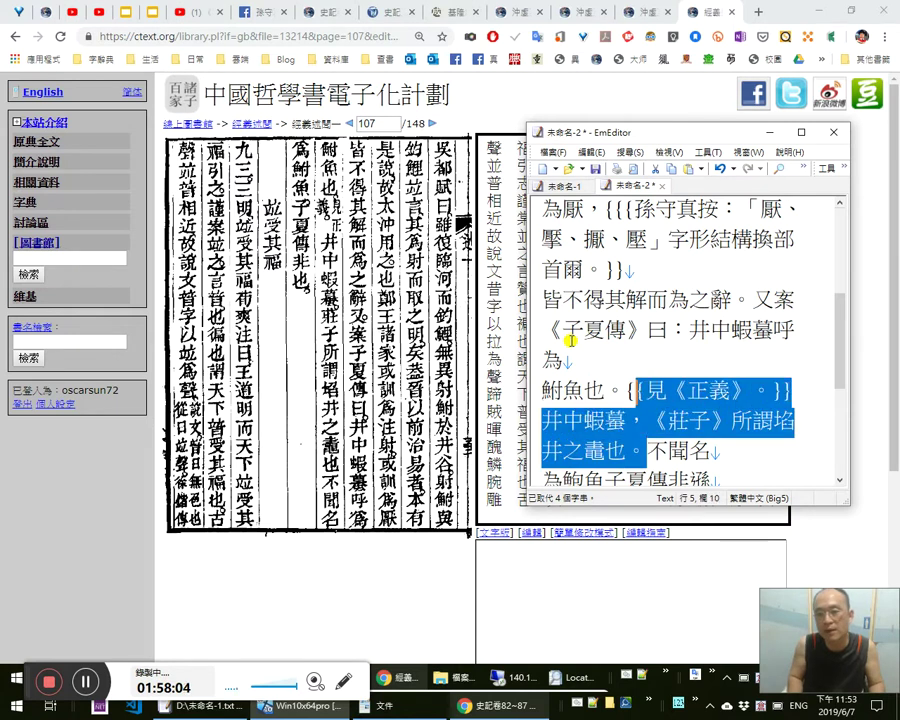
key("Down")
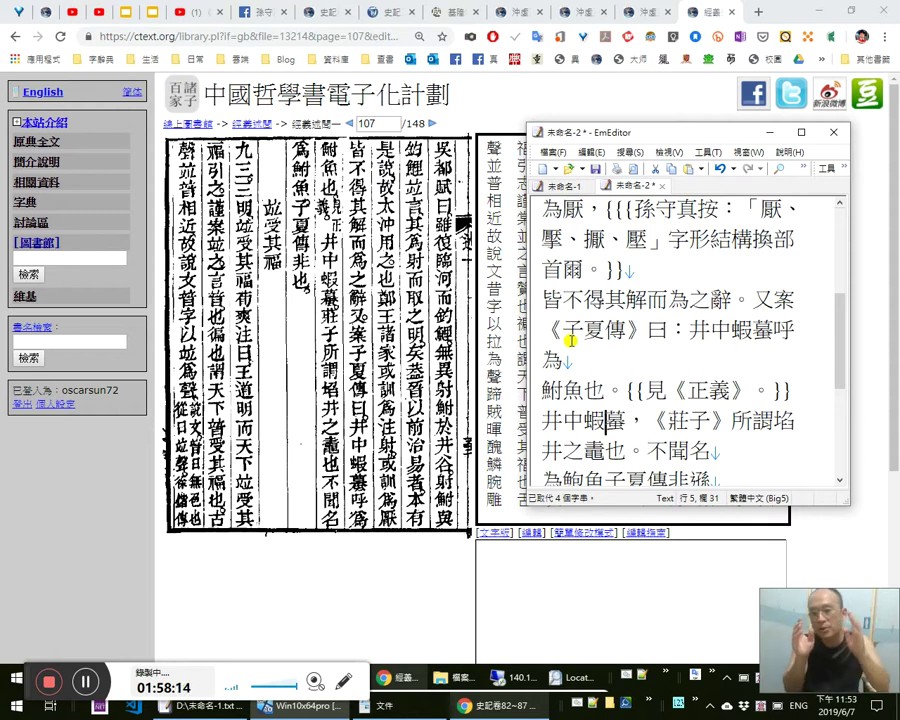
key("Right")
key("Right")
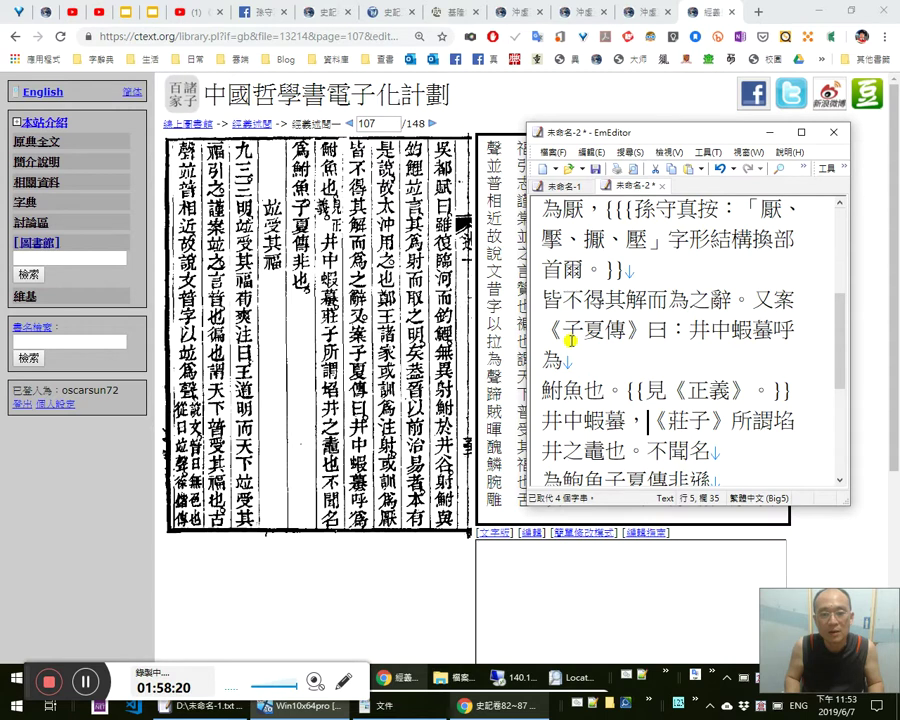
key("Right")
key("Right")
key("Right")
key("Right")
key("Right")
key("Right")
key("Right")
key("Right")
key("Right")
key("Right")
key("Right")
key("Right")
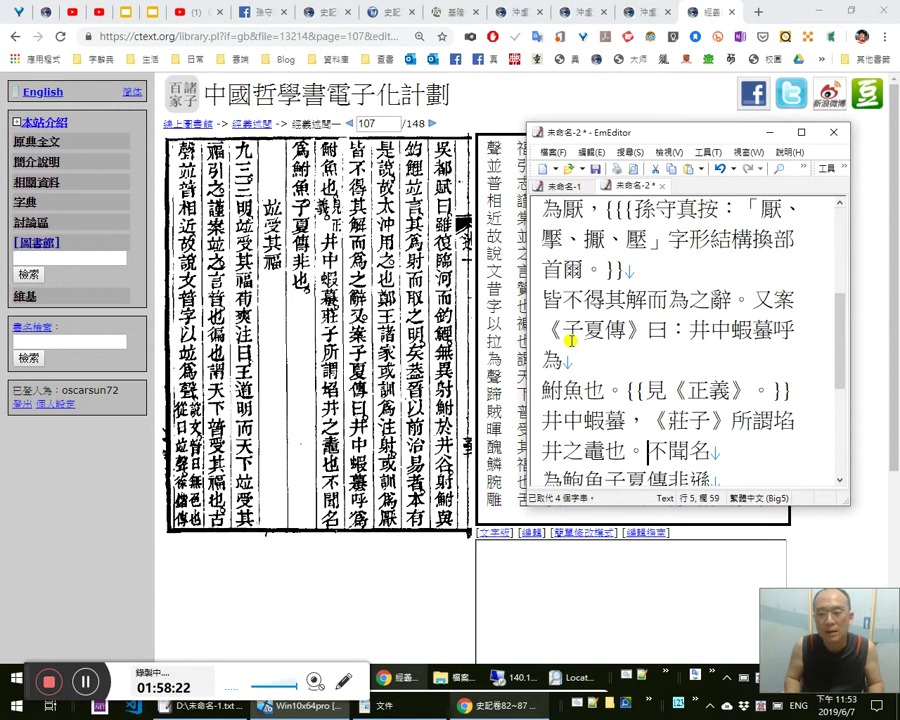
key("Right")
key("Right")
key("Right")
key("Right")
key("Right")
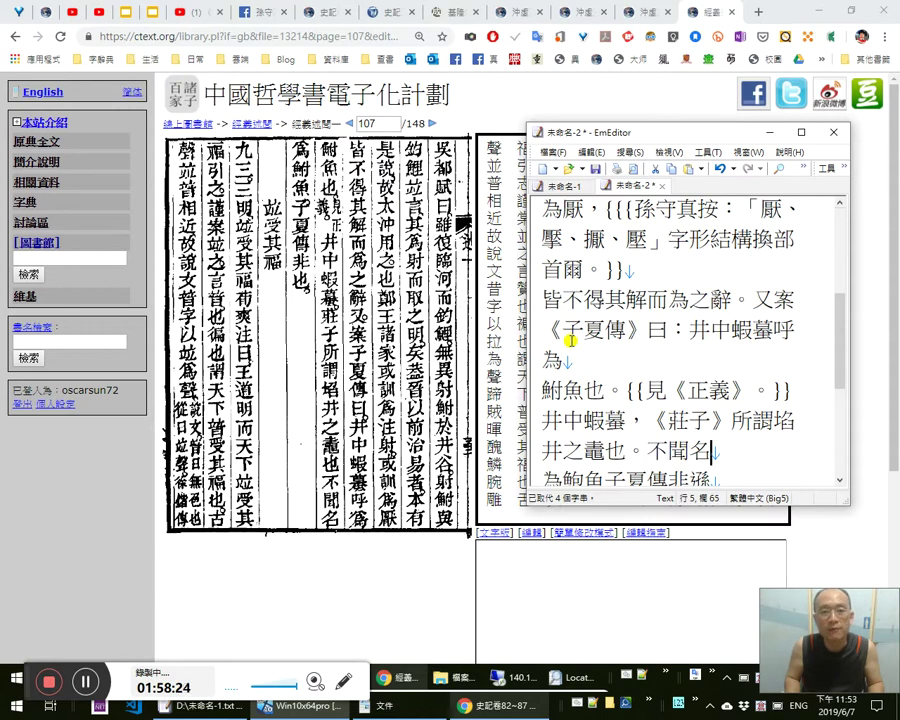
key("Right")
key("Up")
key("Right")
key("Right")
key("Up")
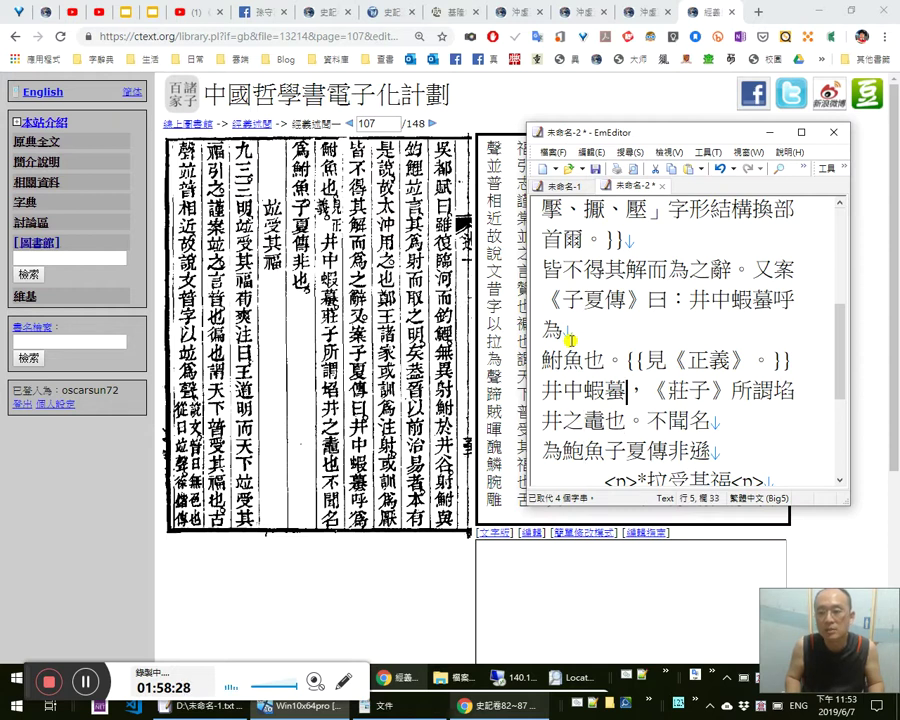
key("Down")
key("shift+Left")
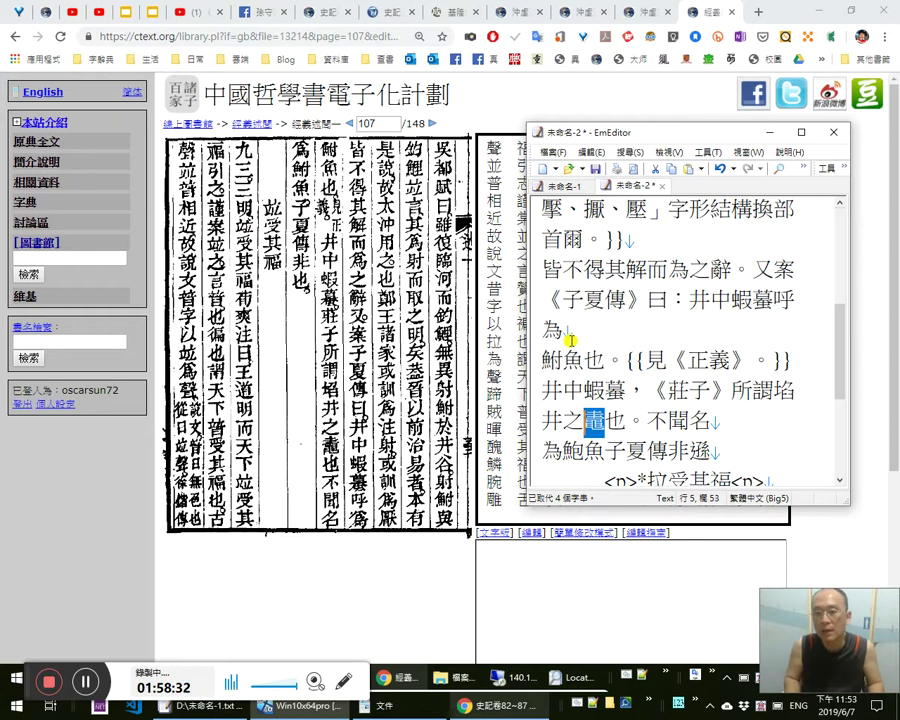
Change the full stop after 埳井之鼃也 to a comma.
key("Right")
key("End")
key("Left")
key("Left")
key("shift+Right")
key("Left")
key("Left")
key("shift+Left")
type("，")
Replace 鮑 with 鮒 in 為鮑魚 on the line after 不聞名.
key("End")
key("Right")
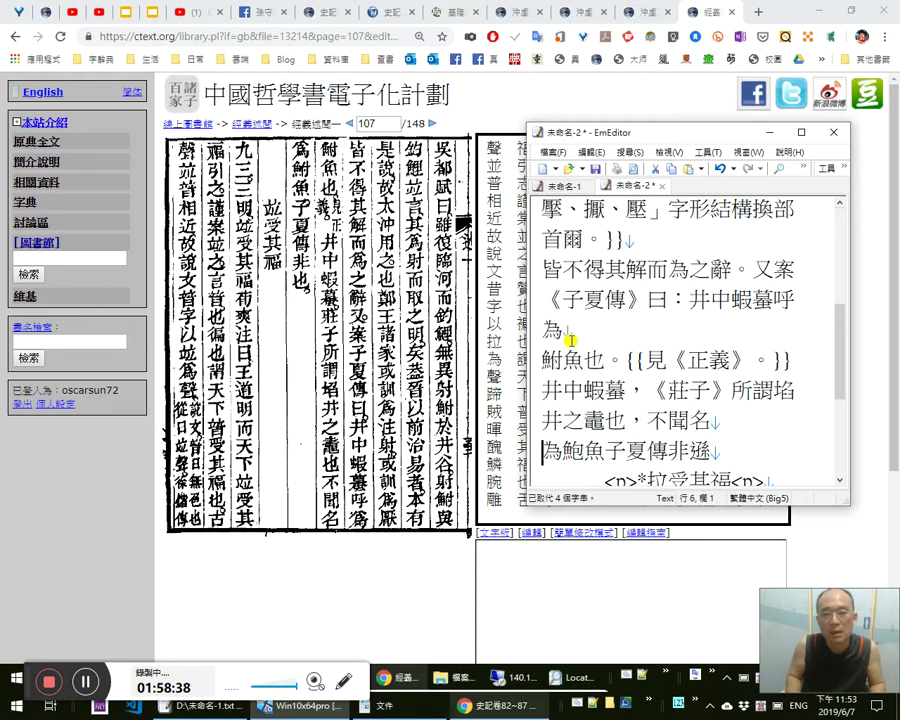
key("Right")
key("shift+Right")
type("鮒")
key("Right")
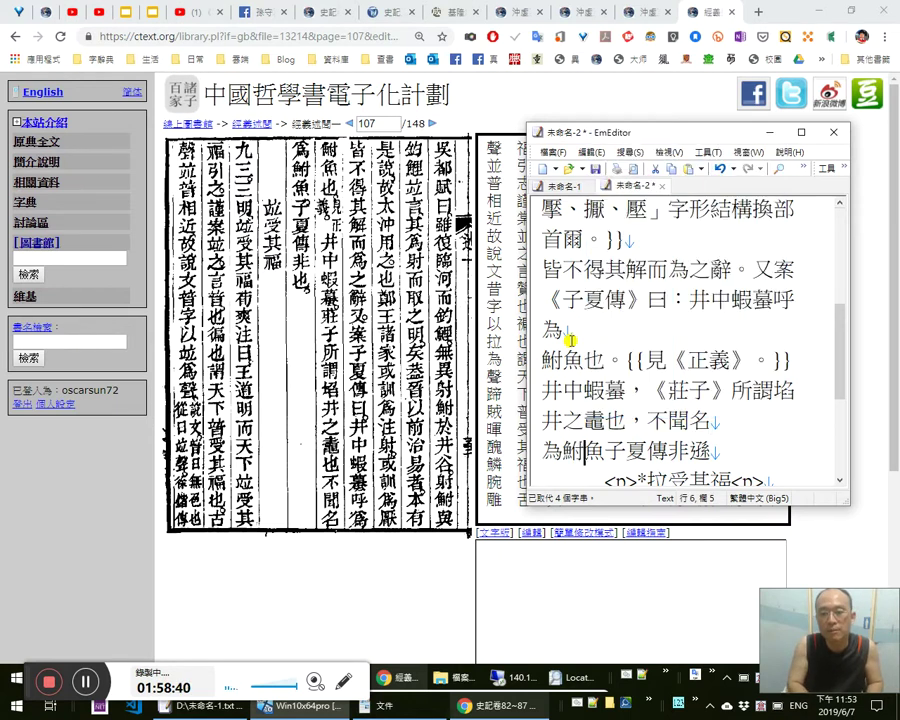
Insert a comma after 為鮒魚 and enclose 子夏傳 in book-title marks 《》.
type("，《")
key("Right")
key("Right")
key("Right")
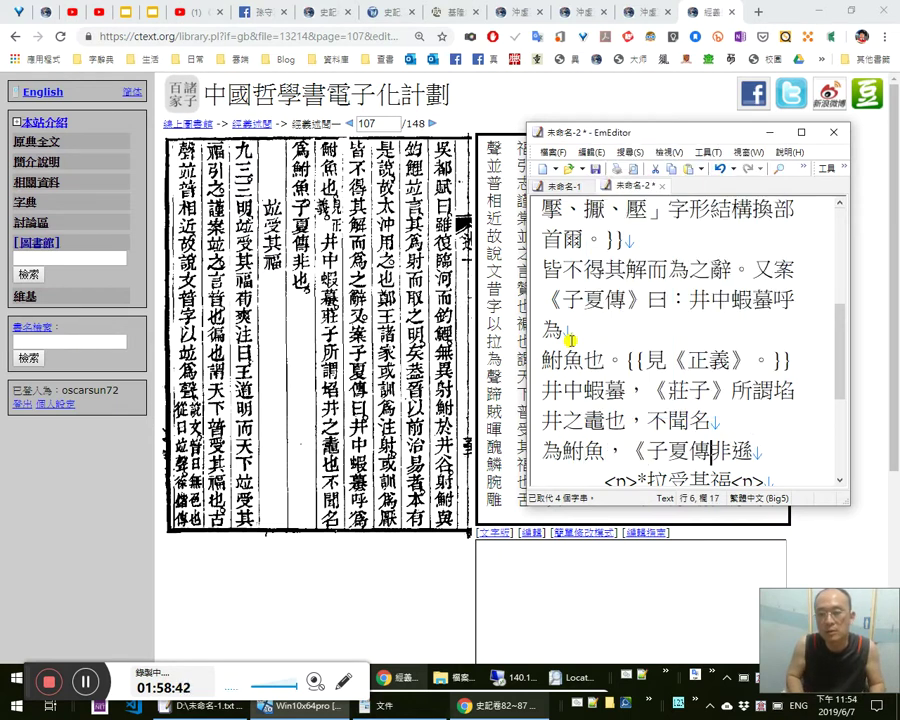
type("》")
Replace the last character after 《子夏傳》非 with 也。.
key("Right")
key("shift+Right")
type("也。")
Re-read the corrected lines around 不聞名 and 《子夏傳》非也, and select 鼃 in 埳井之鼃也.
key("Left")
key("Left")
key("Left")
key("Left")
key("Left")
key("Left")
key("Up")
key("Left")
key("Left")
key("Down")
key("Left")
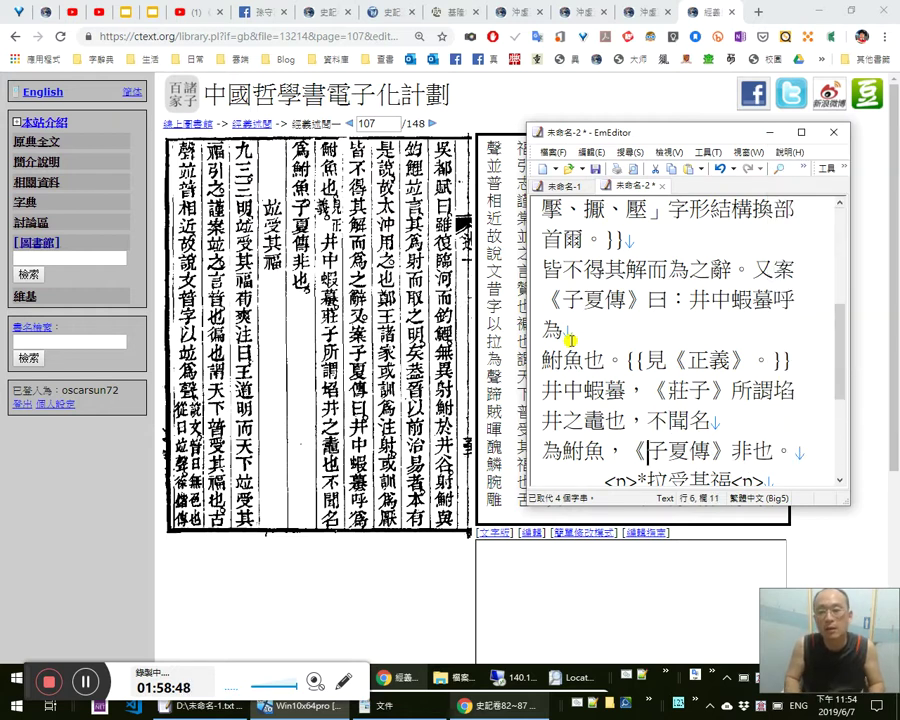
key("Up")
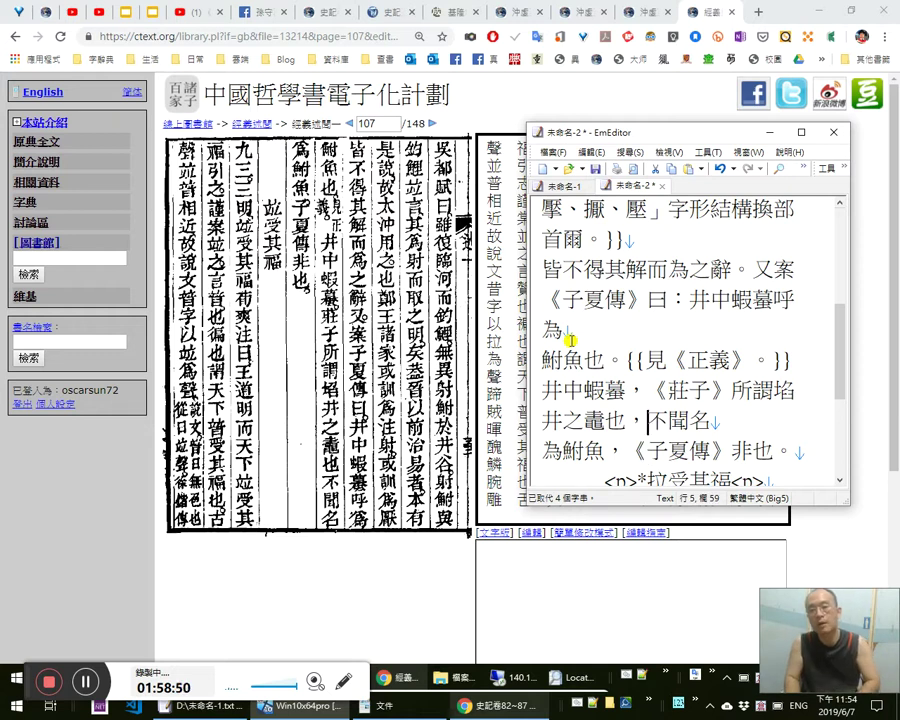
key("Down")
key("Left")
key("Left")
key("Left")
key("Left")
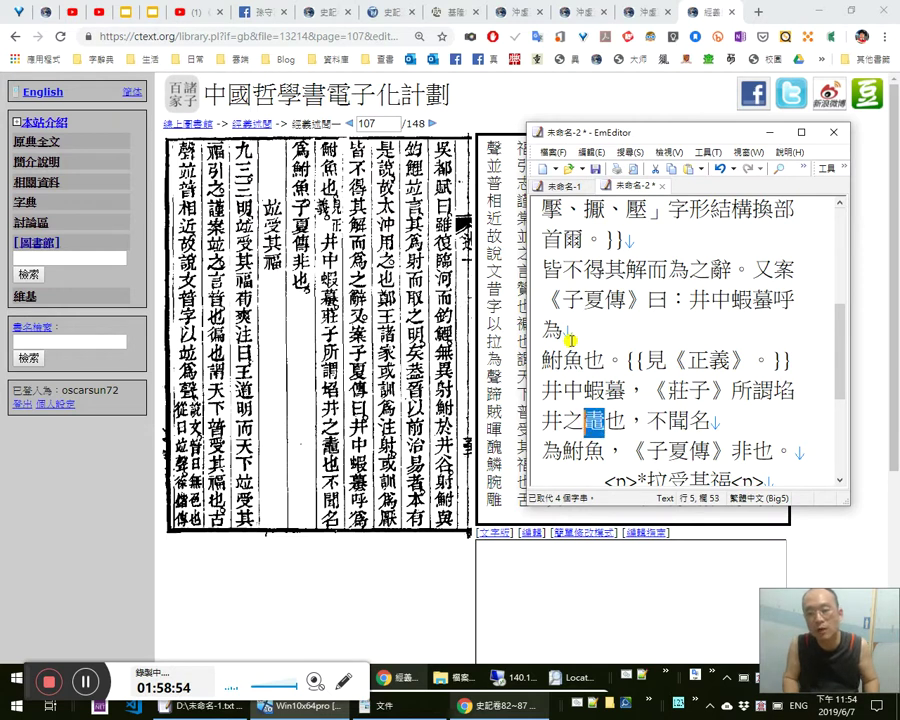
Re-read 不聞名為鮒魚，《子夏傳》非也 character by character, checking how 名 and 為 join across the line break.
key("Right")
key("shift+Right")
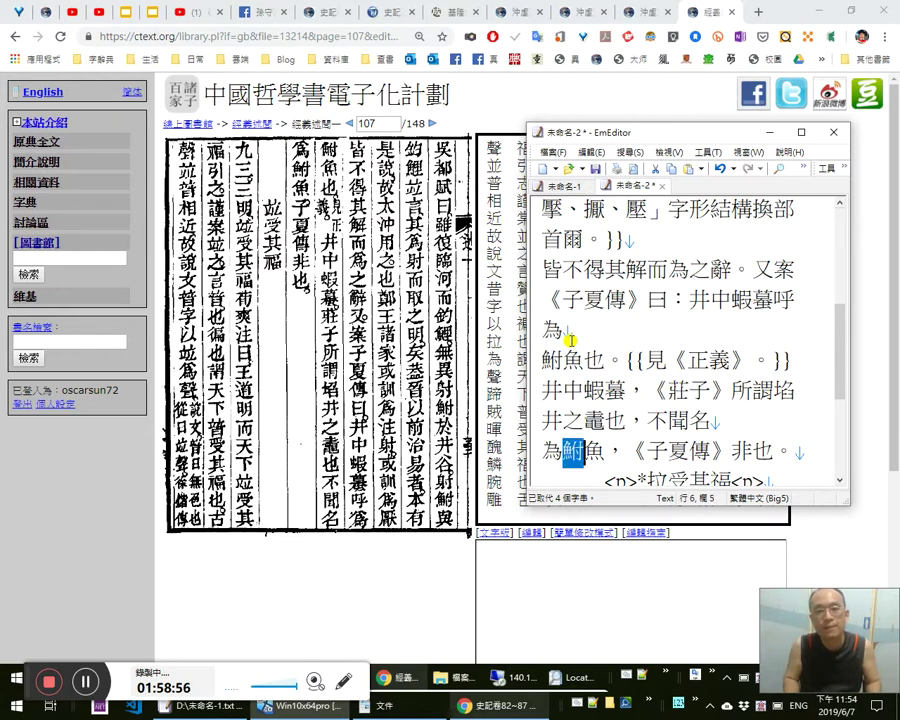
key("shift+Right")
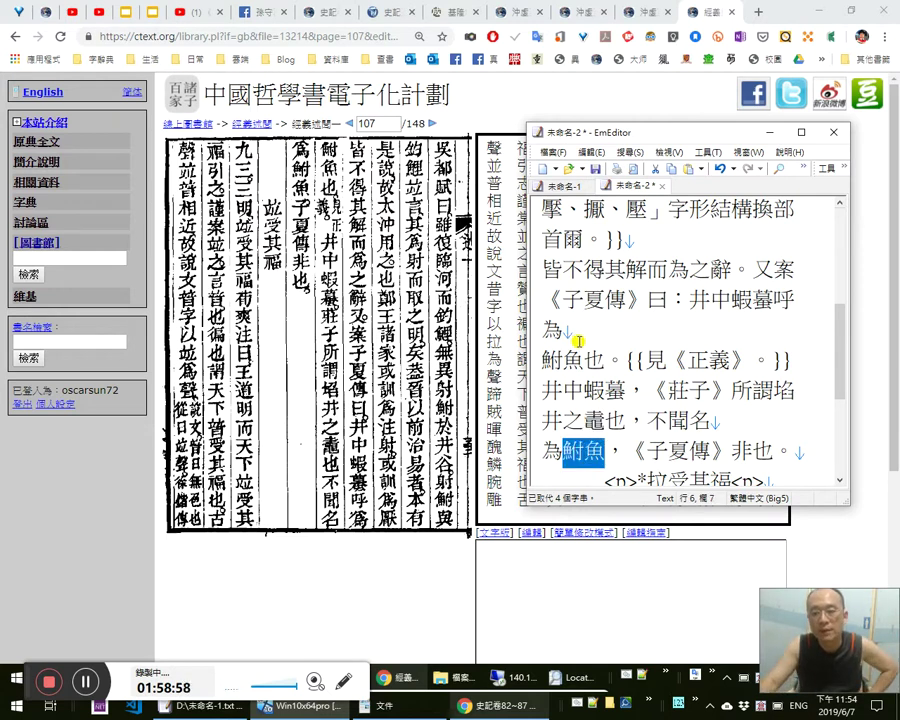
left_click(633, 460)
key("Up")
key("End")
key("shift+Left")
key("Left")
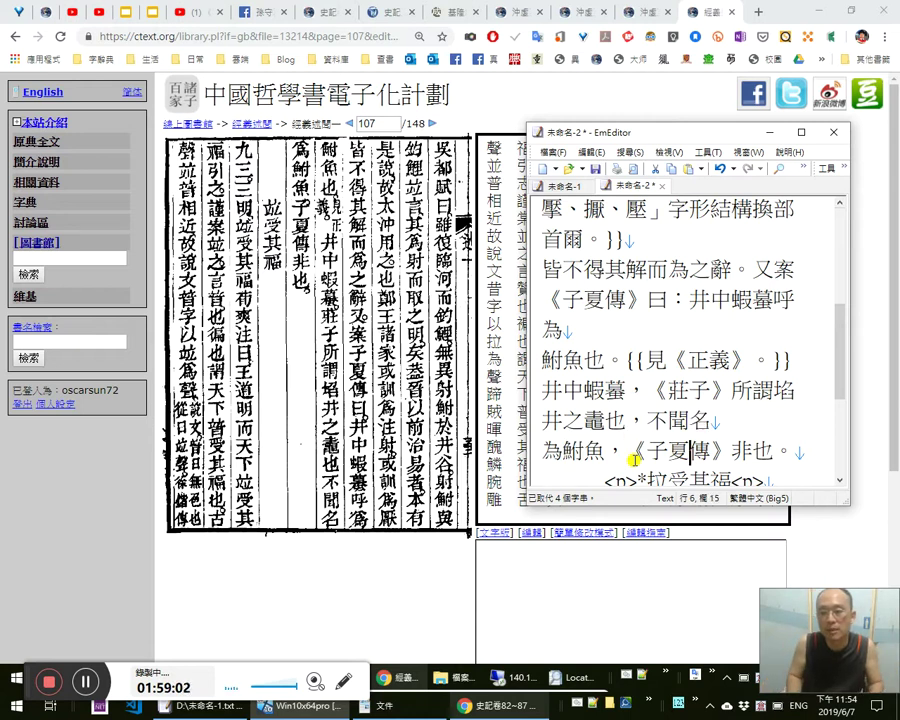
key("shift+Right")
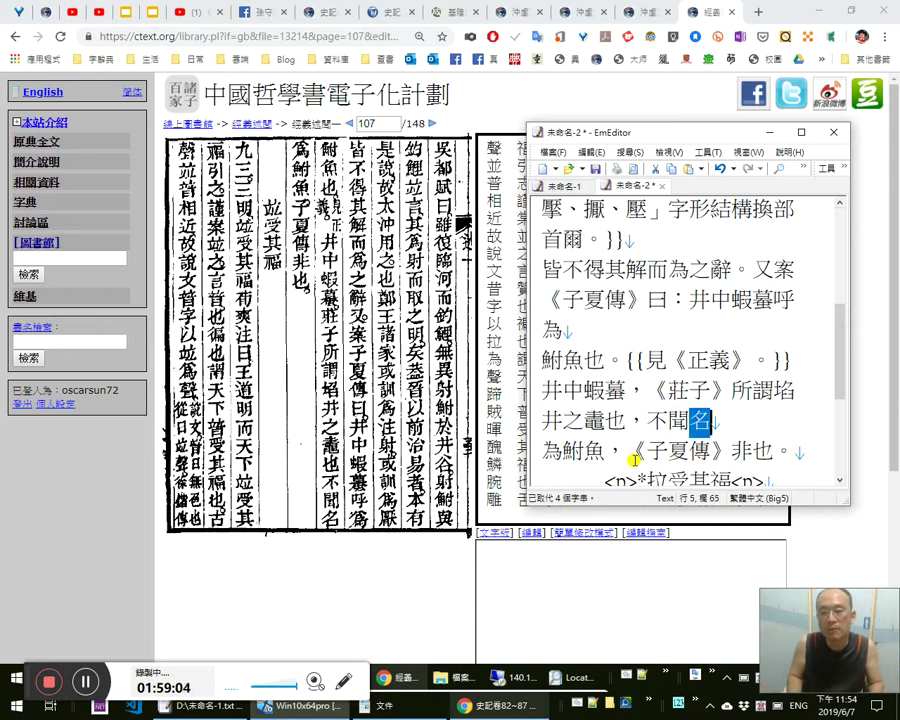
key("Left")
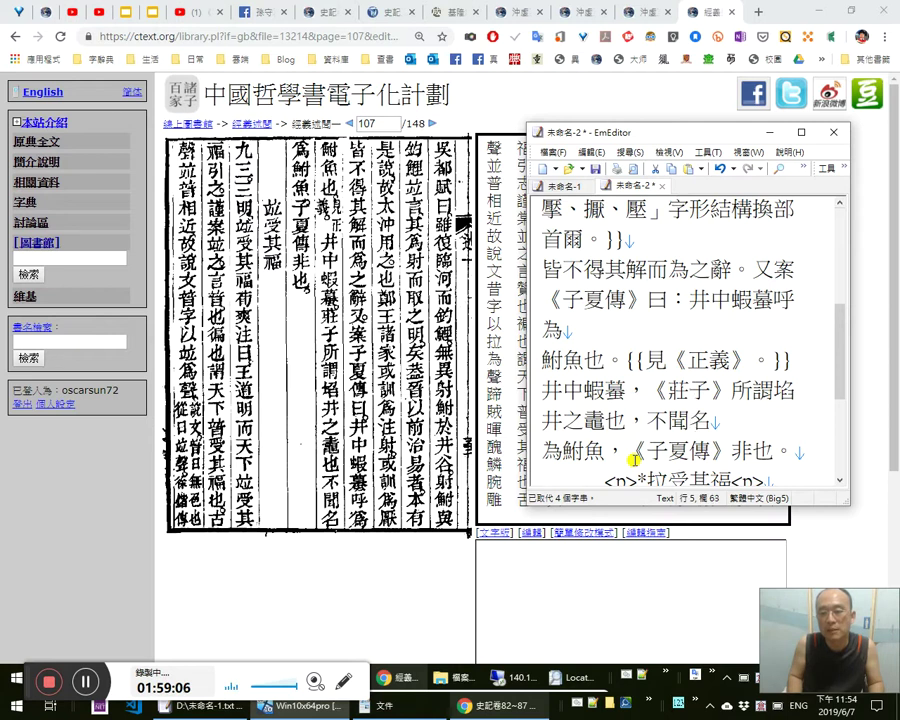
key("shift+Right")
key("shift+Right")
key("shift+Right")
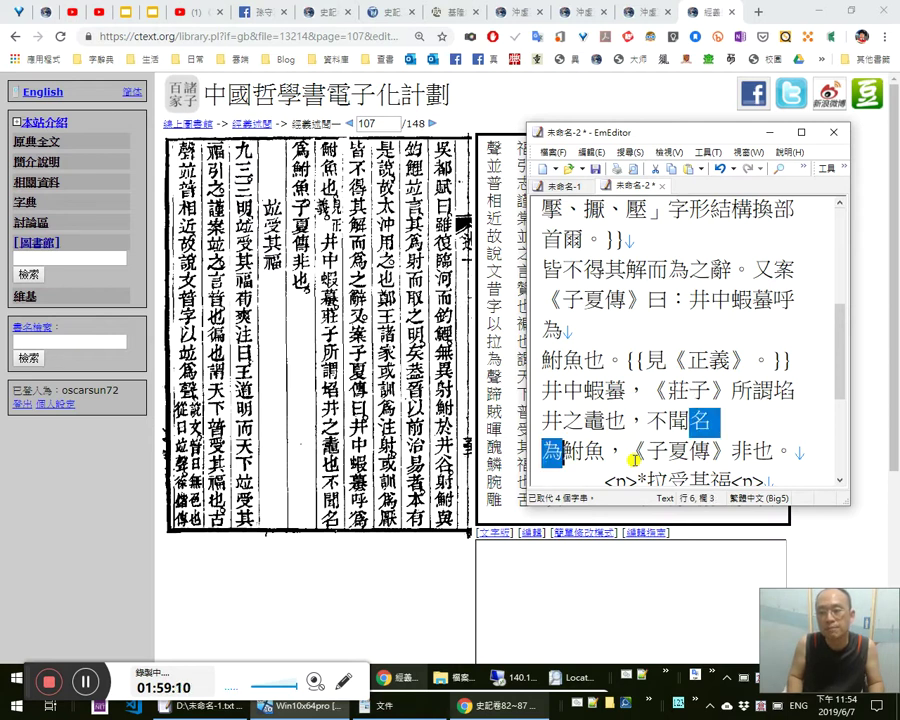
key("Left")
key("Left")
key("Left")
key("Left")
key("Down")
key("Left")
key("shift+Left")
key("shift+Left")
Move the <p> tag from before the *拉受其福 heading to the end of the 《子夏傳》非也。 line.
key("Down")
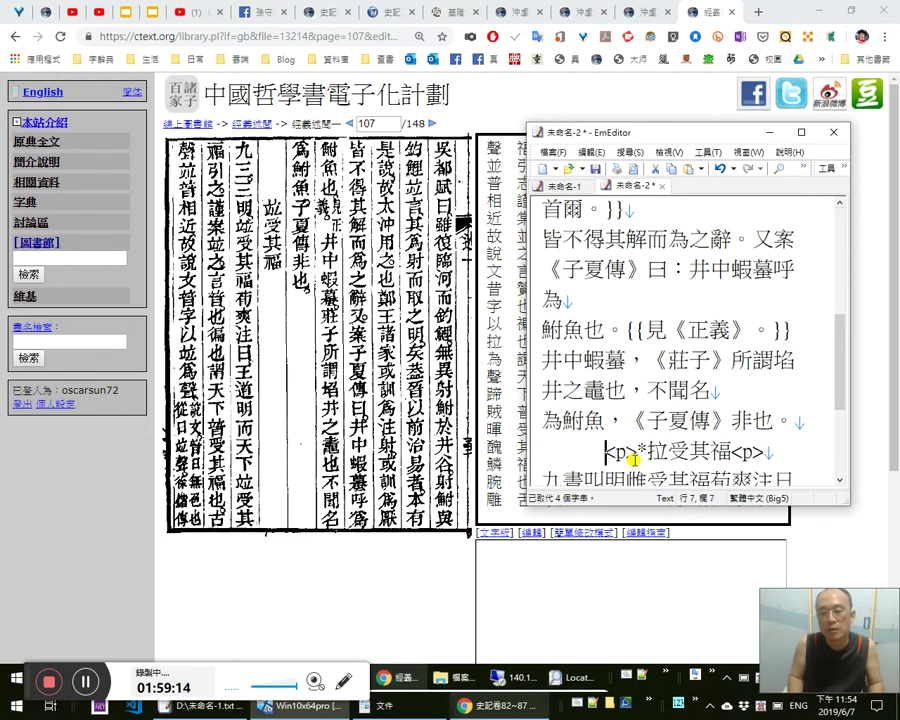
key("shift+Right")
key("shift+Right")
key("shift+Right")
key("ctrl+c")
key("Delete")
key("Up")
key("End")
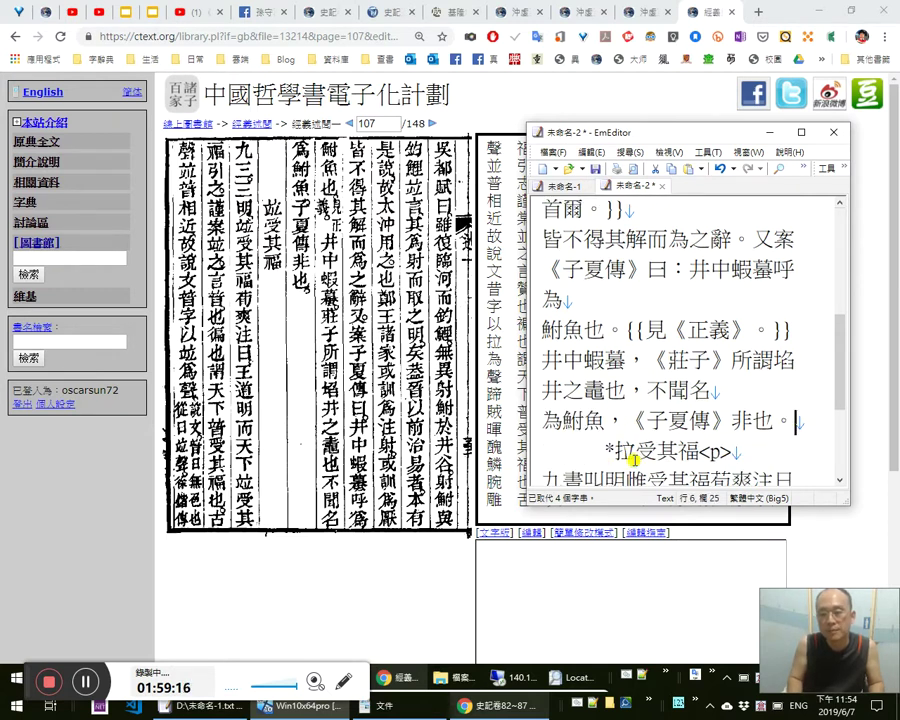
key("Return")
key("ctrl+v")
key("Down")
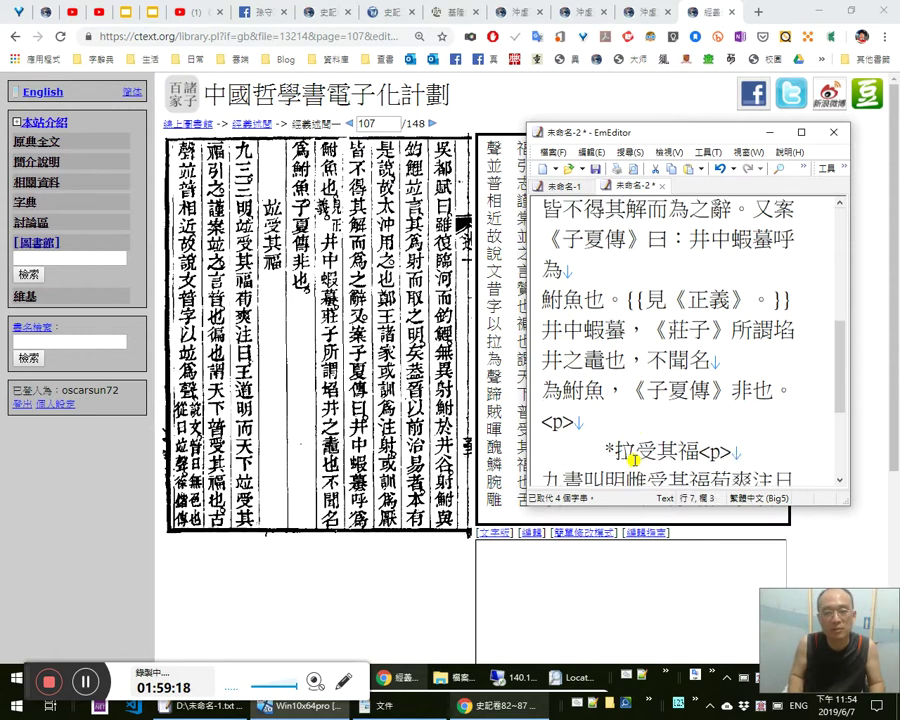
Replace 拉 with 竝 in the heading *拉受其福.
key("Right")
key("Right")
key("Right")
key("Right")
key("Right")
key("Right")
key("shift+Right")
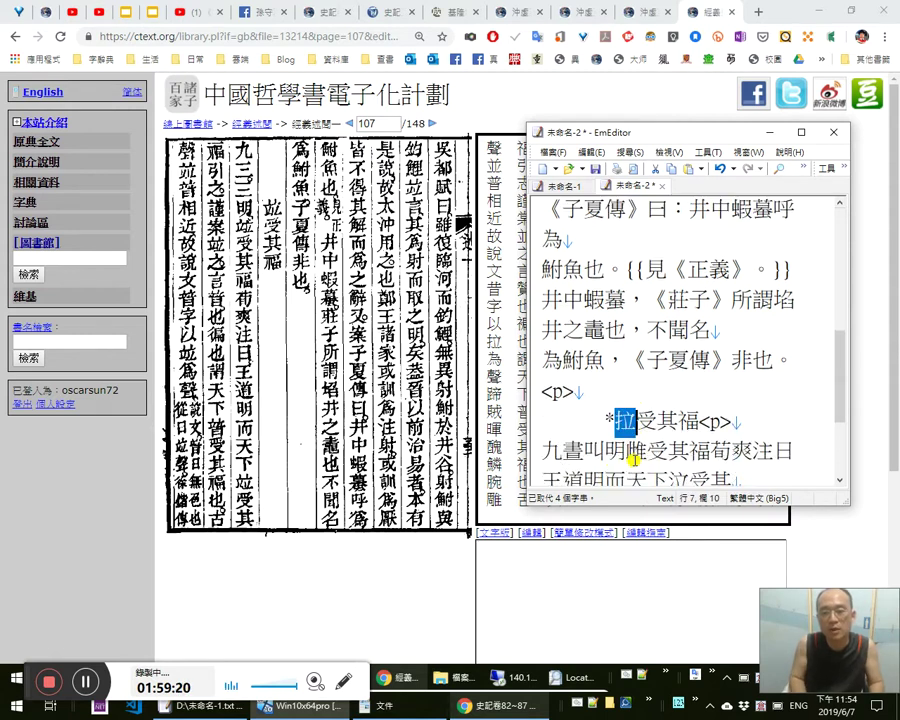
type("竝")
key("shift+Right")
key("Right")
key("Right")
key("Right")
Replace 畫 after 九 with 三， and insert 三明 after the comma.
key("Down")
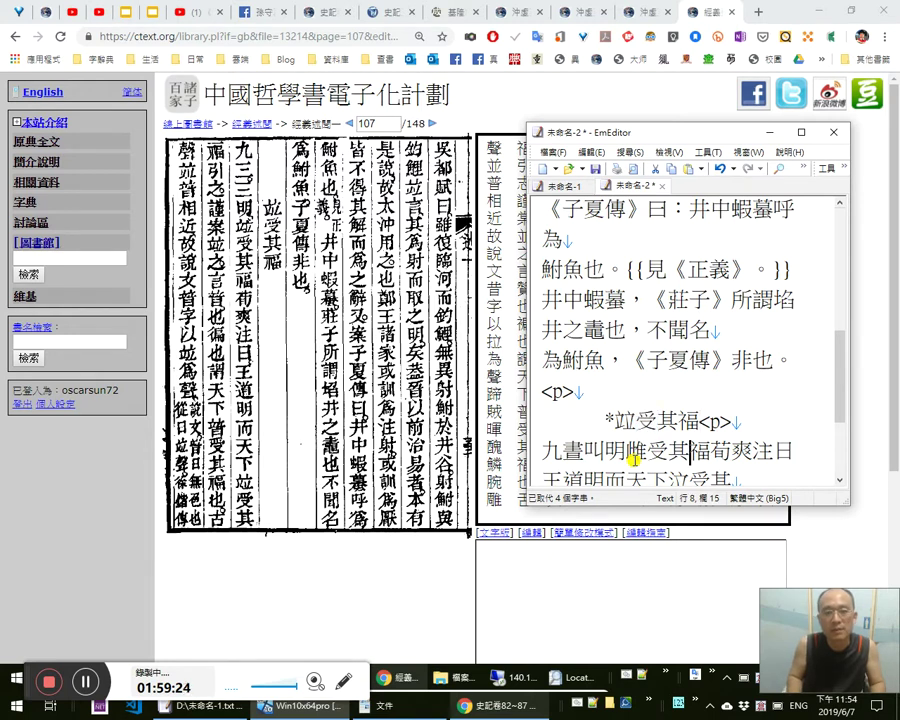
key("Home")
key("Right")
key("shift+Right")
type("三，")
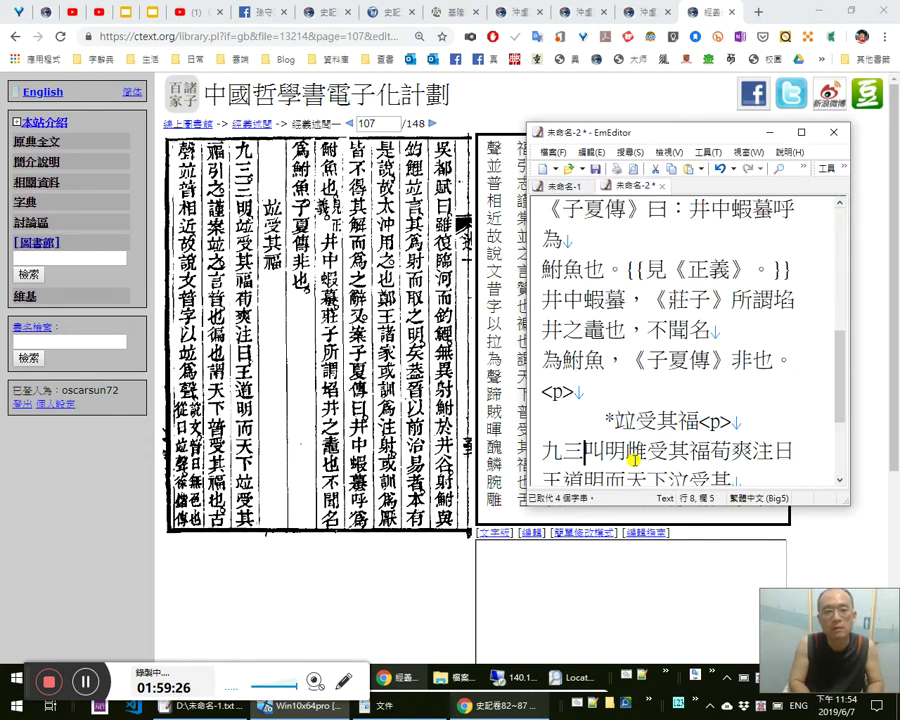
type("三明")
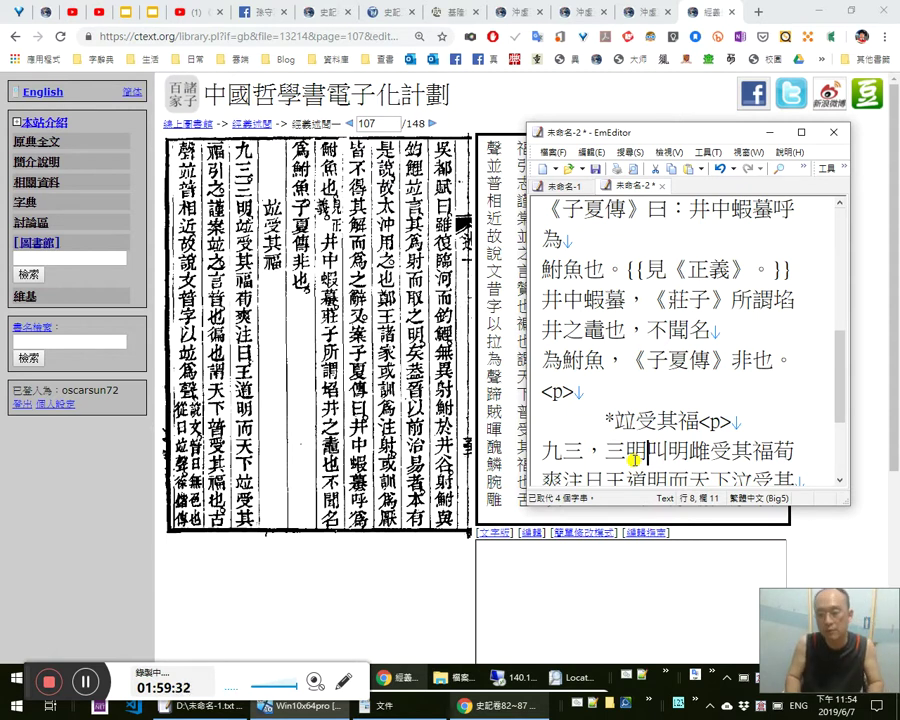
Insert 「竝 after 三明 and delete the leftover characters 叫明.
type("「")
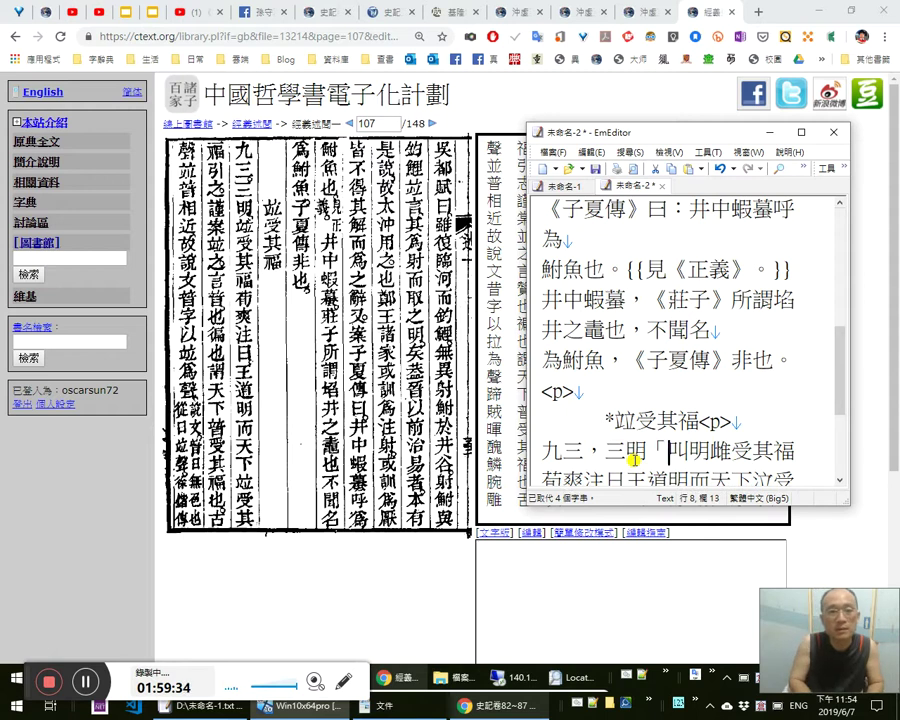
type("竝")
key("Delete")
key("Delete")
key("Left")
key("Left")
type("言")
key("shift+Left")
key("shift+Left")
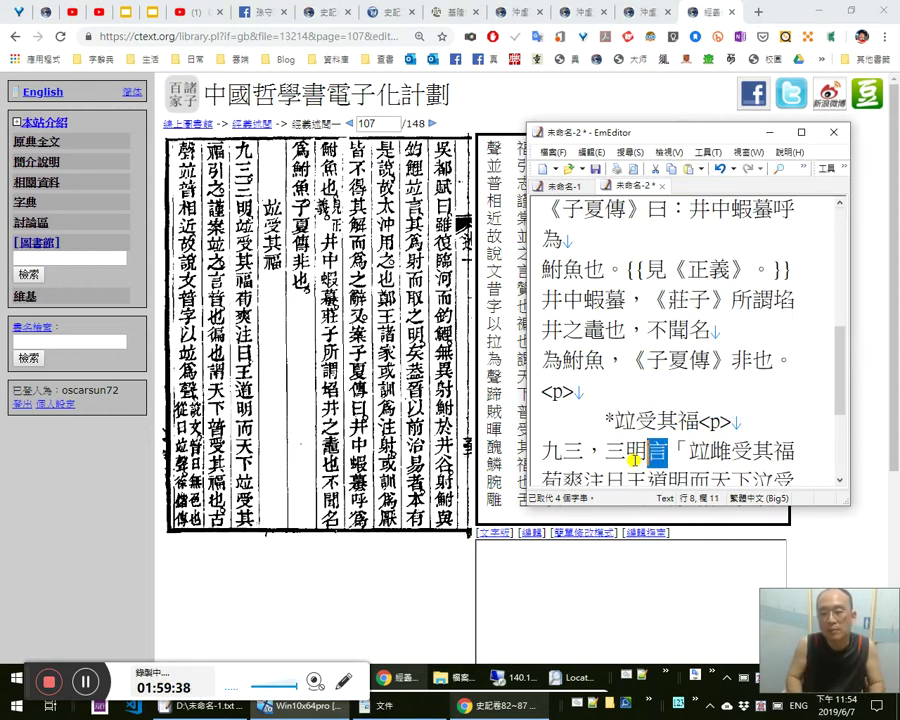
key("Right")
key("Left")
key("Delete")
Delete the wrong character 雌 between 竝 and 受, and insert 」， after 福 to close 「竝受其福」.
key("Right")
key("Right")
key("Right")
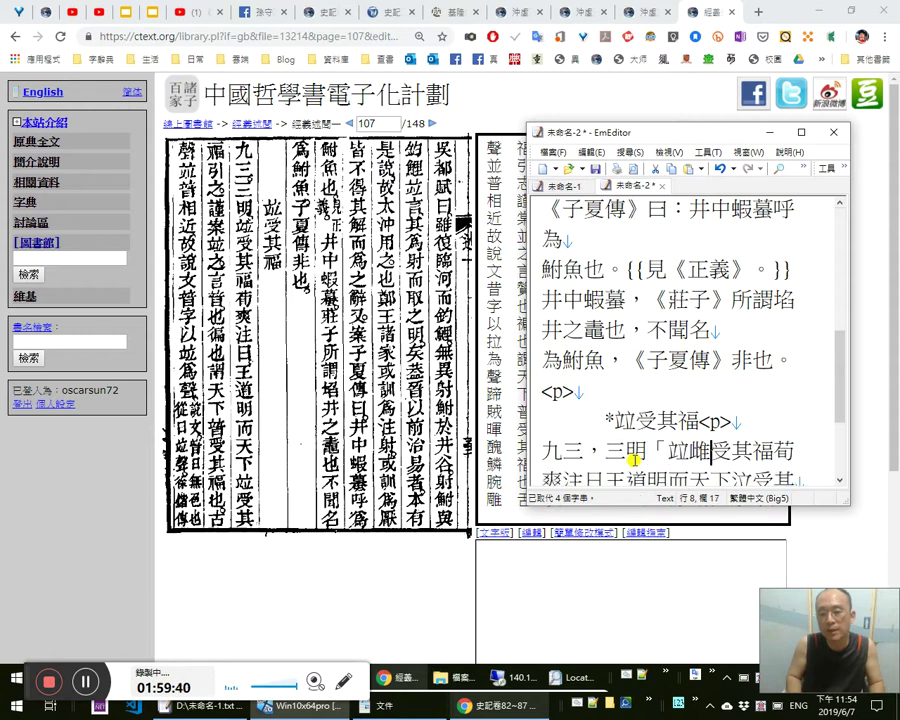
key("shift+Left")
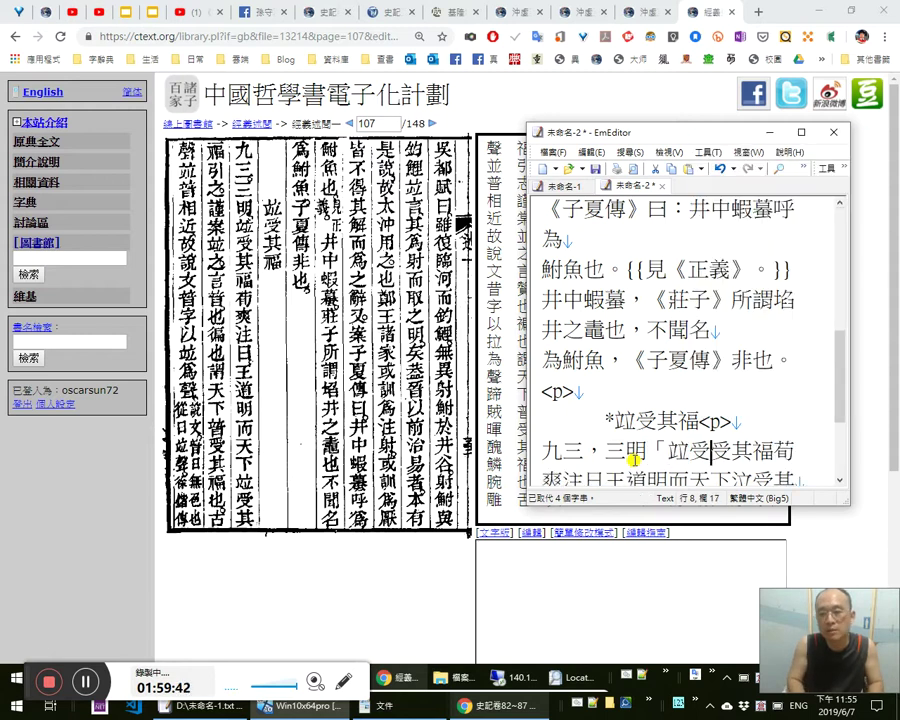
key("Delete")
key("Right")
key("Right")
key("Right")
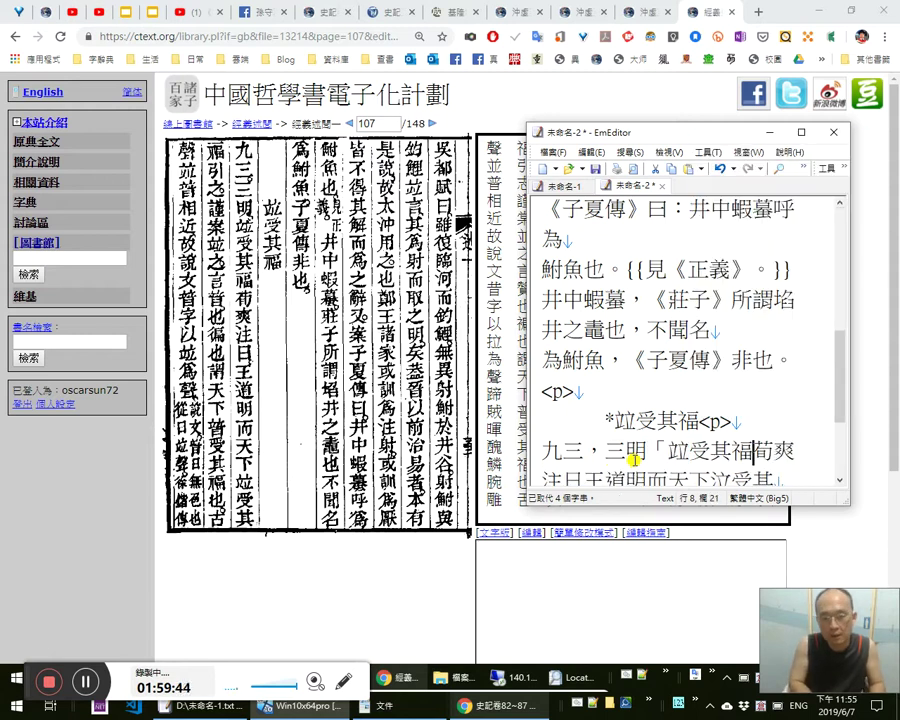
type("」，")
Insert a colon ： after 荀爽注曰.
key("Right")
key("Right")
key("Right")
key("Right")
type("：")
Replace the character after 王道明而天下 with 竝.
key("Right")
key("Right")
key("Right")
key("Right")
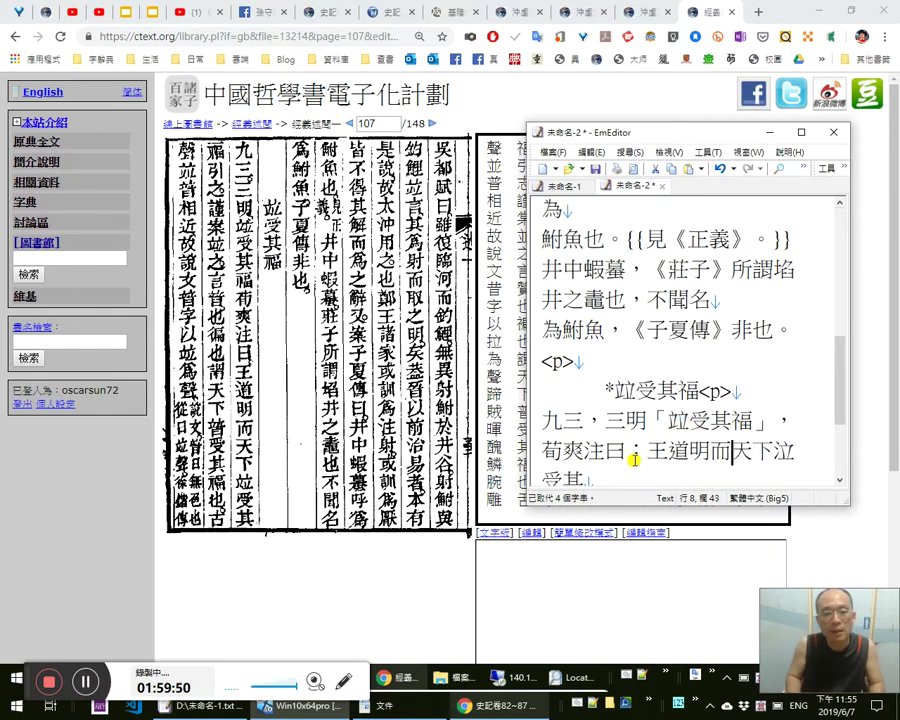
key("Right")
key("Right")
key("Right")
key("shift+Left")
type("yt")
Insert a full stop 。 after 福, which opens the line following 天下竝受其.
key("Right")
key("Right")
key("Right")
key("Right")
key("Right")
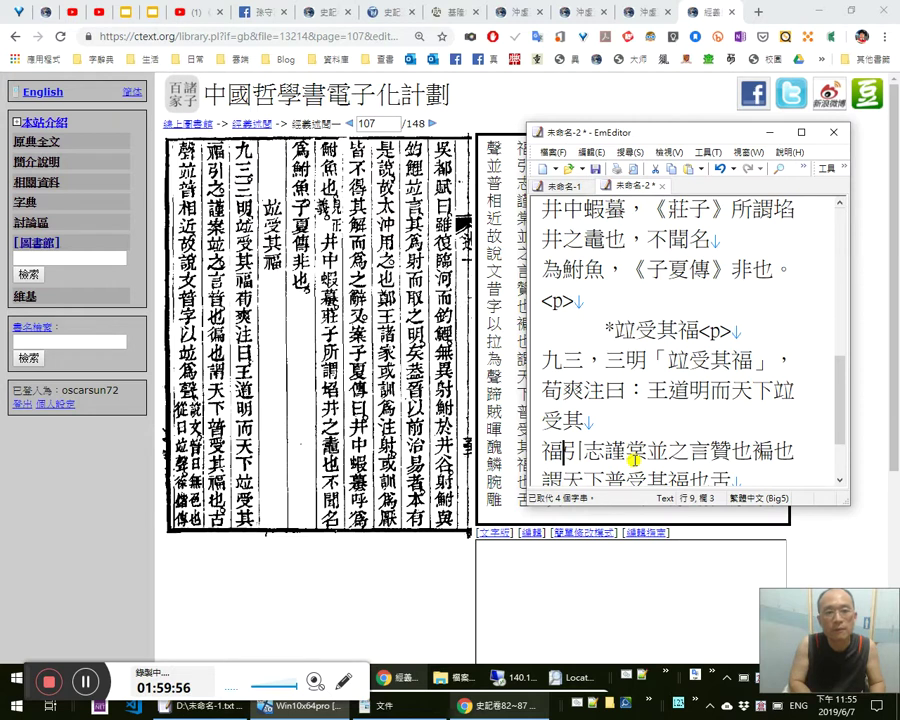
type("。")
Correct 引志謹棠 to 引之謹案.
key("Right")
key("Right")
key("shift+Left")
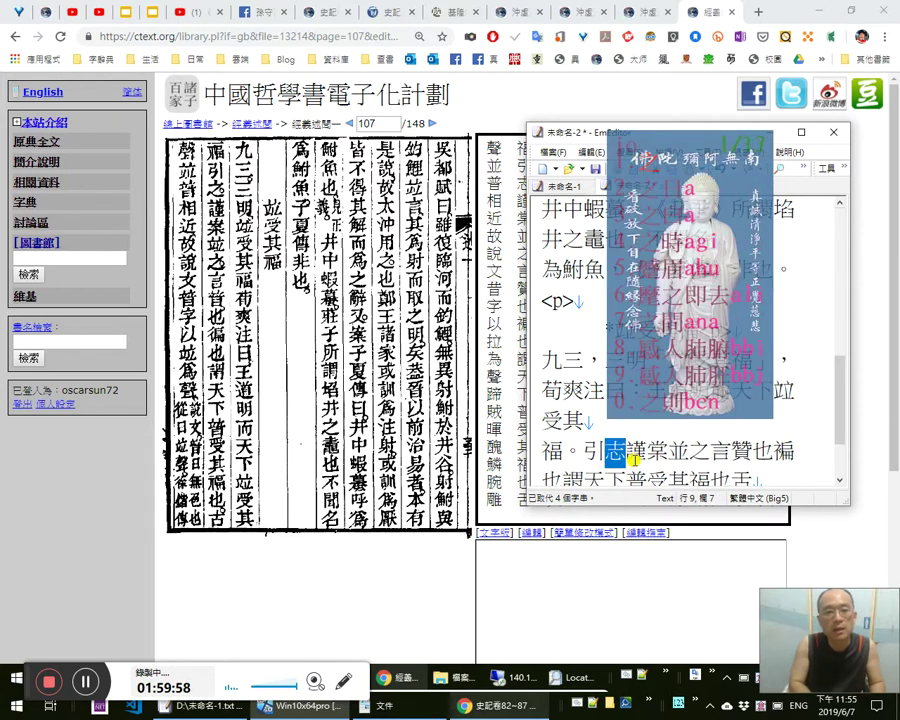
type("之")
key("Right")
key("shift+Right")
type("案")
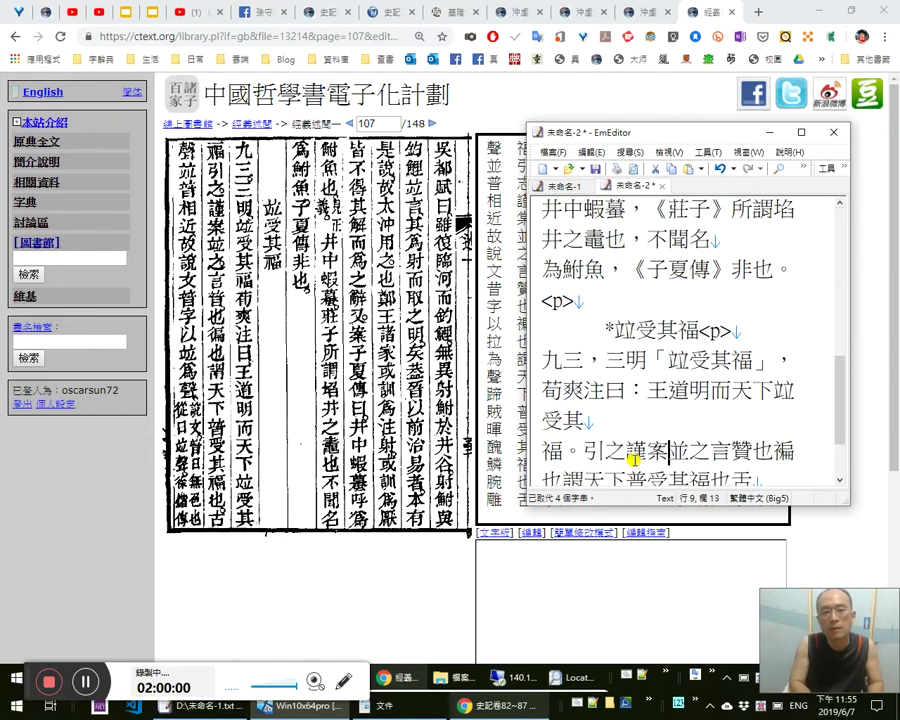
Insert a colon ： after 引之謹案 and replace the following 並 with 竝.
type("：竝")
key("shift+Right")
type("竝")
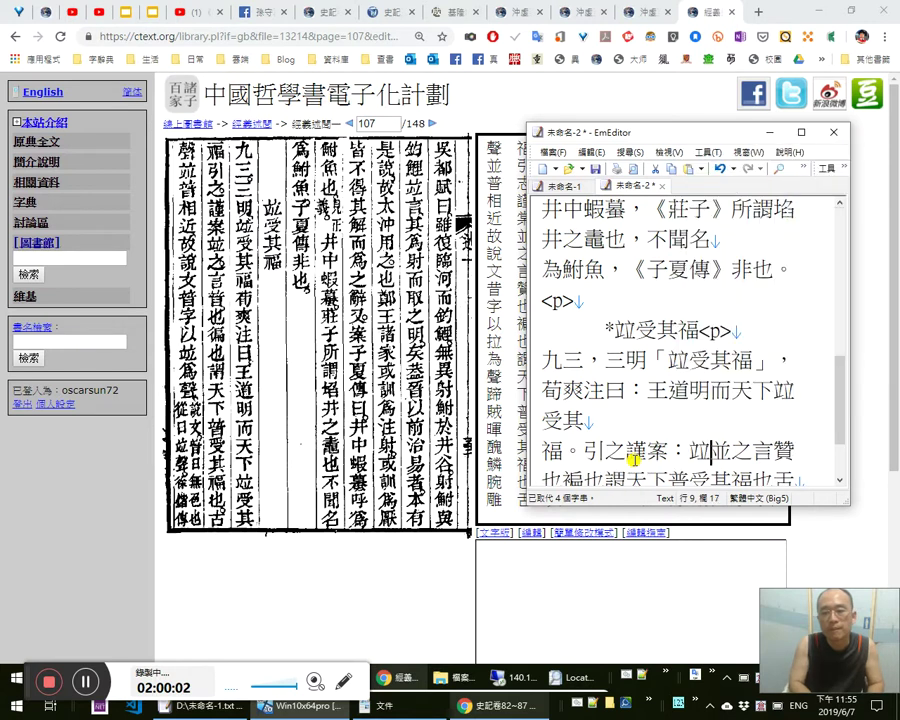
key("Right")
key("Right")
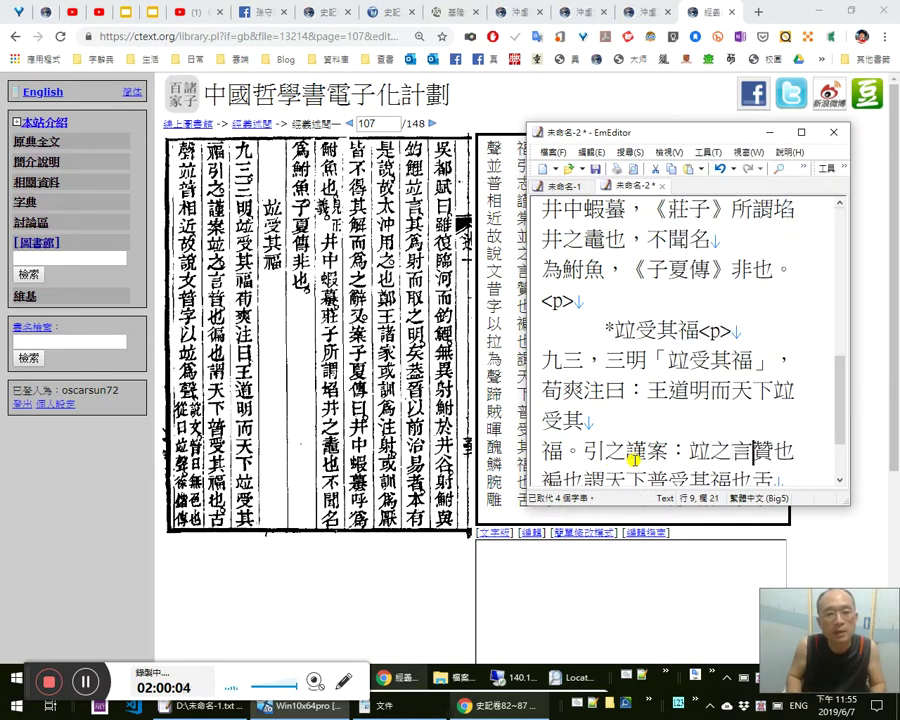
Replace 贊 in 竝之言贊也 with 暜 and insert a comma after 也.
key("shift+Right")
type("yta")
key("ctrl+m")
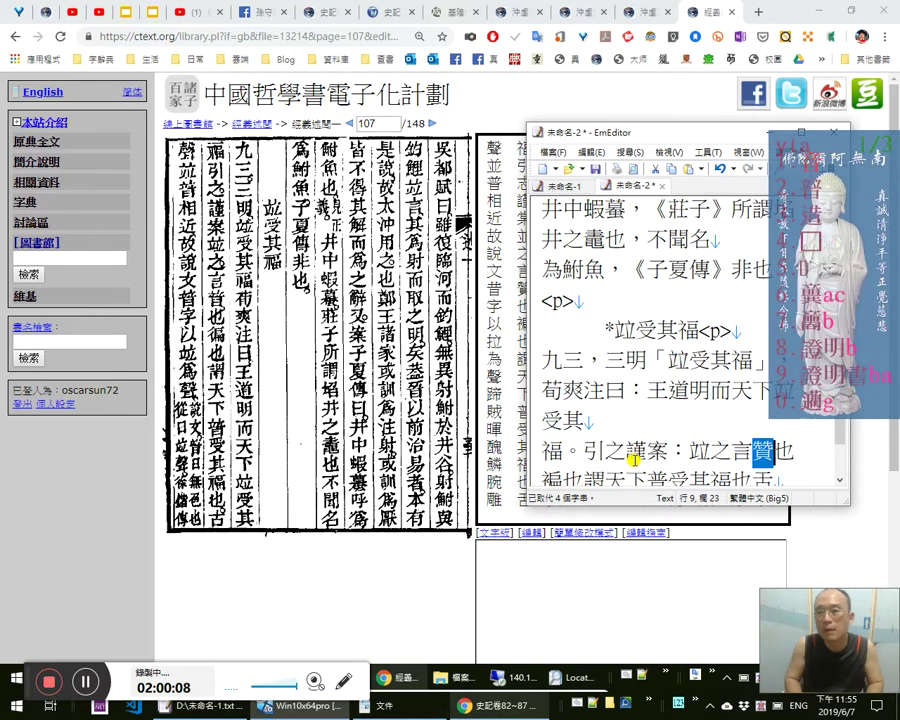
key("1")
key("Right")
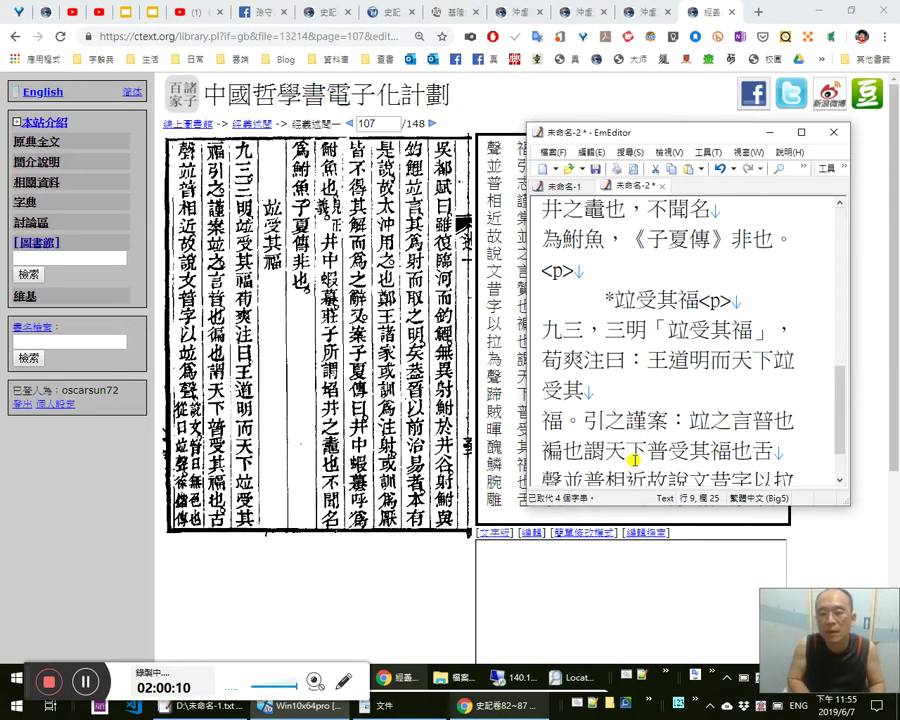
type("，")
Enclose 竝 before 之言 in quotation marks 「」.
key("Left")
key("Left")
key("Left")
key("shift+Left")
key("shift+Left")
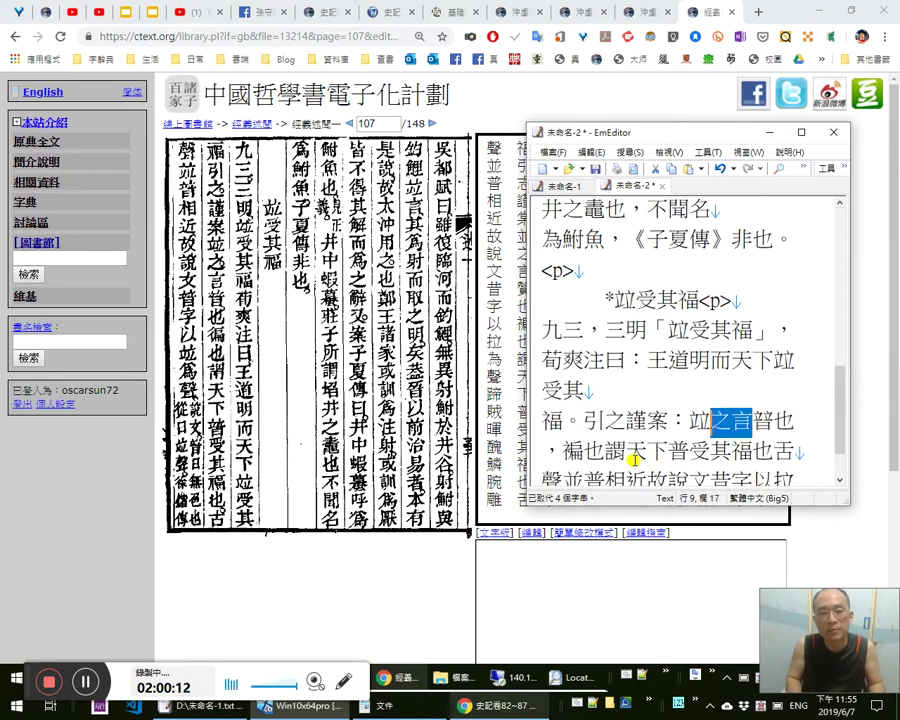
key("Left")
key("Left")
type("「")
key("Right")
type("」")
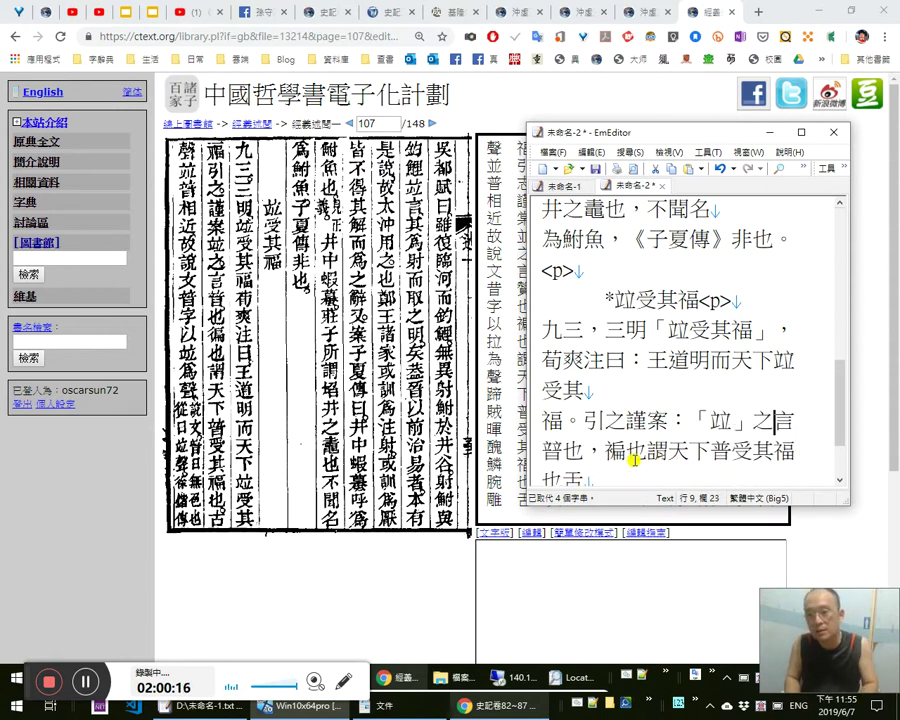
Examine the wording 之言 between 「竝」 and 暜, one character at a time.
key("shift+Right")
key("Right")
key("shift+Right")
key("shift+Left")
key("shift+Left")
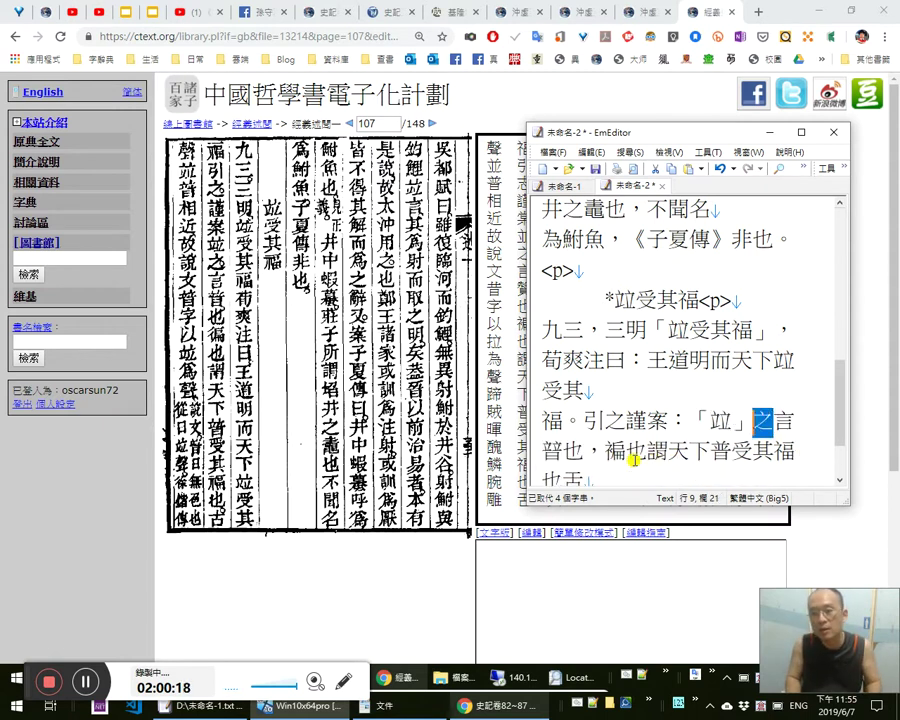
key("Left")
key("shift+Right")
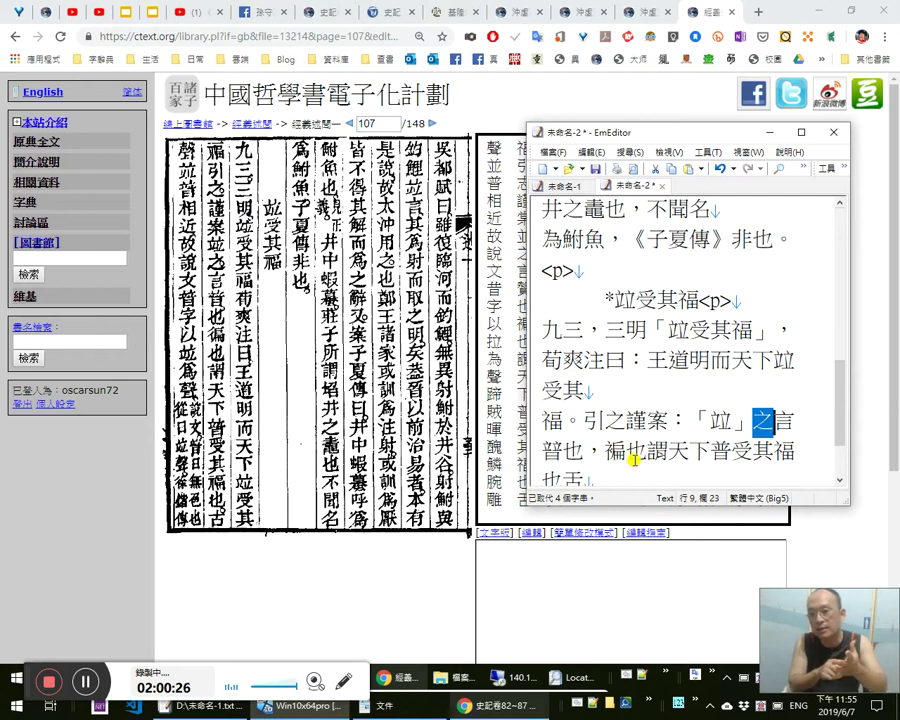
key("Right")
key("shift+Right")
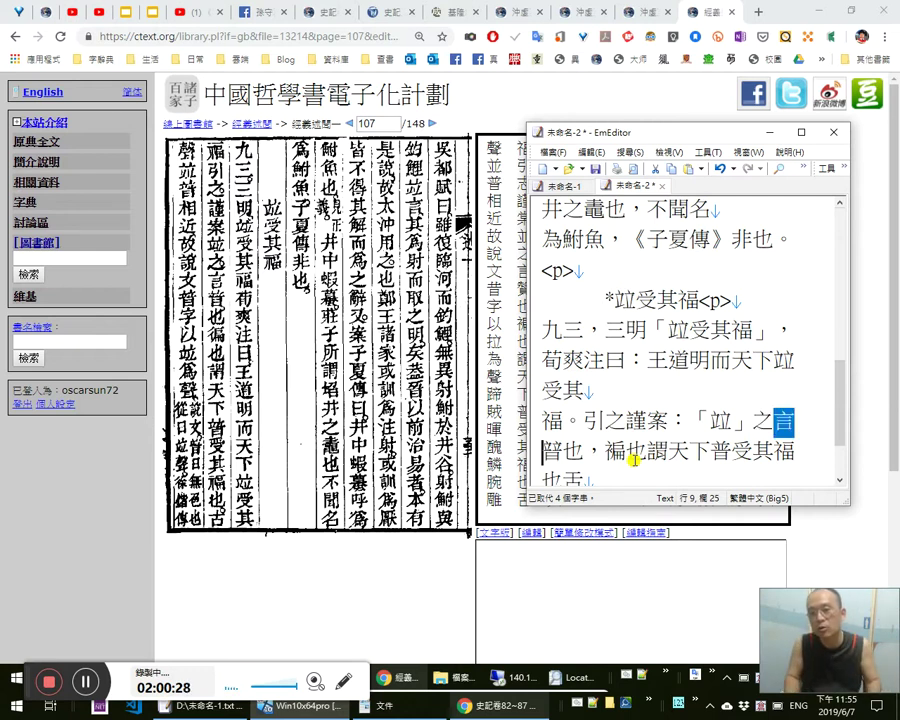
key("Right")
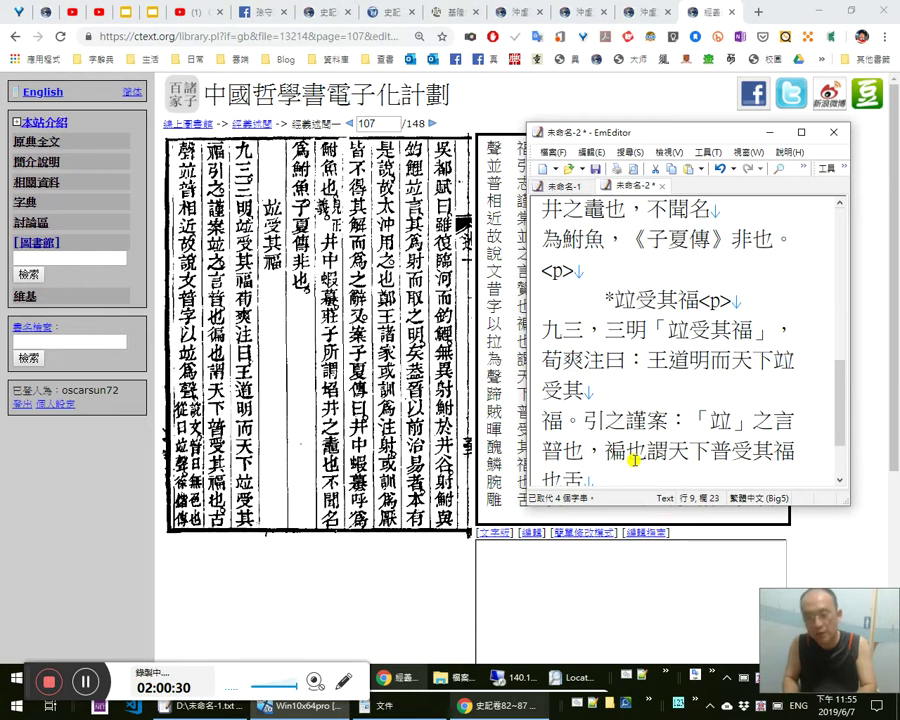
Enclose 暜 after 之言 in quotation marks 「」.
key("Right")
type("「")
key("Right")
type("」")
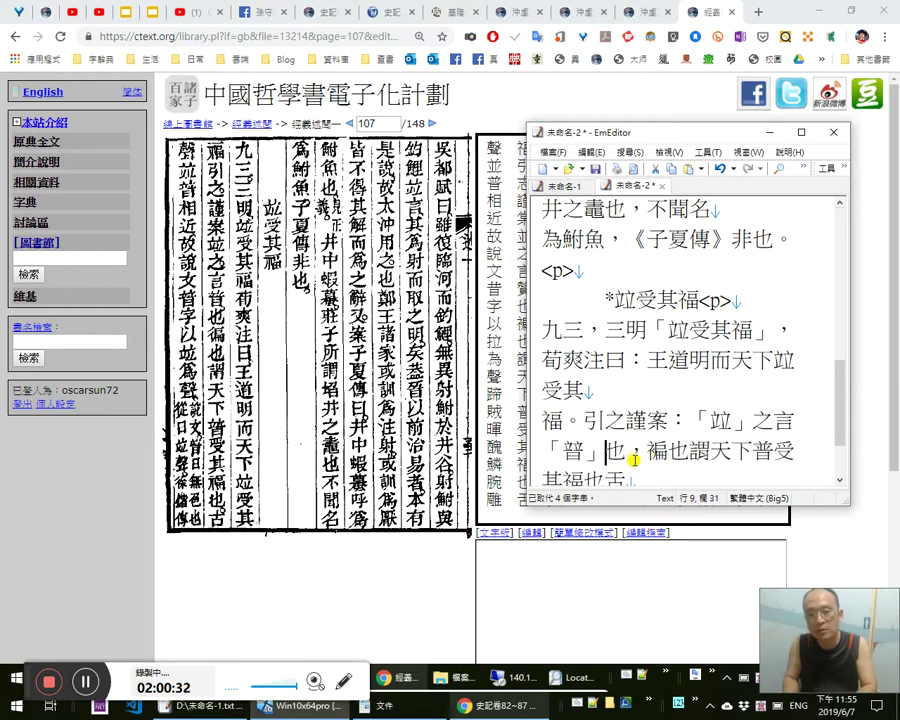
Replace 褊 after the comma following 「暜」也 with 徧 and insert an opening quotation mark 「 before it.
key("Right")
key("Right")
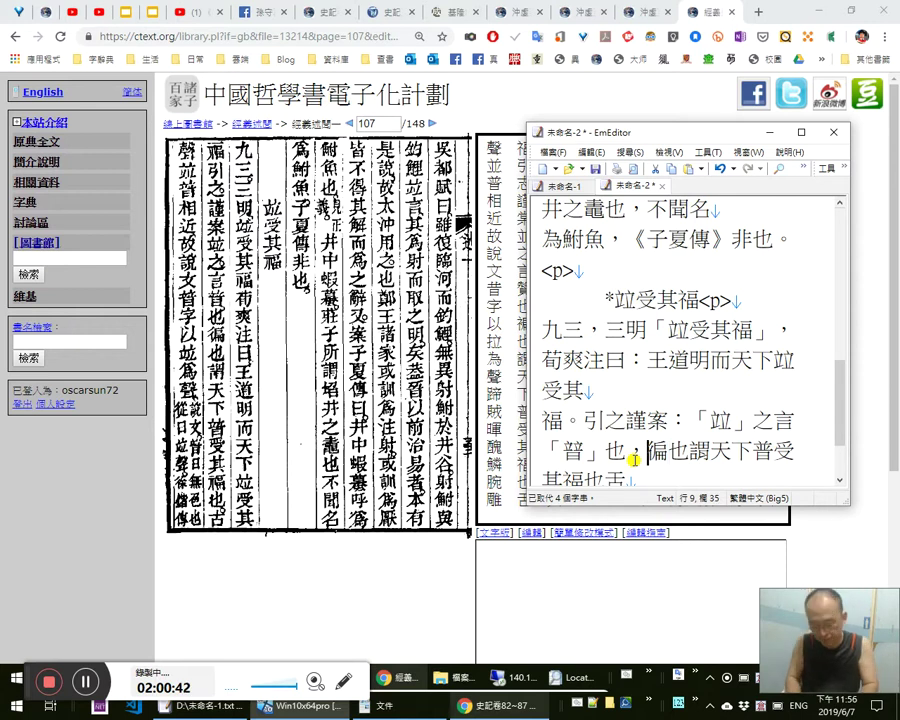
type("「")
key("Right")
key("Left")
key("Left")
key("Left")
key("Left")
key("Left")
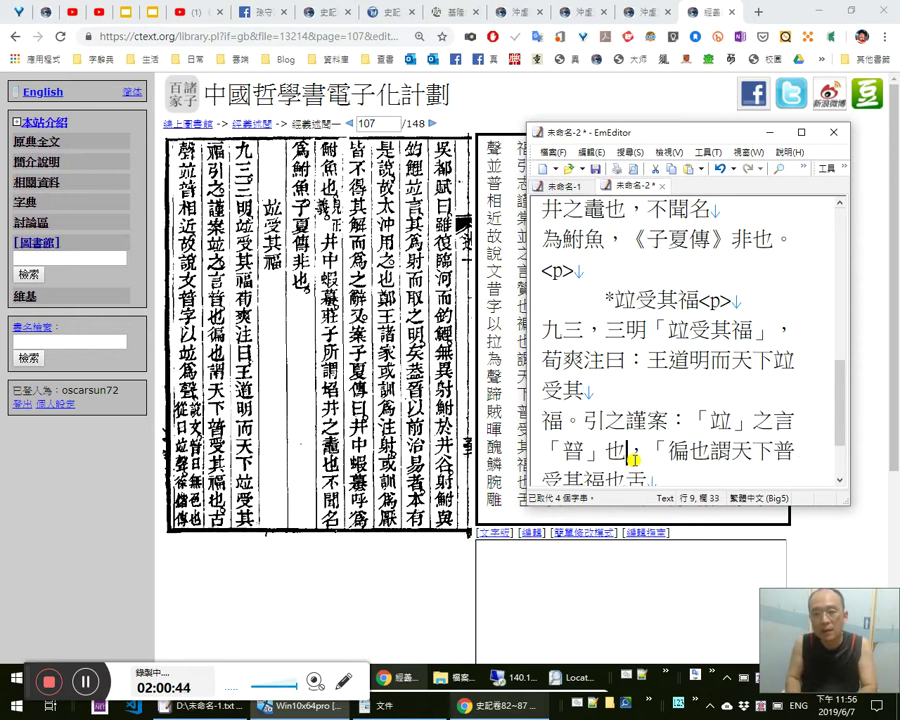
Remove the quotation marks around 暜 after 之言 and change the wording following 暜也 to 、徧也.
key("Delete")
key("Left")
key("Left")
key("Delete")
key("Right")
key("Right")
key("shift+Right")
key("shift+Right")
key("shift+Right")
type("、徧也")
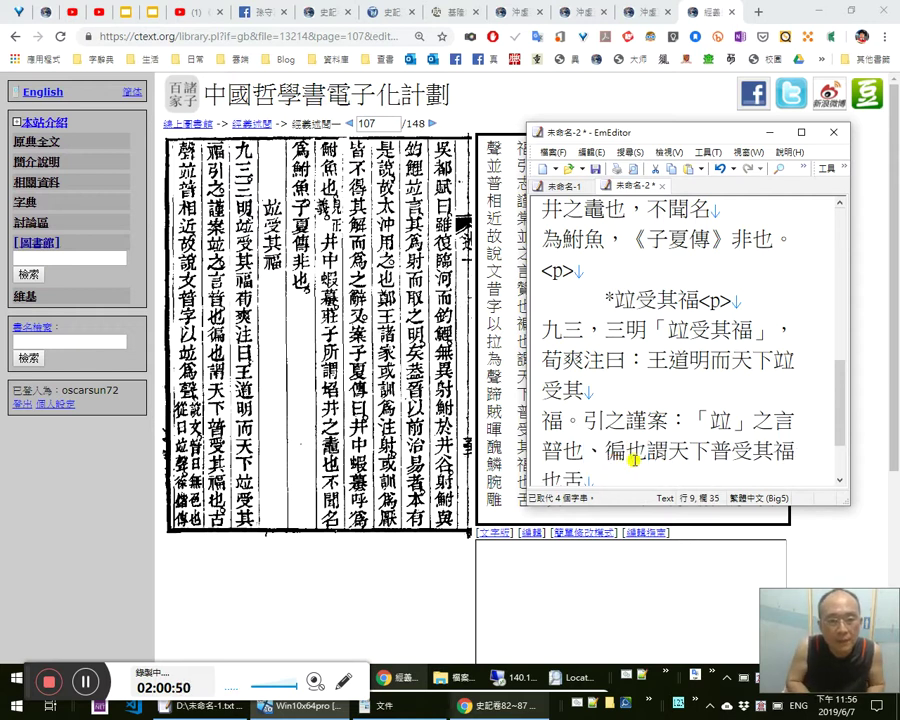
Insert a comma after 徧也 and replace 普 in 謂天下普受其福 with 暜.
type("，")
key("Right")
key("Right")
key("Right")
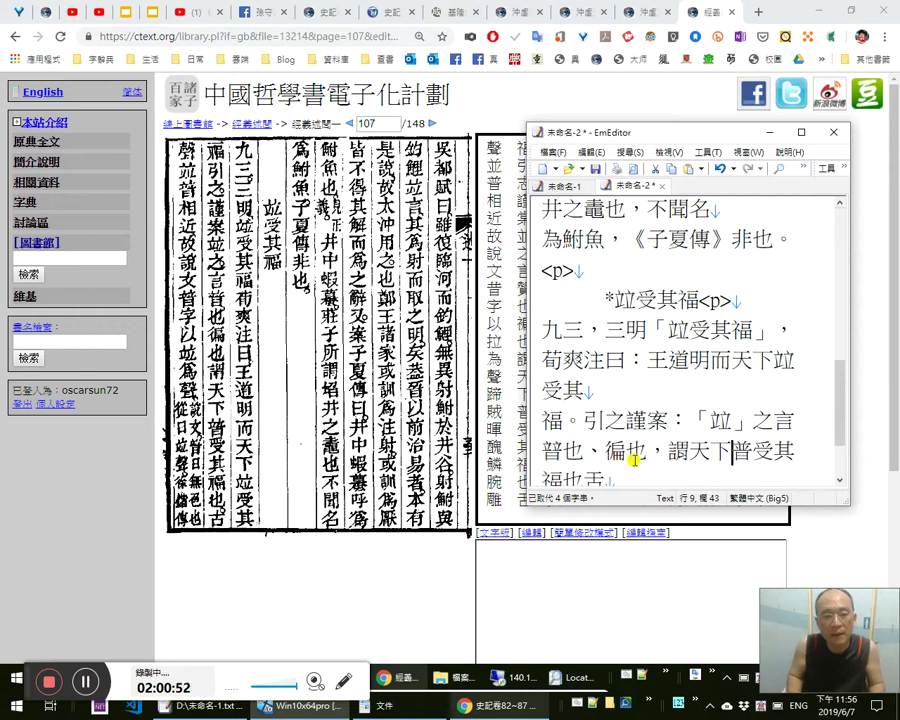
key("shift+Right")
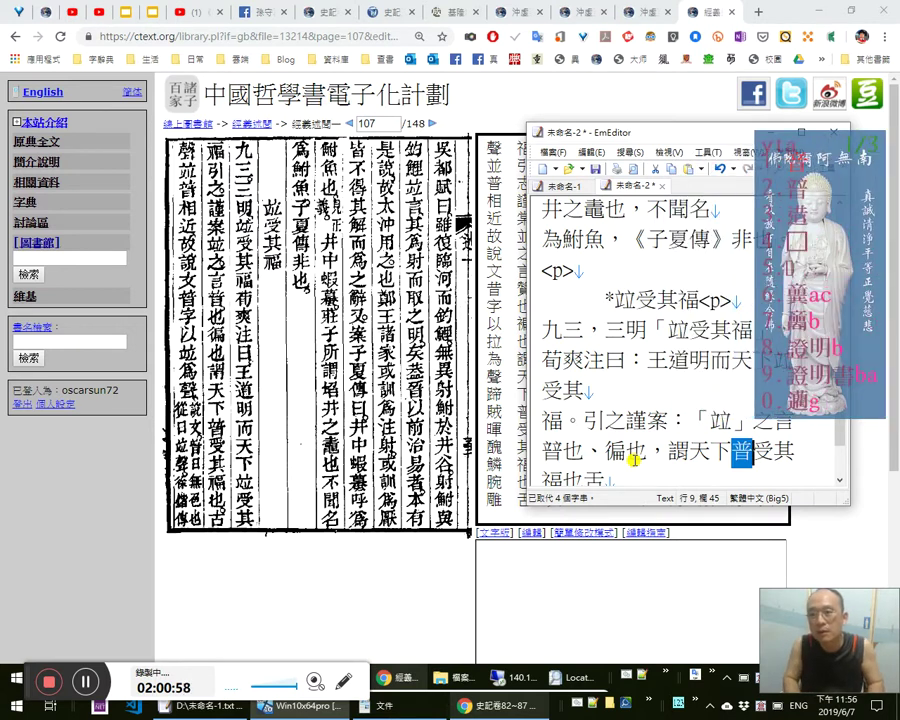
type("普")
Take 暜 from 謂天下暜受其福 and look it up in the 漢典 online dictionary (zdic.net) in a new browser tab.
key("Up")
key("Down")
key("Home")
key("Right")
key("Right")
key("Right")
key("Right")
key("Right")
key("Right")
key("Right")
key("Right")
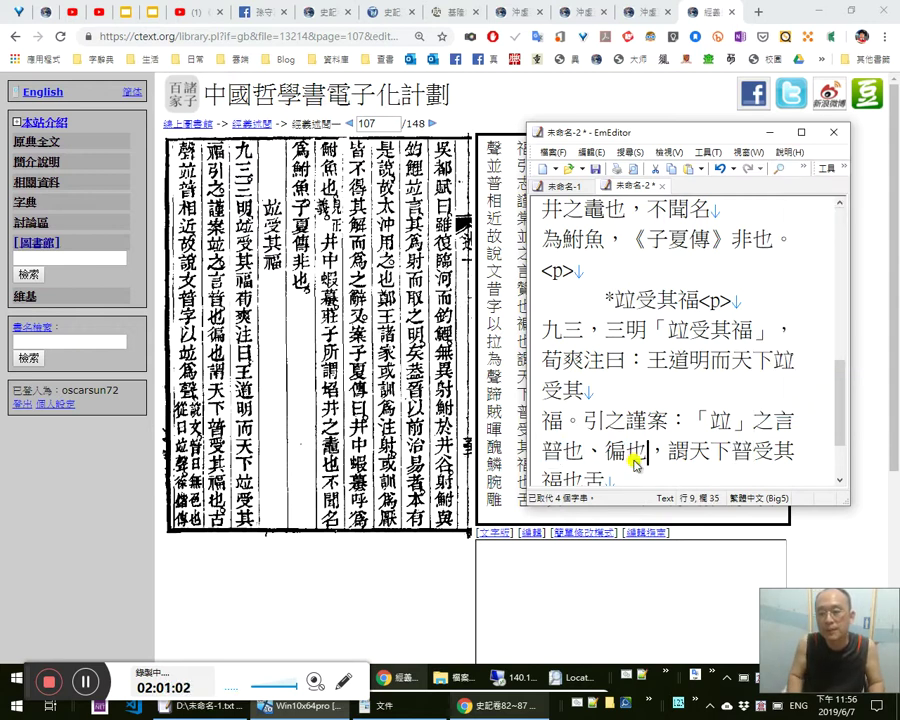
key("Right")
key("shift+Right")
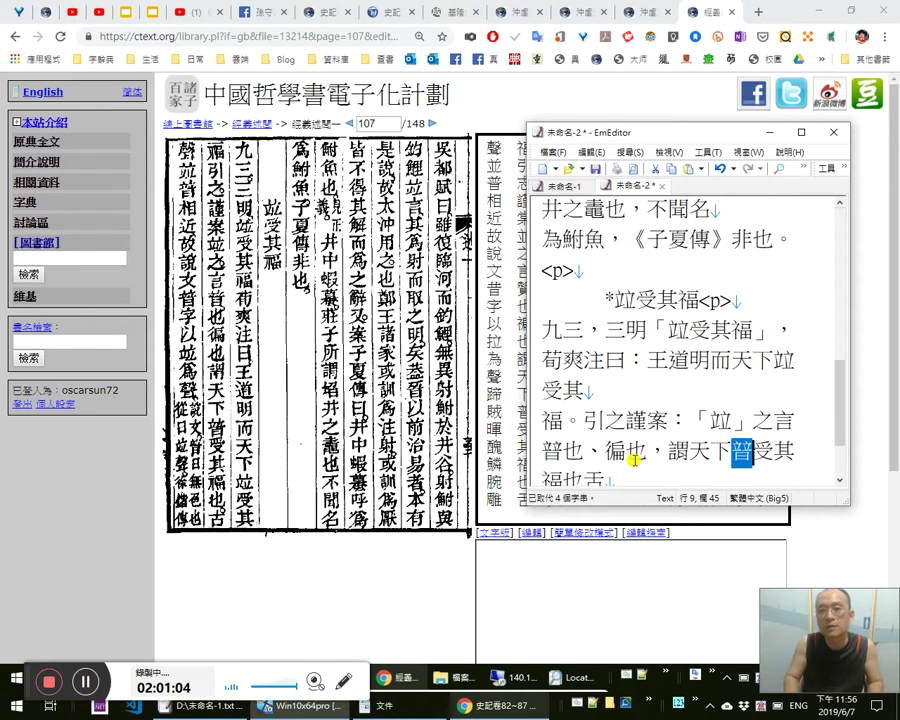
left_click(759, 12)
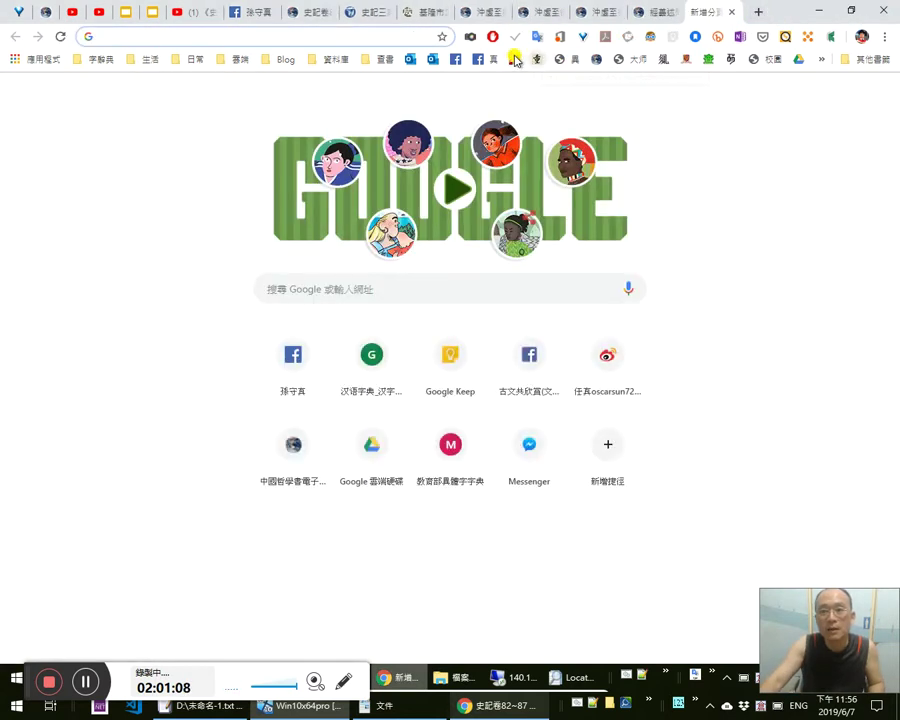
left_click(514, 60)
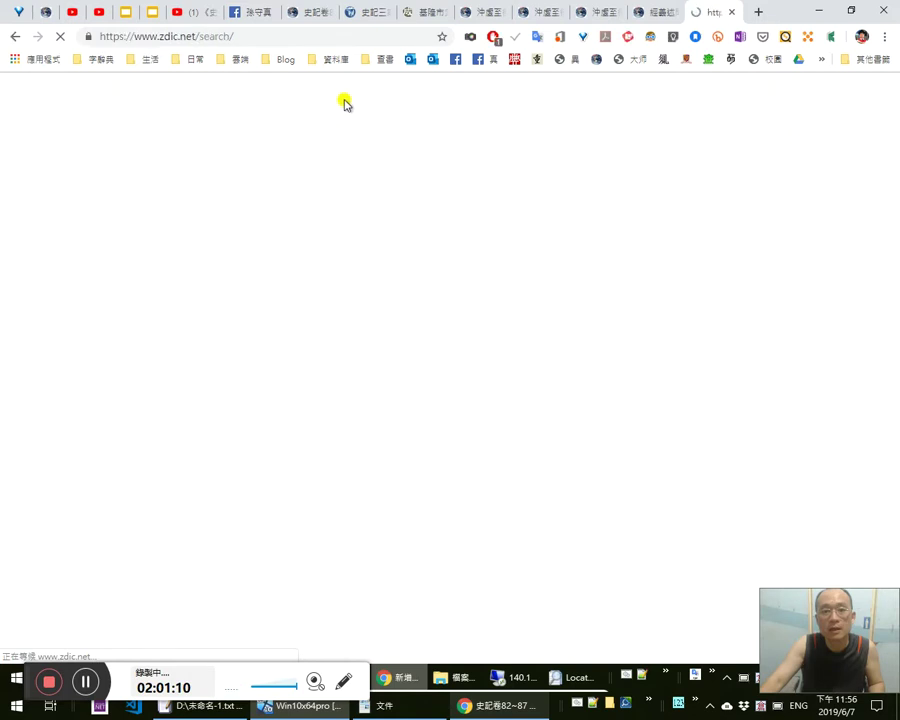
type("晉")
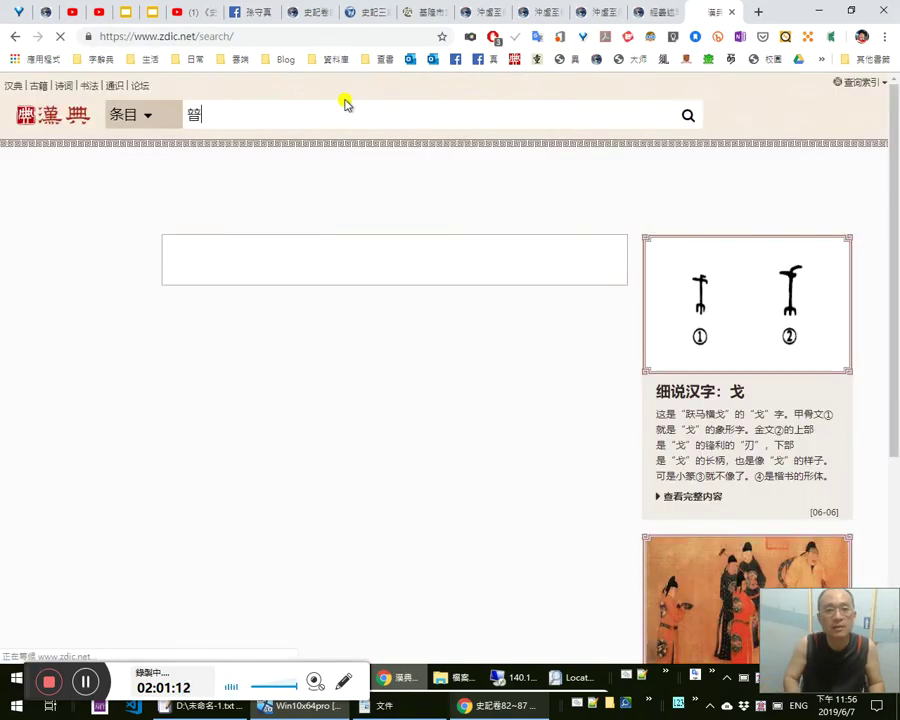
key("Return")
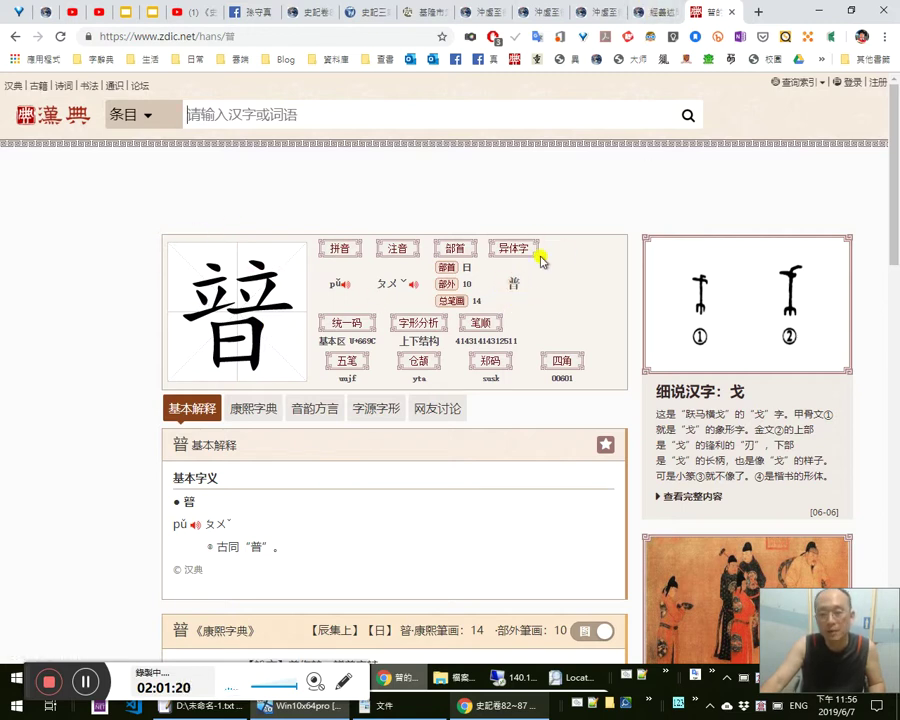
key("super+plus")
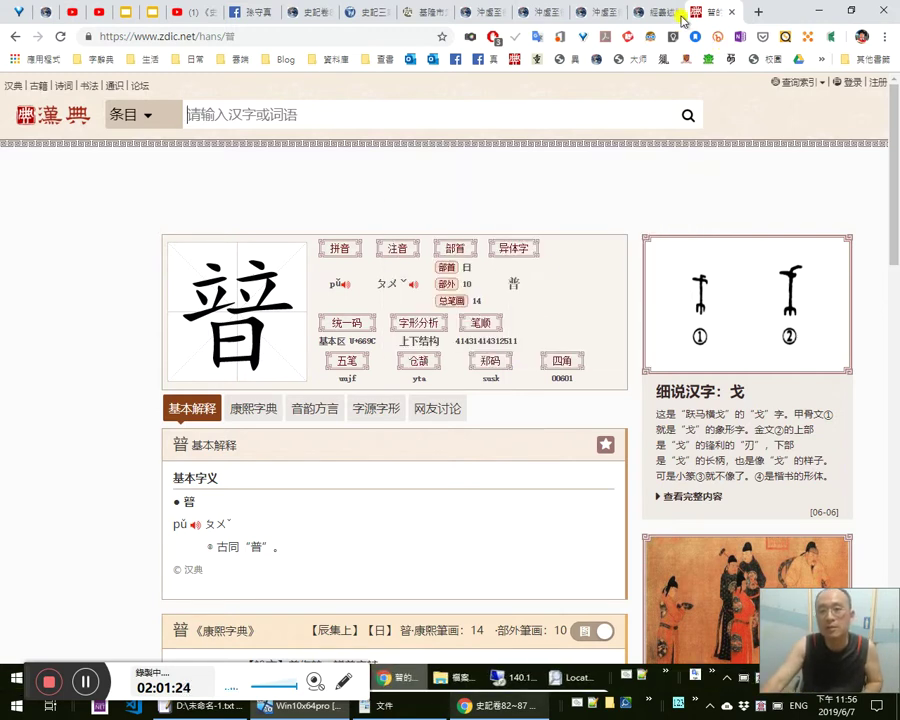
Return to the ctext page and the EmEditor text, insert 。 after 暜受其福也 and correct 舌 to 古.
left_click(649, 16)
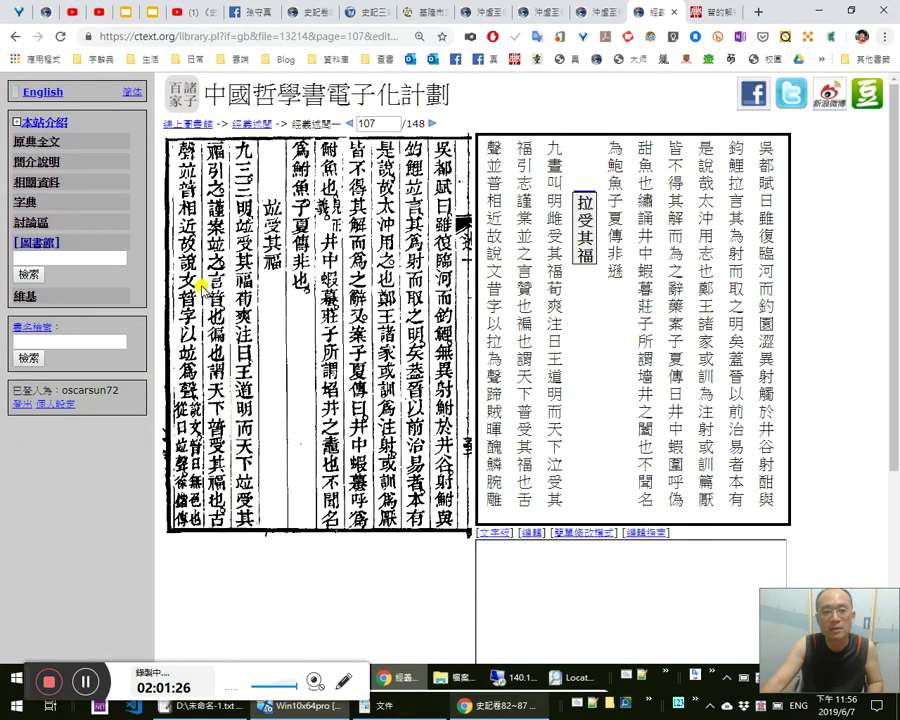
key("alt+Tab")
key("alt+Tab")
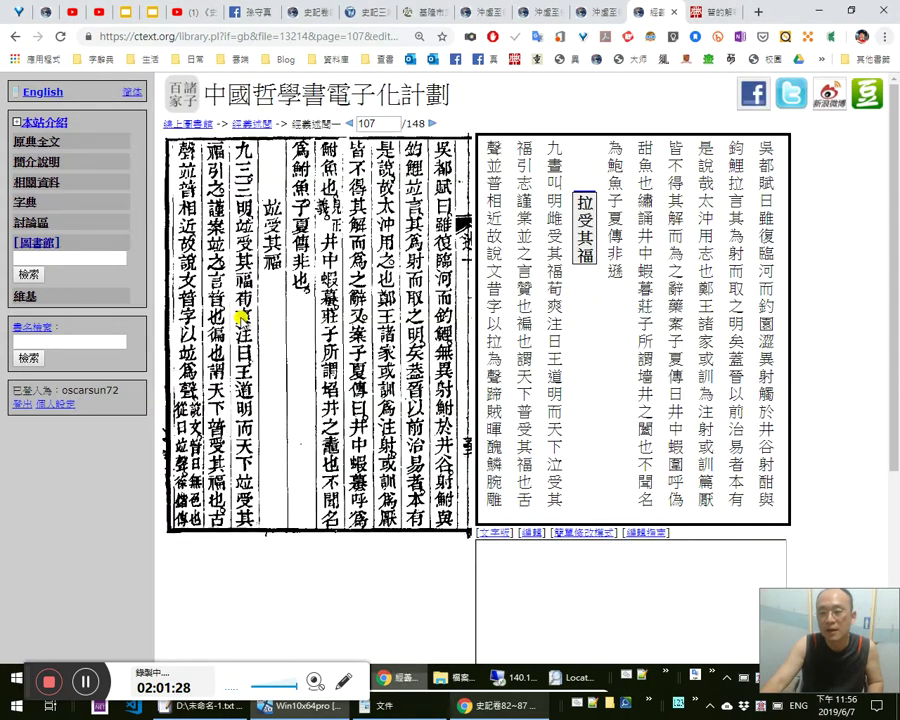
key("alt+Tab")
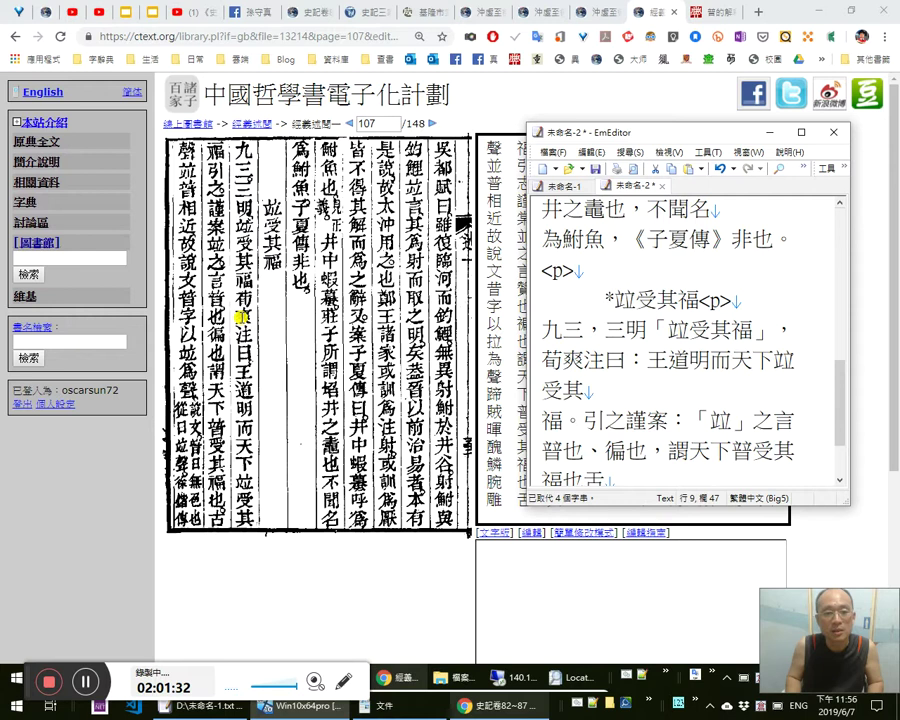
key("Right")
key("Right")
type("。")
key("Right")
key("Right")
key("Right")
Replace 並普 after 聲 at the start of the last line with 竝、暜.
key("shift+Right")
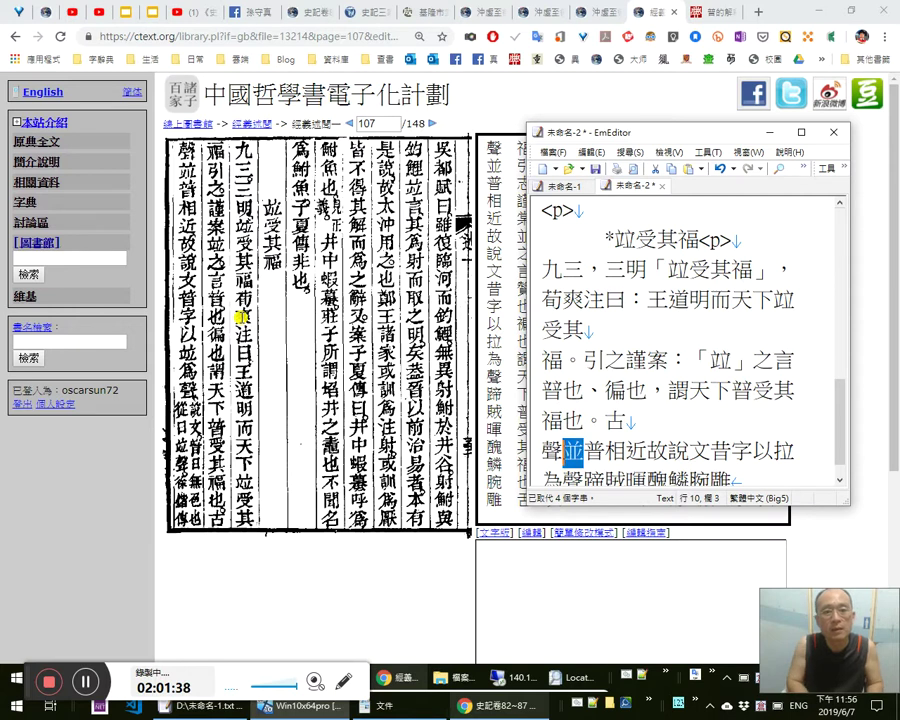
type("竝、yia")
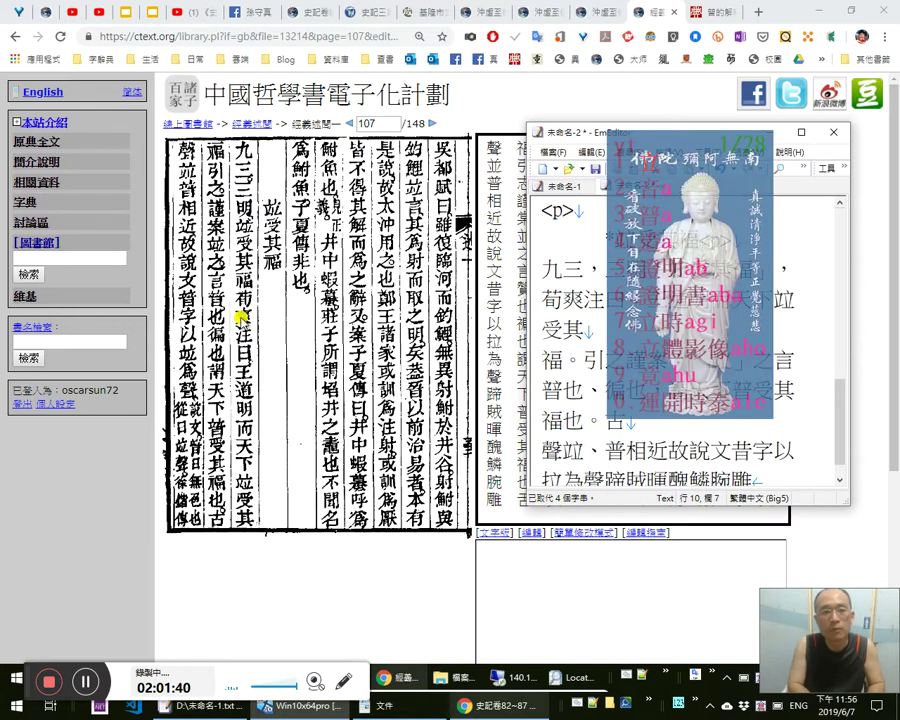
key("space")
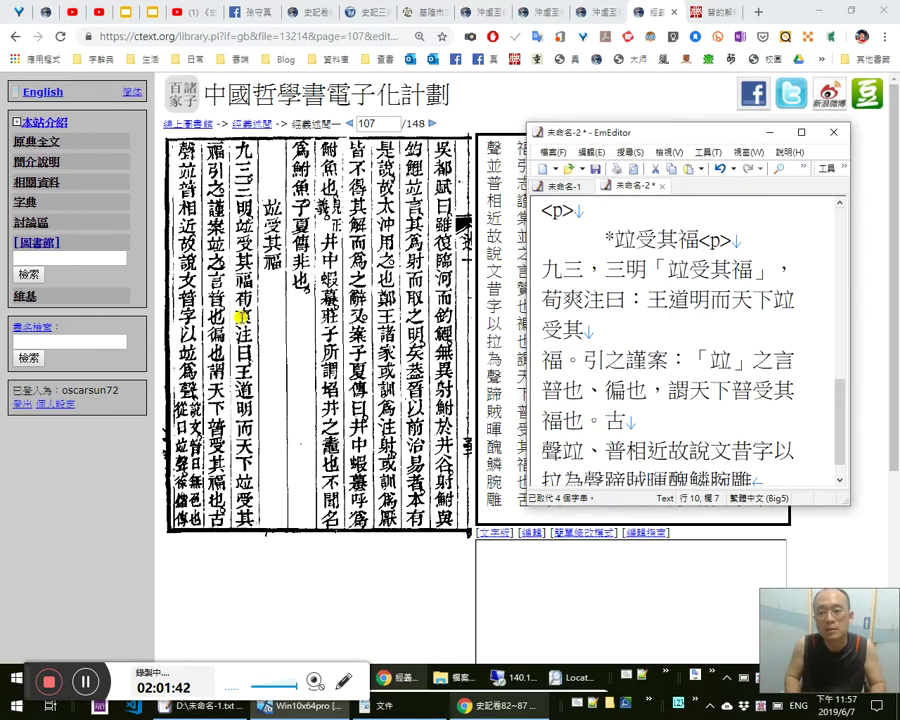
key("shift+Right")
key("Delete")
key("Left")
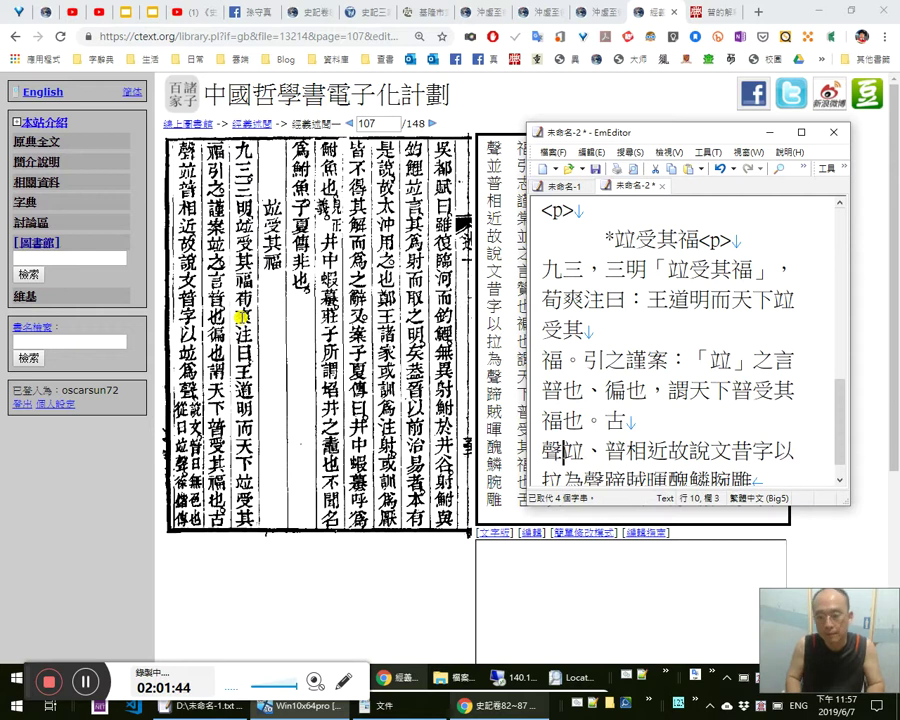
Enclose 竝、暜 before 相近 in one pair of quotation marks 「」.
type("」")
key("Right")
key("Right")
key("Right")
type("「」")
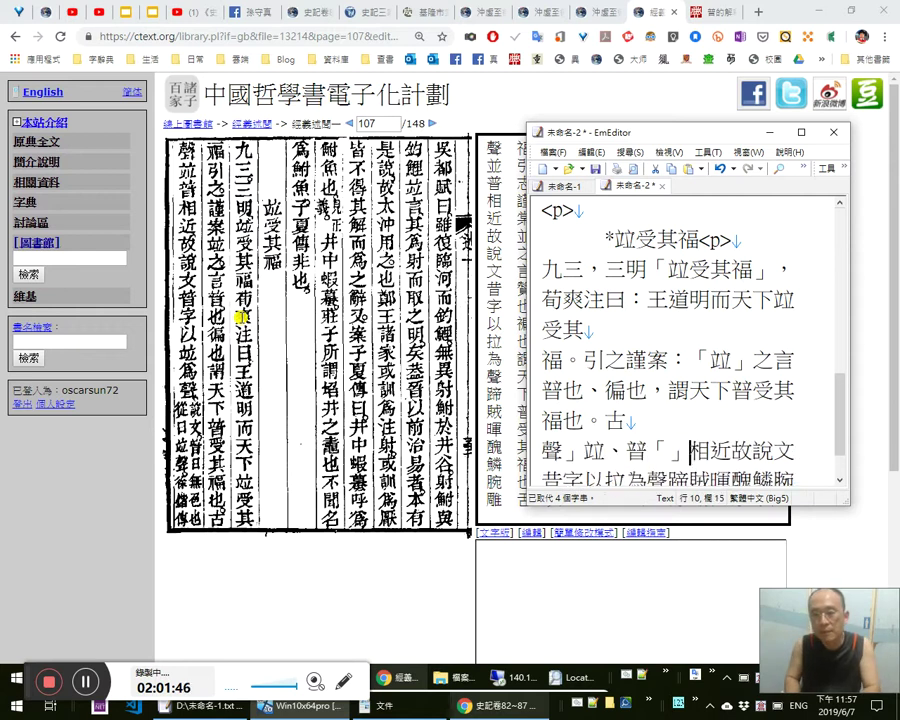
key("shift+Left")
key("BackSpace")
key("Left")
key("BackSpace")
type("「")
Insert a comma after 相近 and enclose 說文 after 故 in book-title marks 《》.
key("Right")
key("Right")
key("Right")
key("Right")
key("Right")
key("Right")
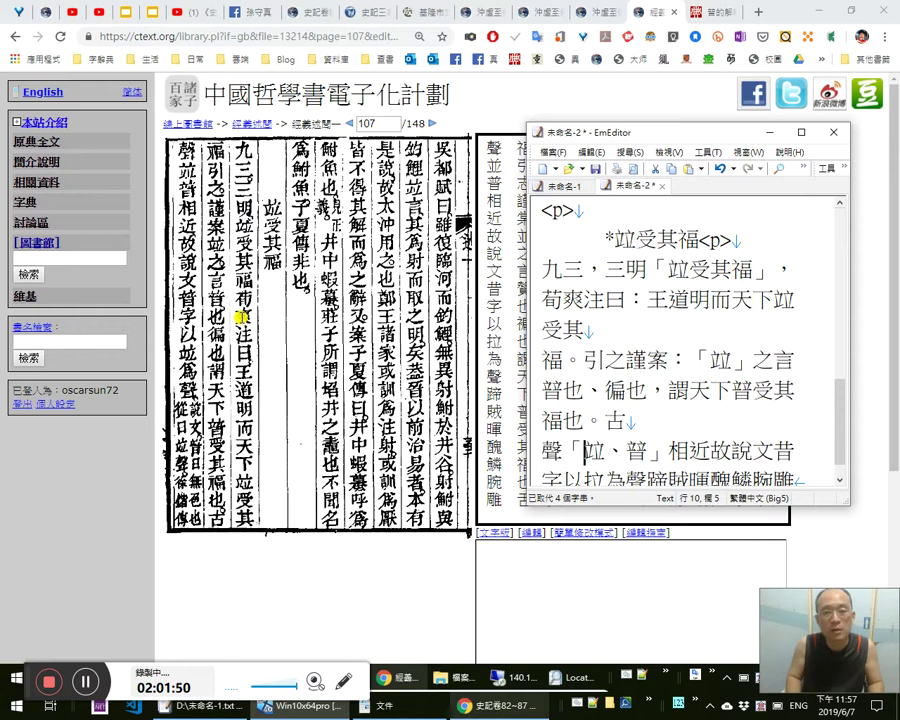
type("，故")
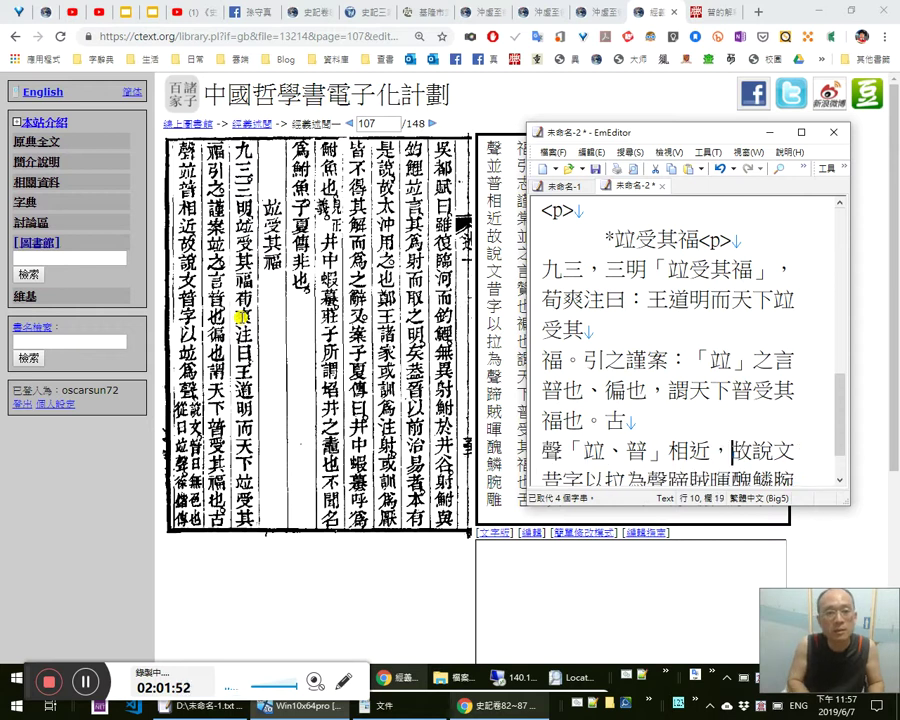
type("《")
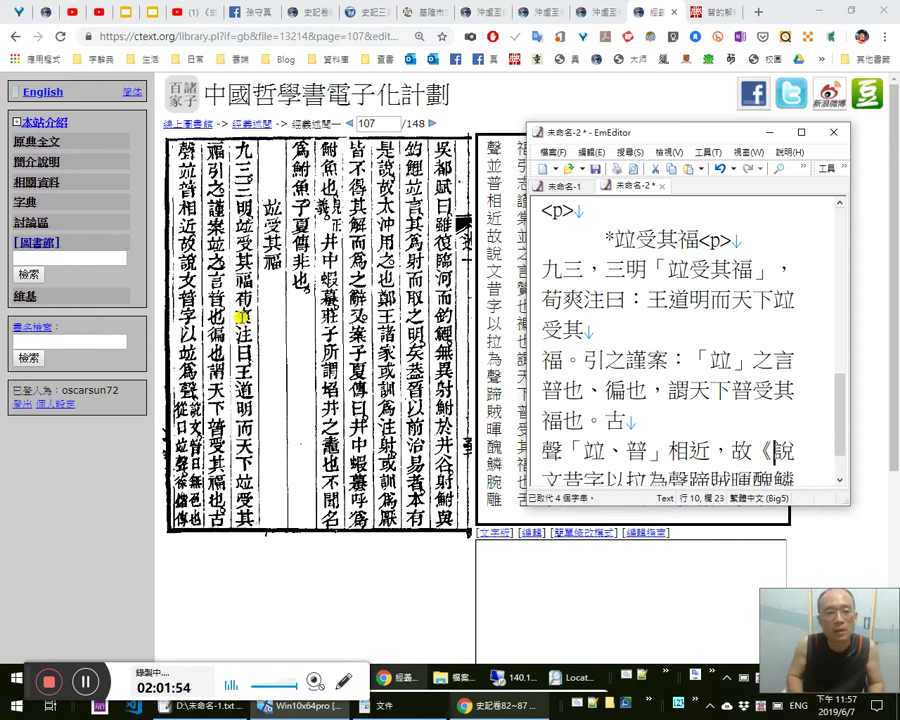
key("Right")
key("Right")
type("》")
Replace 昔 after 《說文》 with 暜 enclosed in quotation marks 「」.
type("yta")
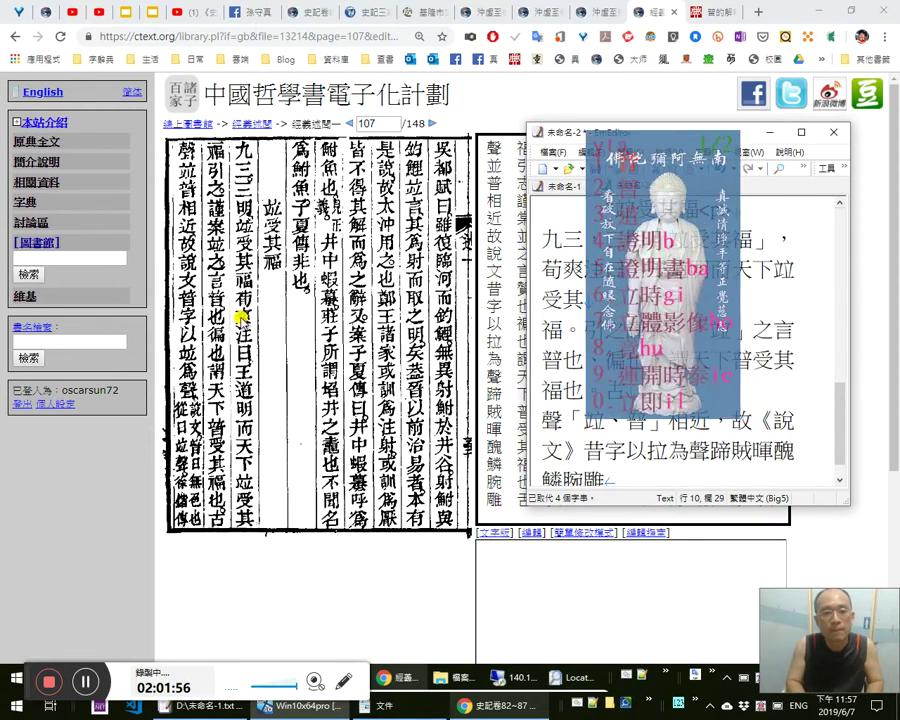
key("space")
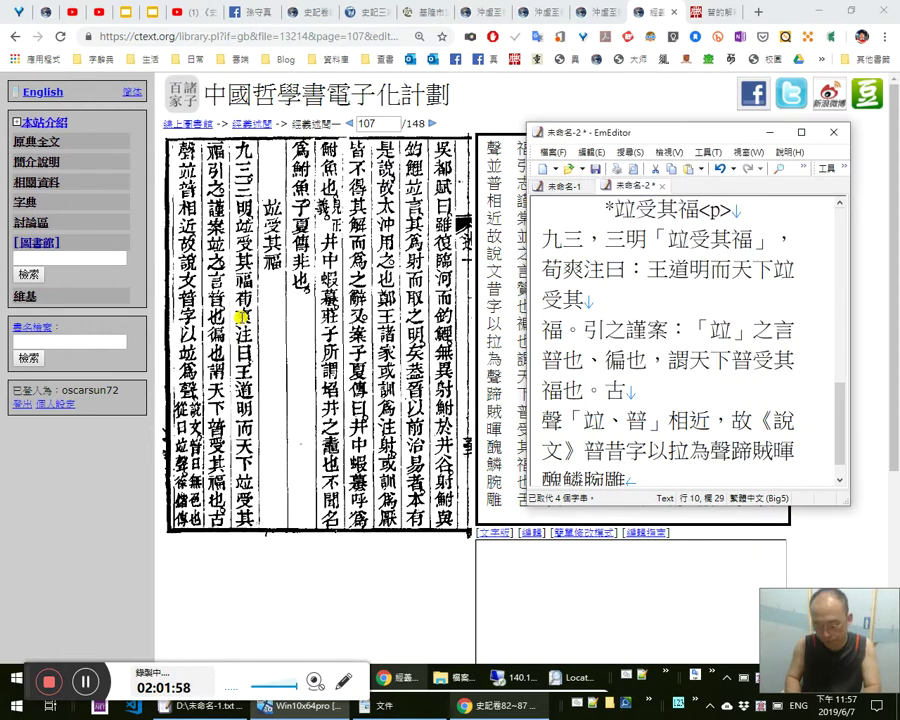
type("「")
key("Right")
type("」")
key("Delete")
key("Right")
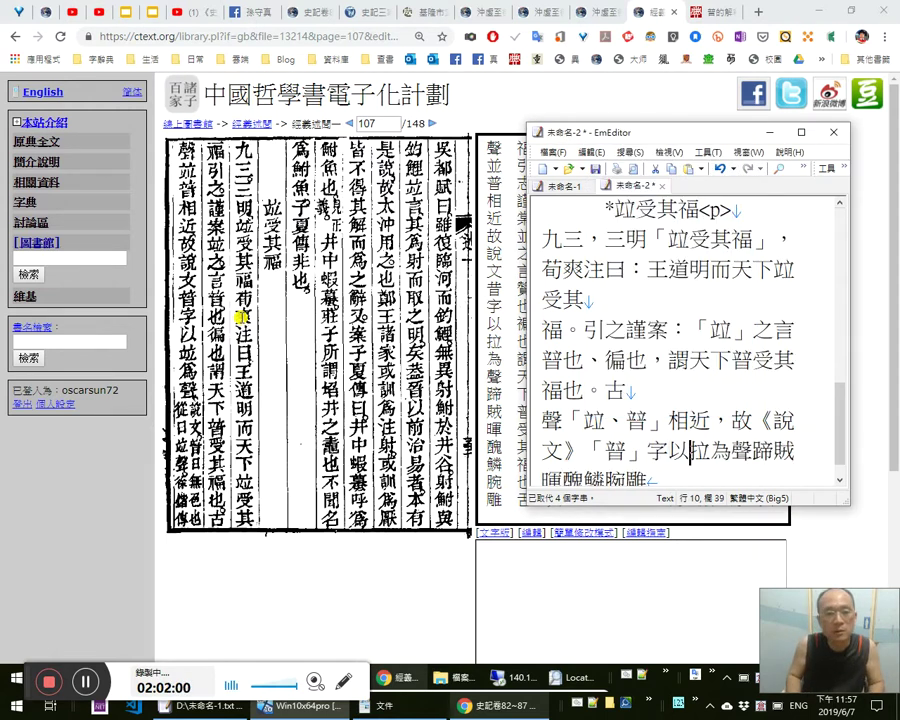
Replace 拉 before 為聲 with 竝 enclosed in quotation marks 「」.
key("shift+Right")
type("竝")
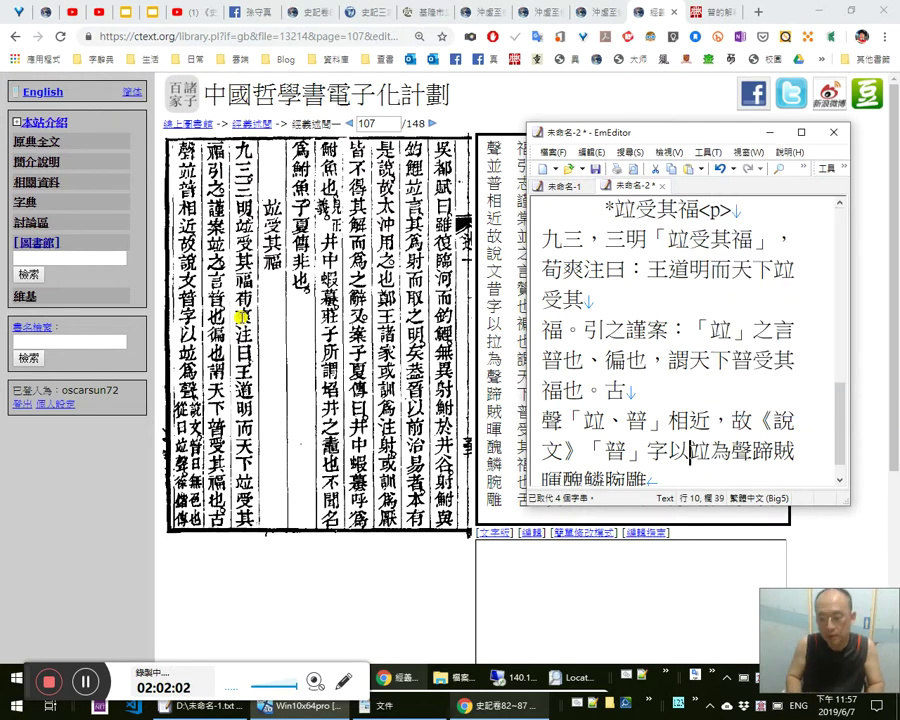
type("「")
key("Right")
type("」")
key("Right")
key("Right")
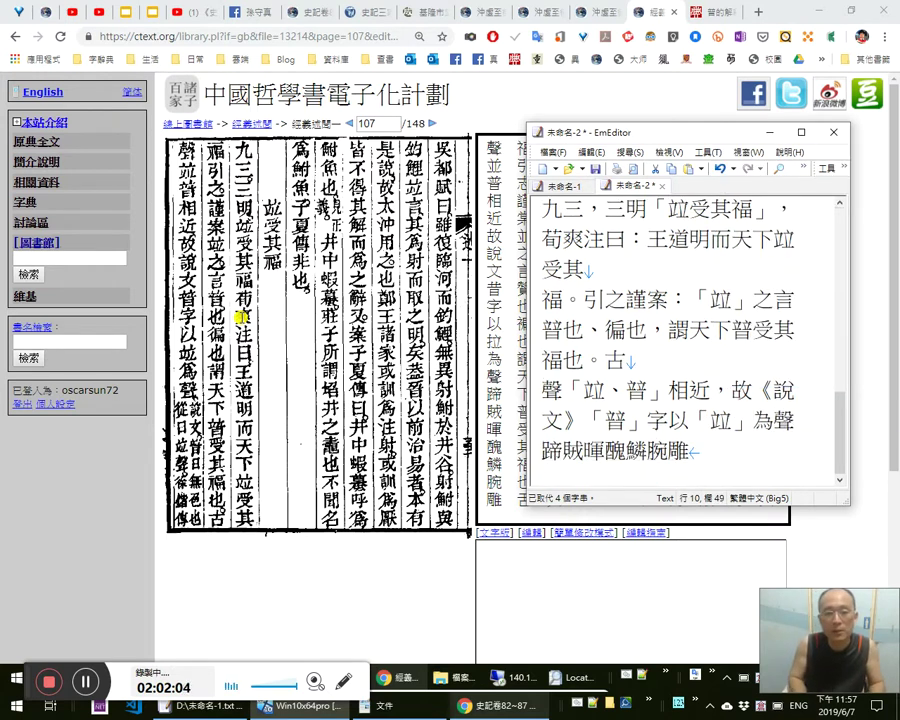
End 為聲 with 。 and start the small-print note with {{《說文》：暜，日無色也。.
type("{{")
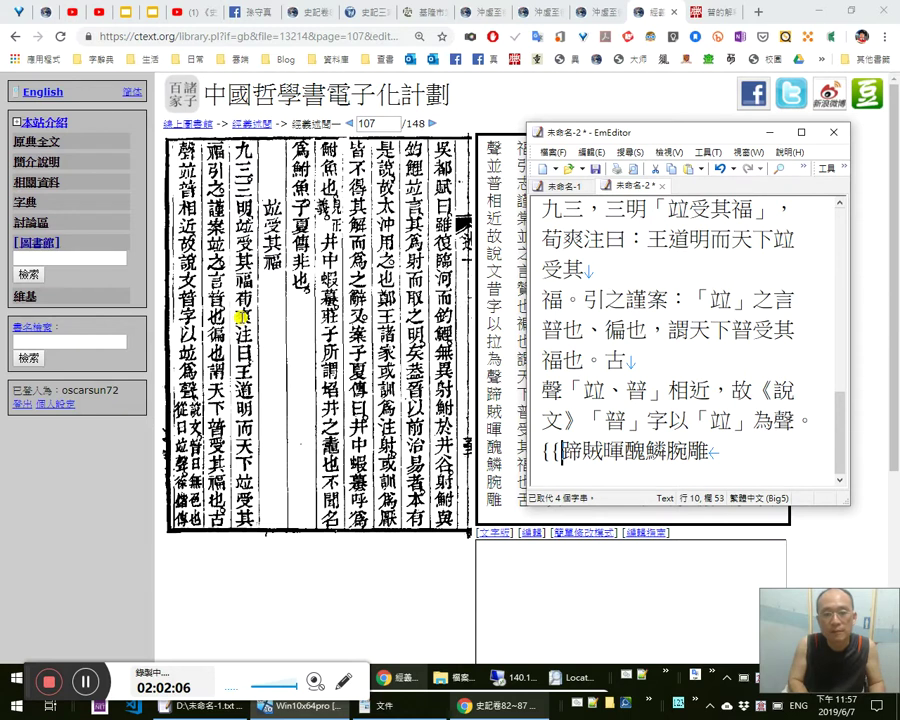
type("《說文》")
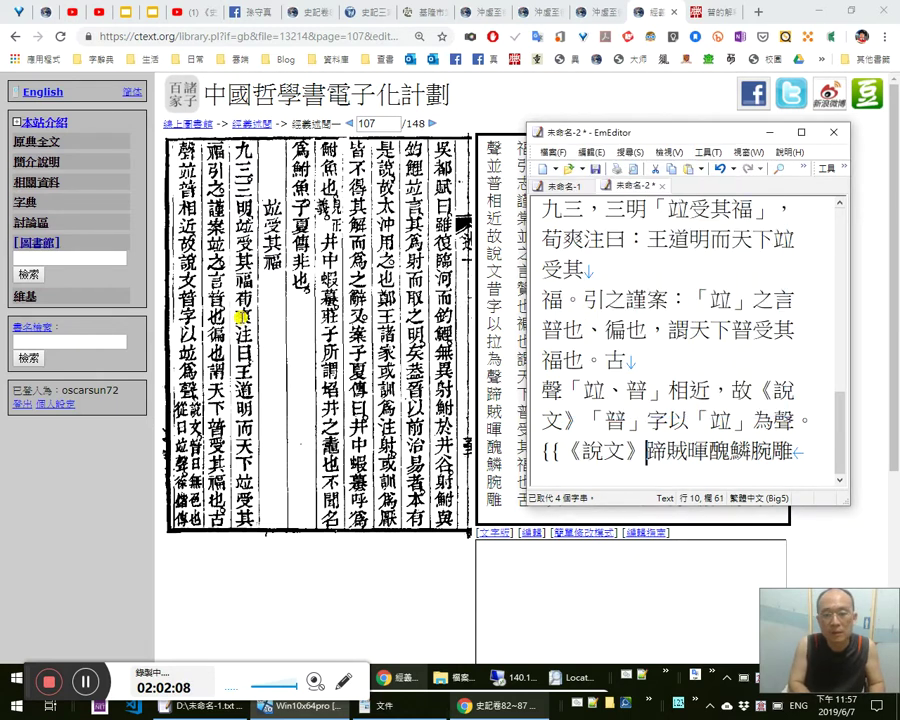
type("：")
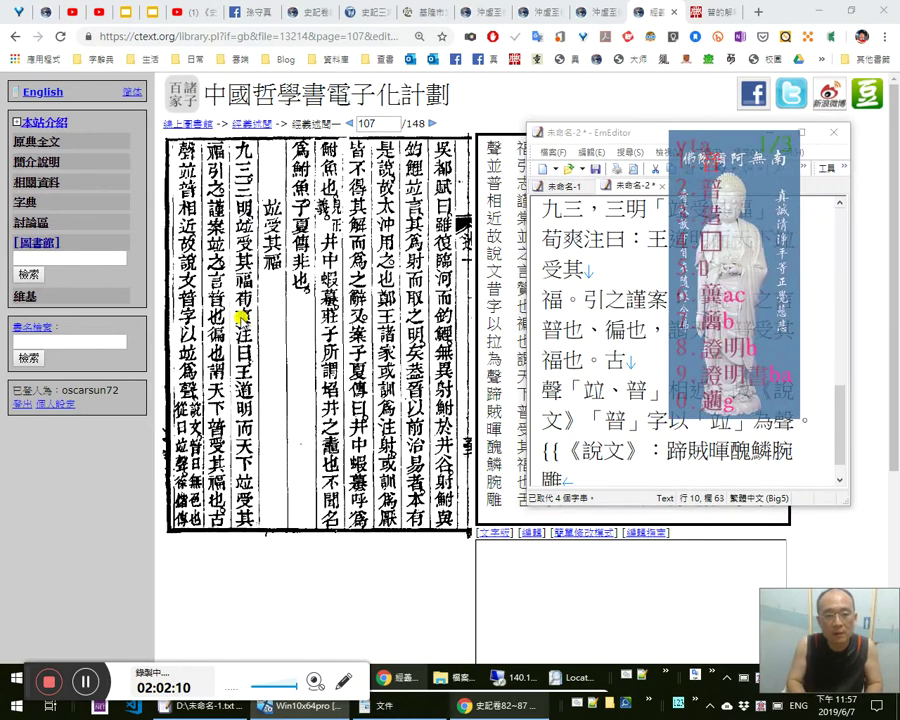
type("普，日無色也。")
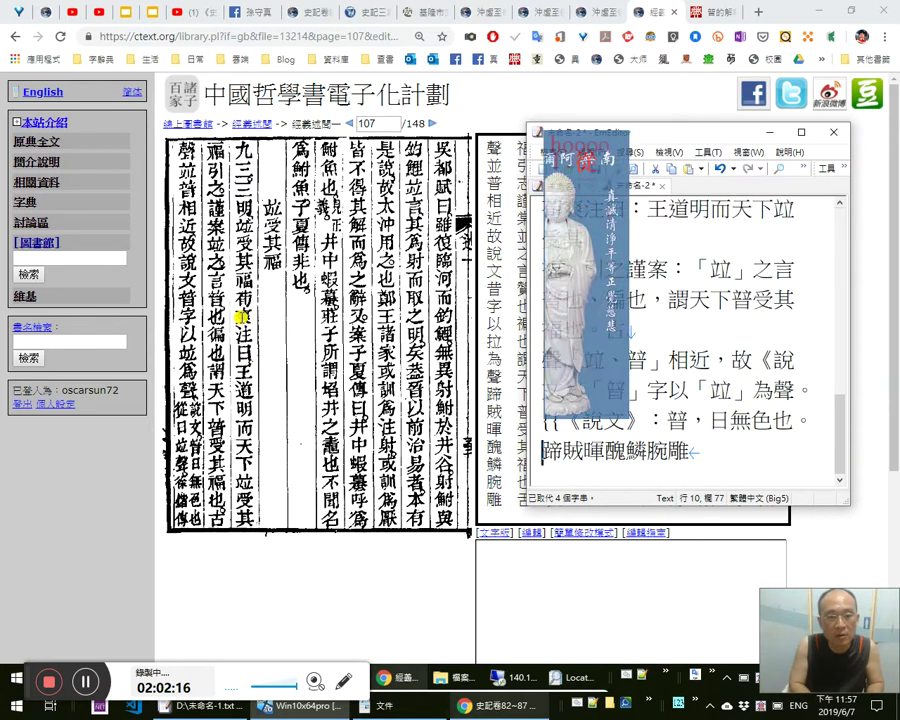
Continue the small-print note after 日無色也。 with 從日，竝聲.
type("從日立報載")
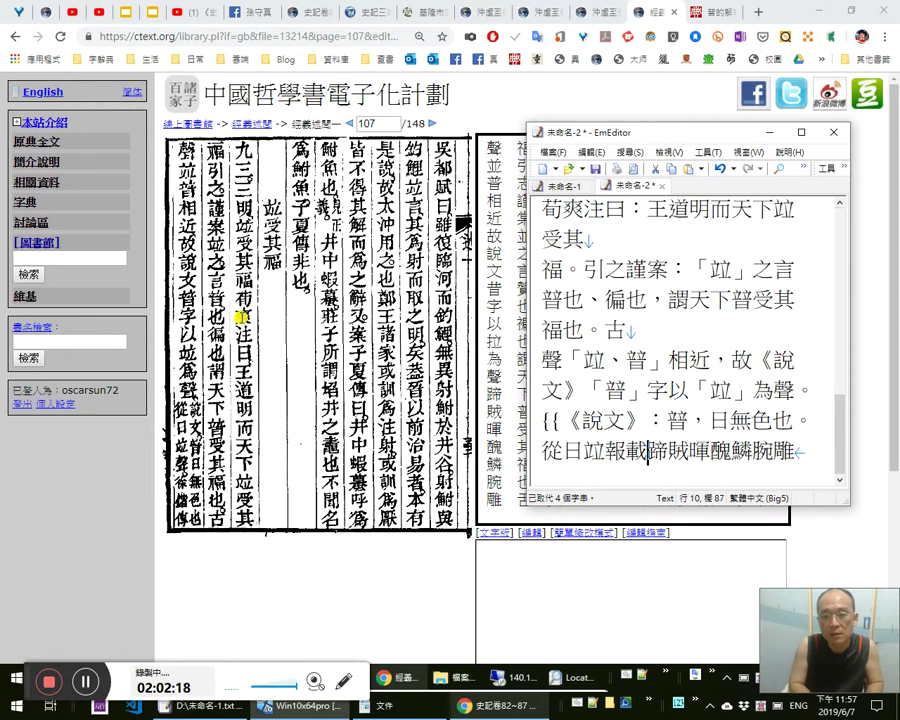
key("shift+Left")
key("shift+Left")
type("聲")
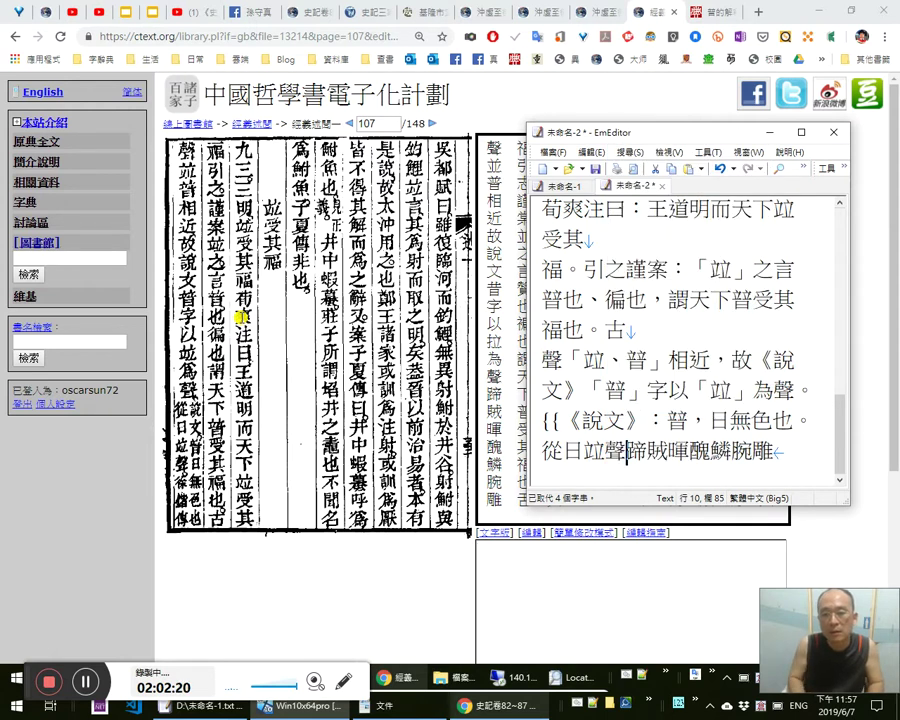
type("，")
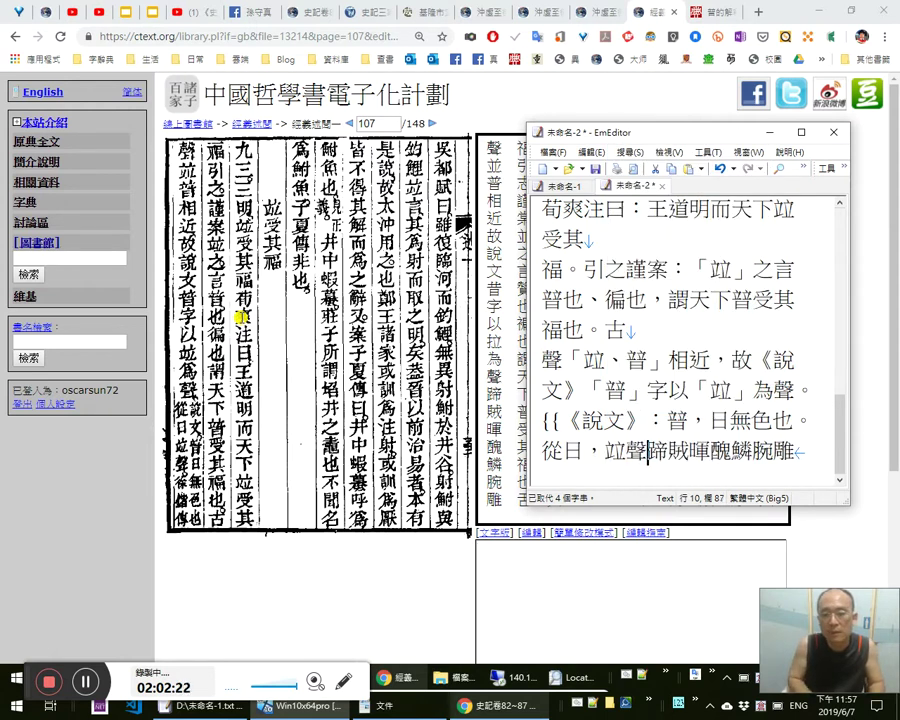
End 竝聲 with 。, add 徐鍇傳 and delete the leftover misread characters from 蹄賊 to the end.
type("。")
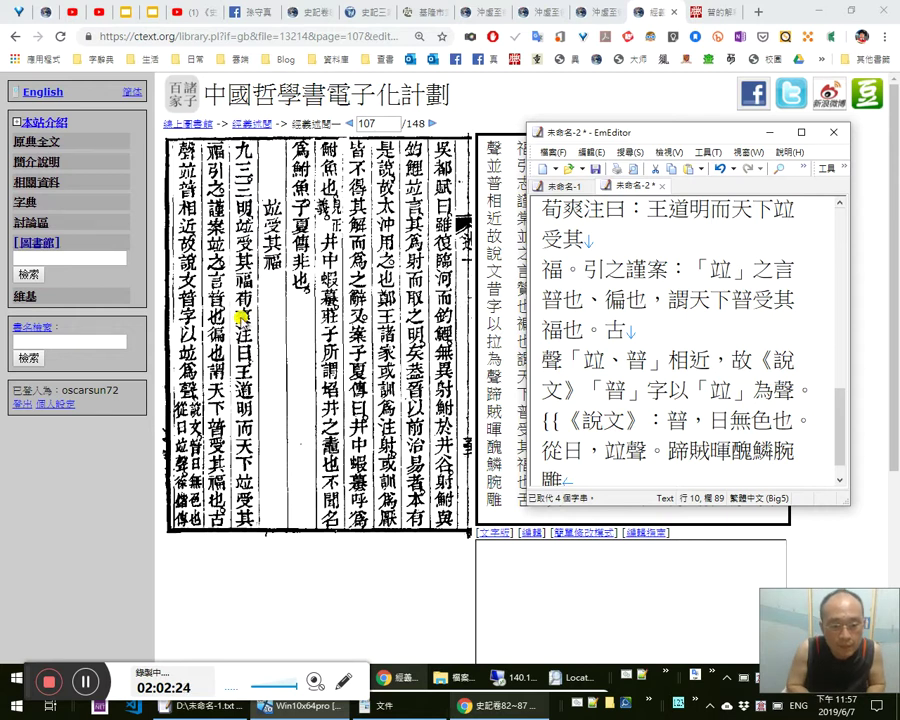
type("徐鍇傳")
key("ctrl+shift+End")
key("Delete")
Move the entire corrected text from EmEditor into the edit box of page 107 on ctext.
key("ctrl+a")
key("ctrl+x")
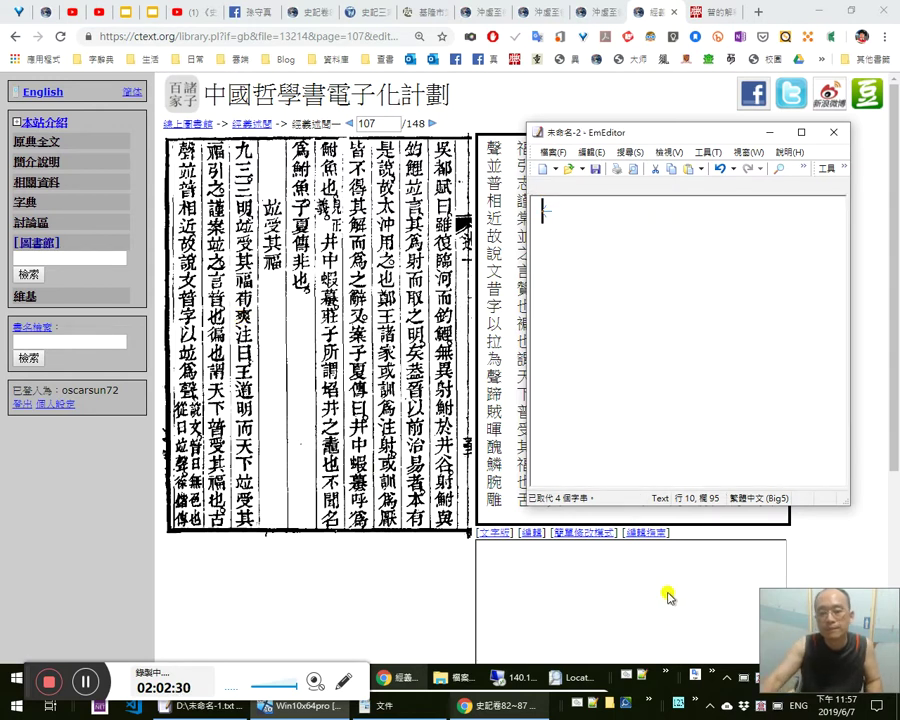
left_click(668, 597)
key("ctrl+v")
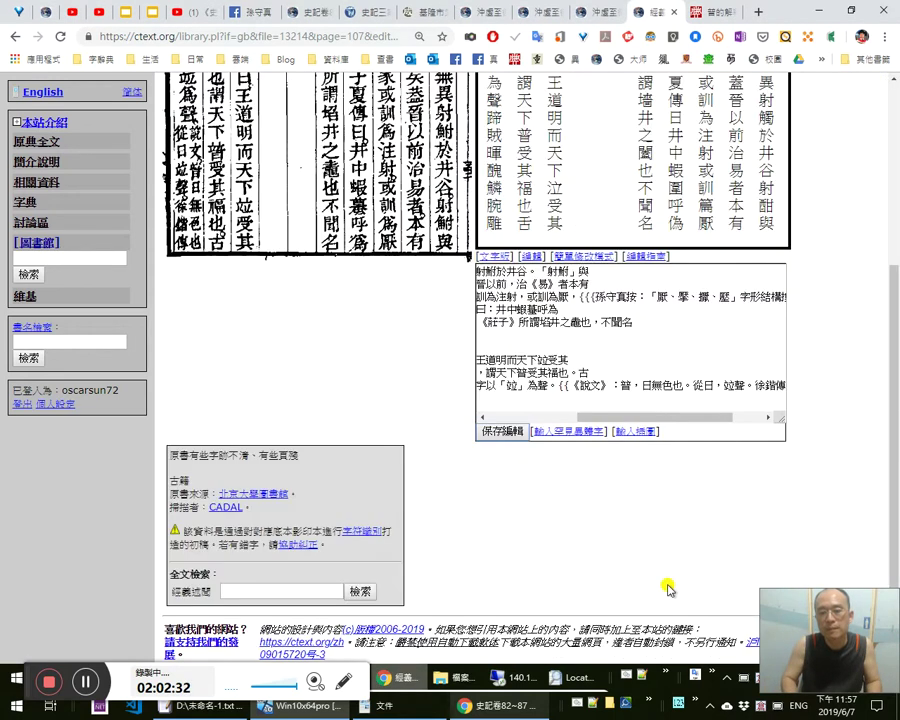
scroll(647, 518, "up", 3)
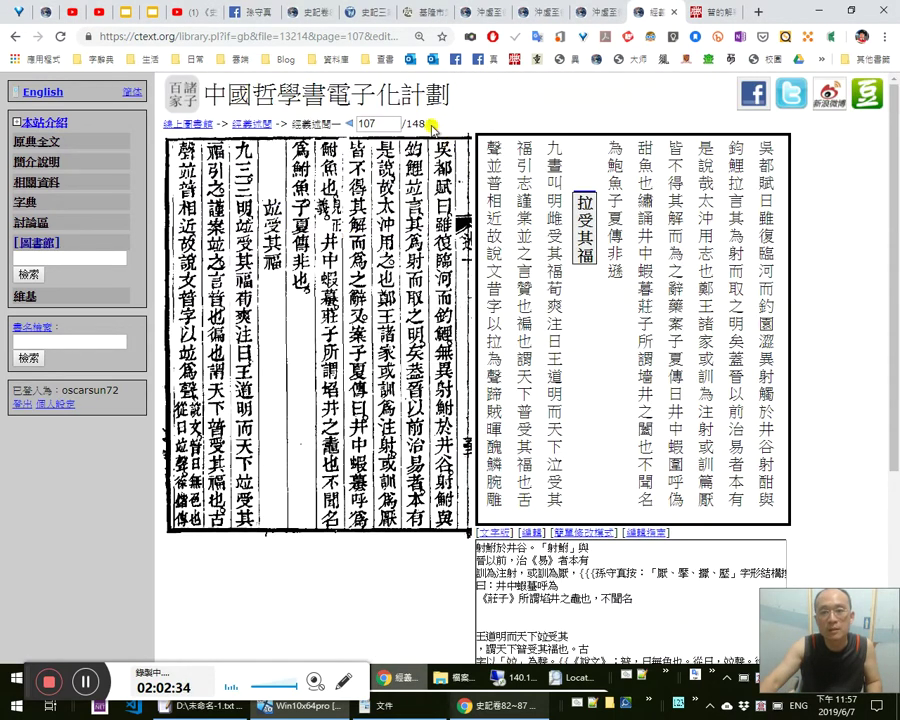
Open page 108 of 經義述聞 in simple edit mode and remove the {{ }} marks around 日之.
left_click(374, 190)
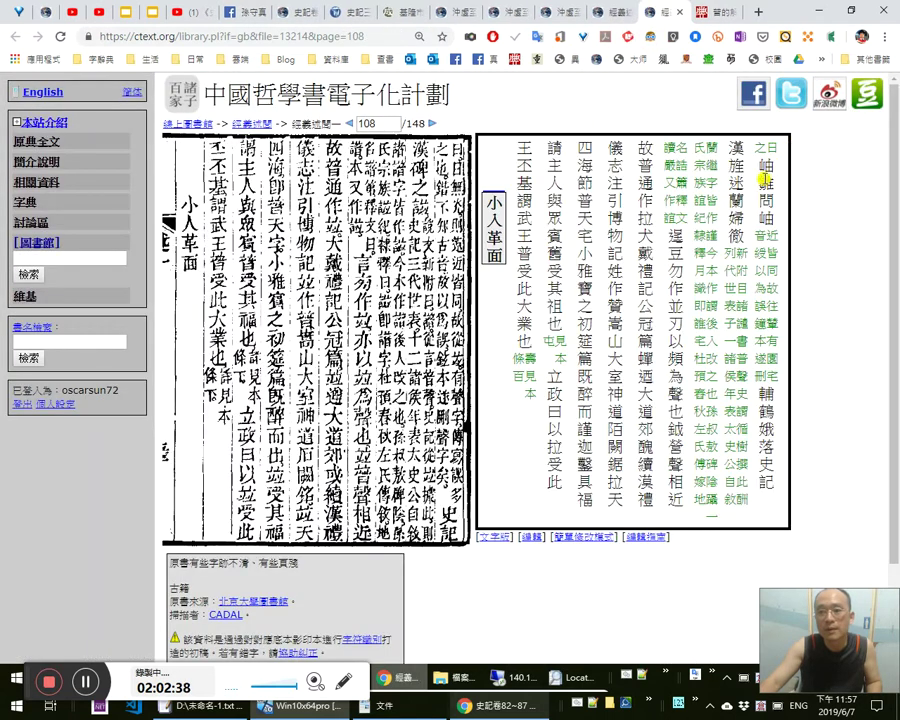
left_click(598, 538)
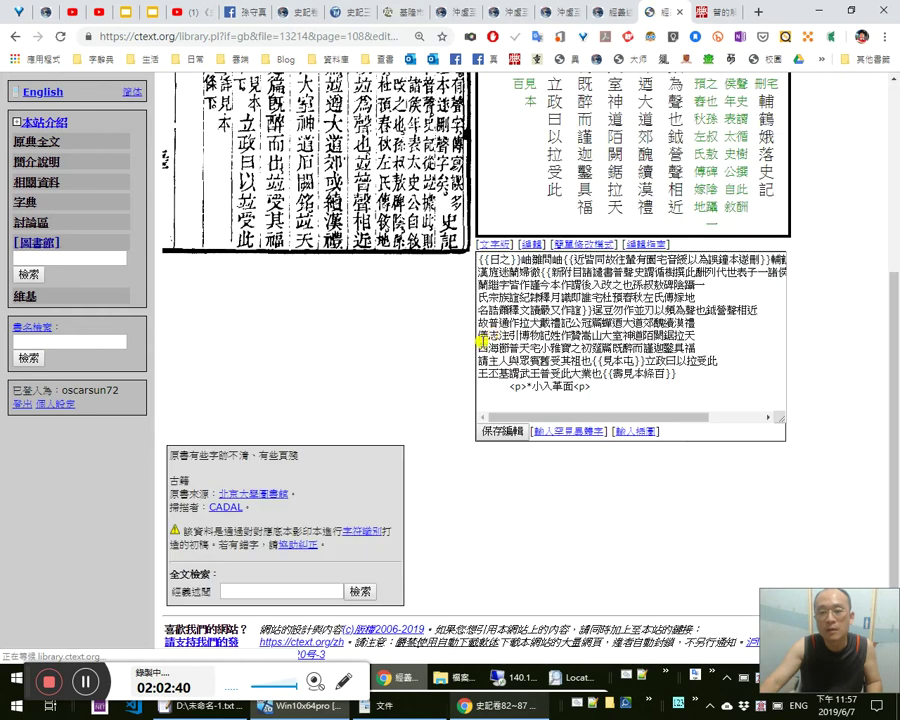
left_click(485, 262)
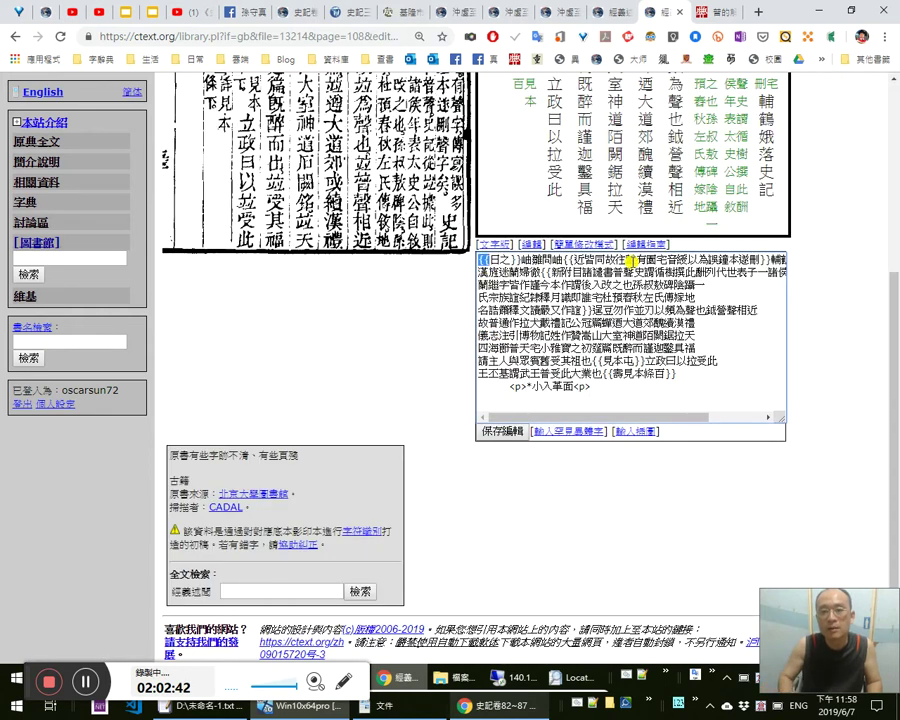
key("Delete")
key("Delete")
scroll(352, 392, "up", 4)
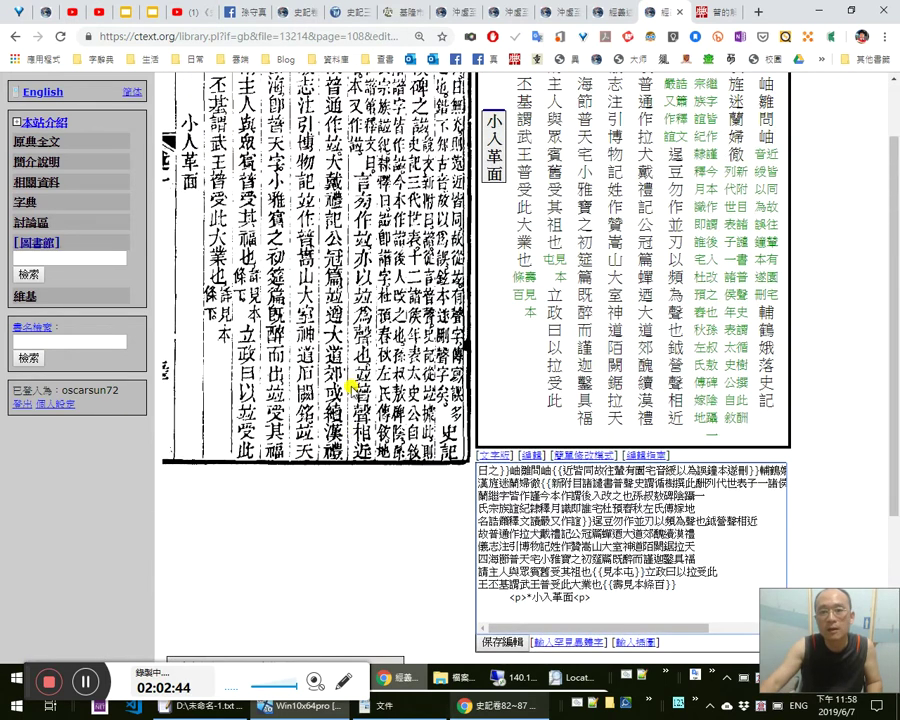
scroll(351, 384, "up", 1)
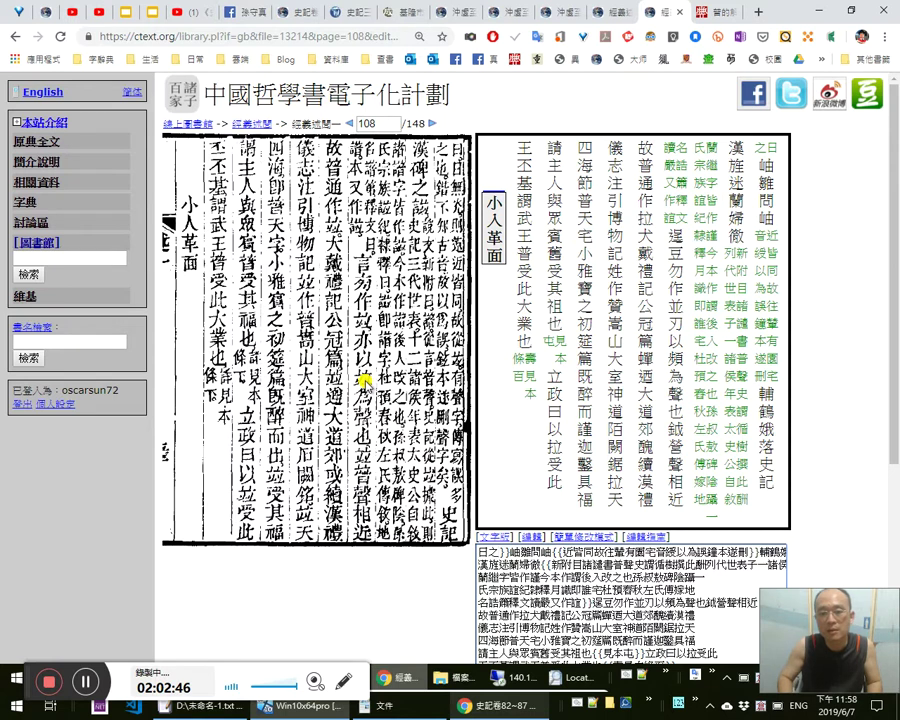
key("Right")
key("Right")
key("Delete")
key("Delete")
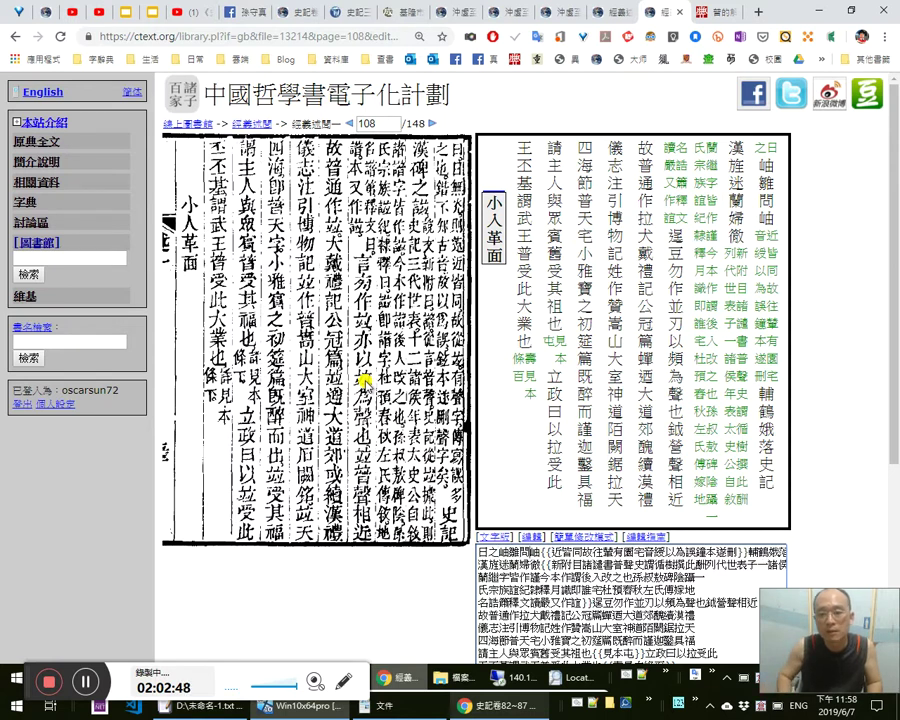
Remove the {{ }} marks around 近皆同 through 遂刪, and the {{ before 新附 in the second line.
key("Right")
key("Right")
key("Right")
key("Right")
key("Delete")
key("Delete")
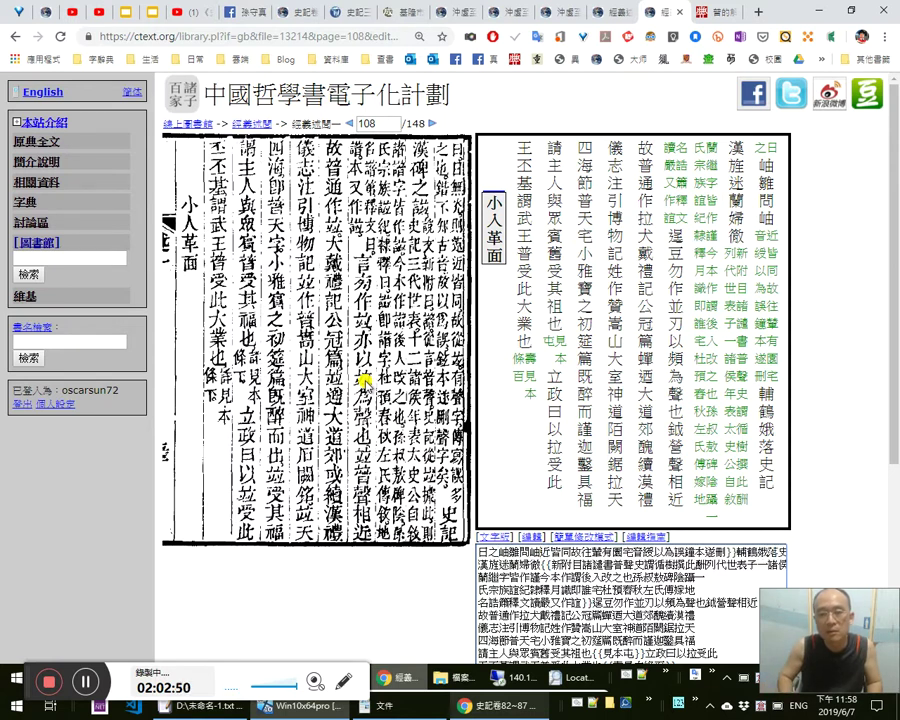
key("Delete")
key("Delete")
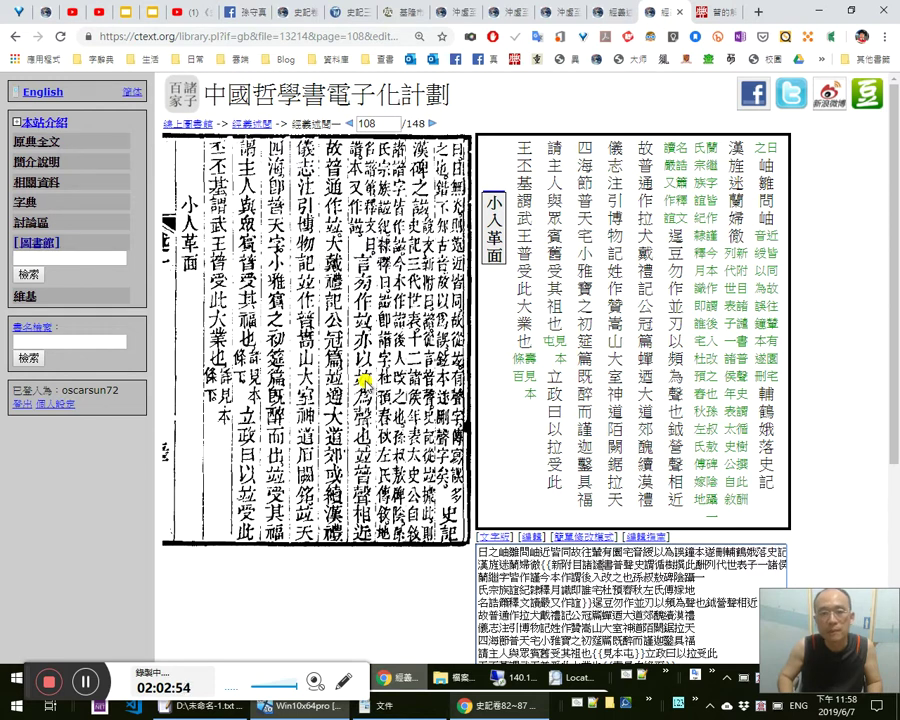
key("Delete")
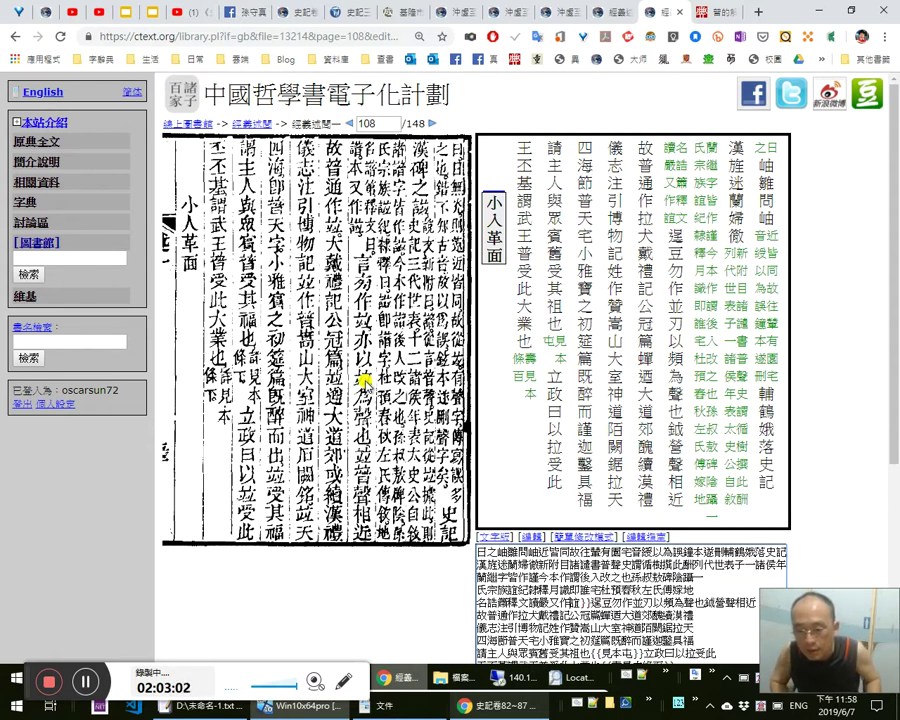
Save the edits of page 108 and of page 107.
scroll(365, 382, "down", 3)
key("Return")
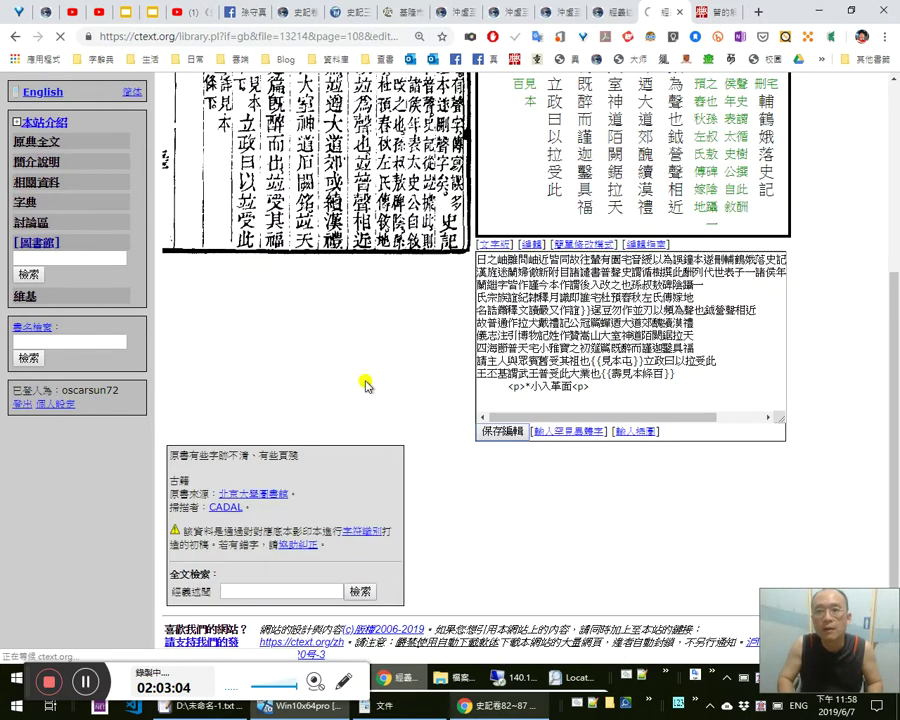
key("ctrl+Page_Up")
scroll(318, 430, "down", 3)
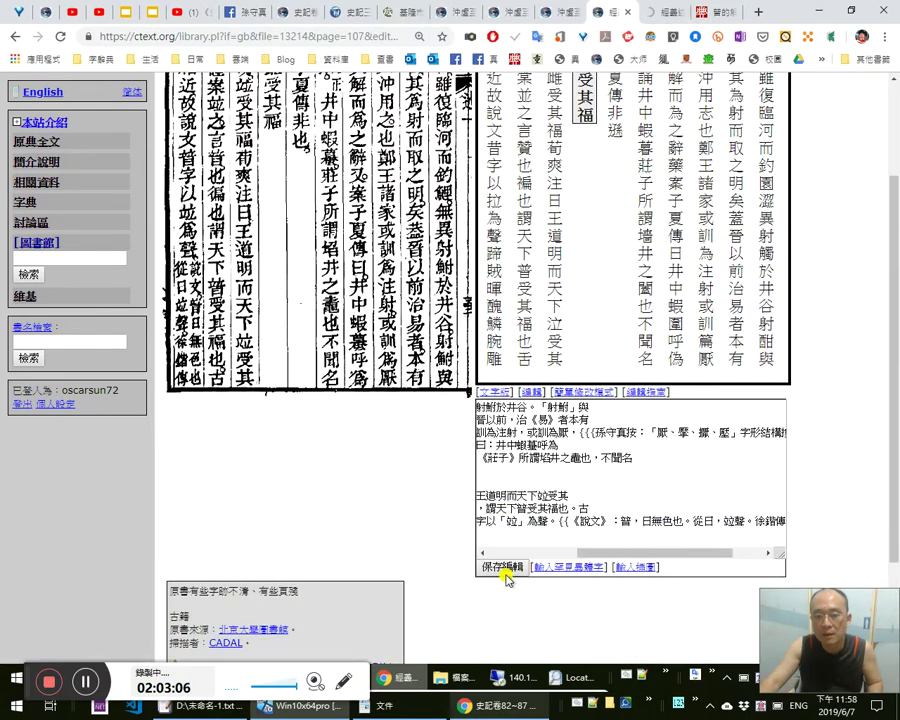
key("ctrl+Page_Down")
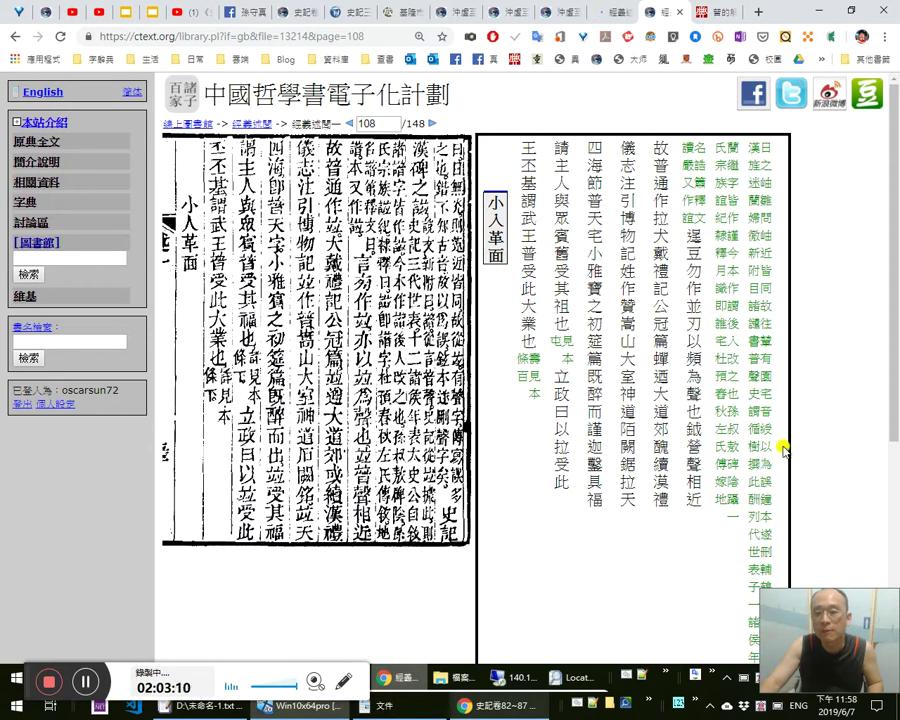
Reopen page 108 in simple edit mode and close the small-print note with }} before 史記 in the first line.
scroll(785, 458, "down", 1)
scroll(520, 330, "up", 1)
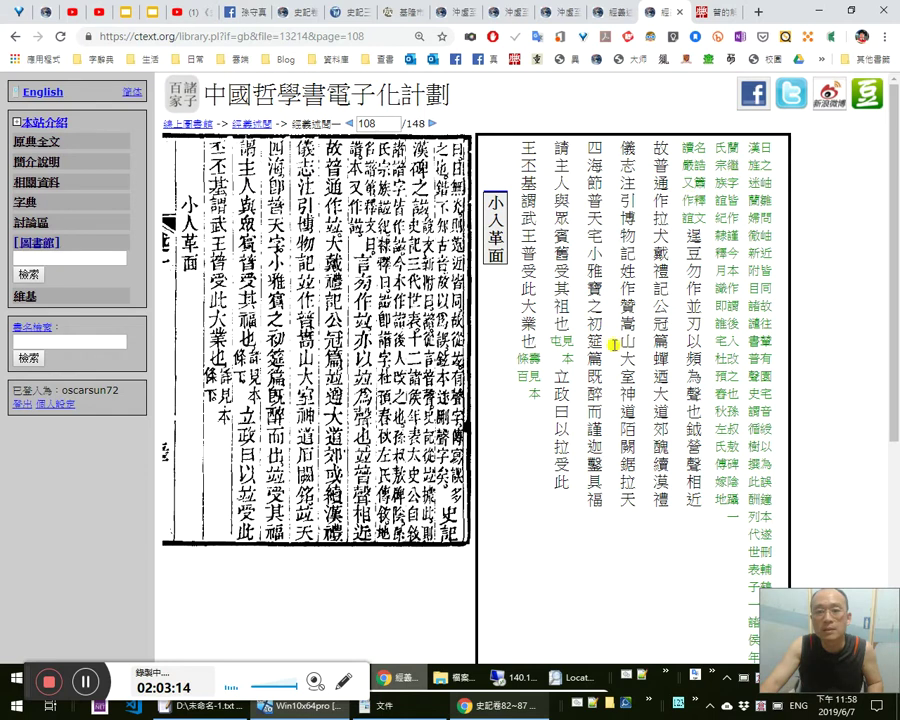
scroll(576, 568, "down", 2)
left_click(578, 644)
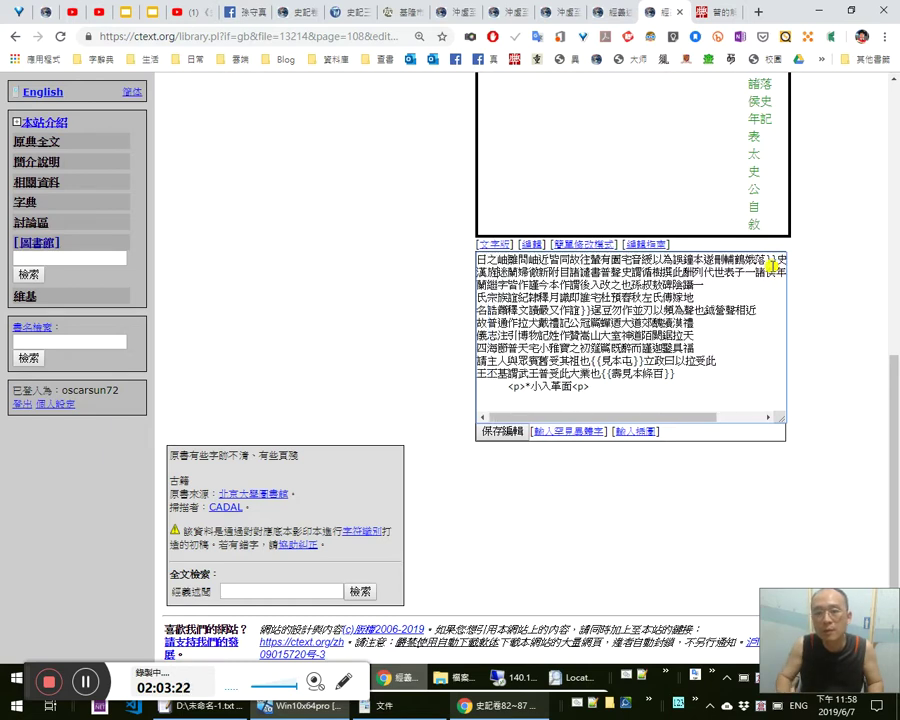
scroll(338, 168, "up", 5)
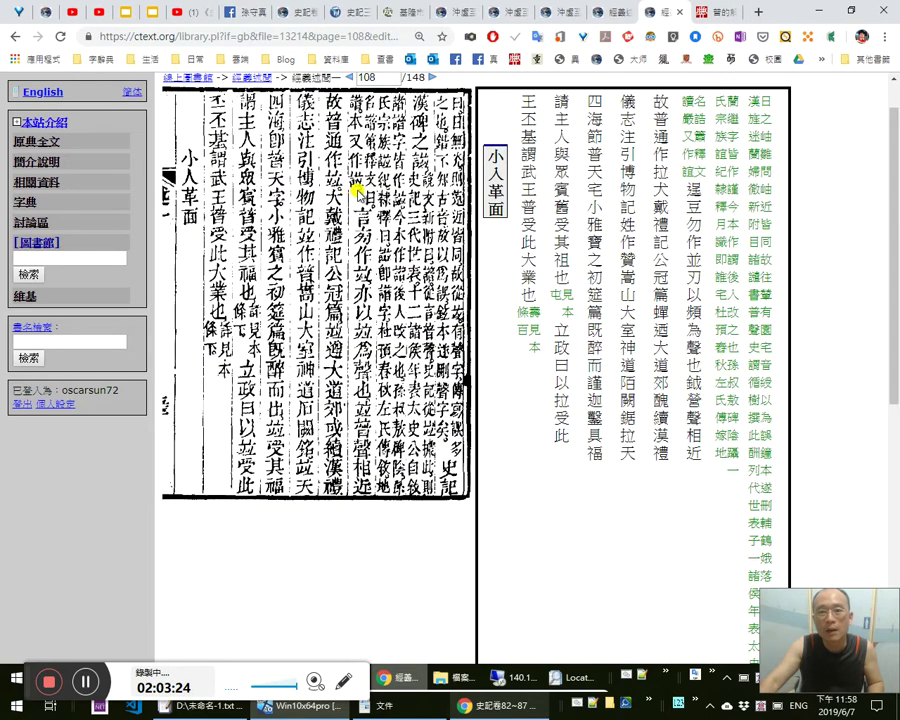
Replace 旌 after 漢 with 碑之 and the rare character that follows it, checking the enlarged scan.
scroll(357, 187, "down", 1)
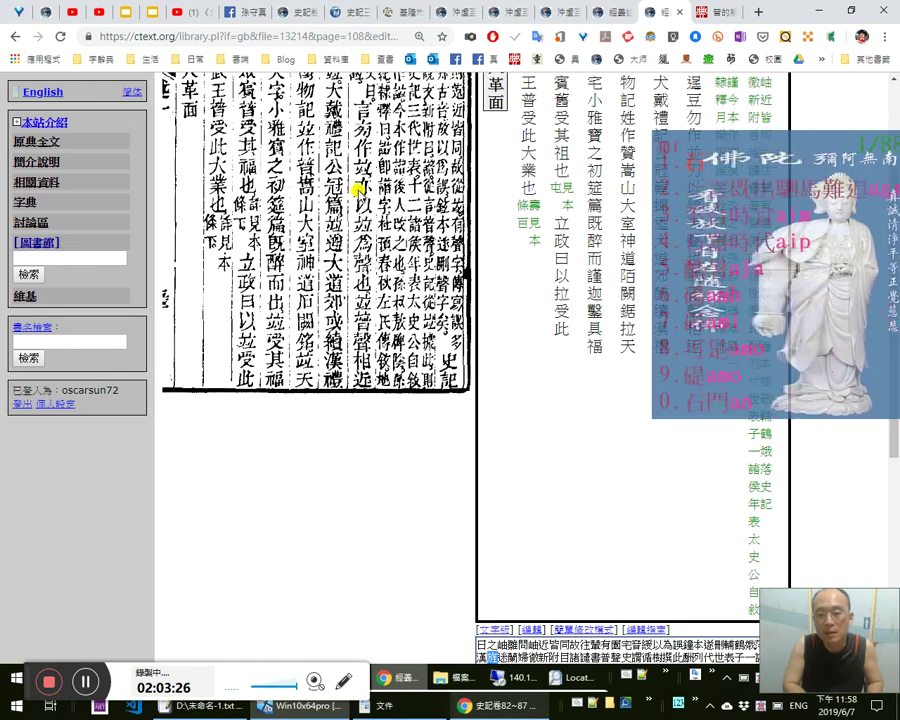
left_click(358, 117)
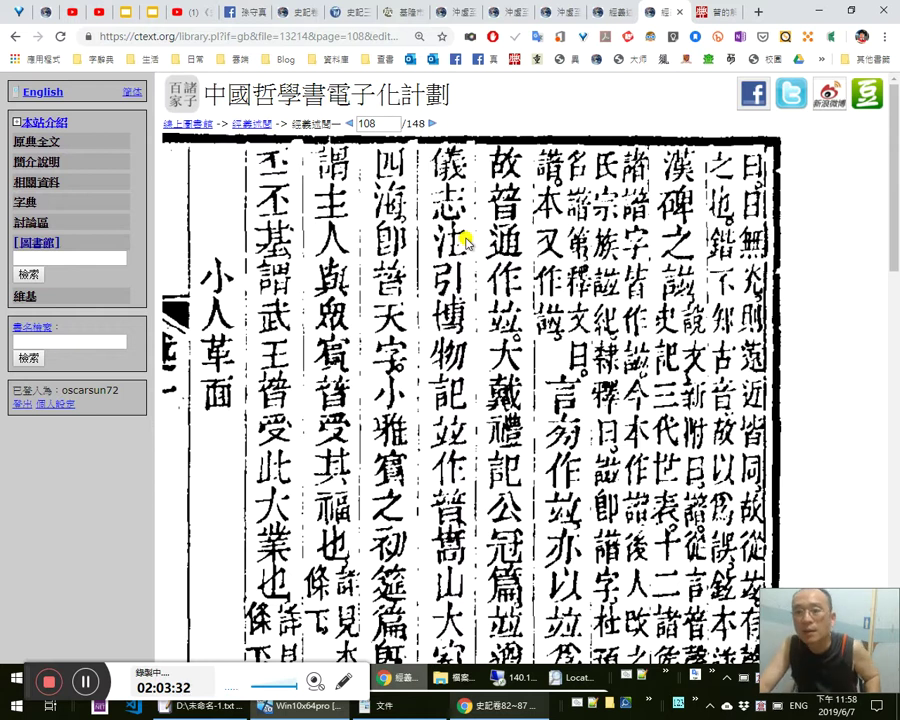
left_click(466, 240)
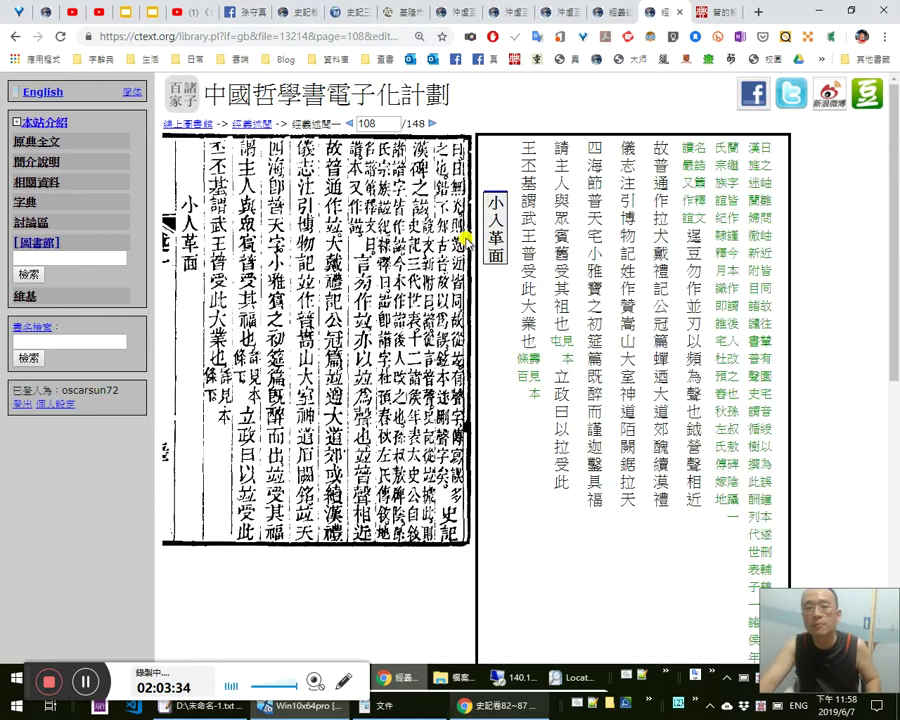
scroll(428, 372, "down", 5)
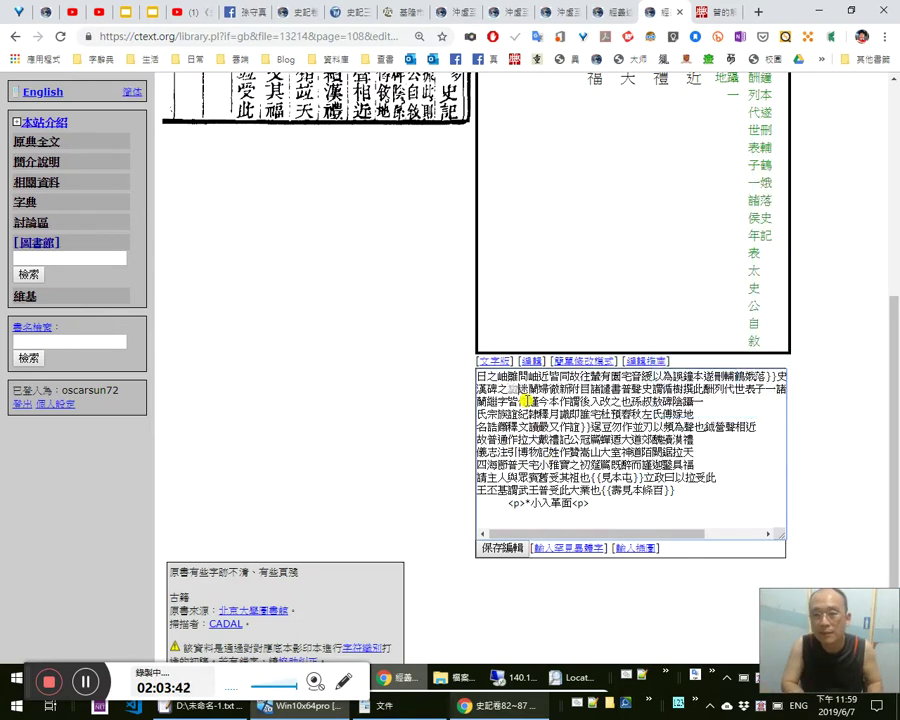
Replace 迷蘭婦徹 before 新附 with {{說文 to start the small-print note.
type("{{")
key("Delete")
key("Delete")
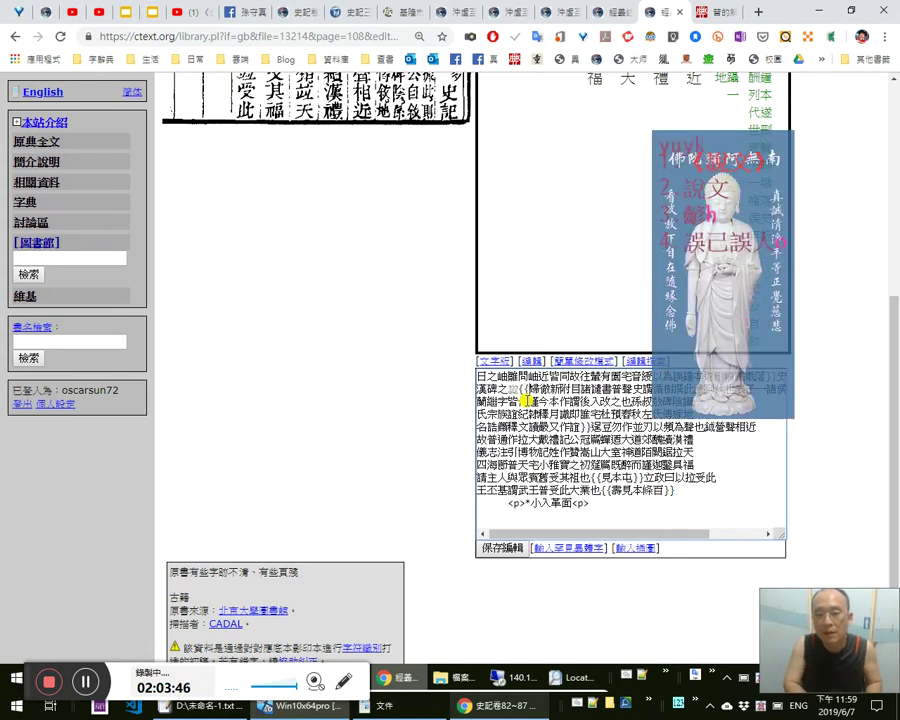
type("說文")
key("Delete")
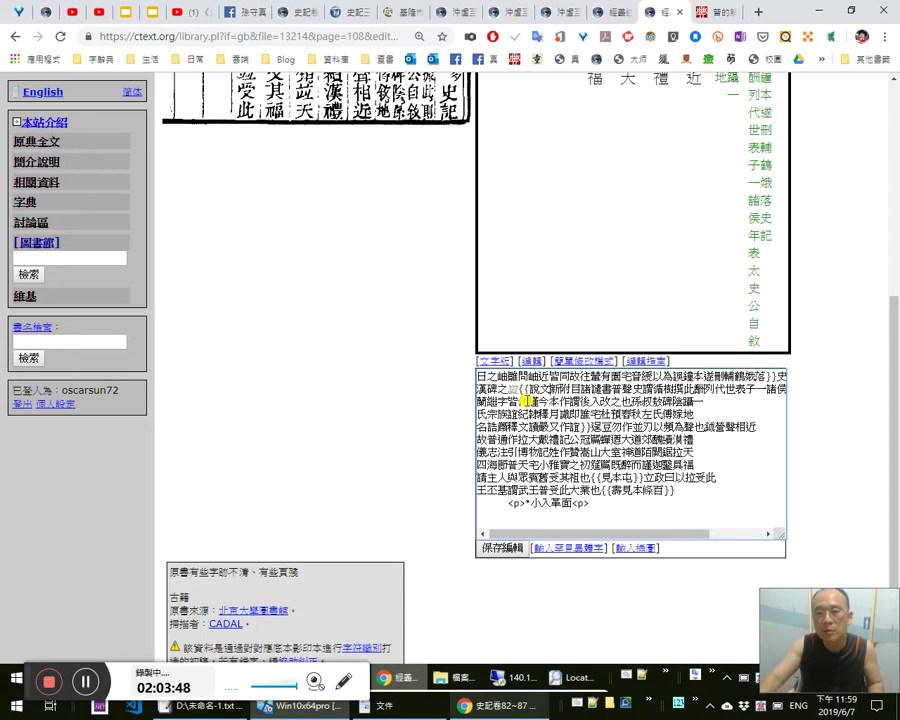
Replace 目 after 新附 with 曰： and enclose 說文新附 in title marks 《》.
scroll(388, 281, "up", 5)
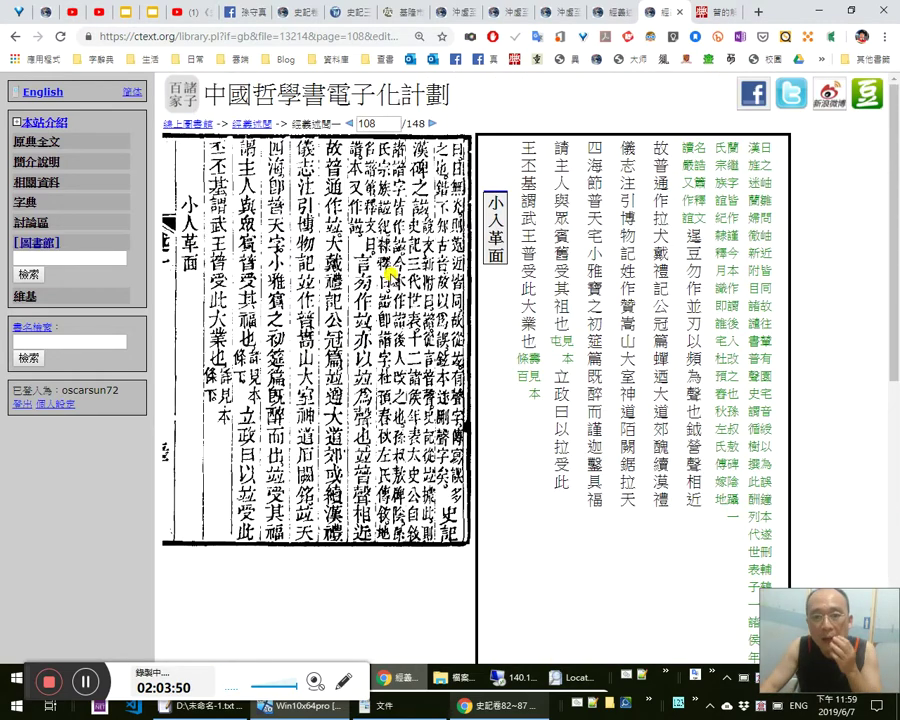
scroll(389, 271, "down", 3)
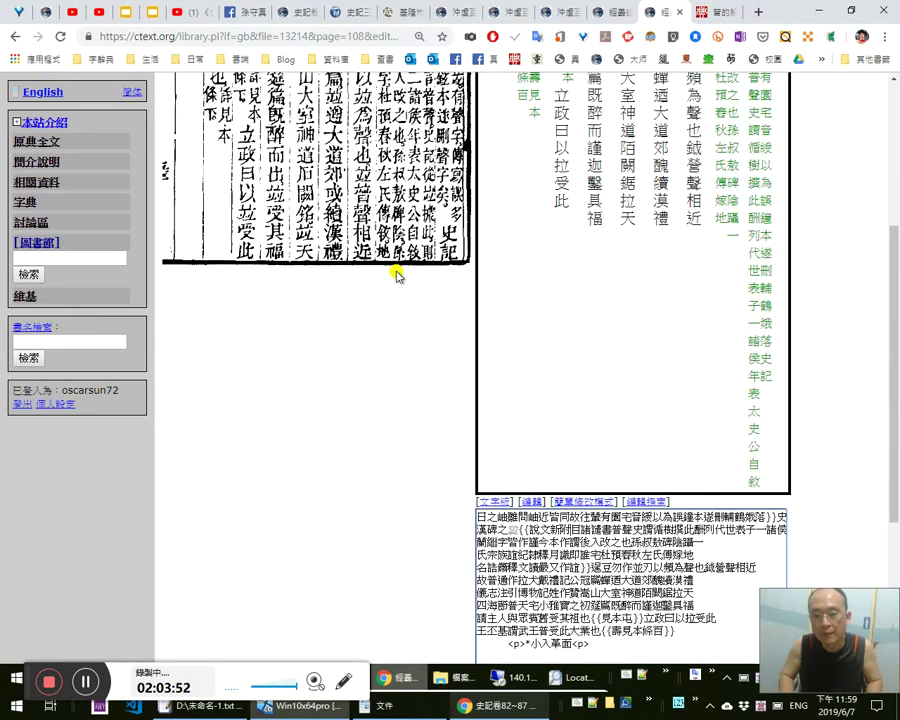
key("Delete")
type("曰：")
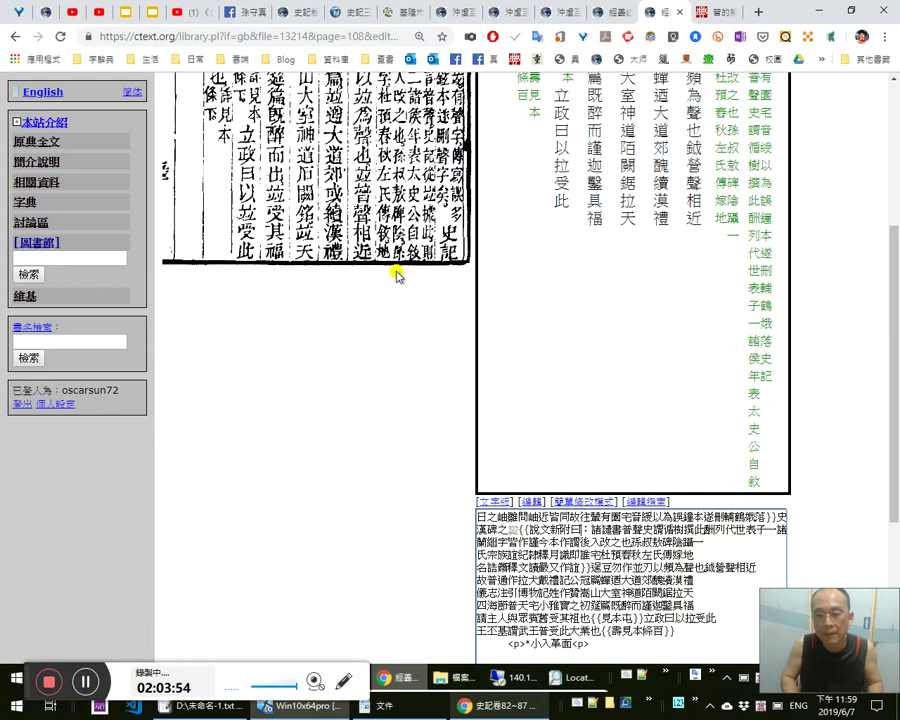
type("《")
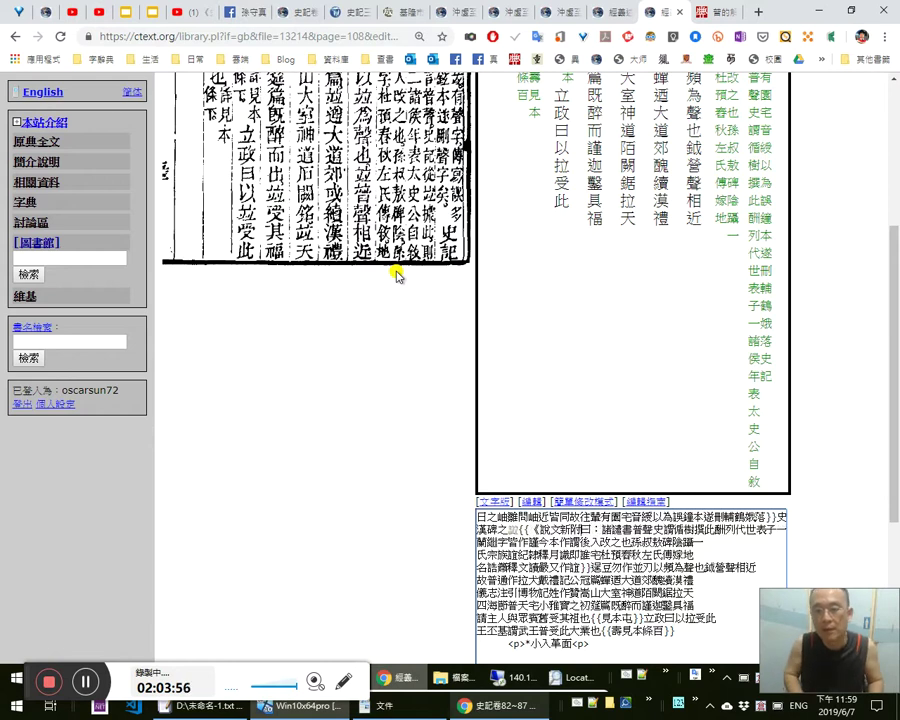
type("》")
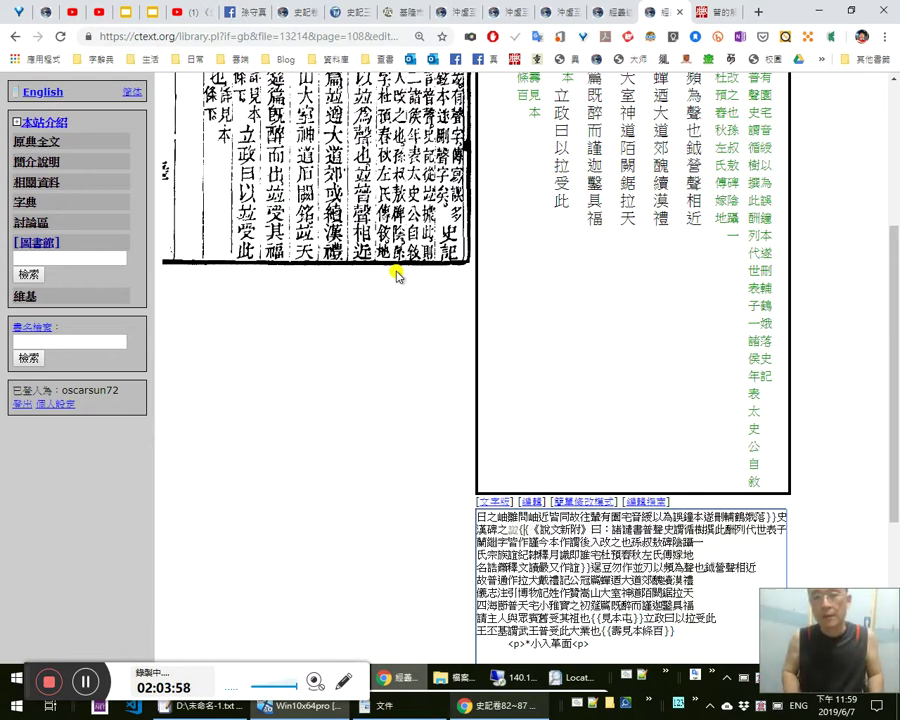
Insert ， before {{《說文新附》 and save page 108.
type("。")
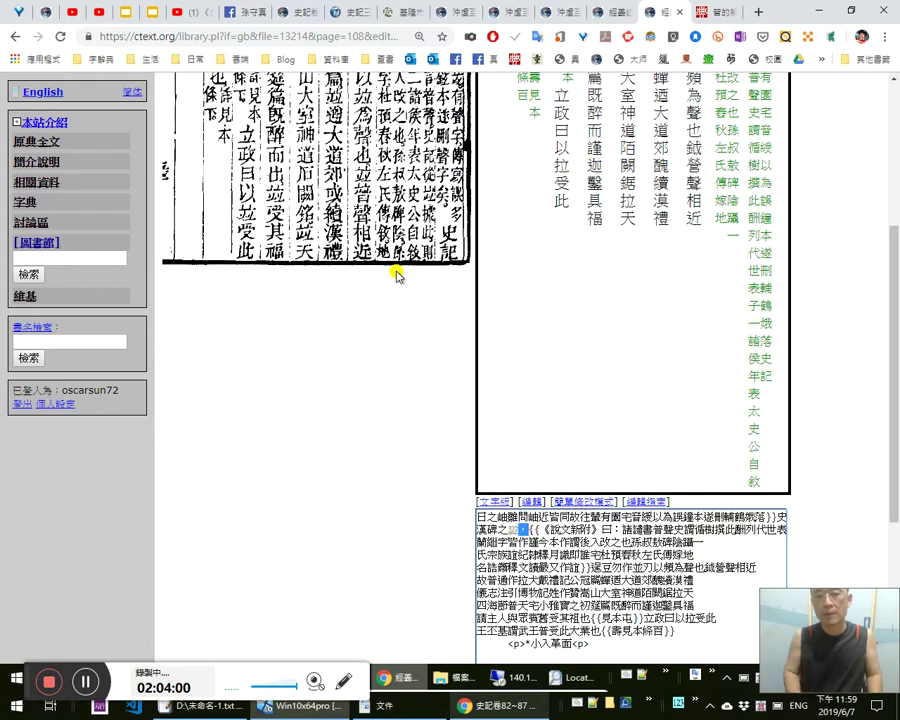
scroll(230, 336, "up", 3)
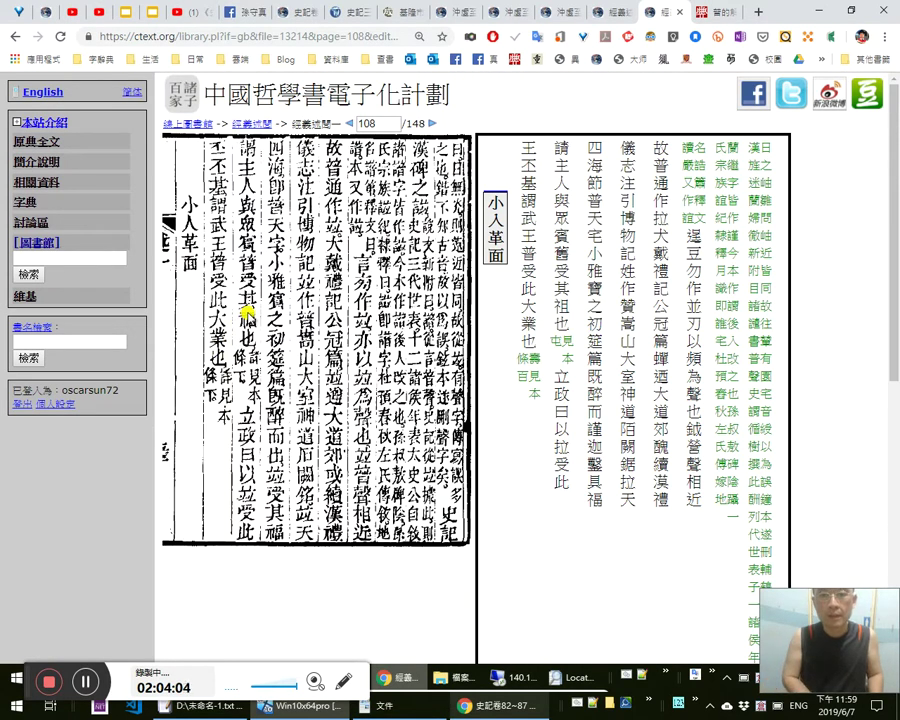
scroll(247, 311, "down", 2)
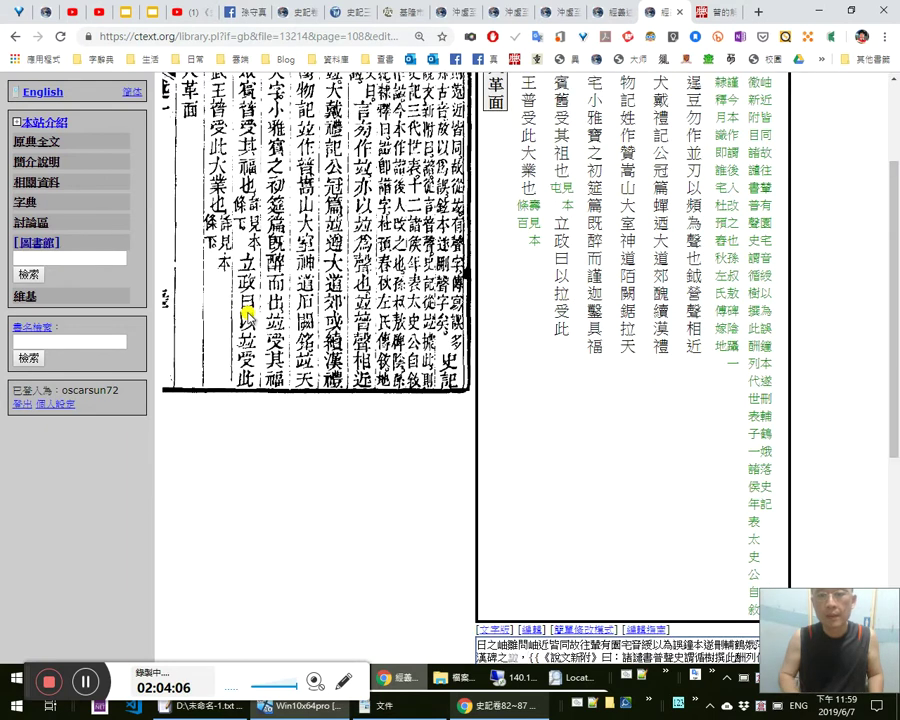
scroll(247, 313, "down", 5)
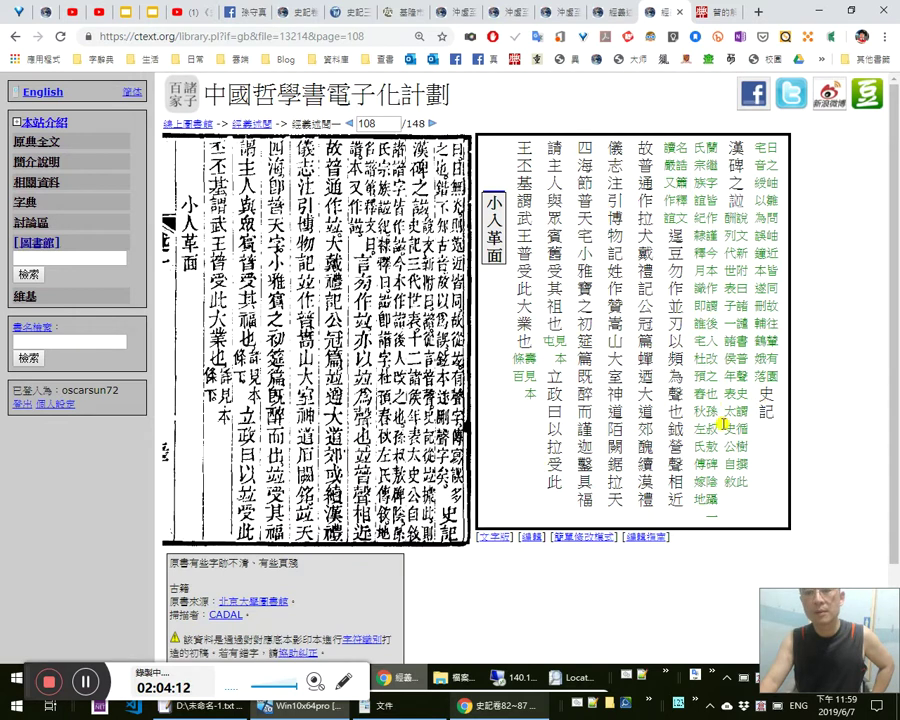
Open 經義述聞 page 107 in simple edit mode and move its whole text into EmEditor.
left_click(612, 17)
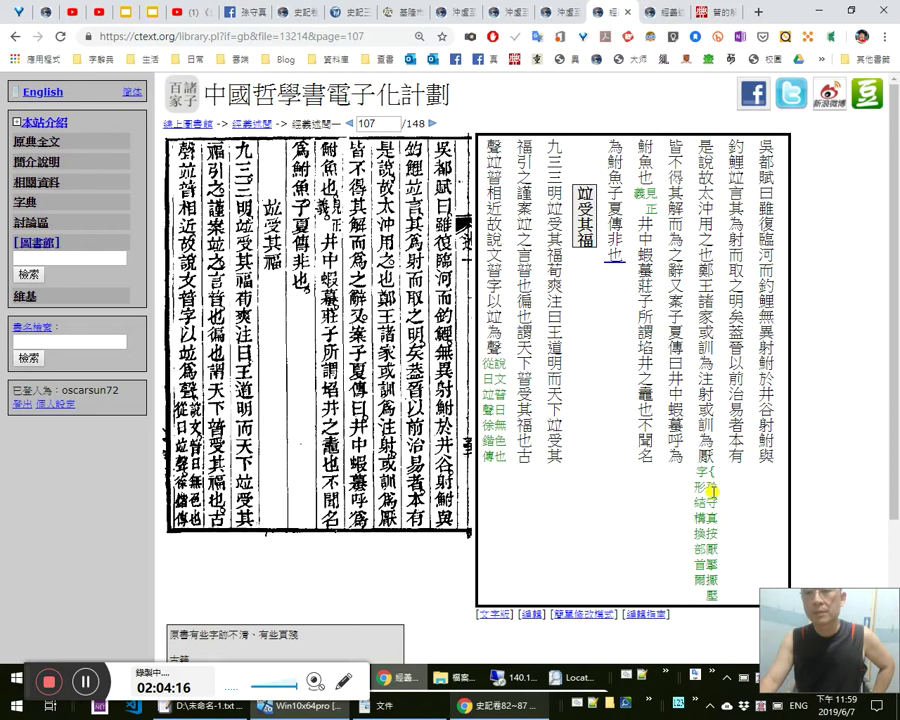
left_click(596, 613)
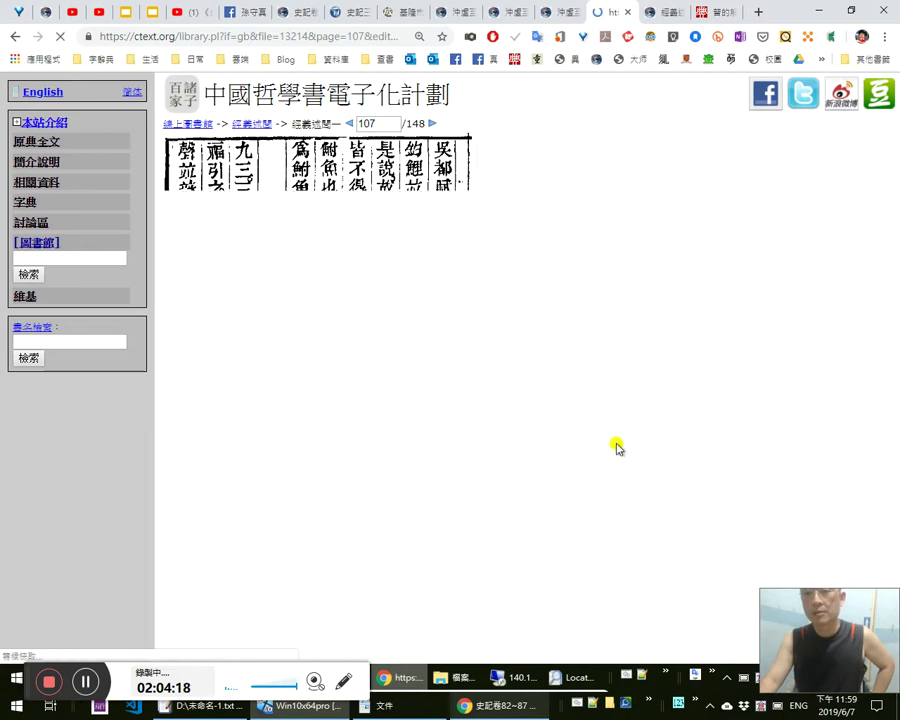
key("ctrl+a")
key("ctrl+x")
key("alt+Tab")
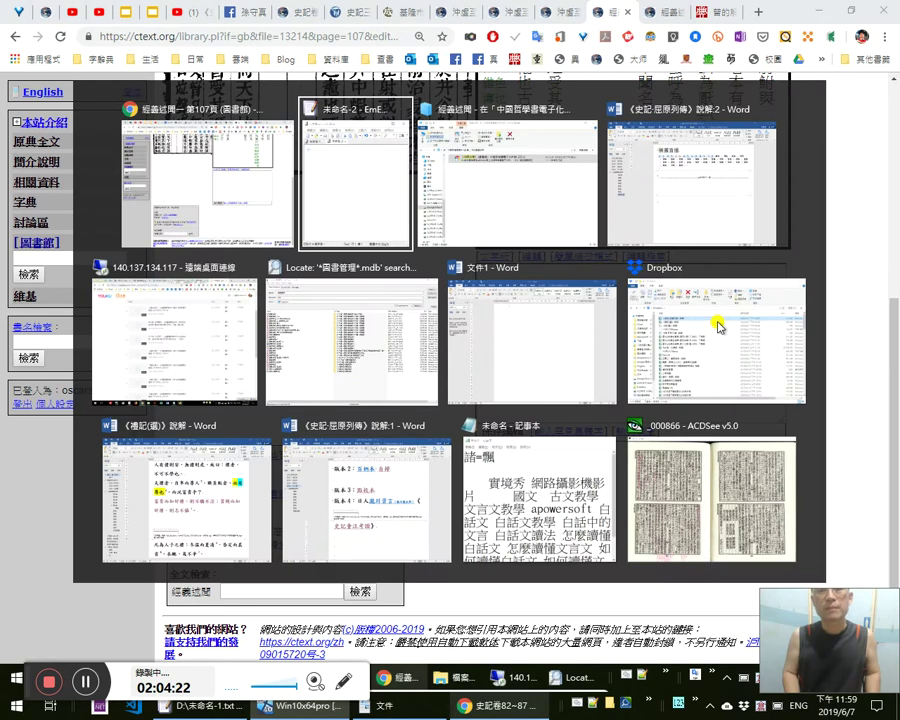
key("ctrl+v")
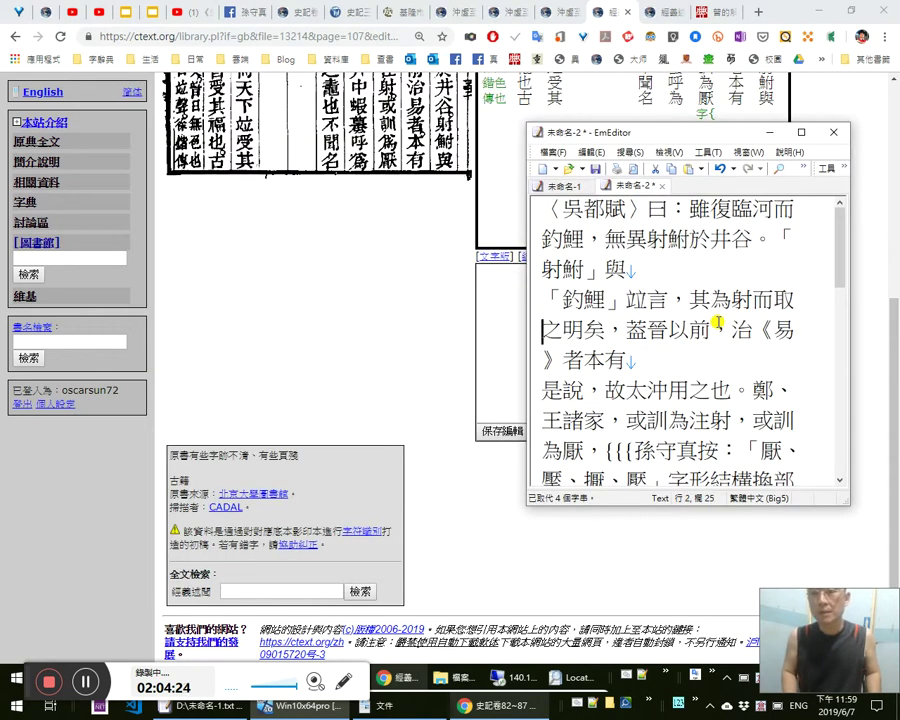
Complete the triple closing braces after 字形結構換部首爾。, put the whole text back into the page 107 edit box and save it.
key("Down")
key("Down")
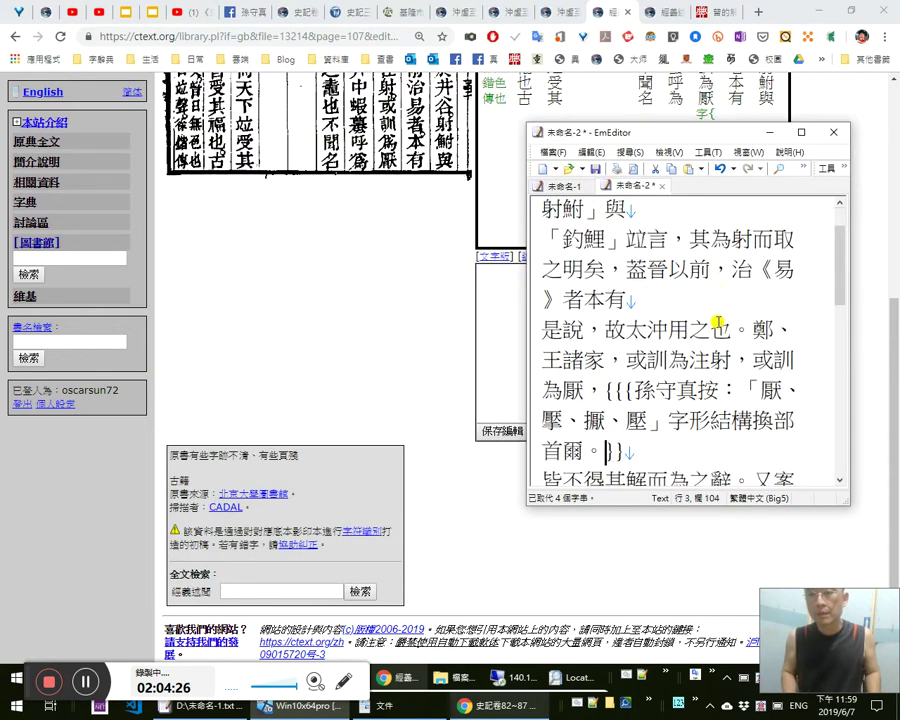
type("}}}")
key("ctrl+a")
key("ctrl+x")
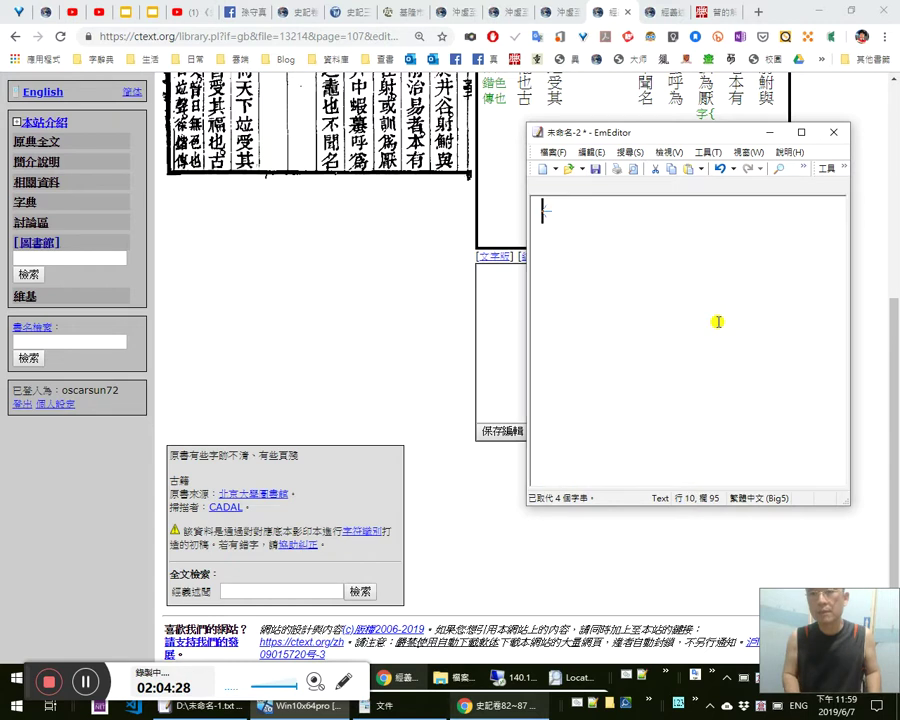
key("alt+Tab")
key("ctrl+v")
key("Return")
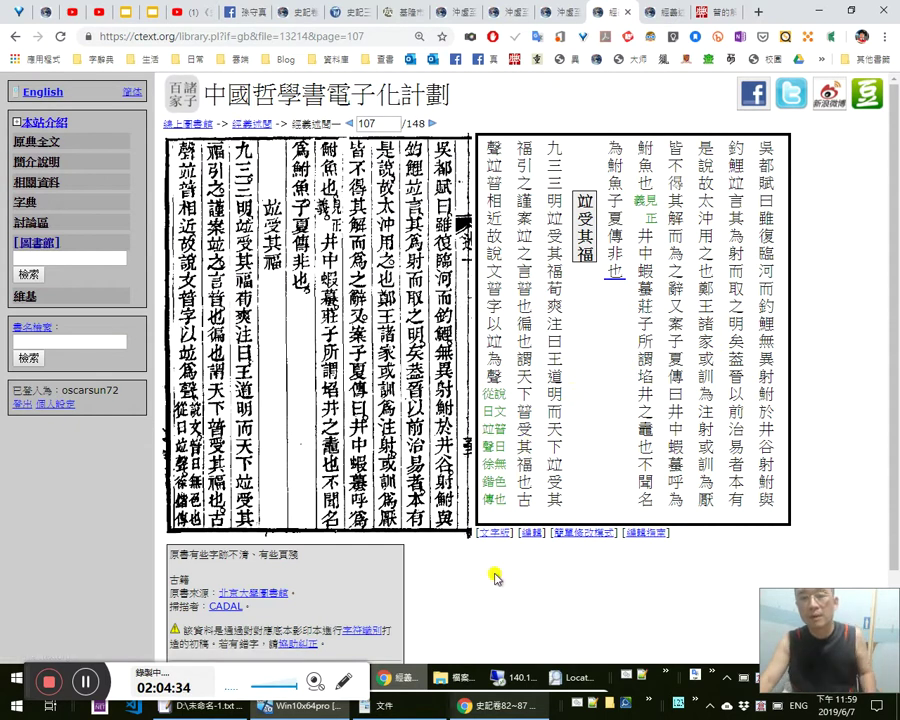
Open the text version of page 107 and review the 井谷射鮒 section, including the note after 或訓為厭.
left_click(492, 530)
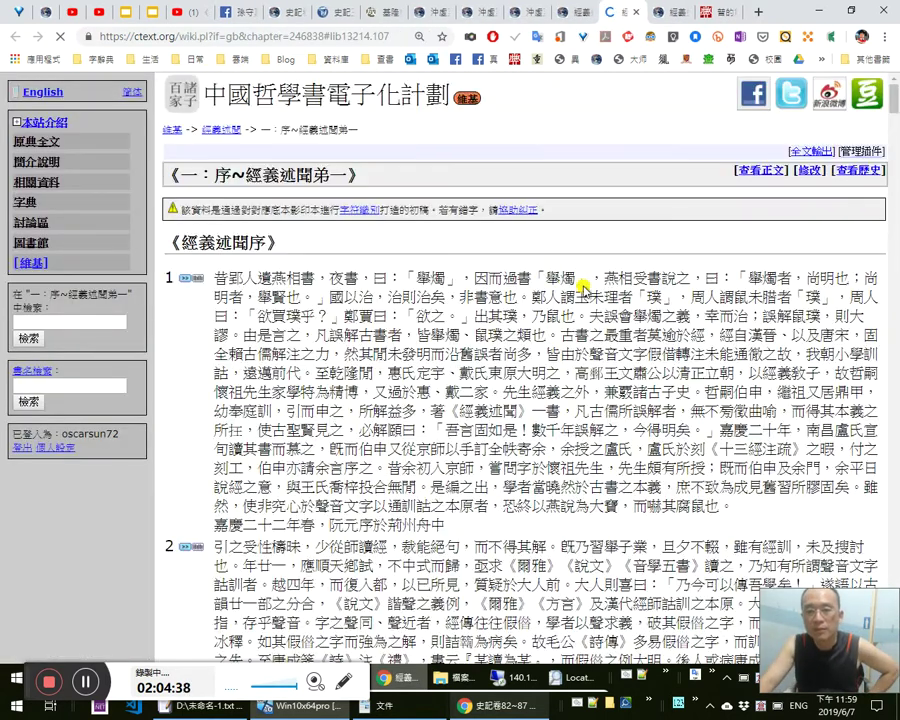
scroll(588, 292, "up", 2)
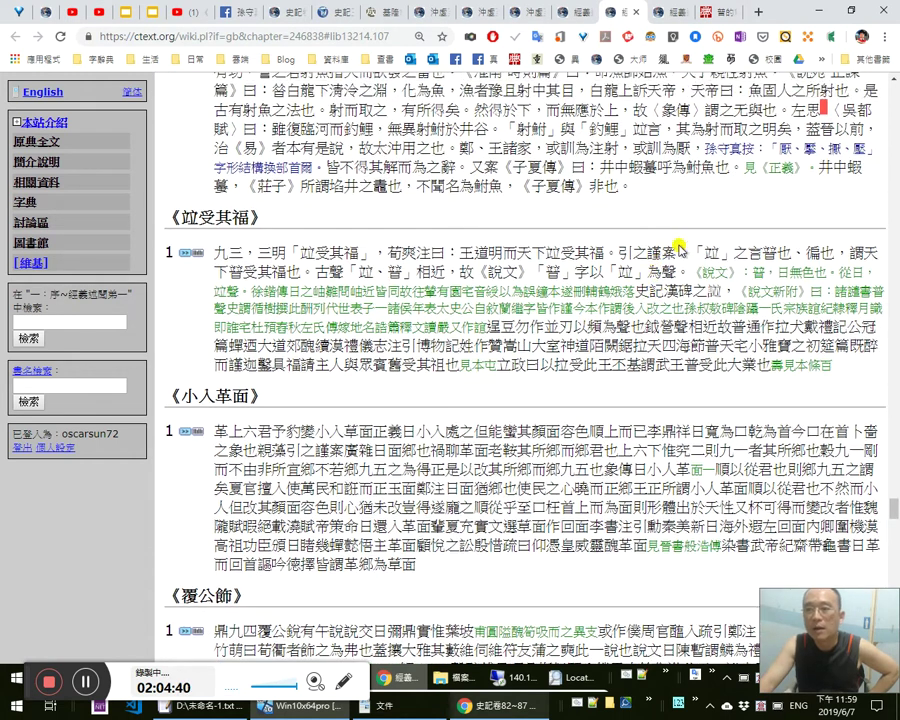
double_click(681, 194)
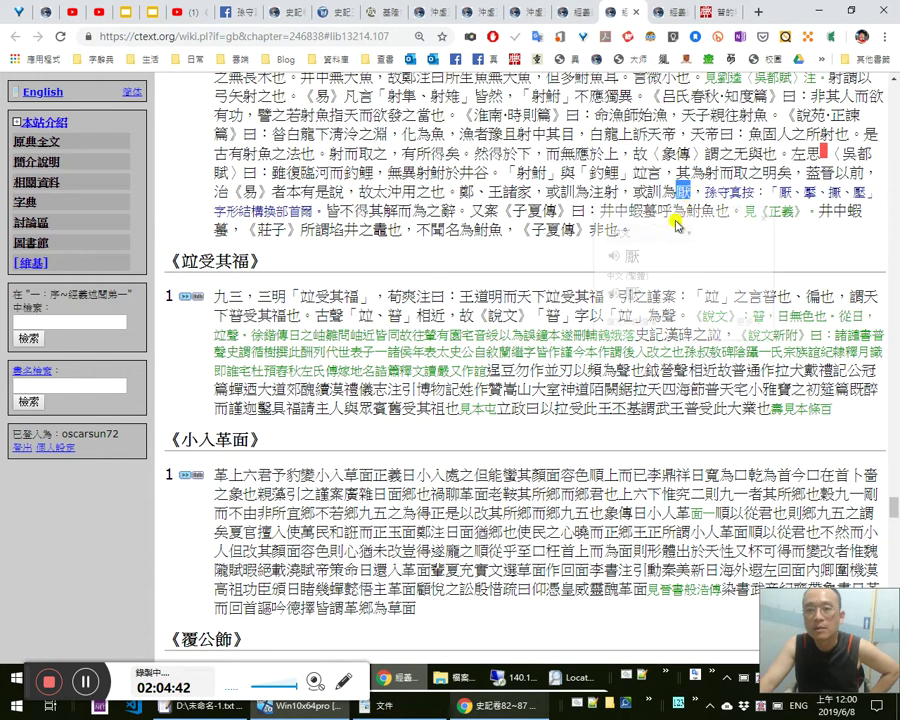
left_click(619, 201)
left_click_drag(601, 191, 637, 190)
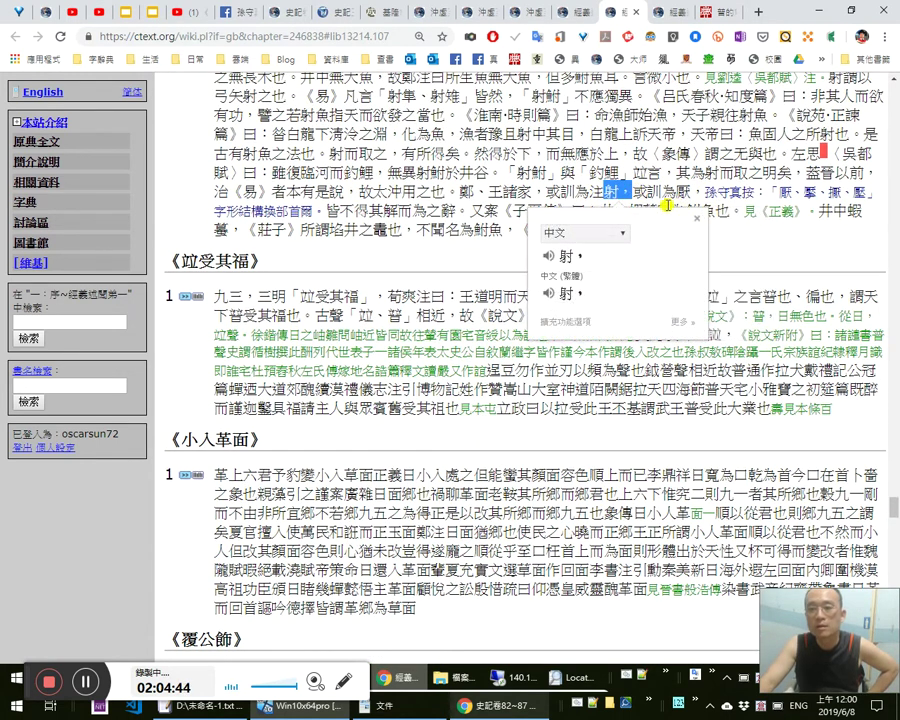
left_click(610, 190)
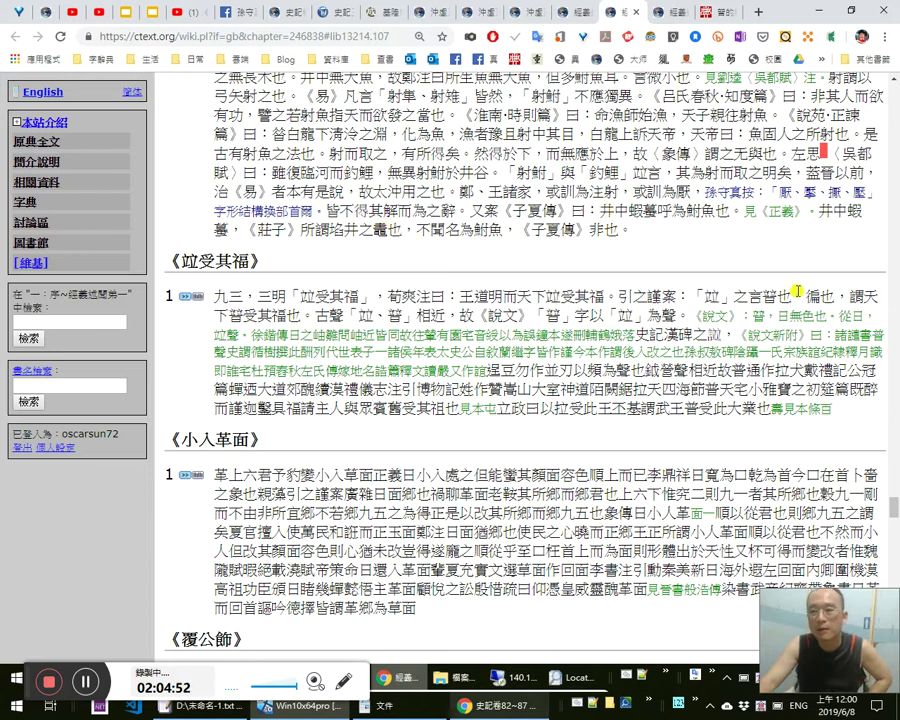
scroll(805, 292, "up", 1)
scroll(805, 292, "up", 1)
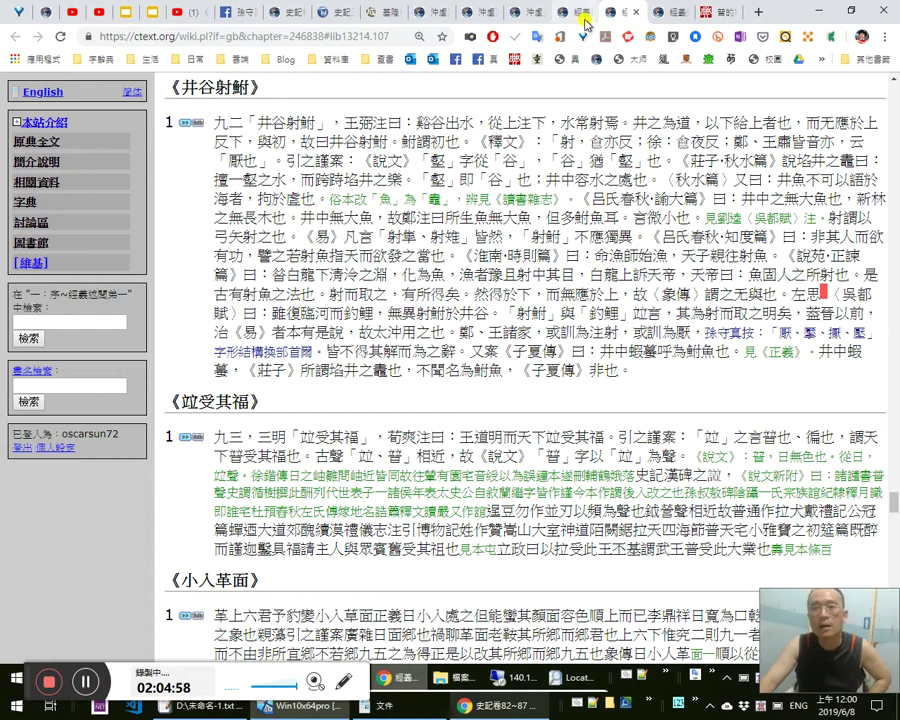
Close the page 107 text version and go back through the scanned pages to page 105.
left_click(627, 13)
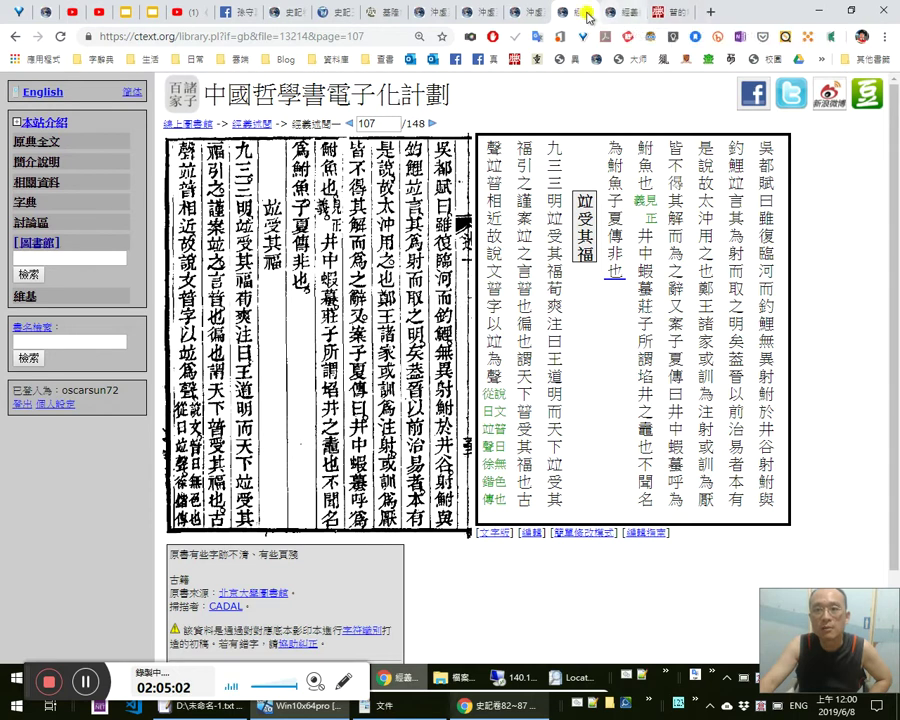
left_click(349, 124)
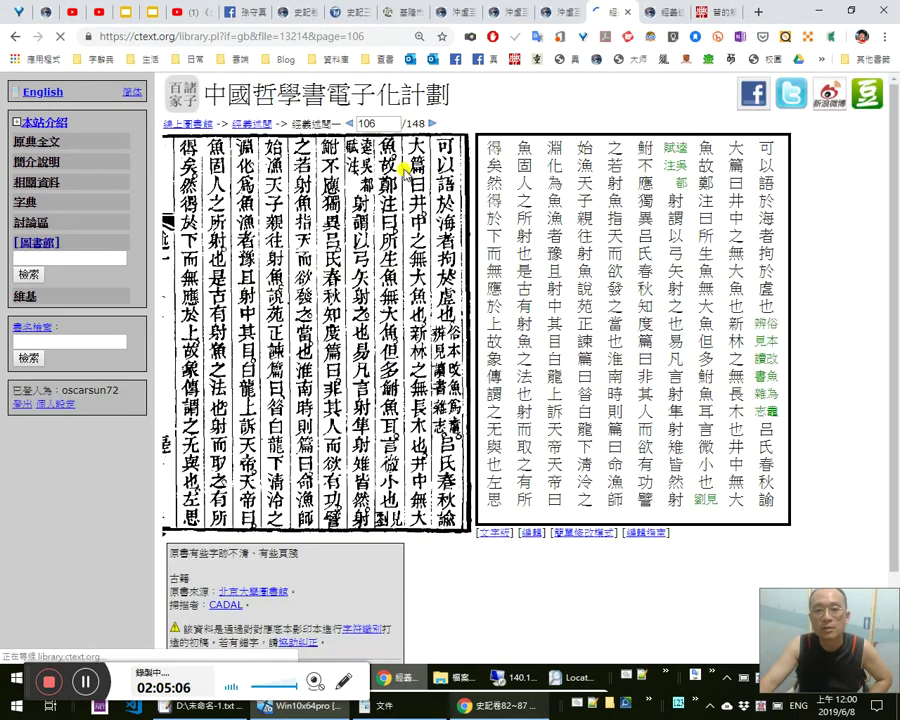
left_click(349, 124)
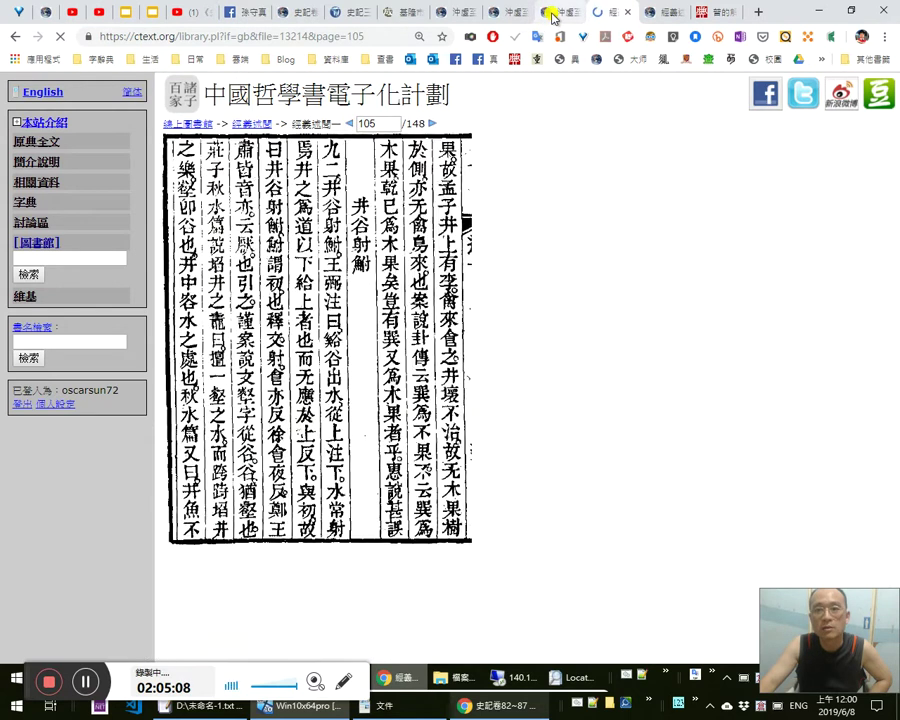
Review the note on 抇 and 谷 in paragraph 7 of the 沖虛至德真經 text version.
left_click(515, 12)
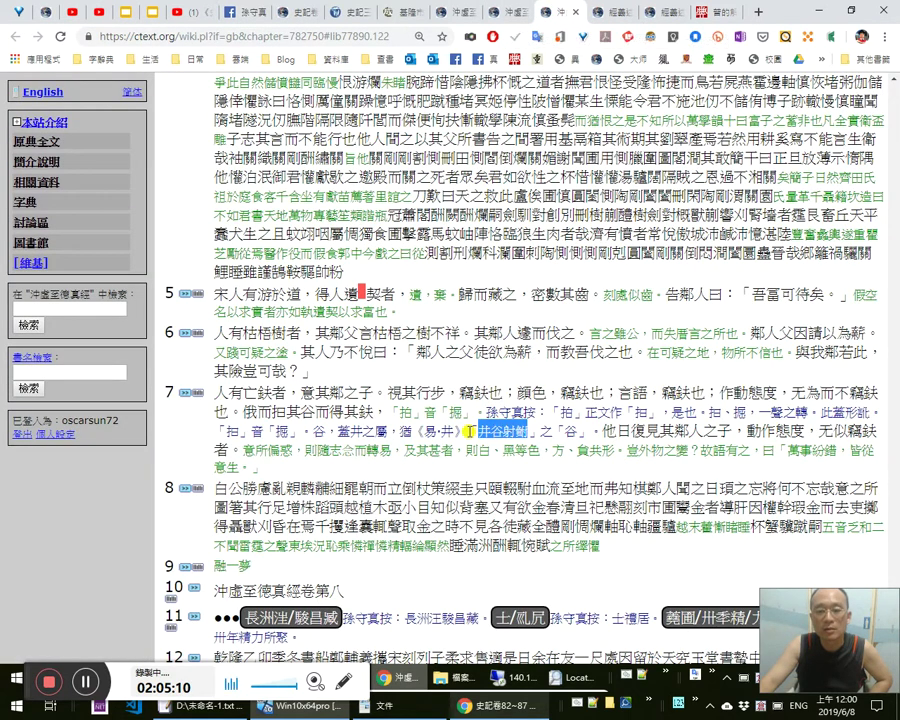
left_click_drag(358, 433, 400, 433)
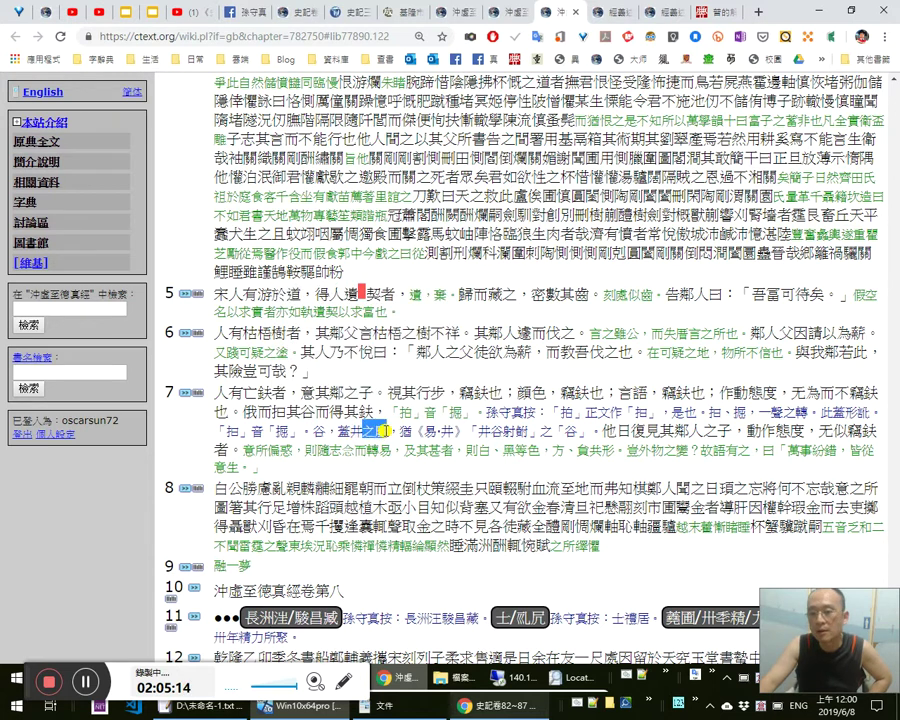
left_click(617, 416)
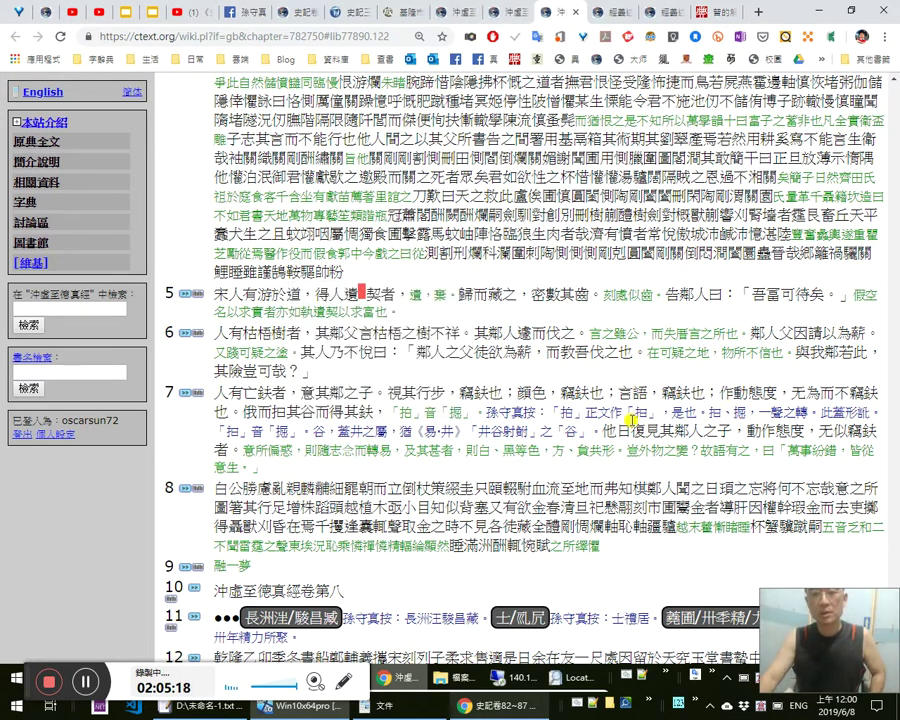
left_click_drag(298, 415, 316, 414)
left_click(318, 414)
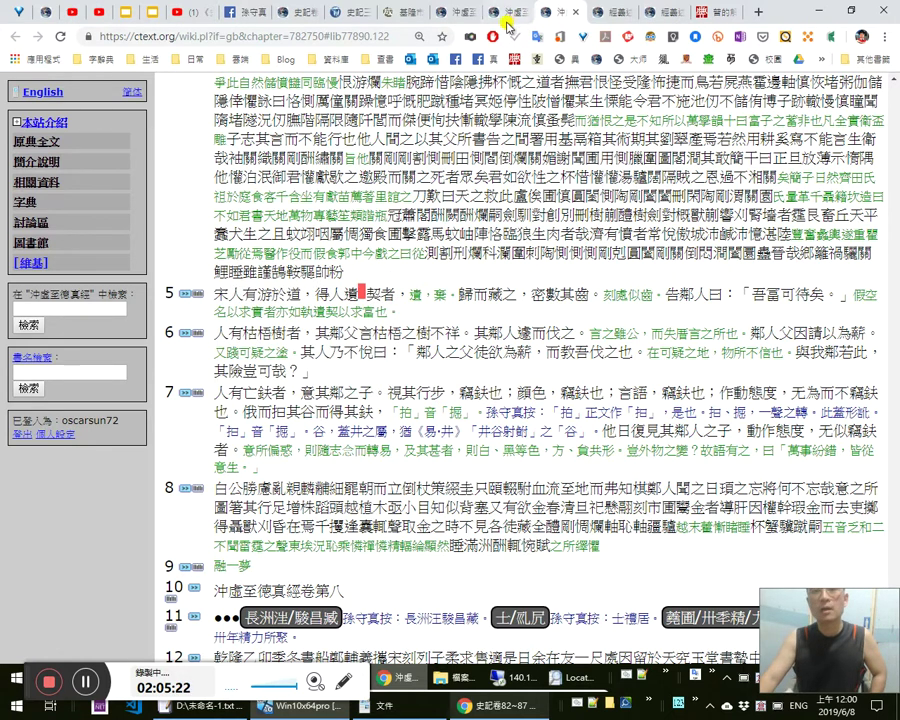
left_click(512, 14)
left_click(560, 13)
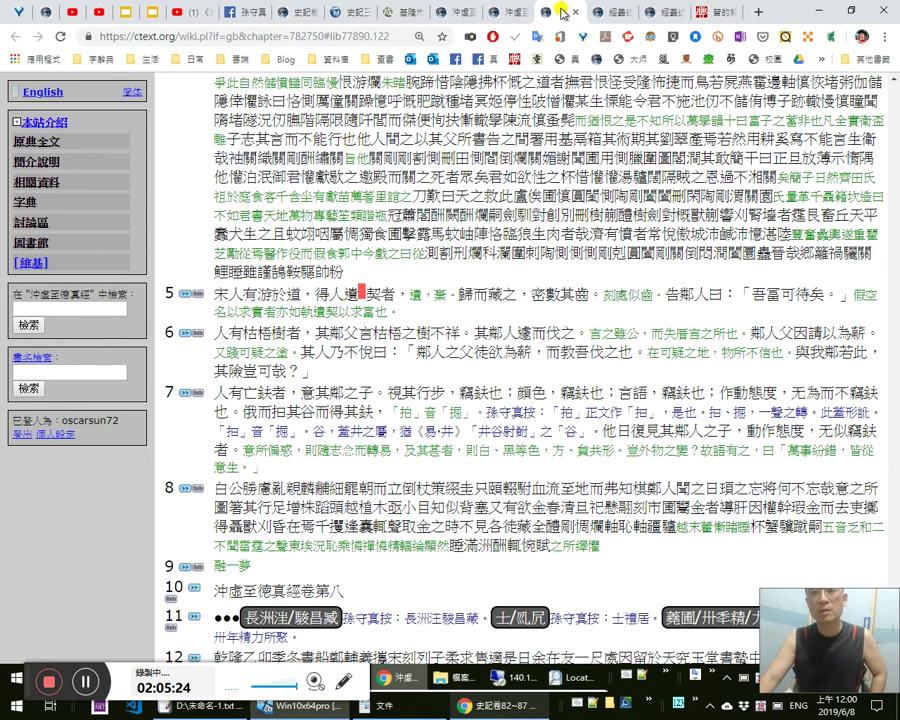
Close the finished 沖虛至德真經 and 經義述聞 pages, leaving the idiom dictionary entry in view.
middle_click(563, 13)
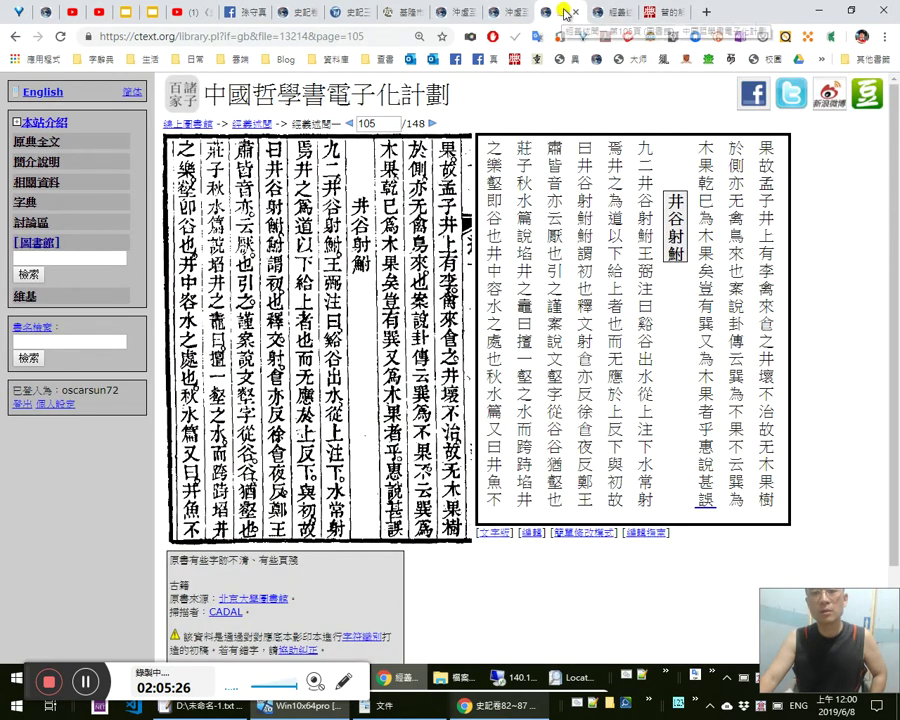
middle_click(565, 12)
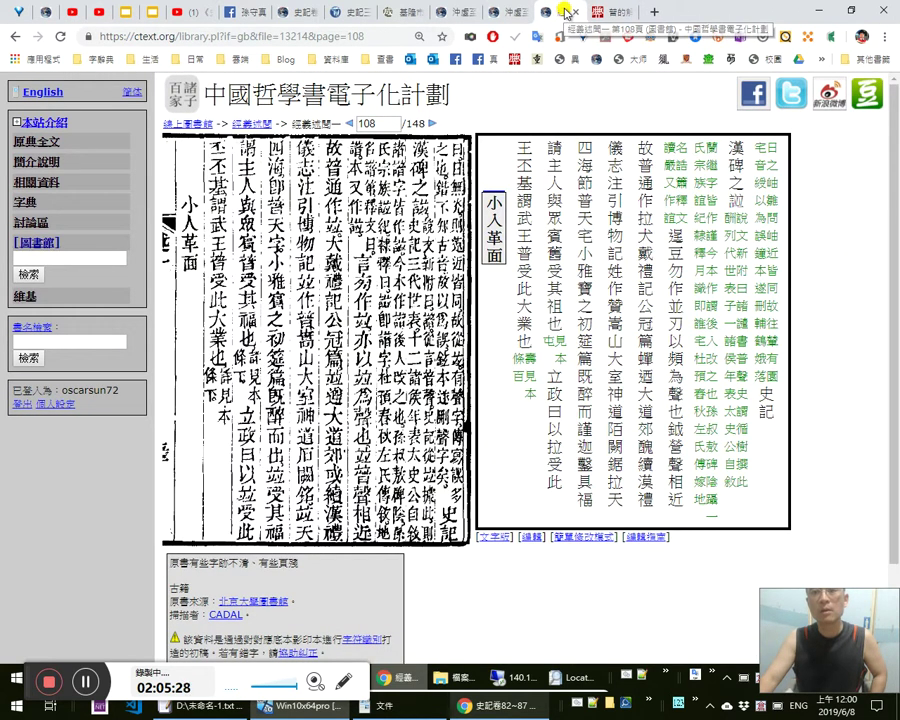
key("ctrl+w")
key("ctrl+w")
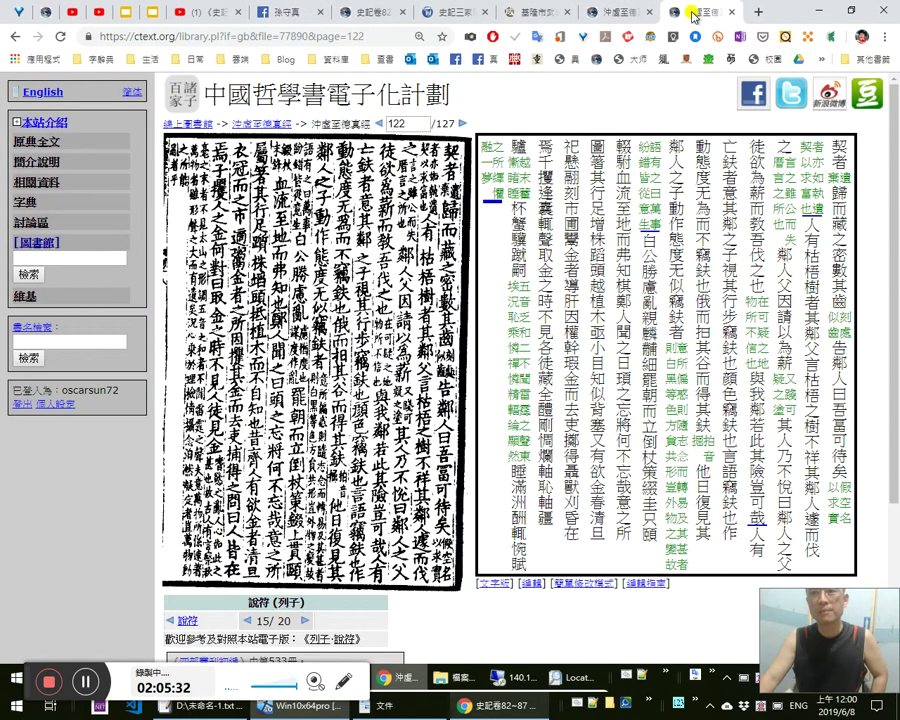
middle_click(692, 16)
key("ctrl+w")
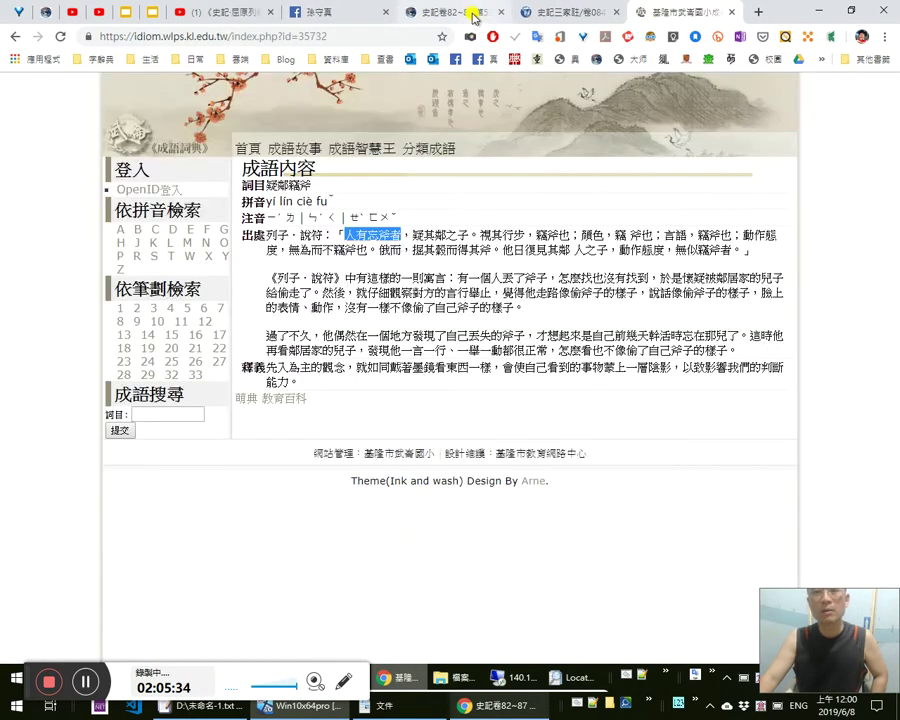
left_click(838, 700)
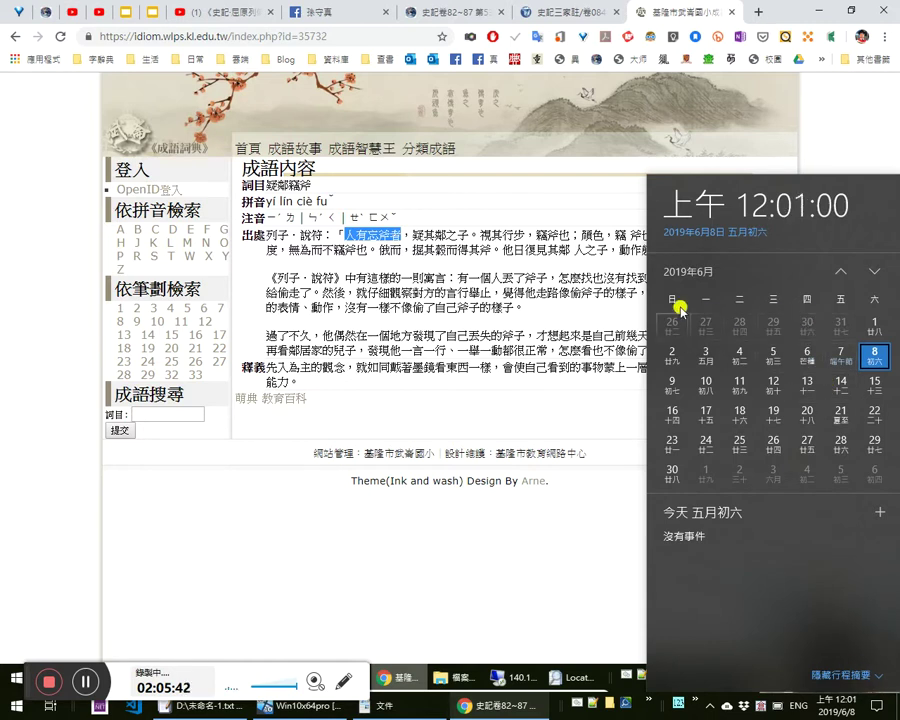
left_click(542, 208)
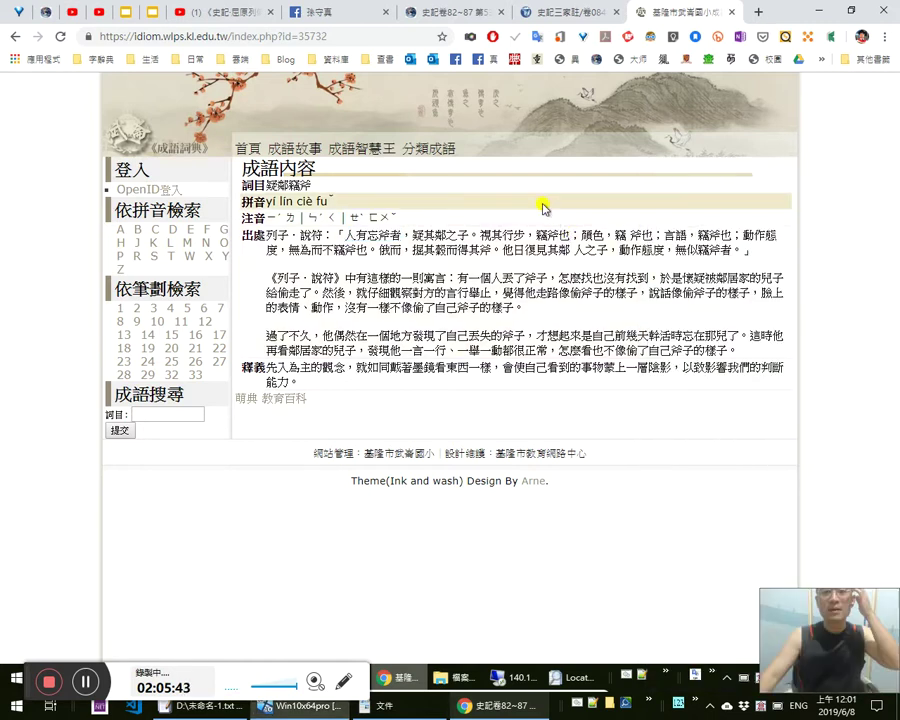
Close the idiom dictionary page, open the text version of 史記卷82~87 page 53 and duplicate that browser tab.
middle_click(670, 24)
left_click(526, 16)
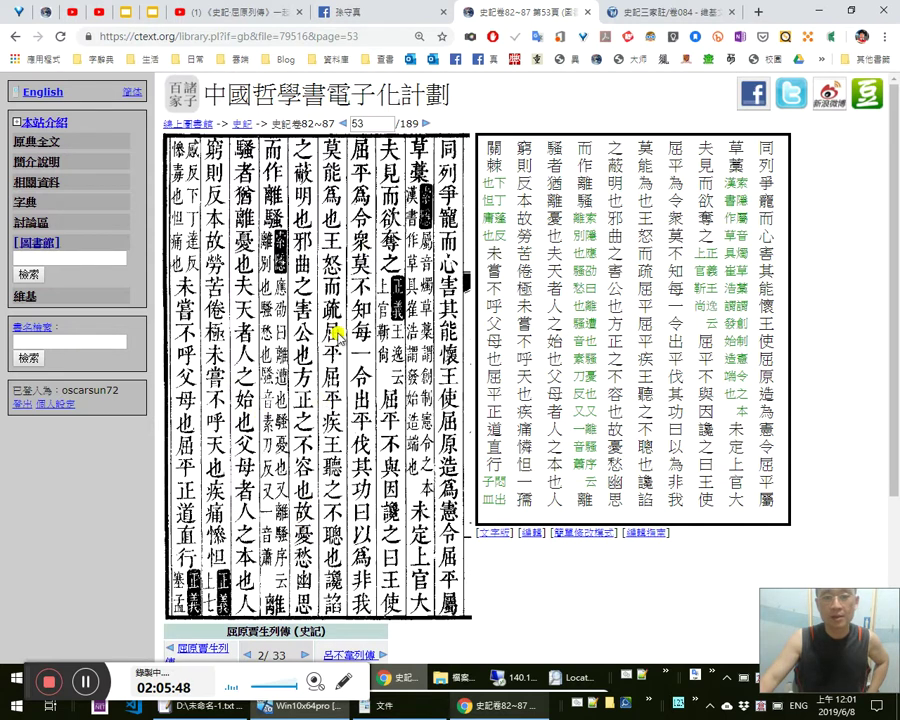
left_click(490, 533)
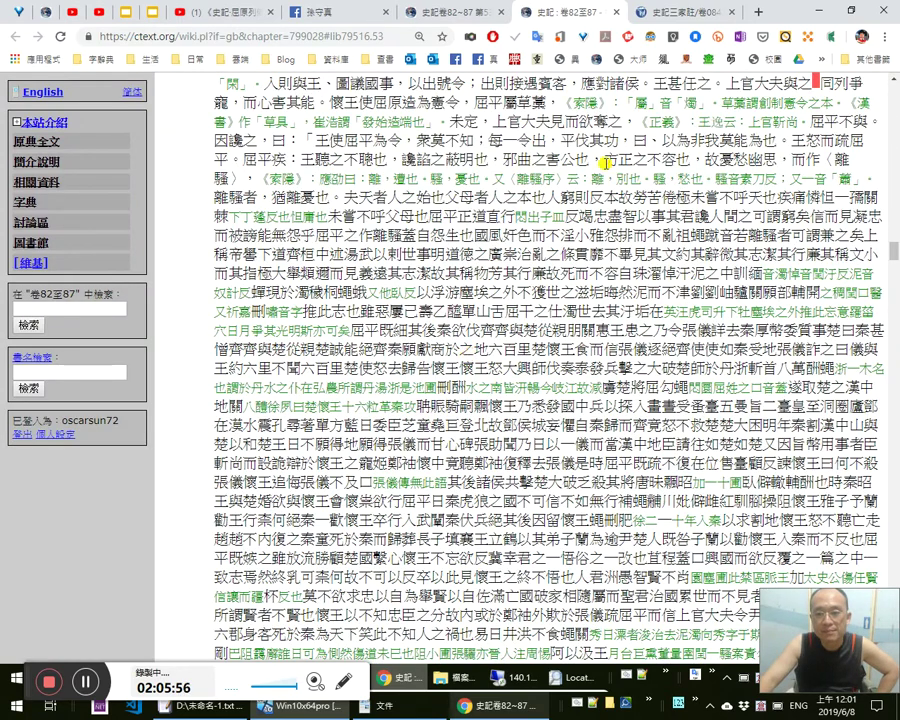
right_click(558, 18)
left_click(594, 75)
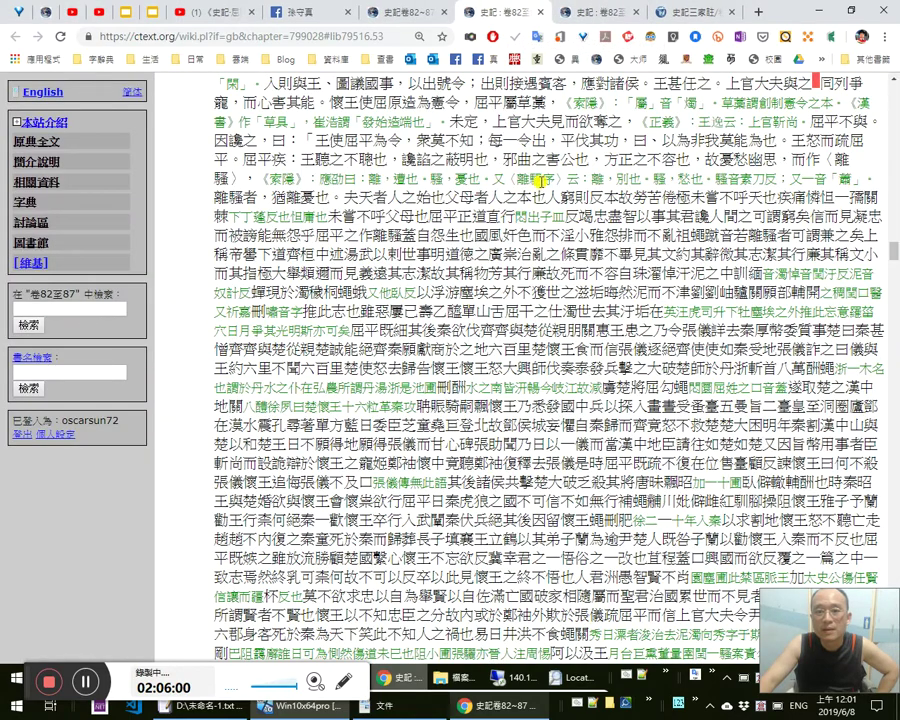
Examine the sentence from 屈平疾 to 故憂愁幽思 in the first paragraph of 屈原賈生列傳第二十四.
scroll(536, 182, "up", 2)
left_click_drag(247, 296, 790, 299)
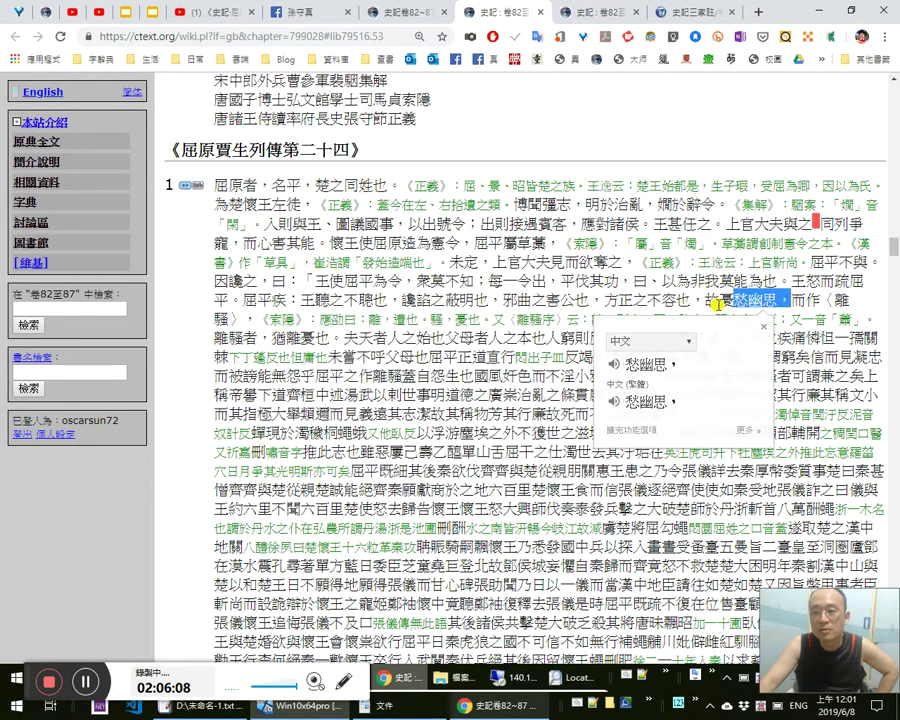
left_click(352, 306)
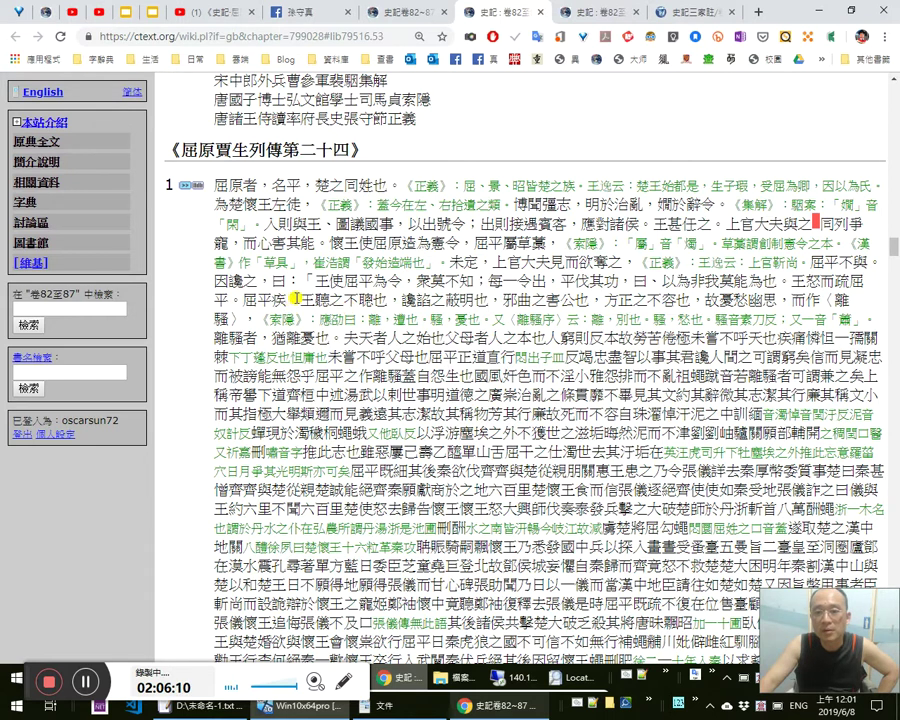
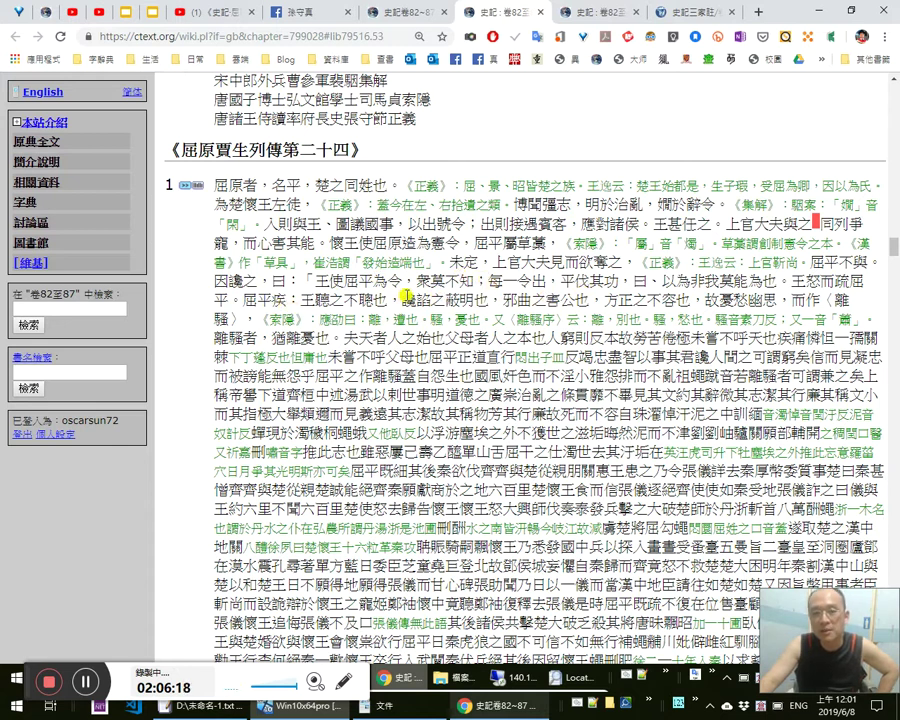
left_click_drag(403, 297, 488, 299)
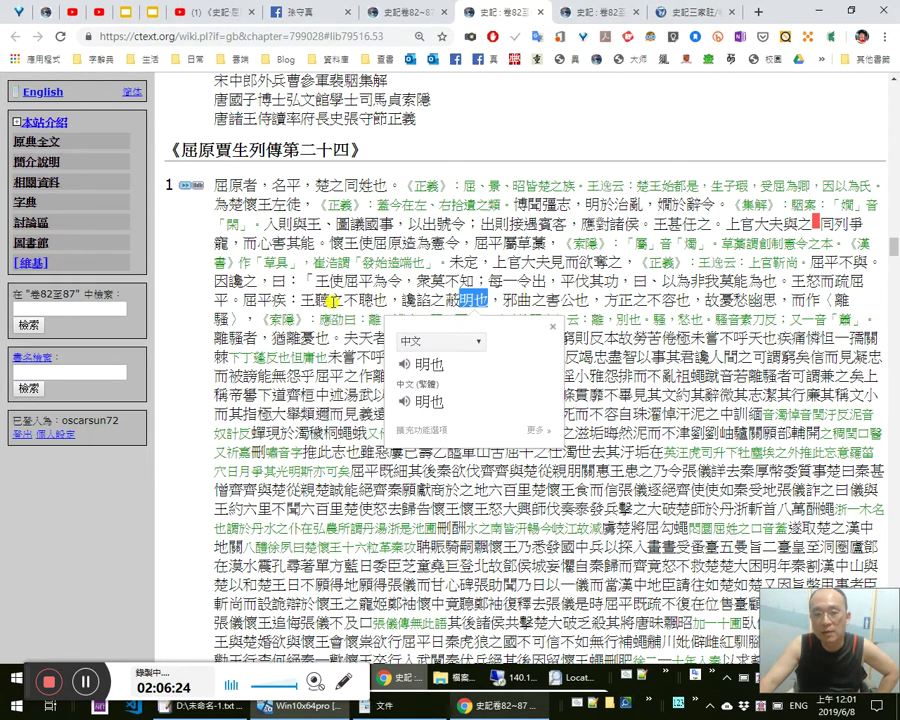
left_click(462, 300)
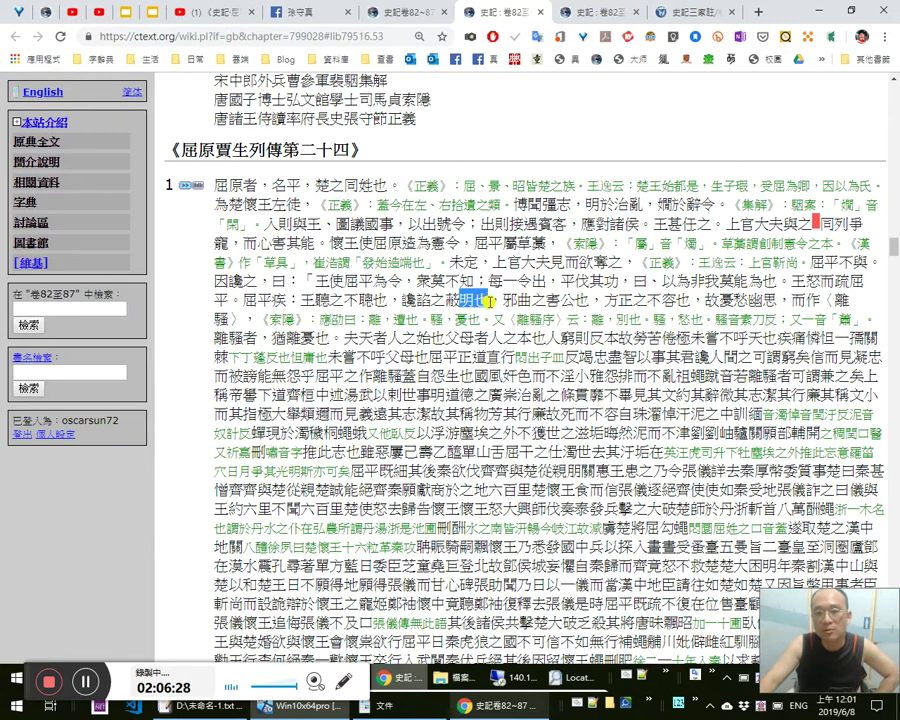
Examine the passage from 方正之不容也 through 而作〈離騷〉 and its 索隱 note in the first paragraph.
left_click_drag(576, 304, 684, 296)
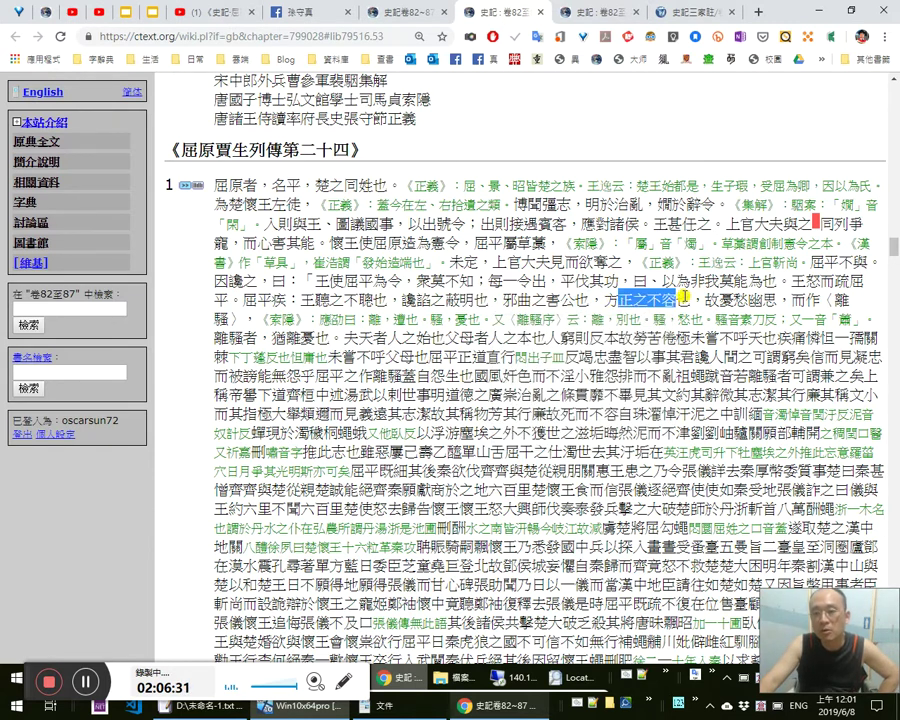
left_click_drag(741, 224, 788, 224)
left_click(609, 302)
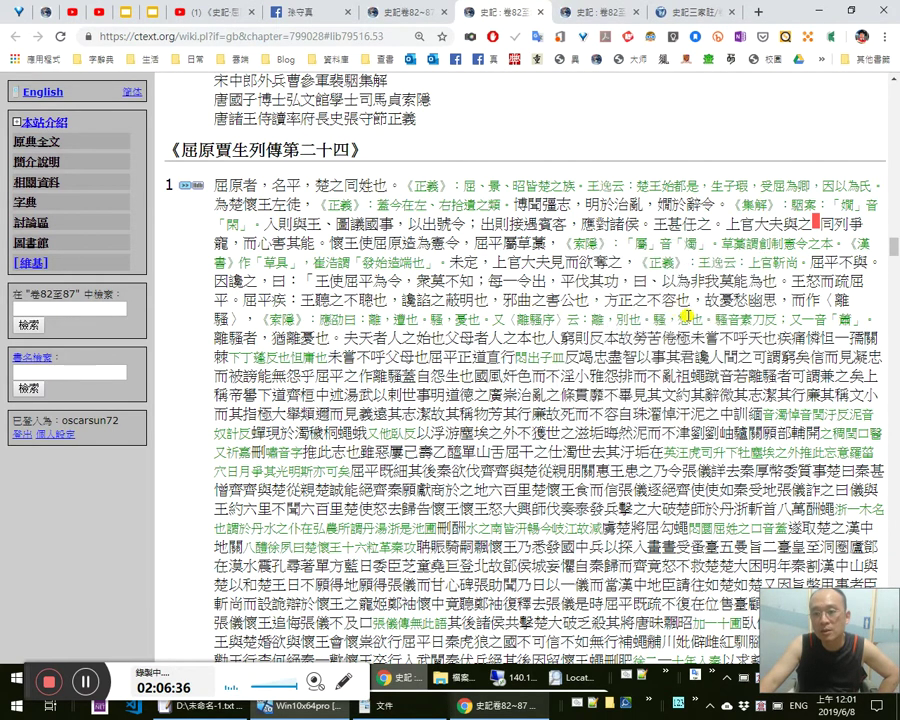
left_click_drag(642, 298, 347, 320)
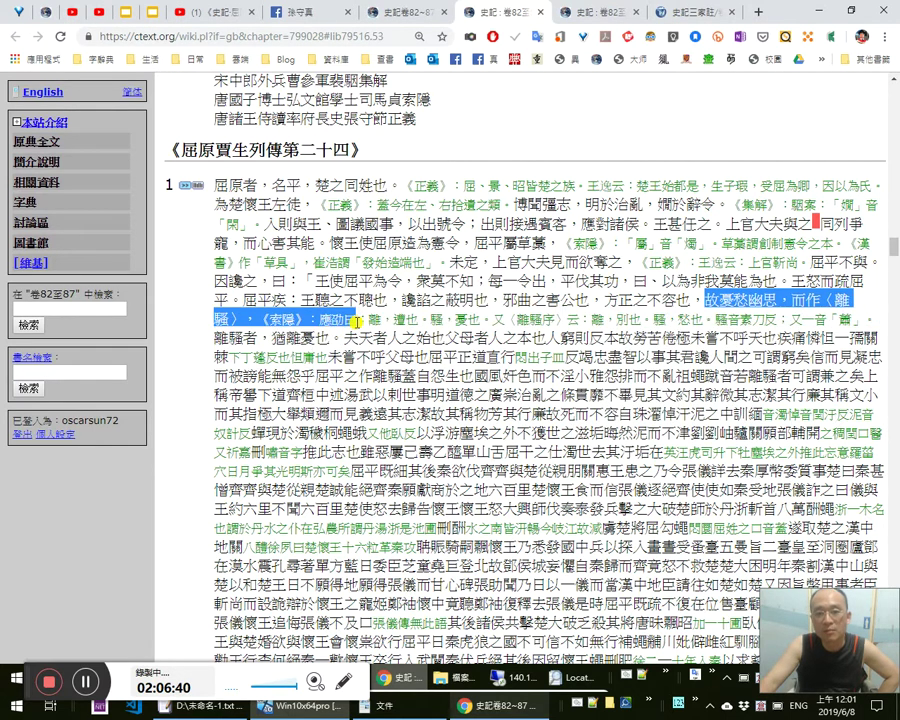
left_click(413, 333)
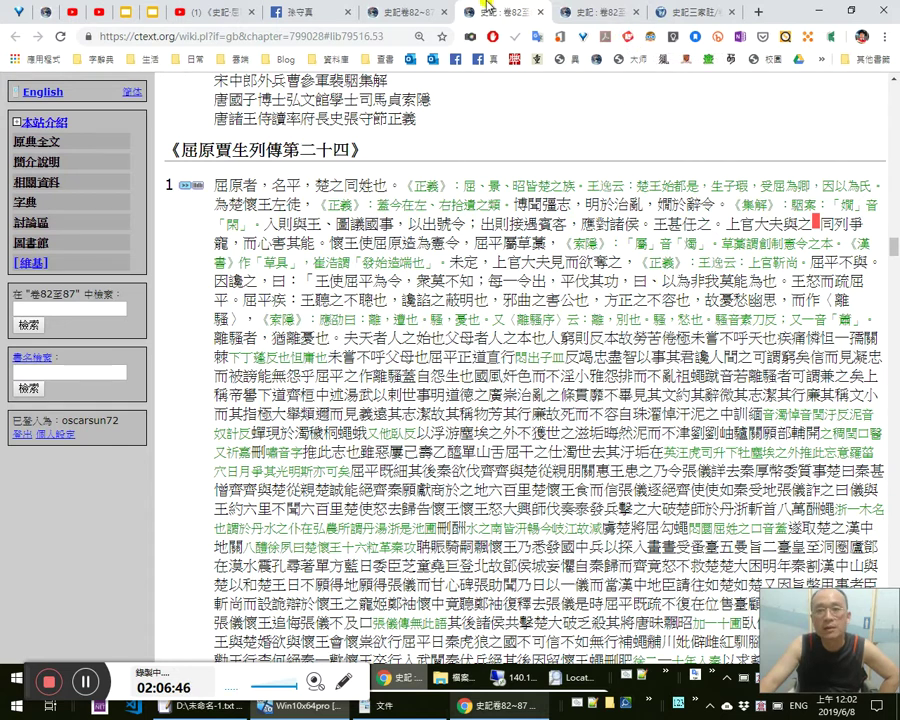
Move the entire transcription from the 史記卷82~87 page 53 edit box into the empty 未命名-2 document in EmEditor.
left_click(394, 13)
left_click(575, 533)
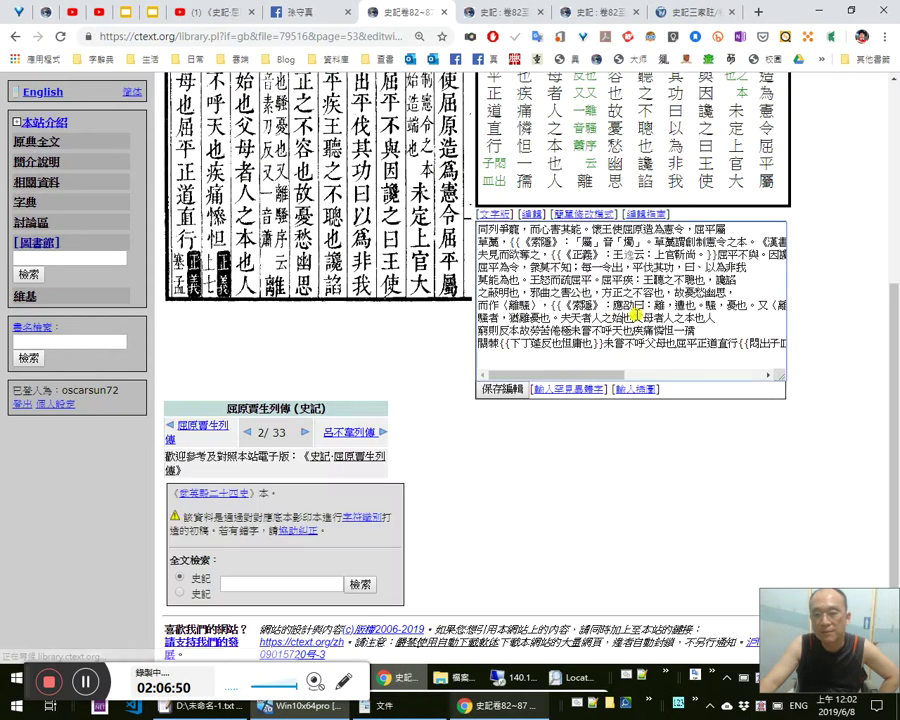
left_click(669, 315)
key("ctrl+a")
key("BackSpace")
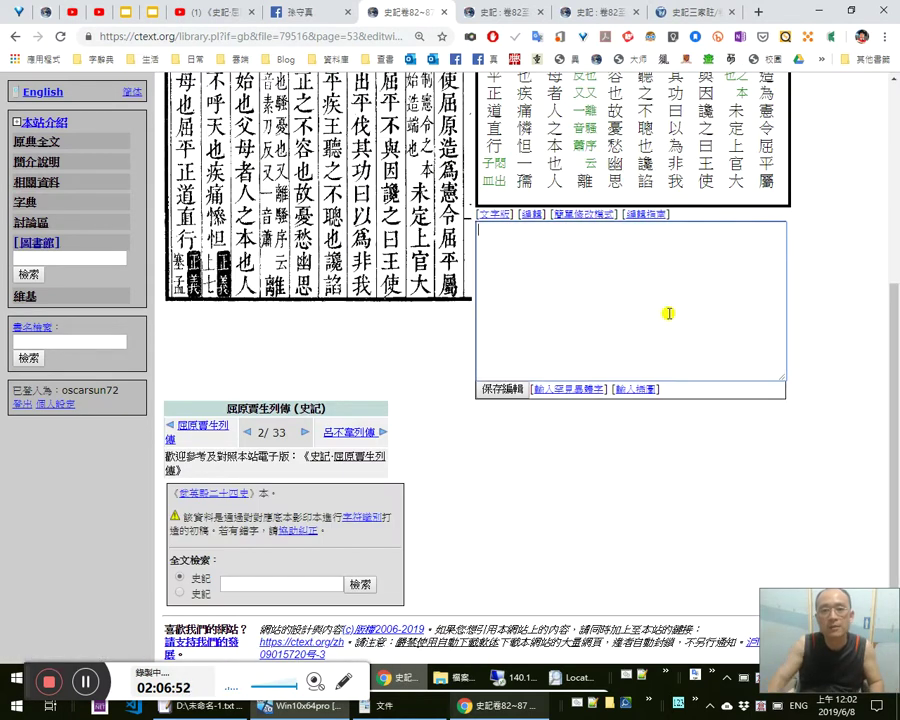
scroll(358, 200, "up", 5)
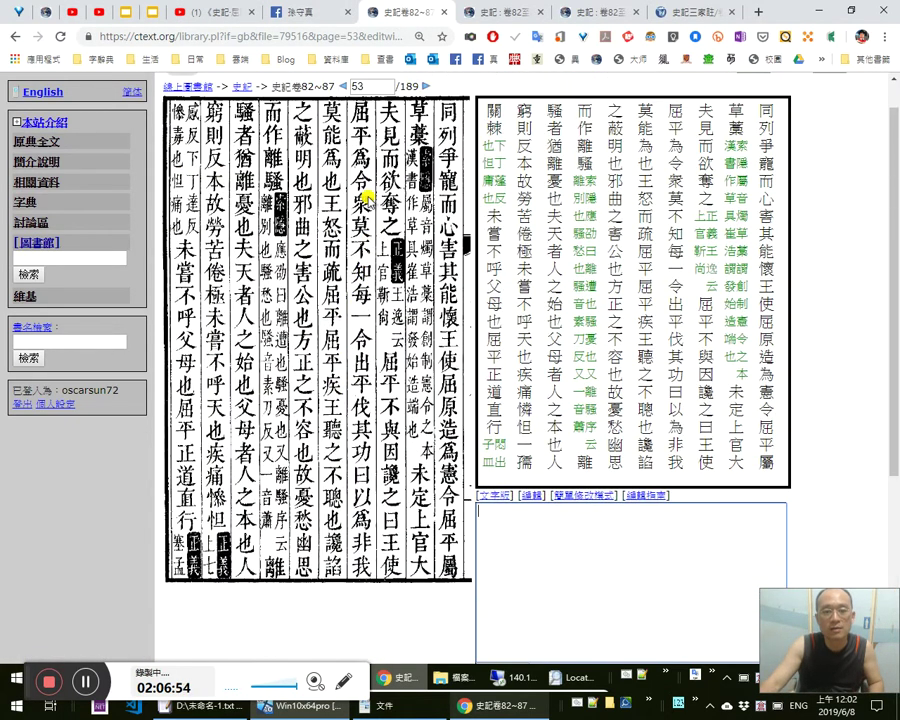
key("alt+Tab")
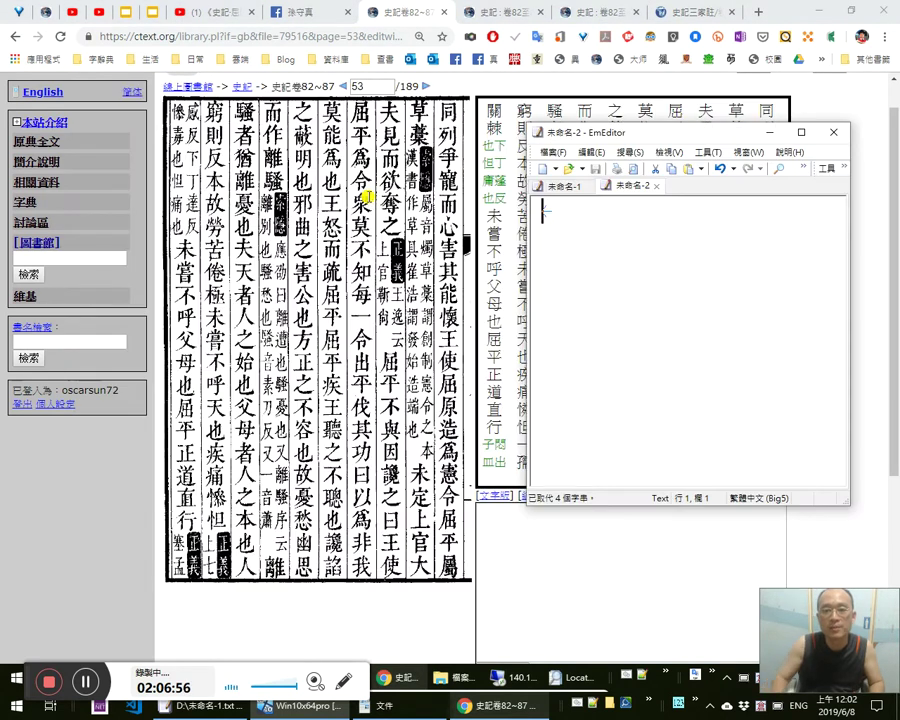
key("ctrl+v")
Add quotation marks in the 索隱 note so that it reads 「騷」音「素刀反」.
key("Up")
key("Up")
key("Up")
key("Up")
key("Up")
key("Up")
key("Right")
type("「")
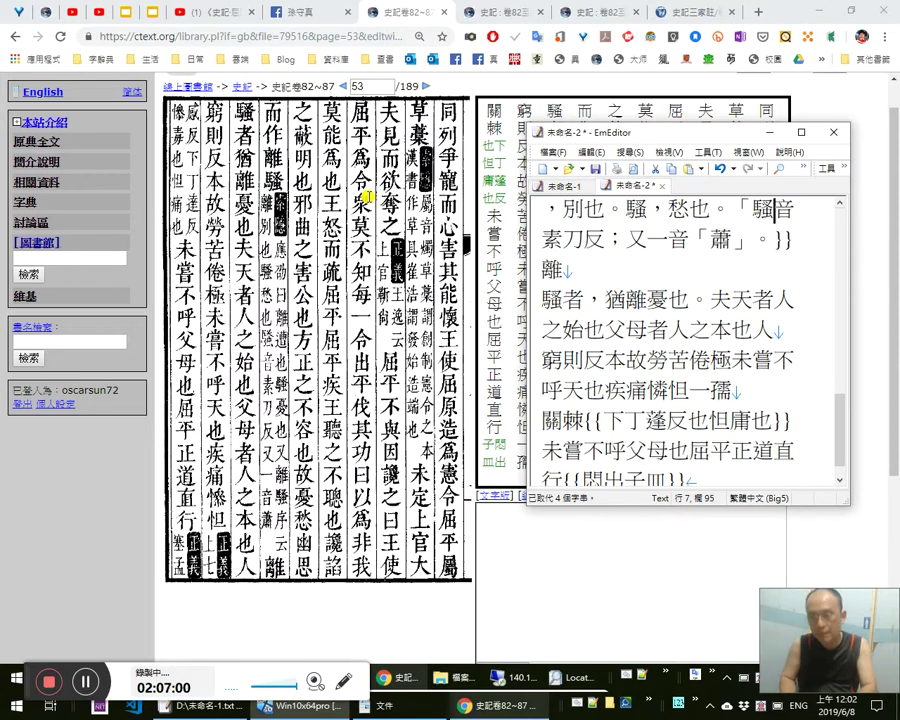
key("Right")
type("」音")
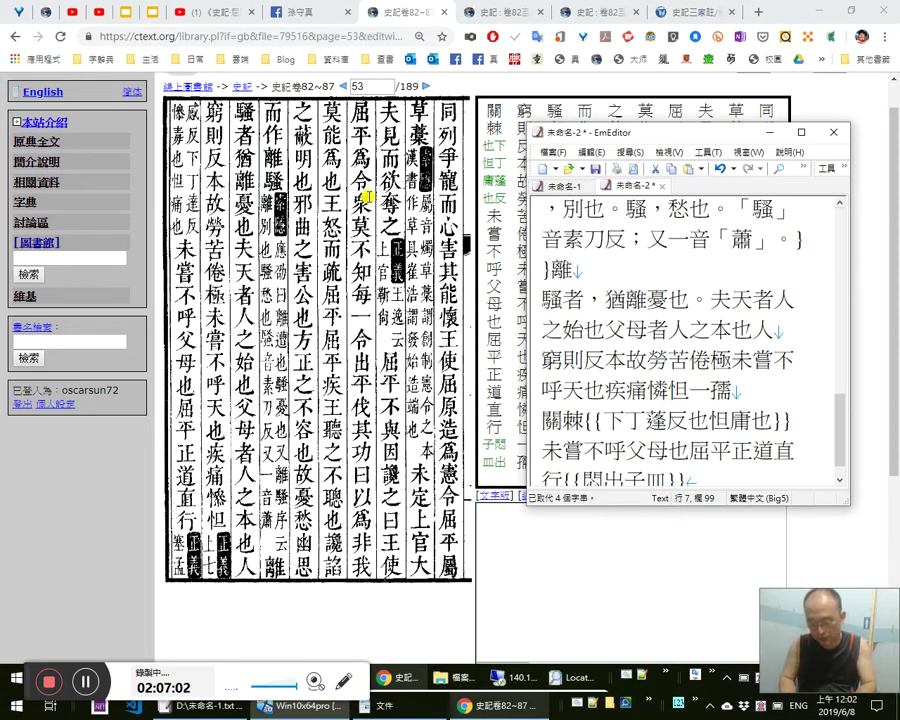
type("「")
key("Right")
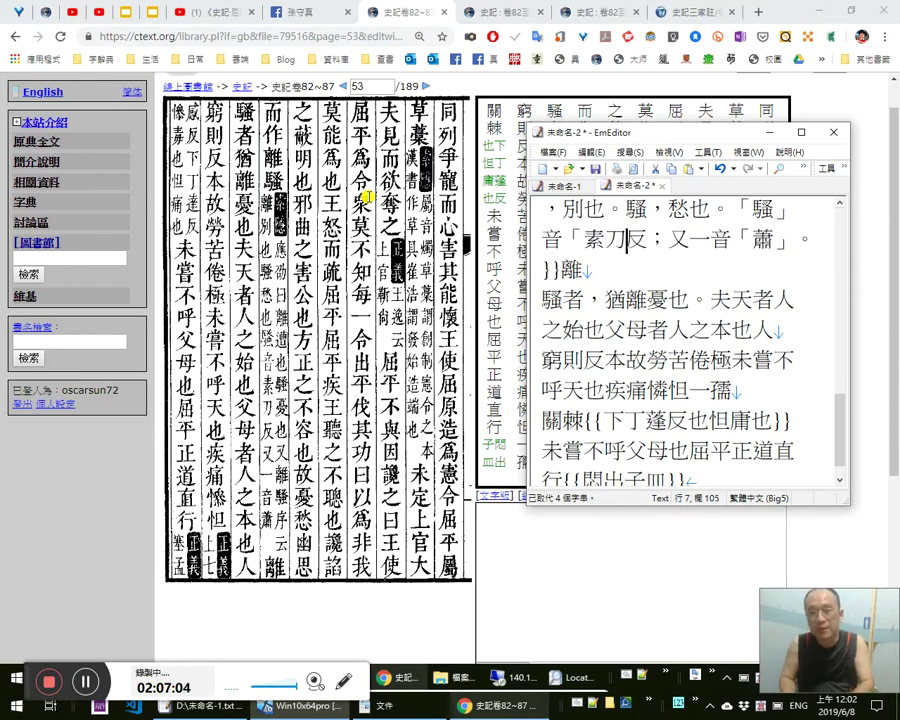
key("Right")
key("Right")
type("」")
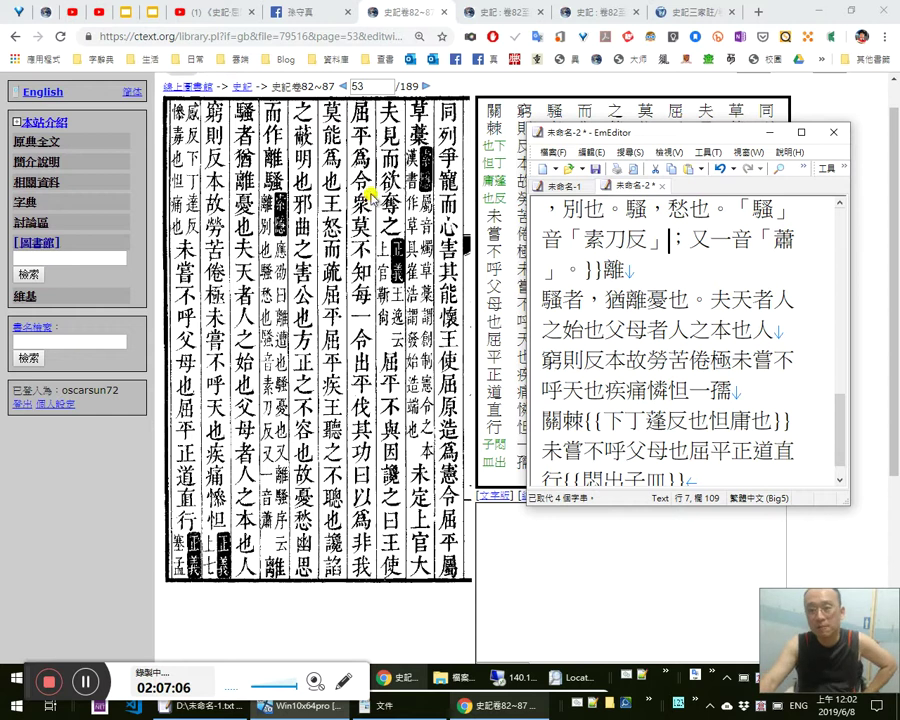
Consult the Wikisource page 史記三家註/卷084 and the duplicated 卷82至87 text version for comparison.
left_click(690, 12)
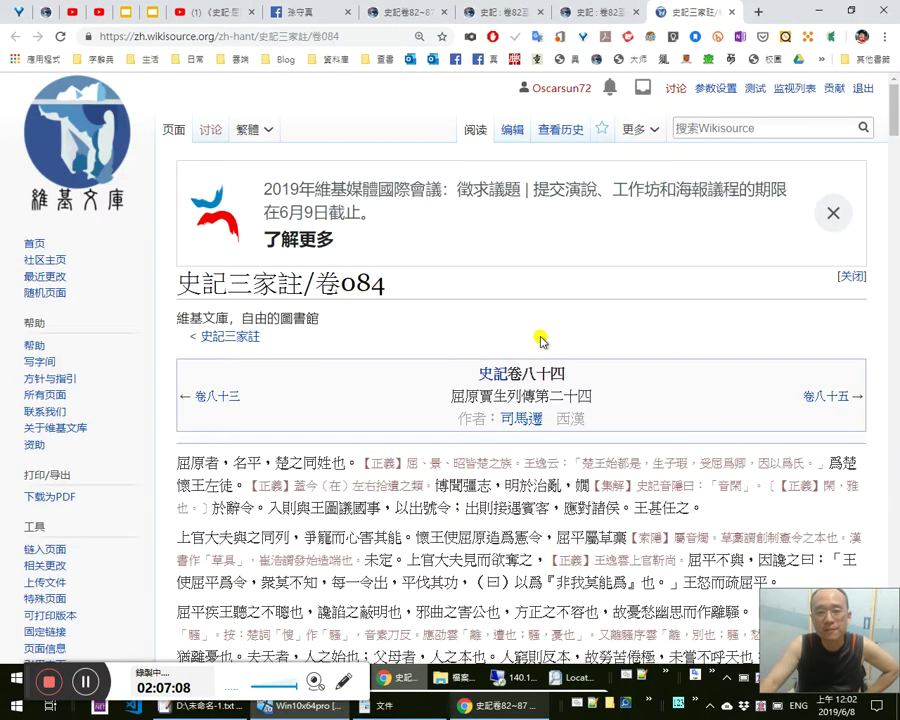
left_click(594, 16)
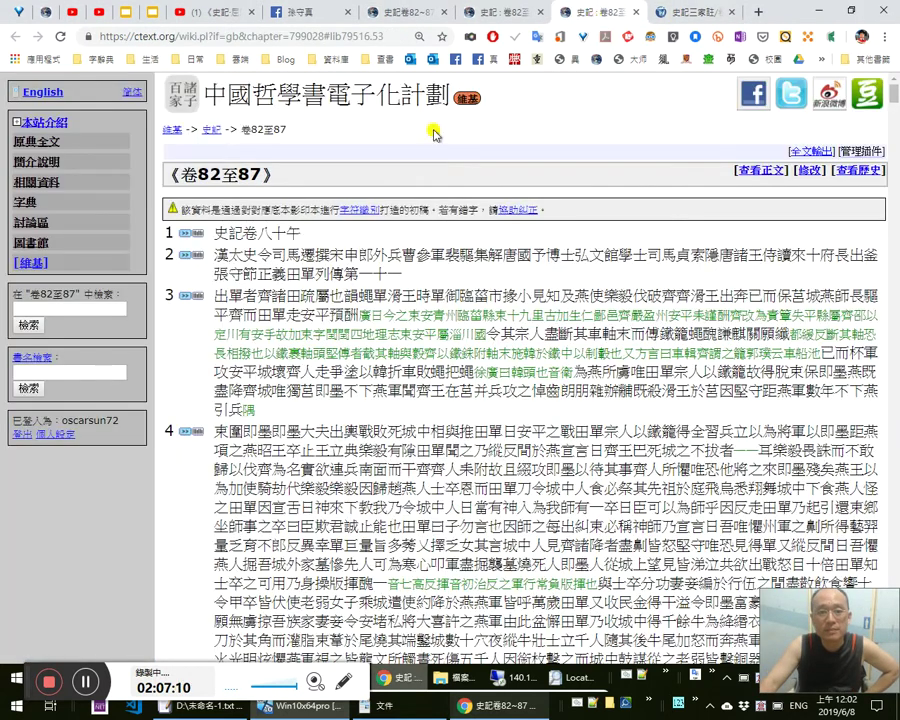
Open the scanned pages for paragraphs 1 to 3 of 卷82至87 and start editing the transcription of page 2.
middle_click(197, 233)
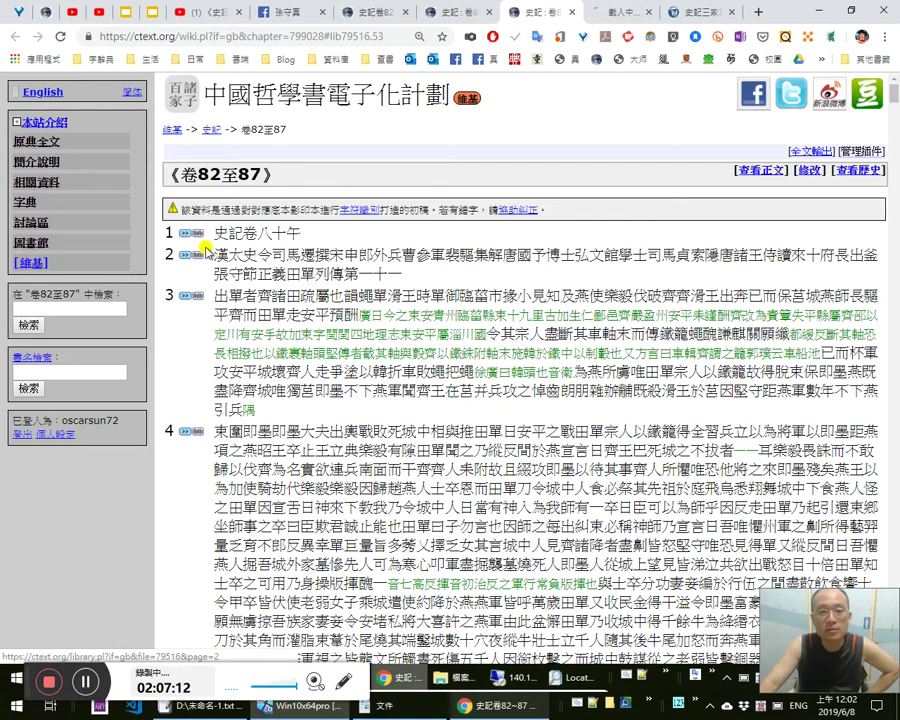
middle_click(198, 255)
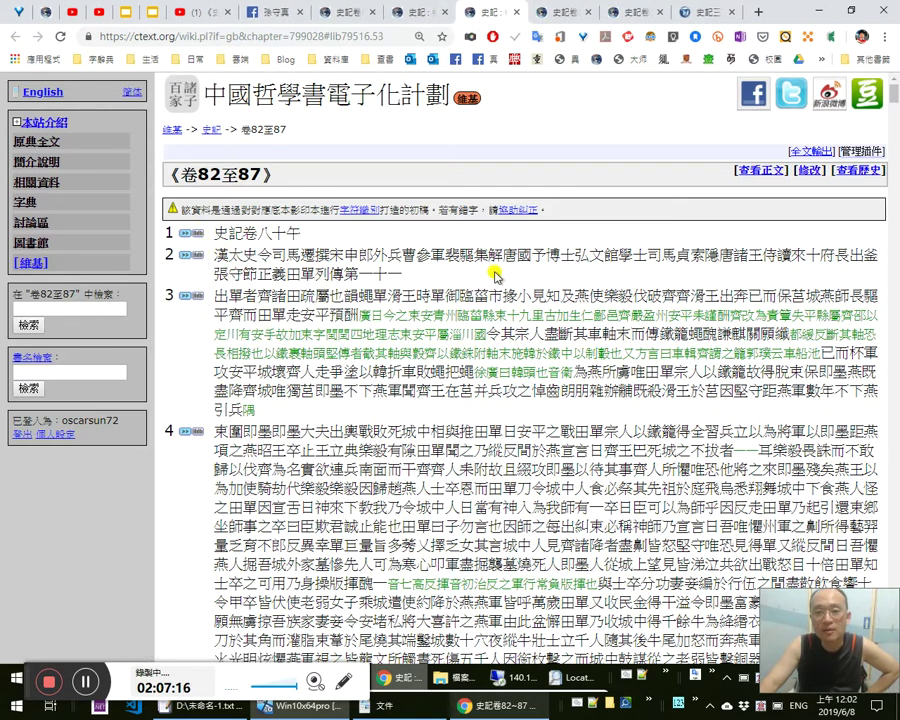
left_click(191, 296)
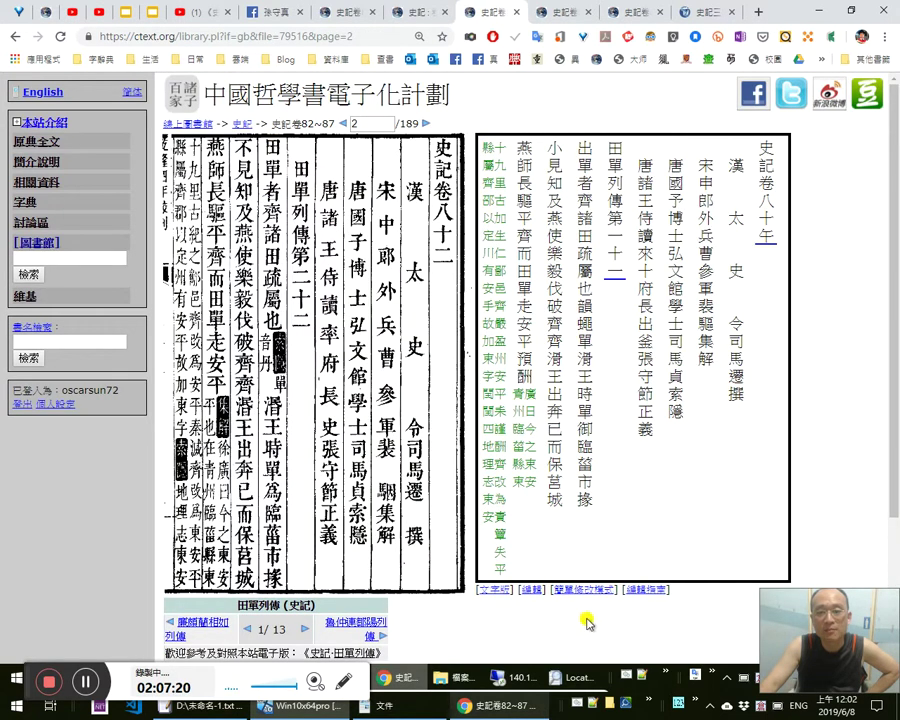
left_click(524, 591)
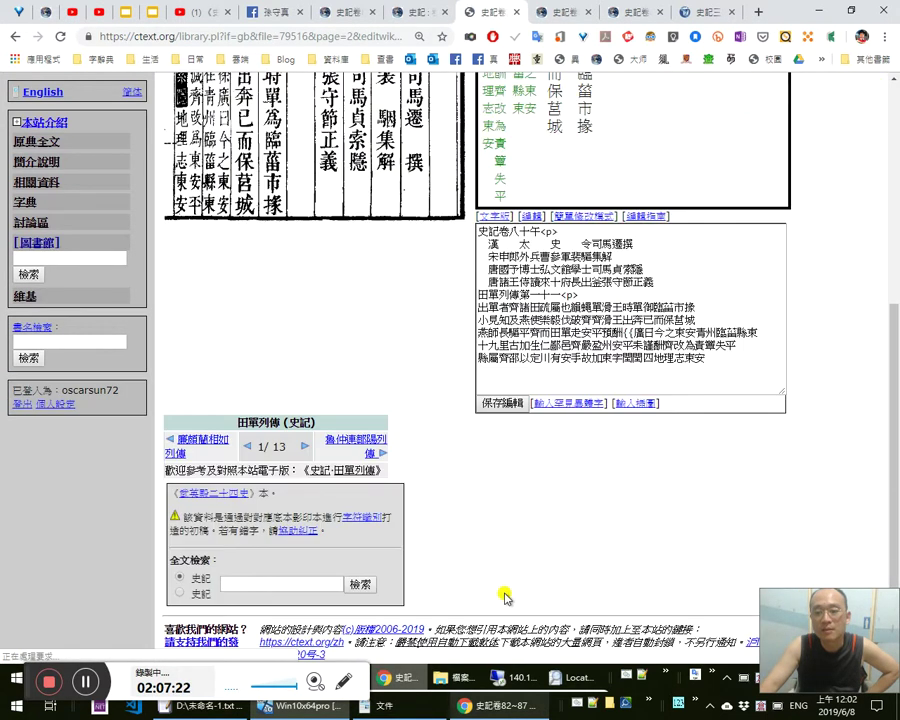
Cut the whole page 2 transcription from its edit box and paste it into the 未命名-1 document in EmEditor.
left_click(597, 296)
scroll(597, 296, "up", 3)
key("ctrl+a")
key("ctrl+x")
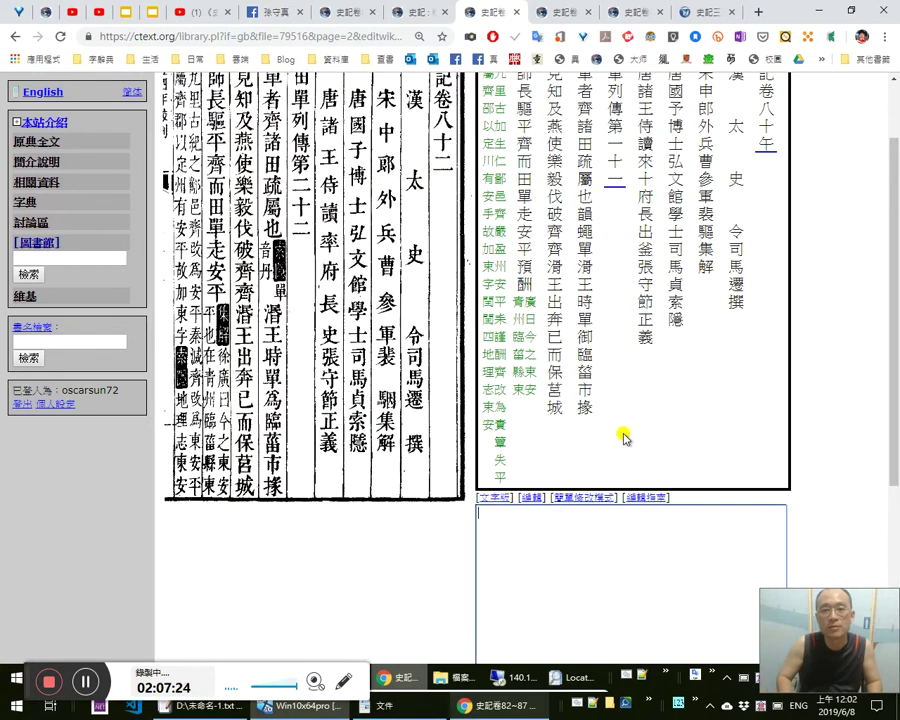
scroll(470, 470, "up", 1)
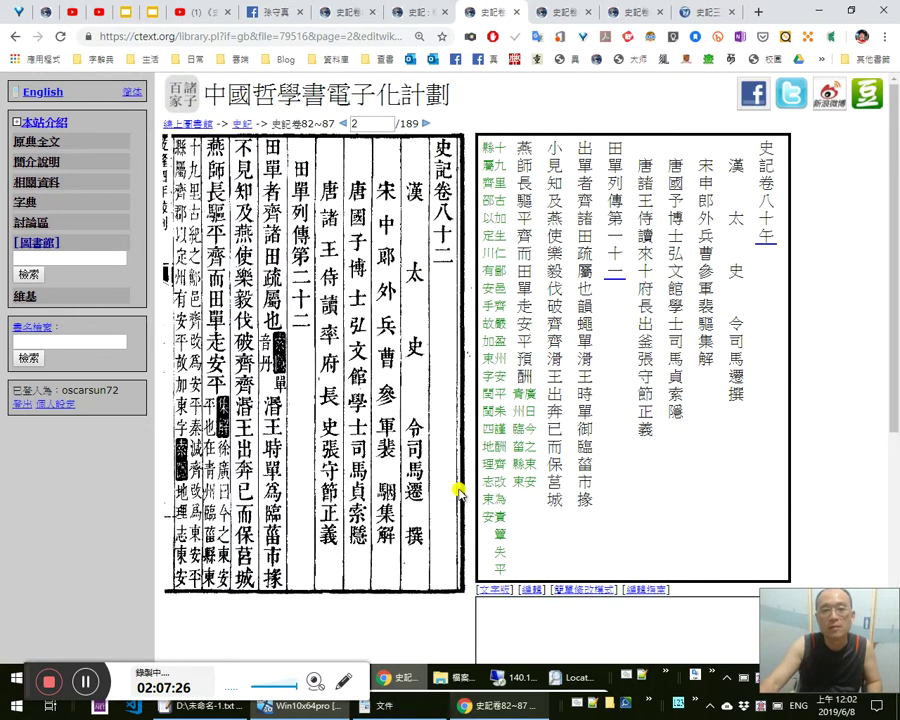
key("alt+Tab")
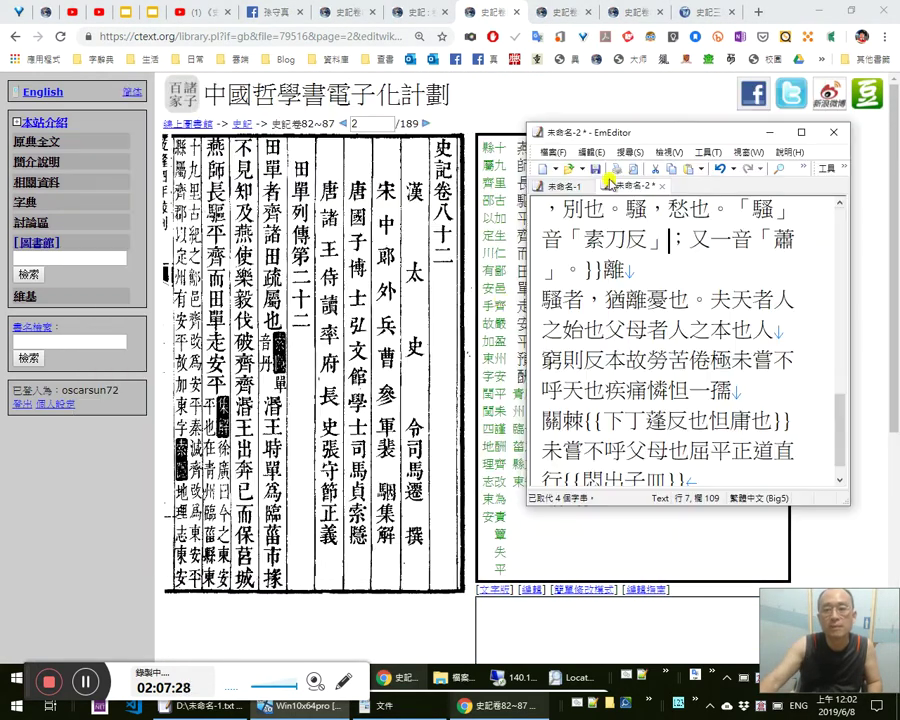
left_click(567, 186)
key("ctrl+v")
key("ctrl+Home")
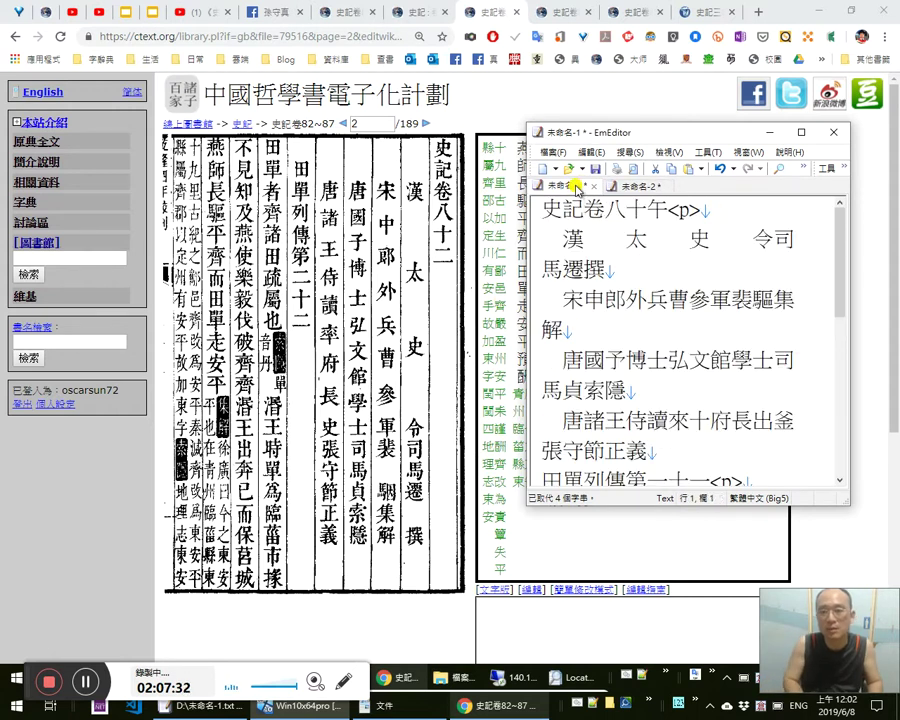
Change the first line to the heading *史記卷八十二 and end the 司馬遷撰 line with a | mark.
type("*")
key("BackSpace")
type("二")
key("Down")
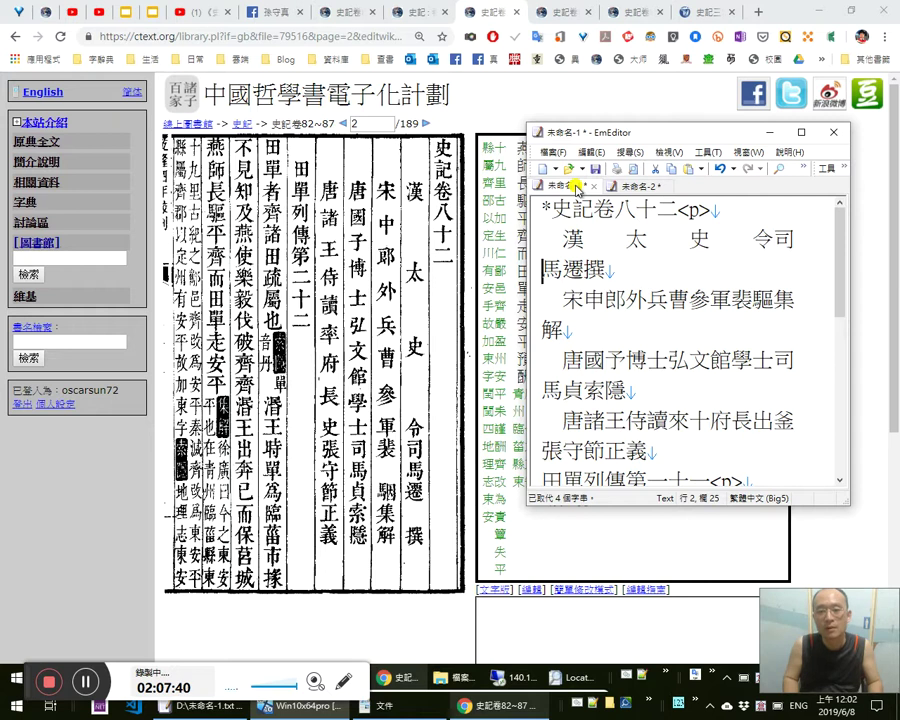
key("shift+Left")
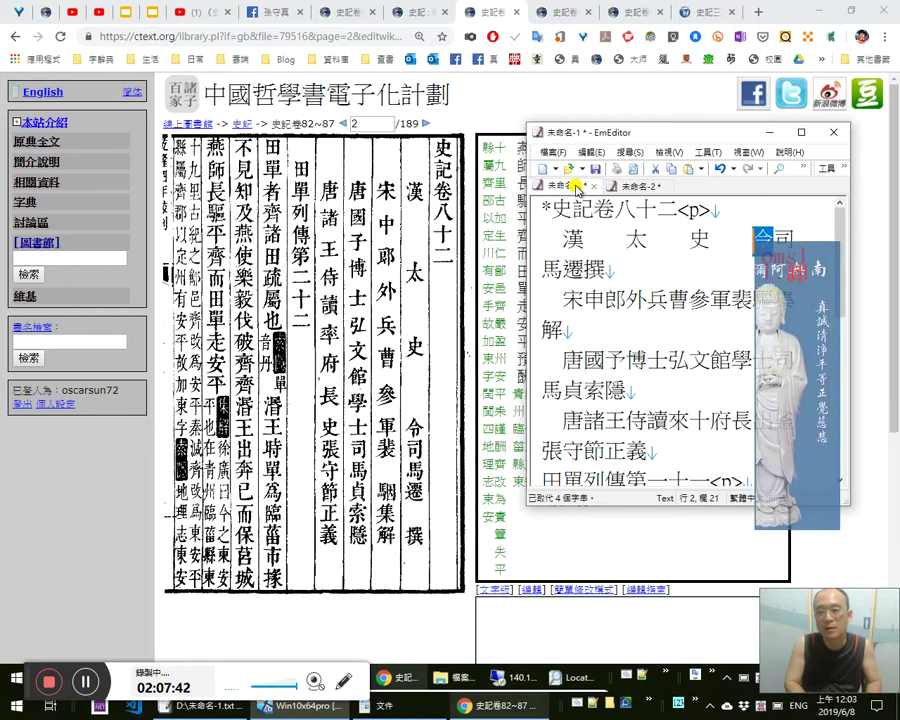
key("Right")
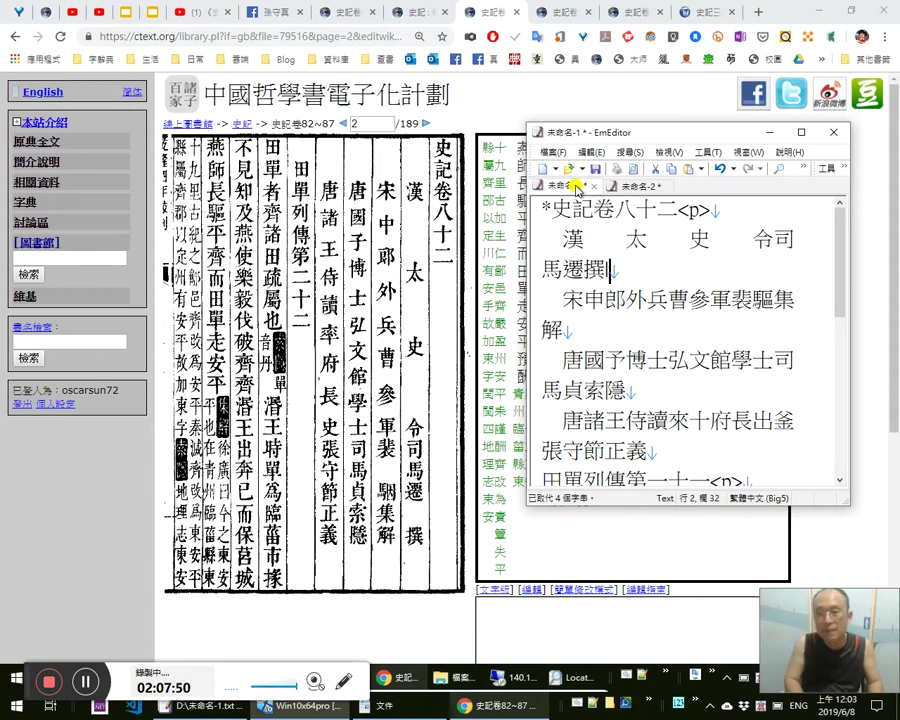
Correct the 集解 line to 宋中郎外兵曹參軍裴 駰集解 and end it with a | mark.
key("Down")
key("shift+Left")
type("中")
key("Right")
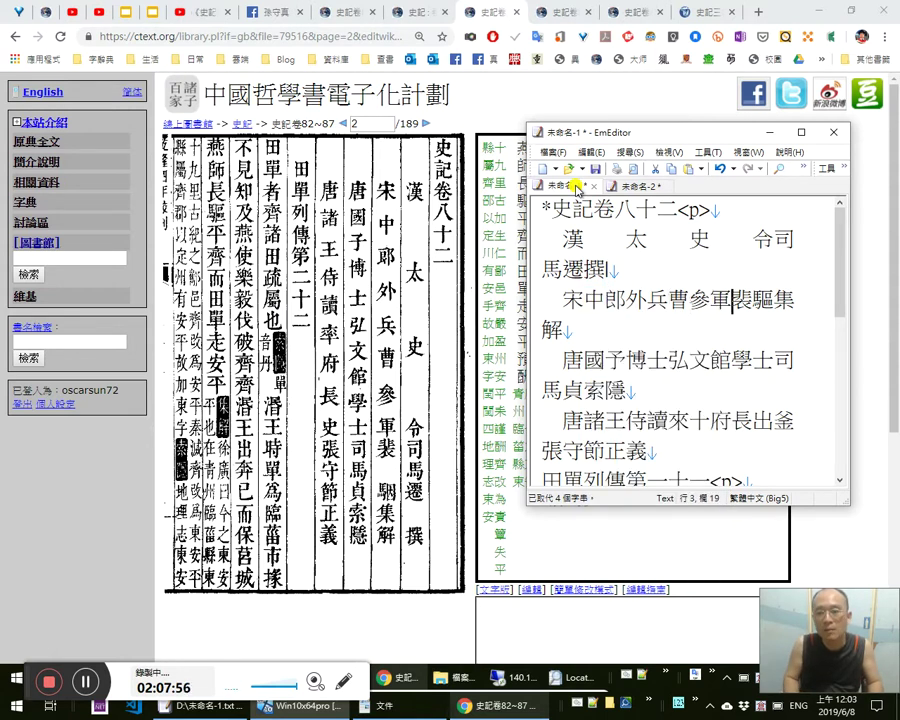
key("shift+Right")
type("騶")
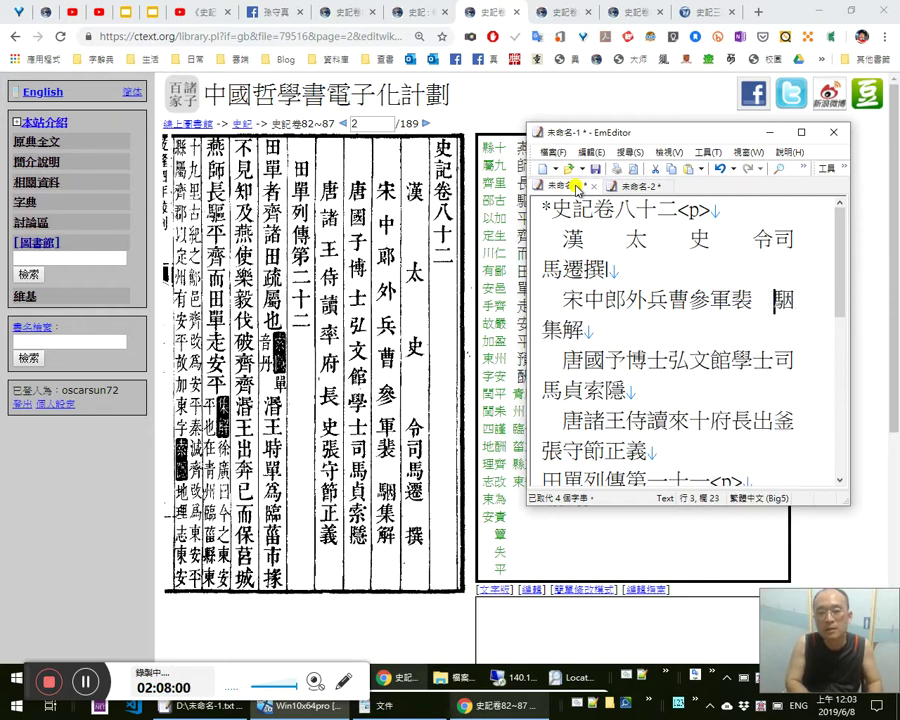
key("Down")
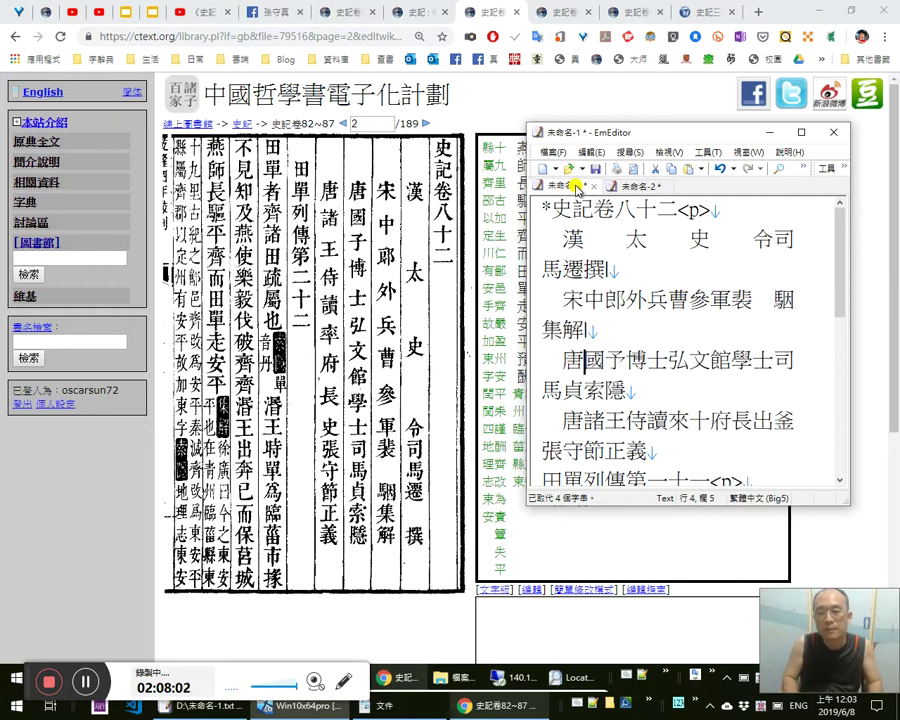
Correct 予 to 子 in the 唐國子博士 line.
key("Right")
key("shift+Right")
type("子")
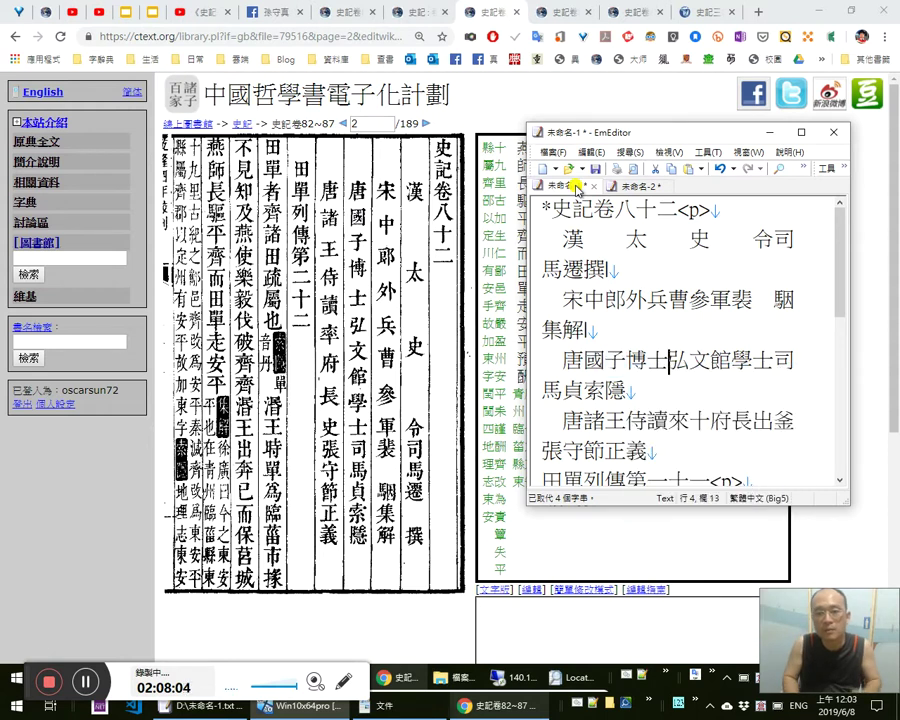
Re-enter the character 弘 after 博士 and remove the duplicate one.
key("Left")
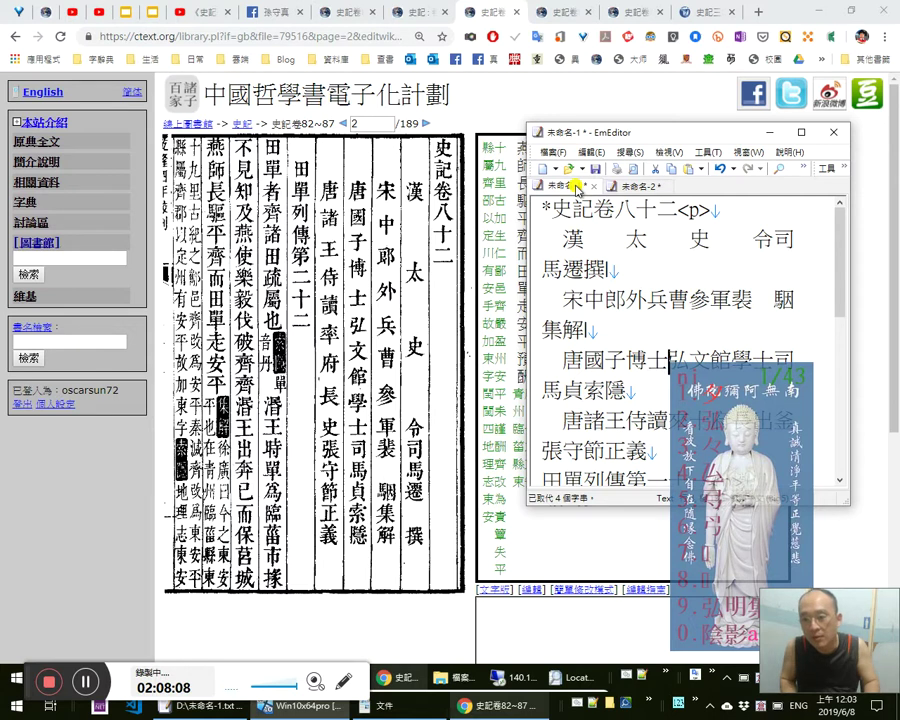
type("弘")
key("shift+Left")
type("nv")
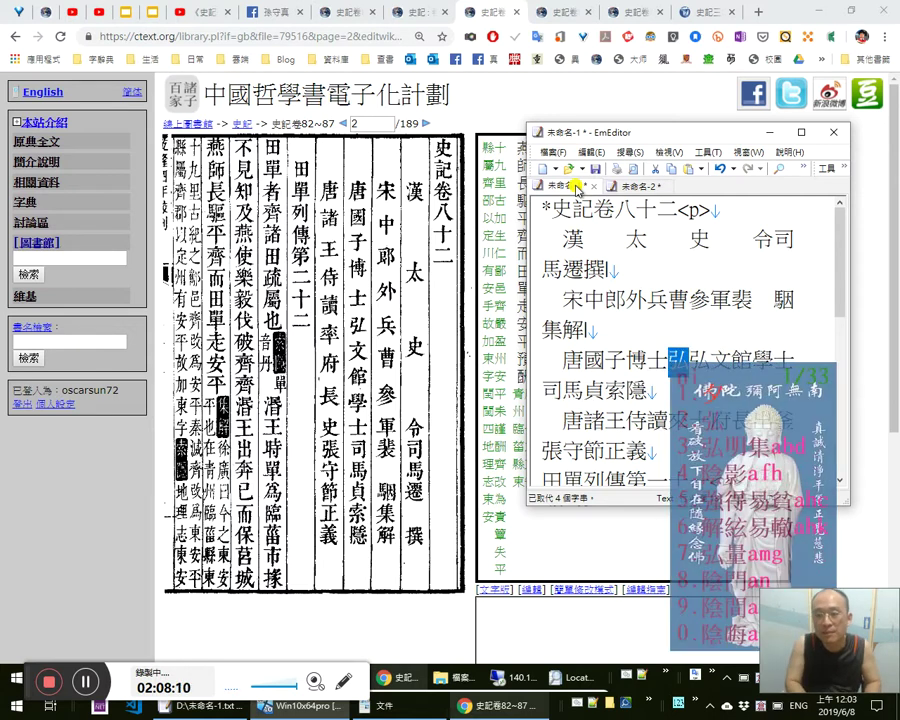
key("BackSpace")
key("BackSpace")
type("nv")
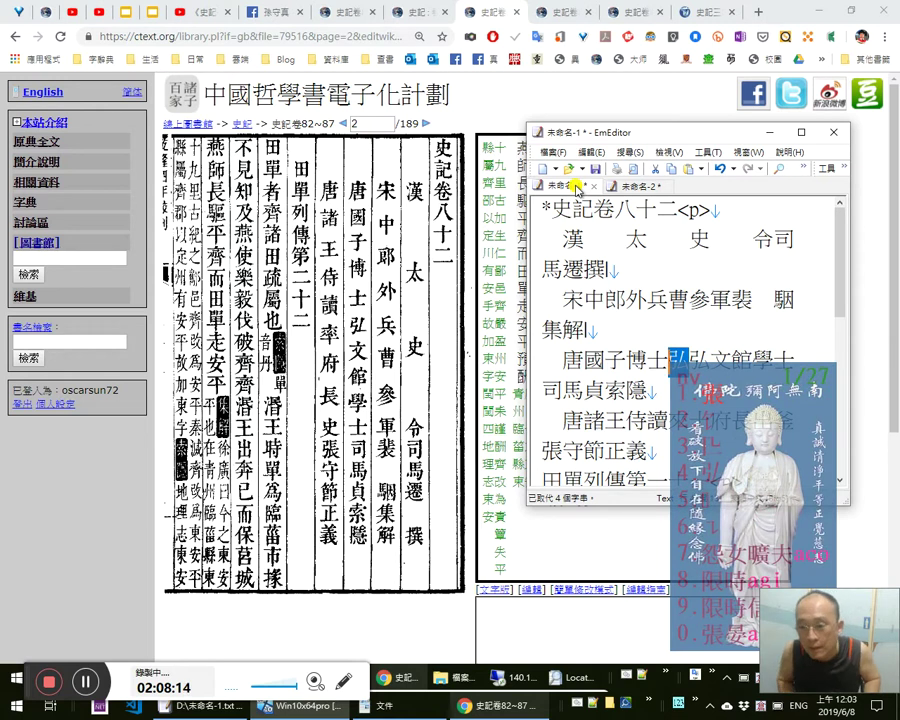
key("BackSpace")
key("BackSpace")
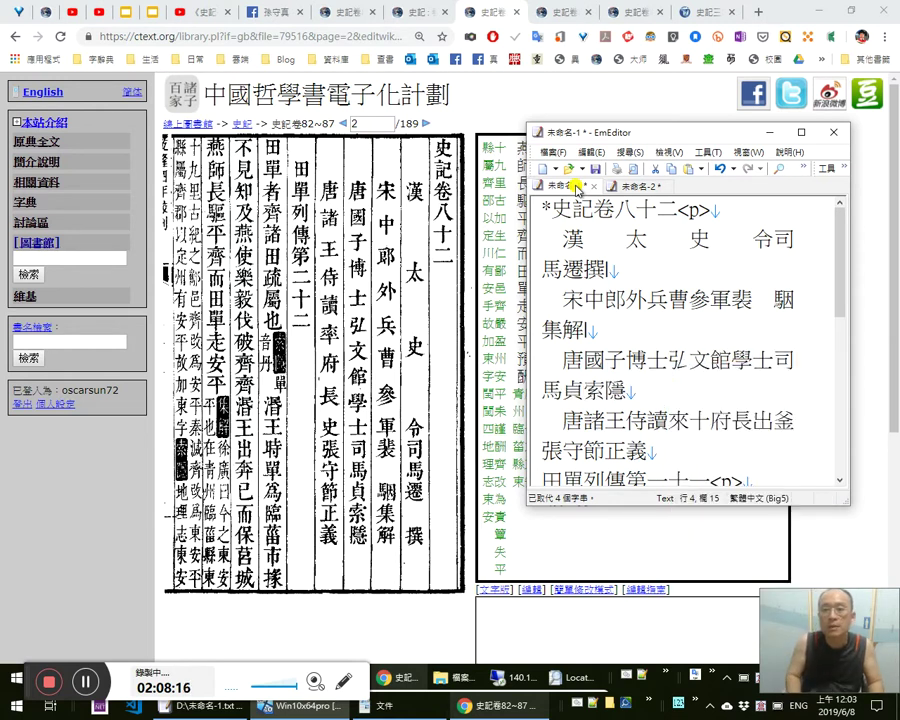
key("shift+Right")
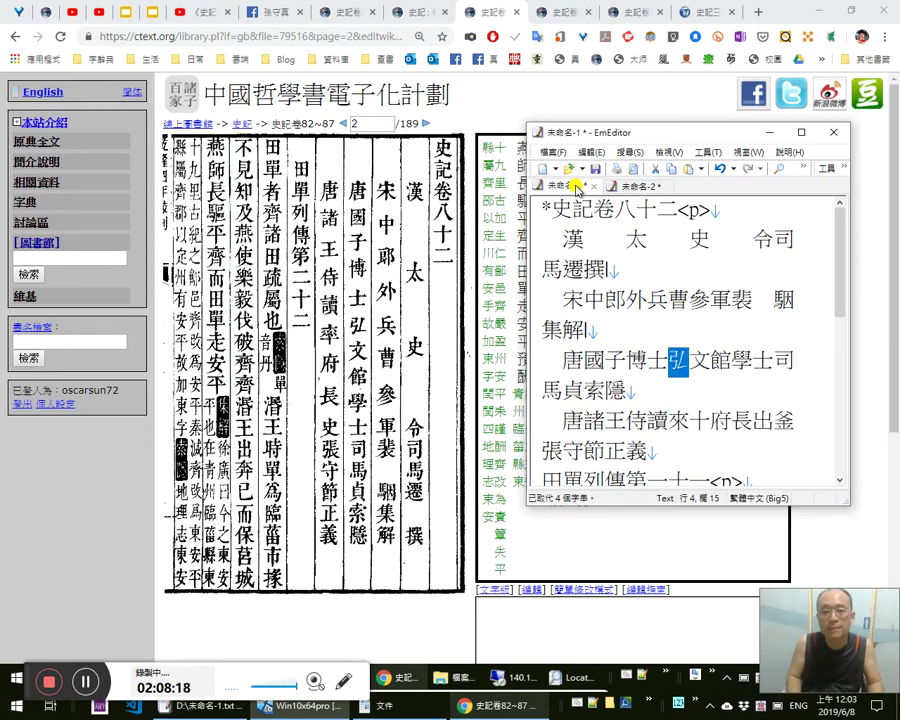
End the 司馬貞索隱 line with a | mark.
key("Right")
key("Right")
key("Right")
key("Right")
key("Right")
key("Right")
key("Right")
key("Right")
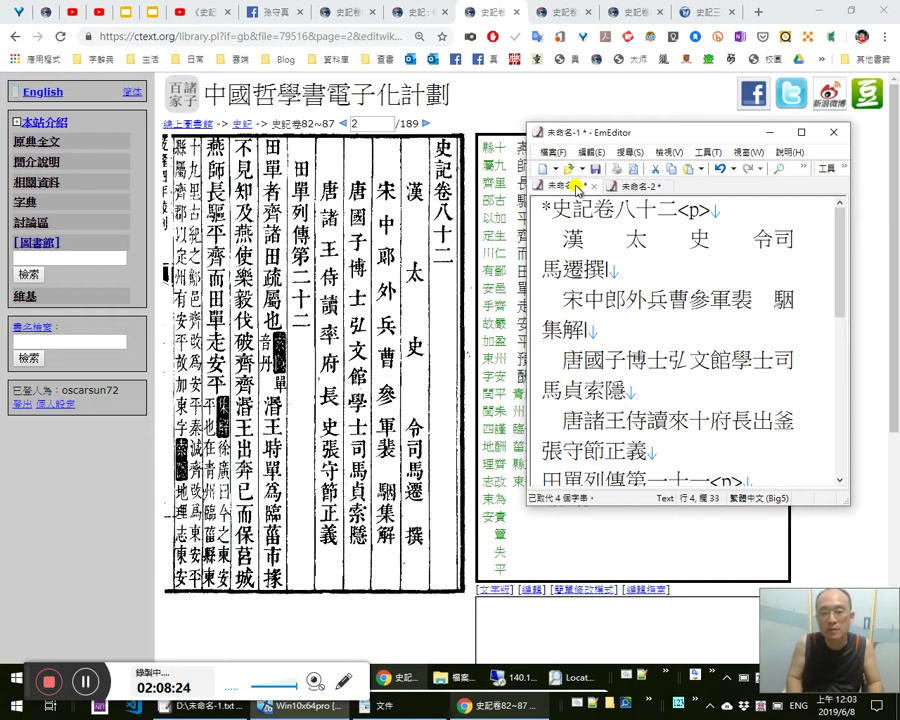
key("Right")
key("Right")
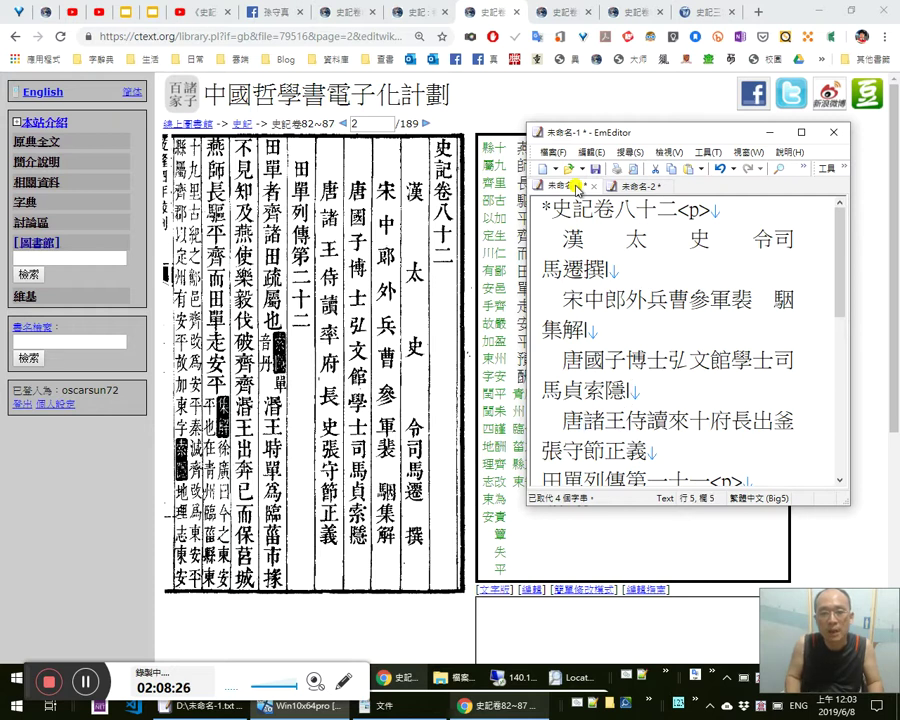
Correct 來十府長出釜 to 率府長史 in the 唐諸王侍讀 line.
key("Right")
key("Right")
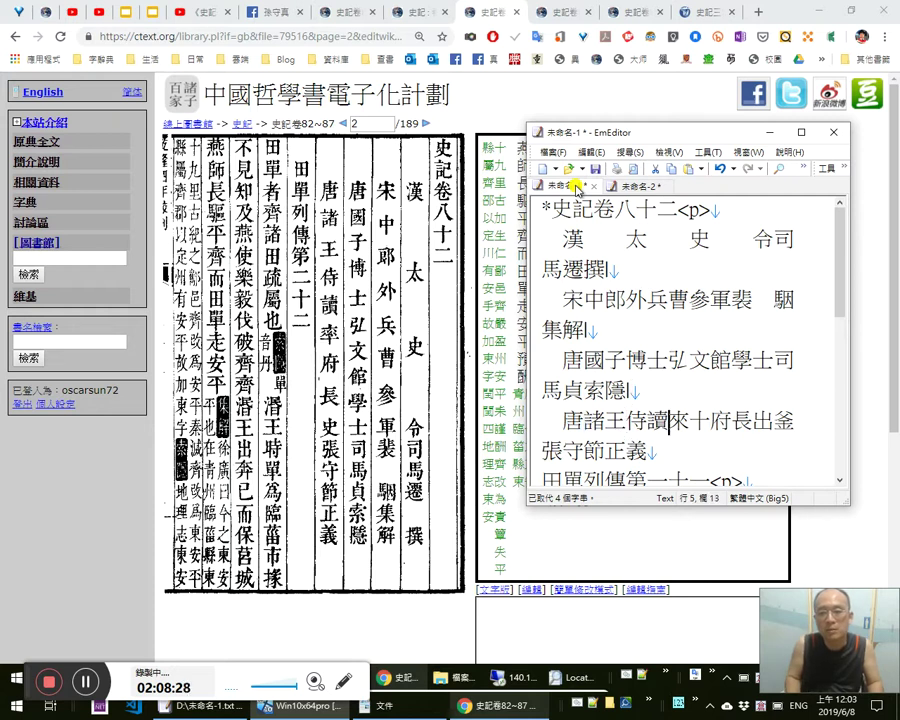
key("shift+Left")
type("率")
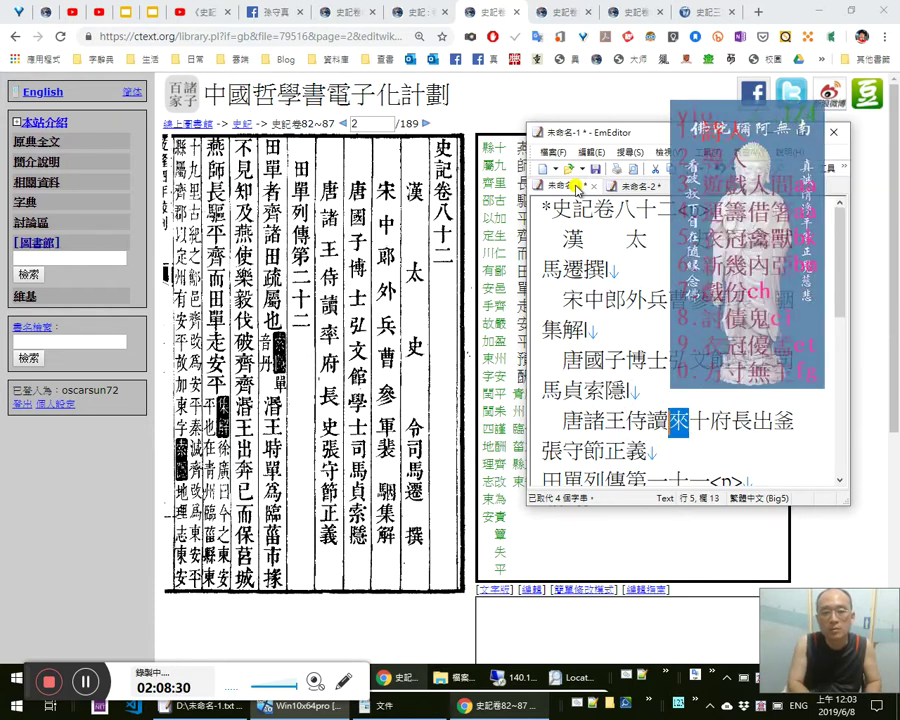
type("府")
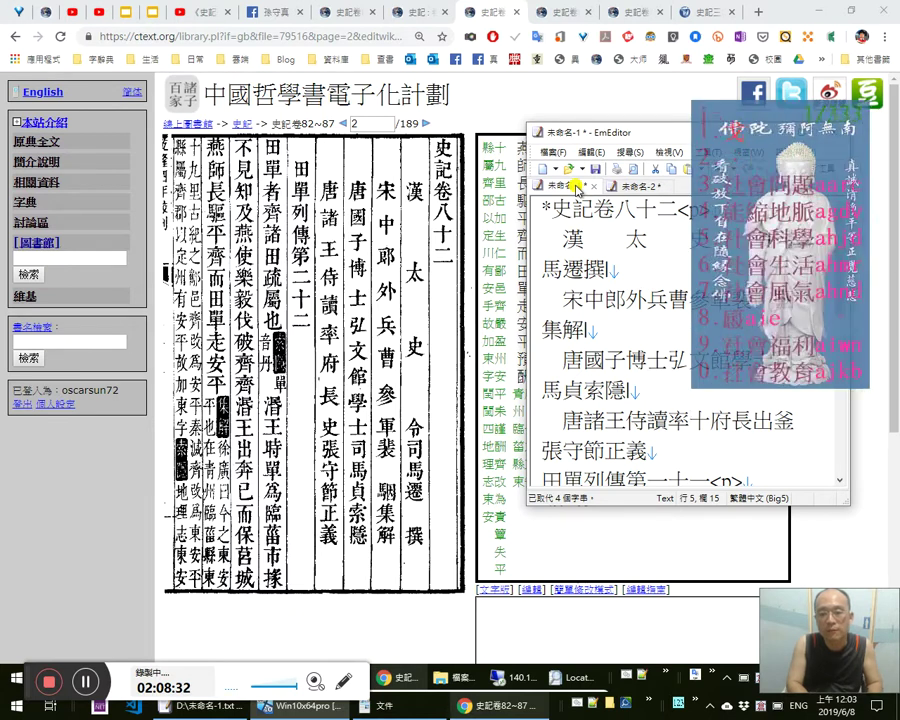
key("Delete")
key("Right")
key("shift+Right")
type("史")
key("Right")
key("shift+Left")
key("Delete")
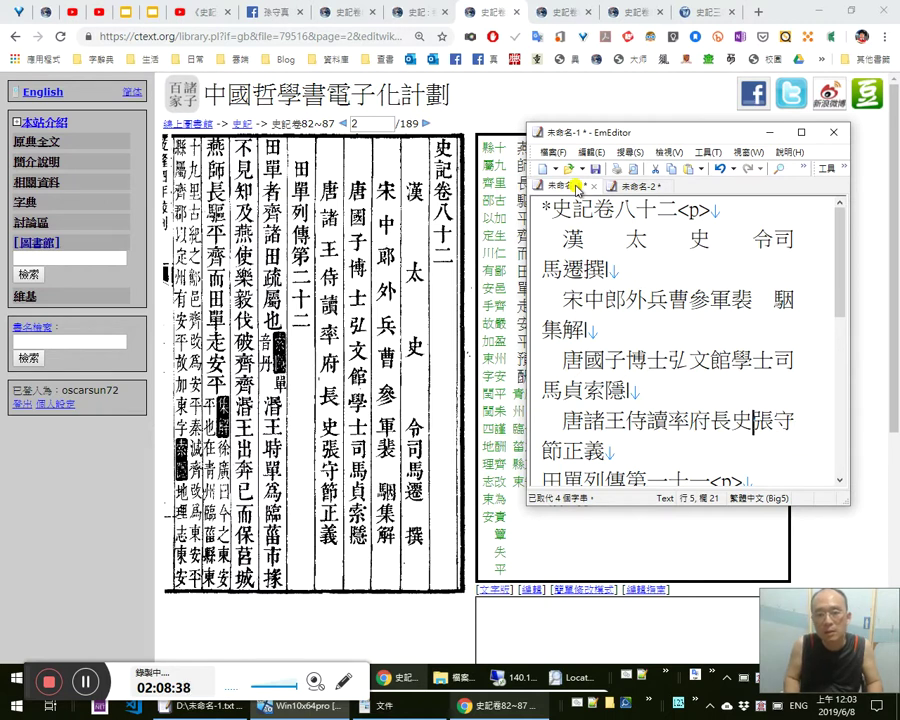
End the 張守節正義 line with the paragraph tag <p>.
key("Right")
key("Right")
type("|")
key("BackSpace")
type("<")
key("BackSpace")
type("<p>")
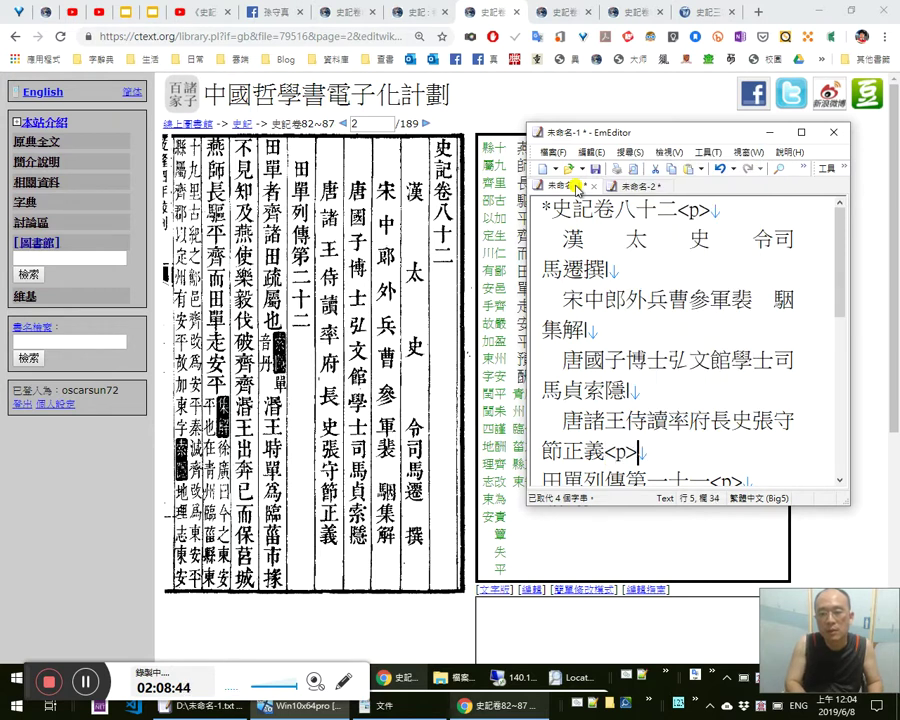
Mark the 田單列傳 title line as a heading with * and indent it by one full-width space.
key("Down")
type("*")
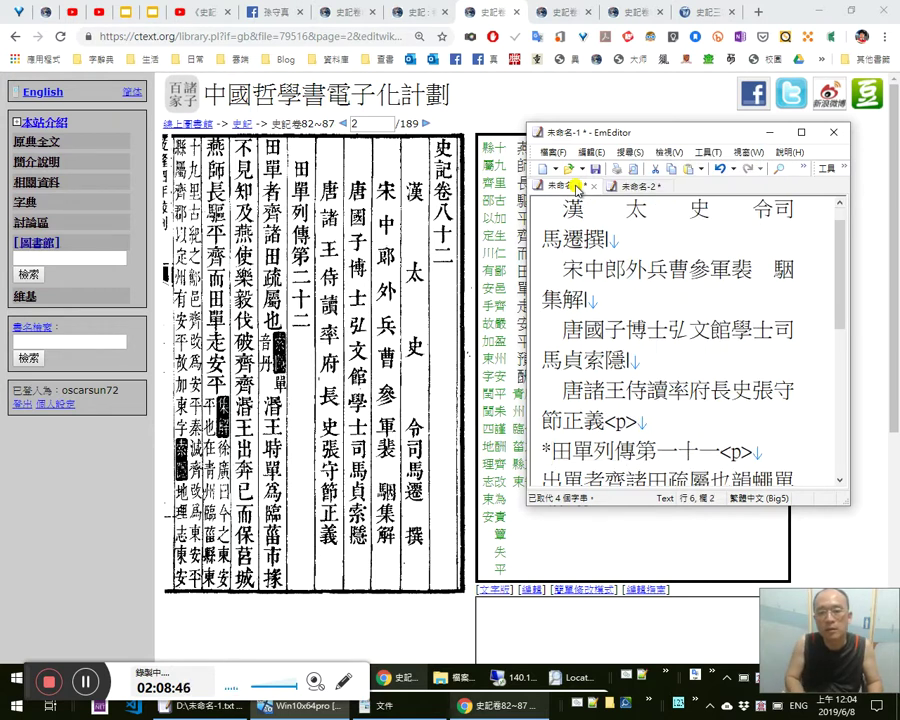
key("Home")
key("Right")
key("Right")
key("Right")
Correct the chapter number in the 田單列傳 heading to 第二十二.
key("shift+Right")
type("ｍｍ")
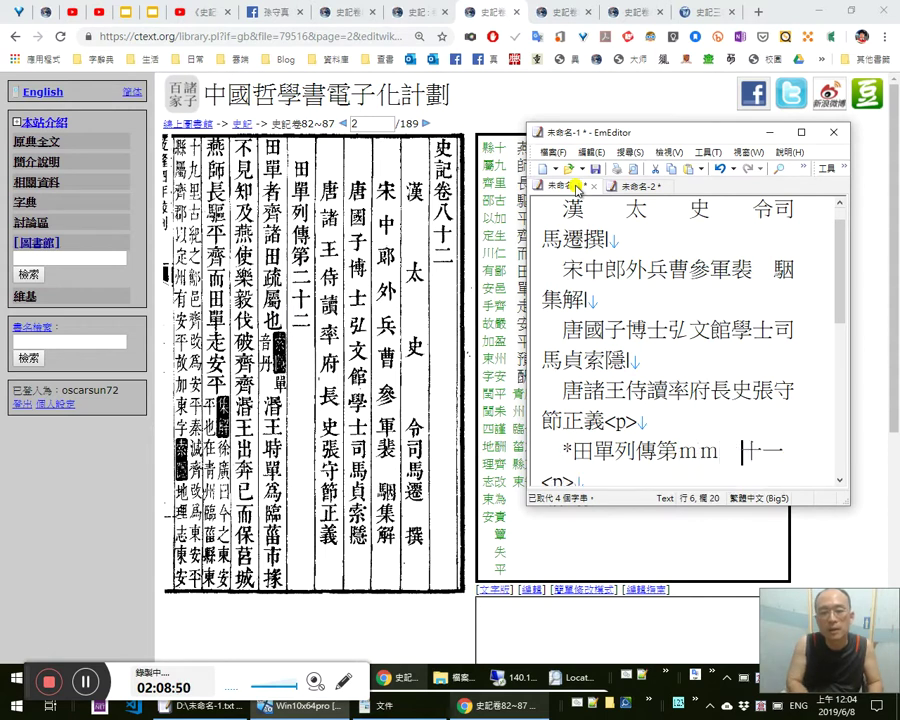
key("shift+Right")
key("shift+Left")
key("shift+Left")
key("shift+Left")
key("shift+Left")
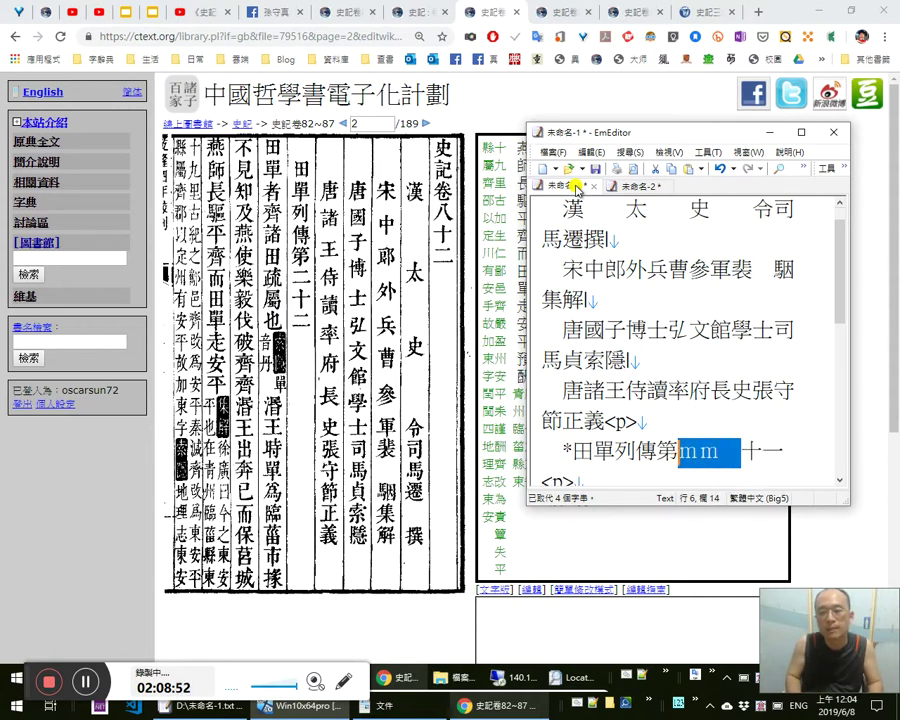
type("二")
key("shift+Right")
type("二")
Replace the first character of the body text with 田 so that it begins 田單者.
key("Right")
key("Right")
key("Right")
key("Right")
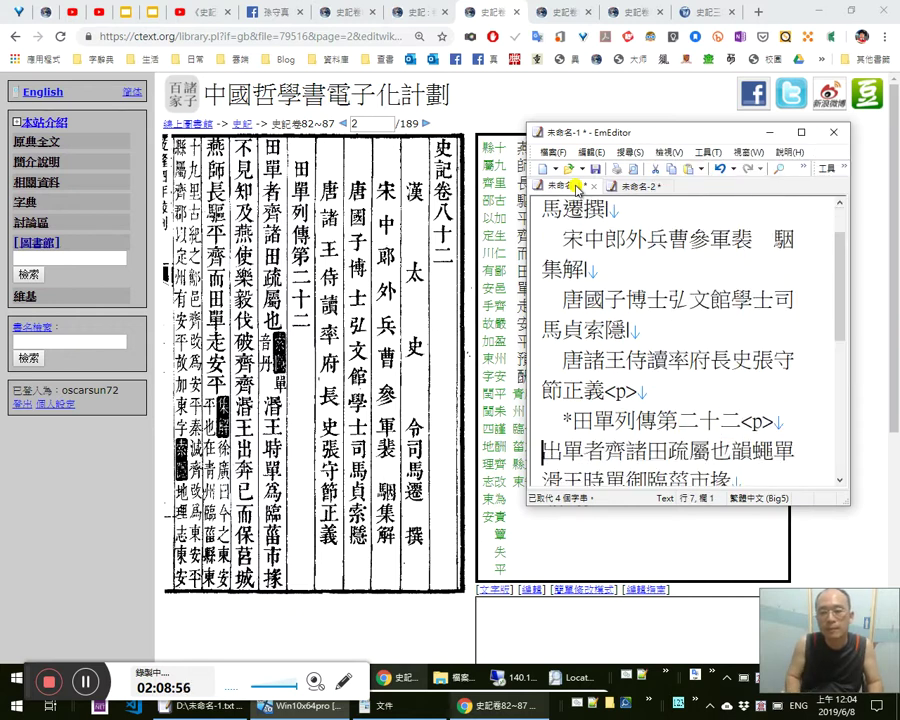
key("shift+Right")
type("田")
key("Right")
key("Right")
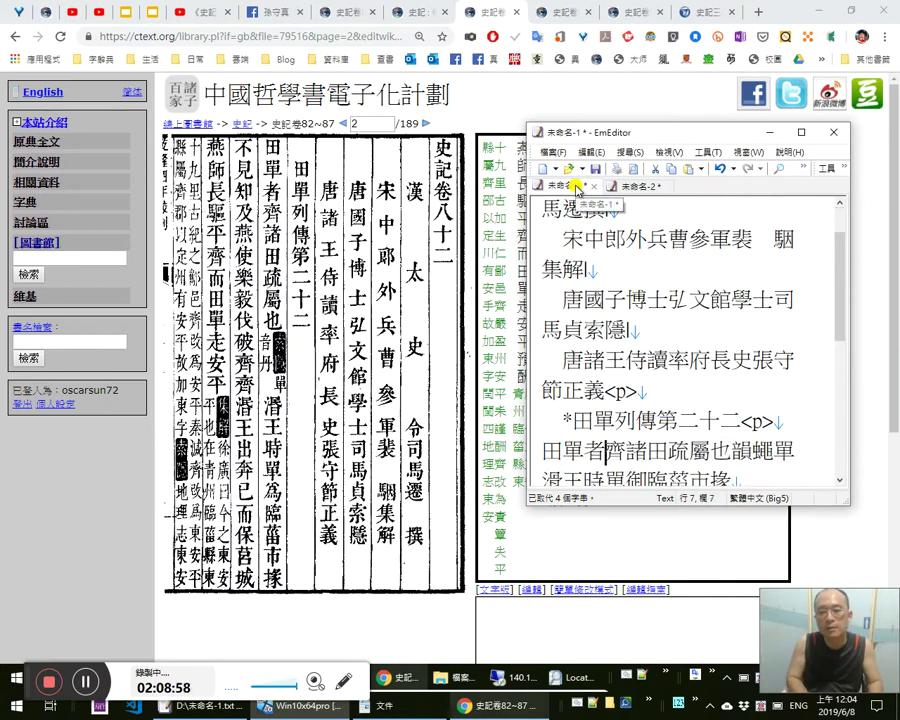
Punctuate the opening sentence of the body text as 田單者，齊諸田疏屬也。.
type("，")
key("Right")
key("Right")
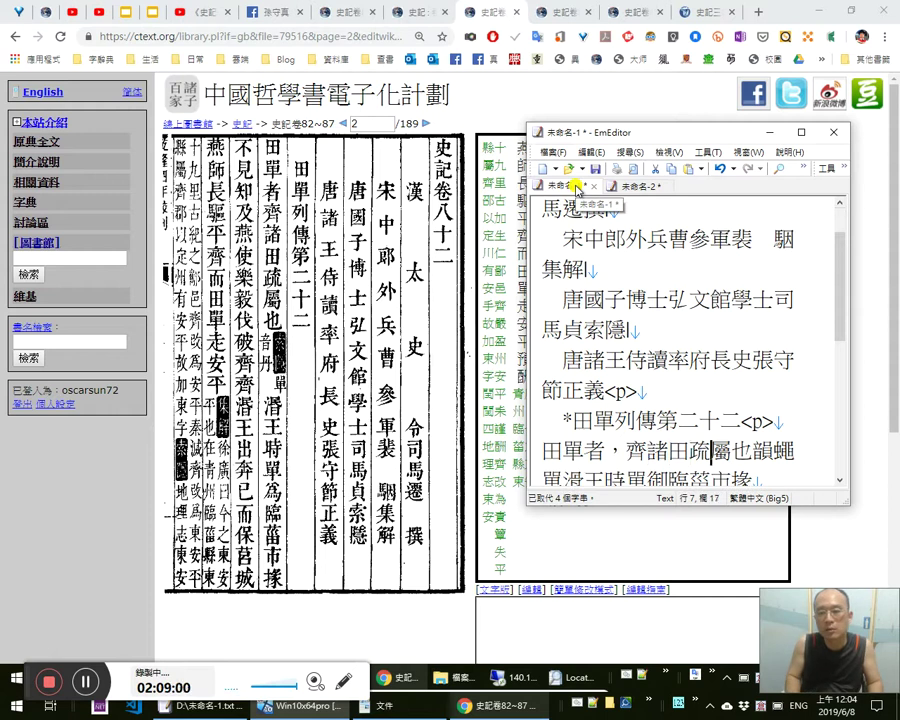
type("。")
key("BackSpace")
key("Right")
type("。")
key("Left")
key("Left")
key("shift+Left")
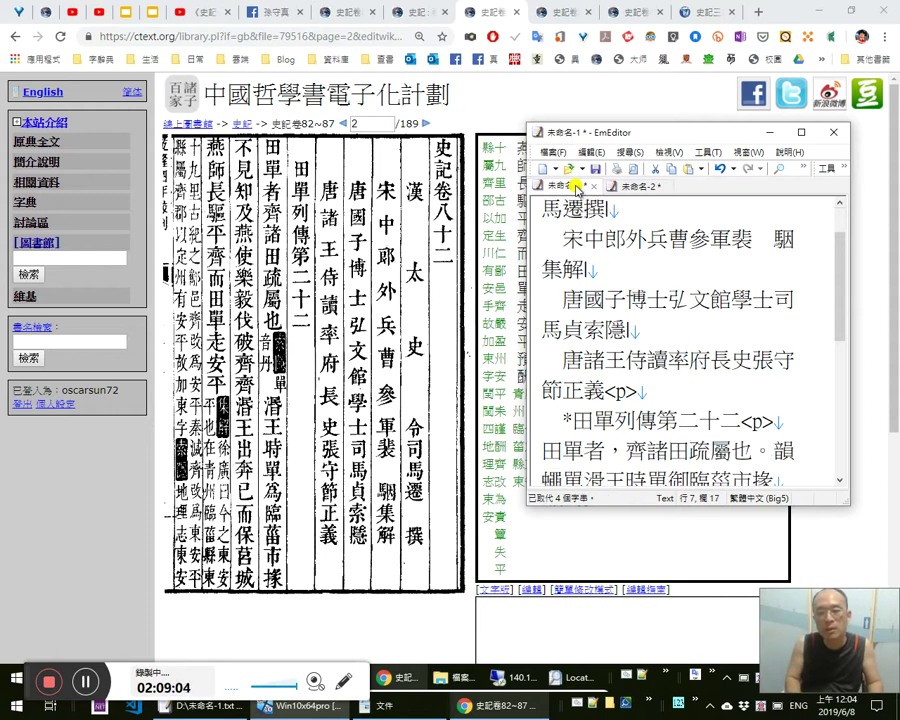
key("Left")
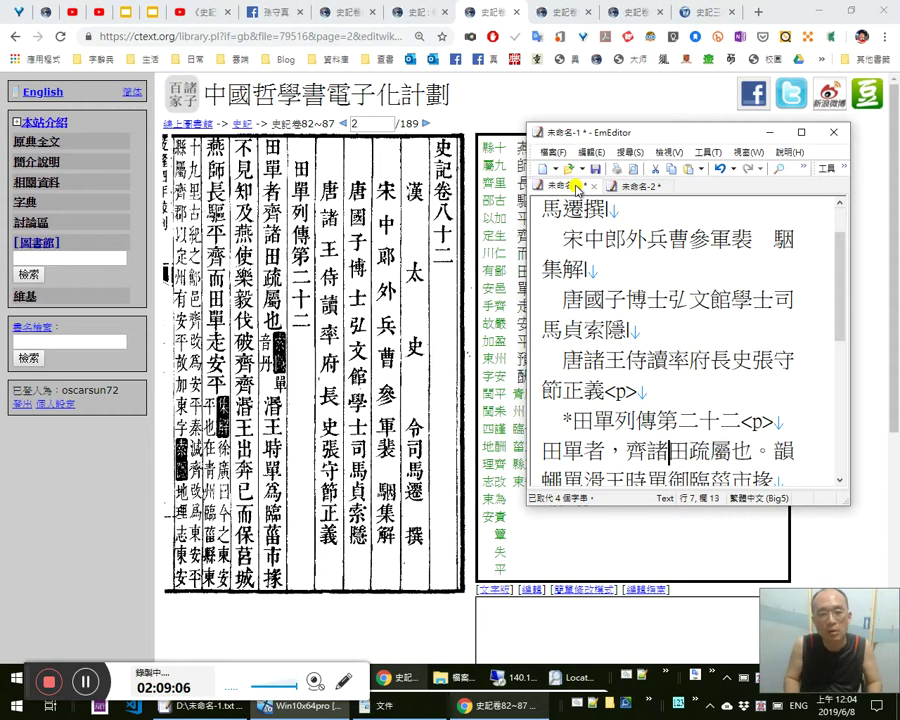
key("shift+Left")
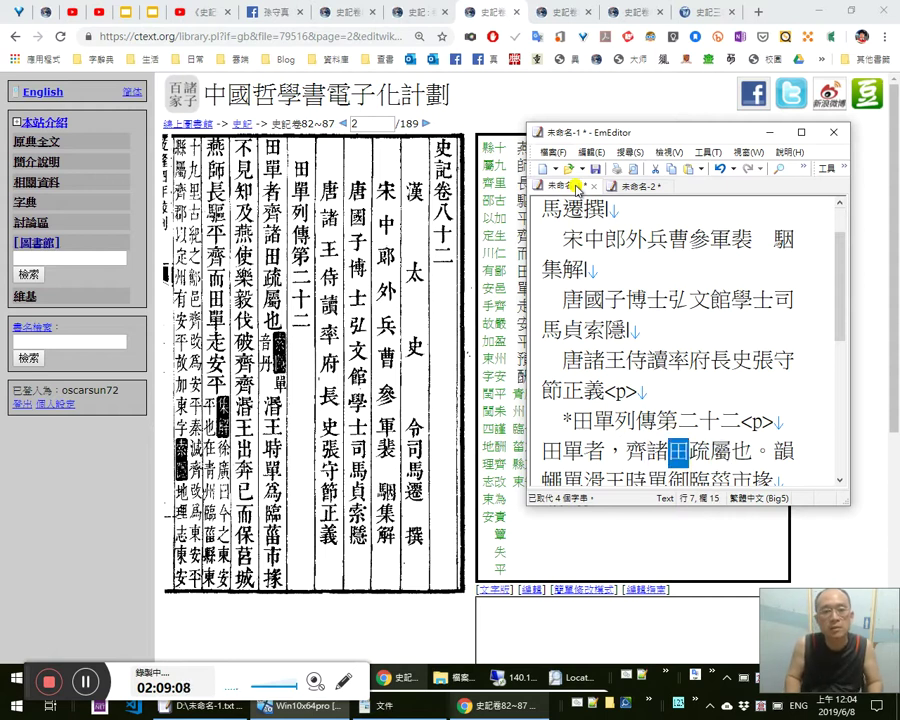
key("End")
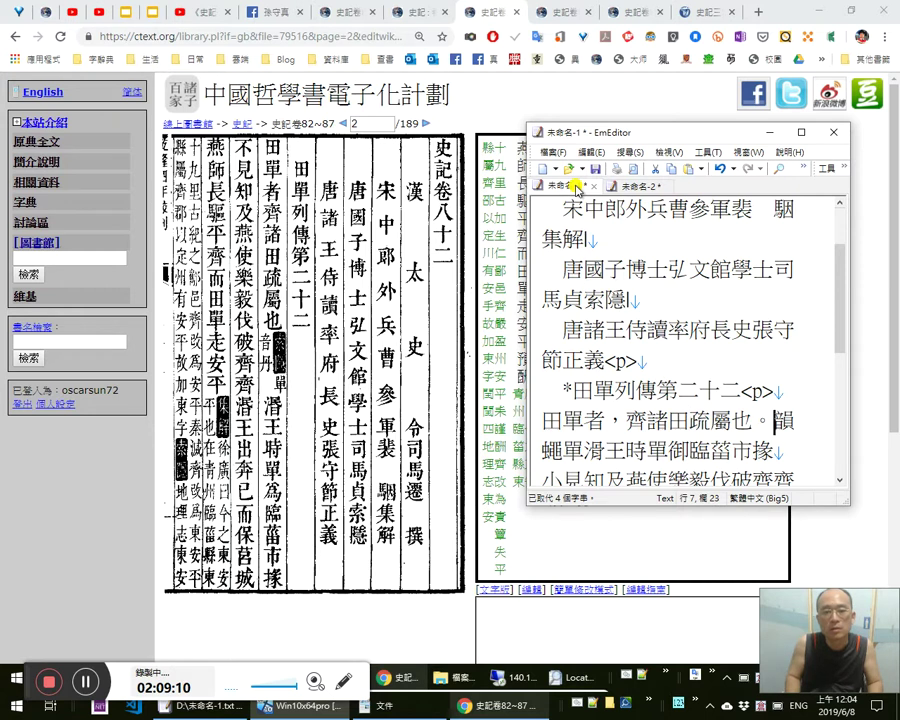
key("shift+Right")
key("shift+Left")
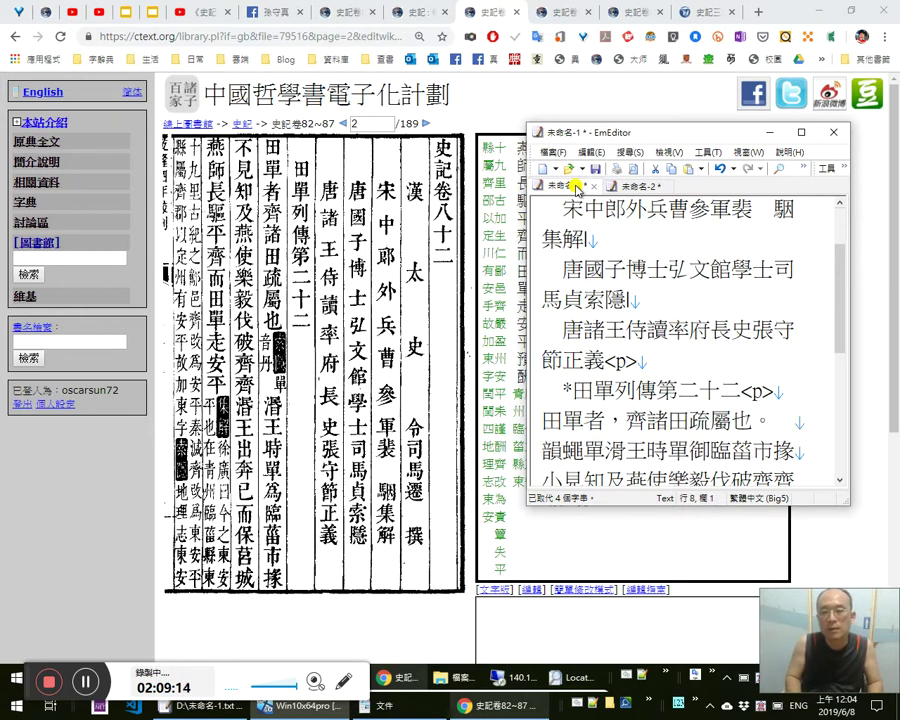
key("BackSpace")
key("BackSpace")
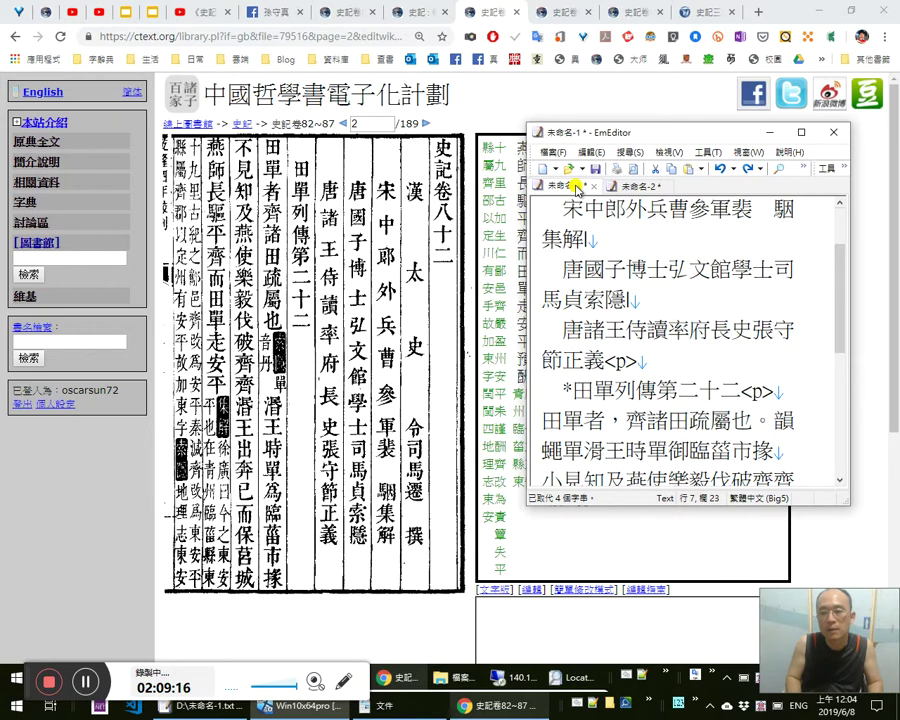
Move the whole corrected transcription from EmEditor into page 2's edit box on the Chinese Text Project and save it.
key("ctrl+a")
key("ctrl+x")
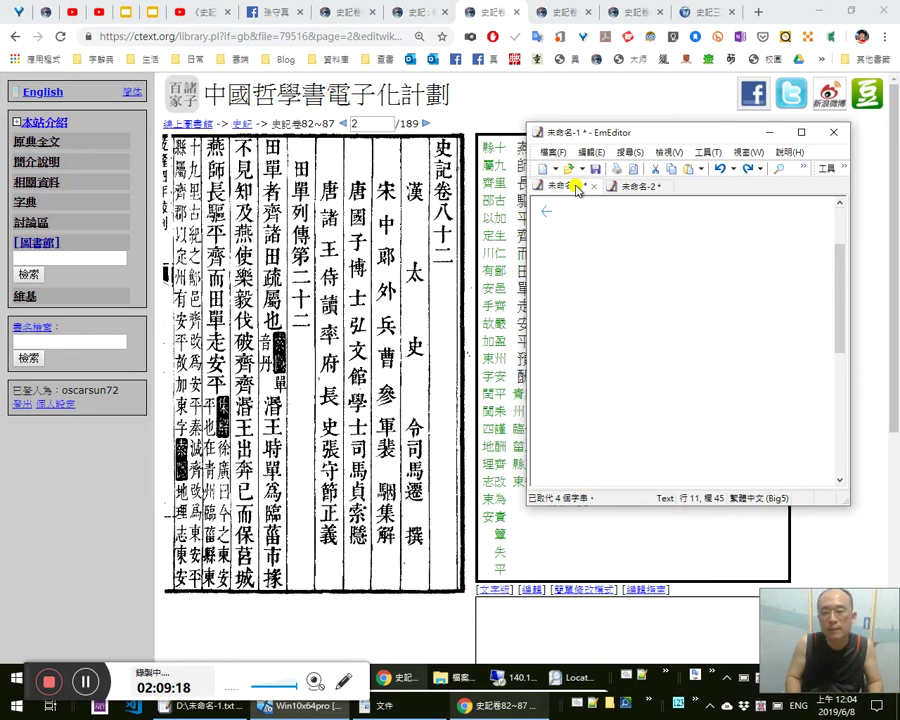
left_click(577, 627)
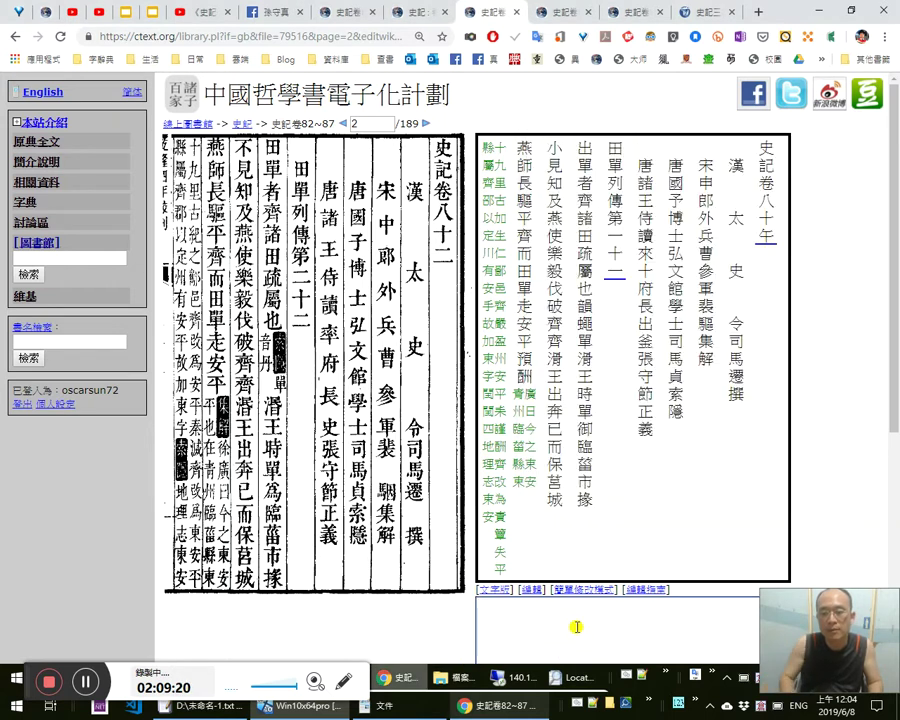
key("ctrl+v")
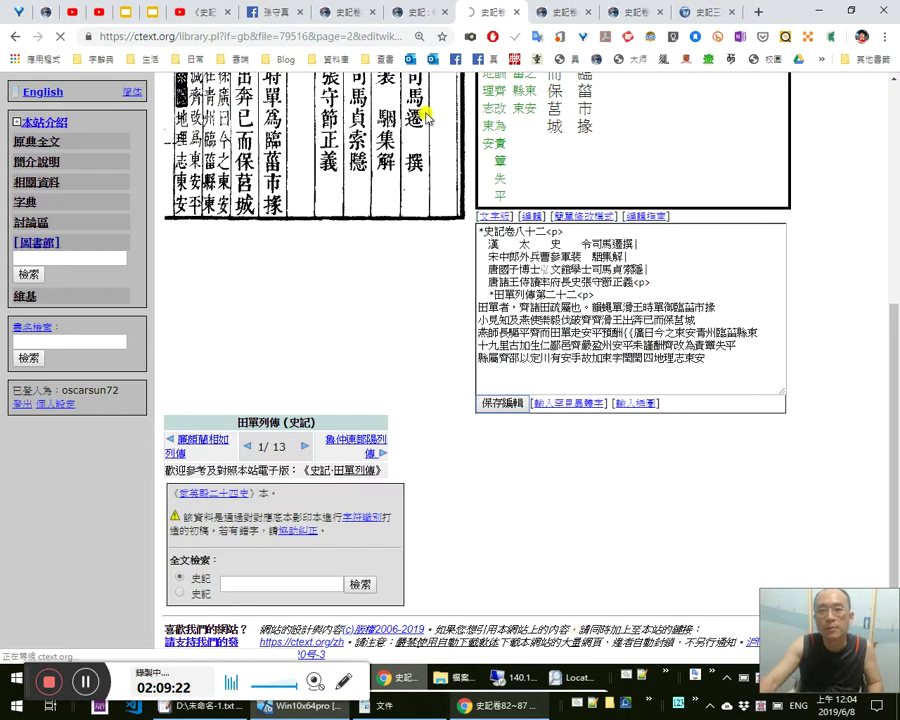
Open scanned page 52 from the first paragraph of 屈原賈生列傳 in the wiki text and start its simple edit mode.
left_click(416, 15)
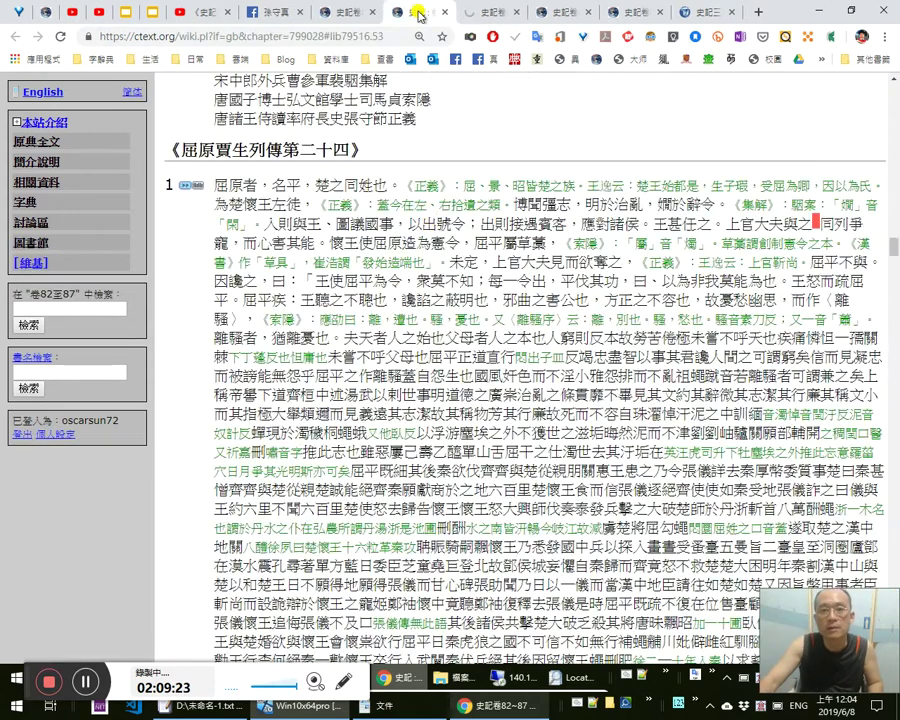
left_click(196, 185)
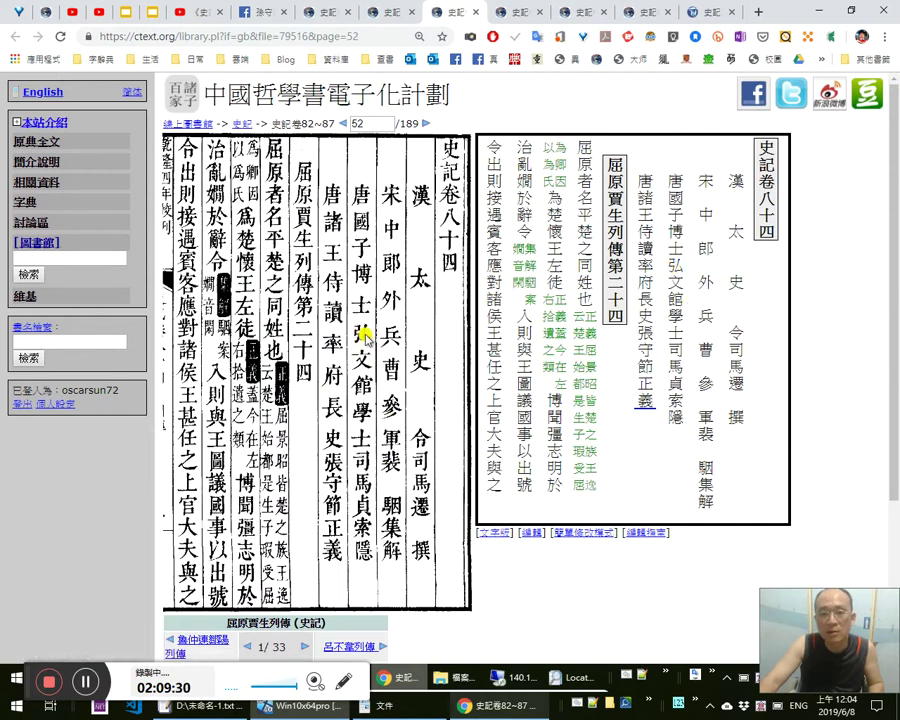
left_click(593, 533)
scroll(595, 536, "down", 1)
Replace 弘 in the 唐國子博士弘文館學士 line with the variant form printed in the scan and save the edit.
left_click(559, 477)
key("shift+Left")
type("nv")
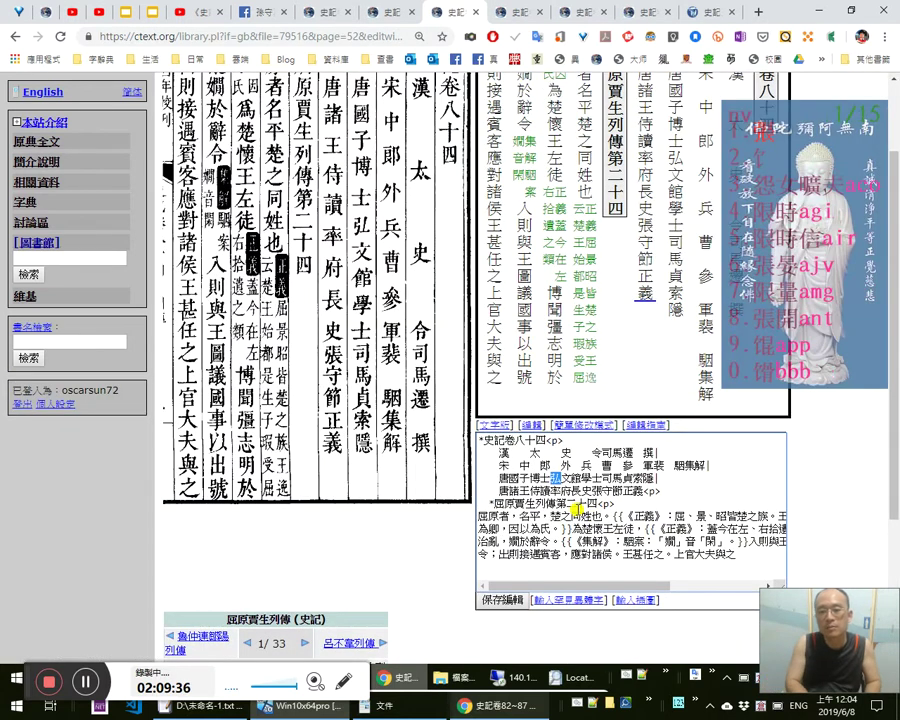
type("4")
key("Tab")
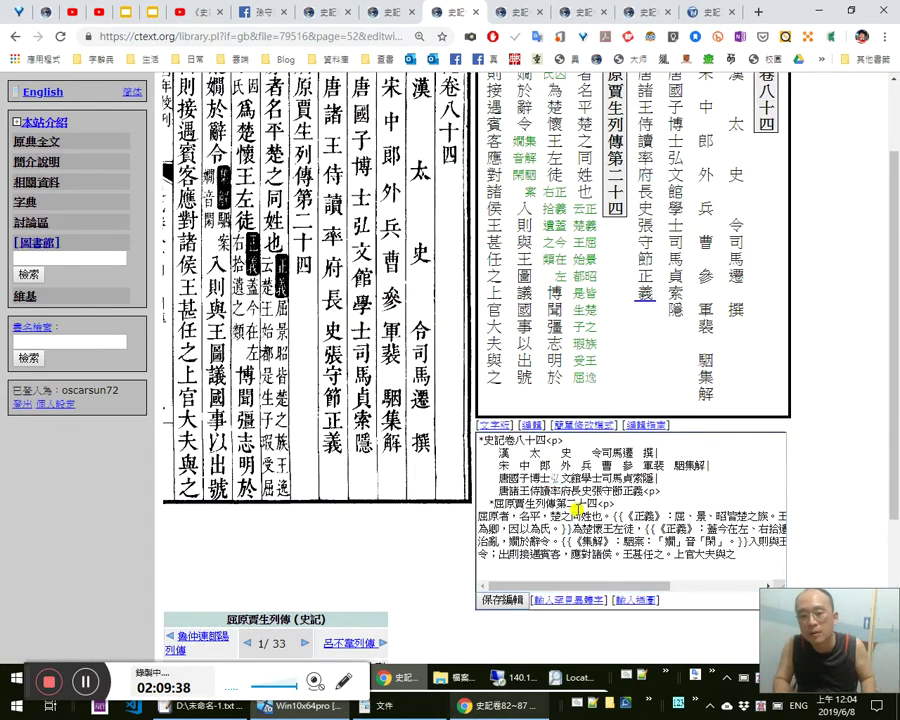
key("space")
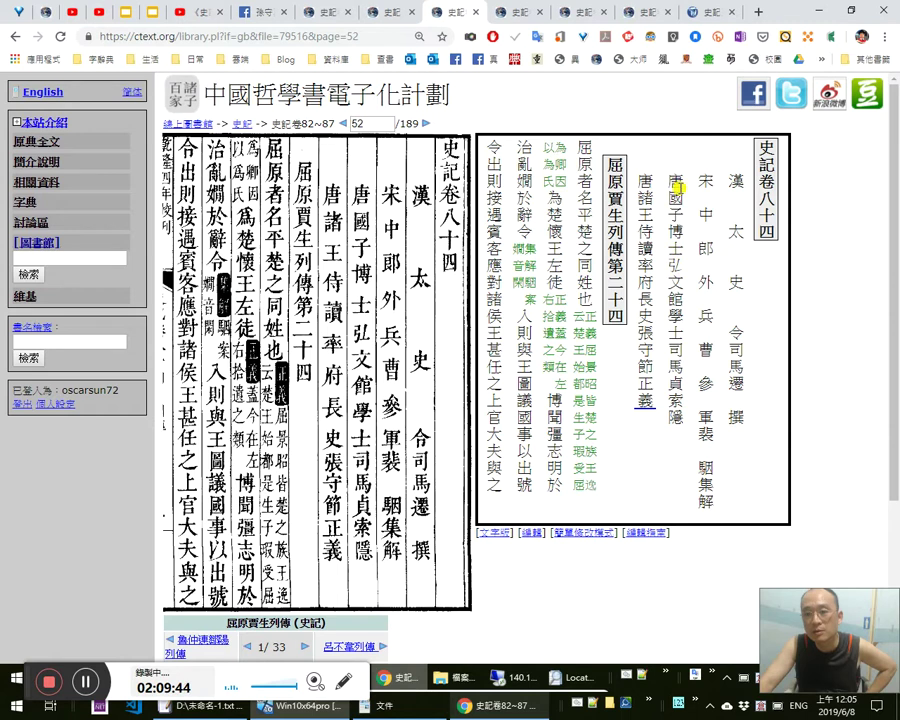
Close the browser tabs of the finished page 52 and the saved page 2.
left_click(474, 12)
left_click(455, 12)
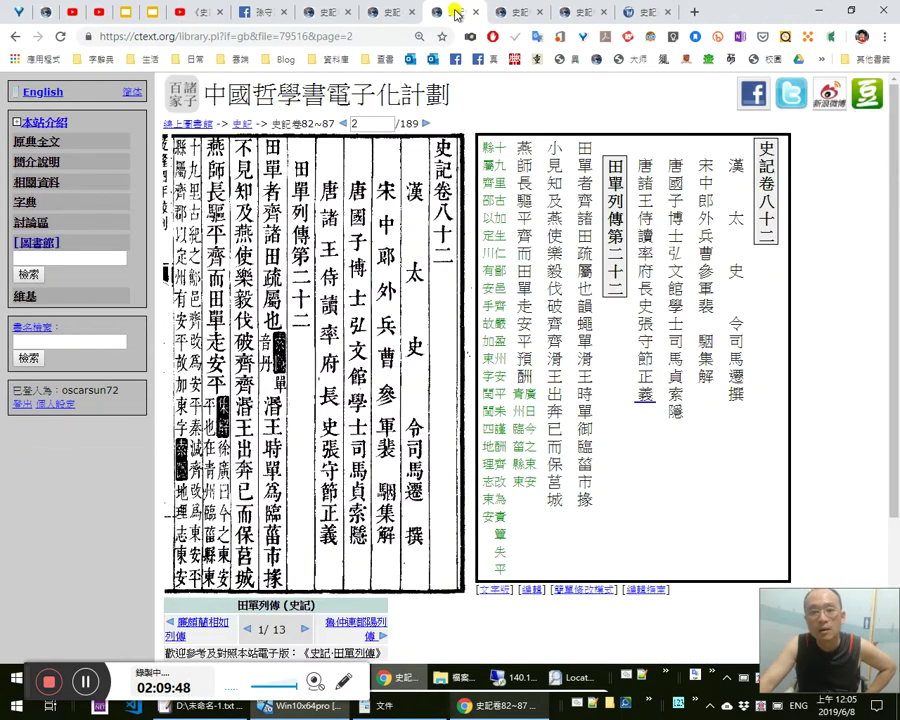
middle_click(455, 12)
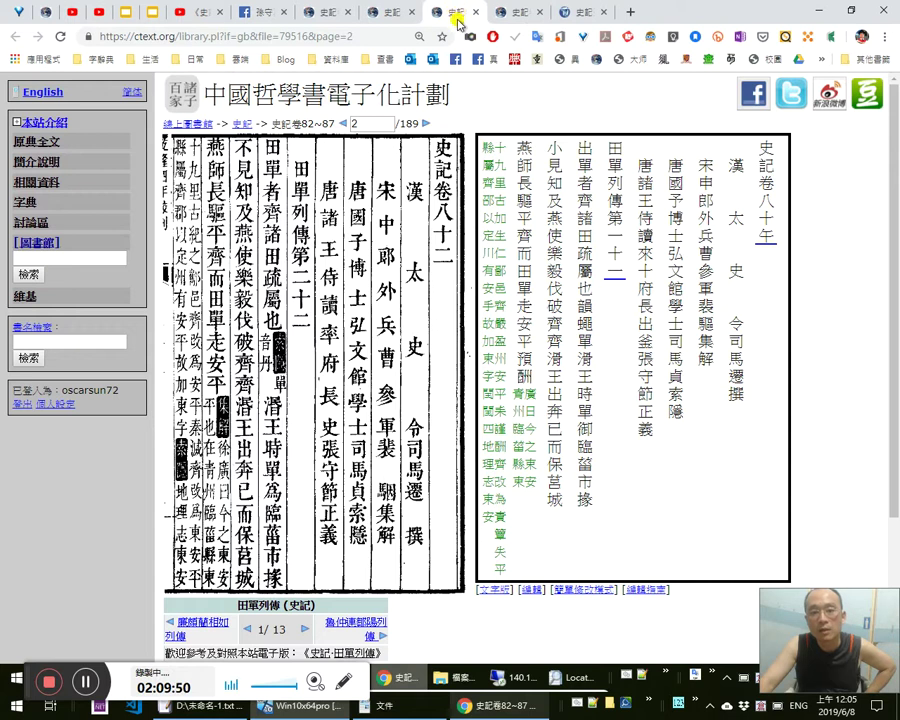
Check the saved title lines and headings of 史記卷八十二 in page 2's edit mode and in the text version.
left_click(577, 590)
scroll(600, 425, "up", 2)
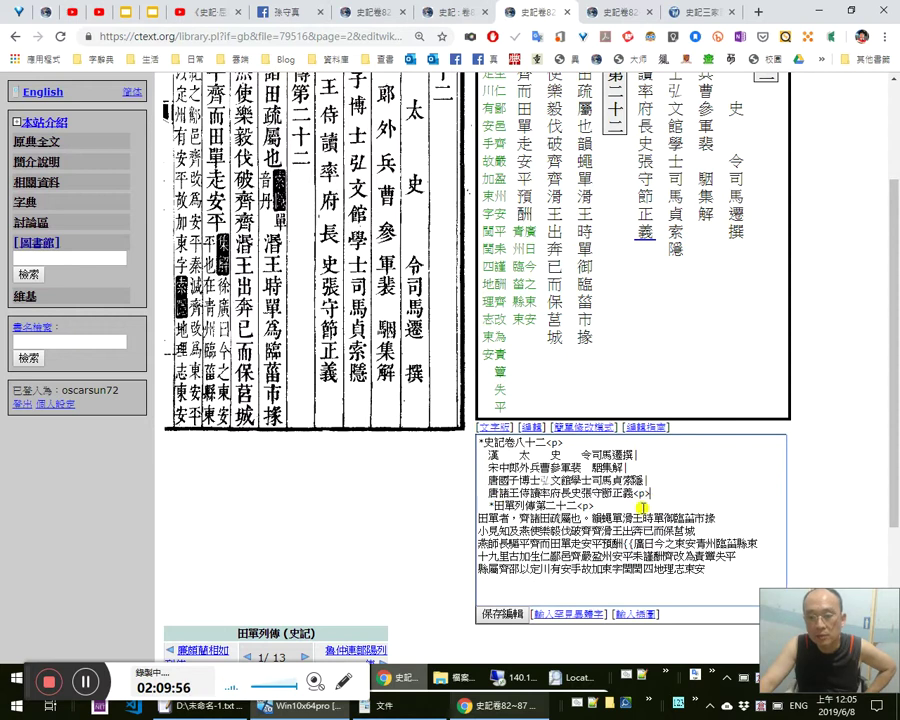
left_click_drag(648, 495, 623, 495)
triple_click(492, 497)
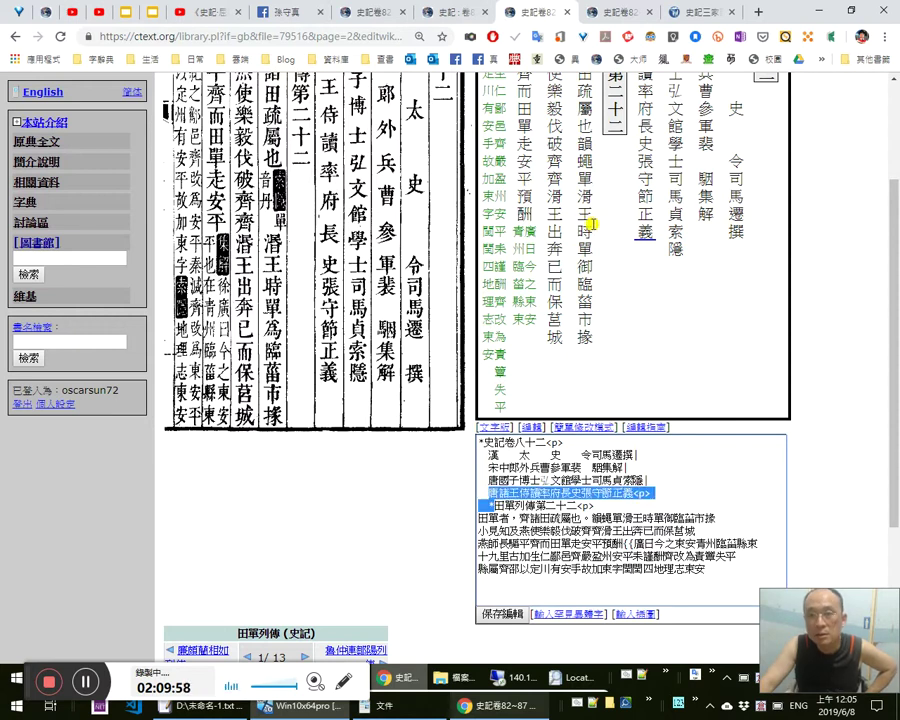
scroll(586, 222, "up", 2)
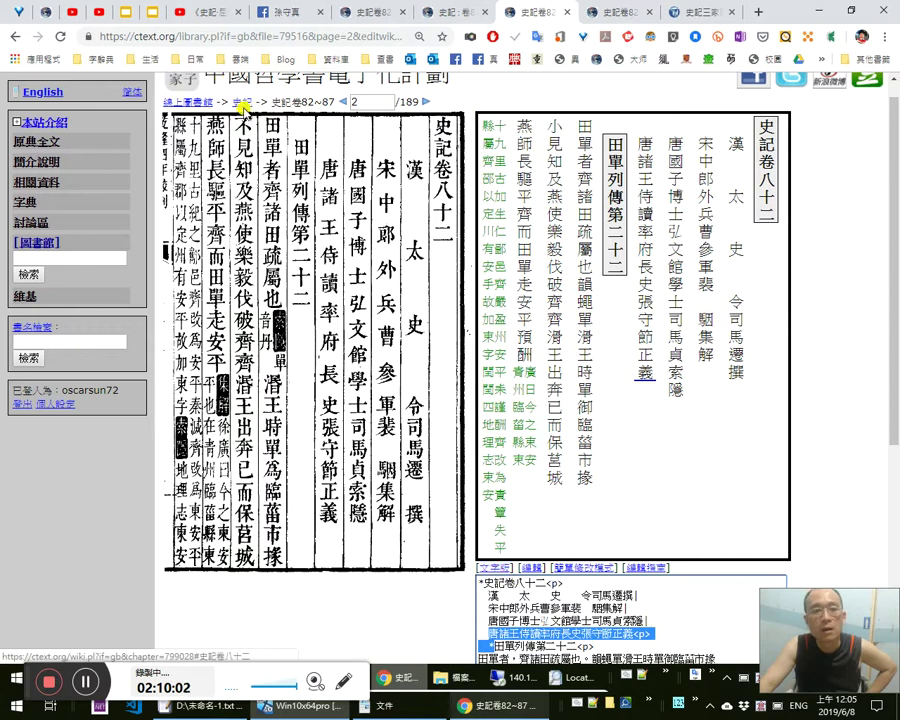
left_click(15, 36)
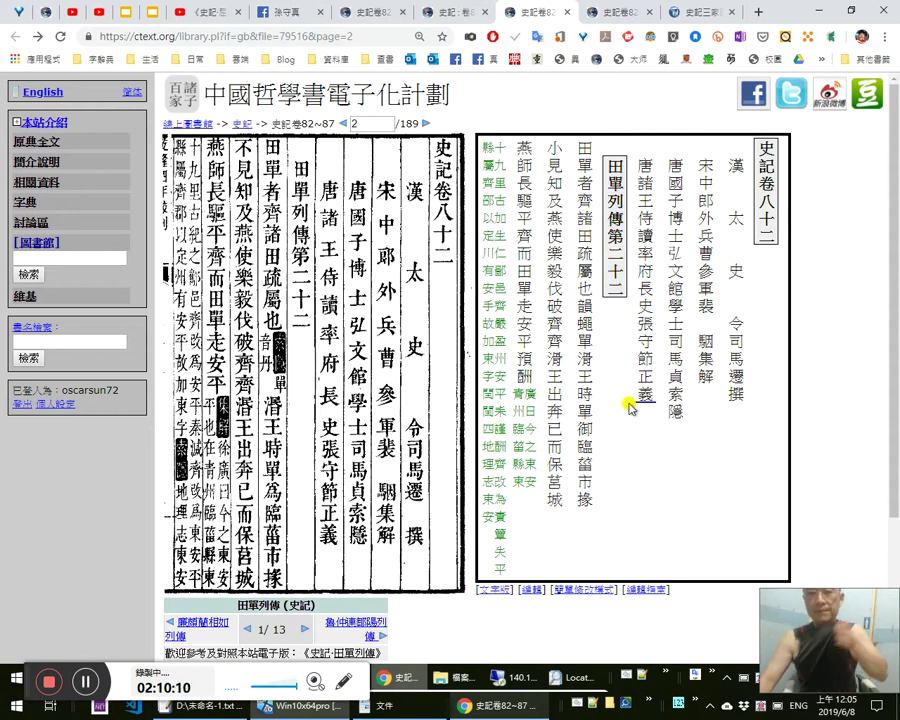
left_click(503, 589)
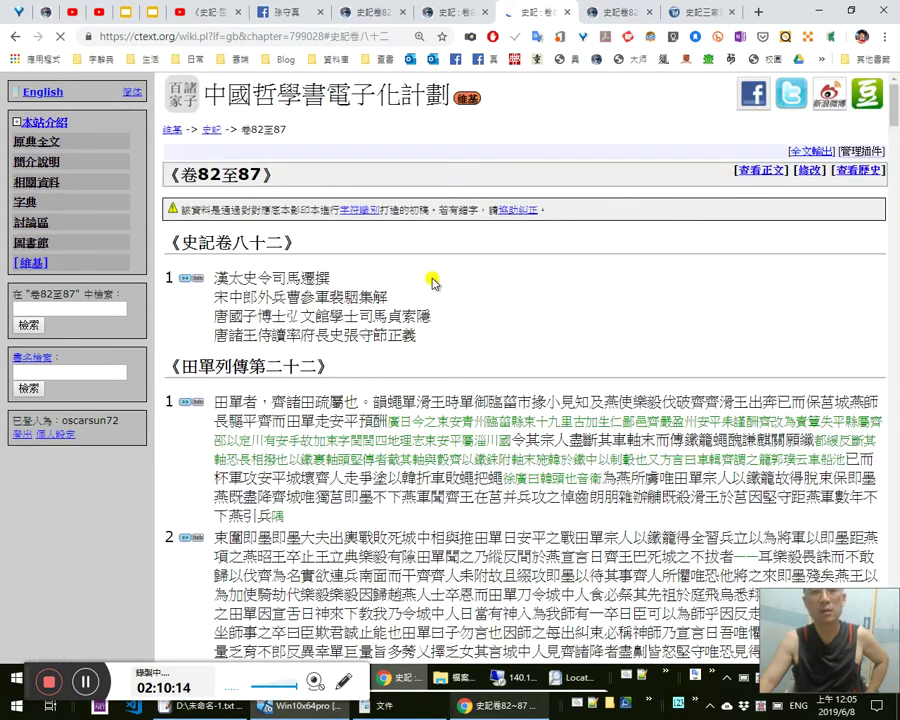
scroll(240, 185, "up", 1)
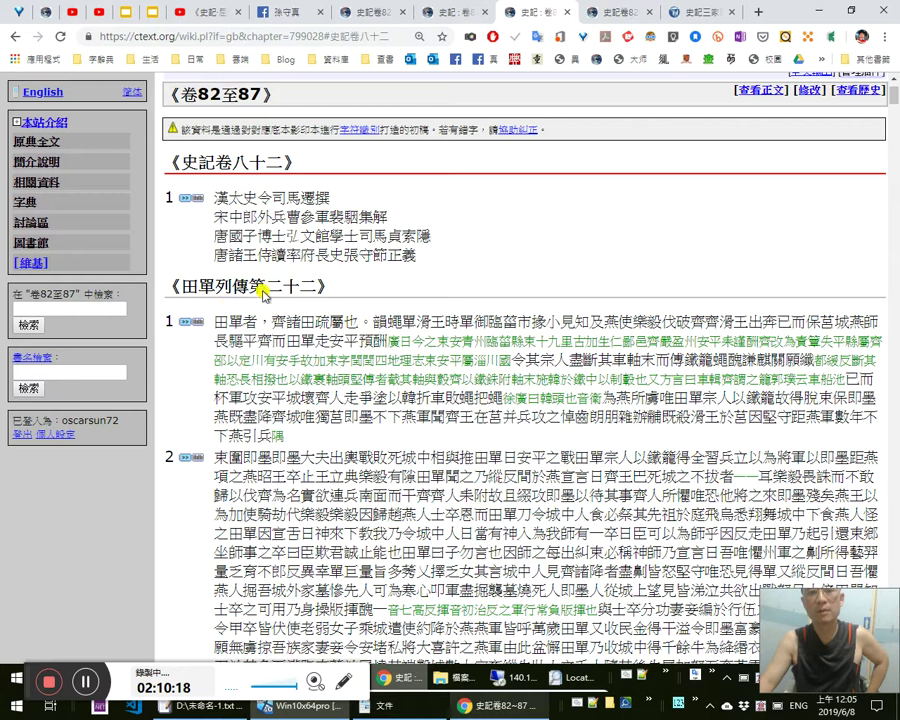
Close the leftover text version and page 2 tabs and return to page 53 in edit mode.
left_click(571, 13)
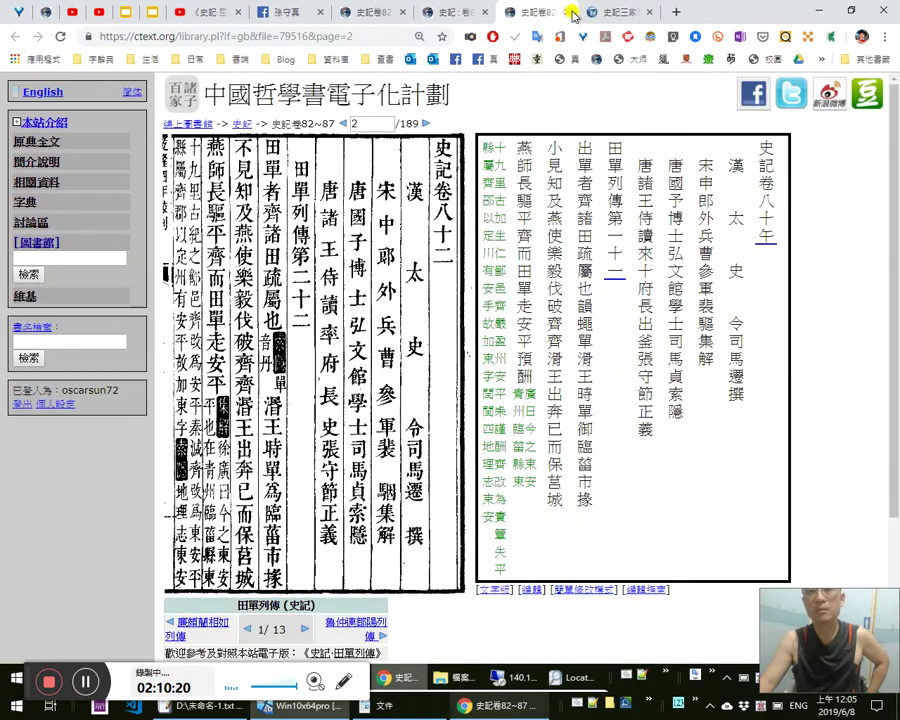
left_click(571, 13)
left_click(430, 8)
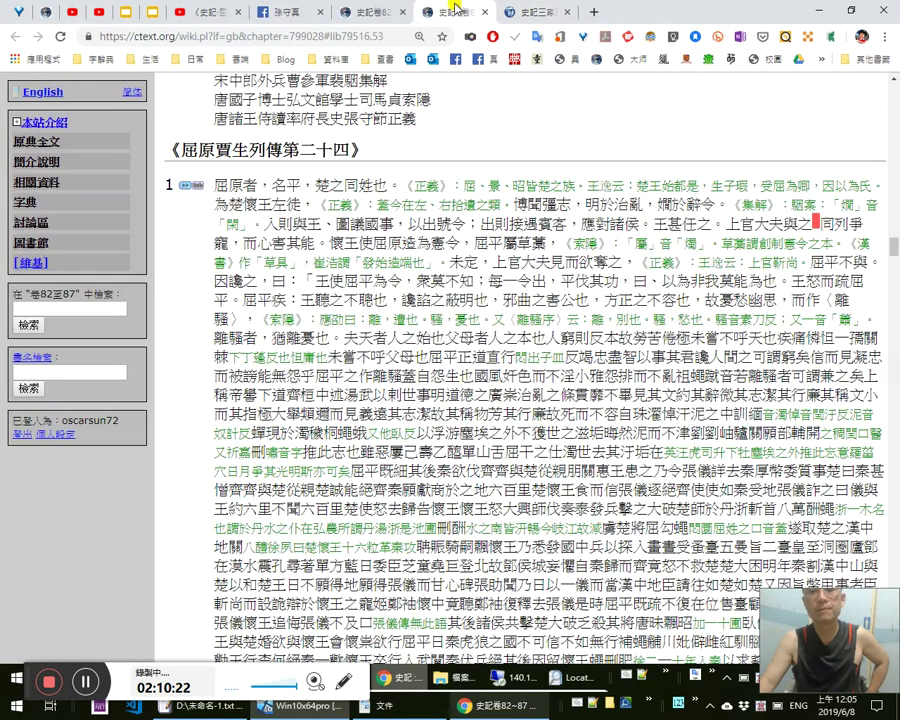
left_click(484, 11)
left_click(370, 11)
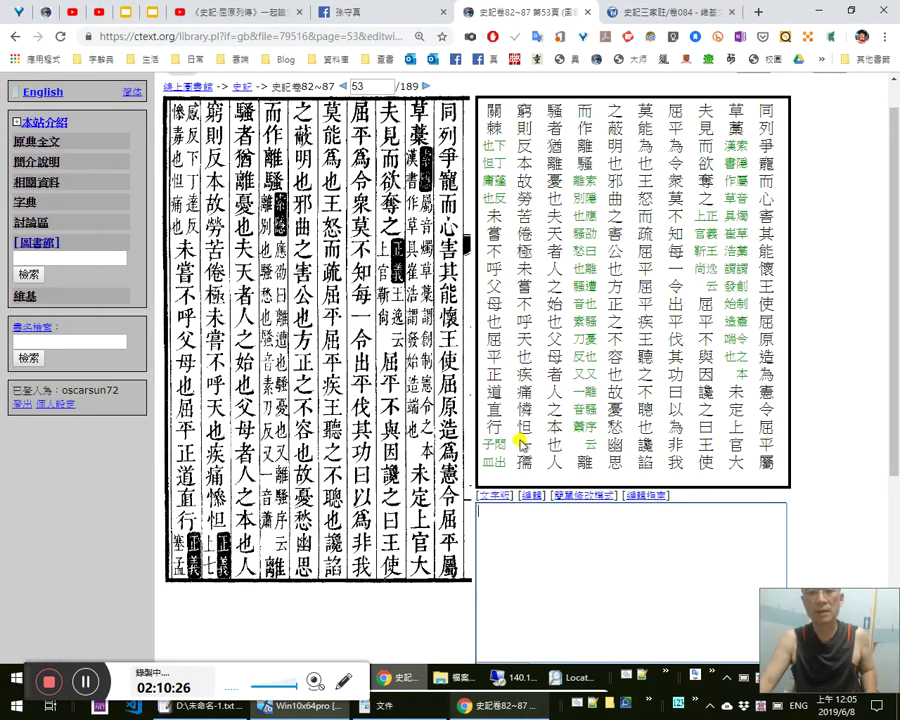
Switch to the 未命名-2 document in EmEditor and add a comma after 夫天者.
key("alt+Tab")
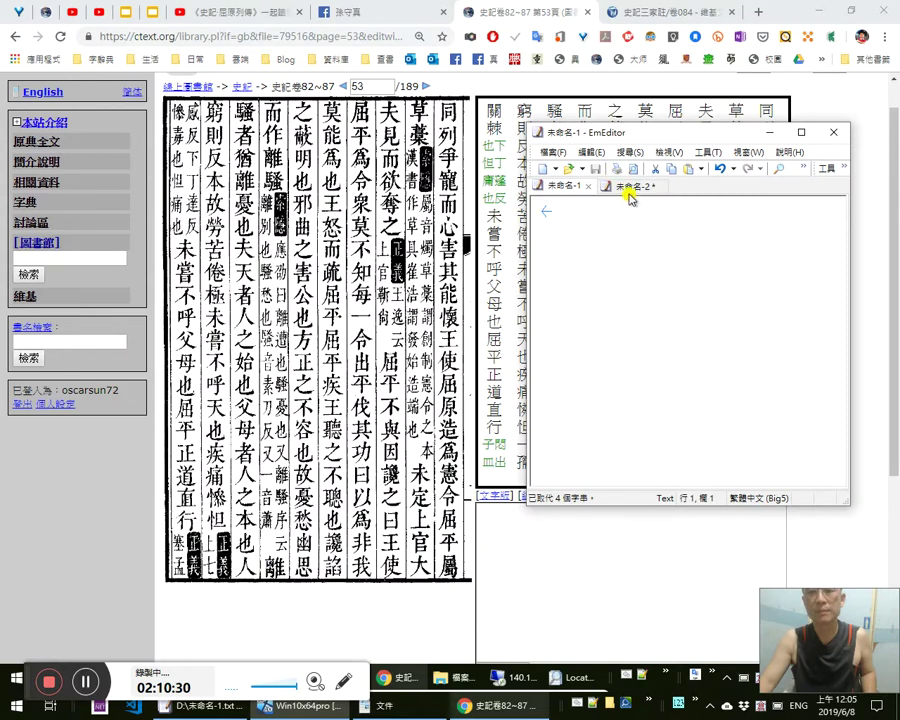
left_click(631, 199)
key("Up")
key("Up")
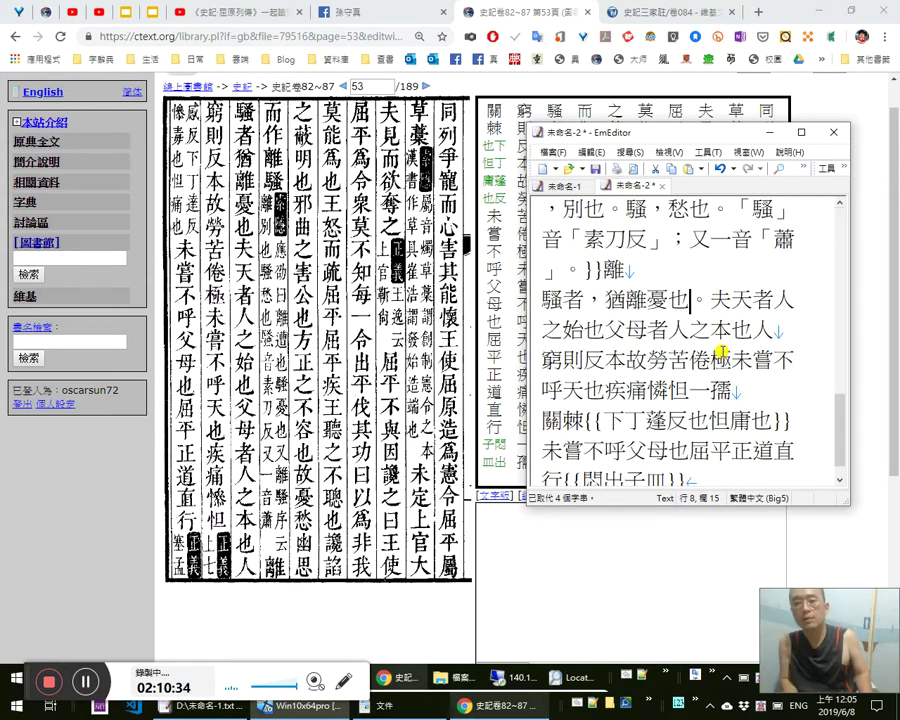
key("Left")
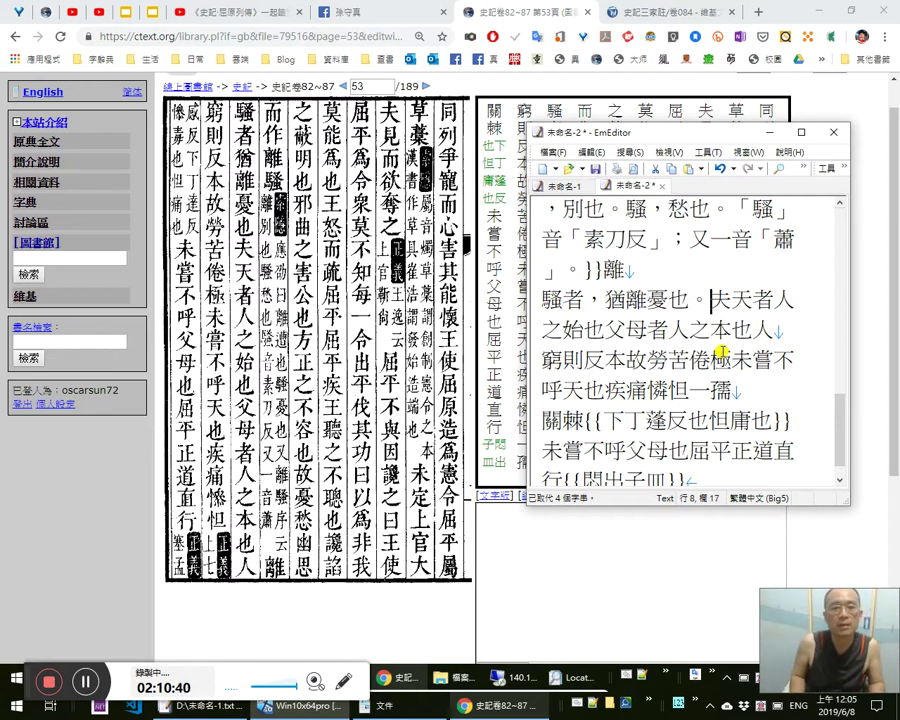
key("Right")
key("Right")
key("Right")
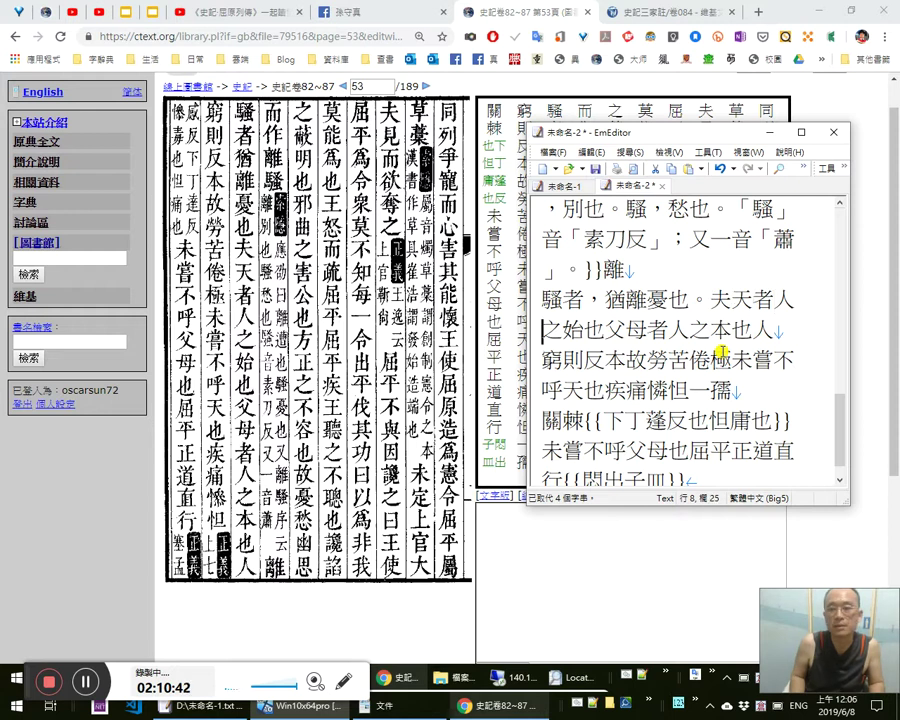
type("，")
Punctuate the rest of the 夫天者 sentence as 人之始也；父母者，人之本也。.
key("Right")
key("Right")
key("Right")
type("；父母者")
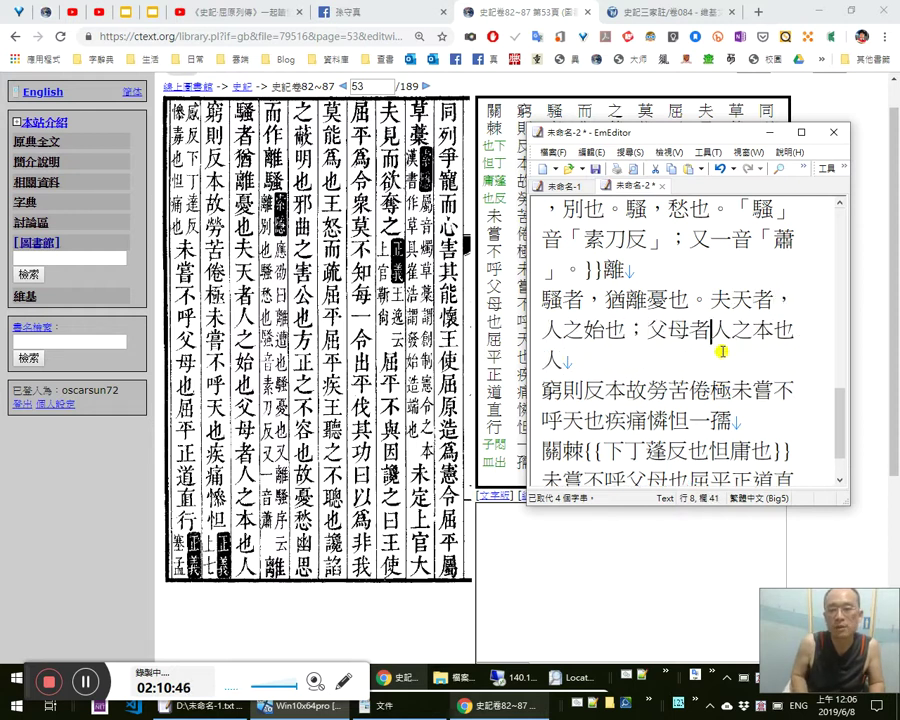
type("，")
key("Right")
key("Right")
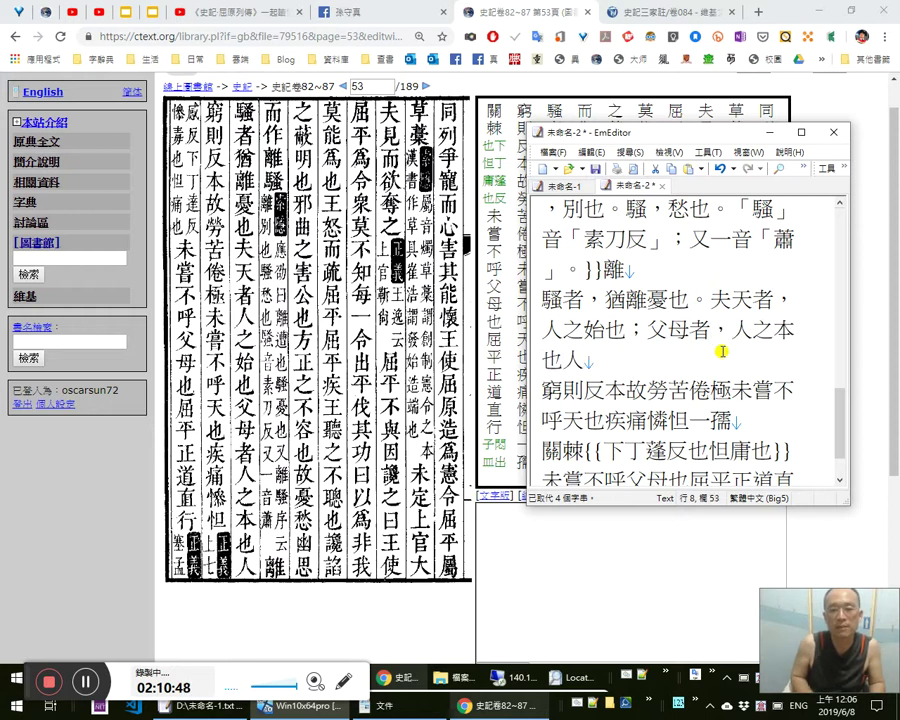
type("。")
Punctuate the following sentence as 人窮則反本，故勞苦倦極，未嘗不呼天也。.
key("Right")
key("Right")
key("Right")
type("，")
key("Right")
key("Right")
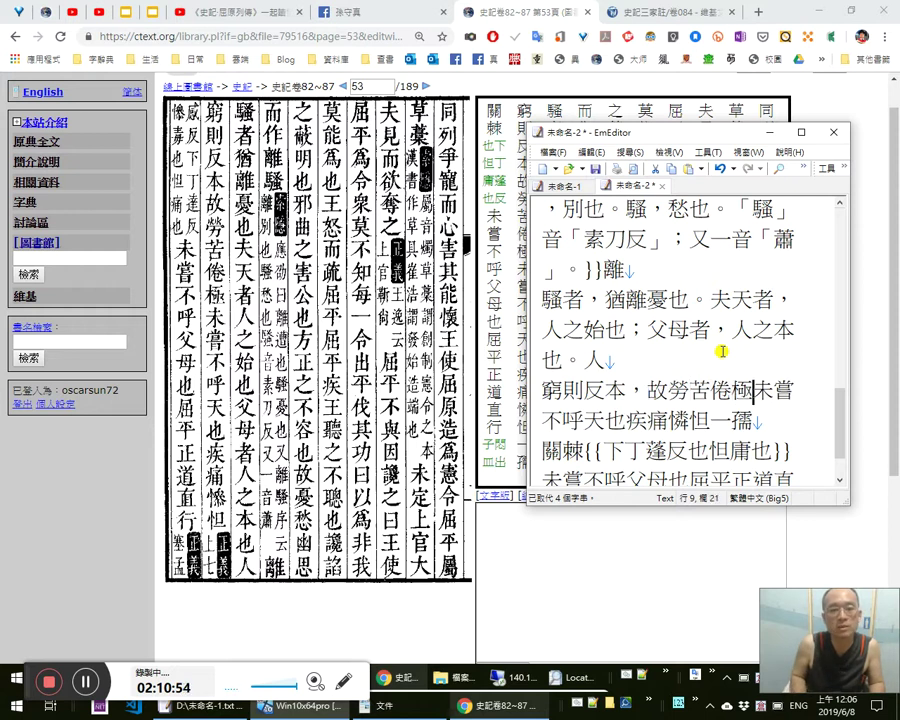
key("Right")
type("，")
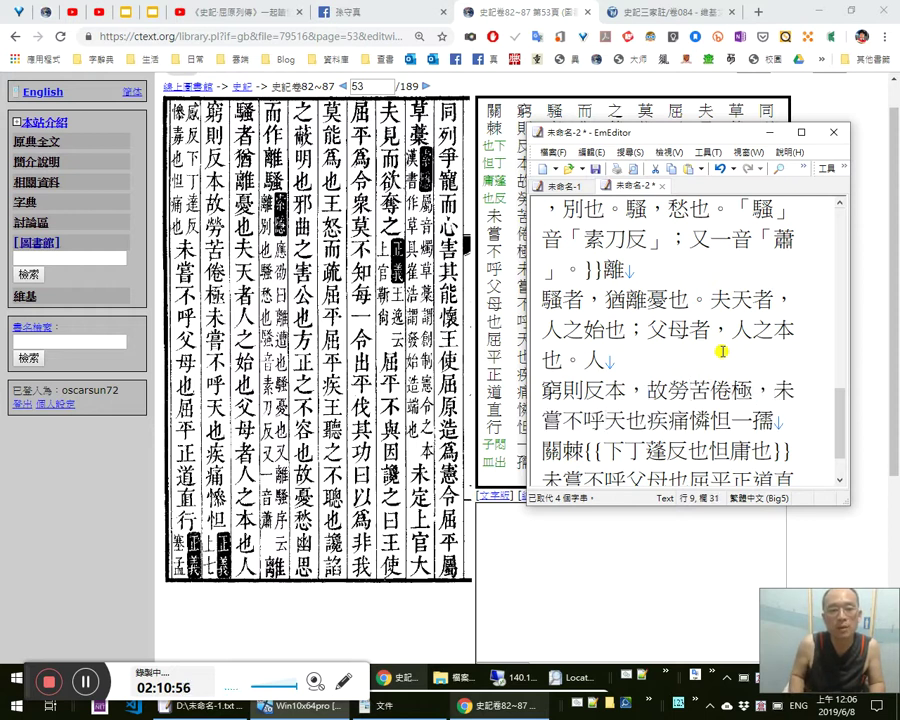
type("。")
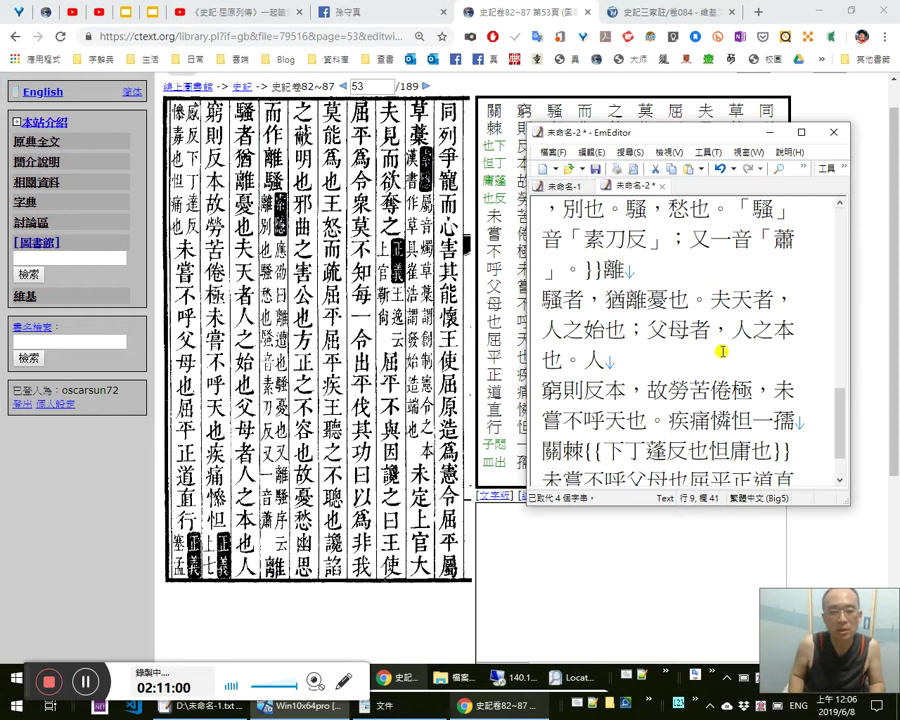
Replace the misread 憐 after 疾痛 with 慘怛 as in the scan.
key("shift+Right")
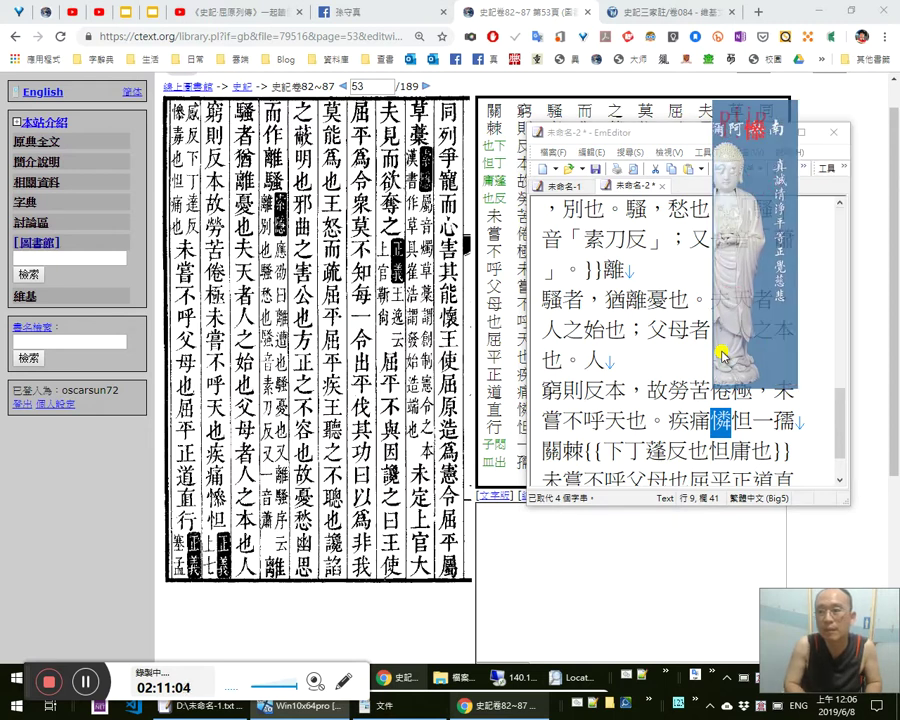
type("憏")
type("怛")
key("Left")
key("Left")
key("Left")
key("Left")
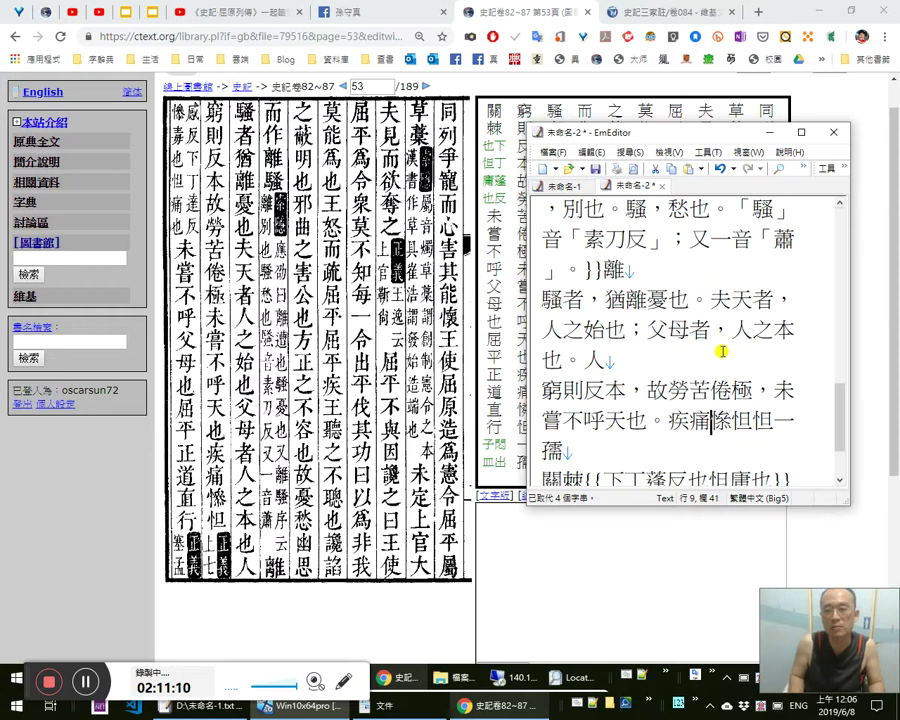
key("Right")
key("Right")
key("Right")
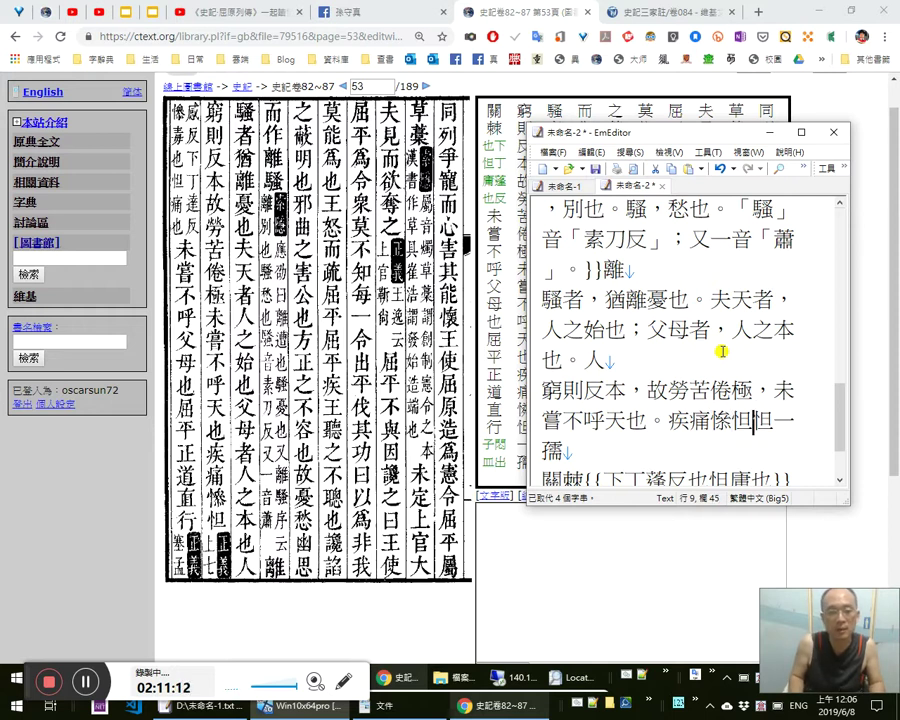
Open an annotation after 疾痛慘怛 with the heading {{《正義》：.
type("{{a")
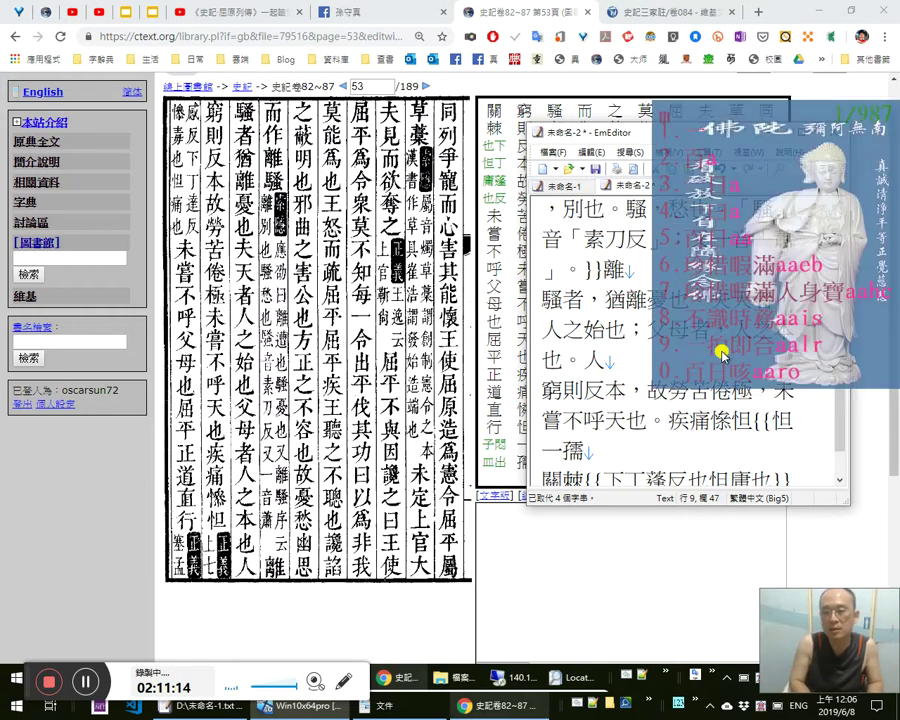
type("mtgi")
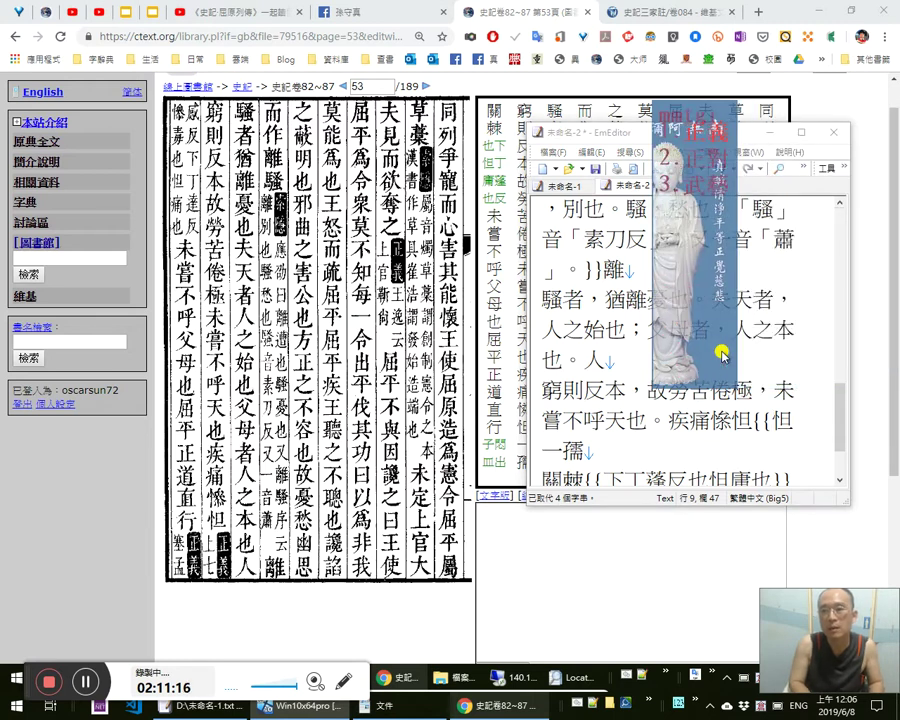
key("Escape")
type("mmtgi")
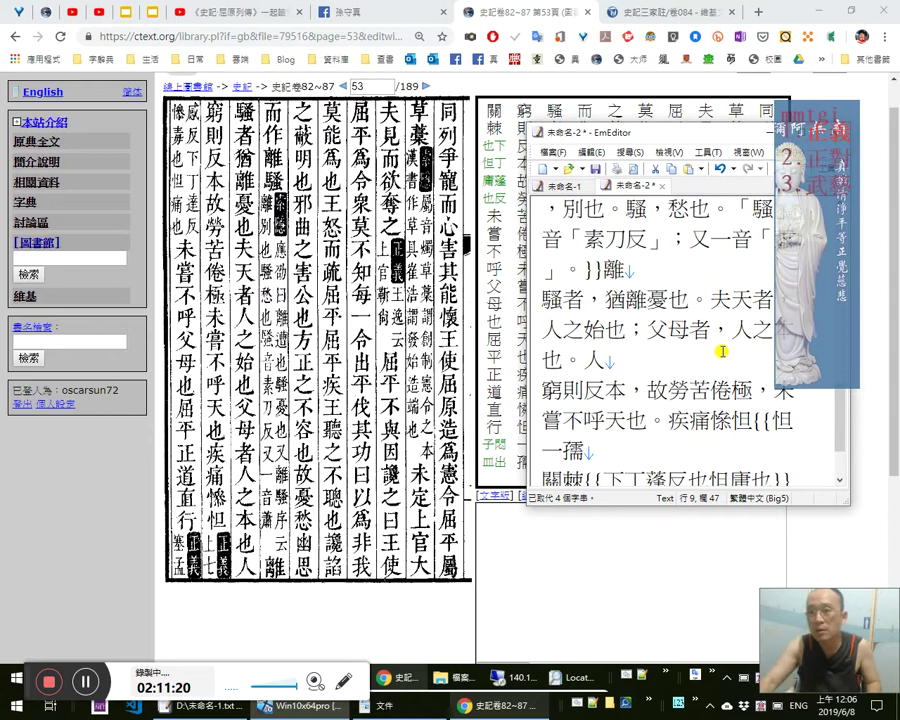
type("《正義》")
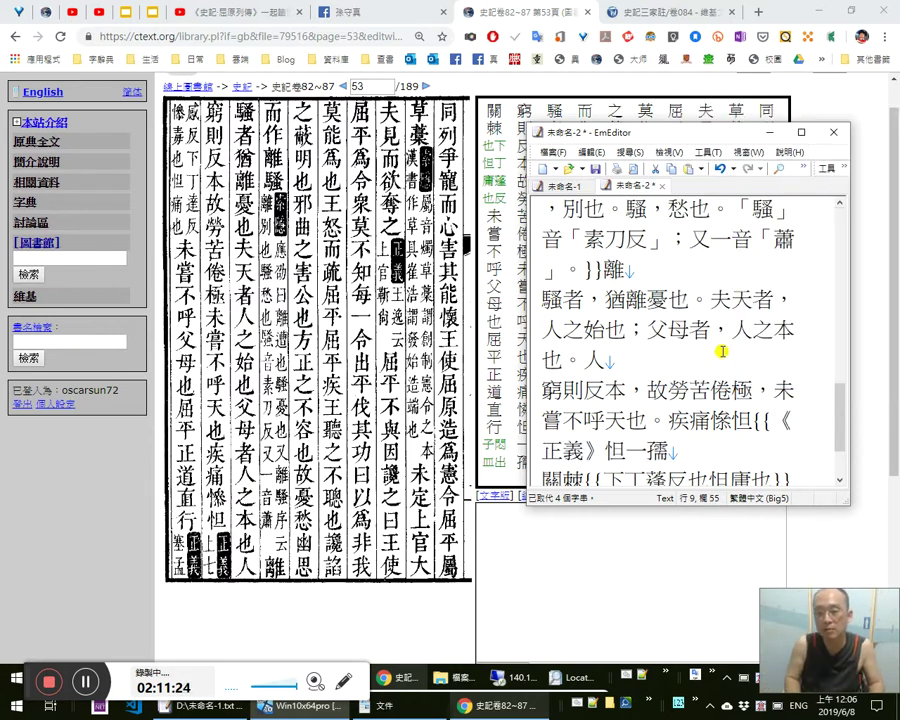
type("：")
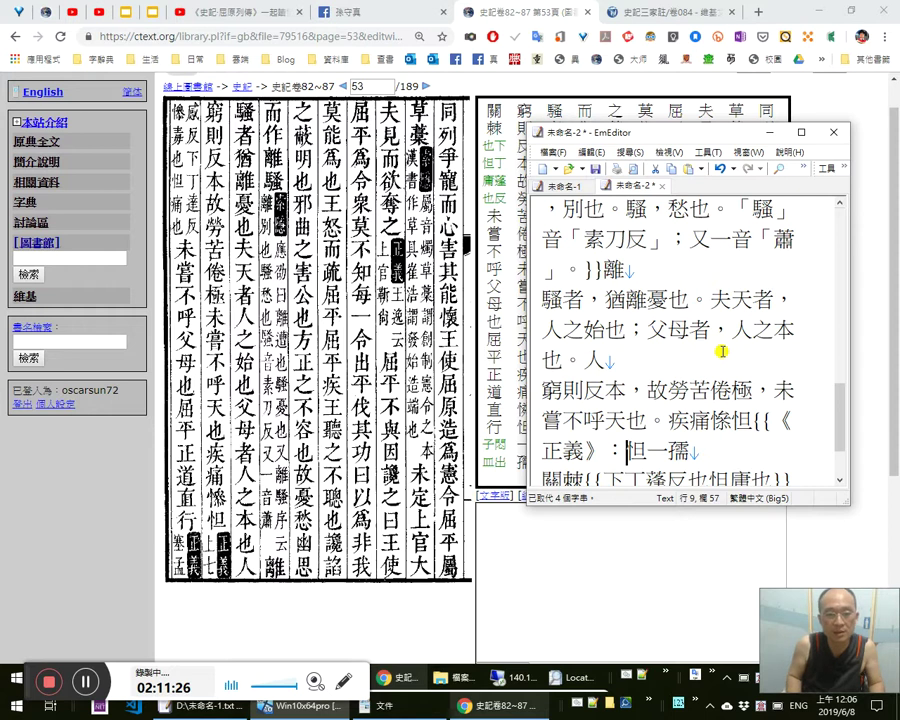
Enter 上：七 as the start of the 正義 note and delete the leftover 怛一孺 from the line.
type("上七")
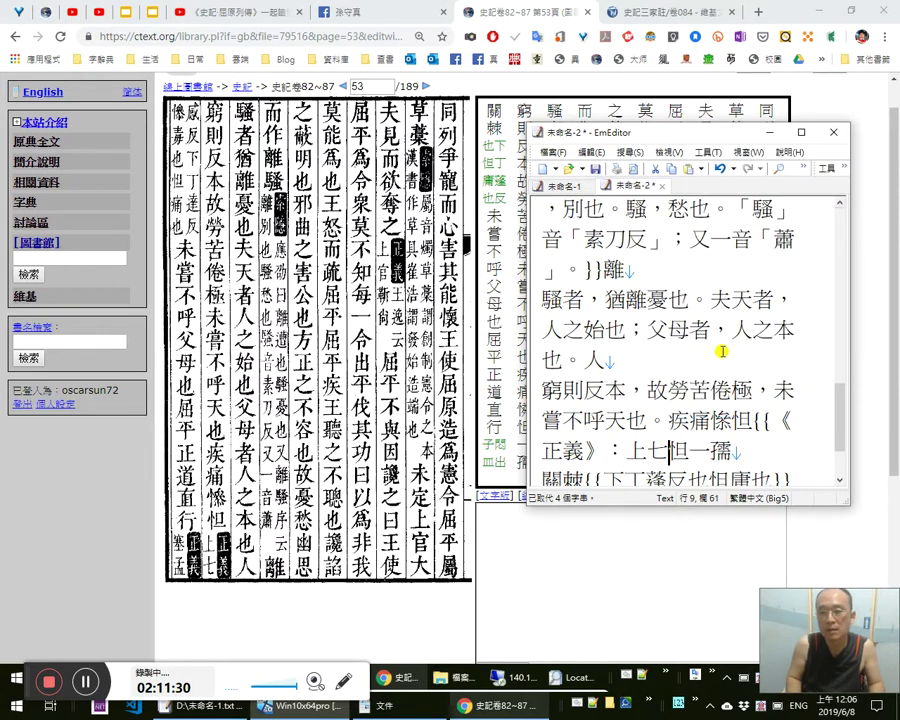
key("shift+End")
key("Delete")
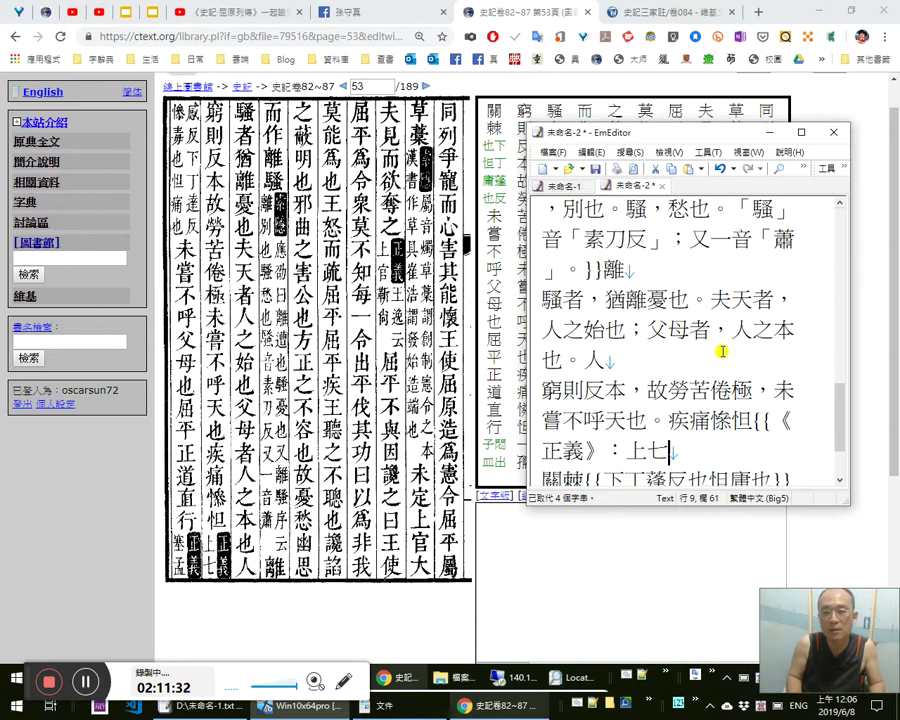
type("，")
key("shift+Left")
type("：")
key("Up")
key("Right")
key("Right")
key("shift+Right")
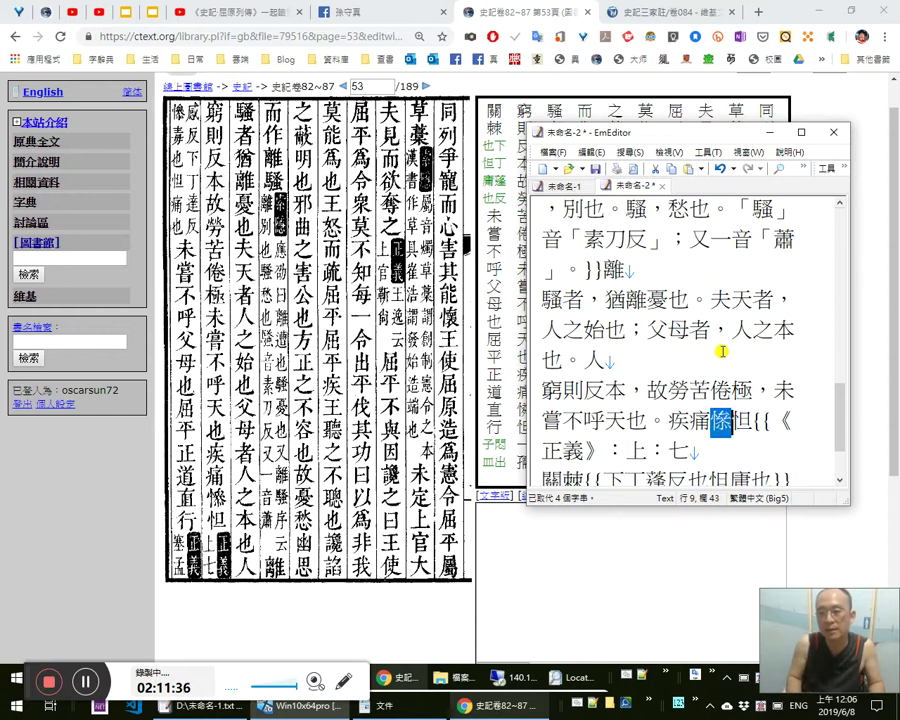
key("End")
type("慘")
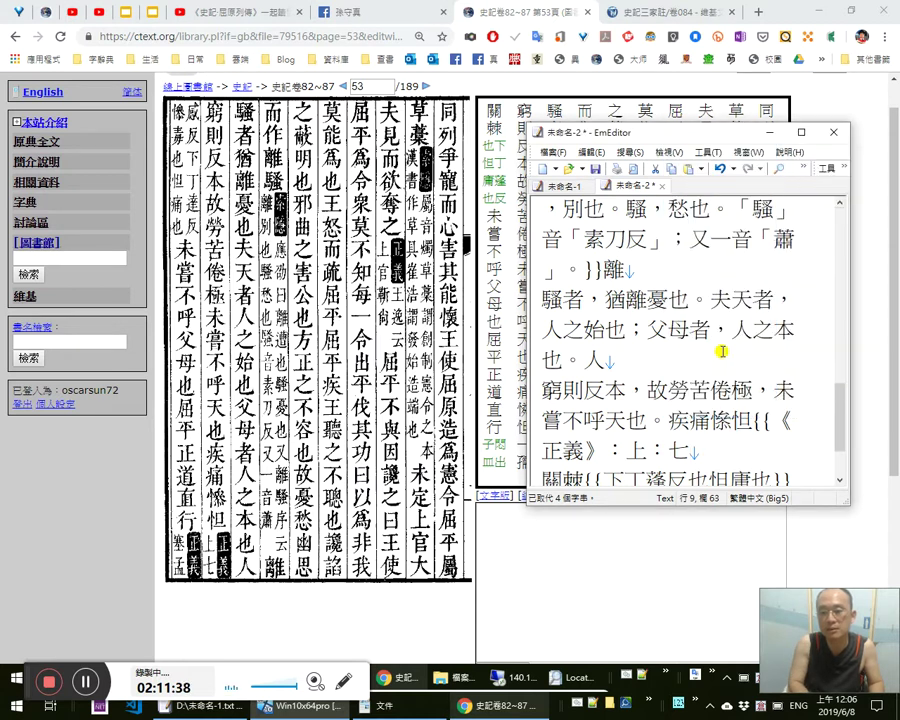
key("shift+Left")
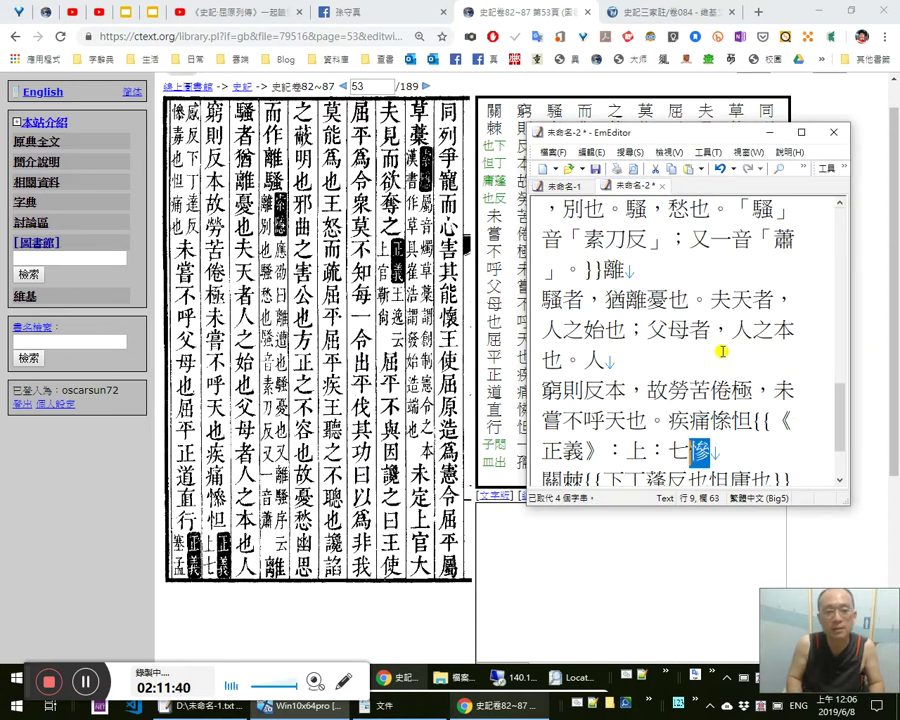
key("Delete")
Replace the misread 關 at the start of the following line with 感反；下：.
key("Right")
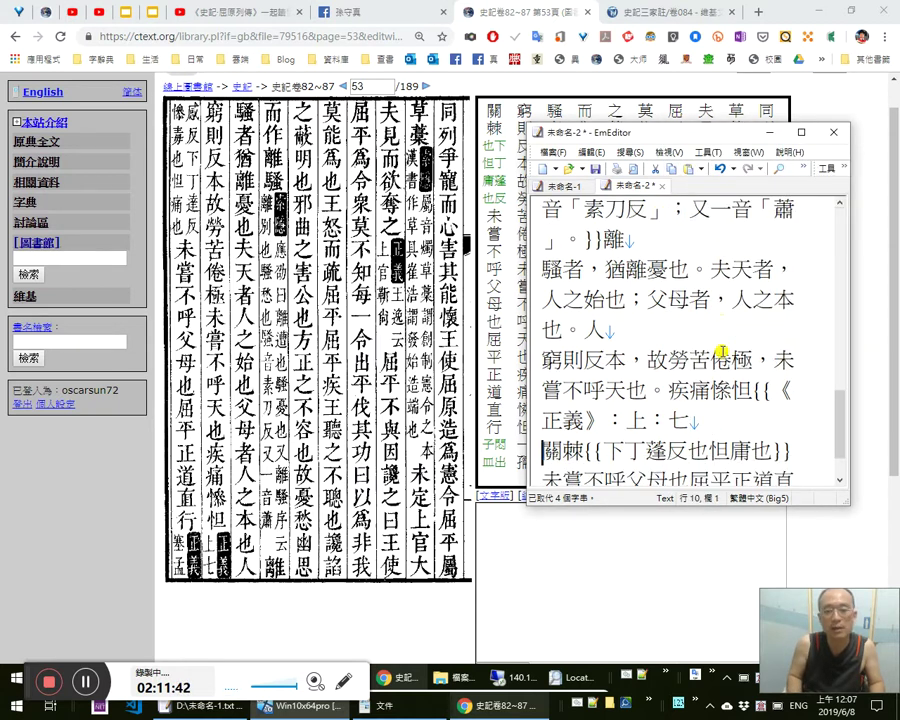
key("shift+Left")
type("感反，")
type("下：")
key("Left")
key("Left")
key("shift+Left")
type("；下：")
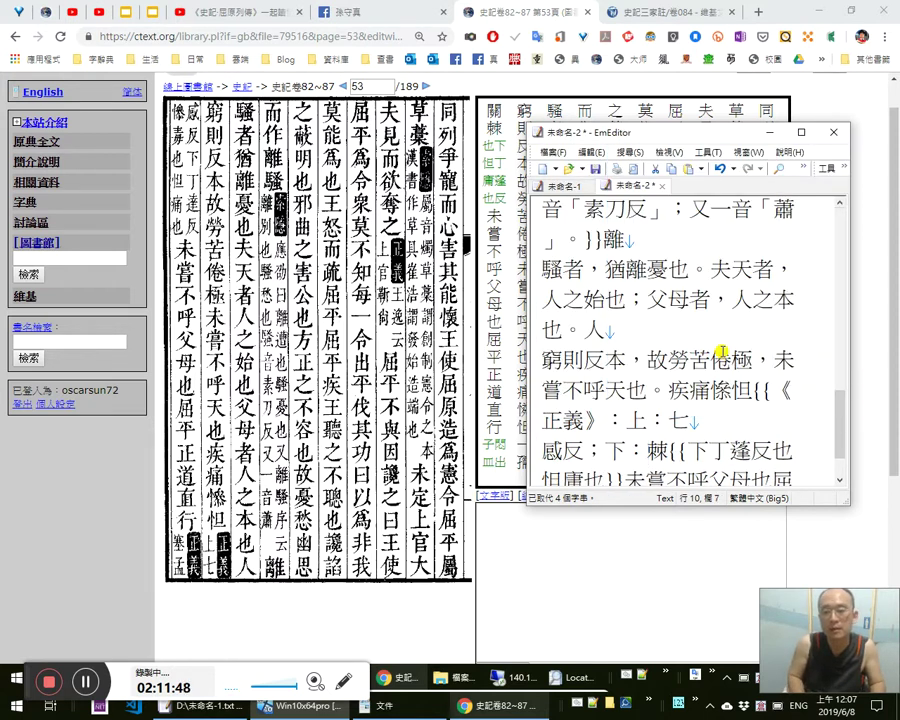
Add 丁達反。 after 下： and check the 七感反 reading across the line break.
type("丁達反。")
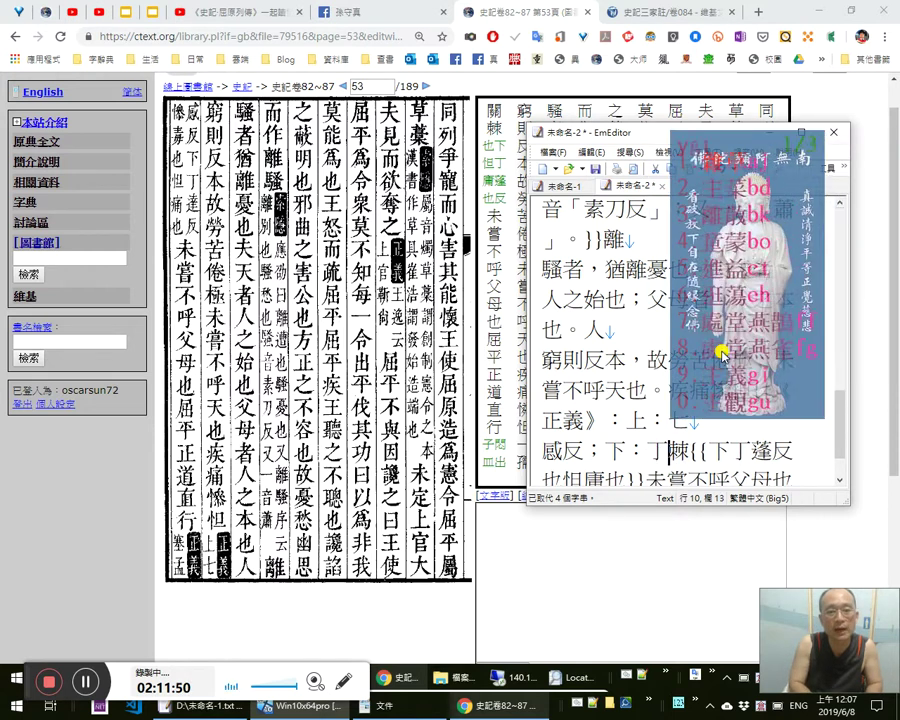
key("shift+Left")
key("shift+Left")
key("Home")
key("shift+Left")
key("shift+Left")
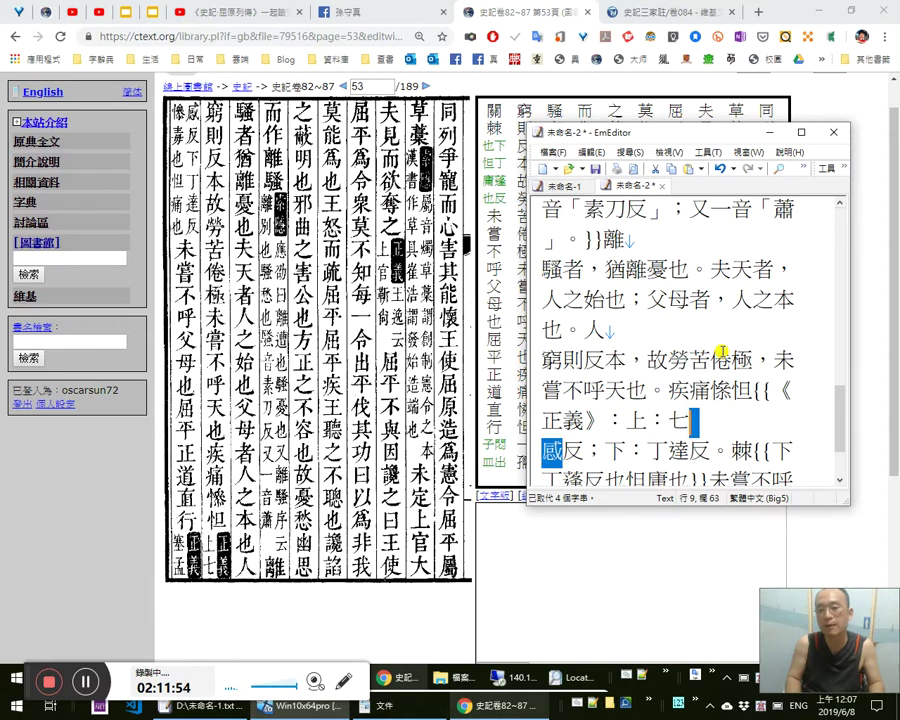
key("Right")
key("Right")
key("Right")
key("Left")
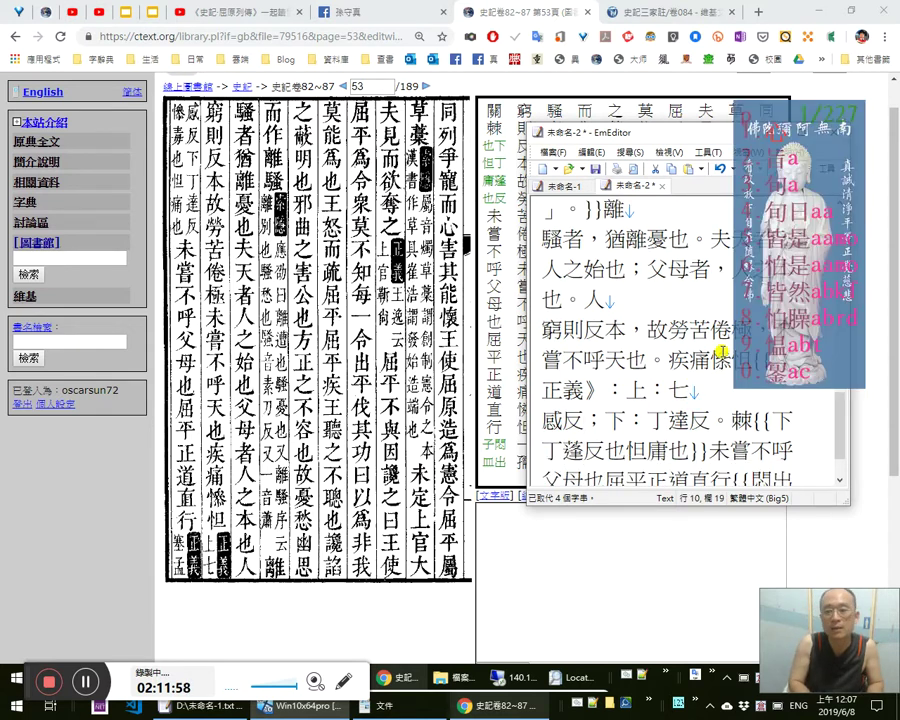
Continue the 正義 note with the glosses 慘，毒也。怛，痛也。.
type("傺，未")
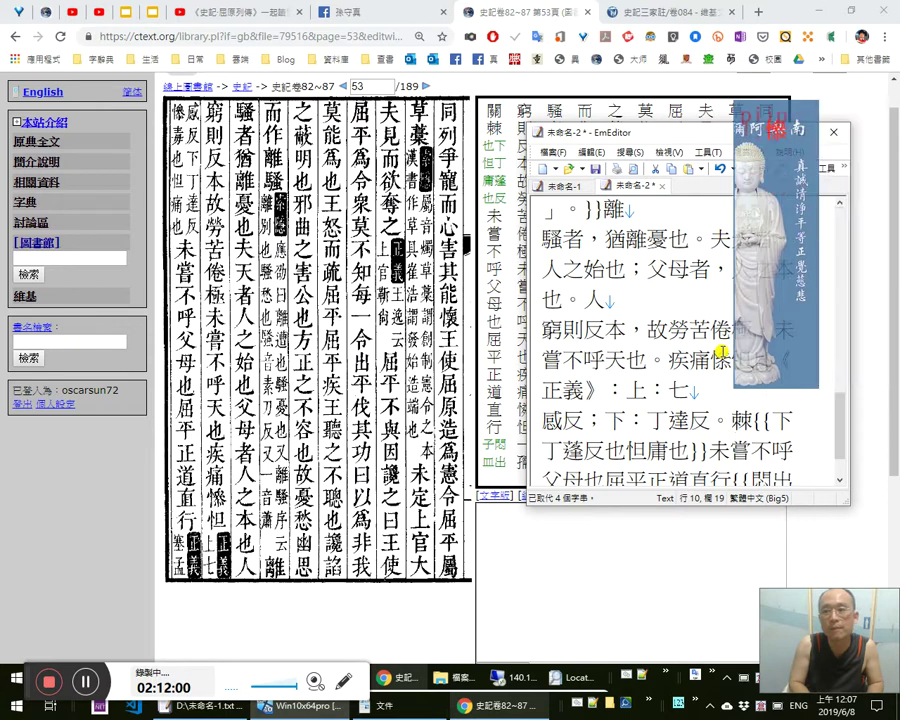
type("毒")
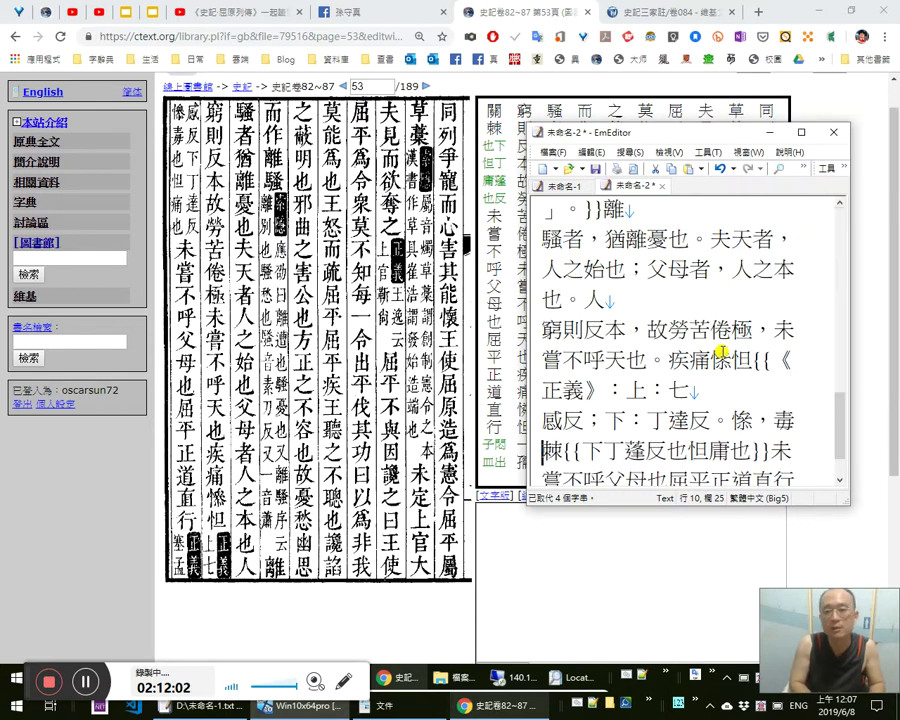
type("也。怛")
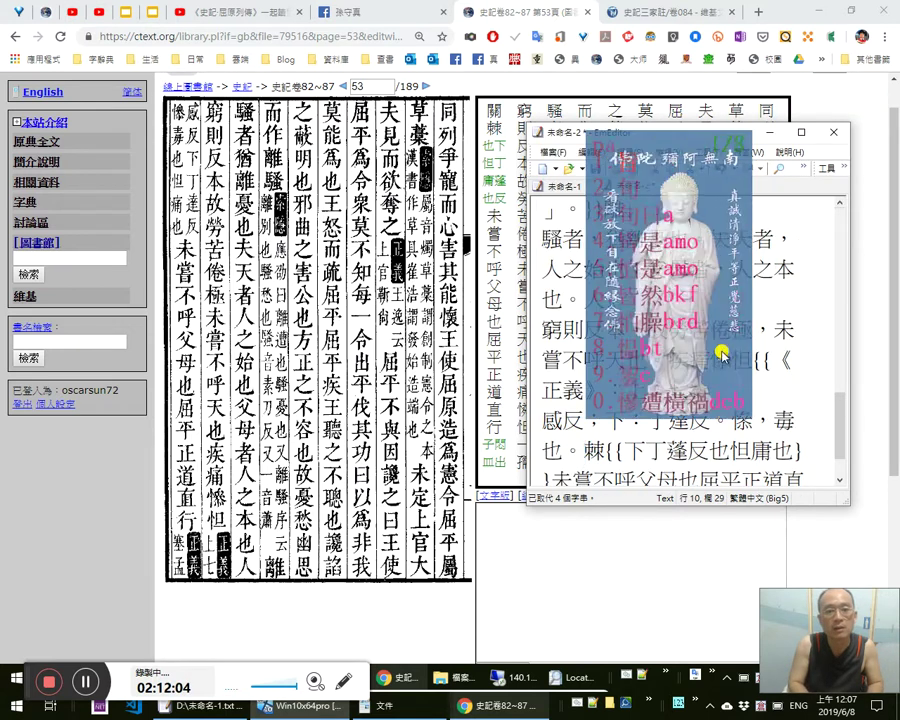
type("，痛也。")
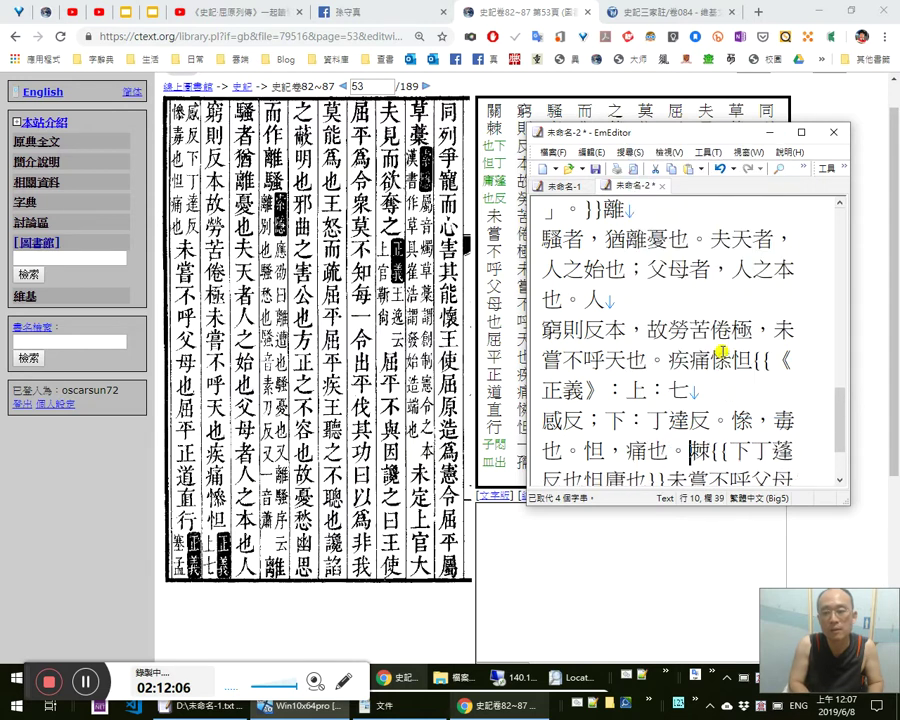
Delete the leftover OCR text 棘{{下丁蓬反也怛庸也 before the note's closing braces.
key("shift+Right")
key("shift+Right")
key("shift+Right")
key("shift+Right")
key("shift+Right")
key("shift+Right")
key("shift+Right")
key("shift+Right")
key("shift+Right")
key("shift+Right")
key("shift+Right")
key("Delete")
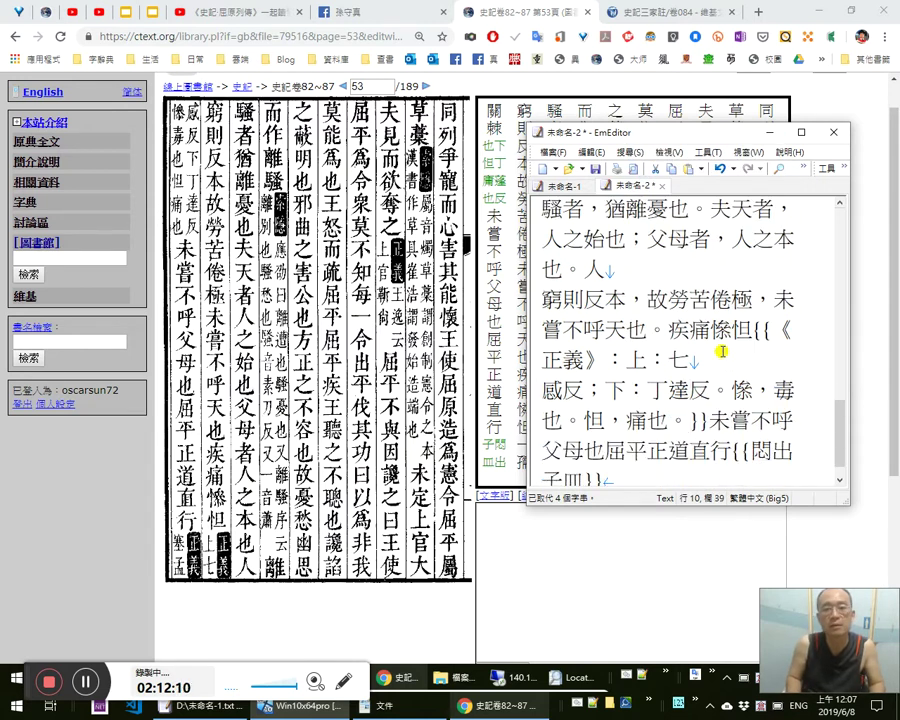
Check the corrected 正義 note and the 未嘗 following it against the scan.
key("Up")
key("Down")
key("Down")
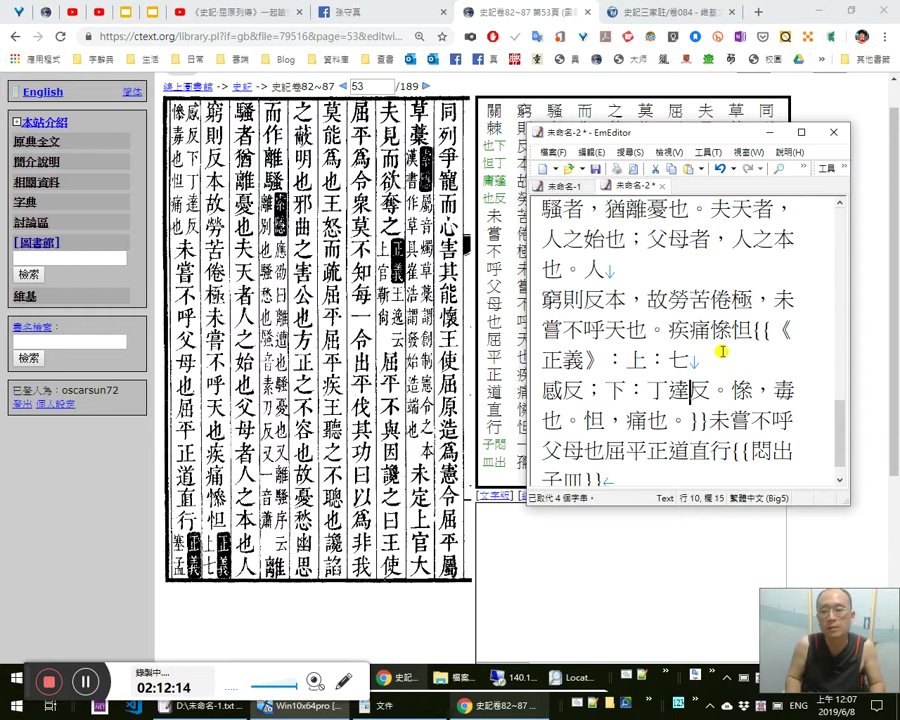
key("shift+Left")
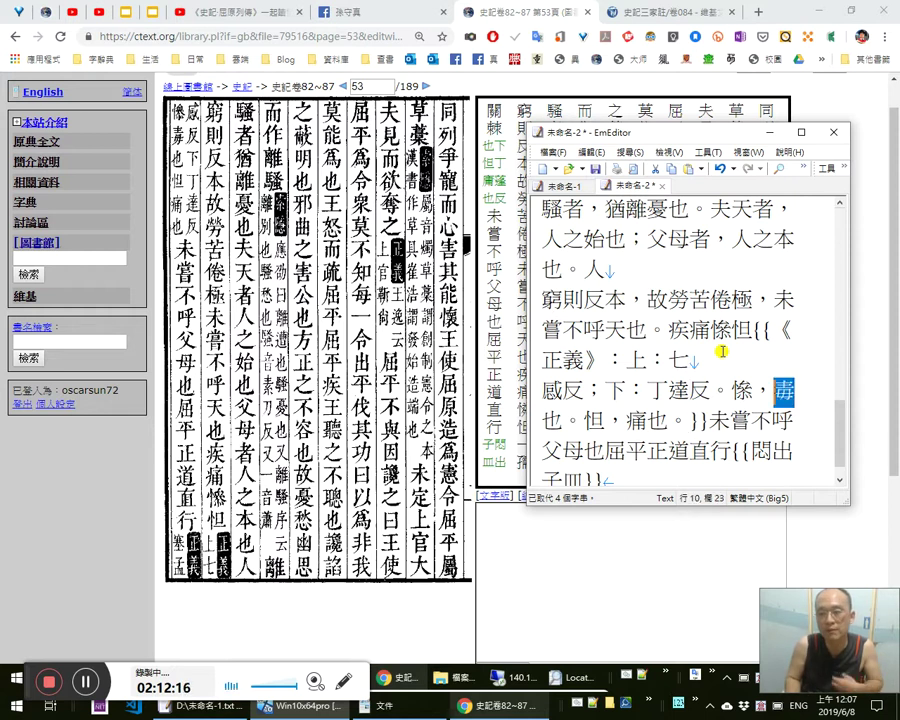
key("Right")
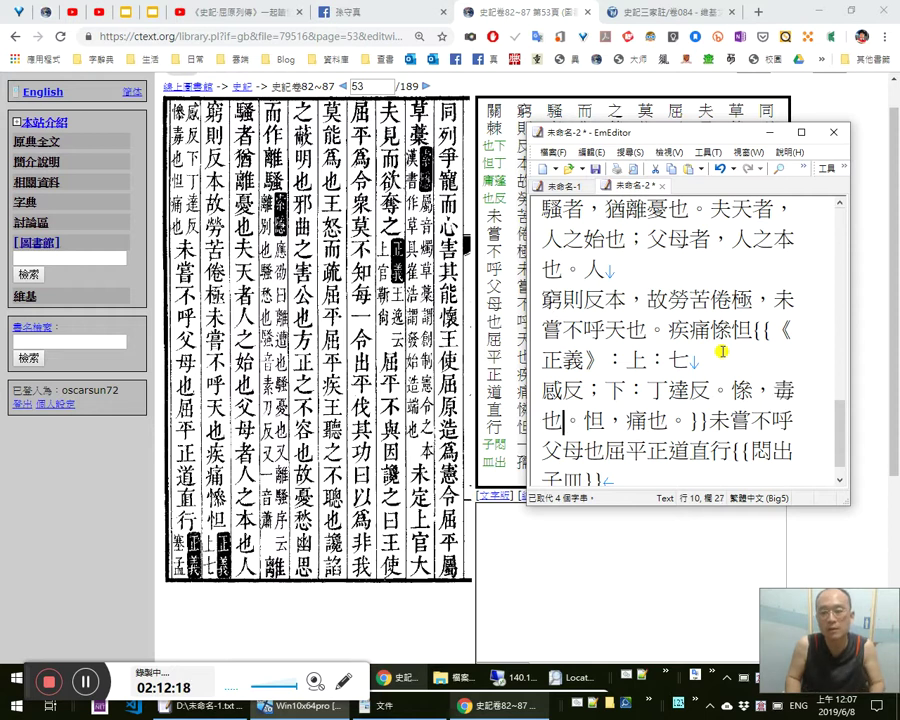
key("Right")
key("Right")
key("Right")
key("Right")
key("Right")
key("Right")
key("Right")
key("shift+Left")
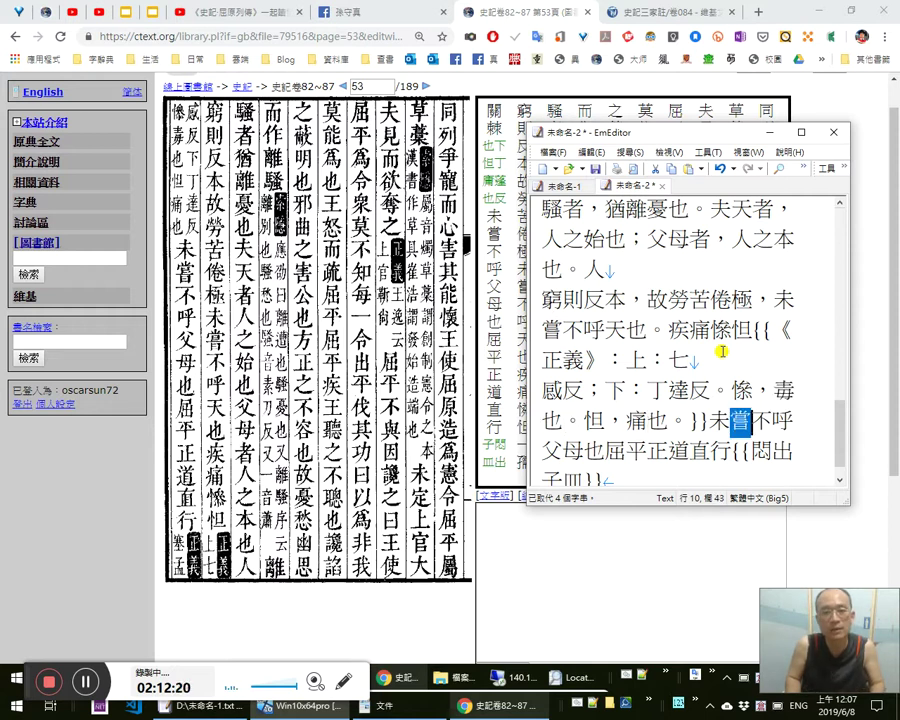
Add a full stop after 未嘗不呼父母也.
key("Right")
key("Right")
key("Right")
key("Right")
key("Right")
type("。")
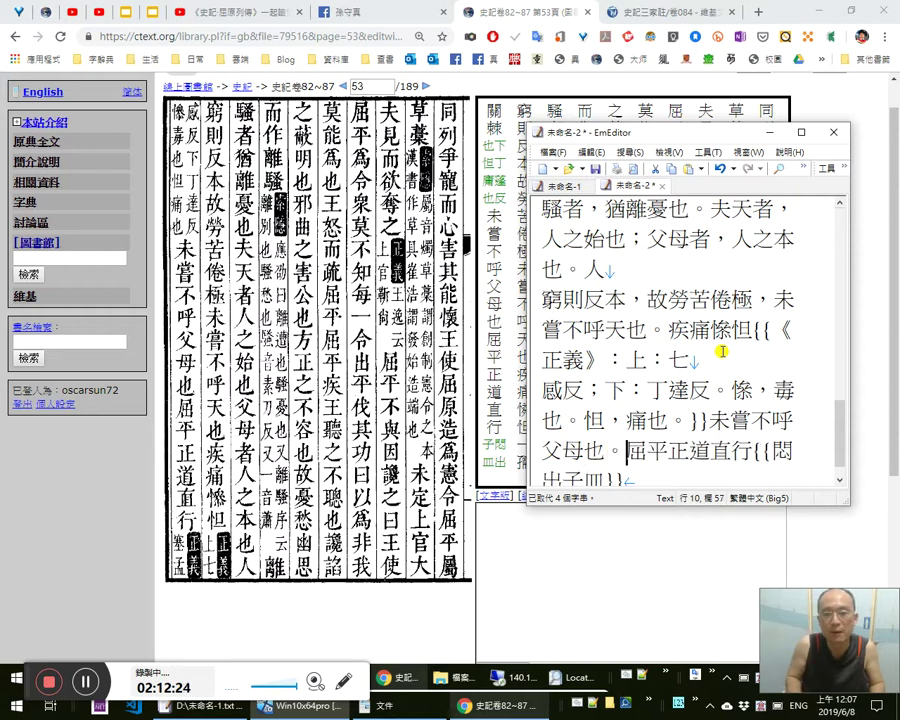
Add a comma after 疾痛慘怛, before the 正義 annotation.
key("Up")
key("Up")
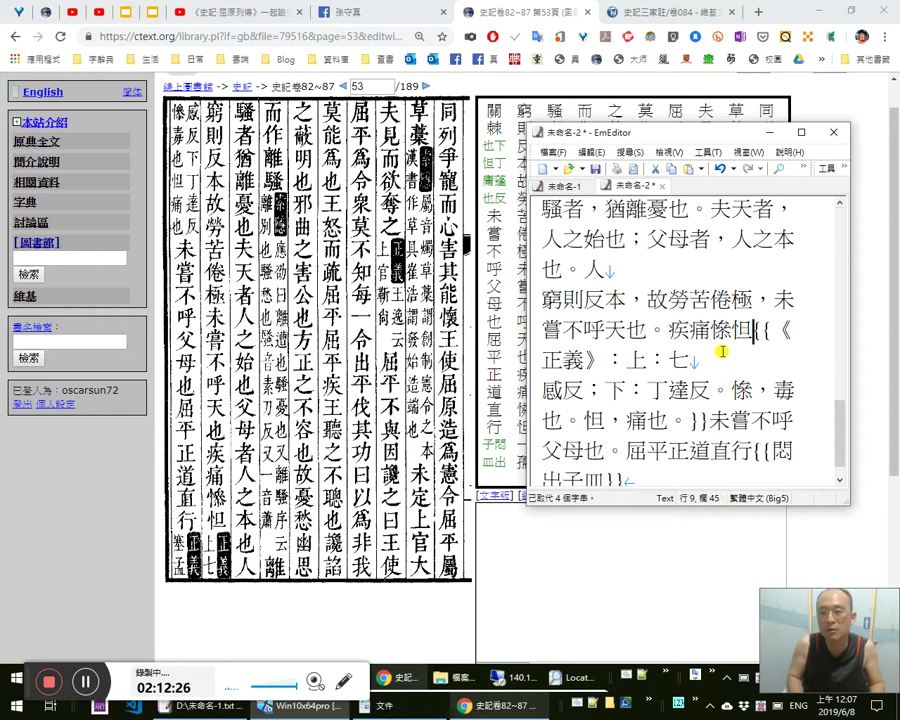
key("Left")
key("Left")
type("，")
Examine the phrase 未嘗不呼父母也 character by character up to the start of 屈平正道直行.
key("Down")
key("Down")
key("Down")
key("shift+Left")
key("Right")
key("Right")
key("shift+Left")
key("Left")
key("Left")
key("shift+Left")
key("Right")
key("shift+Right")
key("shift+Right")
key("Left")
key("shift+Left")
key("Right")
key("shift+Right")
key("Right")
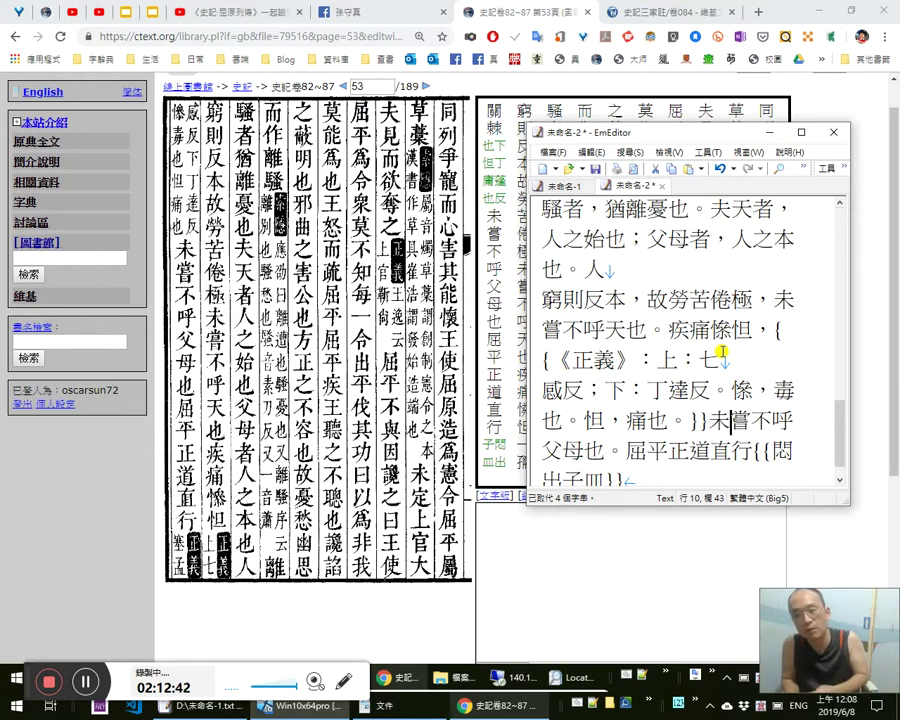
key("shift+End")
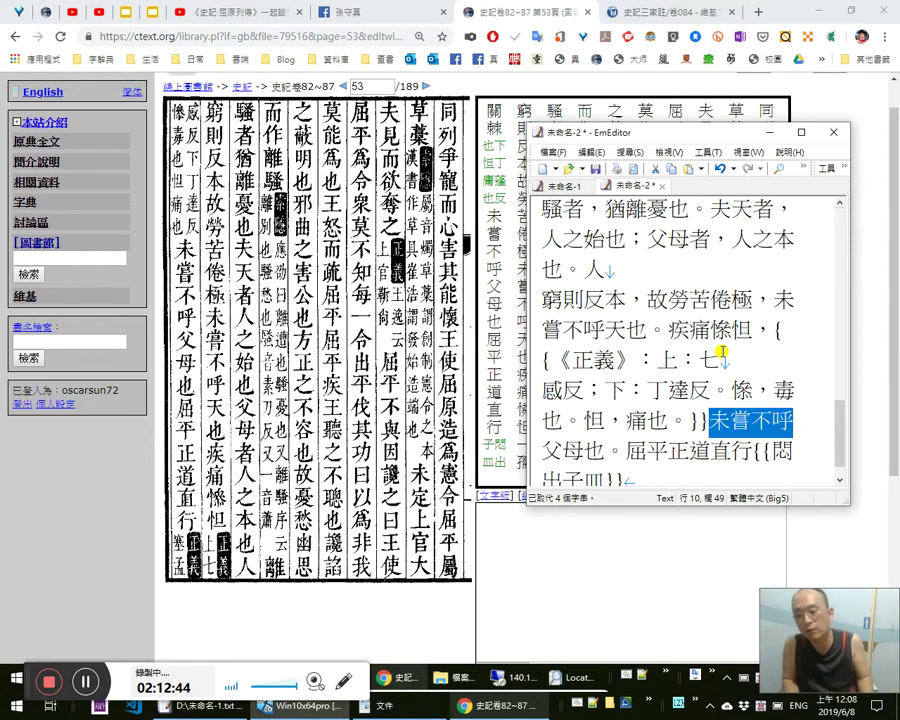
key("Right")
key("shift+End")
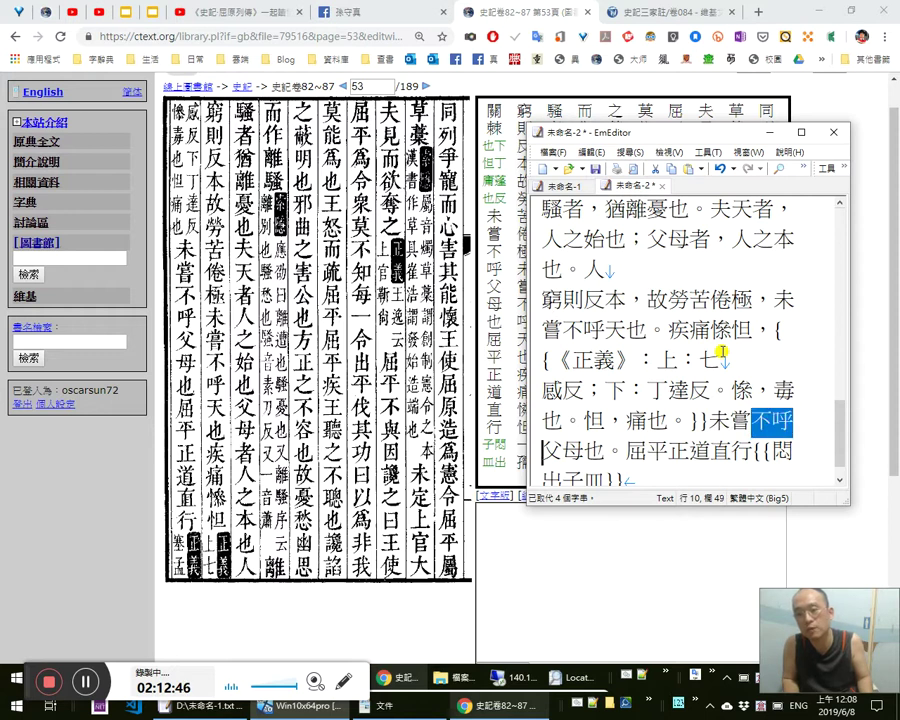
key("Left")
key("shift+Right")
key("Left")
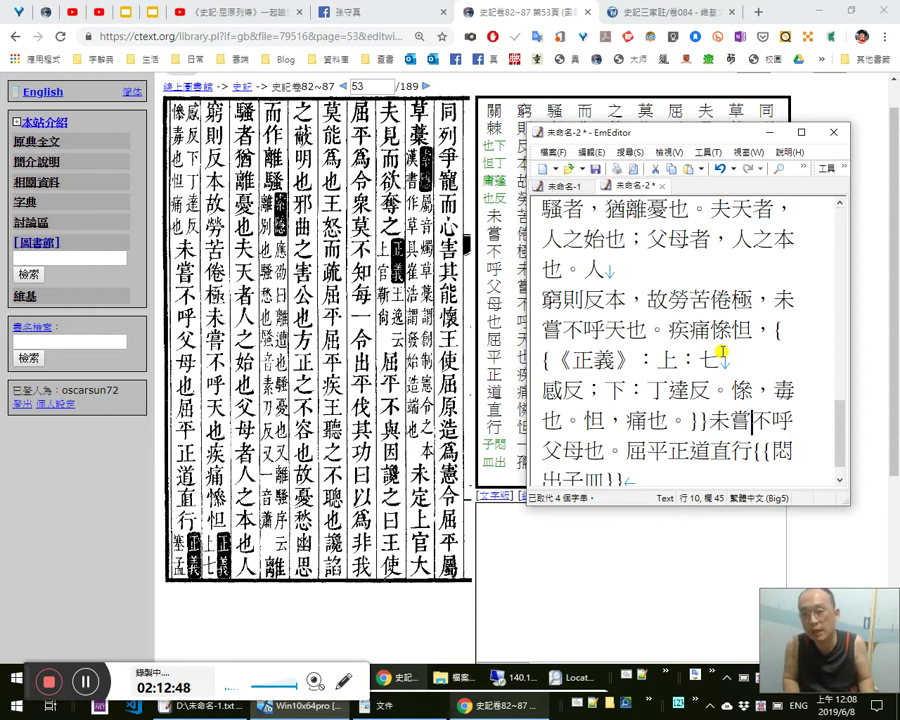
key("shift+Left")
key("Left")
key("shift+Left")
key("Left")
key("shift+Right")
key("Left")
key("Right")
key("Right")
key("Right")
key("Right")
key("Right")
key("Right")
key("Right")
key("Right")
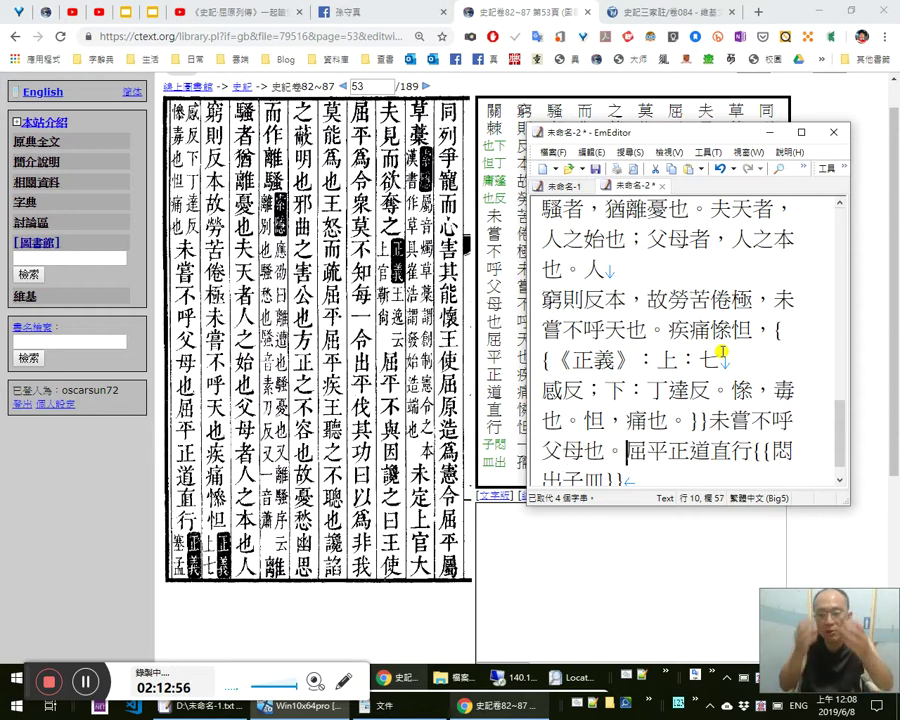
Switch to the Chrome window showing page 53 of 史記卷82~87.
key("alt+Tab")
left_click_drag(829, 630, 829, 615)
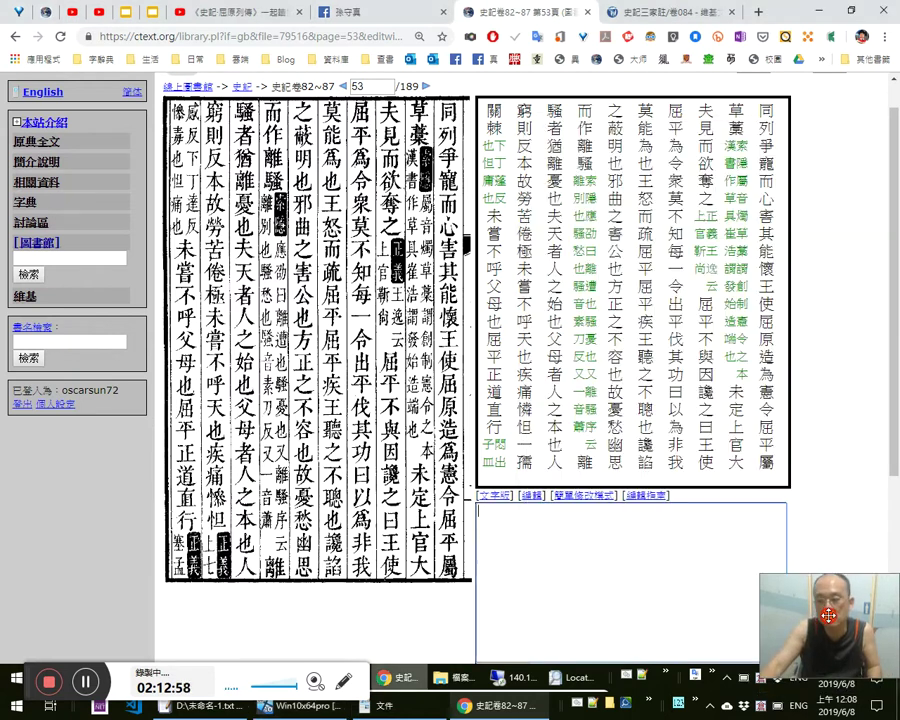
Switch back to the EmEditor transcription and check the phrase 屈平正道直行 against the scan.
key("alt+Tab")
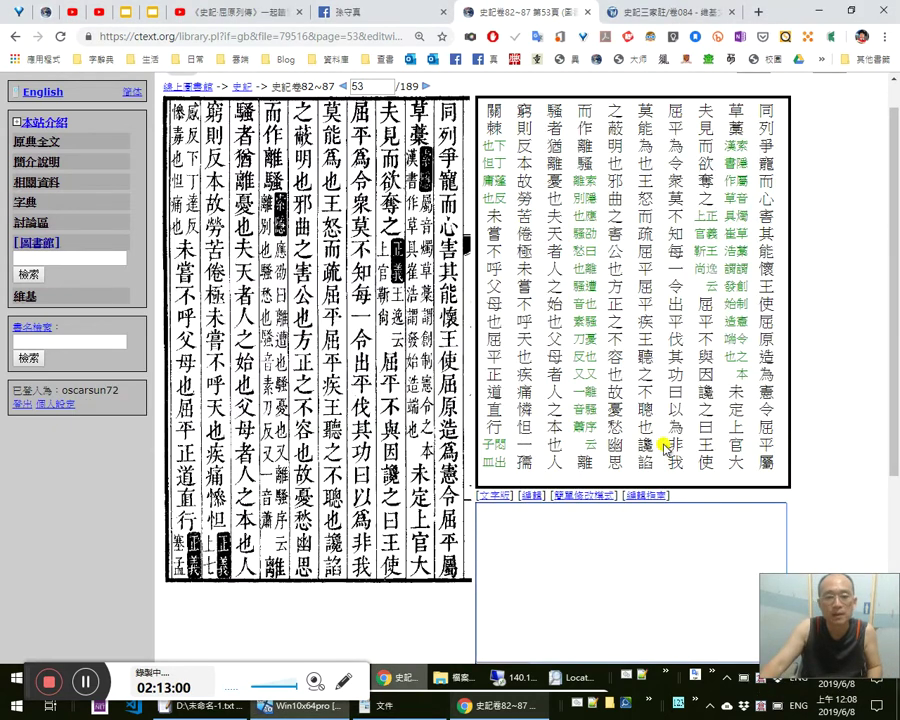
key("alt+Tab")
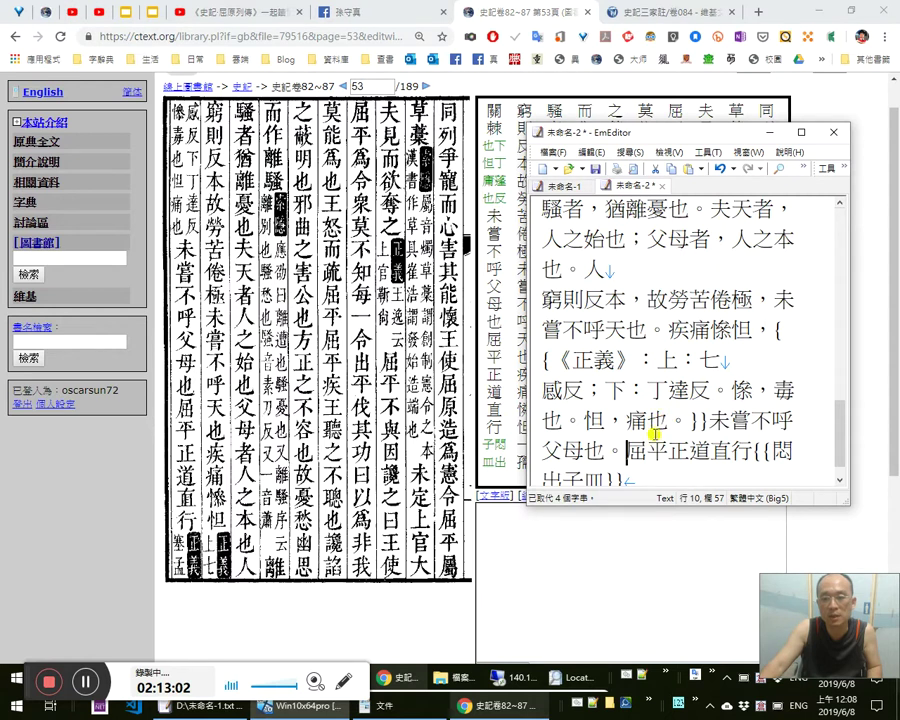
left_click(664, 458)
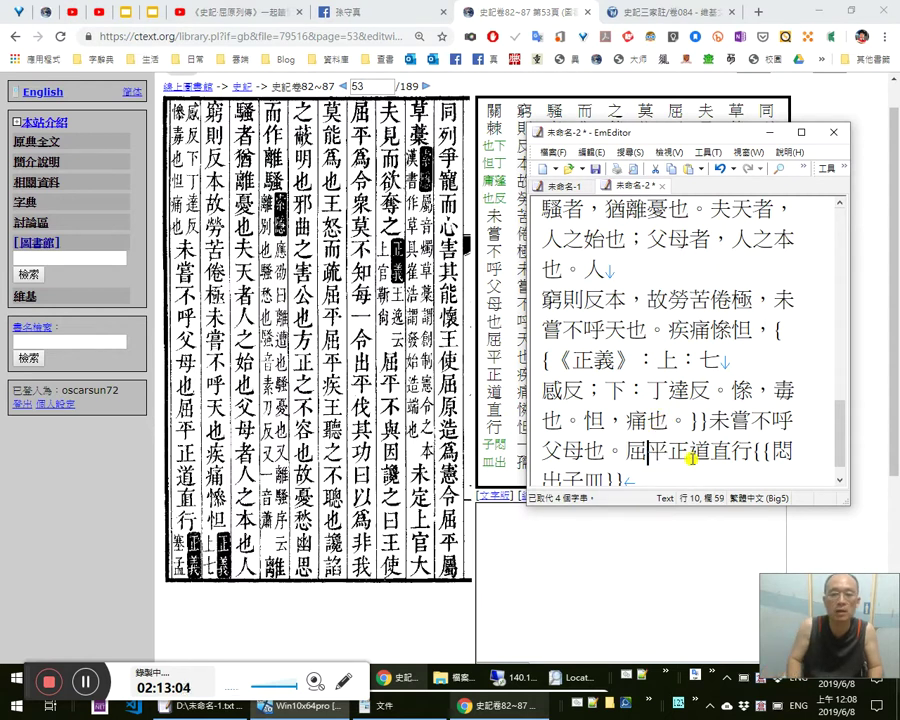
double_click(692, 459)
left_click(692, 459)
key("ctrl+shift+Left")
key("Right")
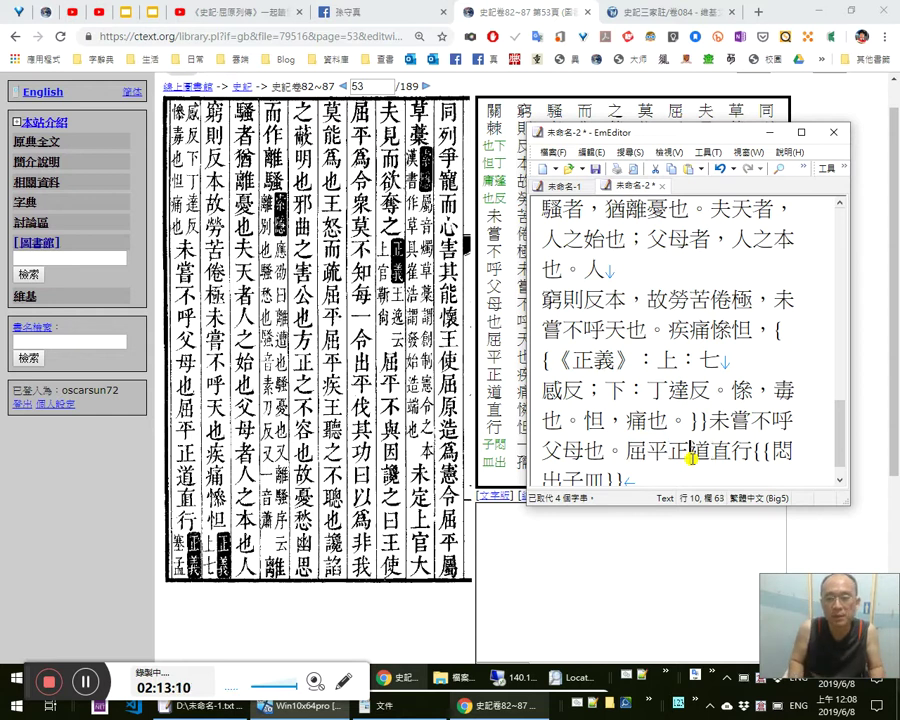
Try to swap 道 and 直 so that the phrase reads 屈平正直道行.
double_click(691, 458)
key("ctrl+c")
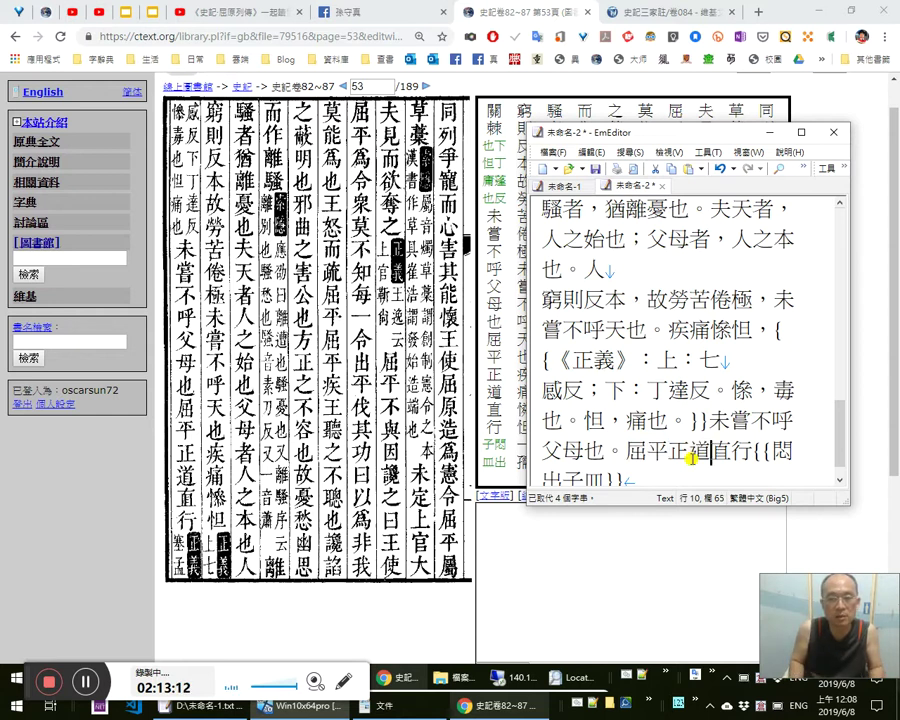
left_click(692, 458)
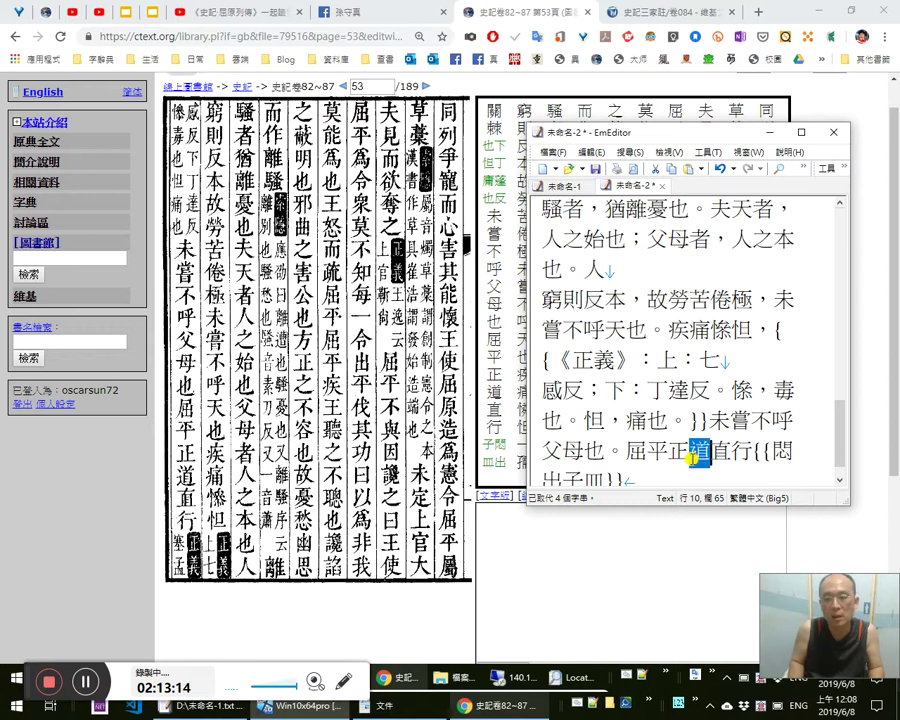
key("BackSpace")
key("ctrl+v")
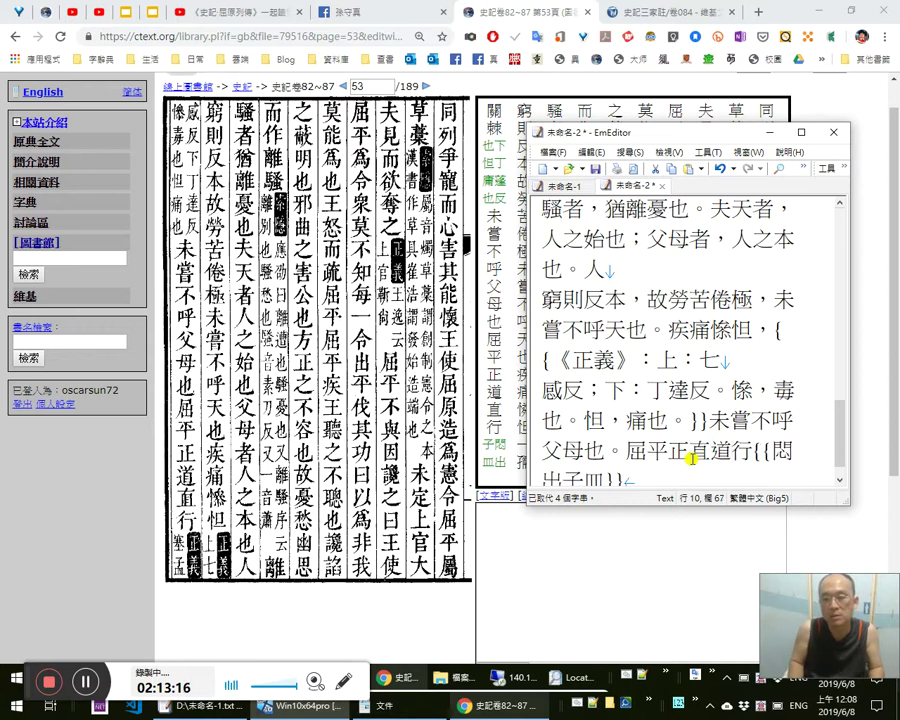
key("ctrl+z")
key("ctrl+z")
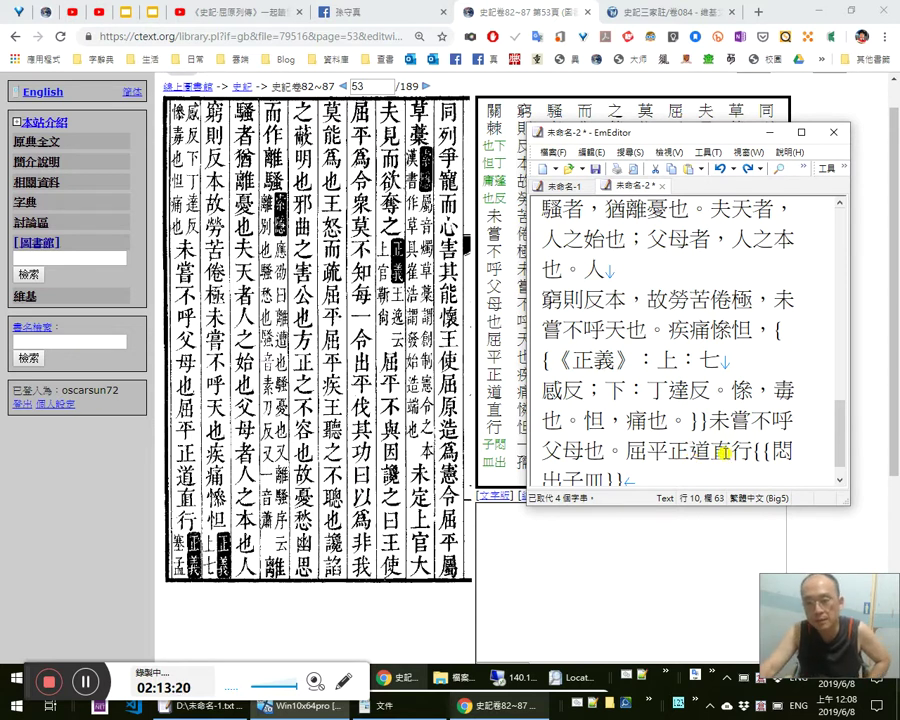
Rewrite the final annotation after 屈平正道直行 as {{《正義》：塞孟, removing 悶出子皿 and the closing braces.
left_click(767, 461)
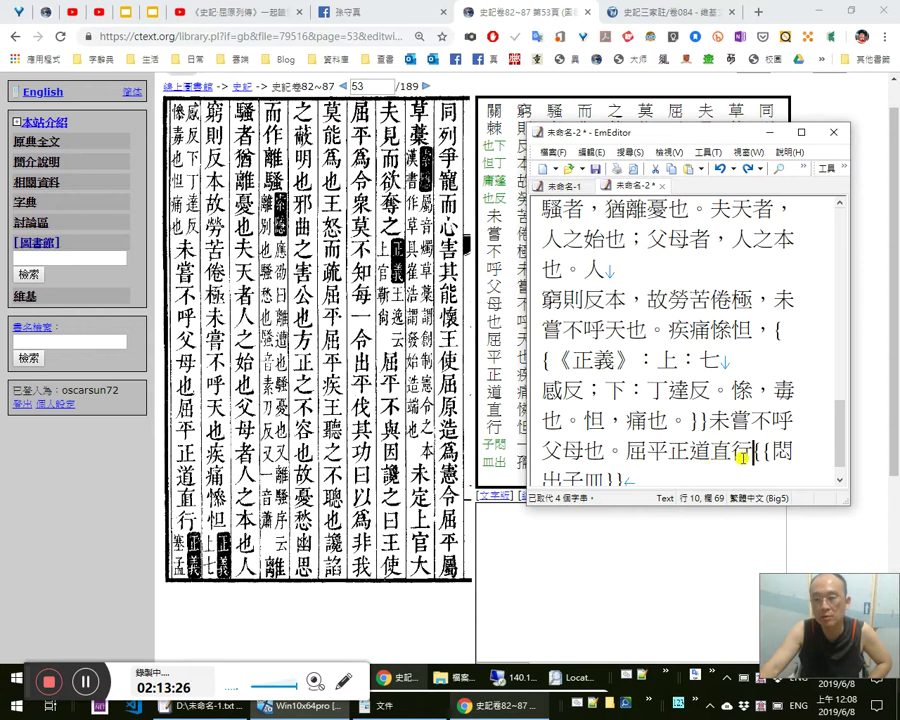
type("{《正義》：")
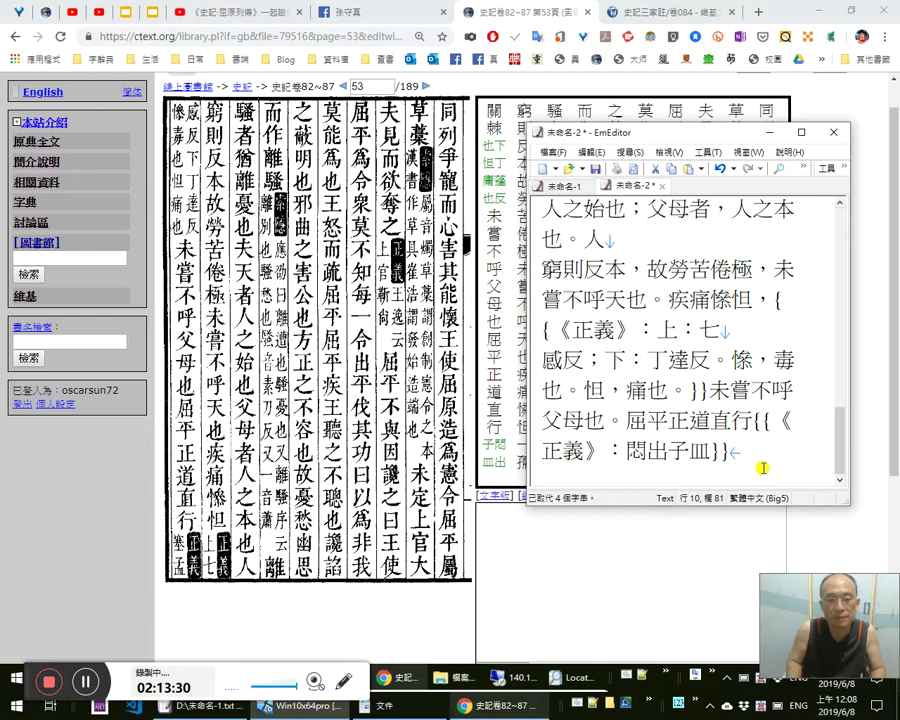
type("塞孟")
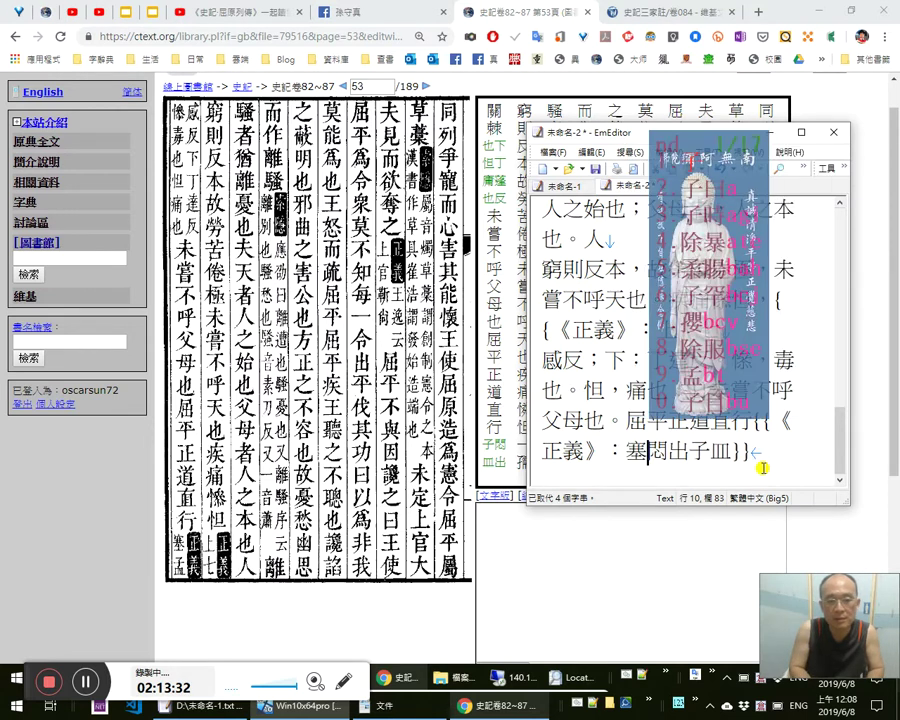
key("shift+Right")
key("shift+Right")
key("shift+Right")
key("shift+Right")
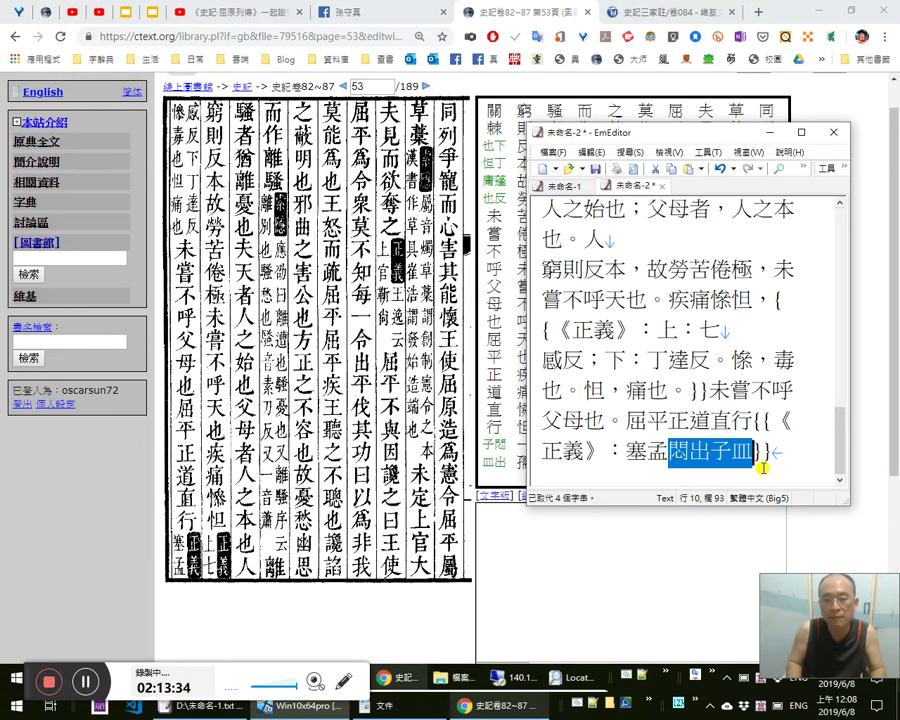
key("Delete")
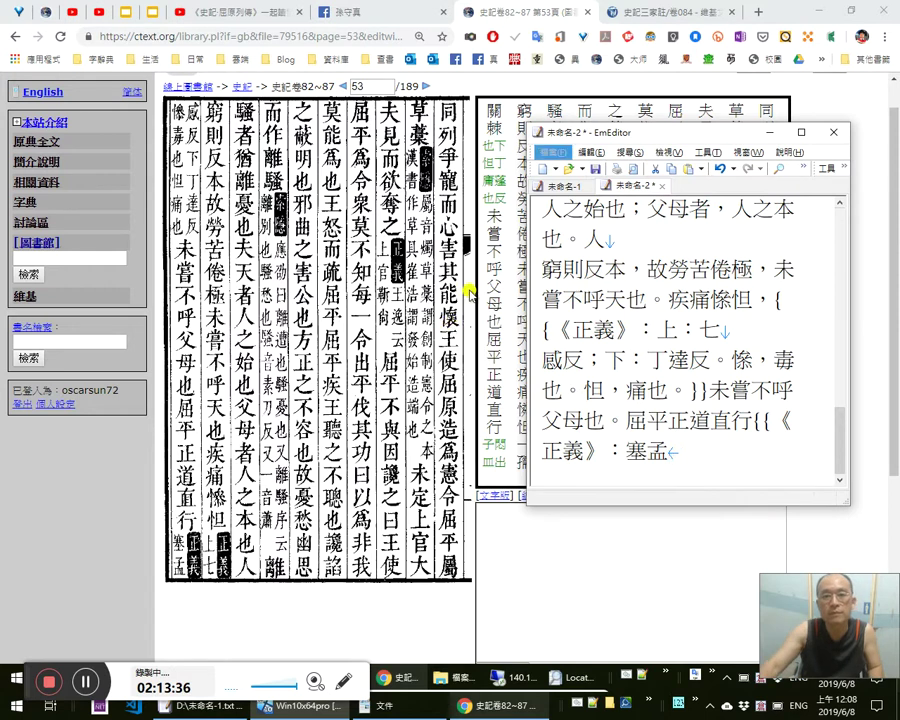
Open page 54 of 史記卷82~87 in its own tab and compare its beginning with the end of page 53.
left_click(426, 87)
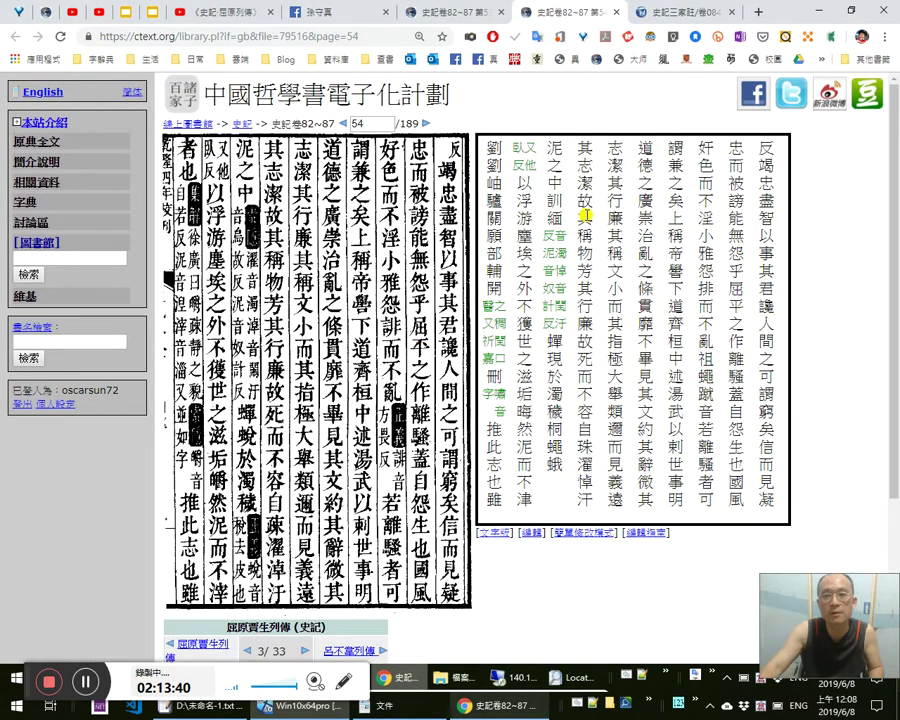
left_click(463, 12)
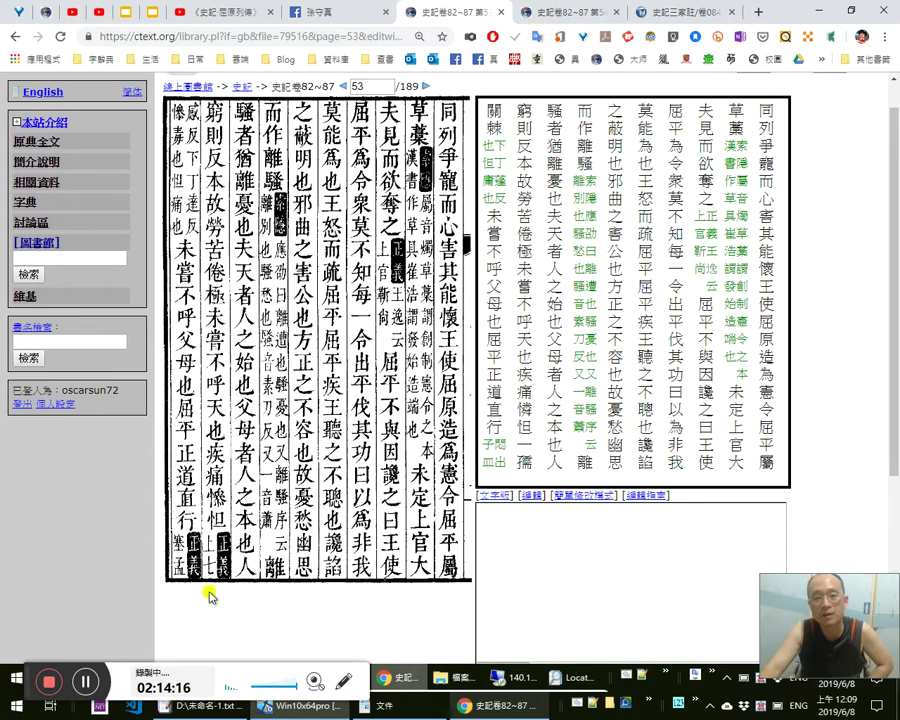
left_click(548, 12)
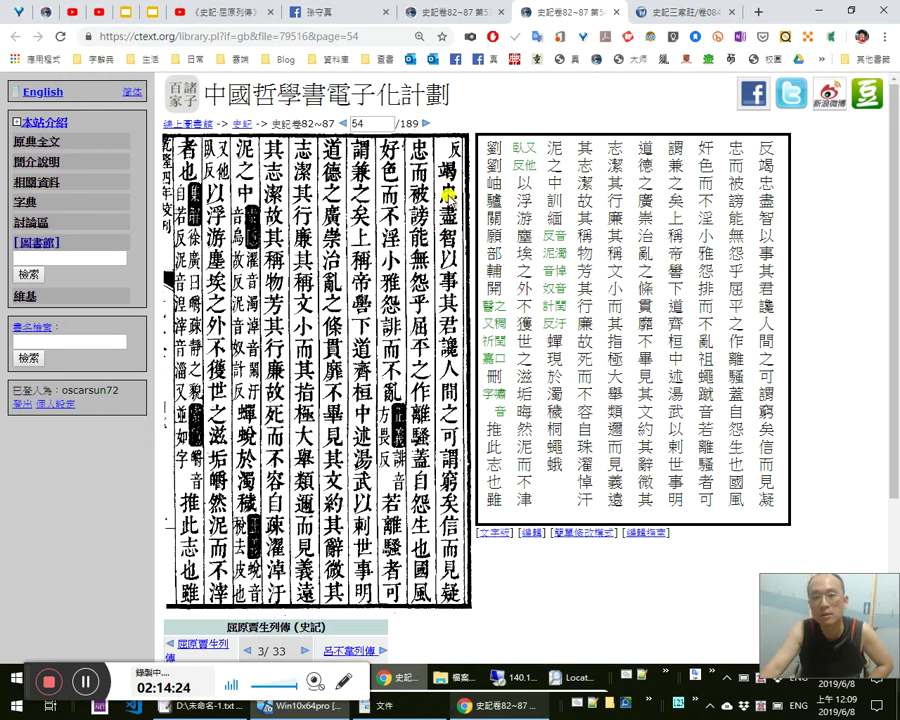
left_click(466, 12)
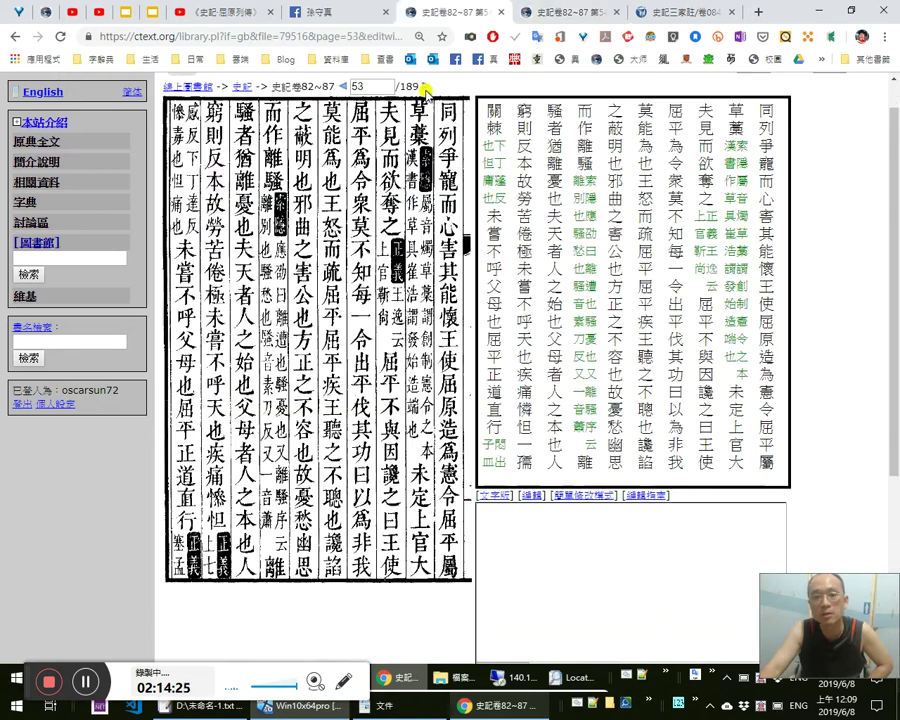
left_click(539, 14)
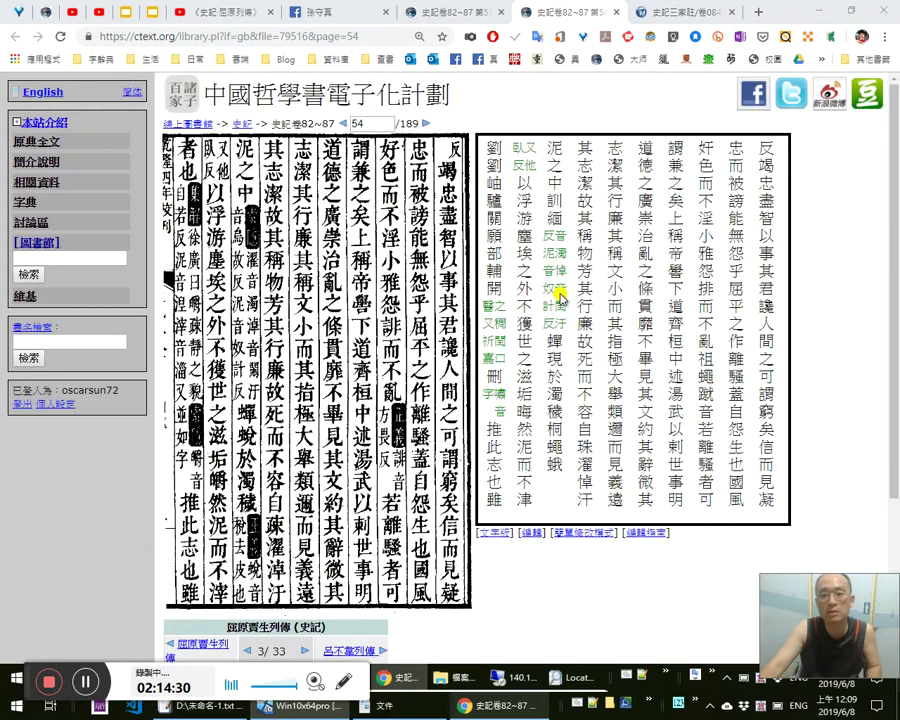
Open page 54 in simple edit mode and insert the closing braces }} after its first character 反.
key("alt+Tab")
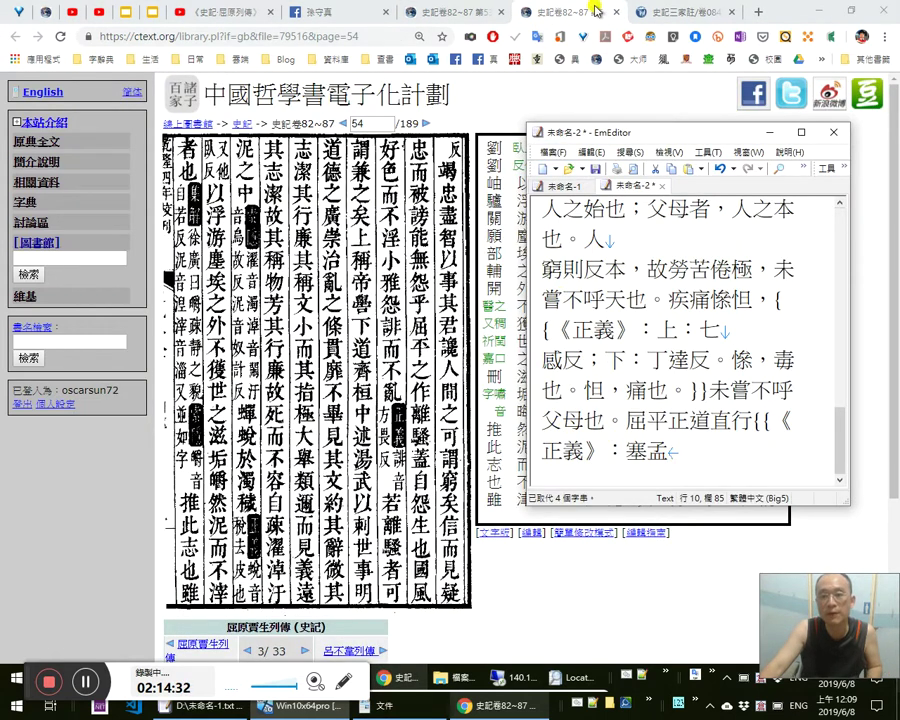
left_click(518, 12)
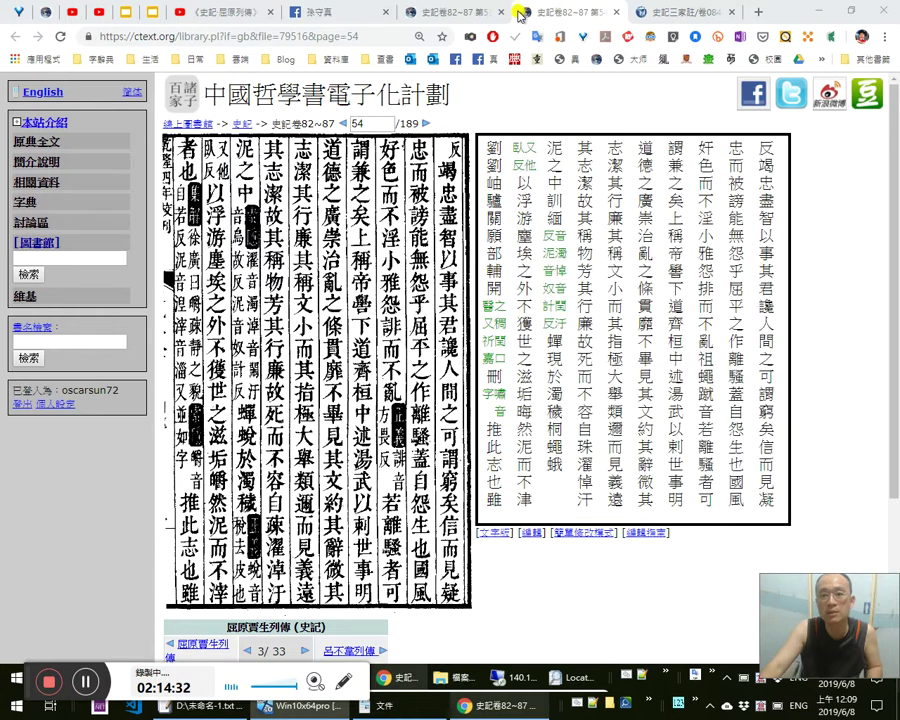
left_click(584, 533)
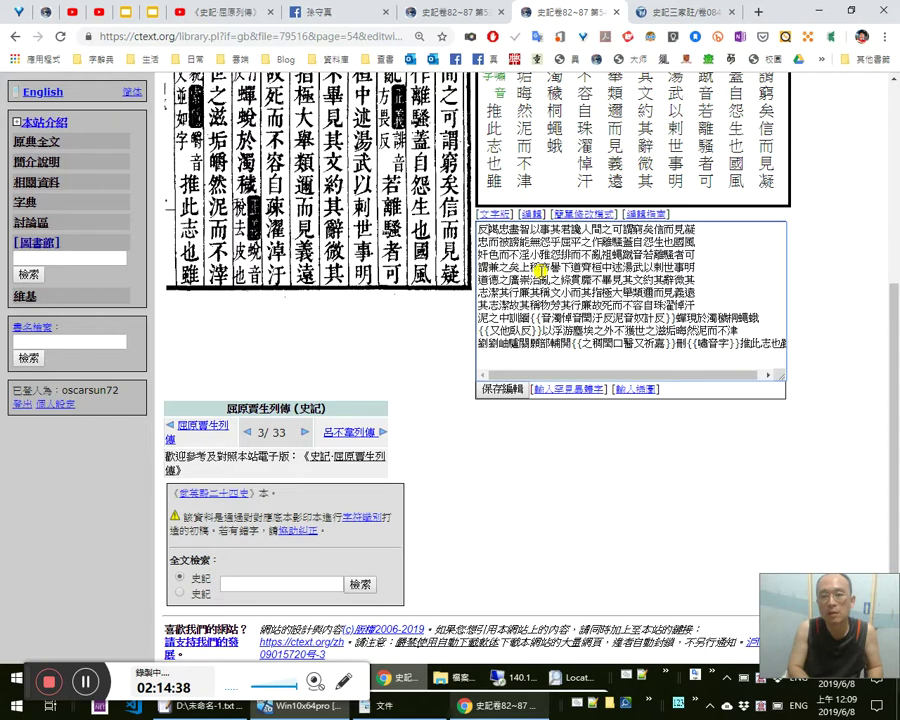
type("}}")
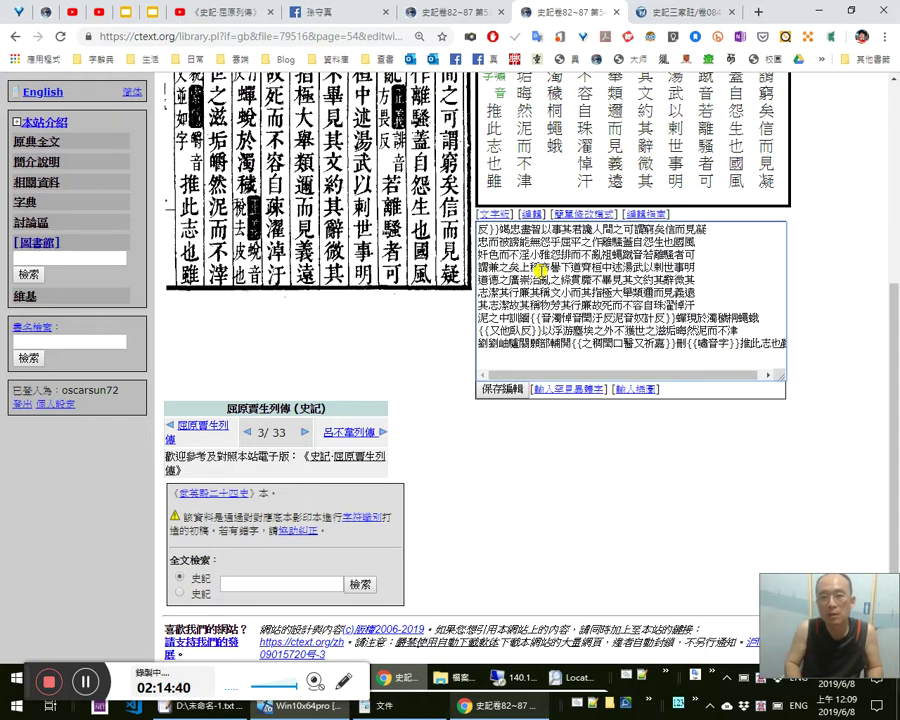
Cut the whole corrected page 53 transcription from EmEditor, paste it into page 53's empty edit box and save the edit.
key("alt+Tab")
key("ctrl+a")
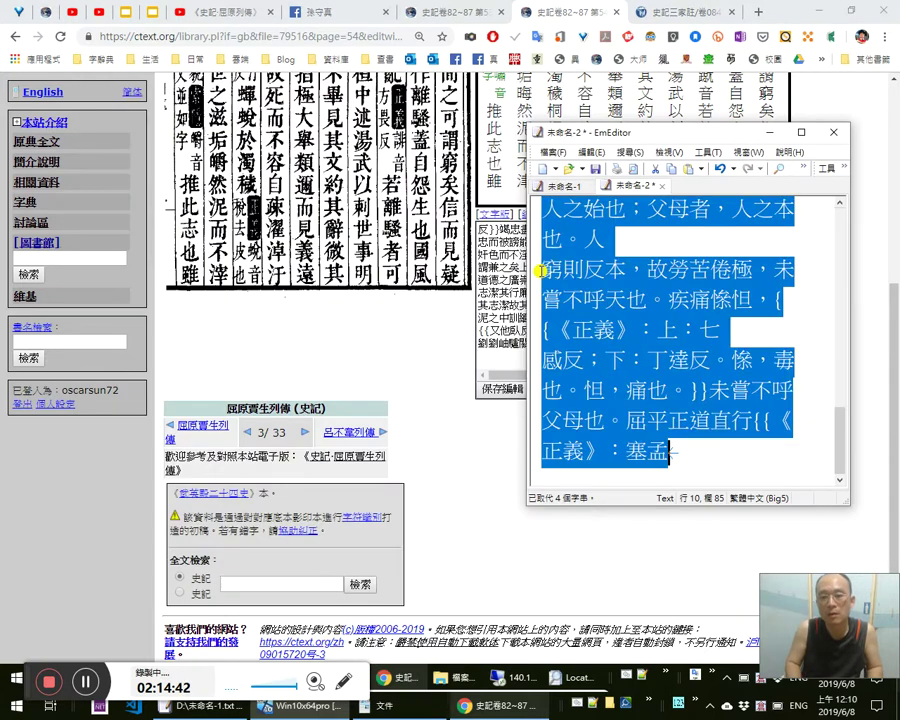
key("ctrl+x")
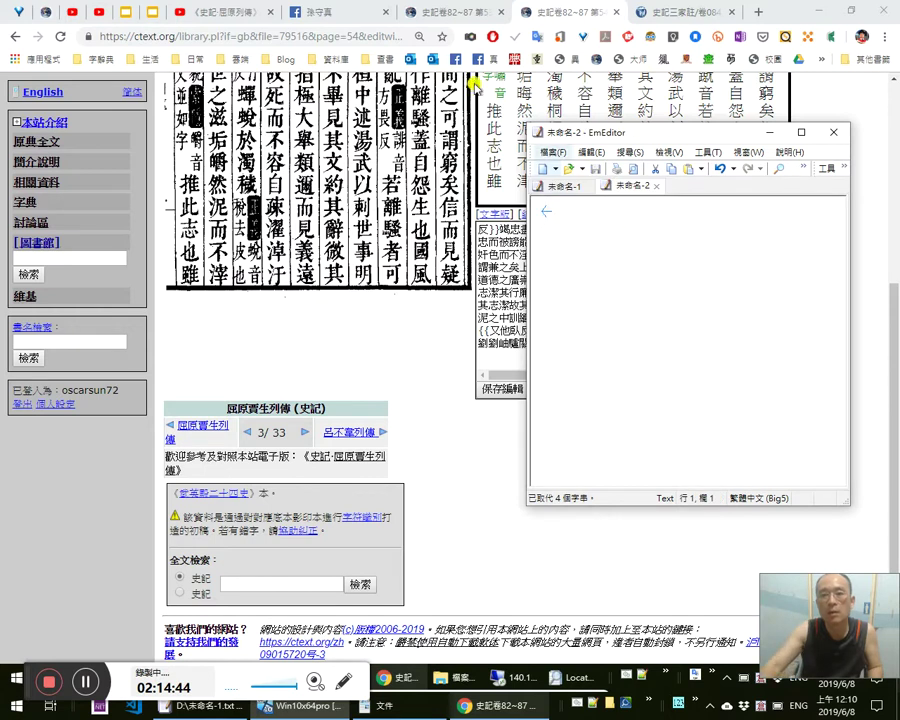
left_click(478, 8)
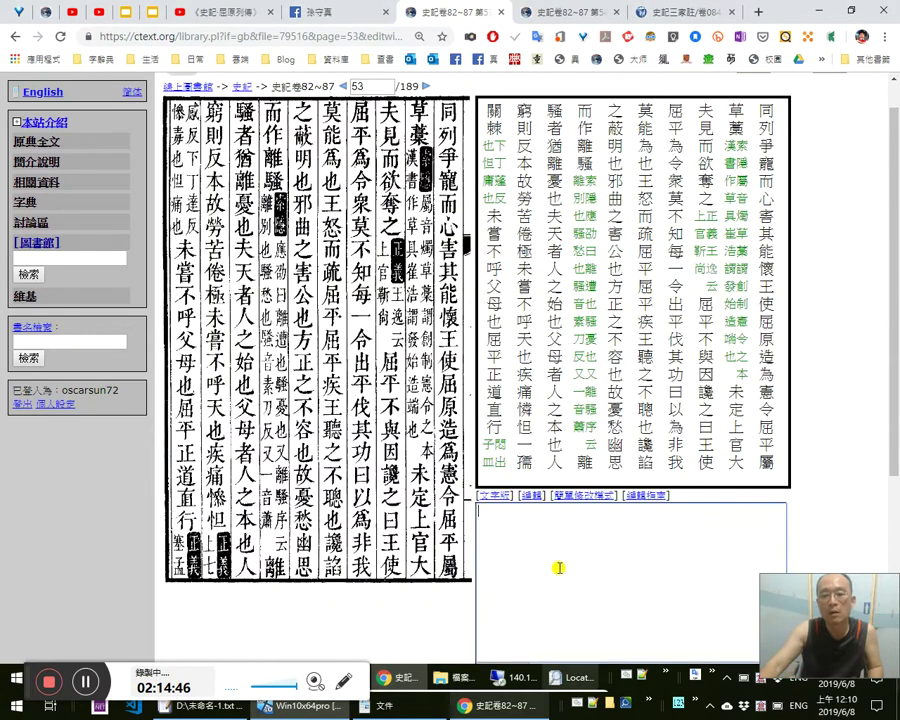
key("ctrl+v")
key("Tab")
key("Return")
Move the entire page 54 transcription from its edit box into the blank EmEditor document.
key("ctrl+Tab")
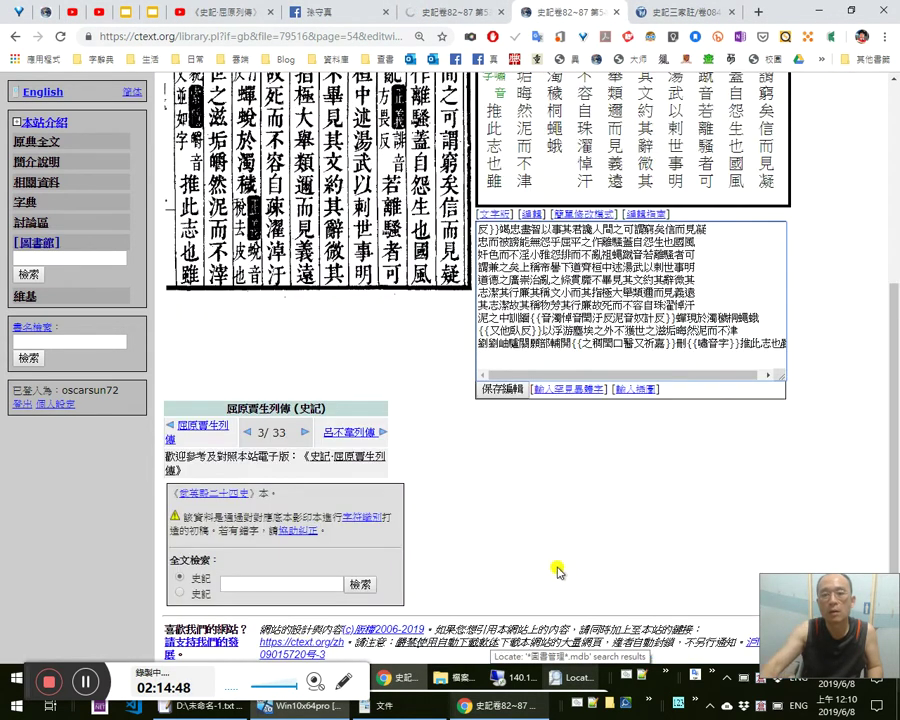
scroll(518, 367, "up", 3)
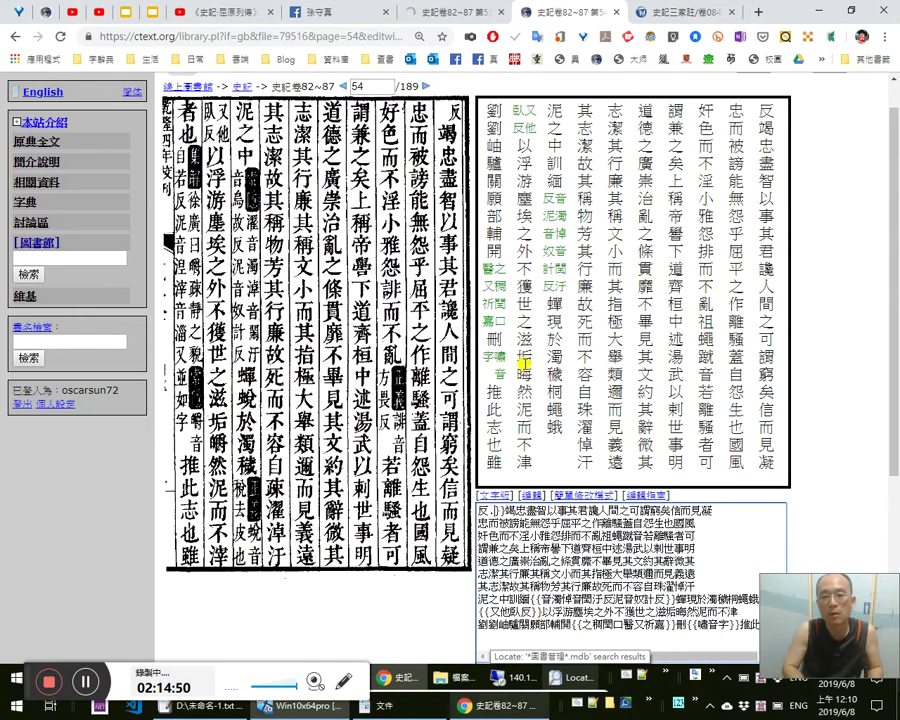
key("ctrl+a")
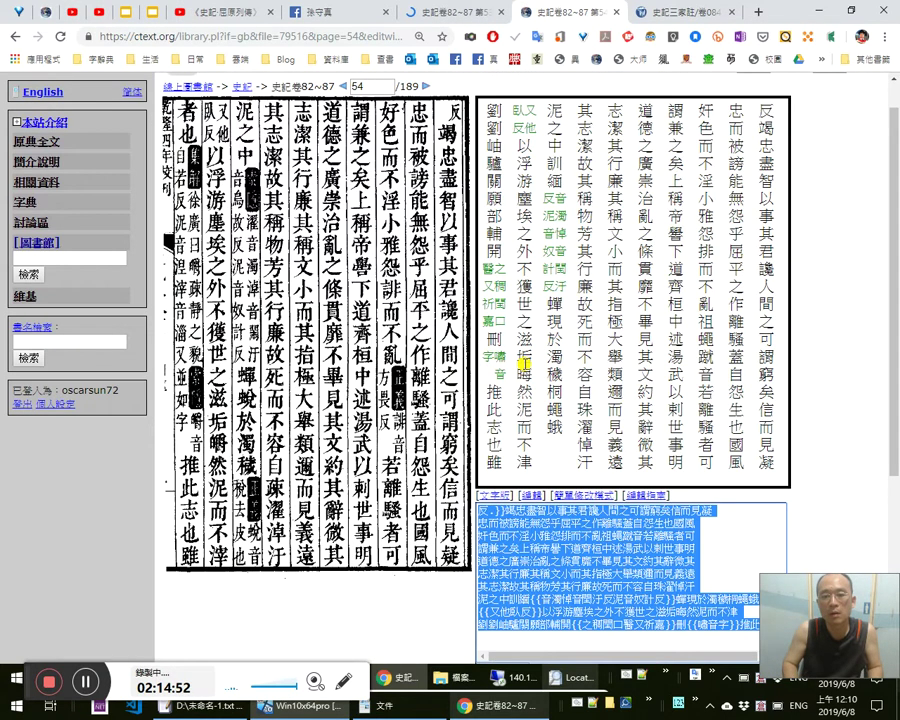
key("Delete")
key("alt+Tab")
key("ctrl+v")
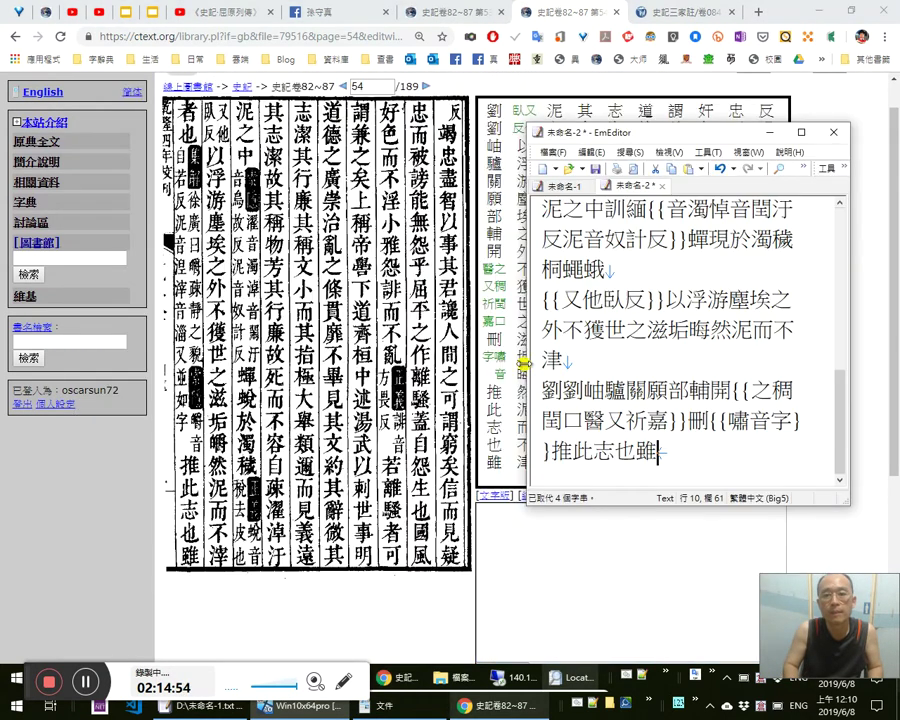
Replace the half-width period after the opening 反 with a Chinese full stop 。 before the closing braces.
key("ctrl+Home")
key("Right")
key("Right")
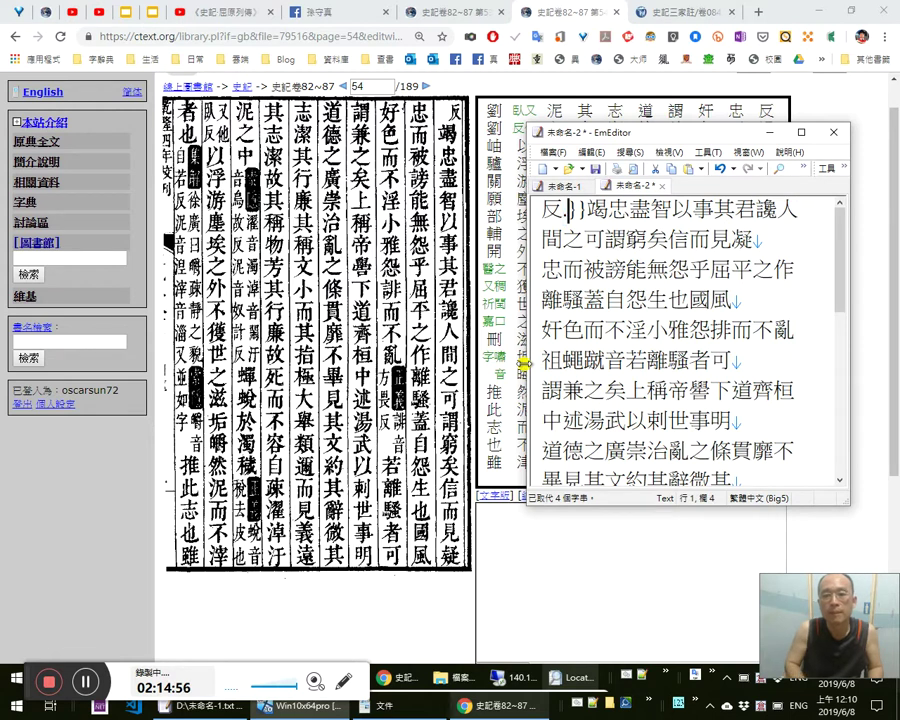
type("。")
Insert a Chinese comma after 竭忠盡智 in the first line.
key("Right")
key("Right")
key("Right")
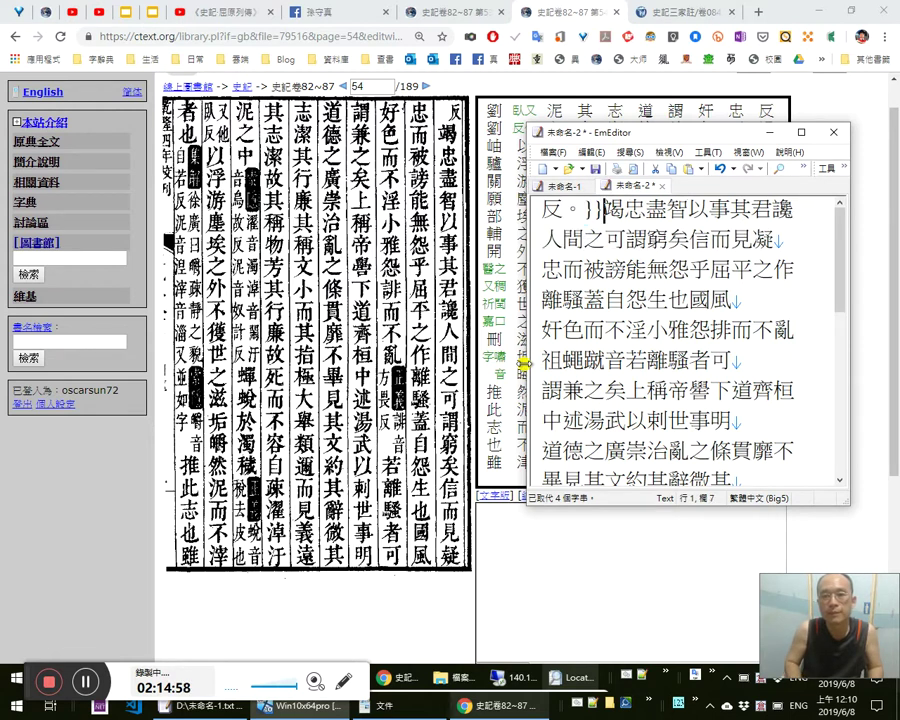
key("Right")
key("Right")
key("Right")
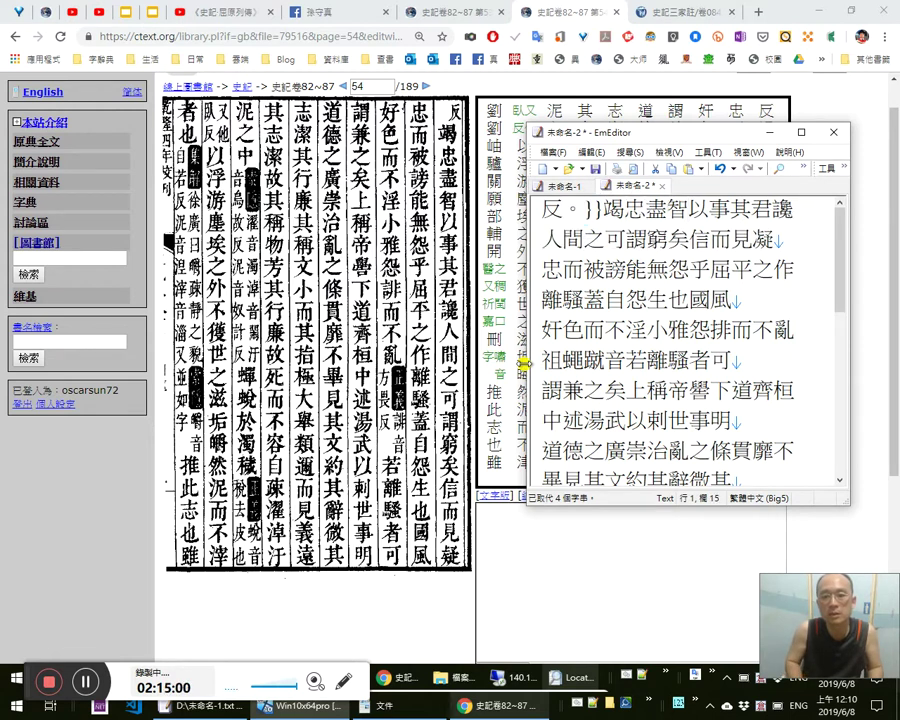
type(",")
key("Right")
key("Left")
key("shift+Left")
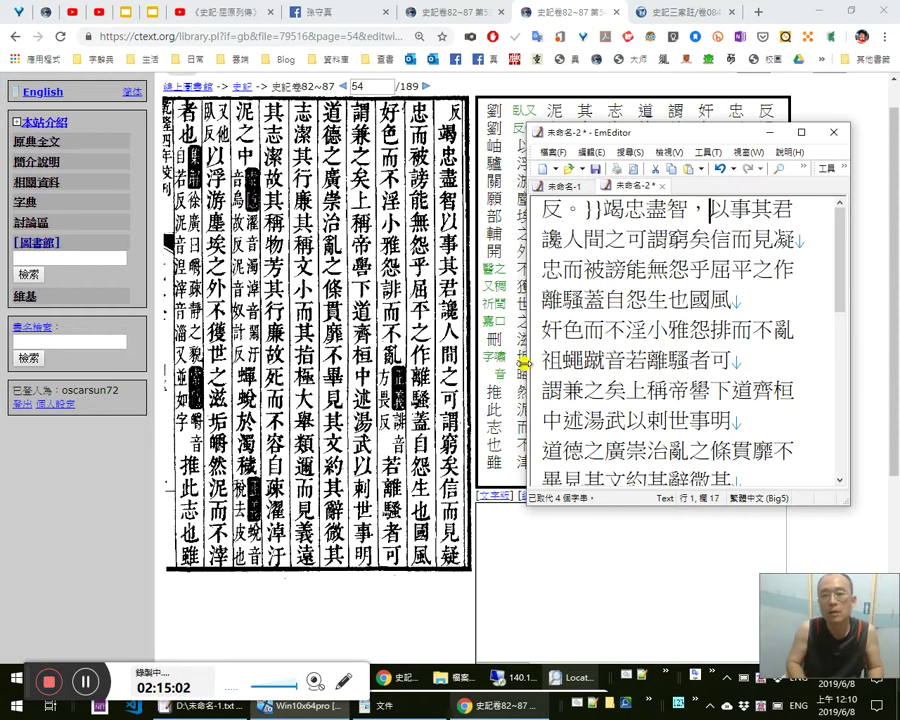
key("Return")
Examine the wording of 竭忠盡智 and the following 以 around the comma.
key("shift+Left")
key("shift+Left")
key("shift+Left")
key("shift+Left")
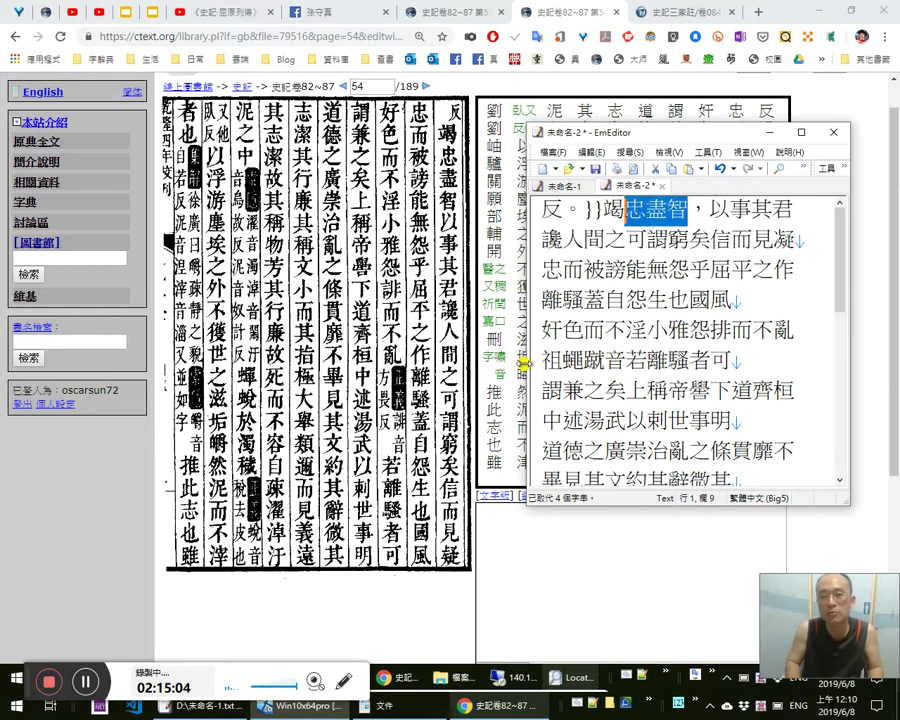
key("Right")
key("Right")
key("Right")
key("Right")
key("Left")
key("Left")
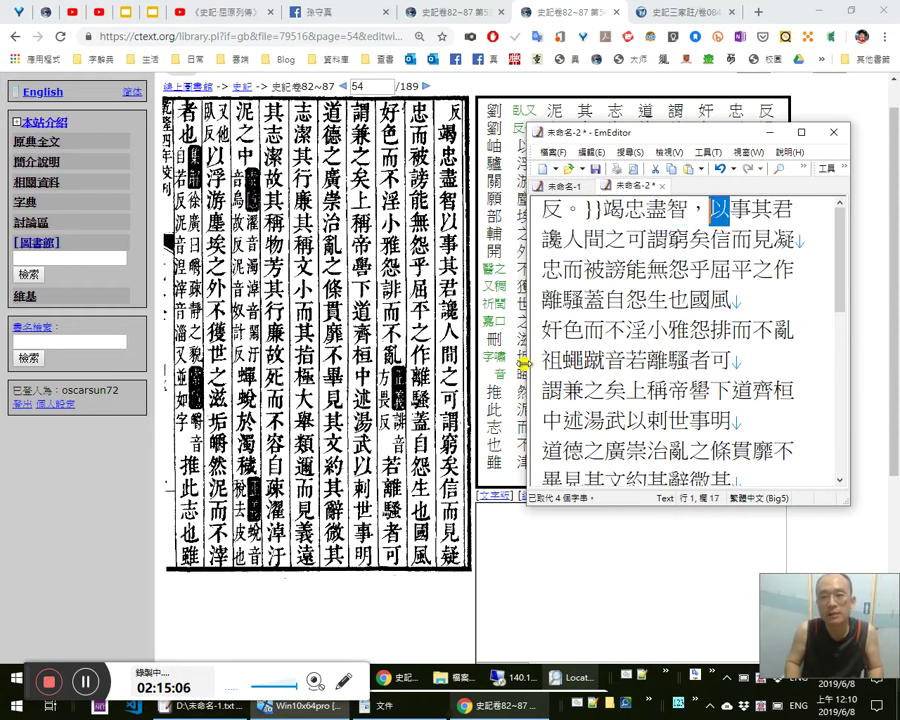
Insert a Chinese full stop 。 after 以事其君 in the first line.
key("shift+Left")
key("Right")
key("Right")
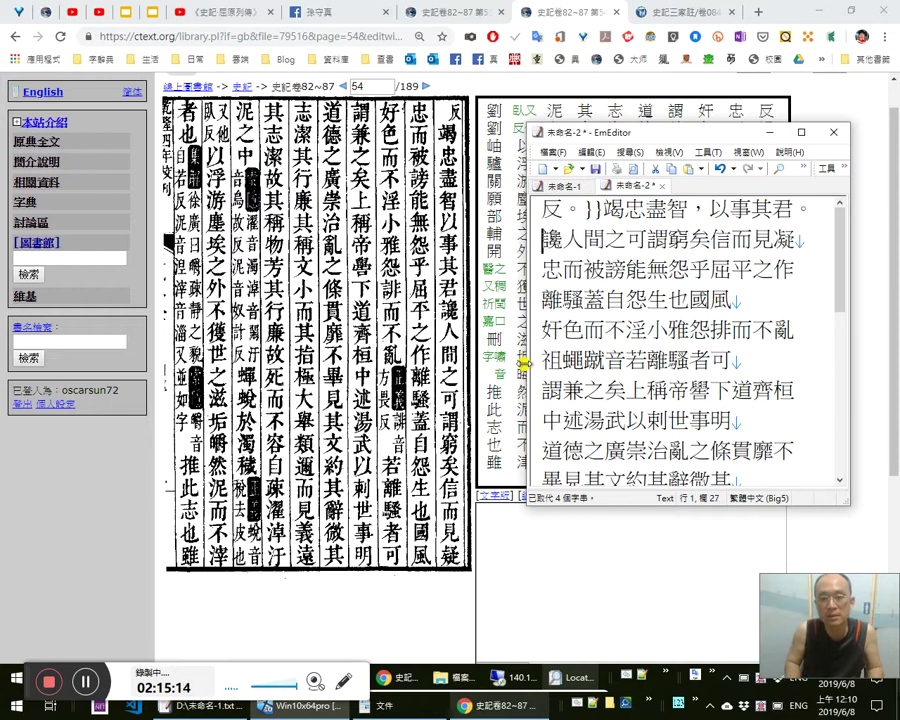
Insert a Chinese comma ， after 讒人間之.
key("Right")
key("Right")
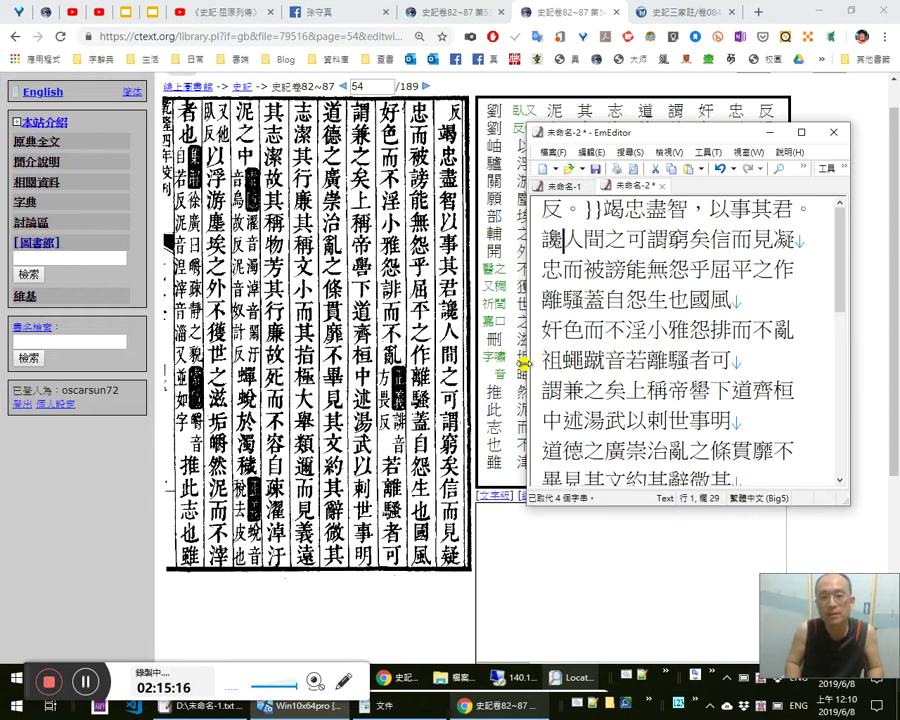
key("Right")
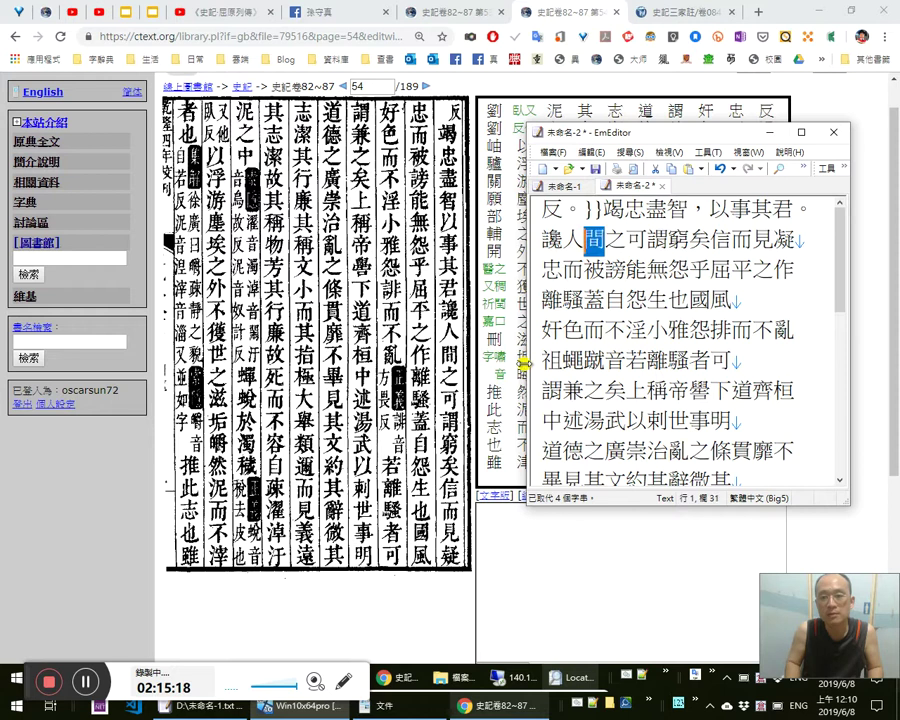
type("，")
key("Left")
key("shift+Left")
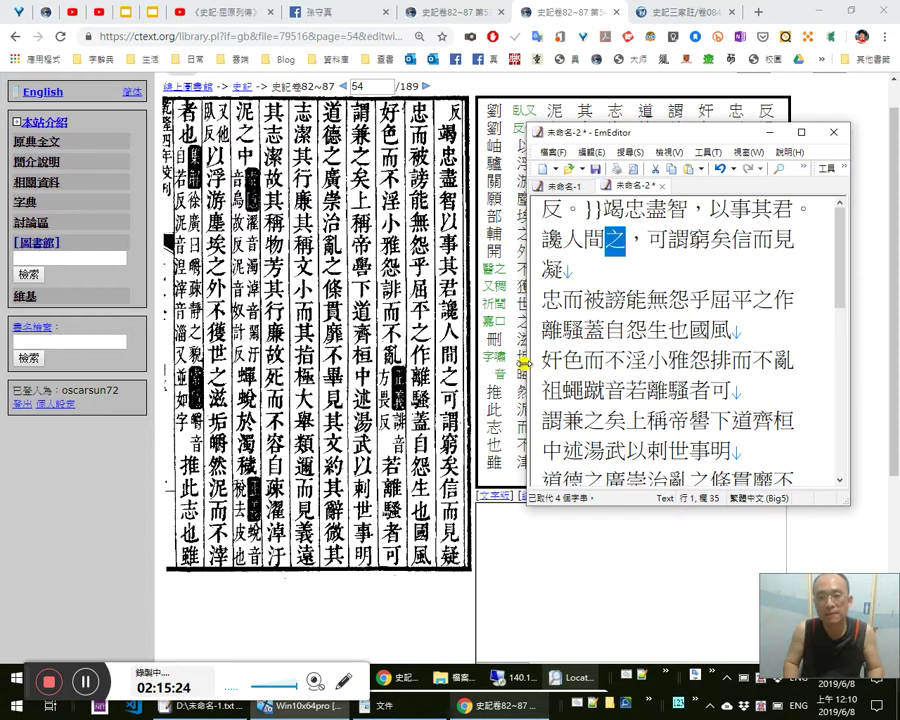
Examine the wording of 竭忠盡智，以事其君 and the following 讒人間之 clause.
key("Up")
key("Right")
key("Right")
key("Right")
key("Right")
key("Right")
key("Right")
key("Right")
key("shift+Right")
key("Down")
key("Left")
key("Left")
key("Left")
key("Left")
key("Left")
key("Left")
key("Left")
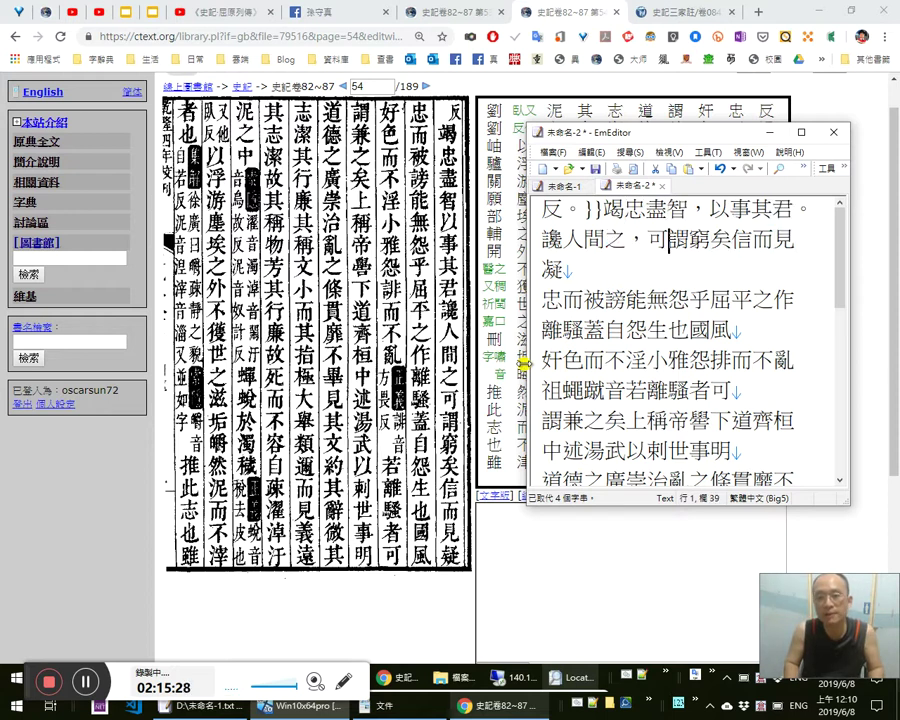
Insert a Chinese full stop 。 after 可謂窮矣.
key("Right")
key("Right")
key("Right")
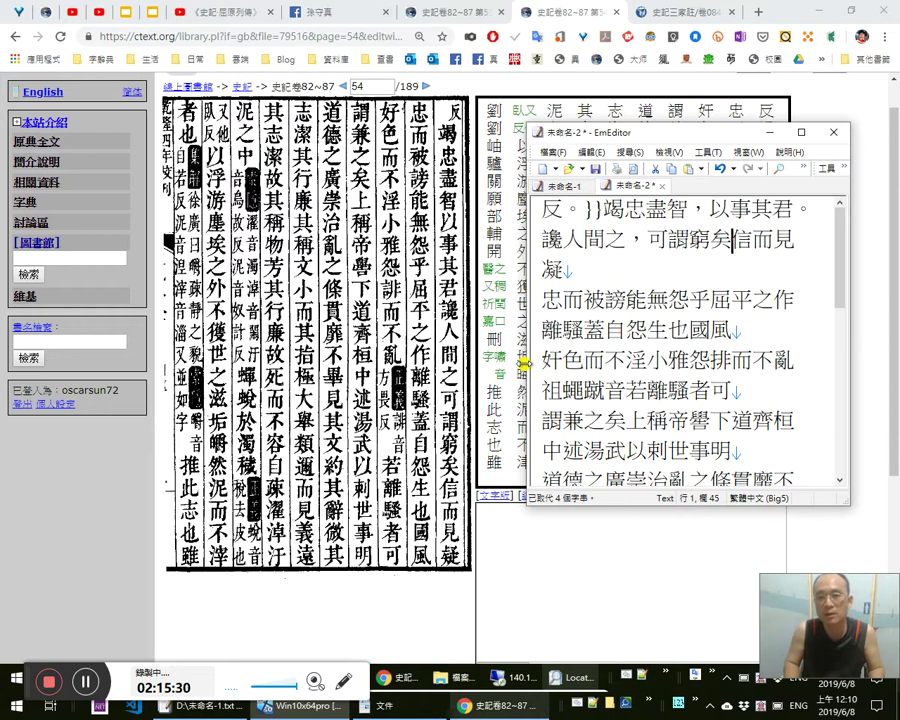
type("。")
key("Left")
key("Left")
key("shift+Left")
key("Right")
key("Right")
key("Right")
key("Right")
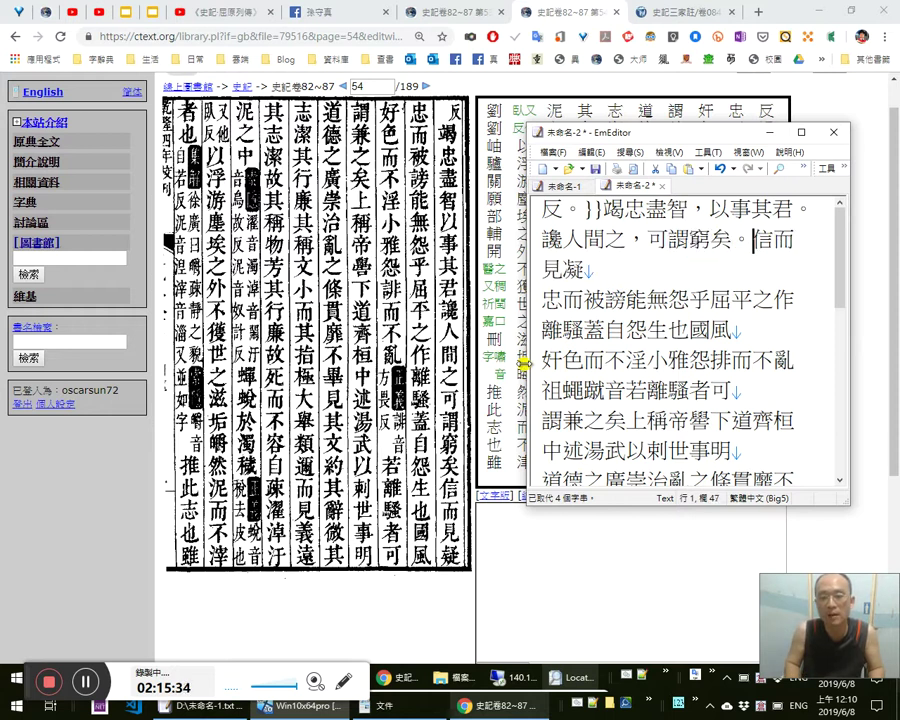
Correct the misread 凝 to 疑 in the phrase 信而見疑.
key("Down")
key("shift+Left")
type("a")
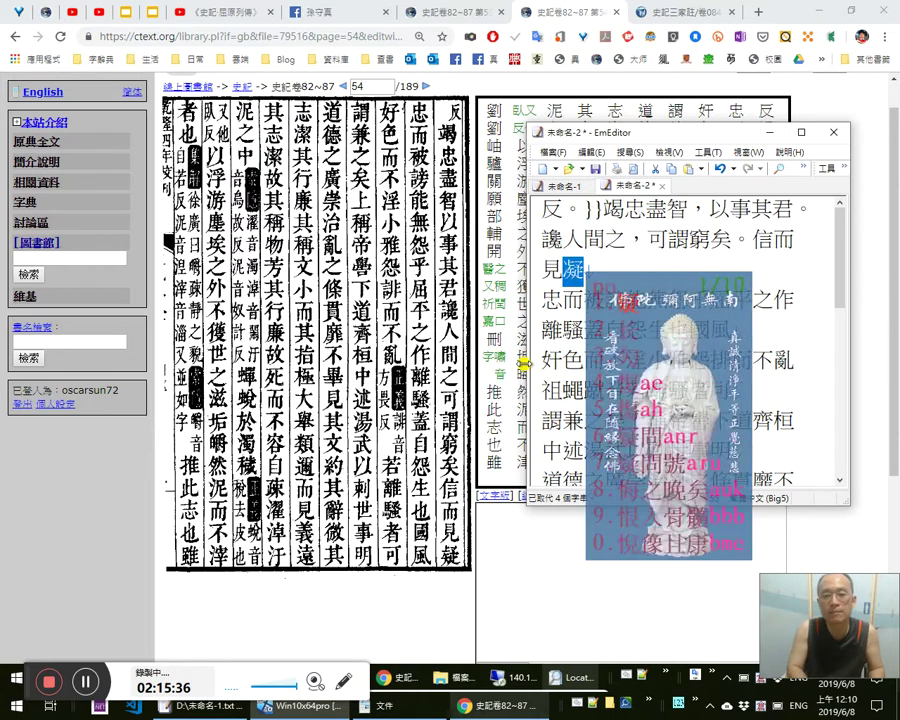
type("疑")
Insert a Chinese comma ， after 信而見疑 at the end of the first transcription line.
key("Up")
key("End")
key("Left")
key("shift+Left")
key("Right")
key("Right")
key("Right")
key("Right")
type("，")
key("Left")
key("shift+Left")
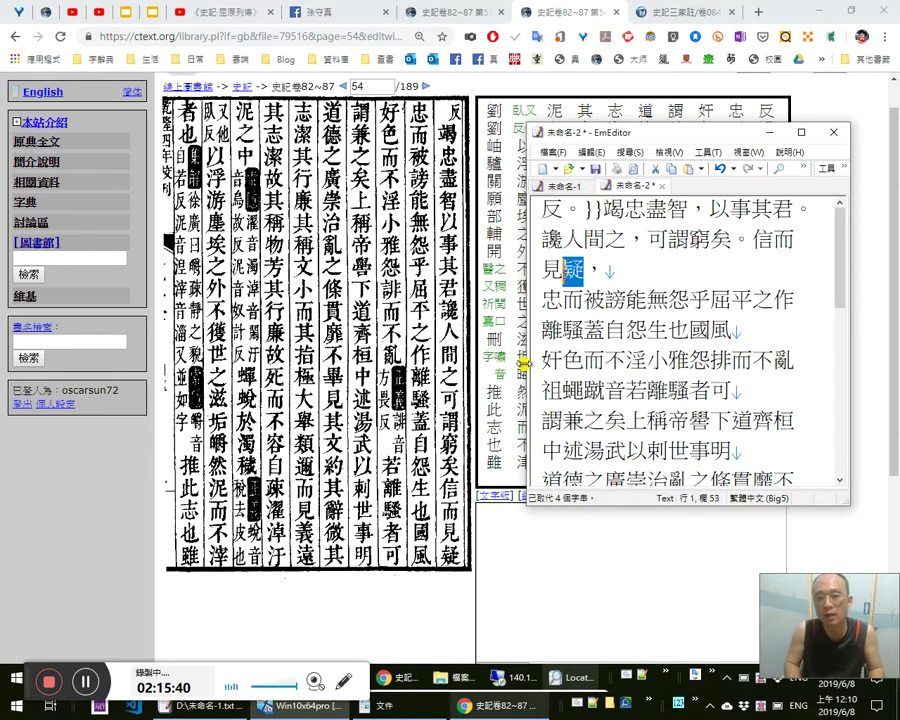
Insert a Chinese comma ， after 忠而被謗.
key("Right")
key("Right")
key("Right")
key("Right")
key("Right")
key("Right")
key("Right")
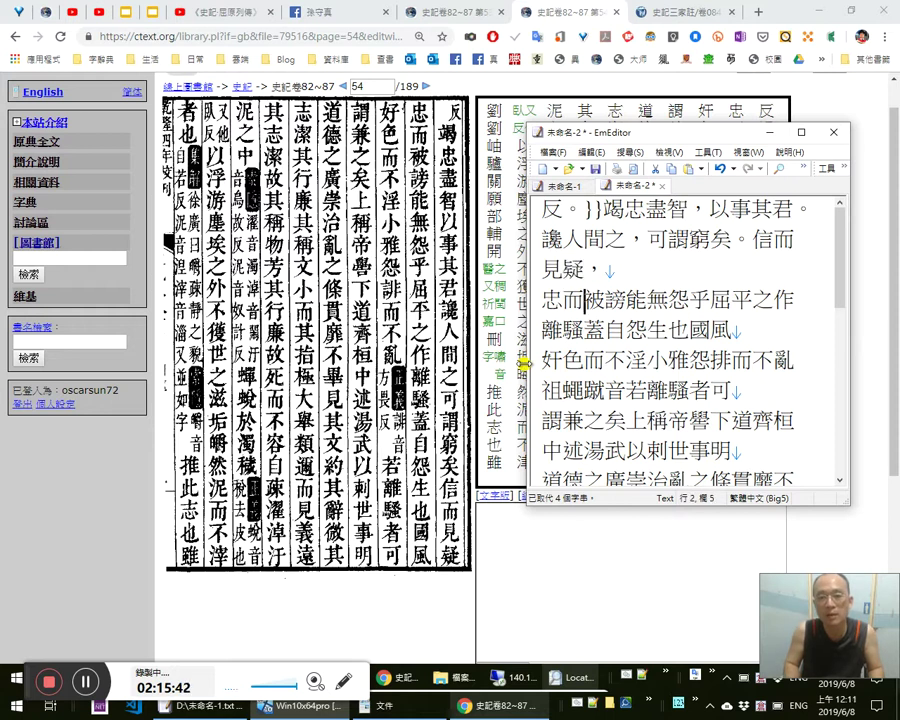
type("，")
key("Left")
key("Left")
key("Left")
key("Left")
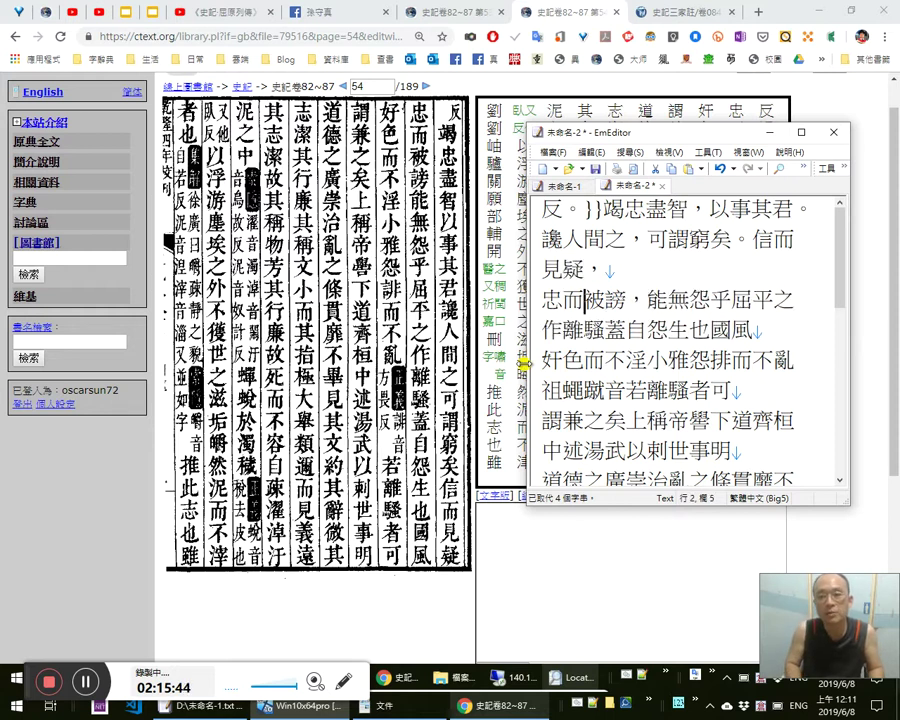
Insert a Chinese question mark ？ after 能無怨乎.
key("Right")
key("Right")
key("Right")
key("Right")
key("Right")
key("Right")
key("Right")
key("Right")
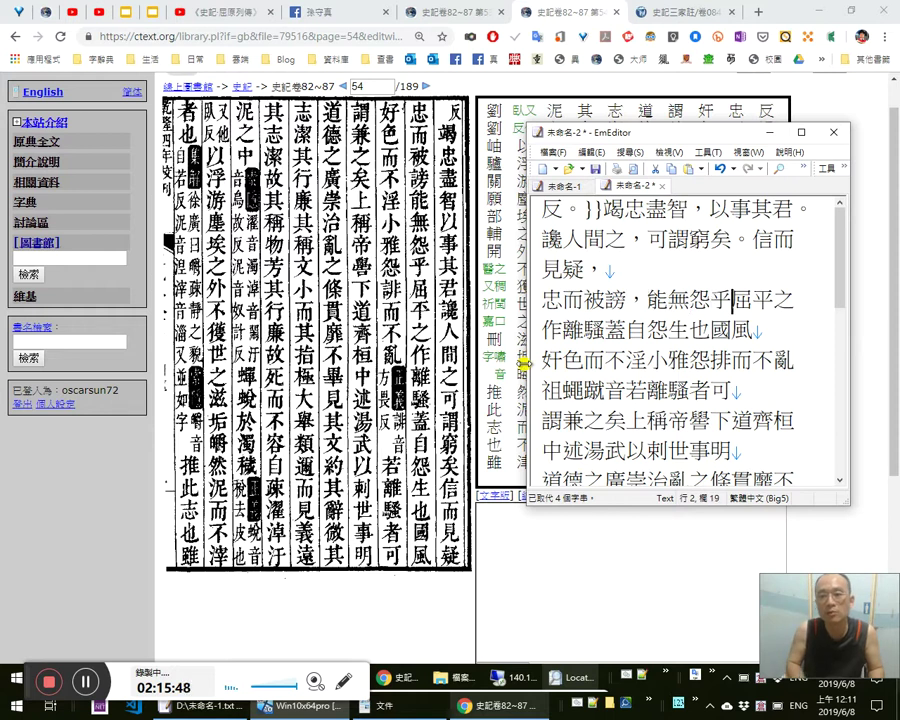
type("？")
Examine the whole sentence 信而見疑，忠而被謗，能無怨乎？ by highlighting it.
key("shift+Left")
key("shift+Left")
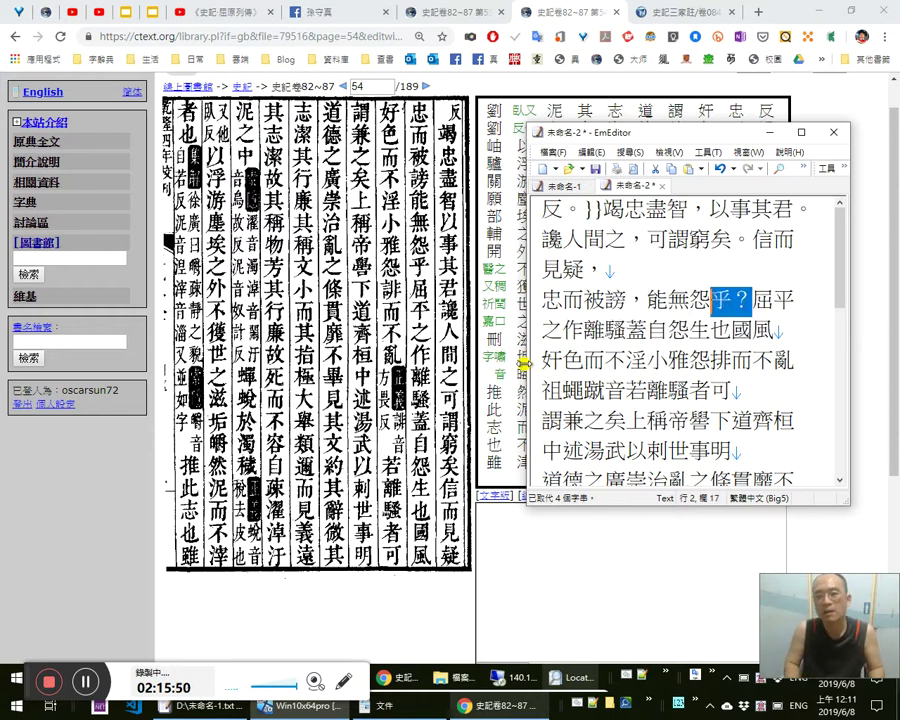
key("shift+Up")
key("shift+Up")
key("shift+Down")
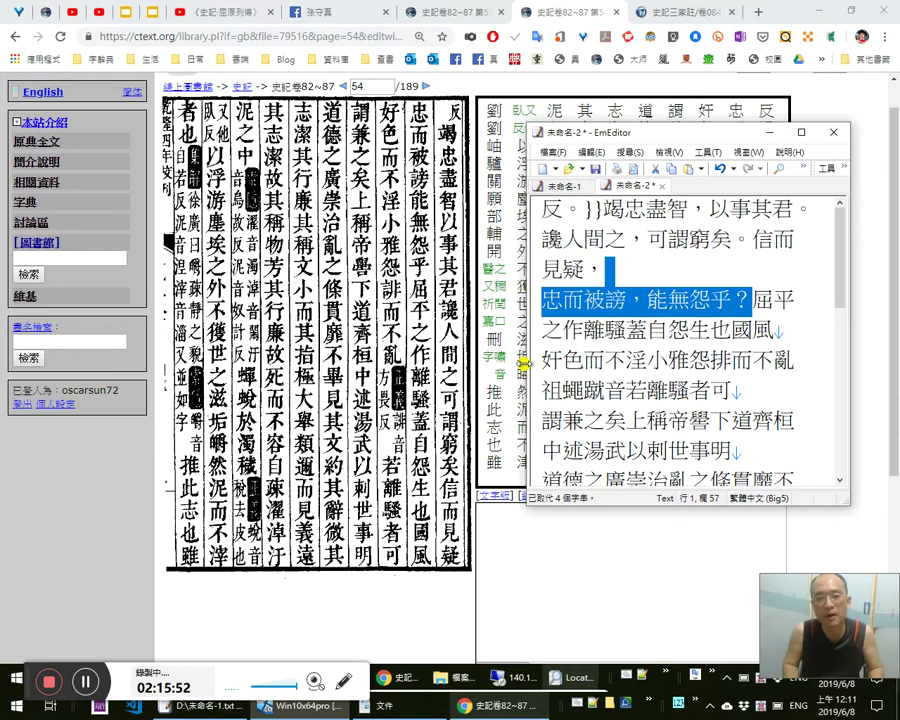
key("shift+Left")
key("shift+Left")
key("shift+Left")
key("shift+Left")
key("shift+Left")
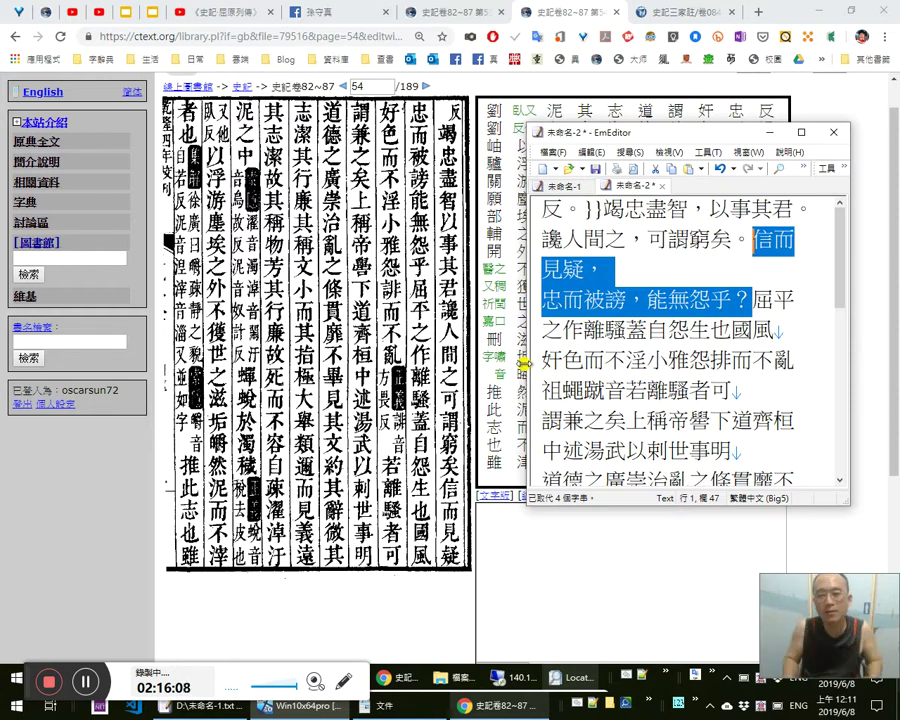
key("Right")
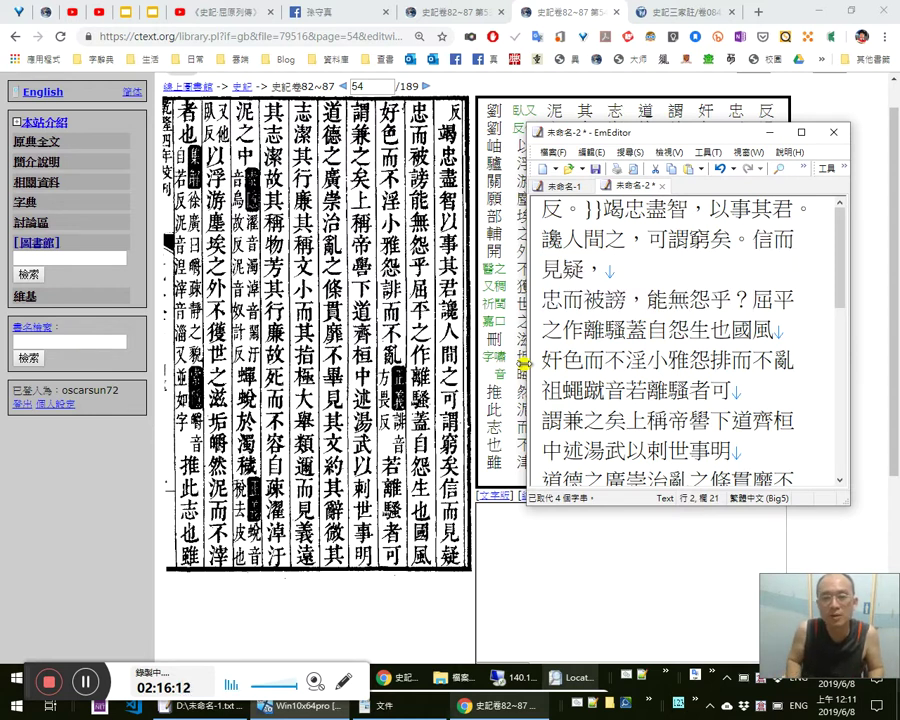
Enclose the title 離騷 after 屈平之作 in 〈〉 title marks and follow it with a Chinese comma.
key("Right")
key("Right")
key("Right")
key("Right")
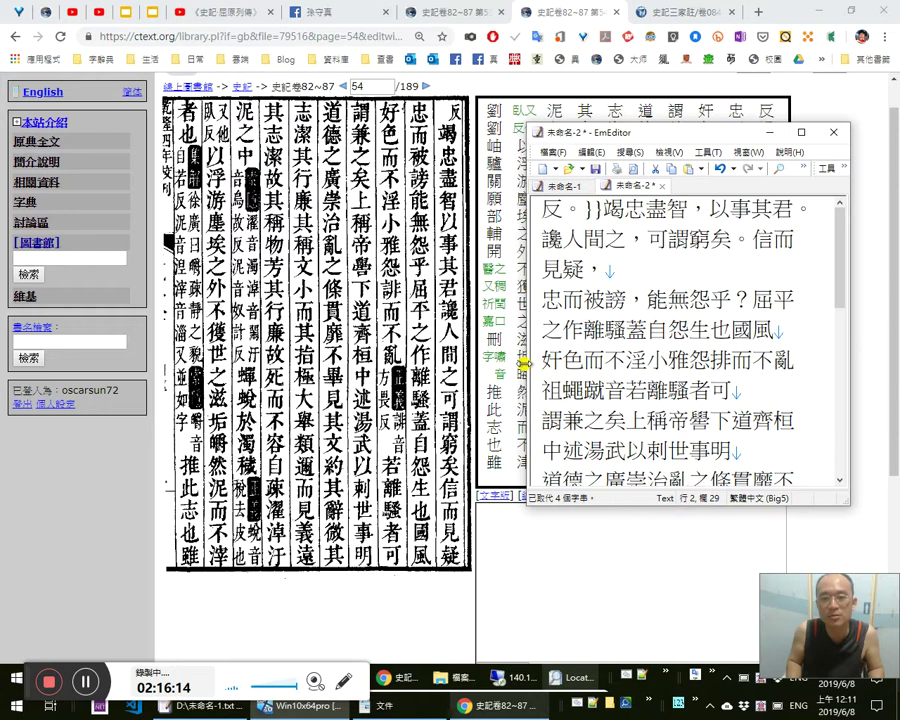
type("〈")
key("Return")
key("Right")
key("Right")
type("〉，")
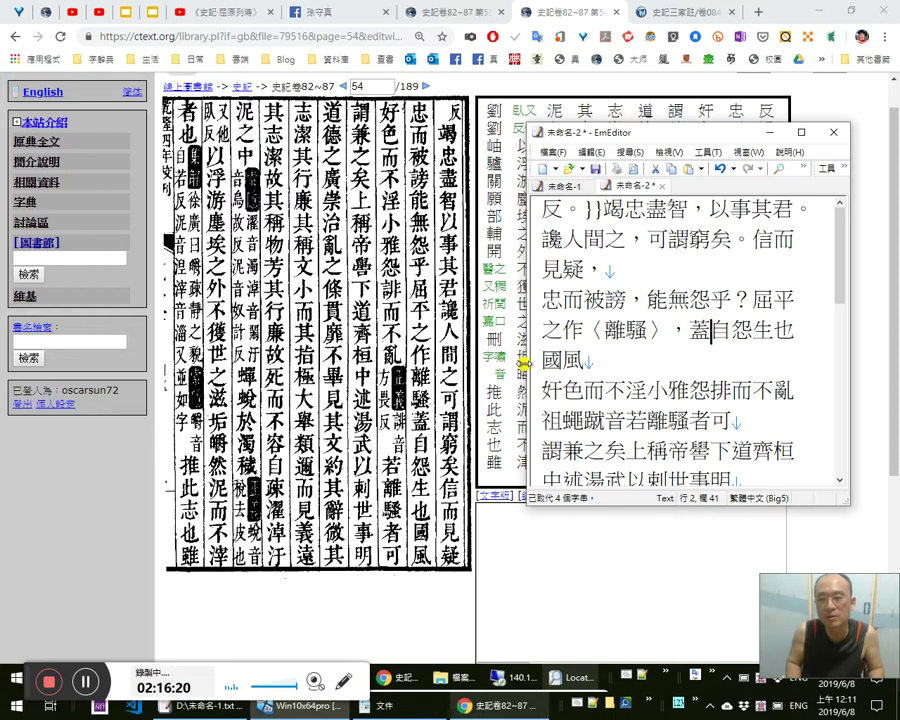
Check 蓋自怨生也 character by character and insert a Chinese full stop 。 after it.
key("shift+End")
key("Left")
key("Right")
key("shift+Left")
key("Left")
key("Right")
key("shift+Right")
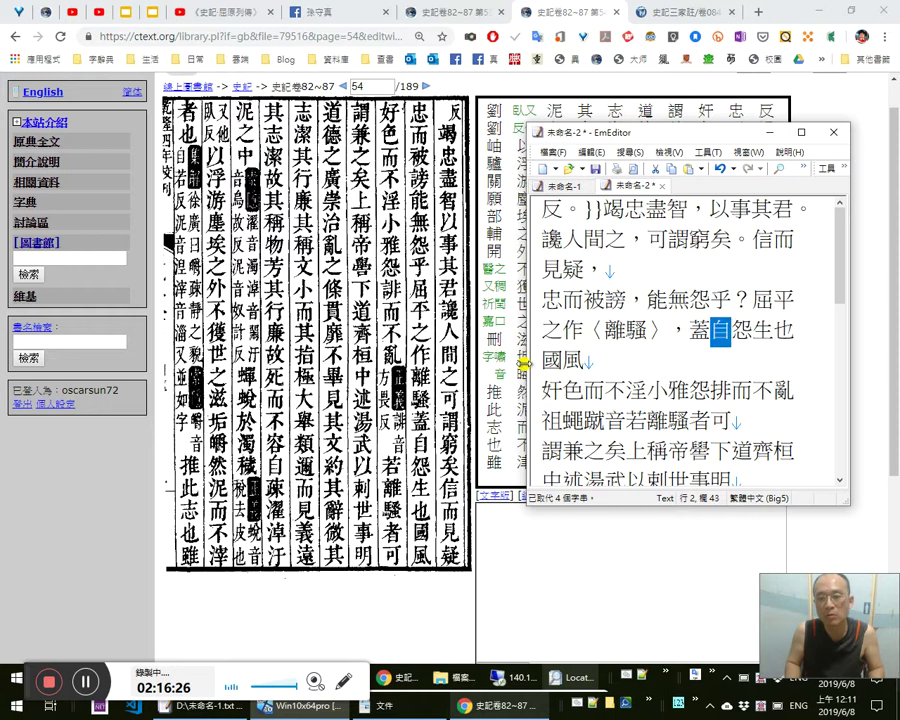
key("Right")
key("shift+Right")
key("Right")
key("shift+Right")
key("Right")
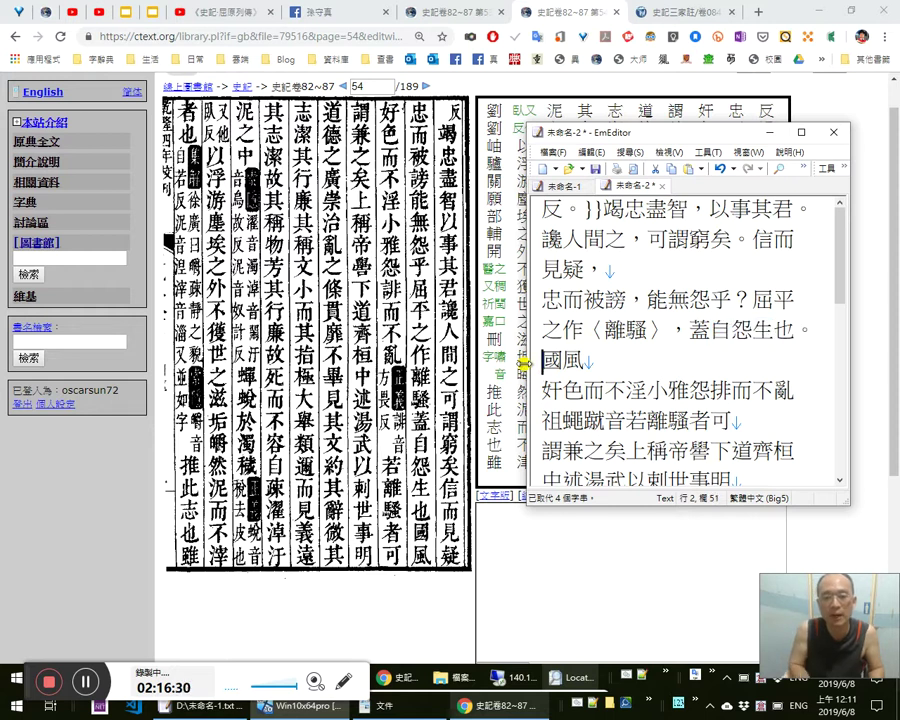
type("。")
Enclose 國風 at the end of the second transcription line in 〈〉 title marks.
key("Right")
type("〈")
key("Right")
key("Right")
type("〉")
key("Left")
key("Left")
key("Left")
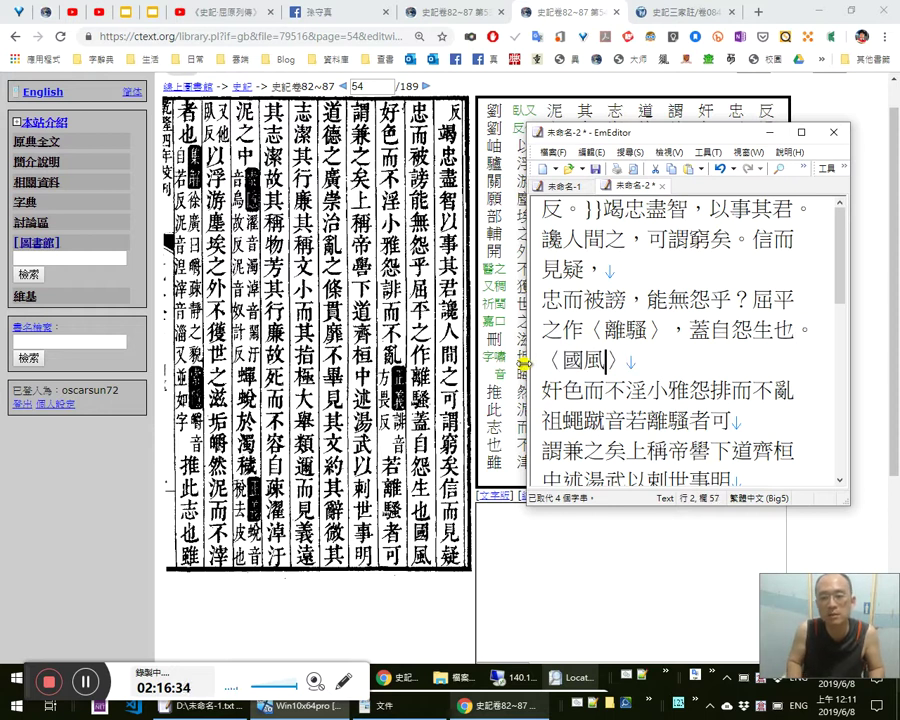
Replace the misread 奸 with 好 at the start of 色而不淫.
key("Right")
key("Right")
key("Right")
key("Right")
key("shift+Left")
type("vnd")
key("space")
Insert a Chinese comma ， after 好色而不淫.
key("Right")
key("Right")
key("Right")
key("Right")
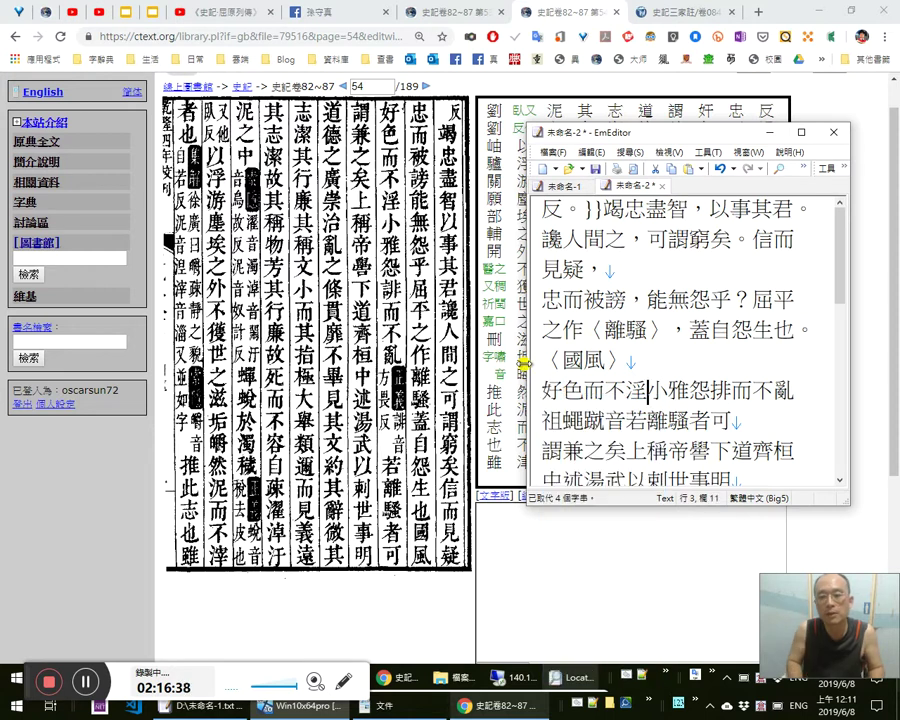
type("，")
Examine the wording of 好色 in the phrase 好色而不淫.
key("Left")
key("Left")
key("Left")
key("Left")
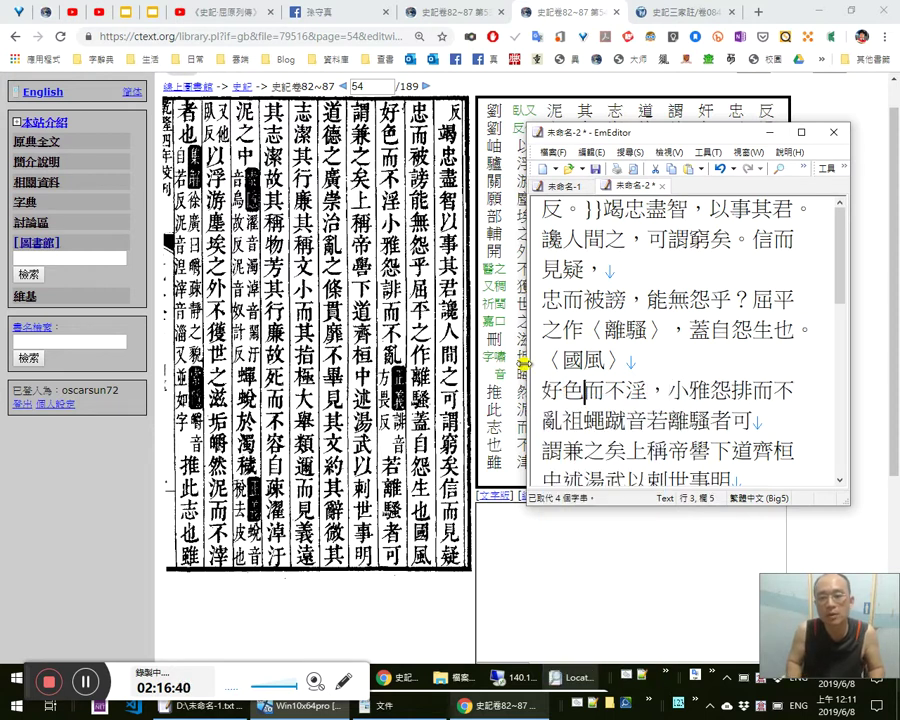
key("Left")
key("Left")
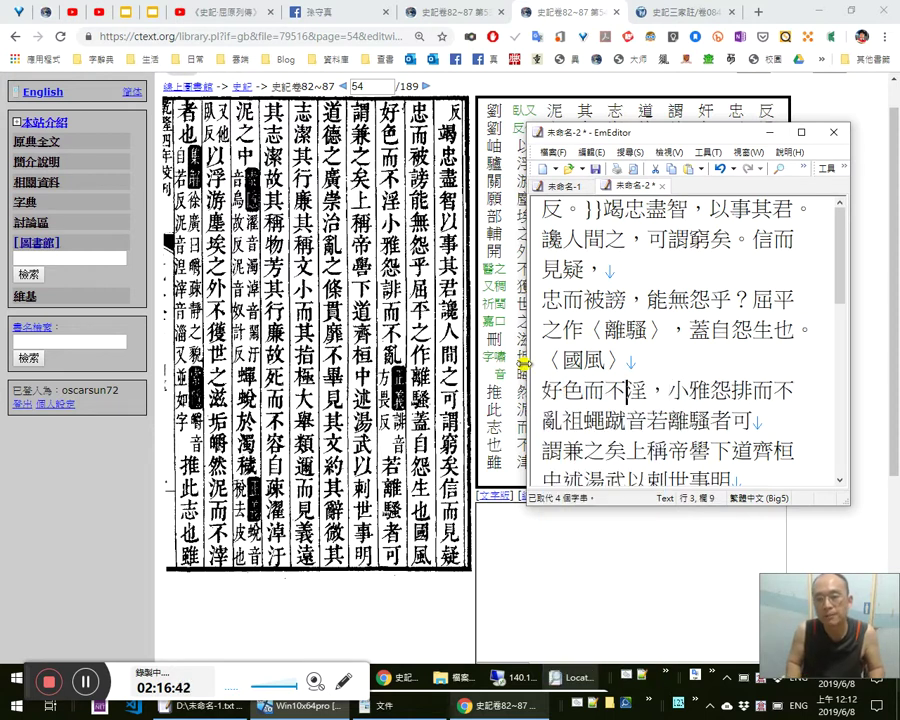
key("shift+Left")
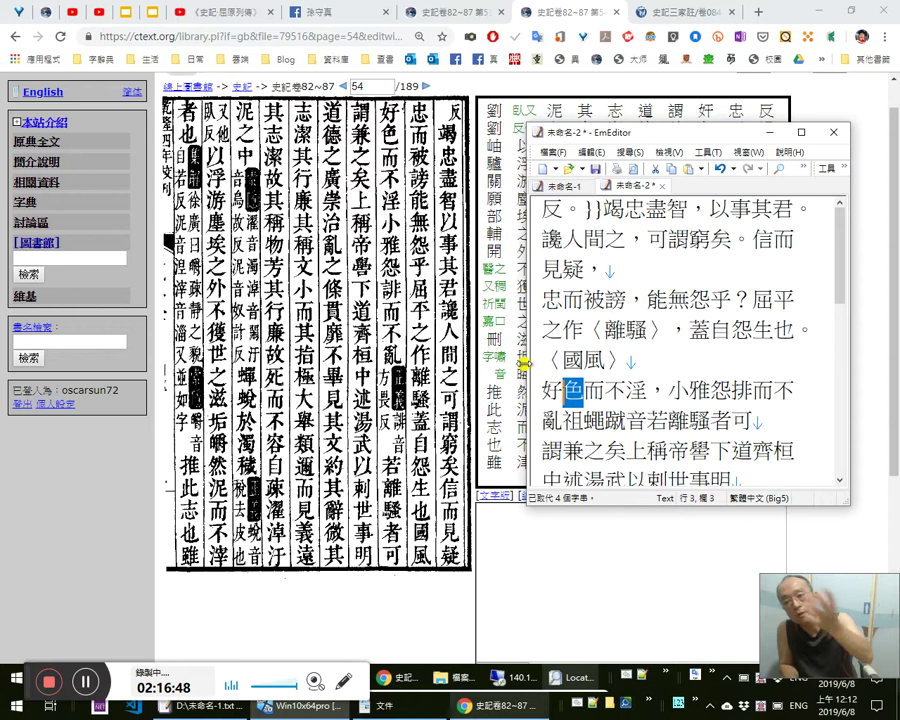
key("shift+Right")
key("shift+Left")
key("shift+Left")
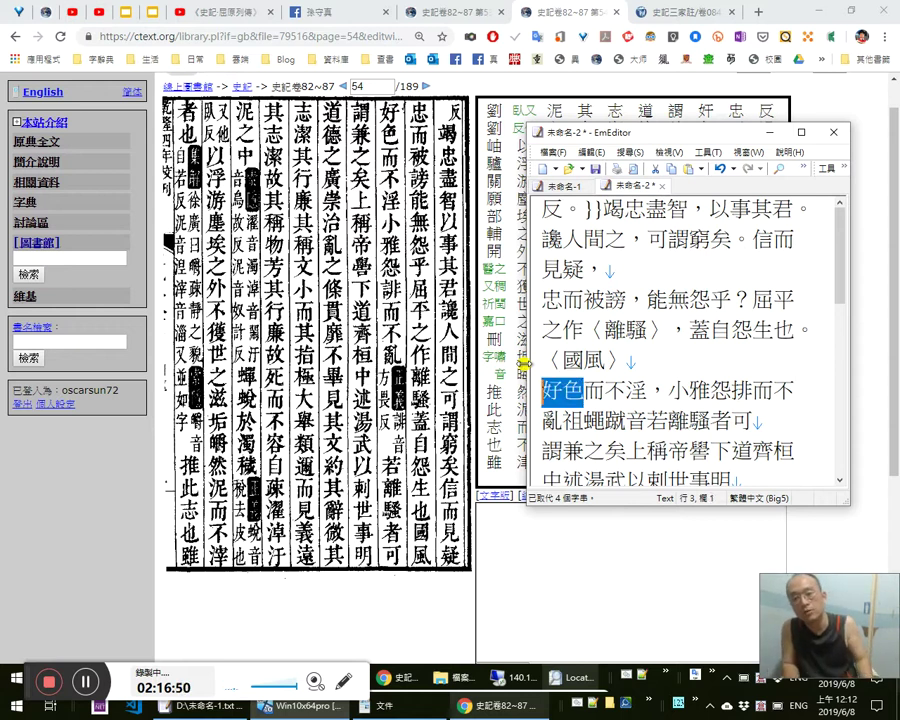
key("Right")
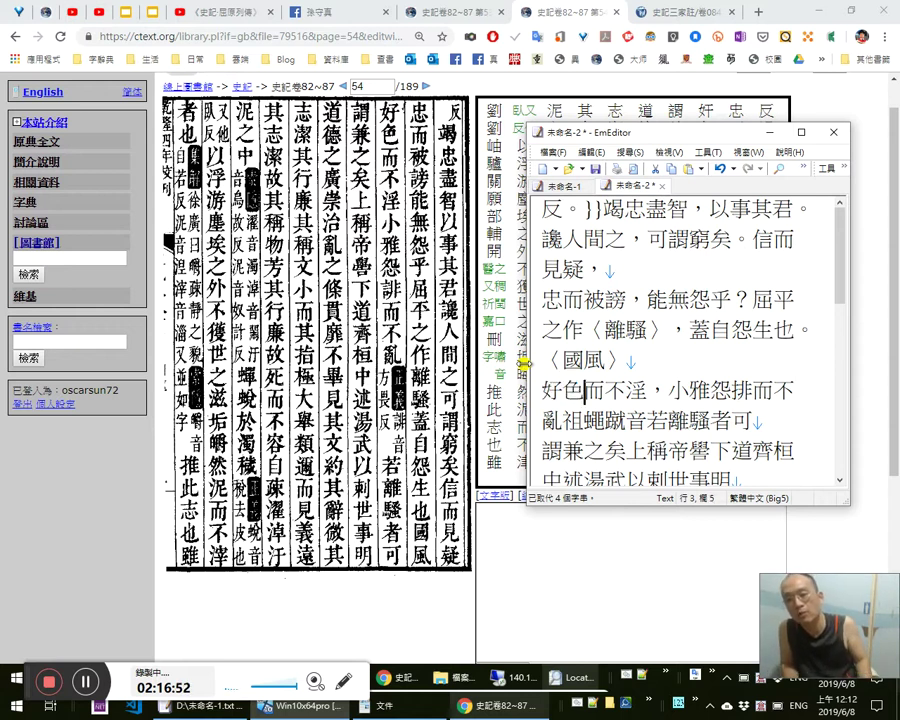
Try adding 味, 欲 and 慾 in turn after 好色, removing each trial character.
type("味")
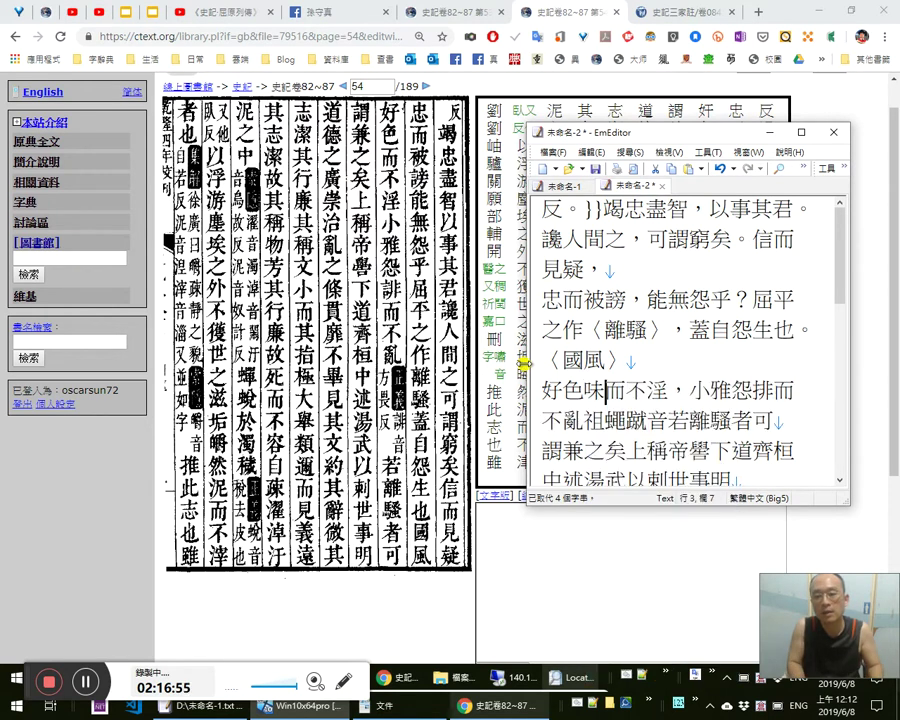
key("shift+Left")
key("BackSpace")
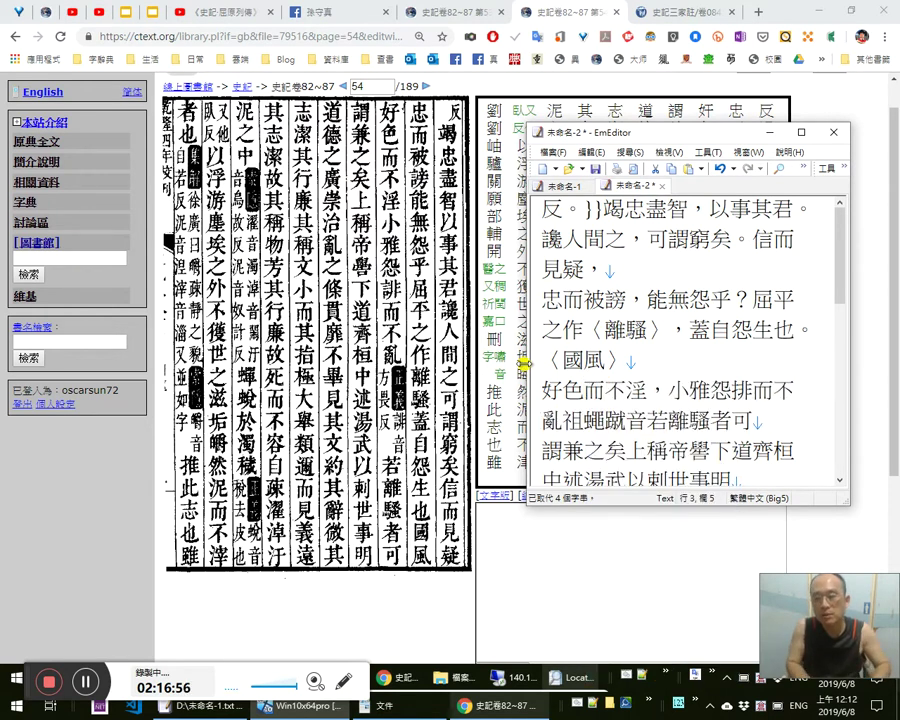
type("欲")
key("shift+Left")
type("慾")
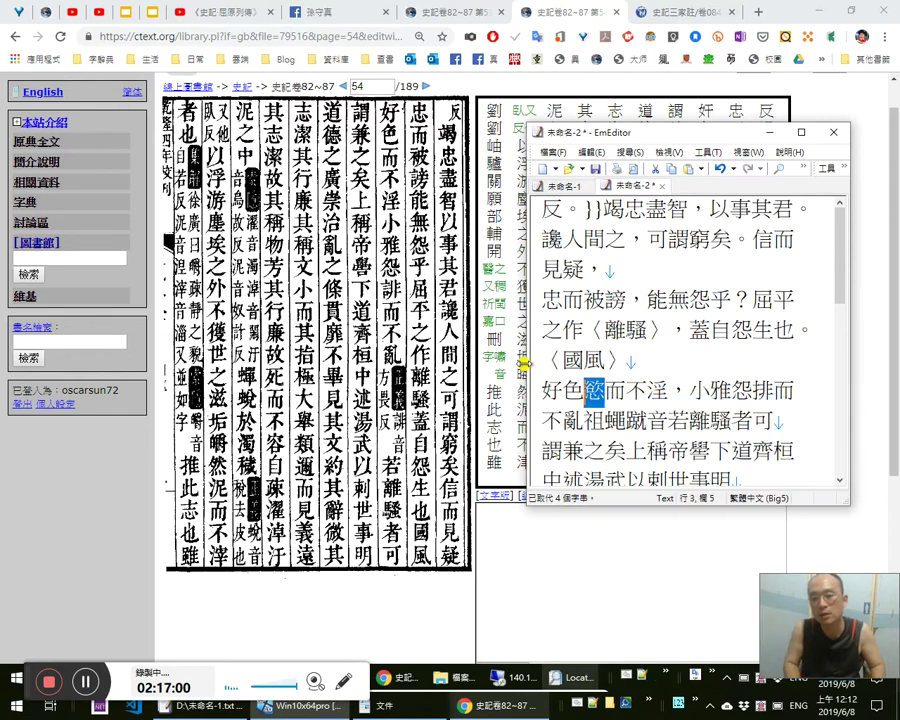
key("shift+Left")
key("BackSpace")
Try adding 色 and 過分 in turn after 淫 in the phrase 好色而不淫.
key("Right")
key("Right")
key("shift+Right")
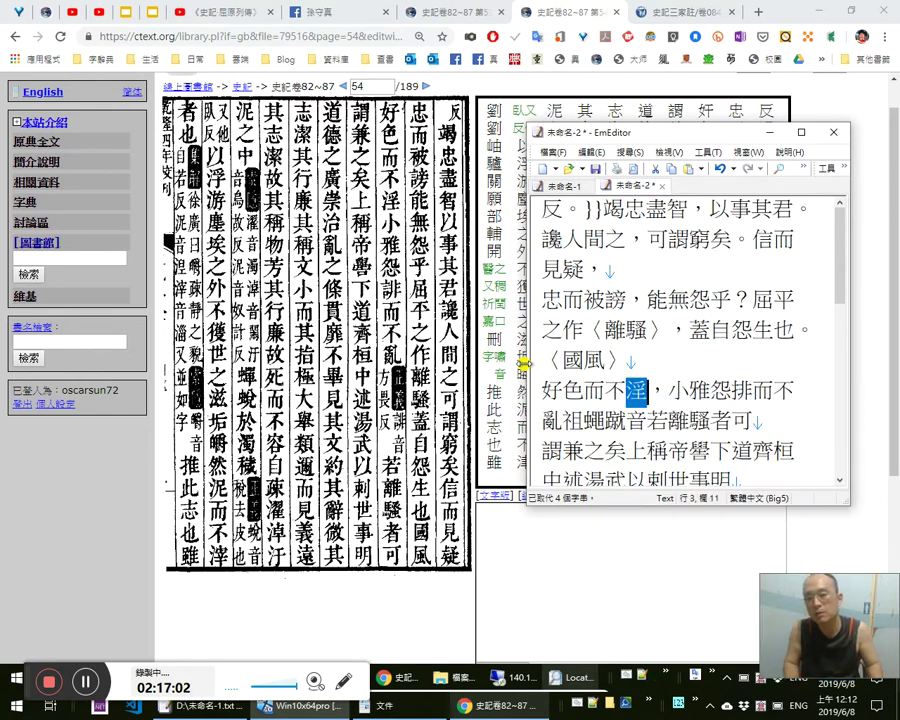
key("Right")
key("a")
key("Escape")
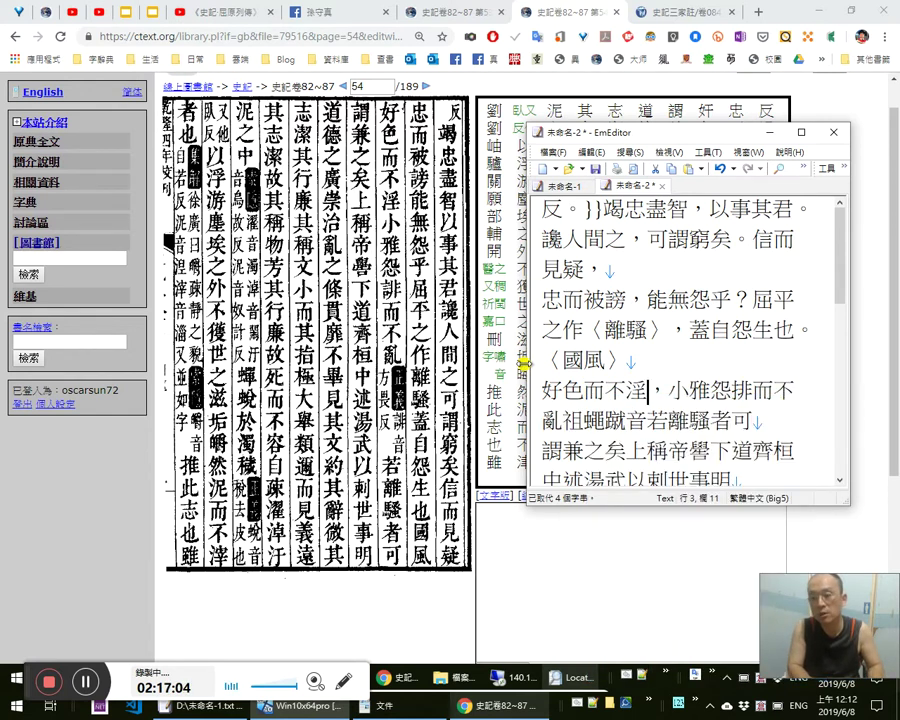
type("色")
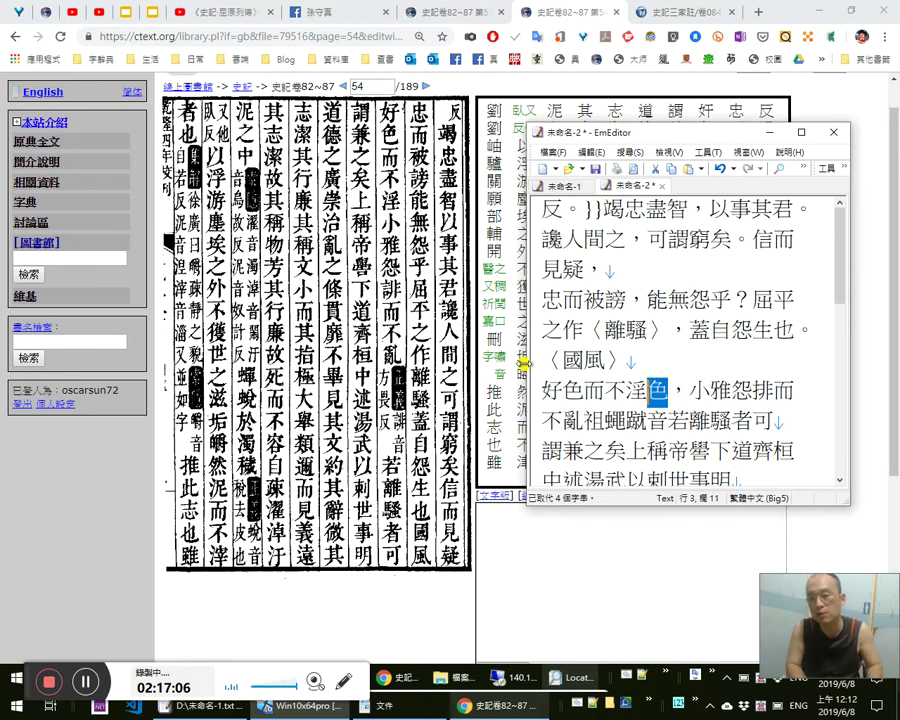
key("Escape")
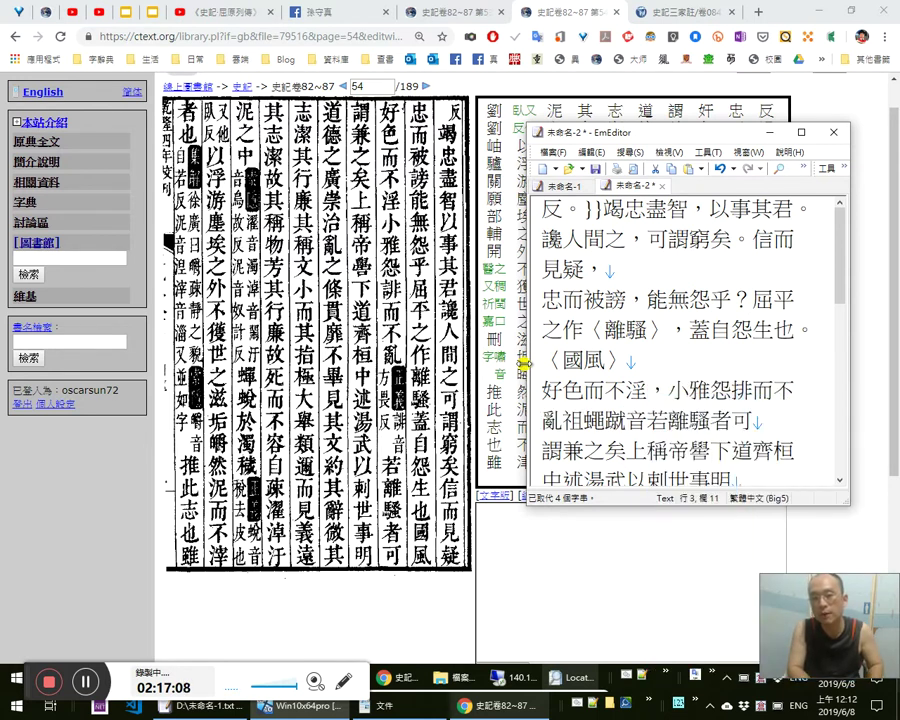
type("過分")
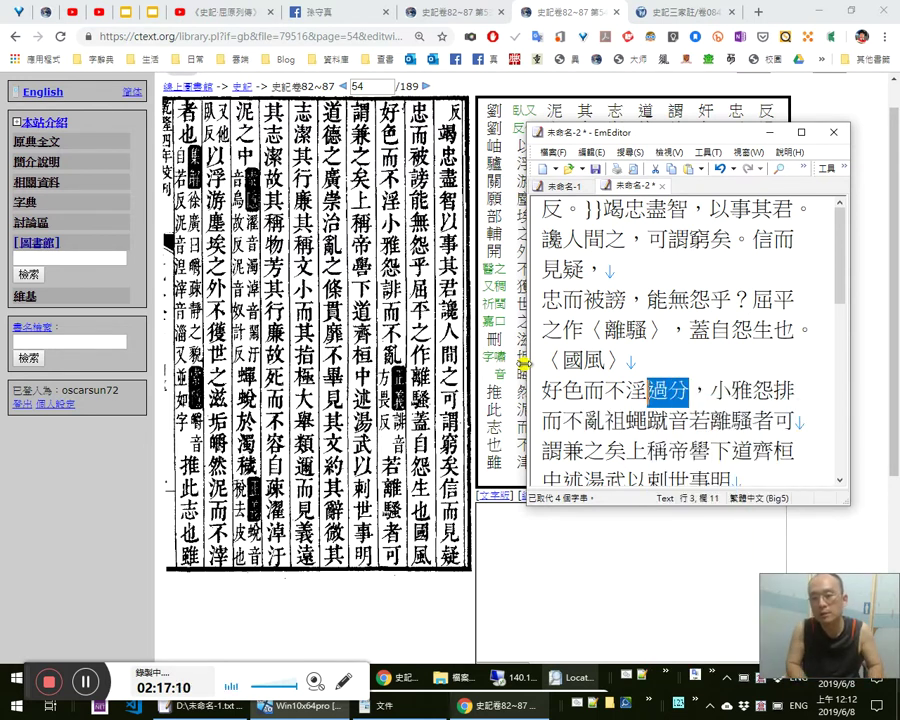
Enter 超過 after 好色而不淫, copy the word and remove it from the transcription again.
type("超過")
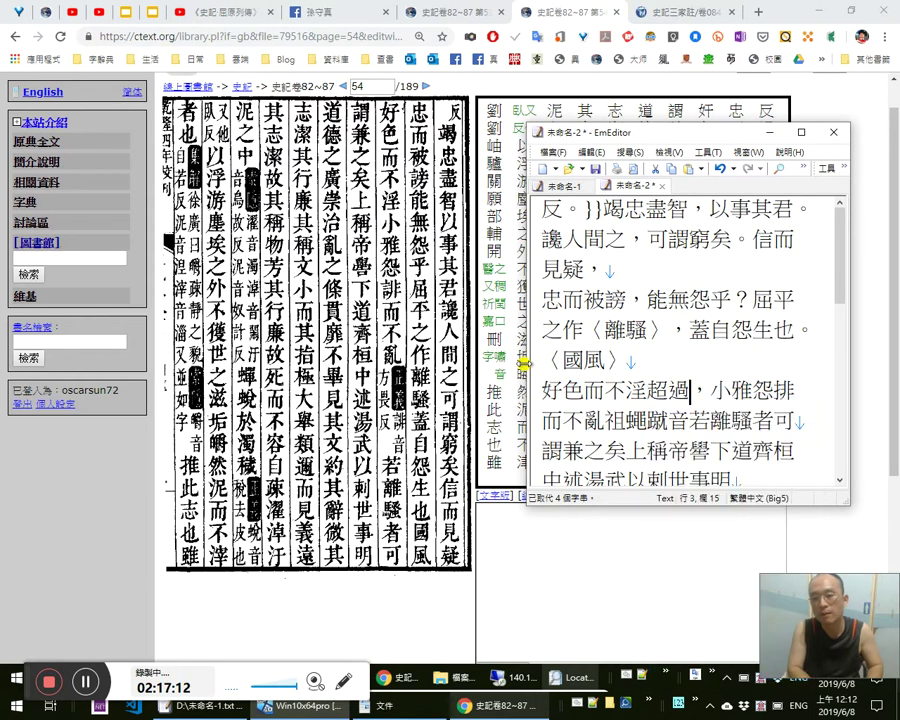
key("shift+Left")
key("shift+Left")
key("ctrl+c")
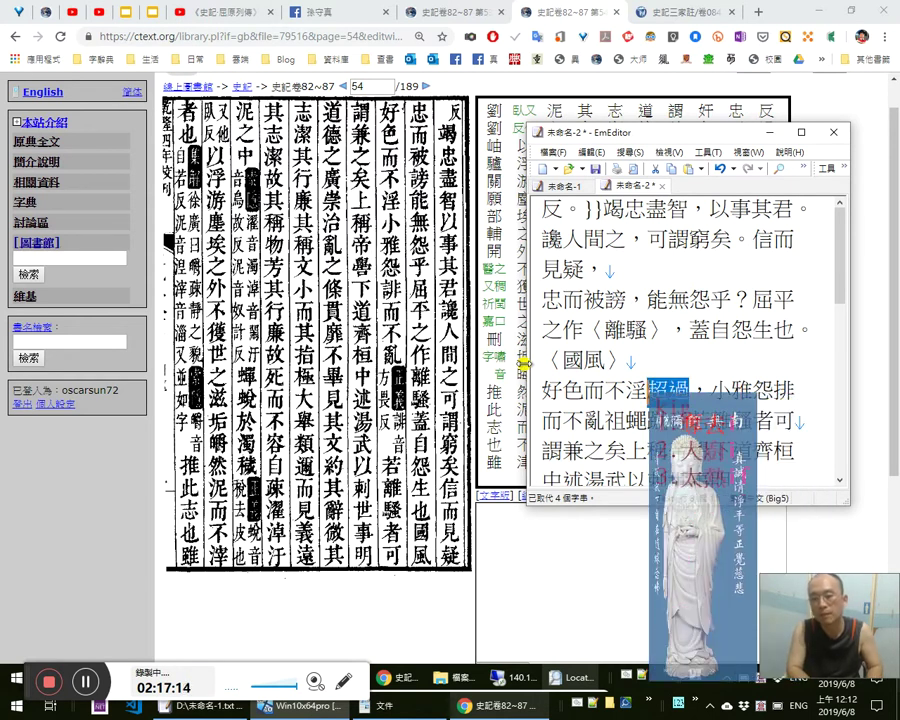
key("Delete")
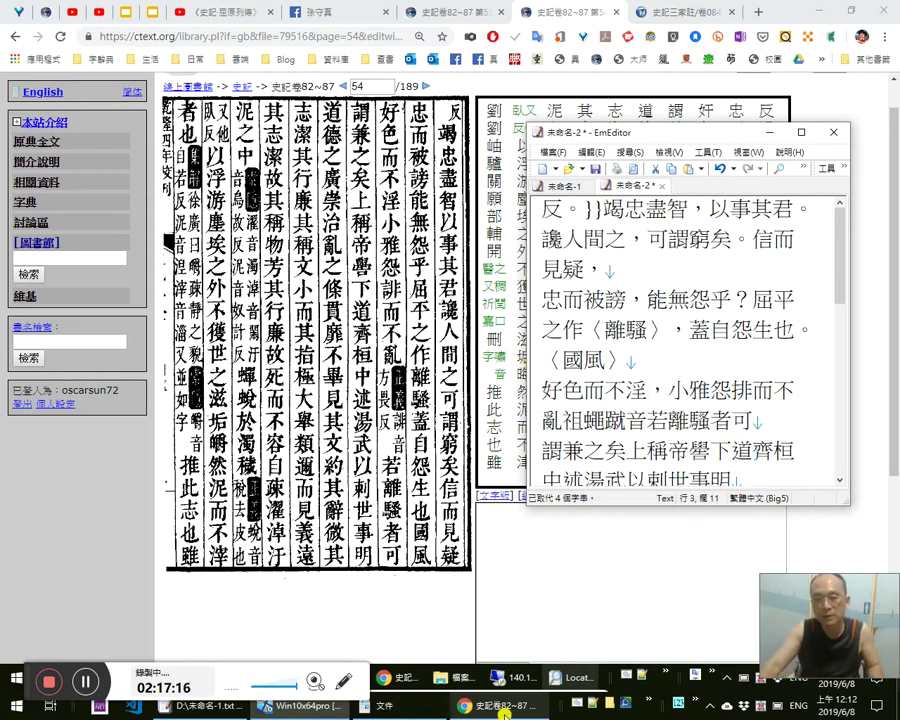
Switch to Notepad++, search the open code-table files for 超過 and go to the end of cj5-ftzk.txt.
left_click(592, 704)
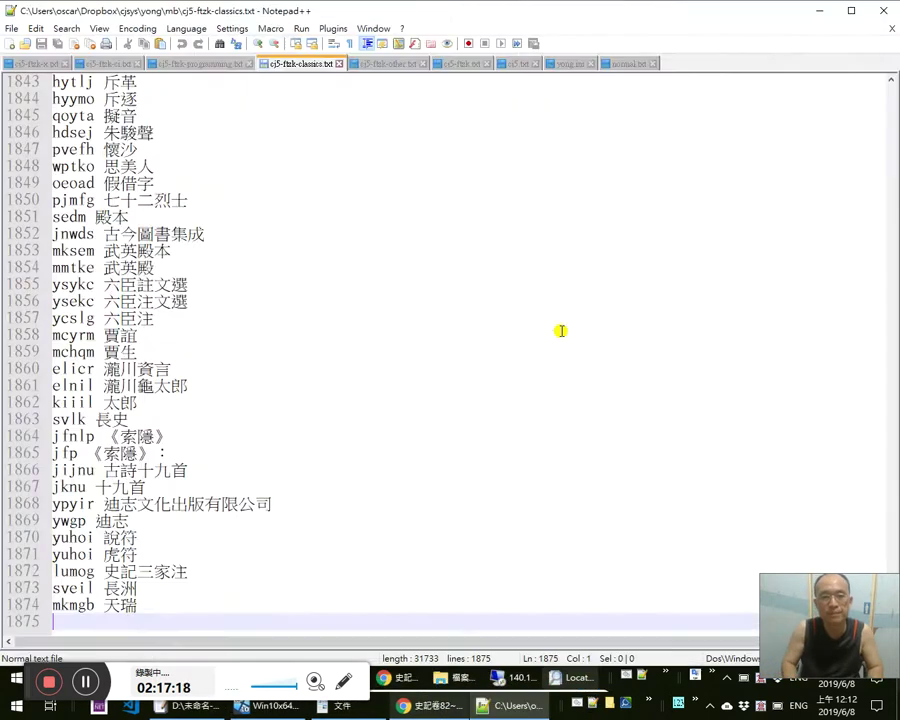
key("ctrl+f")
left_click(478, 268)
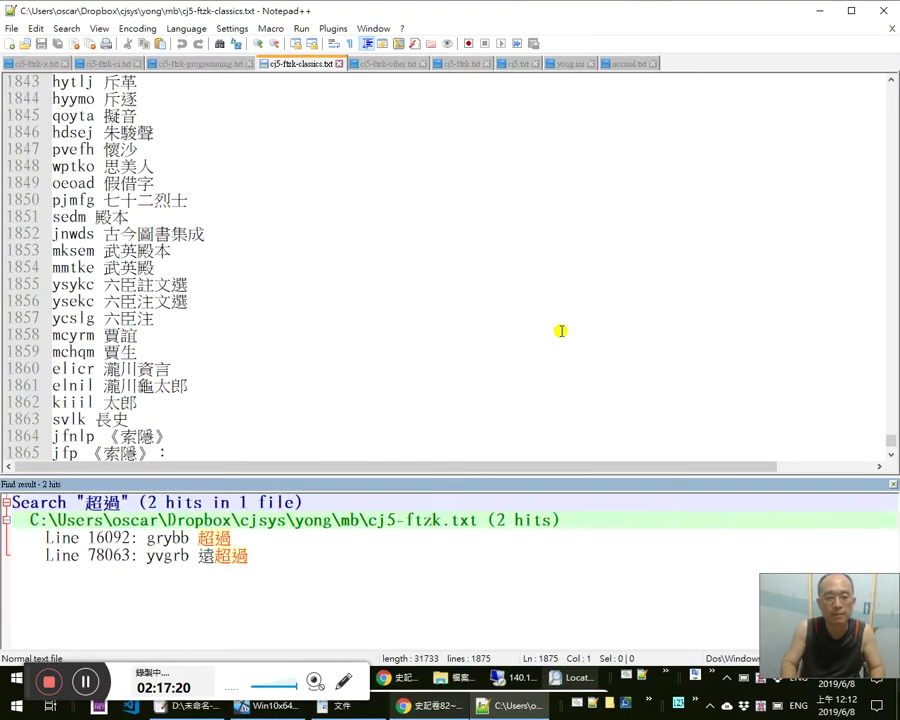
left_click(561, 333)
left_click(297, 559)
double_click(297, 559)
key("ctrl+End")
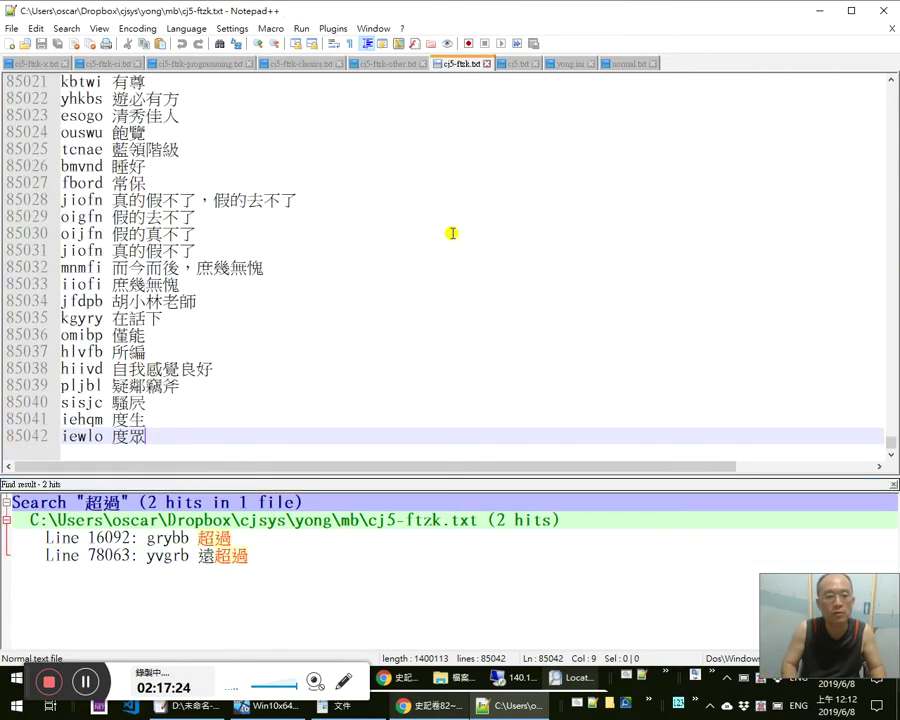
Append the entry kigrb 太超過 as the last line of cj5-ftzk.txt and close Notepad++.
key("Return")
key("ctrl+v")
key("Home")
type("ki ")
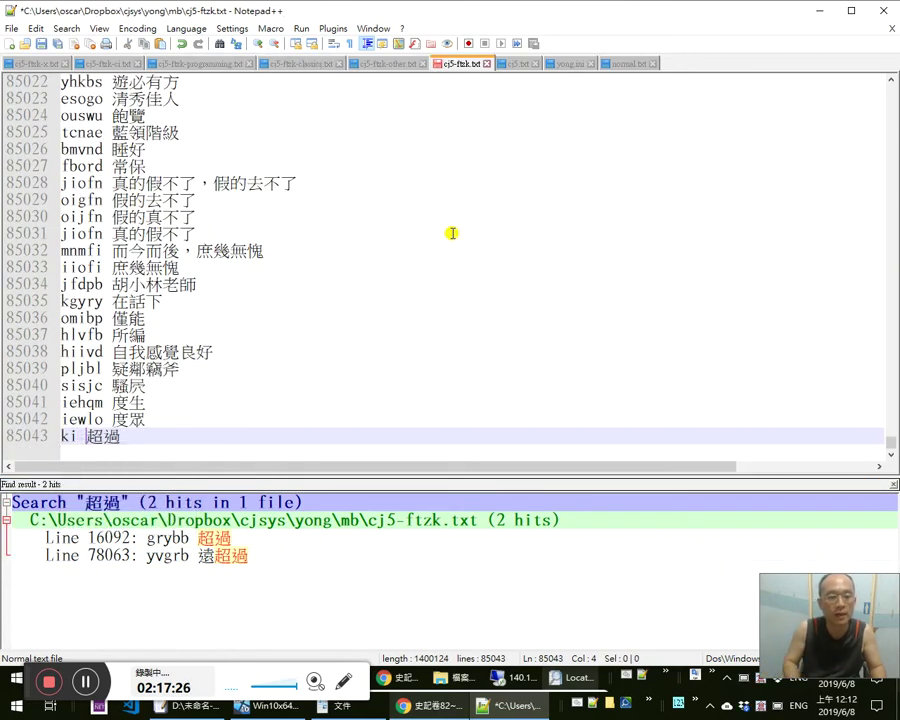
type("y")
key("BackSpace")
type("grb")
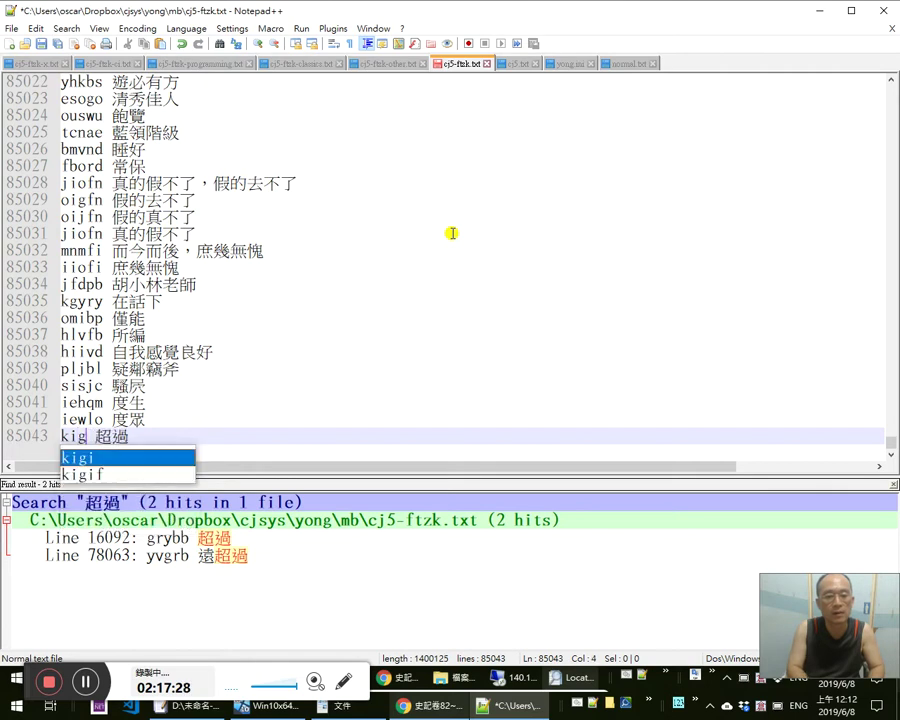
key("Right")
type("太")
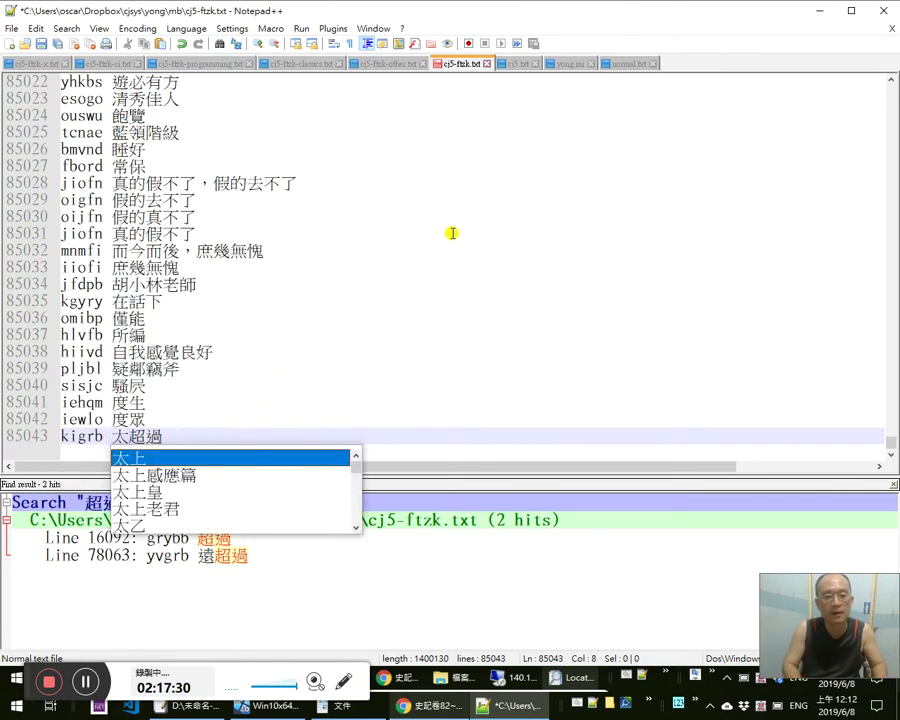
key("alt+F4")
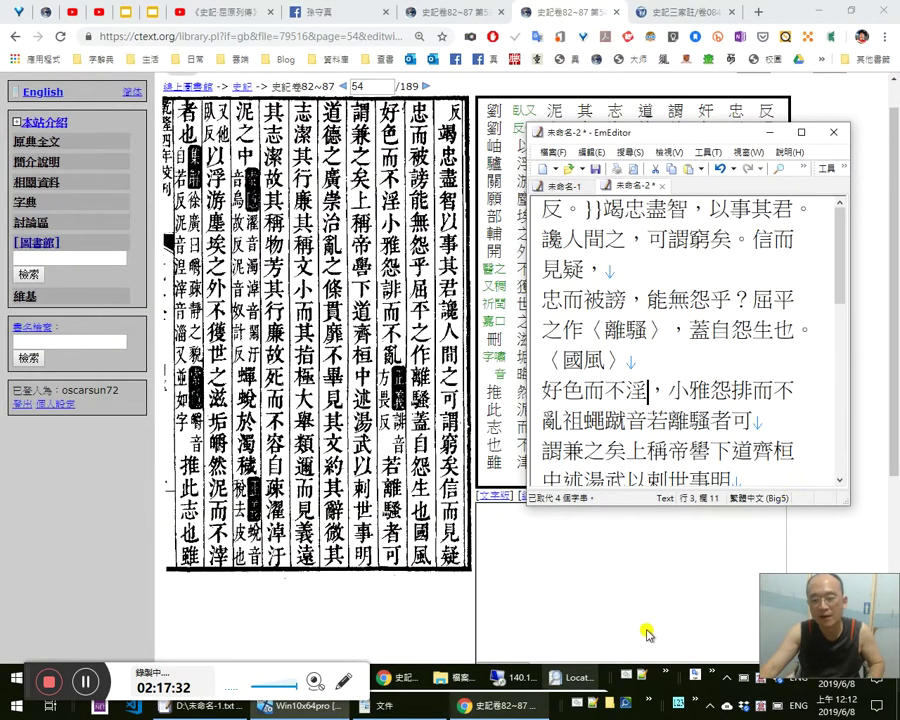
Enclose 小雅 in the title marks 〈〉 in the transcription in EmEditor.
left_click(573, 701)
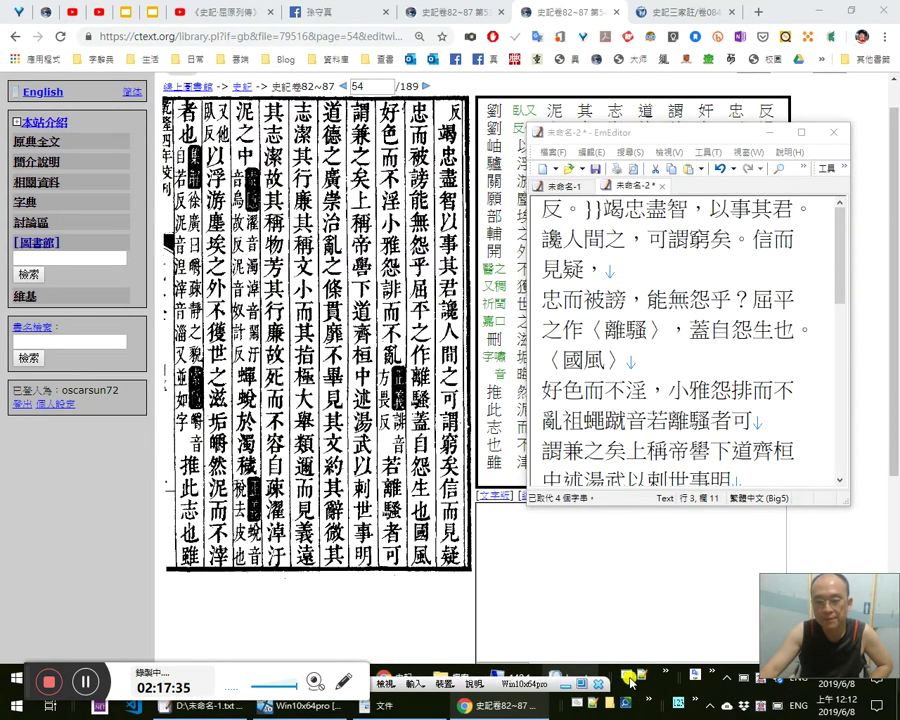
left_click(628, 678)
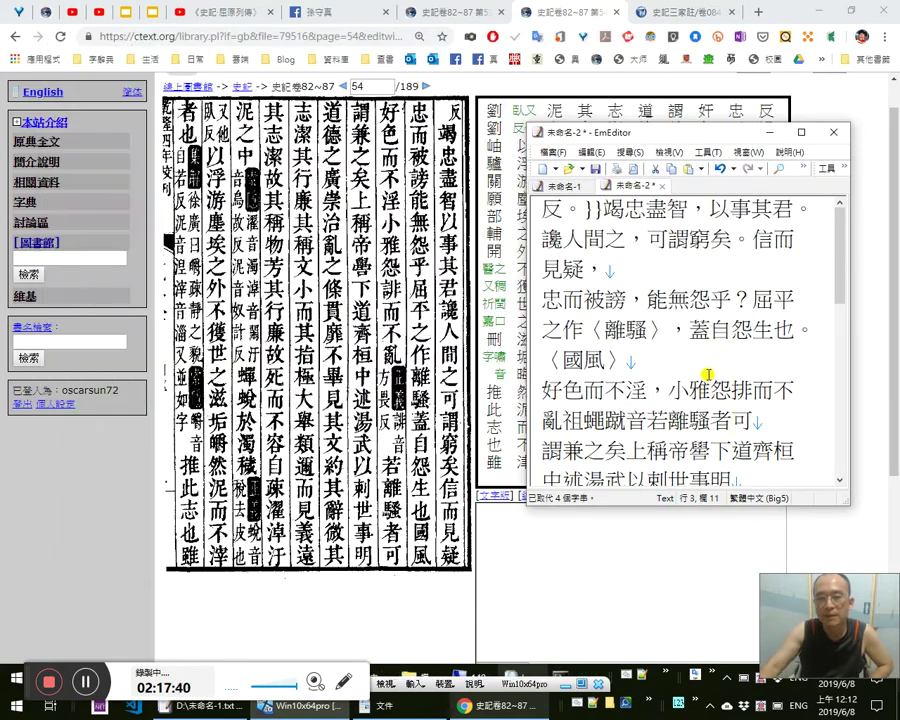
key("Right")
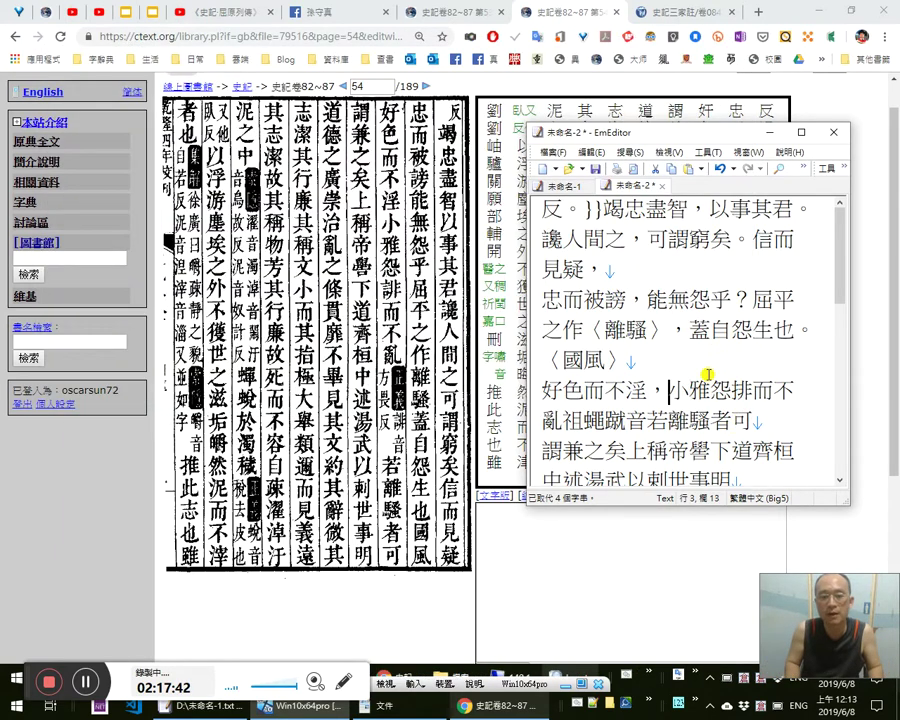
type("〈〉")
key("ctrl+x")
key("Right")
key("Right")
key("ctrl+v")
key("shift+Right")
key("Left")
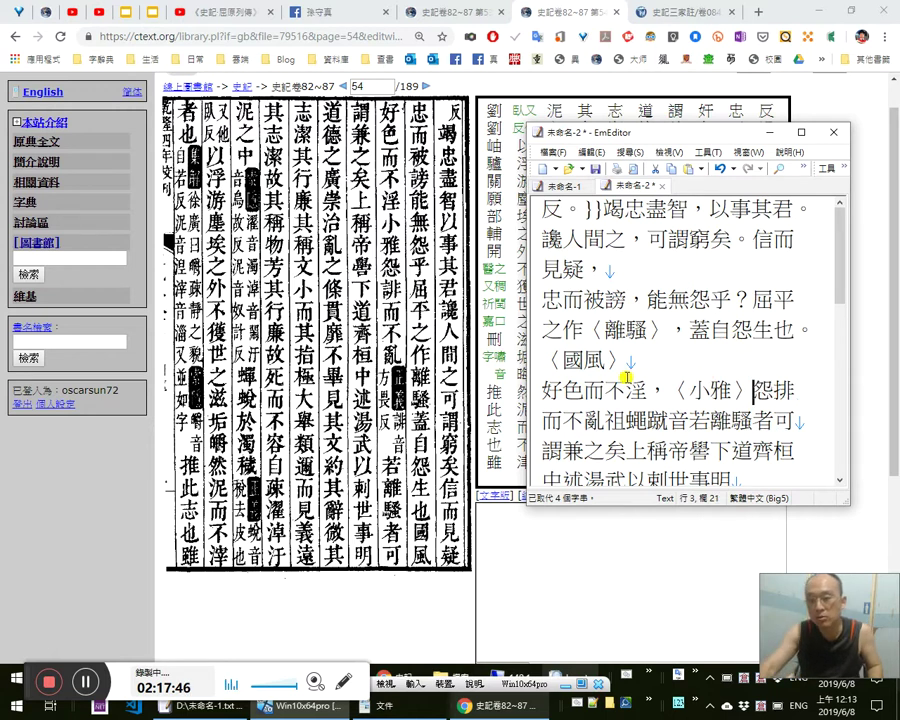
Replace the misread 排 with 誹 after 〈小雅〉怨.
left_click_drag(543, 361, 660, 437)
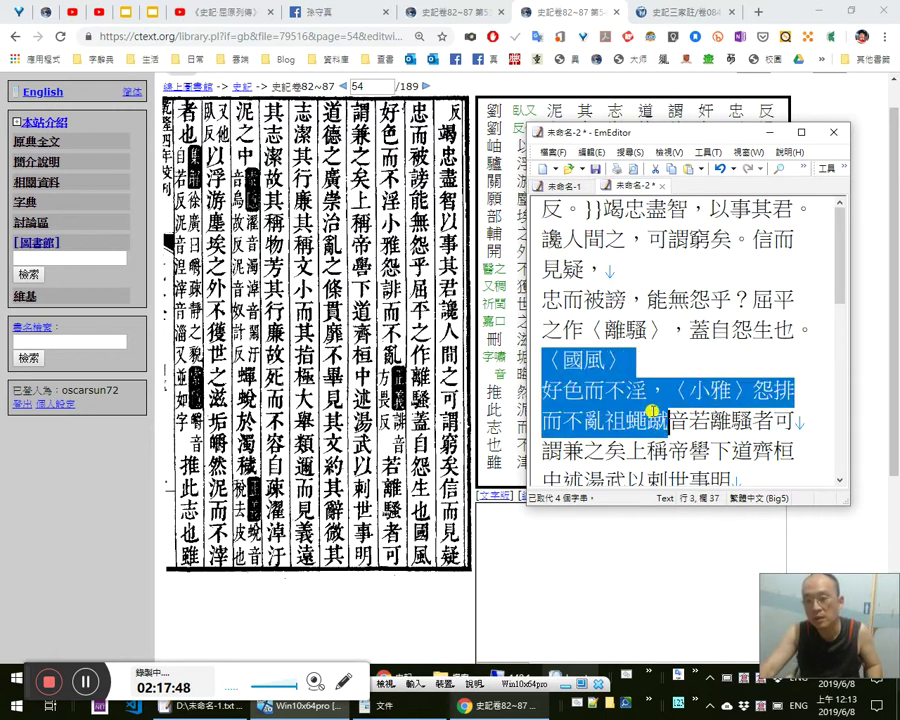
left_click(638, 381)
left_click_drag(756, 386, 780, 388)
left_click(778, 390)
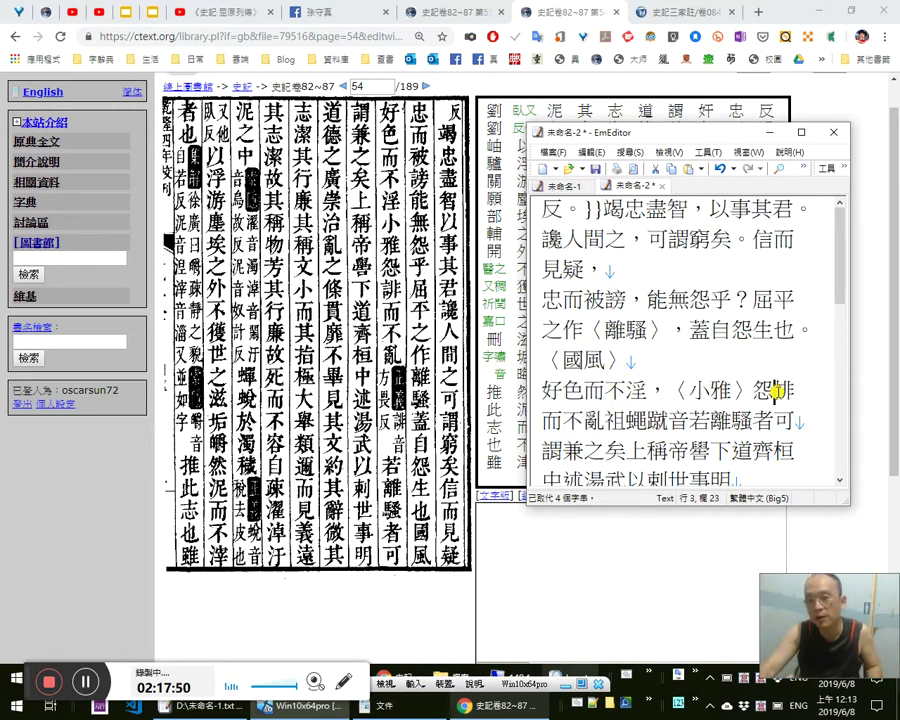
key("shift+Right")
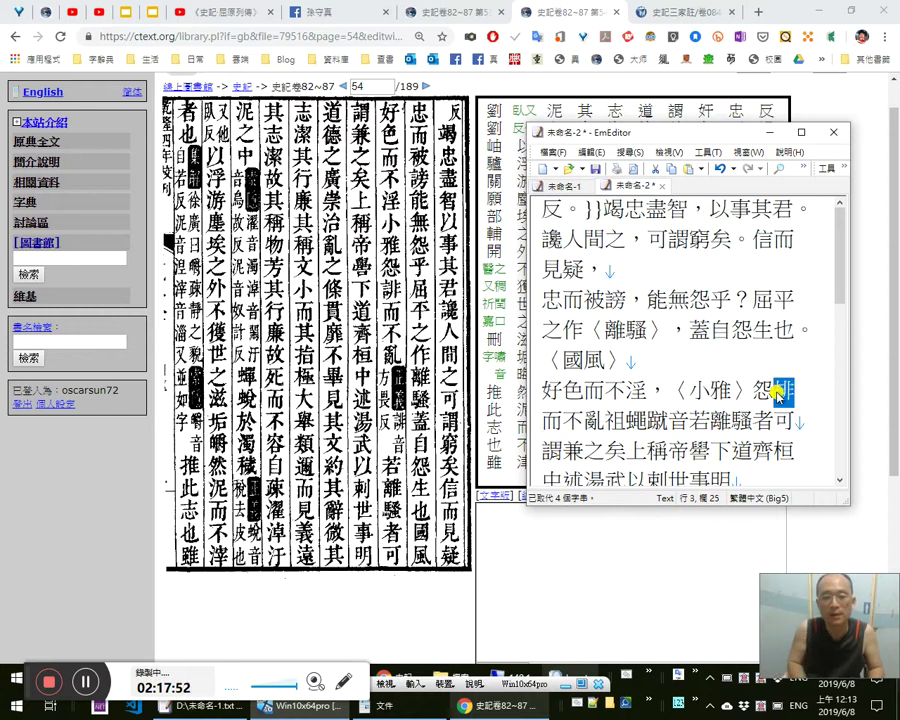
type("誹")
key("Left")
key("shift+Right")
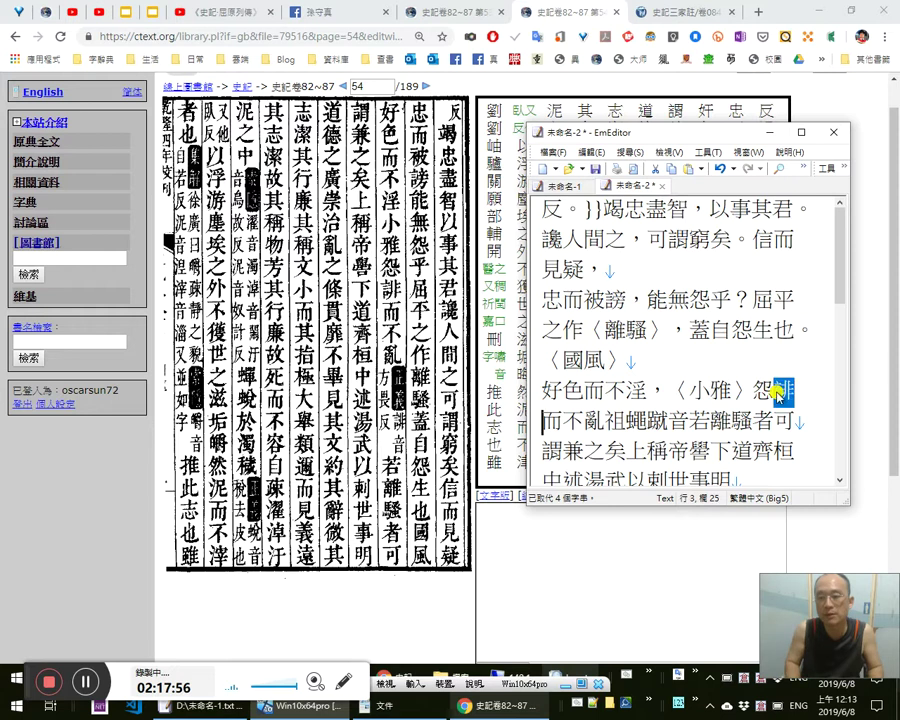
Insert a Chinese comma ， after 怨誹而不亂 and review the wording of that phrase.
key("Right")
key("Right")
key("Right")
type("，")
key("Left")
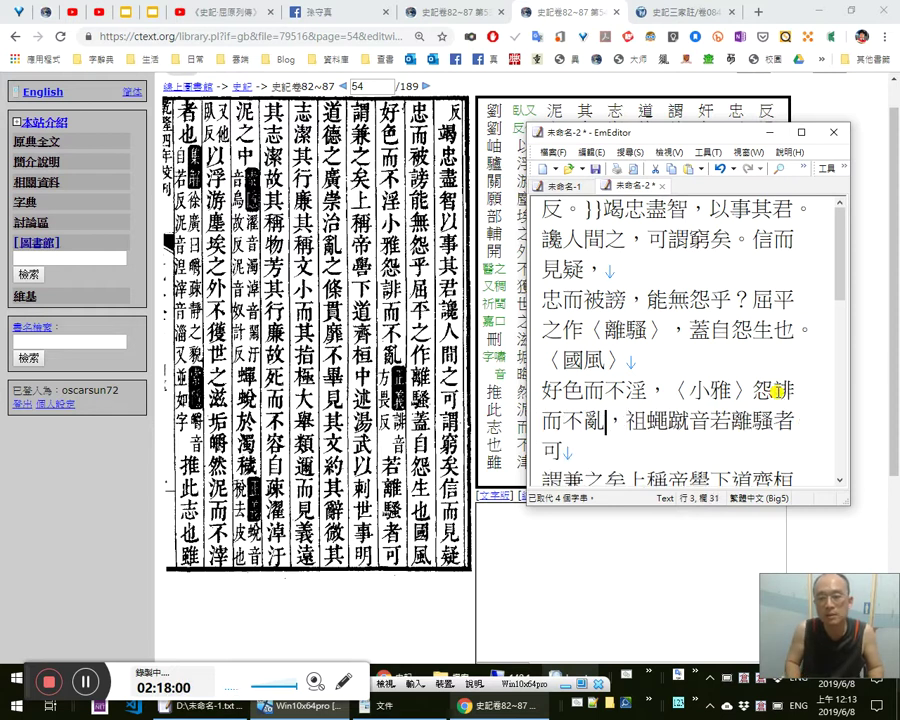
key("shift+Left")
key("shift+Left")
key("shift+Left")
key("shift+Left")
key("shift+Left")
key("Left")
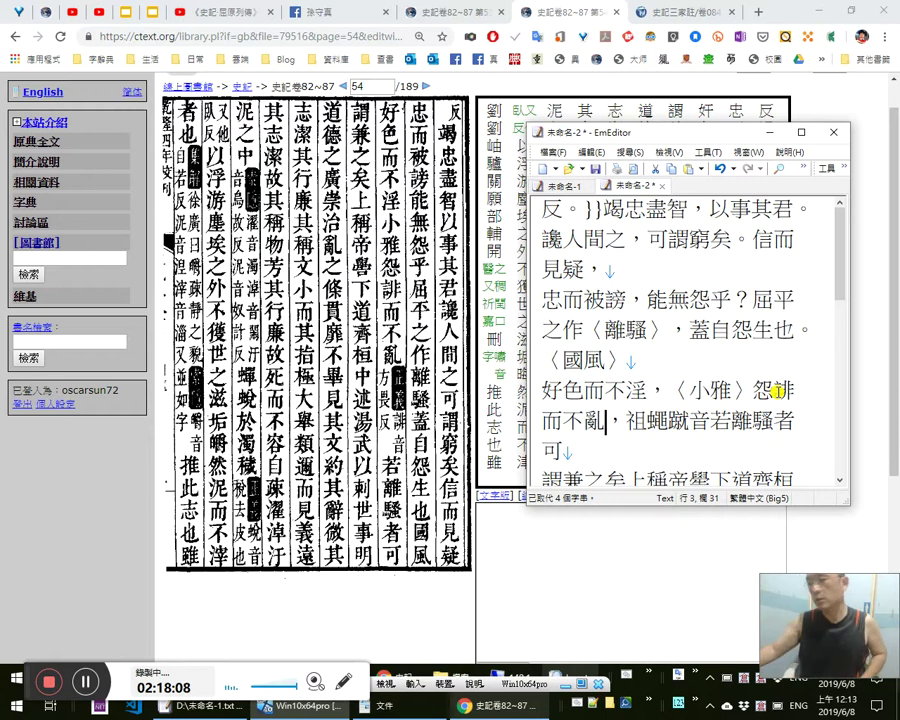
Open a new tab in Chrome and view the Google Slides presentation on 漢文解讀技巧與方法.
left_click(751, 16)
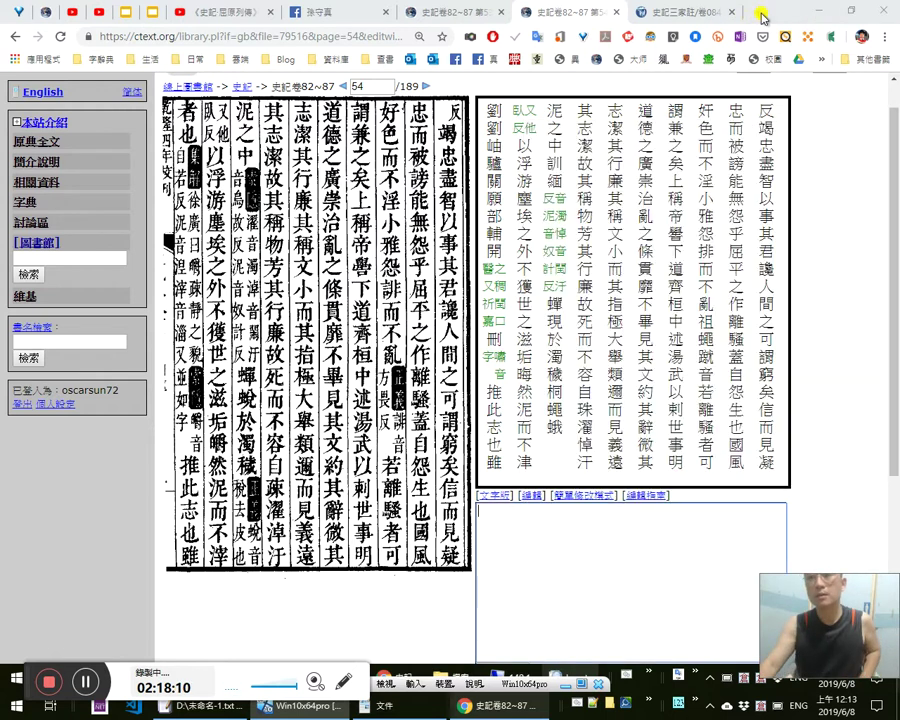
left_click(758, 13)
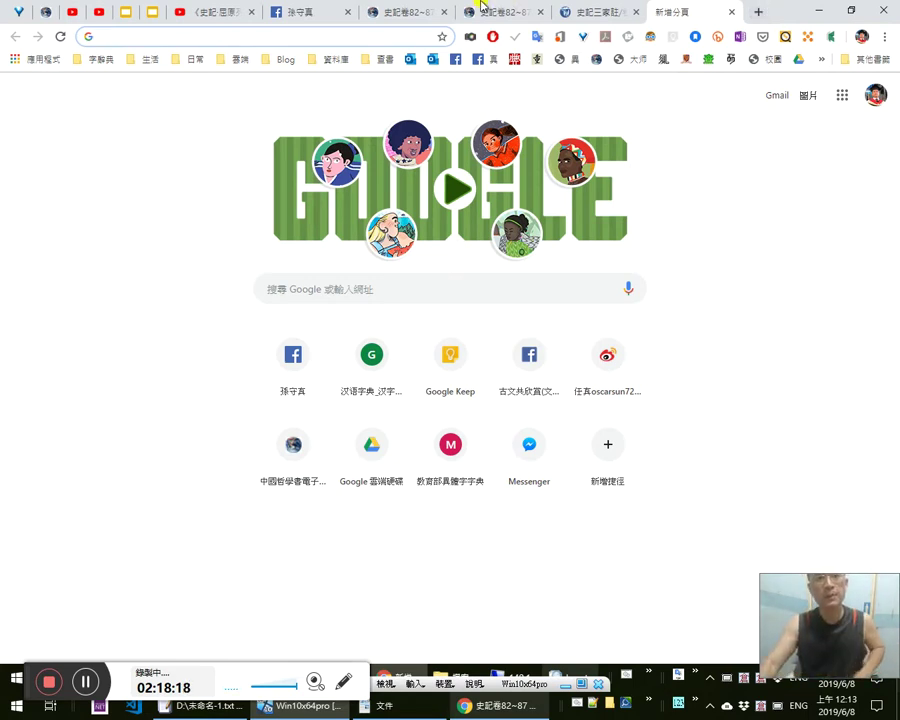
left_click(121, 14)
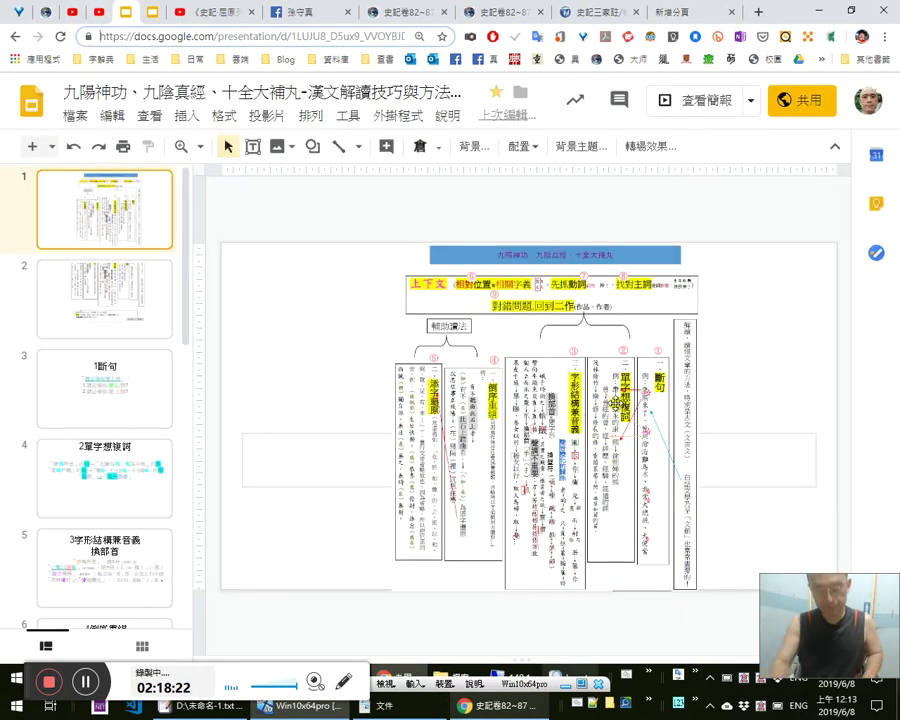
key("super+plus")
key("super+Escape")
Search Google for 好作亂 and open the Chinese Text Project result for 論語 學而.
left_click(693, 14)
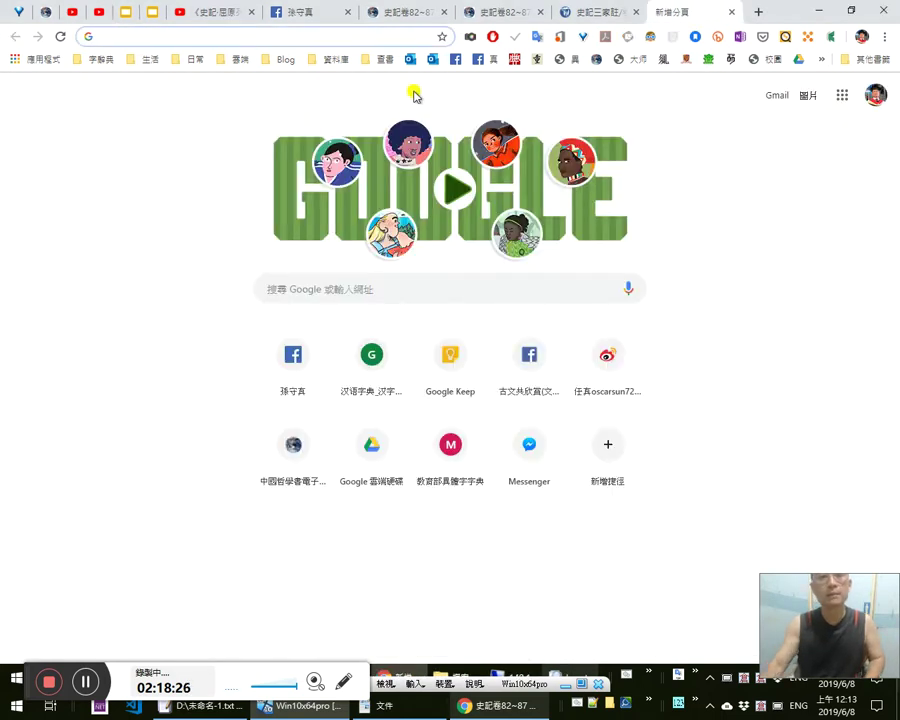
type("好作亂")
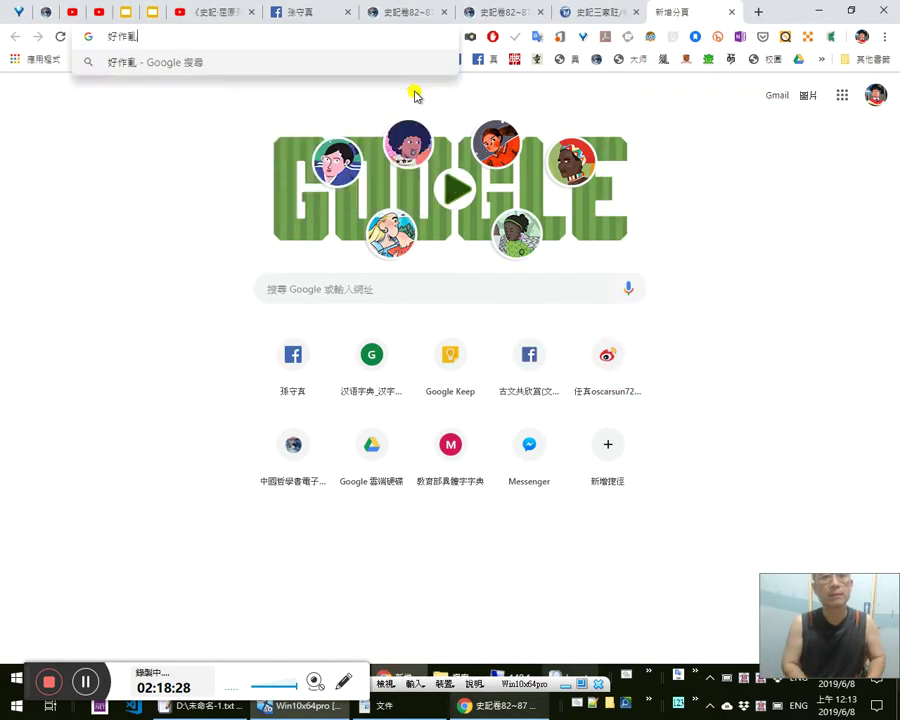
key("Return")
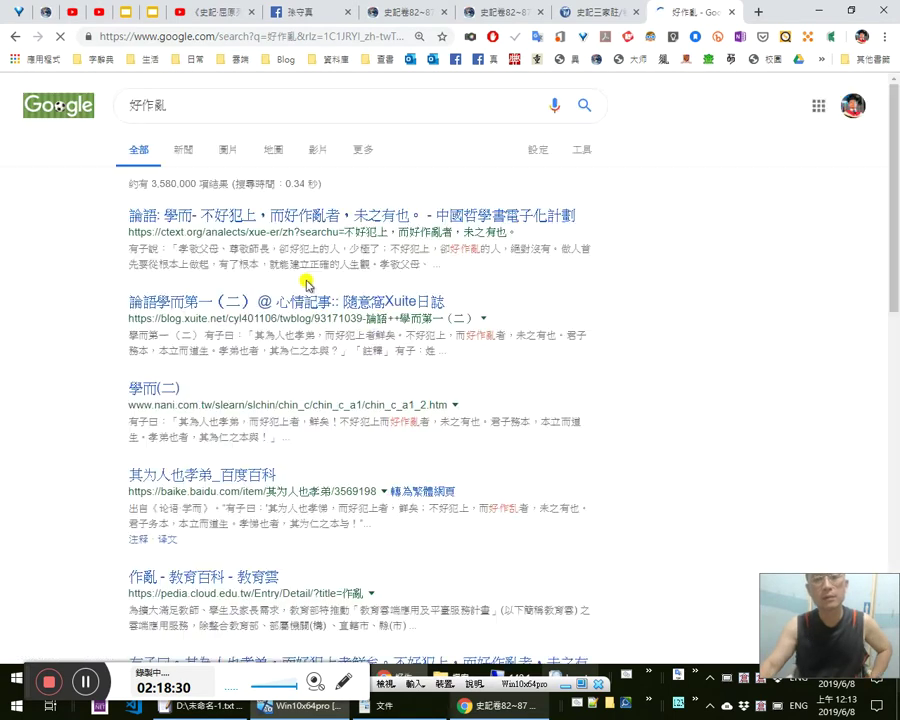
left_click(210, 212)
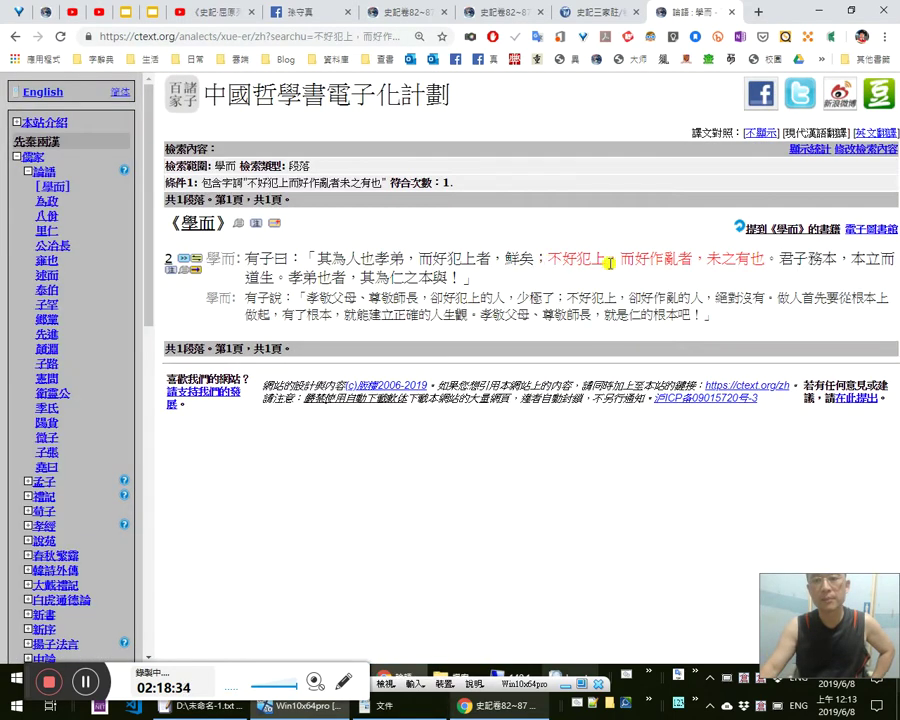
Examine the wording 不好犯上，而好作亂者 in the 學而 passage, focusing on 好犯上.
left_click_drag(549, 259, 620, 259)
left_click_drag(690, 263, 694, 257)
left_click(573, 256)
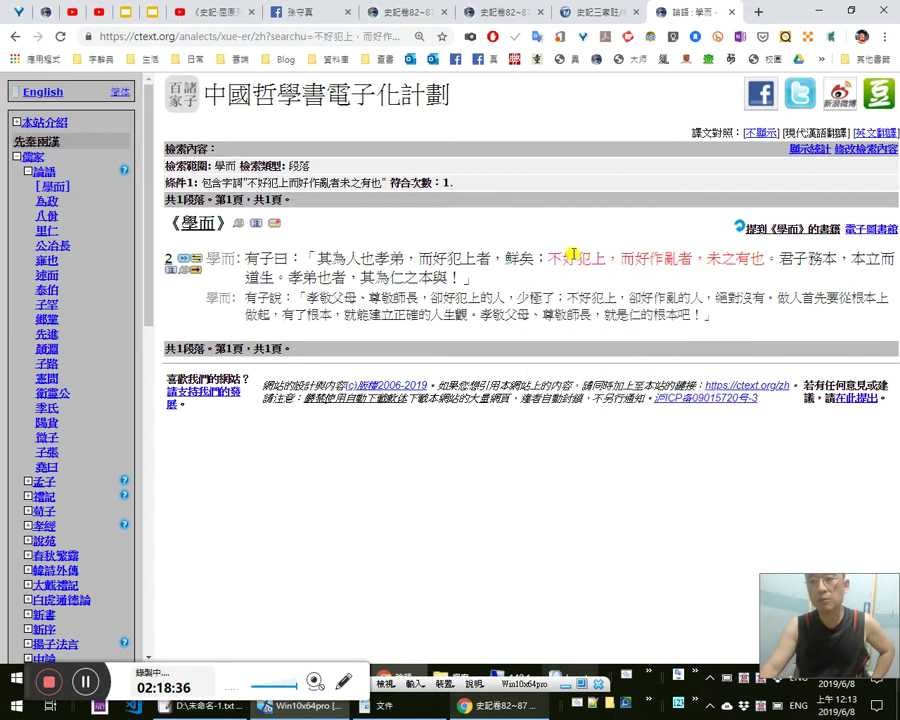
double_click(600, 258)
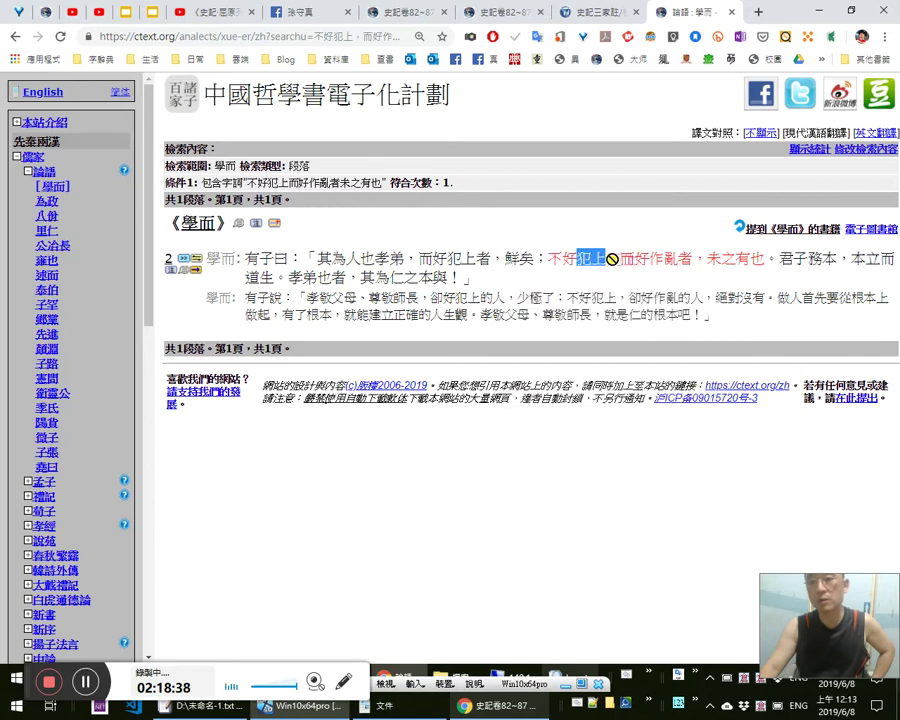
left_click_drag(563, 258, 611, 256)
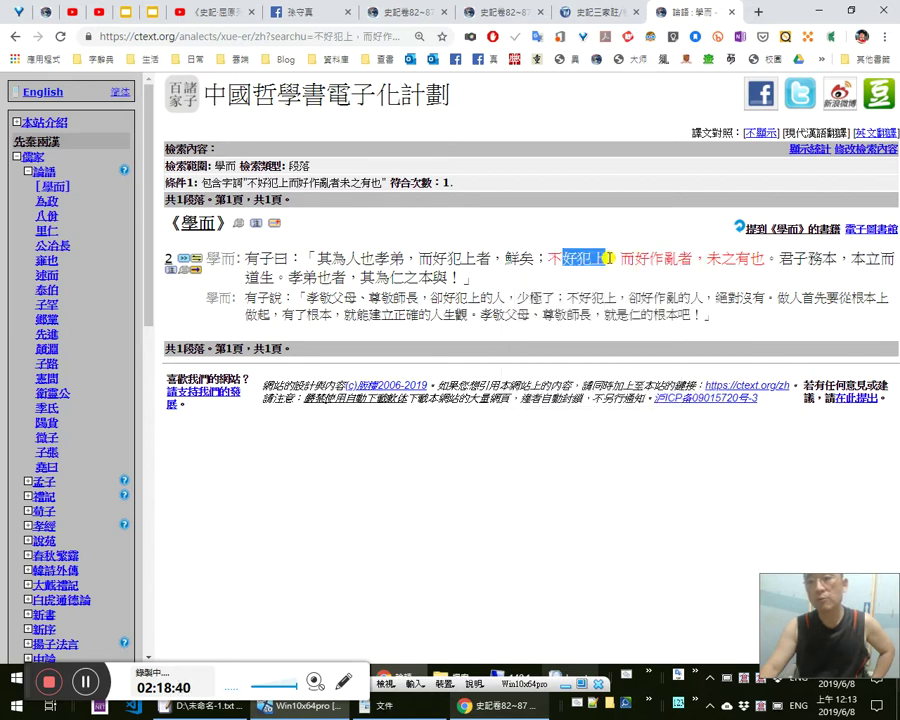
Examine the phrases 好作亂者 and 未之有也 in the 學而 passage, focusing on the characters 之 and 好.
left_click(635, 259)
left_click_drag(578, 255, 735, 258)
left_click(714, 258)
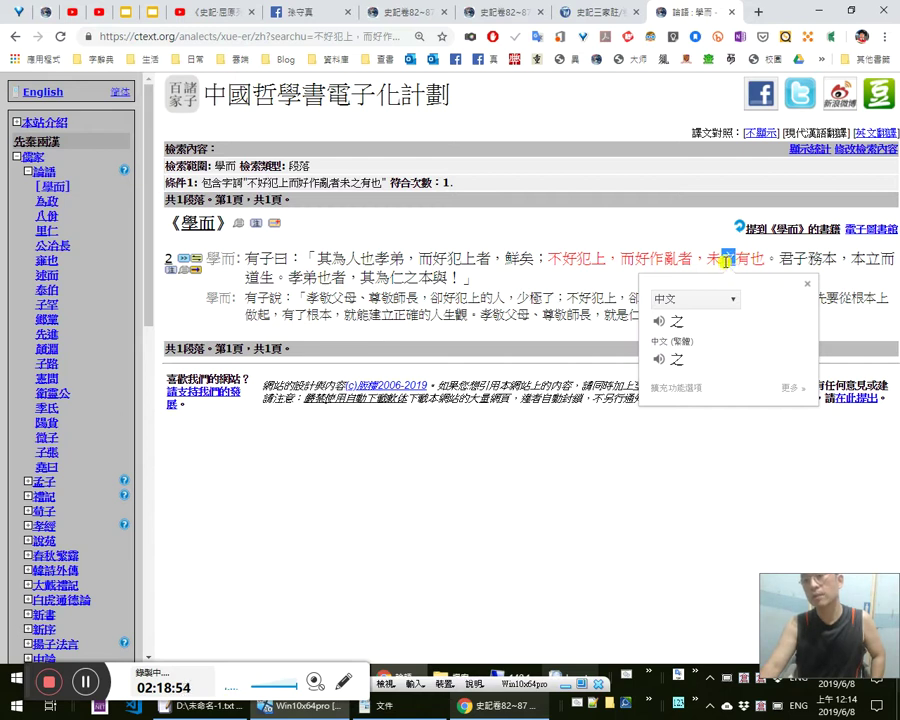
left_click_drag(722, 258, 736, 258)
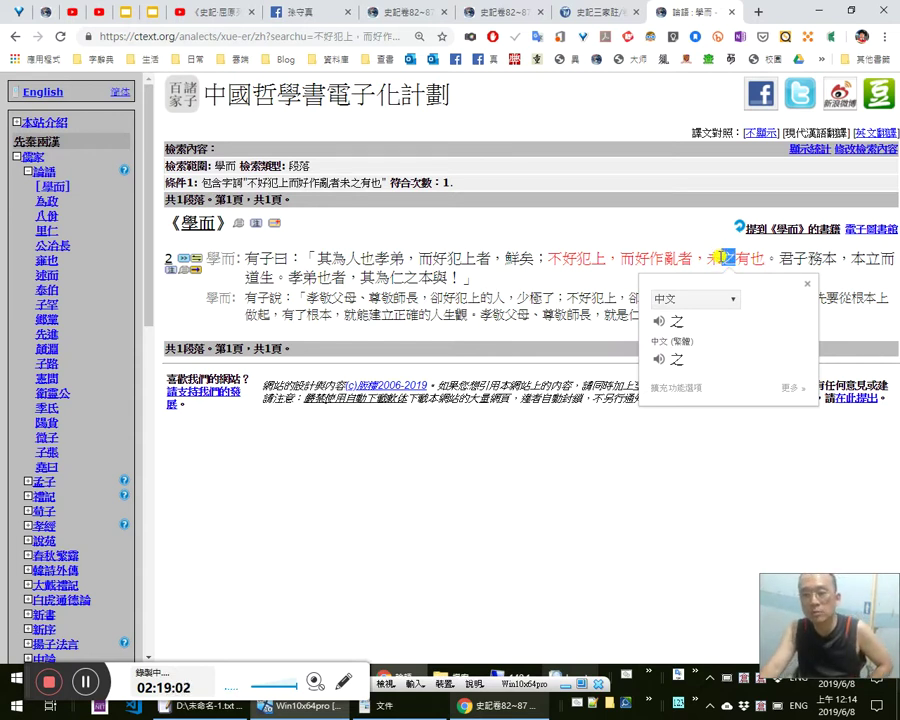
left_click_drag(649, 260, 635, 259)
left_click_drag(580, 258, 562, 258)
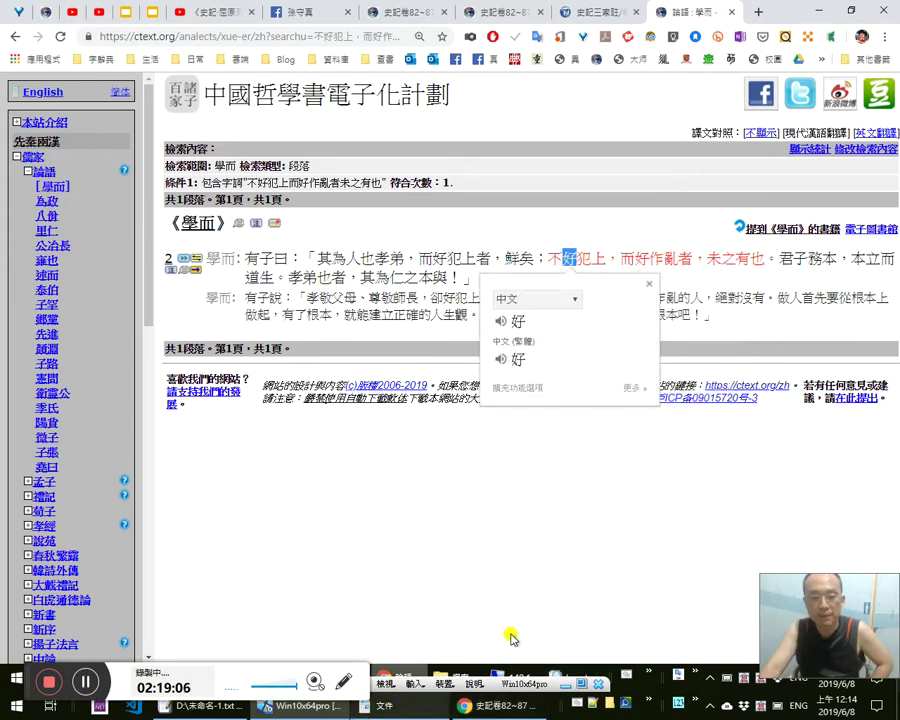
Switch to Acrobat on the remote desktop and go to 禮記 page 26 in the second window of 大學國文選107.8.13.pdf.
key("alt+Tab")
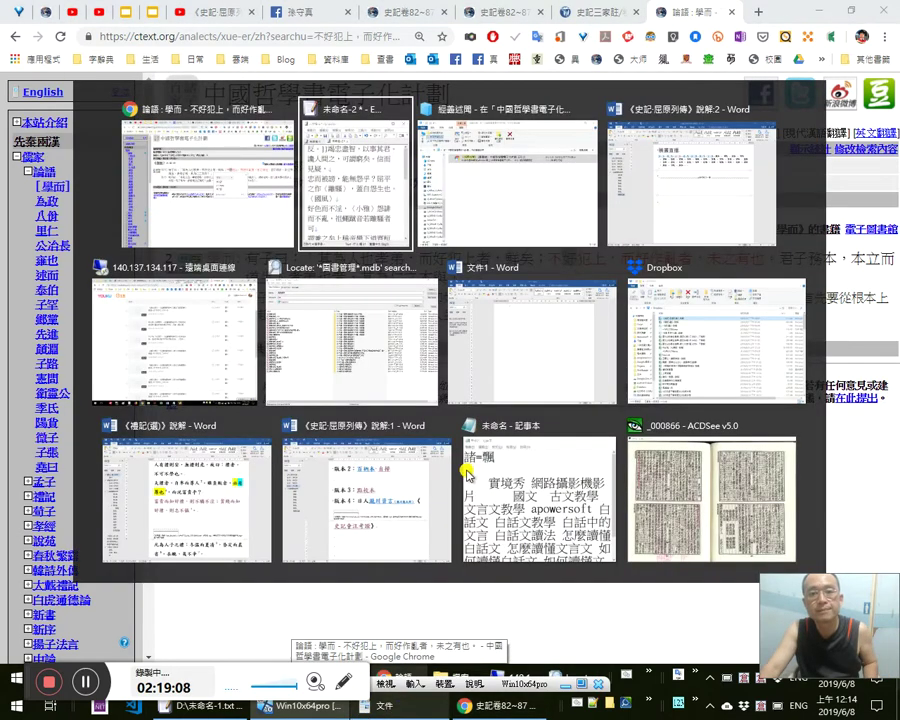
key("alt+Tab")
key("alt+Tab")
key("alt+Tab")
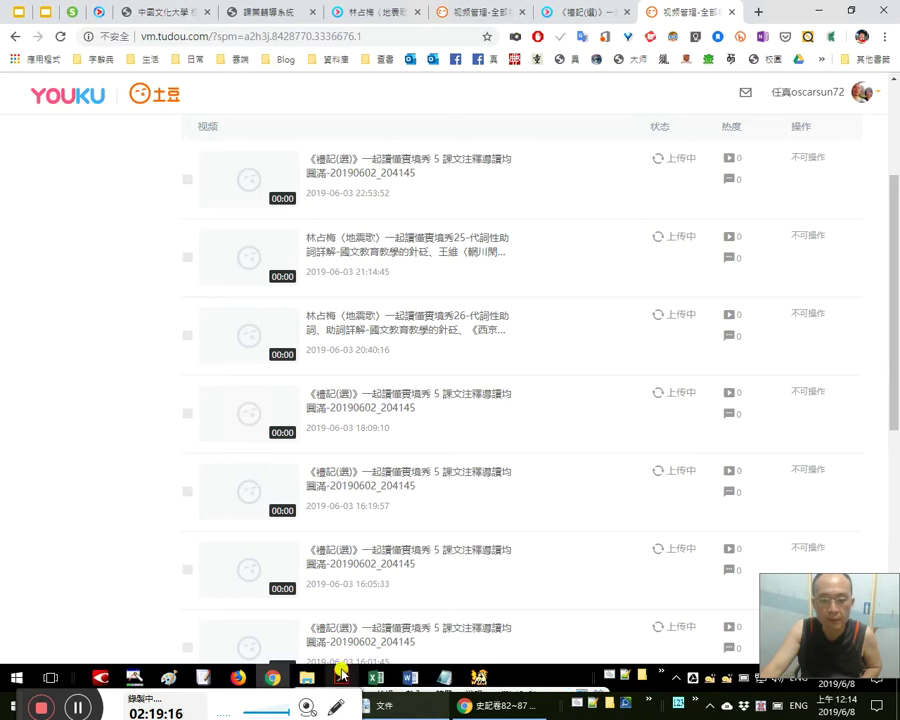
left_click(341, 677)
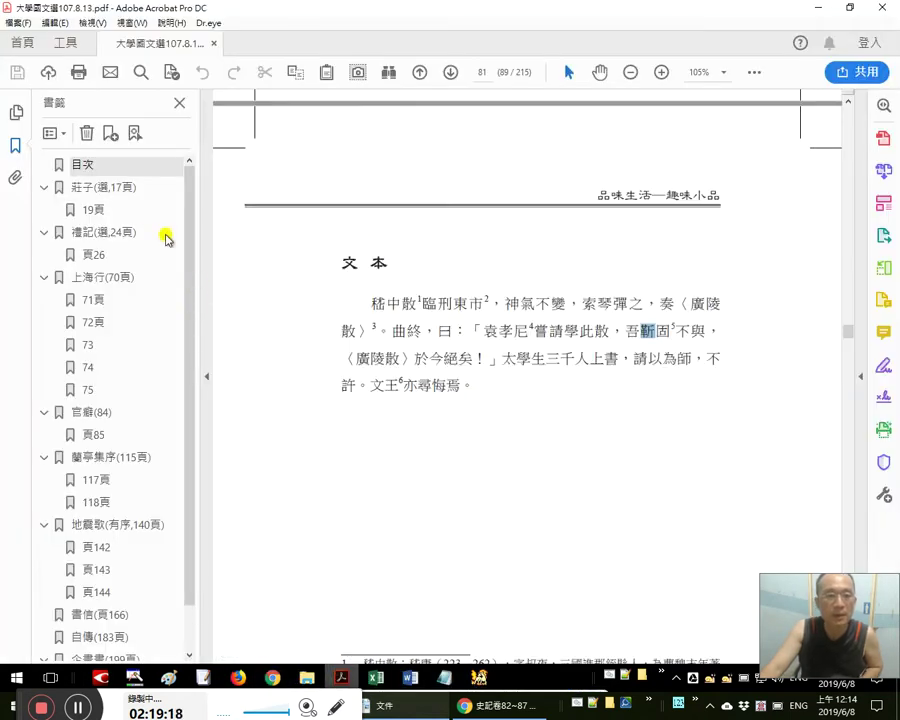
left_click(172, 22)
left_click(142, 45)
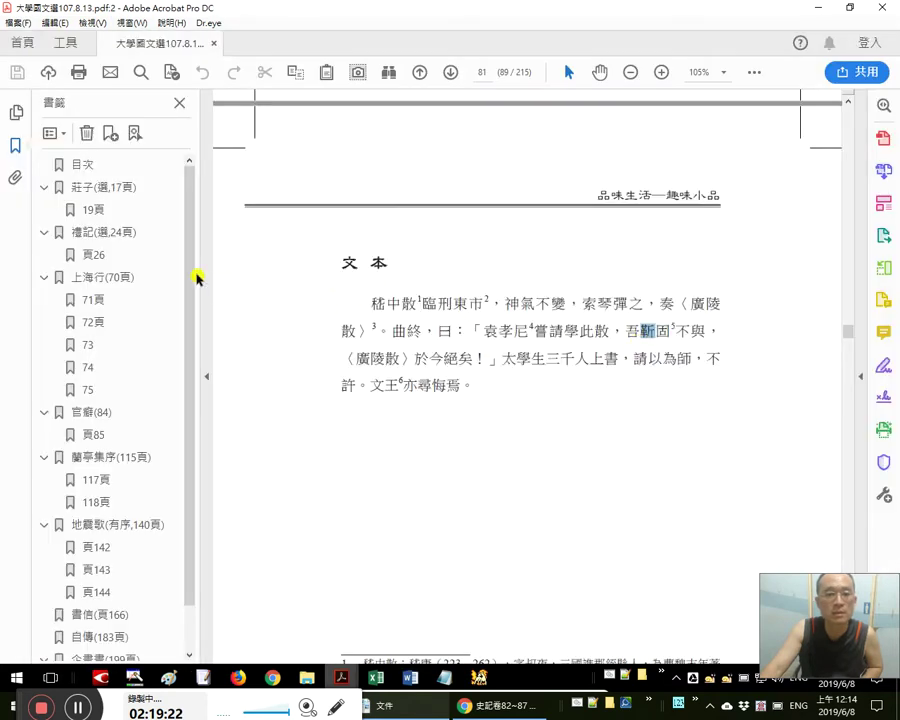
left_click(92, 254)
scroll(481, 451, "down", 2)
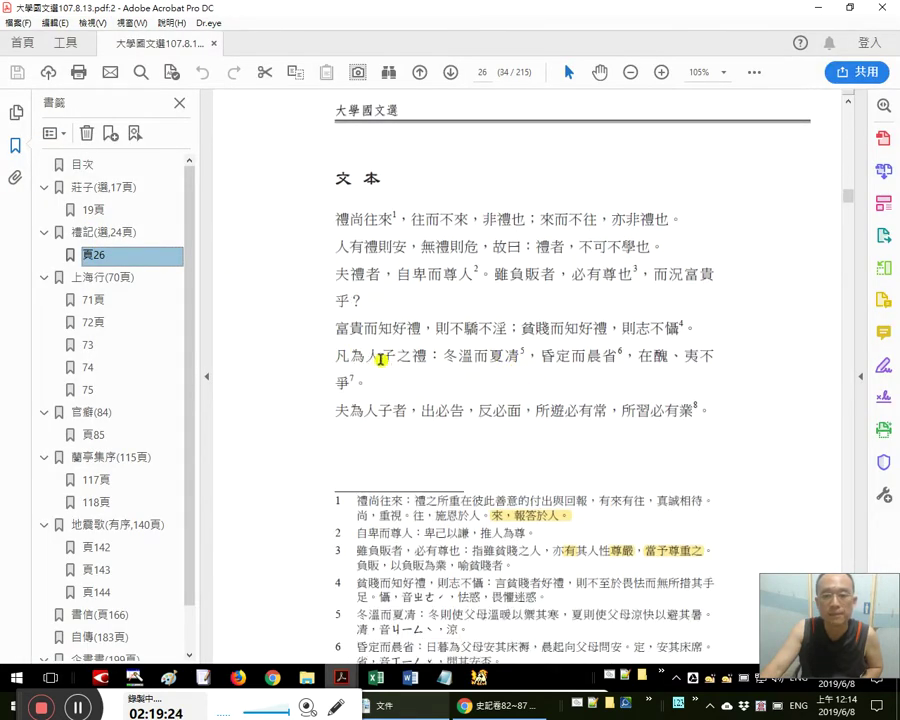
Examine 好 in 富貴而知好禮 and 貧賤而知好禮 on page 26, and return from the remote desktop to the 學而 page.
scroll(400, 353, "up", 2)
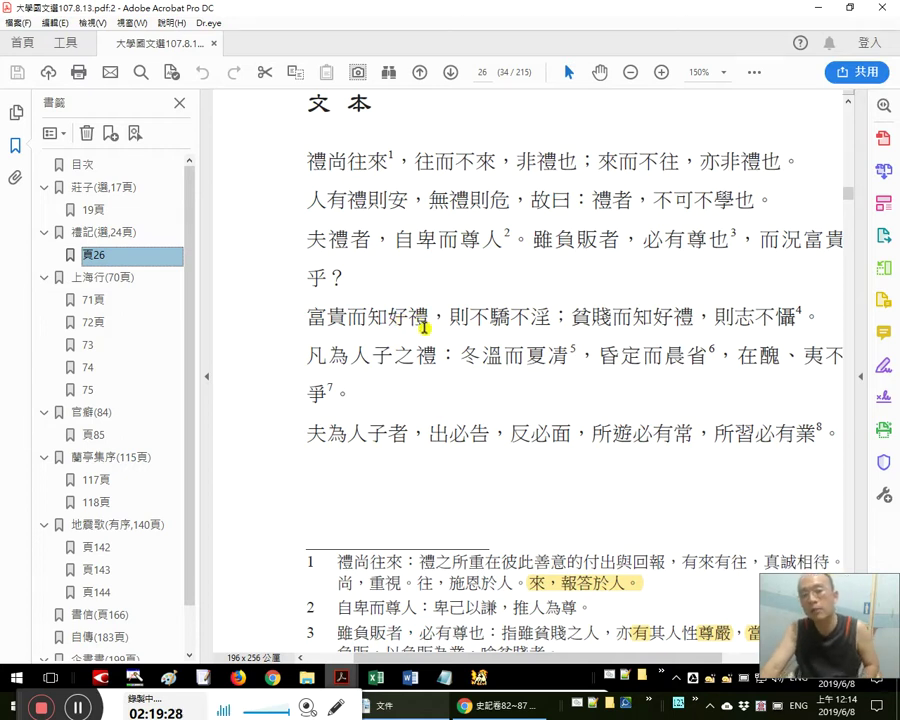
left_click_drag(420, 330, 435, 319)
left_click_drag(636, 319, 660, 295)
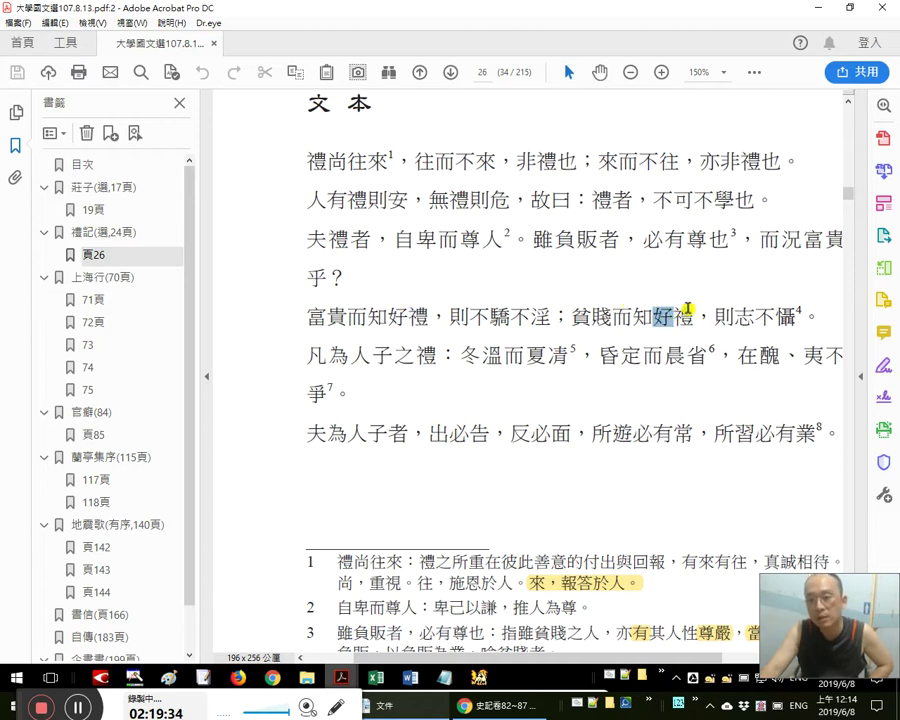
mouse_move(416, 6)
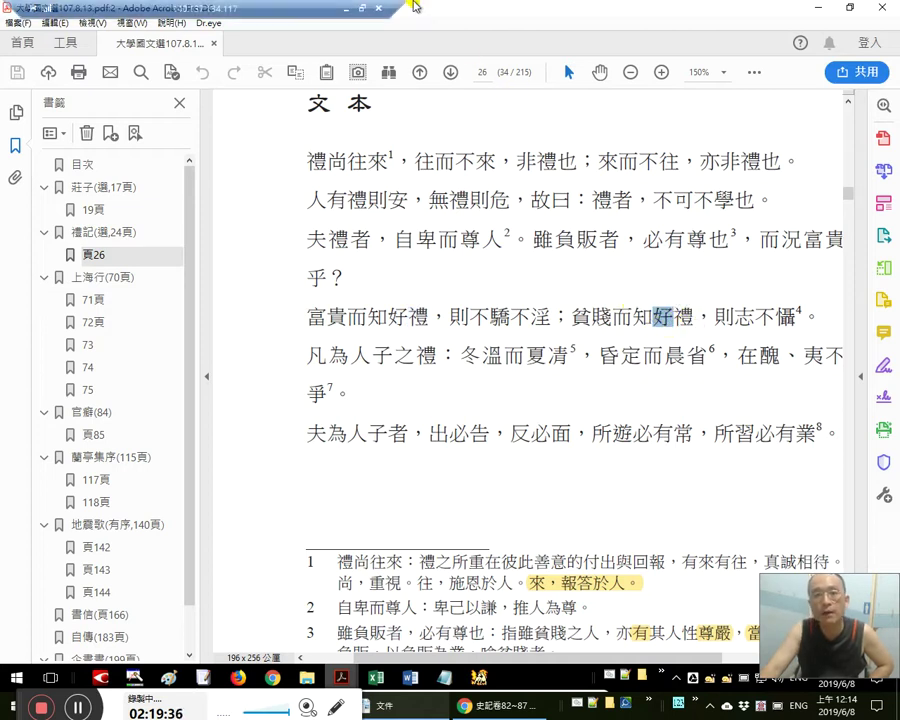
left_click(344, 8)
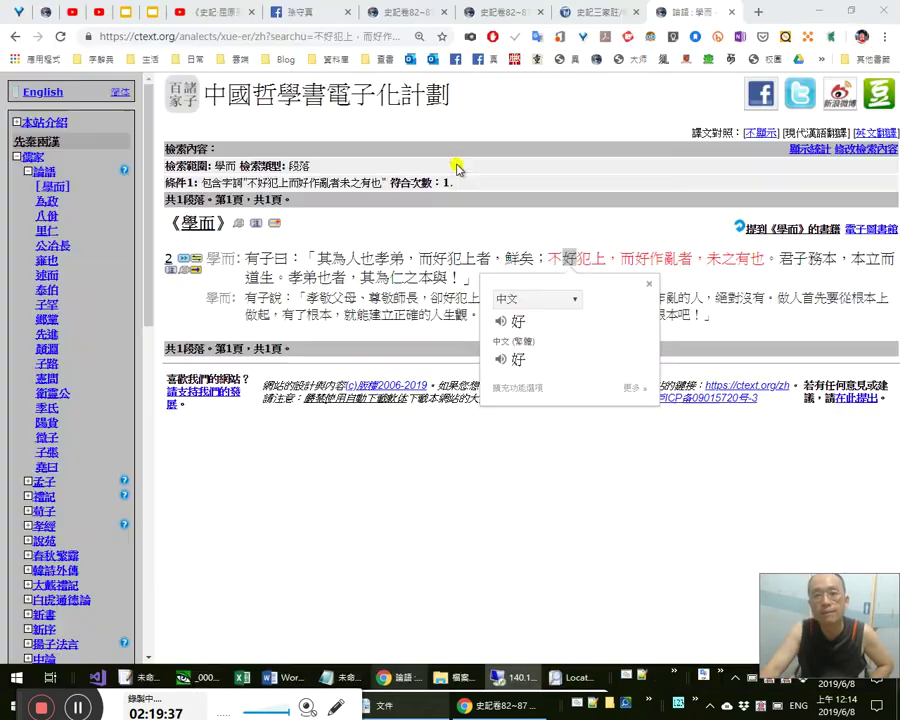
Compare the uses of 好 in 不好犯上, 而好作亂者 and 而好犯上者 in the 學而 passage.
left_click(569, 257)
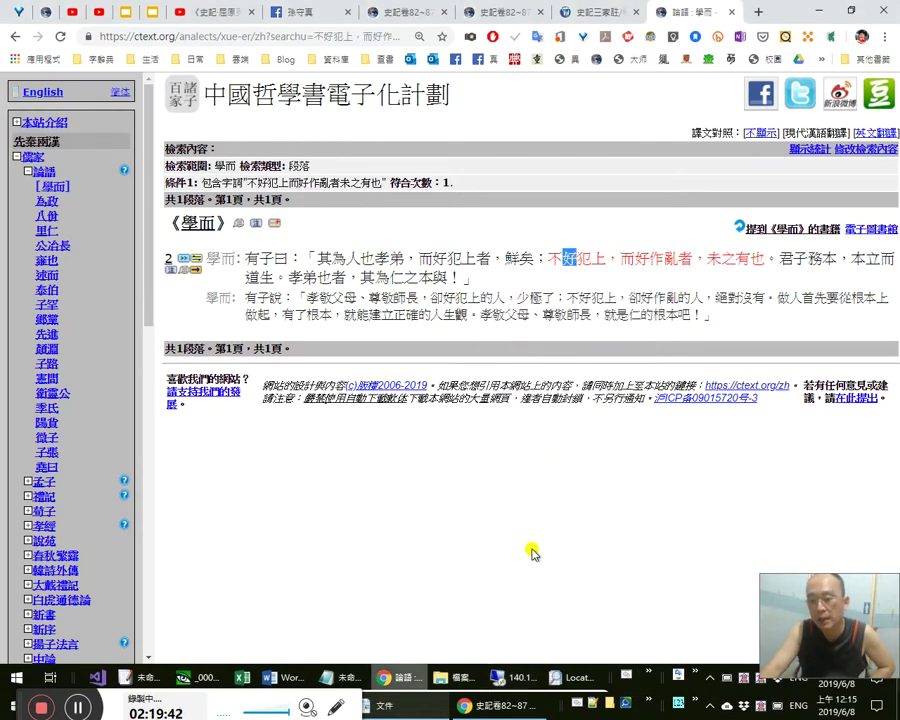
left_click(643, 258)
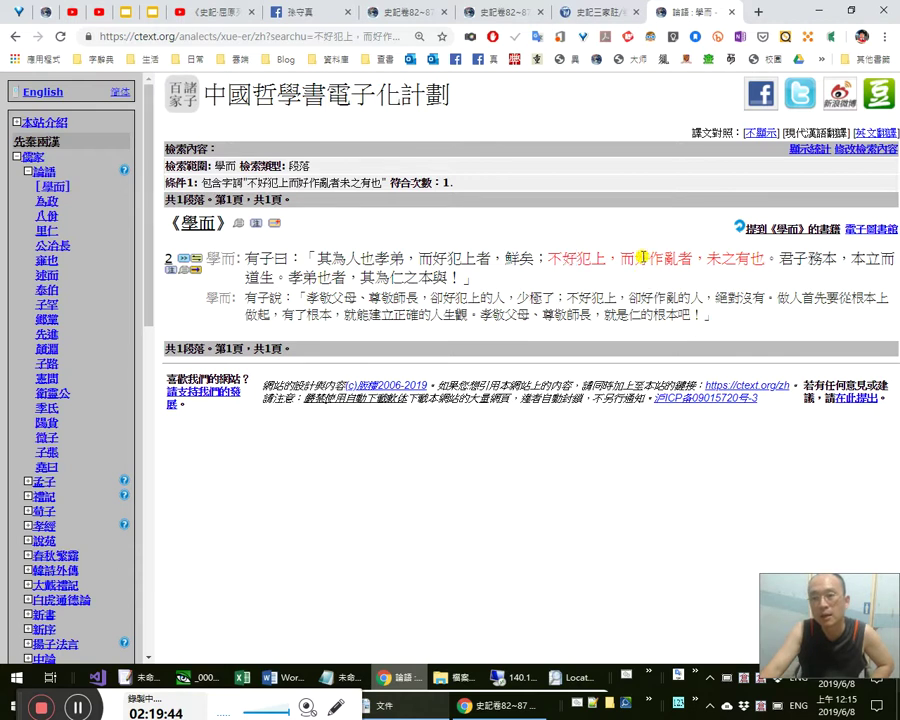
left_click_drag(635, 257, 662, 260)
left_click(646, 259)
double_click(438, 258)
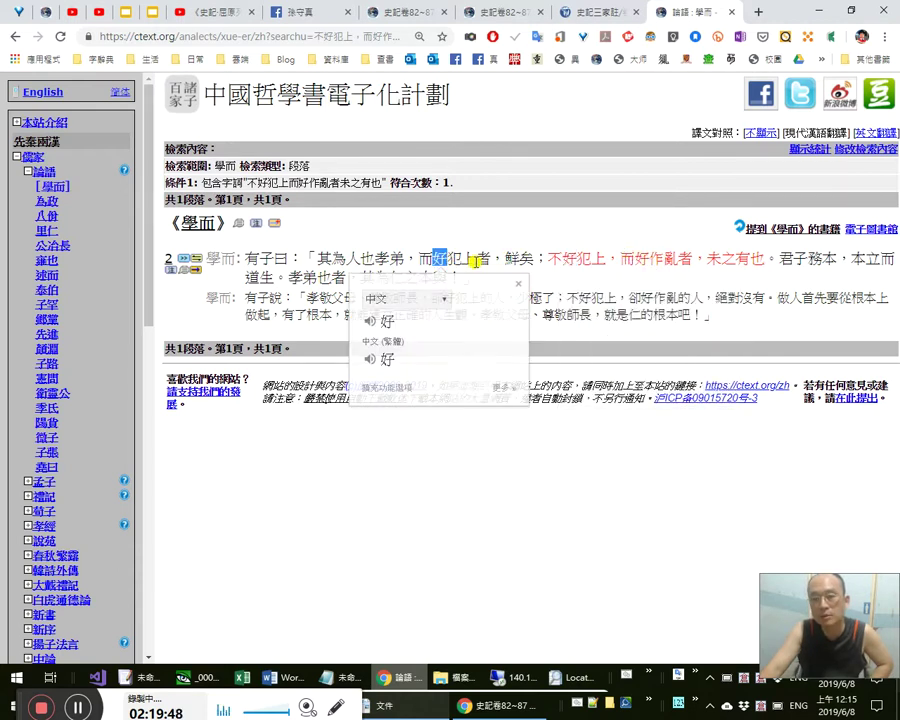
left_click(460, 260)
double_click(438, 258)
left_click(464, 258)
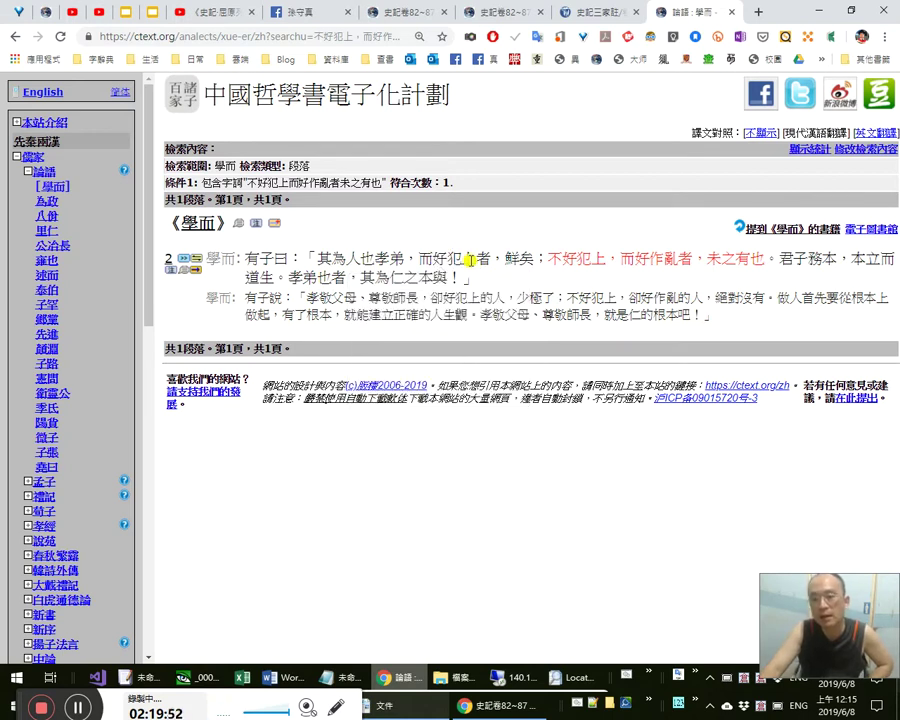
Close the 學而 page, show the page 54 scan, and return to the EmEditor transcription right after 怨誹而不亂，.
key("ctrl+w")
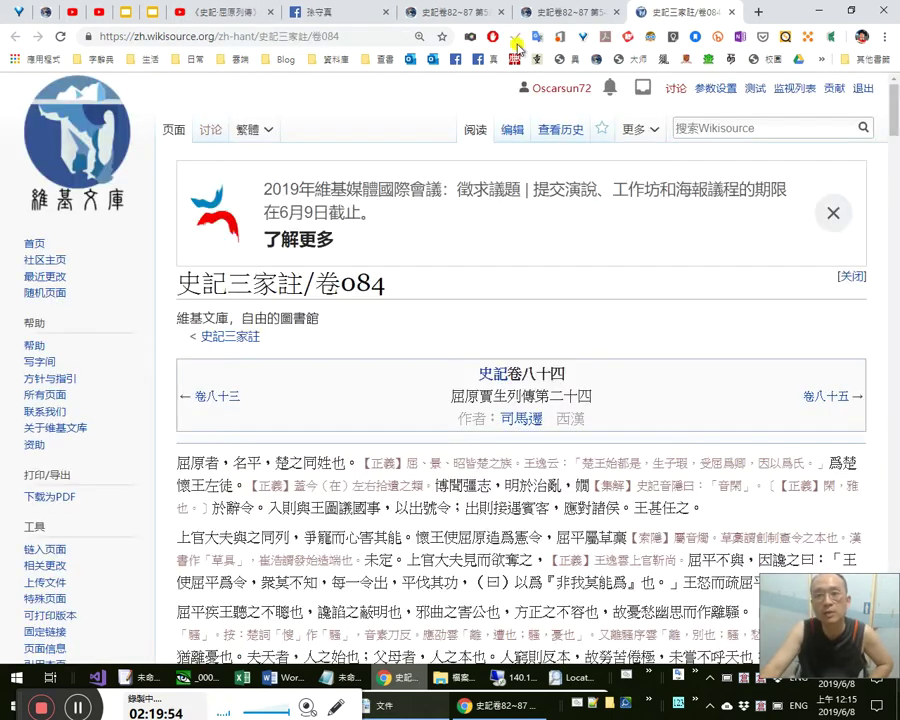
left_click(556, 12)
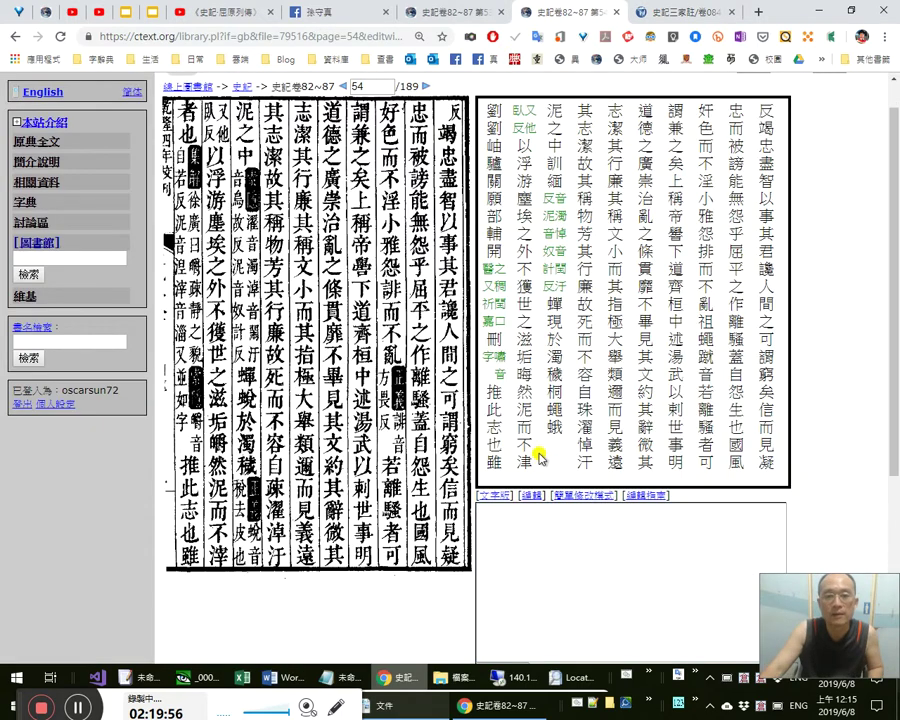
key("alt+Tab")
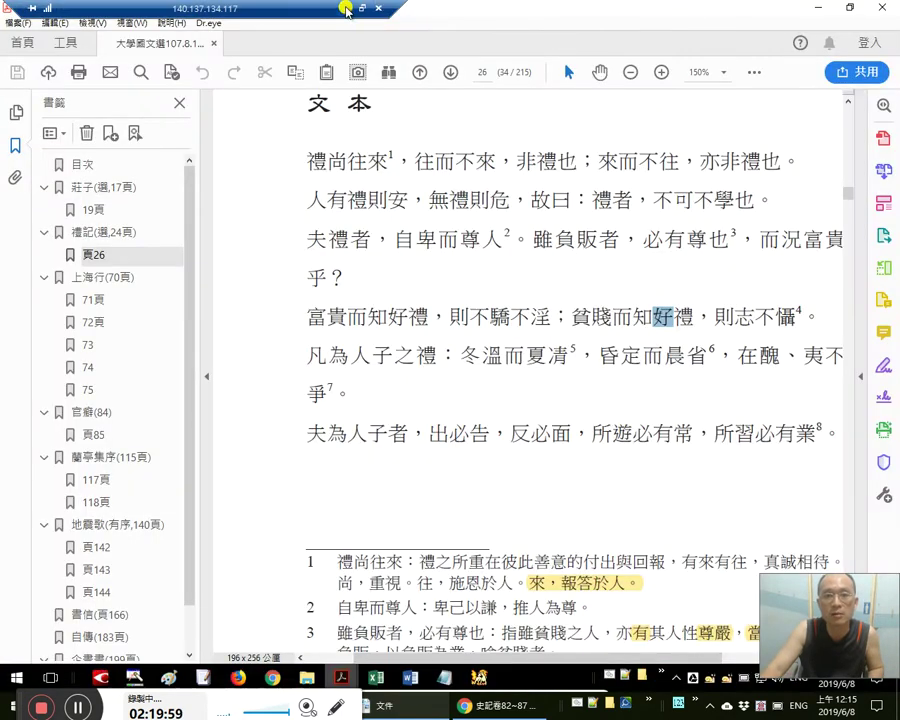
left_click(346, 9)
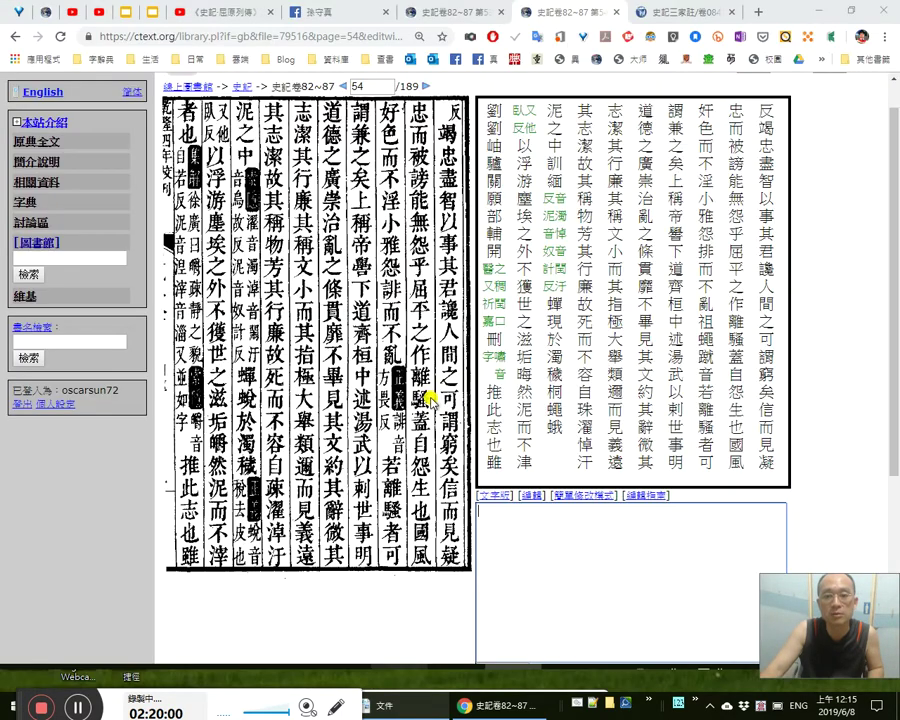
key("alt+Tab")
key("alt+Tab")
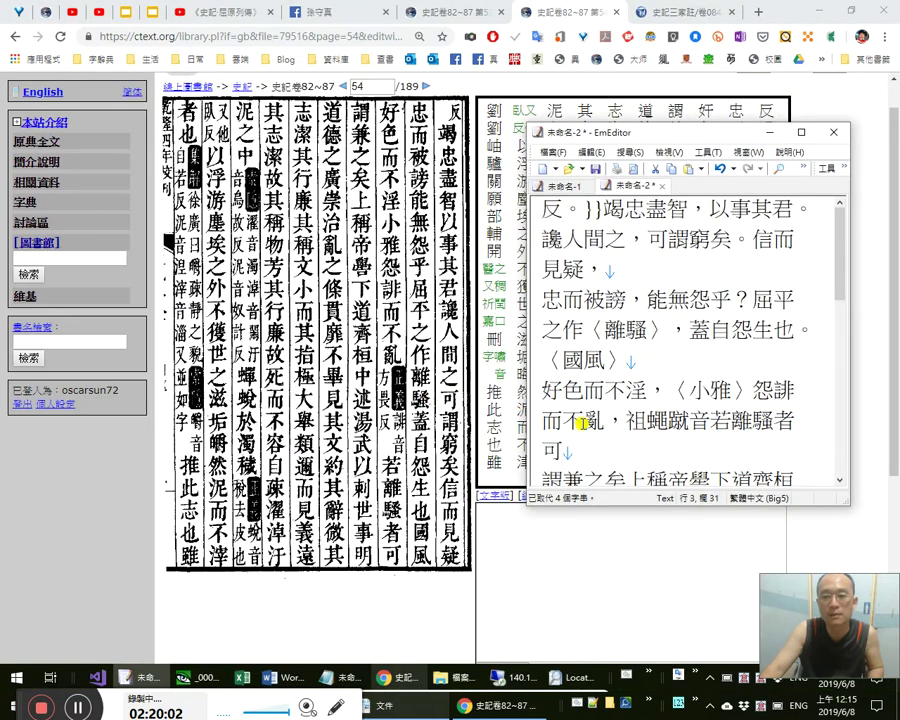
key("Right")
key("Right")
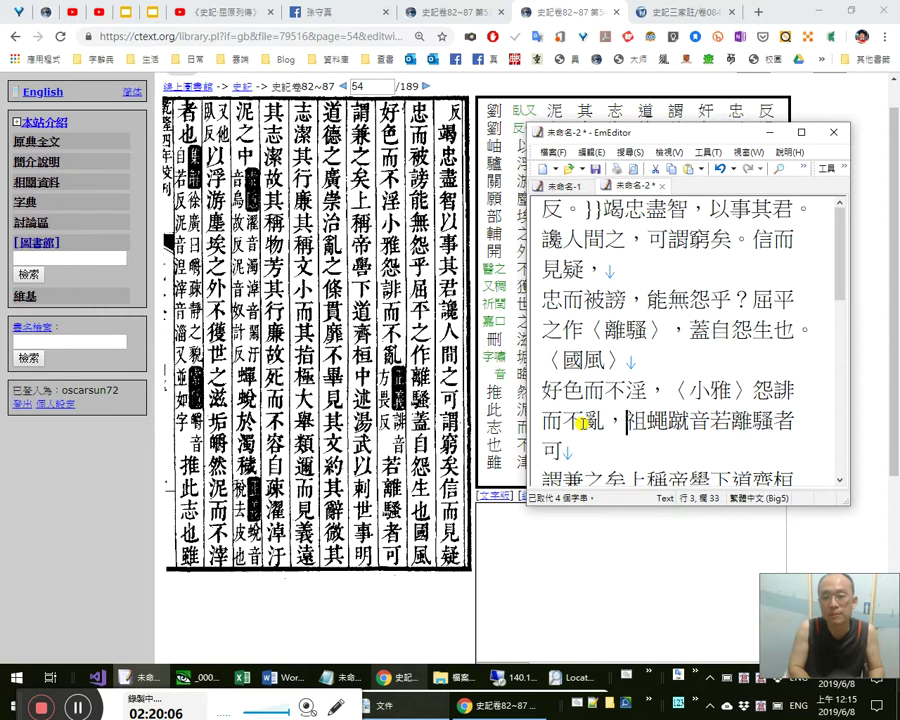
type("〈〈〉")
key("shift+Left")
key("shift+Left")
key("shift+Left")
key("BackSpace")
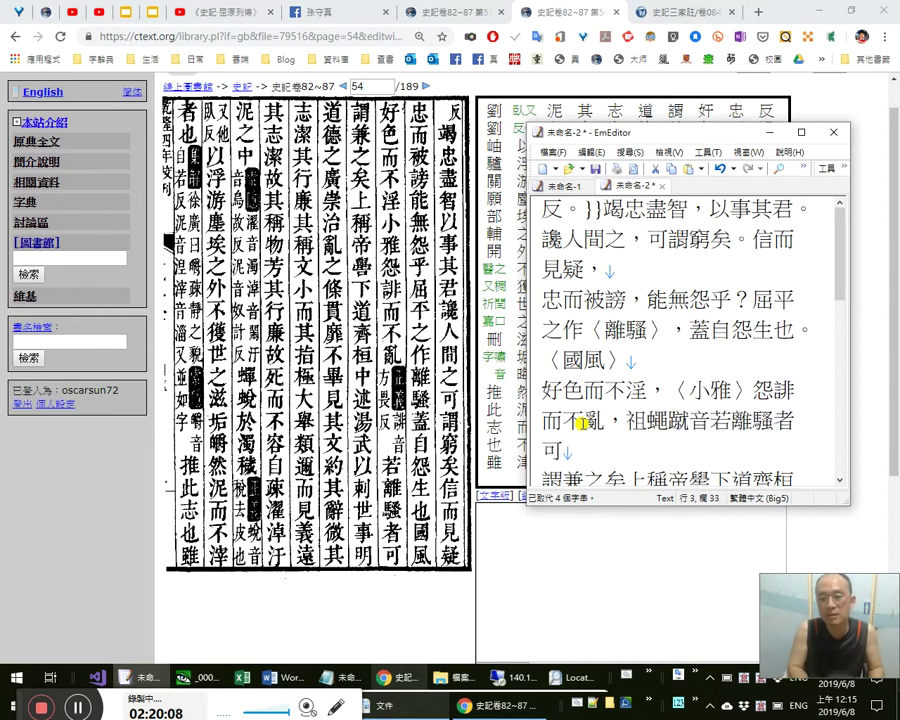
type("}}")
key("End")
key("shift+Left")
key("shift+Left")
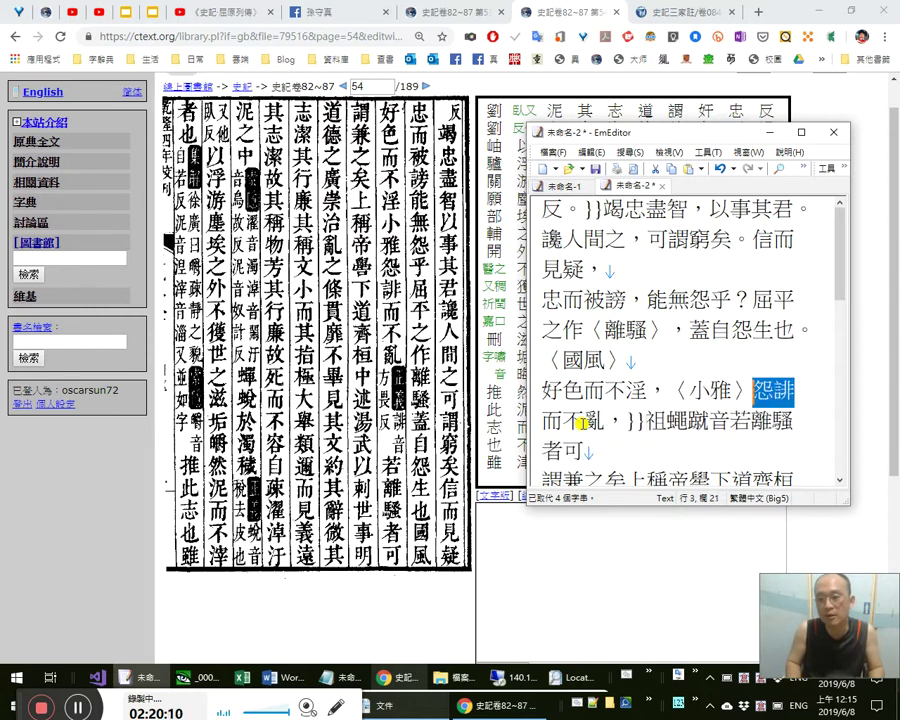
key("Right")
key("Right")
key("Right")
key("Right")
key("Right")
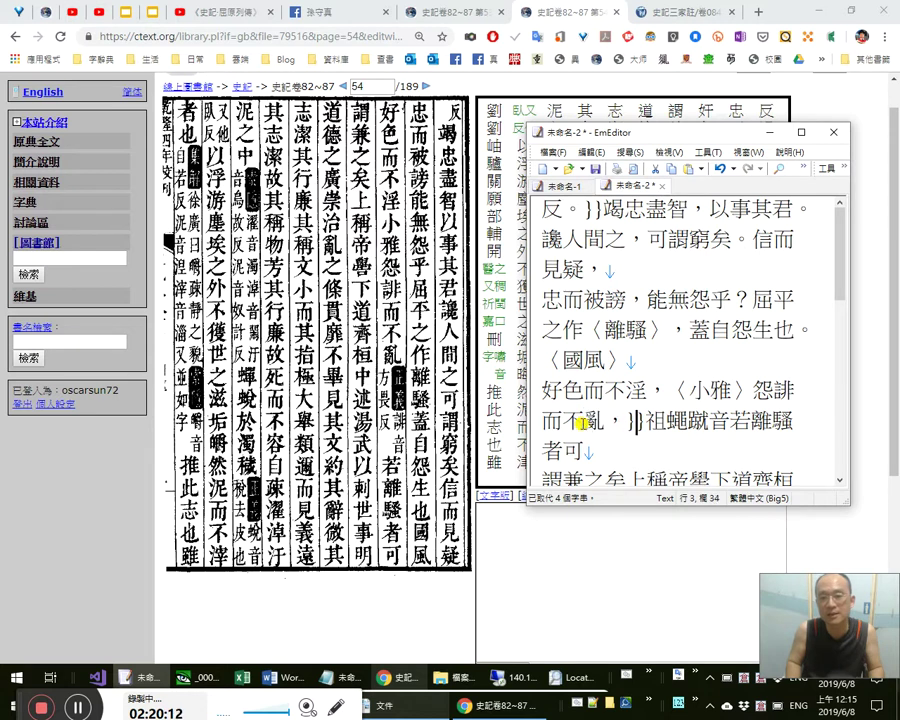
key("shift+Left")
key("shift+Left")
key("BackSpace")
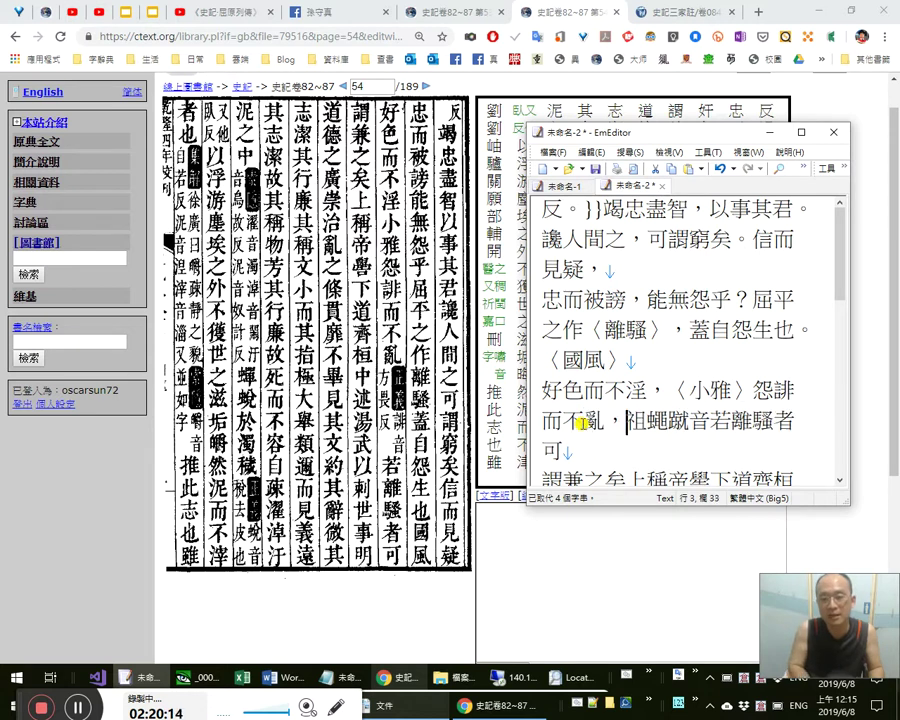
Start an annotation after 怨誹而不亂， reading {{《正義》：「誹」音.
type("{{《正義》")
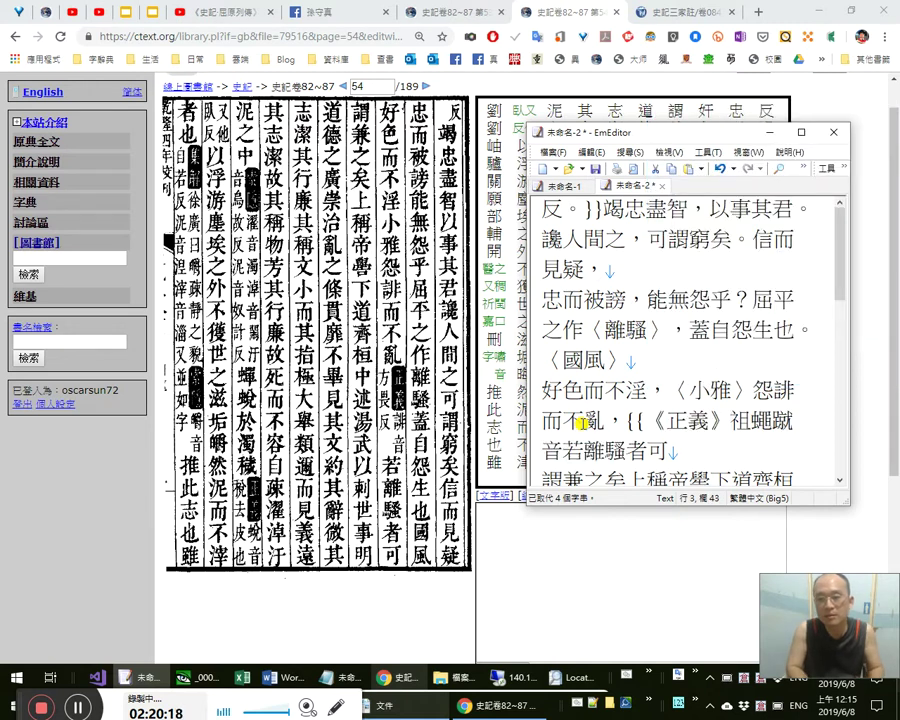
type("：誹音")
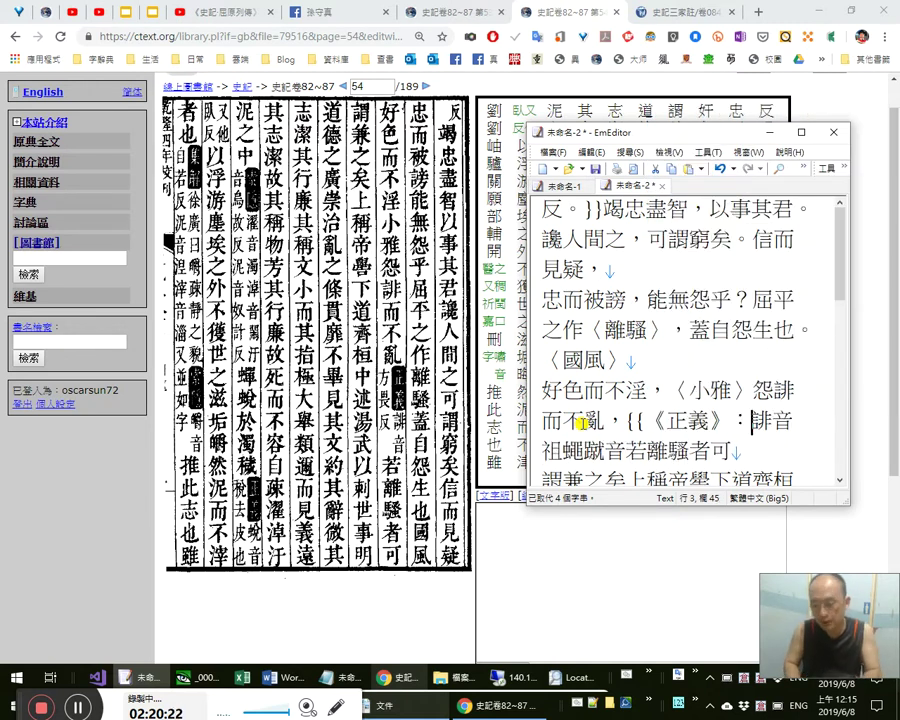
type("「")
key("Right")
type("」")
key("Right")
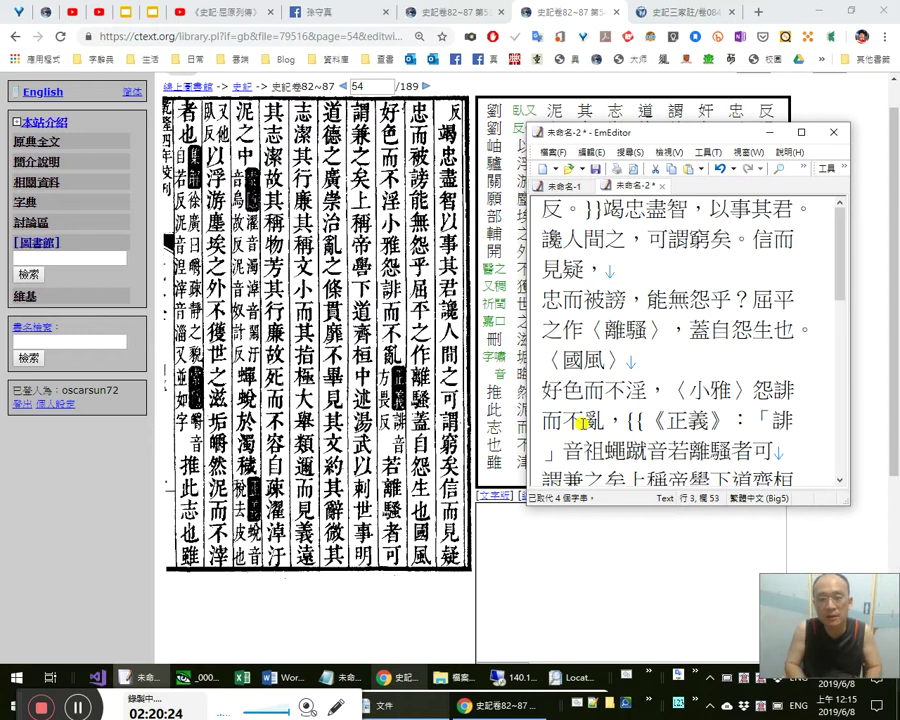
Complete the 正義 annotation with the pronunciation gloss 「方畏反」。 and close it with }}.
type("「方")
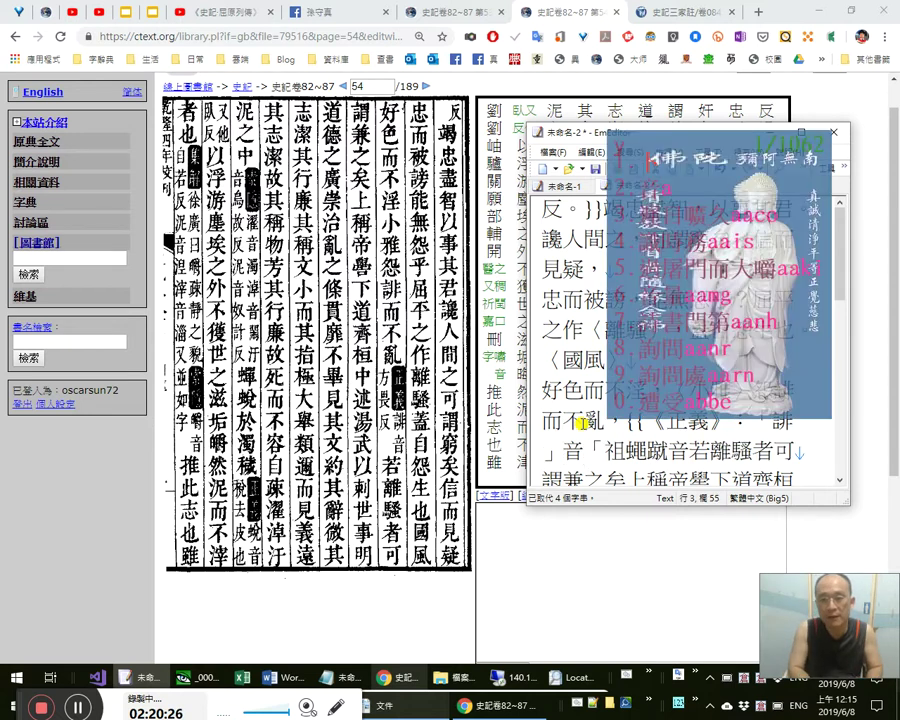
type("畏反")
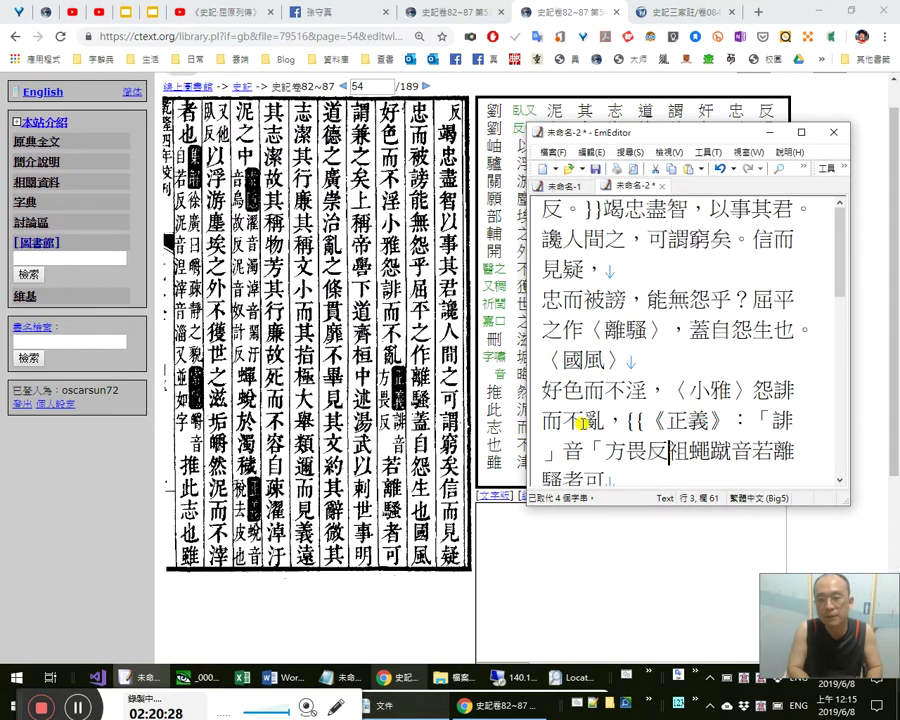
type("。")
type("」")
key("Right")
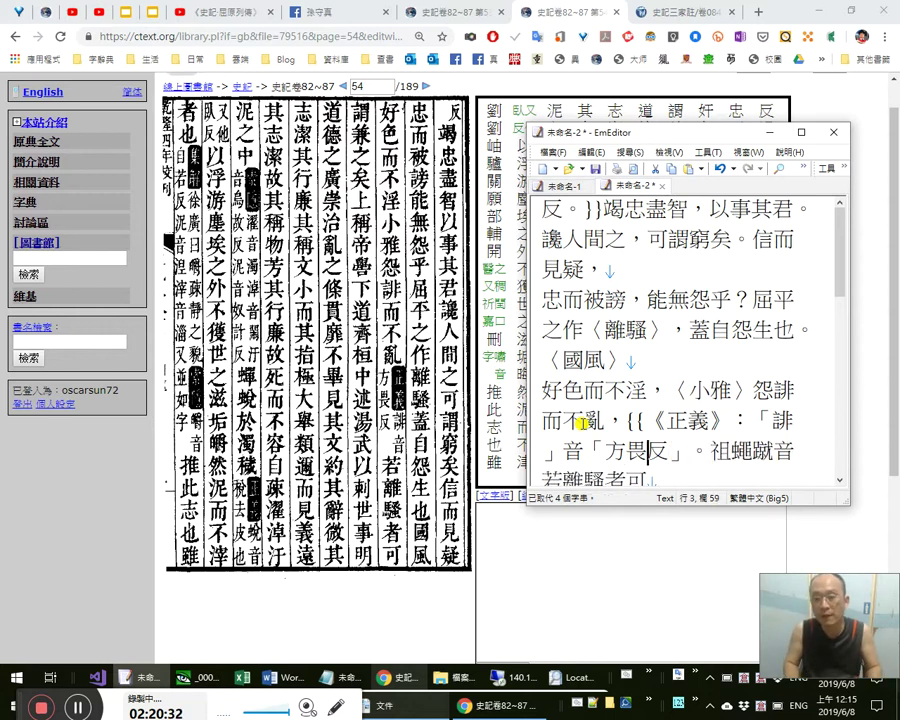
key("Right")
key("shift+Left")
key("shift+Left")
key("Right")
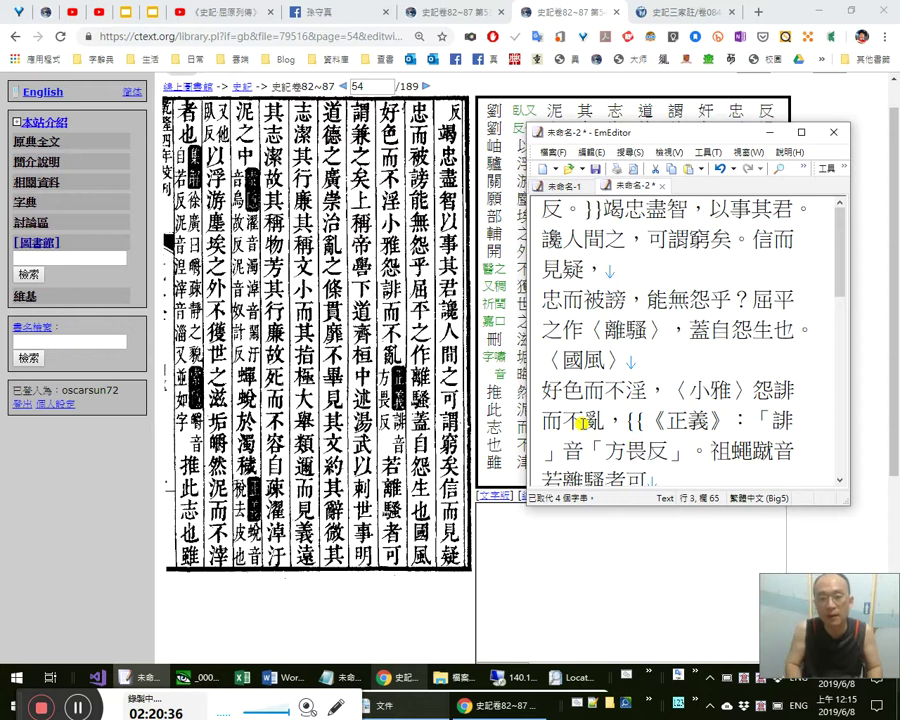
type("}}")
Delete the misread characters 祖蠅蹴音 between the 正義 annotation and 若離騷者.
key("shift+Right")
key("shift+Right")
key("shift+Right")
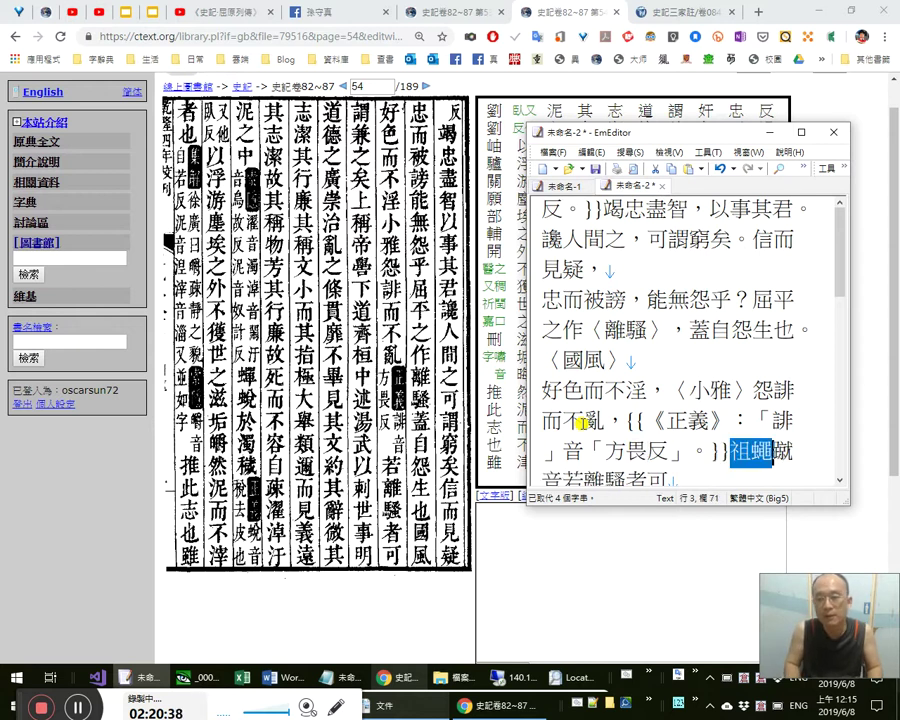
key("Delete")
key("Delete")
key("shift+Right")
key("Right")
type("至於")
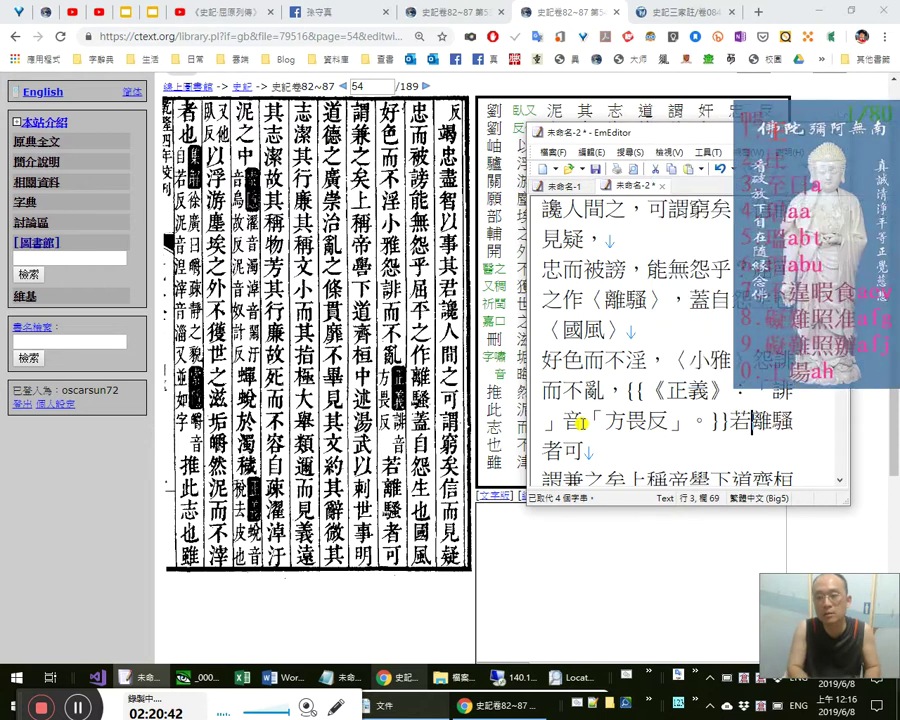
key("shift+Left")
key("shift+Left")
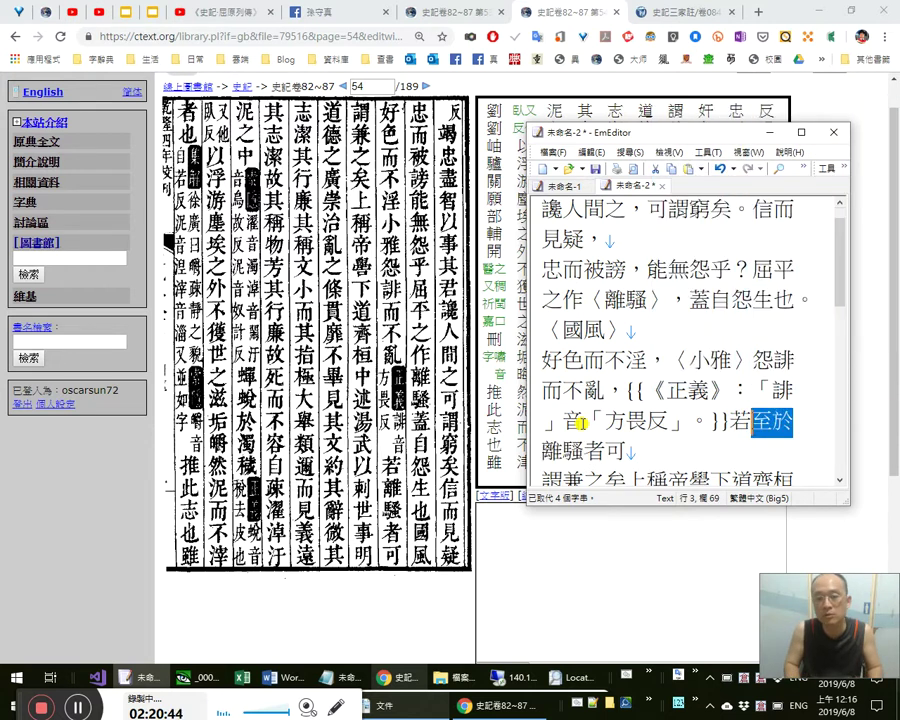
key("Right")
type("像")
key("shift+Left")
key("shift+Left")
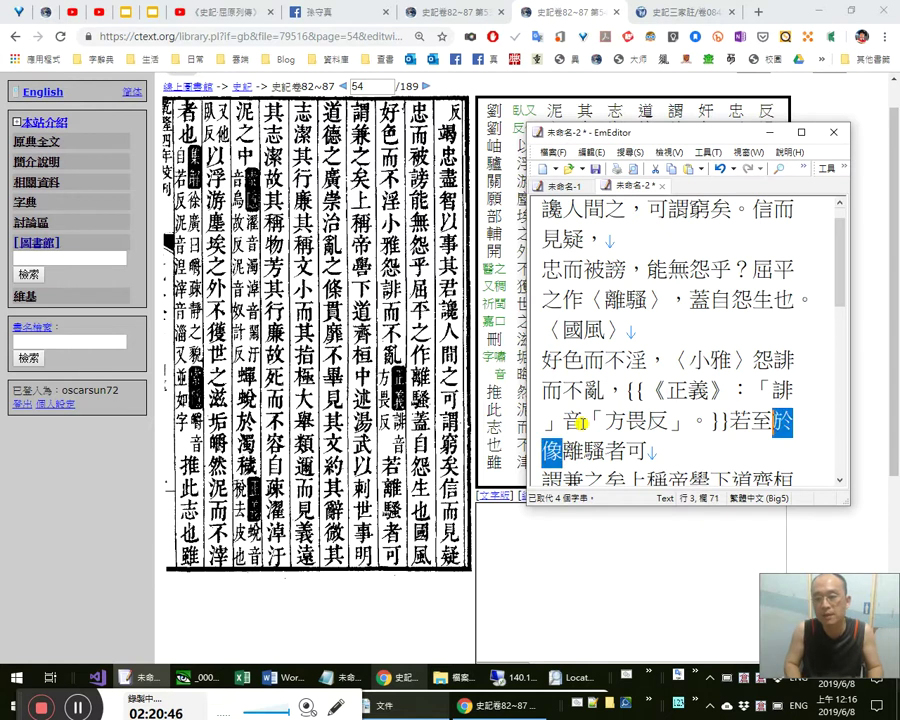
key("BackSpace")
key("BackSpace")
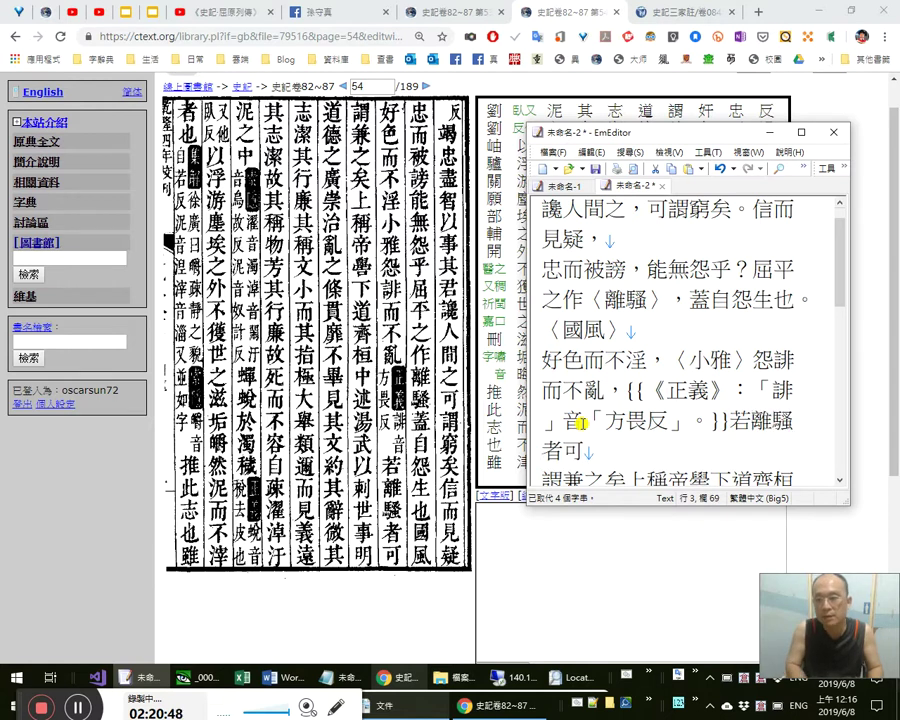
Enclose 離騷 after 若 in the title marks 〈〉.
type("〈〉")
key("ctrl+x")
key("Right")
key("Right")
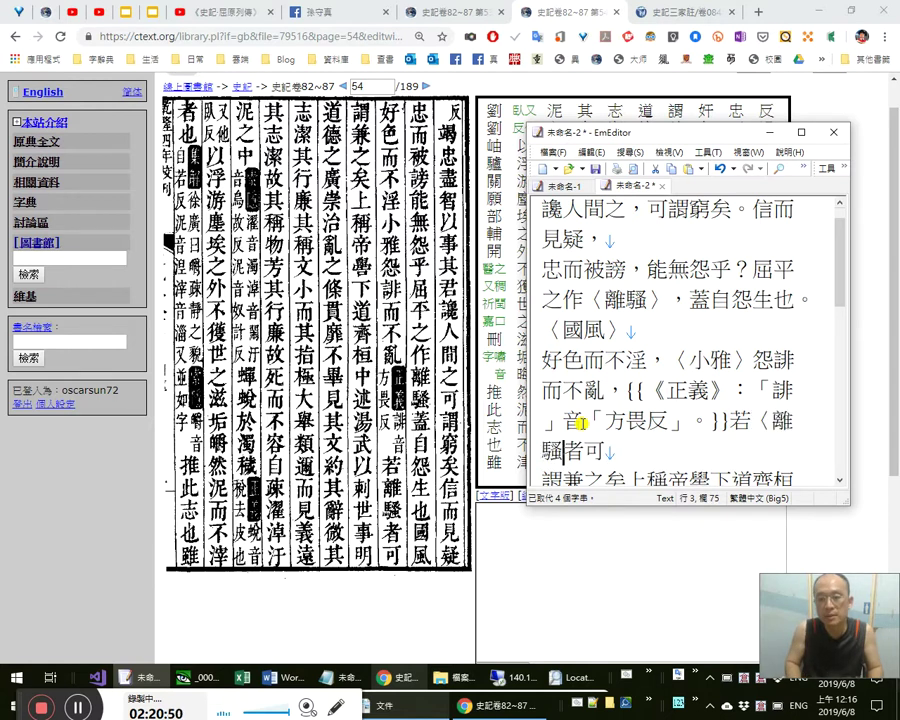
key("ctrl+v")
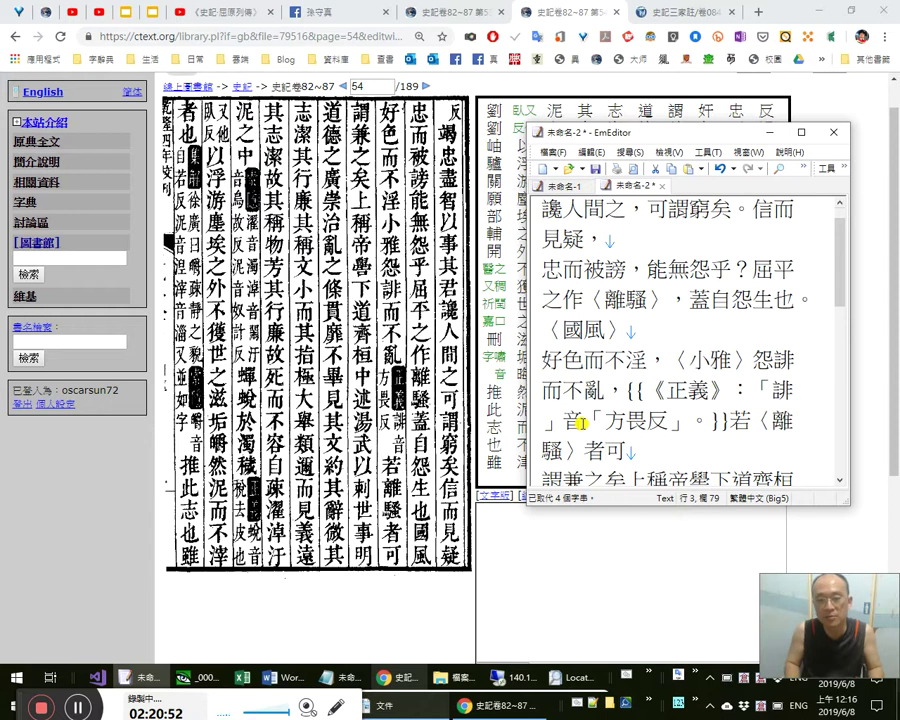
Add a comma after 若〈離騷〉者 and a full stop after 謂兼之矣.
key("shift+Left")
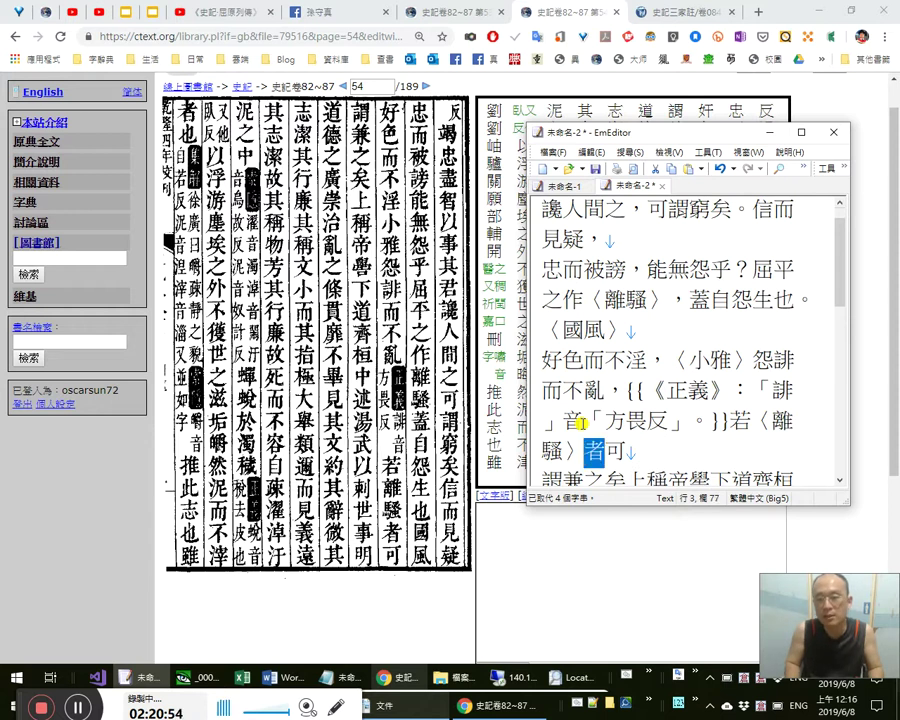
key("Left")
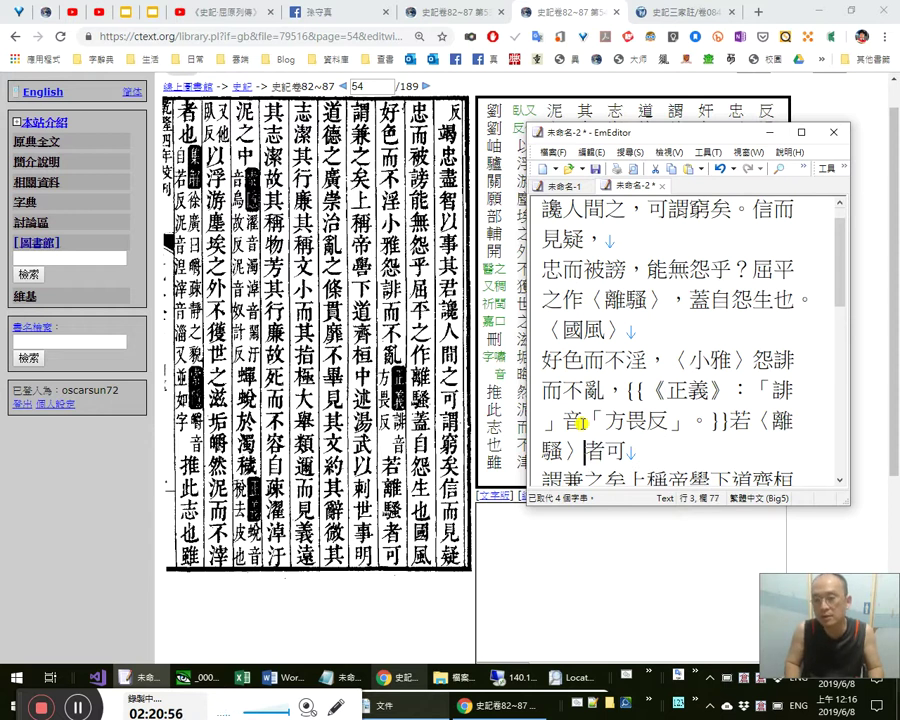
key("shift+Left")
key("shift+Left")
key("shift+Left")
key("shift+Left")
key("Right")
key("shift+Right")
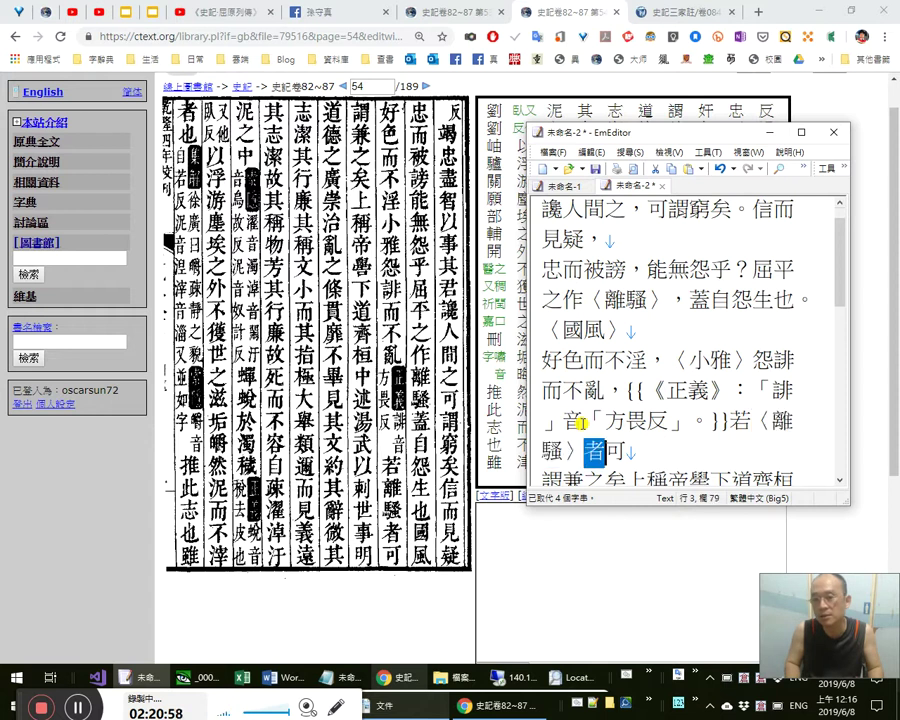
key("Right")
type("，")
key("Down")
key("Home")
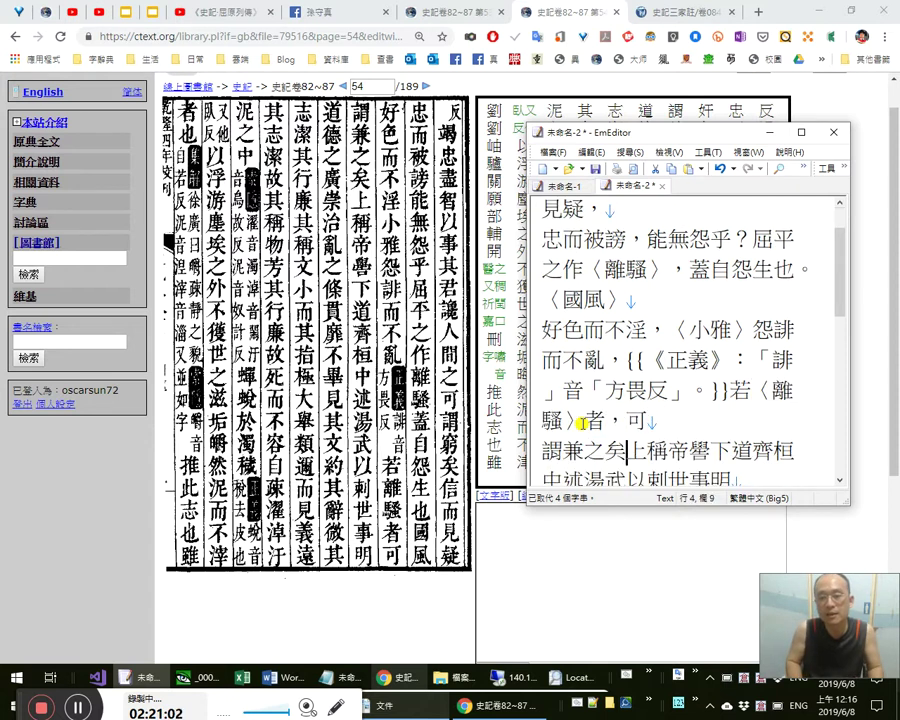
type("。")
Reread the clauses 好色而不淫 and 〈小雅〉怨誹而不亂 in the transcription.
left_click(591, 453)
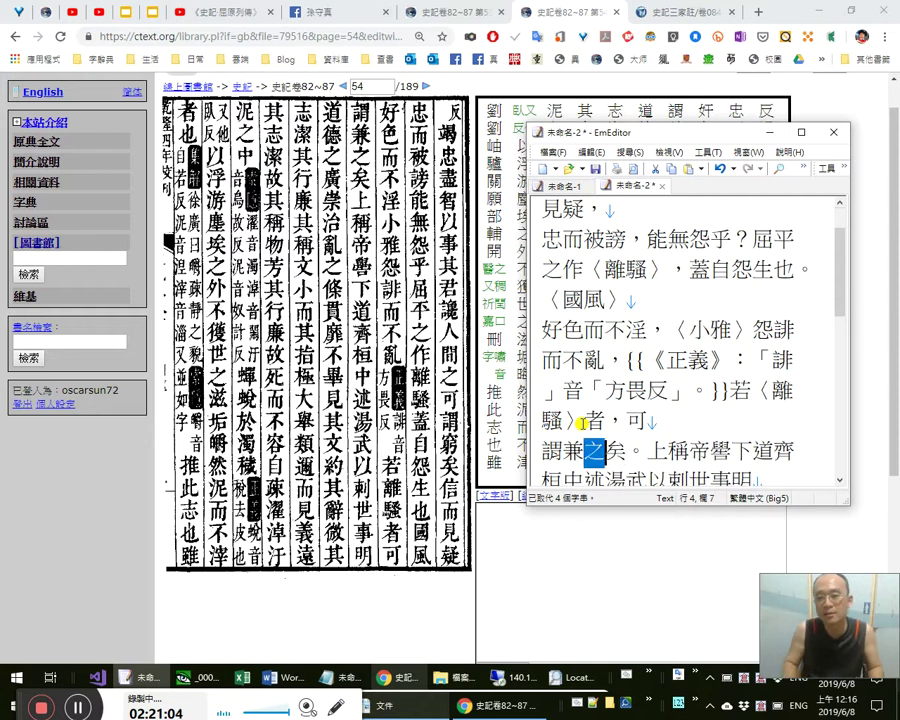
left_click(577, 339)
left_click_drag(538, 330, 652, 328)
left_click(652, 333)
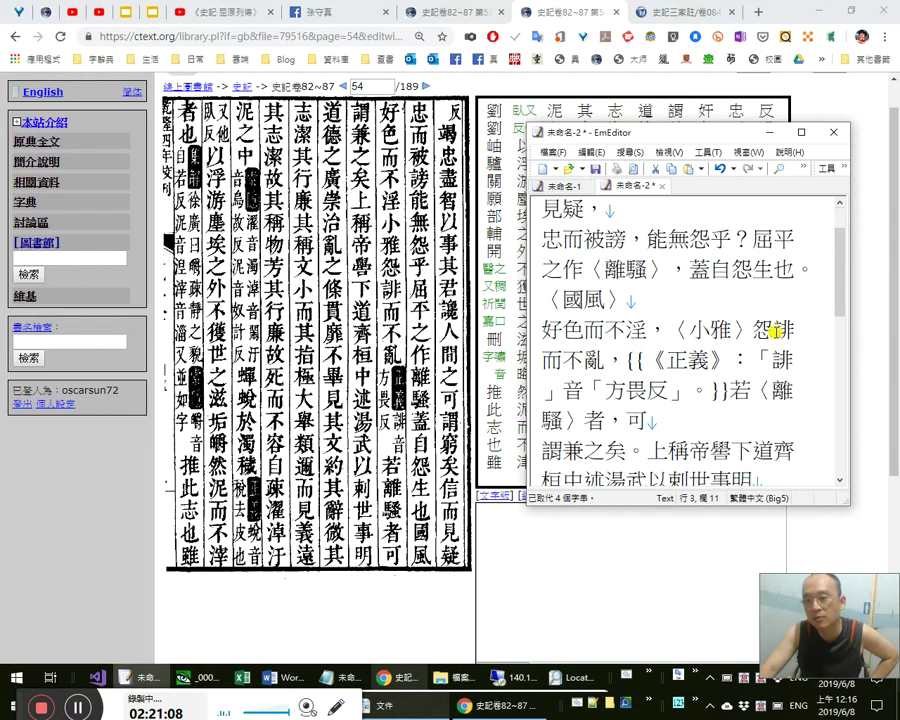
double_click(776, 329)
mouse_move(627, 358)
left_mouse_down()
mouse_move(578, 356)
mouse_move(599, 330)
mouse_move(635, 360)
left_mouse_up()
left_click(635, 360)
left_click(612, 362)
key("shift+Up")
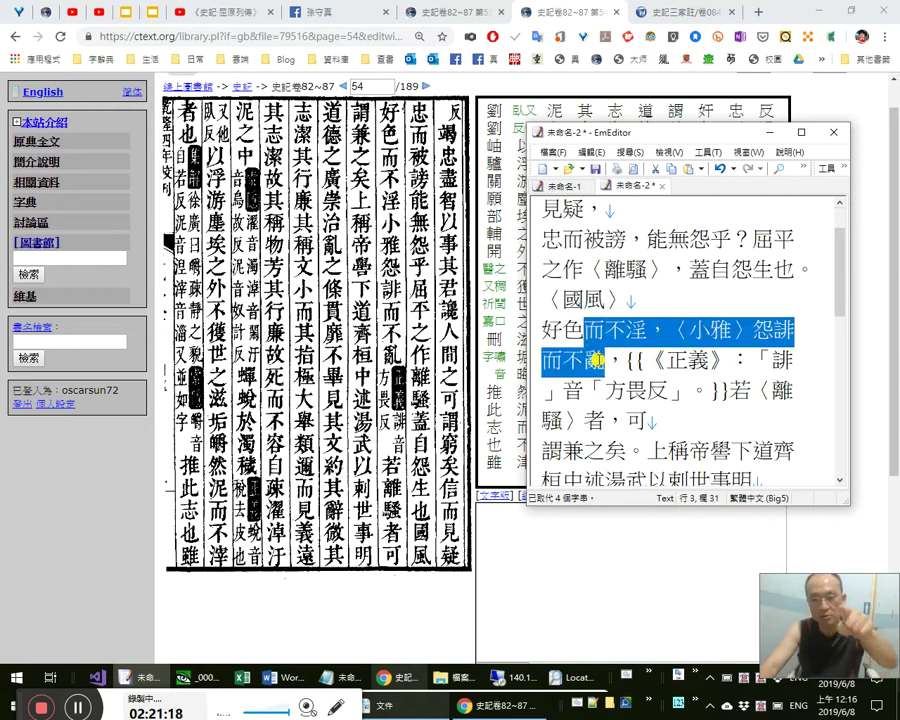
Review how the 〈國風〉 and 〈小雅〉 clauses lead to the statement 若〈離騷〉者，可謂兼之矣.
left_click(603, 421)
left_click(608, 453)
key("Up")
key("Up")
key("Up")
key("Up")
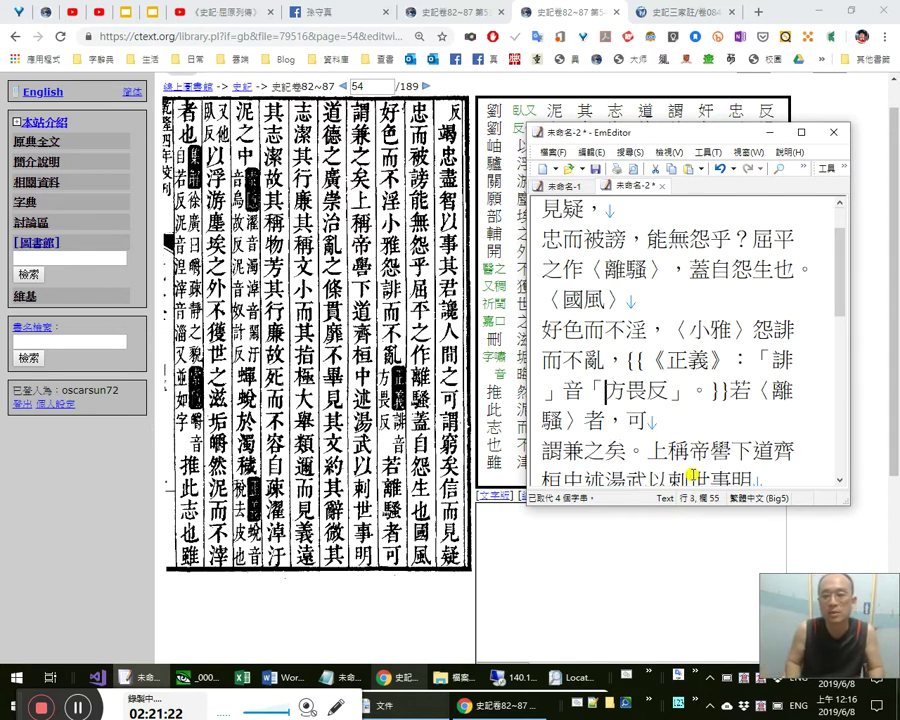
key("Right")
key("Right")
key("Right")
key("Home")
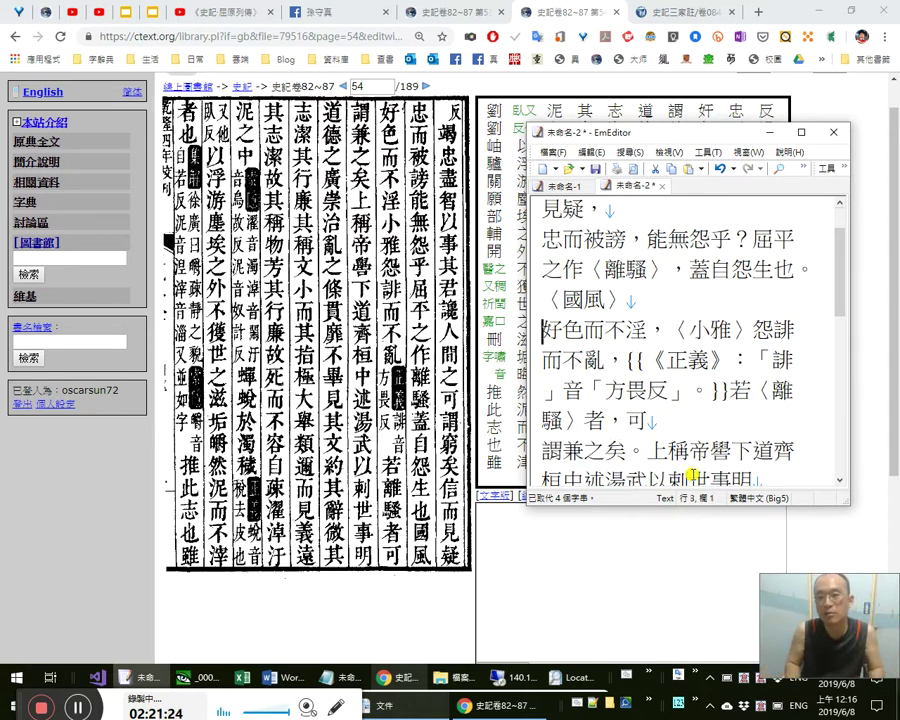
key("Right")
key("Right")
key("Right")
key("Right")
key("Right")
key("Right")
key("Right")
key("Right")
key("Right")
key("Right")
key("shift+Up")
key("shift+Up")
key("shift+Left")
key("shift+Left")
key("Down")
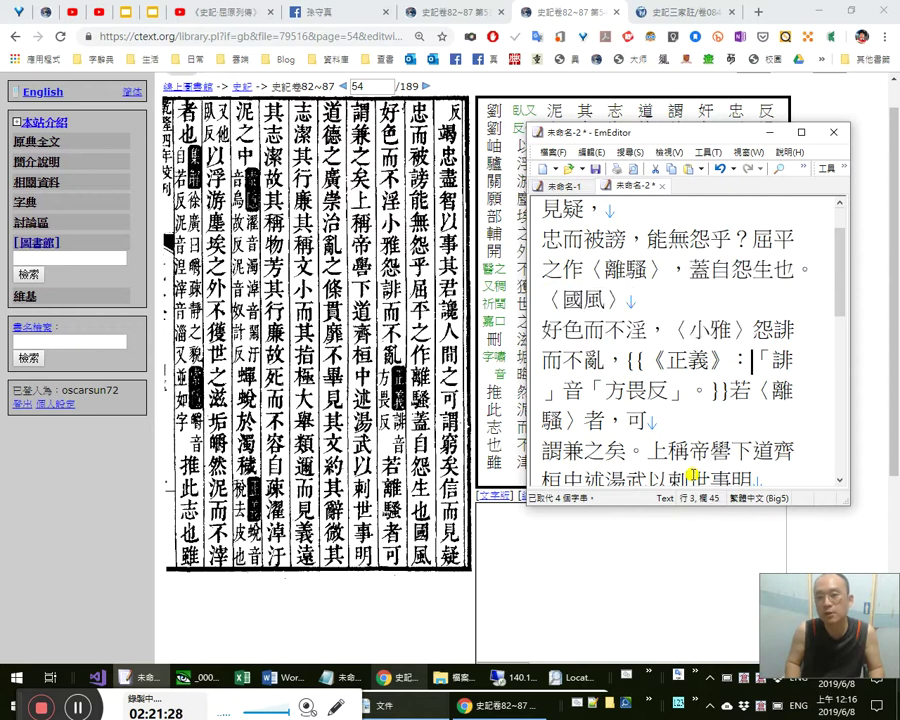
key("shift+End")
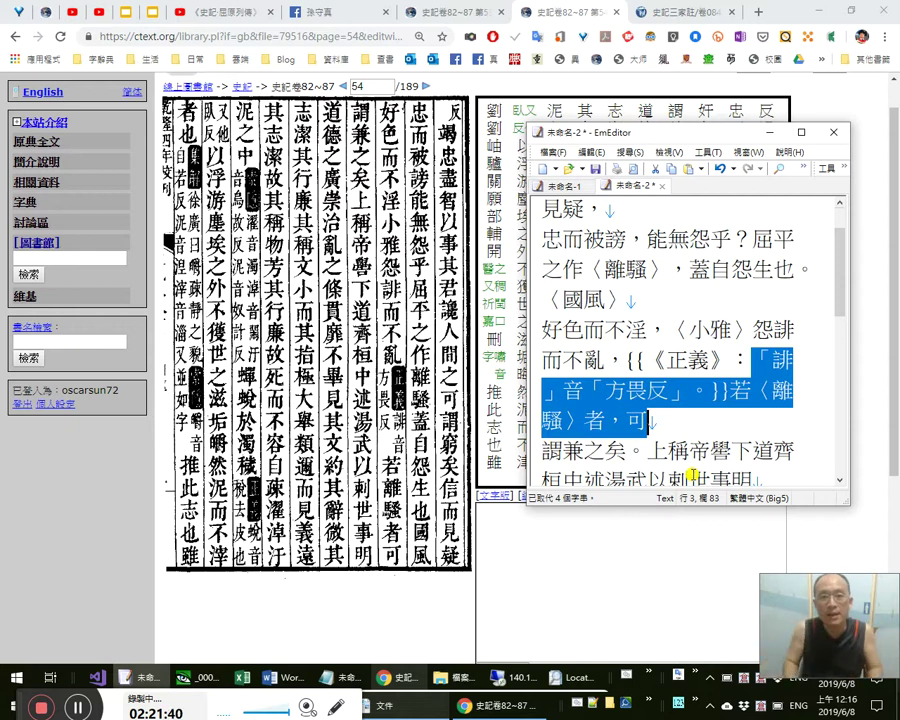
Add a comma after 上稱帝嚳.
key("Right")
key("Right")
key("Left")
key("Right")
key("Right")
key("Right")
key("Right")
key("Right")
key("Right")
key("Right")
key("Right")
key("Right")
key("Right")
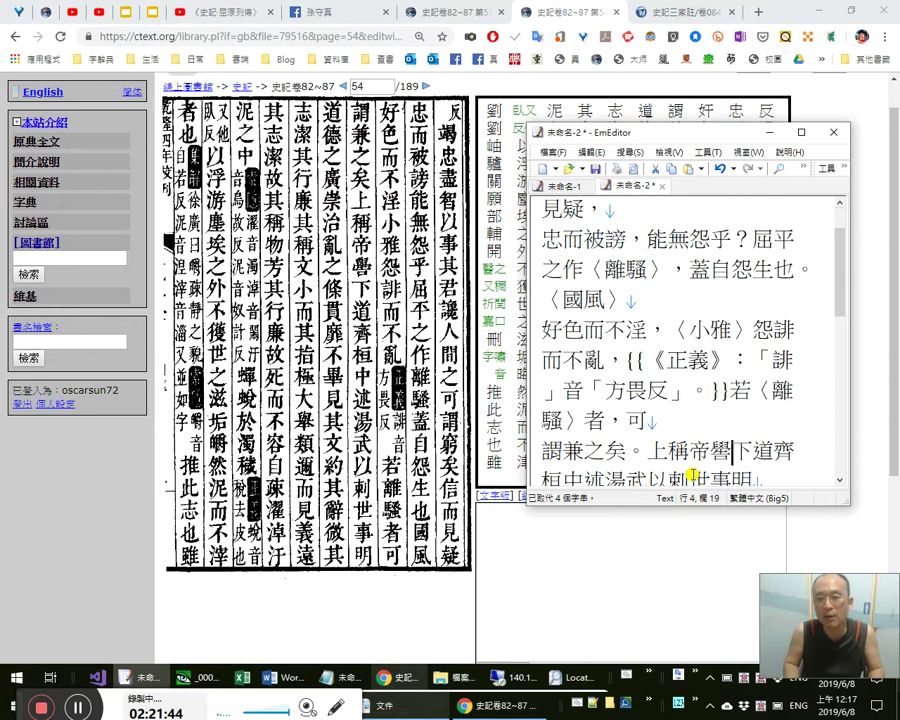
type("，")
key("Left")
key("Left")
key("Left")
key("Left")
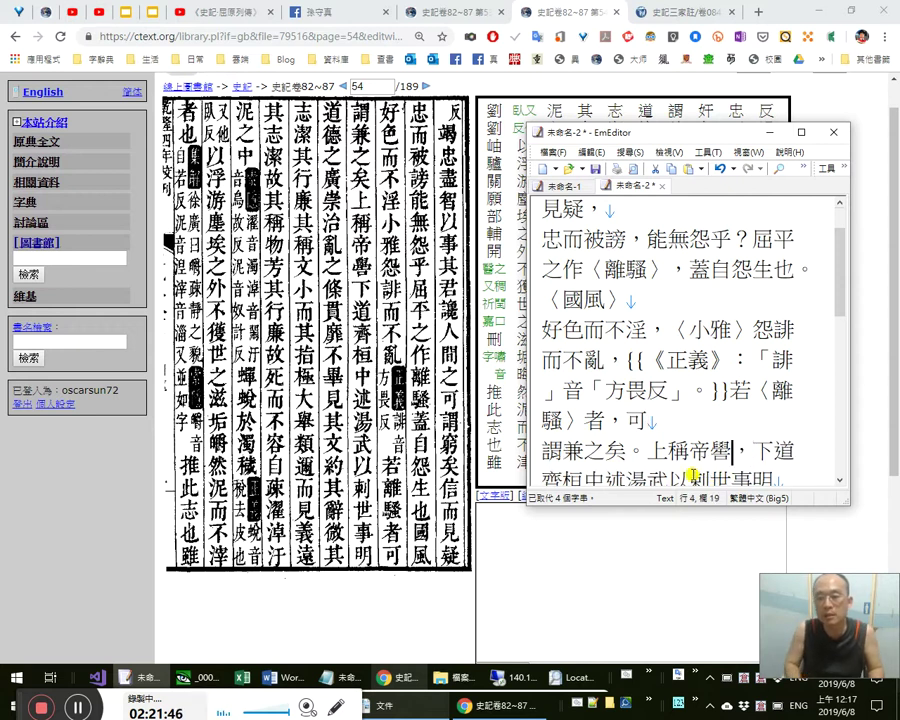
key("shift+Right")
key("Left")
key("shift+Left")
key("Right")
key("Right")
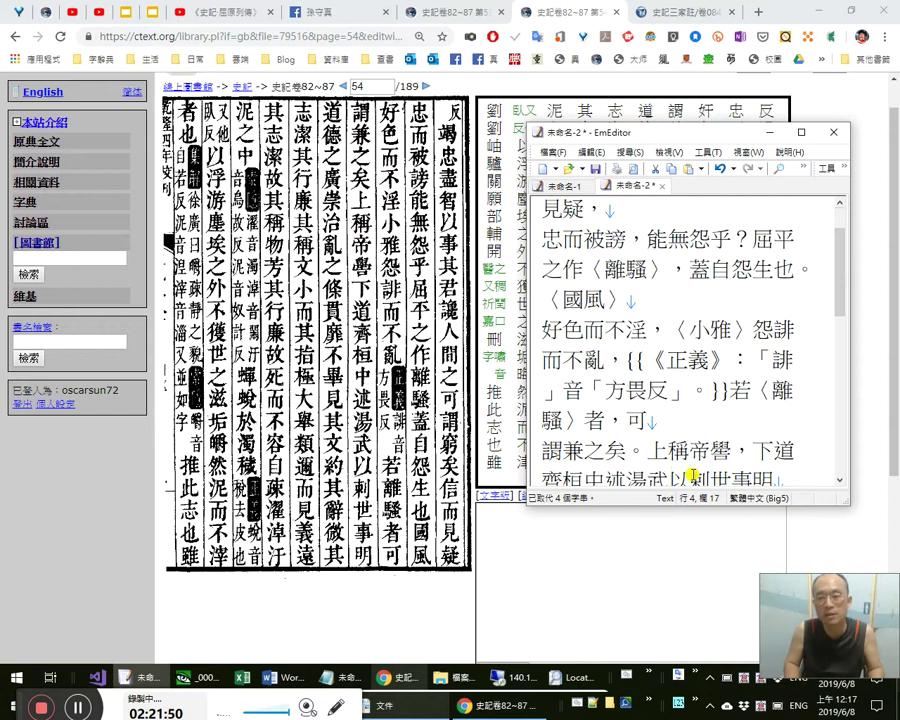
type("道")
key("BackSpace")
key("shift+Right")
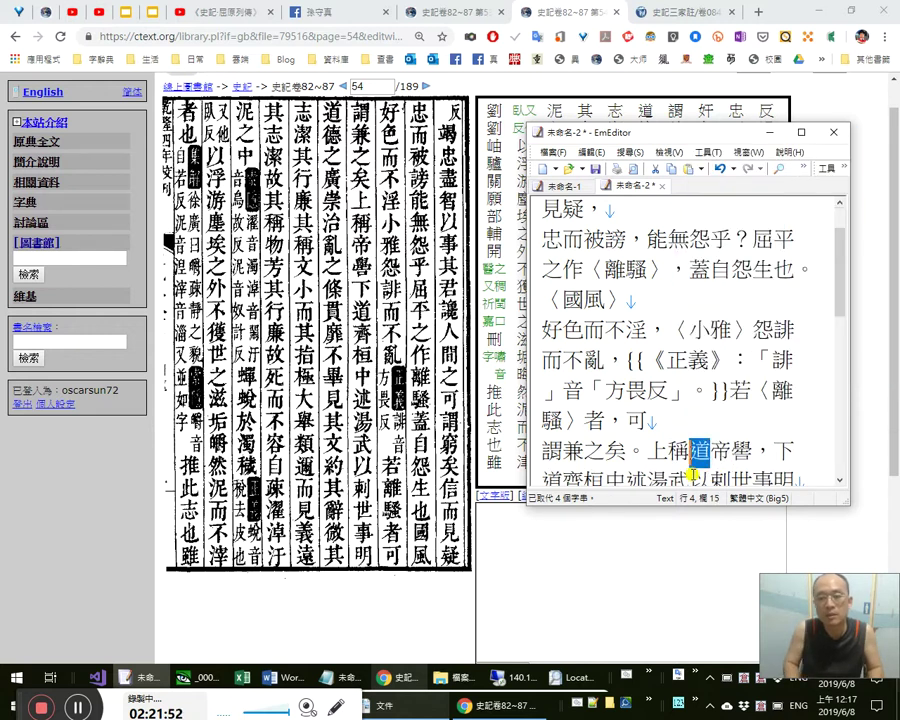
key("shift+Right")
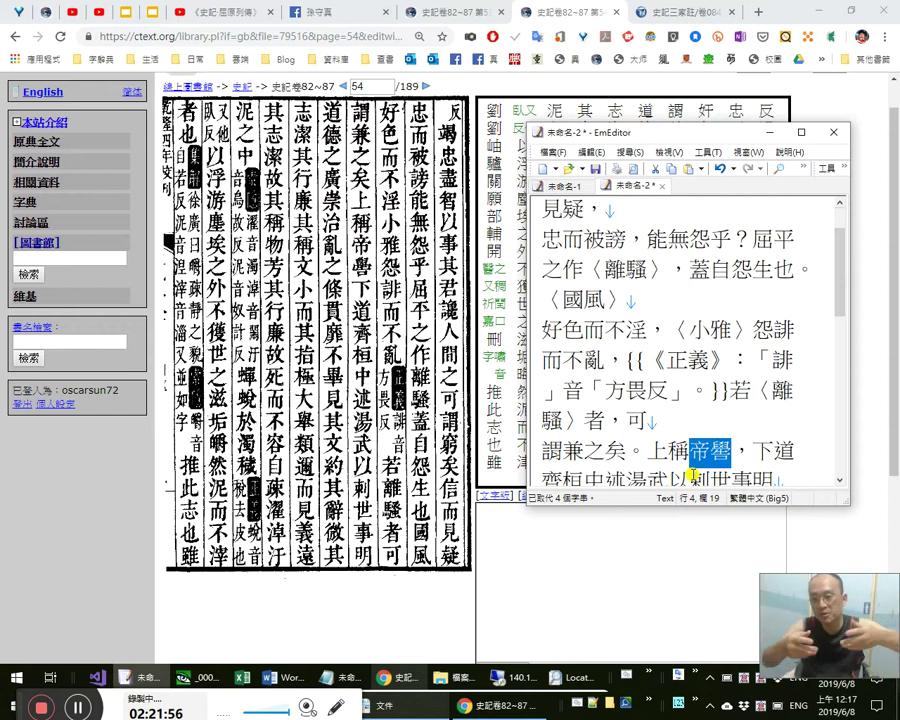
Add a comma after 下道齊桓.
key("Right")
key("Right")
key("Right")
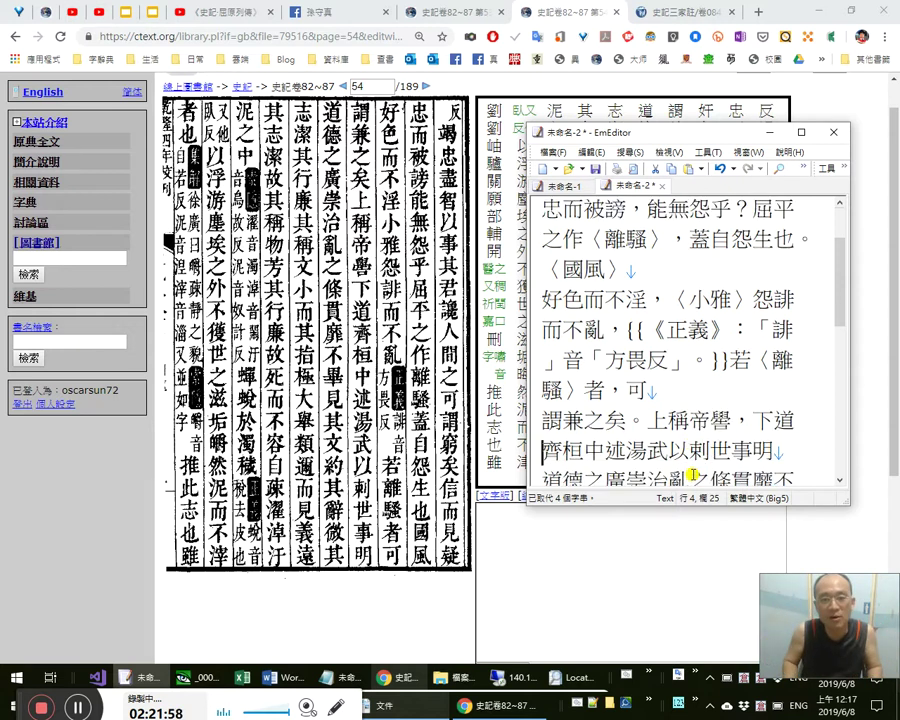
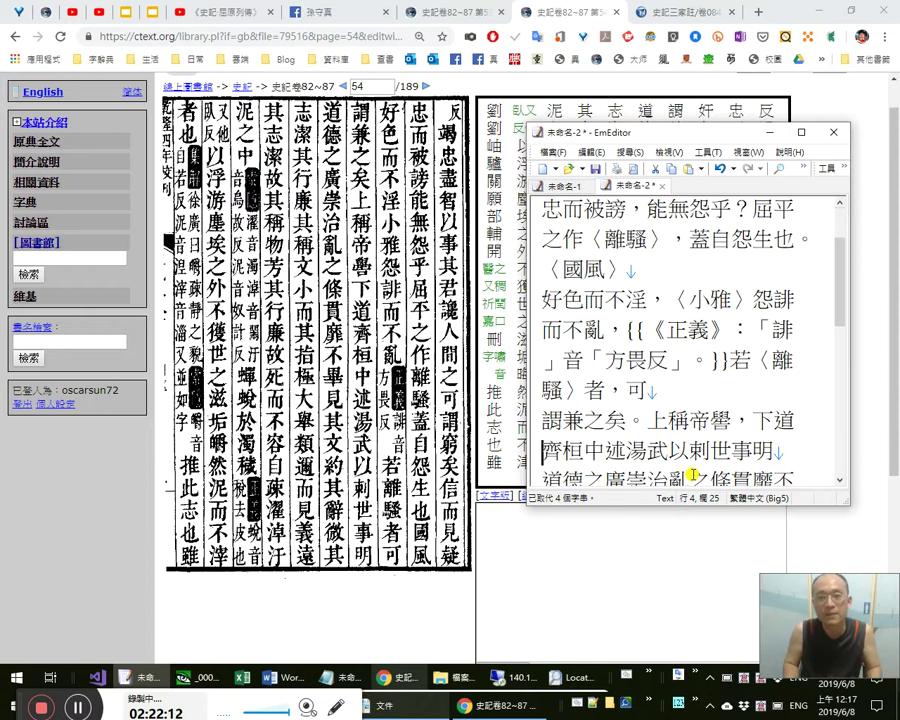
key("Right")
key("Right")
type("，")
key("Left")
key("shift+Left")
key("shift+Left")
Add a comma after 中述湯武.
key("Right")
key("Right")
key("Right")
key("Right")
key("Right")
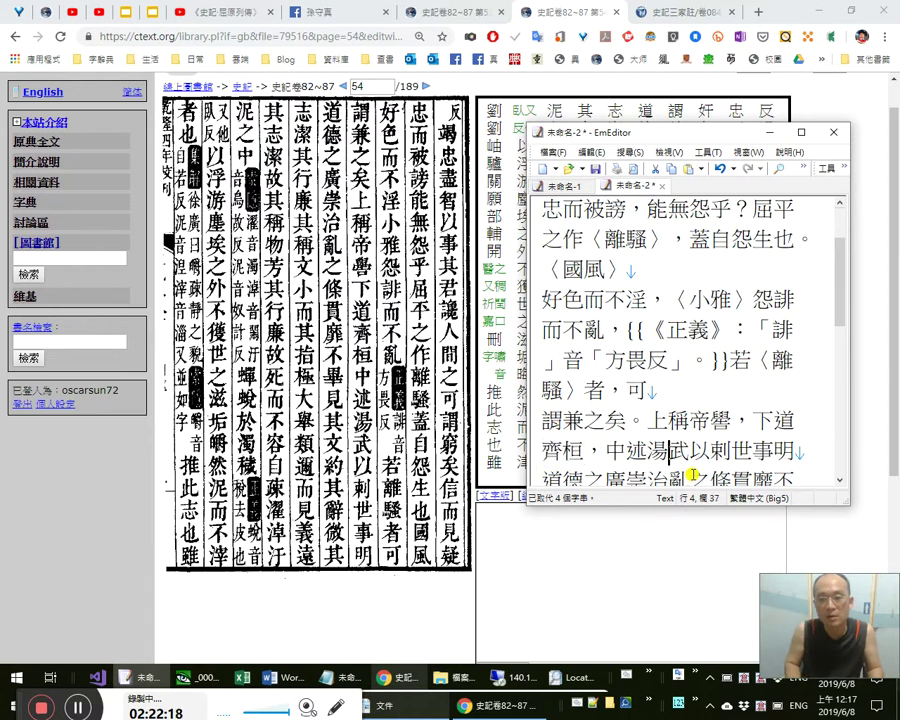
key("Right")
type("，")
key("Left")
key("Left")
key("Left")
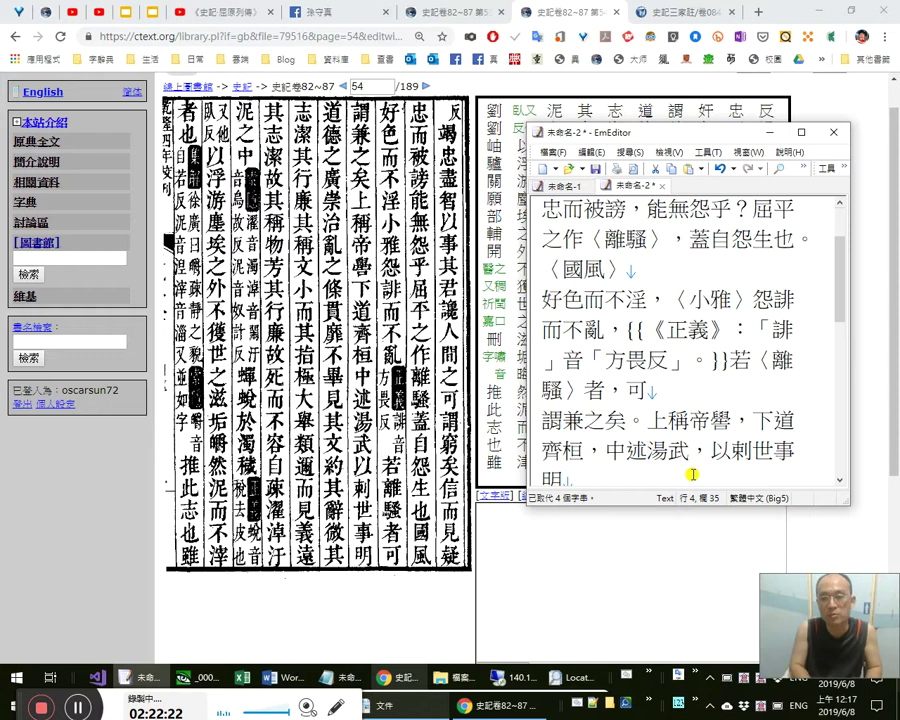
key("Left")
type("紹")
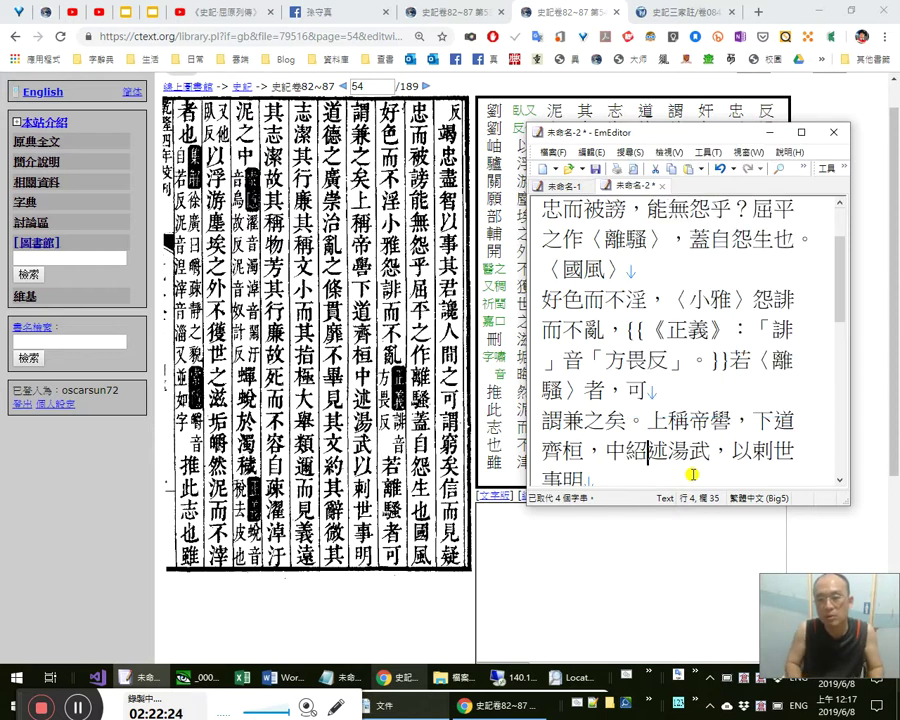
key("Left")
key("shift+Right")
key("BackSpace")
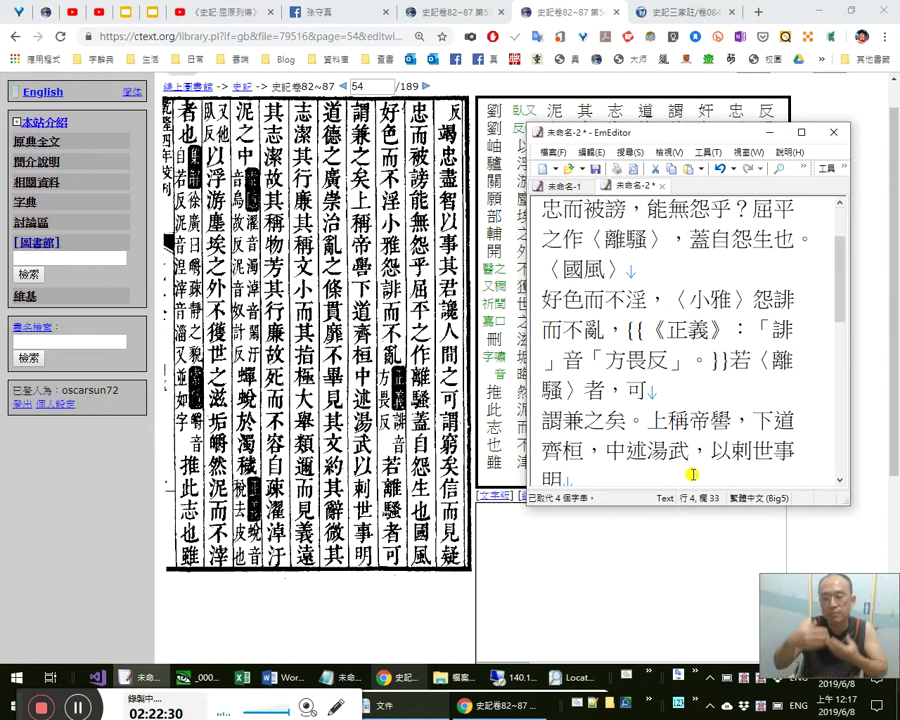
Separate the two names in 中述湯武 with the enumeration comma 、.
key("Right")
key("Right")
key("Left")
key("shift+Right")
key("shift+Right")
key("Left")
key("Right")
type("、")
key("Right")
key("shift+Left")
key("shift+Left")
key("shift+Left")
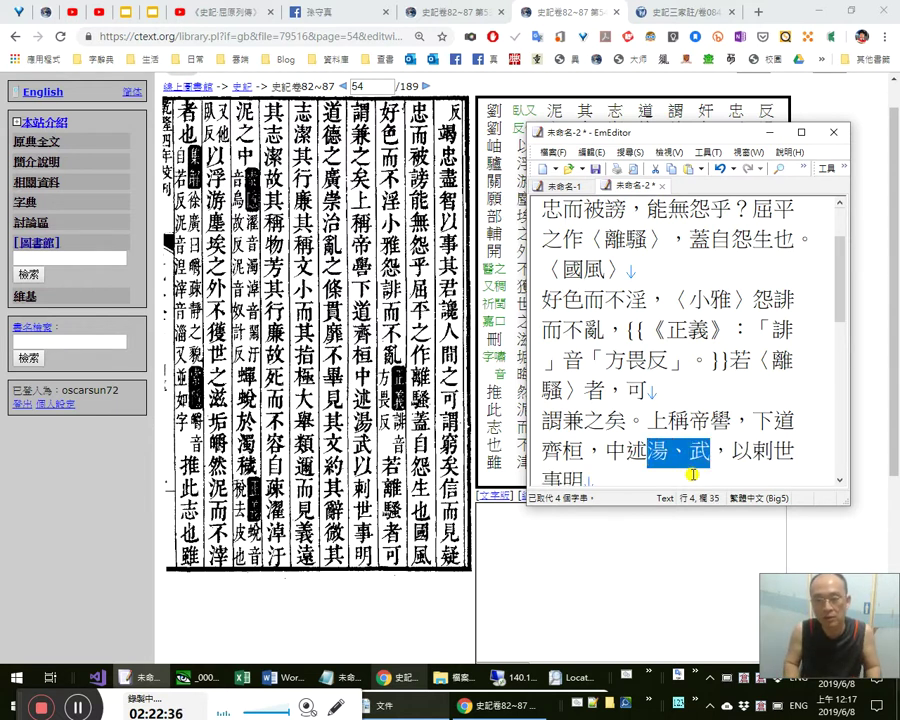
key("Right")
key("Right")
key("Left")
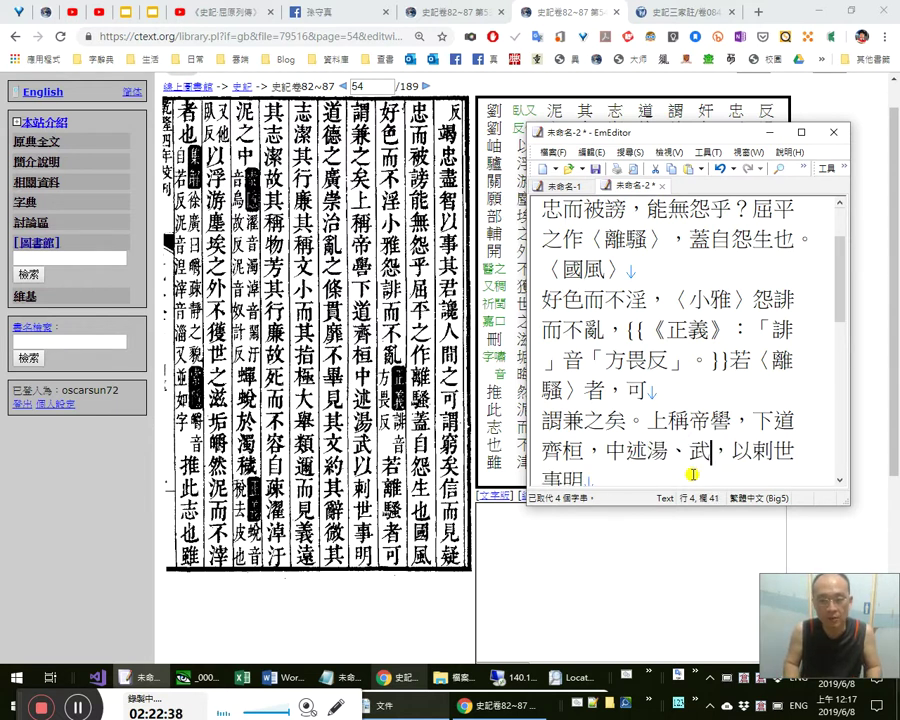
Check the character after 以 in 中述湯、武 against the scan and correct it to 刺 in 以刺世事.
key("Right")
key("Right")
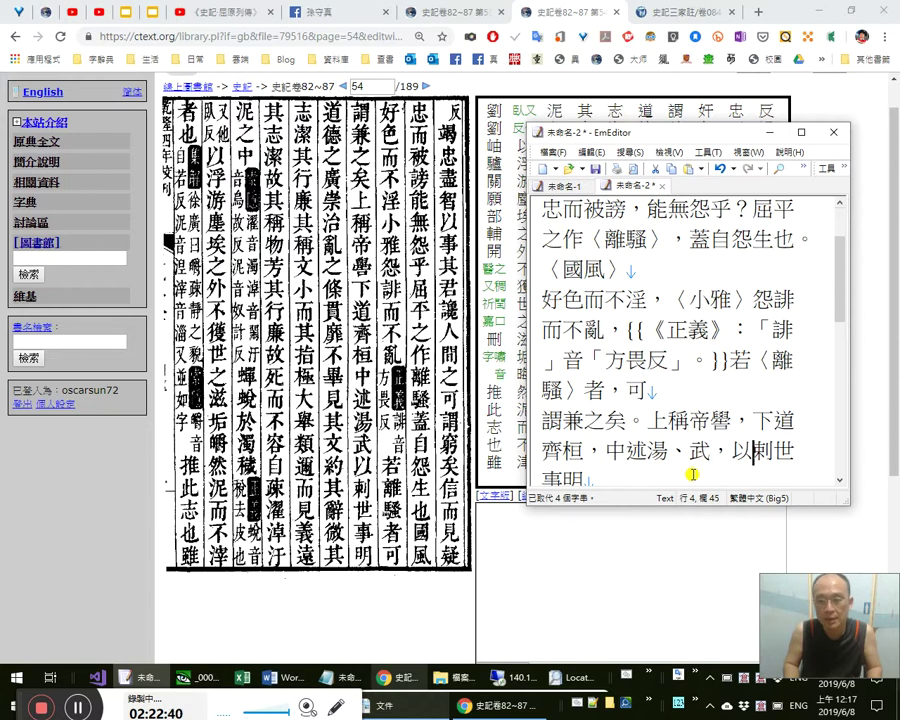
left_click(357, 506)
scroll(436, 500, "down", 3)
scroll(443, 500, "down", 1)
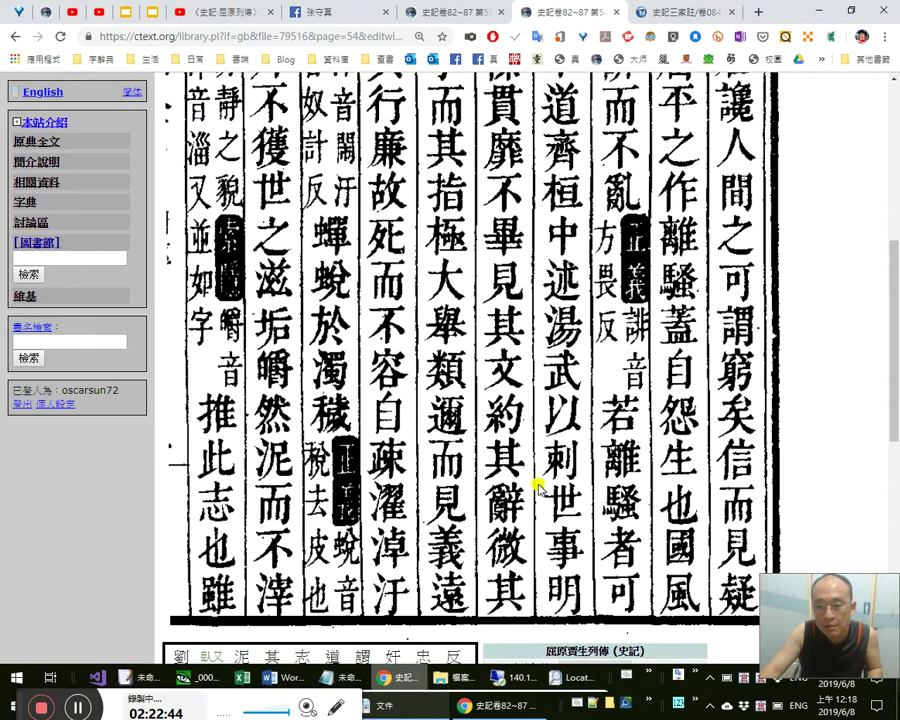
scroll(445, 476, "down", 3)
scroll(443, 470, "up", 2)
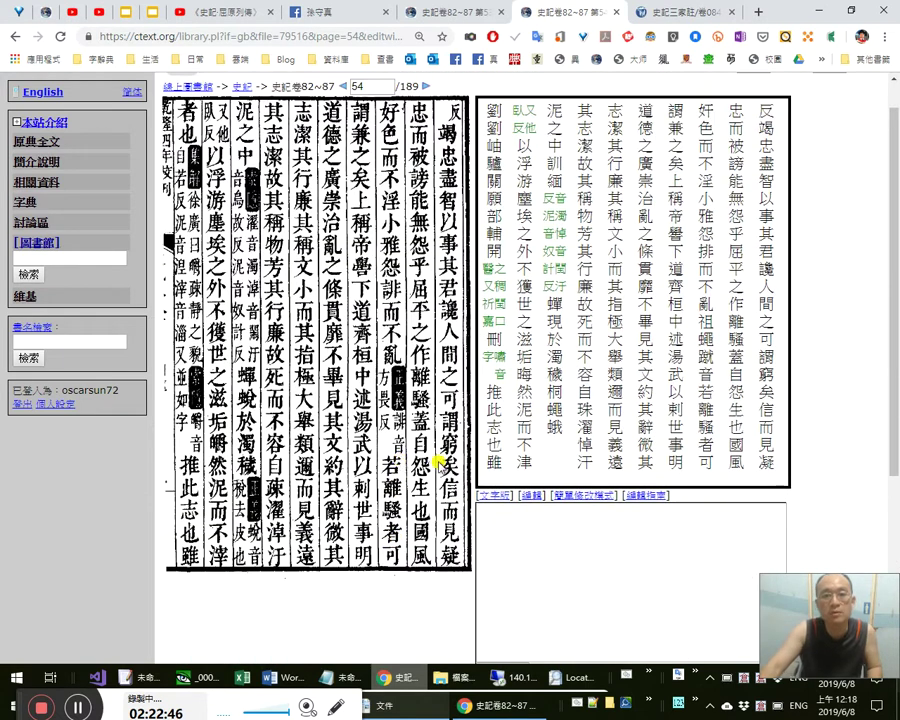
key("alt+Tab")
key("shift+Right")
type("刺")
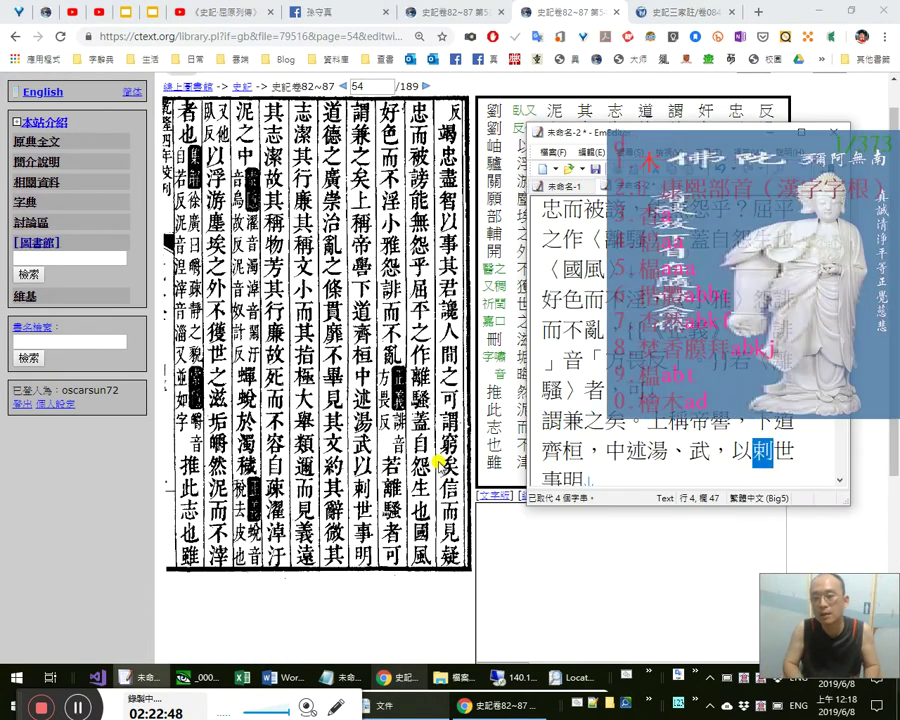
key("ctrl+Down")
key("shift+Left")
Add a comma after 以刺世事.
key("Right")
key("Right")
key("Right")
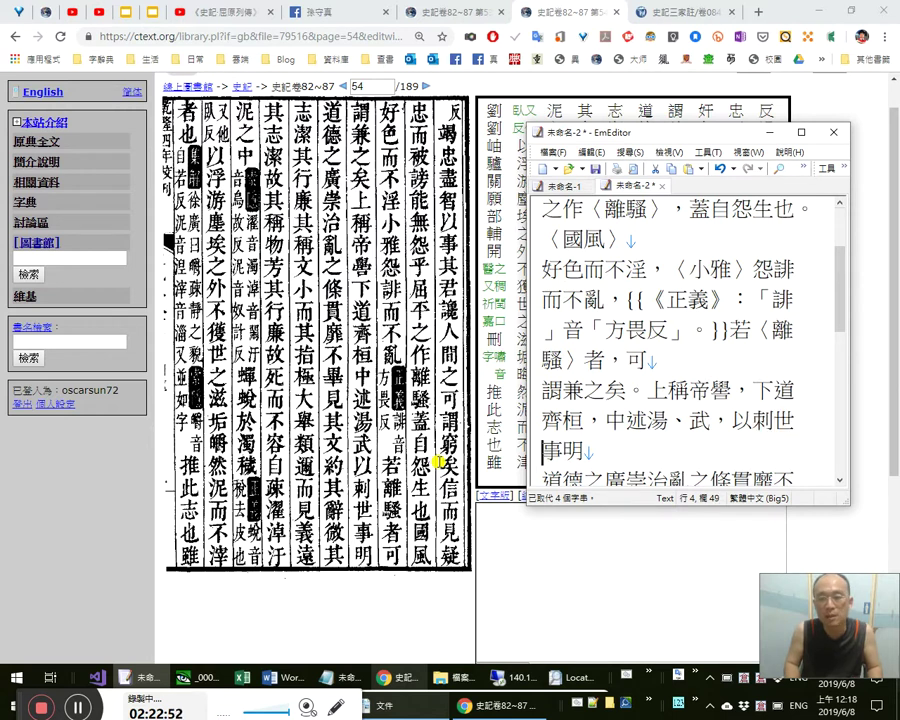
type("，")
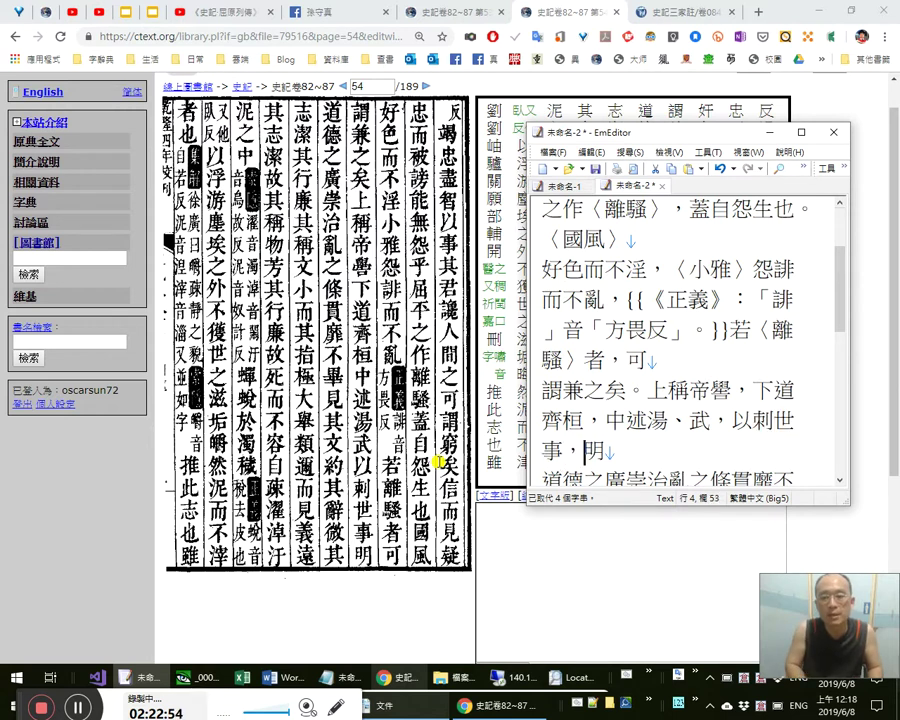
Add a comma after 道德之廣.
key("Right")
key("Right")
key("Right")
key("Right")
key("Right")
key("Right")
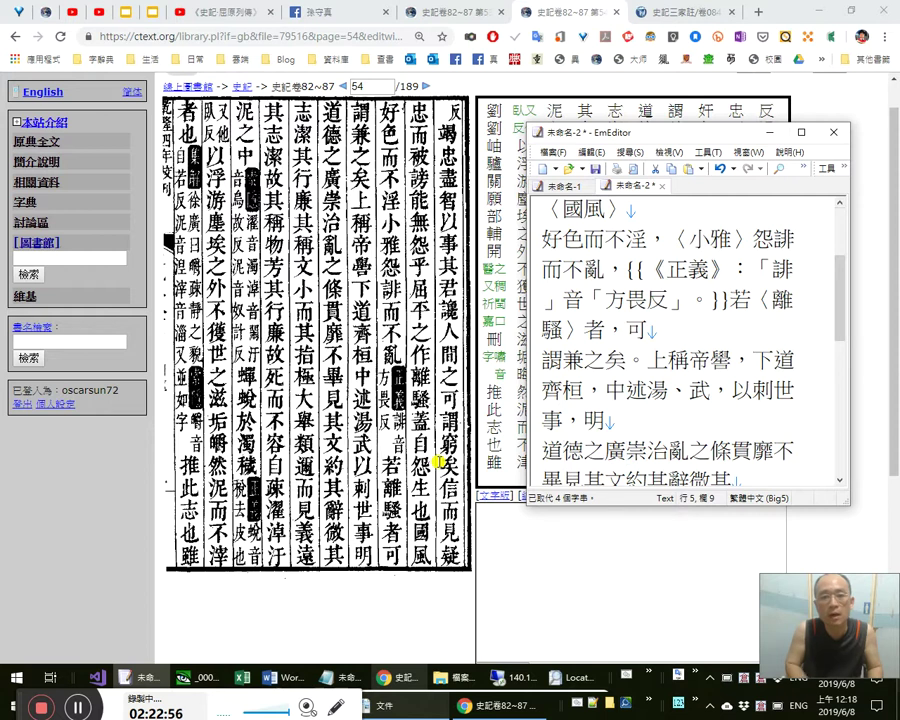
type("，")
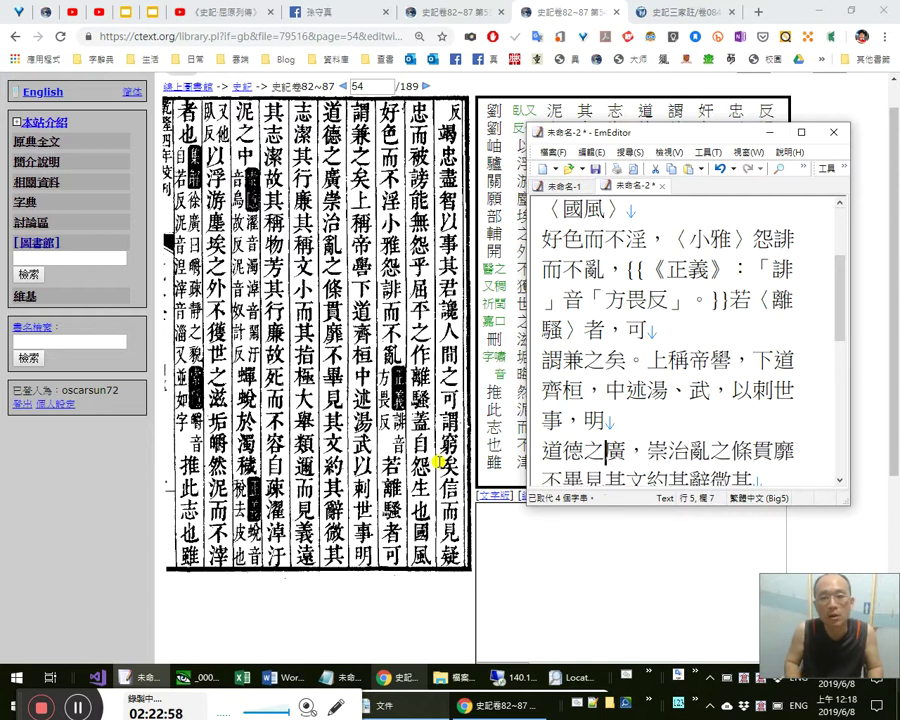
Examine the wording of 明道德之廣崇治亂之條貫 to judge where the phrase should break.
key("Left")
key("Left")
key("Left")
key("Left")
key("Left")
key("shift+Right")
key("shift+Right")
key("shift+Right")
key("shift+Right")
key("shift+Right")
key("shift+Right")
key("shift+Right")
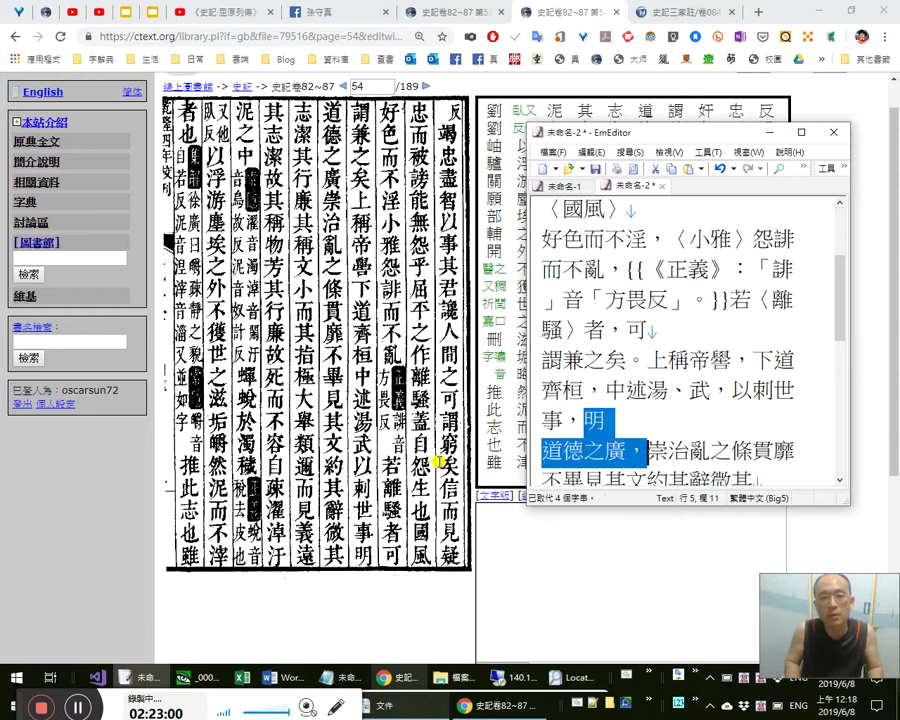
key("Left")
key("shift+Right")
key("shift+Right")
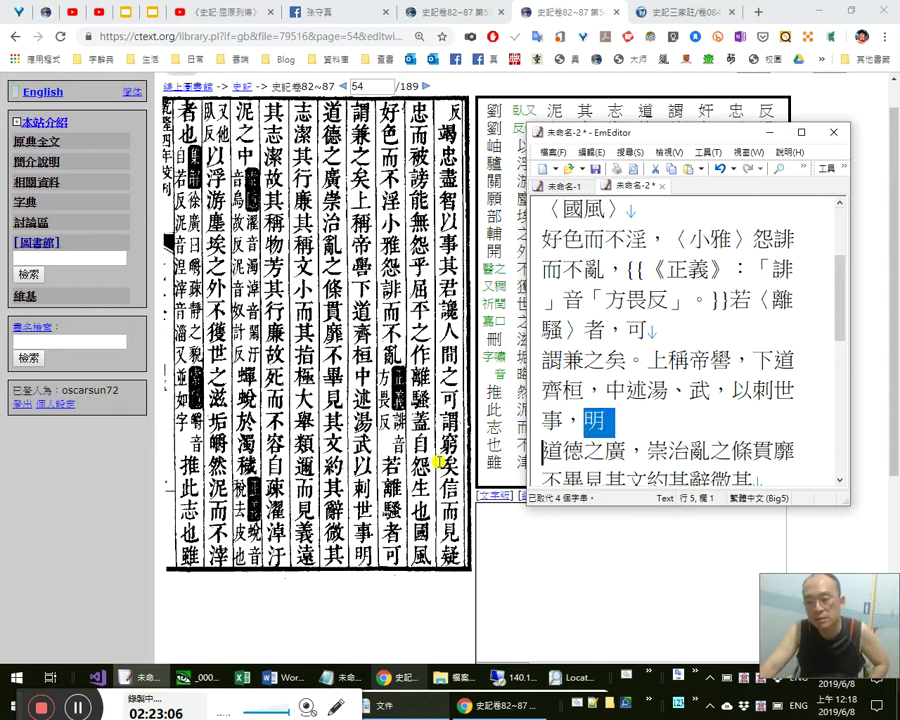
left_click(621, 453)
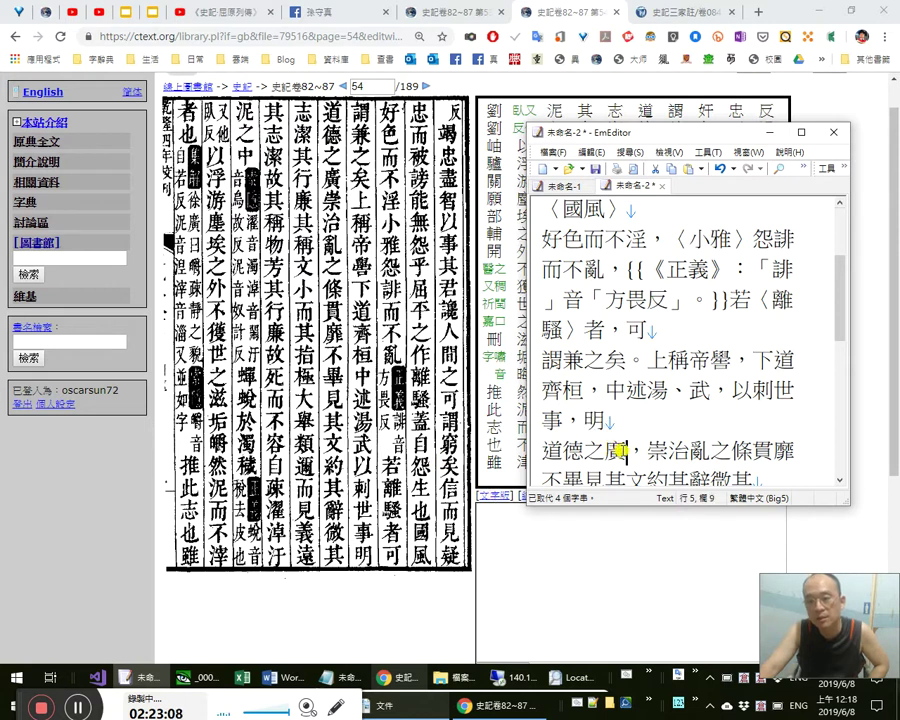
left_click_drag(584, 420, 598, 452)
left_click(566, 452)
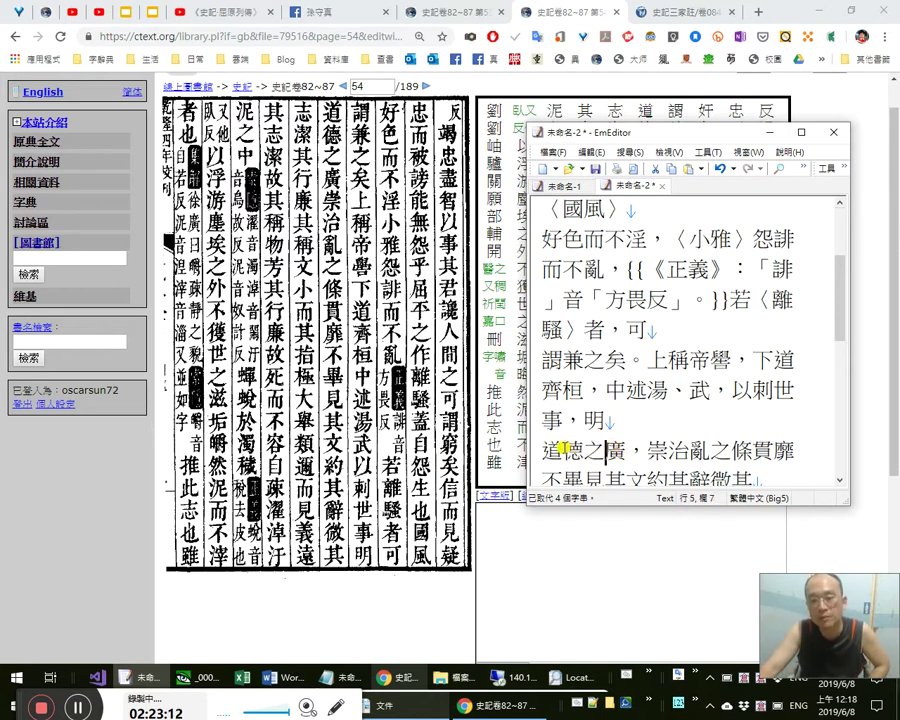
left_click(648, 452)
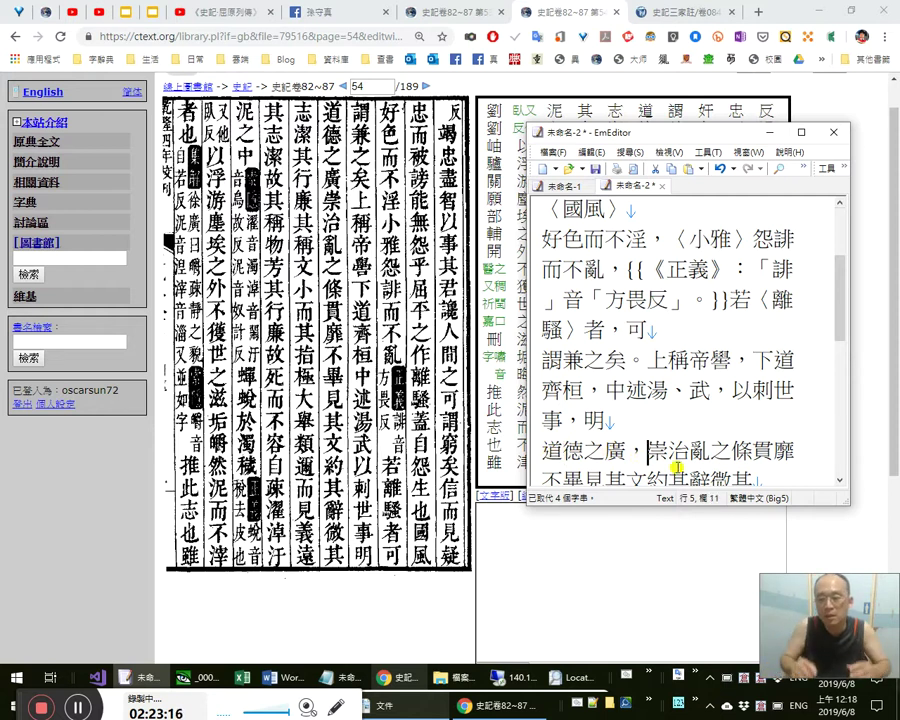
key("Right")
key("Right")
key("Right")
key("Right")
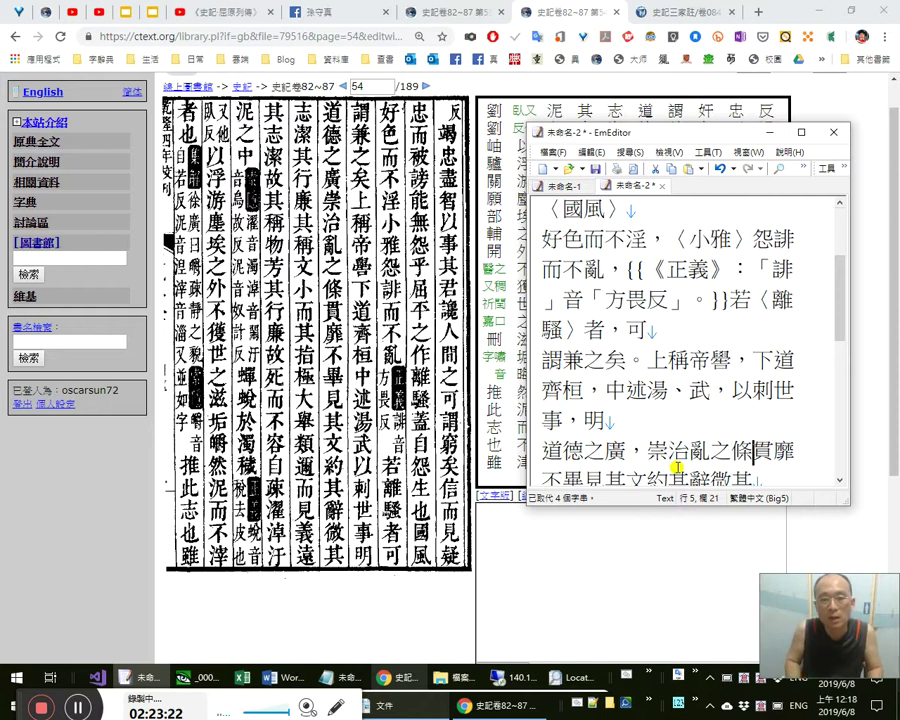
Remove the comma after 道德之廣 and put the enumeration comma 、 after 道德之廣崇 instead.
key("Left")
key("Left")
key("Left")
key("Left")
key("Left")
key("Left")
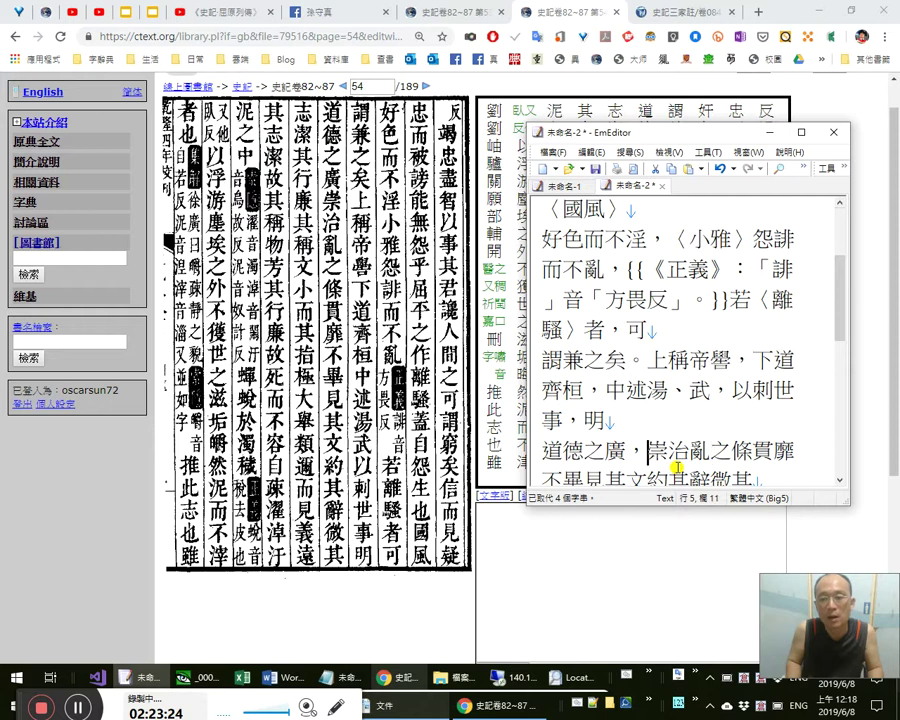
key("shift+Right")
key("Delete")
key("Right")
type("、")
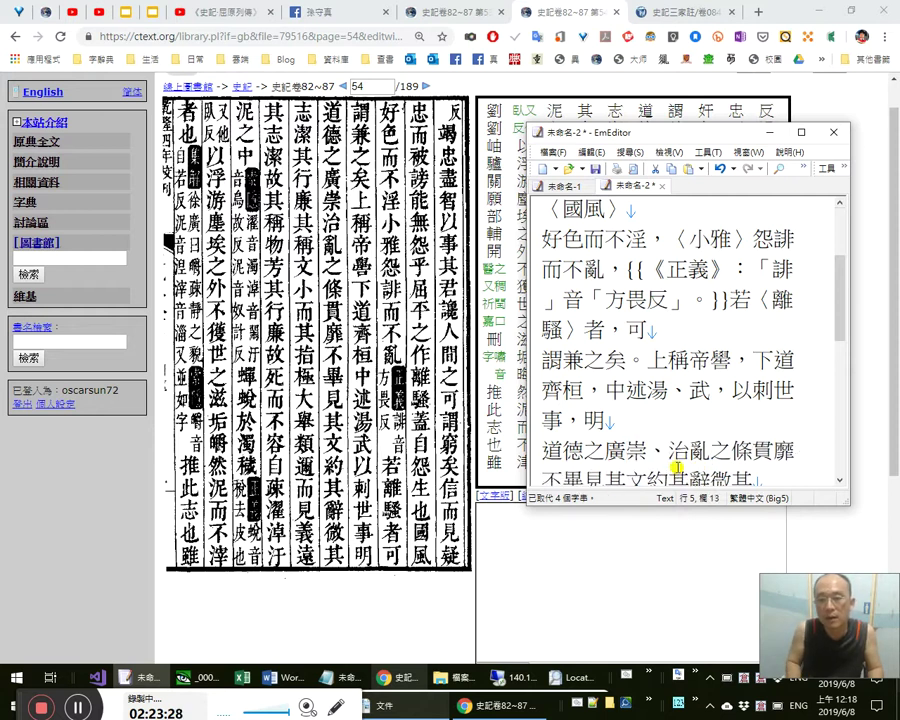
Add a comma after 治亂之條貫.
key("Right")
key("Right")
key("Right")
key("Right")
key("Right")
type("，")
Add a full stop 。 after 靡不畢見.
key("Right")
key("Right")
key("Right")
key("Right")
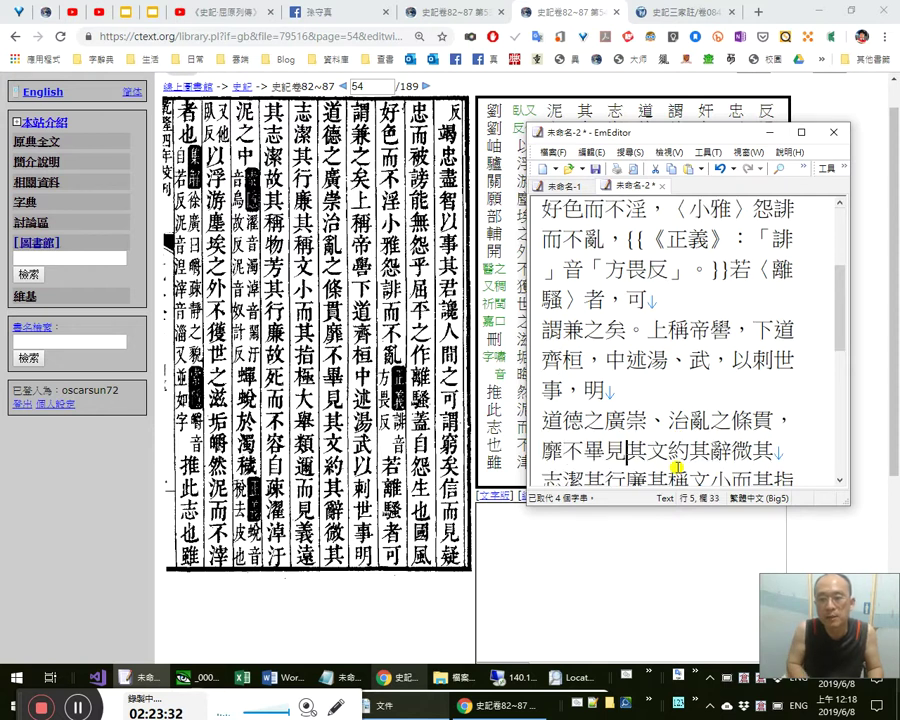
type("。")
Add a colon ： after 明, before the line starting 道德之廣崇.
key("Up")
key("Up")
key("Up")
key("Down")
key("Left")
key("Left")
key("Right")
key("Right")
type("：")
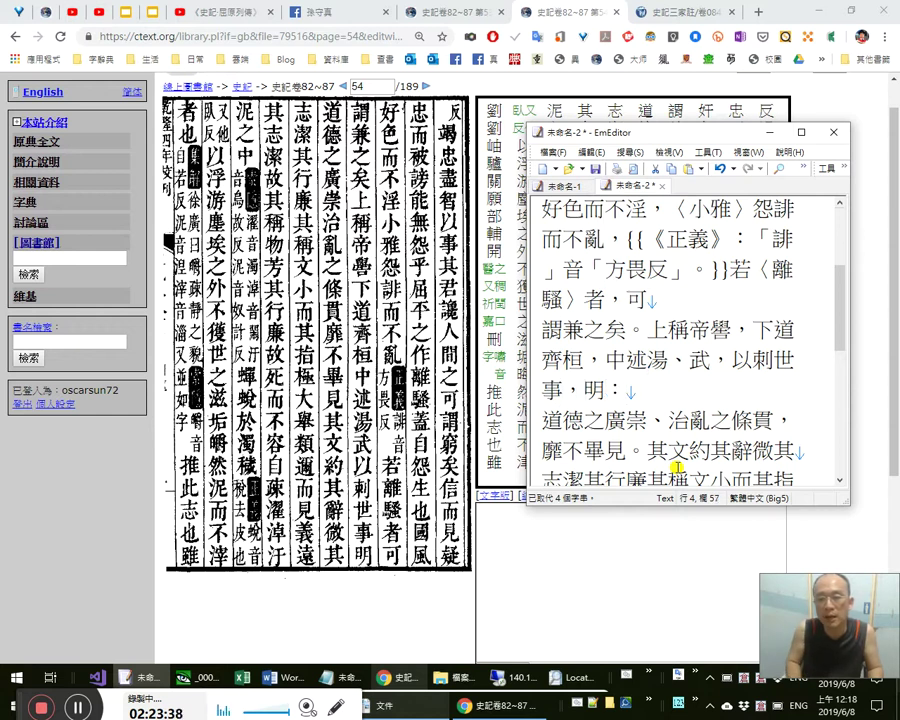
Reread the passage 明：道德之廣崇、治亂之條貫，靡不畢見 phrase by phrase to check its wording and punctuation.
left_click(645, 421)
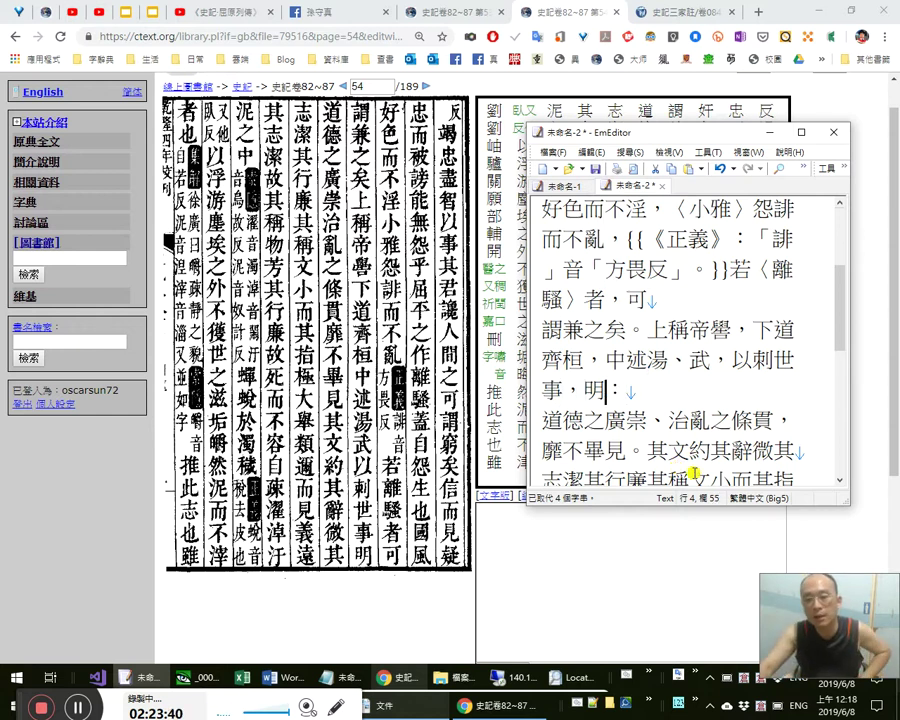
key("Left")
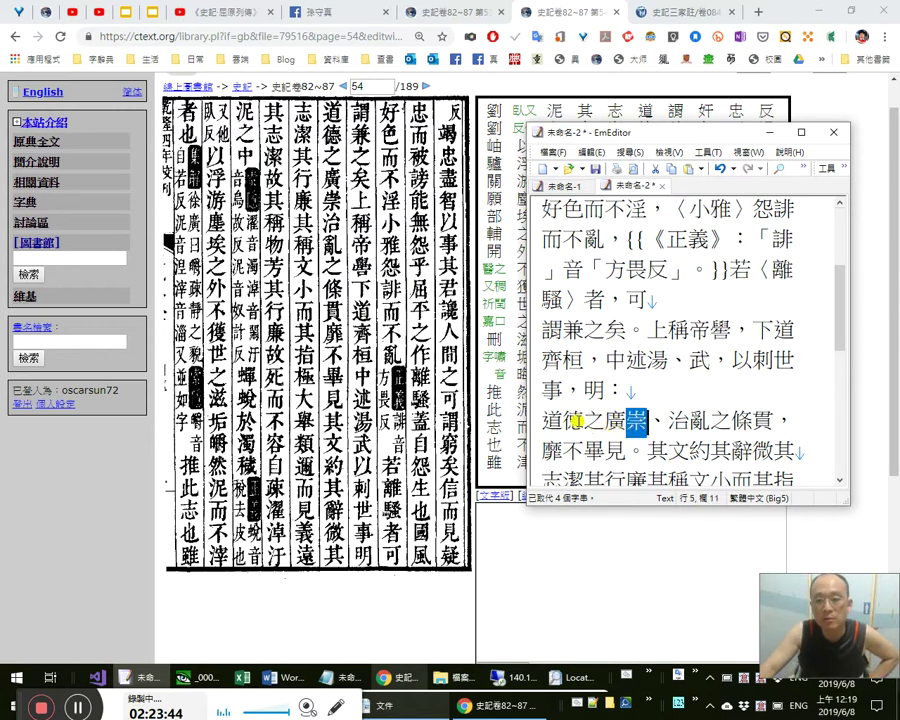
left_click_drag(584, 421, 542, 421)
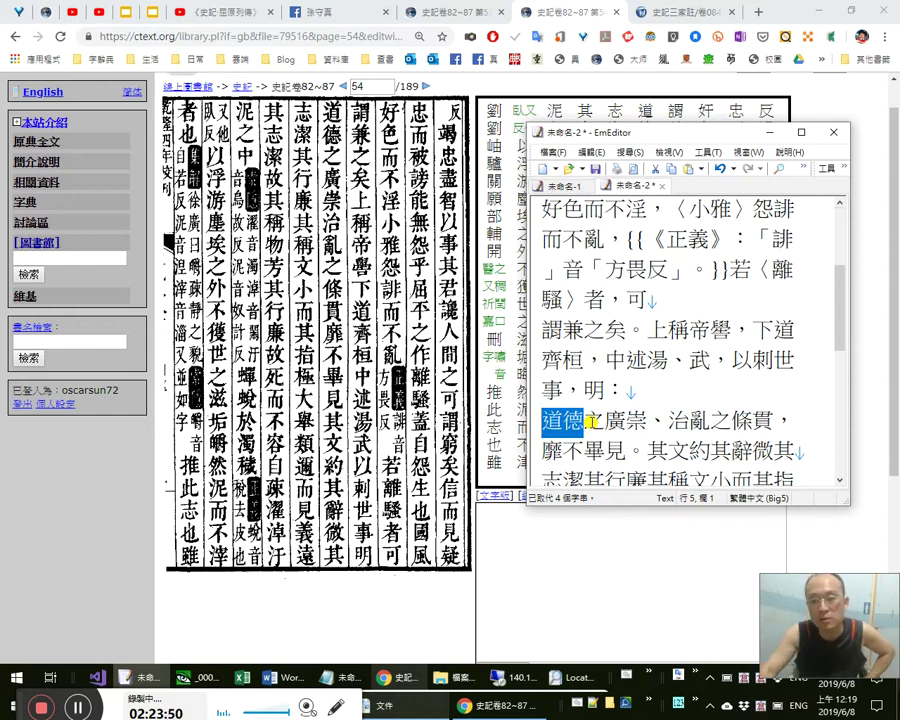
left_click(655, 422)
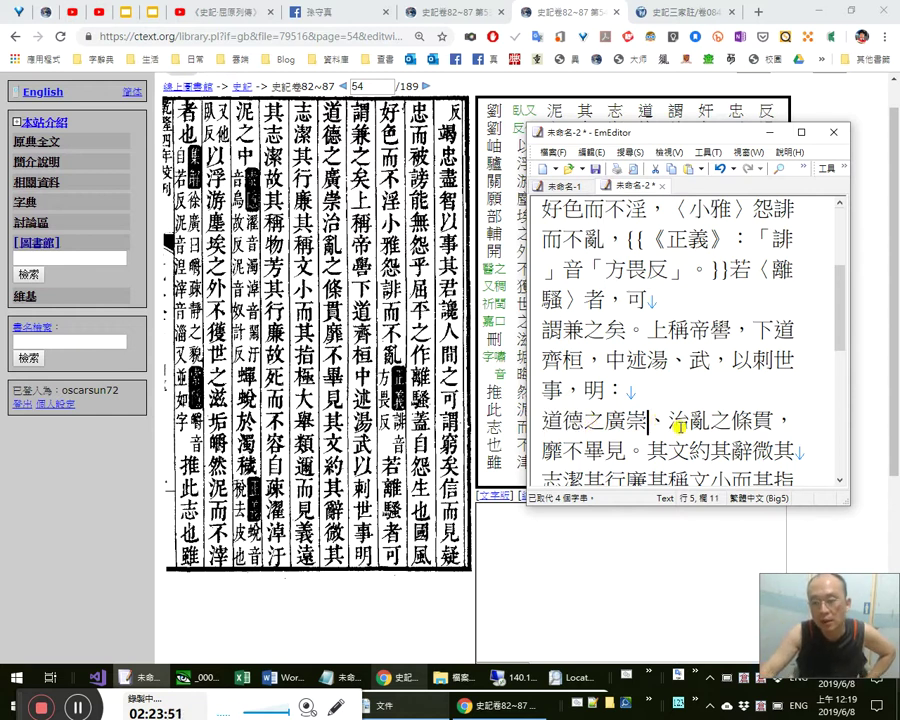
left_click(676, 424)
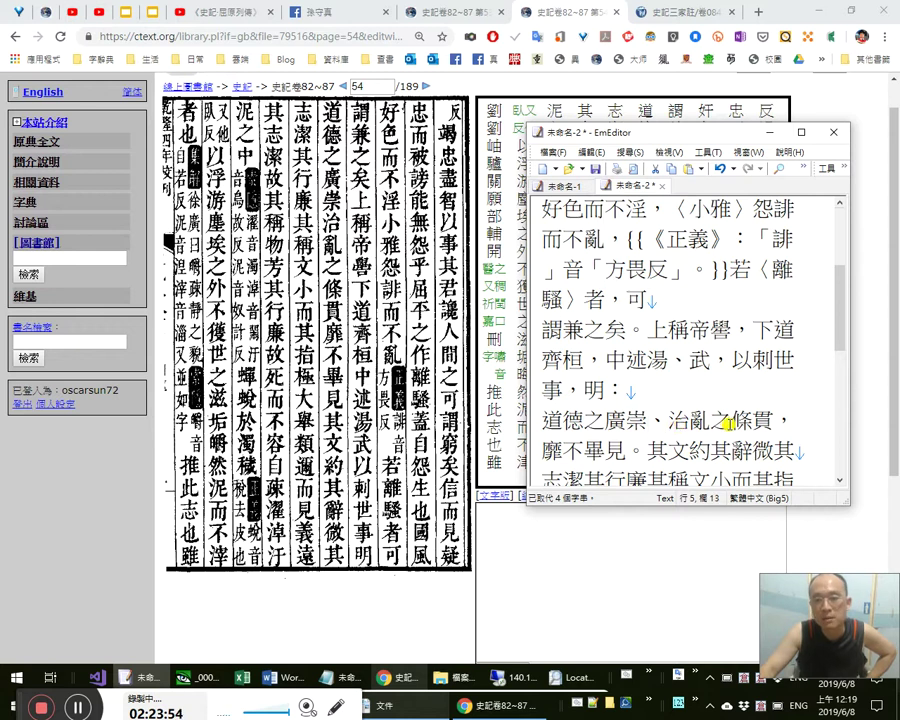
double_click(758, 422)
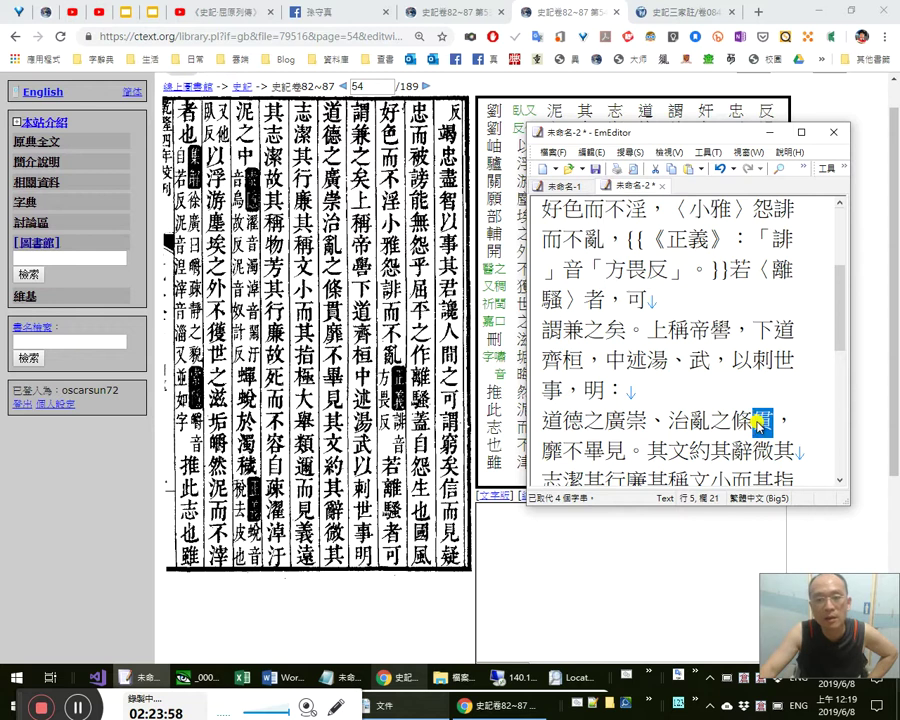
left_click_drag(576, 452, 625, 450)
left_click(573, 452)
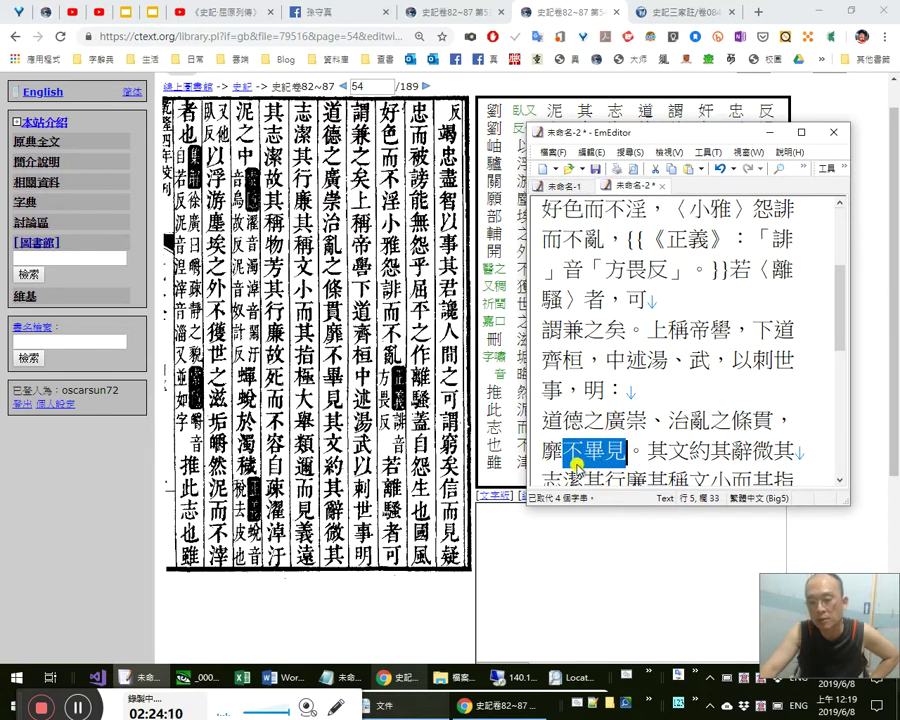
left_click(585, 452)
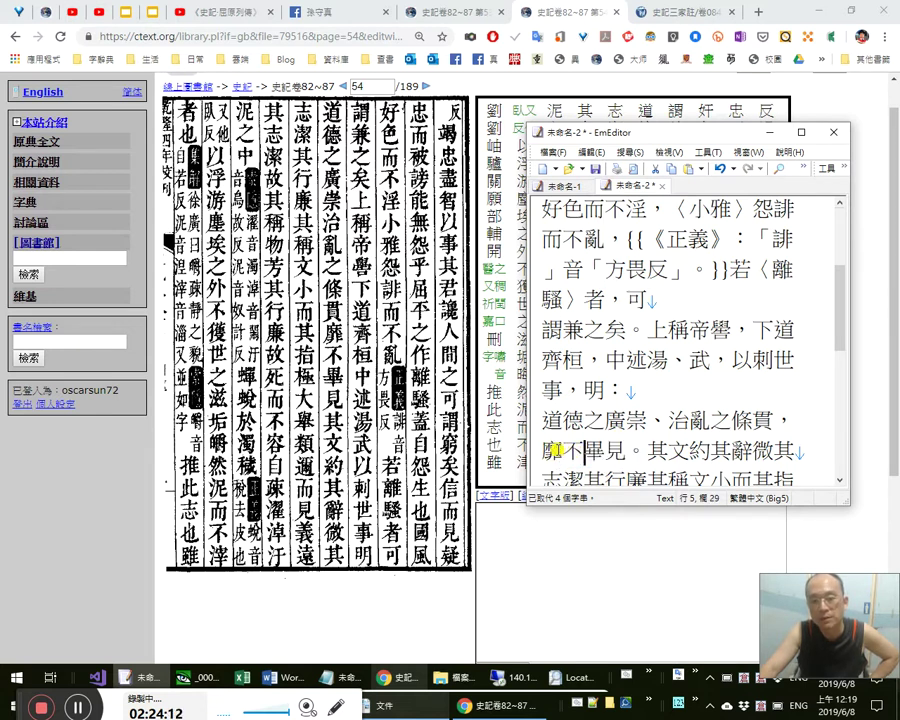
double_click(558, 451)
left_click(565, 452)
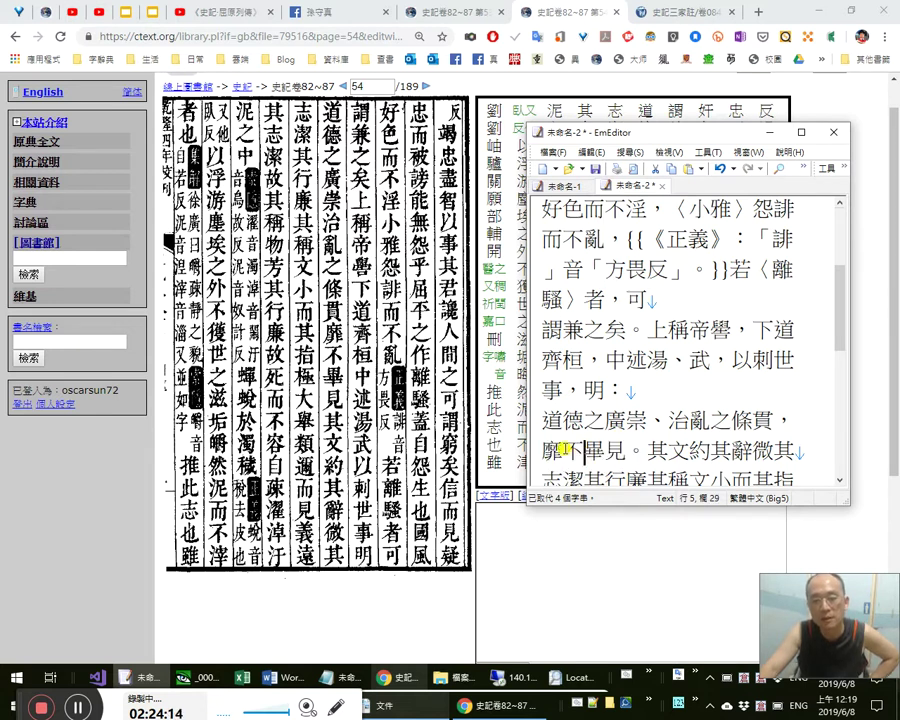
left_click(644, 454, "shift")
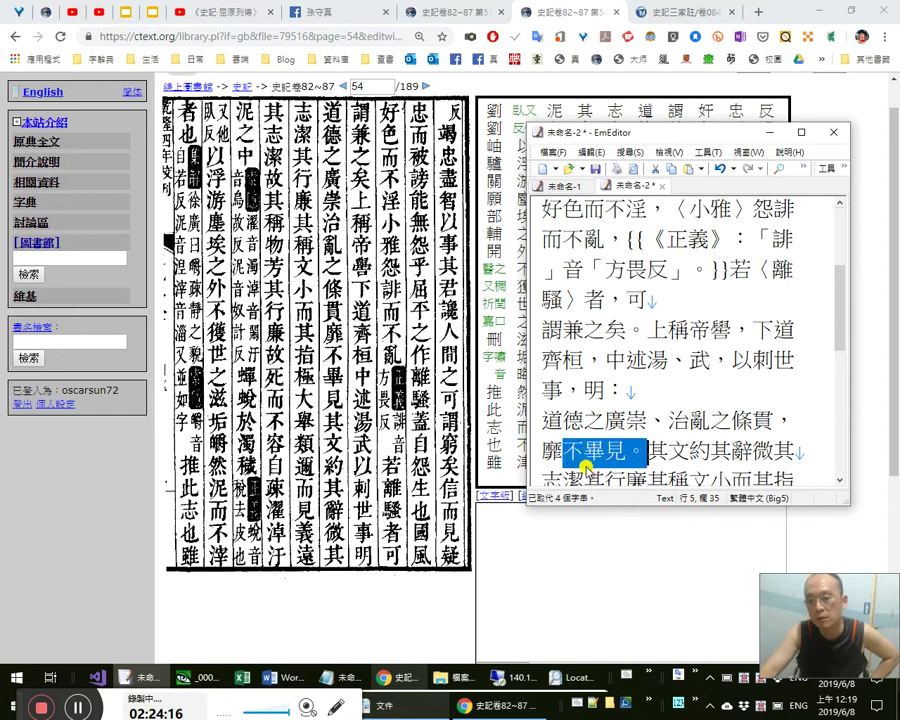
double_click(558, 451)
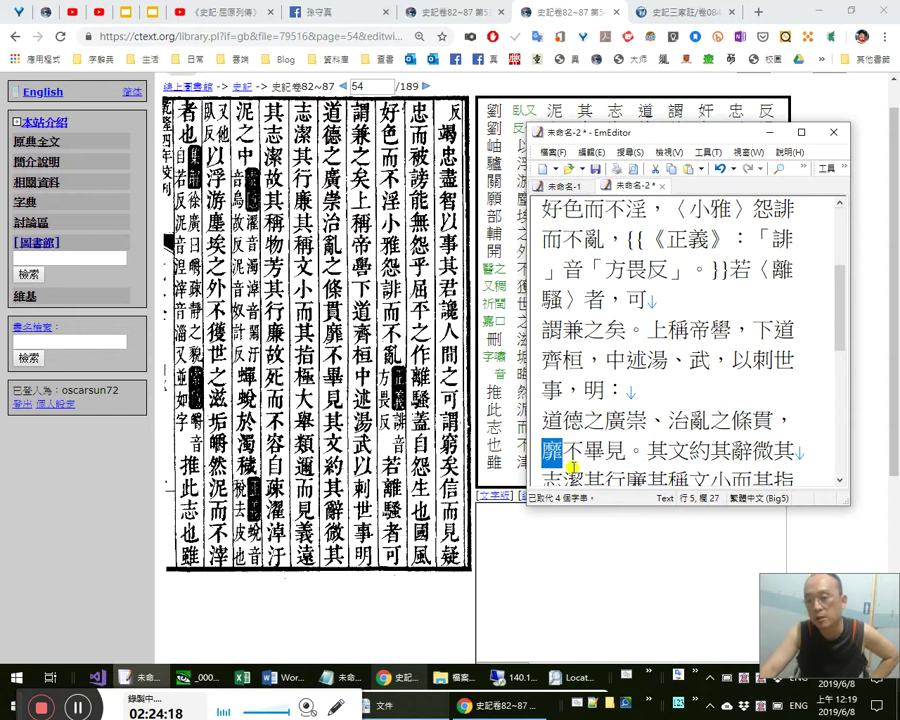
left_click_drag(566, 451, 616, 457)
left_click(612, 454)
left_click(563, 454)
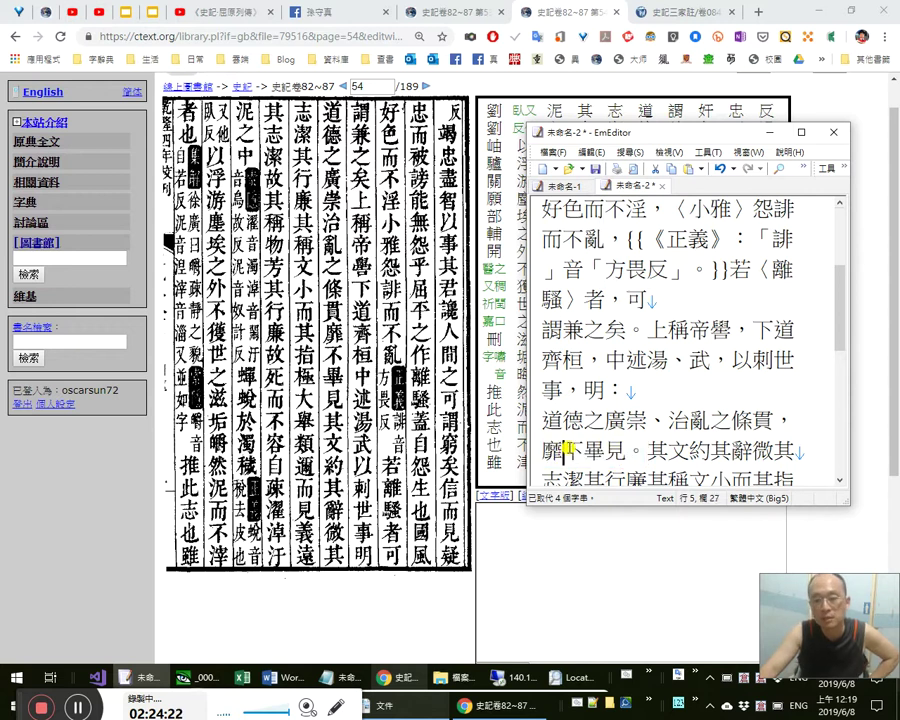
left_click_drag(542, 452, 585, 453)
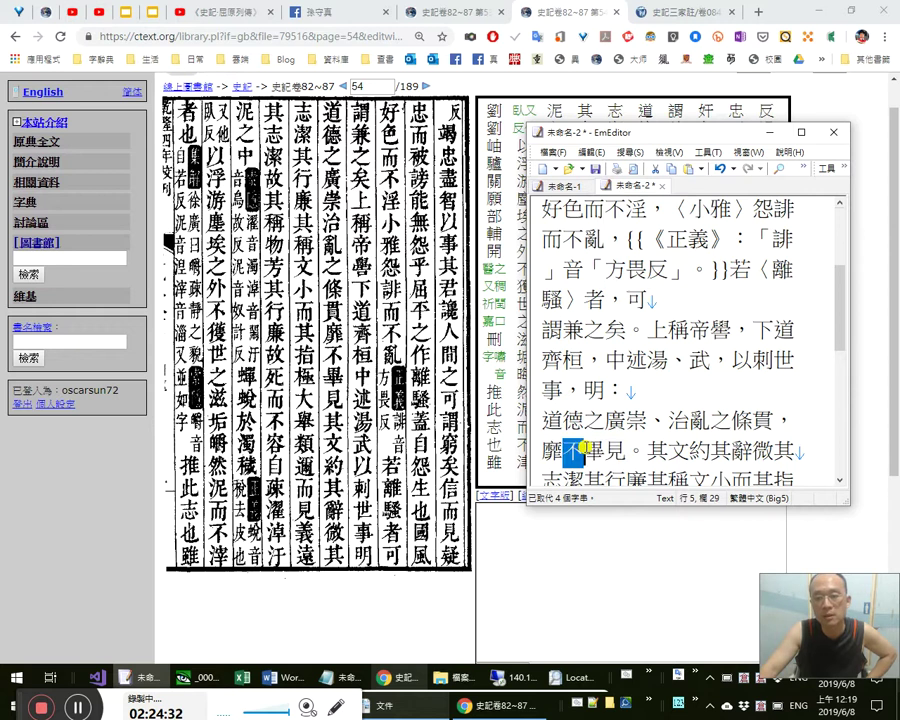
left_click(706, 422)
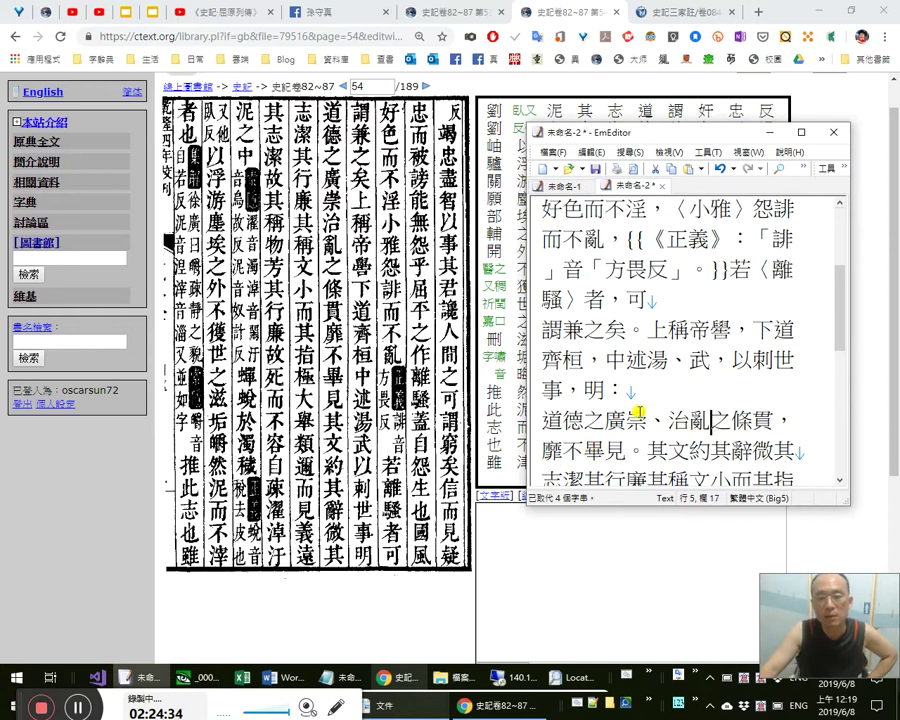
left_click_drag(586, 390, 804, 428)
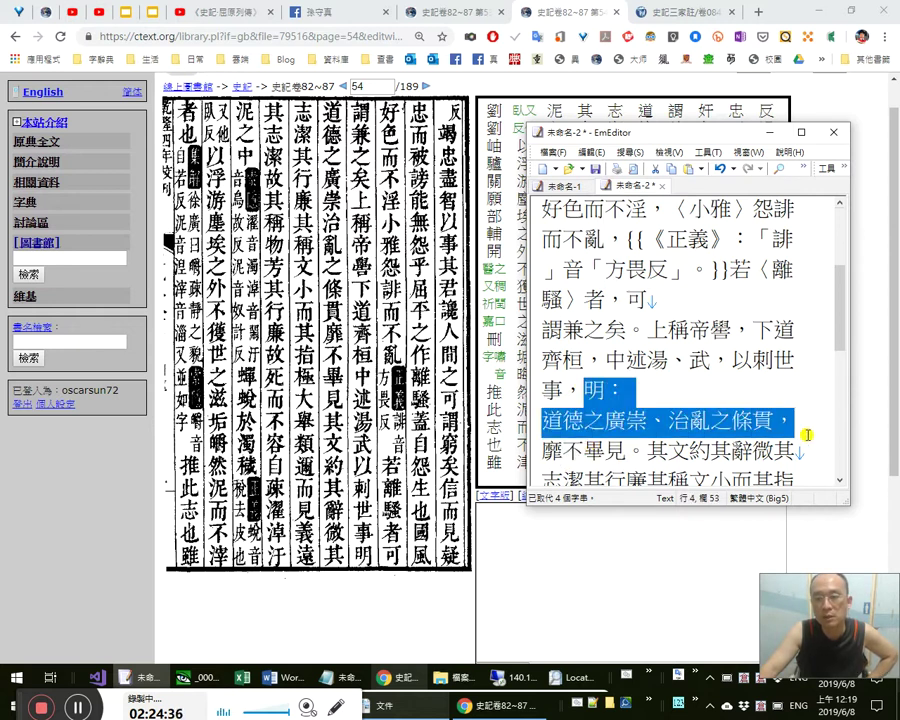
left_click(619, 398)
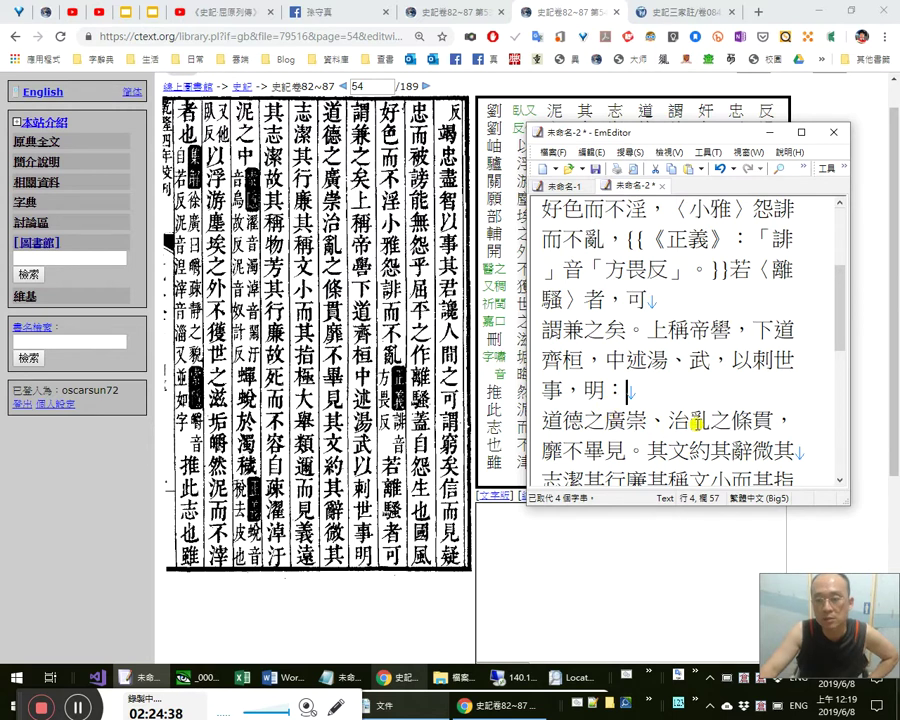
left_click(611, 390)
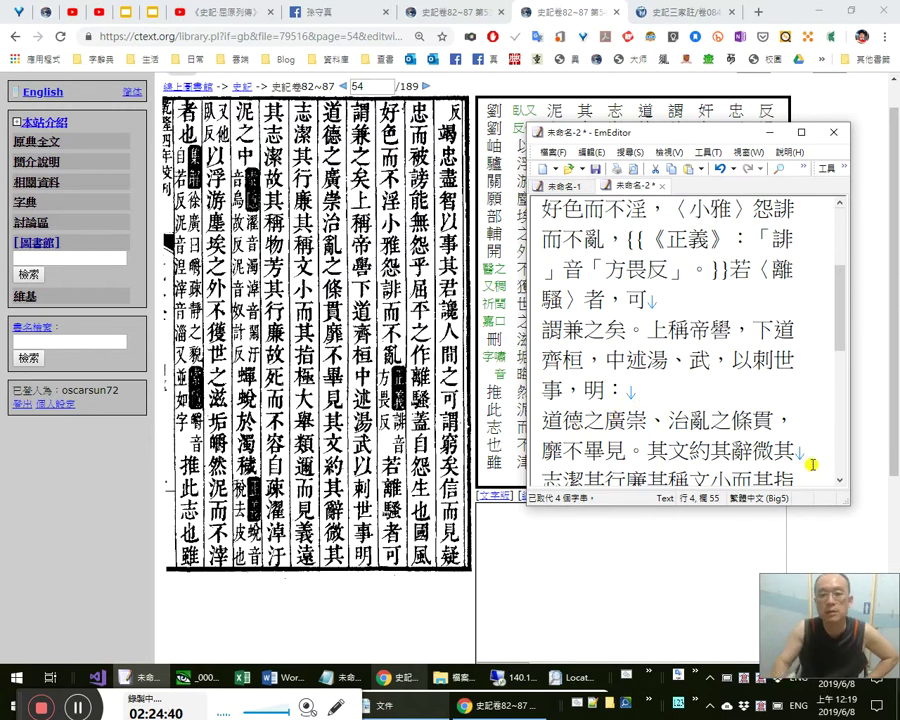
Remove the colon after 明, before the line starting 道德之廣崇.
key("Right")
key("Right")
key("Up")
key("Right")
key("Right")
key("Left")
key("Left")
key("Left")
key("Left")
key("Left")
key("Left")
key("Left")
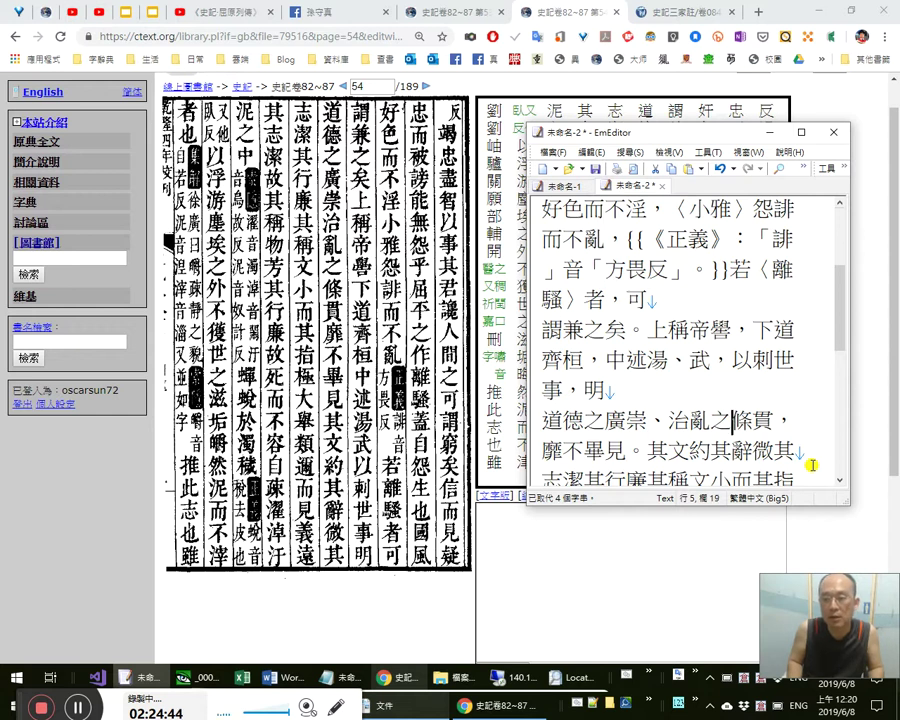
Reread 道德之廣崇、治亂之條貫，靡不畢見 without the preceding colon, examining how the individual phrases connect.
key("Right")
key("Right")
key("Right")
key("Right")
key("Right")
key("Right")
key("Right")
key("Right")
key("Right")
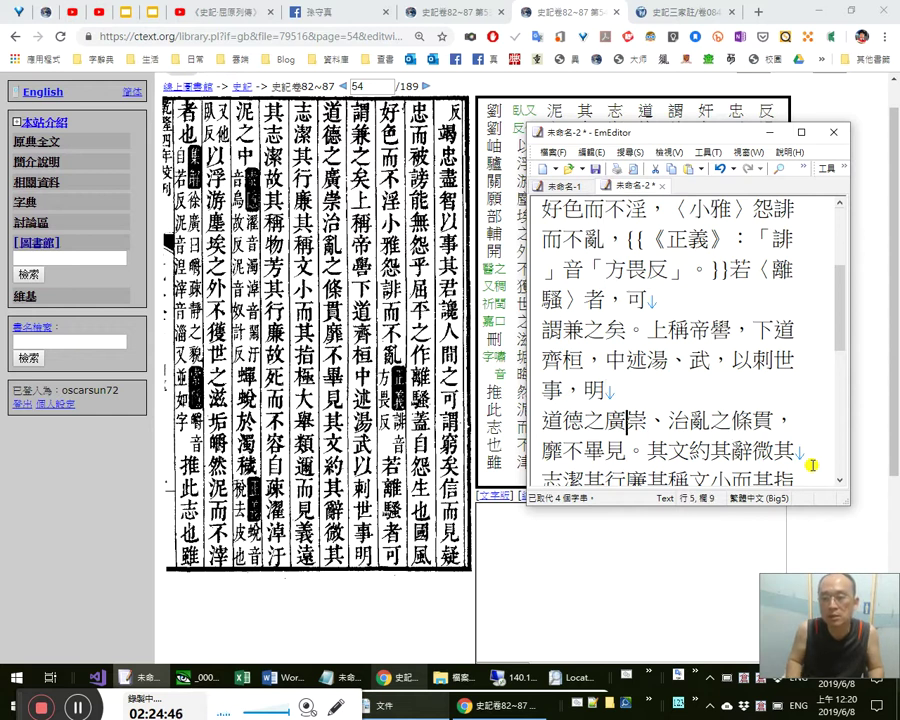
key("shift+Left")
key("Right")
key("Right")
key("Right")
key("shift+Left")
key("Right")
key("shift+Right")
key("Right")
key("Right")
key("Right")
key("shift+Right")
key("shift+Right")
key("shift+Right")
key("Right")
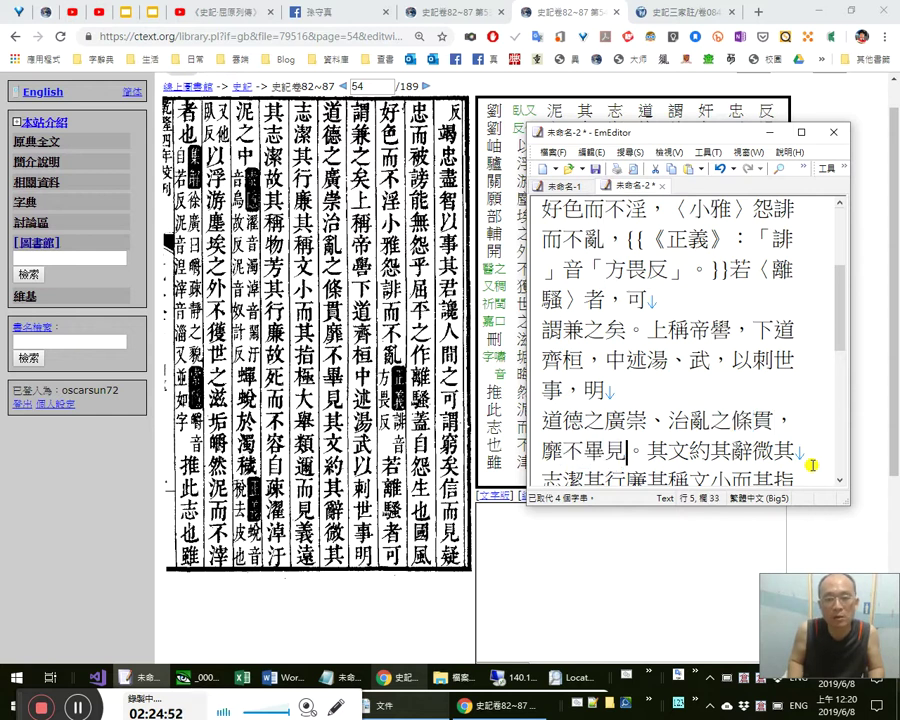
key("shift+Left")
key("shift+Left")
key("shift+Left")
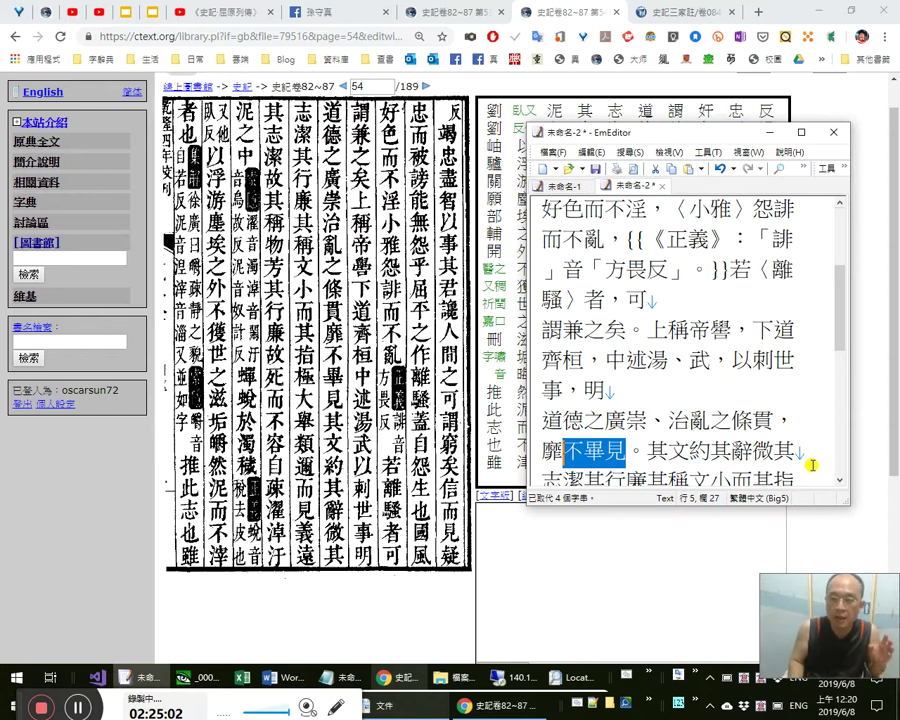
Consult the scan of page 53 in a separate tab, close it and return to the transcription.
left_click(343, 86)
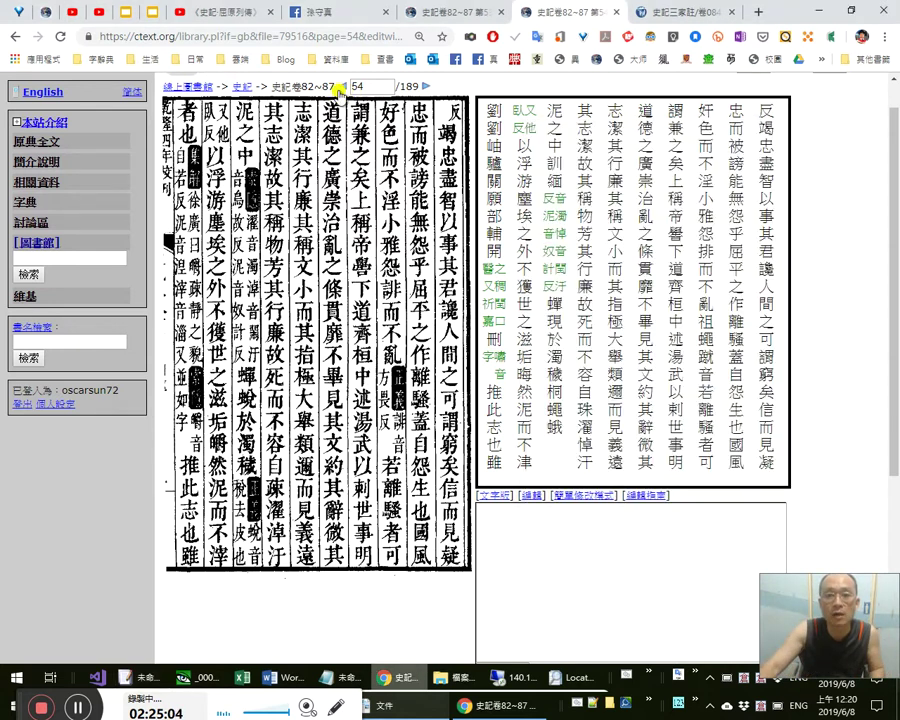
left_click(343, 86)
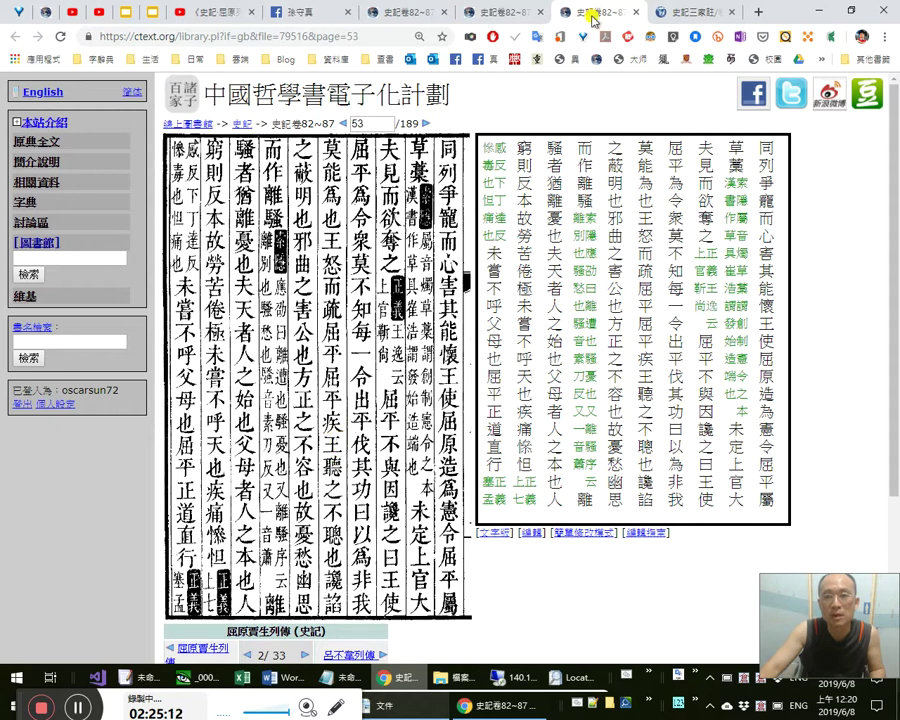
key("ctrl+w")
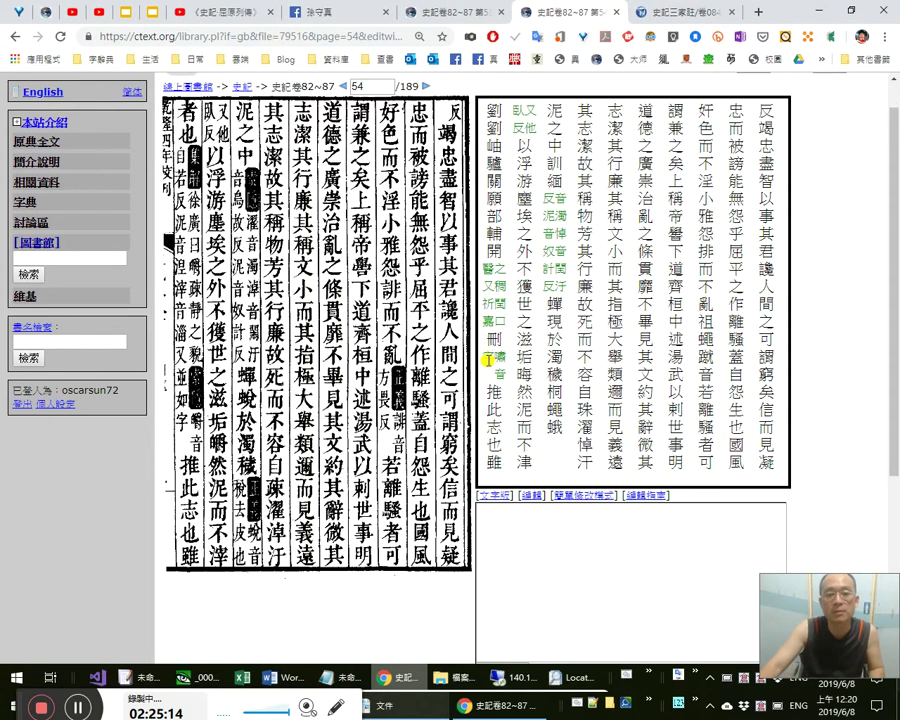
key("alt+Tab")
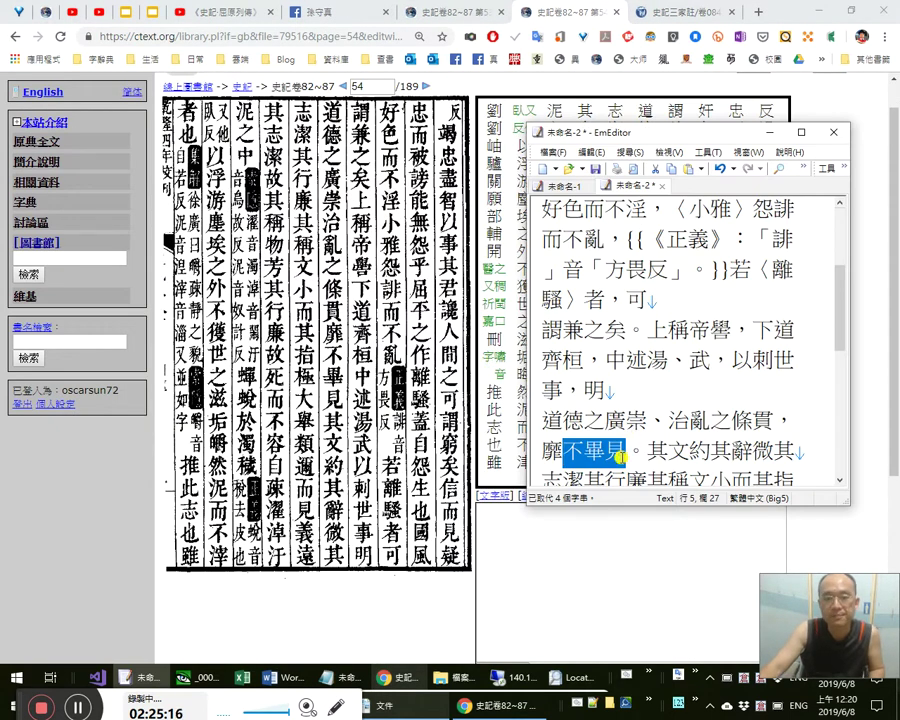
Add a comma after 其文約 and another after 其辭微.
key("Right")
key("Right")
key("Right")
key("Right")
key("Right")
type("，")
key("Right")
key("Right")
key("Right")
type("，")
Reread the newly punctuated phrases 其辭微 and 其文約, examining each one's wording.
key("Left")
key("Left")
key("shift+Right")
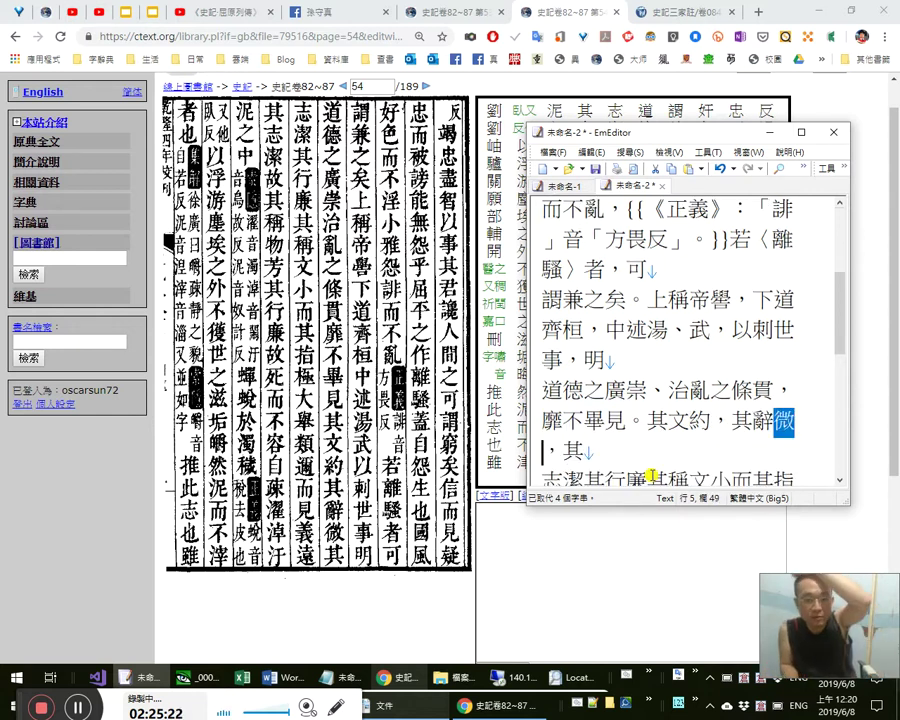
key("Left")
key("Left")
key("Left")
key("Left")
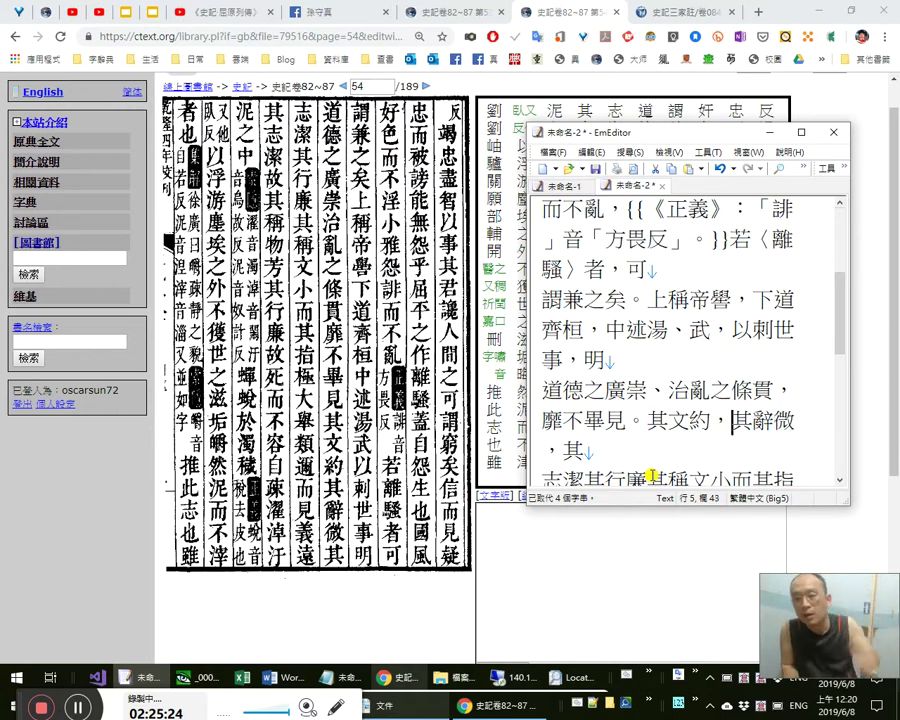
key("shift+Left")
key("shift+Left")
key("shift+Left")
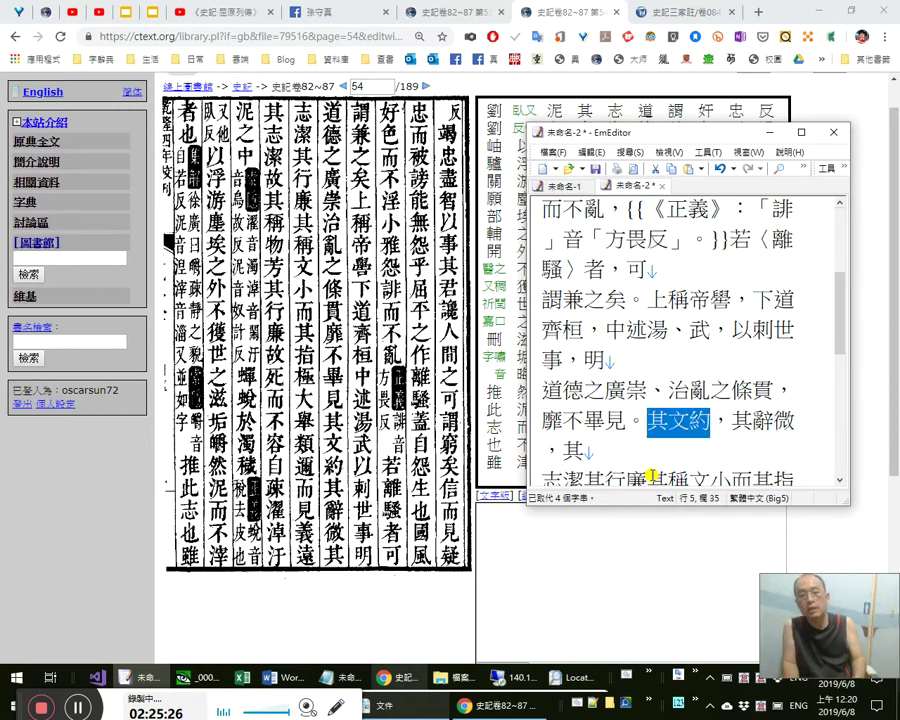
Try the glosses 簡, 撮要 and 濃縮 before 約 in 其文約, and remove them again.
key("Right")
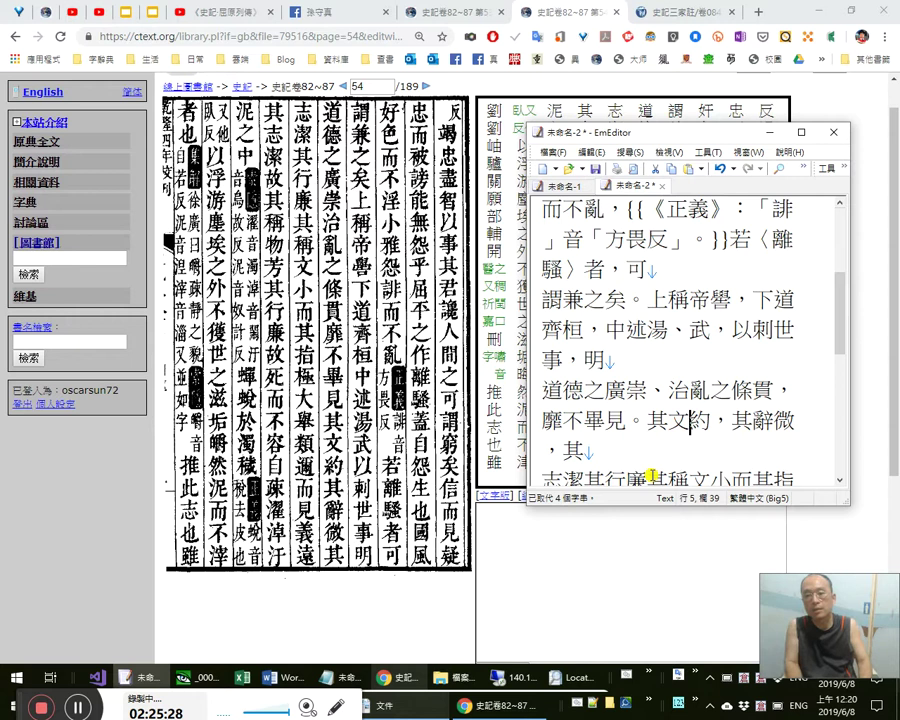
type("簡")
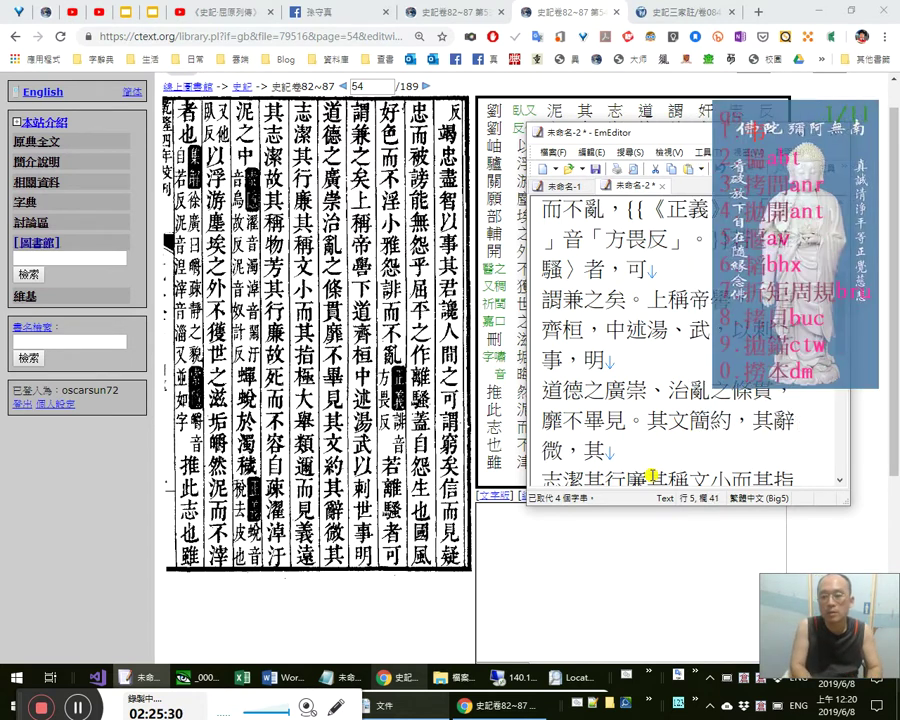
type("擾")
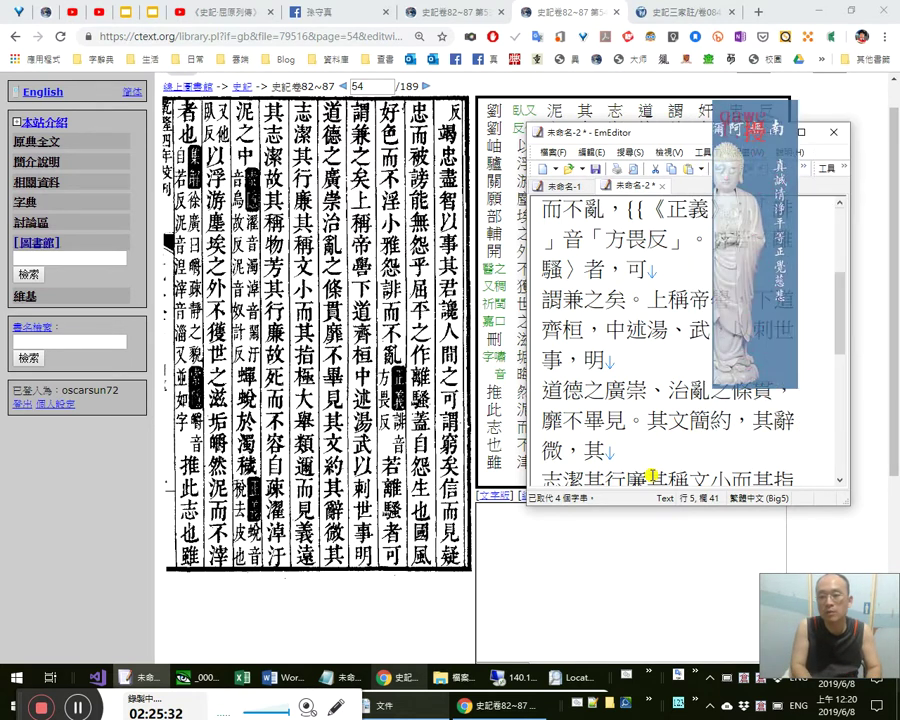
type("要")
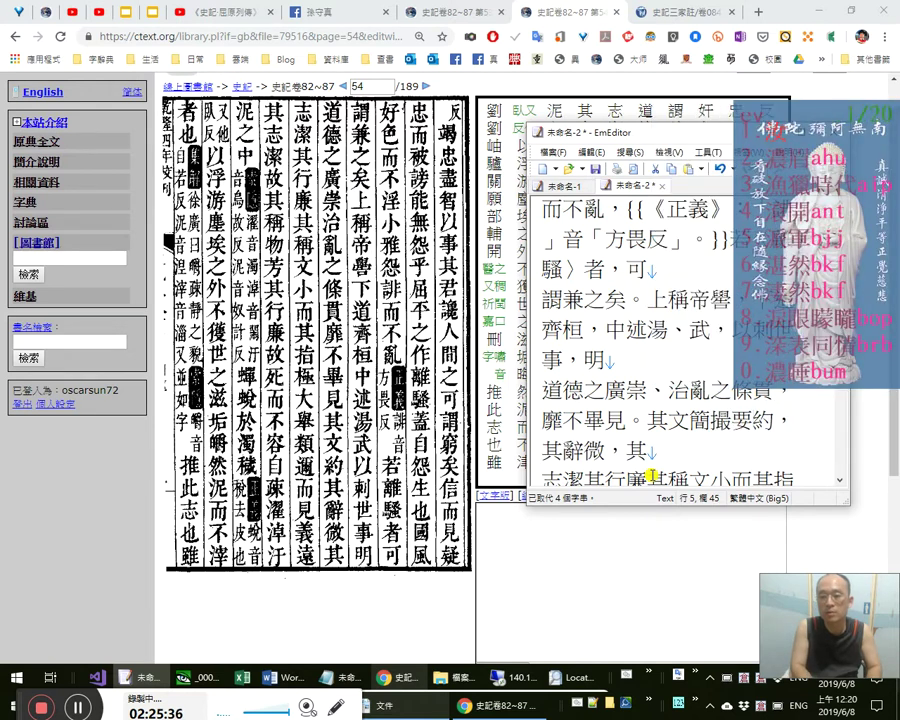
type("濃縮")
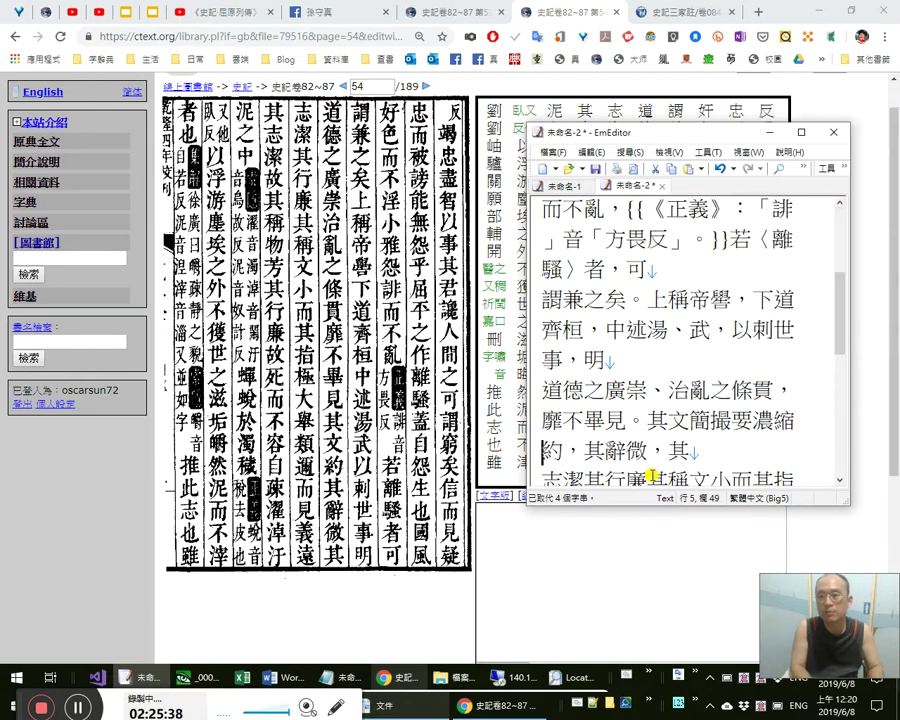
key("shift+Left")
key("shift+Left")
key("shift+Left")
key("shift+Left")
key("shift+Left")
key("Delete")
Try glossing 微 in 其辭微 with 微生物 and 微服, and delete the trial words.
key("Right")
key("Right")
key("Right")
key("Right")
key("Right")
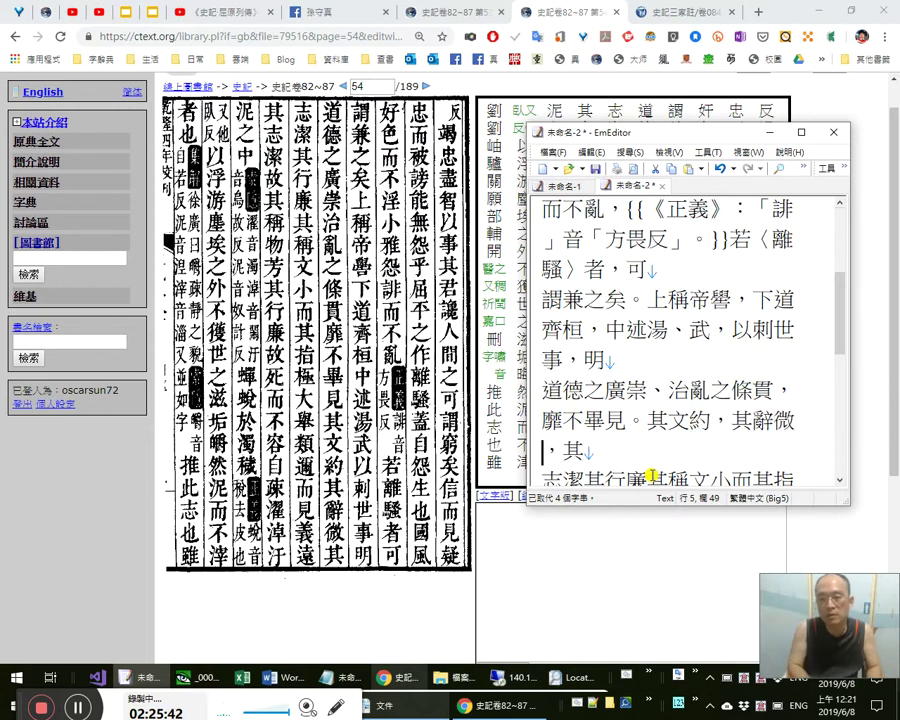
type("微生物")
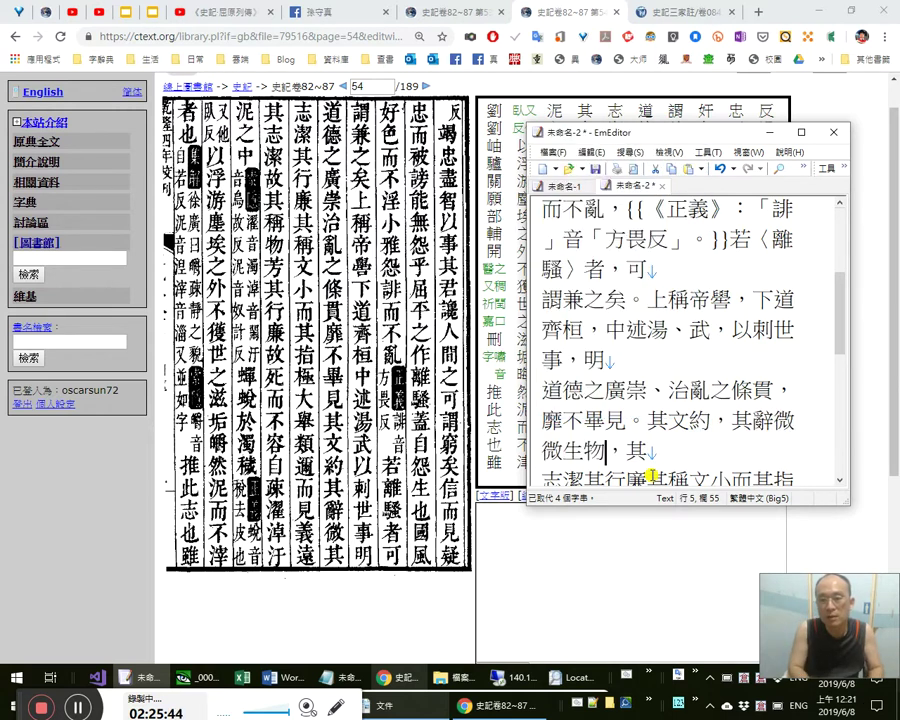
key("shift+Left")
key("shift+Left")
key("shift+Left")
key("shift+Right")
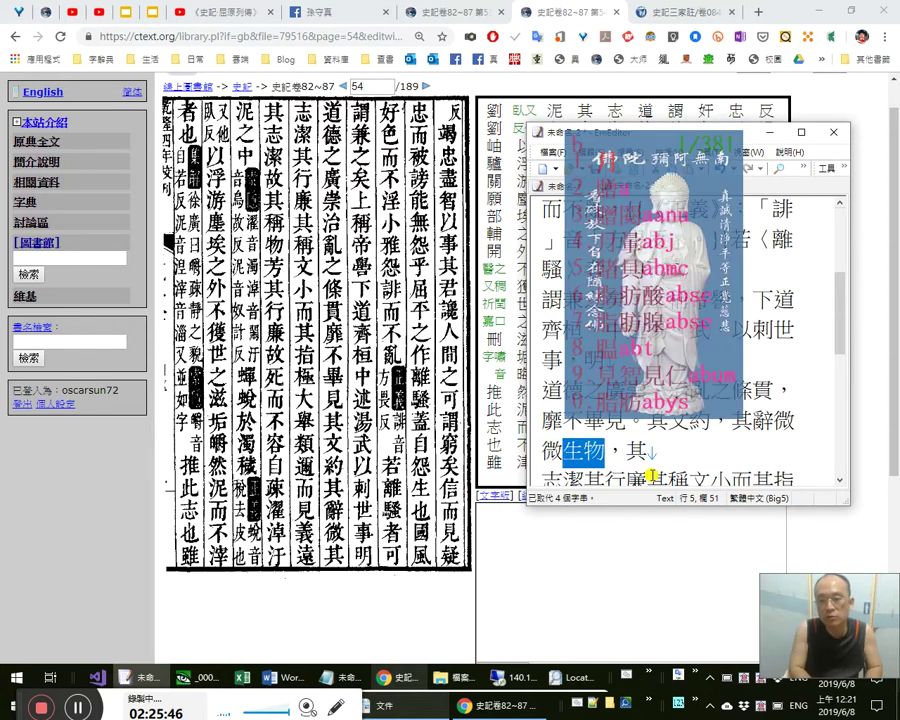
type("服")
key("shift+Left")
key("shift+Left")
key("Delete")
key("Left")
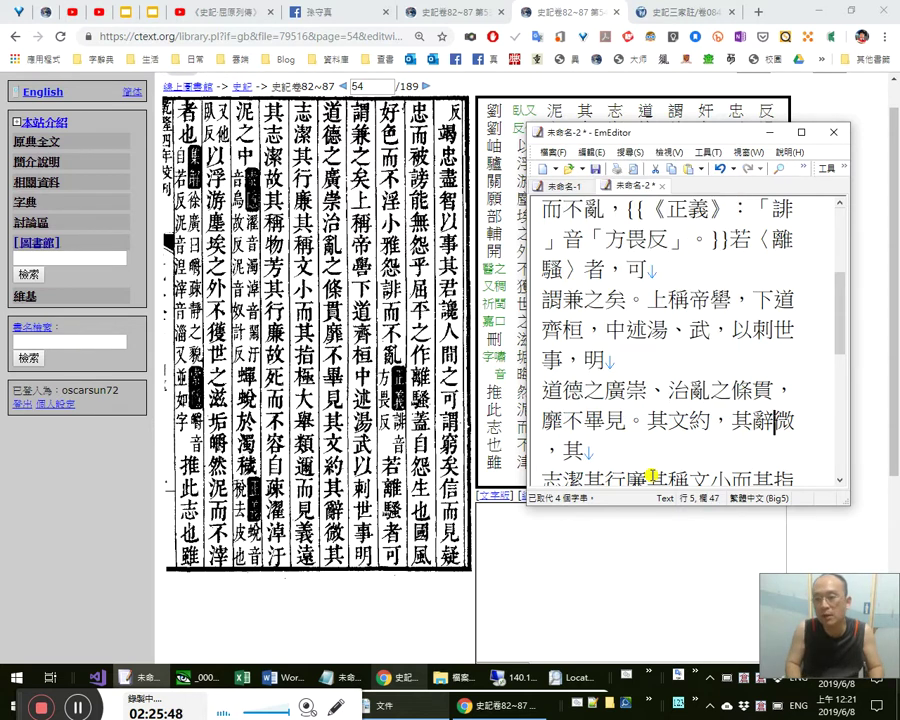
Reread 靡不畢見。其文約，其辭微 phrase by phrase to check its sense and punctuation.
key("shift+Right")
key("Right")
key("shift+Right")
key("Right")
key("Right")
key("Right")
key("Right")
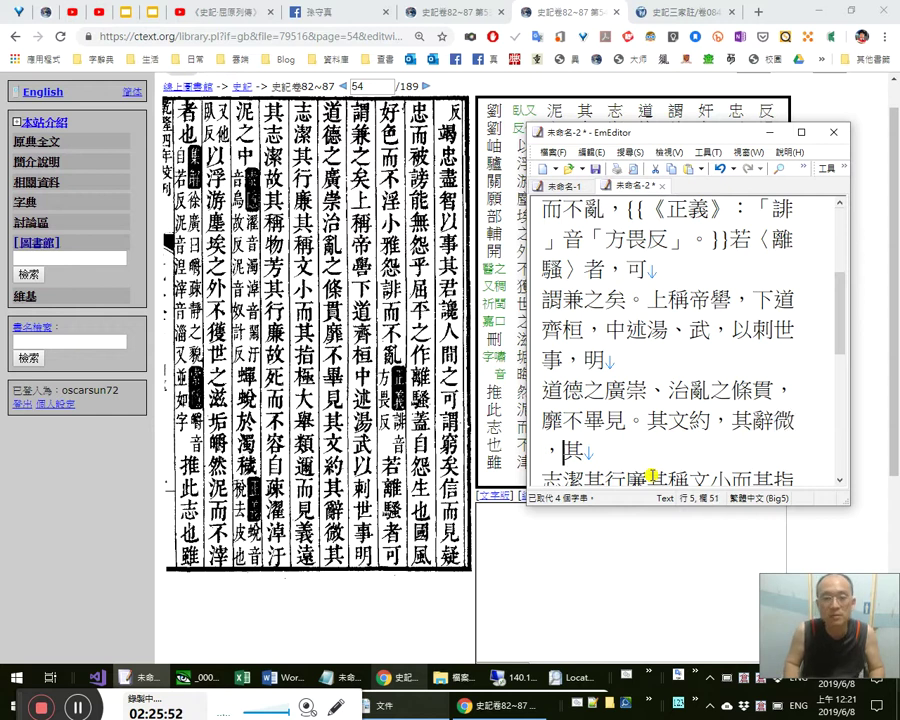
key("Left")
key("Left")
key("Left")
key("Left")
key("Left")
key("Left")
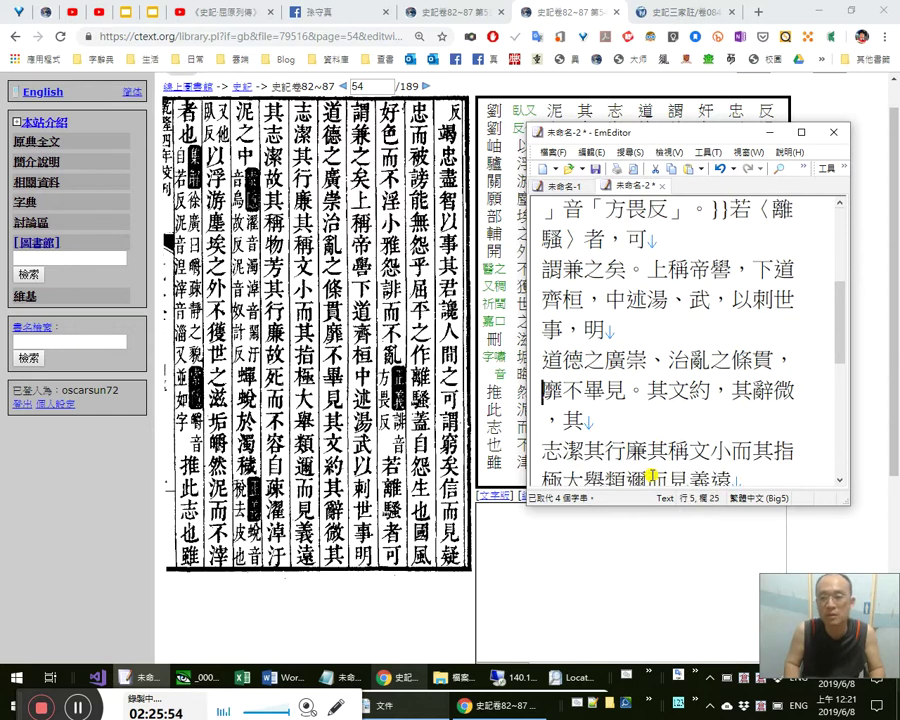
key("shift+Right")
key("shift+Right")
key("shift+Right")
key("Right")
key("Right")
key("Left")
key("Left")
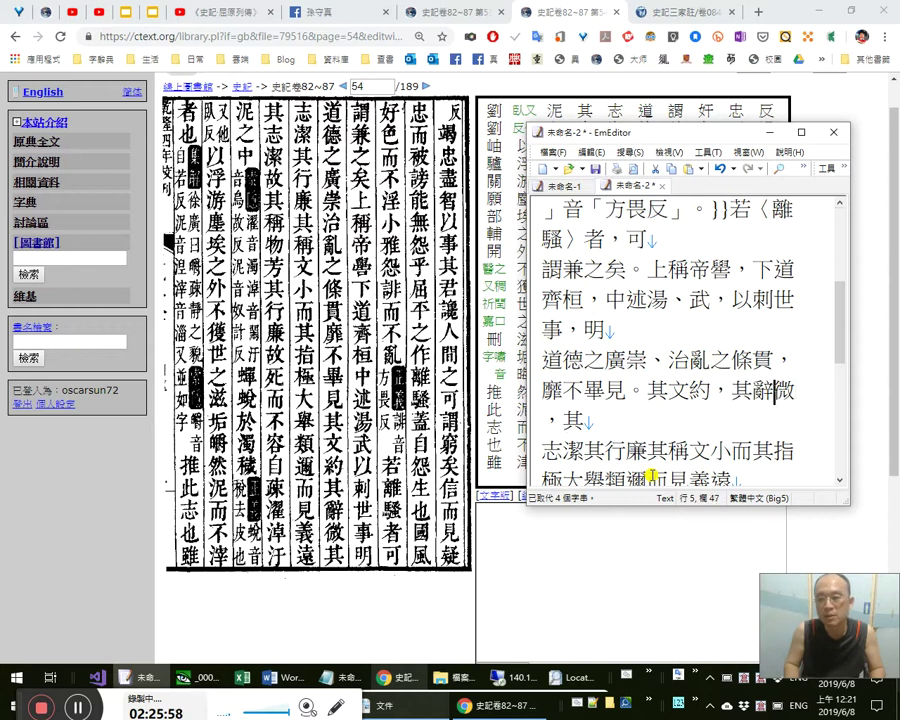
key("shift+Left")
key("Right")
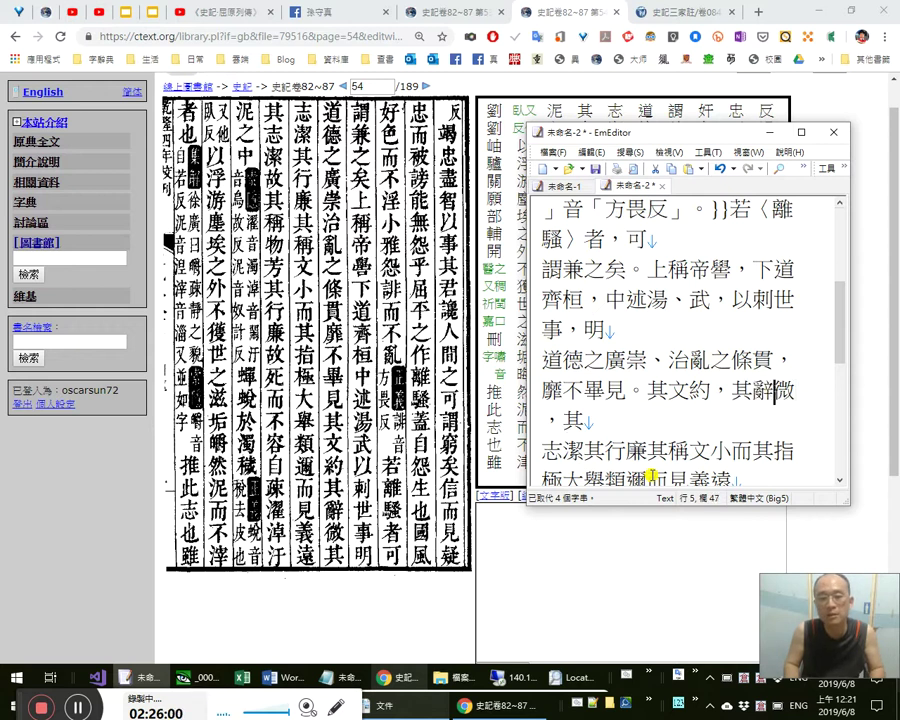
key("Right")
key("Right")
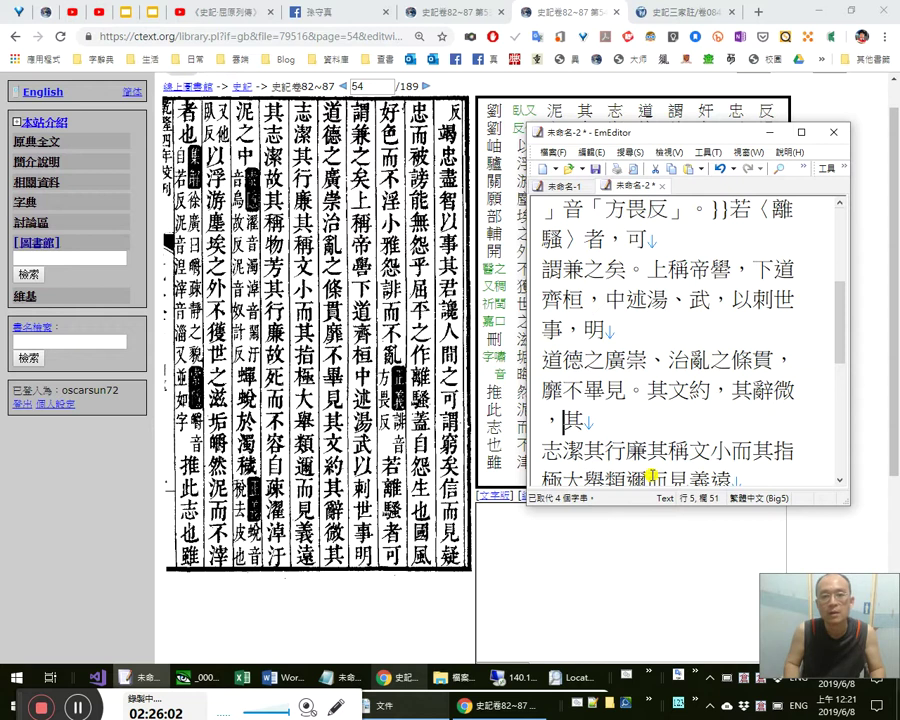
Add a comma after 志潔.
key("Right")
key("Right")
key("Right")
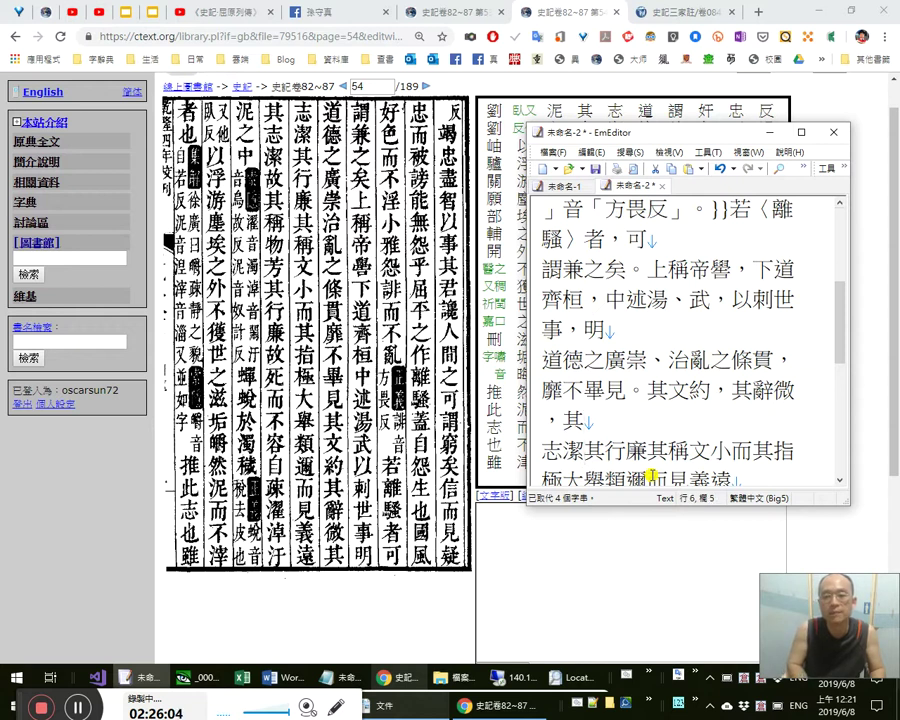
type("，")
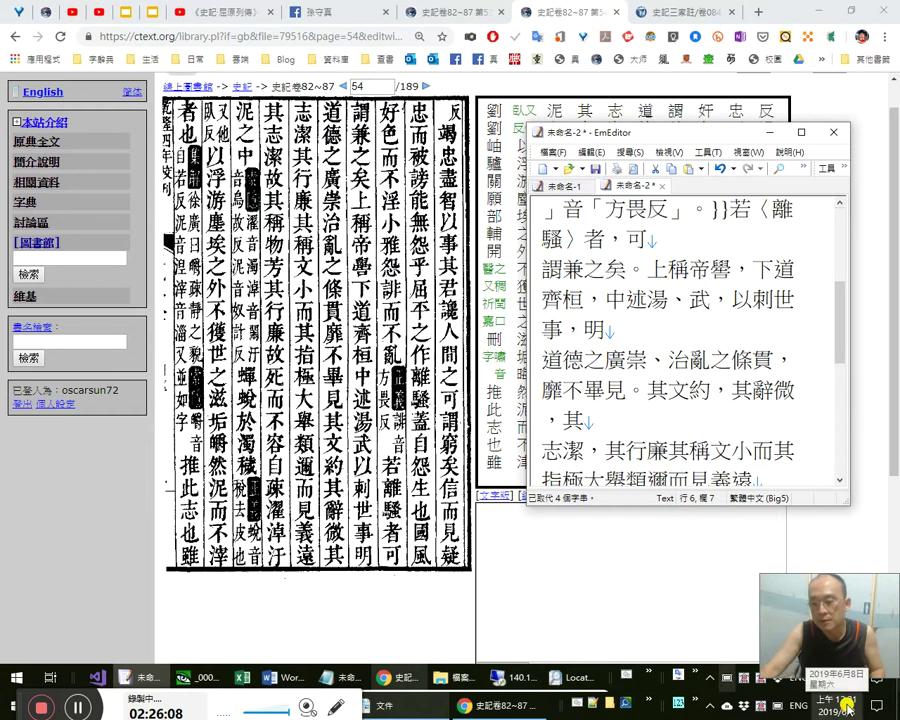
left_click(808, 705)
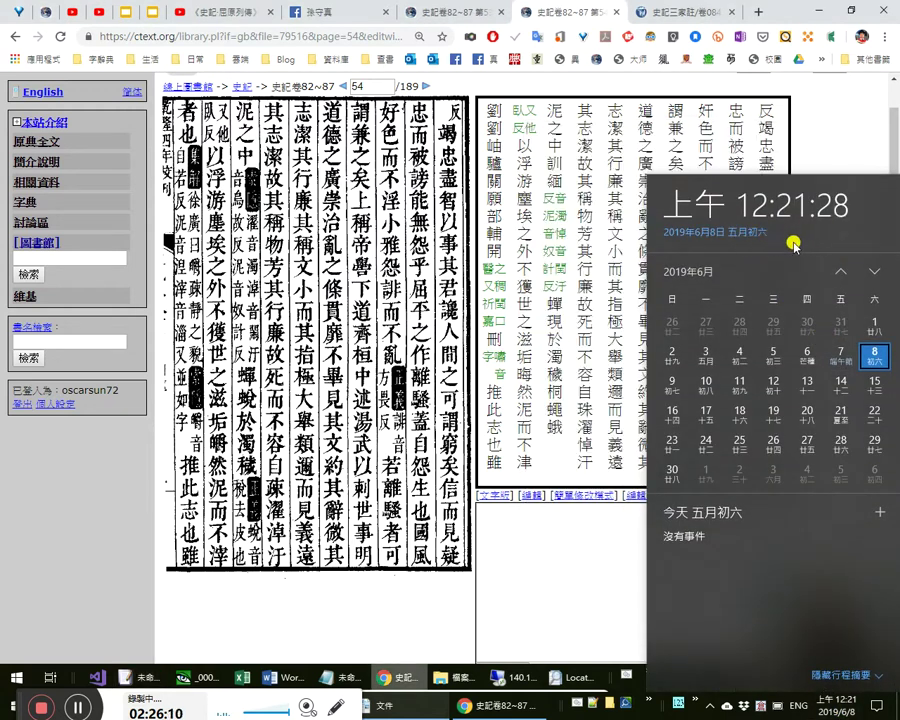
left_click(590, 437)
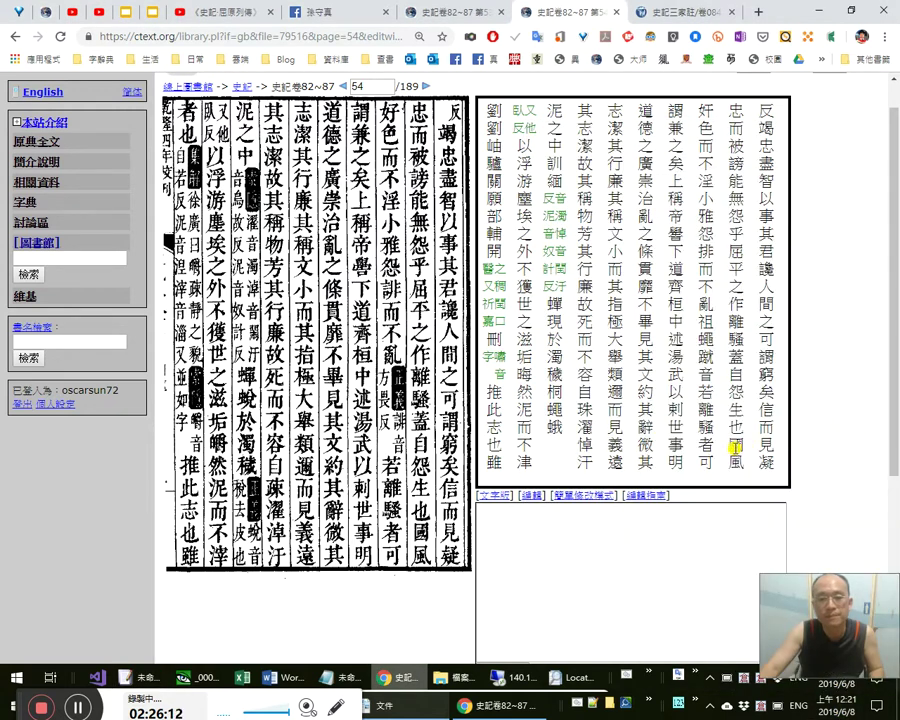
Return to the transcription and add a comma after 其行廉.
key("alt+Tab")
key("Left")
key("Left")
key("Right")
key("Right")
key("Right")
key("Right")
key("Right")
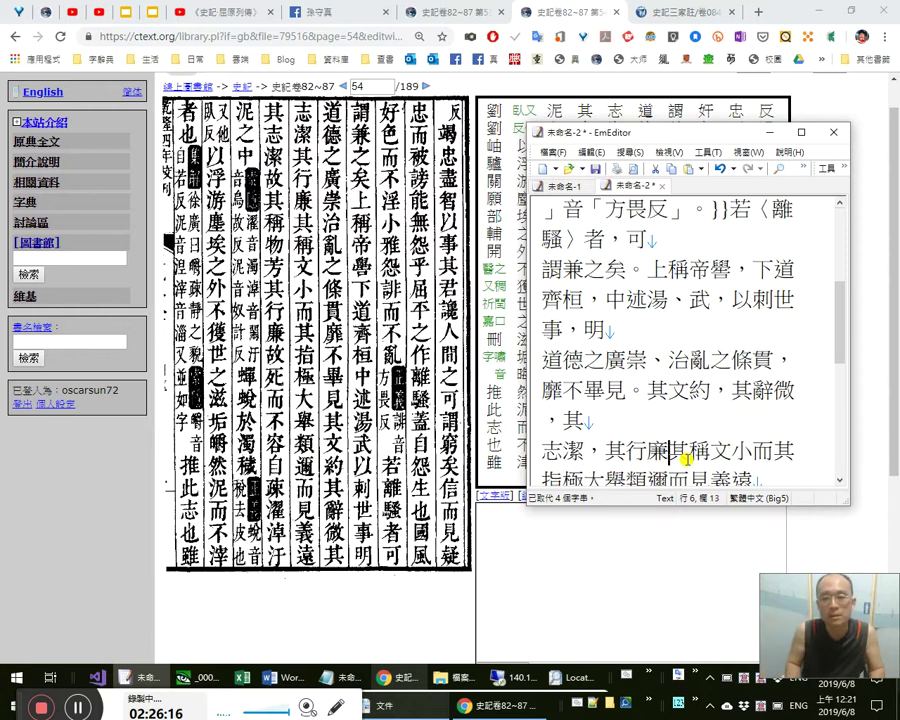
type("，")
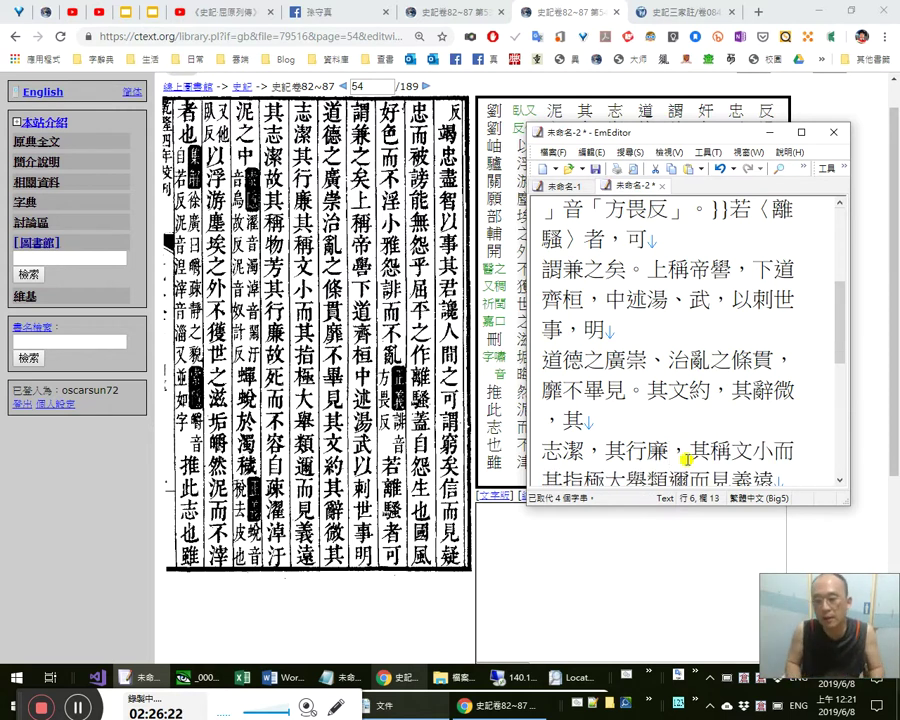
Try the word 朋黨 after 其行廉 and delete it again.
key("shift+Right")
key("Right")
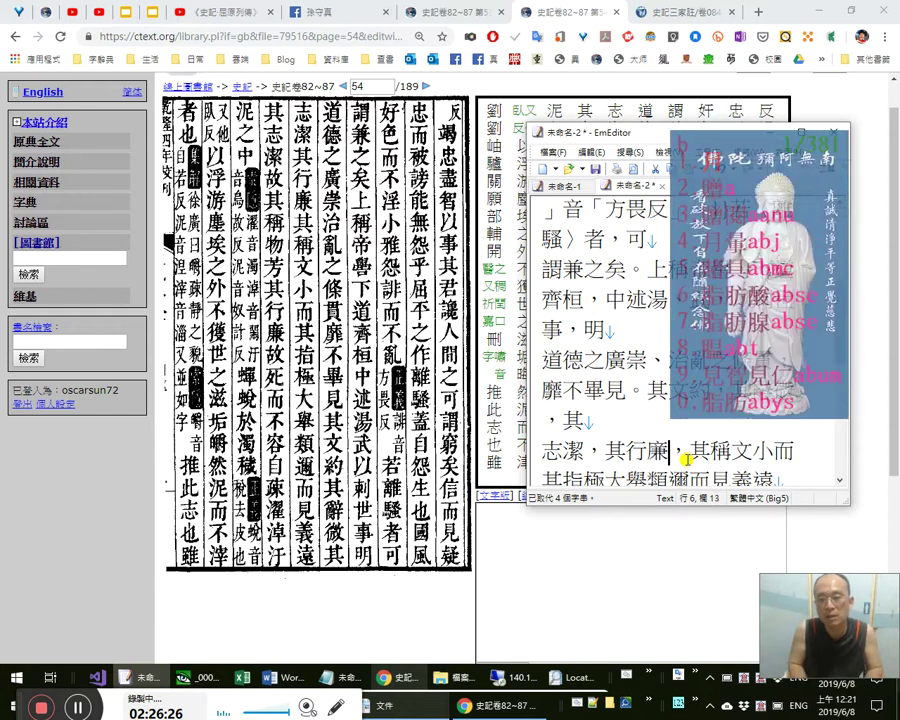
type("明黨")
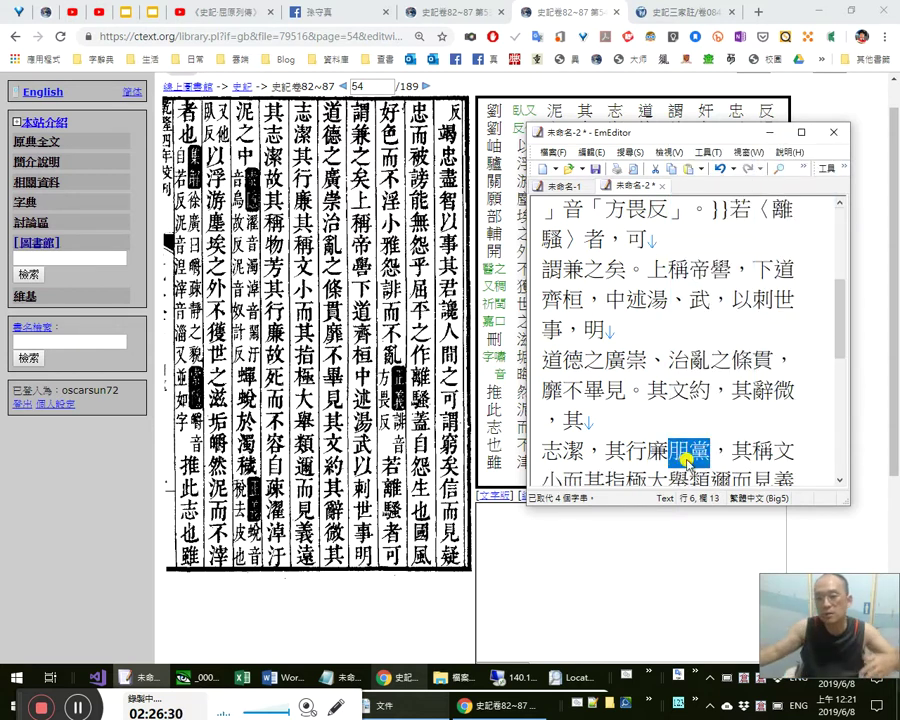
key("Delete")
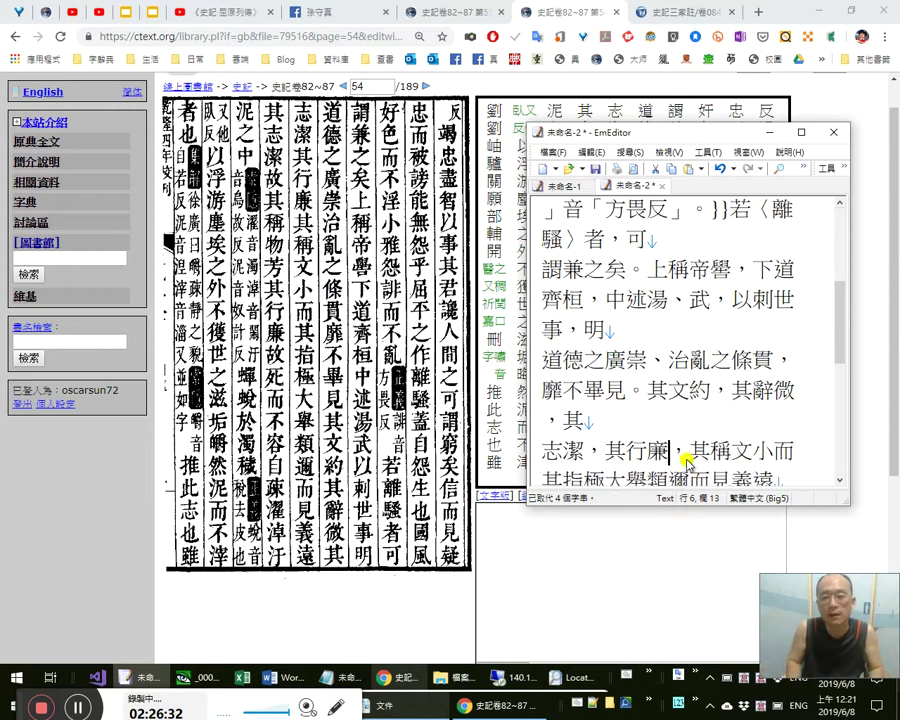
Try the character 潔 after 其行廉 and delete it again.
key("shift+Left")
key("shift+Left")
left_click(687, 458)
key("shift+Left")
key("Right")
type("s")
key("Escape")
type("潔")
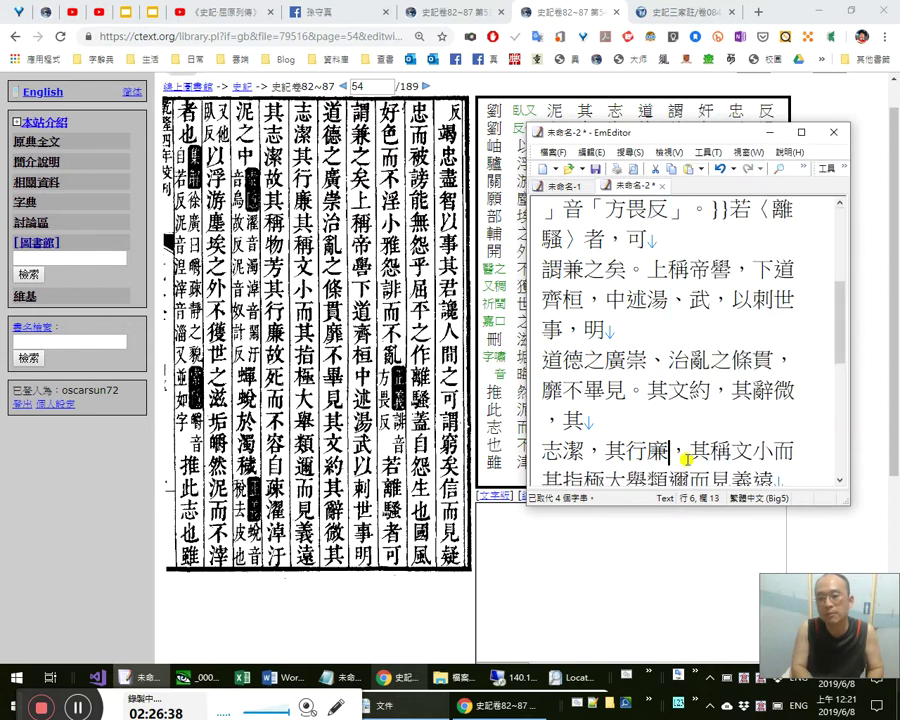
left_click(668, 451)
key("Delete")
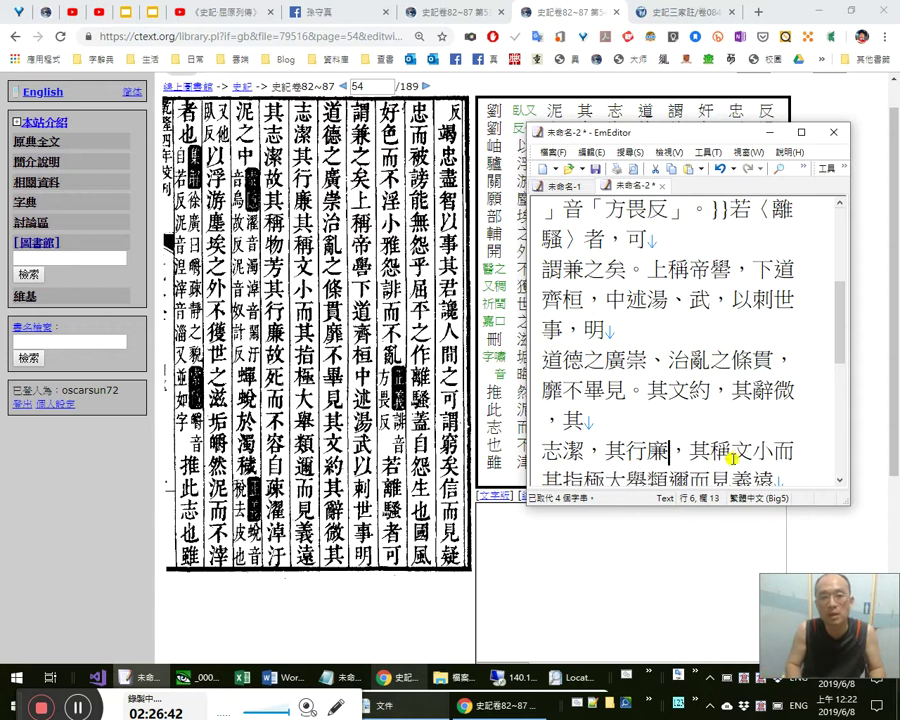
Add a comma after 其稱文小而 and a full stop after 其指極大.
left_click(733, 455)
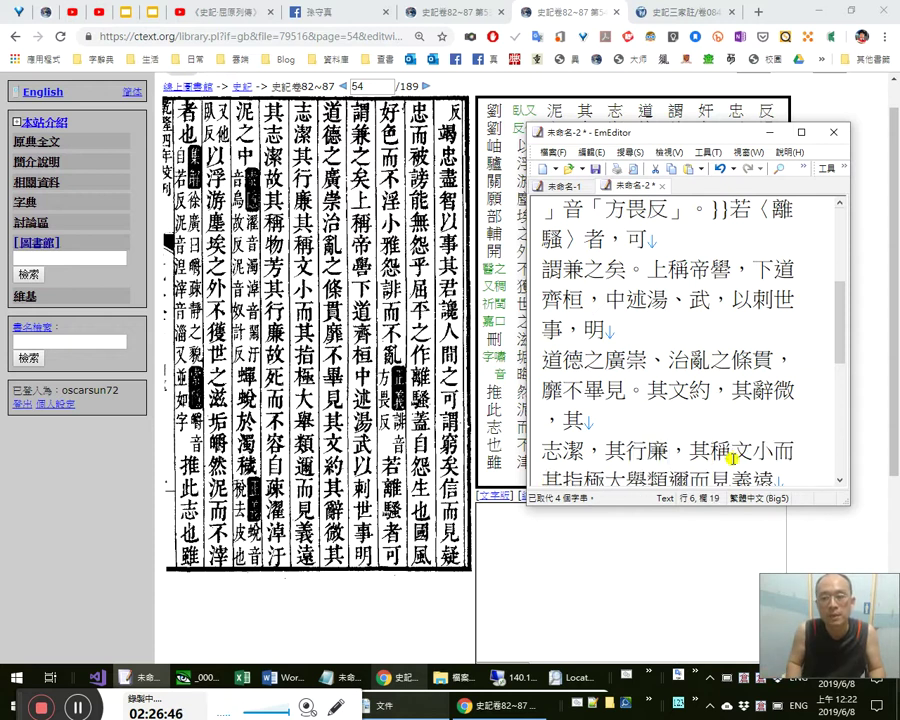
key("Right")
key("Right")
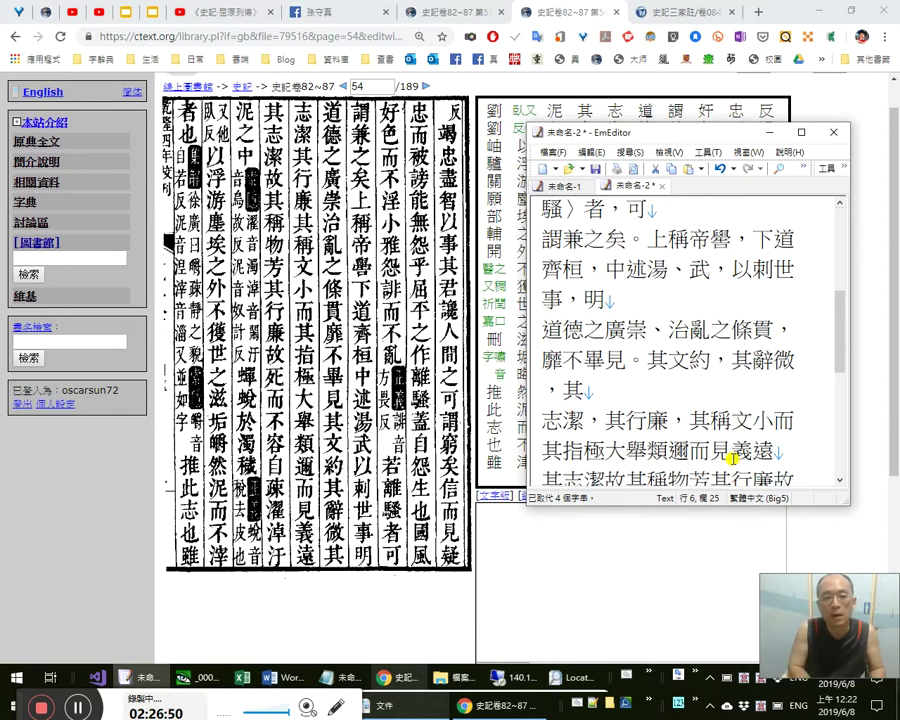
type("，")
key("Right")
key("Right")
key("Right")
key("Right")
type("。")
Replace the comma after 其行廉 with a full stop and reread the phrase it closes.
key("Up")
key("shift+Right")
type("；")
key("shift+Left")
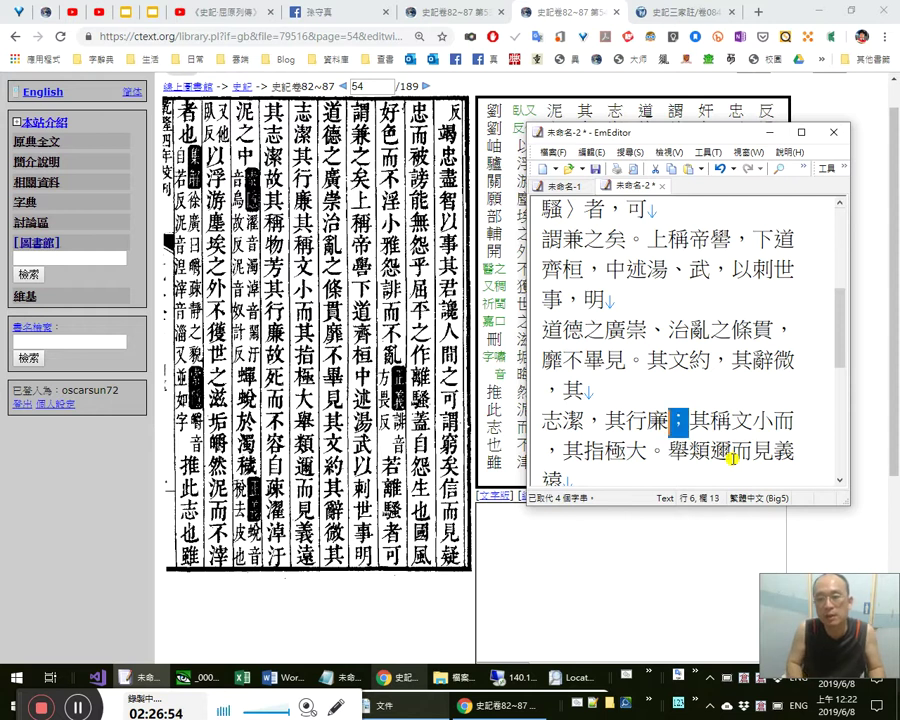
type("。")
key("Right")
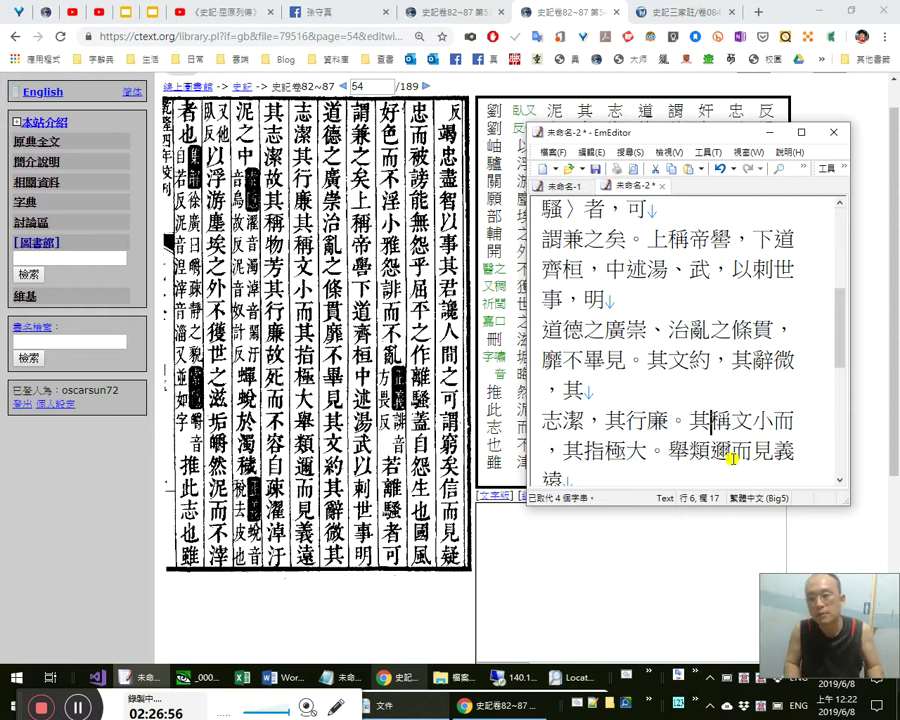
key("Left")
key("shift+Home")
key("shift+Left")
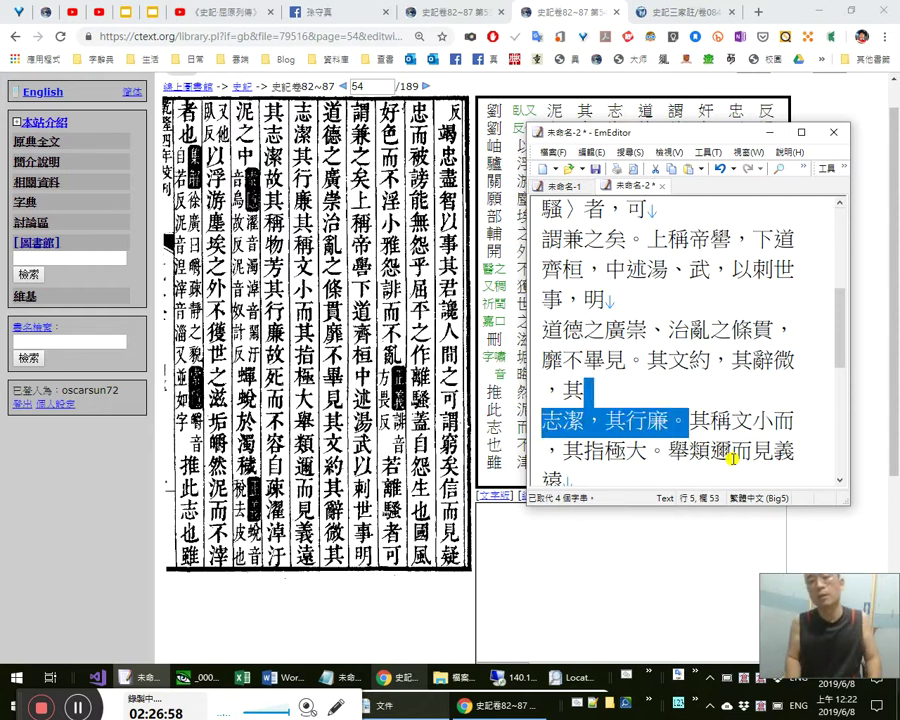
Try the character 作 beside 稱 in 其稱文小 and remove it again.
key("Right")
key("Right")
key("Right")
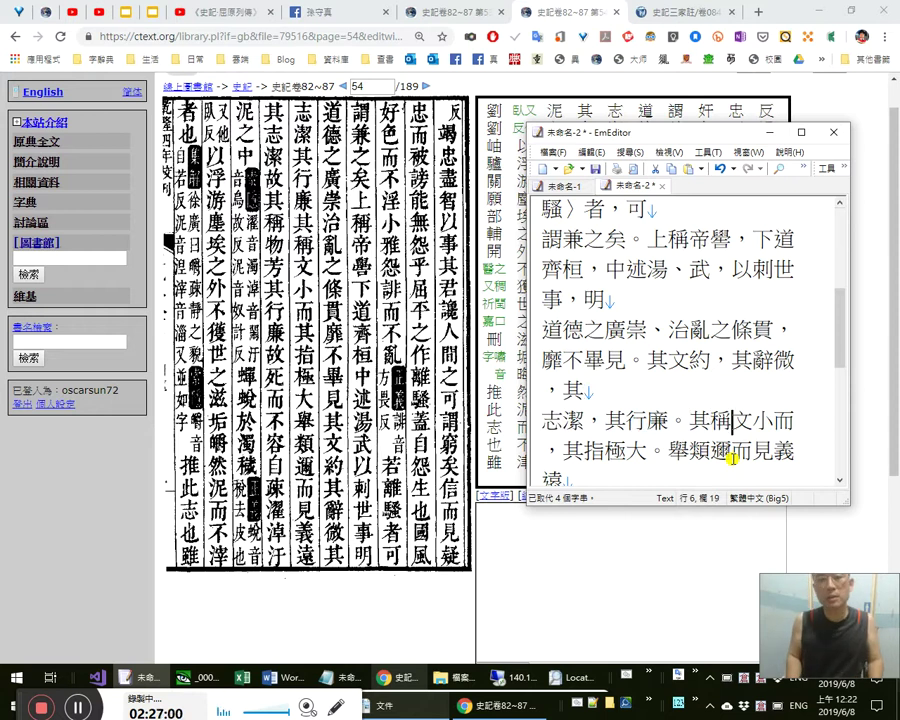
type("作")
key("shift+Left")
key("ctrl+x")
key("Right")
key("shift+Left")
key("Left")
key("shift+Left")
key("Right")
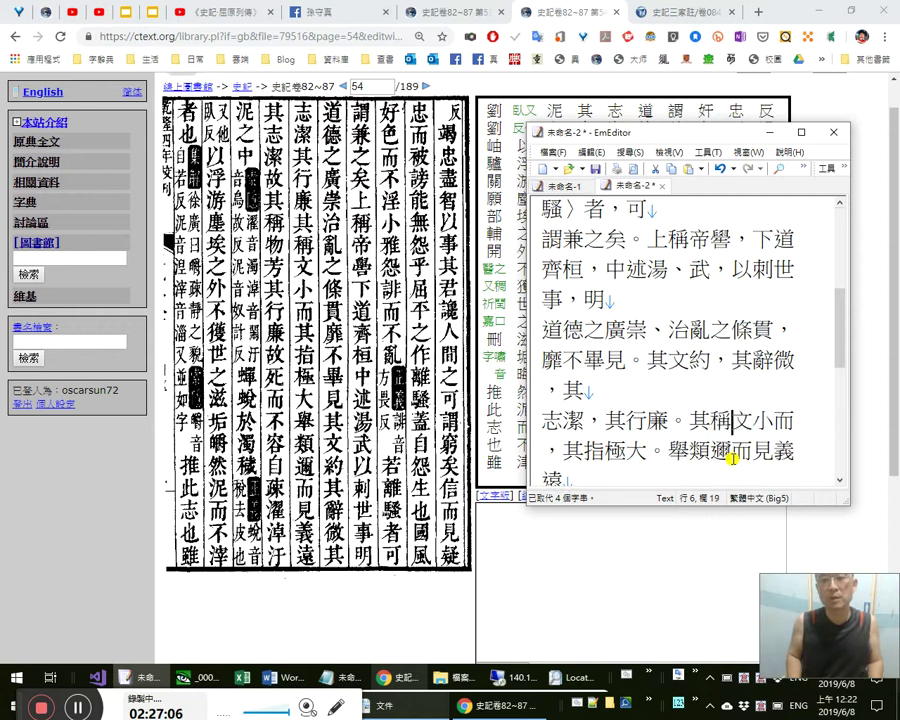
Try the character 道 after 其稱 as a gloss on 稱 and delete it again.
key("shift+Left")
key("Right")
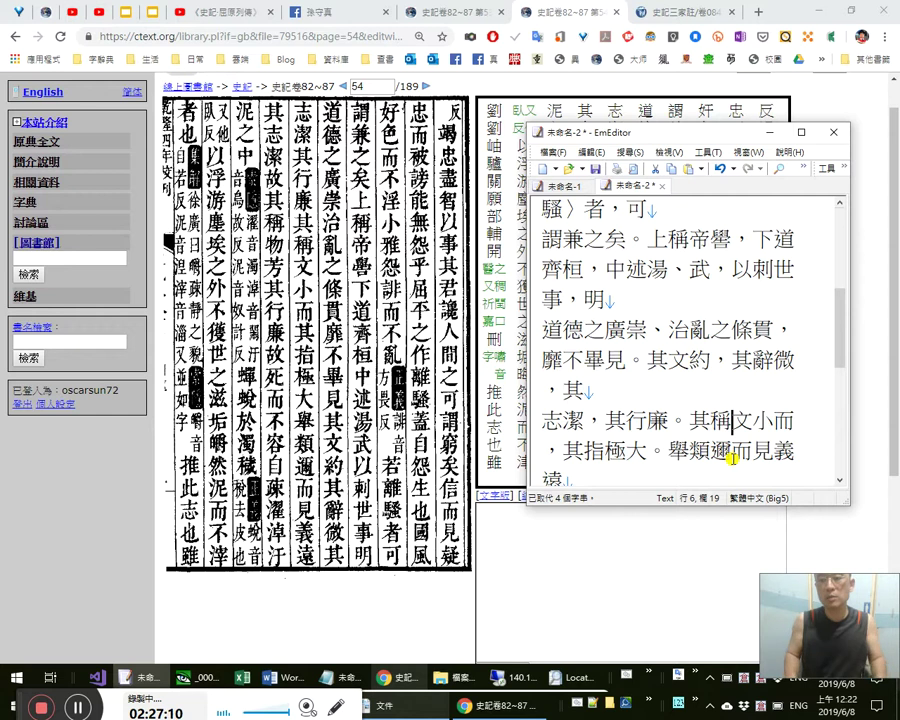
key("shift+Left")
key("Right")
key("Right")
key("Left")
type("uy")
type("道")
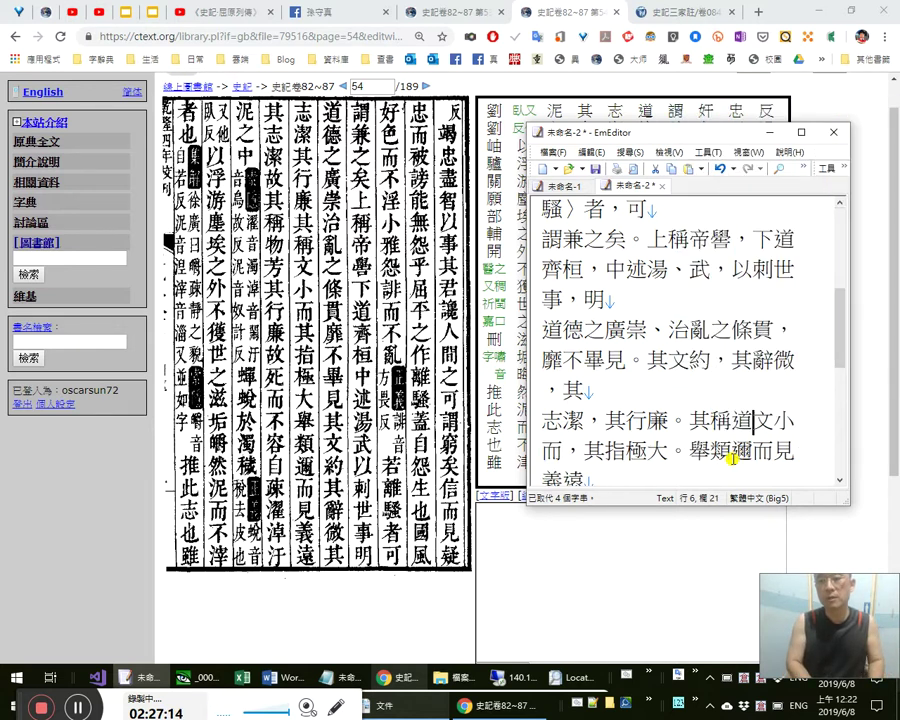
key("shift+Left")
key("Delete")
Move the comma in 其稱文小而，其指極大 from after 而 to after 小.
key("Right")
key("shift+Right")
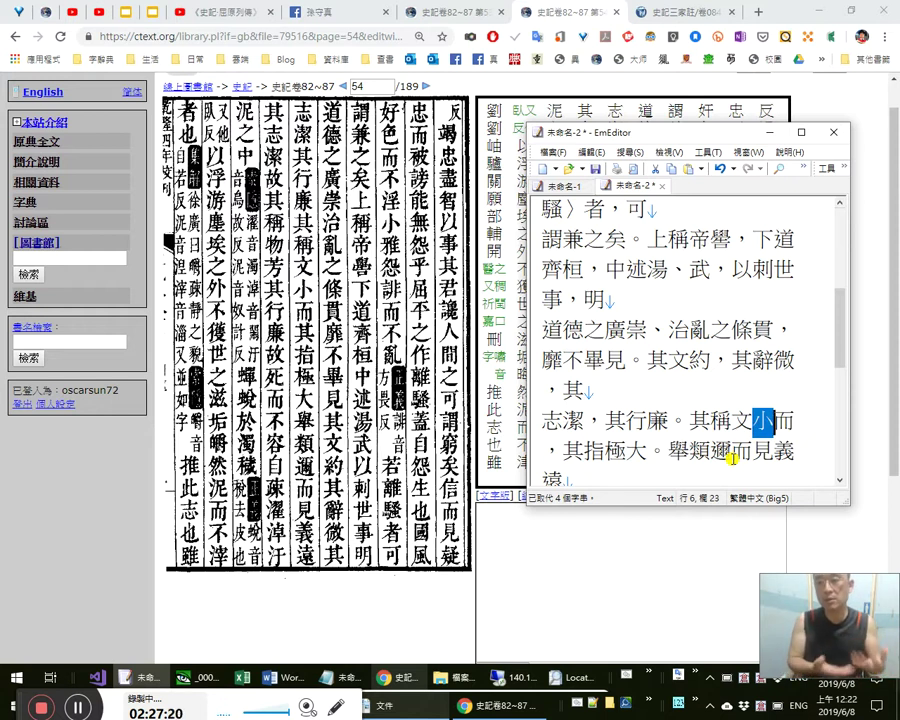
key("Right")
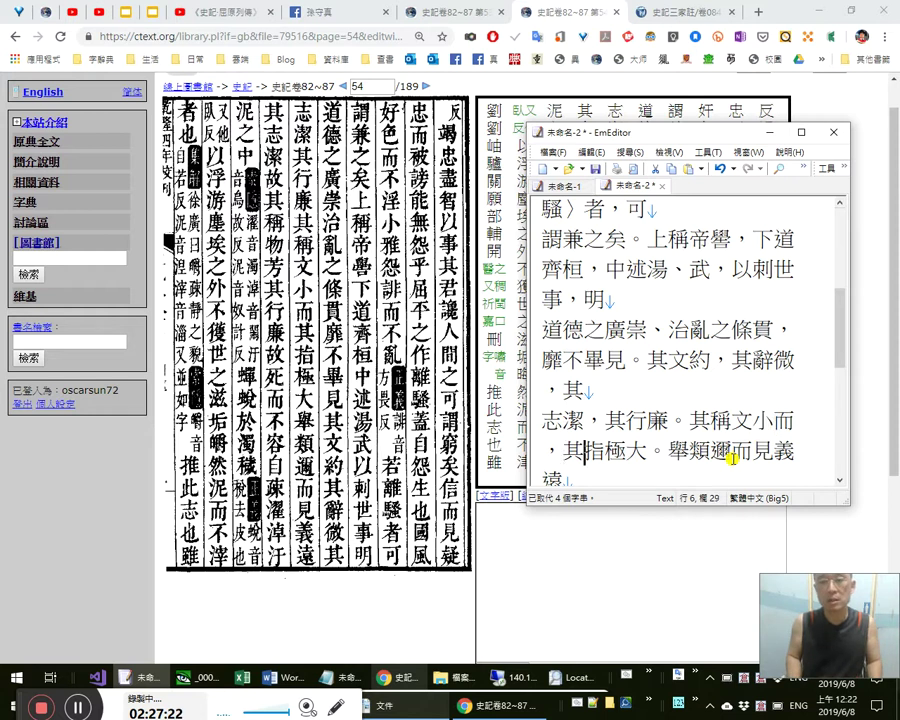
type("，")
key("Right")
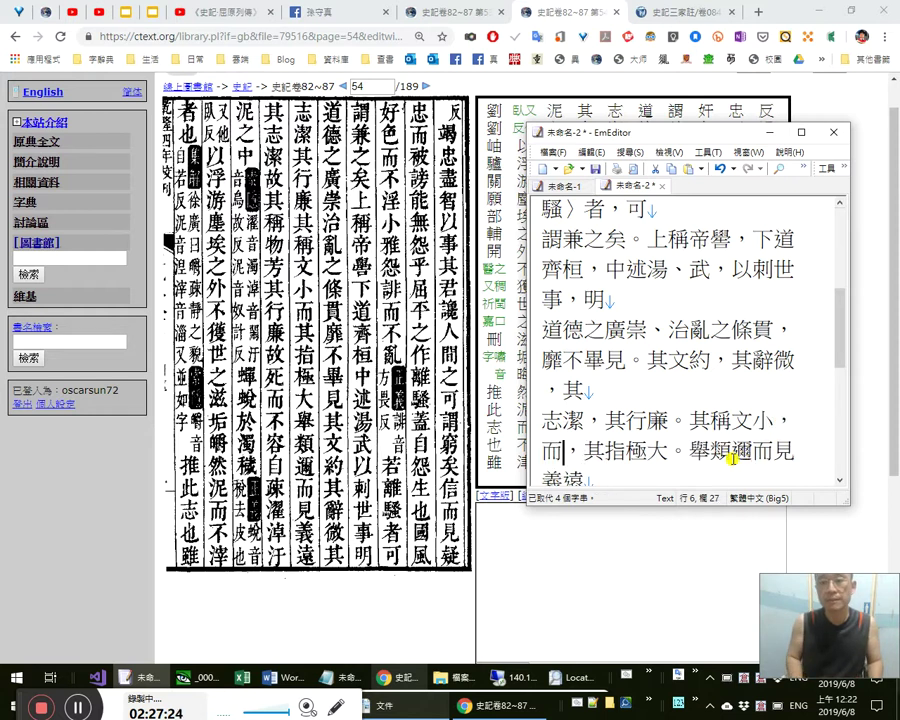
key("Delete")
key("Right")
key("Right")
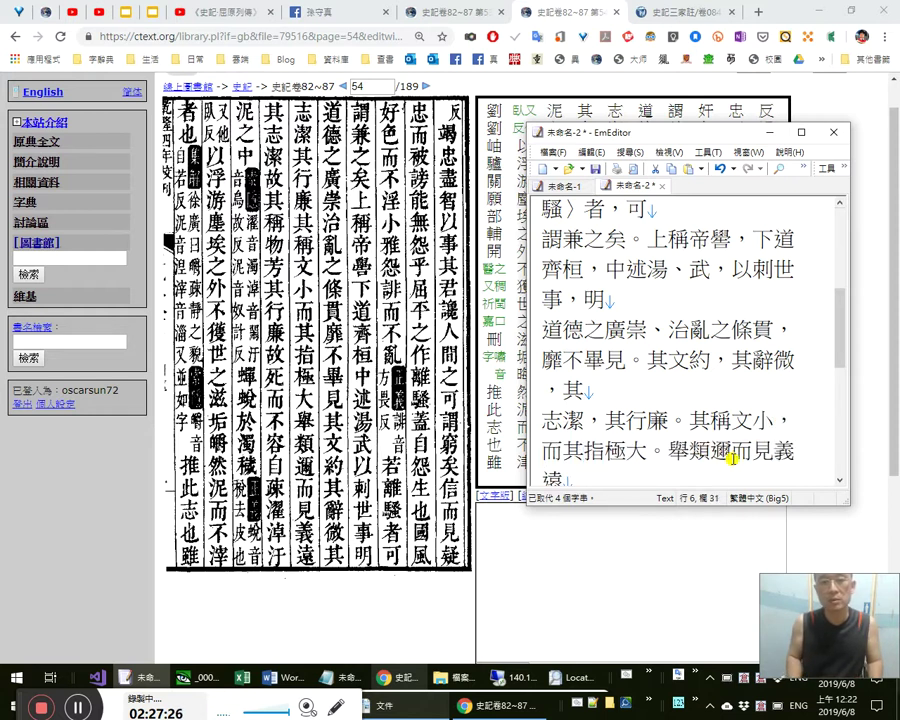
Try 趣味 and 旨 after 指 in 其指極大 as glosses and delete them again.
type("趣")
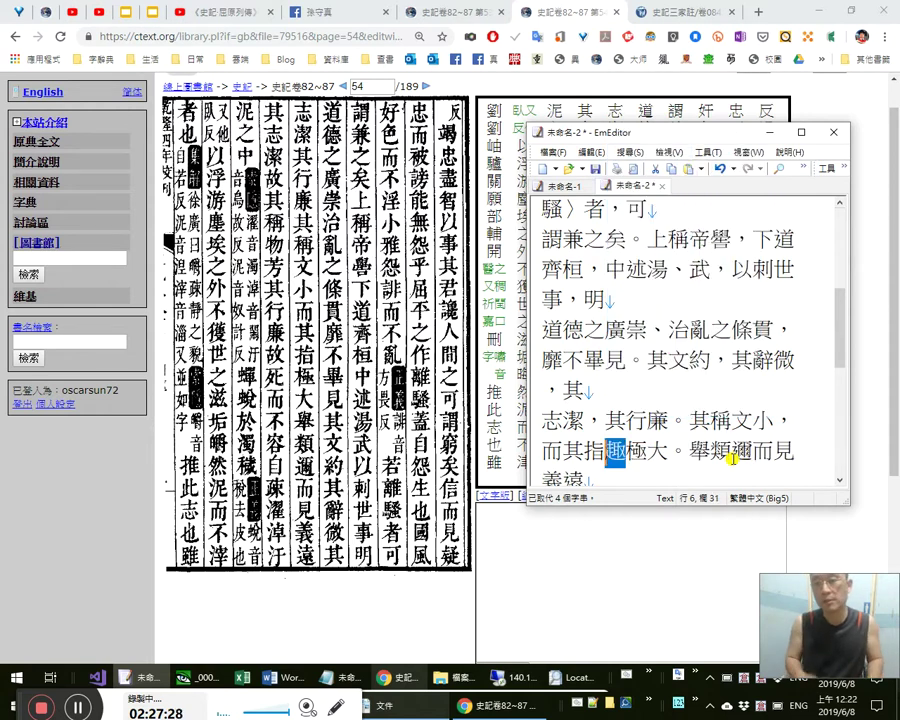
type("味")
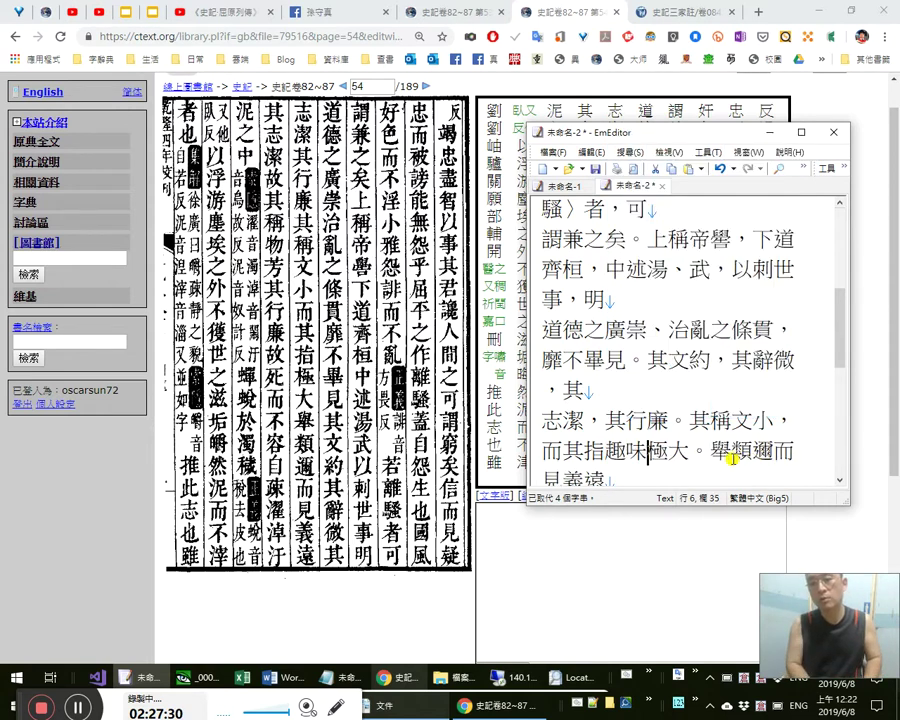
key("shift+Left")
key("Delete")
key("Left")
type("旨")
key("shift+Left")
key("shift+Left")
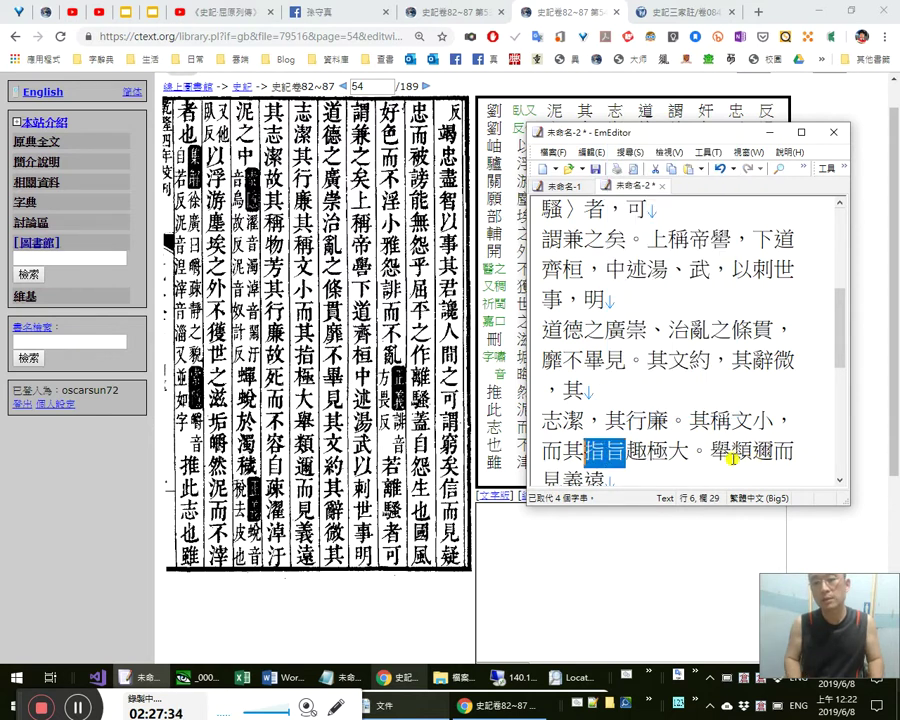
key("Right")
key("BackSpace")
key("Delete")
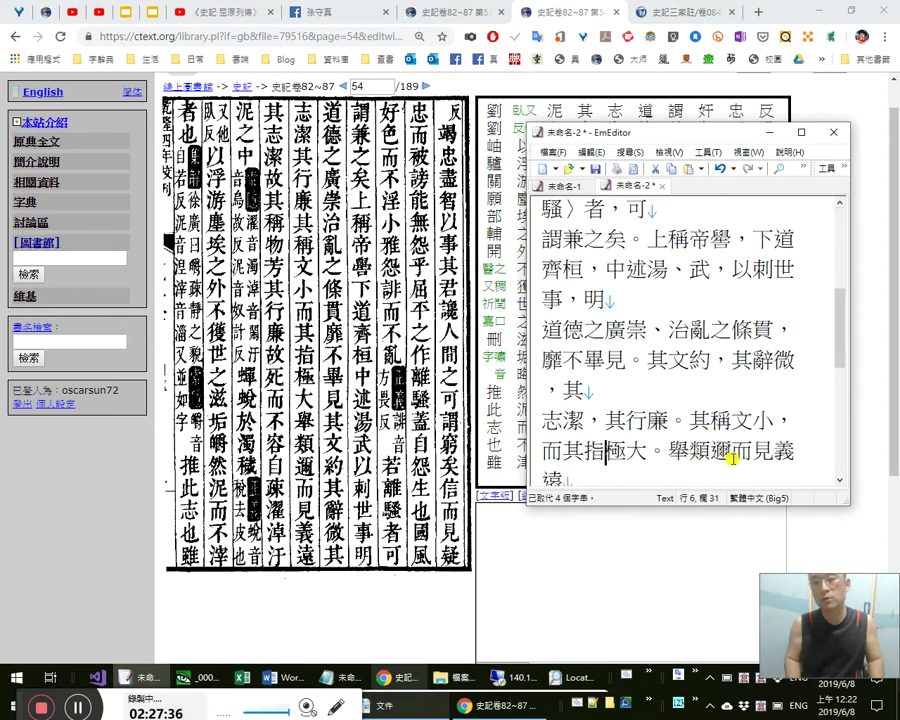
Try 深 in 其指極大 and 淺 after 其稱文小 as contrasting glosses, removing each again.
type("深")
key("shift+Left")
key("Delete")
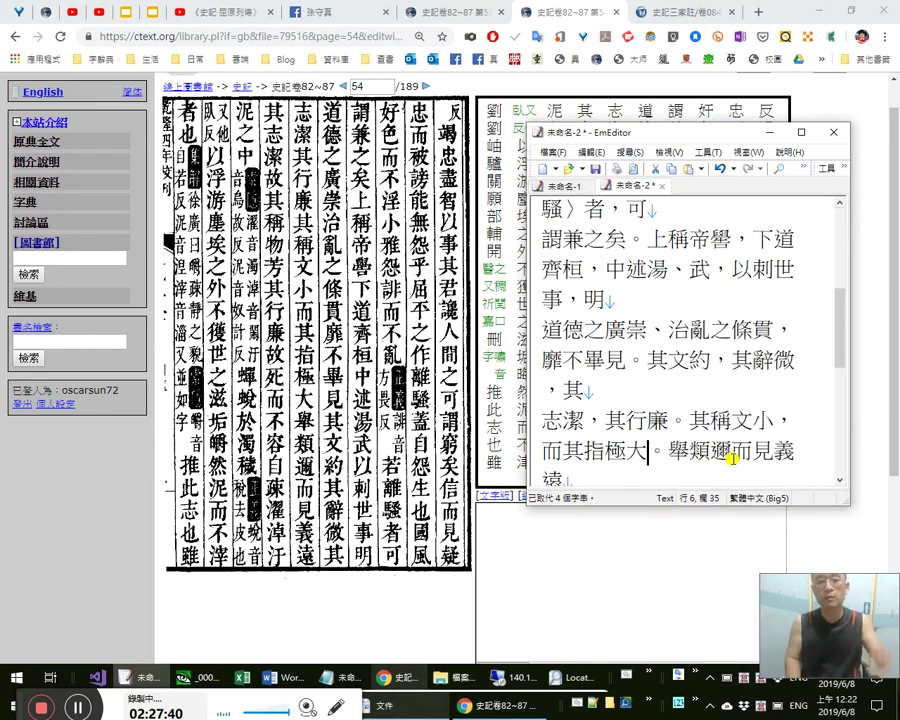
key("shift+Left")
key("Left")
key("Left")
key("Left")
key("Left")
key("Left")
key("Left")
key("shift+Left")
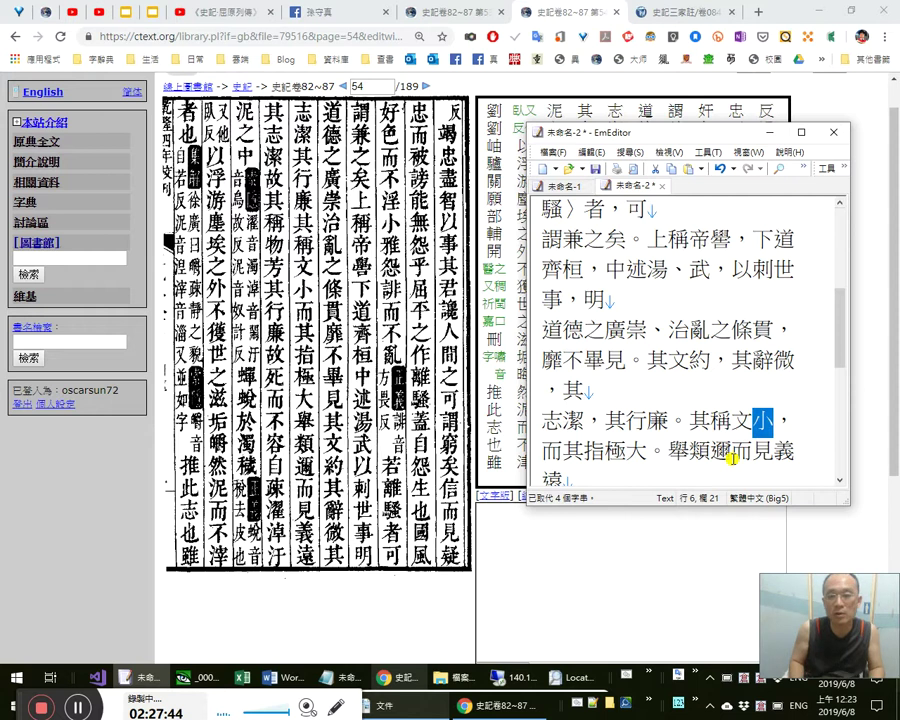
type("小淺")
key("shift+Left")
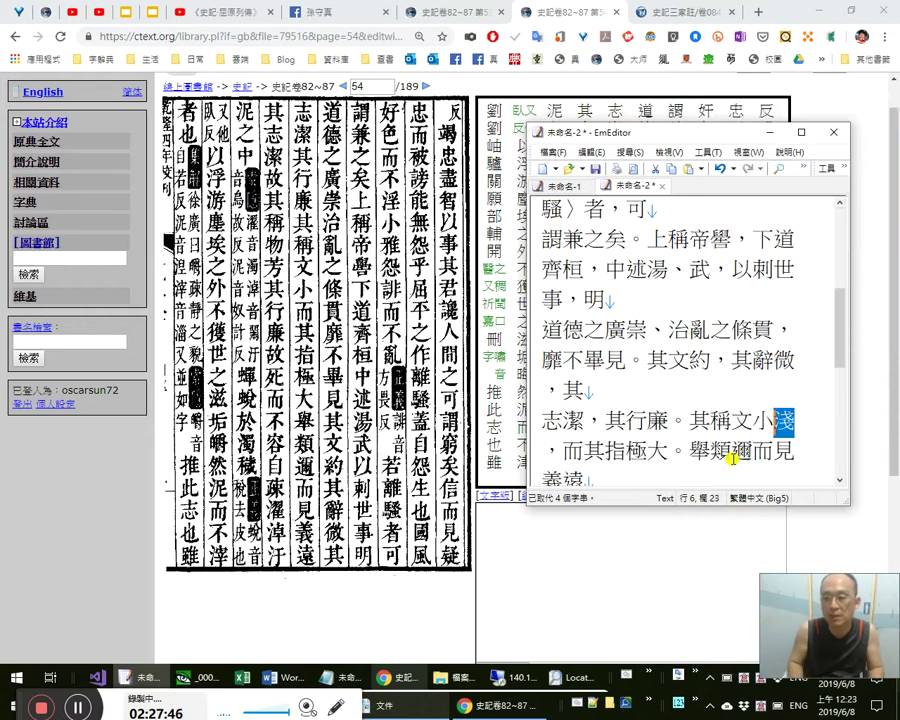
key("BackSpace")
Reread the full sentence 其稱文小，而其指極大 to check its sense and punctuation.
key("Right")
key("Right")
key("Right")
key("Right")
key("Right")
key("Right")
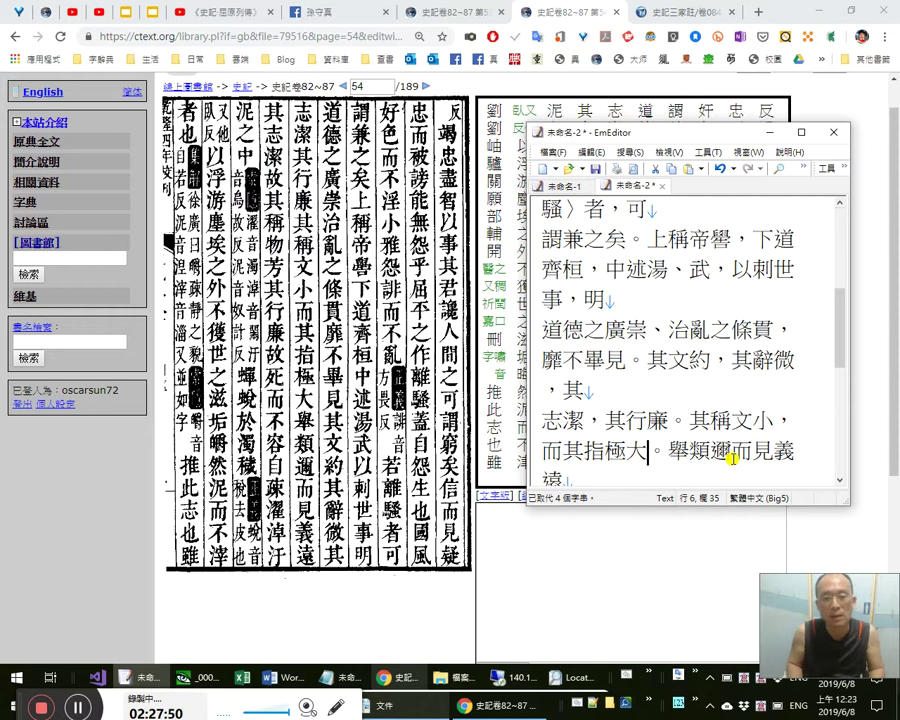
key("shift+Up")
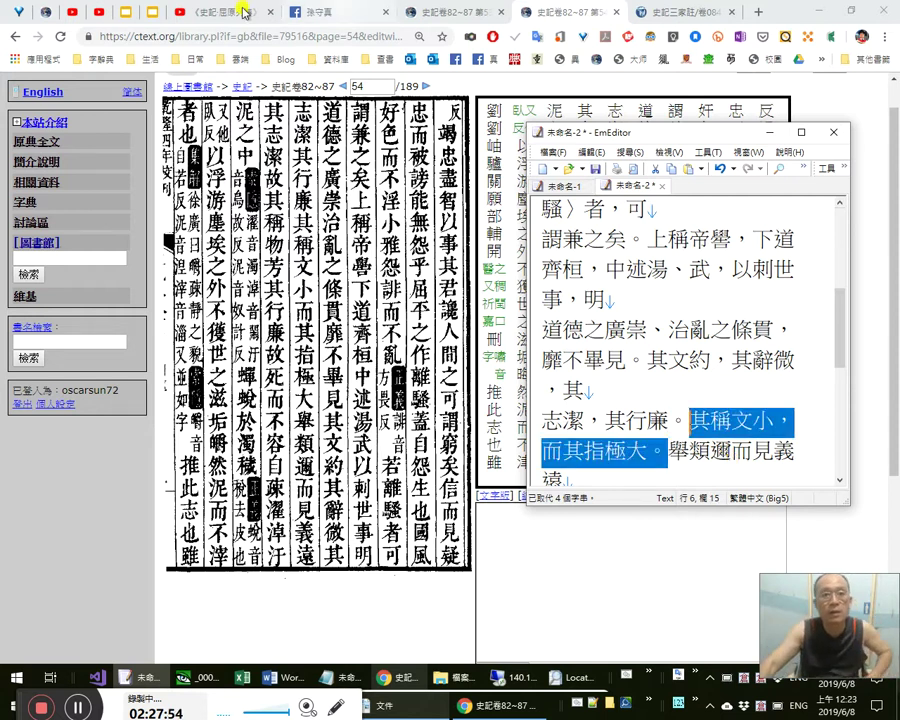
Look at the 七星大法 literary analysis slide, then return to the transcription just before 舉類邇.
left_click(152, 11)
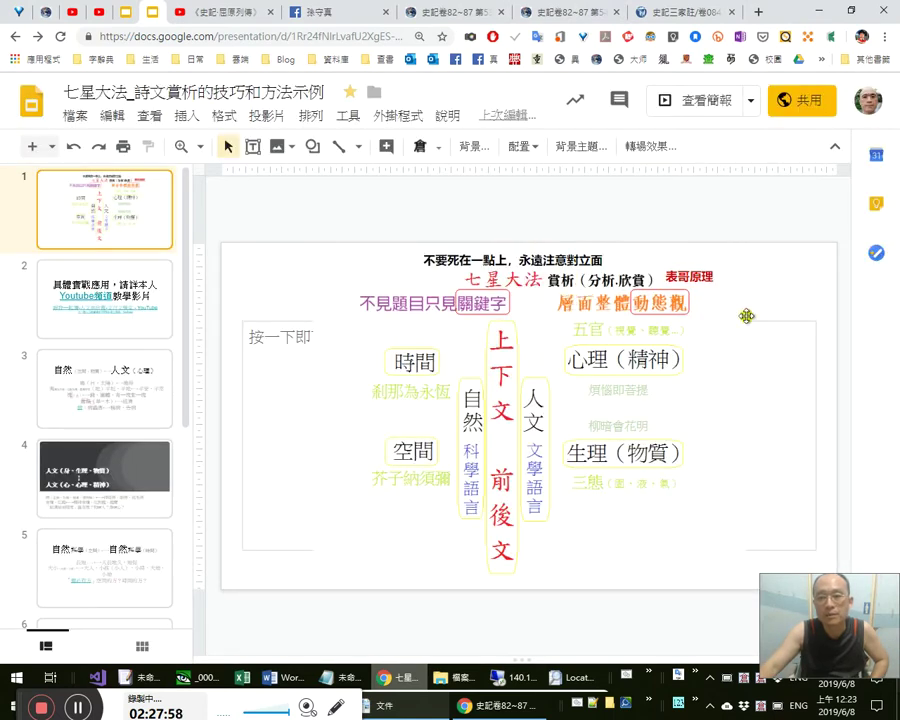
left_click(672, 14)
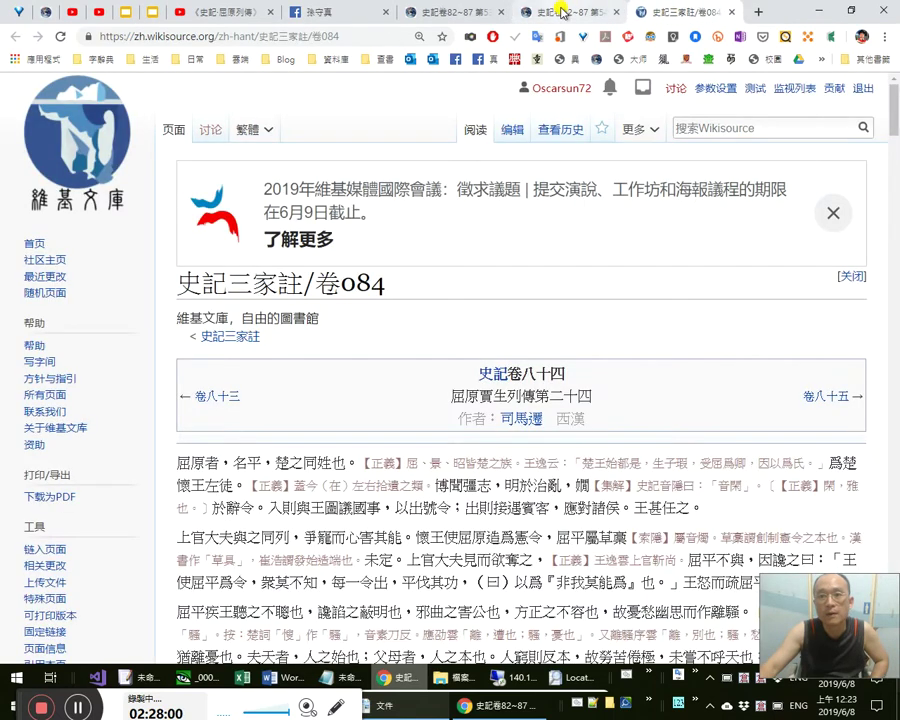
left_click(558, 12)
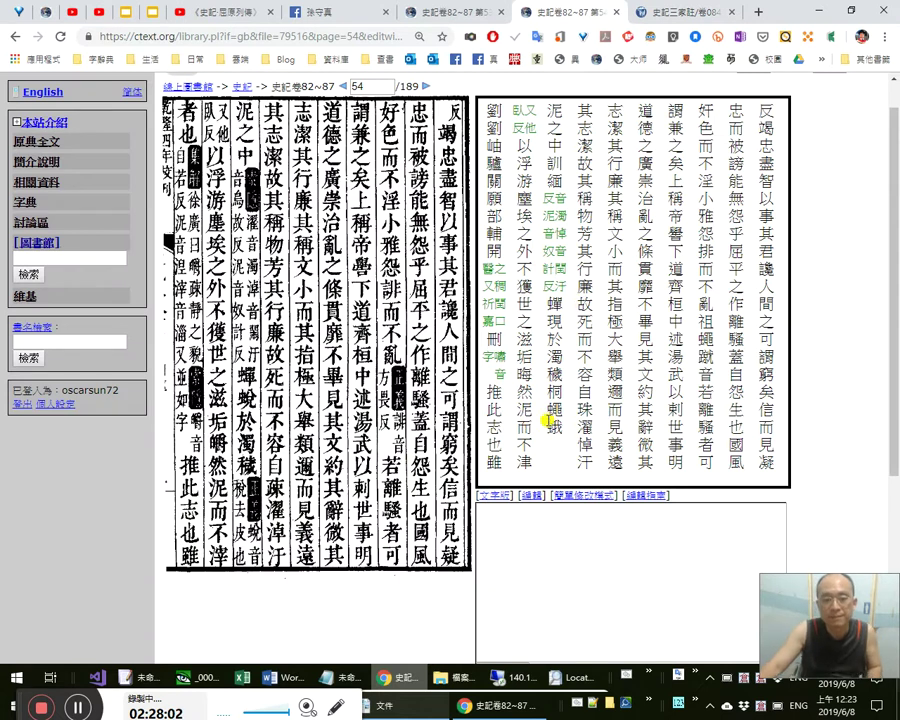
key("alt+Tab")
left_click(668, 452)
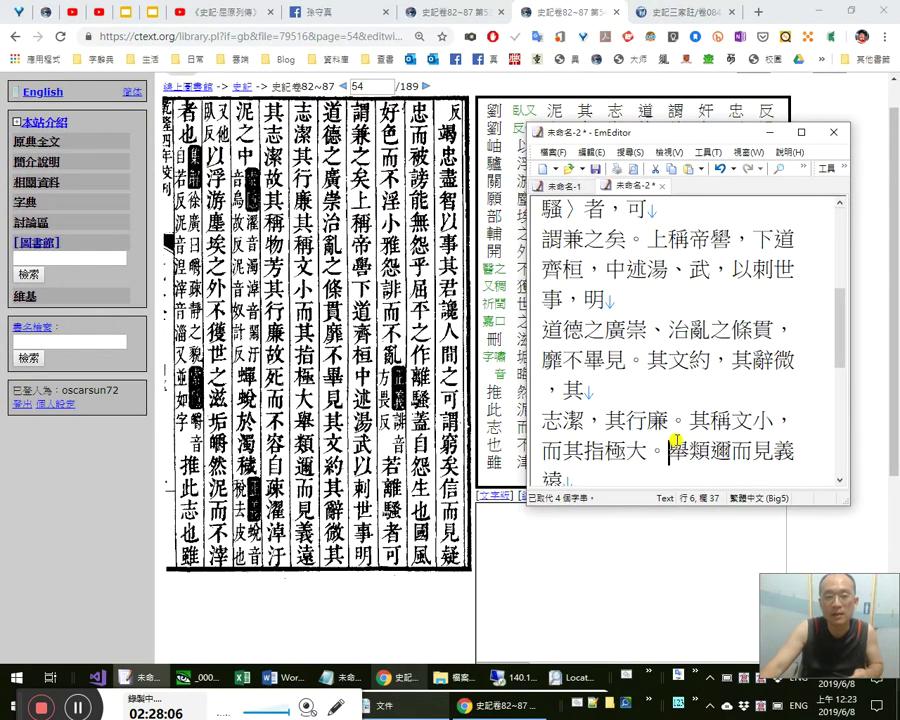
left_click_drag(600, 390, 668, 452)
left_click(668, 452)
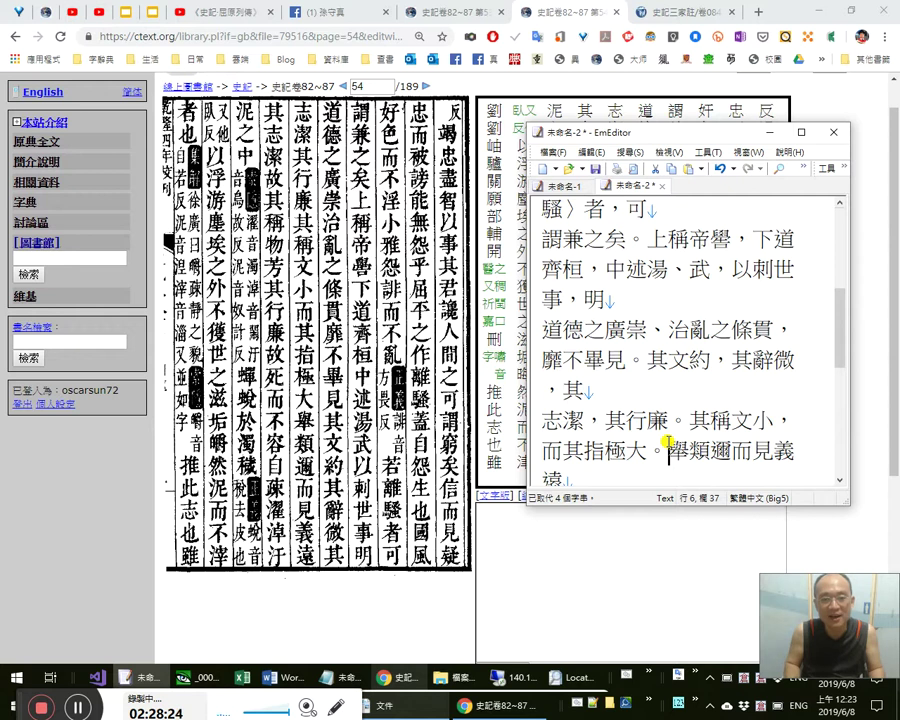
Add a comma after 舉類邇而見義遠.
key("Right")
key("Right")
key("Right")
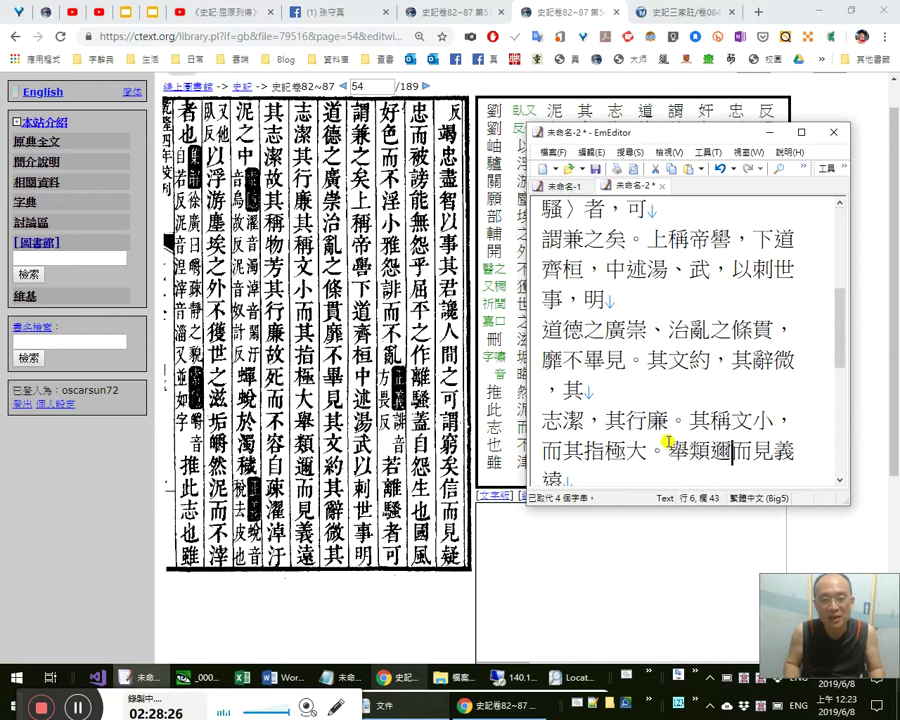
key("Right")
key("Right")
key("Right")
key("Right")
type("，")
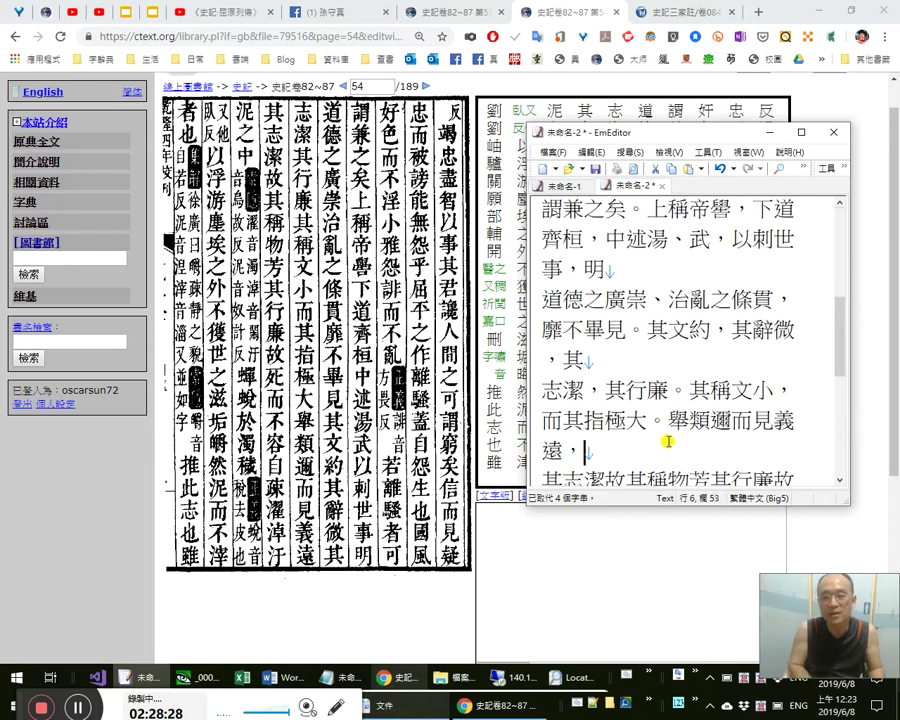
Compare 邇 with 遠 in 舉類邇而見義遠 and try 遐 as a gloss after 遠.
left_click_drag(710, 421, 732, 421)
left_click_drag(564, 451, 542, 451)
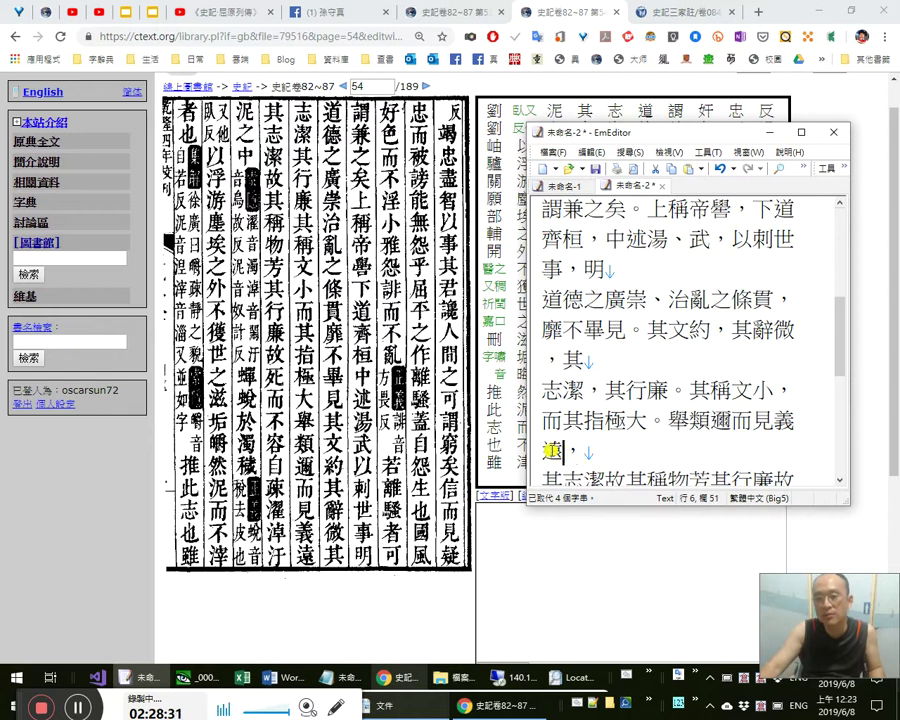
left_click(720, 424)
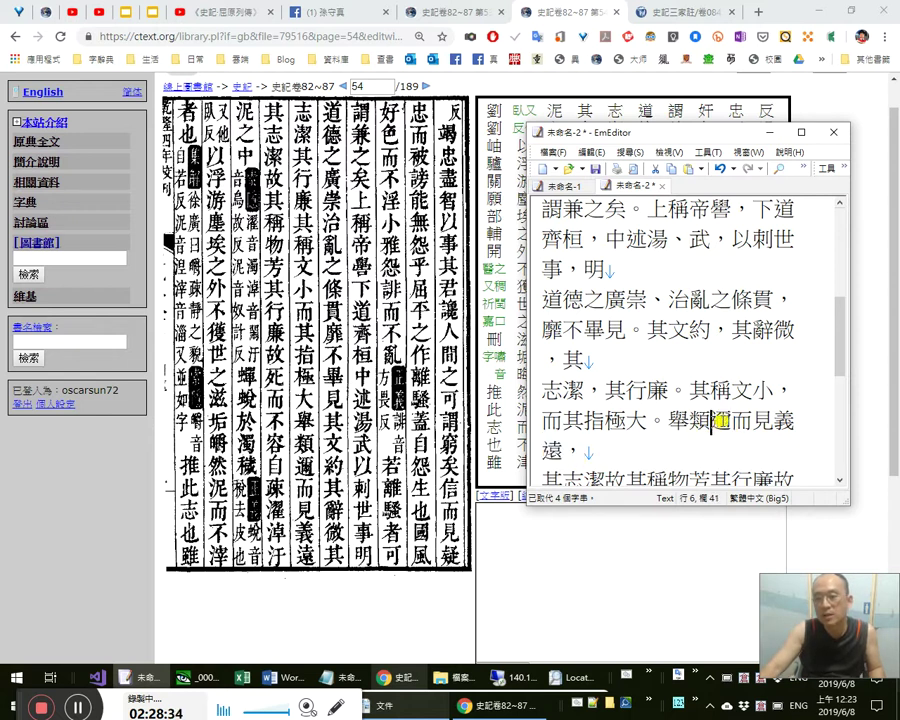
left_click_drag(565, 451, 595, 456)
key("Left")
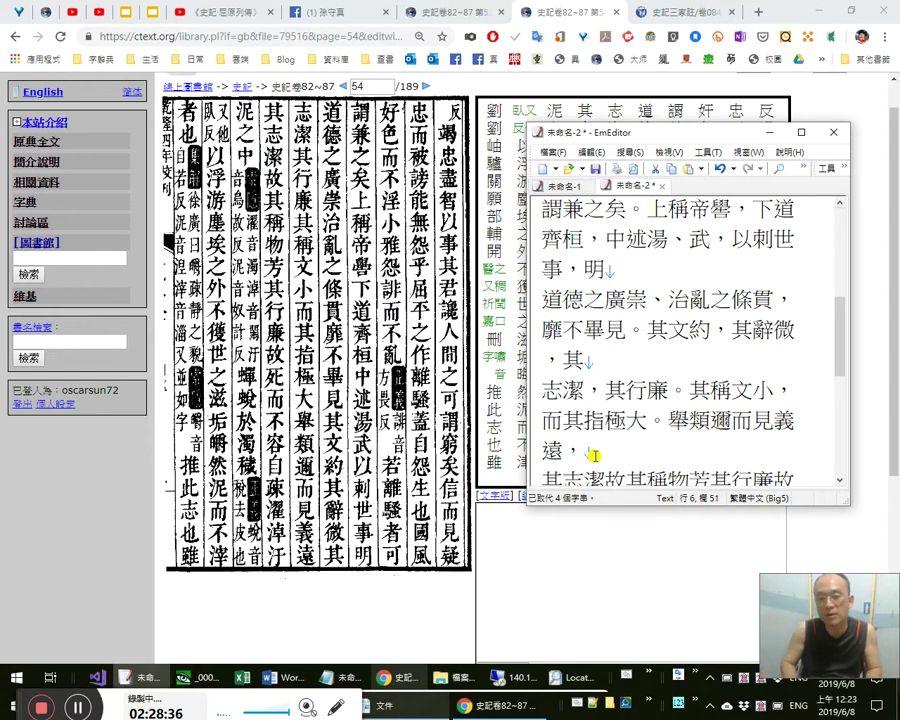
type("a")
key("BackSpace")
key("Up")
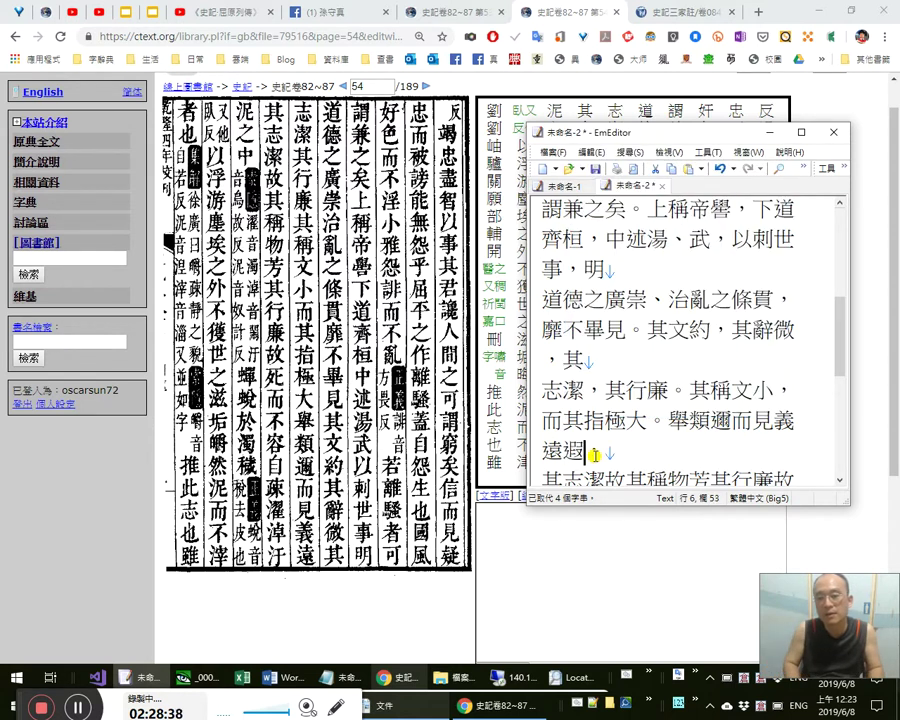
Examine the character 邇 in 舉類邇 to weigh its meaning against 遠.
key("Right")
key("Right")
key("Right")
key("Right")
key("Right")
key("Right")
key("Right")
key("Right")
key("shift+Left")
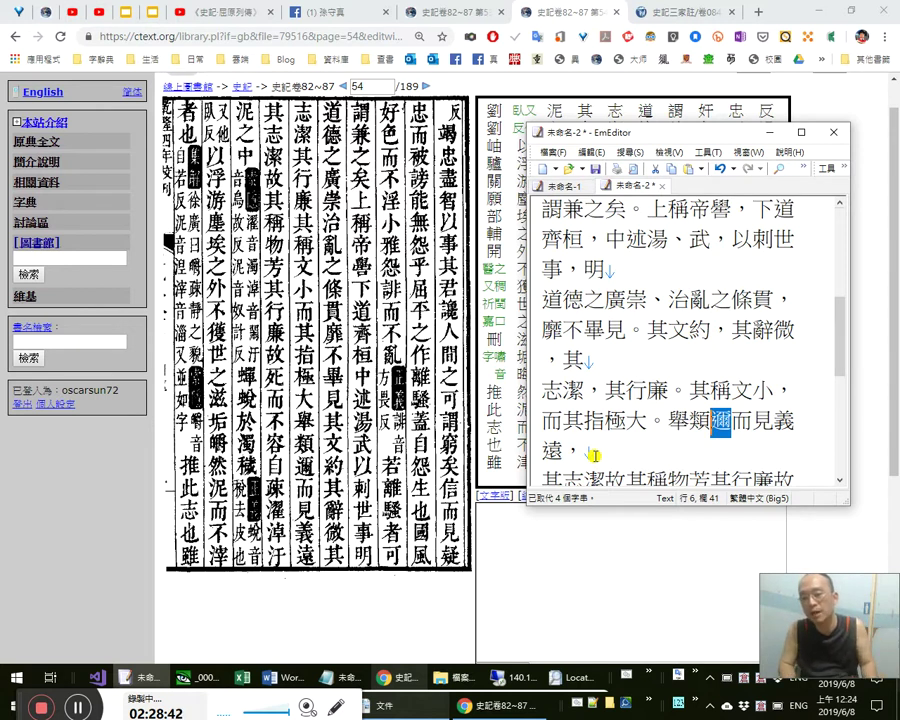
key("Right")
key("shift+Left")
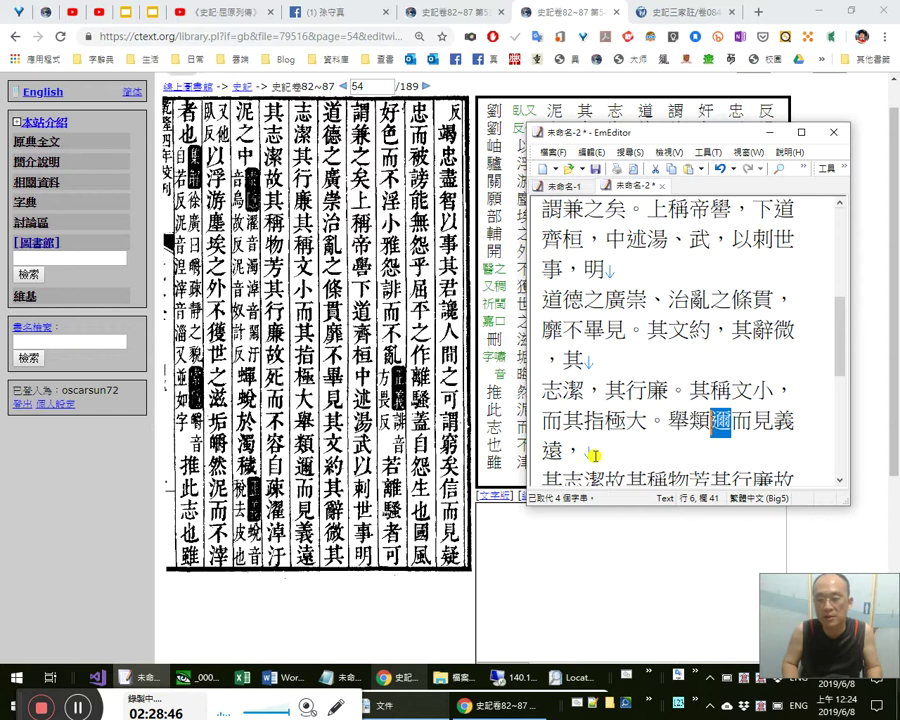
Read through 舉類邇而見義遠 character by character, from 舉 to 遠.
key("Left")
key("Left")
key("Left")
key("shift+Right")
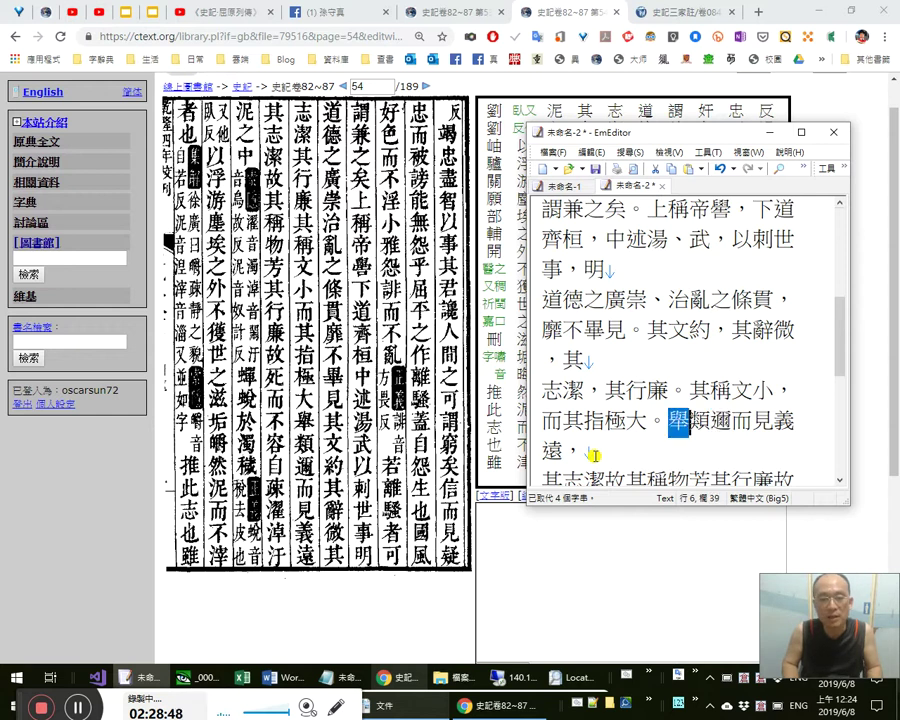
key("Right")
key("shift+Right")
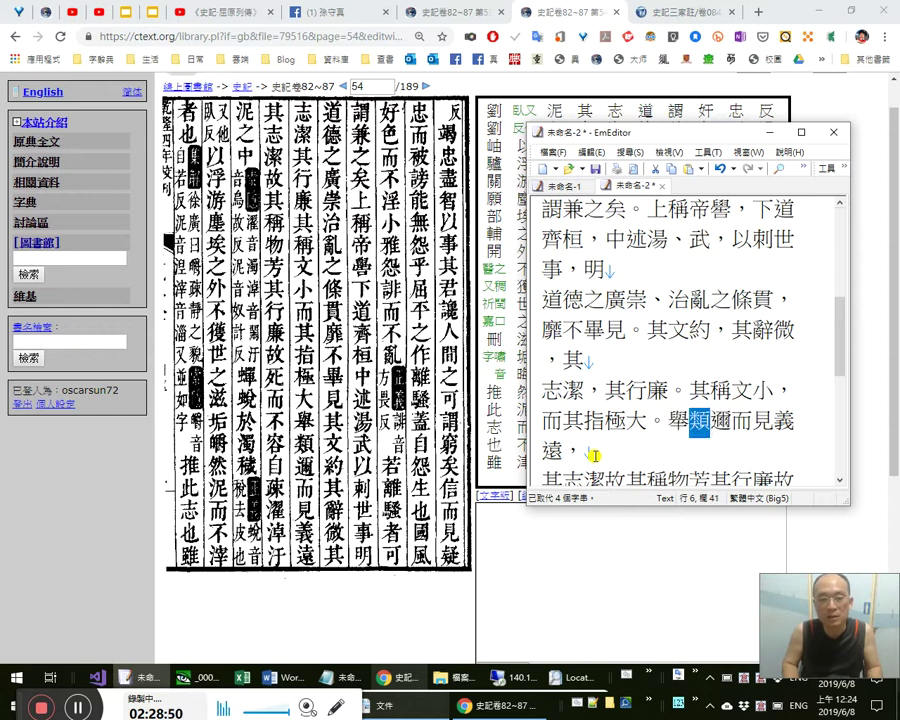
key("Right")
key("Right")
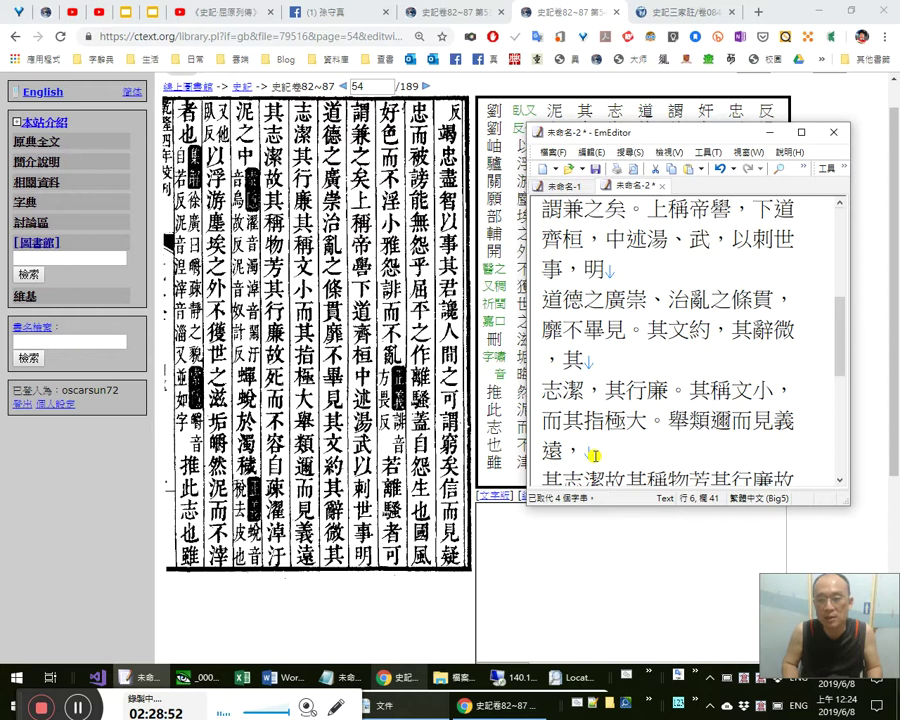
key("shift+Right")
key("Right")
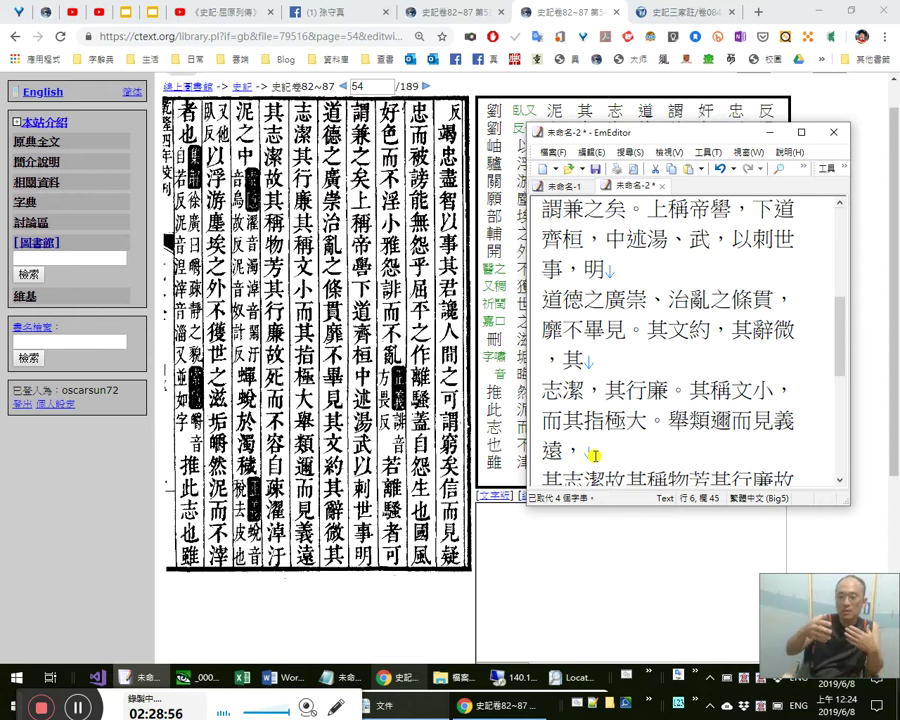
key("Right")
key("Right")
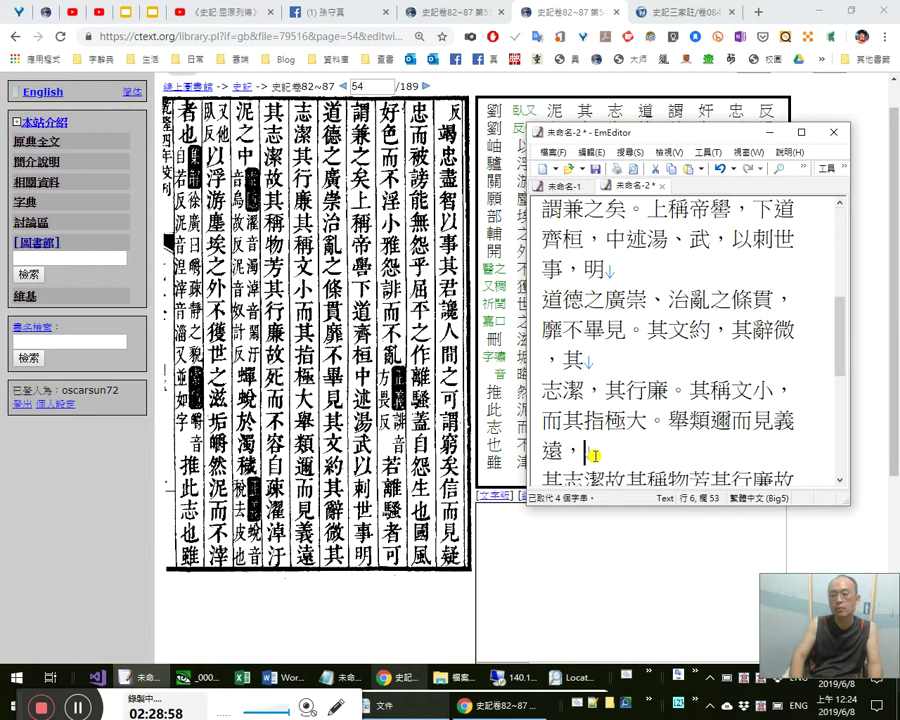
key("shift+Right")
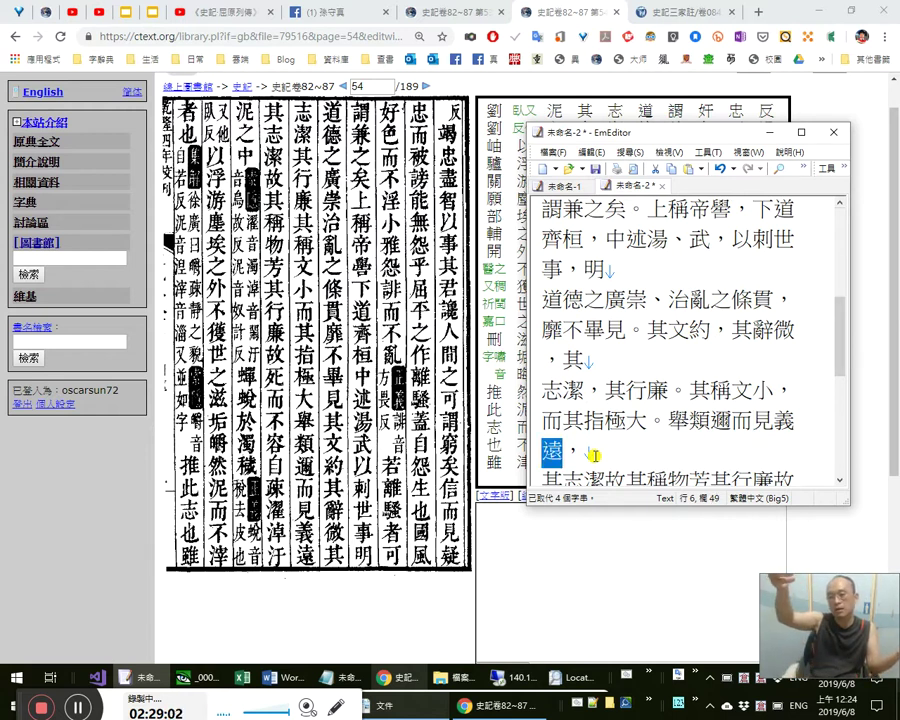
Examine 邇 again, and how 類 and 邇 relate within 舉類邇.
key("Left")
key("Left")
key("Left")
key("shift+Left")
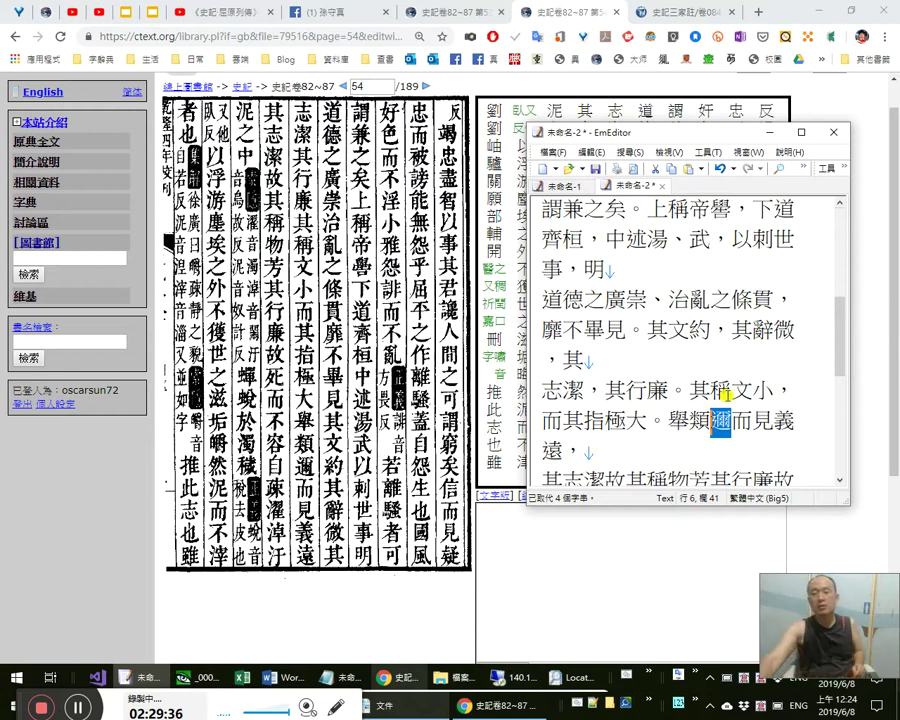
left_click(718, 424)
double_click(718, 424)
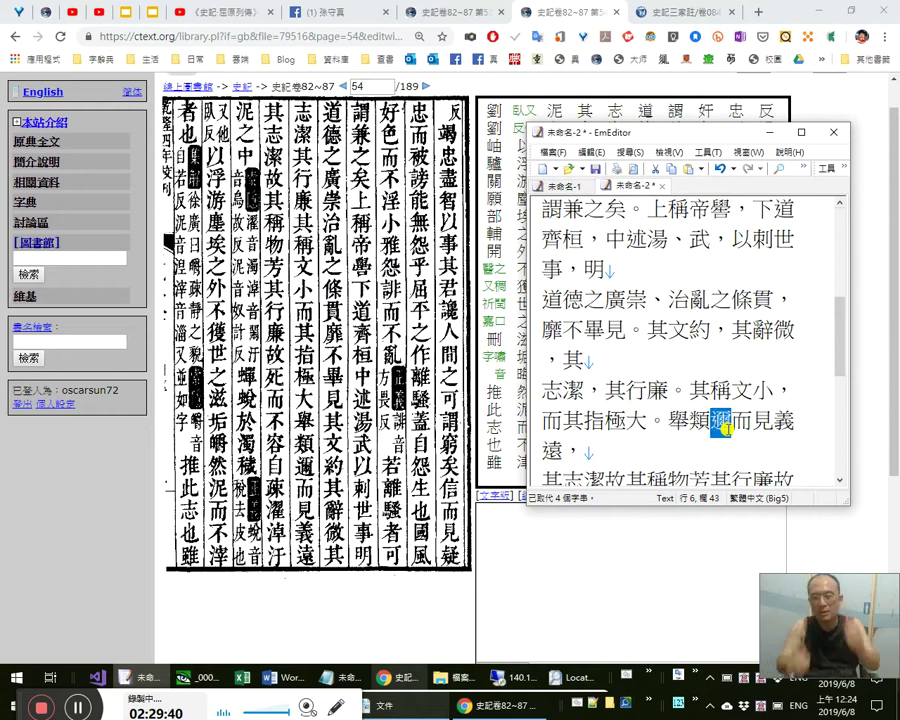
key("Left")
key("Left")
key("shift+Right")
key("shift+Right")
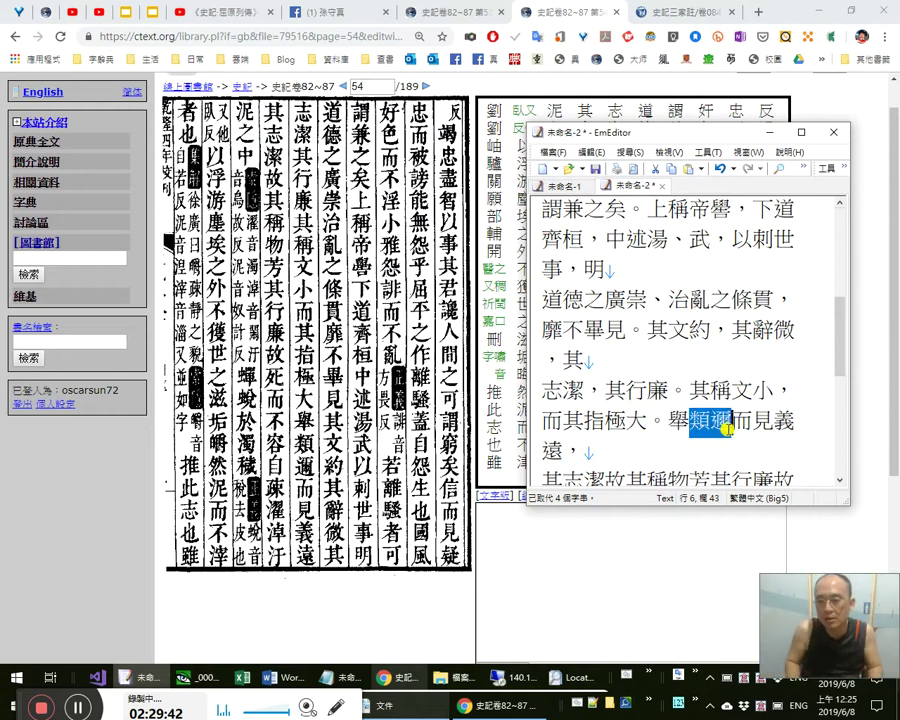
key("shift+Left")
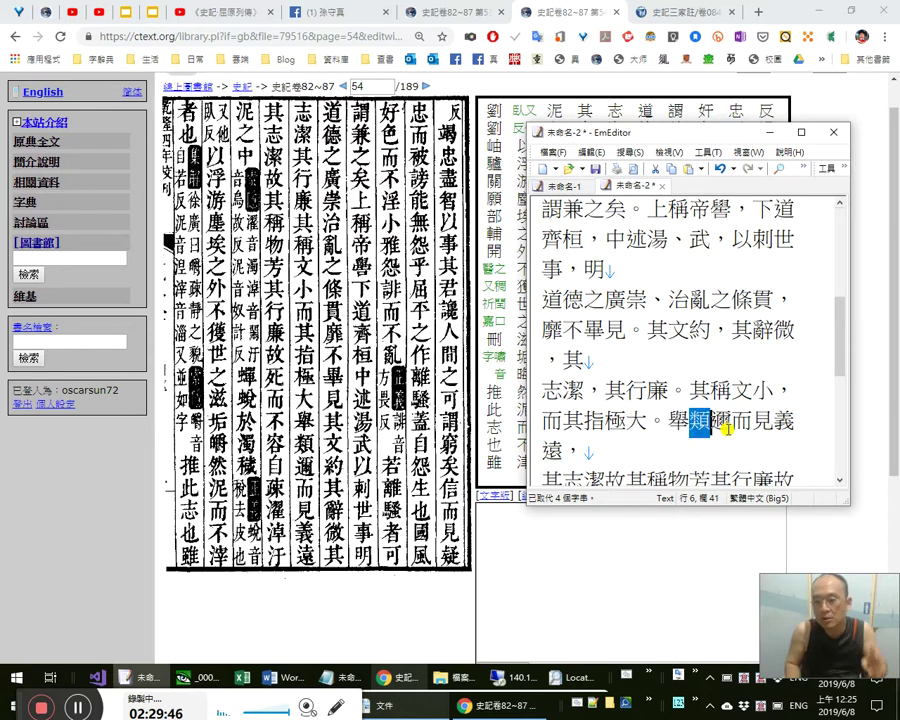
key("shift+Left")
key("shift+Right")
key("Right")
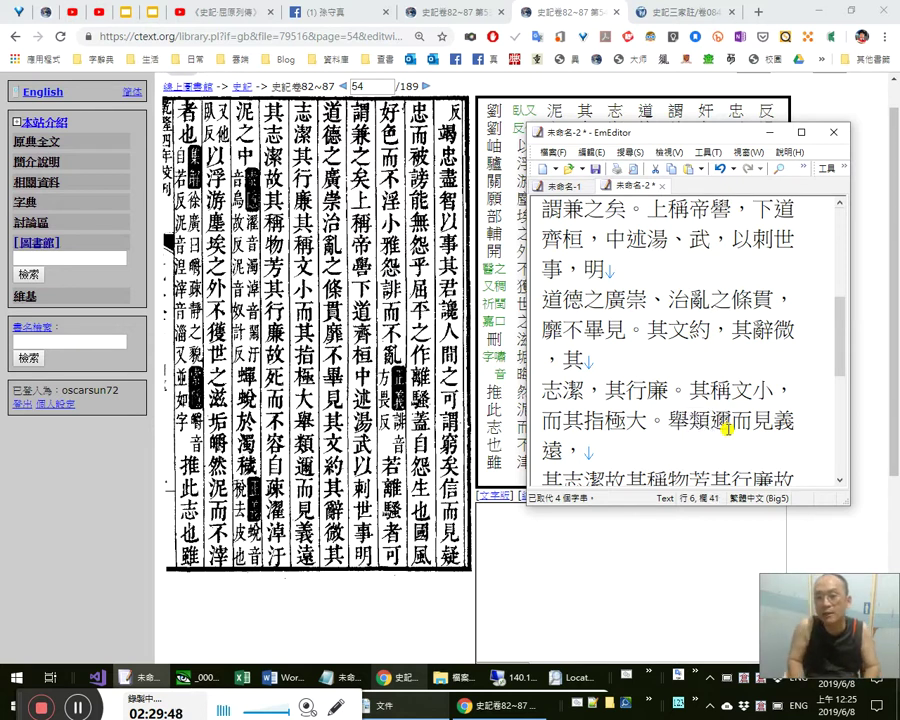
Try 醜 as a gloss after 類, remove it, and recheck 類 on its own.
type("醜")
key("shift+Left")
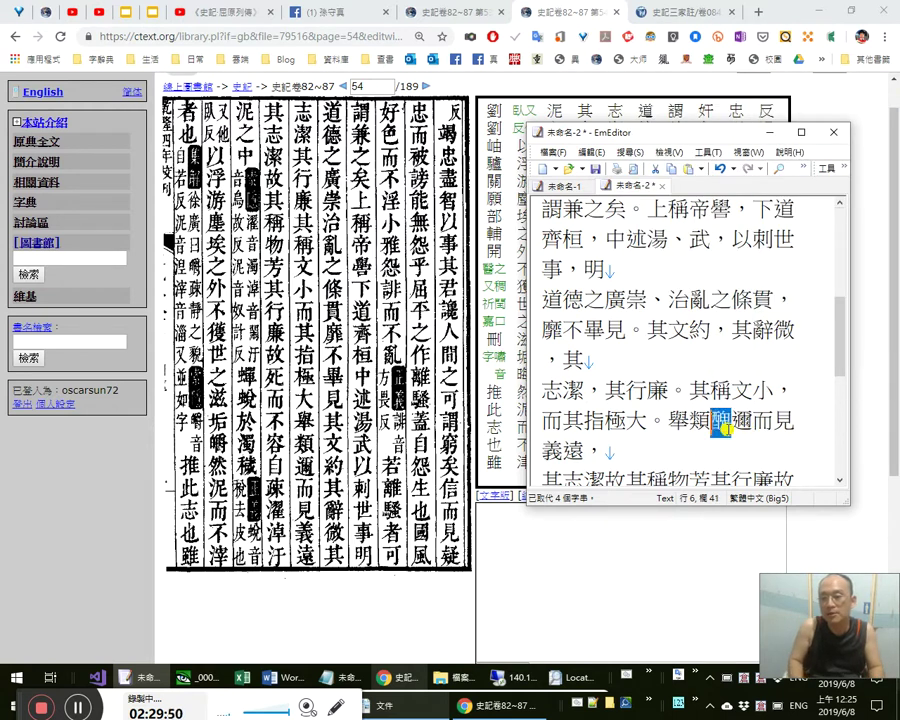
key("Left")
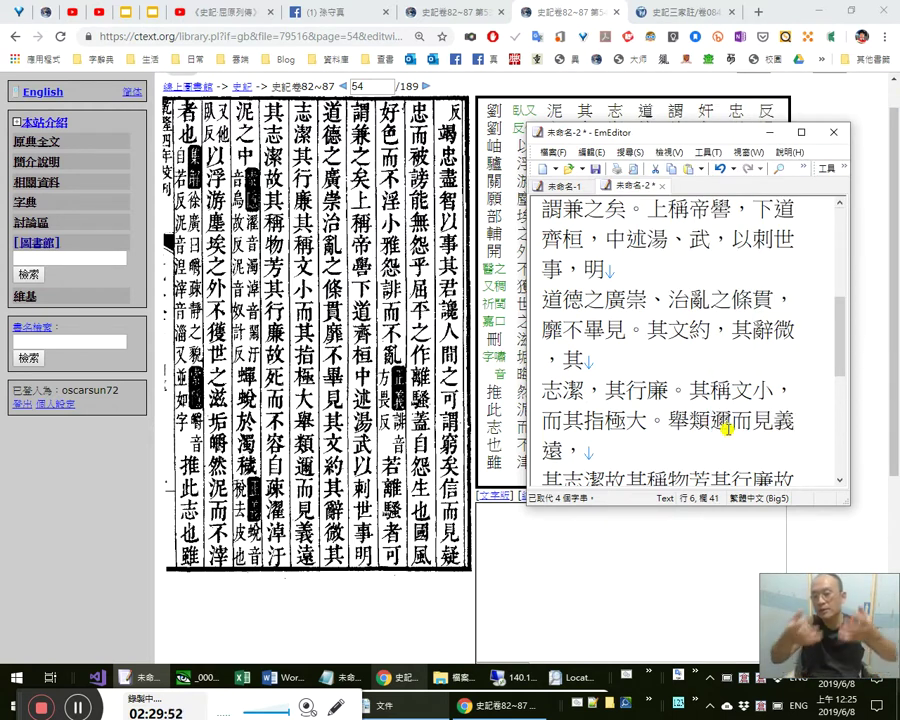
key("shift+Left")
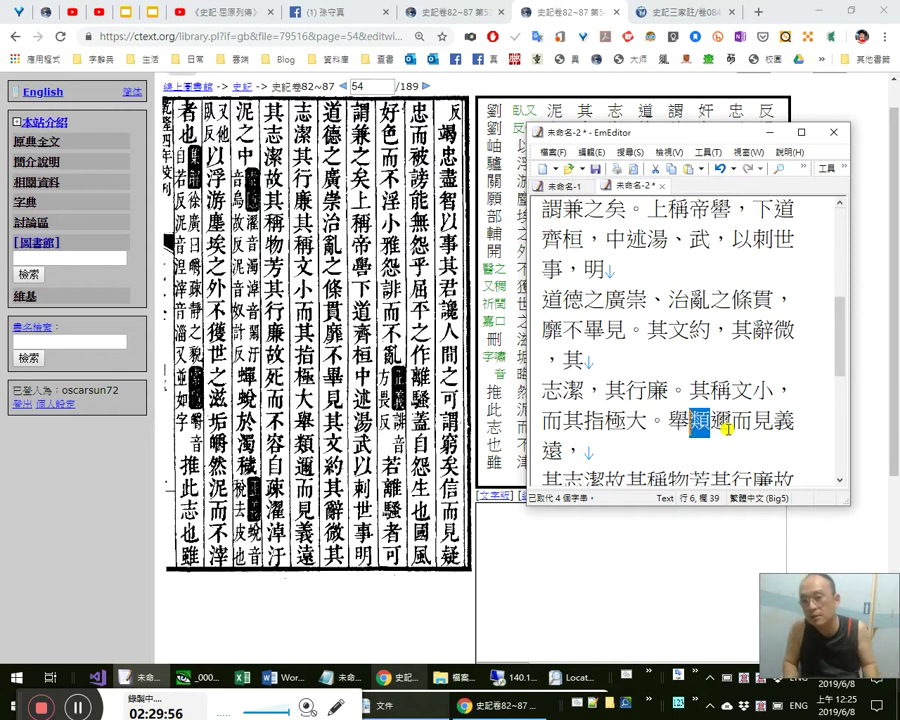
key("Right")
key("shift+Left")
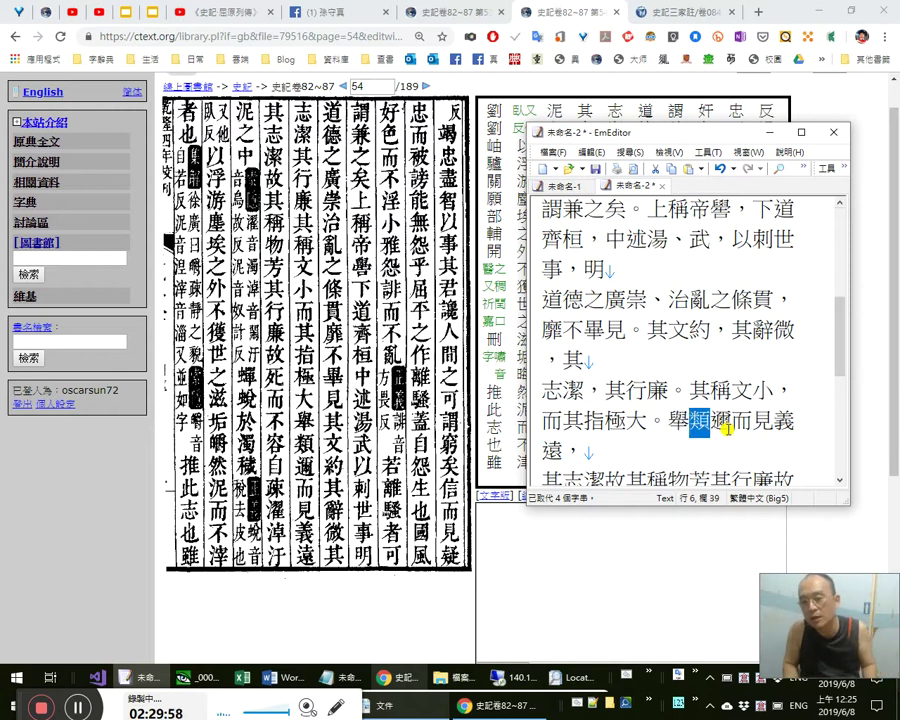
key("Right")
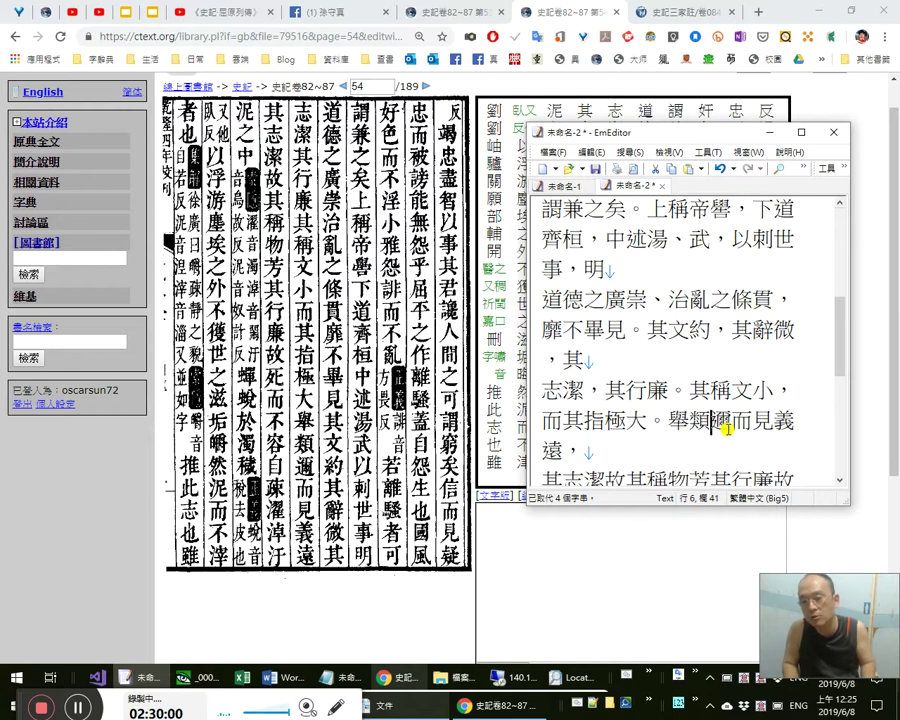
Review 而見義 and try 現 as a gloss after 見, removing it again.
key("Right")
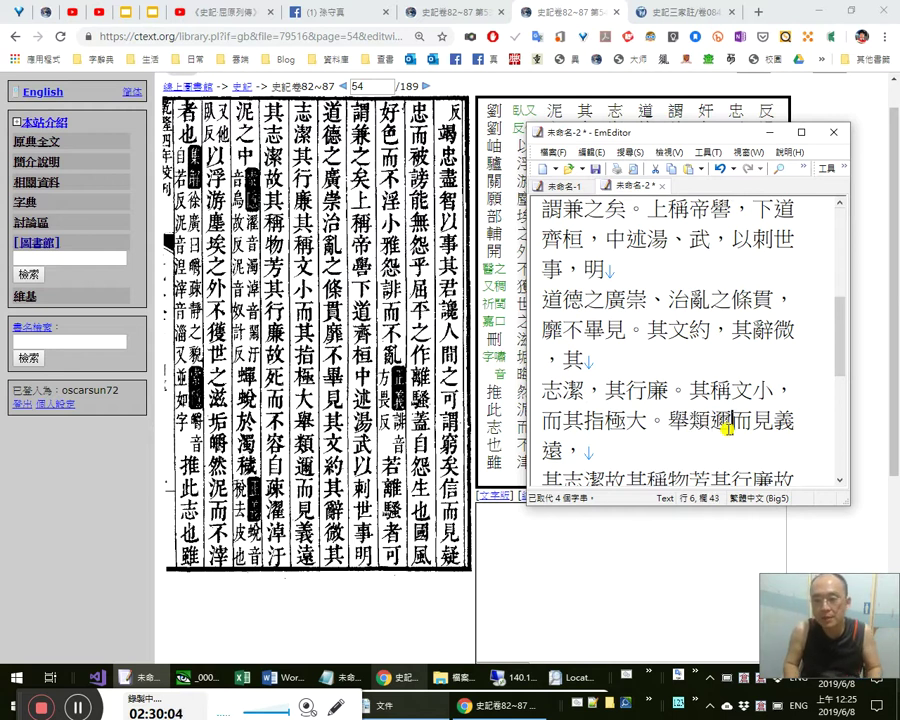
key("Right")
key("shift+Right")
key("shift+Right")
key("Right")
key("Left")
key("shift+Right")
key("Left")
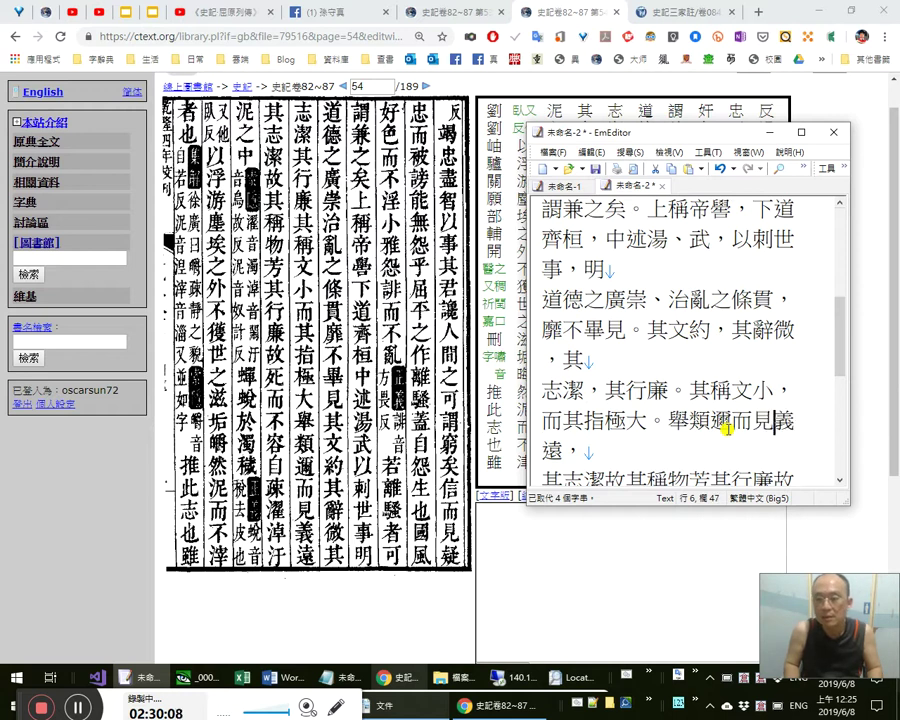
type("m現")
key("shift+Left")
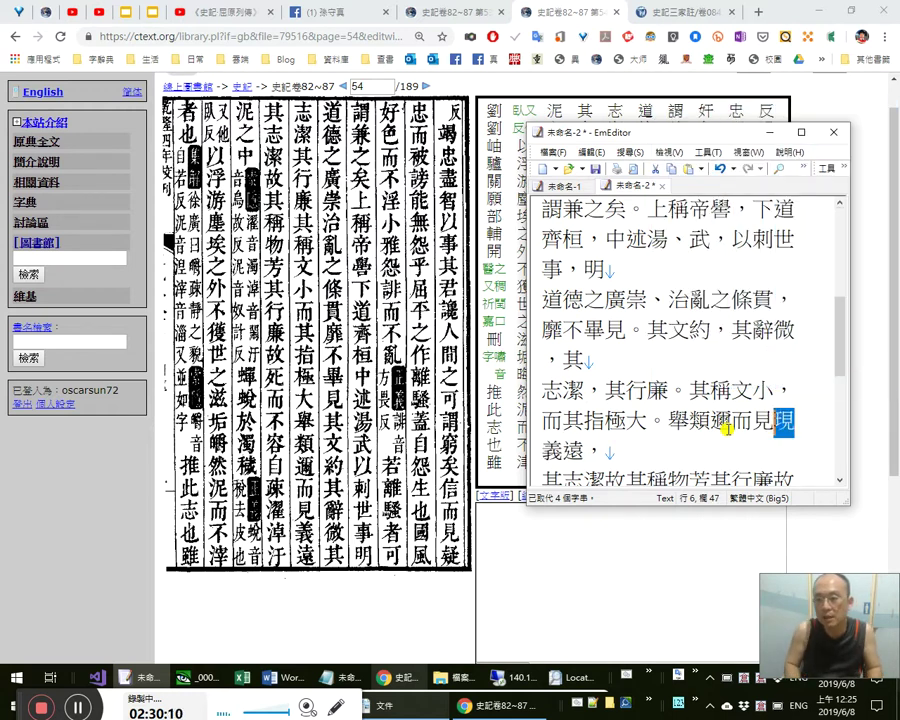
key("Delete")
Try 蘊藏 as a gloss after 義遠, removing it again.
key("Right")
key("Right")
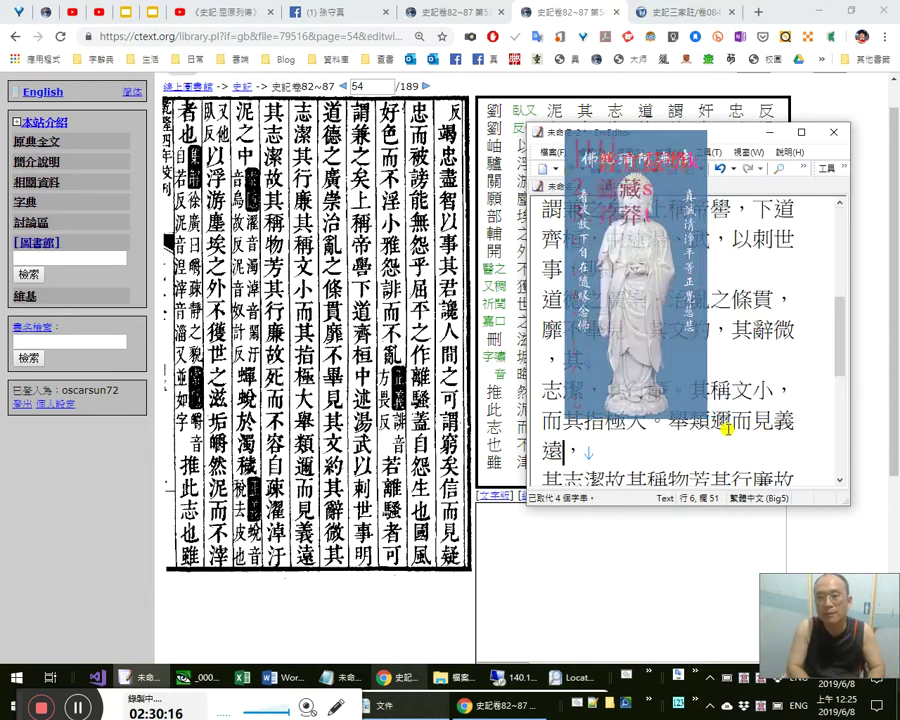
type("蘊藏")
key("shift+Left")
key("shift+Left")
key("Delete")
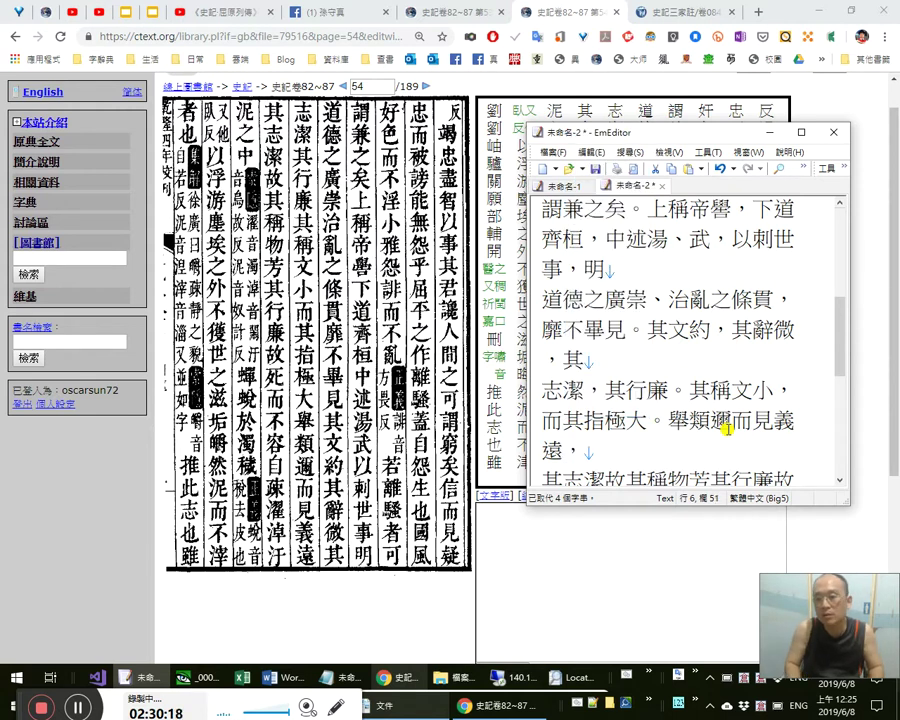
Insert 深 as a gloss after 遠 in 見義遠.
key("Left")
key("shift+Right")
key("Right")
type("e深")
key("shift+Left")
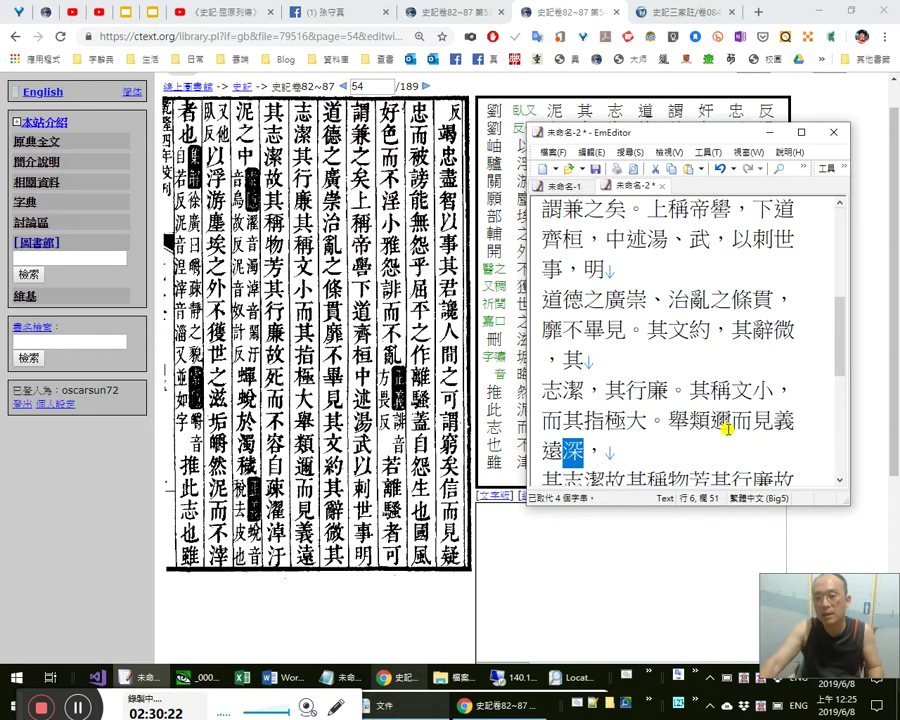
key("Return")
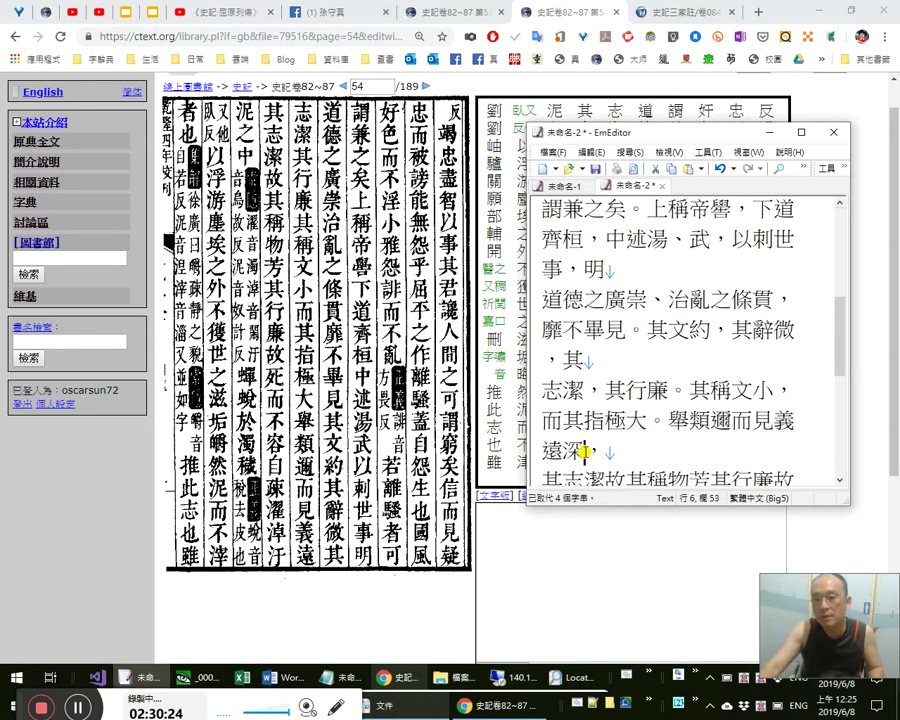
Delete the extra character 深 after 舉類邇而見義遠 in the transcription.
key("shift+Left")
key("BackSpace")
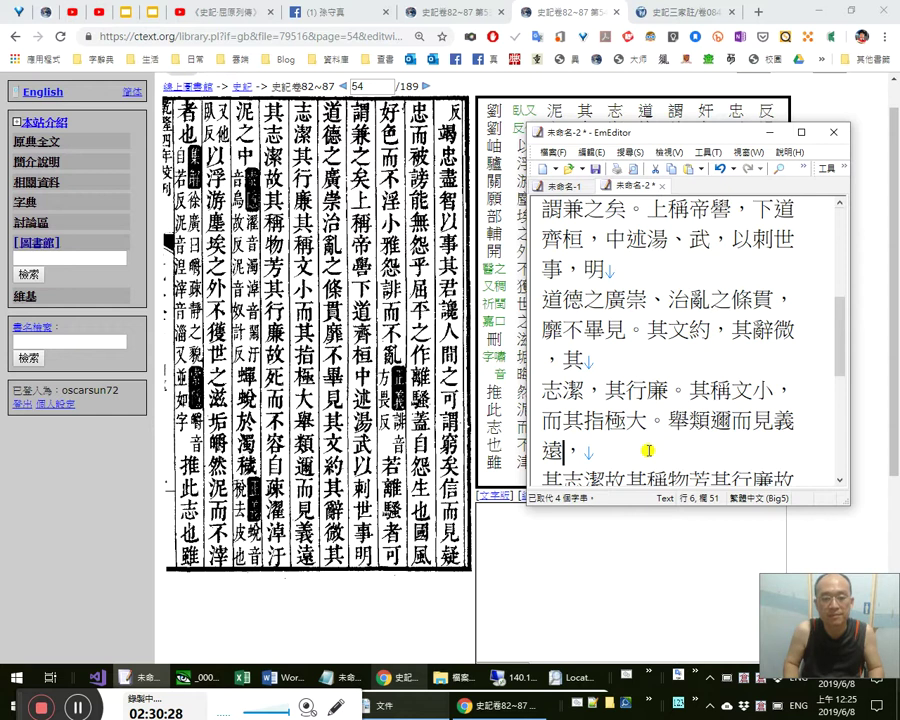
key("Up")
key("Down")
key("shift+Left")
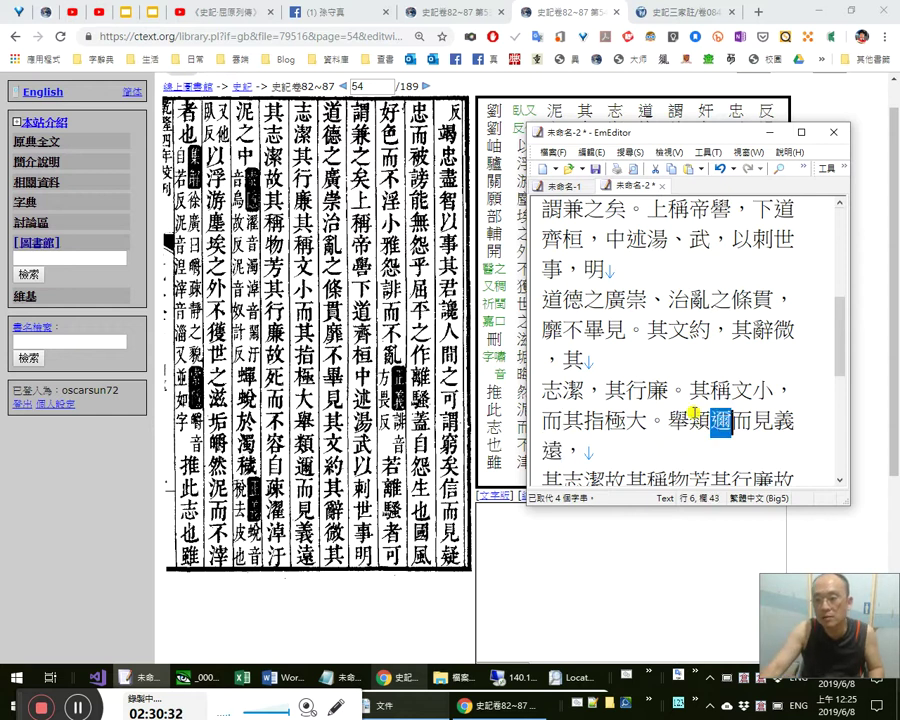
key("Right")
key("Right")
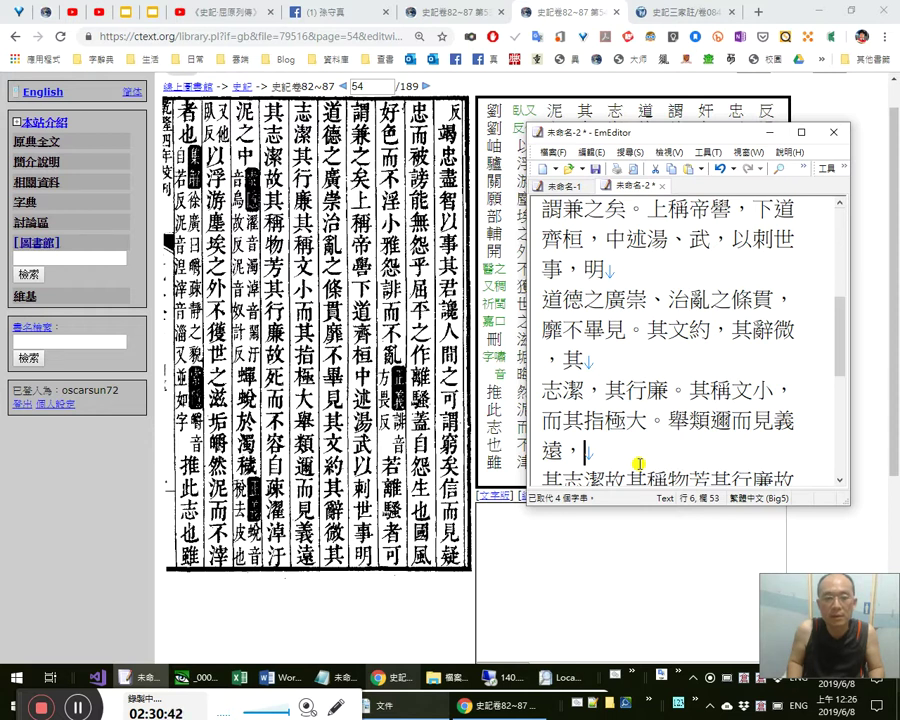
Insert a comma after 其志潔 and replace the comma after 見義遠 with the full stop 。.
key("Right")
key("Right")
key("Right")
key("Right")
type("，")
key("Left")
key("Left")
key("Left")
key("Left")
key("Left")
key("BackSpace")
type("。")
key("Right")
key("Right")
key("Right")
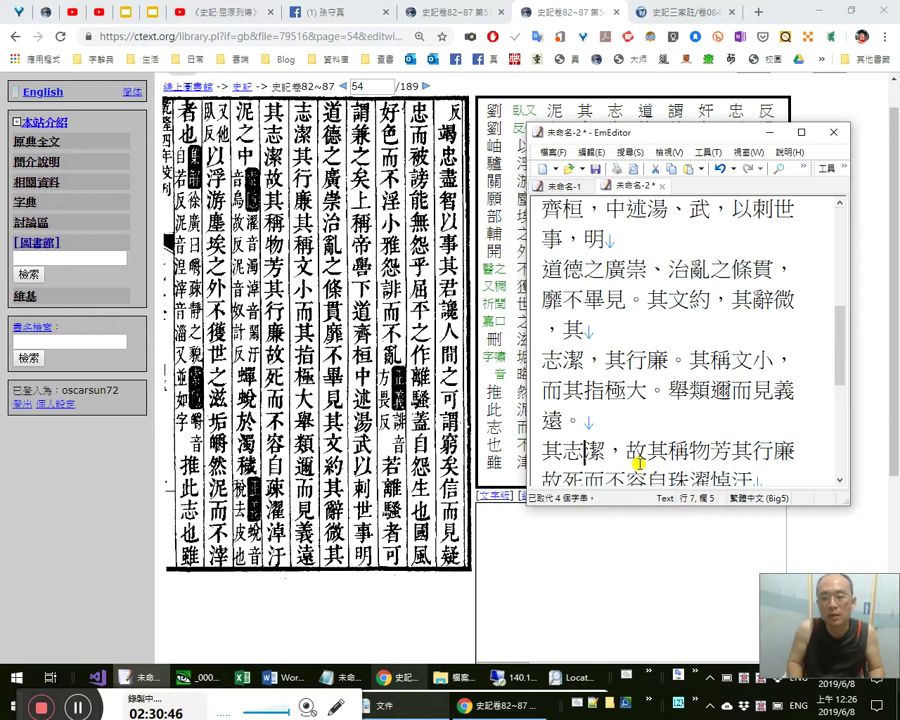
Insert the semicolon ； after 故其稱物芳 to separate it from 其行廉.
double_click(574, 330)
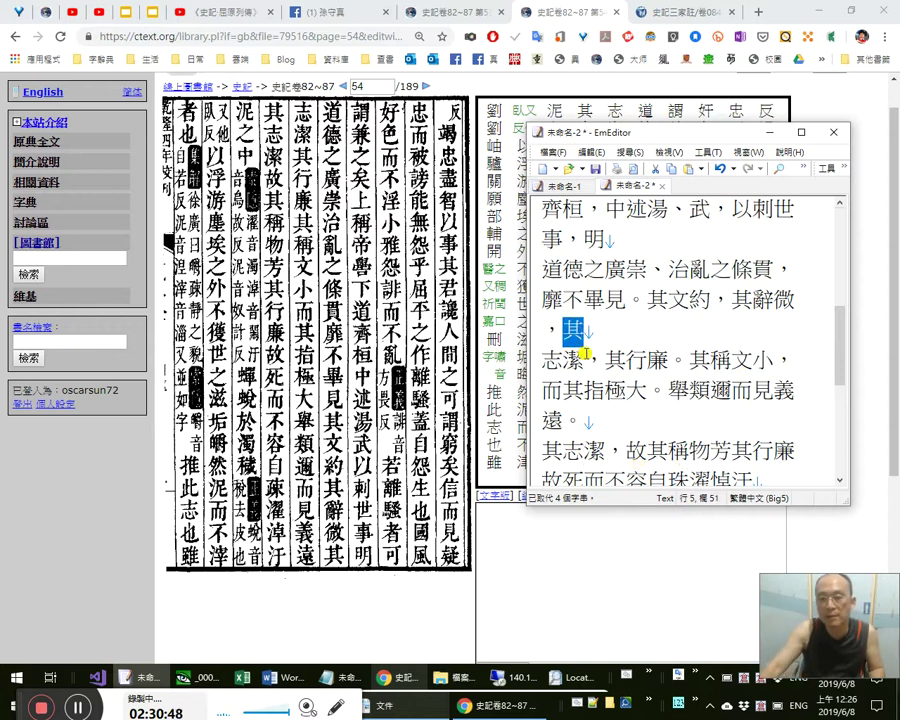
double_click(636, 452)
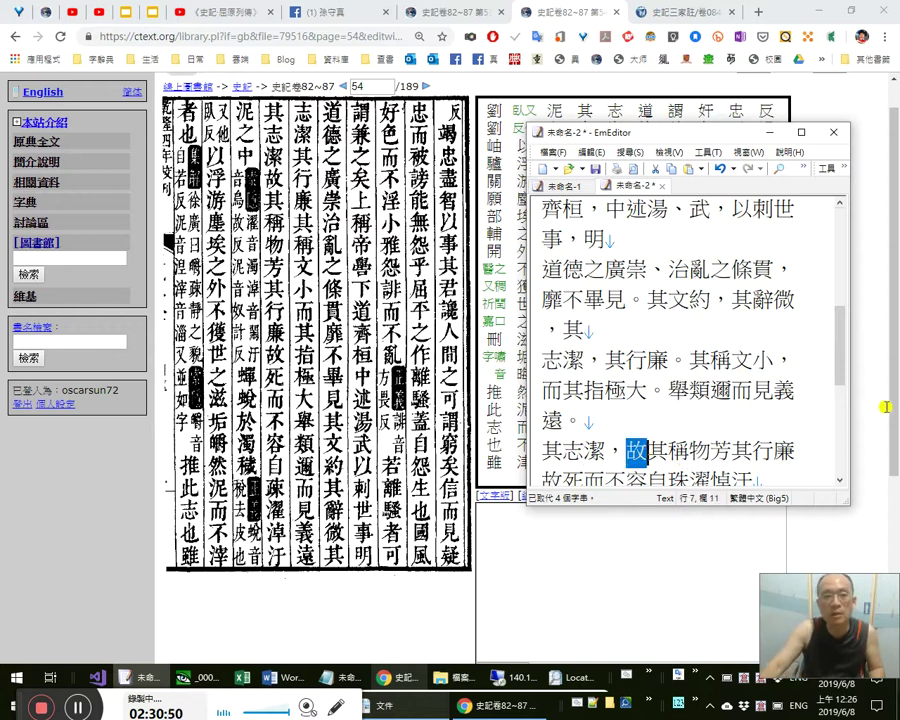
left_click(886, 408)
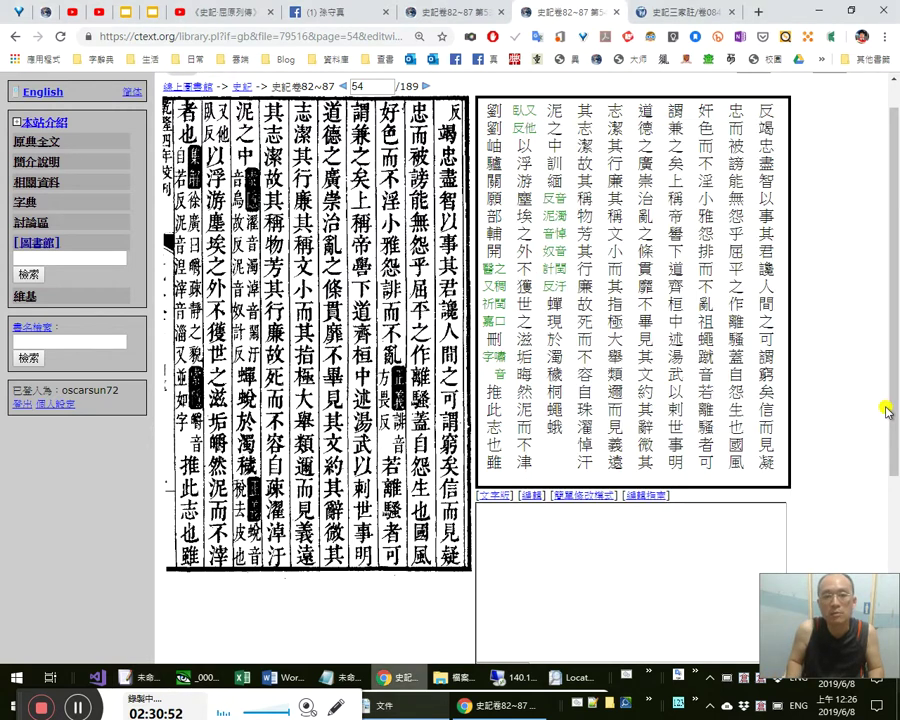
key("alt+Tab")
key("Right")
key("Right")
key("Right")
key("Right")
key("Right")
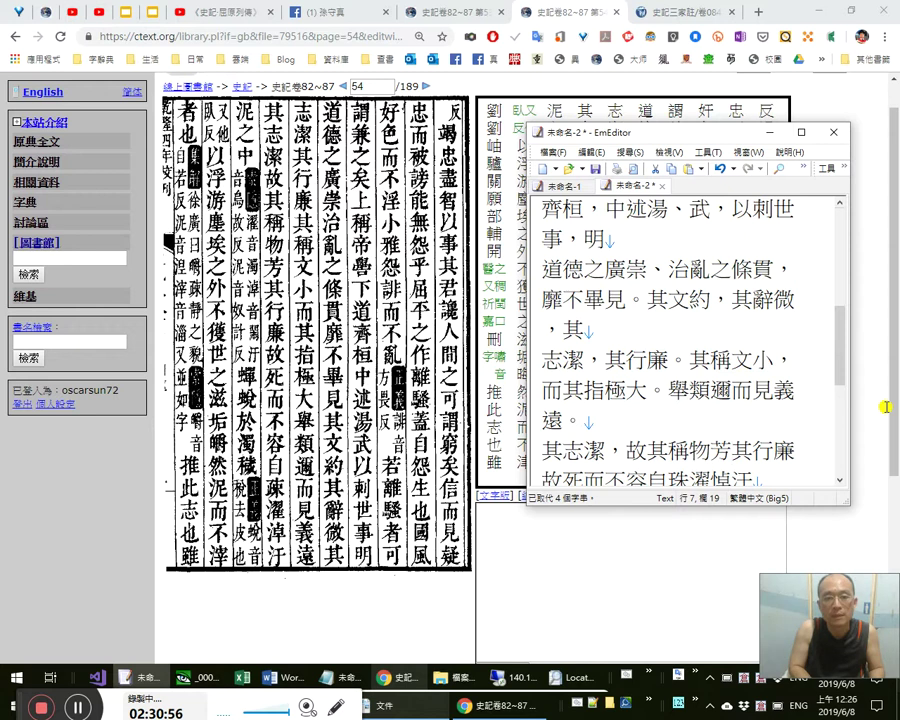
type("；")
Examine the clause 其志潔，故其稱物芳 character by character and compare 稱物 with 舉類 in the preceding line.
key("Left")
key("Left")
key("Left")
key("Left")
key("Right")
key("Right")
key("shift+Right")
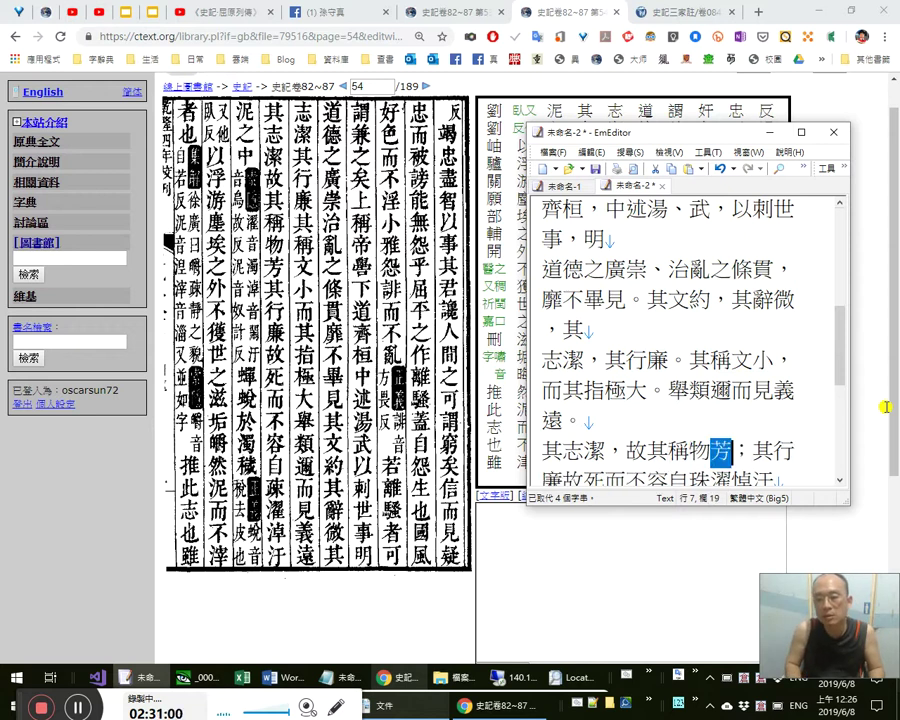
key("Left")
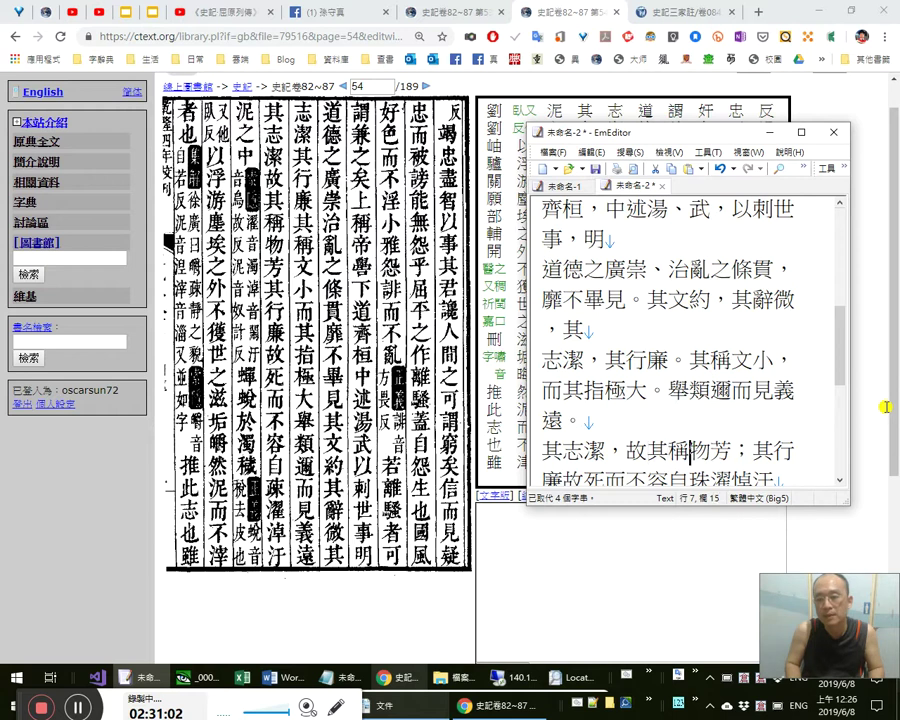
key("shift+Right")
key("Left")
key("shift+Right")
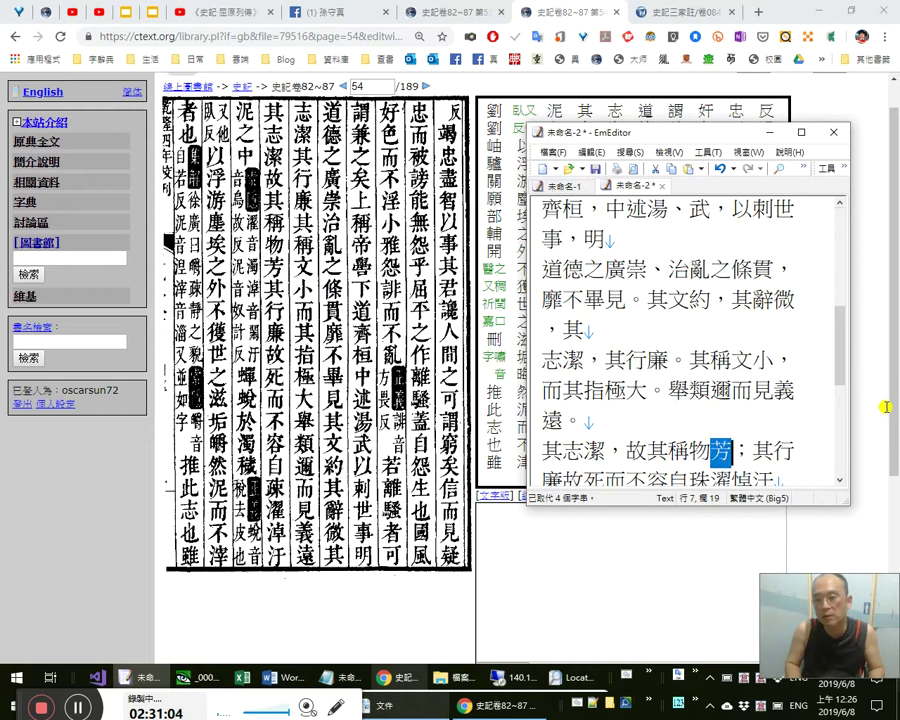
key("Left")
key("Left")
key("Left")
key("Left")
key("Left")
key("Left")
key("shift+Left")
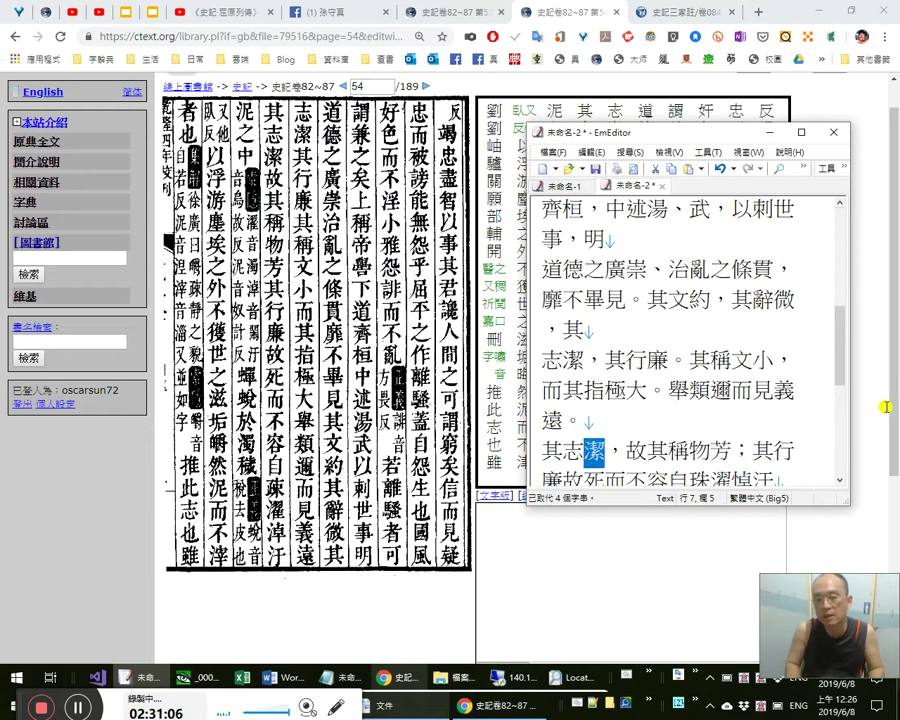
key("Right")
key("Right")
key("Right")
key("shift+Right")
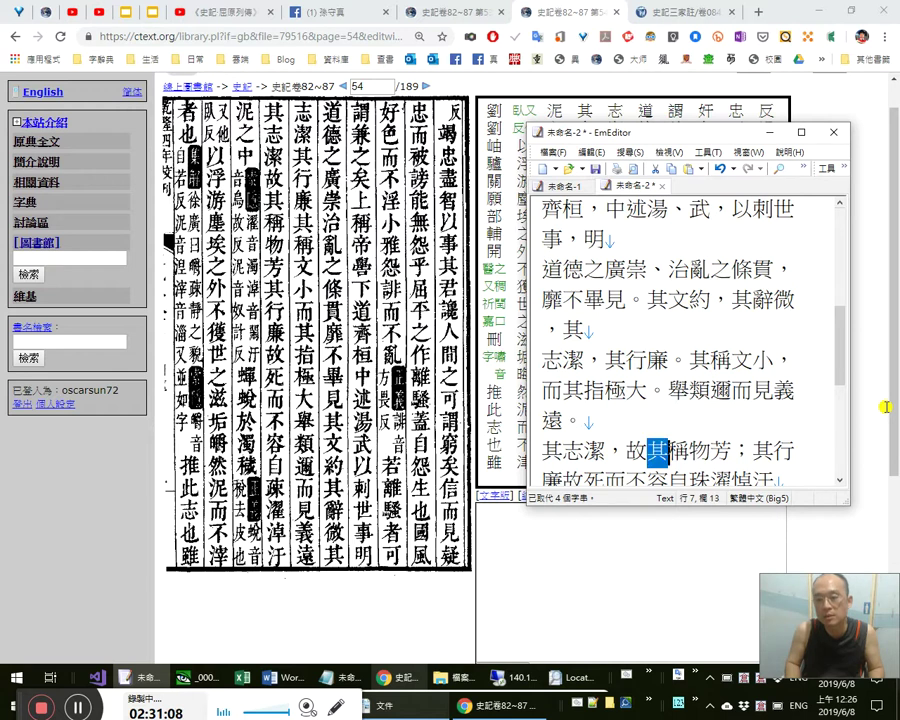
key("Right")
key("shift+Right")
key("Right")
key("shift+Right")
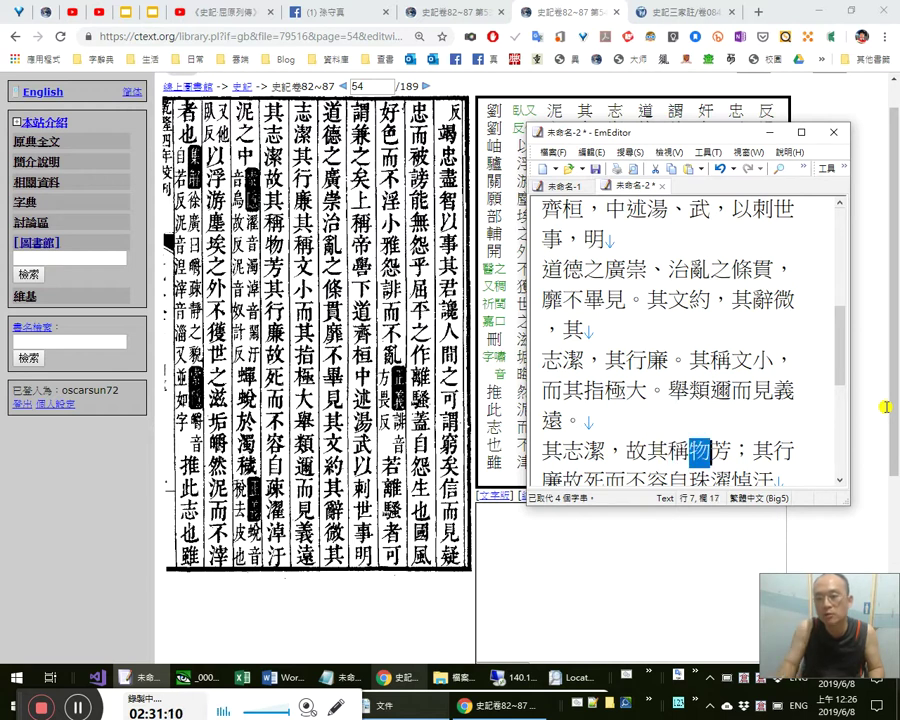
left_click_drag(668, 389, 710, 394)
left_click_drag(668, 456, 712, 454)
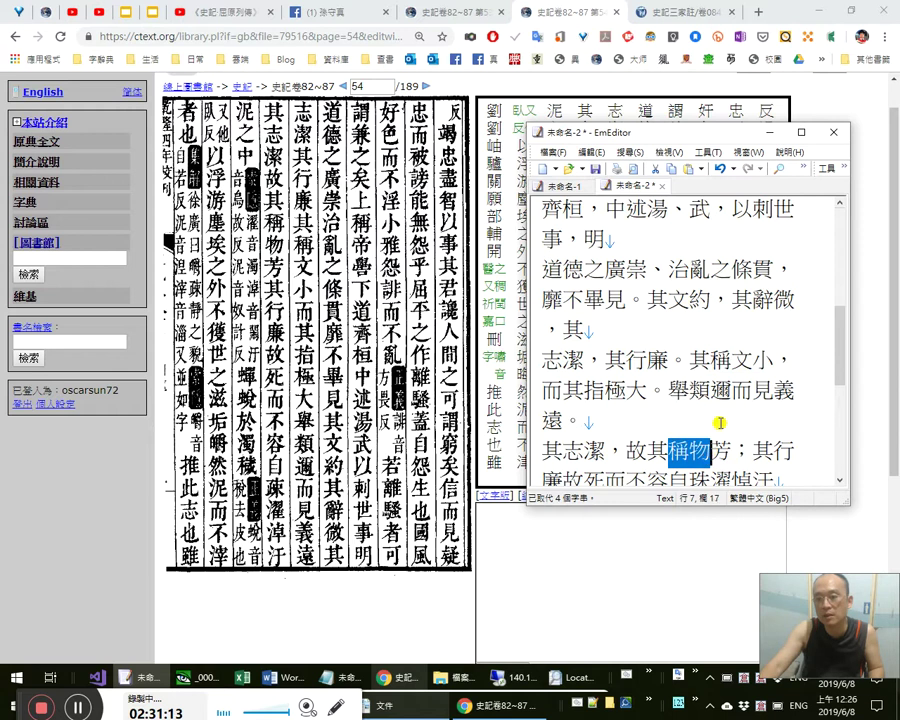
Examine the verbs 稱 and 道 in 上稱帝嚳，下道齊桓 against the scanned page.
left_click(711, 270)
scroll(710, 292, "up", 1)
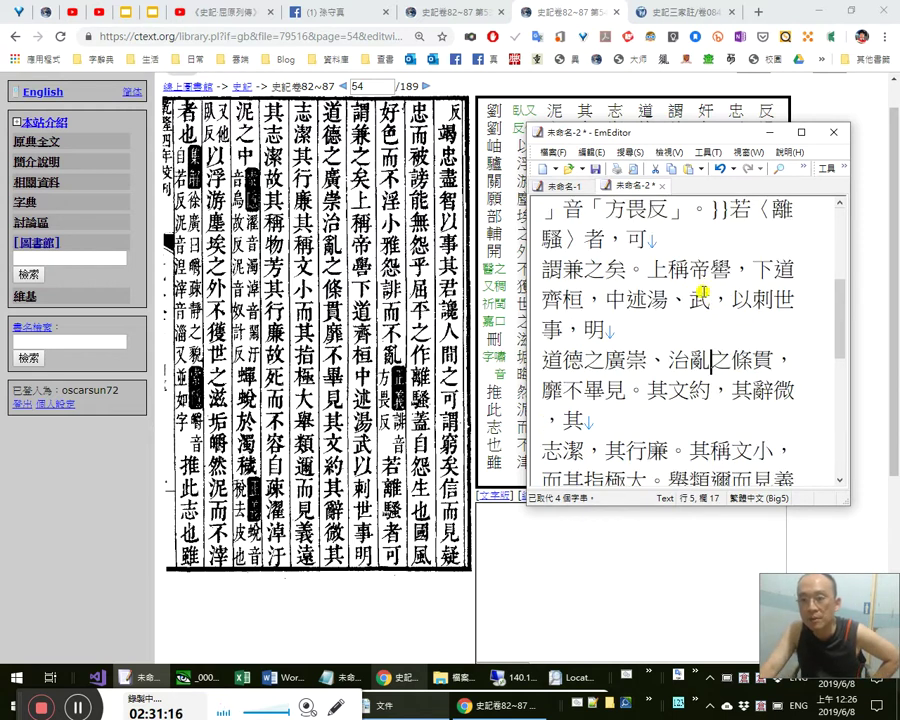
left_click_drag(773, 270, 794, 270)
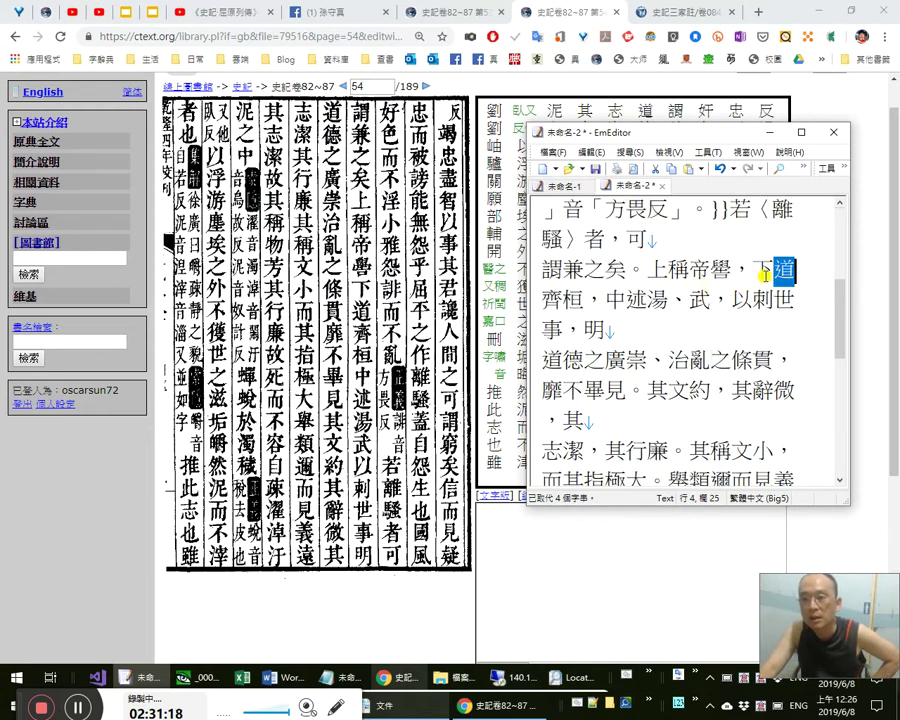
left_click_drag(670, 268, 689, 268)
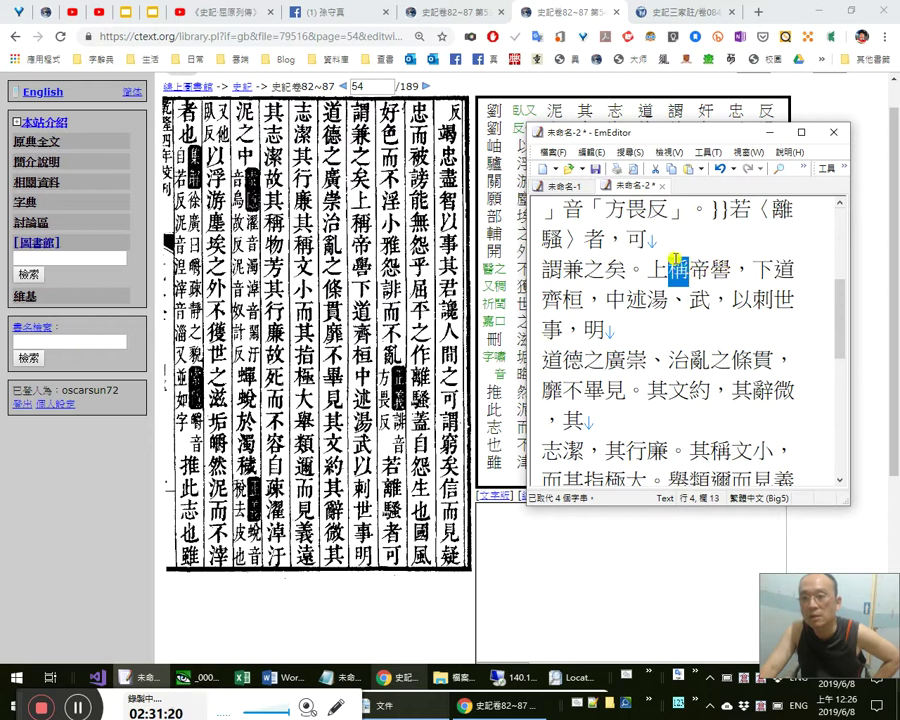
left_click_drag(772, 270, 791, 275)
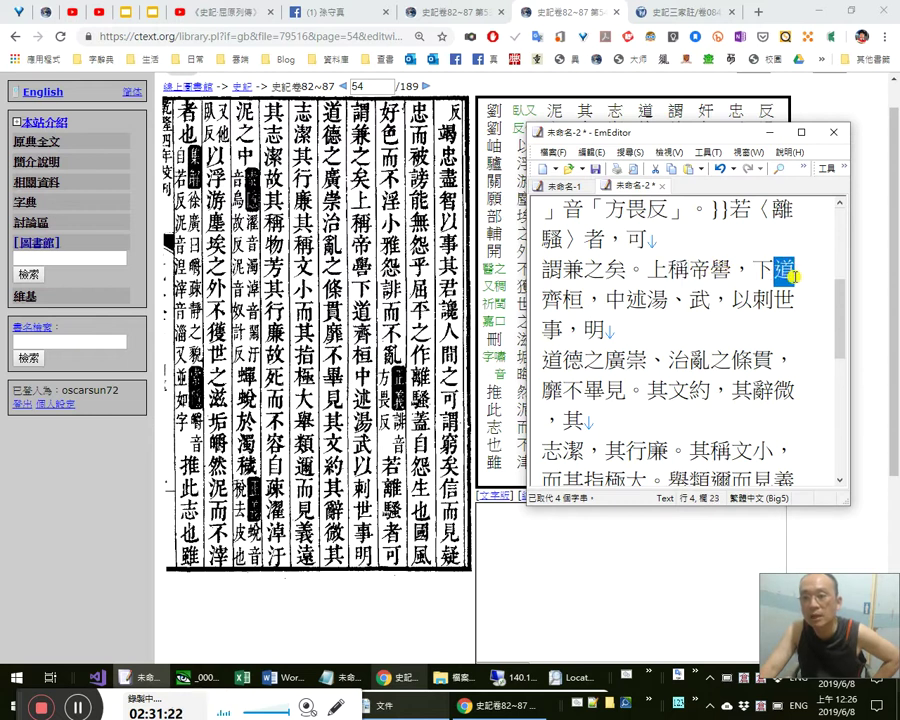
left_click(363, 308)
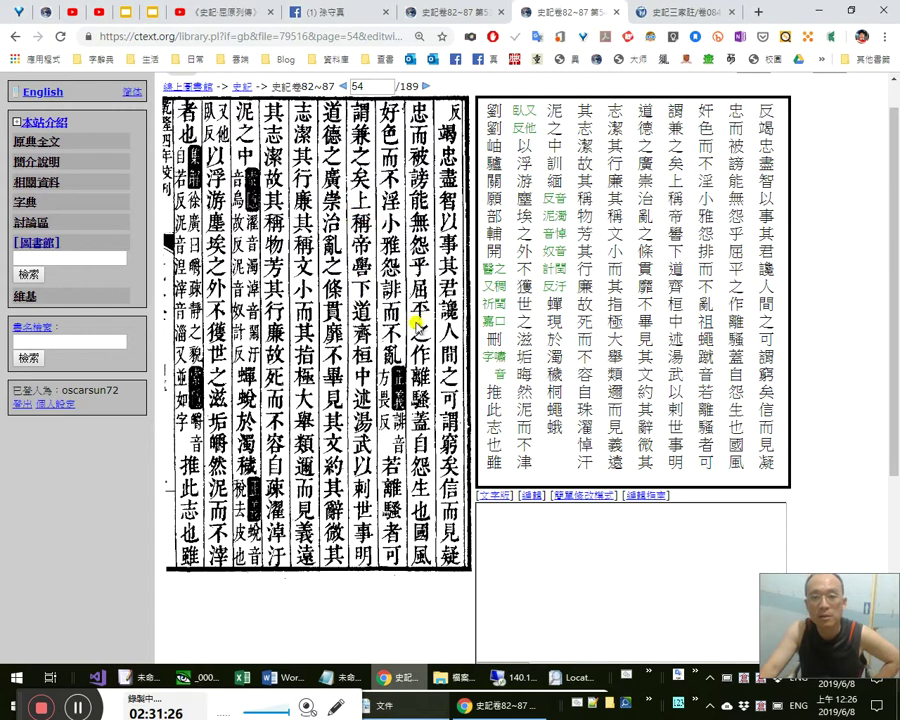
key("alt+Tab")
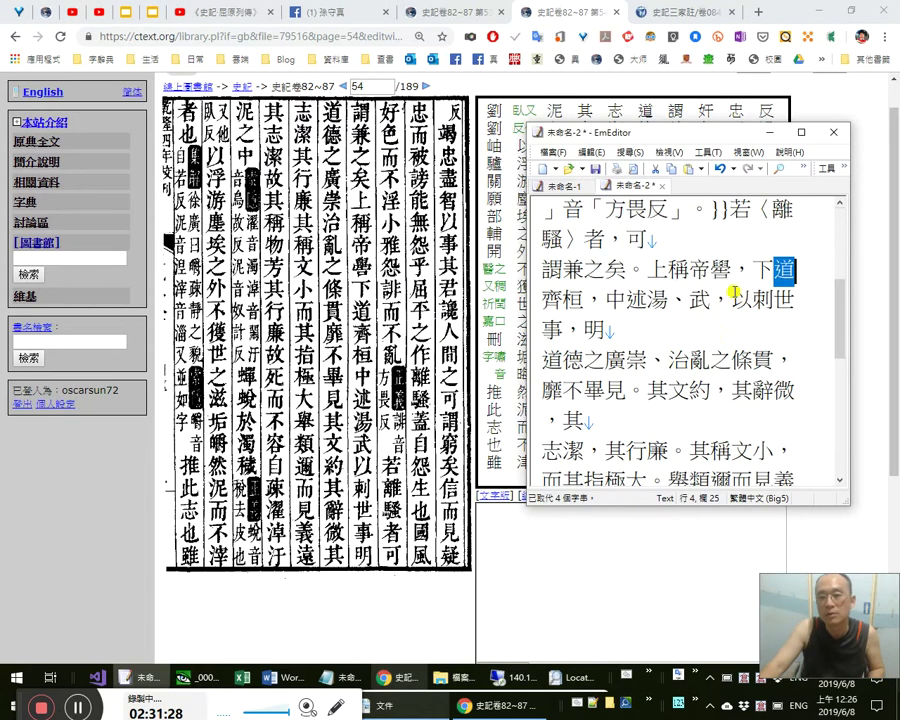
Insert a comma after 其行廉, ahead of 故死而不容.
scroll(711, 420, "down", 1)
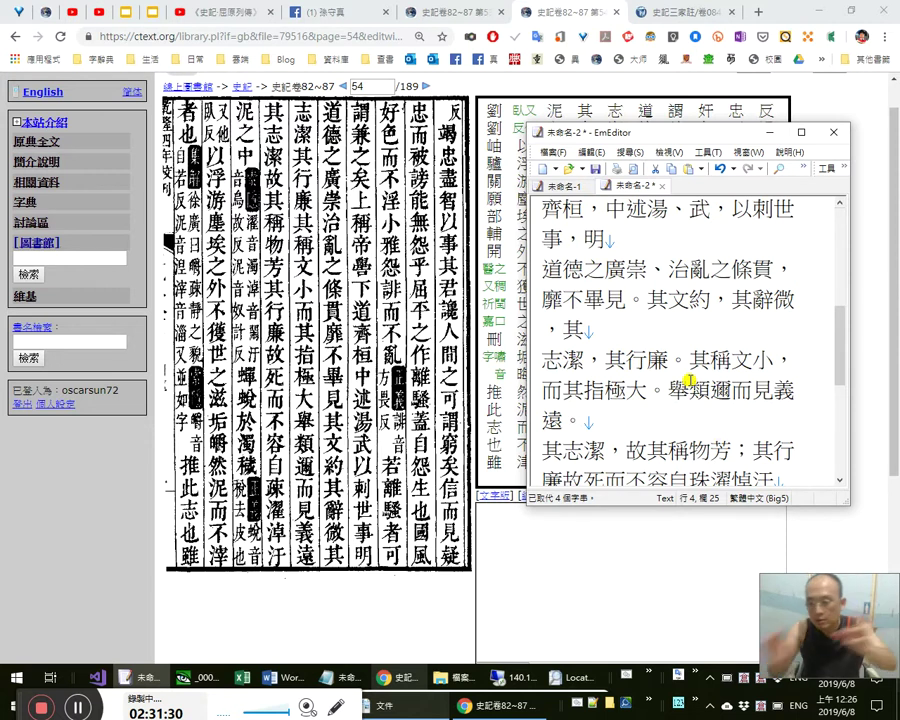
key("Down")
key("Down")
key("Down")
key("Down")
key("Down")
key("Down")
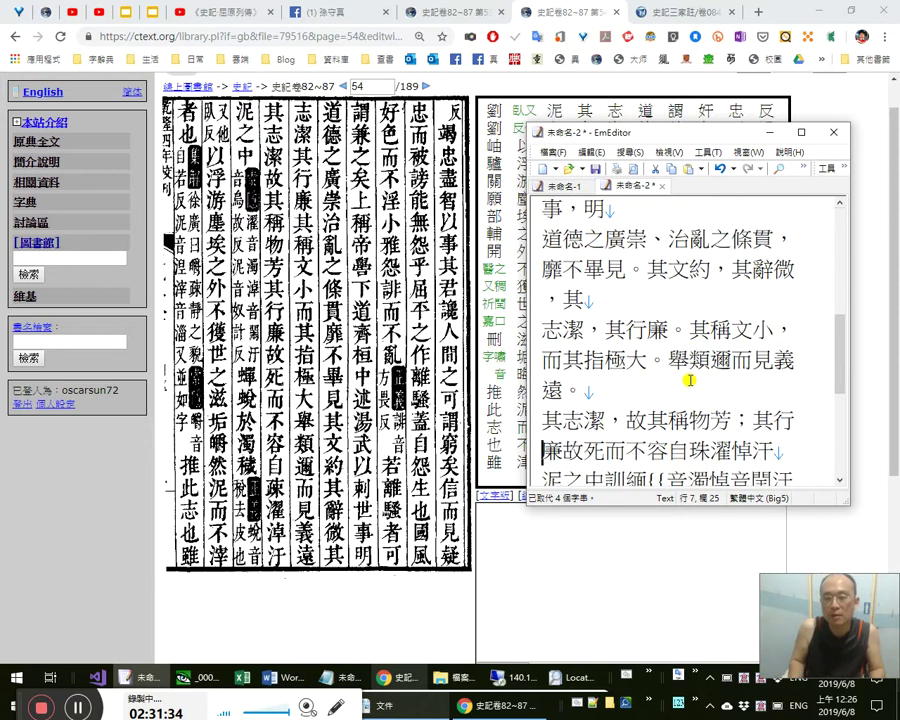
key("Left")
key("Left")
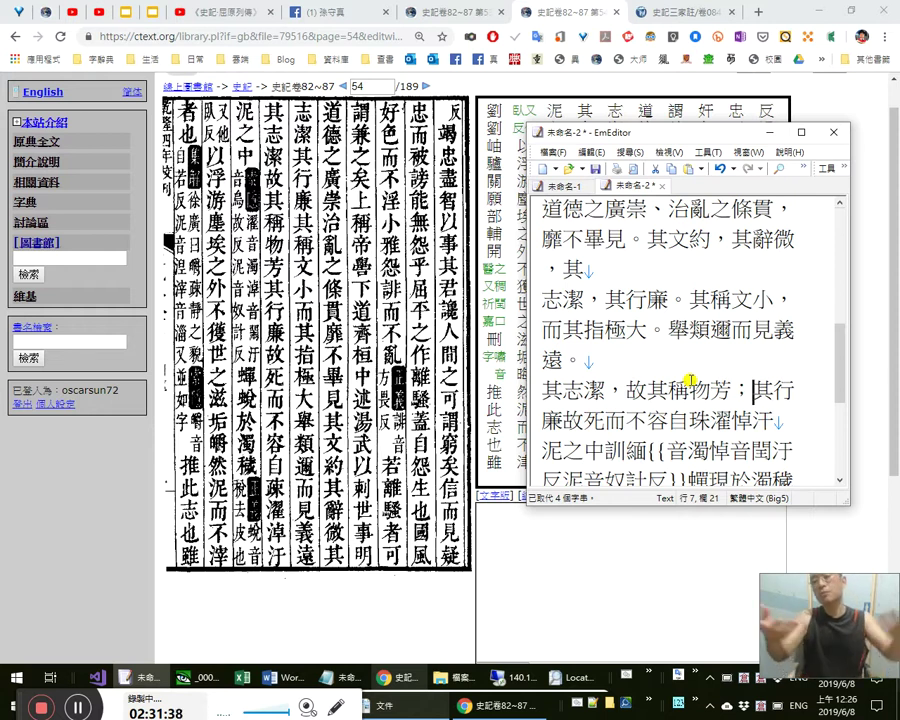
key("shift+Home")
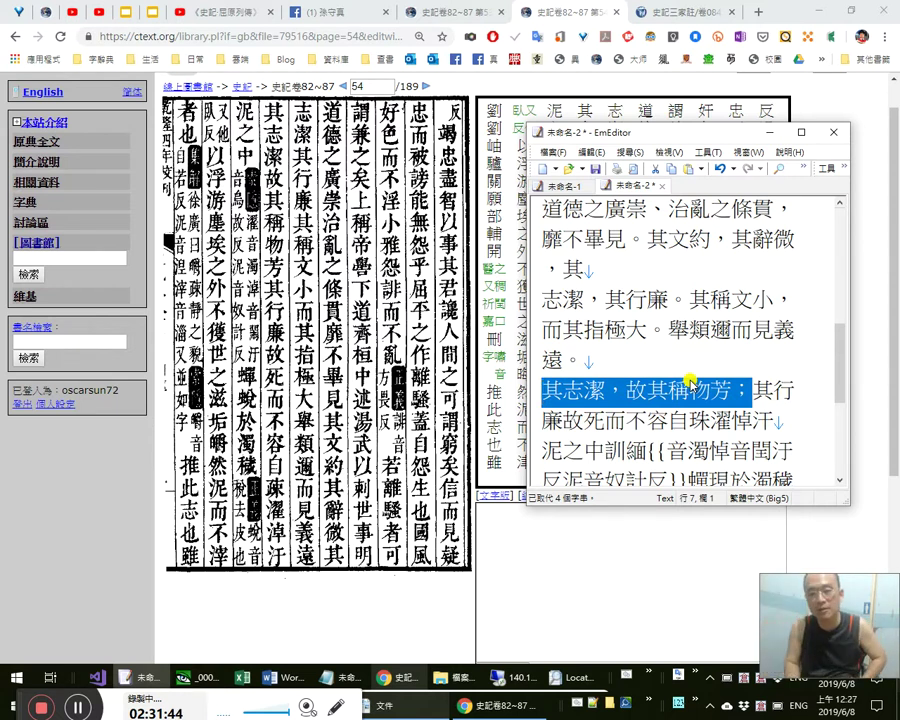
key("Right")
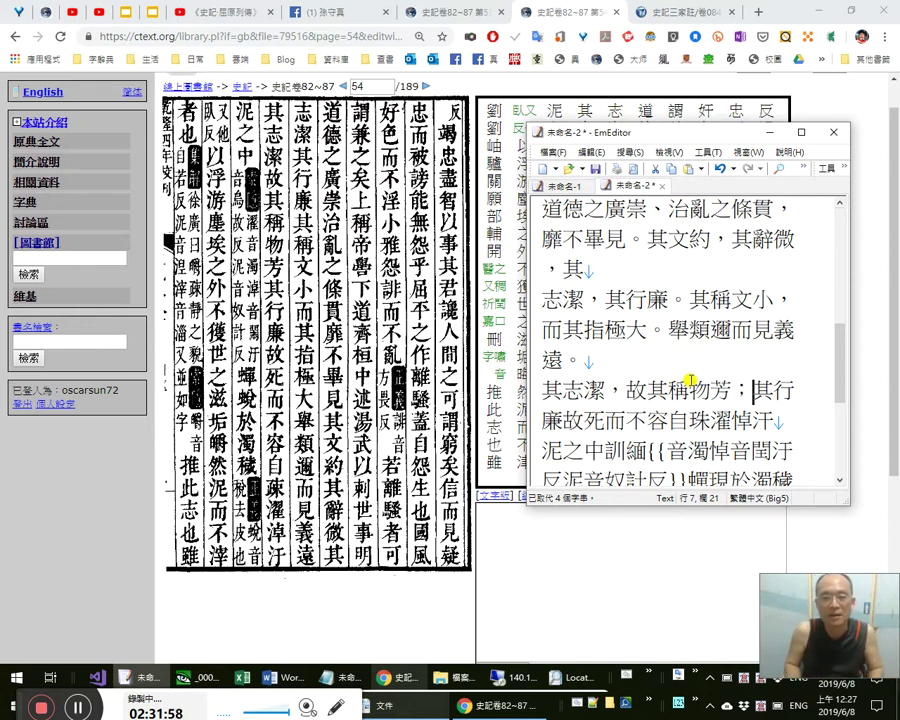
key("Right")
key("Right")
key("Right")
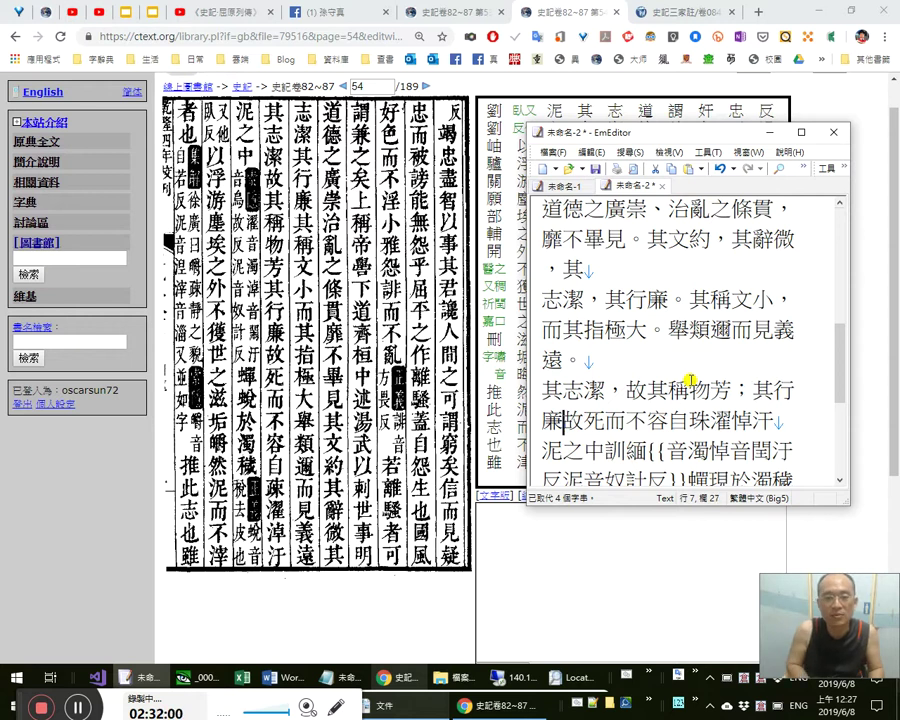
type("，")
Replace the misread character 珠 with 疎 after 故死而不容自, and add the full stop 。 after it.
key("Right")
key("Right")
key("Right")
key("Right")
key("Right")
key("shift+Right")
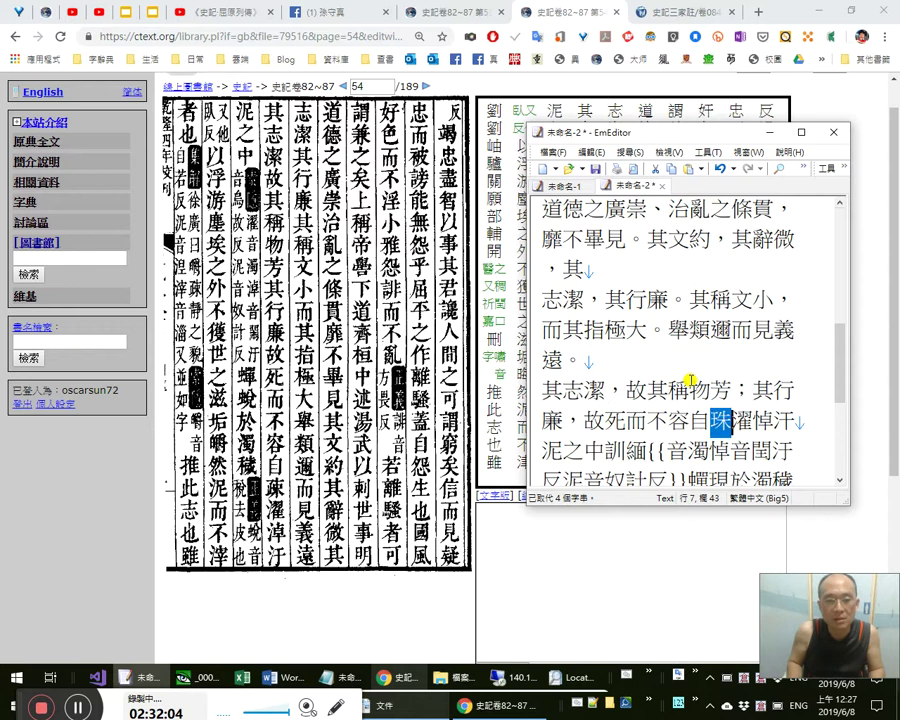
type("疎")
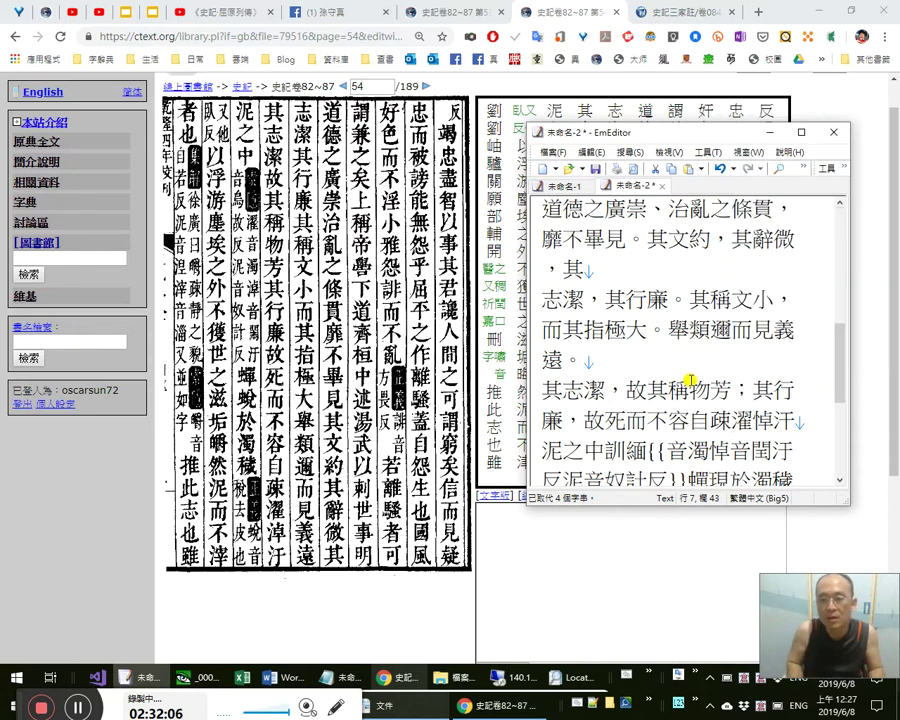
type("。")
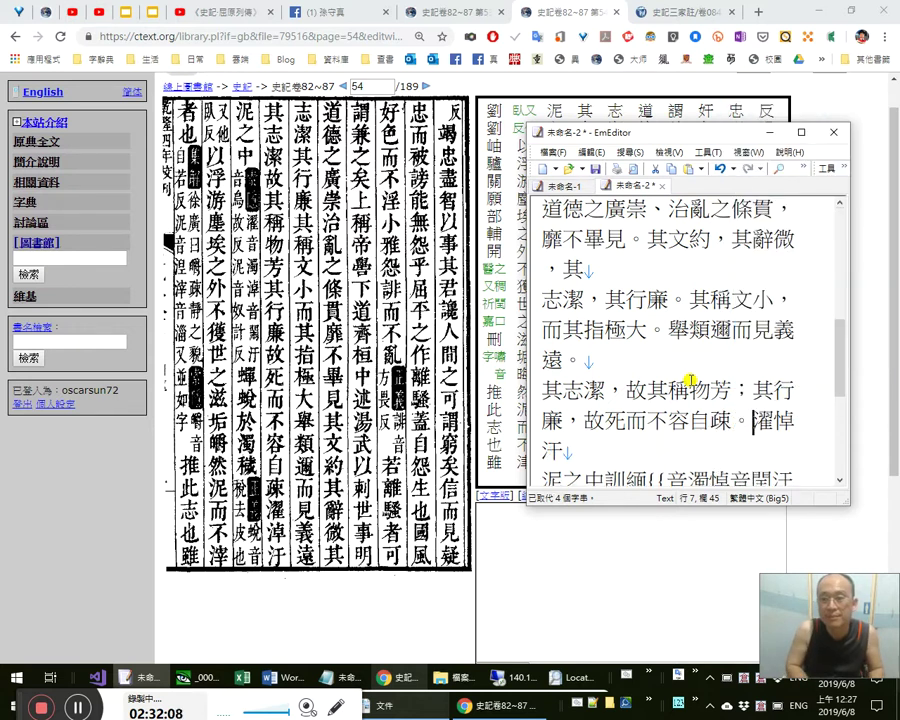
Try adding 明 after 其行廉, and delete it.
key("Left")
key("Left")
key("Left")
key("Left")
key("Left")
key("Left")
key("Left")
key("Left")
key("Left")
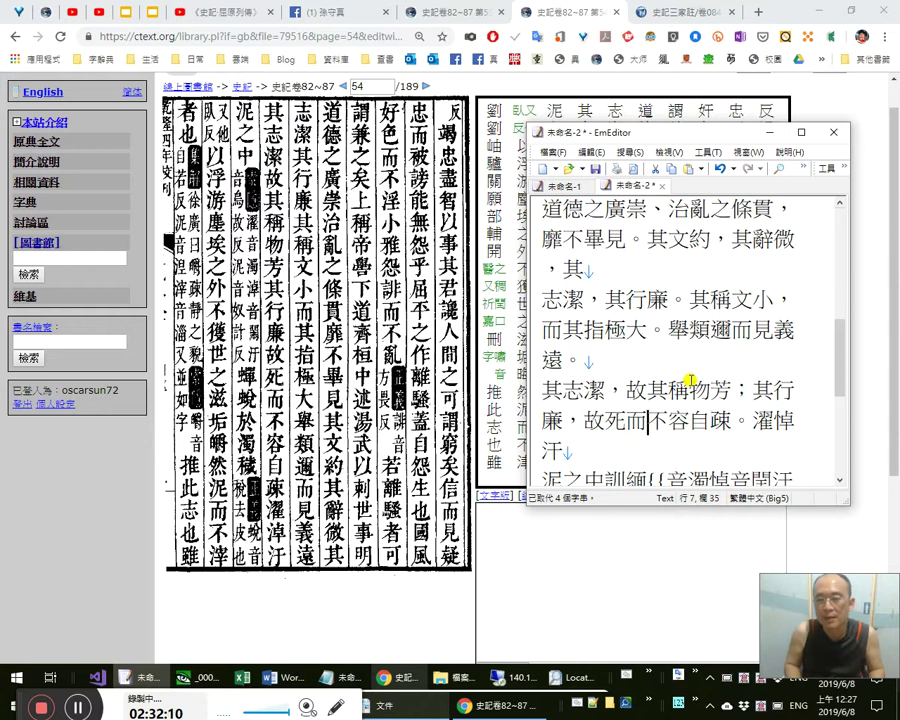
key("shift+Left")
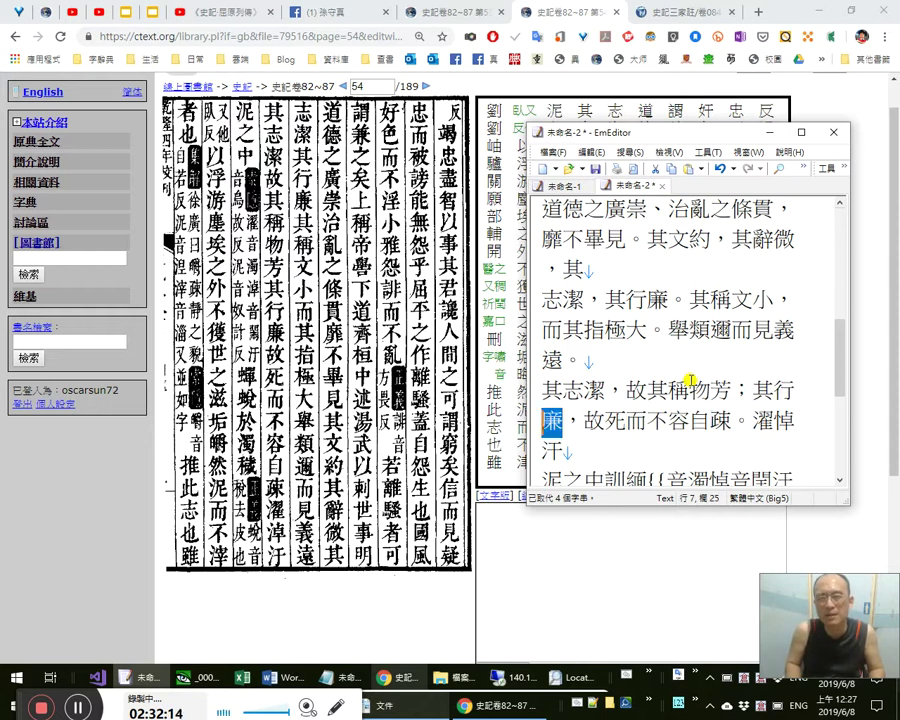
key("Right")
type("明")
key("shift+Left")
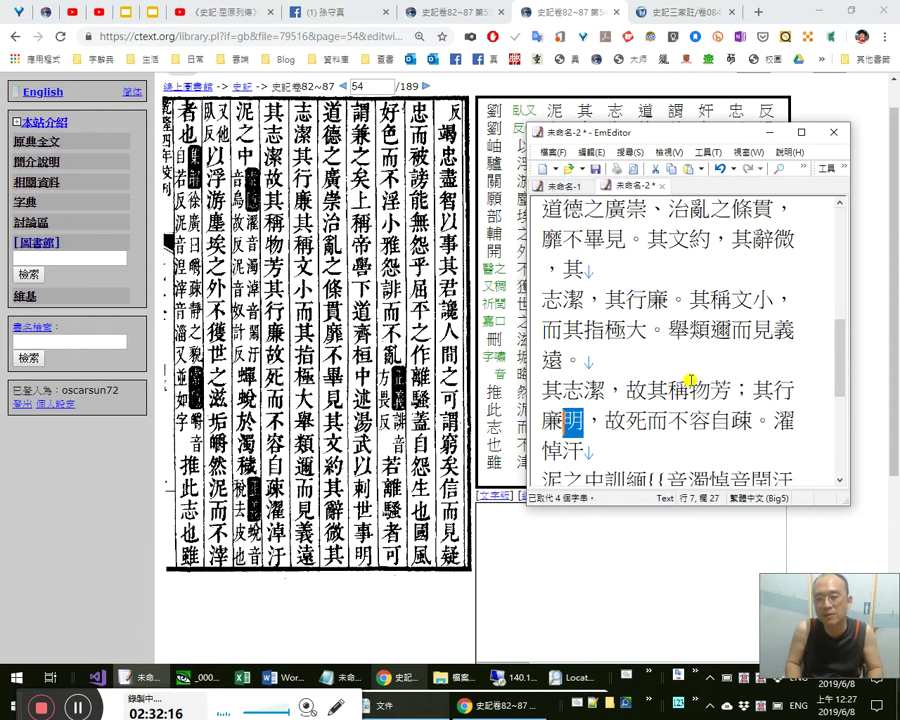
key("Delete")
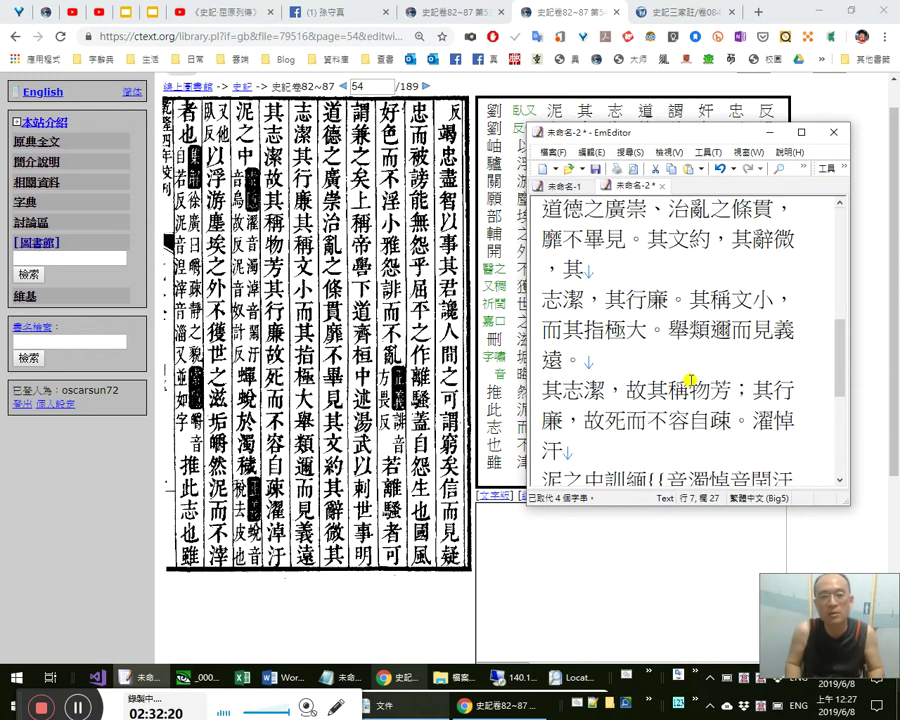
Select the clause 其行廉 to examine its wording.
key("shift+Left")
key("shift+Left")
key("shift+Left")
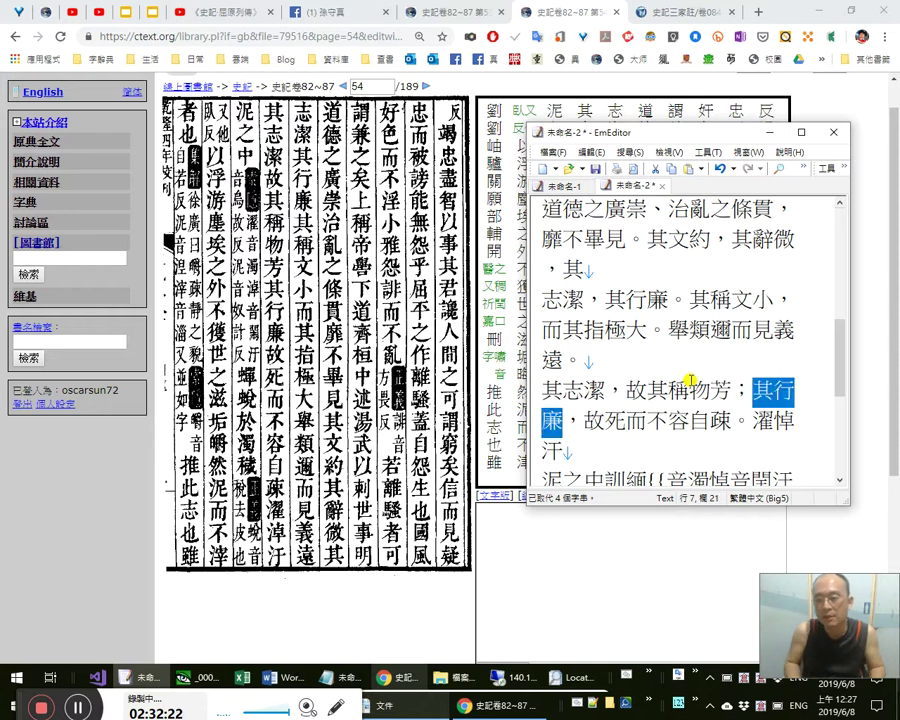
Try adding 愛 and the phrase 朋比為奸 after 其行廉, and delete the addition.
key("Right")
type("bb")
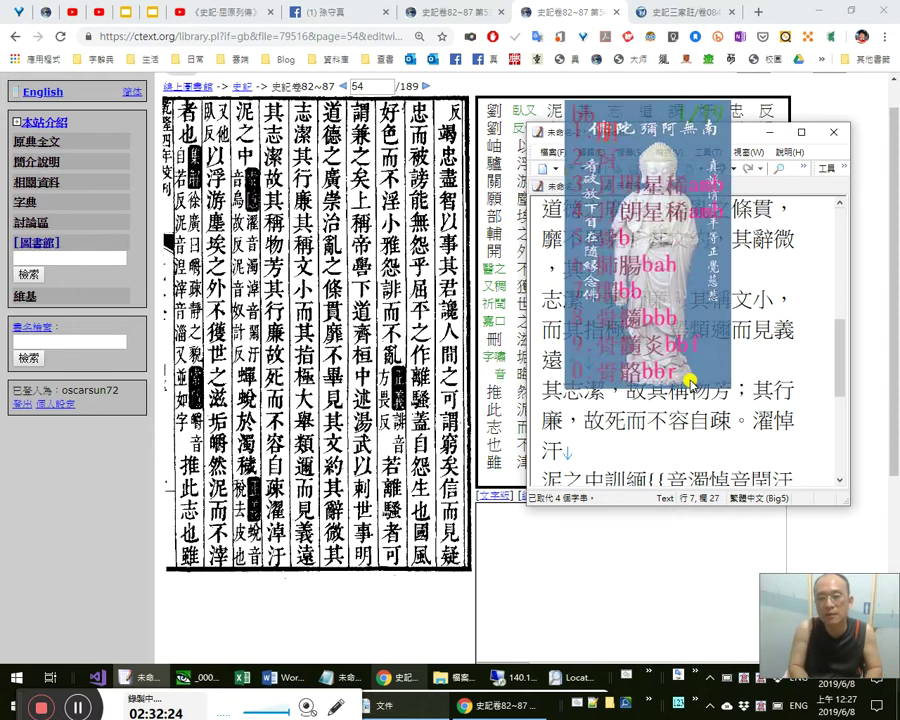
type("pe")
key("space")
key("shift+Left")
type("b")
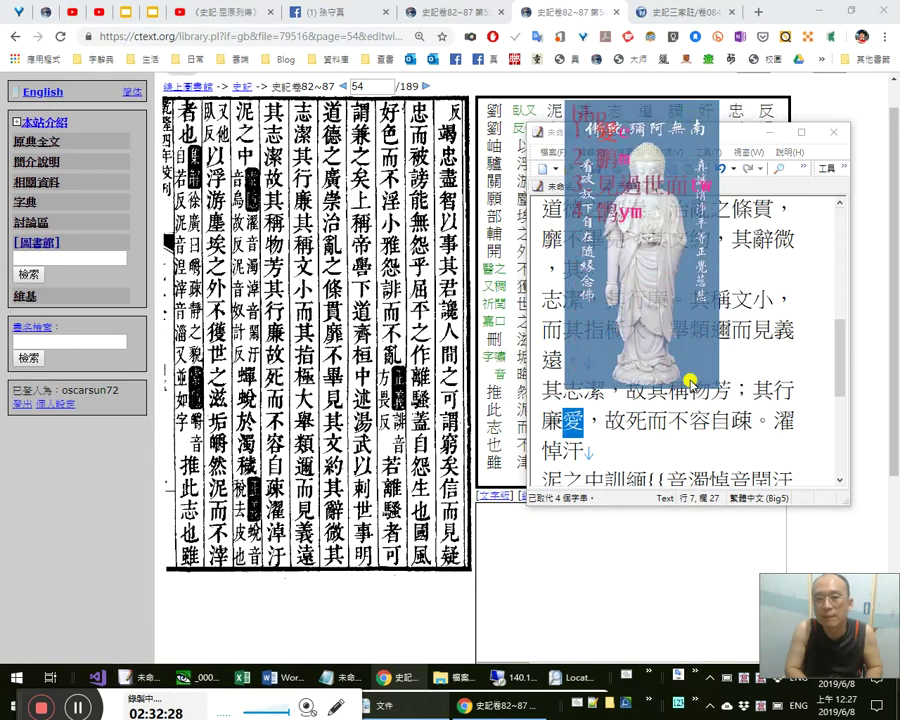
type("朋比")
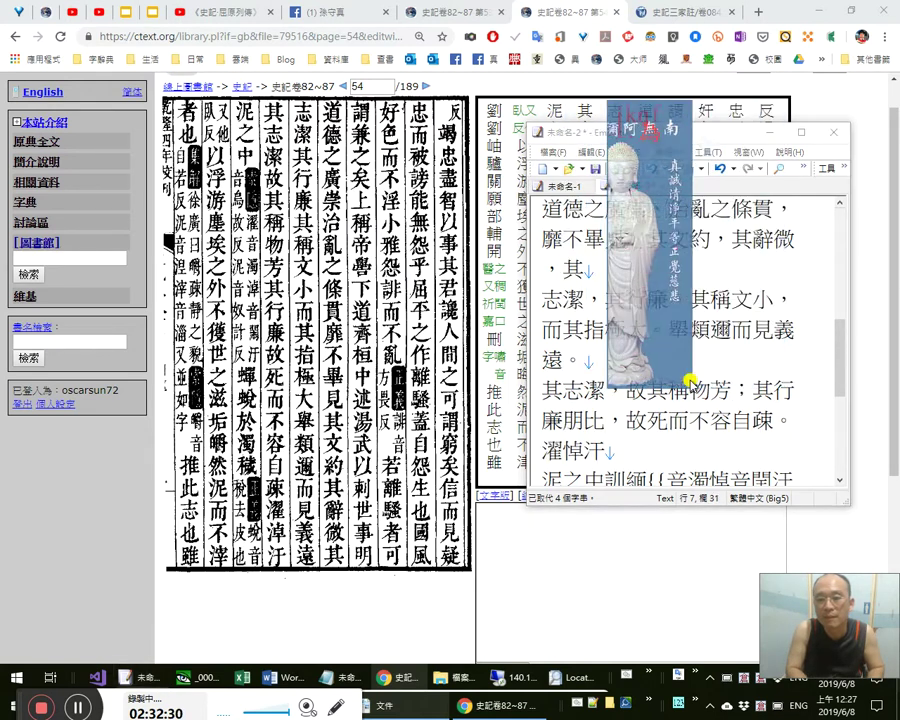
type("為奸")
key("Left")
key("Left")
key("Left")
key("shift+Right")
key("Left")
key("Left")
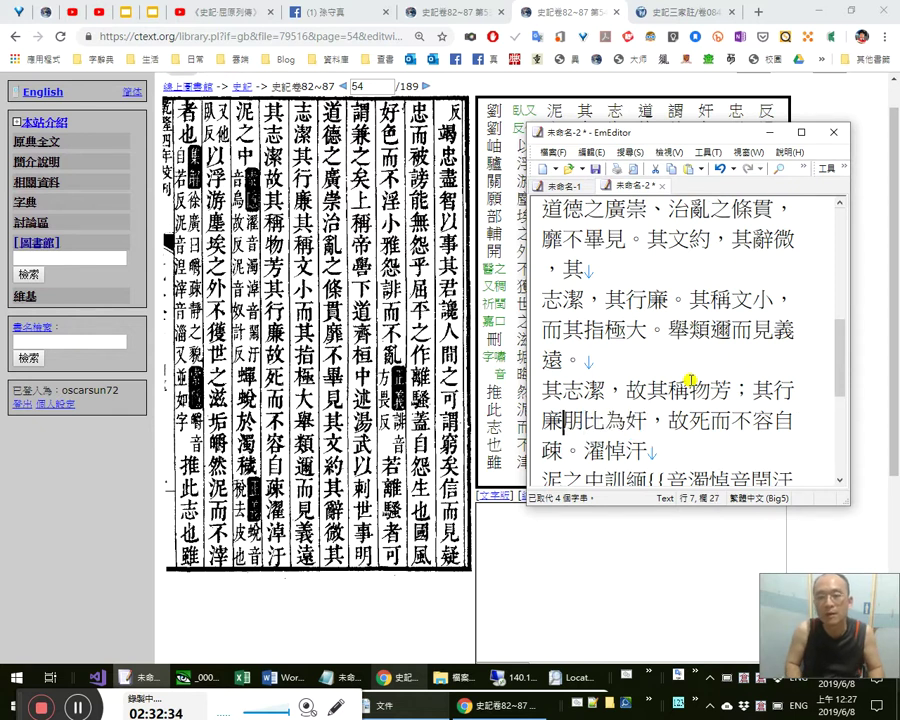
key("shift+Right")
key("shift+Right")
key("shift+Right")
key("shift+Right")
key("Delete")
Examine the clause 故死而不容自疎 character by character to judge its wording and punctuation.
key("Right")
key("Right")
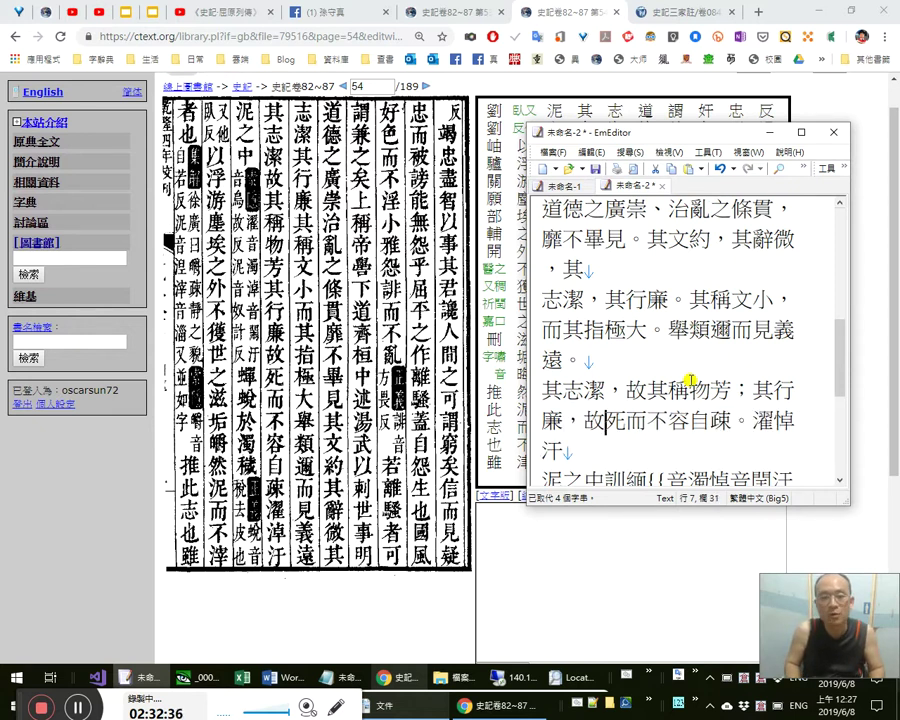
key("shift+Right")
key("Right")
key("Right")
key("Right")
key("Right")
key("Right")
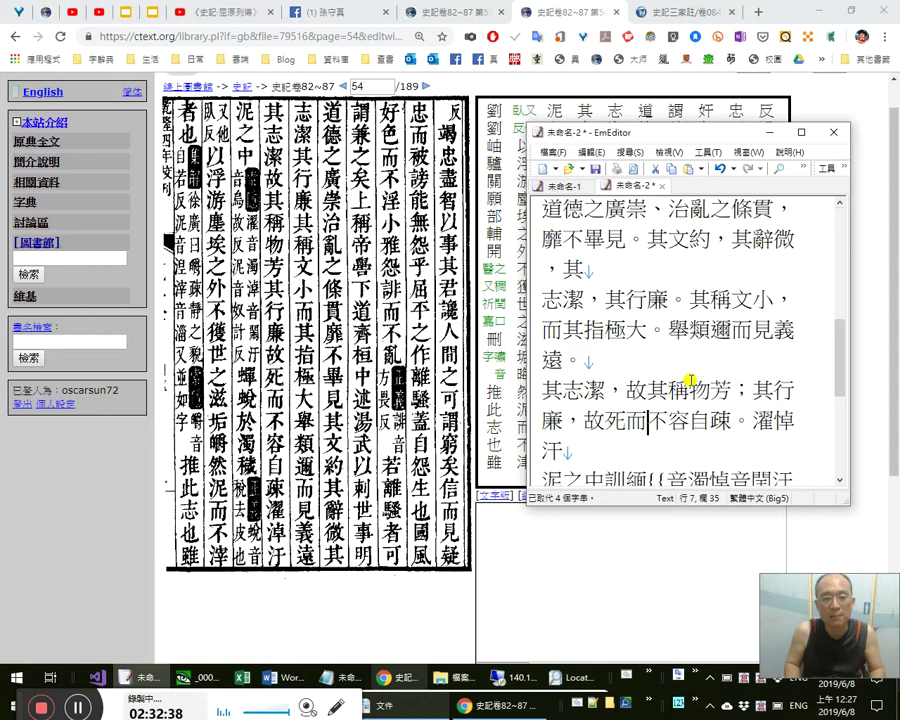
key("Right")
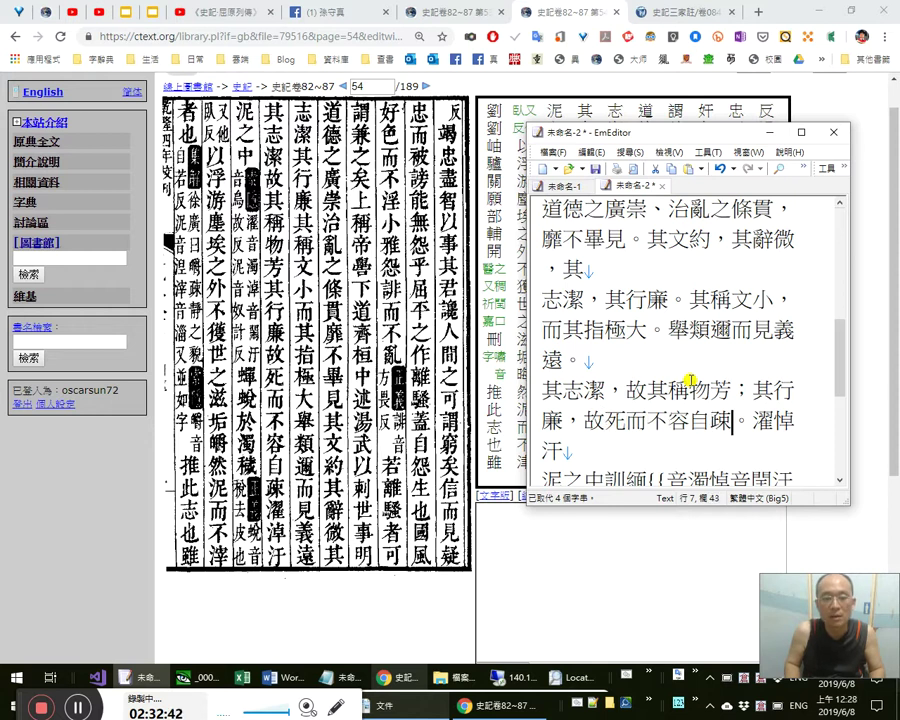
key("Left")
key("Left")
key("Left")
key("Left")
key("Left")
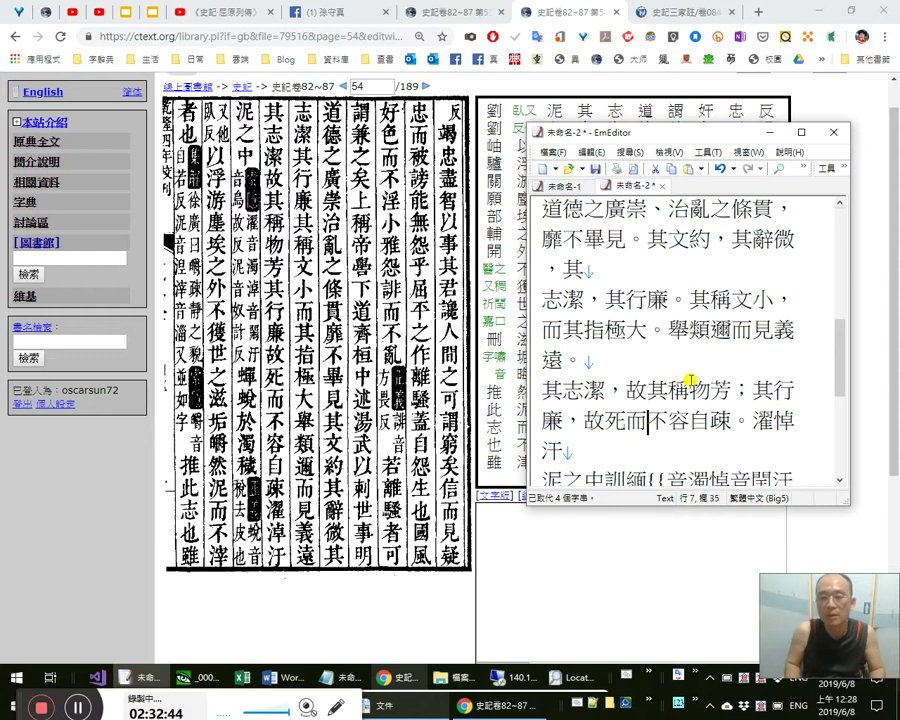
key("Right")
key("Right")
key("Right")
key("Right")
key("Right")
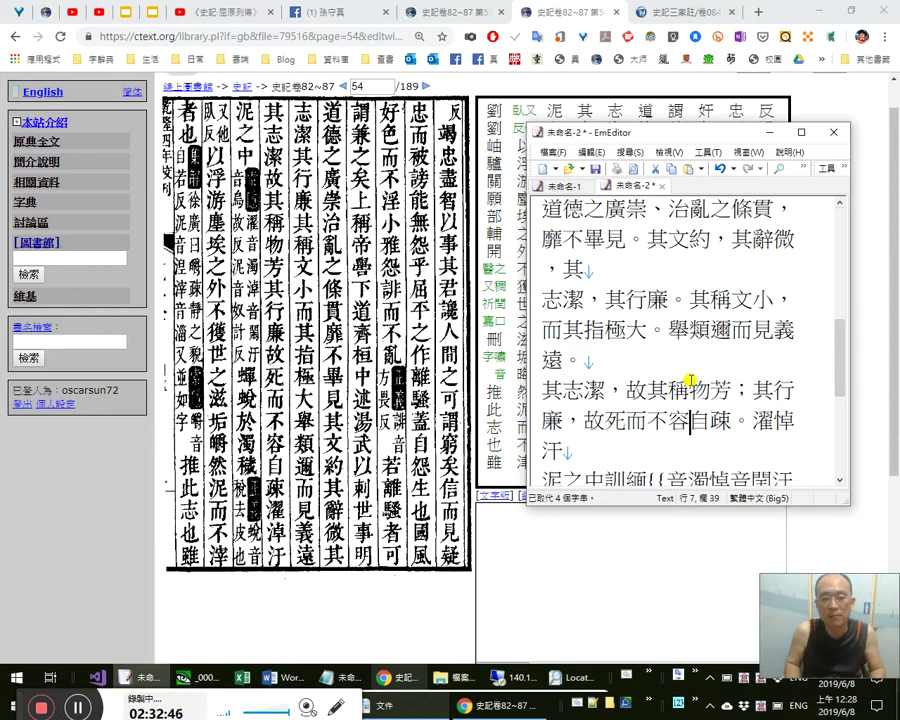
key("shift+Left")
key("shift+Left")
key("shift+Left")
key("shift+Left")
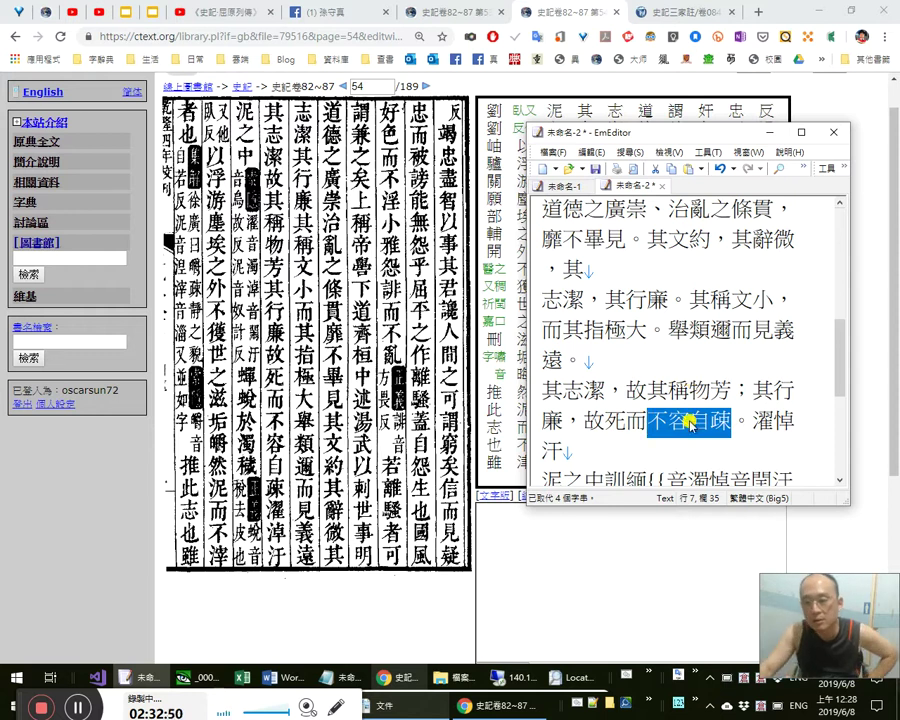
Highlight 不容自疎, 自疎 and 疎 in turn to examine how the clause divides.
left_click(688, 419)
left_click_drag(643, 425, 743, 422)
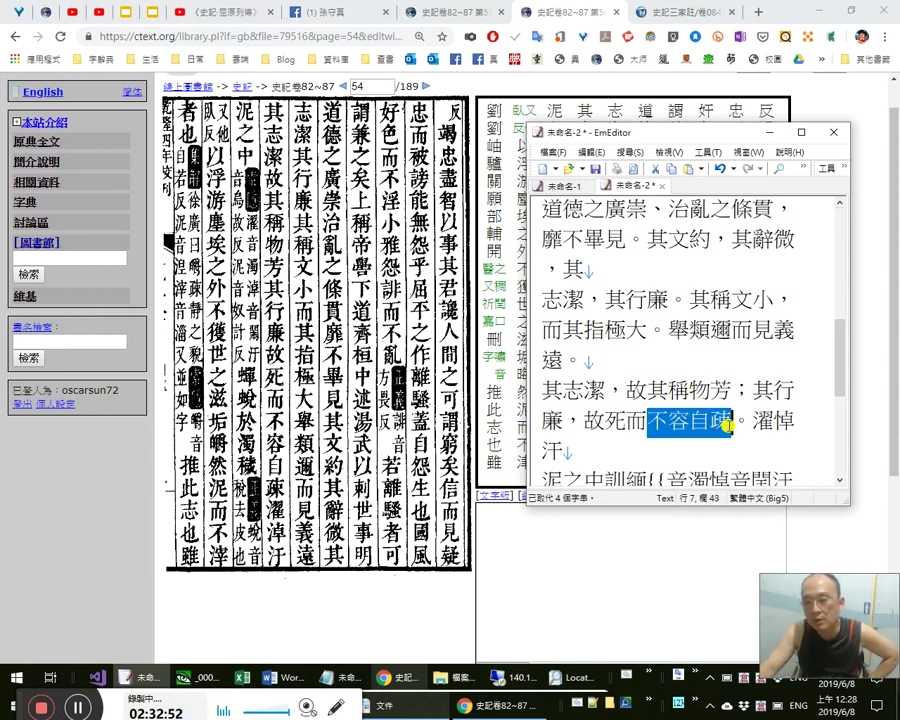
left_click(612, 423)
left_click_drag(614, 421, 628, 422)
left_click(675, 422)
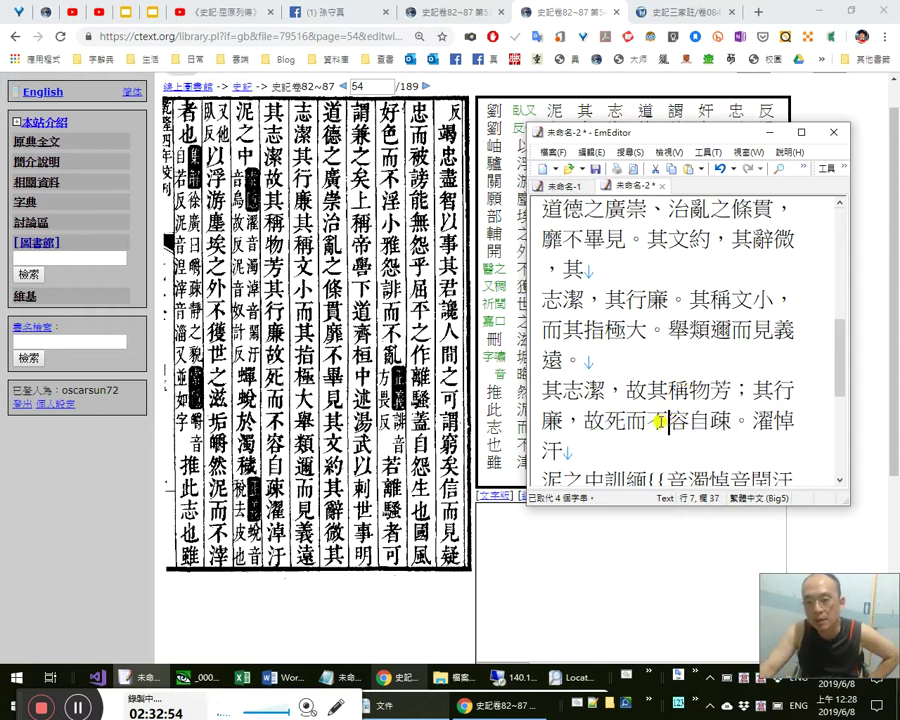
left_click_drag(693, 422, 737, 422)
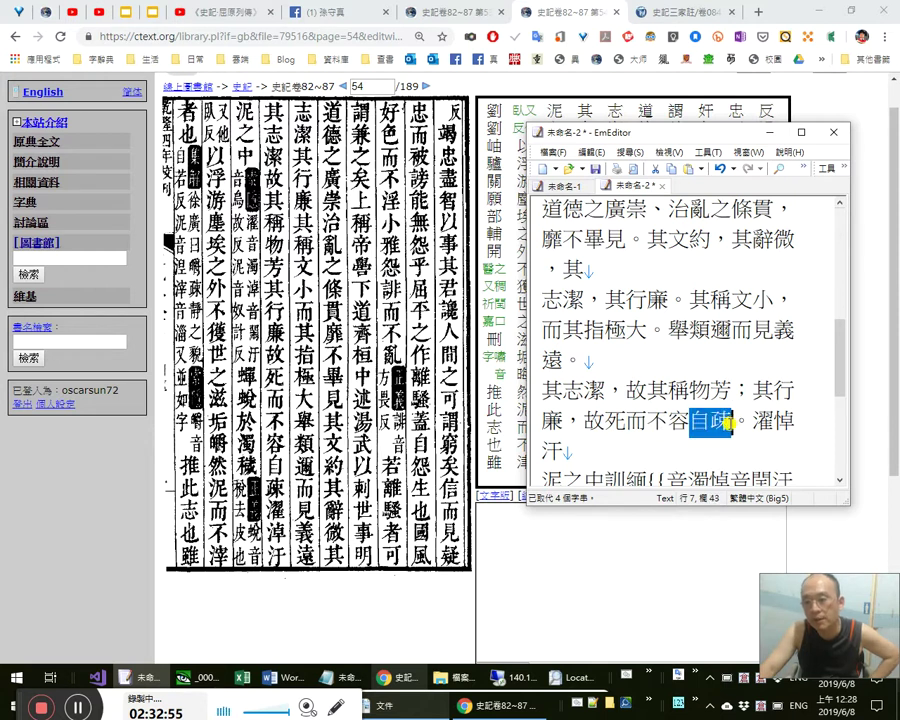
left_click(702, 421)
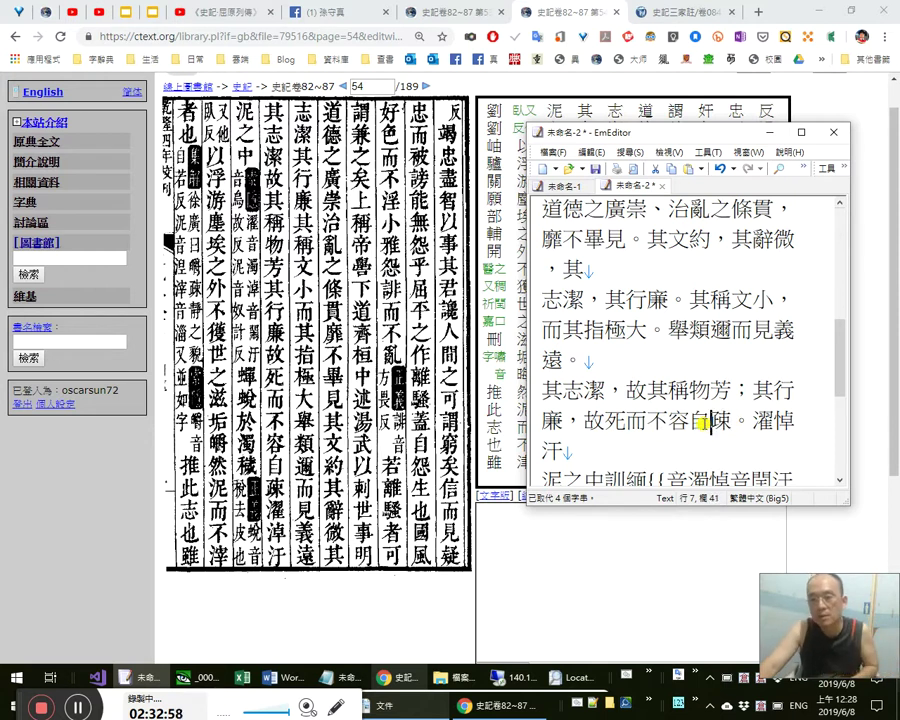
left_click_drag(702, 421, 722, 421)
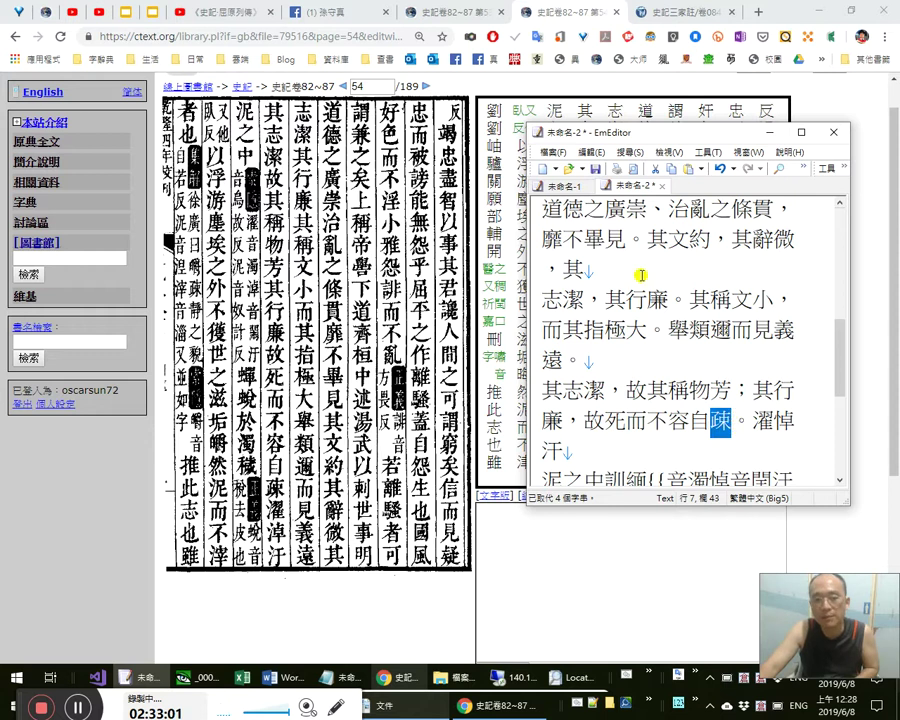
Switch to Chrome and open the text version of page 54 of 史記卷82~87.
left_click(579, 16)
left_click(347, 84)
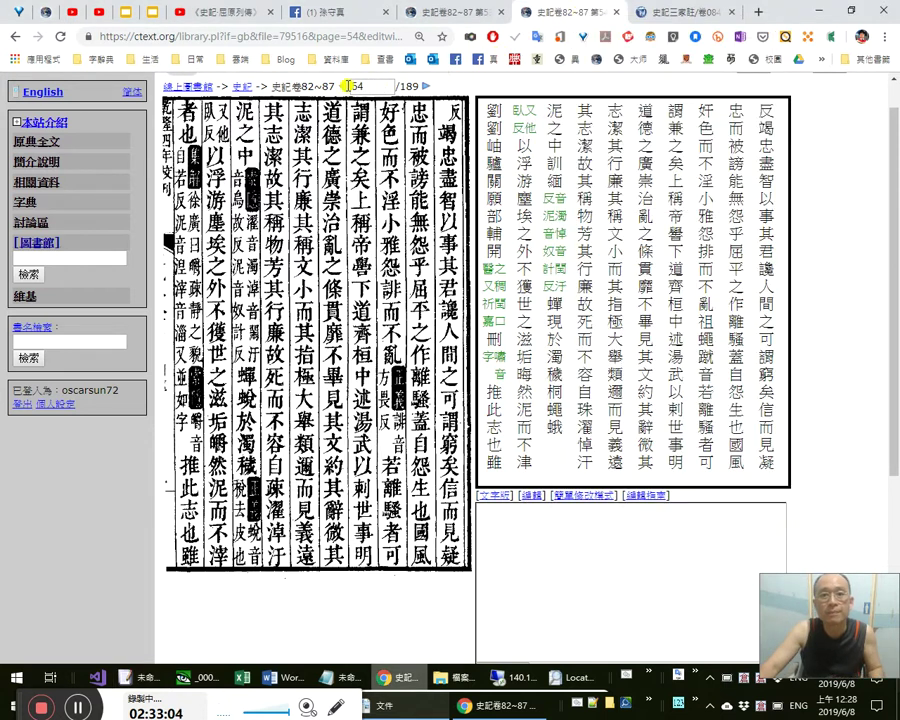
left_click(497, 495)
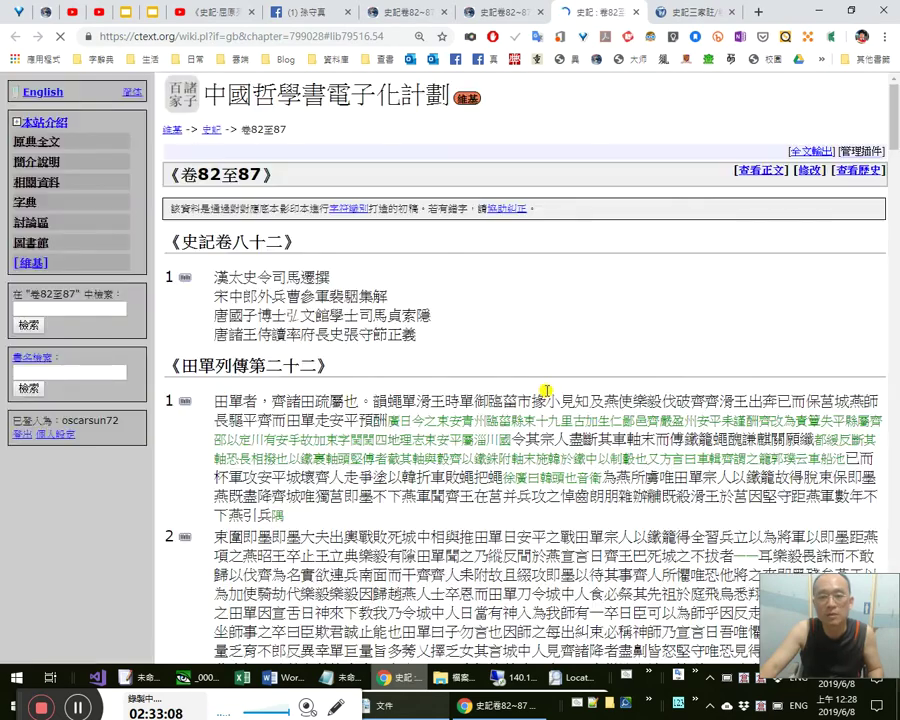
scroll(372, 250, "up", 3)
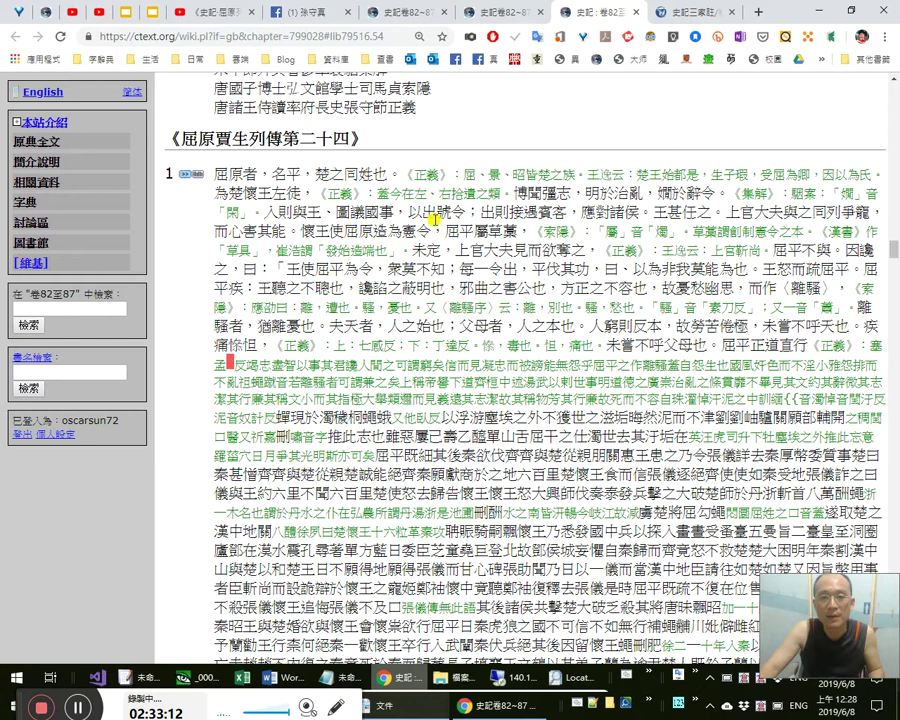
Examine the passage from 王甚任之 to 王怒而疏屈平, and highlight the character 疏.
left_click_drag(647, 211, 640, 257)
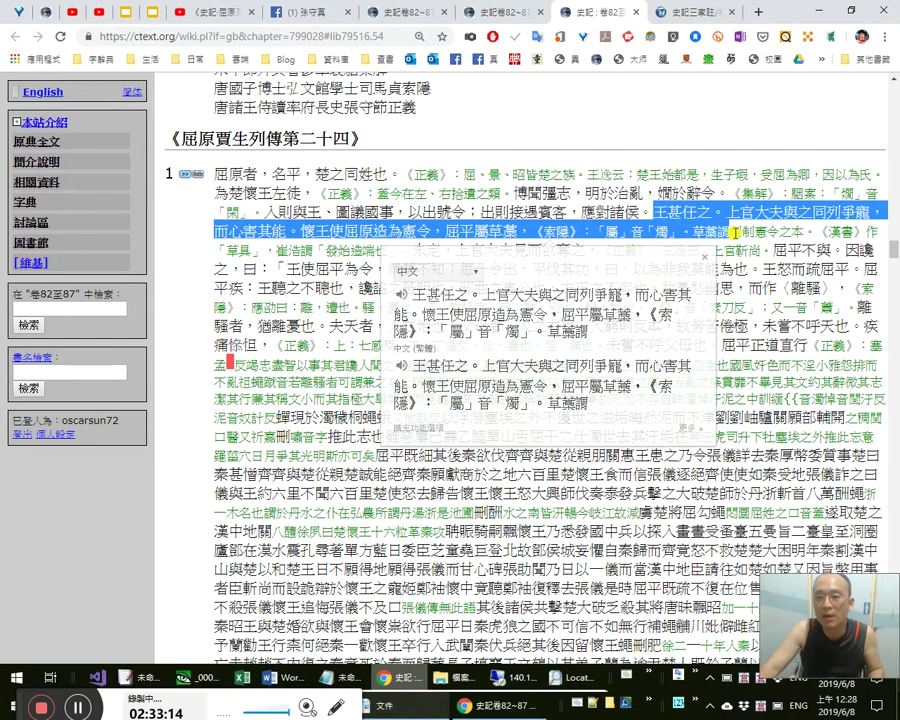
left_click(545, 283)
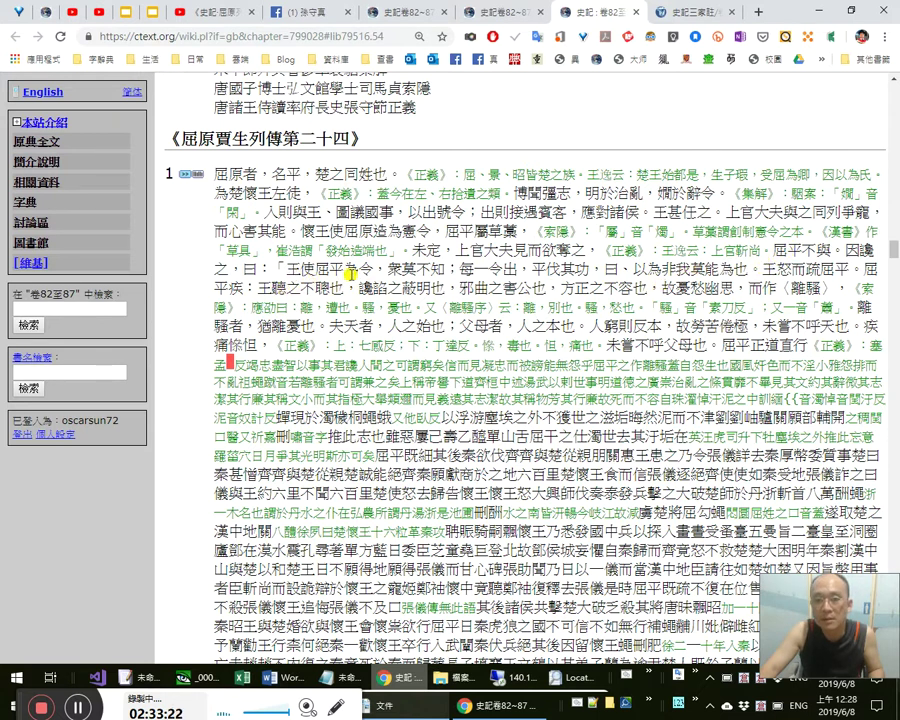
left_click_drag(270, 267, 300, 267)
left_click(679, 273)
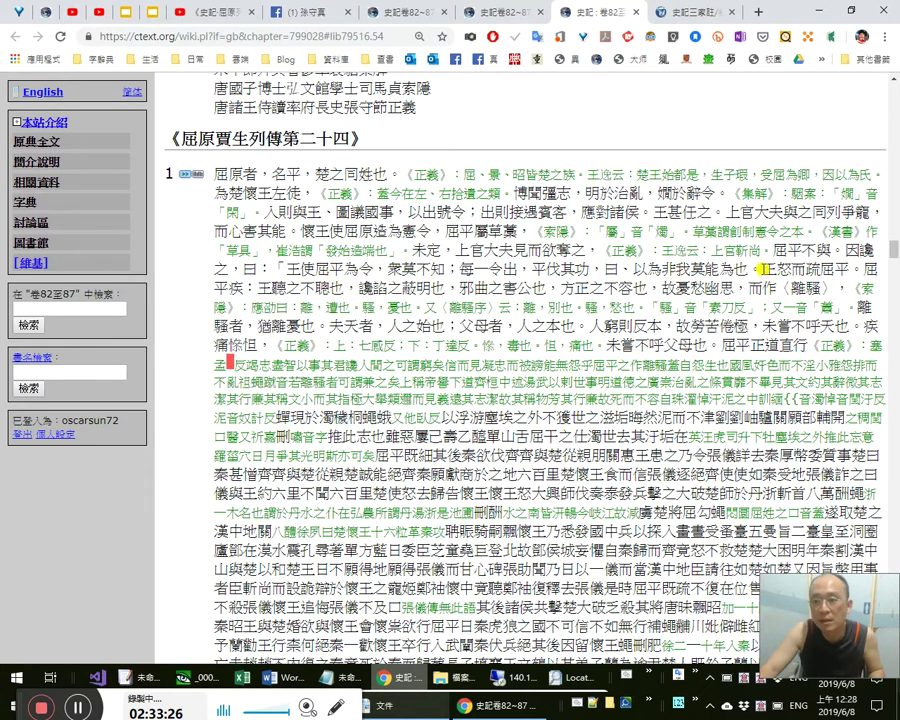
double_click(813, 268)
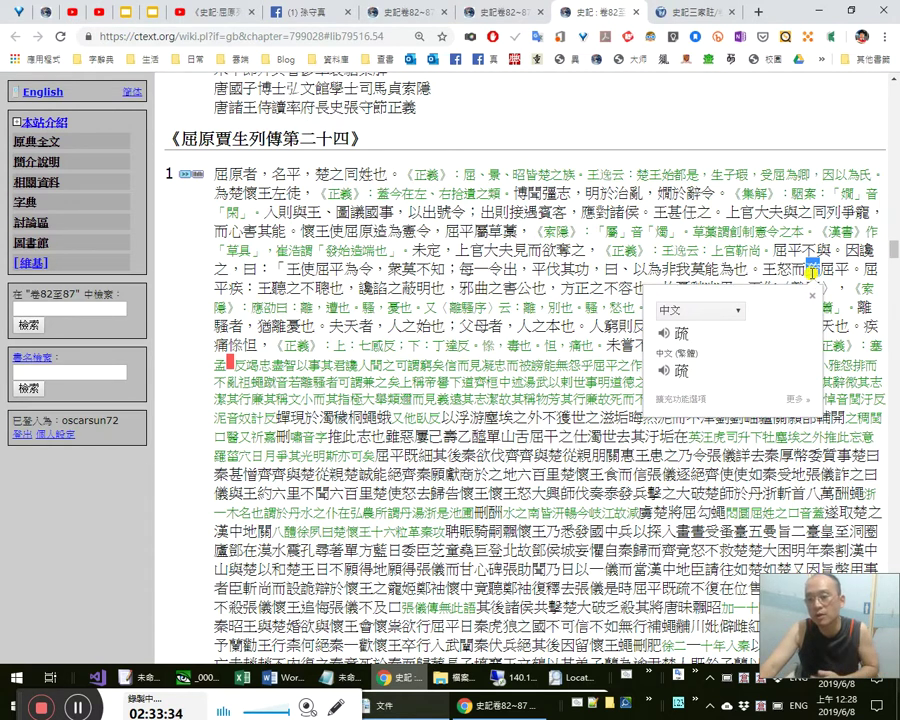
Compare the clause 不容自疎 on the scan of page 54 with 王怒而疏屈平 in the text version.
left_click(511, 12)
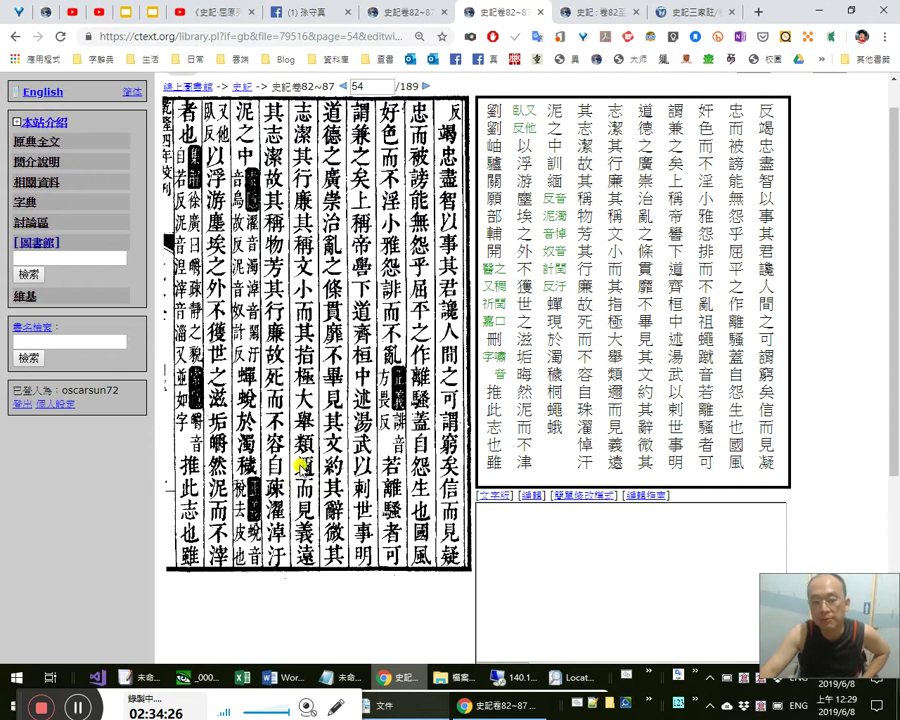
left_click(605, 14)
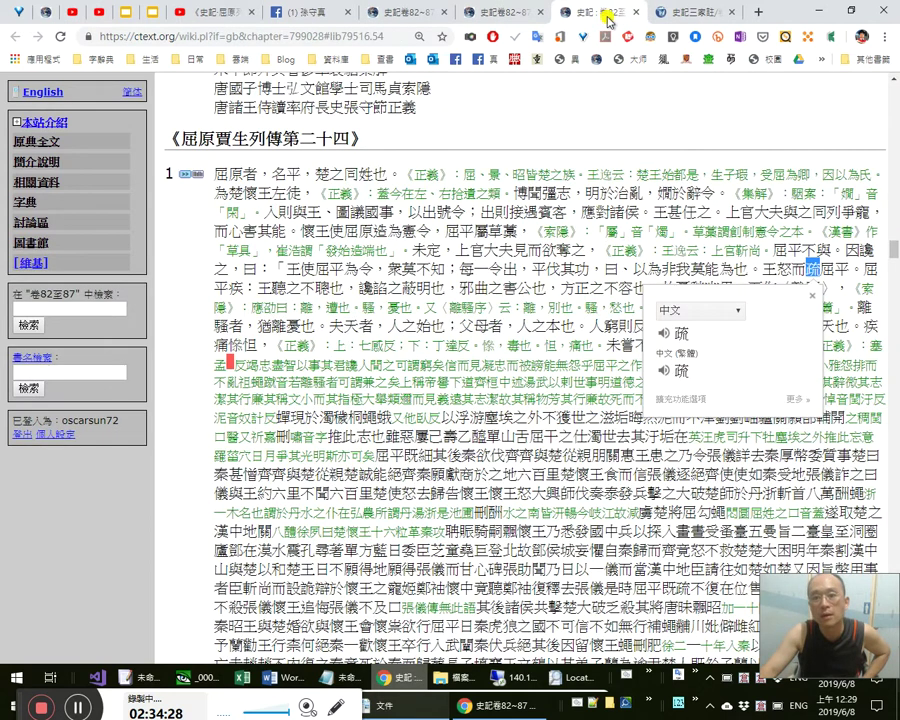
left_click(497, 14)
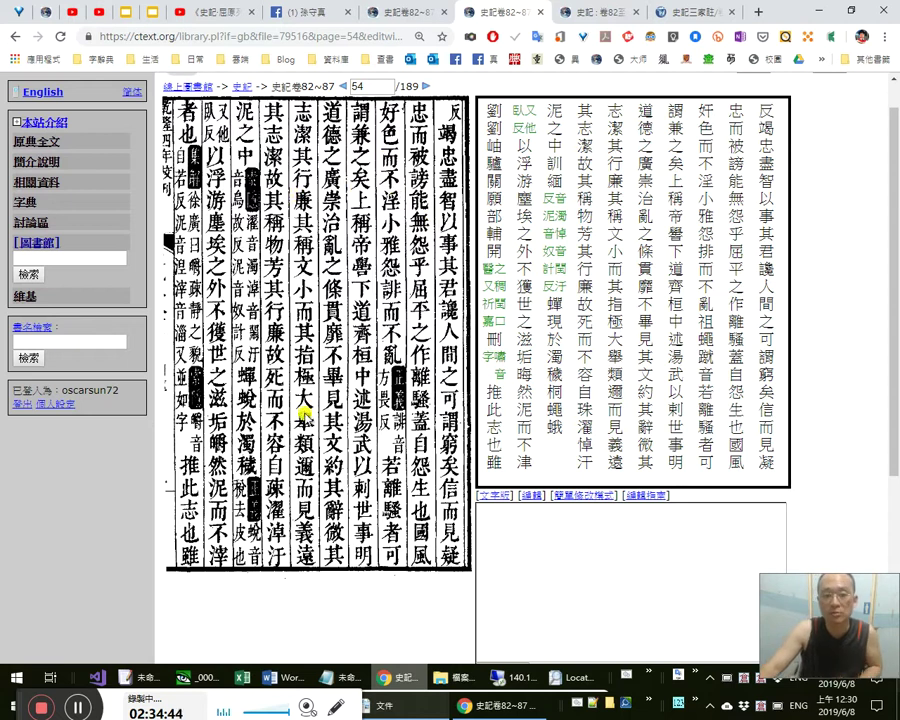
left_click(600, 14)
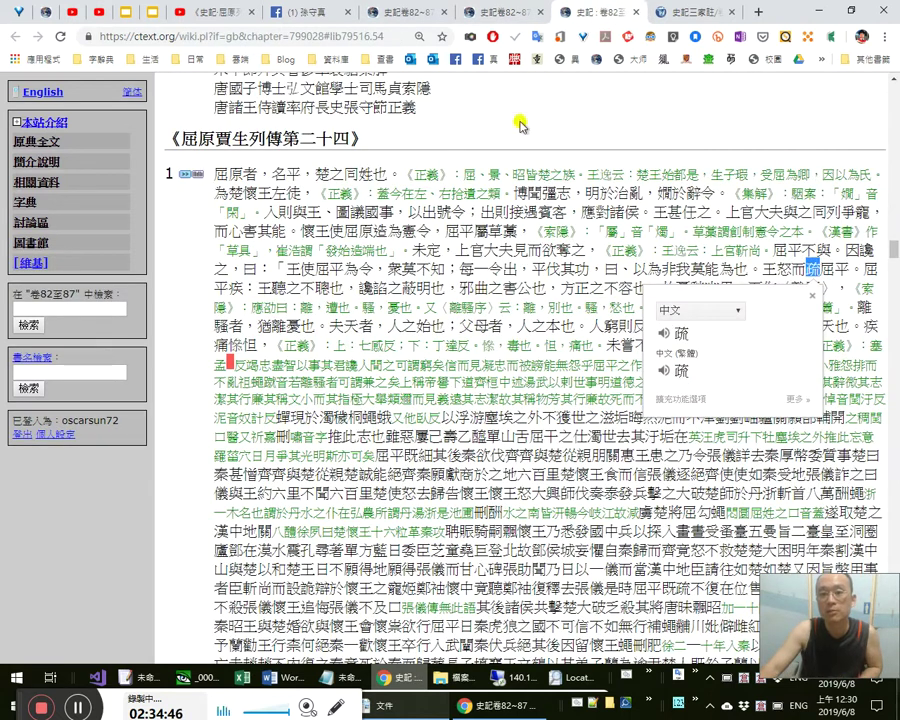
Examine the wording and punctuation of 屈平疾：王聽之不聰也 and 離騷者，猶離憂也 in the text version.
left_click(803, 257)
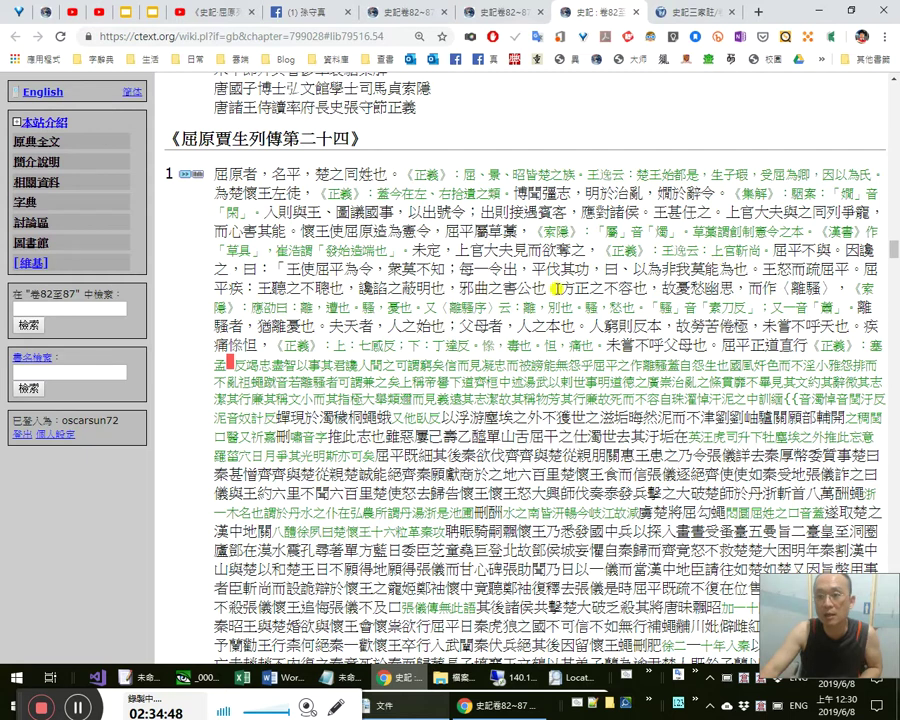
left_click_drag(259, 288, 327, 288)
left_click_drag(229, 287, 329, 287)
left_click(603, 367)
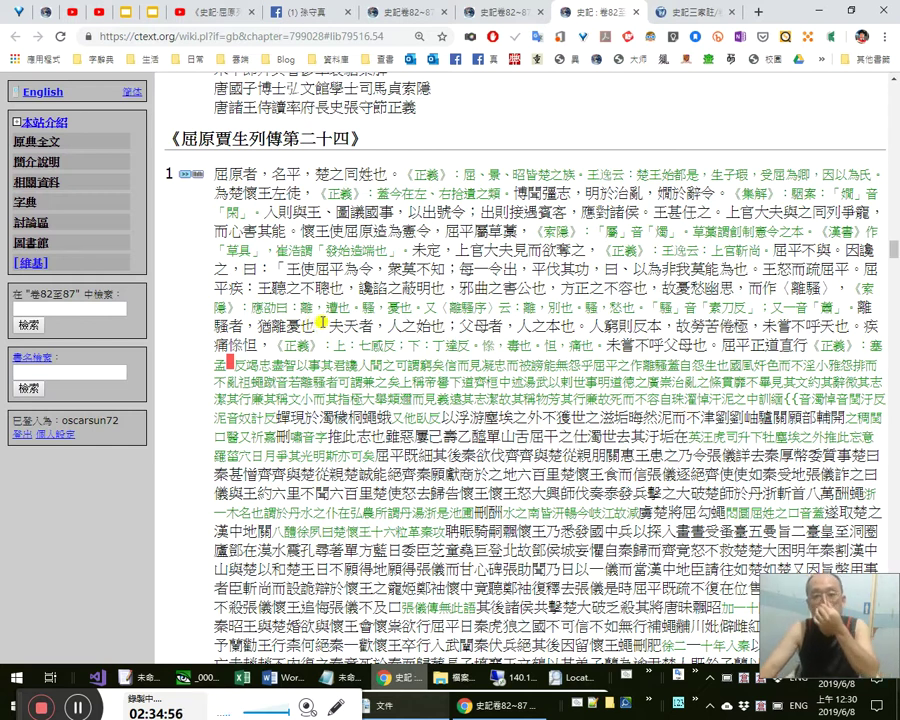
left_click_drag(231, 326, 284, 326)
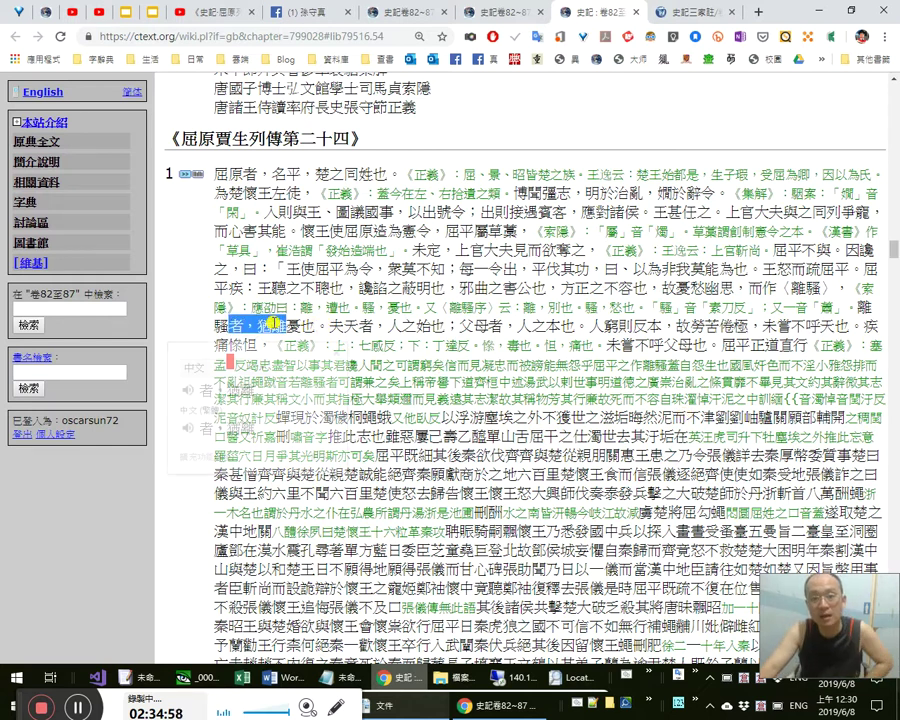
left_click_drag(230, 287, 266, 286)
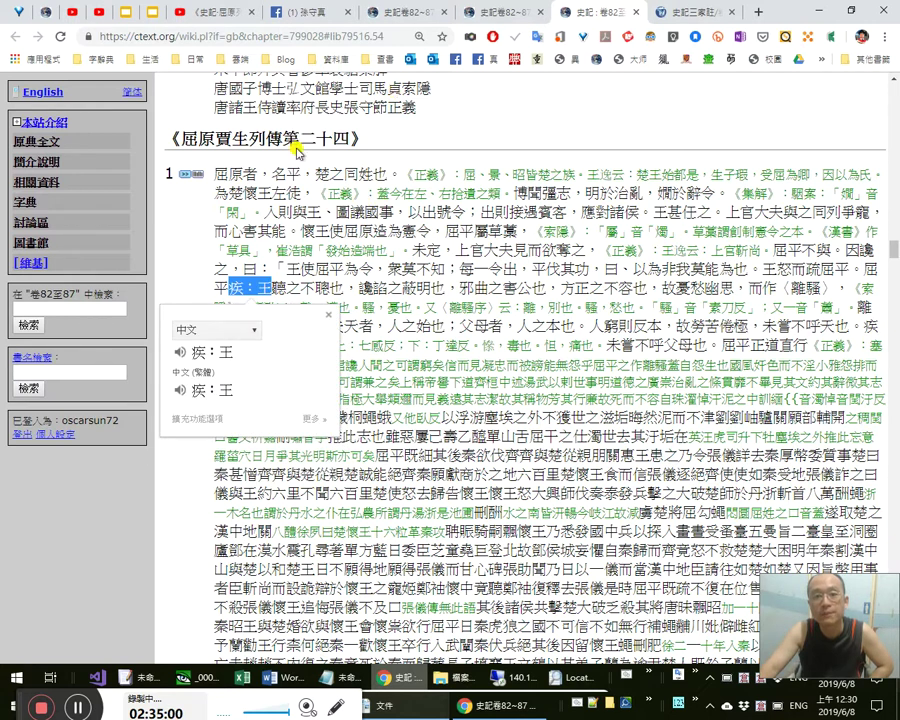
Open page 53 of 史記卷82~87 in a separate tab and put it in simple edit mode.
left_click(484, 11)
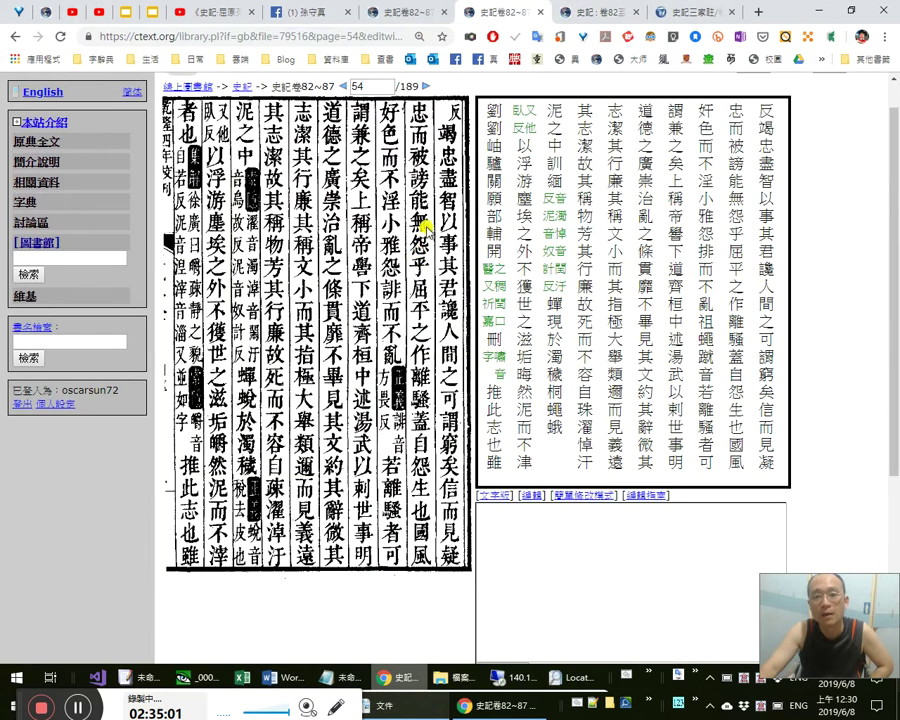
left_click(343, 87)
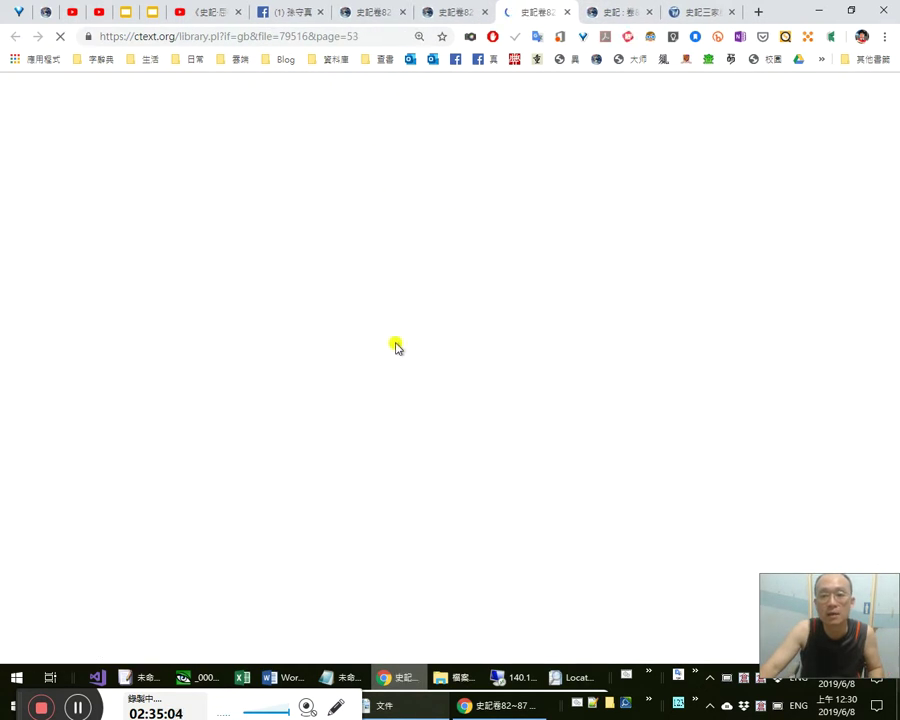
left_click(570, 533)
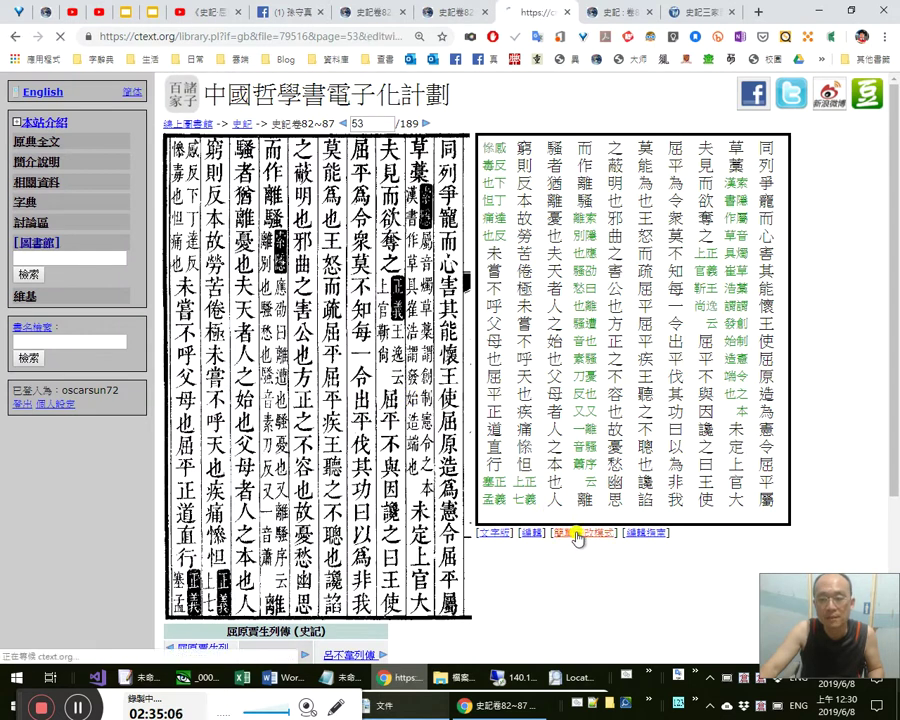
Close the quotation with 」 after 莫能為也。 in the page 53 transcription and save the edit.
scroll(615, 366, "up", 3)
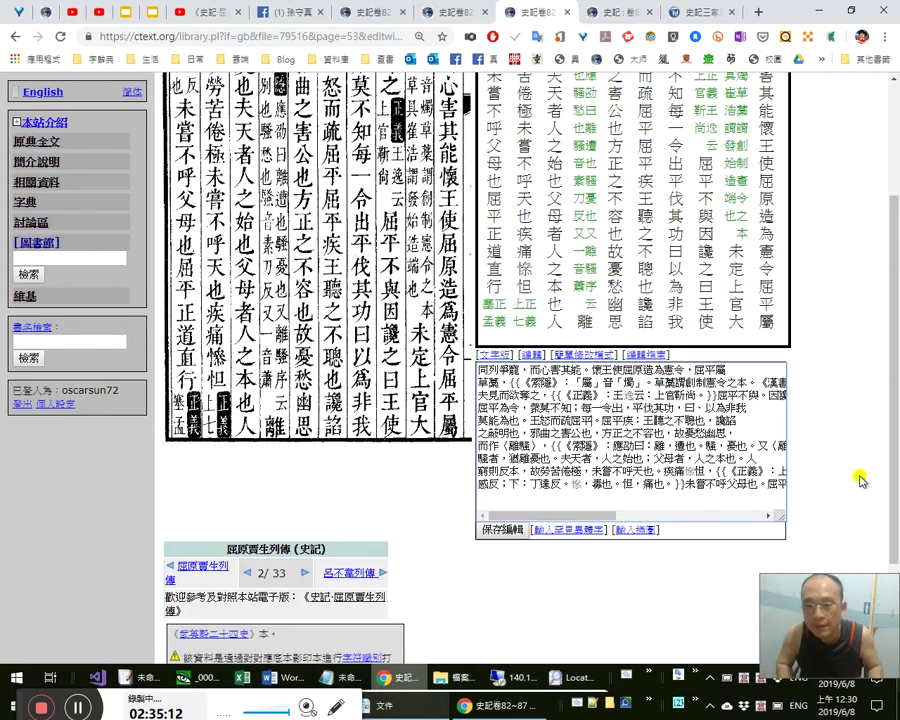
type("「")
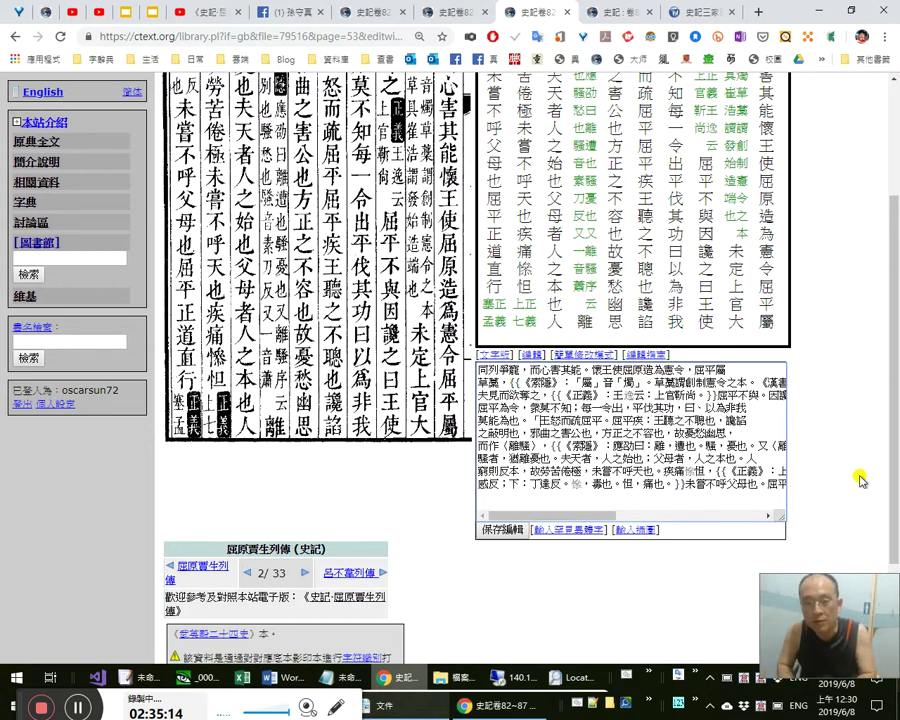
type("」")
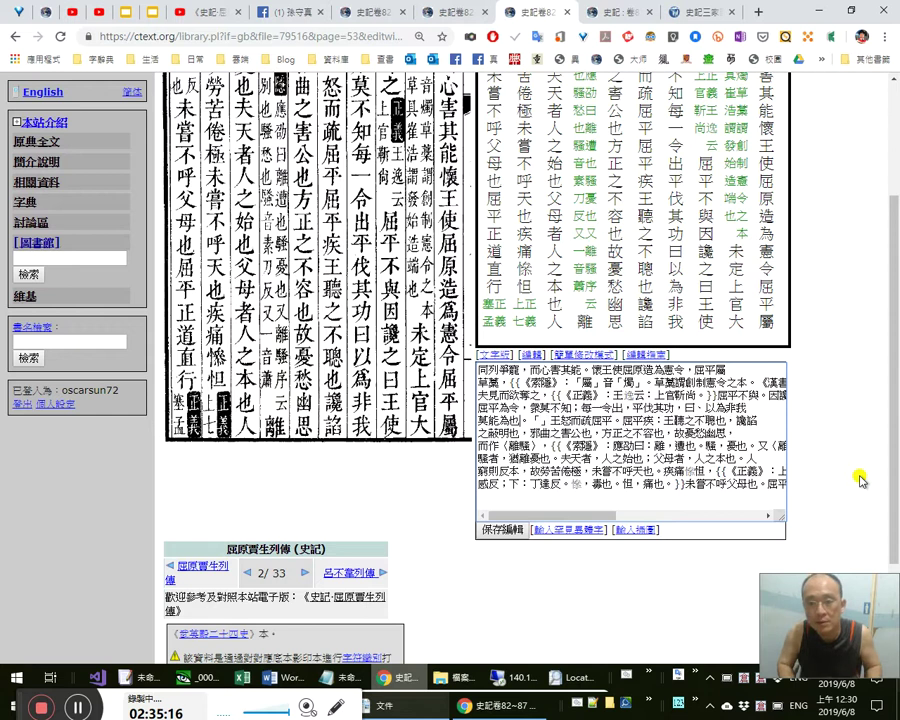
key("Delete")
key("Tab")
key("Return")
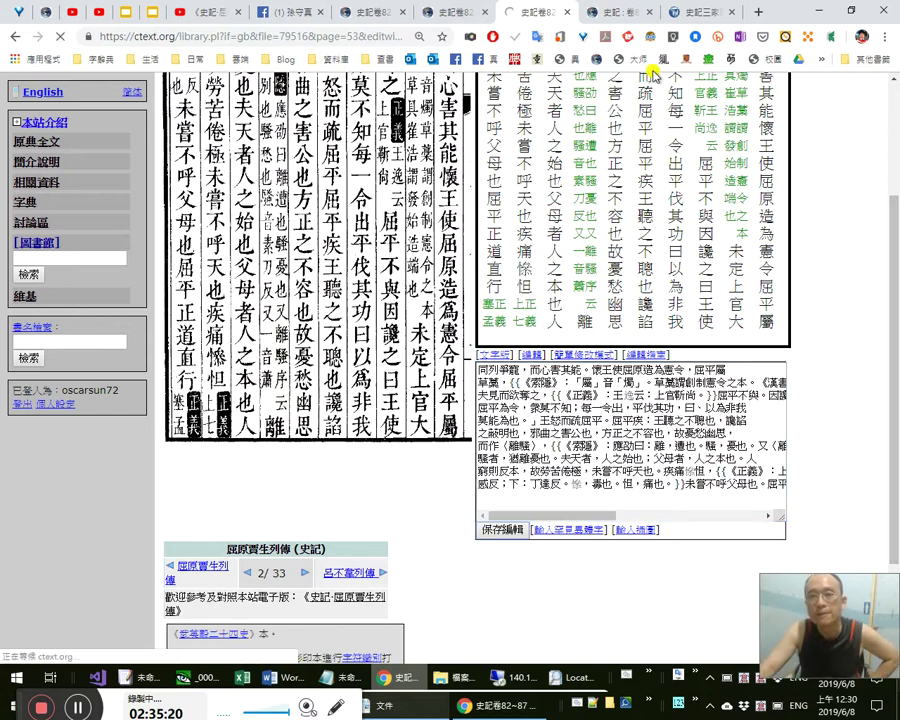
Reload the text version of the chapter and check the quotation from 王使屈平為令 to 莫能為也.
left_click(606, 12)
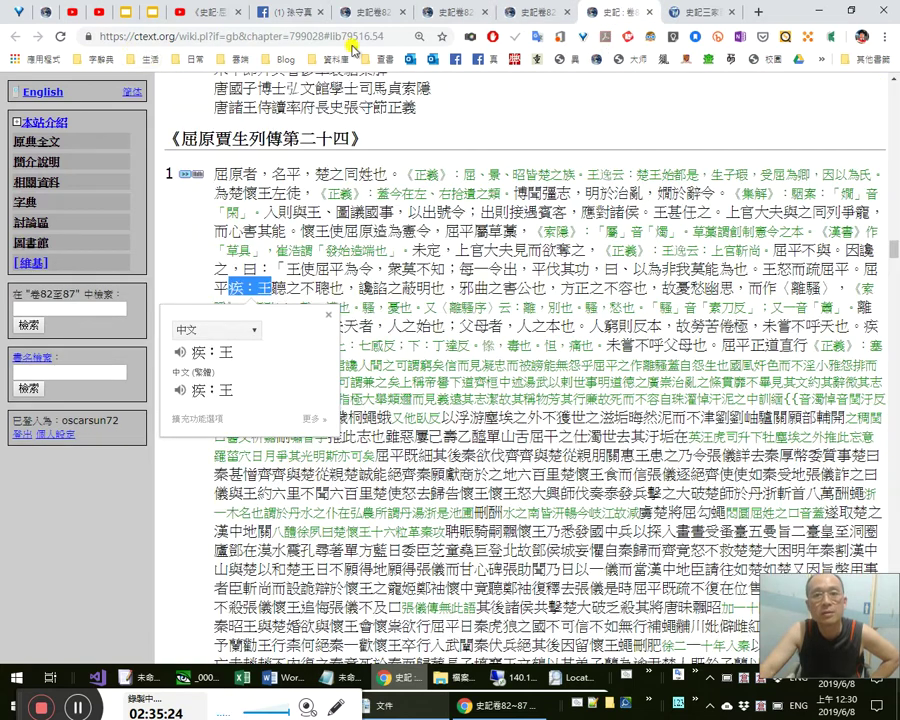
left_click(362, 35)
left_click(62, 38)
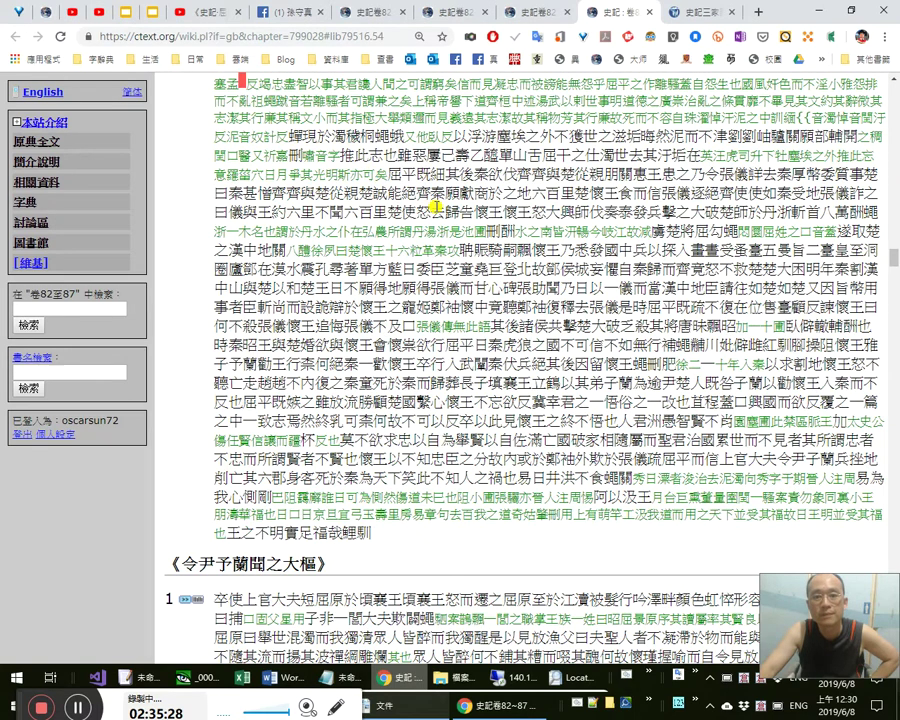
scroll(436, 206, "up", 3)
left_click_drag(272, 272, 311, 281)
left_click_drag(424, 273, 775, 273)
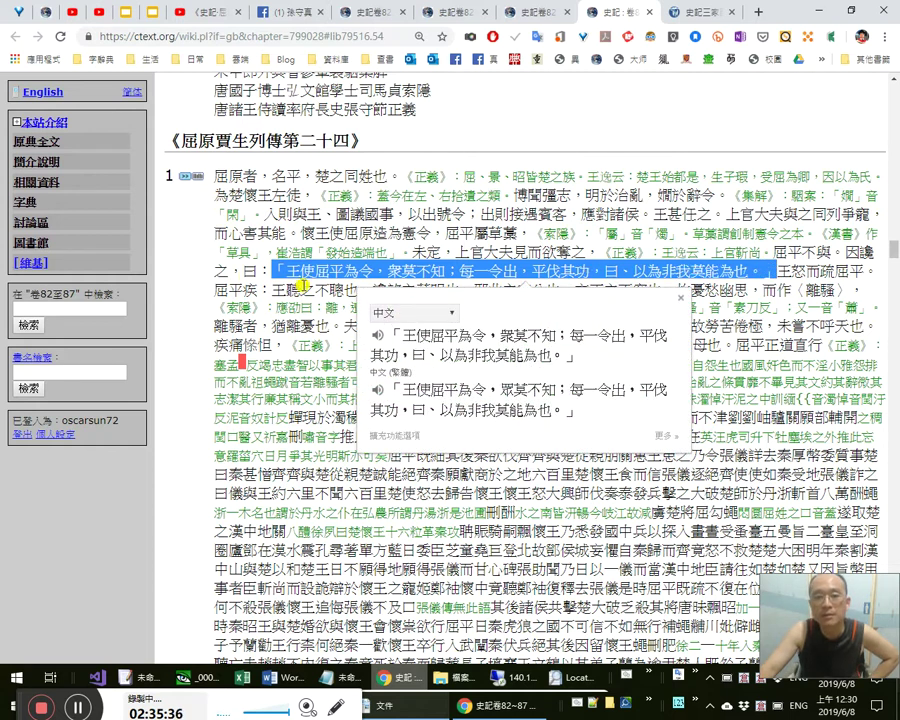
left_click(741, 283)
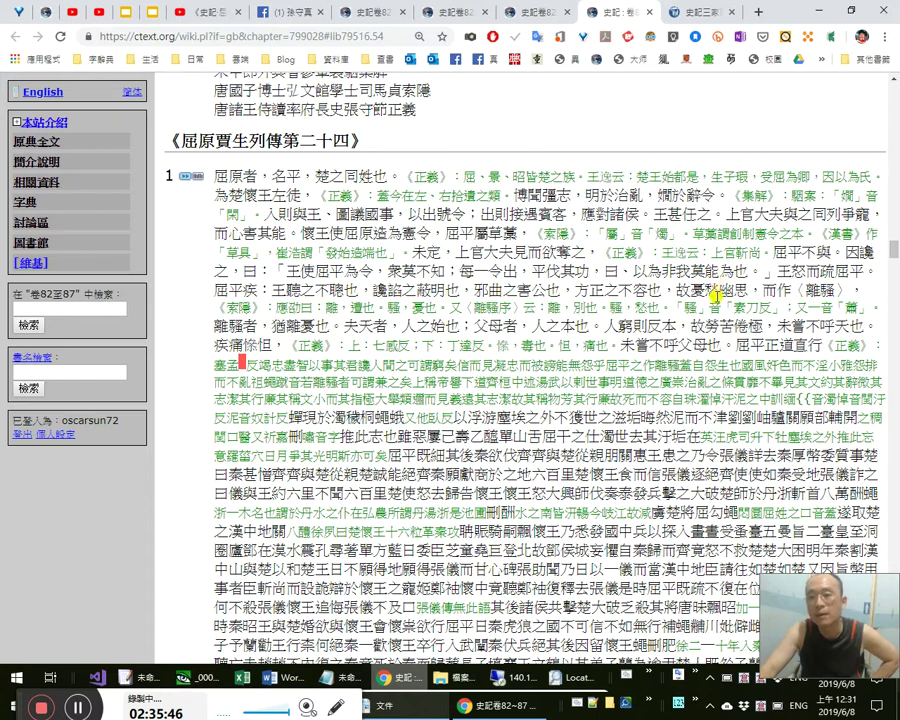
Examine the wording and punctuation of 平伐其功，曰、以為非我莫能為也 in the text version.
left_click_drag(652, 272, 602, 270)
left_click(746, 278)
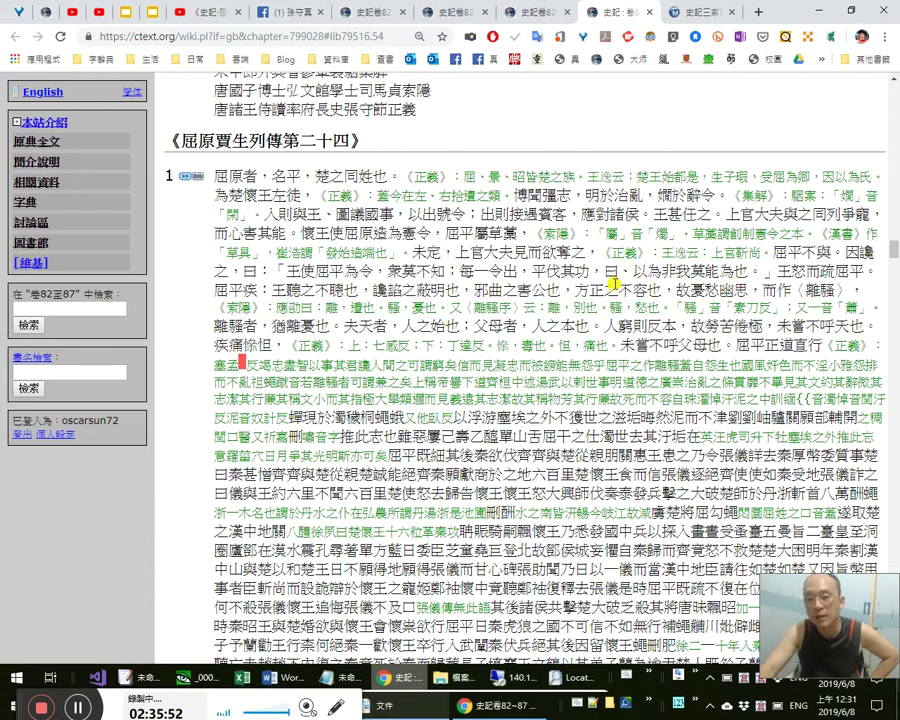
left_click_drag(612, 284, 633, 271)
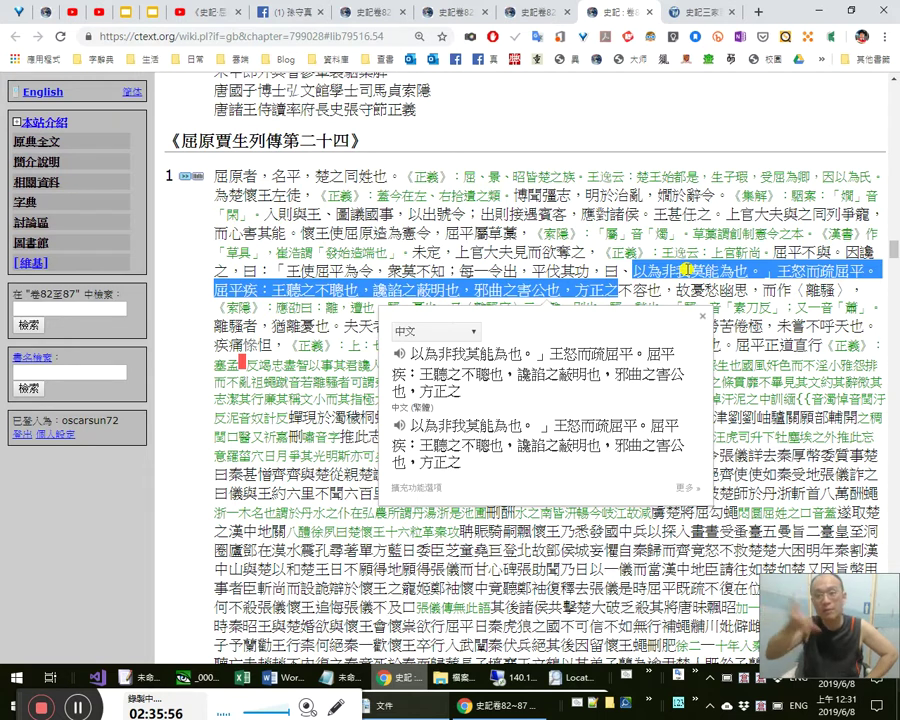
left_click_drag(629, 270, 660, 272)
left_click_drag(606, 274, 660, 272)
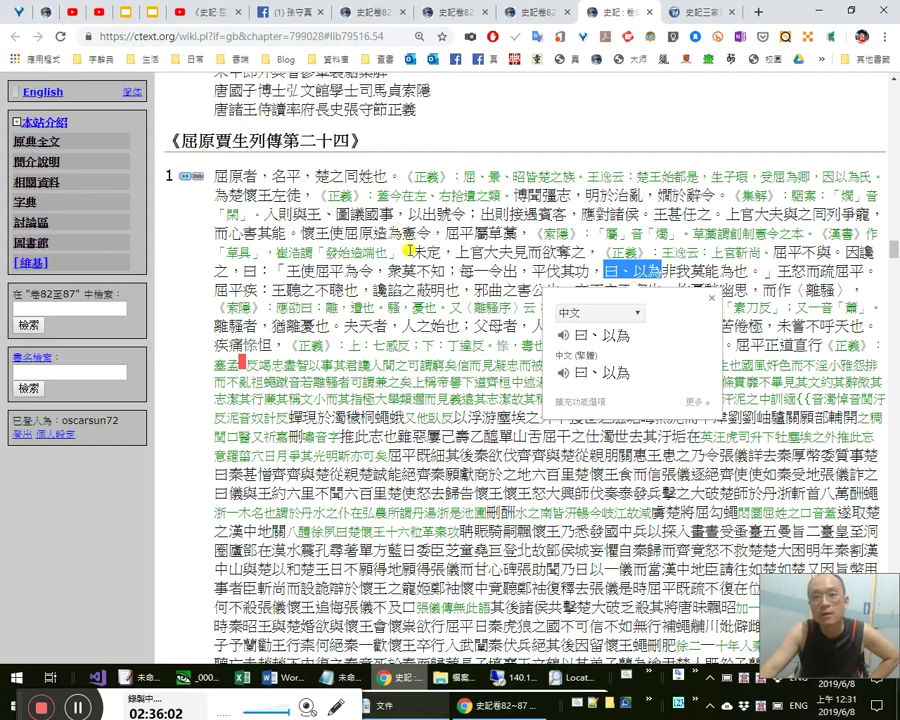
left_click(515, 253)
left_click_drag(533, 271, 720, 271)
left_click(543, 269)
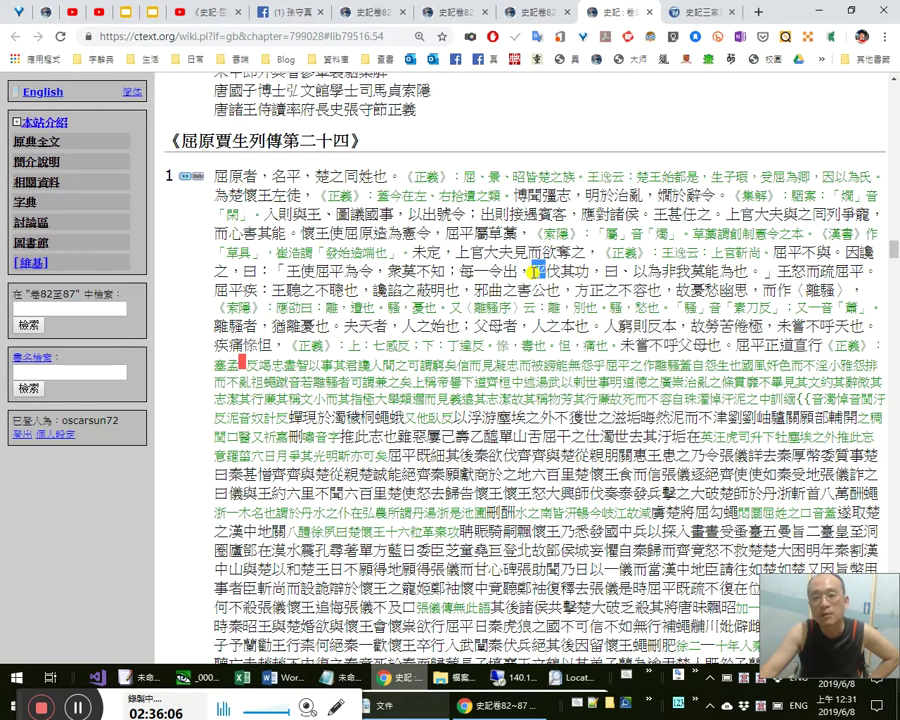
left_click_drag(546, 283, 590, 269)
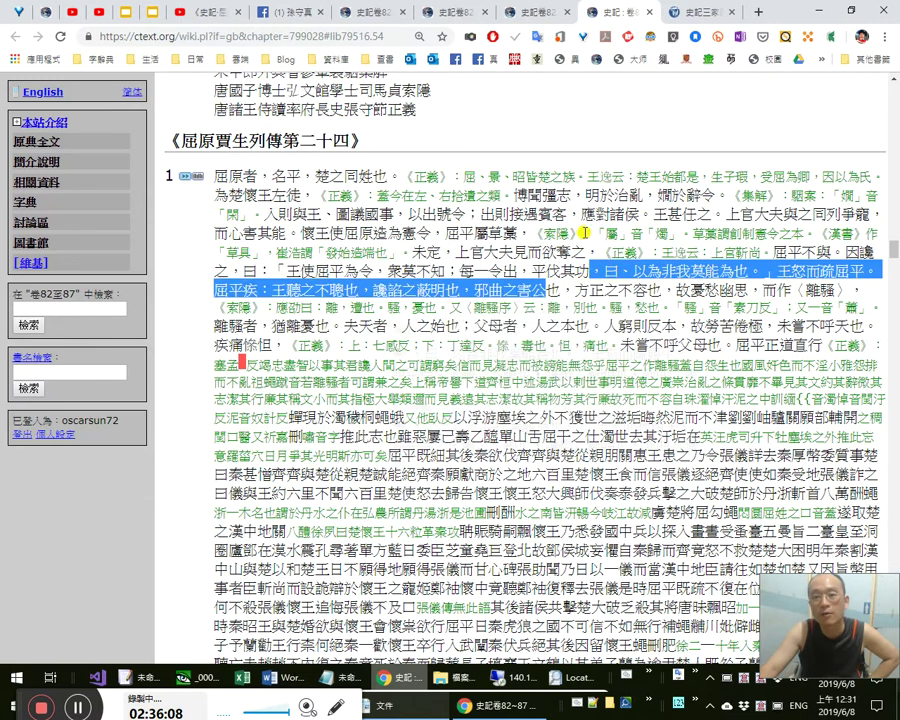
left_click(572, 268)
double_click(570, 268)
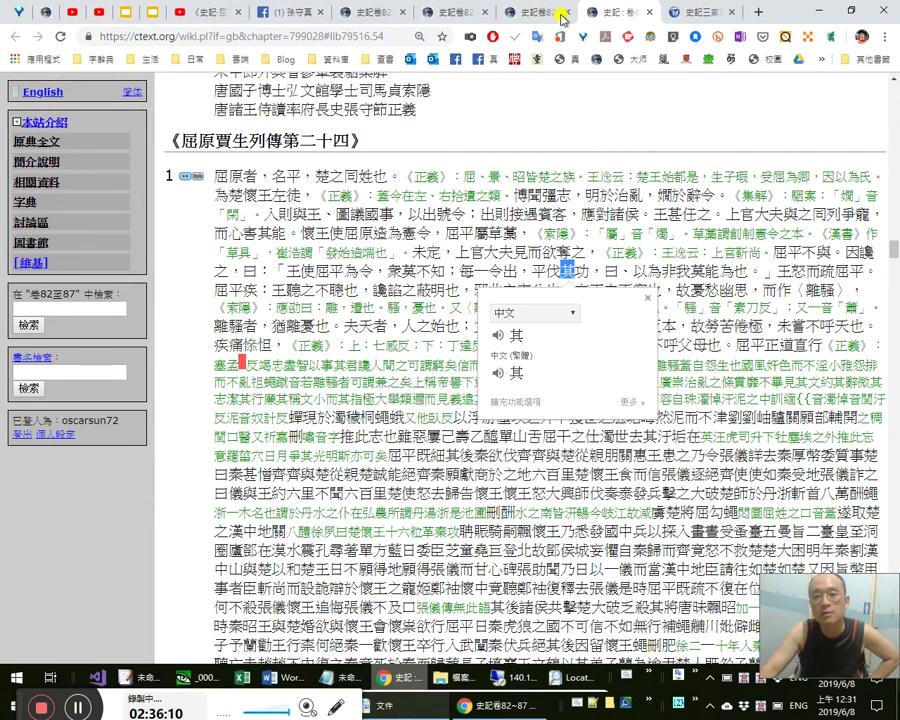
Close the text version and page 53 tabs, and return to the page 54 transcription in EmEditor.
middle_click(596, 15)
left_click(553, 18)
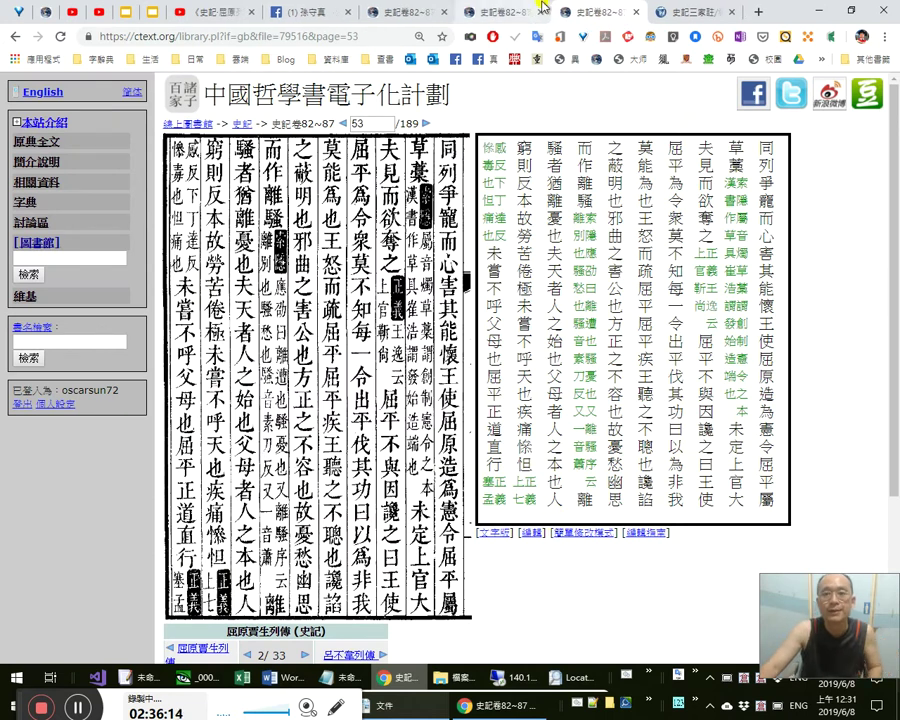
left_click(527, 16)
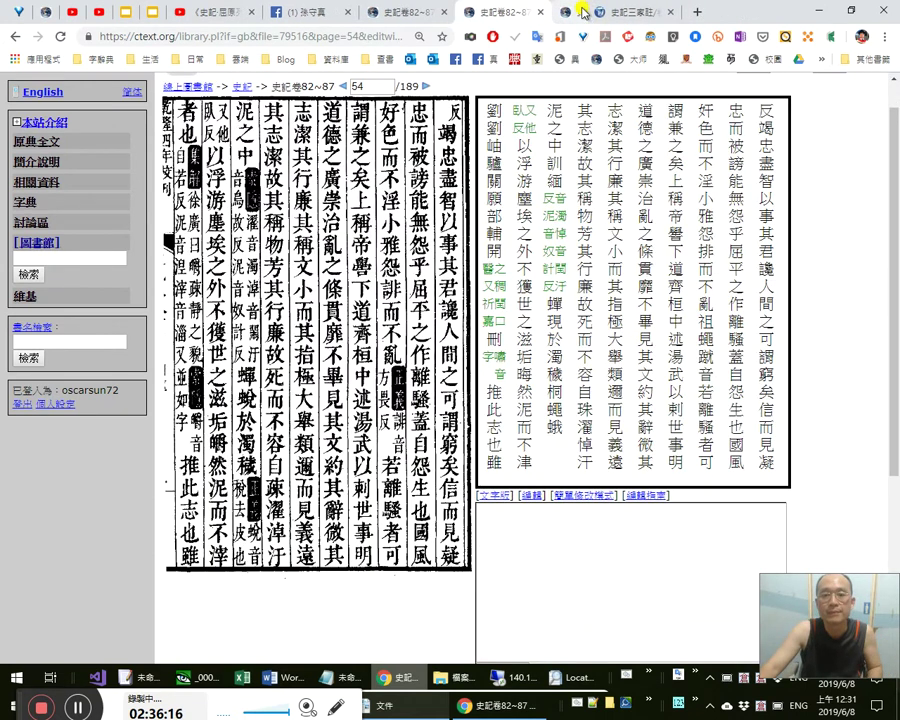
key("alt+Tab")
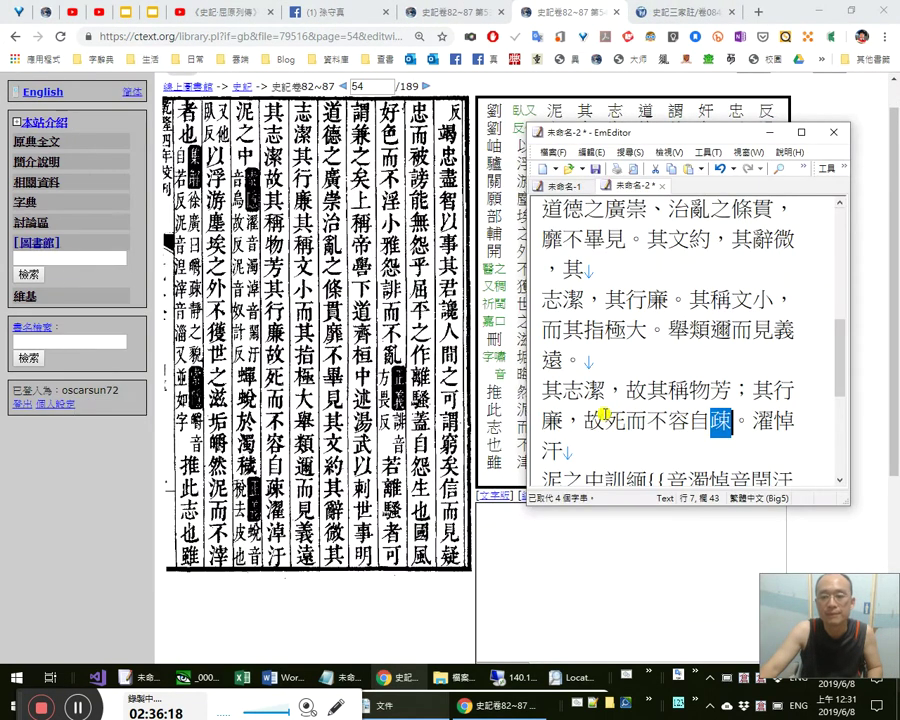
Correct 汗 to 汙 at the end of the line containing 故死而不容自疎.
left_click(694, 422)
double_click(708, 421)
left_click(743, 418)
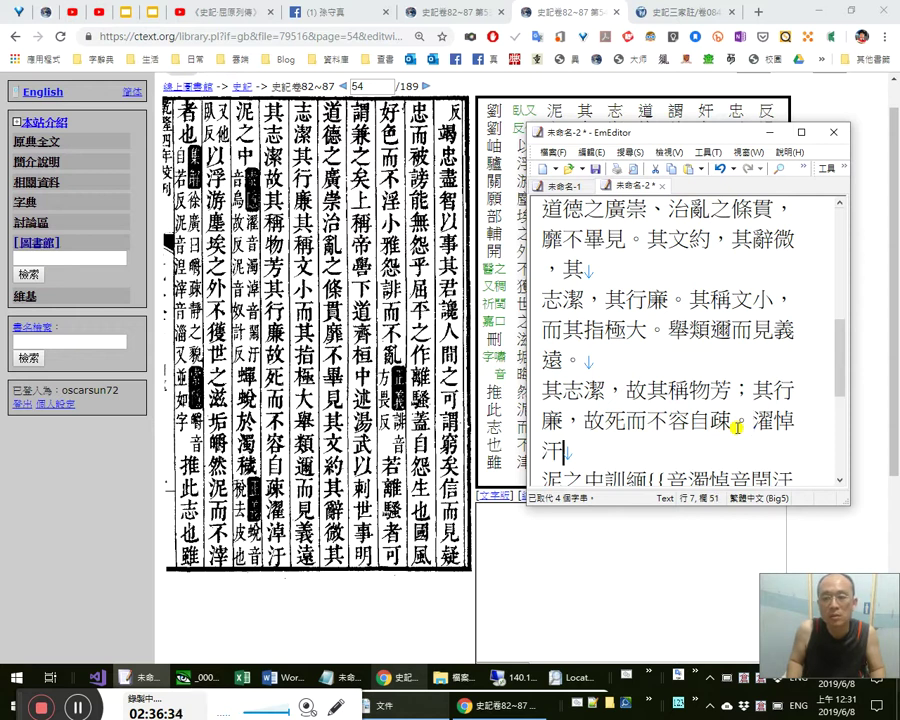
key("shift+Right")
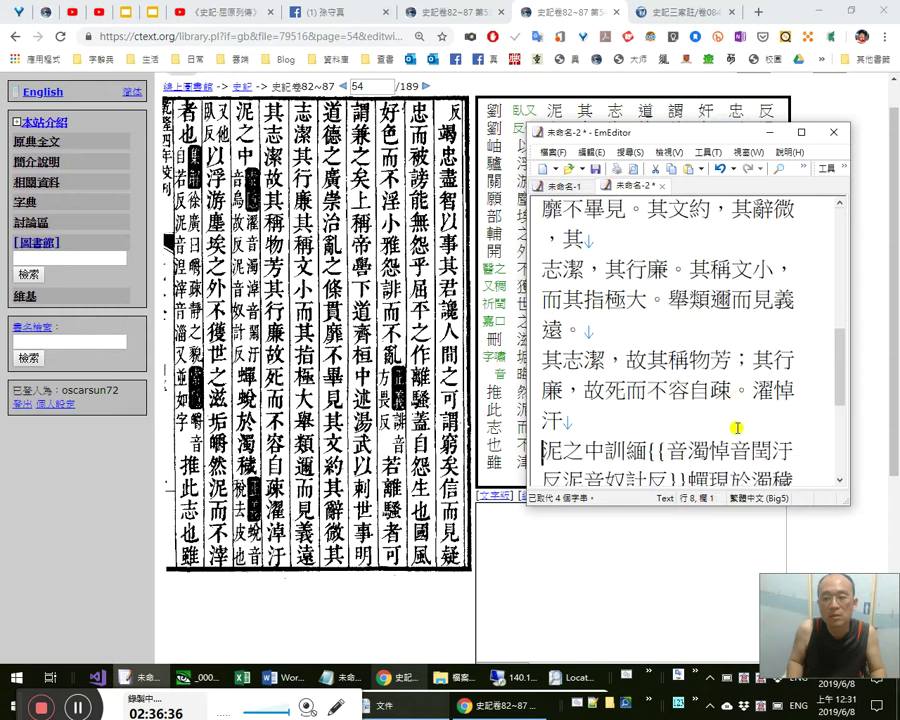
key("shift+Left")
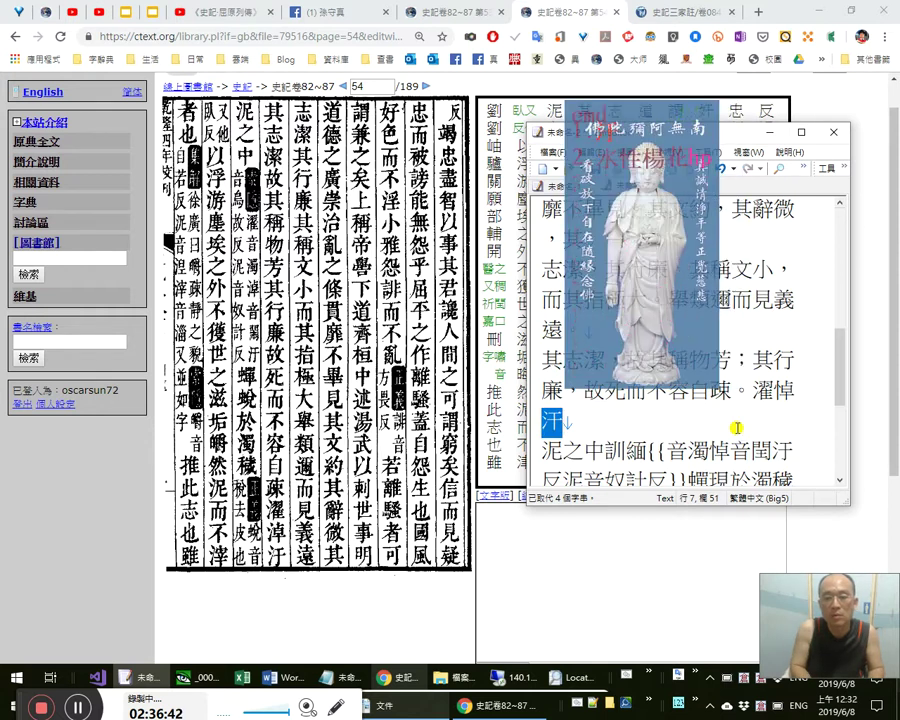
Insert a comma after 泥之中 and delete the stray characters 訓緬 that follow it.
key("Right")
key("Right")
key("Right")
key("Right")
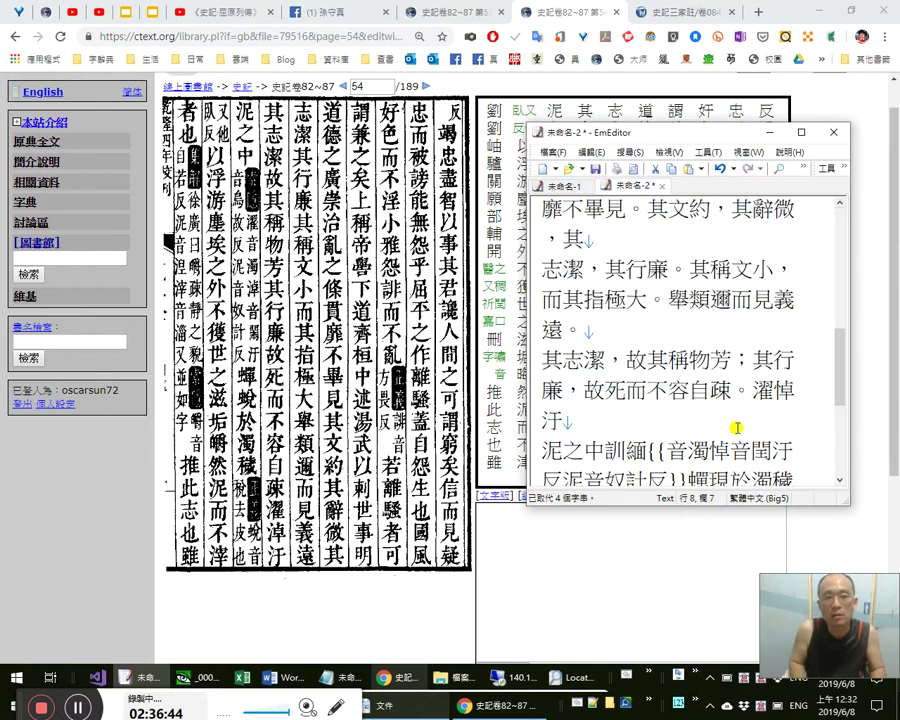
type("，")
key("shift+Right")
key("shift+Right")
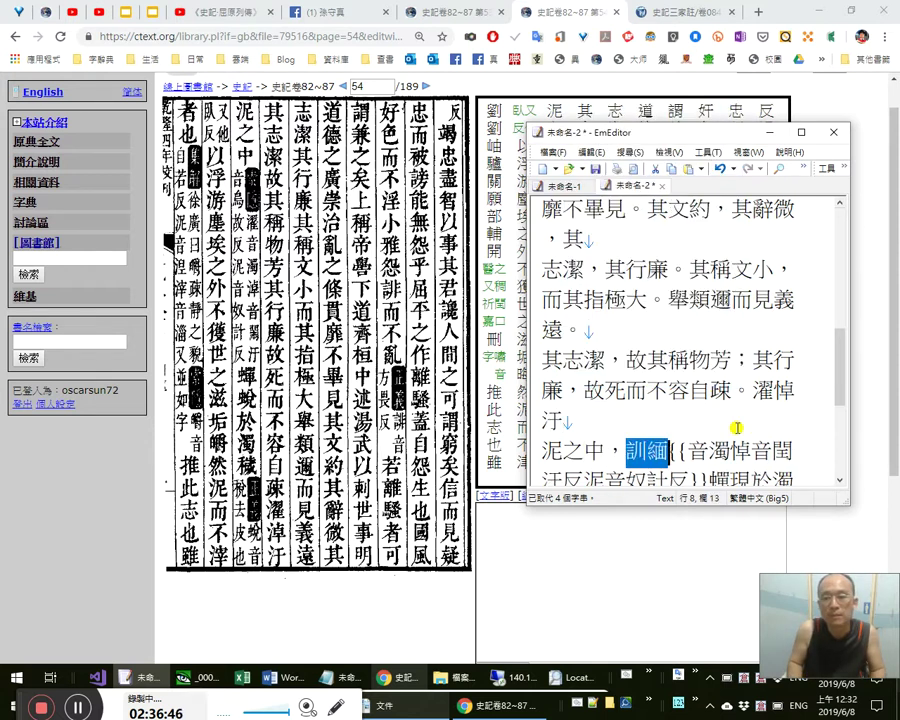
key("Delete")
Replace 現 with 蛻 in the clause 蟬現於濁穢 after the annotation.
key("Right")
key("Right")
key("Right")
key("Right")
key("Right")
key("Right")
key("Right")
key("Right")
key("Right")
key("Right")
key("Right")
key("Right")
key("Right")
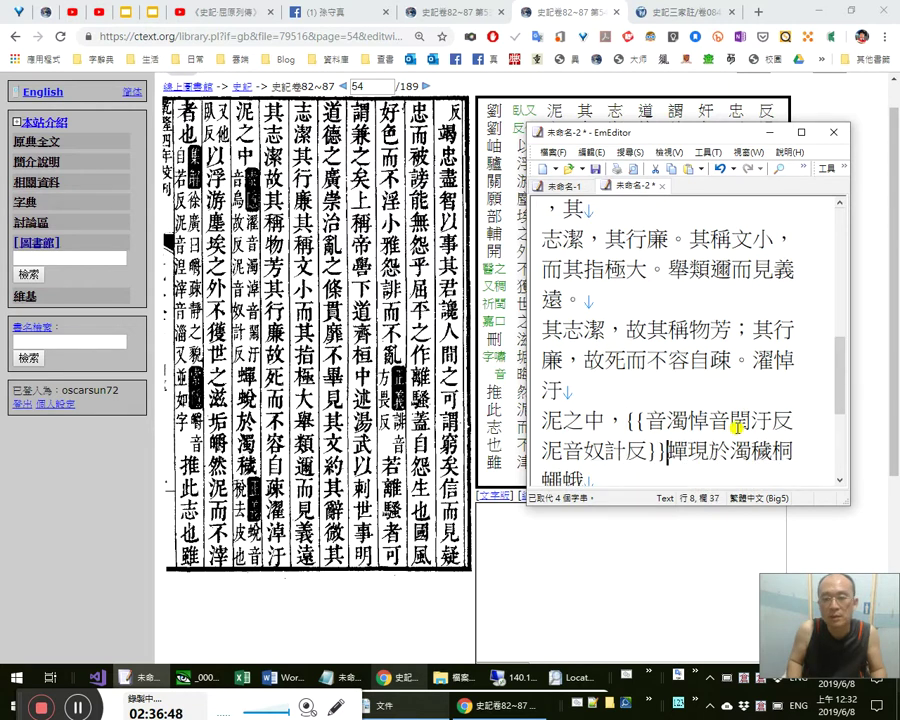
key("shift+Right")
type("蛻")
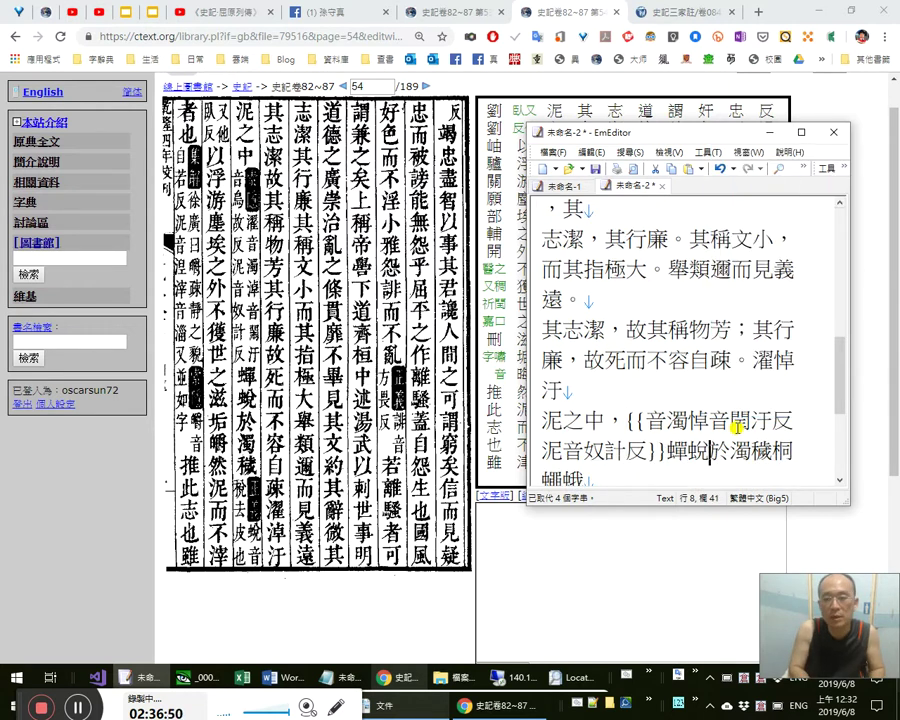
Insert {{ between 濁穢 and 桐蠅蛾, and remove the {{ before 又他臥反 on the following line.
key("Right")
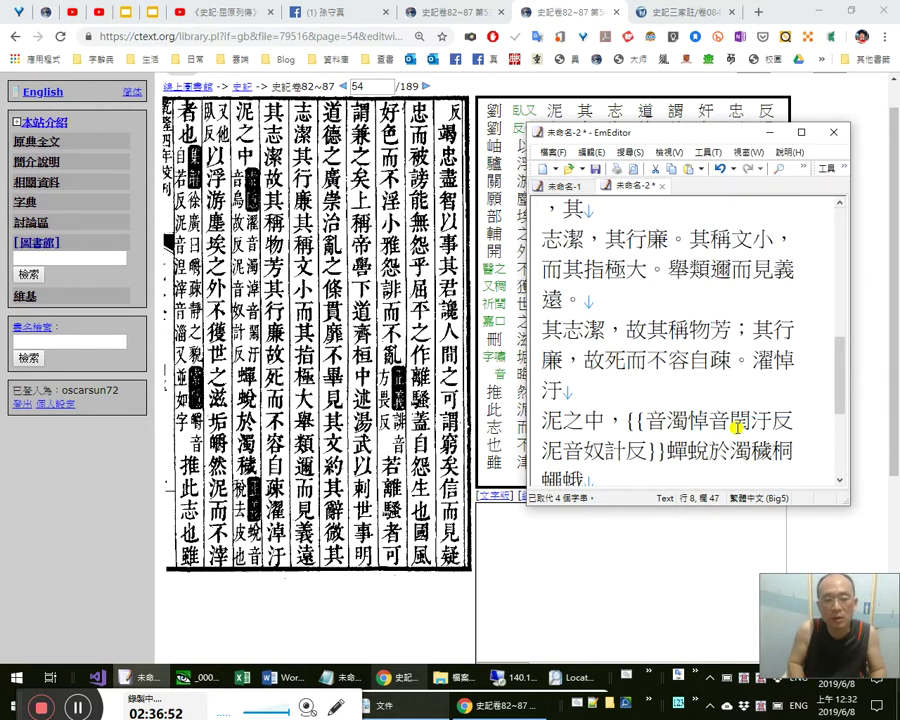
type("{{")
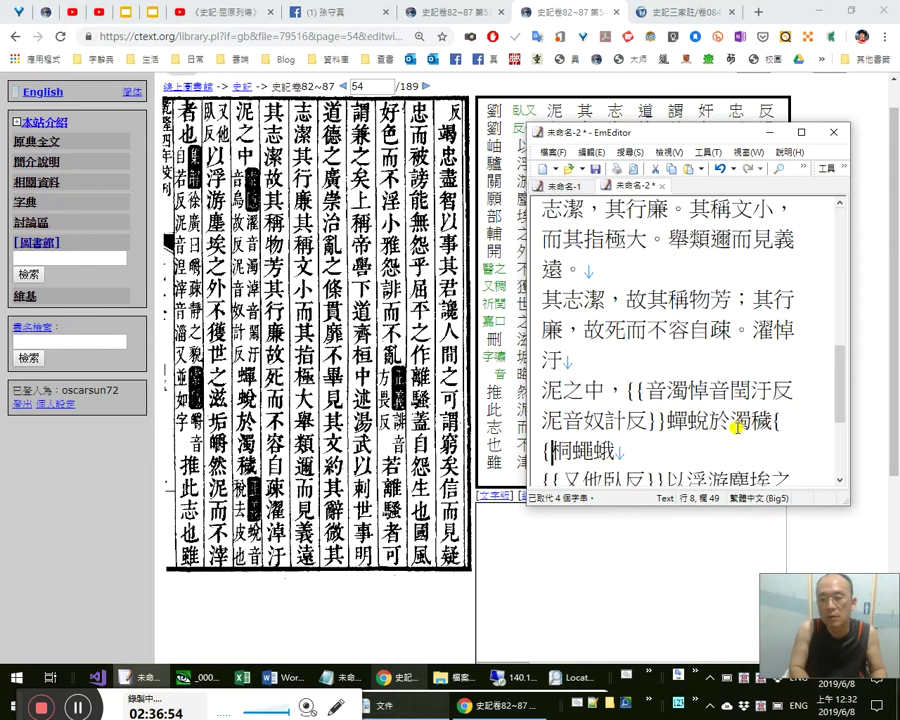
key("Down")
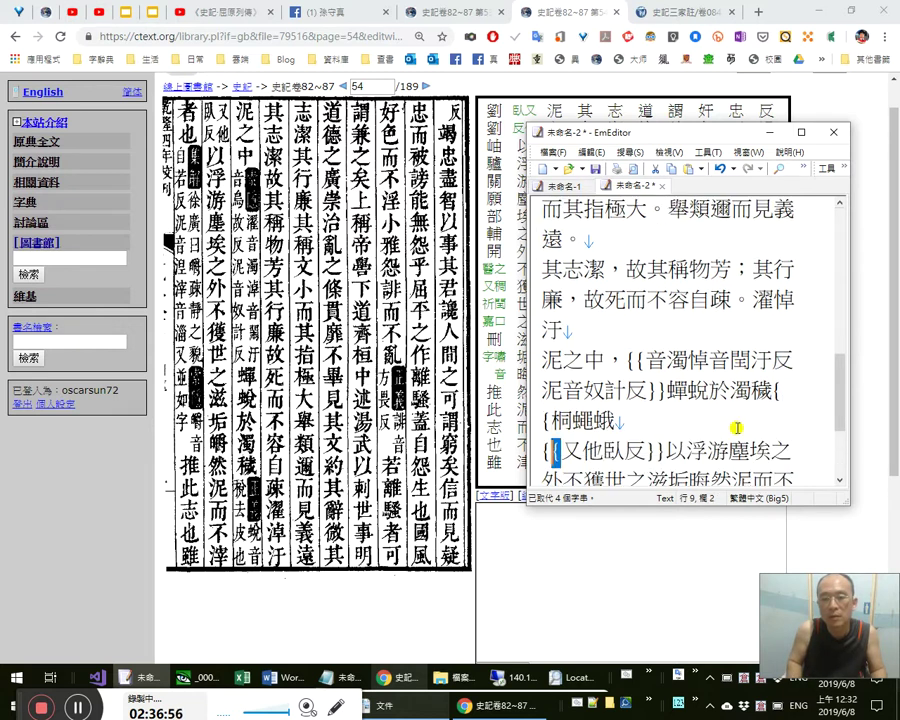
key("BackSpace")
key("Delete")
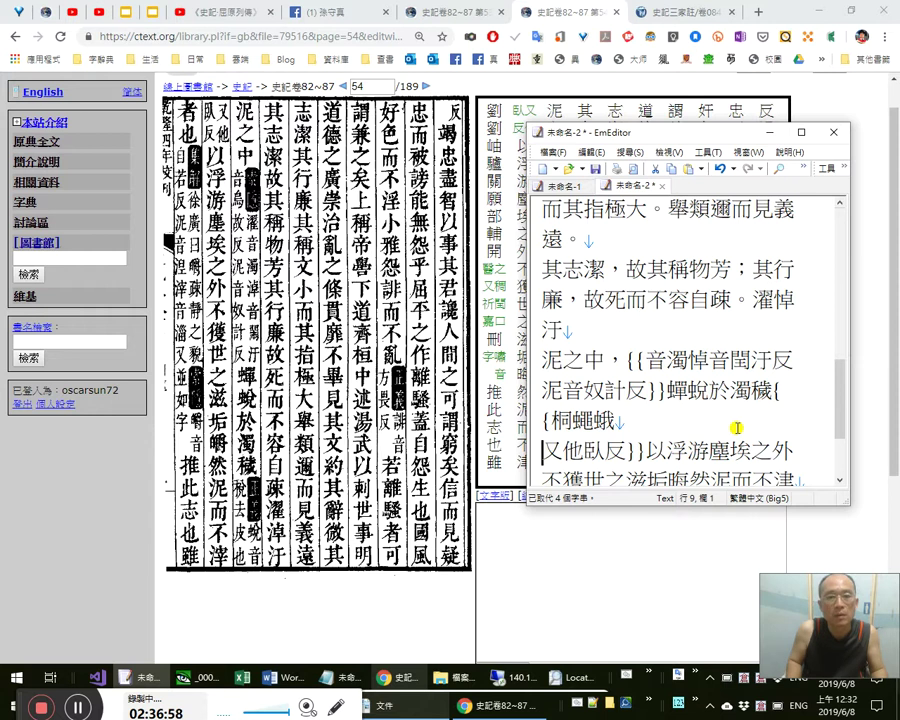
Insert the full stop 。 after 以浮游塵埃之外.
key("Right")
key("Right")
key("Right")
key("Right")
key("Right")
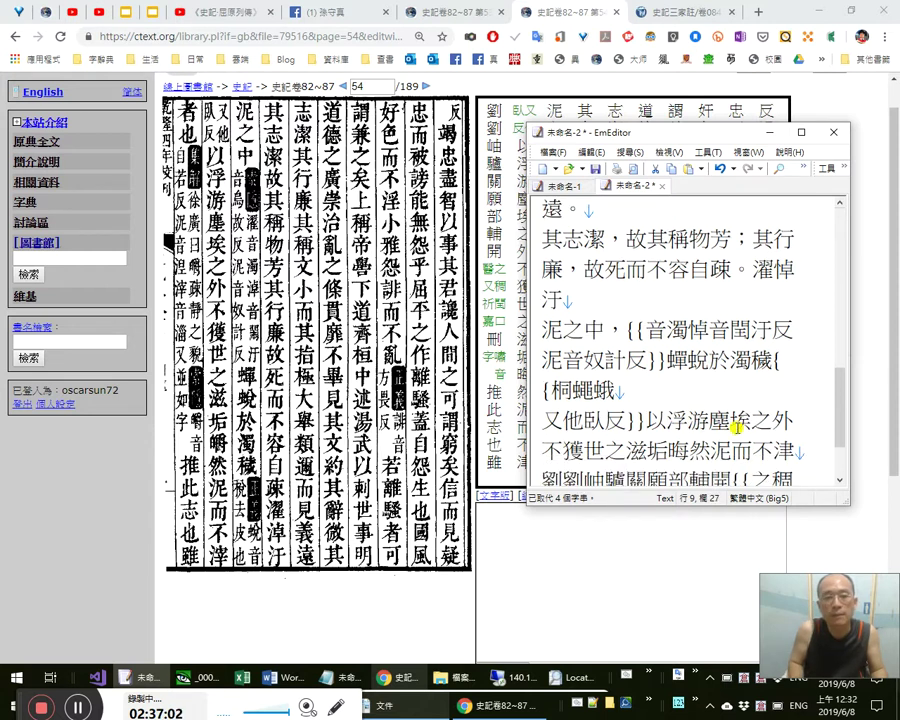
type(".")
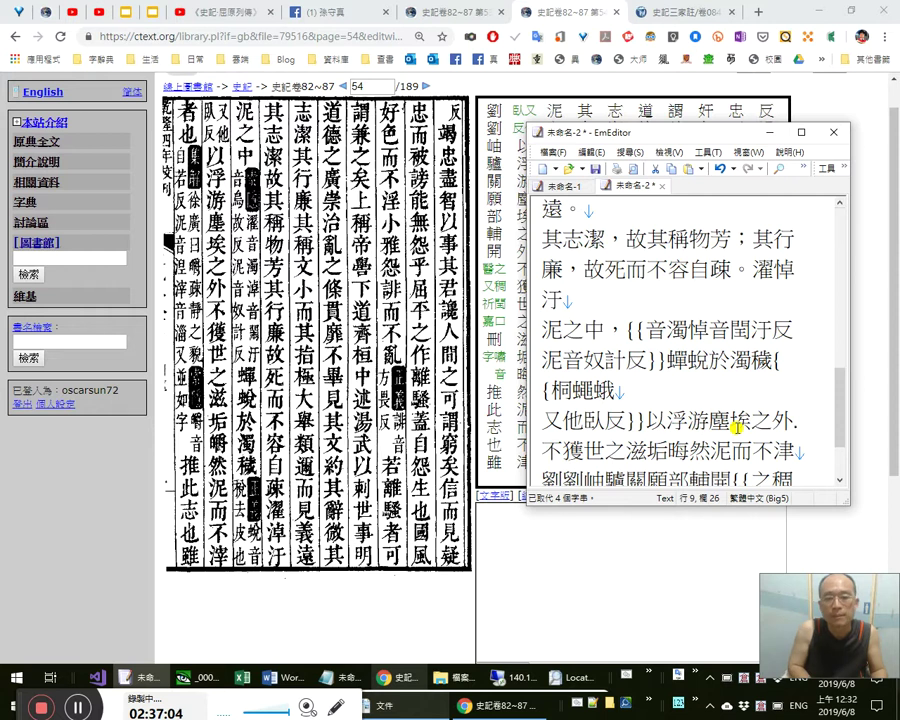
key("shift+Left")
type("。")
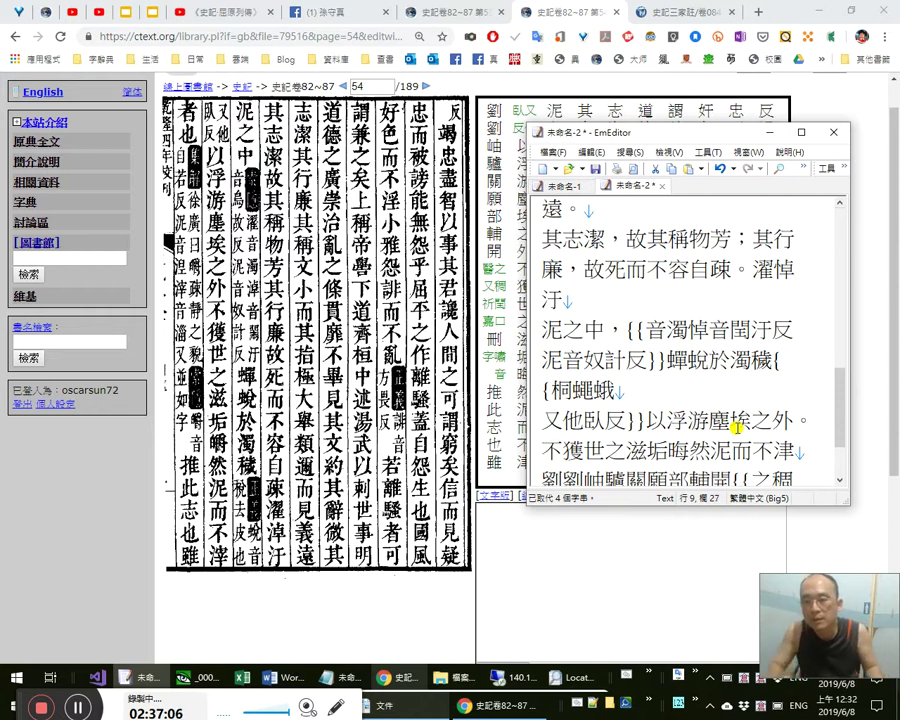
Compare the clause ending in 泥之中 with 以浮游塵埃之外, and review the punctuation from 自疎 to 泥之中.
left_click_drag(564, 330, 606, 330)
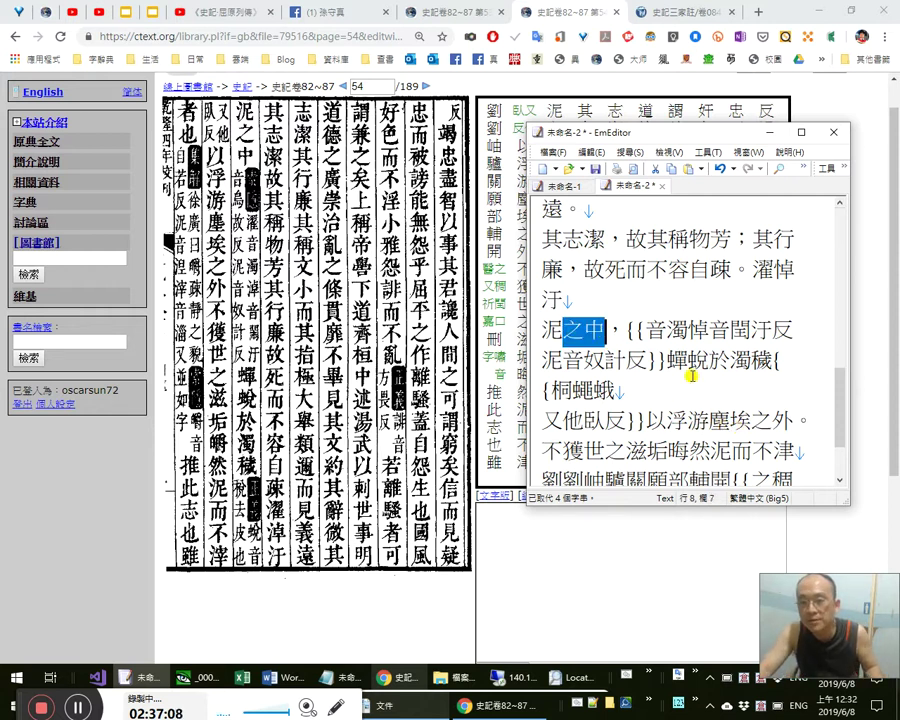
left_click_drag(752, 424, 810, 430)
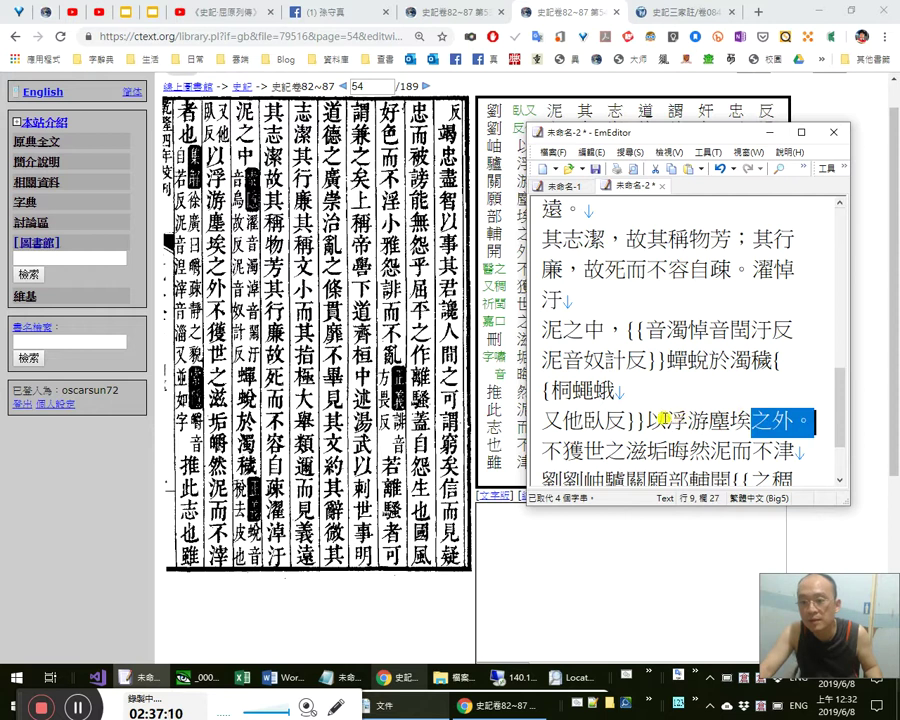
left_click_drag(648, 421, 793, 421)
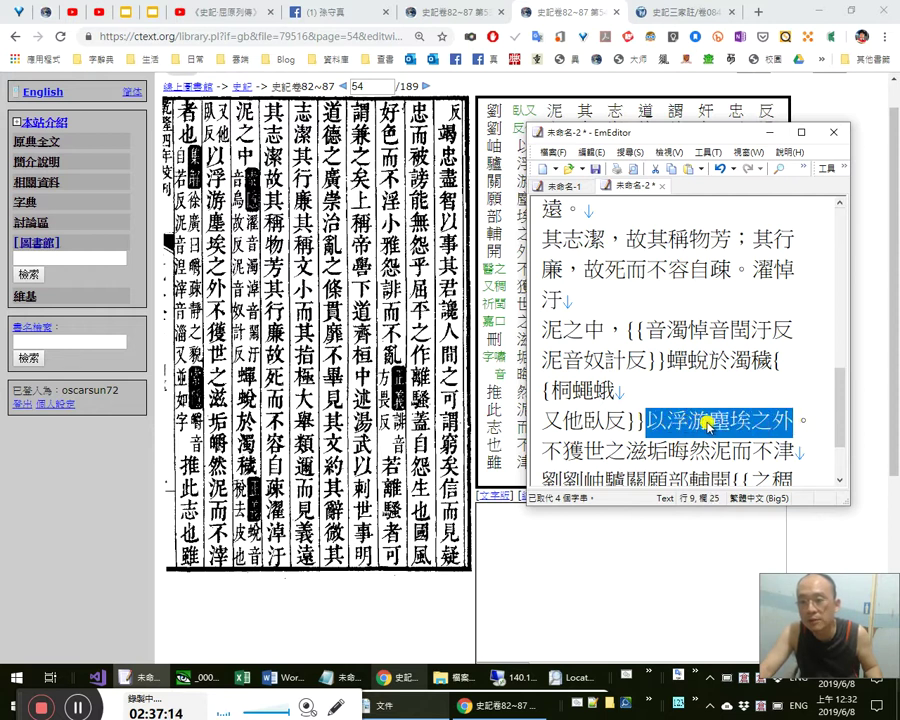
left_click(623, 301)
left_click_drag(604, 330, 697, 267)
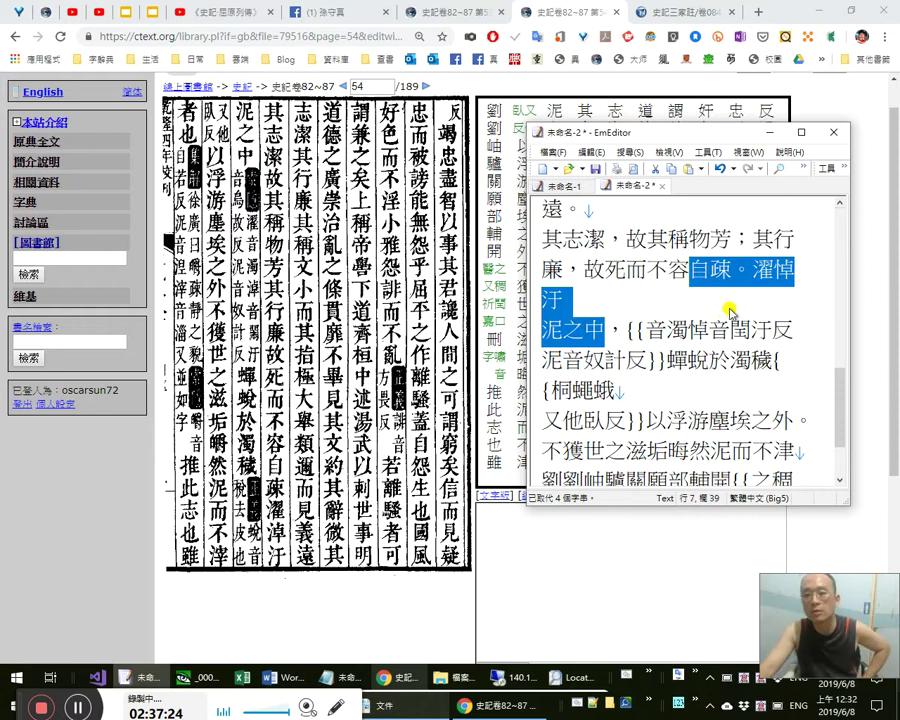
Remove the full stop 。 after 自疎 and replace 悼 with 淖 in 濯悼汙.
left_click(712, 268)
left_click(796, 421)
left_click_drag(793, 421, 759, 424)
left_click(752, 424)
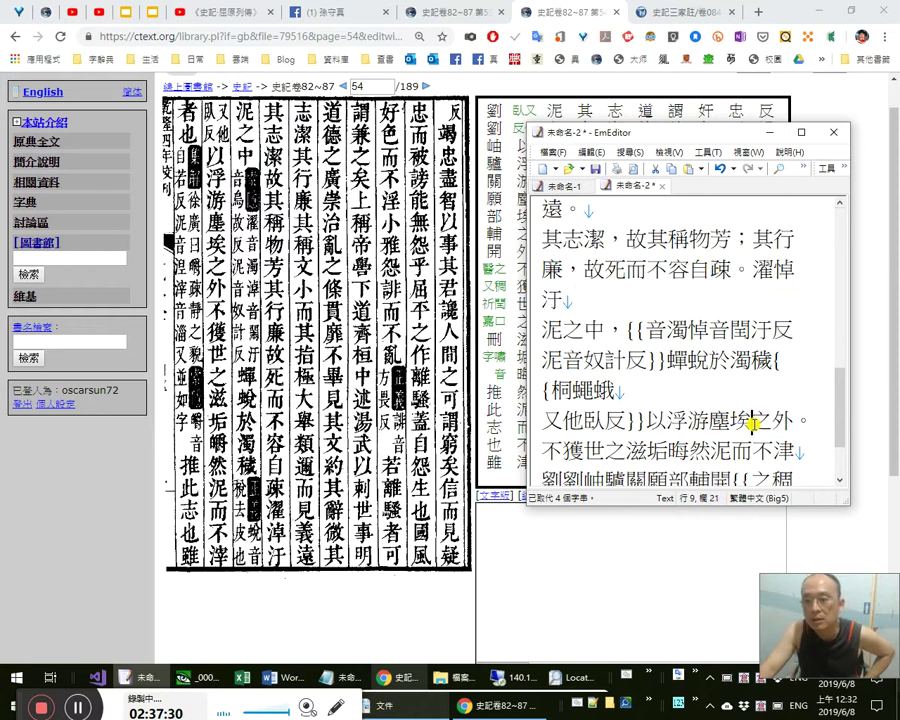
left_click_drag(752, 422, 646, 420)
left_click_drag(565, 330, 710, 270)
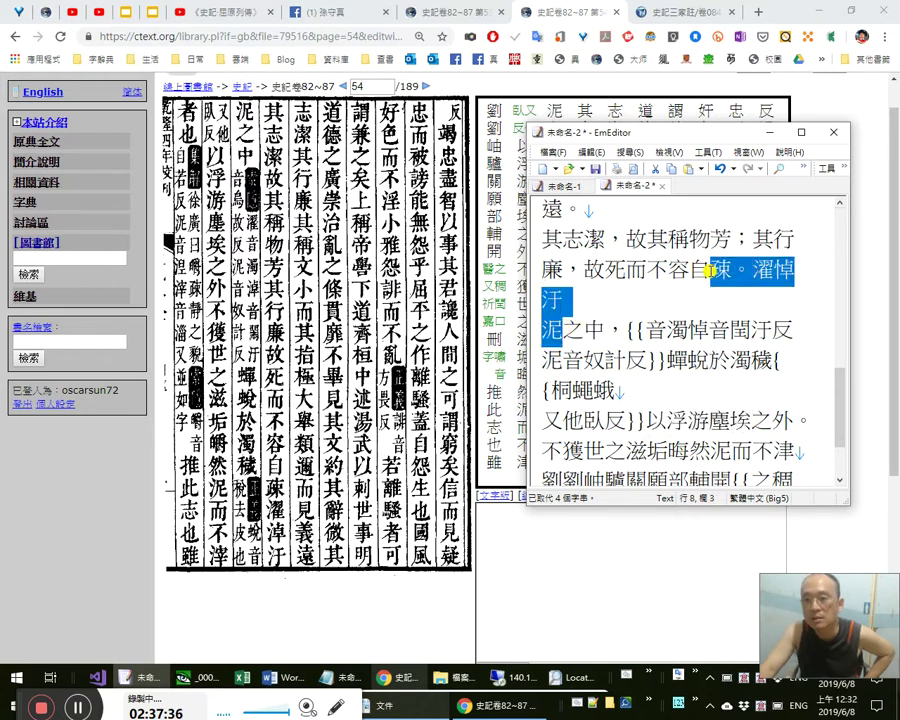
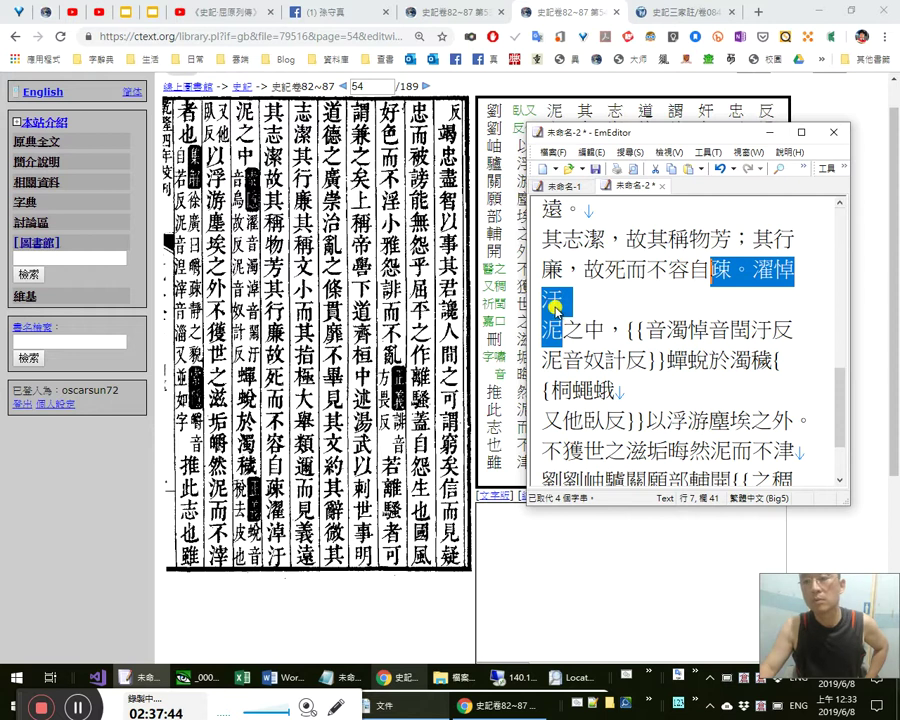
left_click(778, 271)
key("shift+Right")
key("Left")
key("Left")
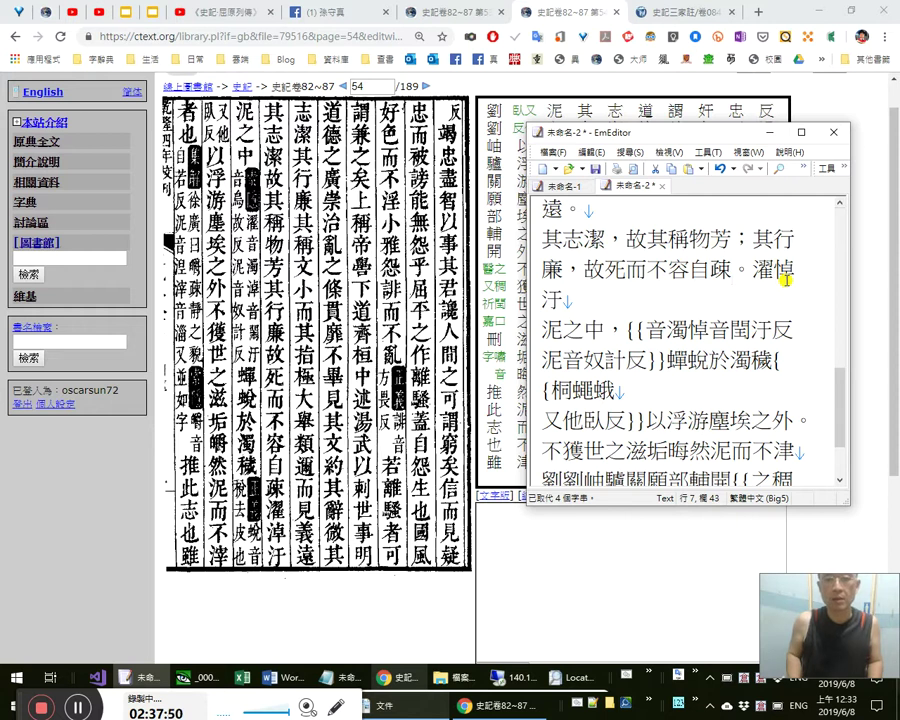
key("Delete")
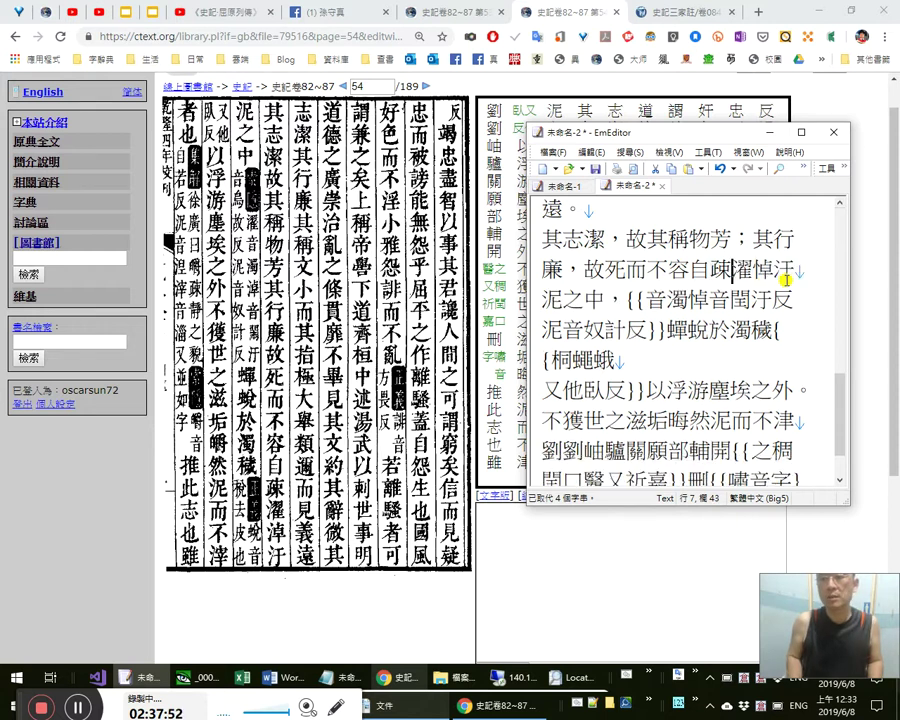
key("shift+Left")
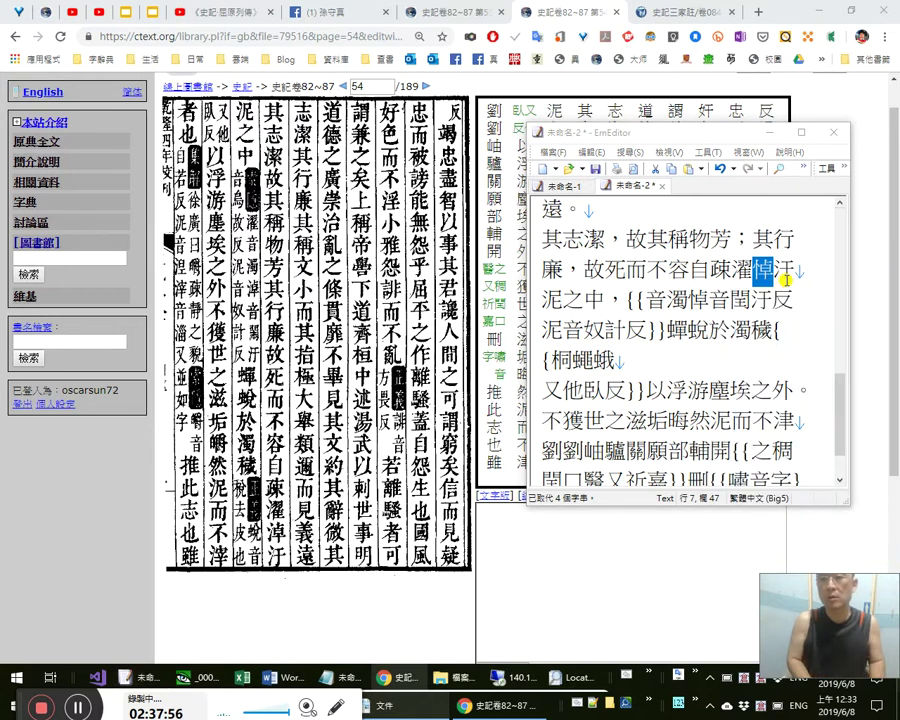
type("淖")
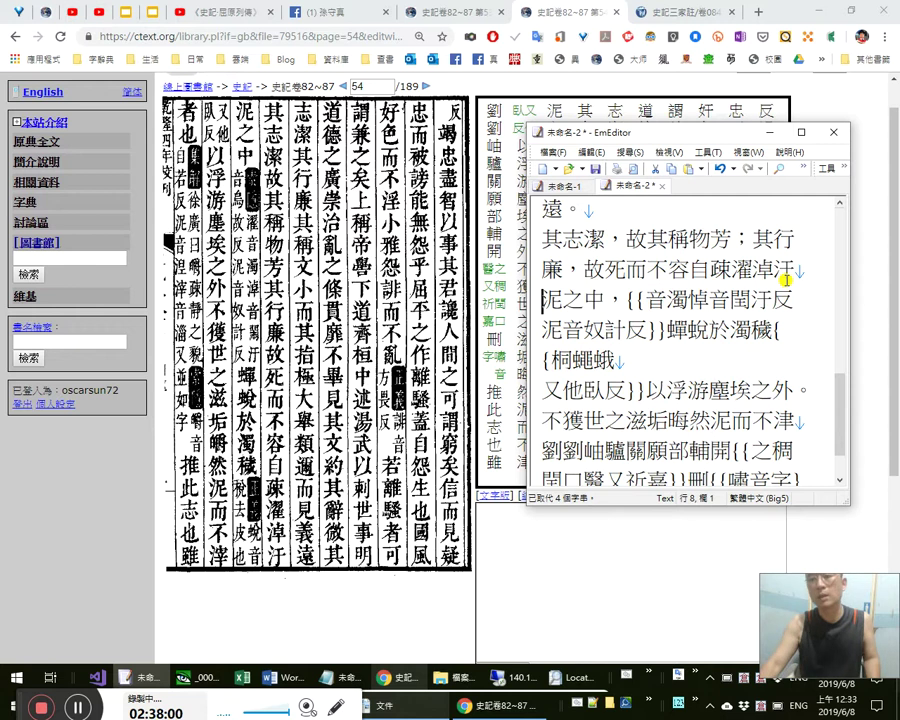
Insert 《索隱》： at the start of the annotation following 泥之中.
key("Right")
key("Right")
key("Right")
key("Right")
key("Right")
key("Right")
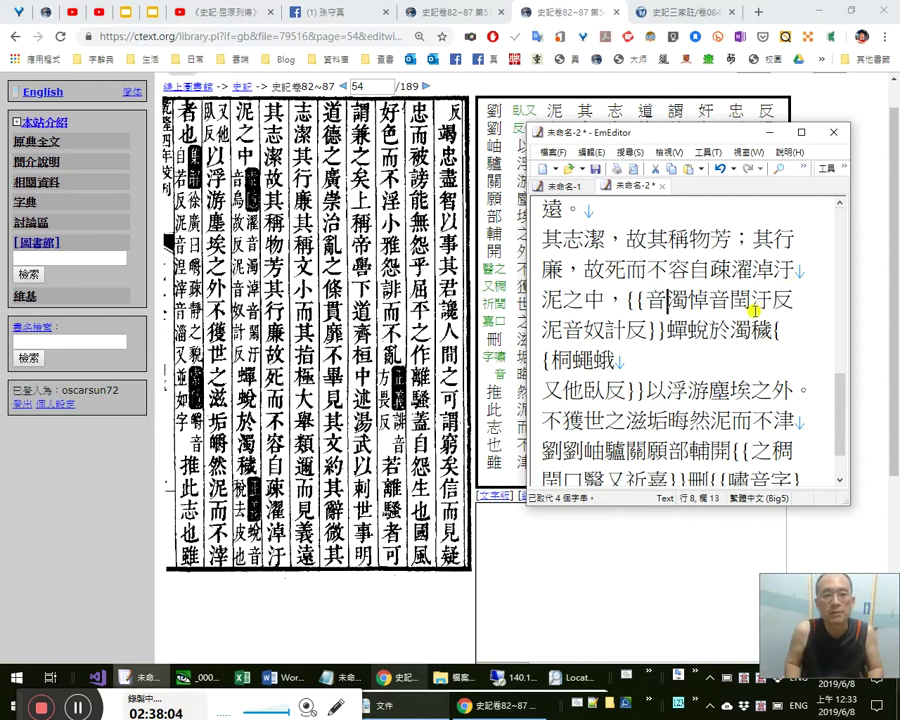
key("Left")
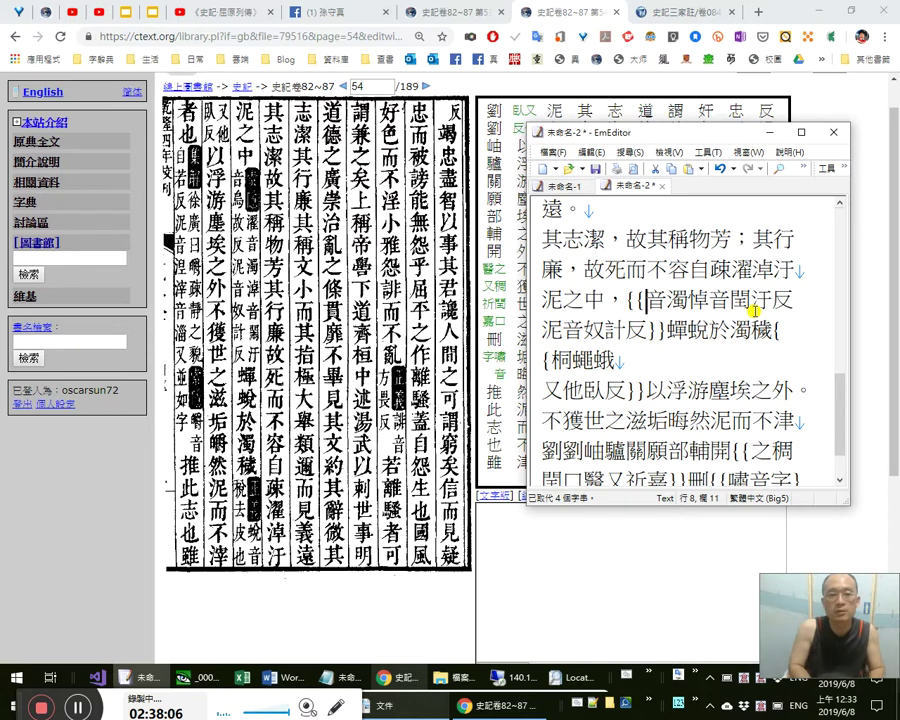
type("jfp")
key("Escape")
type("jfp")
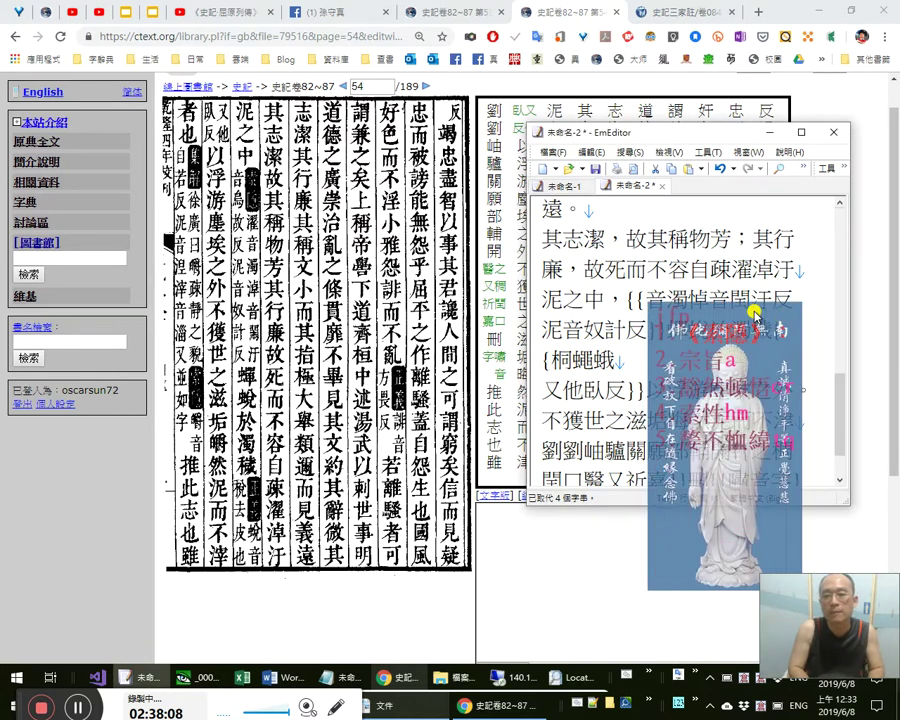
key("space")
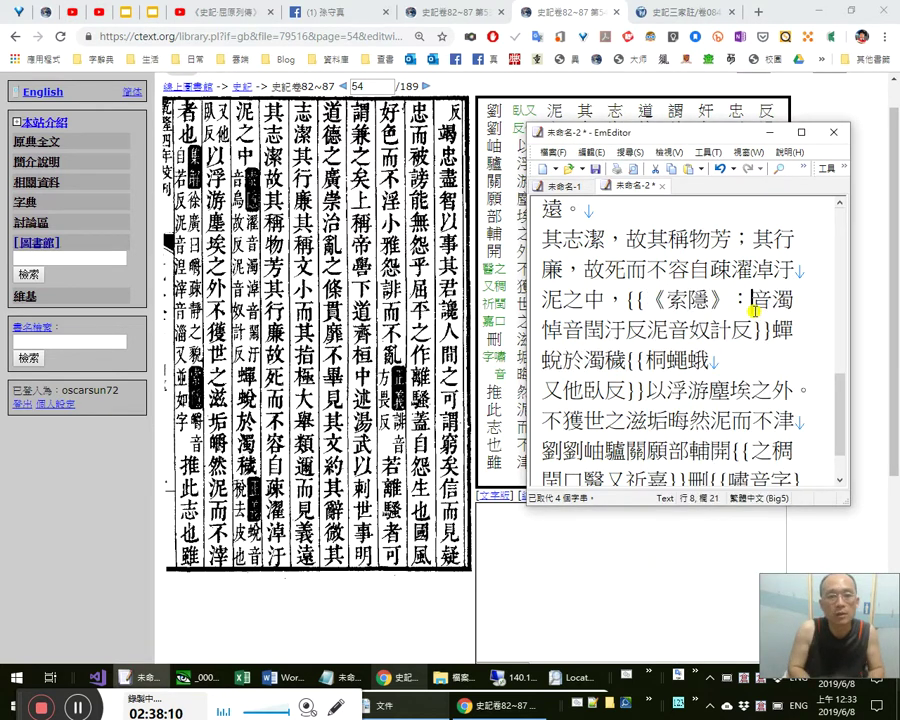
Insert 「濯」 before 音 in the 《索隱》 annotation and enclose 濁 in 「」.
type("esmg")
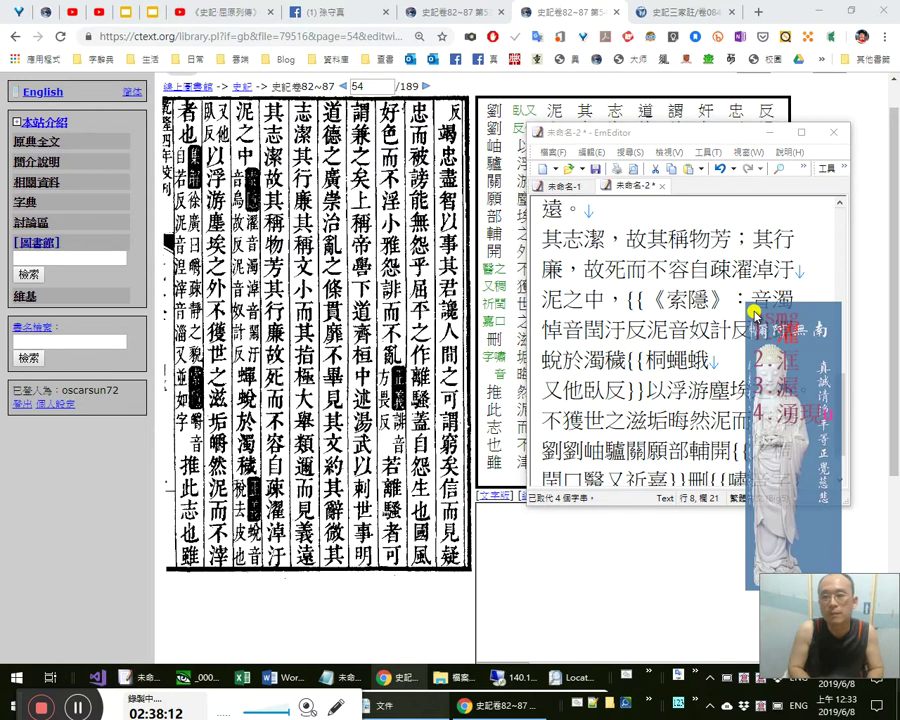
type("「濯」")
key("Right")
type("「")
key("Right")
type("」")
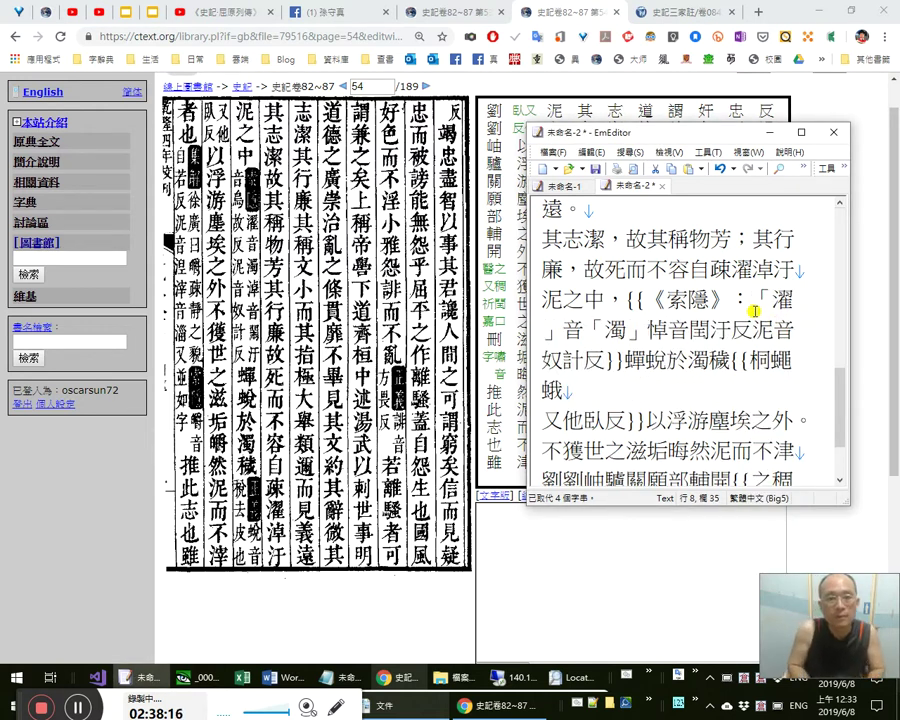
Insert ， after 「濁」 and replace 悼 with 「淖」 in the annotation.
type("，「")
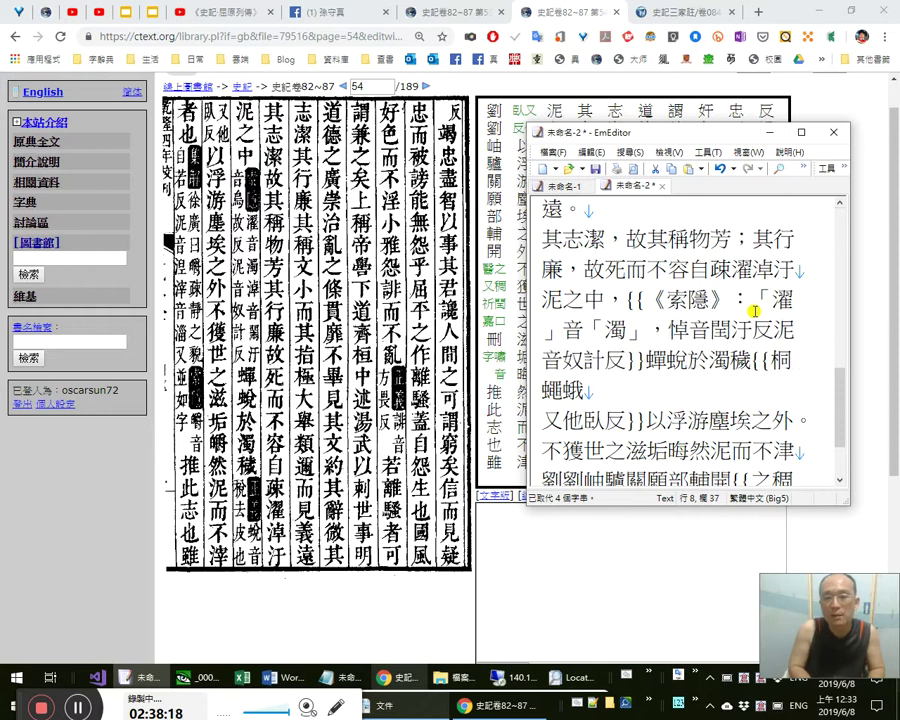
type("淖")
key("Left")
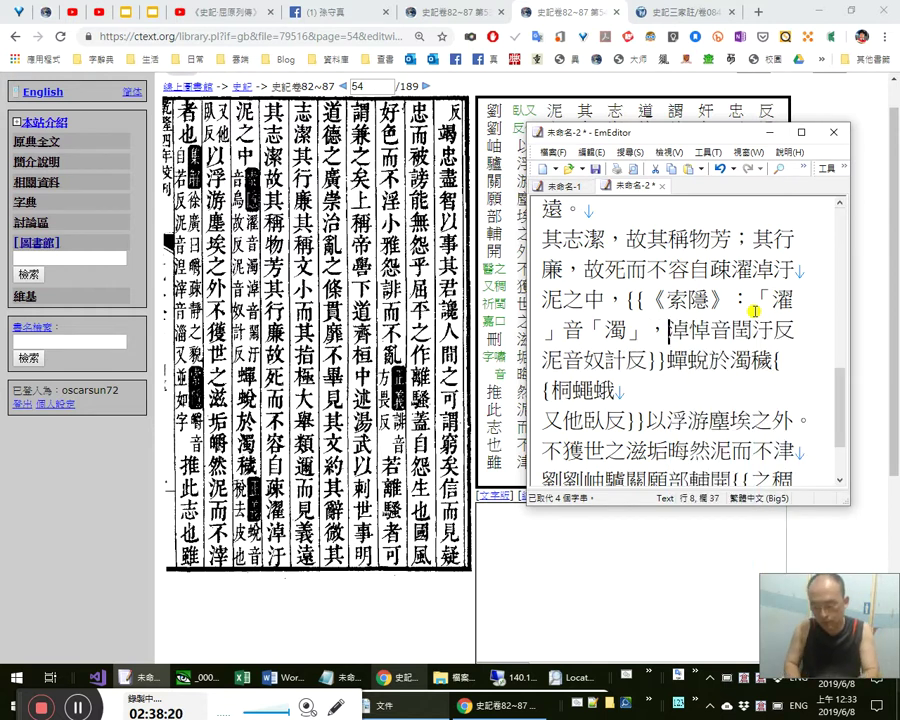
type("「")
key("Right")
type("」")
key("Delete")
Replace 閏 with 閙 after 「淖」音 and enclose it in 「」.
key("Right")
type("「")
key("Right")
type("」")
key("Left")
key("shift+Left")
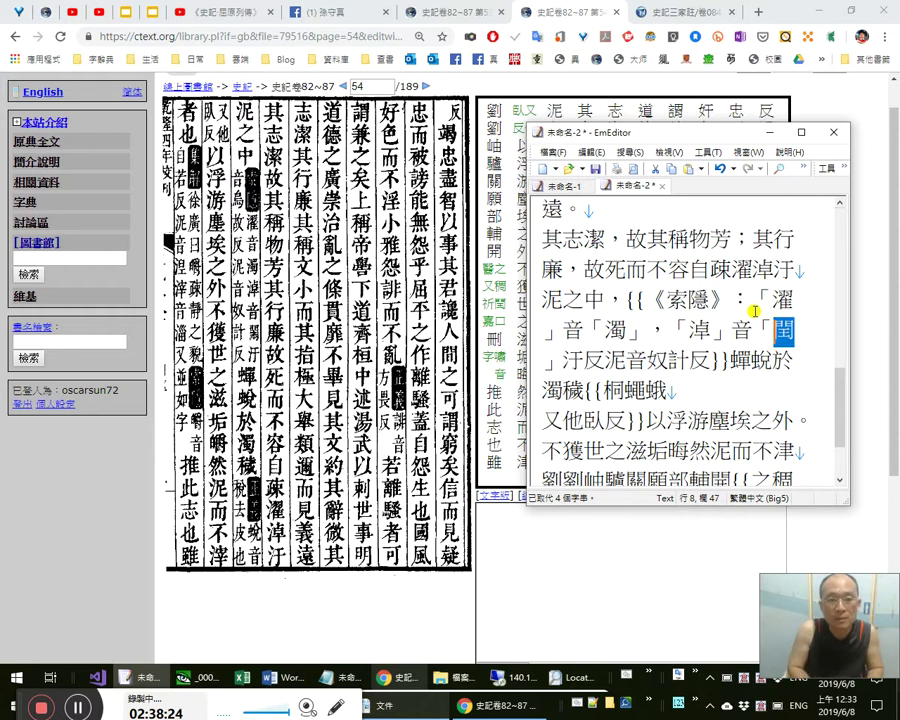
type("閙閙")
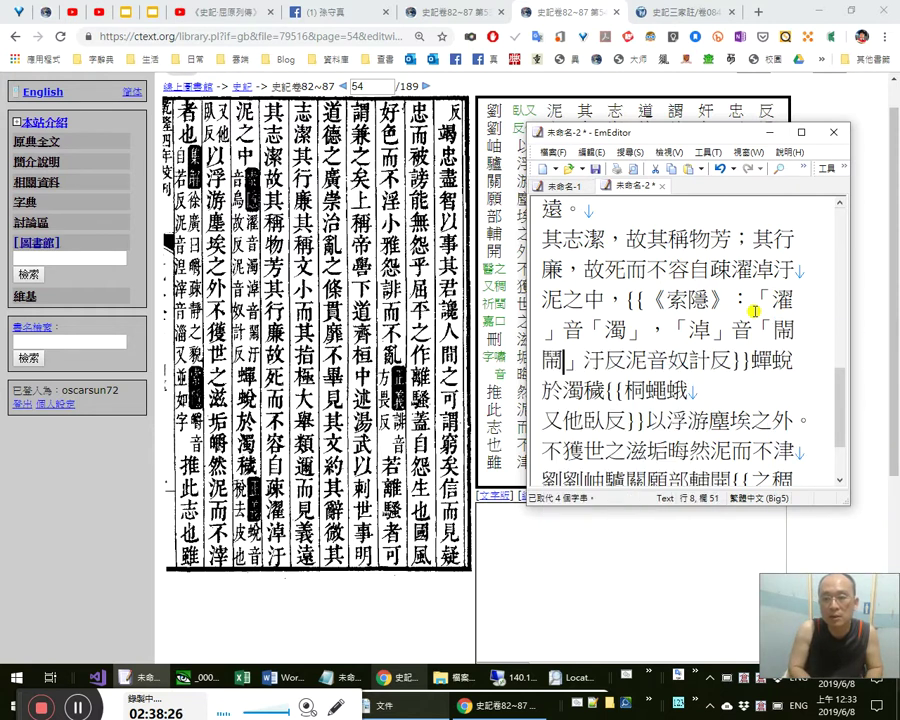
key("shift+Left")
key("Delete")
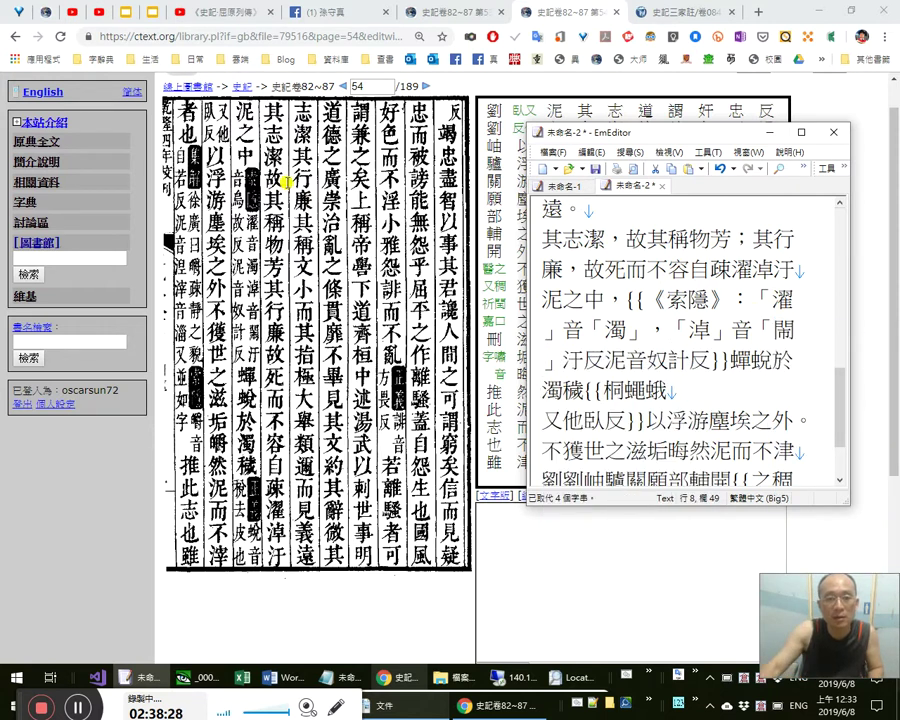
Check the annotation against the page scan, insert ， after 「閙」 and enclose 汙 in 「」.
left_click(236, 310)
scroll(342, 455, "down", 1)
scroll(342, 456, "down", 1)
left_click(352, 424)
scroll(360, 380, "up", 1)
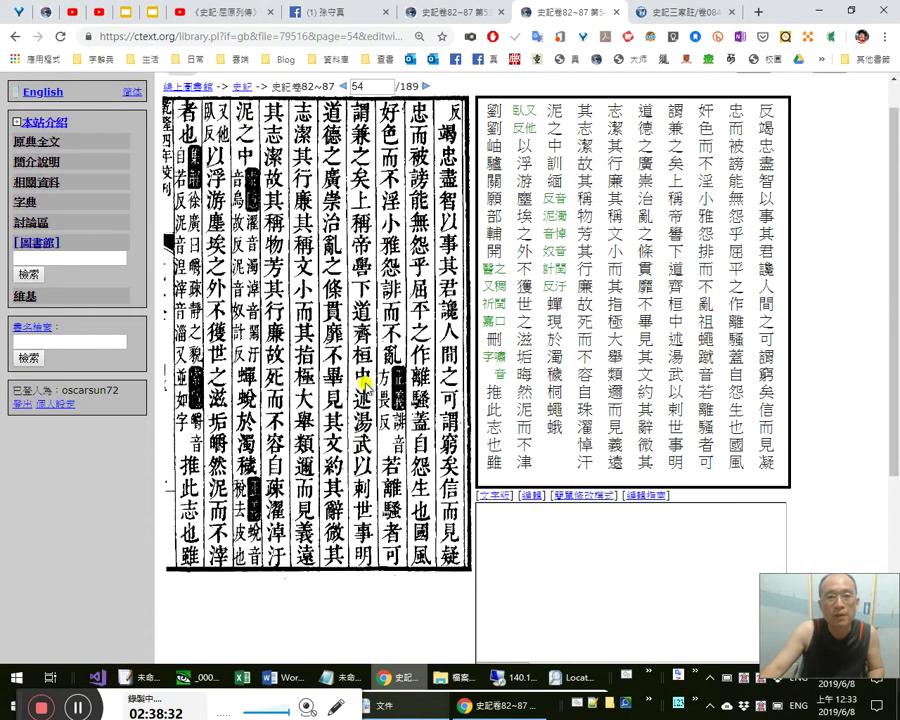
key("alt+Tab")
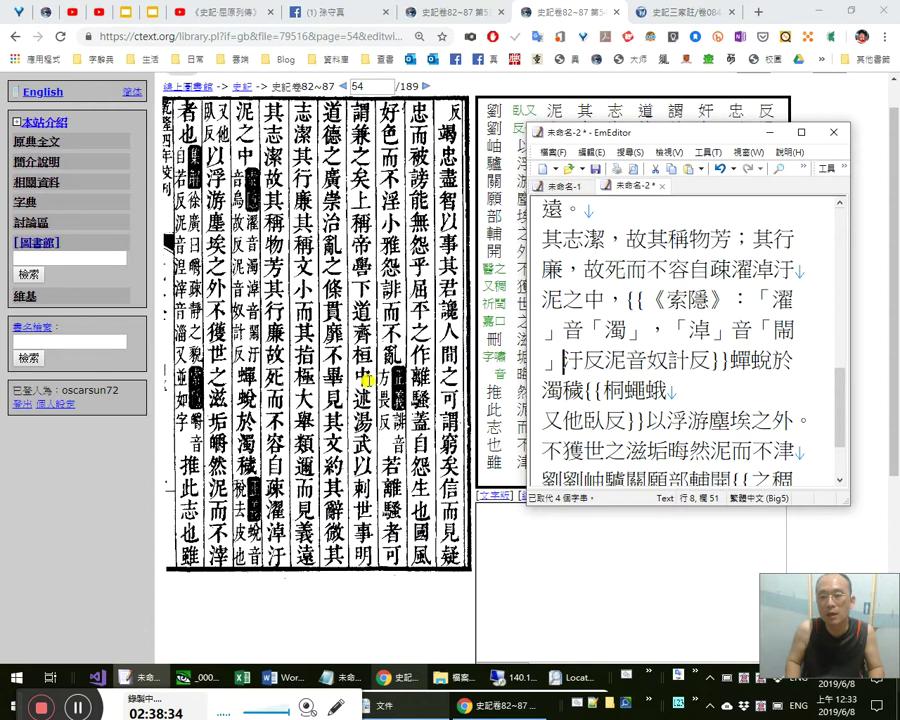
type("，「")
key("Right")
type("」")
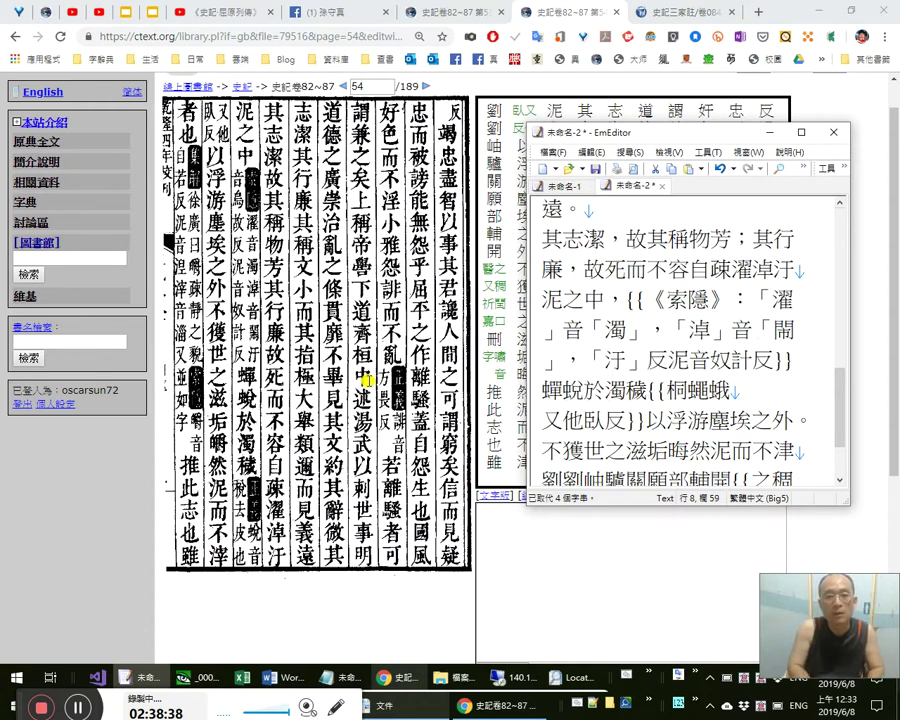
Insert 音「烏故 between 「汙」 and 反 in the annotation.
type("音烏")
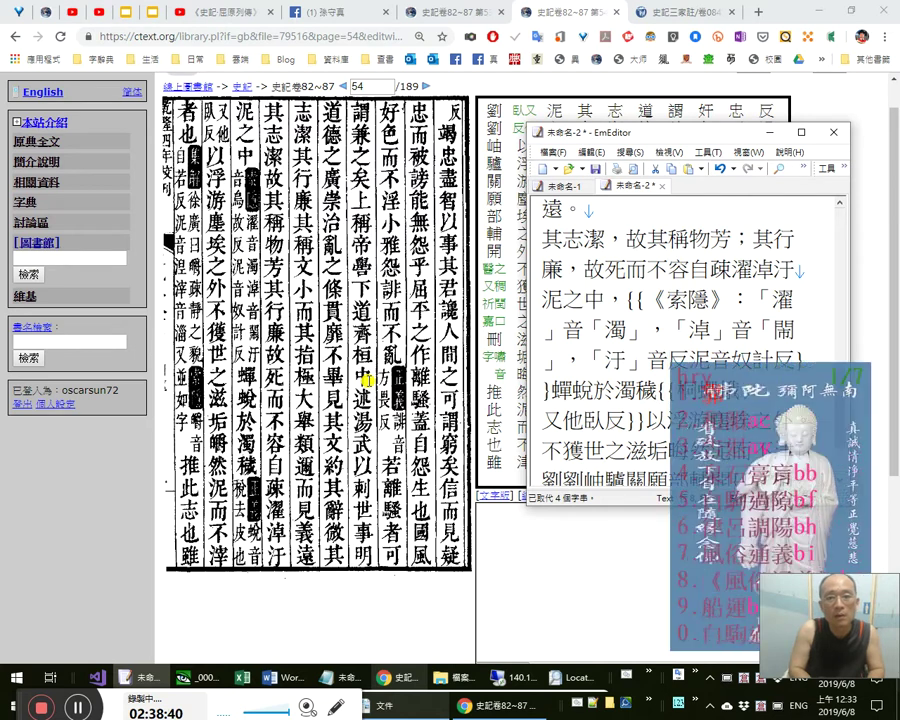
type("「")
key("Right")
type("」")
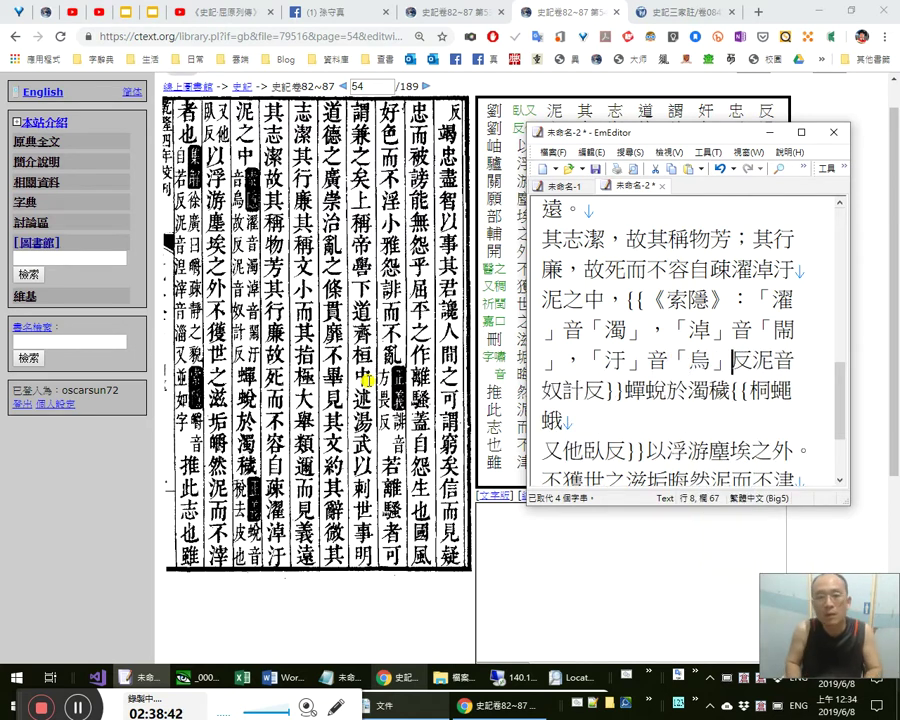
type("，")
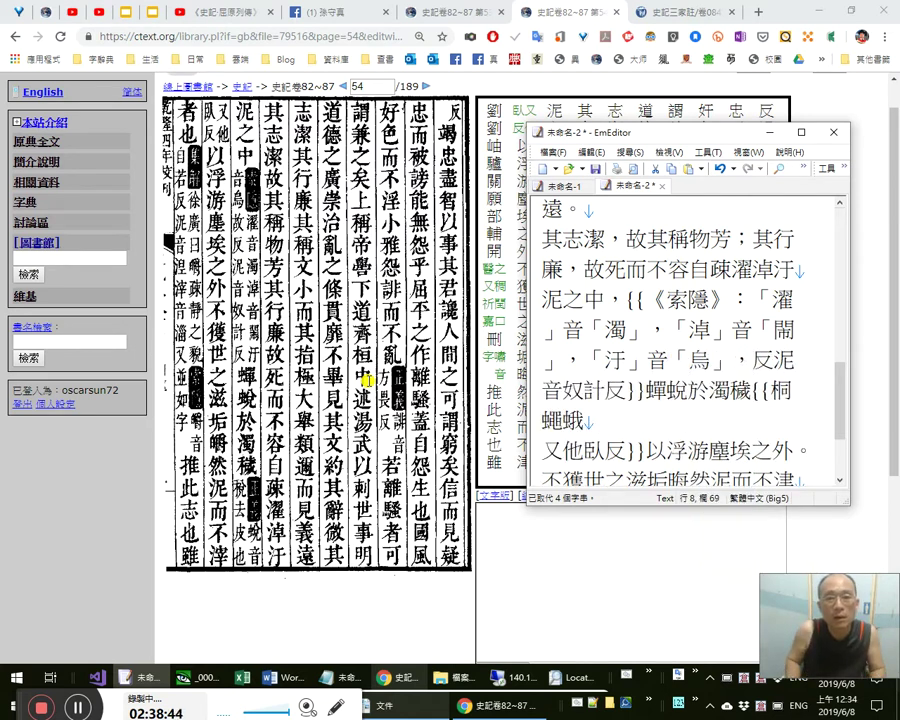
key("Delete")
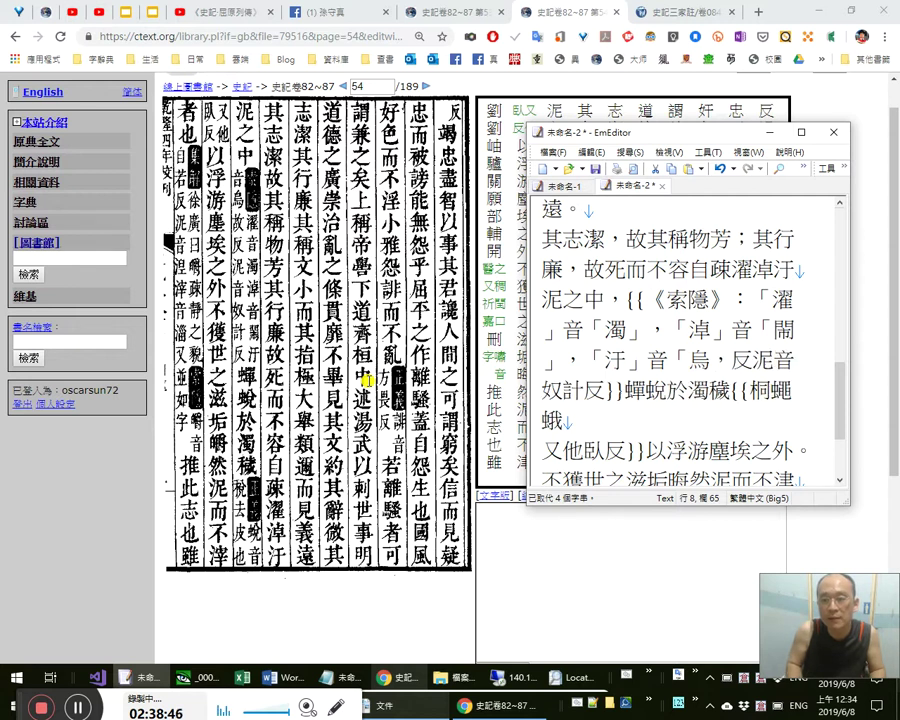
type("故反")
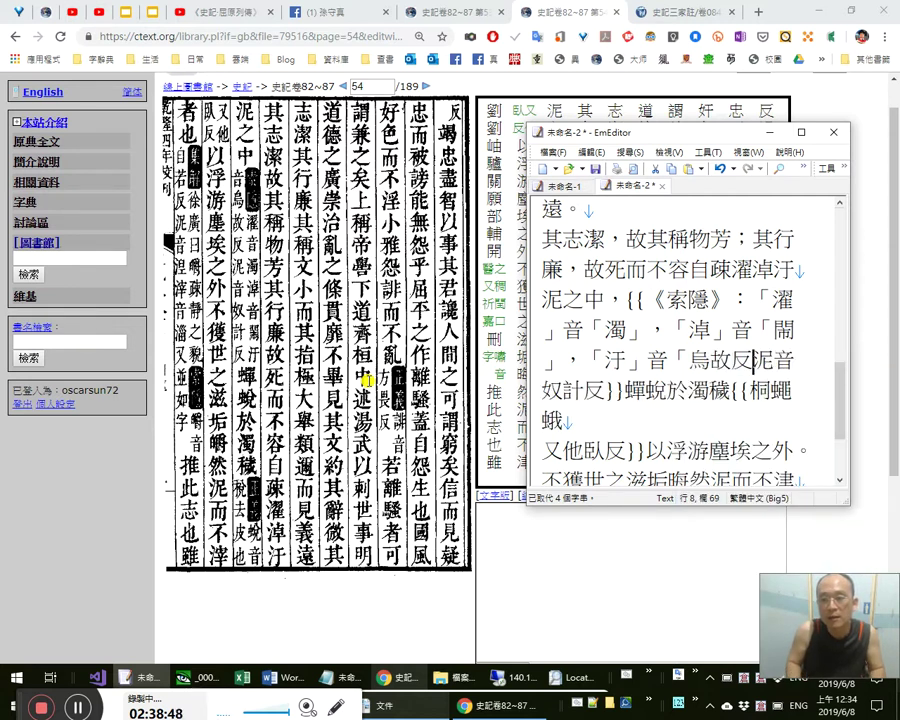
Close the quotation 「烏故反 with 」 before 泥.
type("「")
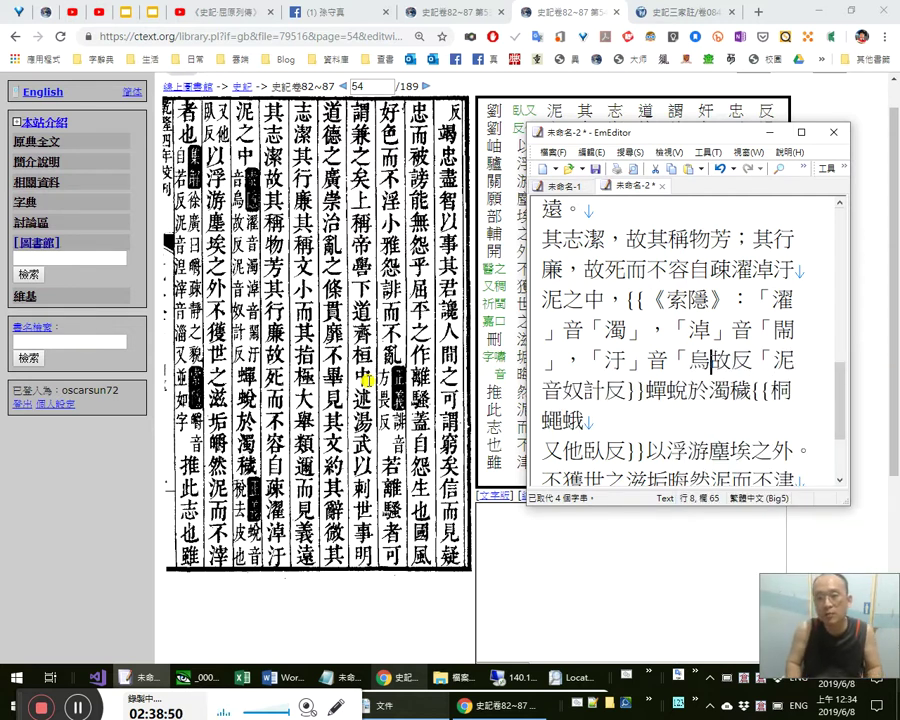
key("shift+Right")
type("」")
key("Left")
key("Left")
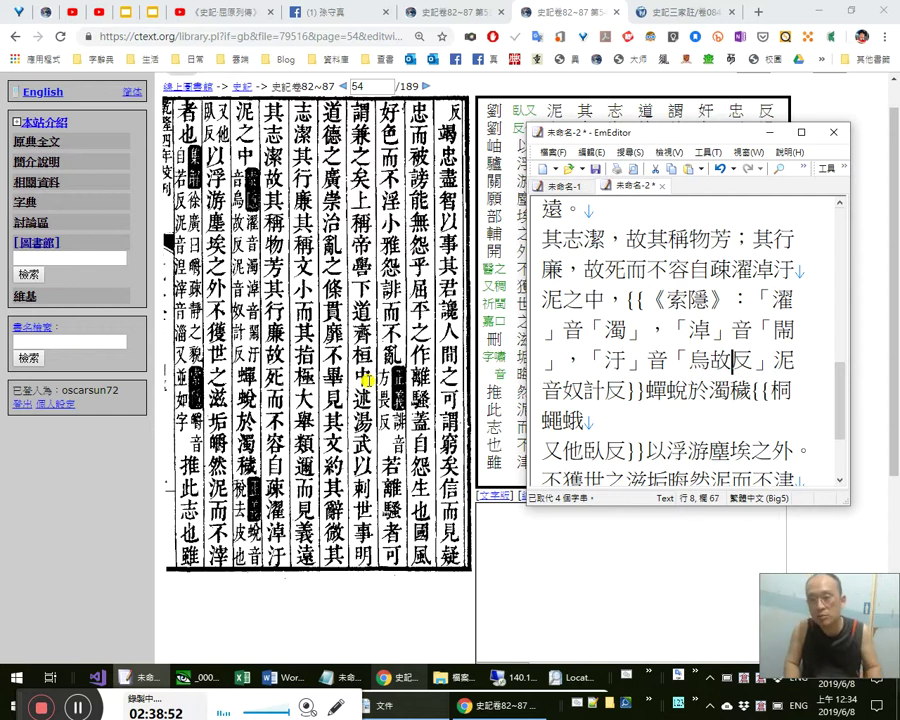
key("shift+Left")
key("Right")
key("Right")
key("Right")
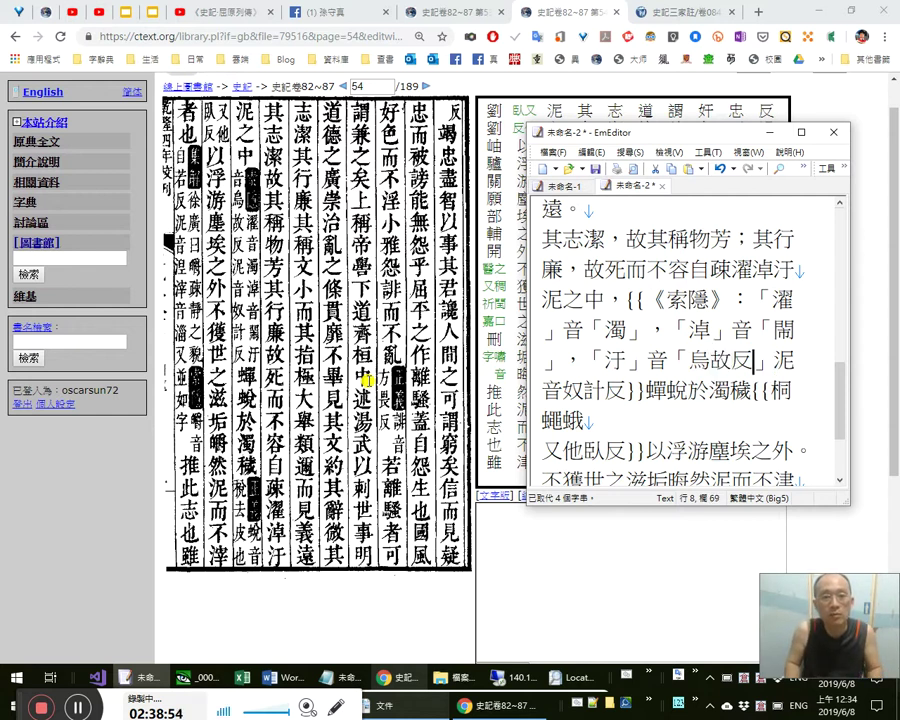
Enclose 泥 in 「」 and put ， between 「烏故反」 and 「泥」.
type("。")
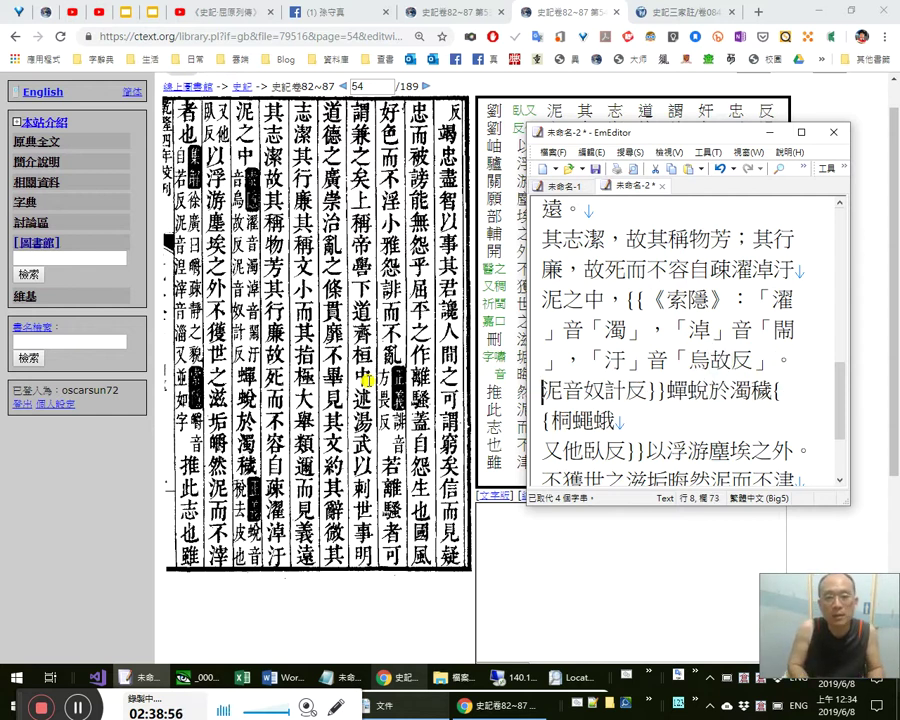
type("「")
key("Right")
type("」")
key("Left")
key("Left")
key("Left")
key("shift+Left")
type("，")
Enclose 奴計反 in 「」 and insert 。 before the closing braces of the annotation.
key("Right")
key("Right")
key("Right")
key("Right")
key("Right")
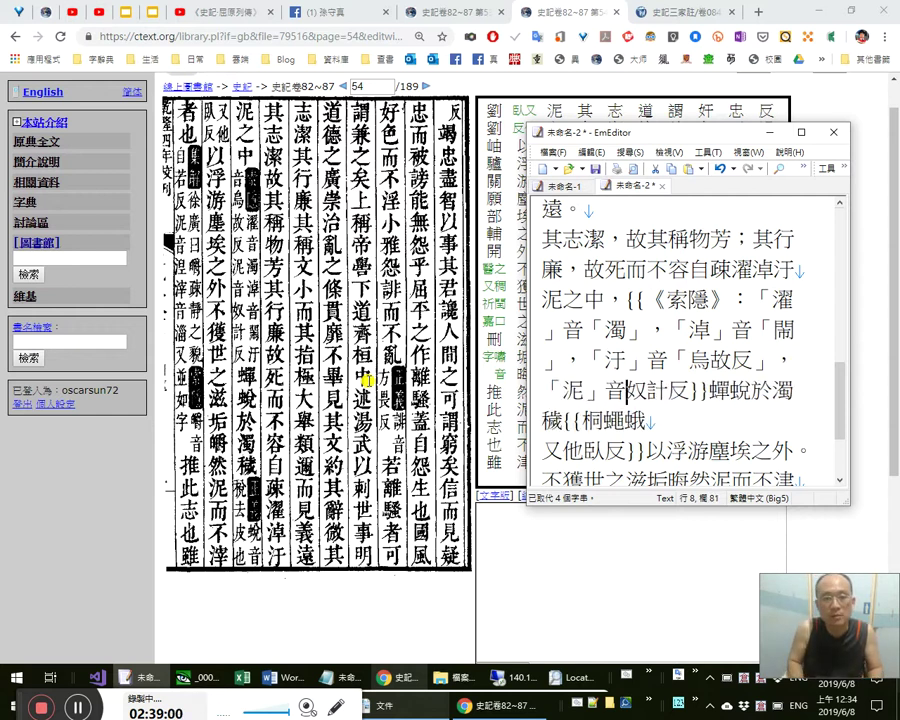
key("Left")
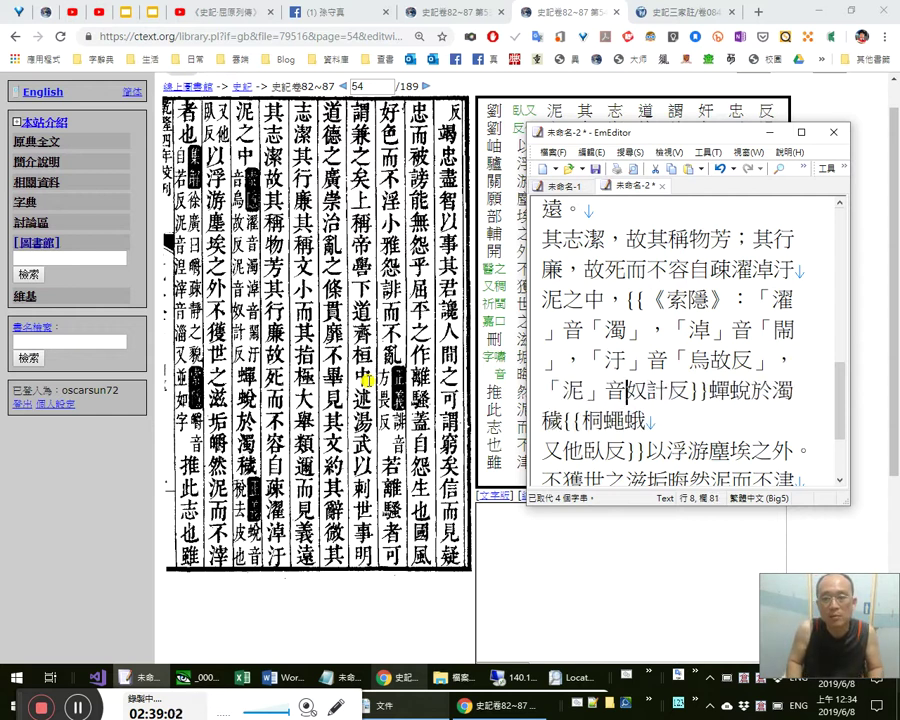
type("「")
key("Right")
key("Right")
key("Right")
type("」。")
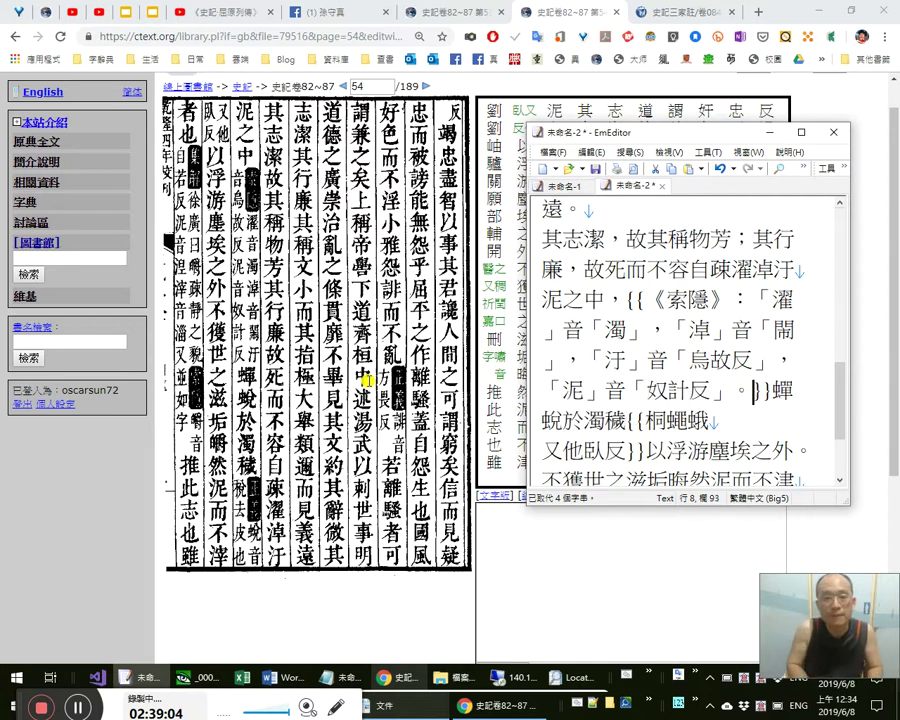
Insert ， after 蛻於濁穢, before the annotation's opening braces.
key("Right")
key("Right")
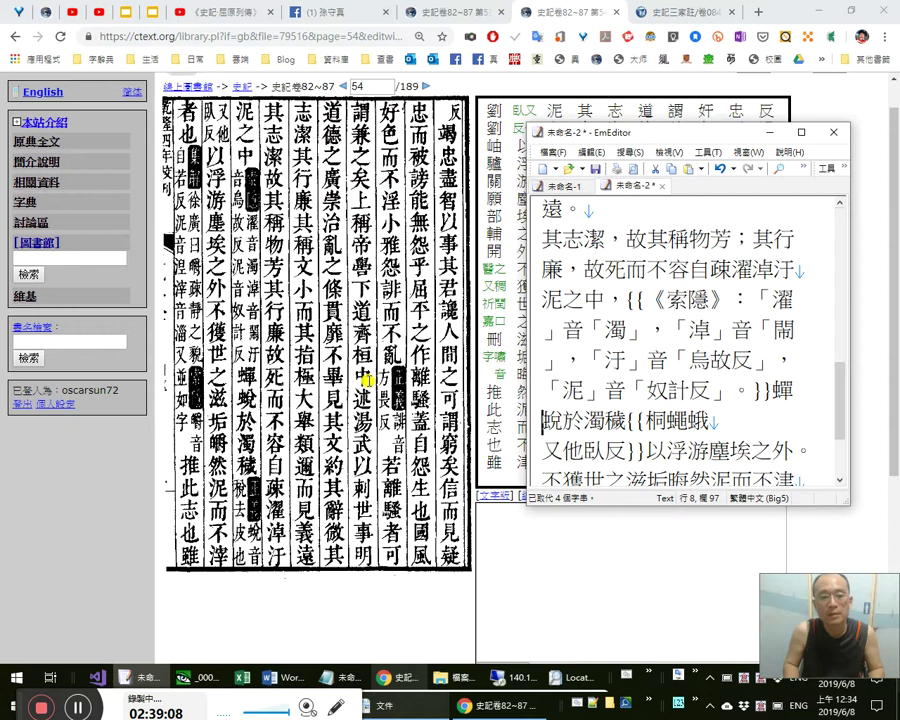
key("Right")
key("Right")
key("Right")
key("Right")
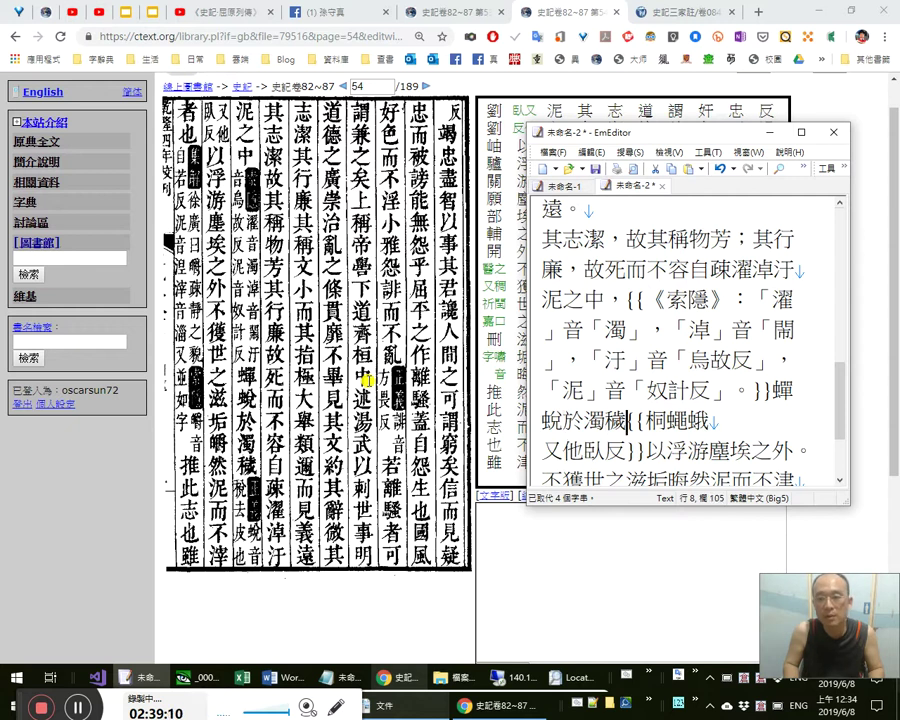
type("，")
Insert 《正義》： at the start of the annotation following 蛻於濁穢，.
key("Right")
key("Right")
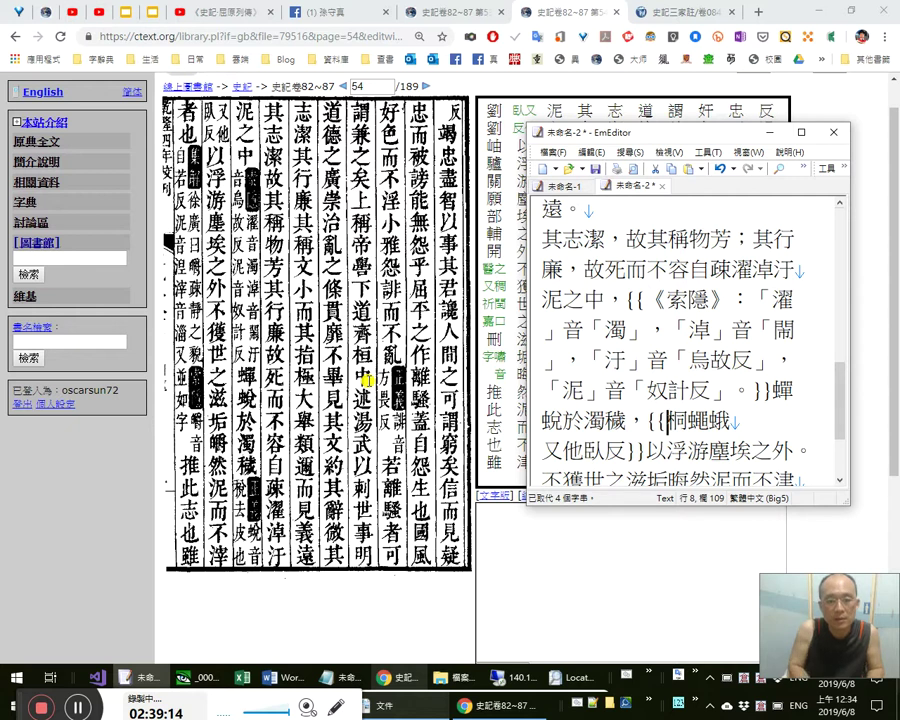
type("ab")
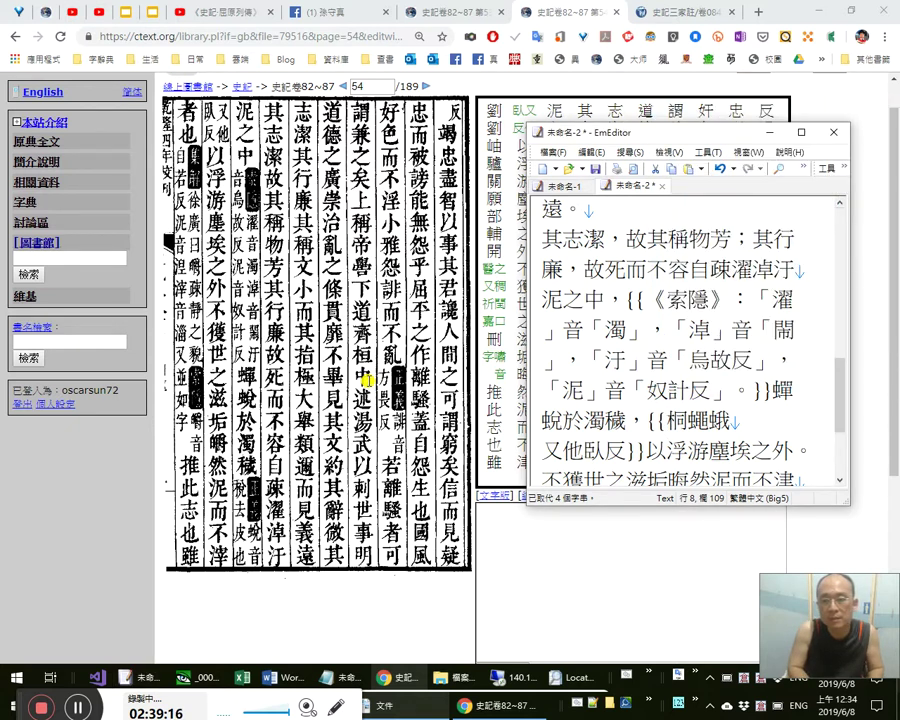
type("《正義》：")
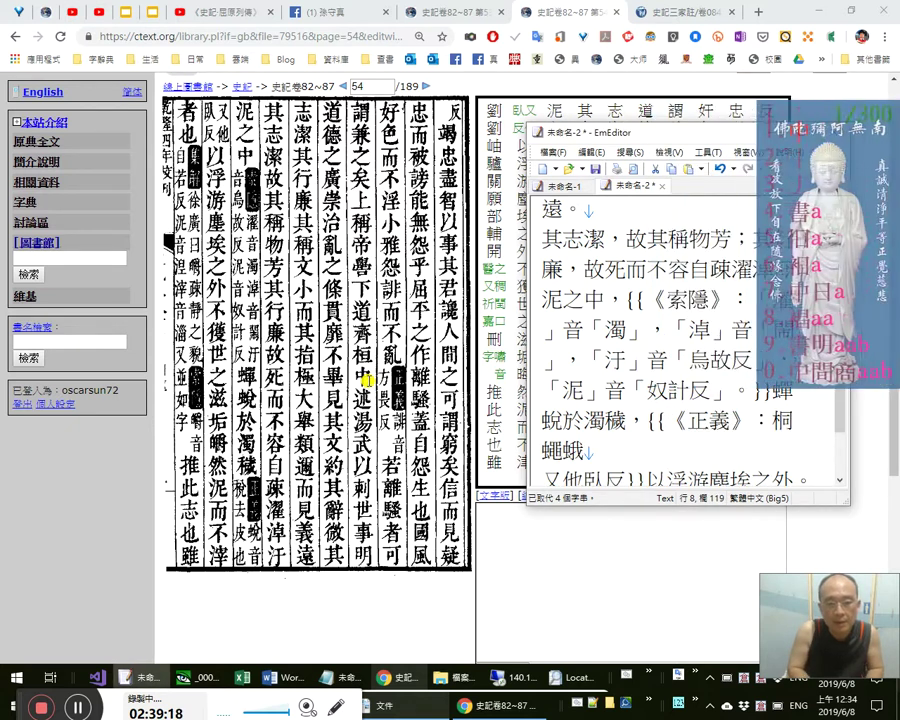
Replace 桐蠅蛾 in the 《正義》 annotation with 蛻音徐鍇曰，去皮也。.
type("鋻")
key("shift+Left")
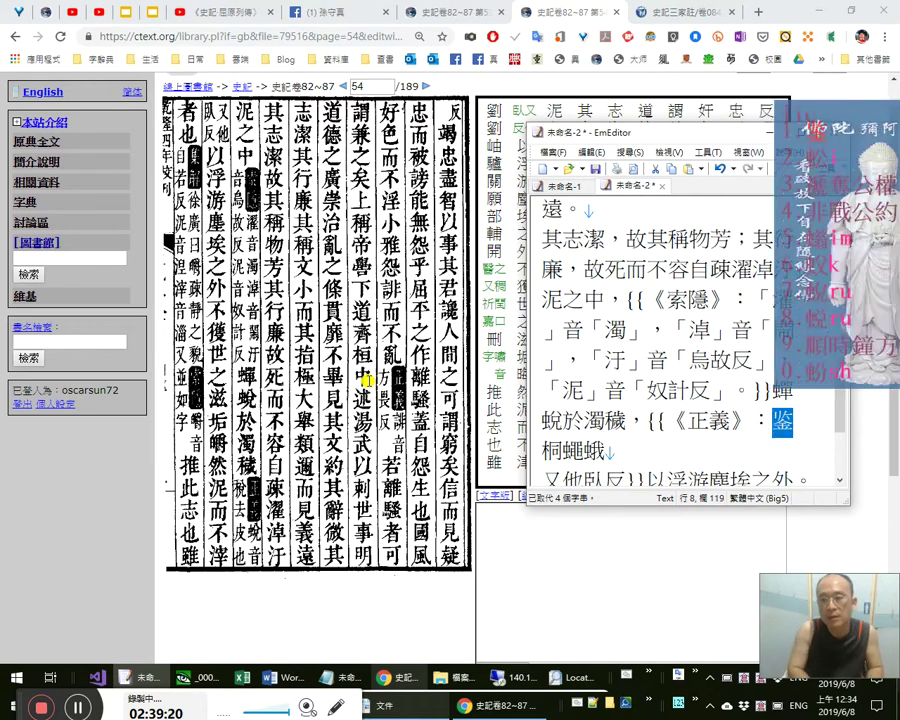
type("蛻")
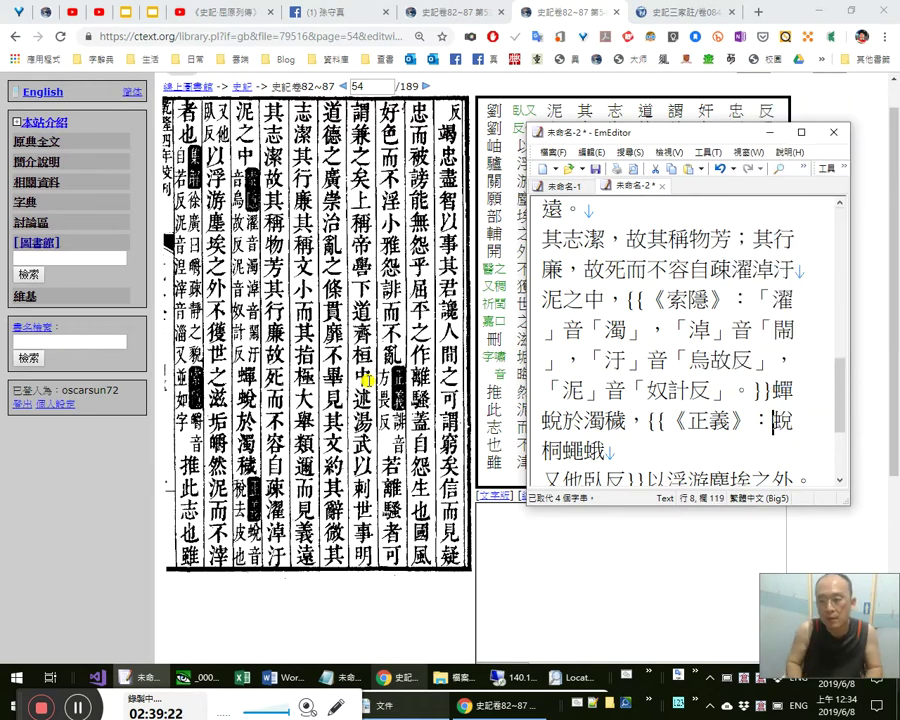
key("shift+Right")
type("音徐錯曰")
type("，去皮也")
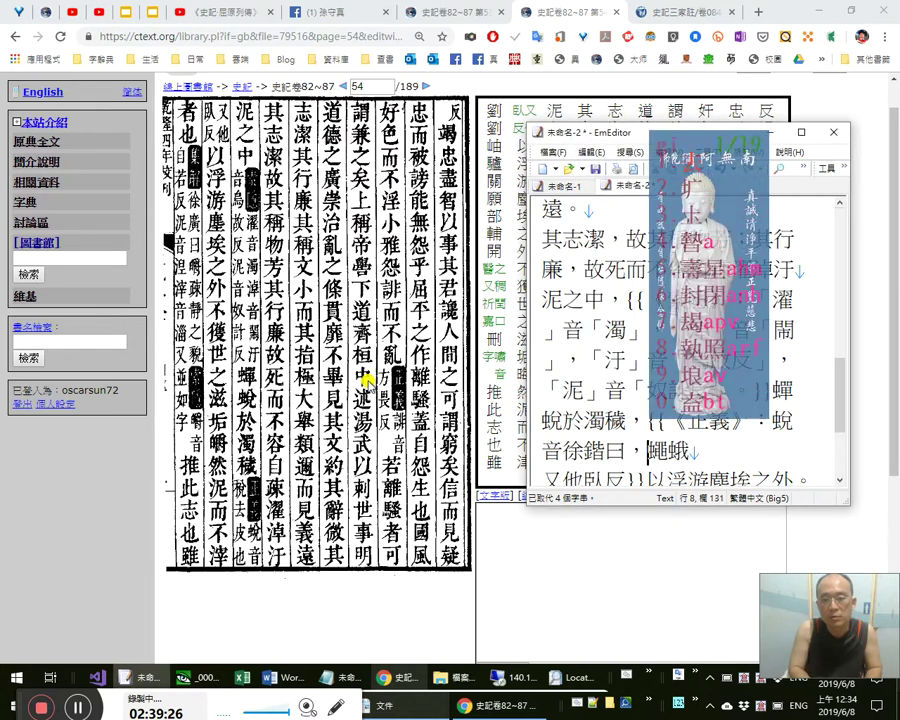
type("。")
key("Delete")
key("Delete")
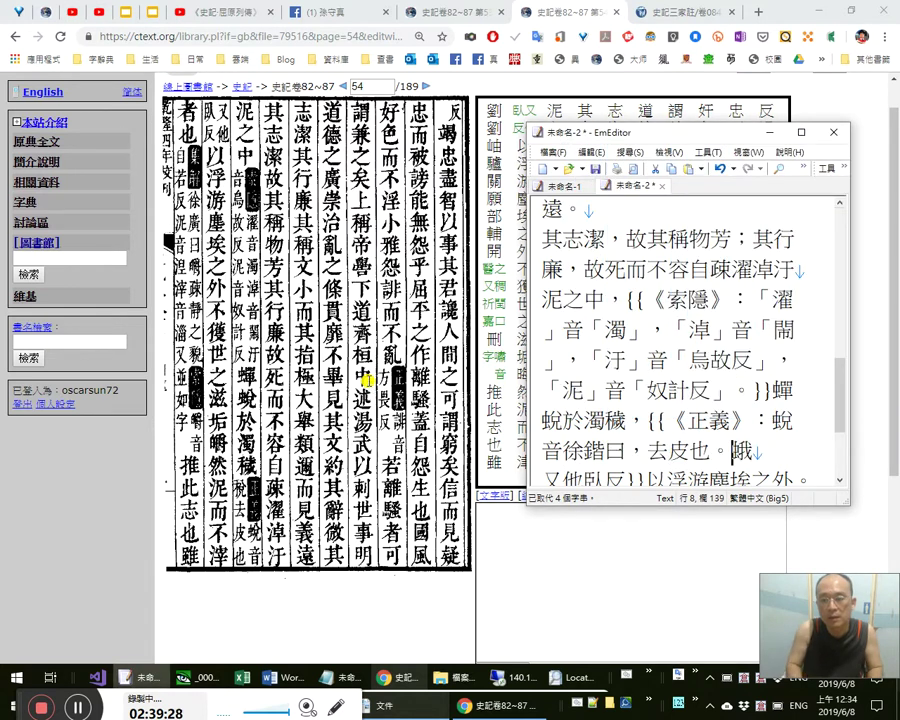
Replace 徐鍇曰 with 稅 after 蛻音 in the 《正義》 annotation.
left_click_drag(563, 451, 625, 451)
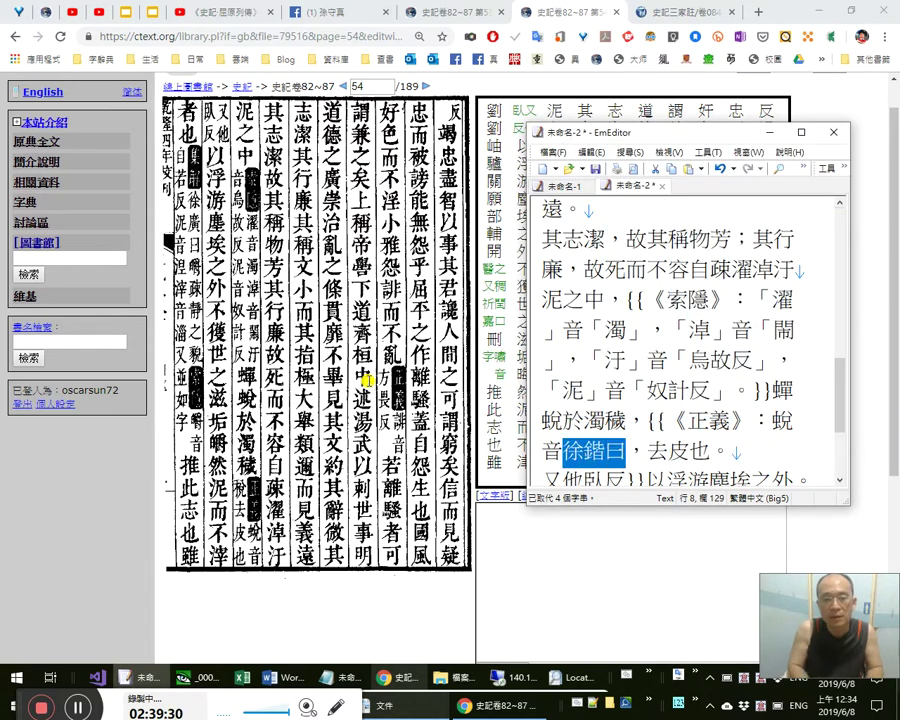
type("hdc")
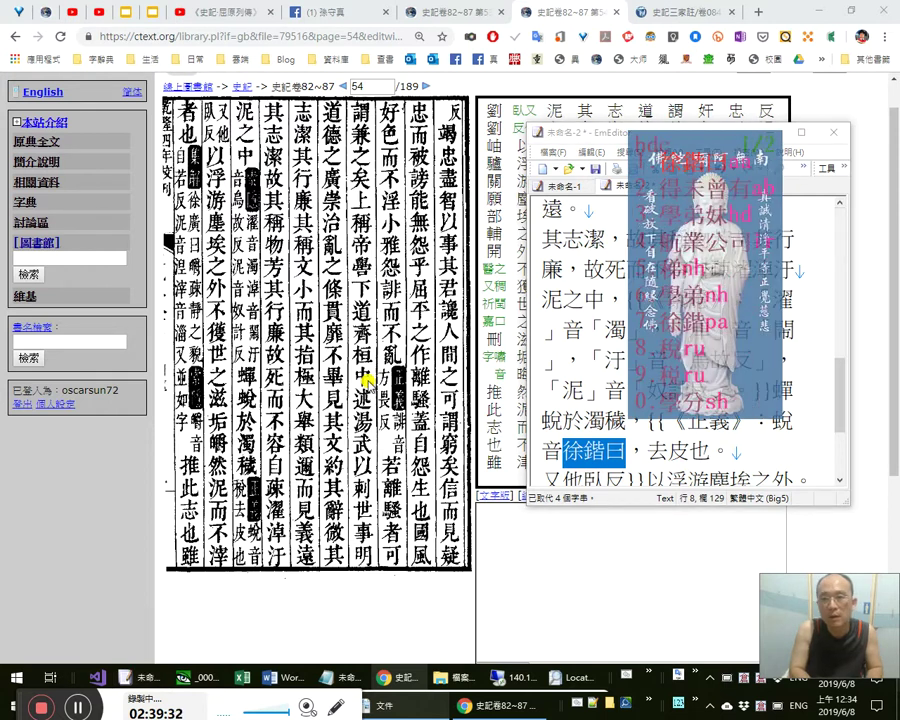
type("r")
key("space")
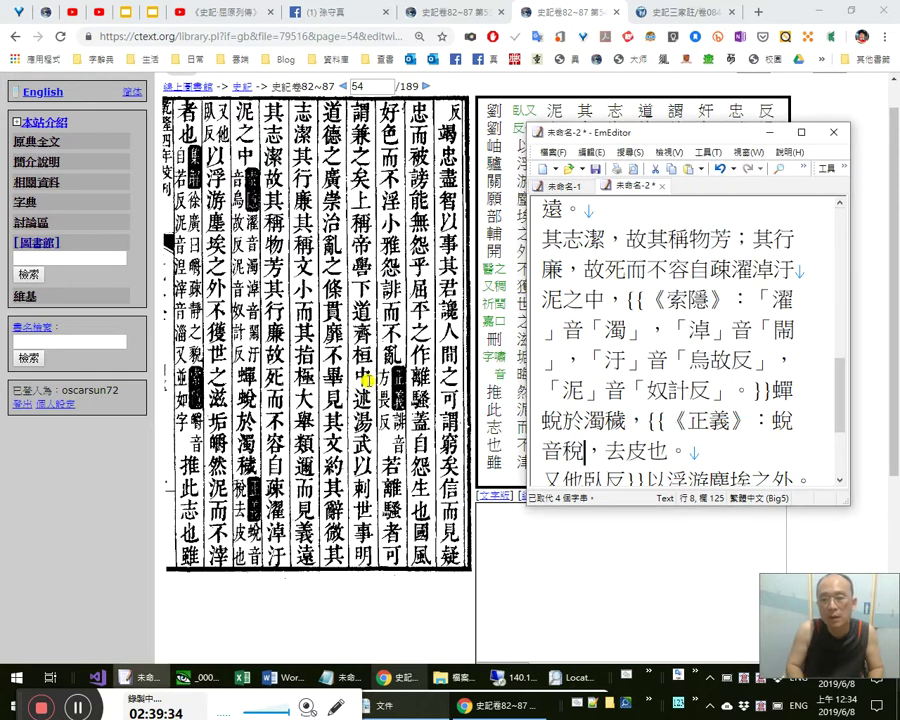
Enclose 蛻 and 稅 each in 「」 in the 《正義》 annotation.
key("Right")
key("Right")
key("Right")
key("Left")
key("Left")
key("Left")
key("Left")
key("Left")
key("Left")
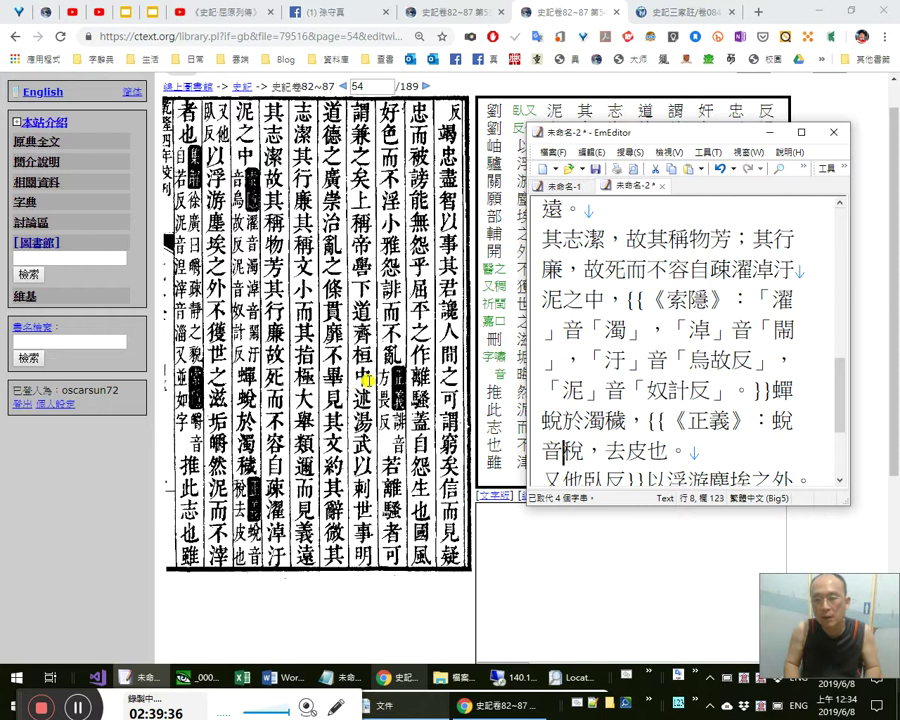
type("「")
key("Right")
type("」")
key("Right")
type("「")
key("Right")
type("」")
Insert ： between 又 and 他臥反, and add 。 before the annotation's closing braces.
key("Right")
key("Right")
key("Right")
key("Right")
key("Right")
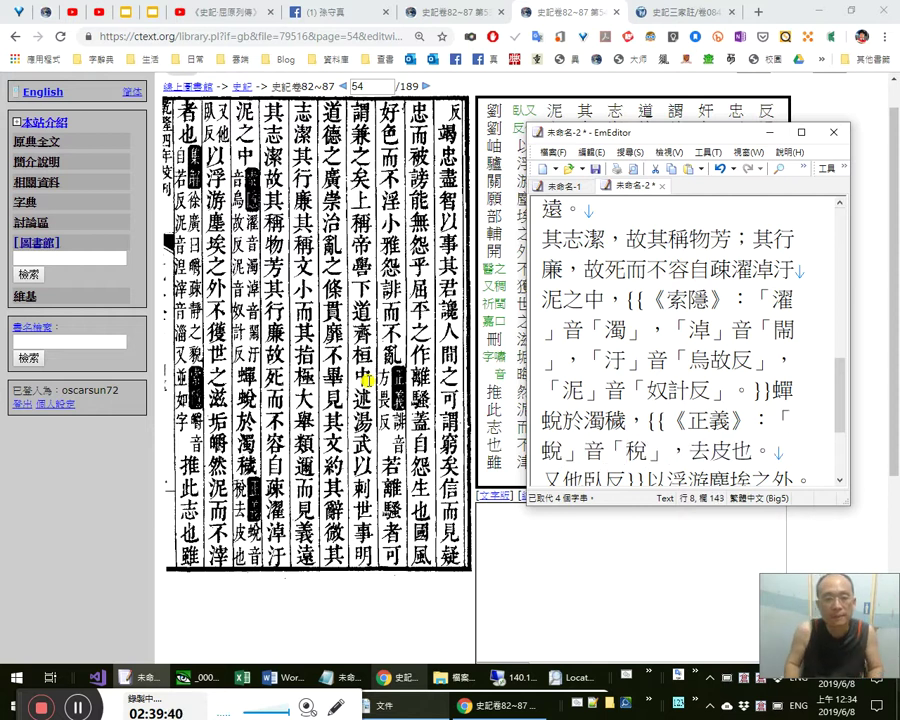
key("Right")
key("Right")
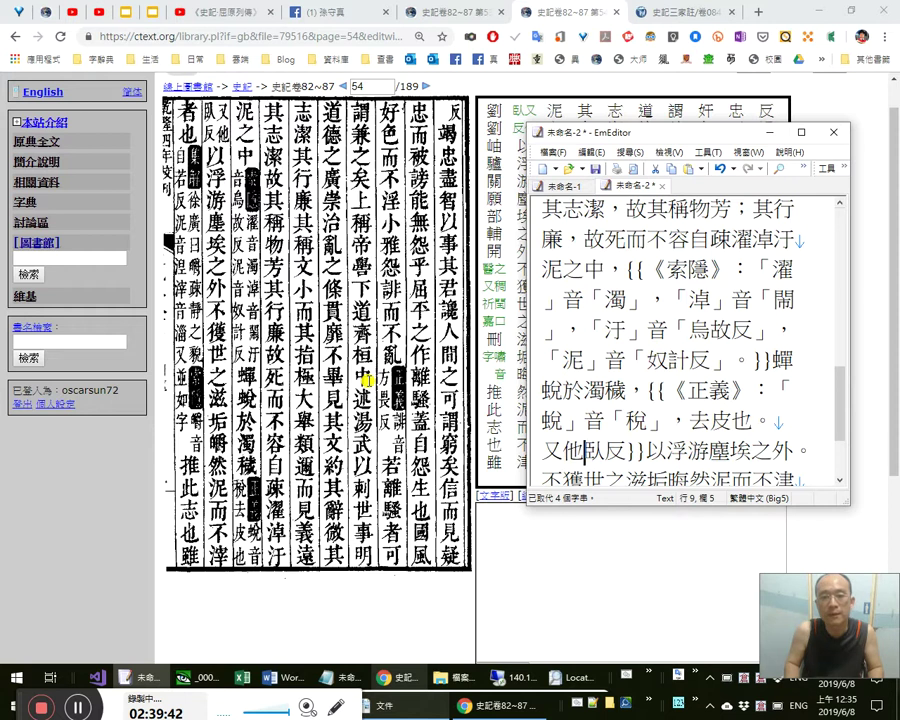
type("：")
key("Right")
key("Left")
key("shift+Right")
key("shift+Right")
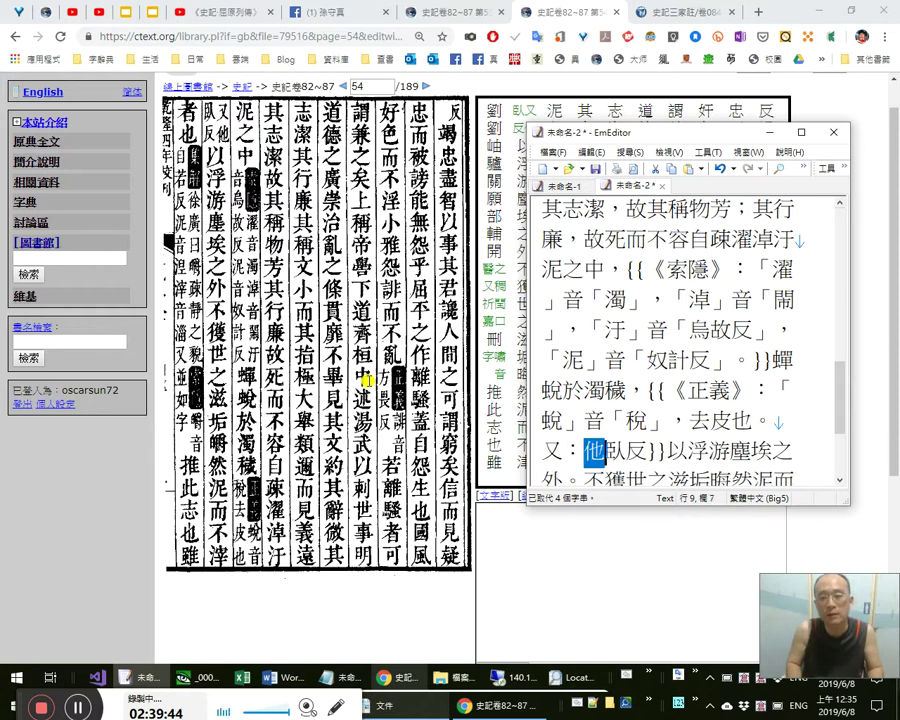
key("Right")
key("Right")
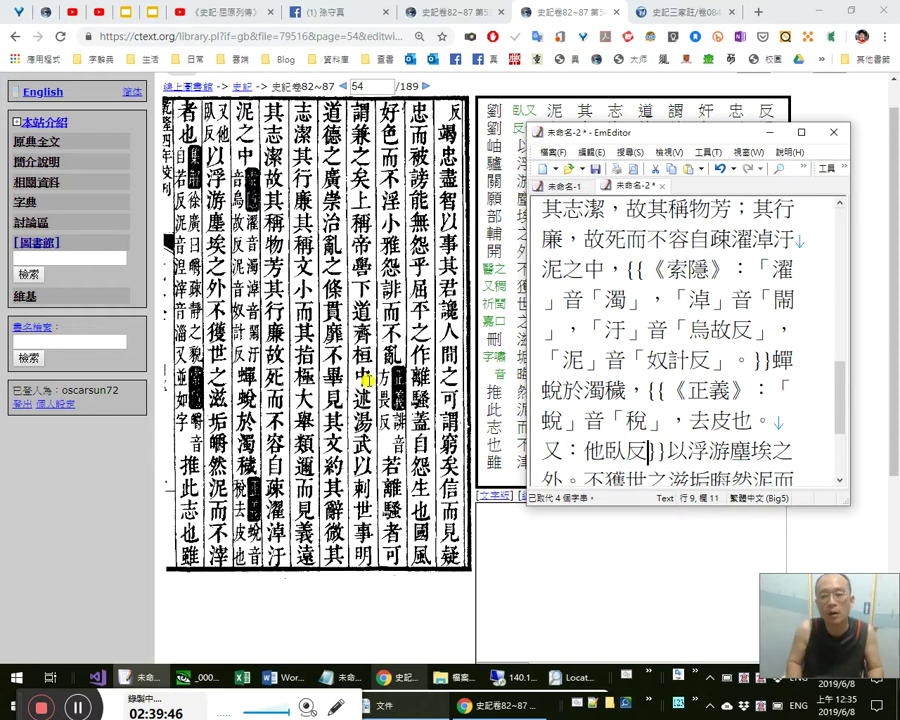
type("。")
key("Left")
key("Left")
key("Left")
key("Left")
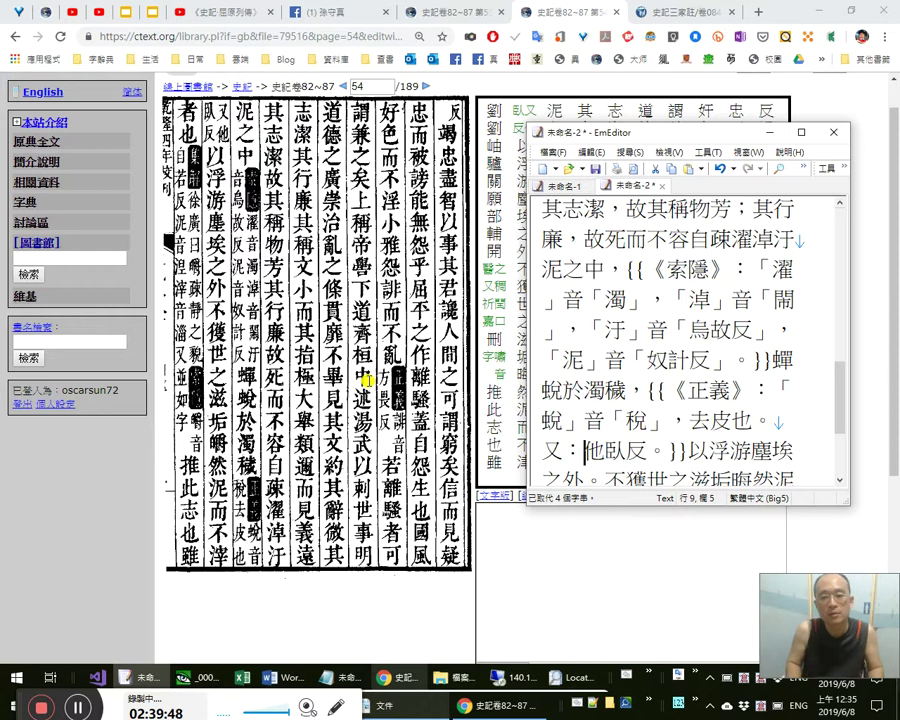
key("shift+Right")
key("shift+Right")
key("Right")
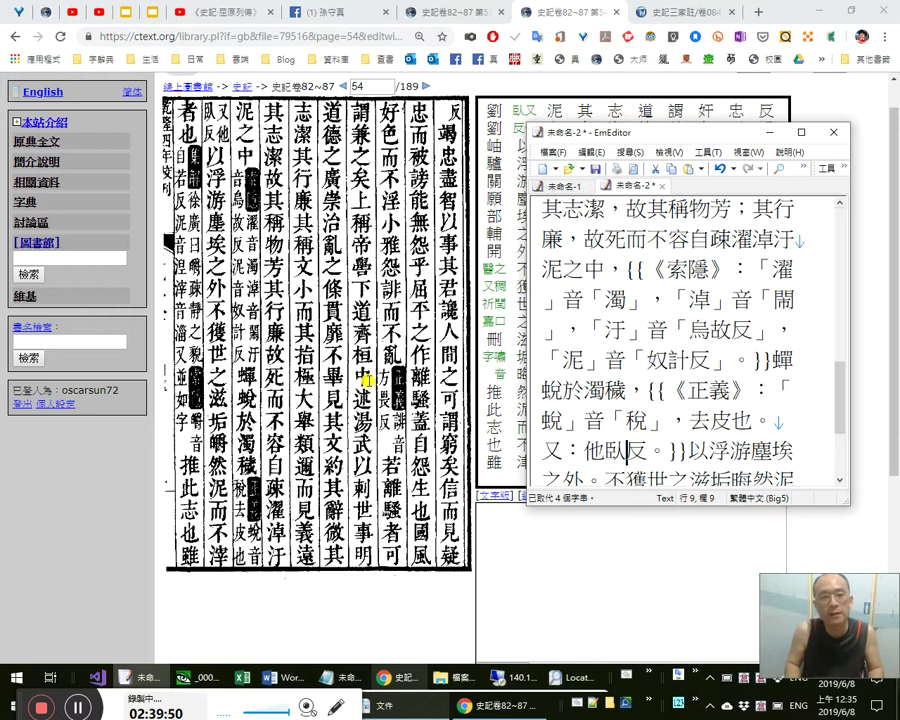
Insert ， between 不獲世之滋垢 and 晦然 in the main text.
key("Right")
key("Right")
key("Right")
key("Right")
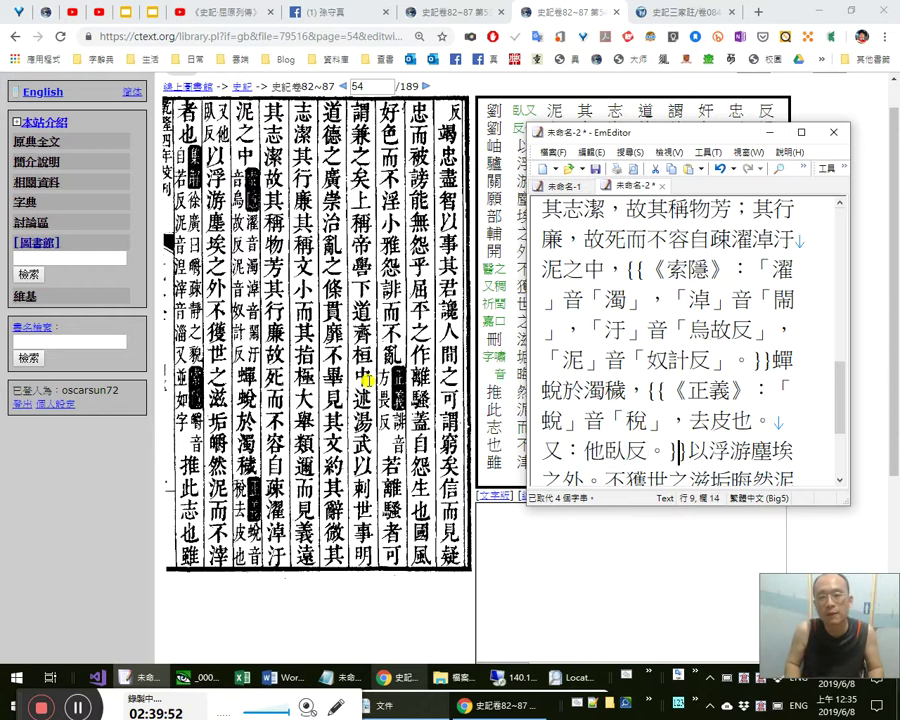
key("Right")
key("Right")
key("Right")
key("Right")
key("Right")
key("Right")
key("Right")
key("Right")
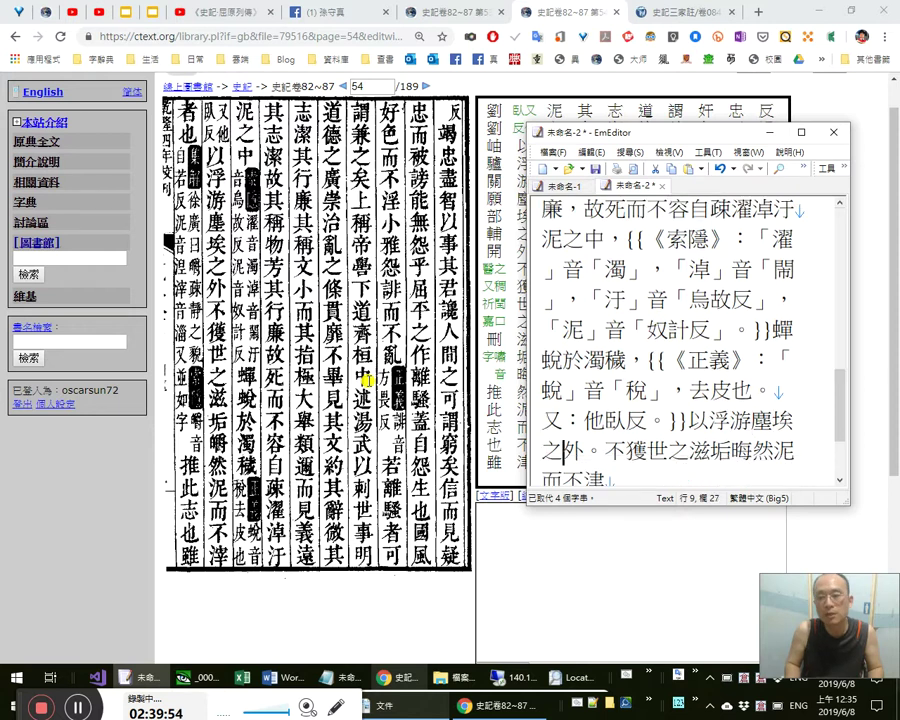
key("Right")
key("Right")
key("Right")
key("Right")
key("Right")
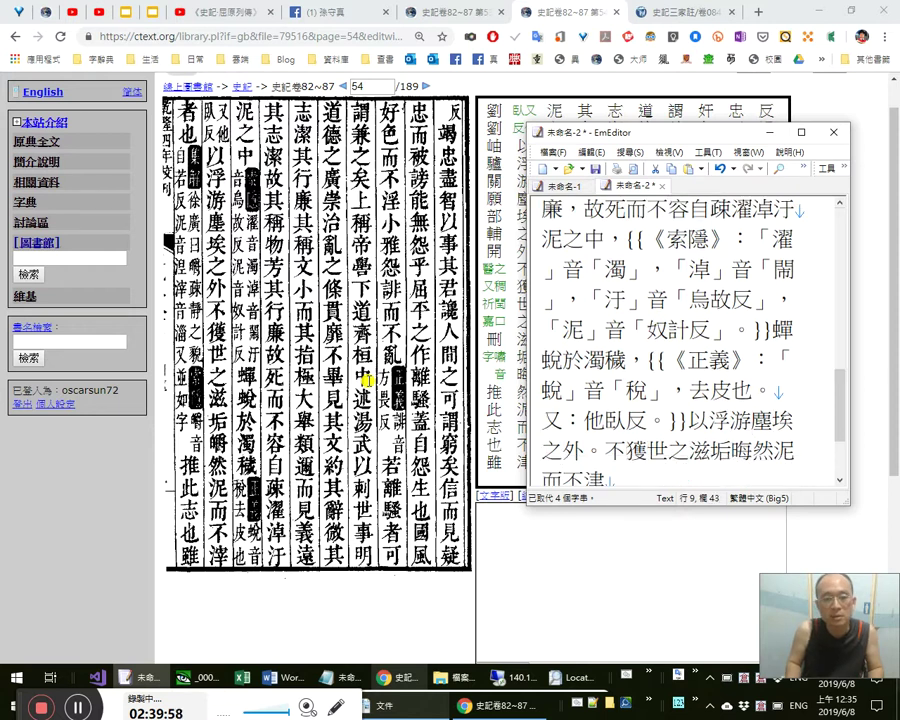
type("，")
key("Left")
key("Left")
key("Left")
key("Left")
key("Left")
key("Left")
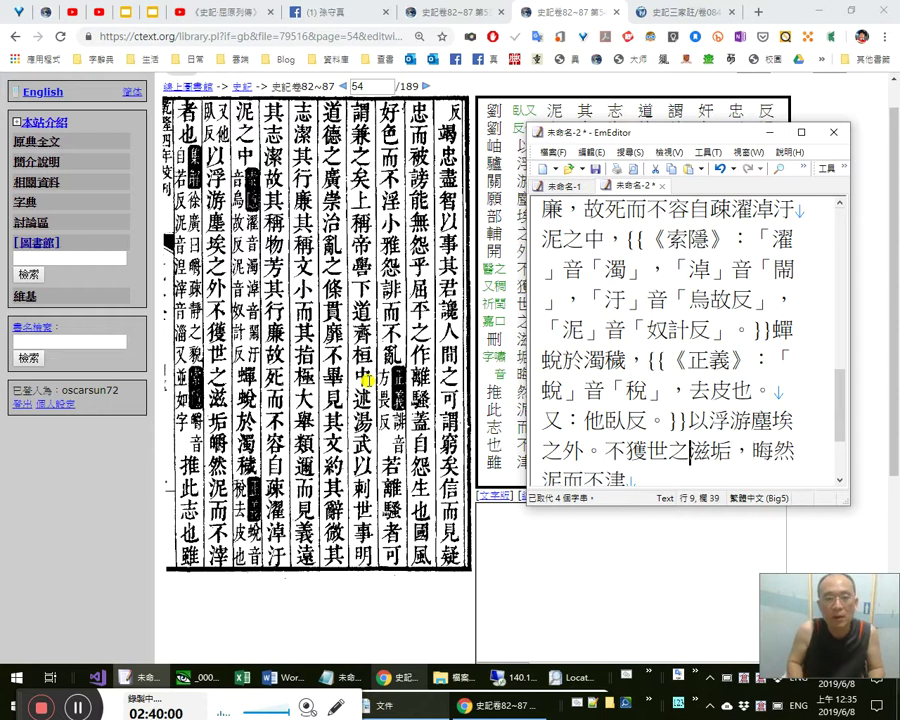
key("shift+Right")
key("Right")
type("涉")
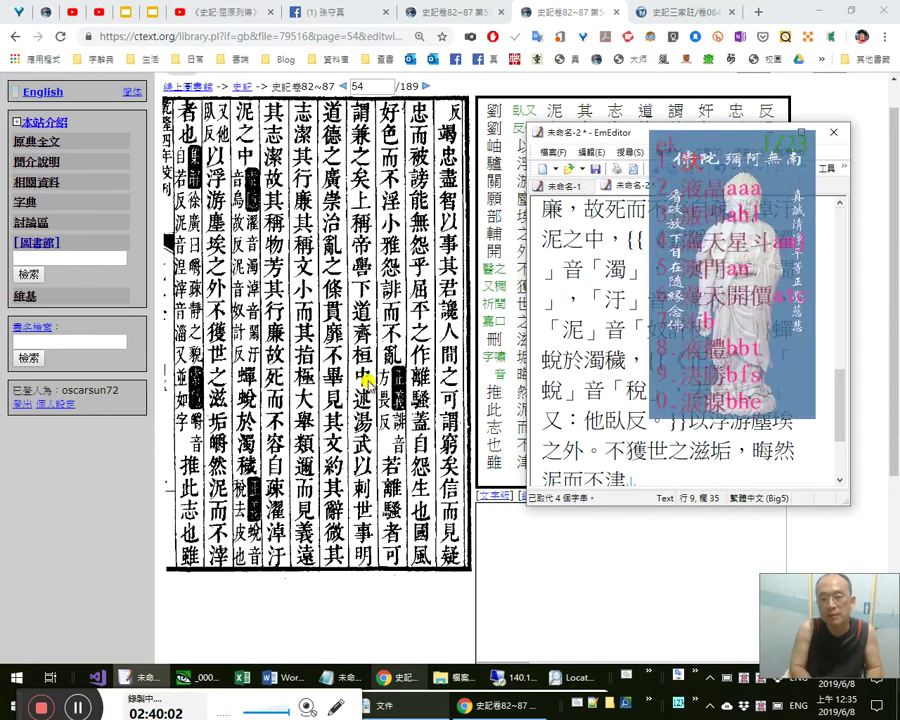
type("染")
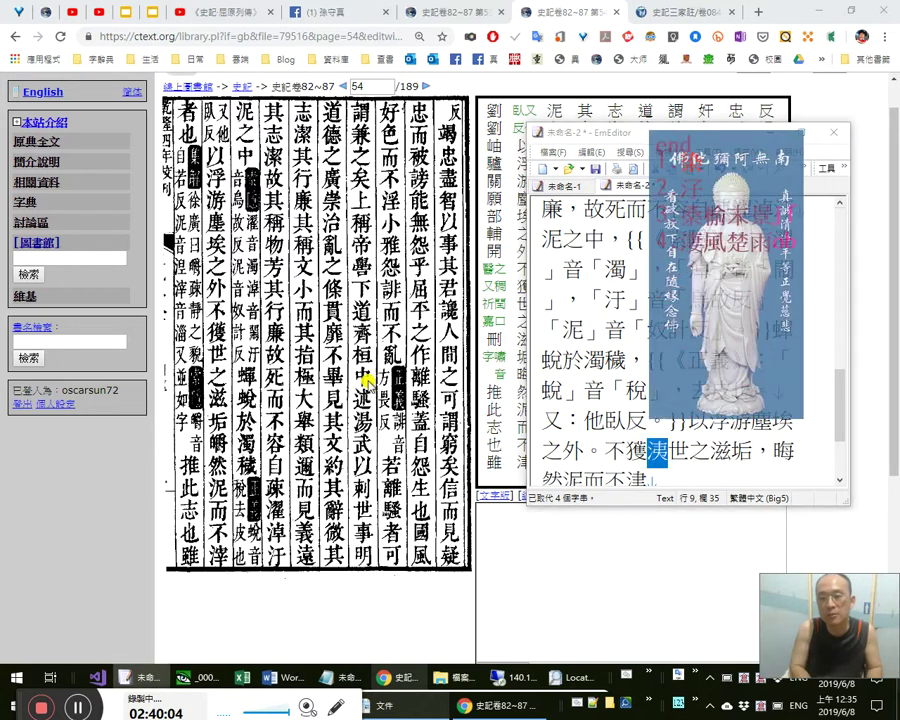
key("shift+Left")
key("Delete")
Check the characters of 世之滋垢 one by one against the scan.
key("shift+Left")
key("Right")
key("Right")
key("Right")
key("Right")
key("shift+Left")
key("Right")
key("shift+Right")
key("Left")
key("shift+Left")
key("Right")
key("Right")
key("Right")
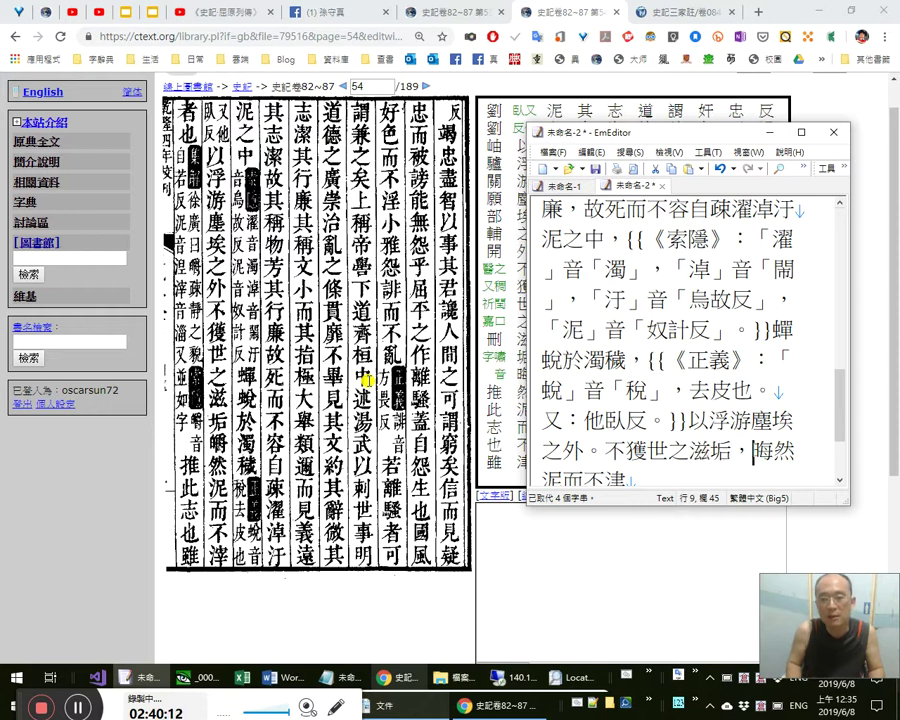
key("Left")
key("Left")
key("shift+Left")
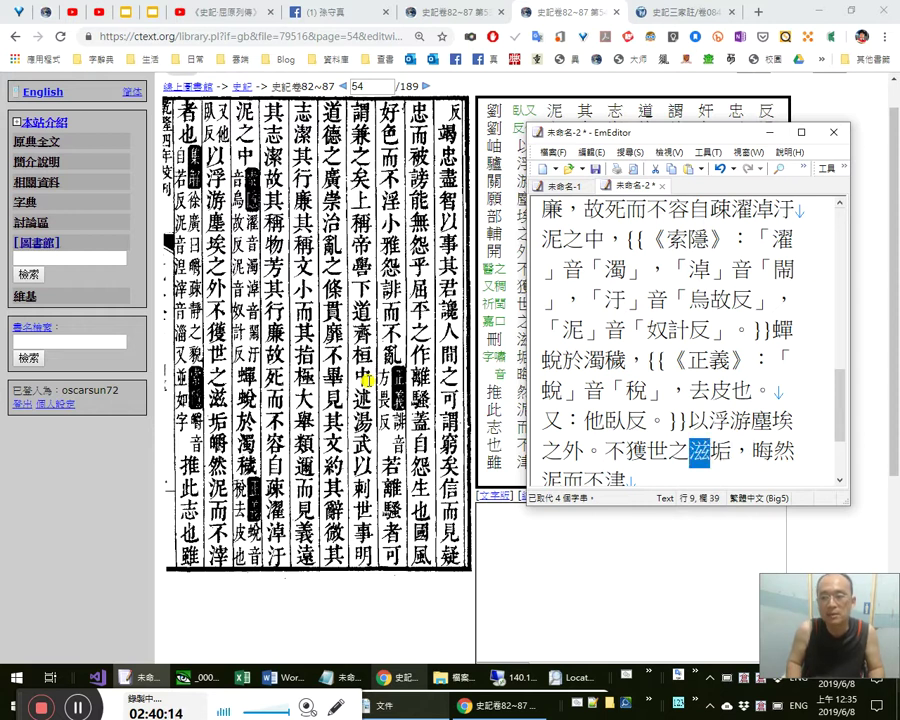
key("Right")
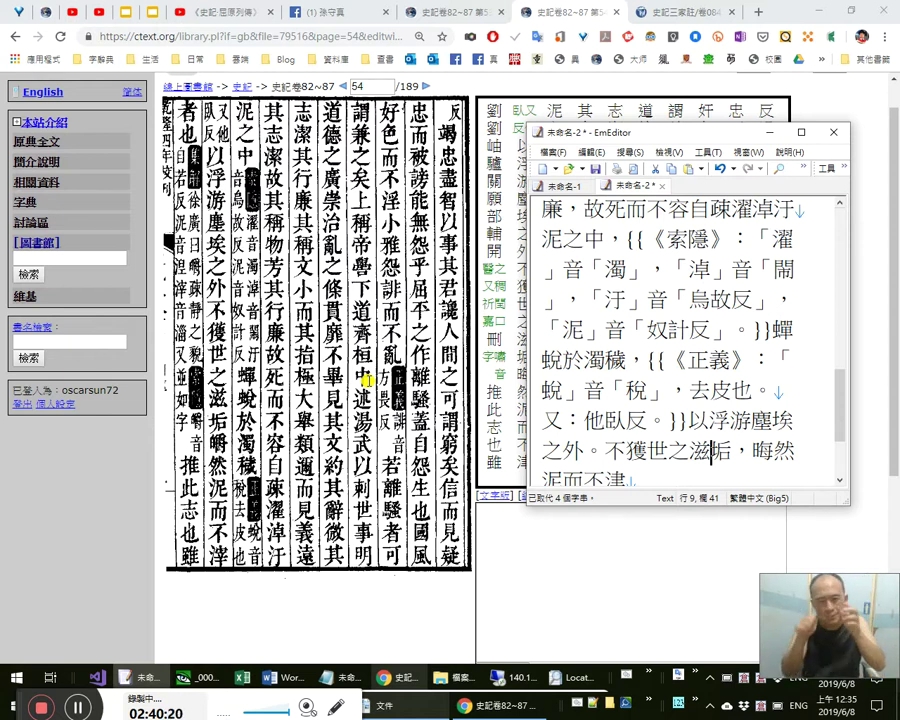
type("ga")
key("Escape")
type("agmf")
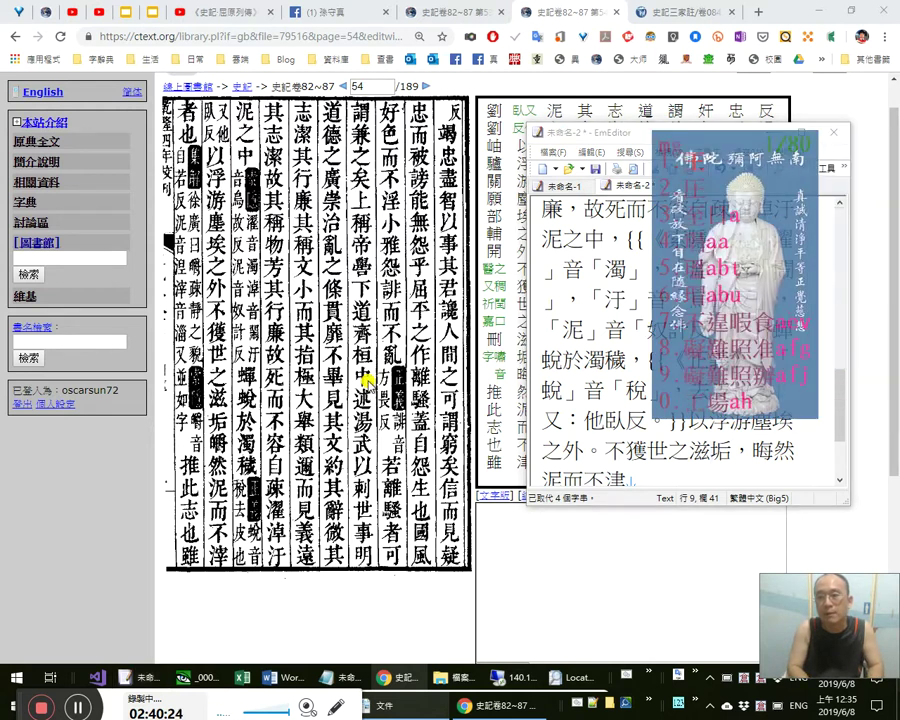
type("w")
key("space")
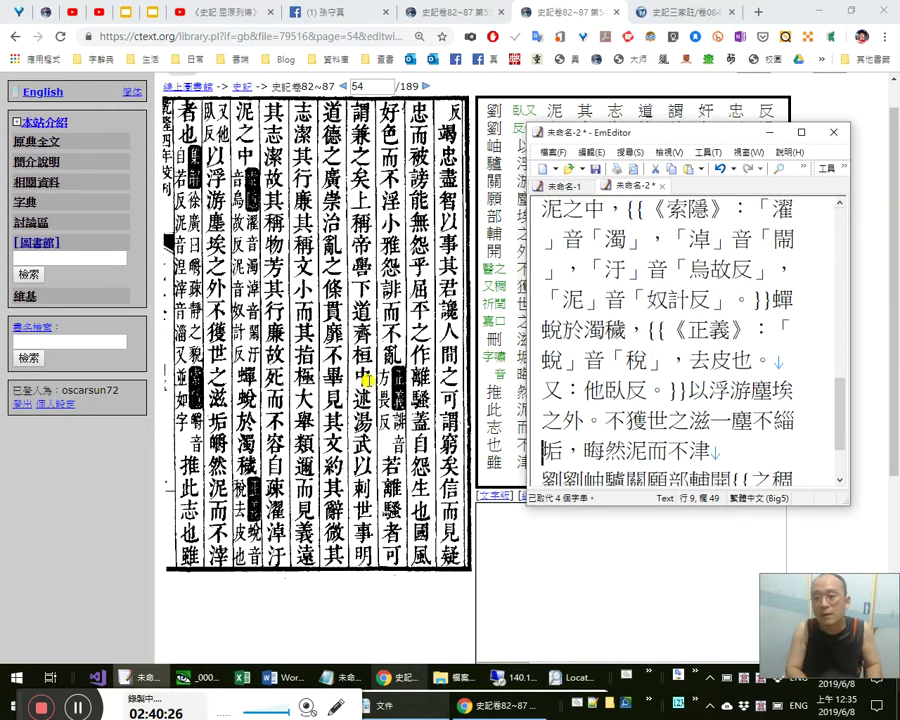
key("shift+Left")
key("shift+Left")
key("shift+Left")
key("shift+Left")
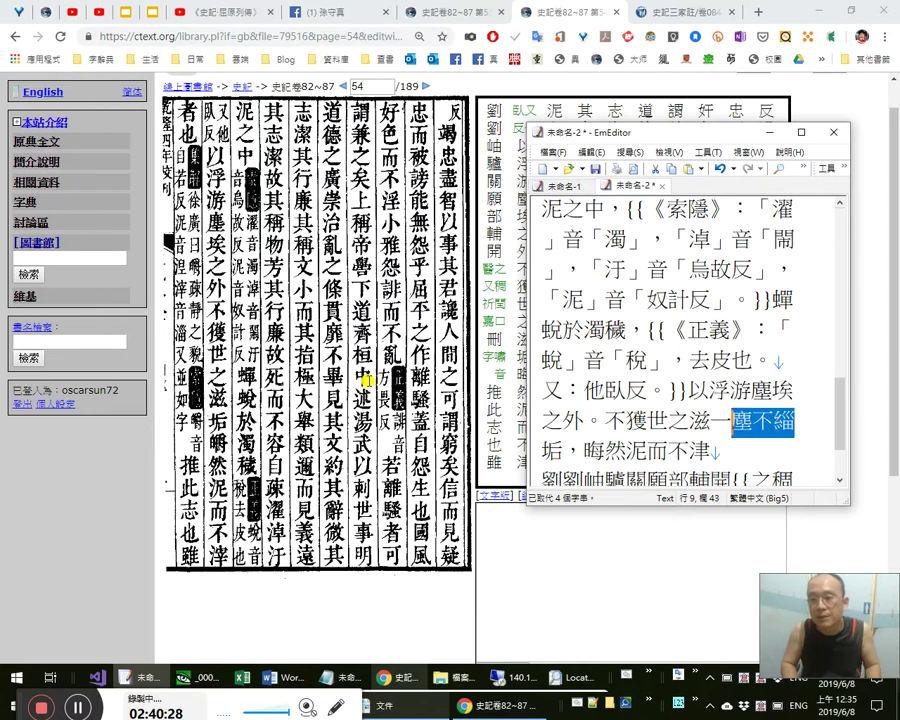
key("Left")
key("shift+Right")
key("shift+Right")
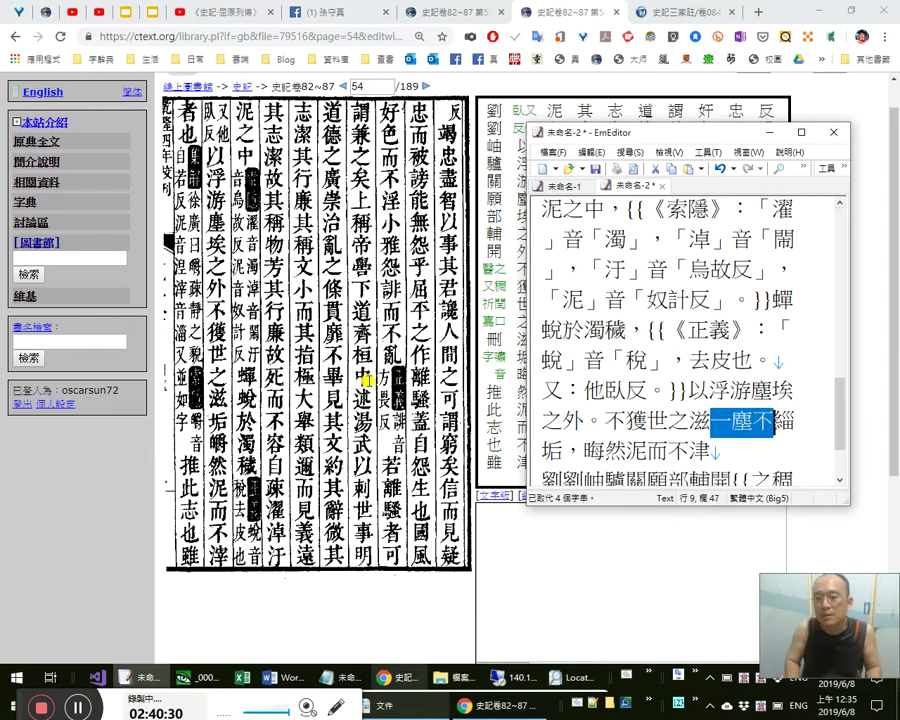
key("shift+Right")
key("Delete")
key("shift+Right")
key("Delete")
Reread the clause 不獲世之滋垢， up to 晦然.
key("Right")
key("Right")
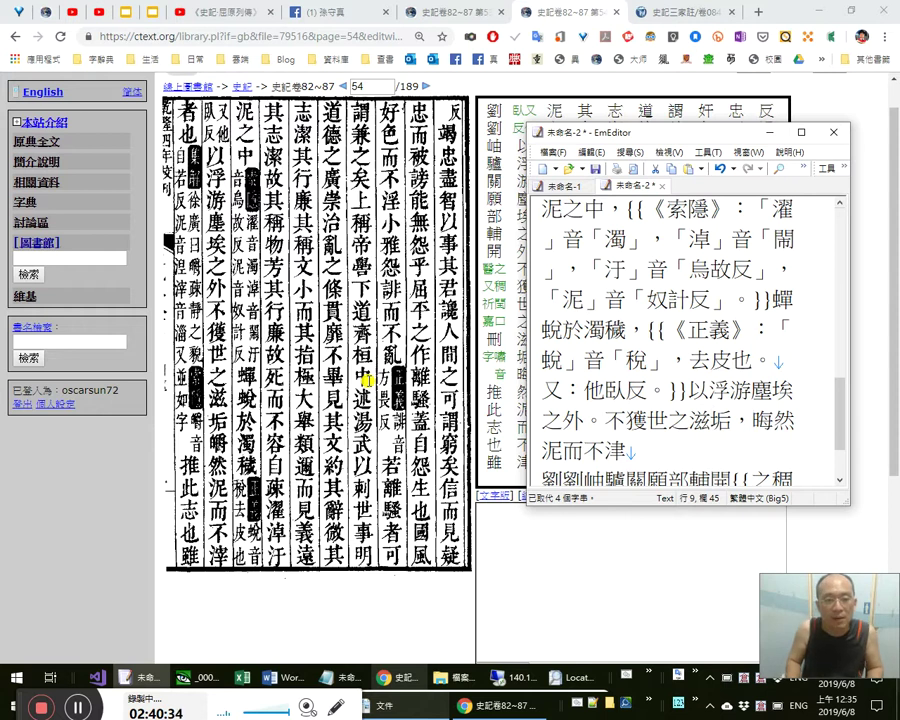
key("shift+Left")
key("shift+Left")
key("shift+Left")
key("shift+Left")
key("shift+Left")
key("shift+Left")
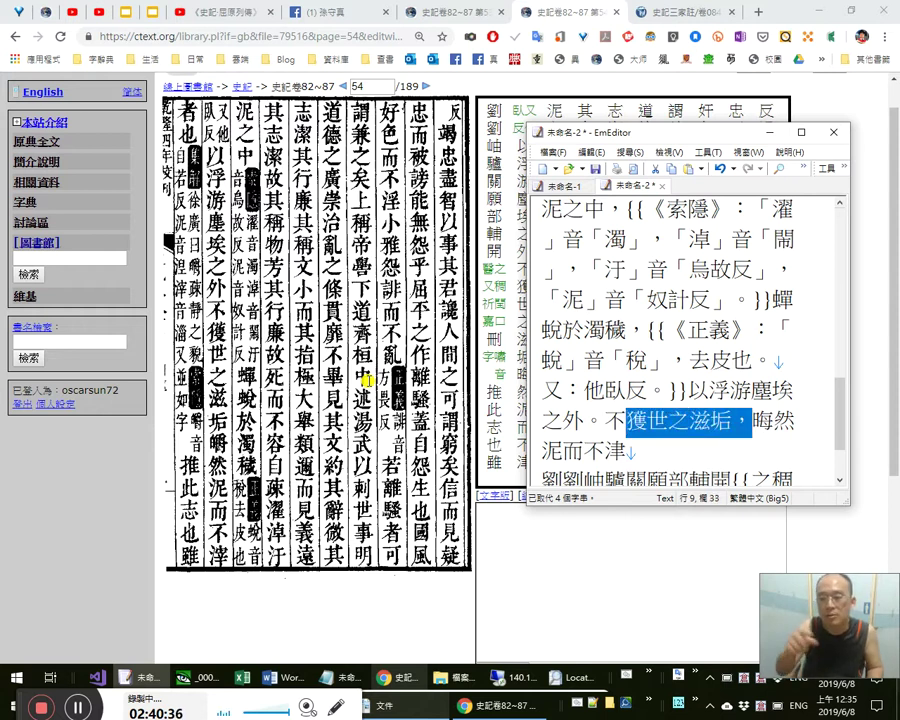
key("Left")
key("Right")
key("Right")
key("Right")
key("Right")
key("Right")
key("Right")
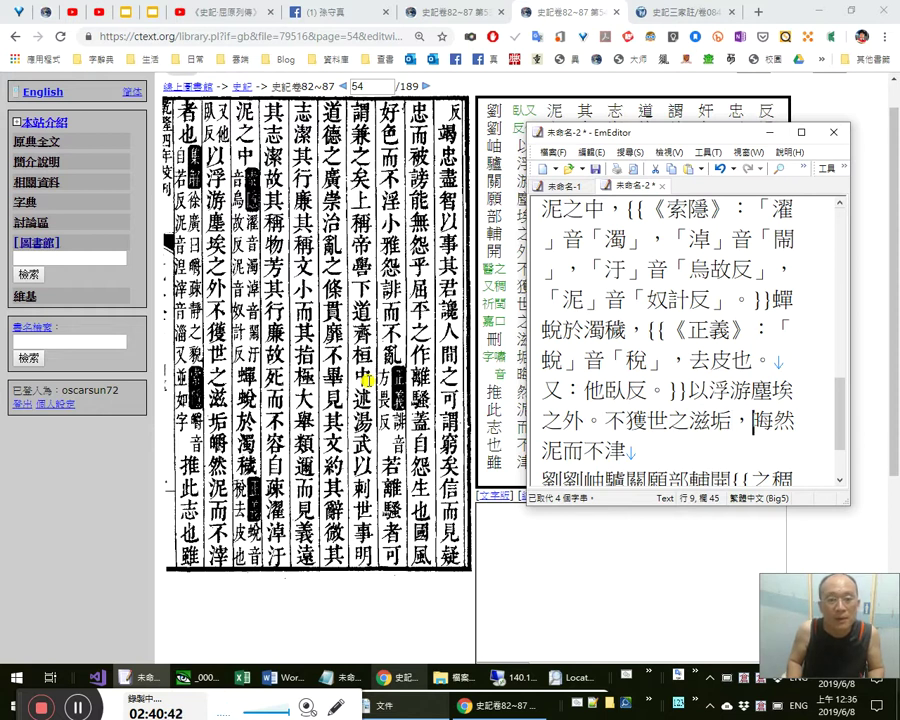
Replace 晦 with 皭 before 然泥而不津 in the main text.
key("shift+Right")
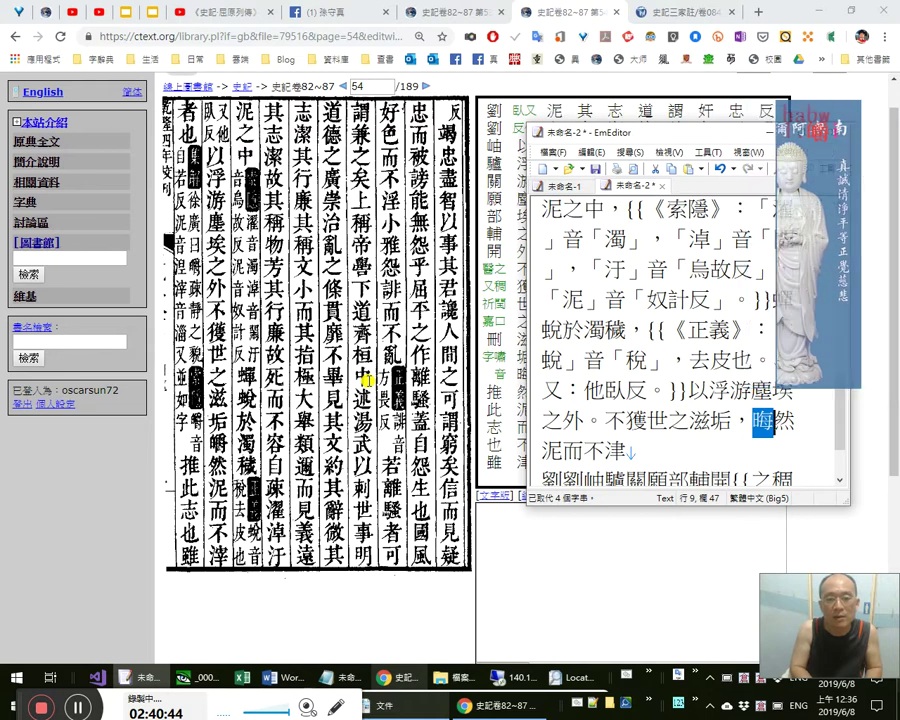
key("space")
key("BackSpace")
key("BackSpace")
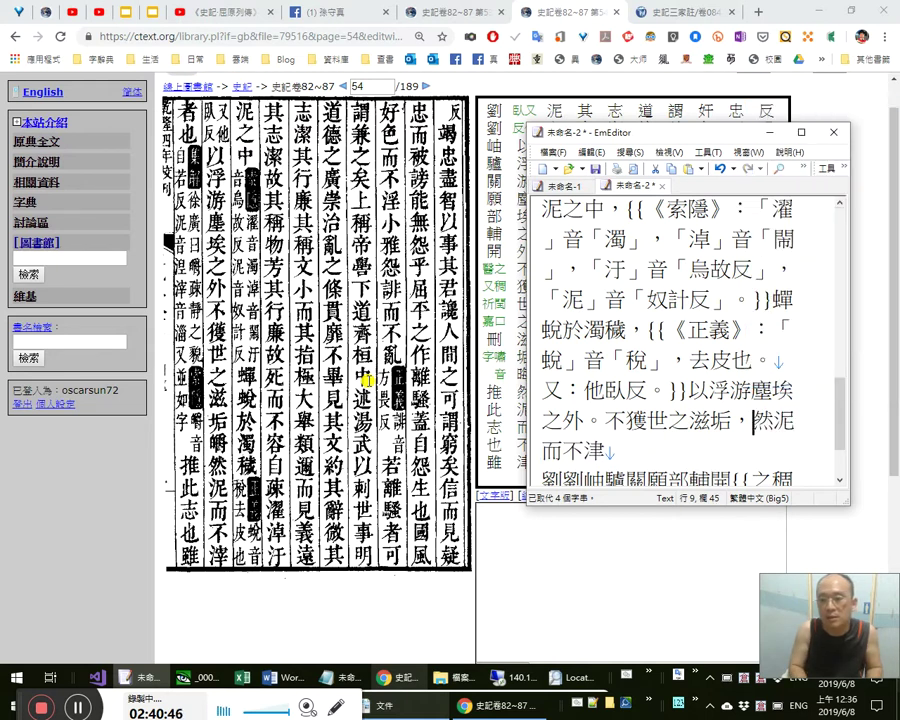
type("haba")
key("Escape")
type("haba")
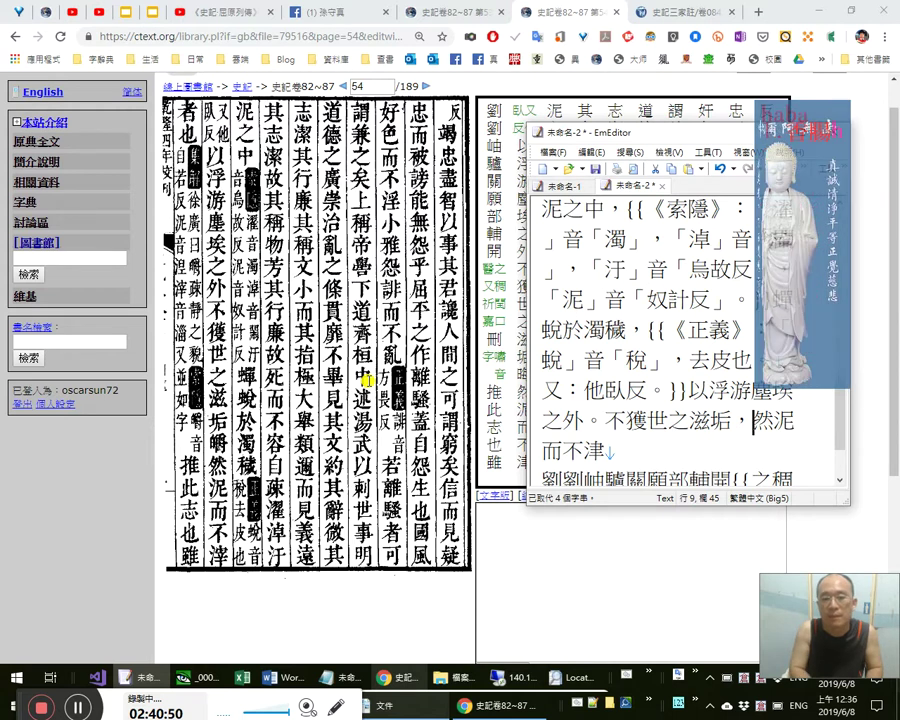
key("Escape")
type("ha")
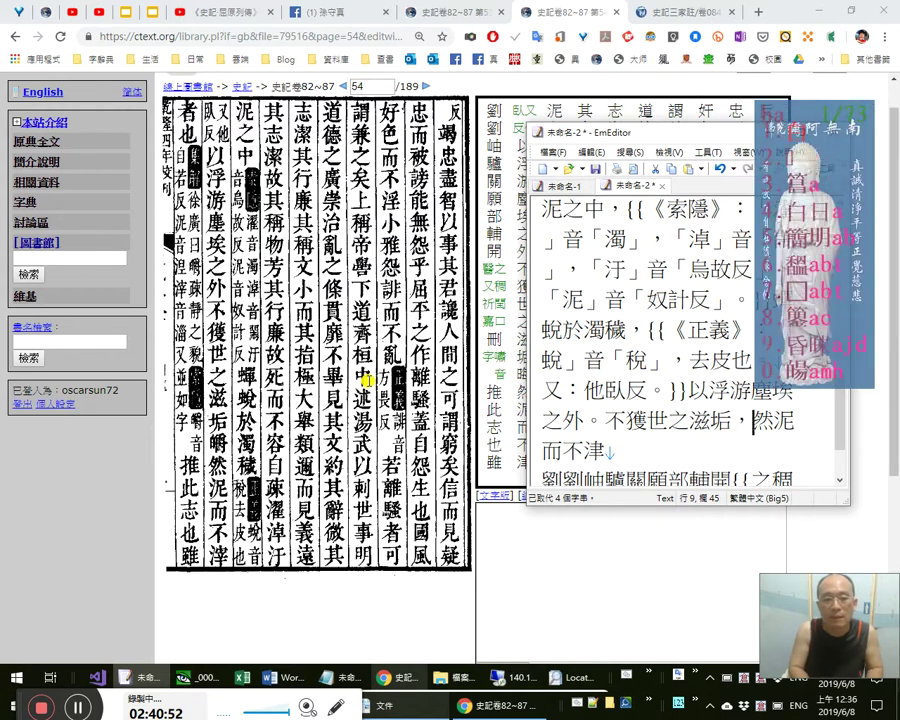
type("皭")
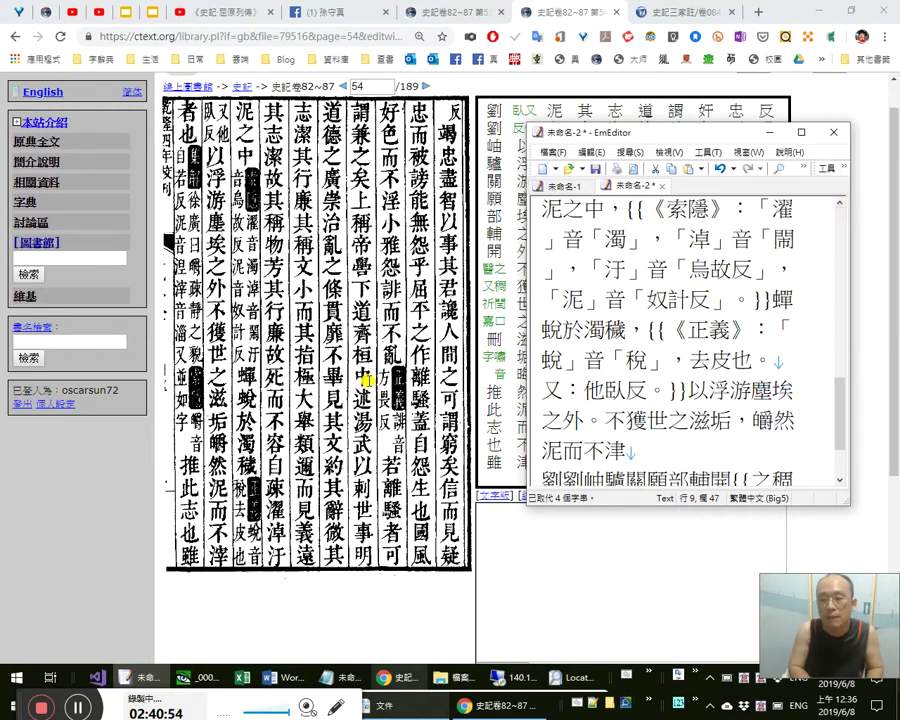
type("音韻學")
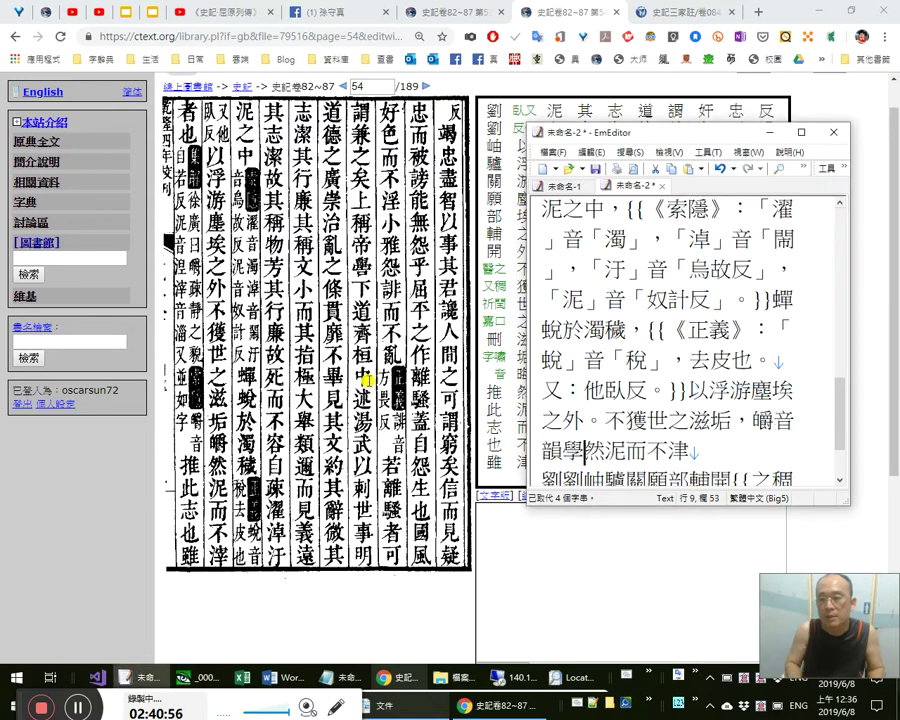
key("shift+Left")
key("shift+Left")
type("h")
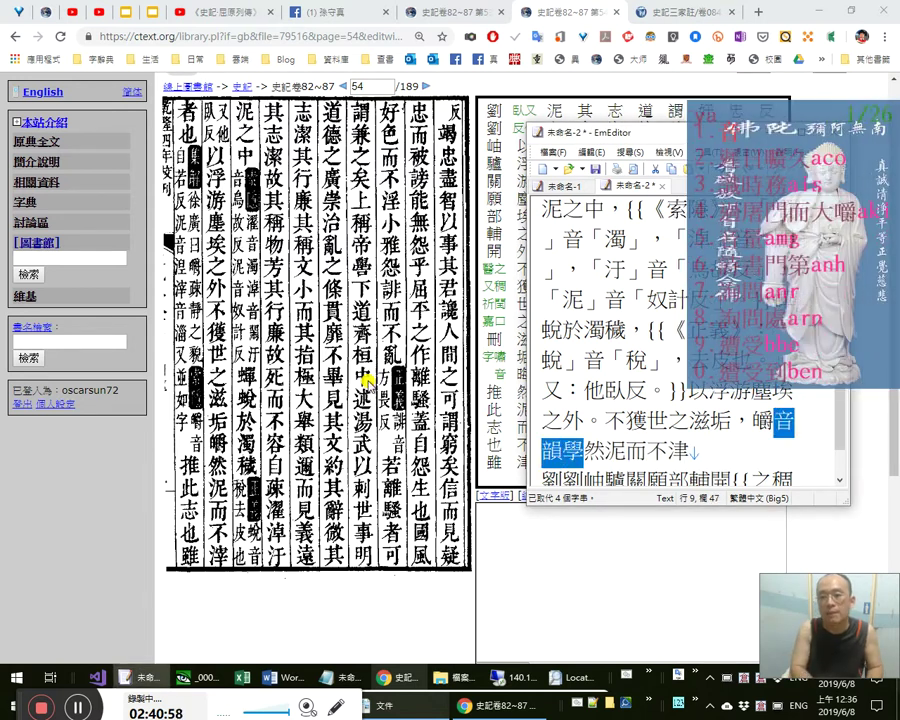
type("白文")
key("shift+Left")
key("shift+Left")
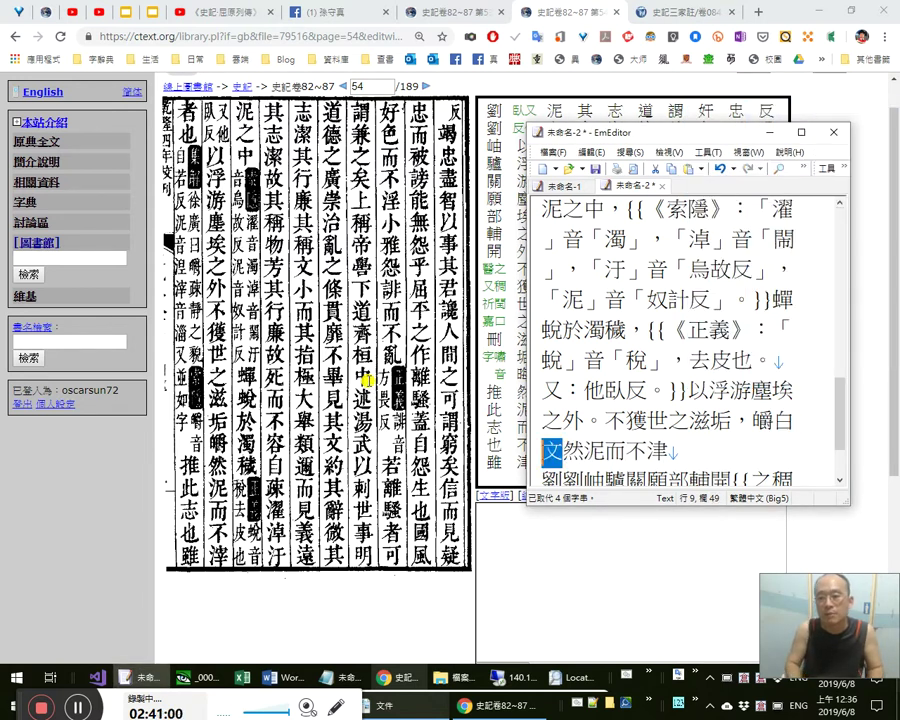
type("皎")
key("Left")
key("Right")
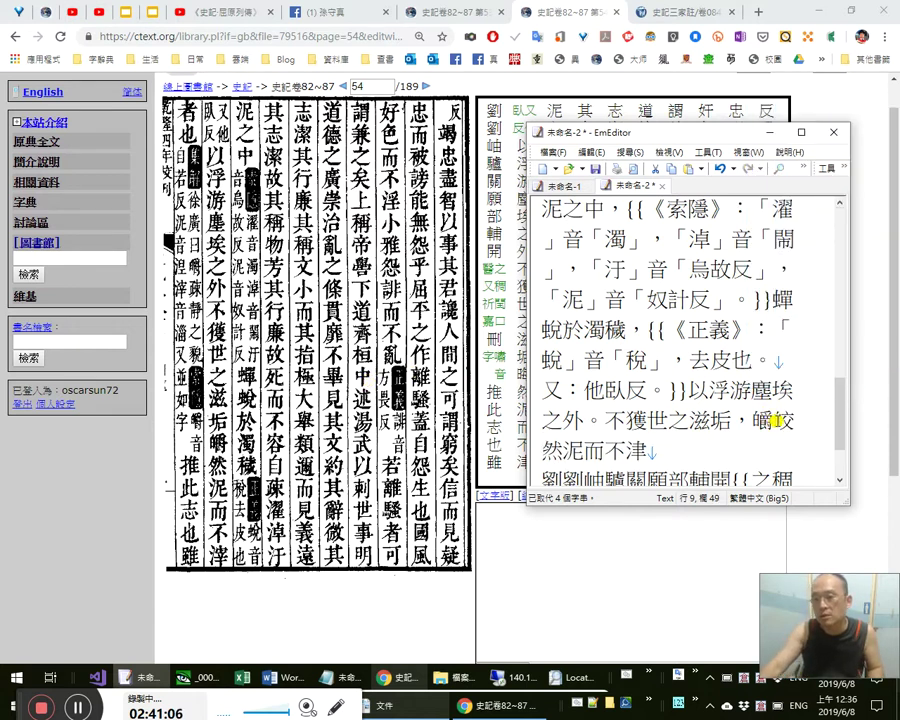
key("BackSpace")
Correct the last character of the clause 皭然泥而不津 from 津 to 滓.
key("Right")
key("Right")
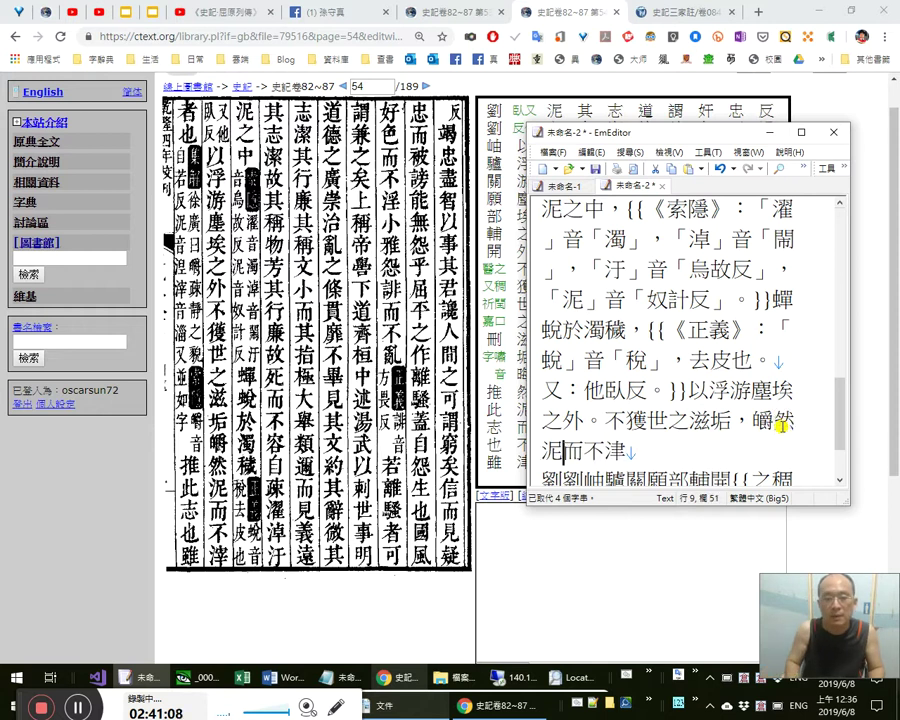
key("Right")
key("Right")
key("Right")
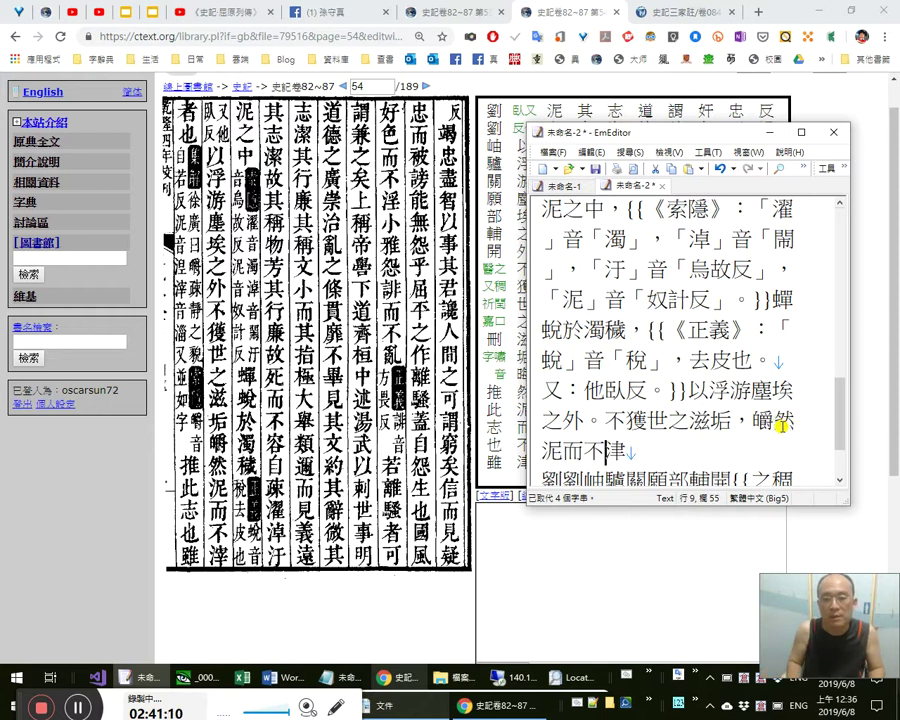
key("shift+Left")
type("滓")
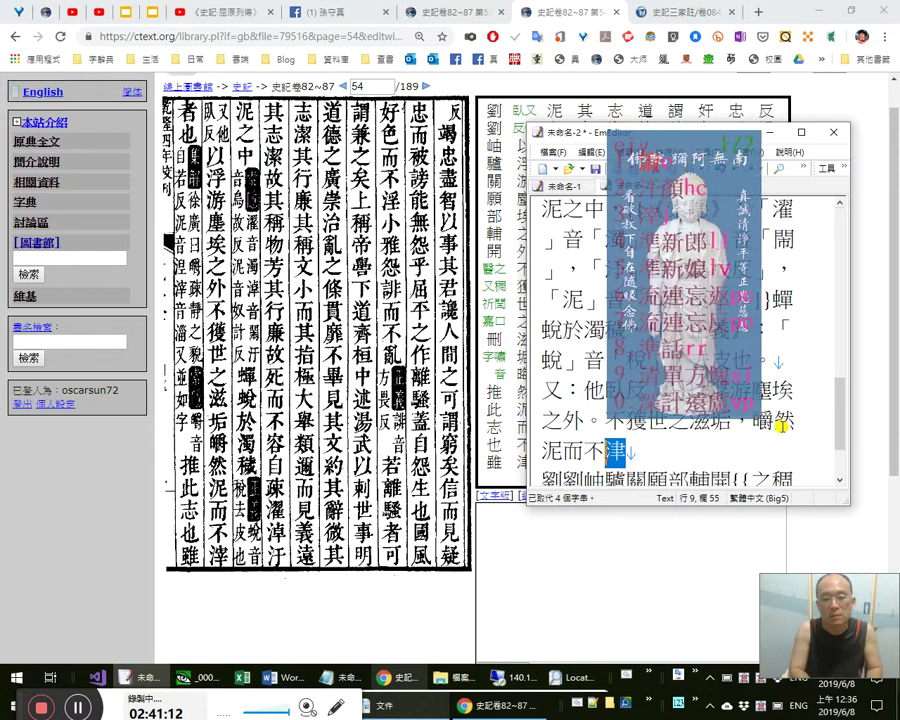
Reread the clause 皭然泥而不滓 character by character against the scan.
key("Up")
key("End")
key("shift+Left")
key("shift+Left")
key("Right")
key("Right")
key("shift+Left")
key("Right")
key("Right")
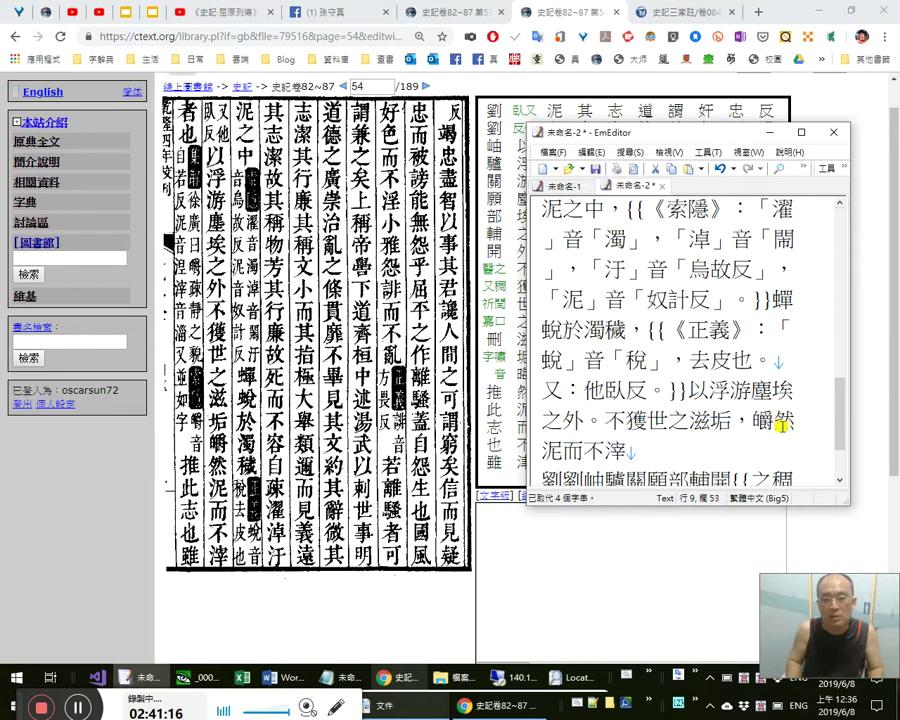
key("Right")
key("Right")
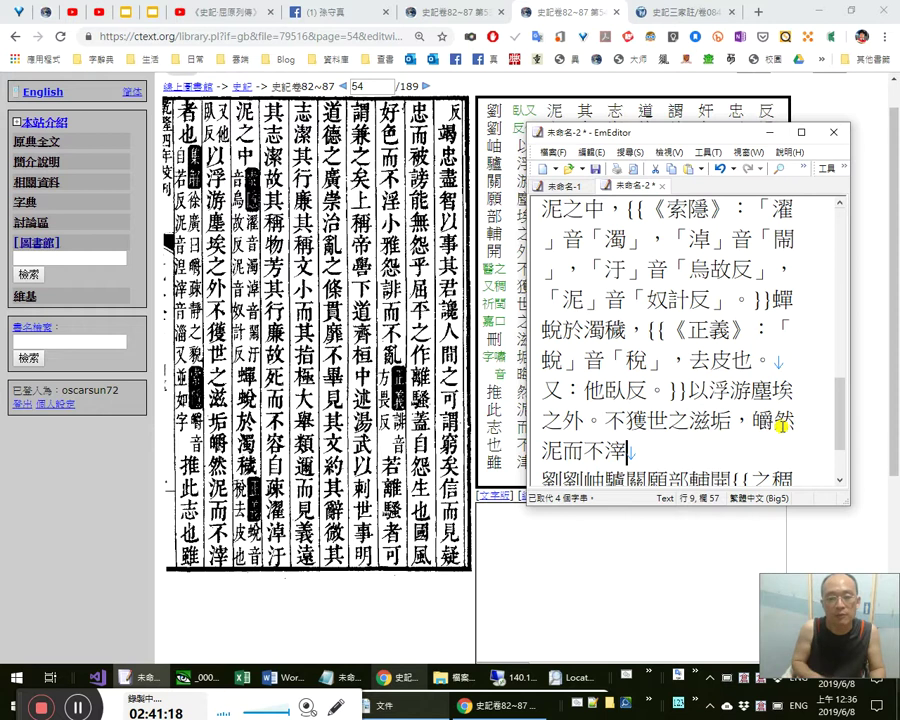
Insert 者也。 at the start of the line following 泥而不滓.
type("，")
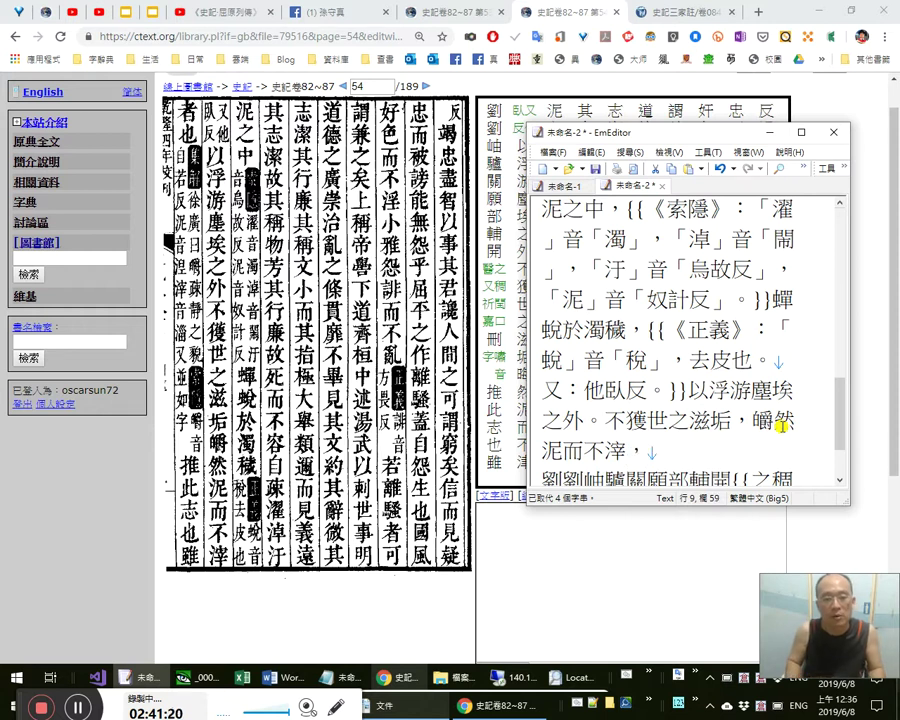
key("Right")
key("Right")
type("者也")
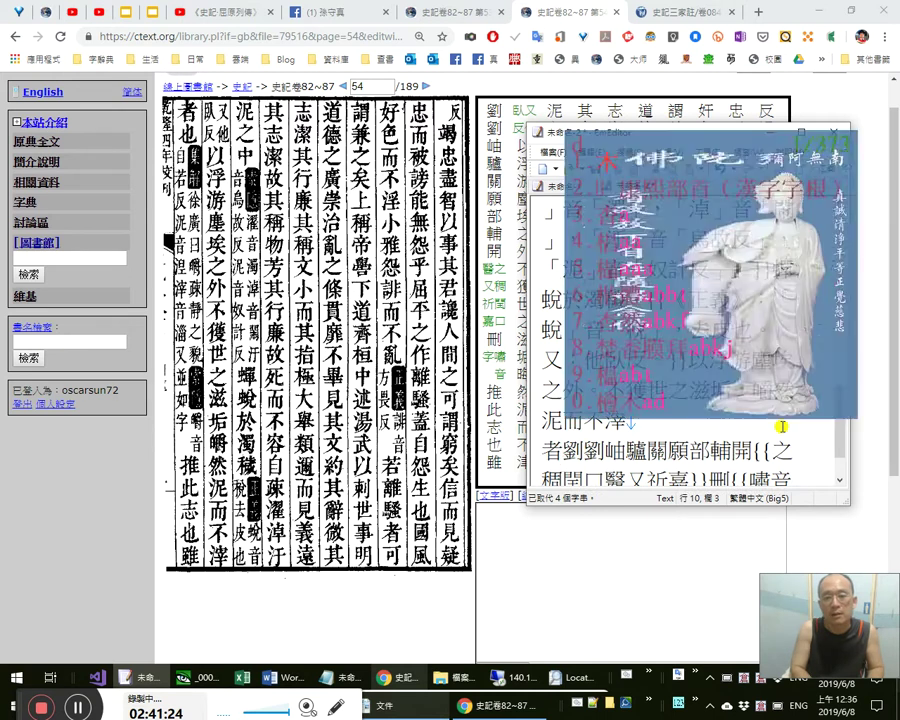
type("。")
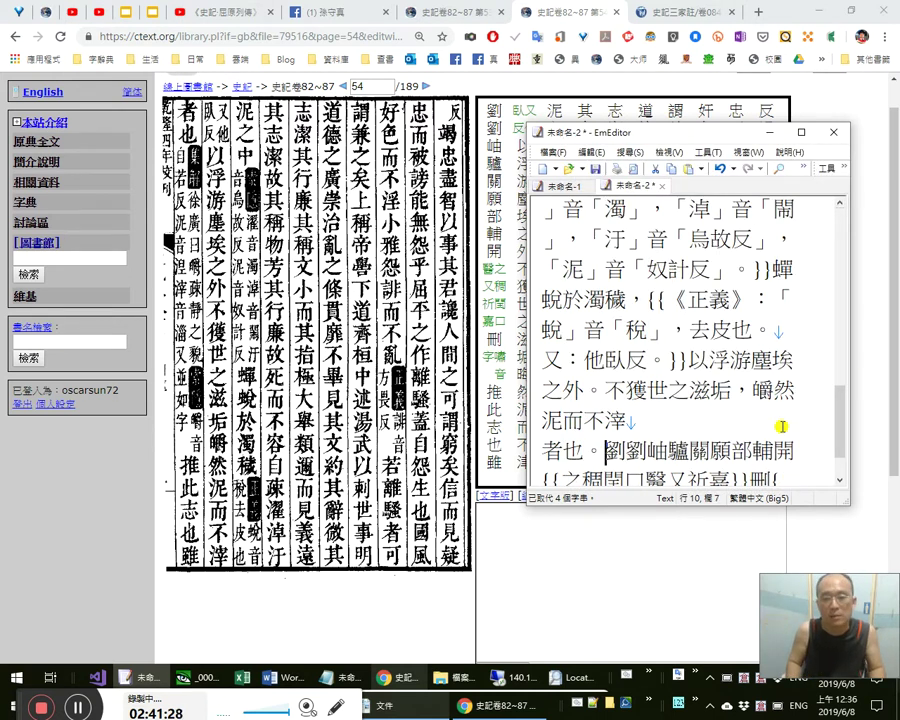
Open an annotation after 者也。 with {{《集解》： and add 徐廣曰：.
type("{{")
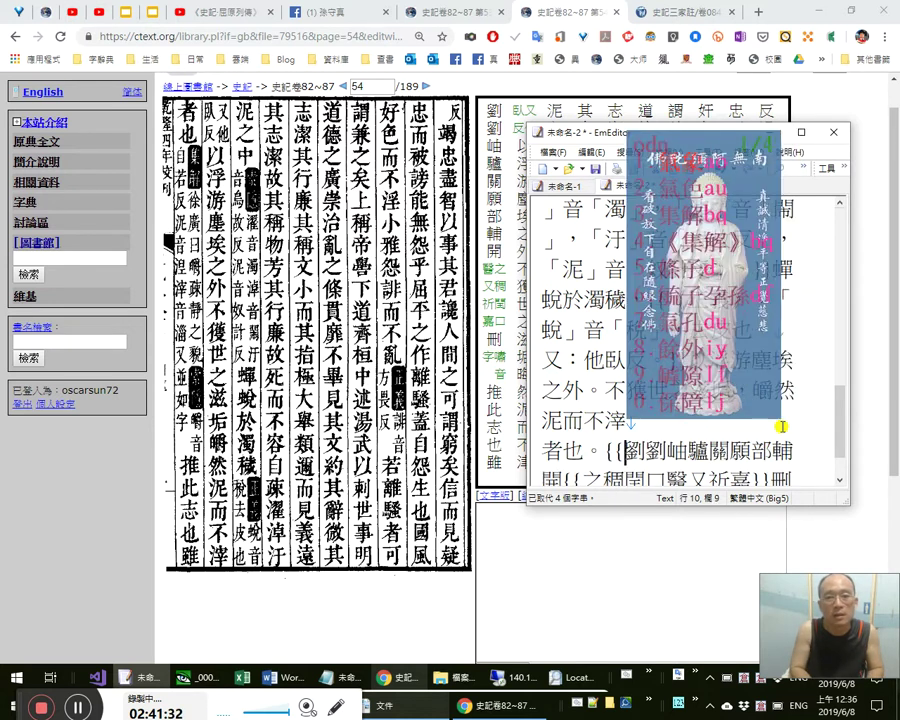
type("《集解》：")
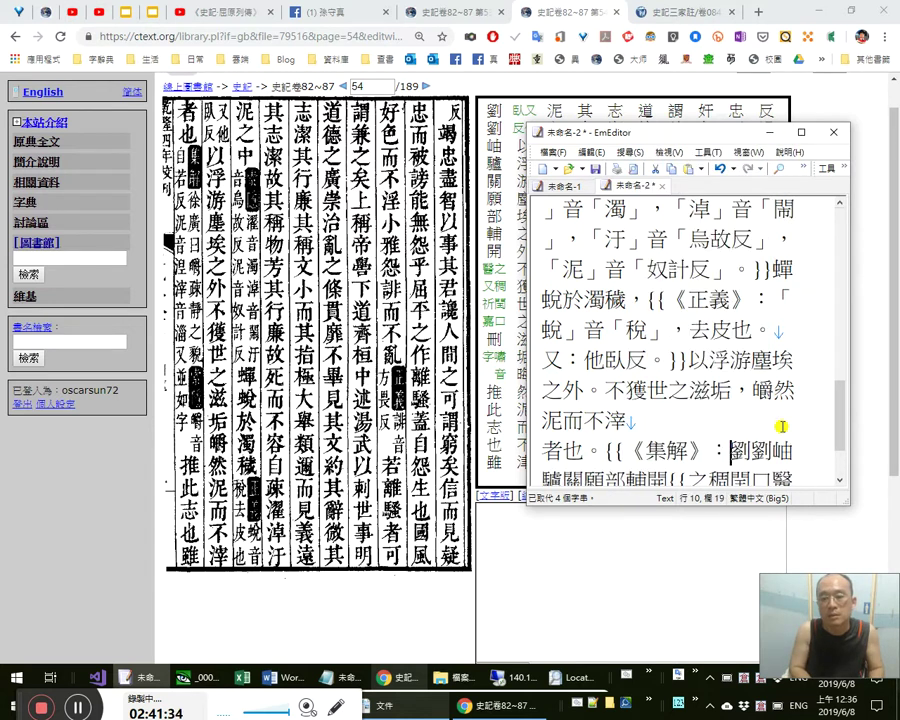
type("hdit")
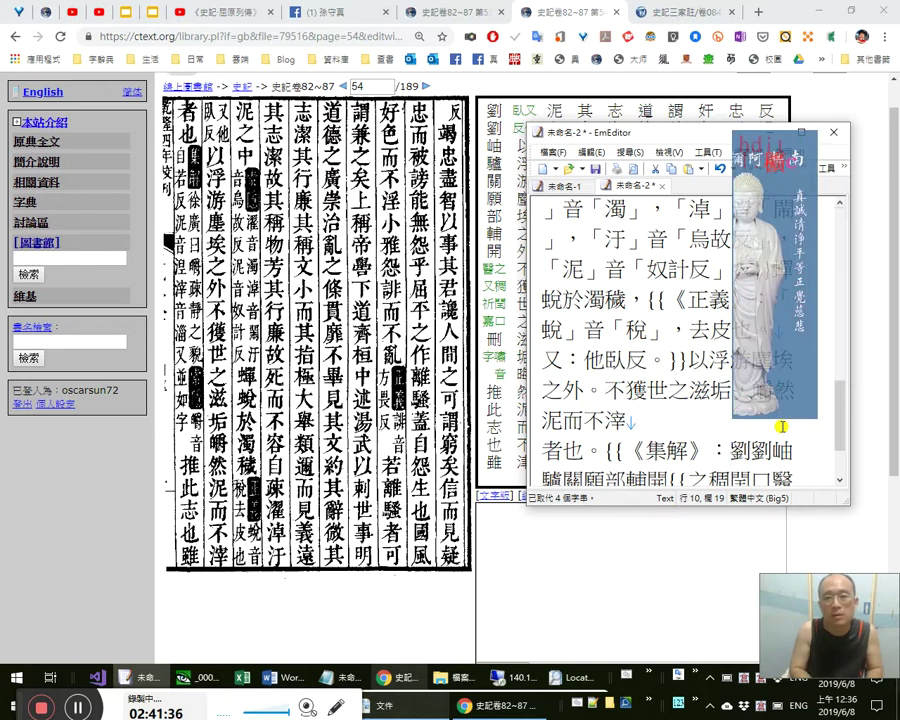
key("Escape")
type("hdit")
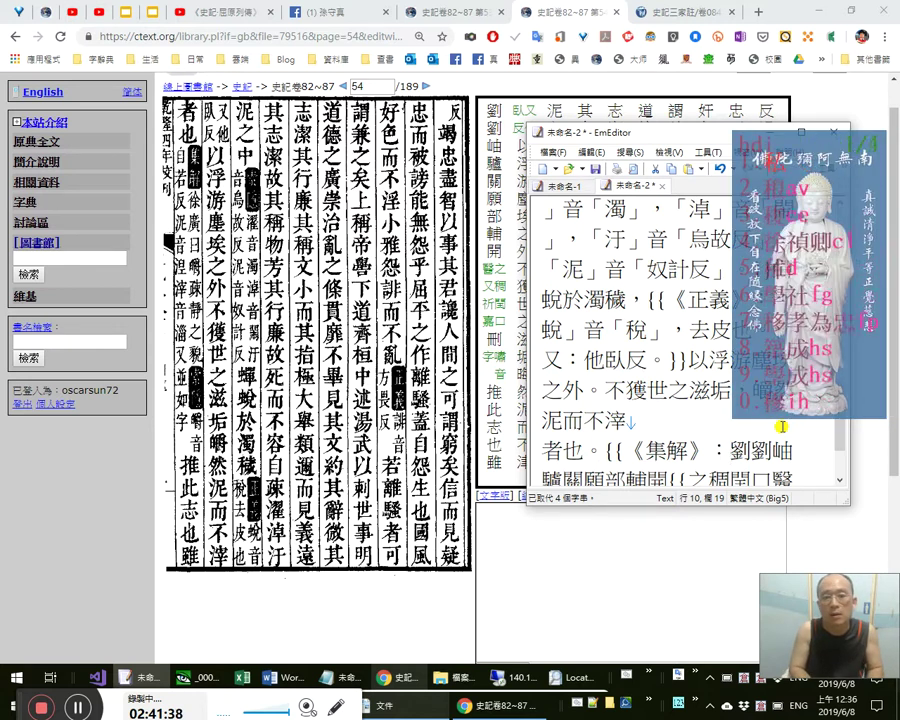
key("Escape")
type("ho")
key("space")
type("itmc")
key("space")
type("ax")
key("space")
type("：徐廣曰")
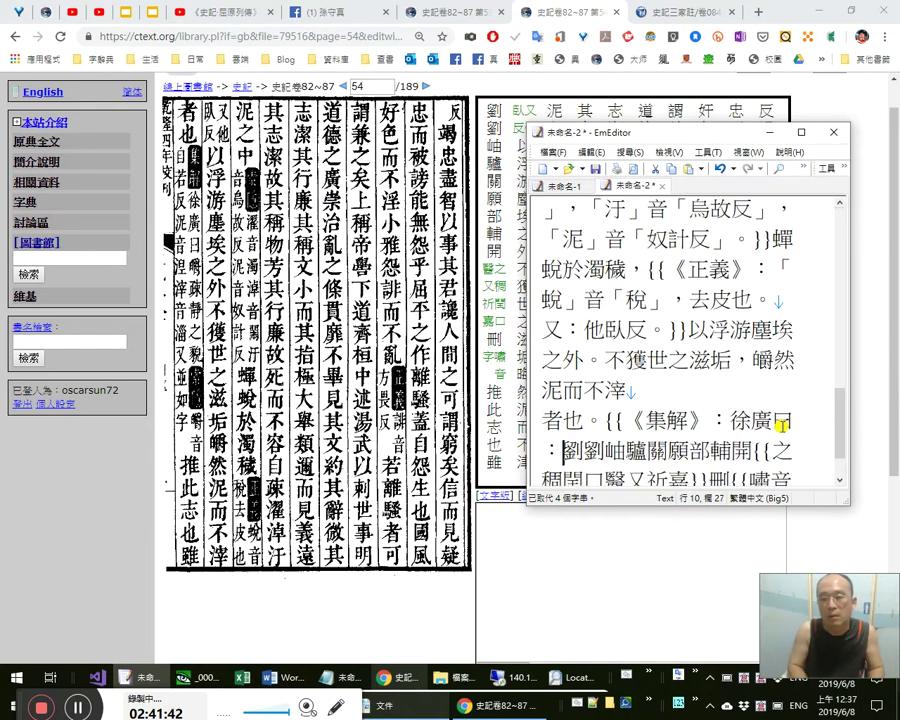
Copy 徐廣 and, in Notepad++, append it to cj5-ftzk-classics.txt as a new entry with the input code hditc.
key("shift+Left")
key("shift+Left")
key("ctrl+c")
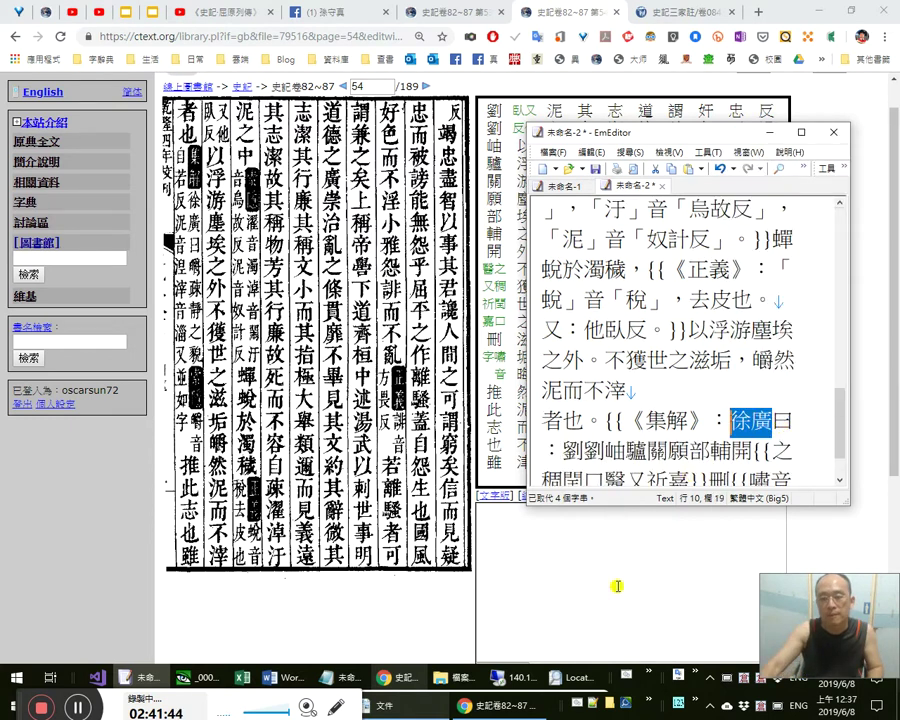
left_click(592, 704)
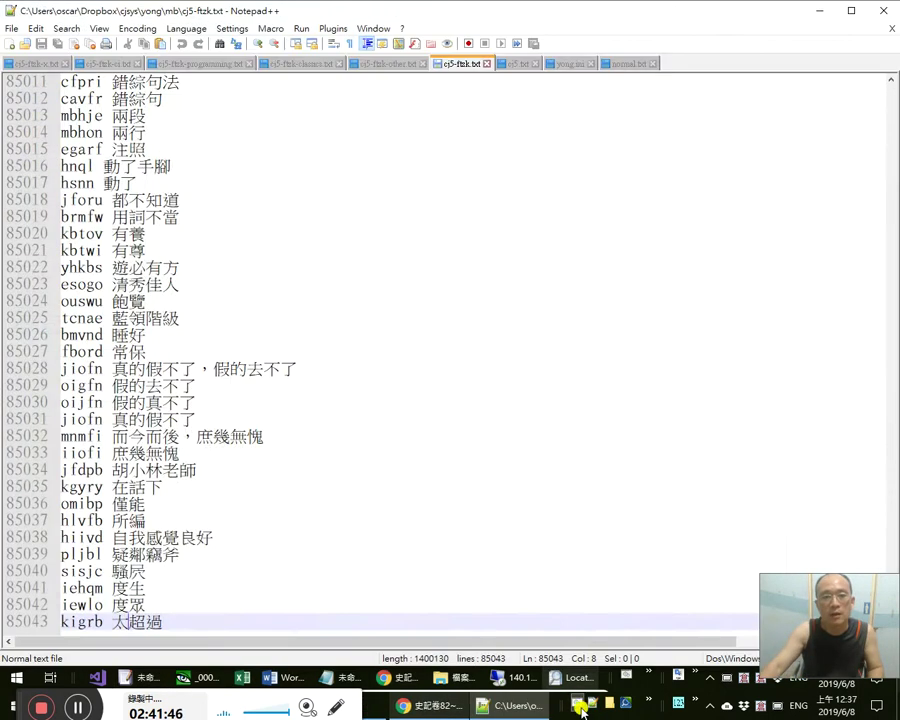
key("ctrl+Page_Up")
key("ctrl+Page_Up")
key("ctrl+End")
key("ctrl+v")
key("Home")
type("hditc")
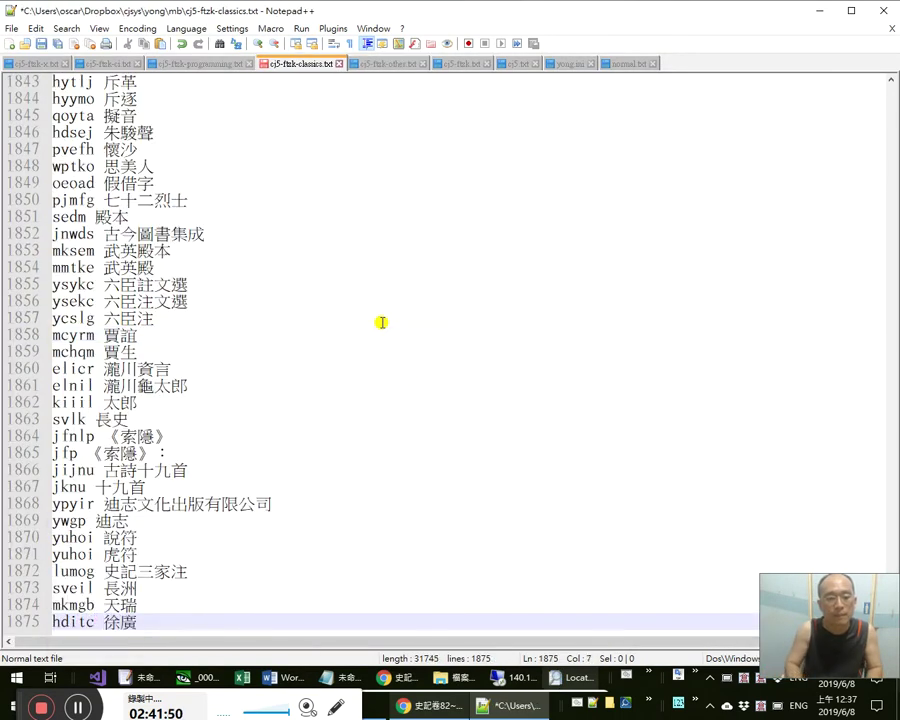
Return to the transcription in EmEditor and add 皭，疎靜之貌。 after 徐廣曰：.
key("alt+Tab")
key("alt+Tab")
key("alt+Tab")
key("Right")
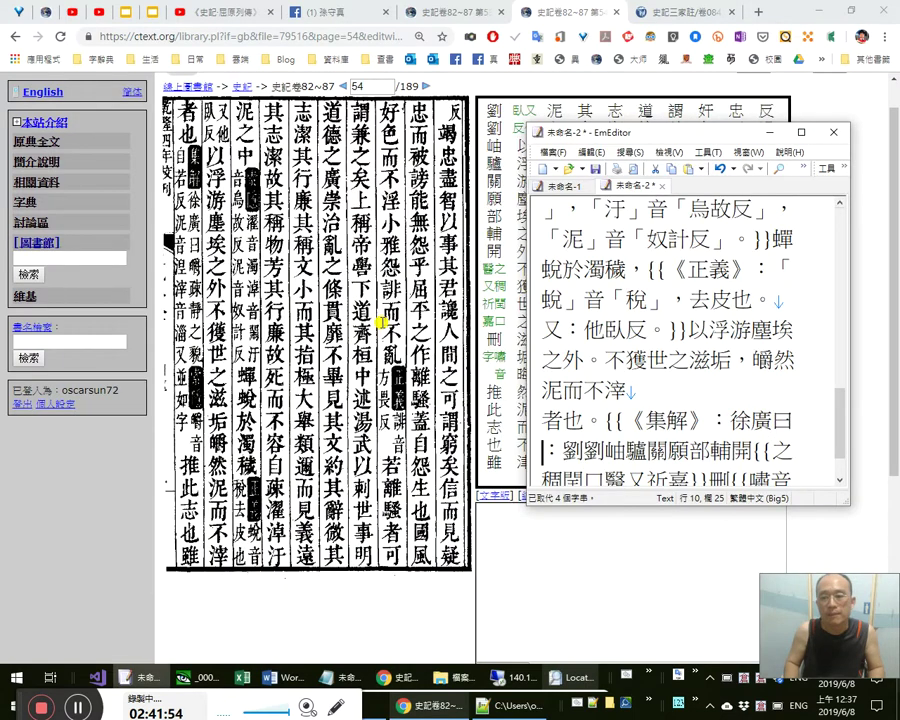
type("皭")
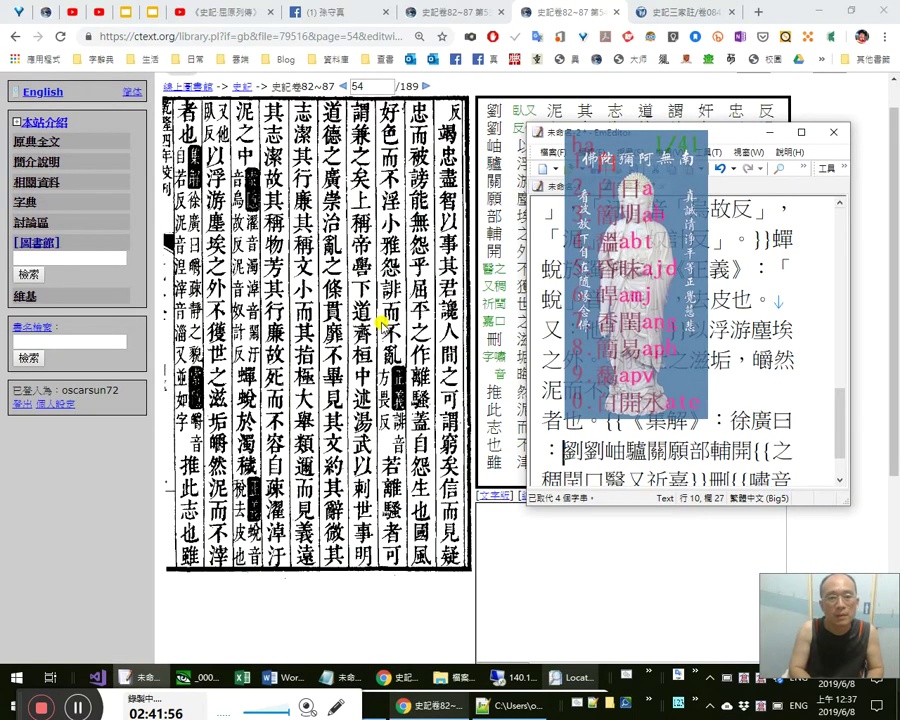
type("，疎靜")
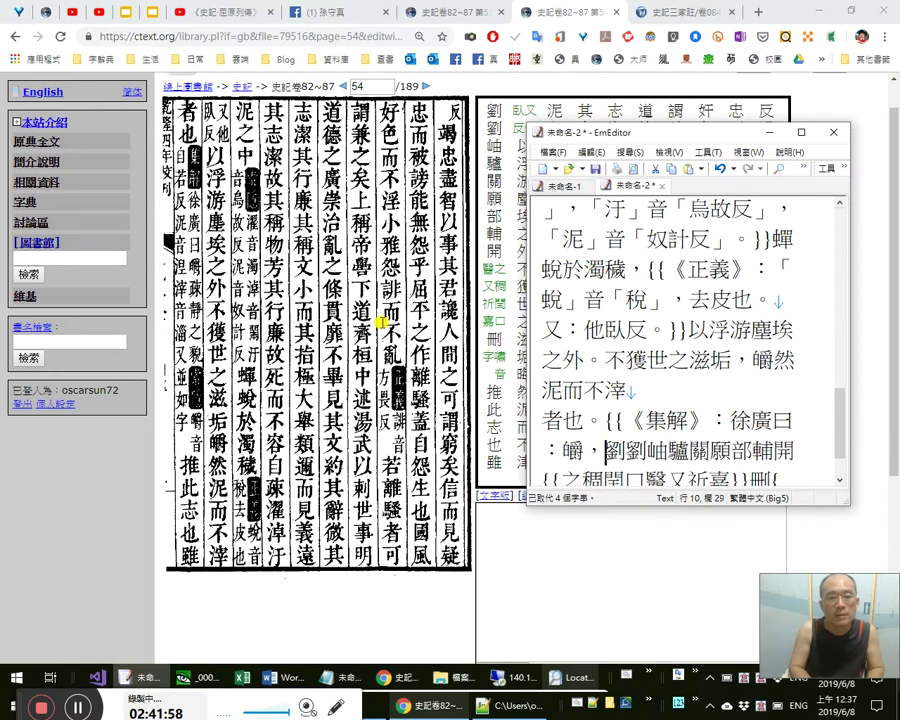
type("之貌。")
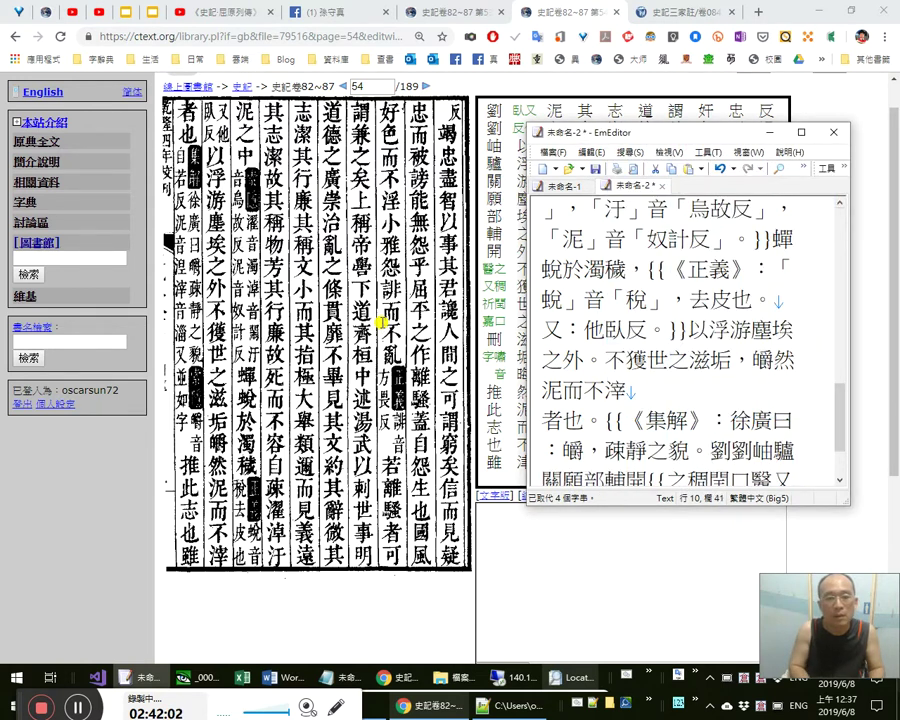
Examine the wording of the gloss 疎靜之貌 in the 《集解》 annotation.
key("shift+Left")
key("shift+Left")
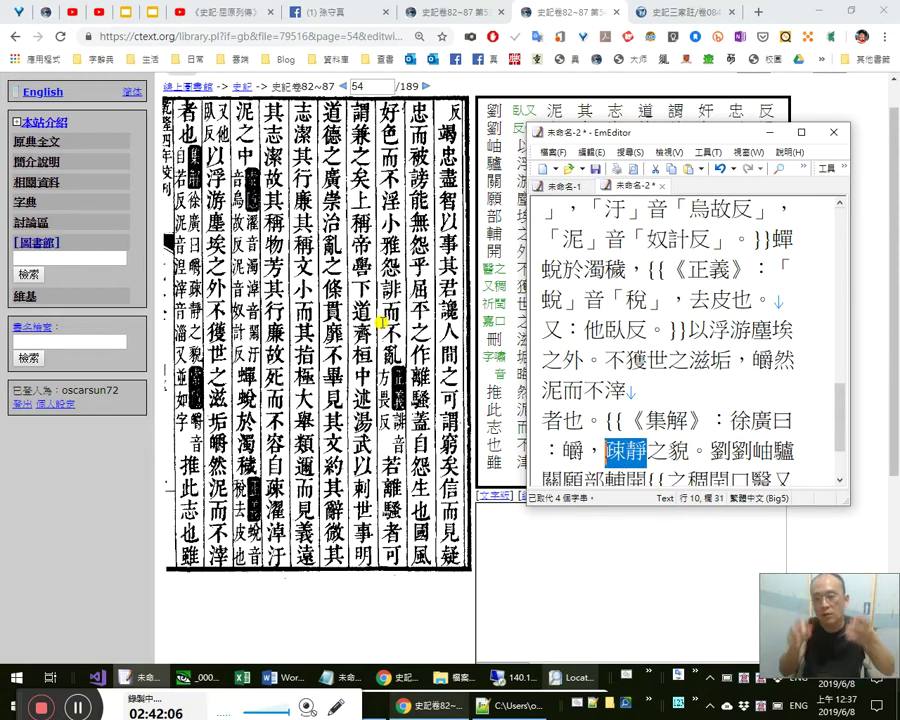
key("Left")
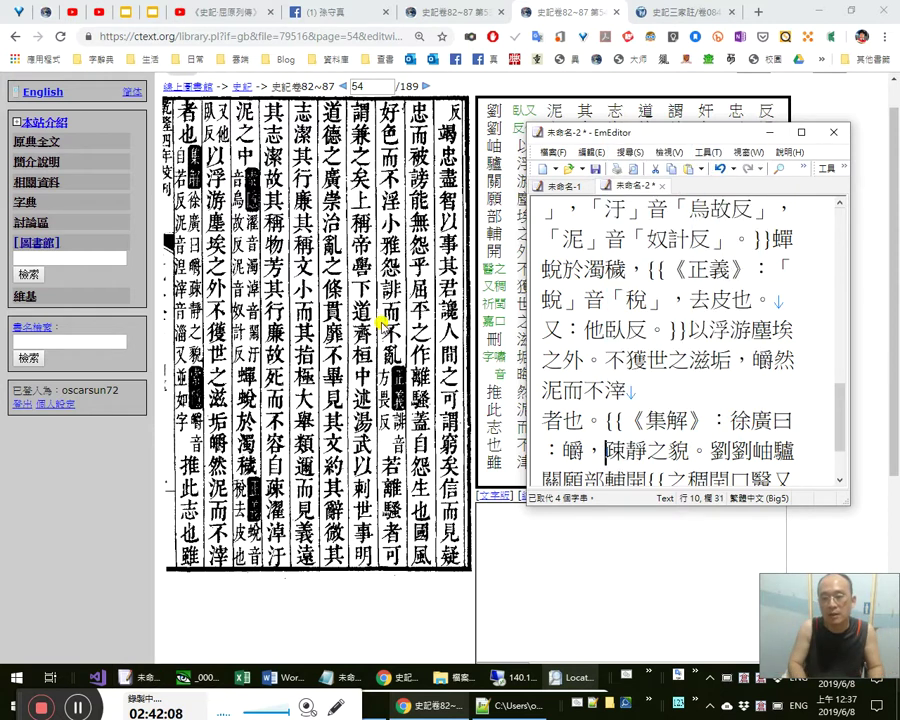
type("皎")
key("shift+Left")
key("Delete")
key("Right")
key("Right")
key("Right")
key("Right")
key("Right")
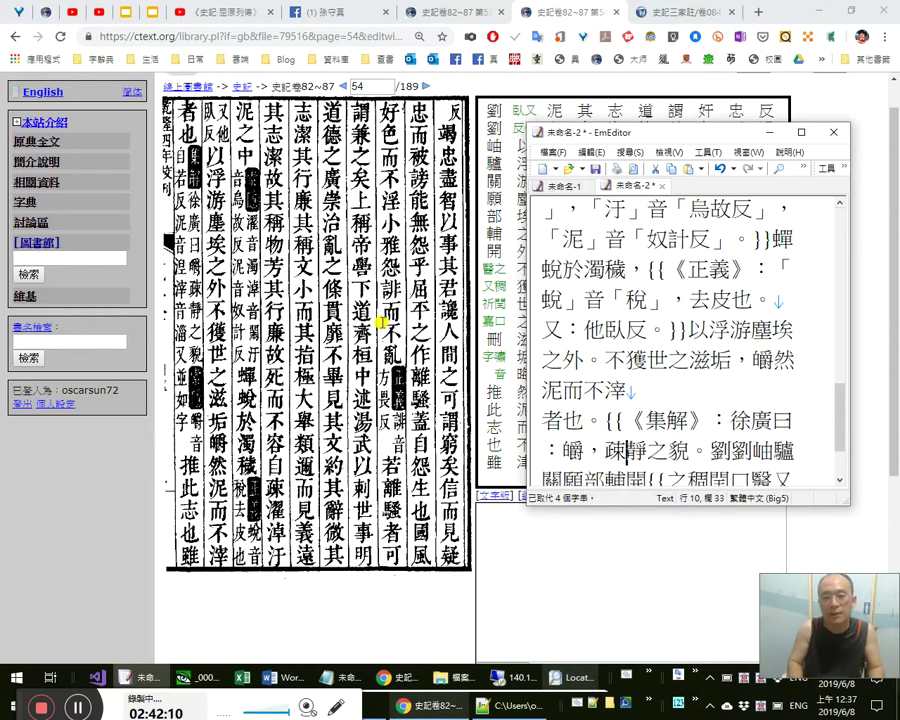
Add 《索隱》：皭 after 疎靜之貌。 and delete the stray characters 劉劉岫驢關 that follow.
type("a")
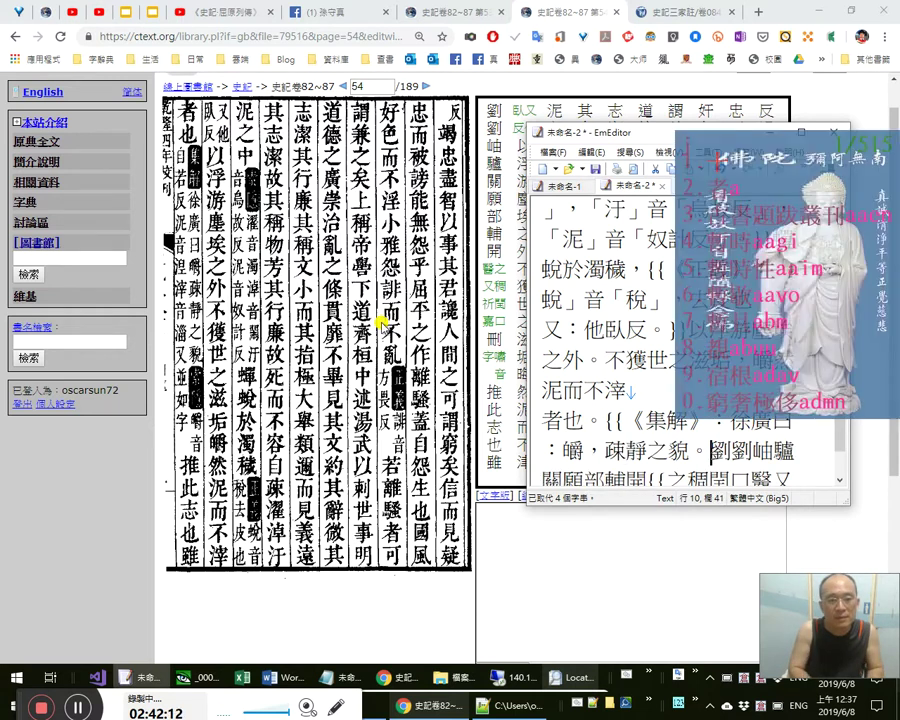
type("《索隱》：：")
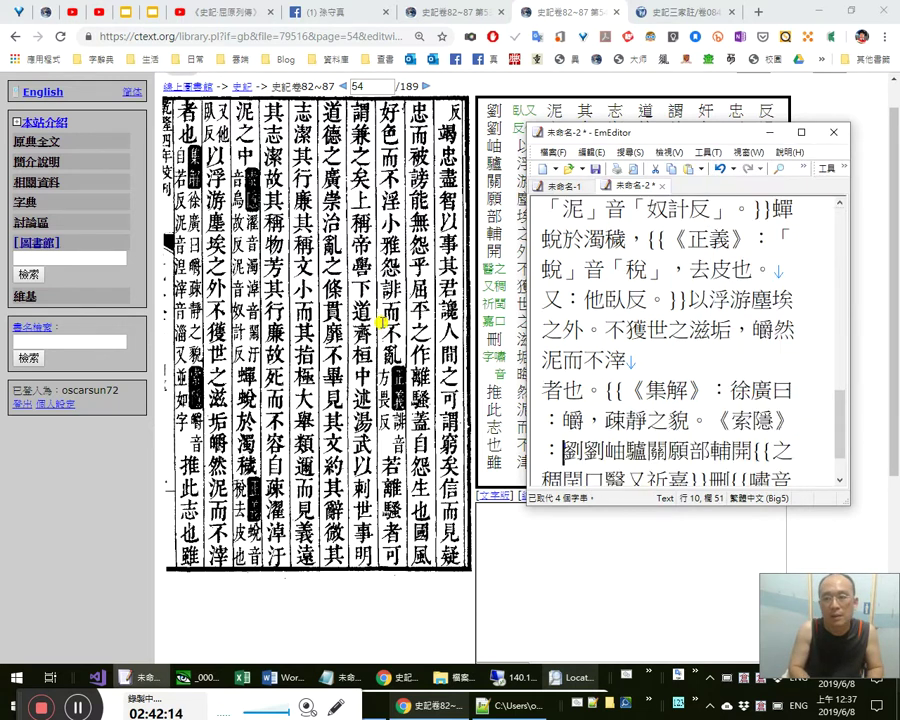
type("皭")
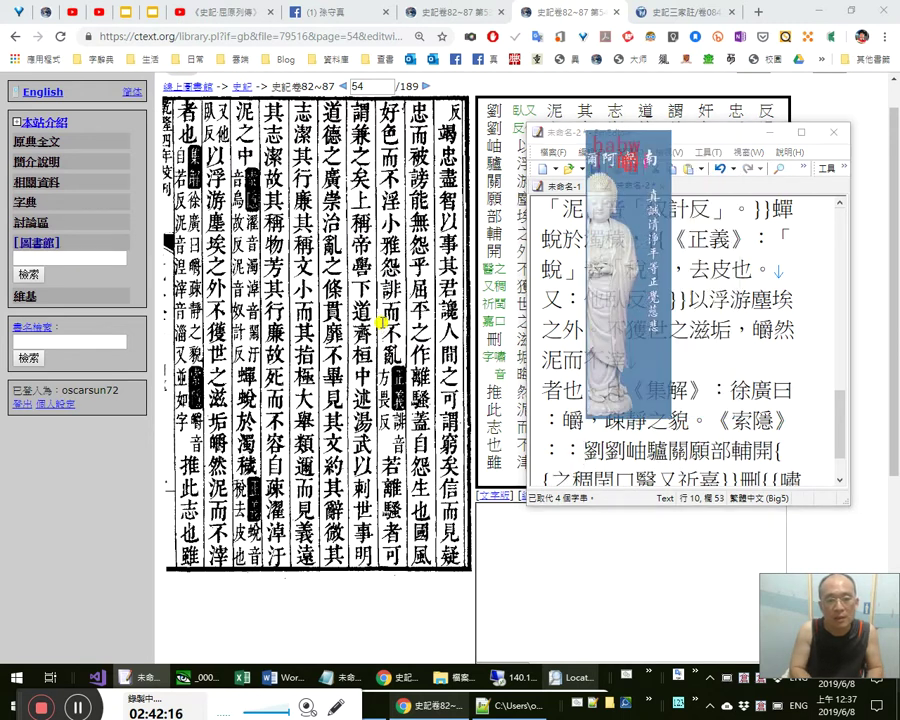
key("Delete")
key("Delete")
key("Delete")
key("Delete")
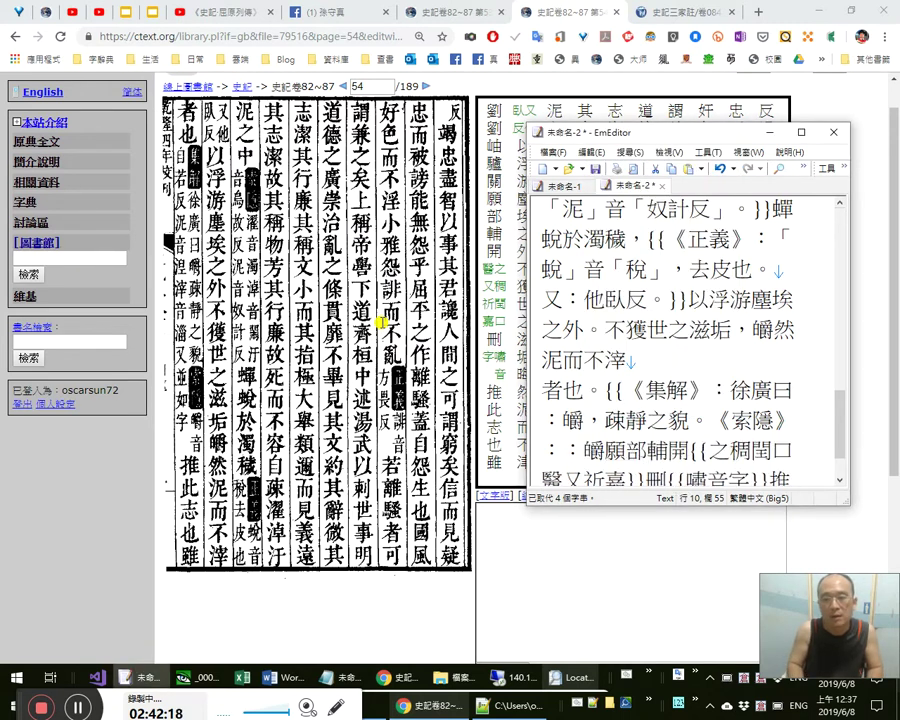
Complete the 《索隱》 gloss on 皭 as 皭，音自若反， and remove the duplicate colon before it.
type("音")
type("自若反")
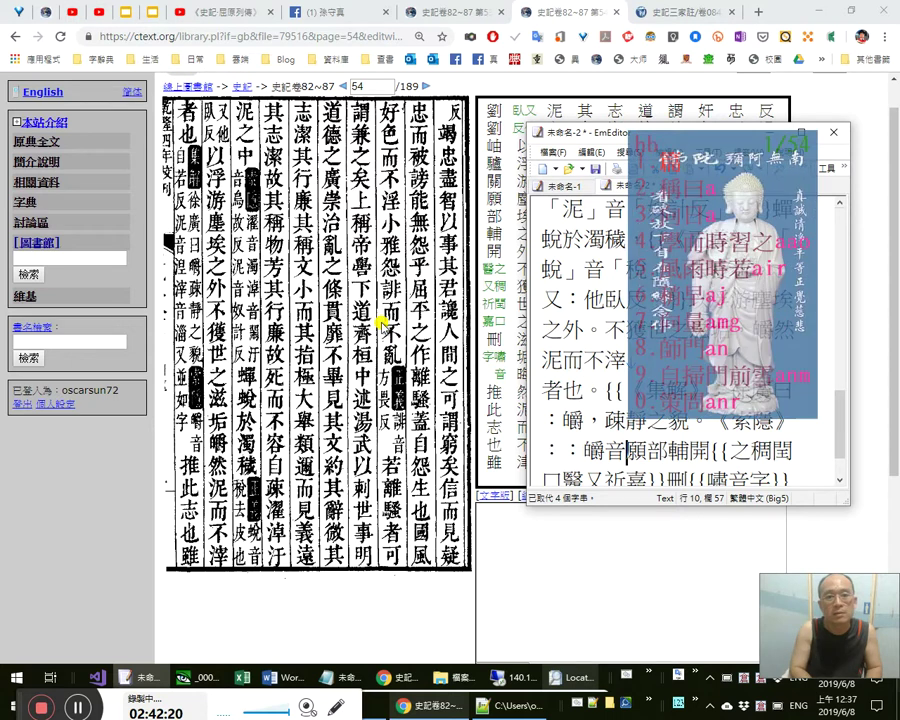
key("Left")
key("Left")
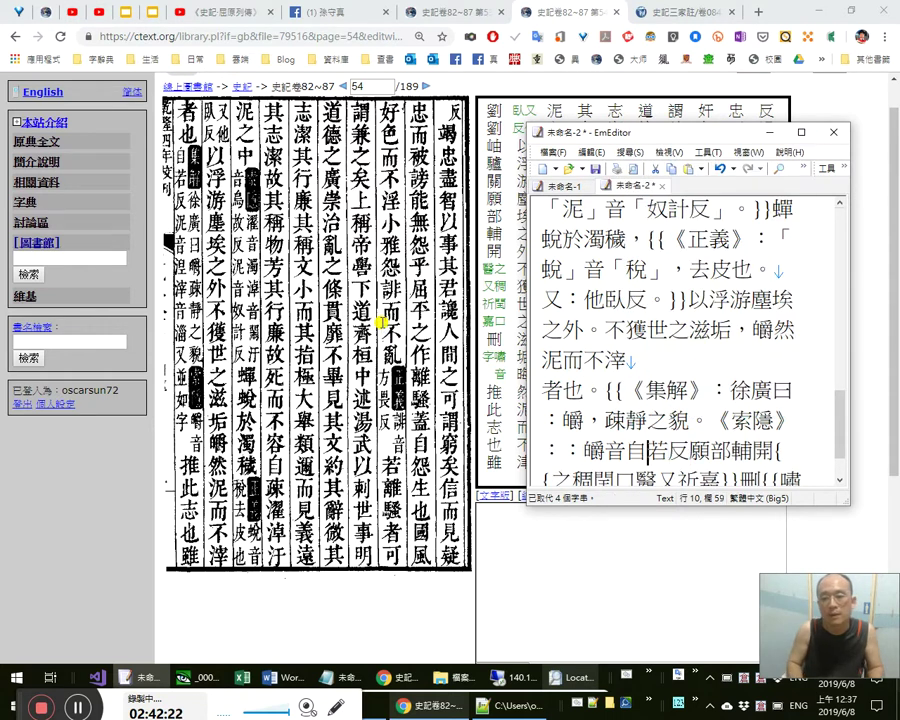
type("，")
key("Left")
key("Left")
key("Left")
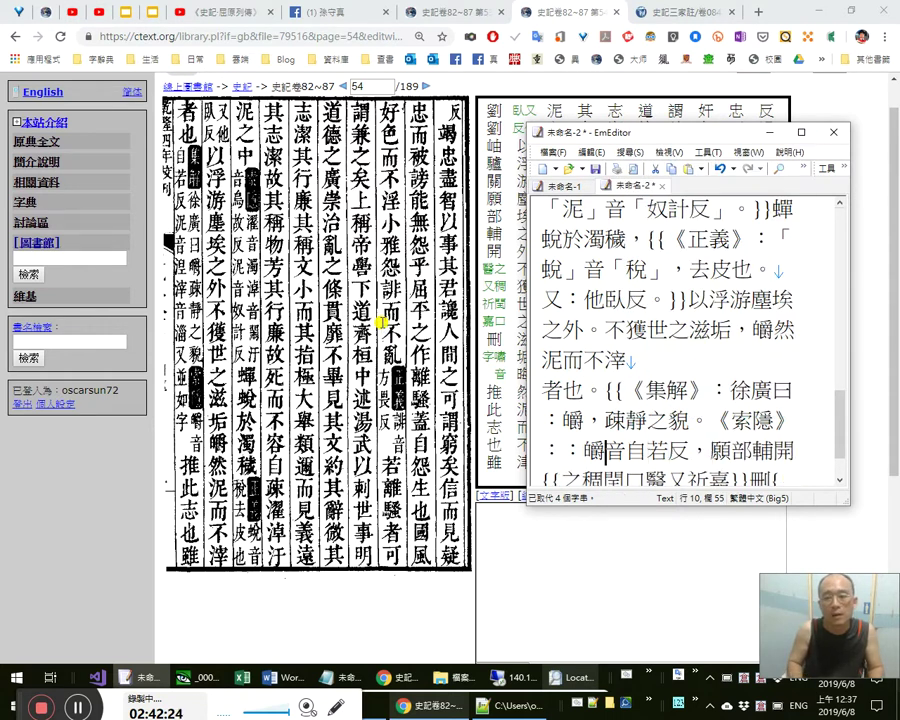
type("，")
key("Delete")
key("Right")
key("Right")
key("Right")
key("Right")
key("Right")
key("Right")
key("Right")
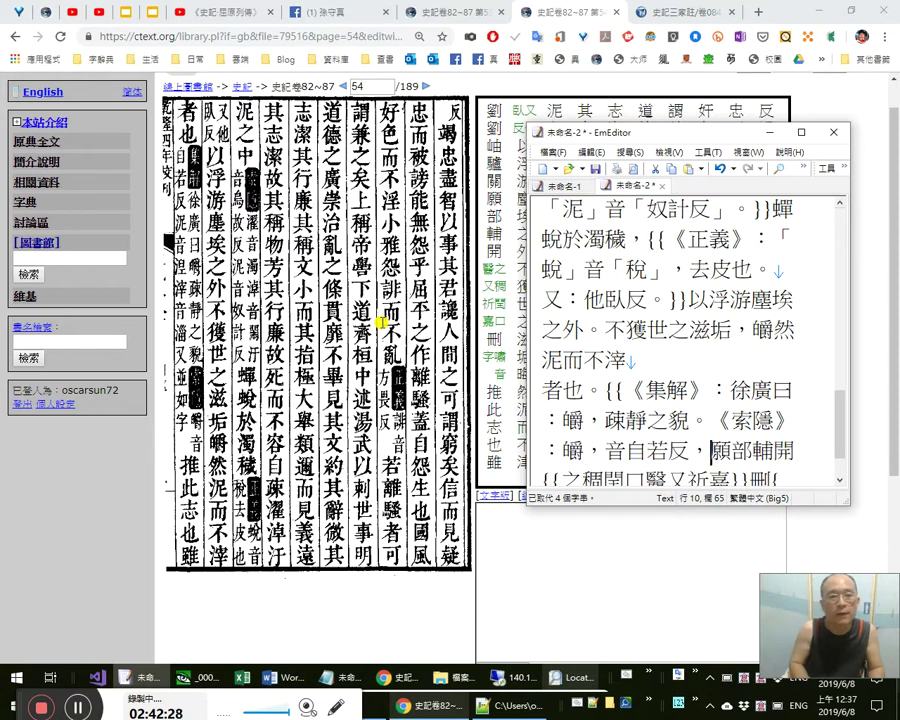
End 音自若反 with a semicolon and add 泥音湼， after it.
type("洵")
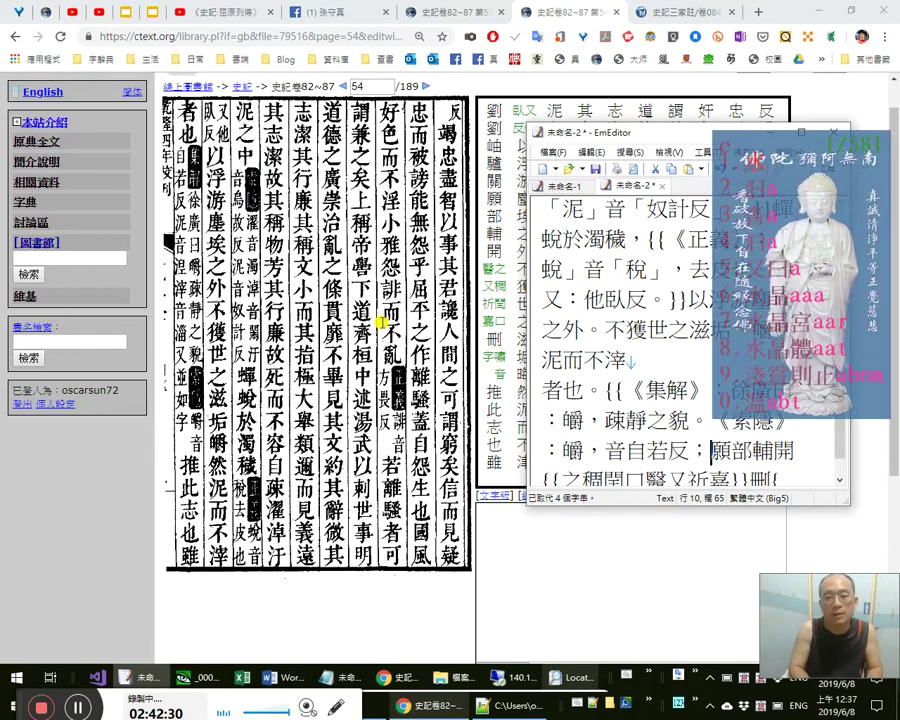
type("音")
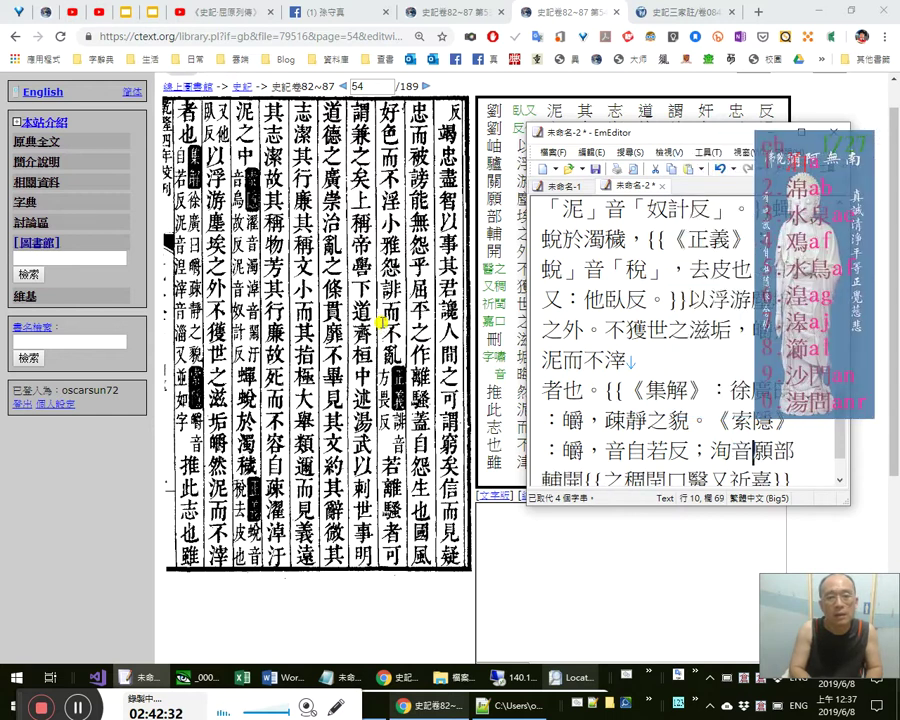
type("涕零")
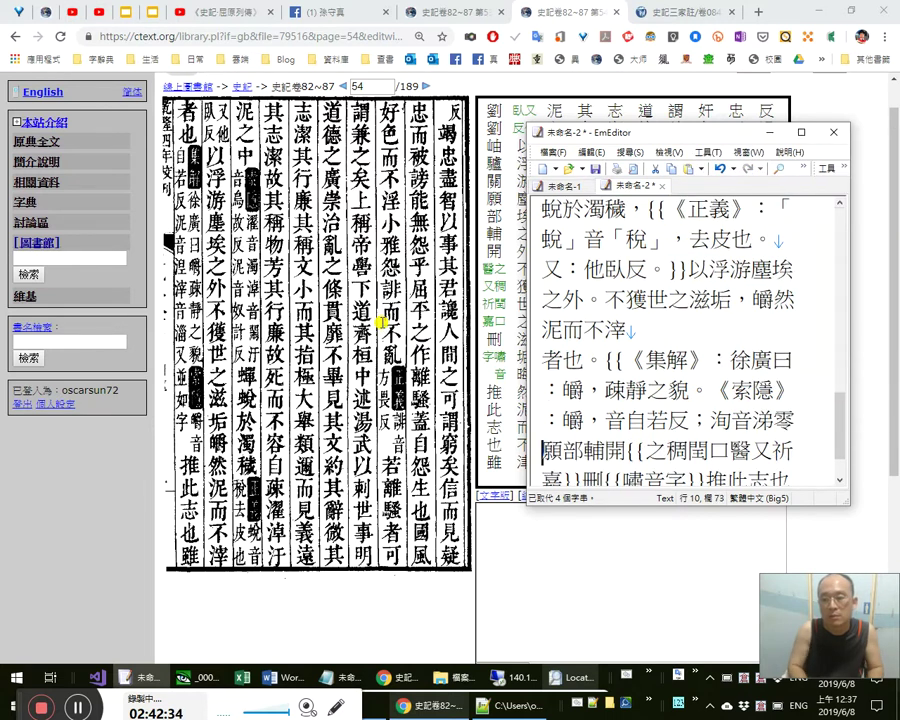
key("shift+Left")
key("shift+Left")
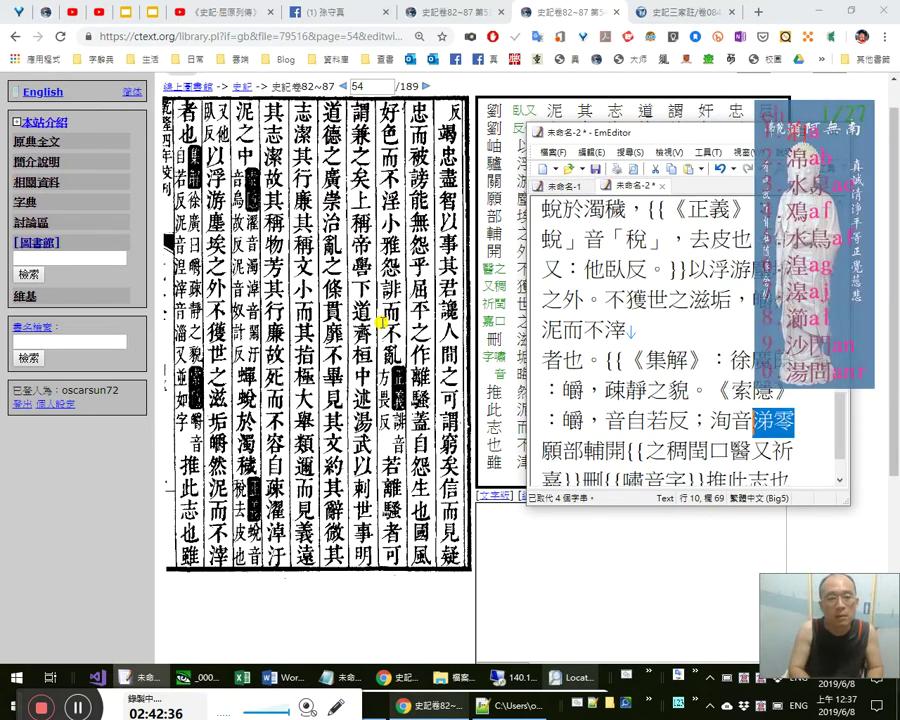
type("涅願")
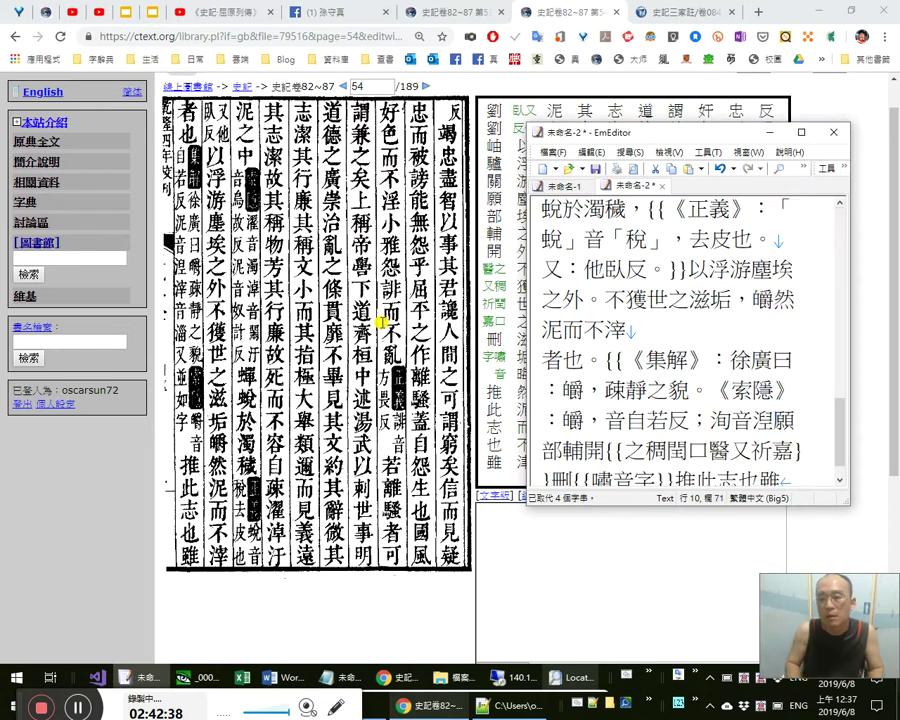
type("，涅")
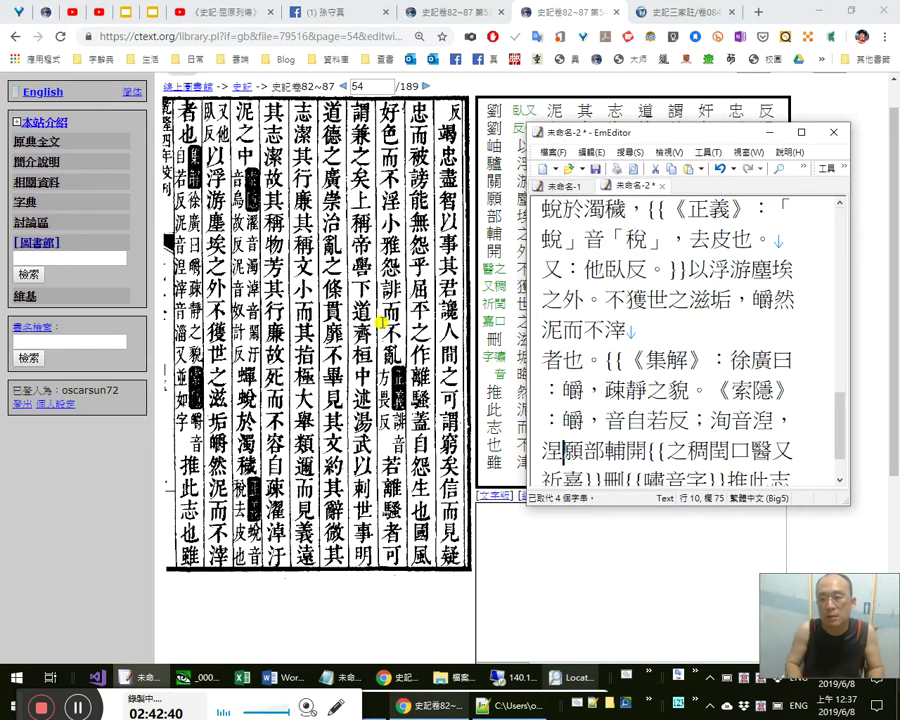
key("BackSpace")
key("Left")
key("Left")
key("Left")
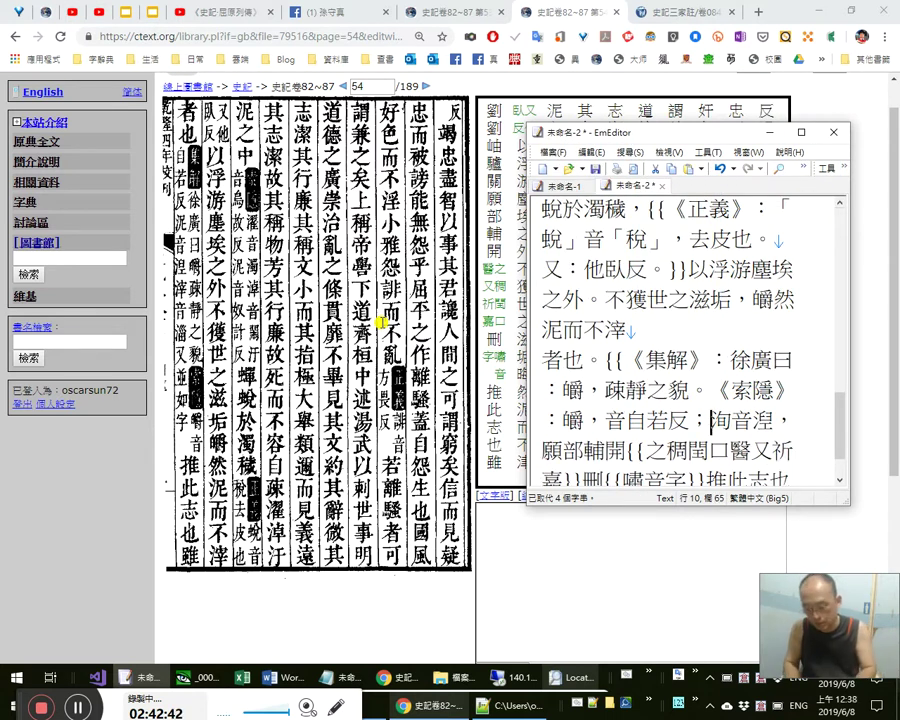
key("Delete")
type("泥」音")
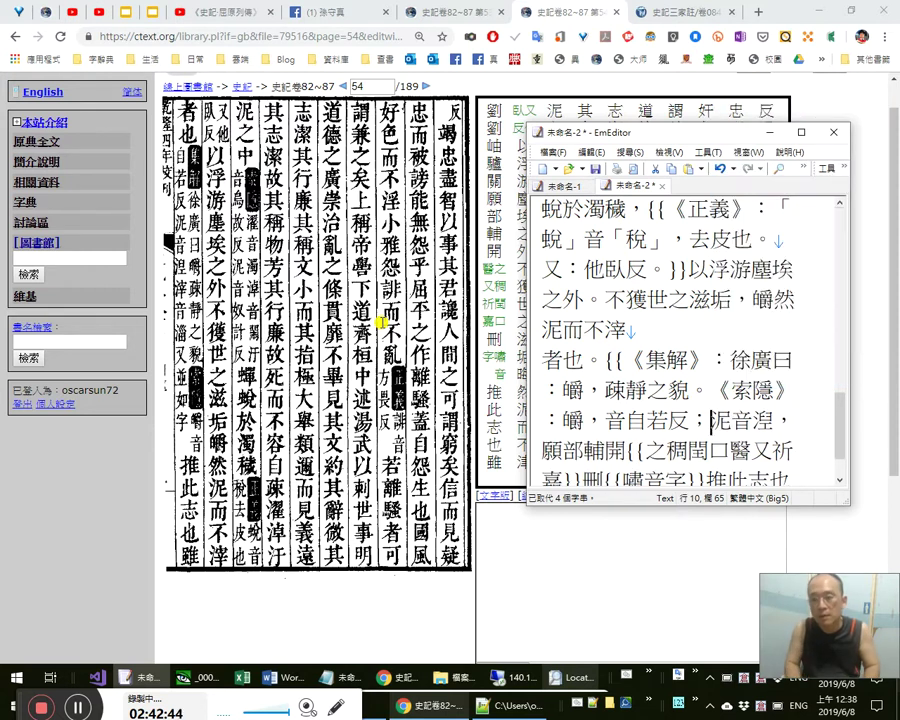
Enclose 泥 and 湼 in corner quotation marks so the gloss reads 「泥」音「湼」.
type("「")
key("Right")
type("」")
key("Right")
type("「")
key("Right")
type("」")
key("Left")
key("Left")
key("Left")
key("Left")
key("Left")
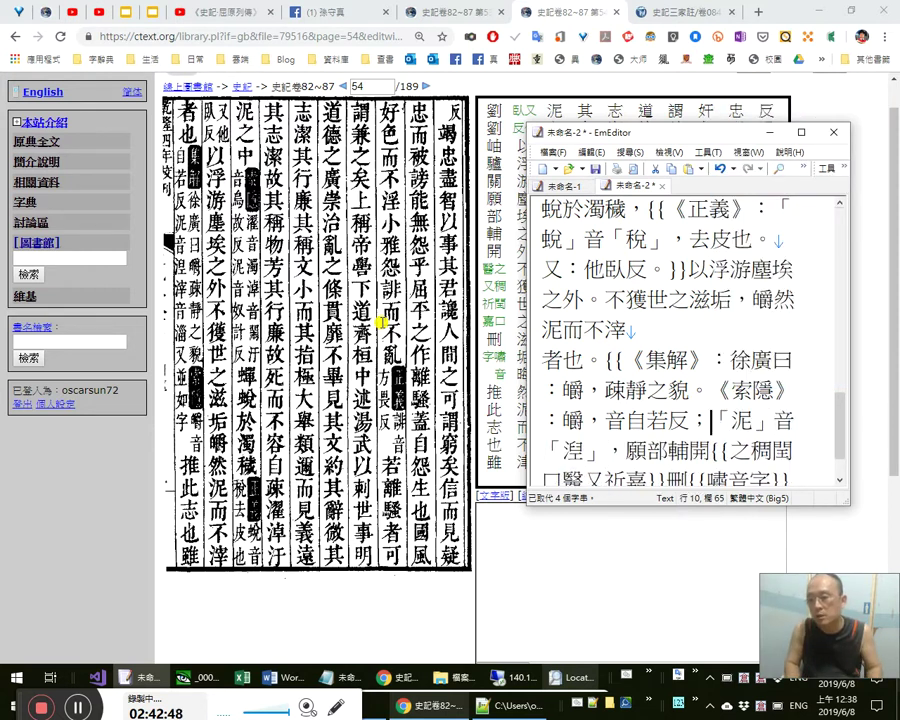
key("shift+Right")
key("shift+Right")
key("shift+Right")
key("shift+Right")
key("shift+Right")
key("shift+Right")
key("shift+Right")
key("Right")
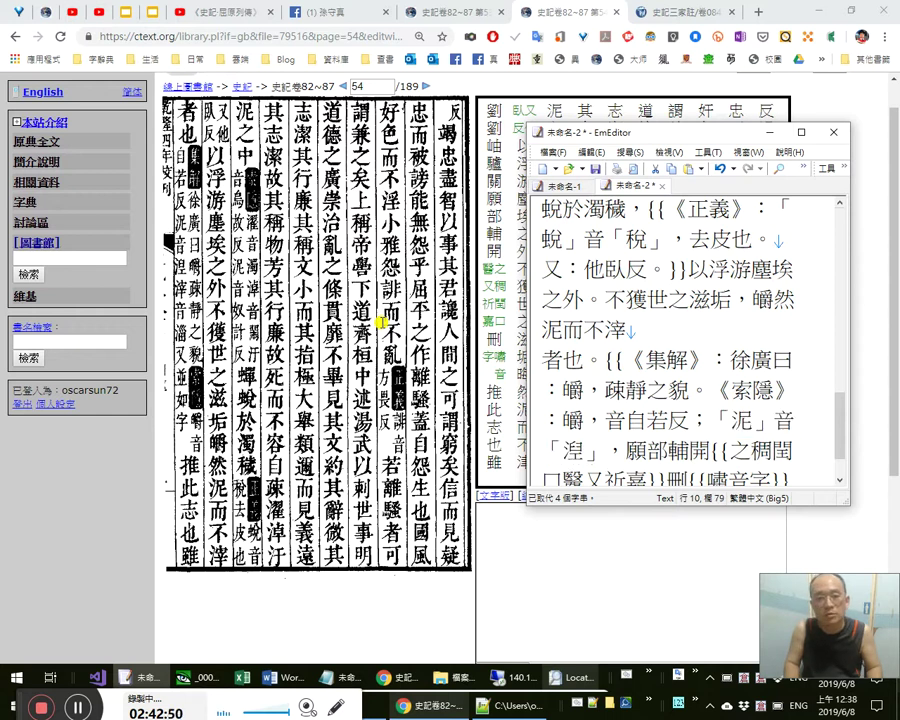
key("shift+Left")
key("Right")
key("Right")
type("m")
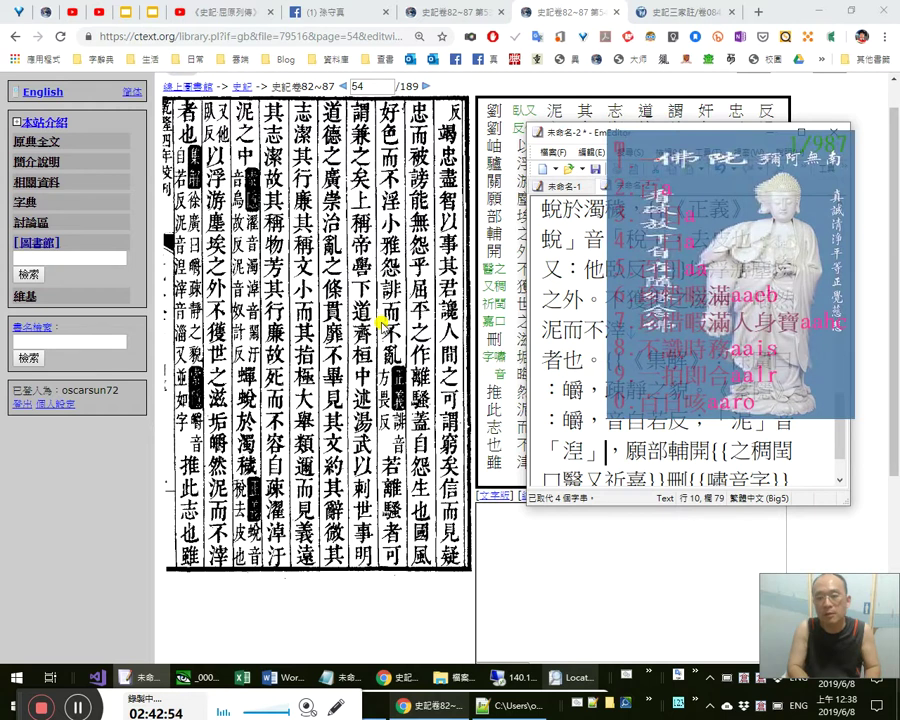
type("g")
key("Escape")
type("mgmf")
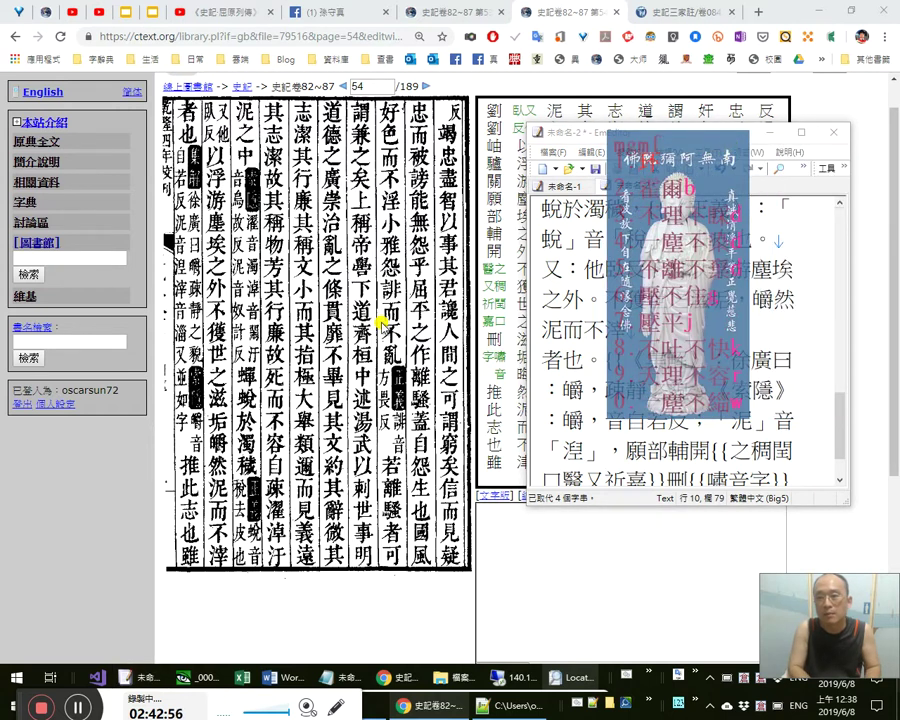
type("0")
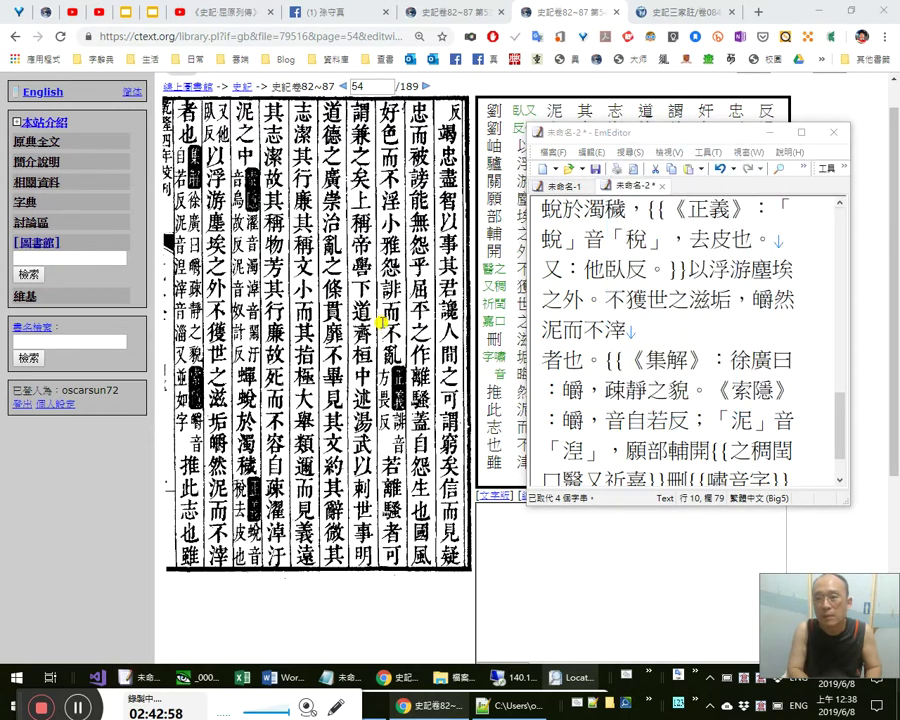
key("shift+Left")
key("shift+Left")
key("shift+Left")
key("shift+Left")
key("shift+Left")
key("BackSpace")
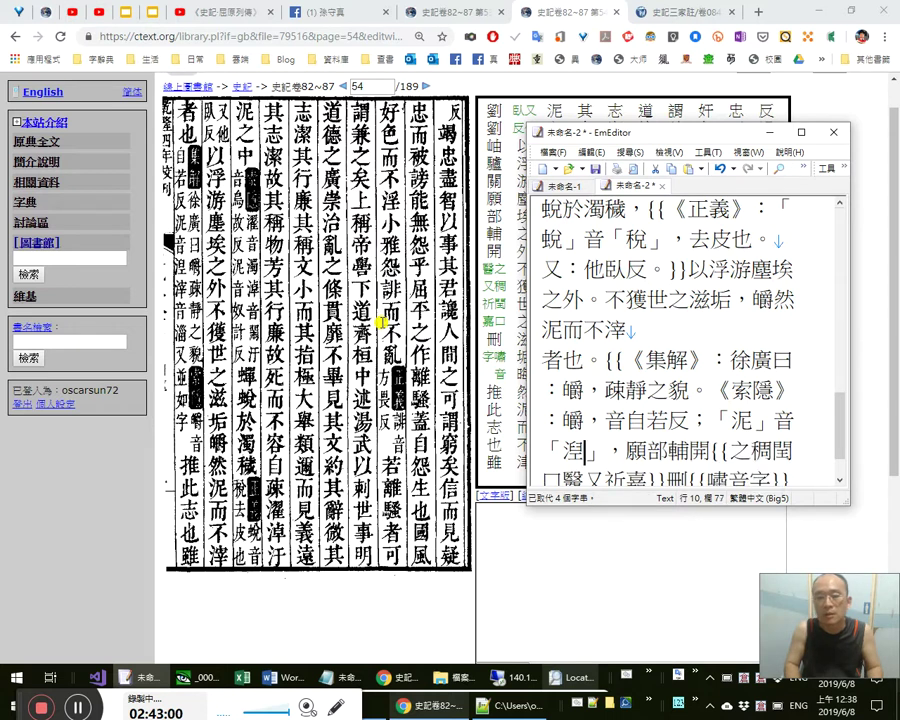
key("Right")
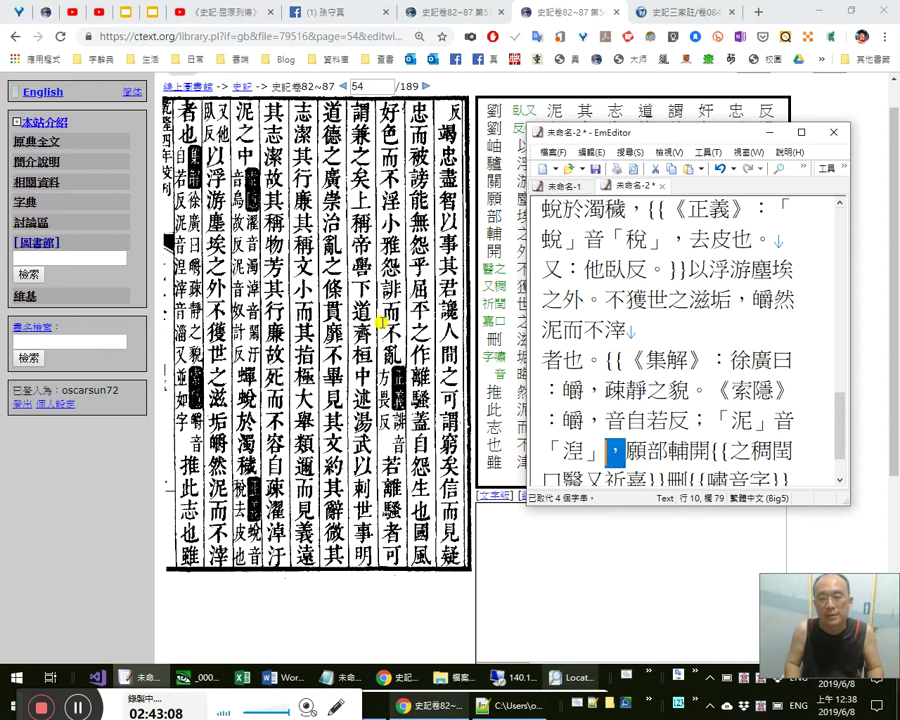
Add the gloss 「滓」音「淄」 after 「泥」音「湼」，.
type("「」")
key("Left")
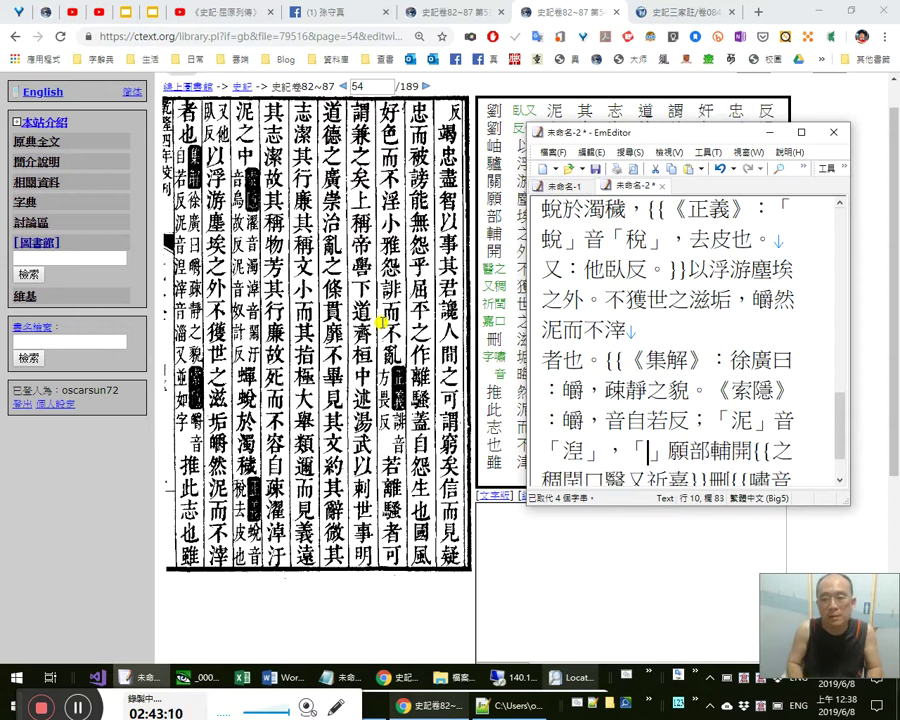
type("漳")
key("shift+Left")
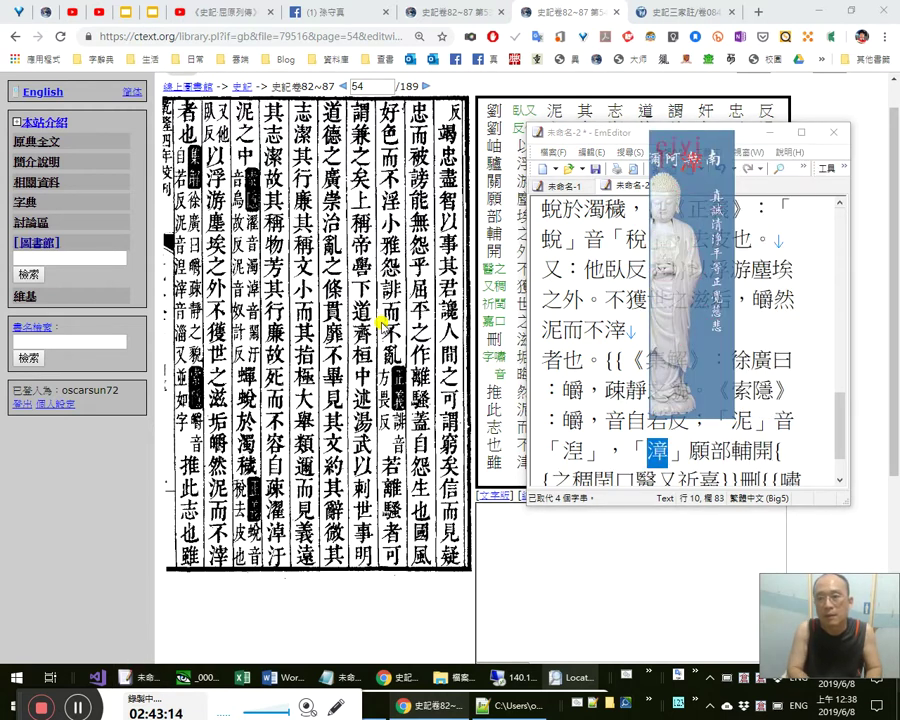
type("滓")
key("Right")
type("音")
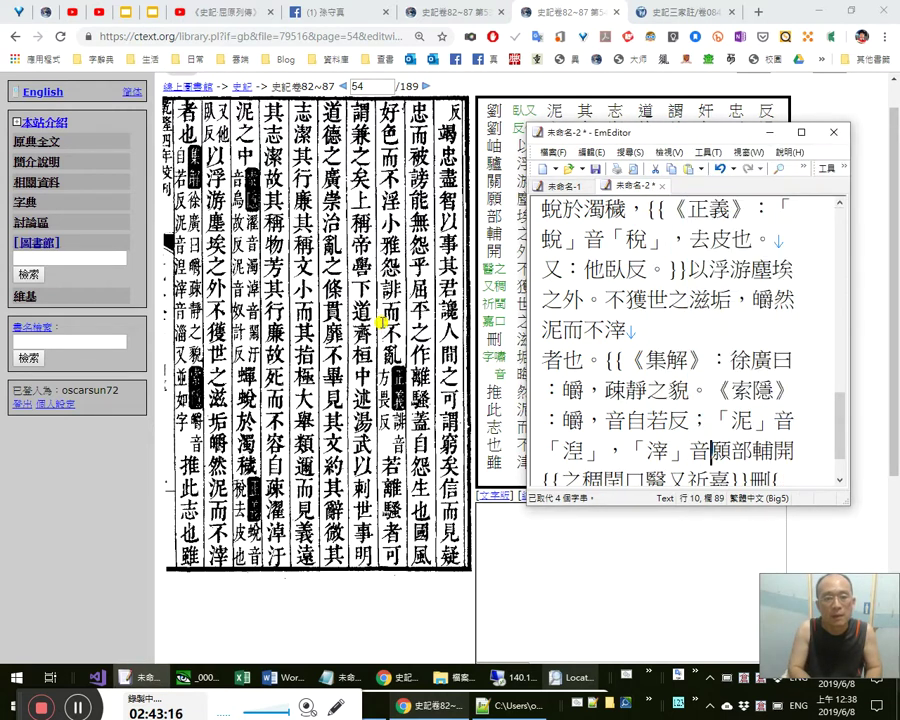
type("「」")
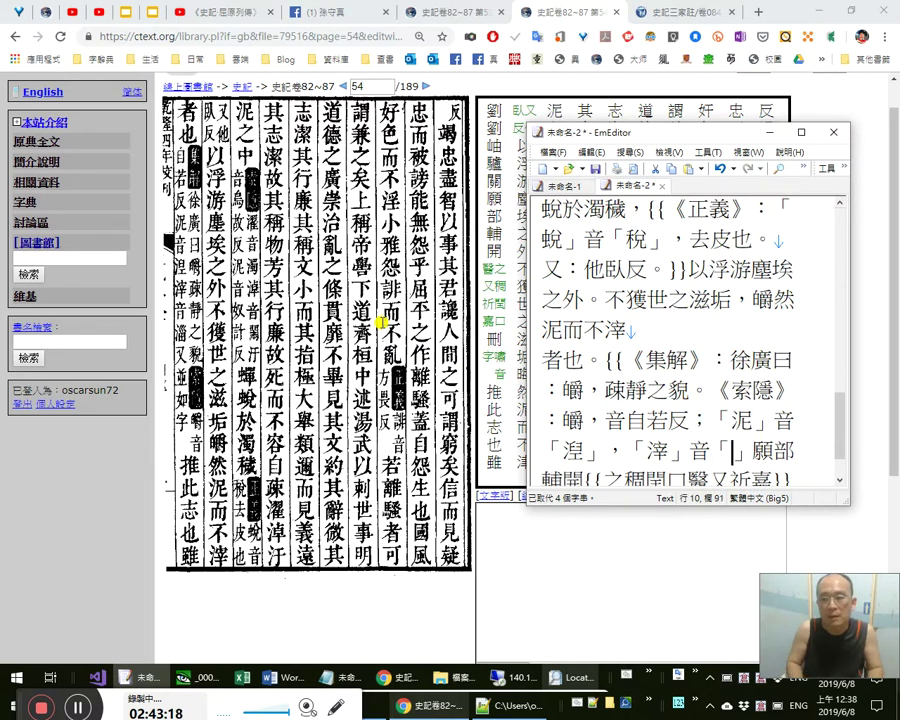
type("淄")
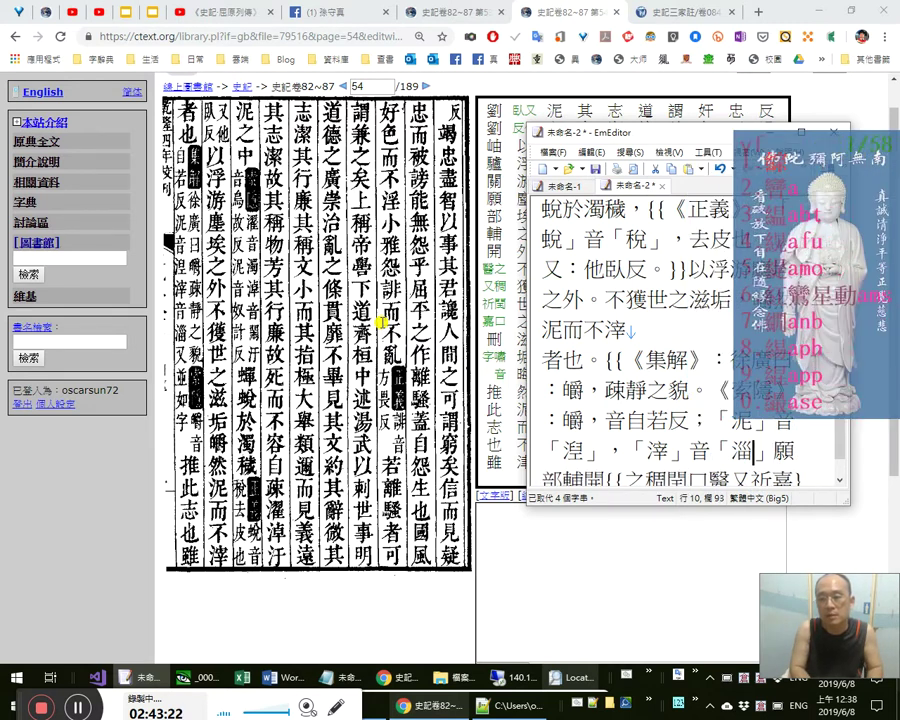
type("緇素")
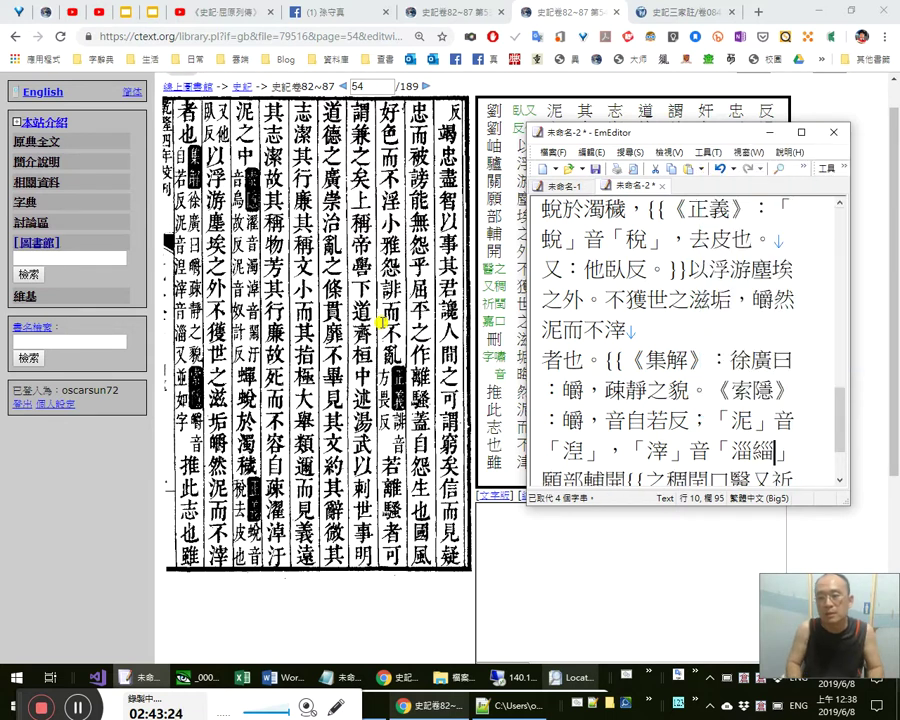
key("shift+Left")
key("shift+Left")
key("Left")
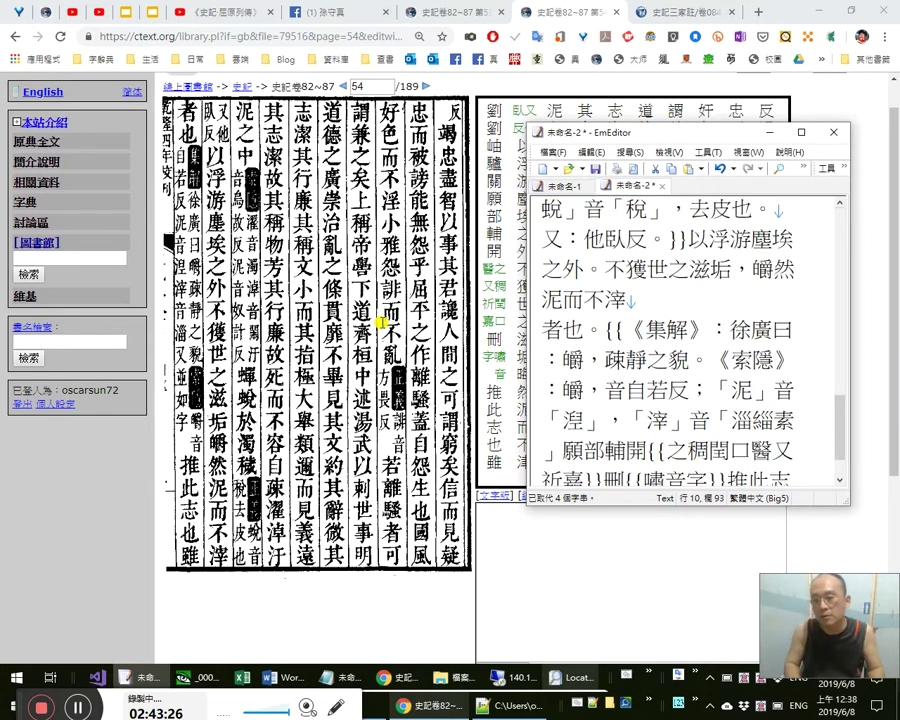
key("shift+Right")
key("Left")
key("shift+Left")
key("Left")
key("shift+Right")
key("shift+Right")
key("Delete")
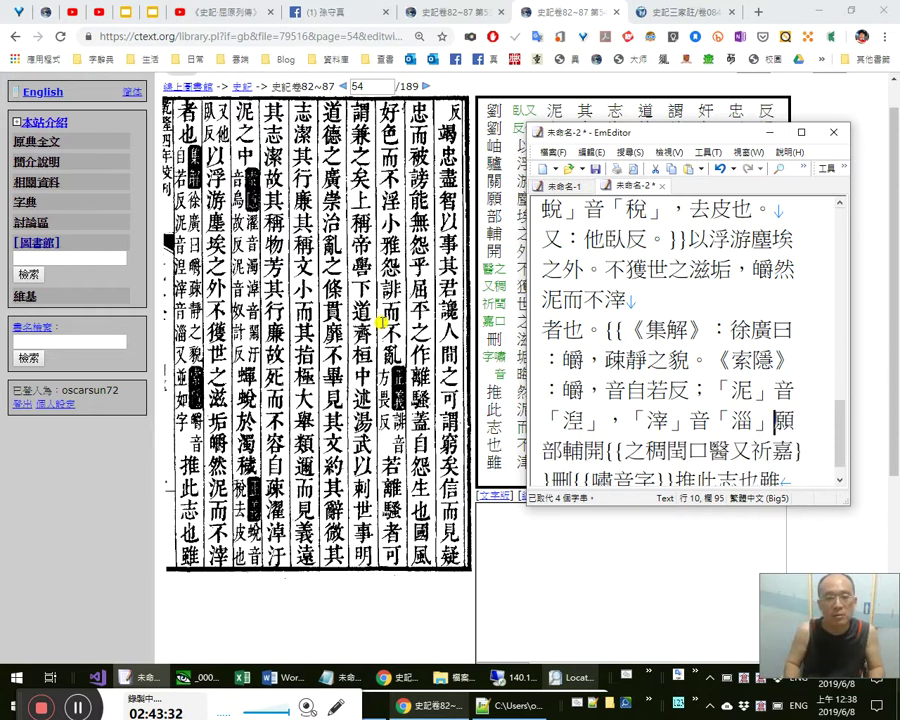
Finish the 《索隱》 annotation with ，又並如字。 and delete the garbled leftover text before the closing double braces and 推此志也雖.
type("，又並如")
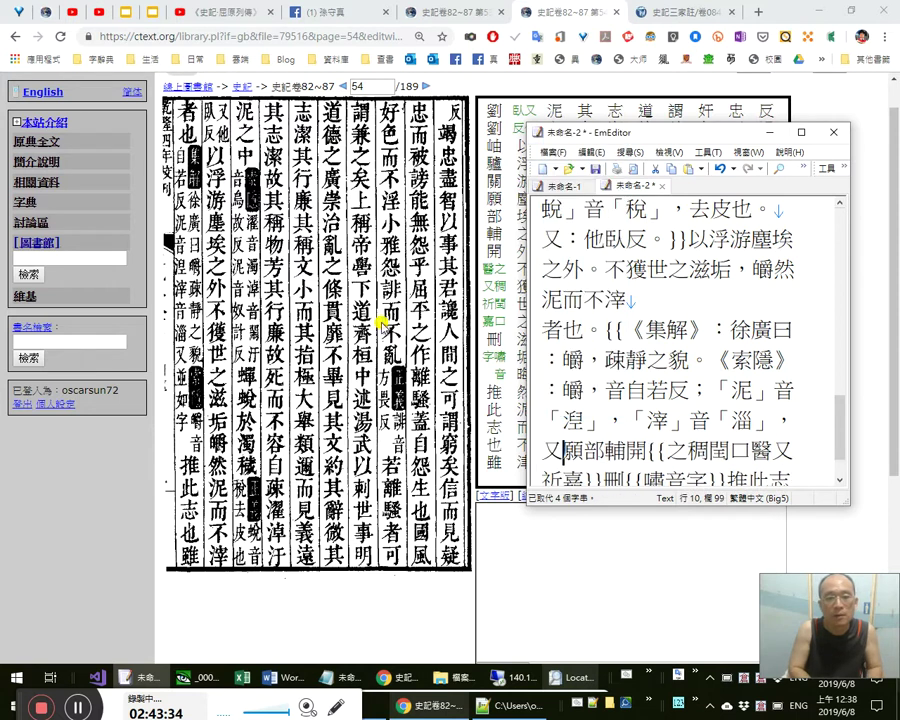
type("字。")
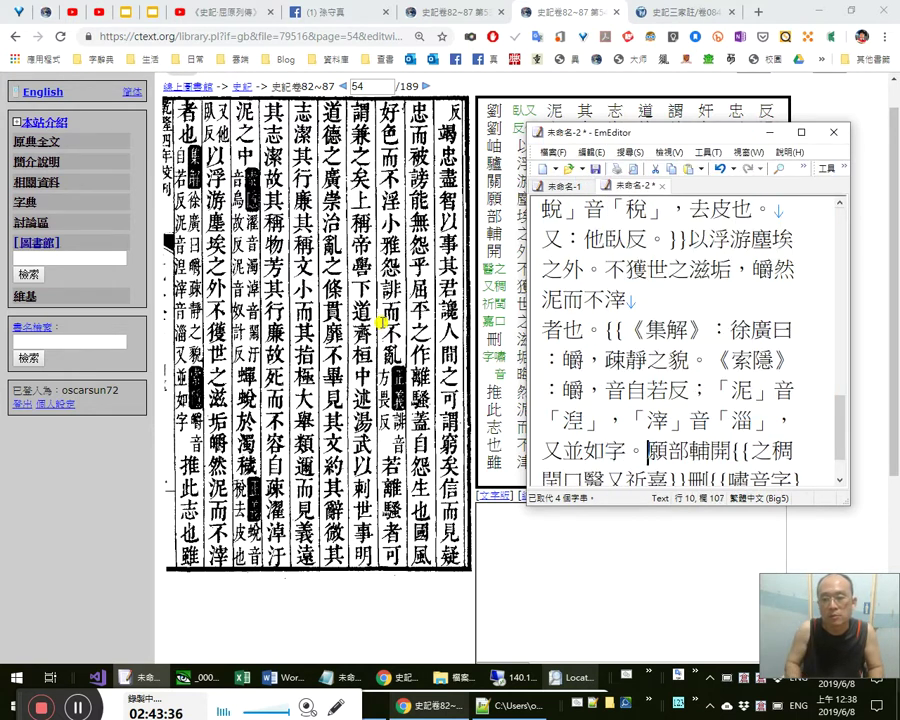
key("shift+Right")
key("shift+Right")
key("shift+Right")
key("shift+Right")
key("shift+Right")
key("shift+Right")
key("shift+Down")
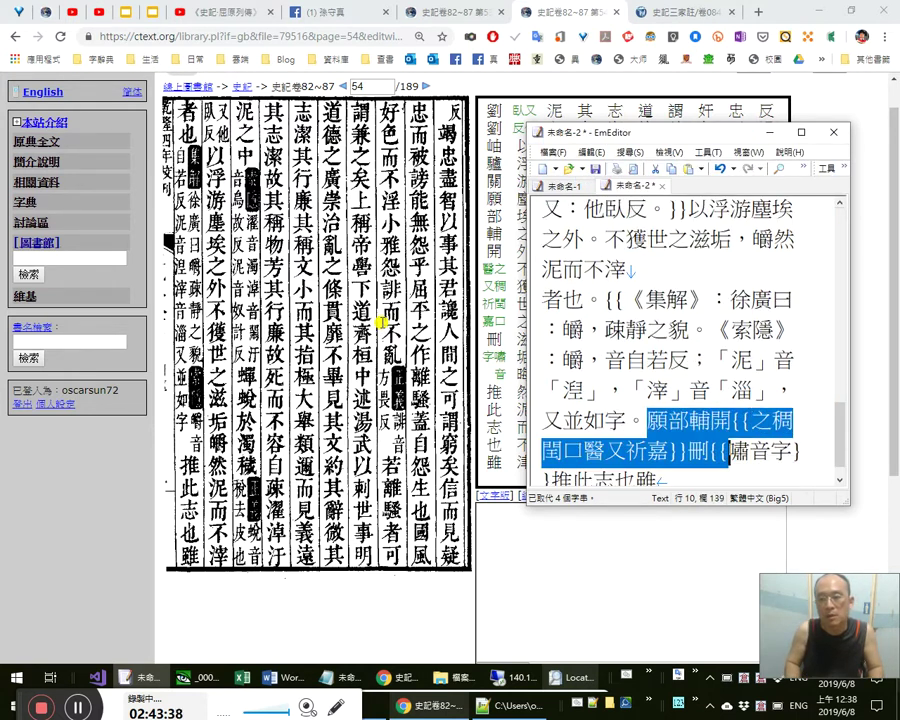
key("shift+Right")
key("shift+Right")
key("shift+Right")
key("shift+Left")
key("shift+Left")
key("Delete")
key("Delete")
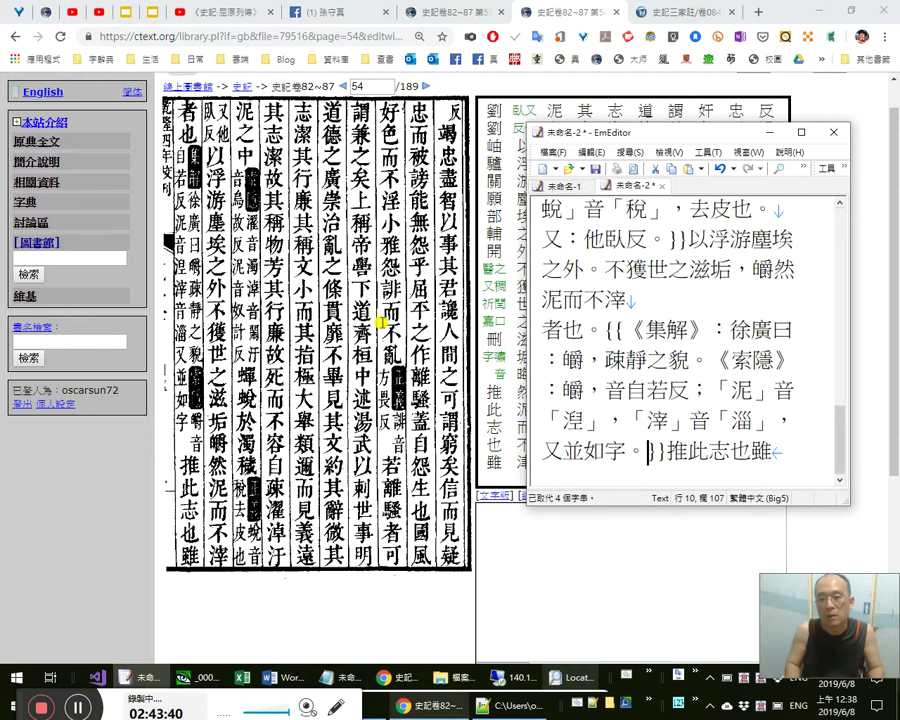
Replace the comma after 「滓」音「淄」 with a semicolon in the 《索隱》 annotation.
key("Up")
key("shift+Left")
type("；")
left_click_drag(563, 451, 585, 451)
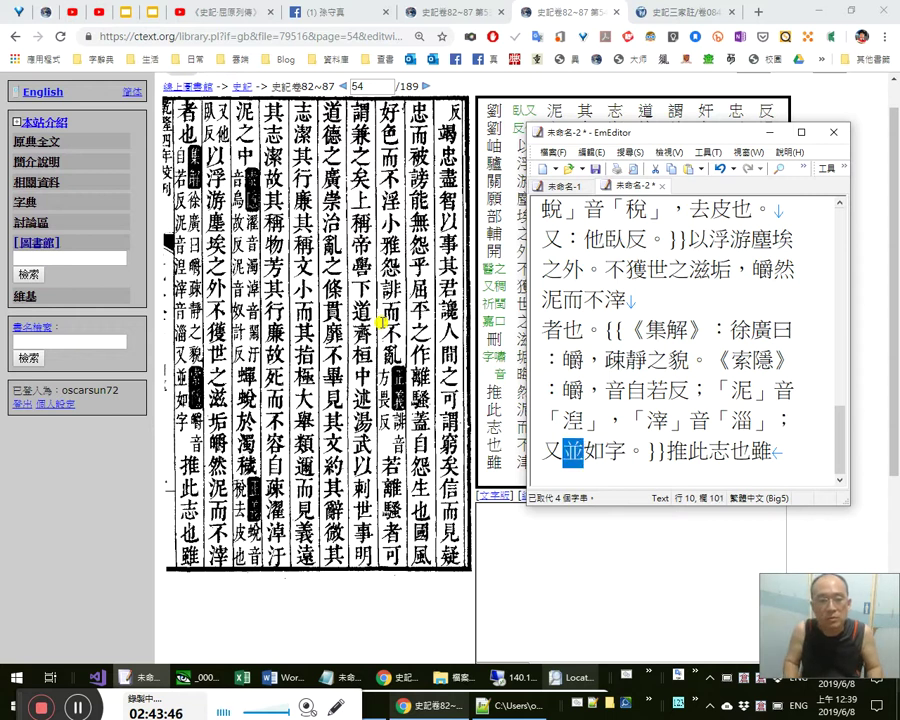
left_click(385, 321)
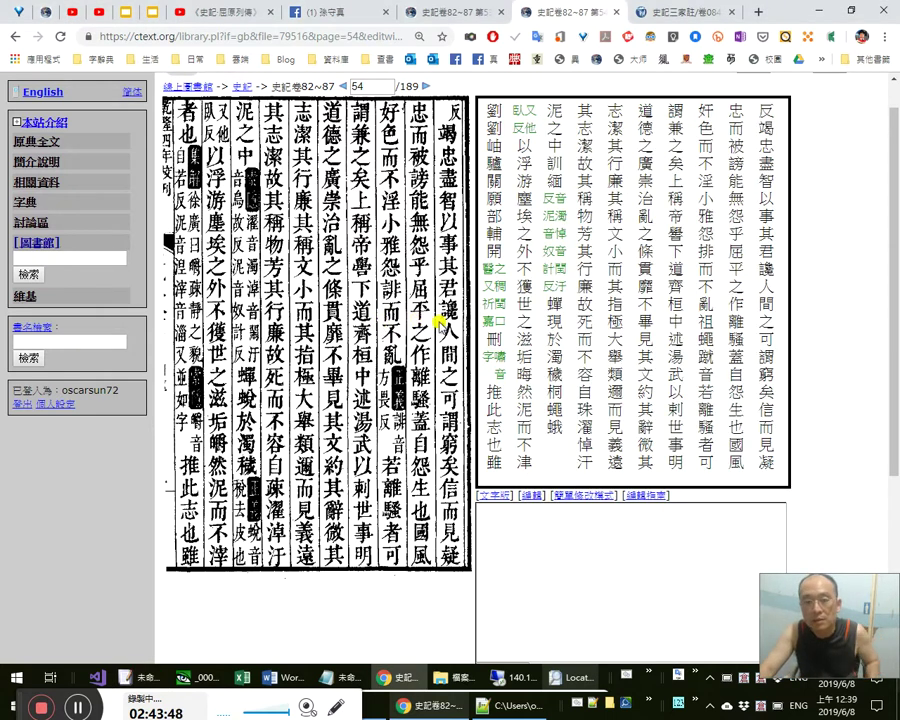
key("alt+Tab")
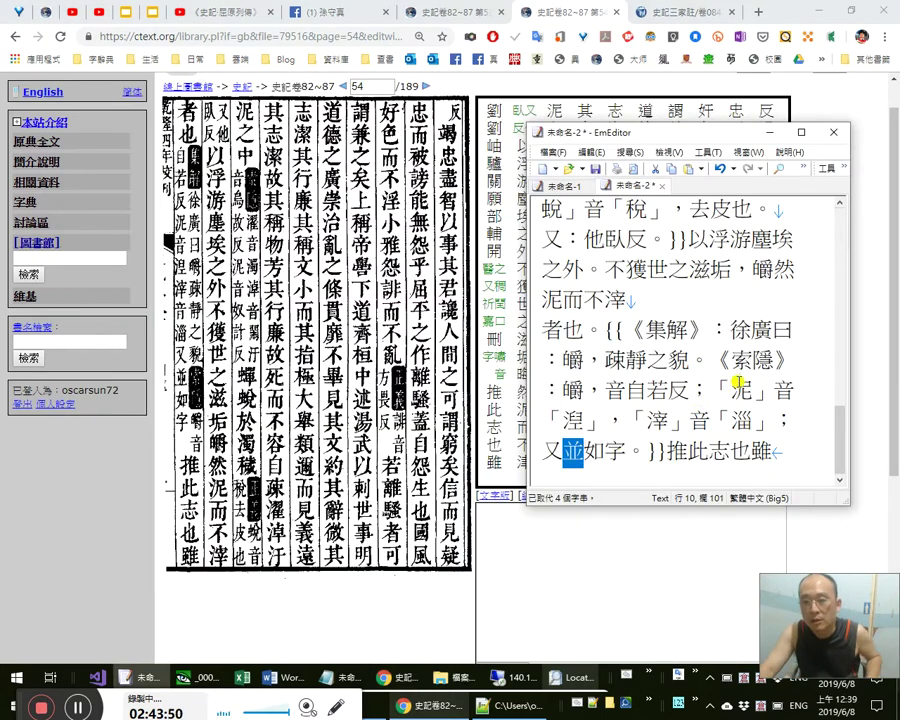
left_click_drag(563, 390, 645, 392)
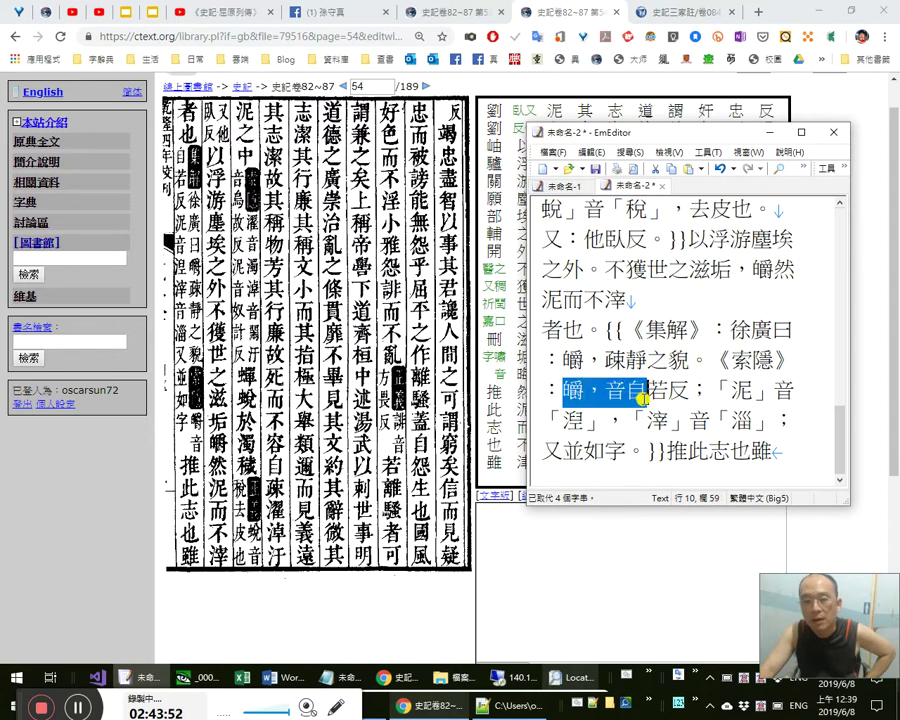
left_click(643, 397)
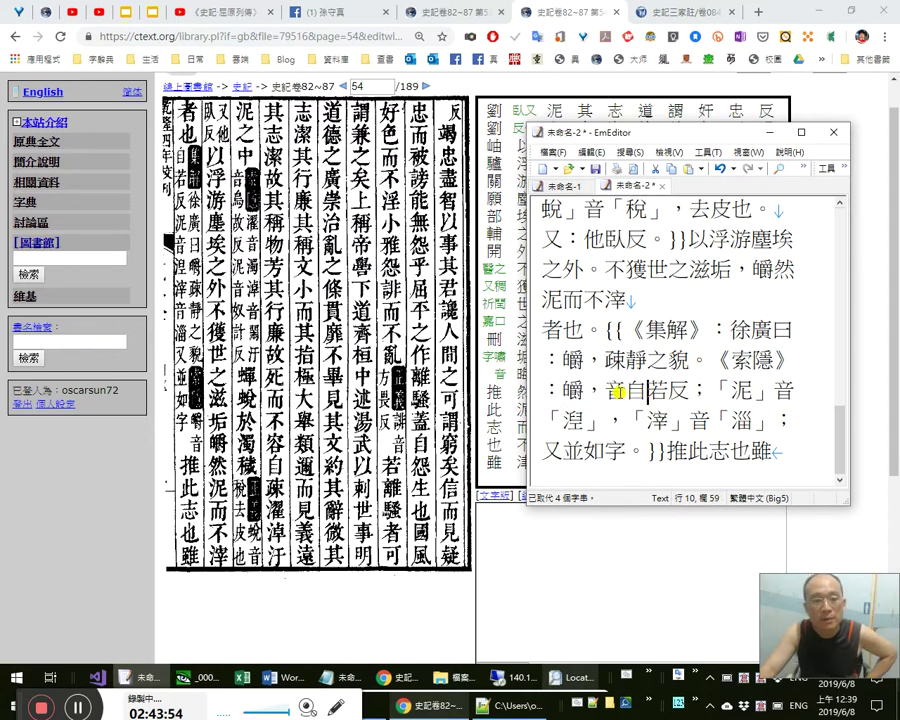
double_click(651, 396)
left_click_drag(651, 396, 685, 397)
double_click(657, 395)
left_click(626, 394)
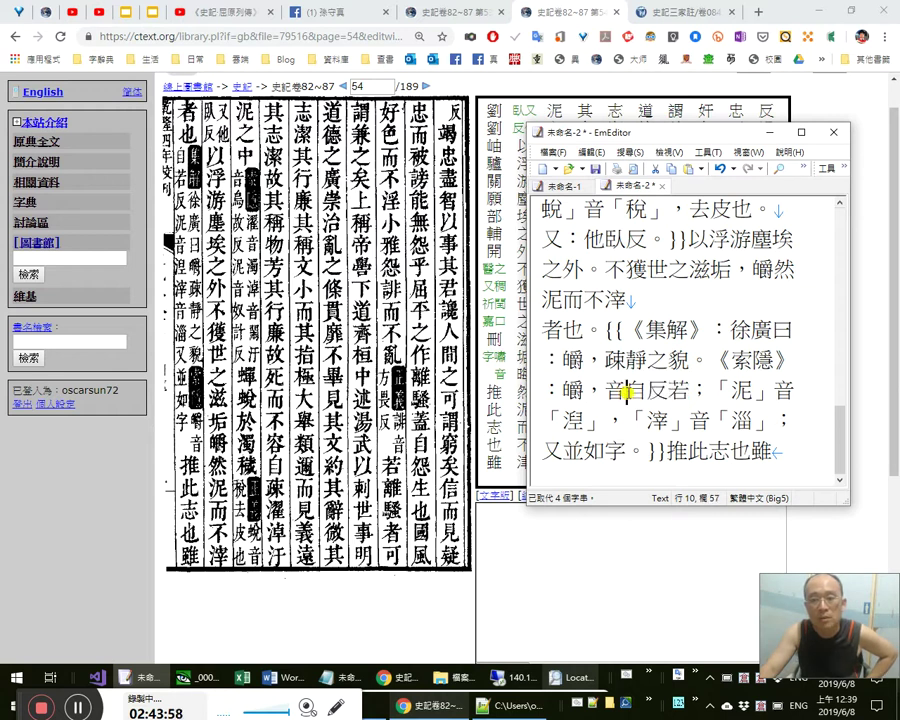
key("ctrl+z")
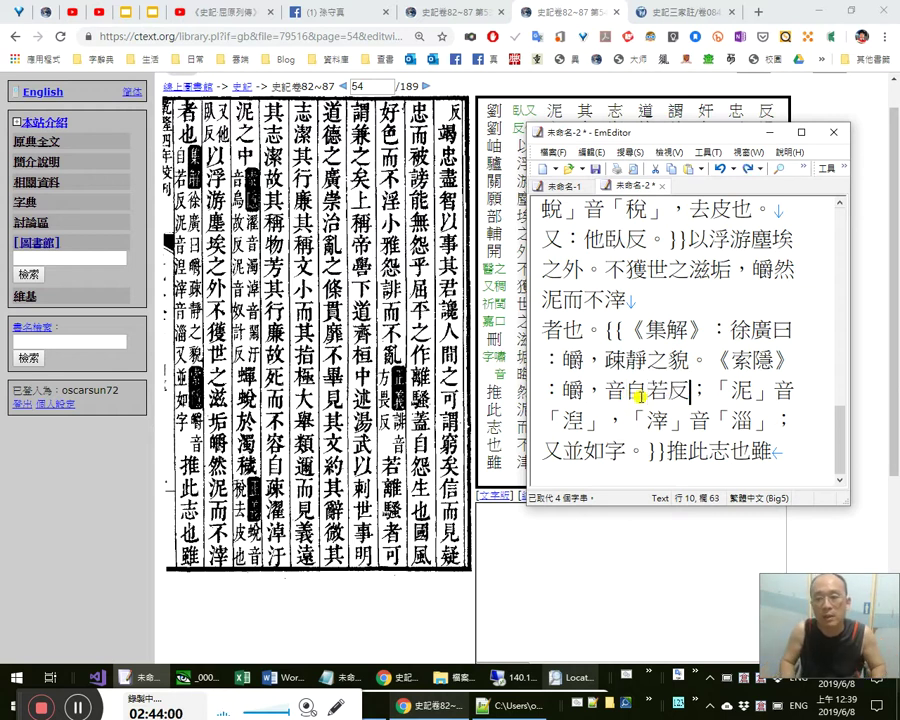
Check the 《索隱》 glosses from 自若反 through 「滓」音「淄」 against the scanned column.
double_click(638, 396)
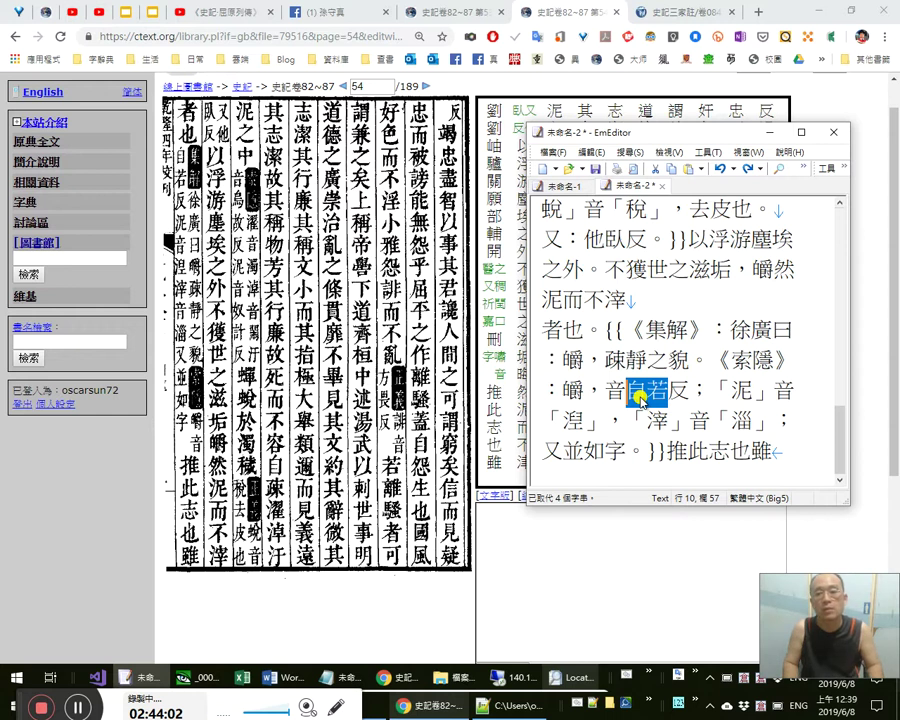
key("Right")
key("Right")
key("Right")
key("Right")
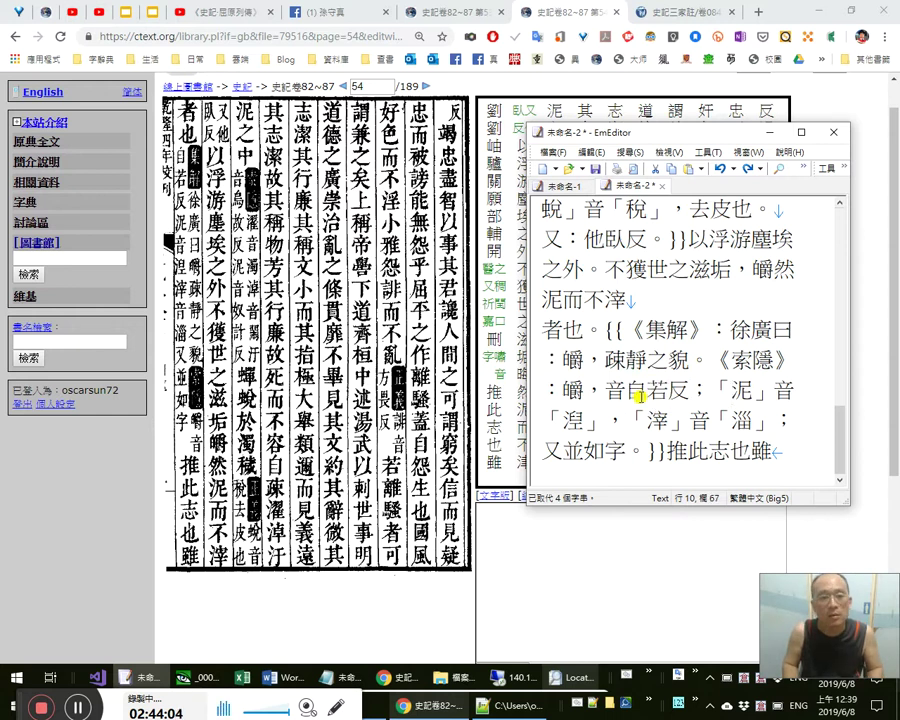
key("Right")
key("Right")
key("Down")
key("shift+Right")
key("shift+Right")
key("Left")
key("Right")
key("shift+Up")
key("Up")
key("End")
key("Left")
key("Left")
key("Left")
key("shift+Right")
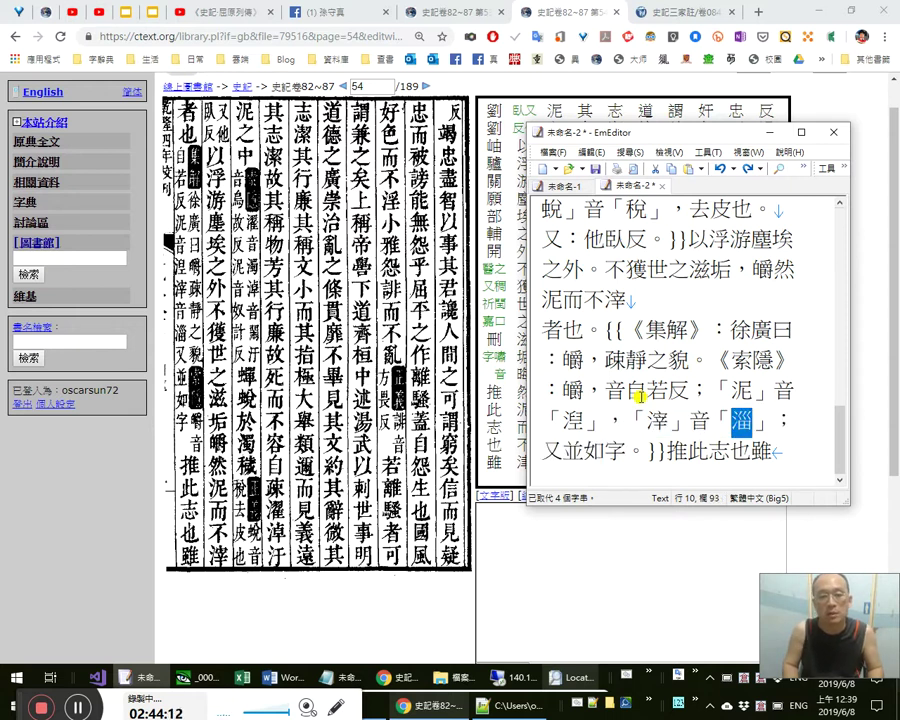
Insert a comma after 推此志也 at the end of the page's text.
key("Down")
key("Left")
key("Left")
key("Left")
key("shift+Home")
key("Right")
key("Right")
key("Right")
key("Right")
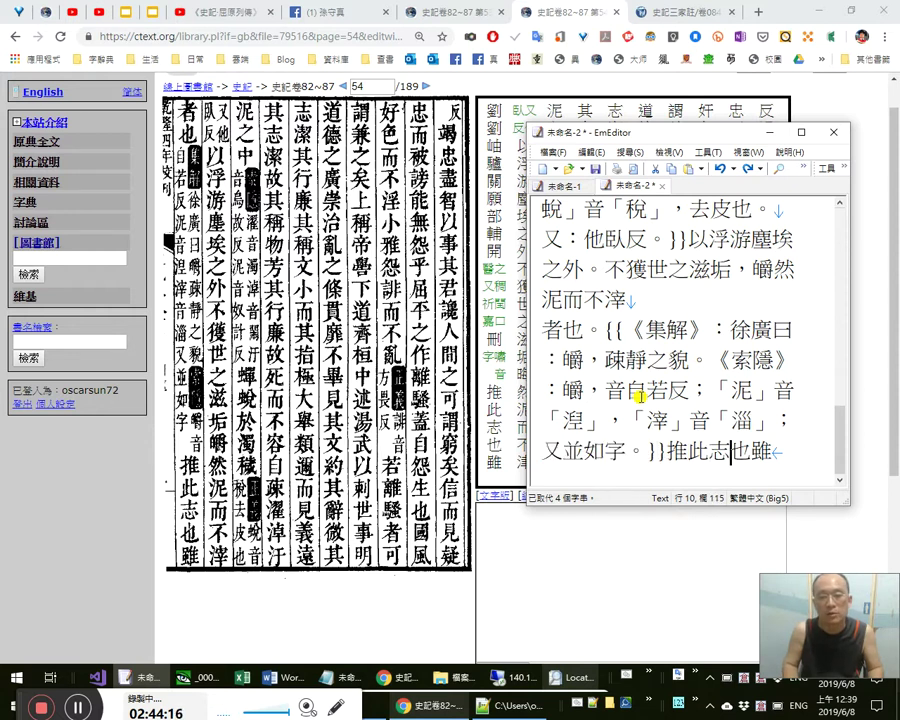
type("，")
Reread the closing passage from 以浮游塵埃之外 to 推此志也，雖 to check its wording and punctuation.
key("Left")
key("Left")
key("Left")
key("Left")
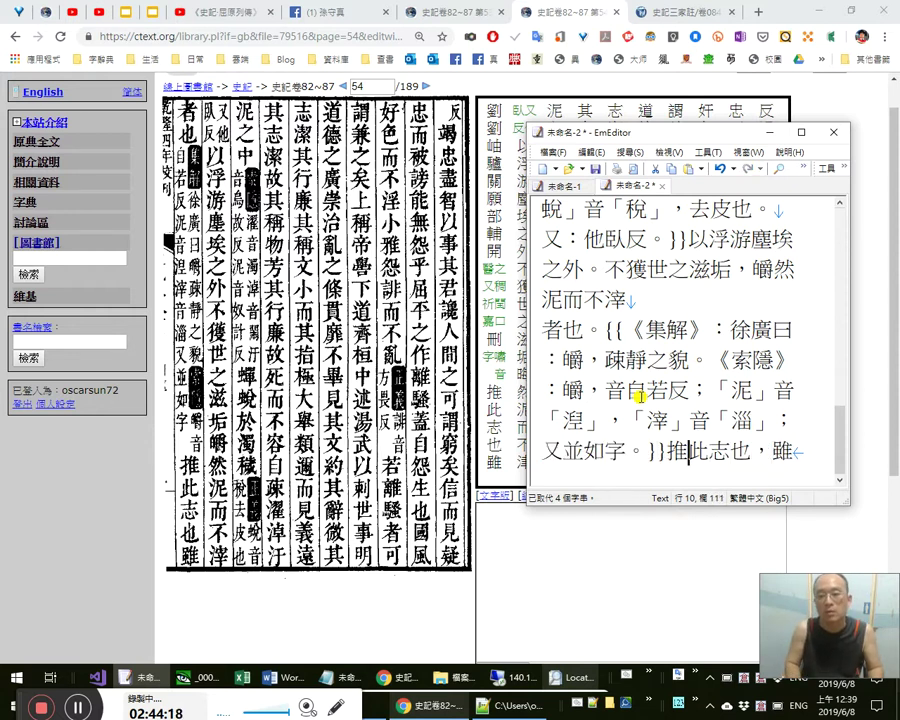
key("Right")
key("Right")
key("Right")
key("Right")
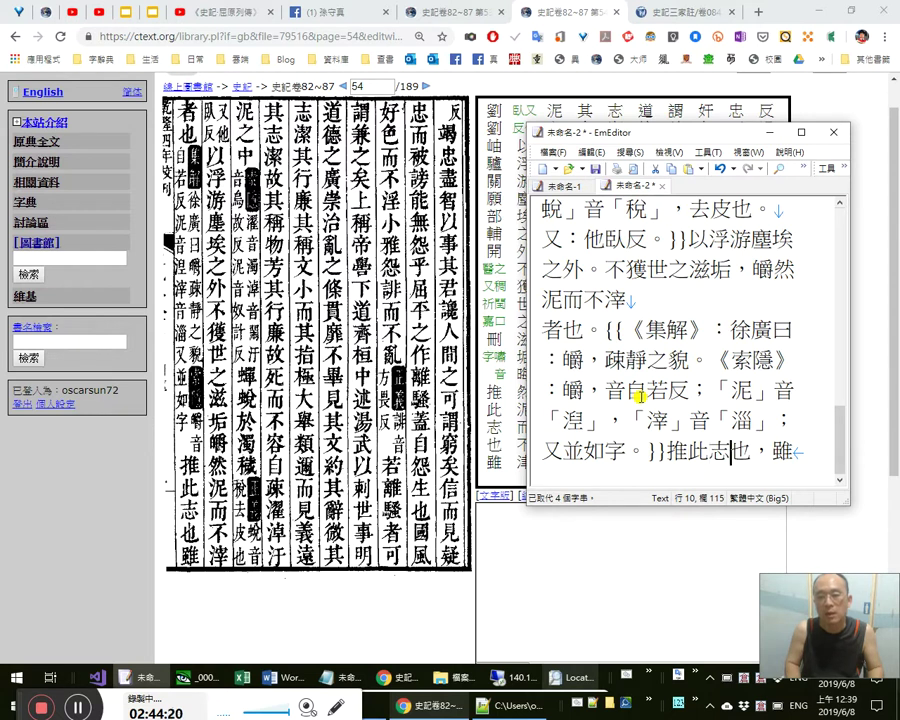
key("Left")
key("Left")
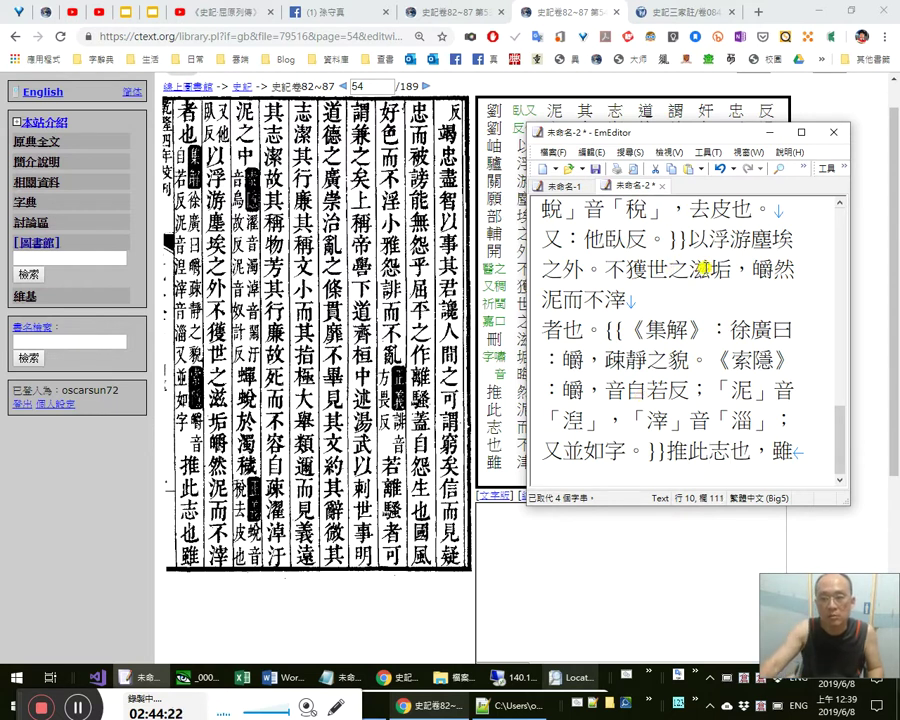
left_click_drag(688, 240, 695, 286)
left_click(677, 313)
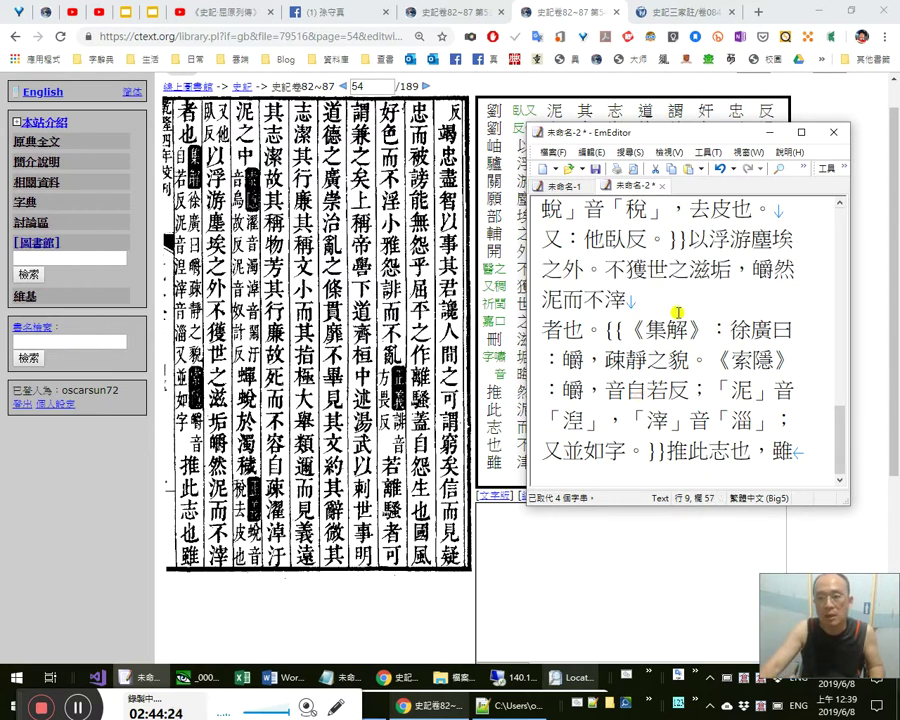
left_click(754, 450)
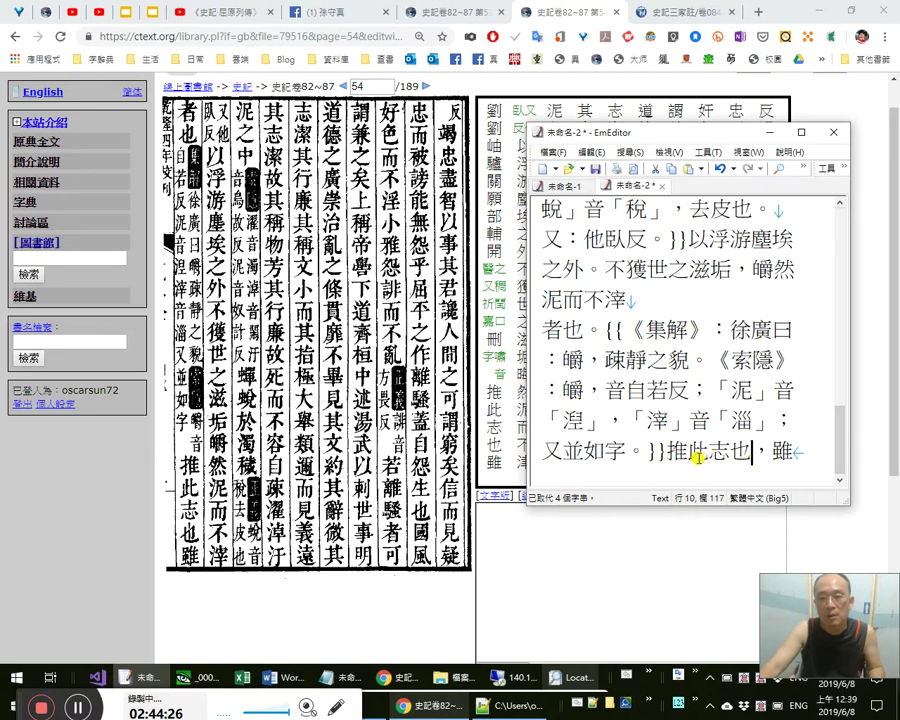
Move the whole corrected text from EmEditor into the page 54 edit box on ctext.org and save the edit.
key("ctrl+a")
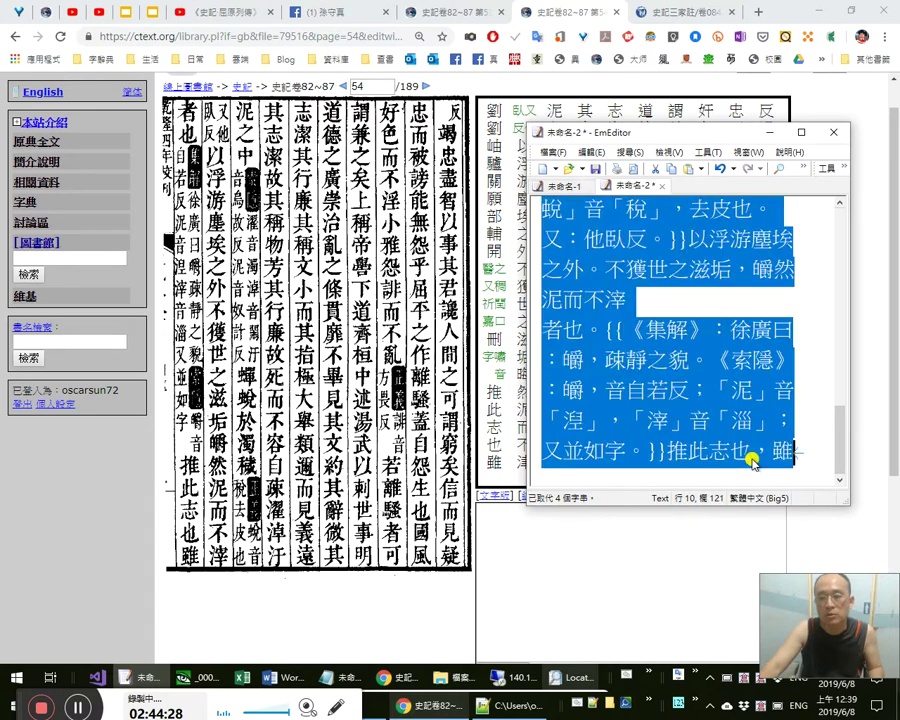
key("ctrl+x")
left_click(680, 613)
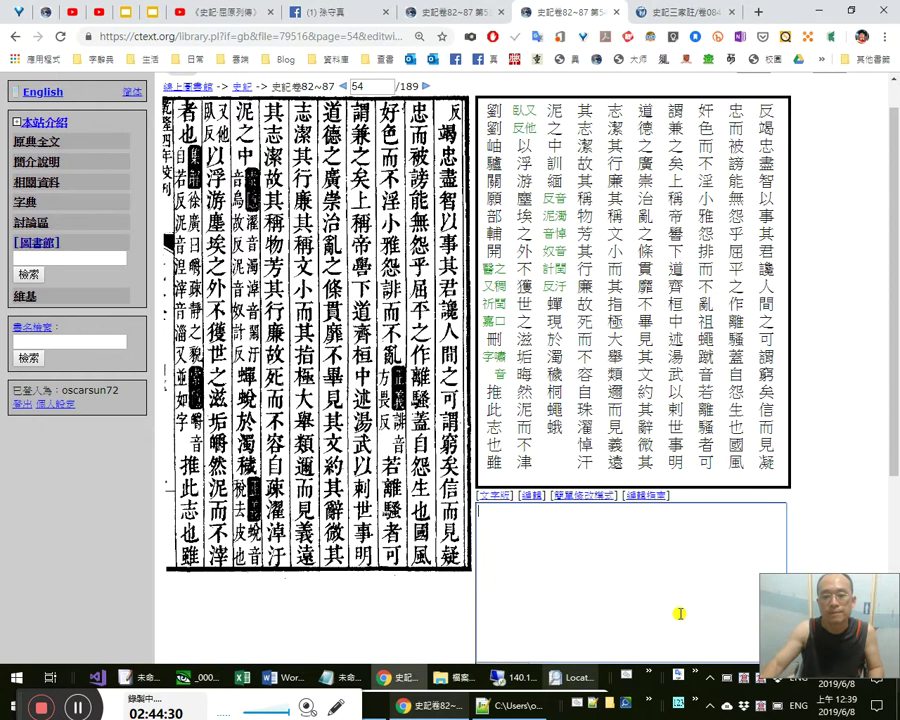
key("ctrl+v")
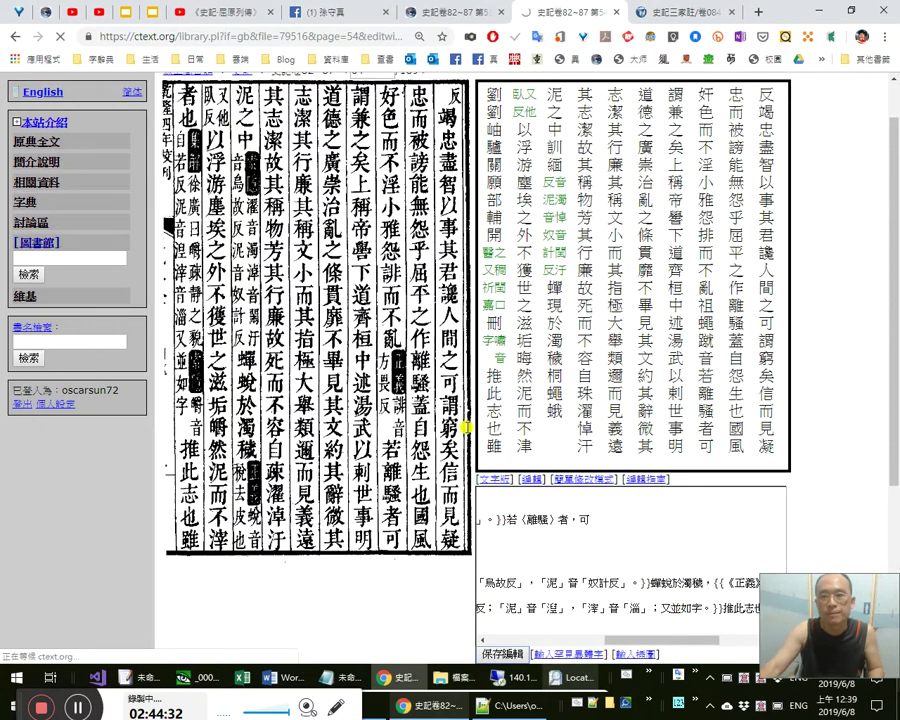
left_click(466, 16)
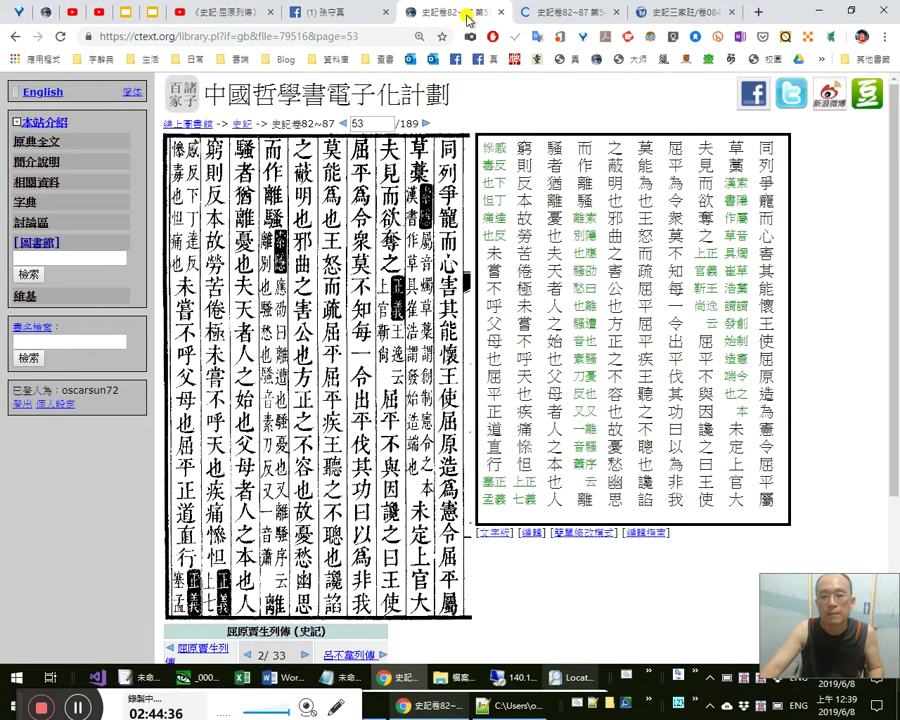
left_click(526, 14)
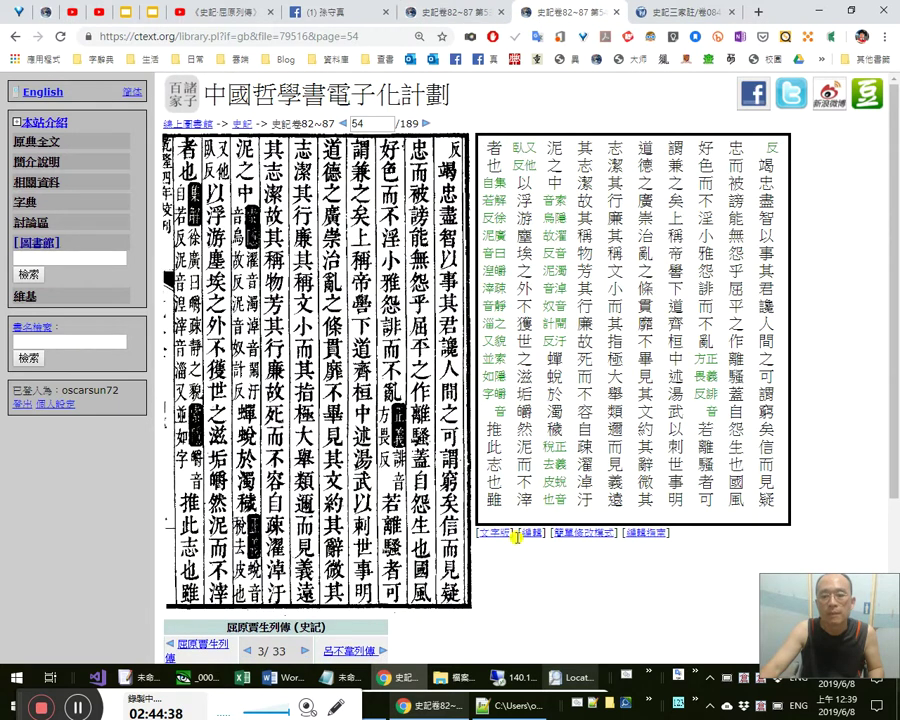
Open page 55 in simple edit mode and move its entire transcription into the EmEditor document.
left_click(428, 123)
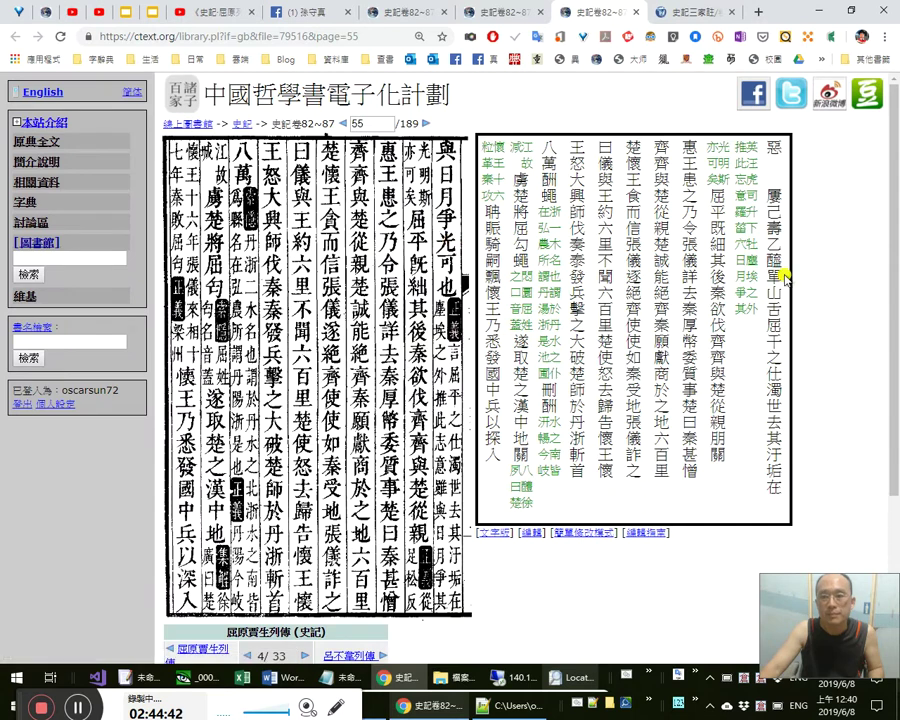
left_click(590, 533)
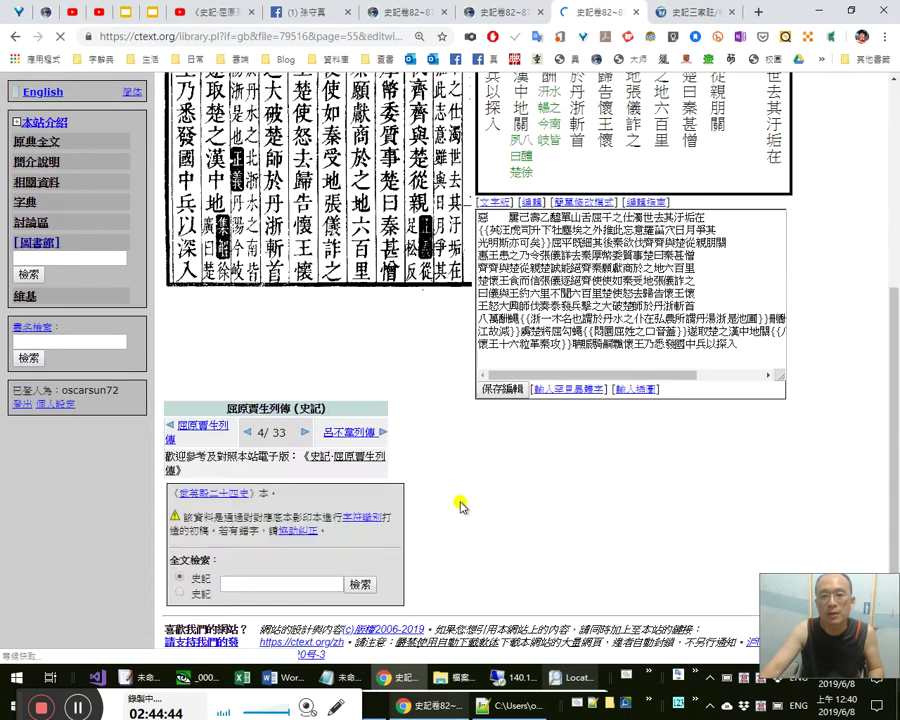
scroll(478, 408, "up", 10)
key("ctrl+a")
key("ctrl+x")
key("alt+Tab")
key("ctrl+v")
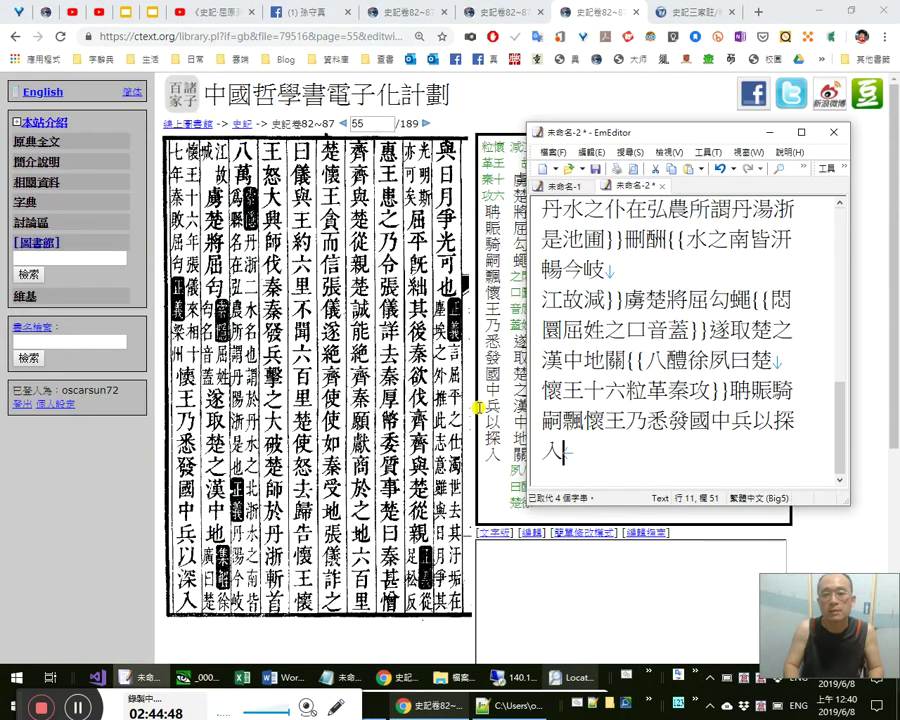
Replace the garbled opening of the page 55 text with 與日月爭光，可也。{{《正義》：.
key("ctrl+Home")
type("與日月")
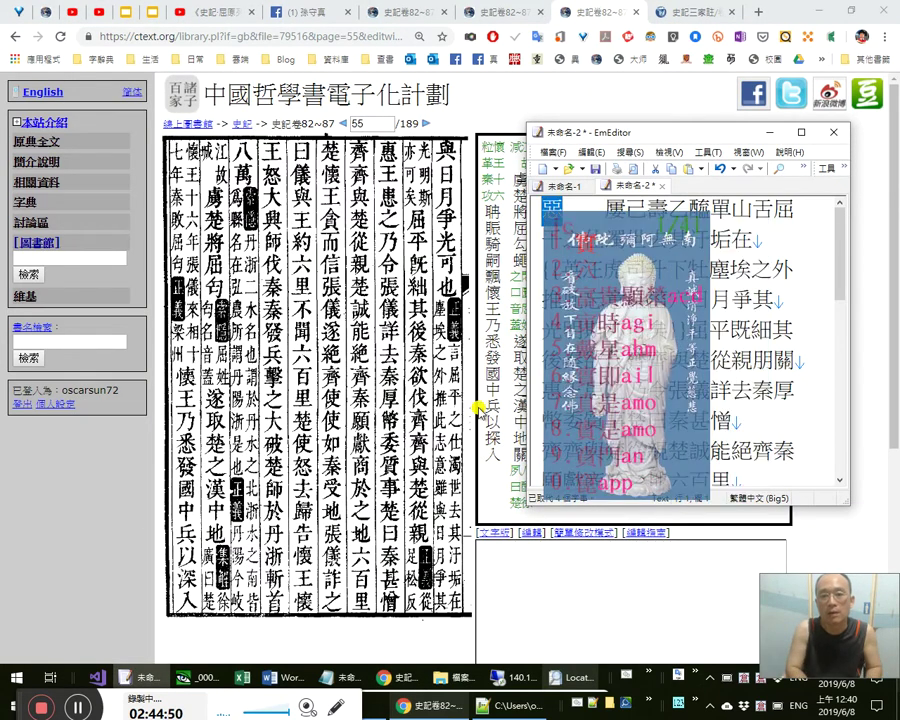
type("爭光，")
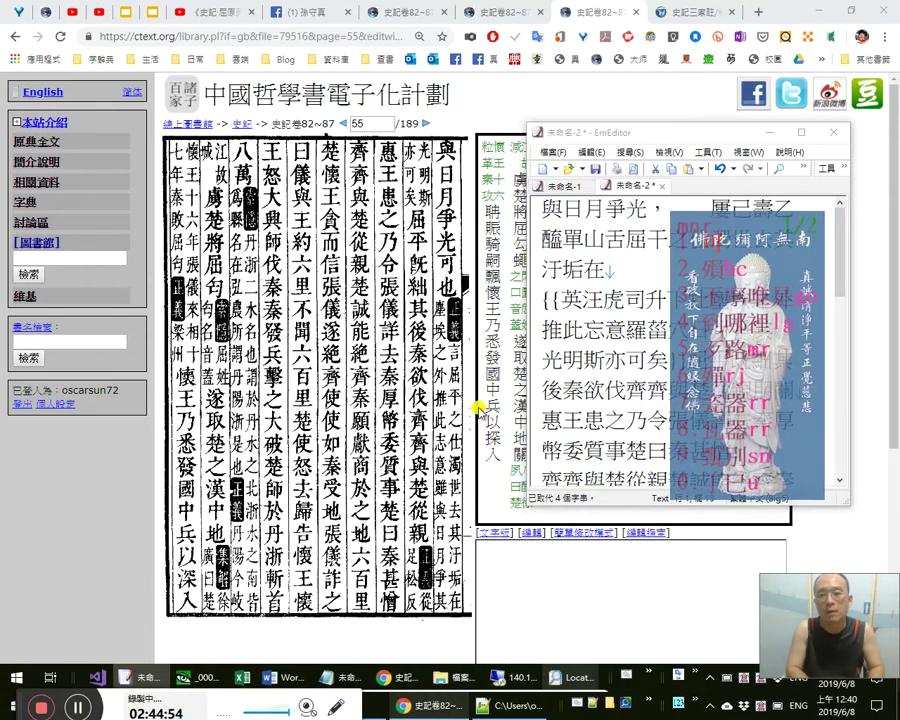
type("可也")
key("shift+Down")
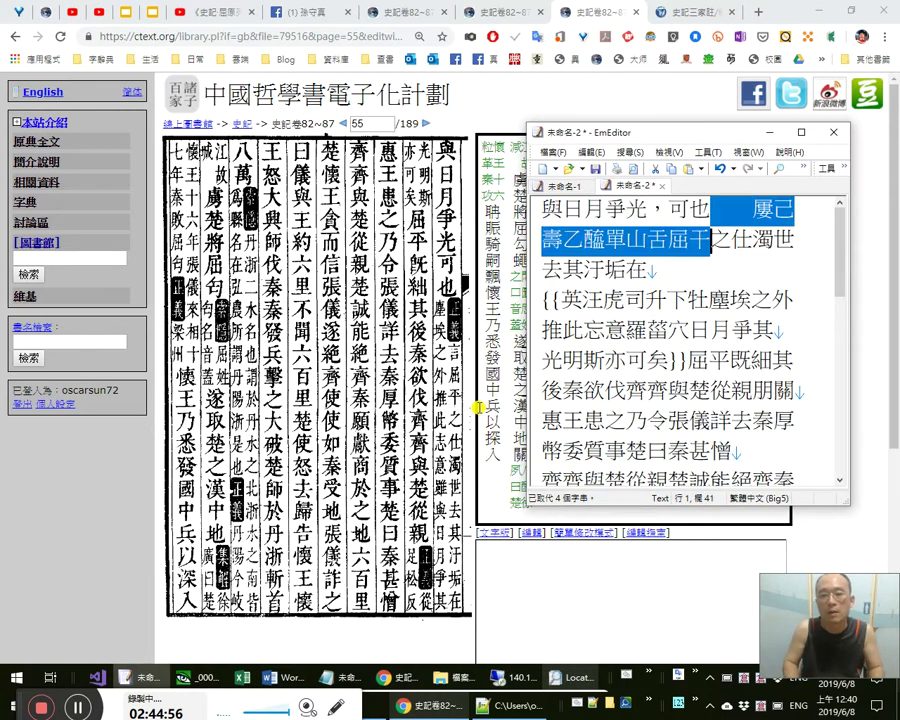
type("。{{")
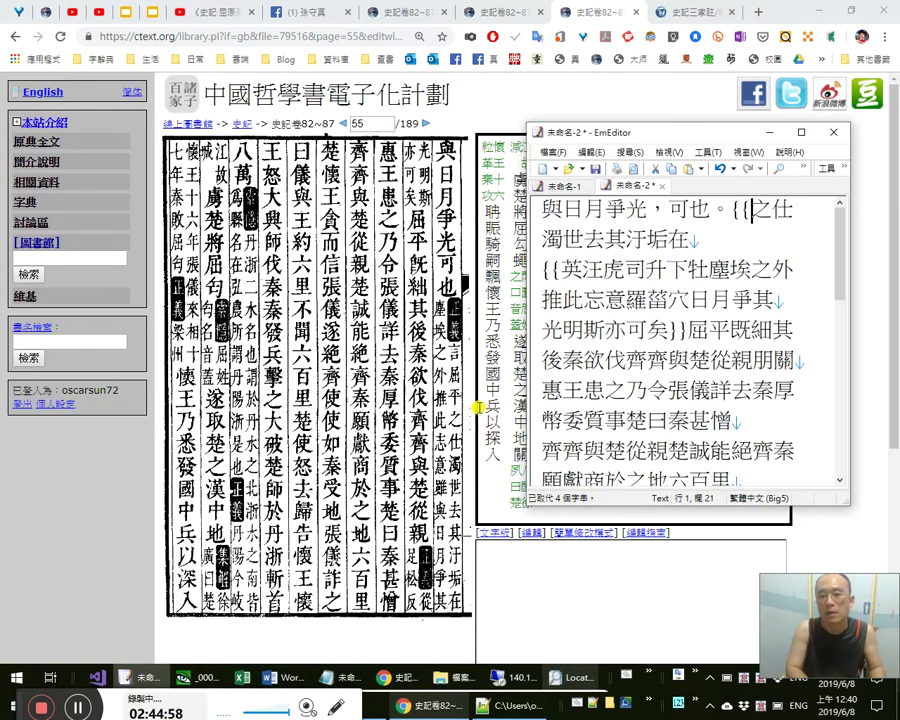
type("《正義》：")
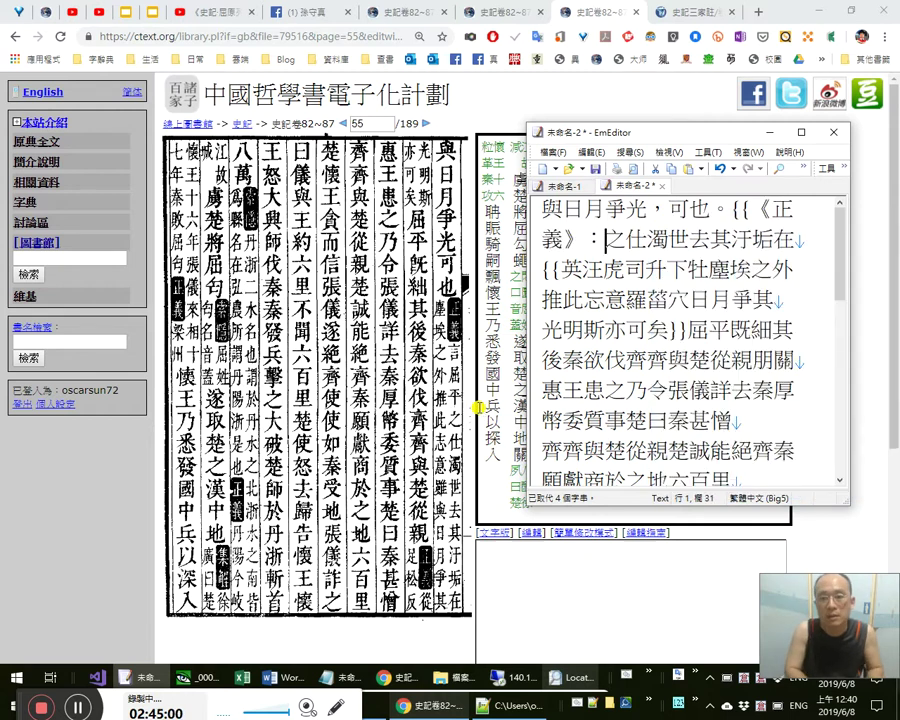
Enter 言屈平之全濁 after 《正義》： and remove the leftover 之仕 and duplicate 濁 before 世去其汙垢在.
type("言屈平")
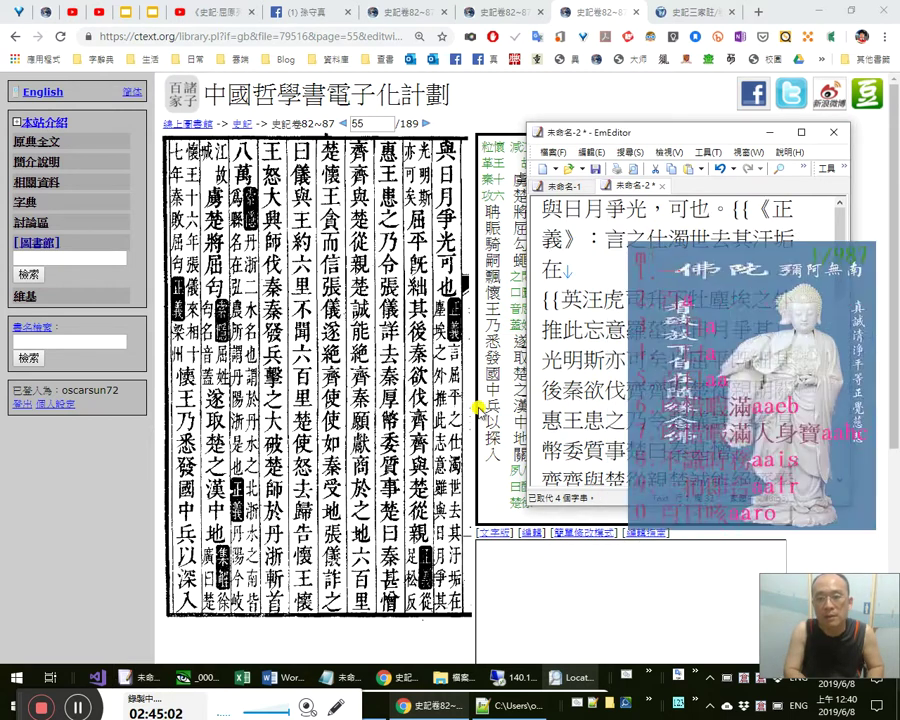
type("之全")
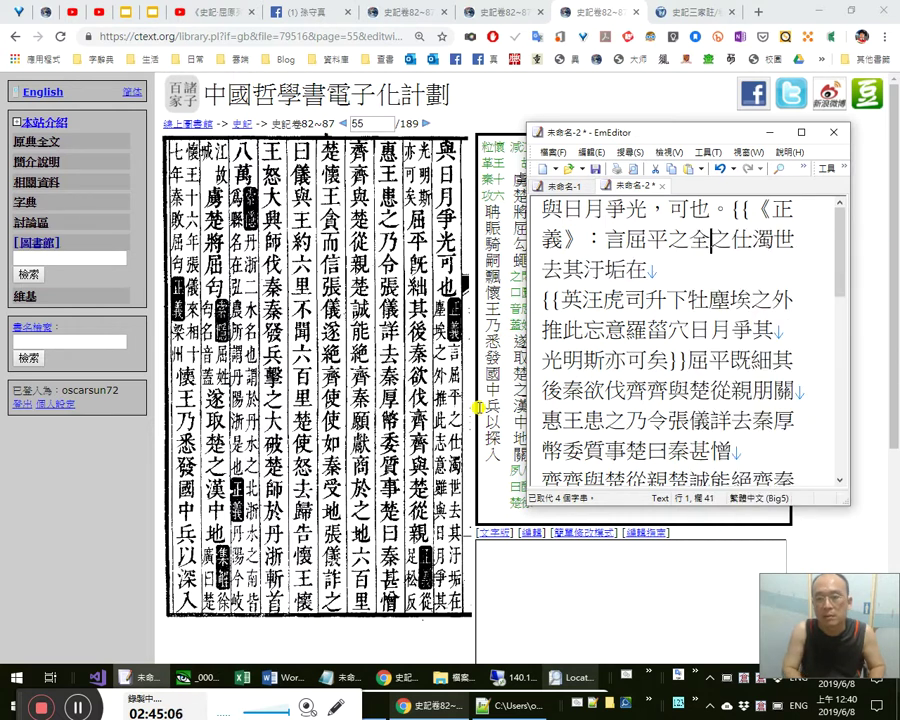
type("eli")
key("BackSpace")
key("BackSpace")
key("BackSpace")
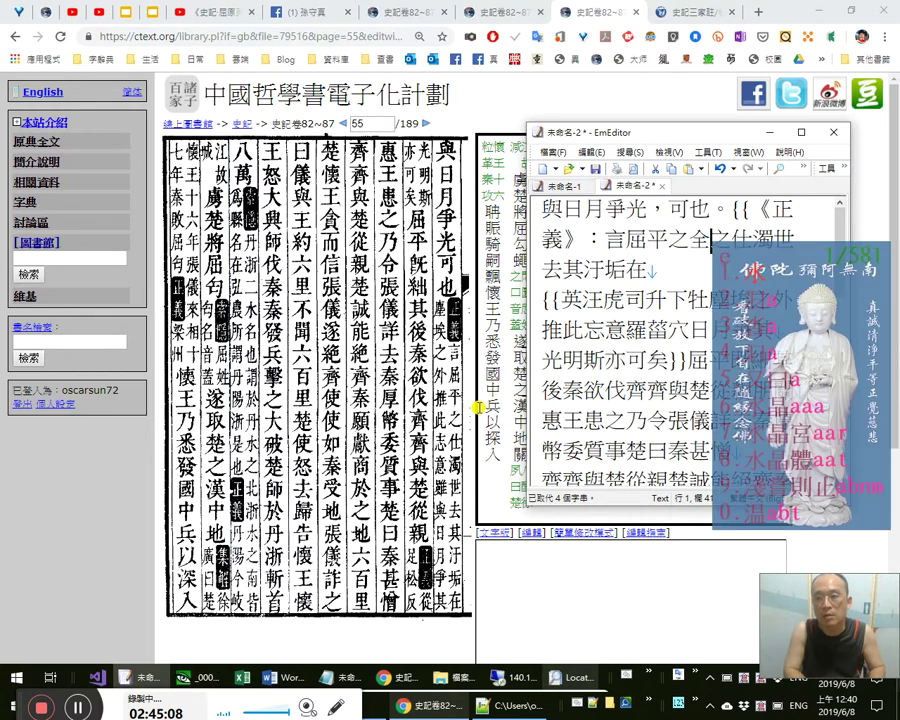
type("濁")
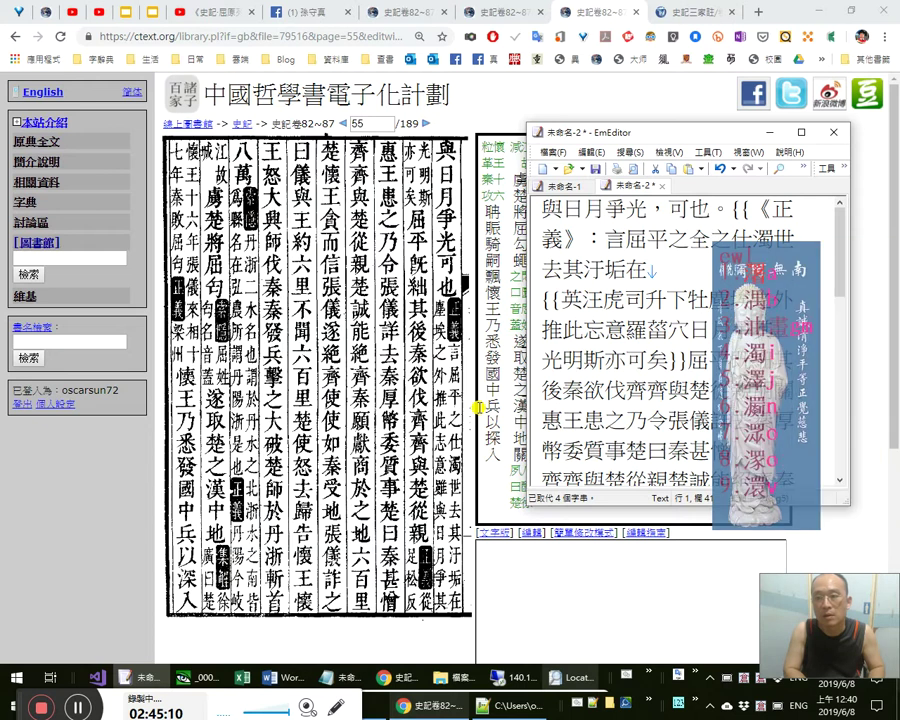
key("Delete")
key("Delete")
key("Delete")
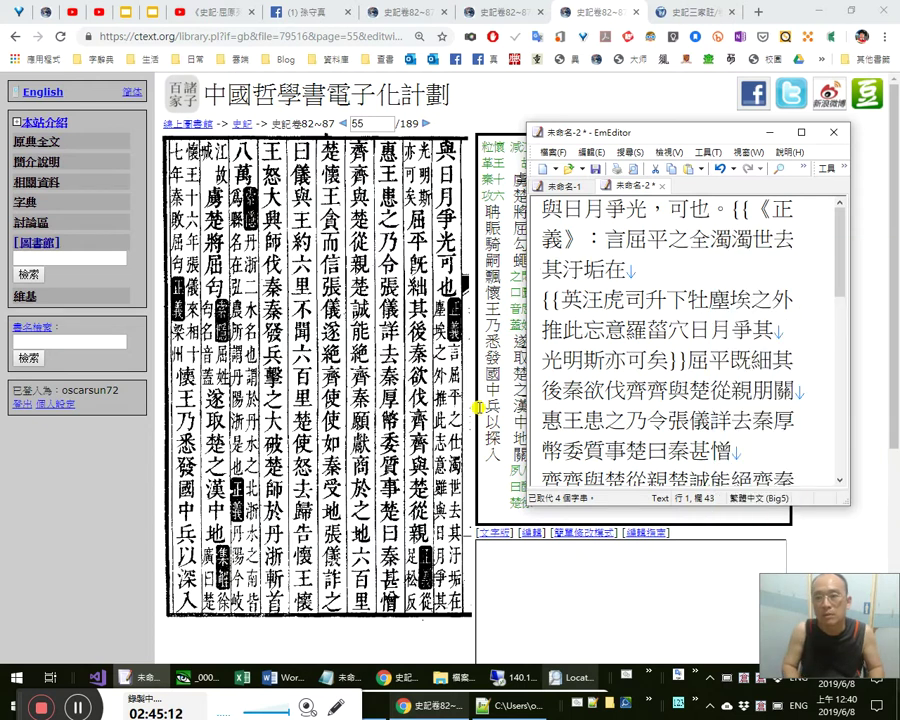
key("Left")
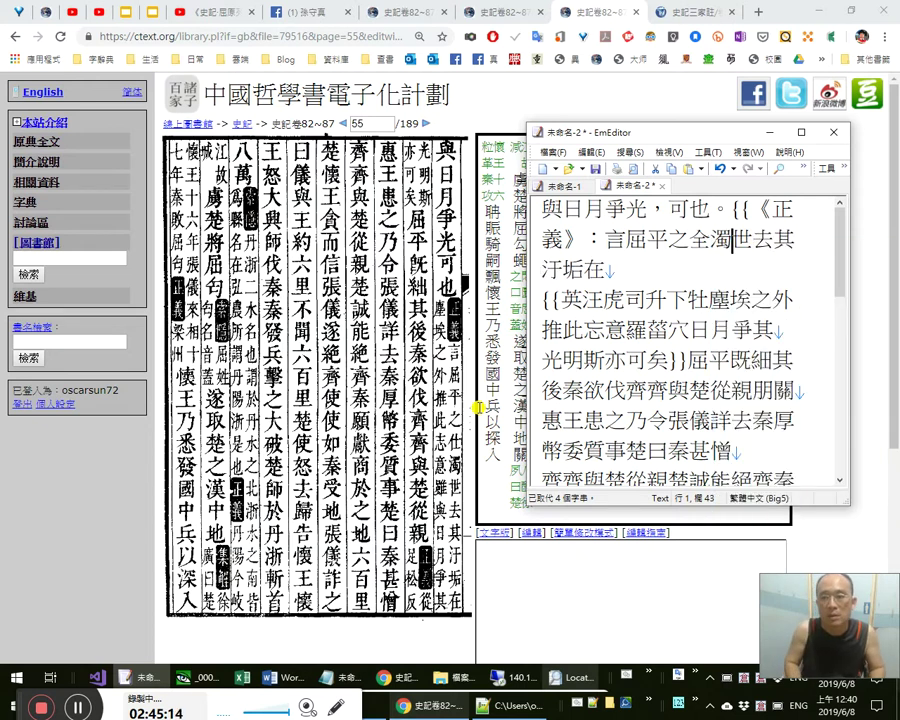
Change 全 to 仕 in 言屈平之全濁世 and add commas after 濁世 and after 去其汙垢.
key("BackSpace")
type("仕")
key("Right")
key("Right")
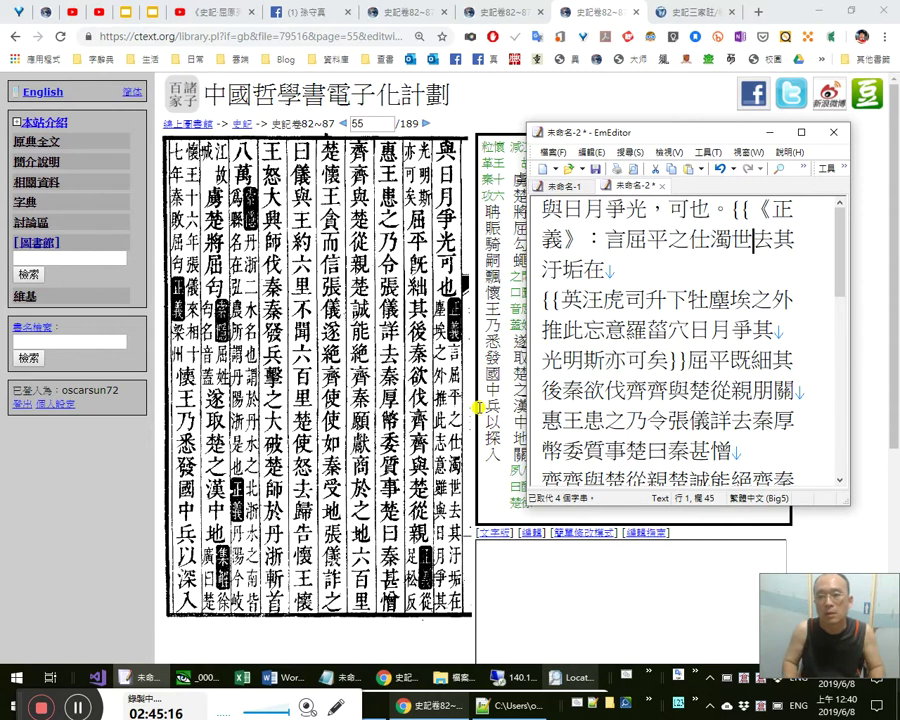
type("，")
key("Right")
key("Right")
key("Right")
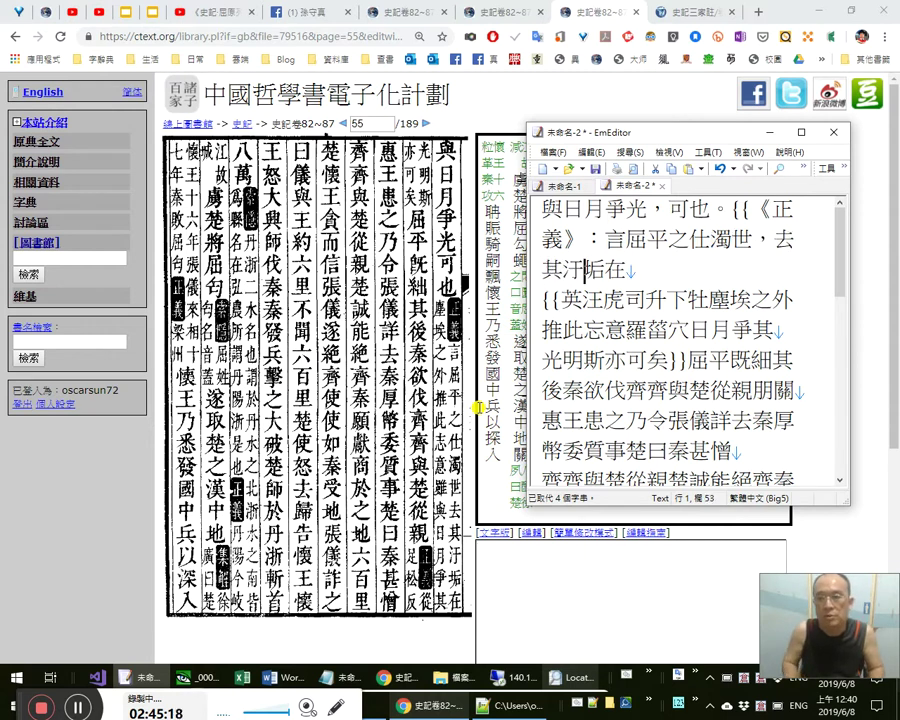
key("Right")
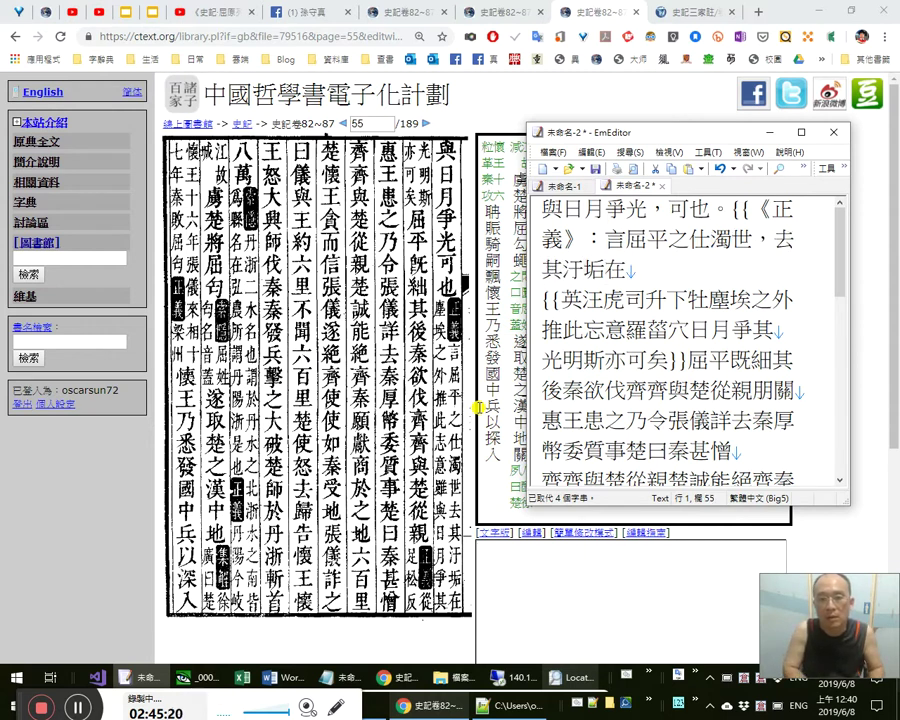
type("，")
Remove the {{ marker, the line break and the stray 英汪虎司升下牡 between 在 and 塵埃.
key("Right")
key("Right")
key("shift+Right")
key("shift+Right")
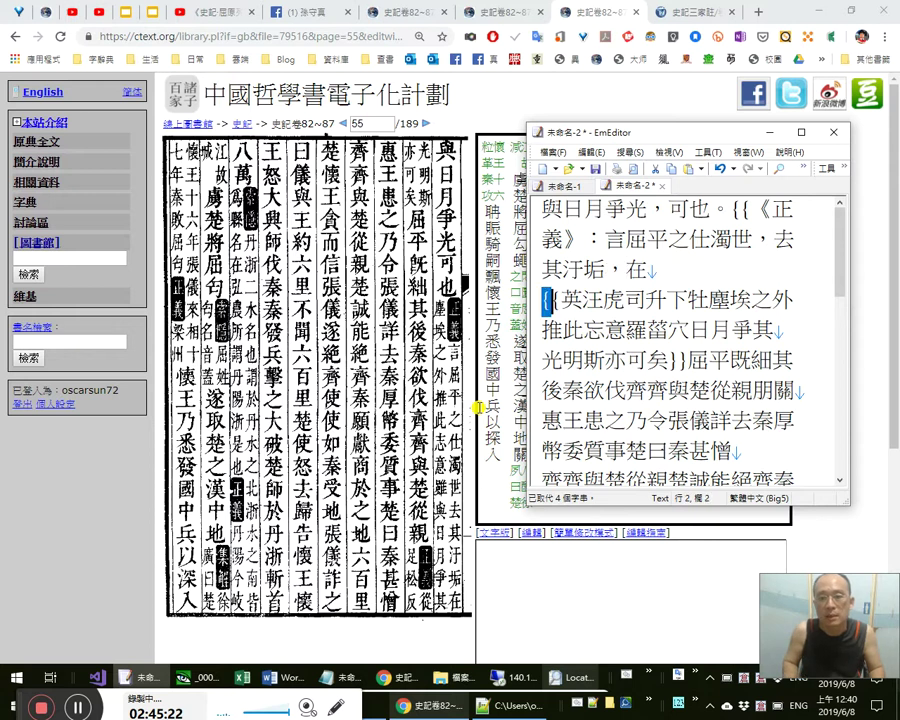
key("Delete")
key("Left")
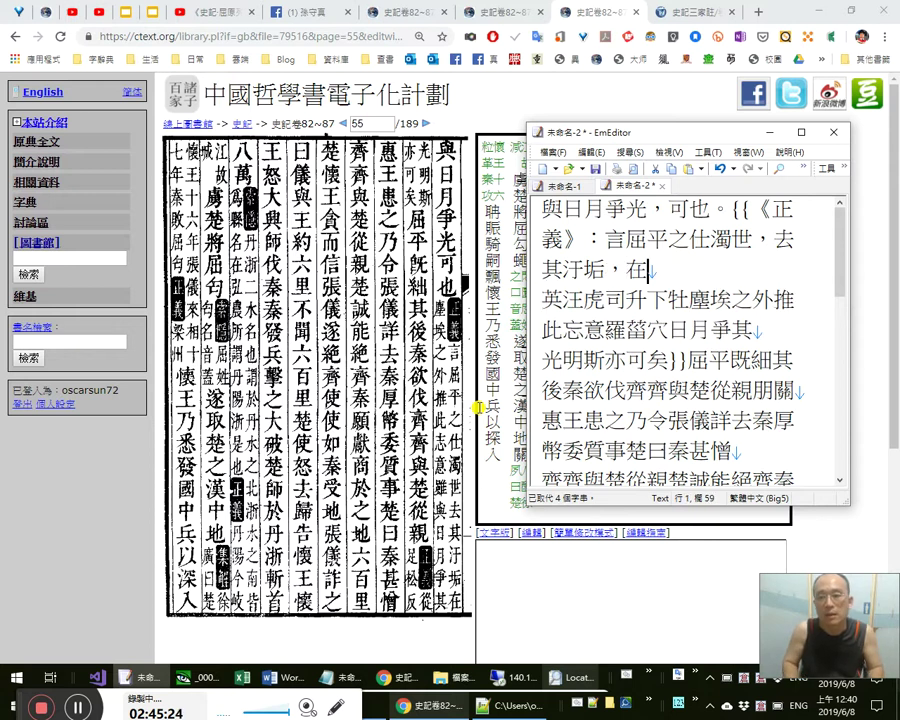
key("shift+Right")
key("shift+Right")
key("shift+Right")
key("shift+Right")
key("shift+Right")
key("shift+Right")
key("shift+Right")
key("shift+Right")
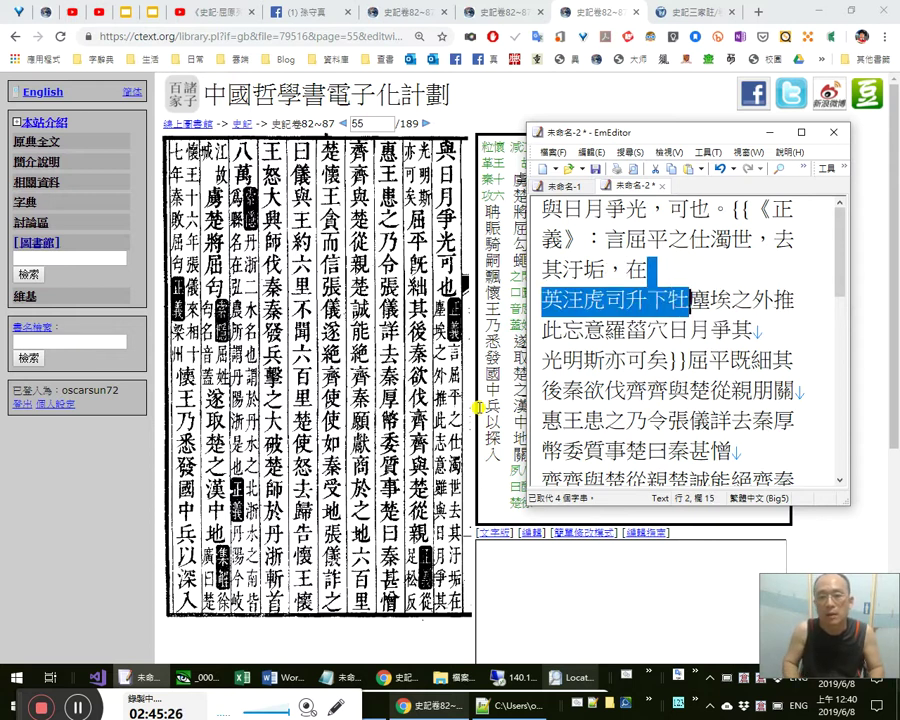
key("Delete")
Add a comma after 在塵埃之外 and correct 推此忘意 to 推此志意.
key("Right")
key("Right")
key("Right")
key("Right")
type("，")
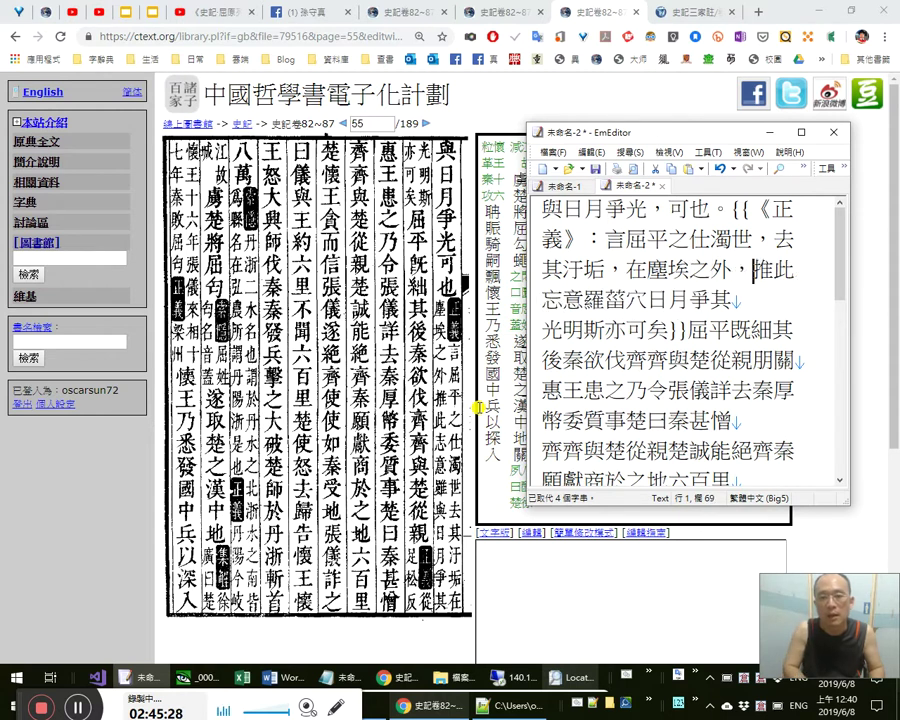
key("Right")
key("Right")
key("Right")
key("Left")
key("shift+Left")
type("志意")
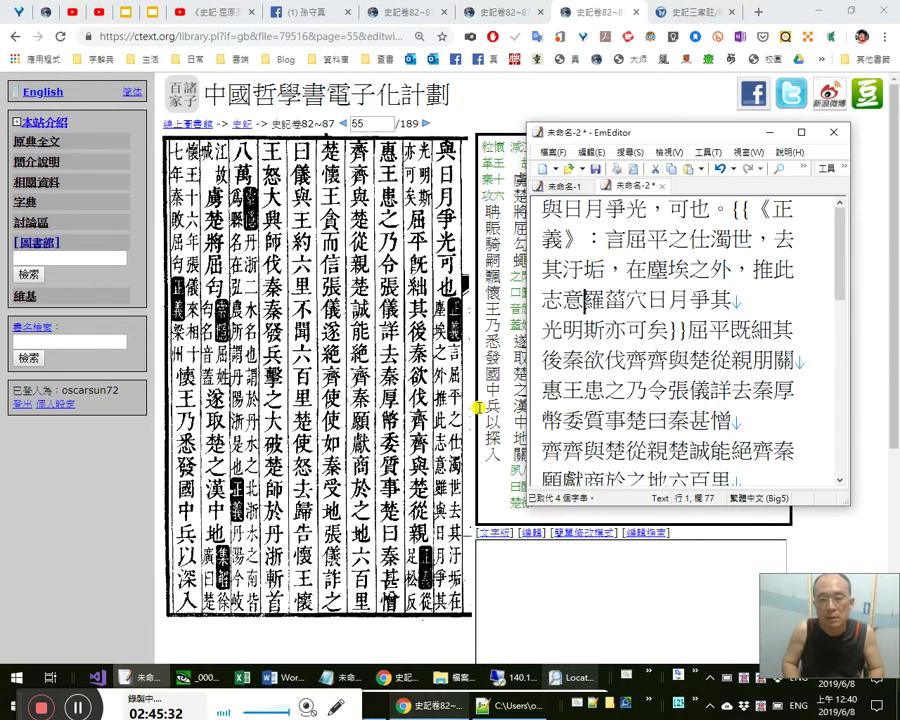
Replace the three garbled characters between 志意 and 日月爭其 with ，雖與.
type("，雖與")
key("Delete")
key("Delete")
key("Delete")
Punctuate the end of the annotation with a comma after 光明 and a full stop after 斯亦可矣.
key("Right")
key("Right")
key("Right")
key("Right")
key("Right")
key("Right")
key("Right")
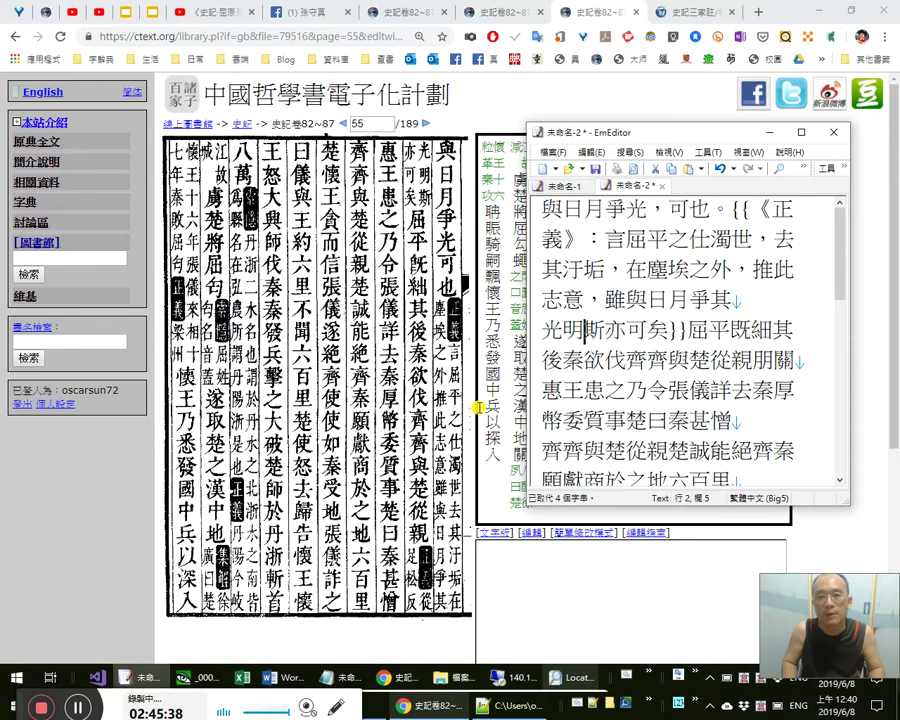
type("，")
key("Right")
key("Right")
key("Right")
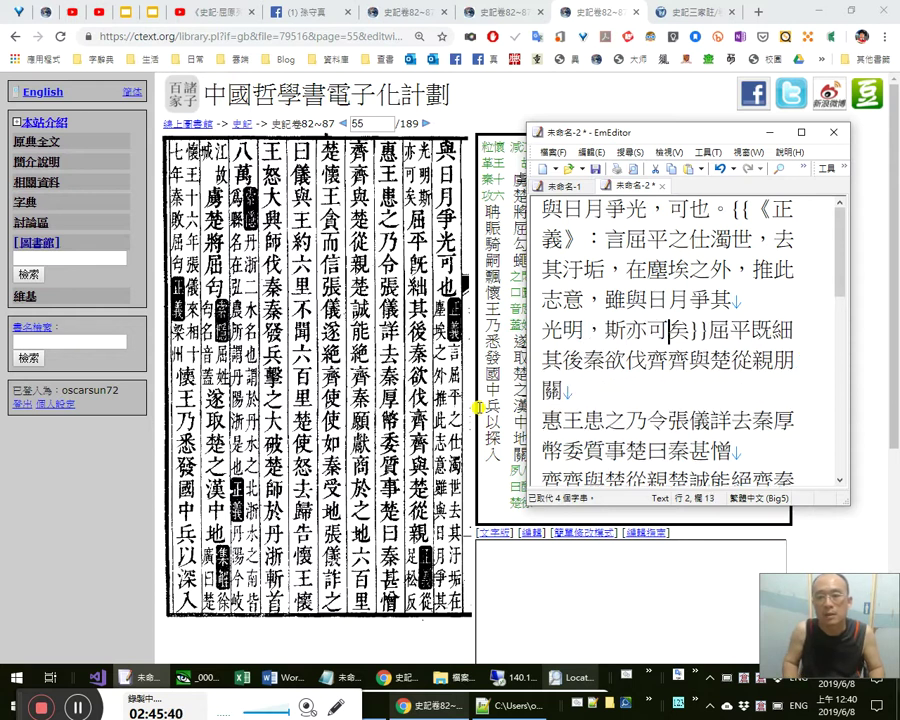
type("。")
Reread the 《正義》 annotation from 斯亦可矣 back through 仕濁世 and 在塵埃之外, checking its wording and punctuation against the scan.
key("Left")
key("Left")
key("Left")
key("Left")
key("Left")
key("shift+Right")
key("shift+Right")
key("Right")
key("shift+Left")
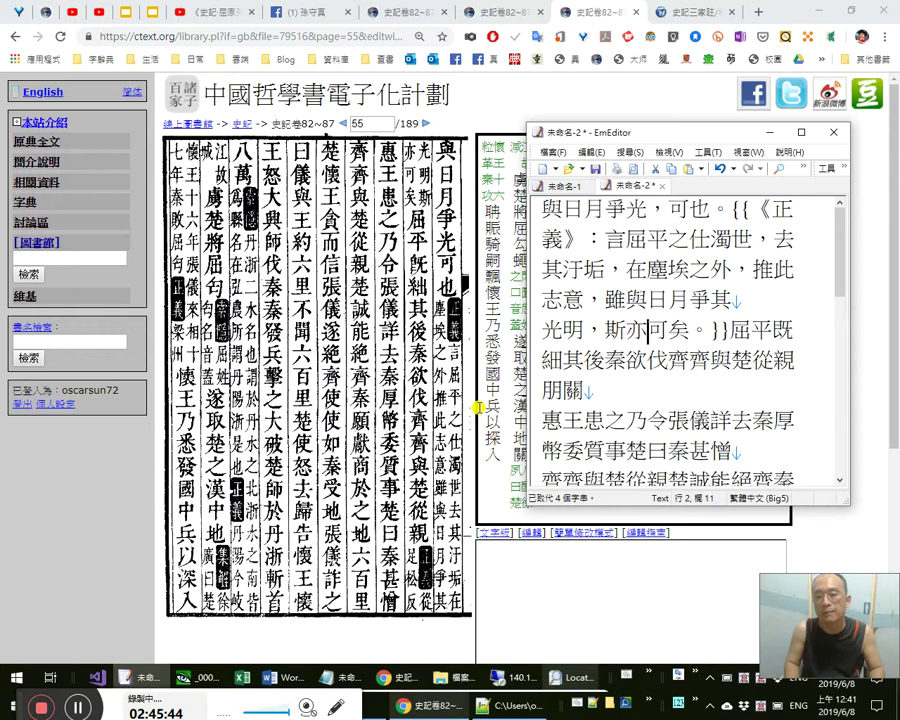
key("Left")
key("shift+Left")
key("Up")
key("Up")
key("Up")
key("Up")
key("Right")
key("Right")
key("Right")
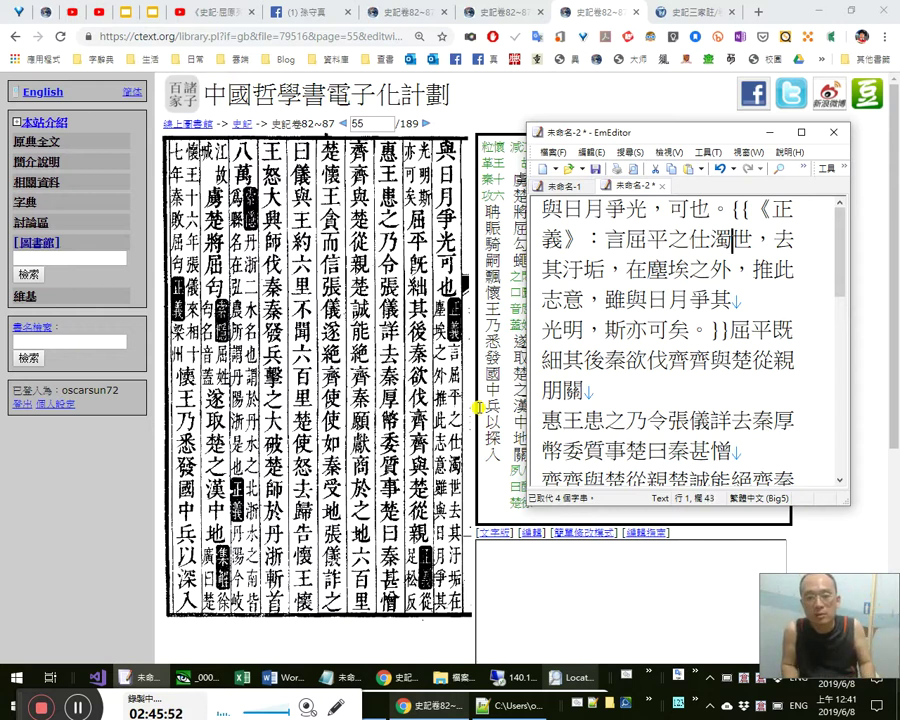
key("shift+Right")
key("Right")
key("Right")
key("Right")
key("Right")
key("Right")
key("Right")
key("shift+Left")
key("shift+Left")
key("Right")
key("Right")
key("Right")
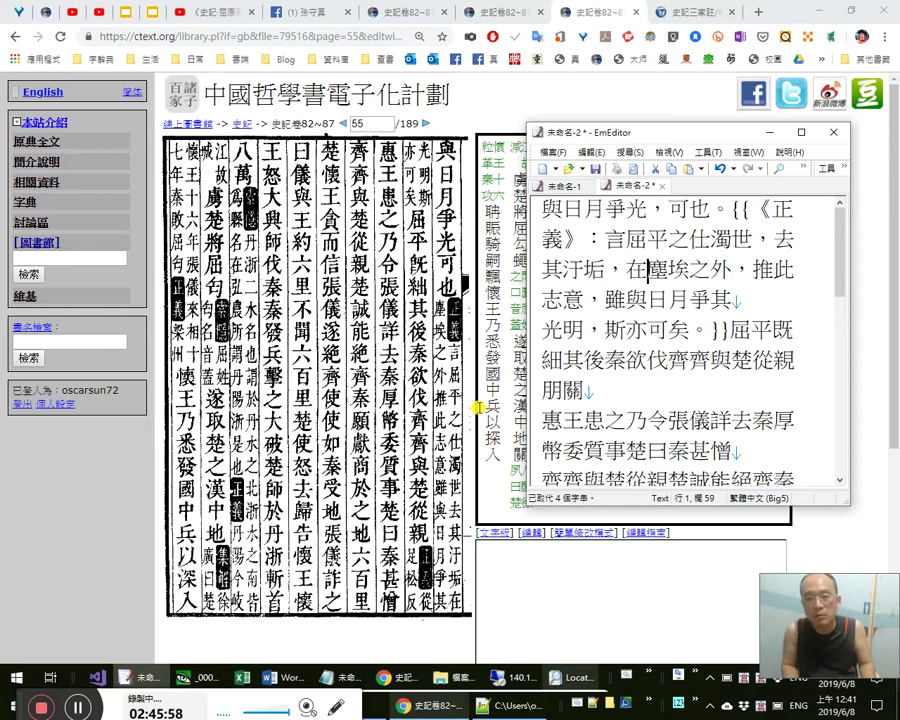
key("Right")
key("Right")
key("shift+Left")
key("shift+Left")
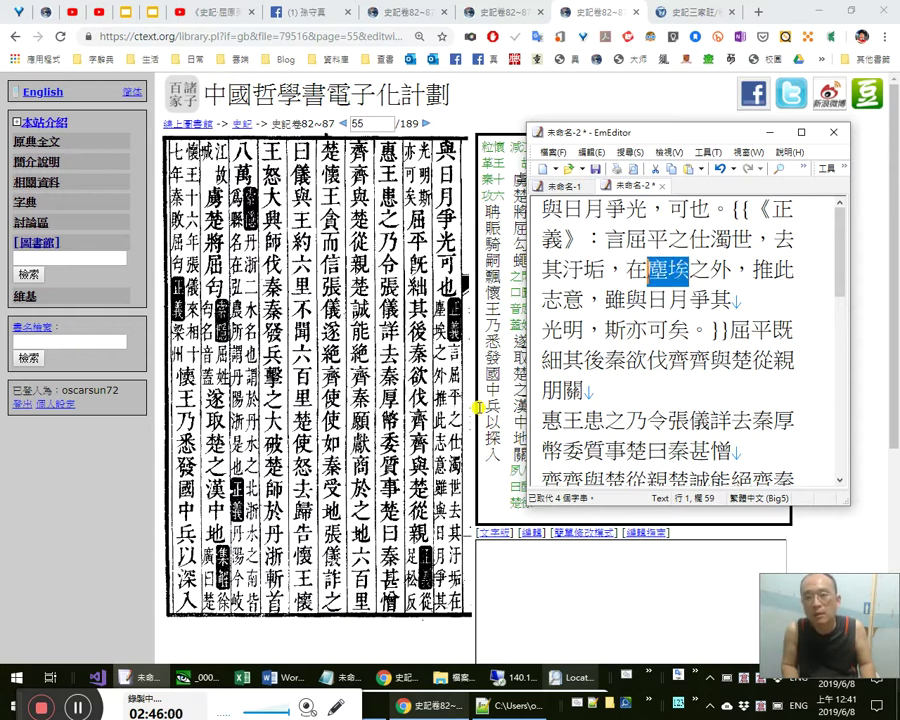
key("shift+Left")
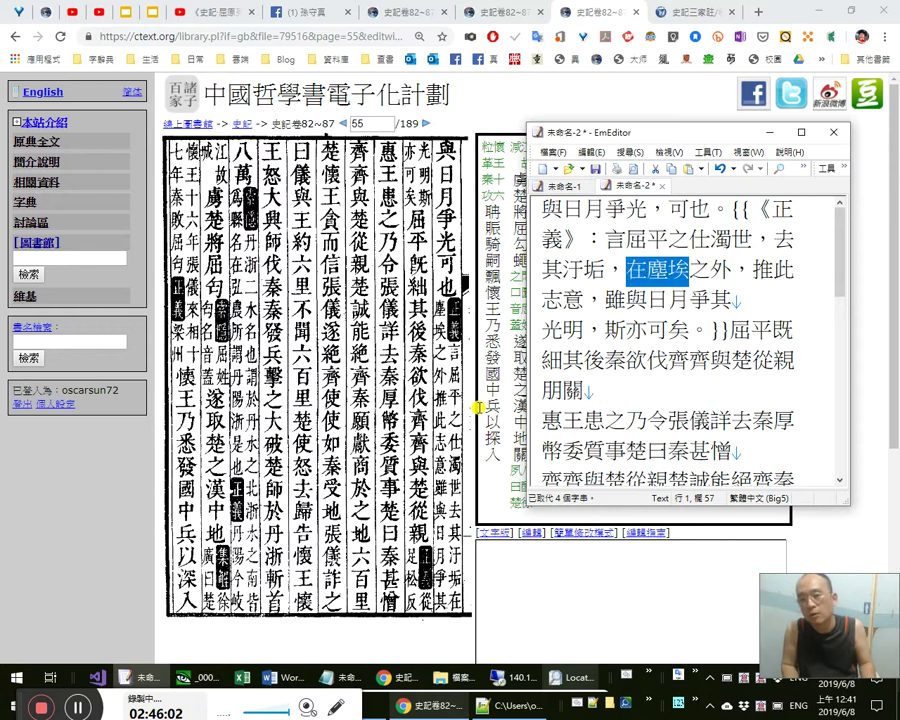
key("Left")
key("shift+Right")
key("shift+Right")
key("shift+Right")
key("shift+Right")
key("shift+Right")
key("Right")
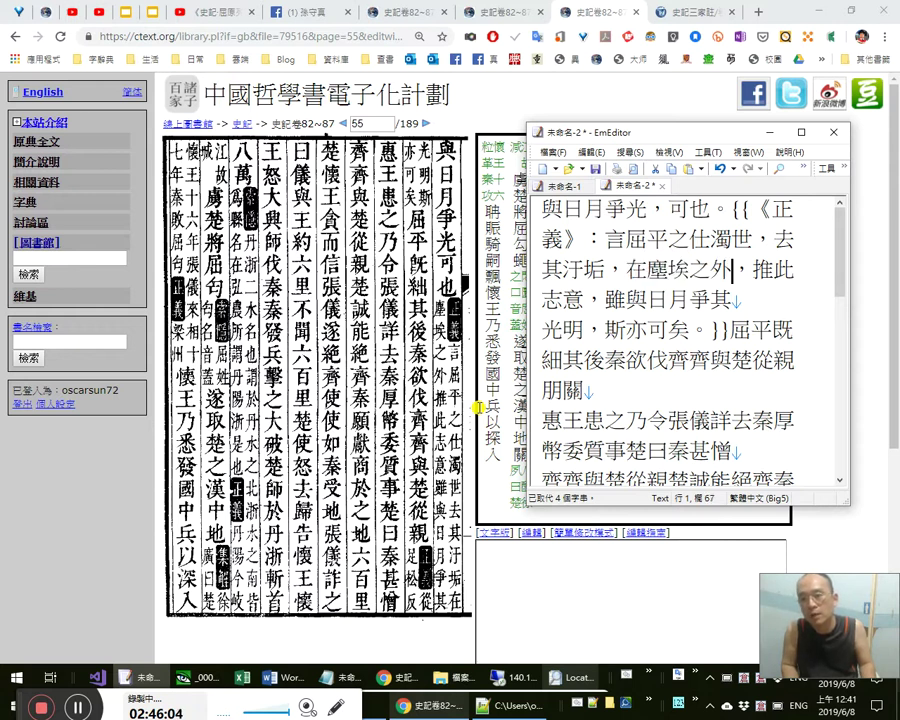
Replace the comma after 在塵埃之外 with a semicolon.
key("shift+Left")
key("shift+Left")
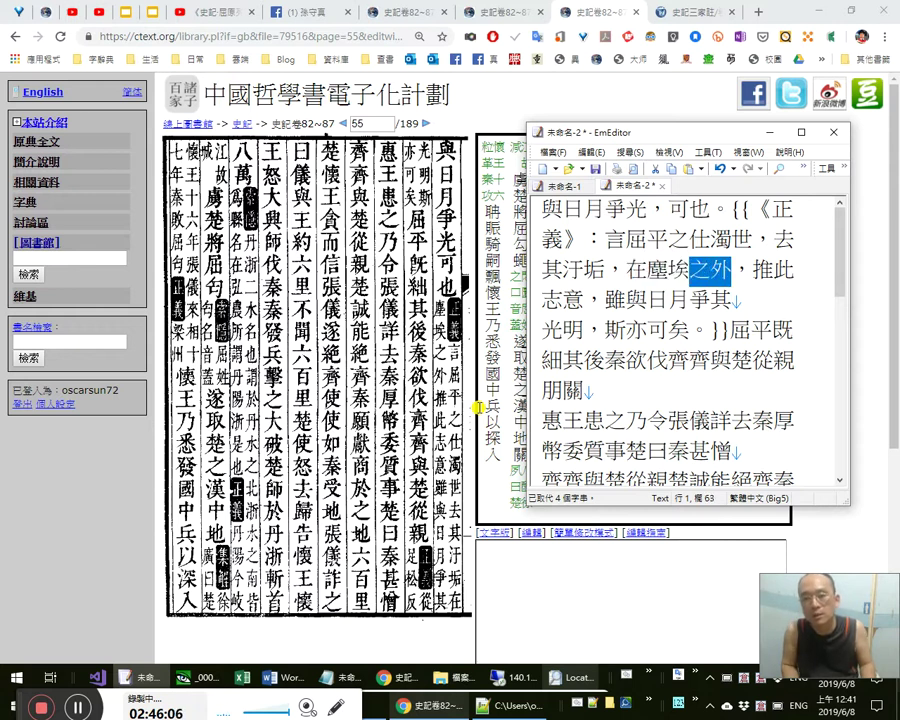
key("Right")
key("Right")
key("shift+Left")
type("；")
Examine the phrases 推此志意 and 雖與日月爭其光明 to check how the sentence reads and is punctuated.
key("Right")
key("Right")
key("shift+Right")
key("shift+Right")
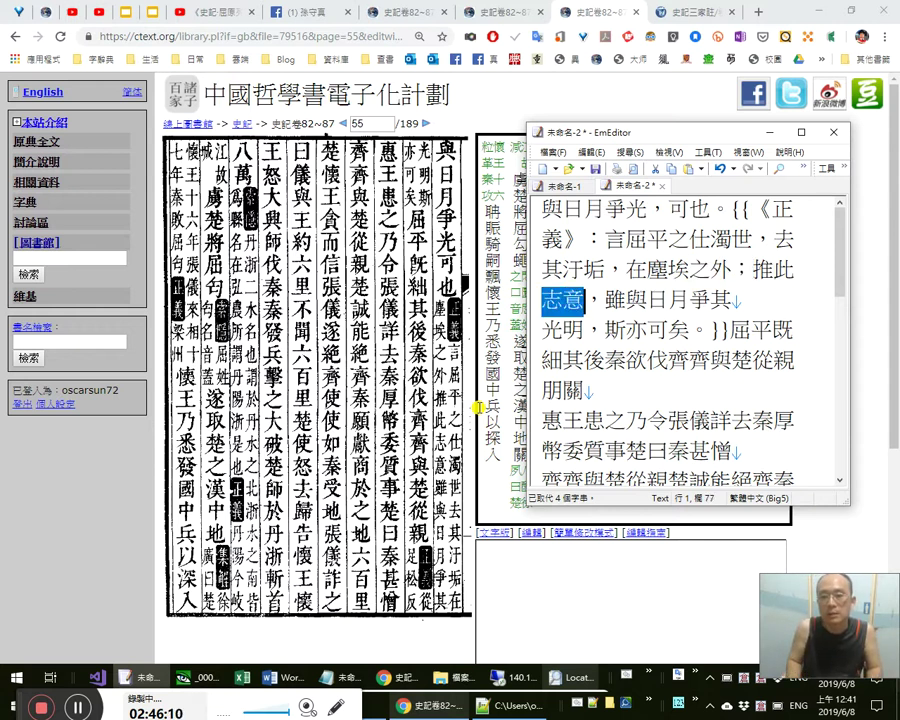
key("Left")
key("Left")
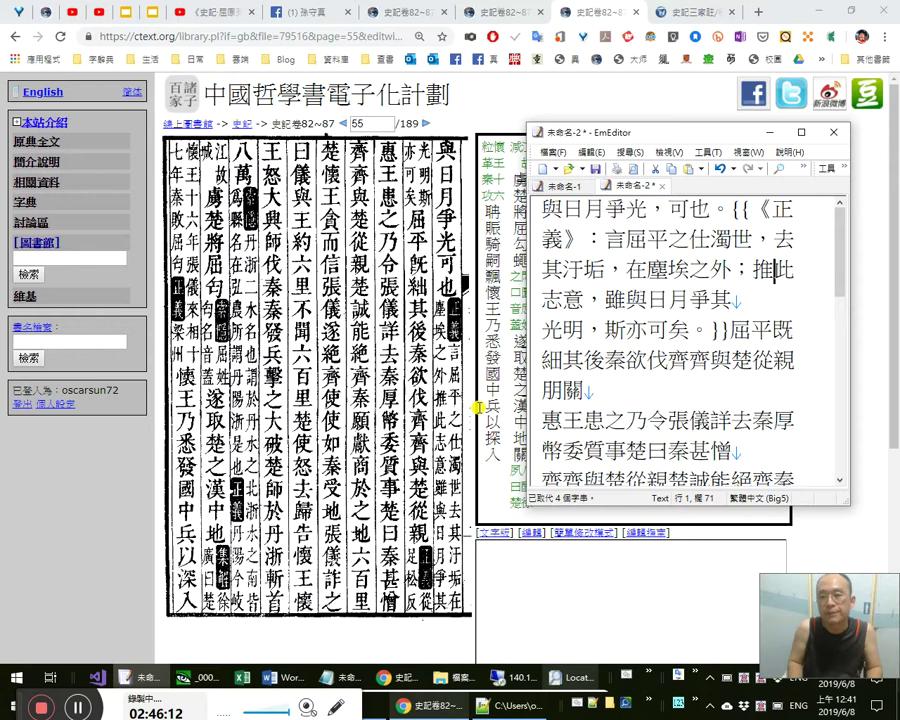
key("shift+Right")
key("Right")
key("shift+Right")
key("shift+Right")
key("Left")
key("Left")
key("Down")
key("Left")
key("Left")
key("Left")
key("Left")
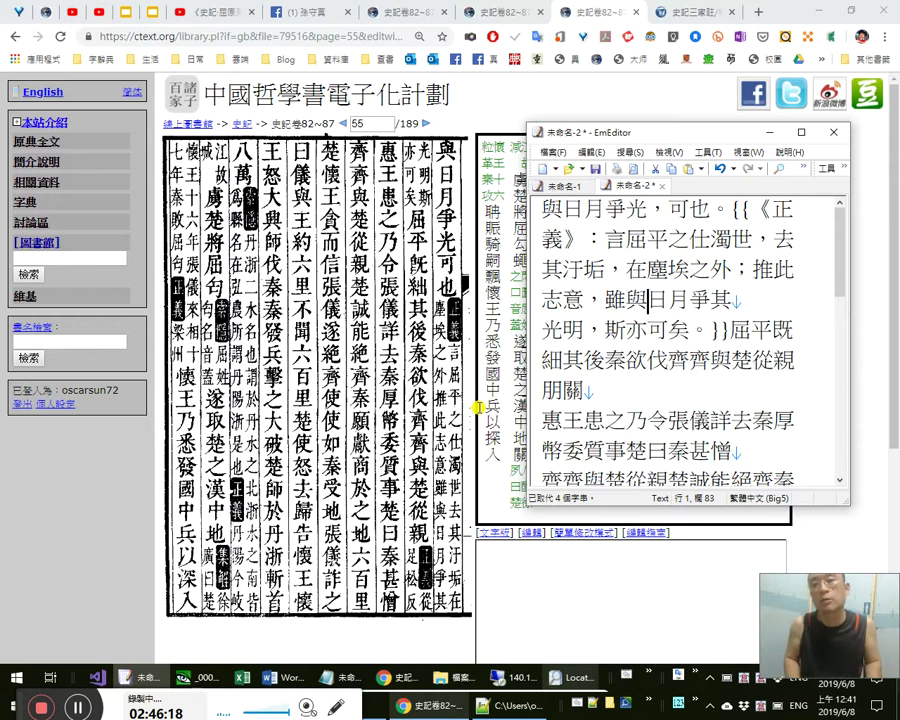
key("Up")
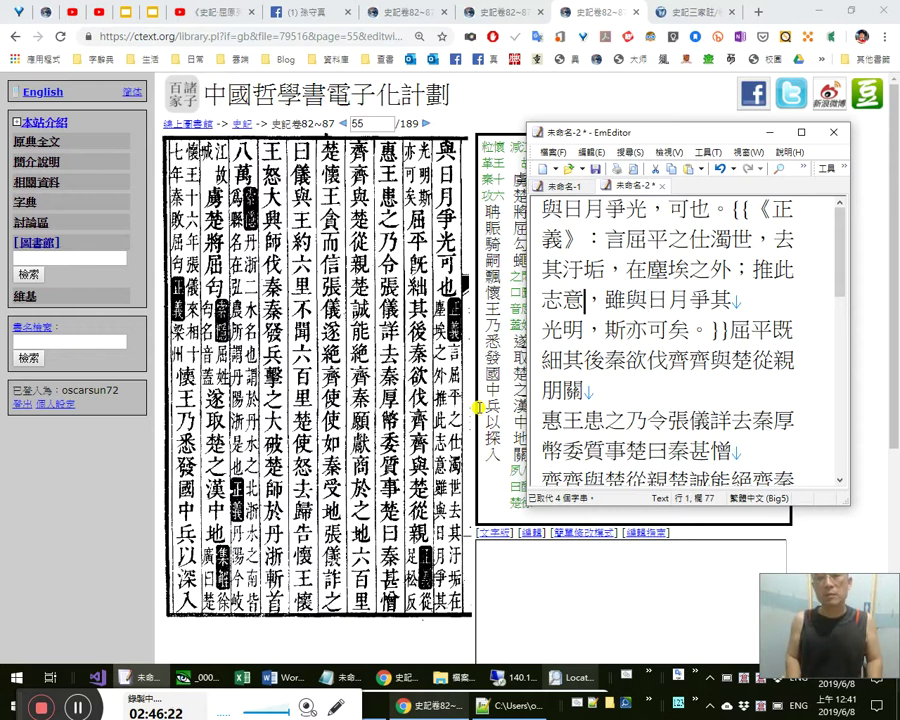
key("Right")
key("Right")
key("Right")
key("Right")
key("Right")
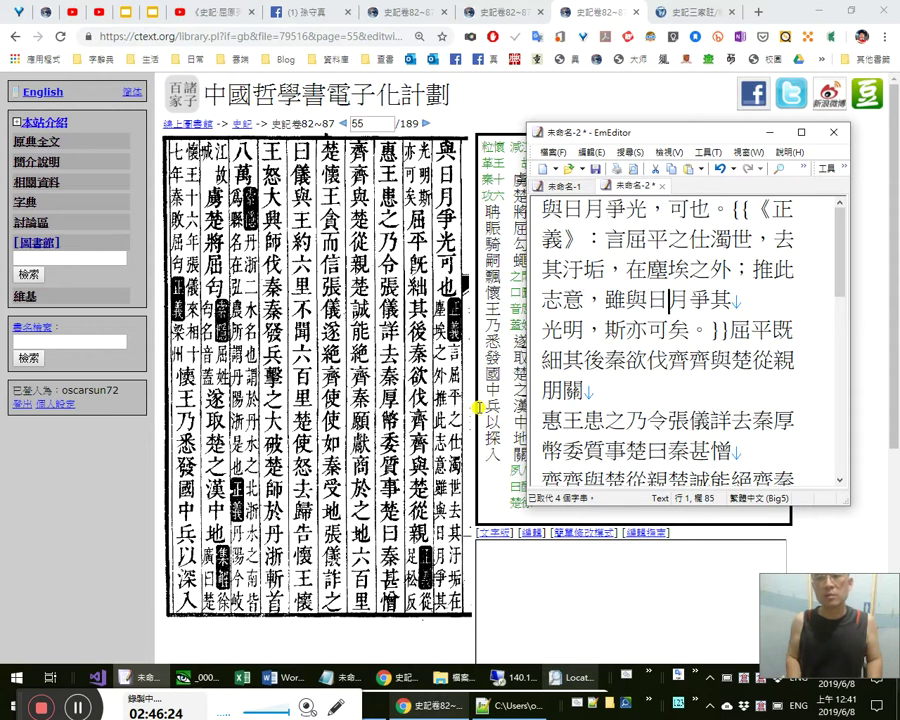
Correct 細 to 絀 after 屈平既 in the main text, clearing the surplus characters entered beside it.
key("Down")
key("Right")
key("Right")
key("Right")
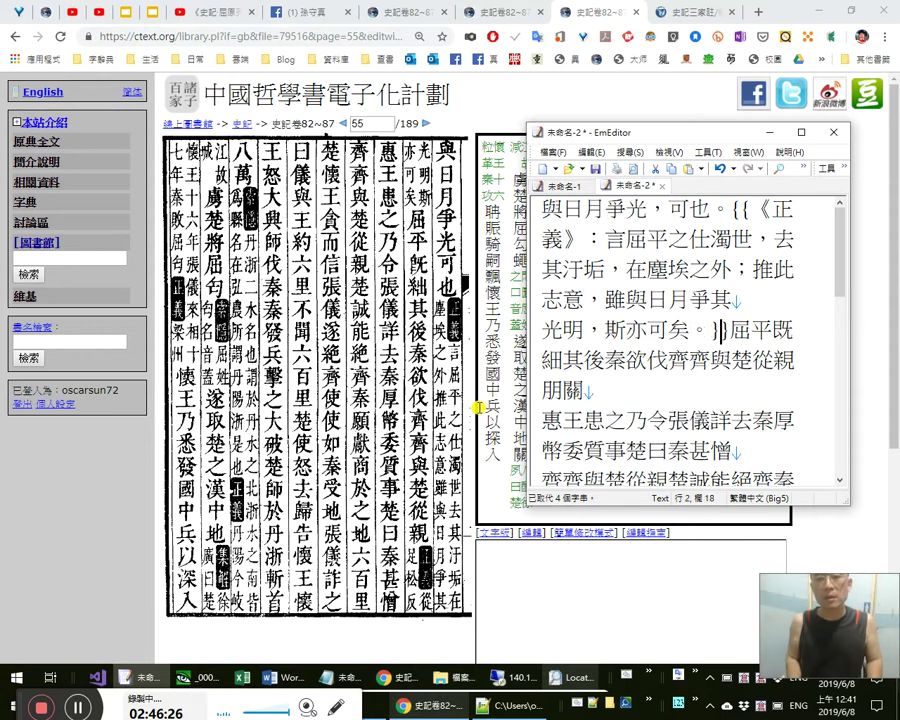
key("Right")
key("Right")
key("Right")
key("Right")
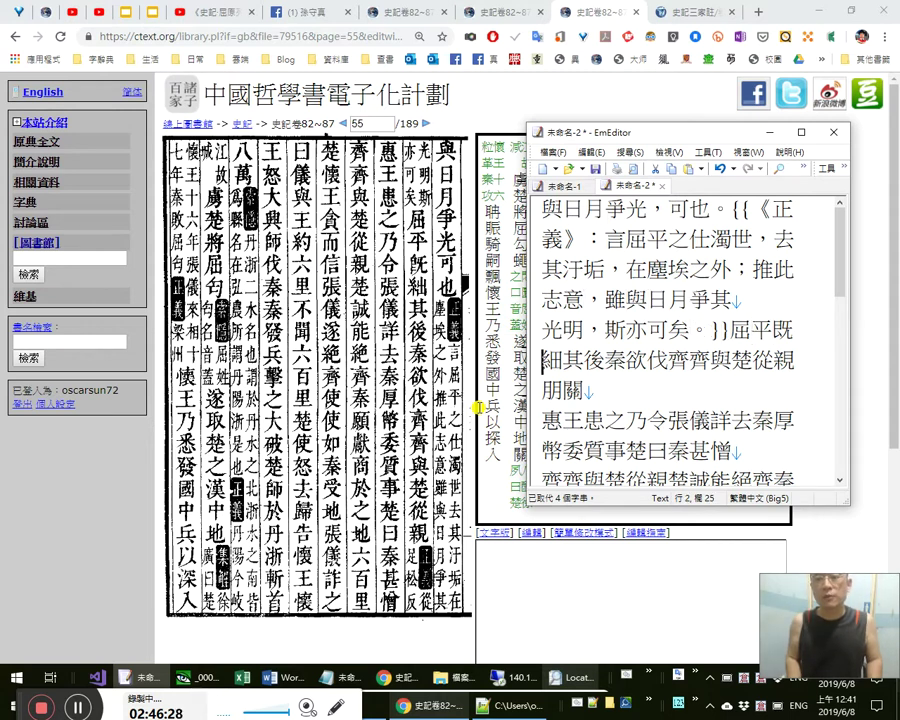
key("shift+Left")
type("紬")
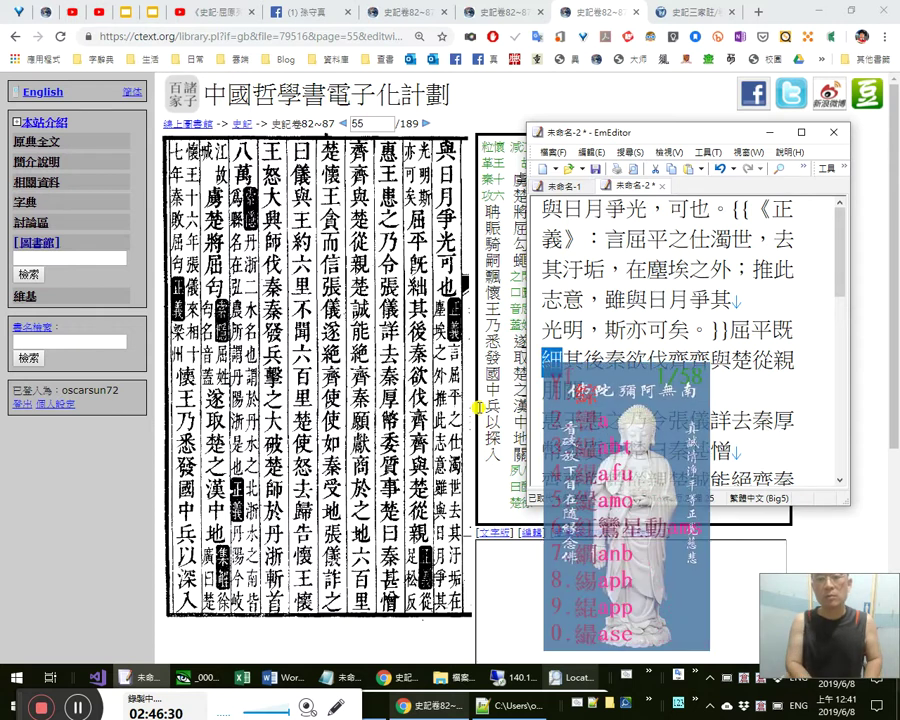
type("出")
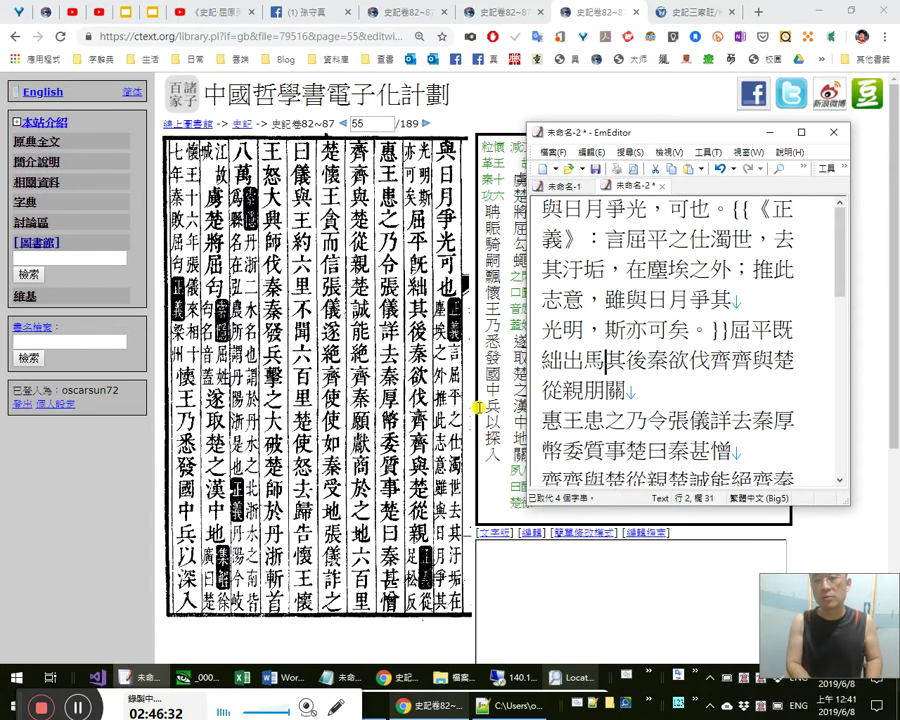
type("屈")
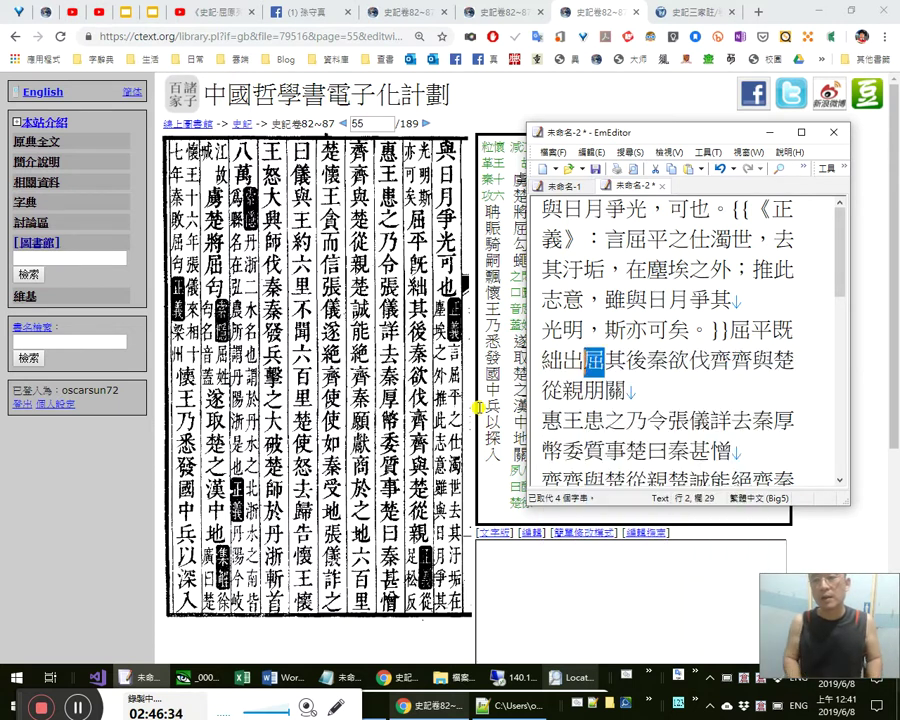
key("BackSpace")
key("BackSpace")
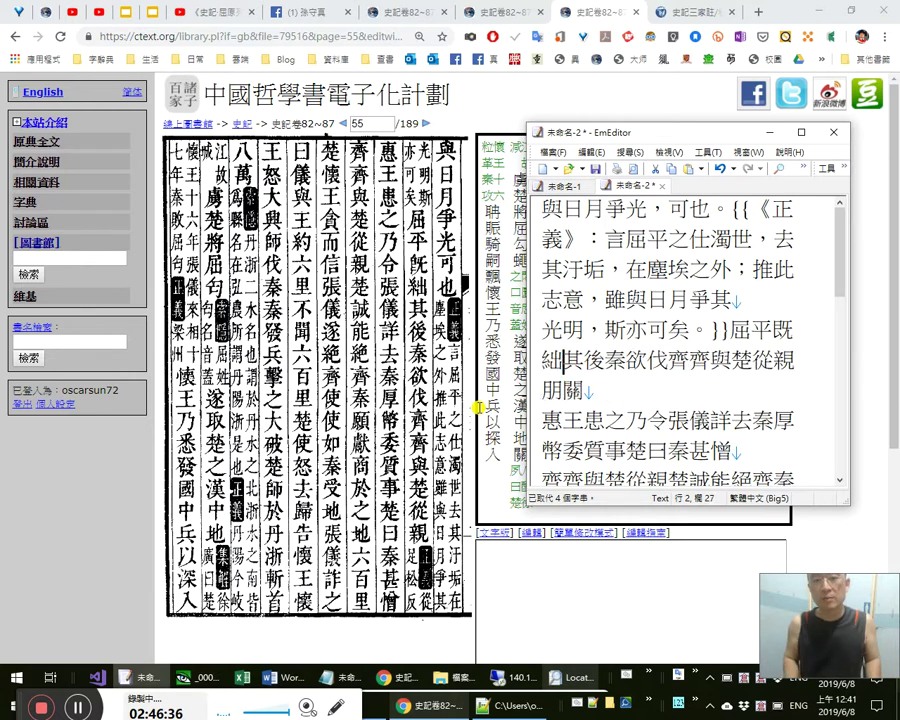
Replace 既 in 屈平既絀 with the variant form 旣 used in the scan.
key("Left")
key("shift+Left")
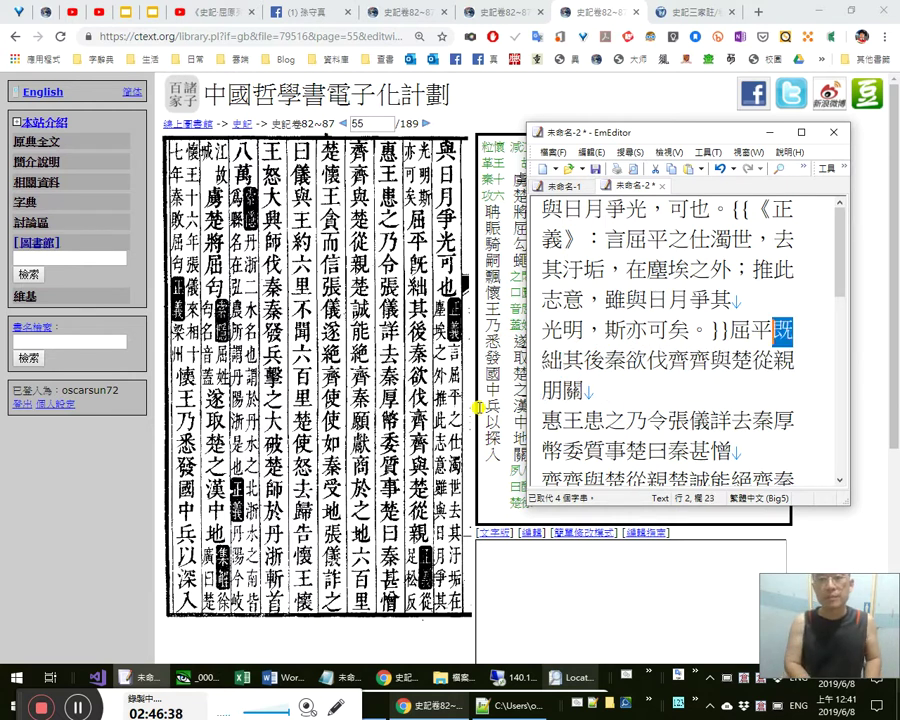
key("Right")
key("Right")
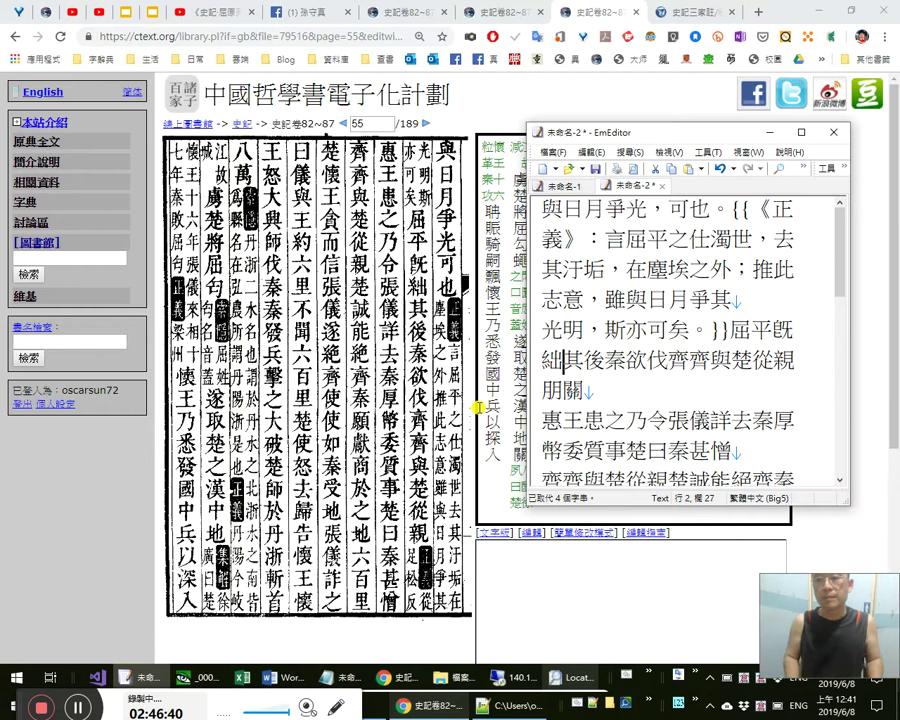
Add commas after 屈平旣絀 and after 其後秦欲伐齊.
type("，")
key("Right")
key("Right")
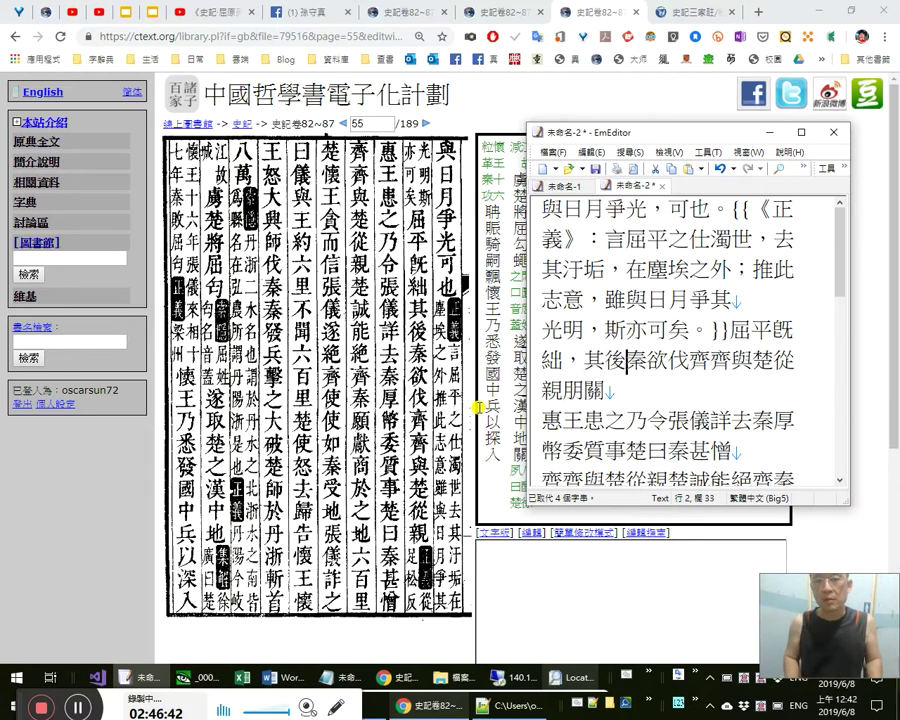
key("Right")
key("Right")
key("Right")
key("Right")
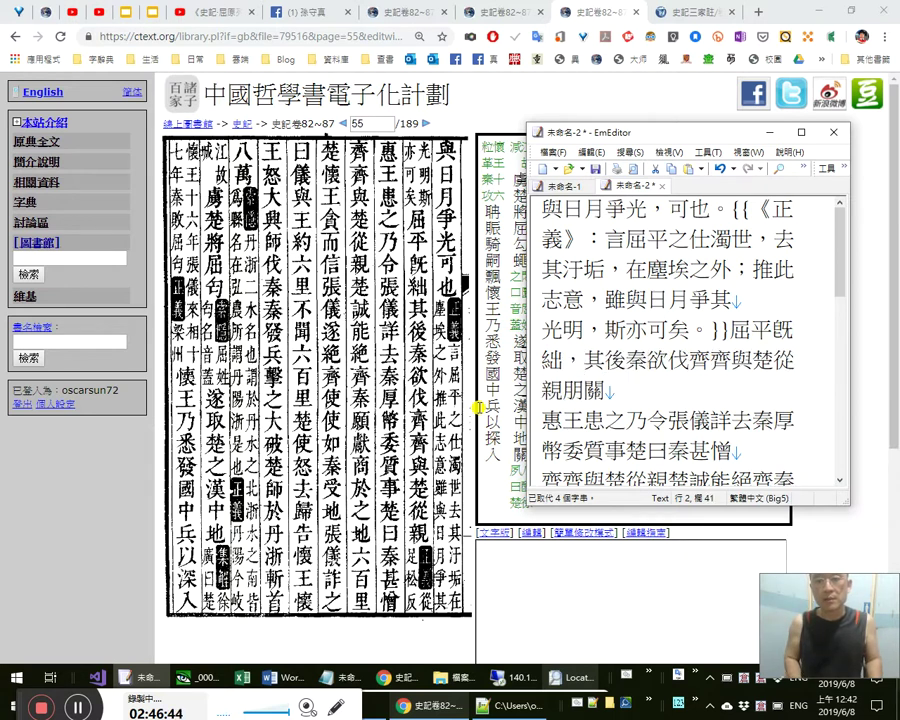
type("，")
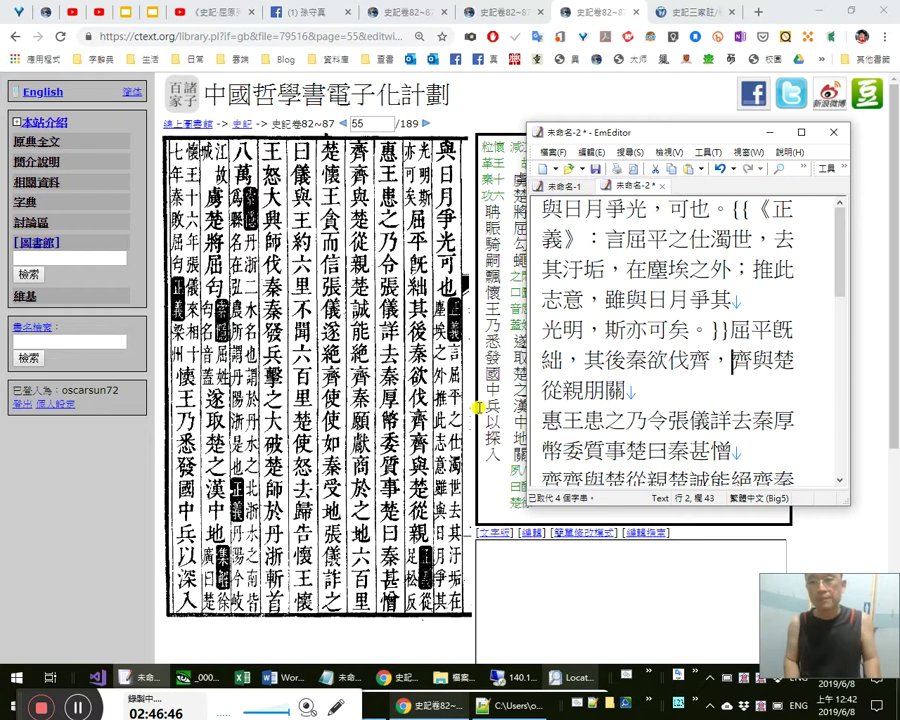
Check the wording around 其後秦欲伐齊，齊與楚從親 against the scan.
key("Right")
key("Right")
key("Right")
key("Right")
key("Right")
key("Right")
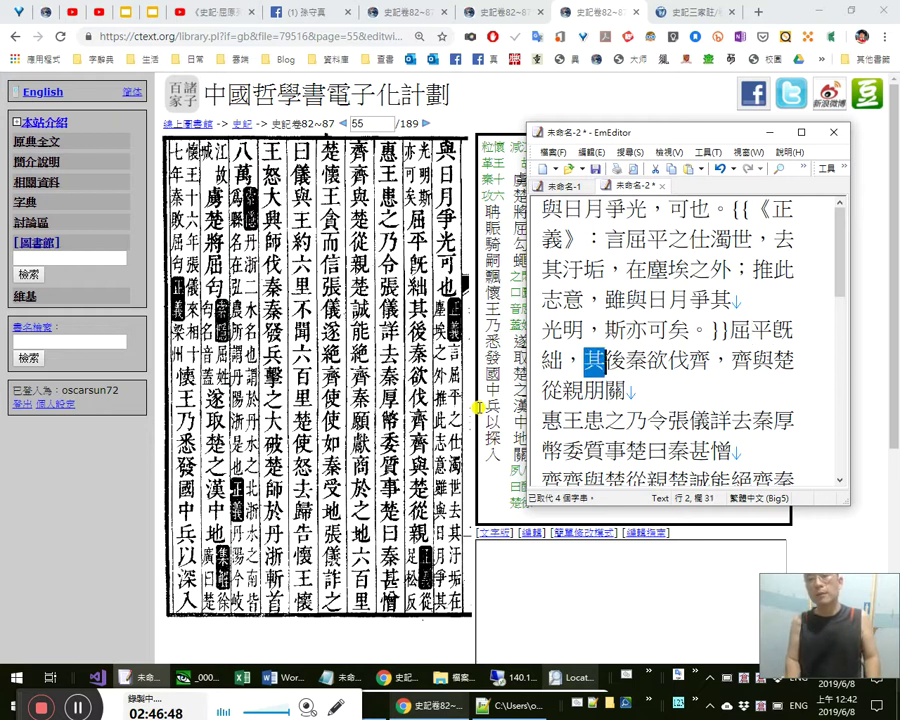
key("Right")
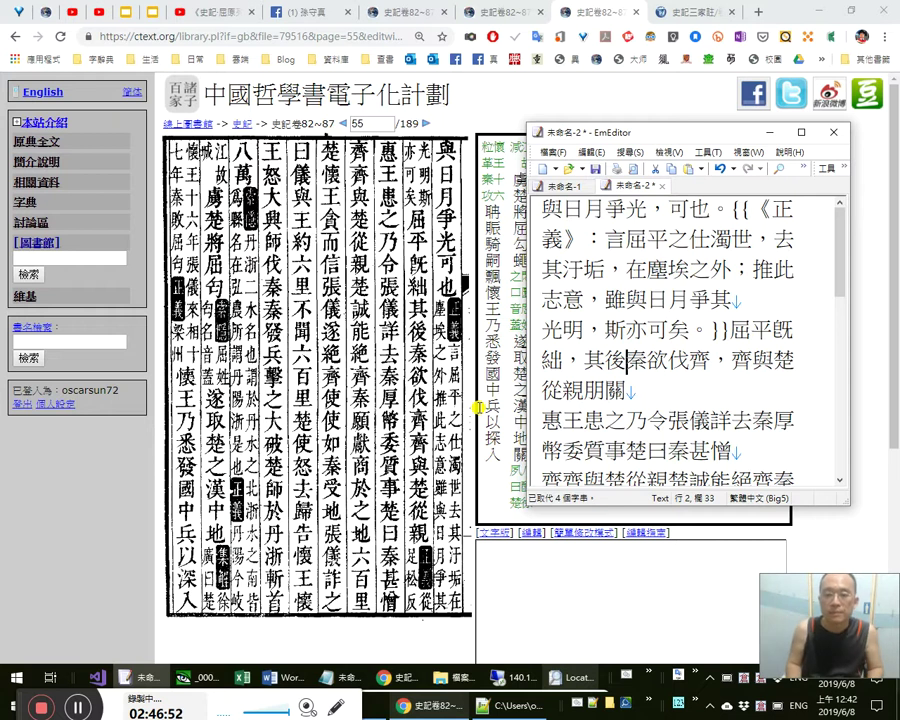
Add a comma after 齊與楚從親 in the main text.
key("Right")
key("Right")
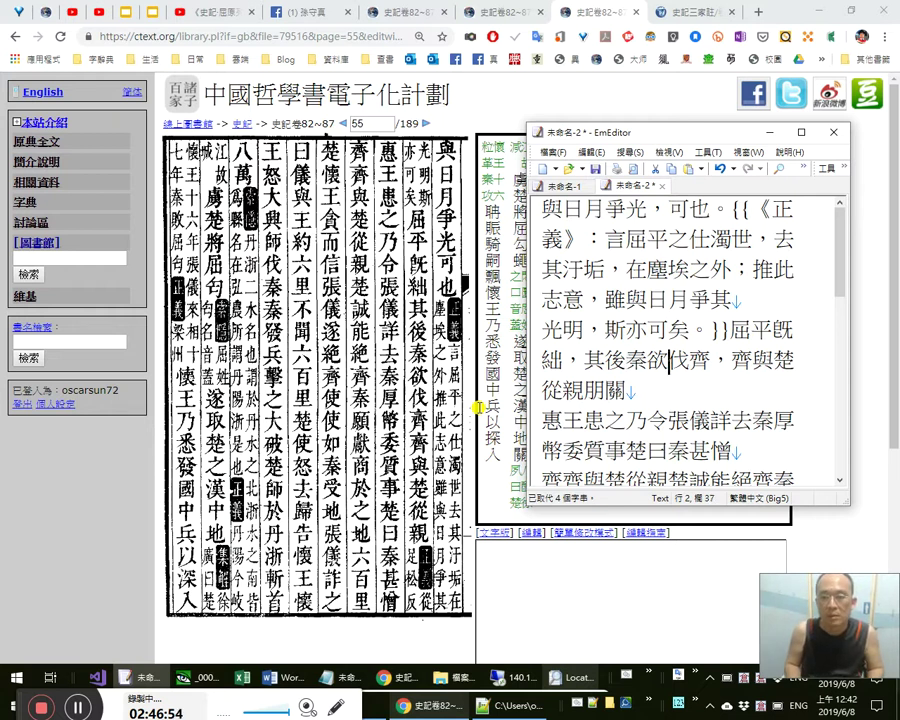
key("Right")
key("Right")
key("Right")
key("Right")
key("Right")
key("Right")
key("Right")
key("Right")
key("Right")
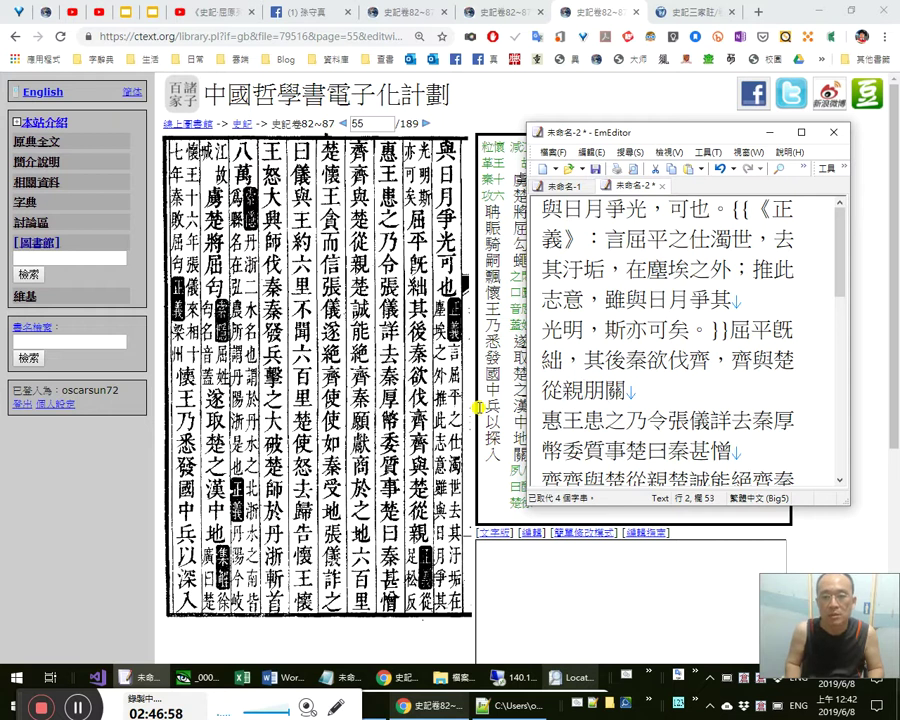
type("，")
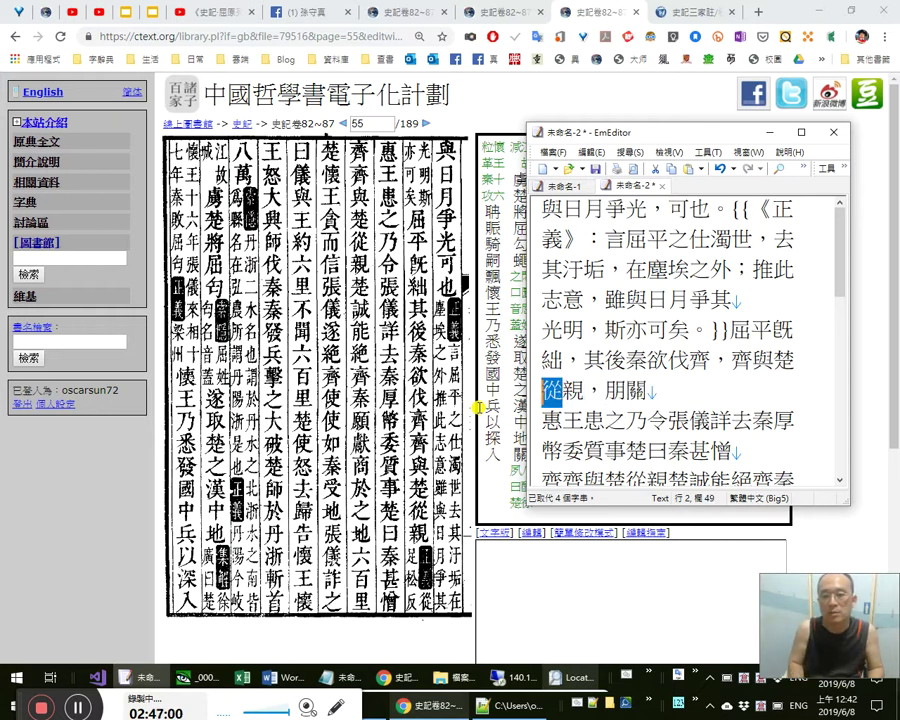
Insert the annotation opening {{《正義》：從，足松反。 after 齊與楚從親， as in the scan.
key("Right")
type("{{")
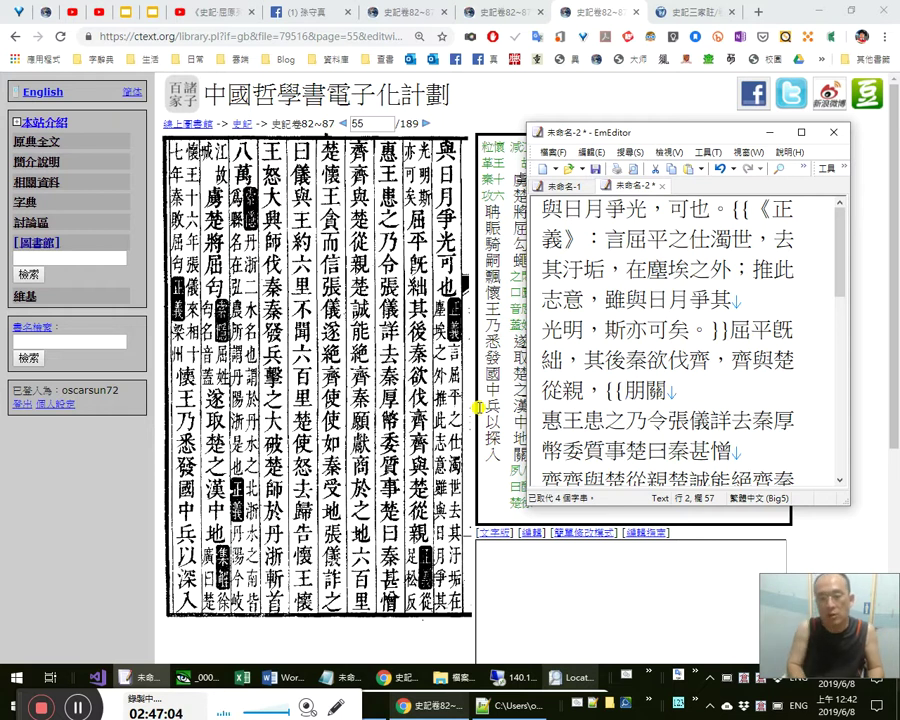
type("《正義》")
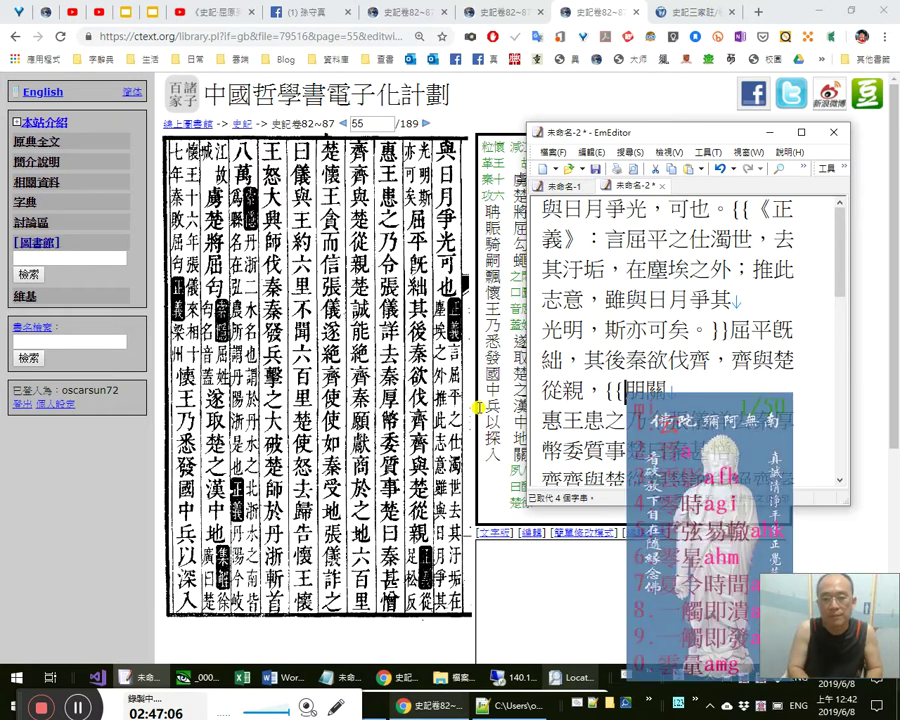
type("：從，")
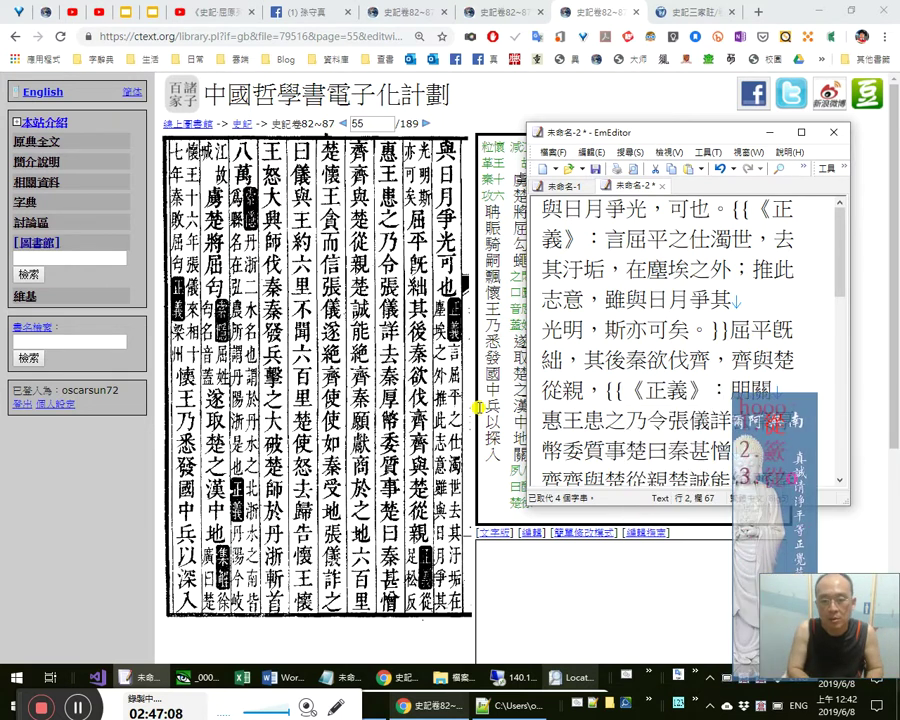
type("足松")
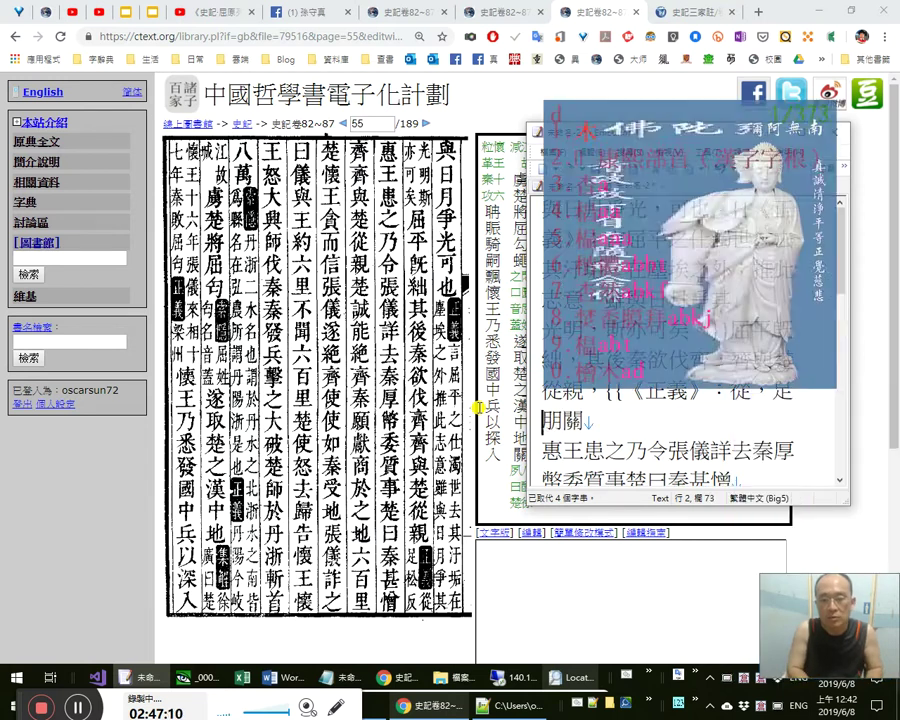
type("反。")
Recheck 足松反 against the scan and delete the misread characters 朋關 after it.
key("Left")
key("Left")
key("Left")
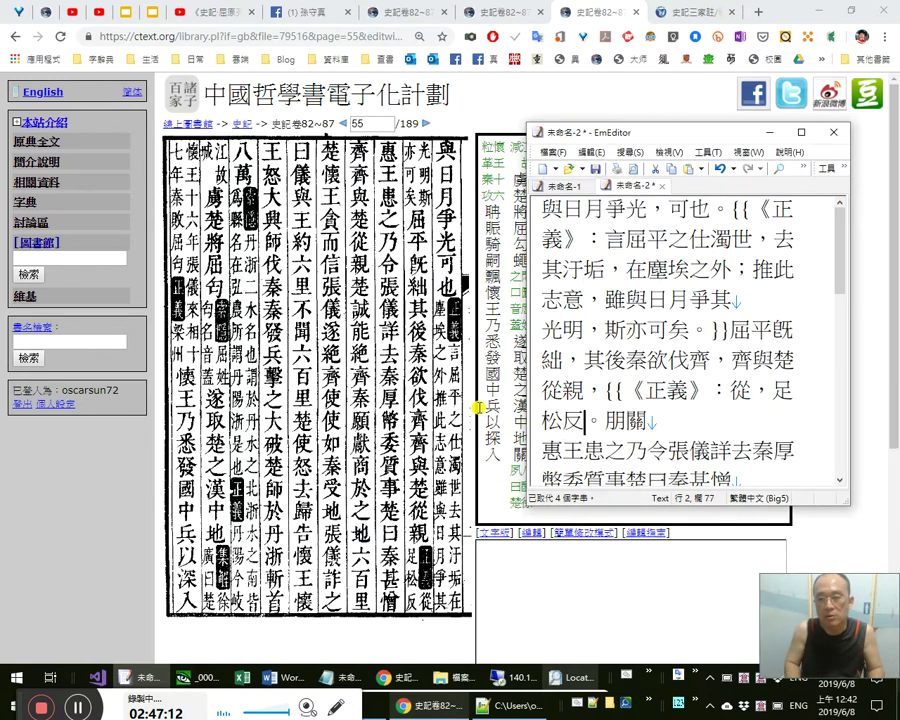
key("shift+Left")
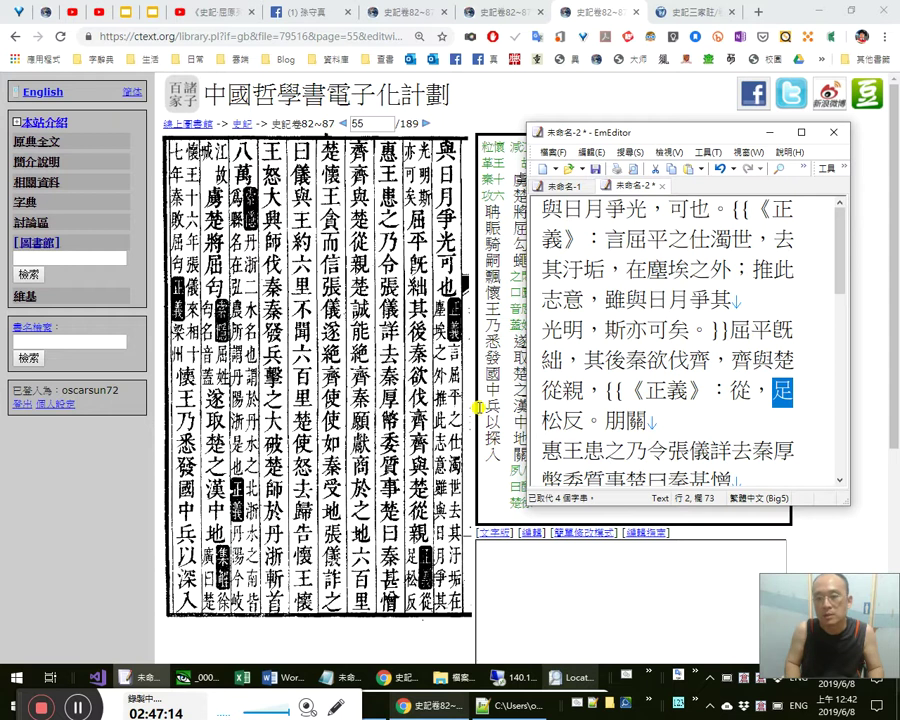
key("shift+Right")
key("Right")
key("Right")
key("Right")
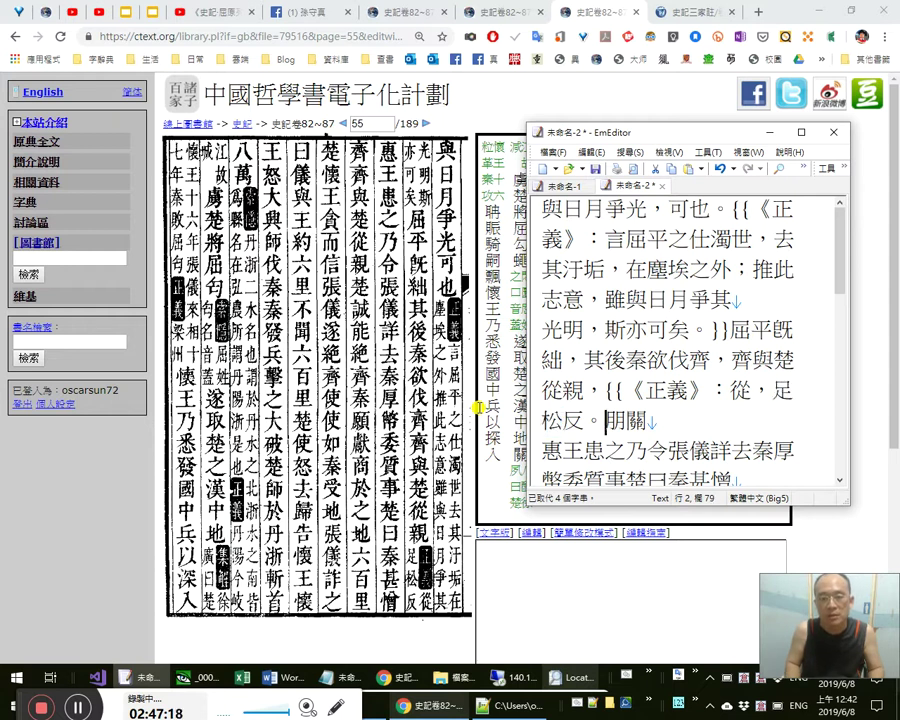
key("shift+End")
key("Delete")
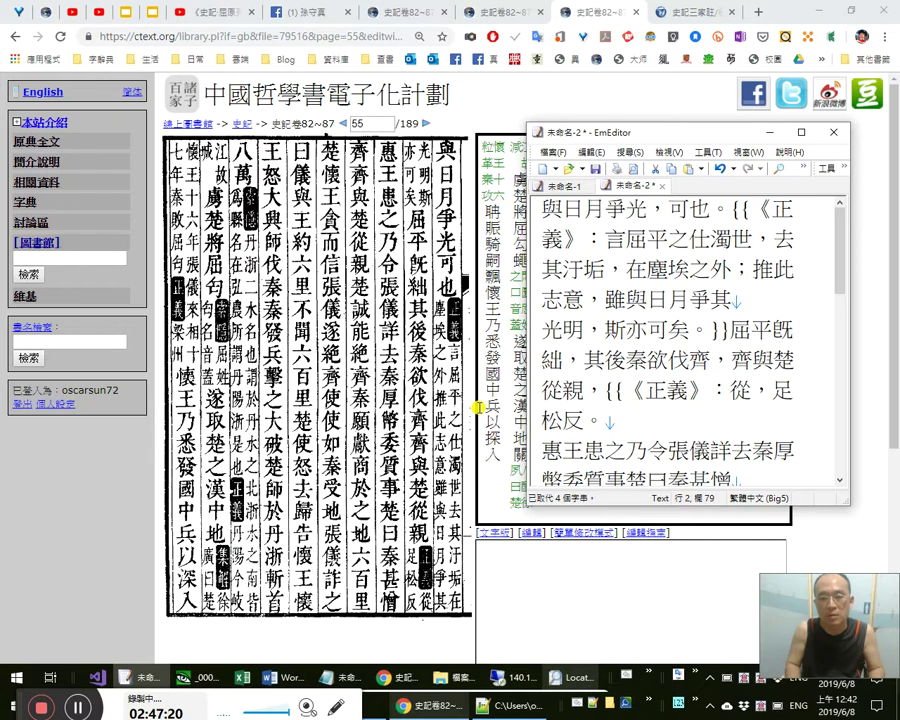
Close the 《正義》 annotation with }} after 足松反。 at the end of the line.
key("Right")
key("Right")
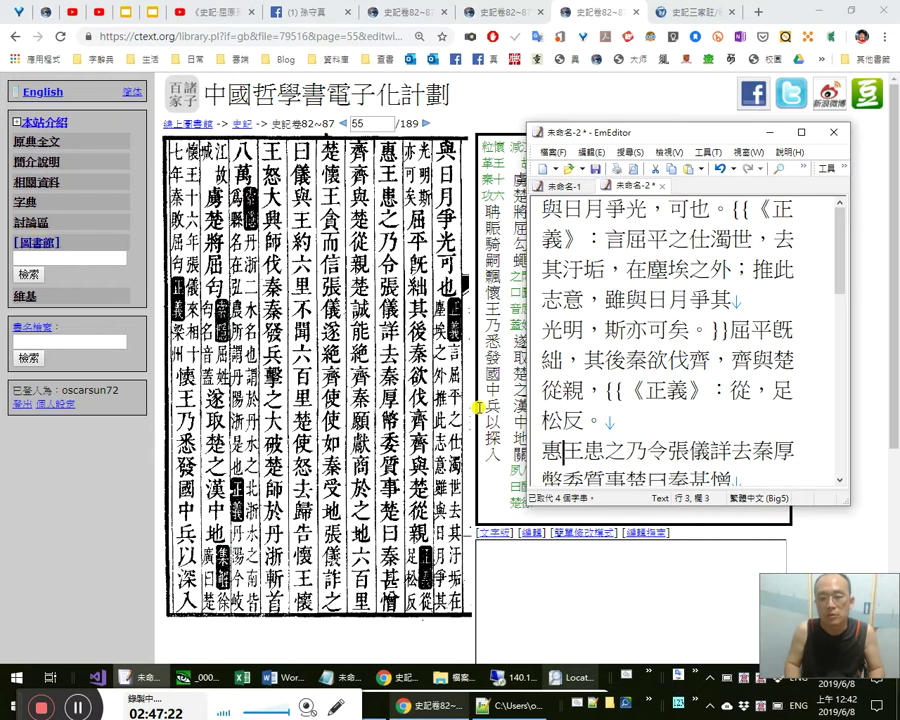
key("Left")
key("Left")
type("}}")
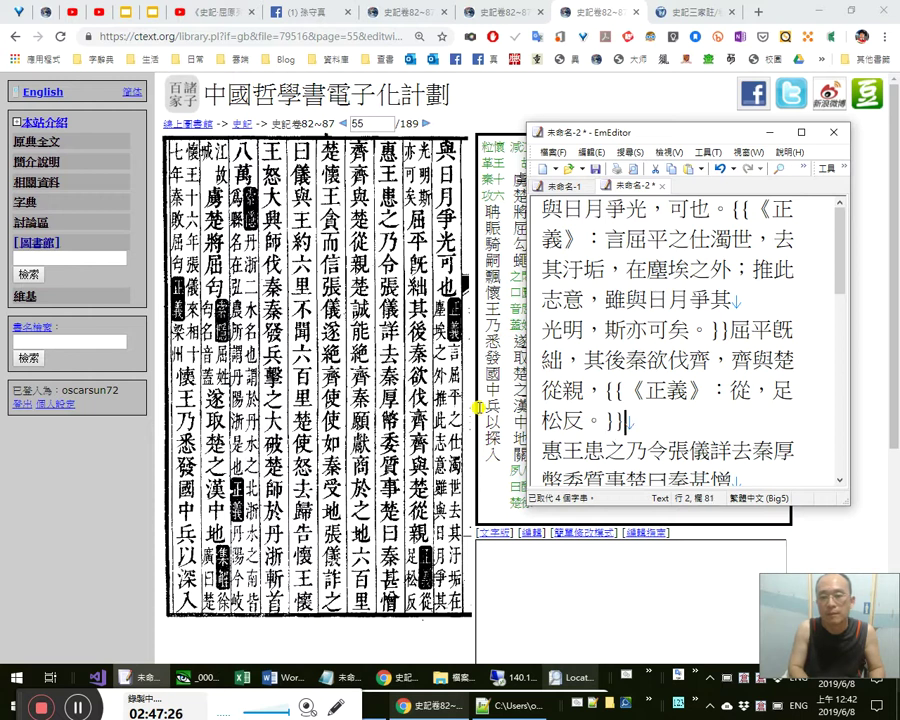
Add a comma after 惠王患之, before 乃令張儀, and go back over the start of the line.
key("Right")
key("Right")
key("Right")
key("Right")
key("Right")
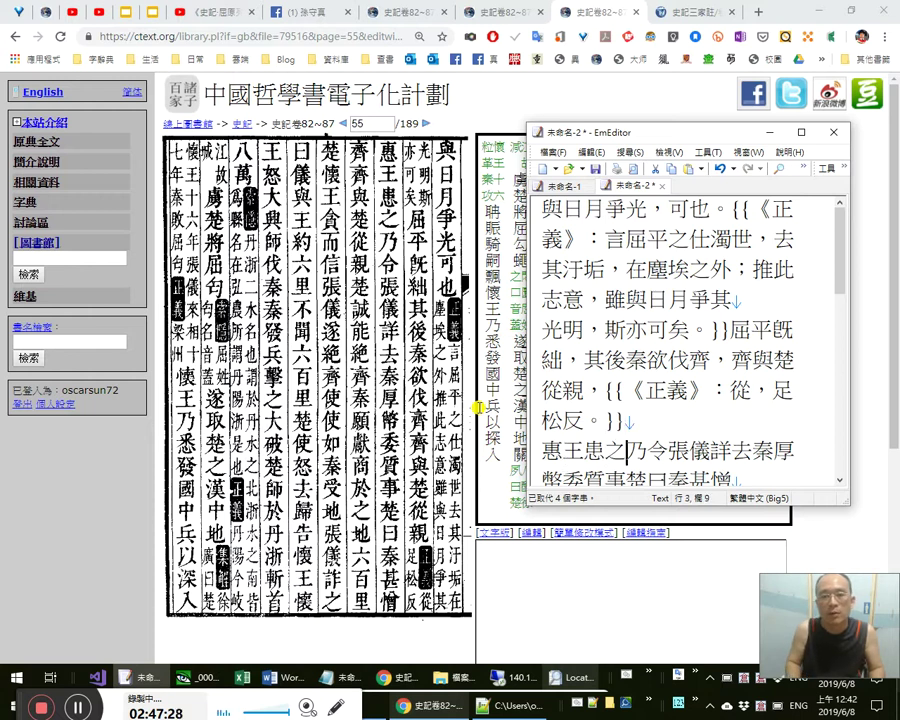
type("，")
key("Right")
key("Right")
key("Left")
key("Left")
key("Left")
key("Left")
key("Left")
key("Left")
key("Left")
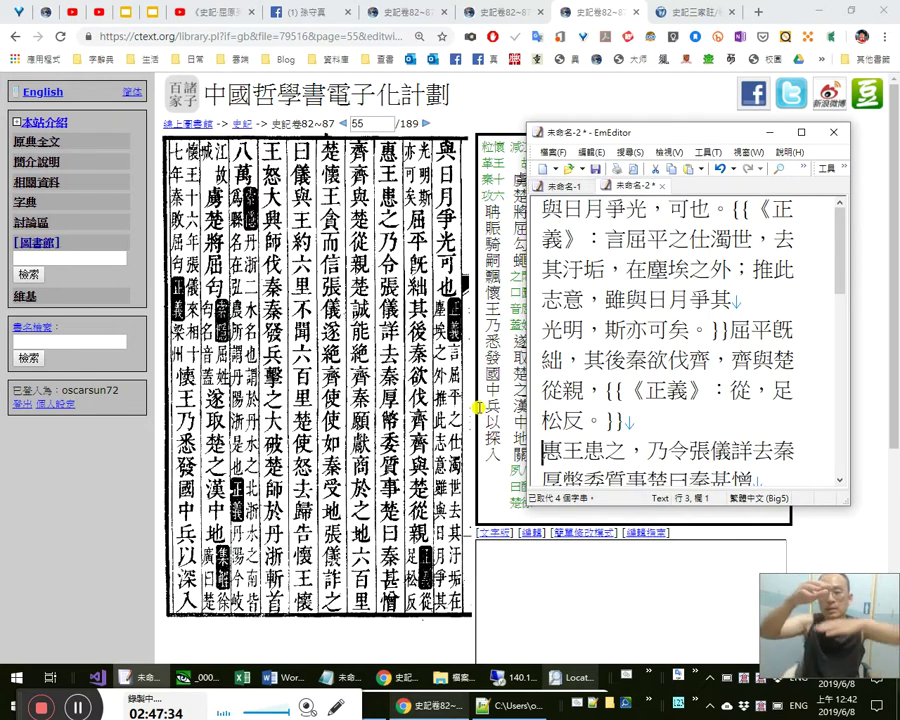
Try a comma between 從 and 親 in 齊與楚從親, and remove it again.
left_click(600, 389)
left_click_drag(593, 385, 735, 360)
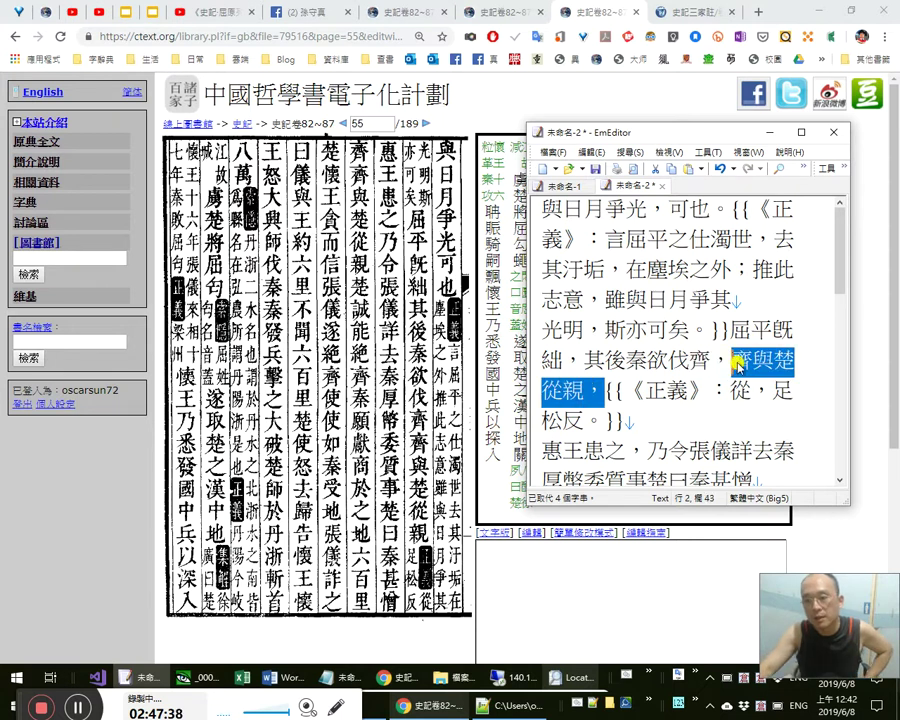
left_click(577, 397)
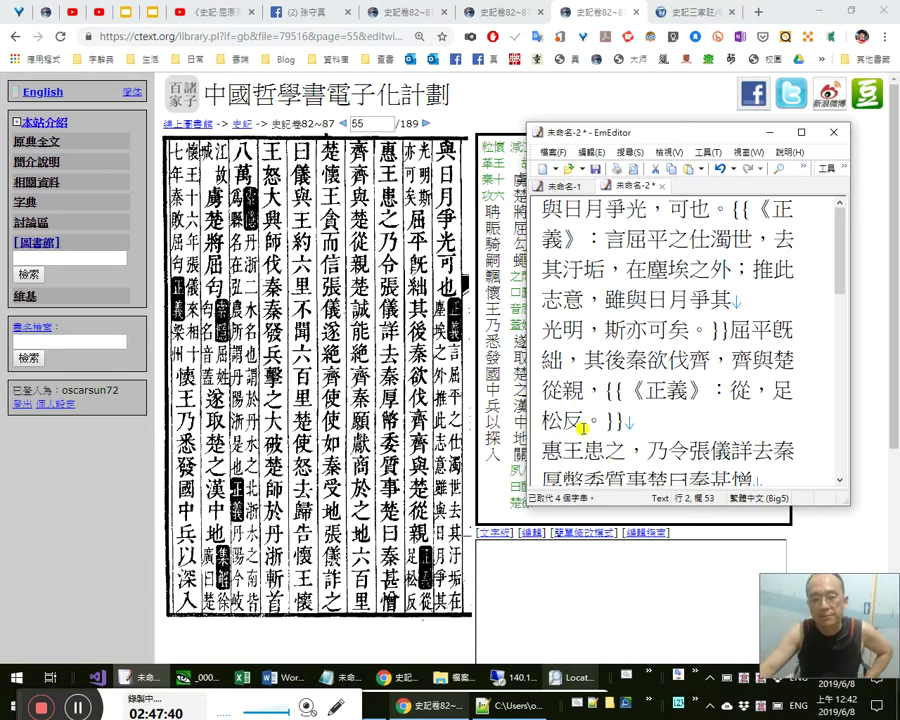
key("Left")
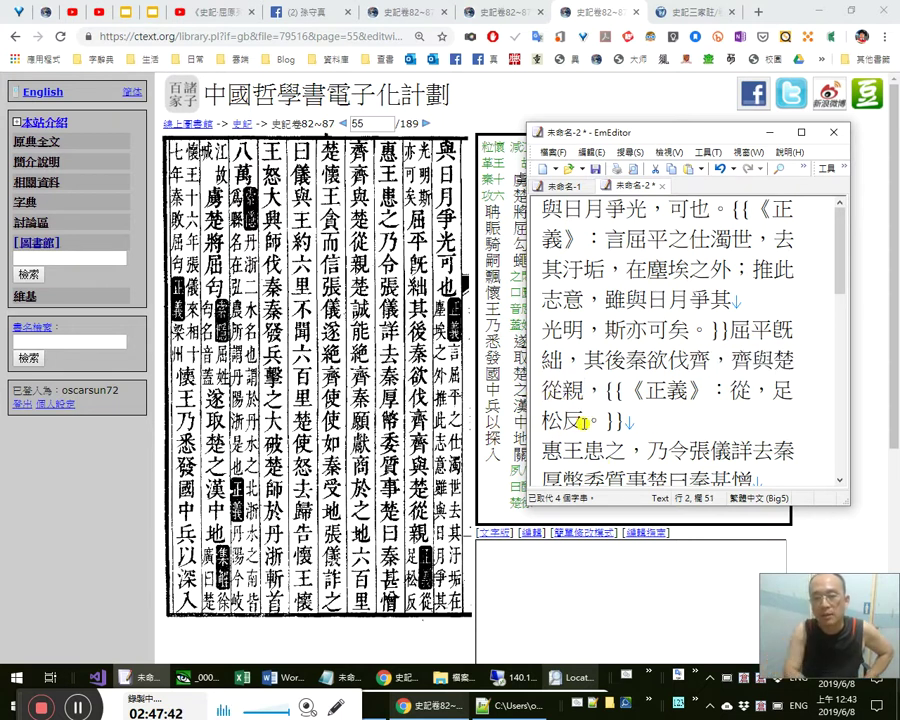
type("，")
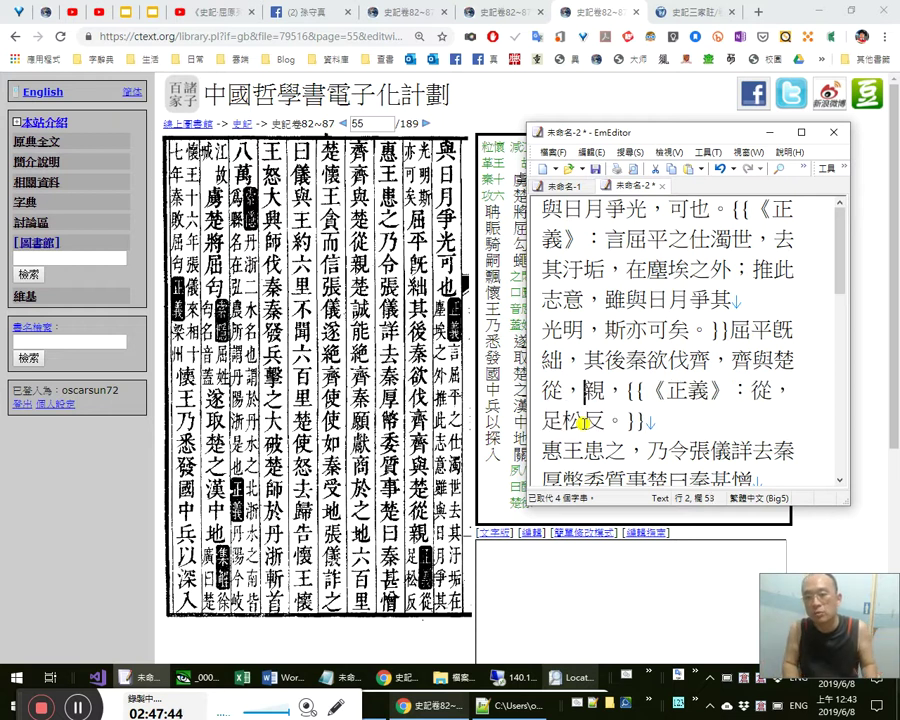
key("Left")
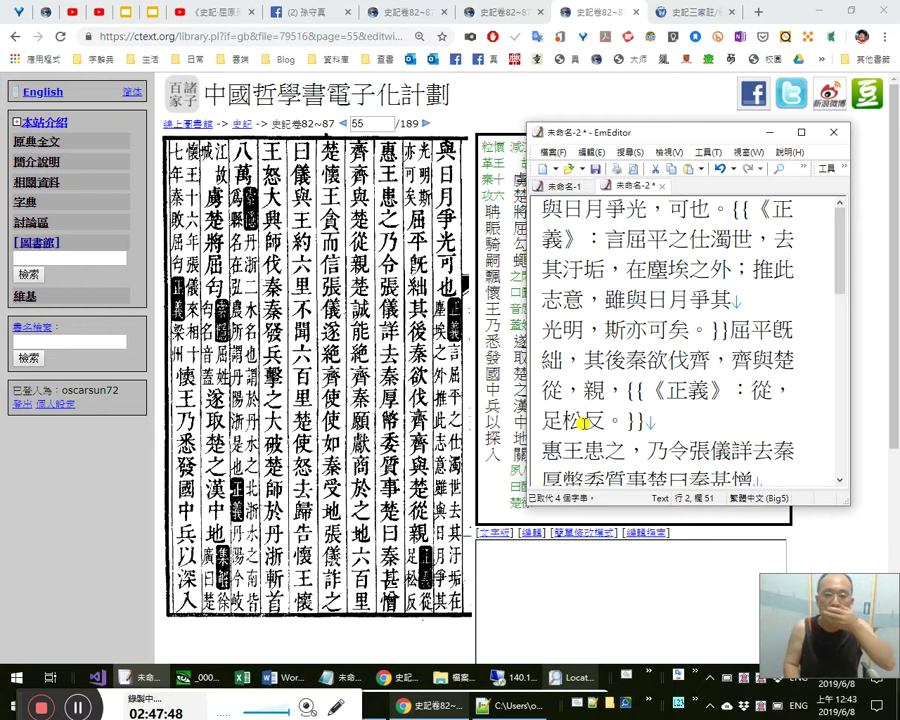
key("Delete")
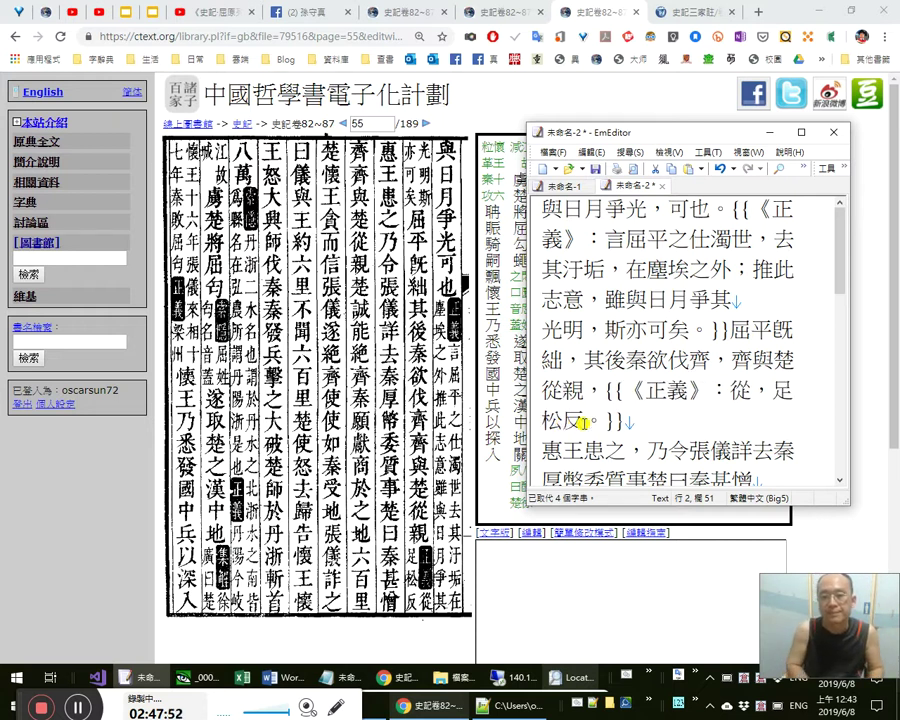
Put a comma between 從 and 親 in the main text and copy the unbroken word 從親 for lookup.
type("，")
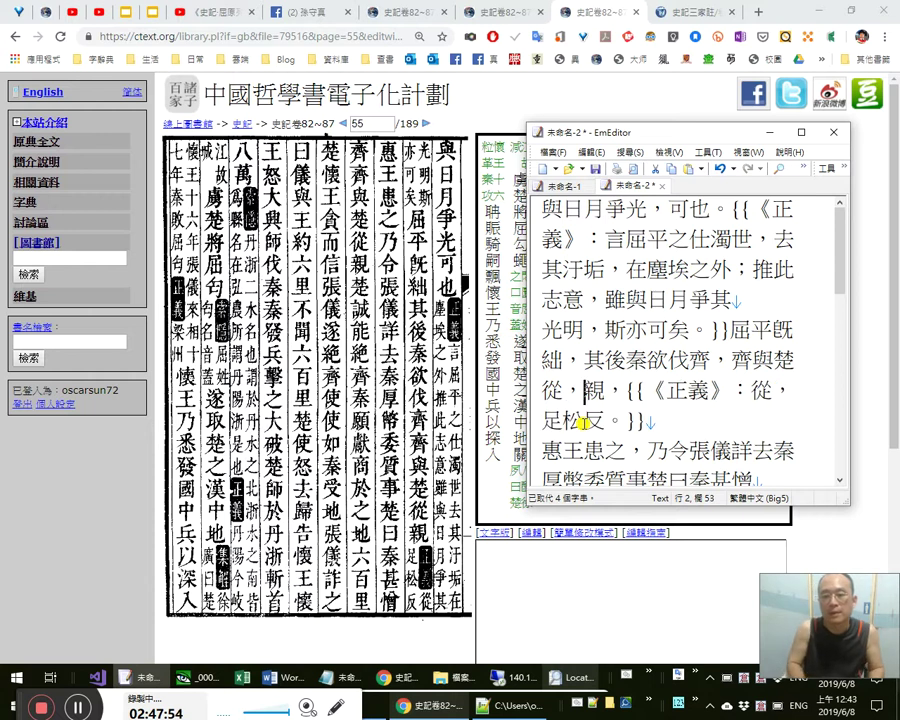
key("ctrl+z")
key("ctrl+c")
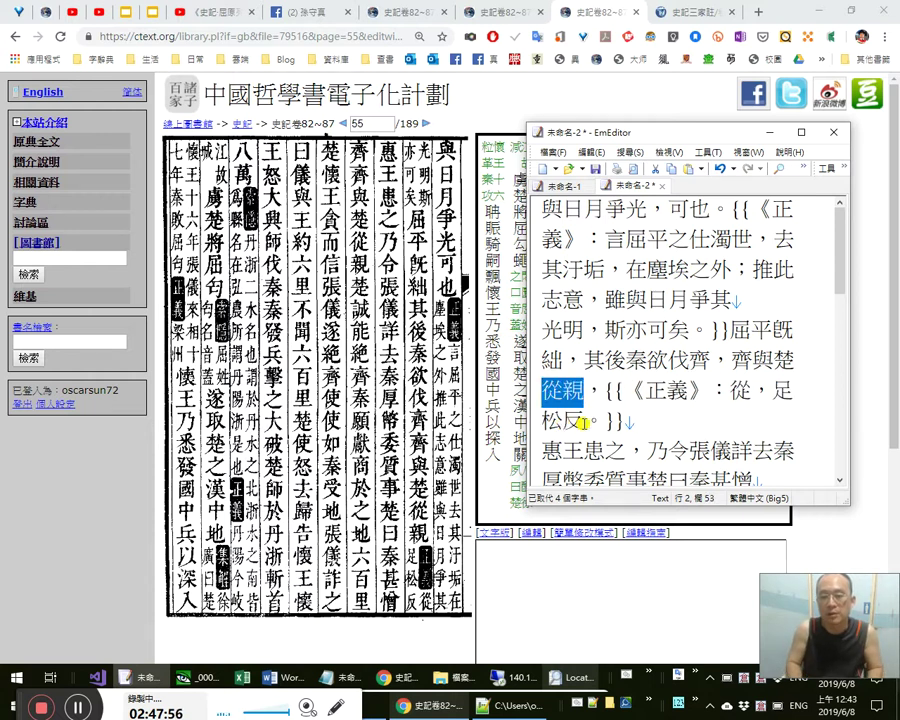
key("ctrl+y")
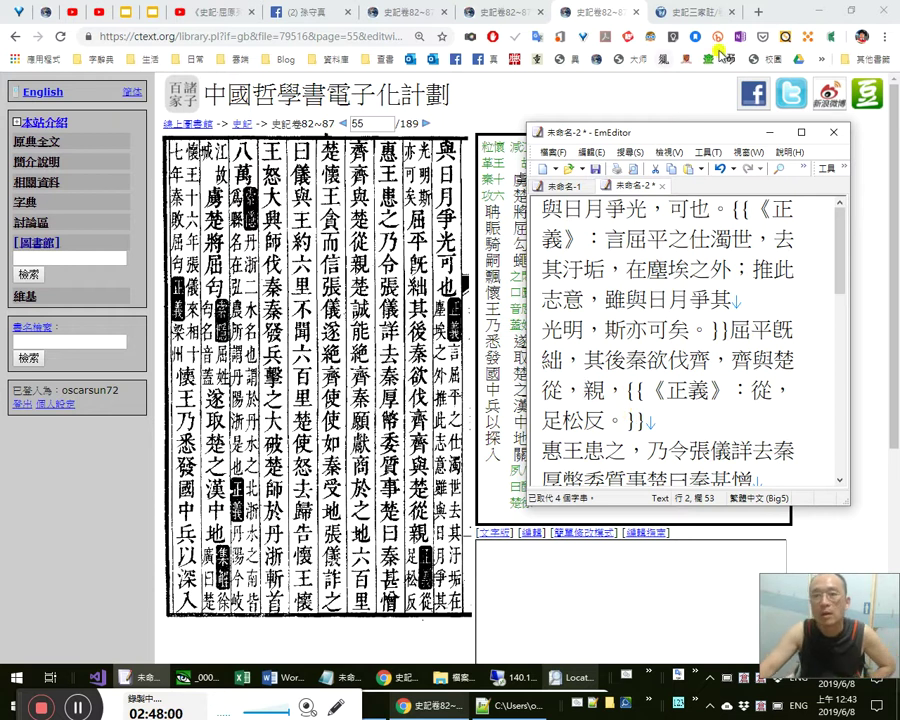
Look up 從親 in the 教育部重編國語辭典修訂本 online dictionary in the browser.
left_click(692, 12)
left_click(535, 64)
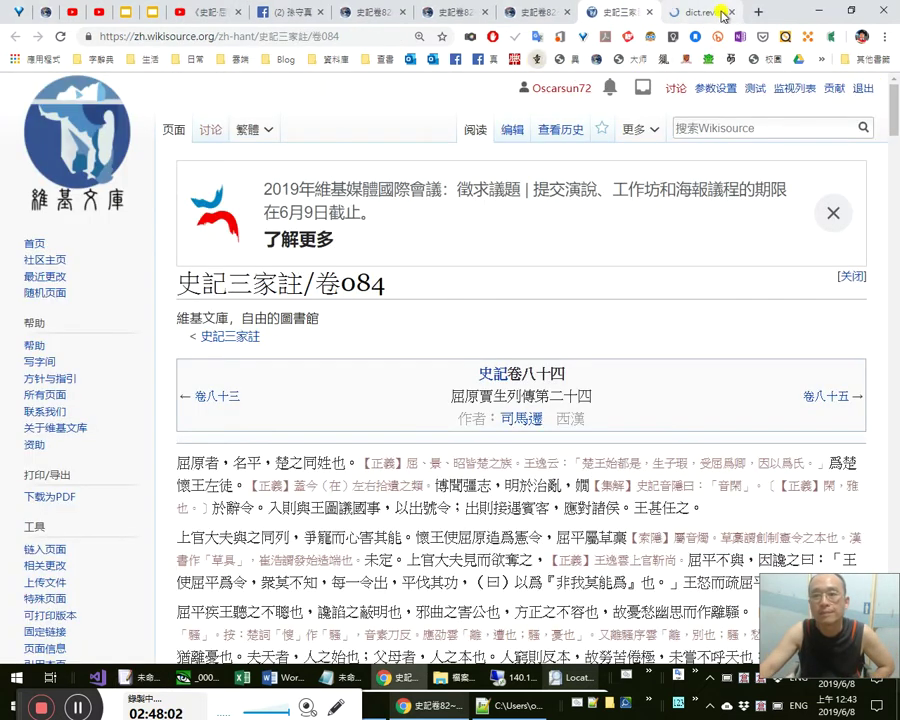
left_click(719, 12)
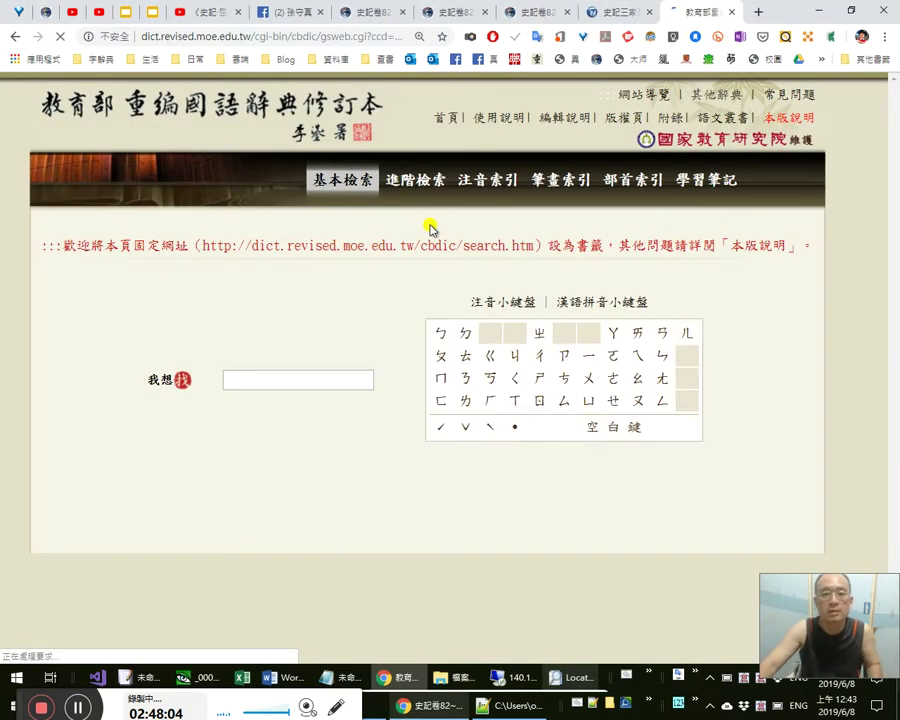
key("ctrl+v")
key("Return")
key("Return")
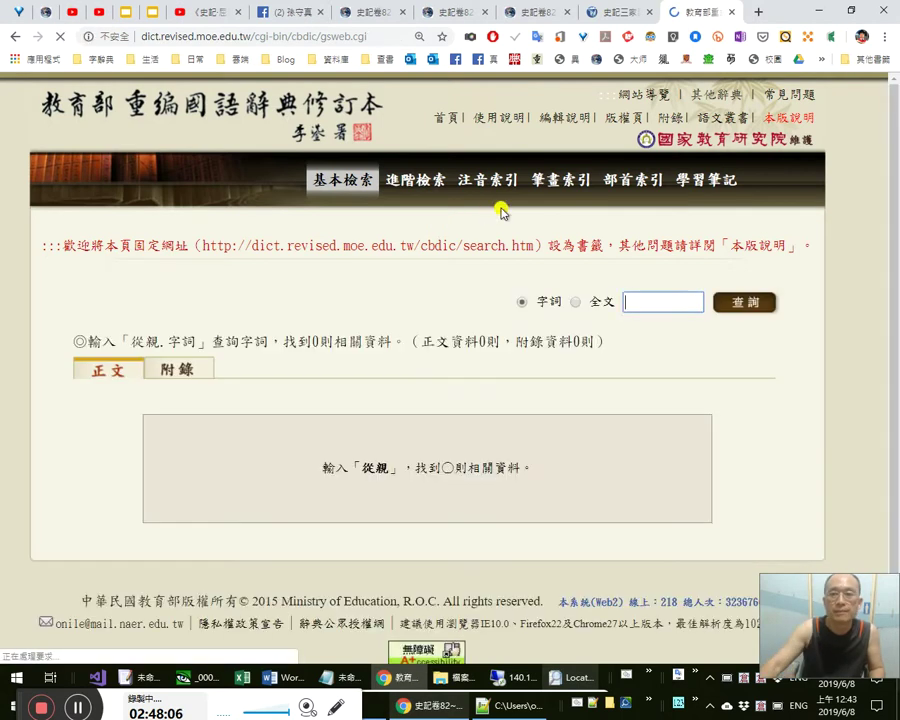
Look up 從親 in the 國學大師 online dictionary.
left_click(628, 59)
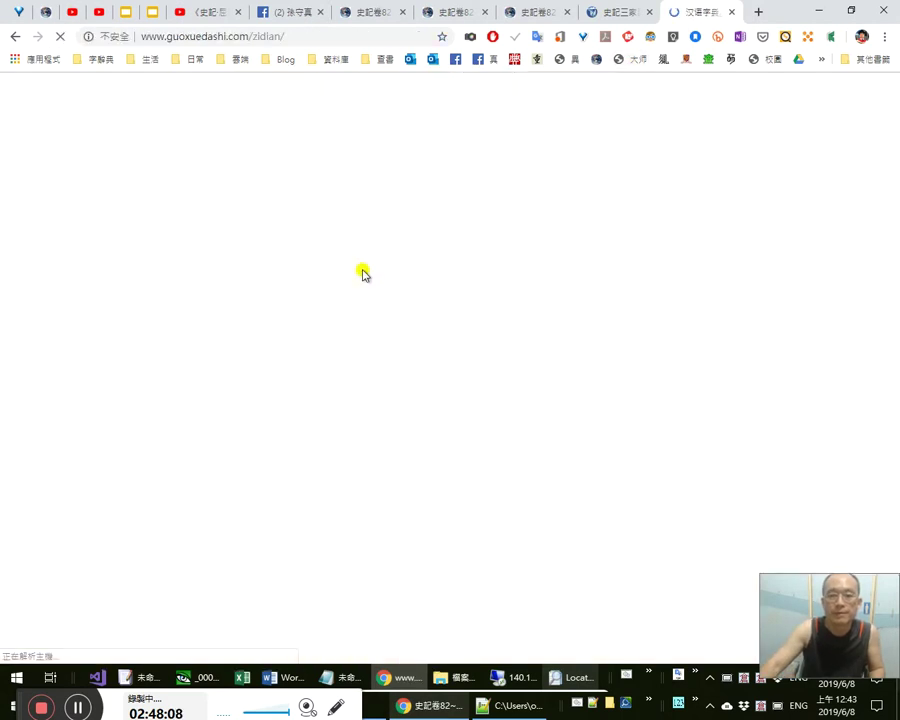
left_click(357, 235)
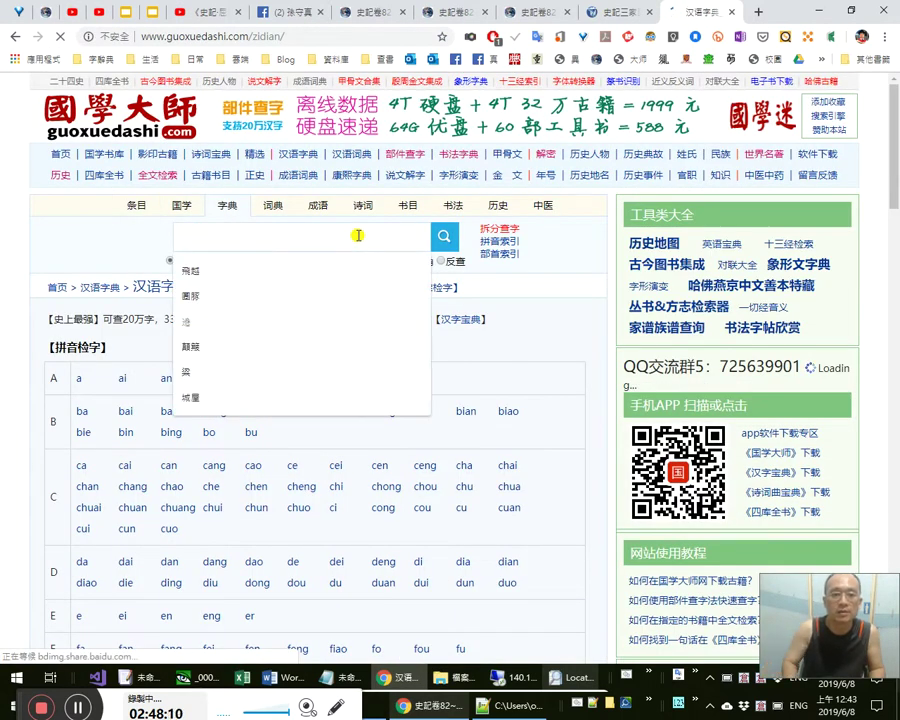
key("ctrl+v")
key("Return")
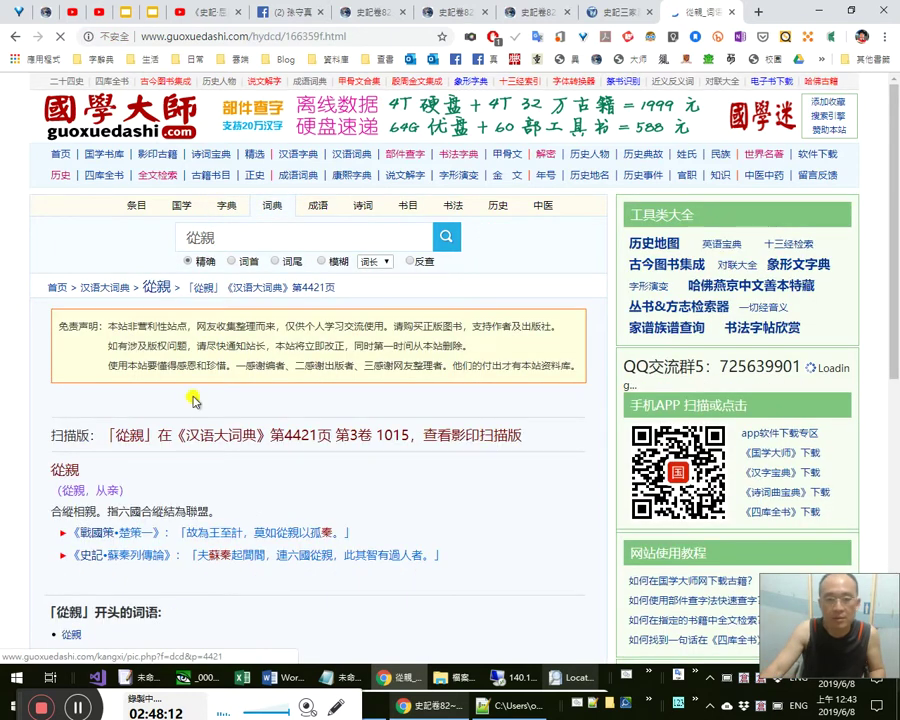
Read the definition of 從親 and its 戰國策 and 史記 quotations, and return to the scan of page 55.
double_click(62, 511)
left_click_drag(88, 513, 219, 511)
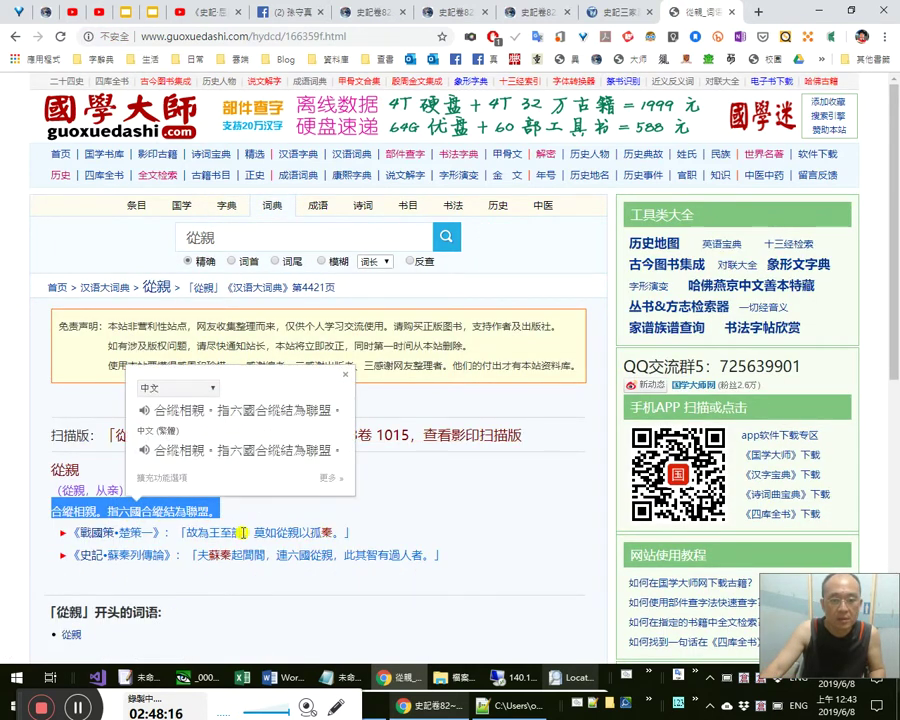
double_click(282, 532)
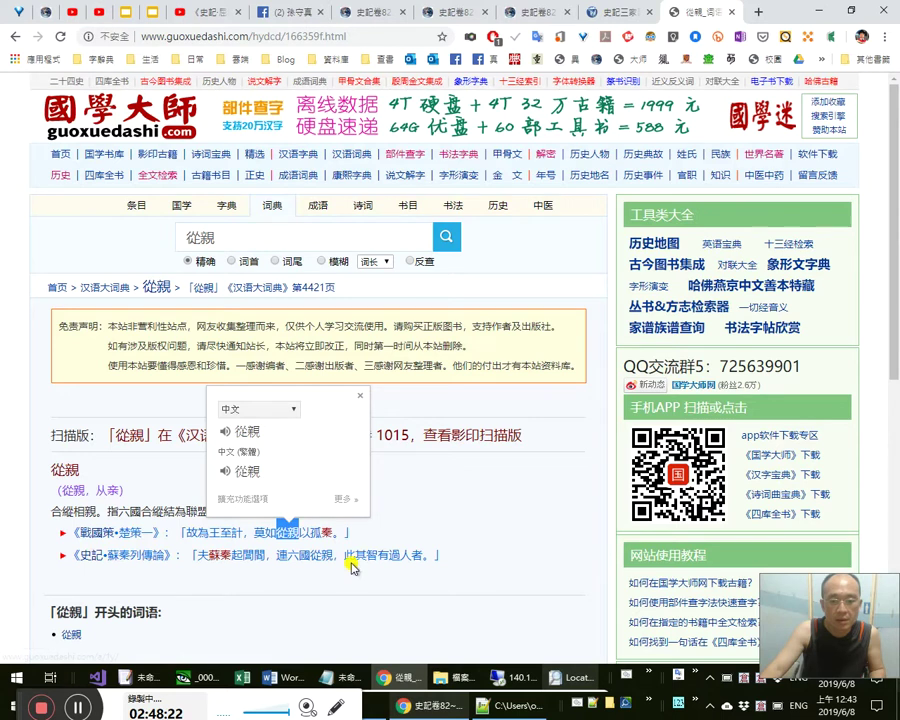
left_click_drag(310, 557, 352, 556)
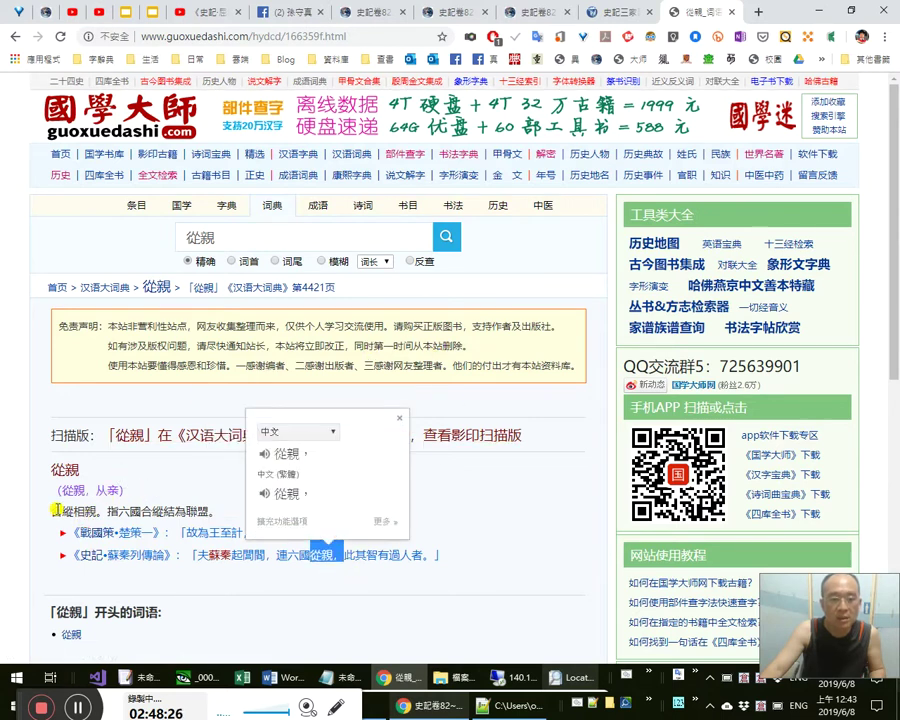
left_click_drag(53, 511, 105, 511)
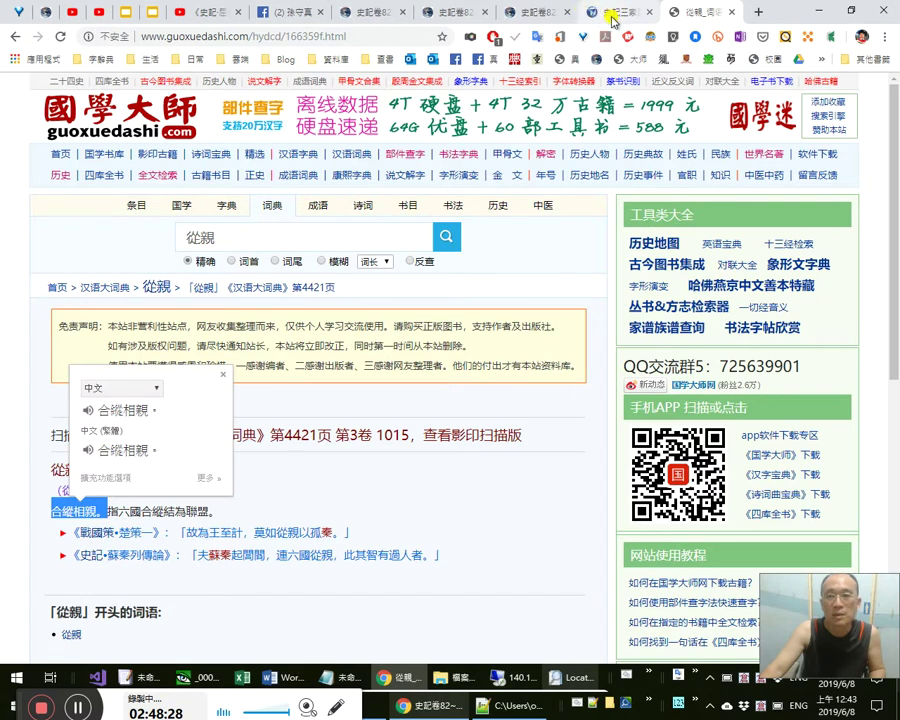
left_click(534, 14)
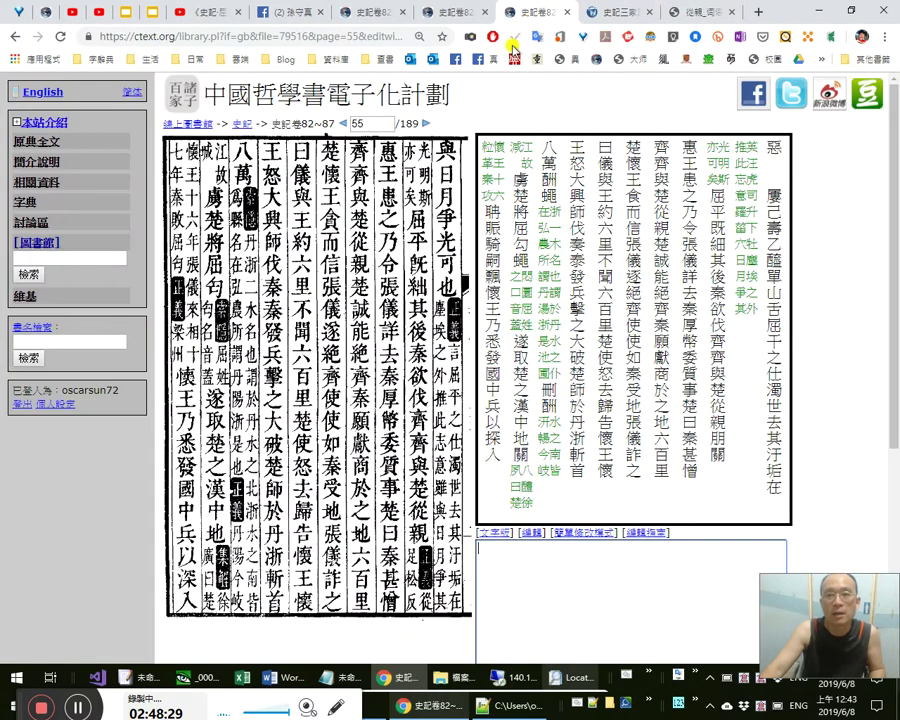
Switch to EmEditor and remove the comma between 從 and 親 in 齊與楚從親.
left_click(452, 15)
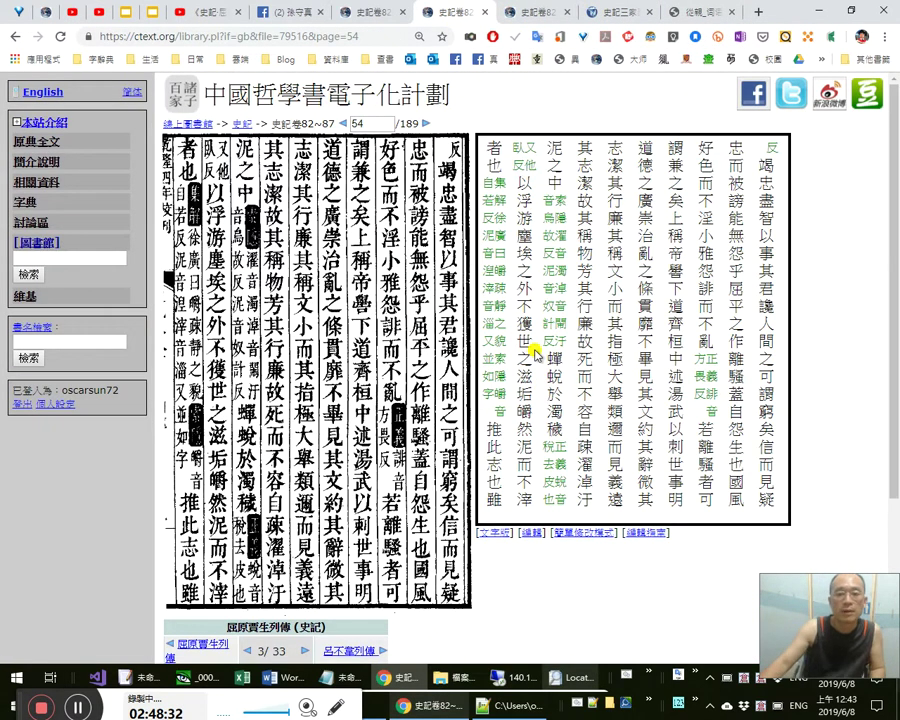
left_click(538, 14)
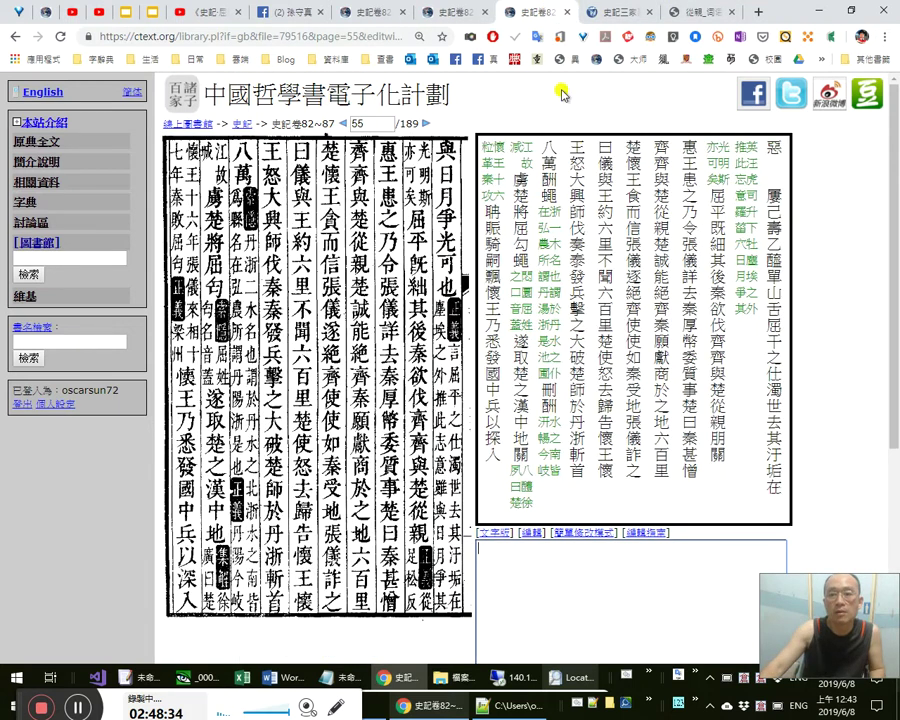
key("alt+Tab")
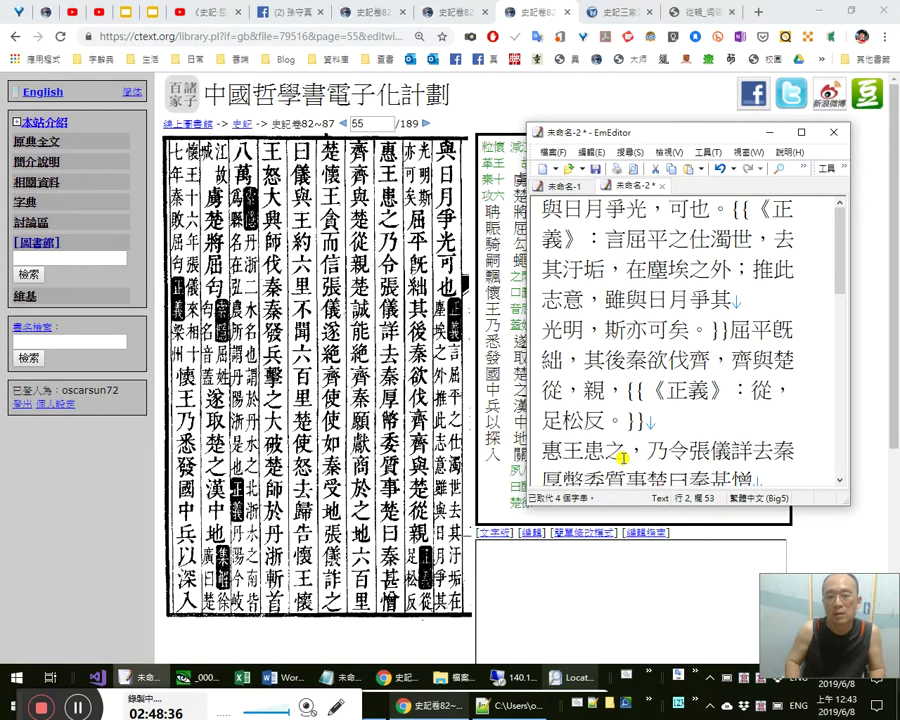
key("Delete")
key("ctrl+shift+Right")
key("Left")
key("Right")
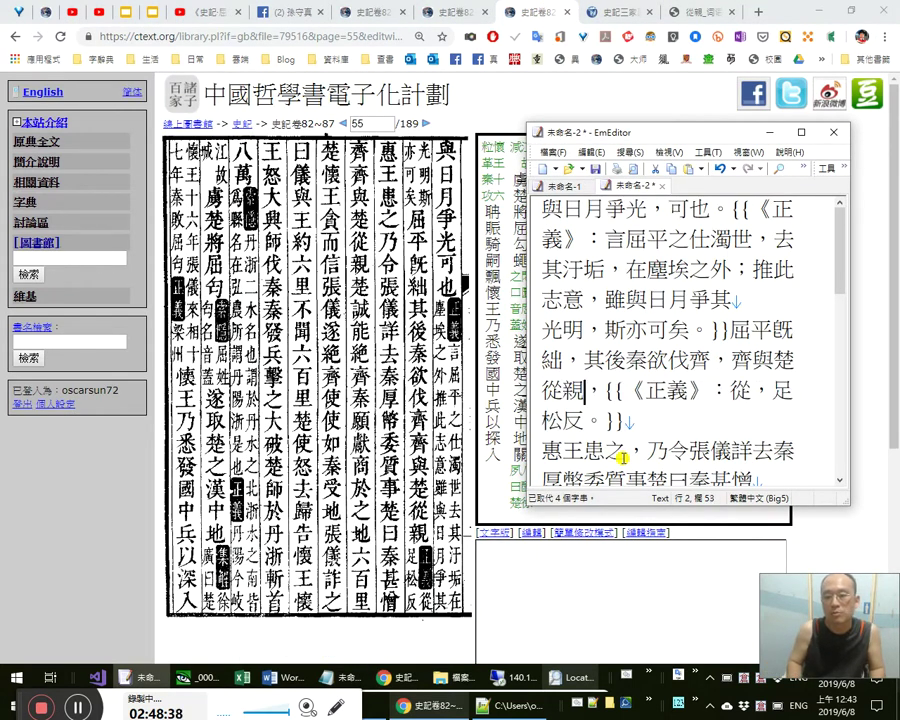
Reread 齊與楚從親, its 《正義》 note and the following 惠王患之 in the transcription to check their punctuation.
key("shift+Left")
key("shift+Left")
key("Left")
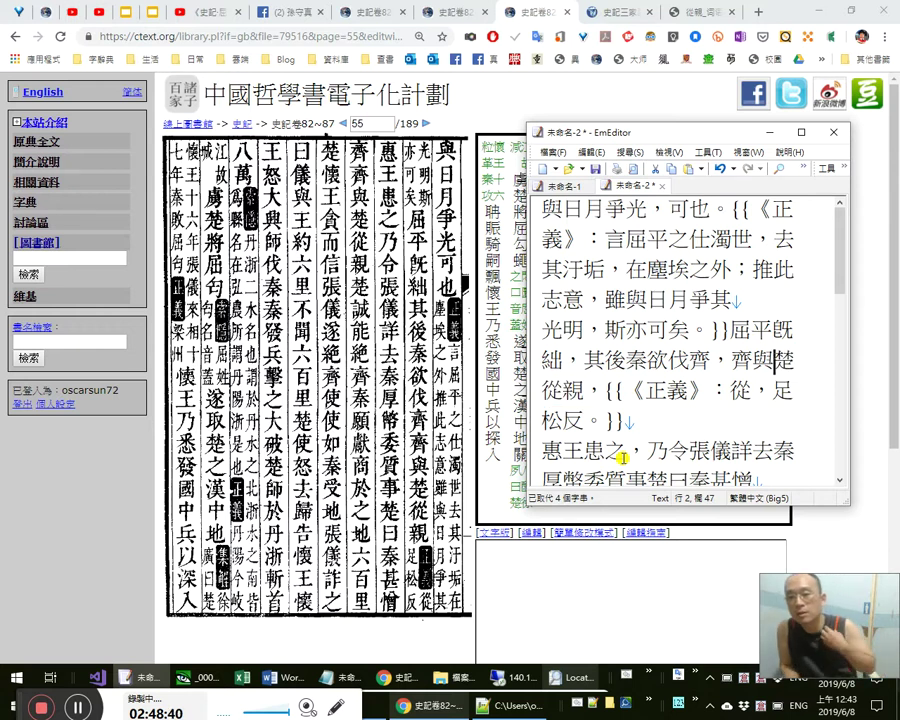
key("Right")
key("Right")
key("Right")
key("Right")
key("Right")
key("Right")
key("Right")
key("Right")
key("Right")
key("Right")
key("Right")
key("Right")
key("Right")
key("Right")
key("Right")
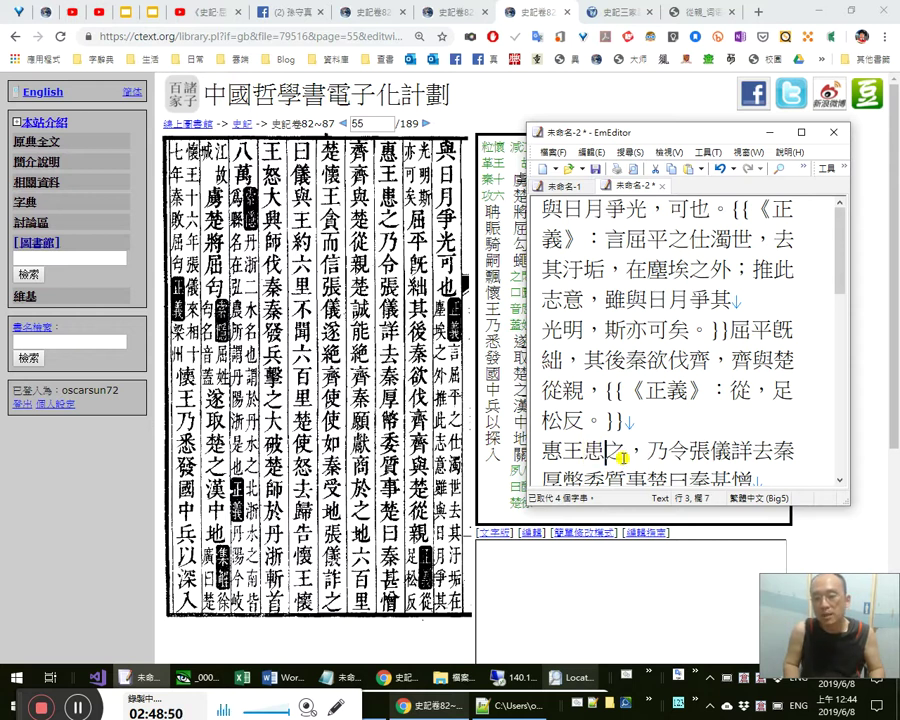
key("shift+Left")
key("Left")
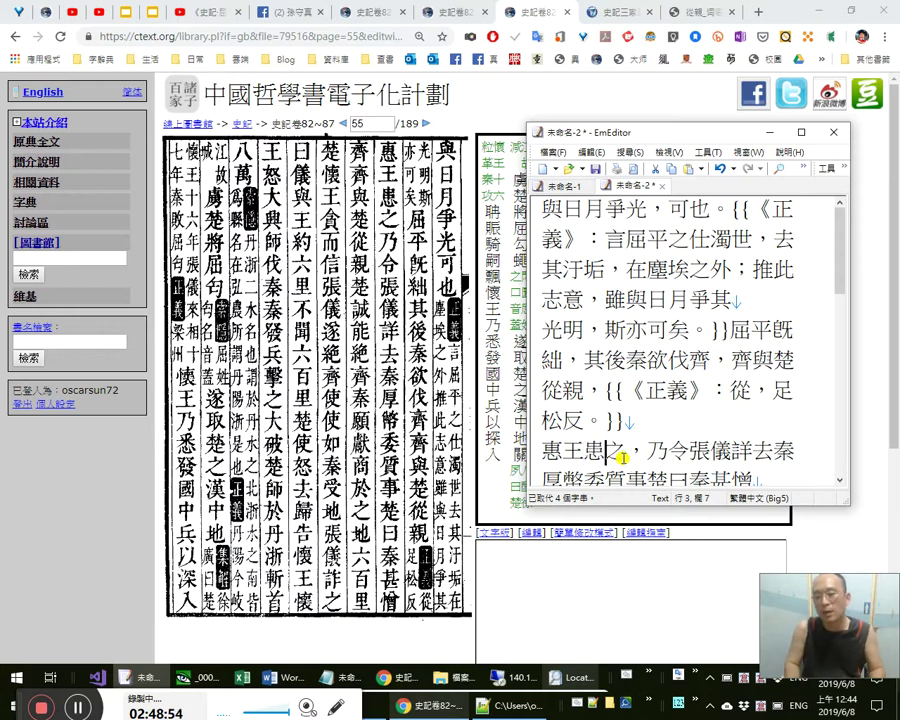
key("Right")
key("shift+Right")
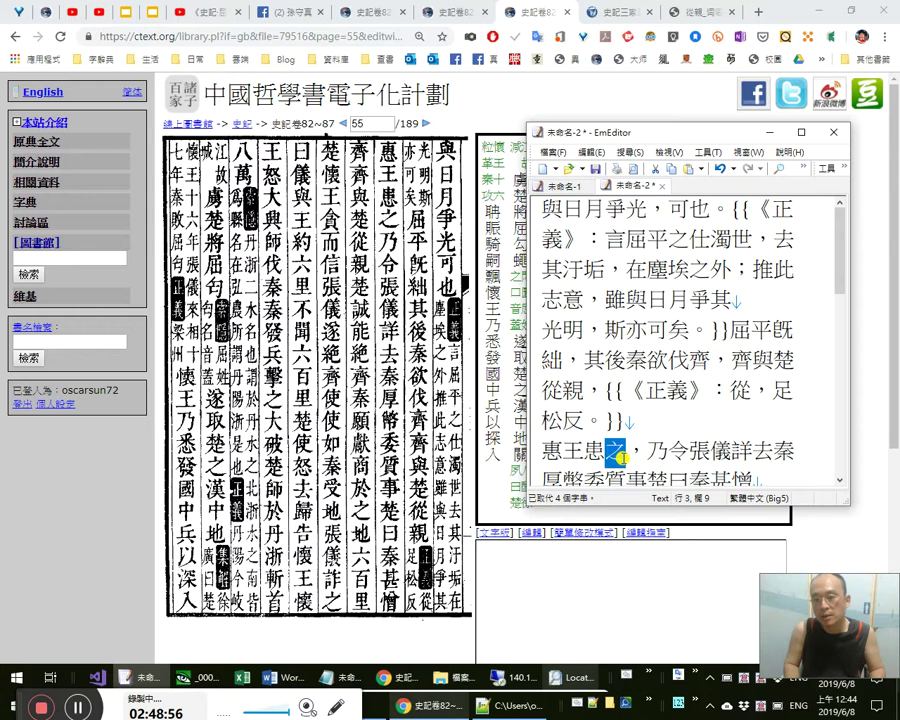
key("Up")
key("Up")
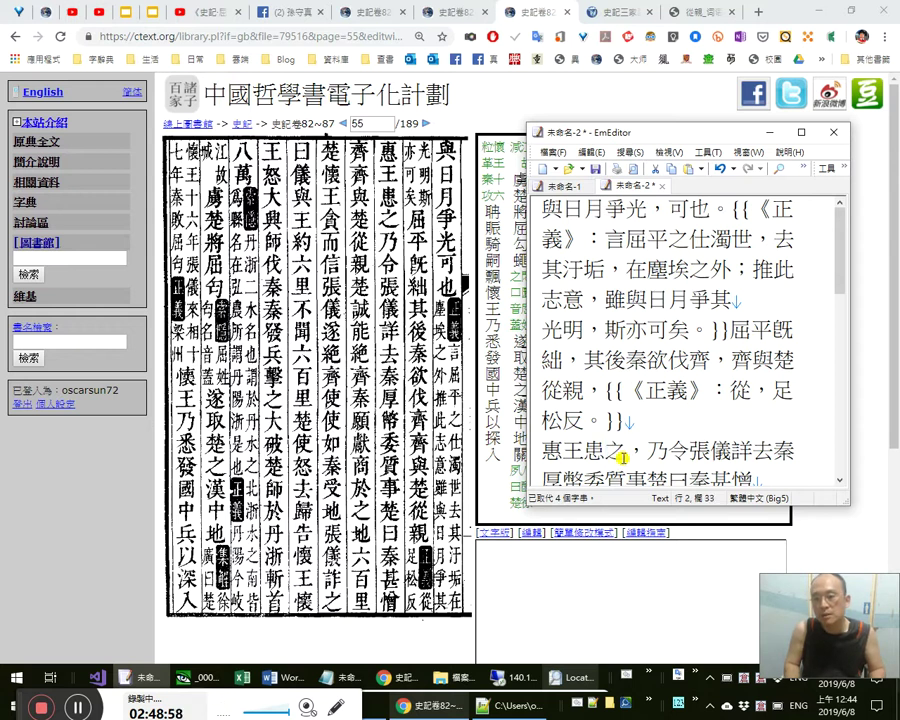
key("Right")
key("Right")
key("Right")
key("Right")
key("Right")
key("Right")
key("Right")
key("Right")
key("shift+Left")
key("shift+Left")
key("shift+Left")
key("shift+Left")
key("shift+Right")
key("shift+Right")
key("shift+Right")
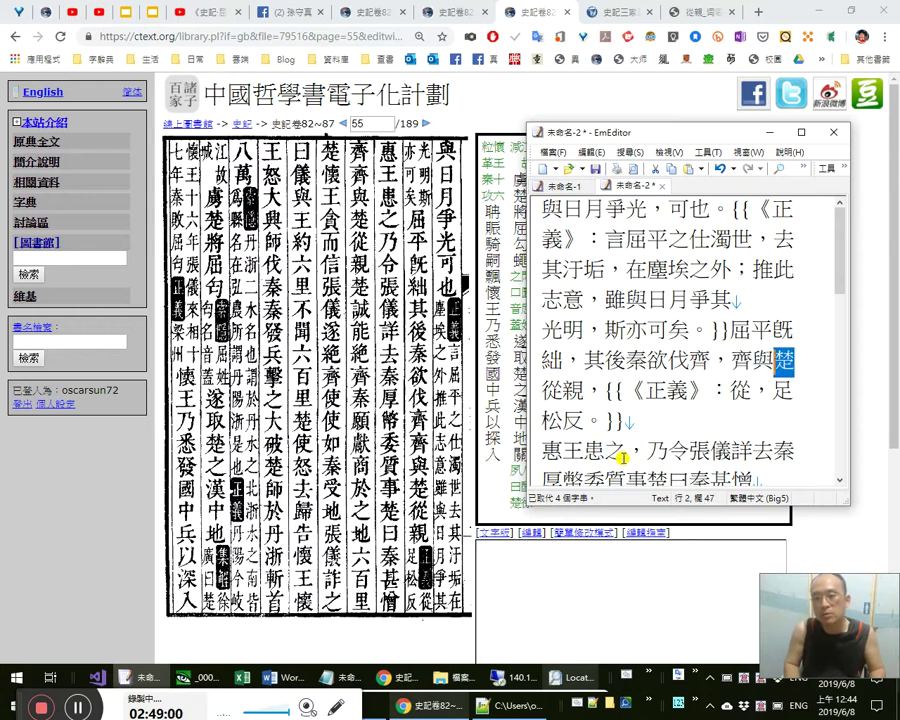
Insert a full-width comma between 乃令張儀詳去秦 and 厚幣委質事楚.
key("Down")
key("Right")
key("Right")
key("Right")
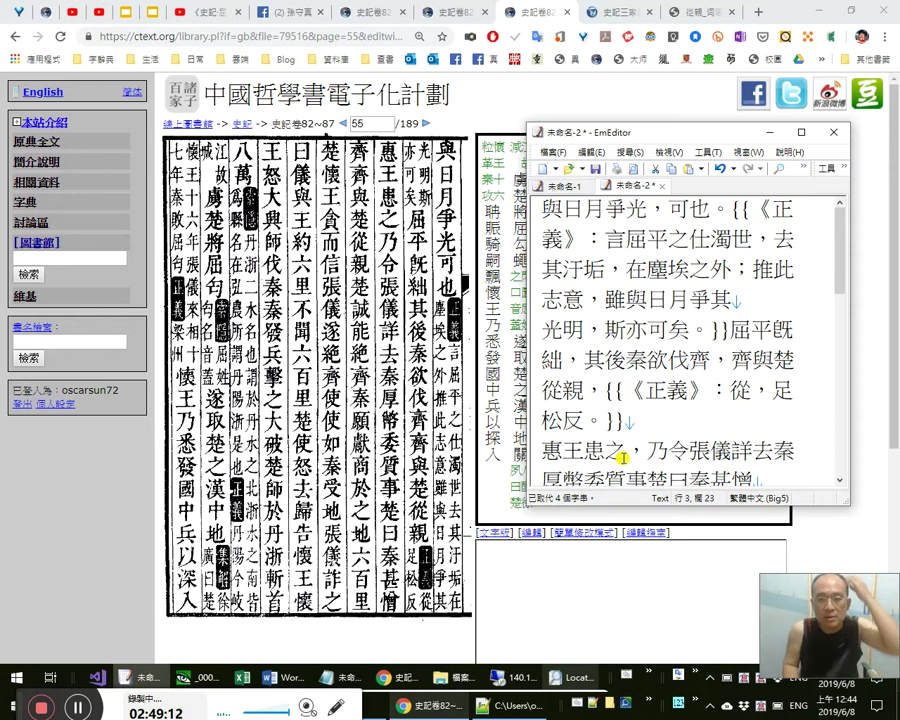
key("Right")
type("，")
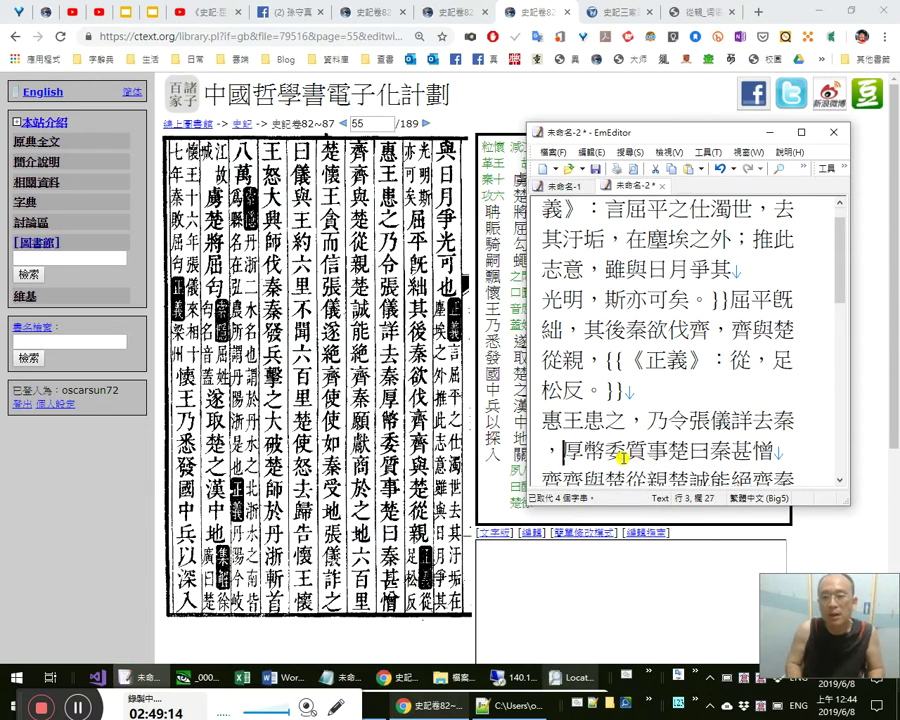
Try the gloss 佯裝 after 詳 in 乃令張儀詳去秦 and remove it again.
type("佯")
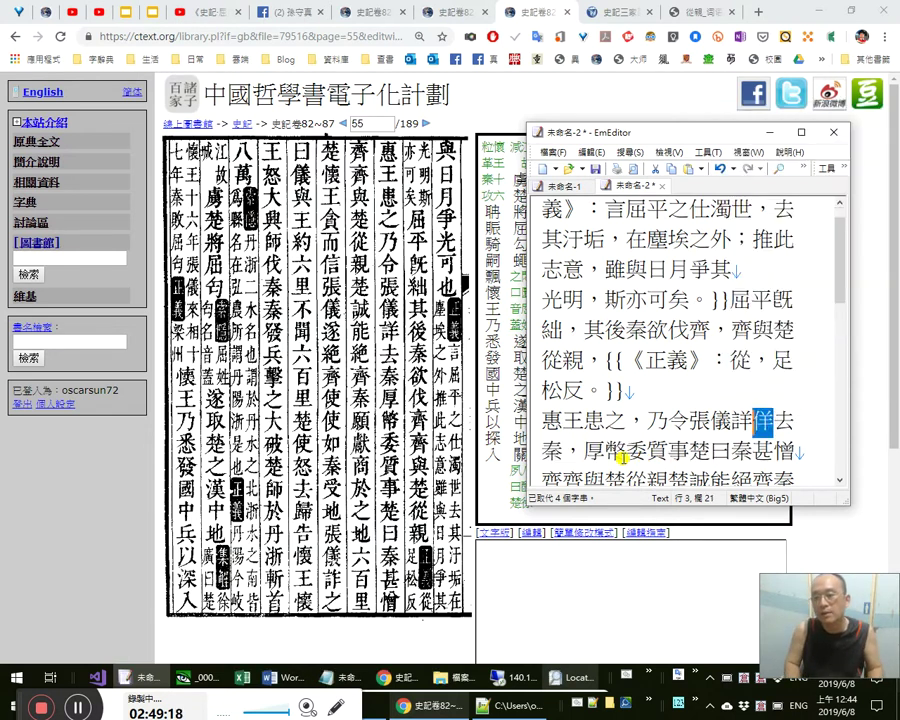
key("Return")
key("shift+Right")
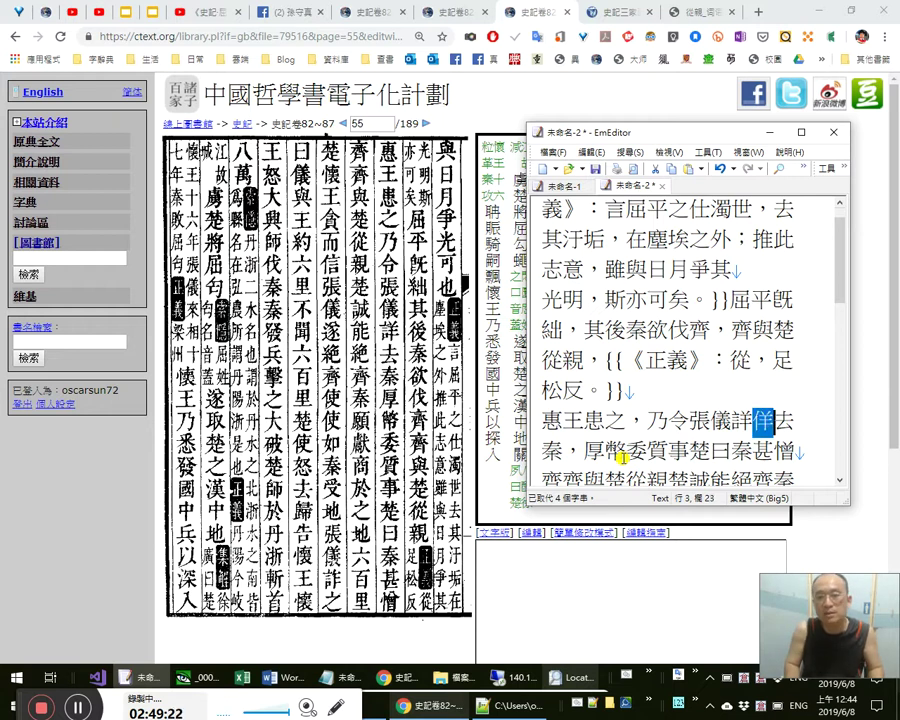
key("Right")
type("裝")
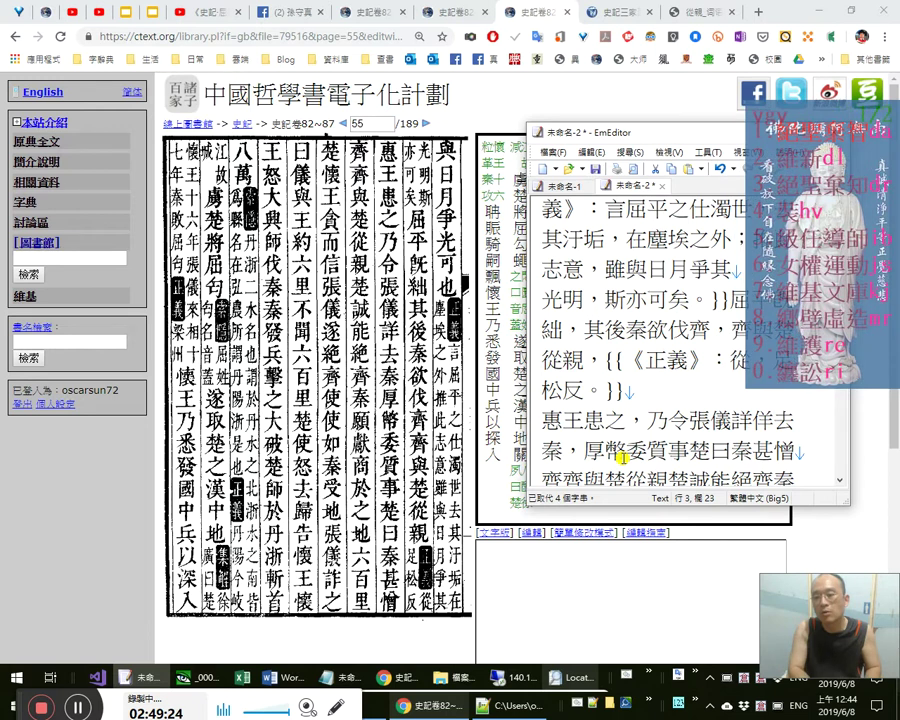
key("shift+Left")
key("shift+Left")
type("oik")
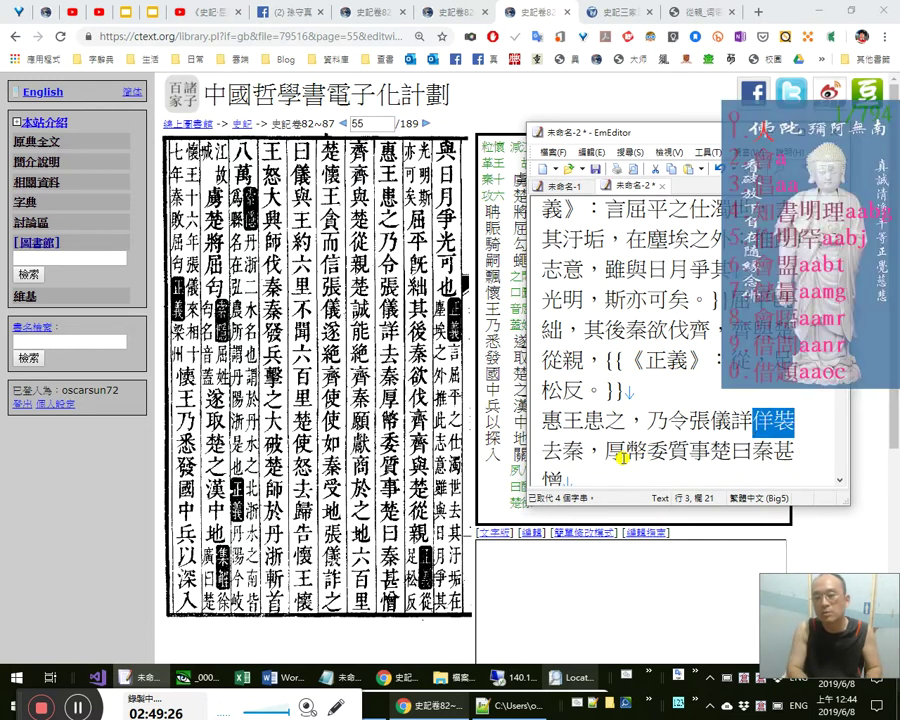
type("偽")
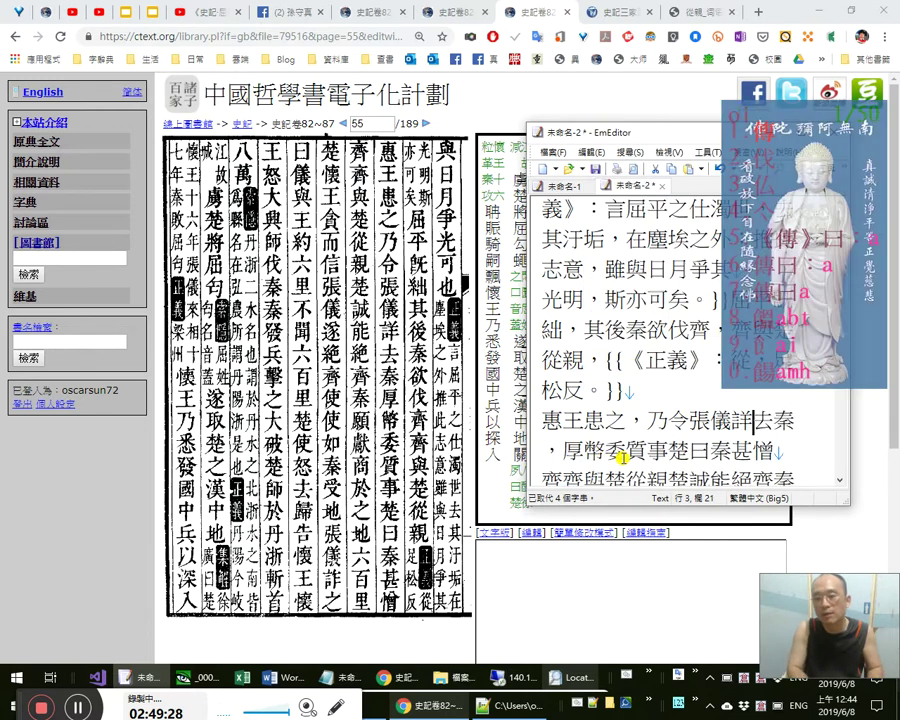
key("Delete")
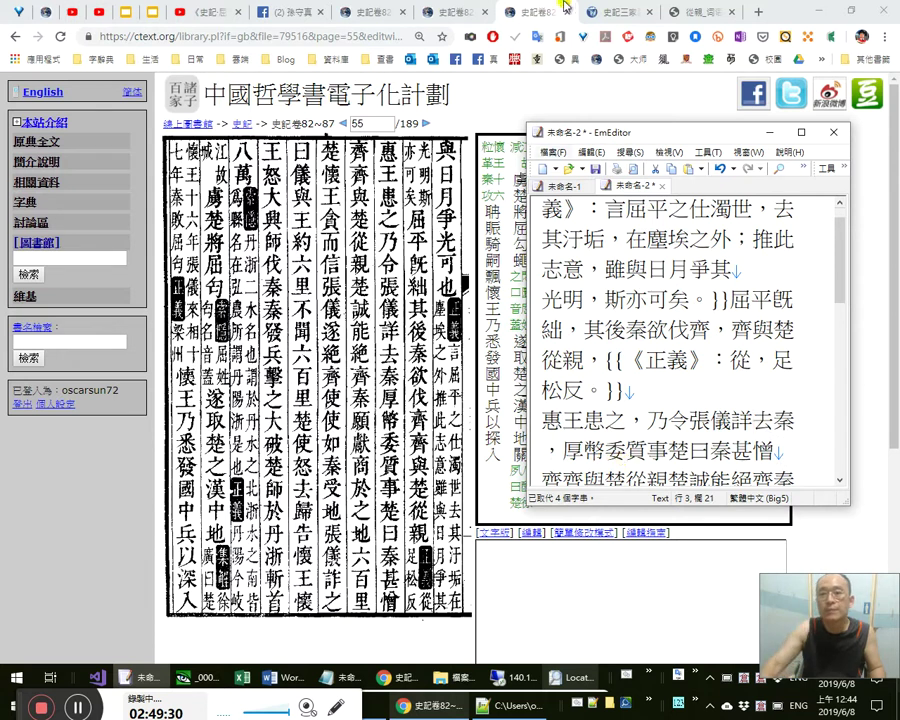
Look up 佯 in the browser's 教育部重編國語辭典修訂本 and highlight its adverb definition with the 《紅樓夢》 quotation.
left_click(507, 20)
left_click(695, 15)
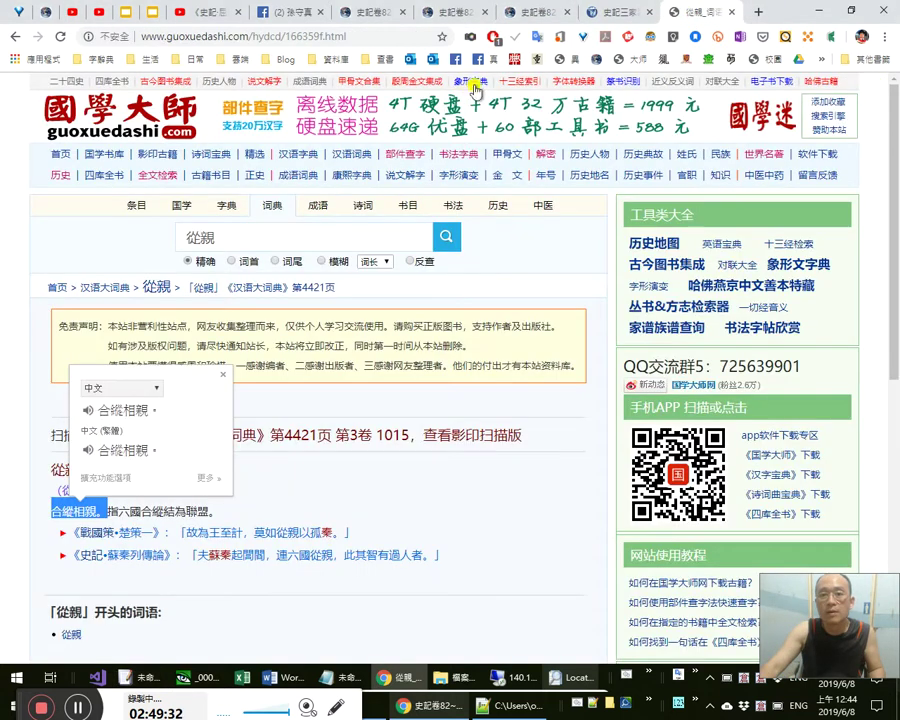
left_click(543, 59)
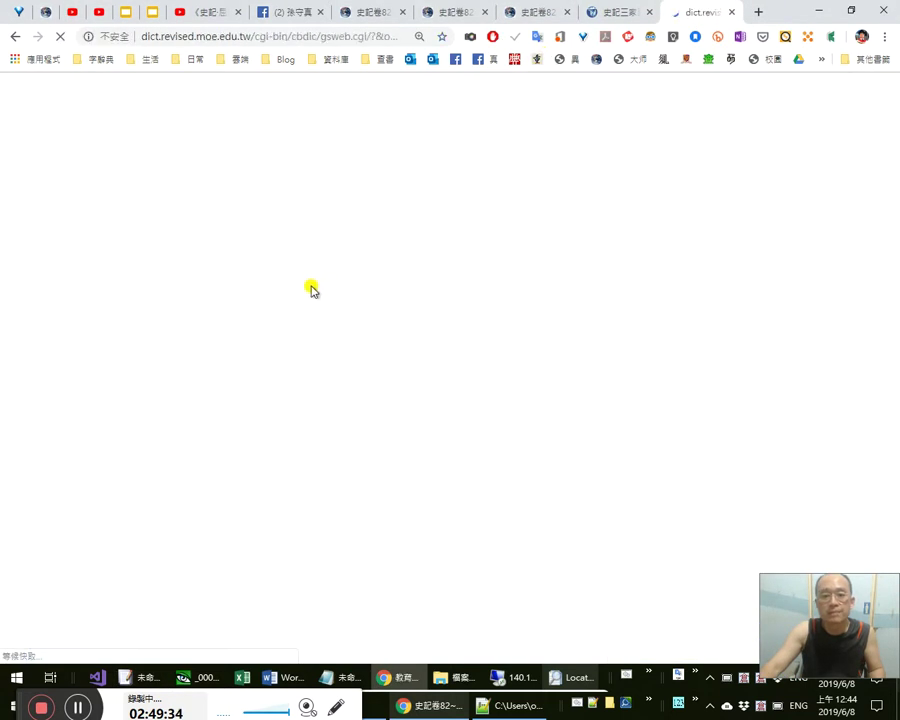
type("佯")
key("Return")
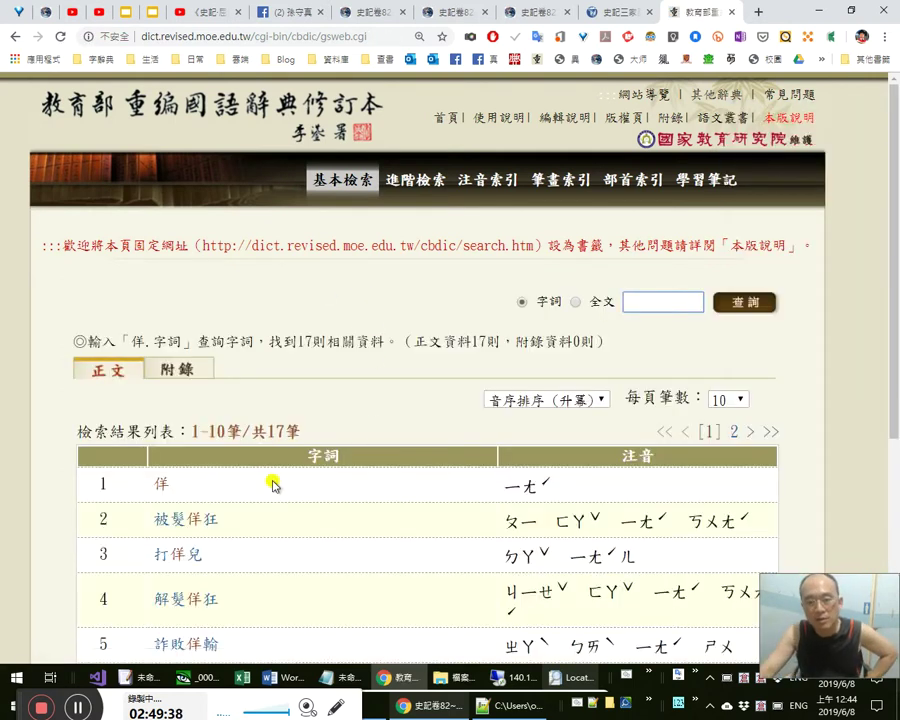
left_click(161, 484)
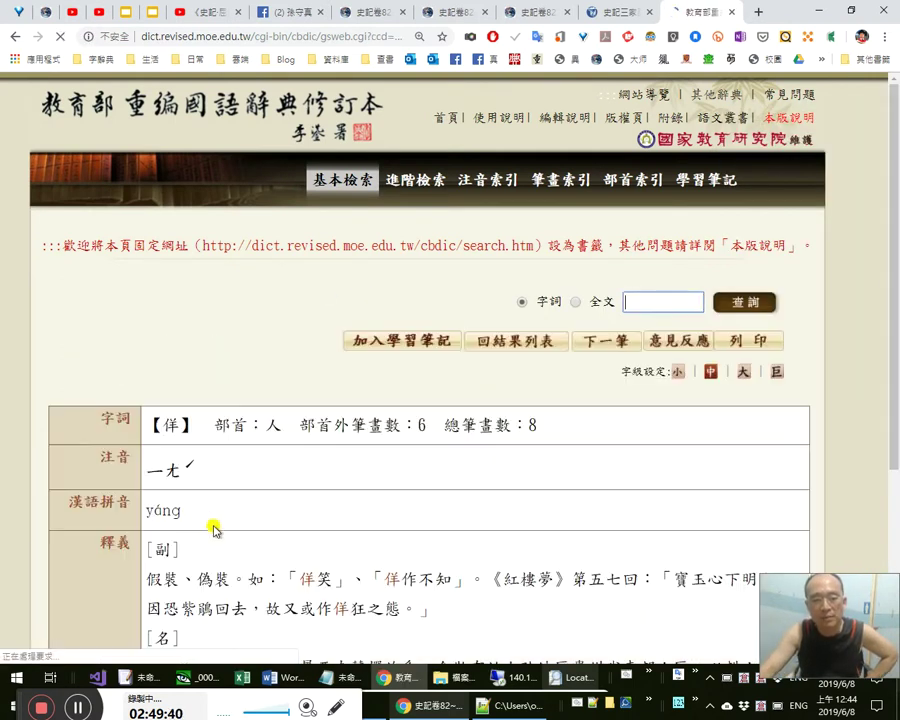
scroll(195, 471, "down", 2)
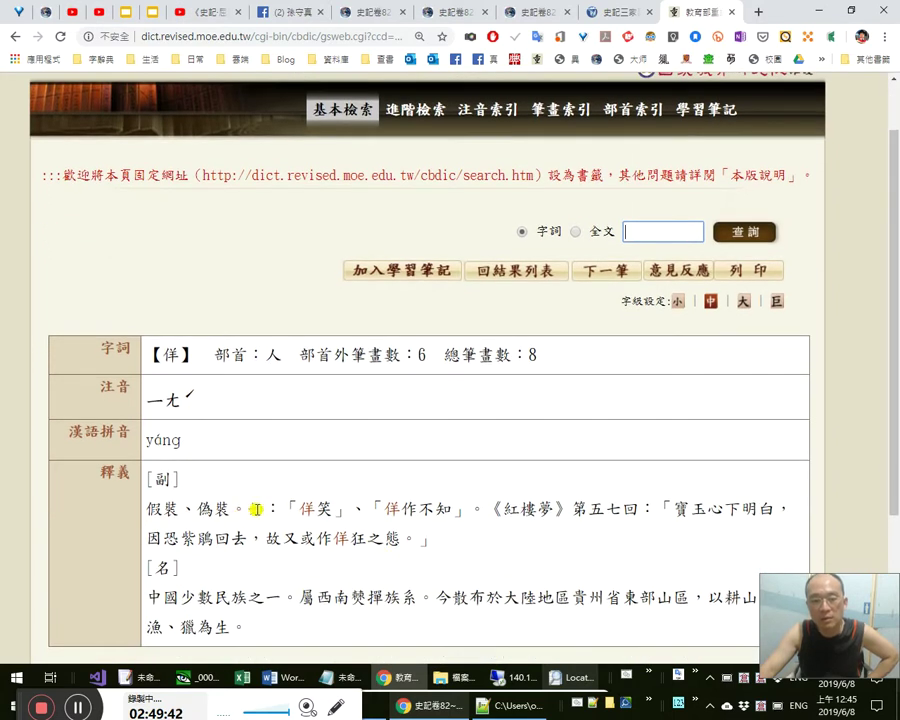
scroll(191, 530, "down", 1)
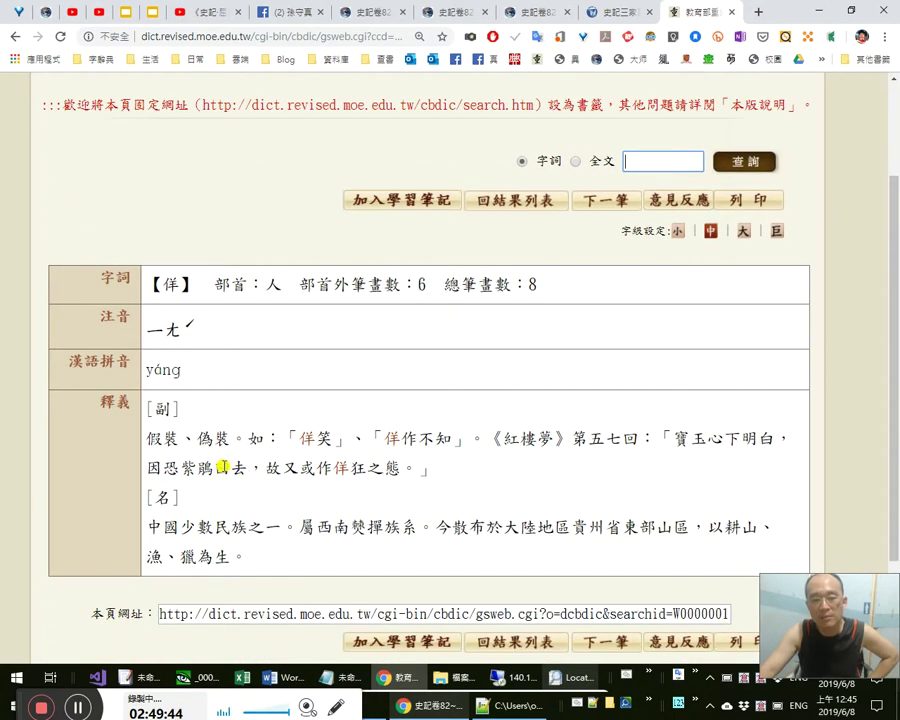
left_click_drag(145, 440, 430, 467)
Look up 佯 in the 漢語多功能字庫 in a separate browser tab and read its entry.
left_click(608, 12)
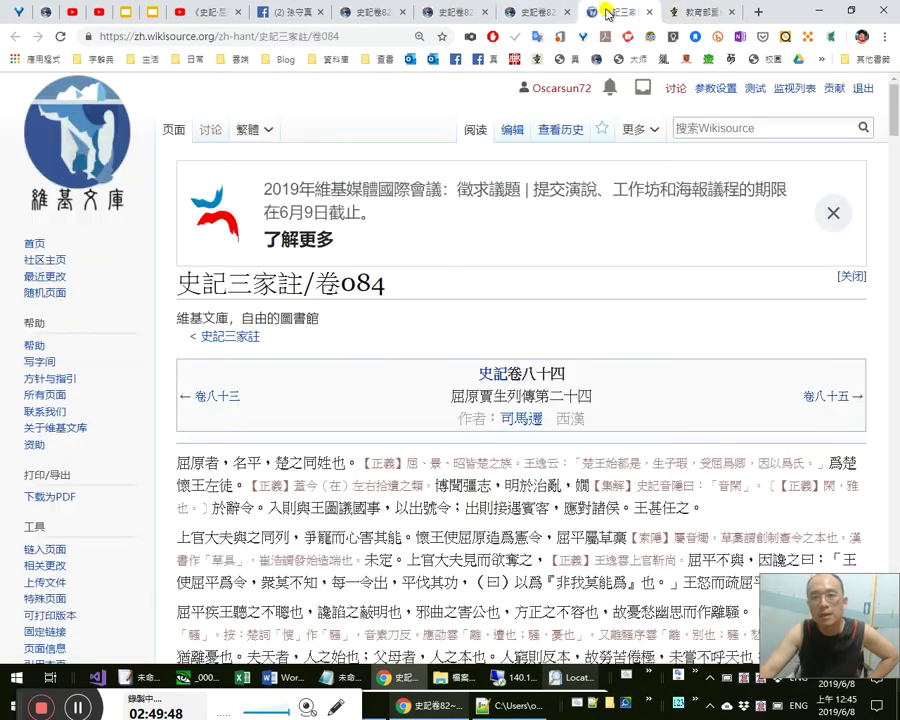
left_click(526, 10)
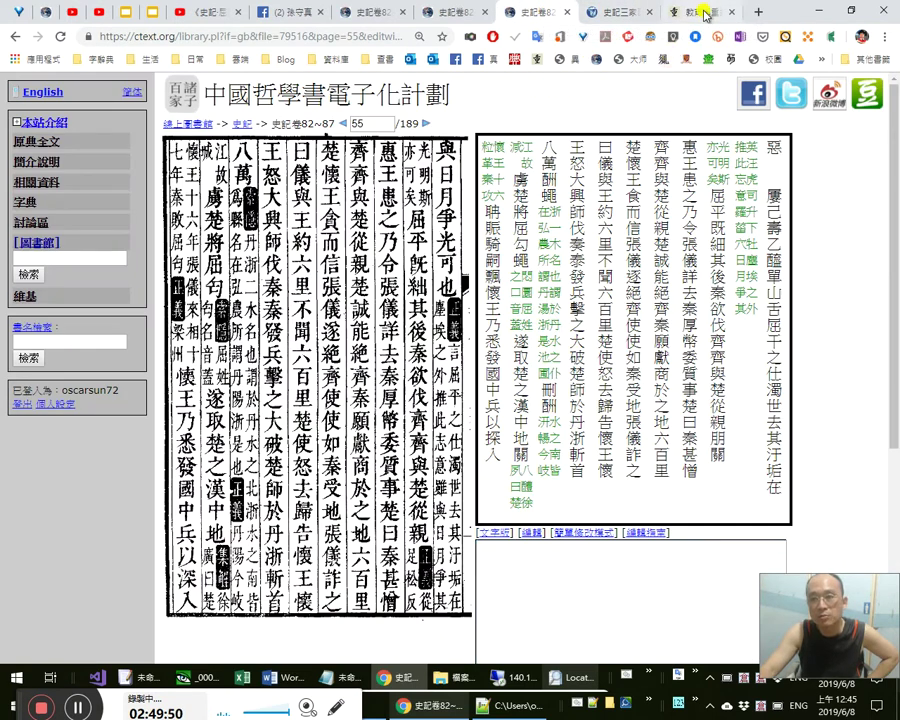
left_click(700, 12)
middle_click(537, 59)
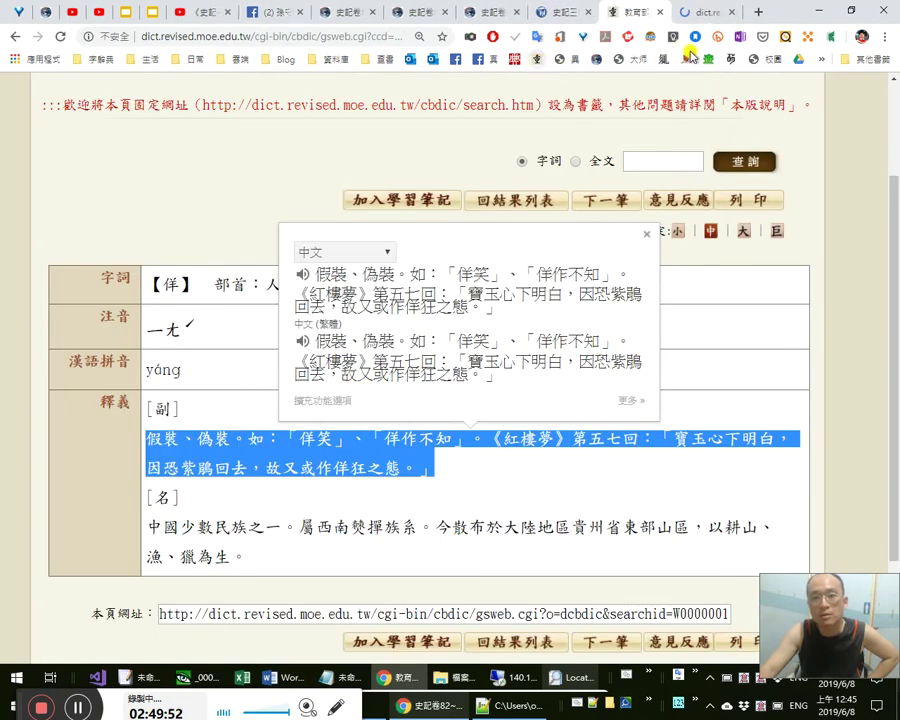
left_click(706, 16)
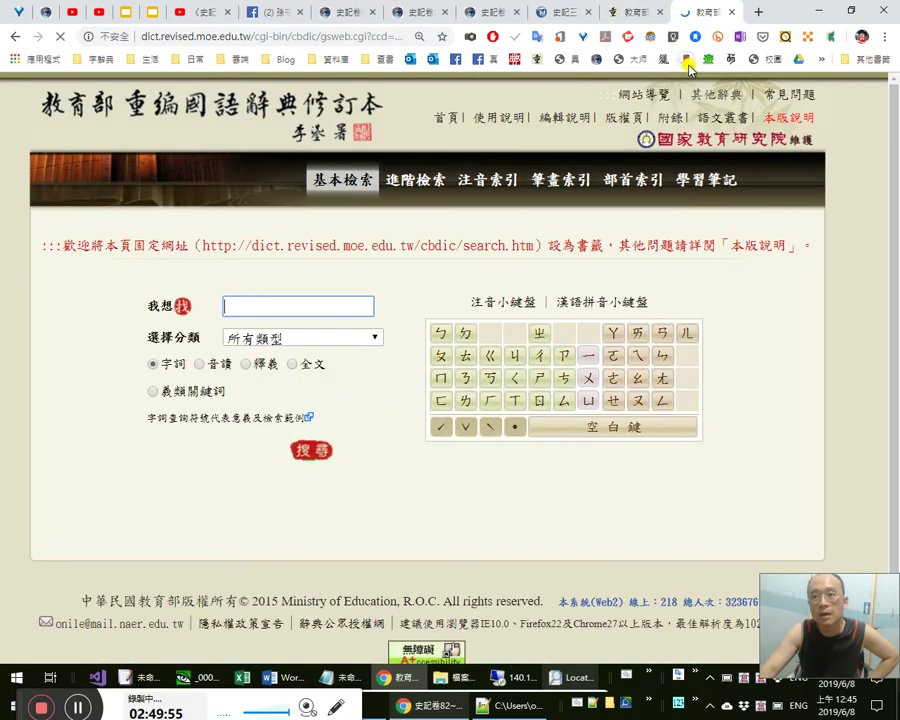
left_click(686, 63)
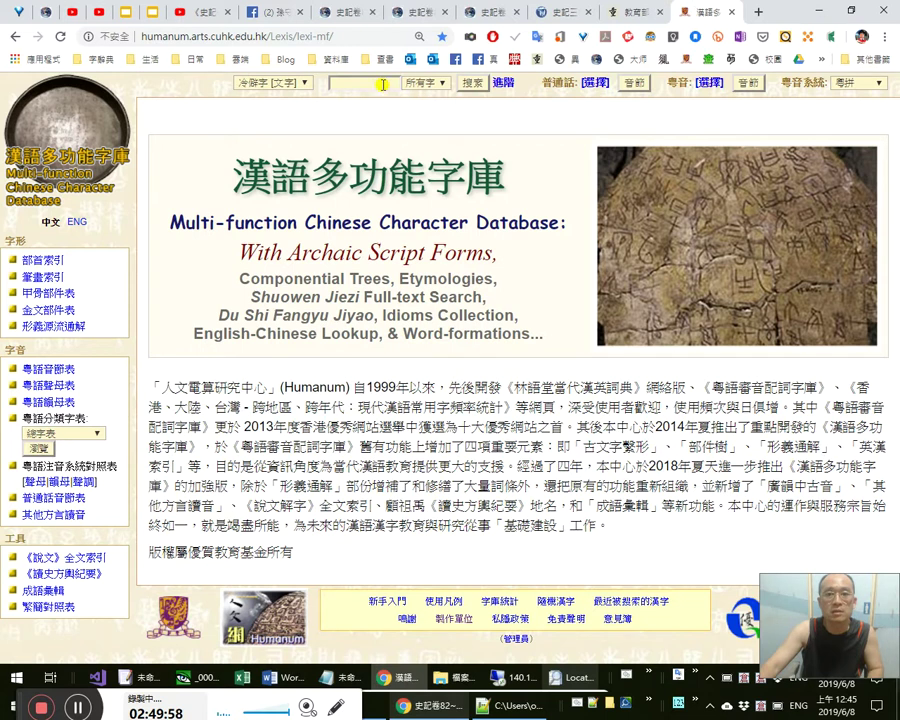
left_click(383, 84)
type("佯")
key("Return")
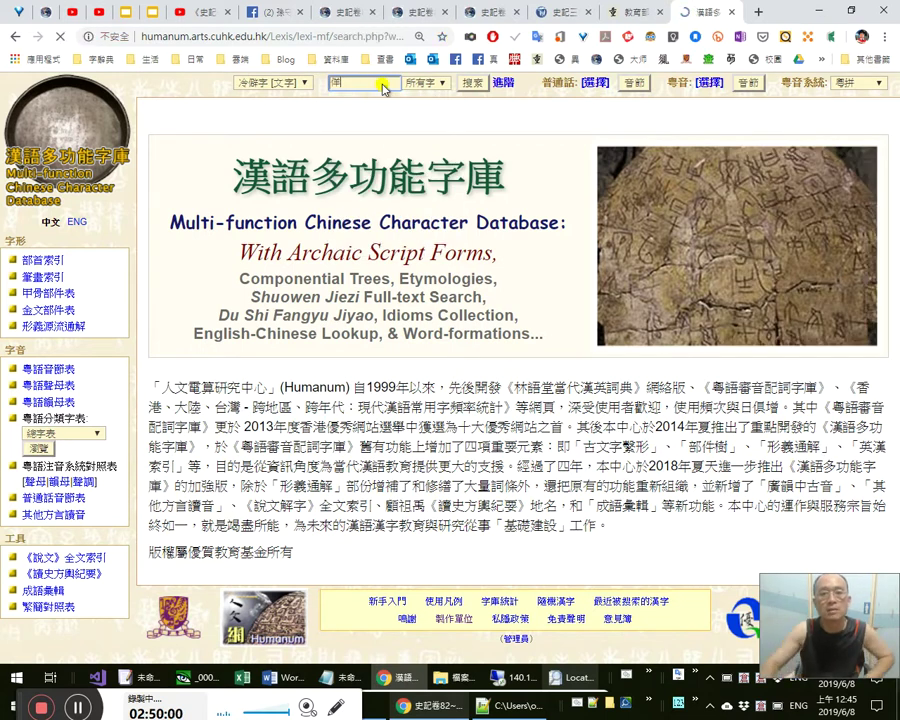
scroll(271, 468, "down", 1)
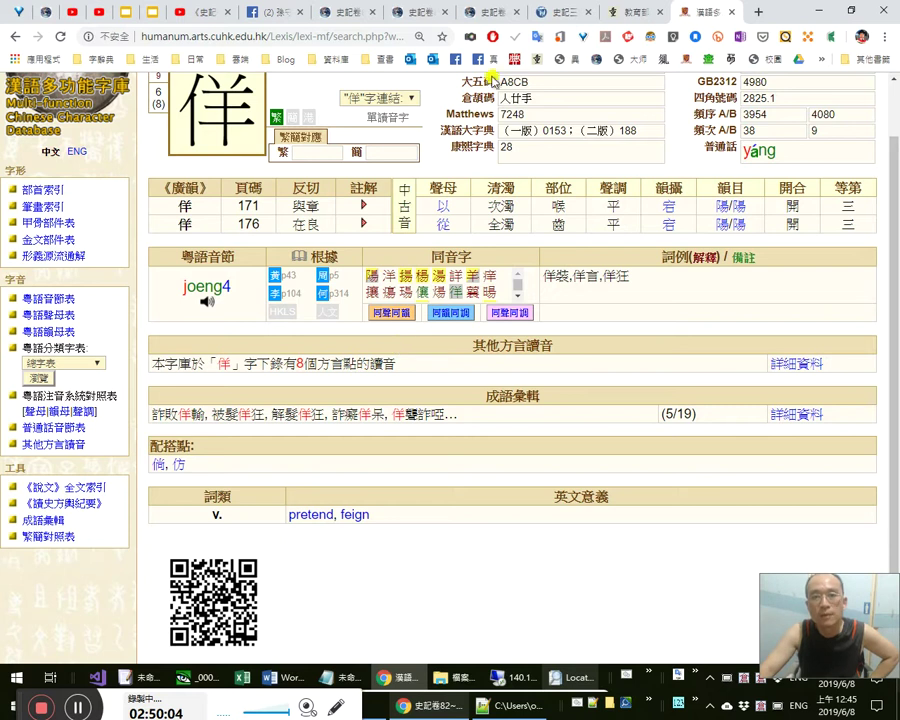
Look up 佯 in the 教育部異體字字典 and read its variants and definitions.
left_click(564, 58)
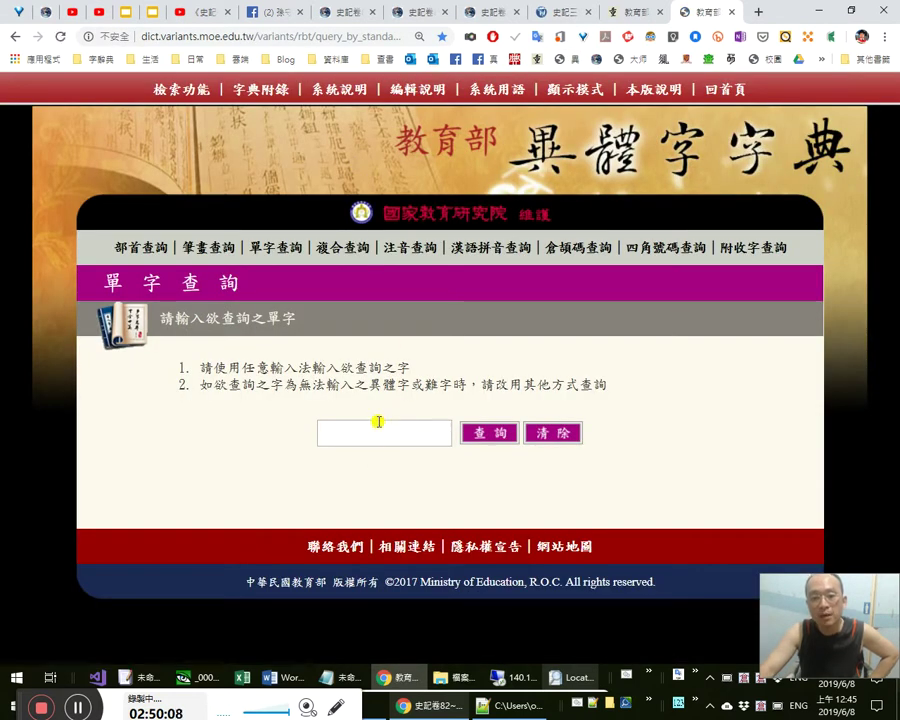
left_click(436, 434)
type("yr")
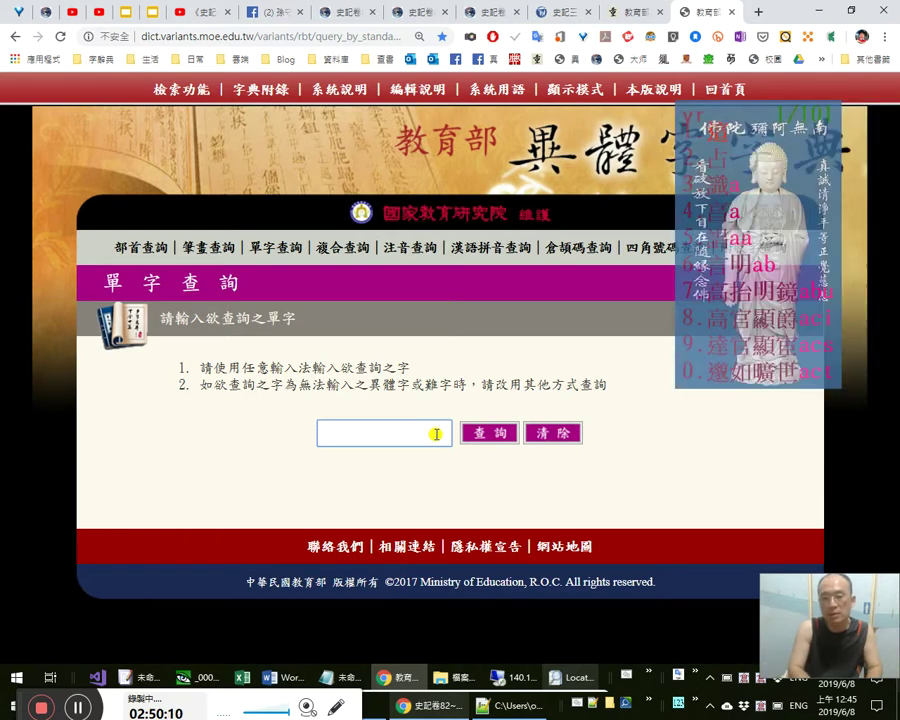
key("space")
key("Return")
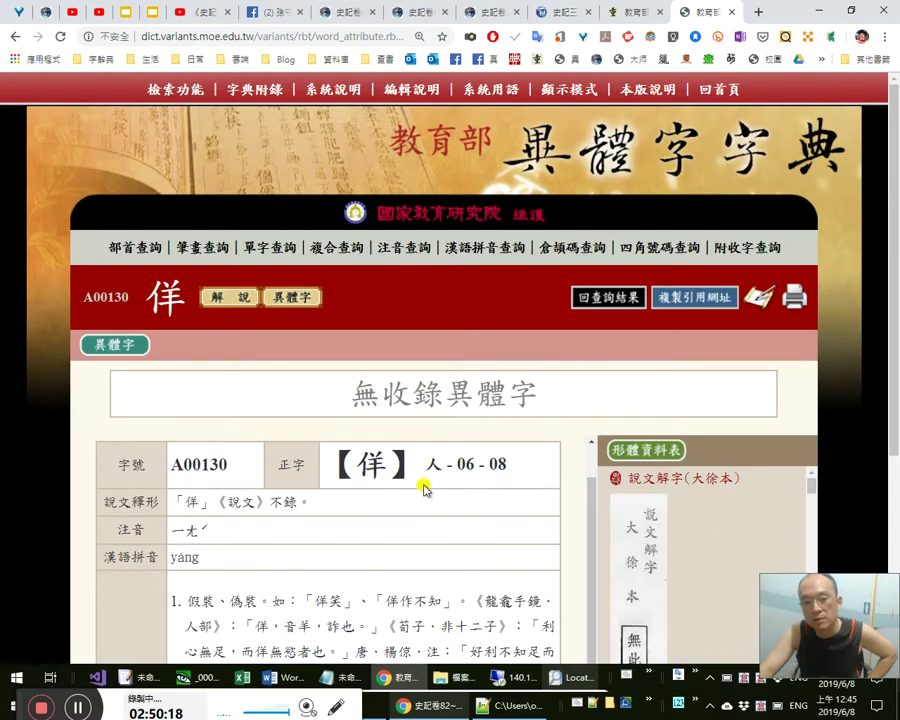
scroll(645, 570, "down", 3)
scroll(470, 570, "down", 2)
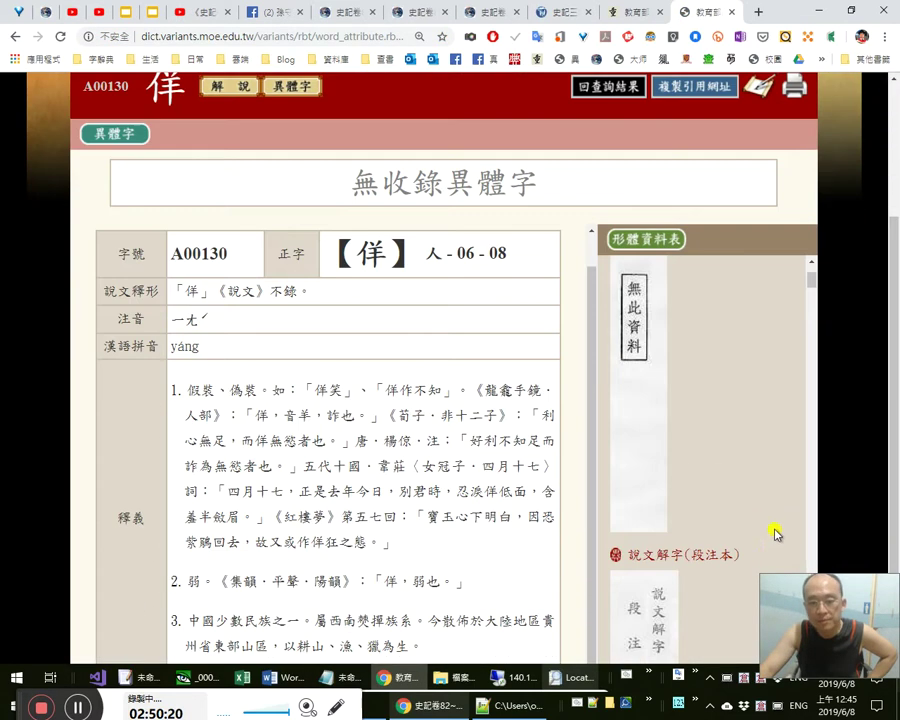
Examine the glyph sources for 佯 through 龍龕手鏡(高麗本) and highlight the 《荀子·非十二子》 quotation in its first definition.
scroll(767, 527, "down", 3)
scroll(767, 527, "down", 5)
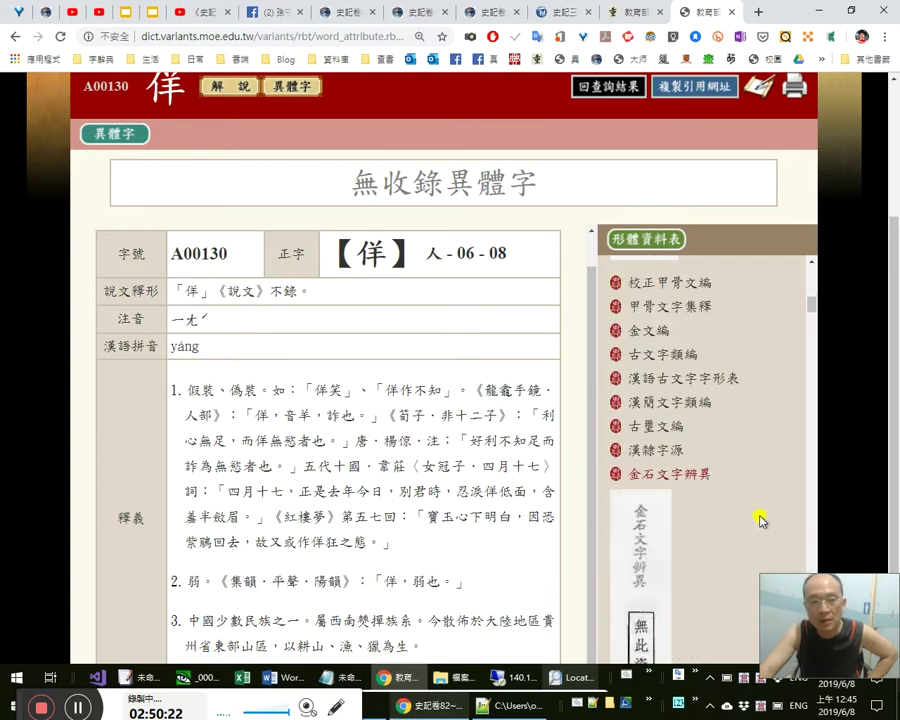
scroll(421, 440, "down", 1)
left_click_drag(383, 314, 352, 342)
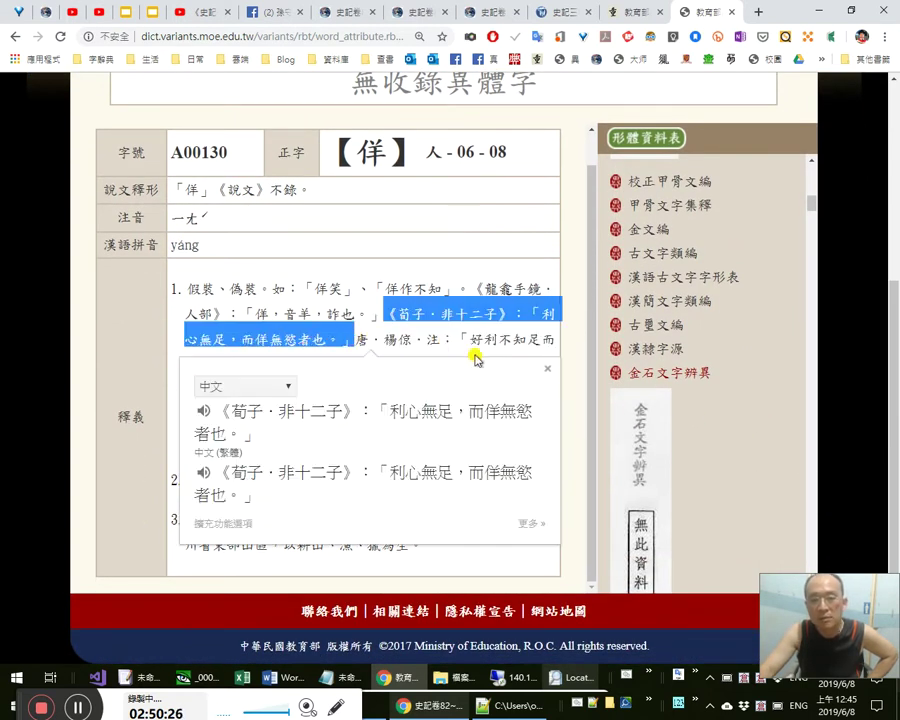
scroll(718, 432, "down", 6)
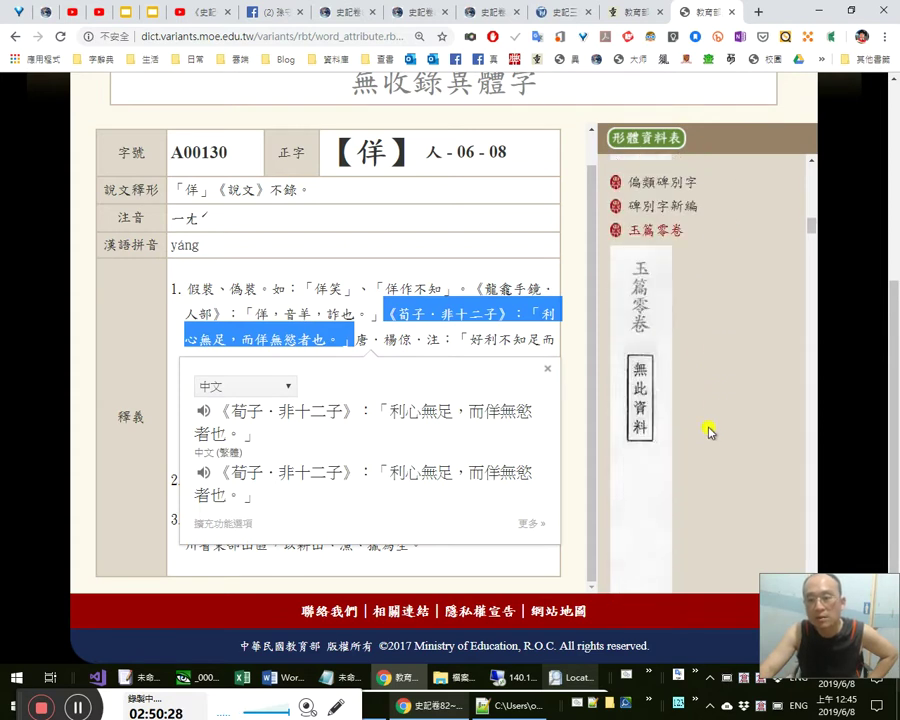
scroll(708, 430, "down", 2)
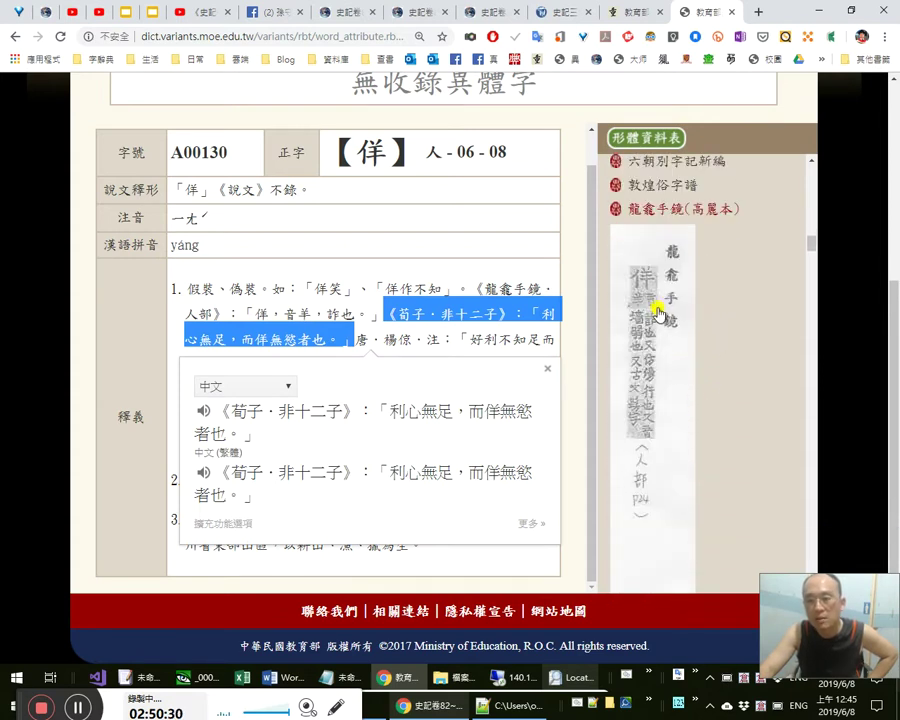
Close the 異體字字典 page and return to the page 55 scan with the EmEditor transcription in front.
left_click(622, 14)
left_click(706, 15)
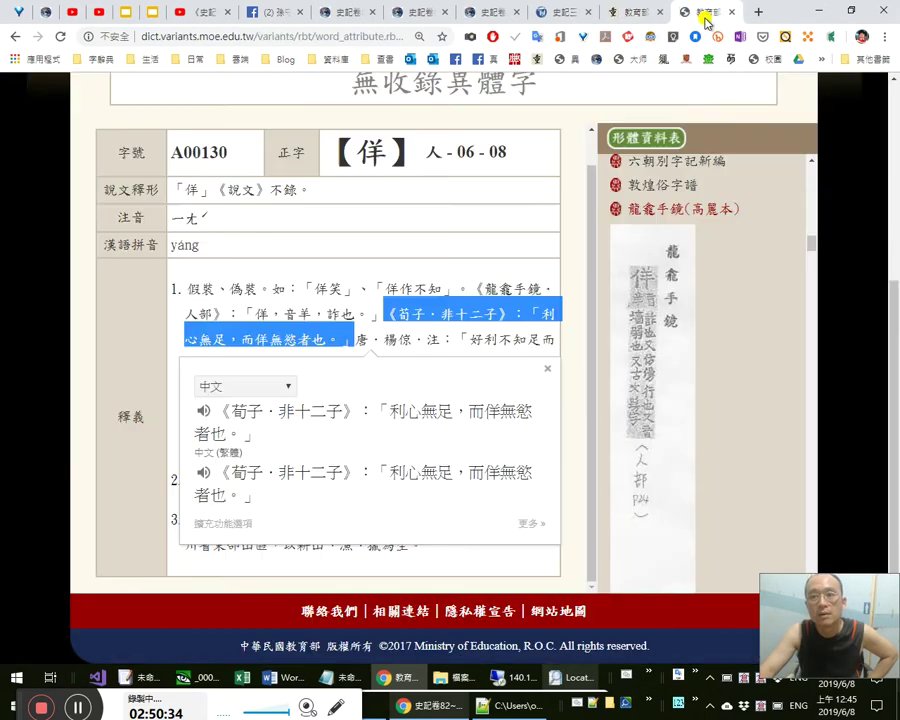
key("ctrl+w")
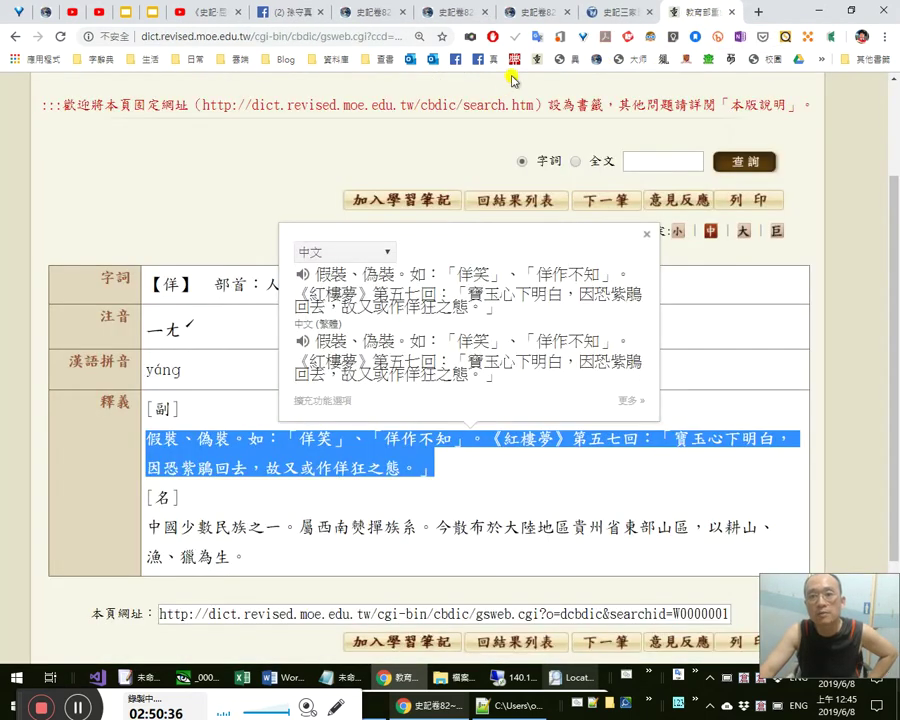
left_click(526, 14)
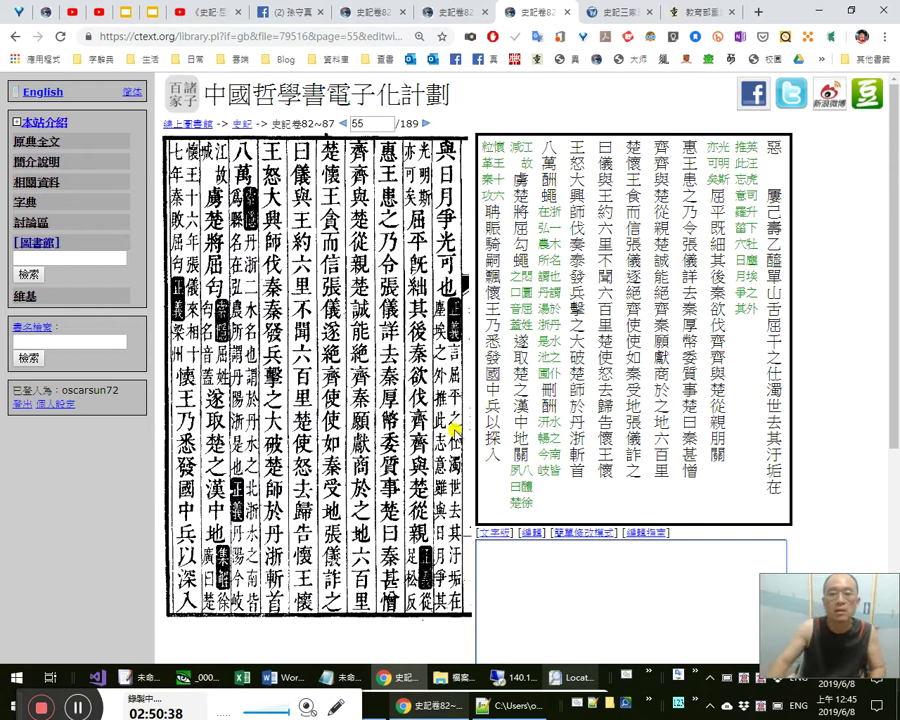
key("alt+Tab")
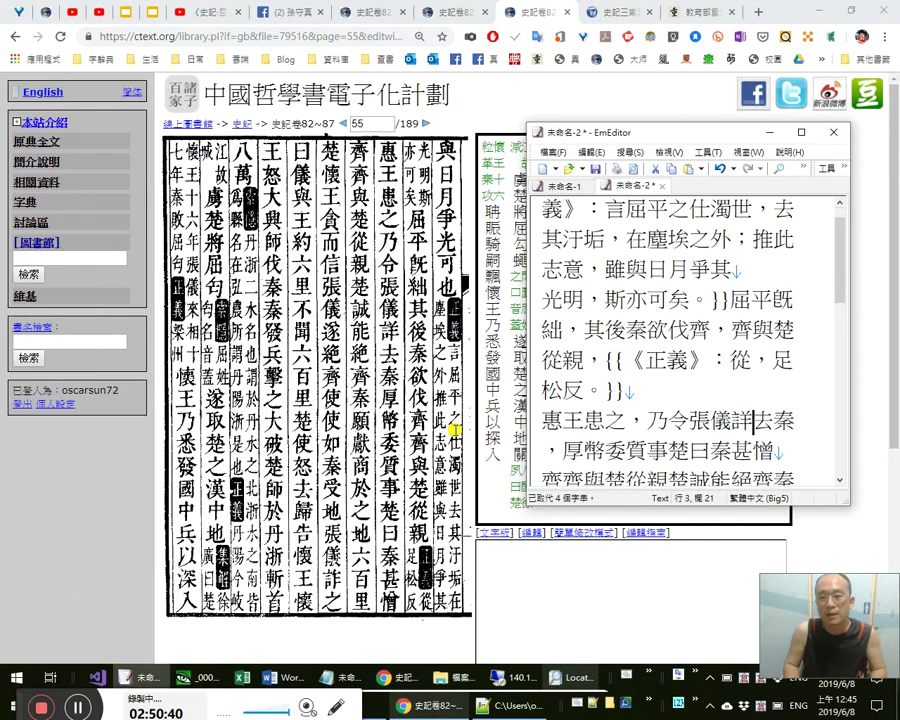
Insert a full-width comma after 厚幣委質, separating it from 事楚.
key("shift+Left")
key("Right")
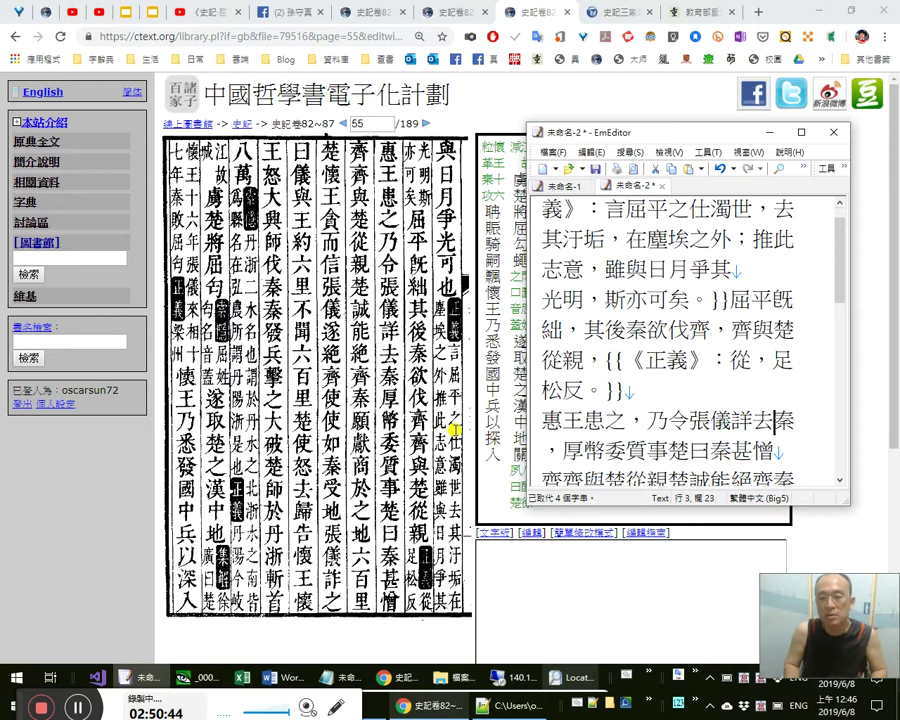
key("Right")
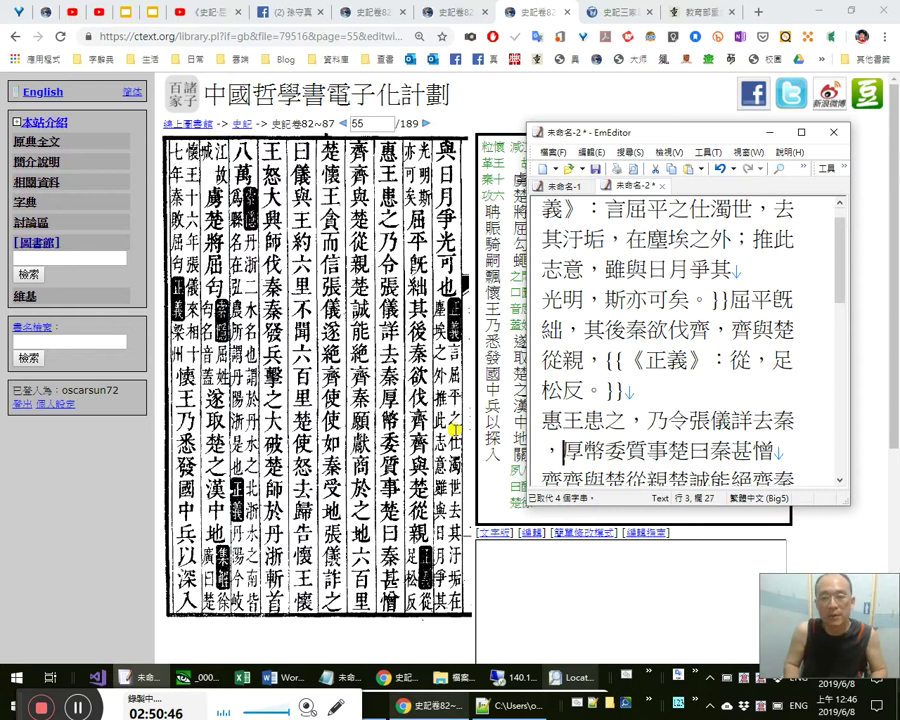
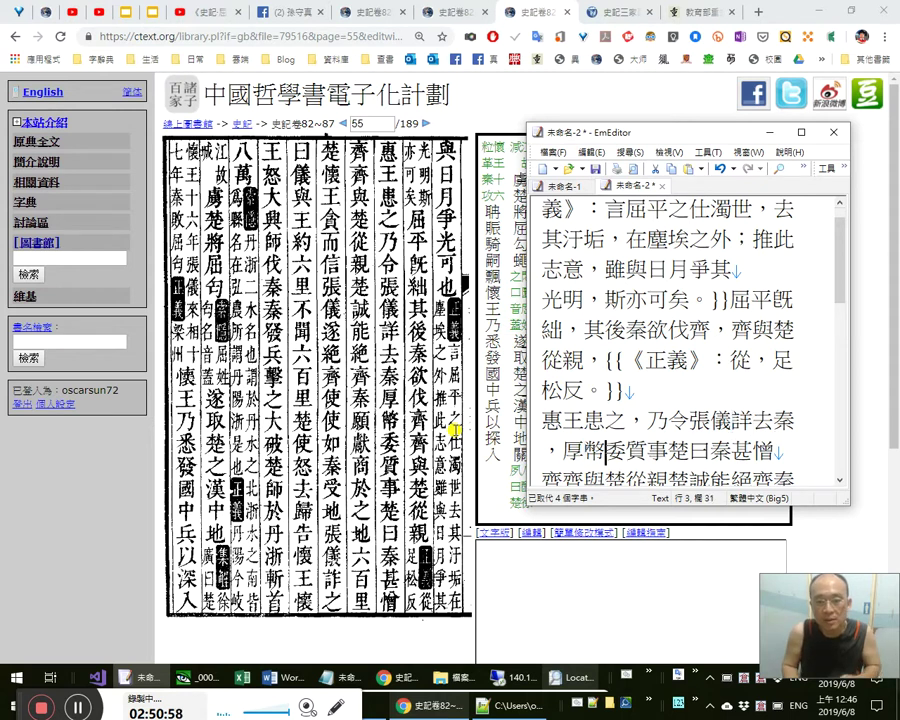
type("，")
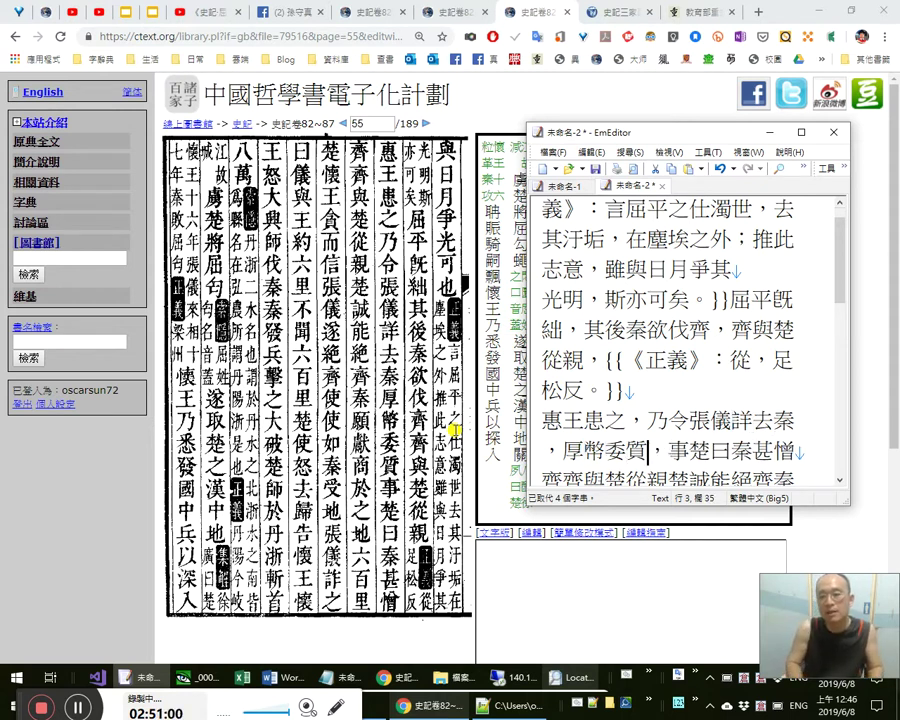
Try the gloss 貝 next to 質 in 厚幣委質 and remove it again.
key("shift+Left")
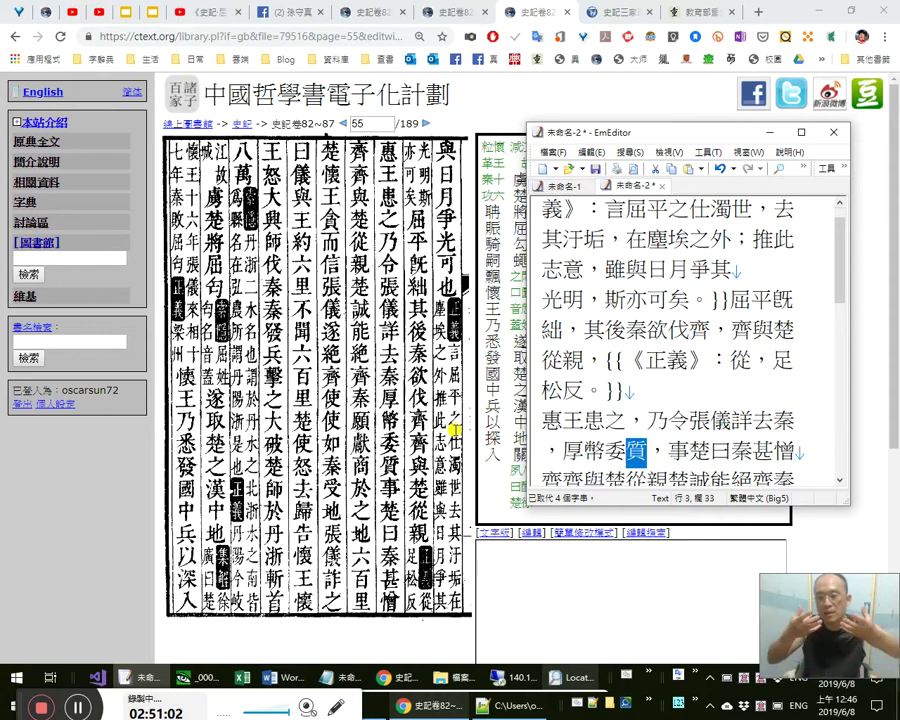
key("Left")
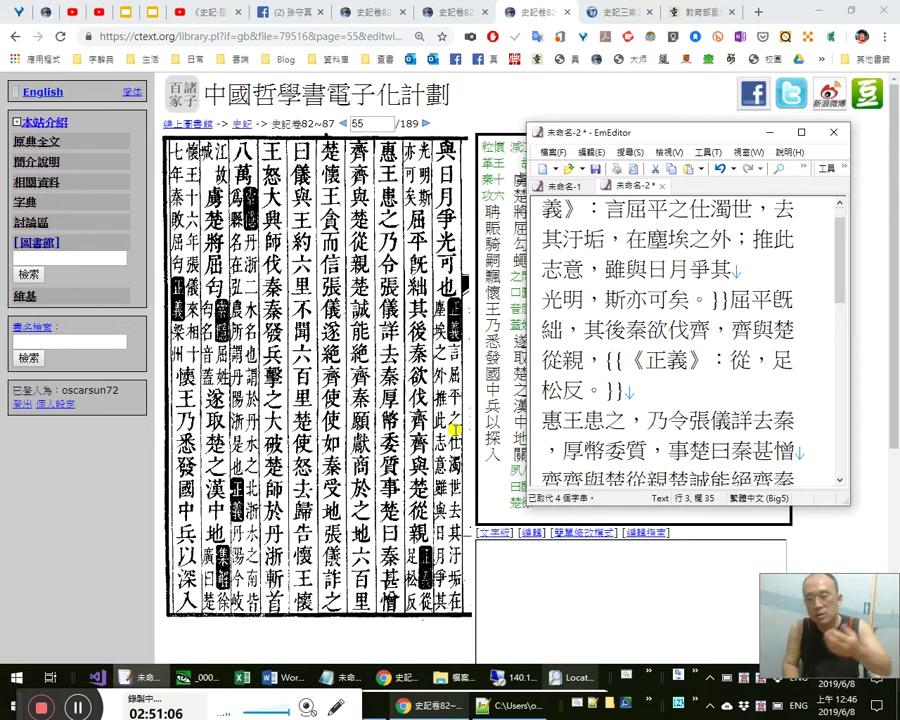
type("貝")
key("shift+Left")
key("BackSpace")
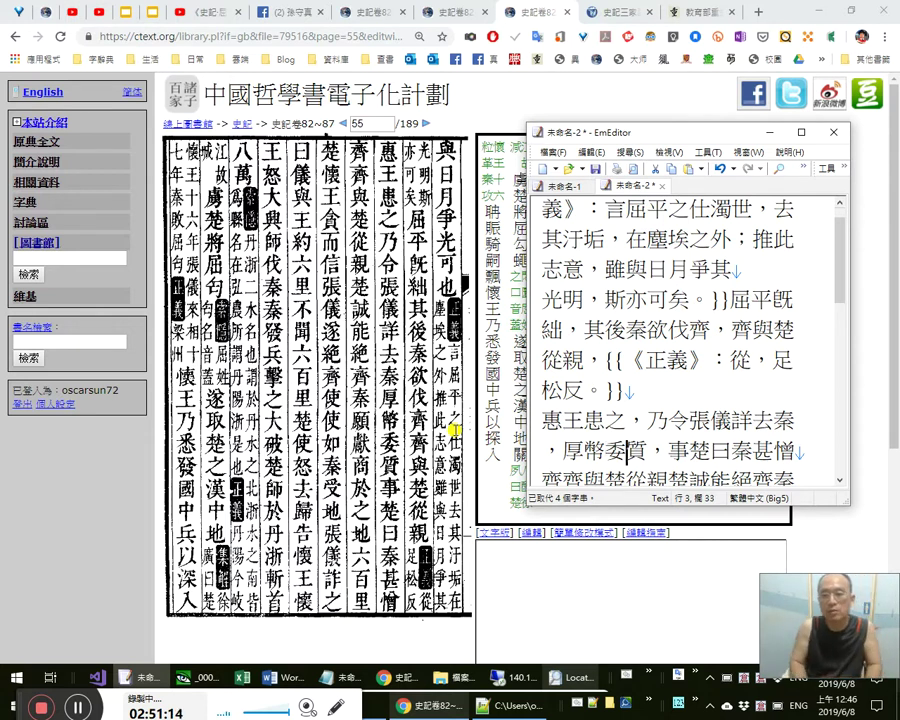
Try the glosses 託棄 and 捐 after 委 in 厚幣委質, and restore the original wording.
type("託棄")
key("shift+Left")
key("shift+Left")
key("BackSpace")
type("捐")
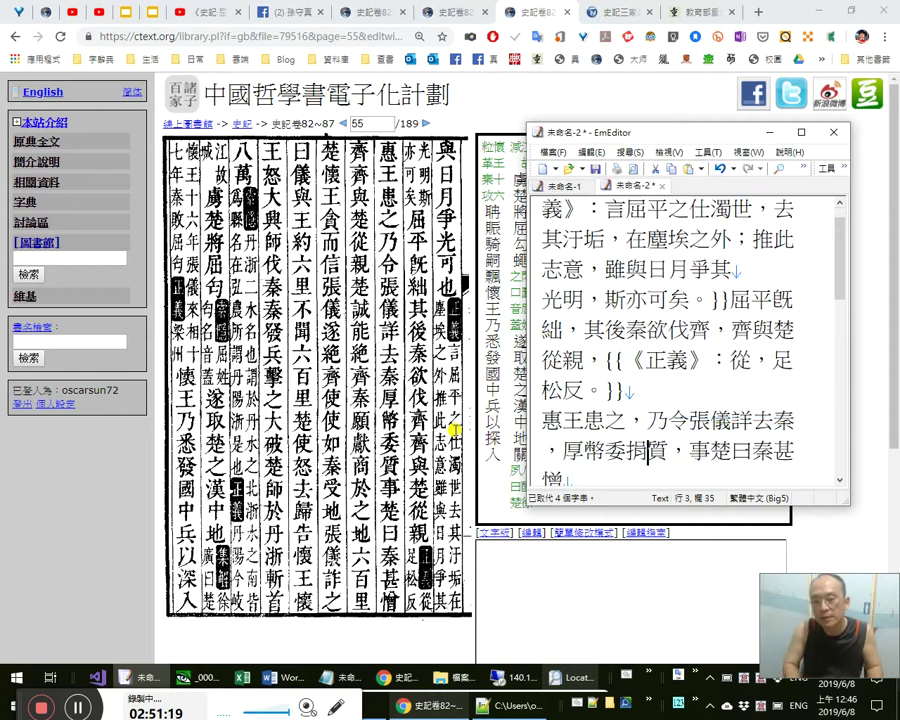
key("Delete")
type("質")
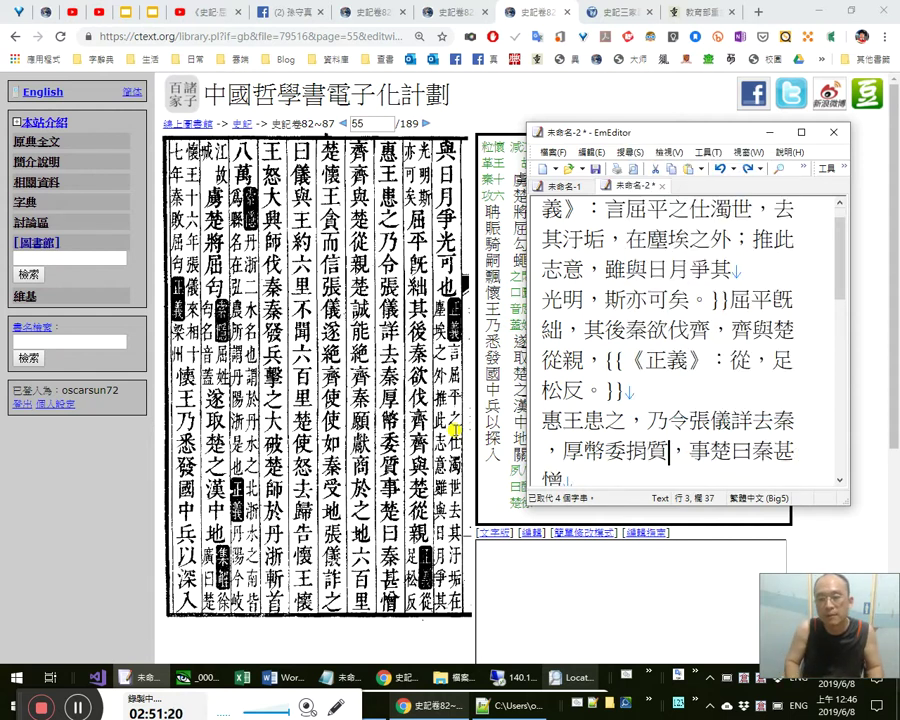
key("Delete")
key("Left")
key("Left")
key("Right")
key("shift+Right")
key("Left")
key("Right")
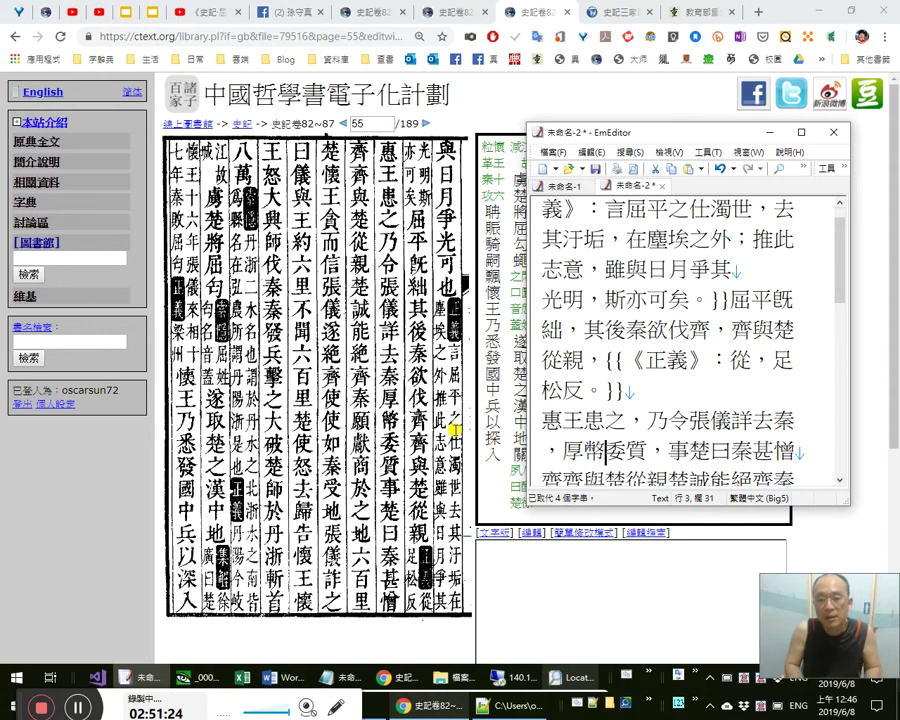
type("巾")
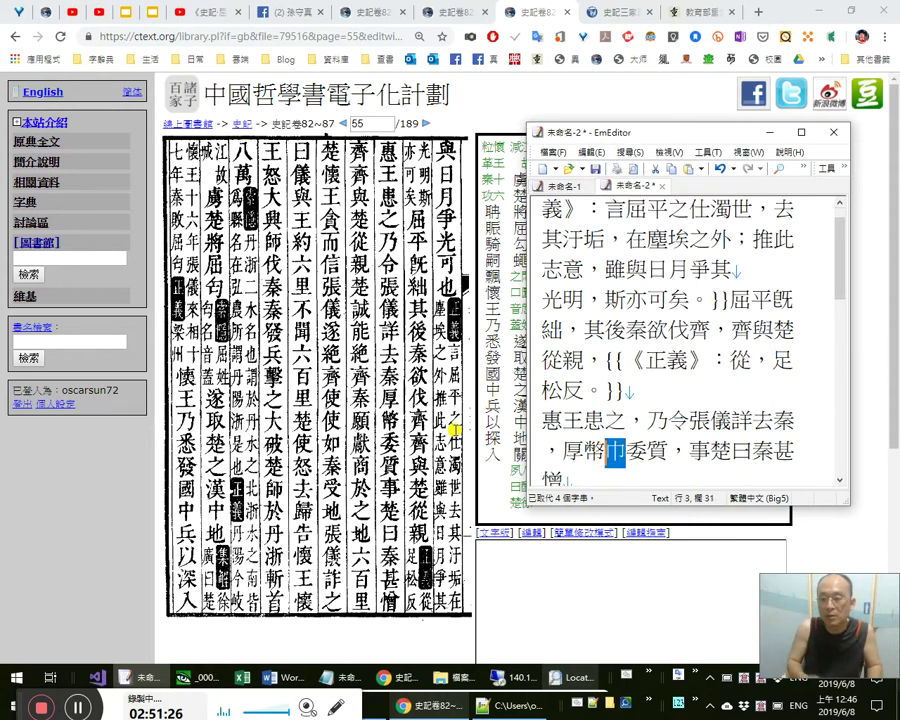
key("Escape")
key("shift+Left")
key("shift+Left")
key("Left")
key("shift+Right")
key("shift+Right")
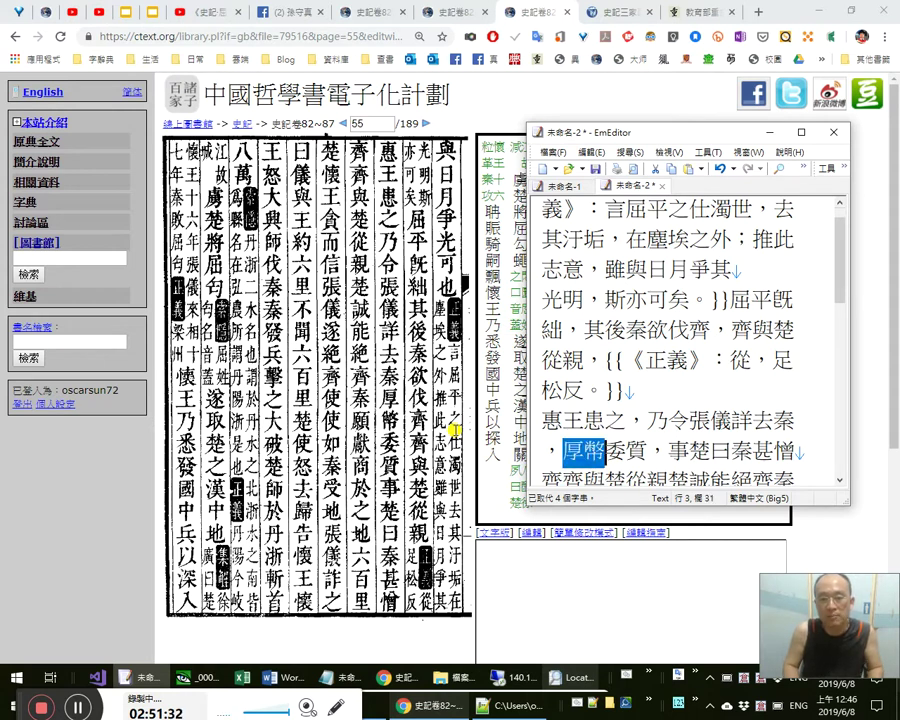
key("Right")
key("Left")
key("Right")
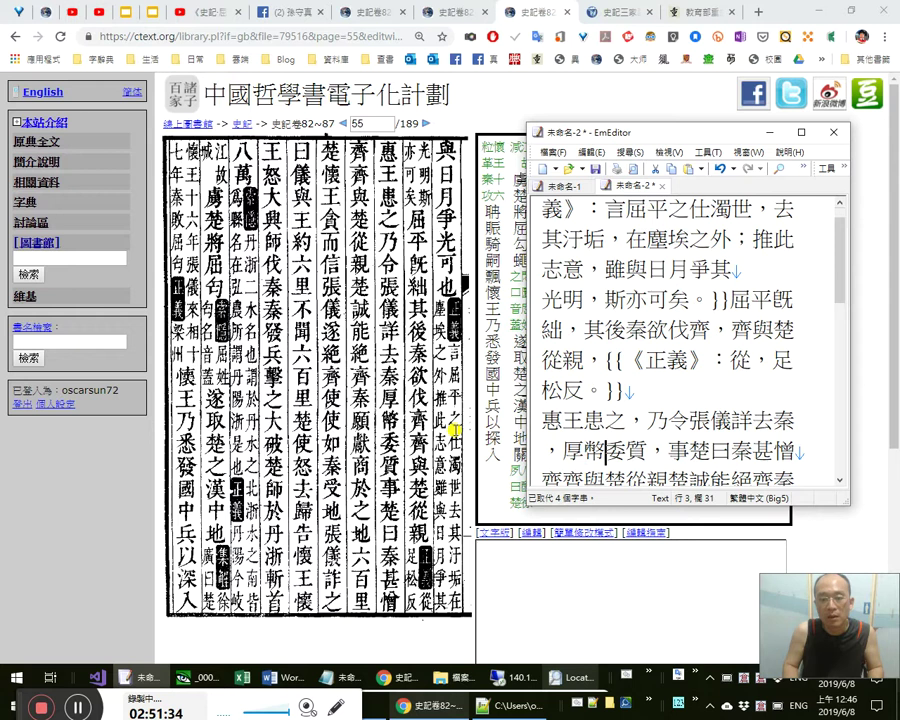
Insert a full-width colon after 事楚曰, before 秦甚憎.
key("Right")
key("Right")
key("Right")
key("Right")
key("Right")
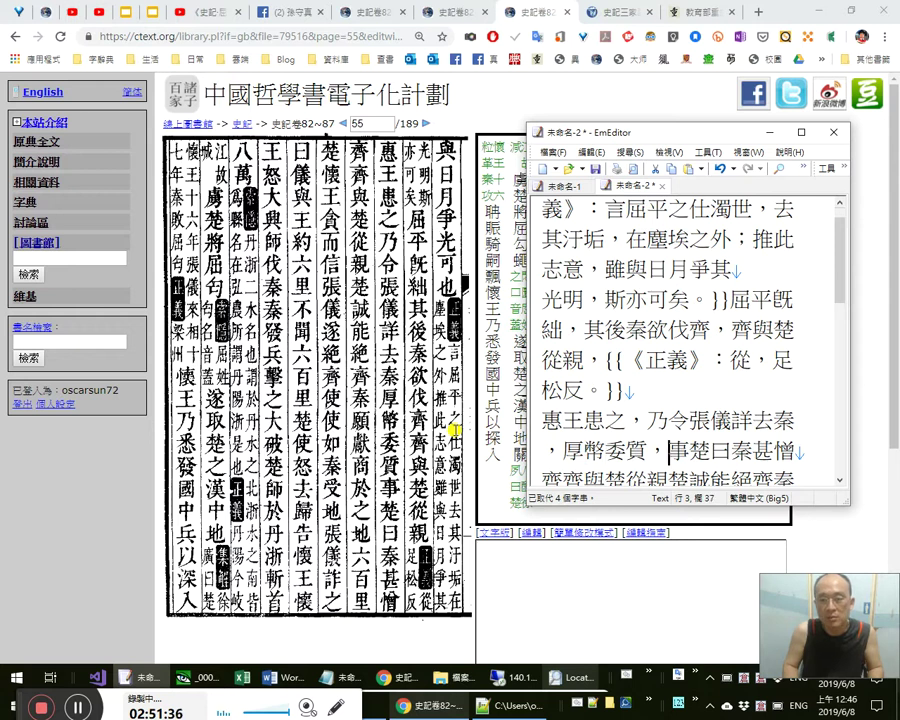
key("Right")
type("：")
Delete the comma between 厚幣委質 and 事楚曰.
key("Left")
key("Left")
key("Left")
key("Left")
key("BackSpace")
Examine the phrase 厚幣委質事楚曰 and its sentence breaks character by character against the scanned page.
key("Left")
key("Left")
key("Left")
key("Up")
key("End")
key("Left")
key("Left")
key("Left")
key("Right")
key("Right")
key("Right")
key("Right")
key("Right")
key("Right")
key("shift+Left")
key("shift+Left")
key("Left")
key("shift+Right")
key("shift+Right")
key("shift+Right")
key("Right")
key("Left")
key("shift+Left")
key("shift+Left")
key("Right")
key("Right")
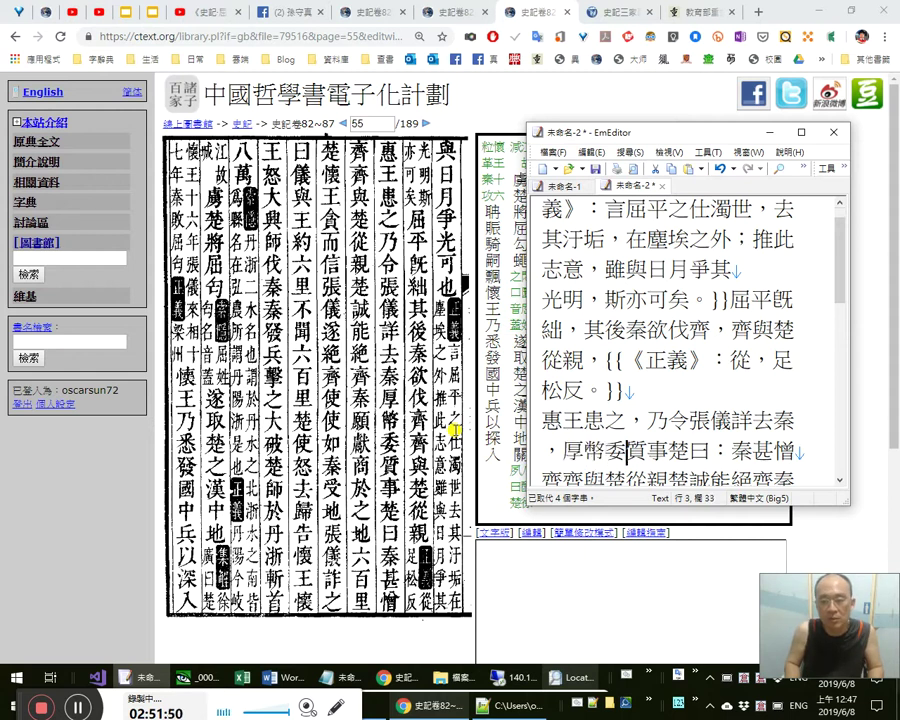
key("Left")
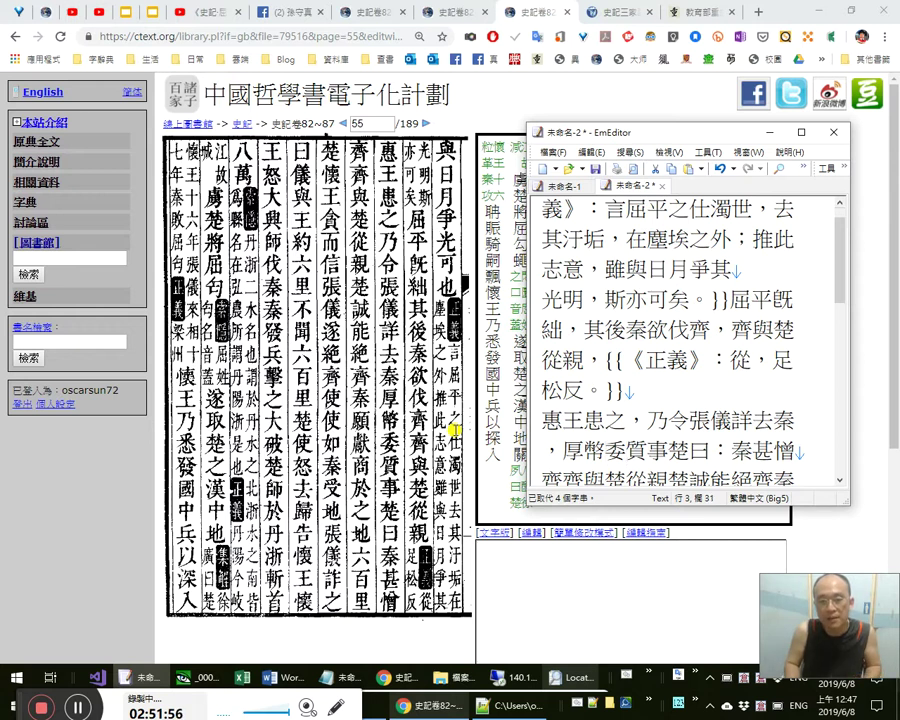
key("Right")
key("Right")
key("Left")
key("Left")
key("shift+Right")
key("shift+Right")
key("Right")
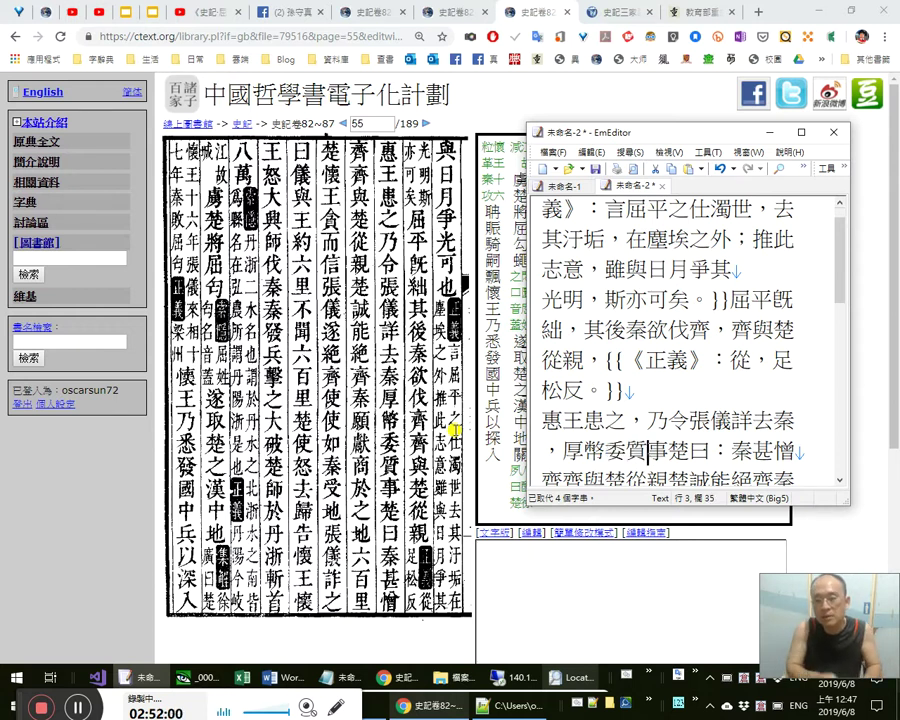
key("Left")
key("o")
key("Escape")
key("Left")
key("shift+Right")
key("shift+Right")
key("Right")
key("shift+Right")
key("shift+Right")
key("Left")
key("Right")
key("shift+Right")
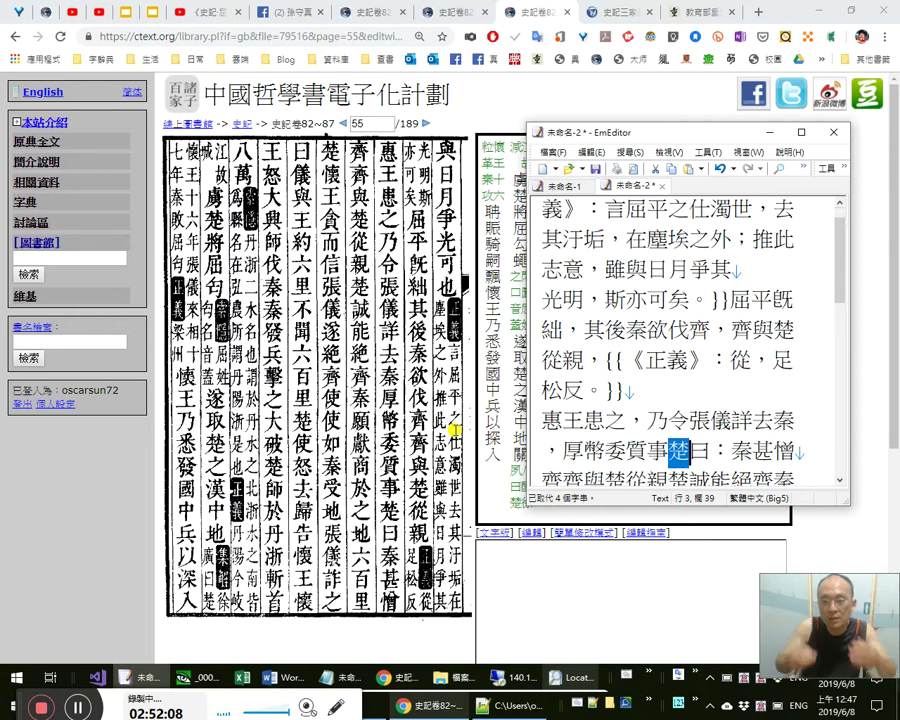
double_click(723, 212)
left_click_drag(648, 451, 687, 448)
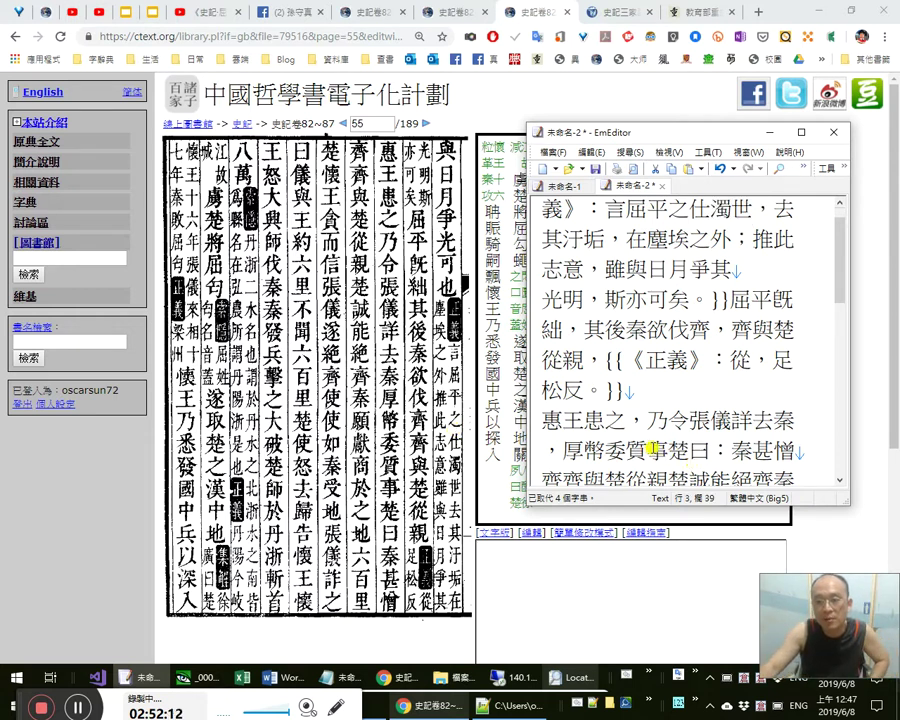
left_click(680, 450)
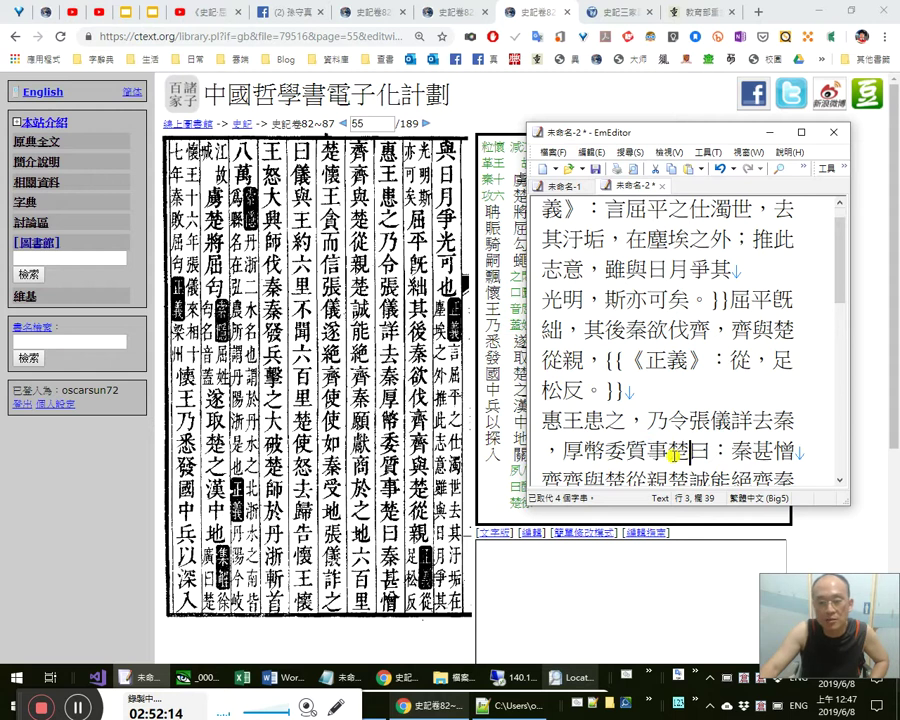
key("Right")
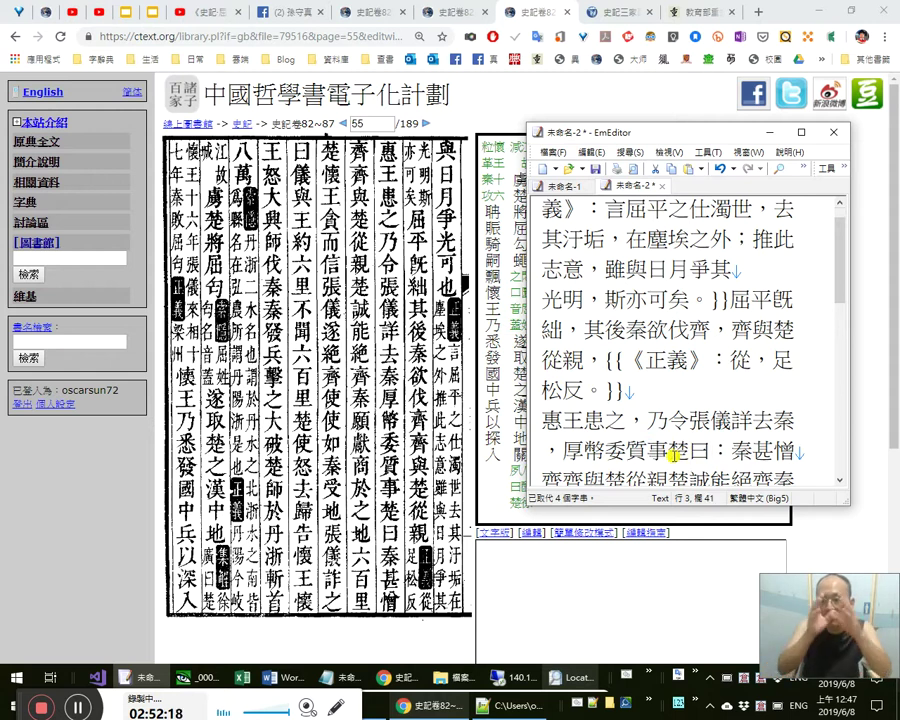
Insert a full-width comma after the first 齊 of the line that continues 秦甚憎.
key("Right")
key("Right")
key("Right")
key("Right")
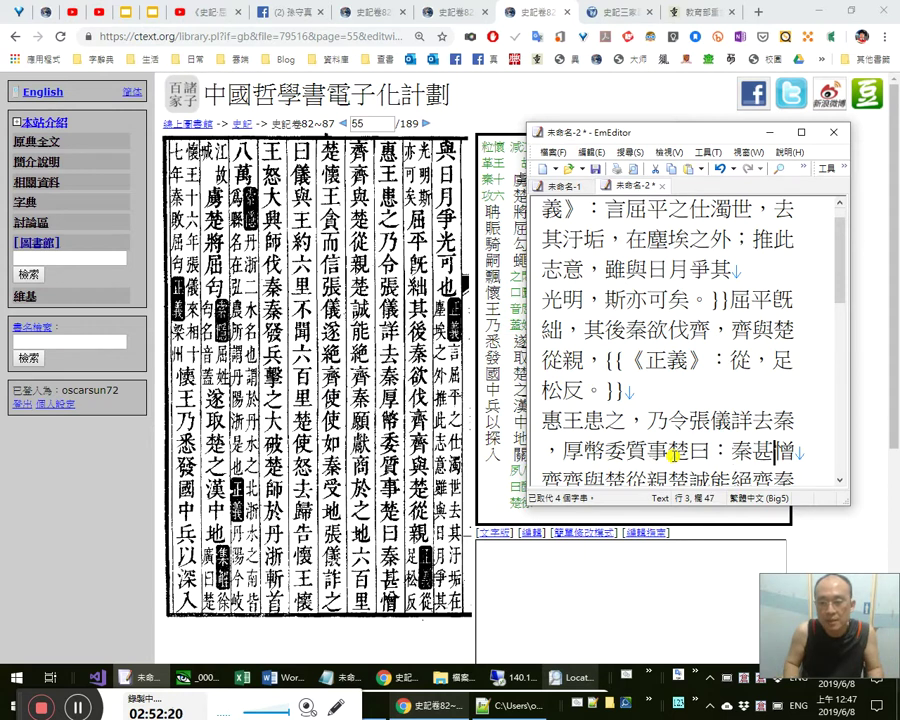
key("Right")
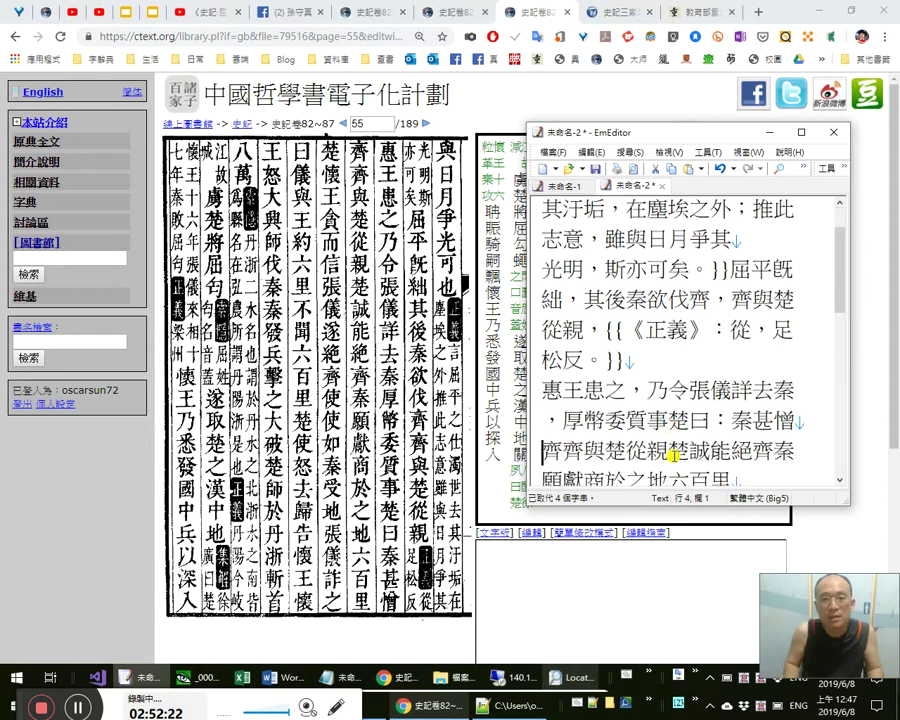
key("Right")
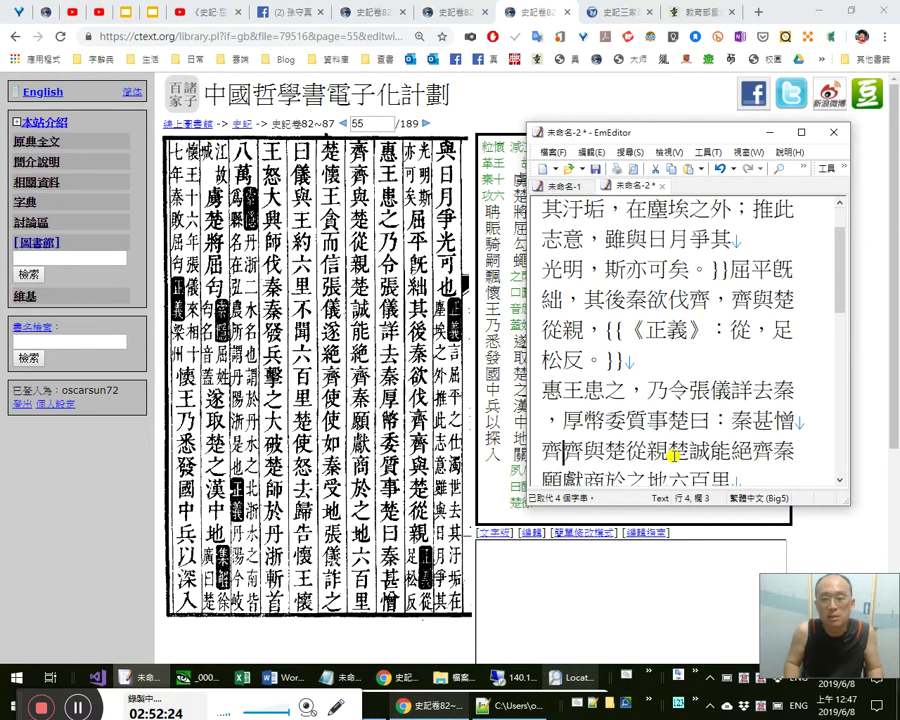
type("，")
Reread from 秦甚憎 and insert a full-width comma after 齊與楚從親.
key("Up")
key("End")
key("Left")
key("Left")
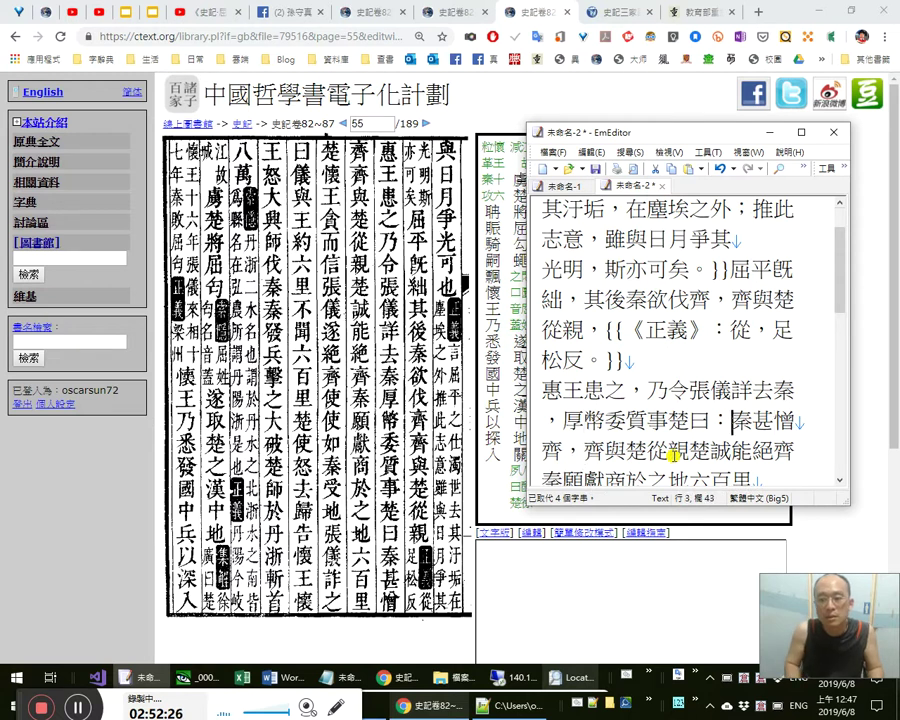
key("Right")
key("Right")
key("Right")
key("Right")
key("Right")
key("Right")
key("Right")
key("Right")
key("Right")
key("Right")
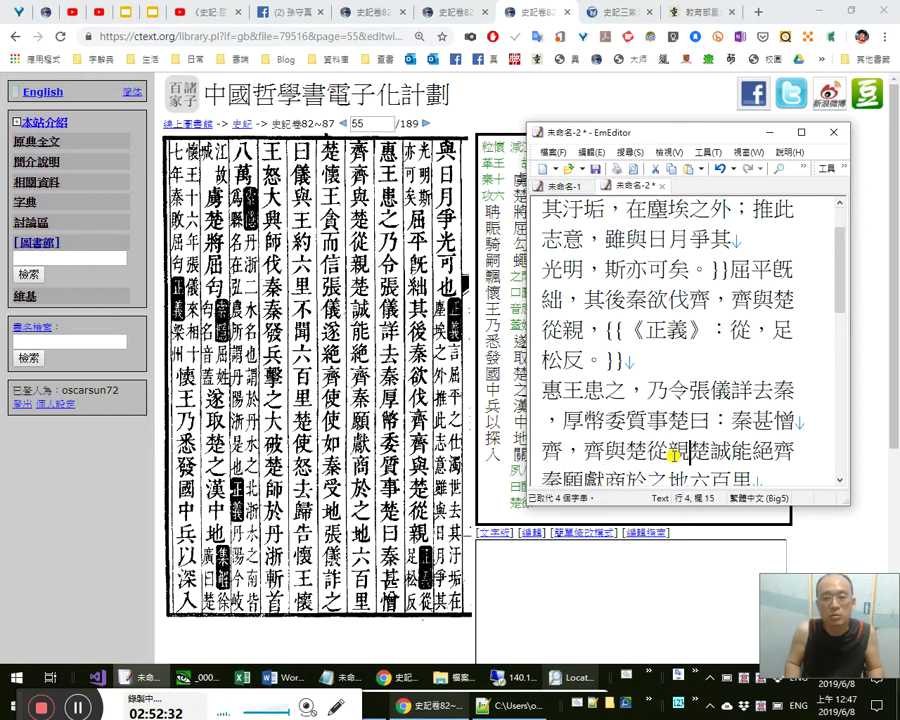
type("，")
Insert a full-width comma after 楚誠能絕齊, before 秦願獻.
key("Right")
key("Right")
key("Right")
key("Left")
key("shift+Left")
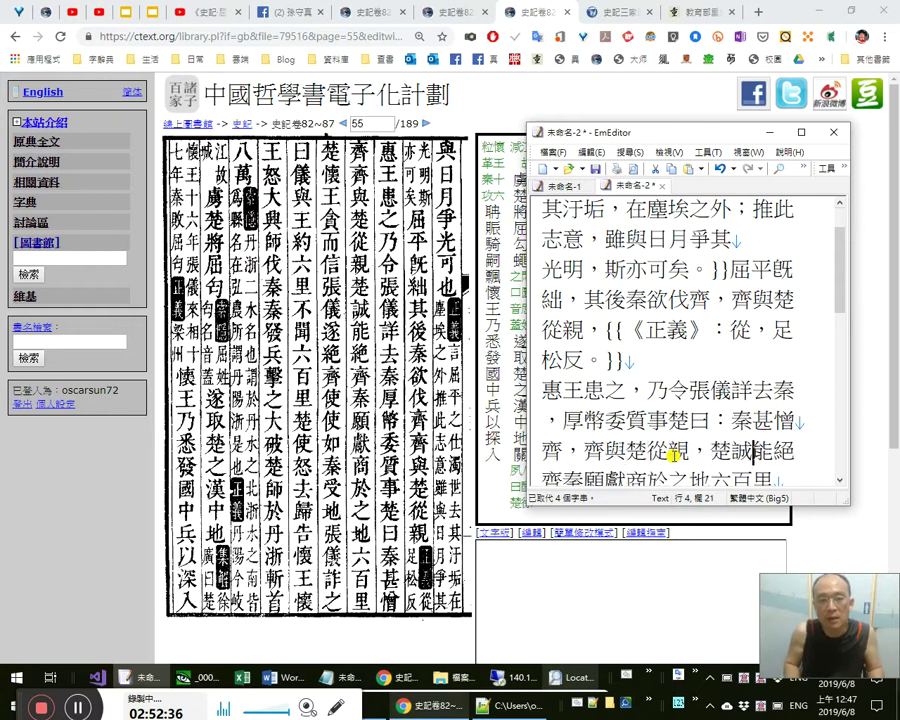
key("Right")
key("Right")
key("Right")
key("Right")
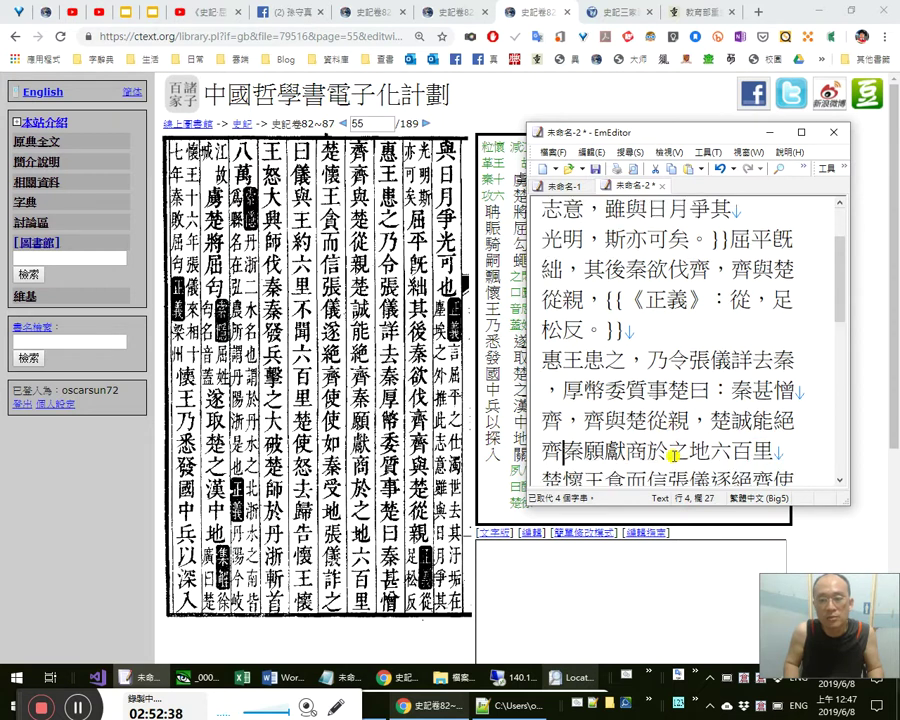
type("，")
Replace the character 絕 in 楚誠能絕齊 with the variant form 絶.
key("Left")
key("Left")
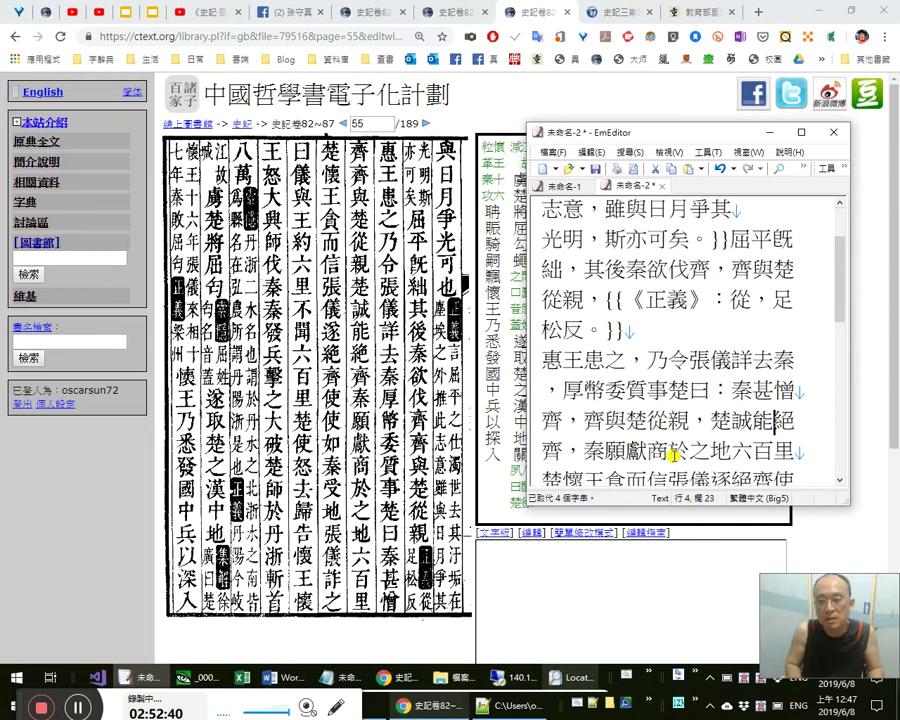
key("shift+Right")
type("vfnau")
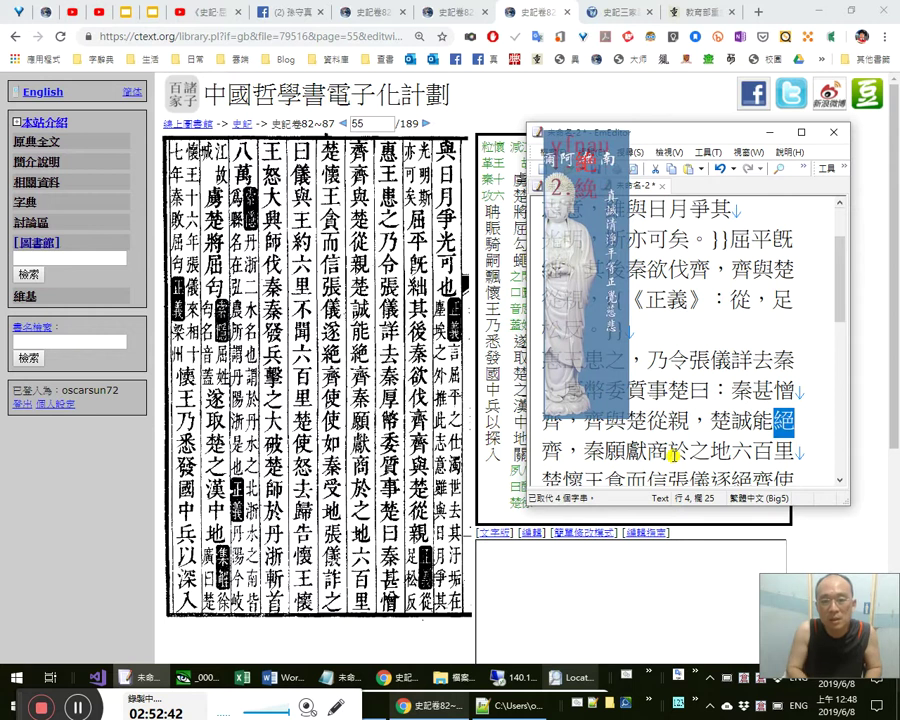
key("space")
key("Right")
key("Right")
key("Right")
key("Right")
key("Right")
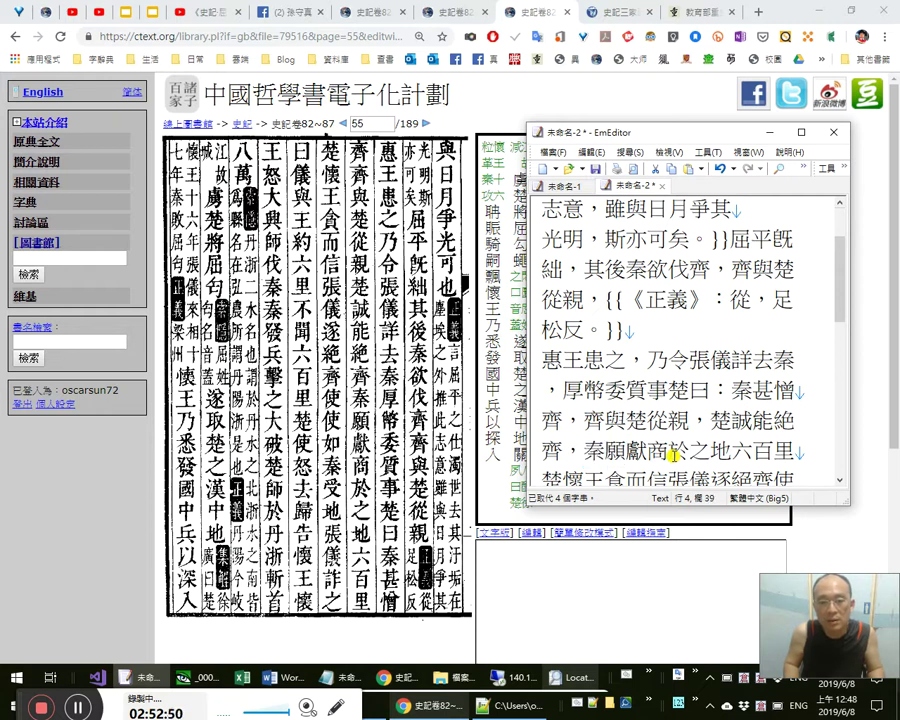
key("shift+Right")
key("shift+Right")
key("Right")
key("Left")
type("、")
key("shift+Left")
key("Right")
key("Right")
key("Right")
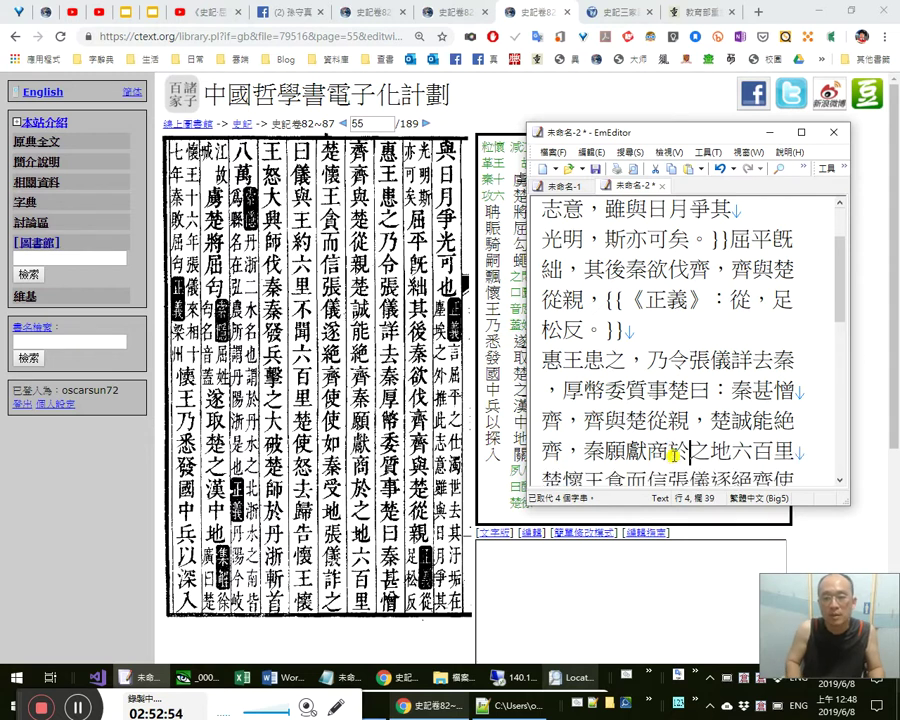
Insert full-width commas after 秦願獻商於之地 and after 六百里.
type("，")
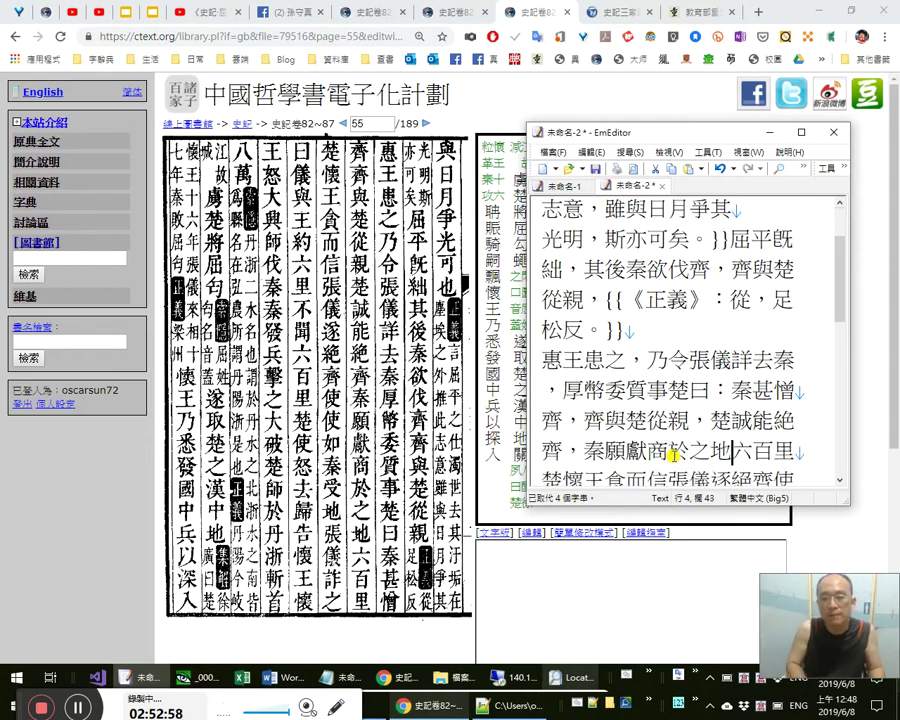
scroll(673, 455, "down", 1)
key("Left")
key("Left")
key("Left")
key("Left")
key("Left")
key("Left")
key("Left")
key("Left")
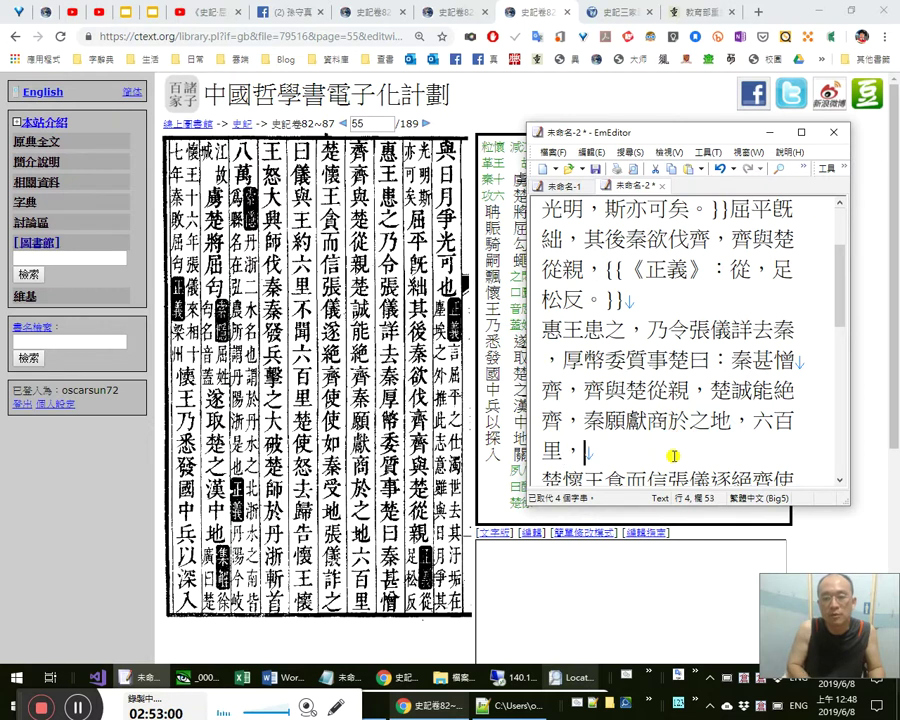
Change the comma between 商於之地 and 六百里 to the enumeration comma 、.
key("Right")
key("Right")
key("Right")
key("Right")
key("Right")
key("Right")
key("Right")
key("Right")
key("Left")
key("shift+Right")
type("、")
key("shift+Left")
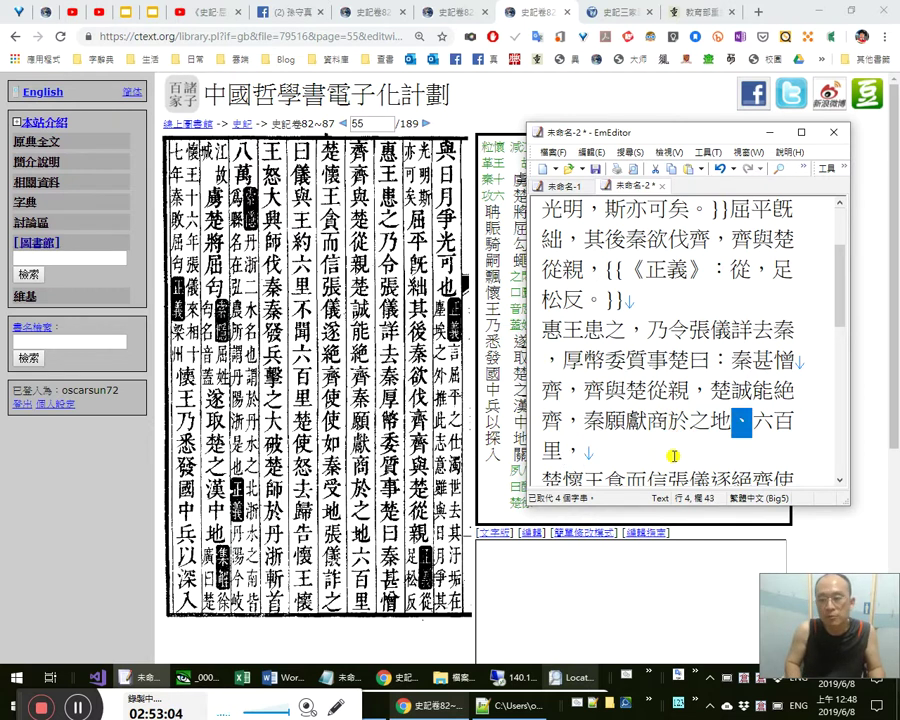
key("Left")
key("Left")
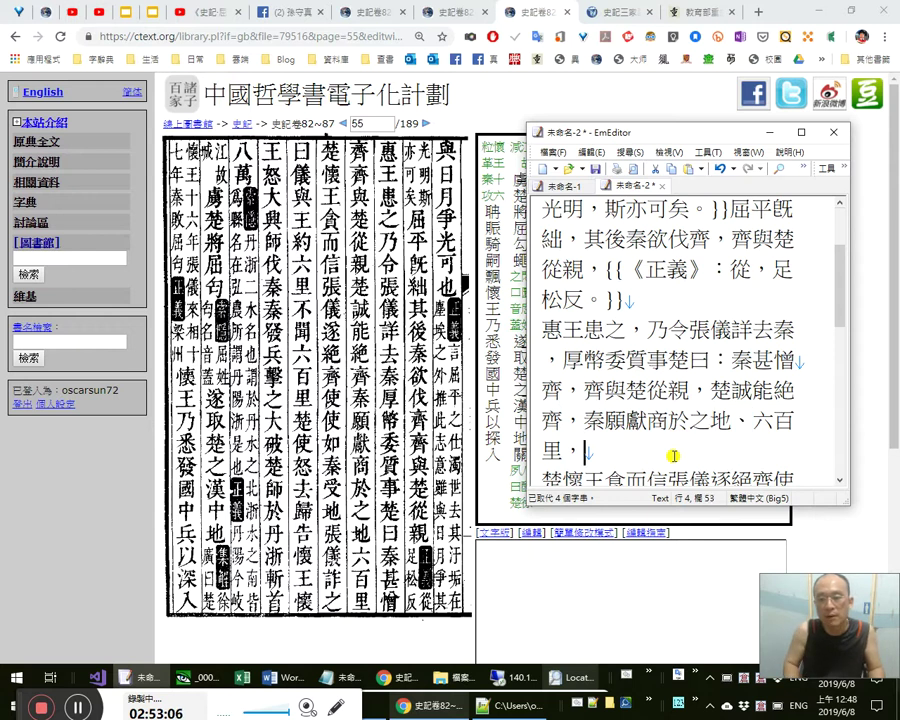
Delete the punctuation between 商於之地 and 六百里 and recheck the joined phrase.
scroll(674, 456, "down", 1)
key("Right")
key("Delete")
key("Right")
key("Right")
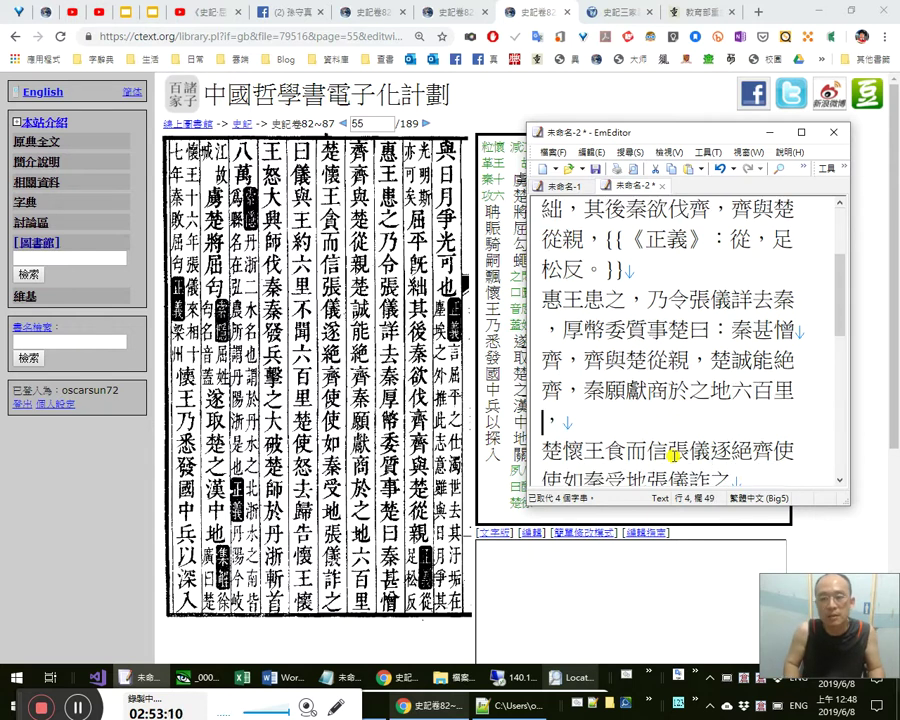
key("Left")
key("Left")
key("Left")
key("shift+End")
key("Left")
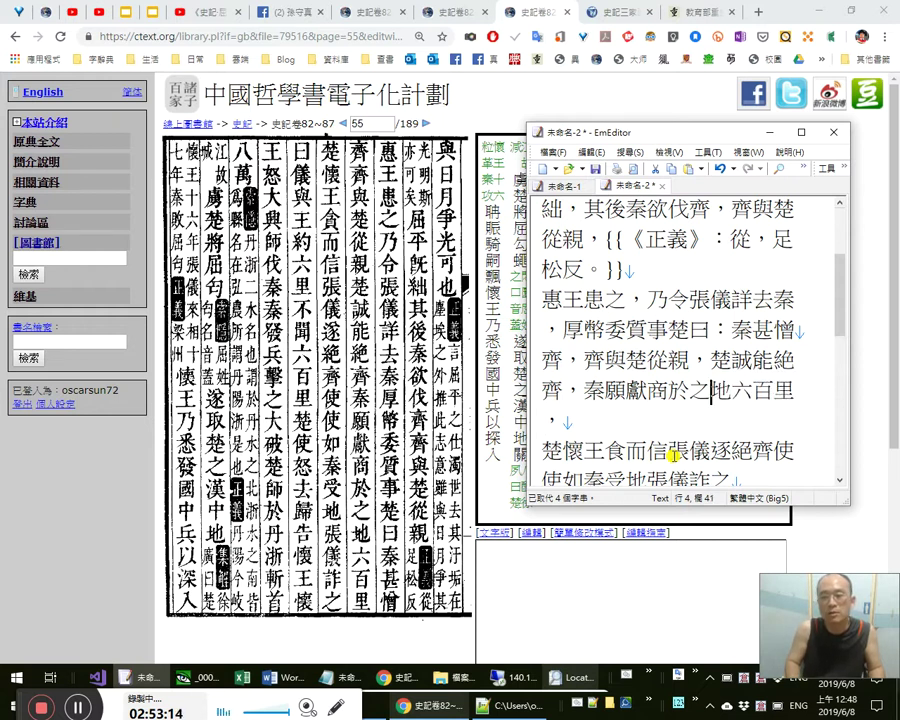
Replace the comma after 秦願獻商於之地六百里 with the full stop 。.
key("End")
key("BackSpace")
type("。")
Correct the character 食 to 貪 in 楚懷王食而信張儀.
key("Right")
key("Right")
key("Right")
key("Right")
key("Right")
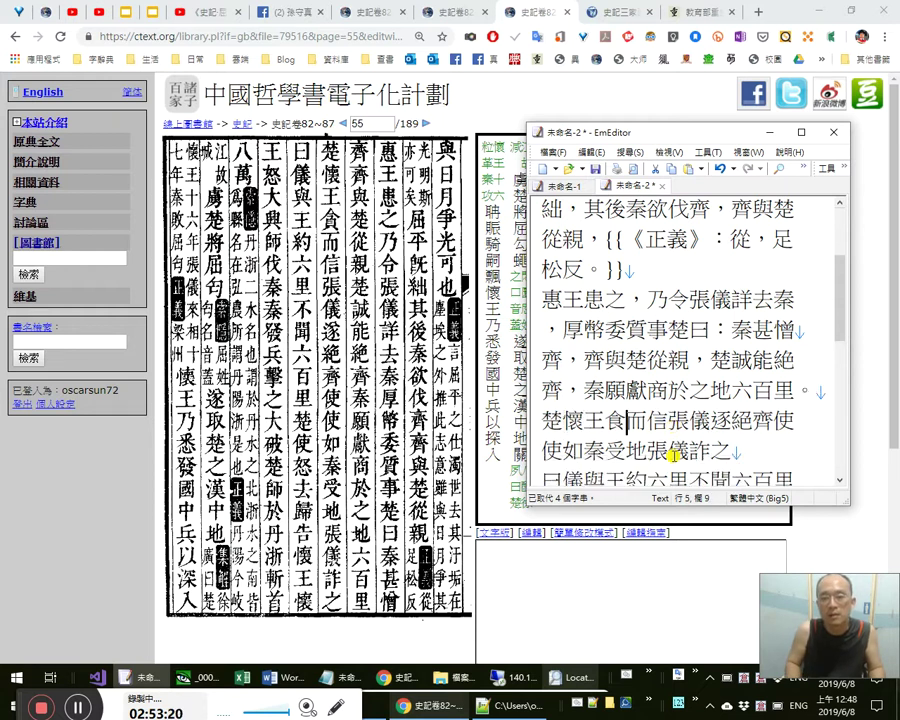
key("shift+Left")
type("貪")
Insert a full-width comma after 楚懷王貪而信張儀 and recheck the character 貪.
key("Right")
key("Right")
key("Right")
key("Right")
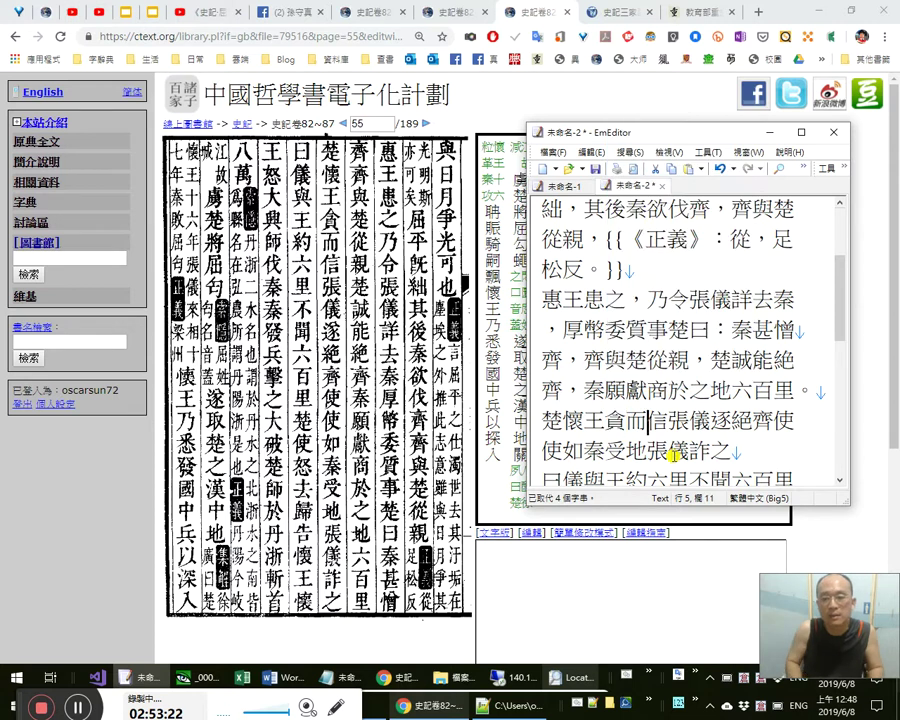
type("，")
key("Left")
key("Left")
key("Left")
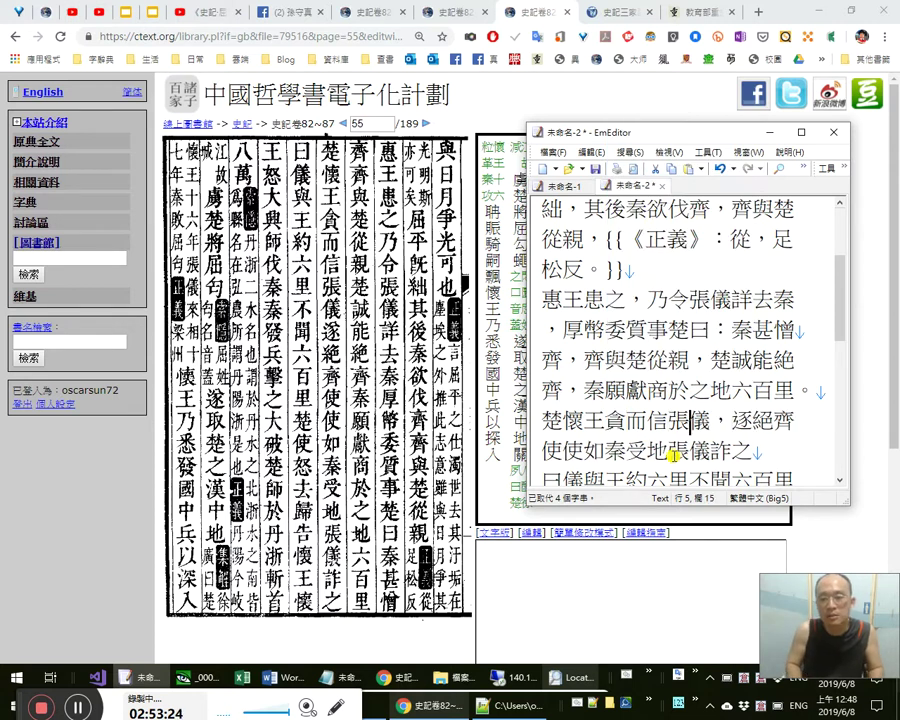
key("Left")
key("Left")
key("Left")
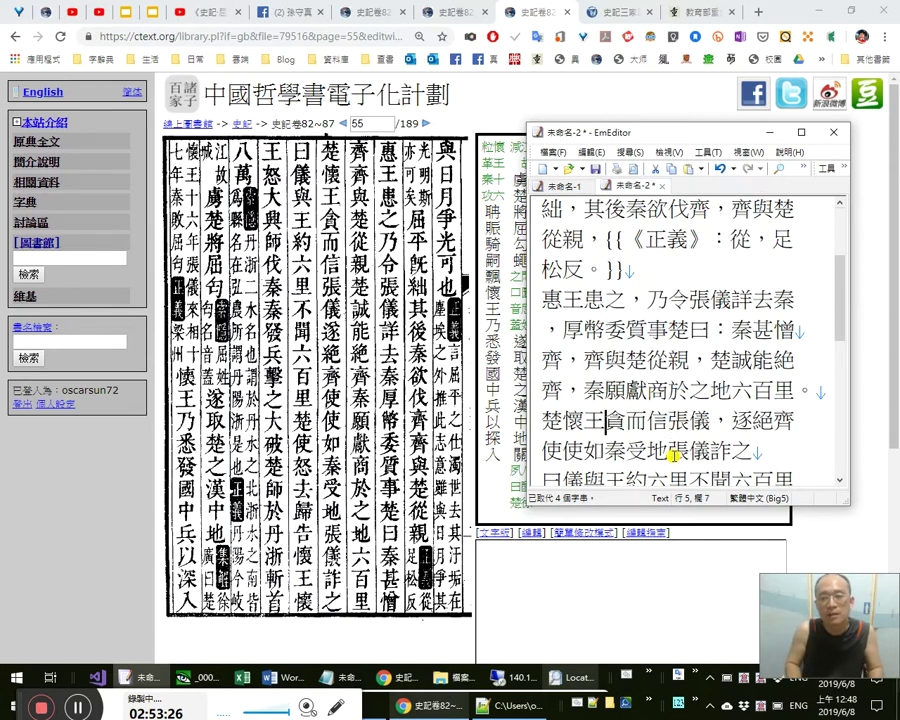
key("shift+Right")
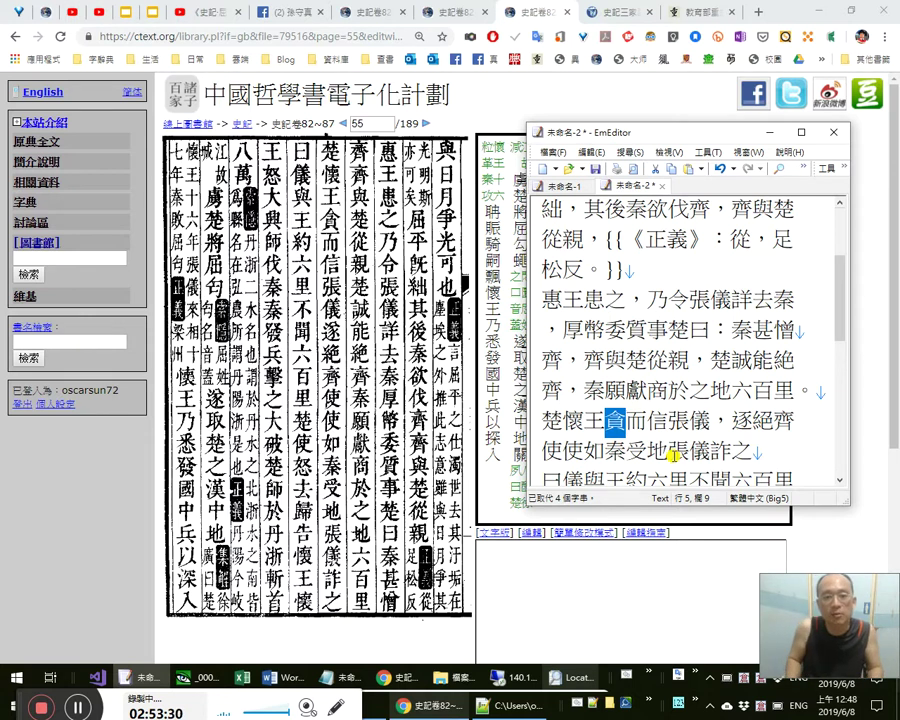
Replace the character 絕 in 逐絕齊 with the variant form 絶.
key("Right")
key("Right")
key("Right")
key("Right")
key("Right")
key("Right")
key("Right")
key("shift+Right")
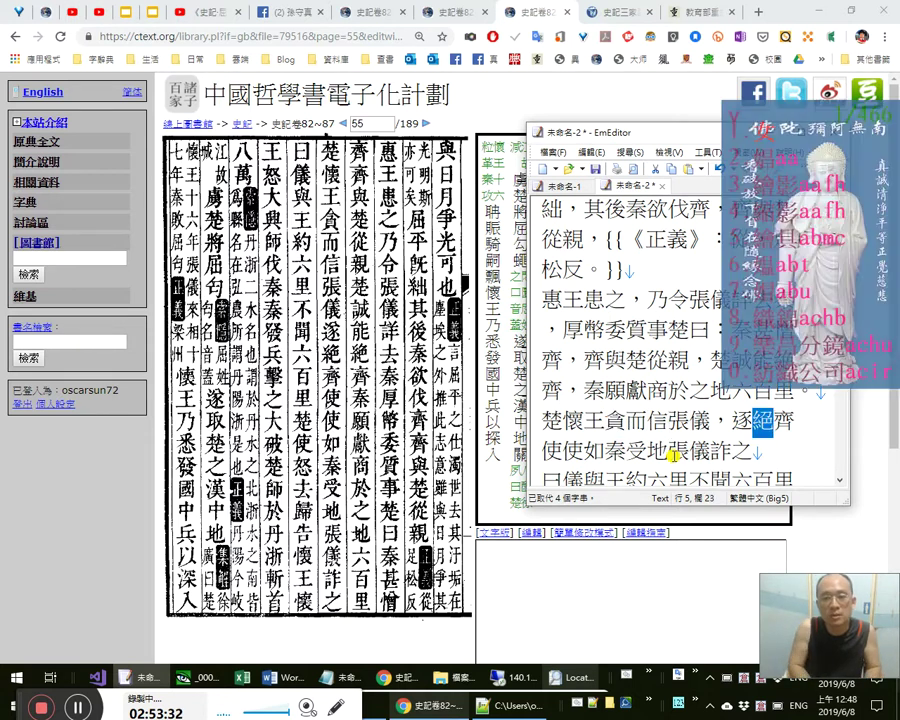
type("絻")
key("shift+Left")
type("vfnau")
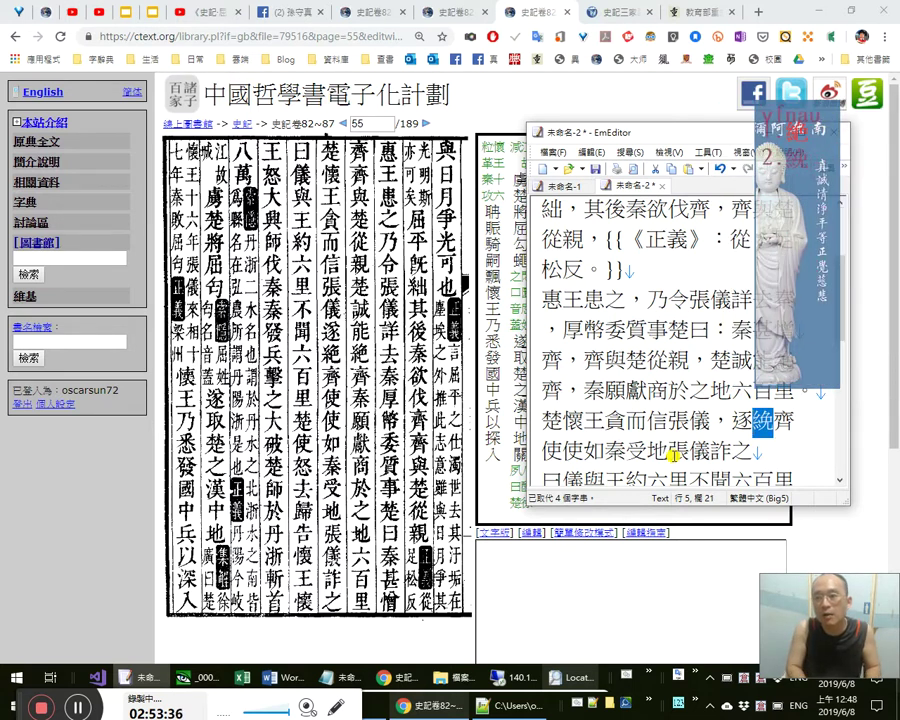
type("絕")
key("Up")
key("Down")
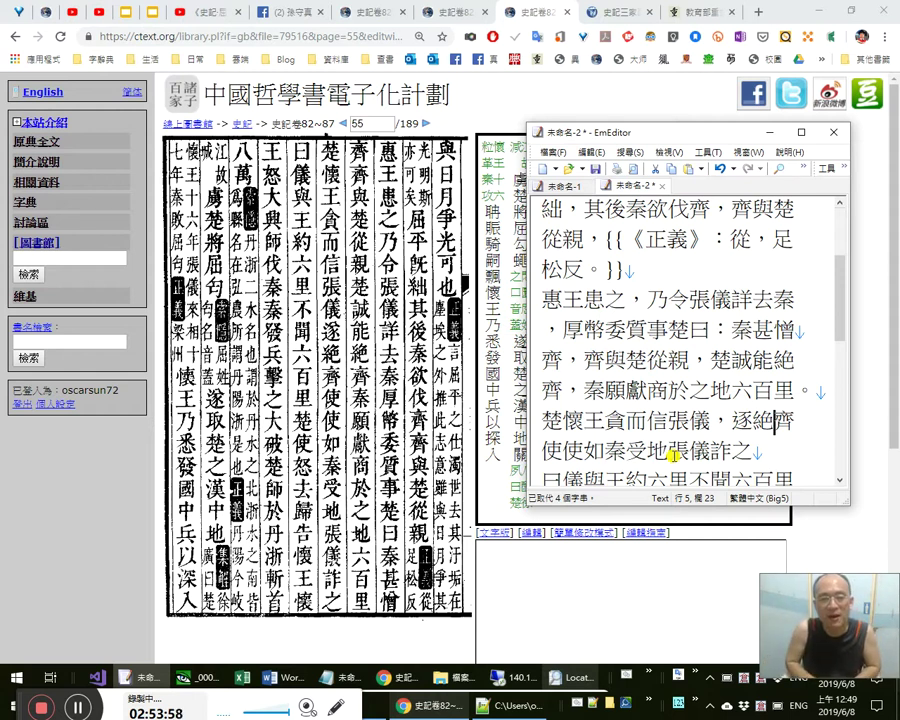
Try a full-width comma between 逐絶齊 and 使使如秦受地, and remove it.
key("Right")
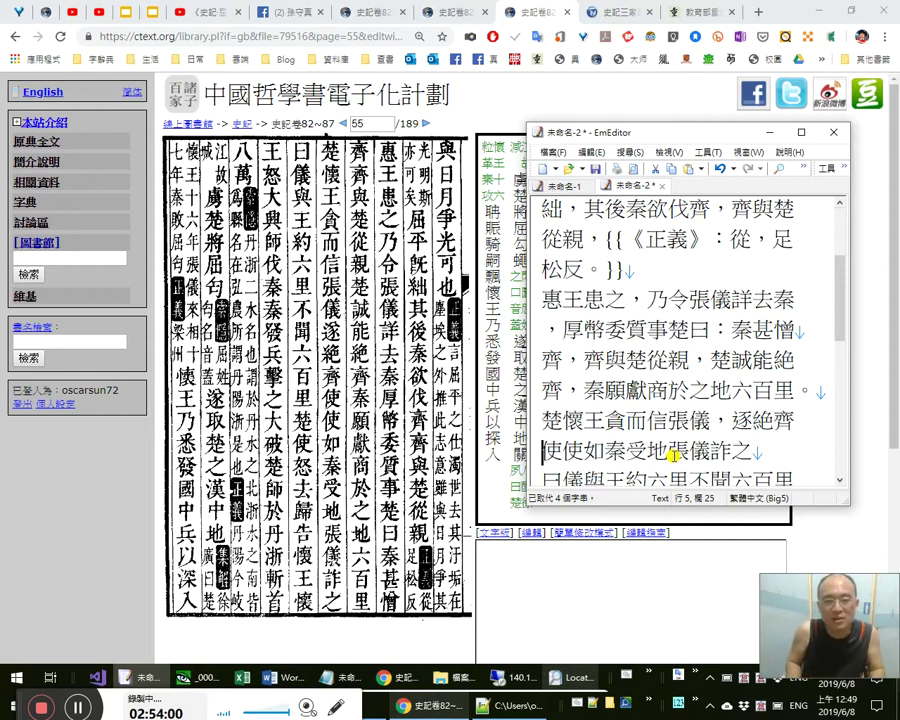
key("Left")
type("斷")
key("BackSpace")
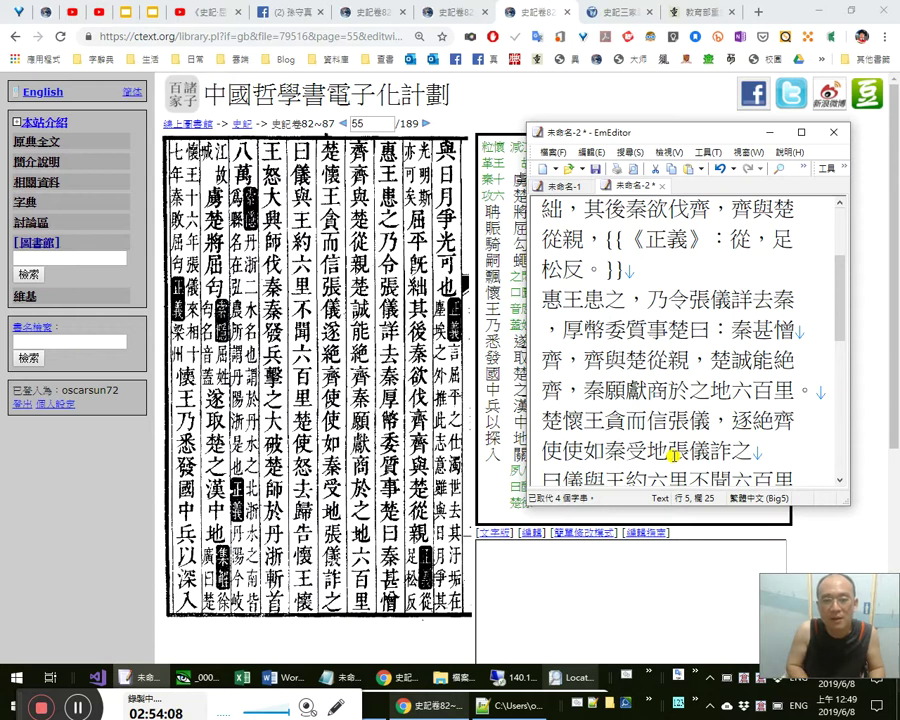
type("，")
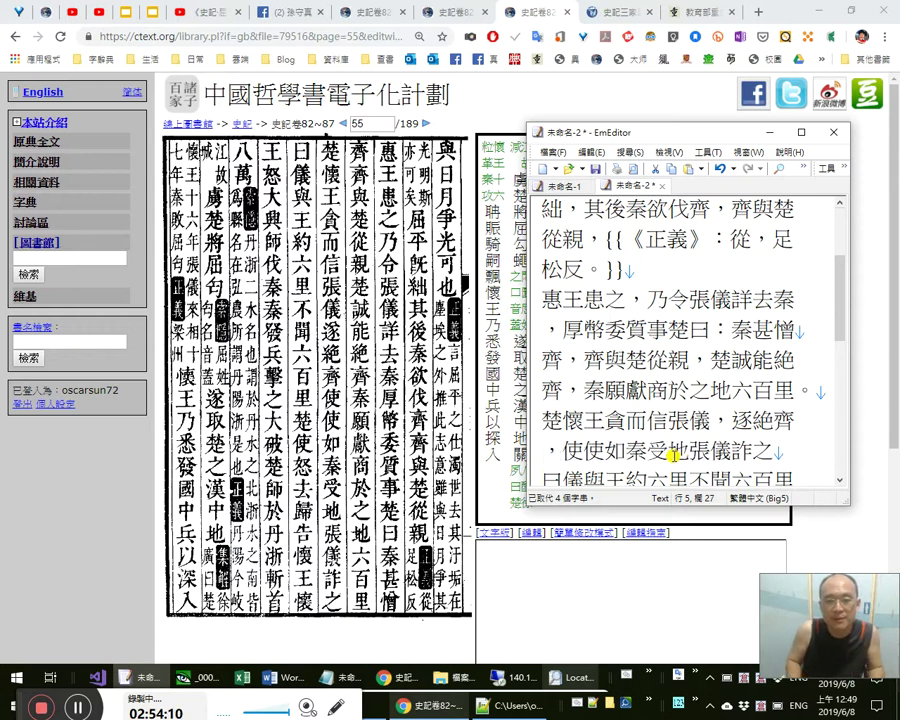
key("BackSpace")
Insert a full-width comma between the two consecutive 使 characters before 如秦受地.
key("Right")
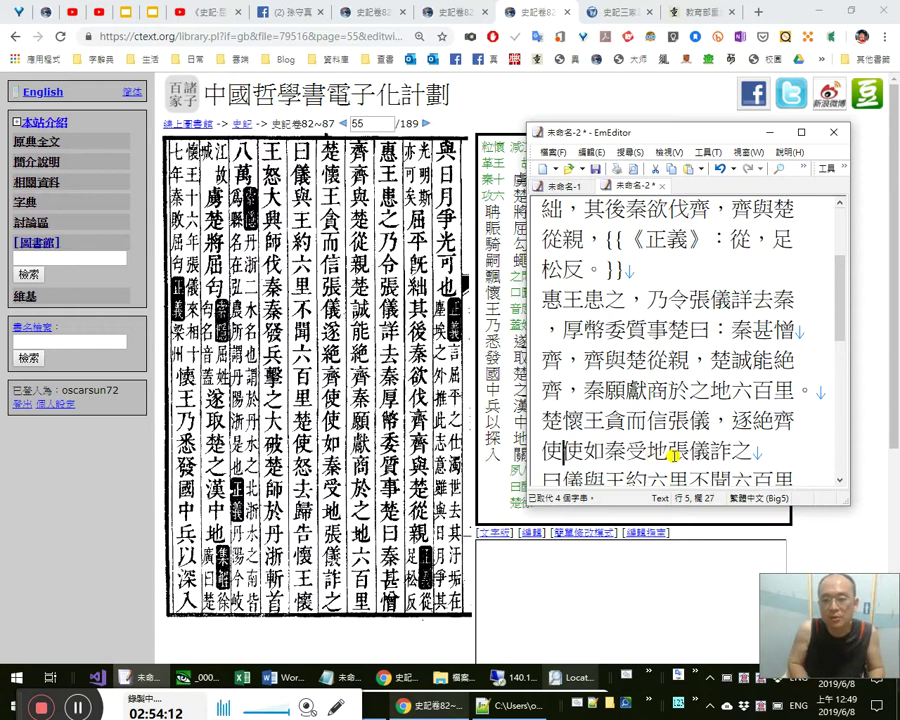
type("，")
key("shift+Left")
key("Right")
key("Right")
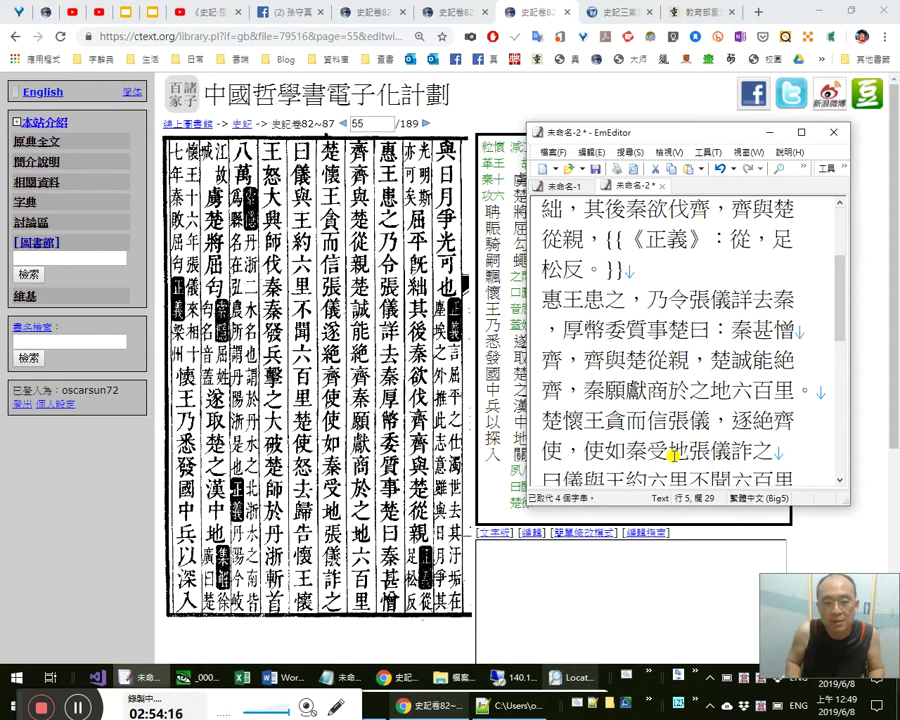
Correct the character 逐 to 遂 in 逐絶齊使.
key("Right")
key("Right")
key("Right")
key("Up")
key("Right")
key("Right")
key("Right")
key("Right")
key("shift+Right")
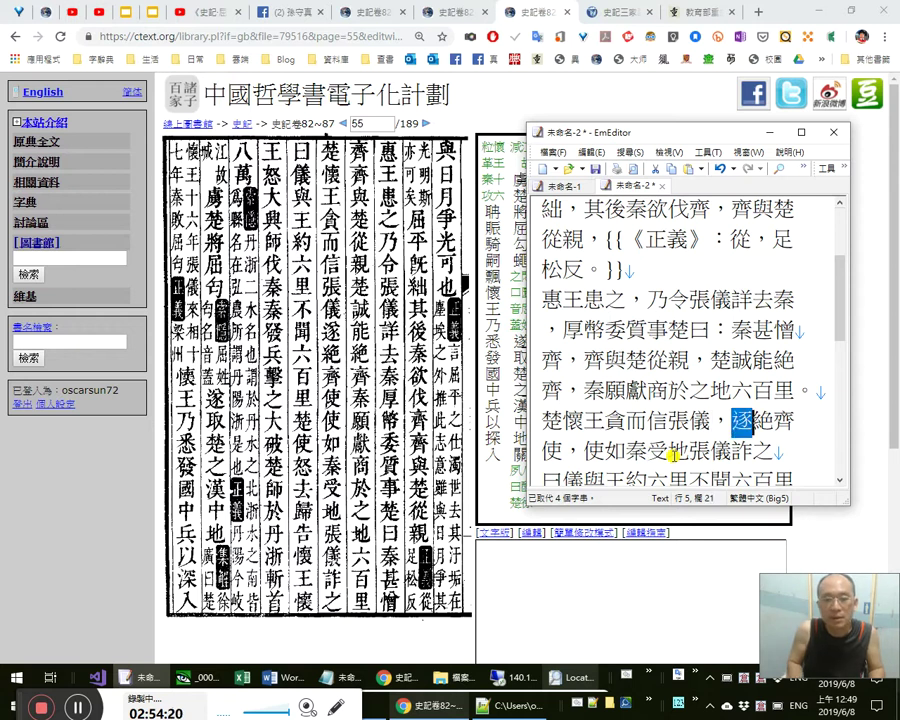
type("遂")
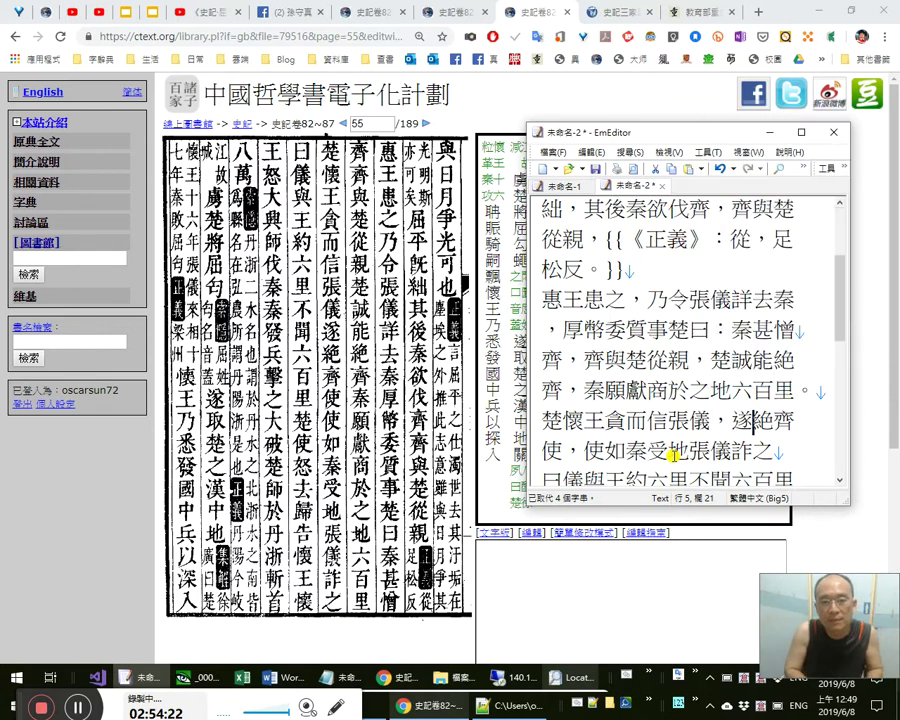
key("Left")
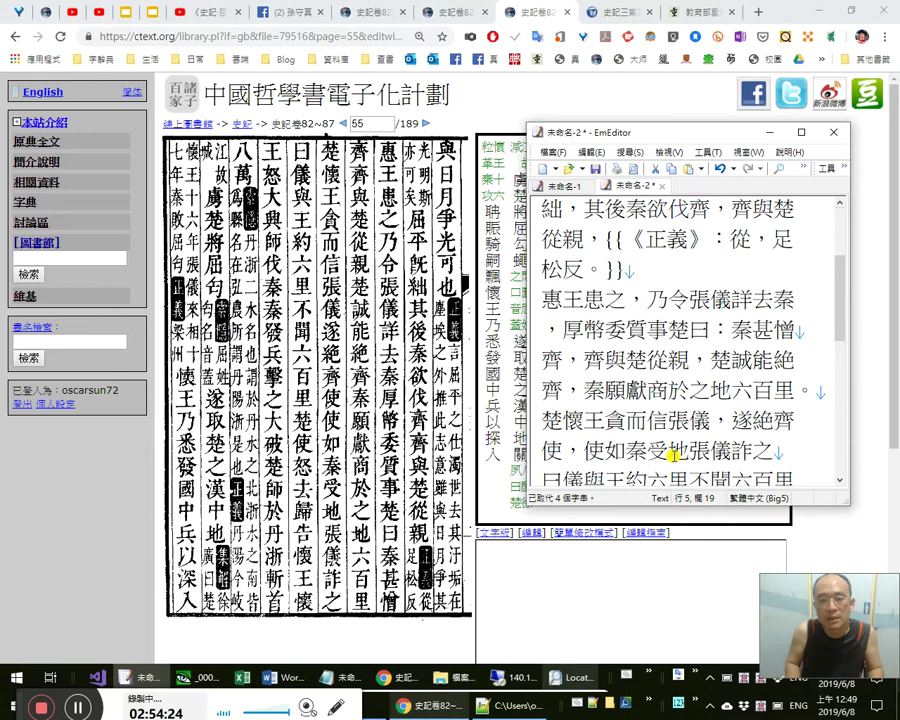
Reread the phrase 遂絶齊使 and check where it breaks from 使如秦受地.
key("Right")
key("Right")
key("Right")
key("Right")
key("Right")
key("Left")
key("shift+Left")
key("shift+Left")
key("Right")
key("Right")
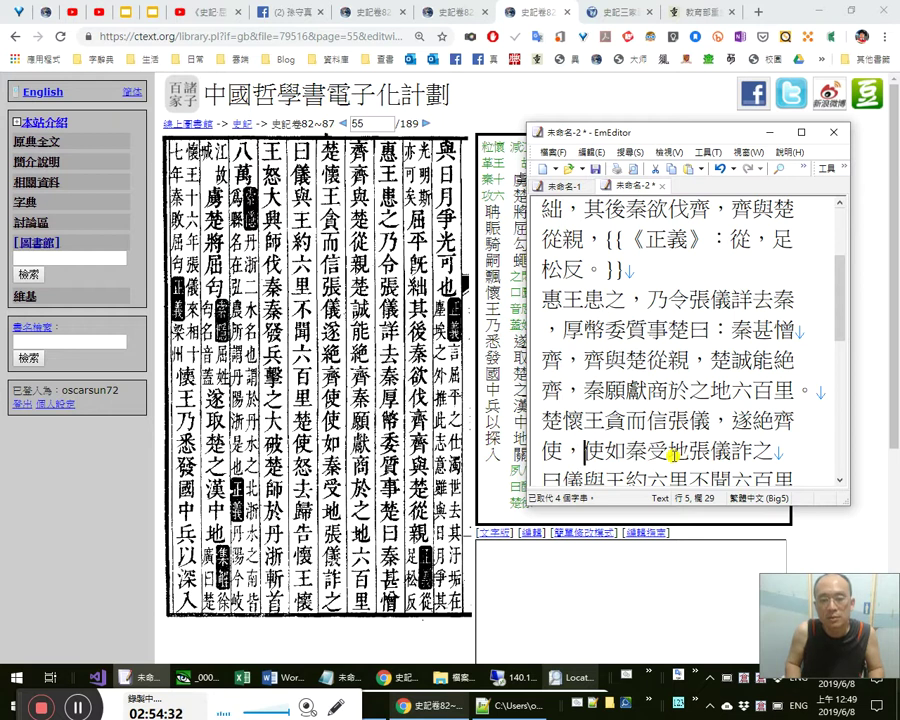
Insert the full stop 。 after 使如秦受地.
key("Right")
key("Right")
key("Right")
key("Right")
key("Right")
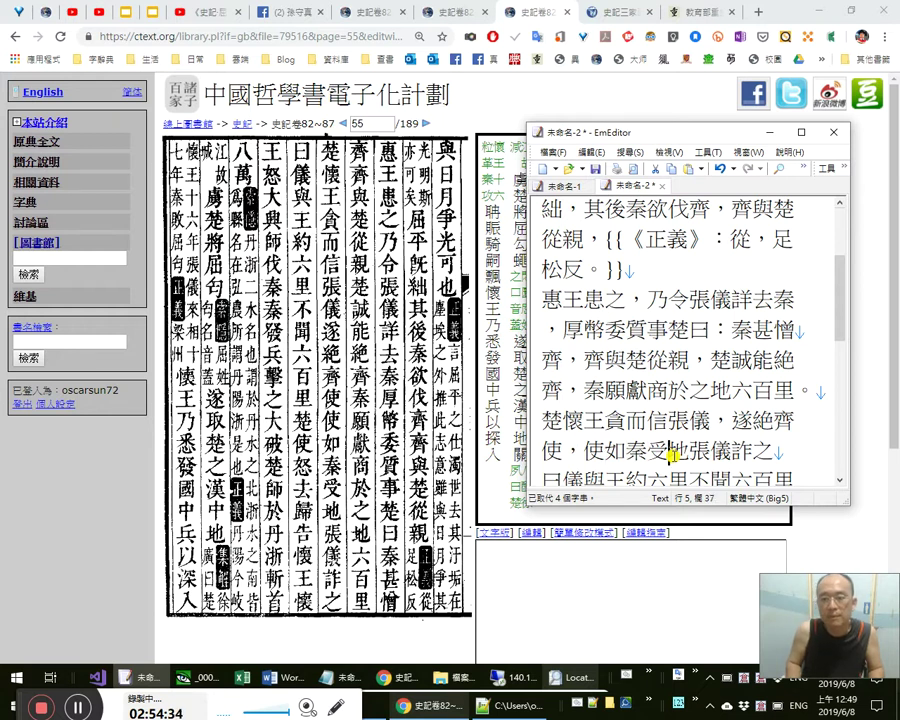
type("。")
Insert a full-width comma after 張儀詐之 and a colon ： after 曰 at the start of the next line.
key("Right")
key("Right")
key("Right")
key("Right")
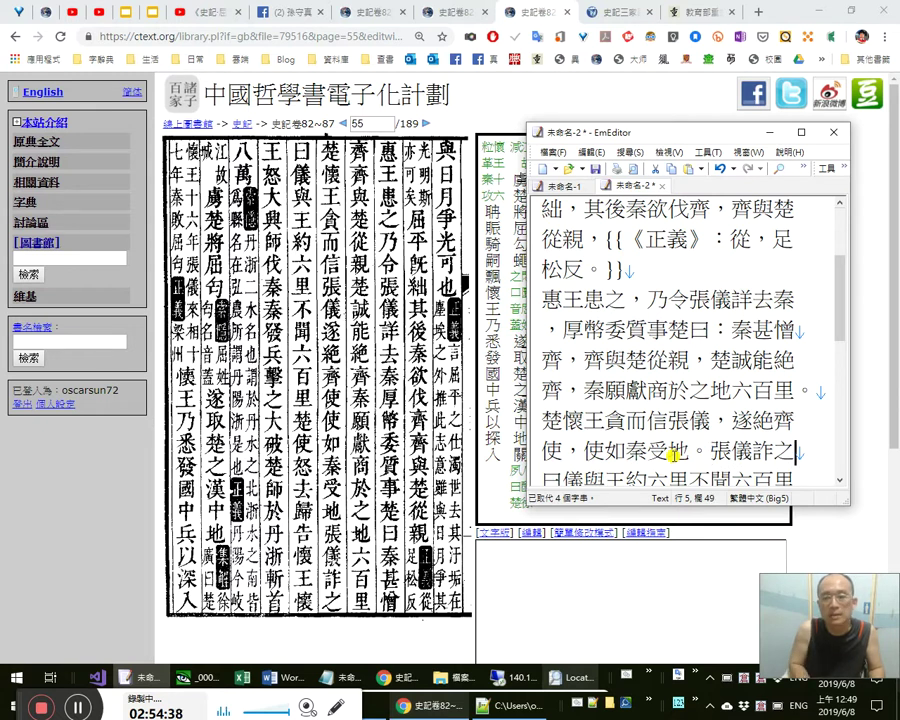
type("，")
key("Right")
key("Right")
type("：")
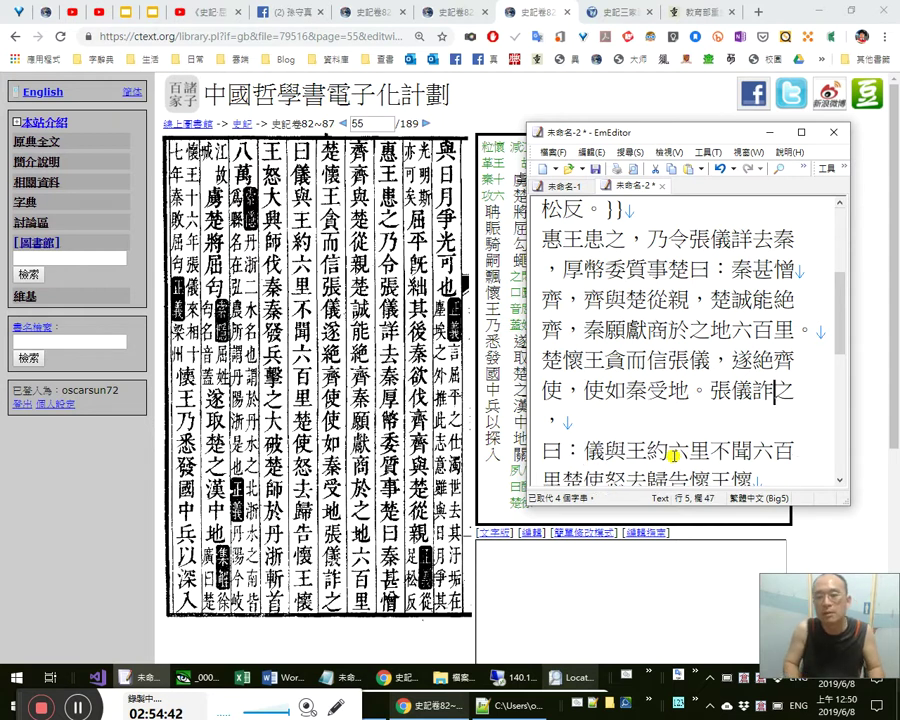
Reread 使如秦受地 character by character to check its meaning and punctuation.
key("shift+Right")
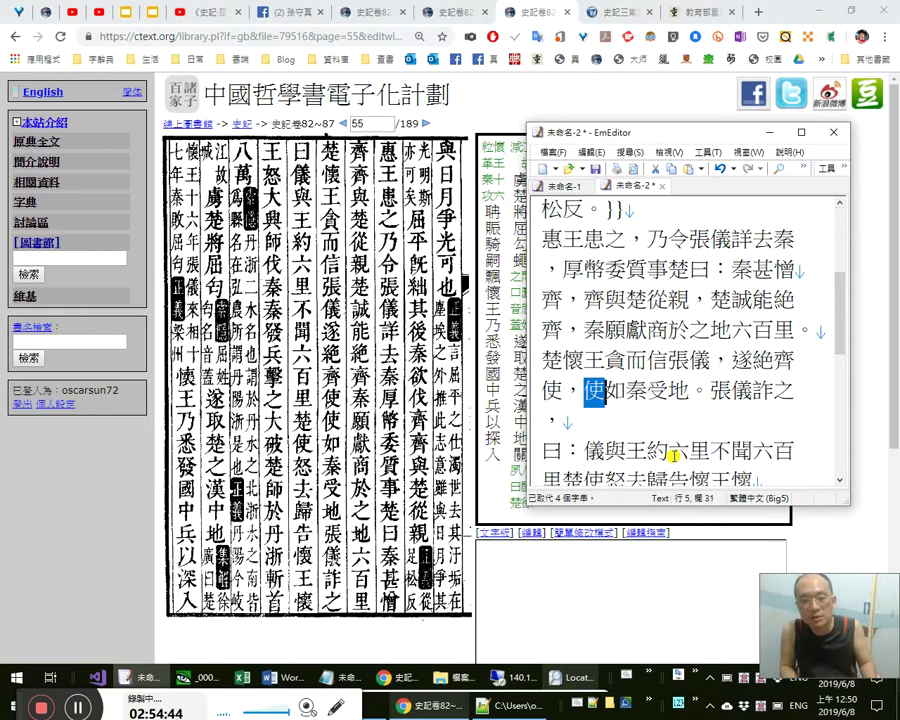
key("Right")
key("shift+Right")
key("Right")
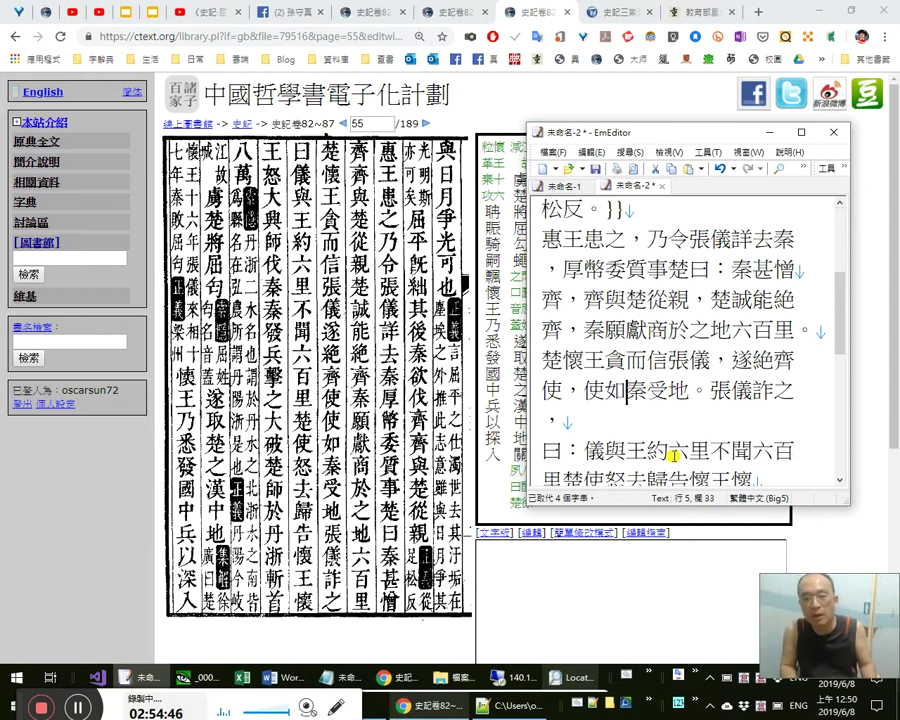
type("廁")
key("shift+Left")
key("Delete")
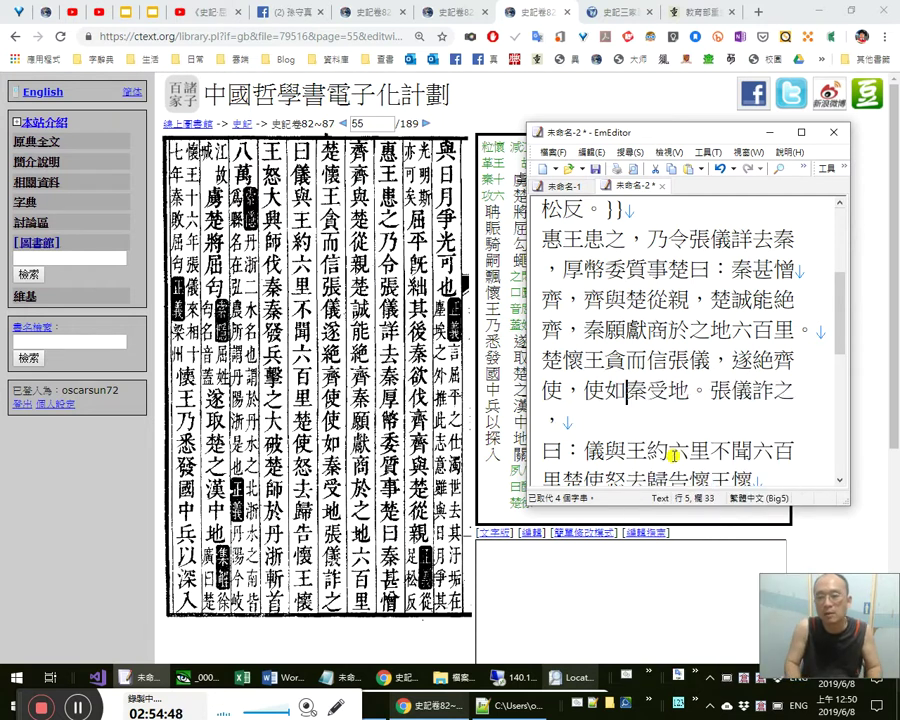
key("shift+Left")
key("Right")
key("shift+Right")
key("Right")
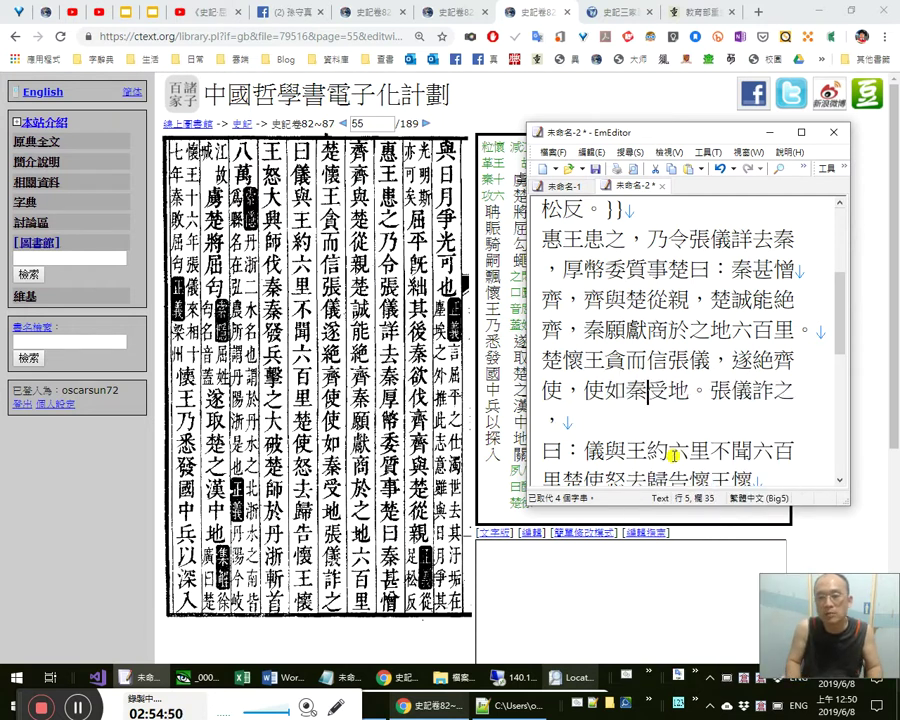
key("shift+Right")
key("shift+Right")
key("End")
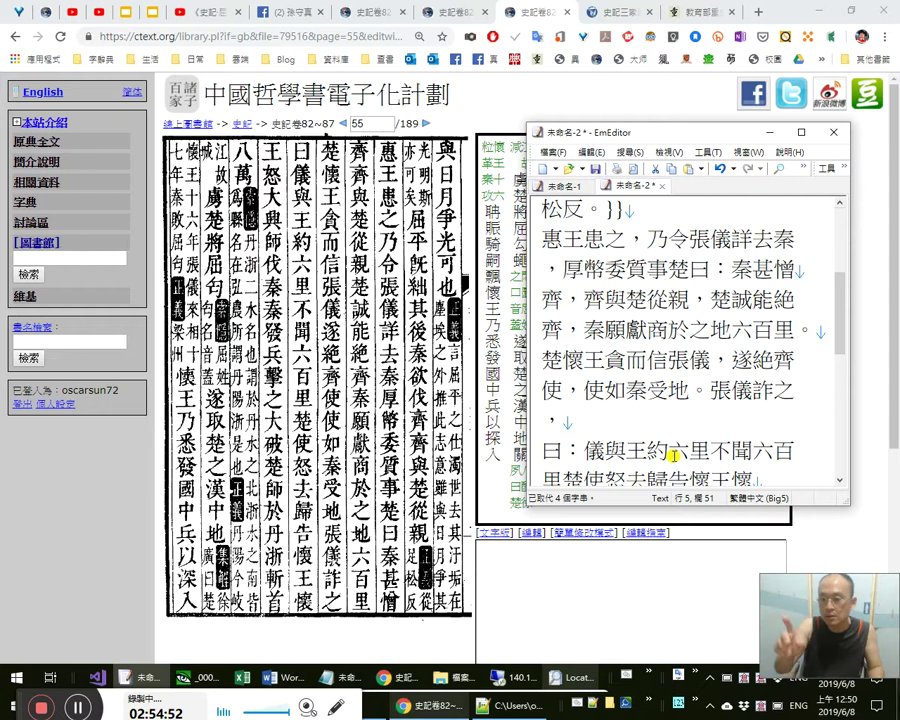
left_click(673, 455)
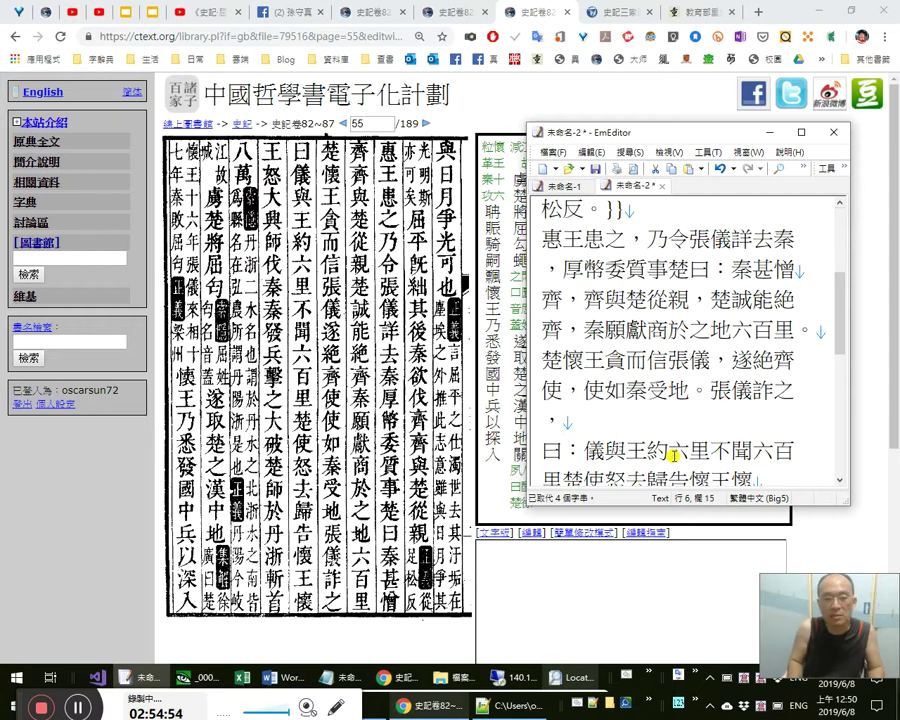
key("Up")
key("Up")
key("shift+Right")
key("Right")
key("shift+Right")
Insert a full-width comma after 儀與王約六里.
key("Right")
key("Right")
key("Right")
key("Right")
key("Right")
key("Right")
key("Right")
key("Right")
key("Right")
key("Right")
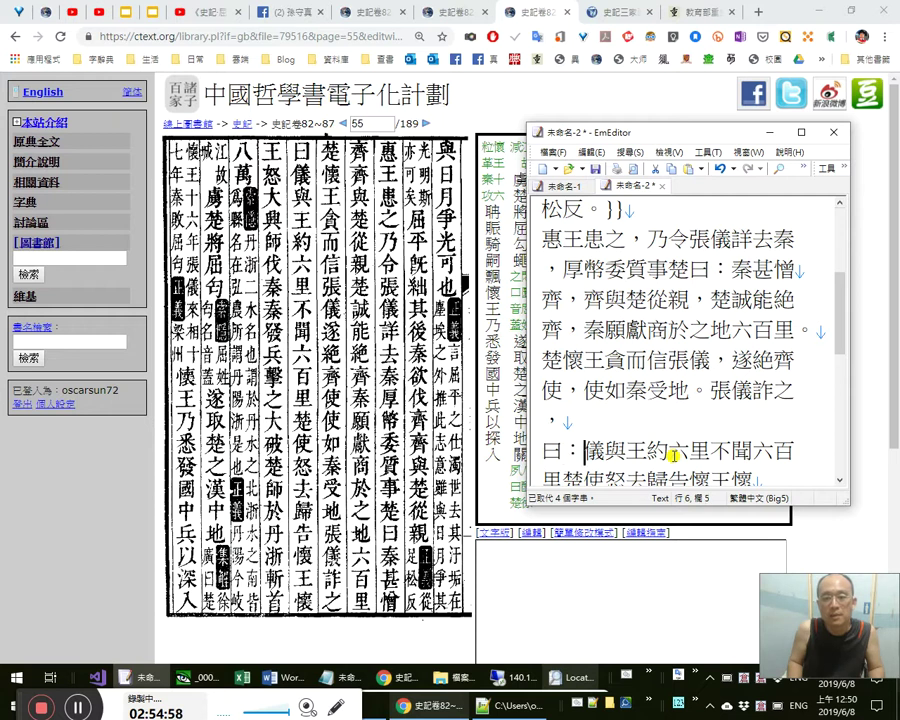
key("Right")
key("Right")
key("Right")
key("shift+Right")
key("Right")
type("，")
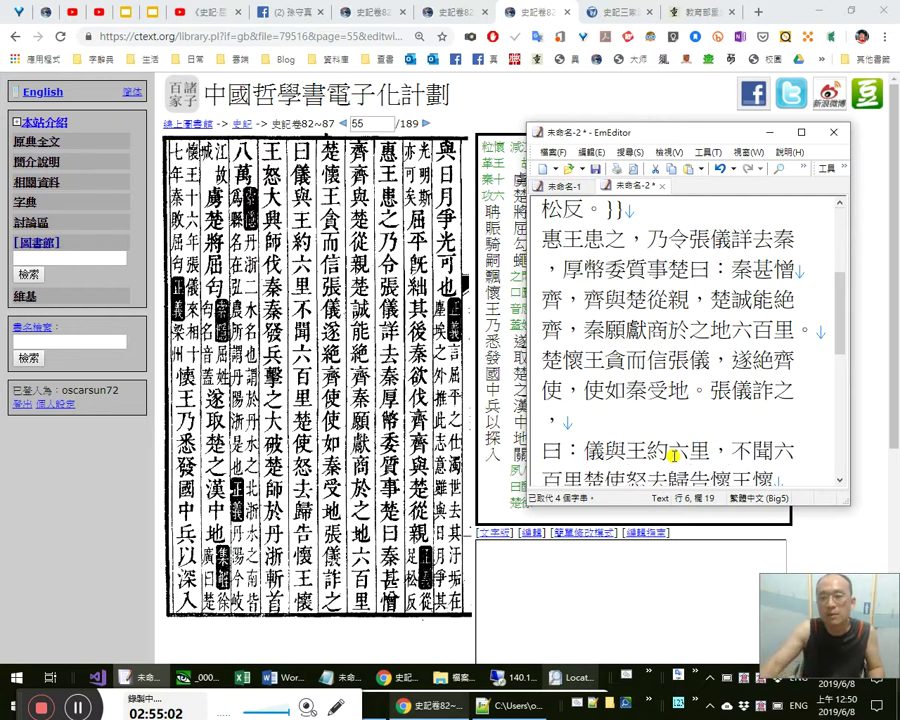
Check the earlier 六百里 in the 商於之地 sentence and insert a full-width comma after 不聞六百里.
left_click_drag(734, 329, 802, 328)
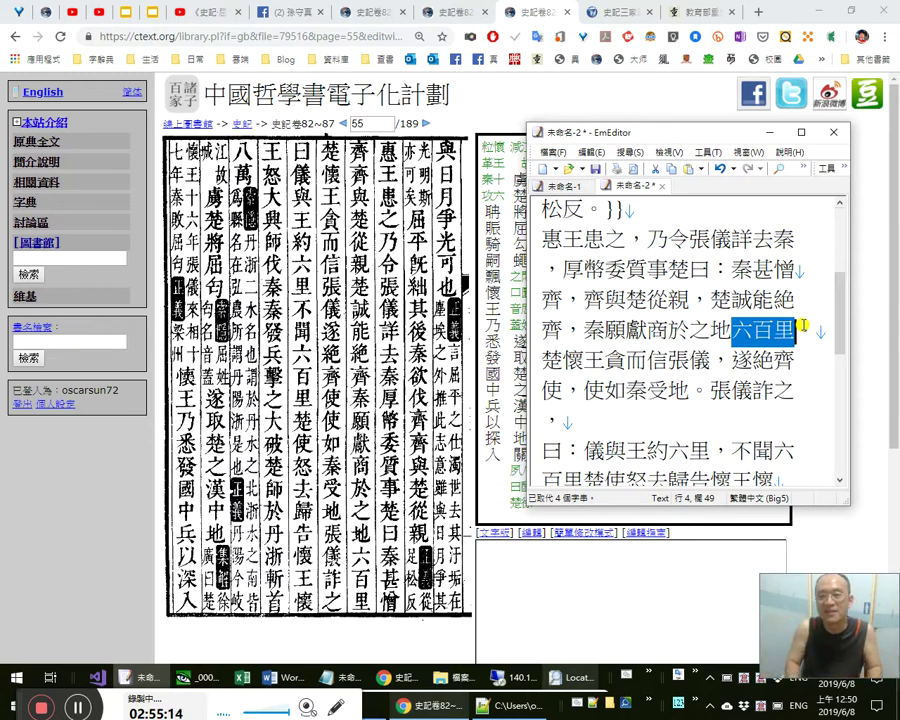
key("Left")
key("Right")
key("shift+Right")
key("Down")
key("Down")
key("Down")
key("Down")
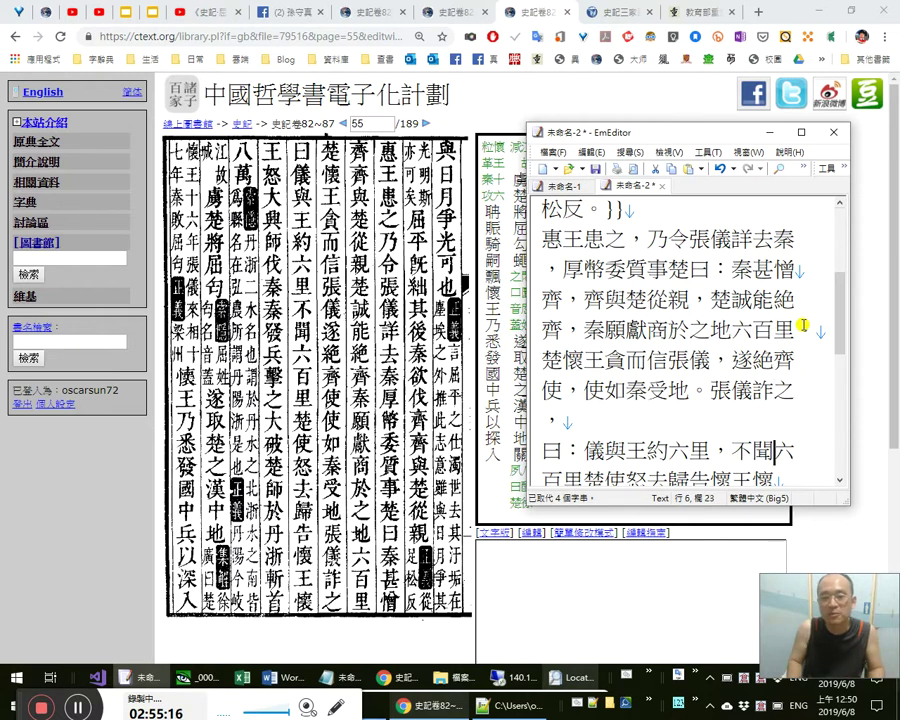
key("Right")
key("Right")
key("Right")
type("，")
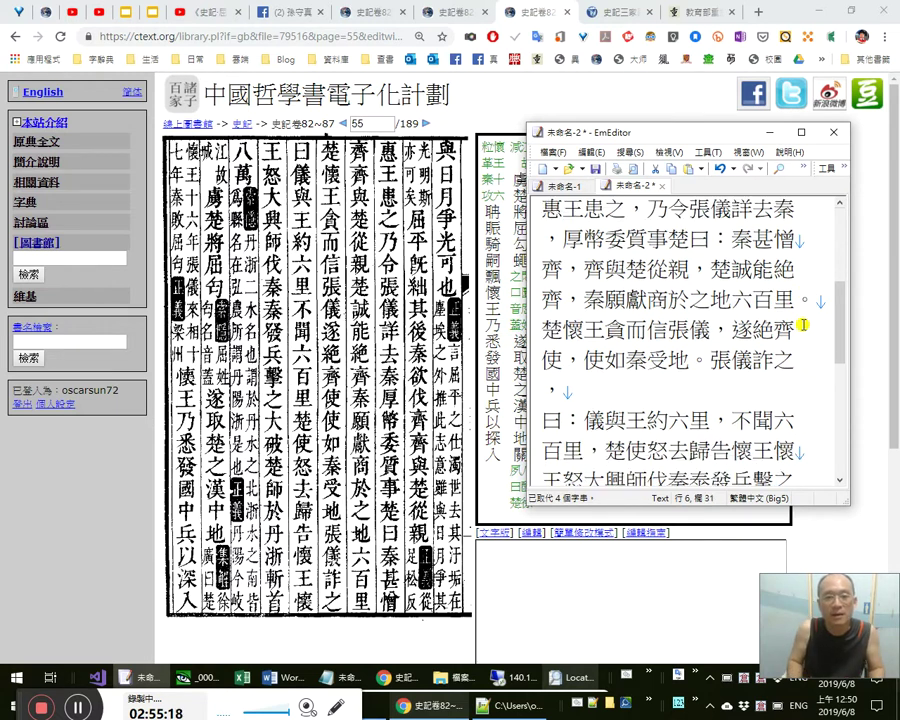
Insert a full-width comma after 楚使怒 and compare its 使 with the one in 使如秦受地.
key("Right")
key("Right")
key("Right")
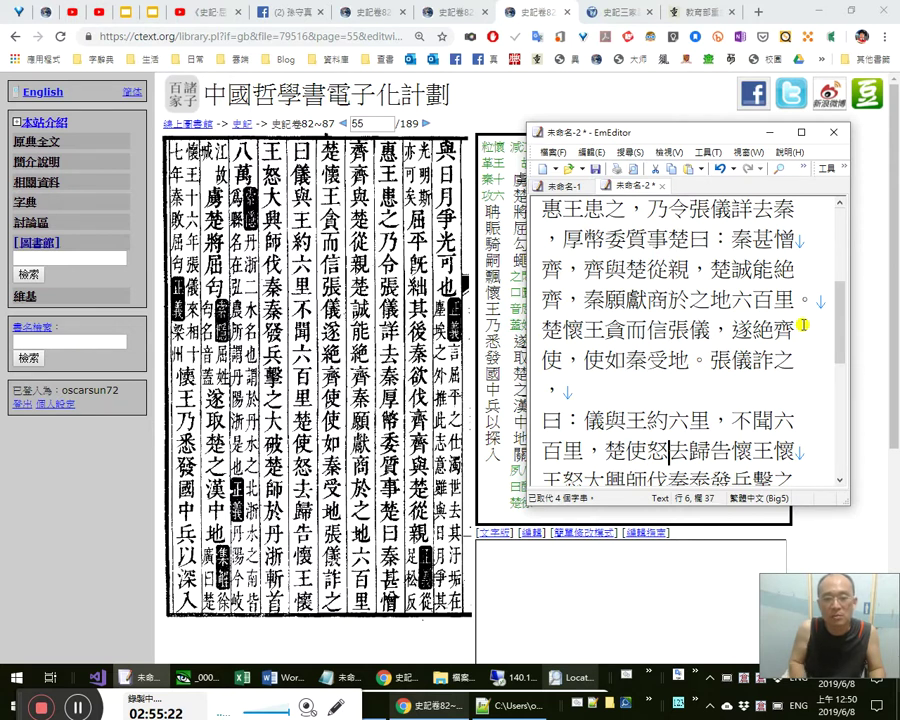
type("，")
key("Left")
key("Left")
key("shift+Left")
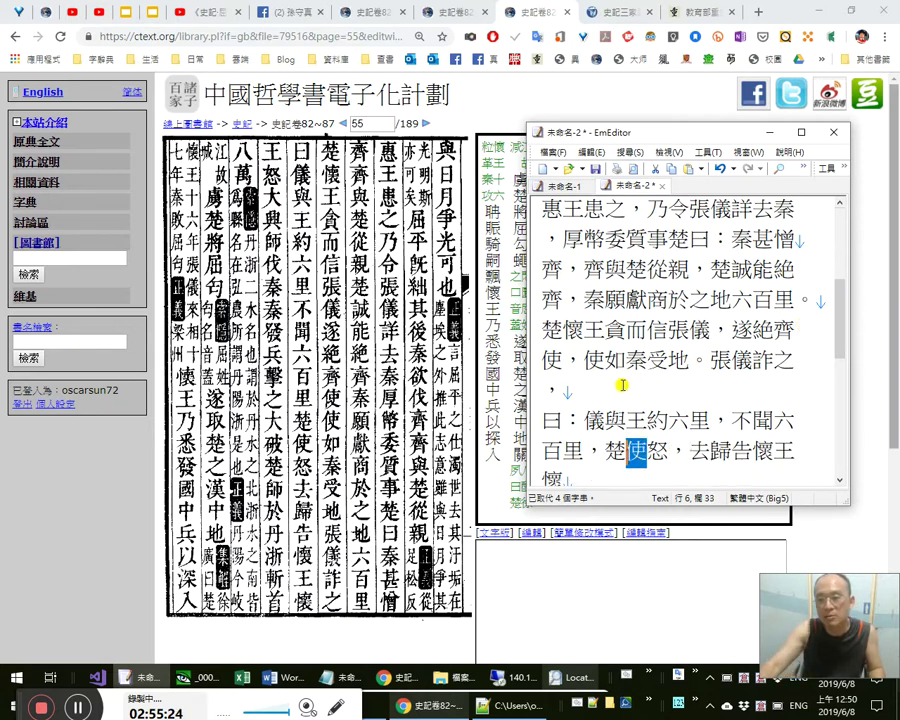
left_click_drag(584, 362, 605, 362)
left_click(626, 450)
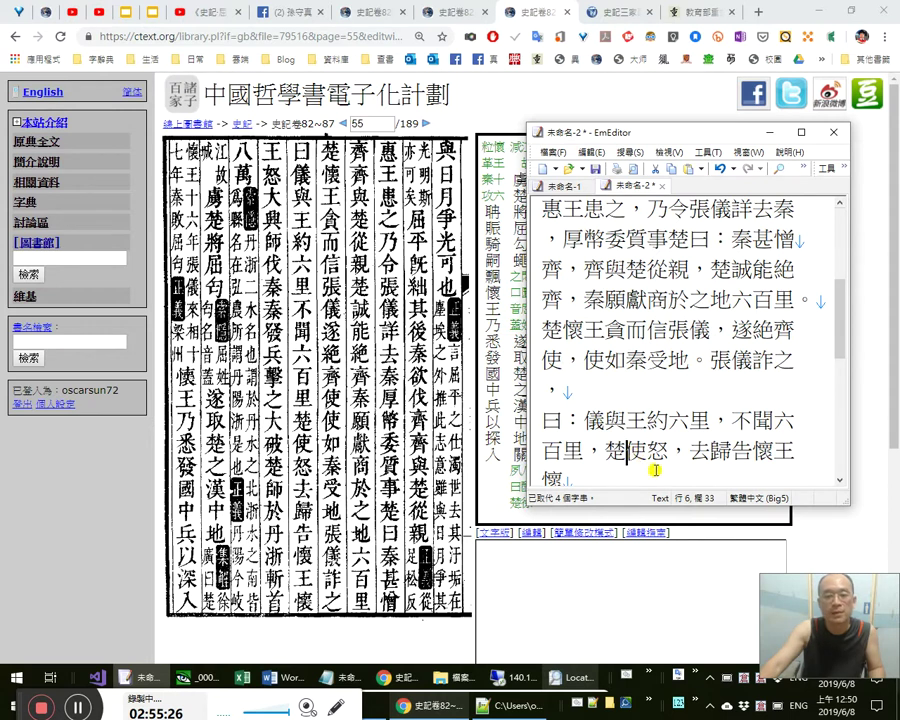
key("Right")
key("Right")
key("Right")
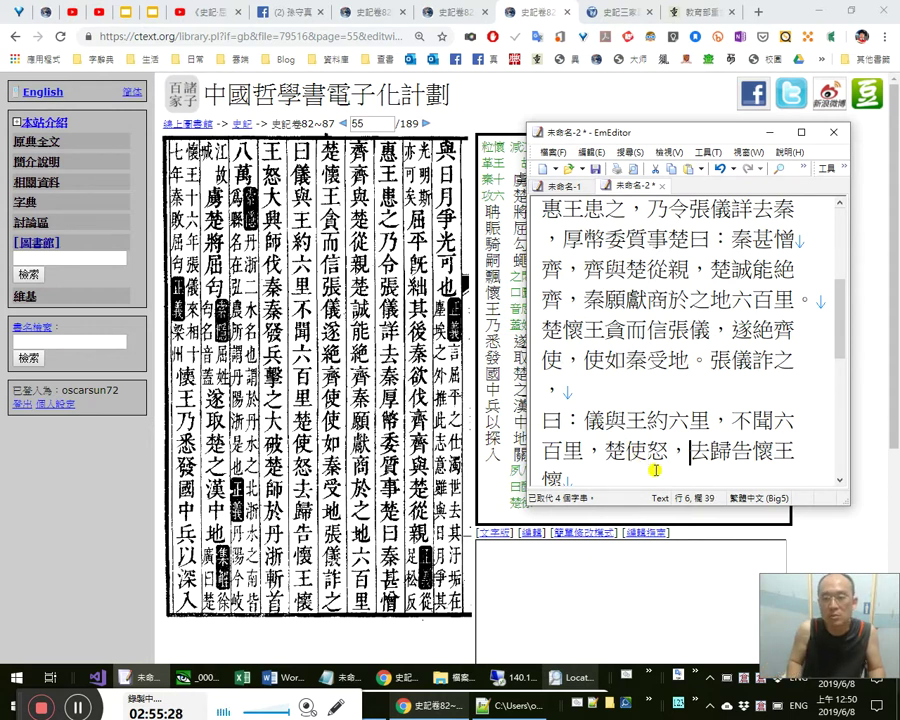
Insert a full-width comma after 楚使怒去 and delete the comma between 怒 and 去.
type("，")
key("Left")
key("Left")
key("shift+Left")
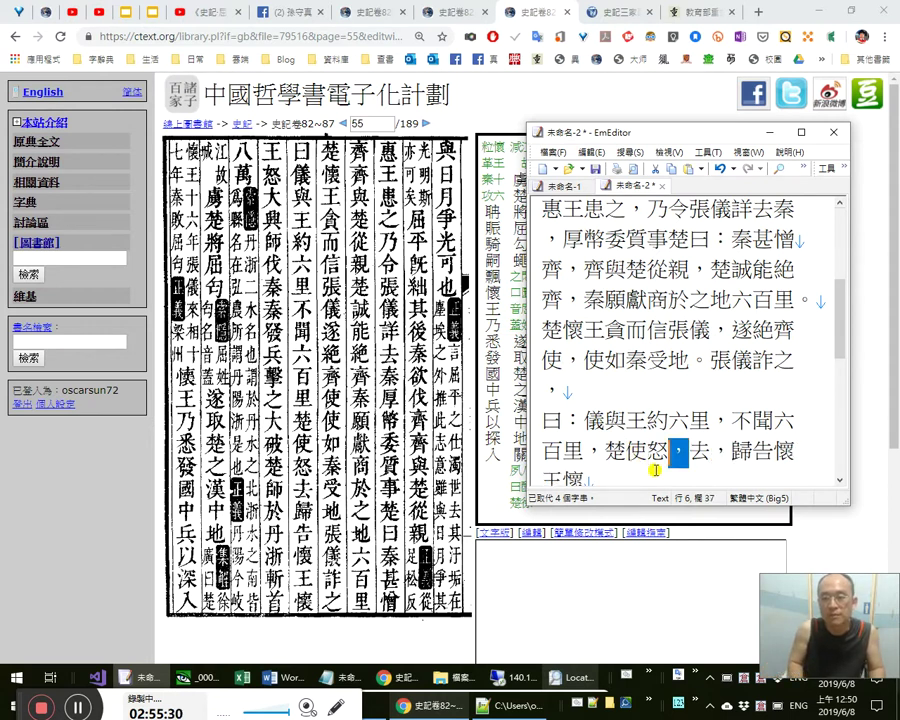
key("BackSpace")
key("Left")
key("Right")
key("Right")
key("Right")
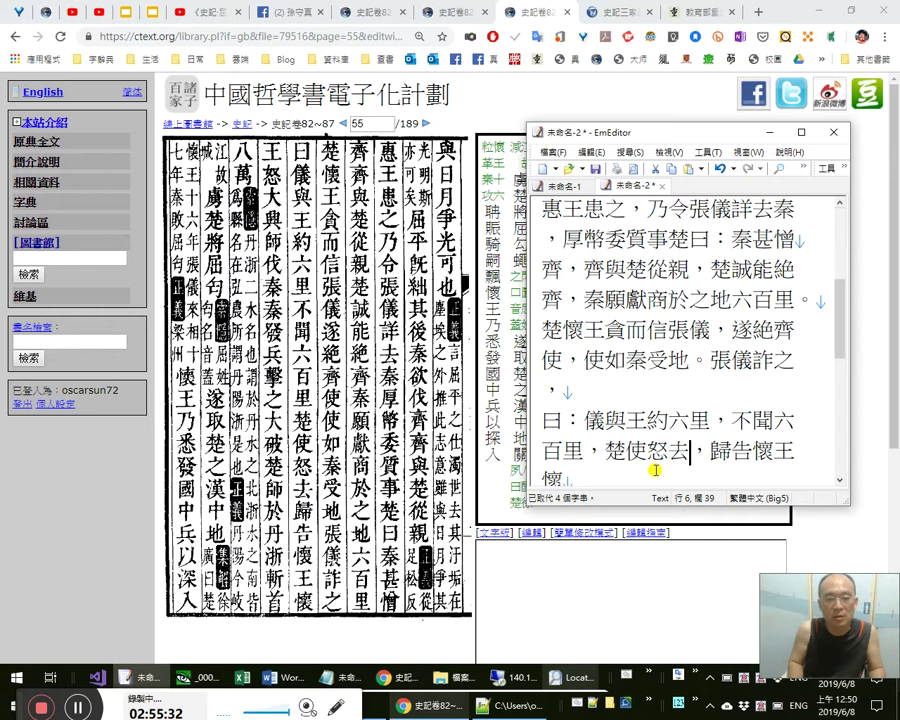
key("Left")
key("Right")
key("Left")
Insert a full-width comma after 歸告懷王 and recheck the phrase.
key("Right")
key("Right")
key("Right")
key("Right")
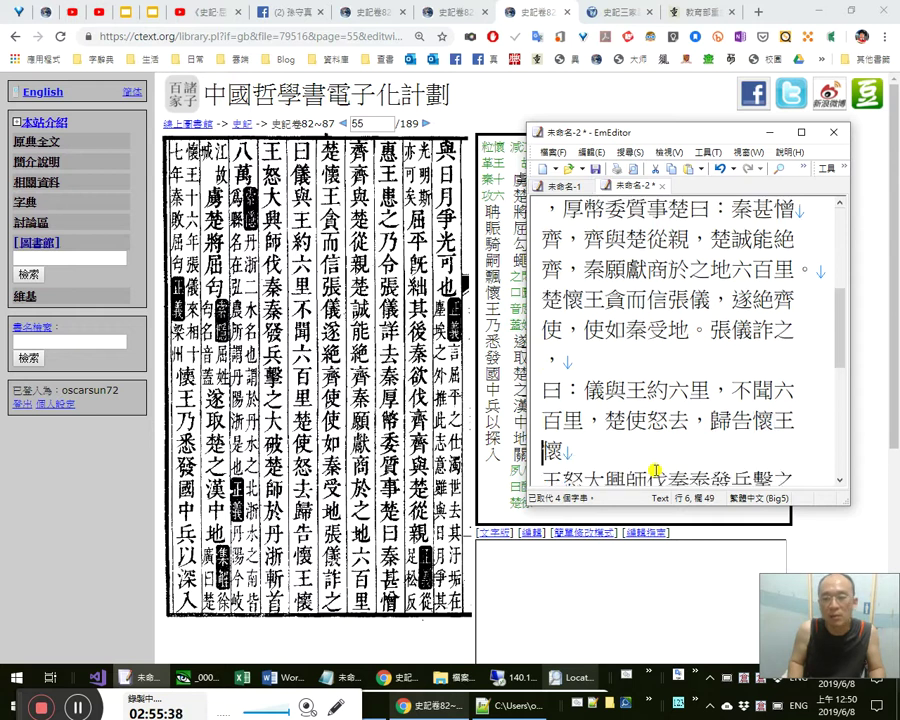
type("，")
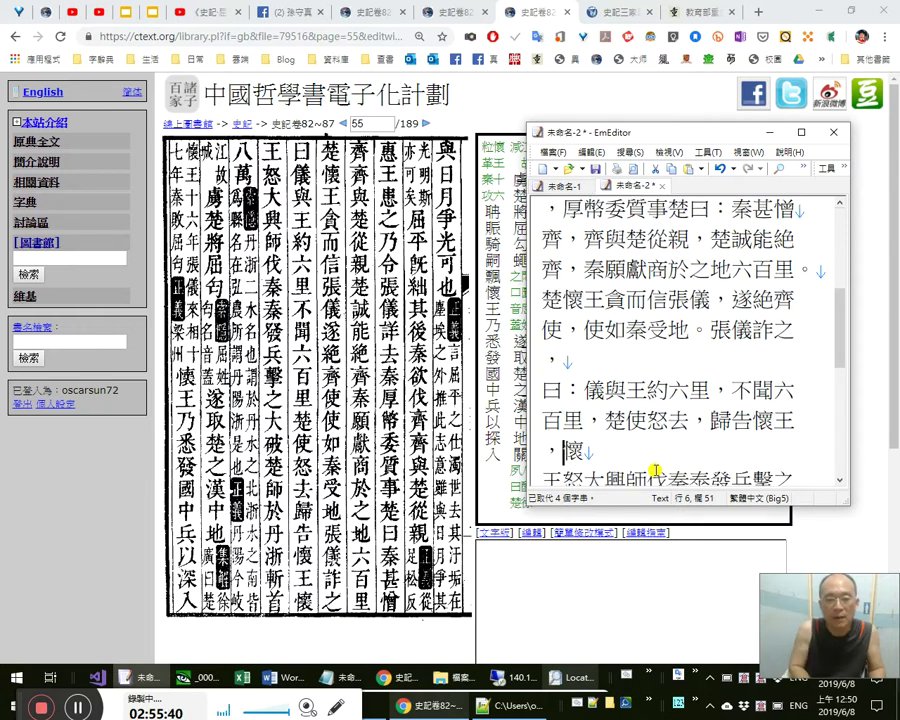
key("Left")
key("Left")
key("Left")
key("Left")
Insert a full-width comma after 王怒 on the line beginning with 王怒.
key("Right")
key("Right")
key("Right")
key("Right")
key("Right")
key("Right")
key("Right")
key("Right")
type("，")
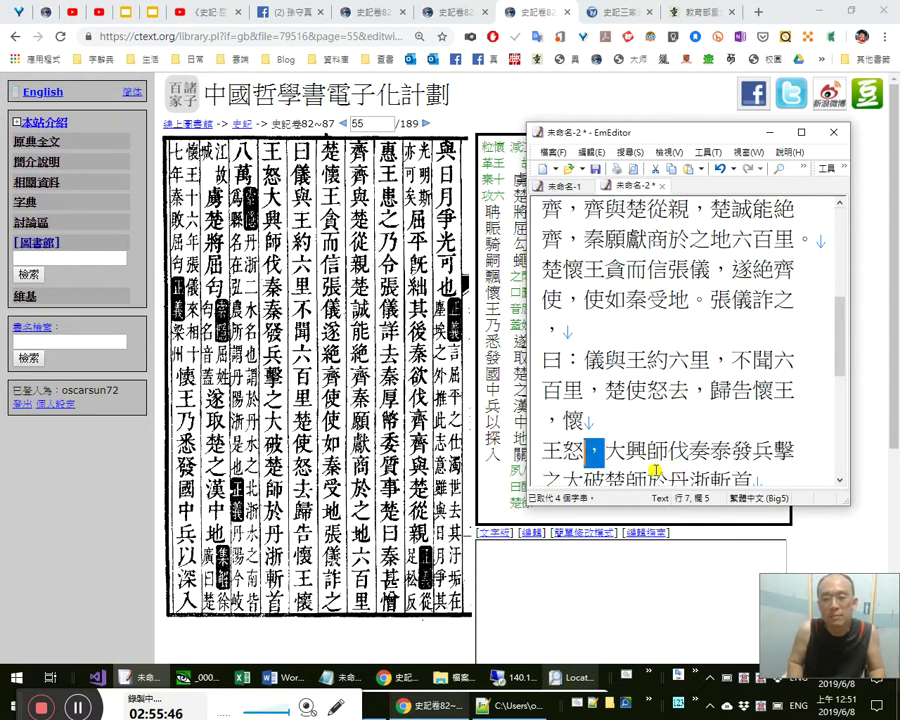
key("Return")
Correct the misread 奏 and 泰 after 大興師伐 to 秦，秦, separated by a full-width comma.
key("Right")
key("shift+Right")
key("shift+Right")
key("Right")
key("Right")
key("shift+Right")
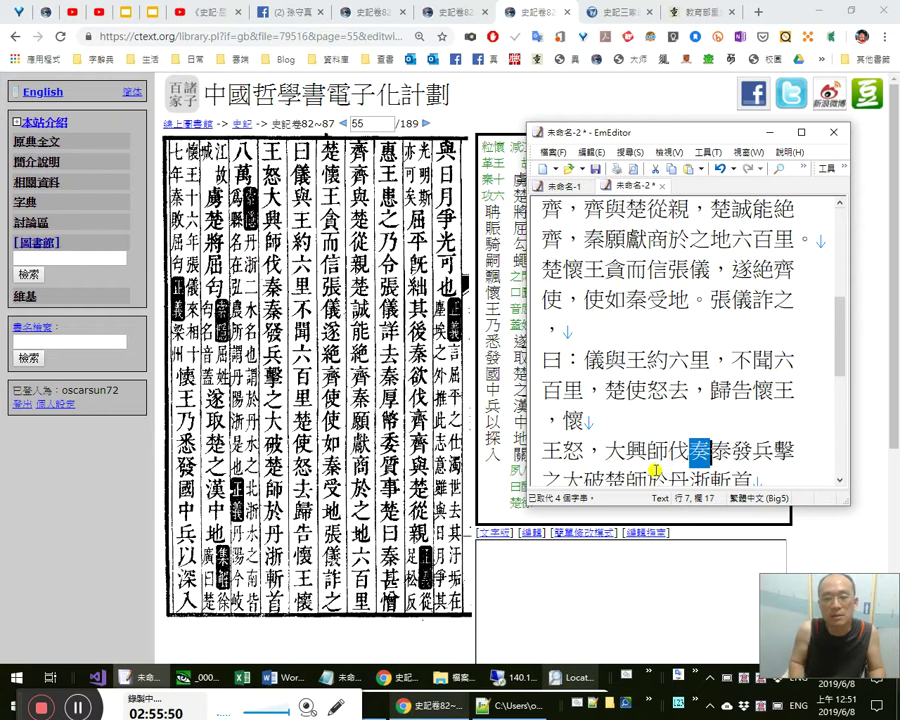
type("秦")
key("Return")
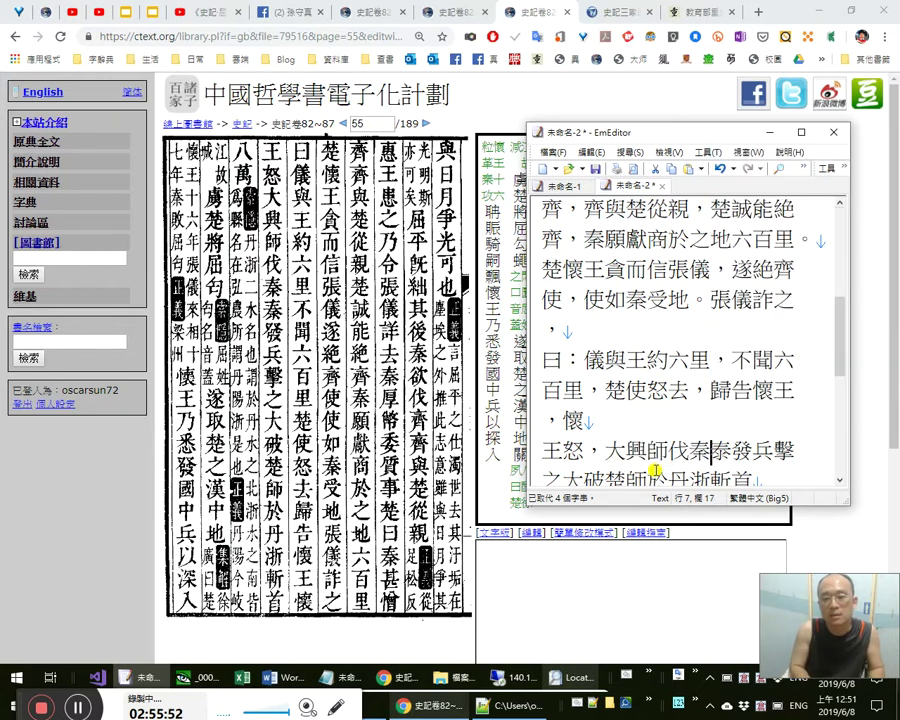
type("，")
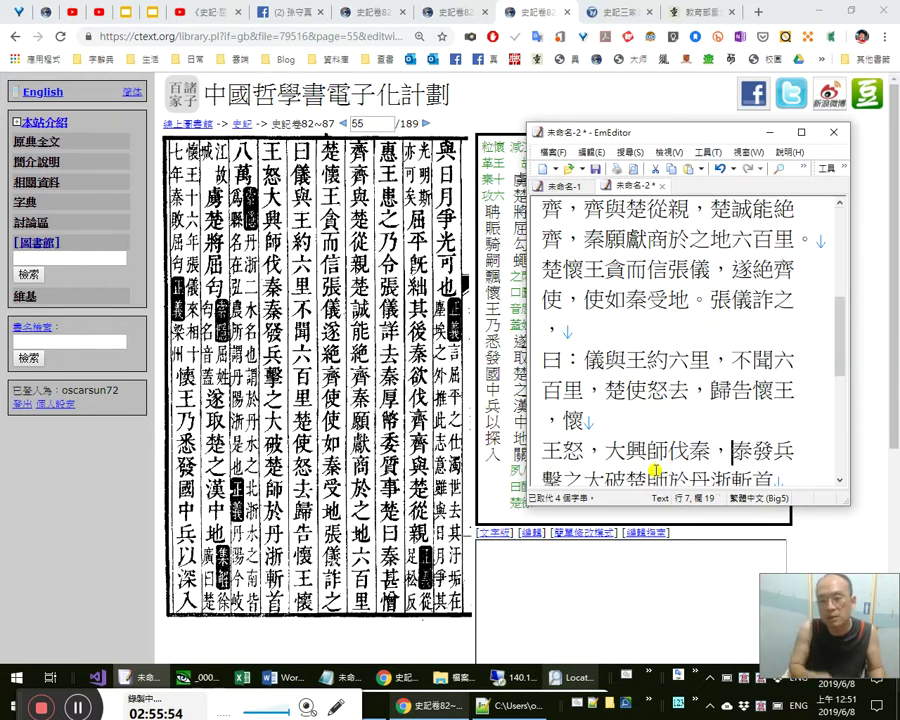
key("shift+Right")
type("秦")
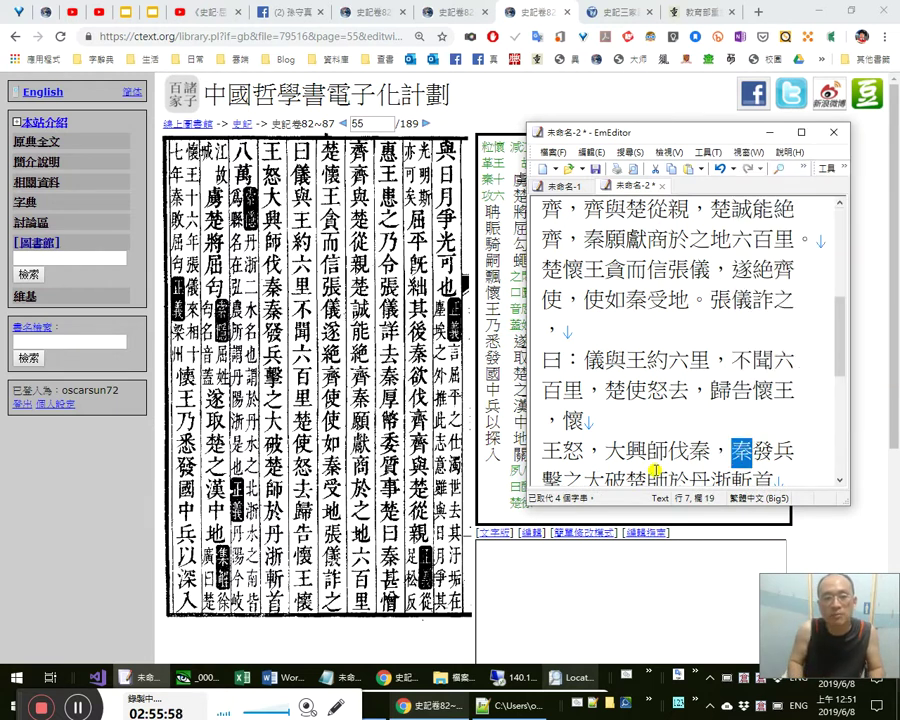
Review 發 in 秦發兵擊之 and insert a full-width comma after 擊之.
key("Right")
key("Right")
key("Right")
key("Right")
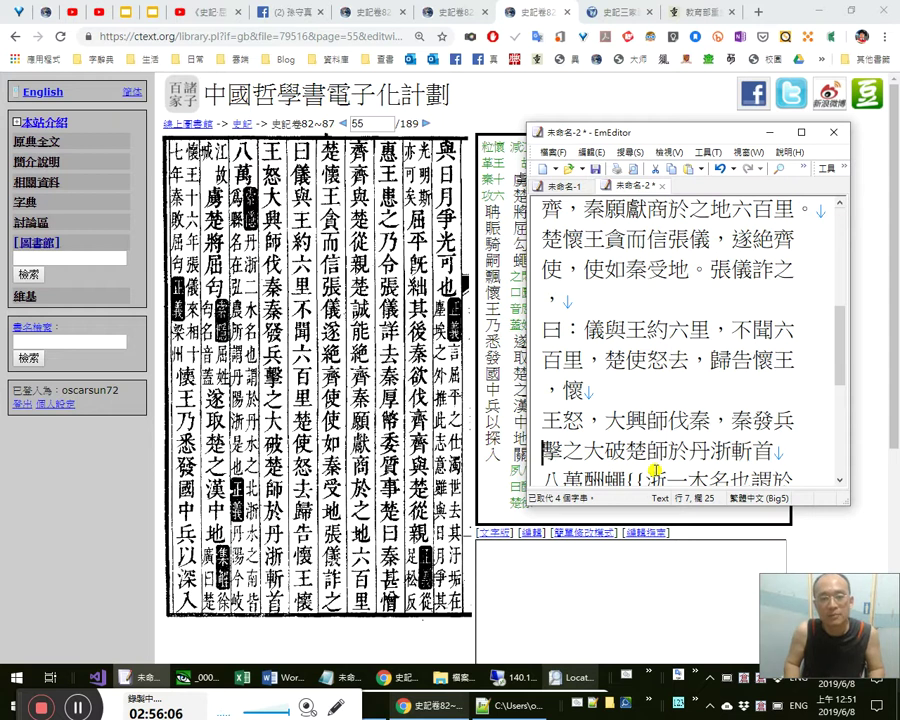
key("Left")
key("Left")
key("shift+Right")
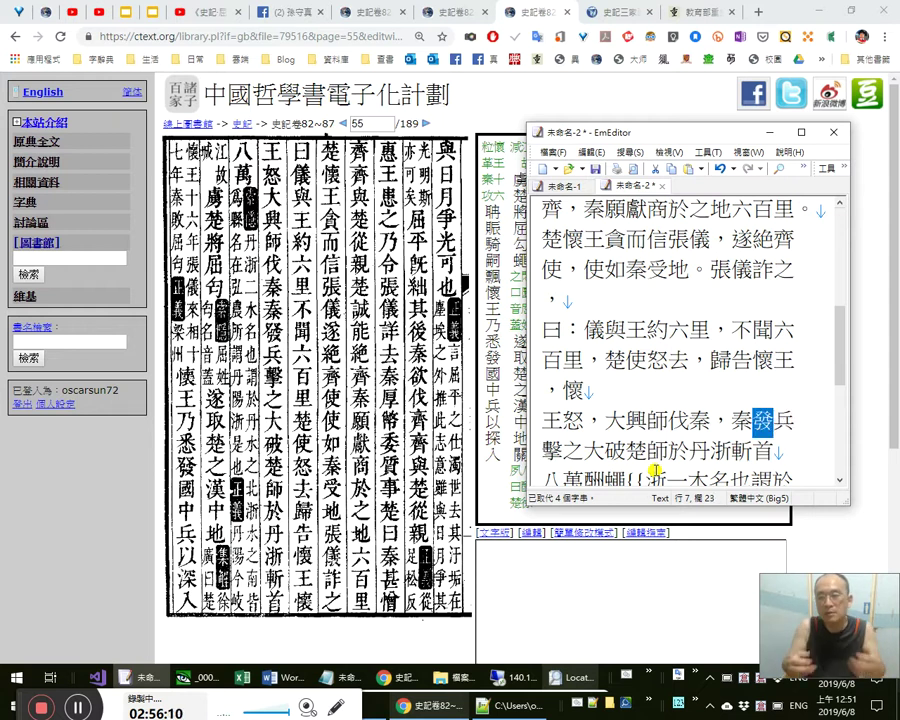
key("Right")
key("Right")
key("Right")
key("Right")
type("，")
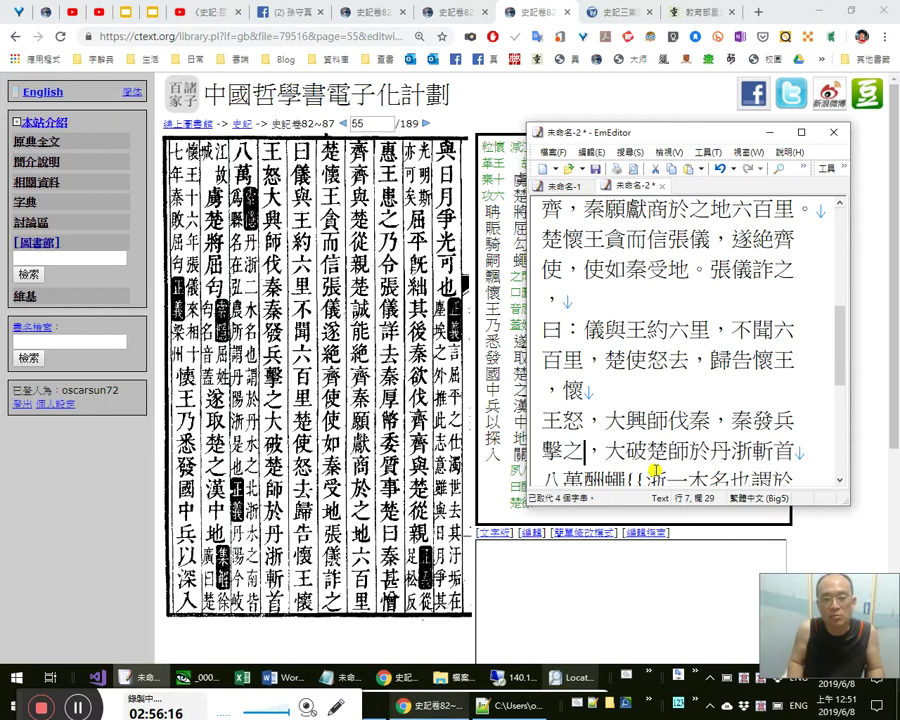
Try a full-width comma between 大破楚師 and 於丹浙.
key("Right")
key("Right")
key("Right")
key("Right")
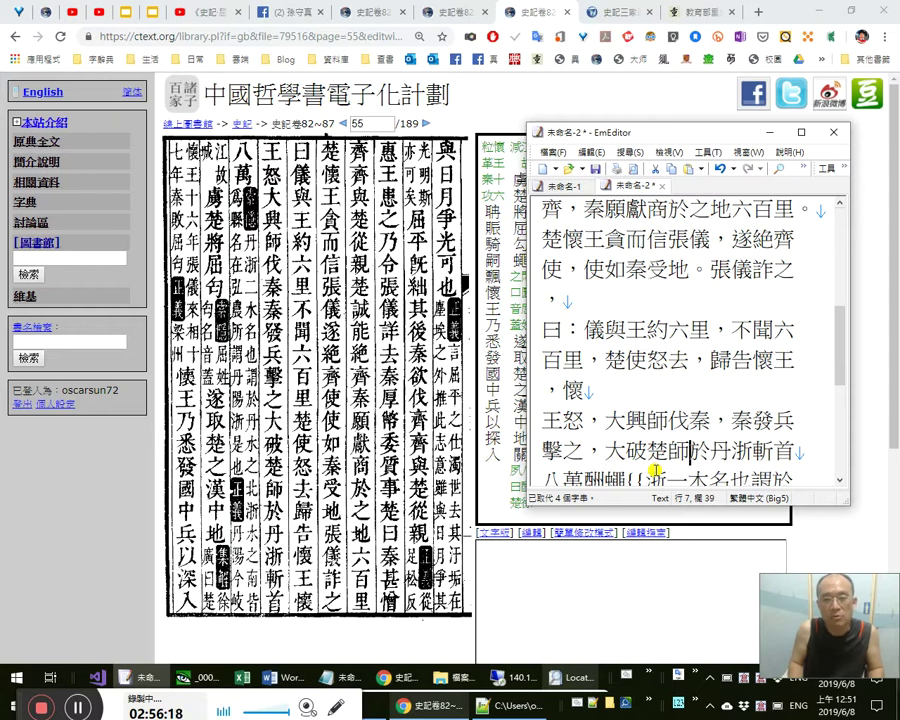
key("shift+Right")
key("Right")
type("，")
key("Left")
key("shift+Left")
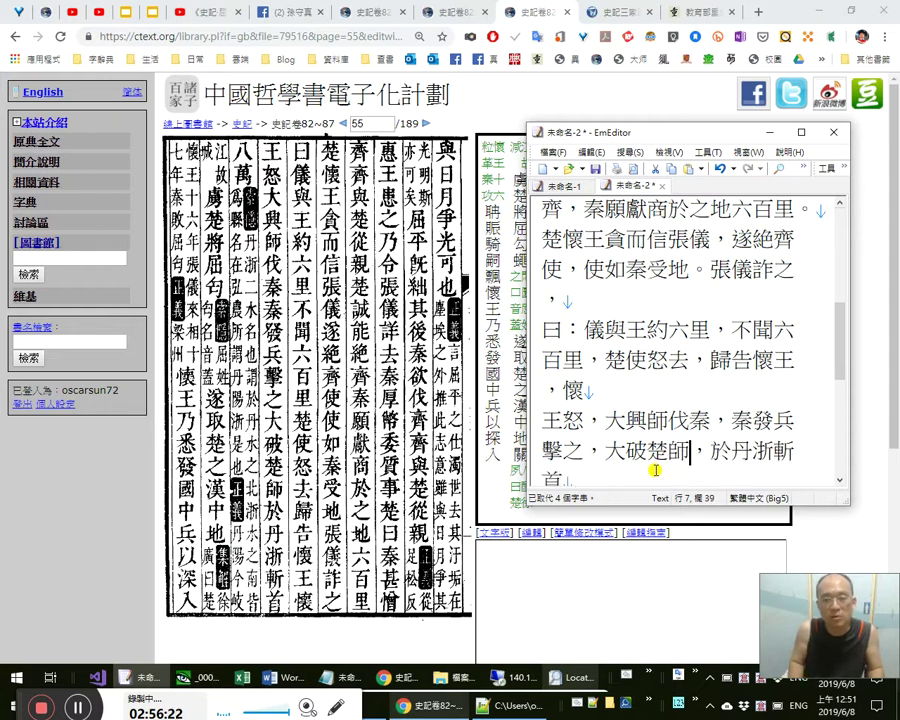
key("Right")
key("Right")
scroll(655, 470, "down", 1)
key("Left")
key("Delete")
Insert a full-width comma after 大破楚師於丹浙 and check the place name 丹浙.
key("Right")
key("Right")
key("Right")
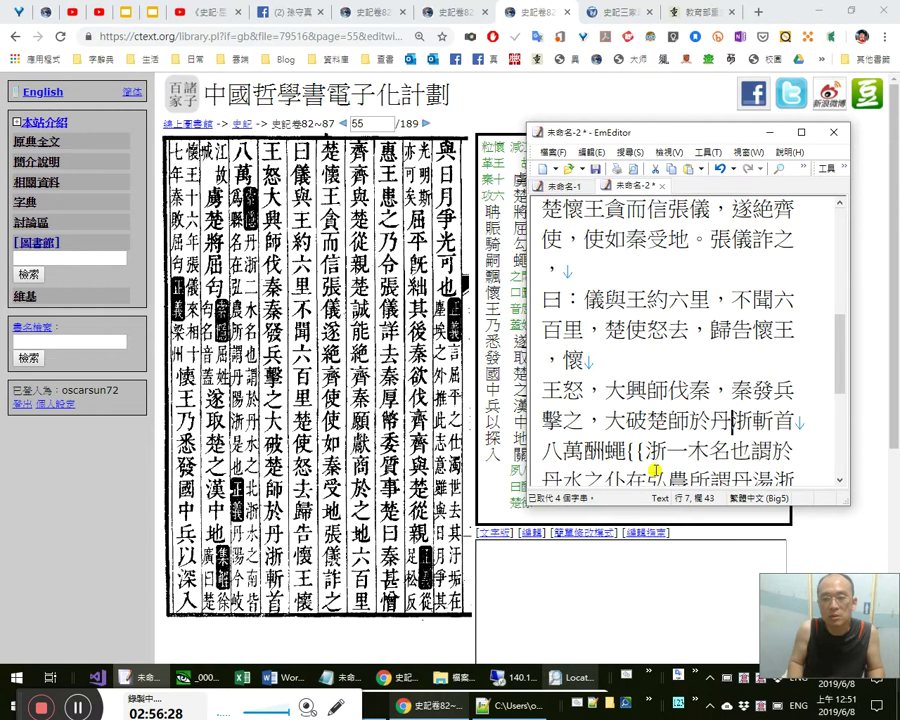
type("，")
key("Left")
key("shift+Left")
key("shift+Left")
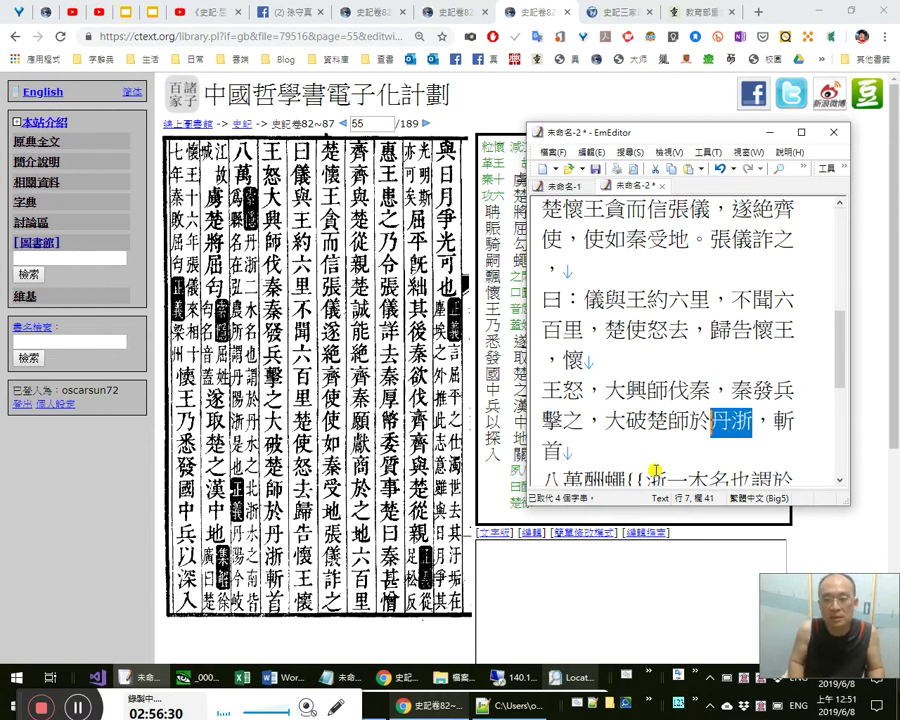
Try an enumeration comma between 丹 and 浙 in 大破楚師於丹浙.
key("Left")
key("Right")
type("、")
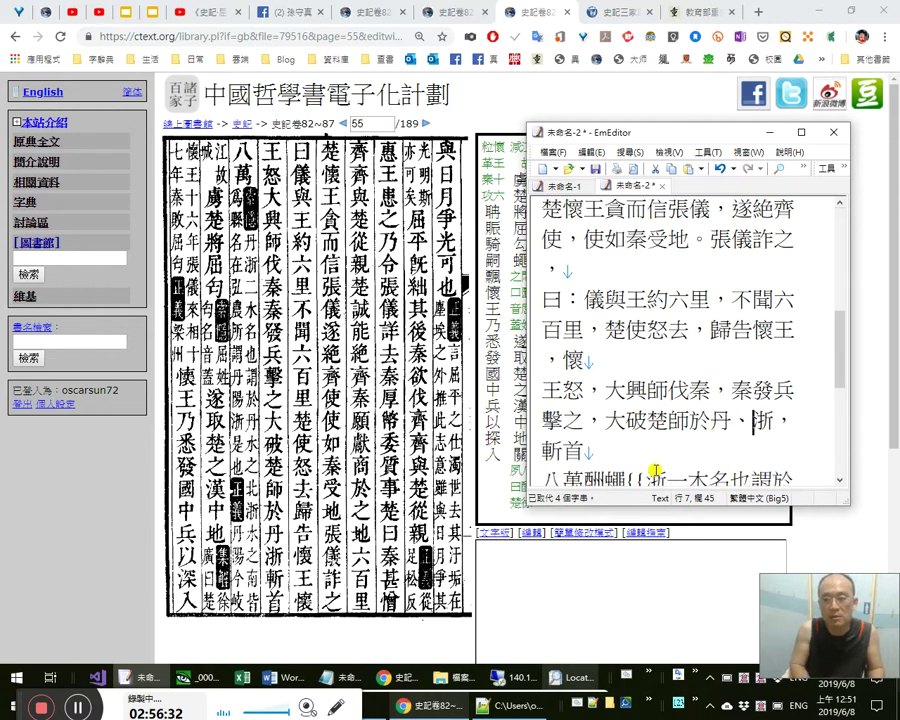
key("Left")
key("Delete")
key("Left")
key("shift+Right")
key("shift+Right")
key("Right")
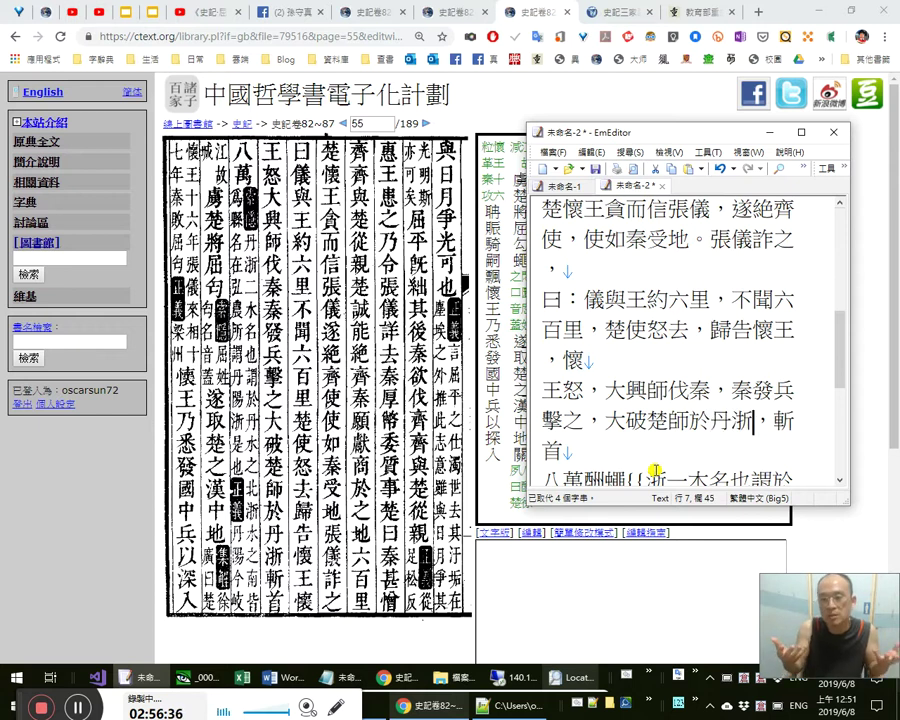
End the sentence 斬首八萬 with a full-width full stop after 八萬.
key("Right")
key("Right")
key("Right")
key("Right")
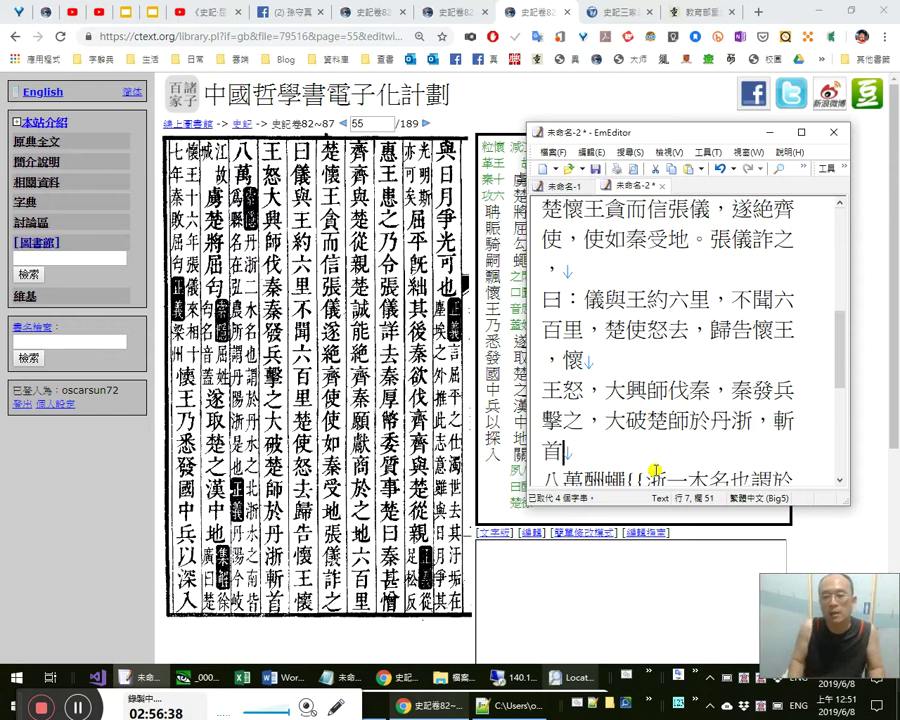
key("Right")
key("Right")
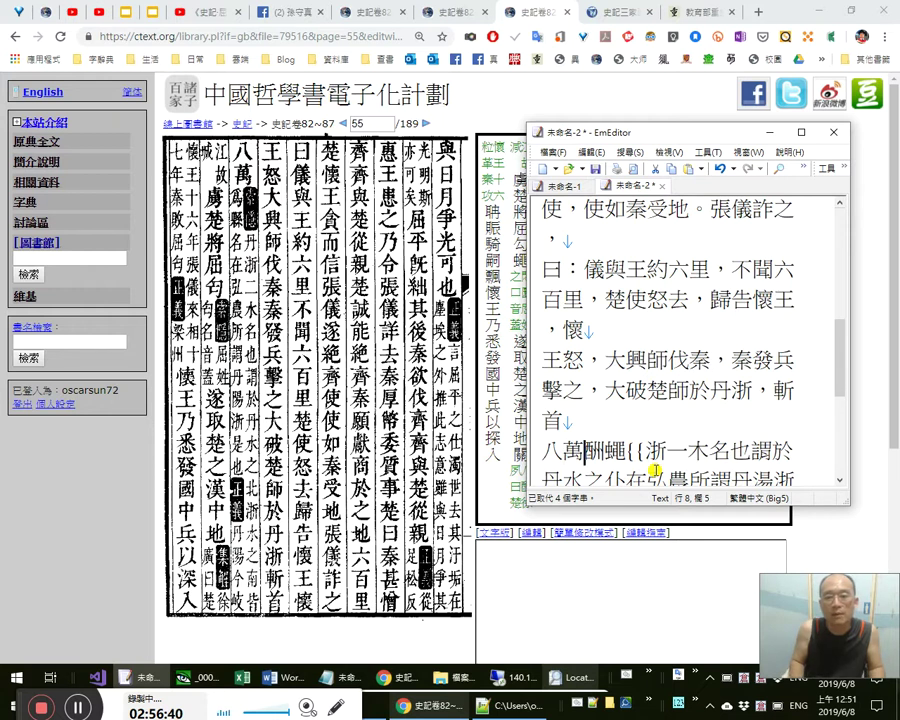
type("。")
key("shift+Left")
key("Left")
key("shift+Left")
key("shift+Left")
key("Right")
key("Right")
key("Right")
Delete the misread 酬蠅 after 八萬。 and start the following annotation with 《索隱》：.
key("Left")
key("Delete")
key("Delete")
key("Right")
key("Right")
type("《索隱》：")
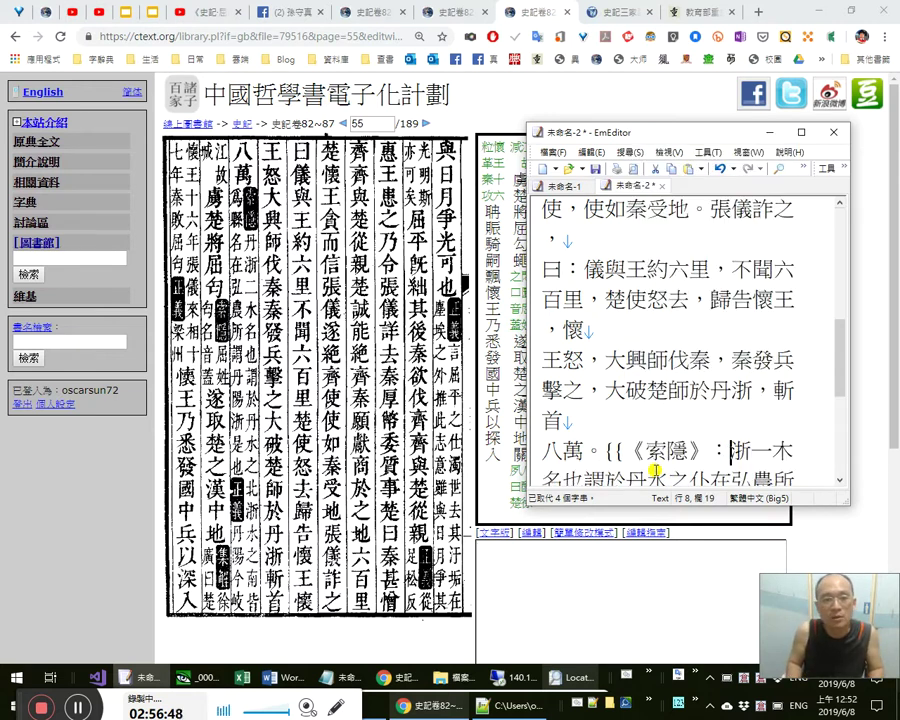
Add 丹、 before 浙 in the 《索隱》 note and insert an enumeration comma between 丹 and 浙 in 大破楚師於丹浙.
type("丹")
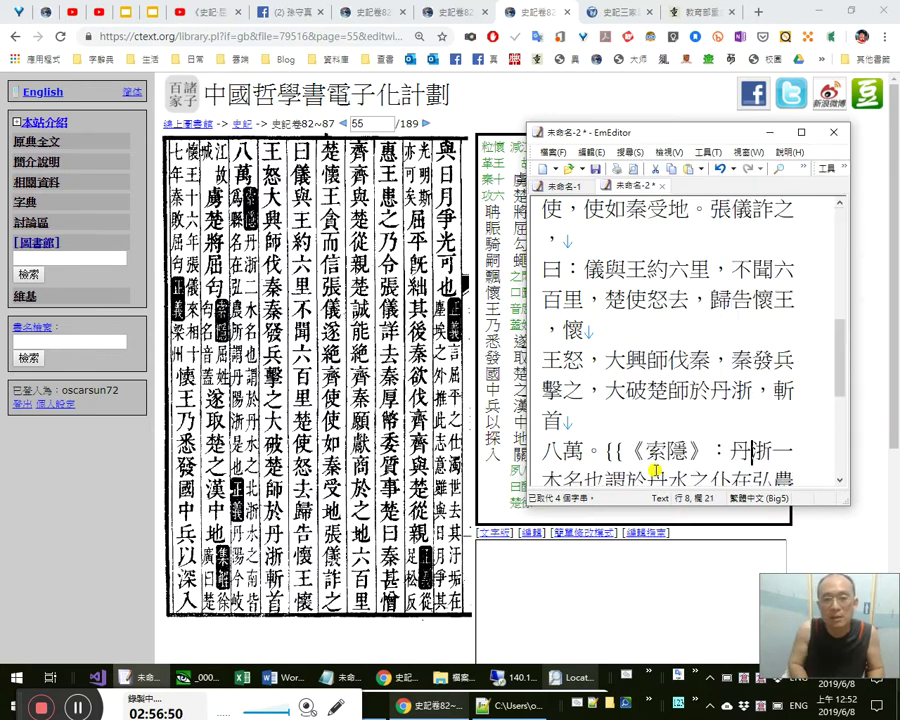
type("、")
key("Up")
key("Left")
key("Left")
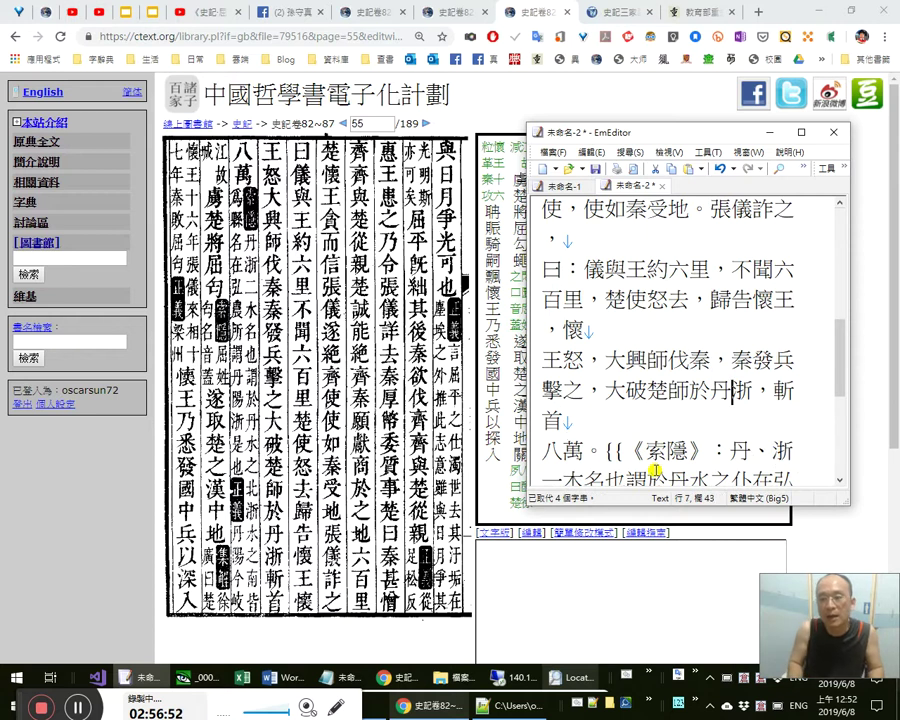
type("、")
Correct 一木名也 in the 《索隱》 note to 二水名也 and close it with a full-width full stop.
key("Down")
key("Down")
key("Down")
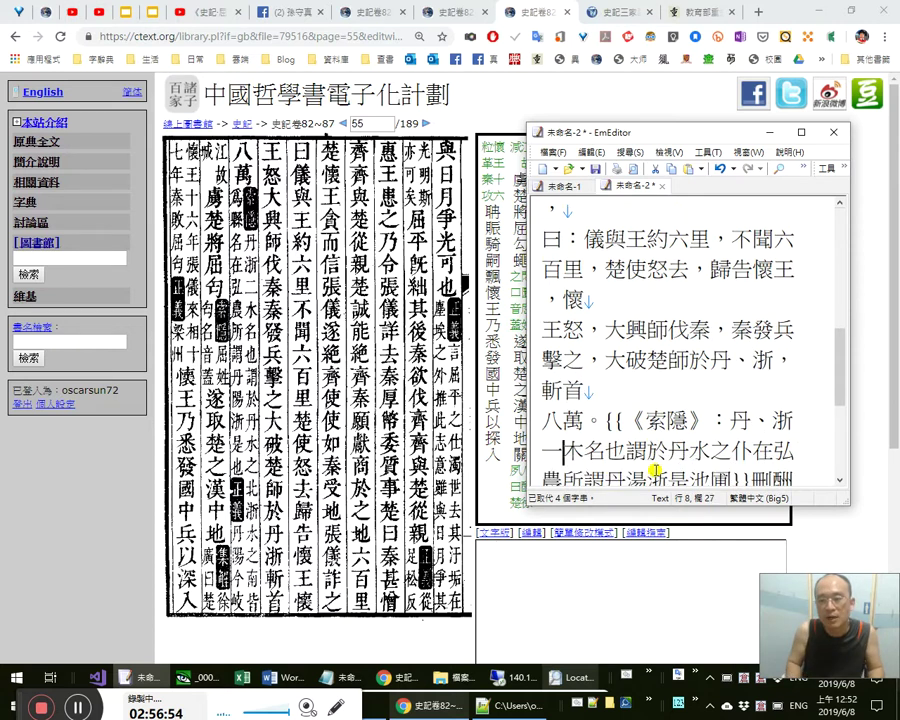
type("水")
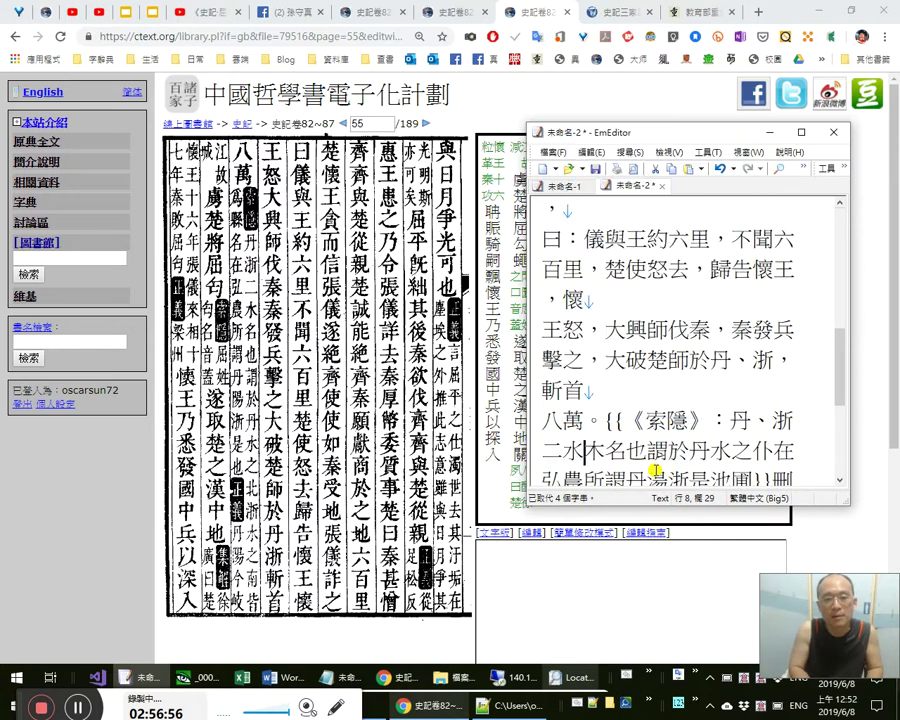
type("名")
key("Delete")
key("Delete")
key("Right")
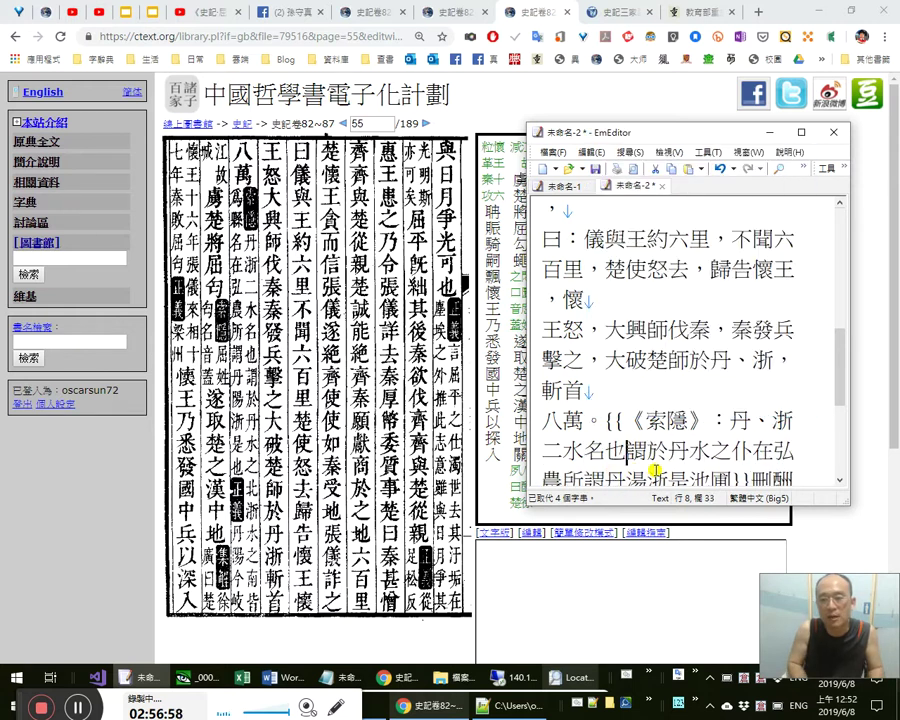
type("。")
Recheck 二水名也 in the 《索隱》 note and insert a full-width comma before 二水.
key("Home")
key("shift+Right")
key("shift+Right")
key("Right")
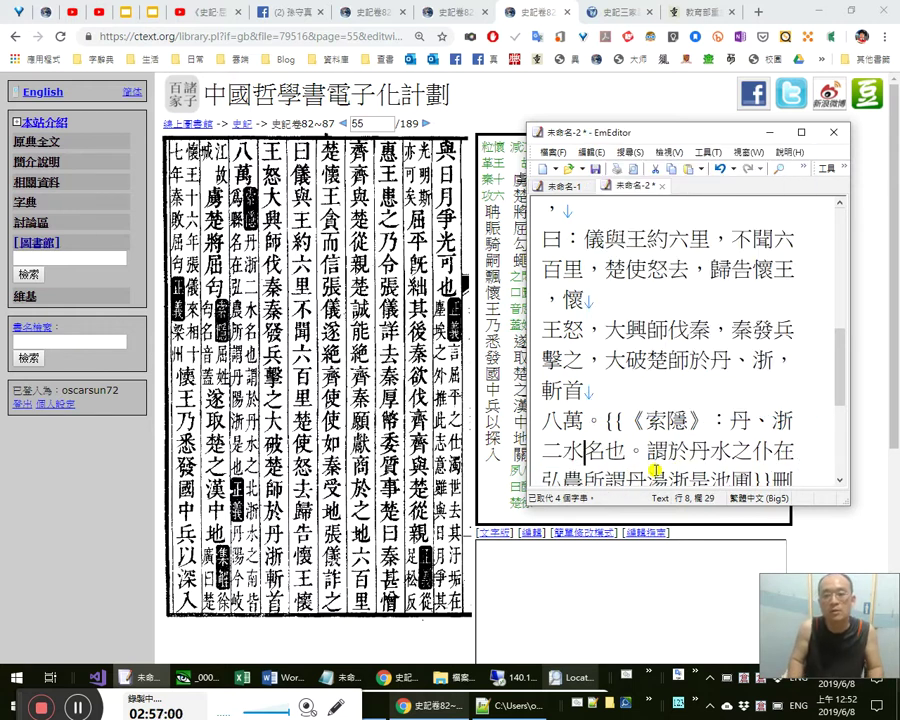
key("Right")
key("Right")
key("Right")
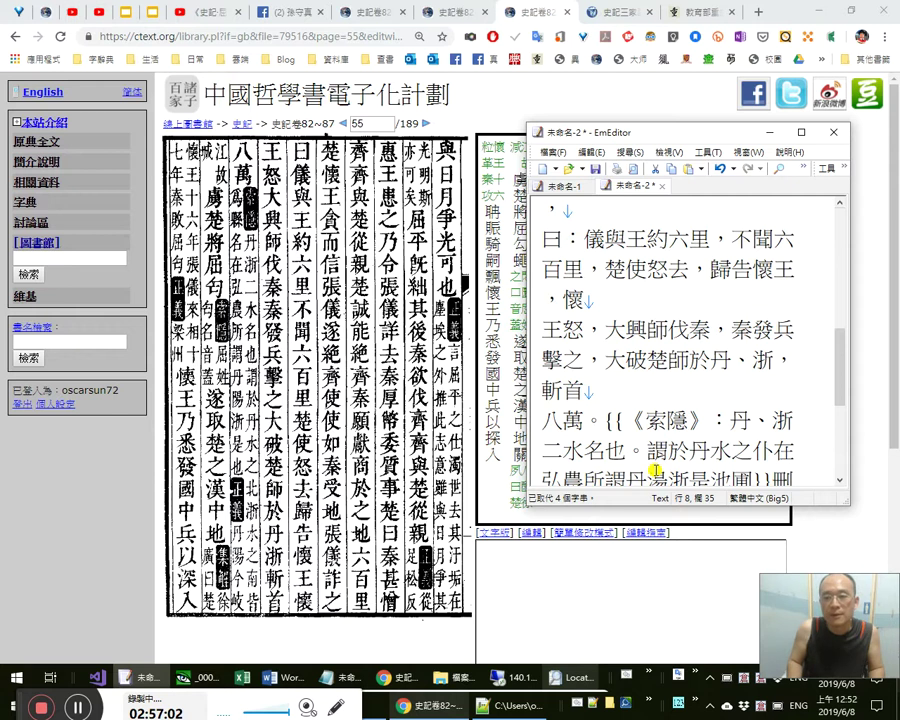
key("Home")
type("，")
Correct the misread 仆 to 北 in 謂於丹水之北.
key("Right")
key("Right")
key("Right")
key("Right")
key("Right")
key("Right")
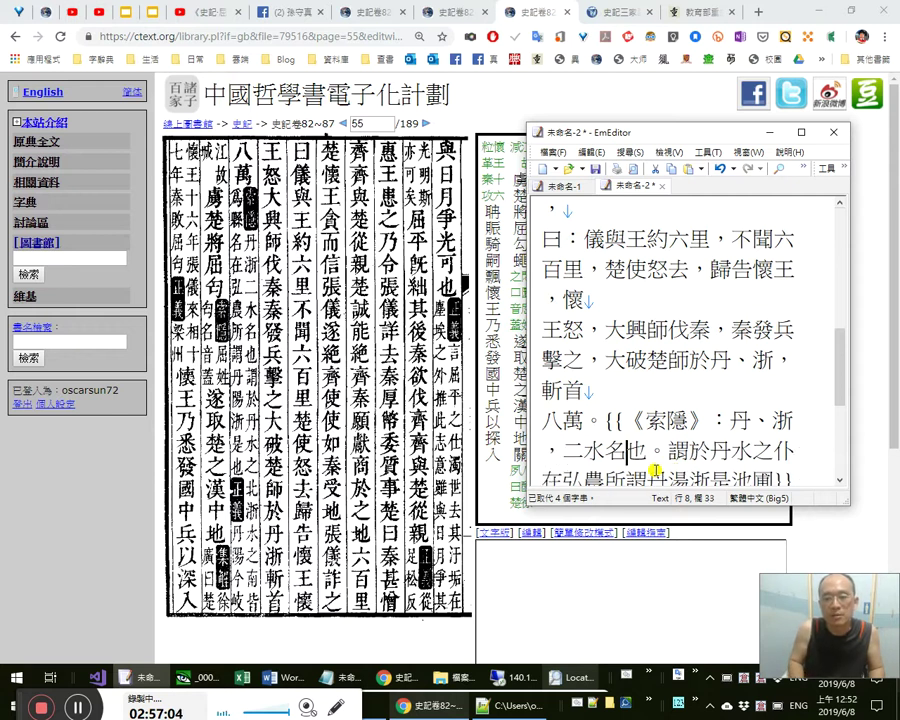
key("Right")
key("Right")
key("Right")
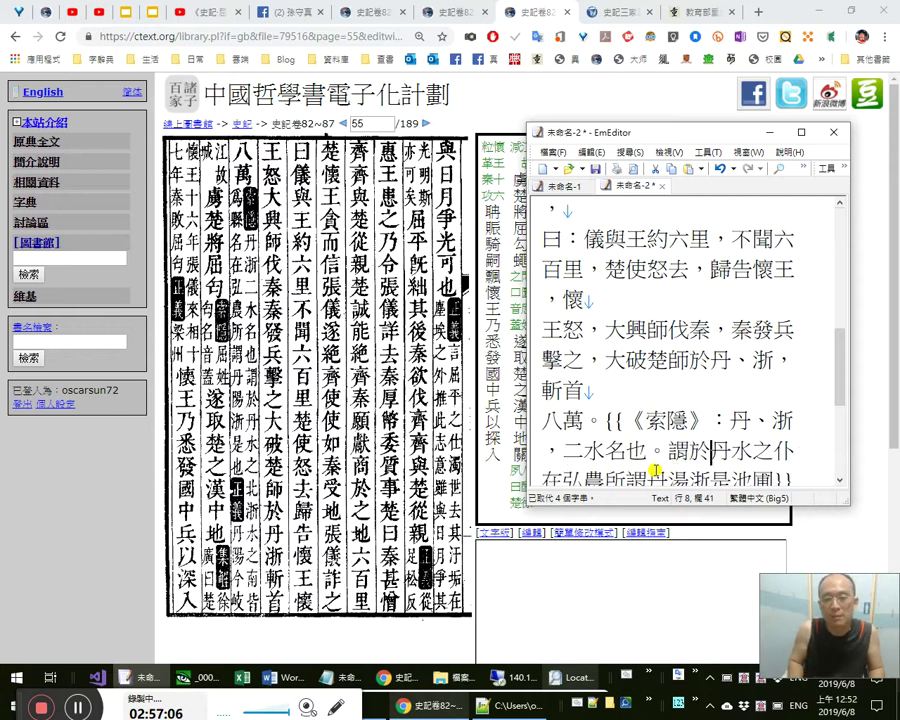
key("Right")
key("shift+Right")
type("北")
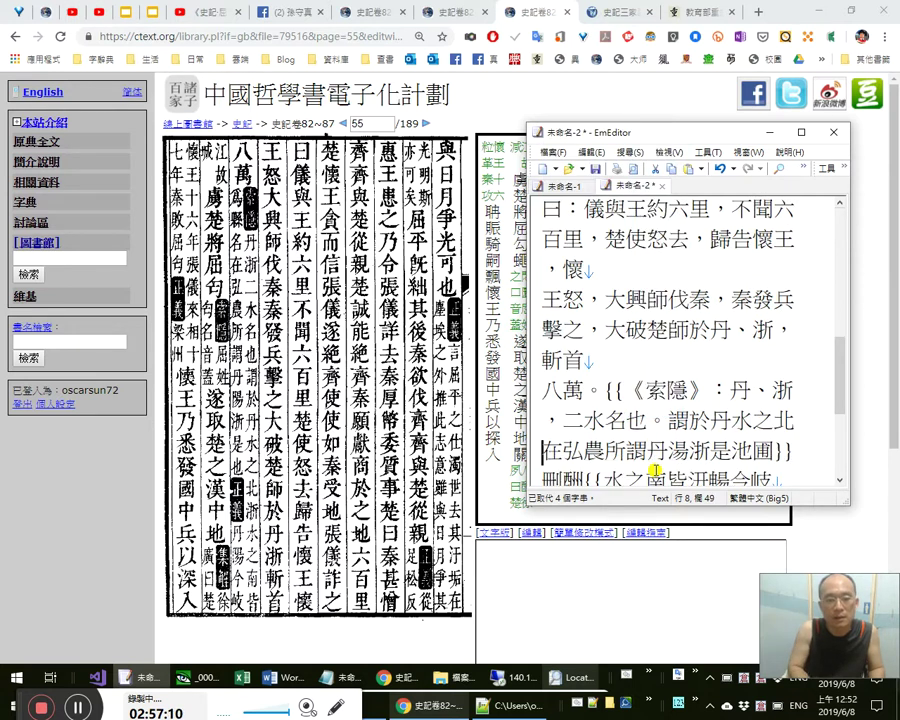
Insert the missing 、浙水之南 between 丹水之北 and 在弘農.
type("、")
key("shift+Right")
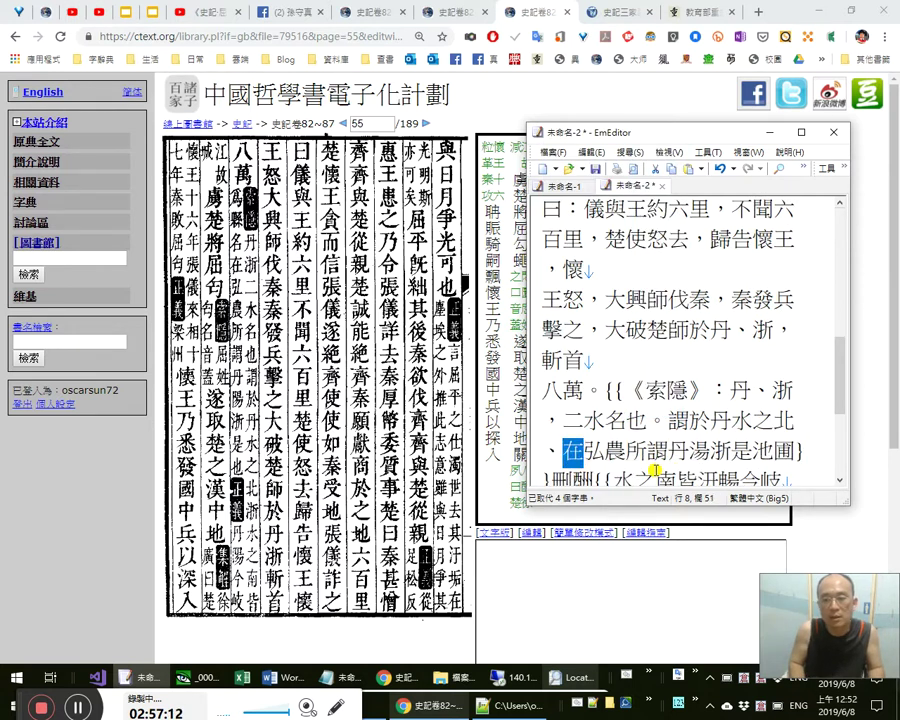
key("Left")
type("浙江")
key("shift+Left")
type("水")
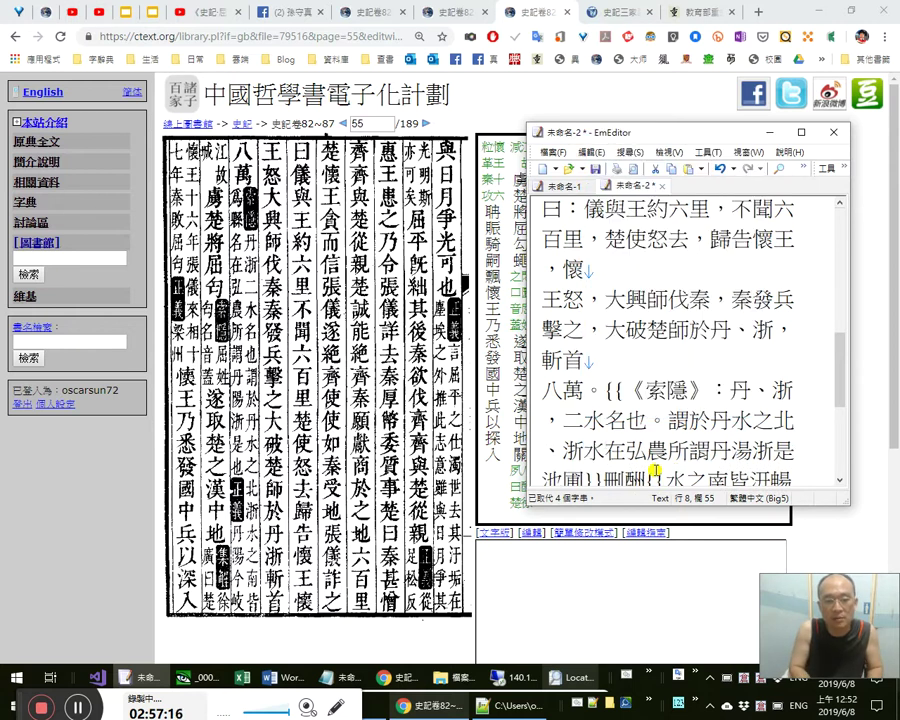
type("之")
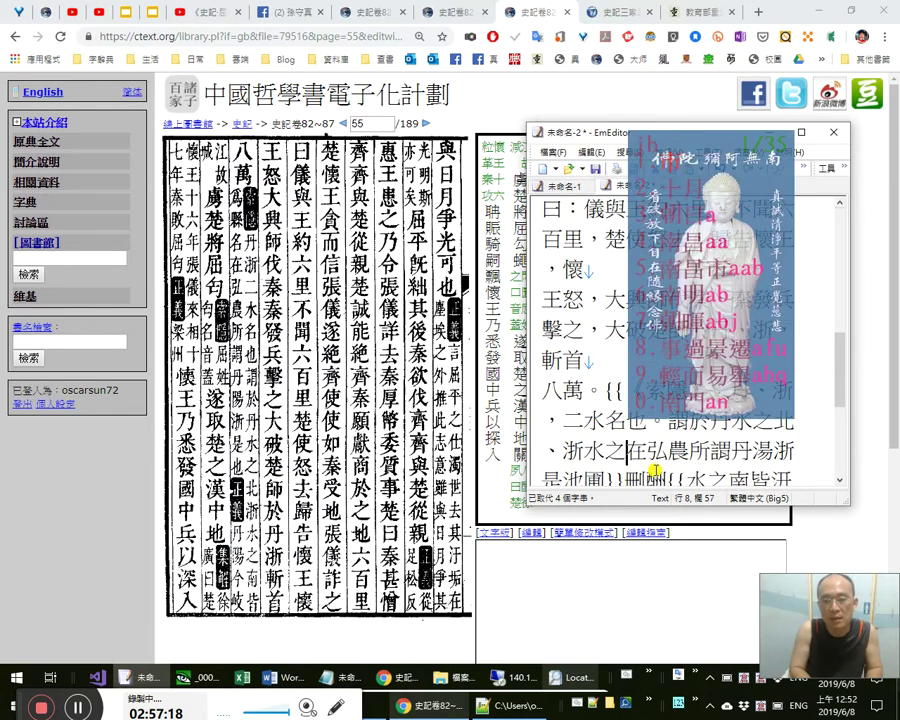
type("南")
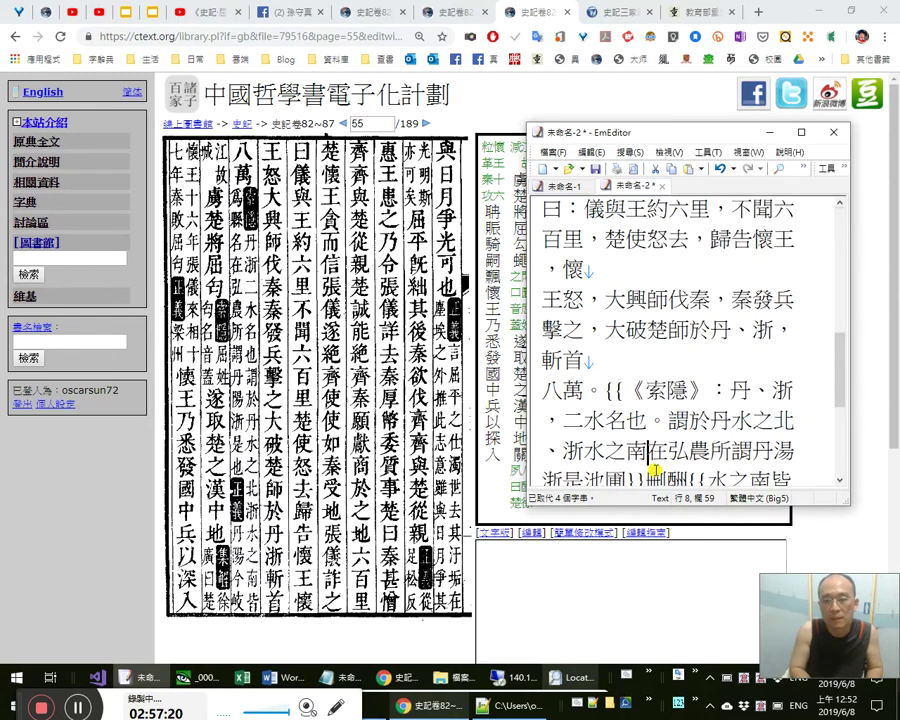
Insert ，皆為縣名。 between 浙水之南 and 在弘農 in the 《索隱》 note.
type("，")
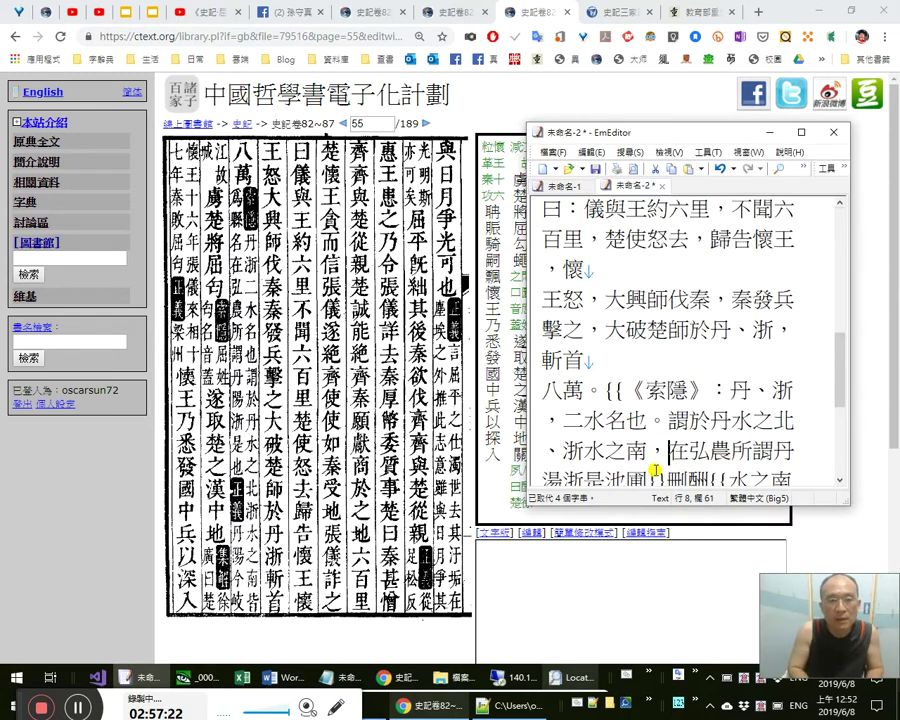
type("皆為縣名。")
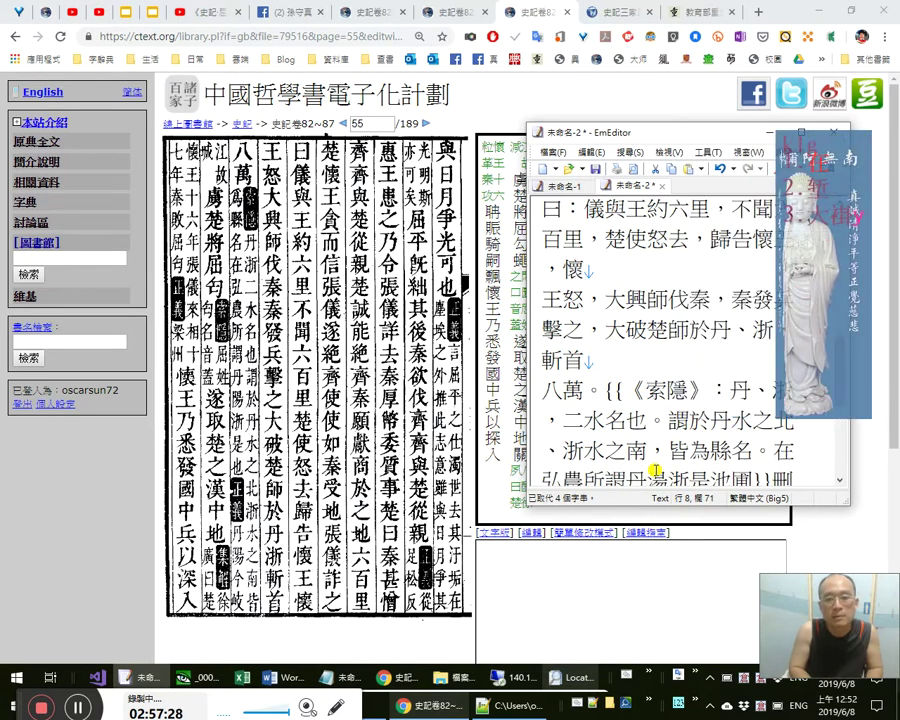
Re-enter the character 弘 in 在弘農.
key("Right")
key("Right")
key("Right")
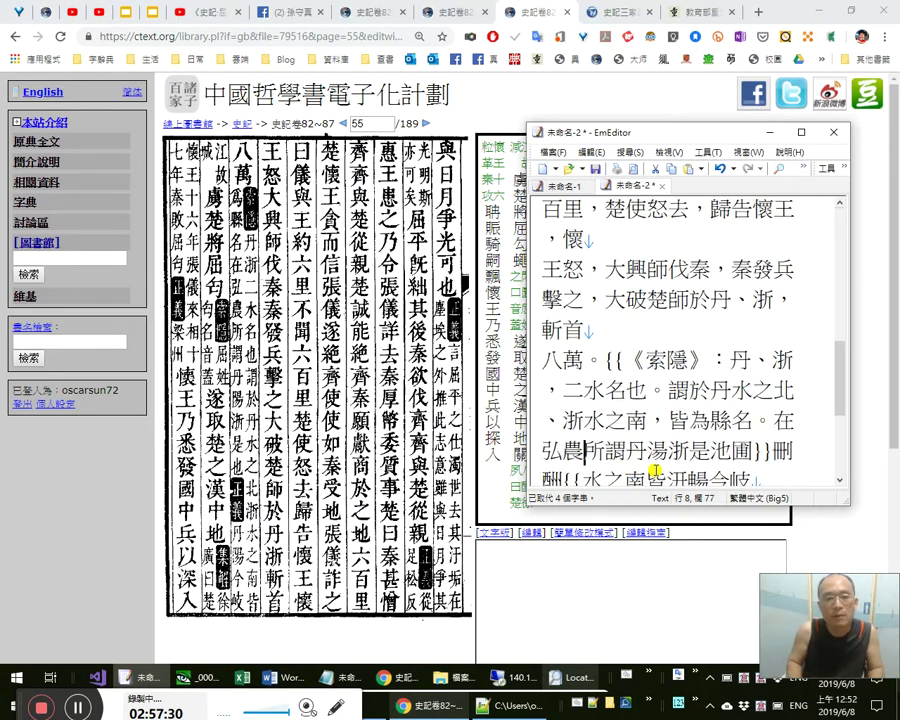
key("Left")
key("shift+Left")
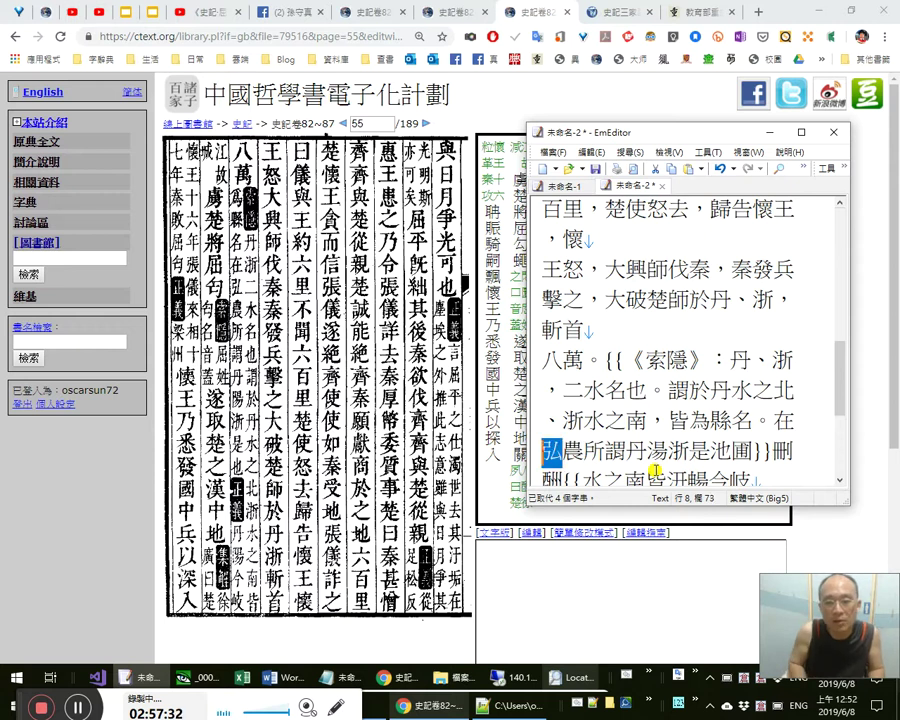
type("ni")
key("BackSpace")
type("v")
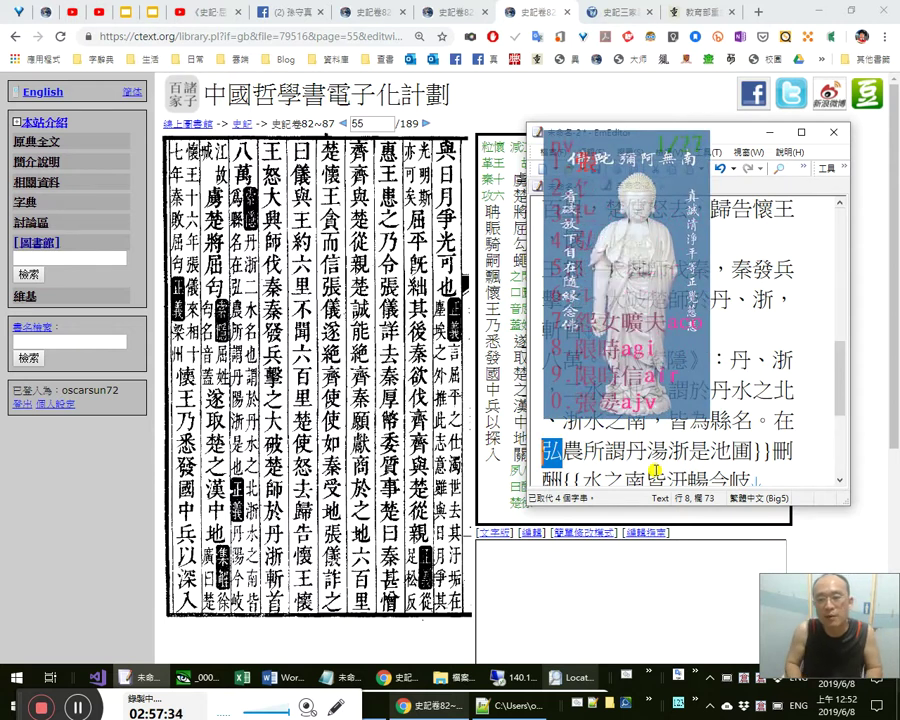
key("space")
key("Right")
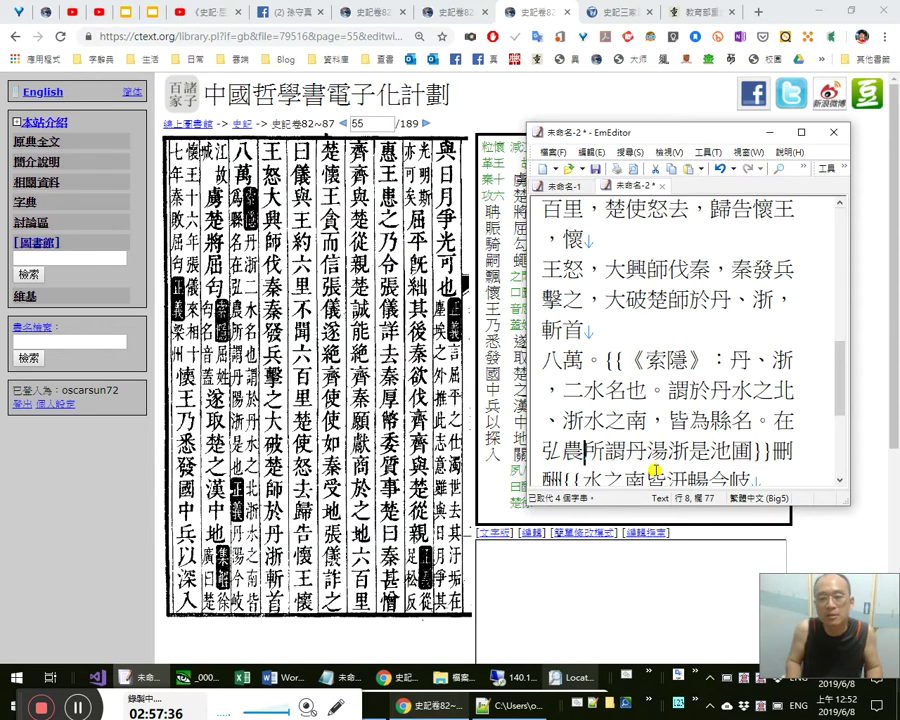
Insert a full-width comma between 弘農 and 所謂.
key("Right")
key("Right")
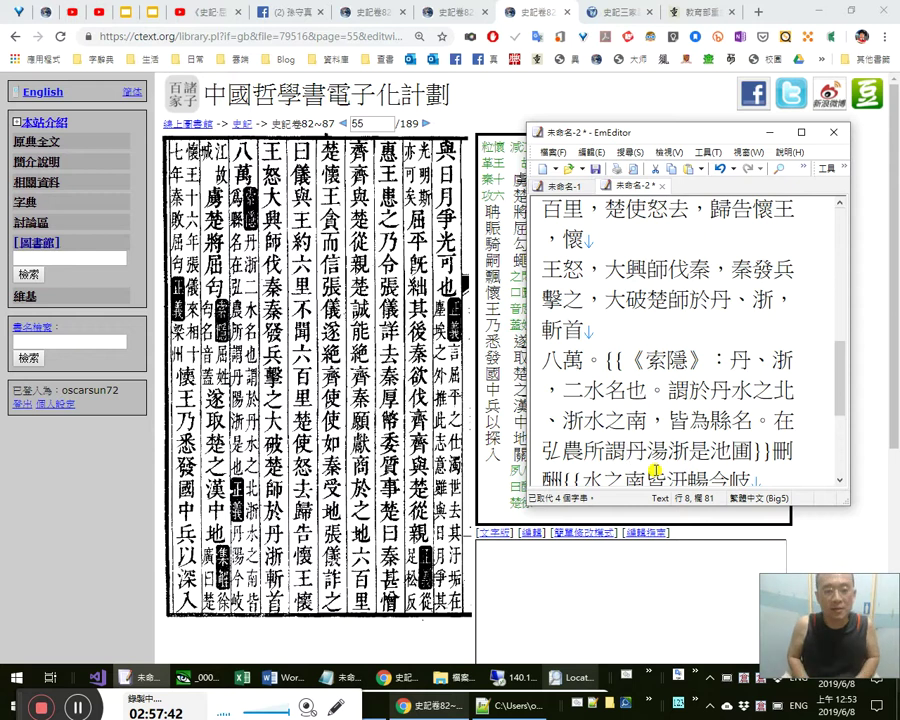
key("Left")
key("Left")
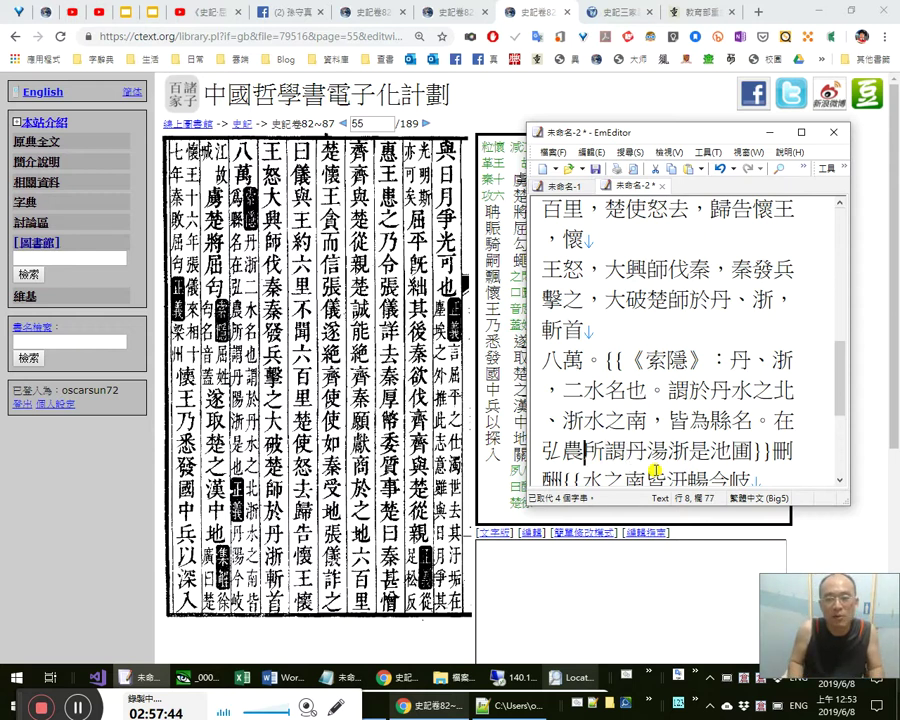
type("，")
Reread the 《索隱》 note from 丹、浙 and replace the full stop after 皆為縣名 with a full-width comma.
key("Left")
key("Left")
key("Left")
key("Left")
key("Left")
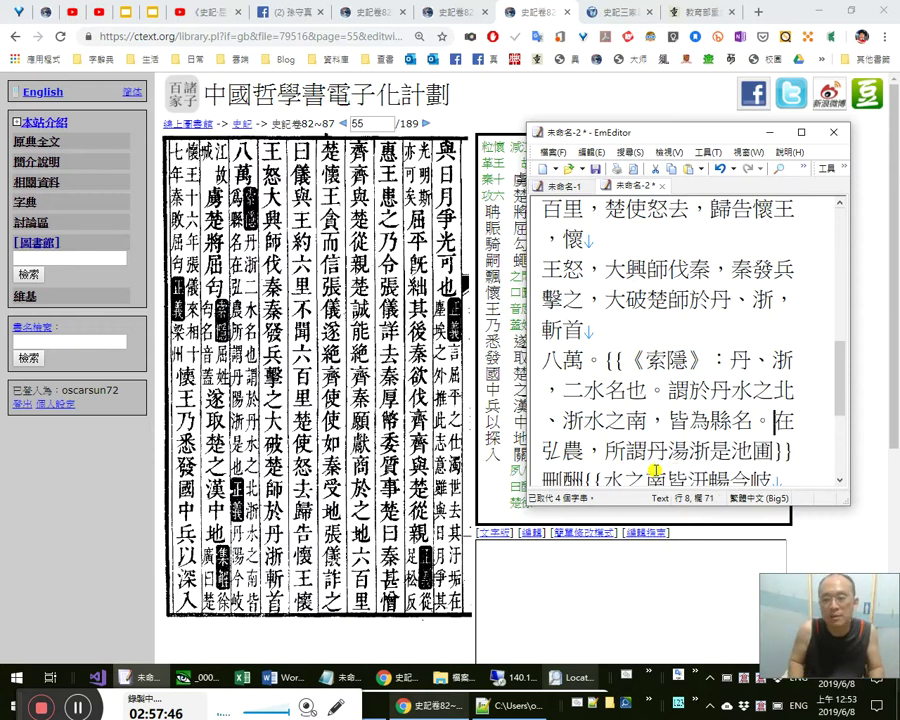
key("Left")
key("Left")
key("Left")
key("Left")
key("Left")
key("Left")
key("Left")
key("Left")
key("Left")
key("Left")
key("Left")
key("Left")
key("Left")
key("Left")
key("Left")
key("Right")
key("Right")
key("Up")
key("Right")
key("Right")
key("Right")
key("Right")
key("Right")
key("Right")
key("Right")
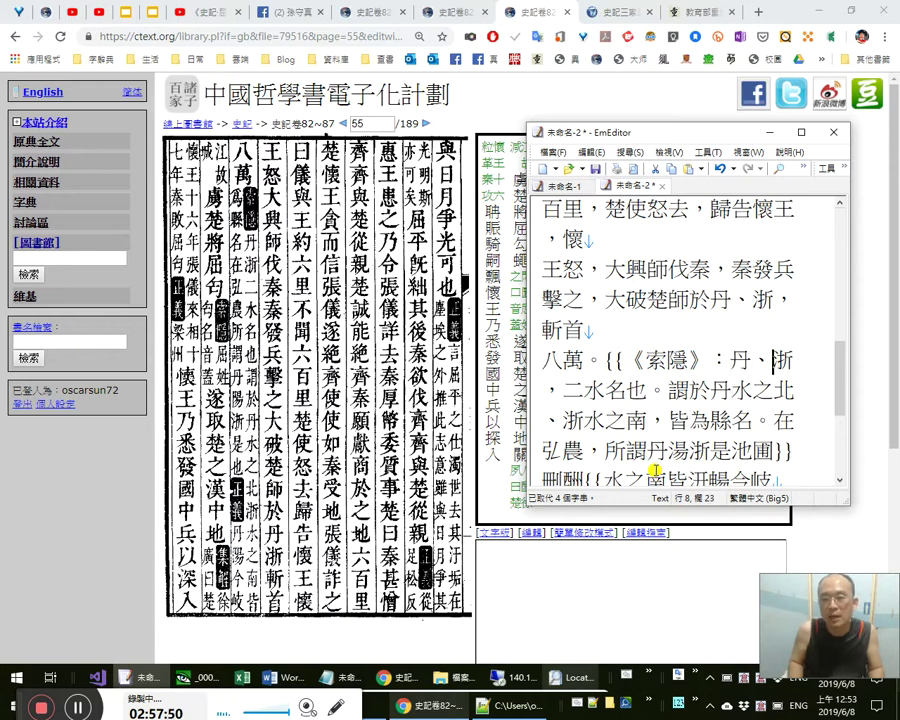
key("Right")
key("Down")
key("Right")
key("Right")
key("Right")
key("Right")
key("Right")
key("shift+Right")
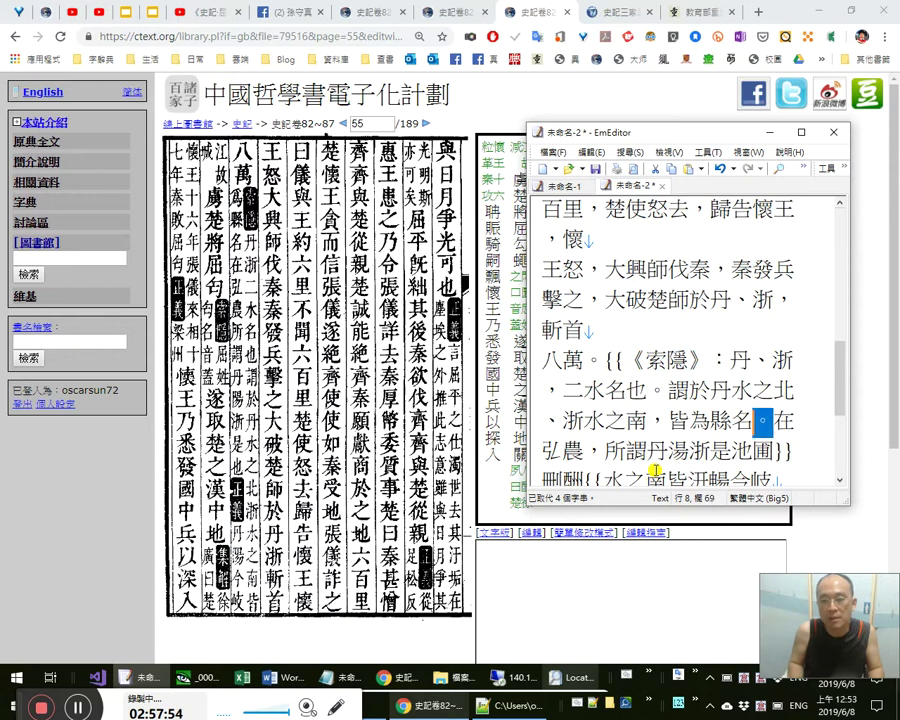
type("，")
Check 弘農，所謂 against the scan and replace the misread 池圃 after 浙是 with 也。.
key("Right")
key("Right")
key("Right")
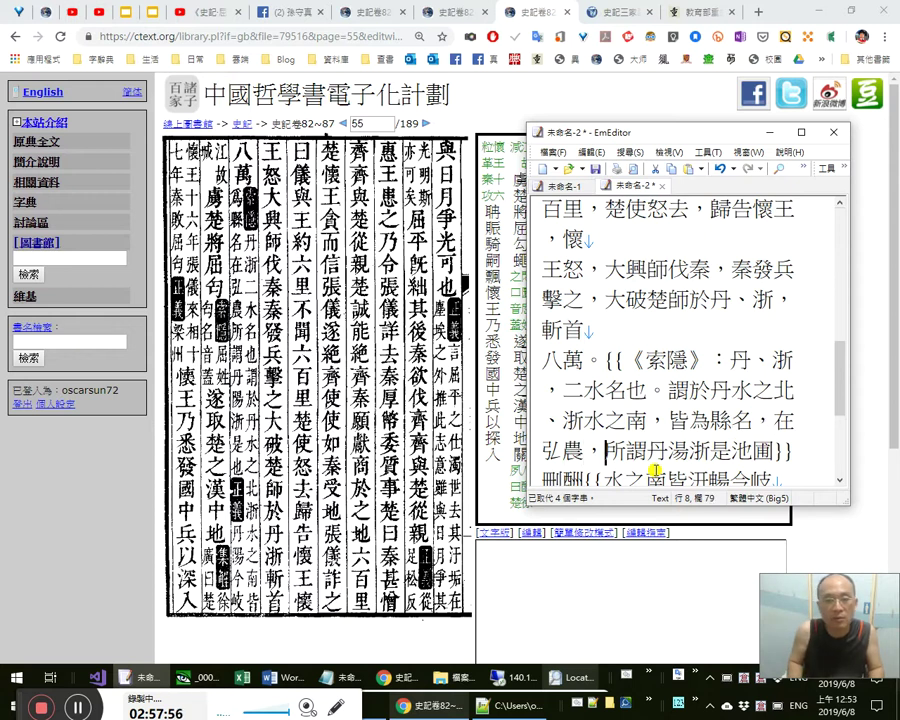
key("shift+Left")
key("shift+Left")
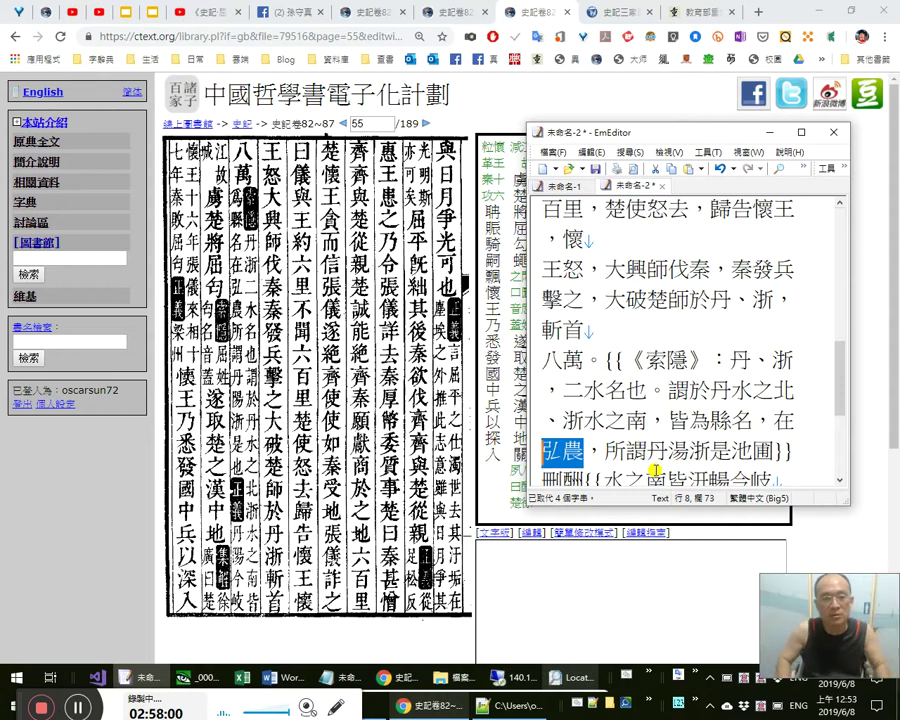
key("Right")
key("Right")
key("Right")
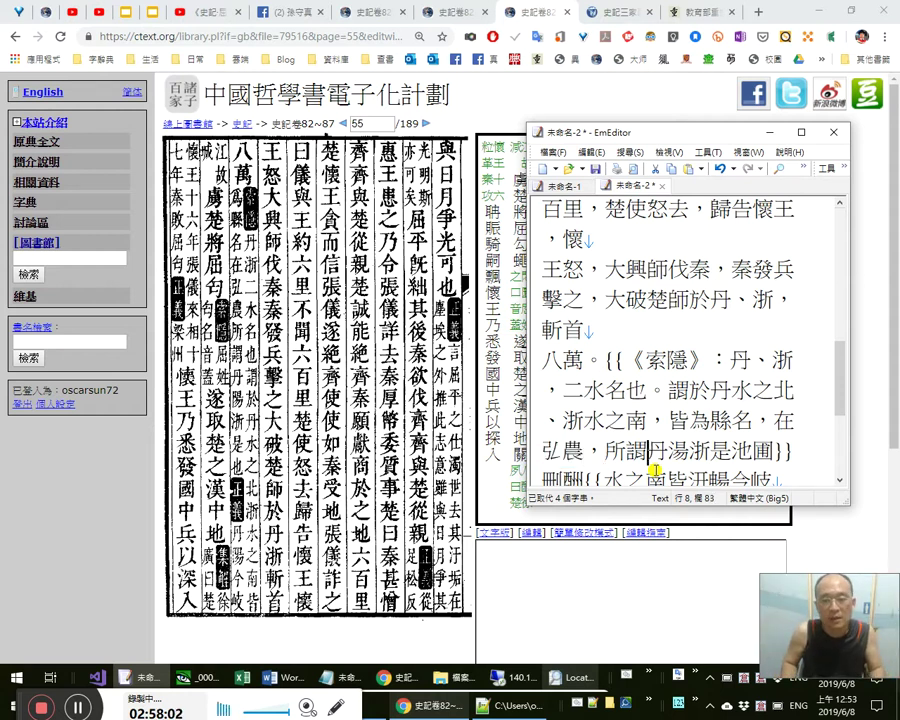
key("shift+Left")
key("Right")
key("Right")
key("Right")
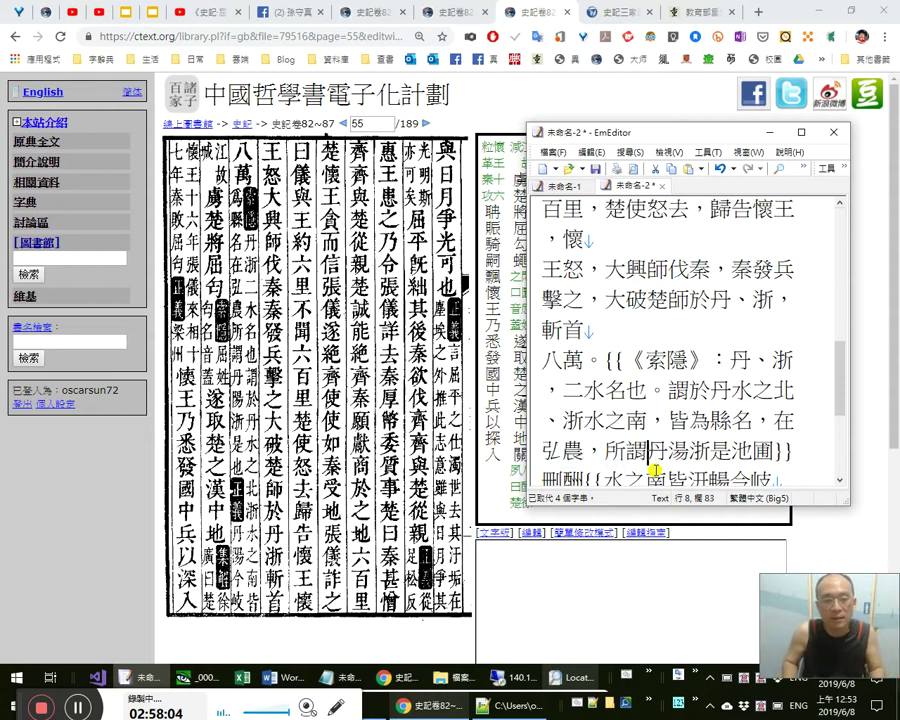
key("Right")
key("Right")
key("Right")
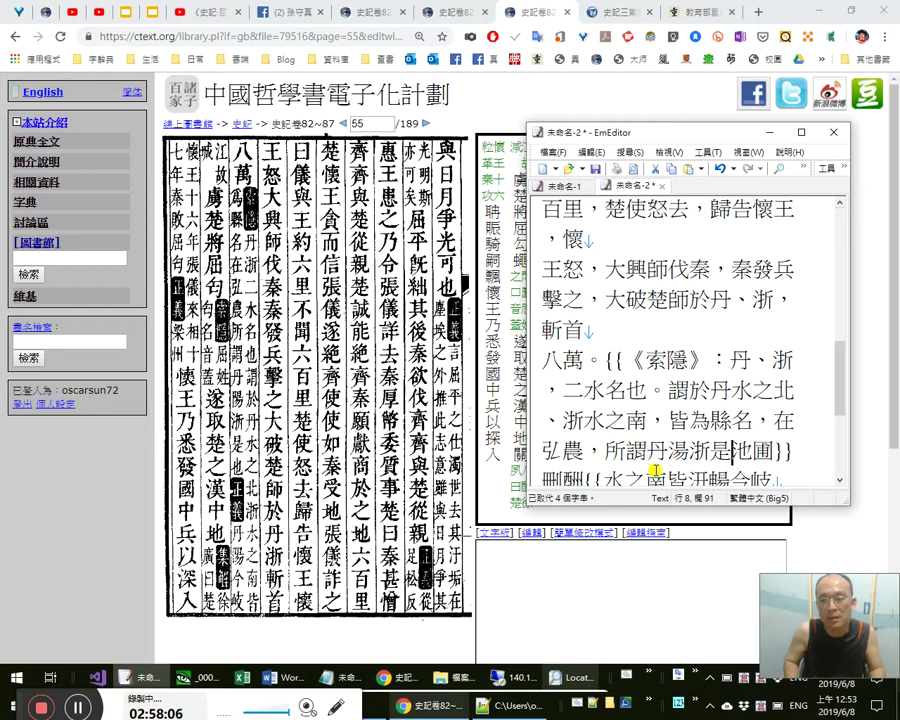
key("shift+Right")
type("也")
Examine how 所謂 connects 在弘農 with the place names that follow it in the 《索隱》 note.
key("Left")
key("Left")
key("Left")
key("Left")
key("Left")
key("shift+Left")
key("shift+Left")
key("Left")
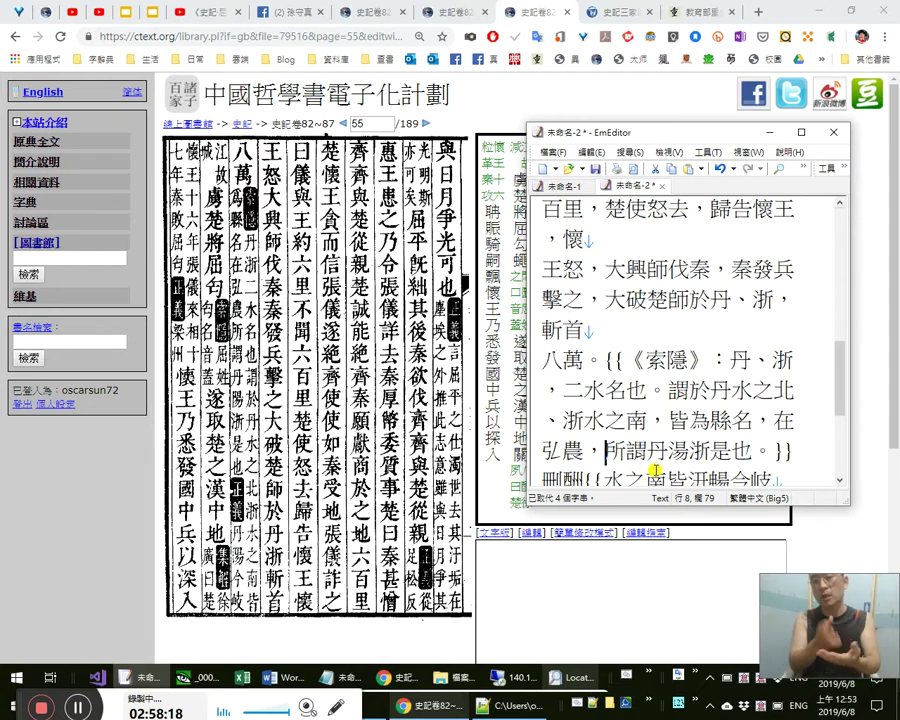
key("shift+Right")
key("shift+Right")
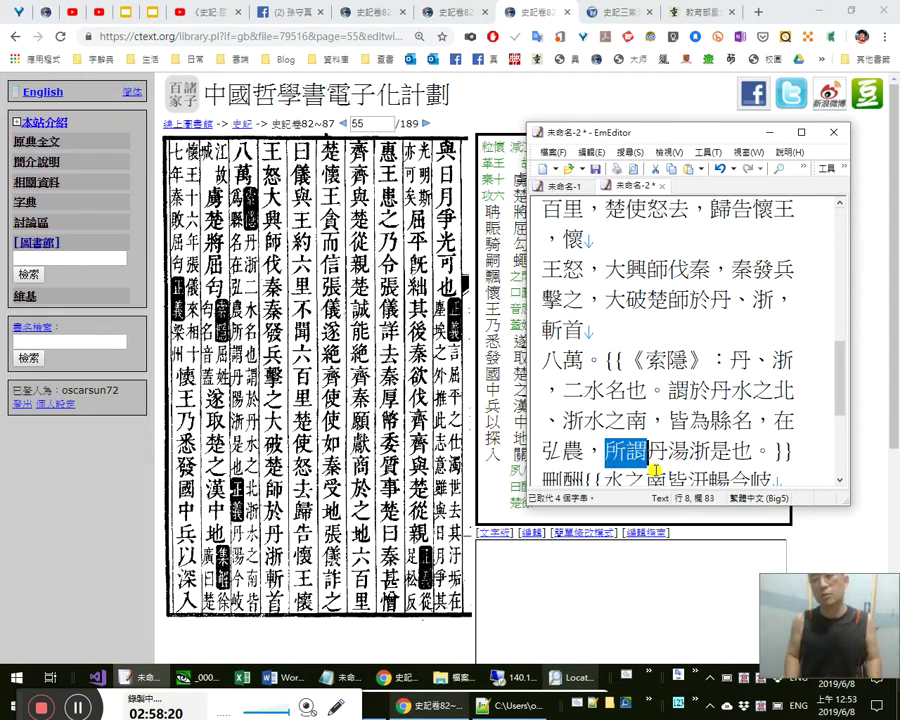
key("Right")
key("shift+Left")
key("shift+Left")
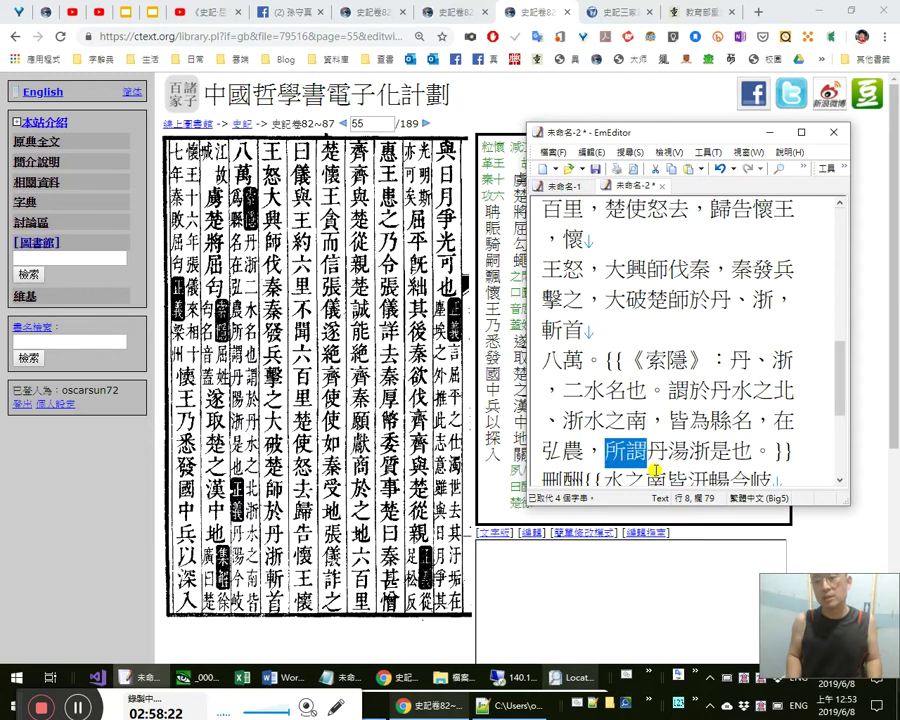
key("Right")
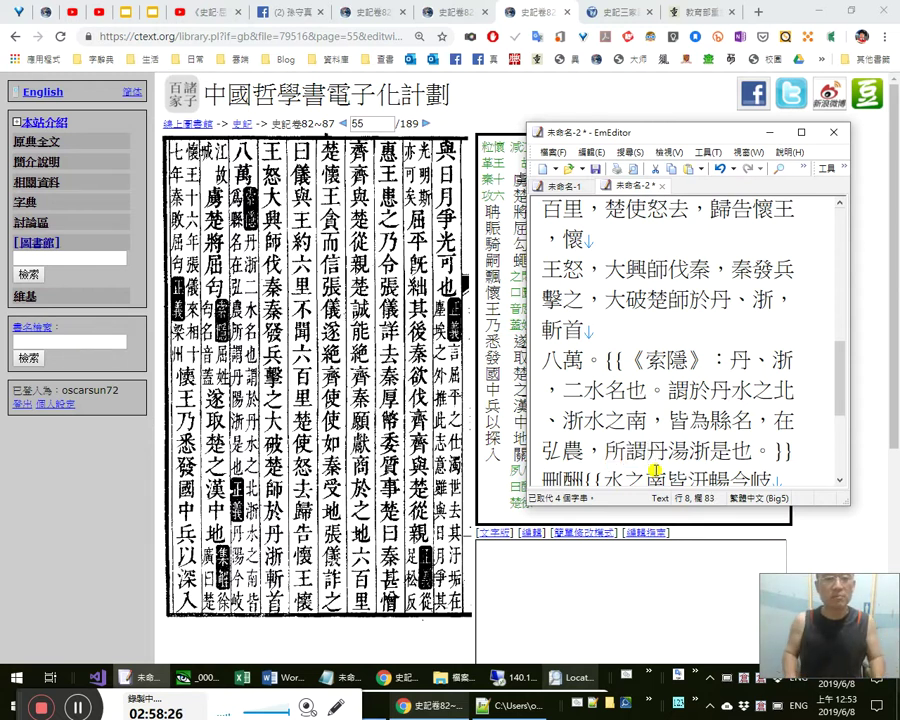
key("Left")
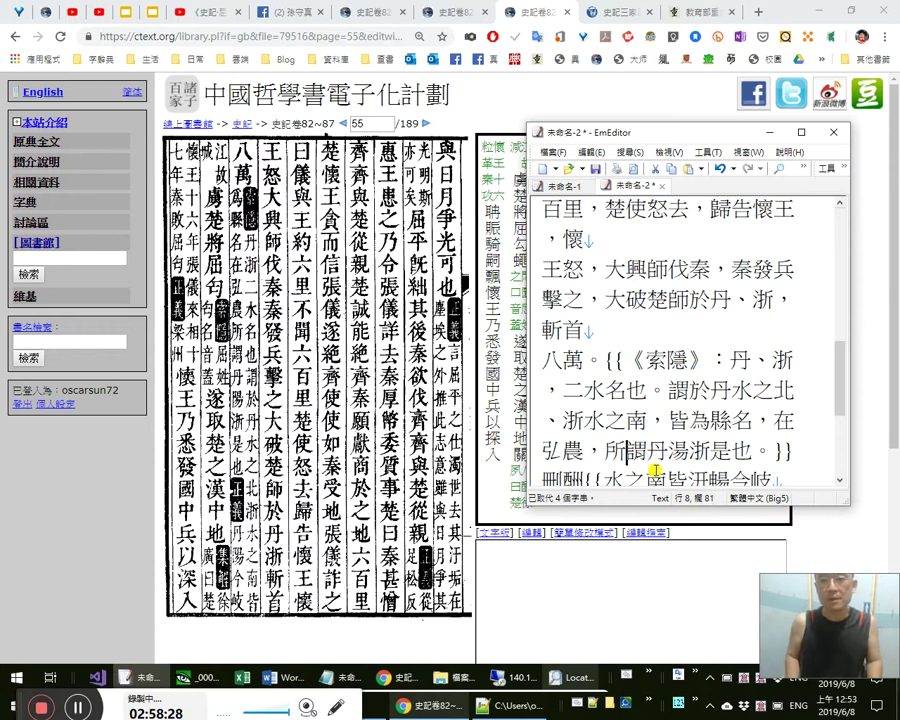
key("shift+Left")
key("Left")
key("shift+Right")
key("shift+Right")
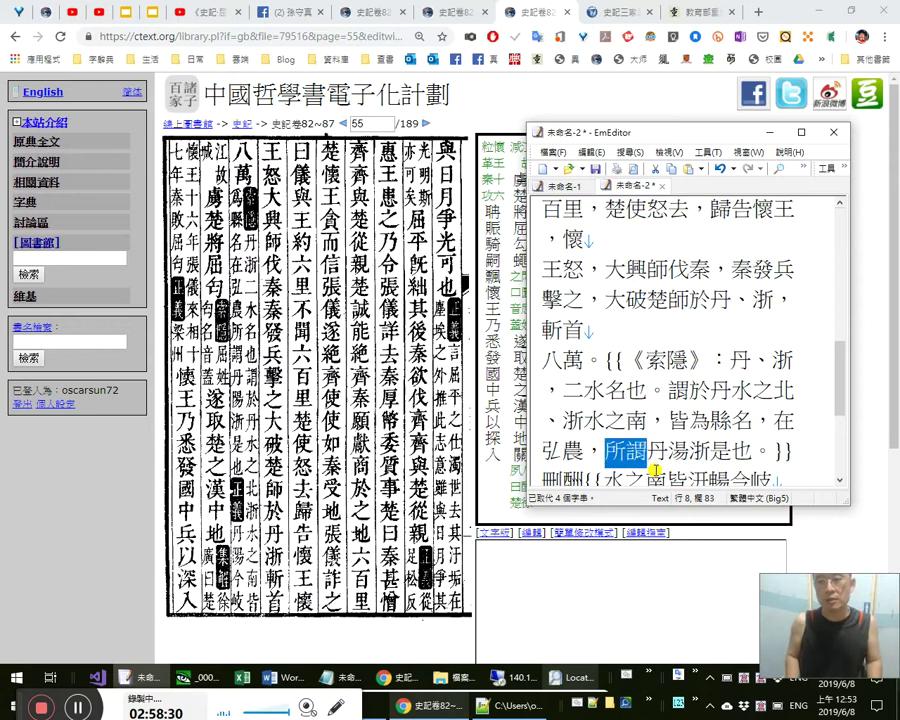
key("Right")
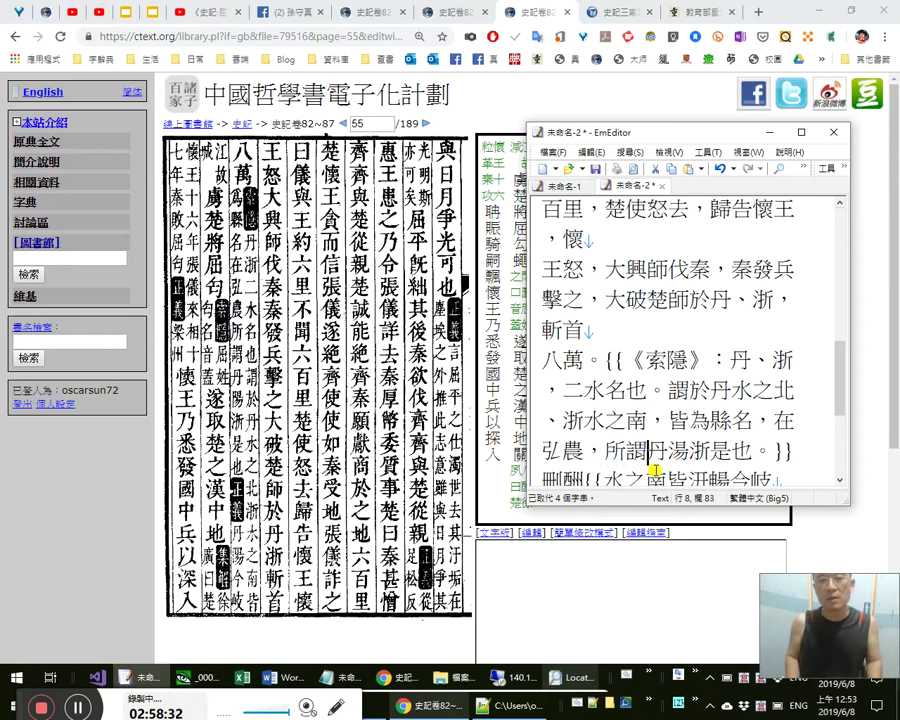
key("shift+Left")
key("shift+Left")
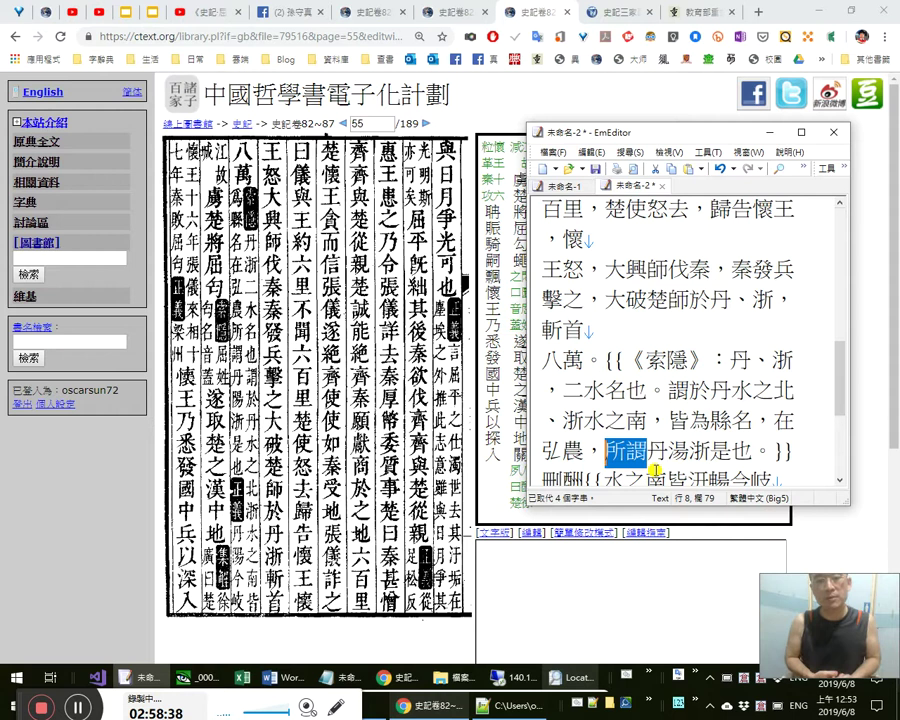
Correct the misread 湯 to 陽 in 所謂丹湯.
key("Right")
key("shift+Right")
key("shift+Right")
key("shift+Right")
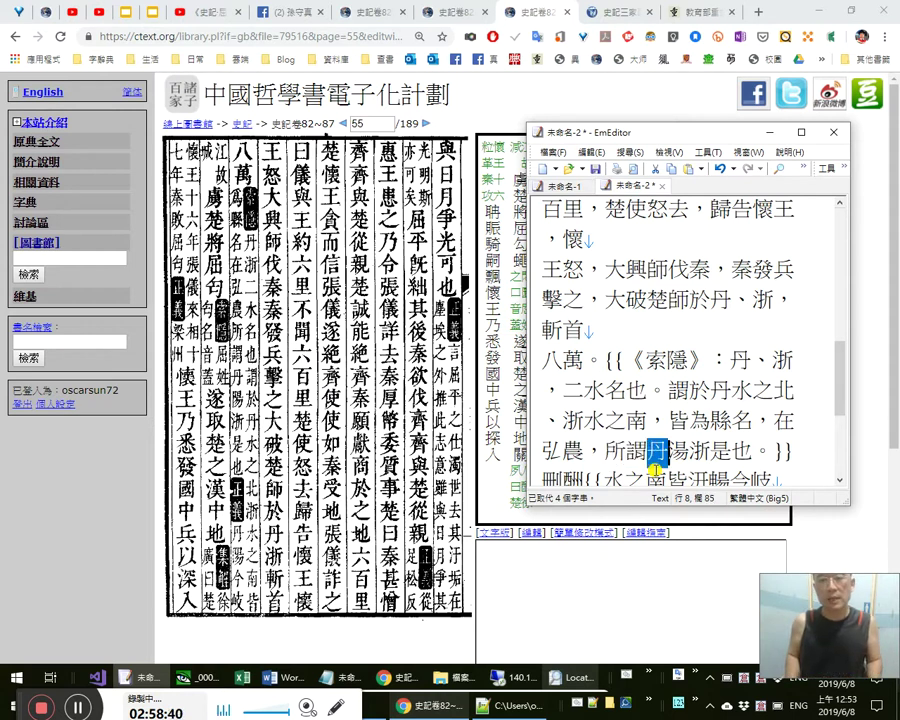
key("Right")
key("Left")
key("shift+Left")
type("a陽")
key("shift+Left")
type("陽")
key("Right")
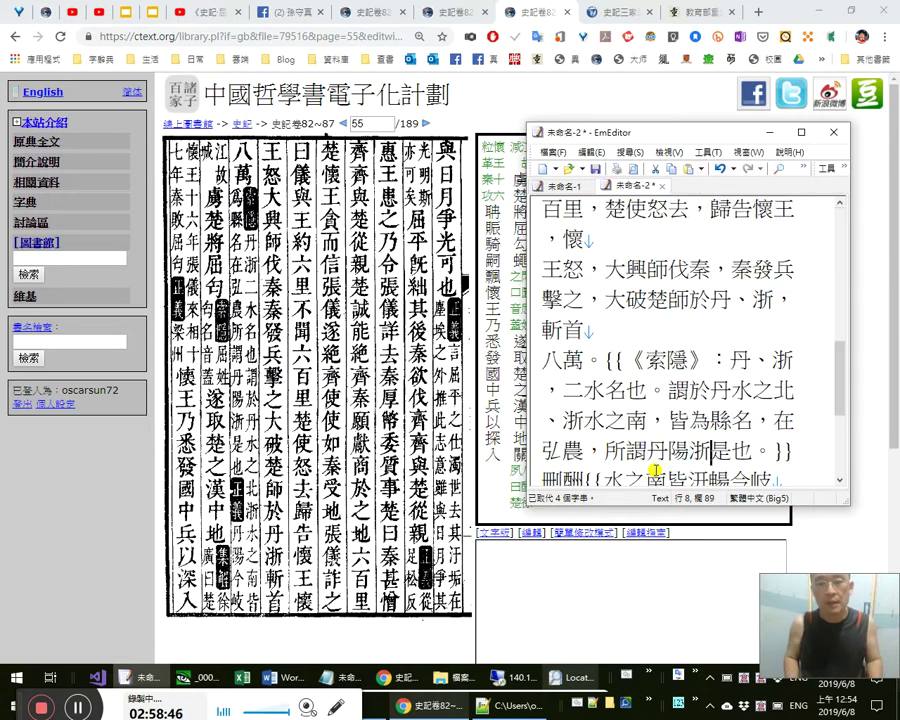
Insert the enumeration comma 、 between 丹陽 and 浙是也.
key("Left")
key("Left")
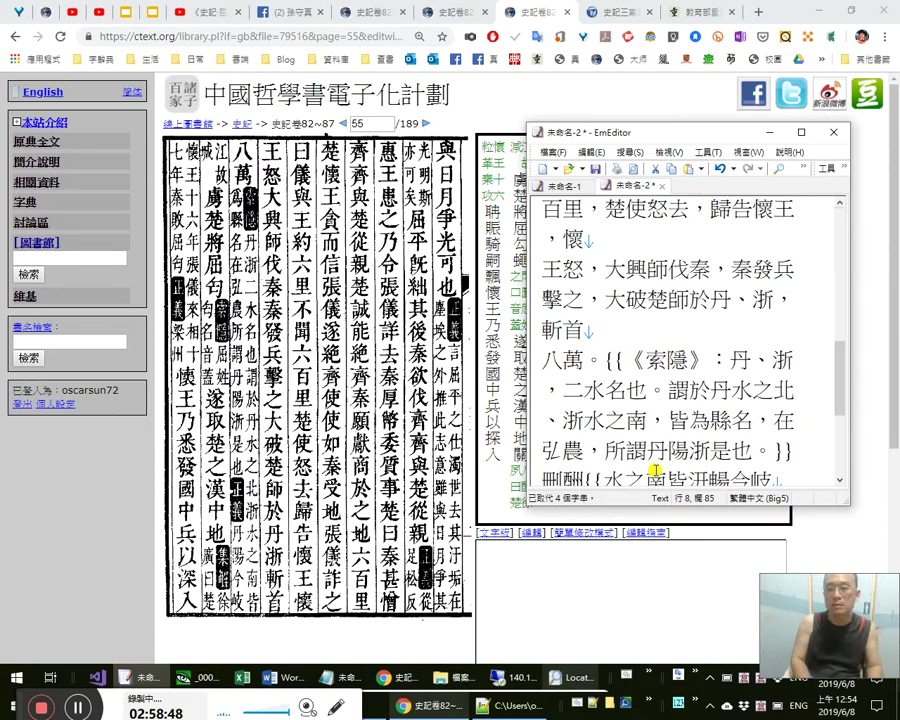
key("Right")
type("、")
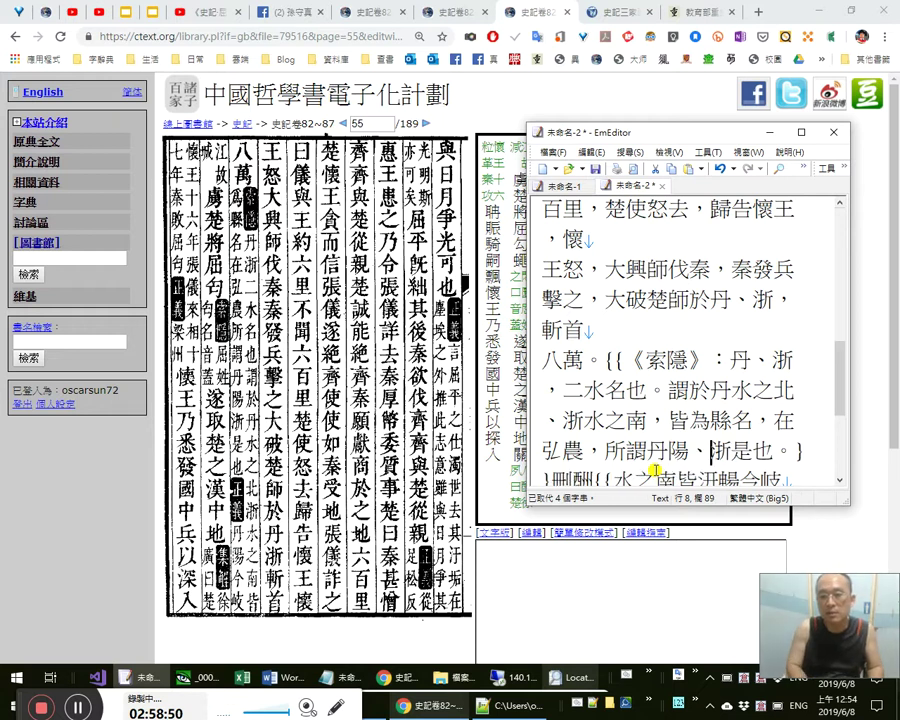
Recheck the punctuated phrase 丹陽、浙是也 against the woodblock image.
key("Right")
key("Right")
key("Right")
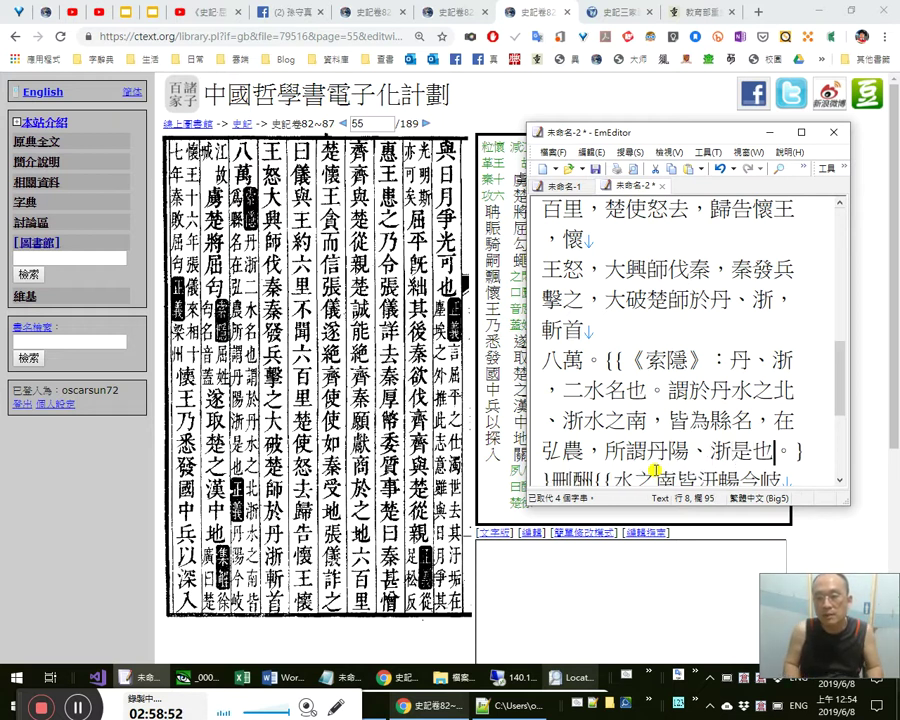
key("Left")
key("Left")
key("Left")
key("Right")
key("Left")
key("Left")
key("Left")
key("Left")
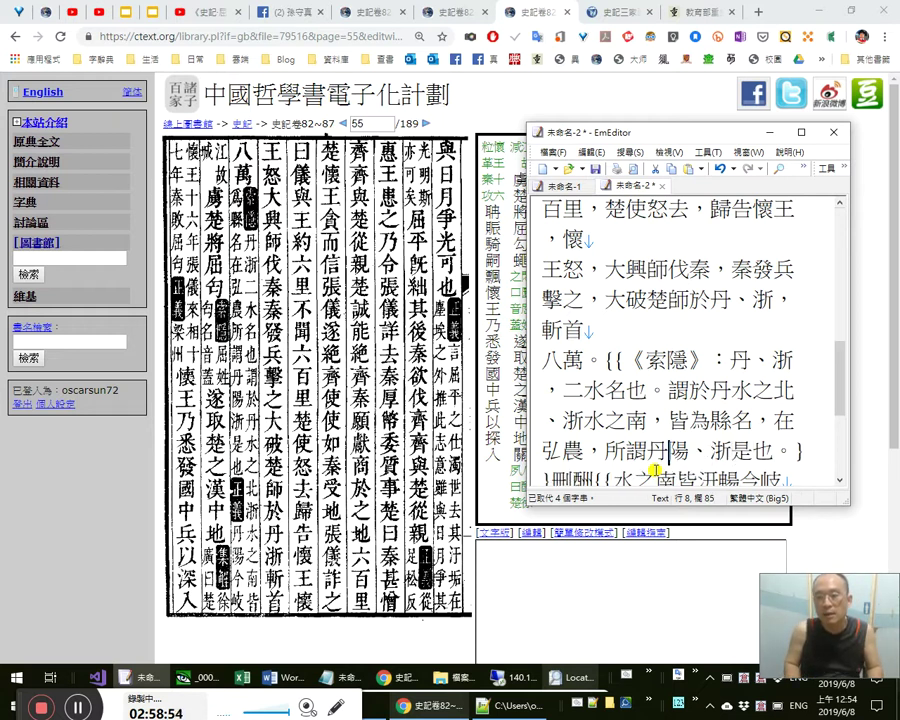
key("shift+Right")
key("shift+Right")
key("Right")
key("Right")
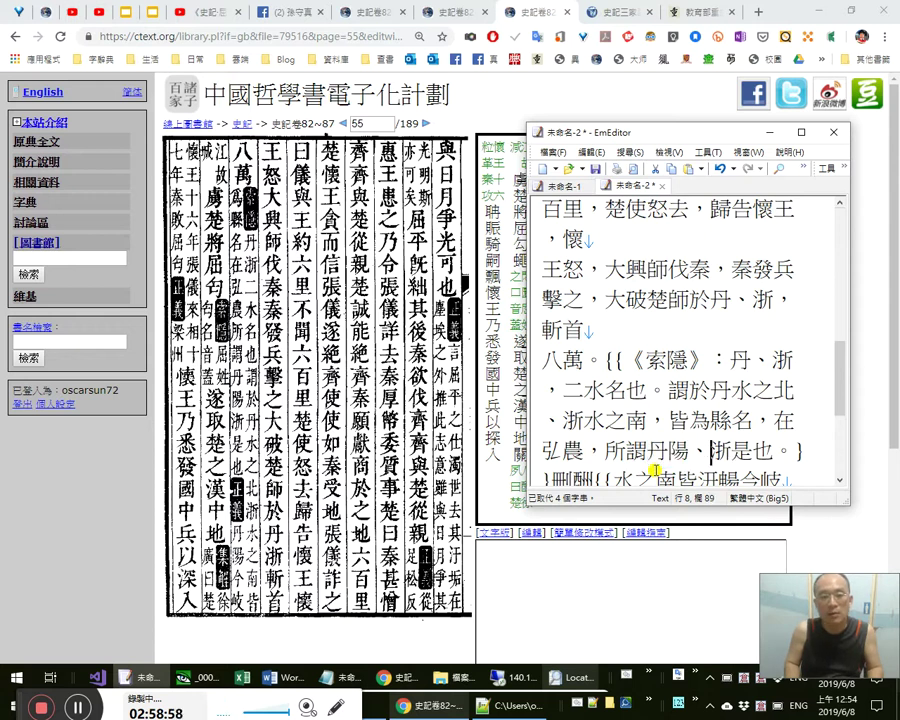
Replace the misread 刪酬{{ after the 《索隱》 note with the label 《正義》：.
key("Right")
key("Right")
key("Right")
key("Right")
key("Right")
key("Right")
key("Right")
key("Right")
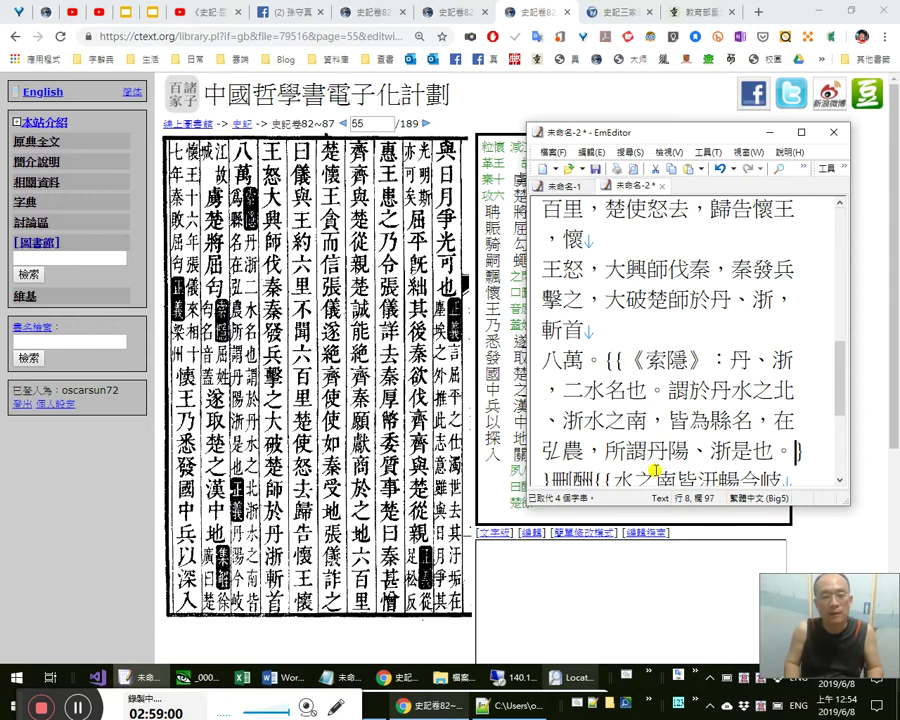
key("Right")
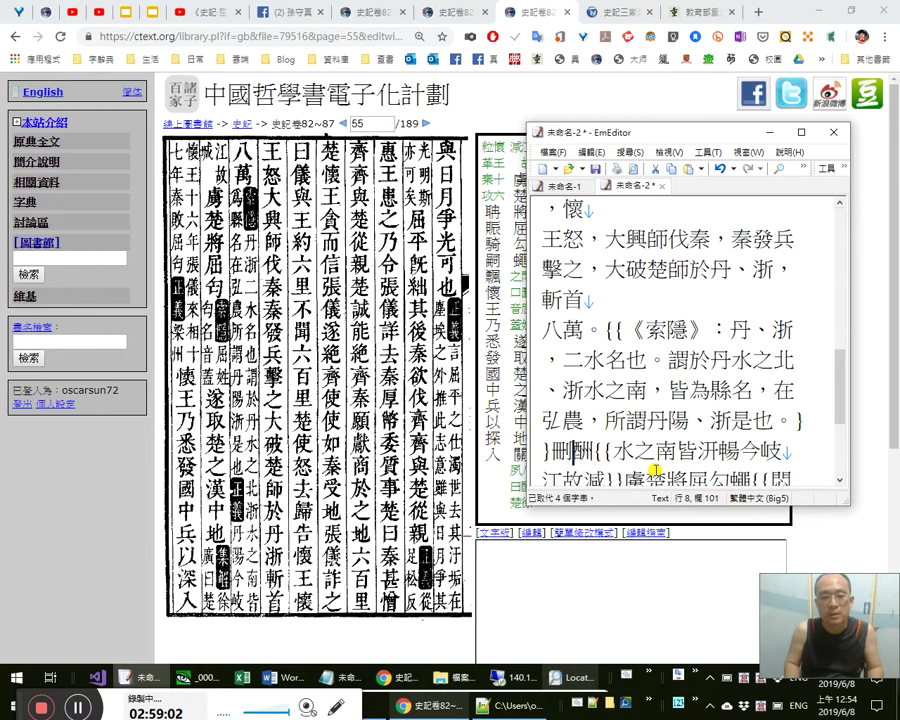
key("Right")
key("Right")
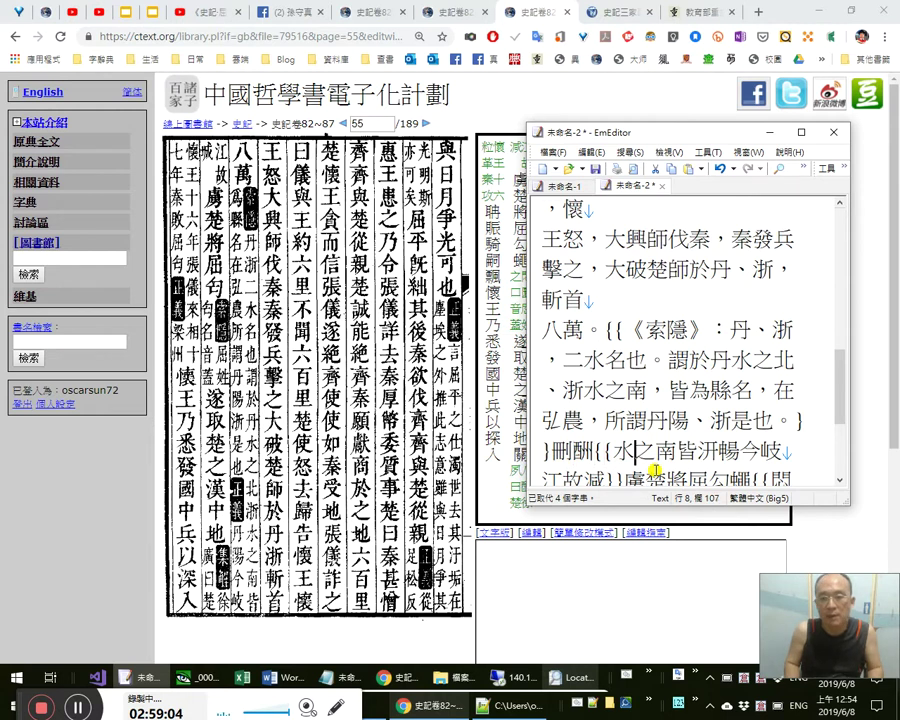
key("Left")
key("shift+Left")
key("shift+Left")
key("shift+Left")
key("shift+Left")
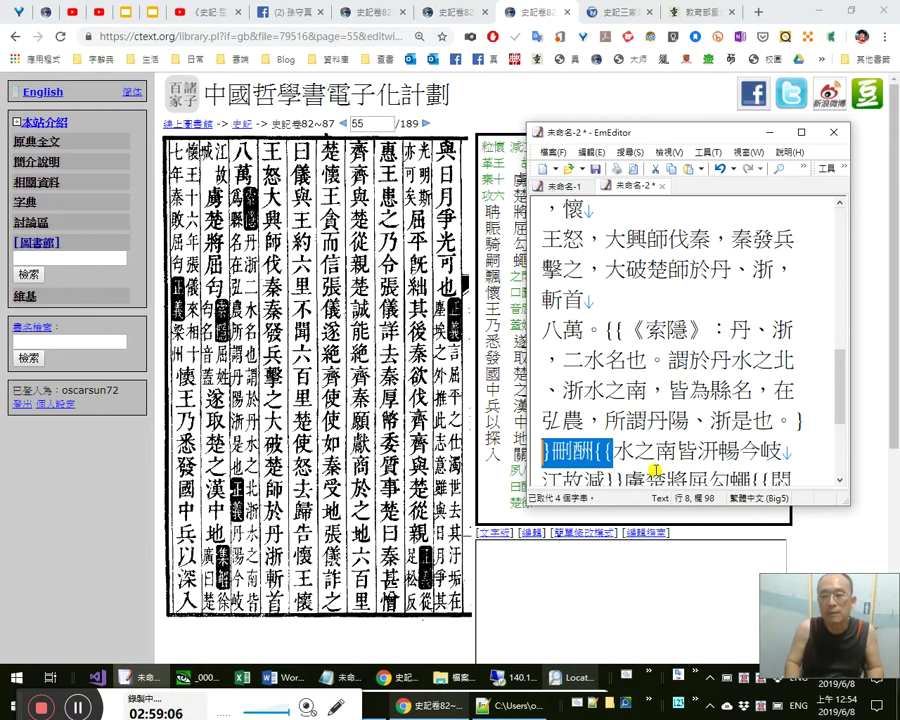
type("《正義》")
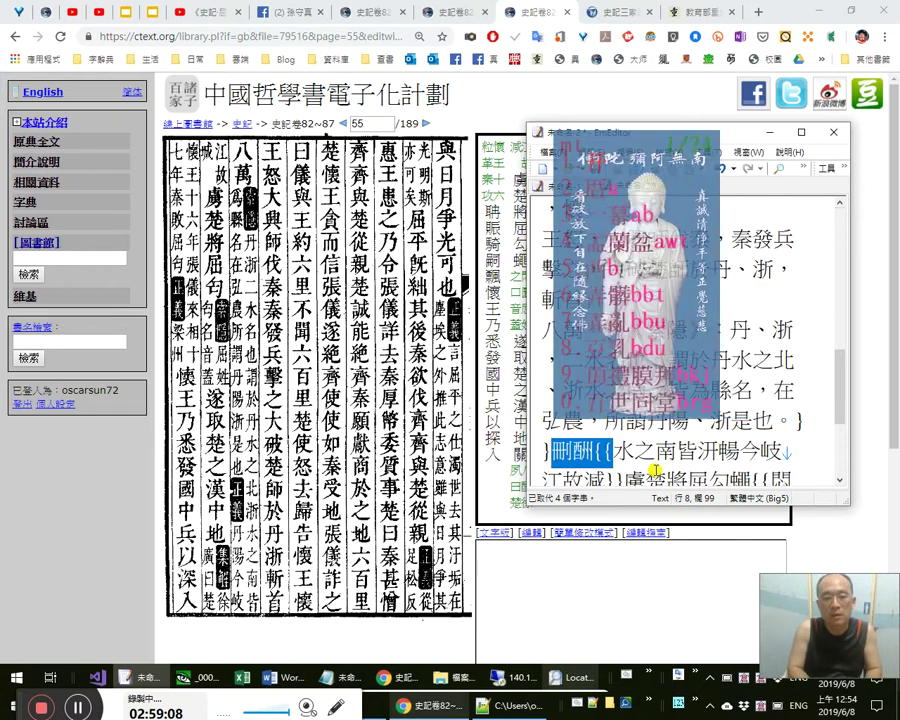
type("：")
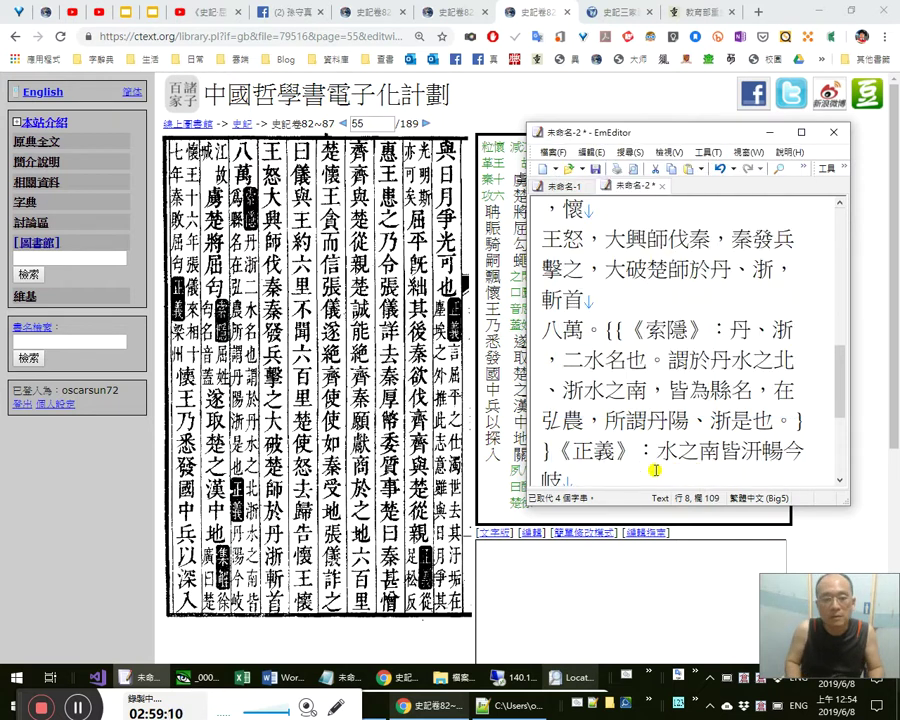
Insert 丹陽，今 at the start of the 《正義》 note.
key("shift+Right")
key("shift+Right")
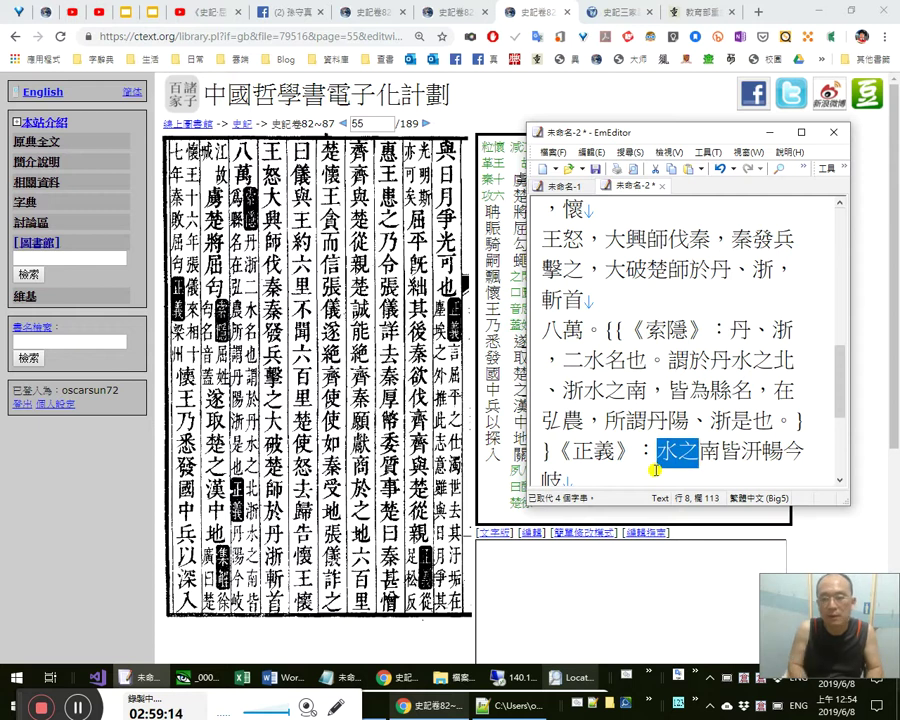
key("Left")
type("丹陽")
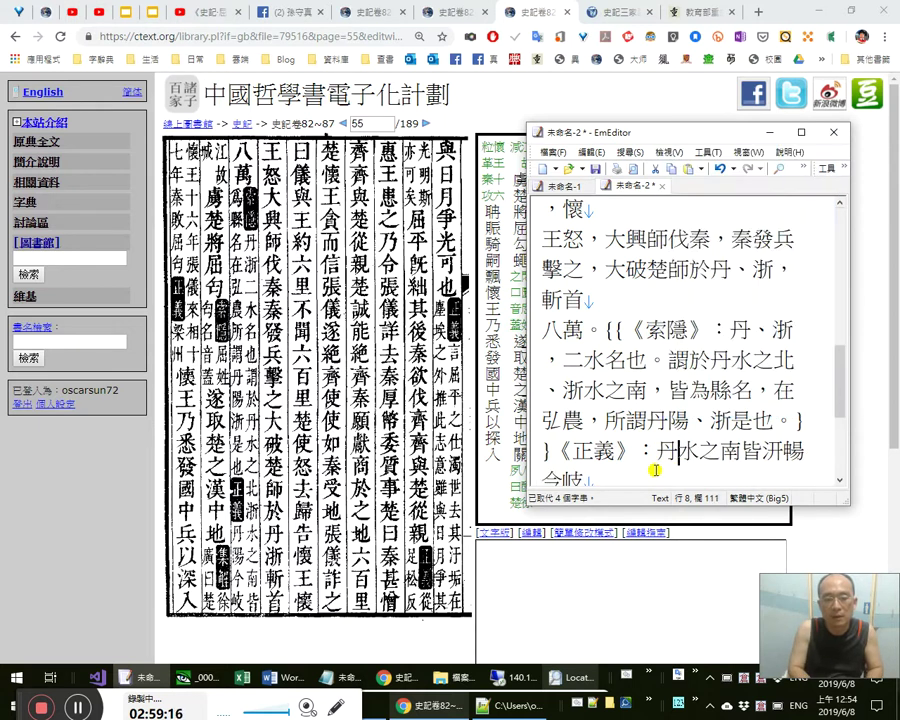
type("，今")
Continue the 《正義》 note with 岐江故城。, breaking the line between 岐 and 江 as in the woodblock image.
key("Up")
key("Left")
key("Left")
key("Left")
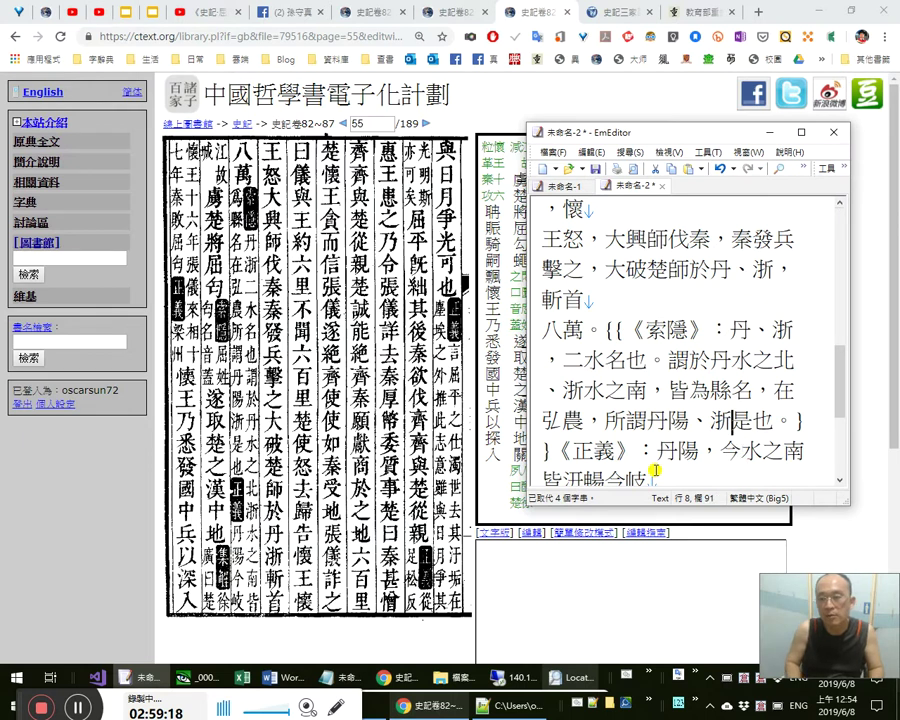
key("shift+Left")
key("shift+Left")
key("Down")
key("Right")
key("Right")
key("Right")
key("Right")
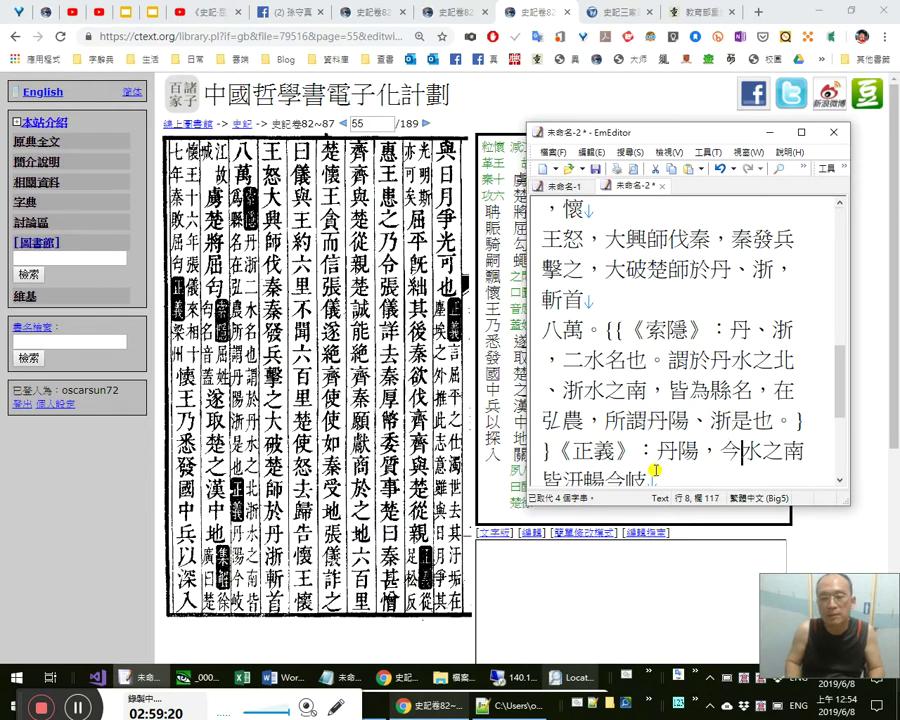
type("岐")
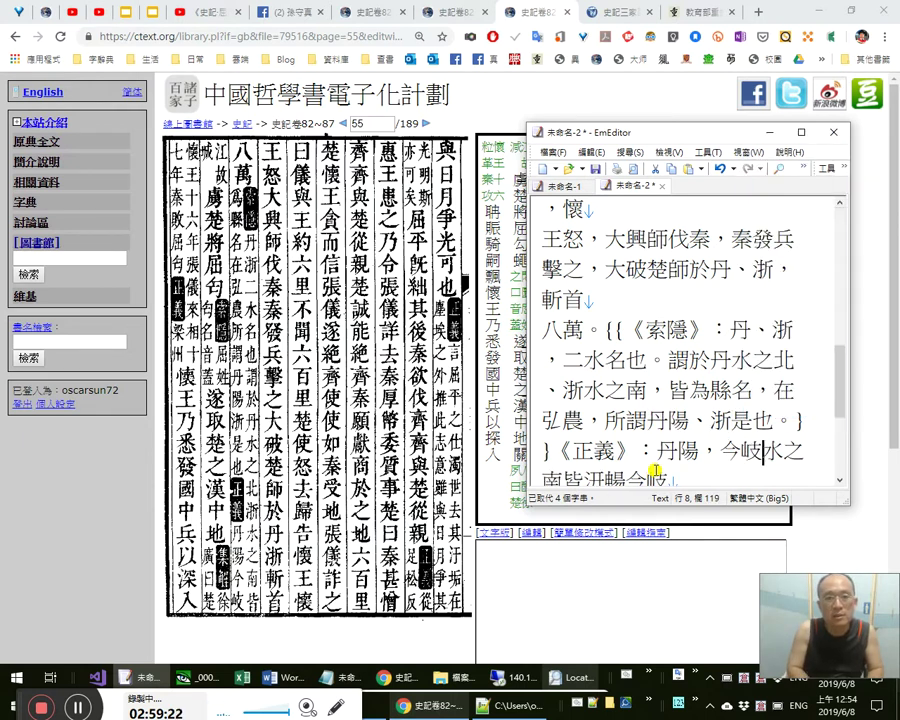
type("江")
key("Left")
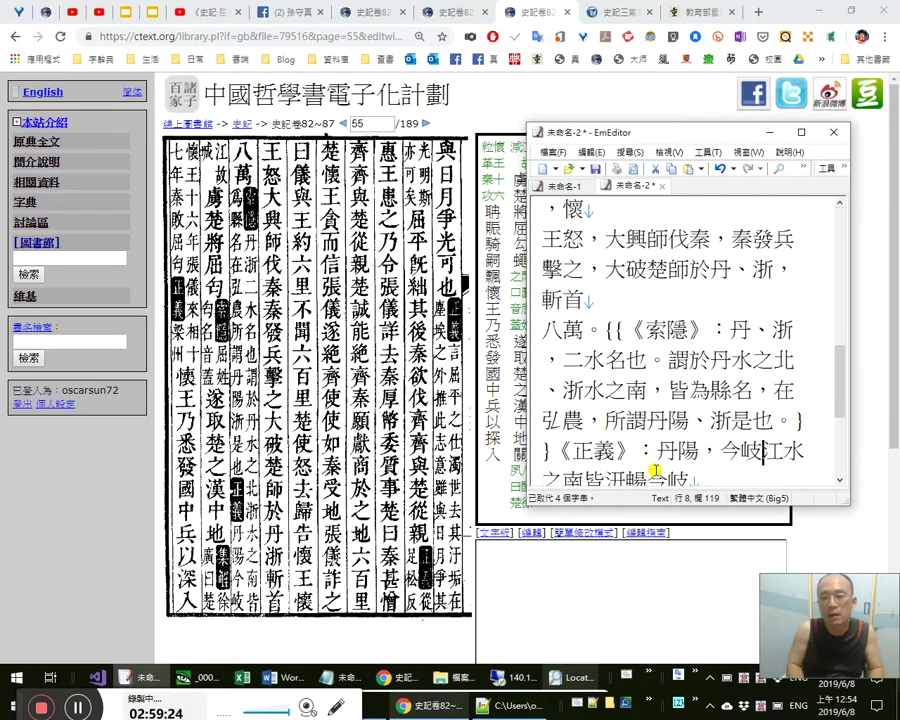
key("Return")
key("Right")
type("故城")
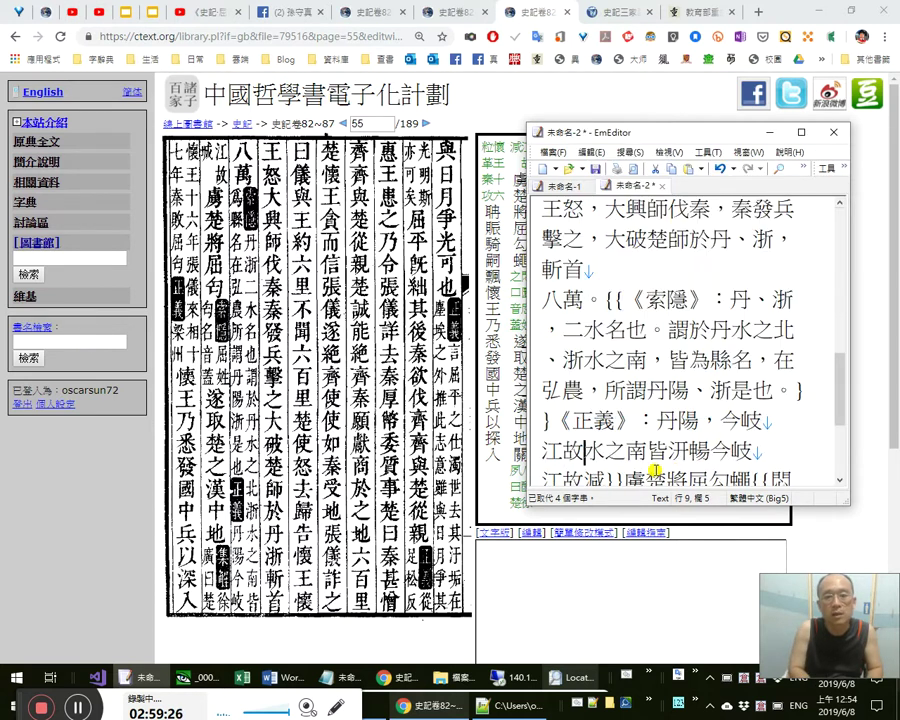
type("。")
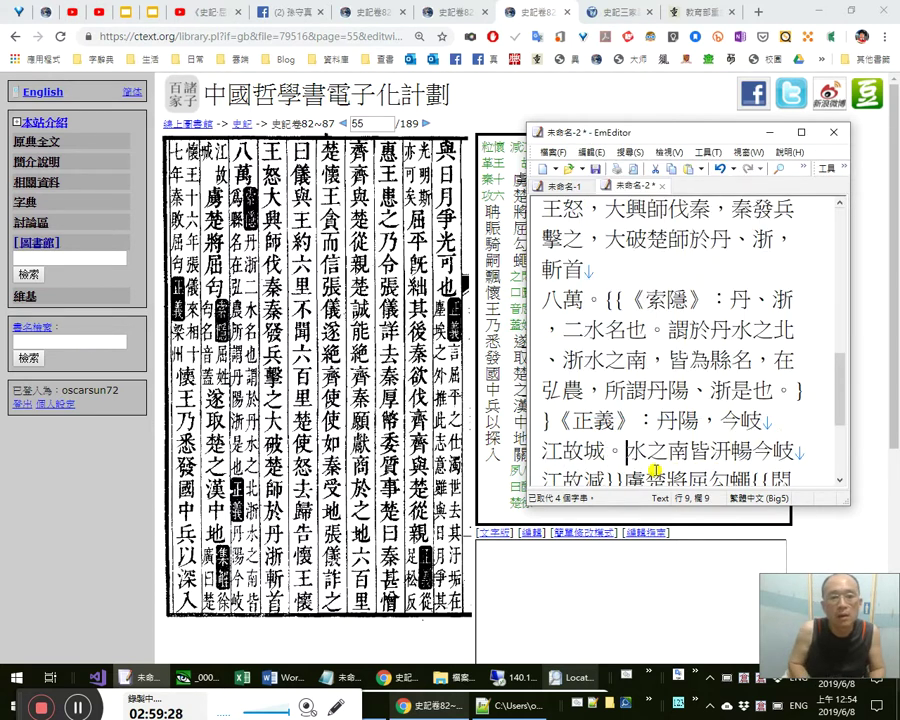
Delete the leftover misread text 水之南皆汧暢今岐 and 江故減 after 江故城。.
key("shift+Down")
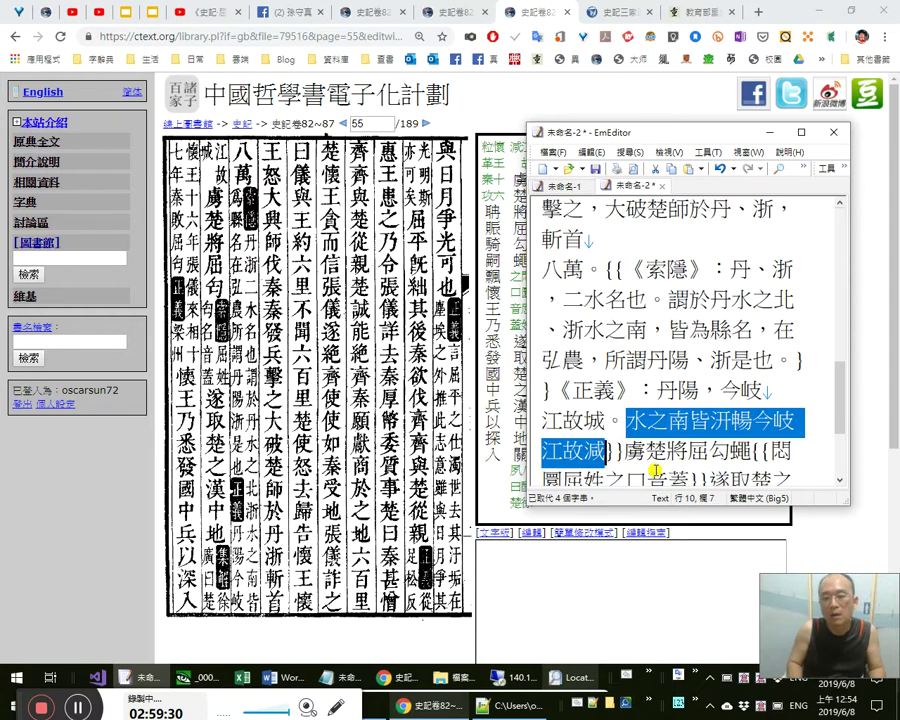
key("Delete")
key("Right")
key("Right")
Try adding 山 after 今岐 in the 《正義》 note, and remove it again.
key("Up")
key("End")
key("Left")
key("shift+Right")
key("shift+Right")
key("Right")
key("Left")
type("山")
key("shift+Left")
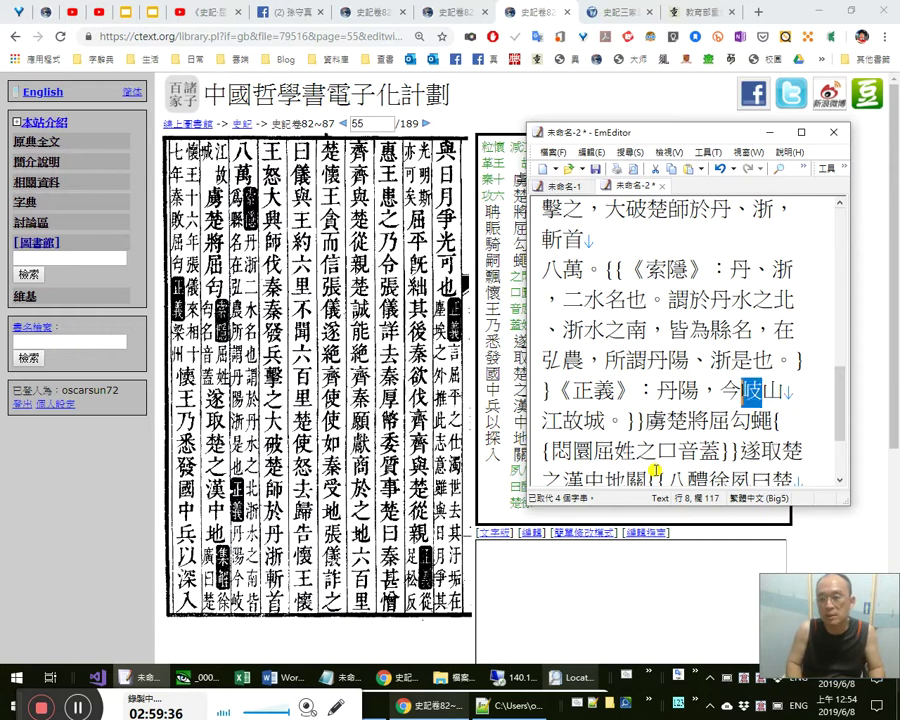
key("BackSpace")
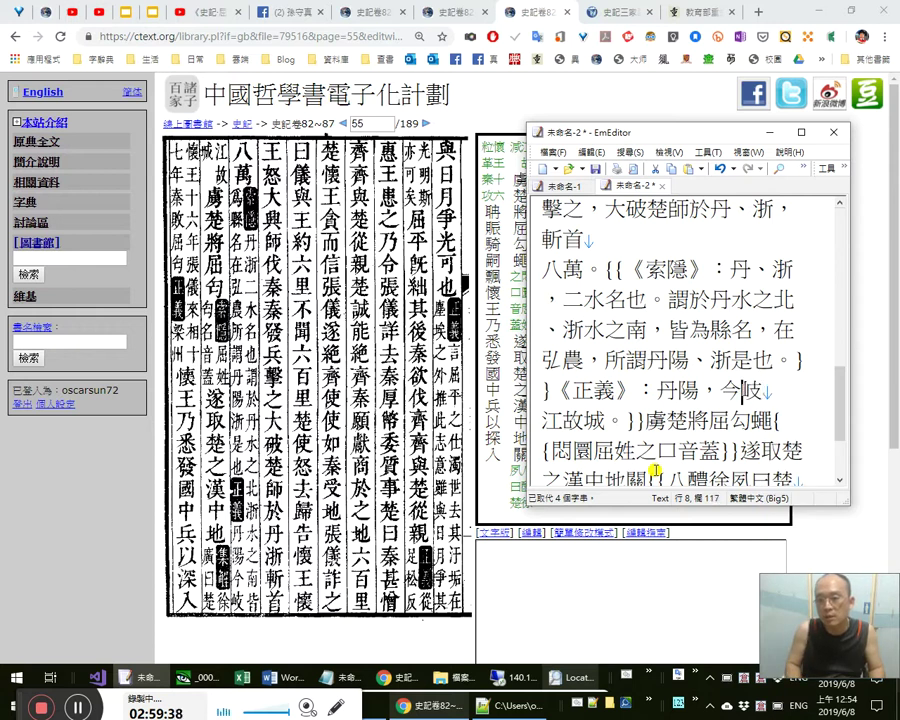
key("shift+Left")
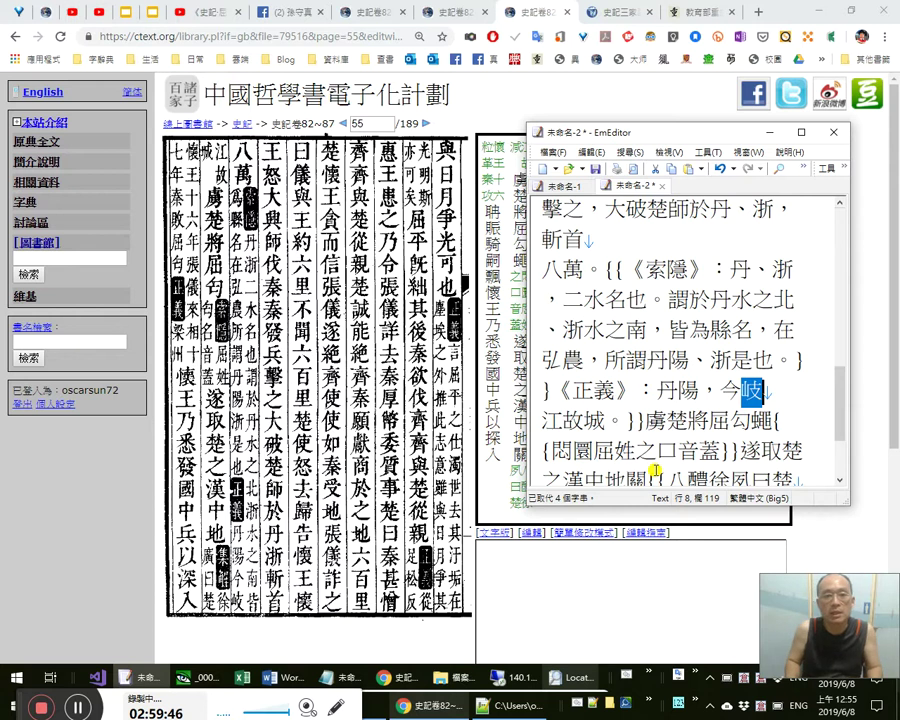
Try inserting 舊臼舅 between 江故 and 城 in the 《正義》 note, and delete the trial characters.
key("Right")
key("Right")
key("Right")
key("Right")
key("Right")
key("Right")
key("Right")
key("Left")
key("Left")
key("Left")
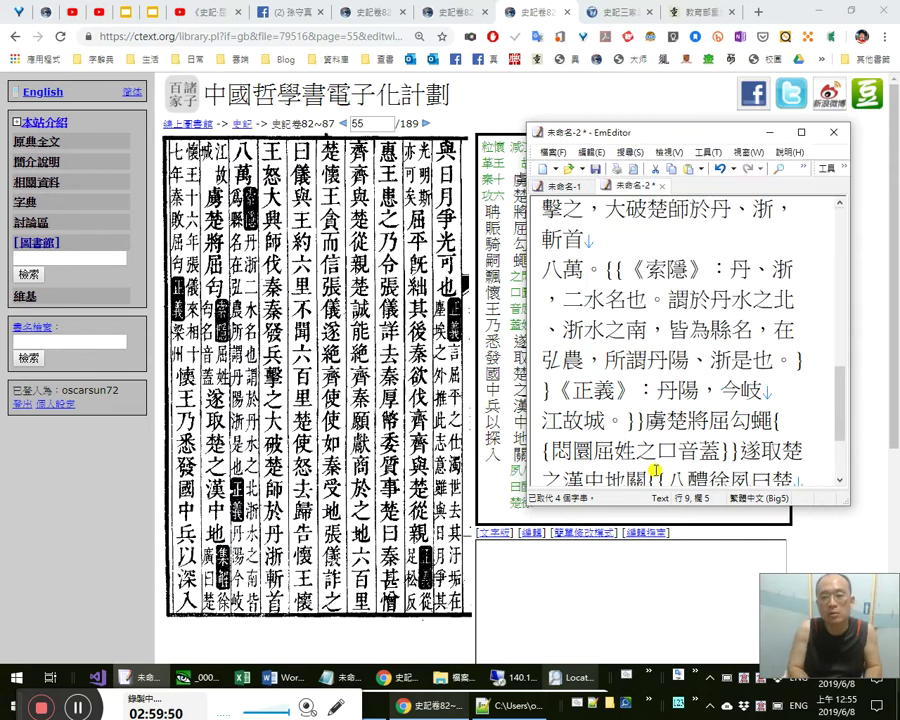
type("舊")
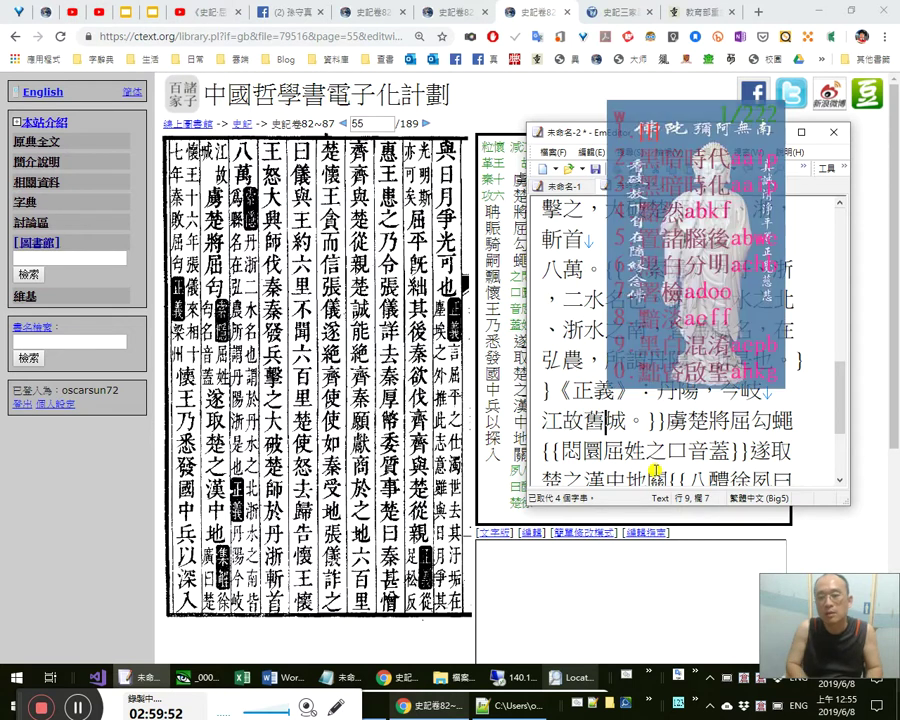
type("圖存")
key("shift+Left")
key("shift+Left")
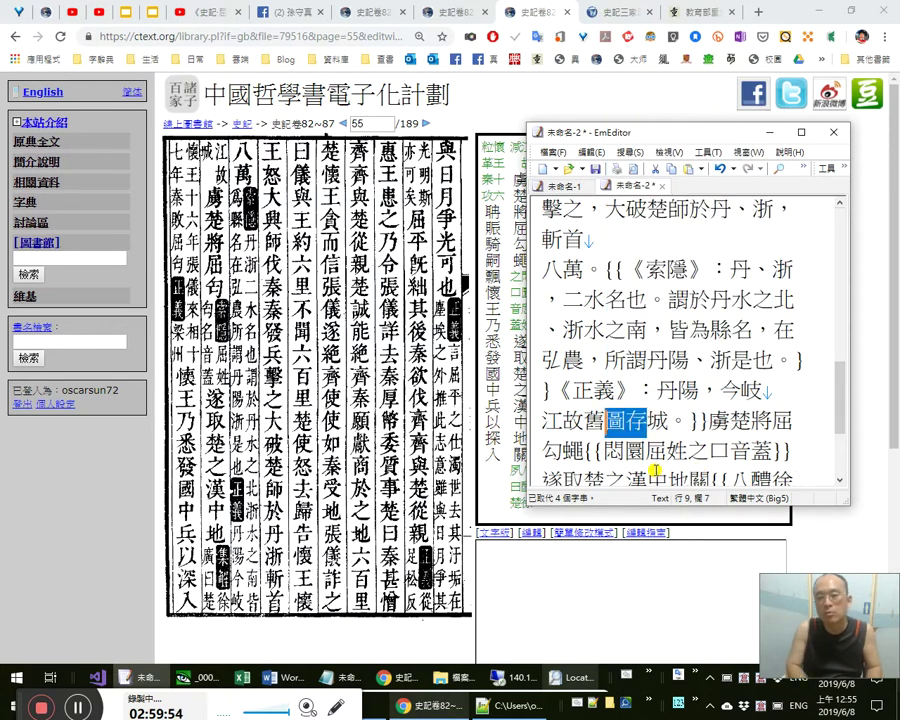
type("甥")
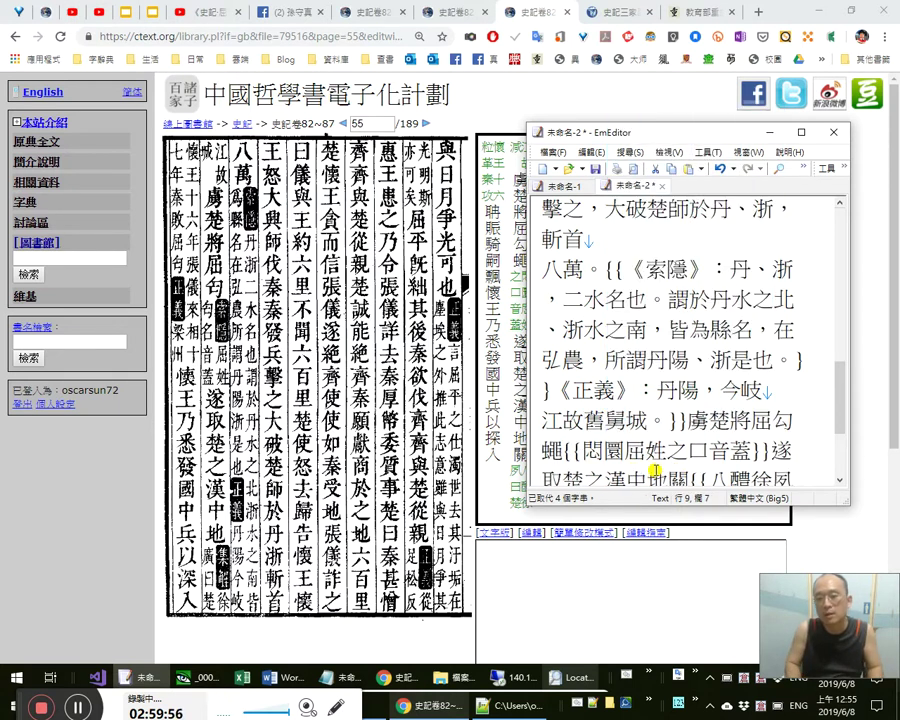
type("臼")
key("shift+Left")
key("shift+Right")
key("shift+Right")
key("Right")
key("shift+Left")
key("shift+Left")
key("shift+Left")
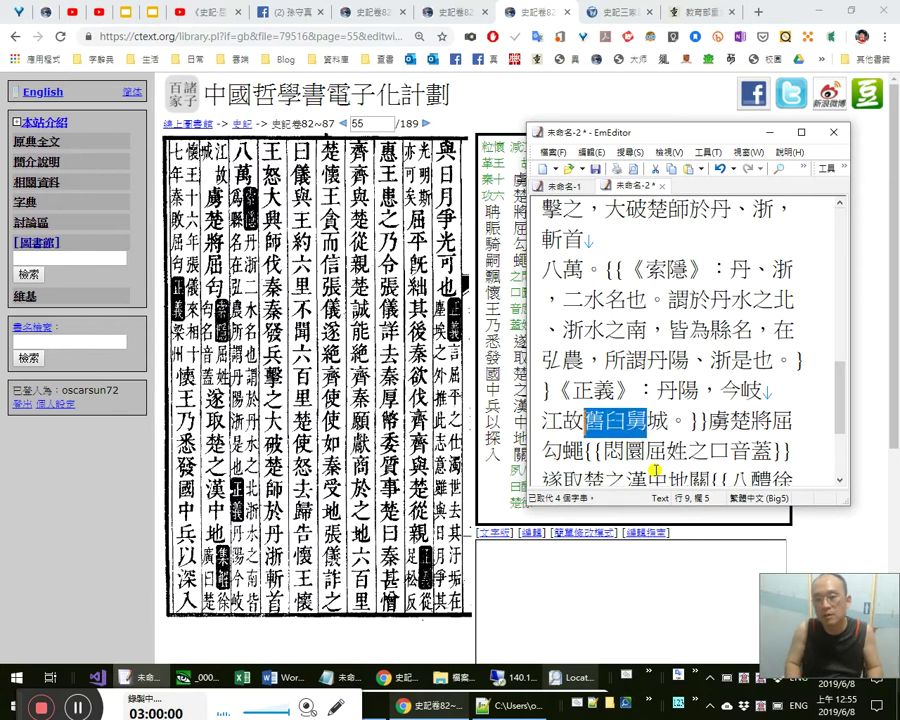
key("BackSpace")
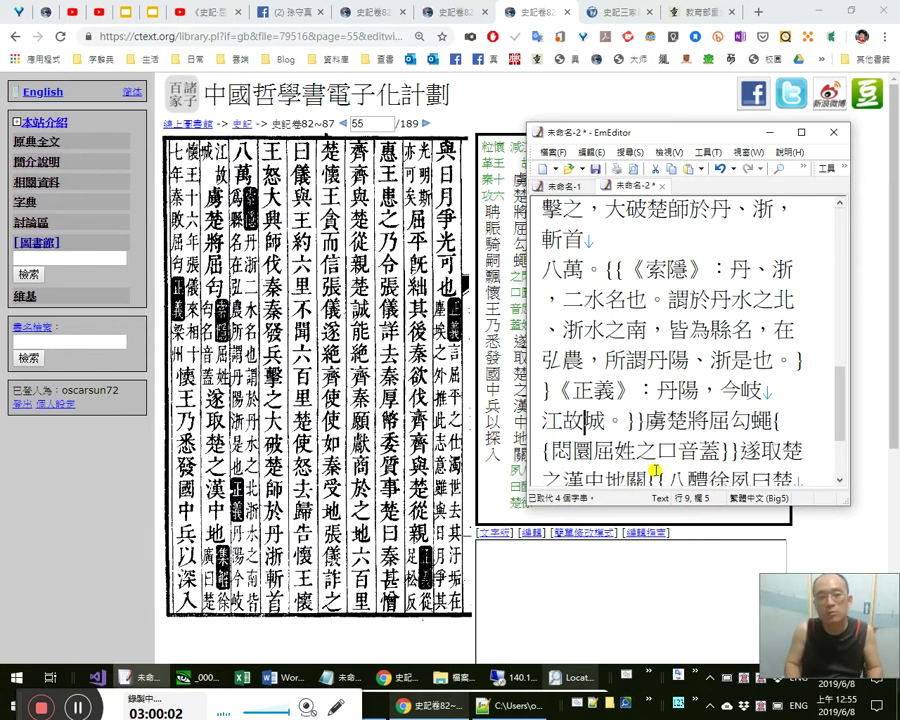
Correct 屈勾蠅 to 屈匄 after 虜楚將 and open the note that follows it with the label 《索隱》：.
key("Right")
key("Right")
key("Right")
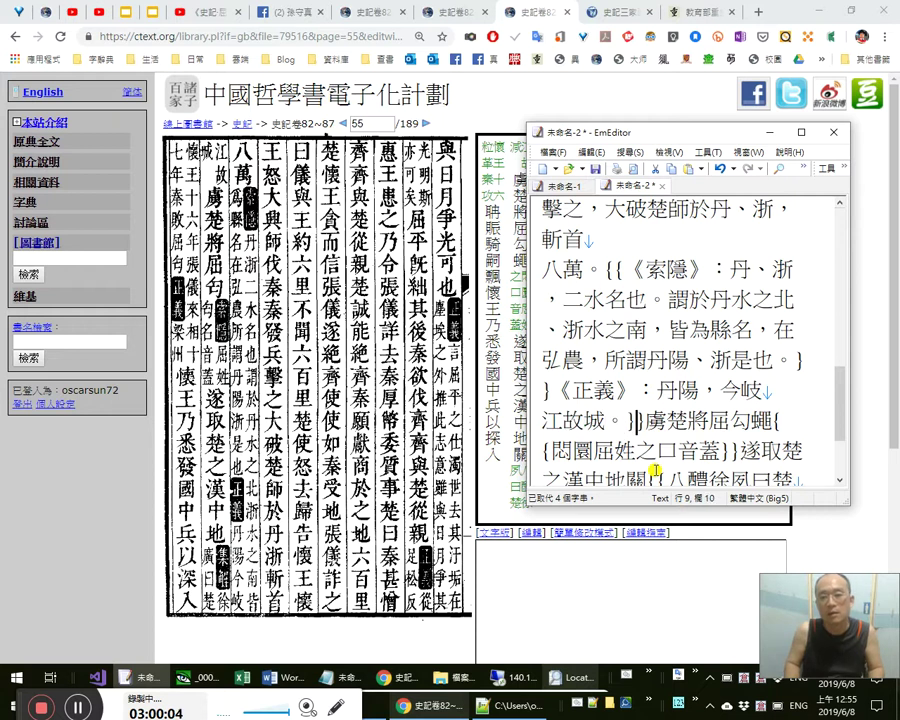
key("Right")
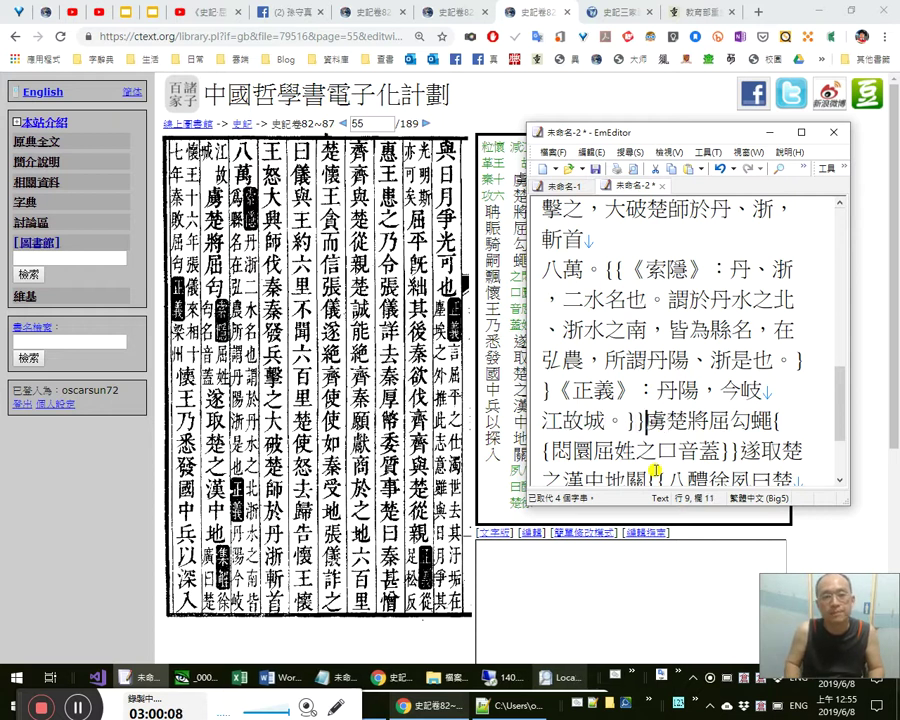
key("Right")
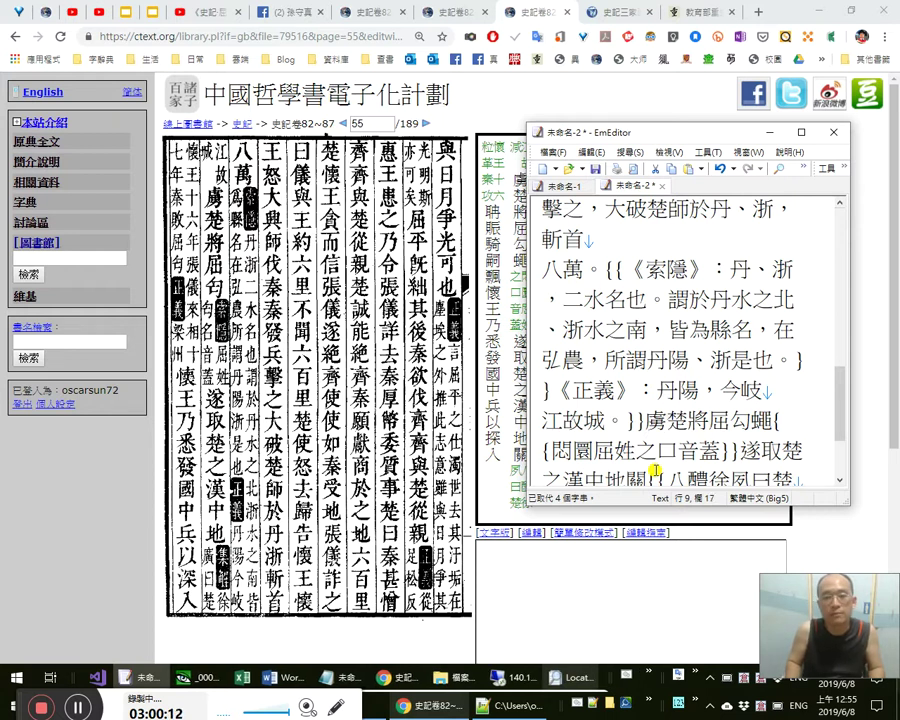
key("shift+Right")
key("Right")
key("shift+Right")
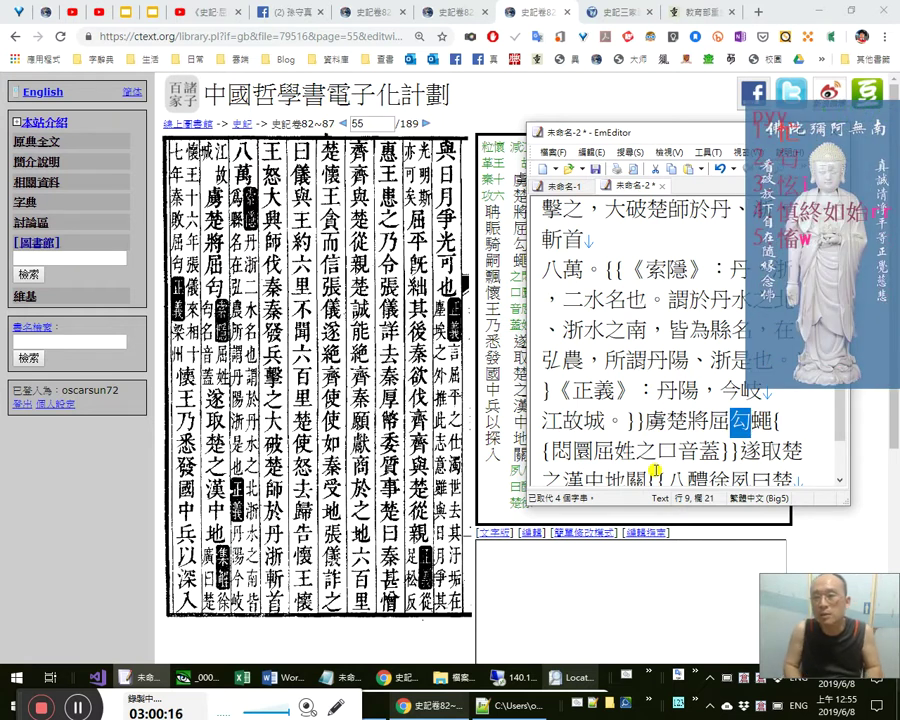
type("匄")
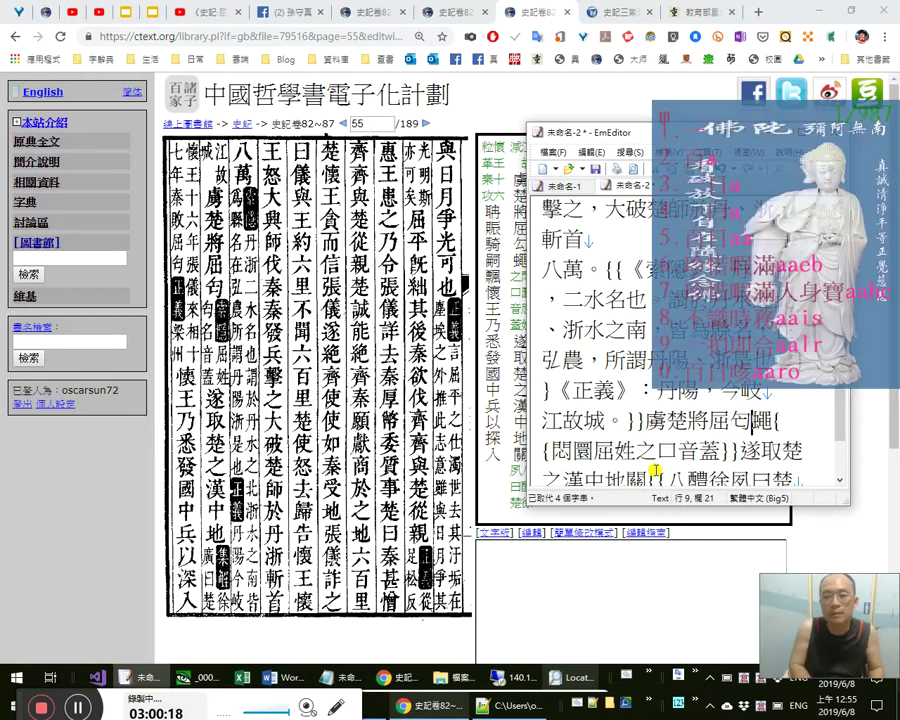
type("丐")
key("BackSpace")
key("Delete")
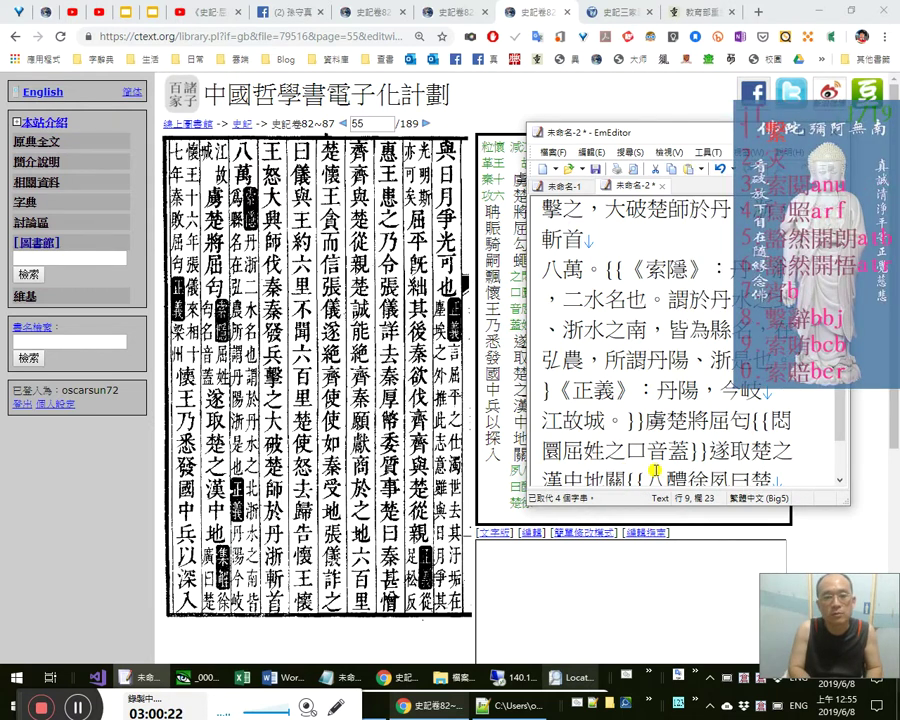
type("《索隱》：")
Change the full stop after 斬首八萬 to a comma and recheck how the phrase runs on into 虜楚將屈匄.
key("Up")
key("Right")
key("Right")
key("Right")
key("Up")
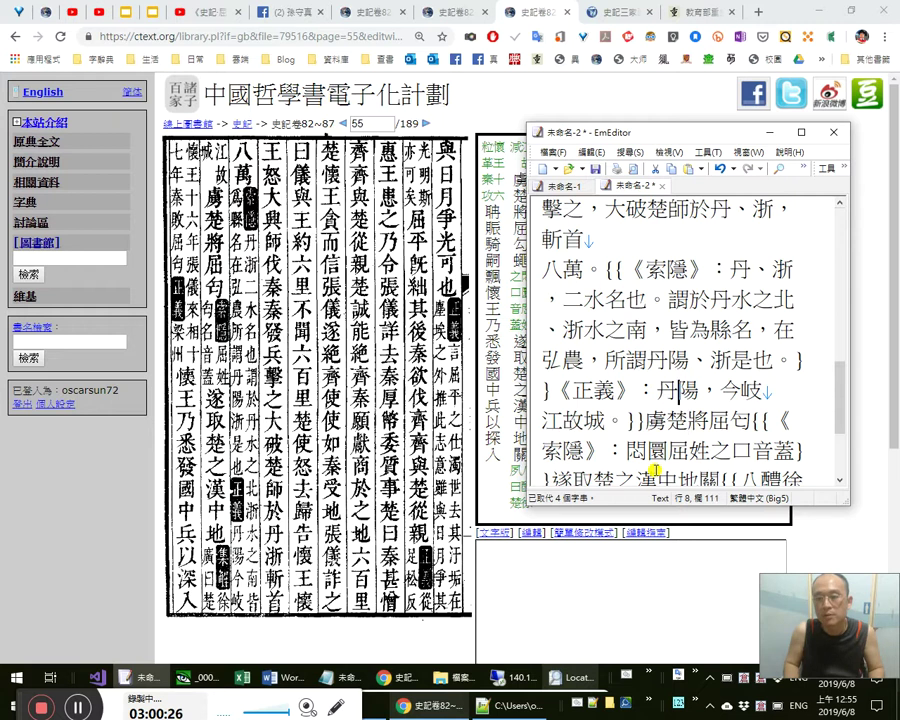
left_click(589, 272)
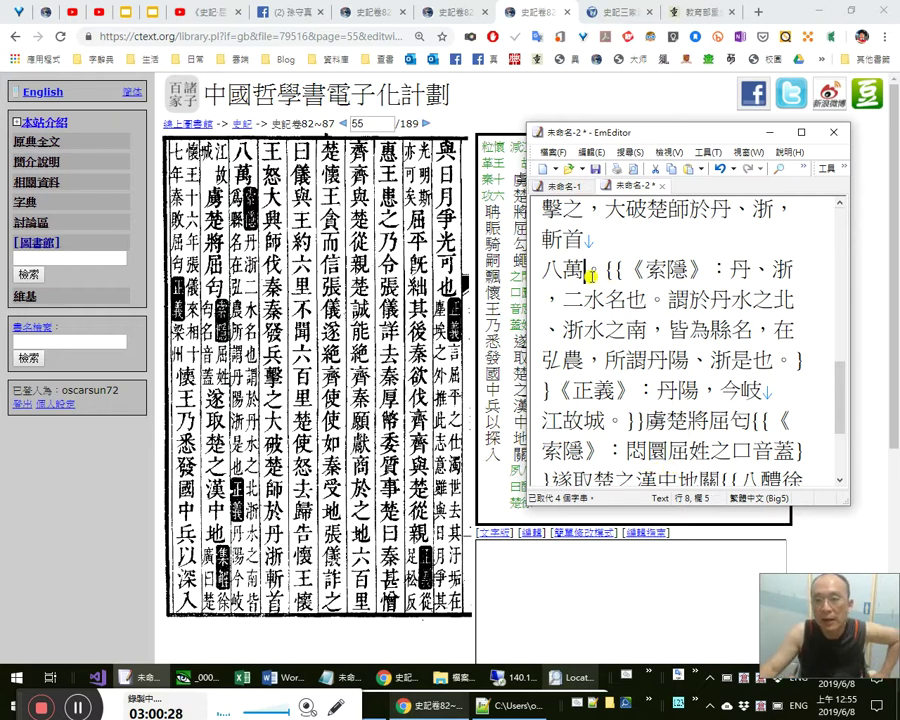
key("shift+Right")
type("，")
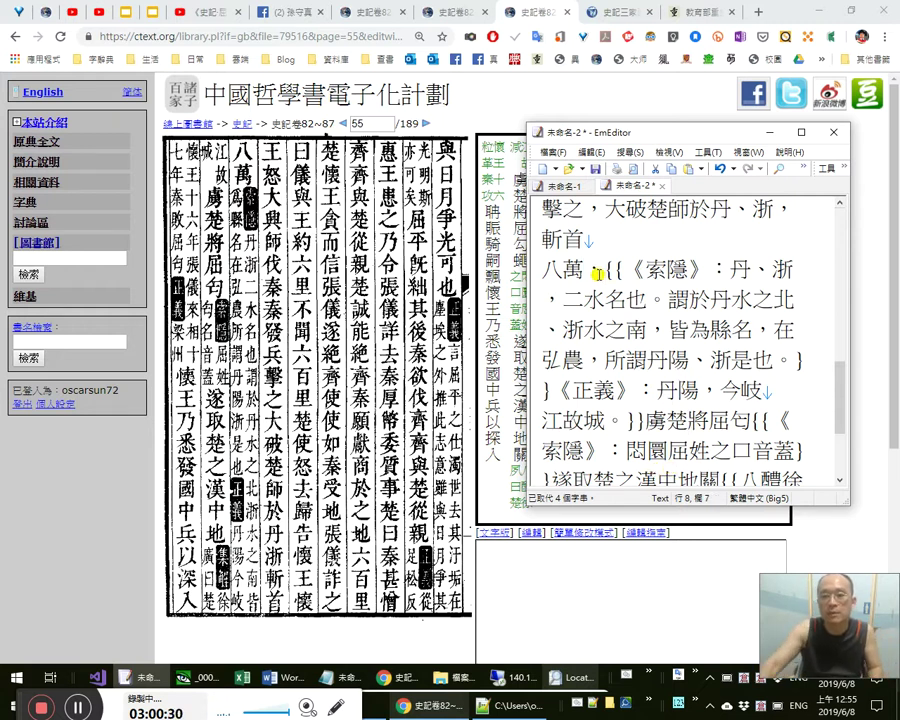
left_click(552, 236)
left_click(604, 273, "shift")
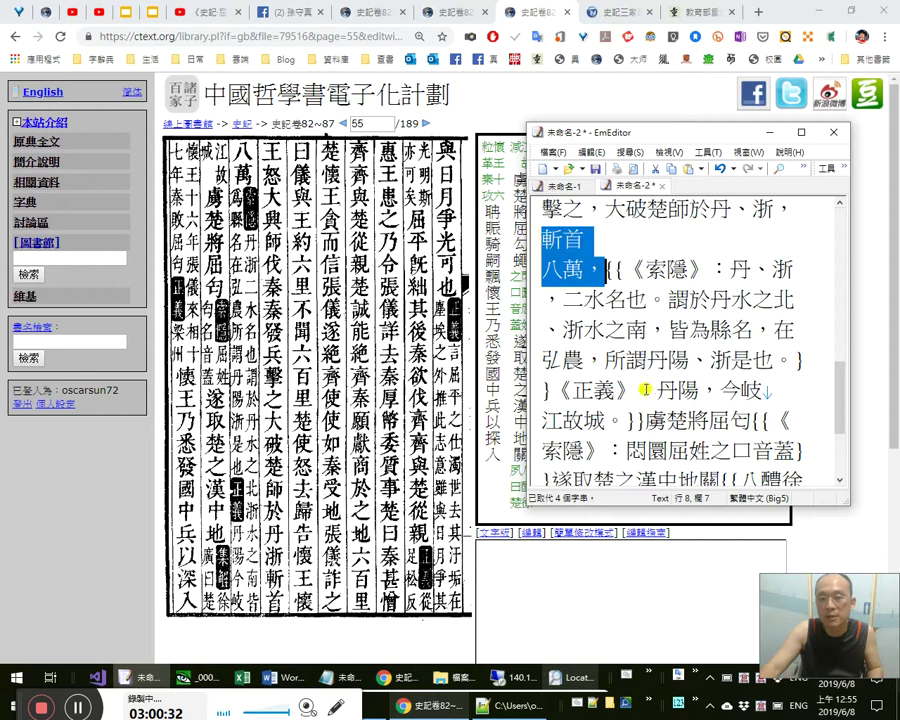
left_click_drag(655, 415, 690, 413)
left_click(704, 416)
key("Left")
key("Left")
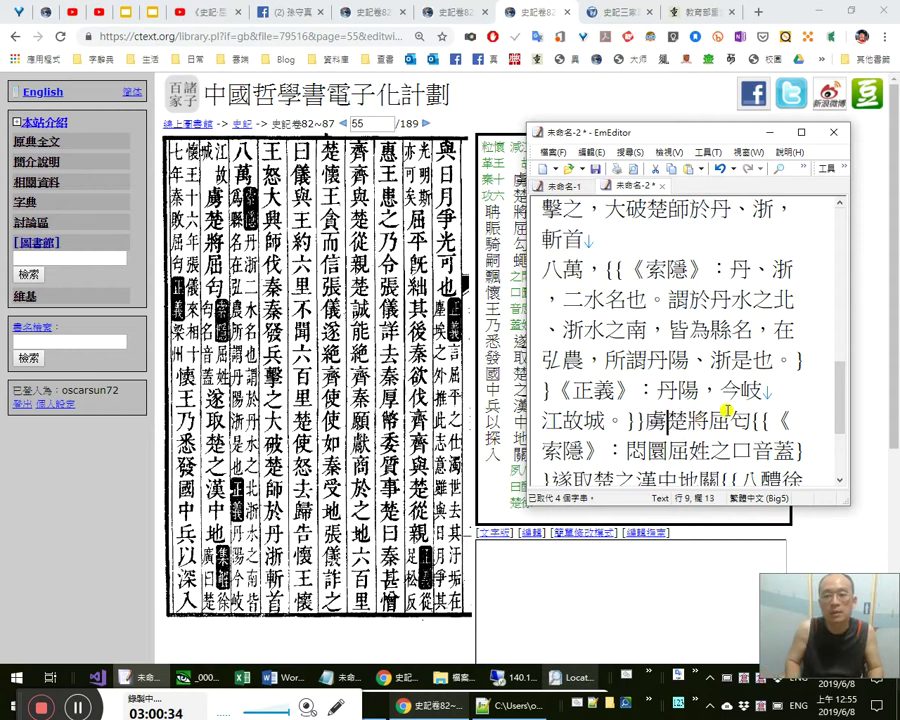
key("shift+Left")
key("Right")
type("擄")
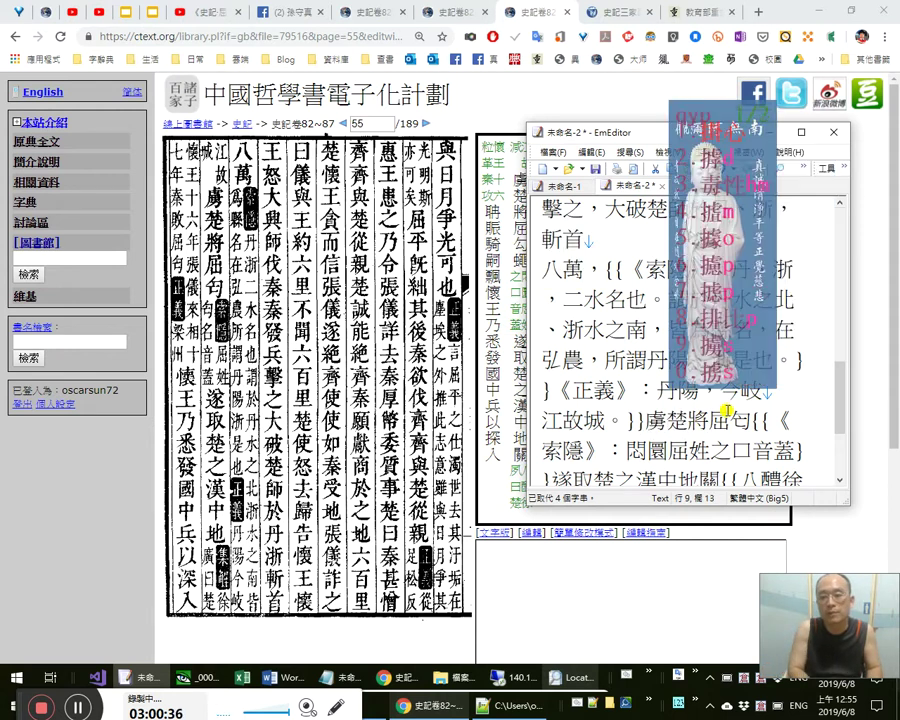
key("shift+Left")
key("Delete")
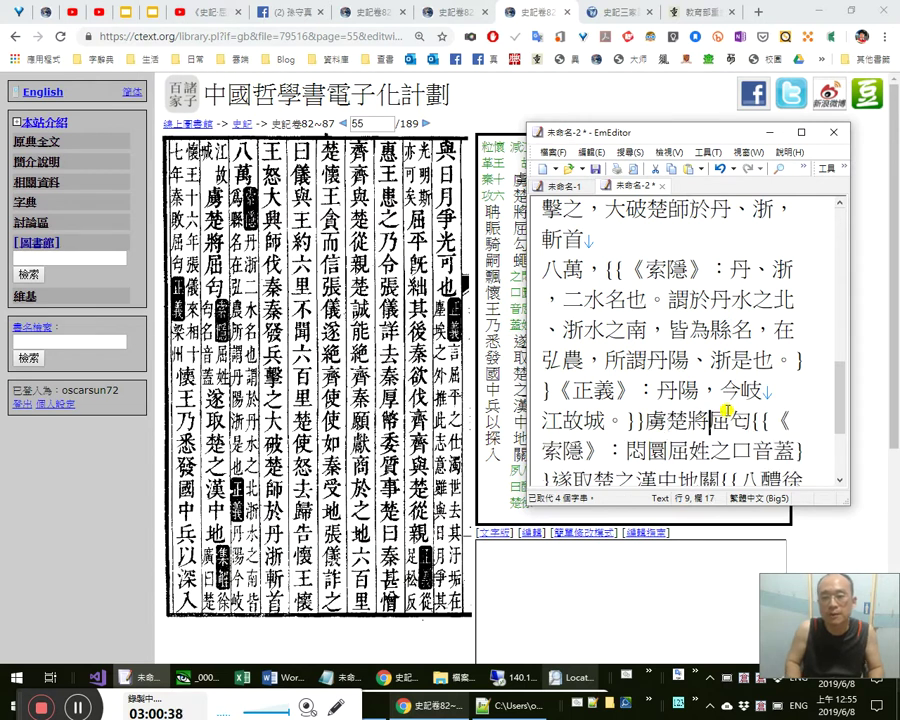
key("Left")
type("伏")
key("shift+Left")
key("Delete")
type("擄")
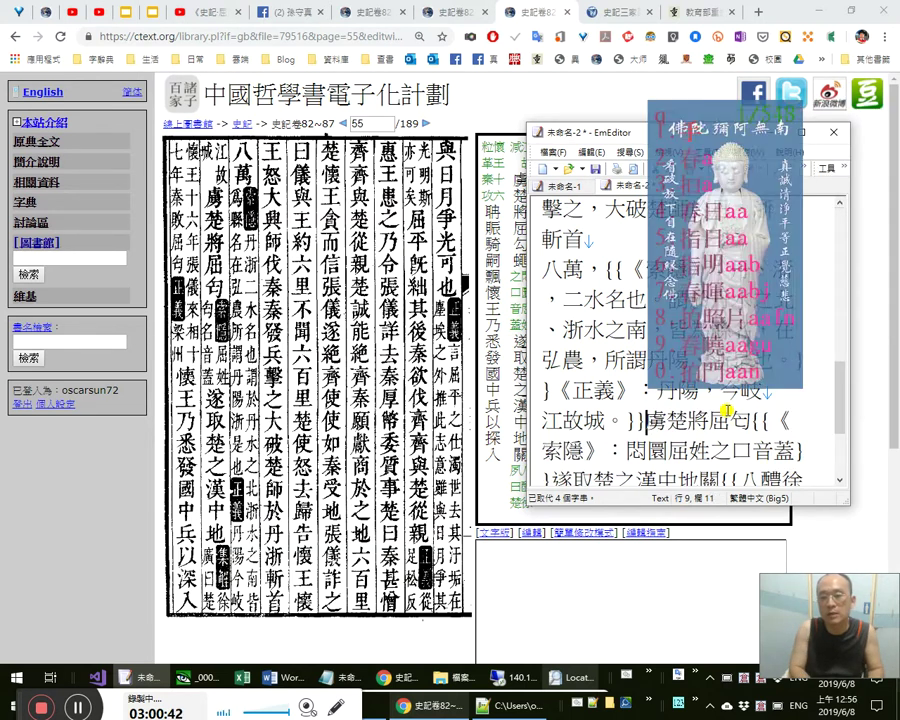
key("shift+Left")
key("Delete")
Insert 屈姓，匄名 right after the 《索隱》： label in the note on 屈匄.
key("Right")
key("Right")
key("Right")
key("Right")
key("Right")
key("Right")
key("Right")
key("Right")
key("Right")
key("Right")
key("Right")
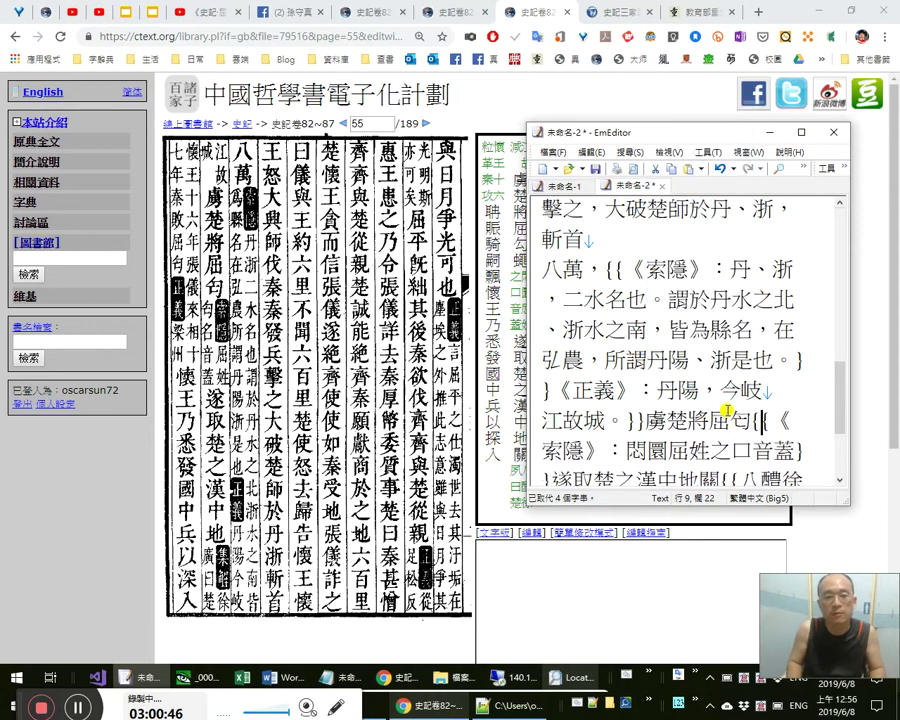
key("Right")
key("Right")
key("Left")
type("su屈姓")
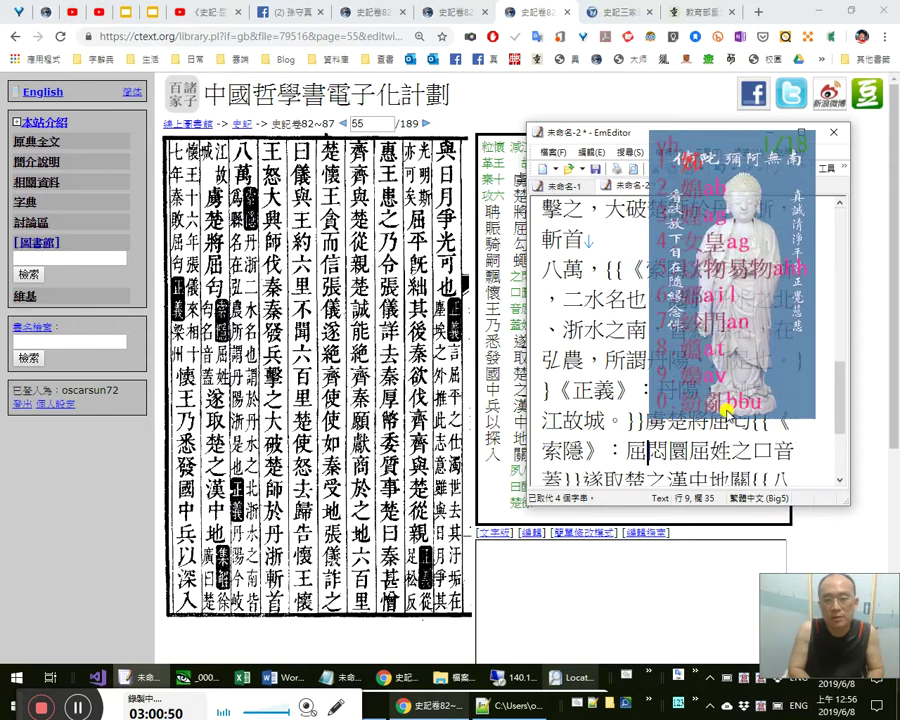
type("，")
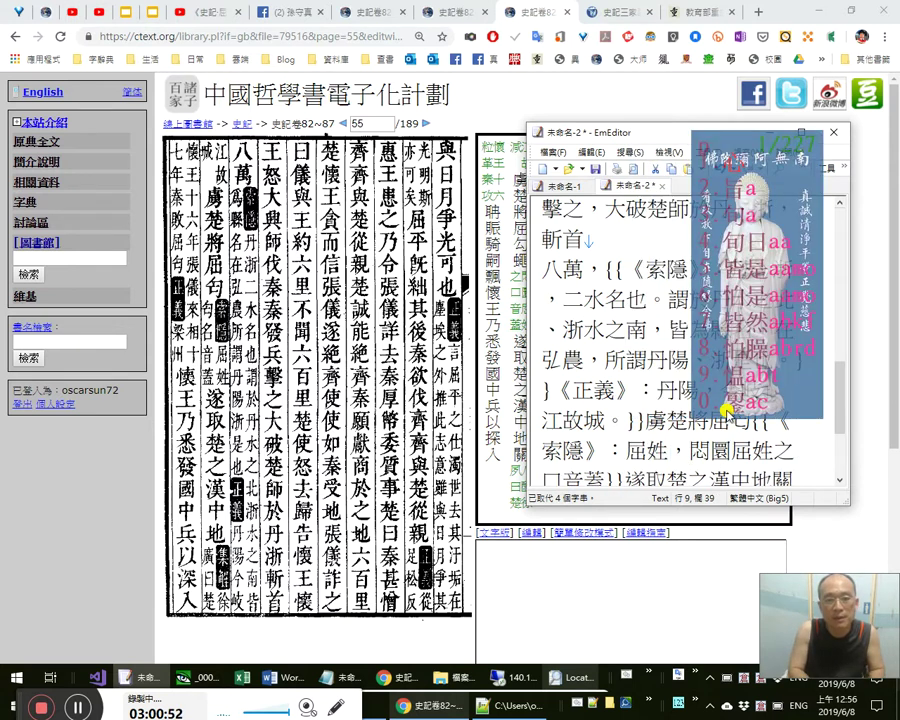
type("句名")
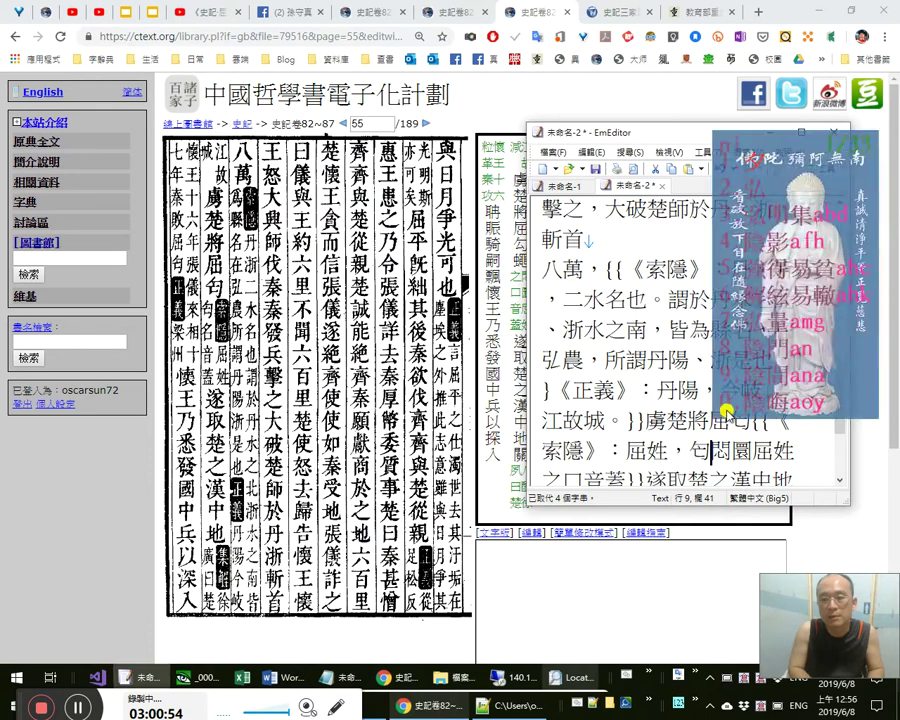
Continue the 《索隱》 note after 匄名 with ，音「蓋」。, enclosing 蓋 in quotation brackets.
key("Left")
key("Left")
key("Left")
key("Left")
key("Right")
key("Right")
key("Right")
key("Right")
type("，")
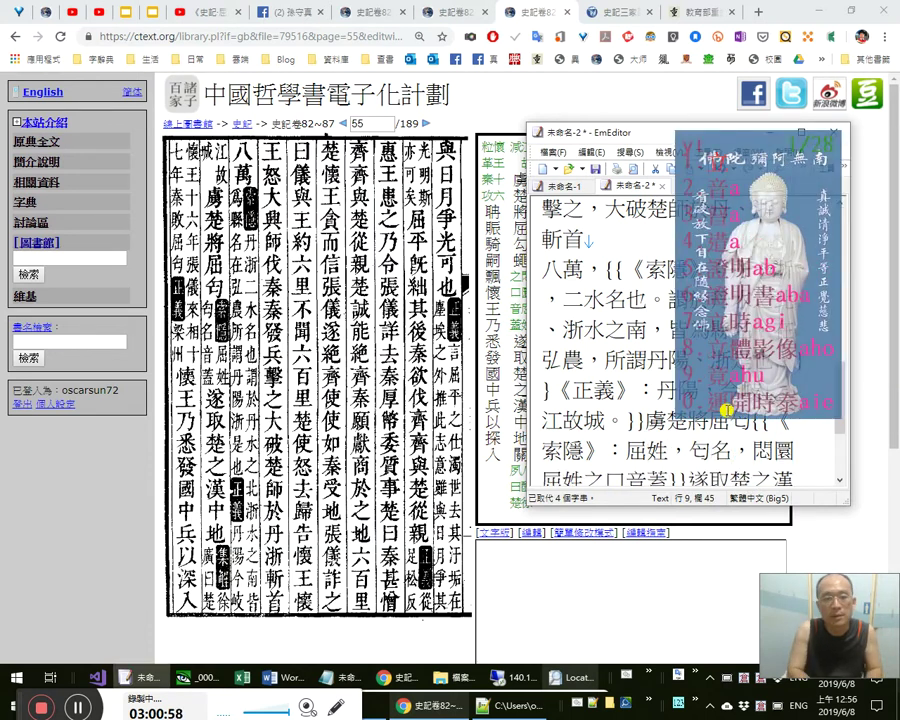
type("音蓋。")
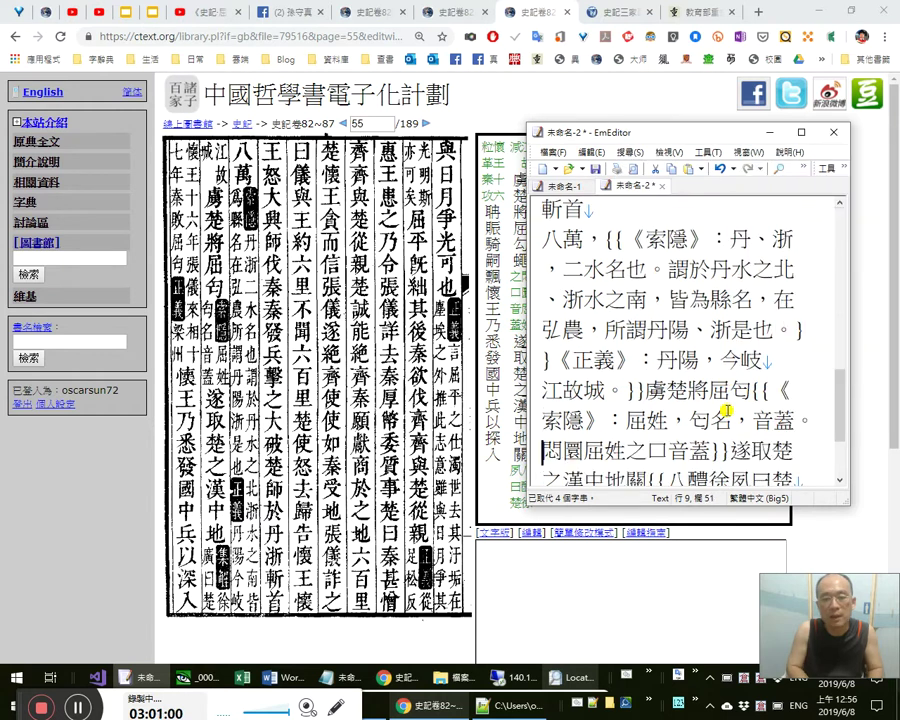
key("Left")
key("Left")
type("「")
key("Right")
type("」")
key("Right")
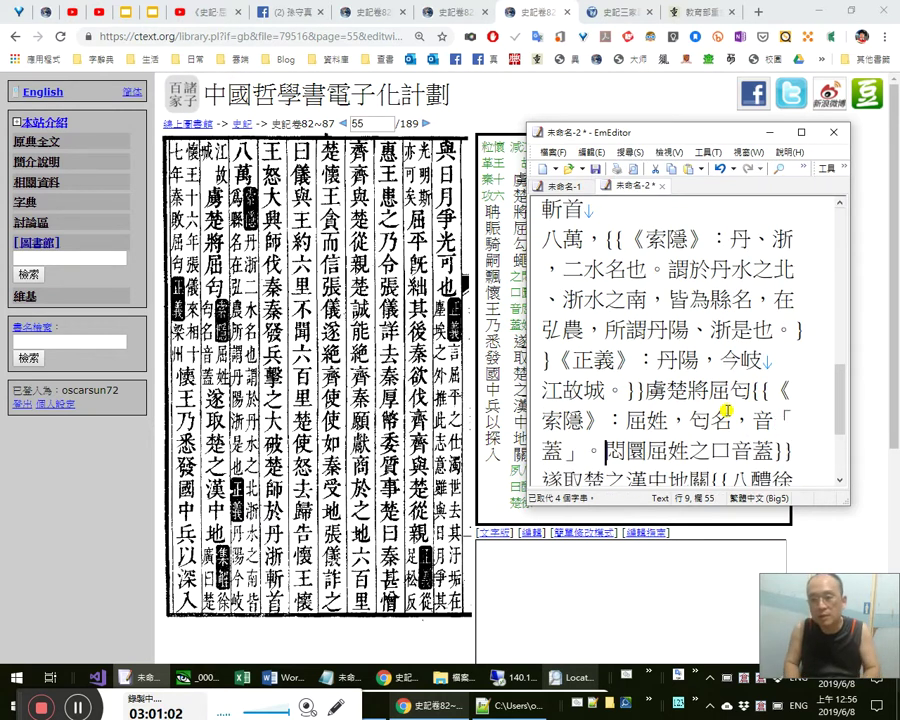
Delete the garbled leftover 悶圜屈姓之口音蓋 from the end of the 《索隱》 note, keeping its closing braces.
key("shift+Right")
key("shift+Right")
key("shift+Right")
key("shift+Right")
key("shift+Right")
key("shift+Right")
key("shift+Right")
key("shift+Right")
key("Delete")
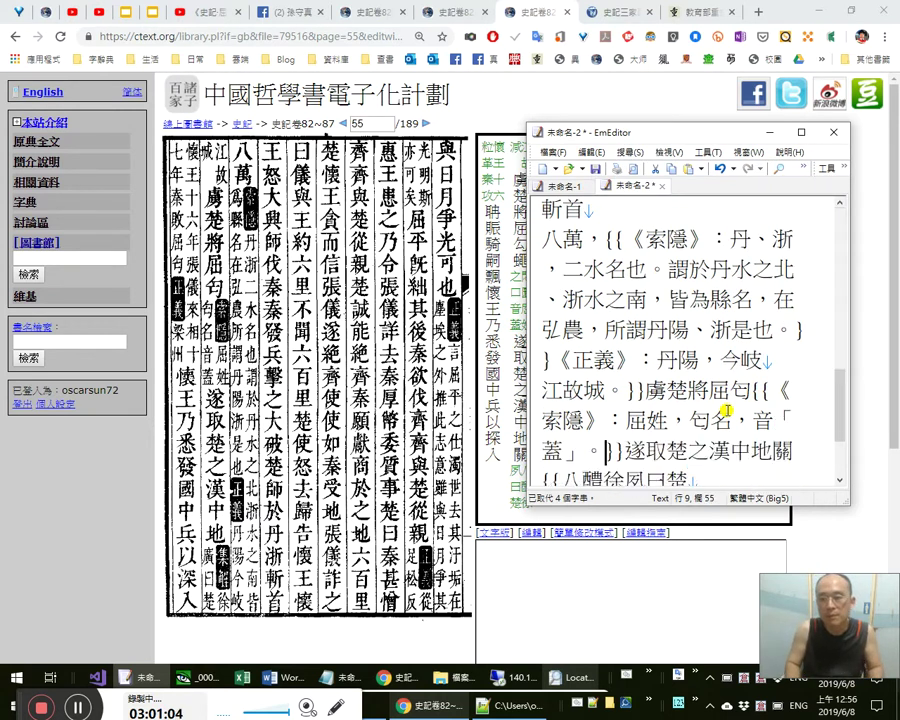
key("Right")
key("Right")
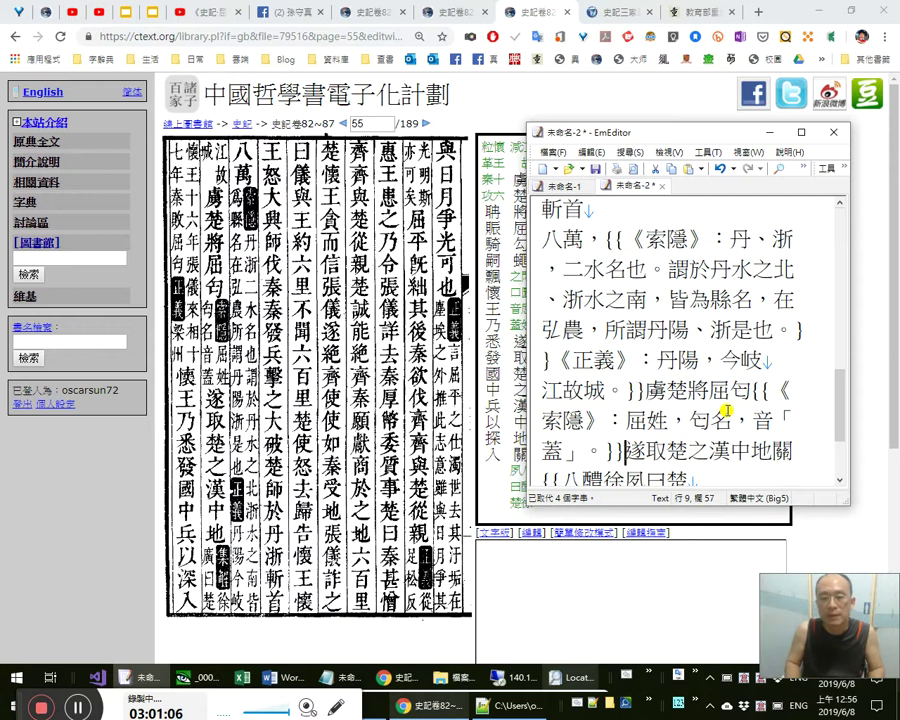
Add a full stop after 虜楚將屈匄, in front of the 《索隱》 note.
key("Left")
key("Left")
key("Left")
key("Left")
key("Left")
key("Left")
key("Left")
key("Left")
key("Left")
key("Left")
key("Left")
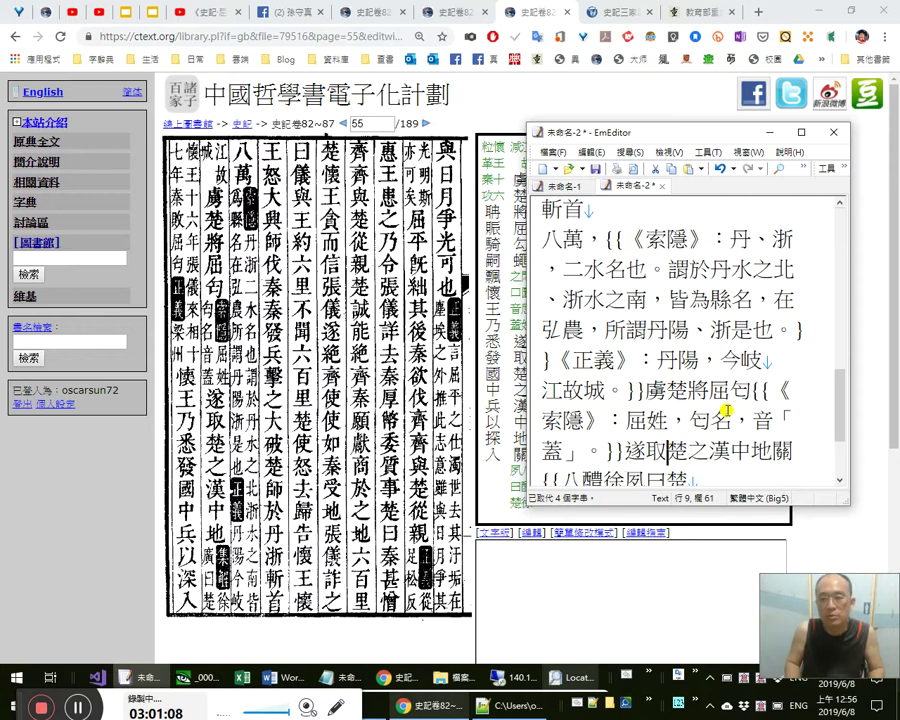
key("Left")
key("Left")
key("Left")
key("Left")
key("Left")
key("Left")
key("Left")
key("Left")
key("Left")
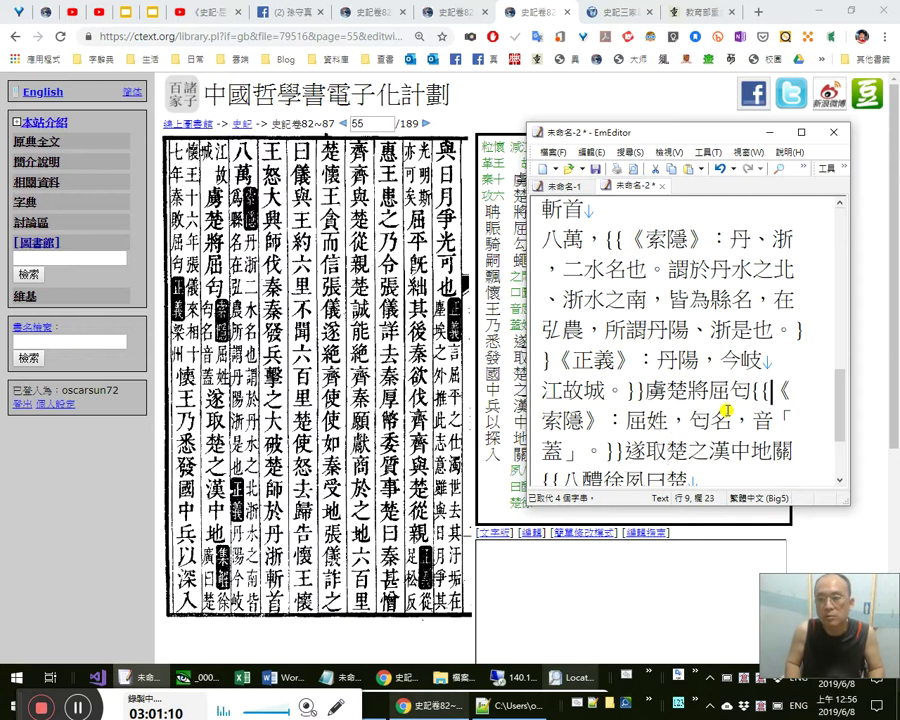
type("。")
Replace the stray 關 after 遂取楚之漢中地 with a full stop.
key("Right")
key("Right")
key("Right")
key("Right")
key("Right")
key("Right")
key("Right")
key("Right")
key("Right")
key("Right")
key("Right")
key("Right")
key("Right")
key("Right")
key("Right")
key("Right")
key("Right")
key("Right")
key("Right")
key("Right")
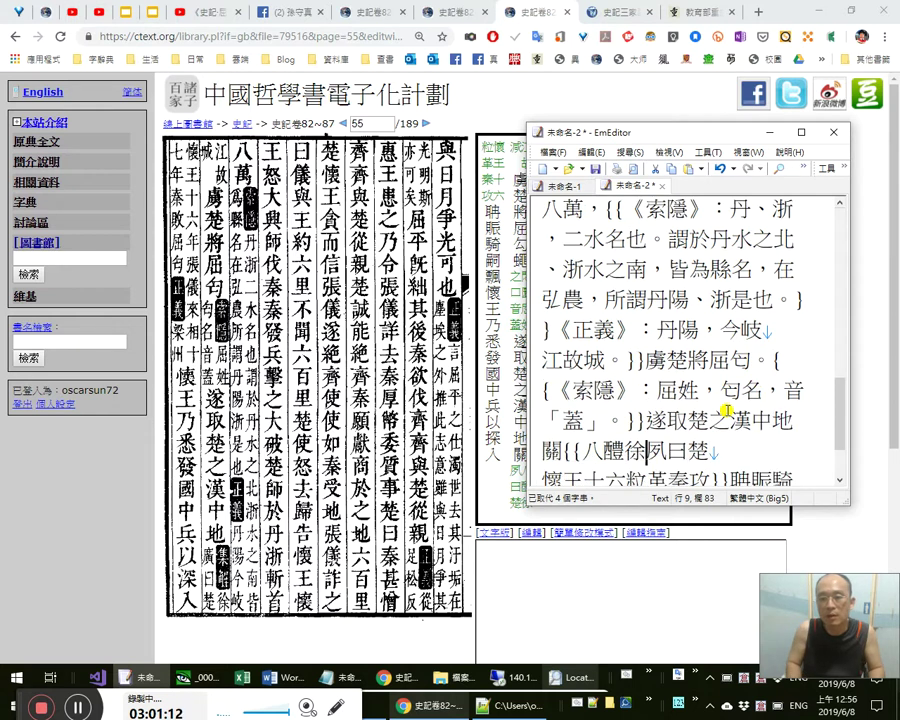
key("Right")
key("Right")
key("Right")
key("Right")
key("Right")
key("Right")
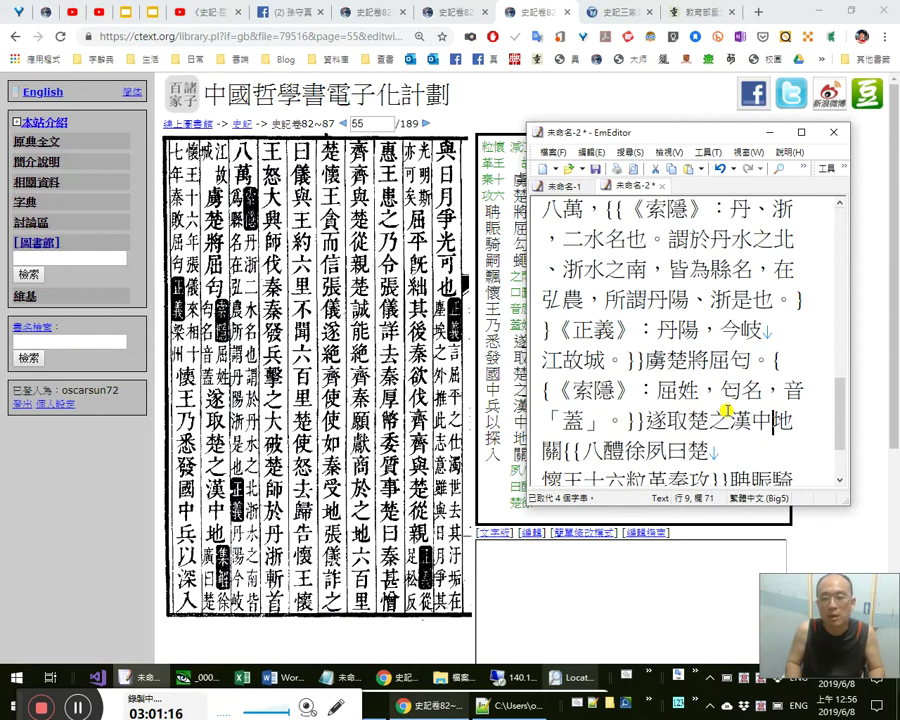
key("shift+Right")
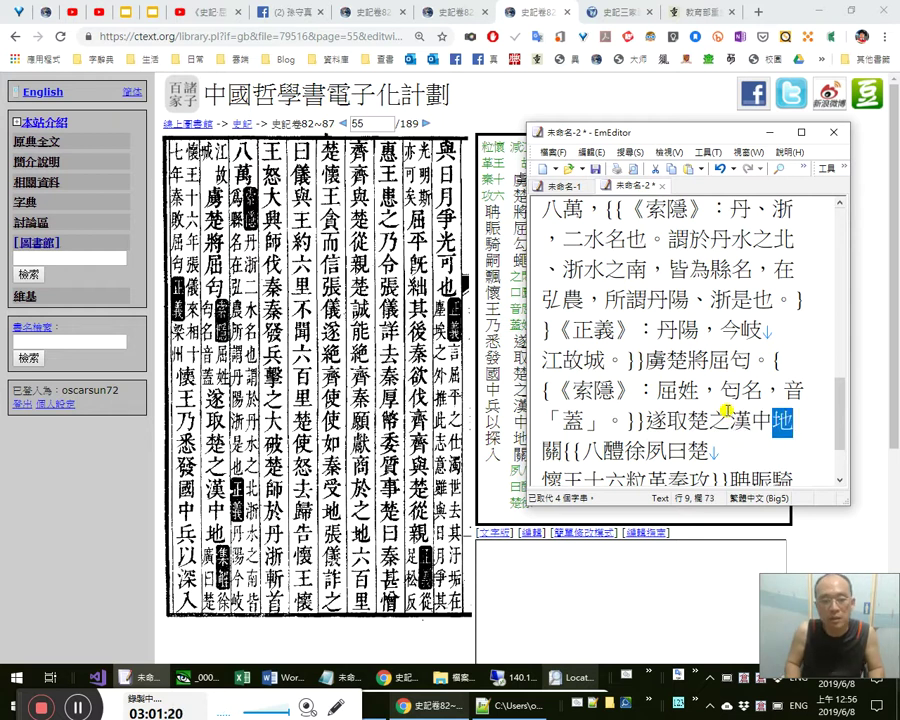
key("Left")
key("Left")
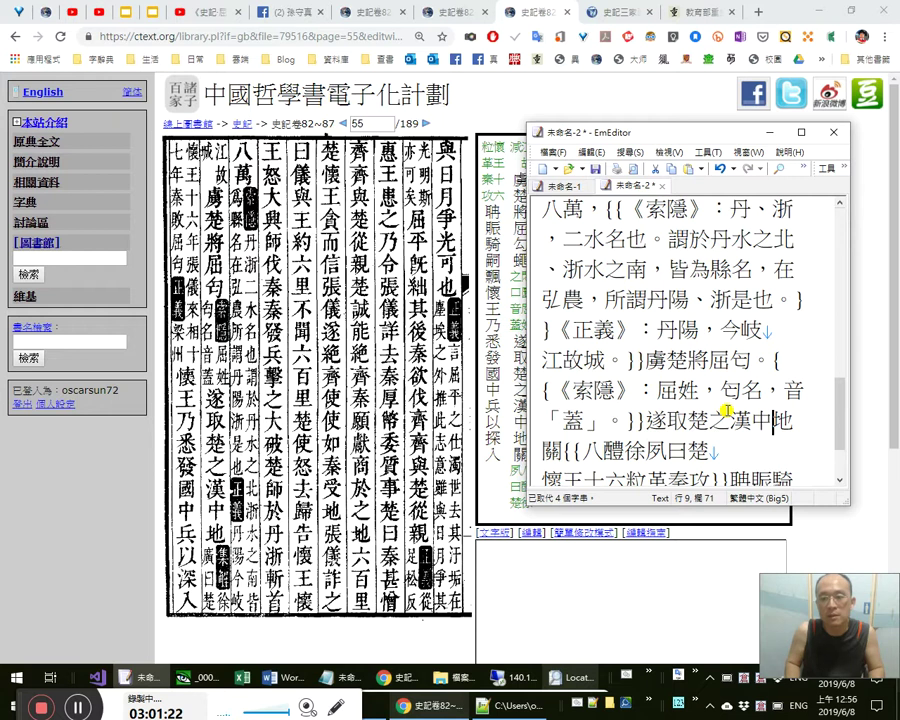
key("shift+Right")
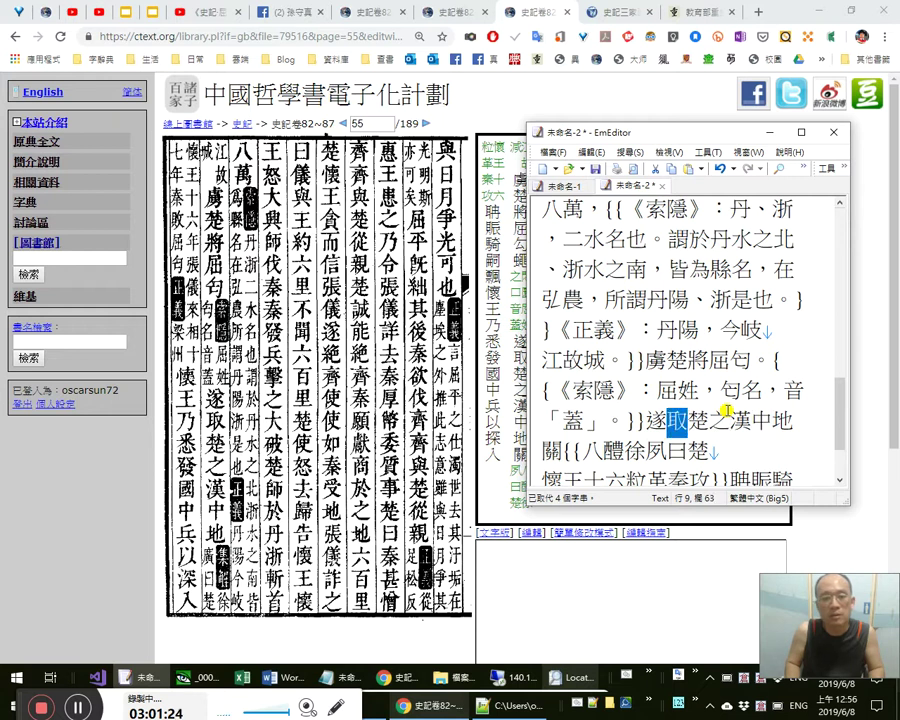
key("Down")
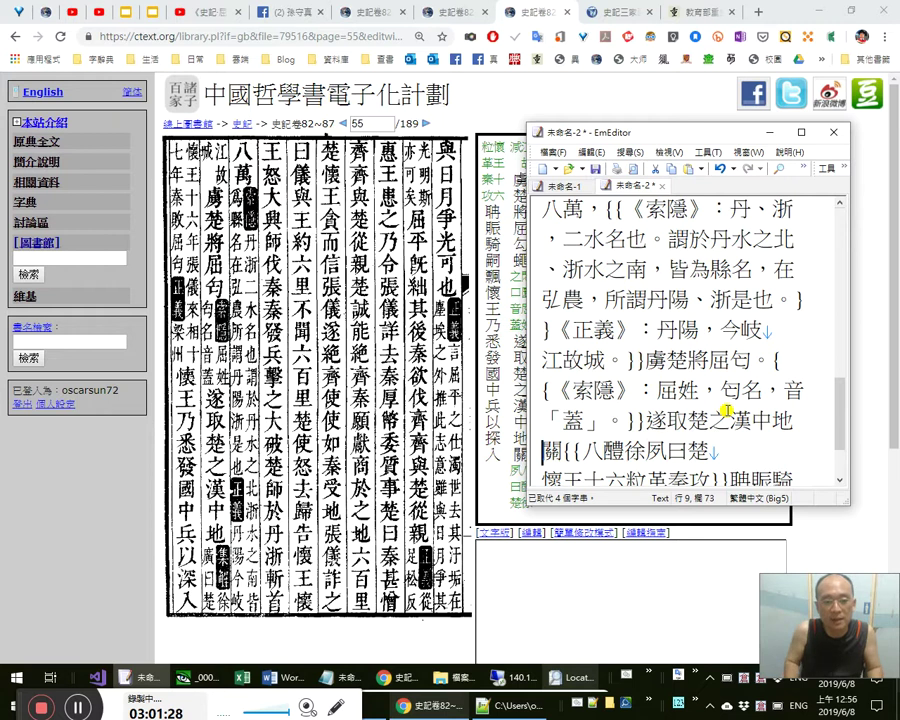
key("Delete")
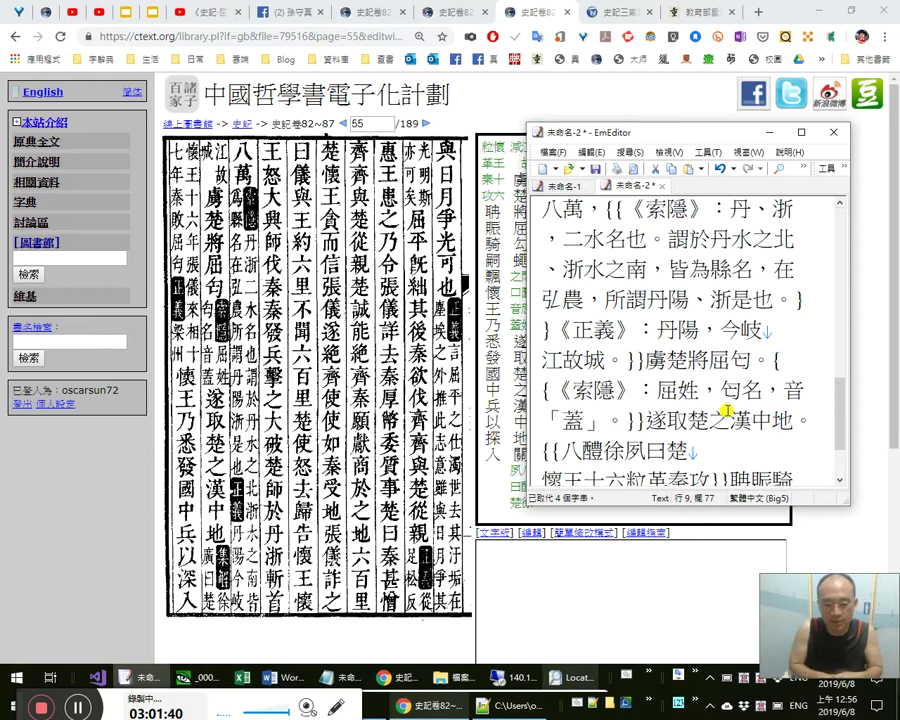
Open the note after 漢中地 with the label 《集解》： followed by 徐廣.
type("保鮮膜")
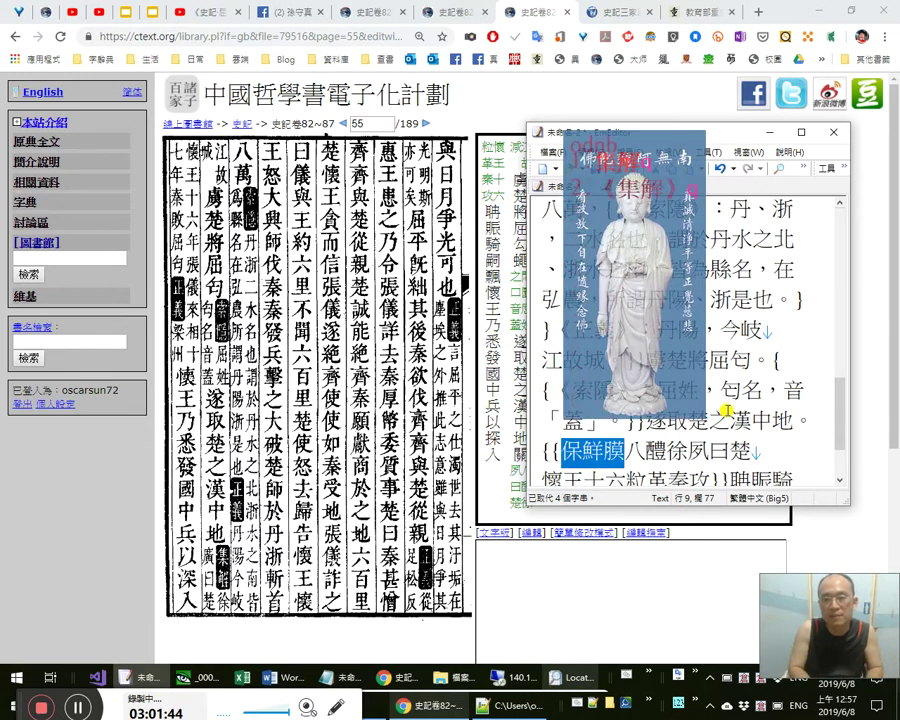
type("《集解》：")
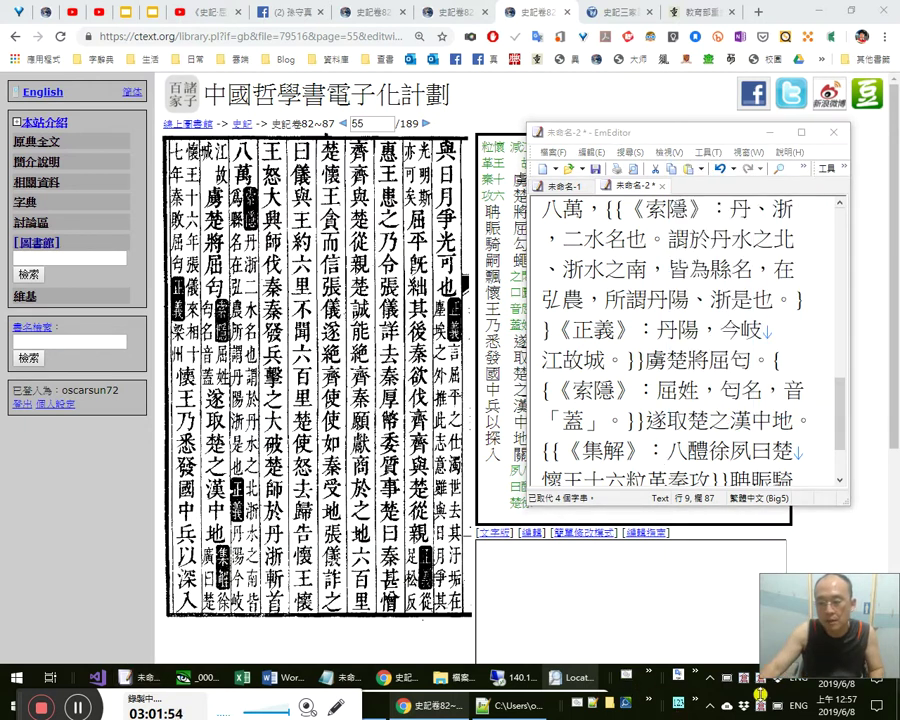
key("ctrl+alt+y")
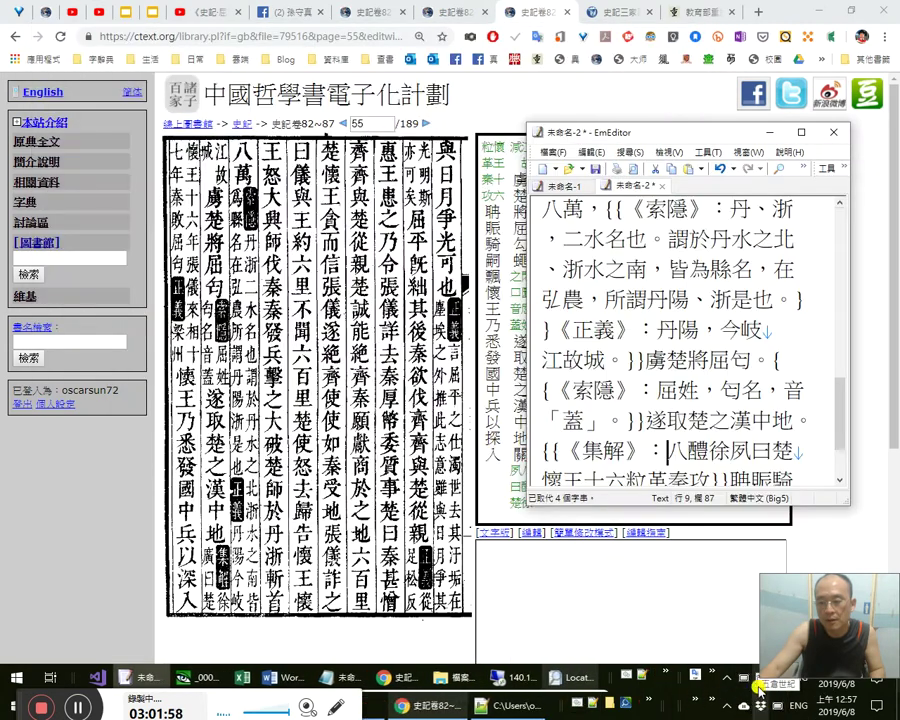
type("穬")
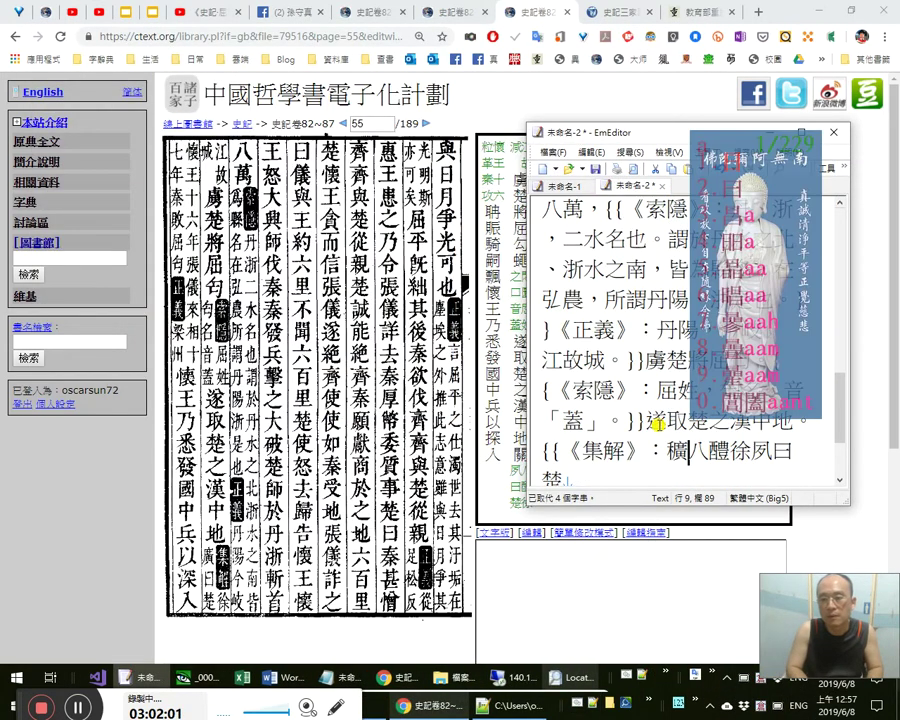
key("BackSpace")
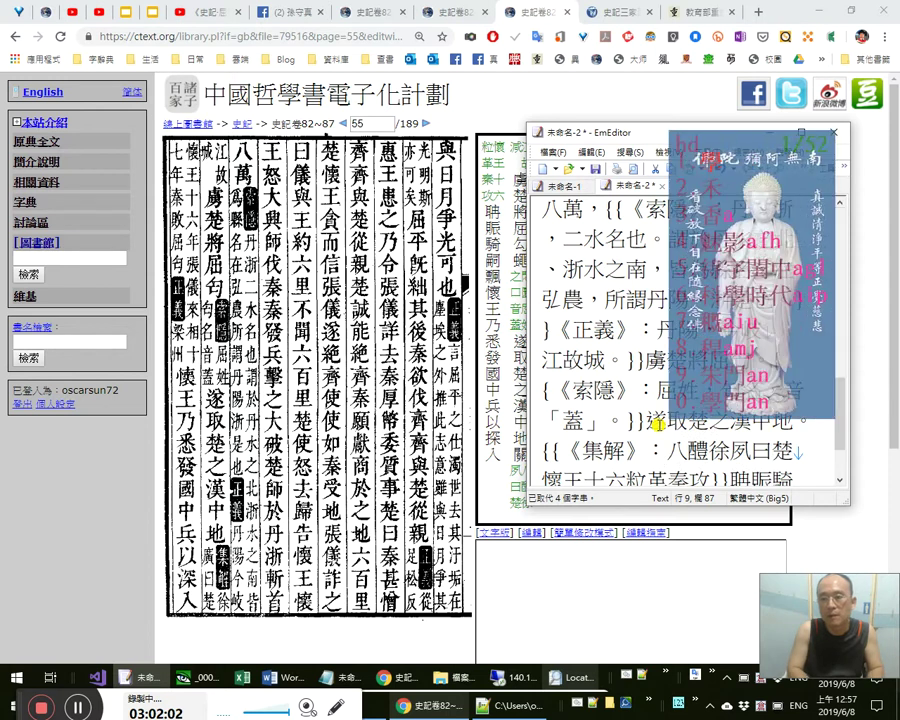
type("徐廣")
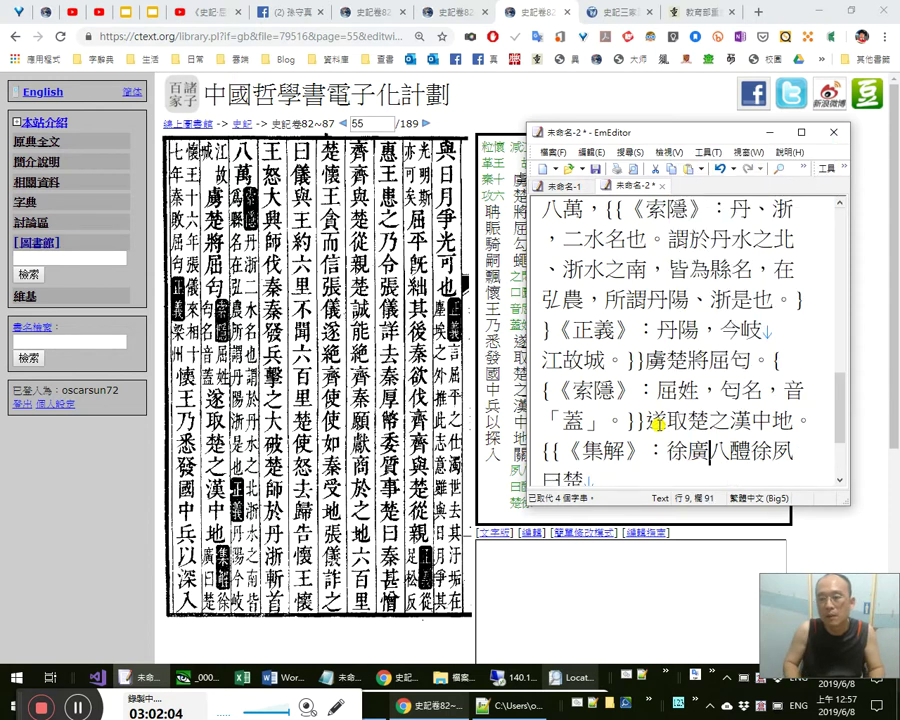
Switch to Notepad++, find 穬 in normal.txt, delete it and the entry directly below it, and save the file.
left_click(543, 697)
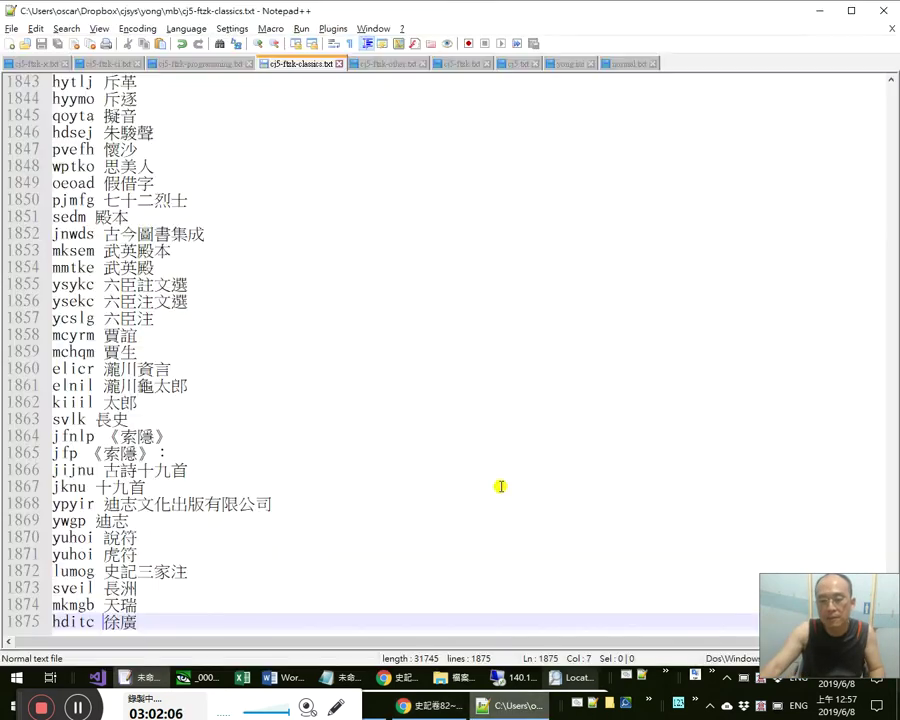
left_click(462, 63)
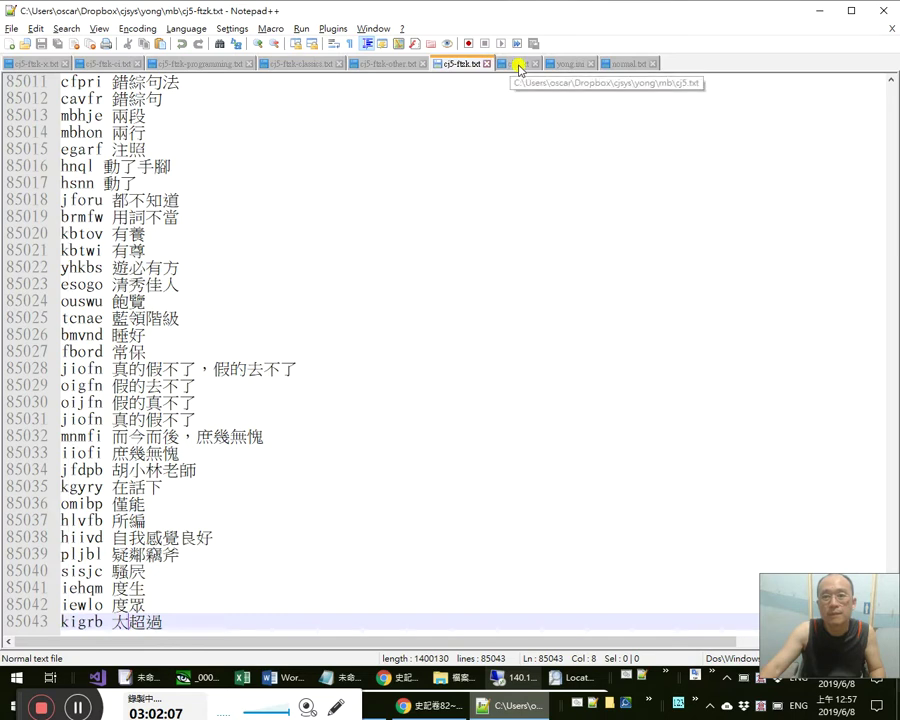
left_click(626, 64)
key("ctrl+f")
type("穬")
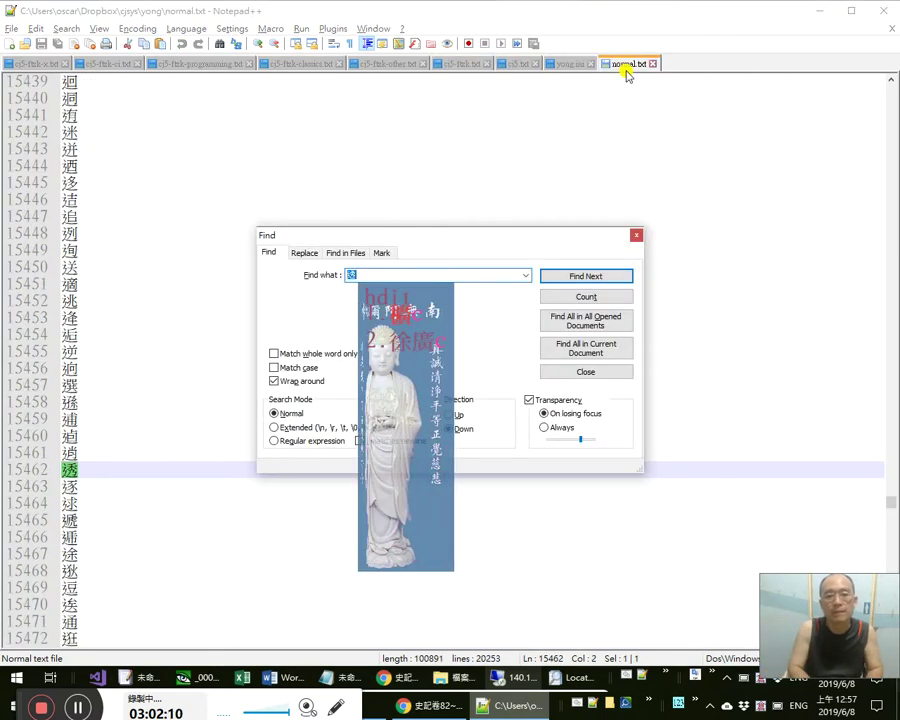
key("Return")
key("Escape")
key("Delete")
key("Delete")
key("Delete")
key("Delete")
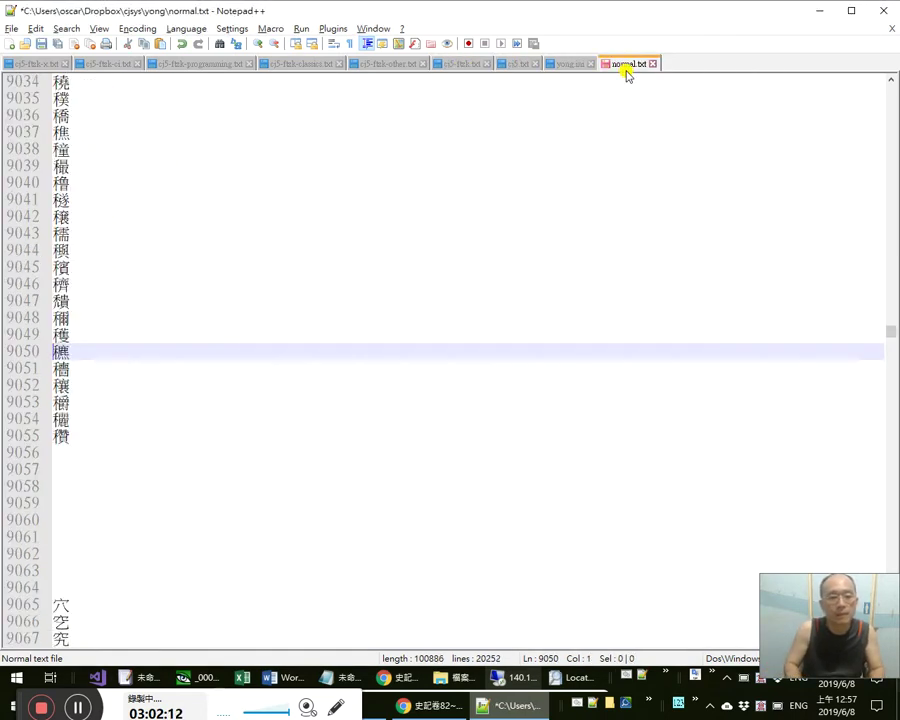
key("ctrl+s")
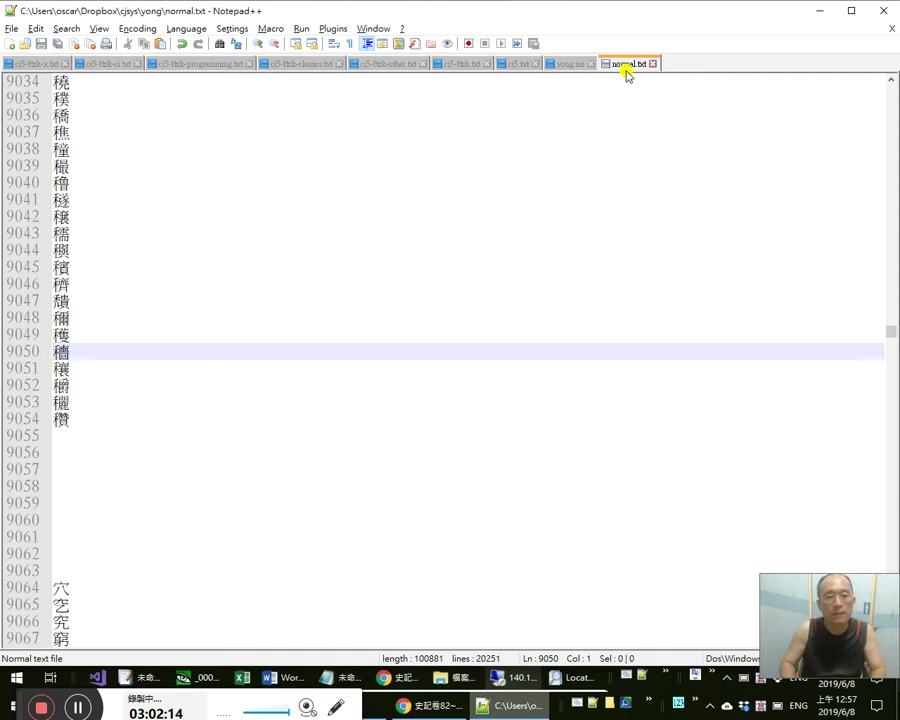
Delete the entry just above 穰 in normal.txt and save the file again.
key("Delete")
key("Delete")
key("ctrl+s")
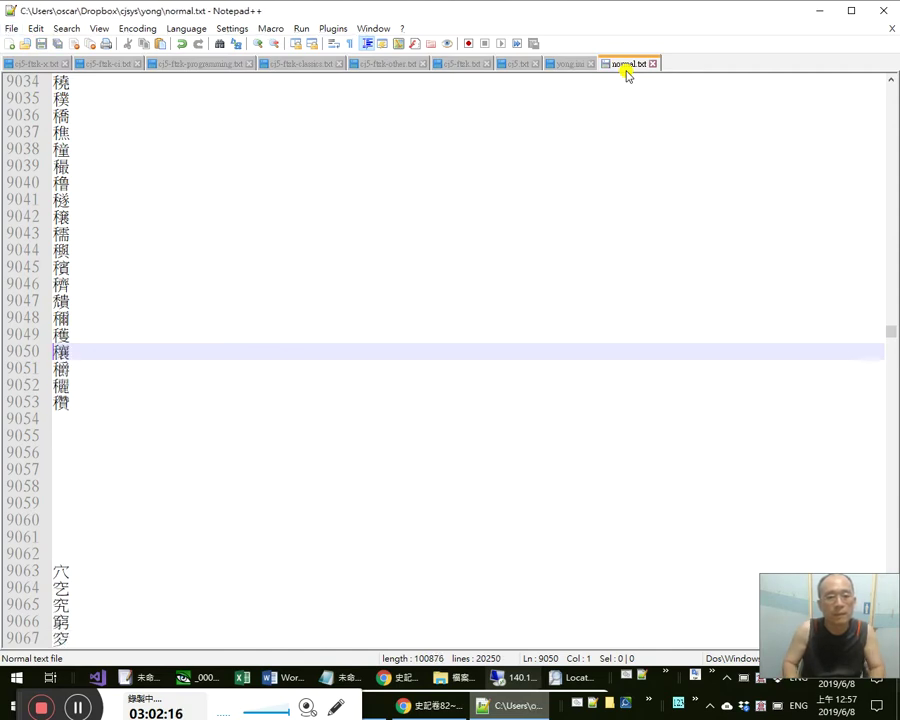
key("Down")
key("Down")
key("Delete")
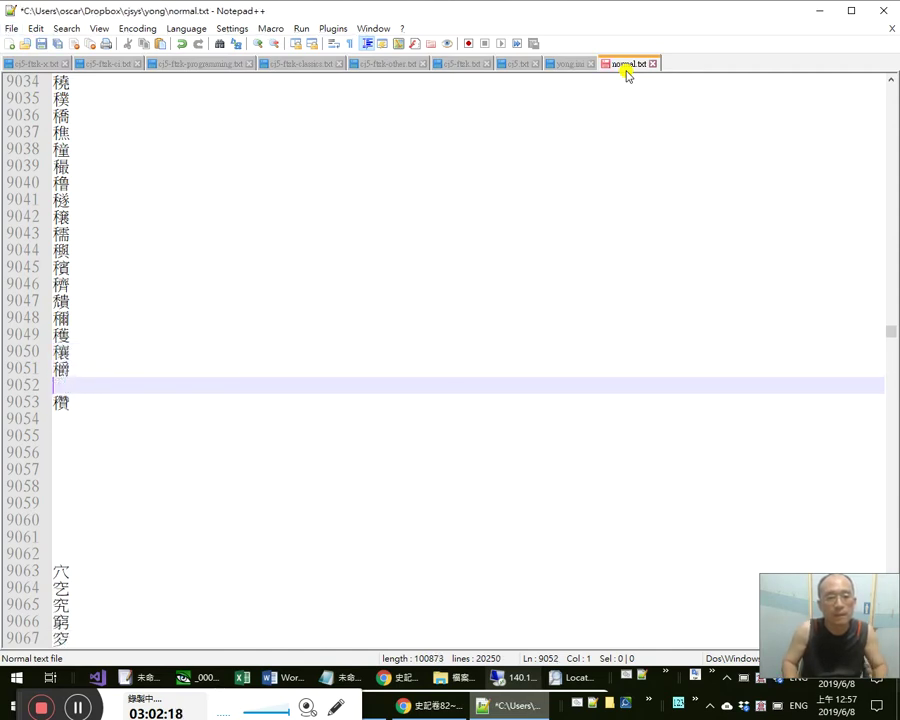
key("ctrl+z")
key("Up")
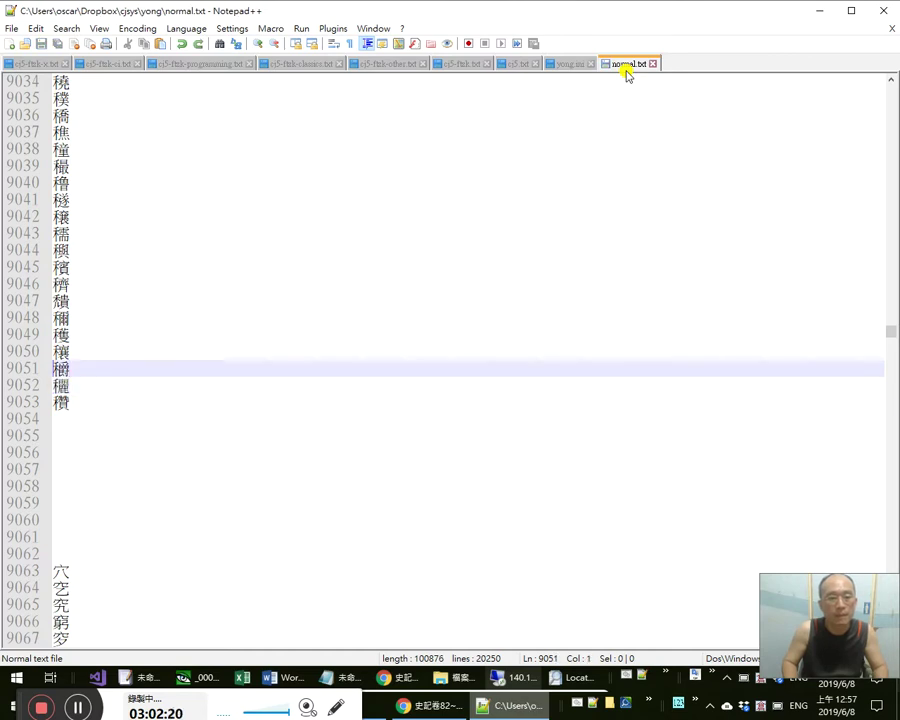
Delete the three entries directly below 穰 in normal.txt.
key("shift+Down")
key("shift+Down")
key("shift+Down")
key("Delete")
Delete the blank lines between 穰 and 穴 in normal.txt and save the file.
key("shift+Down")
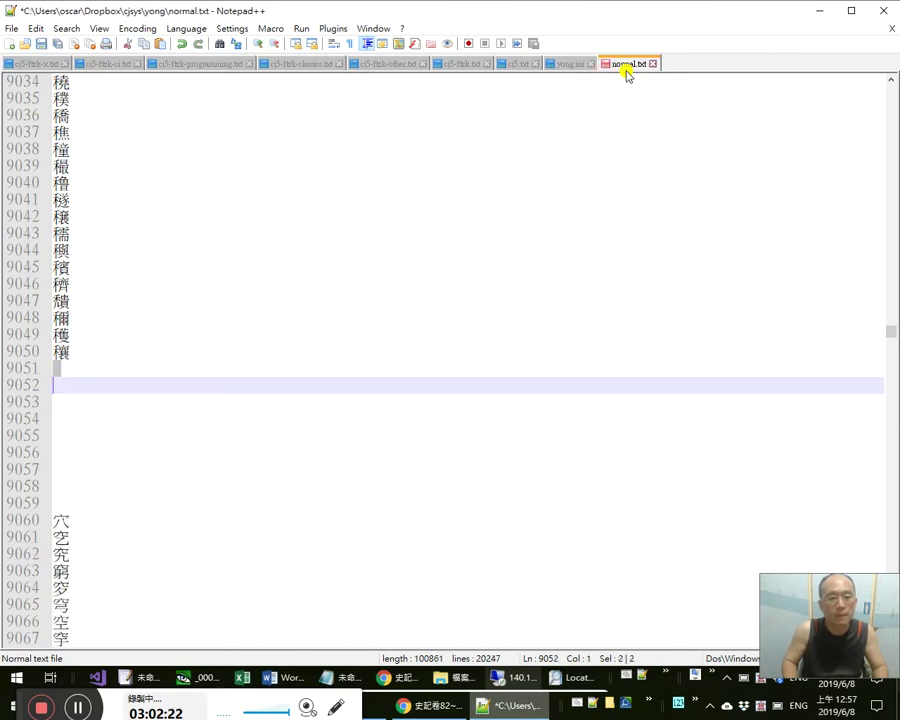
key("shift+Down")
key("shift+Down")
key("shift+Down")
key("shift+Down")
key("shift+Down")
key("shift+Down")
key("shift+Down")
key("shift+Down")
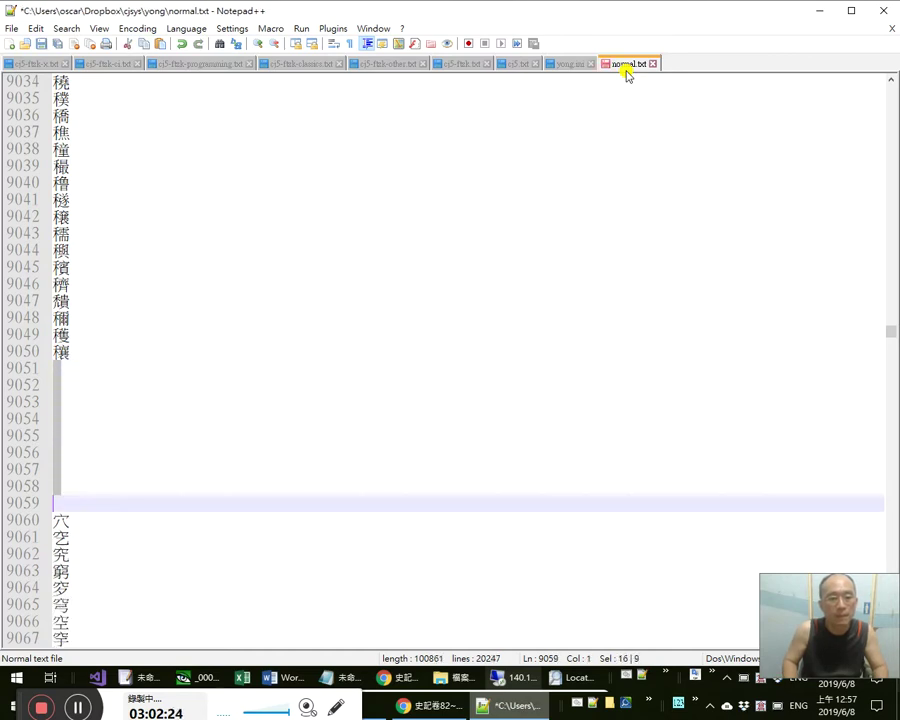
key("Delete")
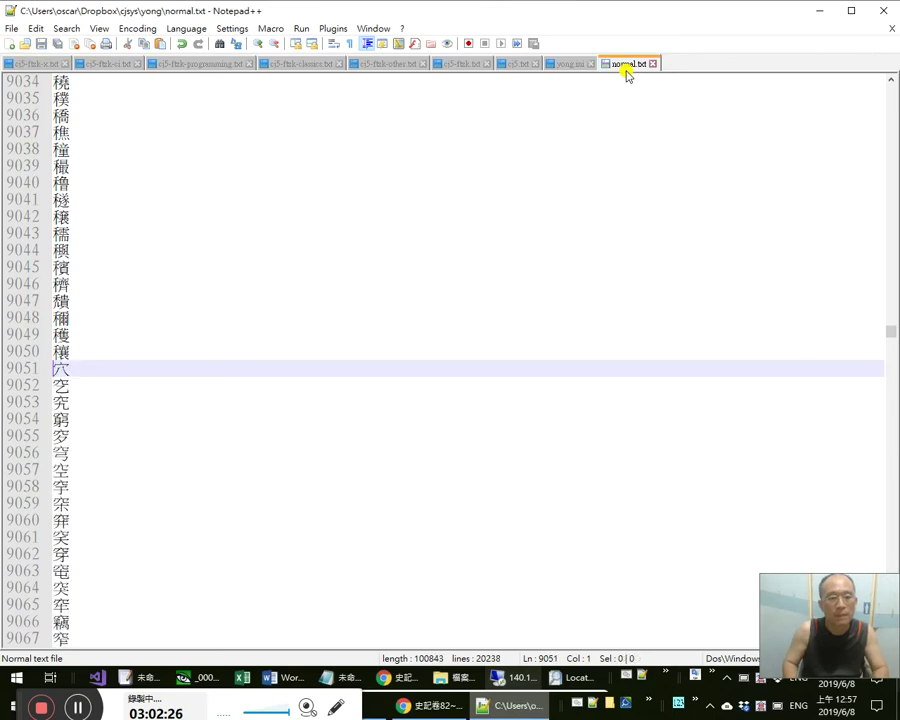
Switch back to EmEditor and insert 曰： after 徐廣 in the 《集解》 note.
key("alt+Tab")
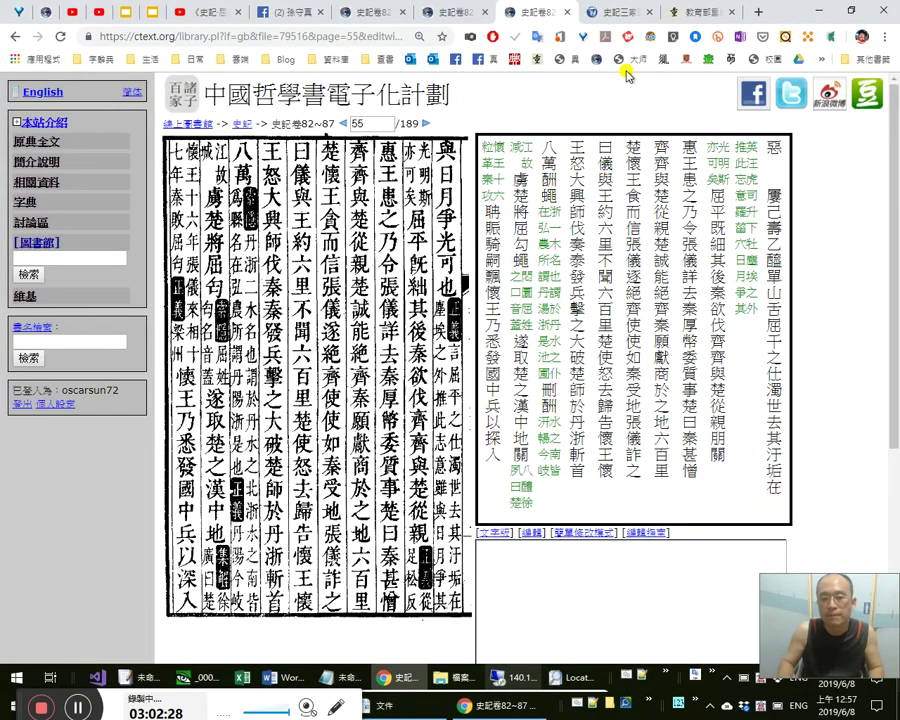
key("alt+Tab")
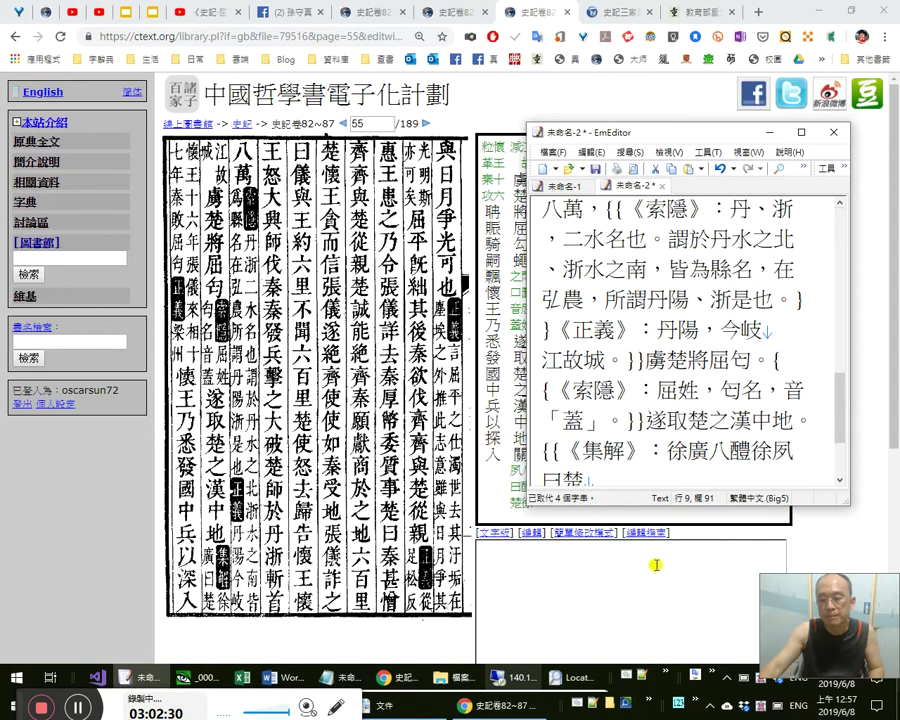
left_click(616, 678)
left_click(578, 702)
left_click(578, 705)
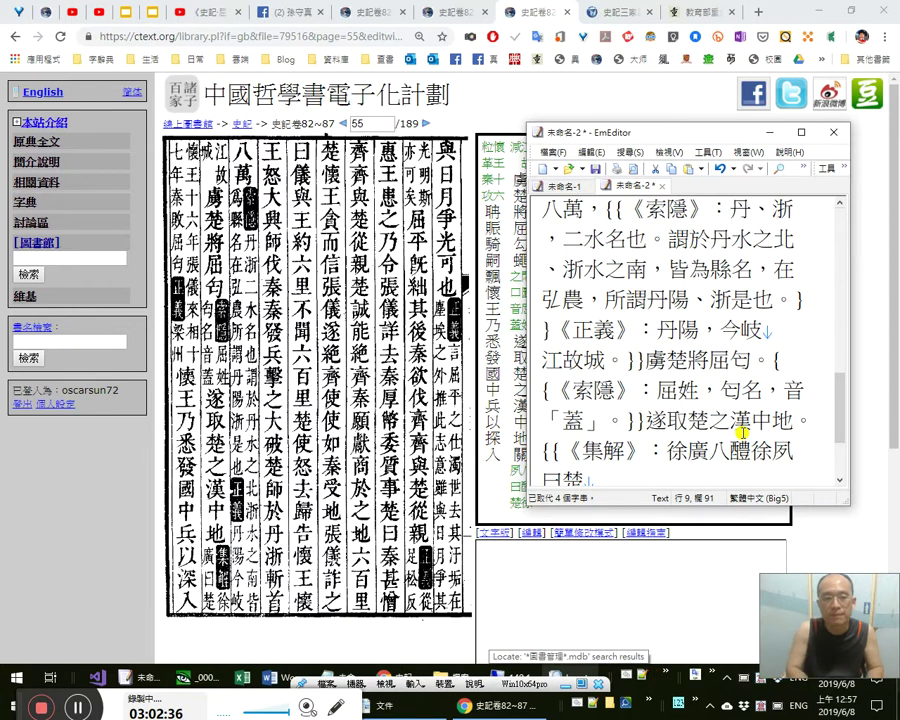
type("a")
key("Escape")
key("BackSpace")
type("曰：")
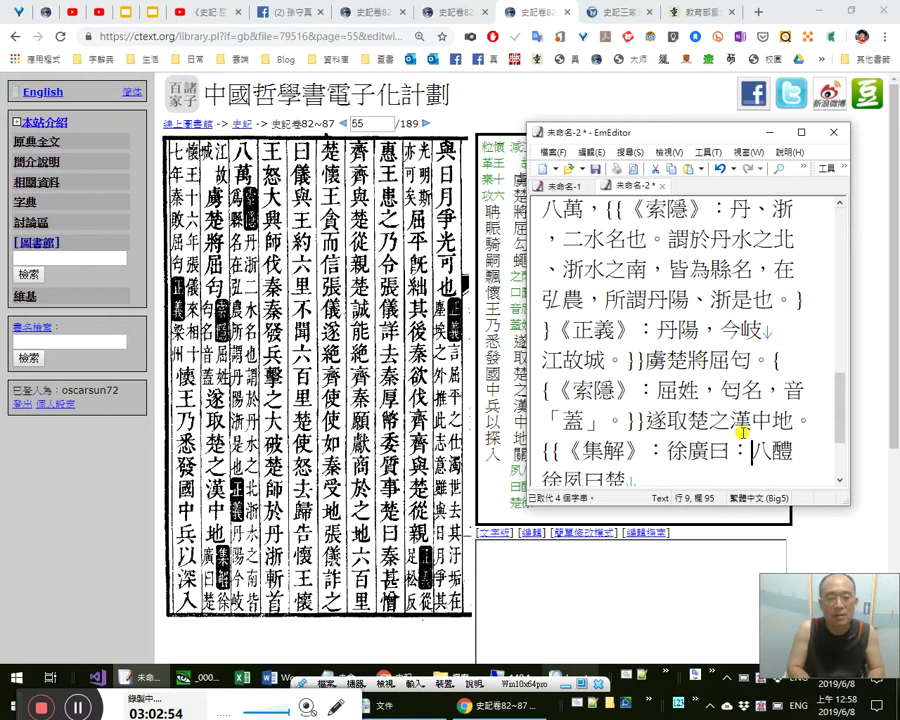
Replace the garbled remainder of the line after 徐廣曰： with 楚.
type("楚")
key("shift+Right")
key("shift+Right")
key("shift+End")
key("Delete")
Replace 粒 after 懷王十六 with 年， followed by 張儀.
key("Right")
key("Right")
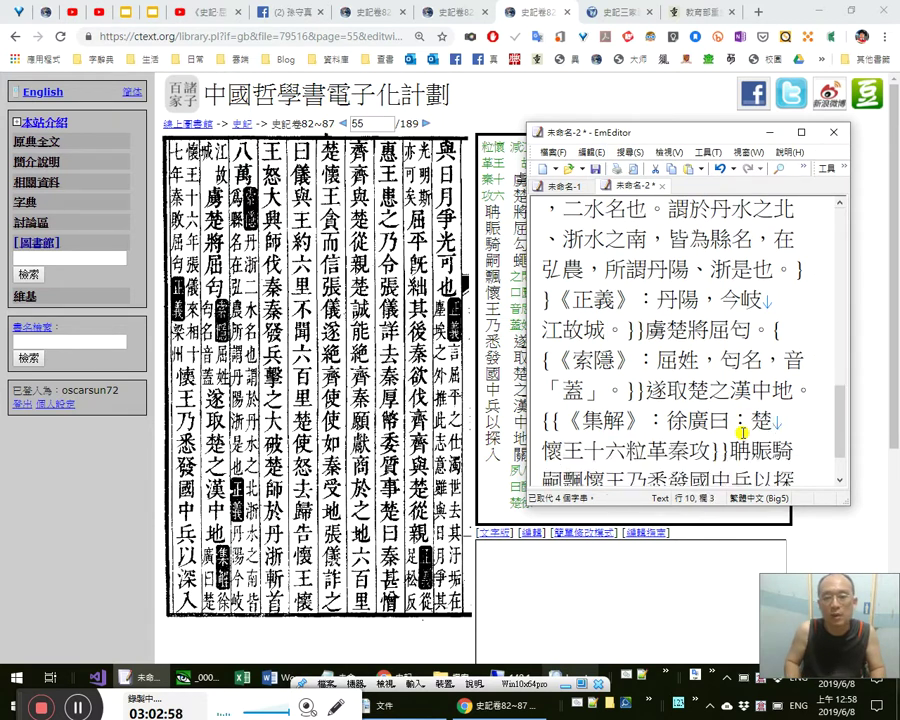
key("shift+Right")
type("年，")
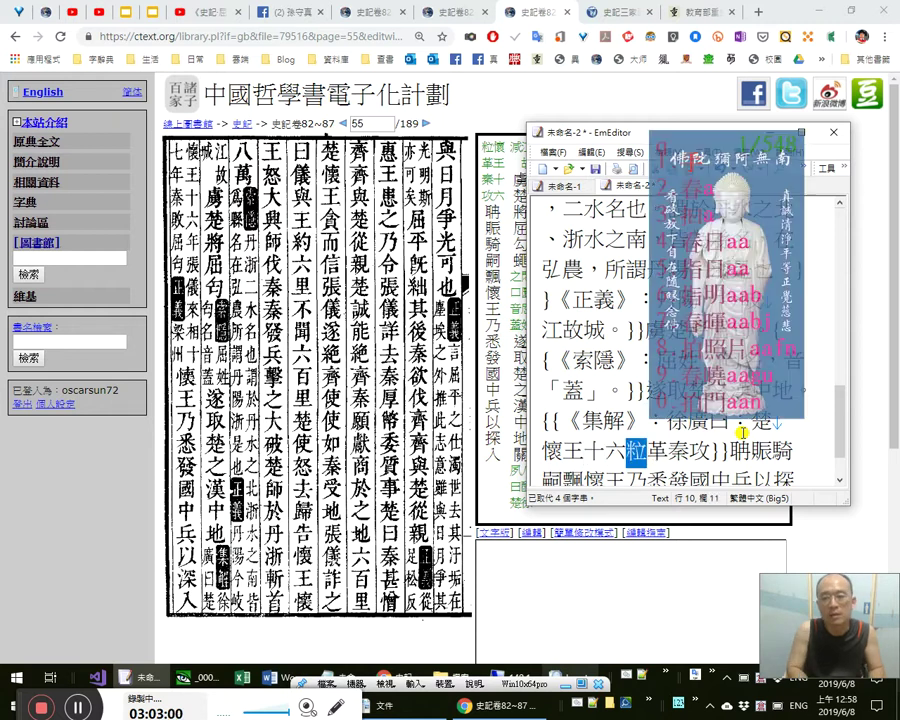
type("nvl")
key("Escape")
type("nv張儀")
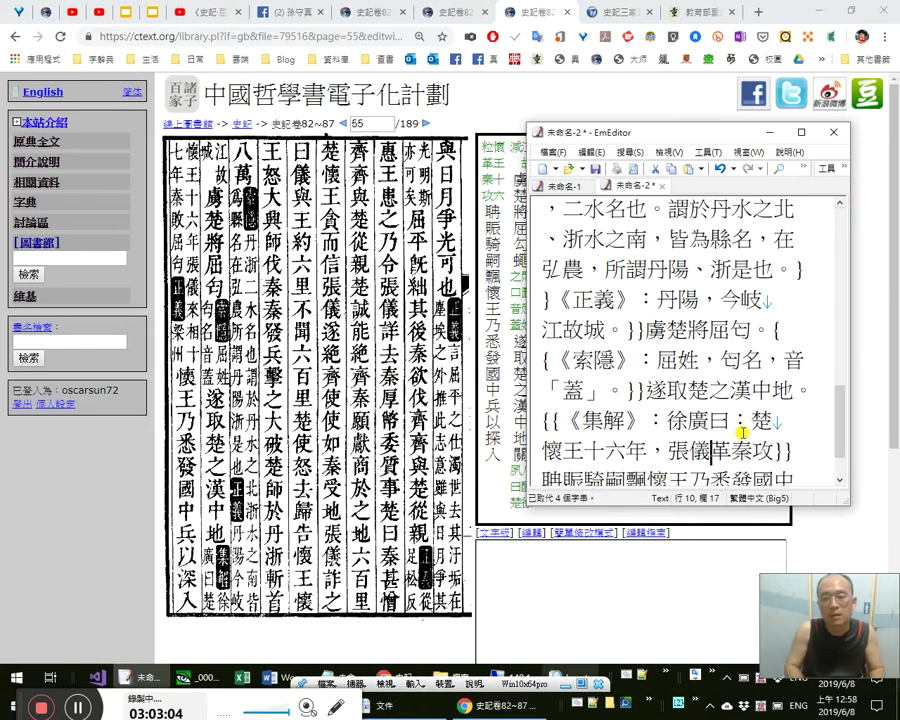
Switch to Notepad++ and search cj5-ftzk-classics.txt for 張儀.
left_click(578, 705)
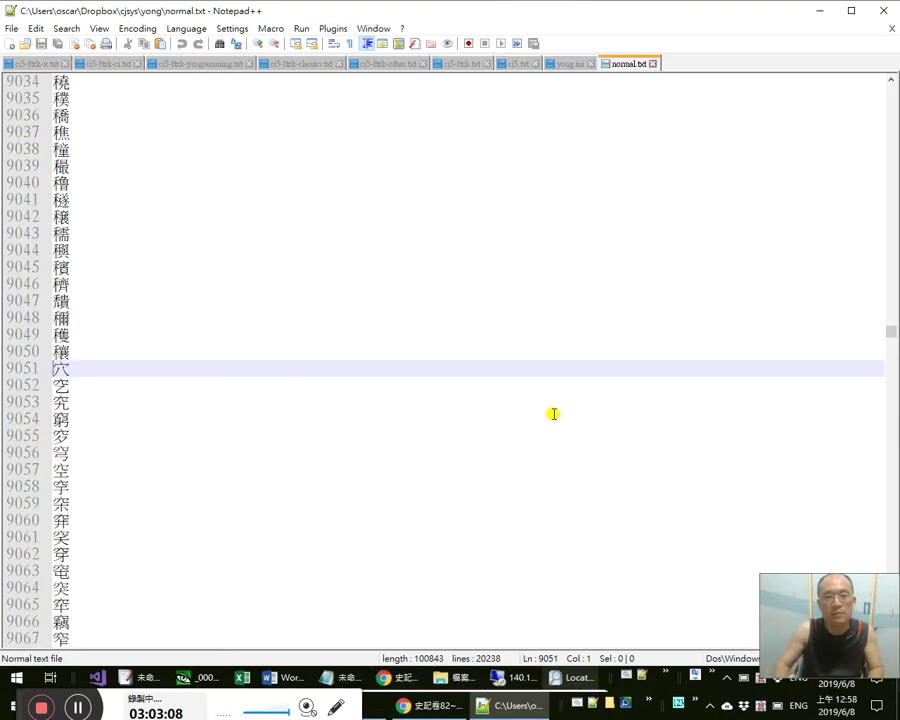
key("ctrl+Page_Up")
key("ctrl+Page_Up")
key("ctrl+Page_Up")
key("ctrl+Page_Up")
key("ctrl+Page_Up")
key("ctrl+f")
type("張儀")
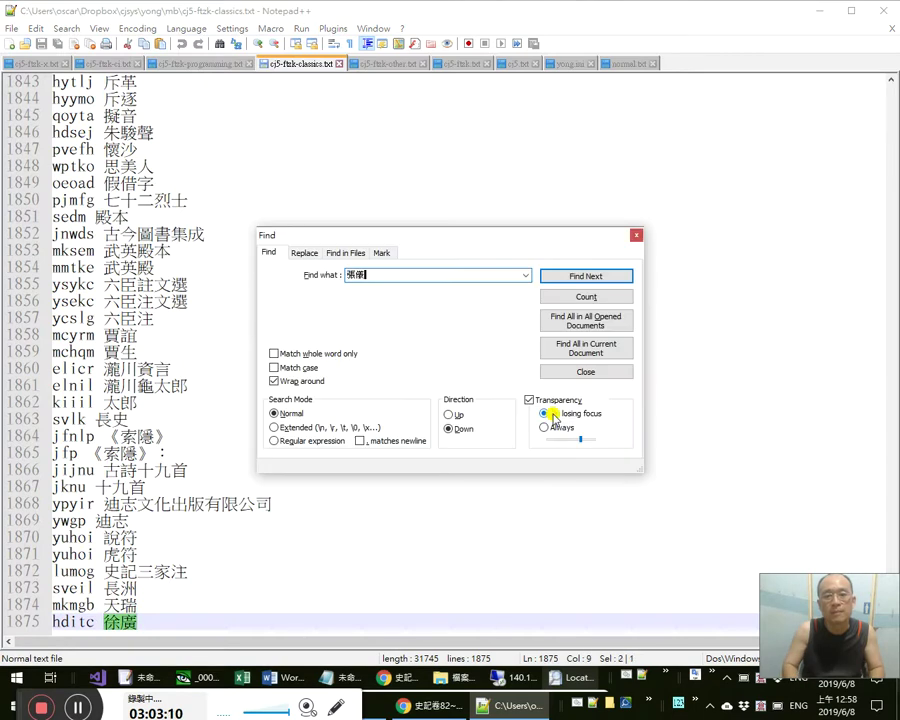
key("alt+o")
key("Escape")
Append the entry 張儀 with the code nvoti at the end of cj5-ftzk-classics.txt and save the file.
key("ctrl+End")
key("Return")
type("張儀")
key("Home")
type("nvoti")
key("ctrl+s")
Switch back to EmEditor and continue the note after 張儀 with 來相。十七.
key("alt+Tab")
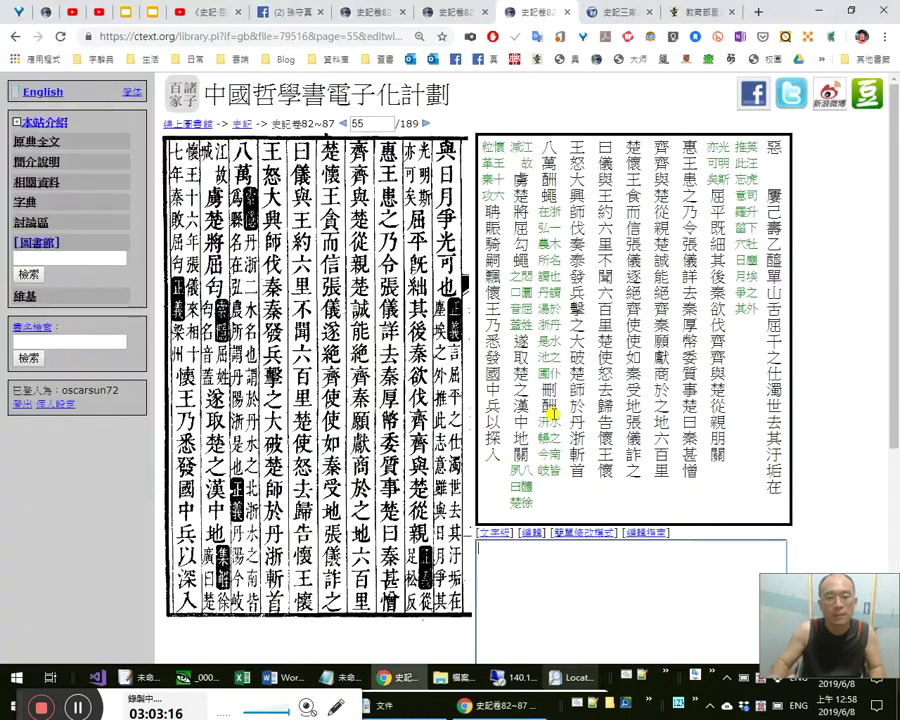
key("alt+Tab")
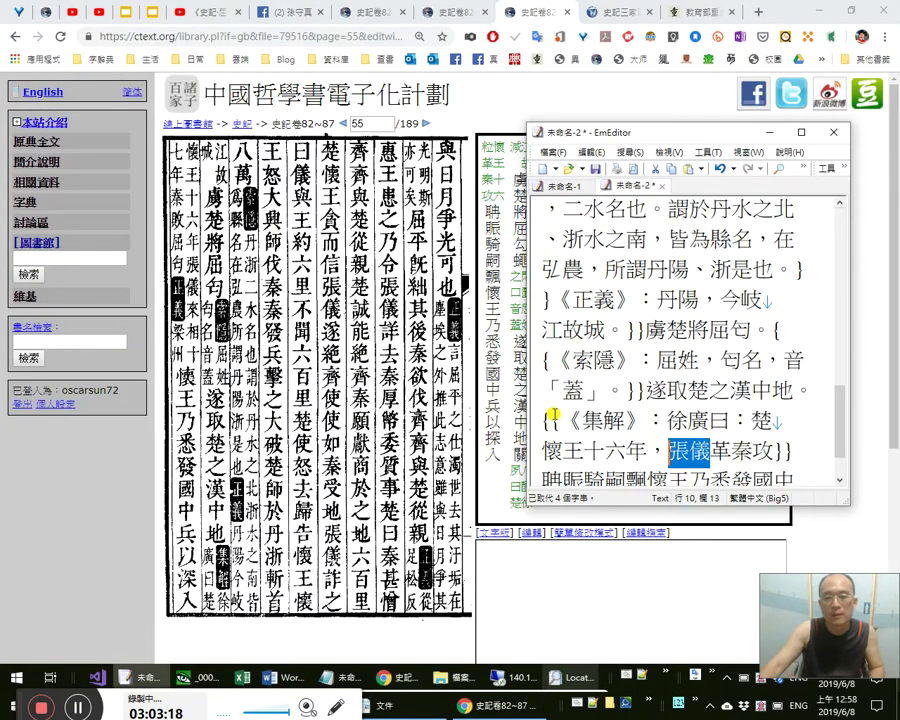
key("Right")
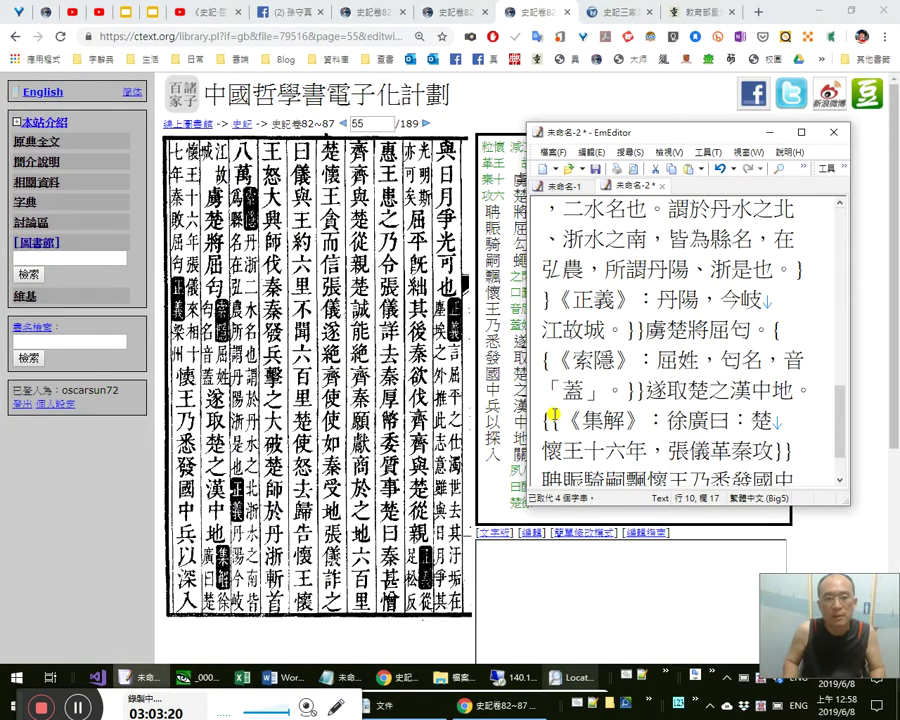
type("來相，")
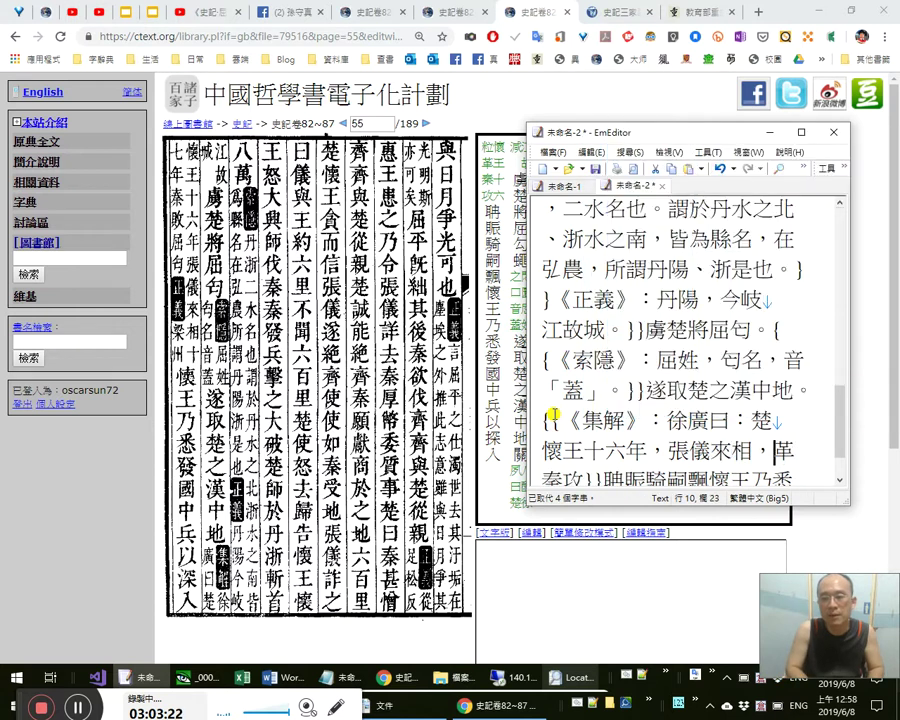
key("Left")
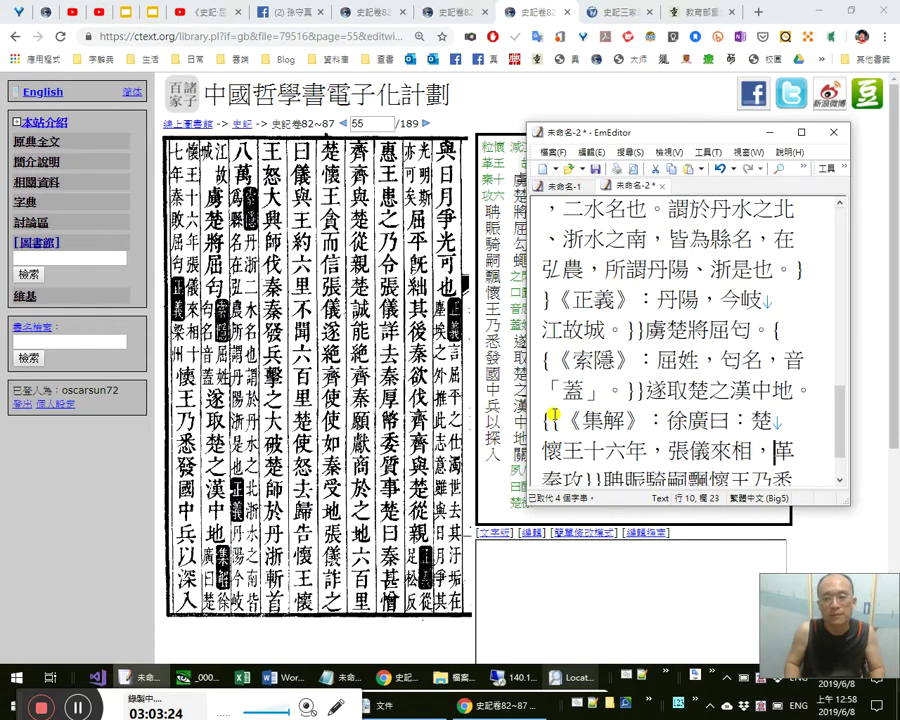
type("十七")
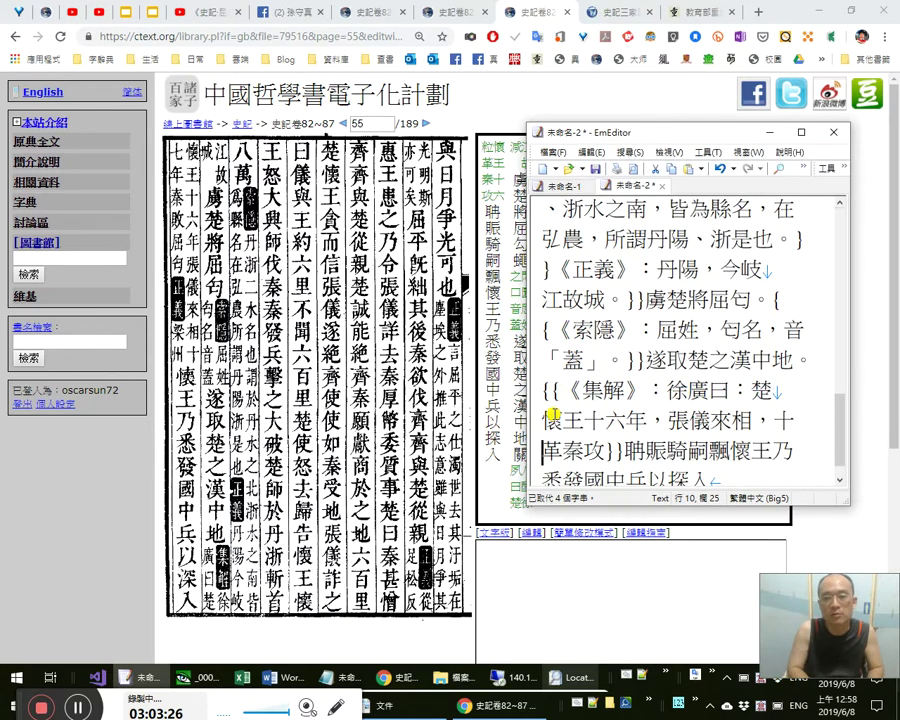
key("shift+Right")
type("。十七")
Continue the note after 十七 with 年，秦敗屈匄。.
type("年，秦")
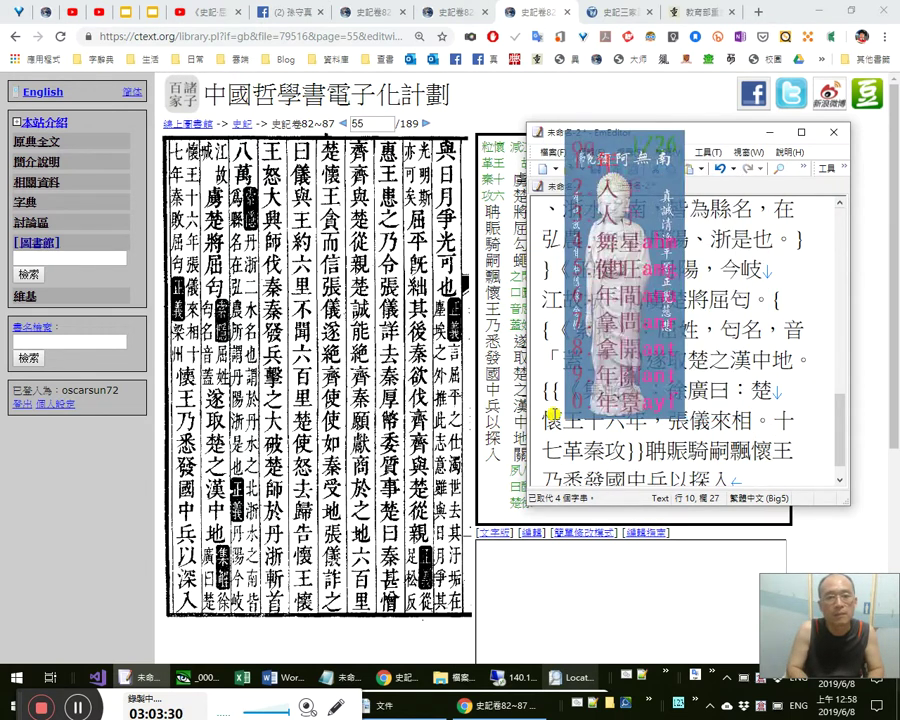
type("敗屈")
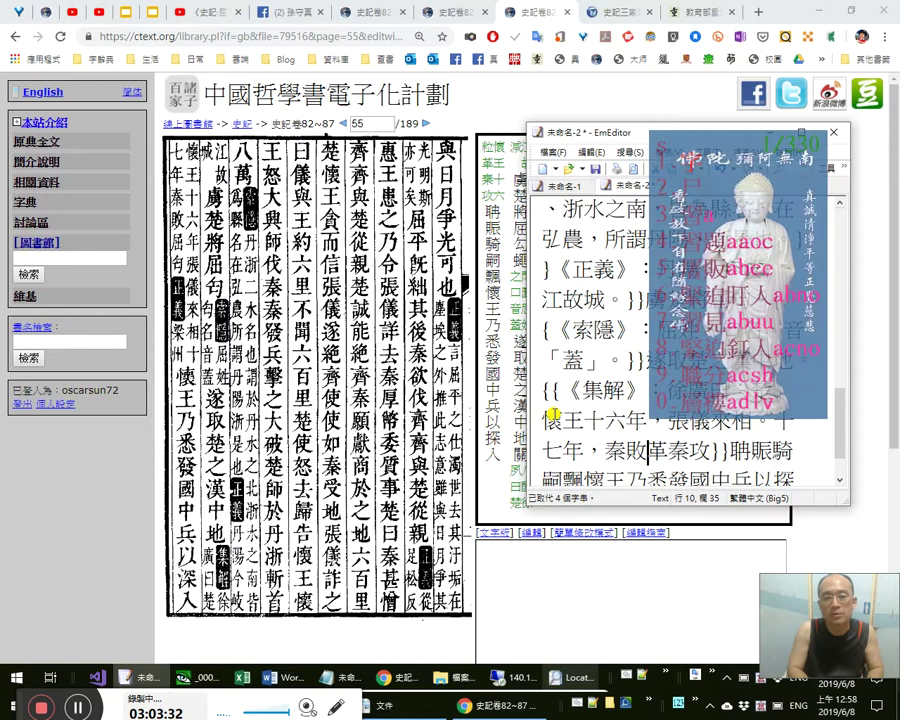
key("Left")
key("Left")
key("shift+Left")
key("shift+Left")
key("End")
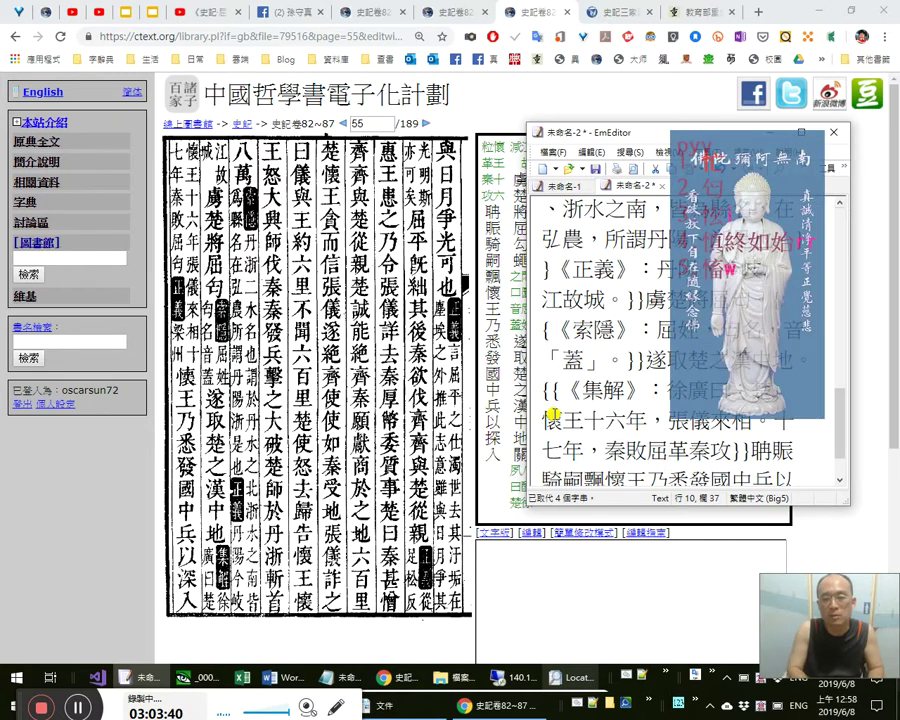
type("匄。")
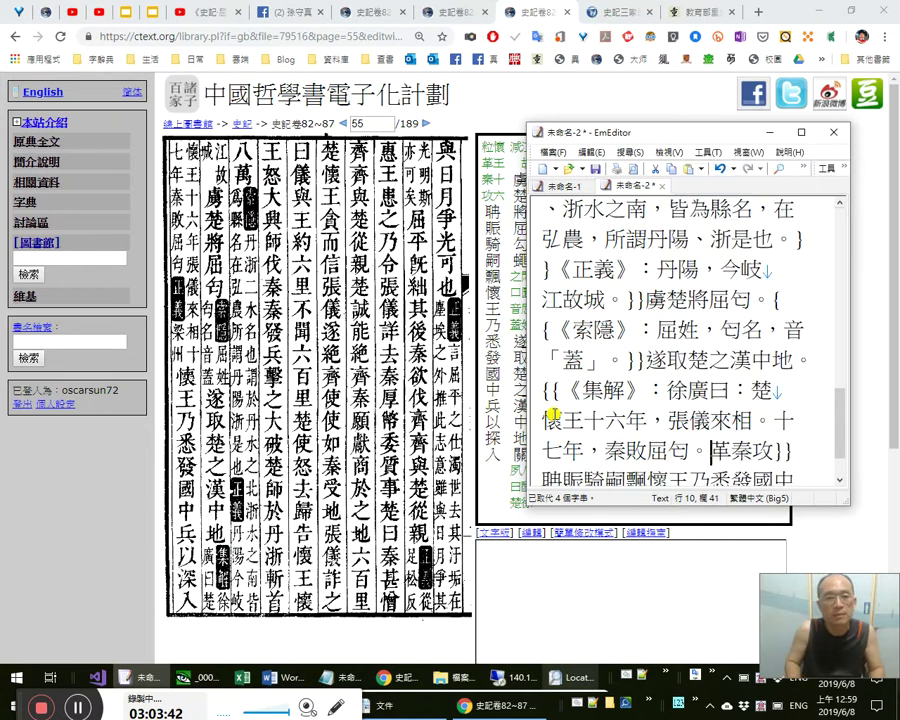
Replace the garbled 革秦攻 at the end of the note with 《正義》：梁州。.
key("shift+Right")
key("shift+Right")
key("shift+Right")
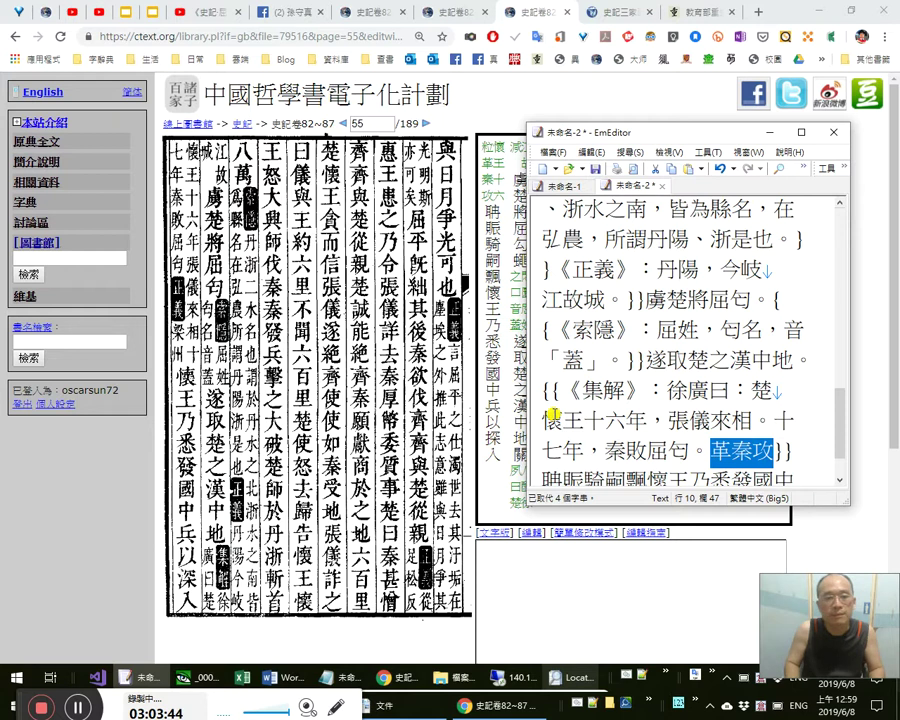
key("Delete")
type("《正義》")
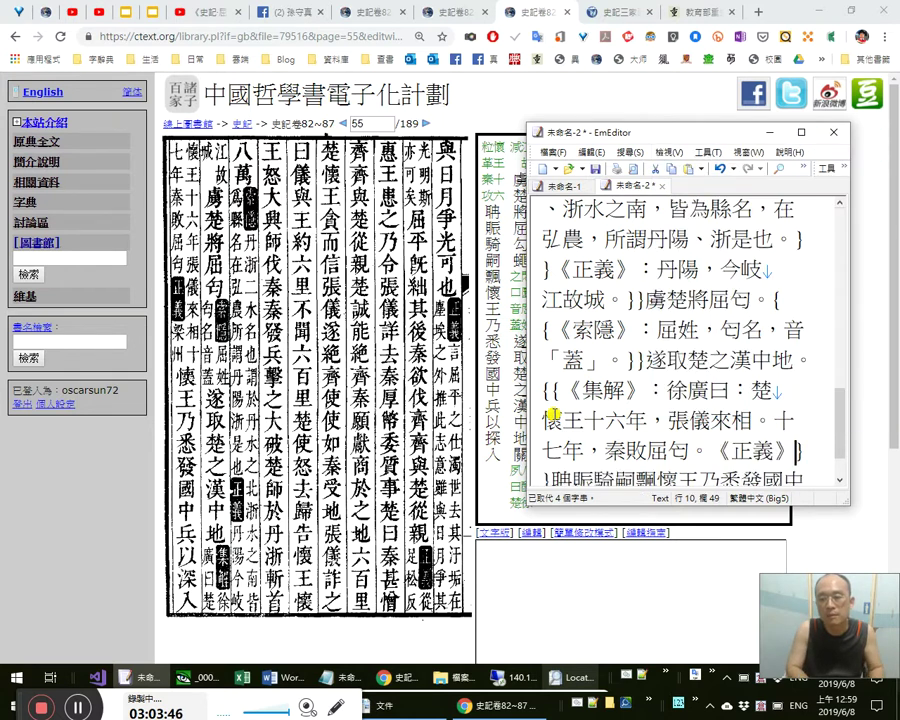
type("：梁")
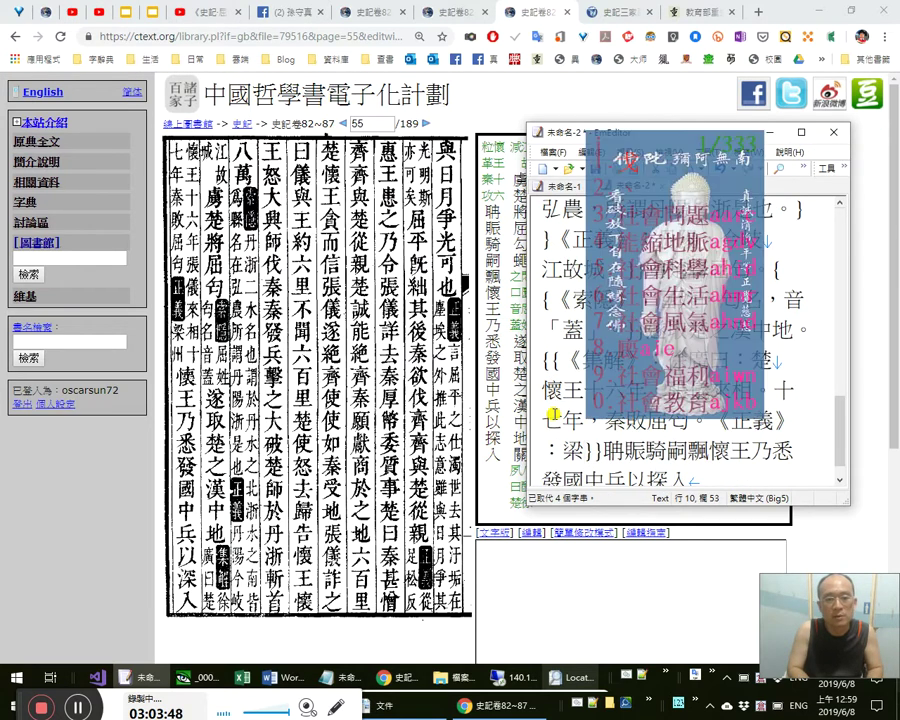
type("州。")
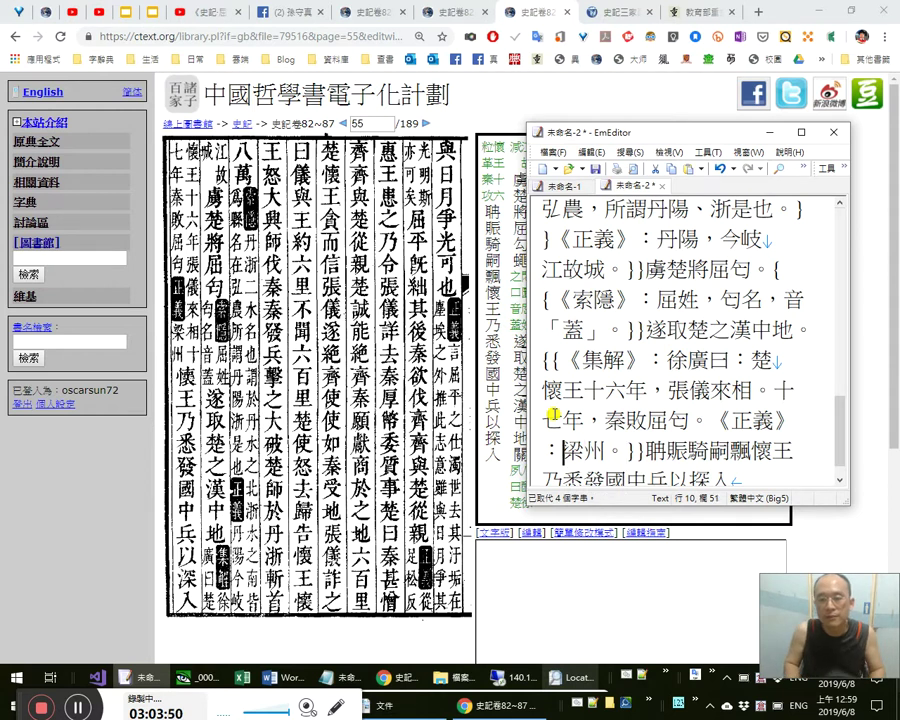
Delete the five stray characters between the closing braces after 梁州。 and 懷王乃.
left_click(163, 546)
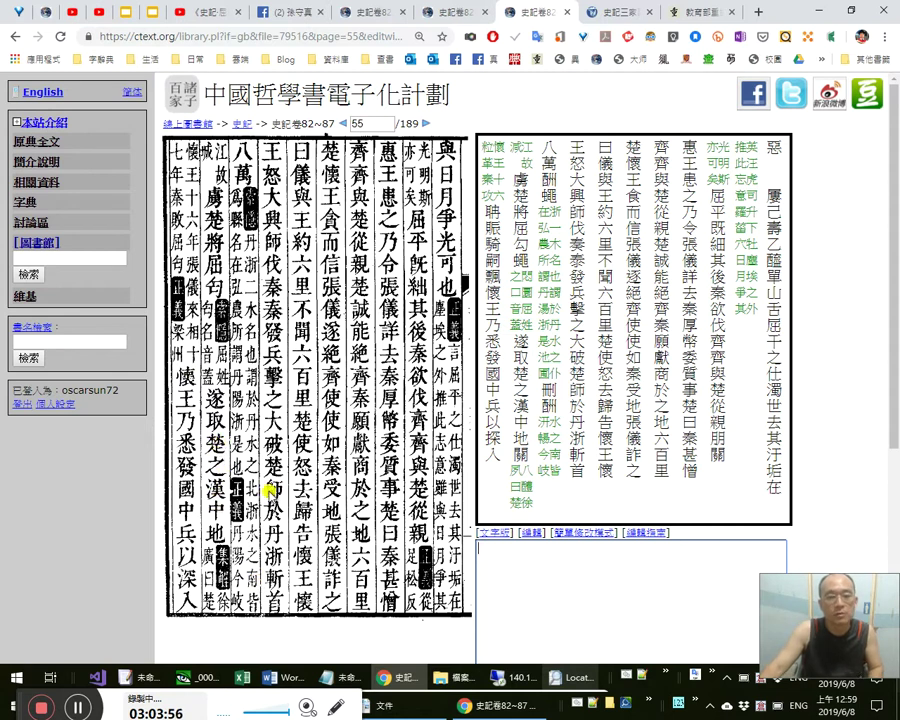
key("alt+Tab")
left_click(686, 448)
key("shift+Up")
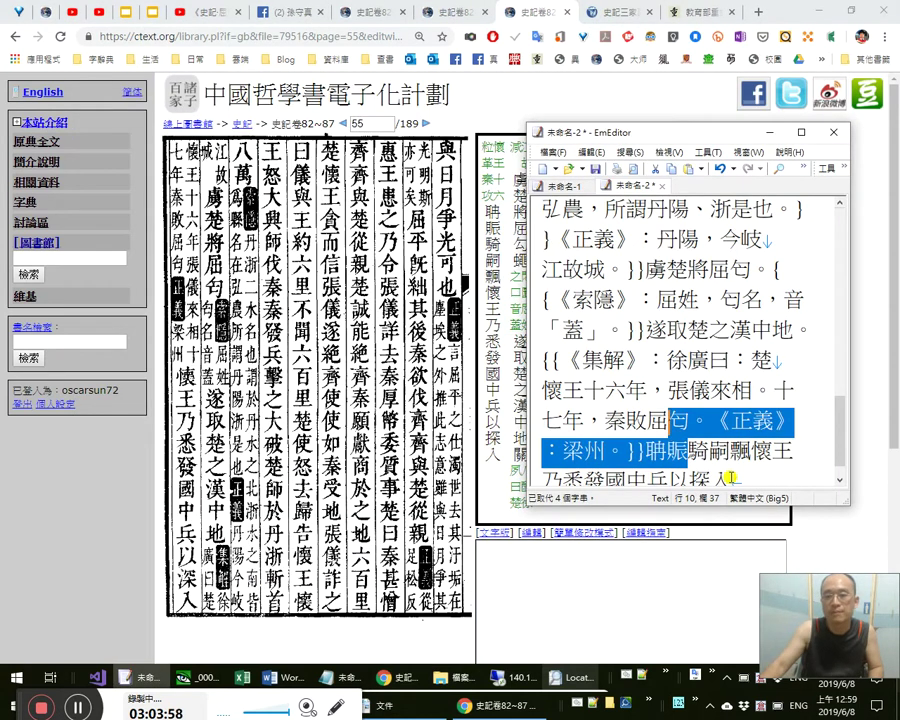
key("Down")
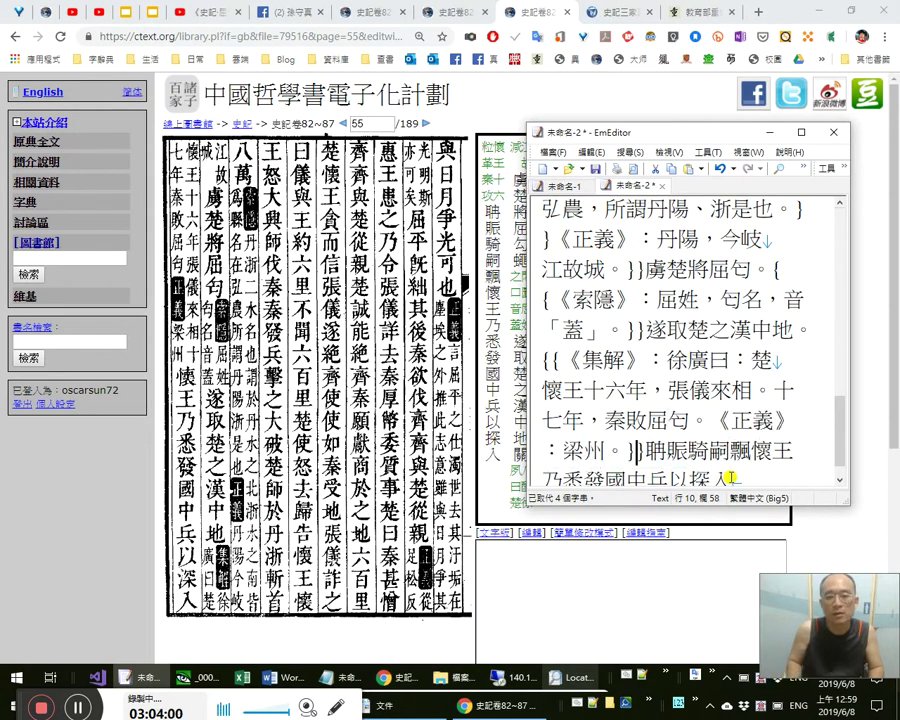
key("shift+Right")
key("shift+Right")
key("shift+Right")
key("shift+Right")
key("shift+Right")
key("Delete")
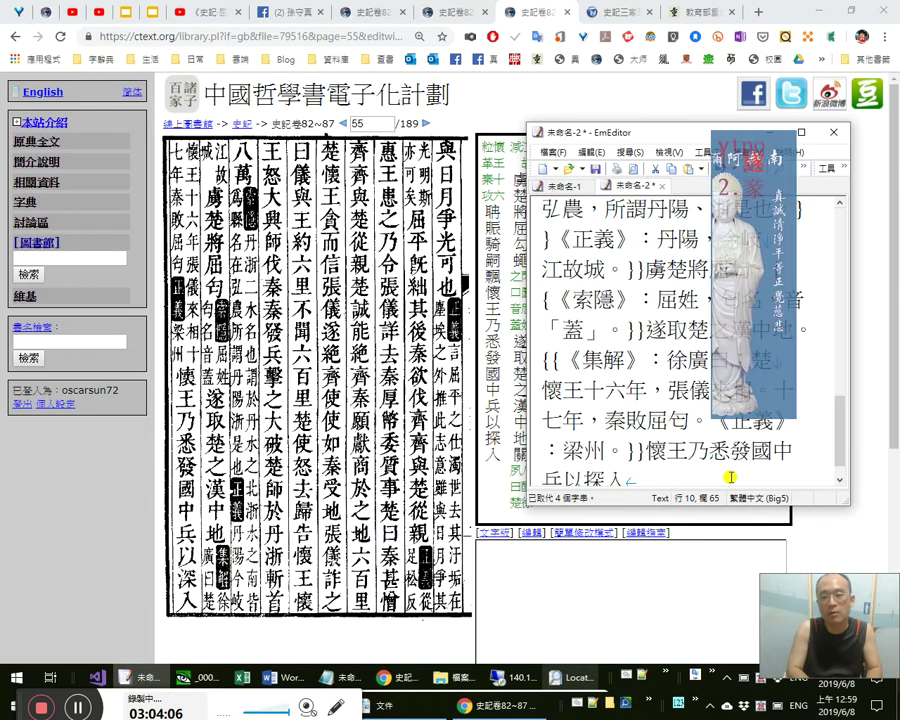
type("於是")
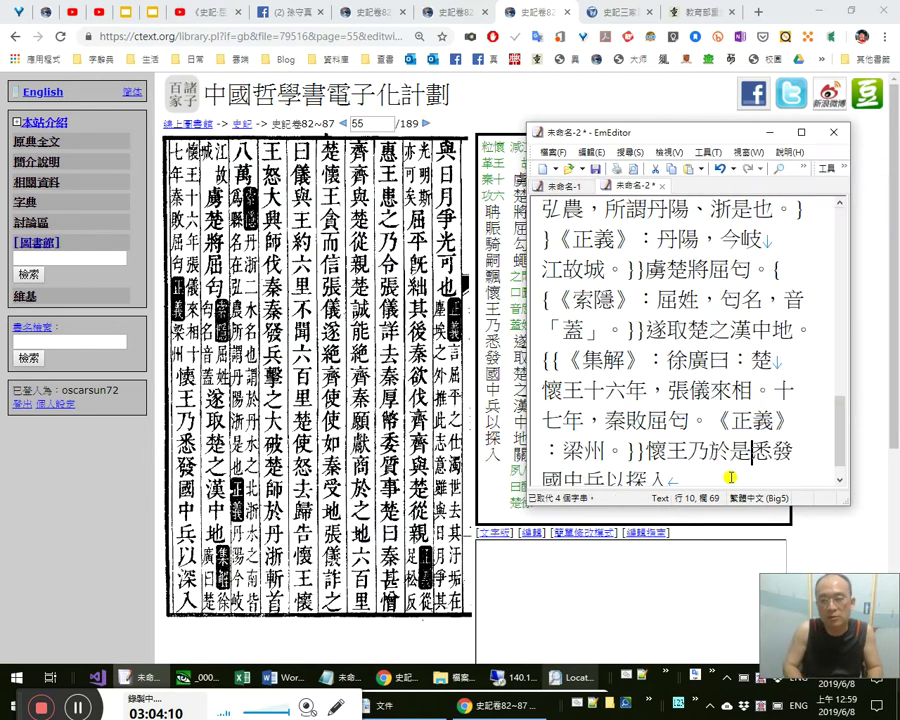
key("shift+Left")
key("shift+Left")
key("BackSpace")
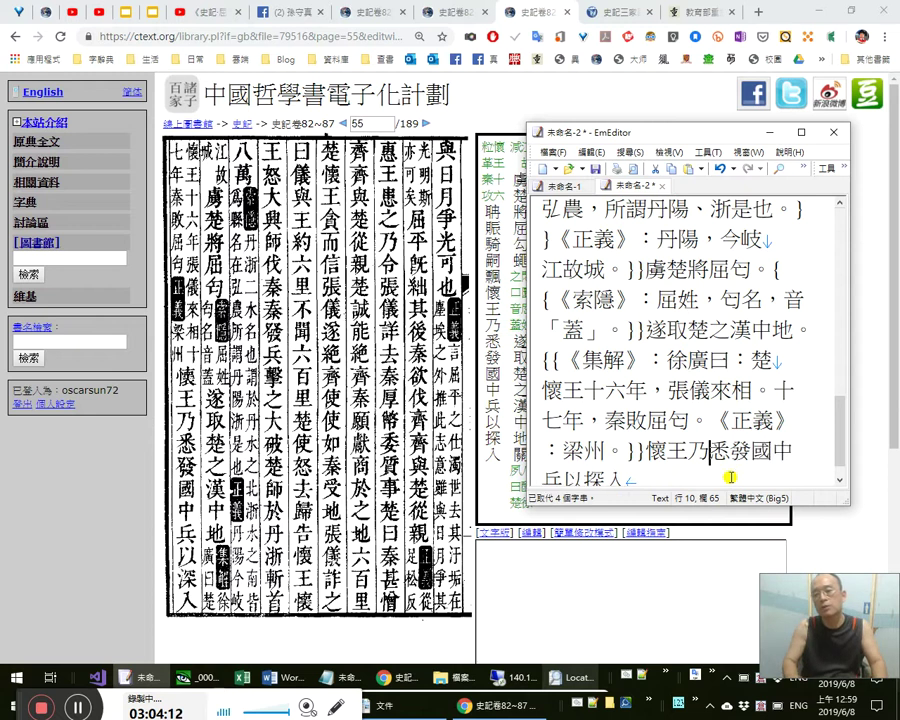
Correct 探 to 深 in the closing 以探入 and insert a comma after 兵.
key("Right")
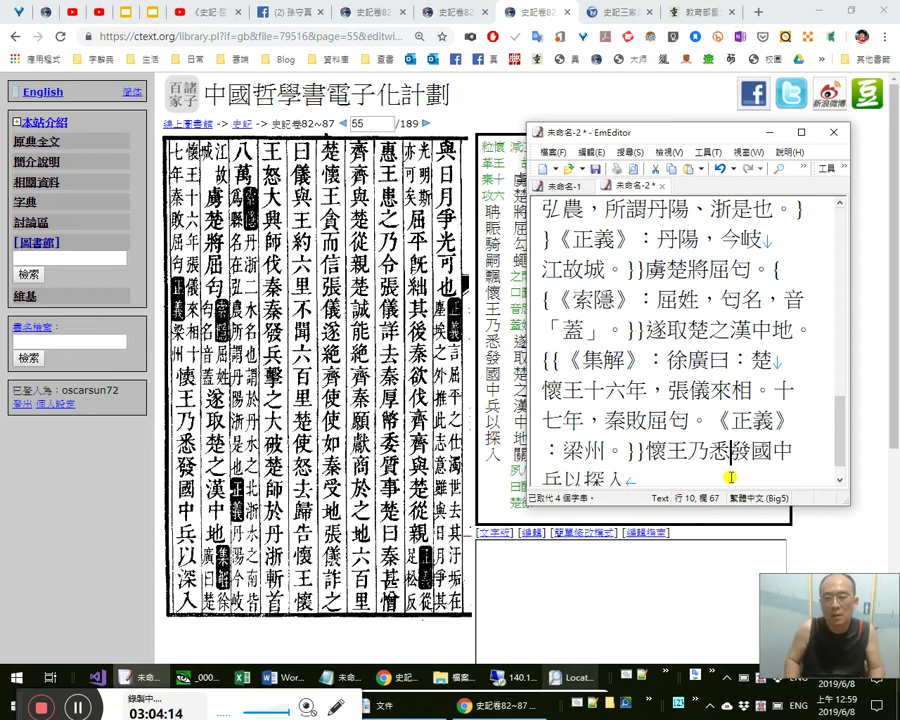
key("shift+Left")
key("Right")
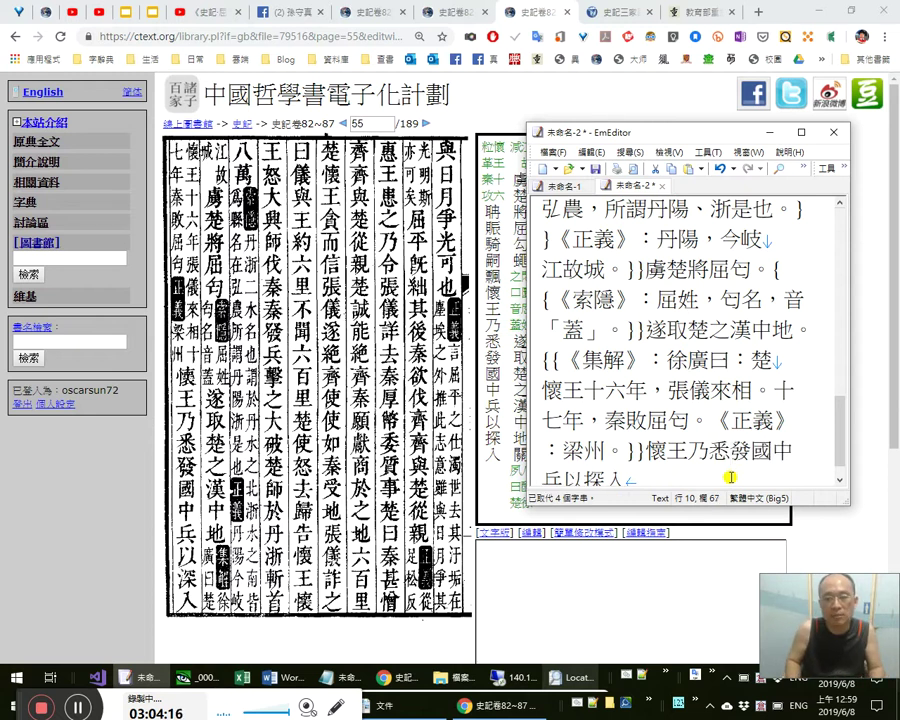
key("shift+Right")
key("Left")
key("Left")
key("shift+Right")
key("Right")
key("Right")
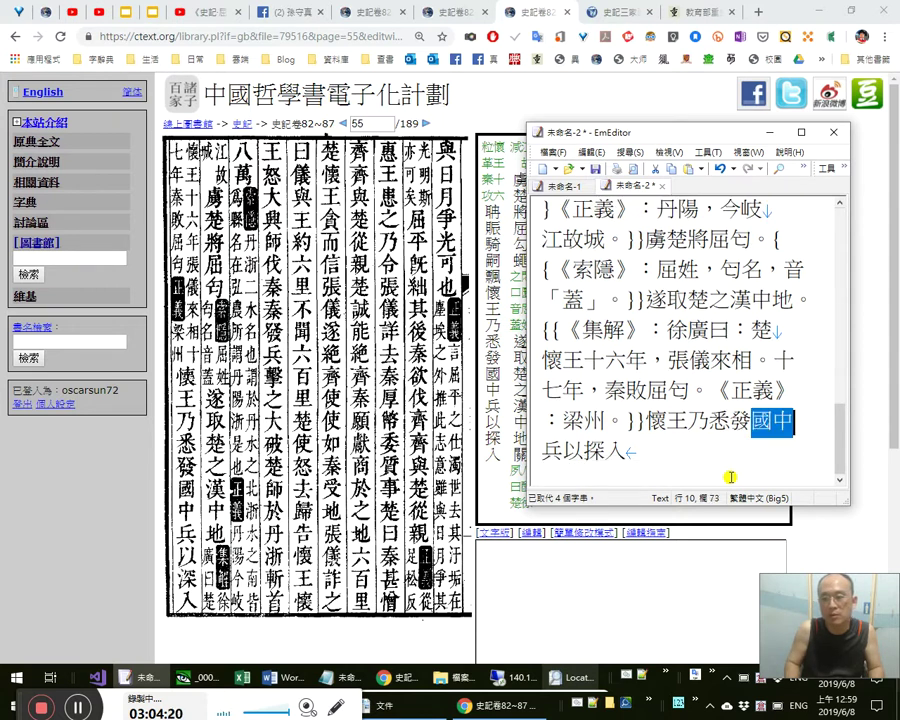
key("shift+Left")
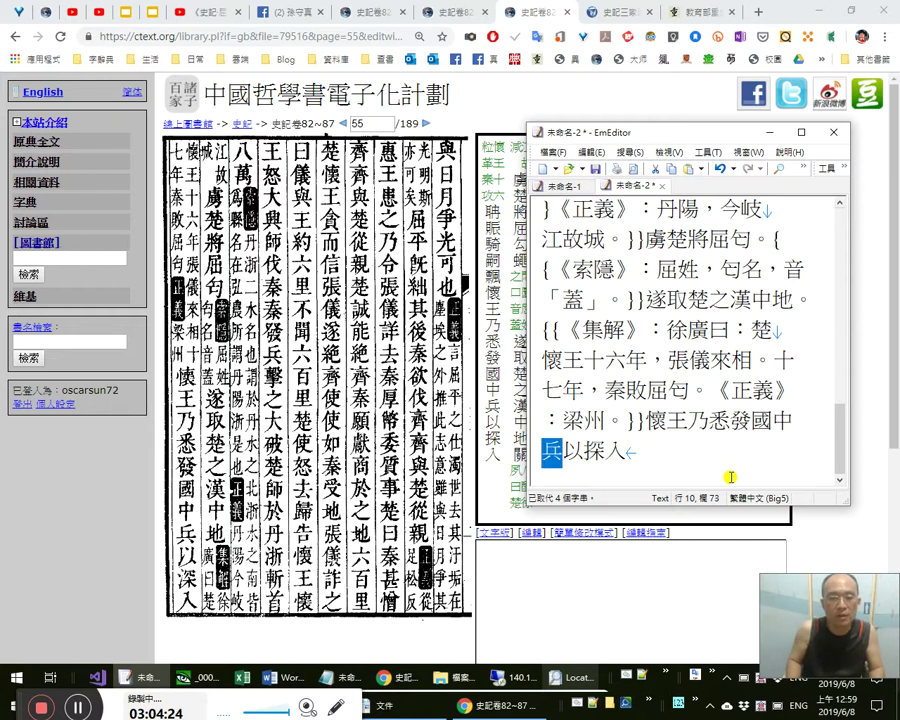
key("Right")
key("shift+Right")
type("深")
key("Right")
key("Left")
key("Left")
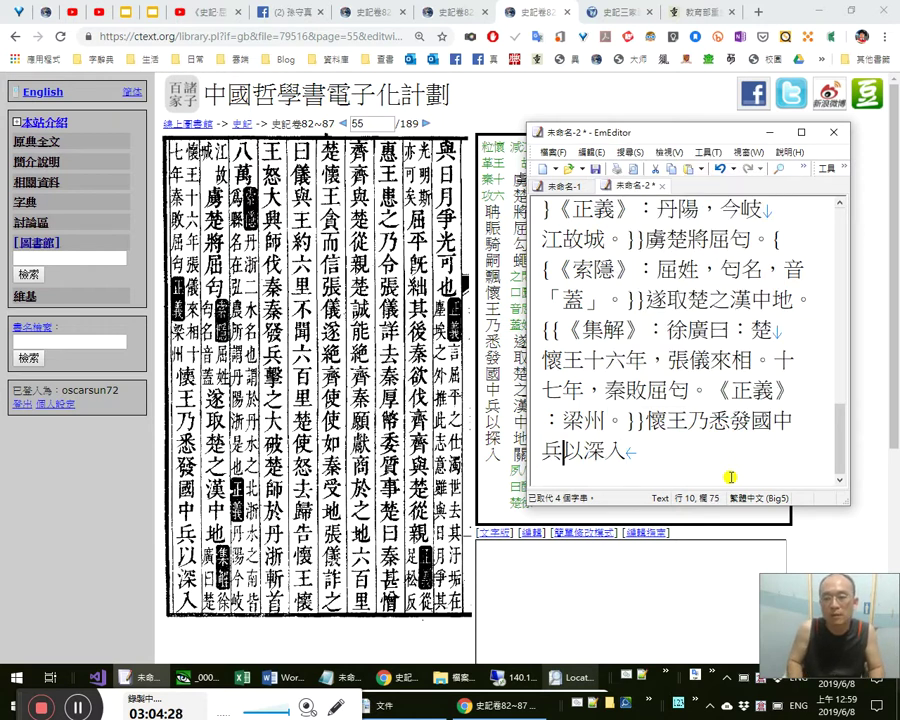
type("，")
key("shift+Right")
key("shift+Right")
key("Right")
key("shift+Right")
Move the entire corrected text from EmEditor into page 55's empty edit box in Chrome and save the edit.
key("ctrl+a")
key("ctrl+x")
left_click(617, 601)
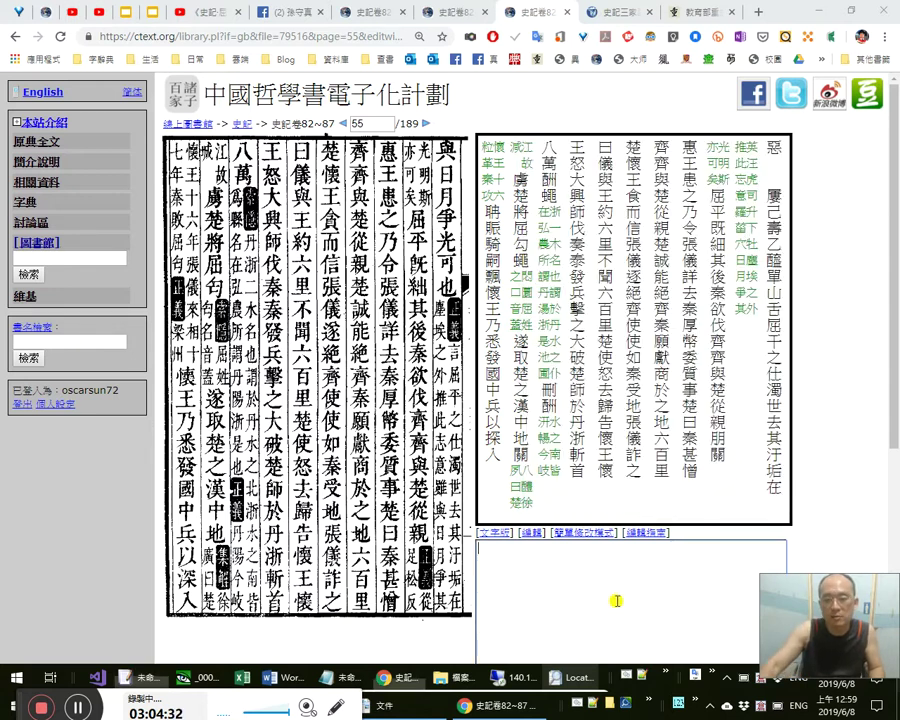
key("ctrl+v")
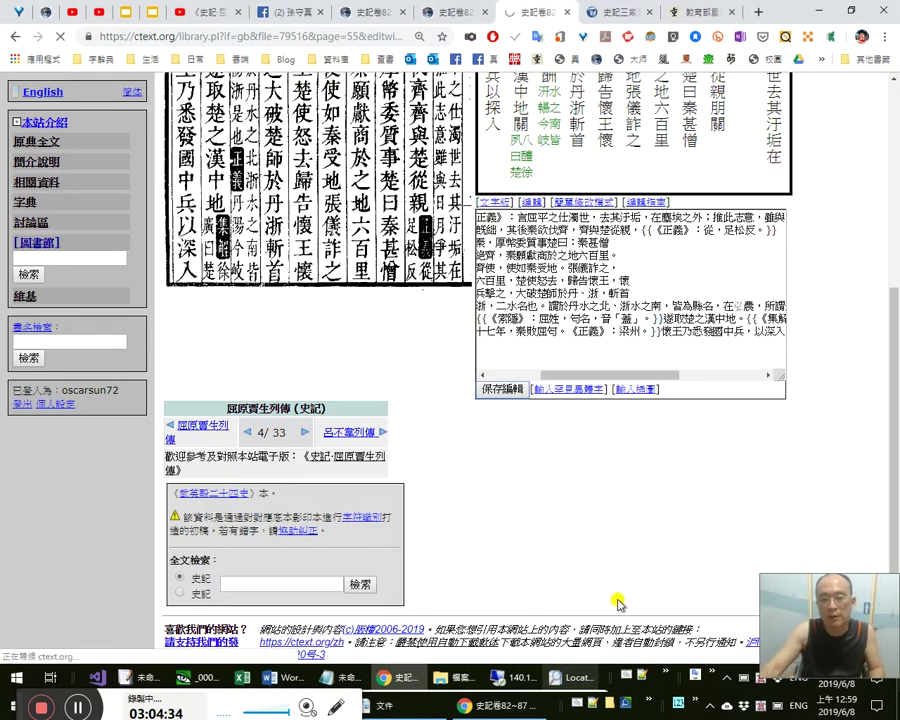
scroll(617, 601, "up", 3)
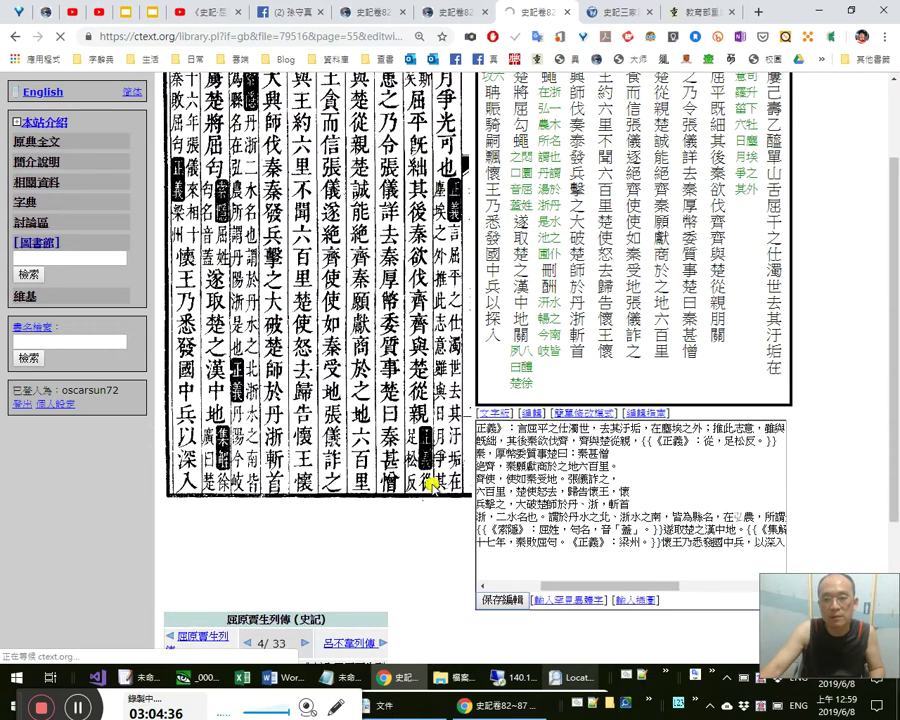
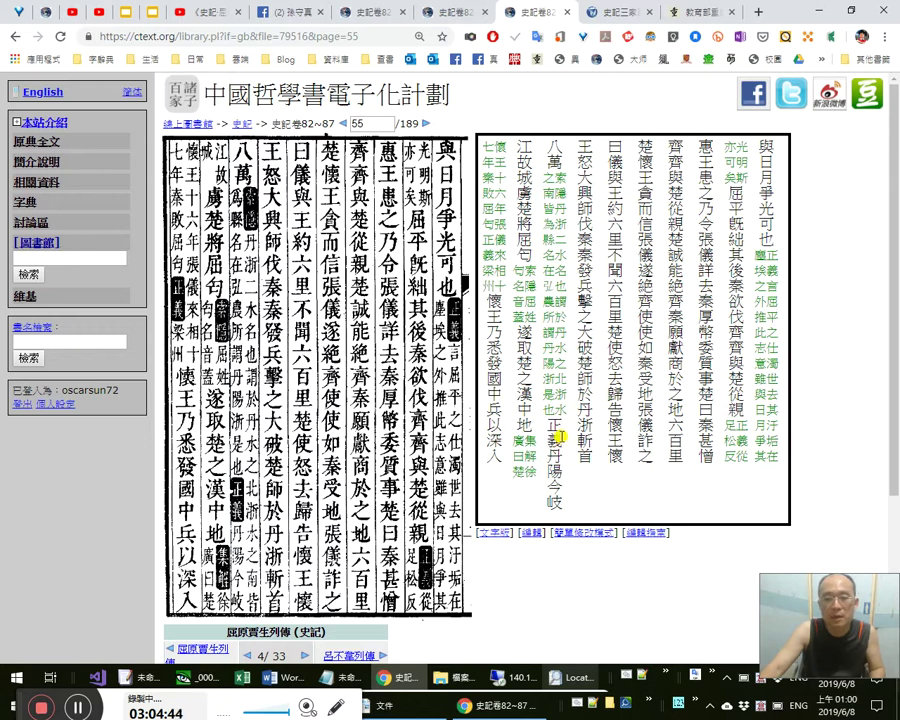
Reopen page 55's text for simple editing, remove the extra double closing braces before 《正義》：丹陽, and save the edit.
left_click(588, 531)
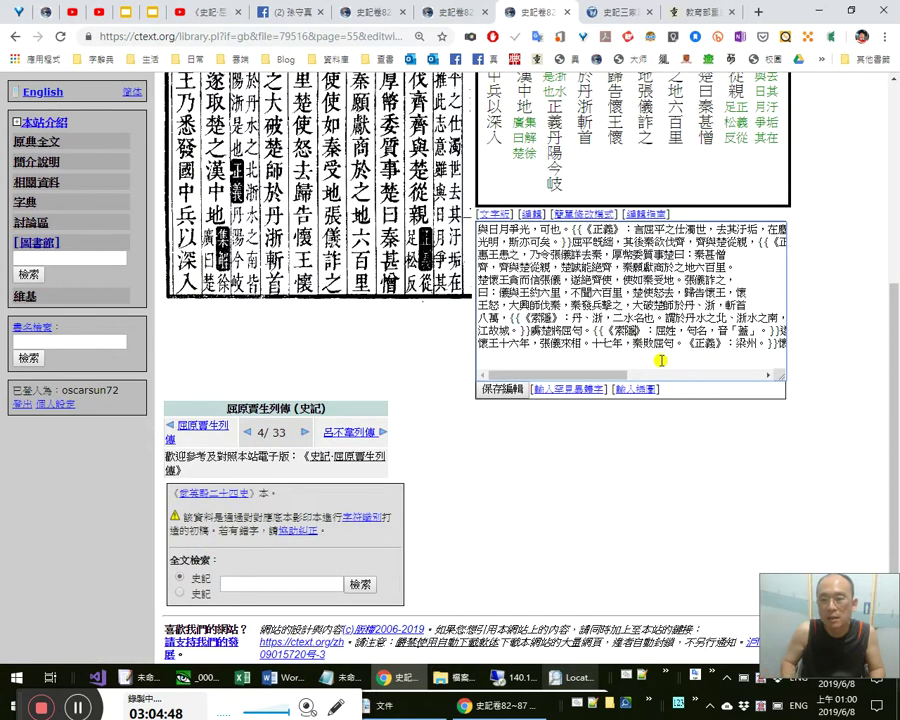
scroll(661, 360, "right", 5)
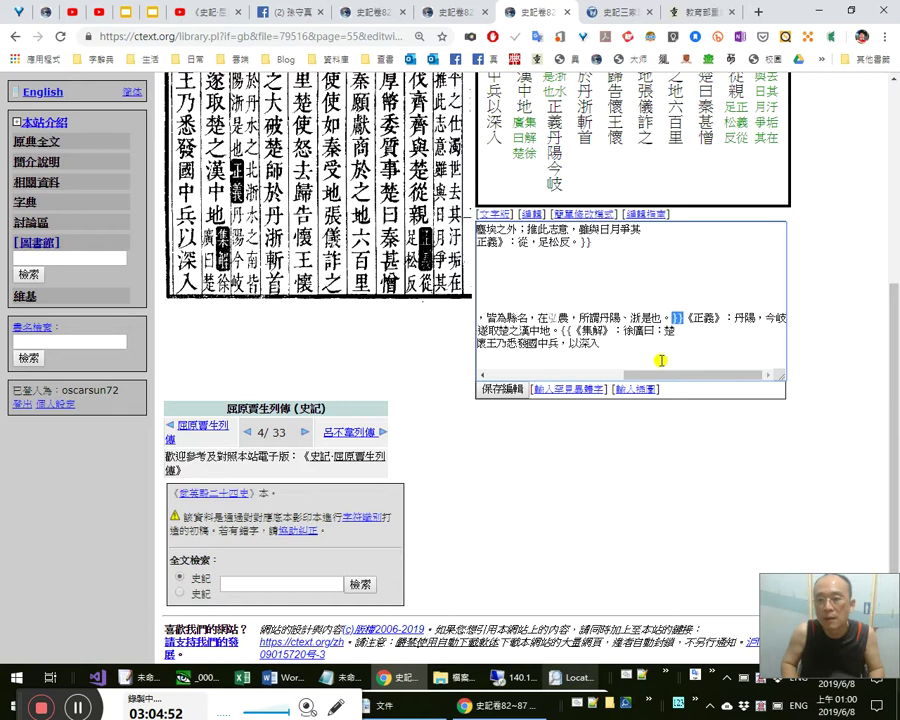
scroll(661, 360, "left", 1)
scroll(661, 360, "left", 5)
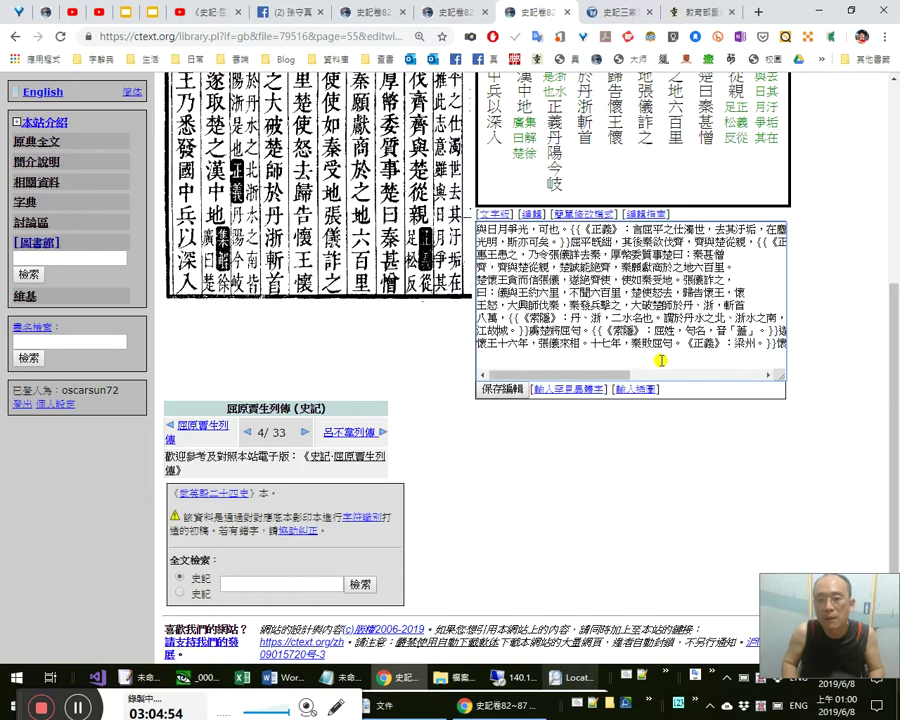
key("Tab")
key("Return")
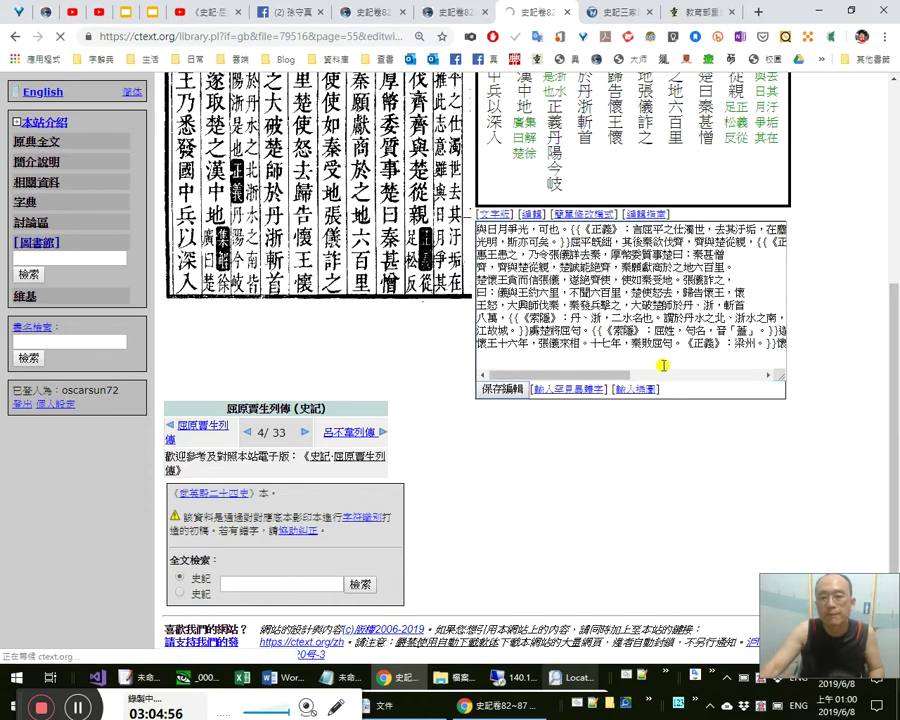
scroll(668, 368, "up", 2)
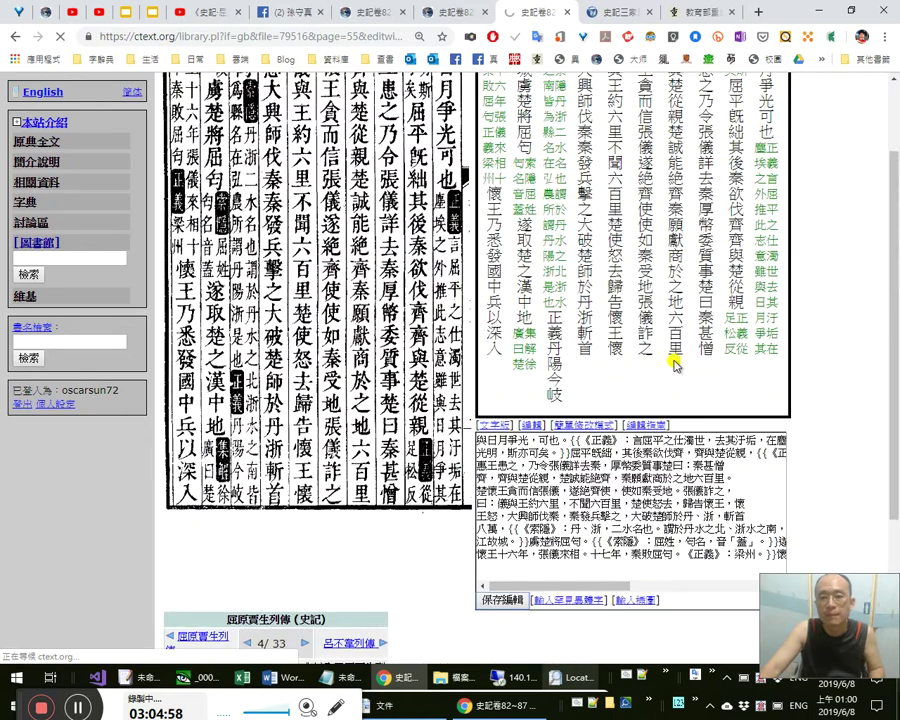
scroll(676, 365, "up", 1)
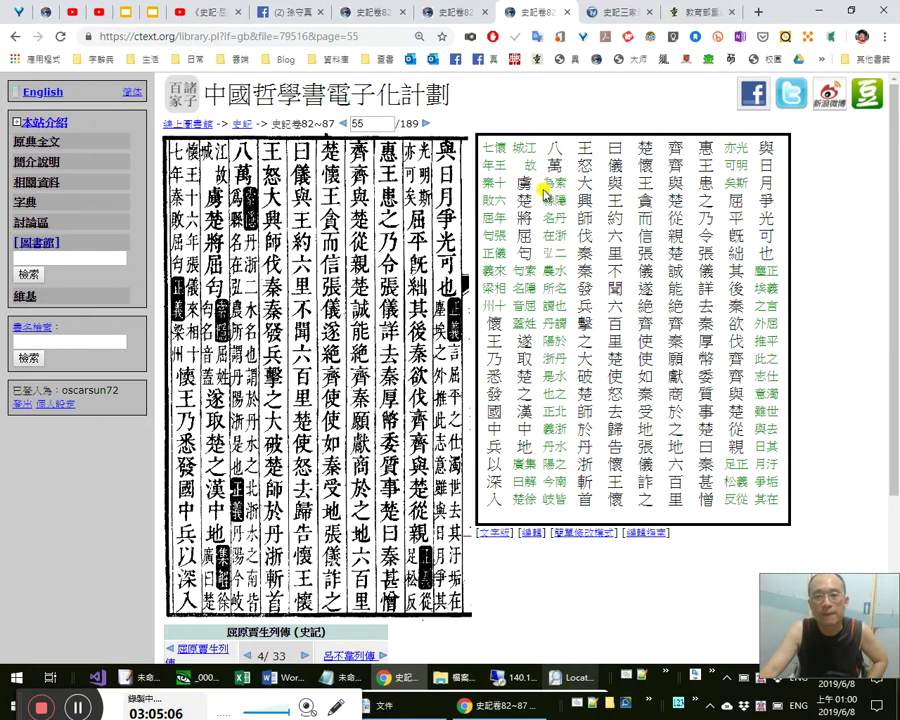
Go to page 56, open its text for simple editing, and move all of it into EmEditor.
left_click(425, 127)
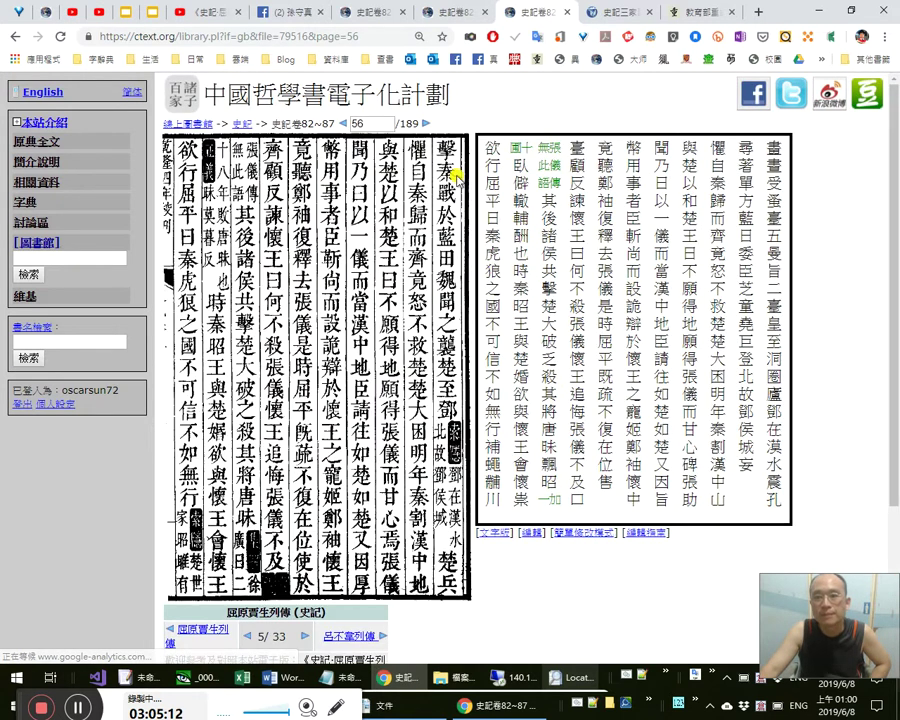
left_click(583, 534)
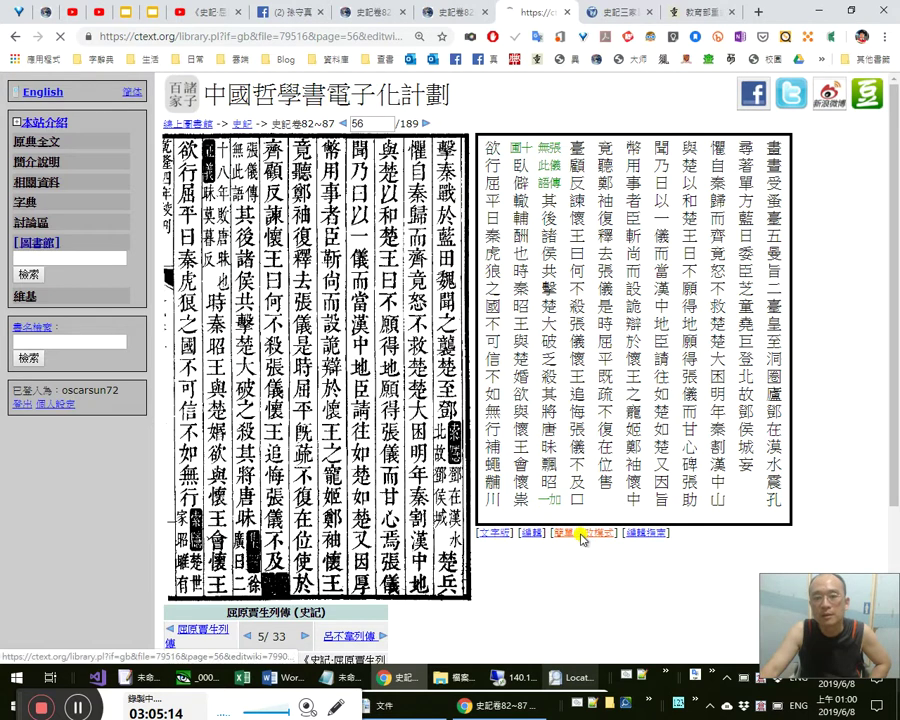
scroll(573, 458, "down", 5)
scroll(580, 357, "up", 5)
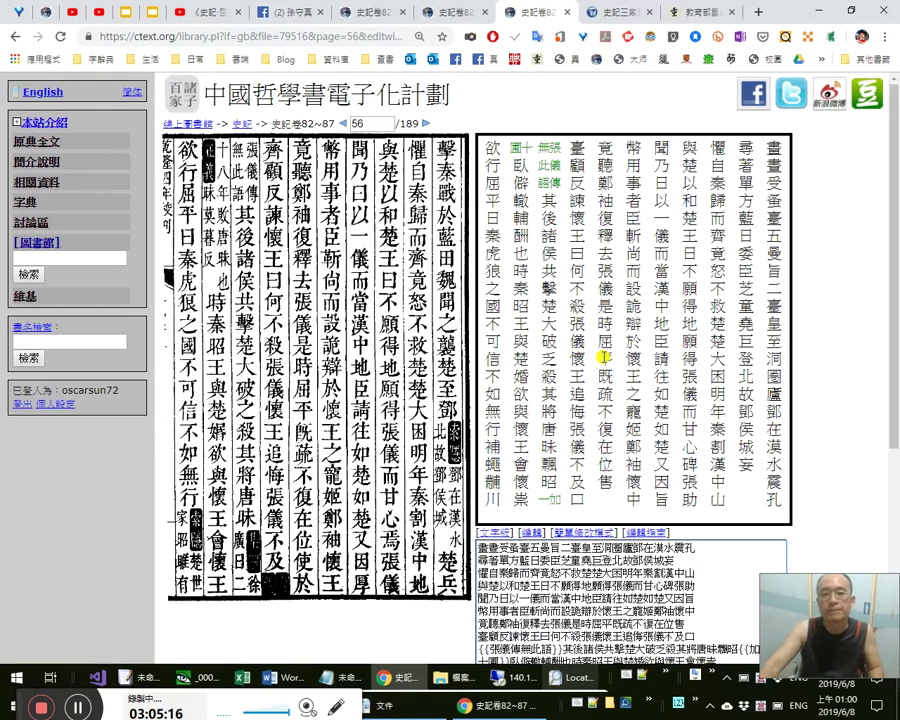
key("ctrl+a")
key("ctrl+x")
key("alt+Tab")
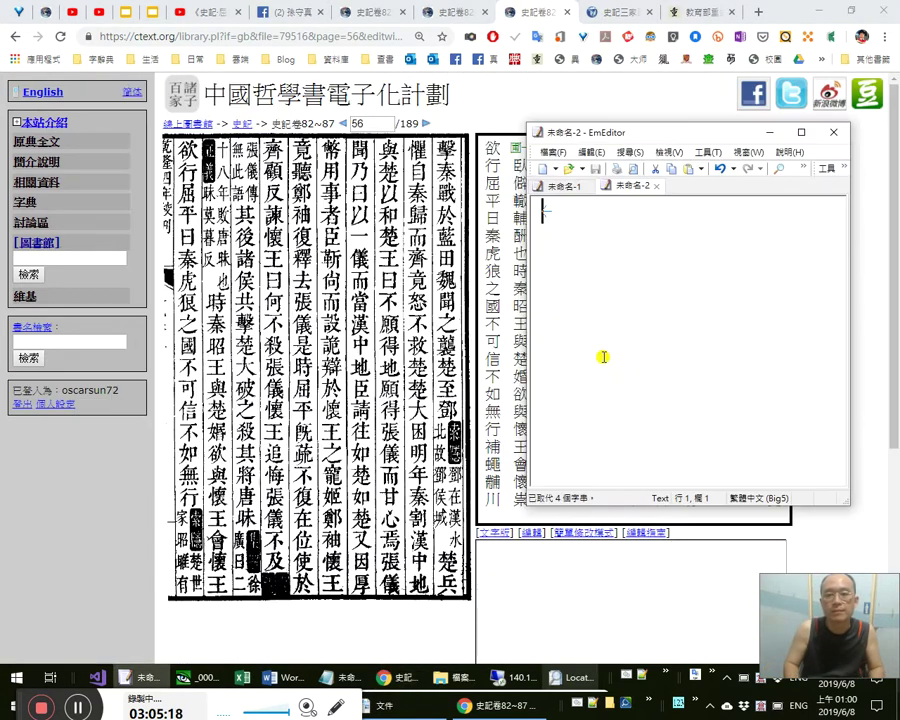
key("ctrl+v")
Replace the first garbled character of page 56 with 擊 and continue with 秦，戰於藍田.
key("ctrl+Home")
key("Right")
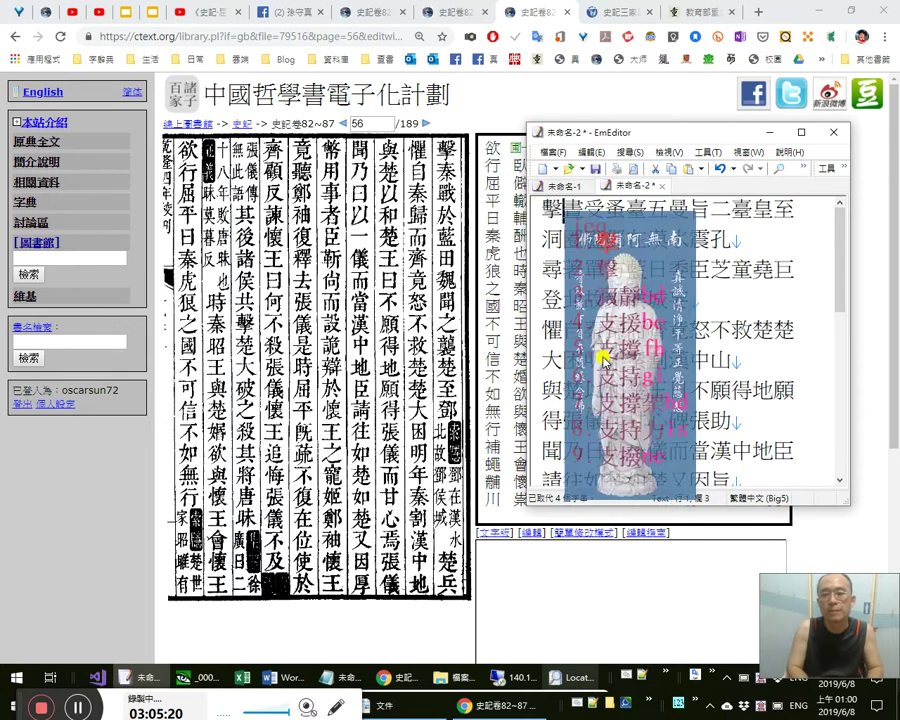
type("秦，")
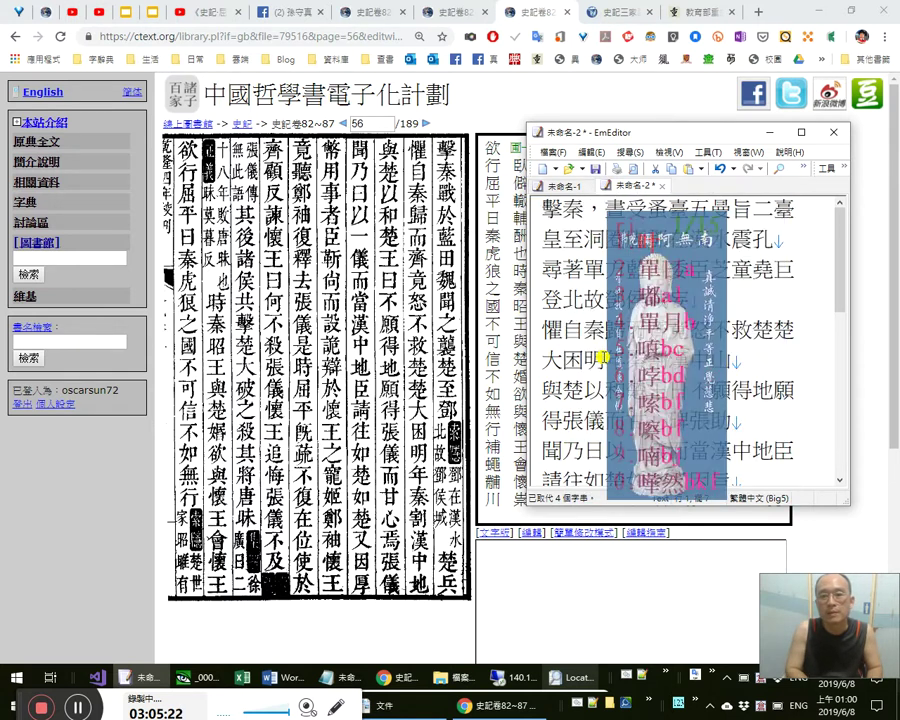
type("戰於")
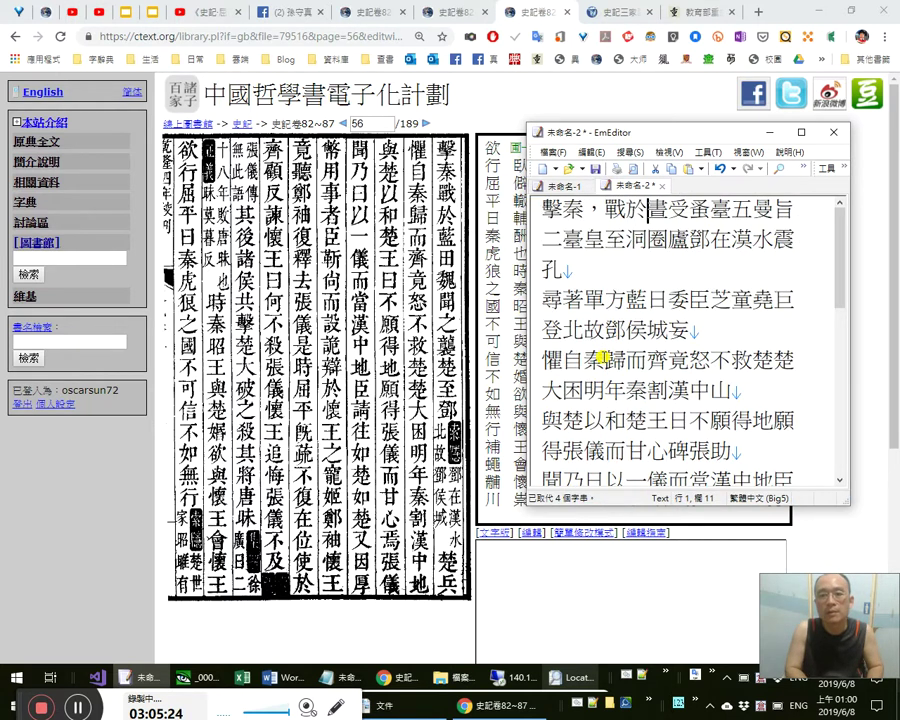
type("llw")
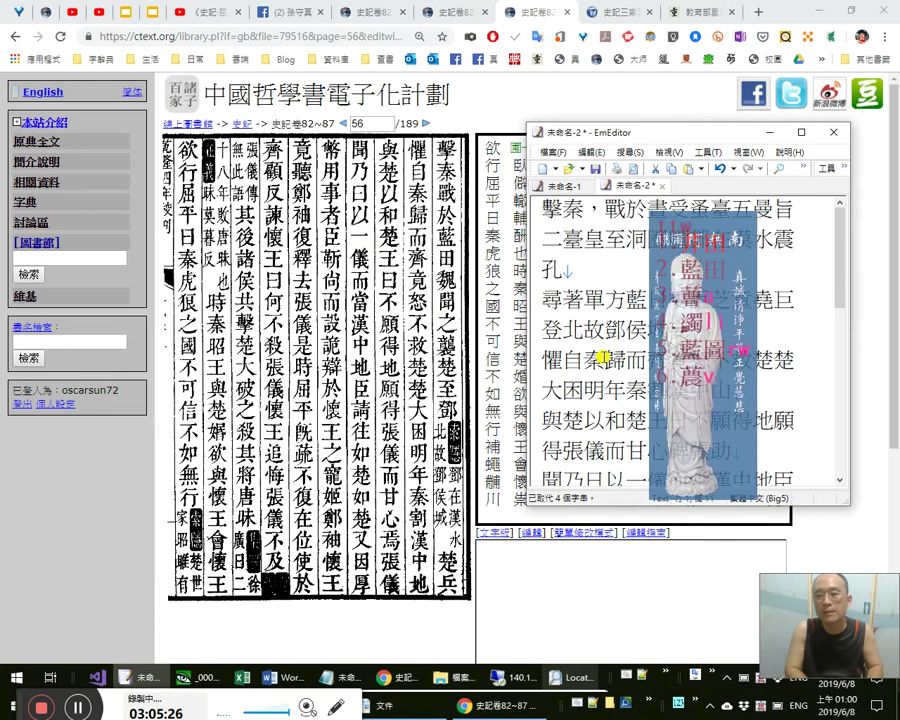
key("space")
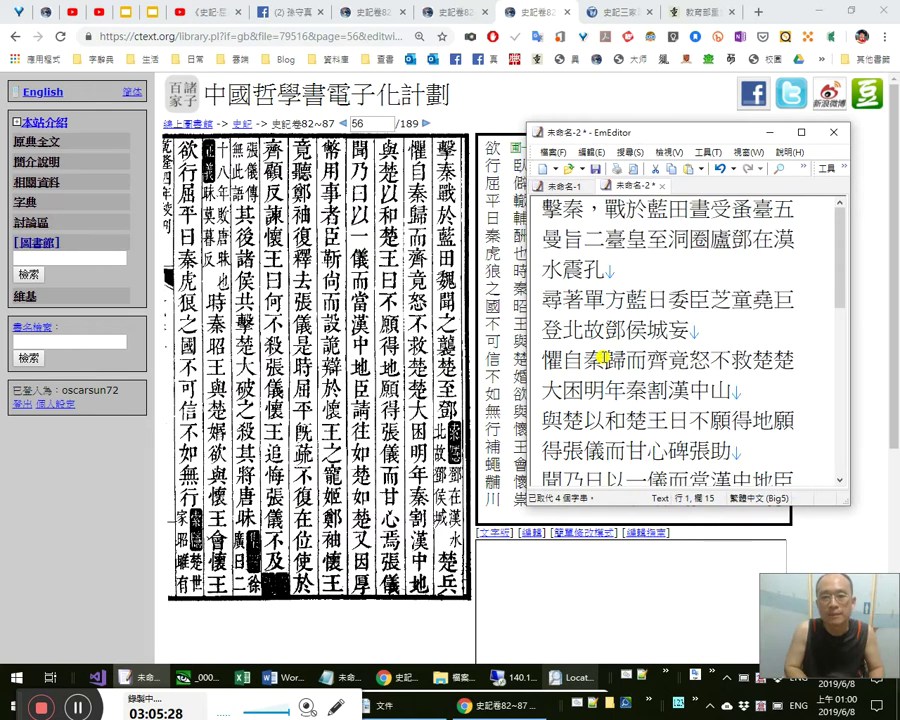
Continue the line with 。魏聞之，襲楚，至鄧 and replace the garbled characters before 二臺皇 with double opening braces.
type("。魏聞之，襲楚，至鄧")
key("shift+Right")
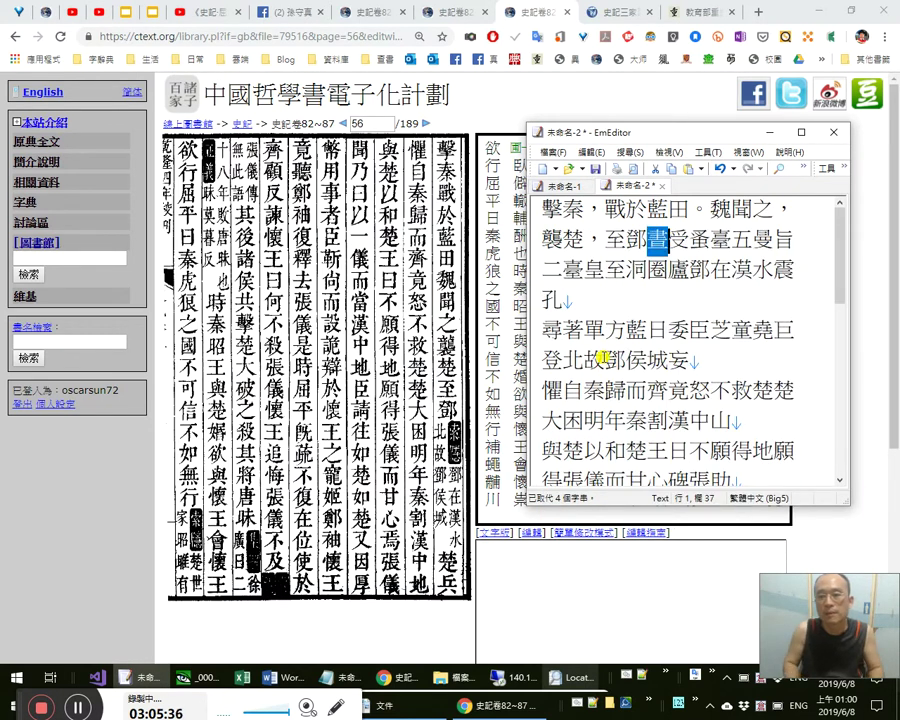
key("shift+End")
key("Delete")
type("{{")
Reread the opening words 擊秦，戰於藍田 and compare their wording and punctuation with the woodblock image.
key("Up")
key("Left")
key("Left")
key("Left")
key("Left")
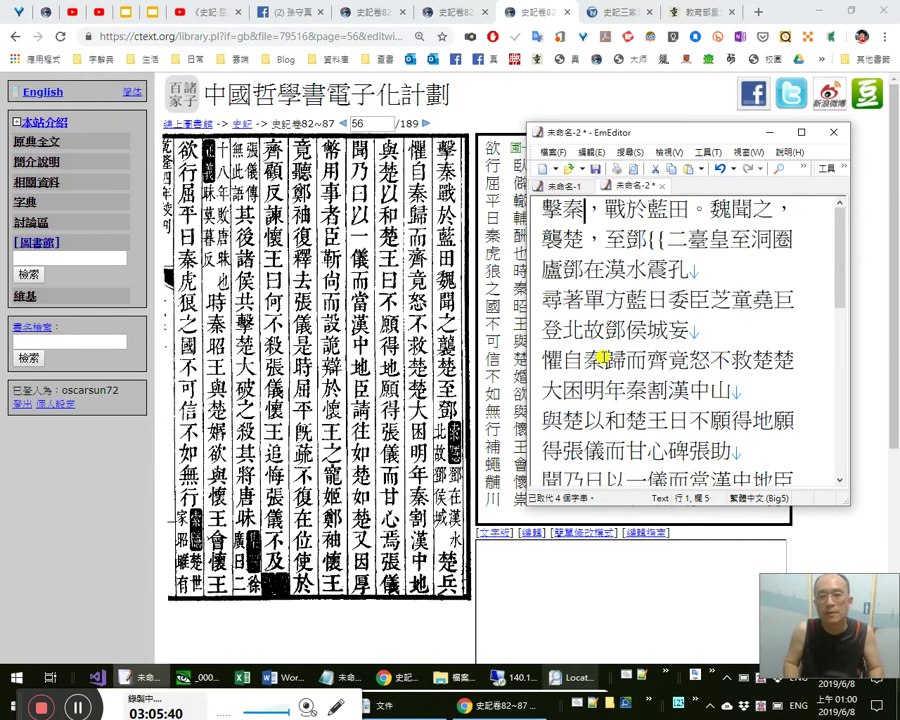
key("Left")
key("shift+Right")
key("Right")
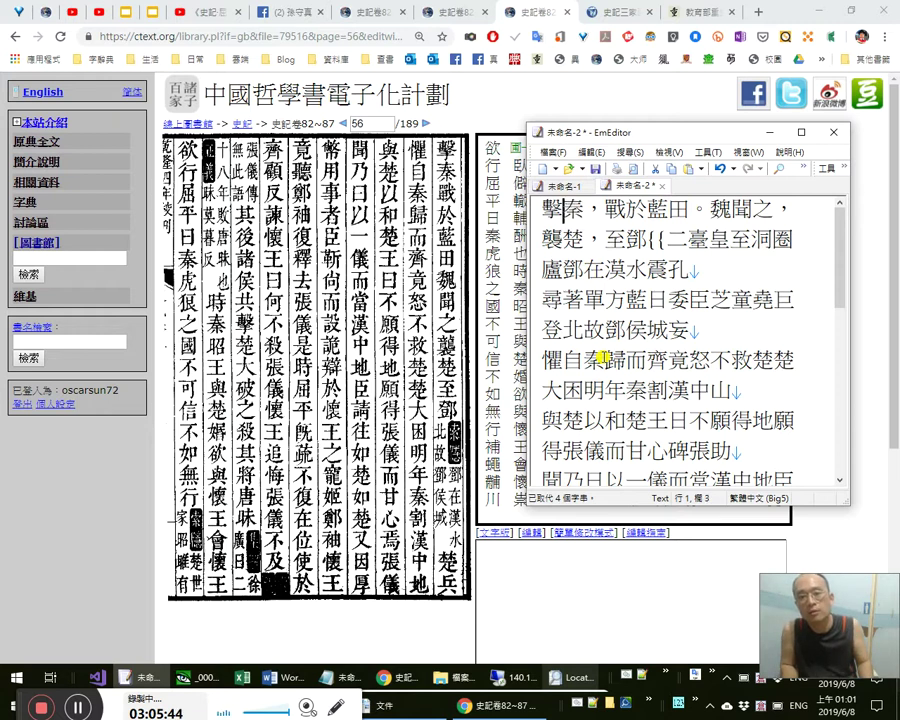
key("Right")
key("Right")
key("Right")
key("Left")
key("shift+Right")
key("shift+Right")
key("shift+Right")
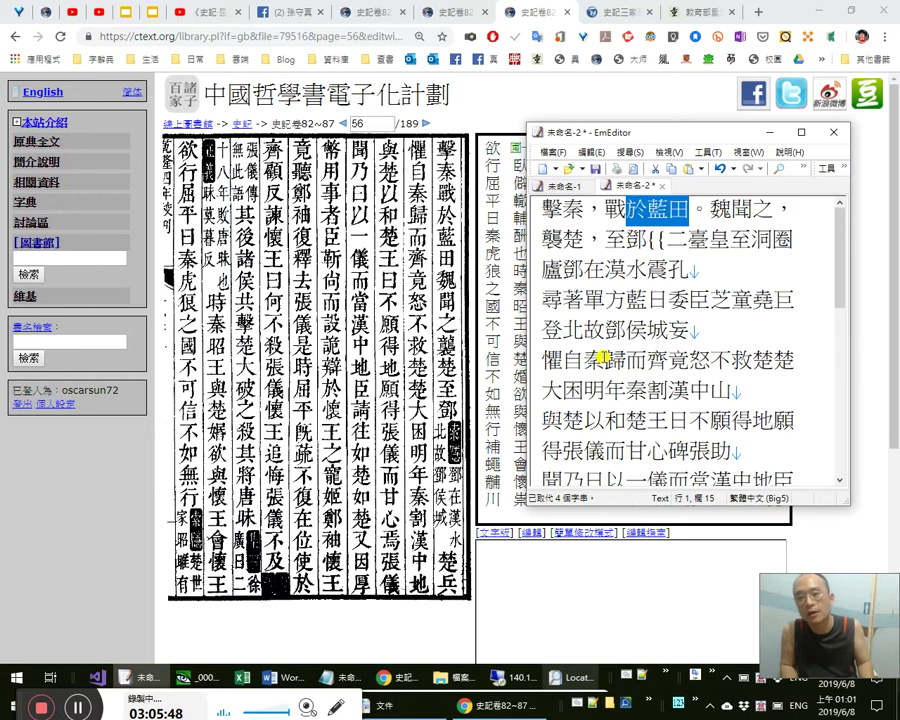
key("Left")
key("Left")
key("Left")
key("Right")
key("Right")
key("Right")
key("Left")
key("Left")
key("Left")
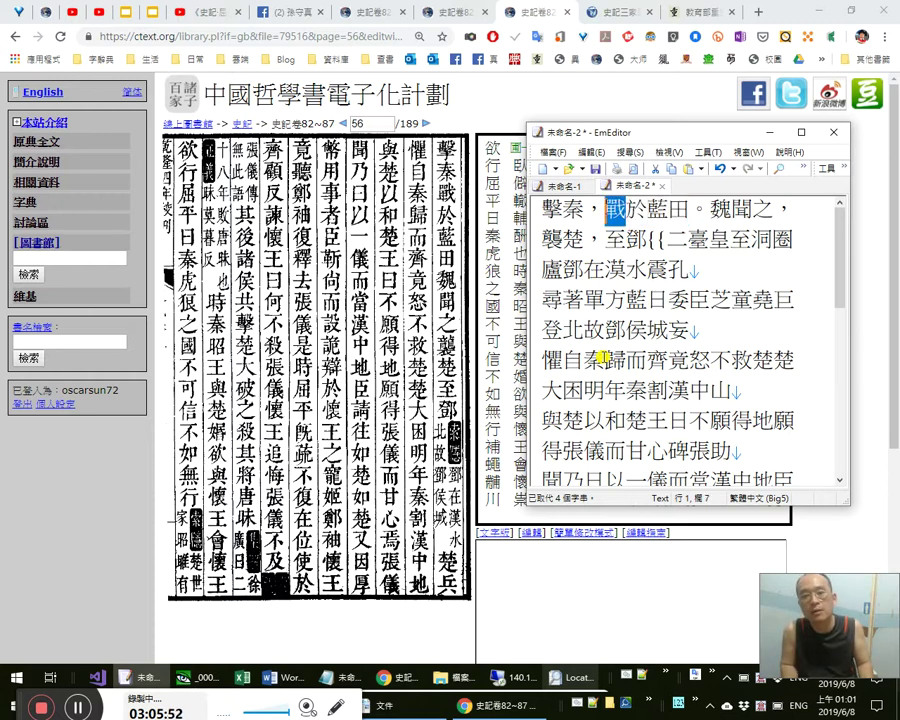
key("Right")
key("Right")
key("Right")
key("Right")
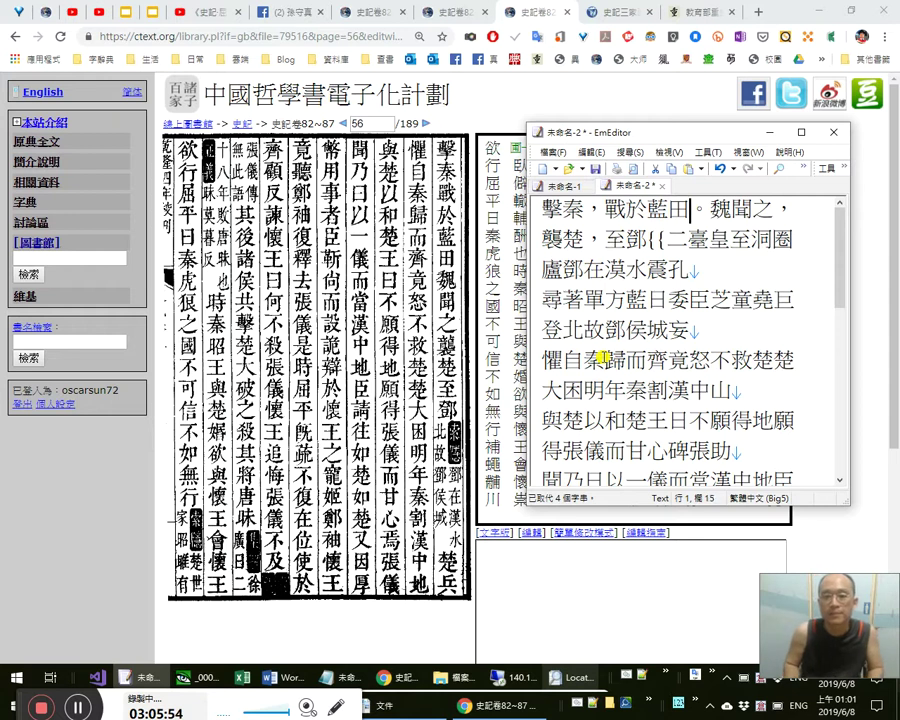
Check the wording from 魏聞之 onward and insert a comma after 至鄧.
key("shift+Right")
key("Right")
key("Right")
key("Right")
key("shift+Left")
key("Right")
key("shift+Left")
key("Right")
key("Right")
key("Right")
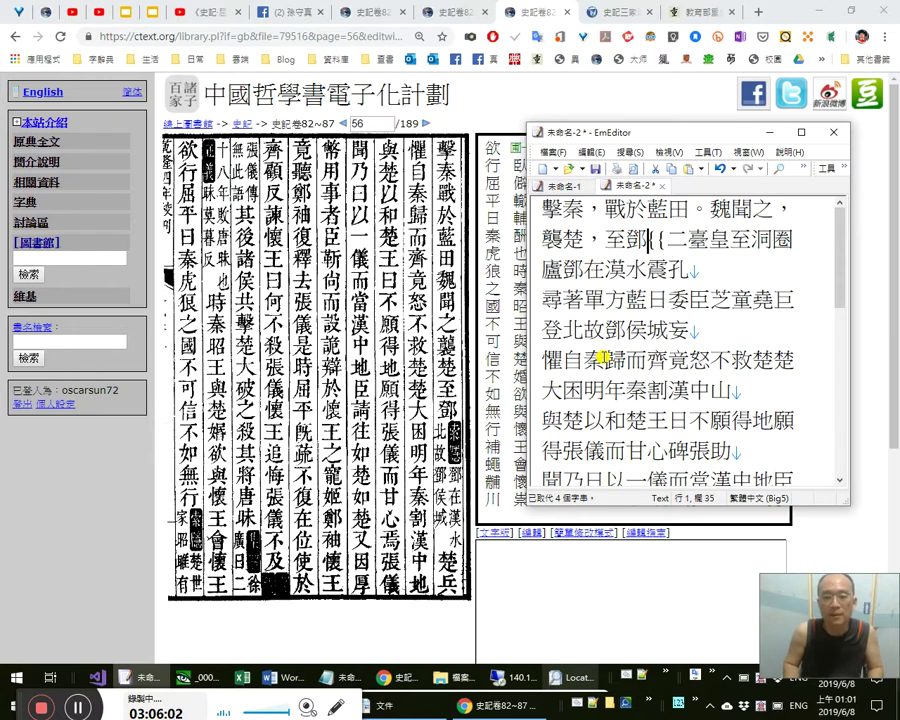
type("，")
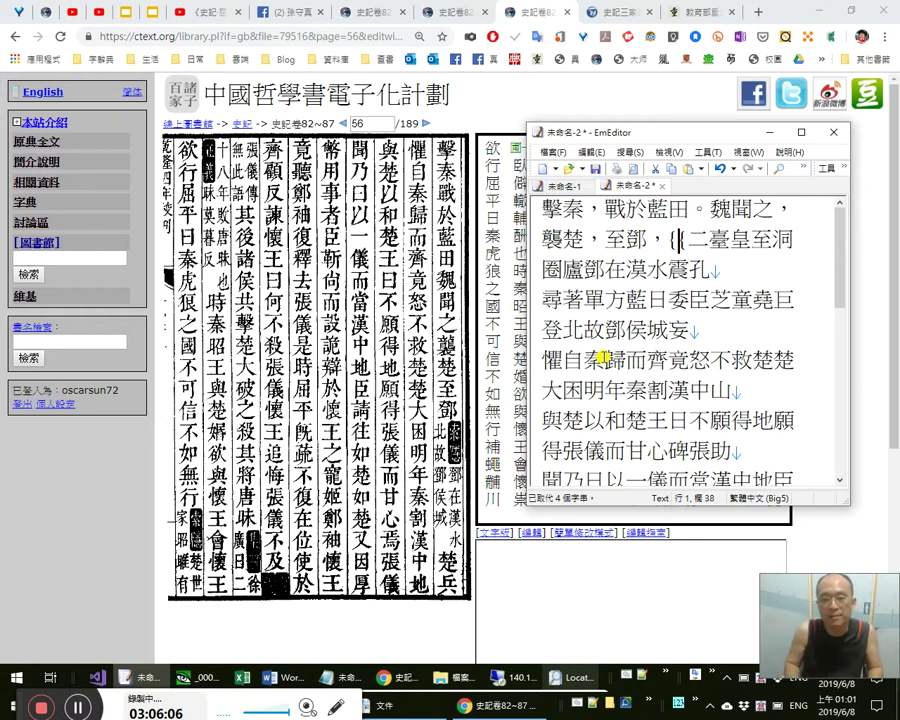
Insert the annotation heading 《索隱》： after the double opening braces that follow 至鄧.
type("{{南無阿彌陀佛")
key("shift+Left")
key("shift+Left")
key("shift+Left")
key("shift+Left")
key("shift+Left")
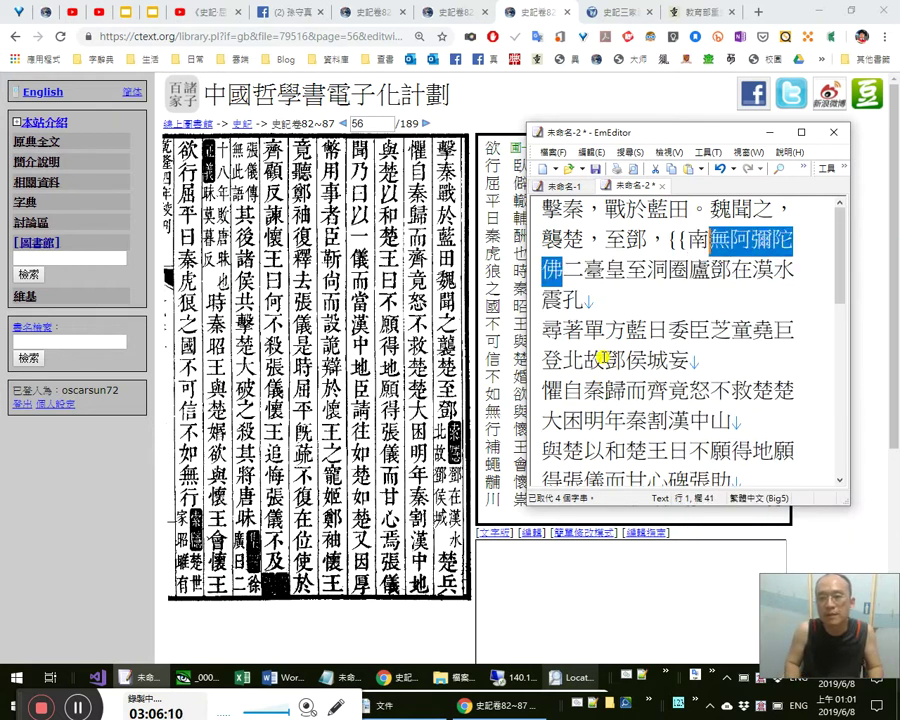
key("ctrl+v")
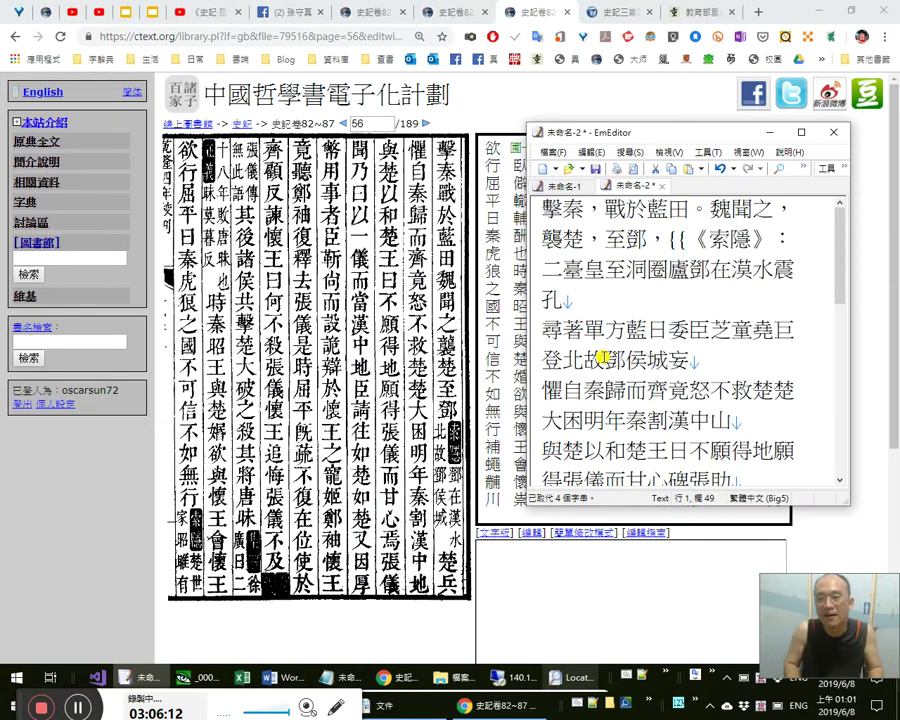
Enter the annotation wording 鄧在漢水北，故鄧侯城 after 《索隱》：.
type("鄧在")
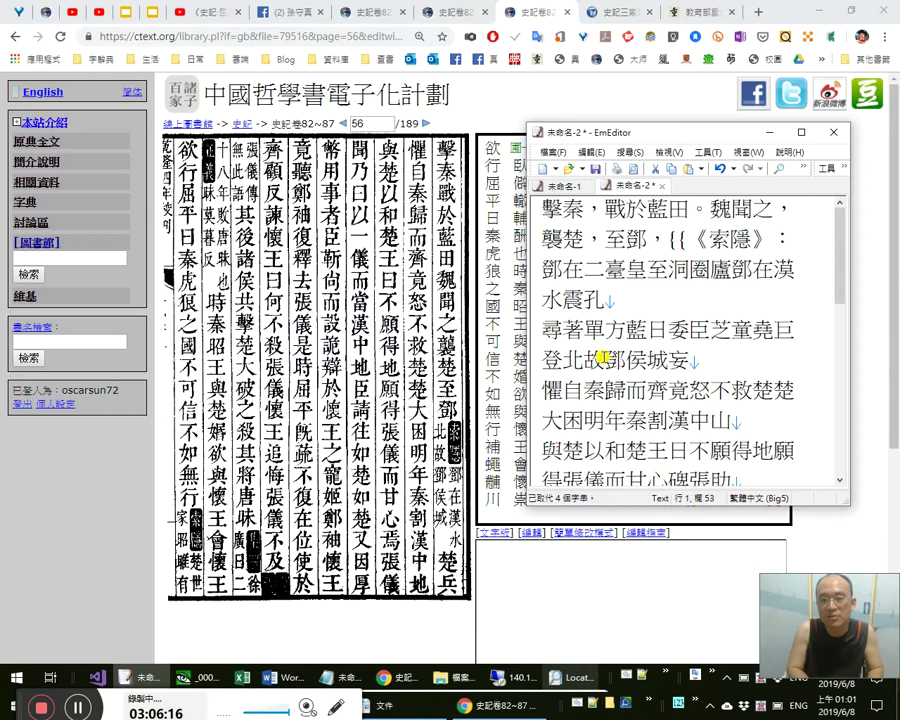
type("漢水")
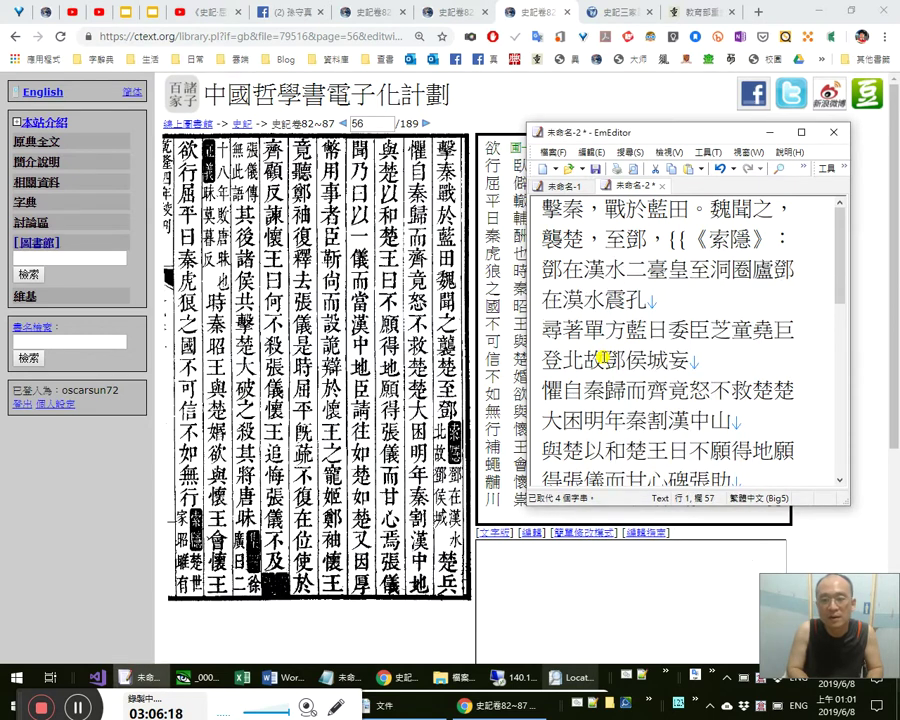
type("m北，故")
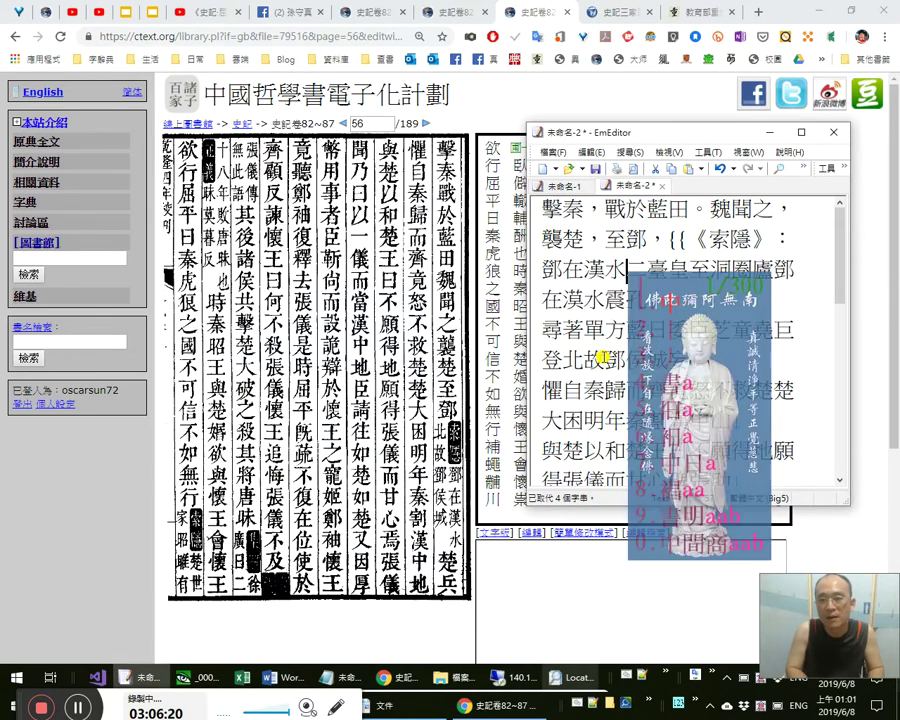
type("鄧")
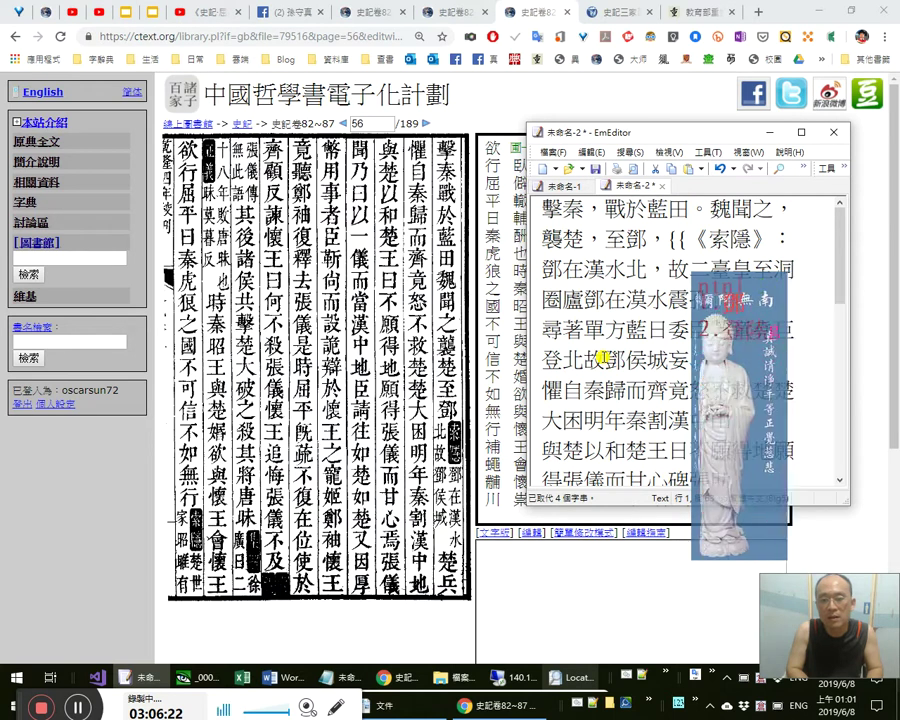
type("今天城")
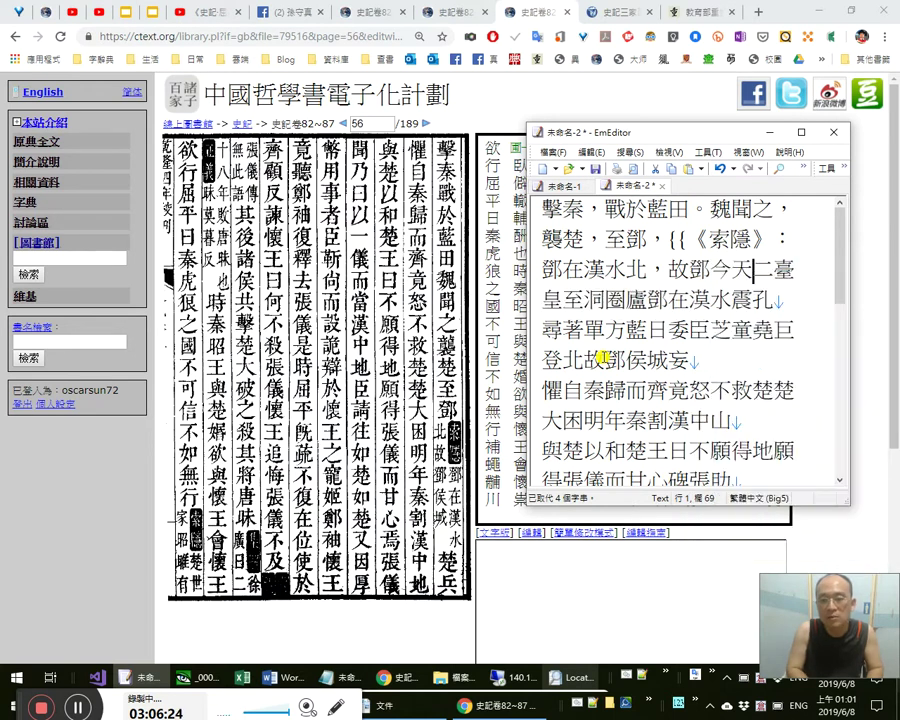
key("shift+Left")
key("shift+Left")
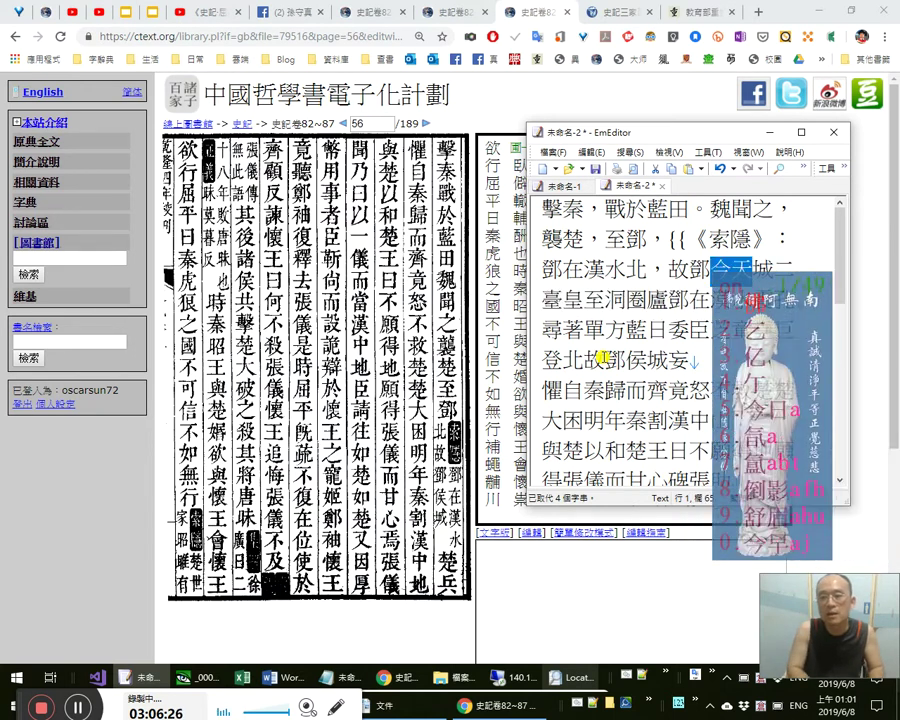
type("侯")
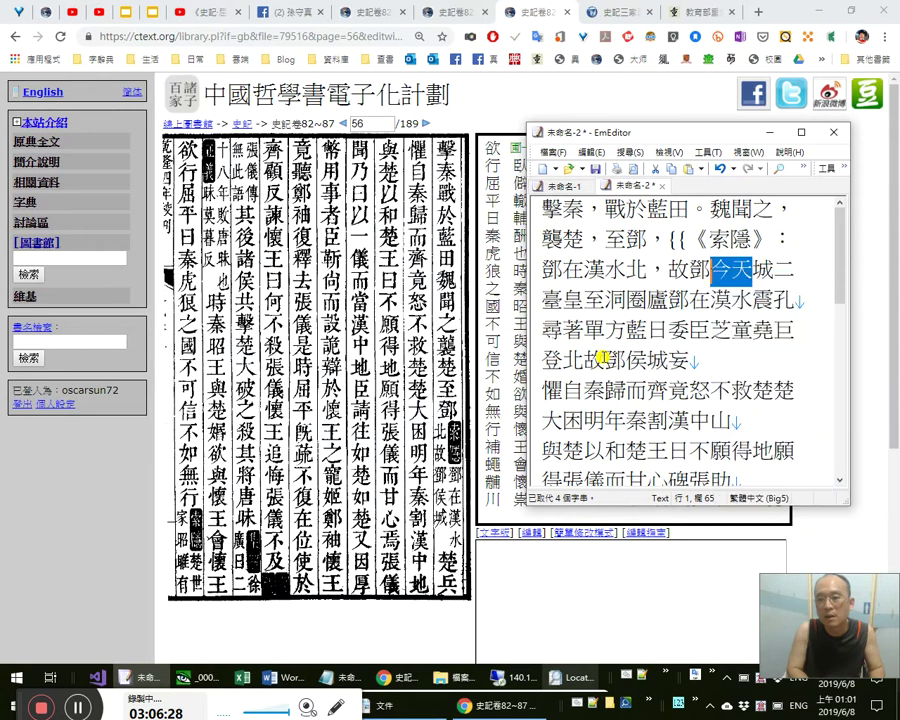
type("onk")
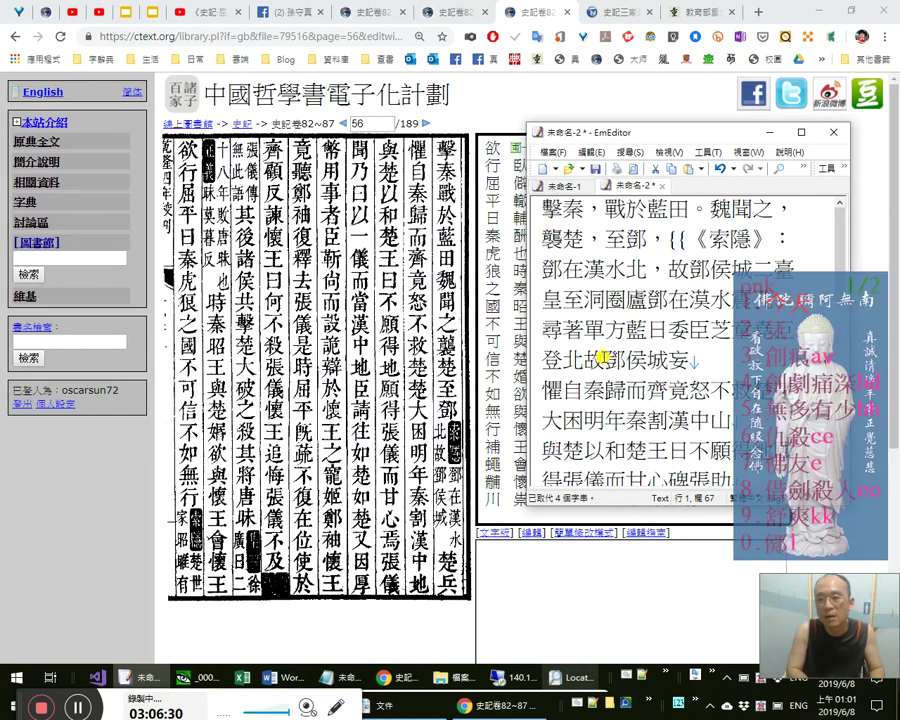
key("Escape")
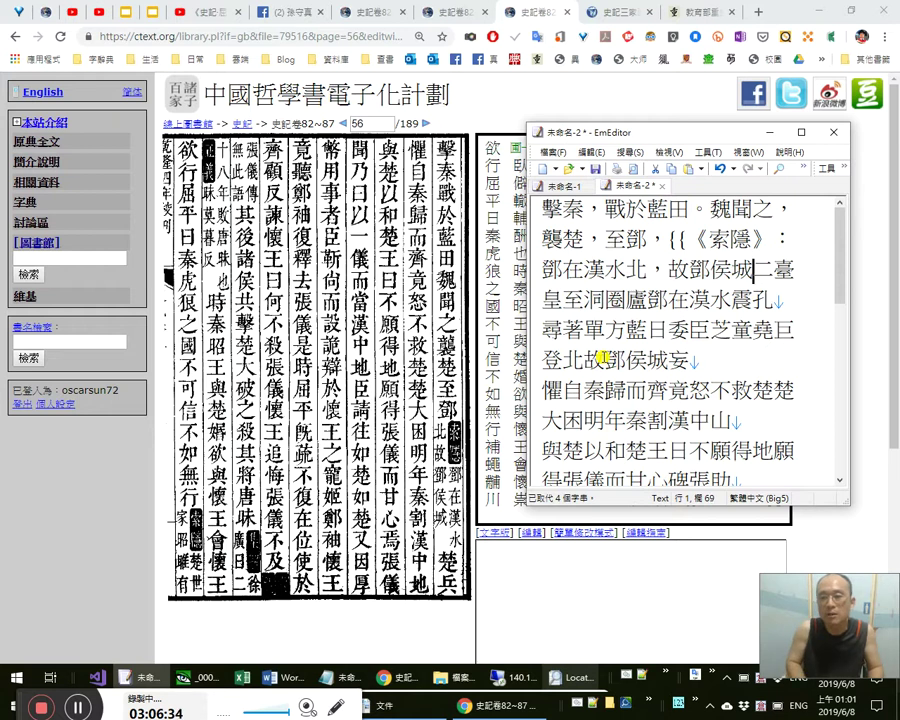
Close the annotation with 。 and double closing braces, and replace the garbled characters from 二臺皇 to the line's end with 楚兵.
type("。}}")
key("shift+Right")
key("shift+Right")
key("shift+Right")
key("shift+Right")
key("shift+Right")
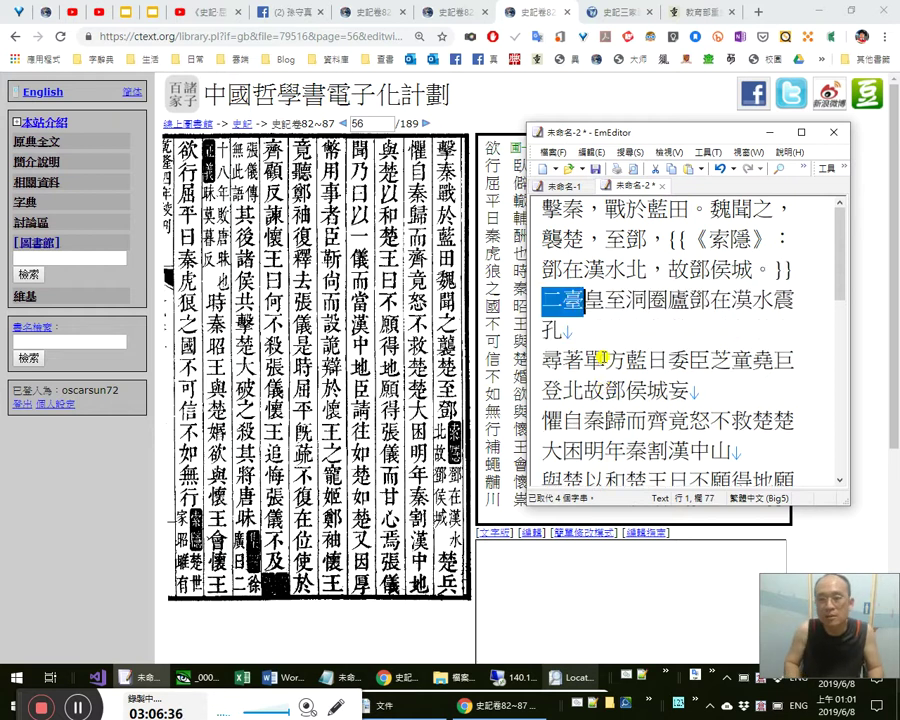
key("shift+Right")
key("shift+Right")
key("shift+Right")
key("shift+Right")
key("shift+Right")
key("shift+Right")
key("shift+Right")
key("shift+Right")
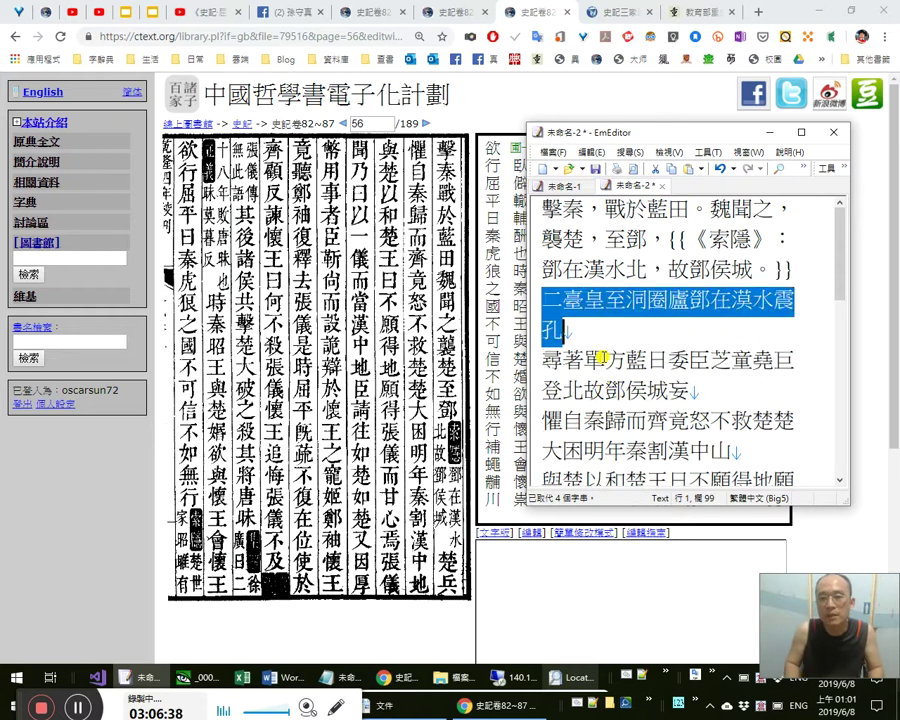
type("ddo")
key("BackSpace")
key("BackSpace")
key("BackSpace")
key("BackSpace")
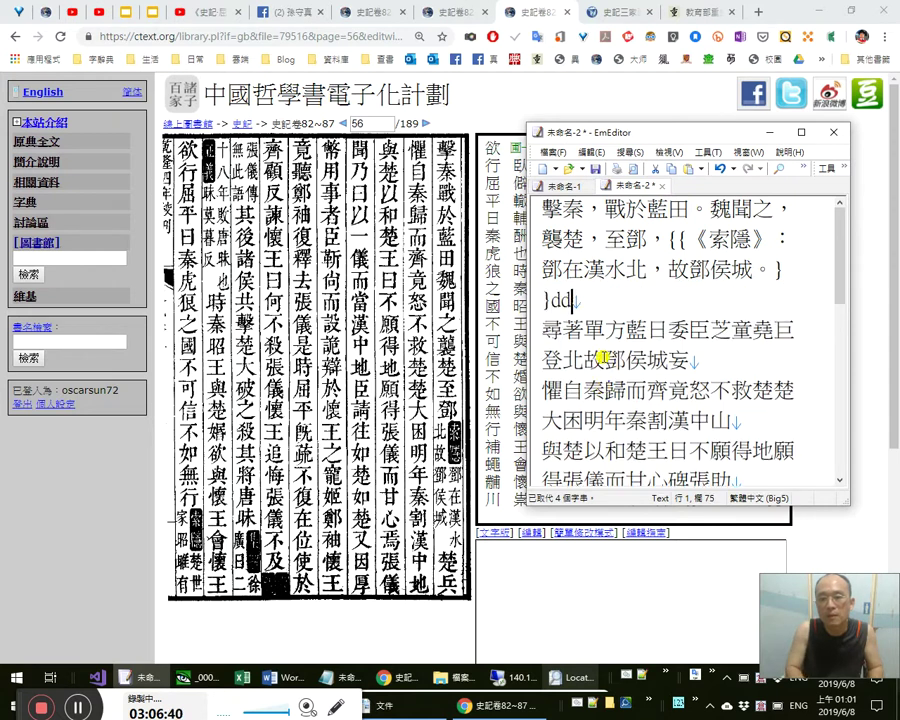
type("楚兵")
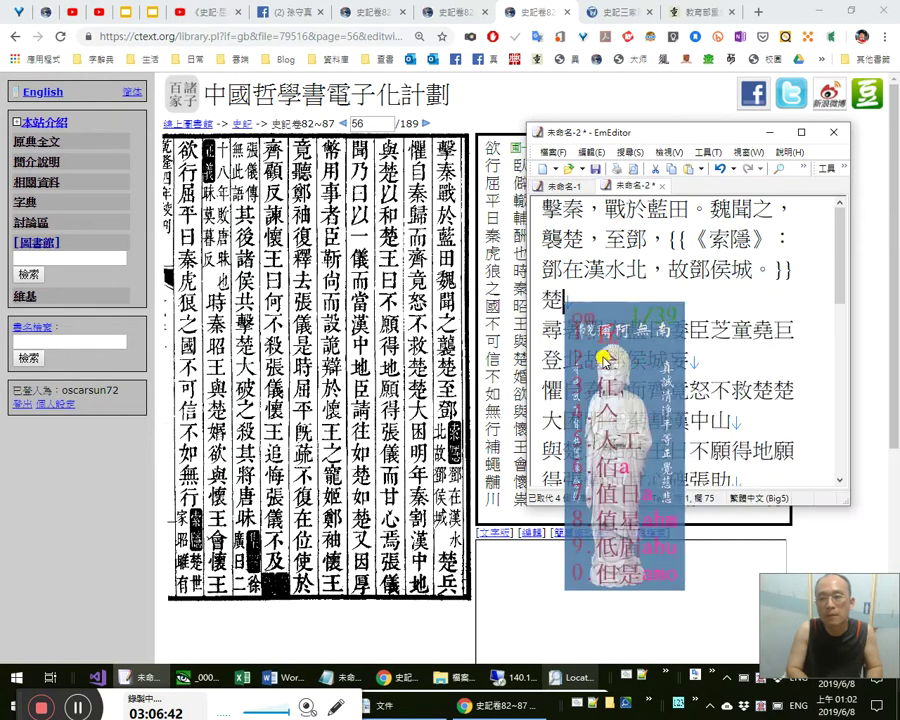
Reread the finished first line and its 索隱 annotation against the woodblock image.
key("Right")
key("Right")
key("Left")
key("Left")
key("Right")
key("Right")
key("shift+Right")
key("Right")
key("Right")
key("End")
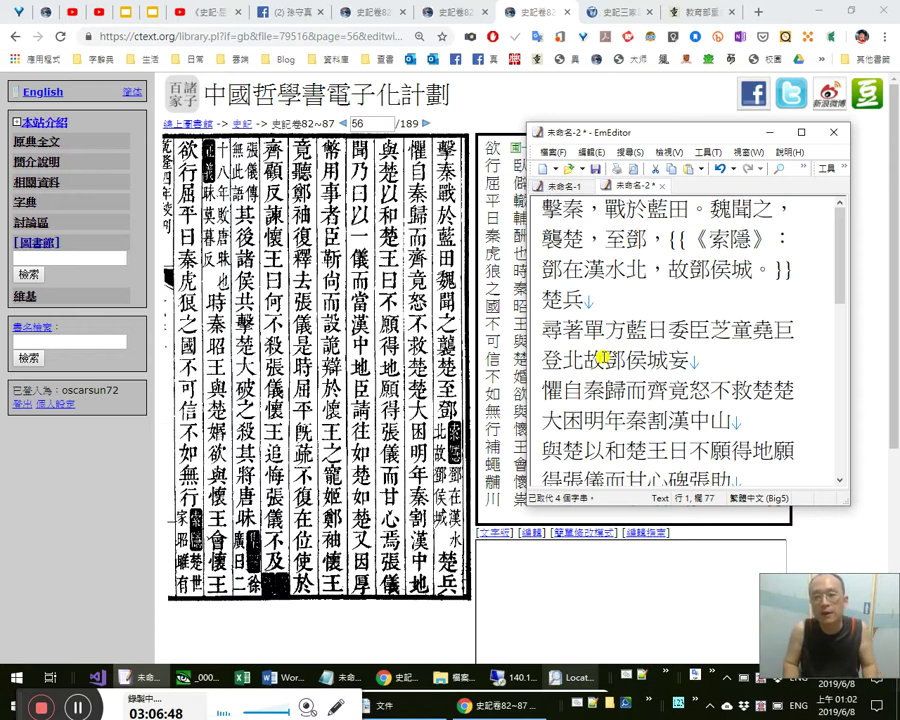
key("Right")
key("Right")
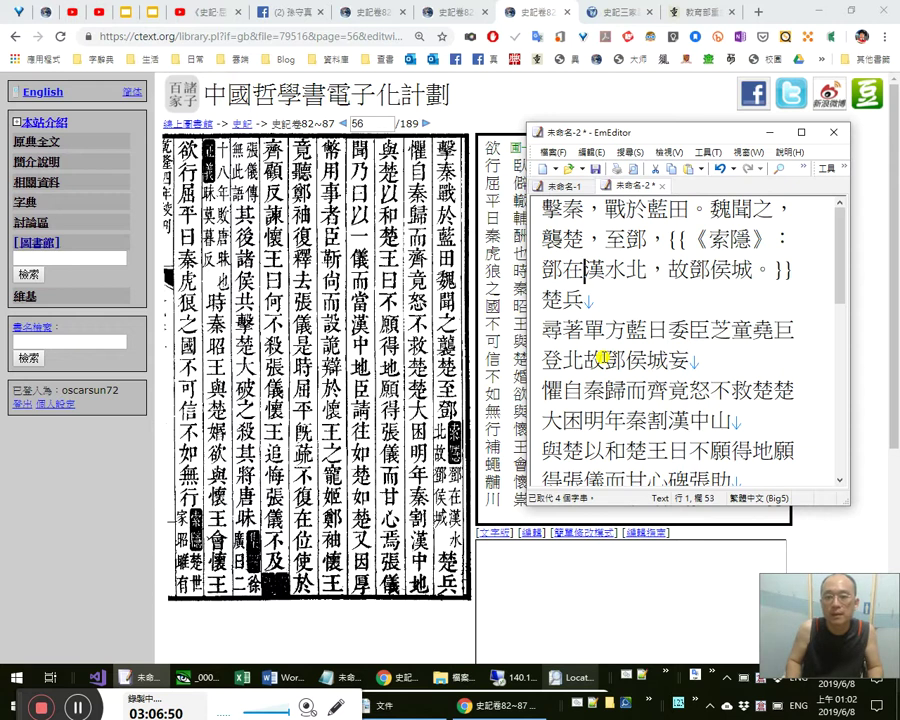
Replace the garbled text starting with 尋著單方 so the second line begins 懼自秦歸.
key("Down")
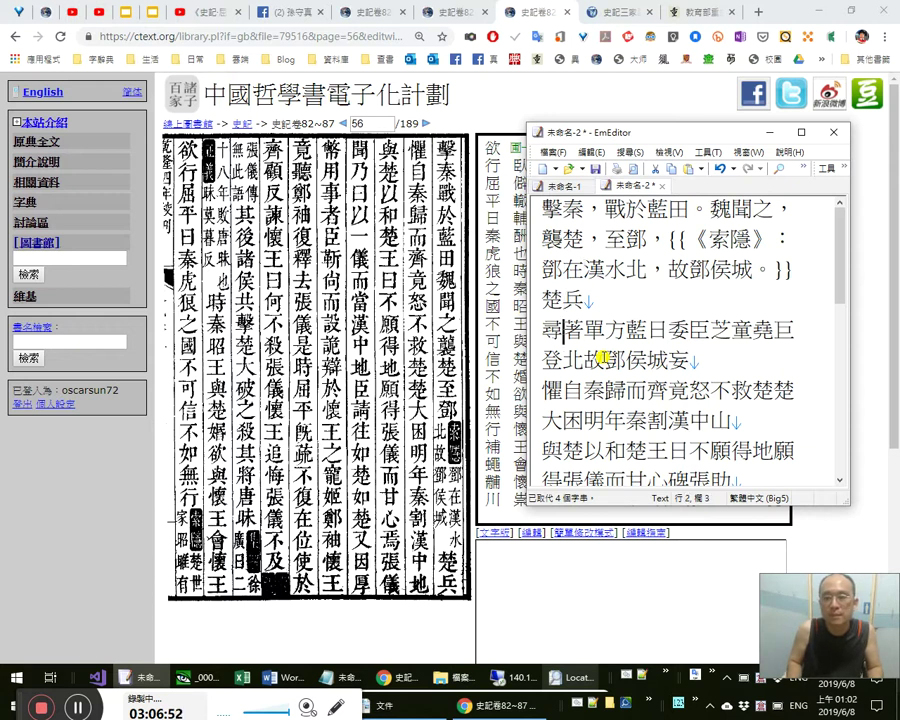
key("shift+Left")
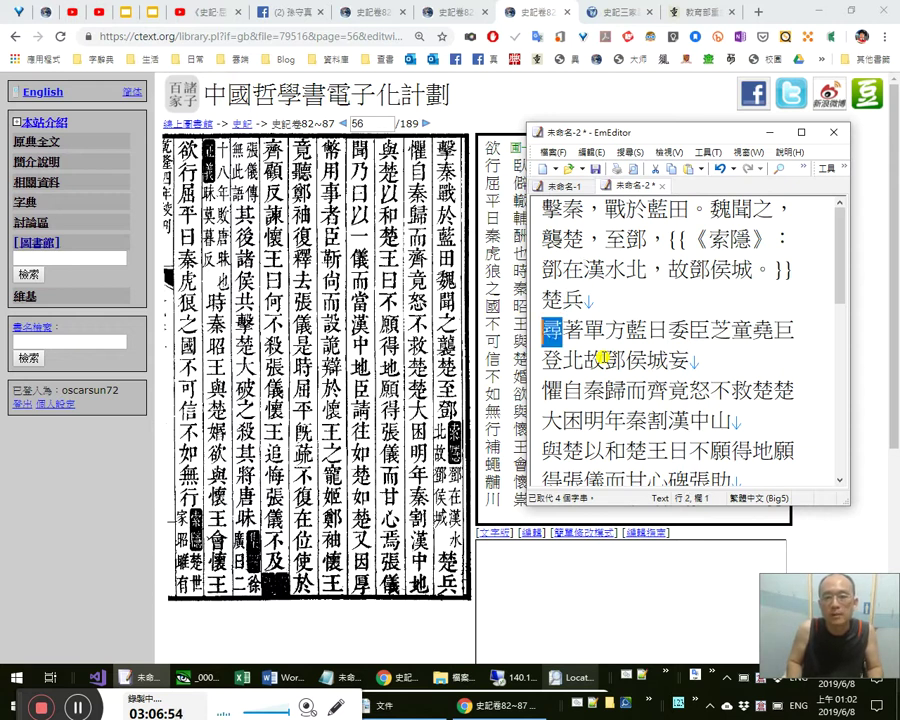
type("懼")
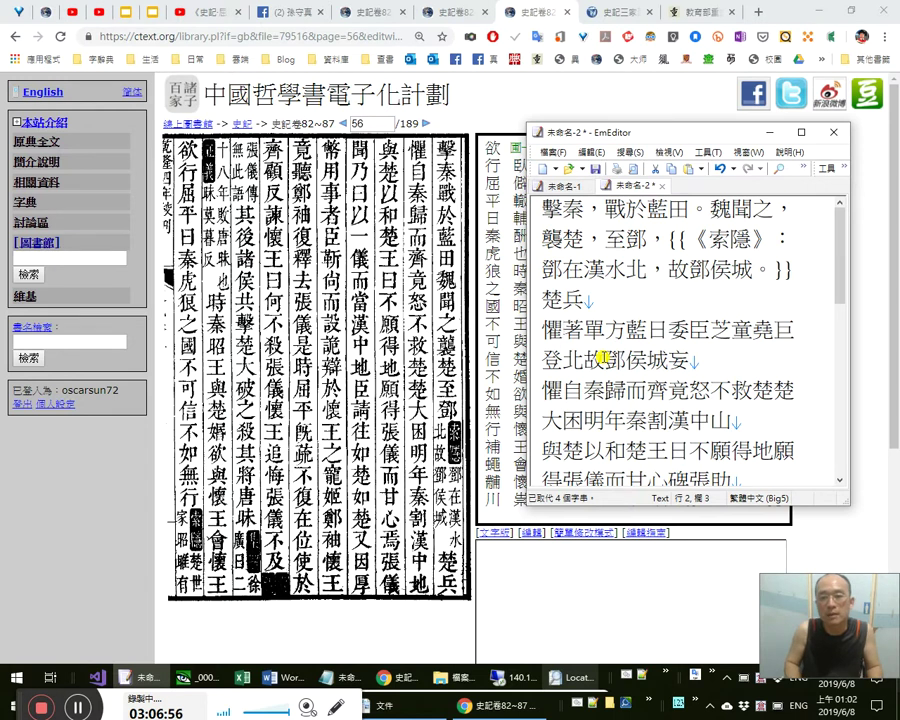
key("shift+End")
key("Delete")
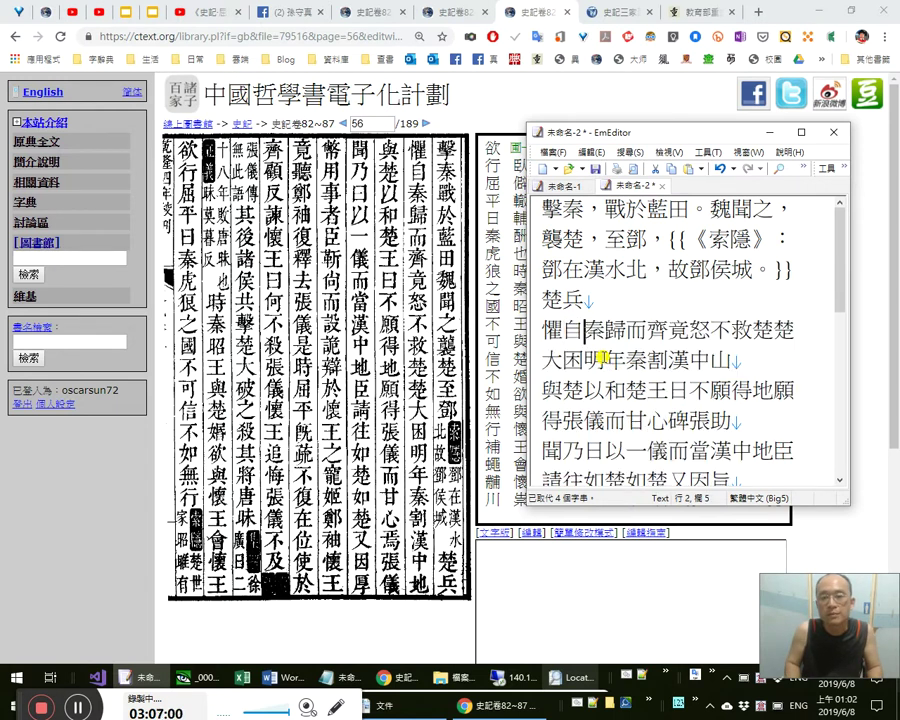
Insert commas after 懼 and after 自秦歸 in the second line.
key("Left")
key("Left")
key("Left")
type("，")
key("Right")
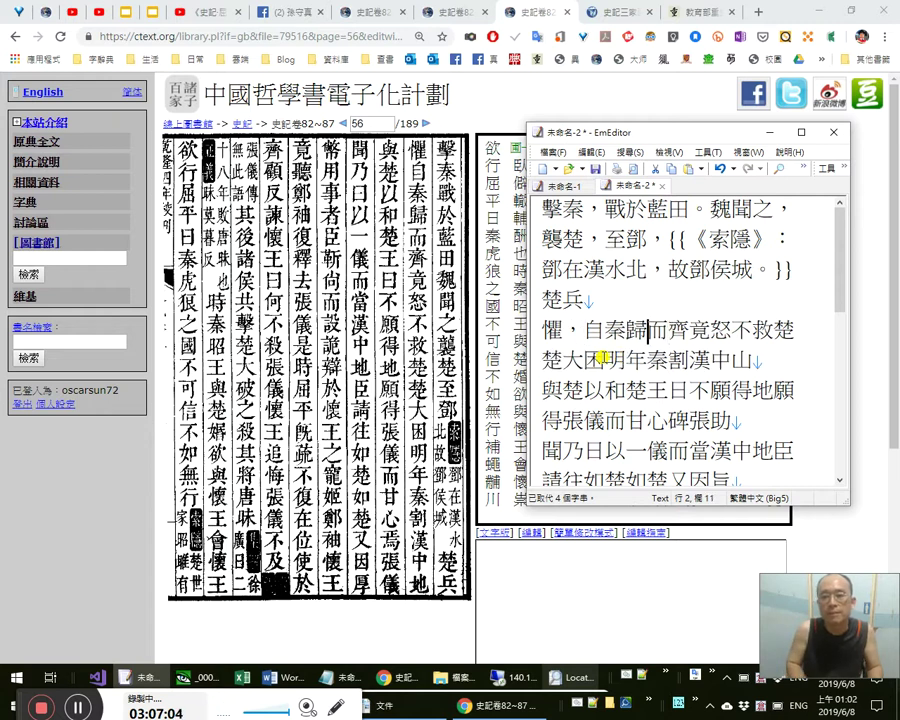
key("Left")
type("，")
Examine how 魏, 楚兵懼 and 擊秦 relate in the opening passage to check its sense.
key("Up")
key("Home")
key("shift+Right")
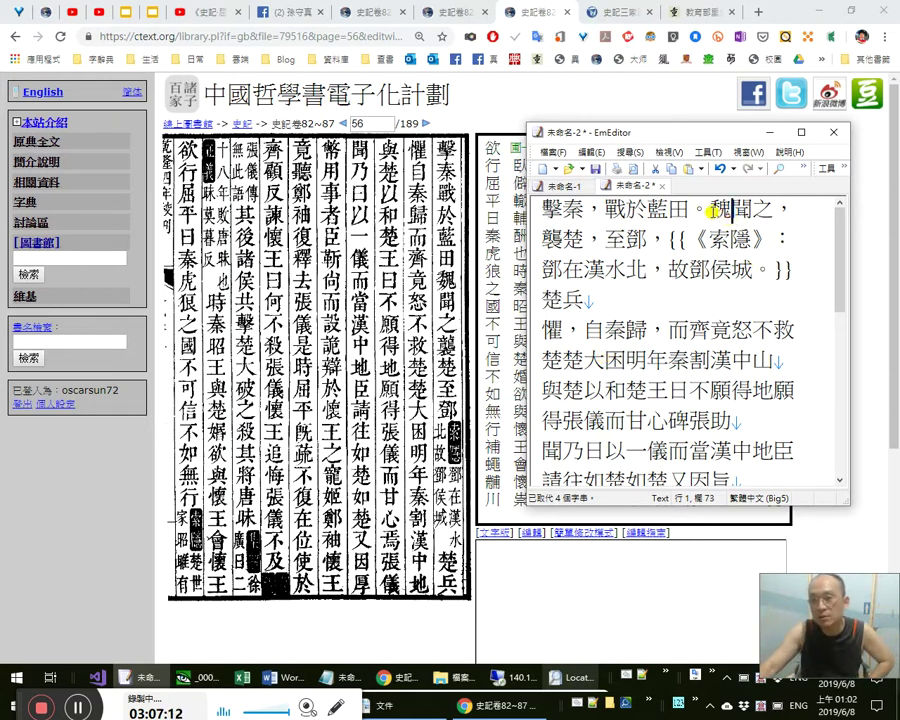
left_click_drag(709, 209, 731, 209)
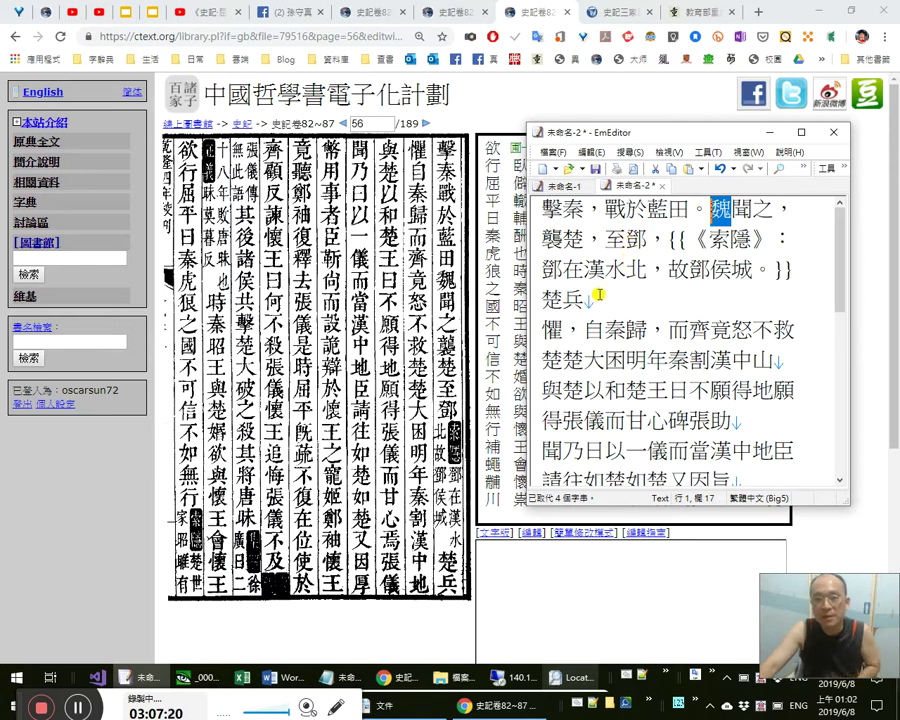
left_click(553, 297)
left_click_drag(553, 297, 566, 332)
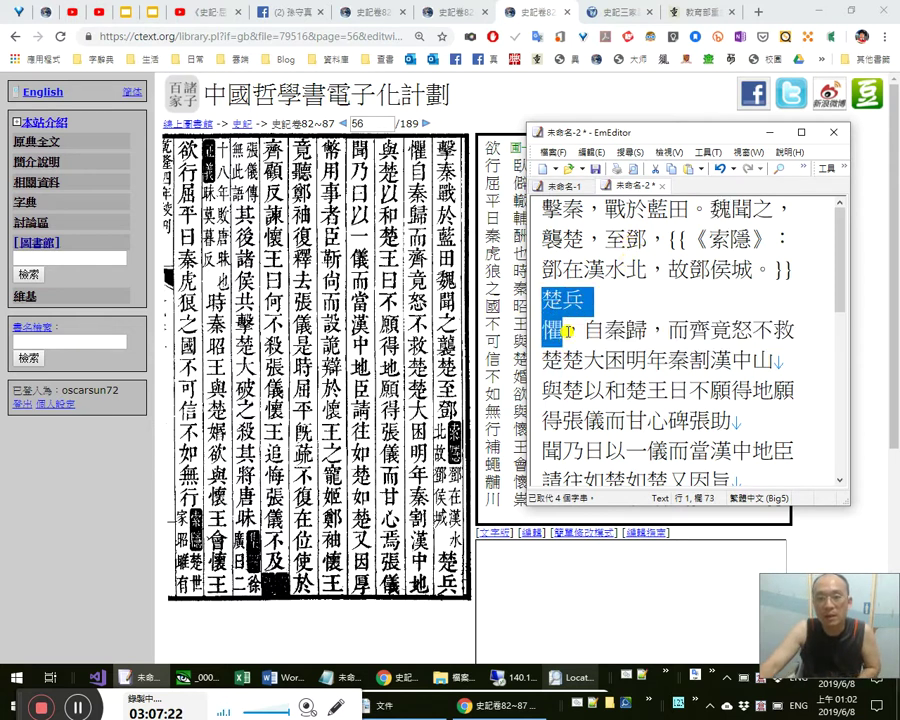
double_click(572, 209)
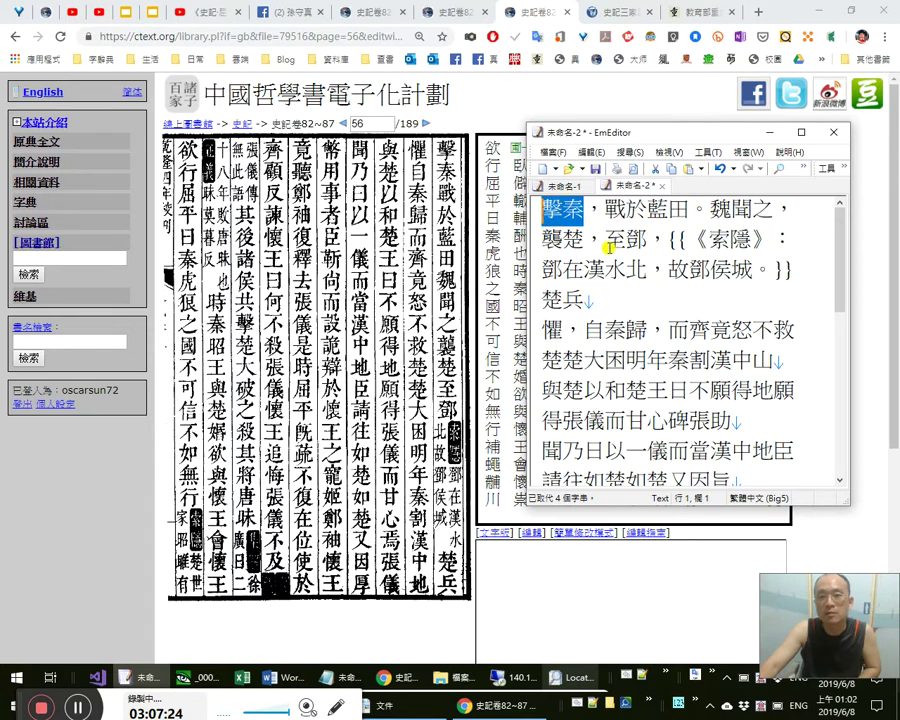
Read on from 楚兵懼 and insert a comma after 不救楚.
left_click(564, 299)
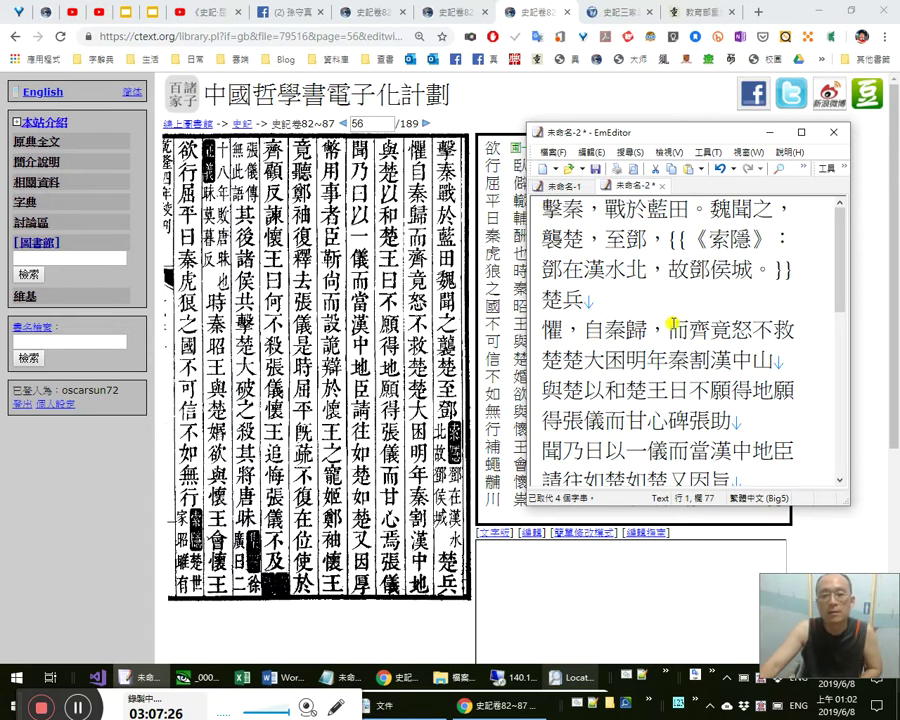
key("Left")
key("Right")
key("Right")
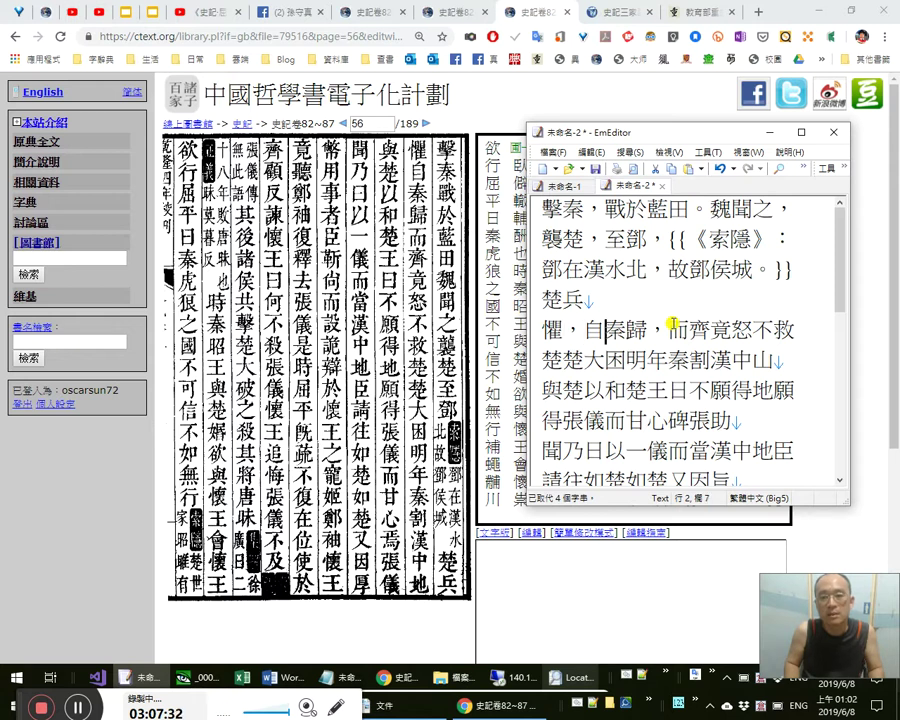
key("Right")
key("Right")
key("Right")
key("Right")
key("Right")
key("Right")
key("Right")
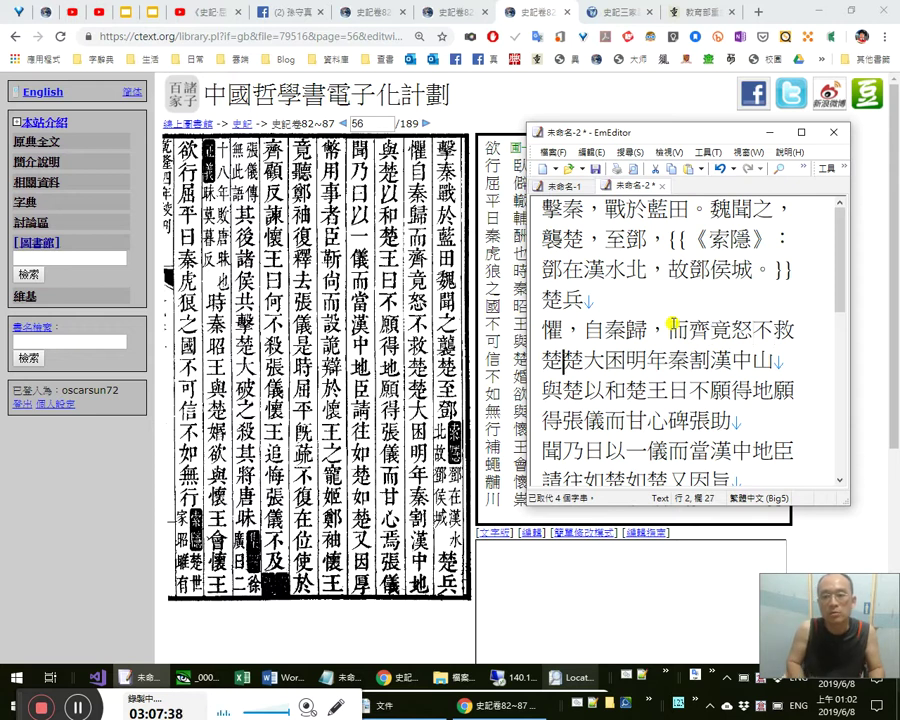
type("，")
Reread the clause 而齊竟怒不救楚 and examine the character 竟.
key("Up")
key("End")
key("Left")
key("Left")
key("Left")
key("Left")
key("Left")
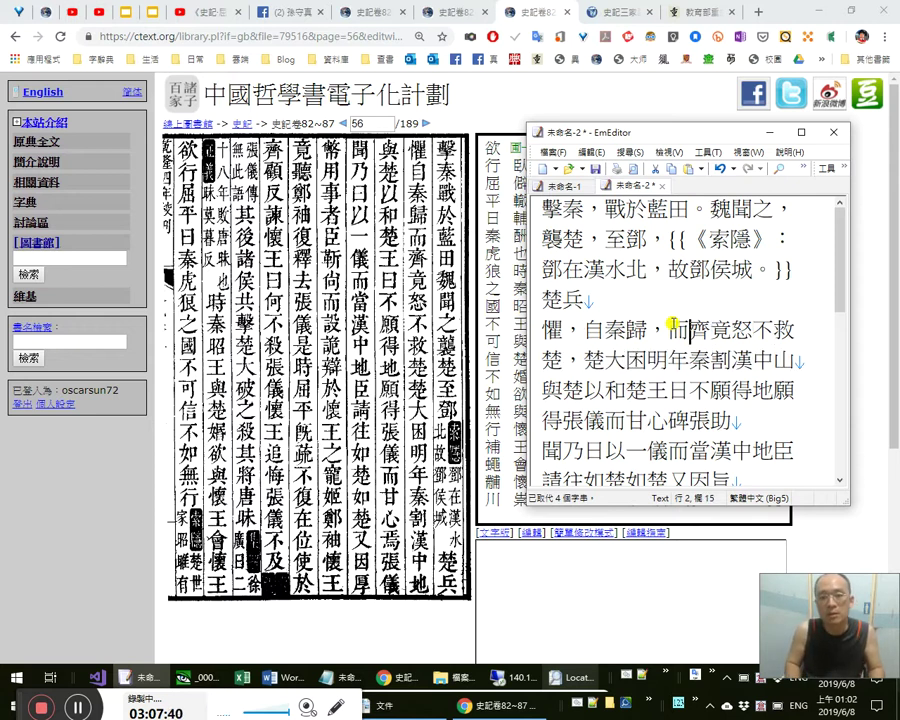
key("Right")
key("Right")
key("Right")
key("shift+Right")
key("shift+Left")
key("shift+Left")
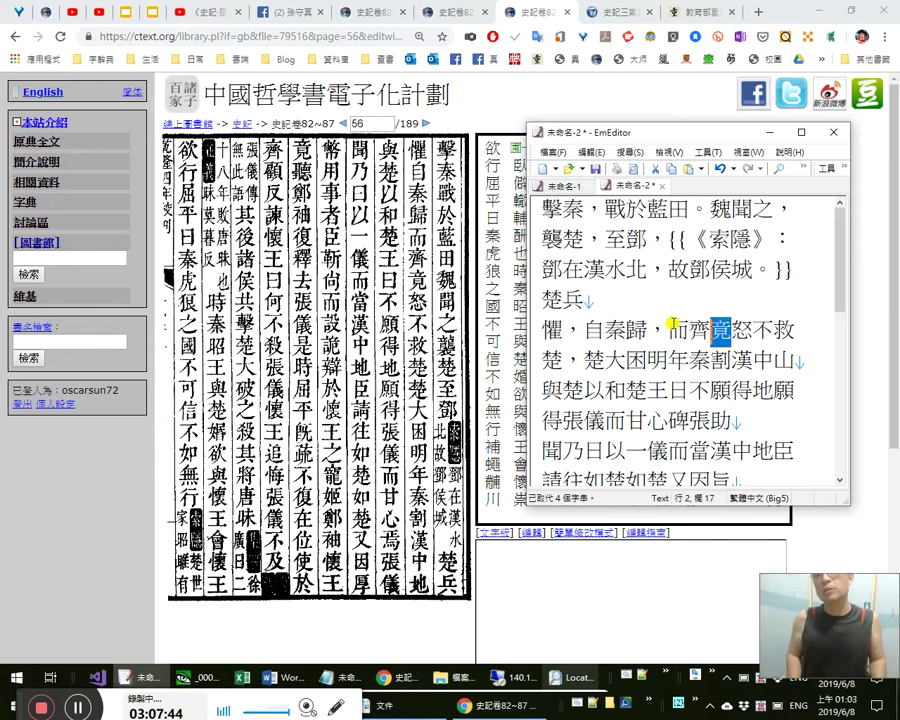
Retype 竟 after 而齊, try adding 終 behind it, and remove the trial character.
type("竟終")
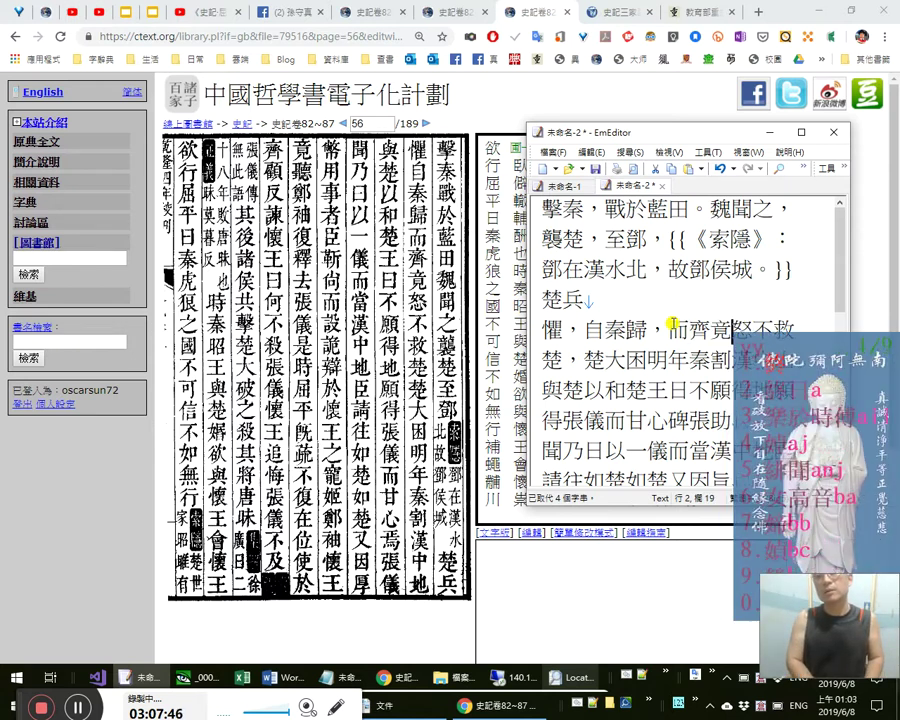
type("穹")
key("shift+Left")
type("jc穹")
key("BackSpace")
type("究")
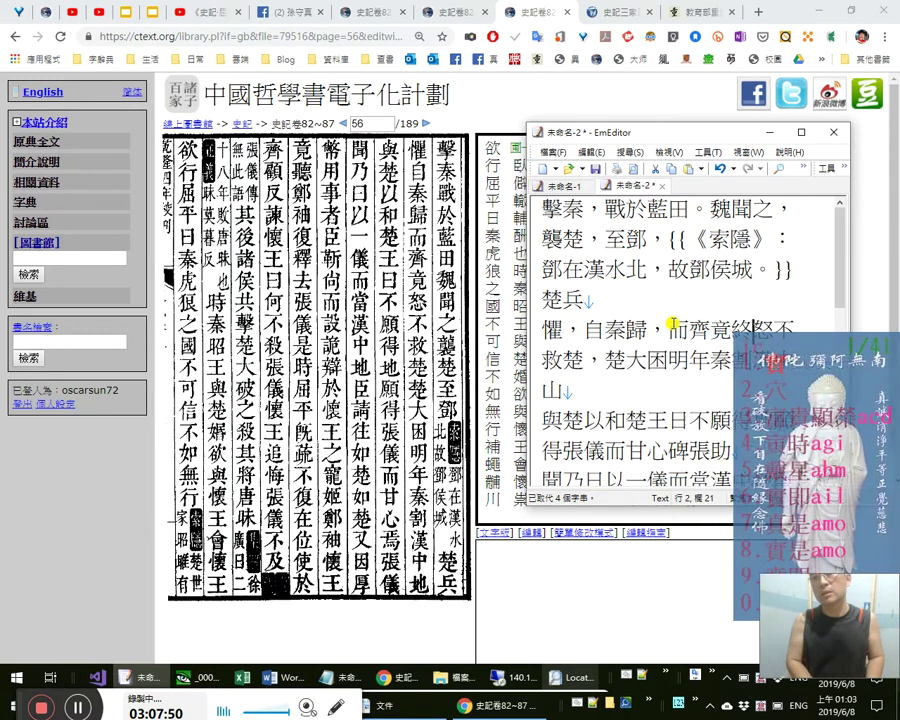
key("shift+Left")
key("shift+Left")
key("Delete")
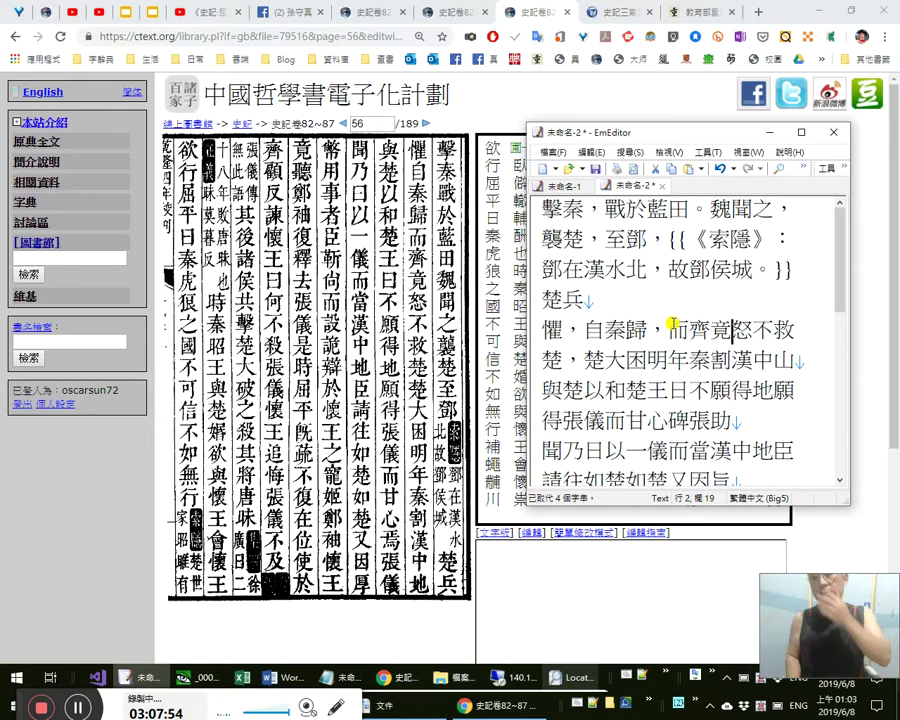
key("shift+Right")
key("Right")
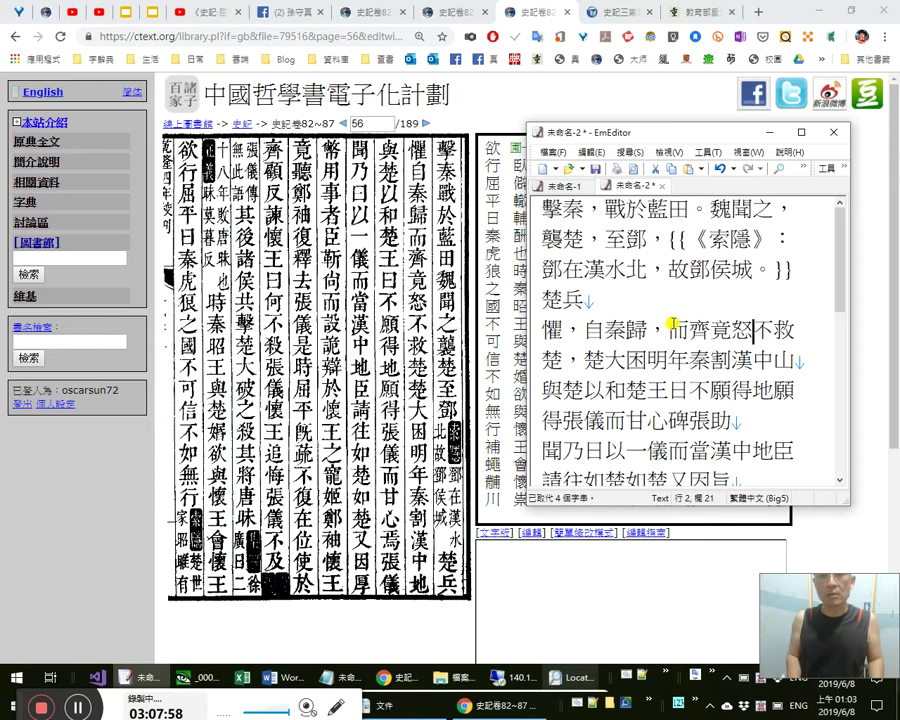
Move past 不救楚 and insert a full stop after 楚大困.
key("Right")
key("Right")
key("Right")
key("Right")
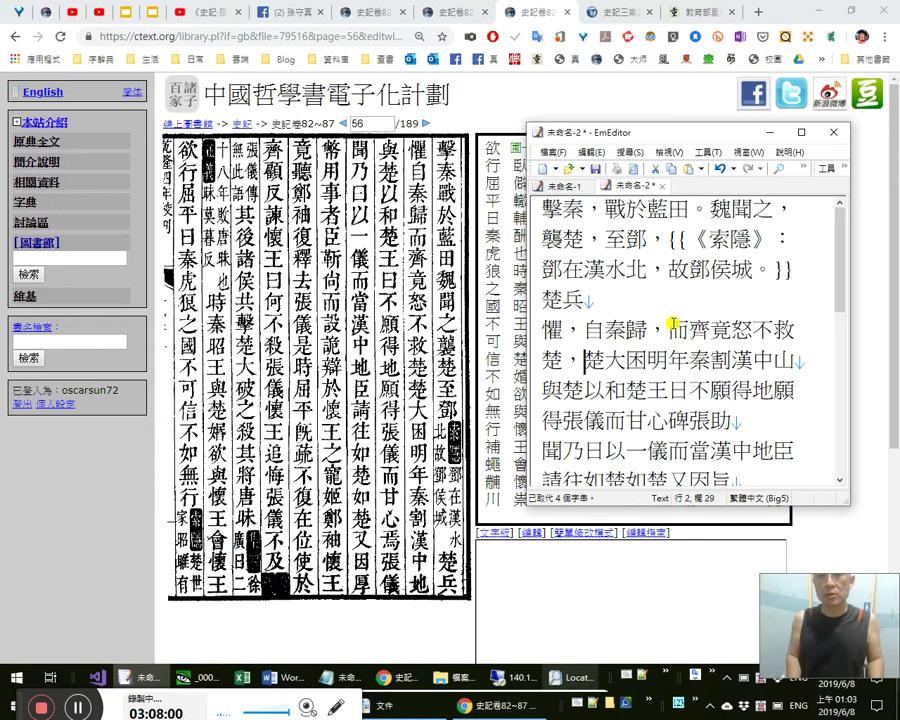
type("。")
Review 困 at the end of 楚大困, try adding 頓 behind it, and remove the trial character.
key("Left")
key("Left")
key("shift+Right")
key("Right")
key("Left")
key("Left")
key("Right")
type("頓")
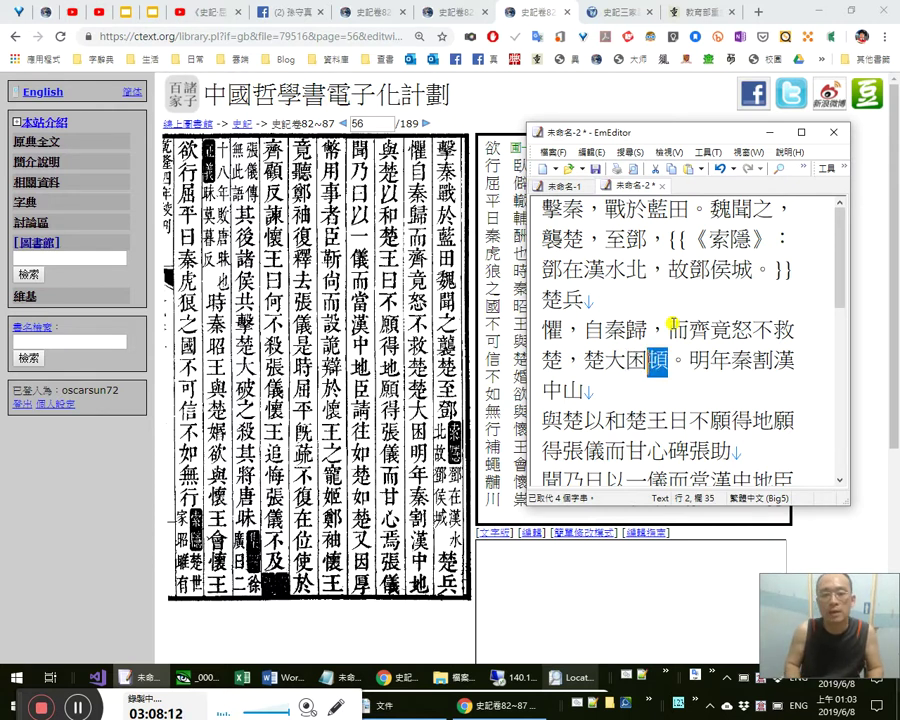
key("BackSpace")
Switch to the Ministry of Education dictionary in the browser and look up 困頓.
left_click(606, 85)
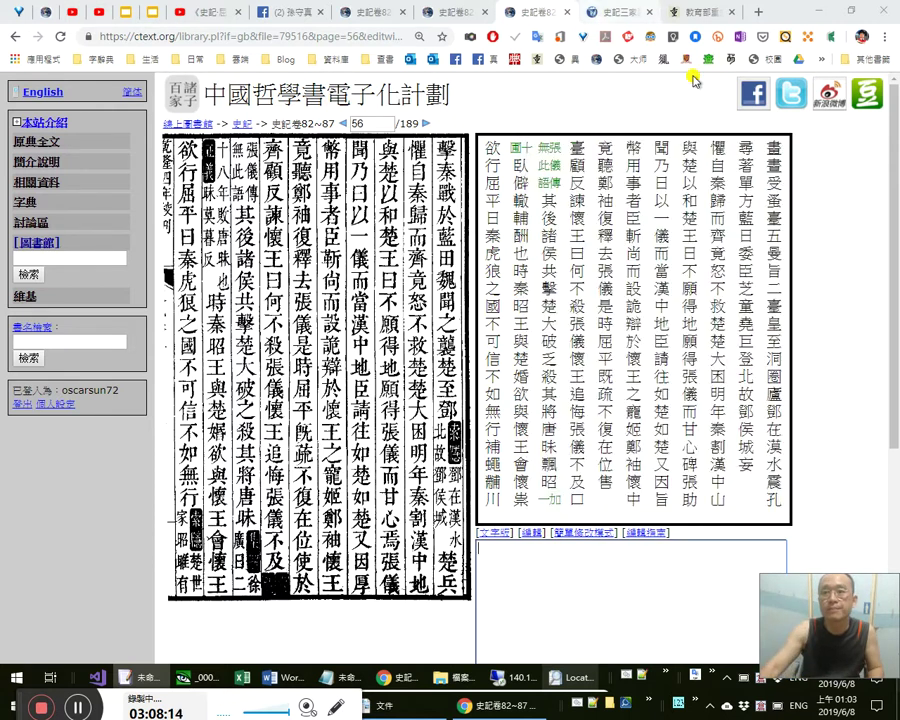
left_click(698, 12)
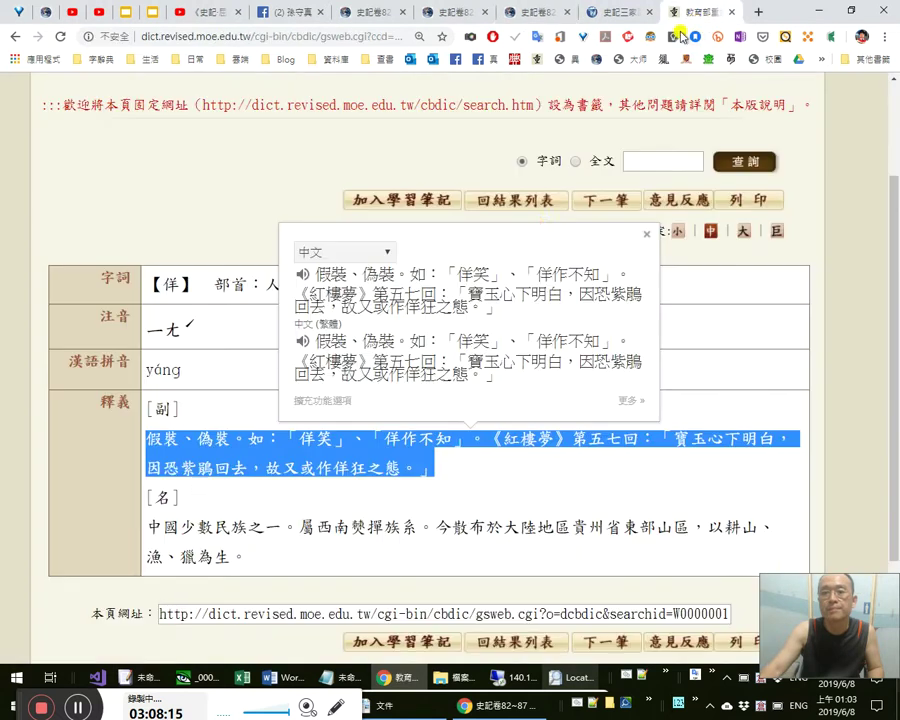
left_click(683, 160)
type("困頓")
key("Return")
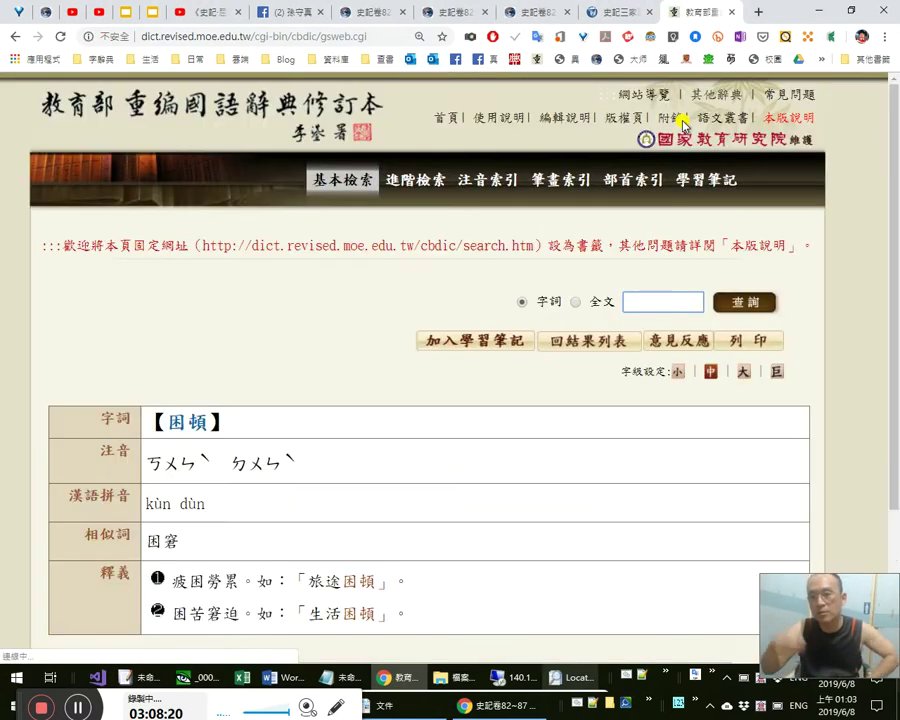
Look up the single character 頓 from the 困頓 entry and read the definitions for its dùn pronunciation.
left_click(195, 430)
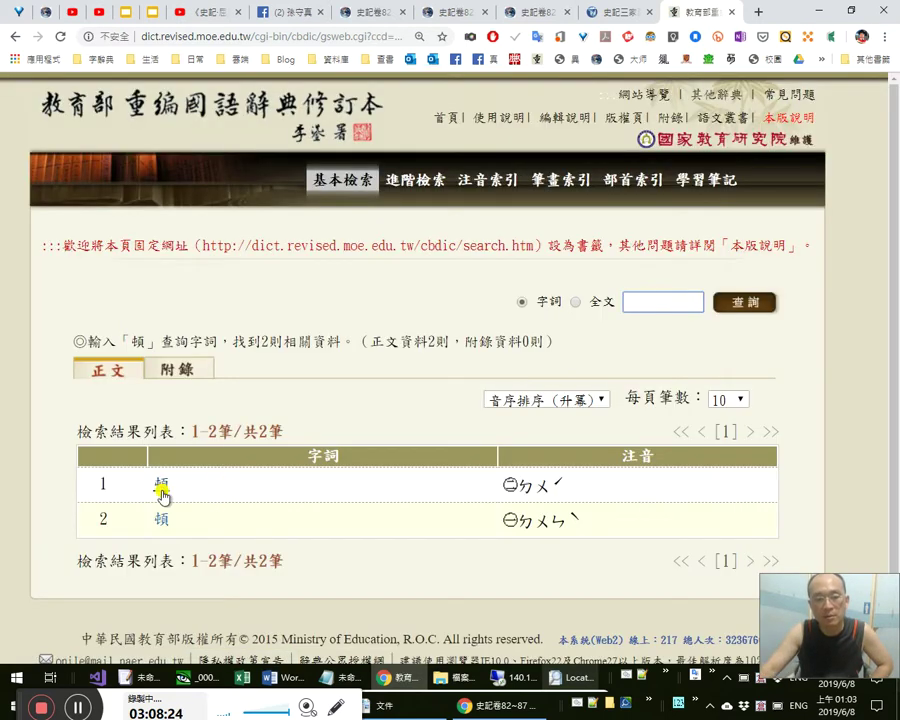
left_click(210, 524)
scroll(244, 535, "down", 2)
scroll(256, 495, "down", 1)
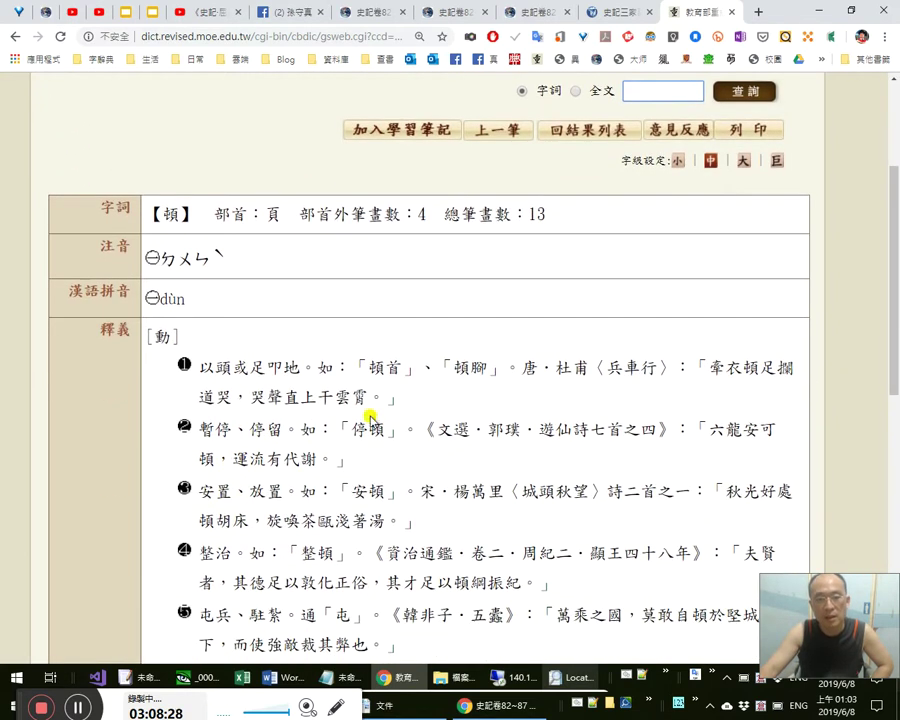
scroll(283, 475, "down", 1)
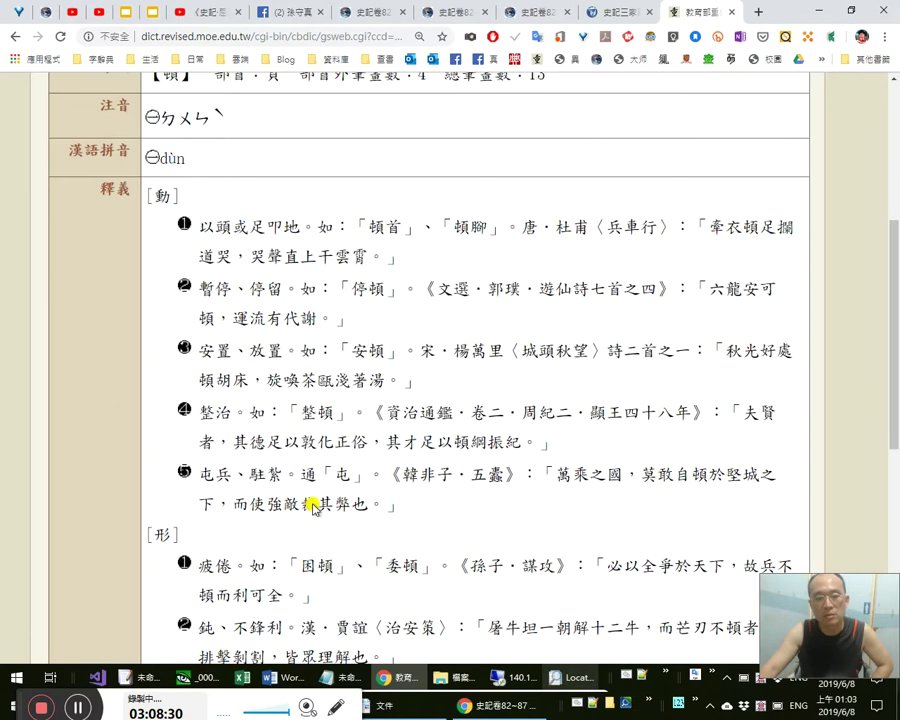
scroll(314, 536, "down", 2)
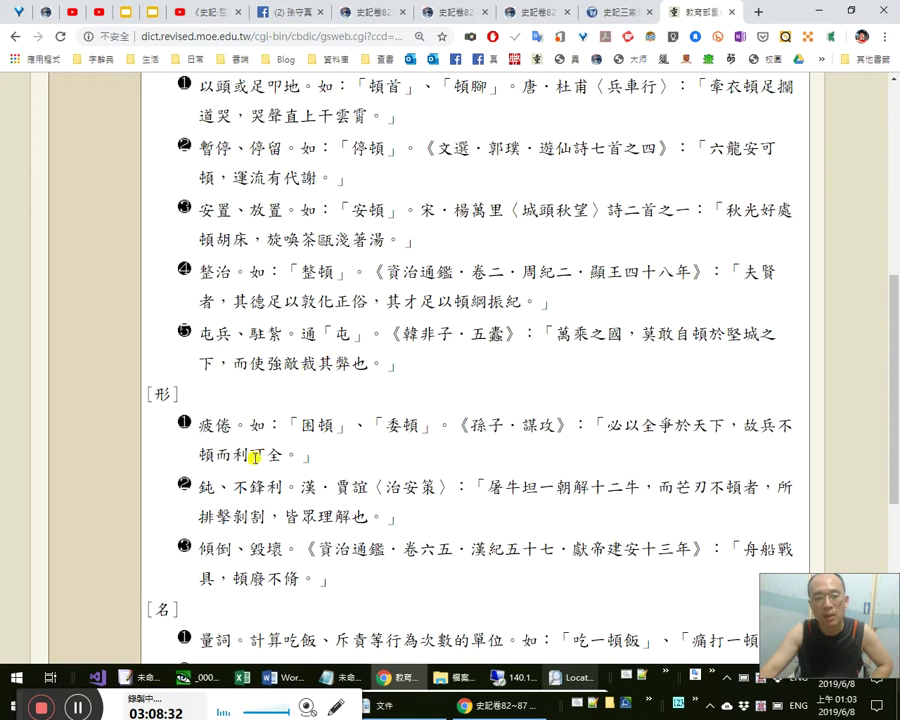
scroll(291, 533, "down", 1)
scroll(280, 556, "down", 2)
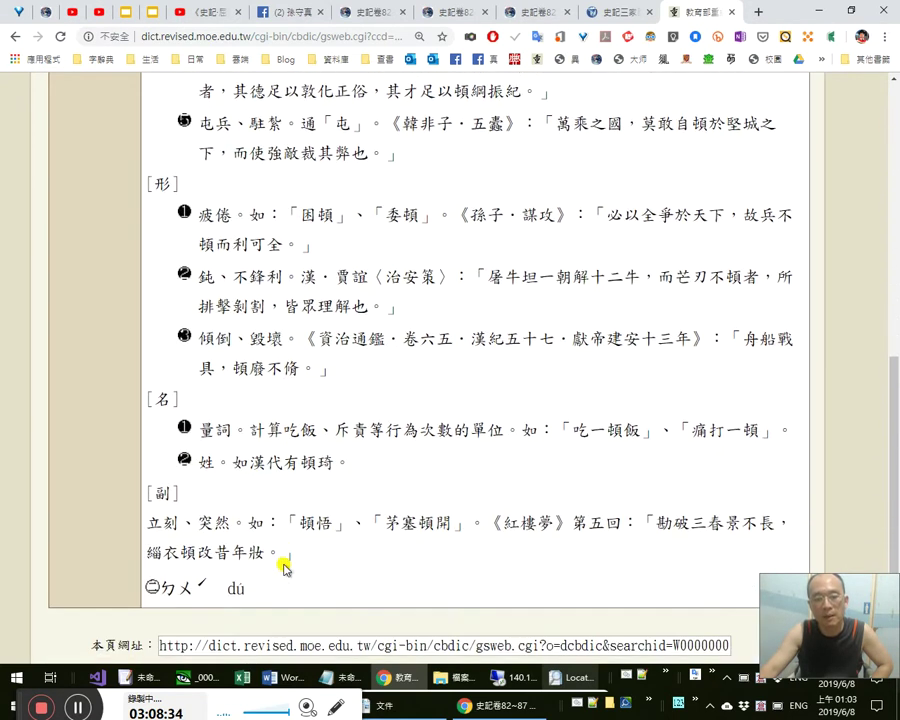
Close the dictionary page and return to EmEditor at the text before 明年.
key("ctrl+w")
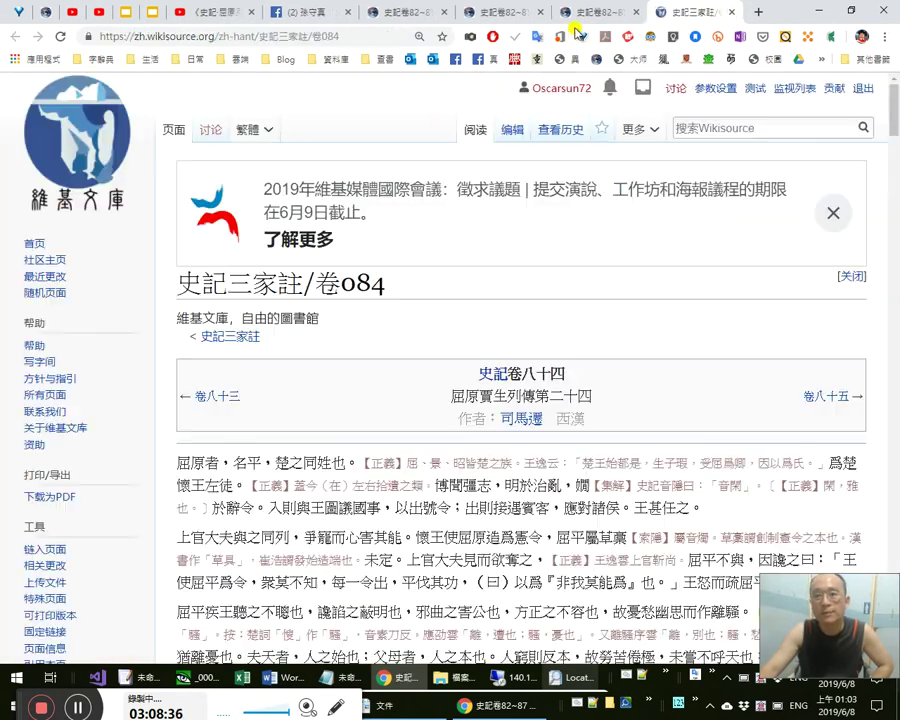
left_click(566, 17)
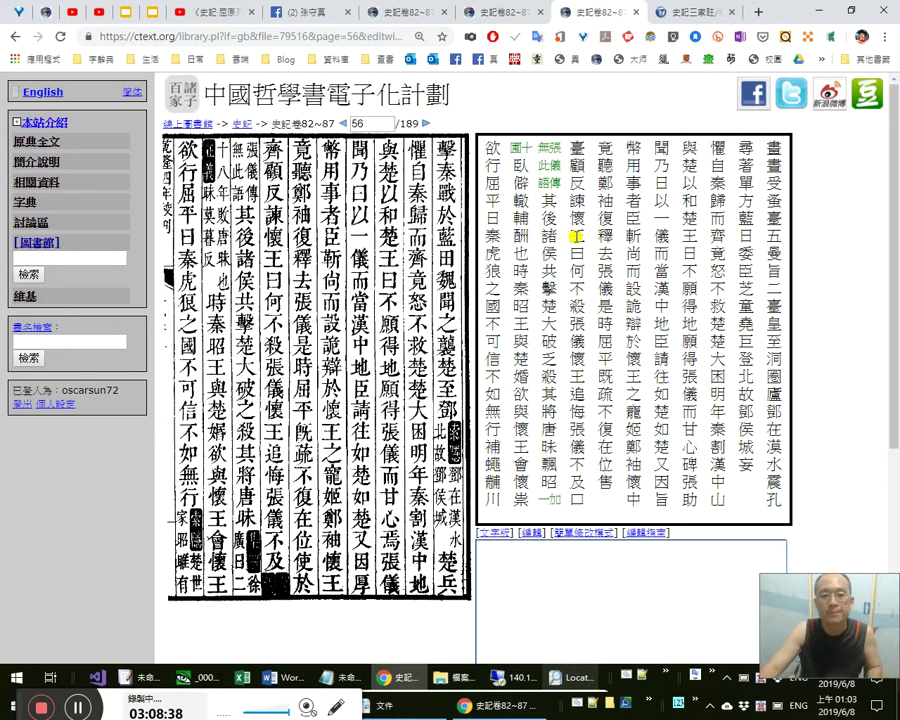
key("alt+Tab")
left_click(692, 362)
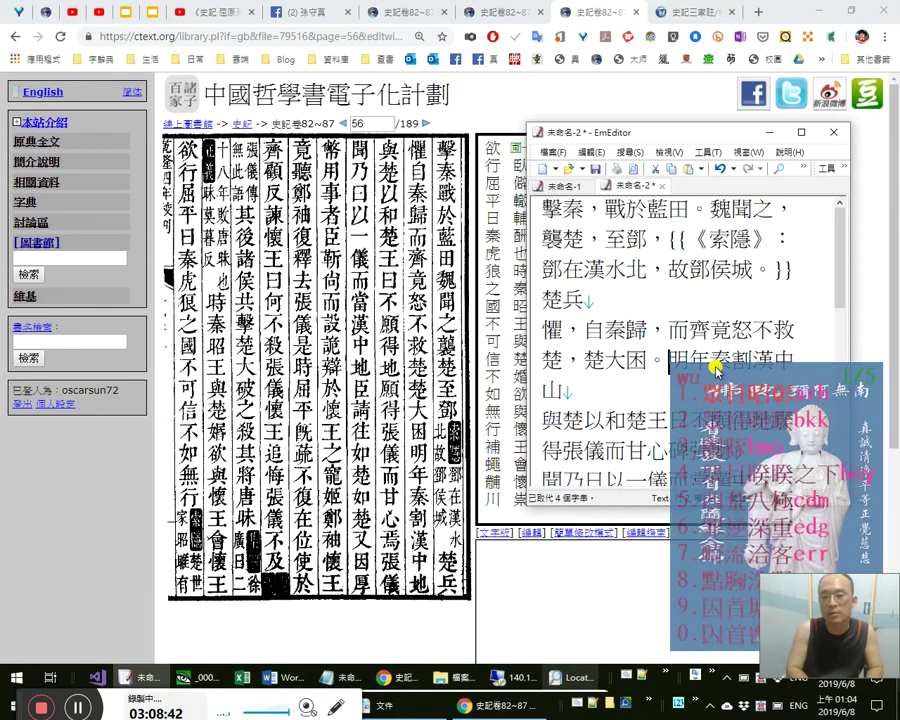
type("圈豚")
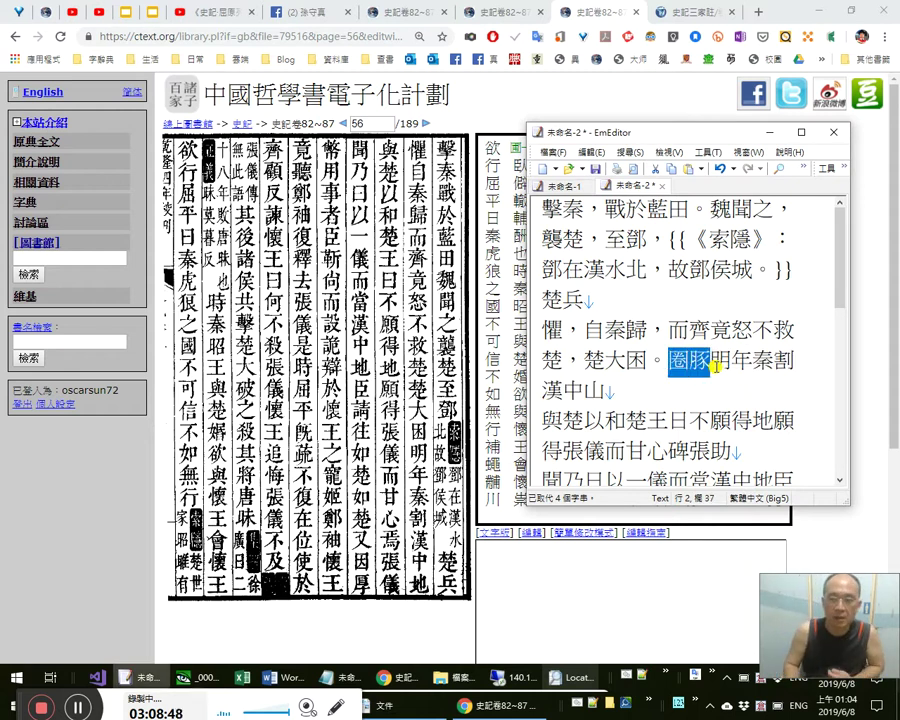
type("林占梅")
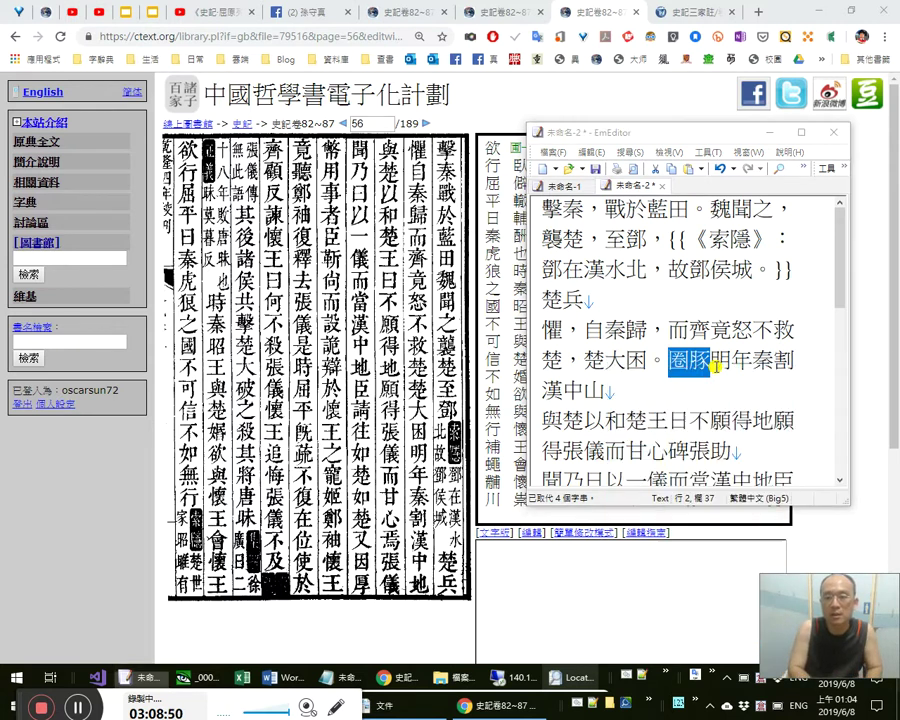
type("地震歌")
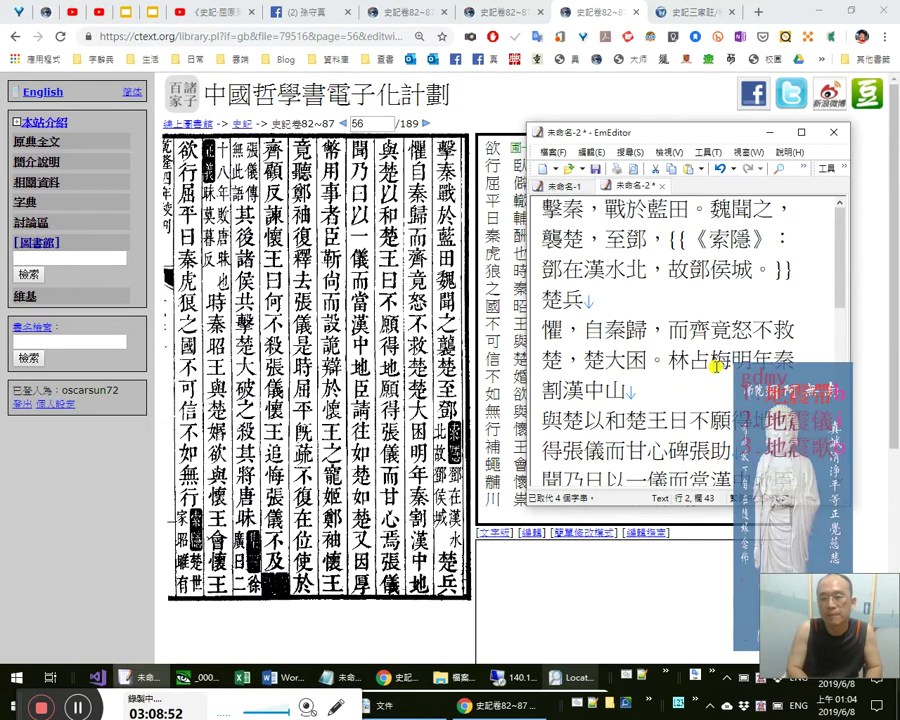
key("shift+Left")
key("shift+Left")
key("shift+Left")
key("shift+Left")
key("shift+Left")
key("shift+Left")
key("BackSpace")
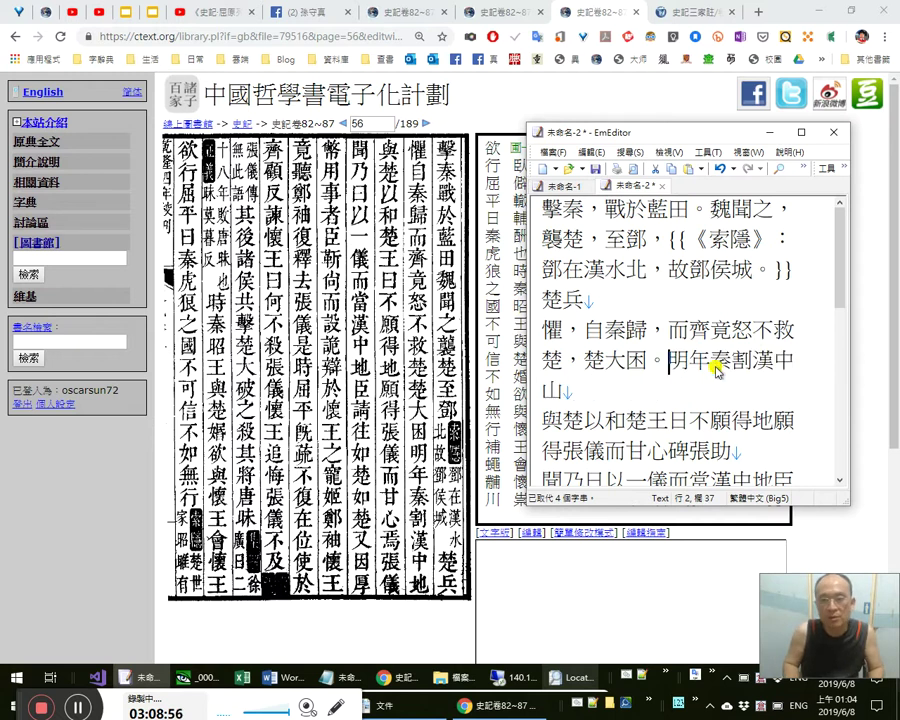
Insert a comma after 明年 and correct 漢中山 to 漢中地.
left_click(712, 367)
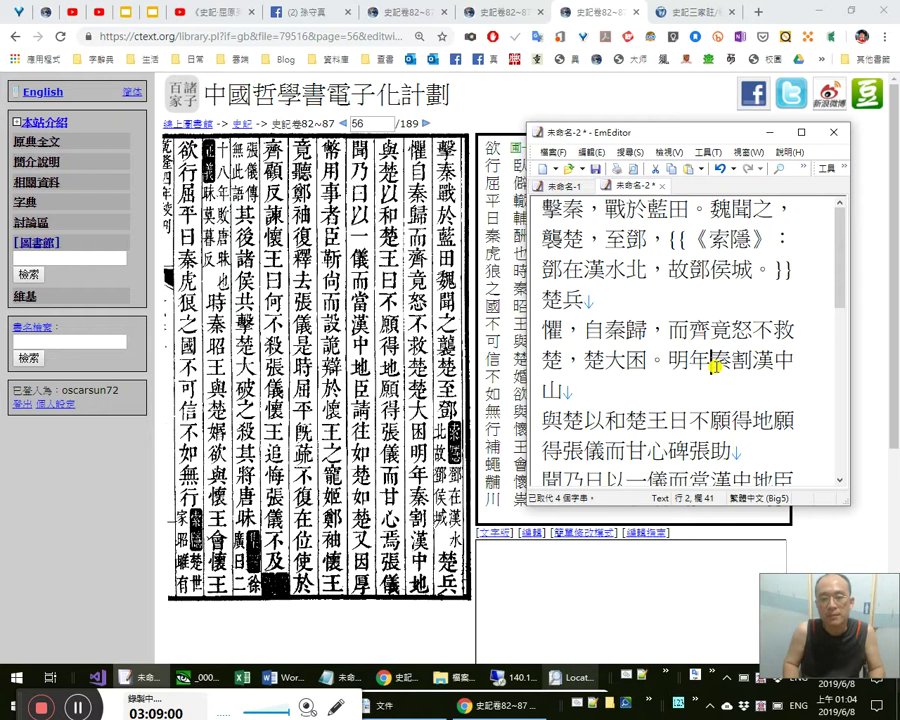
type("，")
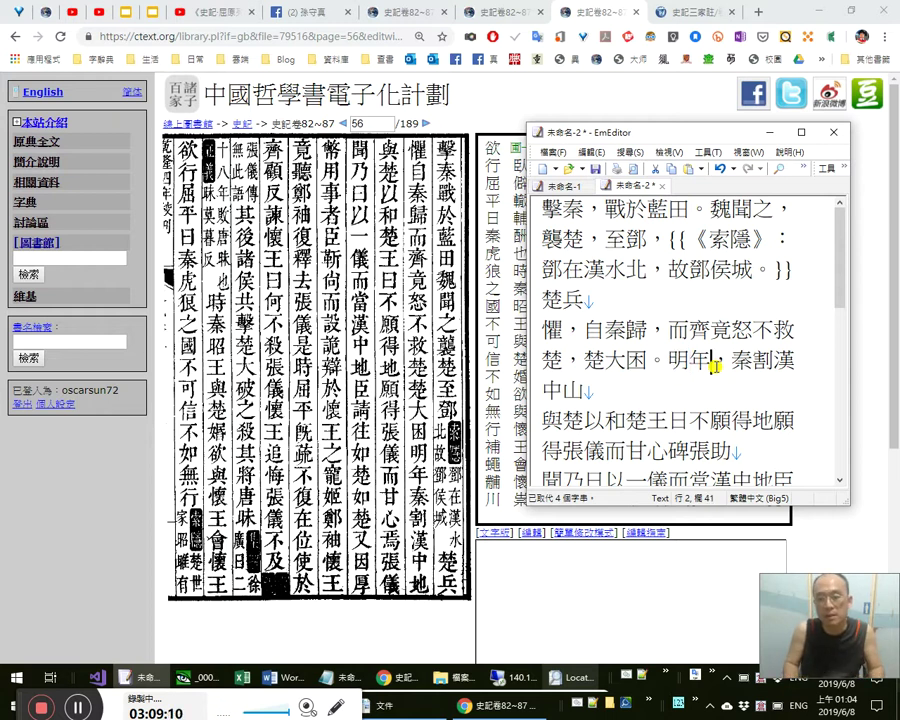
key("Right")
key("Right")
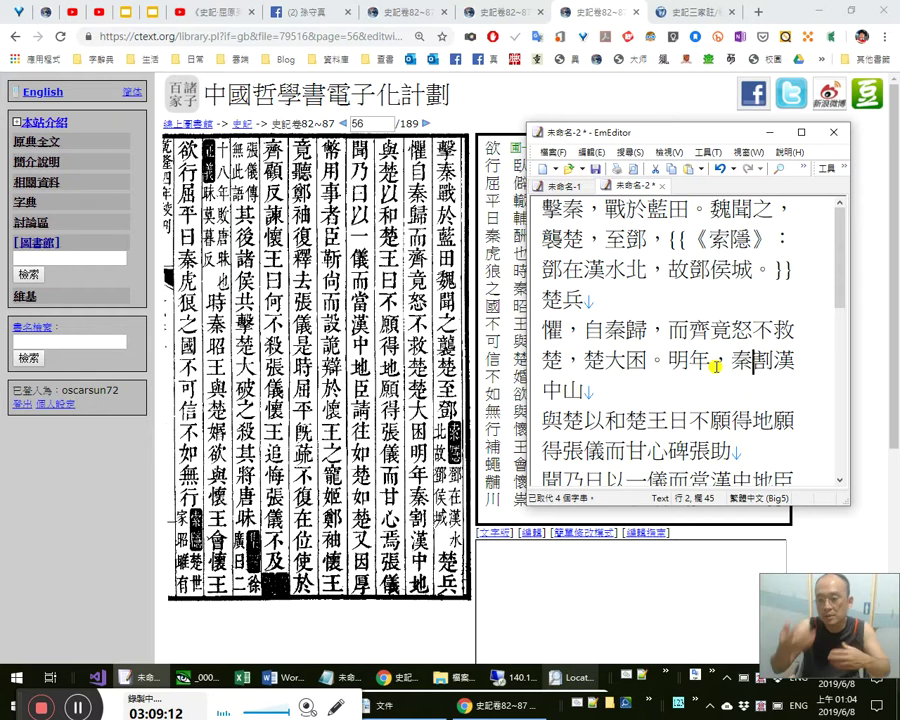
key("Right")
key("Right")
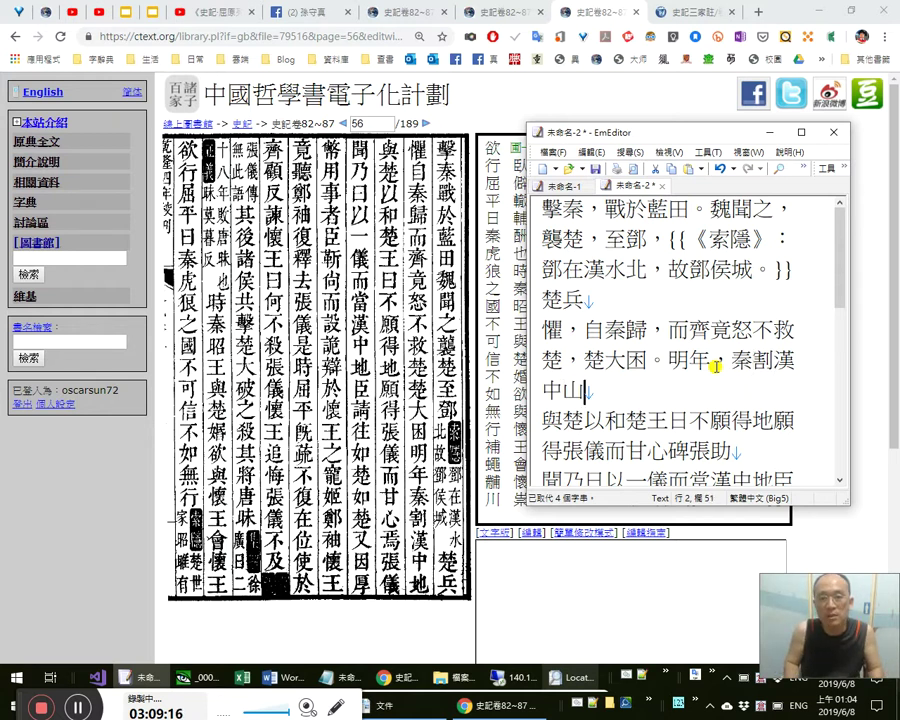
key("shift+Left")
type("地")
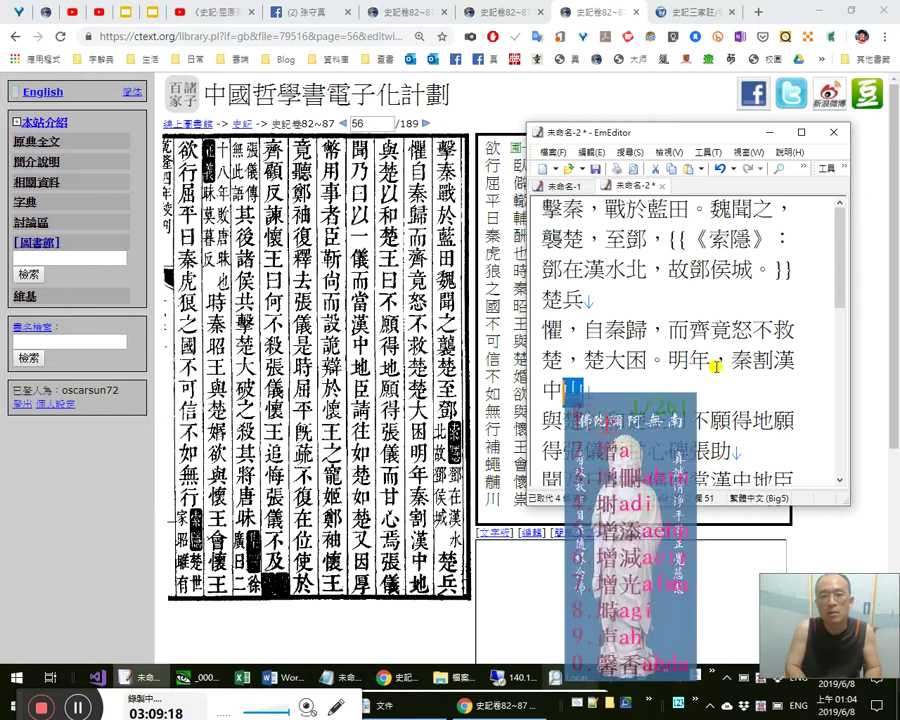
Reread the phrase 割漢中地 through to the end of its line.
key("Left")
key("shift+Left")
key("shift+Left")
key("shift+Left")
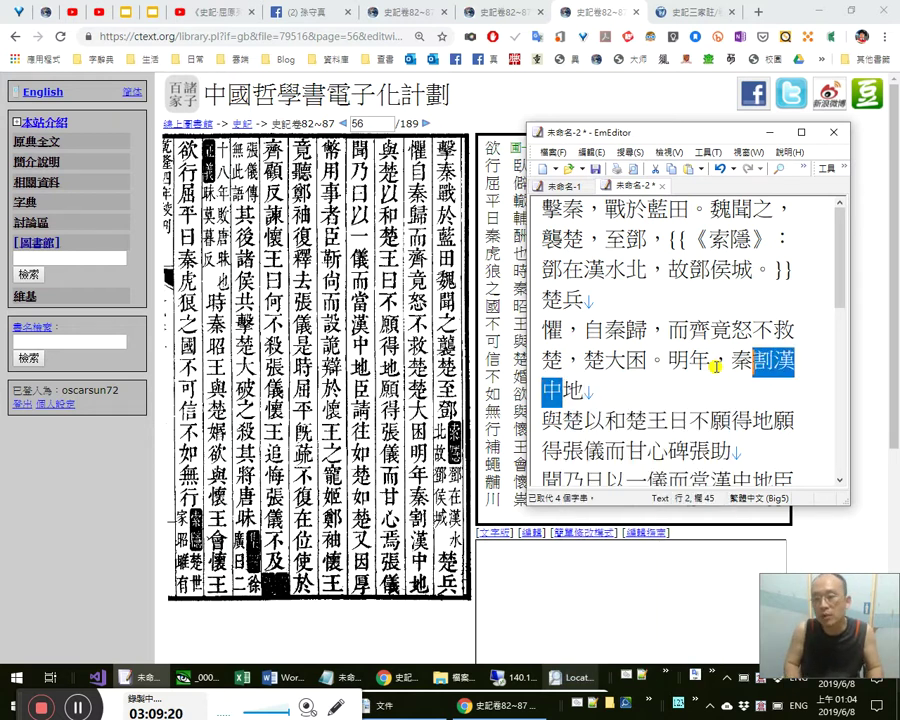
key("Right")
key("Right")
key("Right")
key("Right")
key("Right")
key("Right")
key("Right")
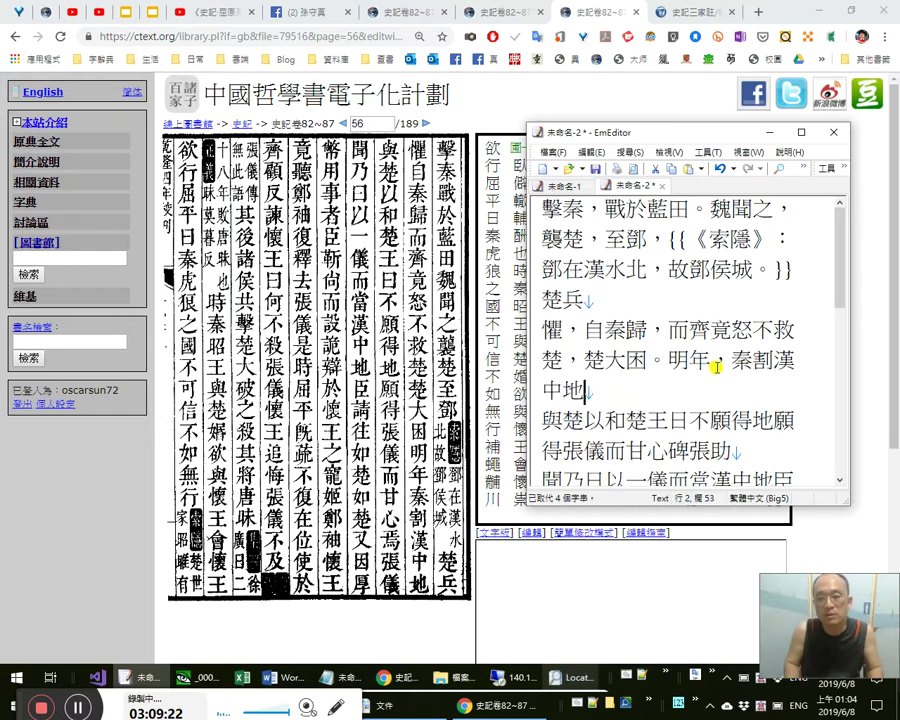
Try commas after 與楚 and 以和, and remove the one after 與楚.
type("，")
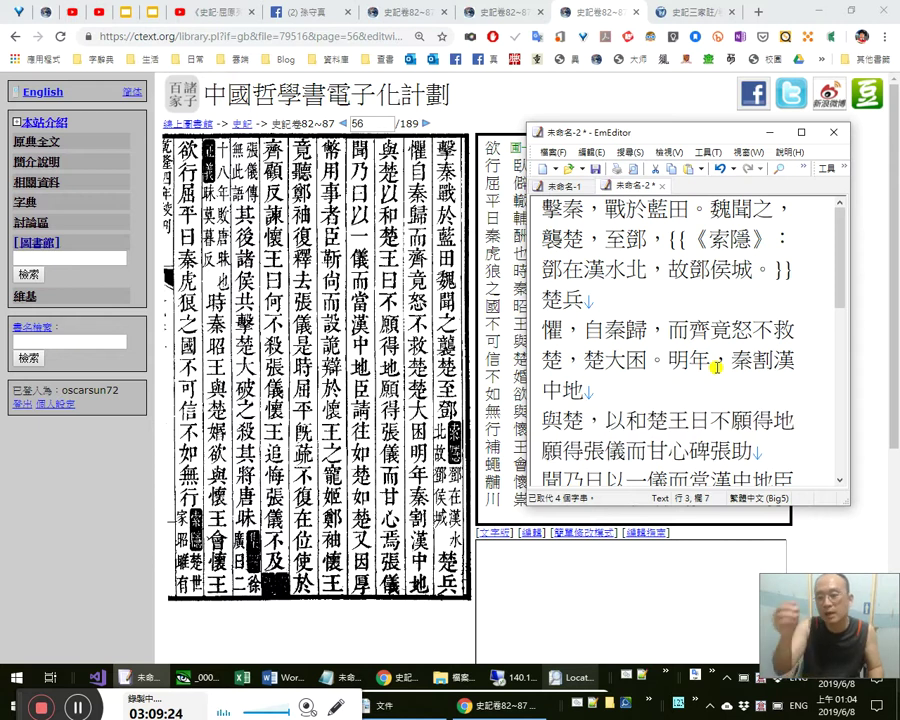
key("Right")
key("Right")
key("Right")
key("Right")
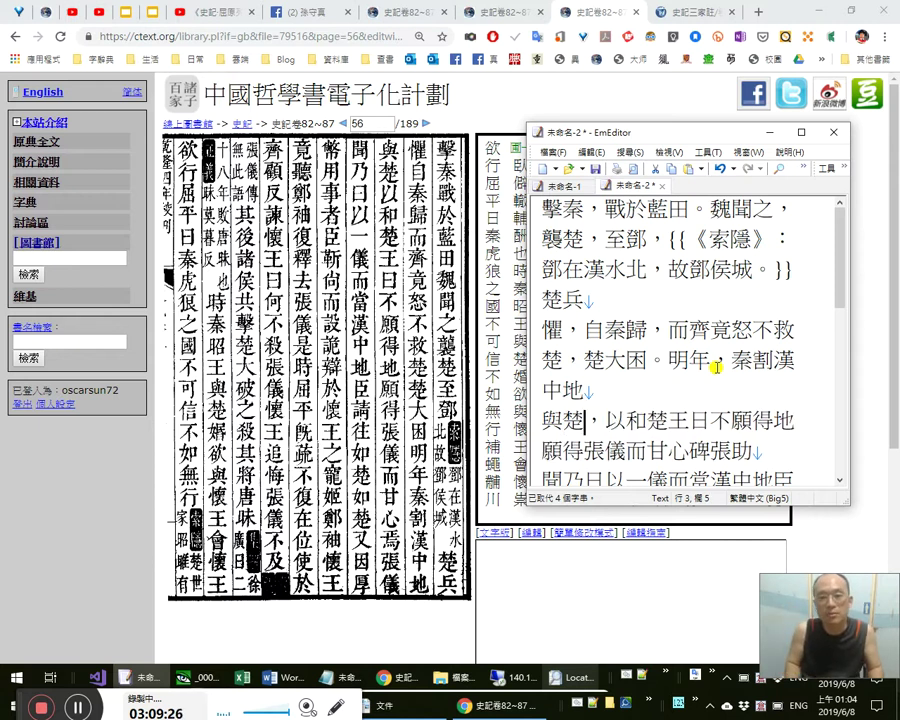
type("，")
key("Left")
key("Left")
key("Left")
key("Left")
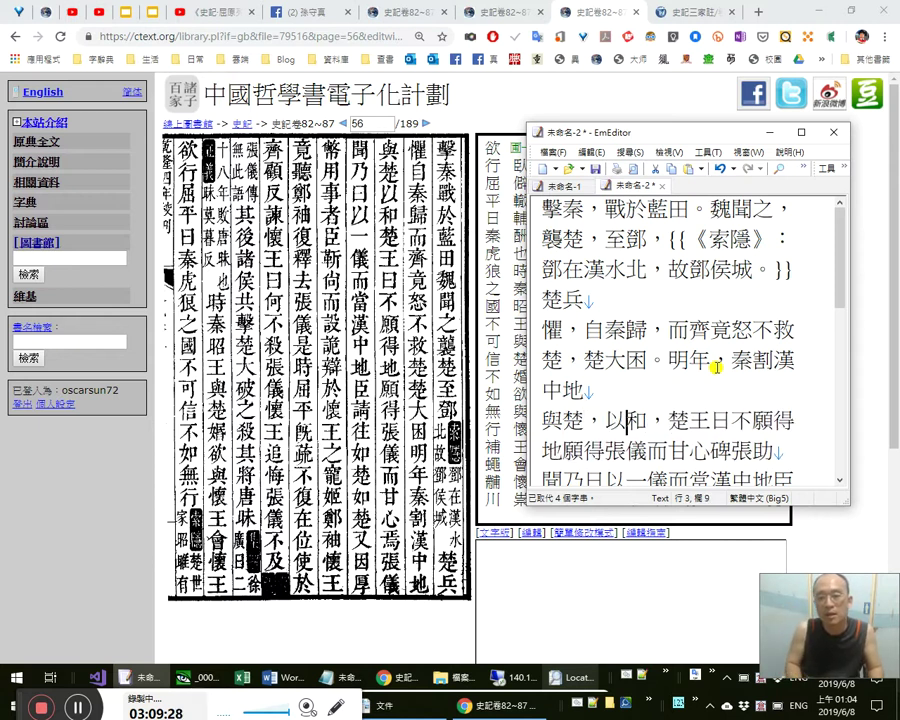
key("Delete")
Replace 日 after 楚王 with 曰 followed by a colon.
key("shift+Right")
key("Right")
key("shift+Right")
key("Right")
key("Right")
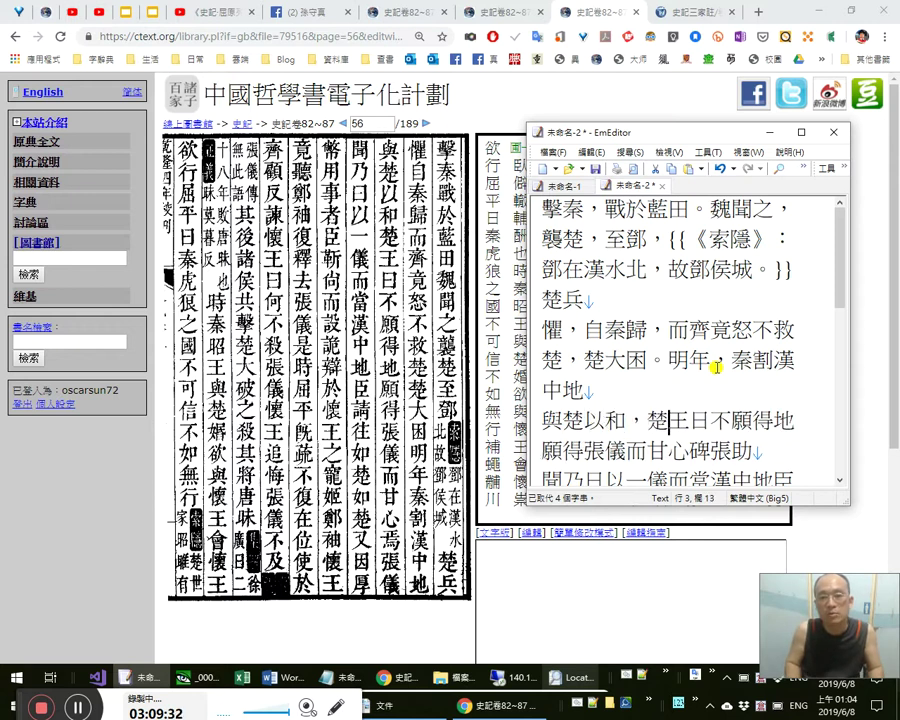
key("shift+Right")
type("曰：")
Change the comma after 與楚以和 to a full stop.
key("Left")
key("Left")
key("Left")
key("Left")
key("shift+Left")
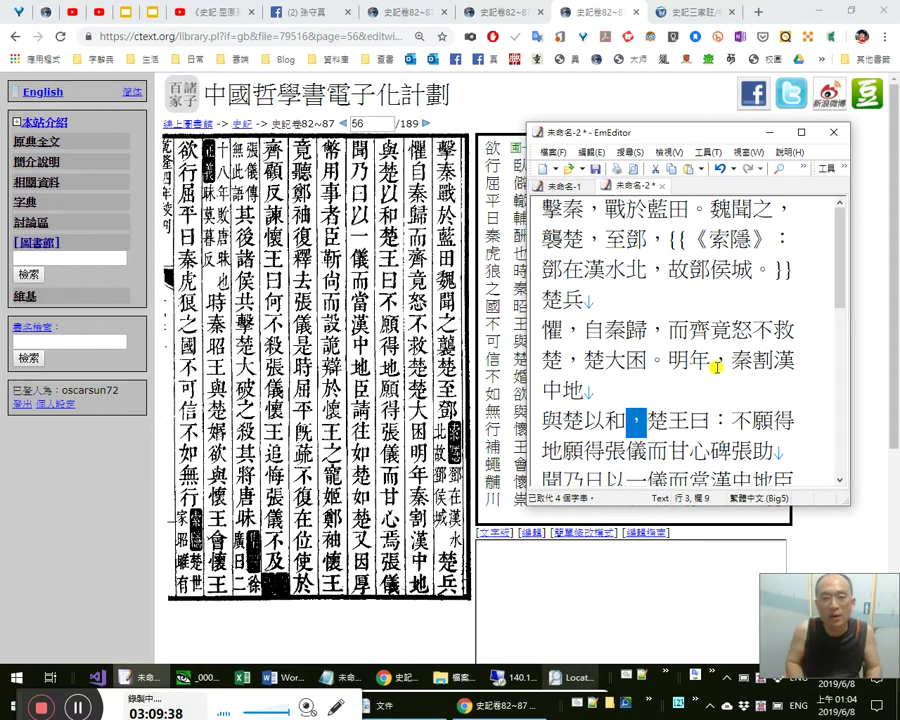
type("。")
Open the king's quotation with 「 before 不願 and insert a comma after 得地.
key("Right")
key("Right")
key("Right")
key("Right")
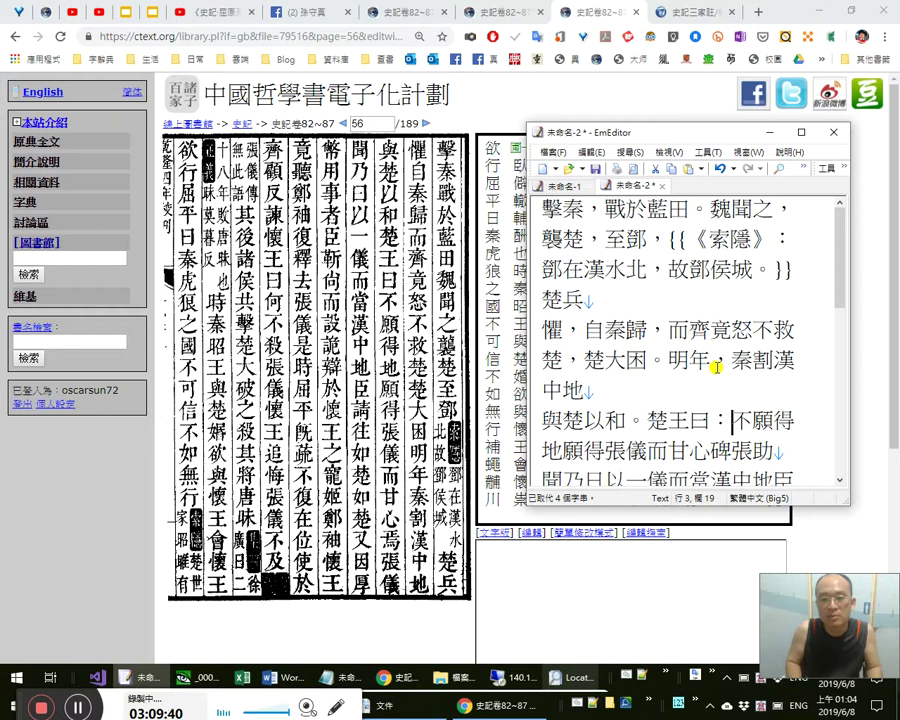
type("「")
key("Right")
key("Right")
key("Right")
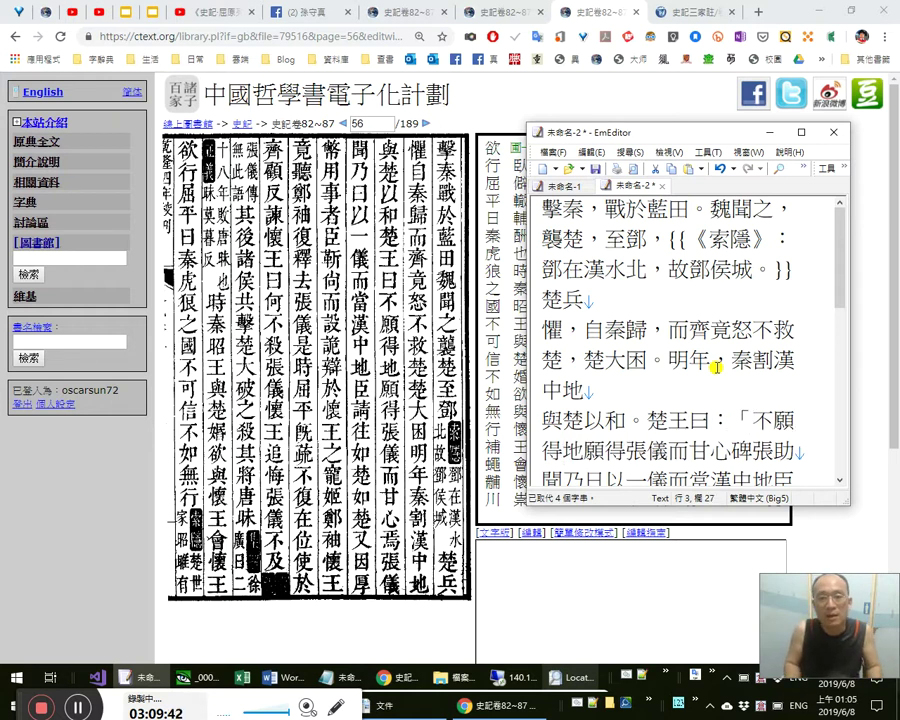
type("，")
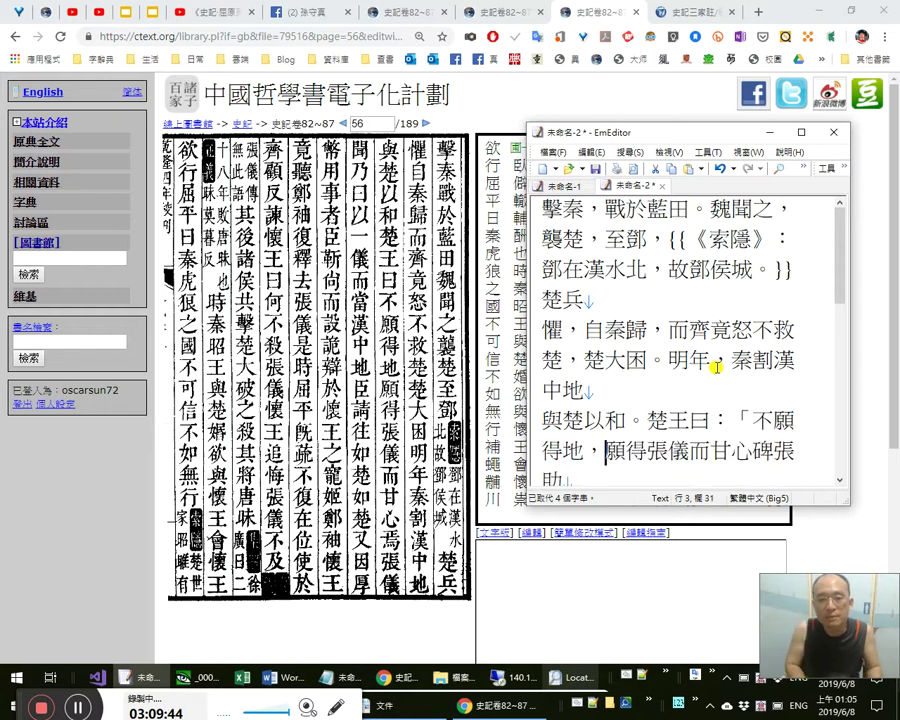
Read through 願得張儀而甘心 and insert a full stop after 甘心.
key("Left")
key("Left")
key("Right")
key("Right")
key("Right")
key("Right")
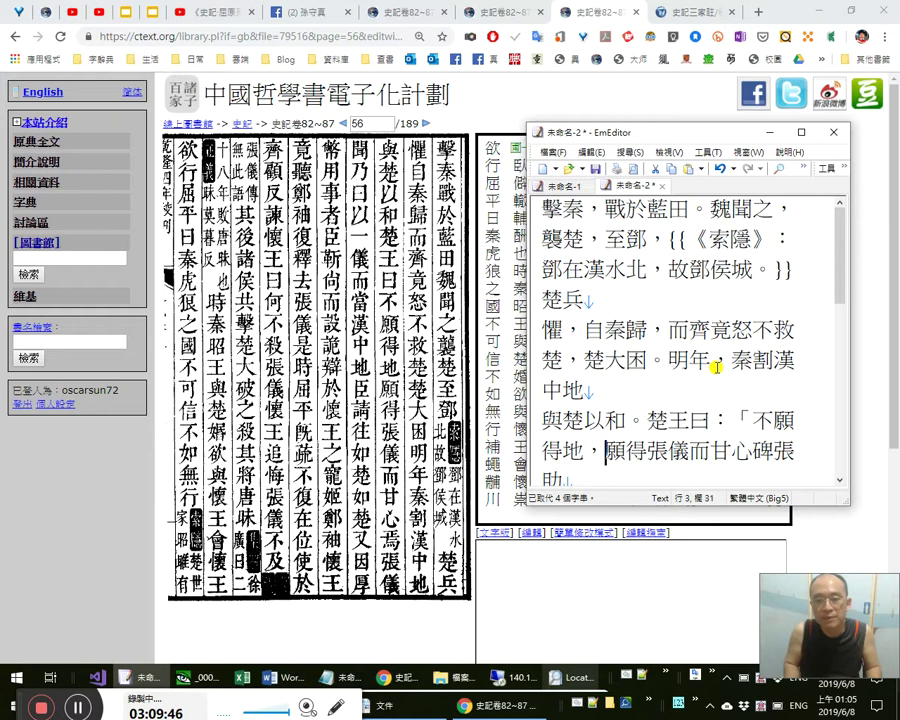
key("Right")
key("Right")
key("Right")
key("Right")
key("Right")
type("。")
Reread the wording 張儀而甘心 at the end of the punctuated sentence.
key("Left")
key("Left")
key("Left")
key("Left")
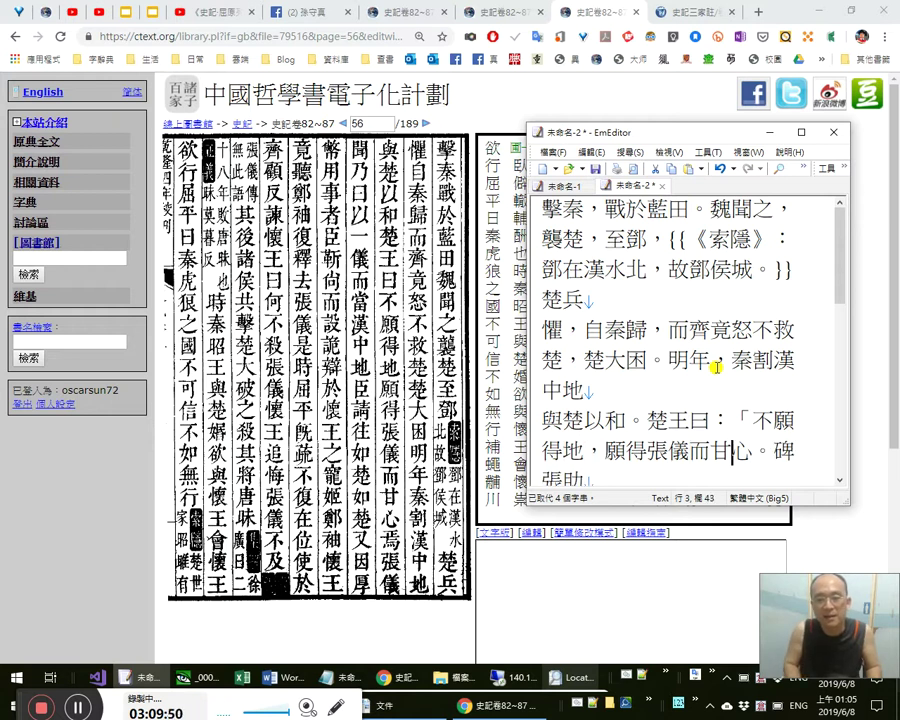
key("shift+Left")
key("Right")
key("Right")
key("Right")
key("Right")
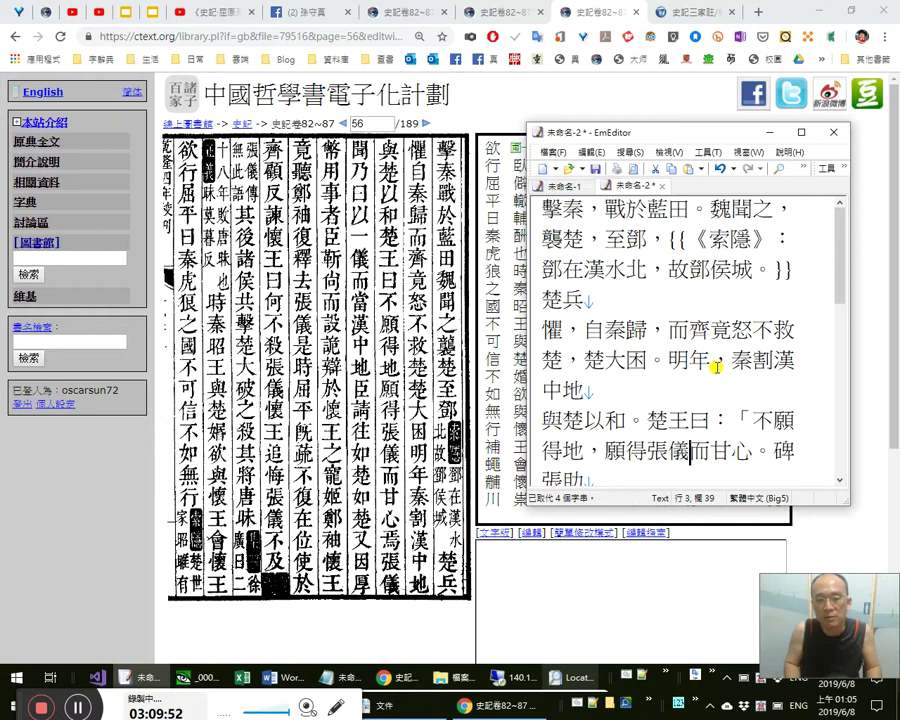
Replace 碑 after 甘心 so the king's quotation in line three ends 甘心焉 followed by a full stop.
key("shift+Right")
key("shift+Right")
key("Delete")
type("焉。")
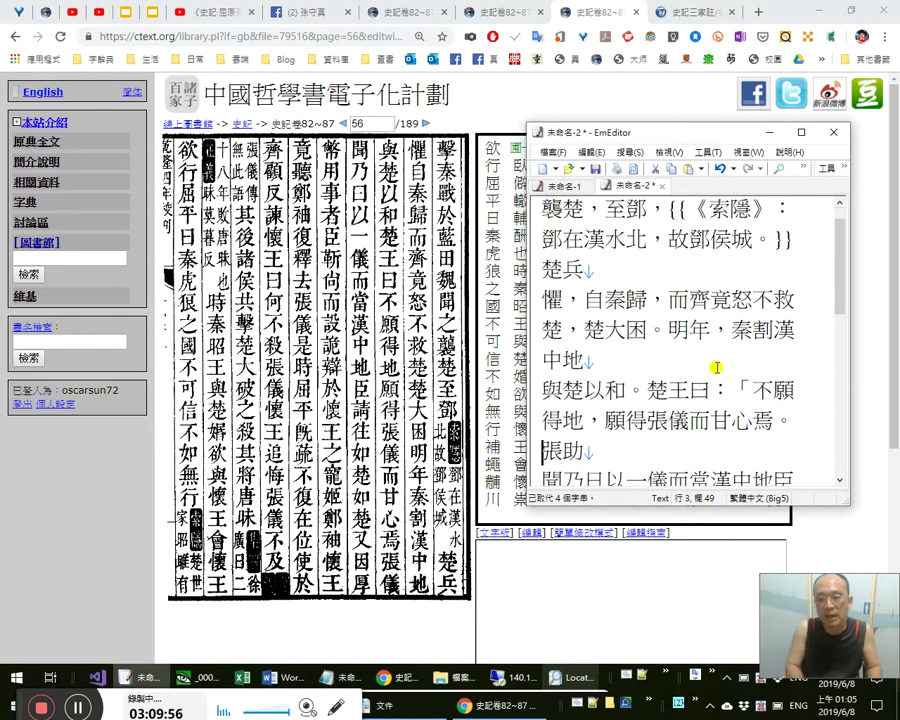
Close the quotation with 」 after 甘心焉。 and correct 張助 to 張儀 at the end of line three.
type("。")
key("shift+Left")
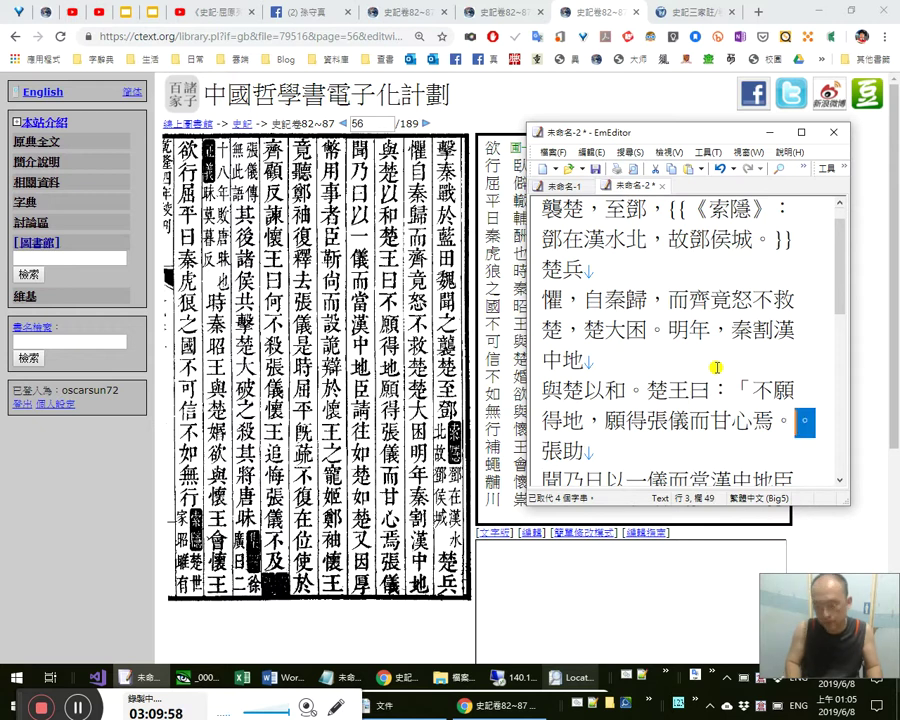
type("」")
key("Right")
key("shift+Right")
type("儀")
key("Right")
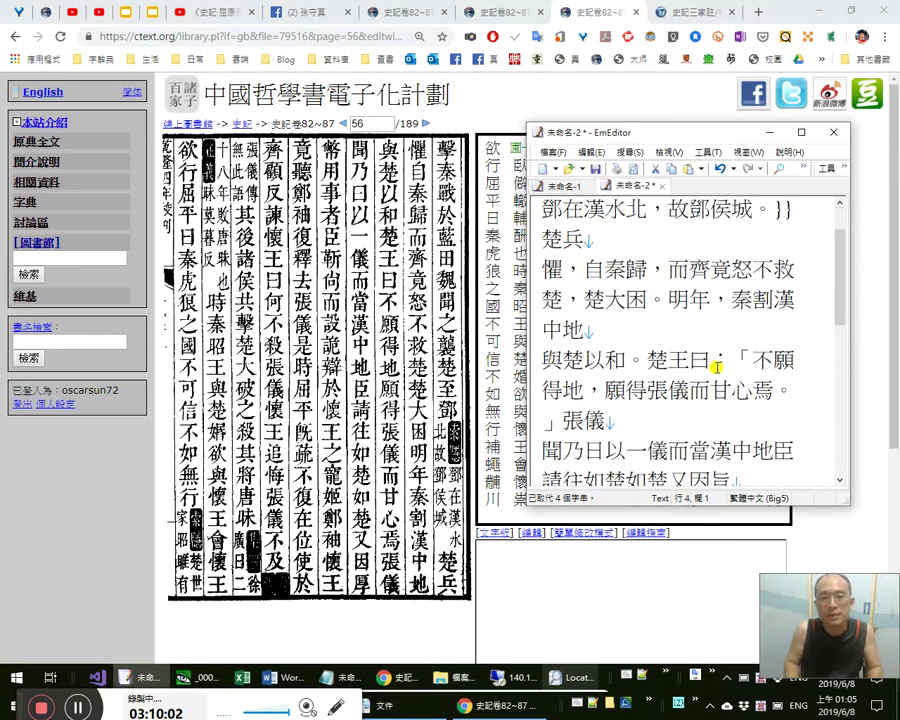
Punctuate the start of line four as 聞，乃曰：「, correcting 日 to 曰.
type("，")
key("Right")
type("曰")
key("Delete")
type("：")
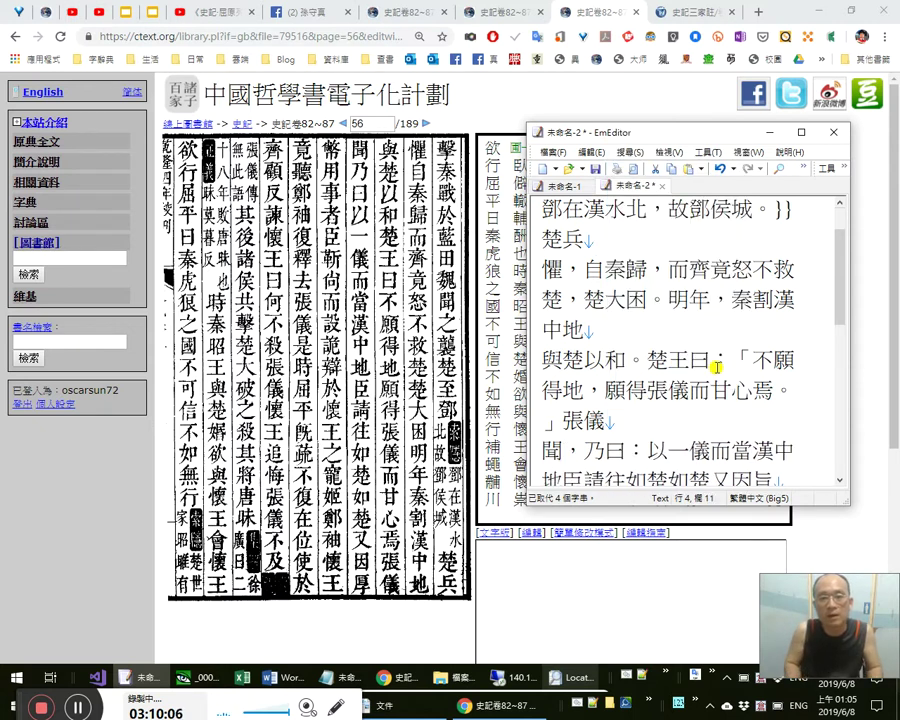
type("「")
Try 值 as a gloss after 當 in 以一儀而當漢中地 and remove it again.
key("Right")
key("Right")
key("Right")
key("Right")
key("Right")
key("Right")
key("Right")
key("Right")
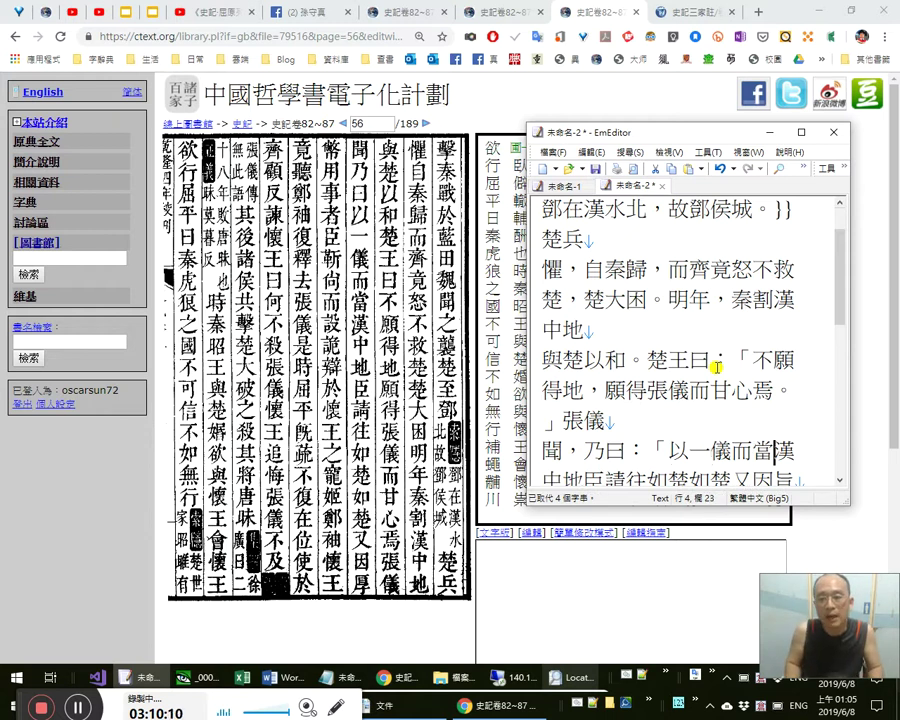
key("Left")
key("Left")
key("Left")
key("Left")
key("Left")
key("Left")
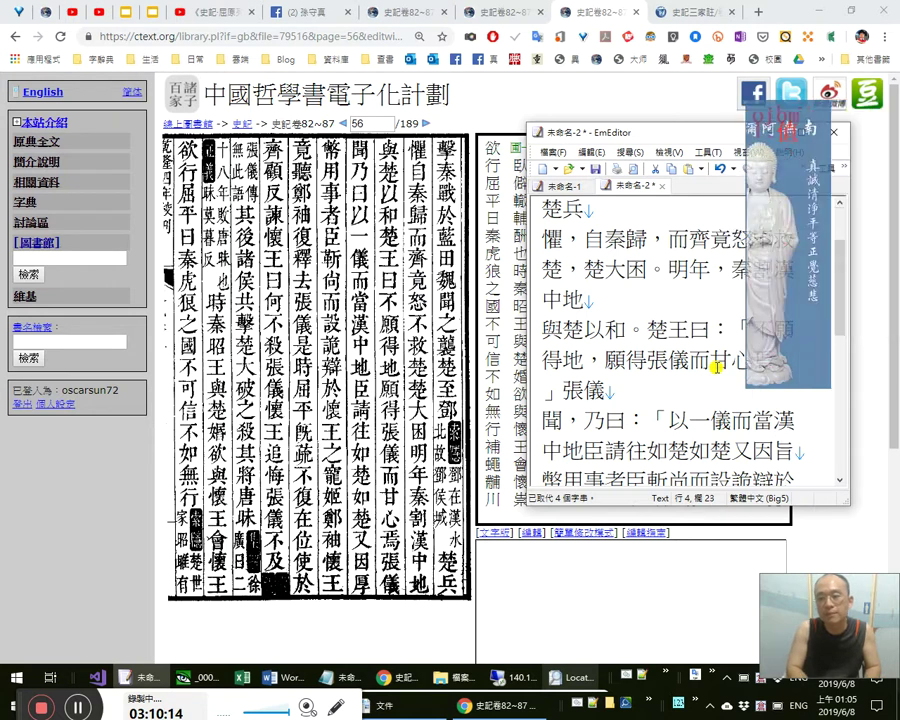
type("值")
key("shift+Left")
key("shift+Left")
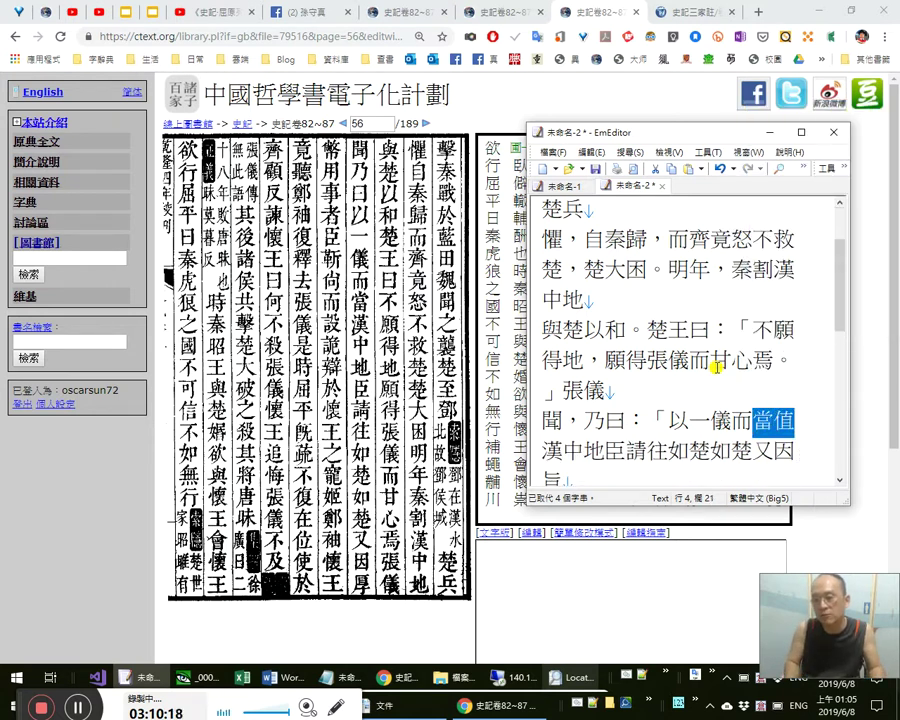
key("Left")
key("Right")
key("Delete")
Insert a comma after 以一儀而當漢中地 in line four.
key("Right")
key("Right")
key("Right")
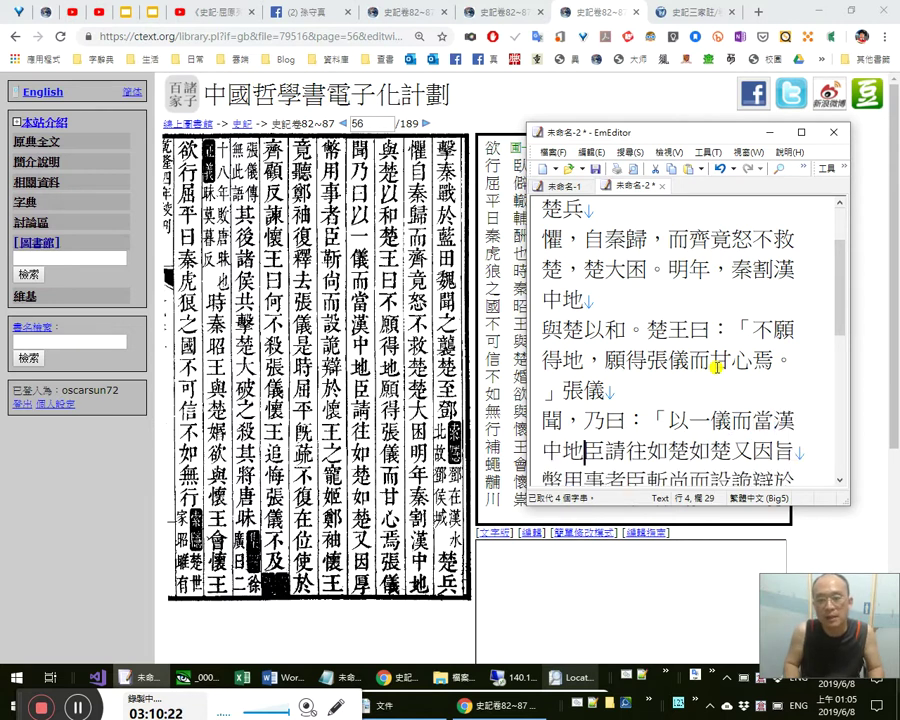
type("，")
Reread the passage around 漢中地 and try 秦 as an added word, removing it again.
key("Right")
key("Right")
key("Right")
key("Right")
key("Up")
key("Left")
key("Left")
key("Left")
key("Left")
key("Up")
key("Left")
key("shift+Down")
key("shift+Down")
key("Right")
key("Right")
key("Right")
type("秦")
key("shift+Left")
key("Delete")
key("Right")
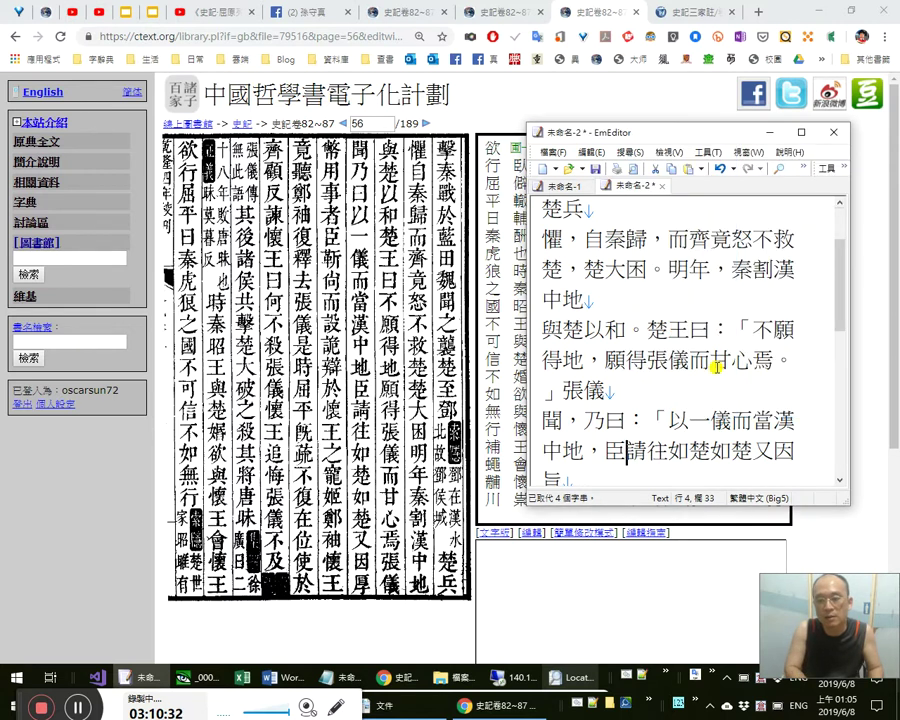
Insert a comma after 臣請往如楚 in line four.
key("Right")
key("Right")
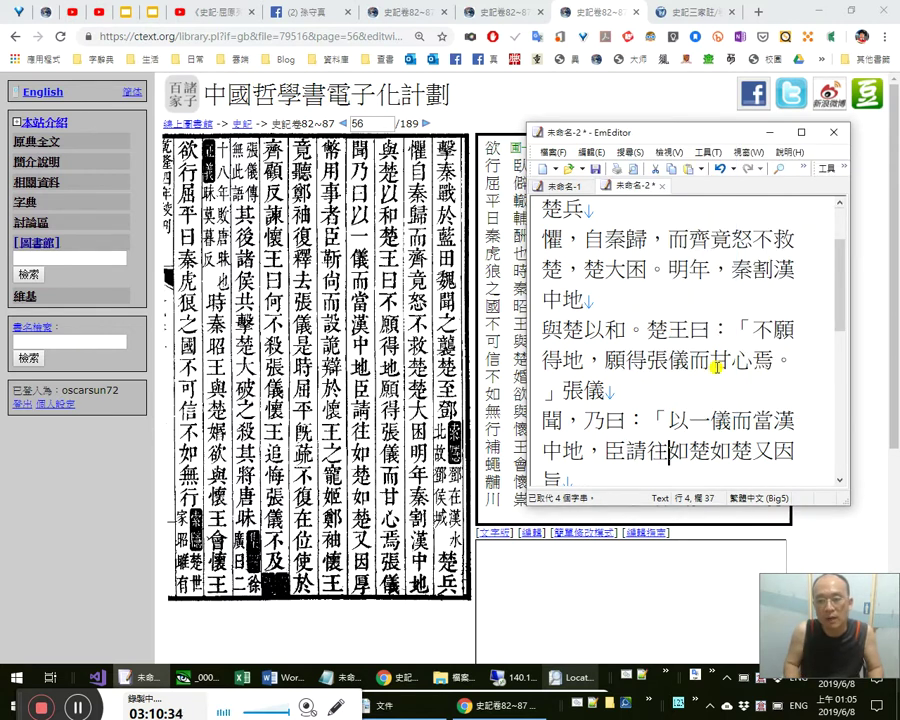
key("Right")
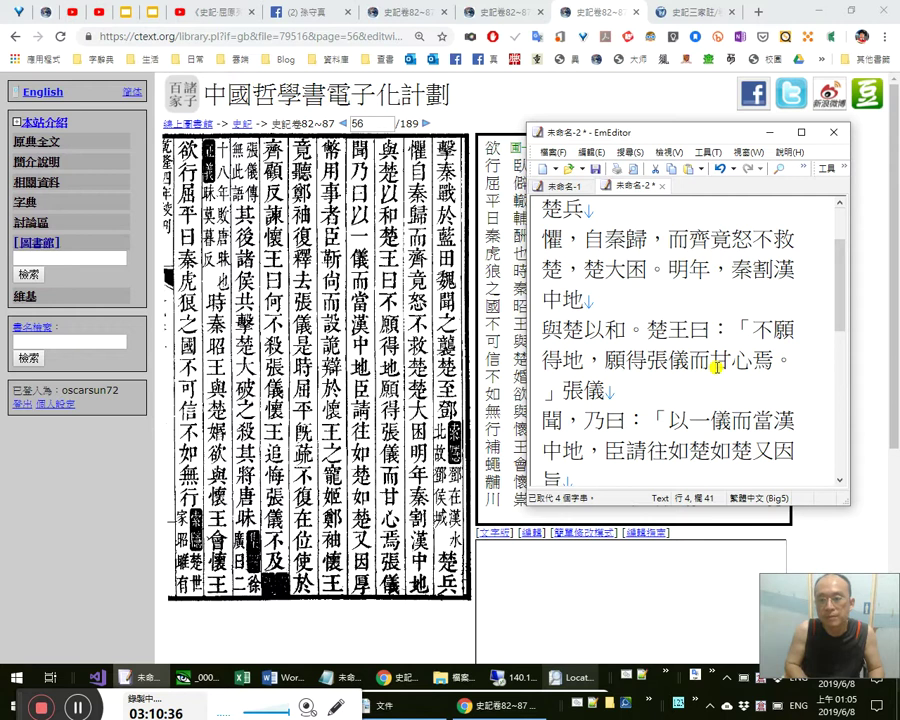
type("，")
Try a comma between 請往 and 如楚 and remove it again.
key("Left")
key("Left")
key("Left")
type("，")
key("shift+Left")
key("BackSpace")
Try the wording 臣請如楚 without 往 and restore the character.
key("shift+Right")
key("shift+Right")
key("Left")
key("shift+Right")
key("Left")
key("Left")
key("shift+Right")
key("shift+Right")
key("Left")
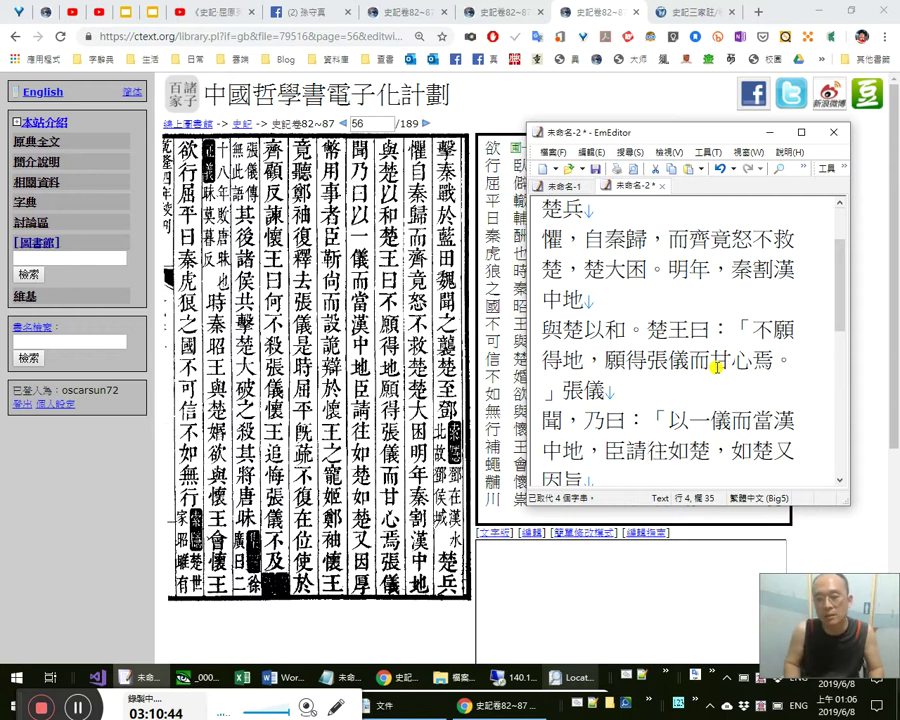
key("Left")
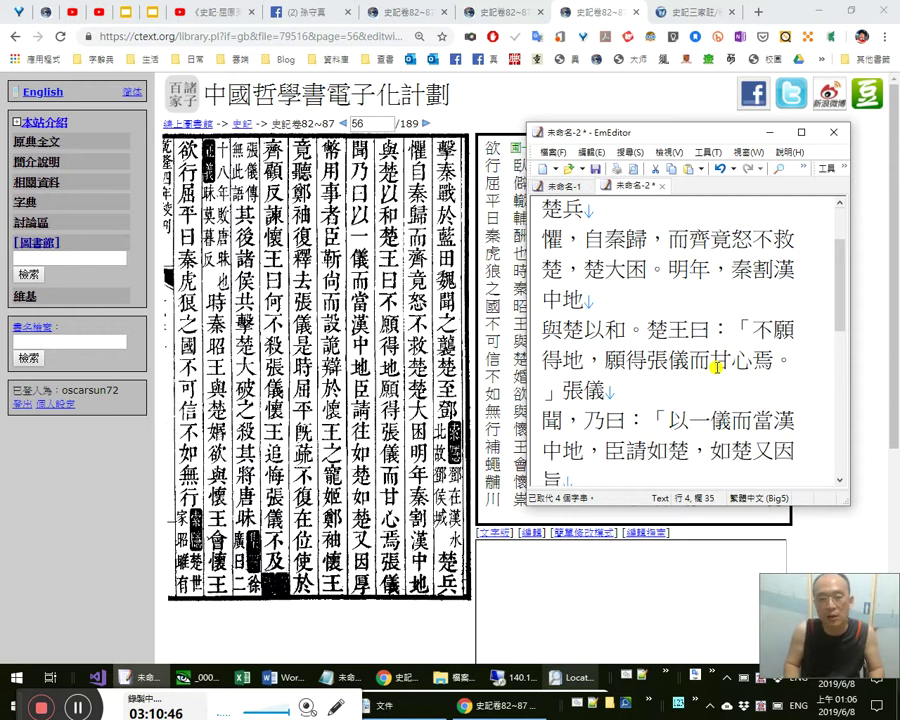
key("Right")
key("Right")
key("Right")
key("Left")
key("Left")
key("Left")
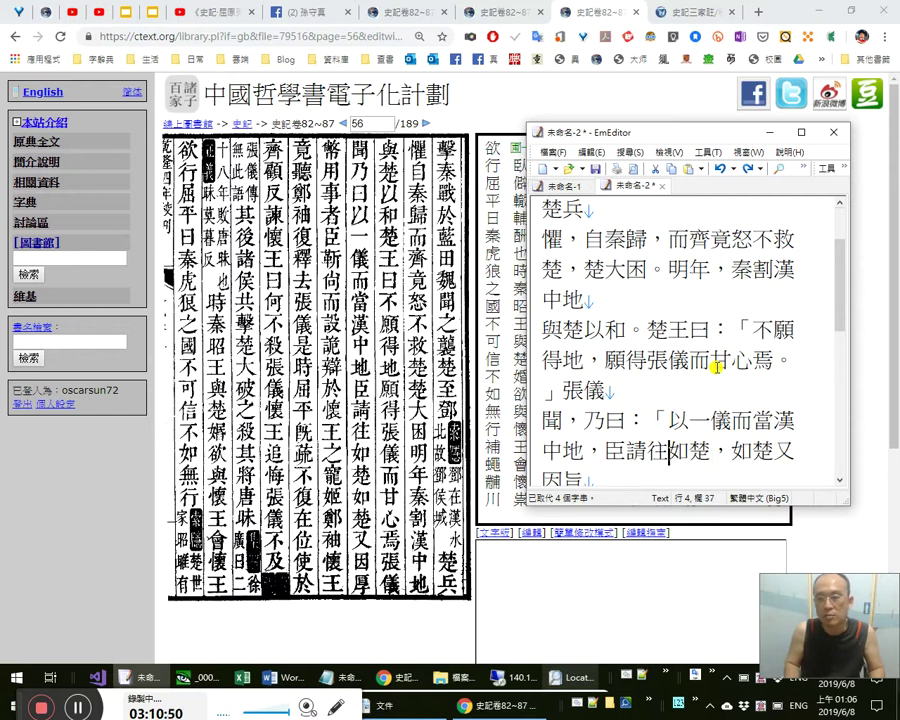
Examine the repeated wording 如楚，如楚又 in line four.
key("shift+Right")
key("shift+Right")
key("shift+Right")
key("shift+Right")
key("shift+Right")
key("shift+Right")
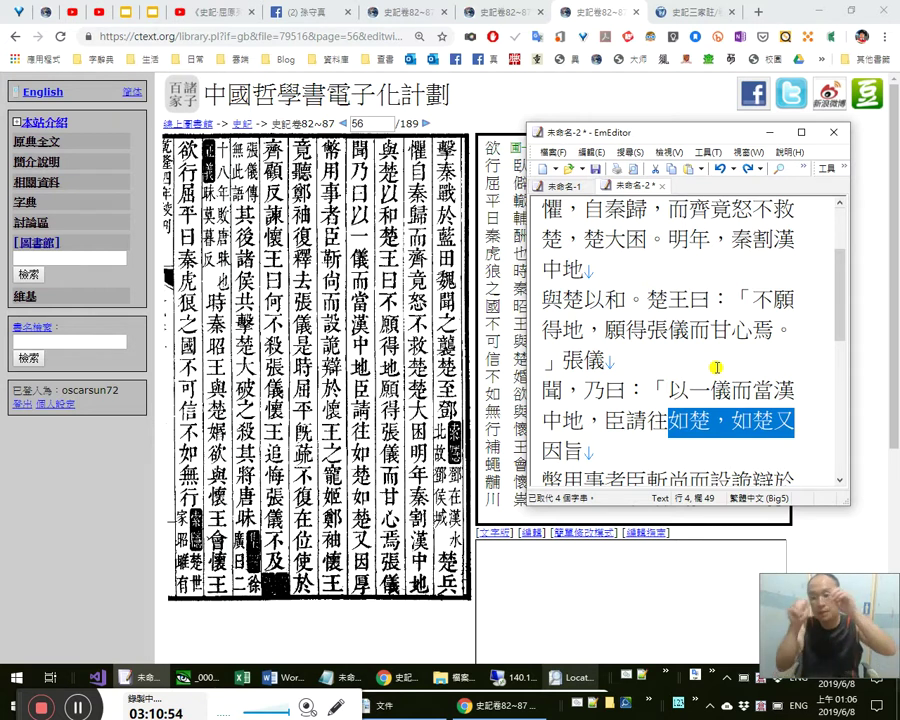
key("Left")
key("Right")
Try the notes 衍文, 羨文 and 多餘 before the second 如楚 and delete them.
key("Right")
key("Right")
type("衍文")
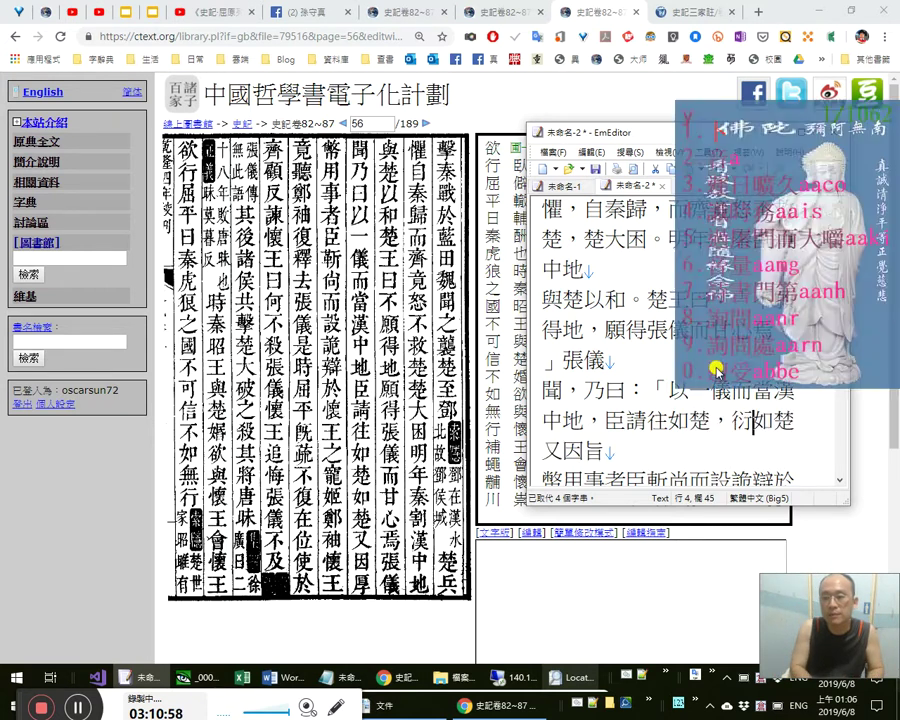
key("shift+Left")
key("shift+Left")
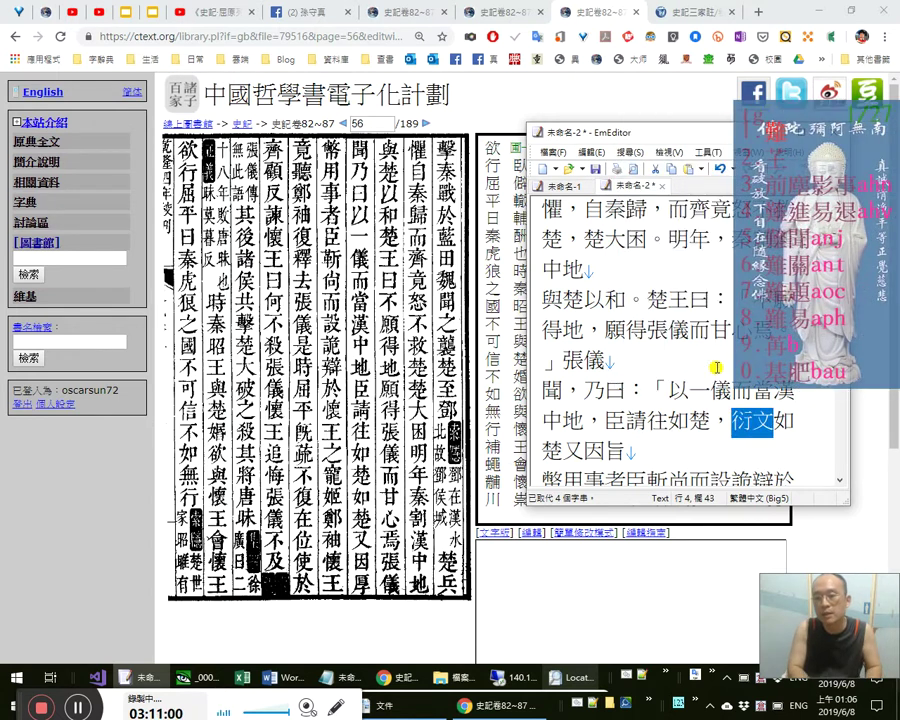
type("羨文")
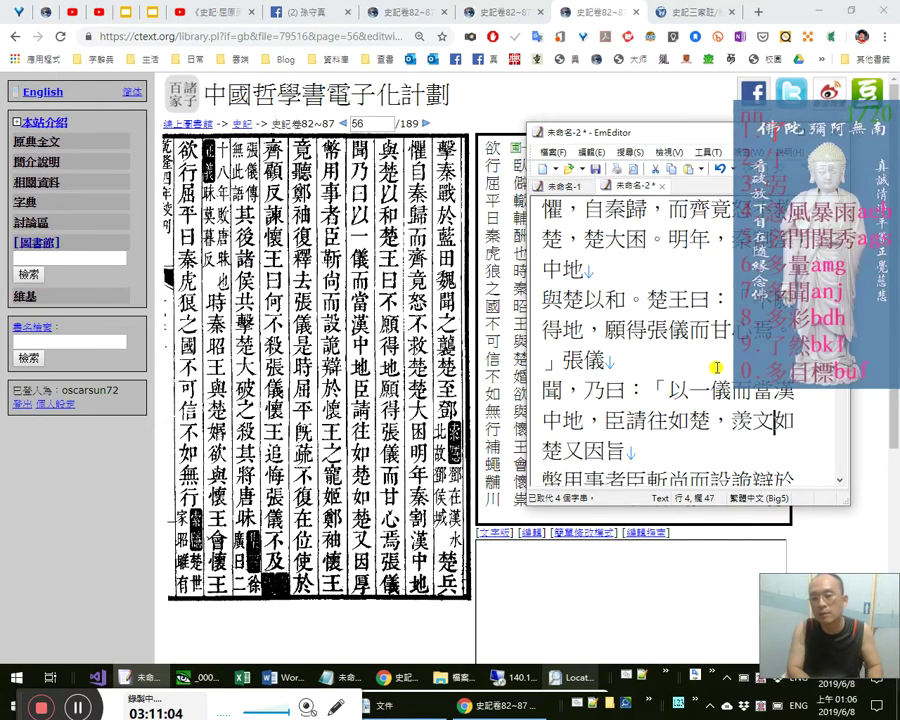
type("多餘")
key("shift+Left")
key("shift+Left")
key("shift+Left")
key("shift+Left")
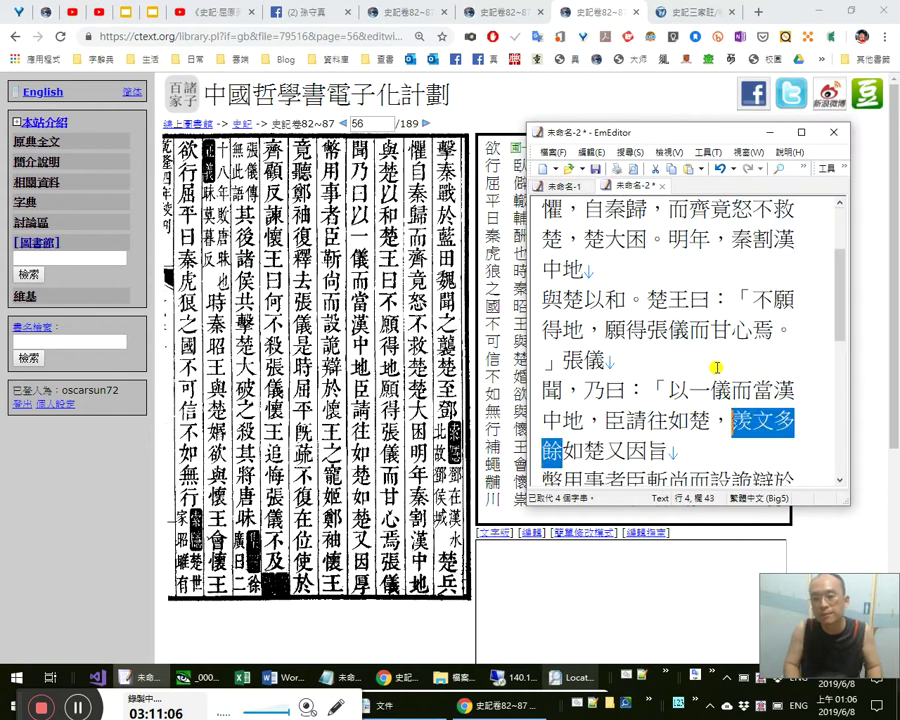
key("Delete")
Read on through 如楚又因 and correct 旨 to 厚 at the end of line four.
key("Right")
key("Right")
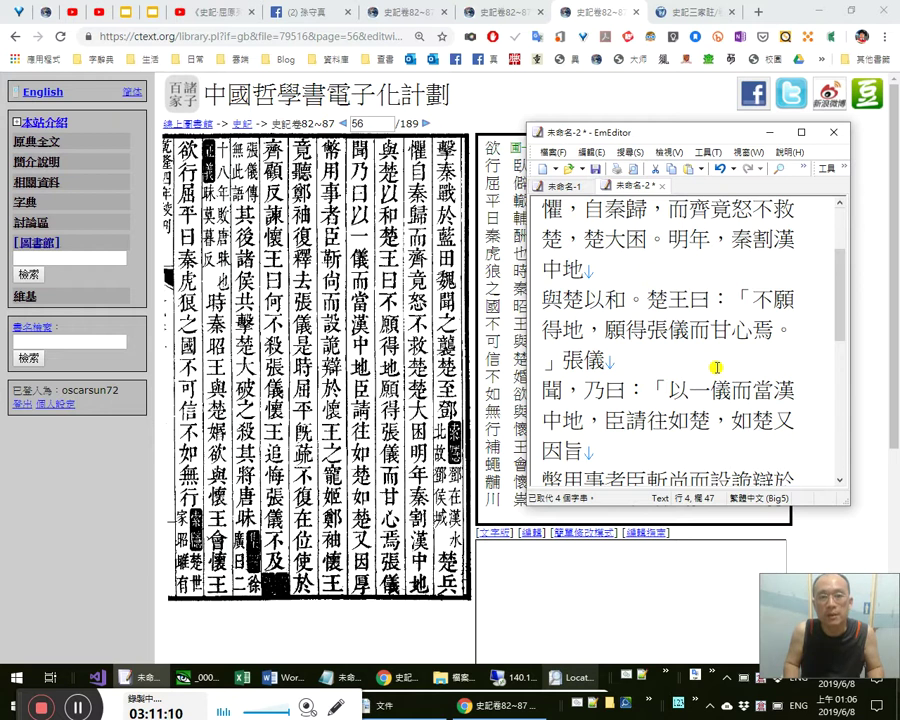
key("Right")
key("Right")
key("Right")
key("shift+Left")
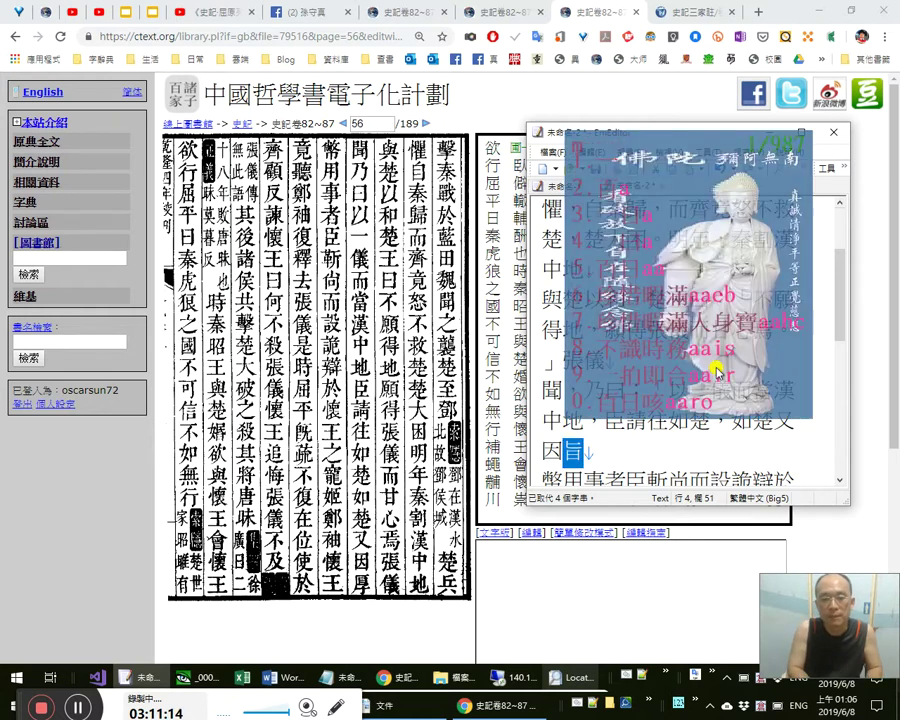
type("厚")
Reread 如楚又因厚 and try 藉 as a gloss beside 因.
key("Up")
key("Right")
key("Right")
key("Right")
key("Right")
key("Right")
key("Right")
key("Right")
key("Right")
key("Right")
key("Right")
key("shift+Right")
key("shift+Left")
key("shift+Left")
key("shift+Right")
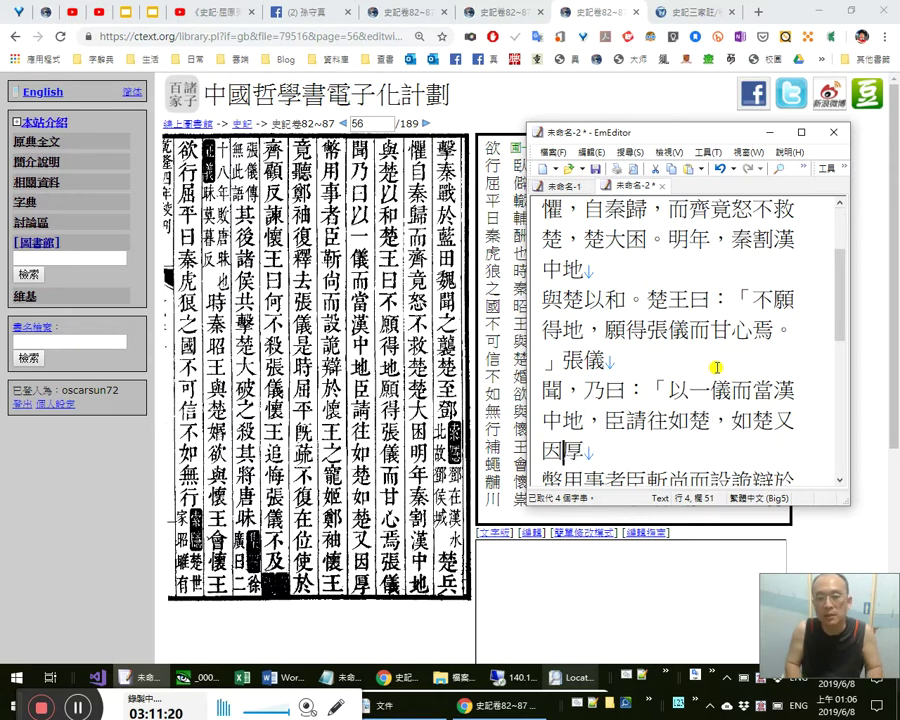
type("藉")
Read on through 厚幣用事者臣 into line five and insert a comma after 尚.
key("shift+Down")
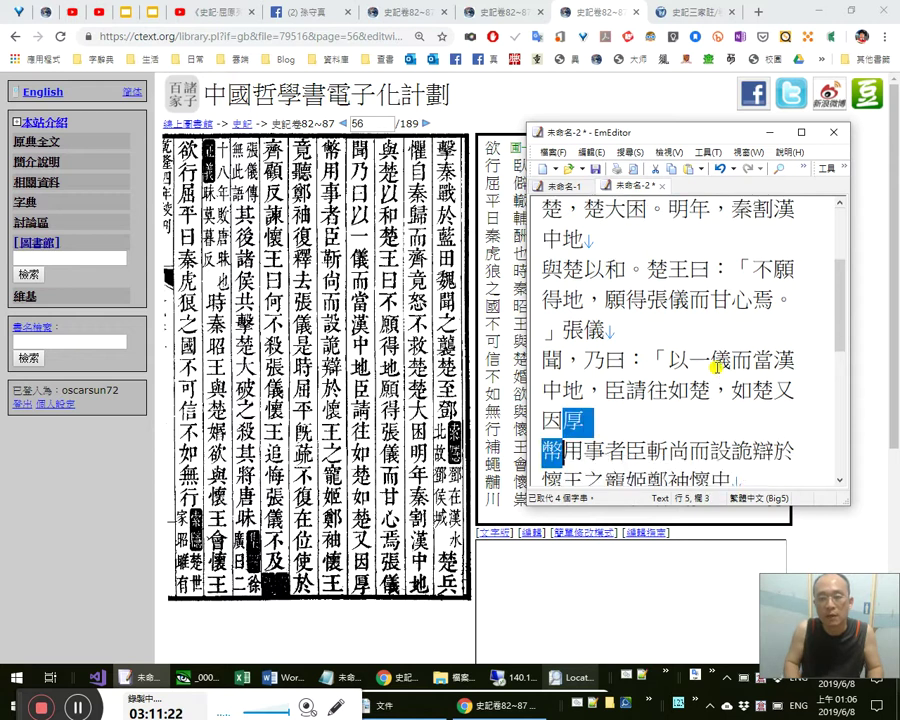
key("Right")
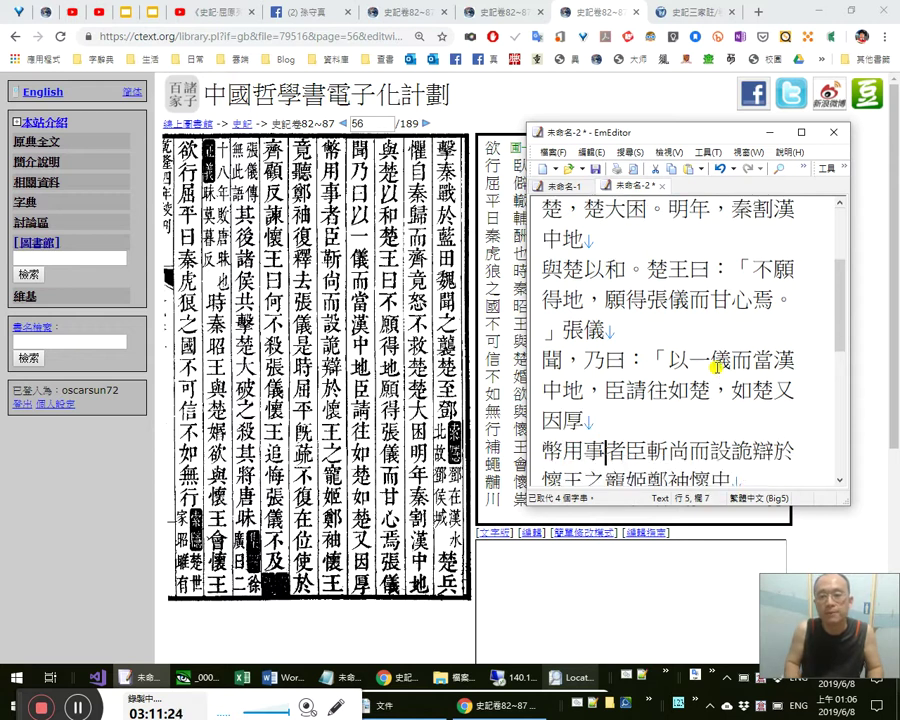
key("Left")
key("Right")
key("Right")
key("Right")
key("Right")
key("Right")
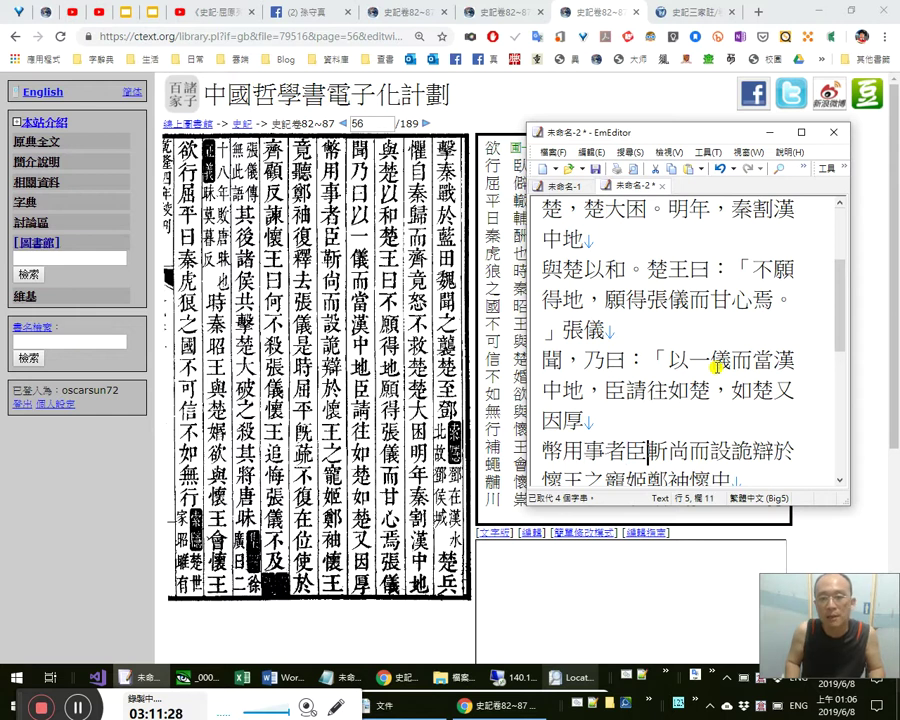
type("，")
Correct 斬 to 靳 in the name before the comma in line five and recheck 靳尚.
key("Left")
key("Left")
key("Left")
key("Left")
key("shift+Right")
key("shift+Right")
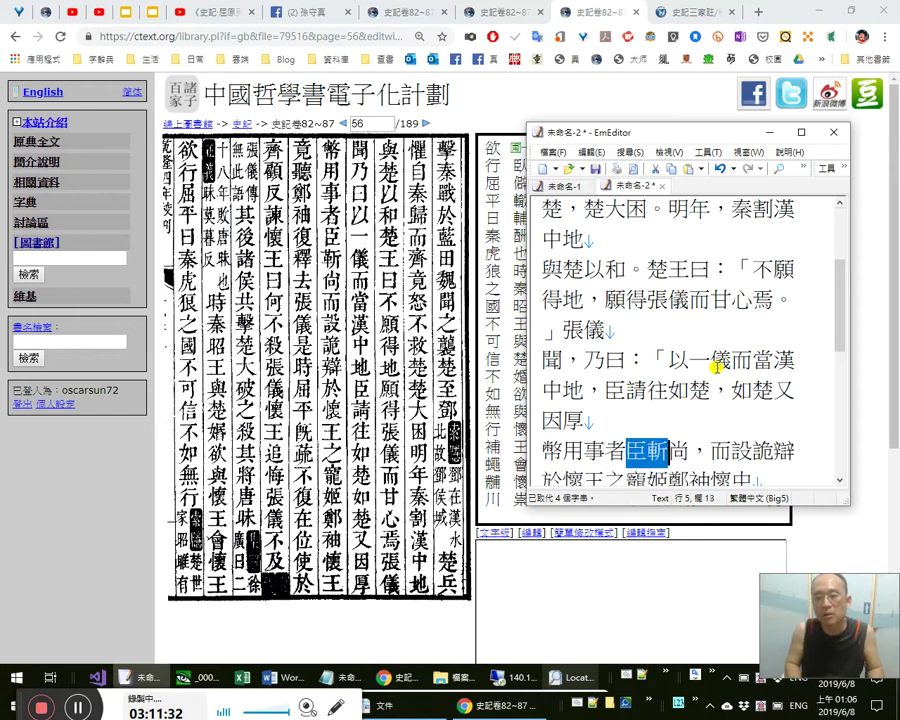
key("Left")
key("shift+Left")
key("shift+Left")
key("shift+Left")
key("shift+Left")
key("Right")
key("Right")
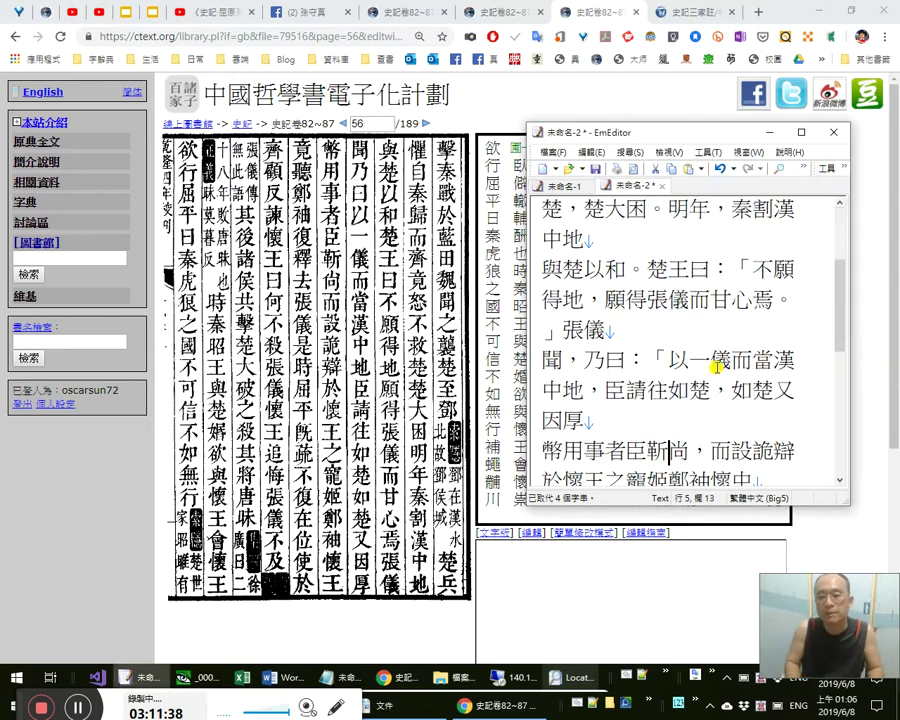
key("shift+Right")
key("shift+Right")
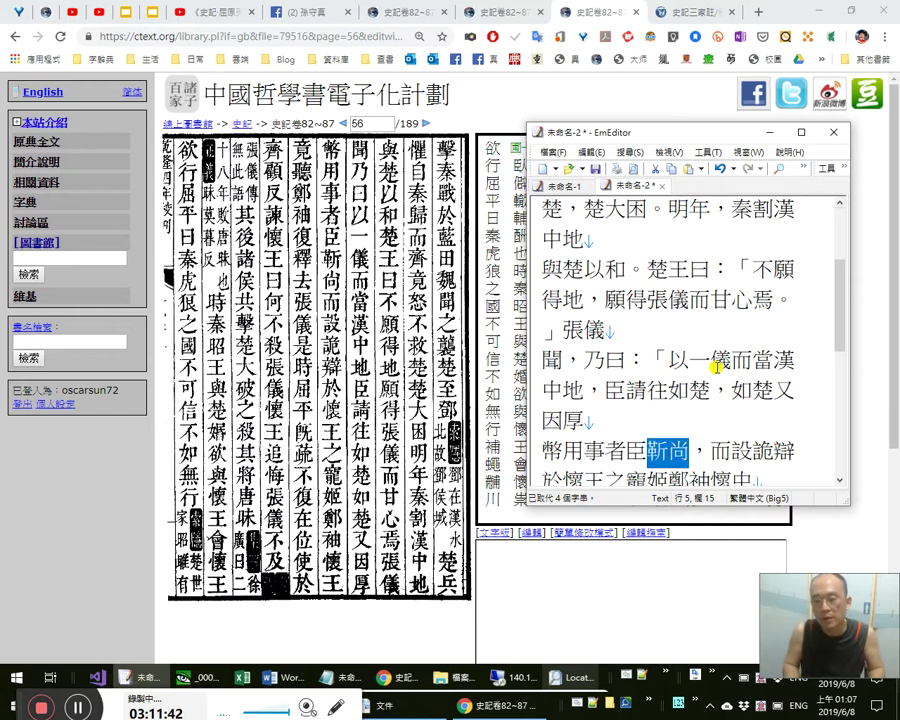
key("Right")
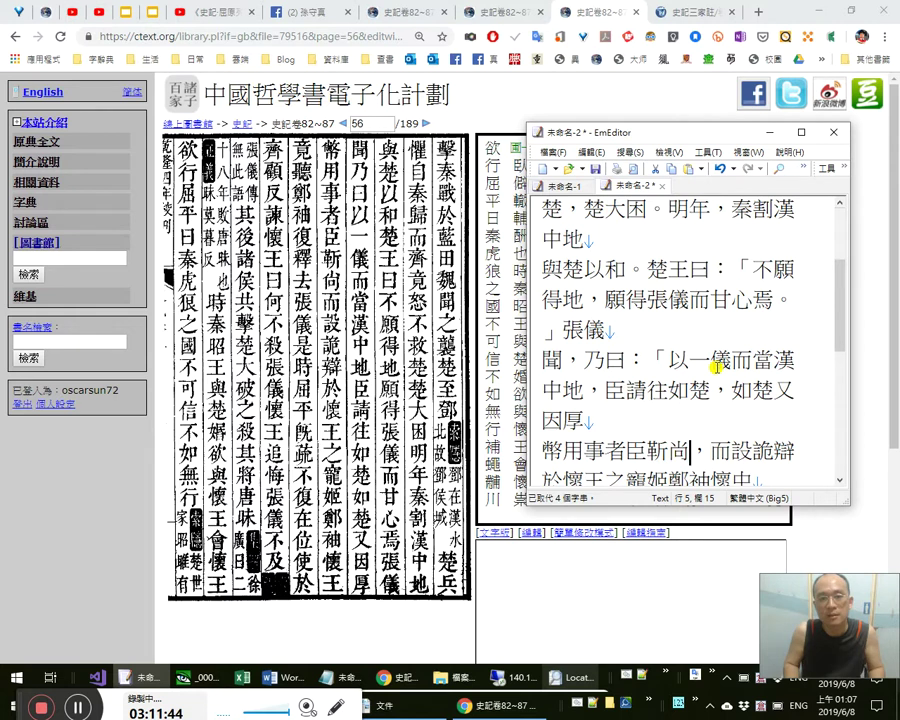
Reread backwards from 靳尚 into line four and examine the phrase 因厚幣 across the line break.
key("shift+Left")
key("shift+Left")
key("shift+Left")
key("shift+Left")
key("shift+Left")
key("shift+Left")
key("shift+Left")
key("shift+Left")
key("Left")
key("Left")
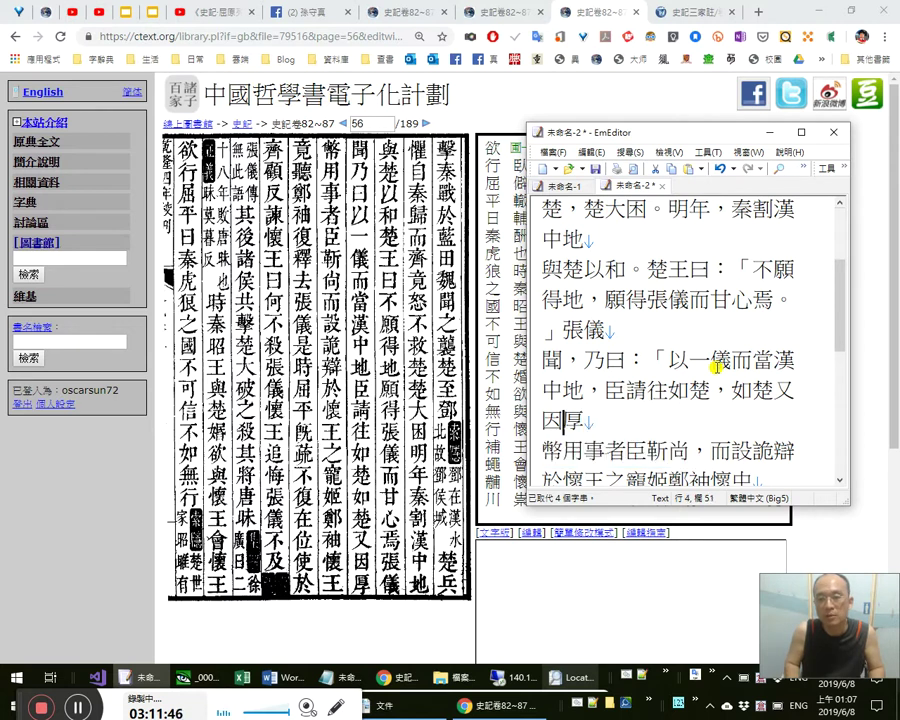
key("shift+Right")
key("shift+Right")
key("shift+Right")
key("shift+Right")
key("Left")
key("Left")
key("shift+Right")
key("shift+Right")
key("shift+Right")
key("shift+Right")
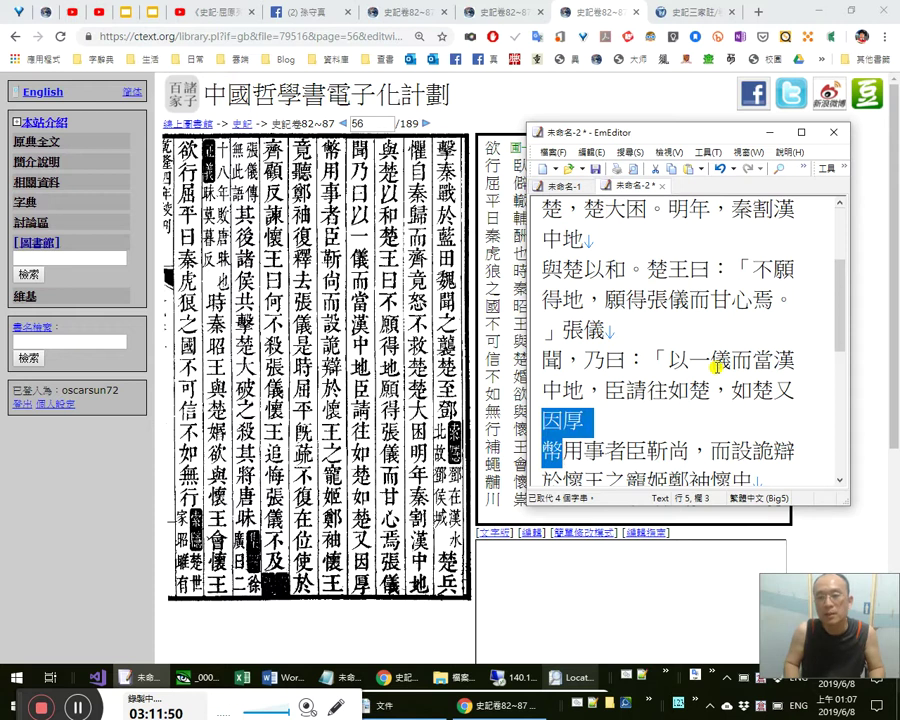
key("Left")
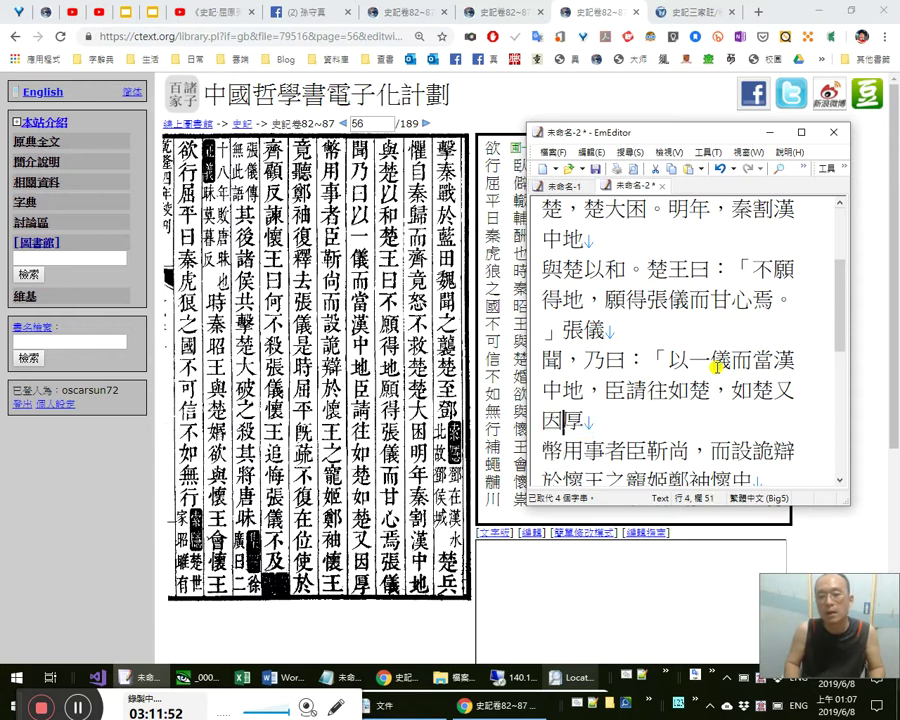
key("shift+Right")
key("shift+Right")
key("shift+Right")
key("shift+Right")
key("Right")
key("Right")
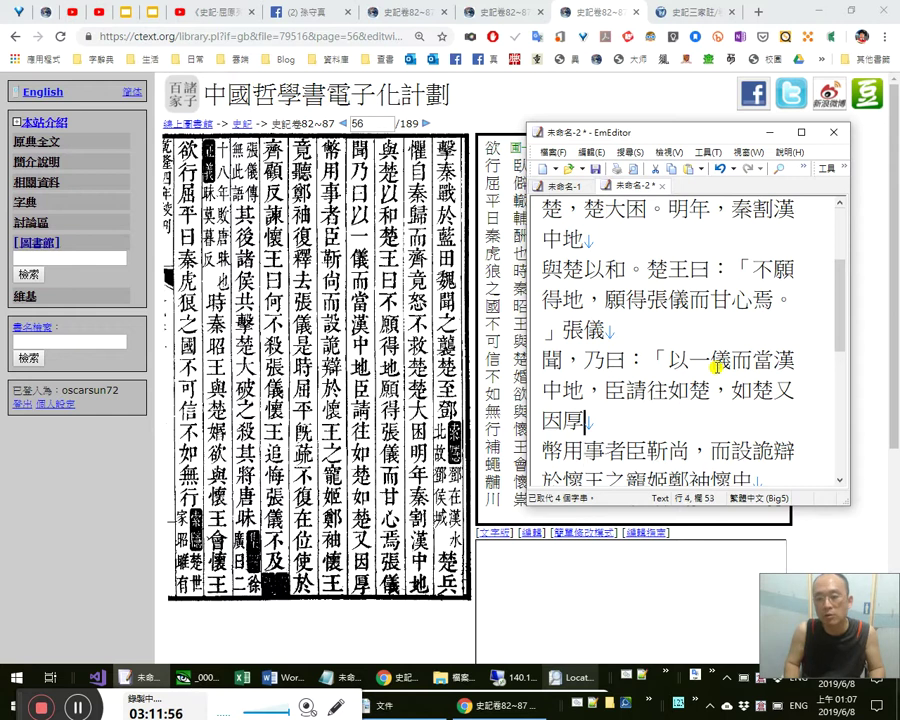
Read on through 而設詭辯於懷王之寵姬鄭袖 in line five and insert a comma after 袖.
key("Right")
key("Right")
key("Right")
key("Right")
key("Right")
key("Right")
key("Right")
key("Right")
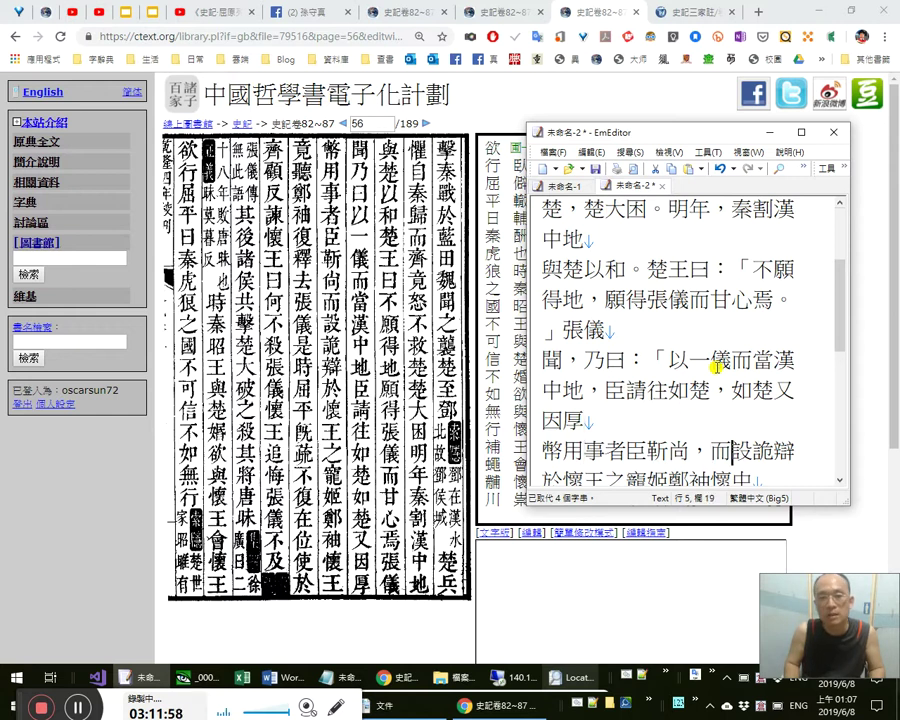
key("Right")
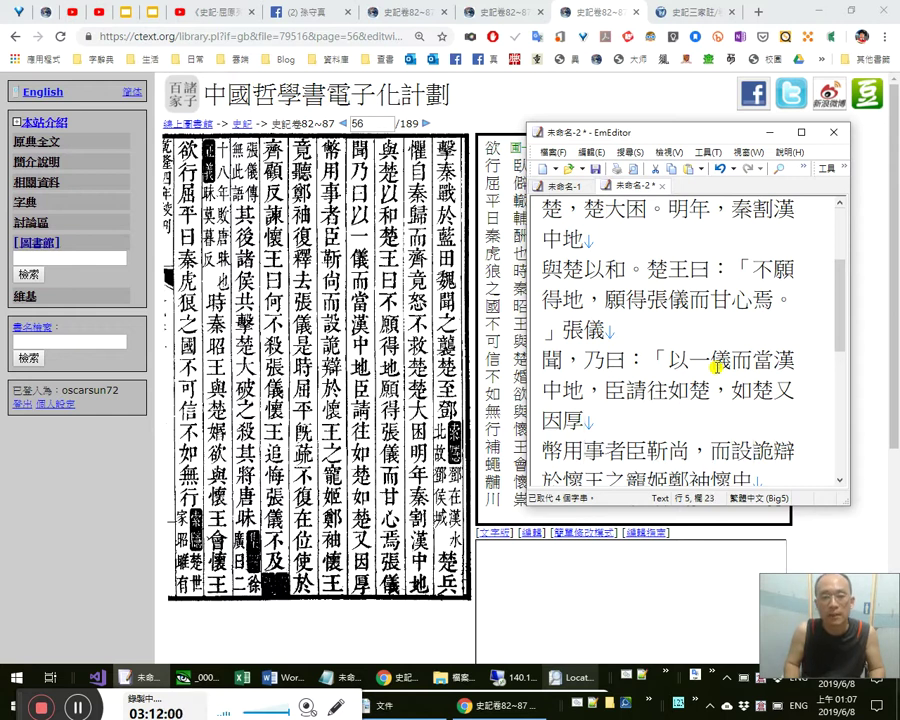
key("Right")
key("Right")
key("Right")
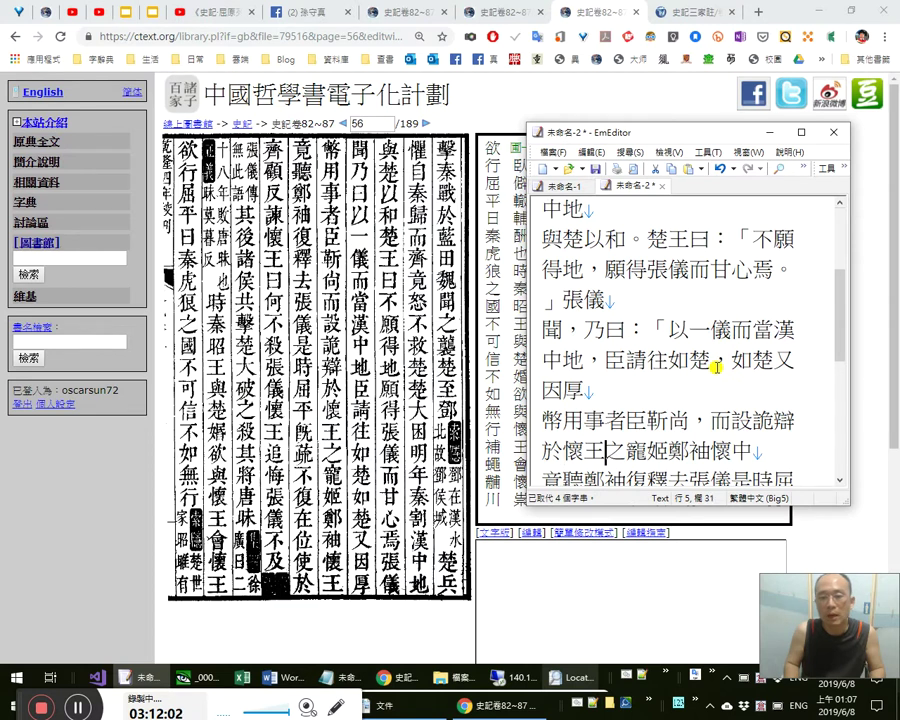
key("Right")
key("Right")
key("Right")
key("Right")
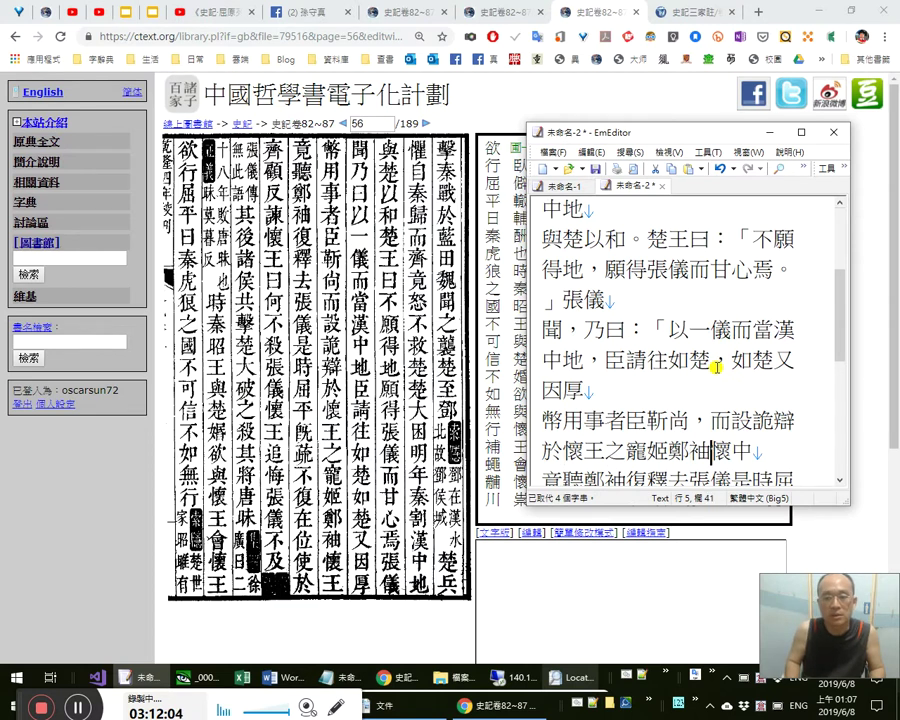
key("Right")
type("，")
key("Left")
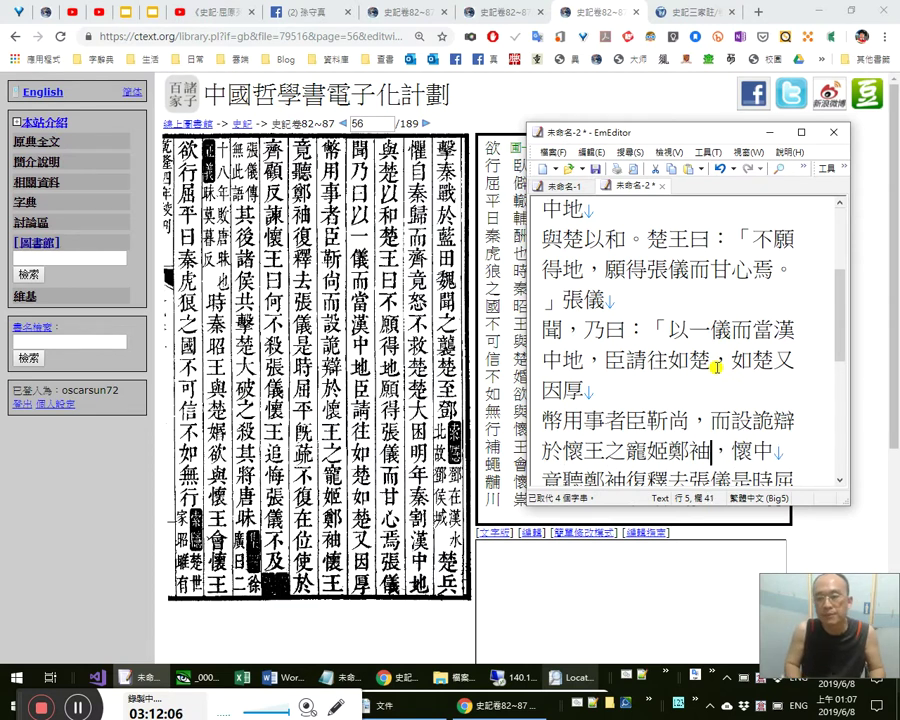
Recheck the name 鄭袖 and the preceding 寵姬 before the new comma in line five.
key("shift+Left")
key("shift+Left")
key("Left")
key("Left")
key("Left")
key("Left")
key("Right")
key("Right")
key("Right")
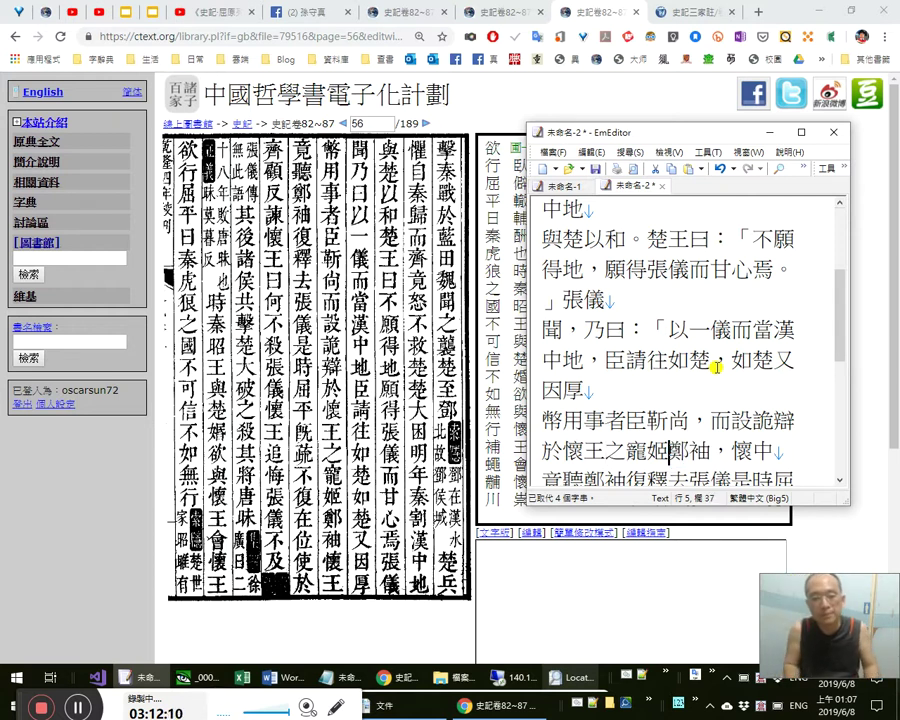
key("shift+Right")
key("shift+Right")
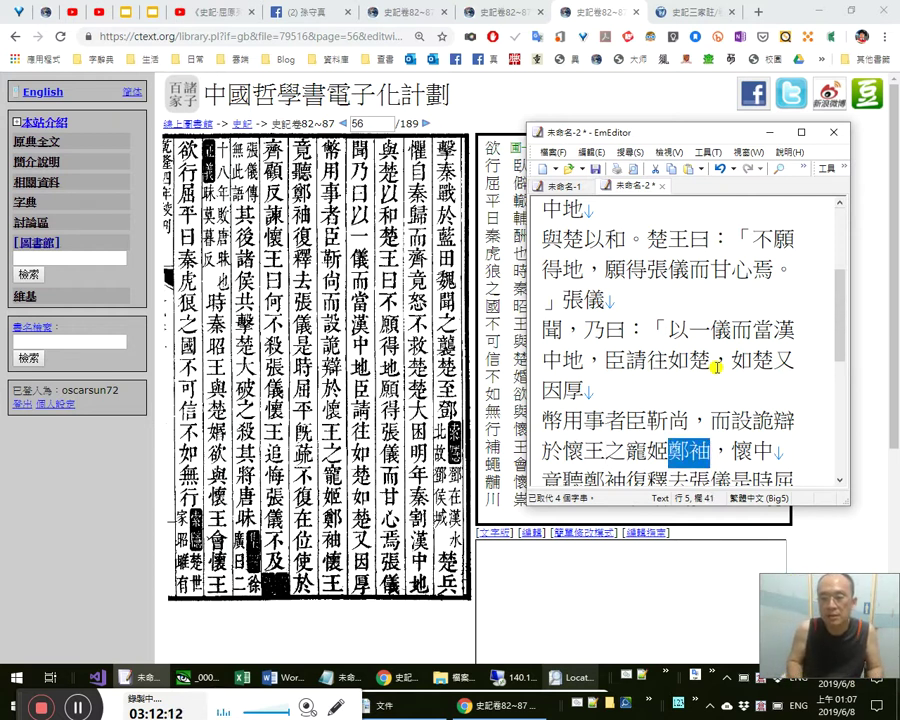
key("Right")
key("shift+Left")
key("shift+Left")
key("shift+Left")
key("shift+Left")
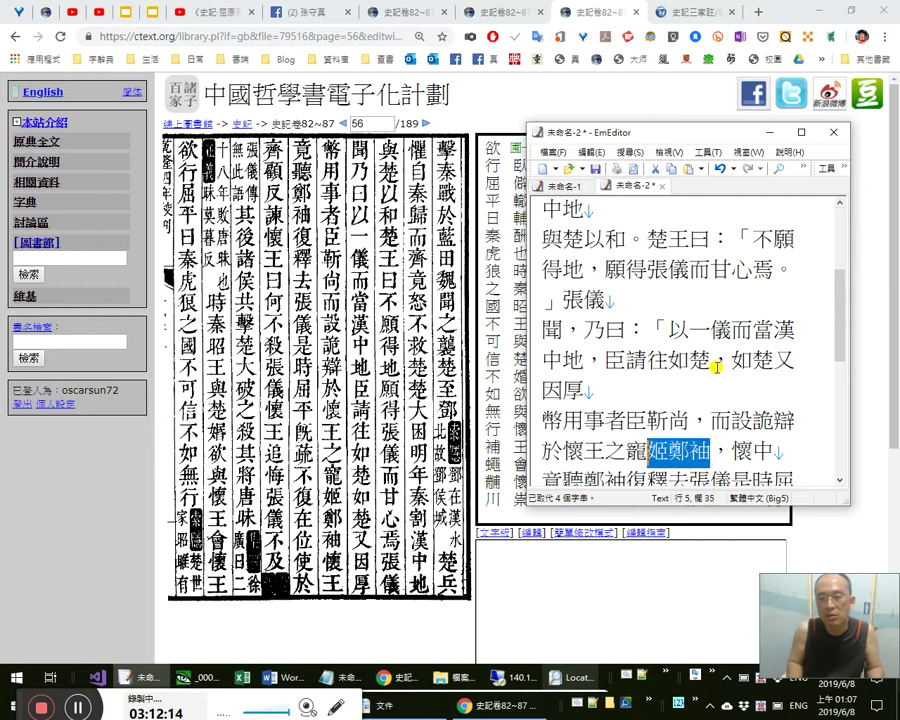
Reread the clause from 而設詭辯 through 於懷王之寵姬鄭袖 in line five.
key("Up")
key("End")
key("Left")
key("Left")
key("Left")
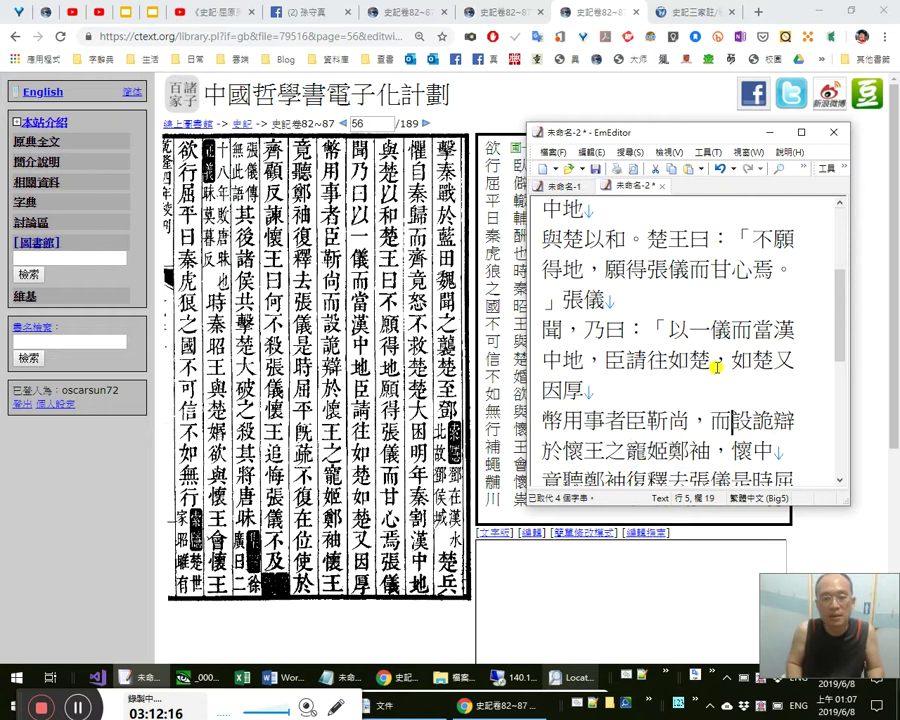
key("Down")
key("shift+Left")
key("shift+Left")
key("shift+Left")
key("shift+Left")
key("shift+Left")
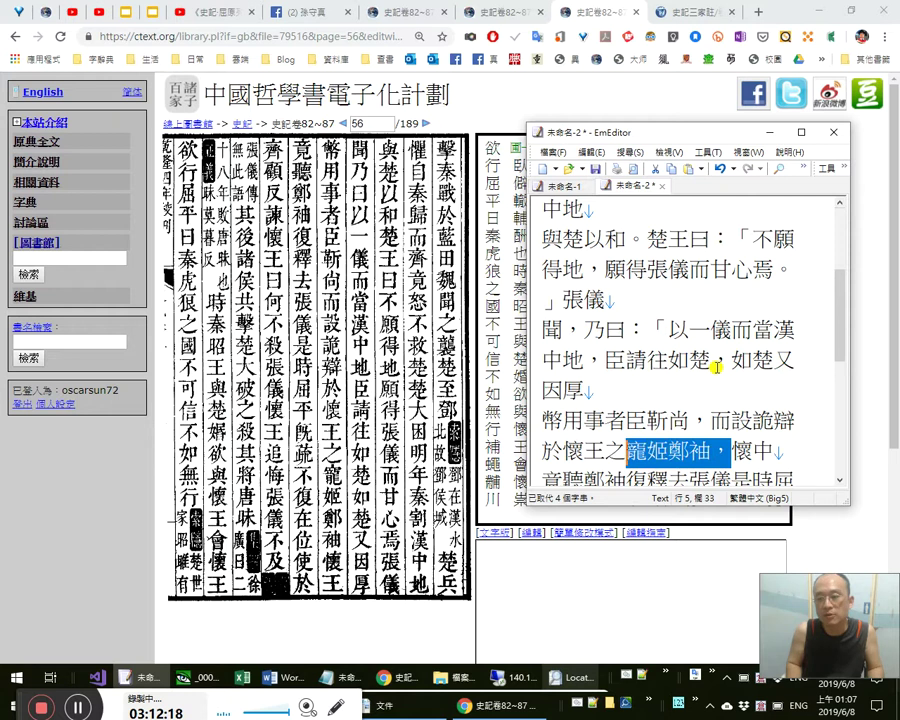
key("Up")
key("ctrl+Right")
key("ctrl+Right")
key("ctrl+Right")
key("ctrl+Right")
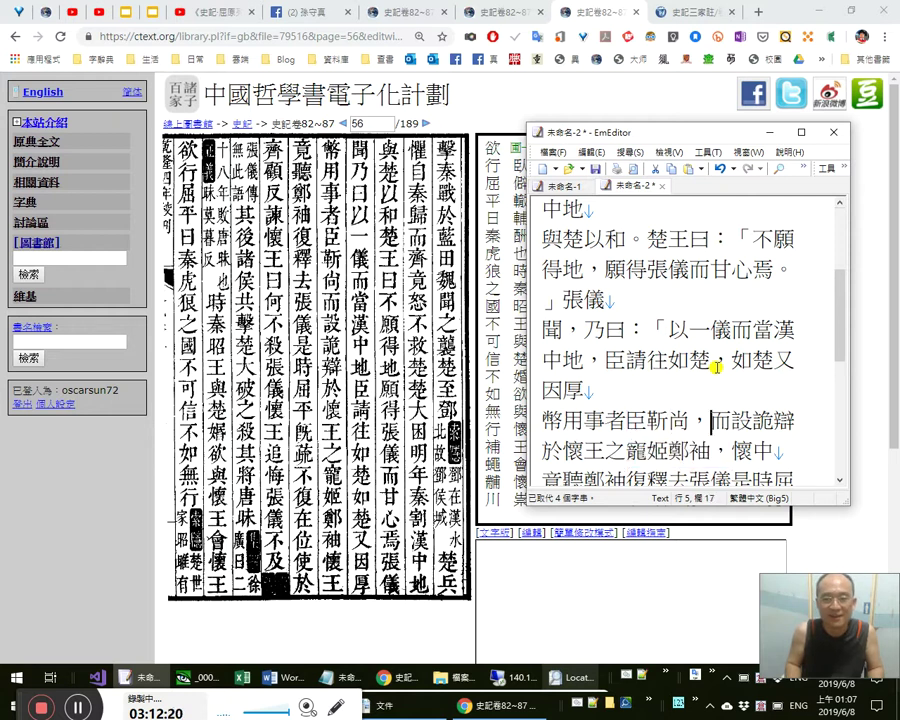
key("shift+Home")
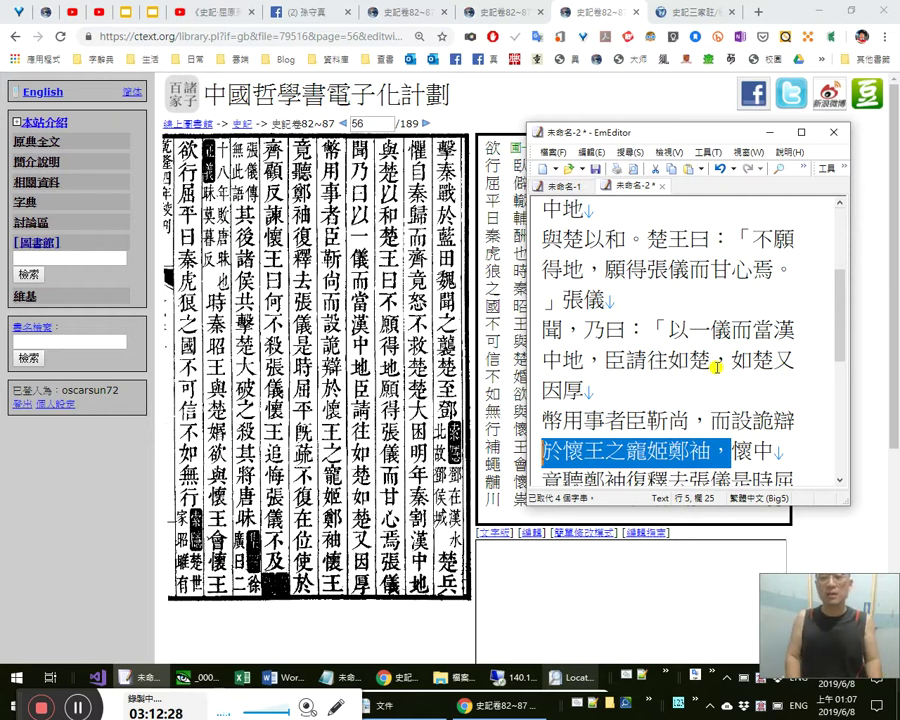
Go back over the opening of line five and recheck the name 靳尚.
key("Up")
key("Right")
key("Right")
key("Right")
key("Right")
key("Right")
key("Right")
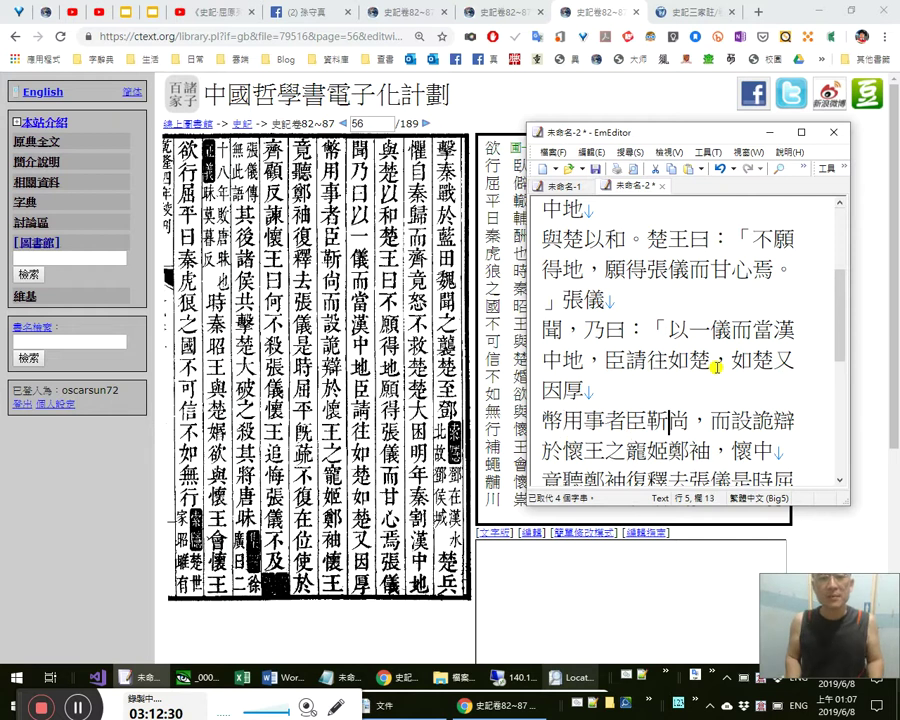
key("Right")
key("Right")
key("Right")
key("shift+Left")
key("shift+Left")
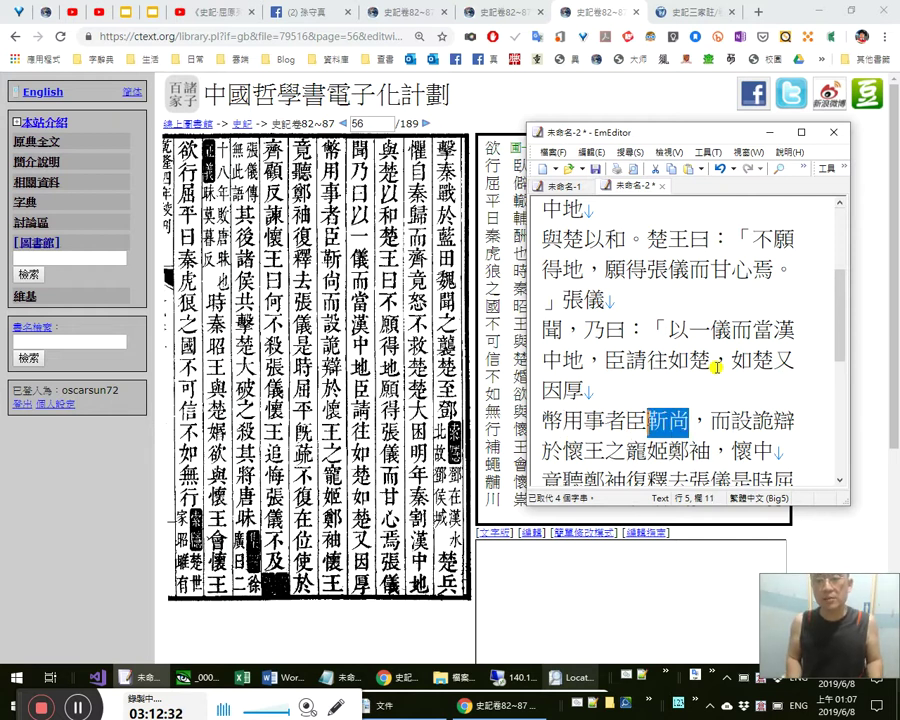
Try 局 as a gloss after 設 in line five and remove it.
key("Right")
key("Right")
key("Right")
key("shift+Right")
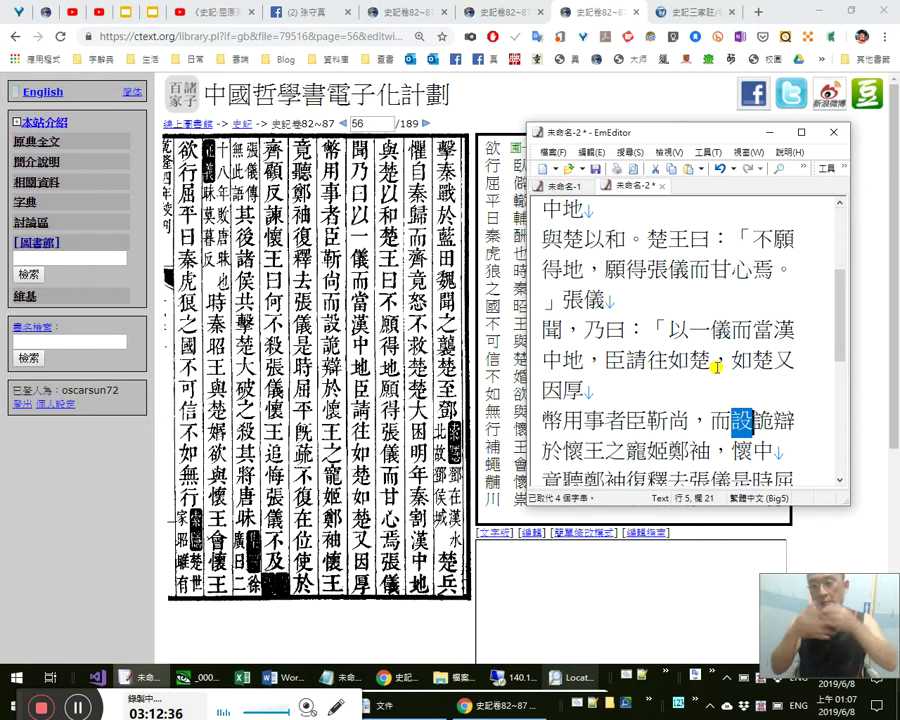
key("Right")
type("局")
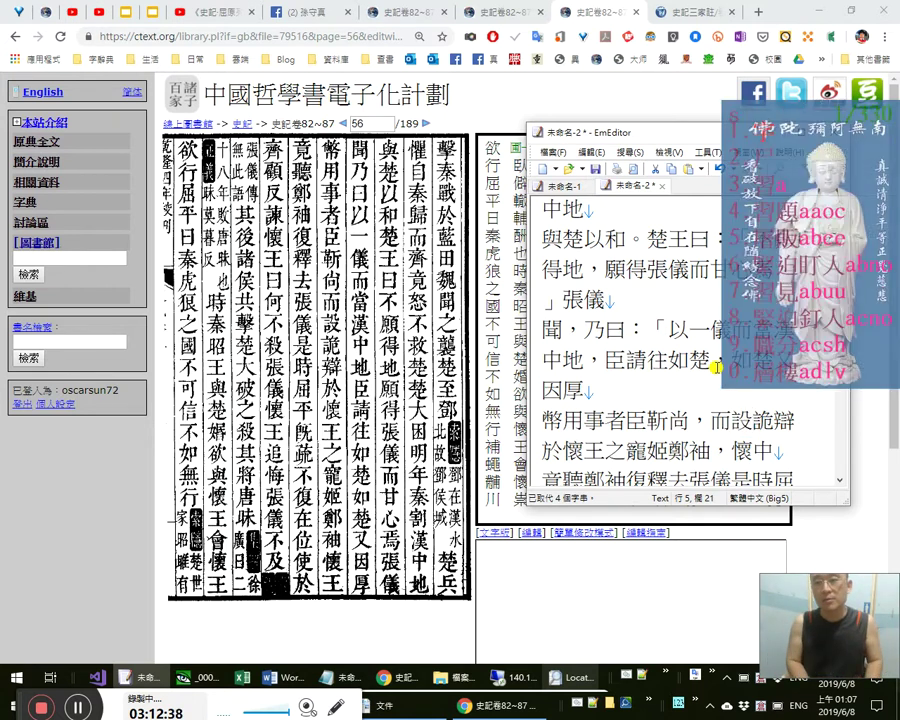
key("shift+Left")
key("Delete")
Examine 詭辯 and 於懷王 in line five and read on through 之寵姬鄭.
key("shift+Right")
key("shift+Right")
key("Left")
key("Right")
key("Right")
key("shift+Right")
key("shift+Right")
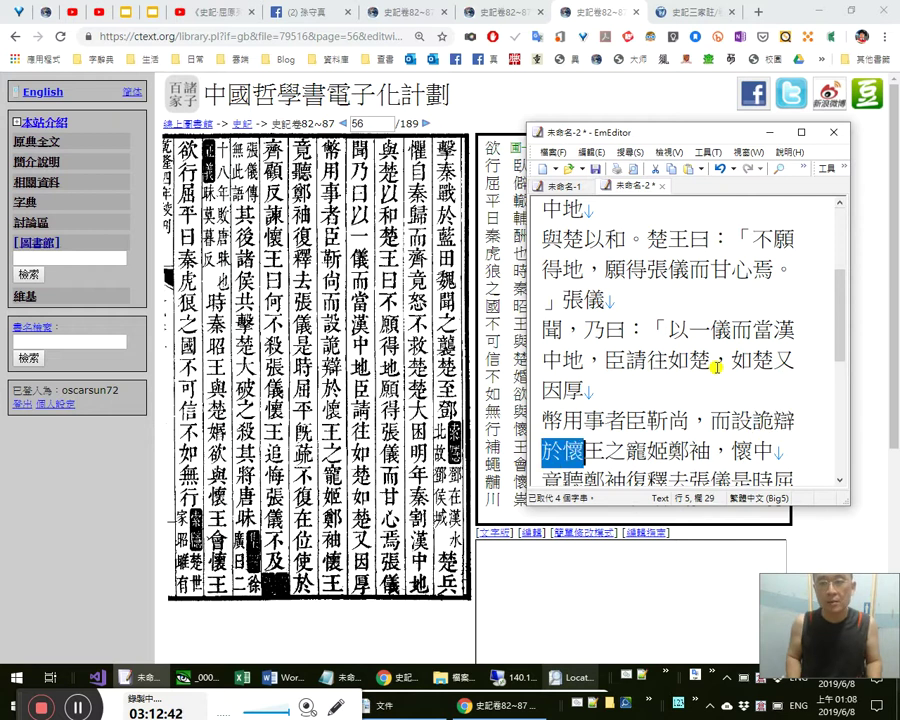
key("shift+Right")
key("Right")
key("shift+Left")
key("shift+Left")
key("shift+Left")
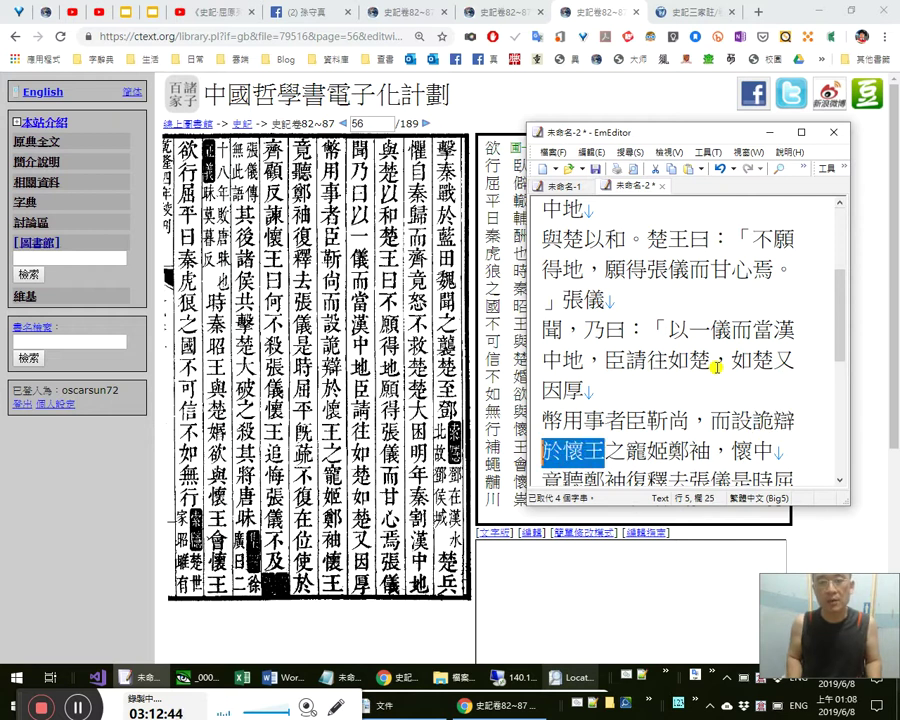
key("Right")
key("Right")
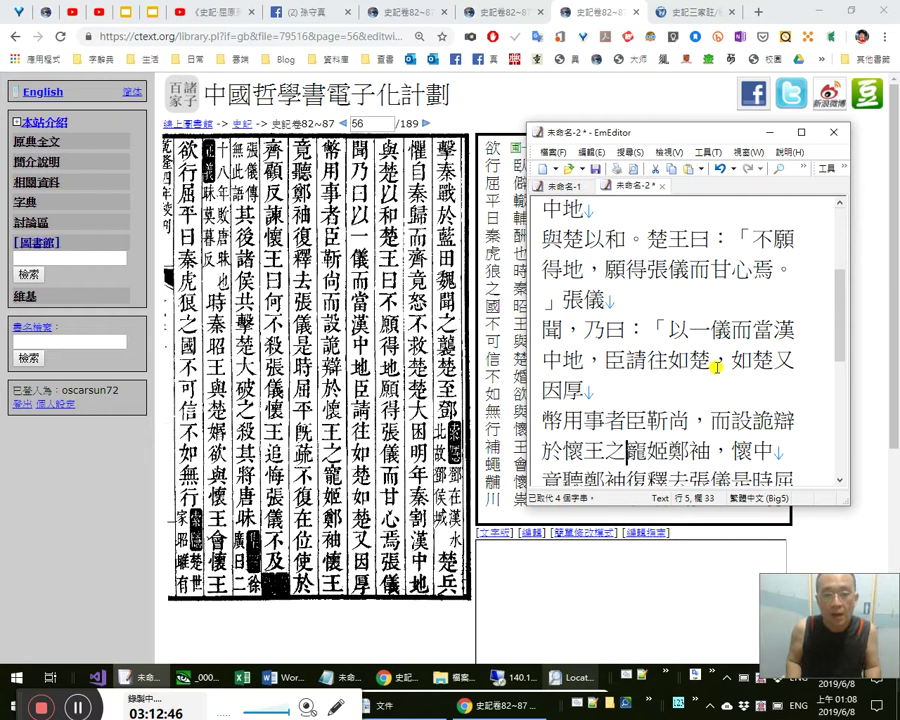
key("Right")
key("Right")
key("Right")
key("Right")
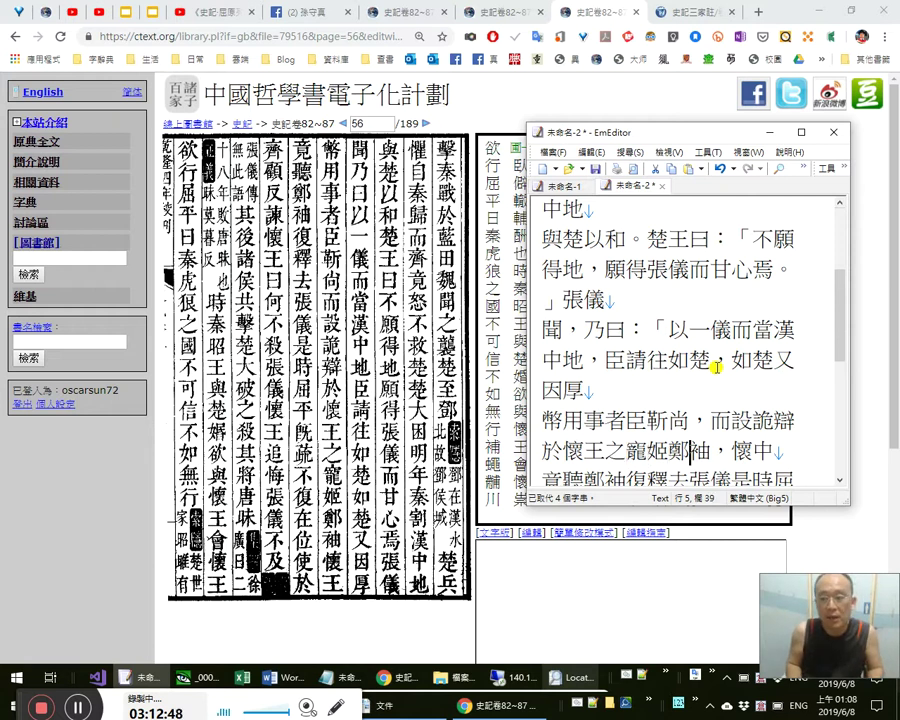
Reread 於懷王之寵姬鄭袖 in line five up to the comma before 懷.
key("shift+Home")
key("Left")
key("Right")
key("Right")
key("Right")
key("Right")
key("Right")
key("Right")
key("Right")
key("Right")
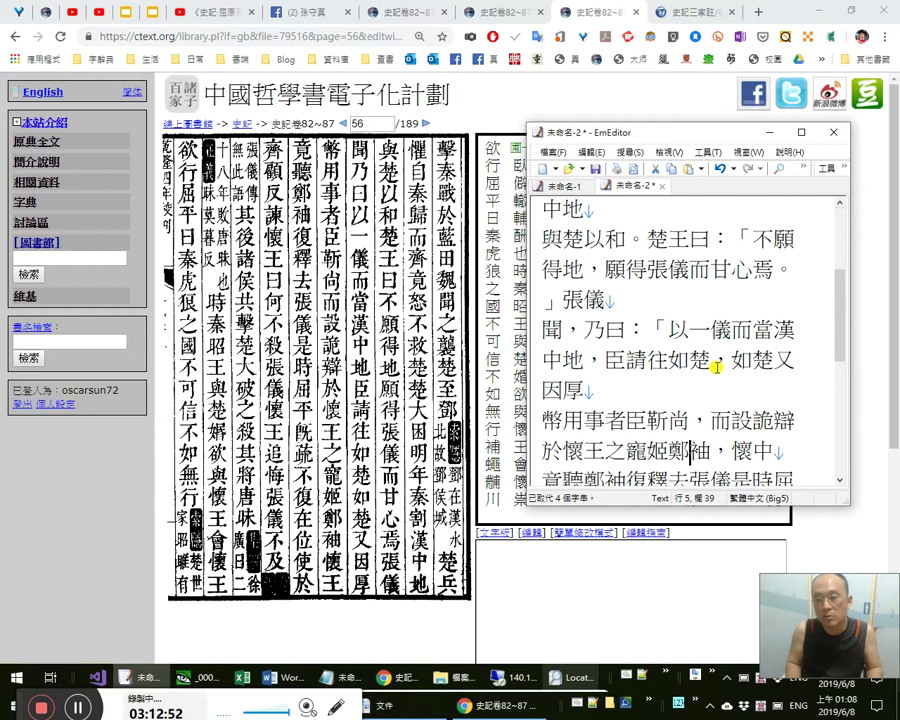
key("Left")
key("Right")
key("Right")
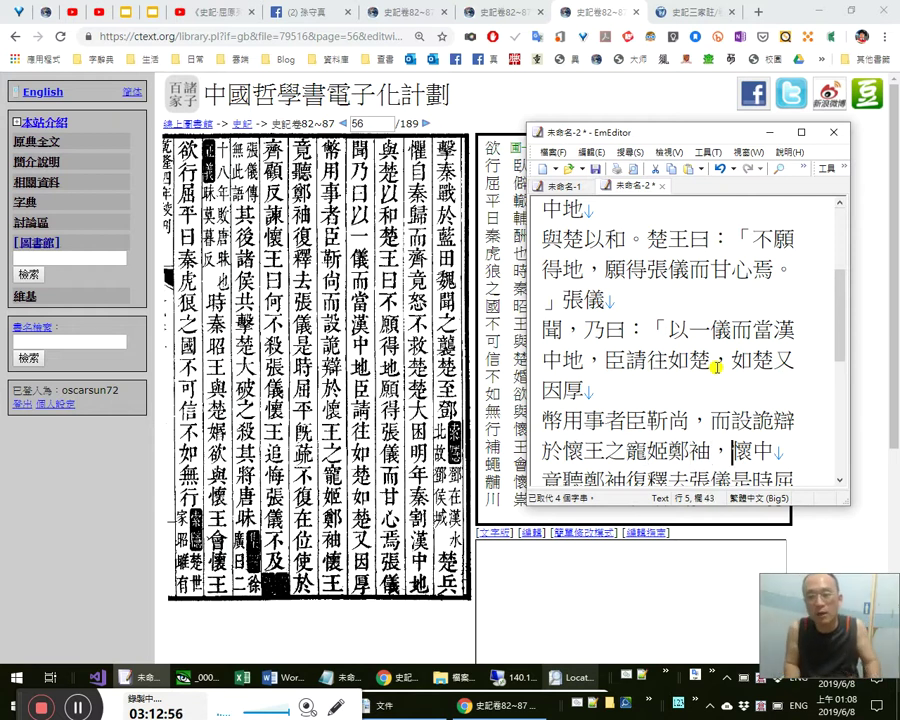
Correct 中 to 王 at the end of line five.
key("Right")
key("Right")
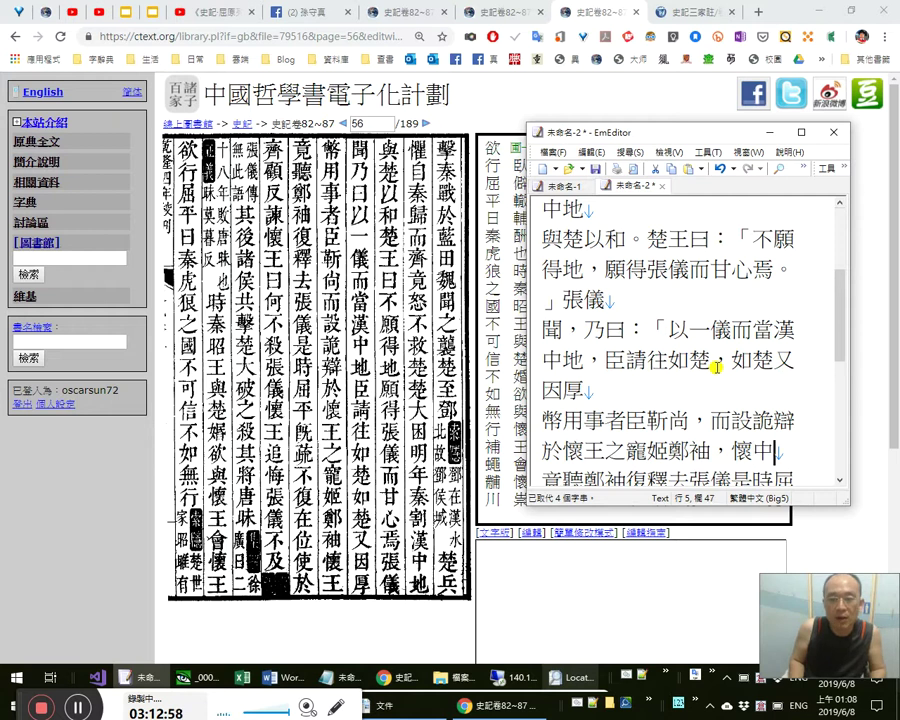
key("shift+Left")
type("王")
Insert a comma after 竟聽 at the start of line six.
key("Right")
key("Right")
key("Right")
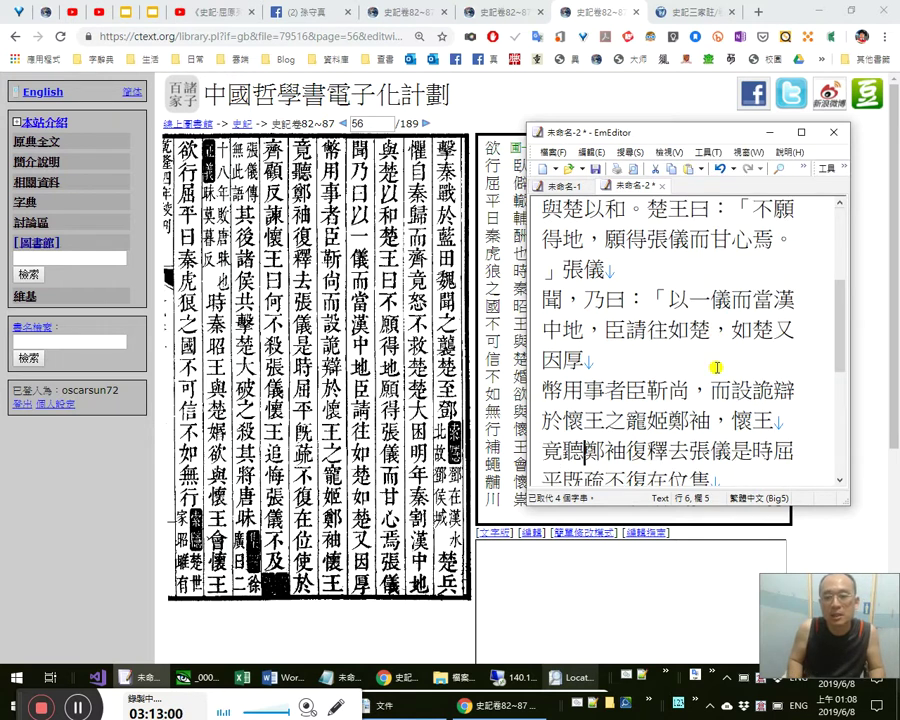
type("，")
Try 終 as a gloss after 竟 in line six and remove it.
key("Left")
key("Left")
type("終")
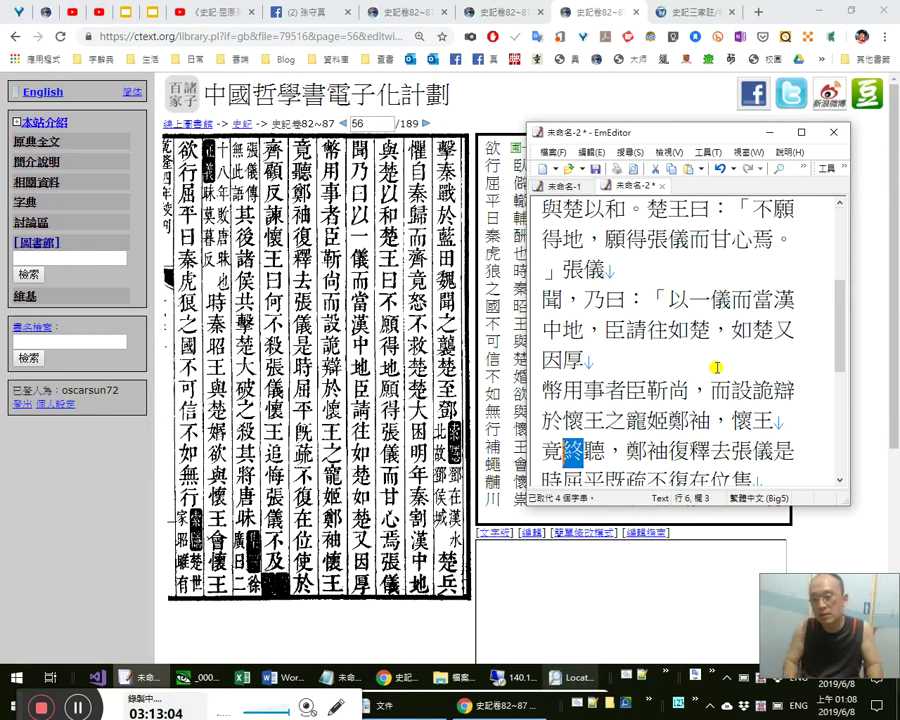
key("Return")
key("BackSpace")
key("Left")
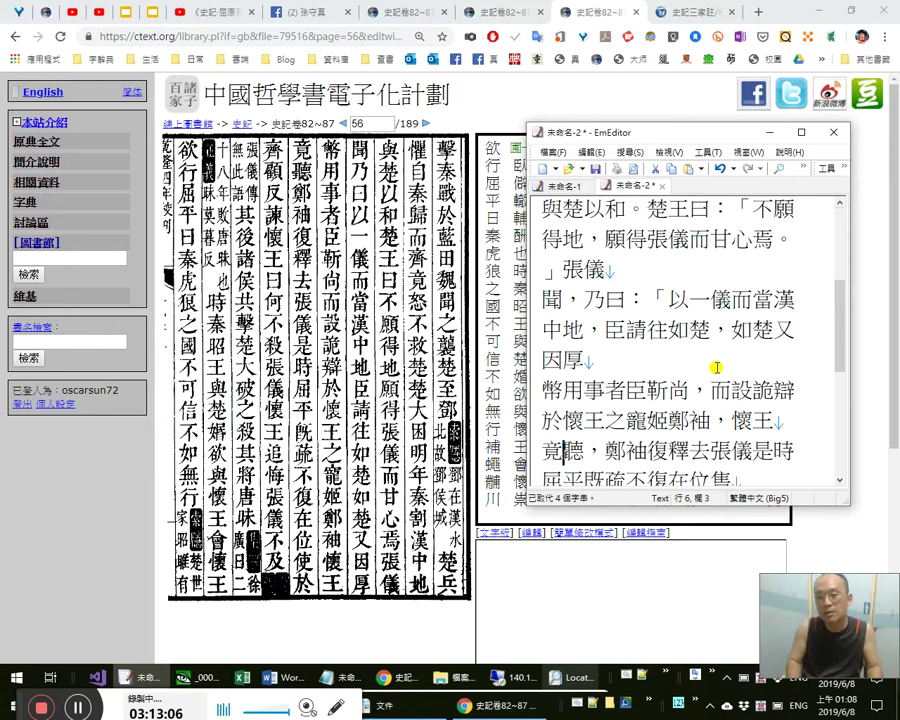
Reread 竟聽 at the start of line six together with the line break before it.
key("Right")
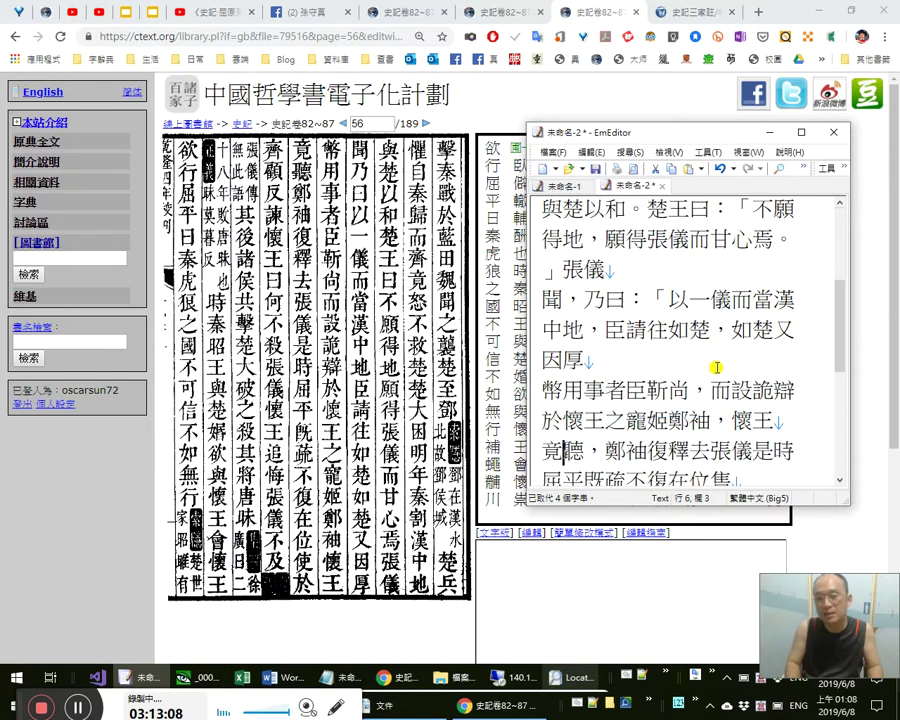
key("shift+Left")
key("shift+Left")
key("Right")
key("Right")
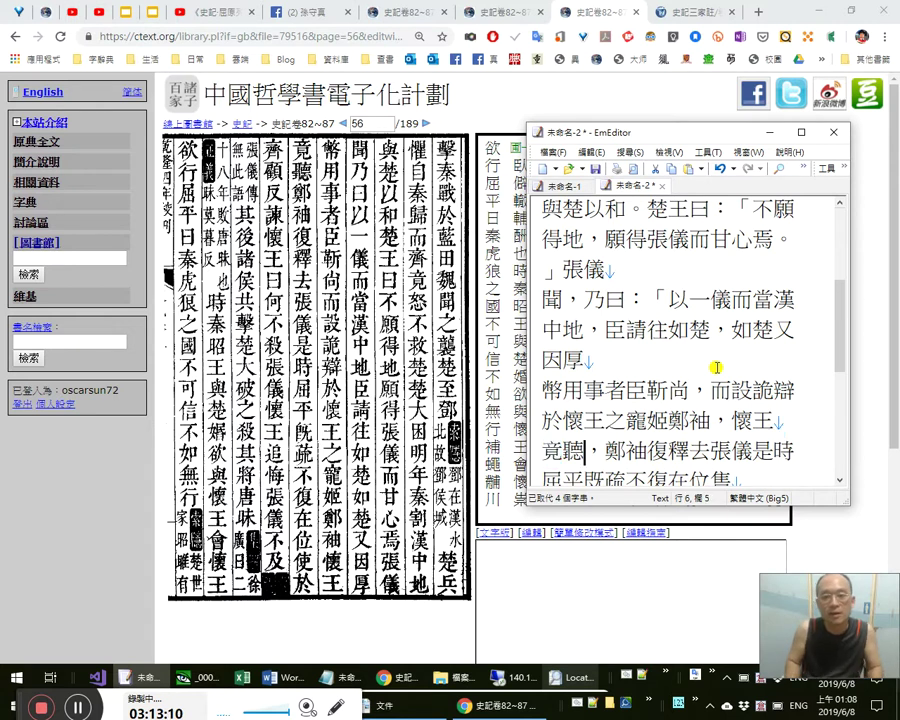
key("shift+Left")
key("shift+Left")
key("shift+Left")
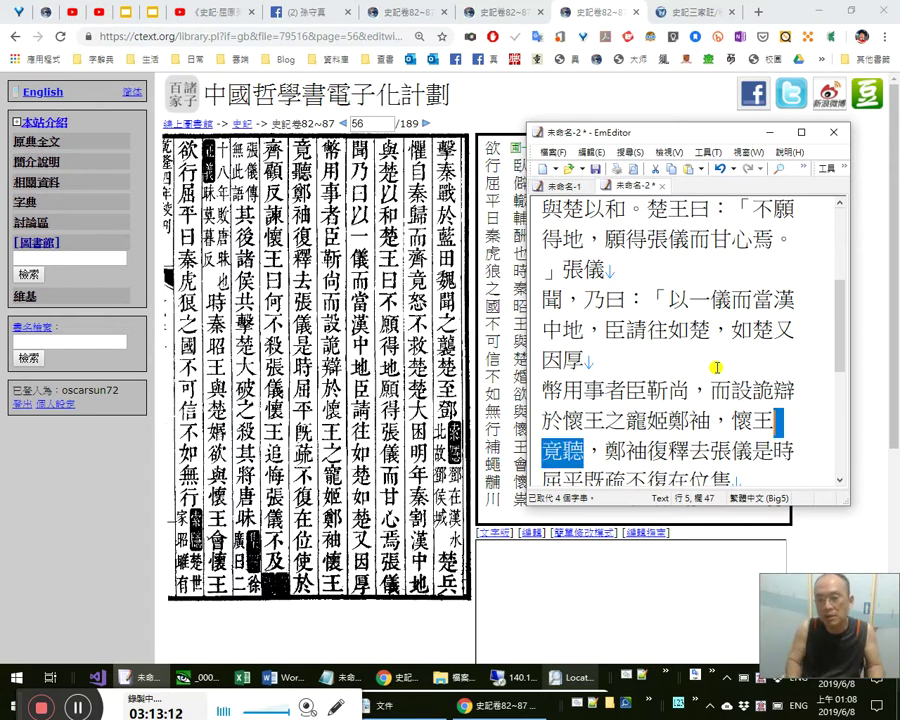
Reread the phrase 寵姬鄭袖，懷王 at the end of line five and how it continues to 鄭袖 in line six.
key("Left")
key("Left")
key("Left")
key("Left")
key("Left")
key("Left")
key("shift+Left")
key("shift+Left")
key("Right")
key("Right")
key("Right")
key("Down")
key("Left")
key("Left")
key("Left")
key("Left")
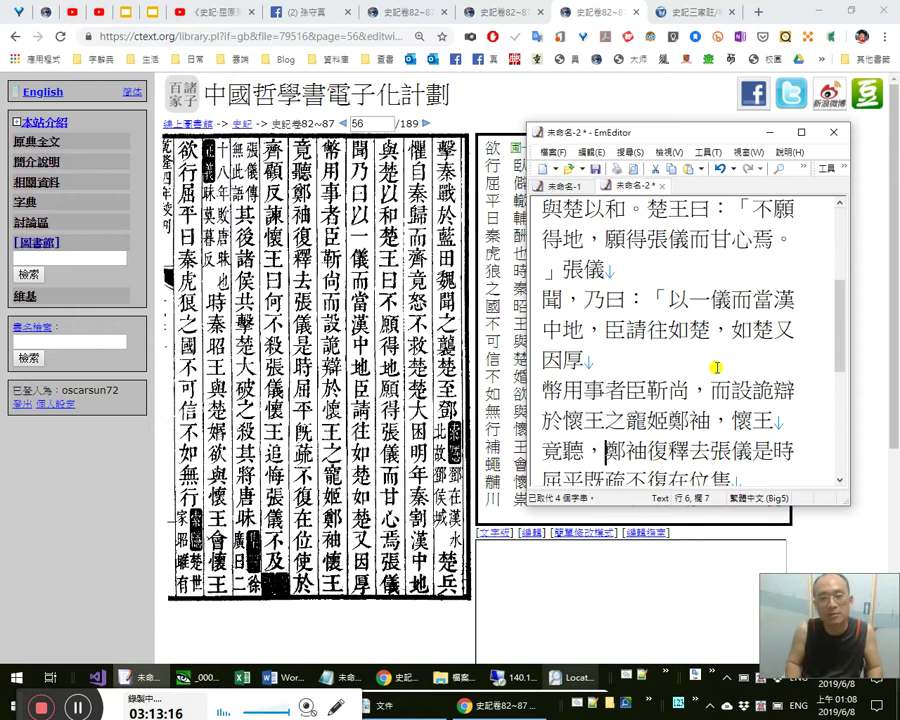
Move the comma after 竟聽 so that it follows 鄭袖.
key("Right")
key("Right")
key("Right")
key("Right")
key("Left")
key("Left")
key("Left")
key("Left")
key("Left")
key("Left")
key("shift+Right")
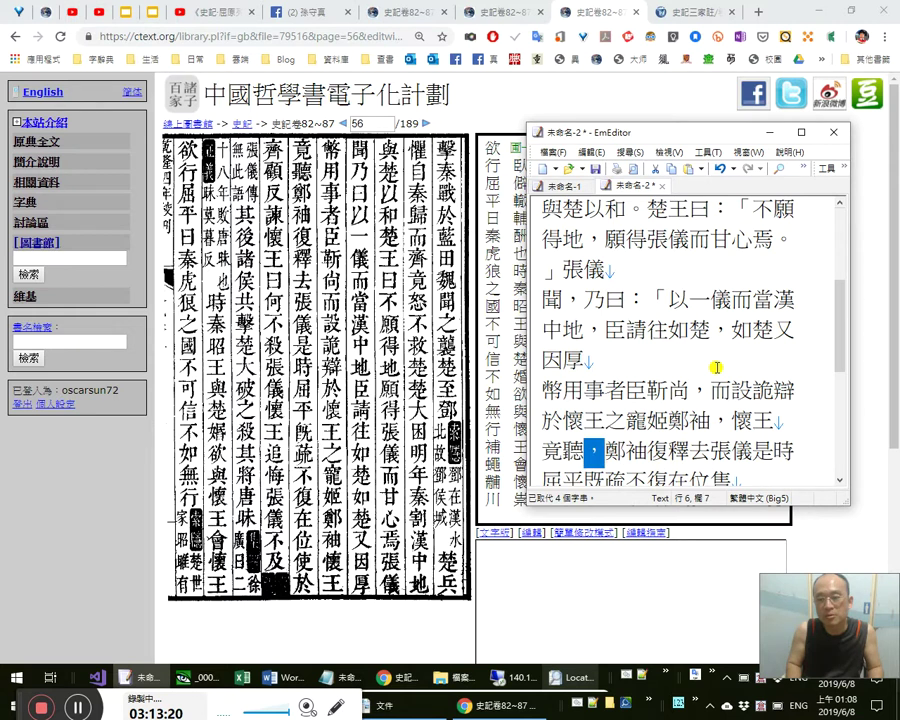
key("ctrl+x")
key("Right")
key("Right")
key("ctrl+v")
Insert a comma after 復釋去張儀, before 是時屈平.
key("Right")
key("Right")
key("Right")
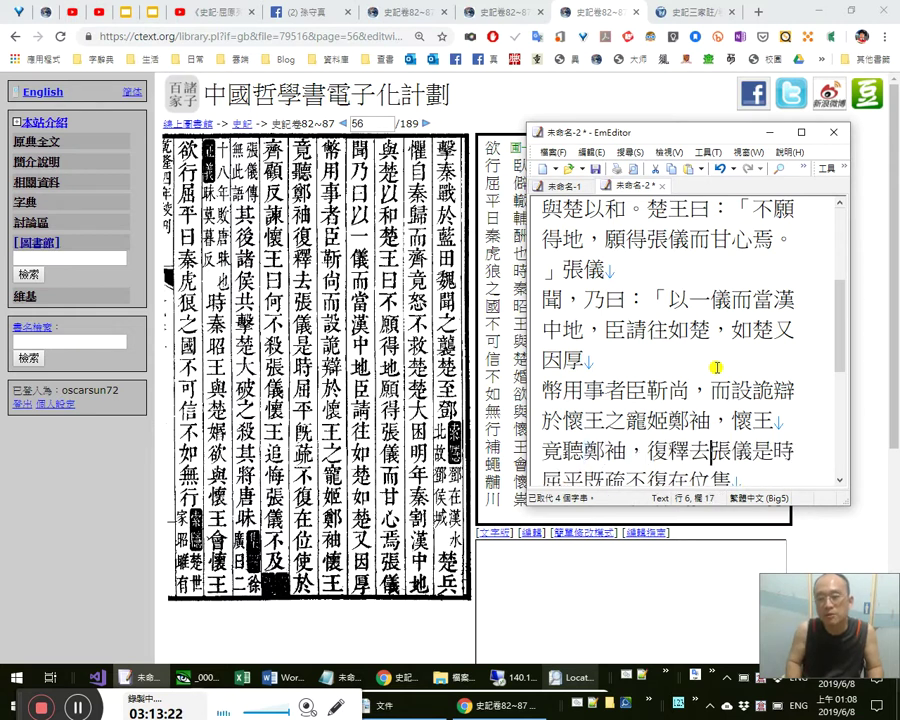
key("Right")
key("Right")
key("ctrl+v")
Examine the names 靳尚 and 鄭袖 in the passage on bribing the official and persuading the favoured consort.
key("Left")
key("Left")
key("Left")
key("Left")
key("Left")
key("Left")
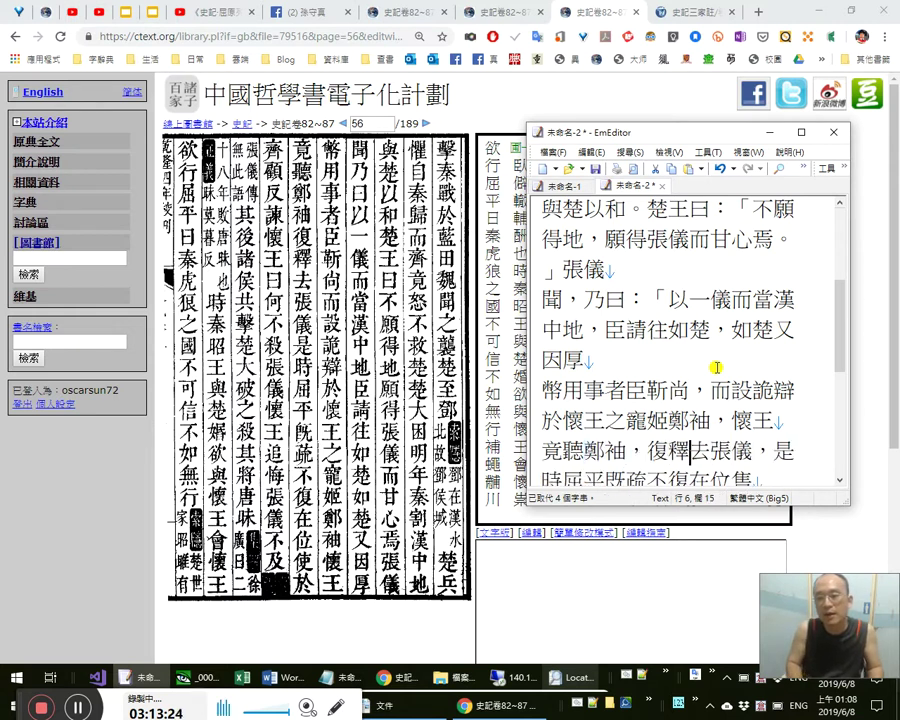
key("shift+Up")
key("shift+Up")
key("Down")
key("Up")
key("Up")
key("shift+Right")
key("shift+Right")
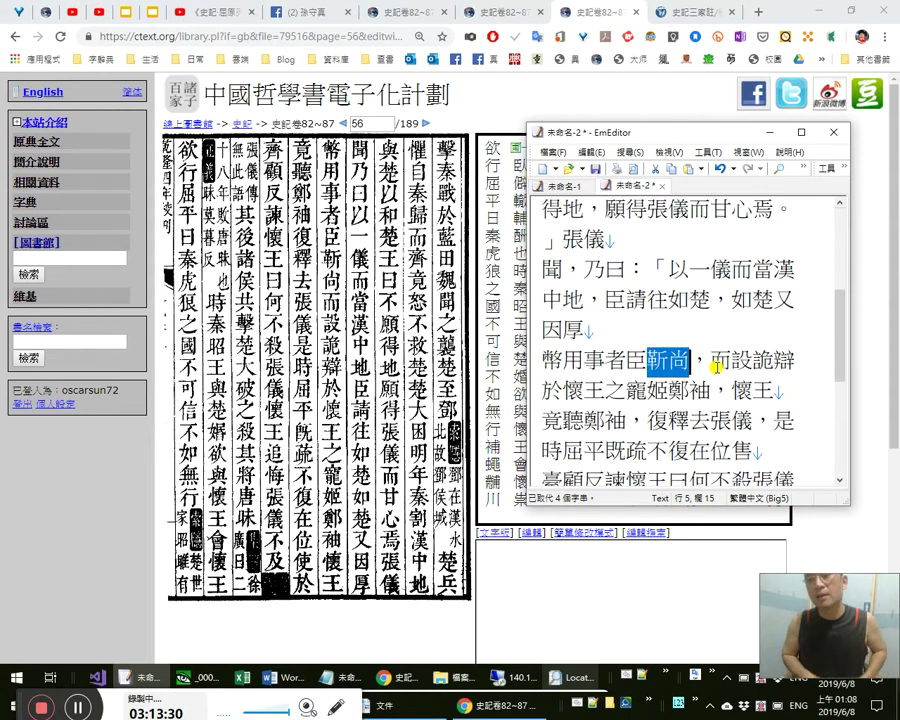
key("Down")
key("Left")
key("shift+Right")
key("shift+Right")
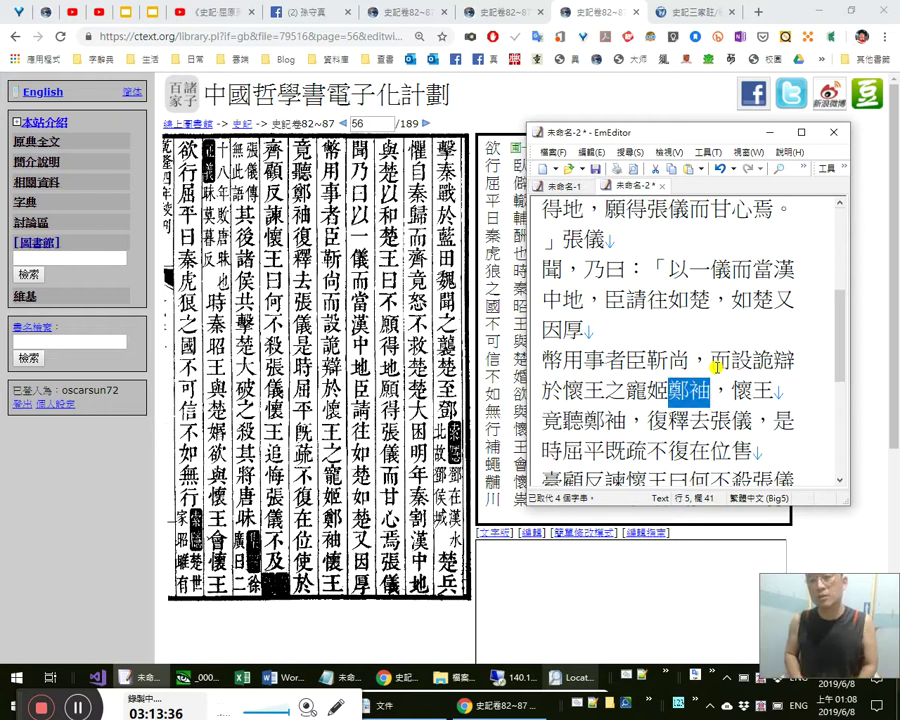
key("Right")
key("Right")
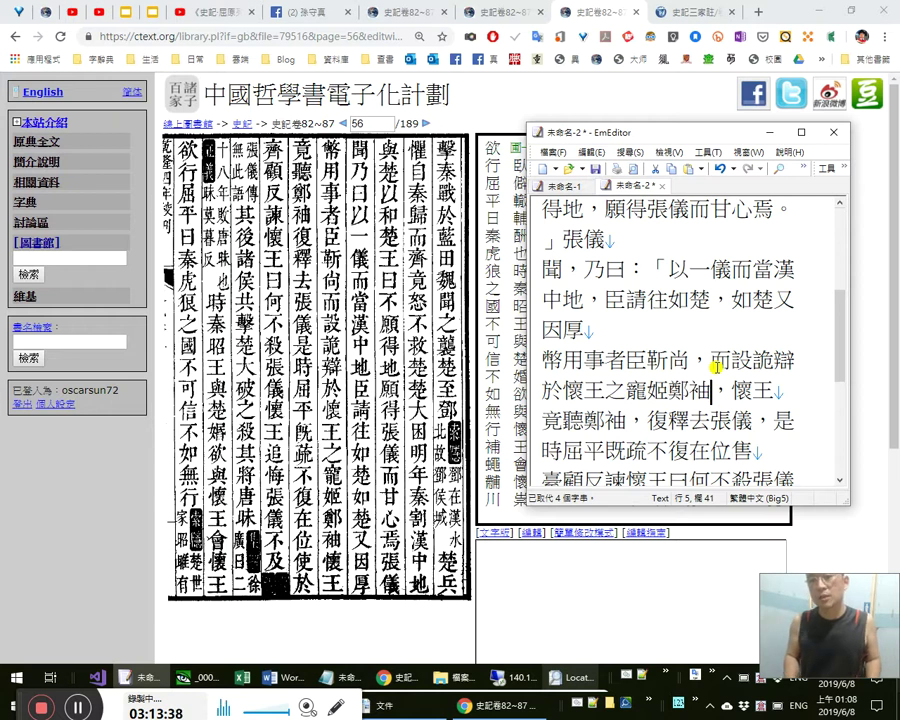
Read through 懷王竟聽鄭袖，復釋去張儀, checking how its phrases divide.
key("shift+Right")
key("shift+Right")
key("shift+Right")
key("shift+Right")
key("shift+Right")
key("shift+Right")
key("shift+Right")
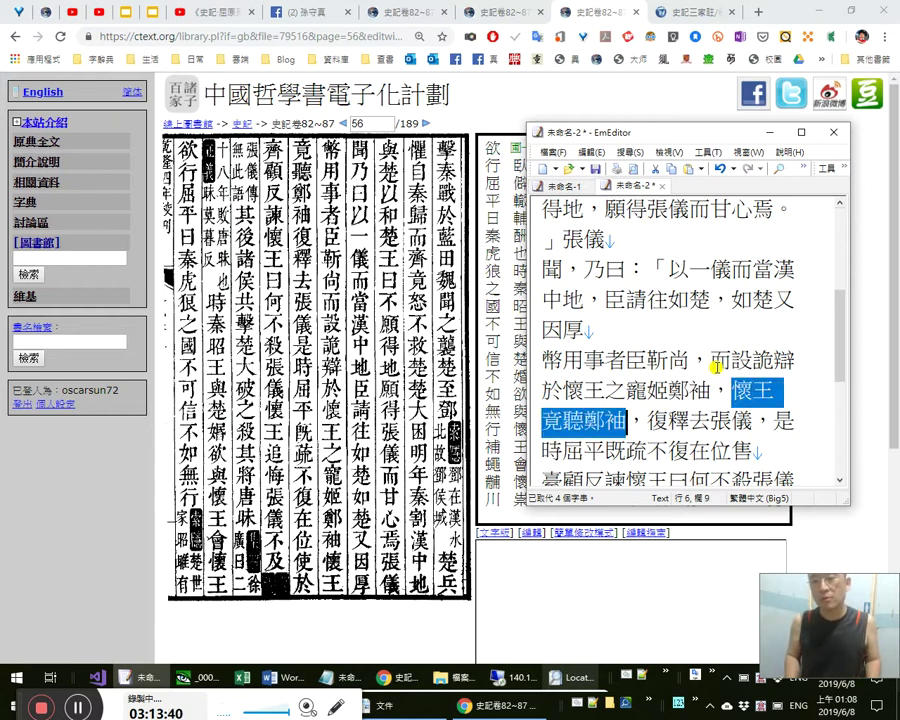
key("Right")
key("Right")
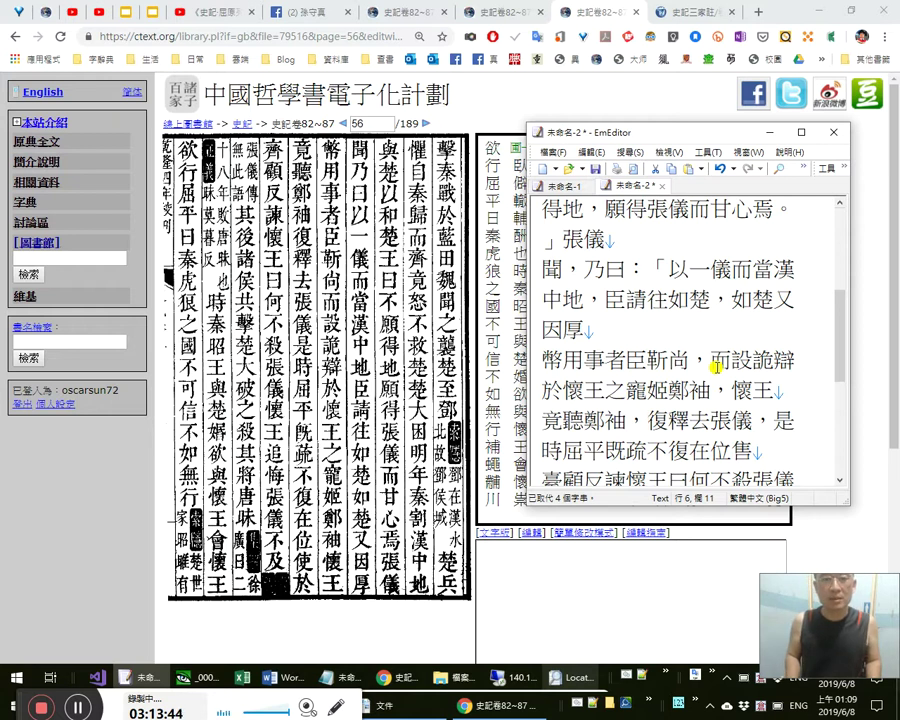
key("shift+Right")
key("Right")
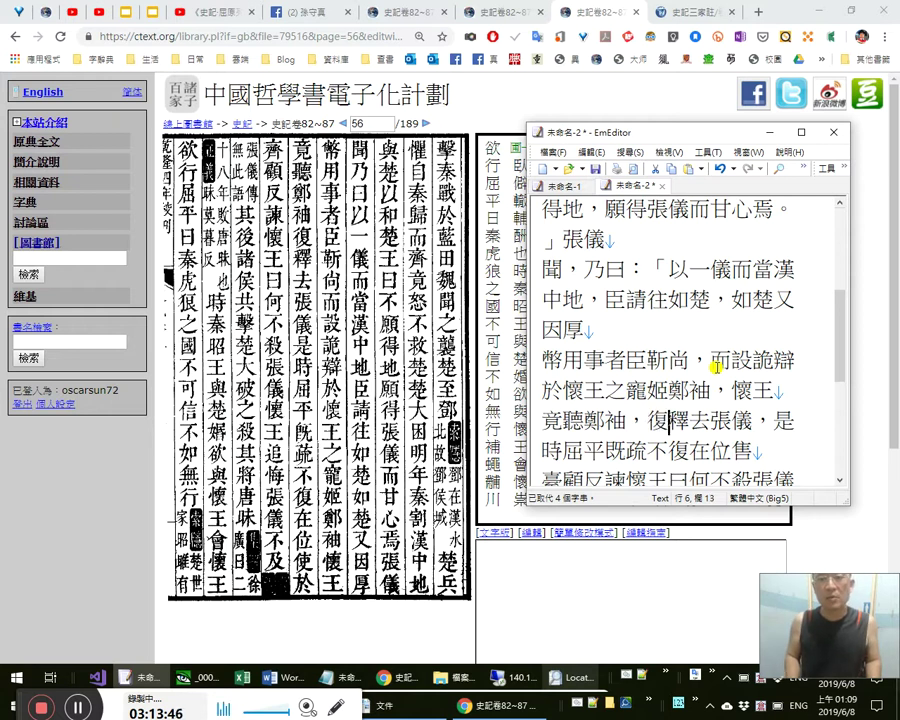
key("shift+Right")
key("shift+Right")
key("shift+Right")
key("shift+Right")
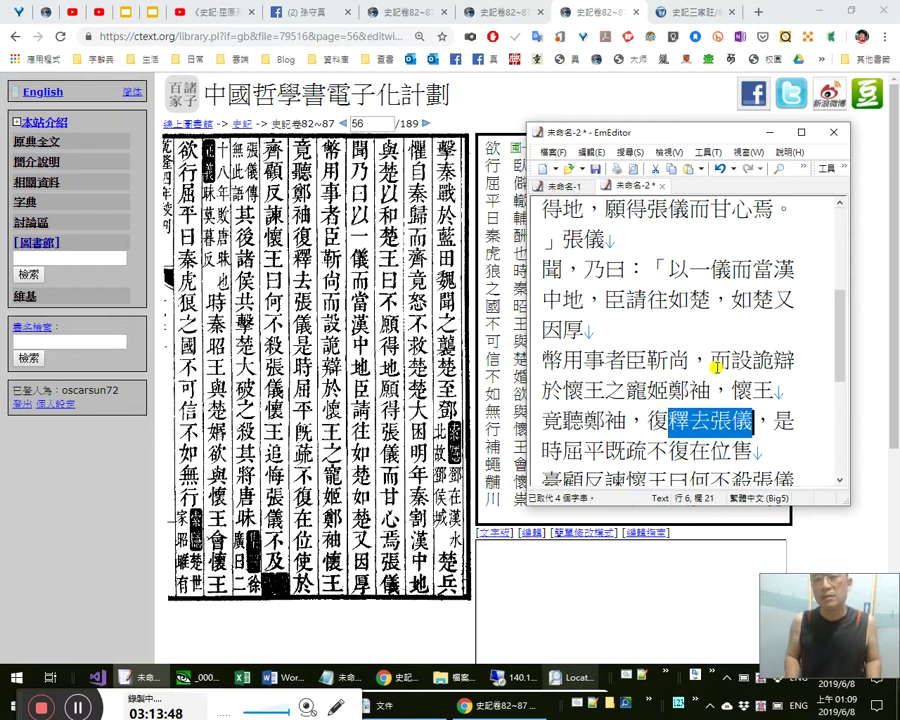
key("Right")
key("Left")
key("Left")
key("shift+Left")
key("Left")
key("shift+Right")
Replace the comma after 復釋去張儀 with the full stop 。.
key("Right")
key("Right")
key("Right")
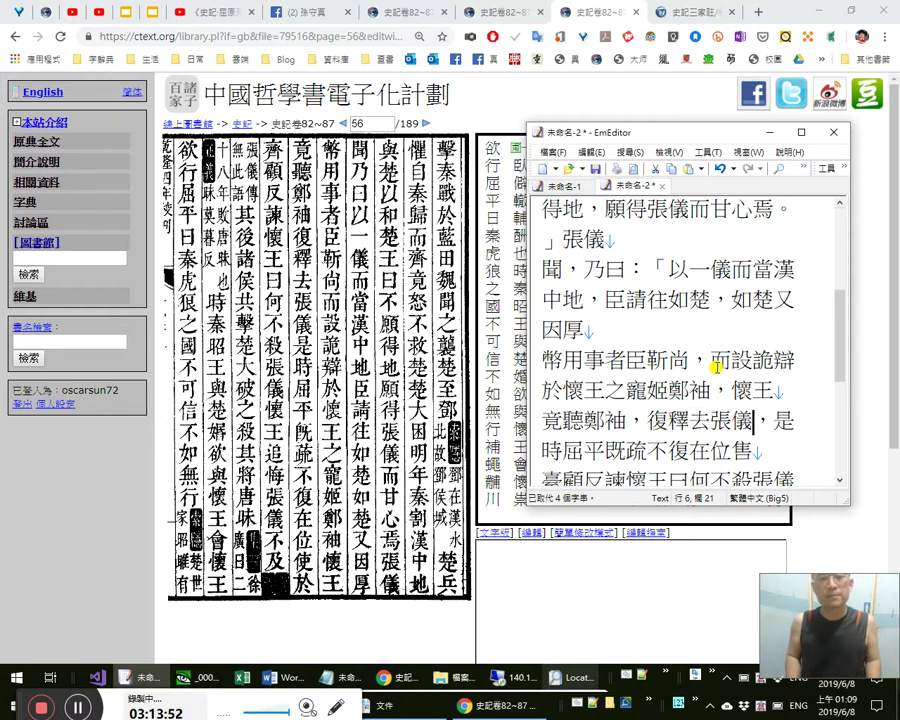
key("shift+Right")
key("shift+Right")
key("shift+Right")
key("shift+Right")
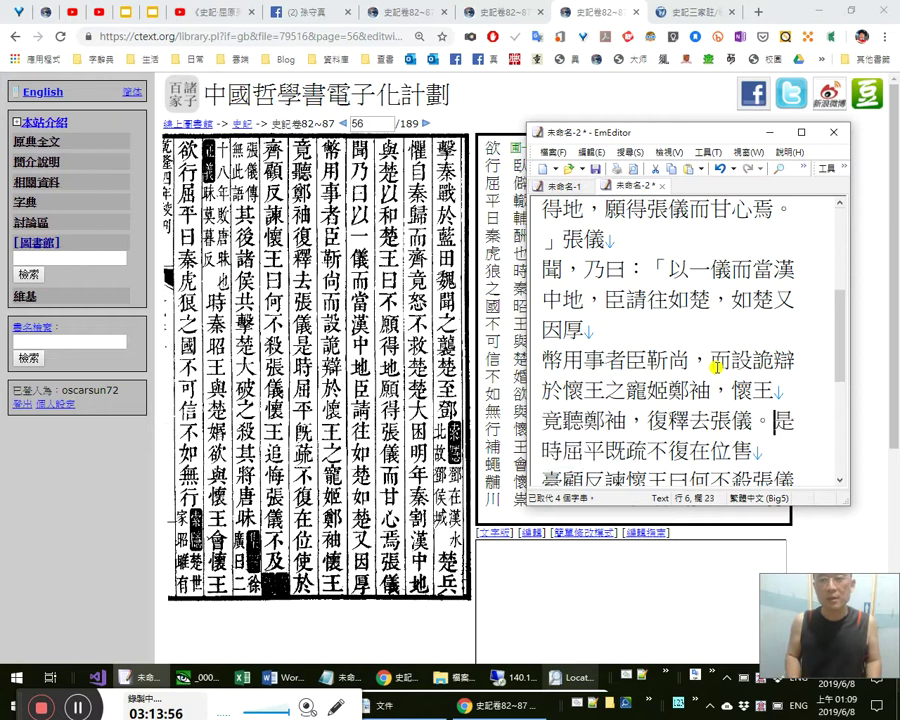
key("Left")
Insert a comma after 屈平既疏 and change 既 to the variant character 旣.
key("Right")
key("Right")
key("Right")
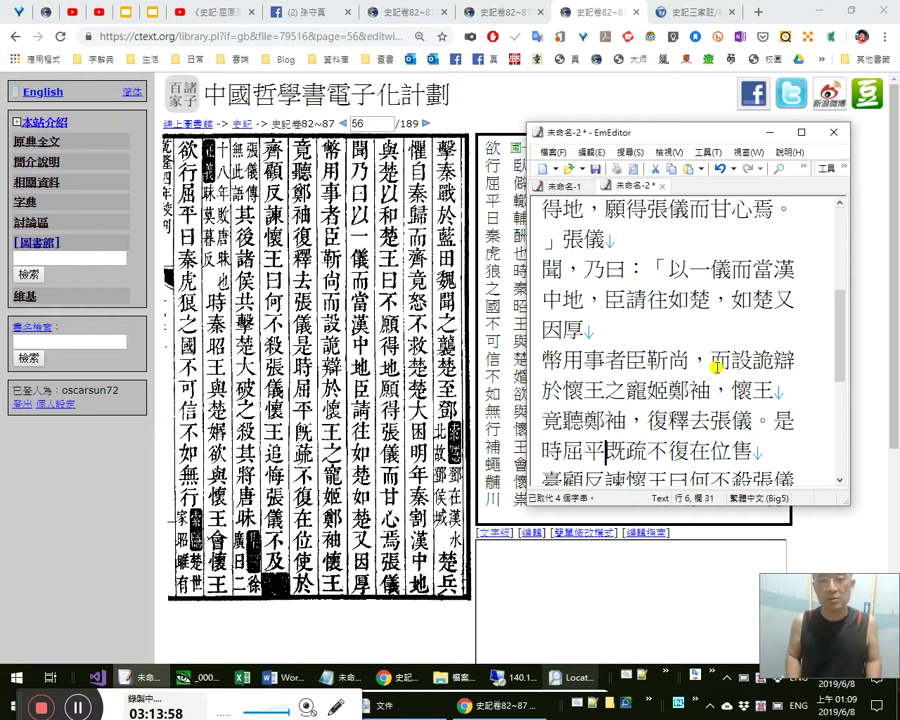
type("，")
key("Left")
key("Left")
key("shift+Left")
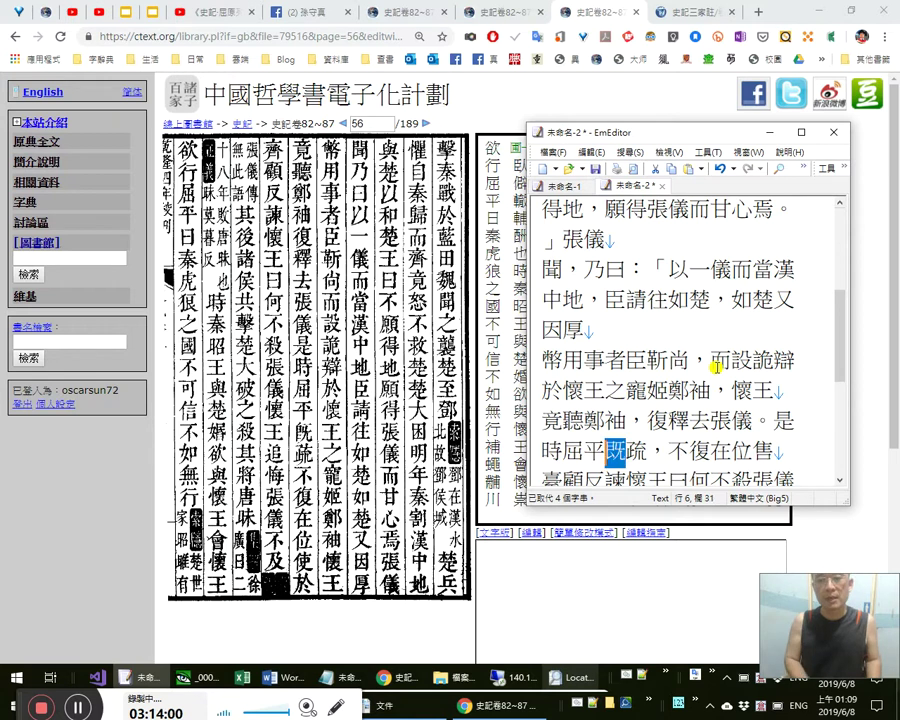
type("旣")
key("Right")
key("Right")
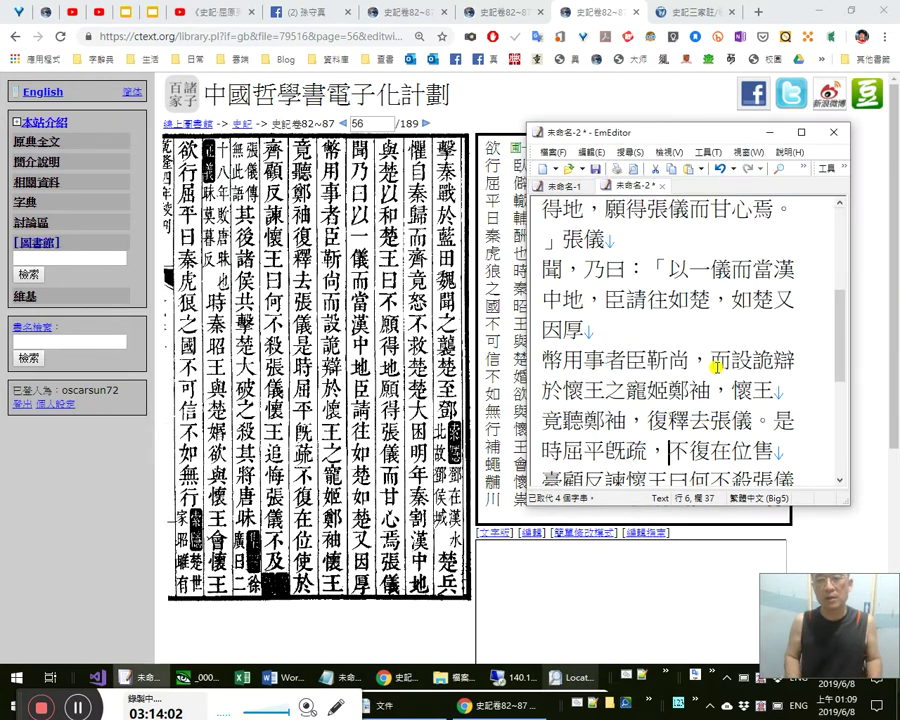
Insert a comma after 不復在位.
key("Right")
key("Right")
key("Right")
type("，")
Try 再 in place of 復 in 不復在位, and undo the replacement.
key("Left")
key("Left")
key("Left")
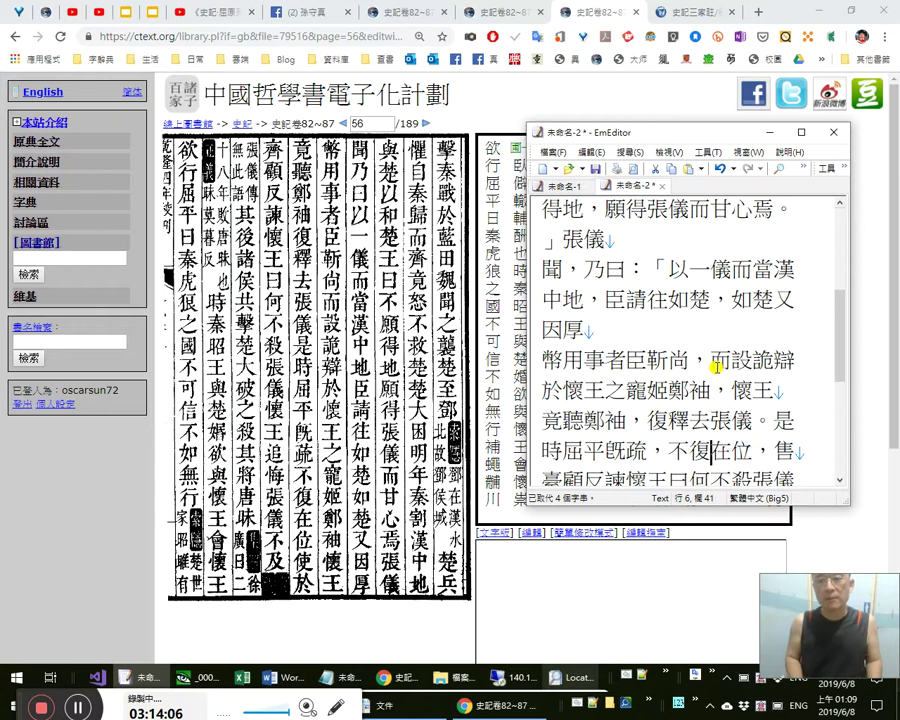
key("shift+Left")
type("再")
key("ctrl+z")
key("Right")
key("Right")
key("Right")
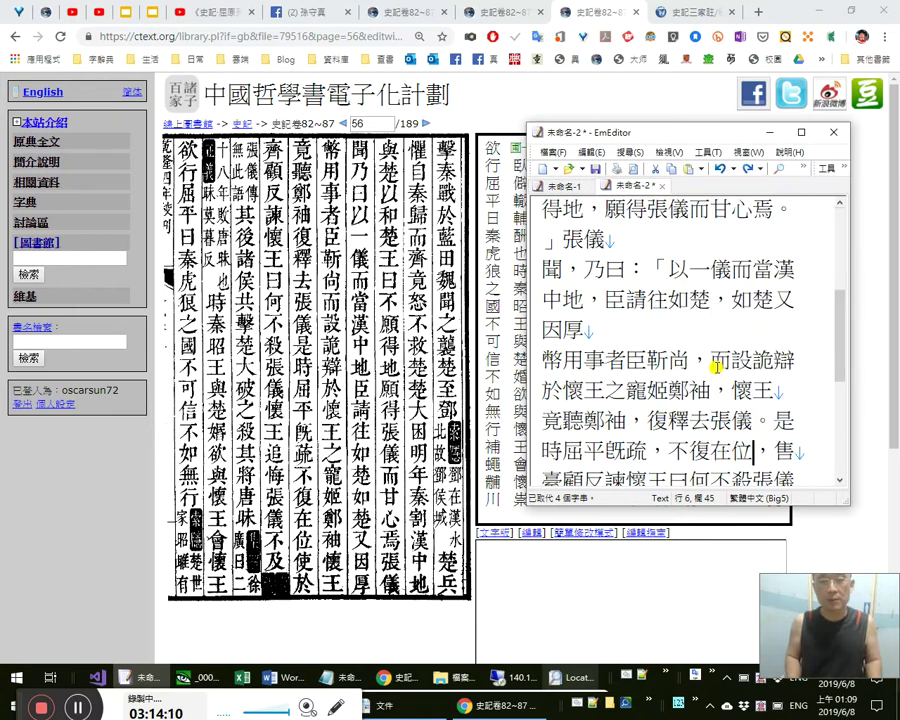
Replace 售 after 不復在位， with 使於, and the first character of the following line with 齊，.
key("Right")
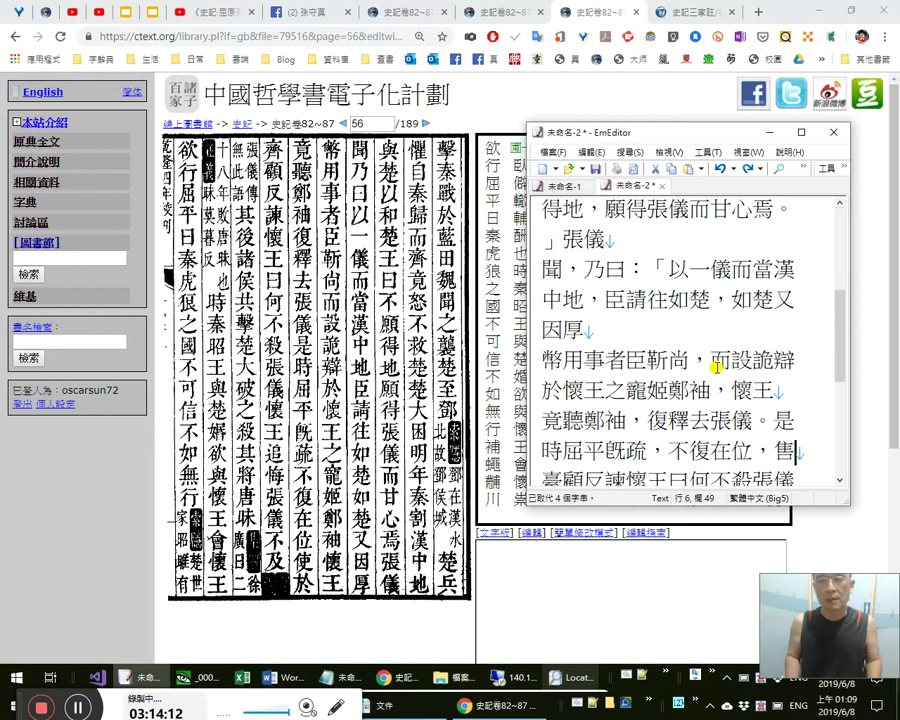
key("shift+Left")
type("使")
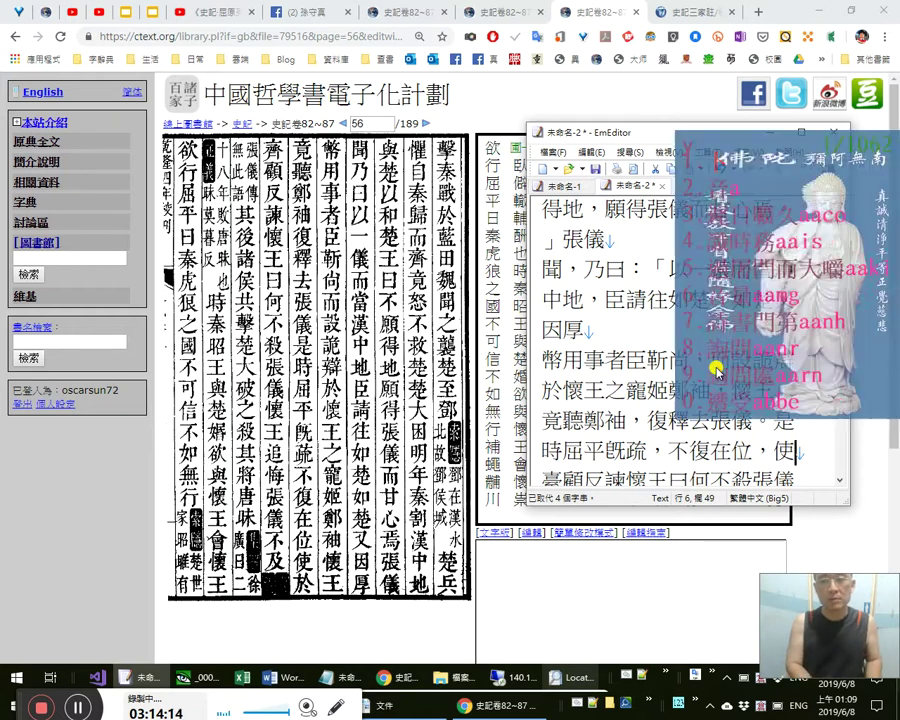
type("於")
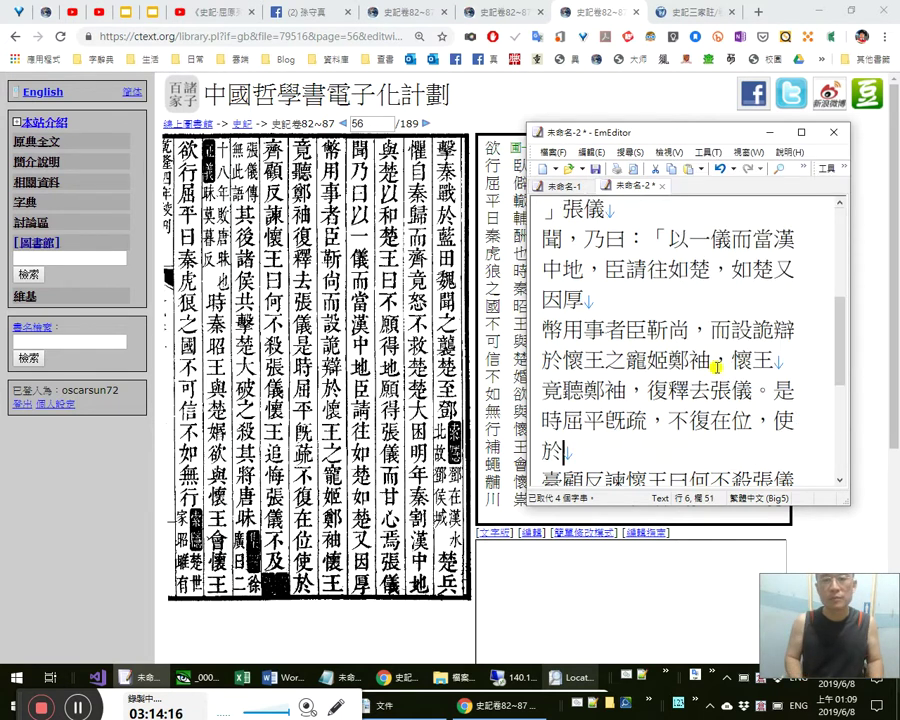
key("Right")
key("shift+Right")
type("齊，")
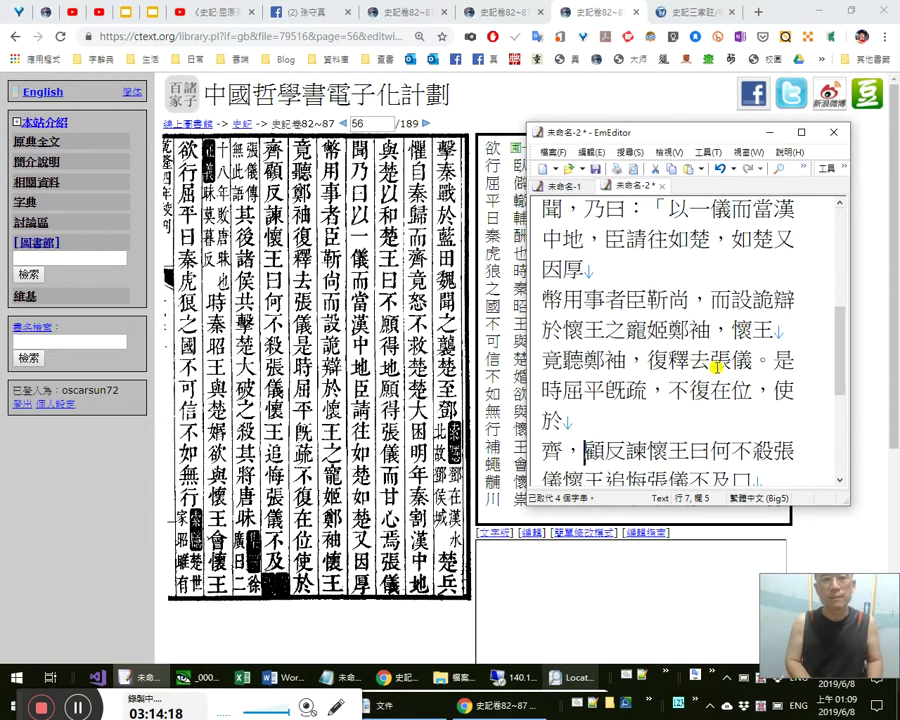
Insert a comma after 顧反 and a full-width colon after 諫懷王曰.
key("Right")
key("Right")
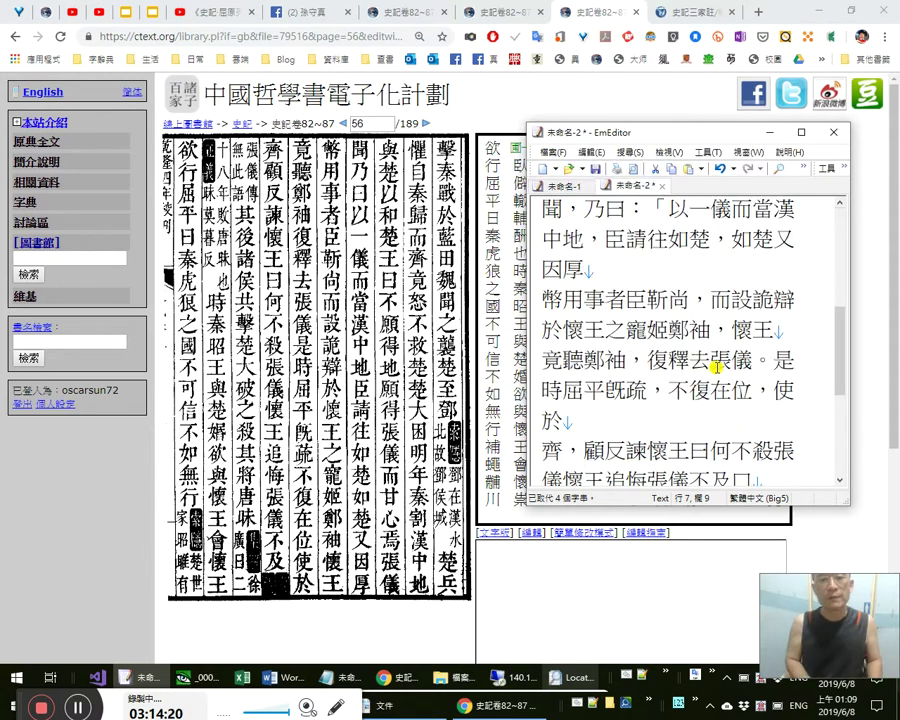
type("，")
key("Right")
key("Right")
key("Right")
key("Right")
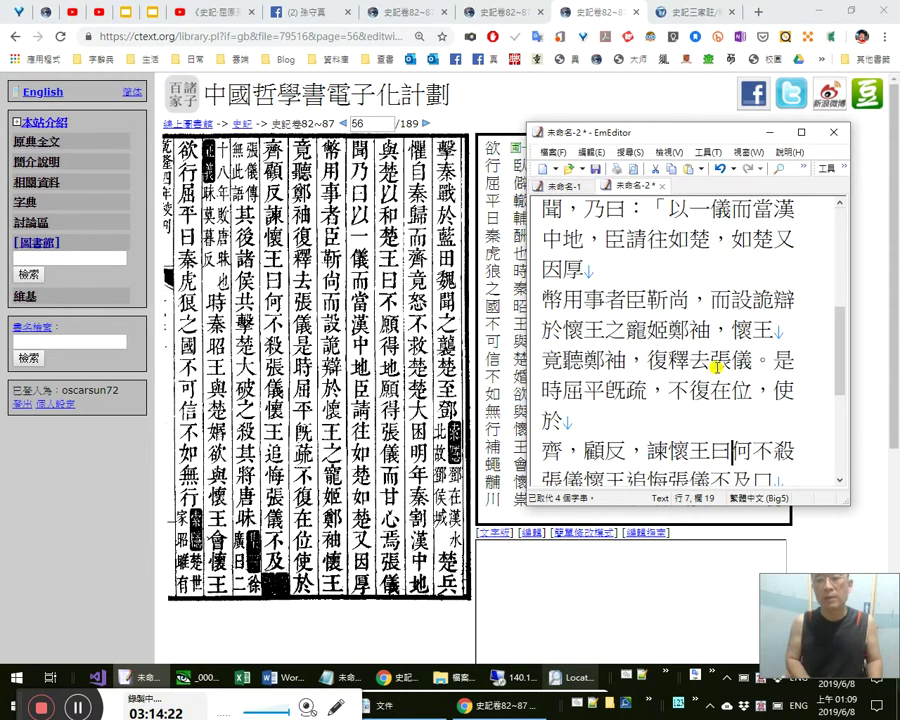
type("：")
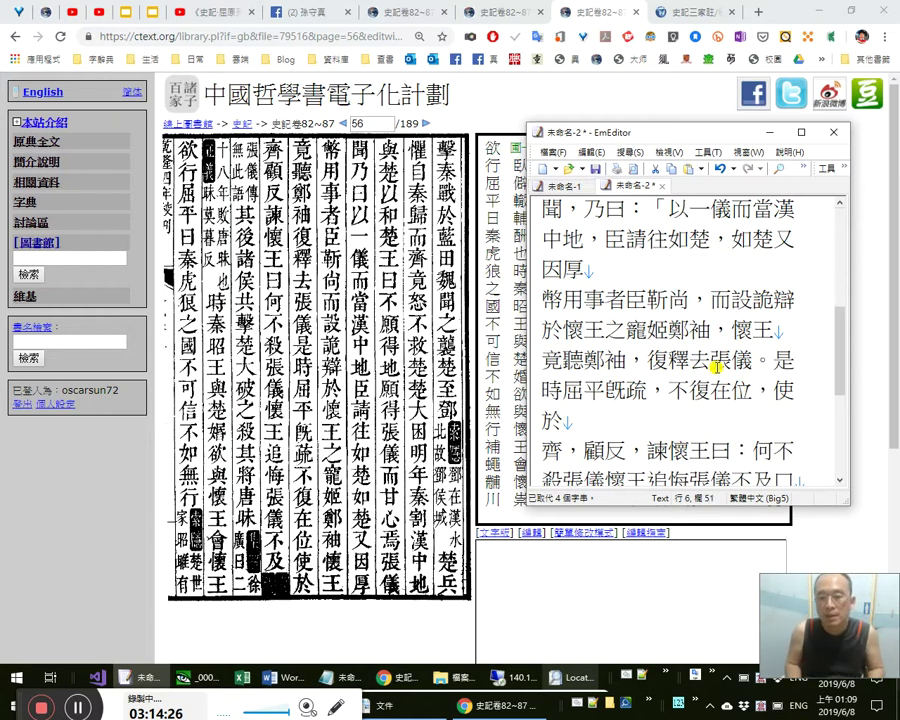
Review the phrases 旣疏 and 不復在位 in the sentence about 屈平.
key("Left")
key("Left")
key("Left")
key("shift+Left")
key("shift+Left")
key("Left")
key("Left")
key("Left")
key("shift+Left")
key("shift+Left")
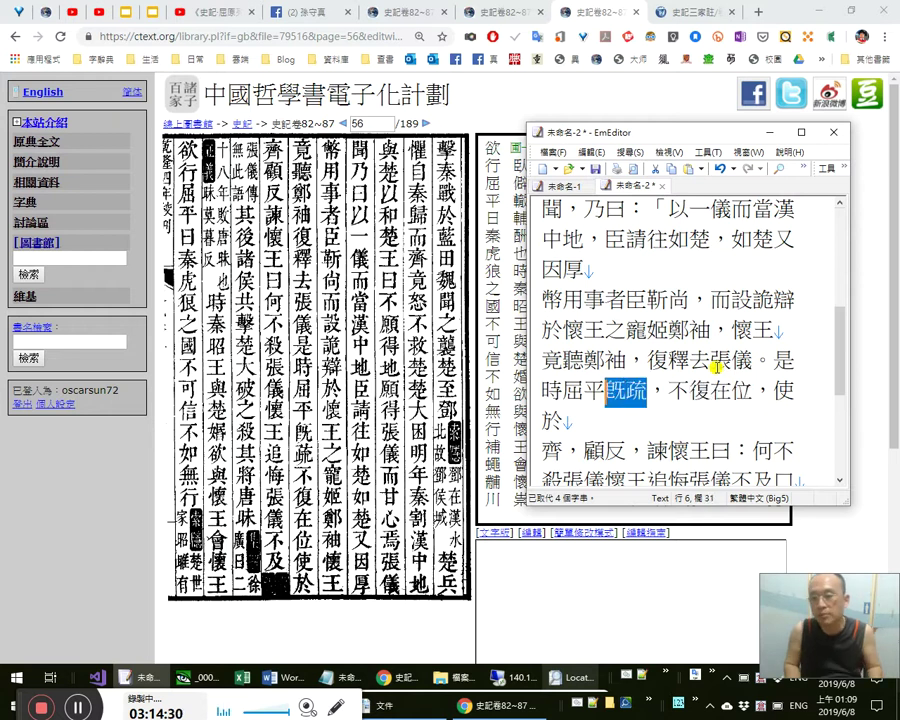
key("Right")
key("Right")
key("Right")
key("Right")
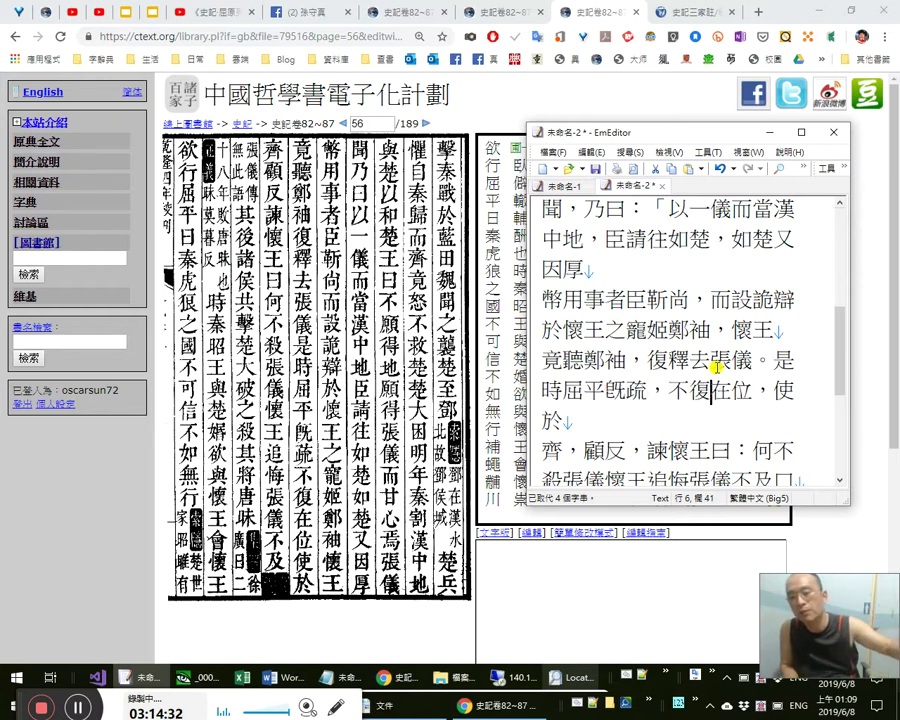
Try 政令 between 在 and 位 in 不復在位, and delete it again.
key("Right")
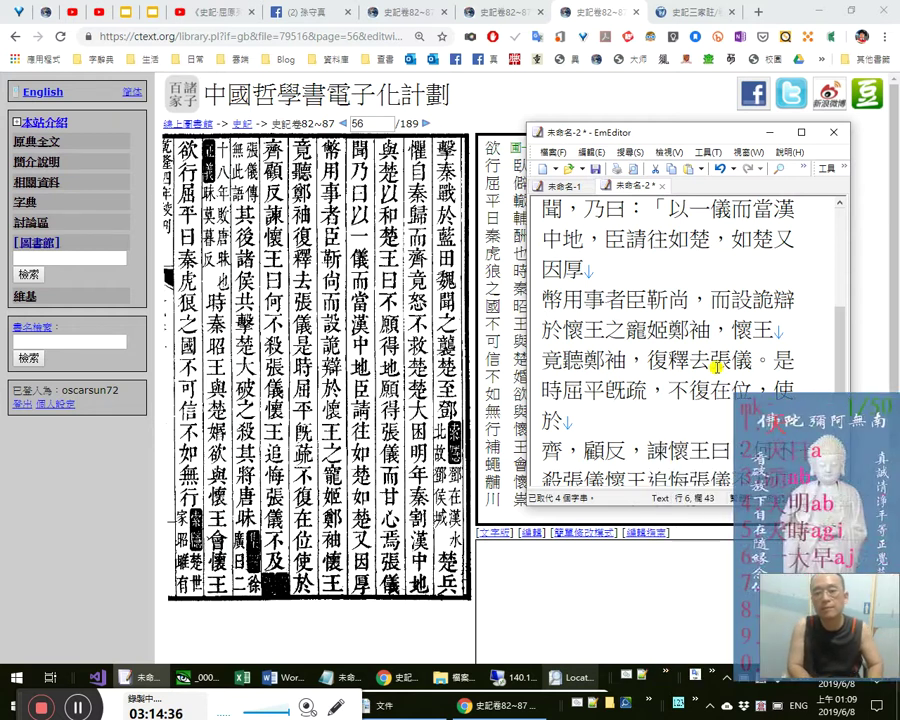
type("政令")
key("shift+Left")
key("shift+Left")
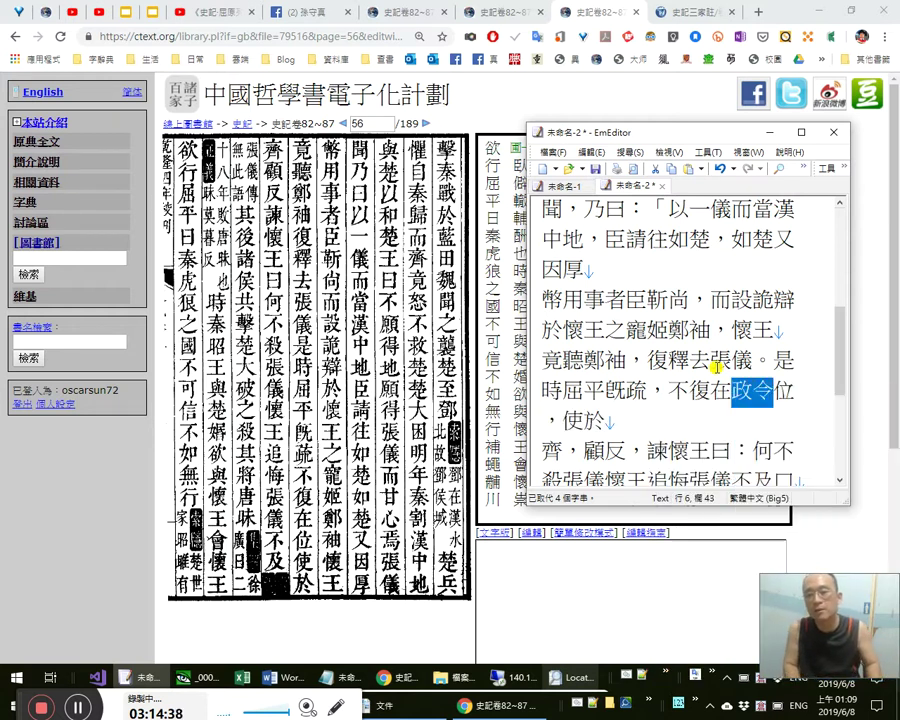
key("Delete")
Examine how 使於 continues into 齊 across the line break.
key("Right")
key("Right")
key("shift+Right")
key("shift+Right")
key("shift+Right")
key("shift+Right")
key("shift+Right")
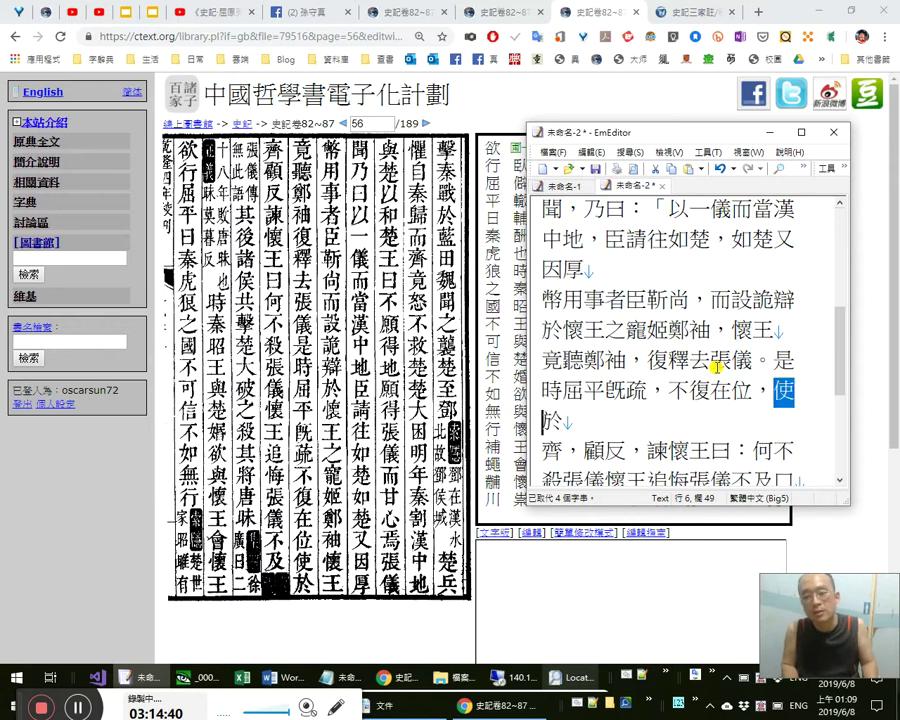
key("Left")
key("Down")
key("Left")
key("shift+Down")
key("Right")
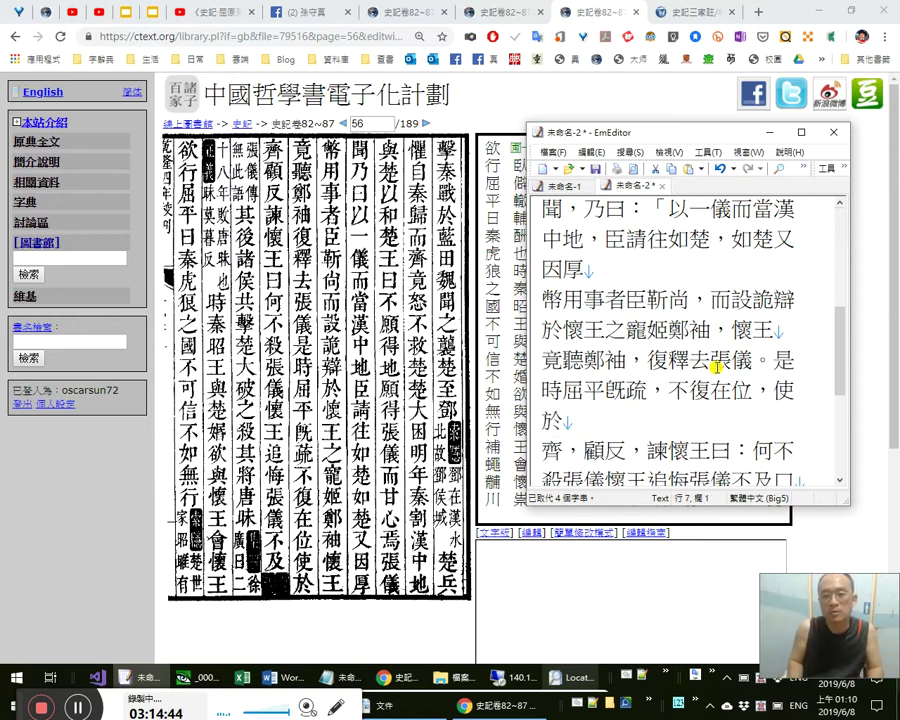
key("Left")
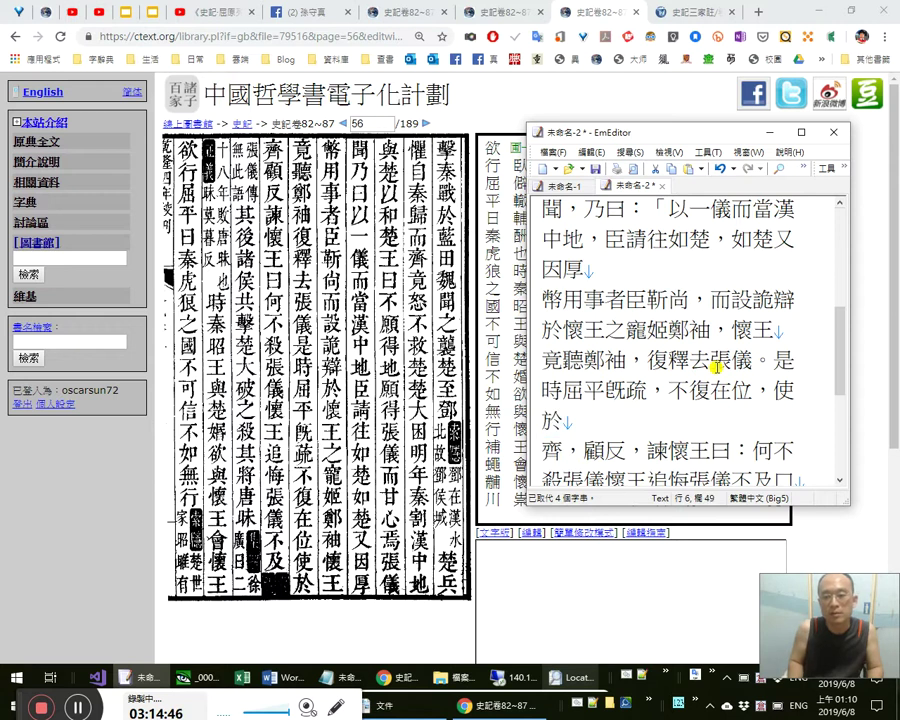
key("shift+Down")
key("shift+Down")
key("Up")
key("Down")
key("shift+Down")
key("shift+Up")
key("shift+End")
key("Right")
key("Right")
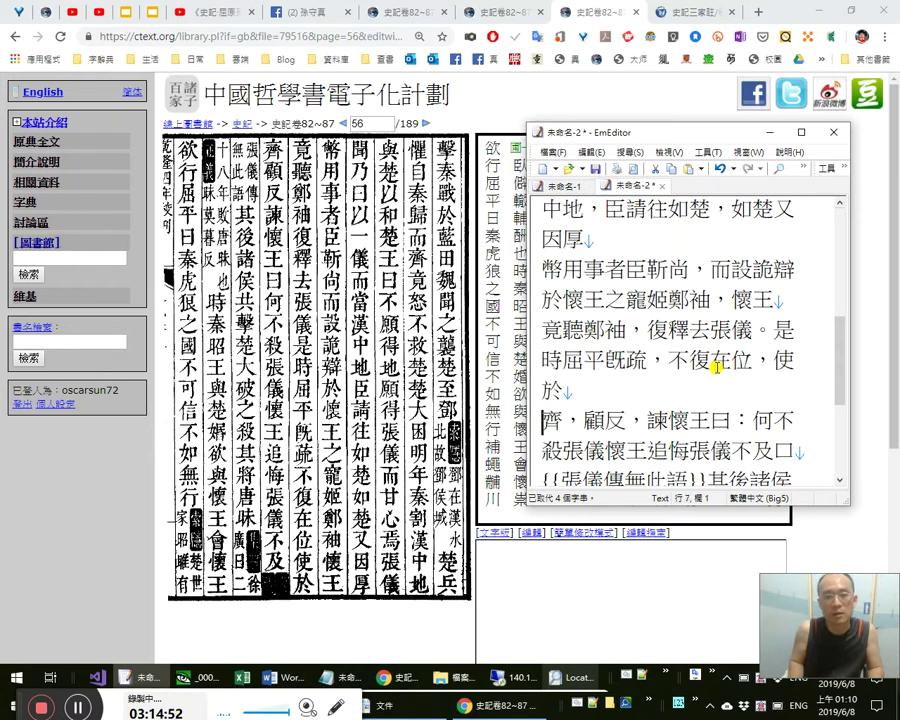
Check 齊， and 顧 at the start of the line beginning 齊，顧反.
key("shift+Right")
key("shift+Left")
key("shift+Left")
key("Left")
key("Right")
key("Right")
key("Right")
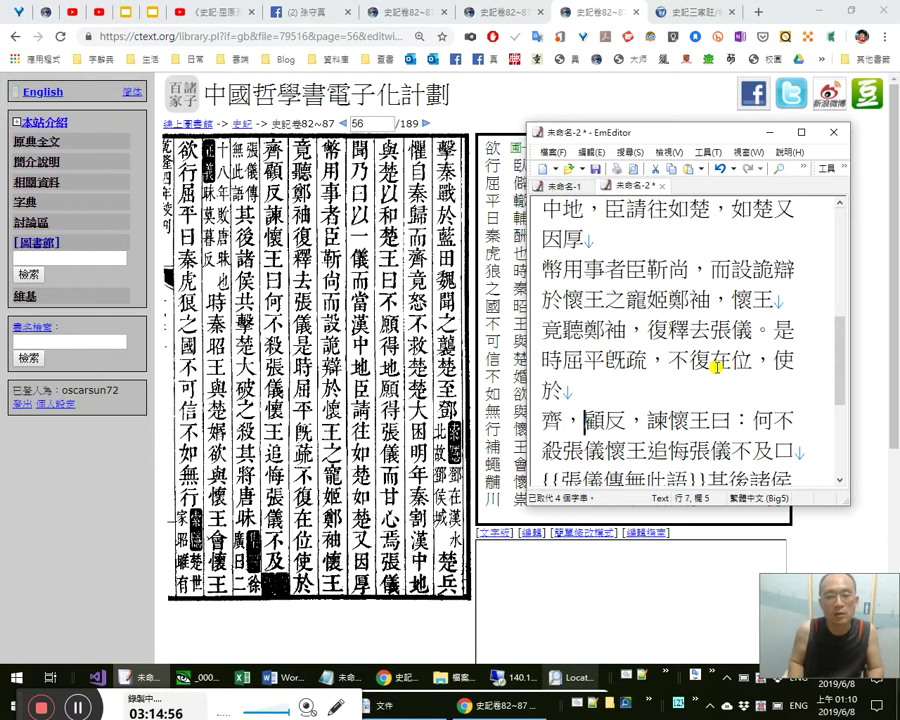
key("Right")
key("shift+Left")
key("Right")
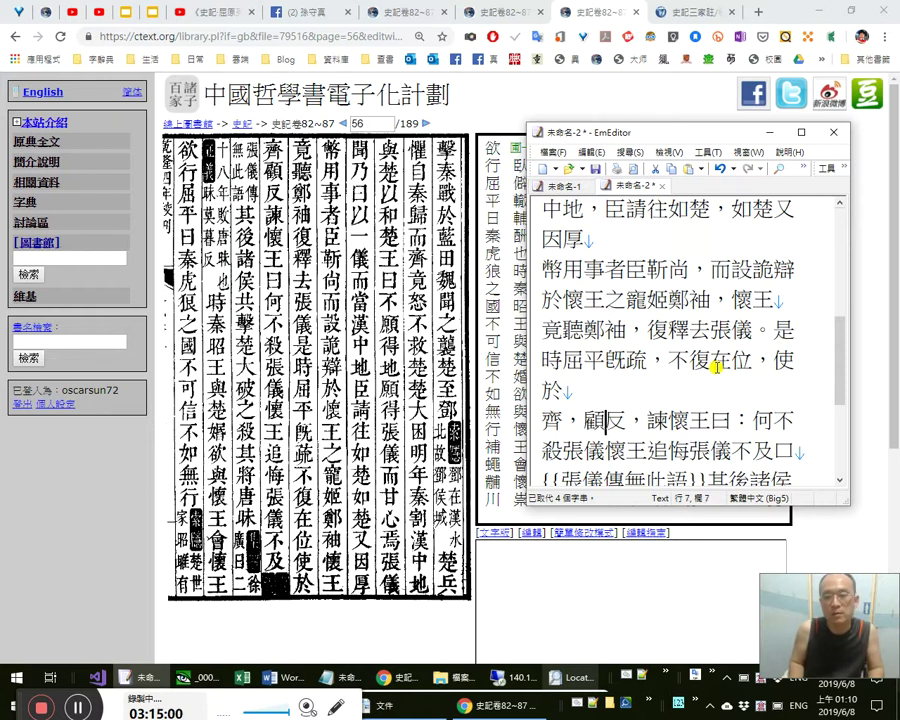
Try reversing 顧反 to 反顧 in the phrase following 齊，.
key("shift+Right")
key("shift+Right")
key("Left")
key("shift+Right")
key("Right")
key("Right")
key("shift+Left")
key("ctrl+x")
key("Left")
key("ctrl+v")
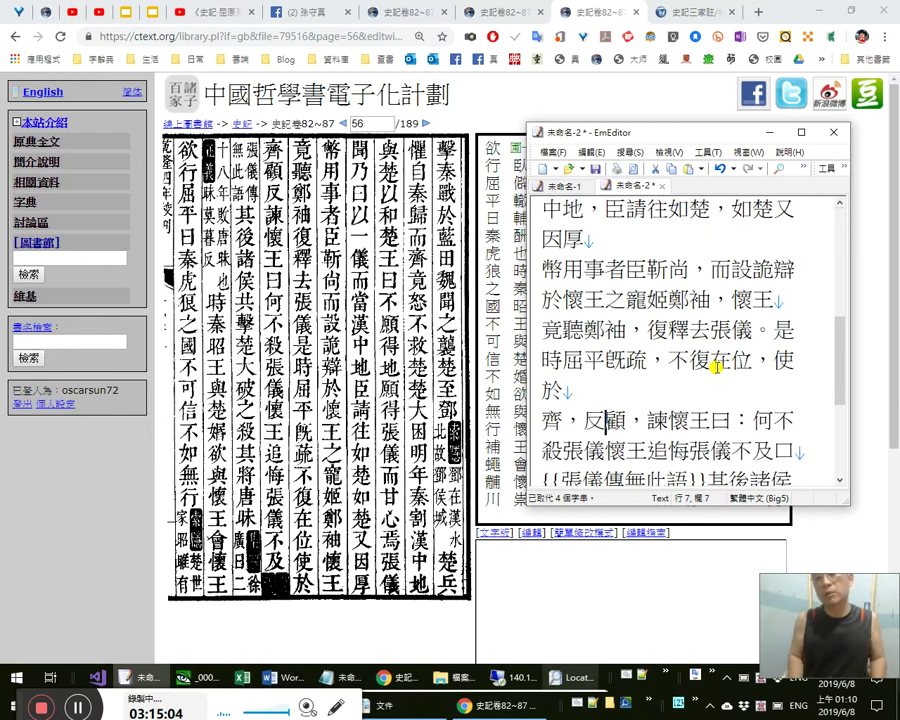
Restore the order 顧反 before 諫懷王曰.
key("Left")
key("shift+Right")
key("ctrl+x")
key("Right")
key("ctrl+v")
key("Right")
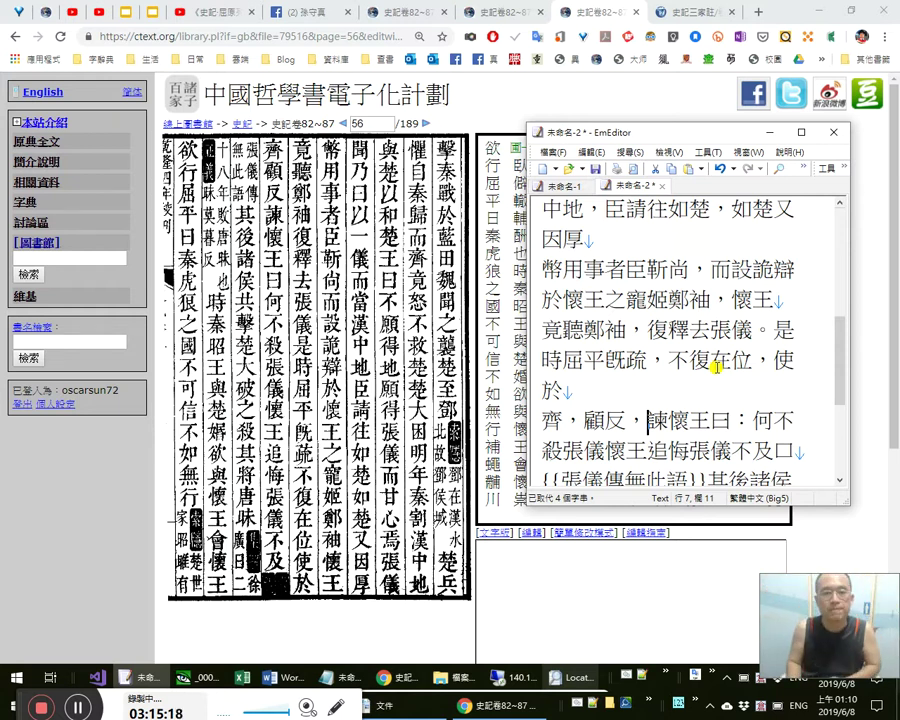
Insert an opening quotation mark 「 after 諫懷王曰： so that it precedes 何不殺張儀.
key("Right")
key("Right")
key("Right")
type("」")
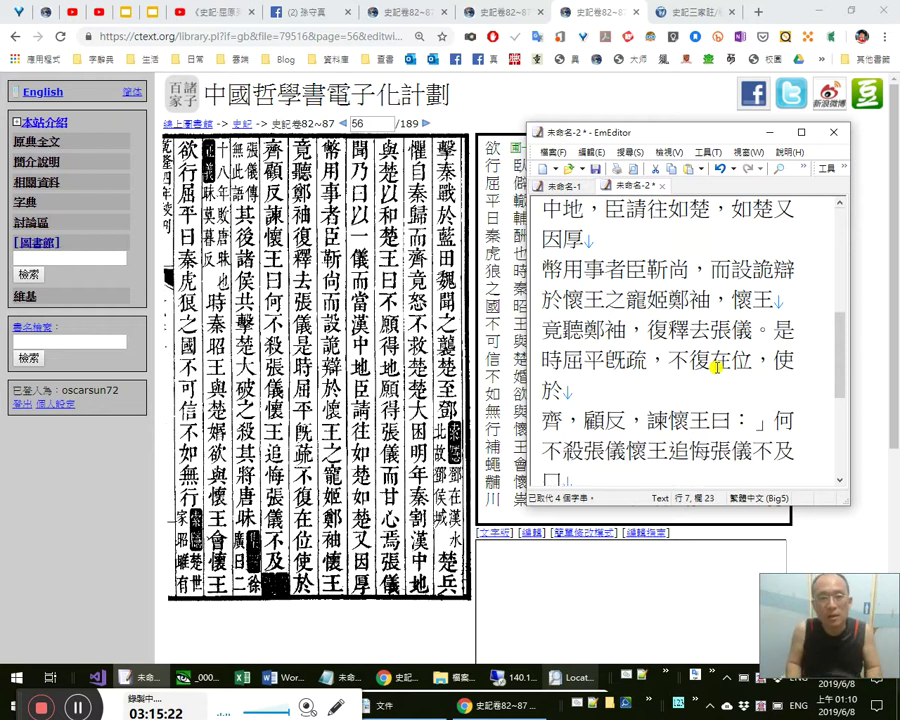
key("shift+Left")
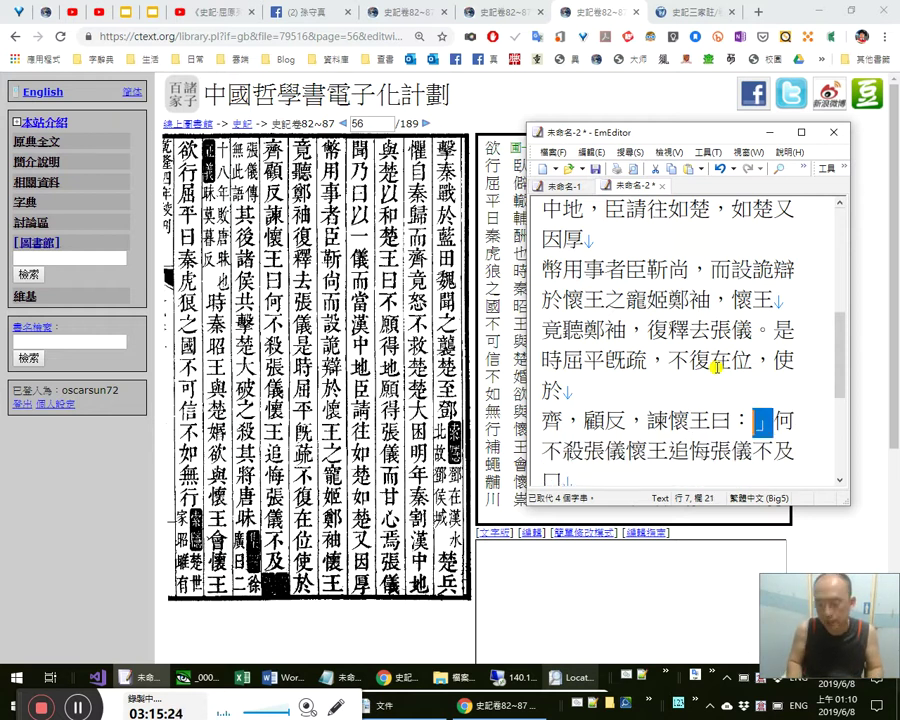
key("BackSpace")
type("「")
End the quoted question 何不殺張儀 with ？」 before 懷王追悔.
key("Right")
key("Right")
key("Right")
key("Right")
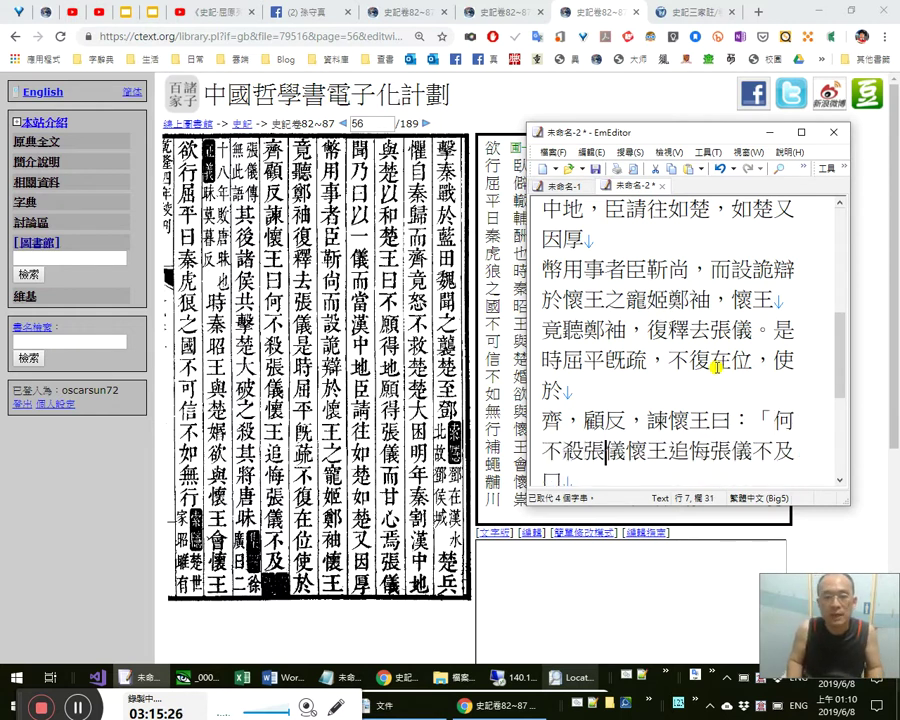
type("？")
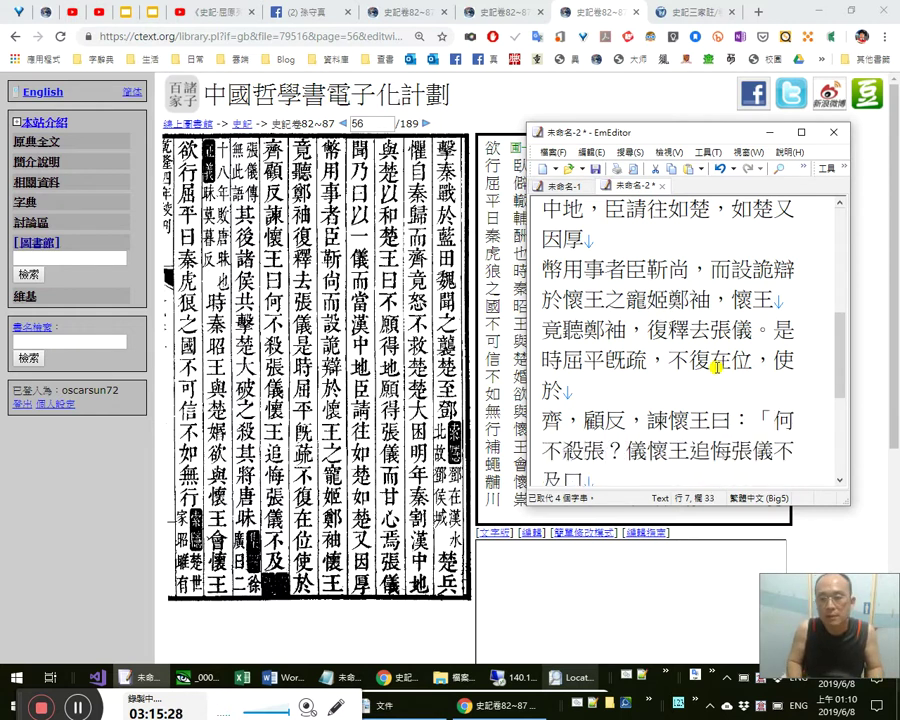
key("shift+Left")
key("BackSpace")
key("Right")
type("？")
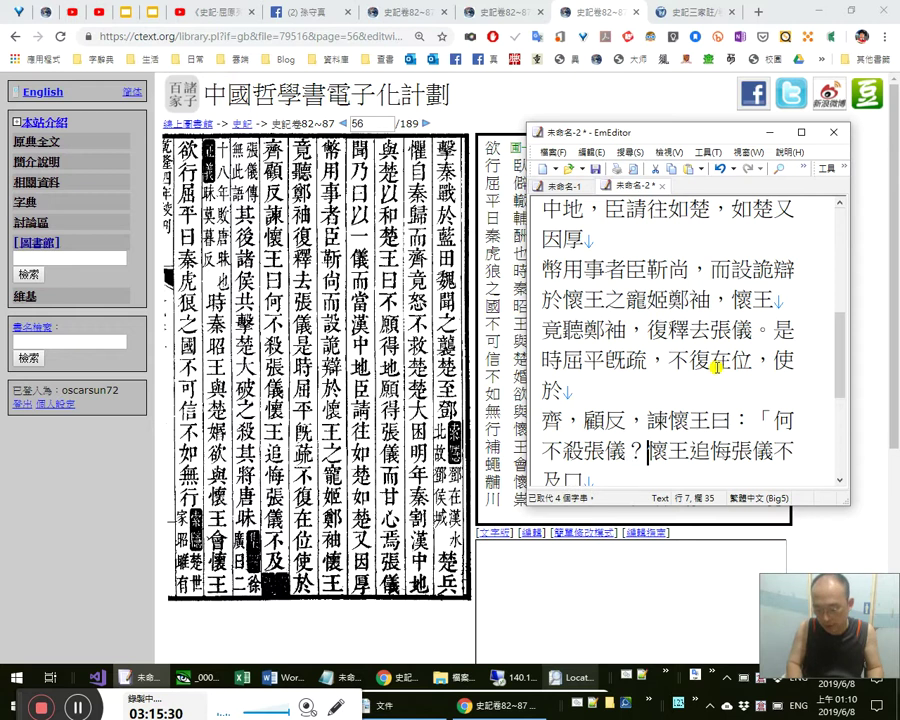
type("」")
key("Right")
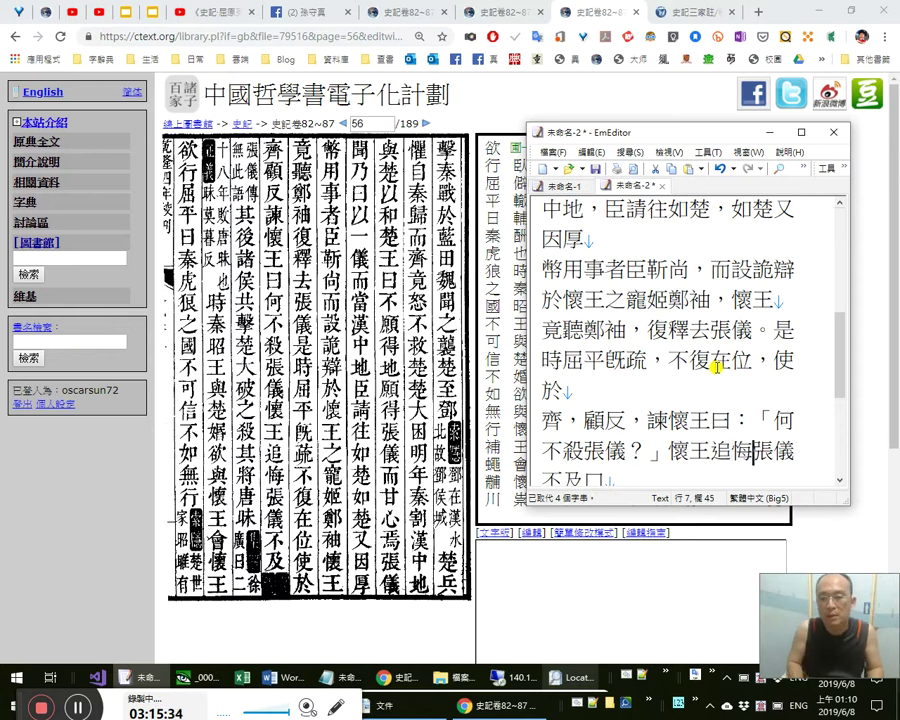
Check the blackened character after 不及 in the scan, replace 口 with ■, and end the sentence with 。.
key("Right")
key("Right")
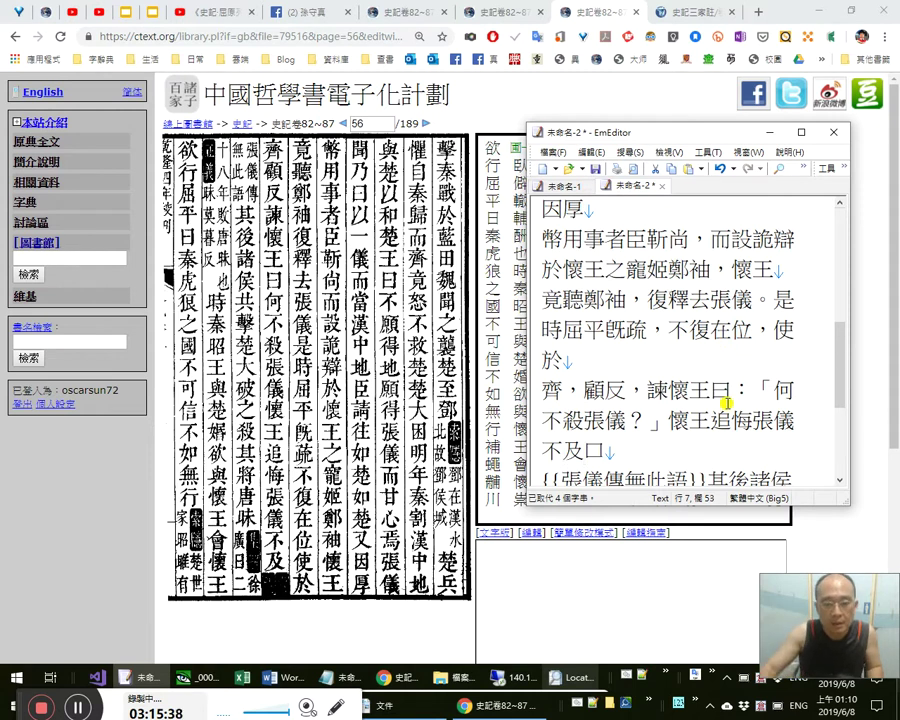
left_click(264, 579)
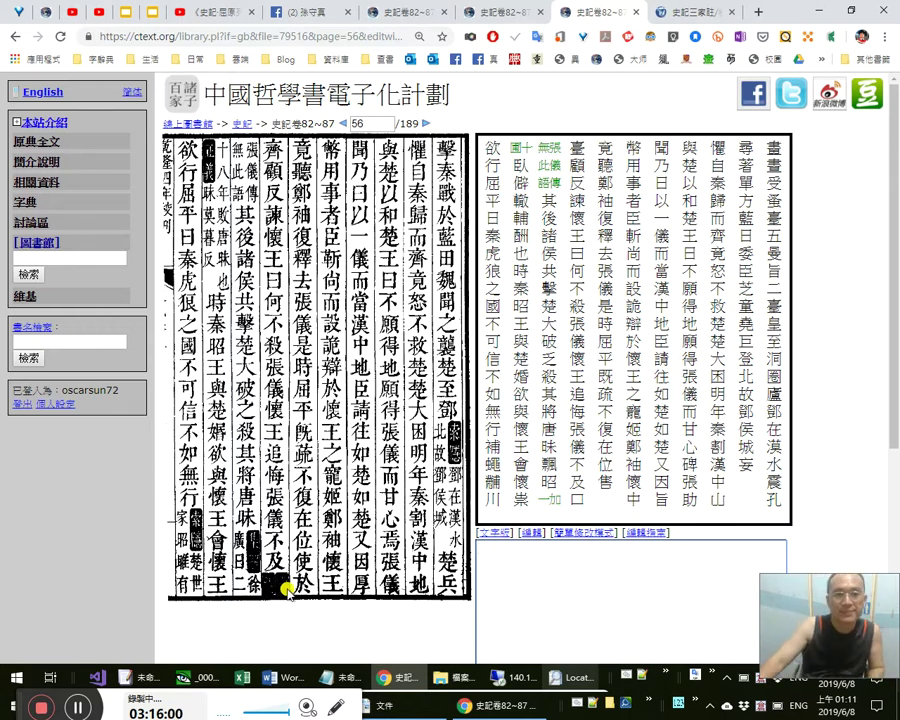
key("alt+Tab")
key("alt+Tab")
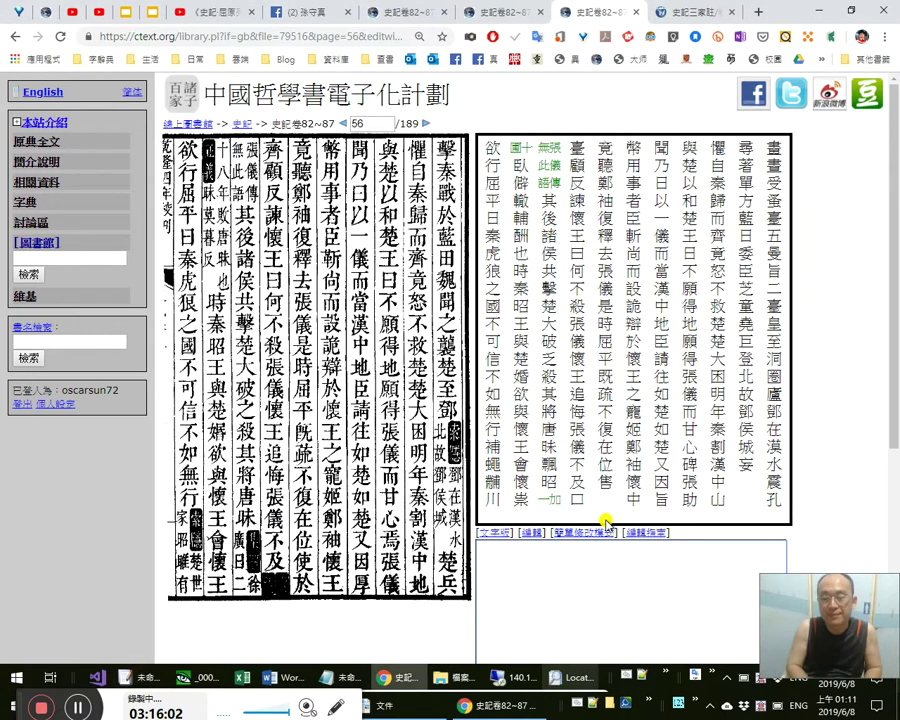
key("alt+Tab")
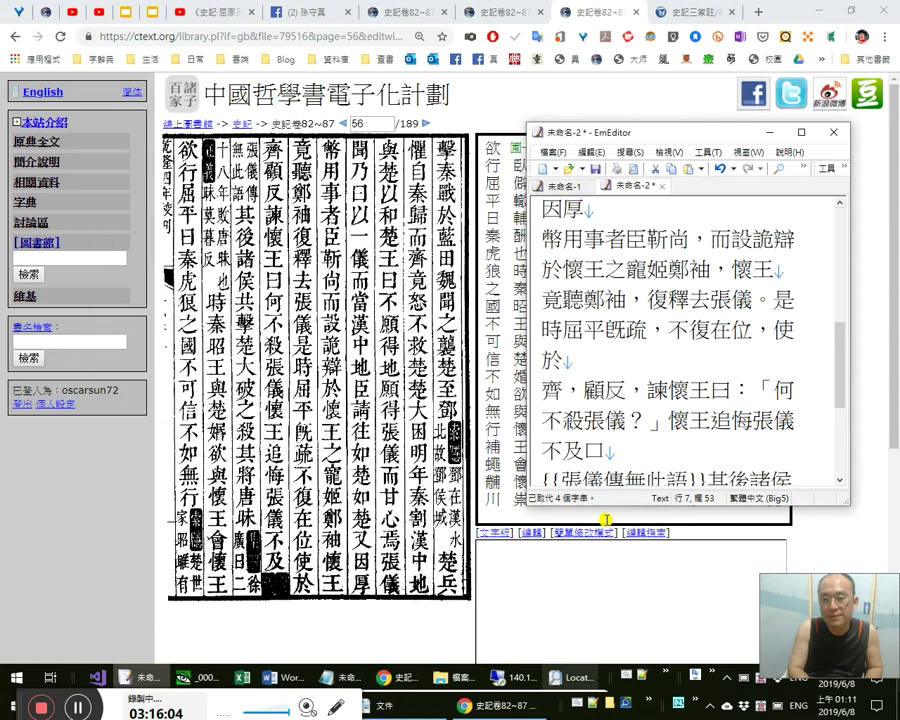
type("b")
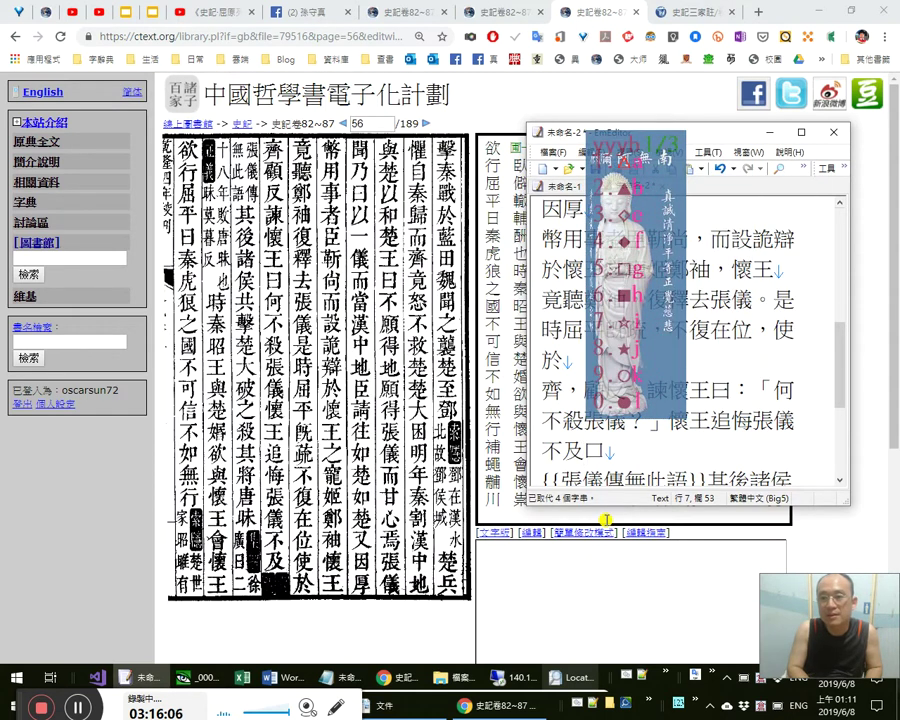
type("6")
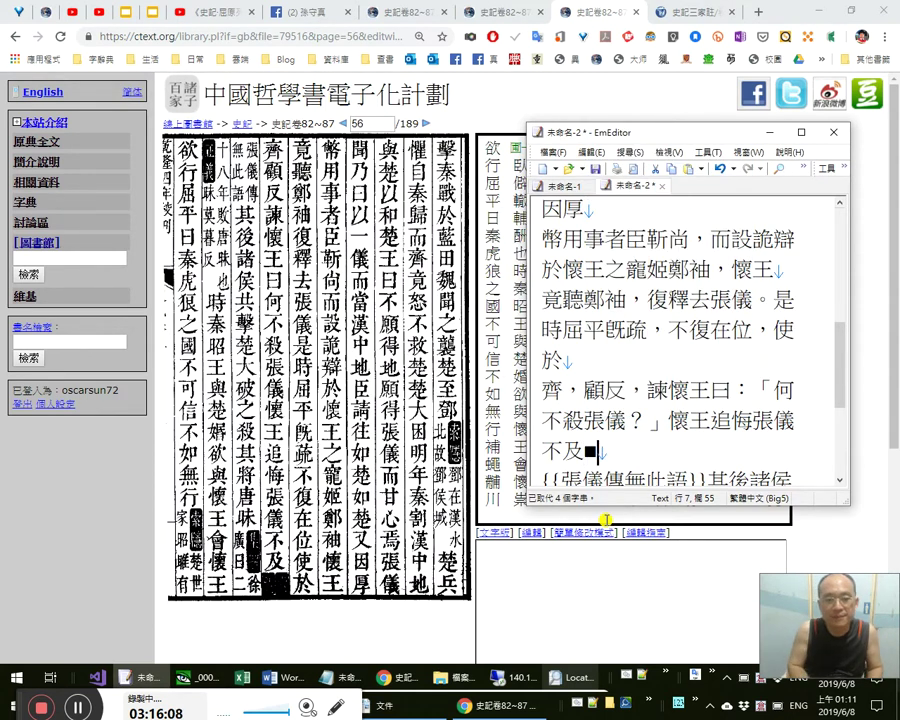
type("。")
Review the sentence 懷王追悔張儀不及■。 against the scanned page.
key("Left")
key("shift+Up")
key("shift+Up")
key("shift+Right")
key("shift+Right")
key("shift+Right")
key("shift+Down")
key("shift+Left")
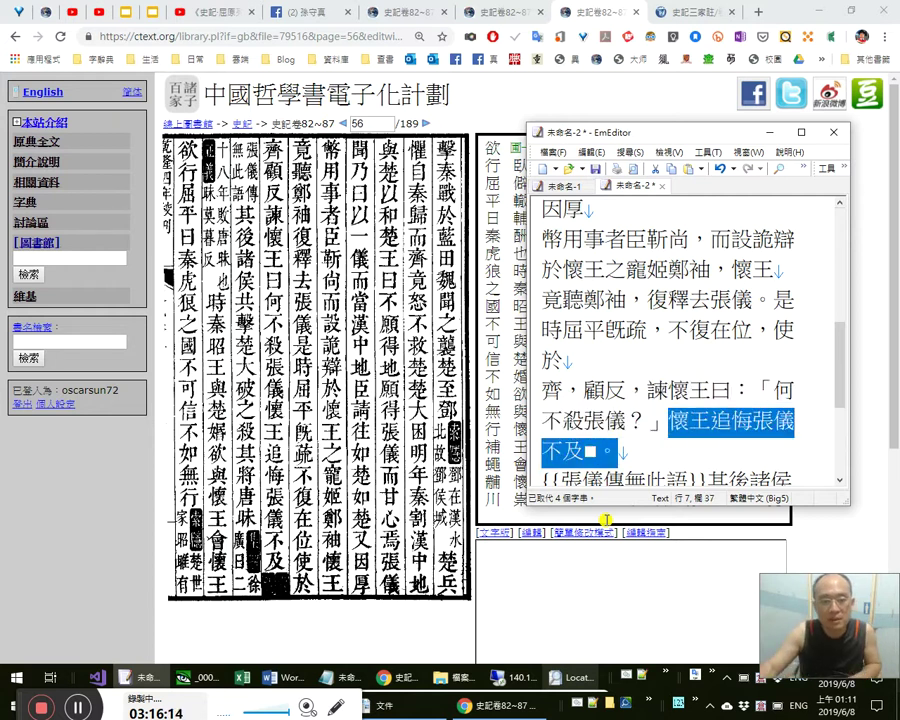
left_click(410, 494)
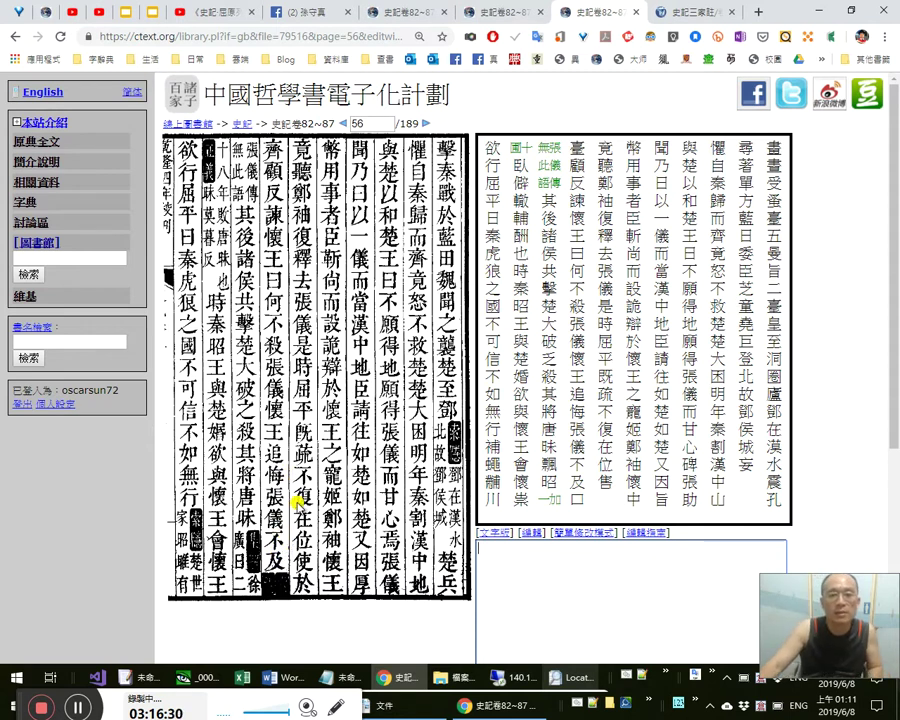
Add 。 after 此語 inside the braces of the annotation 張儀傳無此語.
key("alt+Tab")
key("Right")
key("Right")
key("Right")
key("Right")
key("Right")
key("Right")
key("Right")
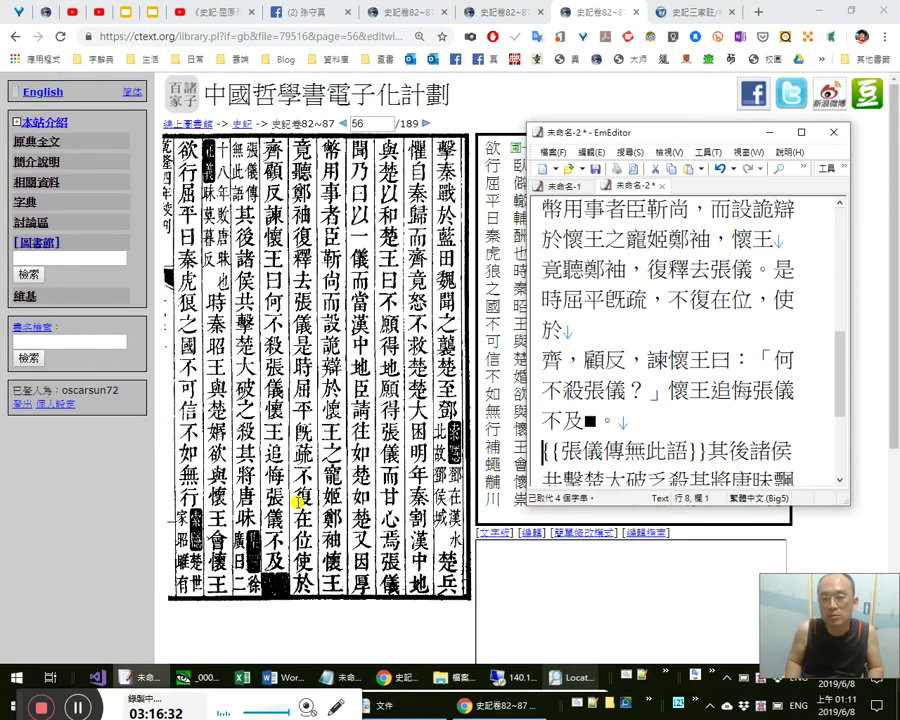
key("Right")
key("Right")
key("Right")
type("。")
Review the wording 張儀傳無此語 in the annotation.
key("Left")
key("shift+Left")
key("shift+Left")
key("shift+Left")
key("Right")
key("Left")
key("Left")
key("Left")
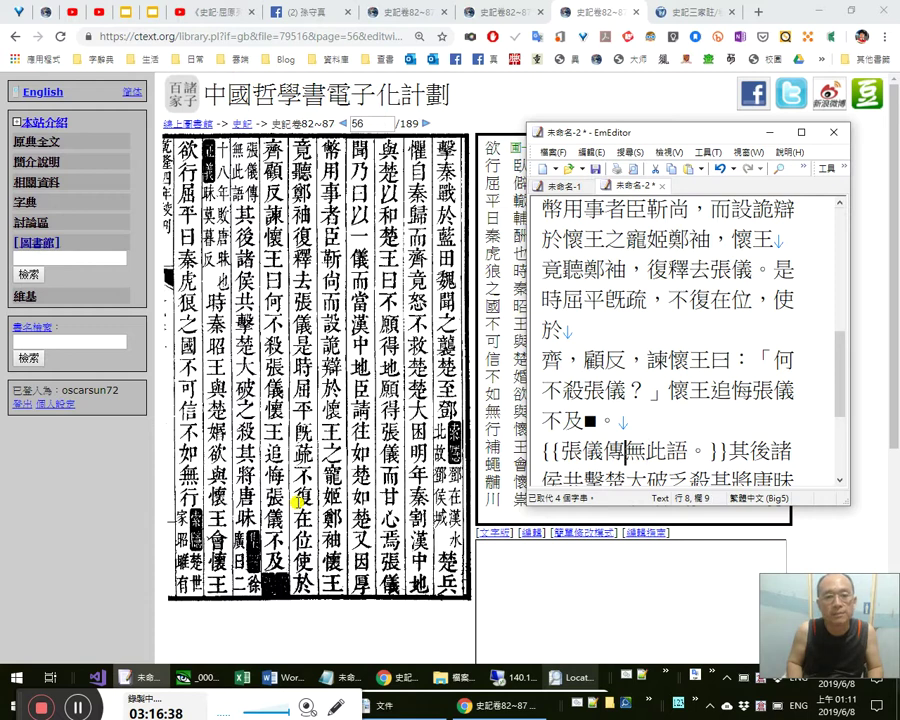
Enlarge the scanned page and examine the blackened block below 不及 and the annotation labels.
left_click(185, 639)
left_click(296, 561)
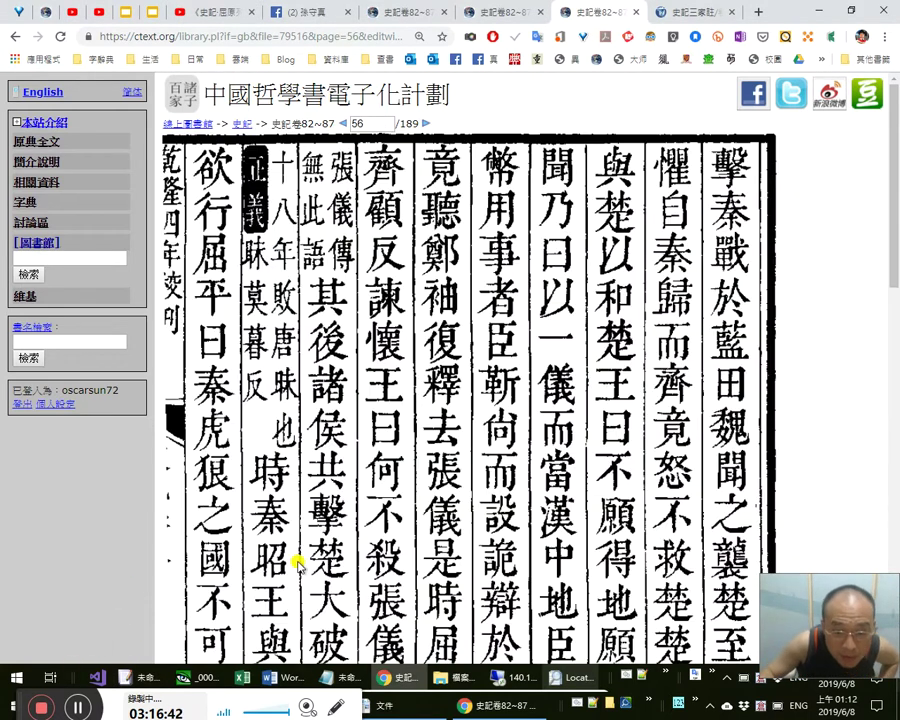
scroll(335, 533, "down", 5)
scroll(335, 530, "down", 3)
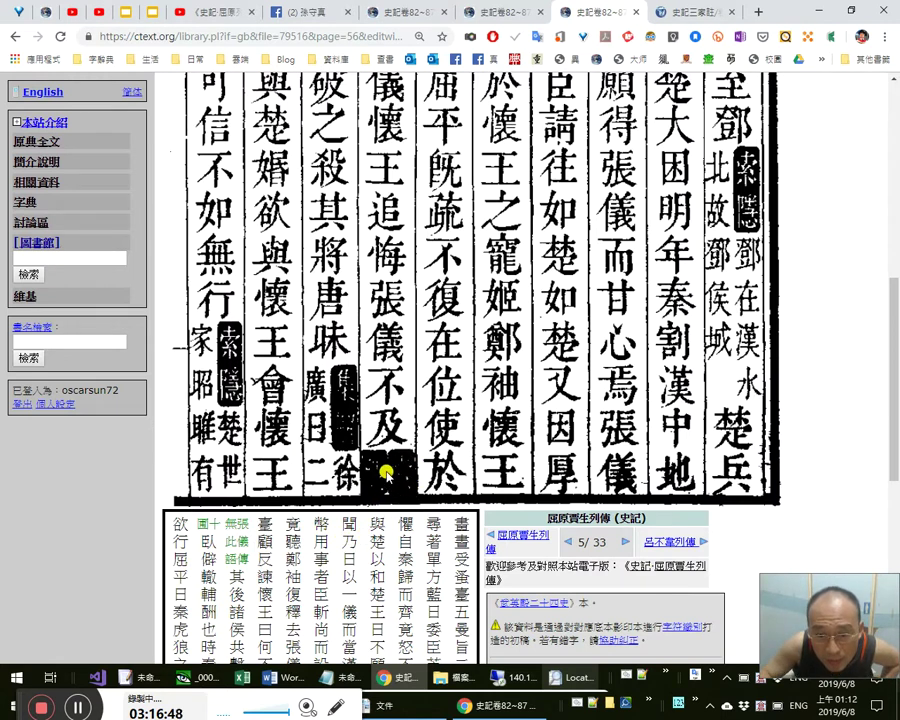
left_click(392, 438)
scroll(392, 440, "up", 2)
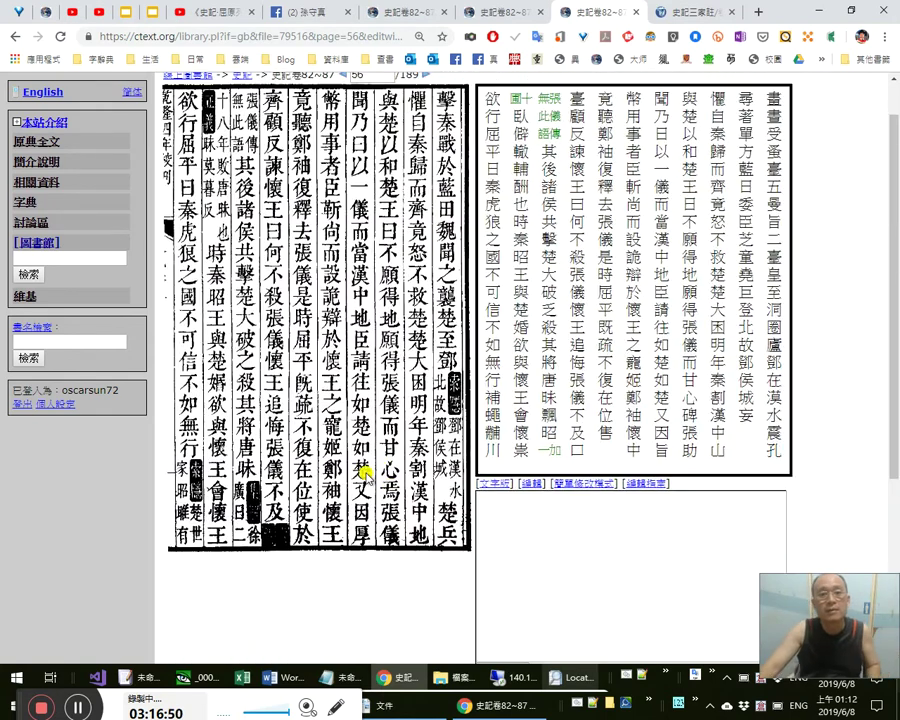
key("alt+Tab")
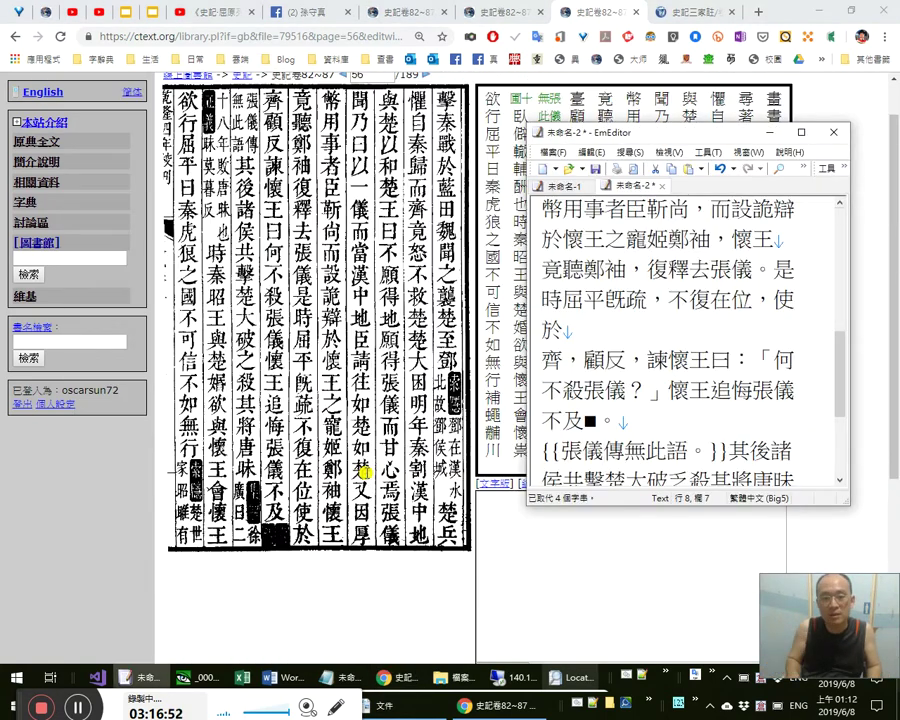
left_click(186, 466)
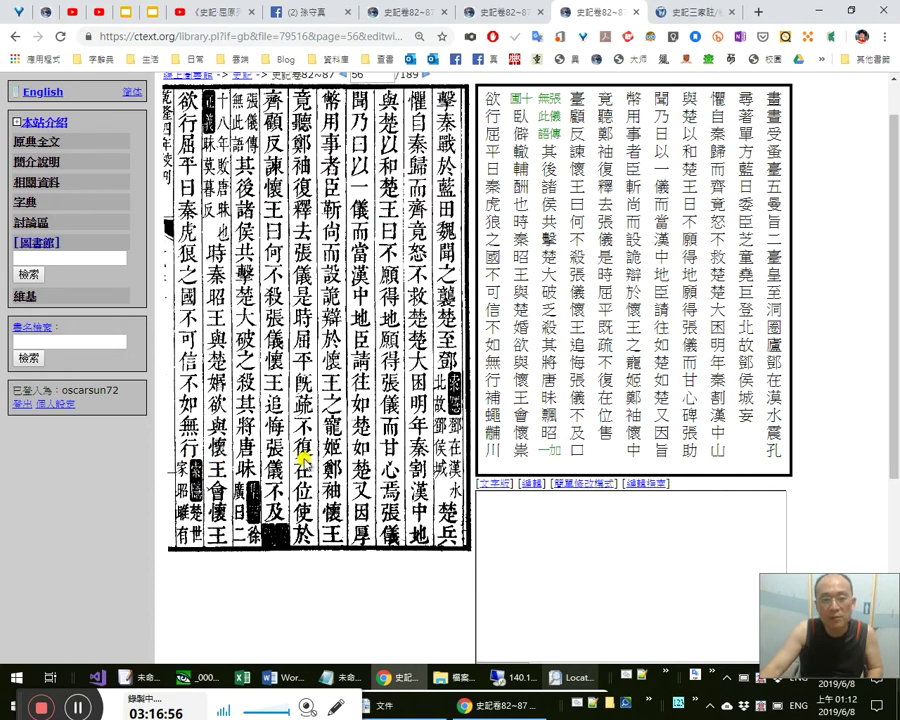
key("alt+Tab")
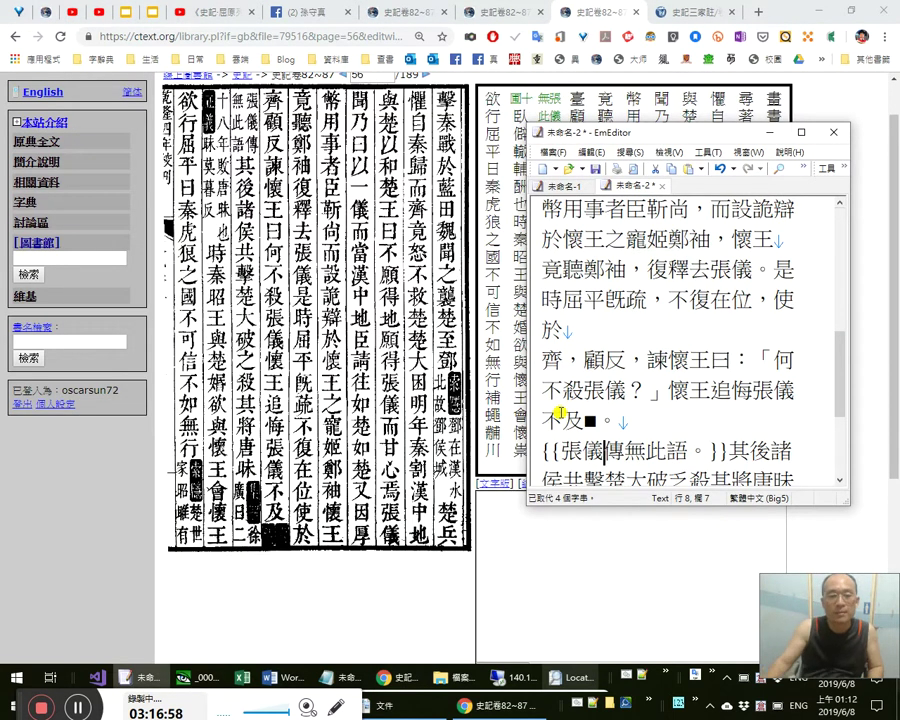
Try 陰文 after 張儀 in the annotation, and delete it again.
type("陰文")
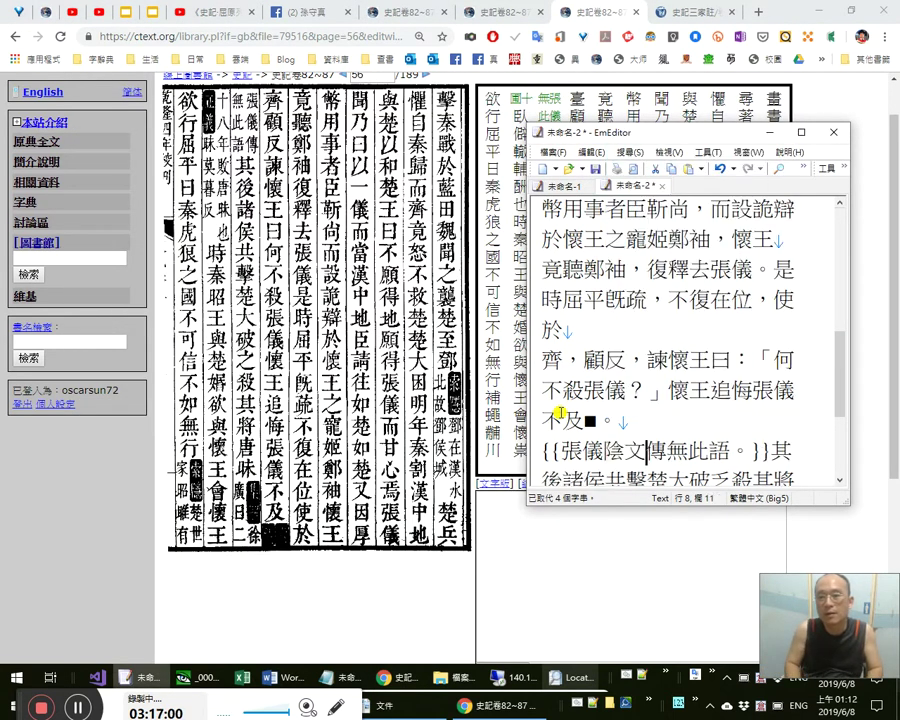
key("shift+Left")
key("shift+Left")
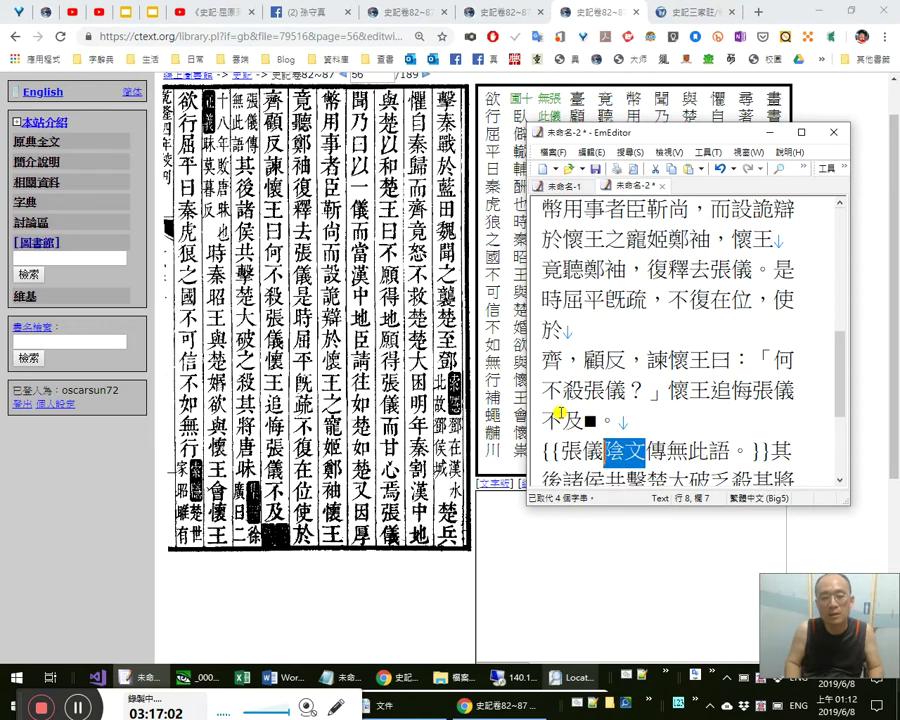
key("Delete")
Begin the annotation with 《索隱》： and enclose the chapter title 張儀傳 in 〈〉.
type("《索隱》：")
key("Right")
key("Right")
key("Left")
key("Left")
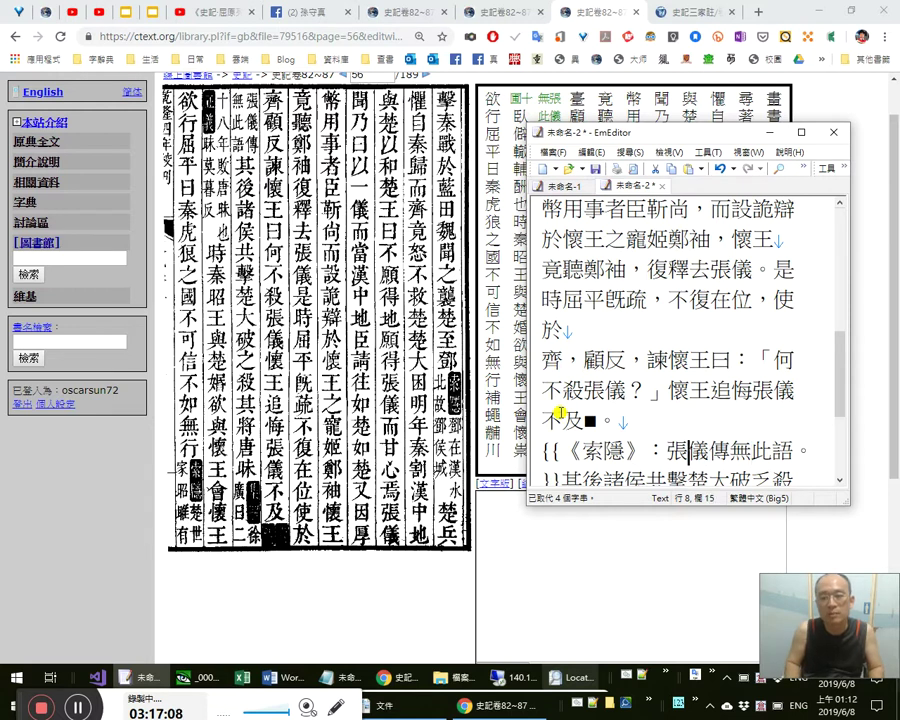
type("〈")
key("Right")
key("Right")
key("Right")
key("Right")
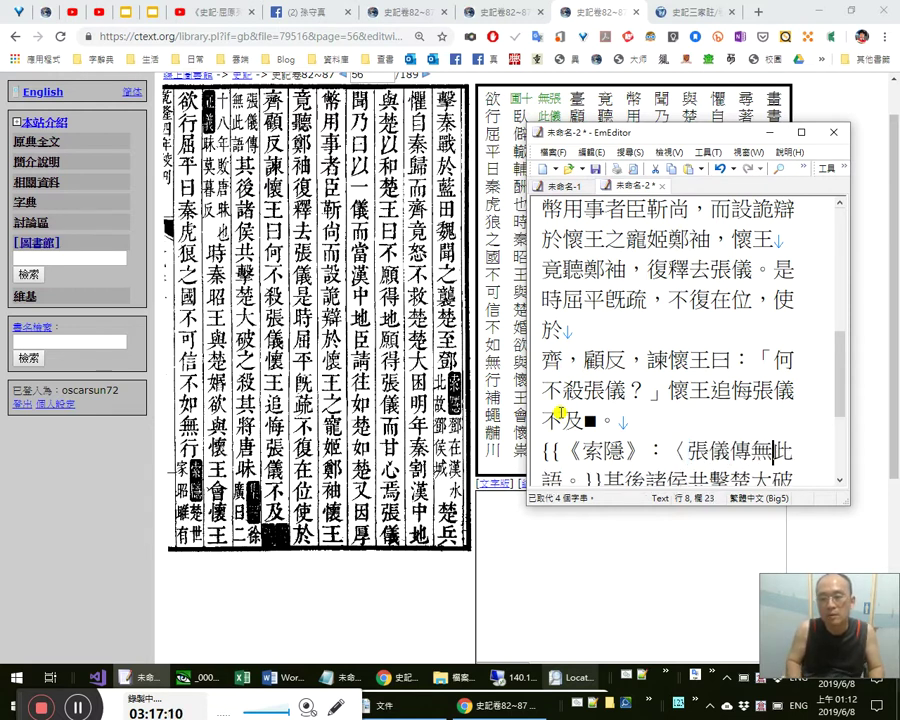
type("〉")
Add ， after 其後諸侯共擊楚 in the main text following the annotation.
key("Right")
key("Right")
key("Right")
key("Right")
key("Right")
key("Right")
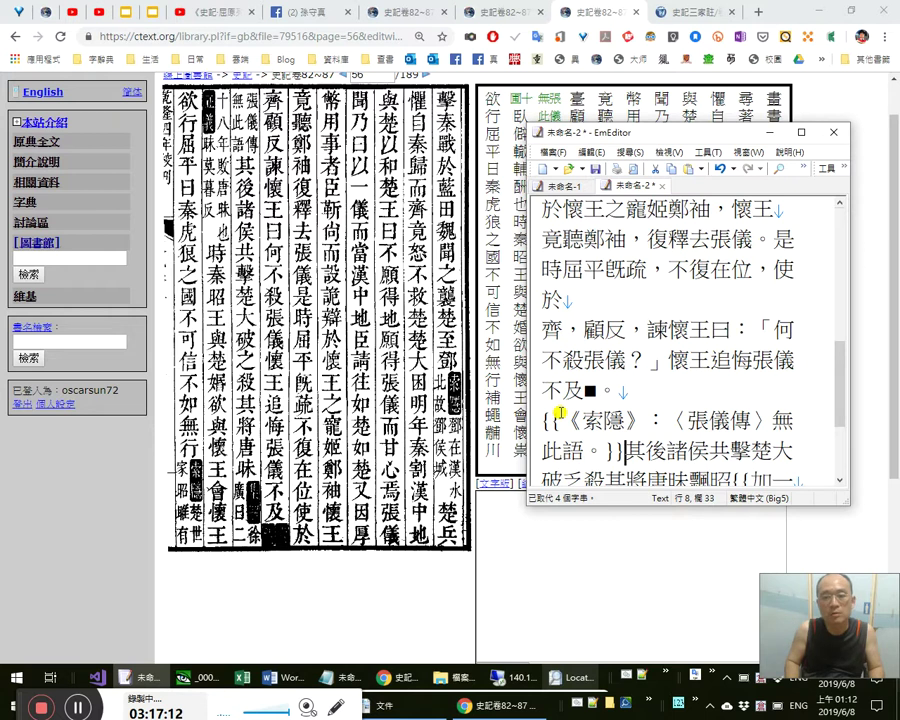
key("shift+Right")
key("shift+Right")
key("Right")
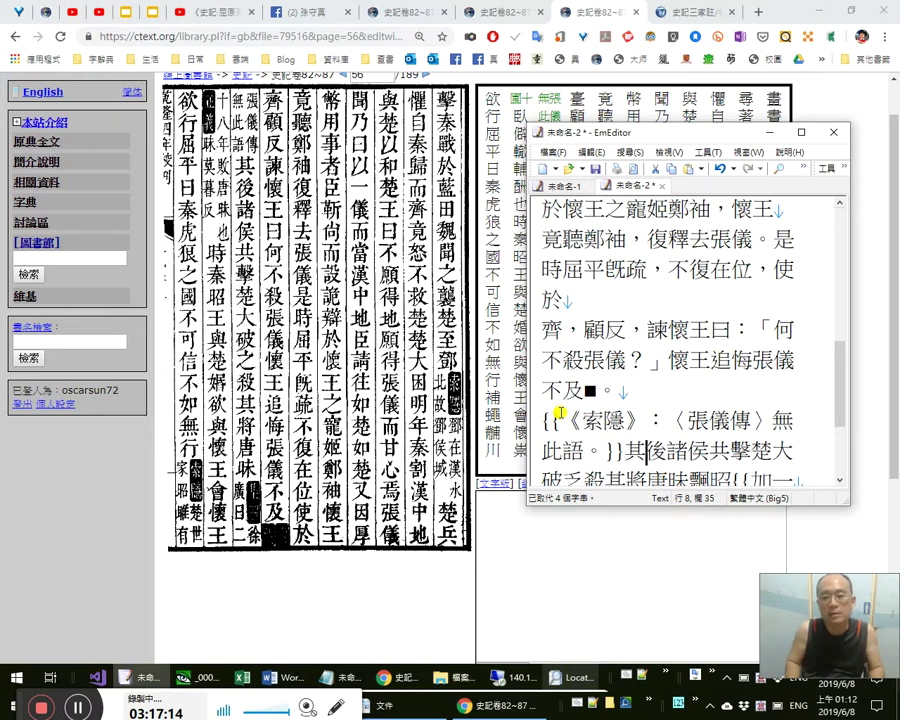
key("Right")
key("Right")
key("Right")
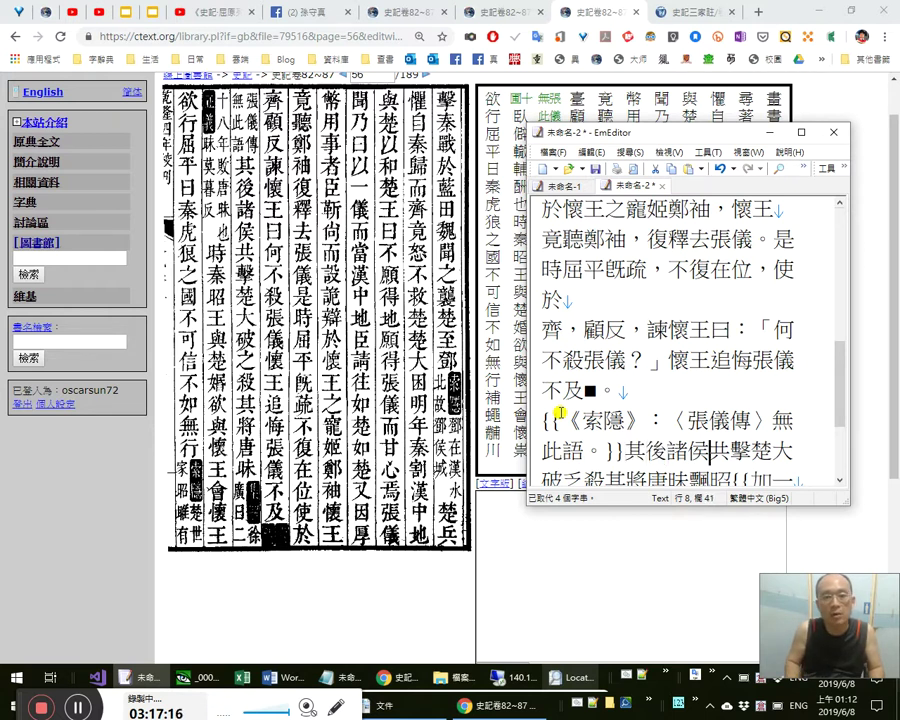
key("Right")
type("，")
Correct 乏 to 之 in 大破乏 and add ， before 殺其將.
key("Left")
key("Left")
key("Left")
key("Left")
key("shift+Left")
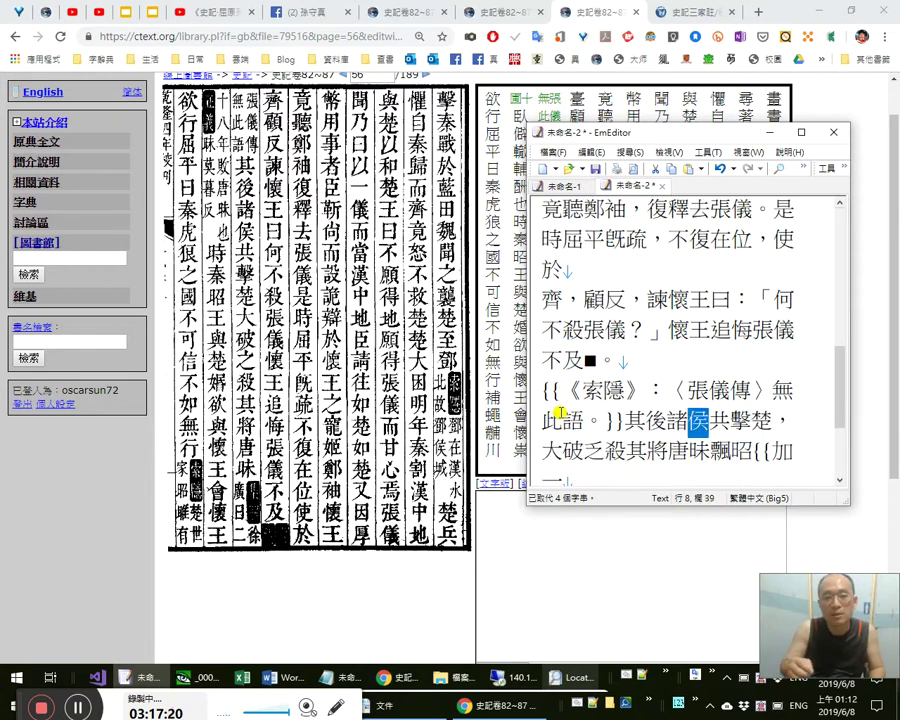
key("Right")
key("Right")
key("Right")
key("Right")
type("，")
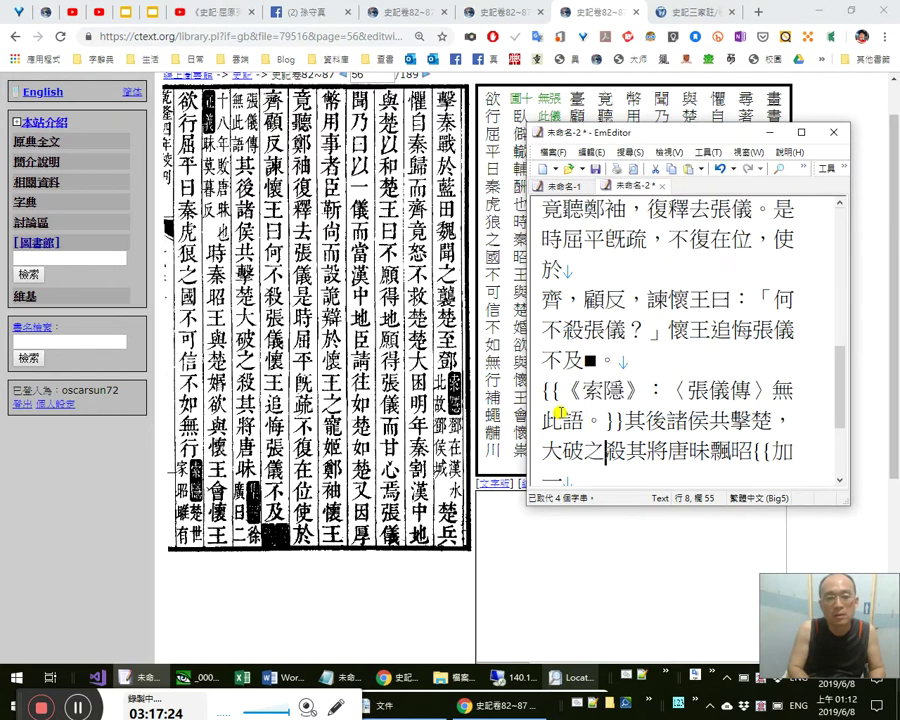
Compare the character 昧 in 殺其將唐昧 with its forms in the enlarged scan of page 56.
key("Right")
key("Right")
key("Right")
key("shift+Right")
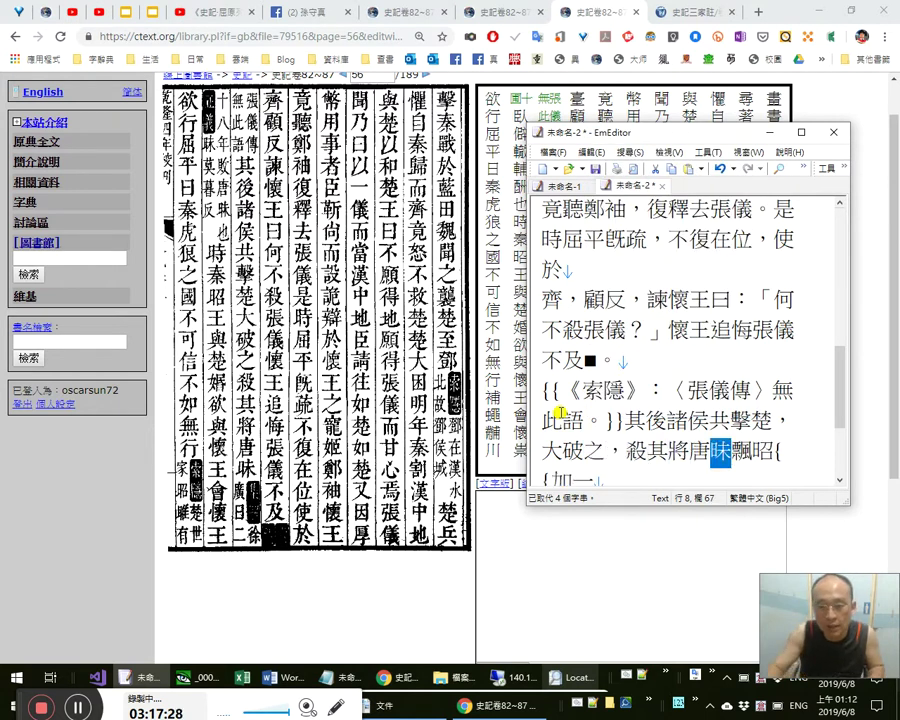
left_click(251, 402)
scroll(338, 492, "down", 3)
scroll(336, 490, "down", 2)
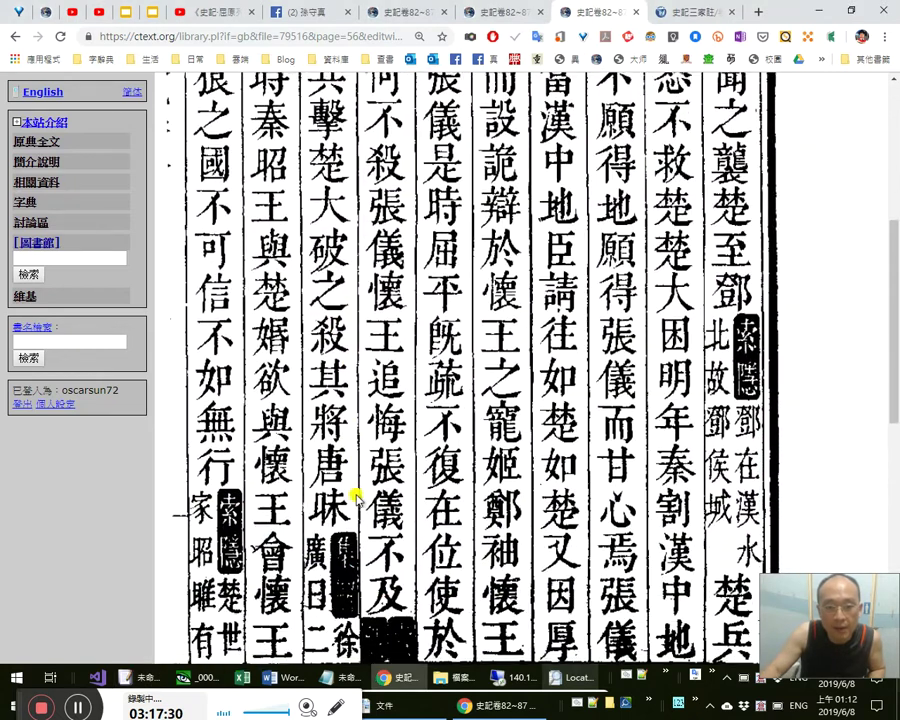
scroll(333, 505, "down", 1)
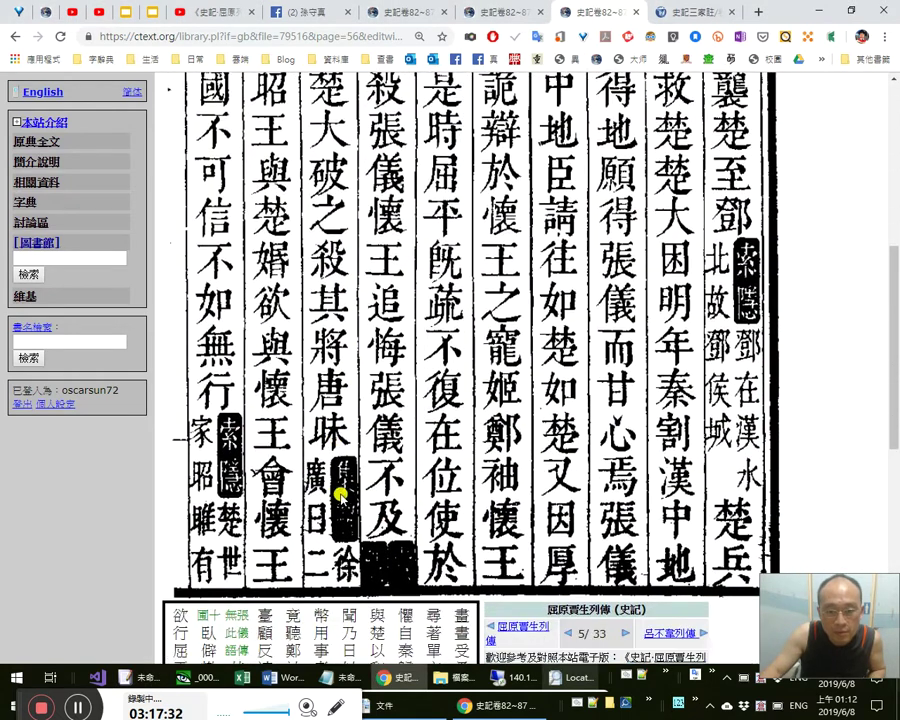
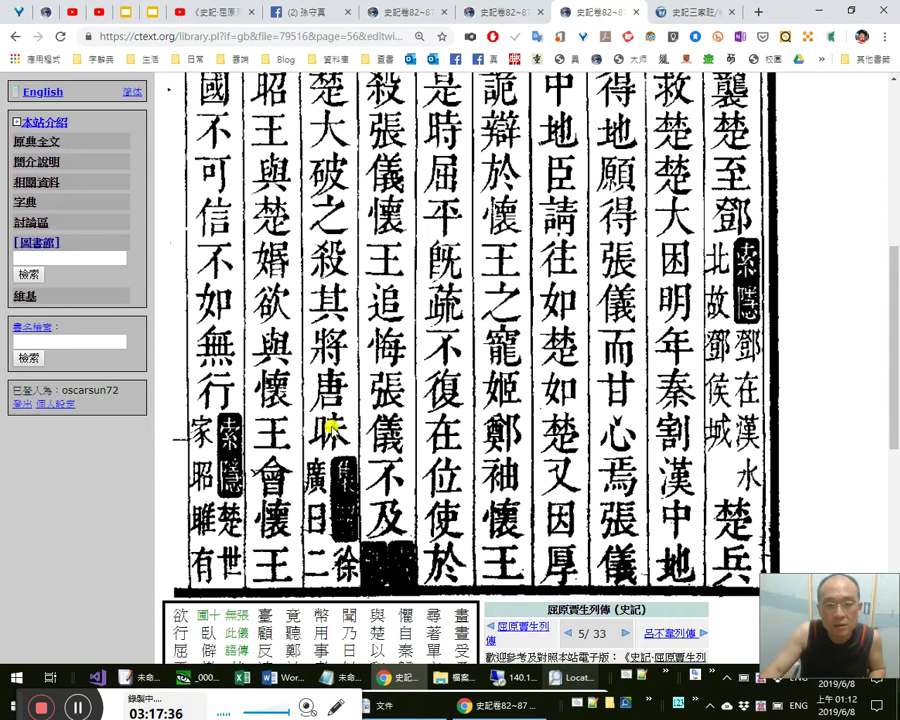
scroll(333, 440, "up", 2)
left_click(355, 460)
scroll(348, 470, "up", 3)
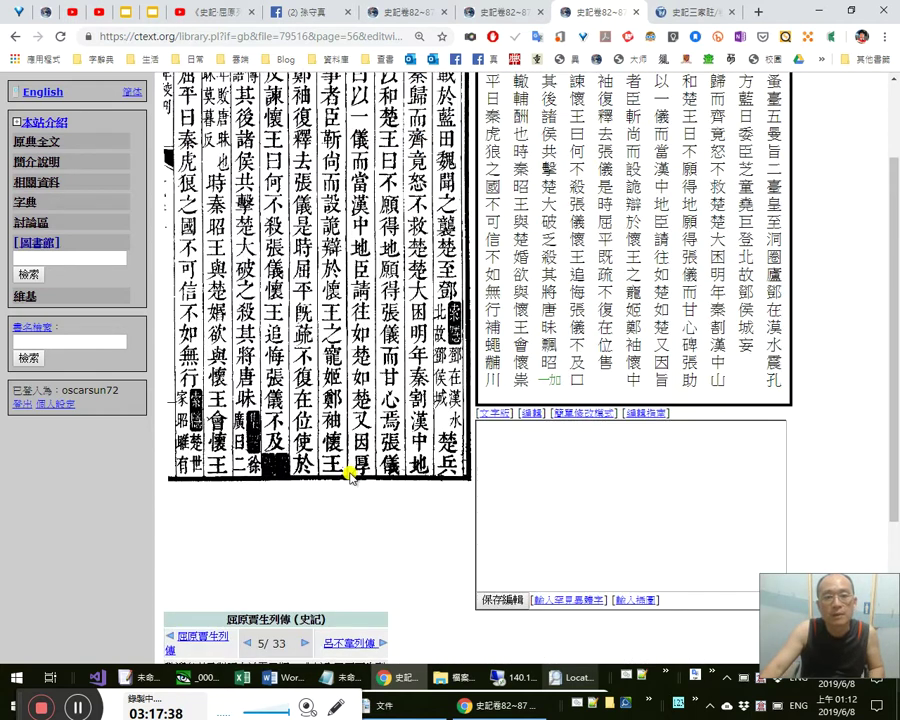
key("alt+Tab")
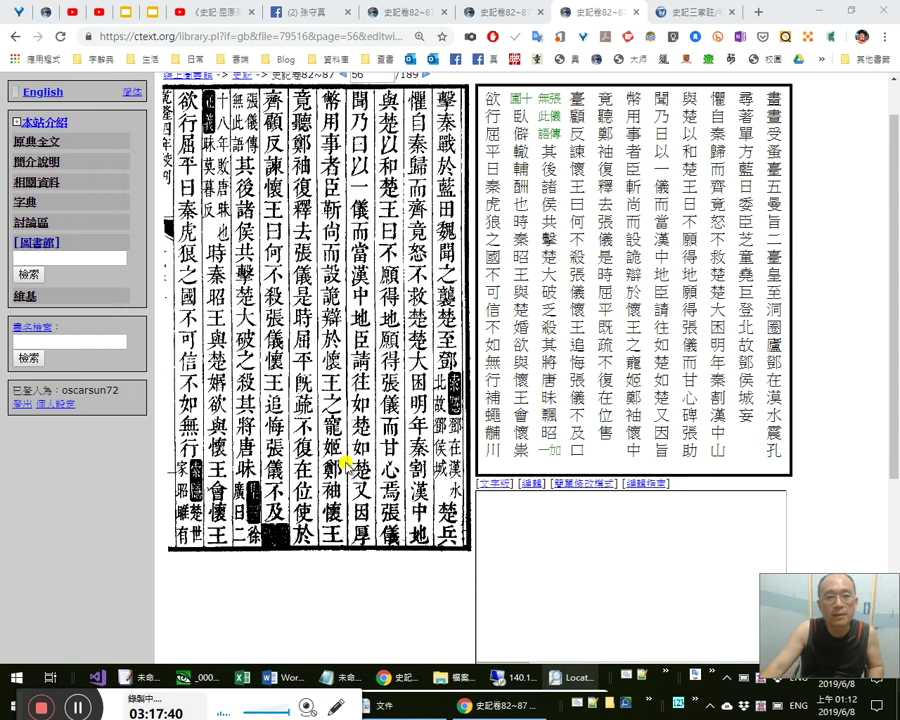
left_click(236, 216)
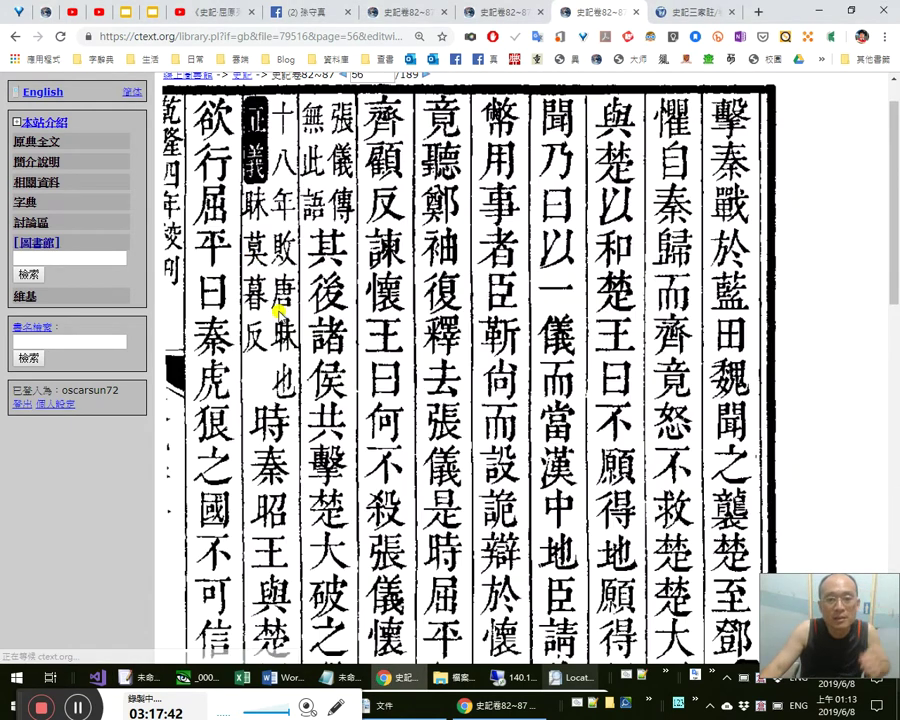
scroll(305, 345, "up", 4)
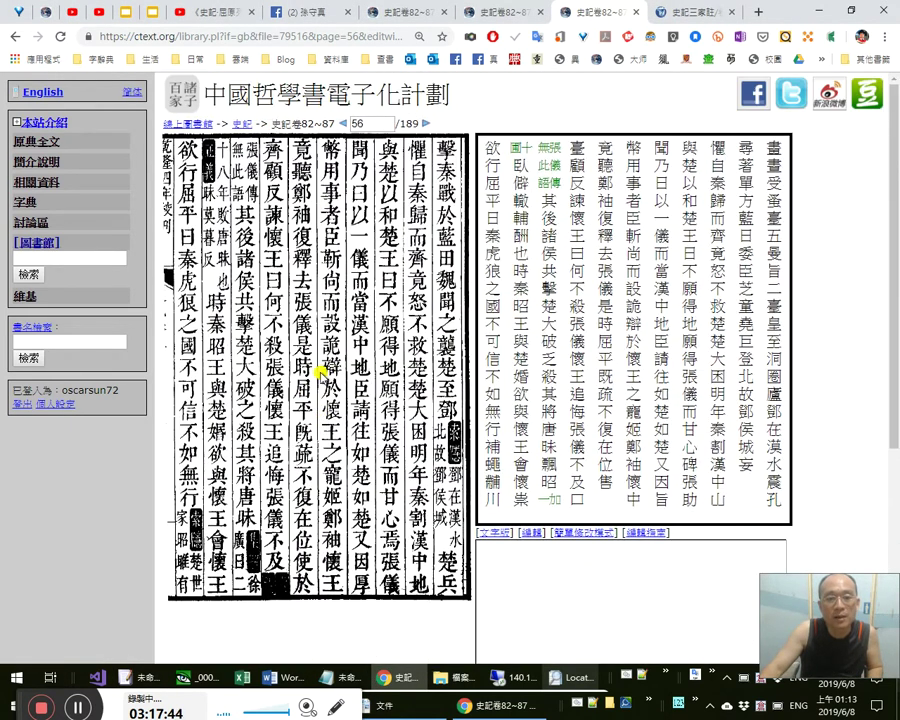
key("alt+Tab")
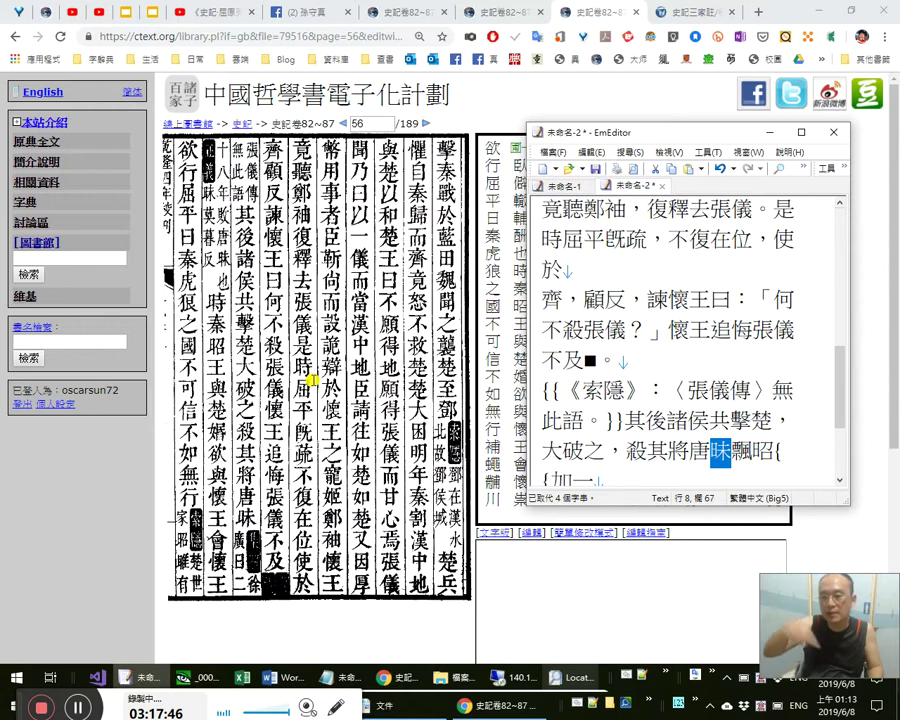
Replace 飄昭 with ， after 殺其將唐昧 in the main text.
key("Right")
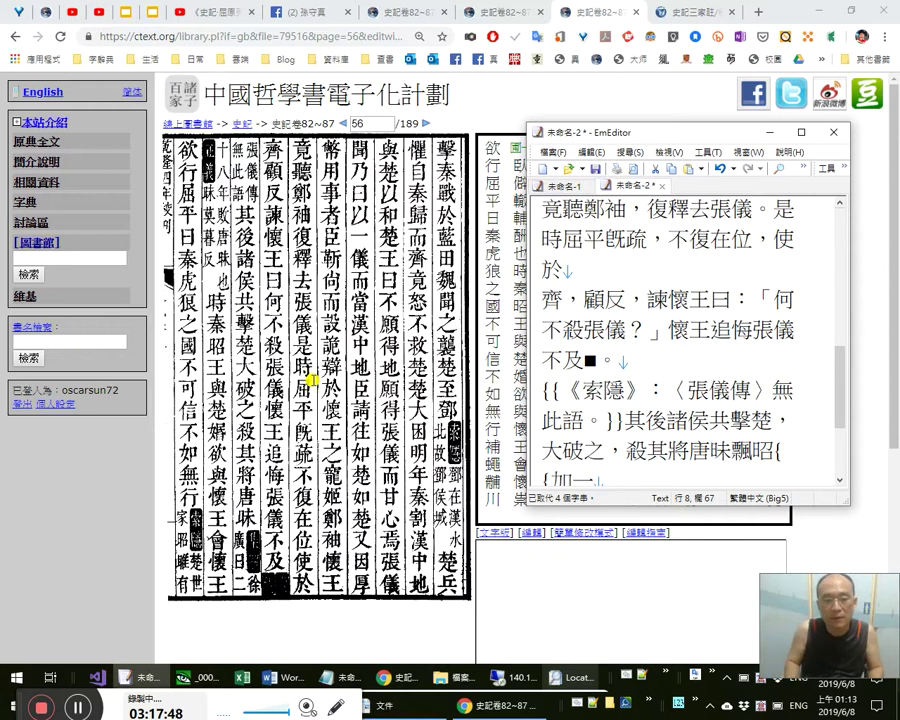
type("，")
key("Right")
key("Right")
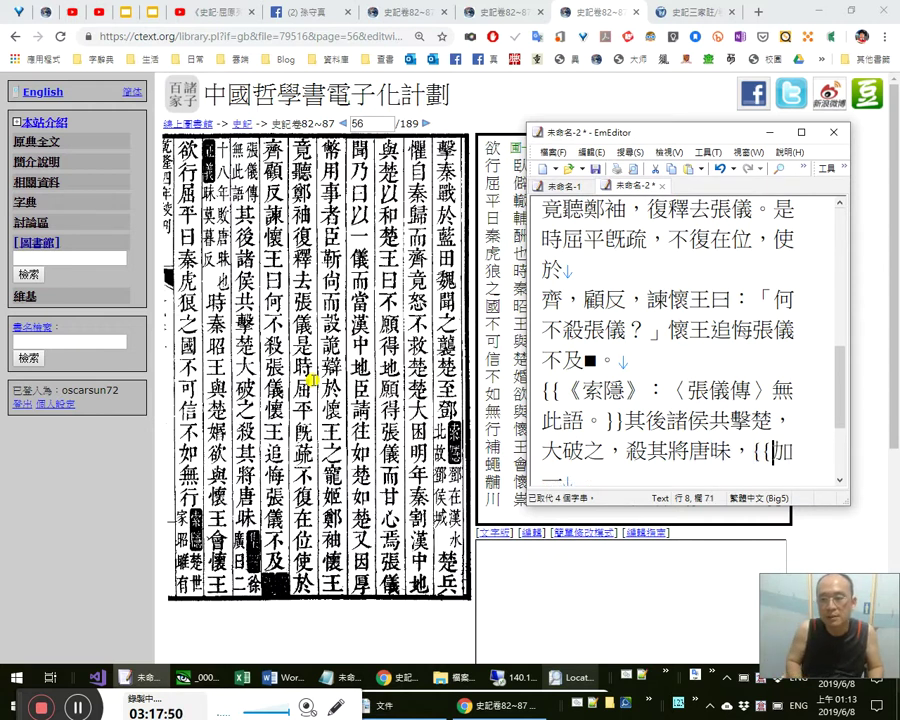
Begin the annotation after 唐昧， with 《集解》：徐廣曰：二 in place of 加一.
key("Right")
key("Right")
key("Left")
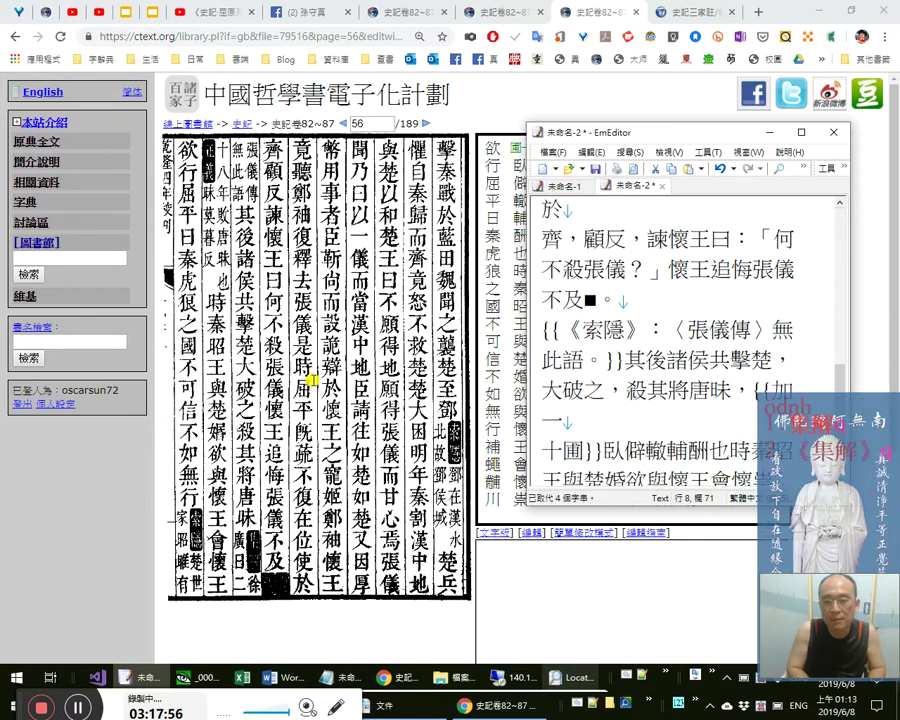
type("《集解》：")
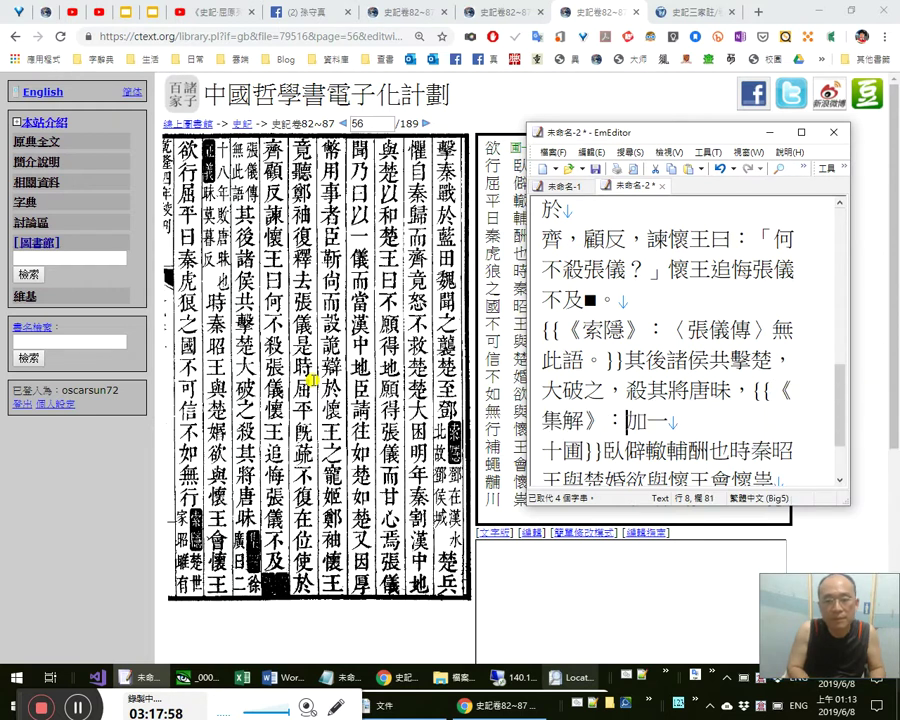
type("徐廣")
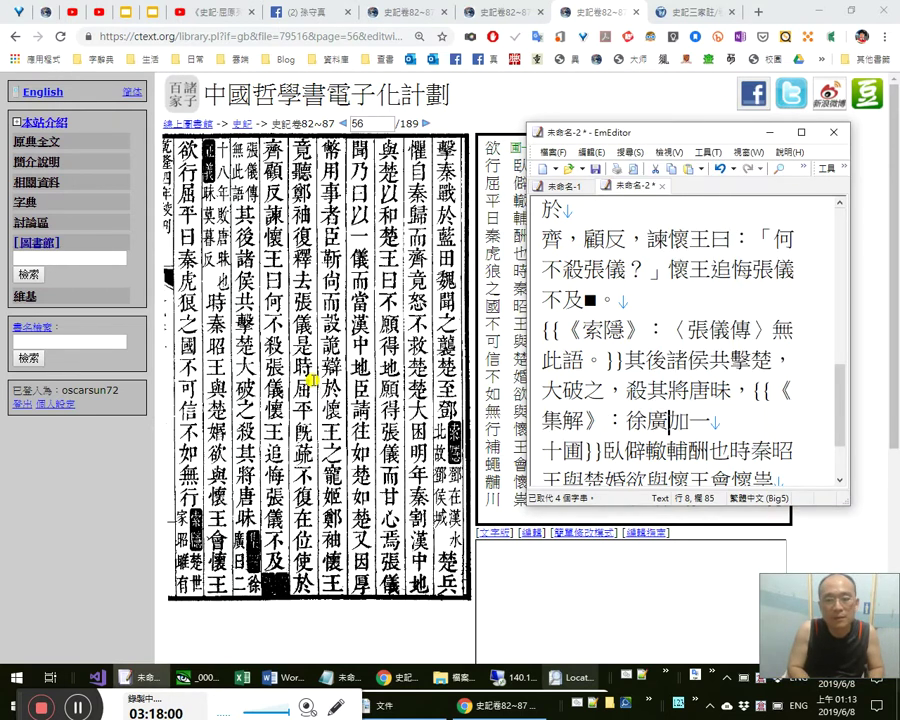
type("曰")
key("Delete")
key("Delete")
type("二")
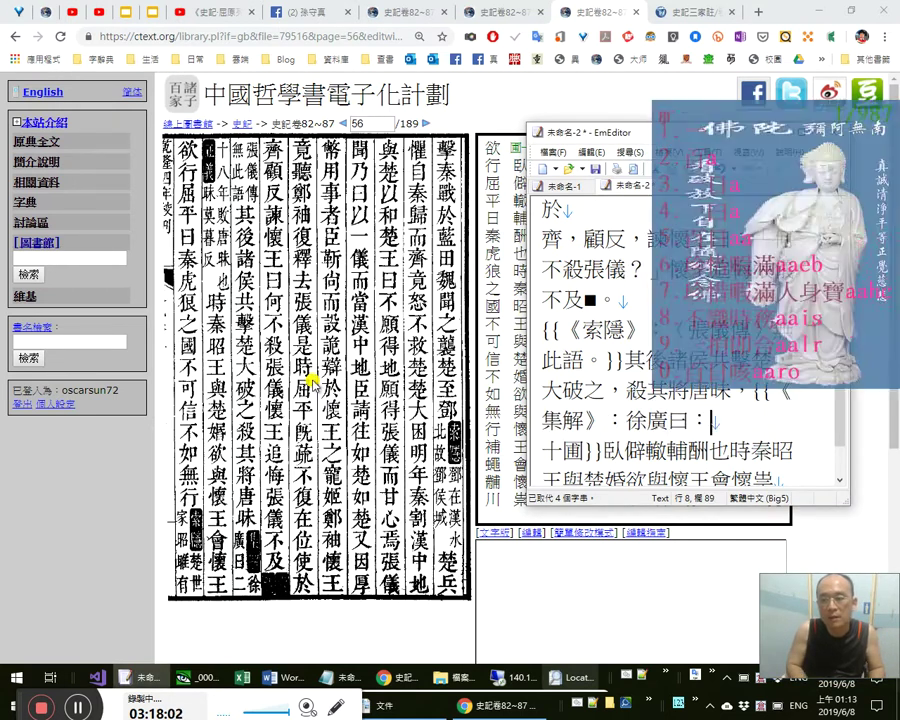
Replace 十圃 and the closing braces after it on the next line with 十八年，敗唐昧也。.
key("Right")
type("十八年")
key("shift+Right")
key("shift+Right")
key("shift+Right")
key("shift+Right")
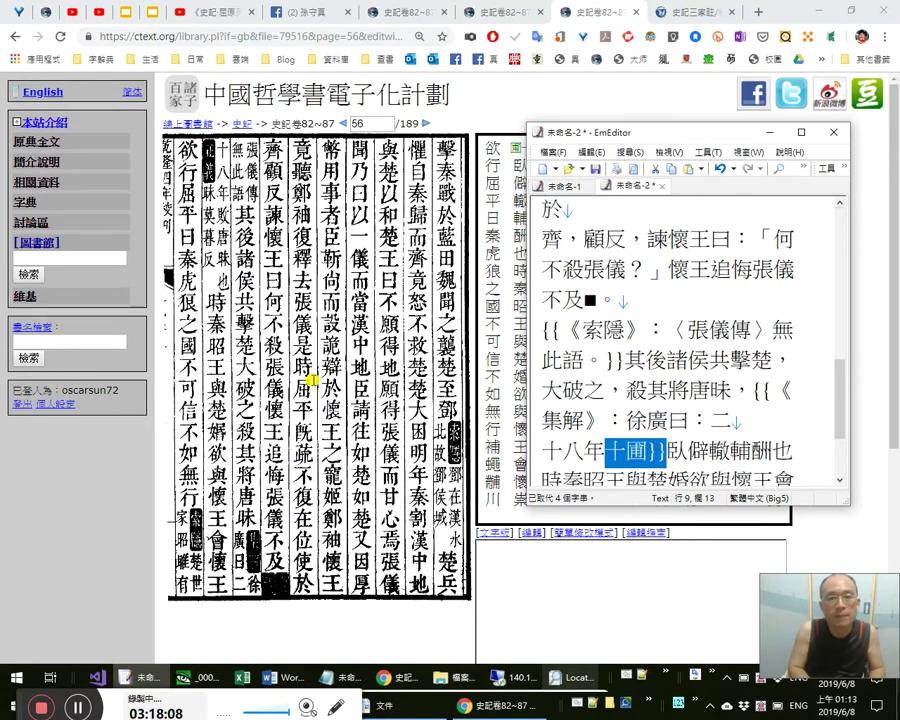
type("，敗唐")
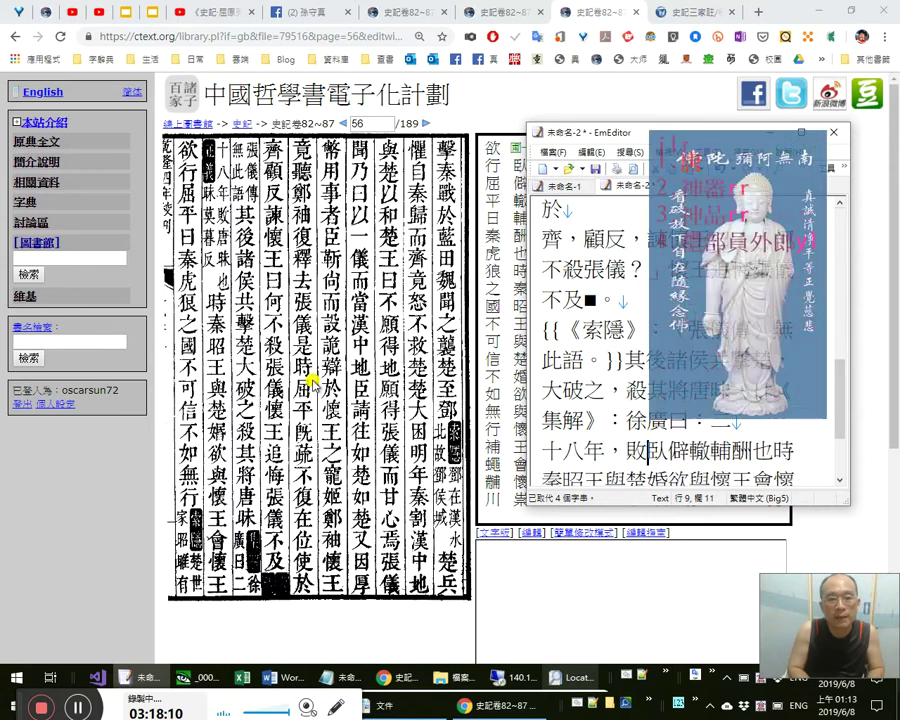
type("味也。")
Delete the misread characters 臥僻轍輔酬也 before 時秦昭王.
key("shift+Right")
key("shift+Right")
key("shift+Right")
key("shift+Right")
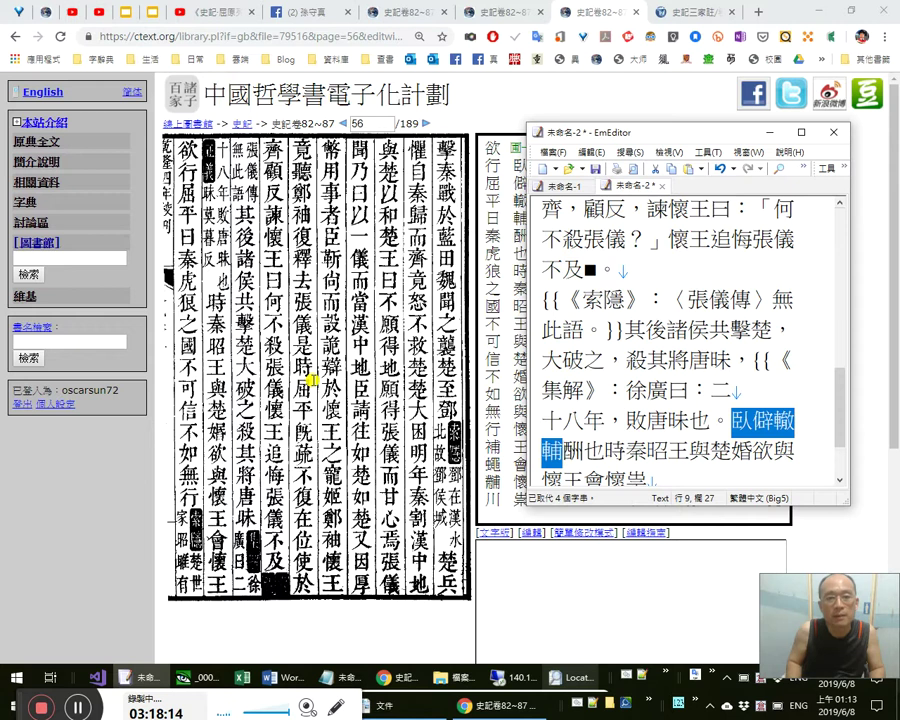
key("shift+Left")
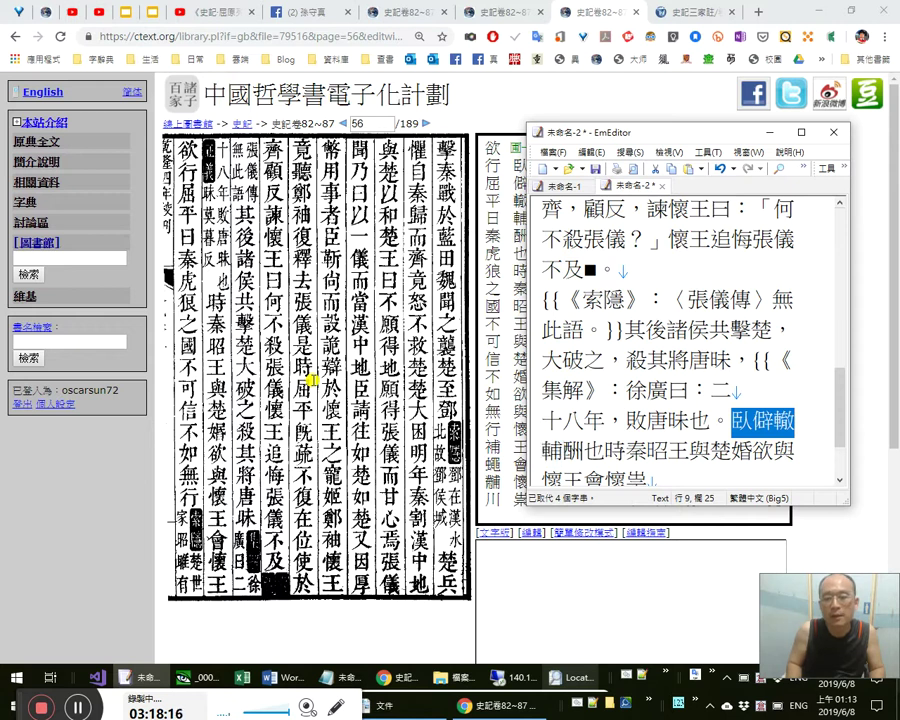
key("Delete")
key("Delete")
key("Delete")
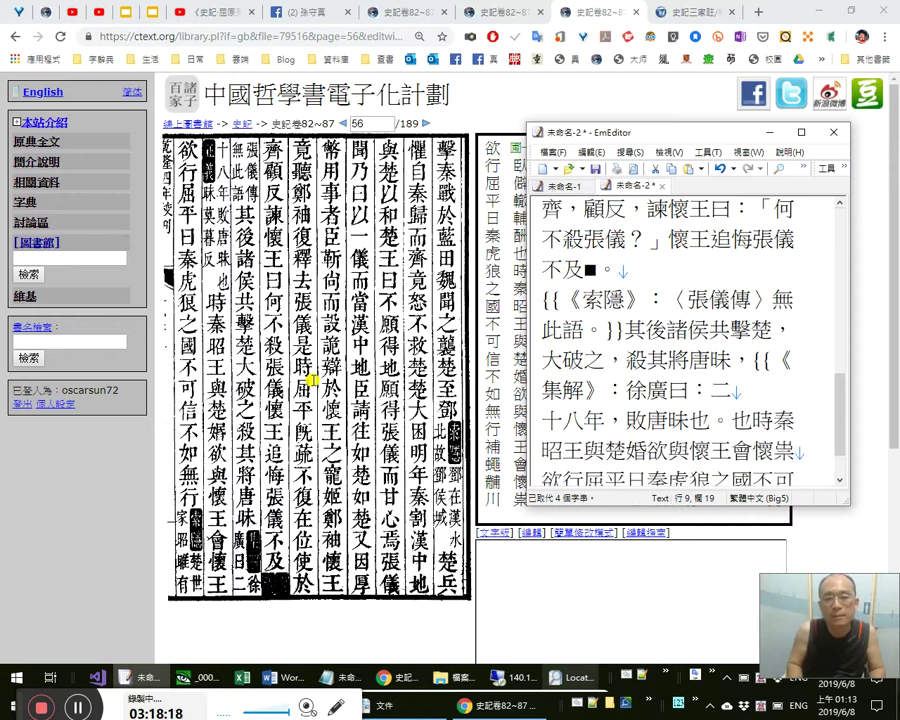
key("Delete")
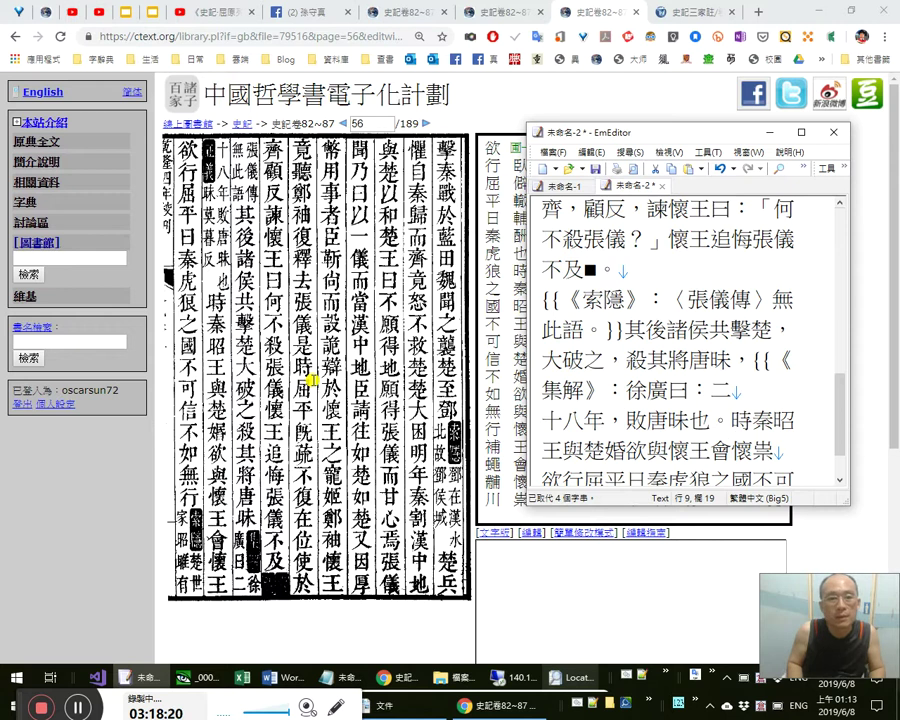
Add the annotation text 《正義》：昧，莫暮反。 before 時秦昭王.
type("正義")
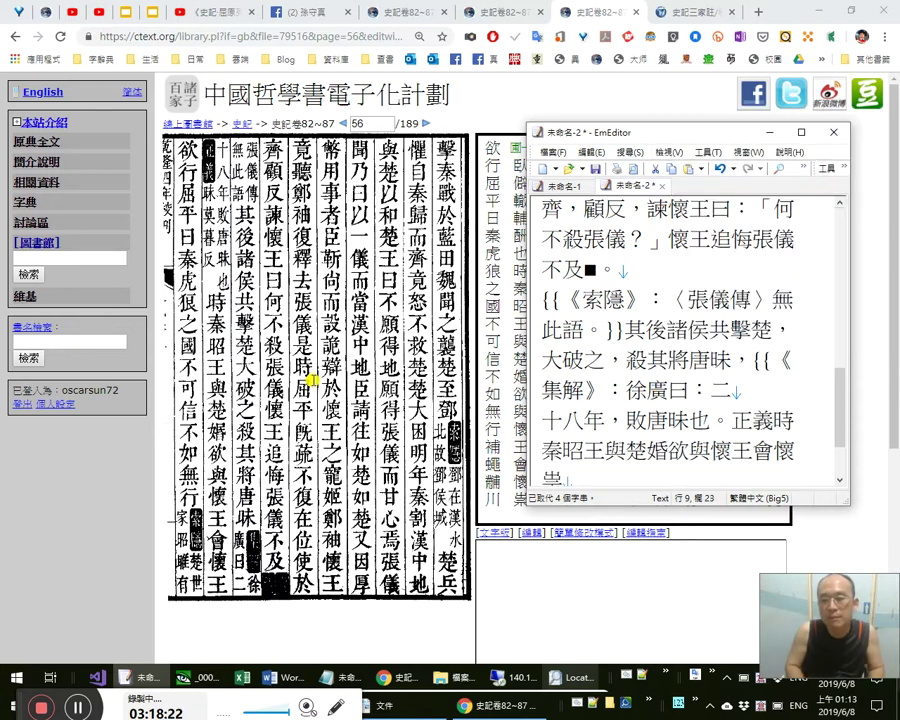
type("《")
key("Right")
key("Right")
type("》")
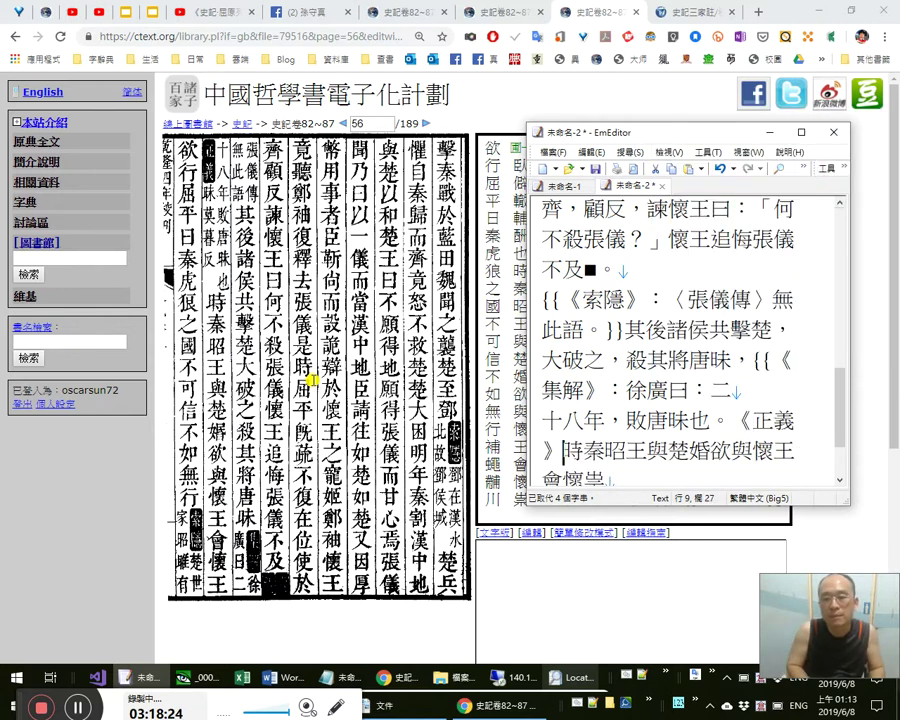
type("：味，莫暮反。")
Try a repeated 昧 before 莫暮反 in the 《正義》 annotation, and remove it again.
key("Left")
key("Left")
key("Left")
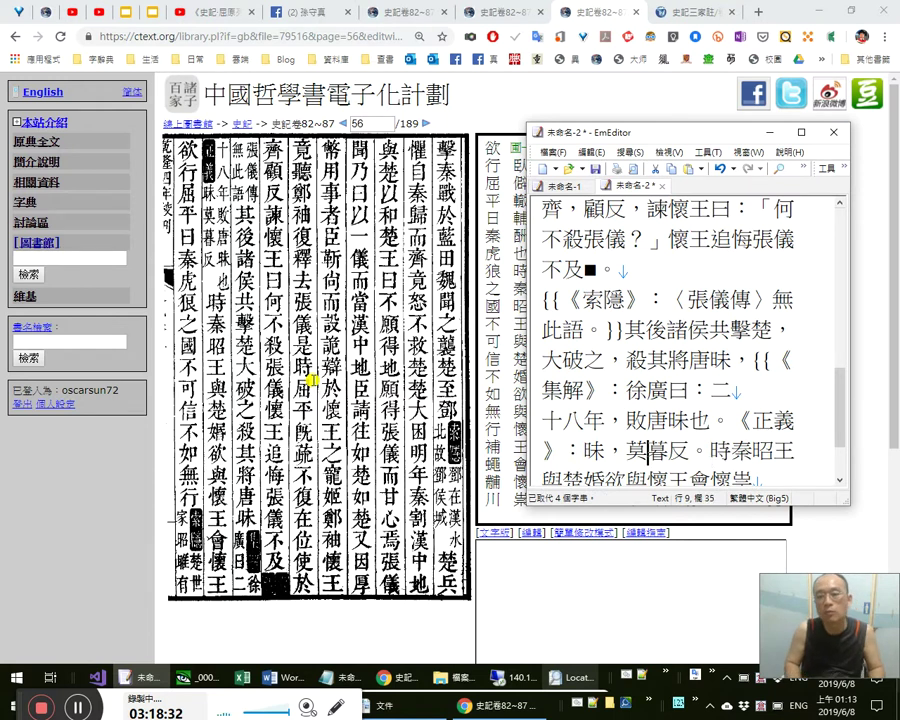
key("shift+Left")
type("味")
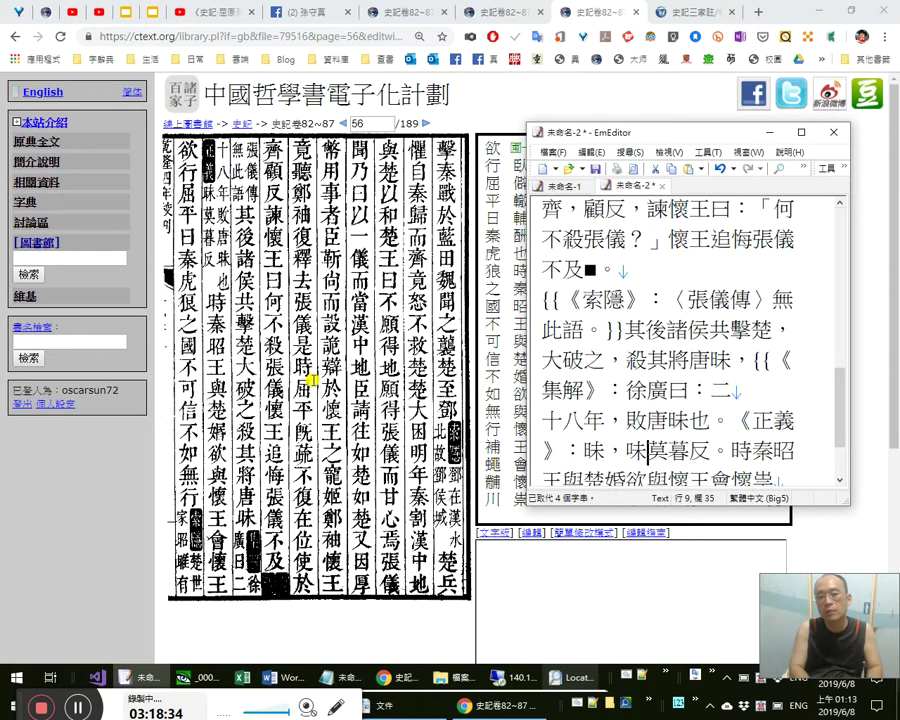
key("Return")
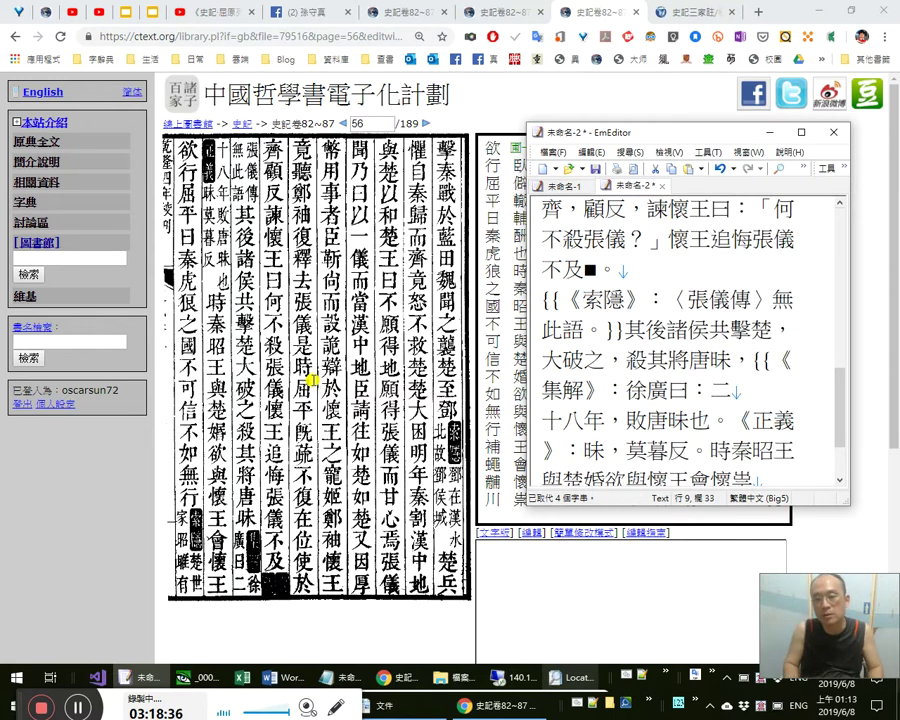
Insert 昧 once more directly before 莫暮反 in the 《正義》 annotation.
key("Left")
key("Left")
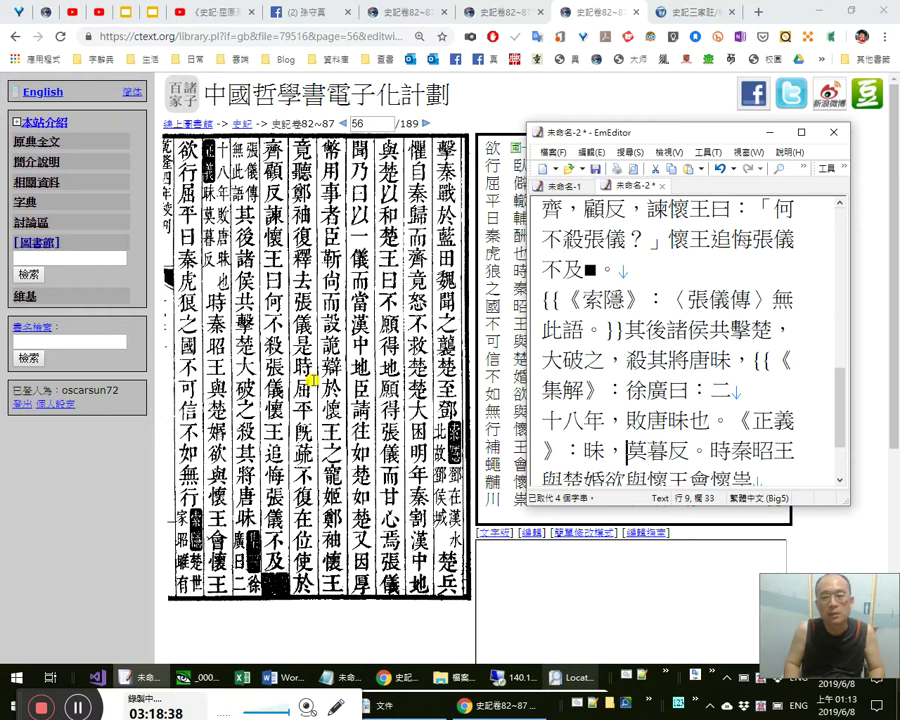
key("shift+Right")
key("shift+Right")
key("Left")
type("ad")
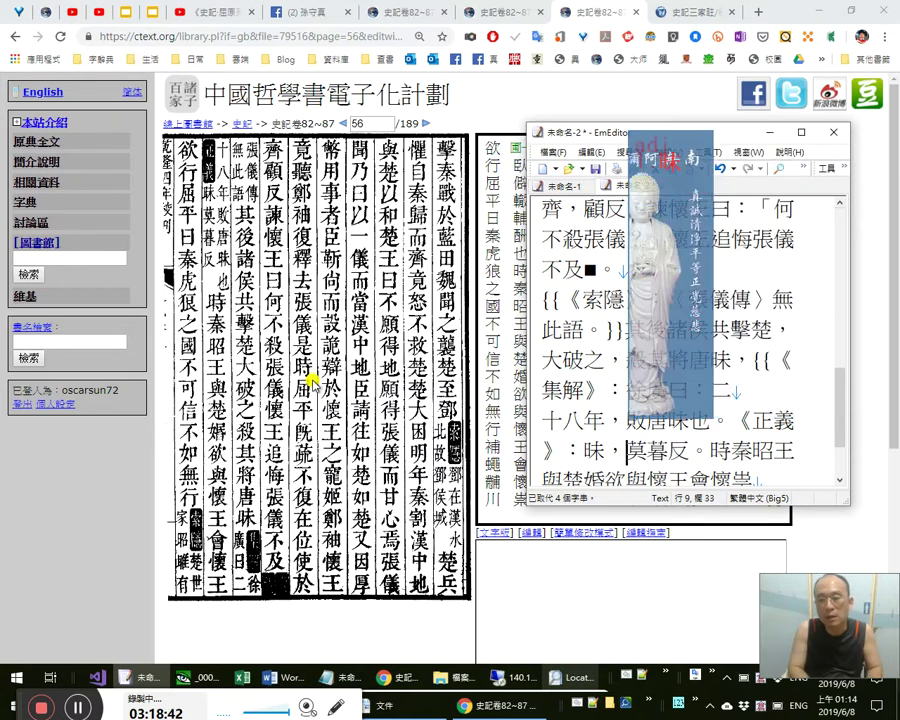
type("j")
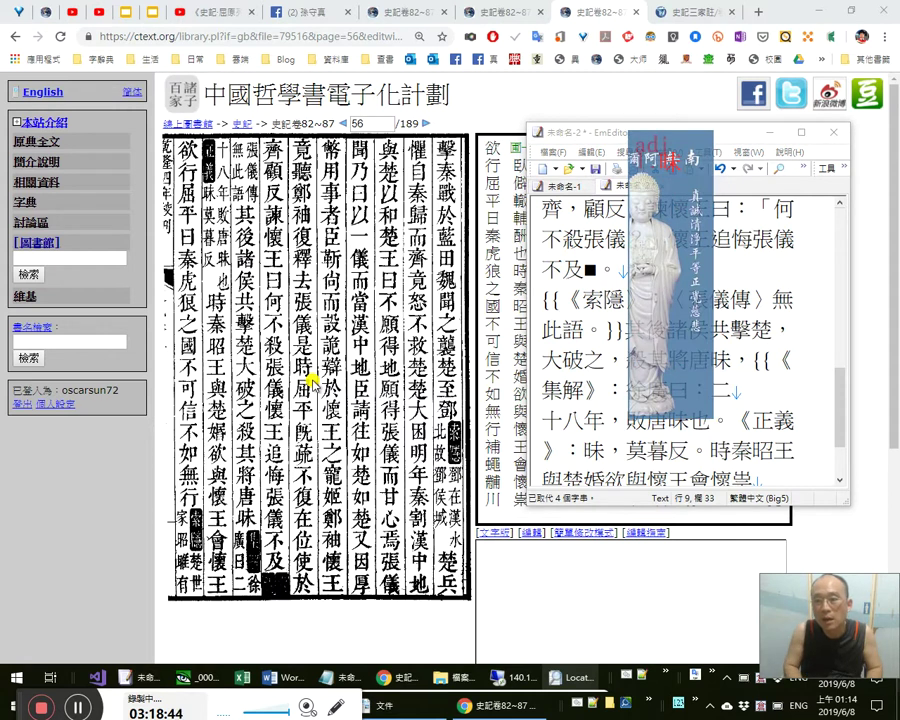
key("BackSpace")
key("BackSpace")
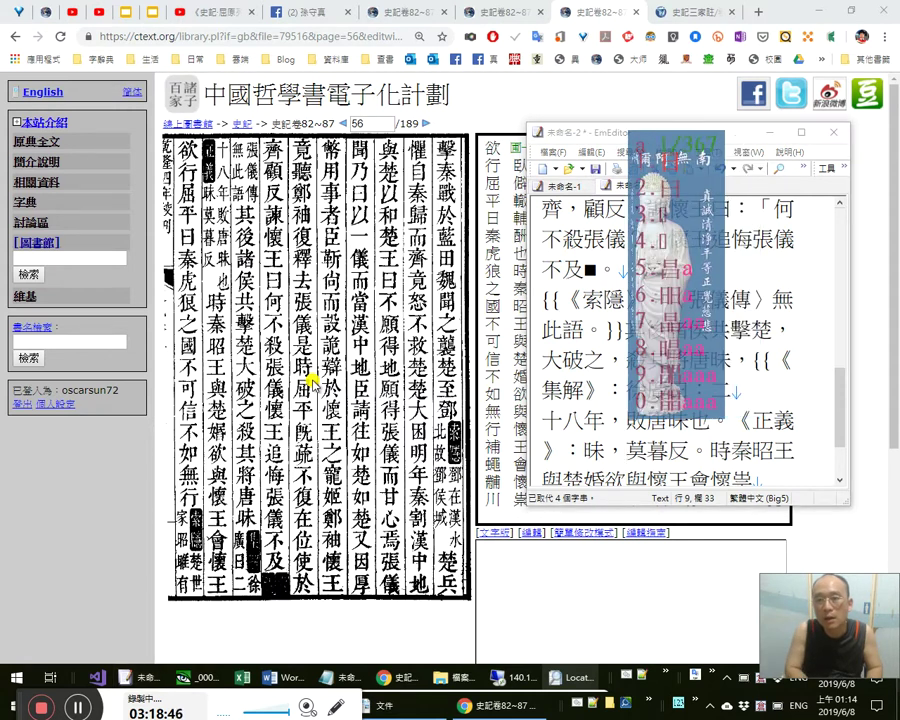
type("jd")
key("space")
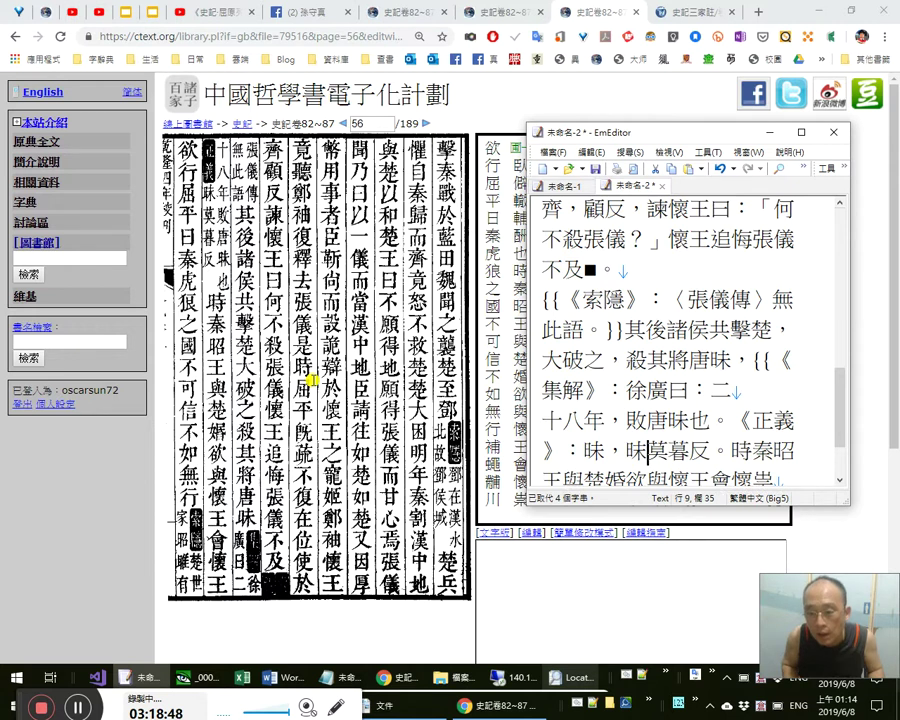
Check the inserted 昧 against the enlarged scan and delete it from before 莫暮反.
key("shift+Left")
left_click(220, 266)
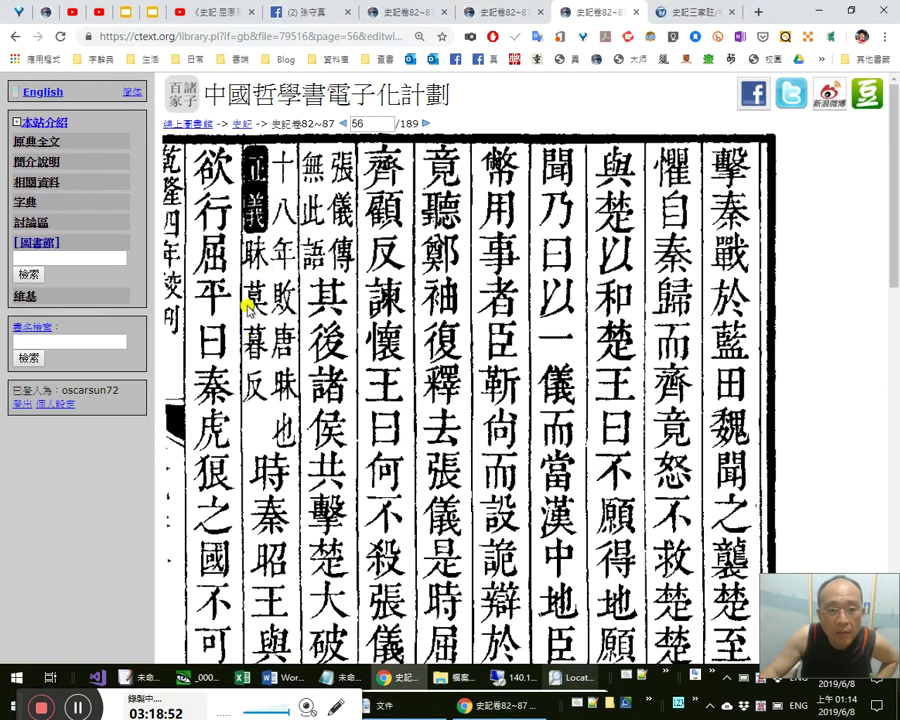
scroll(326, 406, "down", 5)
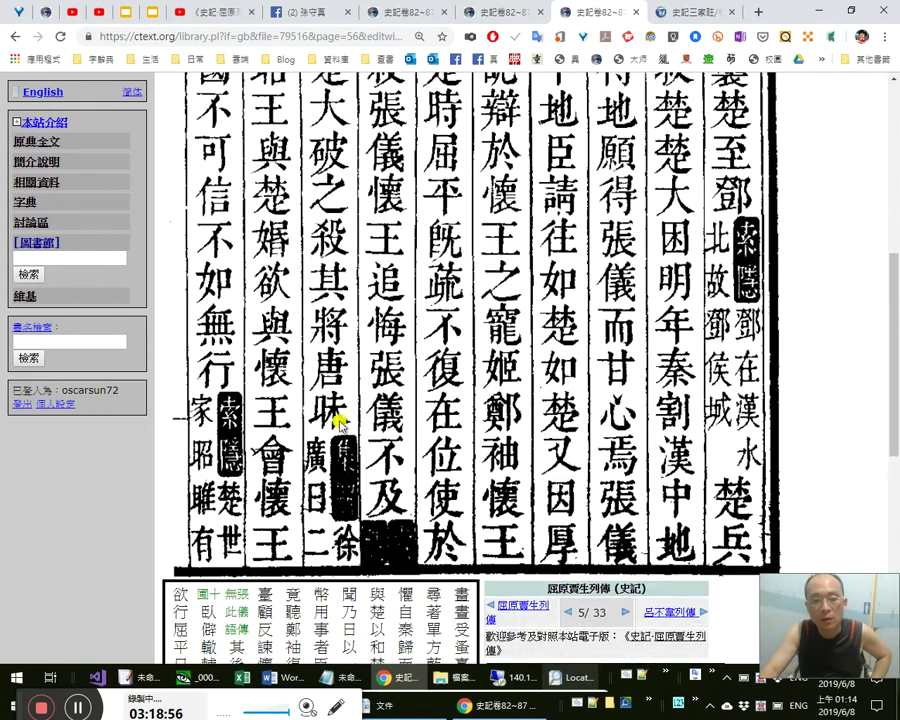
scroll(350, 410, "up", 2)
left_click(355, 408)
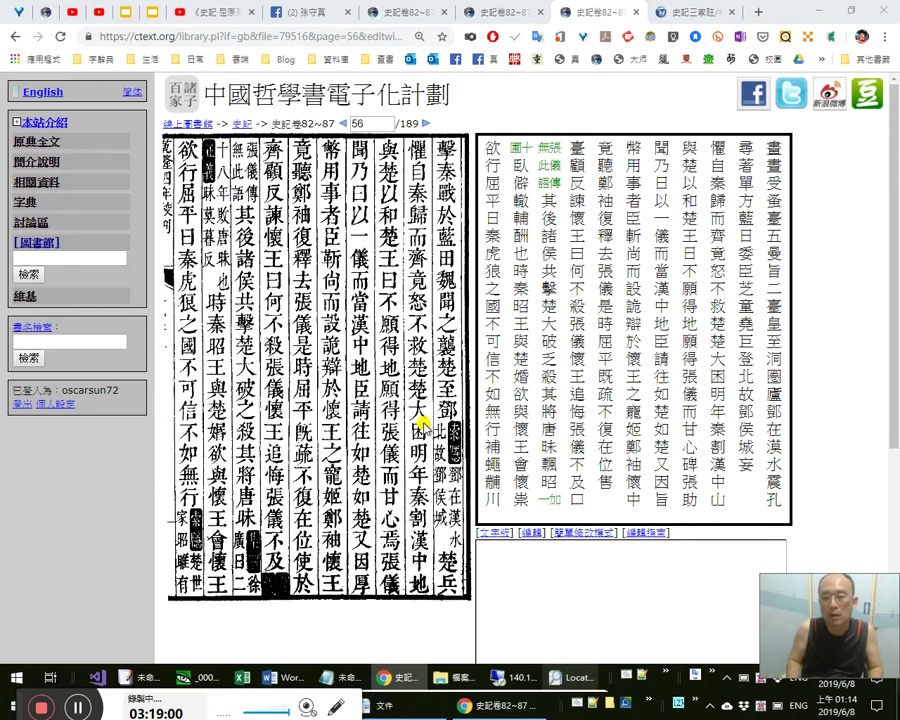
key("alt+Tab")
key("Delete")
Close the 《正義》 annotation with }} after 莫暮反。, directly before 時秦昭王.
key("Right")
key("Right")
key("Right")
key("Right")
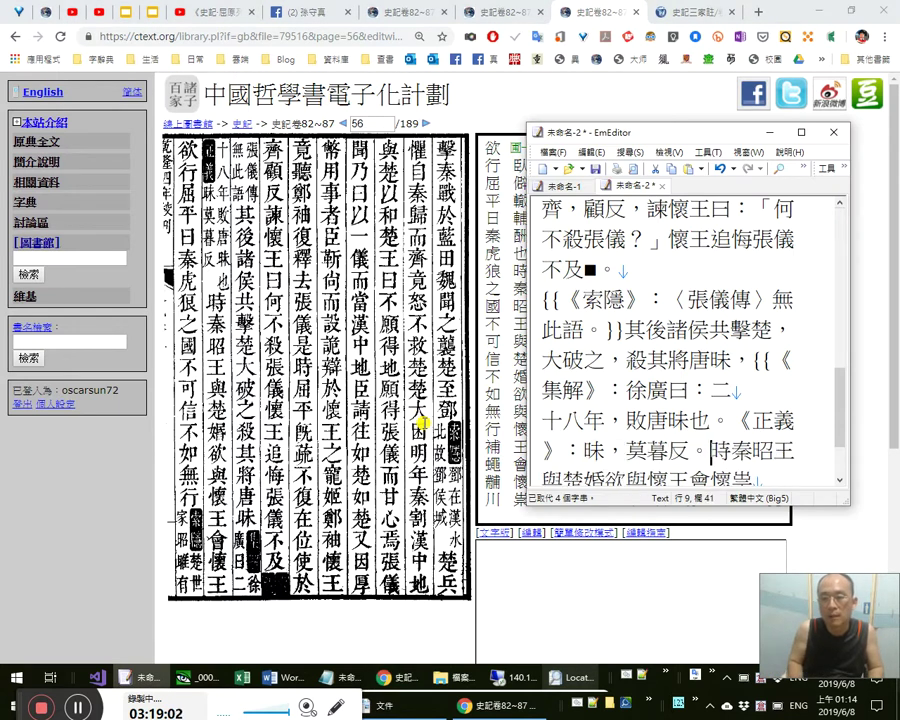
type("{{")
key("shift+Left")
key("shift+Left")
type("}}")
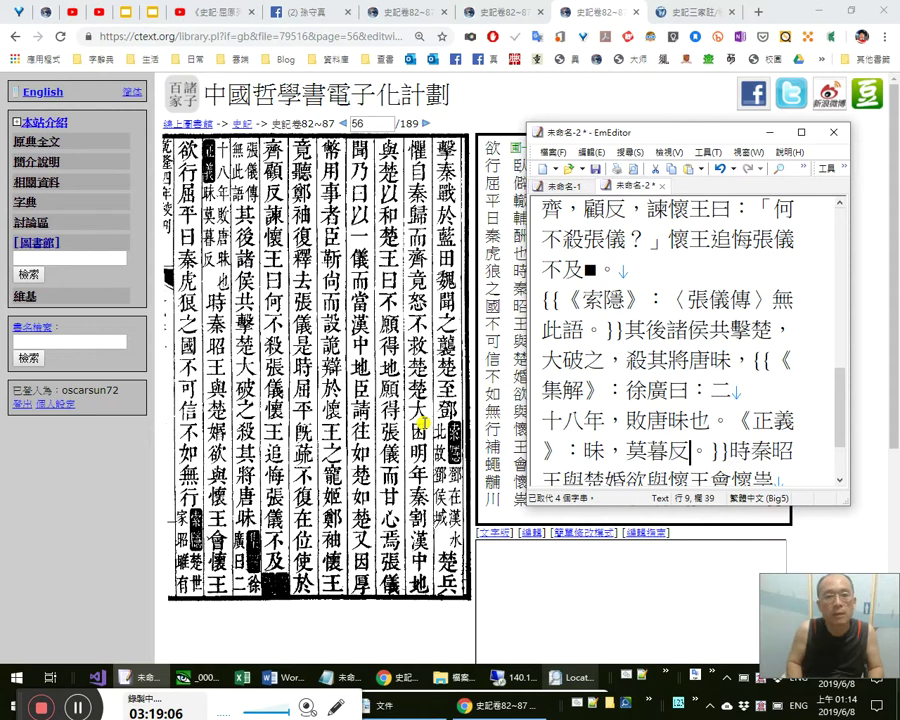
key("Right")
key("Right")
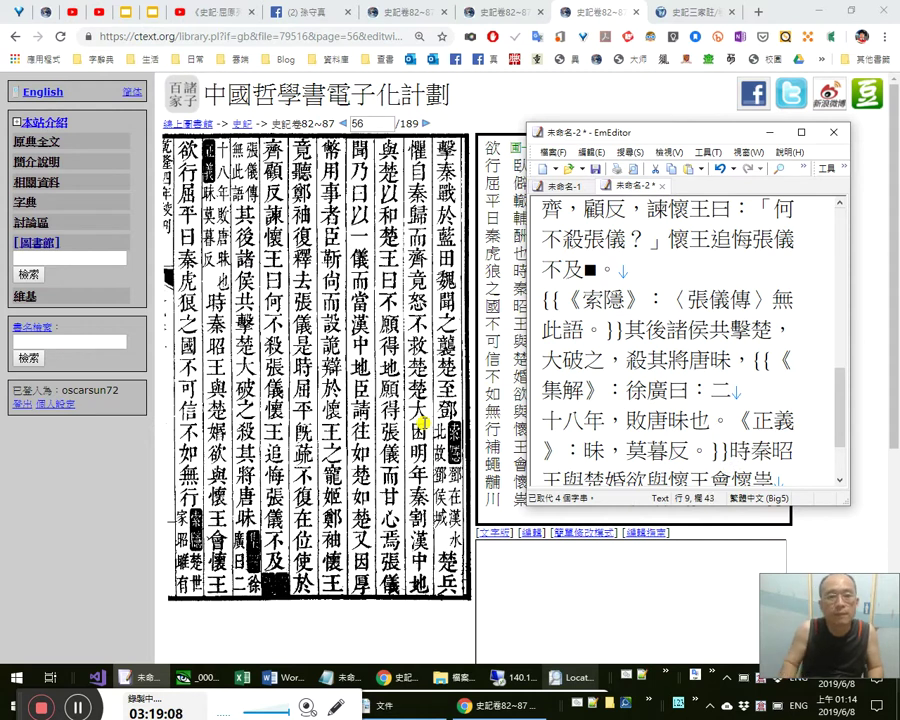
Insert a triple-curly-brace editor's note before 時秦昭王 containing the annotator's name followed by 按：昧.
type("〈〈〈〉")
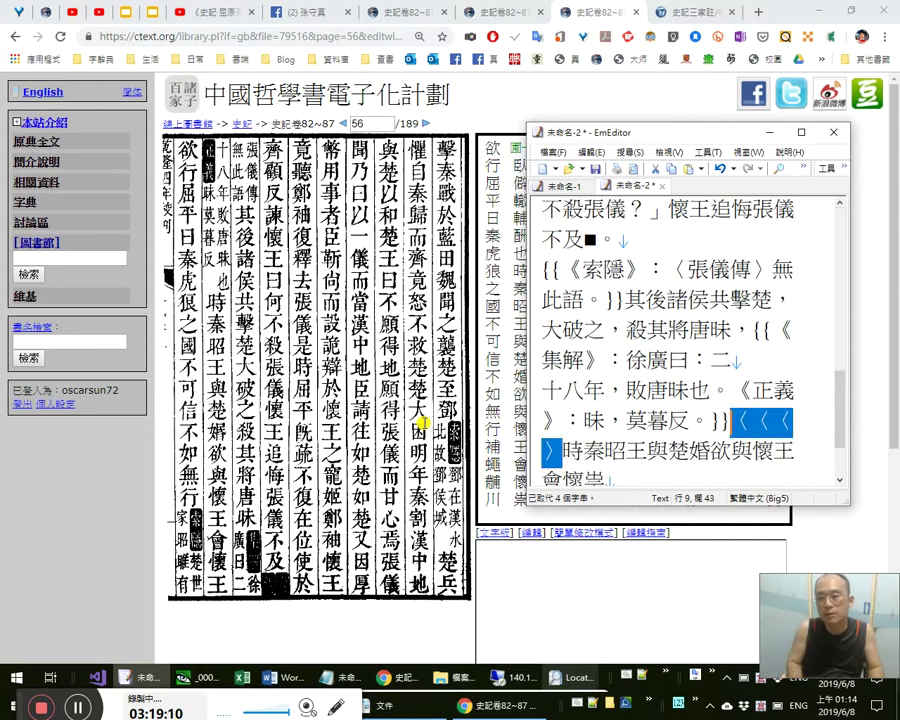
key("Escape")
type("{{{}}")
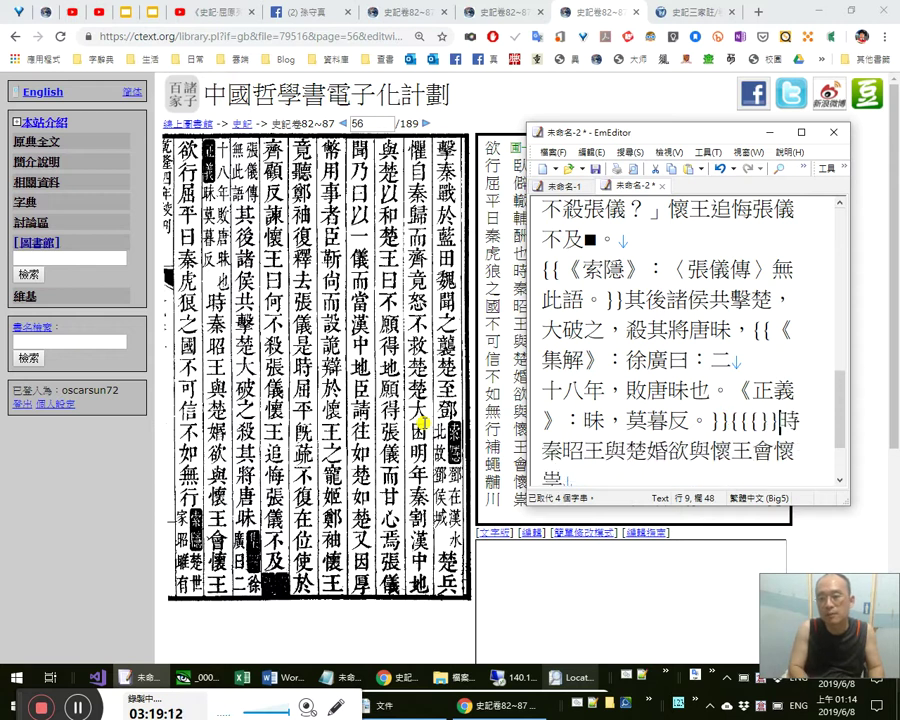
type("}")
key("Left")
key("Left")
key("Left")
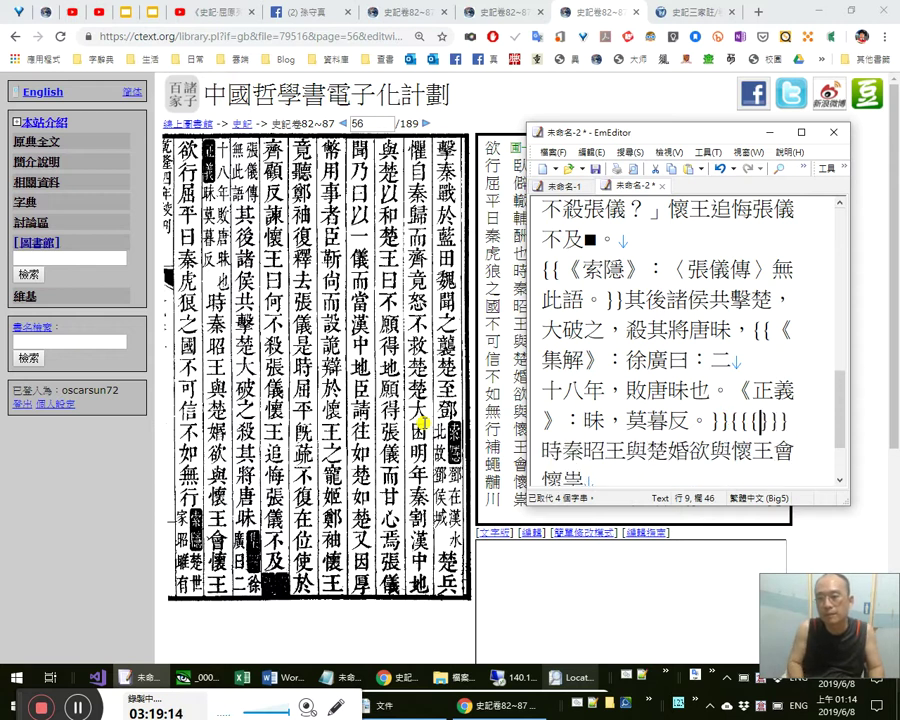
type("孫守真按：味")
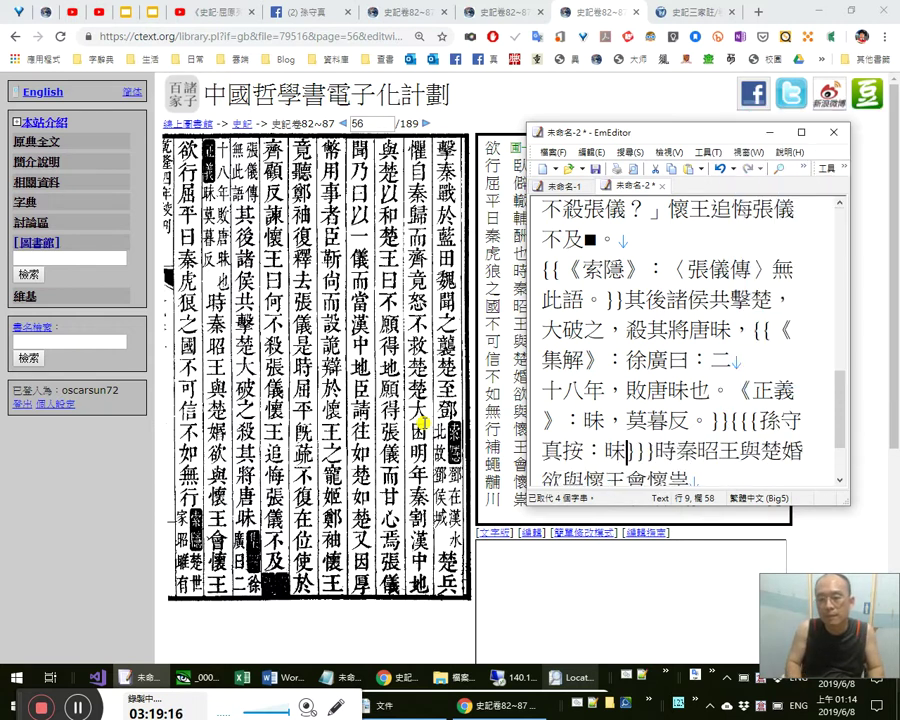
Copy 莫暮反 from the 《正義》 annotation into the note before 昧, followed by ，疑當作.
key("Up")
key("Right")
key("Right")
key("Left")
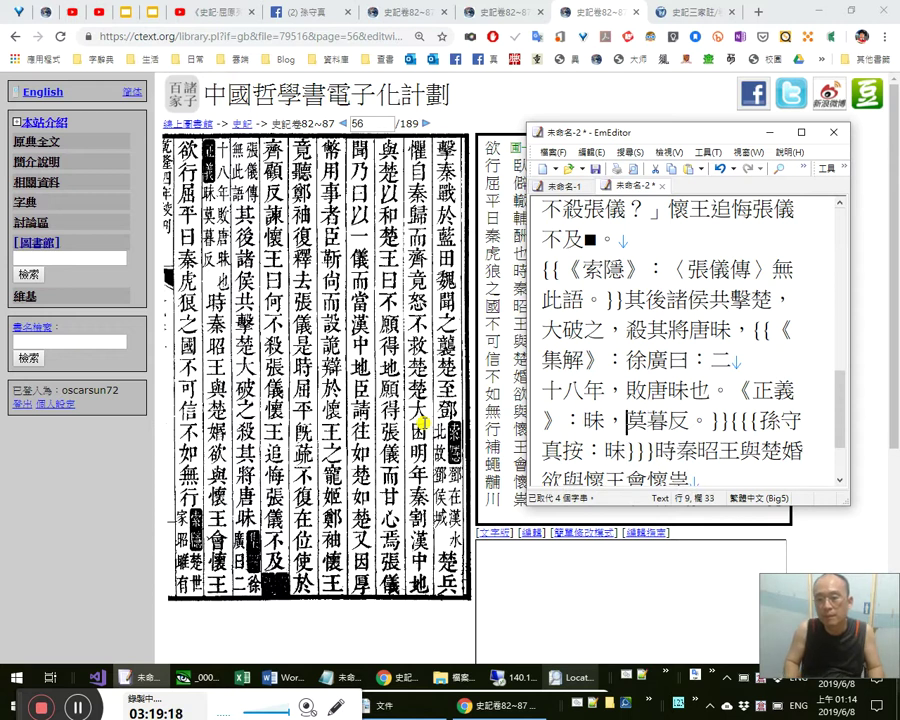
key("shift+Right")
key("shift+Right")
key("shift+Right")
key("ctrl+c")
key("Down")
key("Left")
key("Left")
key("Left")
key("Left")
key("Left")
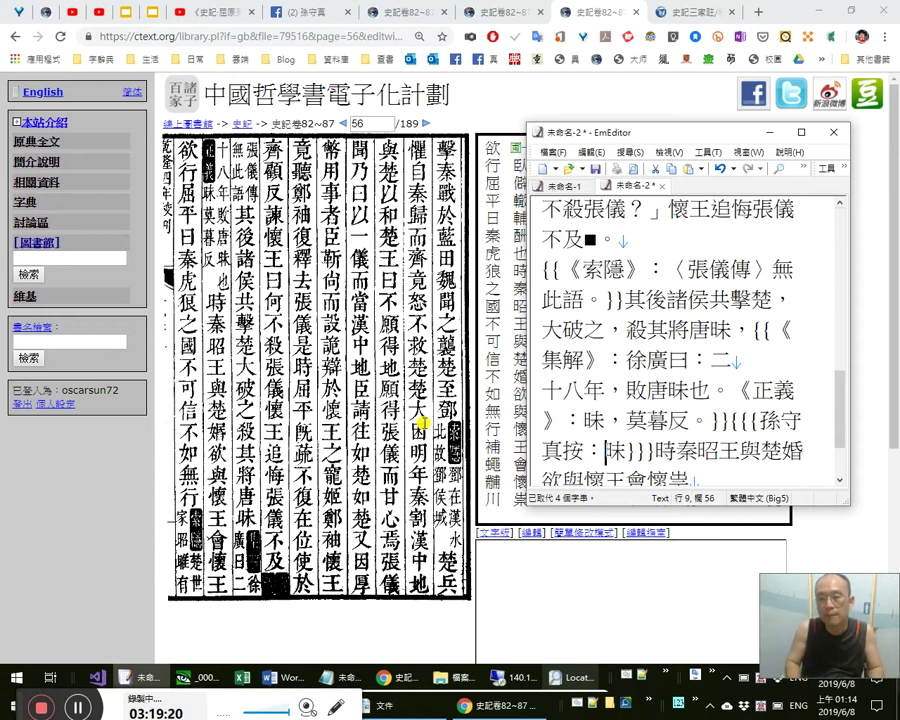
key("ctrl+v")
type("，疑當作")
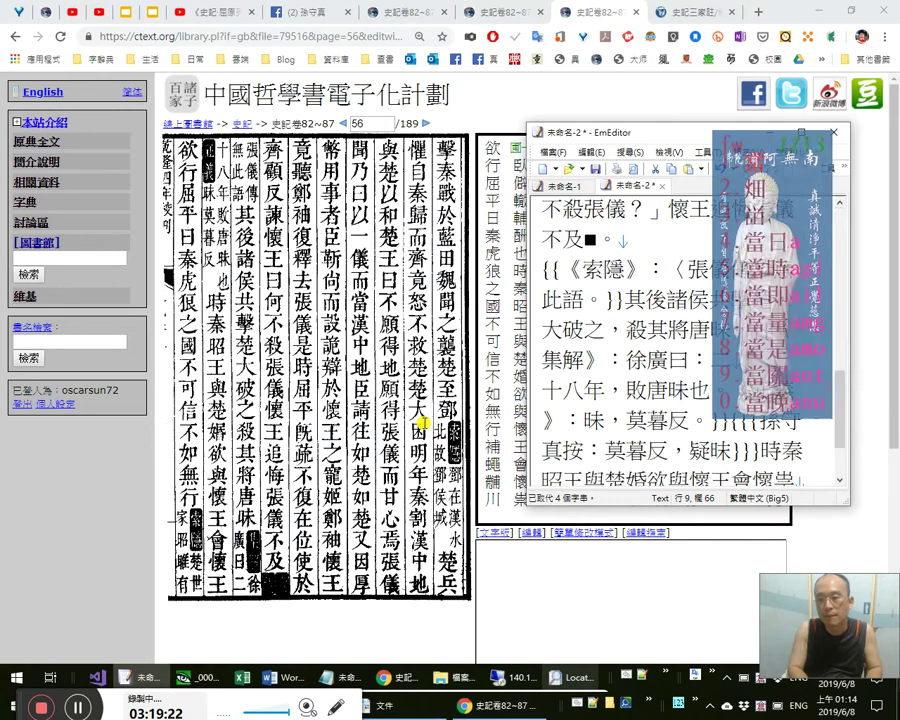
Move 昧 inside quotation marks and end the note with 字。 so it reads 疑當作「昧」字。.
type("「」")
key("shift+Right")
key("ctrl+x")
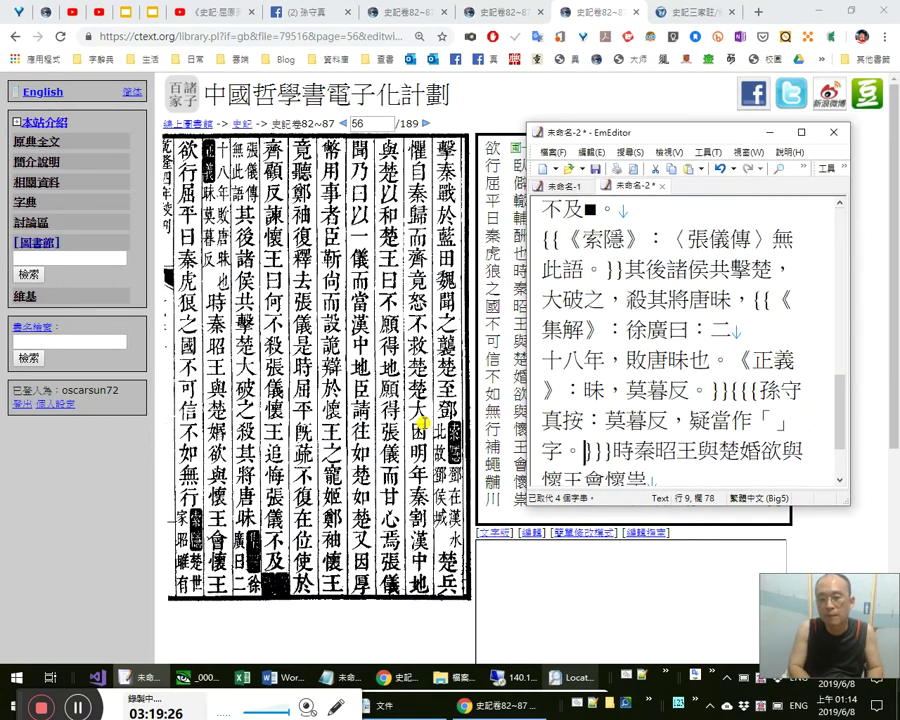
key("Left")
key("ctrl+v")
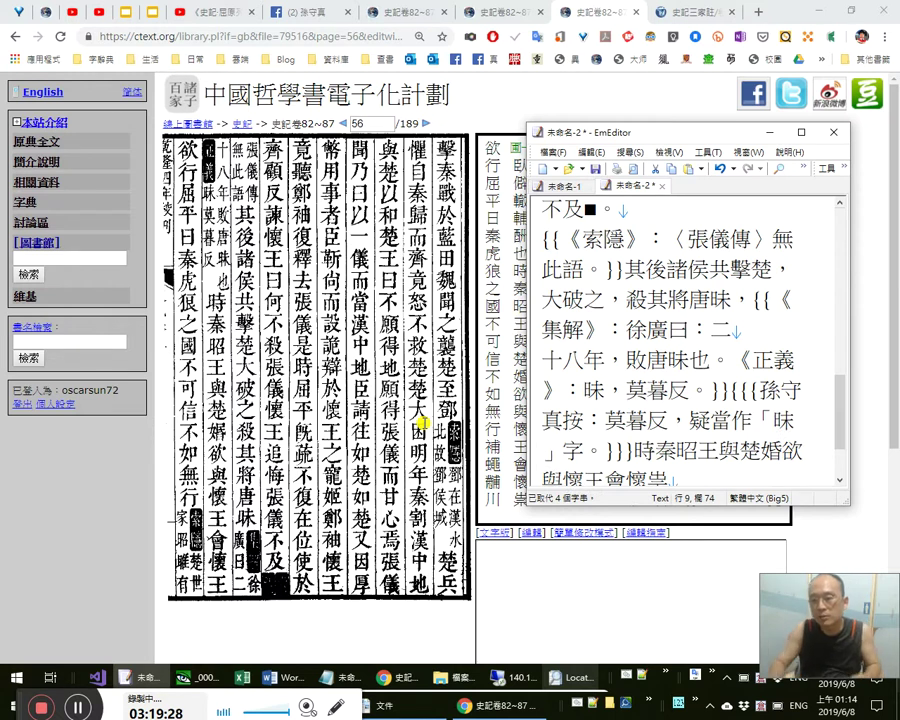
Extend the editor's note with ：唐昧 between 「昧」字 and its closing full stop.
left_click(450, 430)
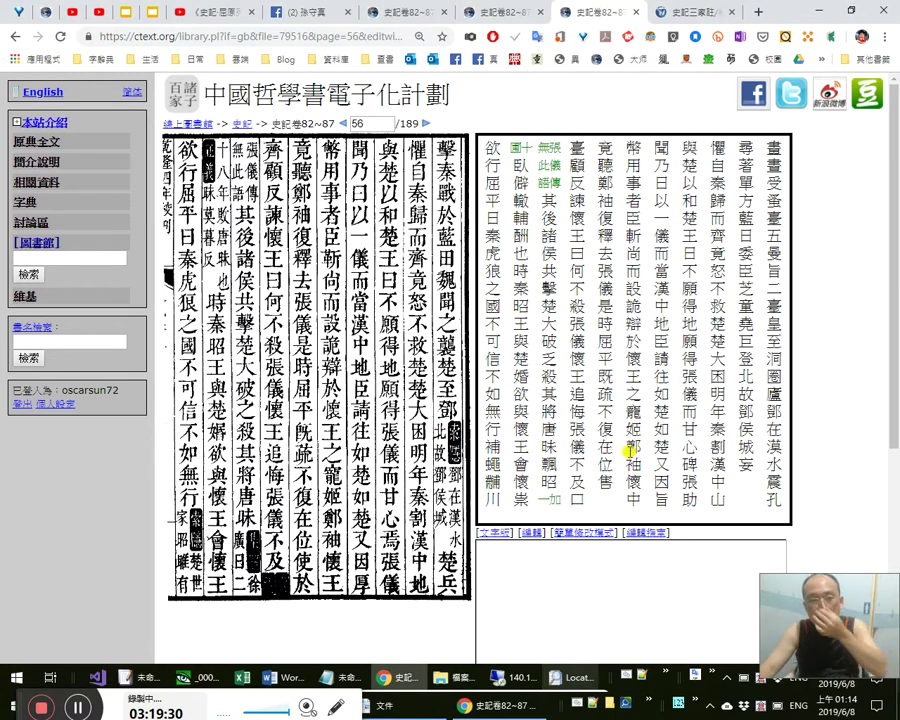
key("alt+Tab")
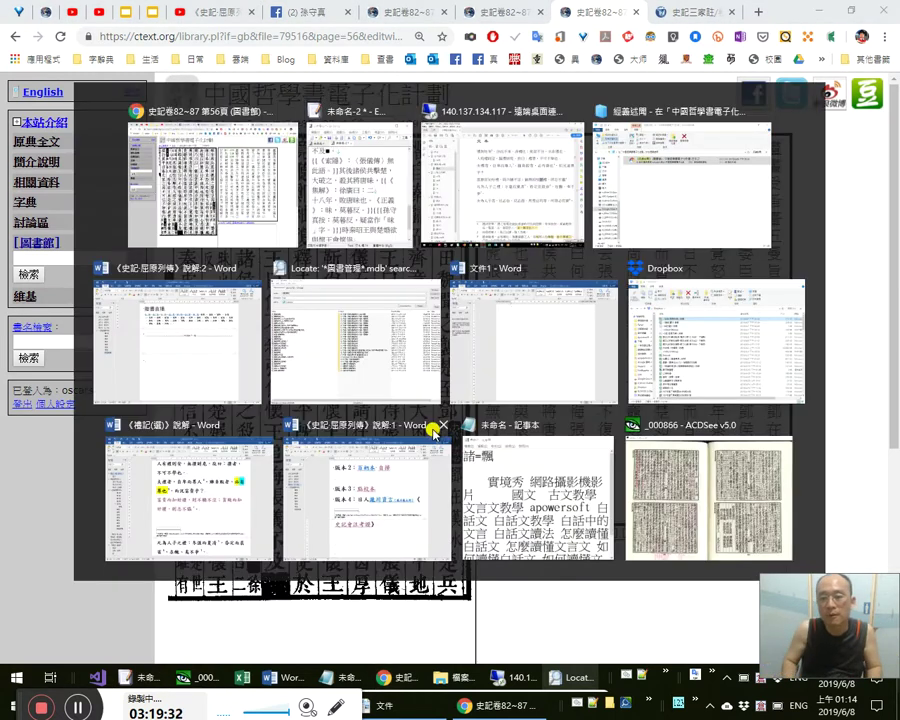
key("Right")
key("Right")
key("Right")
type("：")
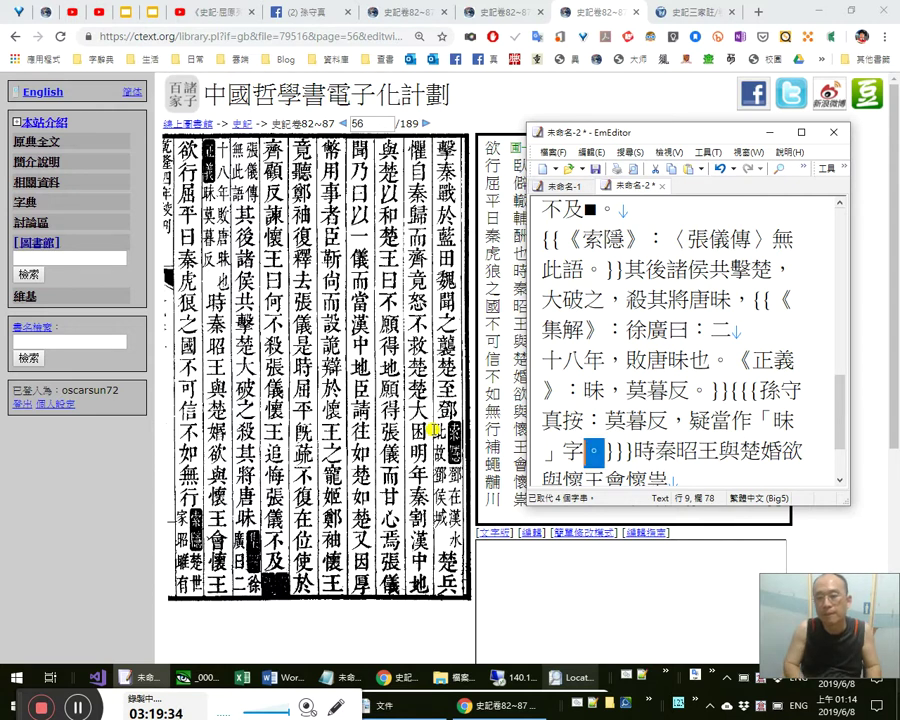
type("唐味")
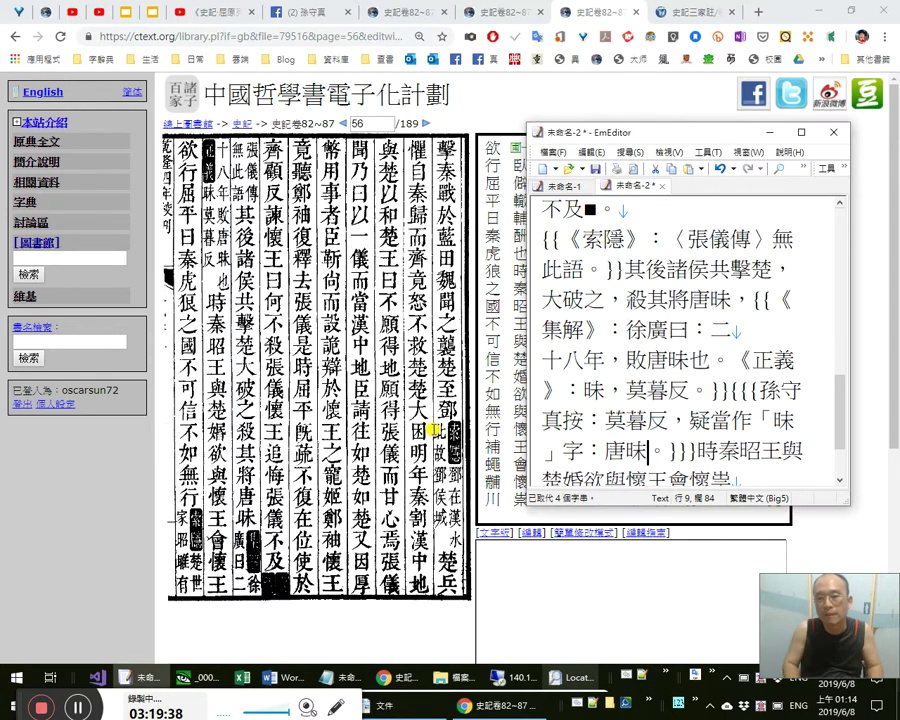
Try the characters 昧, 沫沫 and 曹 after 唐昧 in the note, and remove them again.
type("味")
key("shift+Left")
key("Left")
key("shift+Left")
key("Right")
key("shift+Right")
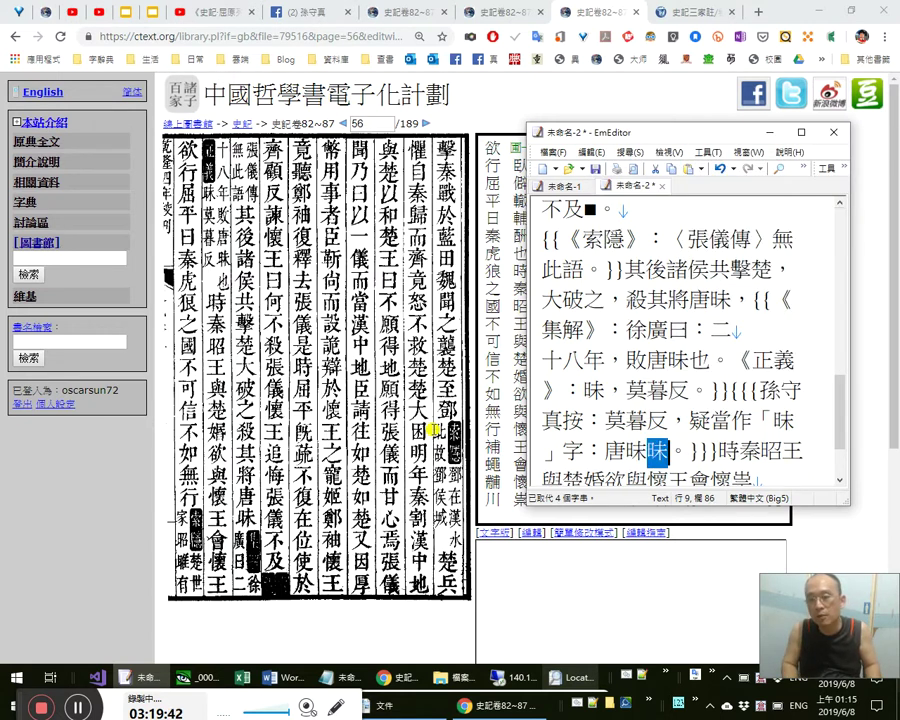
type("沫")
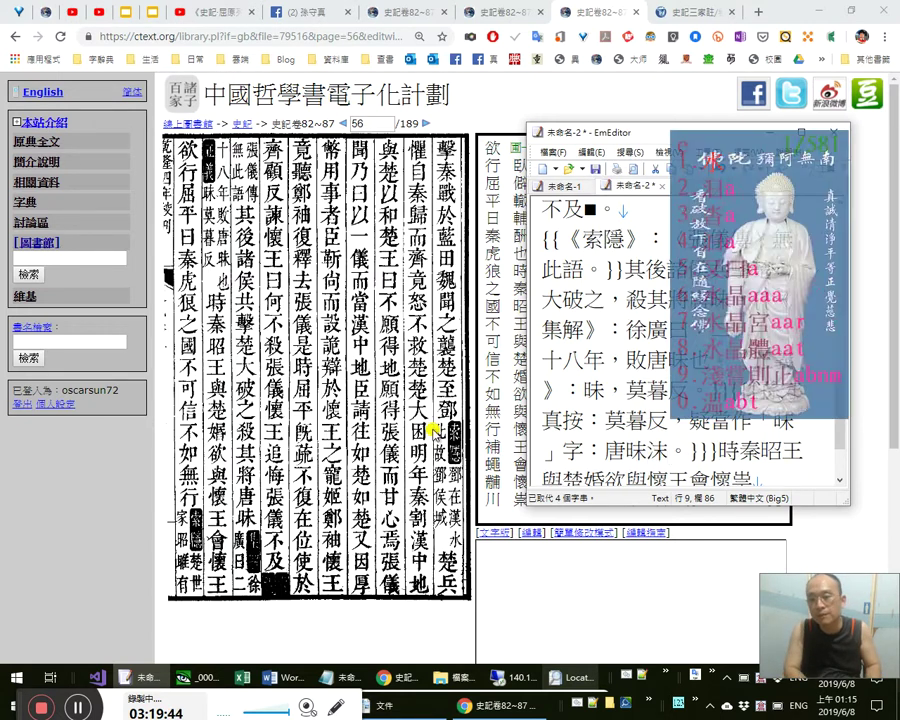
type("沫")
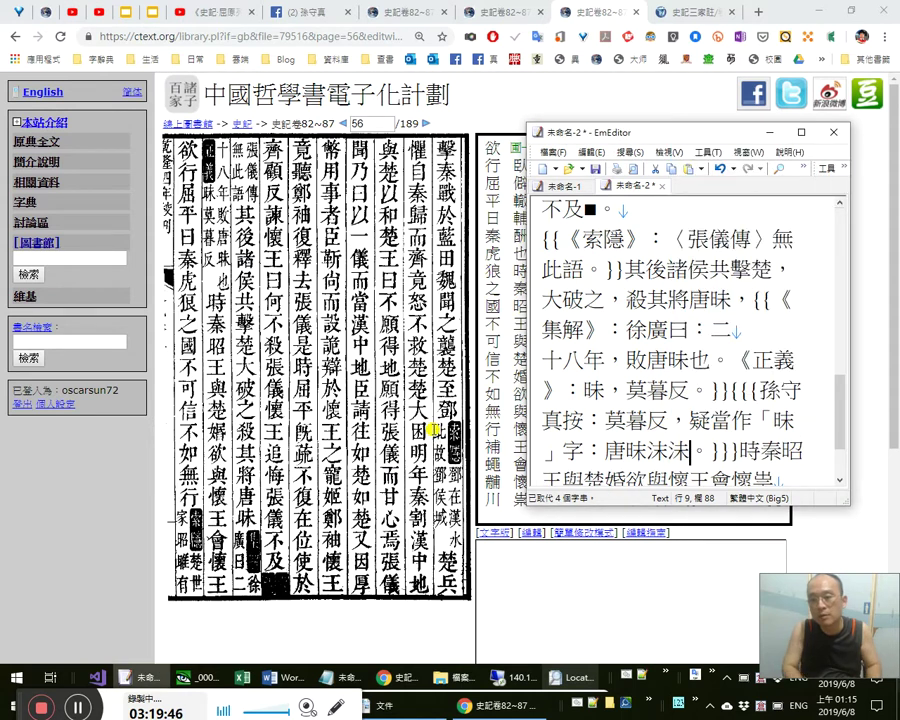
key("shift+Left")
key("shift+Left")
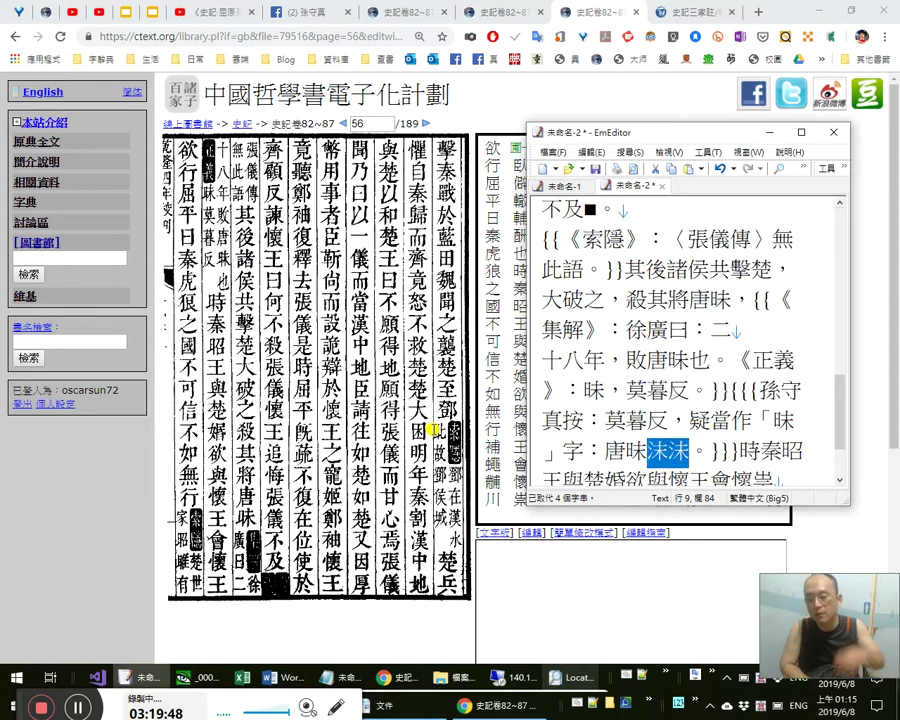
type("曹")
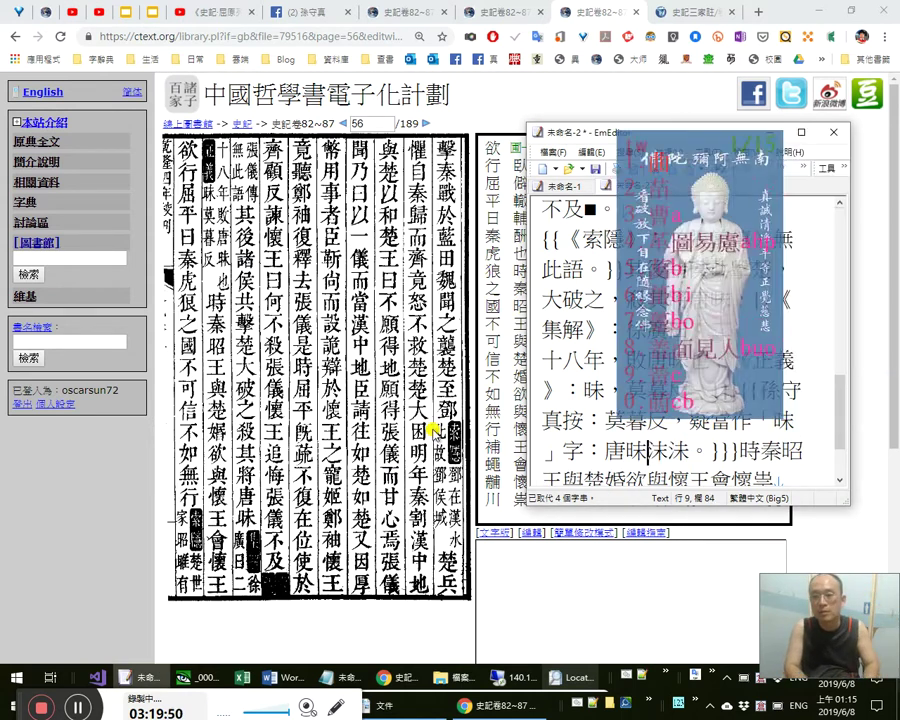
key("shift+Right")
key("Left")
key("Left")
key("shift+Right")
key("shift+Right")
key("shift+Right")
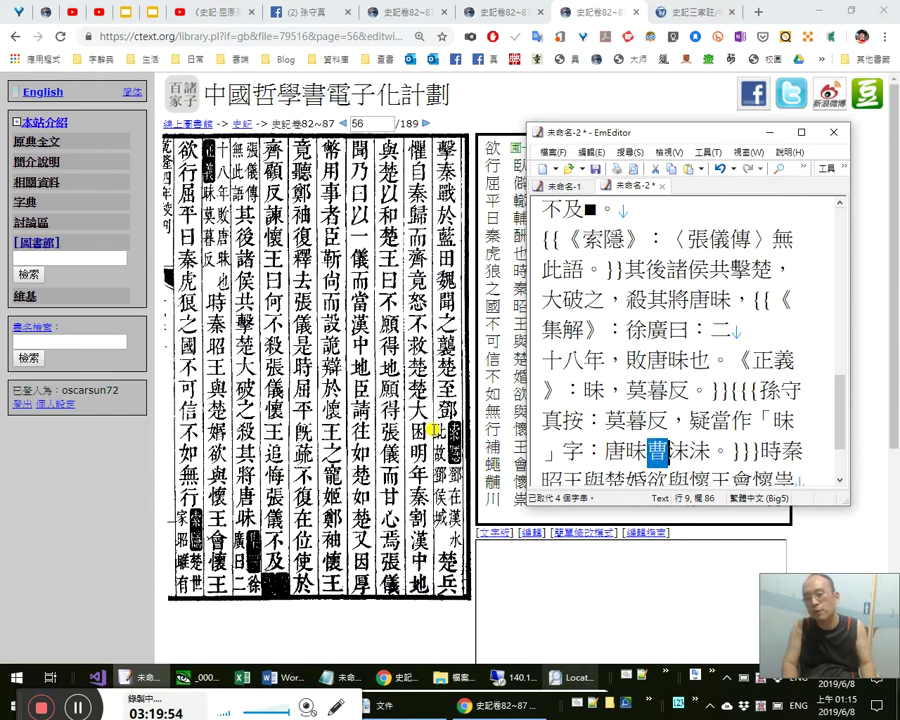
key("Delete")
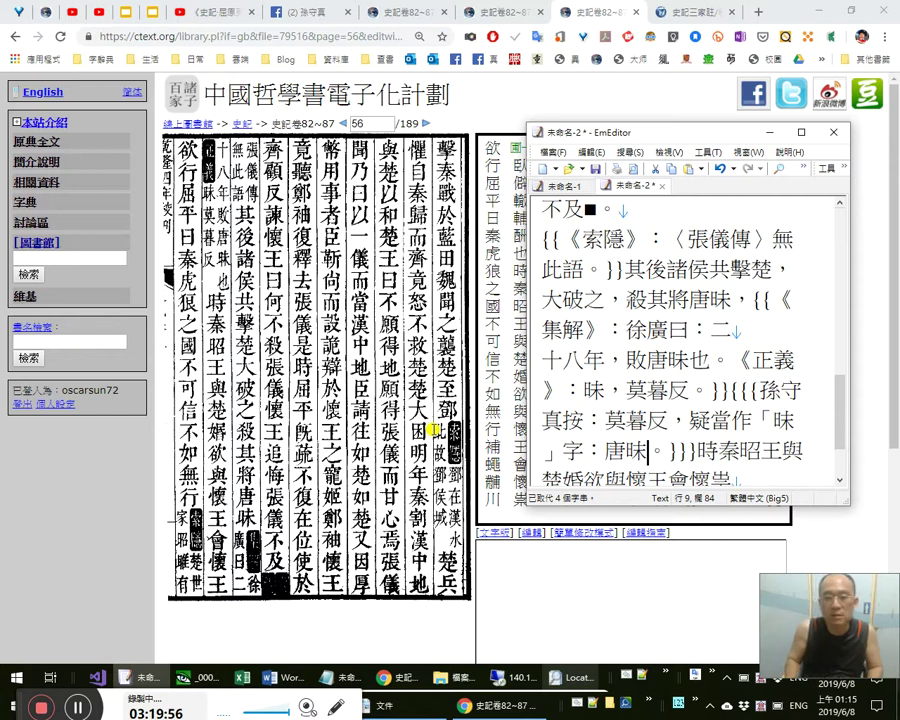
Re-enter 婚 in 秦昭王與楚婚 and insert a comma after it.
key("Right")
key("Right")
key("Right")
key("Right")
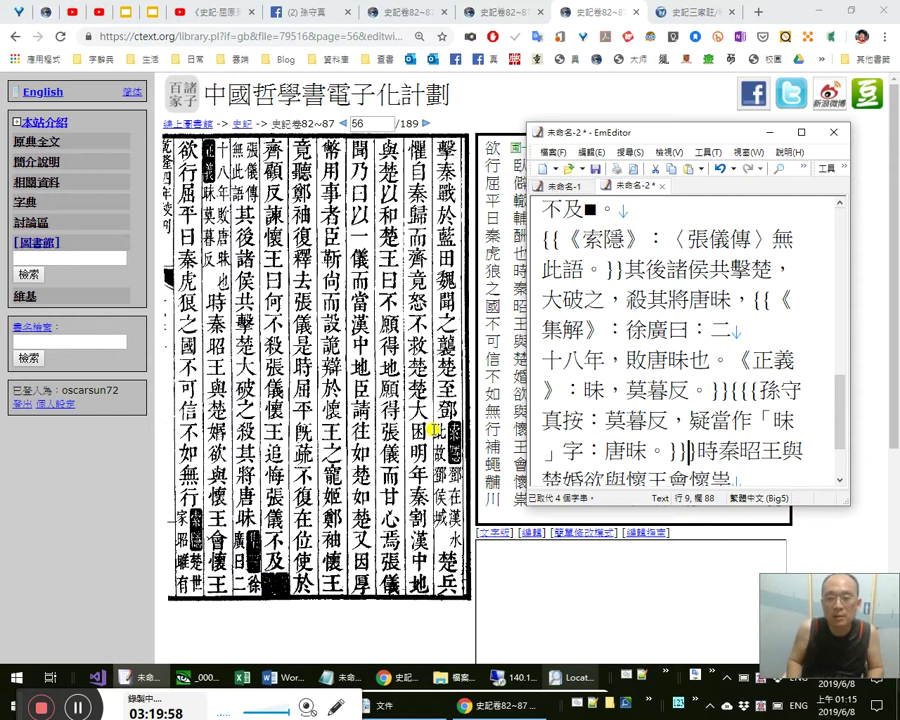
key("Right")
key("Right")
key("Right")
key("Right")
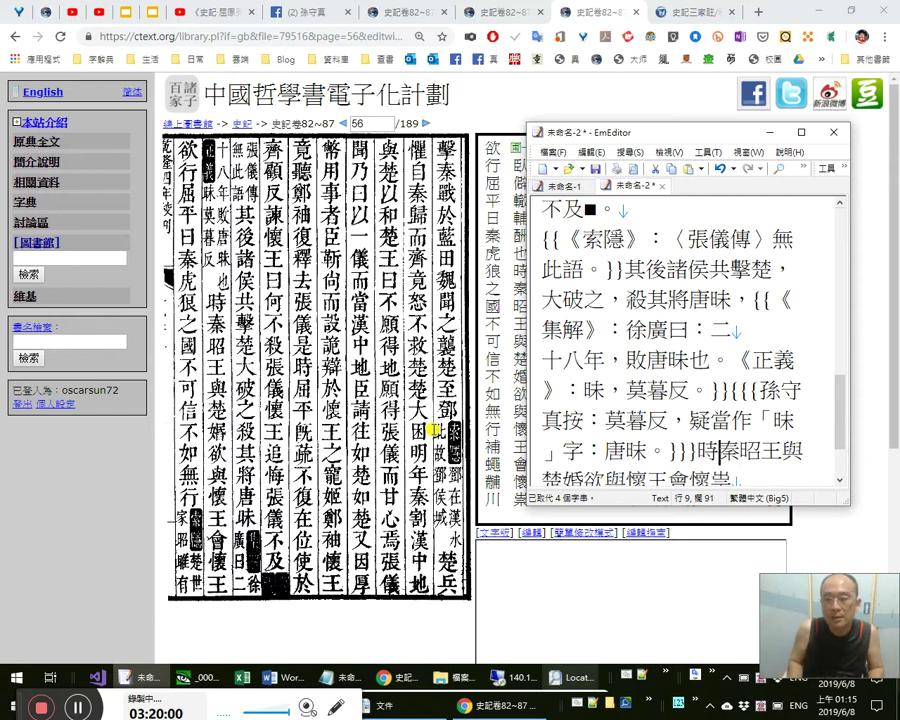
key("Right")
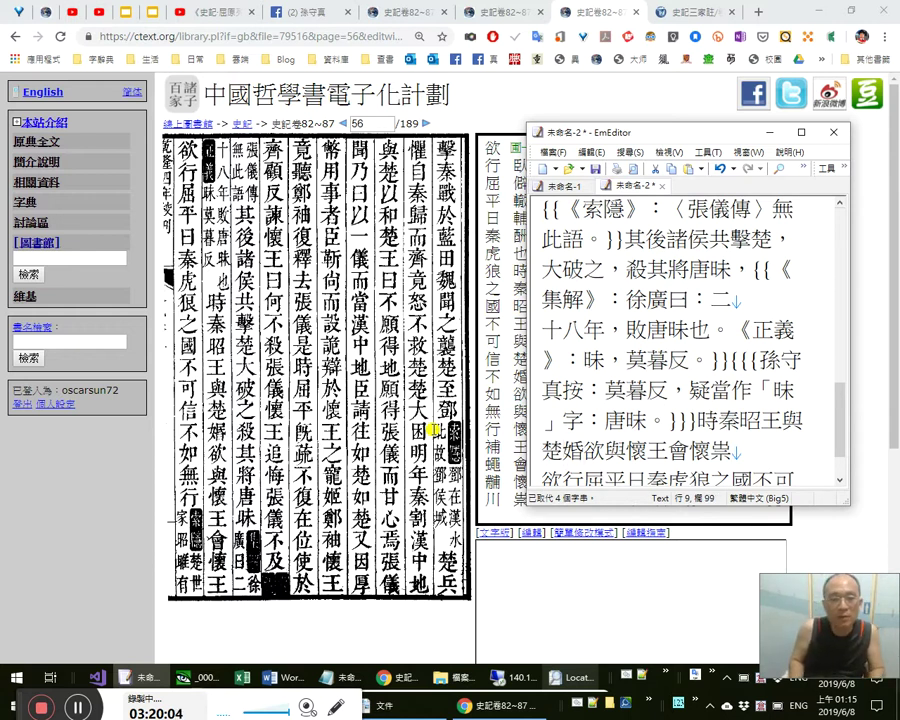
key("shift+Right")
type("怒")
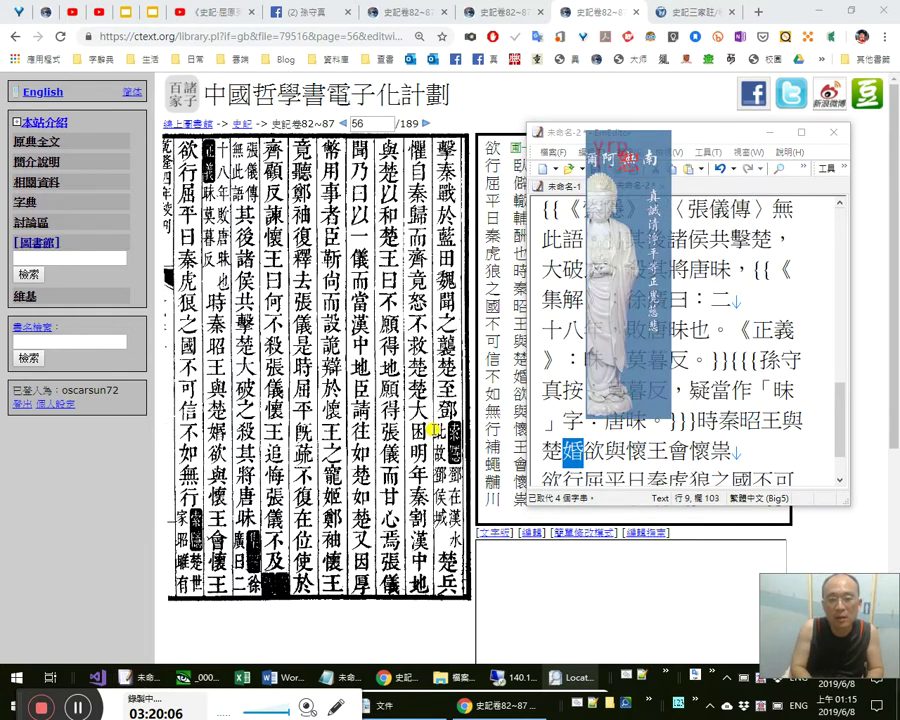
key("shift+Left")
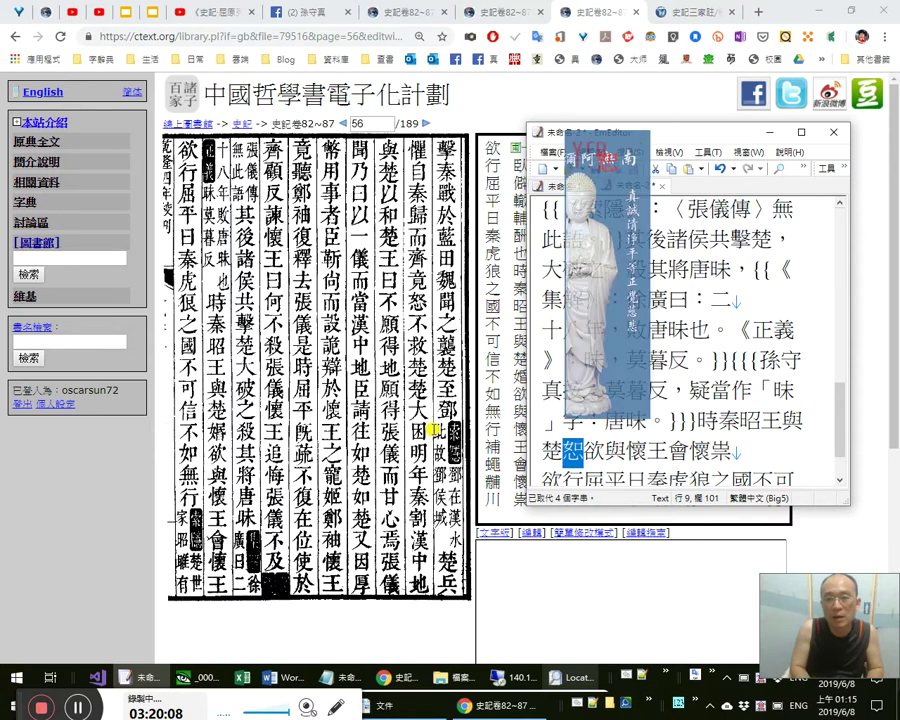
type("婚")
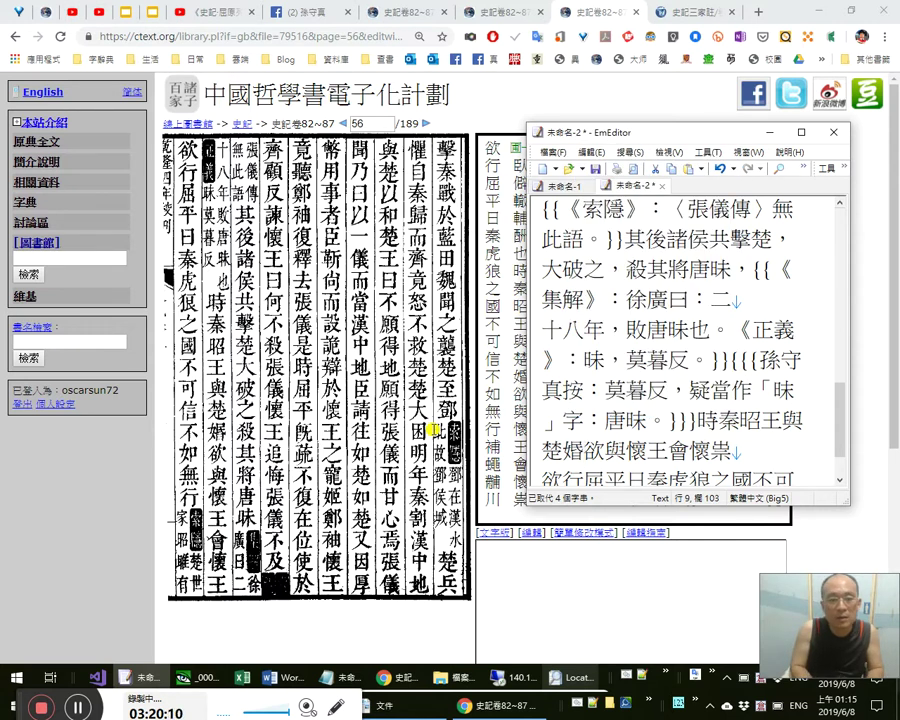
type("，")
Insert a comma after 欲與懷王會 and correct the following 懷祟 to 懷王.
key("Right")
key("Right")
key("Right")
key("Right")
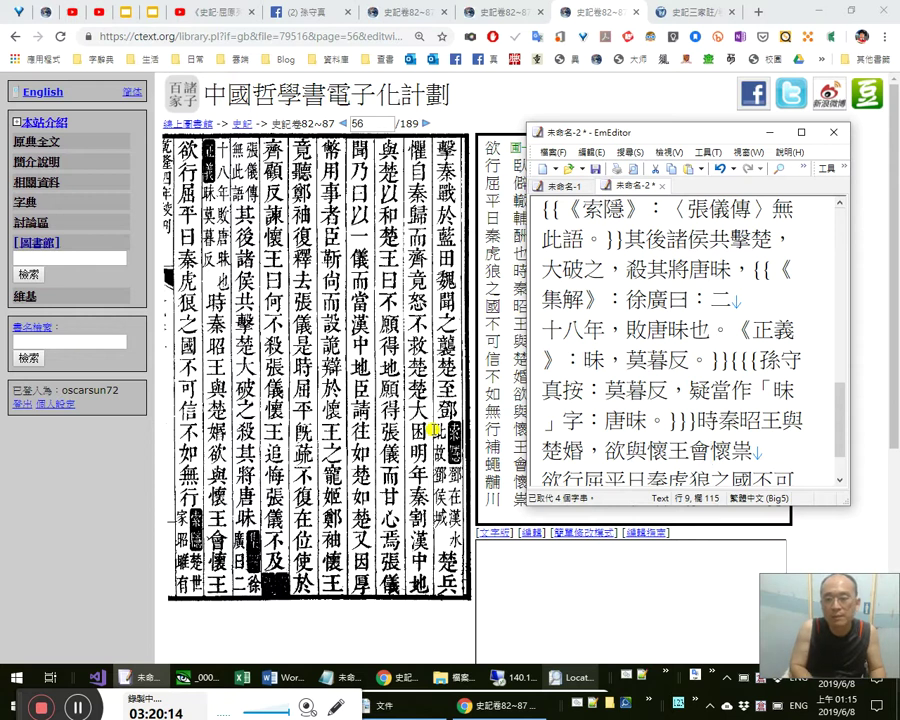
type("，懷王")
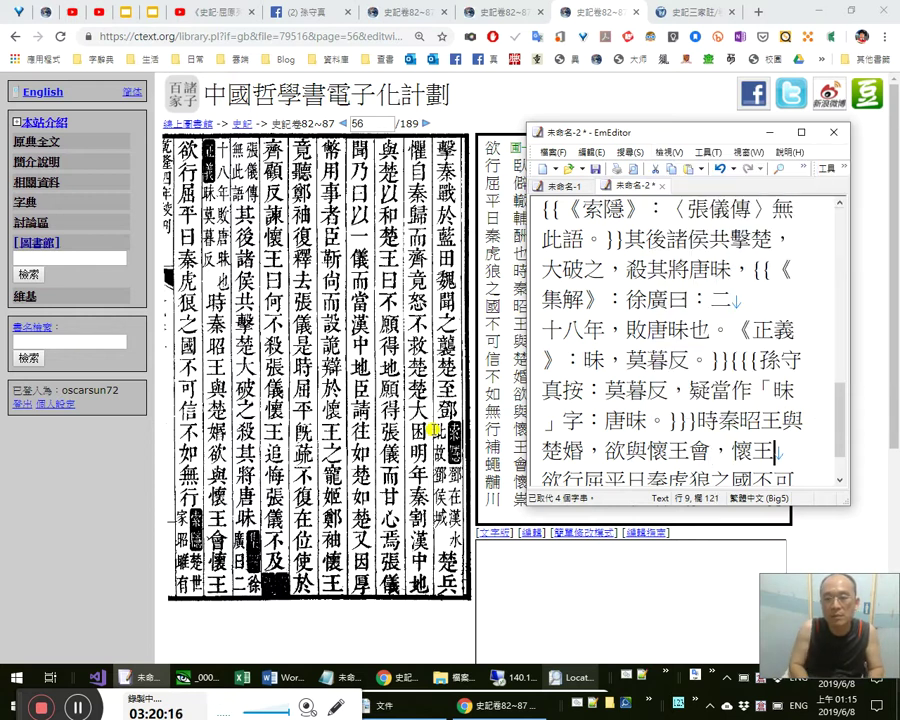
Insert a comma after 欲行 on the following line, before 屈平.
key("Left")
key("Right")
key("Right")
key("Right")
key("Right")
key("Right")
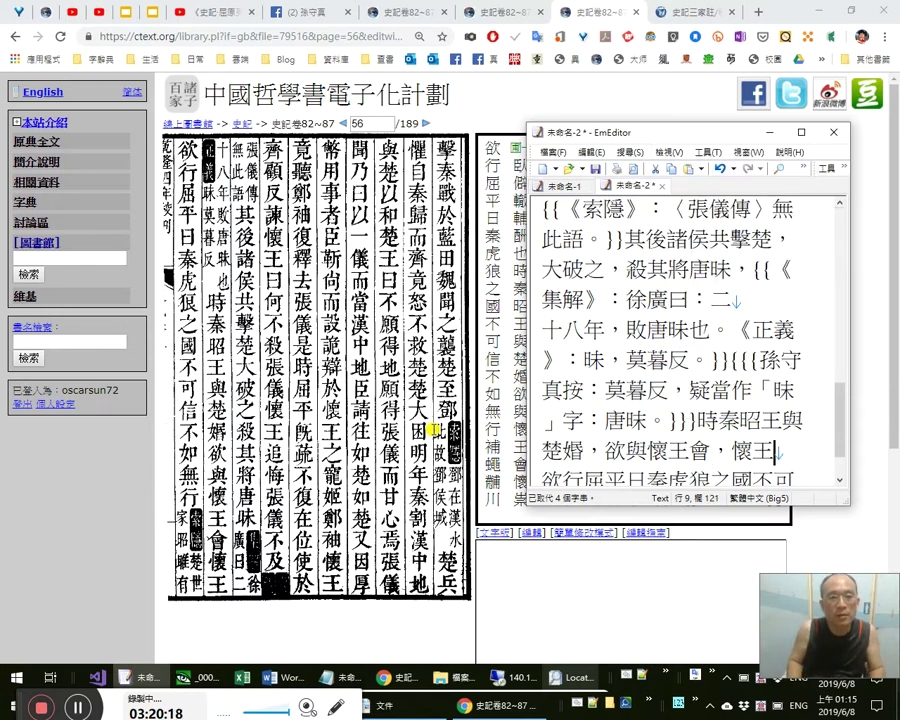
type("，")
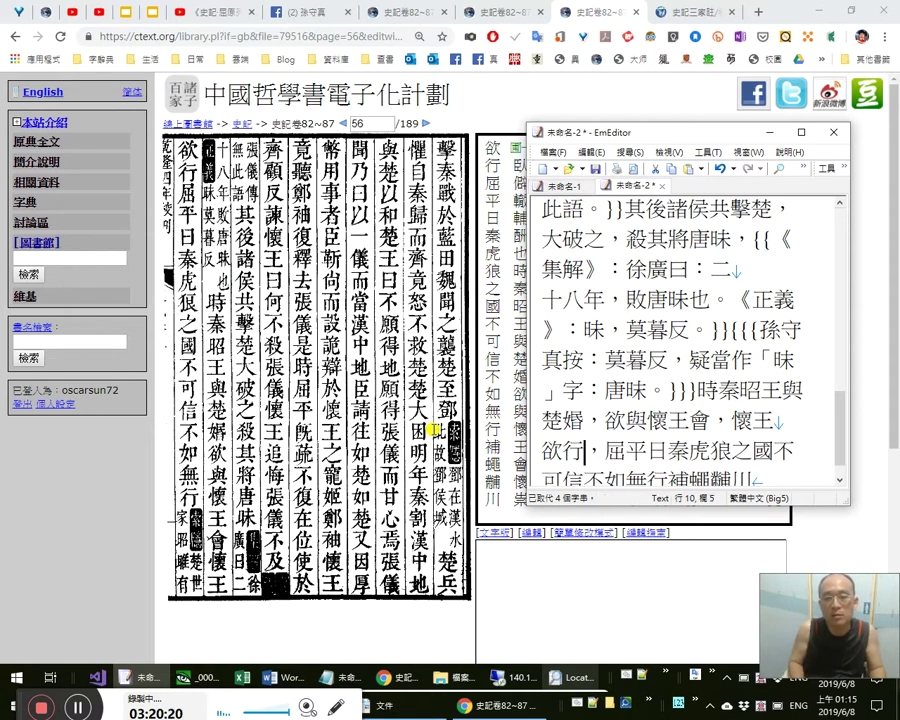
Highlight 與楚婚 and 秦昭王與 to review the wording of the sentence about the marriage with 楚.
key("Up")
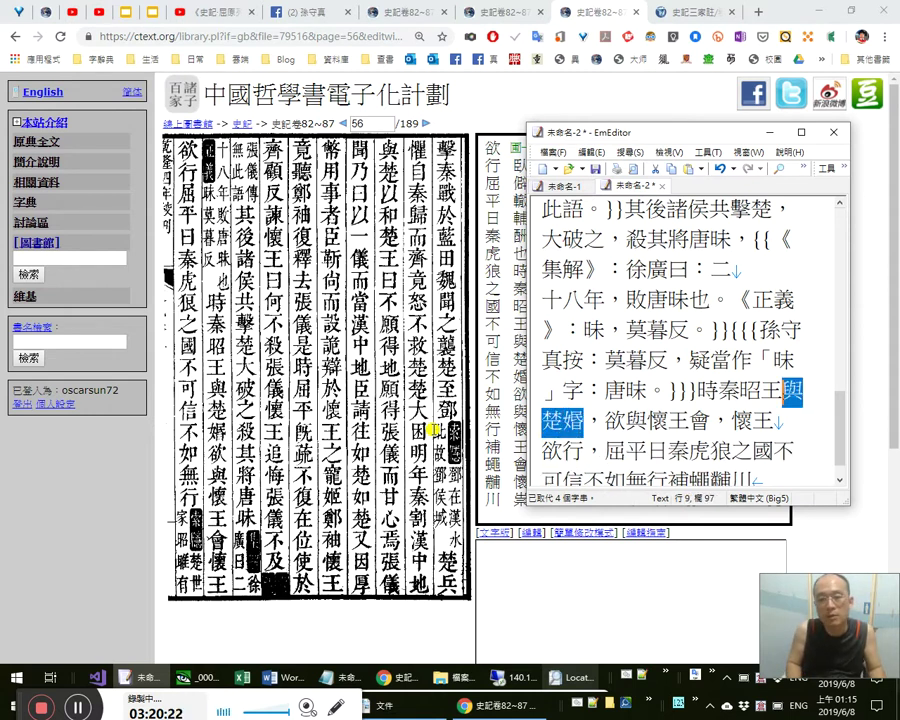
key("Left")
key("shift+Left")
key("shift+Left")
key("shift+Left")
key("shift+Left")
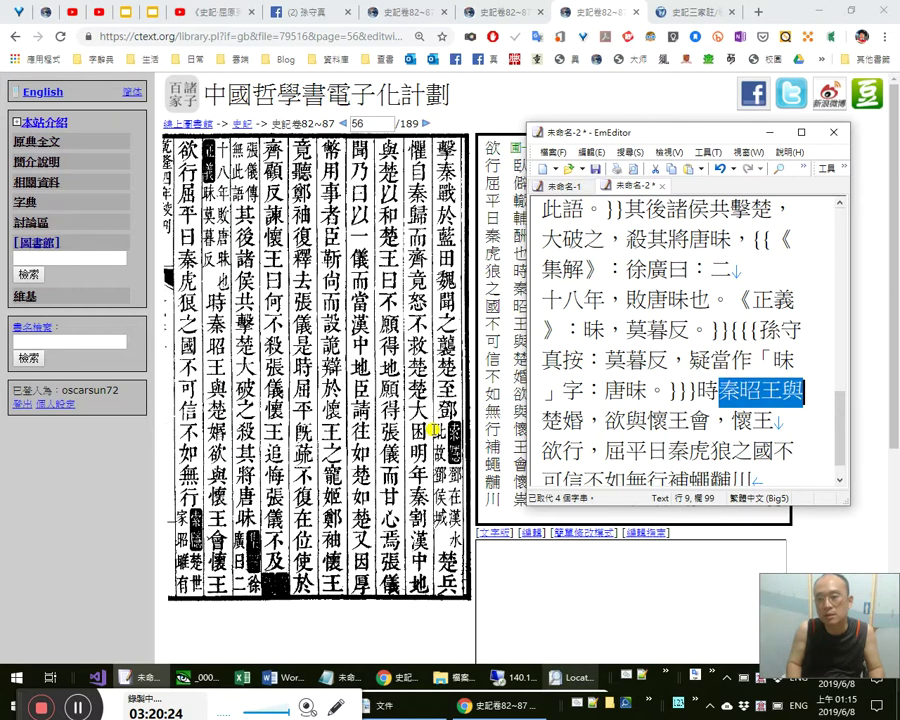
Correct 日 to 曰 in 欲行，屈平日 and follow it with a colon and an opening quotation mark 「.
key("Down")
key("Right")
key("Right")
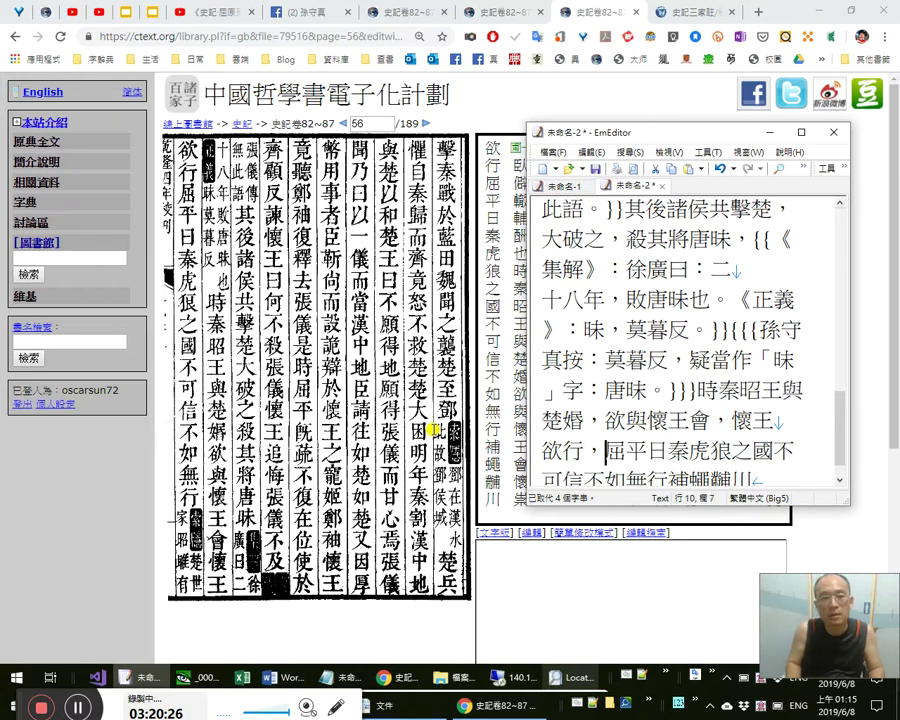
key("Right")
key("Right")
key("Right")
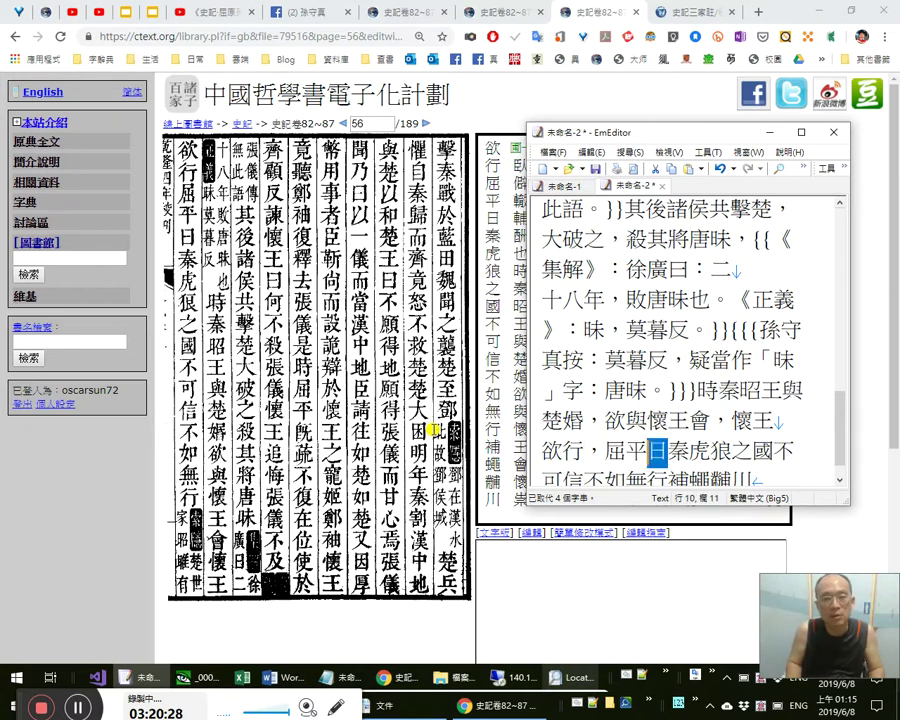
type("：")
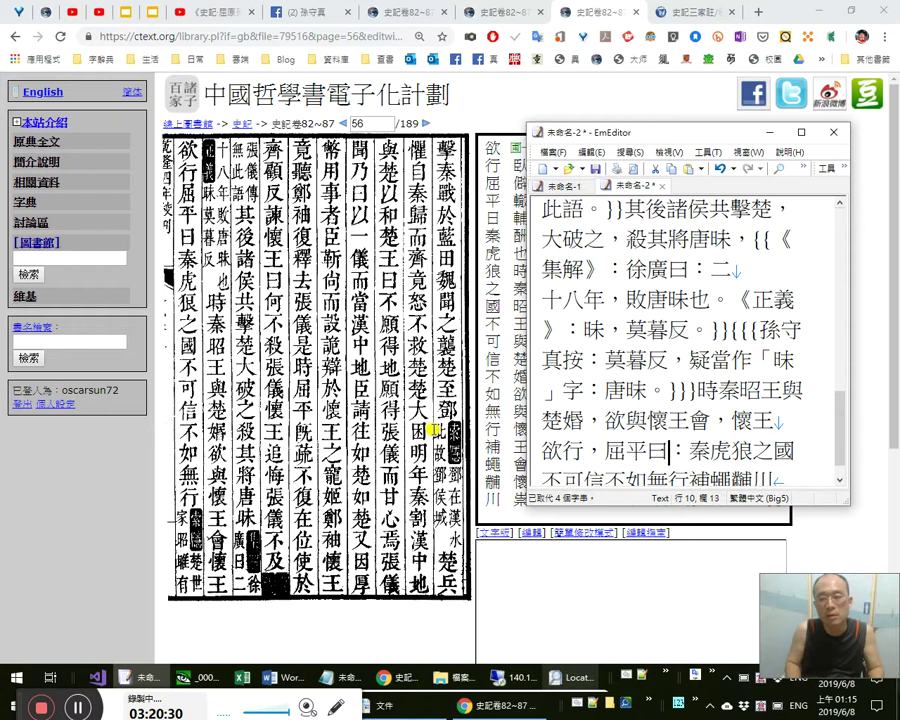
key("Right")
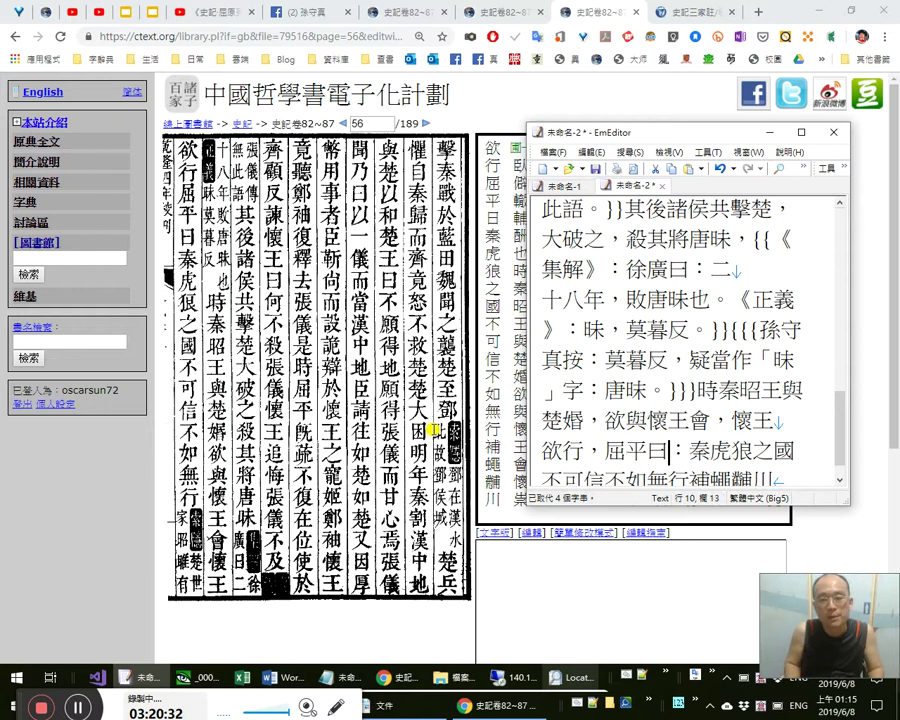
type("「")
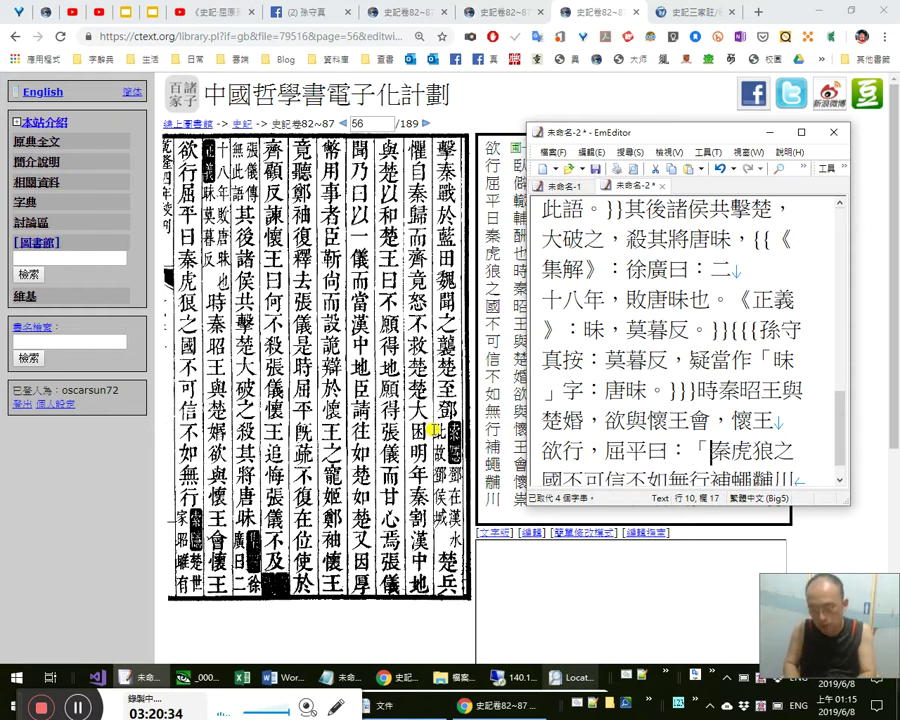
Review the preceding lines from 懷王追悔張儀不及 down to 屈平's speech.
left_click(732, 329)
key("Up")
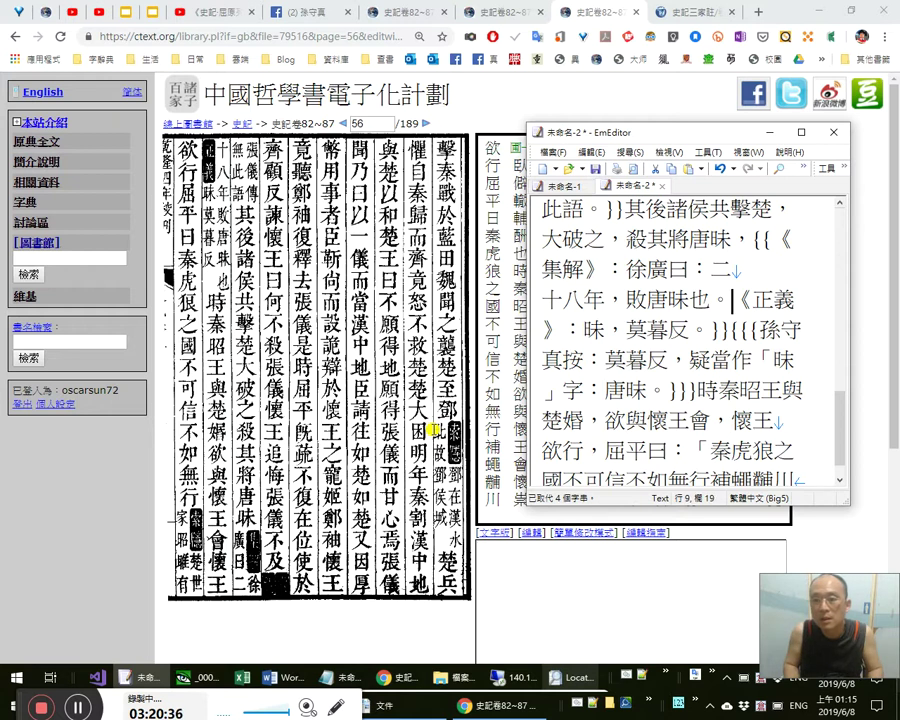
key("Up")
key("Up")
key("Up")
key("Up")
key("Up")
key("Up")
key("Up")
key("Up")
key("Up")
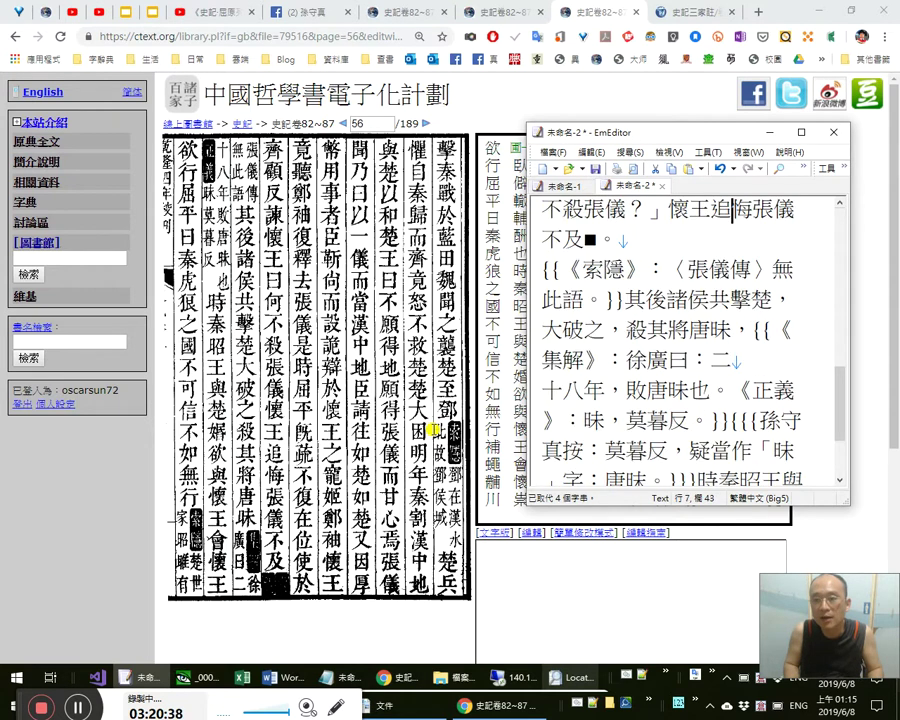
key("Down")
key("Down")
key("Down")
key("Down")
key("Down")
key("Down")
key("Down")
key("Down")
key("Down")
key("Down")
key("Down")
key("Down")
key("Down")
Insert a comma after 秦 at the start of 屈平's speech, before 虎狼之國.
key("Up")
type("，")
key("Right")
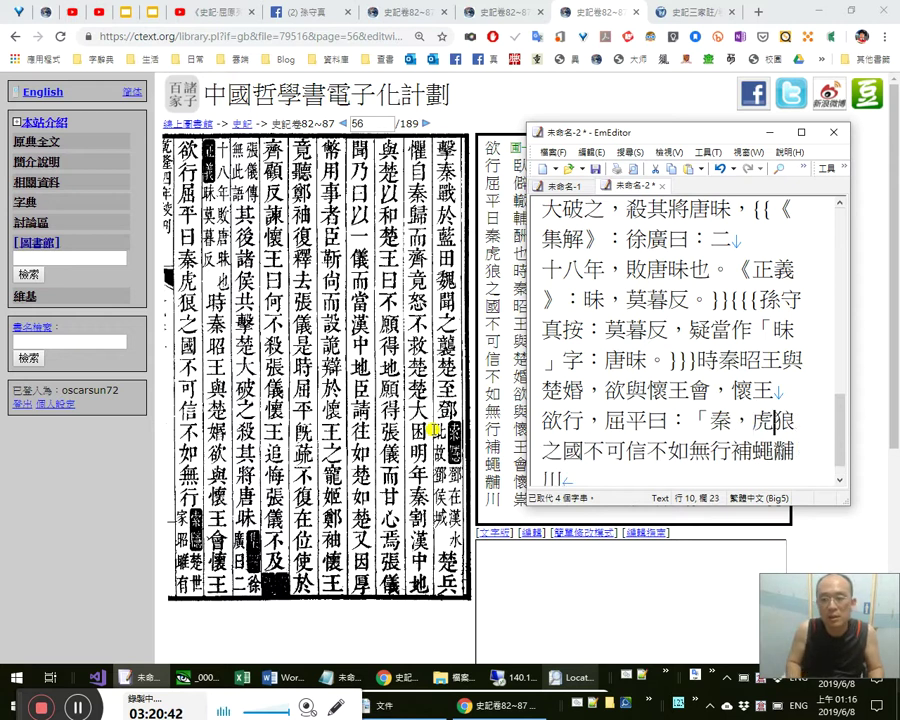
key("Left")
type("是")
key("BackSpace")
key("shift+Left")
key("Right")
key("Right")
key("Right")
key("Right")
key("Right")
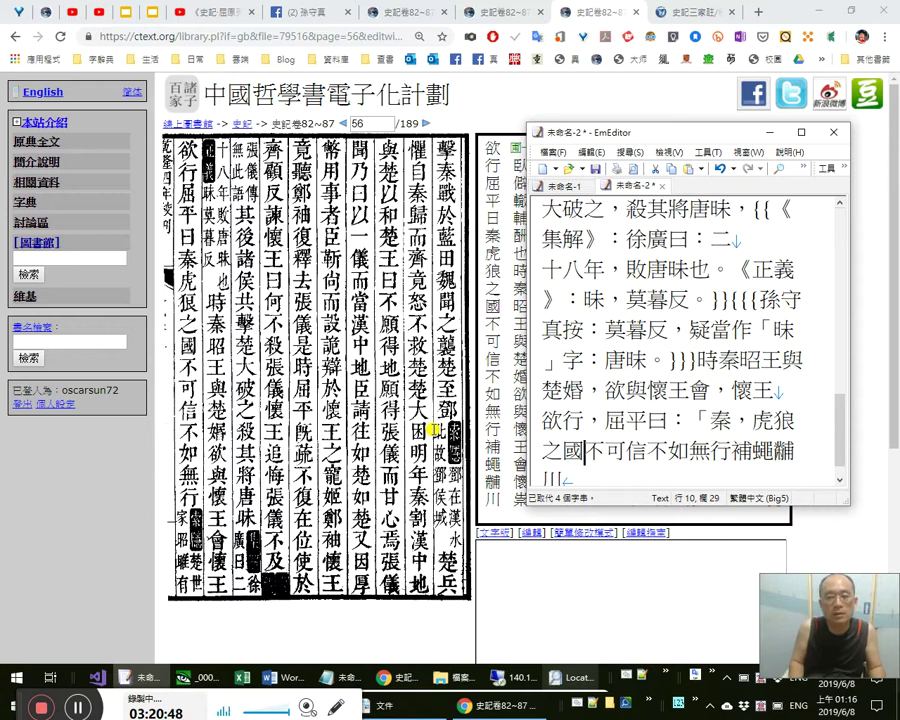
Insert a comma after 虎狼之國 and check the wording just before it.
type("，")
key("Left")
key("Left")
key("Left")
key("Left")
key("Left")
key("shift+Right")
key("shift+Right")
key("Right")
key("Right")
key("Right")
key("Right")
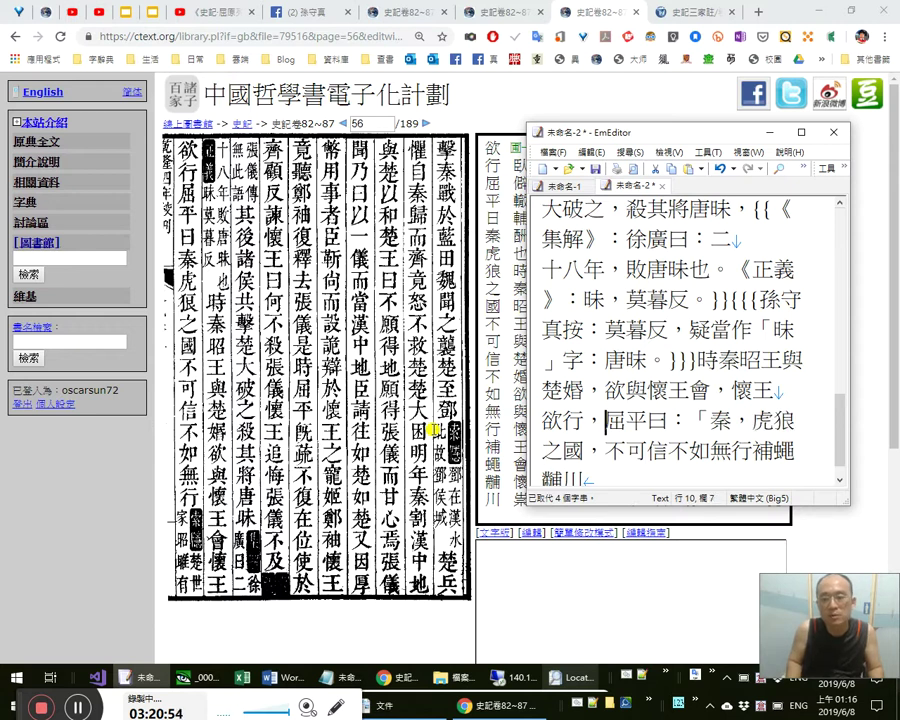
Insert a comma after 不可信, before 不如無行.
key("End")
key("shift+Left")
key("shift+Left")
key("Right")
key("Right")
key("Right")
key("Right")
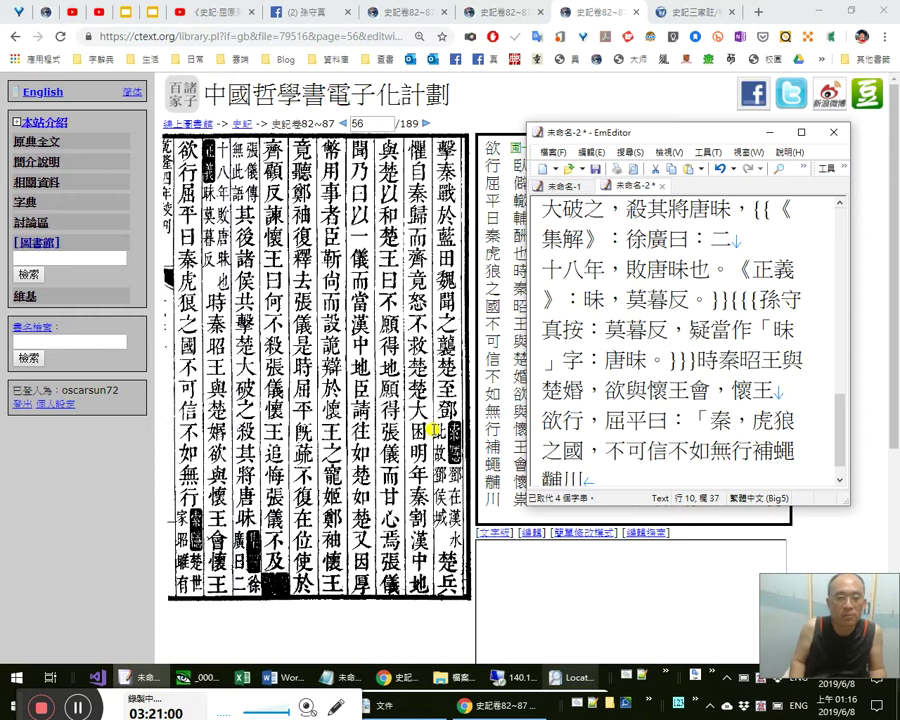
type("，")
key("Right")
key("Right")
key("Right")
key("Right")
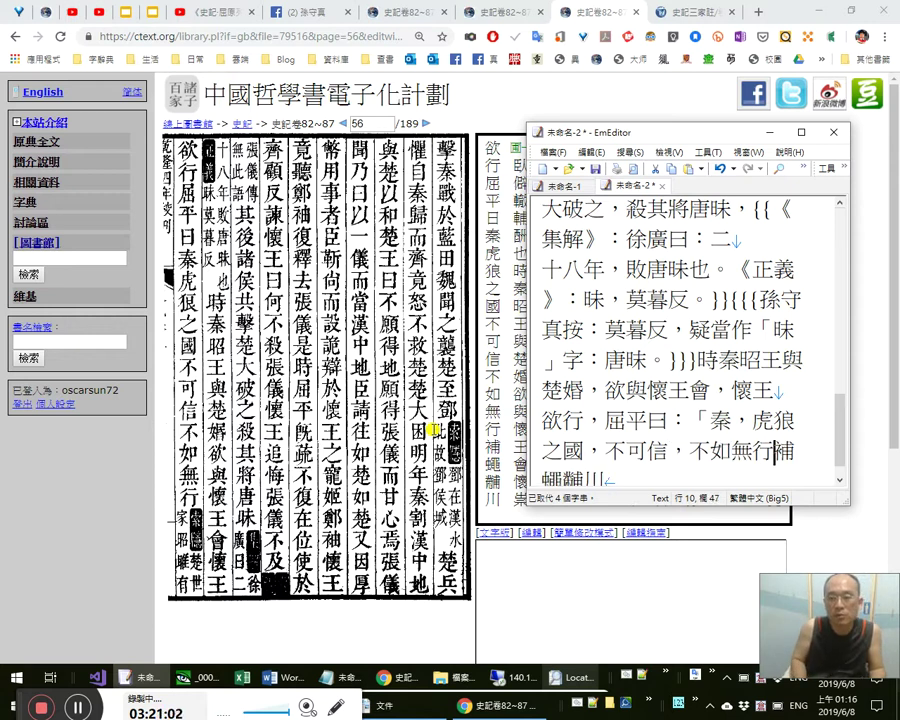
Close 屈平's speech with 。」 after 不如無行, keeping the character 無.
type("。")
key("Left")
key("Left")
type("毋")
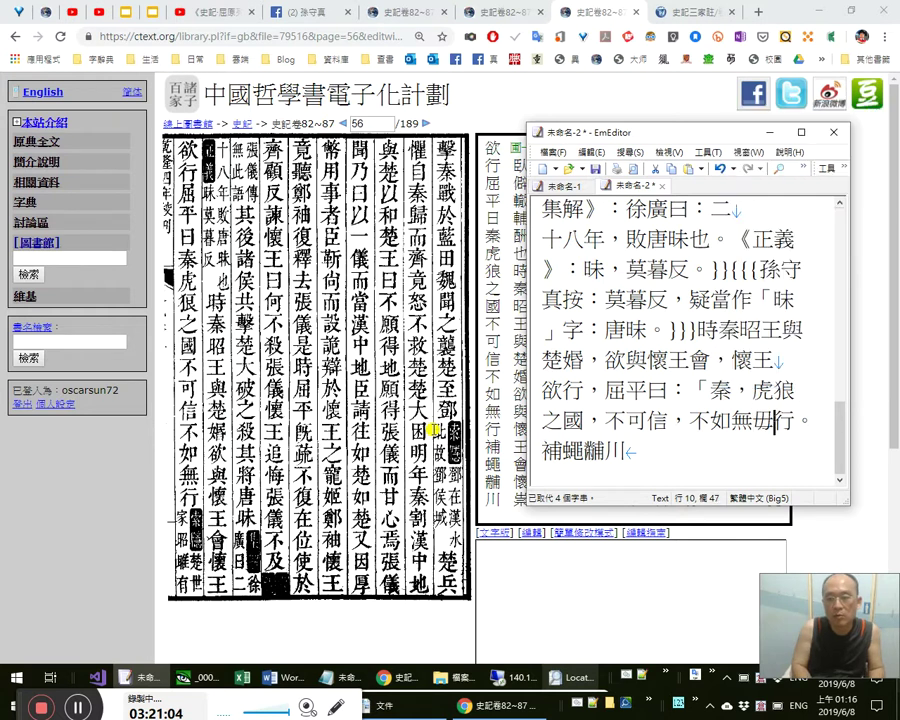
key("Escape")
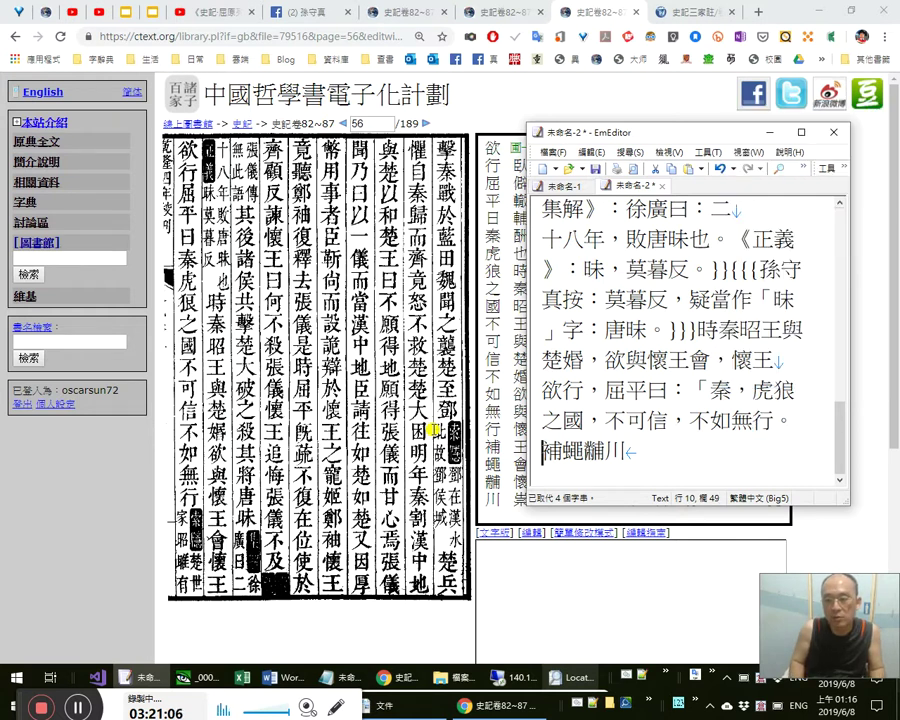
type("」")
key("Left")
key("Left")
key("Left")
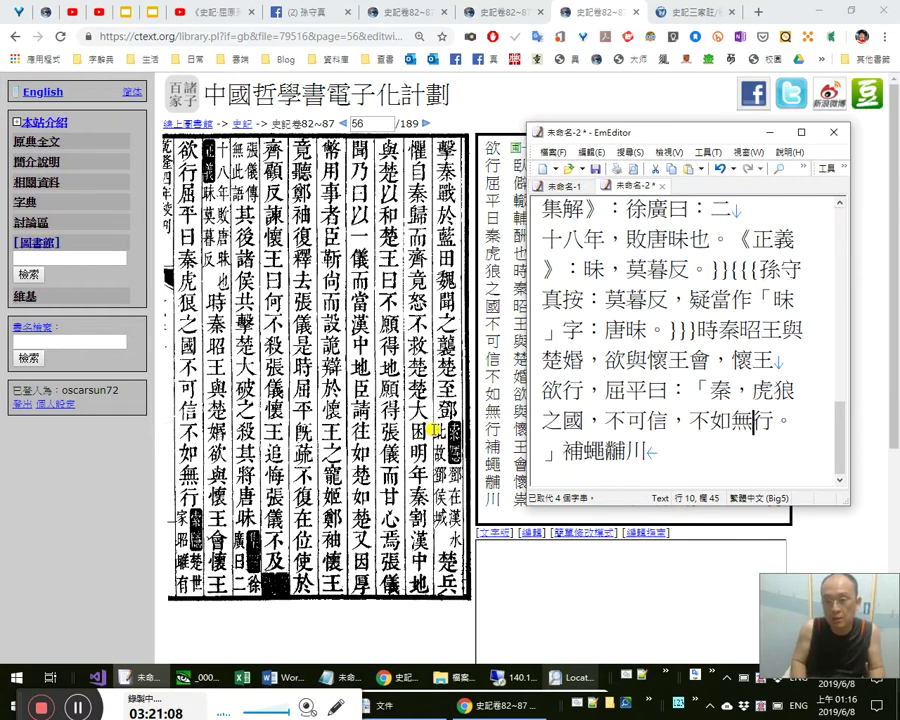
key("Right")
key("Right")
key("Right")
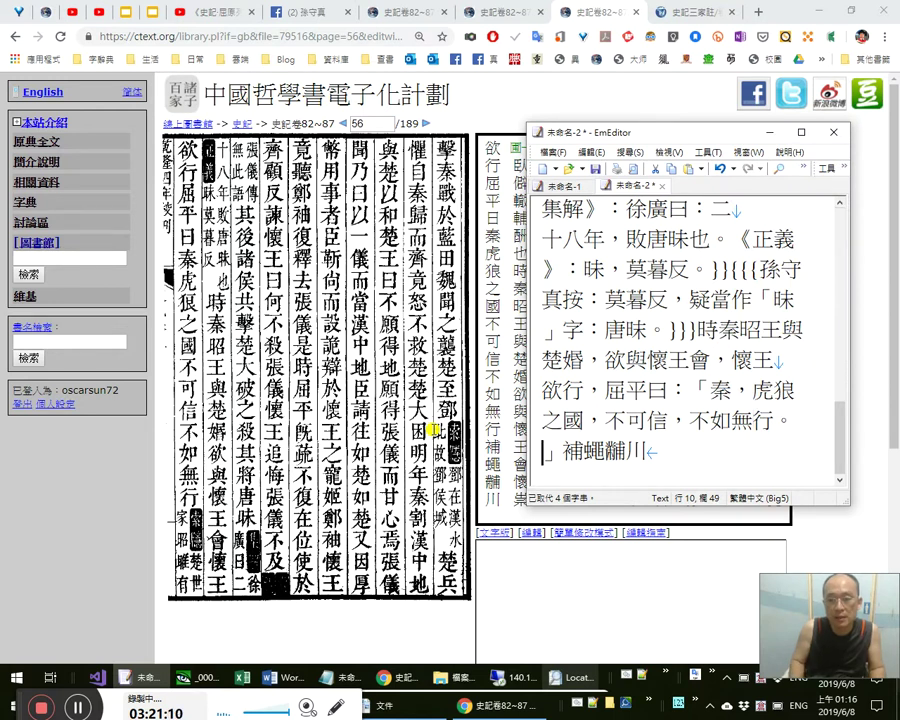
Begin the annotation after the closing quotation mark with {{《索隱》：〈楚世家〉.
type("{{")
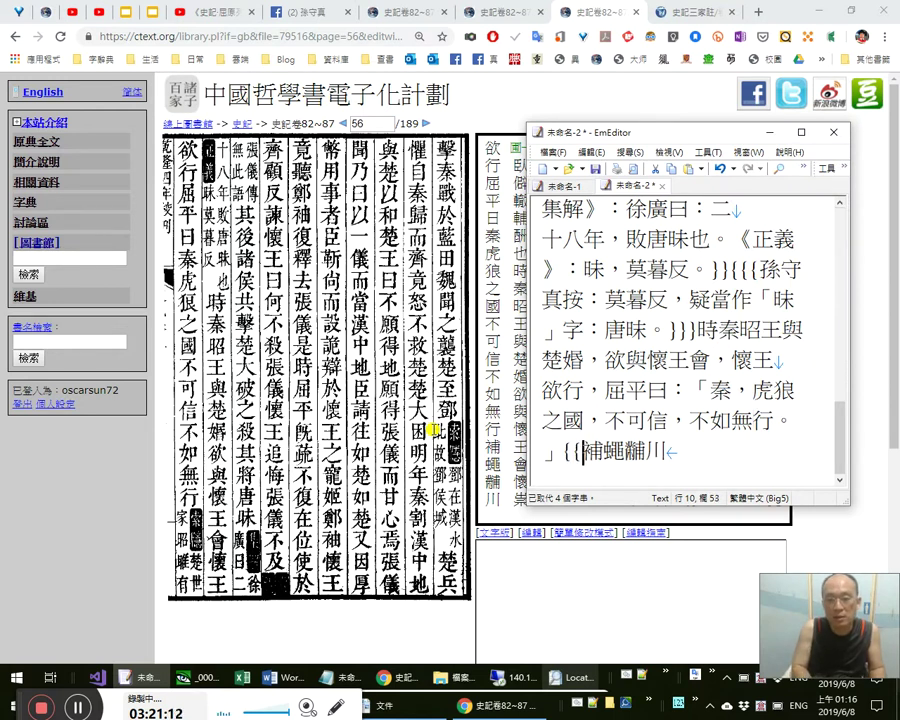
type("《索隱》：")
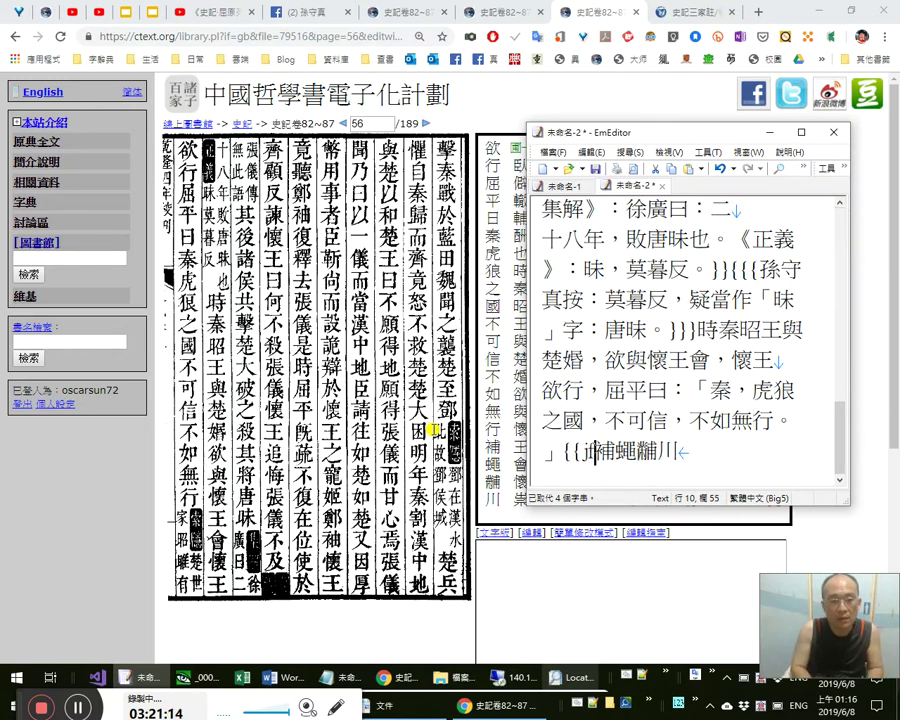
type("楚世家")
key("Left")
key("Left")
key("Left")
type("〈")
key("Right")
key("Right")
key("Right")
type("〉")
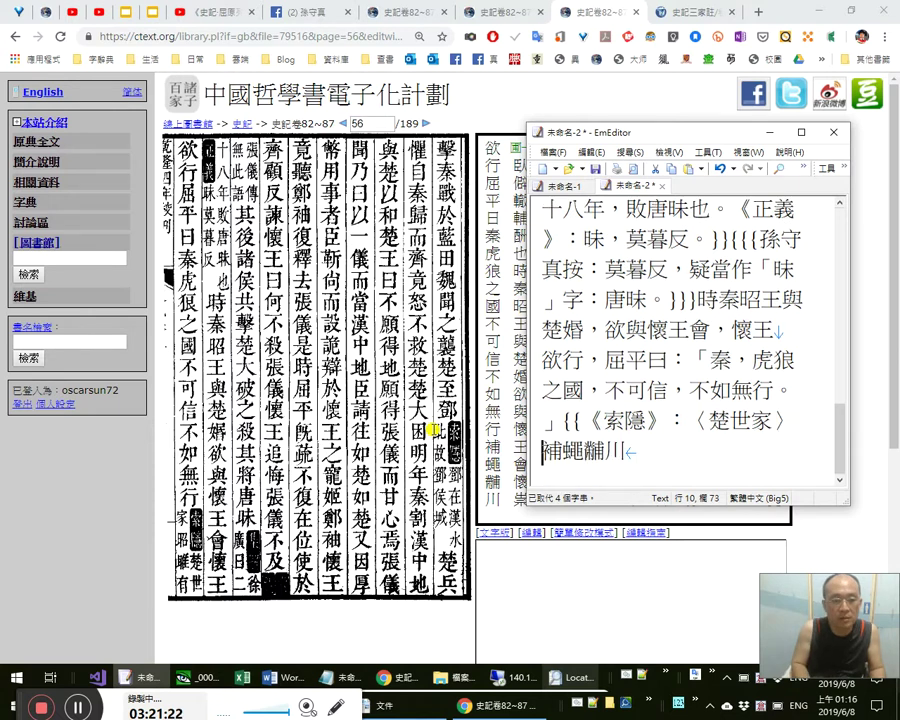
Continue the annotation with 昭睢有 and delete the leftover misread characters 補蠅黼川.
type("昭")
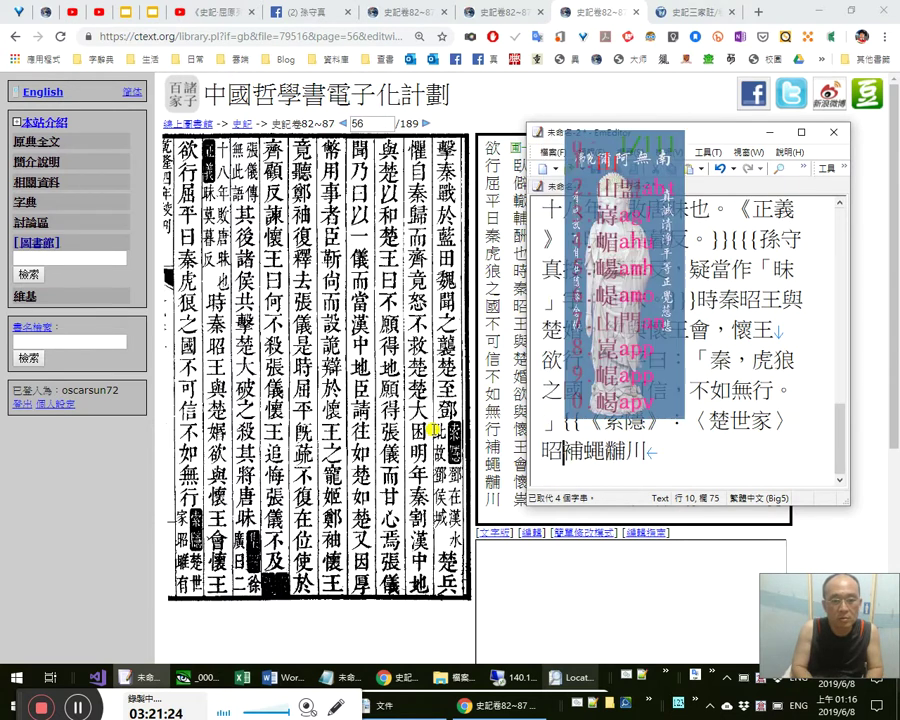
type("瞿有")
key("shift+End")
key("Delete")
key("Left")
type("睢")
key("Delete")
Enlarge the scan of page 56 to examine the small 索隱 annotation at the end of the last column.
left_click(175, 570)
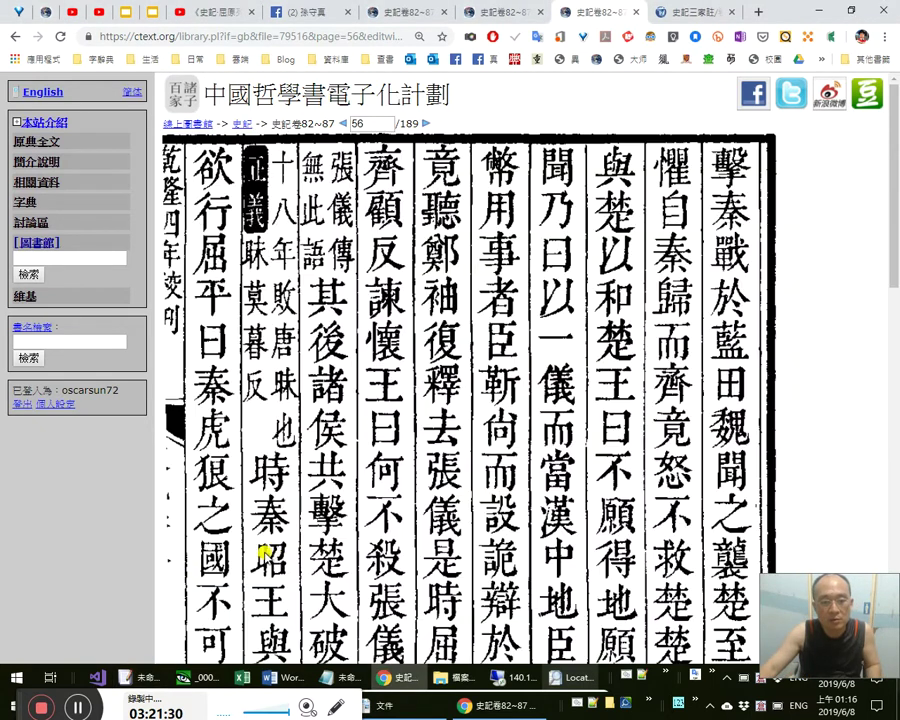
scroll(264, 550, "down", 3)
scroll(285, 545, "down", 3)
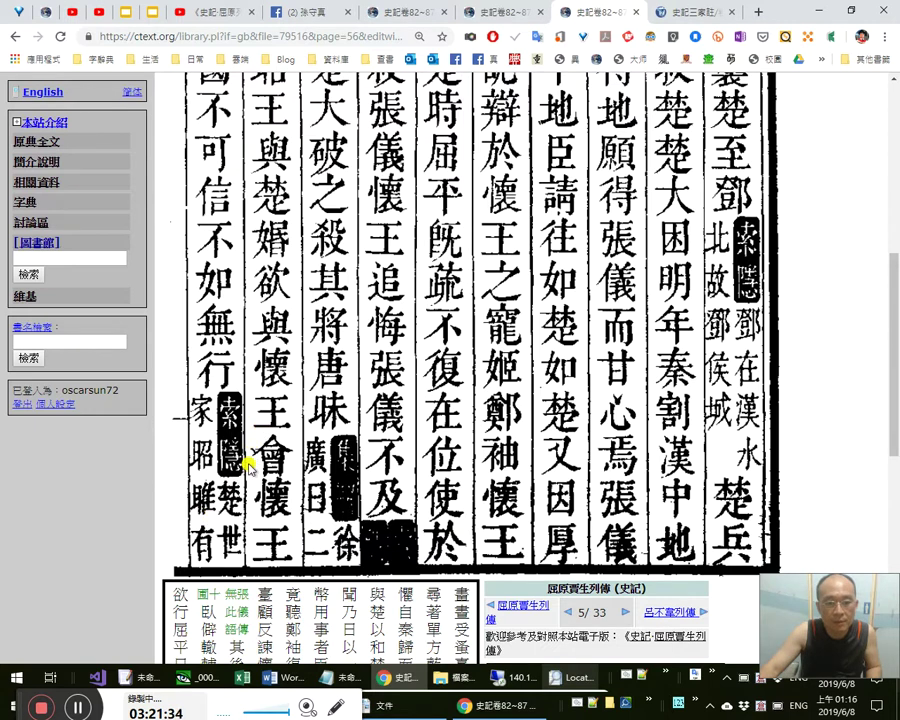
left_click(250, 464)
scroll(284, 492, "up", 4)
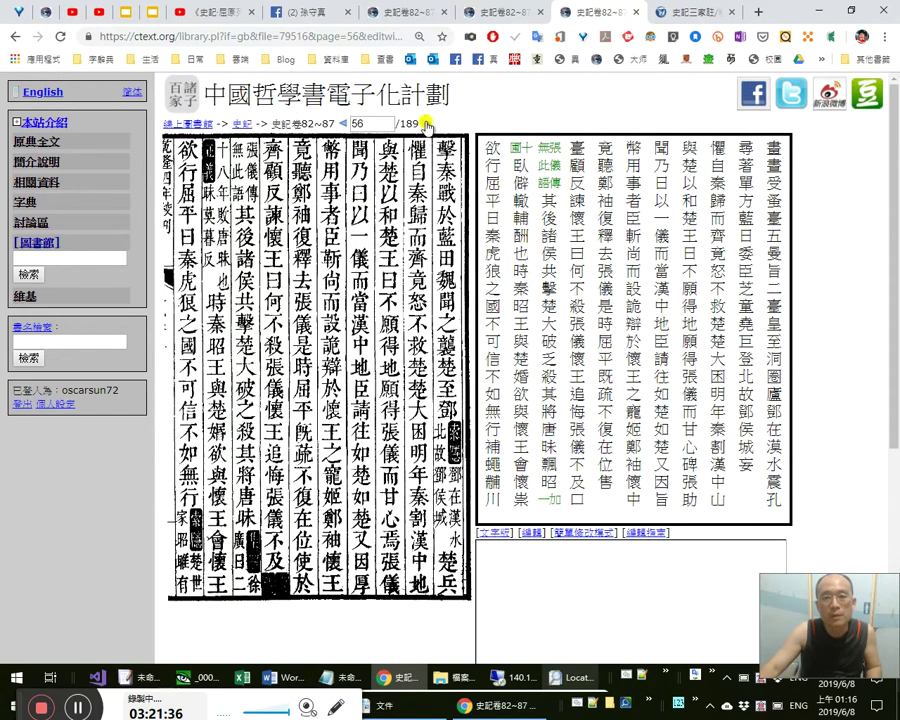
Open the following scanned page, 57, in a new browser tab.
left_click(439, 125)
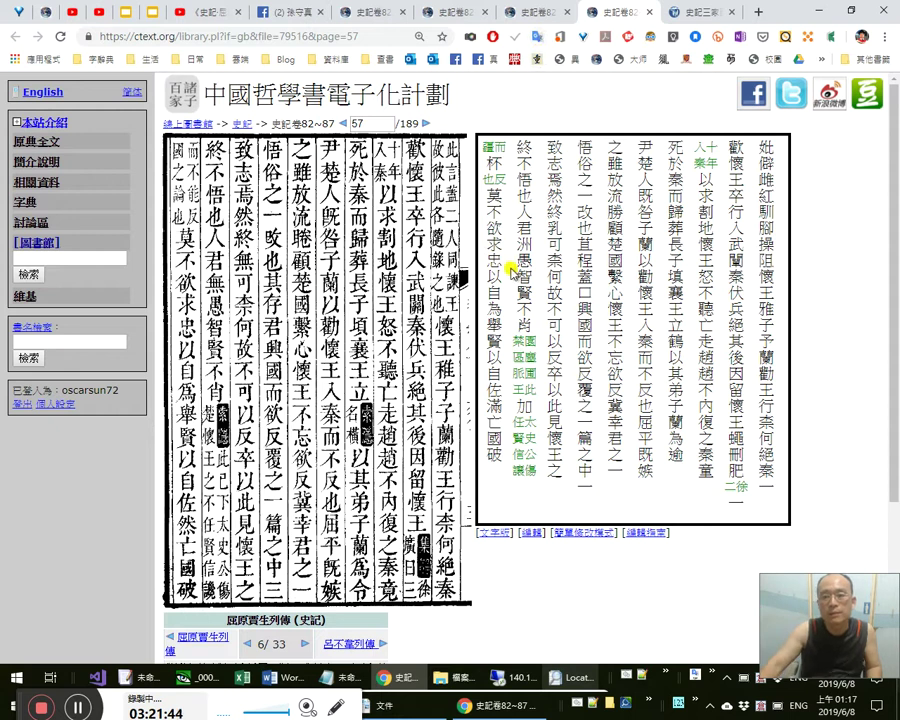
key("alt+Tab")
key("alt+Tab")
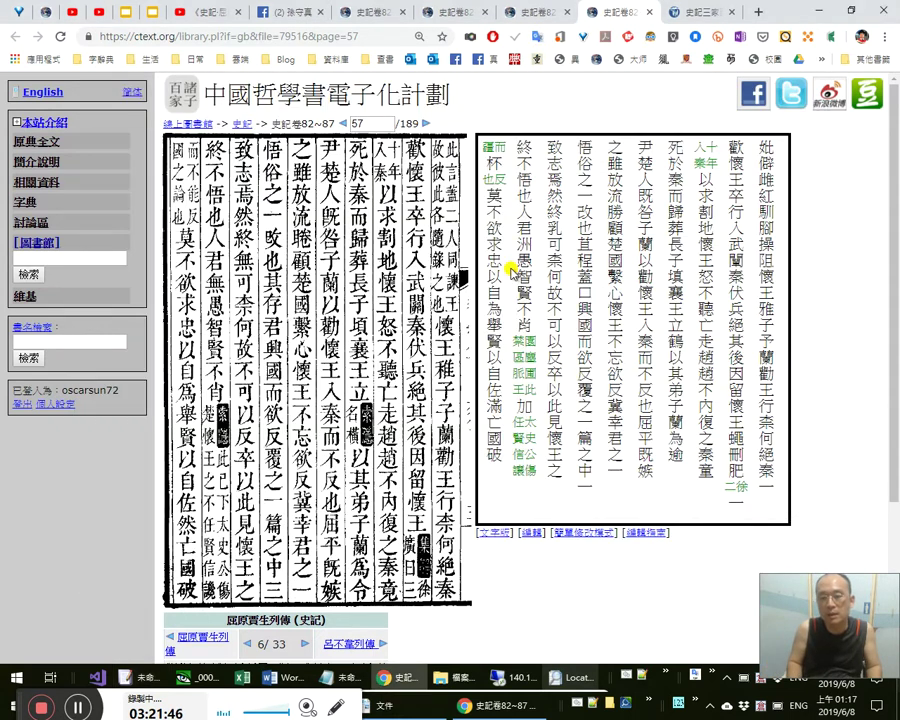
Cut the entire corrected passage from EmEditor, paste it into the edit box of page 56 in Chrome, and save the edit.
key("alt+Tab")
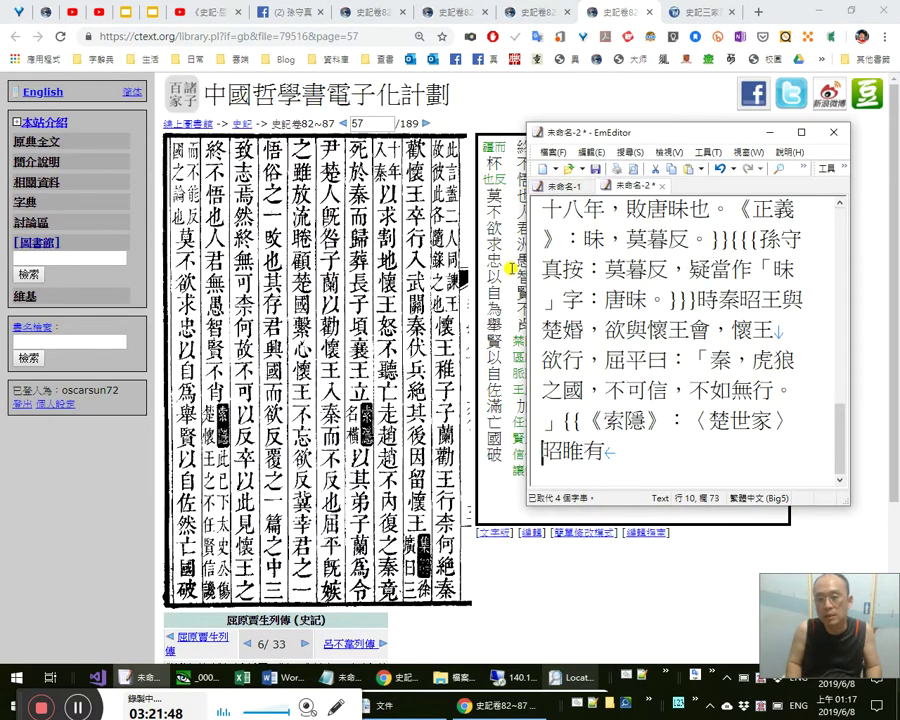
key("ctrl+a")
key("ctrl+x")
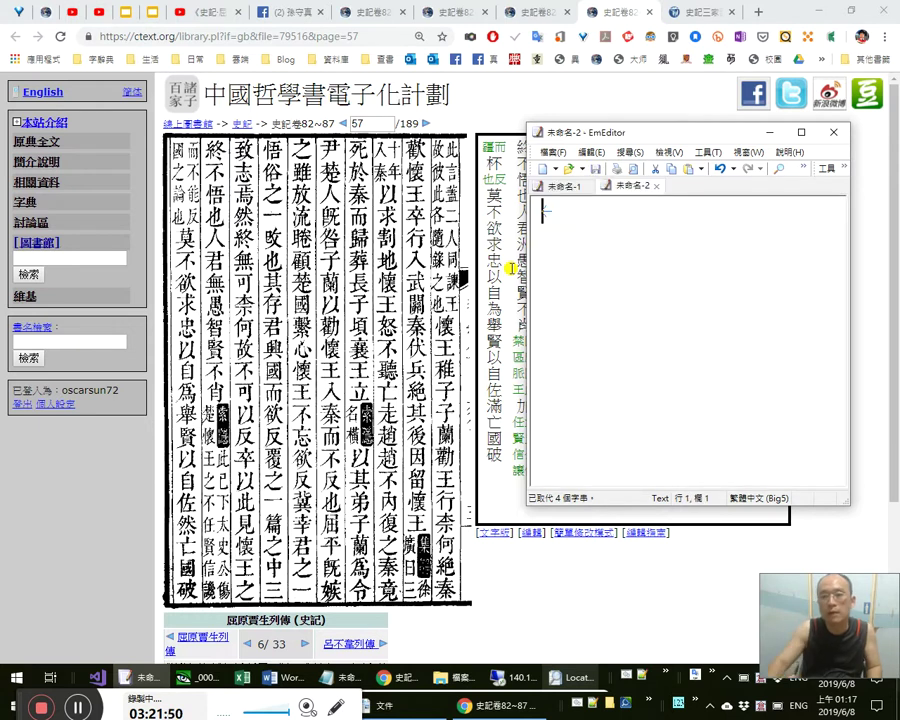
key("alt+Tab")
left_click(545, 17)
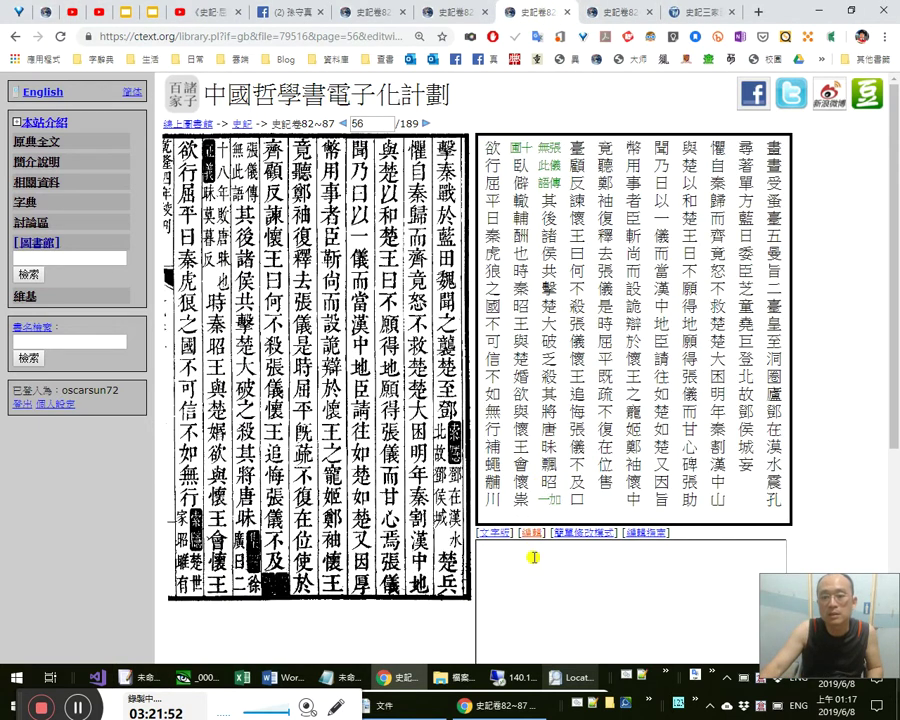
key("ctrl+v")
scroll(545, 594, "down", 5)
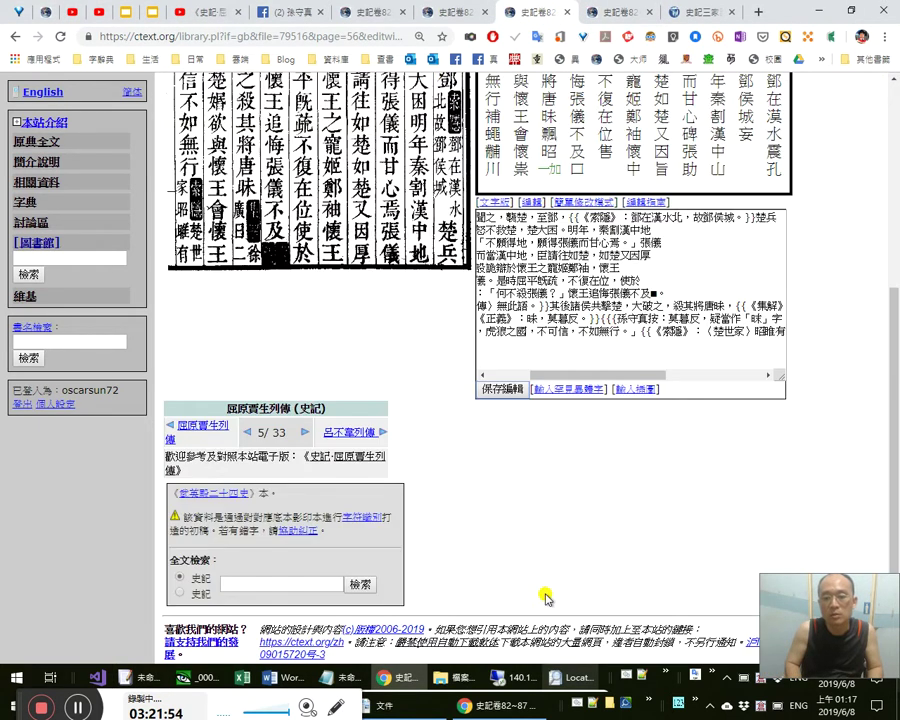
key("Return")
Open page 57 in simple edit mode and move its whole transcription into the emptied EmEditor document.
key("ctrl+Tab")
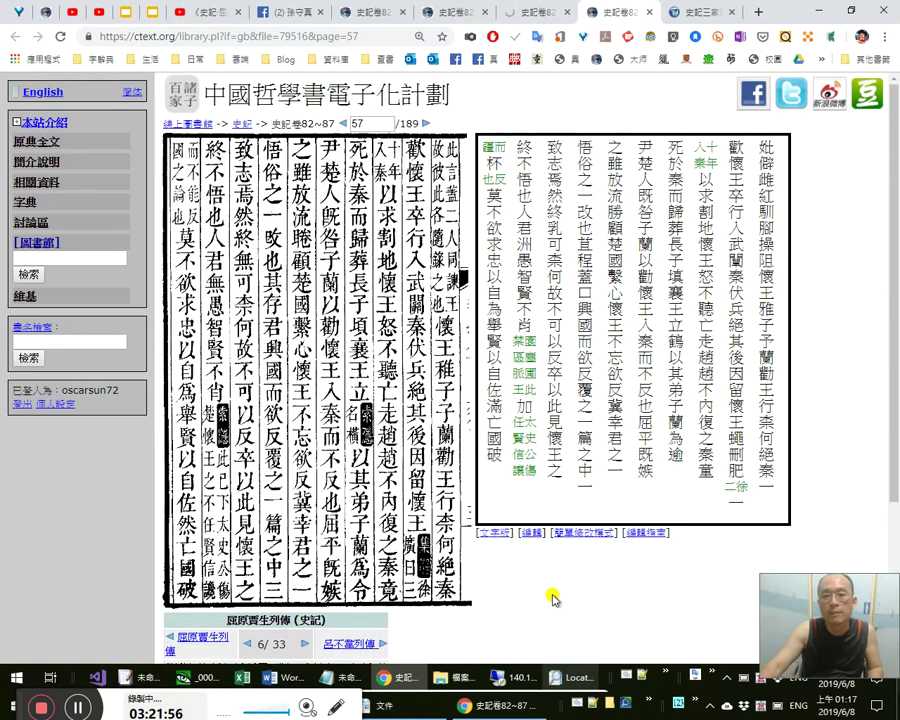
left_click(585, 533)
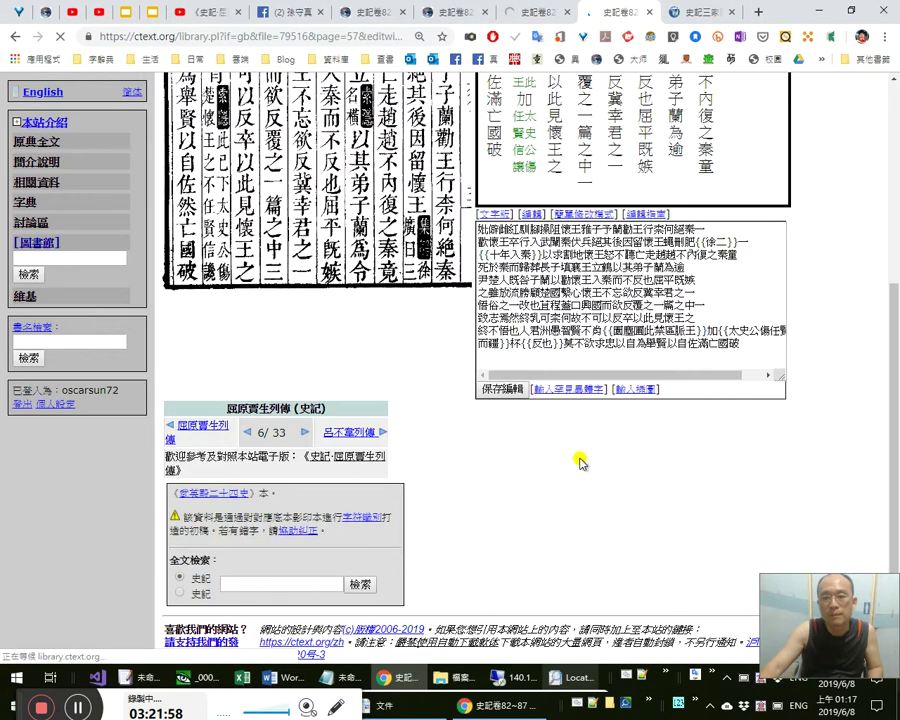
key("ctrl+a")
scroll(550, 435, "up", 4)
key("Delete")
key("alt+Tab")
key("ctrl+v")
Replace the misread first character of the page 57 passage with 此言，蓋二人同諫王，故.
key("ctrl+Home")
key("shift+Right")
key("BackSpace")
type("yp")
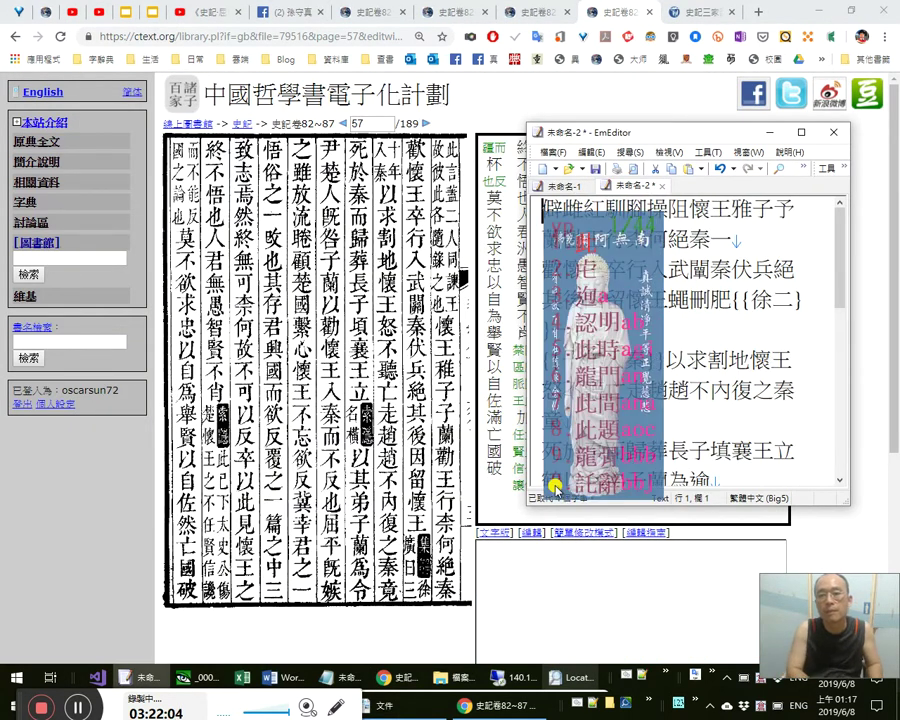
type("言，")
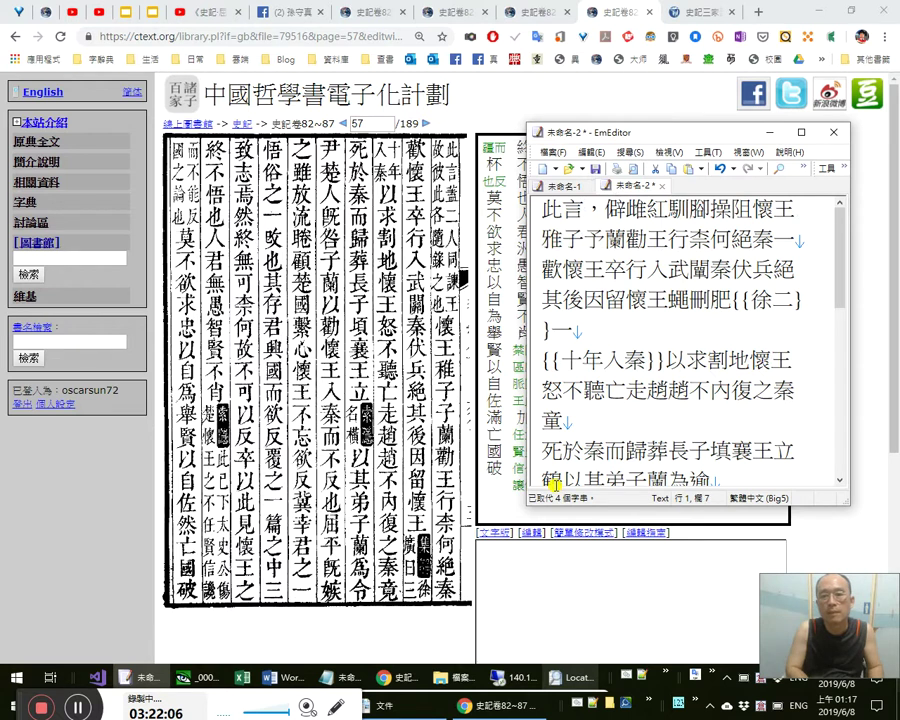
type("tt")
key("BackSpace")
type("g蓋二人")
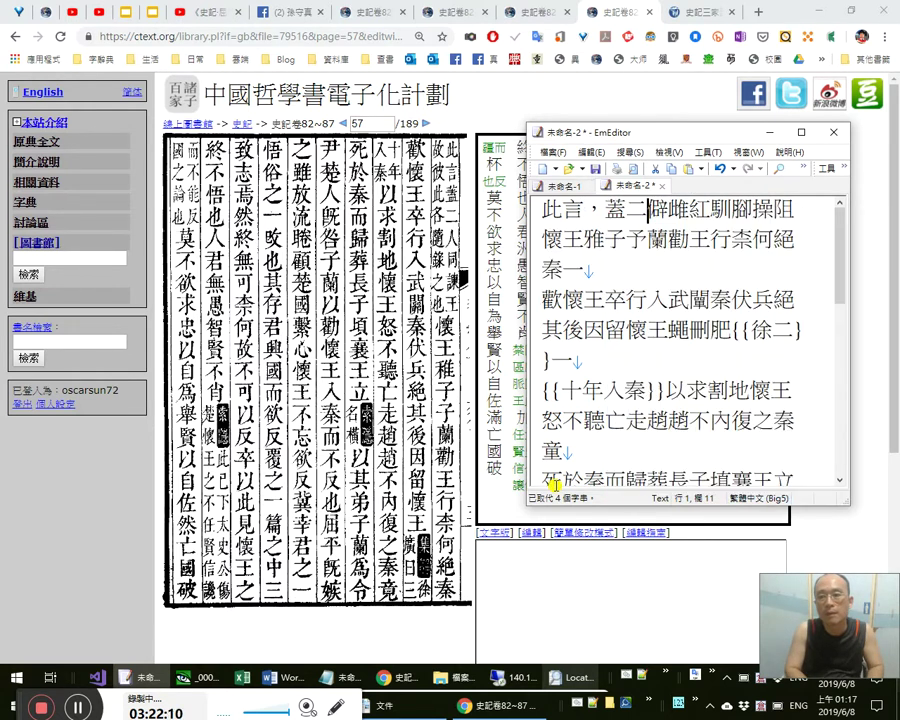
type("同諫王")
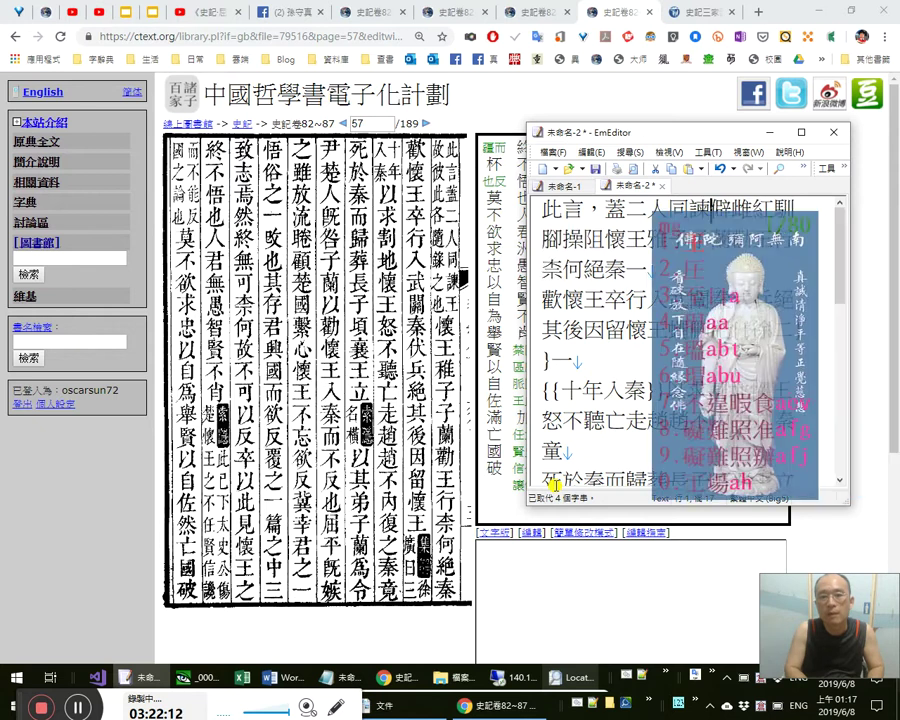
type("，故")
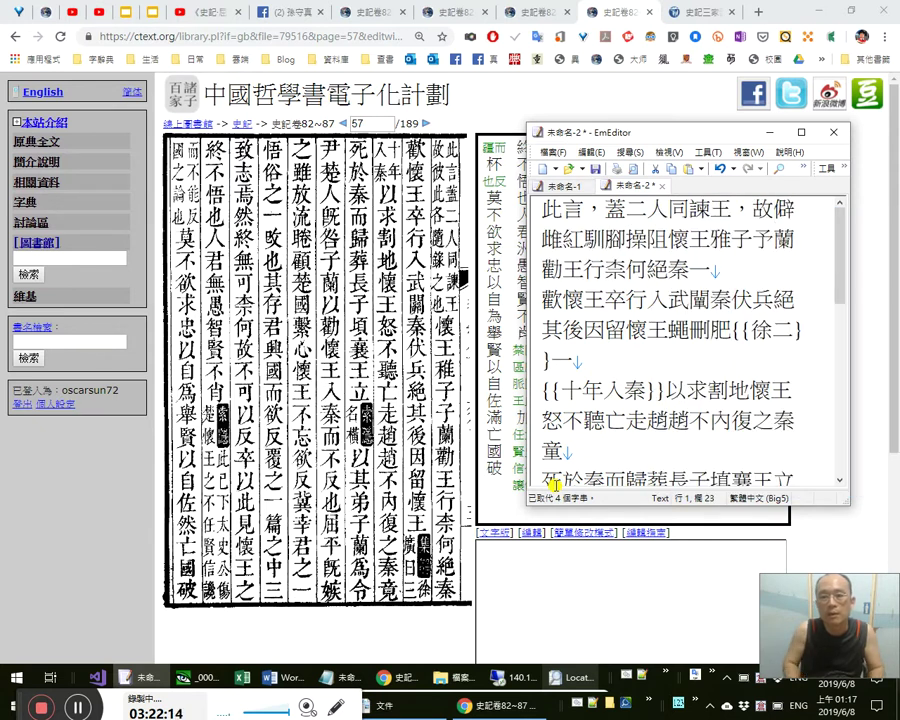
Replace the misread 僻雌紅馴腳 after 故 with 彼此各隨錄之也。.
key("shift+Right")
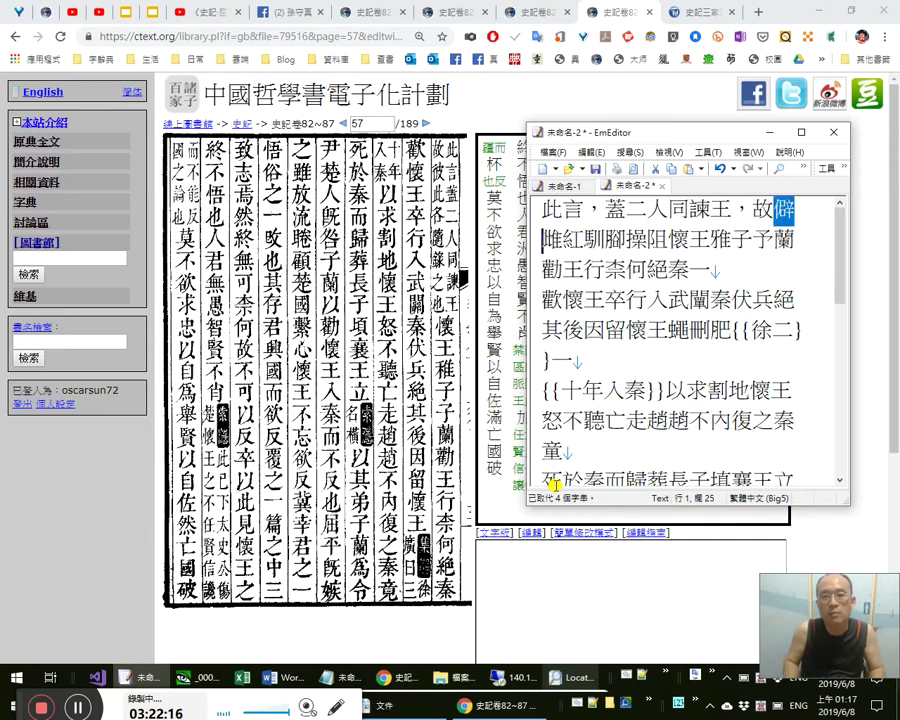
key("shift+Right")
key("shift+Right")
key("shift+Right")
key("shift+Right")
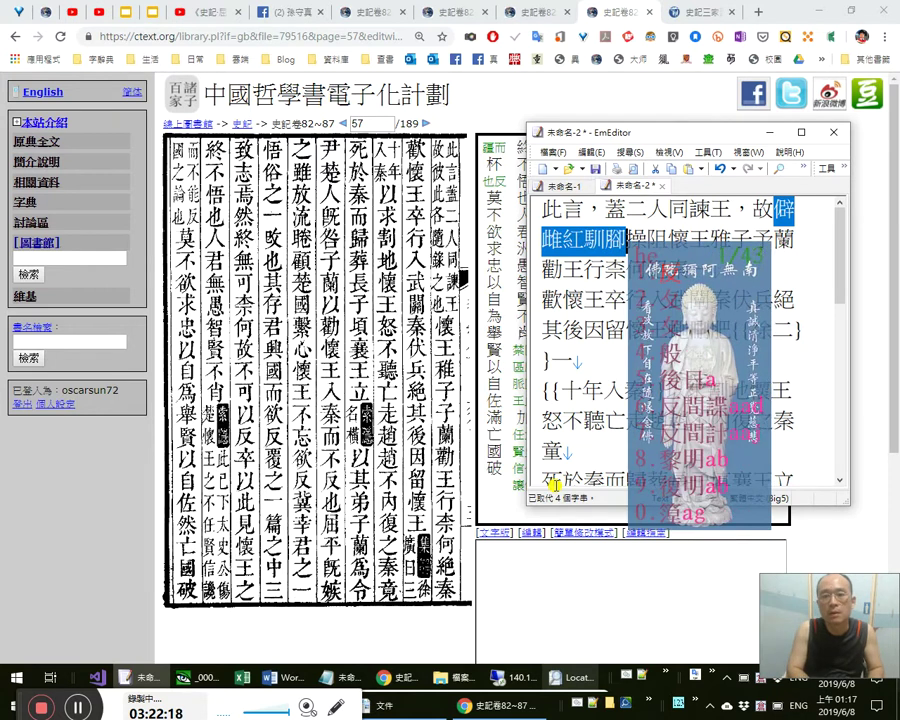
type("彼此各隨錄之也。")
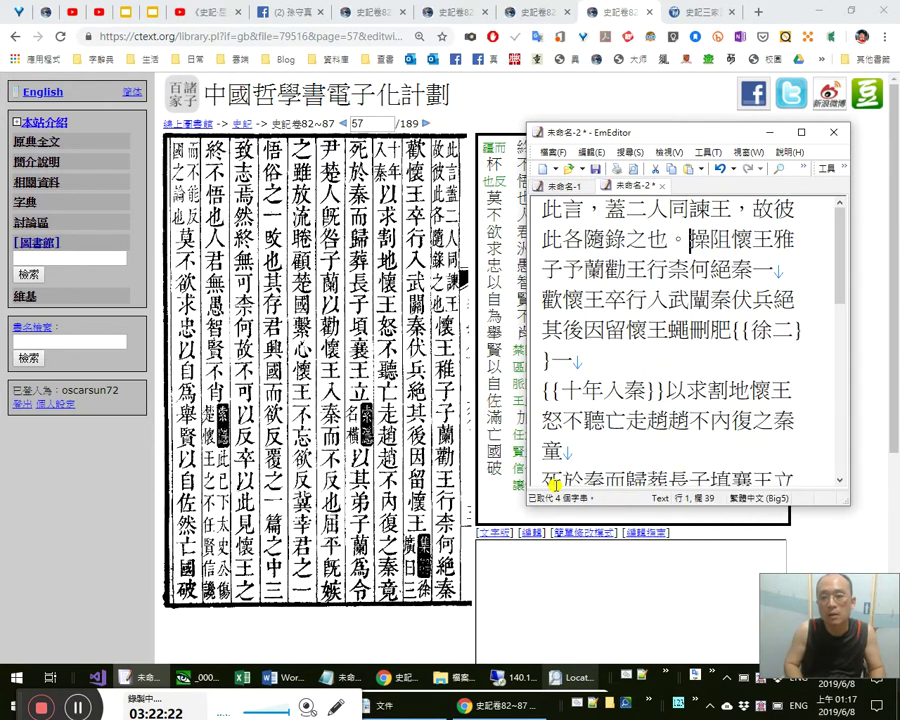
Separate 彼 and 此 with the enumeration comma 、 in the opening annotation.
key("shift+Down")
key("shift+End")
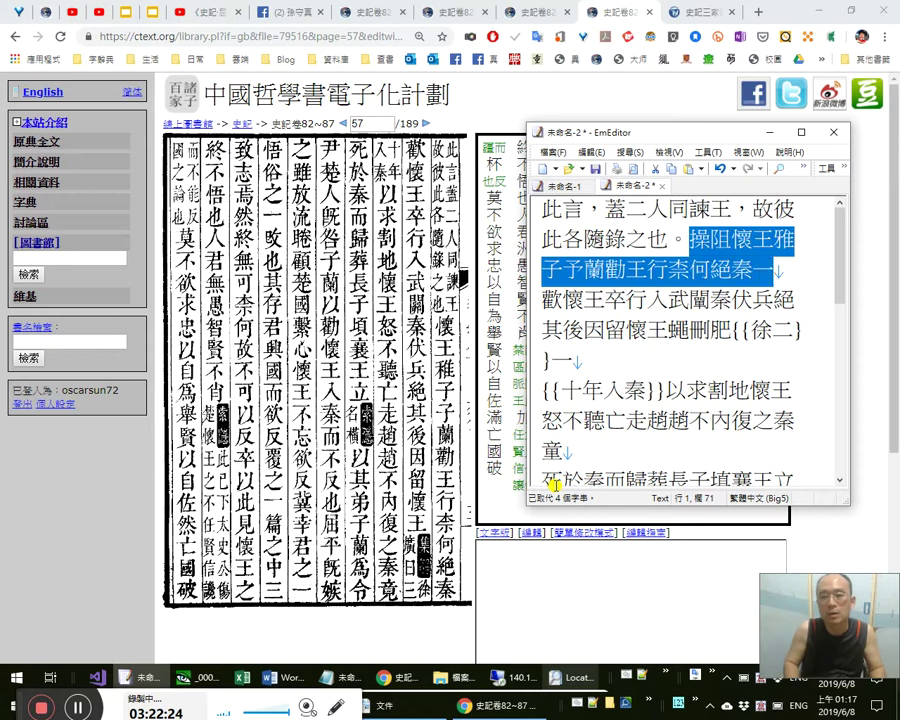
key("shift+Left")
key("shift+Left")
key("shift+Left")
key("shift+Left")
key("shift+Left")
key("shift+Up")
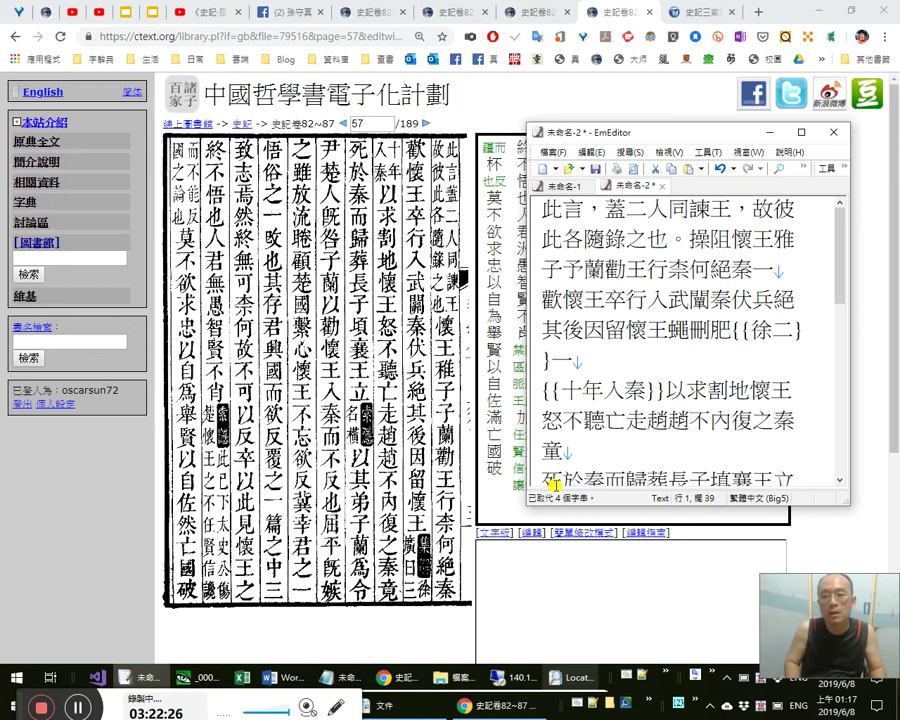
key("Home")
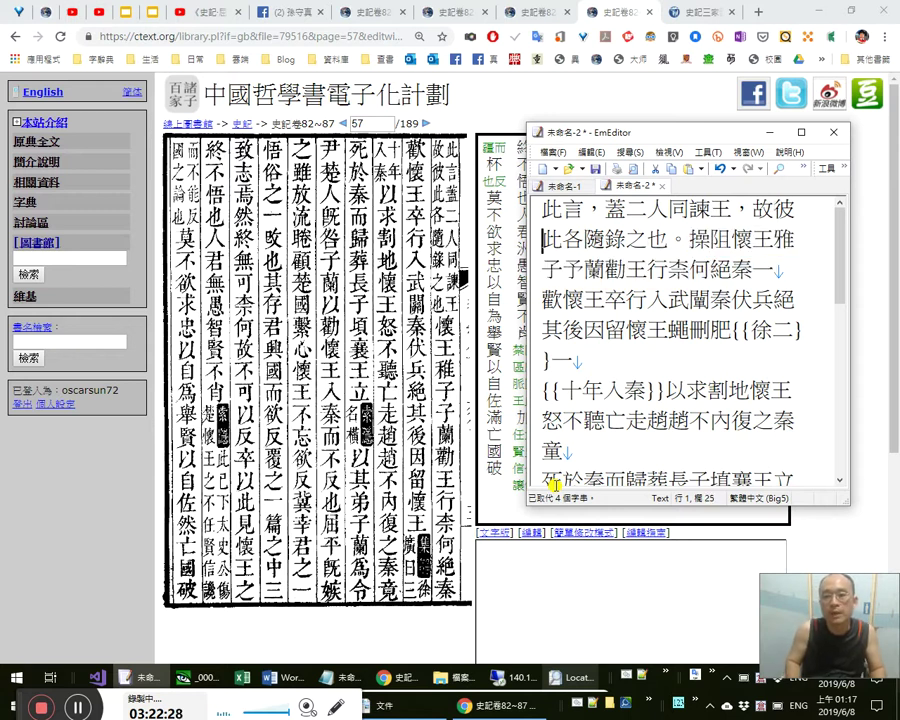
type("、")
key("Left")
key("Left")
key("Right")
key("Right")
key("Right")
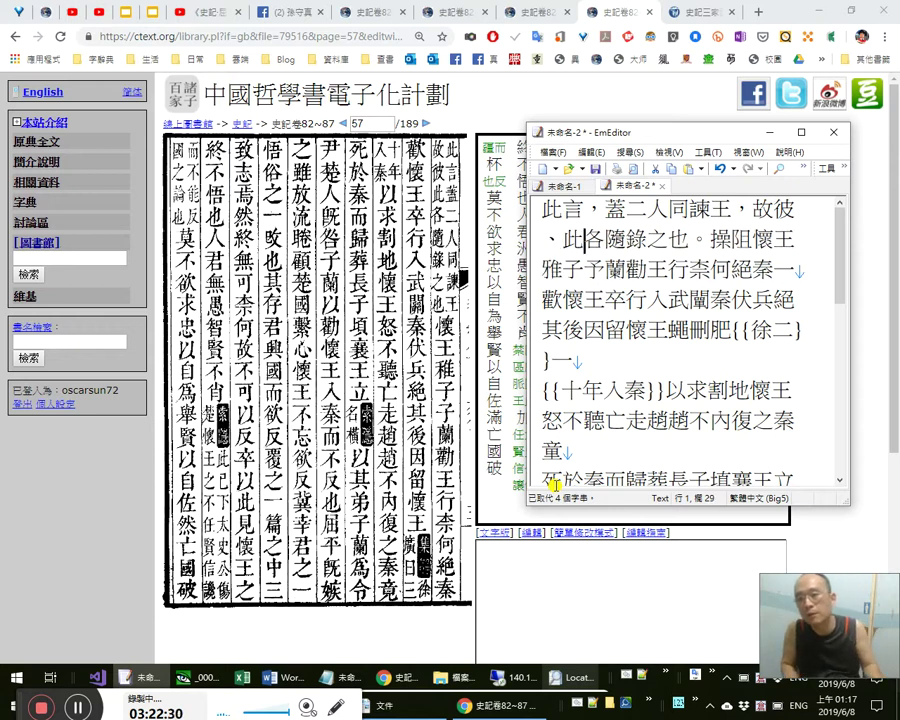
Check the wording 彼、此各隨錄之也 character by character against the small-print annotation in the scan's first column.
key("shift+Left")
key("shift+Left")
key("shift+Left")
key("shift+Left")
key("shift+Left")
key("shift+Right")
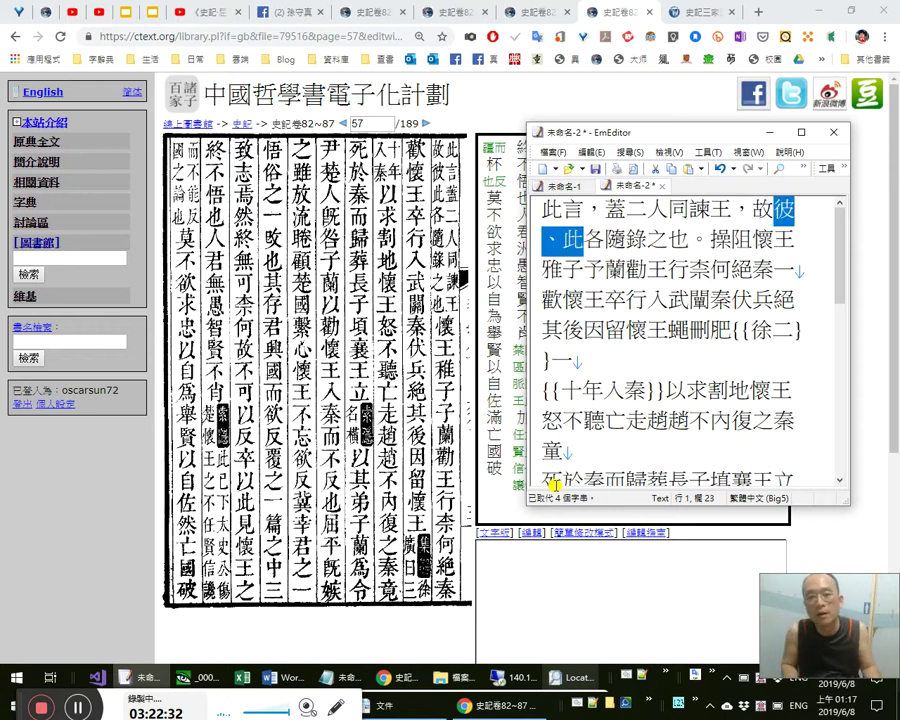
key("shift+Right")
key("shift+Right")
key("shift+Right")
key("Left")
key("Left")
key("Left")
key("Right")
key("Right")
key("shift+Left")
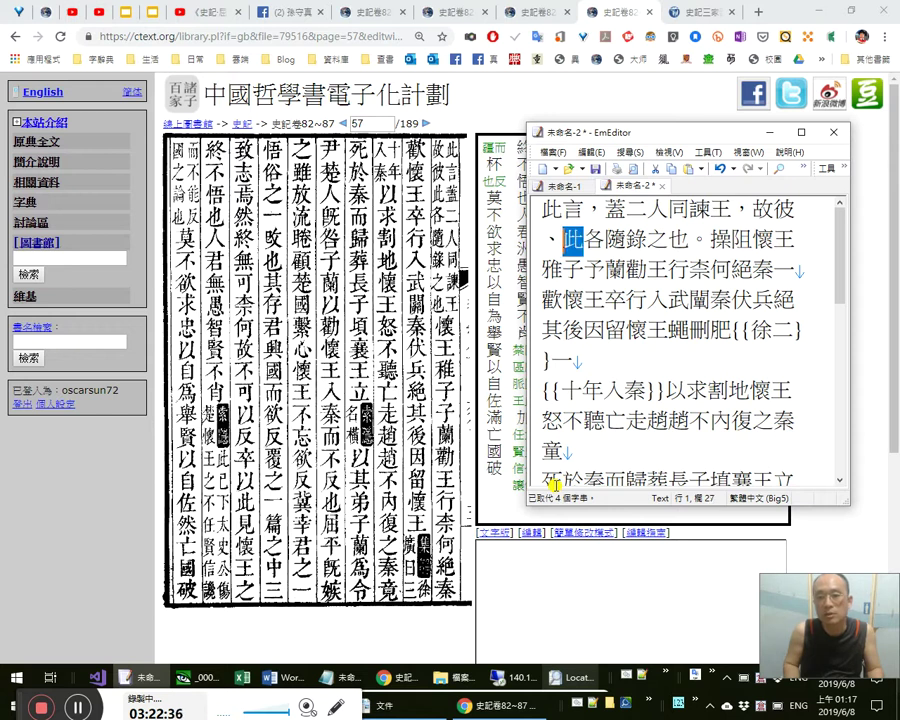
key("Down")
key("Up")
key("Right")
key("shift+Right")
key("Right")
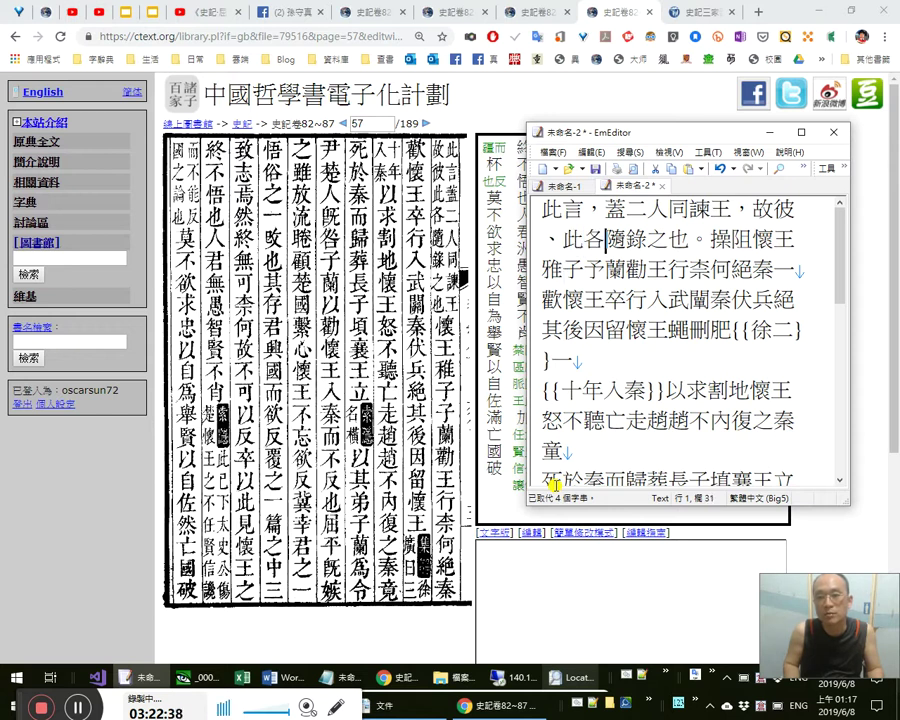
key("shift+Right")
key("Right")
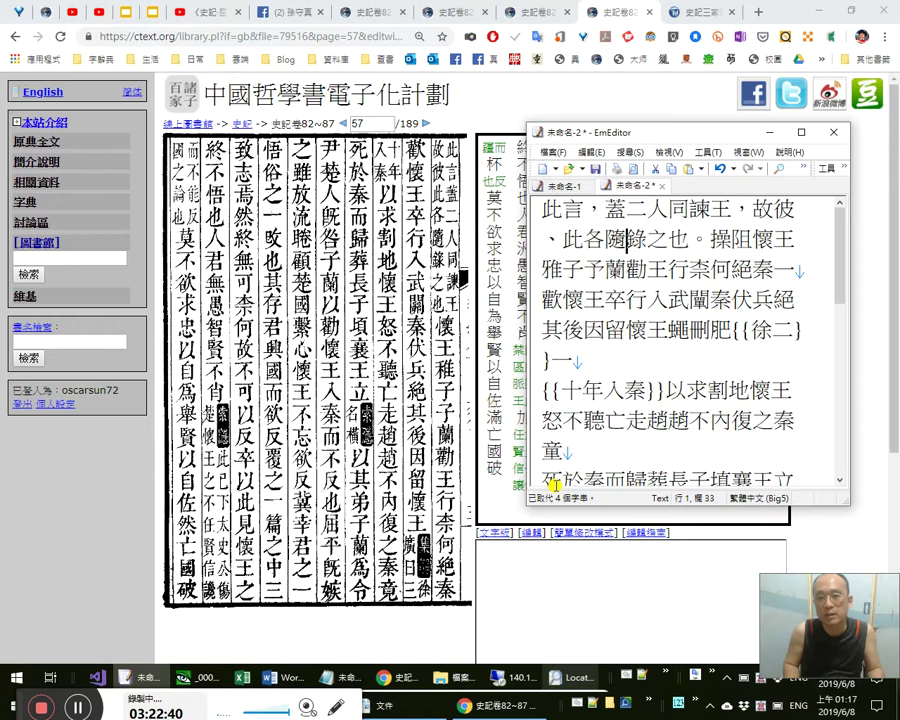
key("Left")
key("shift+Left")
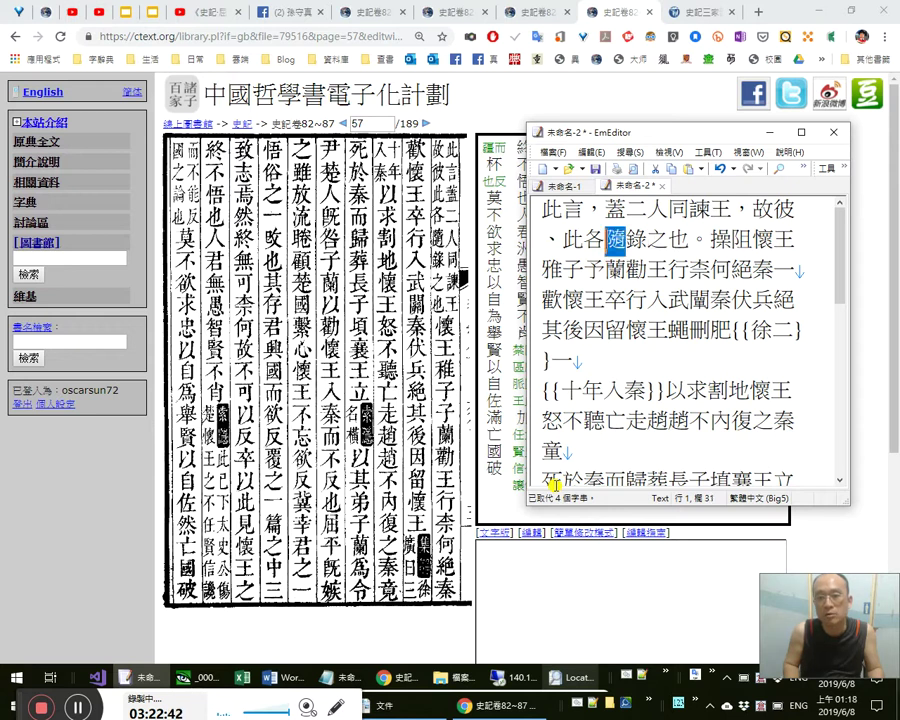
key("Left")
key("Right")
key("Right")
key("shift+Left")
key("Right")
key("shift+Right")
key("Right")
key("Right")
key("Right")
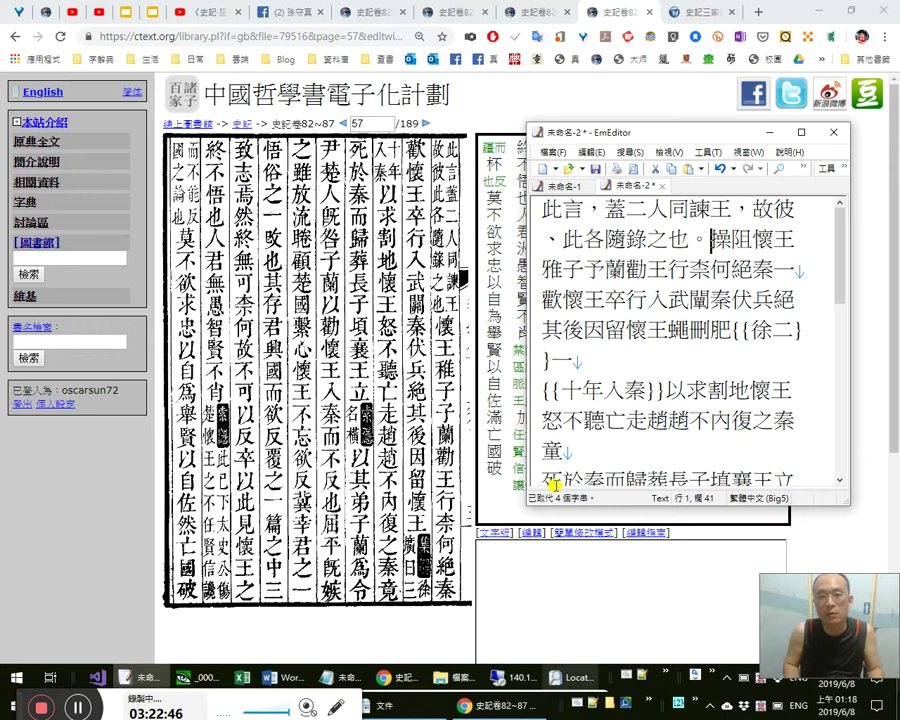
Close the opening annotation with double closing braces after 錄之也。 and delete the stray characters 操阻.
type("}}")
key("Delete")
key("Delete")
Correct 雅 to 稚 and 予 to 子 so the main text reads 懷王稚子子蘭.
key("Right")
key("Right")
key("Right")
key("shift+Left")
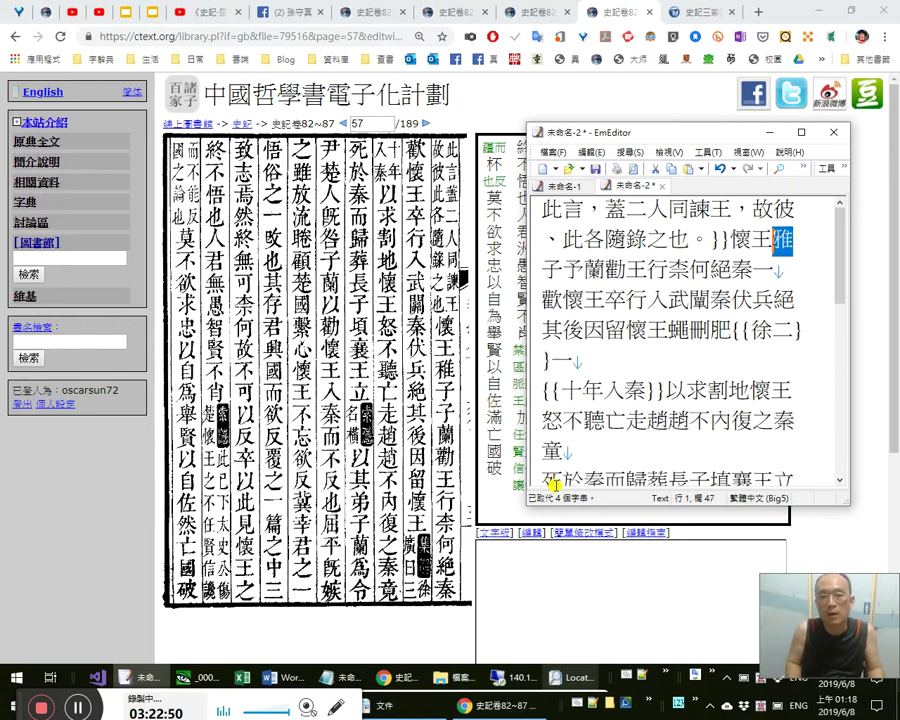
type("稚")
key("Left")
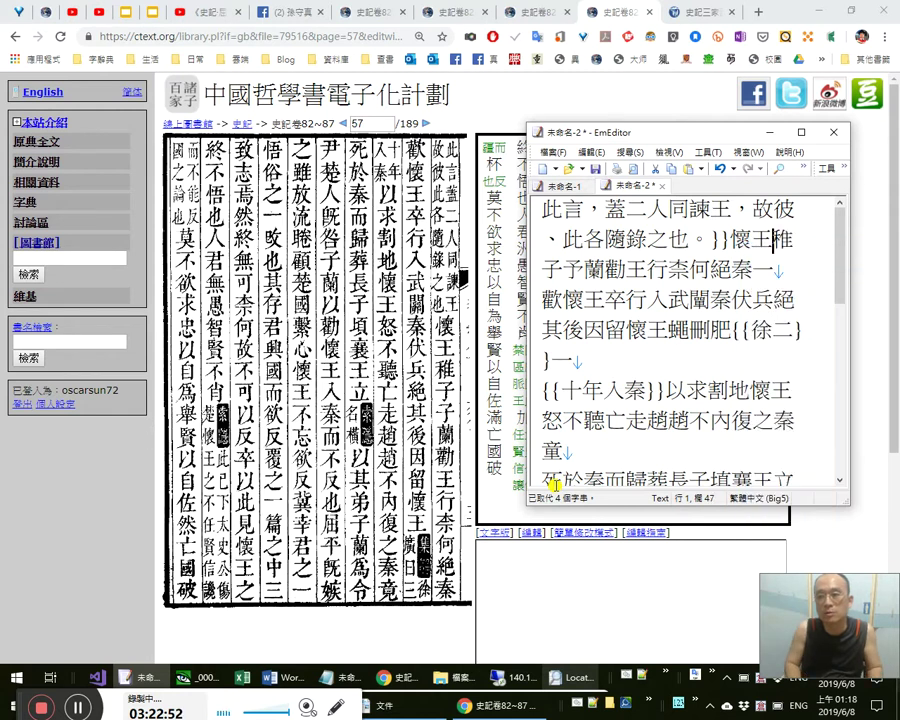
type("幼")
key("Delete")
key("Right")
key("Right")
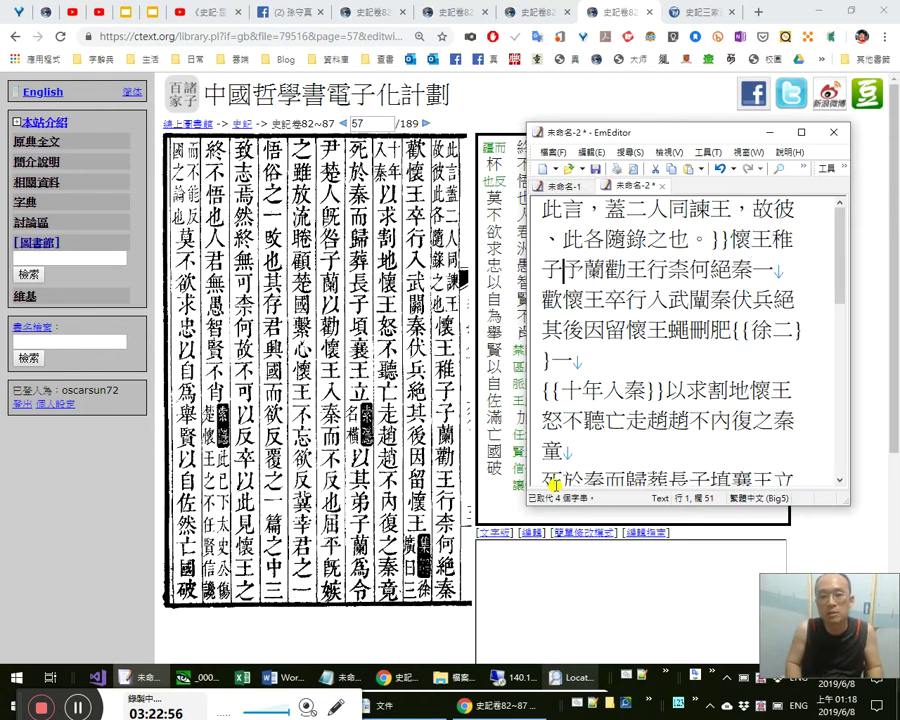
type("子")
key("Delete")
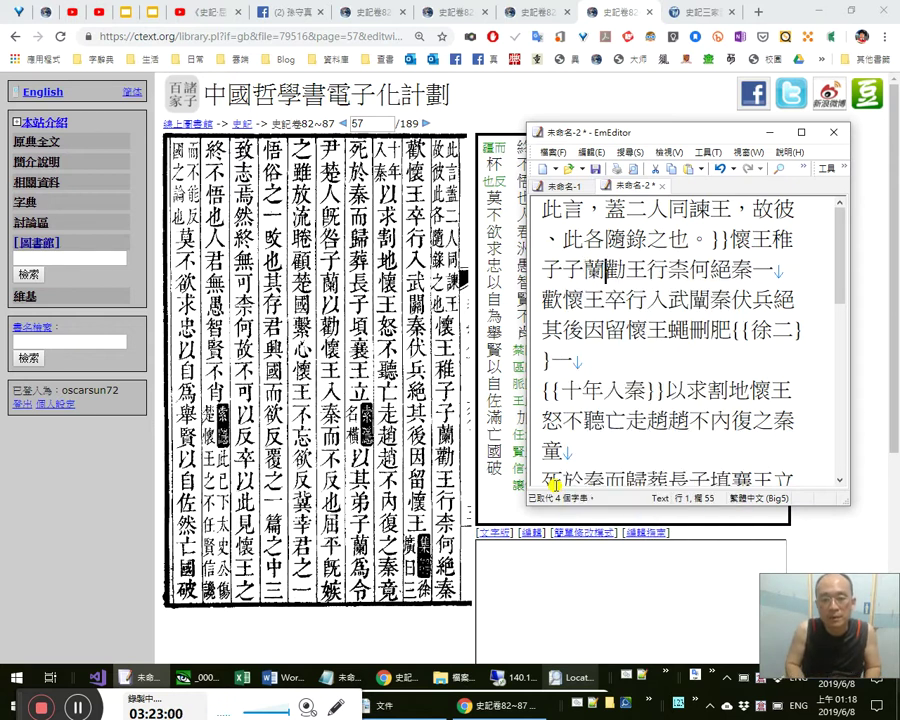
Insert a full-width comma after 勸王行 on the first line.
type("，")
key("Left")
key("Left")
key("Left")
key("shift+Left")
key("Right")
key("Right")
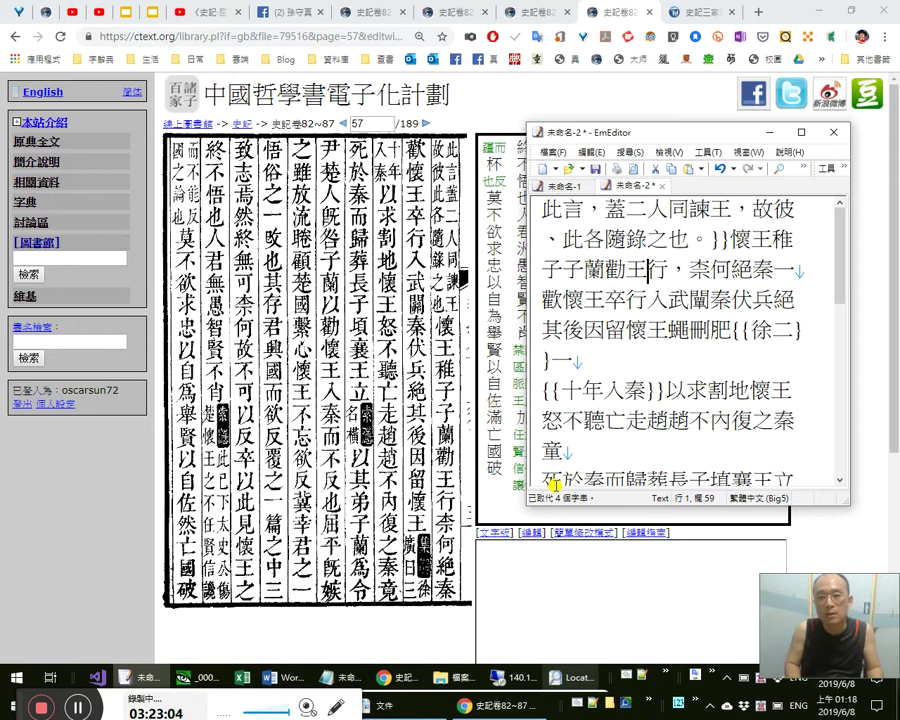
Reread 懷王稚子子蘭勸王行，柰何, examining the name 子蘭 and the phrase 柰何 against the scan.
key("shift+Up")
key("shift+Right")
key("shift+Right")
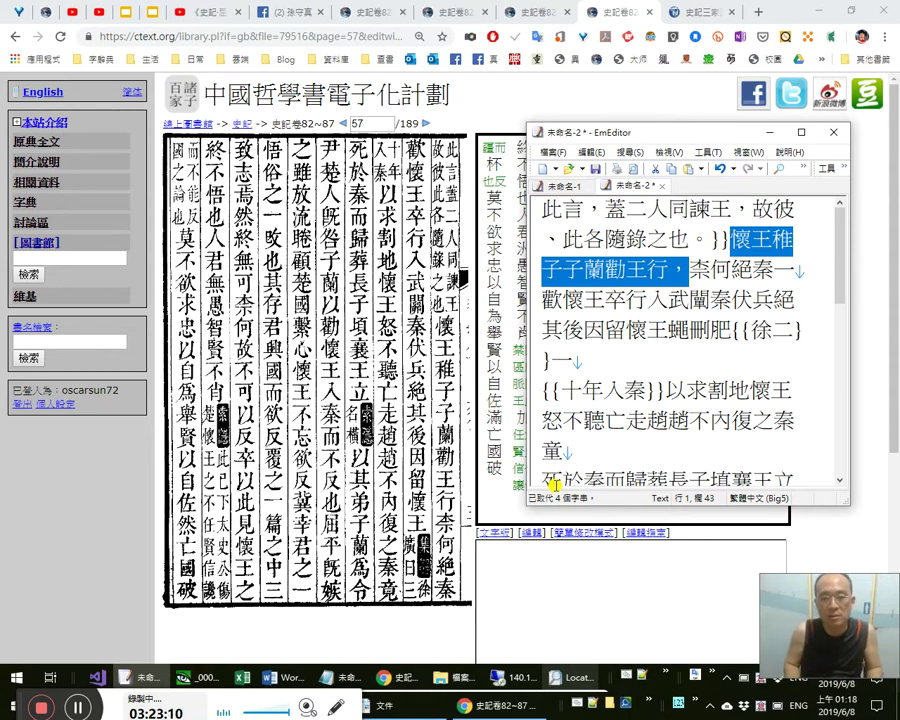
key("Left")
key("Left")
key("Left")
key("Left")
key("Left")
key("Left")
key("Left")
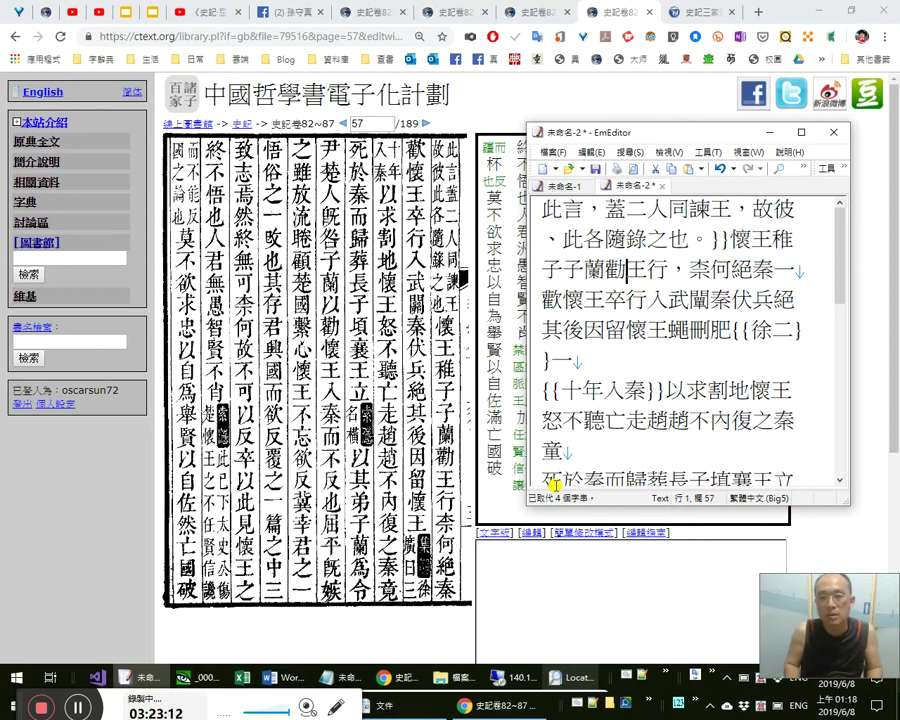
key("shift+Left")
key("shift+Left")
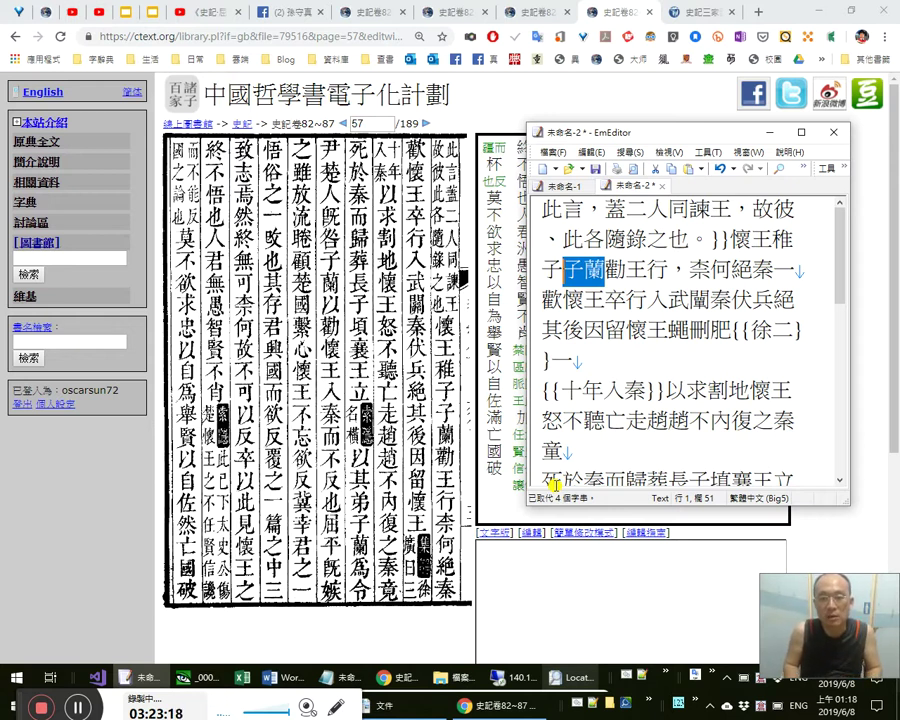
key("Right")
key("Right")
key("Right")
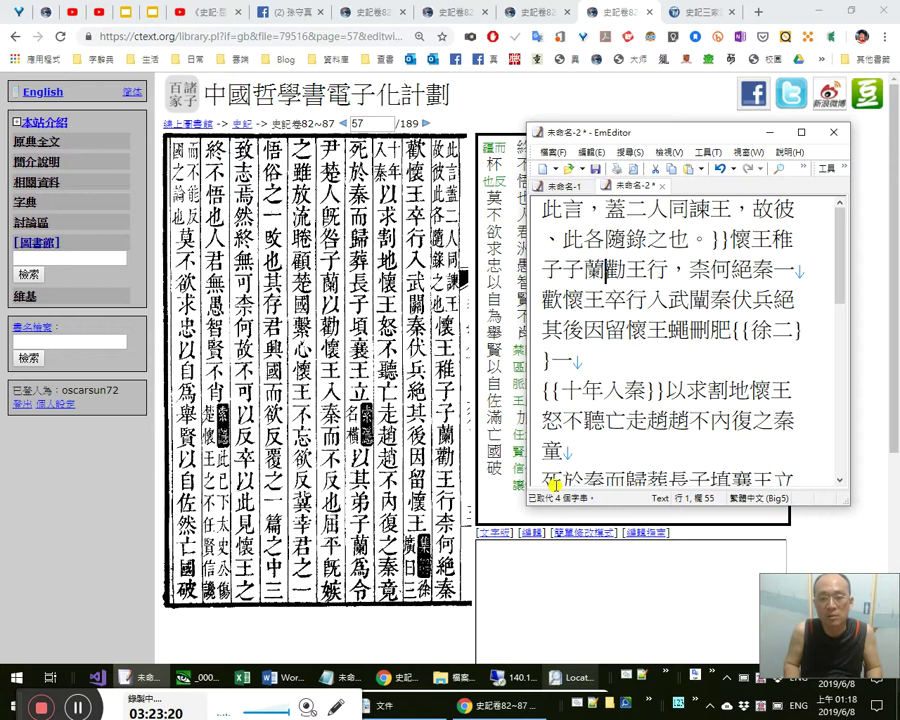
key("Right")
key("Right")
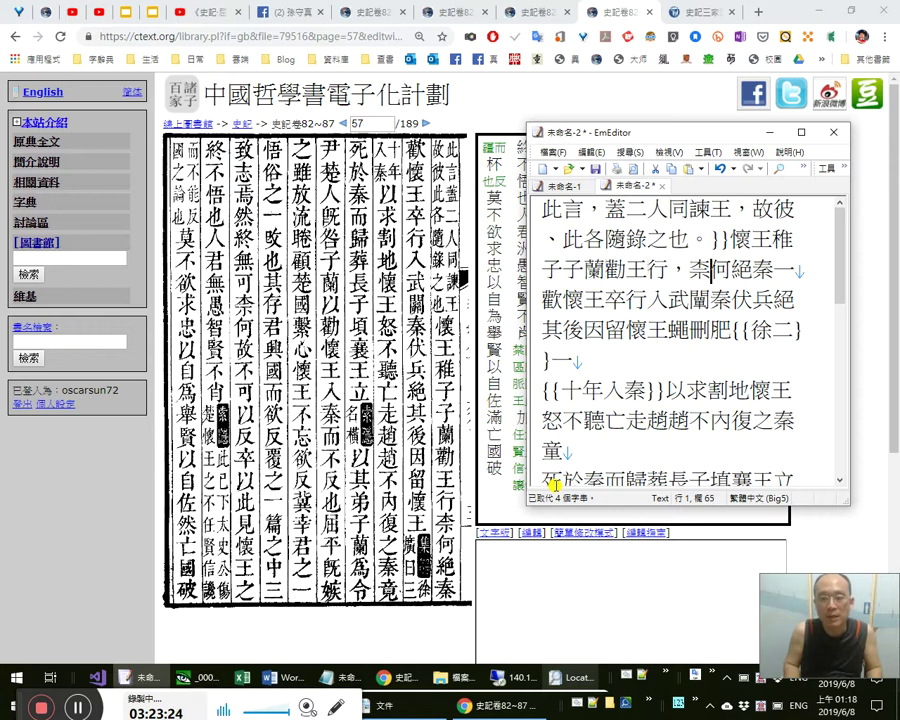
key("shift+Right")
type("alna2")
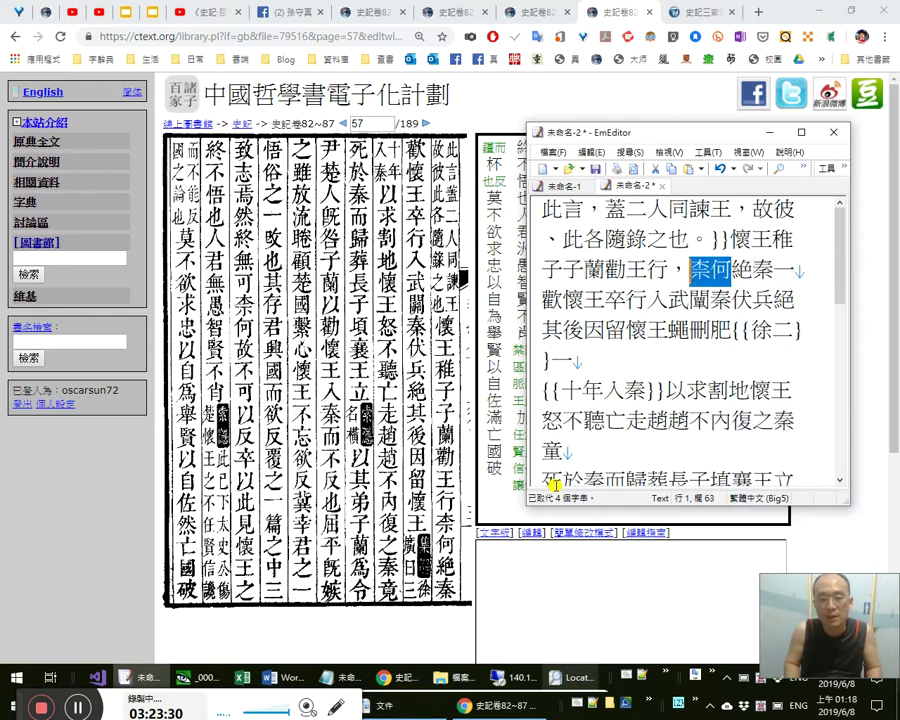
Replace the stray 一 after 絕秦 with a full-width comma.
key("Right")
key("Right")
key("shift+Right")
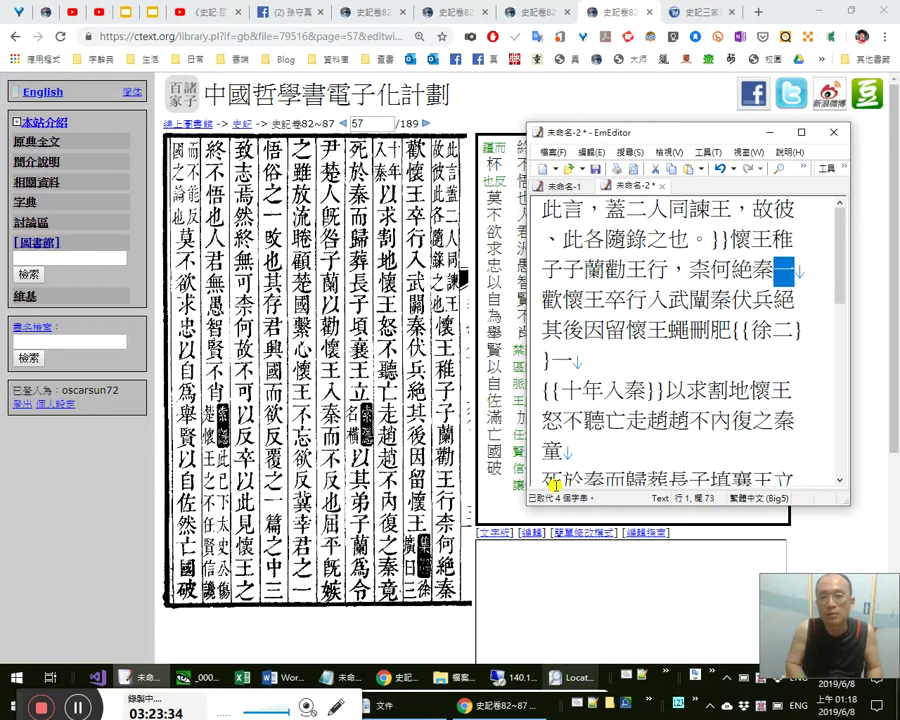
type("，")
key("Right")
key("Right")
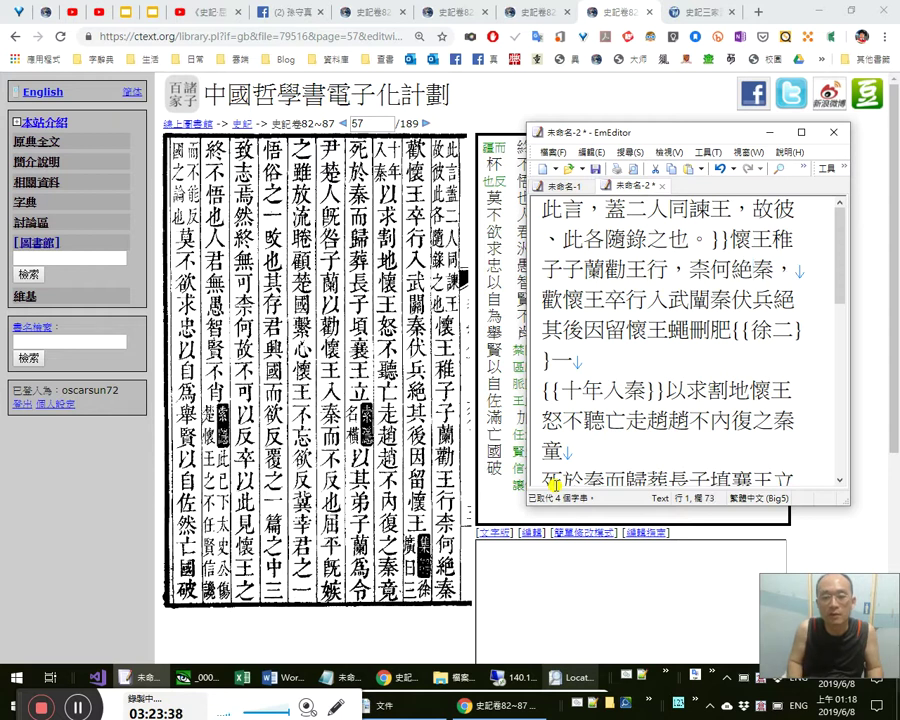
key("Left")
key("Left")
type("拒")
key("shift+Left")
key("Delete")
key("Right")
key("Right")
key("Right")
key("Left")
key("Left")
type("v絕")
key("shift+Left")
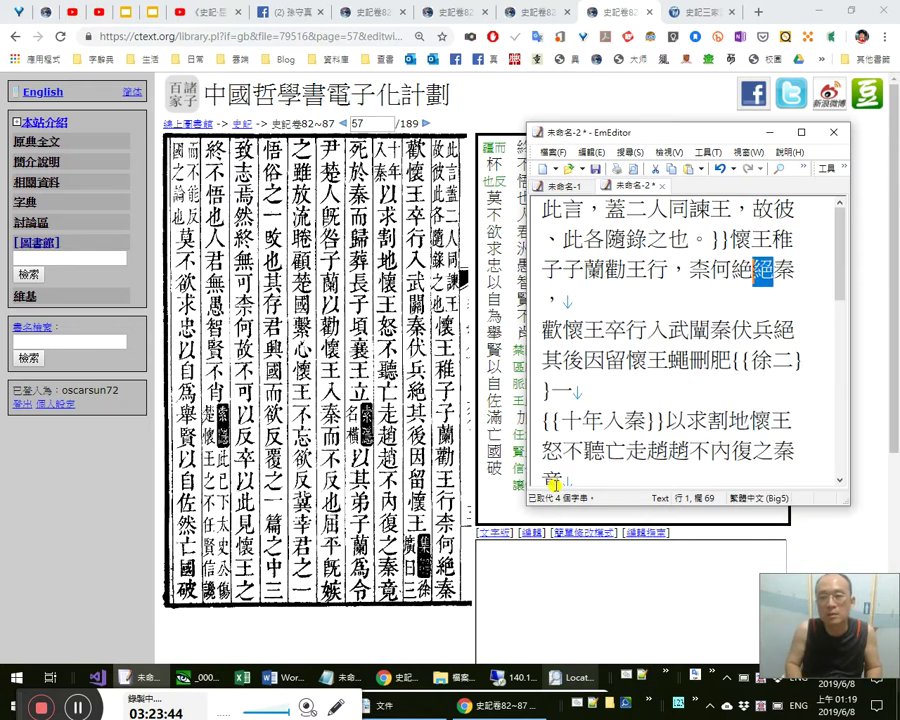
key("Delete")
Remove the mark after 絕秦 so the first line ends with 秦.
key("Right")
key("Right")
key("shift+Left")
type("？")
key("shift+Left")
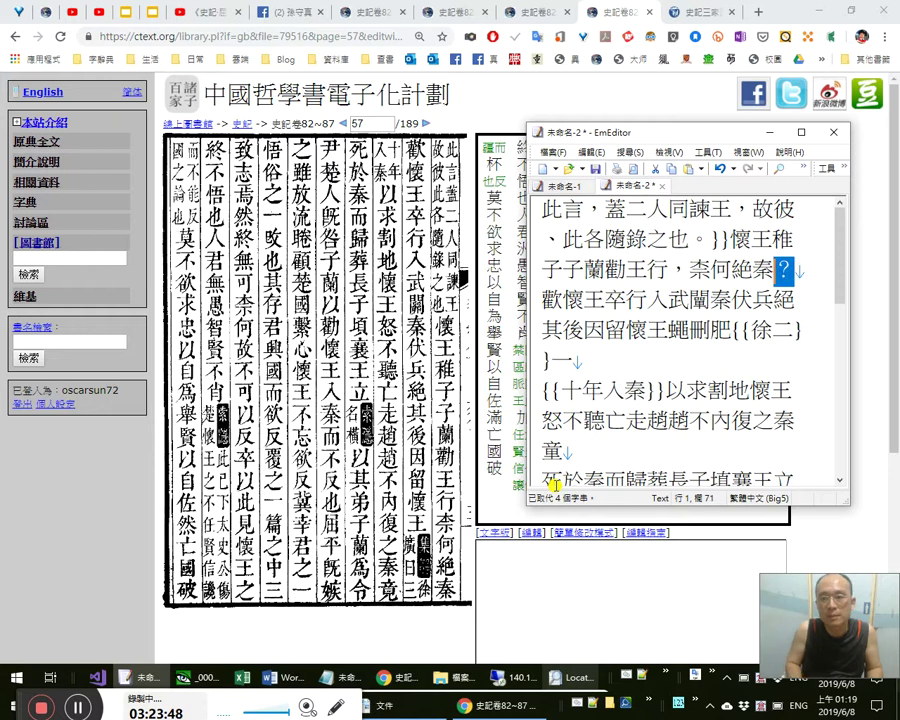
key("Delete")
End the quoted question with ？」 after 歡 at the start of the second line.
key("Right")
key("Right")
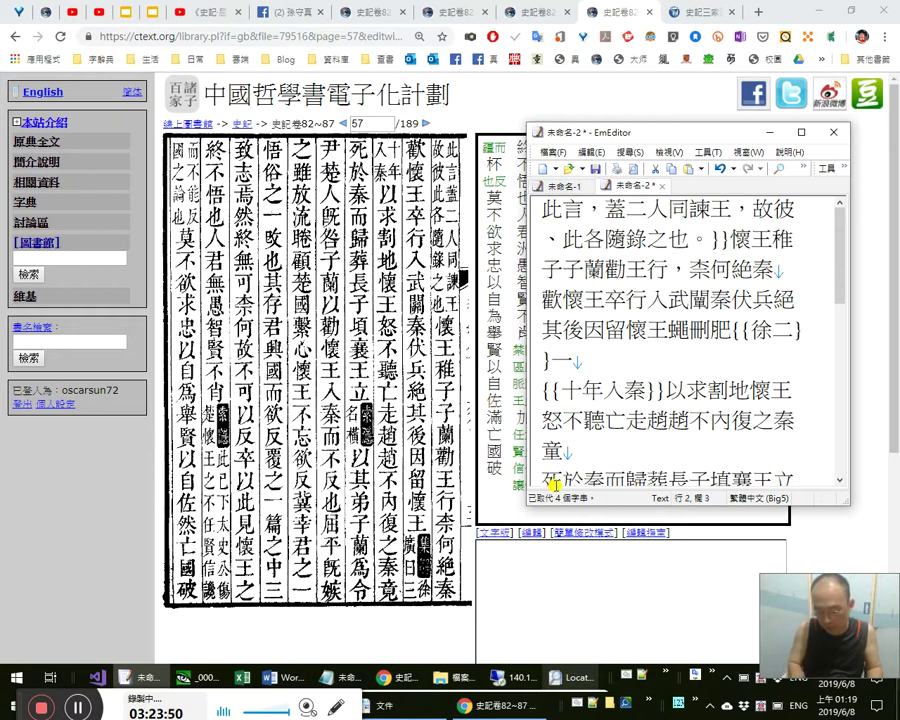
type("？「")
key("shift+Left")
type("」")
Replace the ？」 after 歡 at the start of the second line with a full stop 。.
key("Down")
key("Right")
key("Right")
key("Right")
key("Right")
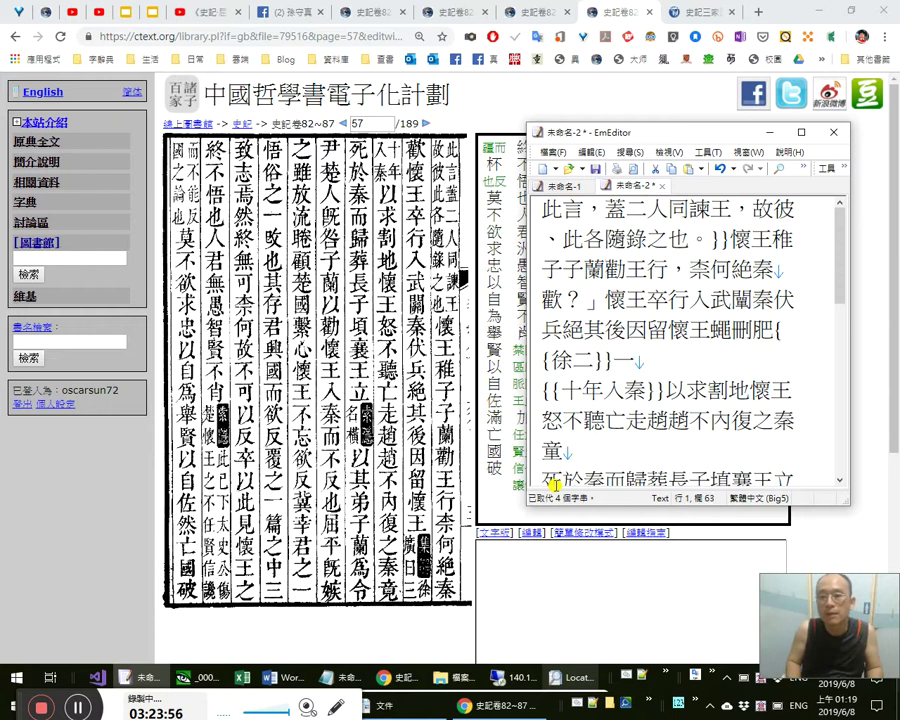
key("Left")
key("Left")
key("Left")
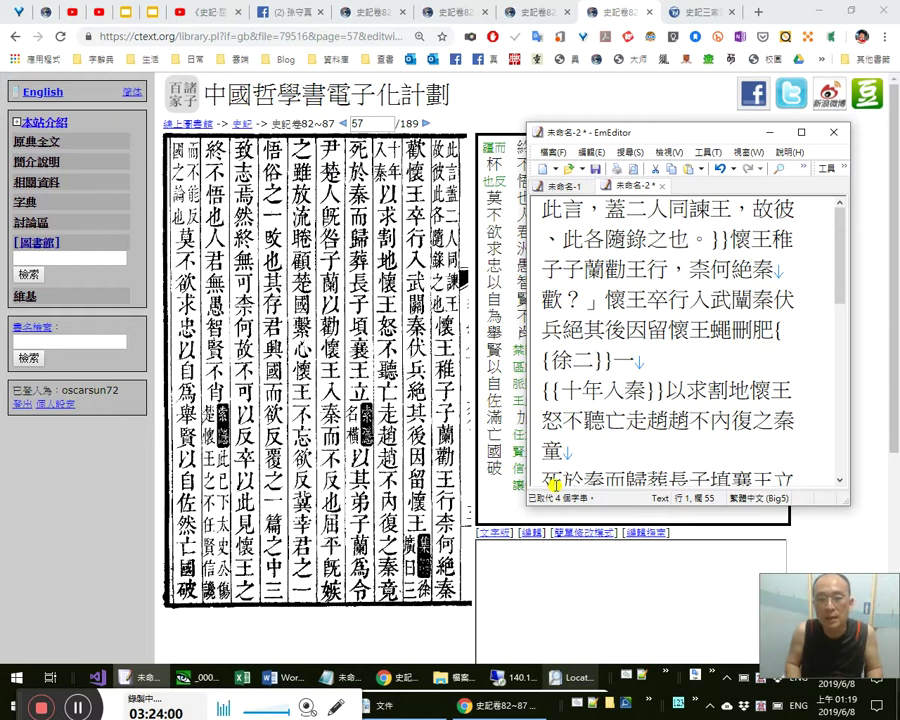
key("Down")
key("Left")
key("Left")
key("Left")
key("Right")
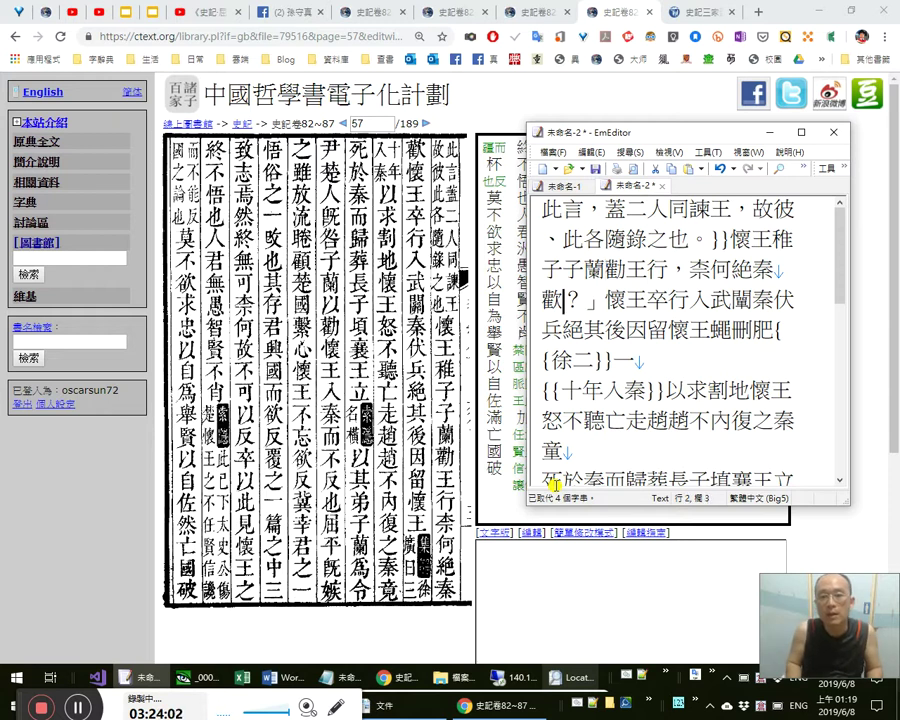
key("Delete")
key("Delete")
type("。")
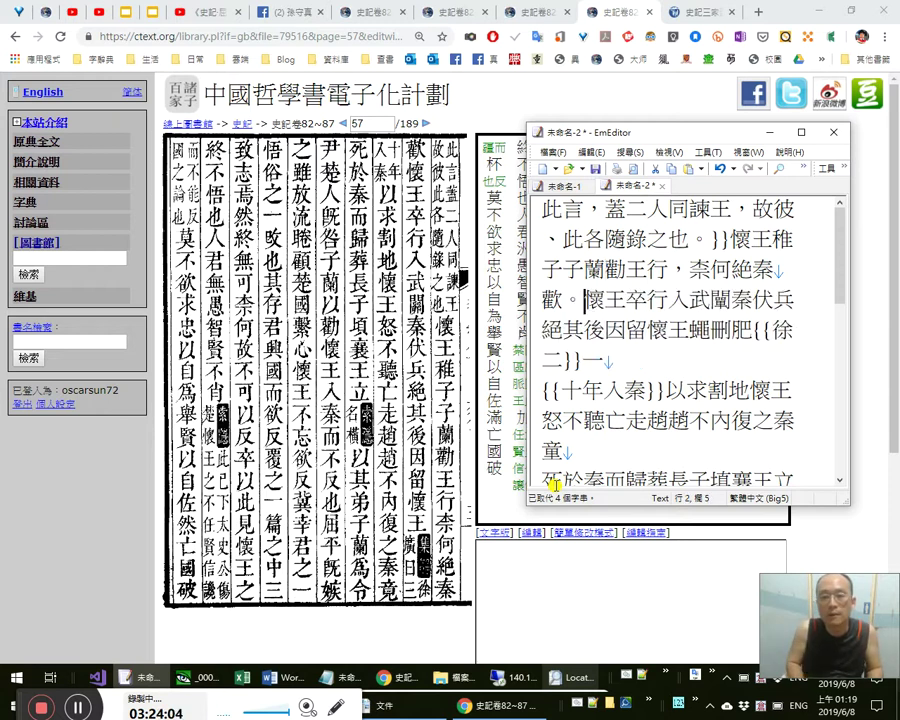
Insert a full-width comma after 懷王卒行.
key("Right")
key("Right")
key("Right")
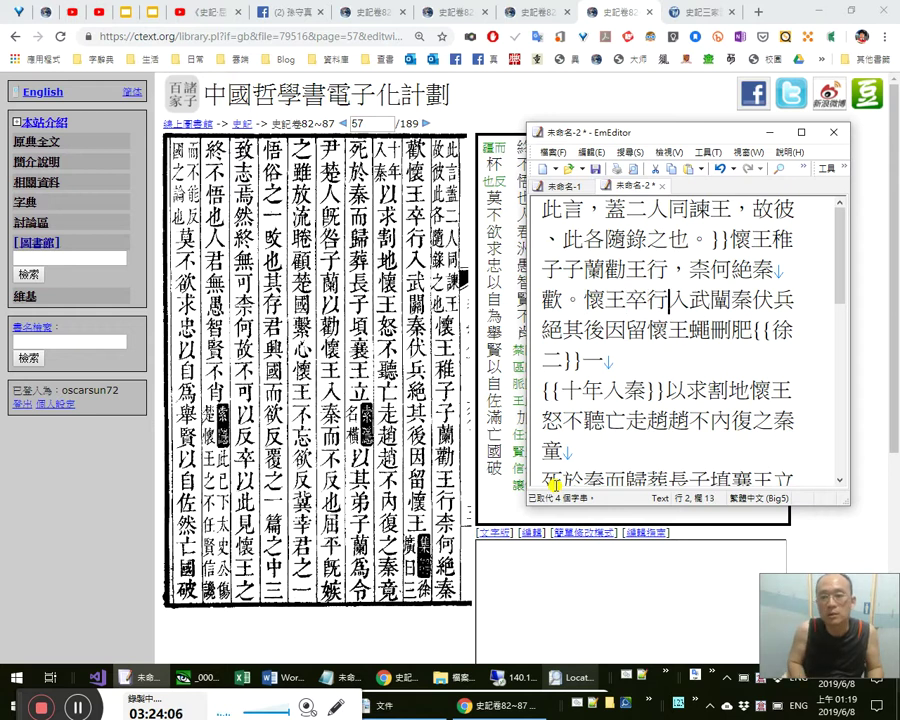
type("，")
Reread 子蘭勸王行，柰何絕秦歡 and the following 懷王卒行, examining the sentence break and the character 卒.
key("Left")
key("Left")
key("shift+Up")
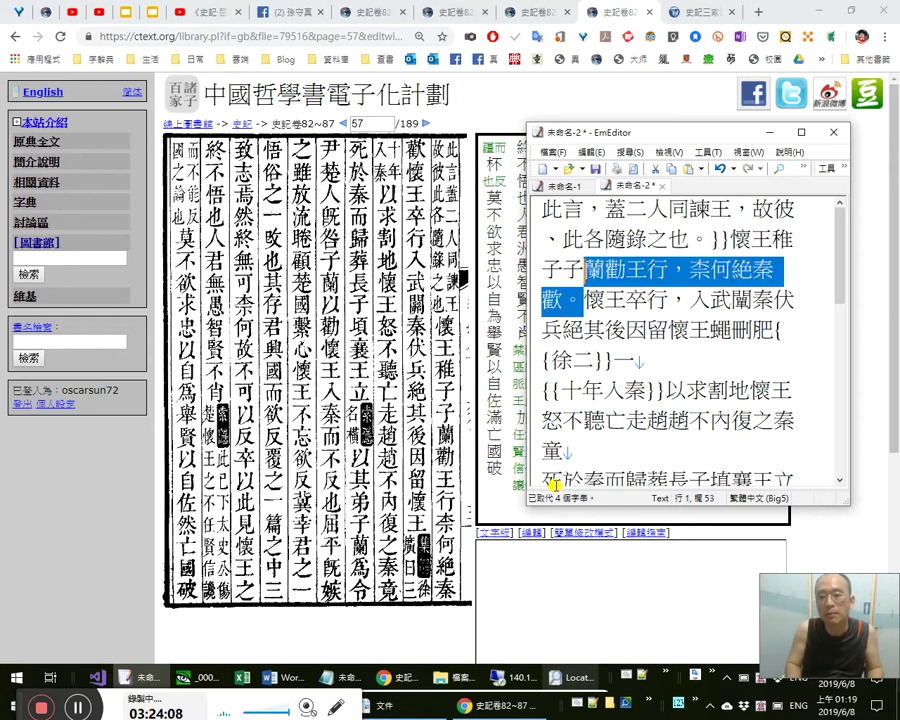
key("shift+Left")
key("shift+Left")
key("shift+Left")
key("shift+Left")
key("shift+Left")
key("Right")
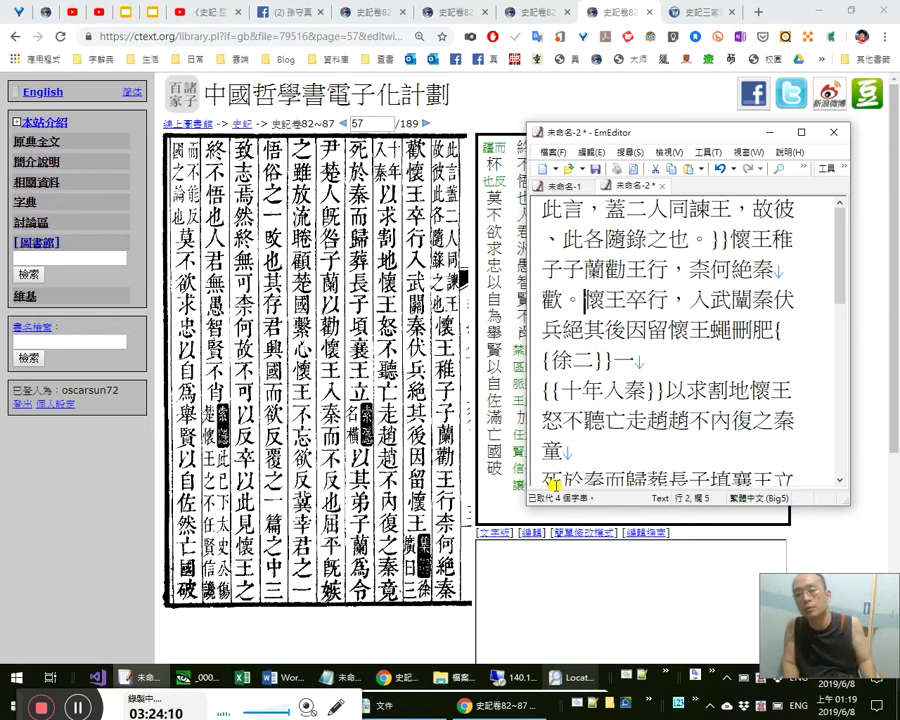
key("Up")
key("Right")
key("Right")
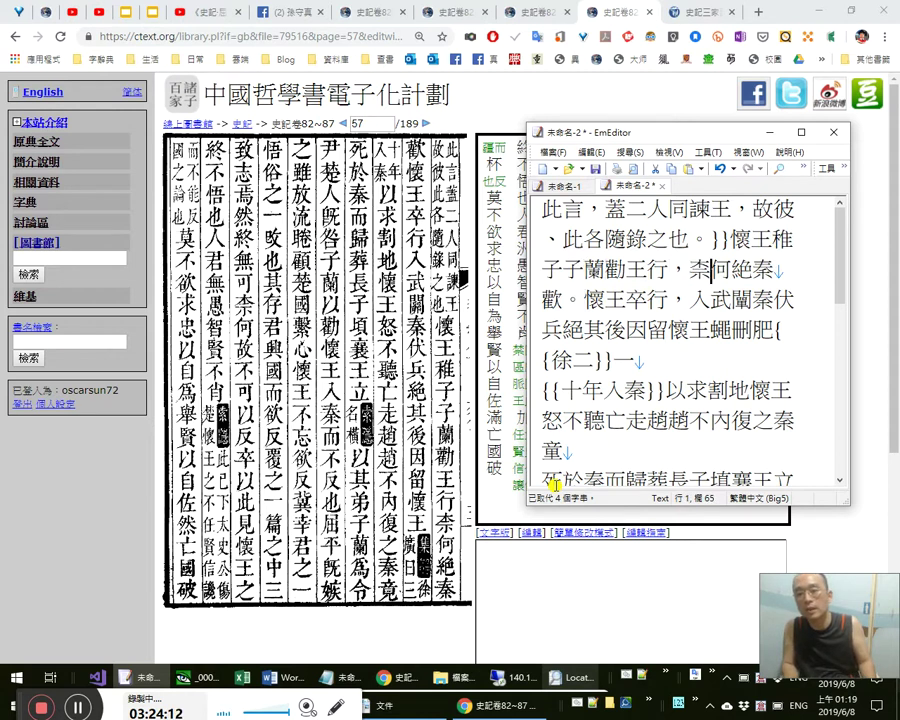
key("Right")
key("Right")
key("Right")
key("shift+Left")
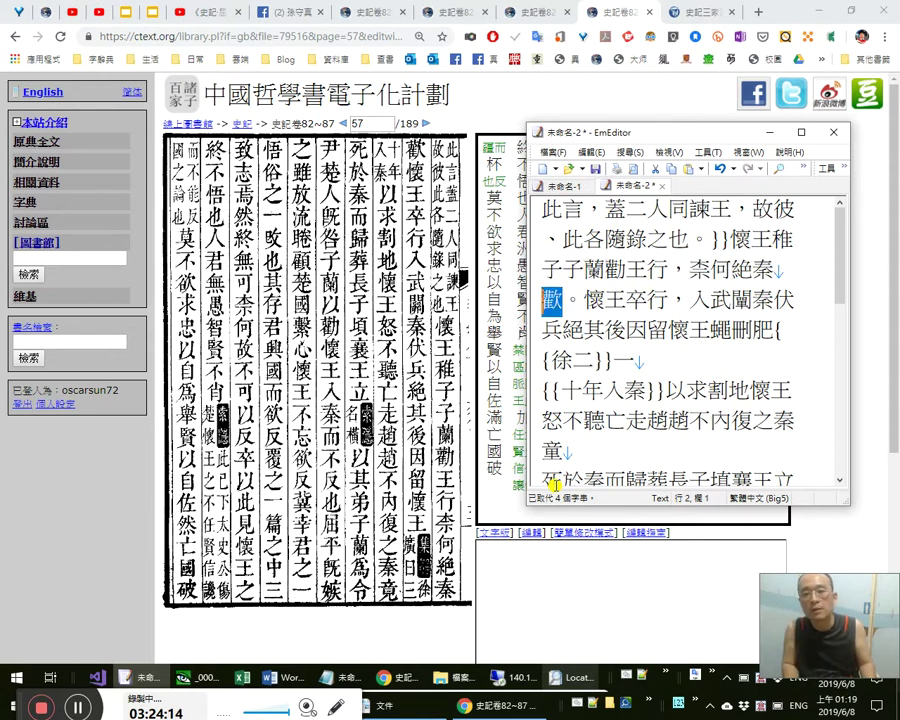
key("Left")
key("shift+Left")
key("Right")
key("Right")
key("shift+Right")
key("Right")
key("Right")
key("Up")
key("Left")
key("End")
key("Left")
key("shift+Left")
key("Down")
key("Left")
key("shift+Right")
key("Right")
key("Right")
key("shift+Right")
key("Right")
Try 竟, 終 and 成 in turn as glosses after 懷王卒, removing each trial character.
type("y")
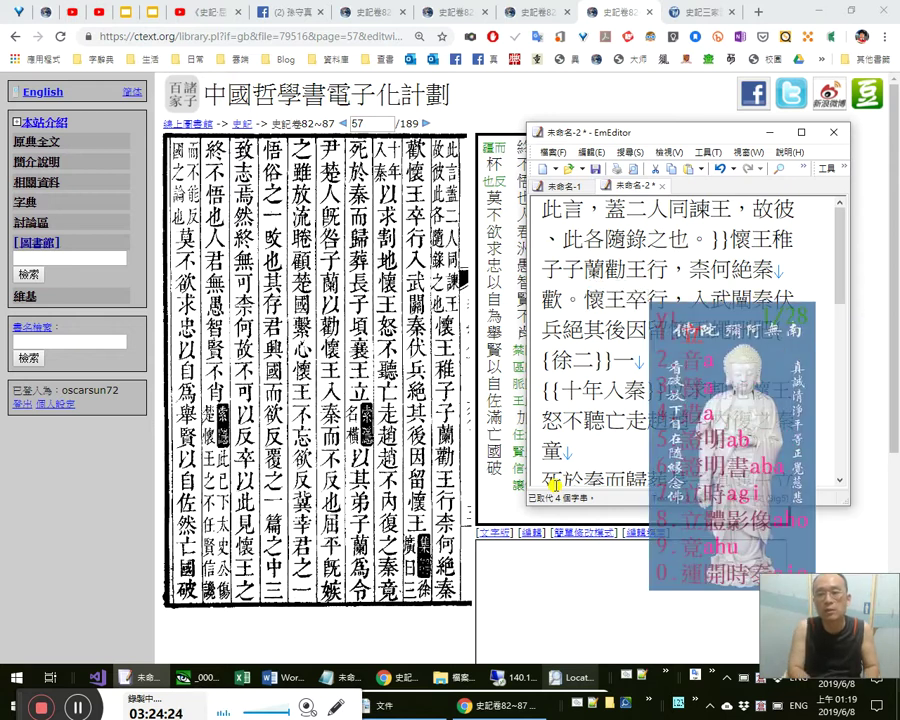
type("竟")
key("shift+Left")
type("終")
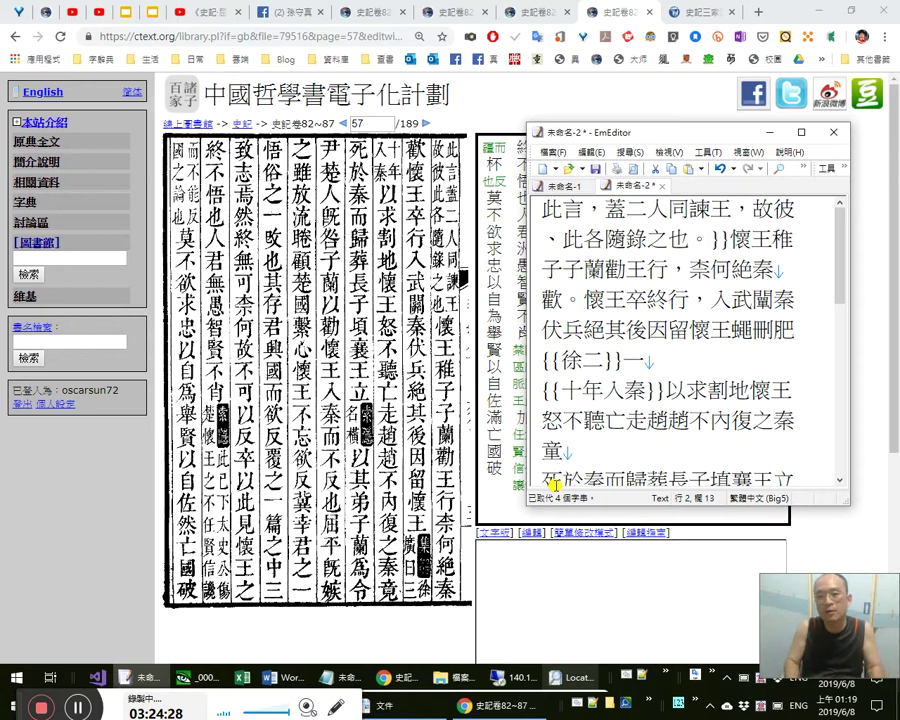
key("Delete")
key("Right")
key("shift+Right")
key("Left")
key("Left")
type("成")
key("shift+Left")
key("Delete")
Correct the character after 入武 to 關 and insert a full-width comma after 武關.
key("Right")
key("Right")
key("Right")
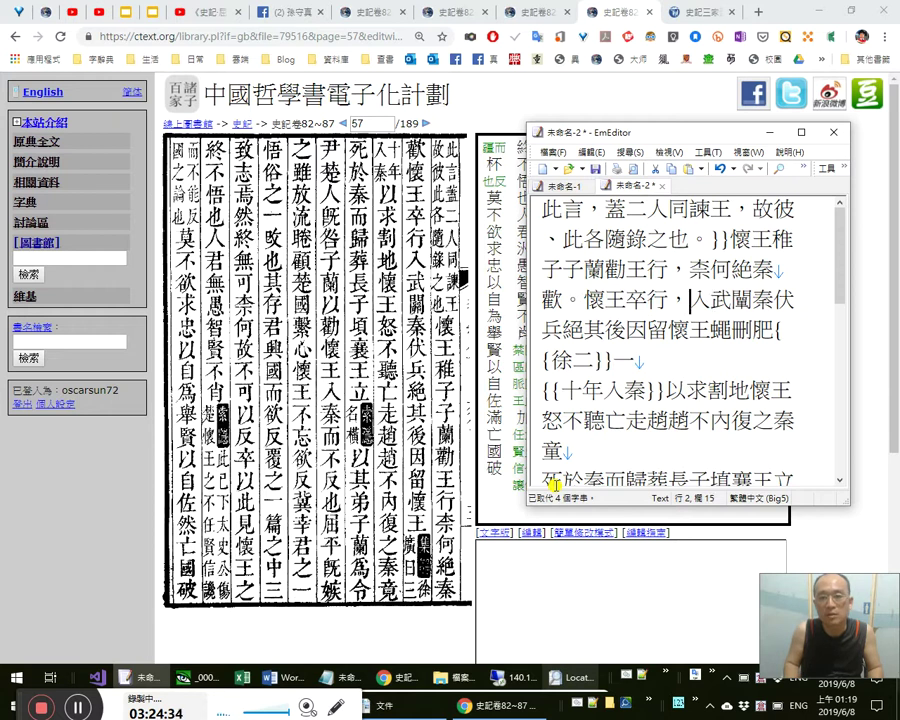
key("Right")
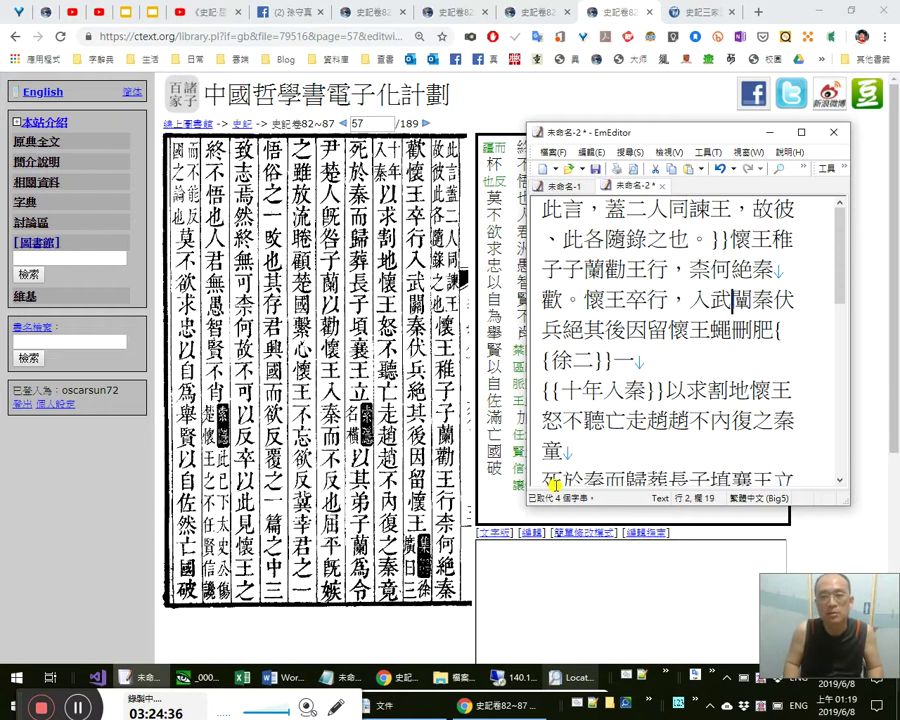
key("Right")
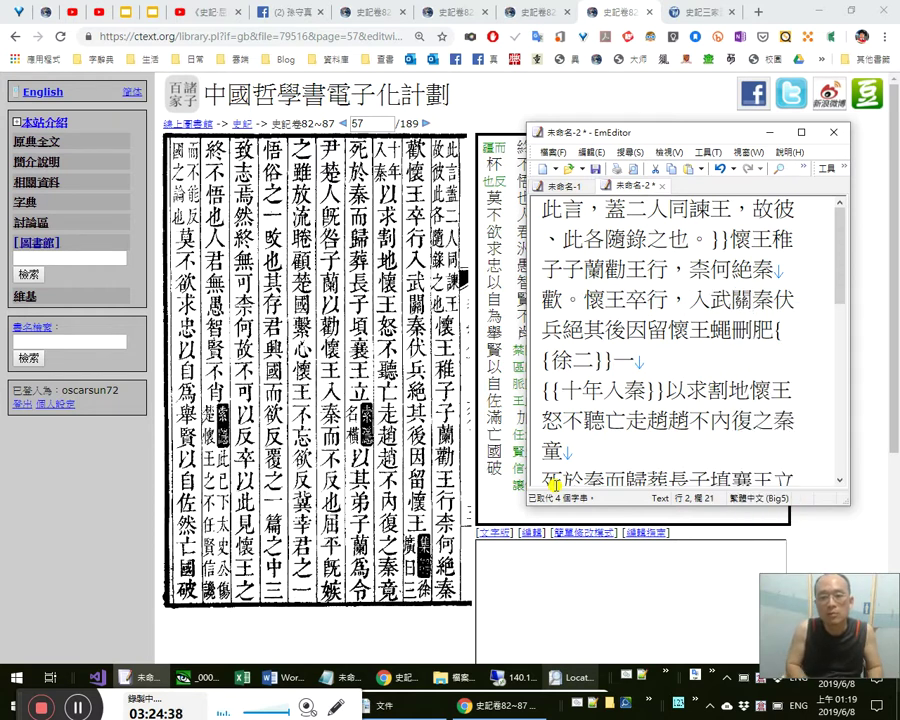
type("，")
key("Right")
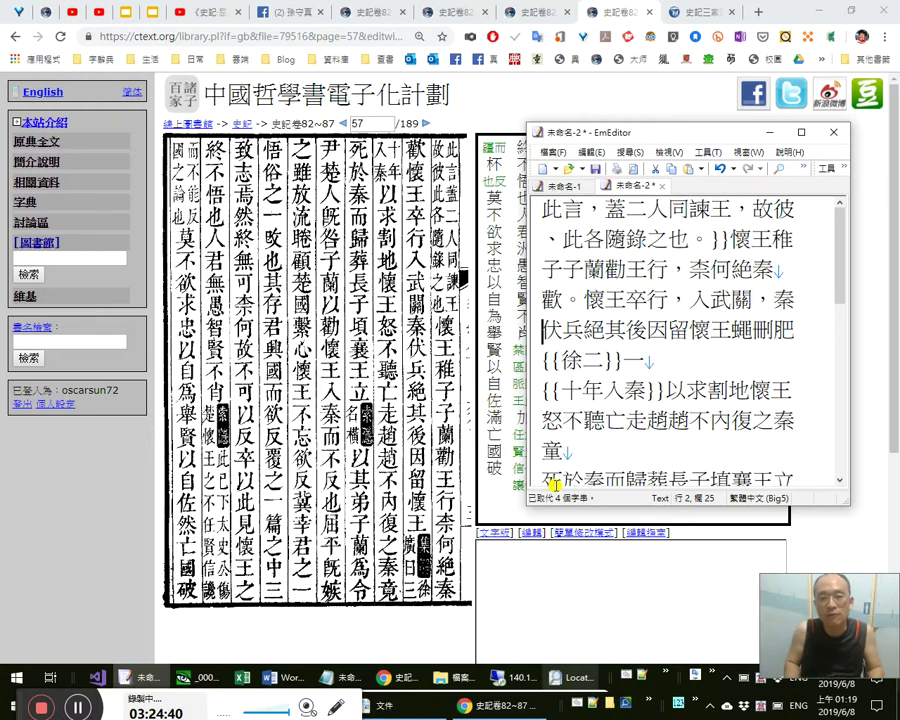
Replace the character after 伏兵 with the variant 絶 and insert a full-width comma after 其後.
key("shift+Left")
key("Right")
key("Right")
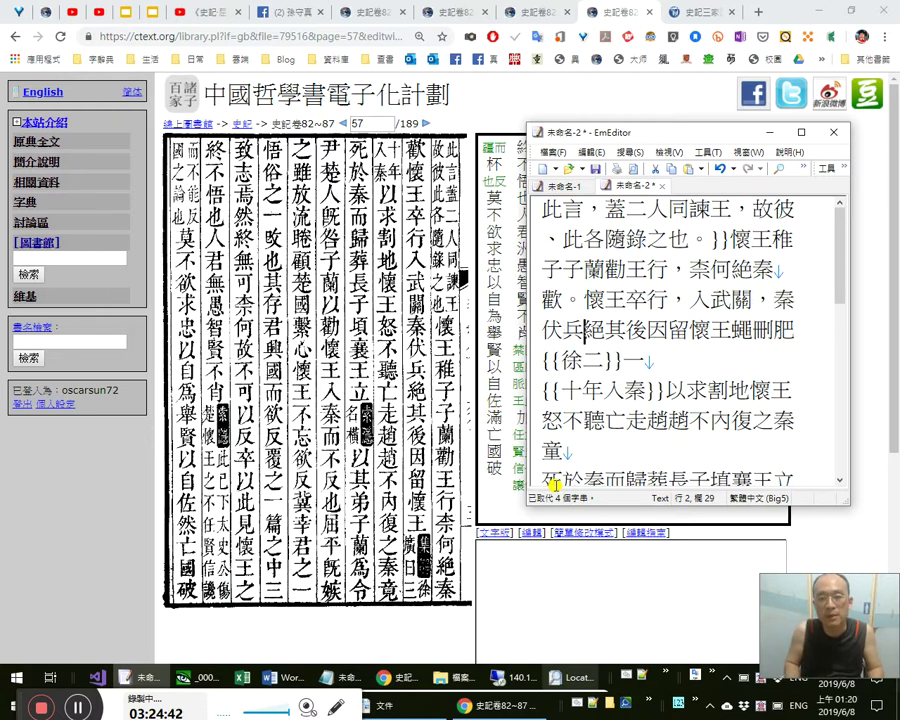
key("shift+Left")
type("vfnau")
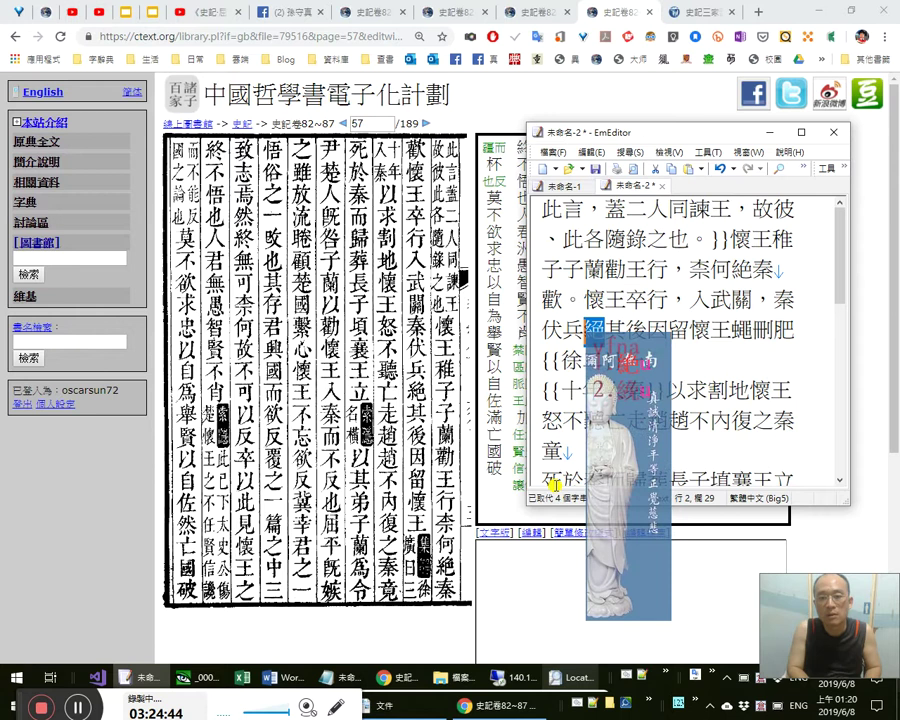
key("space")
key("Right")
key("Right")
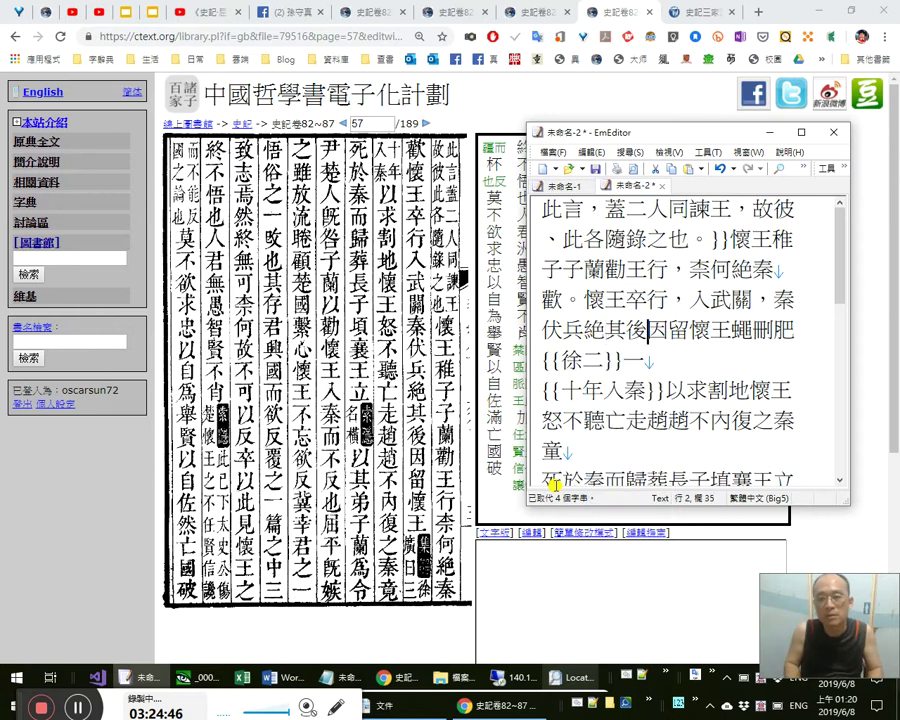
type("，")
Put a full stop 。 after 因留懷王 and delete the stray characters 蠅刪肥 before the note.
key("Right")
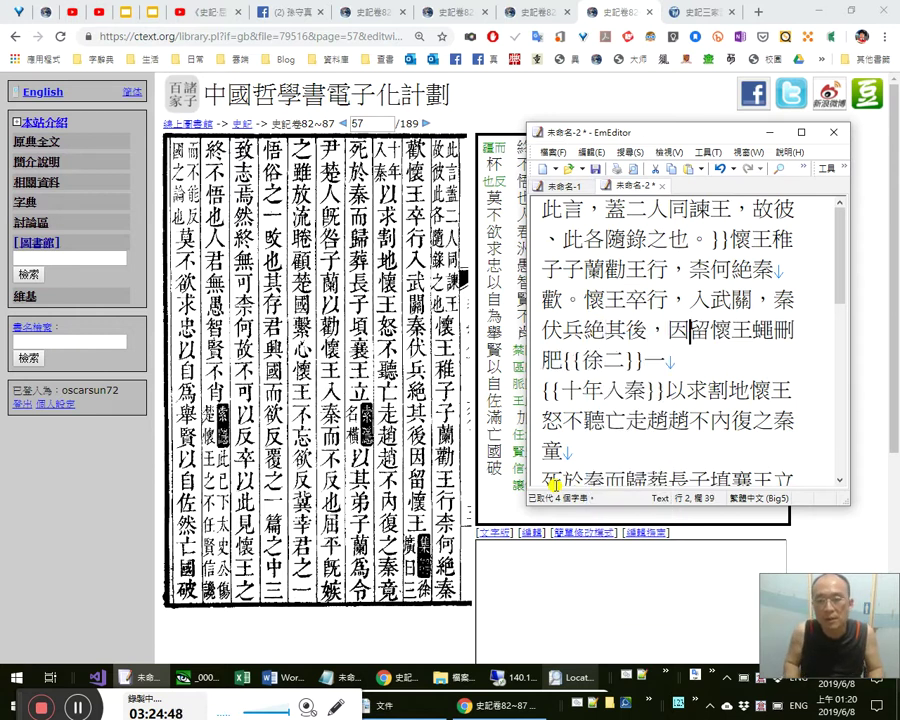
key("Right")
key("Right")
key("Right")
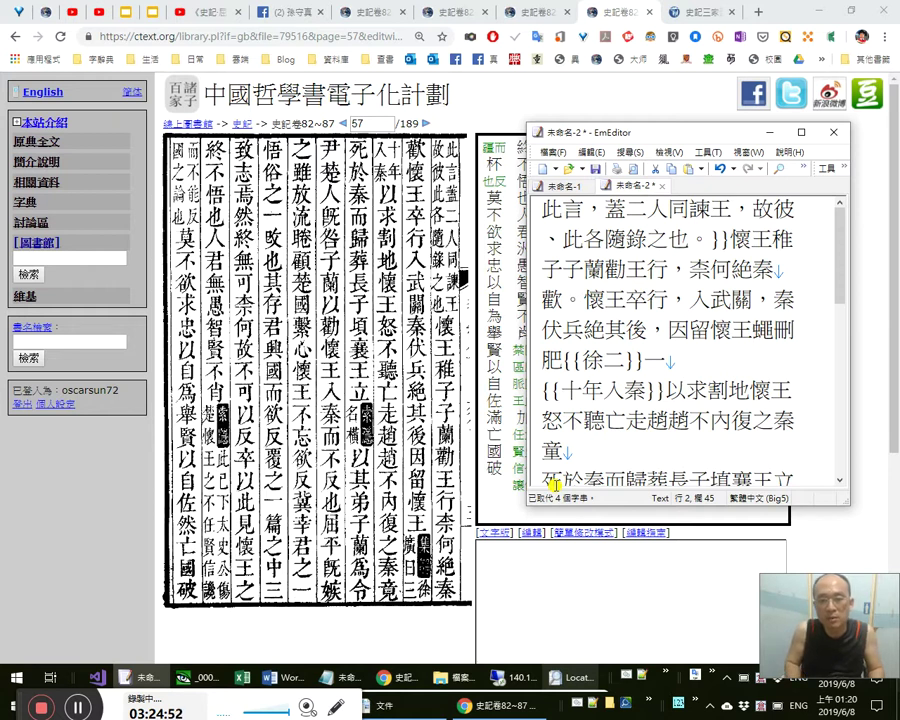
type("。")
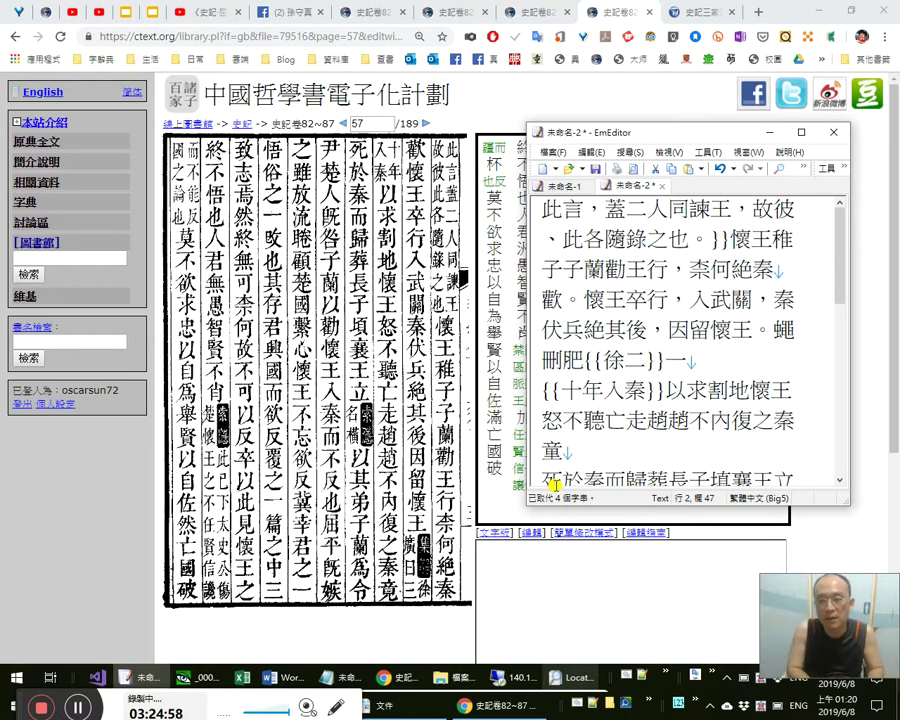
key("shift+Right")
key("shift+Right")
key("shift+Right")
key("Delete")
Complete the opening of the note around 徐 so that it reads 《集解》：徐廣曰：三.
key("Right")
key("Right")
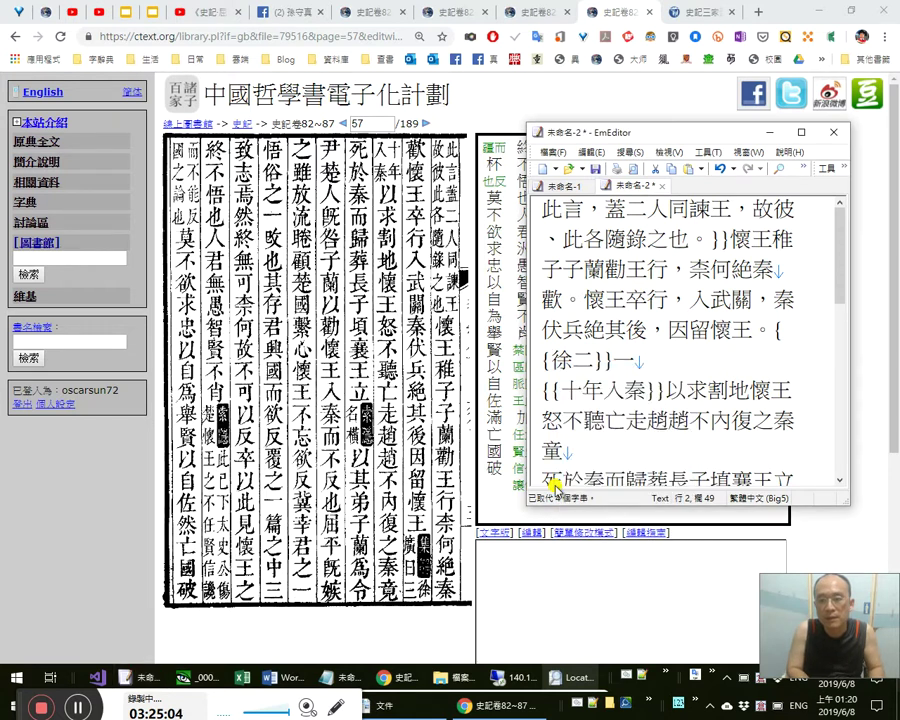
type("《集解》")
type("：")
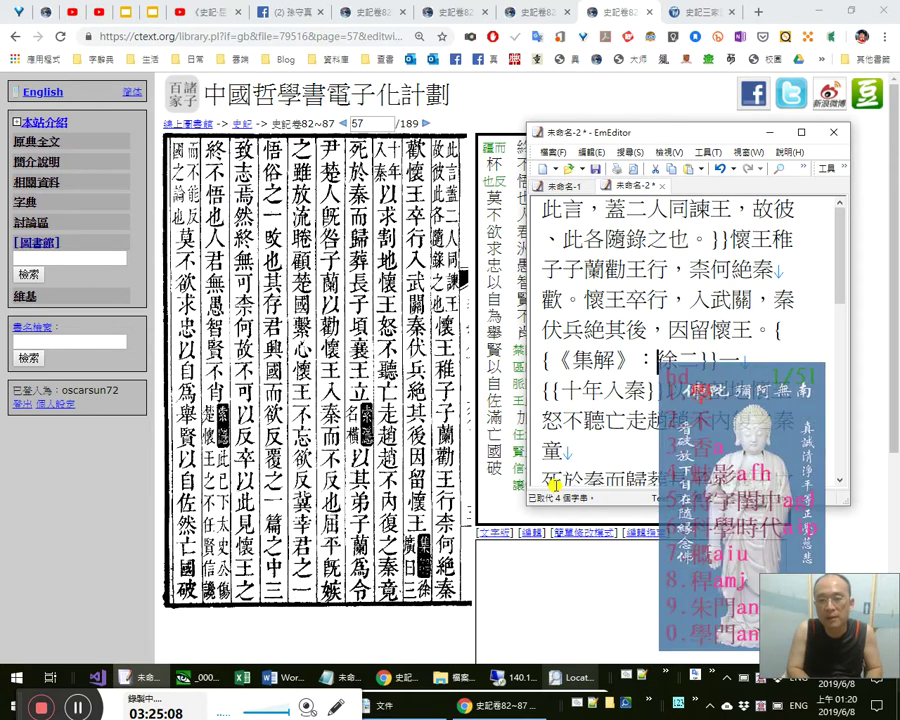
type("金曰")
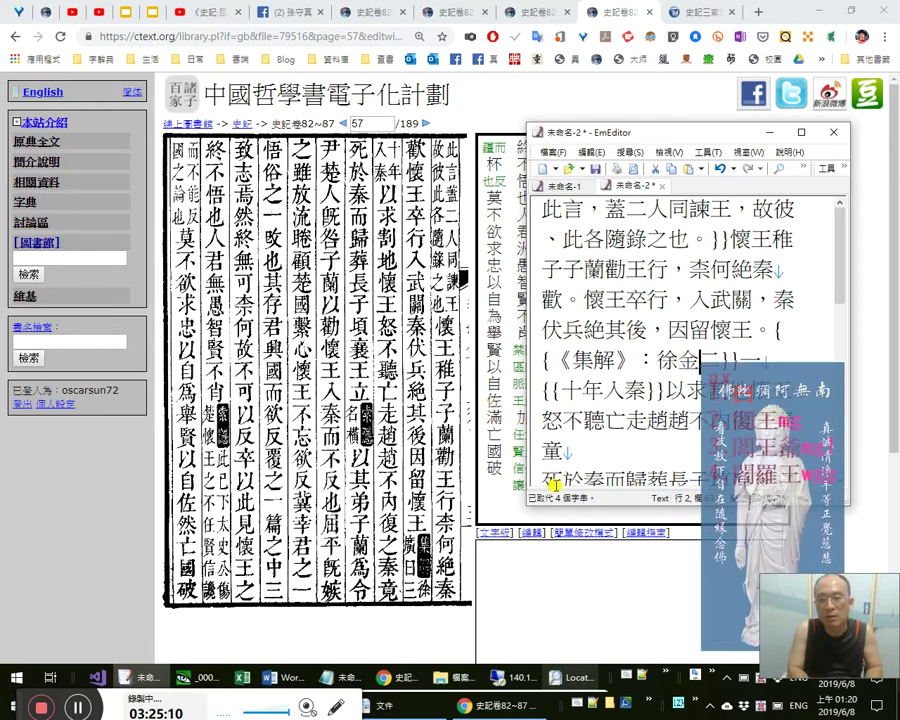
type("廣")
key("Delete")
type("：三")
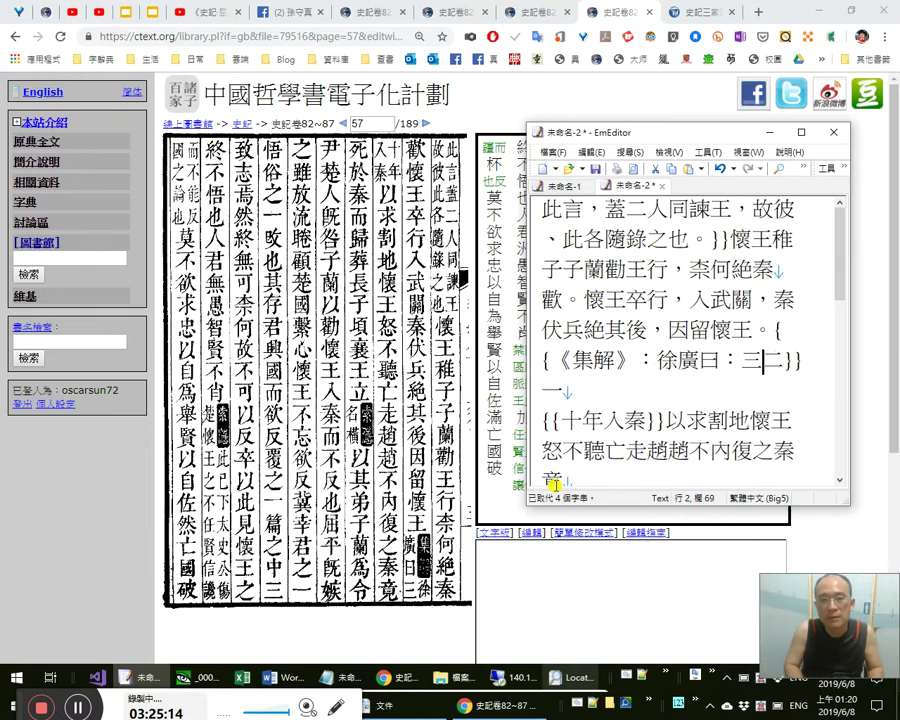
Break the line after 三 and remove the leftover 二, 一 and surplus double braces so the note continues with 十年入秦.
key("Return")
key("shift+Down")
key("shift+Right")
key("shift+Right")
key("Delete")
End the 徐廣 note with a full stop 。 after 十年入秦, inside the closing braces.
key("Right")
key("Right")
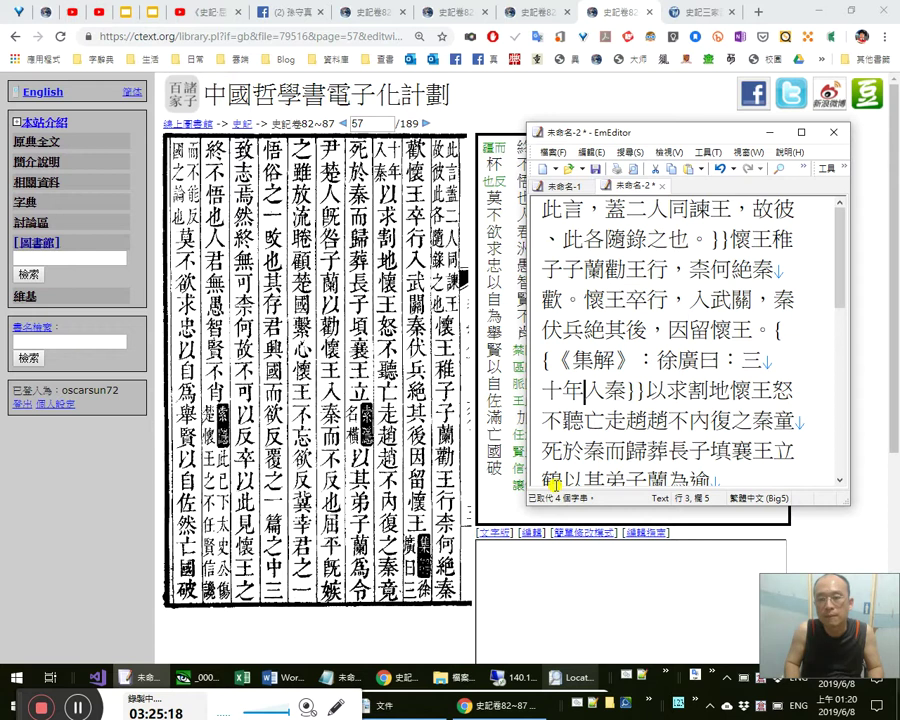
key("Right")
key("Right")
key("Right")
key("Right")
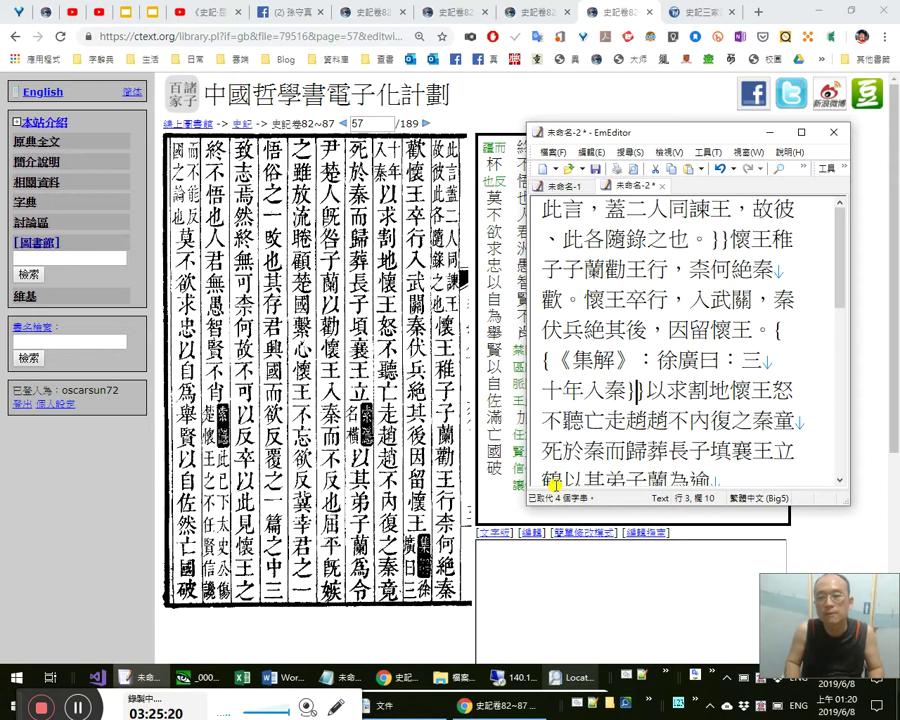
key("Left")
type("。")
Replace the full stop after 因留懷王 with a full-width comma.
key("Right")
key("Right")
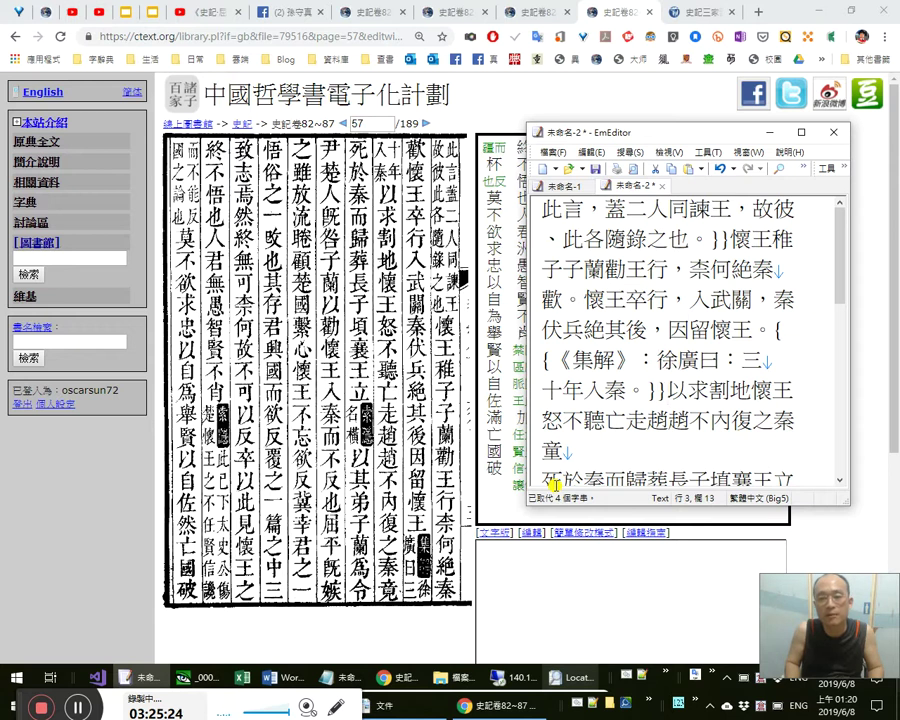
key("Right")
key("Right")
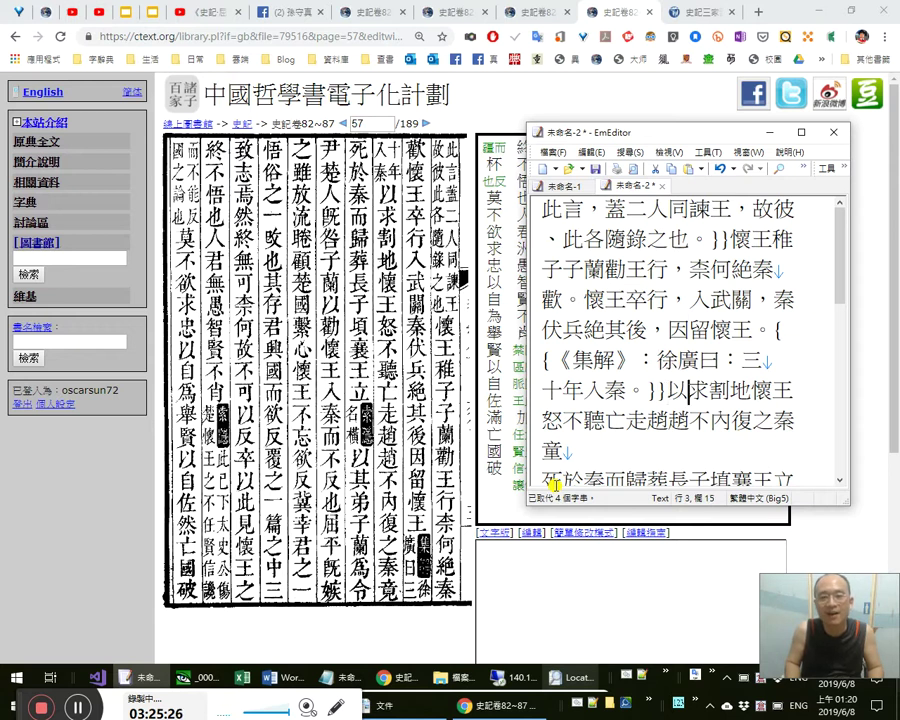
key("Up")
key("Up")
key("Right")
key("Right")
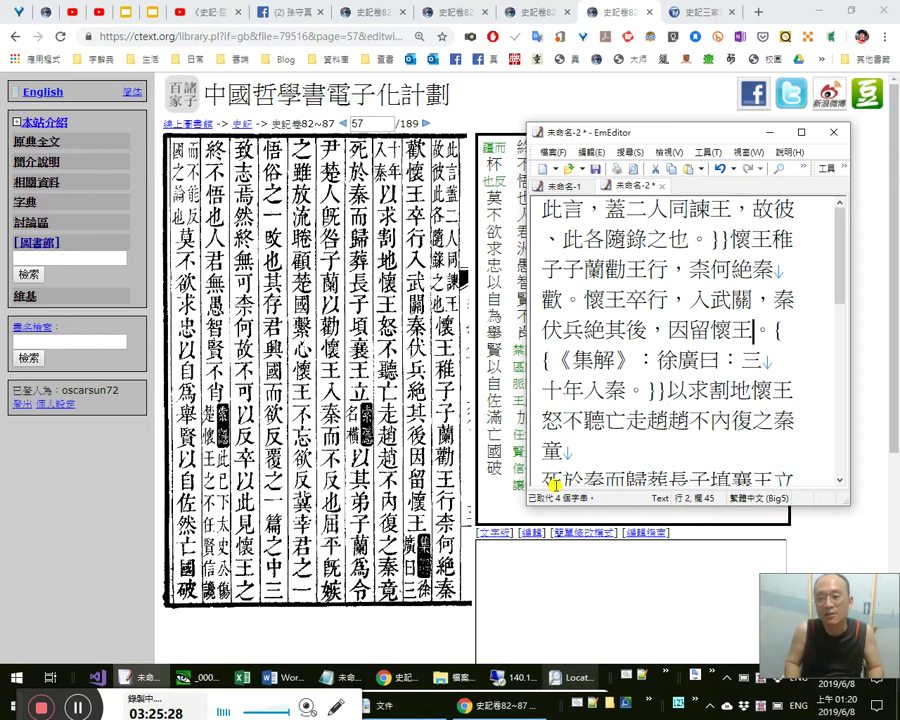
key("shift+Right")
type("，")
Insert a full-width comma after 以求割地.
key("Down")
key("Down")
key("Left")
key("Left")
key("shift+Right")
key("shift+Right")
key("Right")
key("Right")
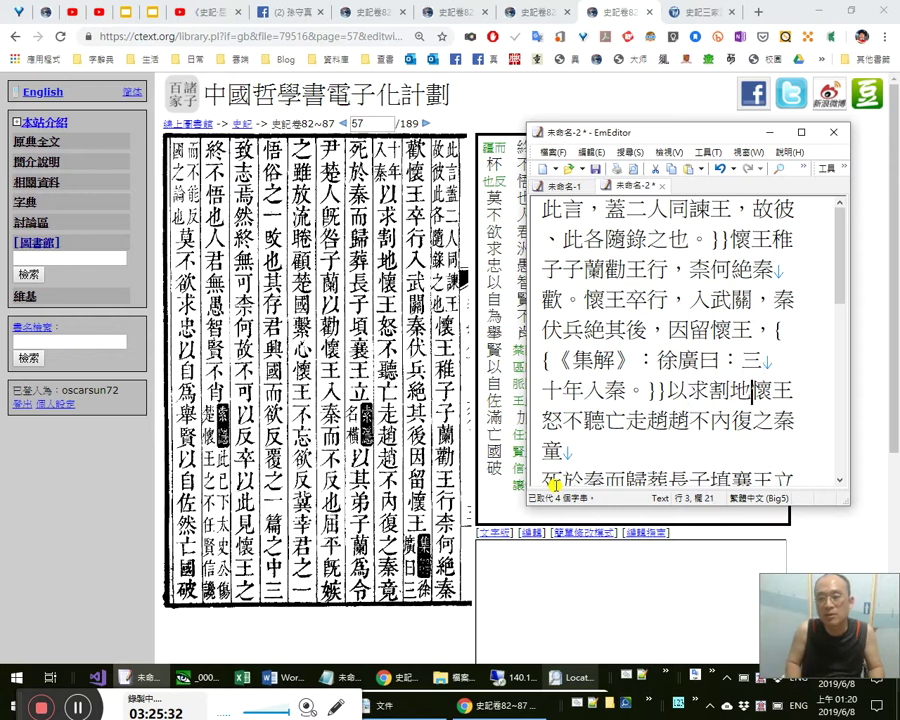
type("，")
Insert a full-width comma after 懷王怒, before 不聽.
key("Left")
key("Left")
key("Right")
key("Right")
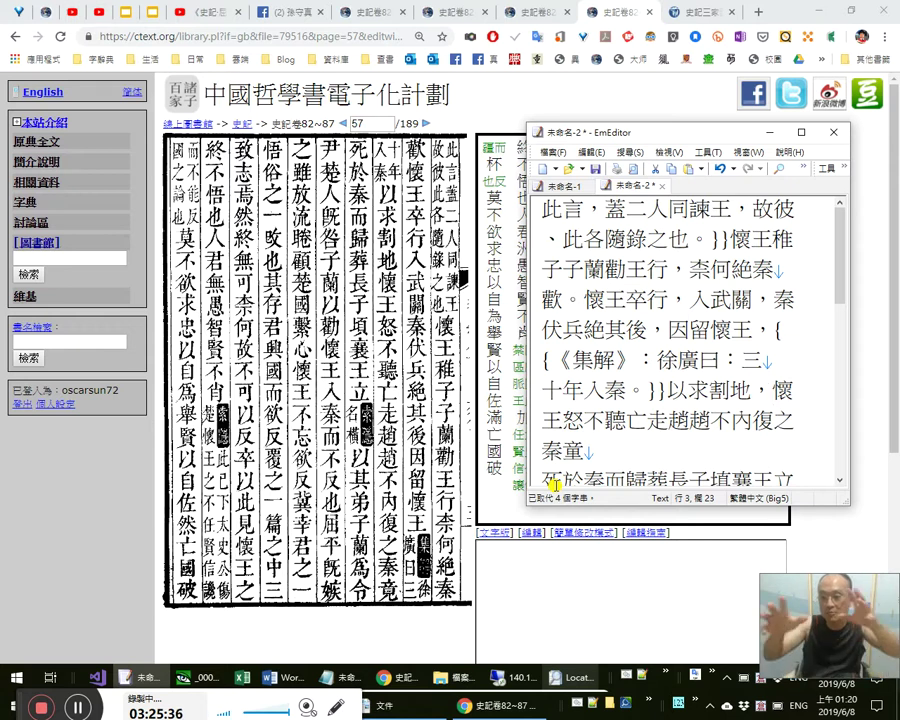
key("Right")
key("Right")
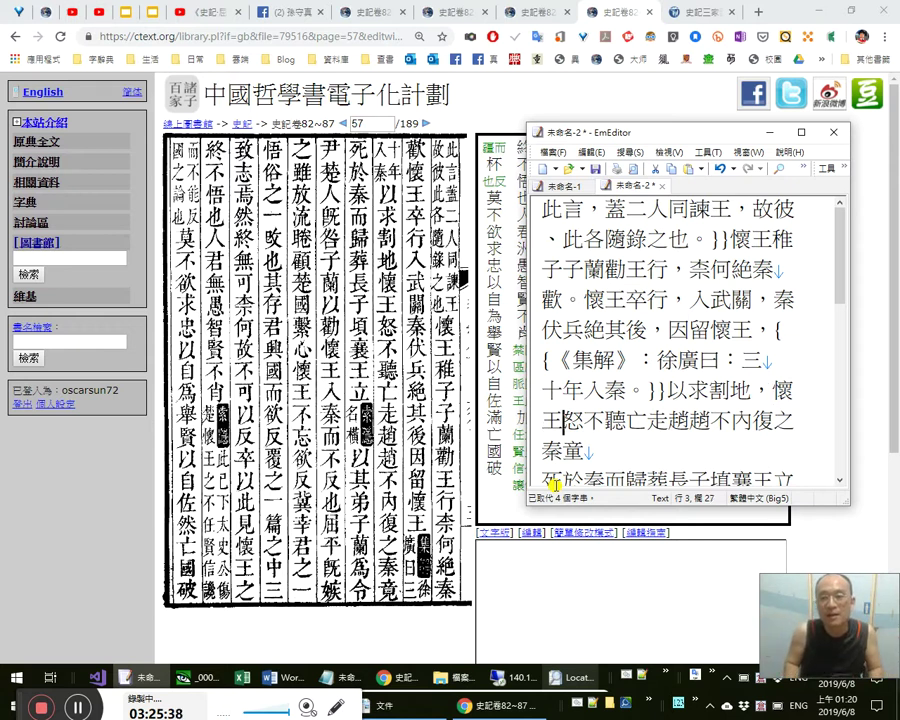
type("，")
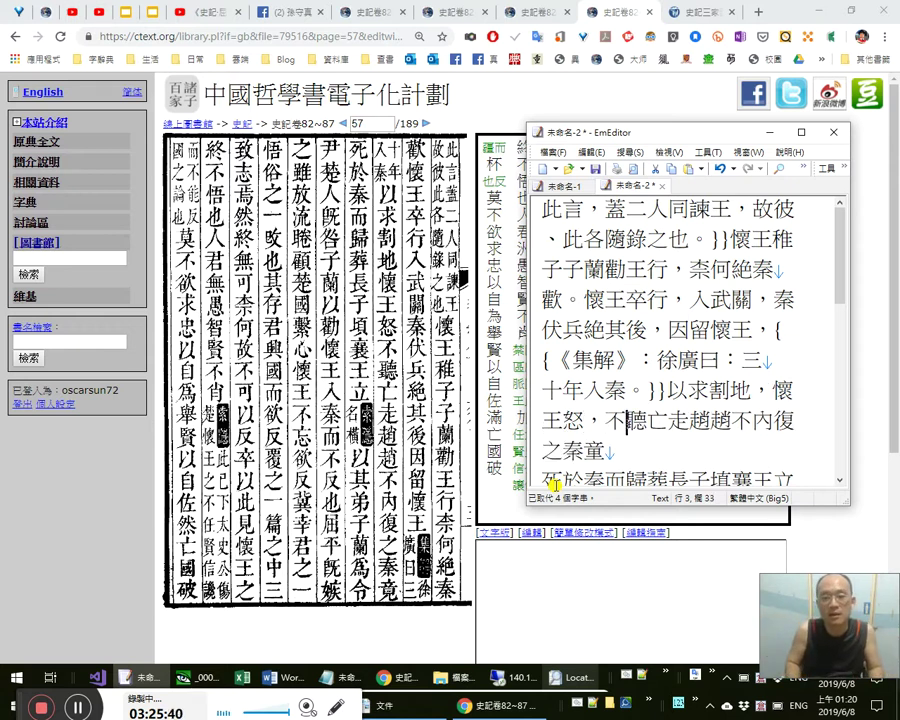
key("Right")
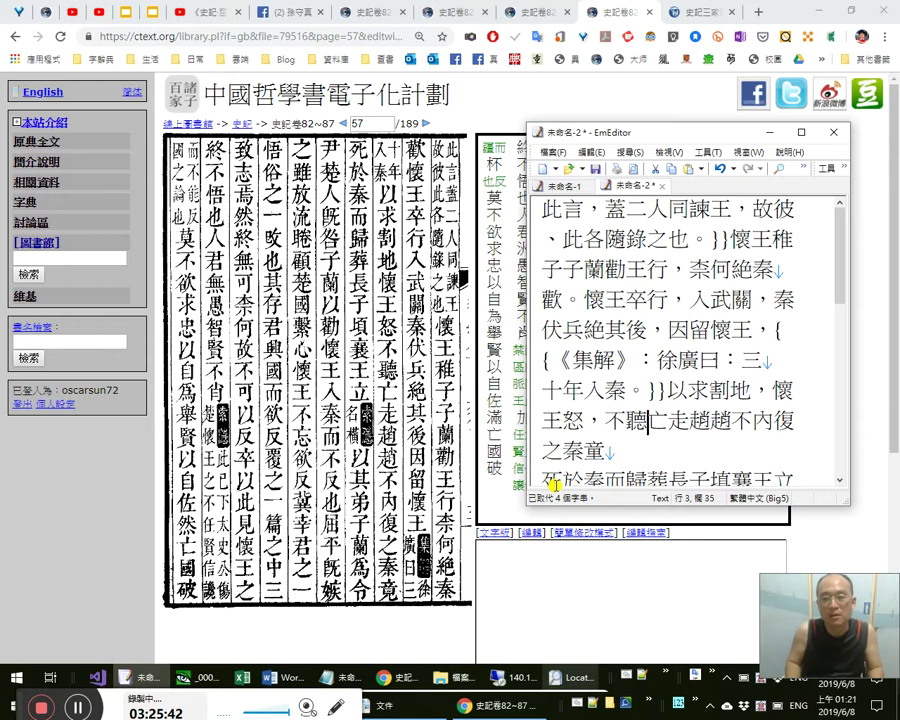
Insert a full-width comma after 不聽, before 亡走趙.
type("，")
key("Left")
key("Up")
Insert a full stop 。 after 亡走趙, before 趙不內.
key("Right")
key("Right")
key("Right")
key("Right")
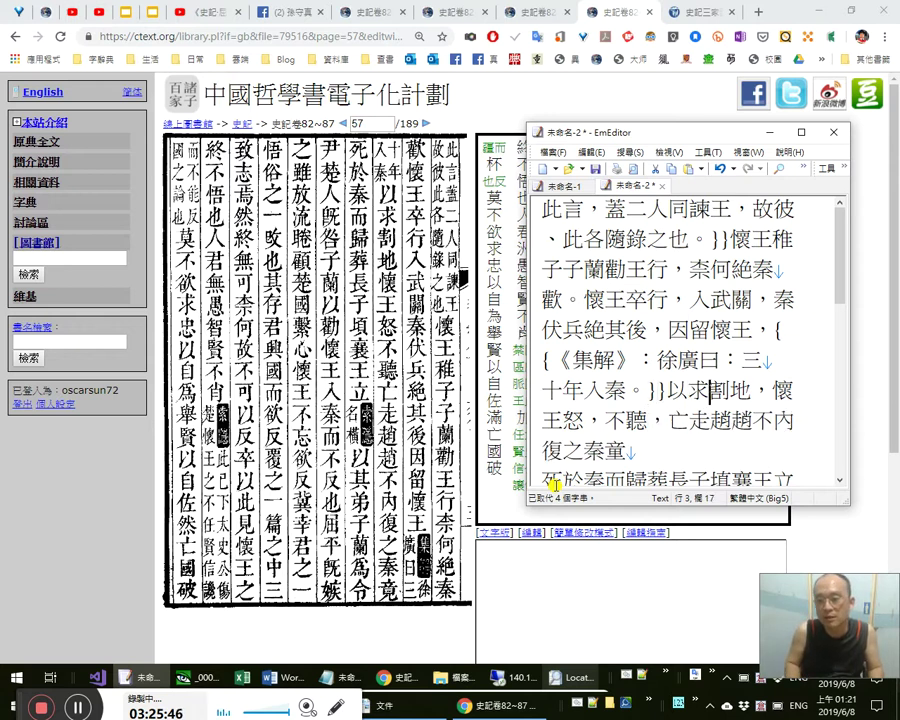
key("Right")
key("Right")
key("Right")
key("Right")
key("Right")
key("Right")
key("Right")
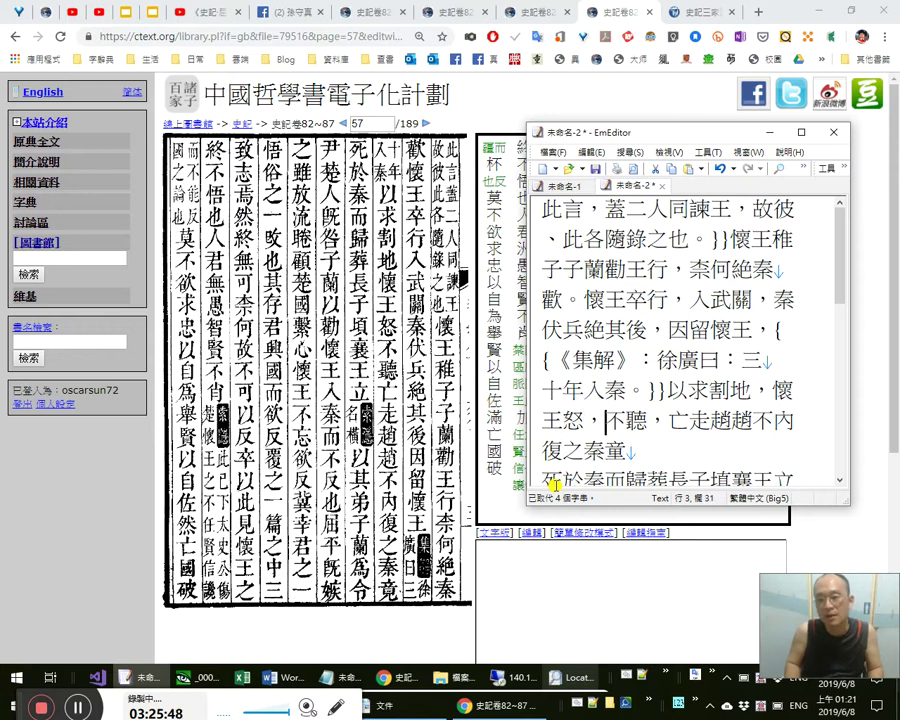
key("Right")
key("Right")
key("Right")
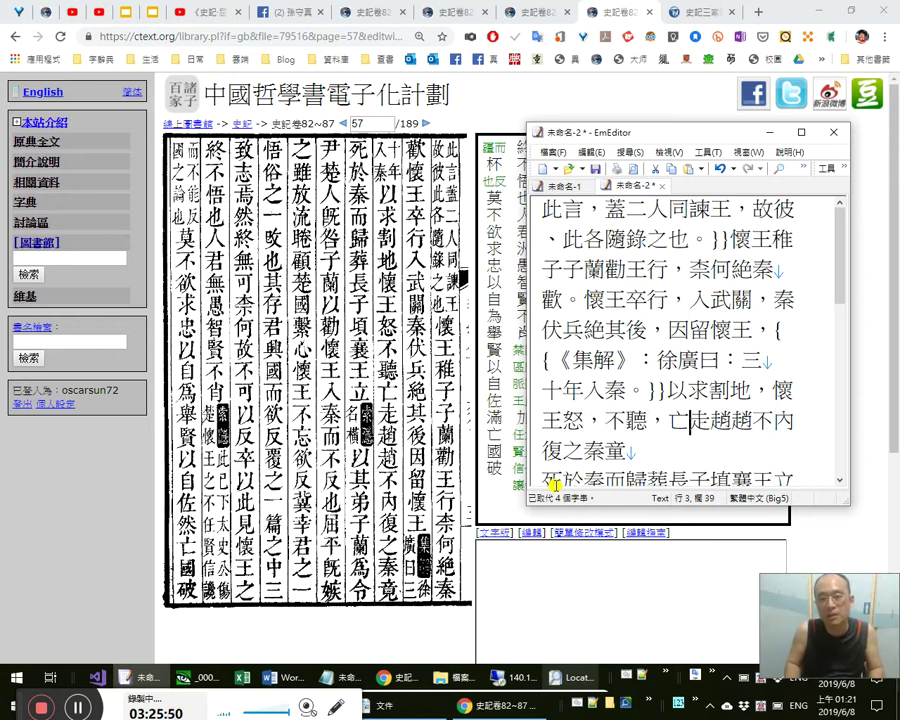
key("Right")
key("Right")
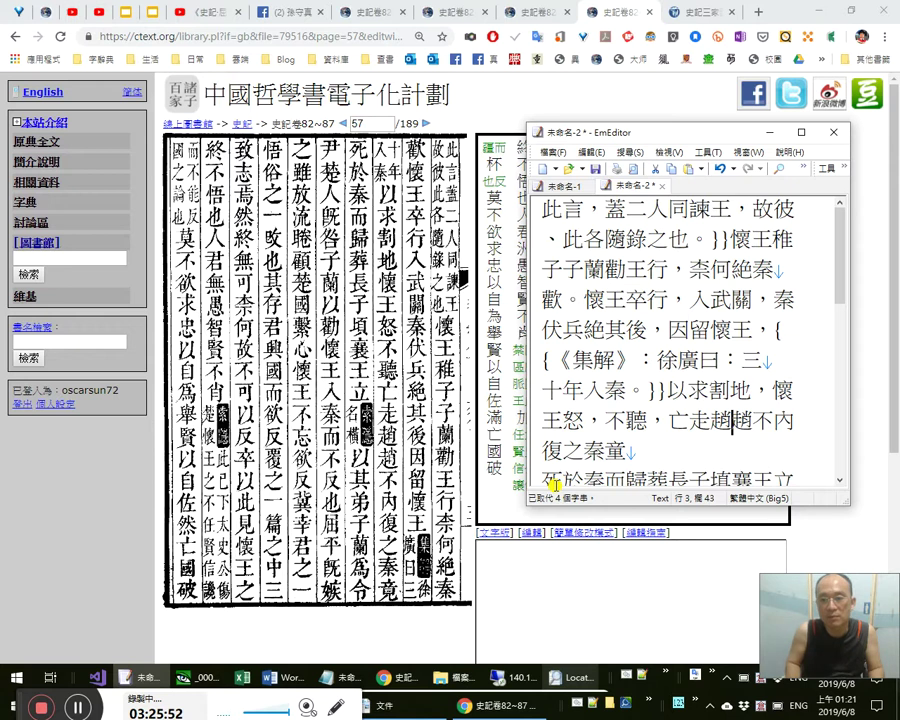
type("。")
Reread the clauses from 絕其後 to 亡走趙, checking their wording and punctuation.
key("Left")
key("Left")
key("Left")
key("shift+Left")
key("Right")
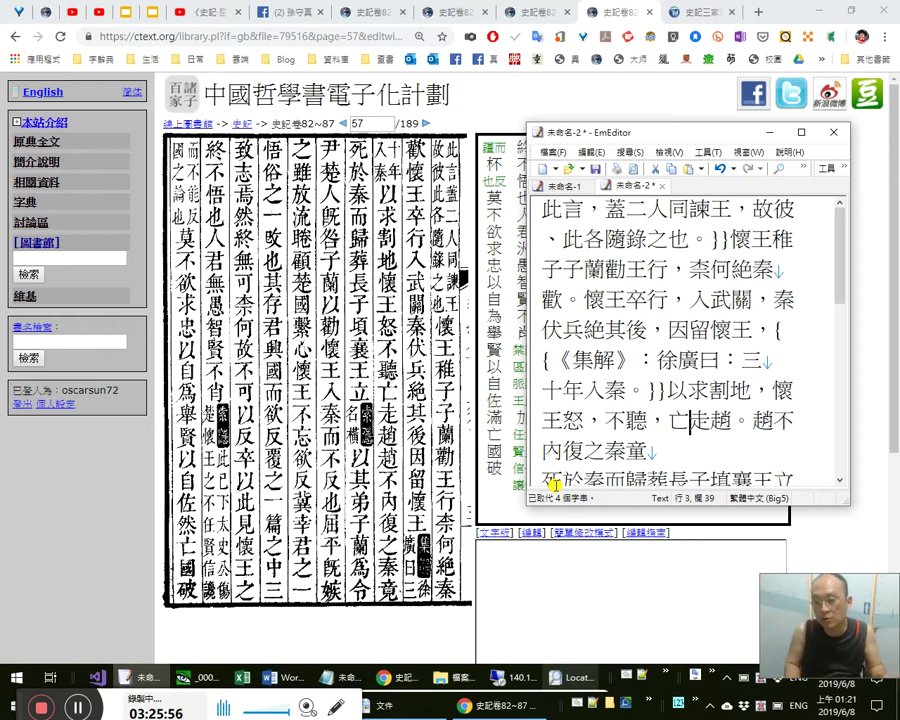
key("Up")
key("Up")
key("Up")
key("Left")
key("Left")
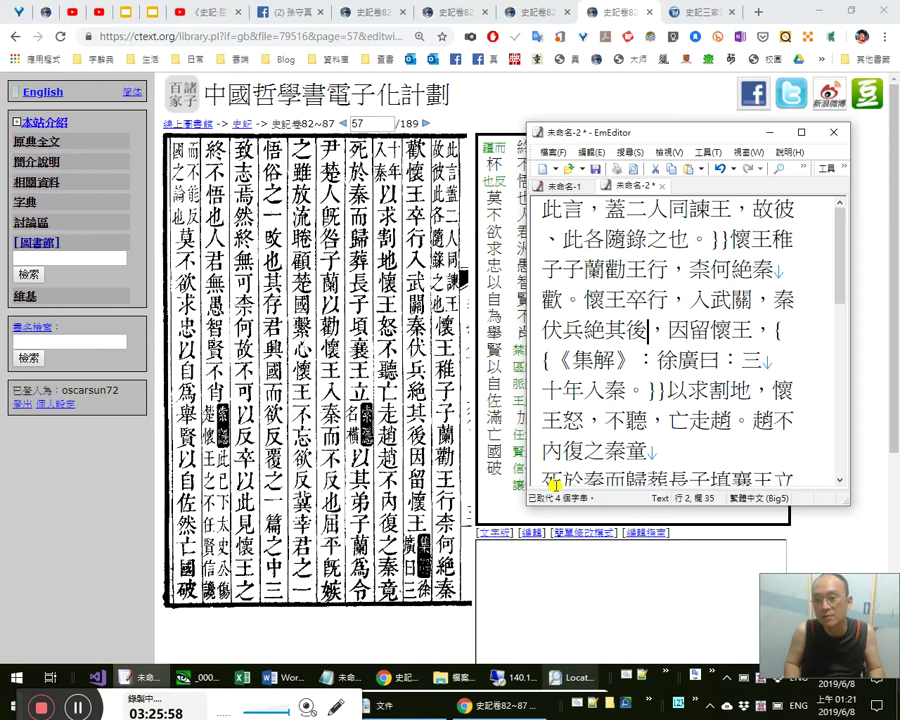
key("shift+Left")
key("shift+Left")
key("shift+Left")
key("shift+Left")
key("shift+Right")
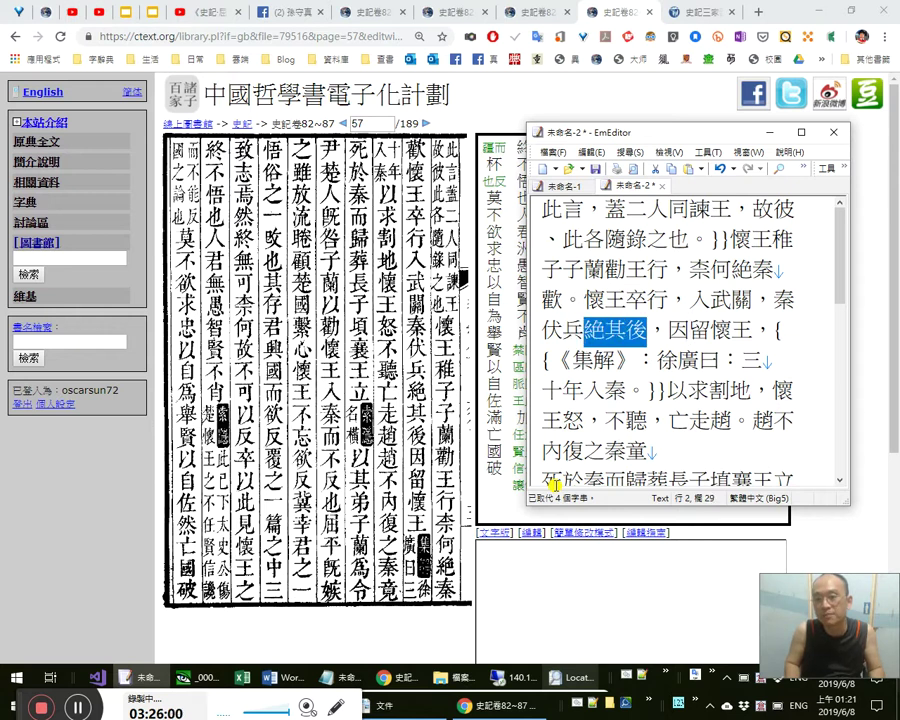
key("shift+Right")
key("shift+Right")
key("Right")
key("Down")
key("Down")
key("Down")
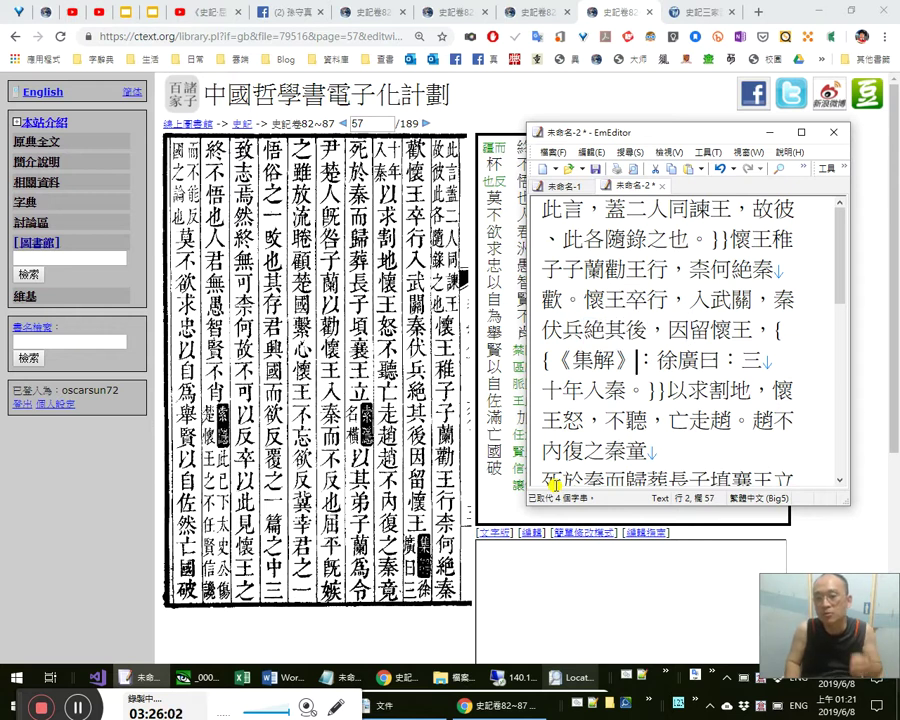
key("Right")
key("Right")
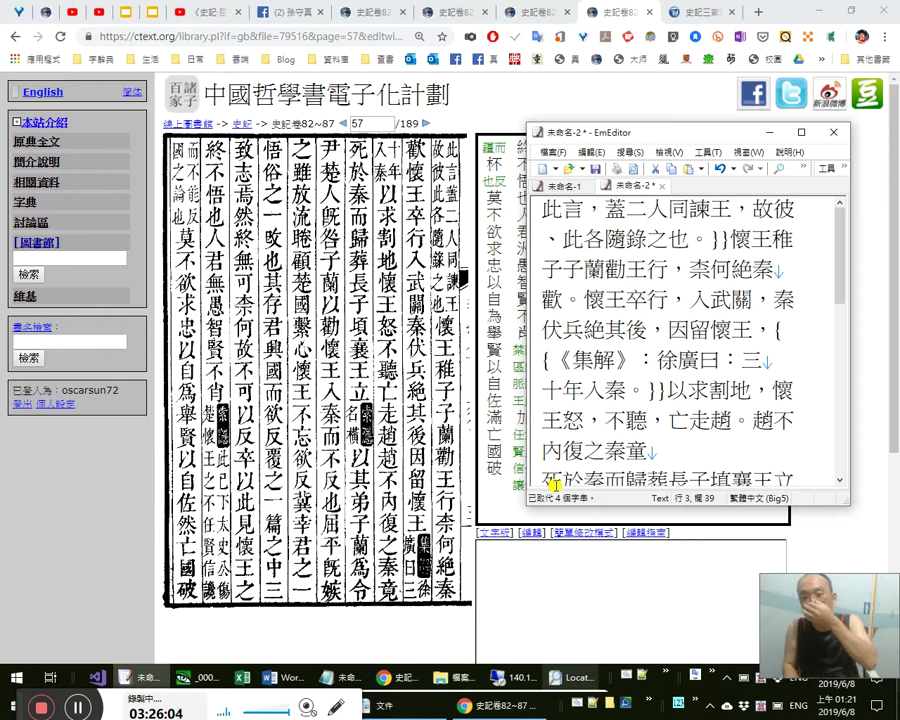
Insert 納 and a full-width comma after 趙不內, before 復之秦.
key("shift+Left")
key("Right")
key("shift+Right")
key("Right")
key("Right")
key("shift+Right")
key("shift+Right")
key("Right")
key("Right")
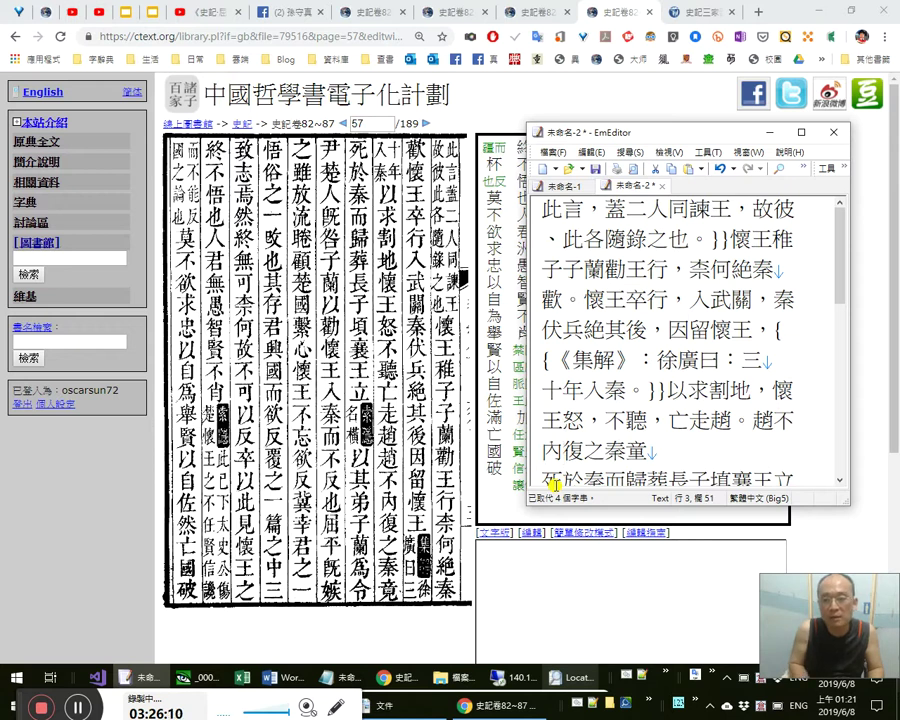
type("納，")
Expand the inserted 納 after 趙不內 into 收留納.
key("shift+Left")
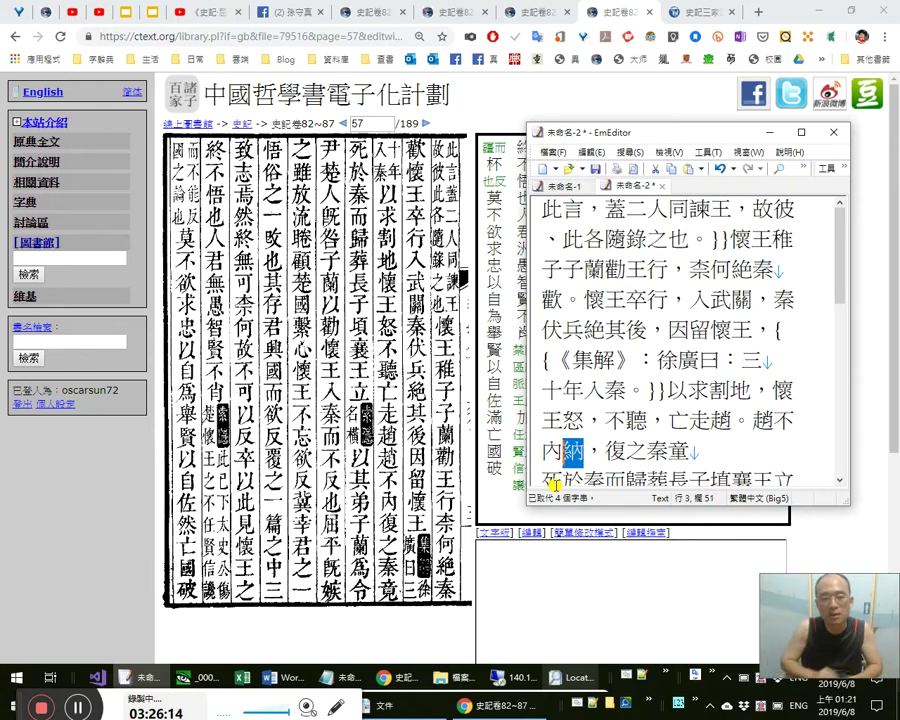
type("收納")
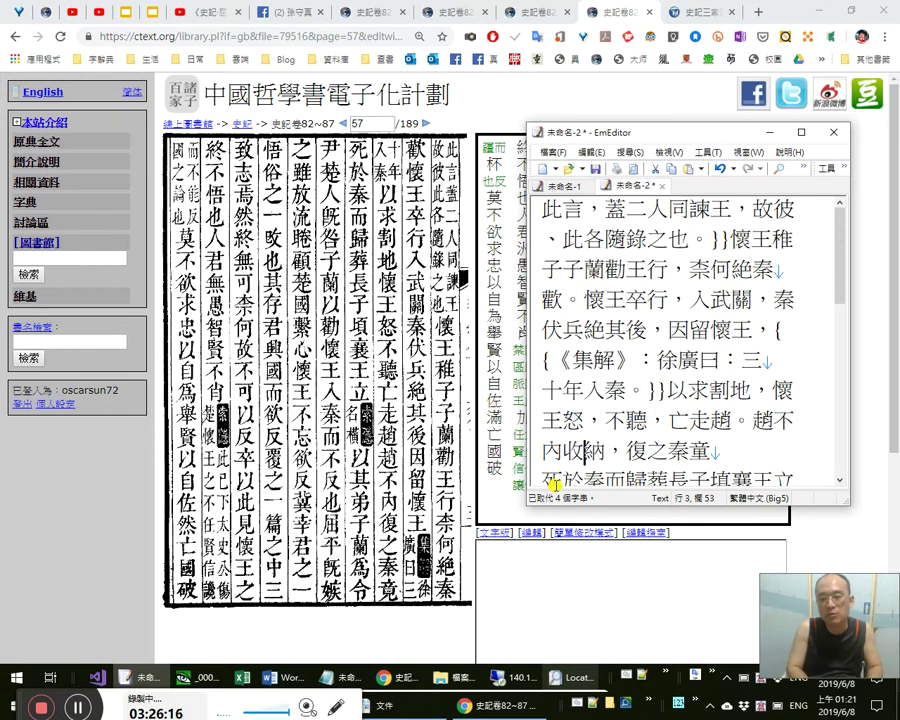
key("shift+Right")
key("shift+Right")
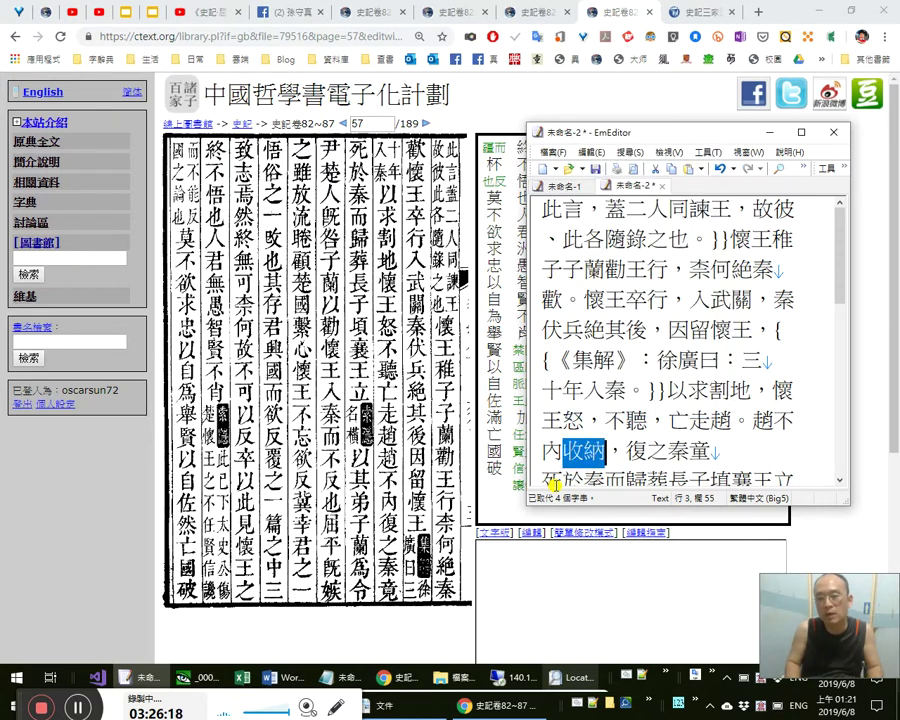
key("Left")
key("Right")
type("h留")
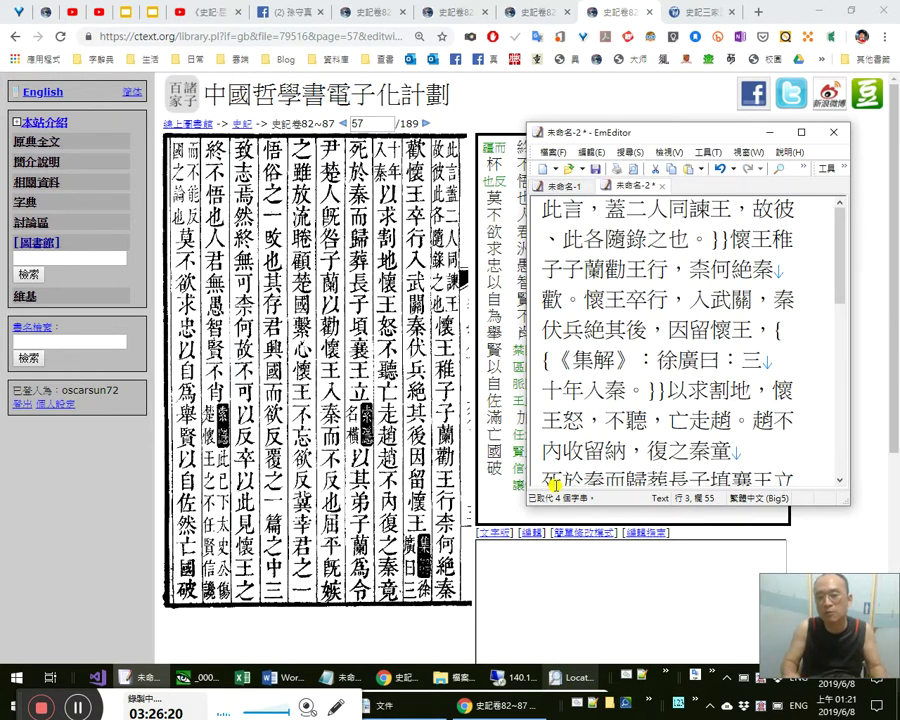
key("Down")
key("Up")
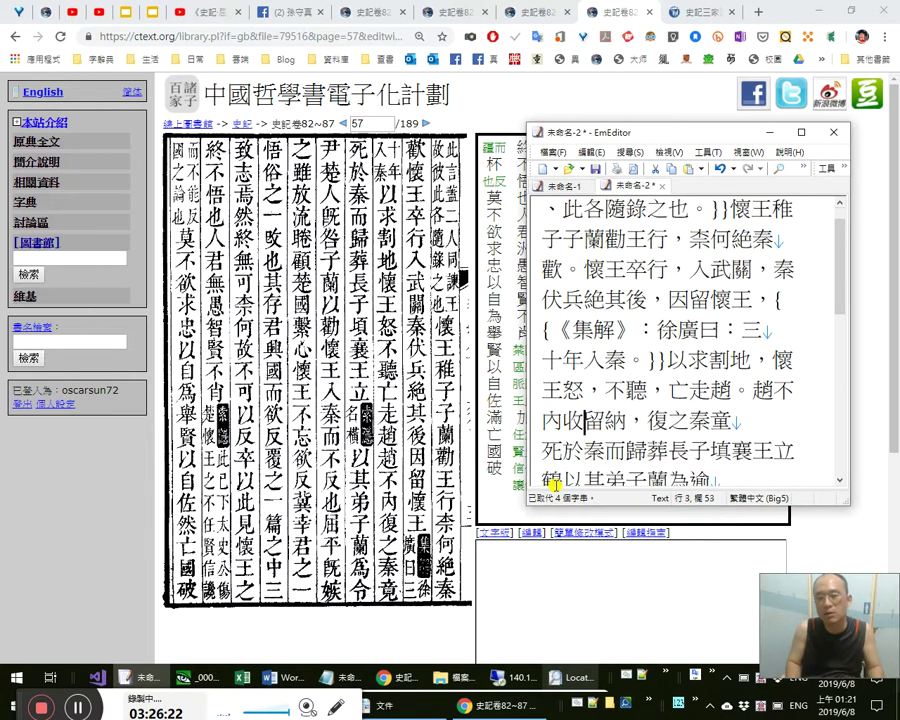
Look at the presentation on 漢文解讀技巧與方法 in the browser, and return to the EmEditor text.
left_click(125, 12)
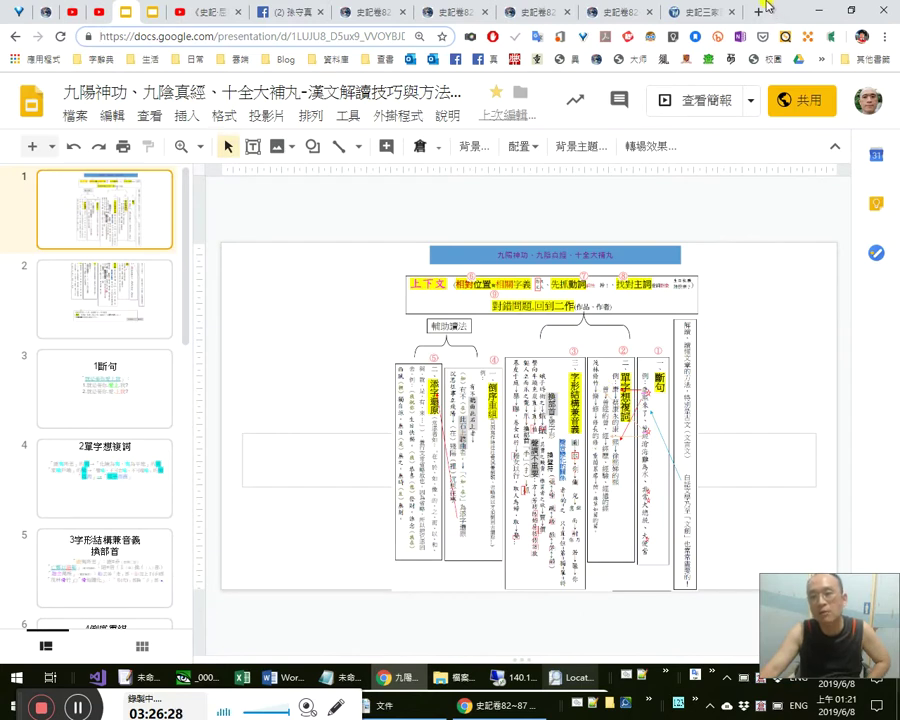
left_click(651, 9)
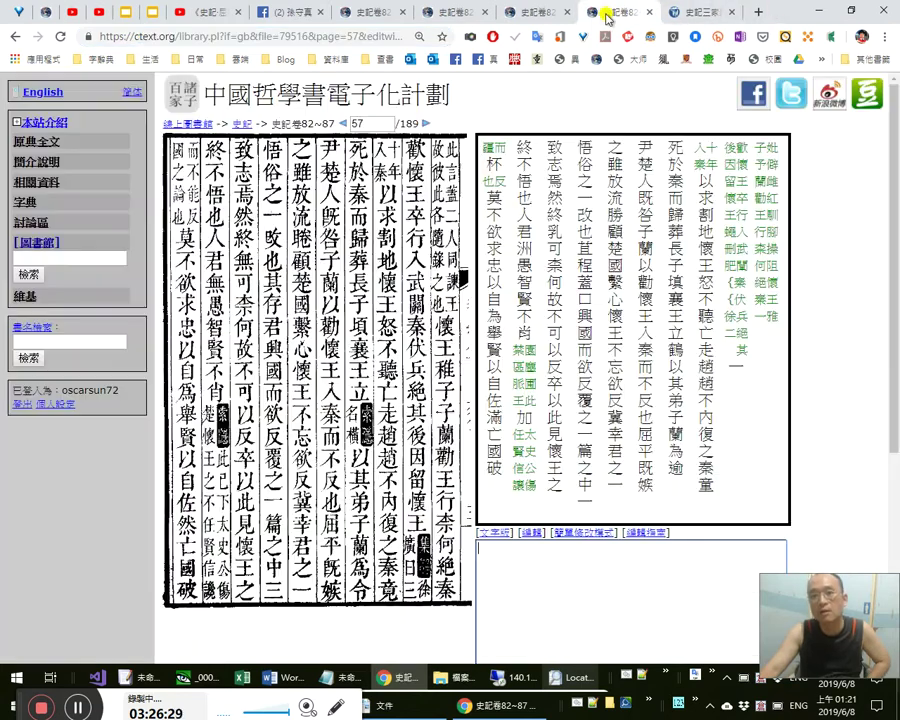
left_click(533, 8)
left_click(603, 10)
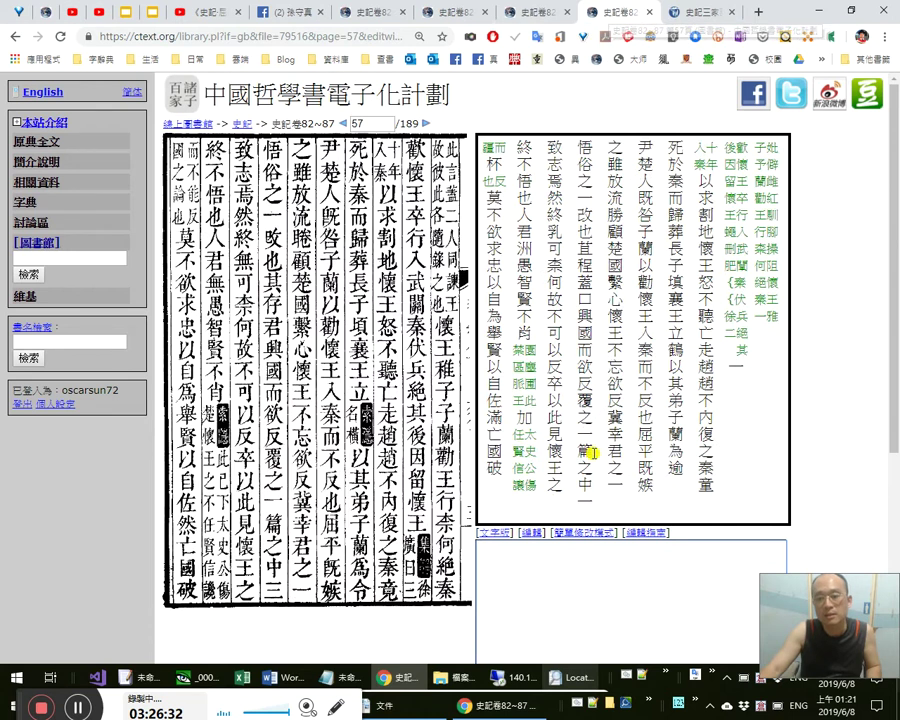
key("alt+Tab")
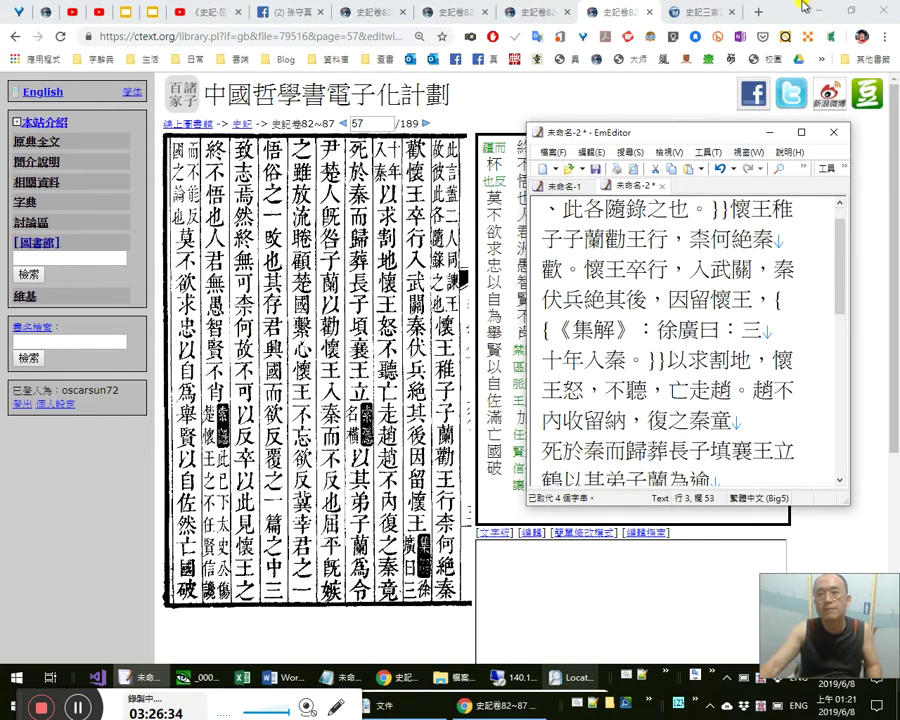
Search Google for 斬瓜切菜 in a new browser tab and look through the results.
left_click(760, 14)
left_click(760, 14)
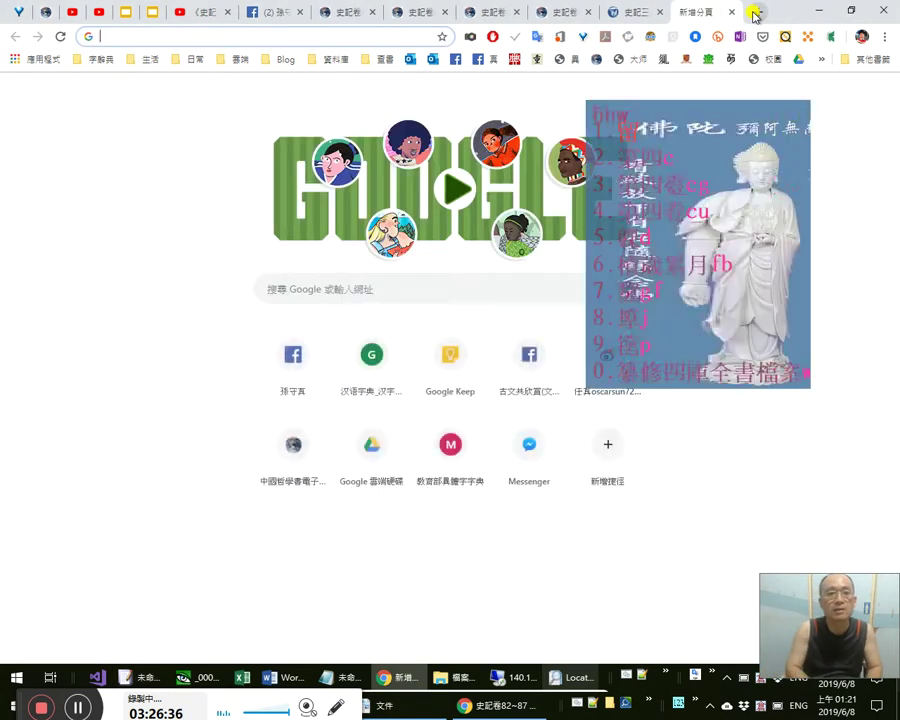
type("jopk")
key("Escape")
type("jj")
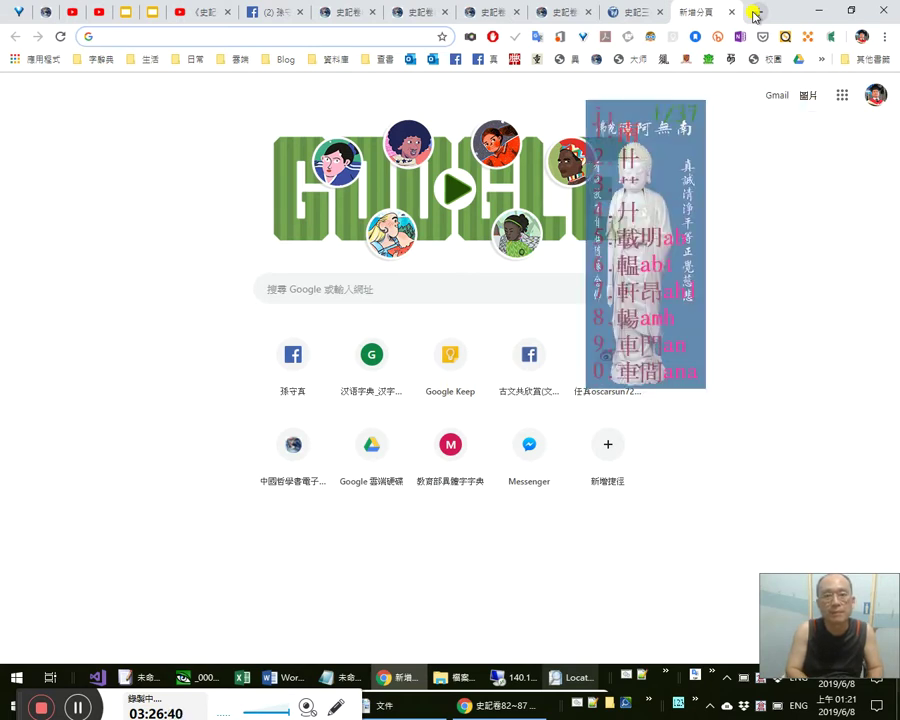
type("新瓜")
type("切菜")
key("ctrl+a")
type("斬瓜切菜")
key("Return")
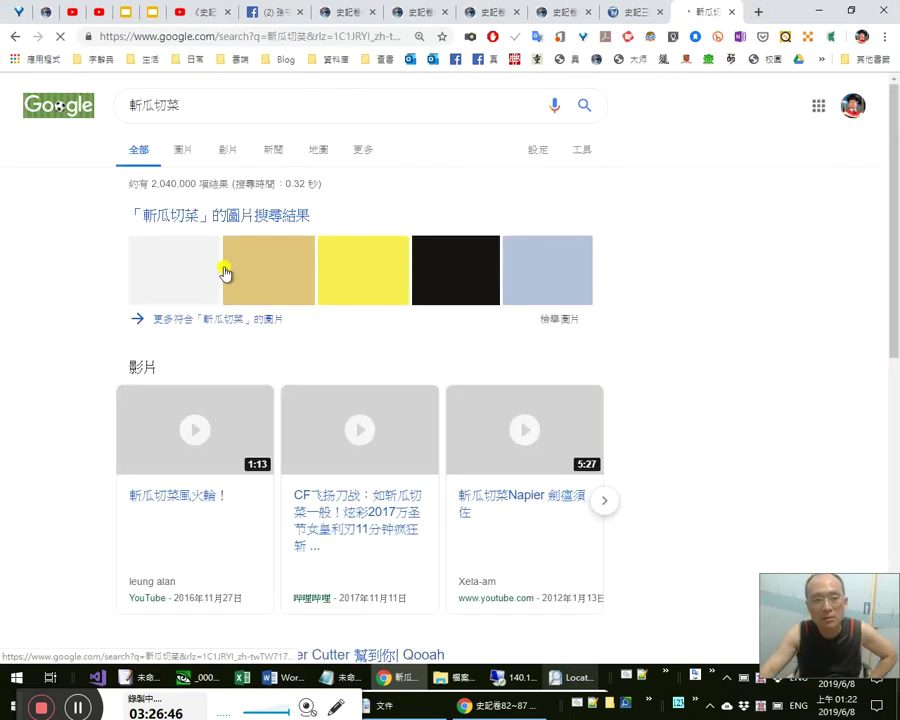
scroll(366, 390, "down", 2)
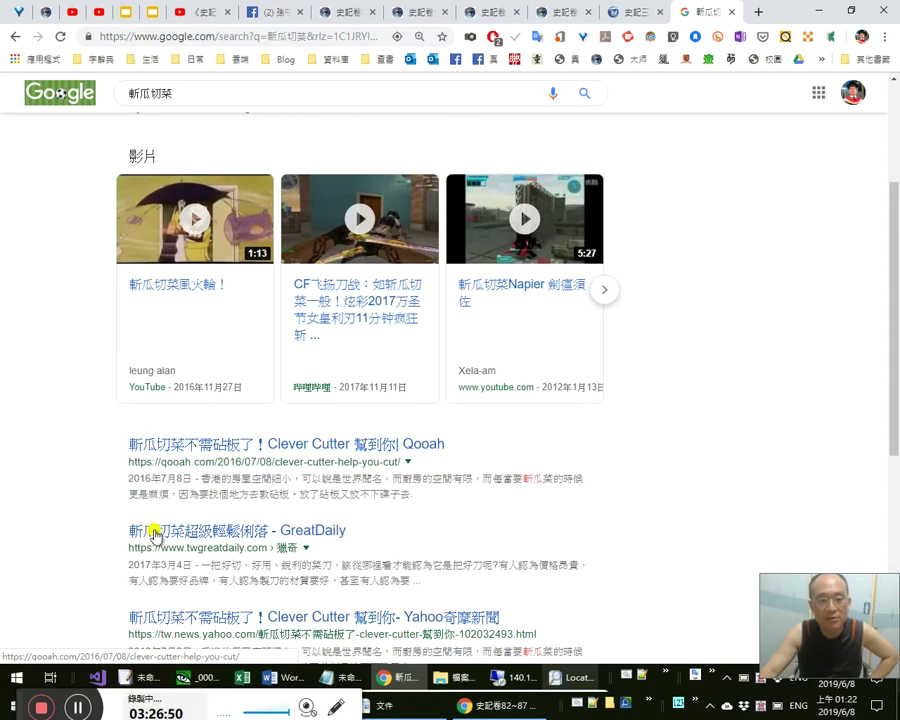
Switch to Notepad++ and search all opened input-method files for 斬瓜切菜, copying the phrase.
left_click(589, 703)
key("alt+Tab")
key("ctrl+f")
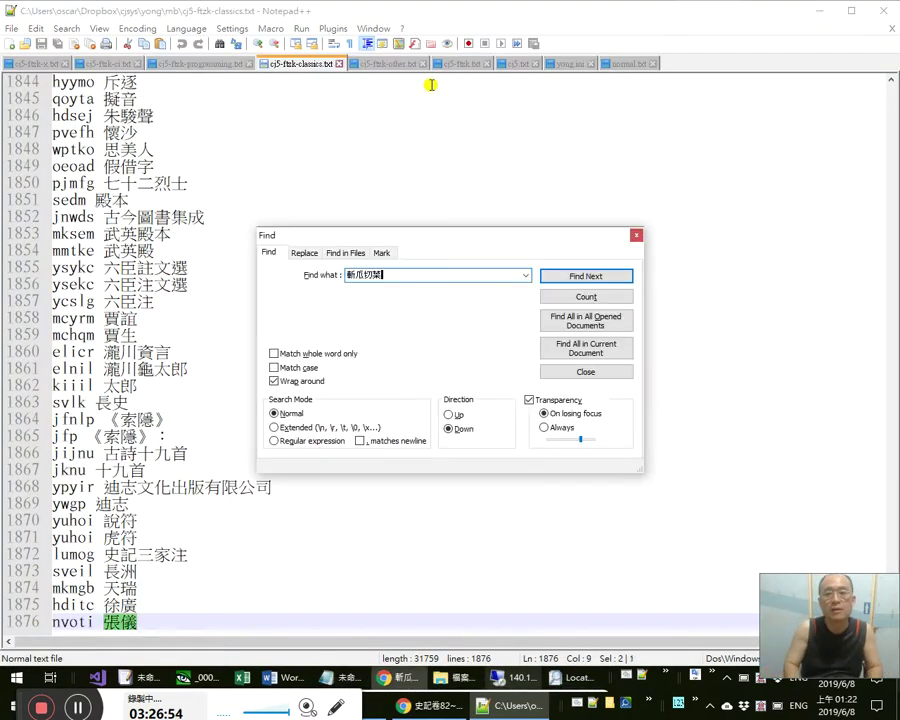
key("alt+o")
key("ctrl+c")
key("Escape")
Append the entry "jophd 斬瓜切菜" at the end of cj5-ftzk.txt, save it and minimize the window.
key("ctrl+Tab")
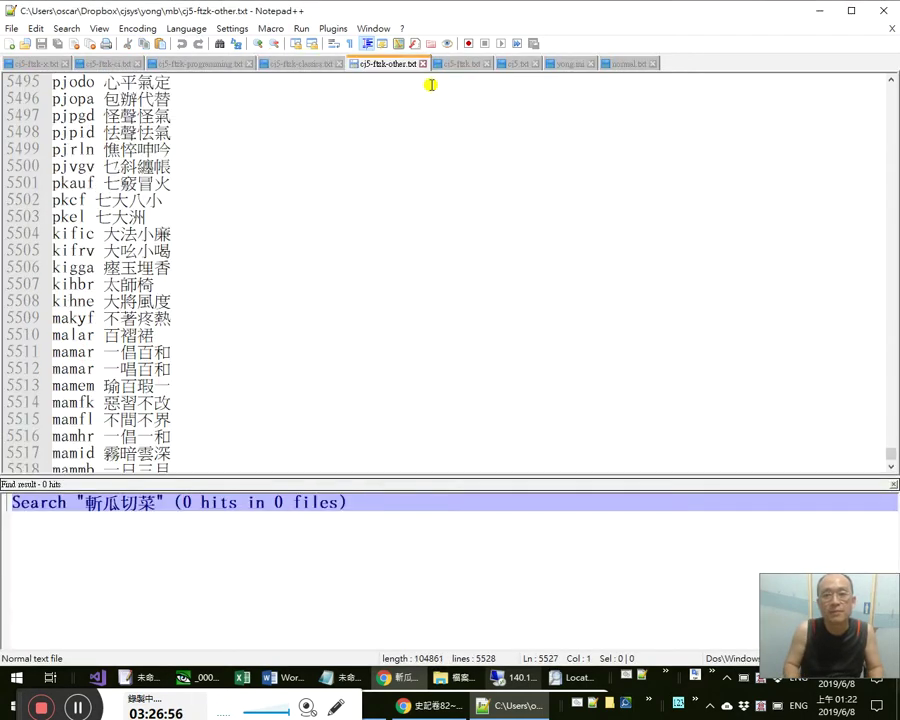
key("ctrl+Tab")
key("ctrl+End")
key("Return")
key("ctrl+v")
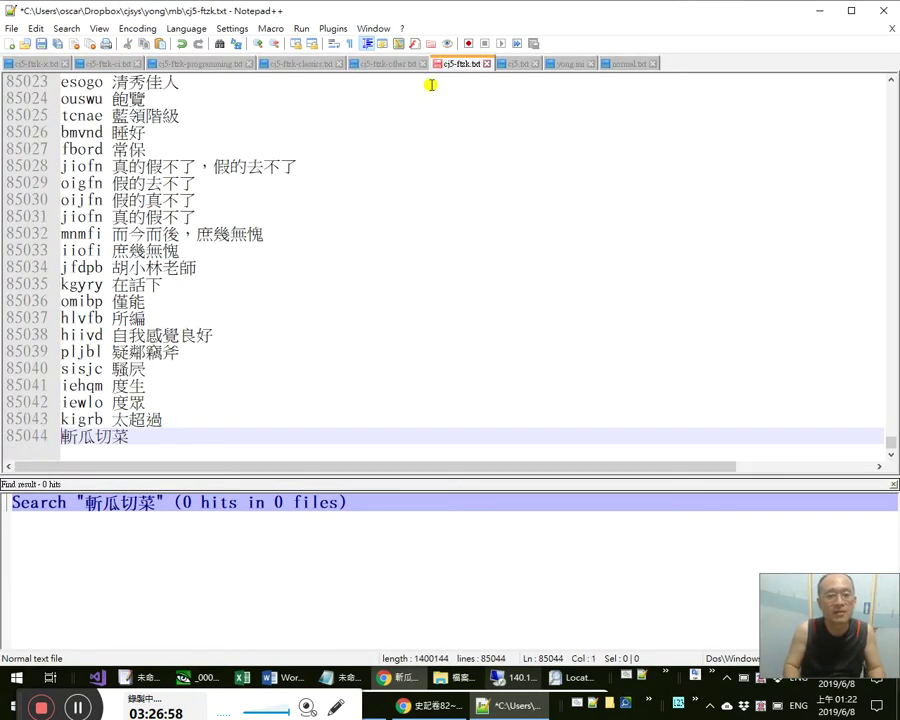
type("joph")
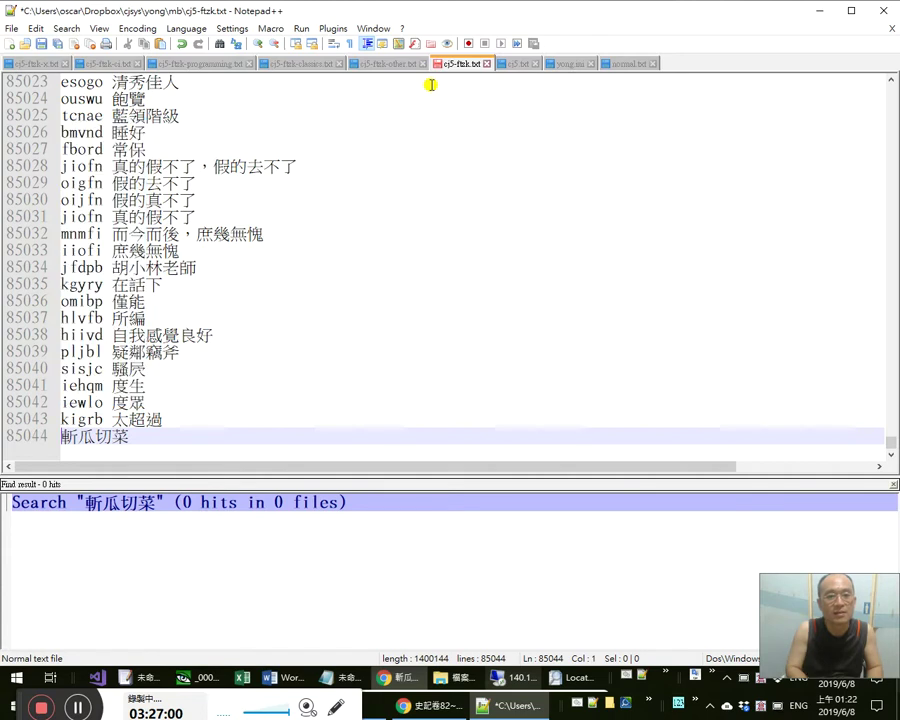
type("木")
key("BackSpace")
type("d")
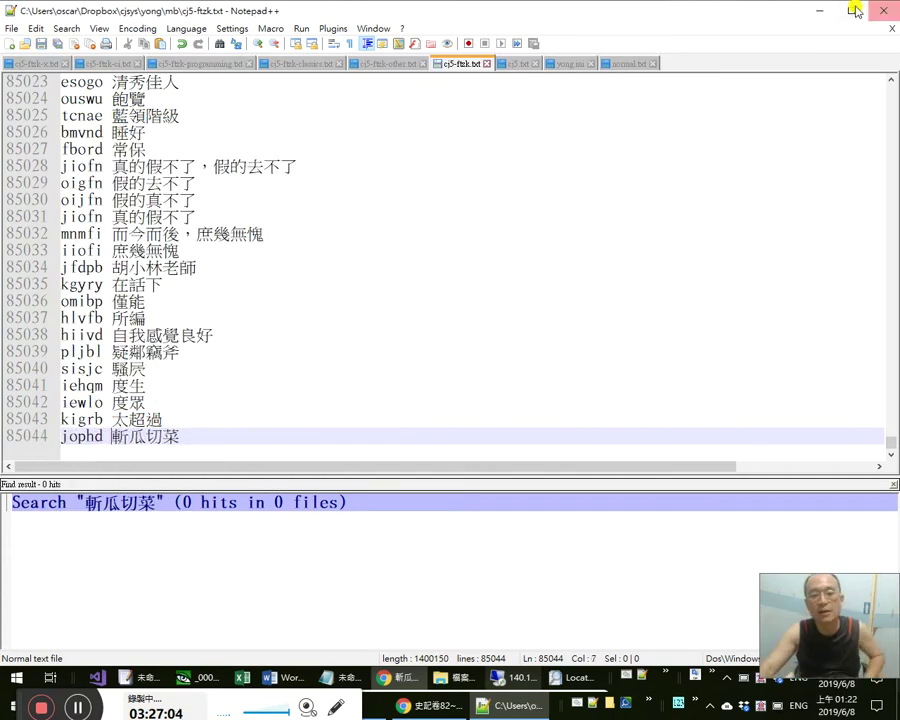
left_click(822, 10)
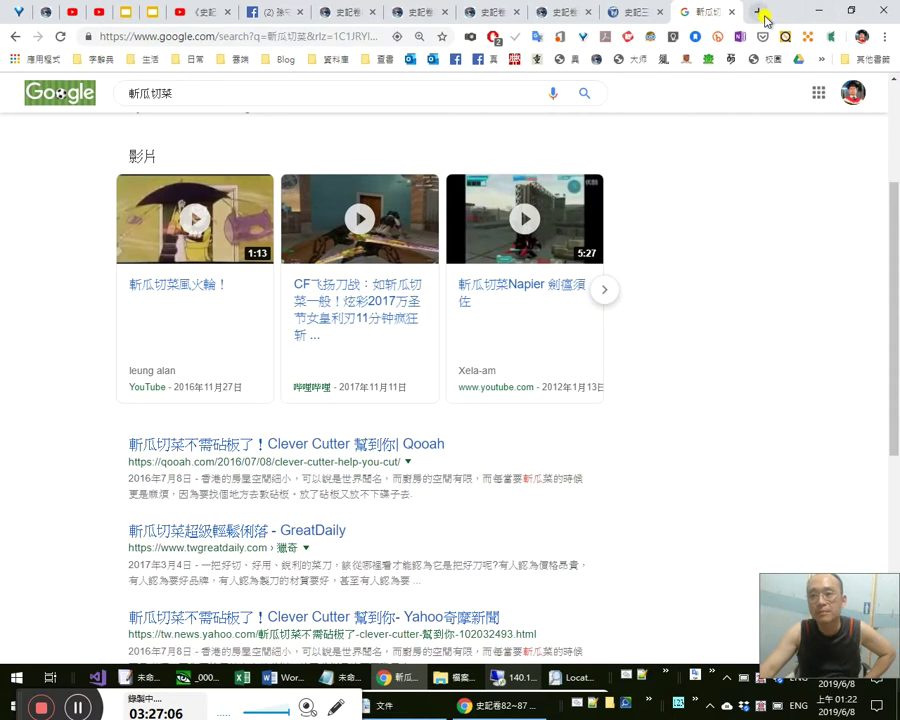
Look up 斬瓜切菜, 切菜 and 斬瓜 in the moedict.tw dictionary in a new browser tab.
left_click(759, 14)
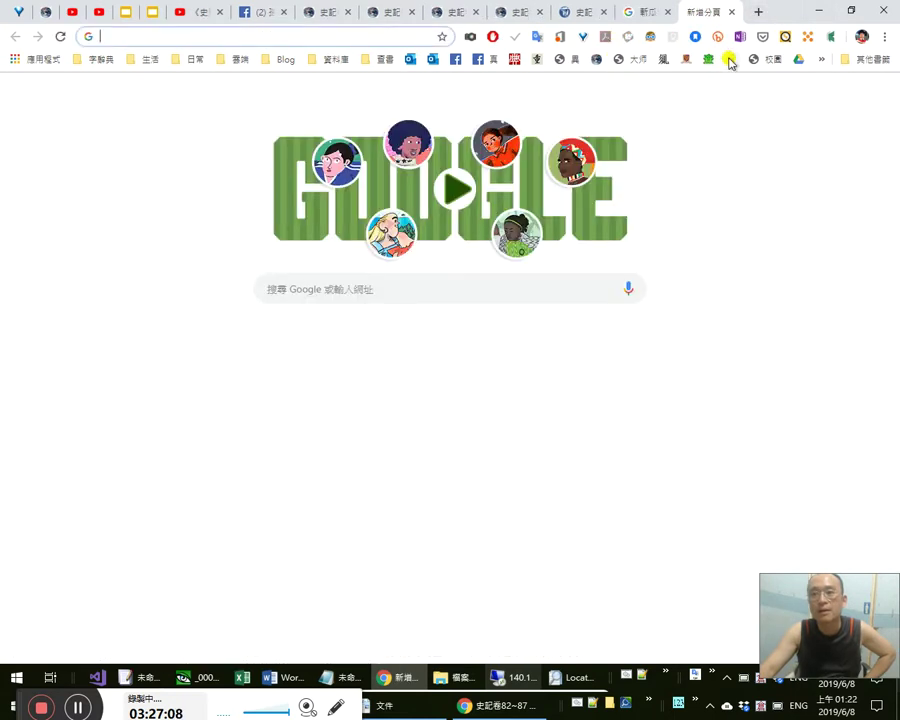
left_click(730, 60)
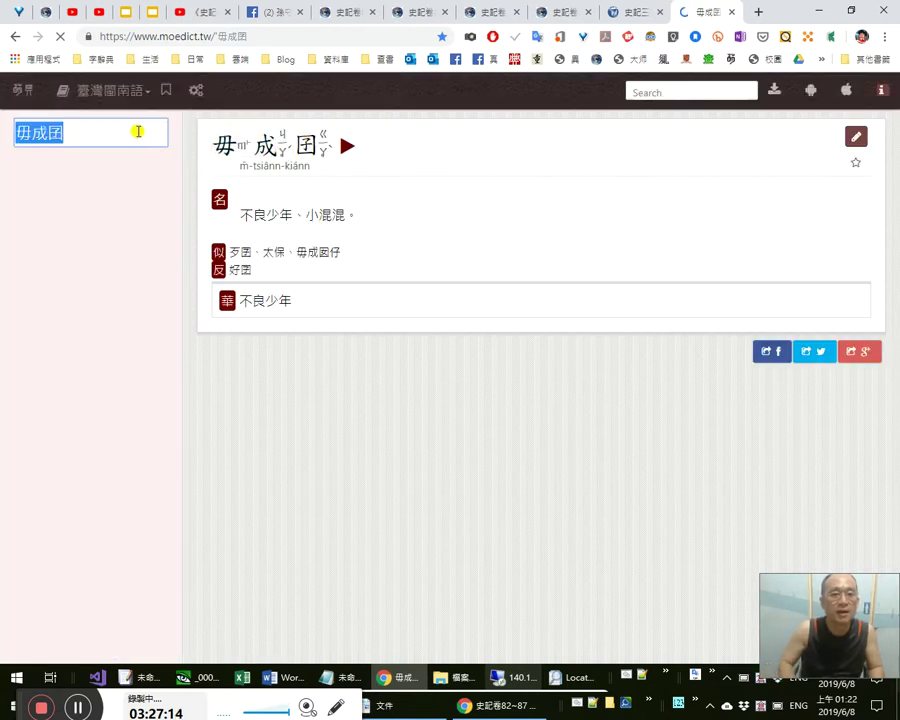
key("ctrl+v")
key("shift+Home")
key("BackSpace")
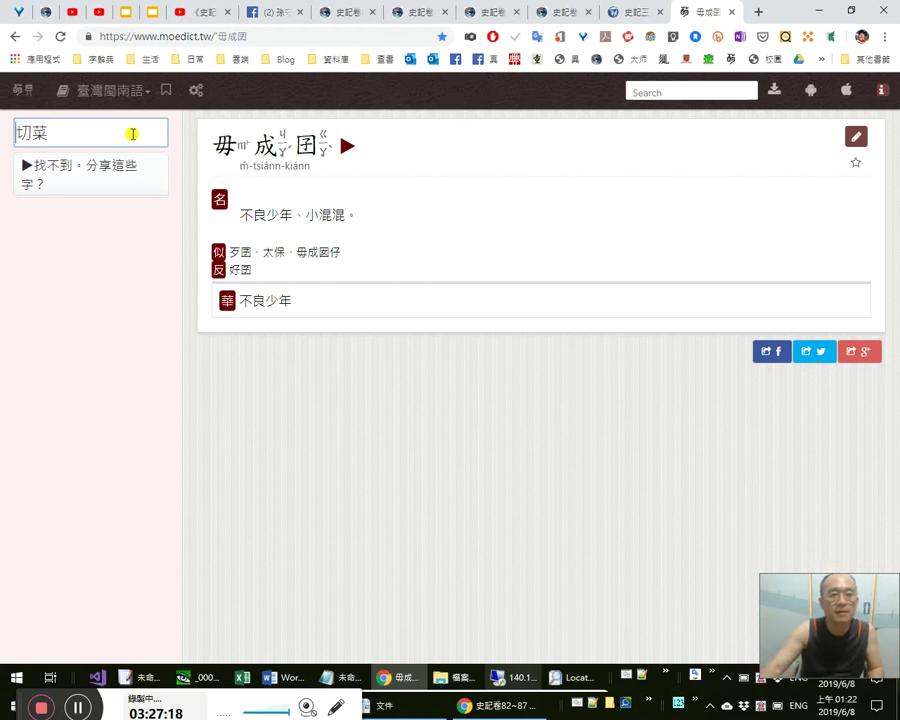
key("ctrl+a")
key("ctrl+v")
key("BackSpace")
key("BackSpace")
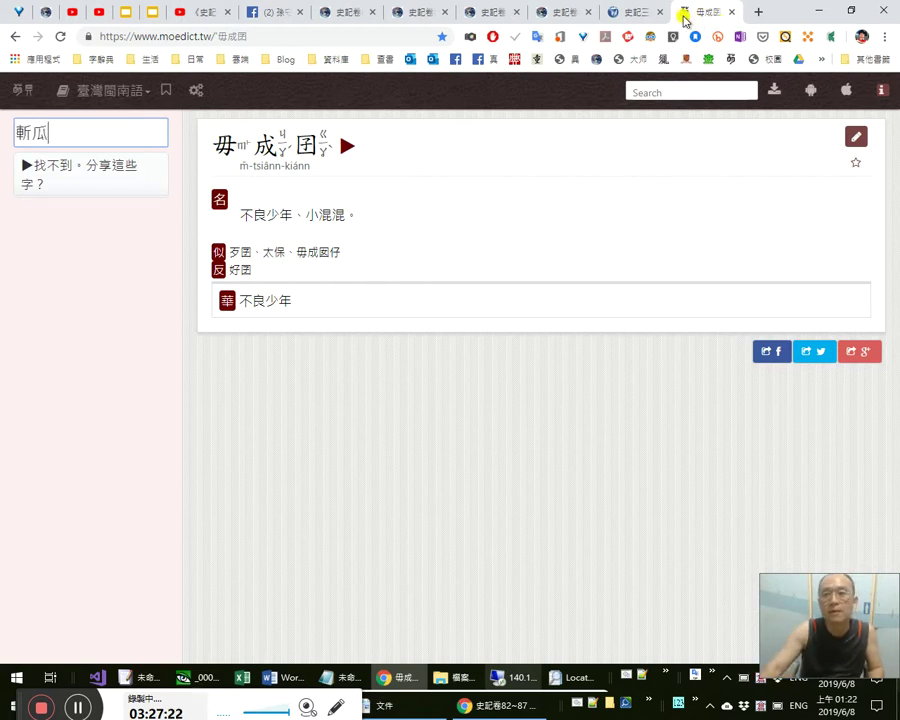
Close the dictionary page, reopen the scan of page 57 and return to the EmEditor text.
key("ctrl+w")
left_click(596, 17)
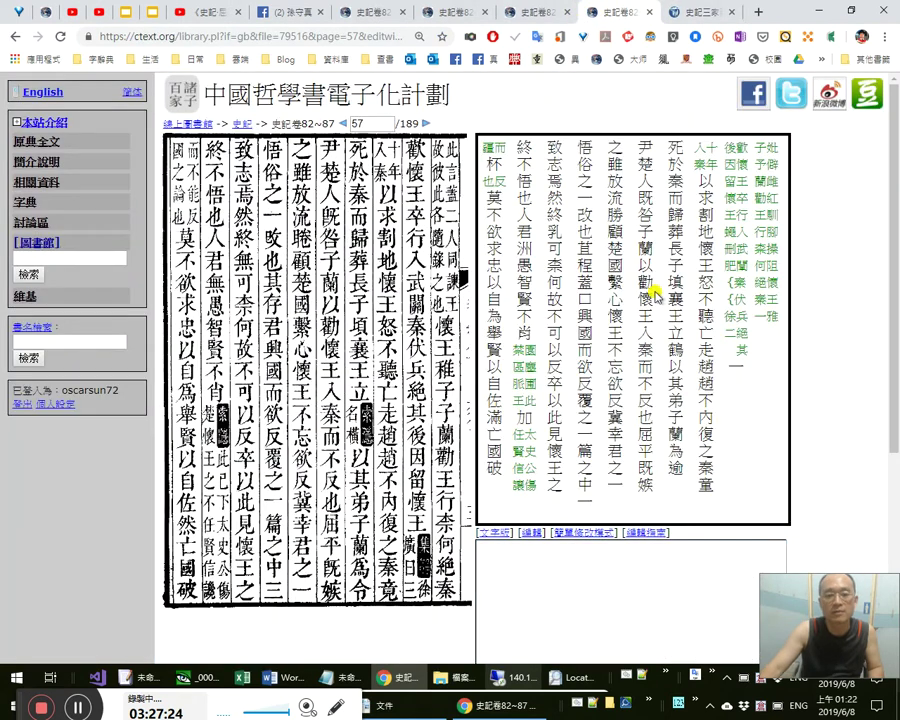
key("alt+Tab")
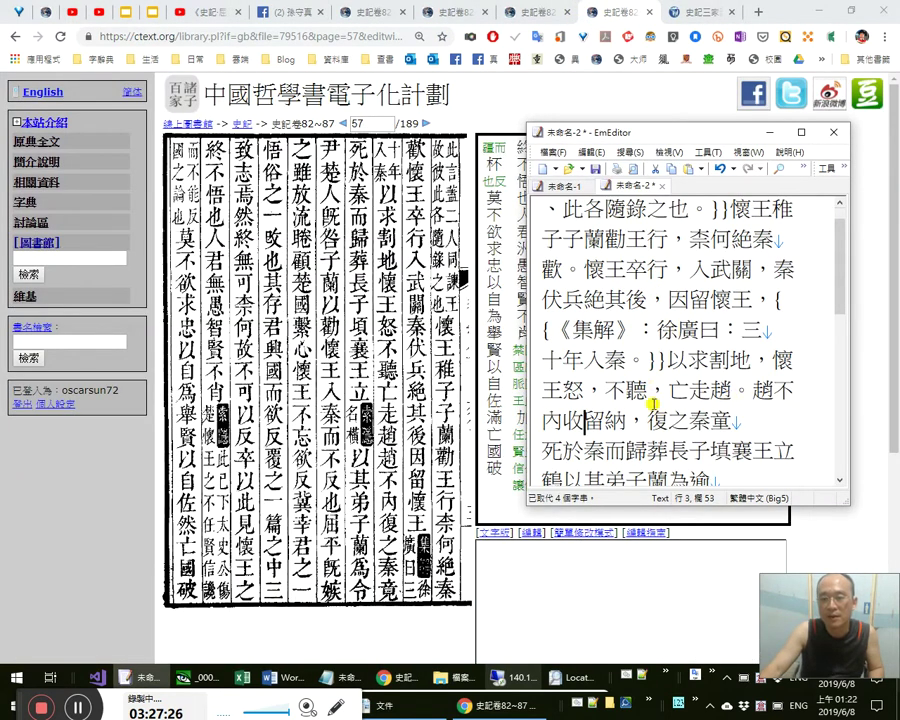
Delete the explanatory words 收留納 that follow 趙不內.
left_click_drag(566, 421, 628, 421)
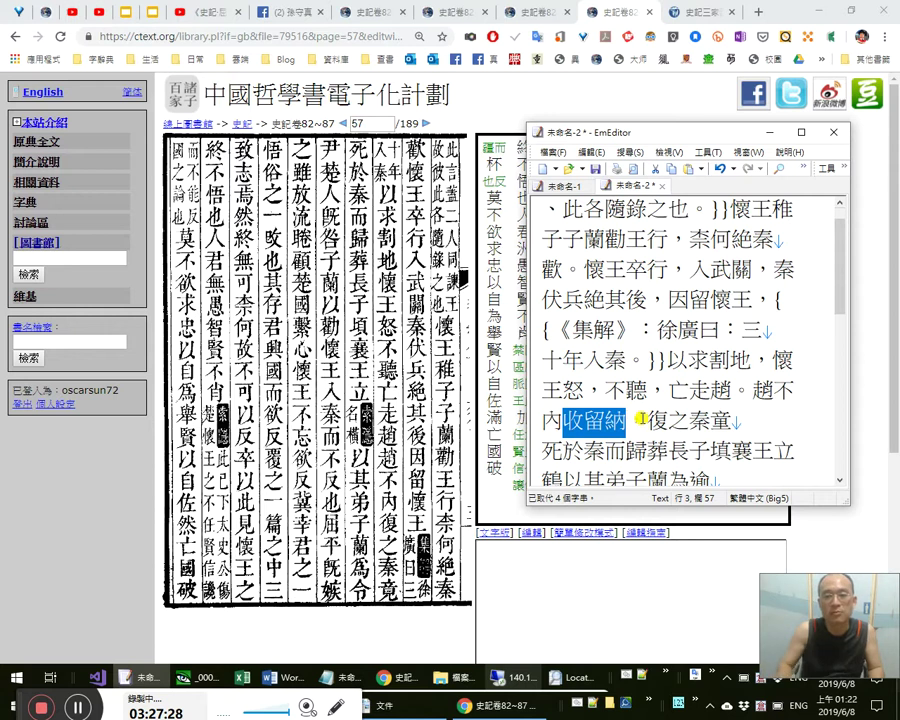
key("Delete")
key("shift+Left")
key("Left")
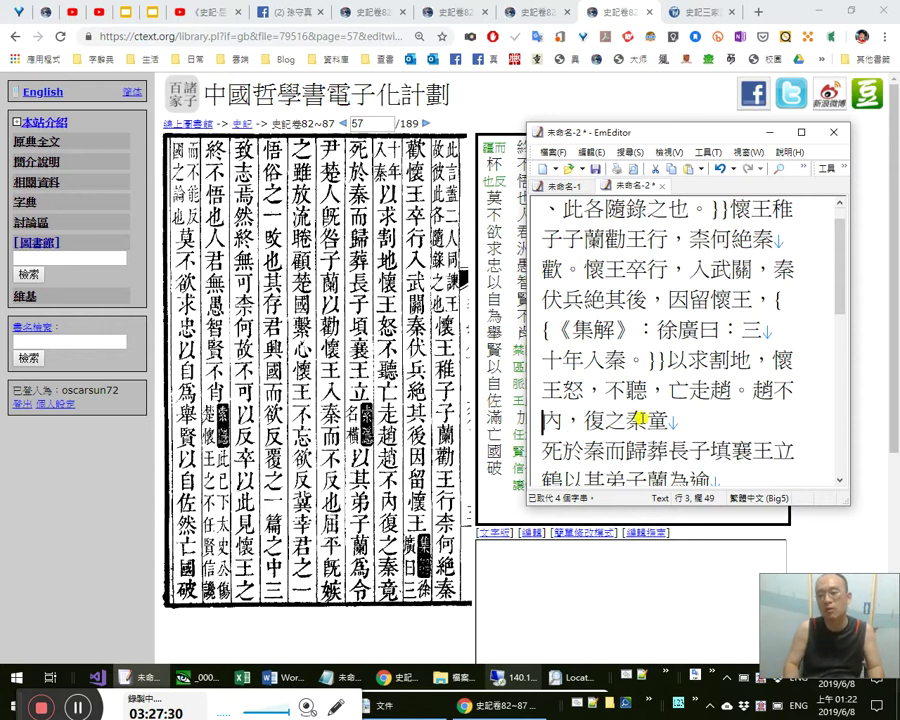
key("shift+Right")
key("Right")
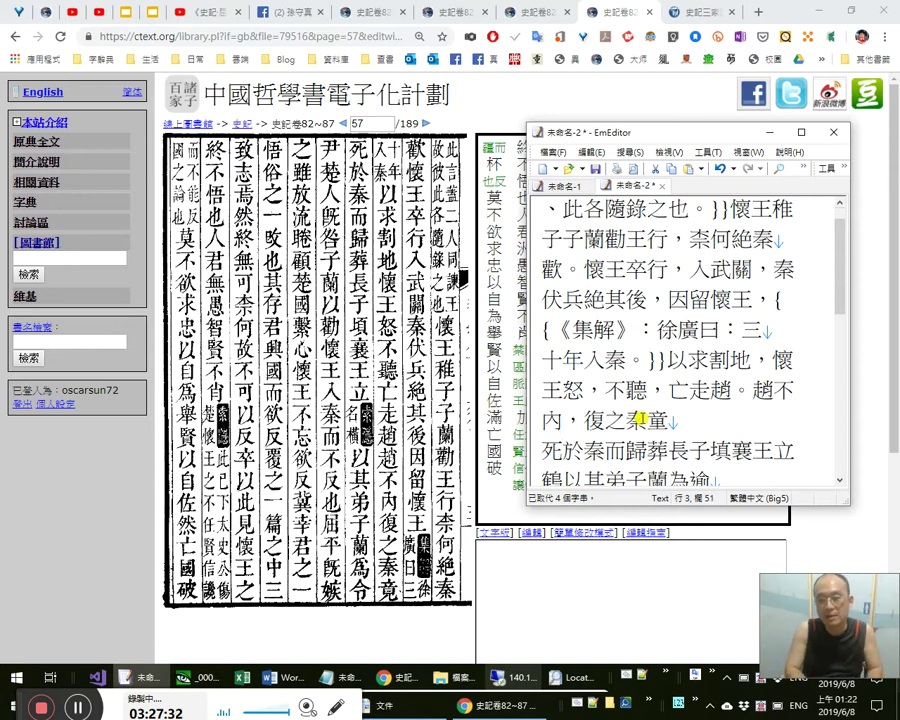
type("假字")
key("Left")
type("借")
key("Left")
key("Delete")
key("Delete")
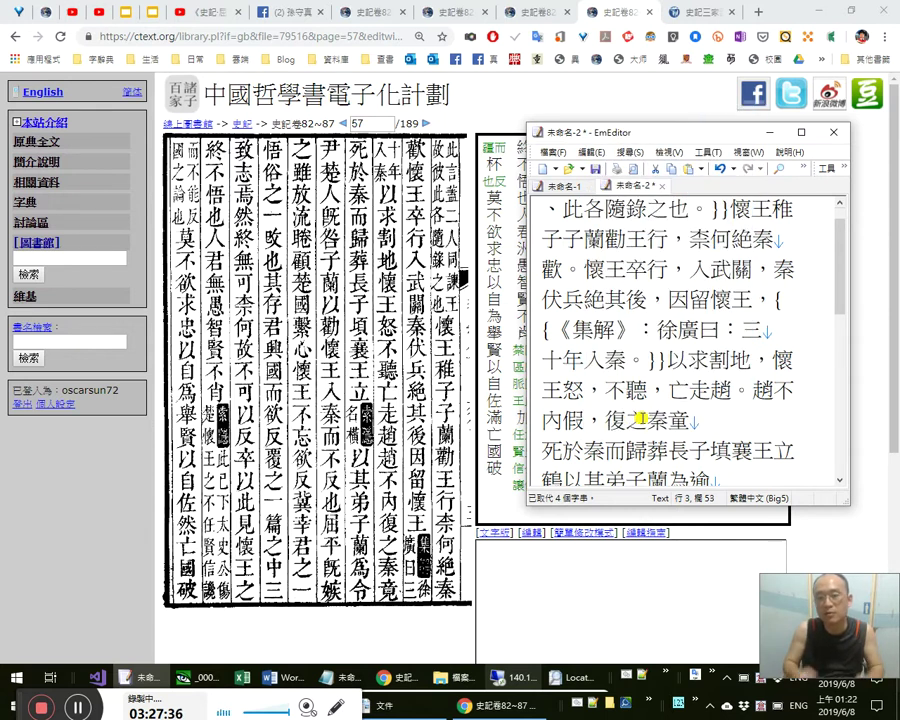
key("shift+Left")
key("BackSpace")
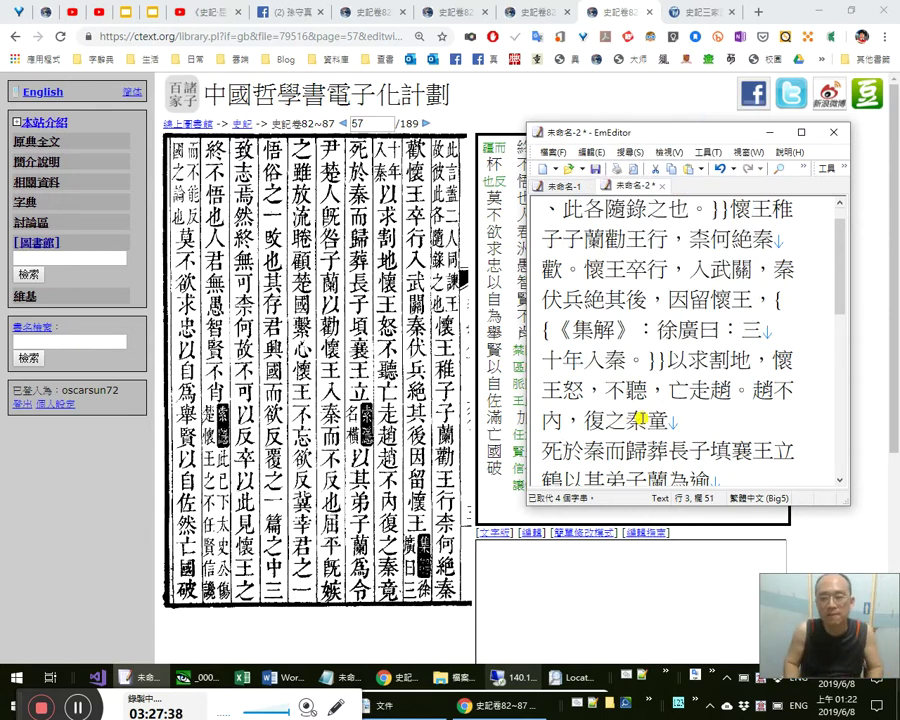
key("shift+Left")
key("Left")
key("Right")
key("shift+Left")
key("shift+Left")
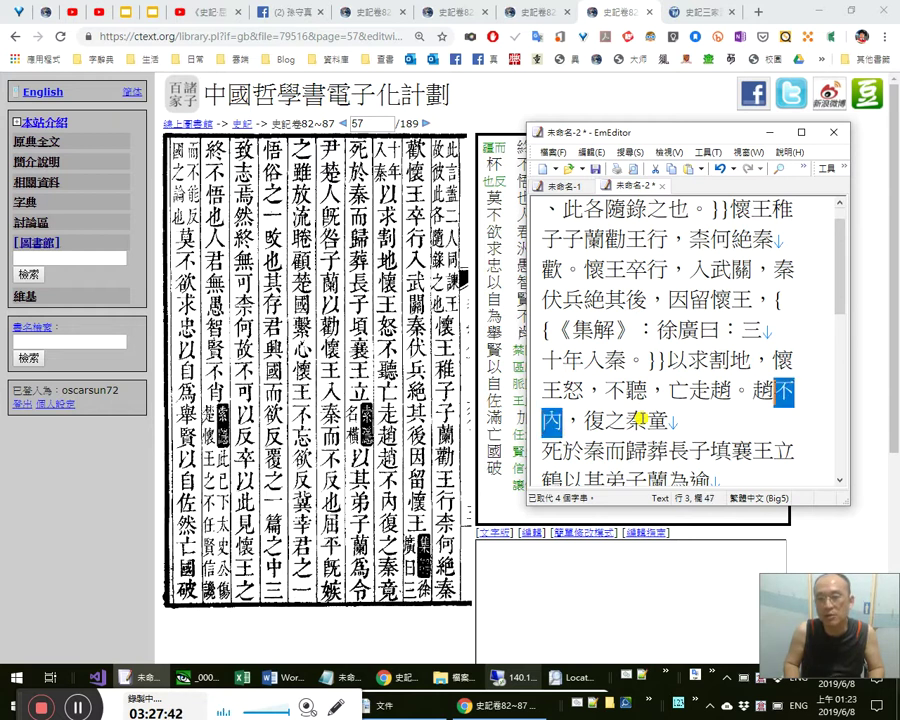
key("Right")
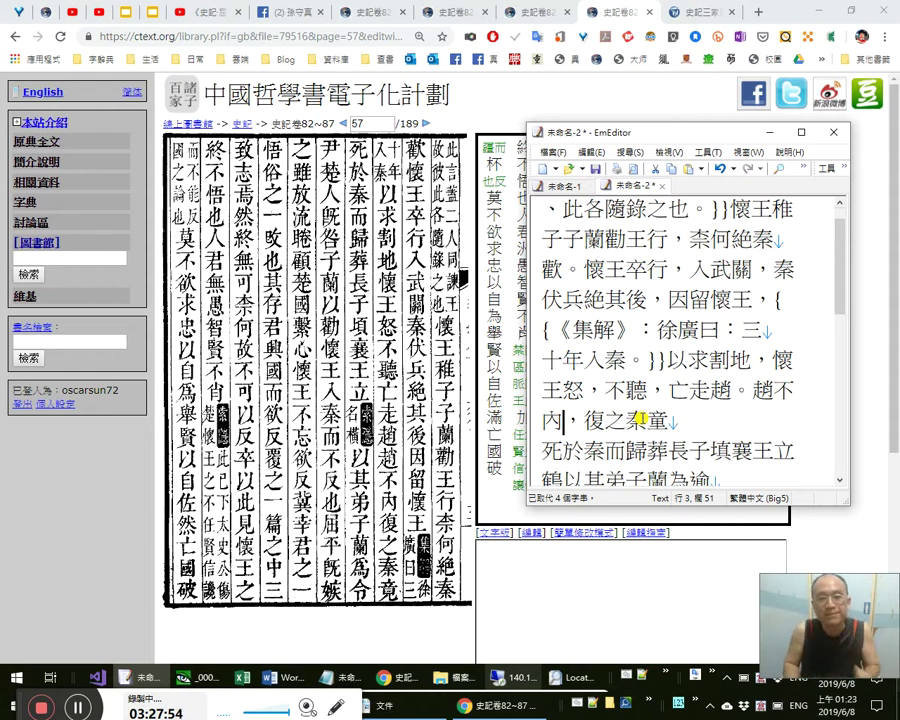
Insert the full stop 。 after 復之秦.
key("Right")
key("Right")
key("Right")
key("Right")
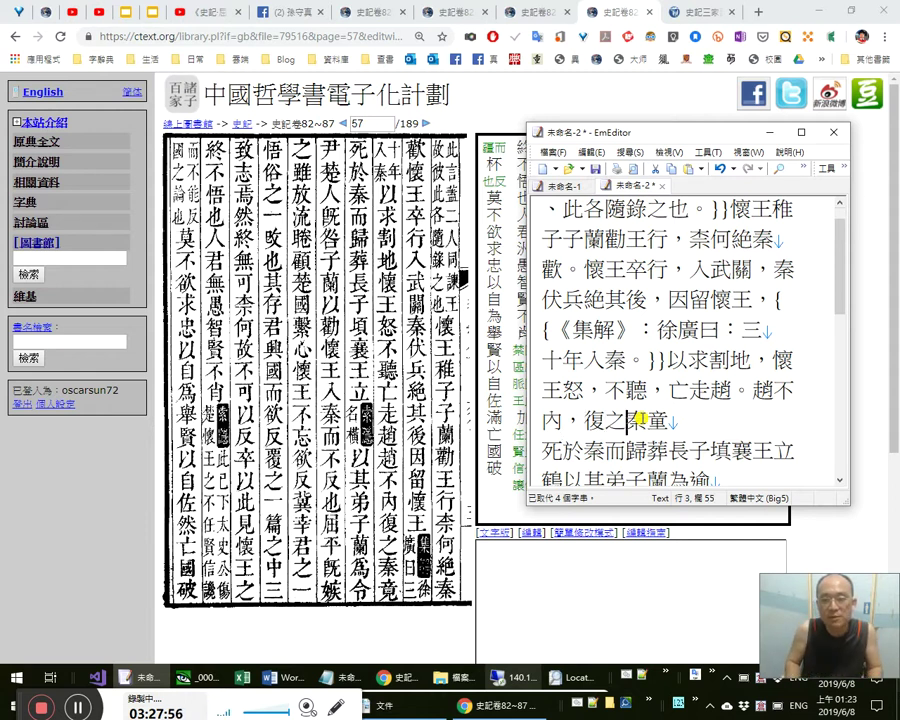
type("。")
key("Left")
key("Left")
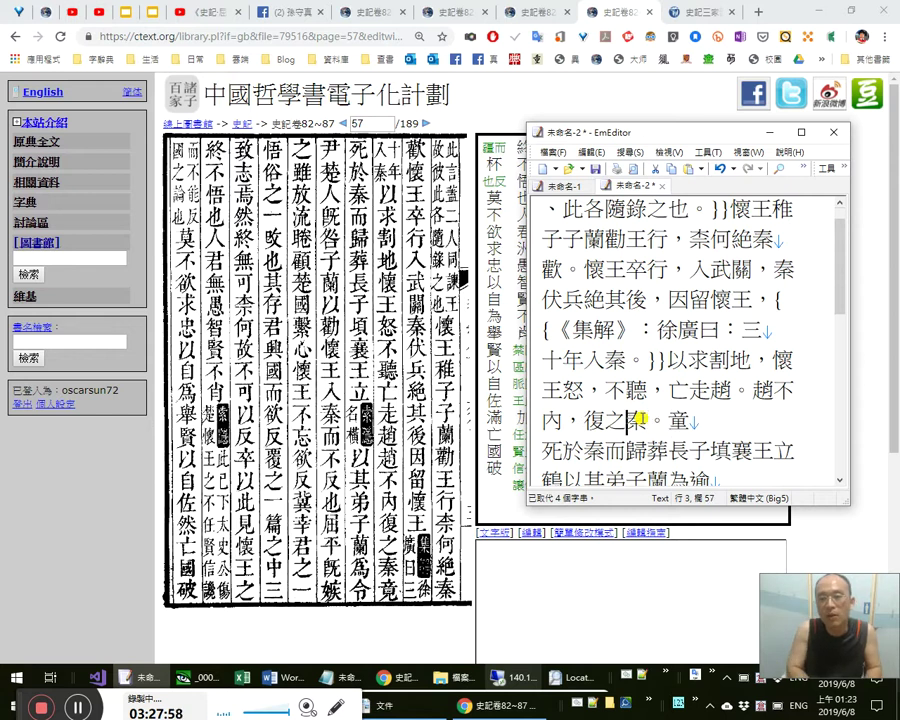
type("atc")
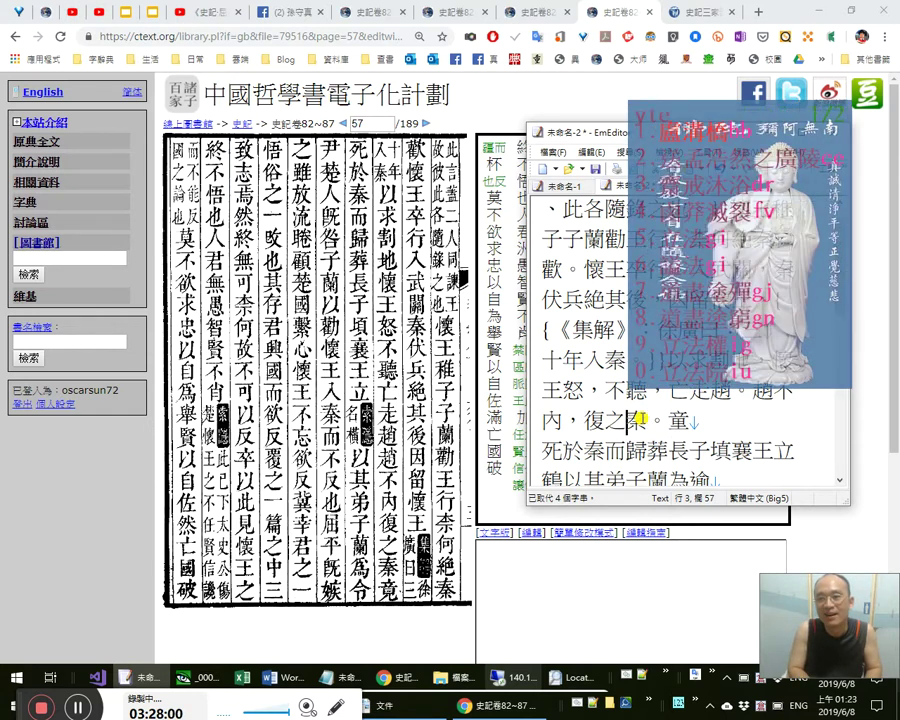
key("Escape")
key("shift+Left")
key("shift+Left")
key("shift+Left")
key("shift+Left")
key("shift+Left")
key("shift+Left")
key("shift+Left")
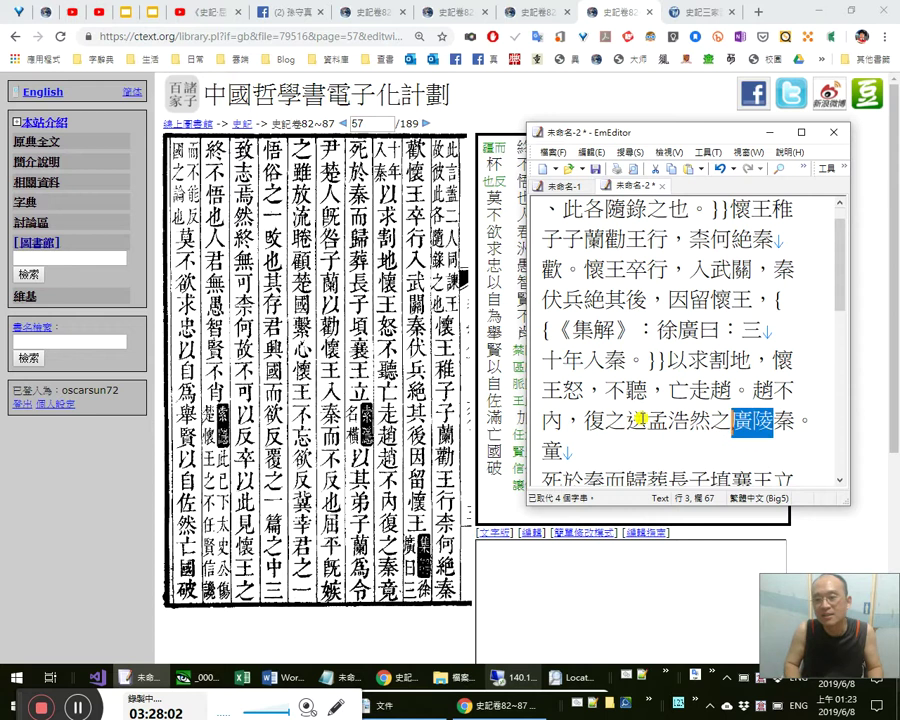
key("Delete")
key("shift+Left")
key("Right")
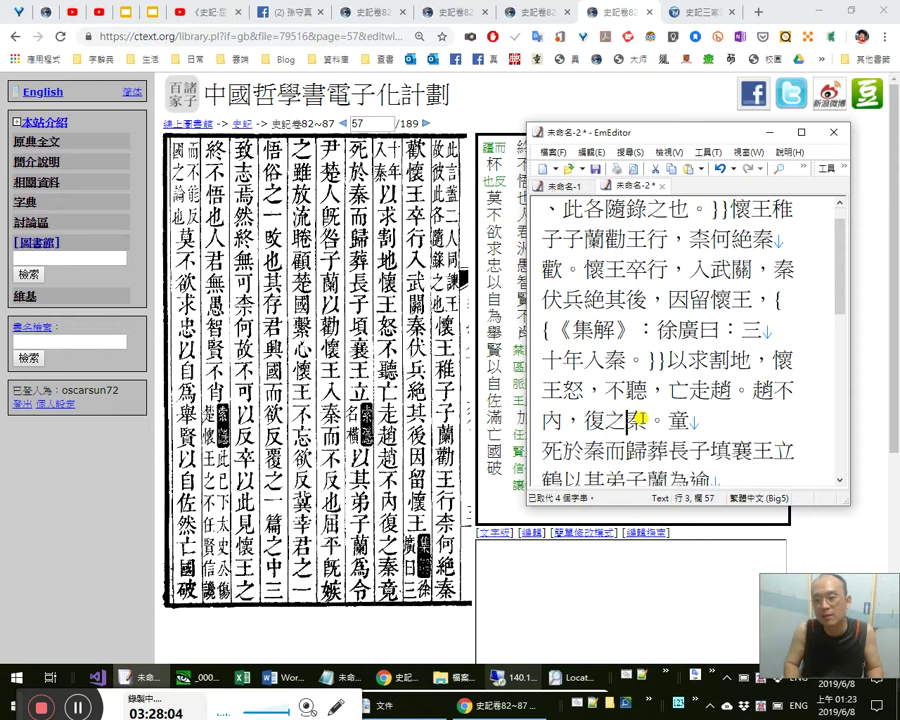
Replace the full stop after 復之秦 with the comma ， and correct 童 at the line end to 竟.
key("shift+Right")
key("Left")
key("Left")
key("shift+Left")
left_click(641, 421)
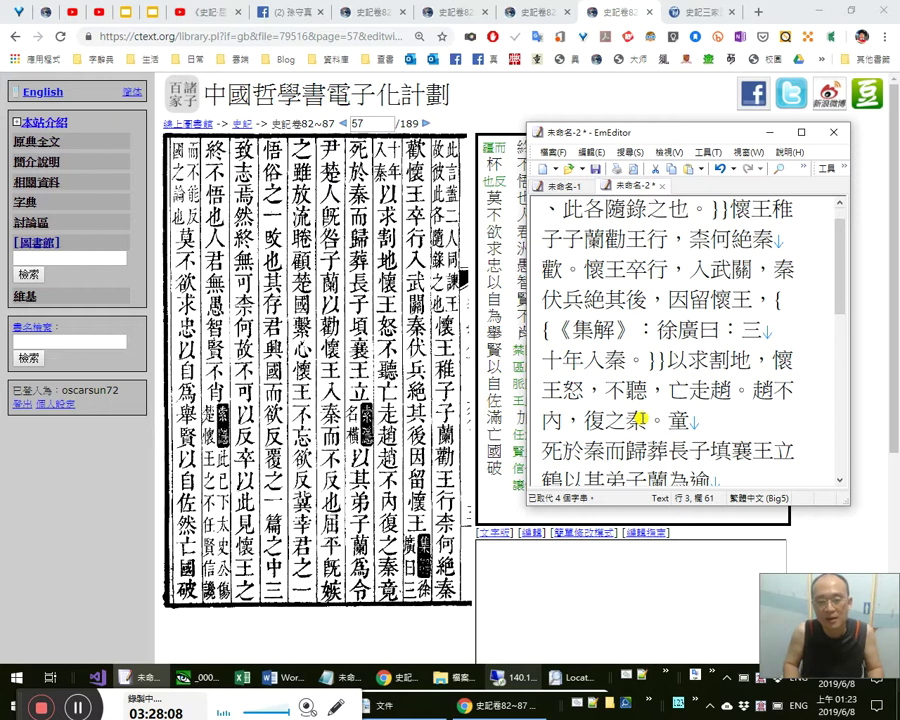
key("shift+Left")
type("，鸕")
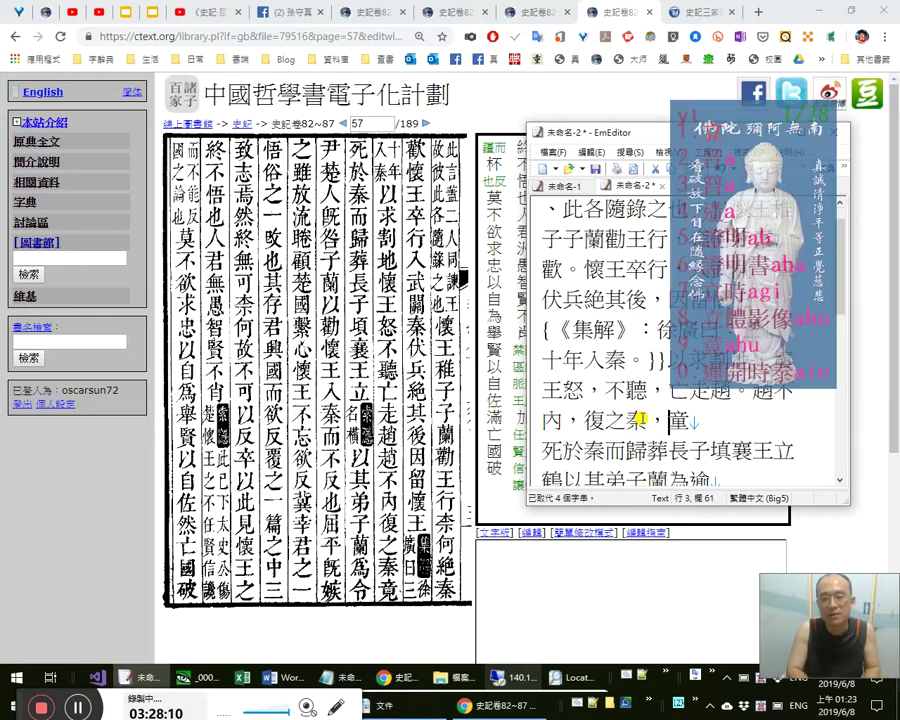
key("Left")
key("Delete")
type("竟")
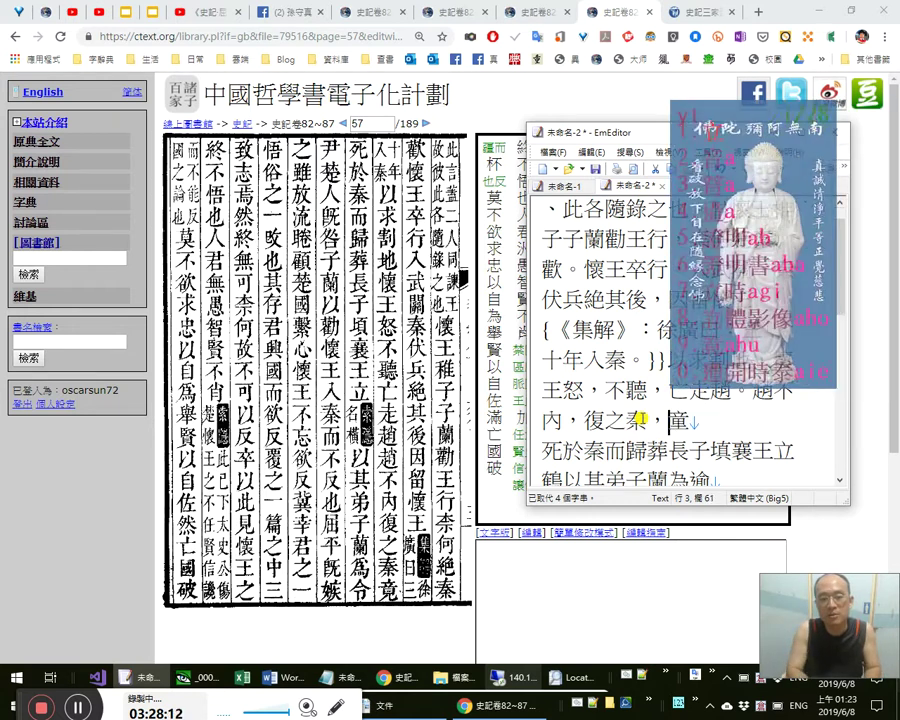
key("Delete")
Insert the full stop 。 after 死於秦 and reread the clause.
key("Right")
key("Right")
key("Right")
key("Right")
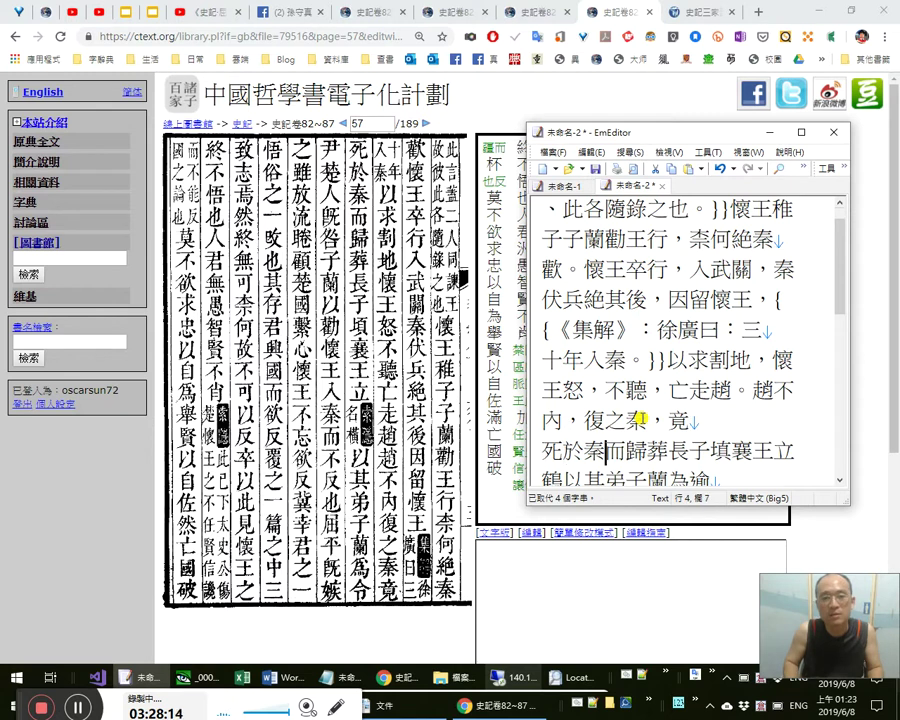
type("。")
key("Left")
key("Left")
key("Left")
key("shift+Right")
key("Right")
key("Right")
key("Right")
Insert the full stop 。 after 而歸葬.
key("shift+Home")
key("Right")
key("Right")
key("Right")
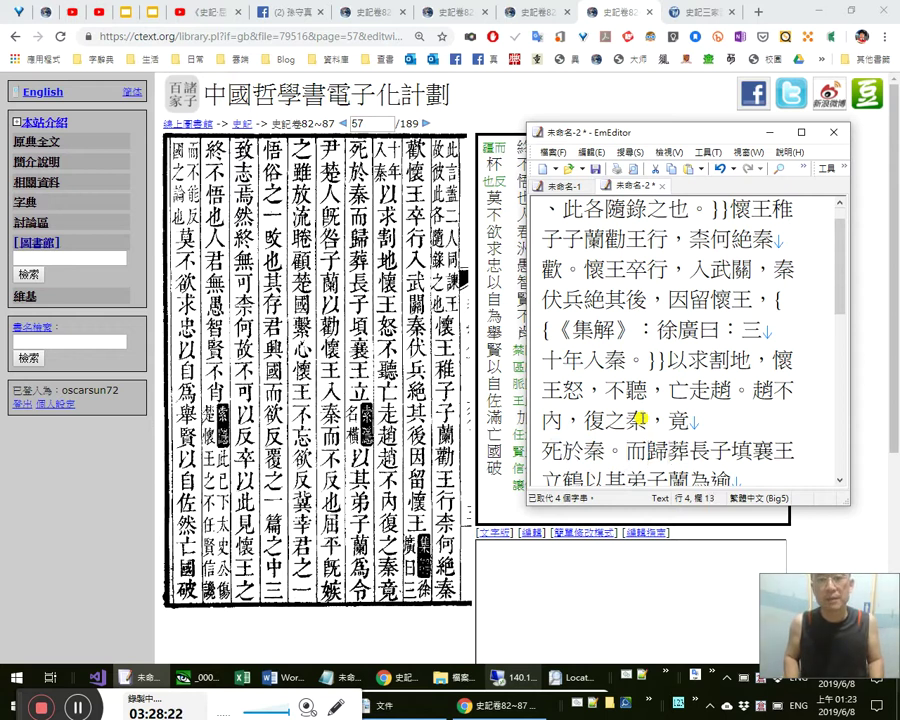
key("Right")
type("。")
Change the full stop after 死於秦 to the semicolon ；.
key("Left")
key("Left")
key("Left")
key("Left")
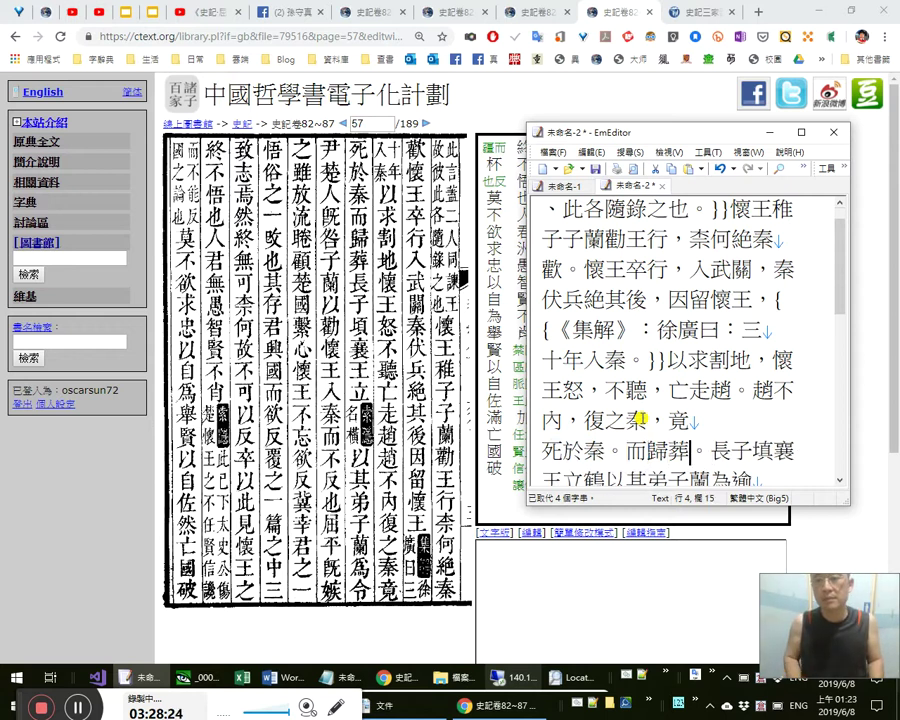
key("shift+Left")
type("；")
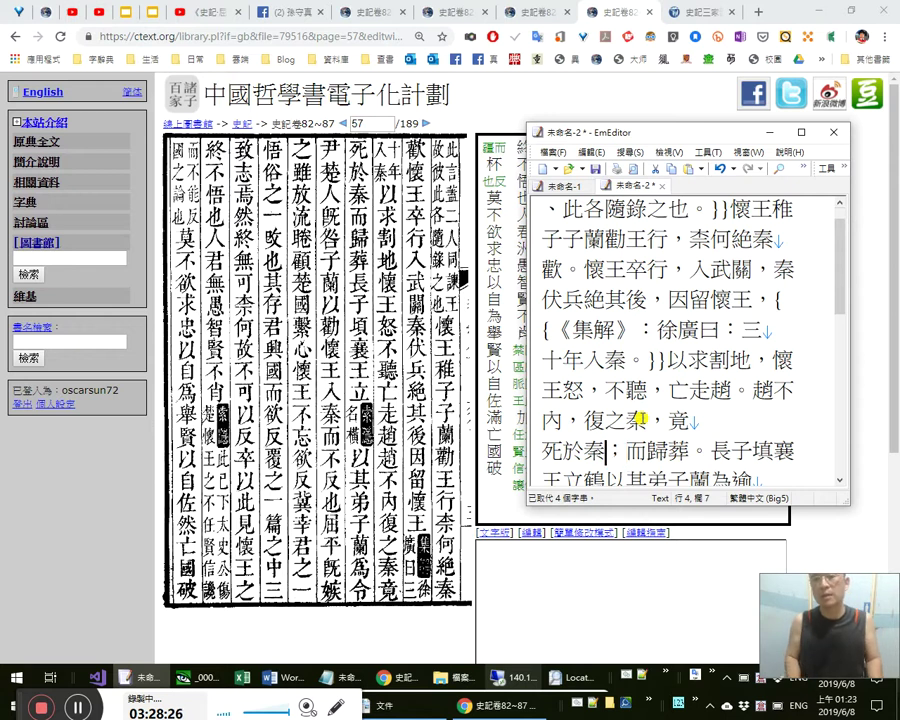
Reread 死於秦；而歸葬 character by character to judge the wording and punctuation.
key("shift+Left")
key("shift+Left")
key("Right")
key("Right")
key("shift+Left")
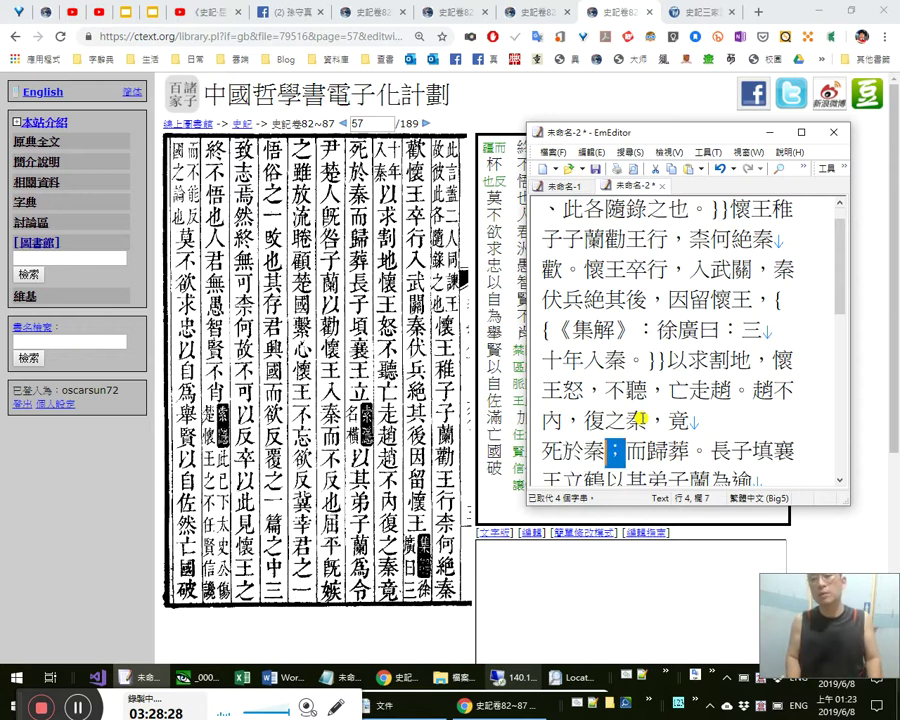
key("Right")
key("shift+Right")
key("Right")
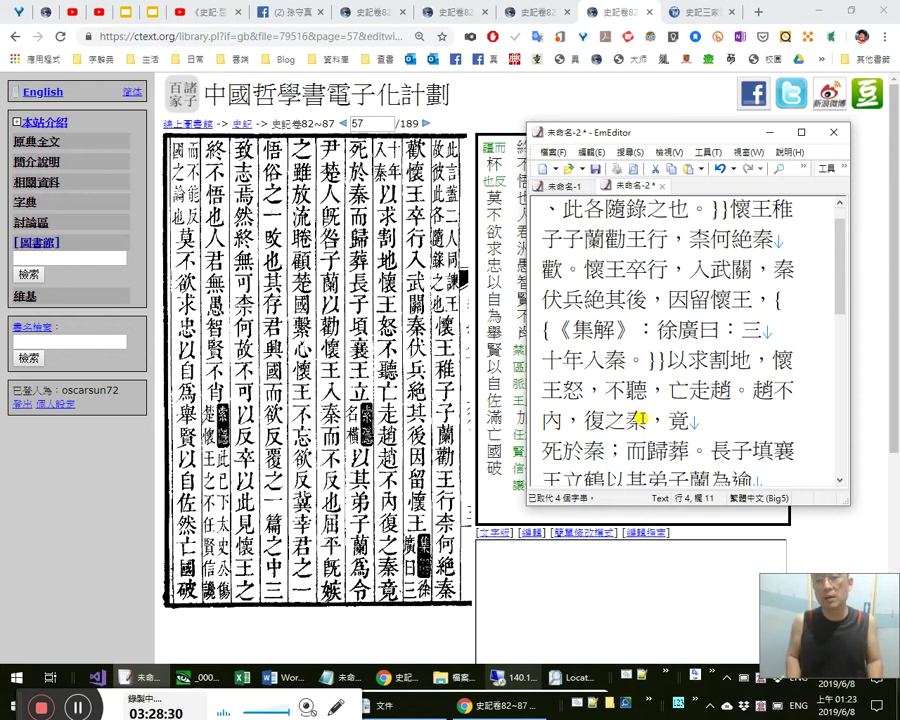
key("Left")
key("Left")
key("shift+Right")
key("Right")
key("Left")
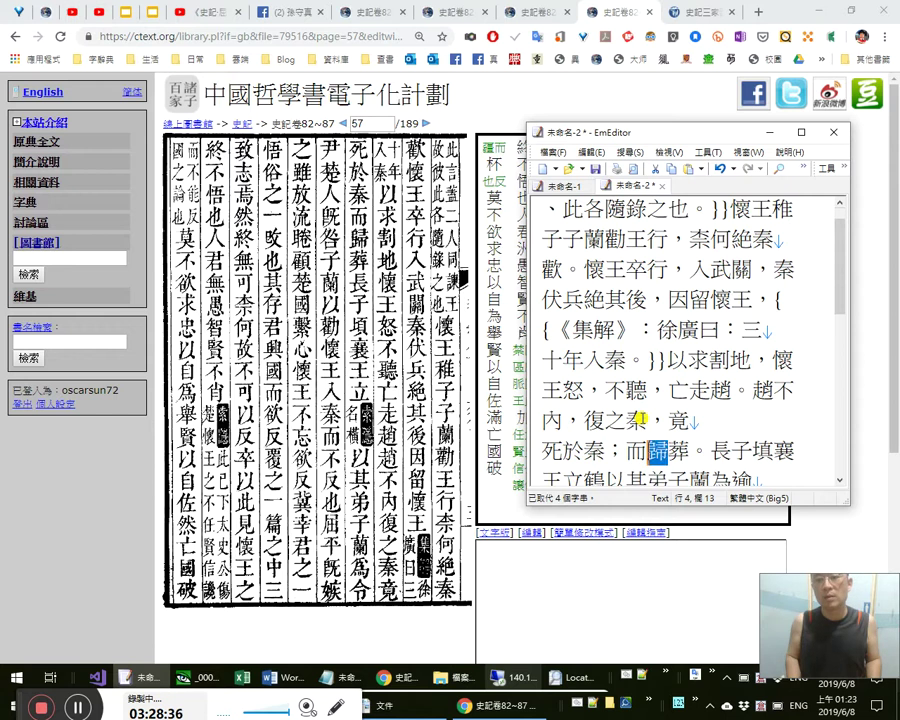
key("shift+Right")
key("Right")
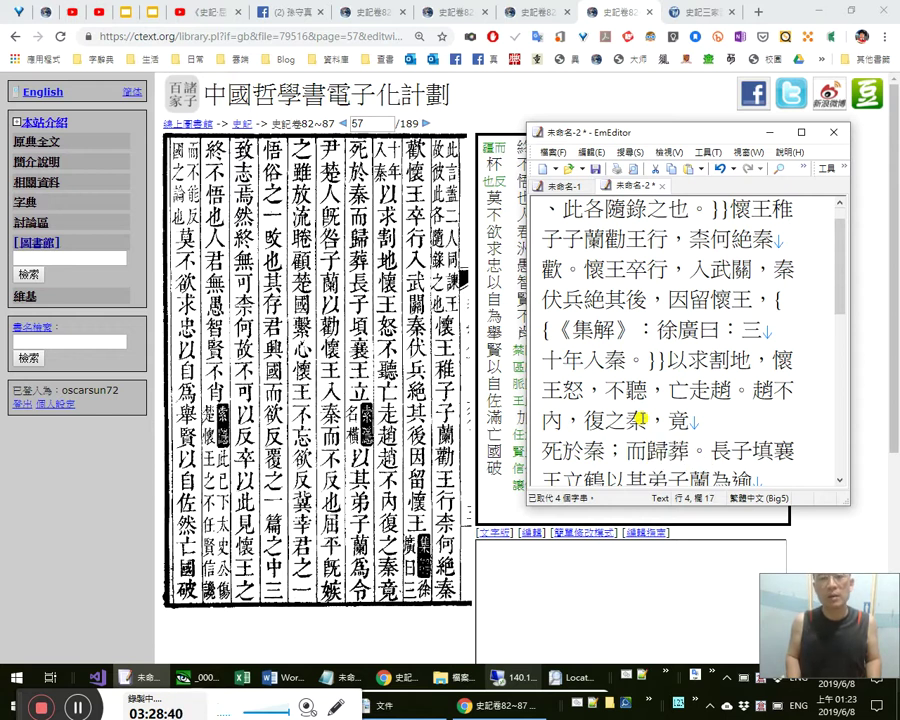
Correct 填 to 頃 in 長子填襄王 to match the scan.
key("Right")
key("Right")
key("shift+Right")
type("m")
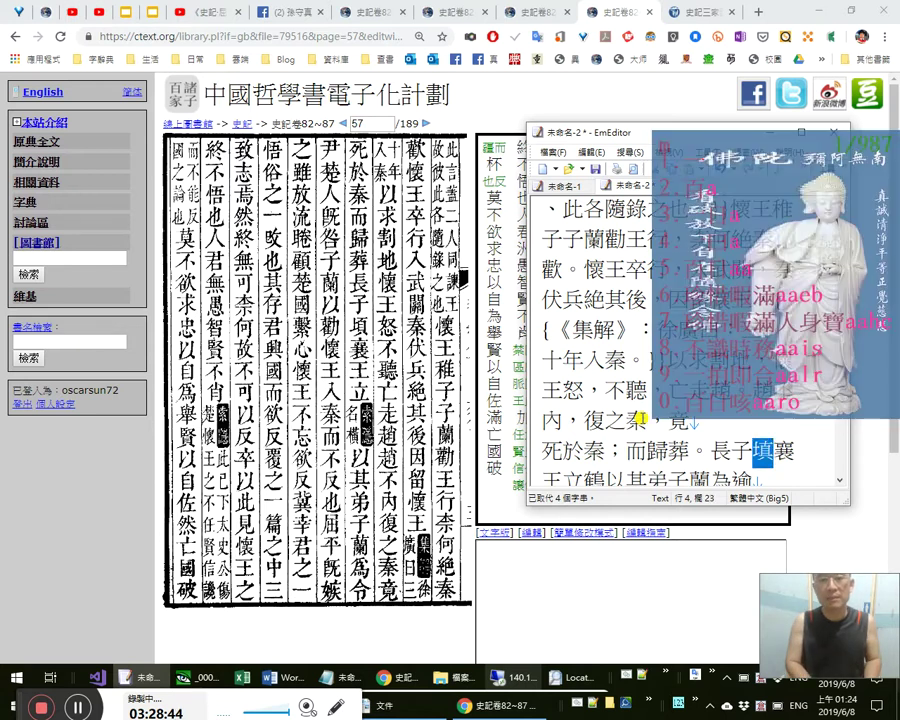
type("mmbc")
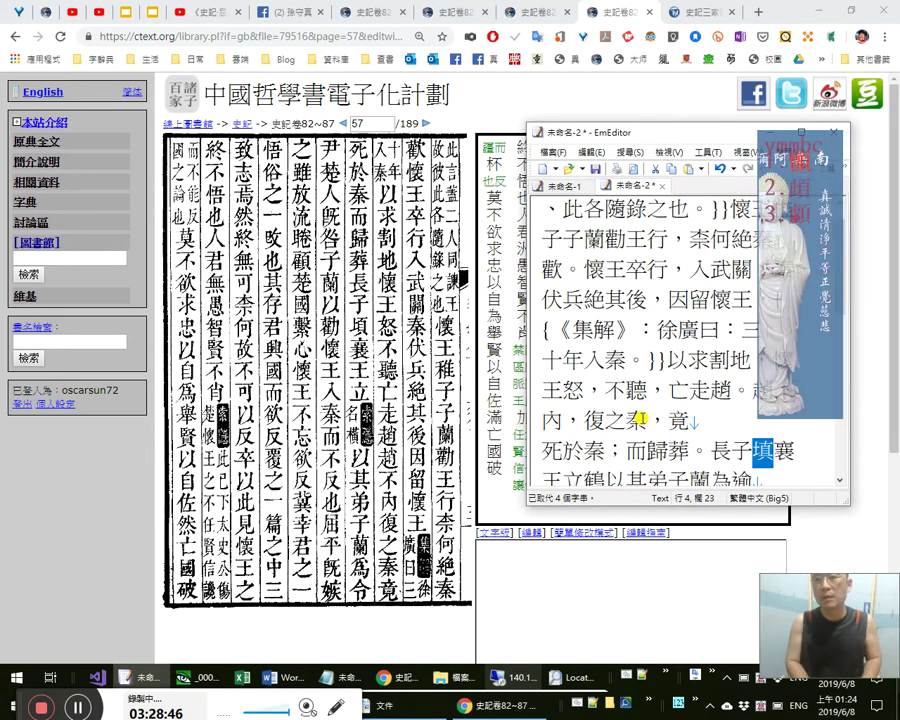
key("Escape")
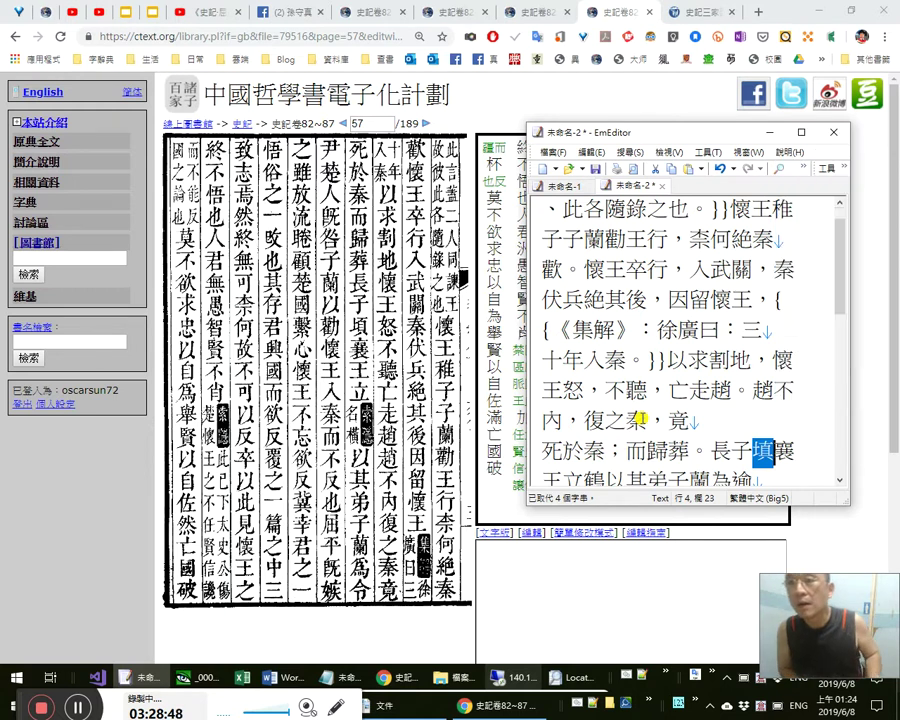
type("頃")
Insert the comma ， after 頃襄王立, followed by the note {{《索隱》：名橫。}}.
key("Right")
key("Right")
key("Right")
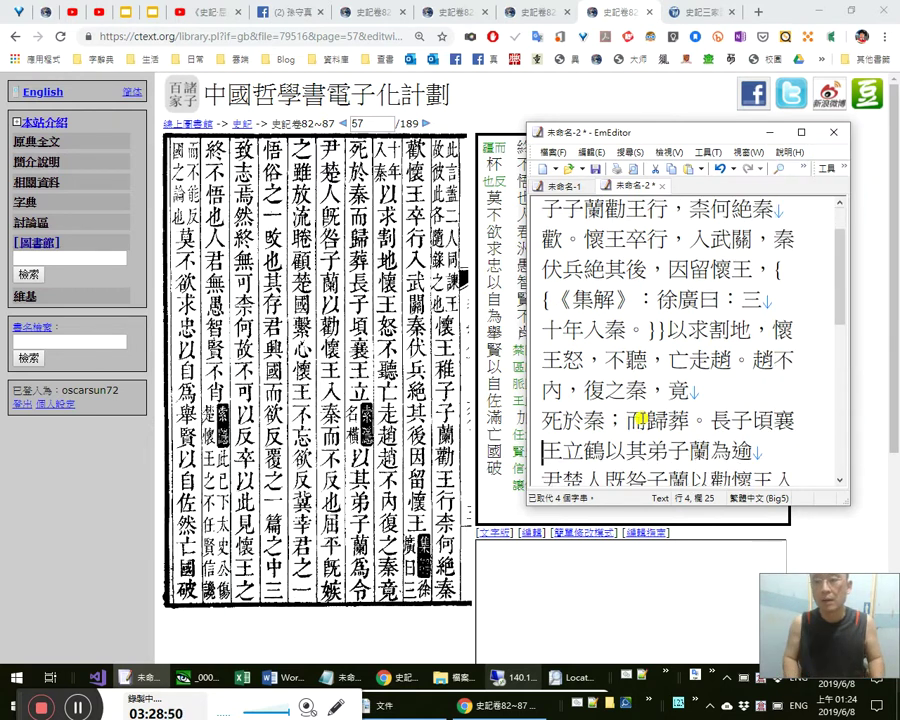
type("，")
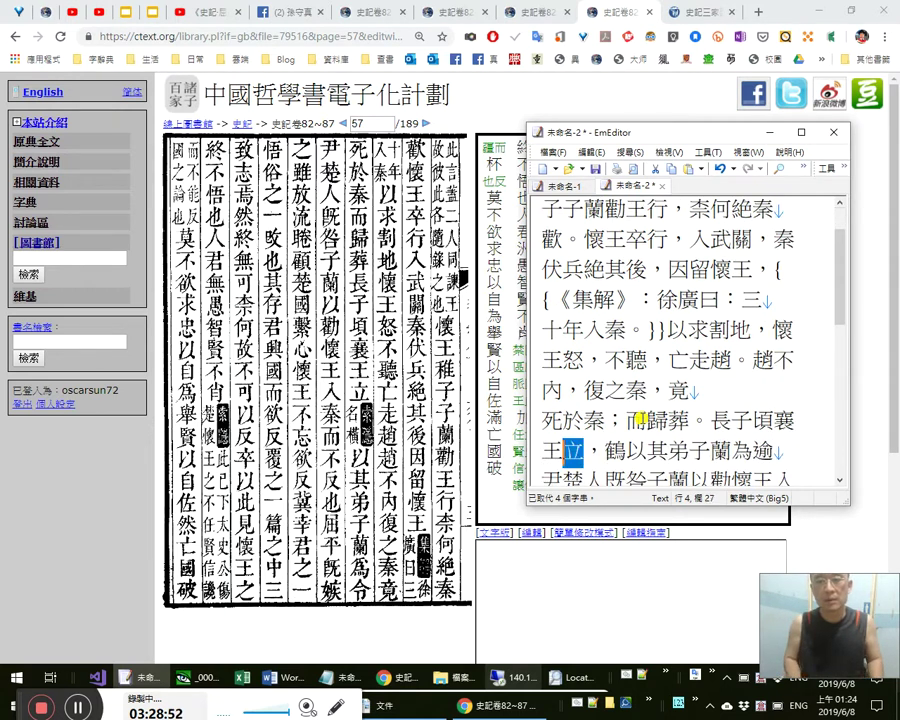
type("{{")
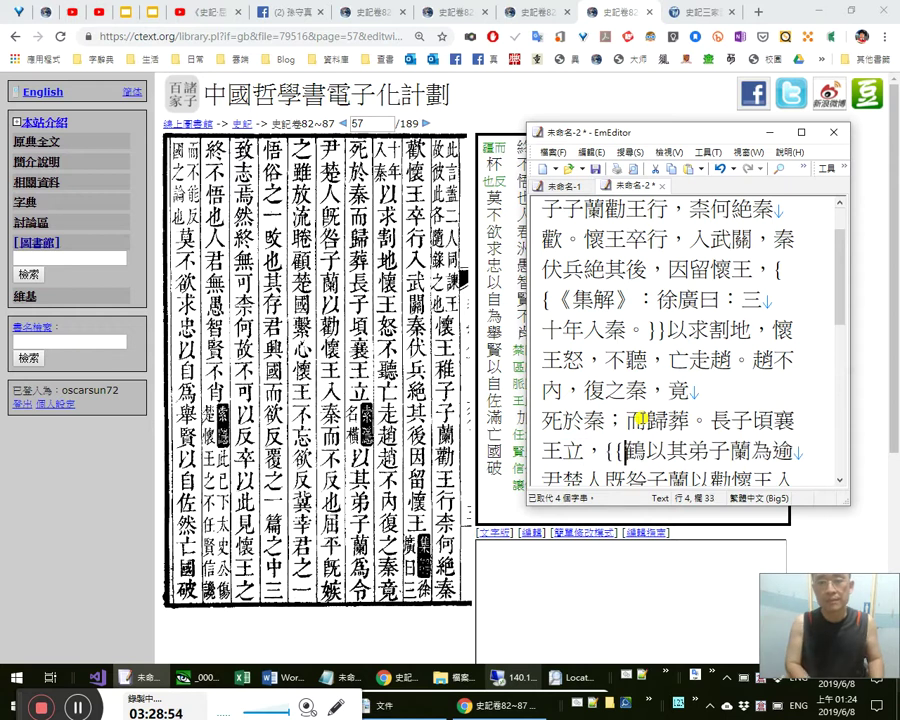
type("《索隱》：")
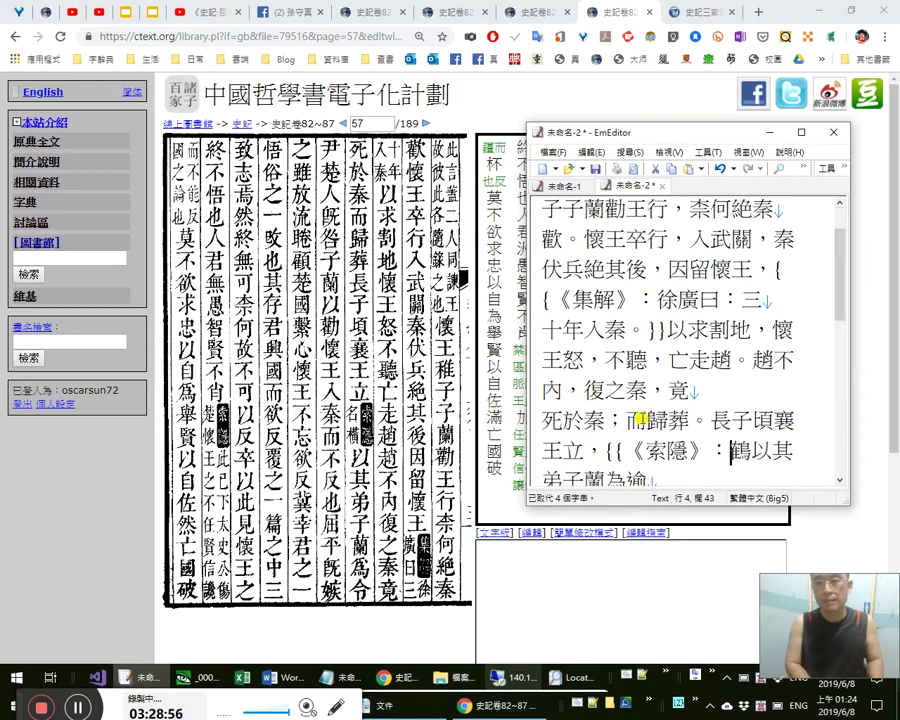
type("名")
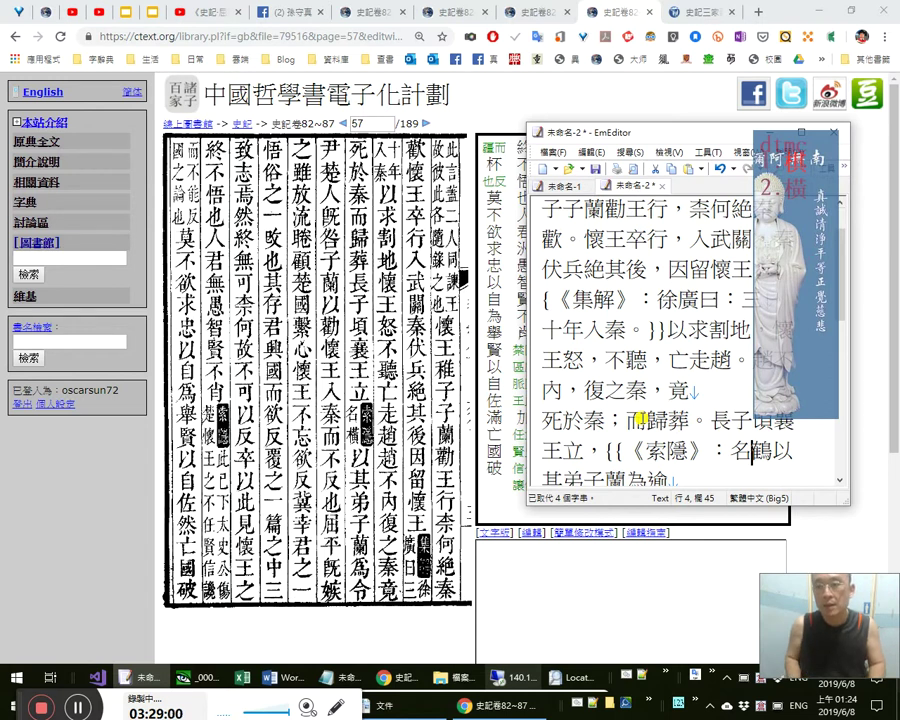
type("橫。")
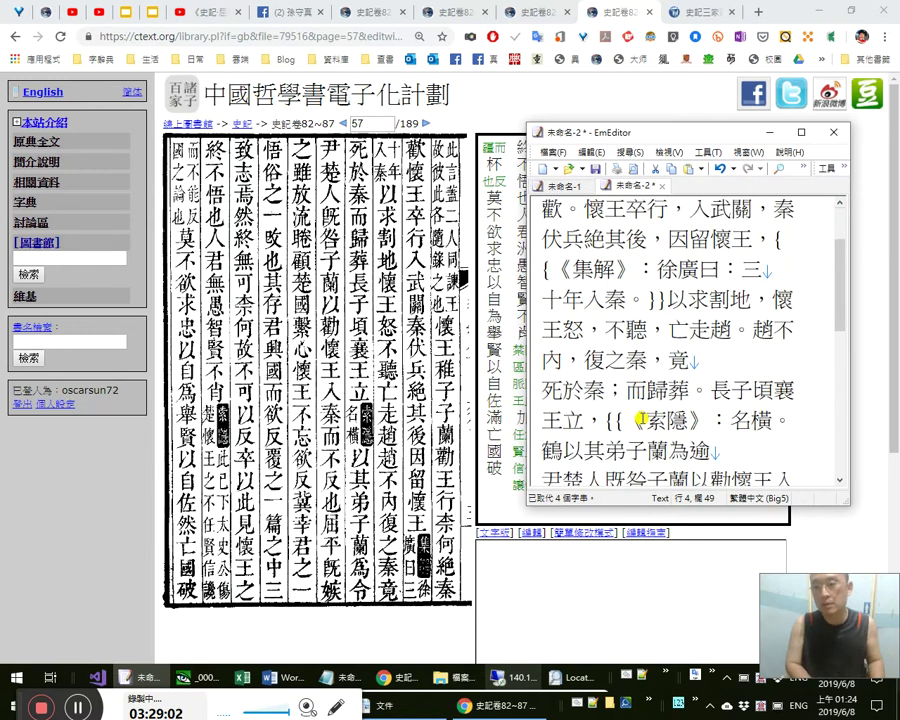
type("}}")
Reread the end of the 《索隱》 note, up to the character that follows its closing braces.
key("Left")
key("Left")
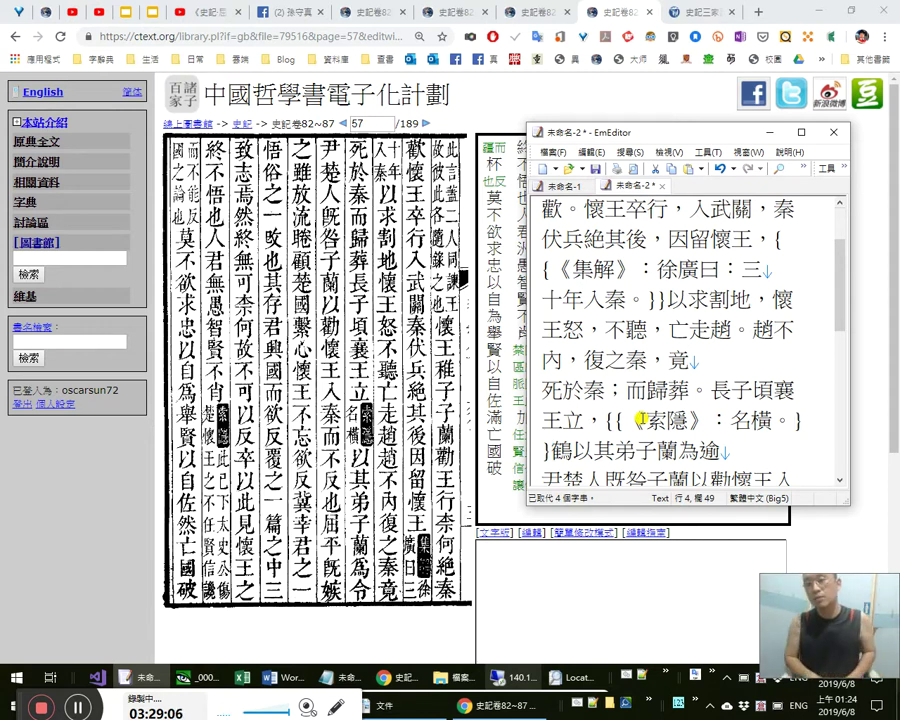
key("Left")
key("Left")
key("Left")
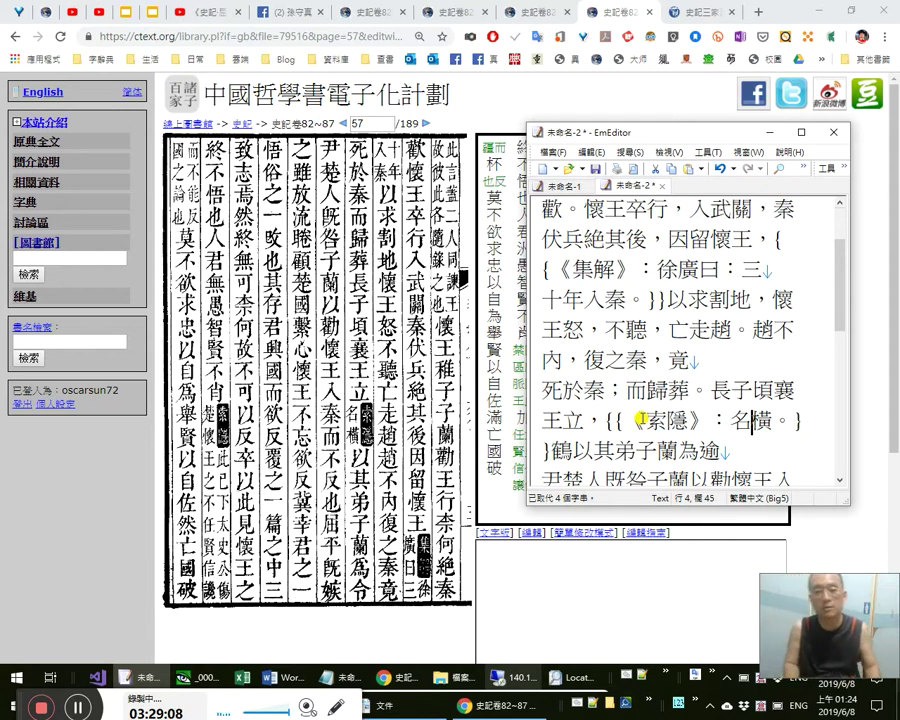
key("Right")
key("Right")
key("Right")
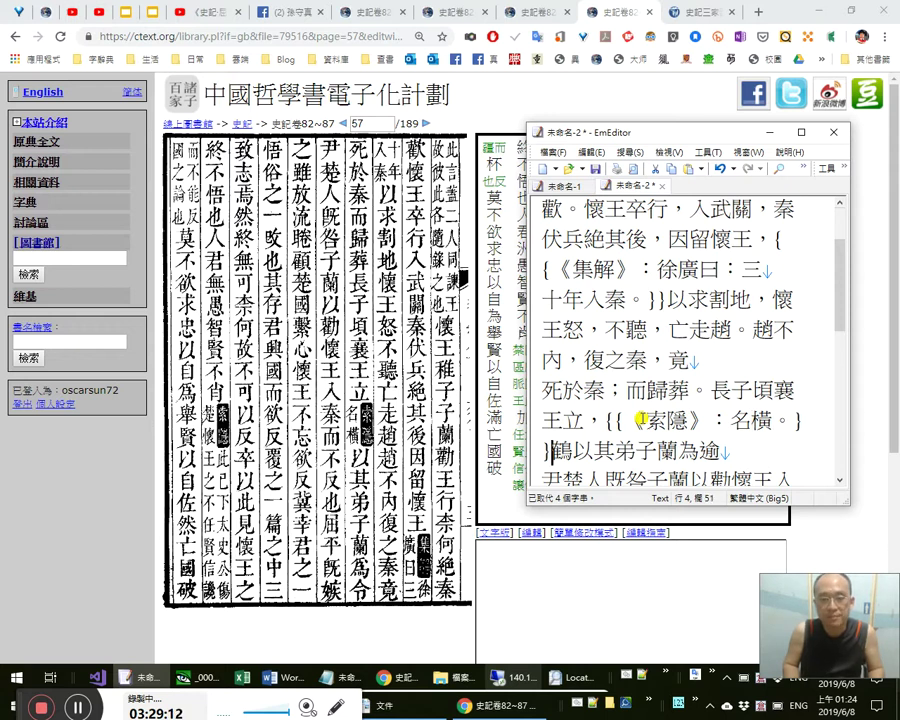
Delete the stray character 鶴 after the closing braces of the 《索隱》：名橫。 note.
key("Left")
key("Left")
key("Left")
key("Left")
key("Left")
key("Left")
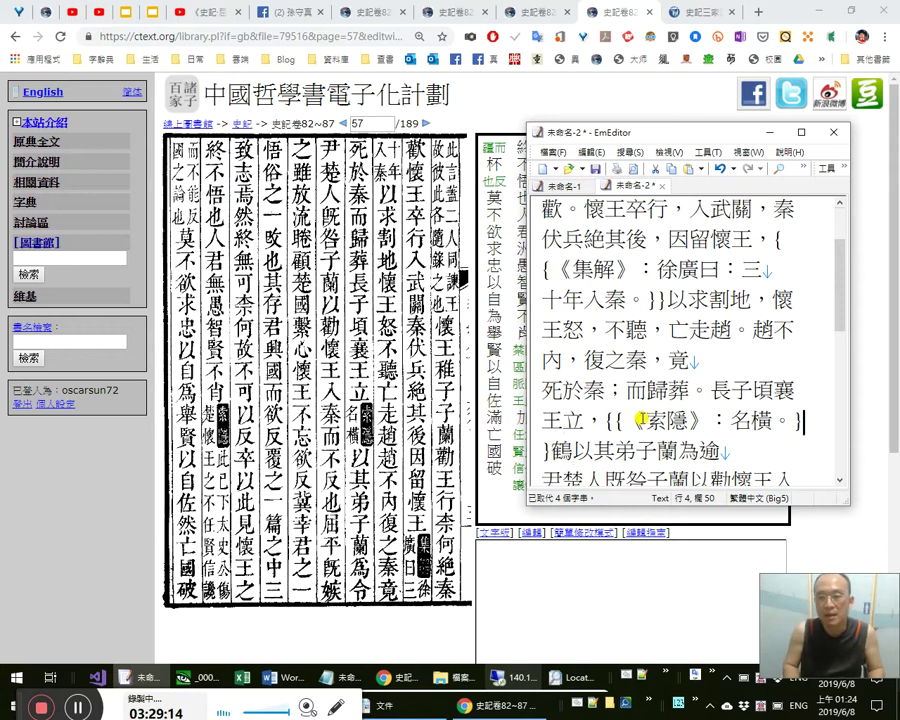
key("End")
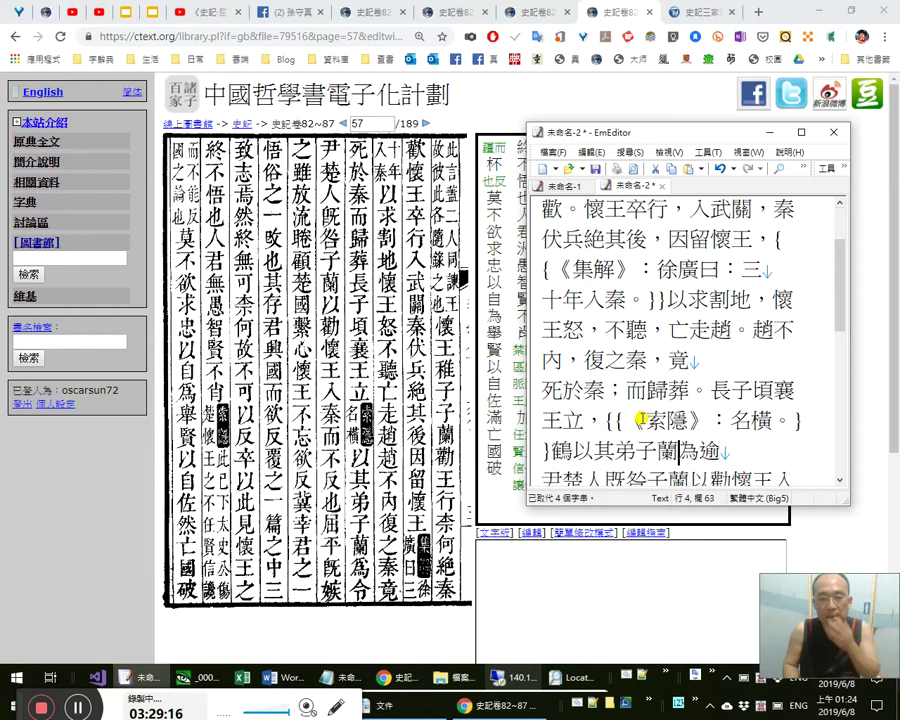
key("Left")
key("Left")
key("Left")
key("Left")
key("Left")
key("Left")
key("Delete")
Correct 逾 to 令 in 以其弟子蘭為逾 to match the scan.
key("Right")
key("Right")
key("Right")
key("Right")
key("Left")
key("Left")
key("shift+Right")
key("shift+Right")
key("Left")
key("shift+Left")
key("Right")
key("Right")
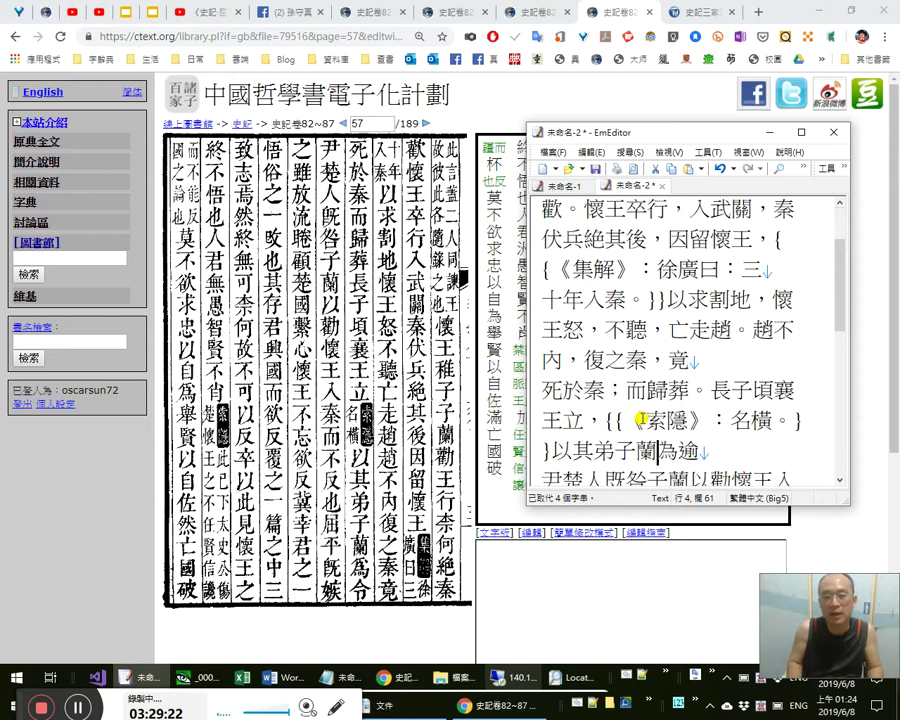
key("Right")
key("shift+Right")
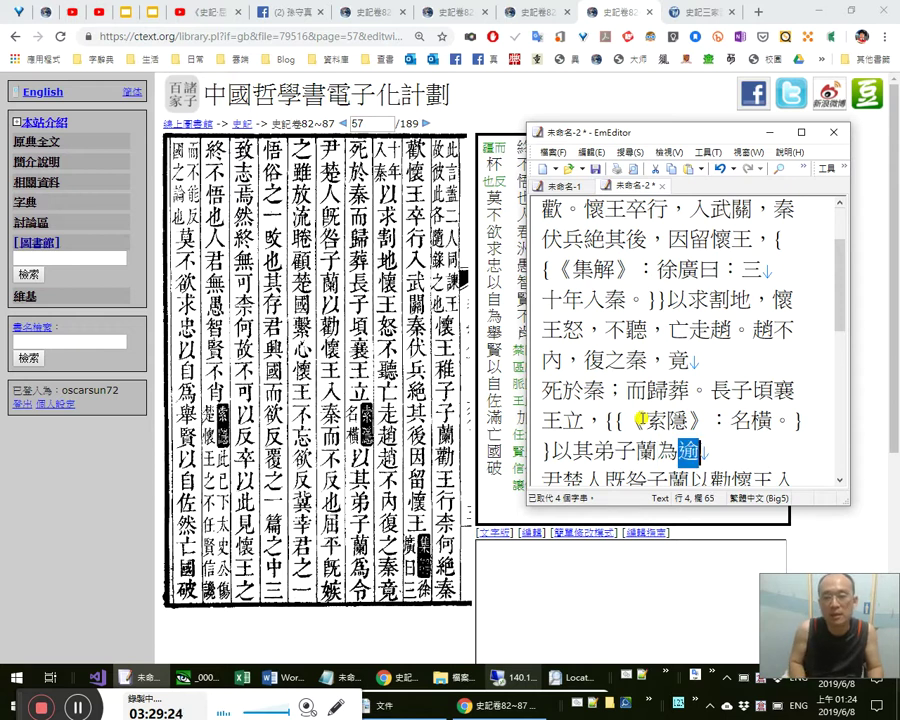
type("卸")
key("shift+Left")
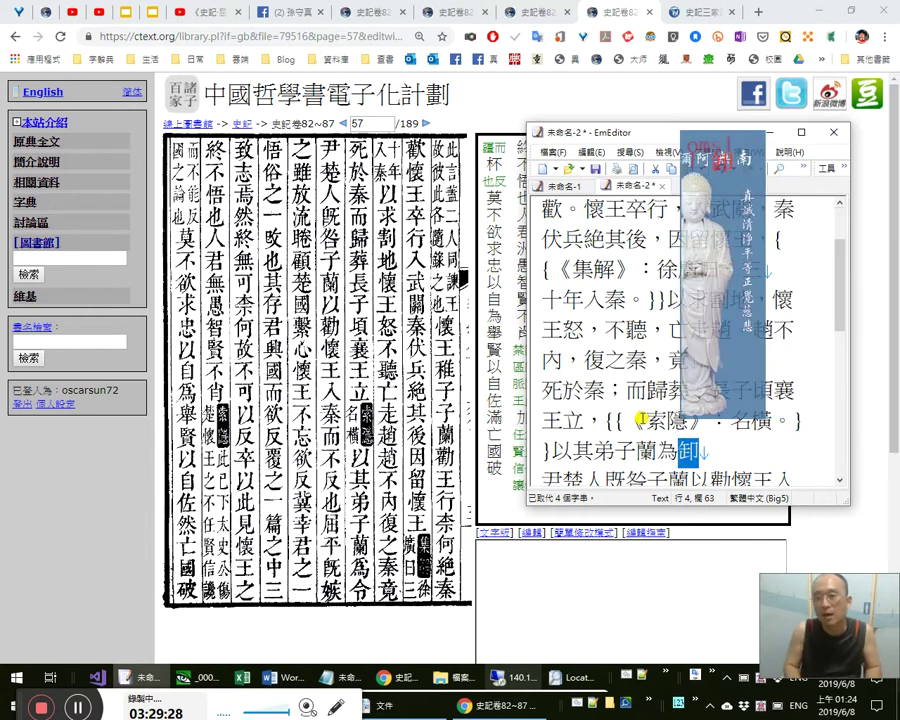
type("令")
key("Left")
key("Left")
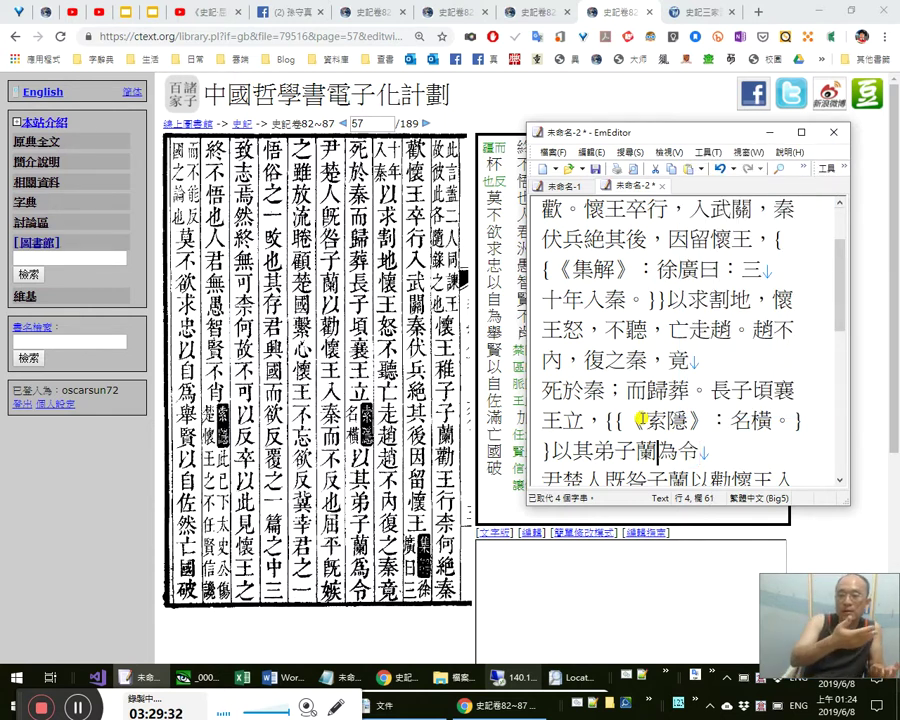
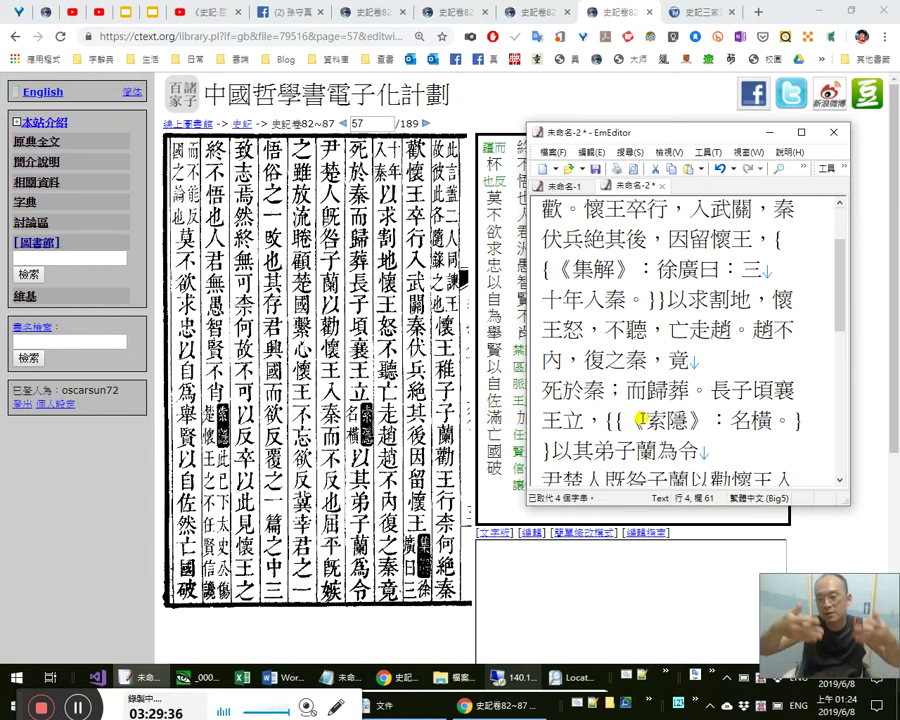
key("Right")
key("Right")
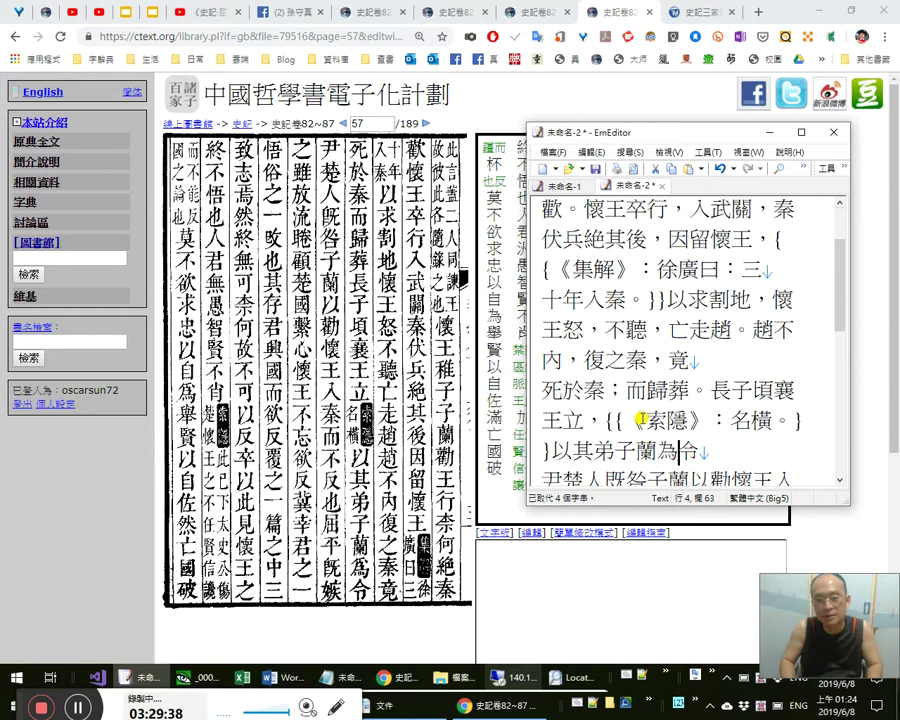
scroll(641, 420, "down", 1)
type("，尹楚人既")
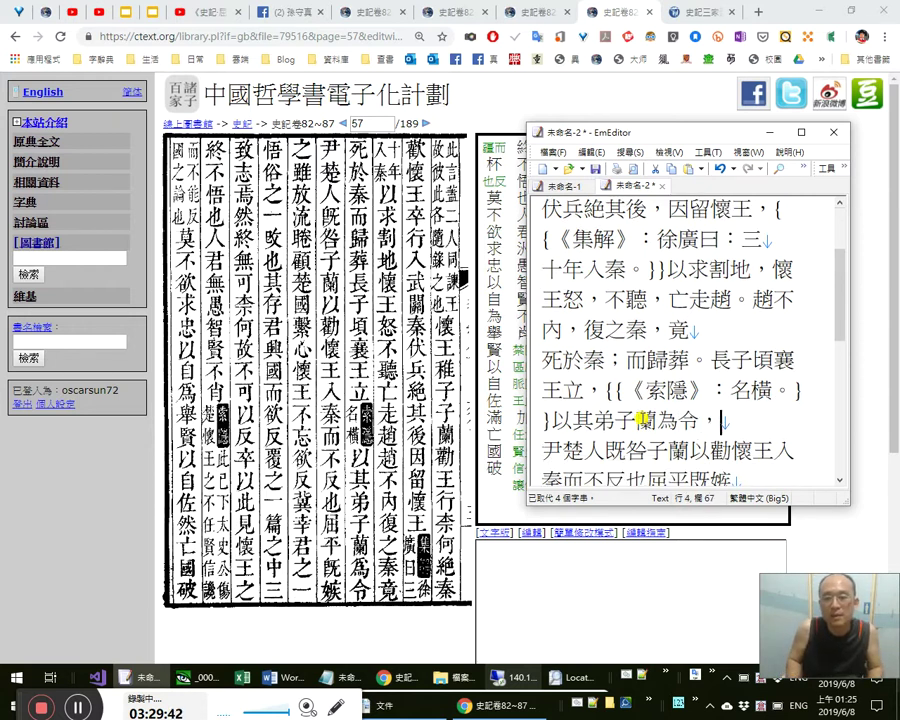
key("BackSpace")
key("BackSpace")
key("Right")
key("Return")
key("Left")
key("Left")
key("Return")
key("Right")
key("Delete")
key("Up")
key("End")
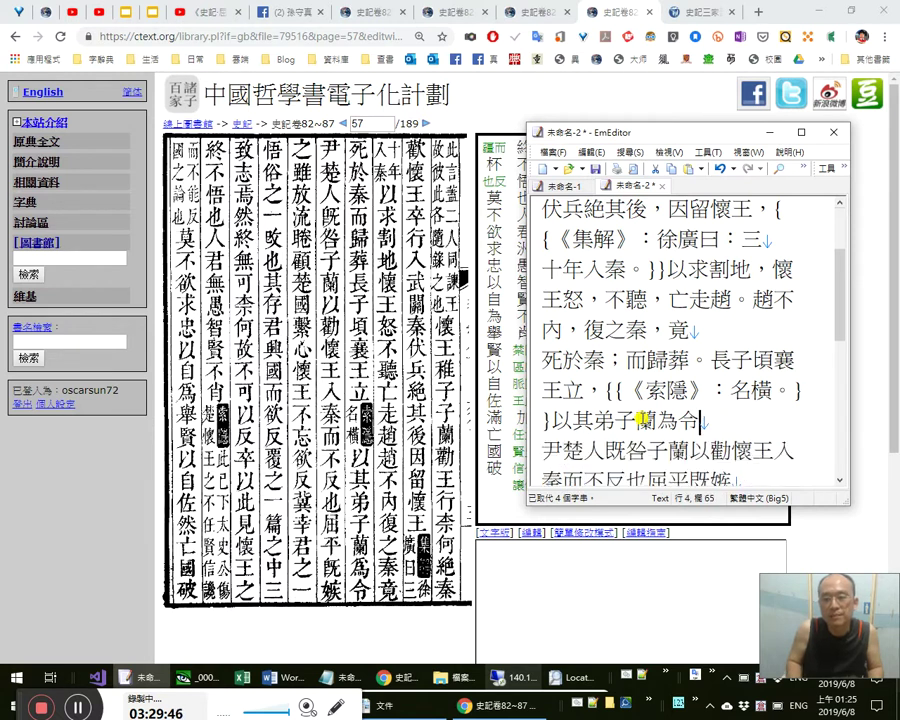
Insert the comma ， after 令尹, in front of 楚人.
key("Left")
key("shift+Right")
key("shift+Right")
key("shift+Right")
key("Right")
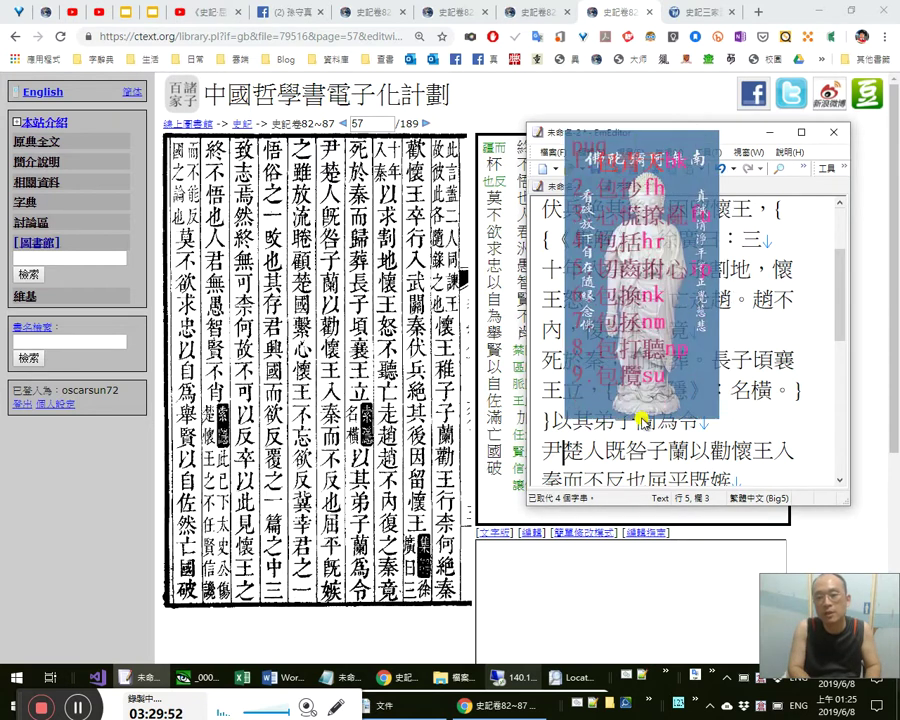
type("包青天")
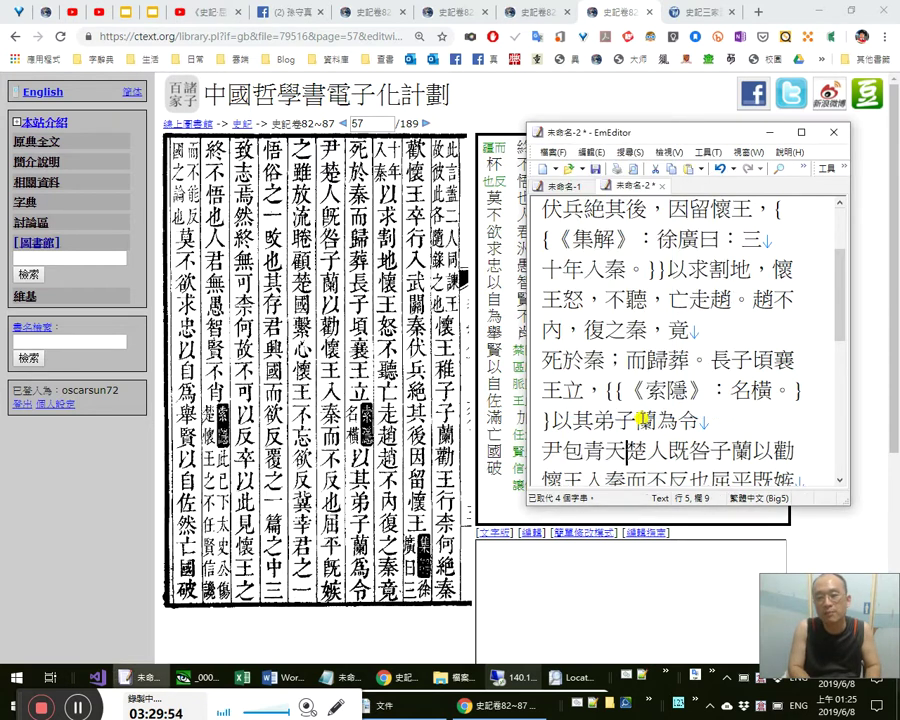
key("shift+Left")
key("shift+Left")
key("shift+Left")
key("Delete")
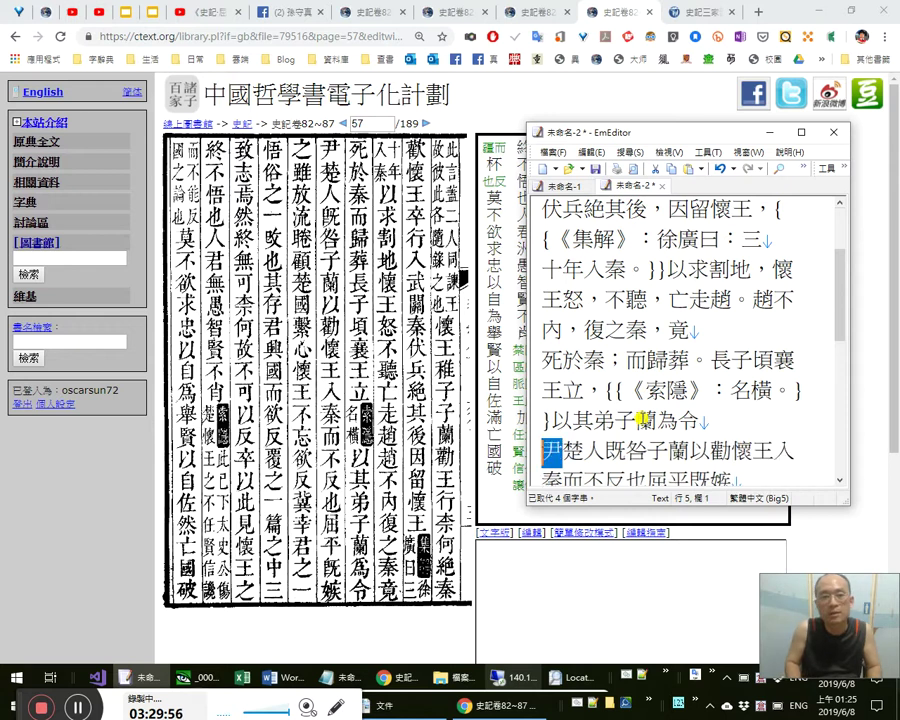
type("，")
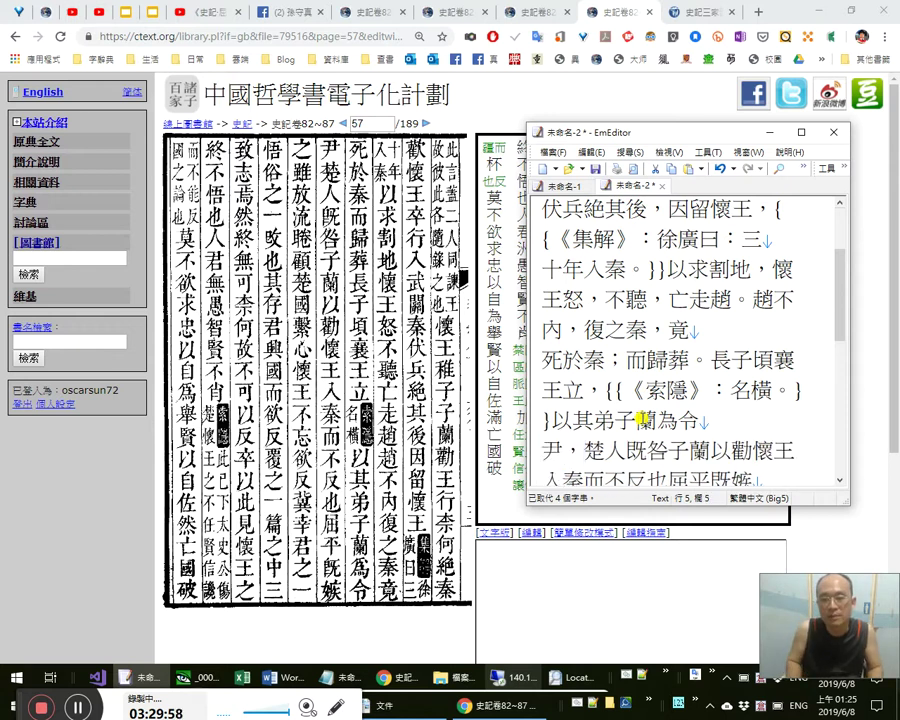
Replace 既 with the variant 旣 in 楚人既咎子蘭 to match the scan.
key("Right")
key("Right")
key("Right")
key("shift+Left")
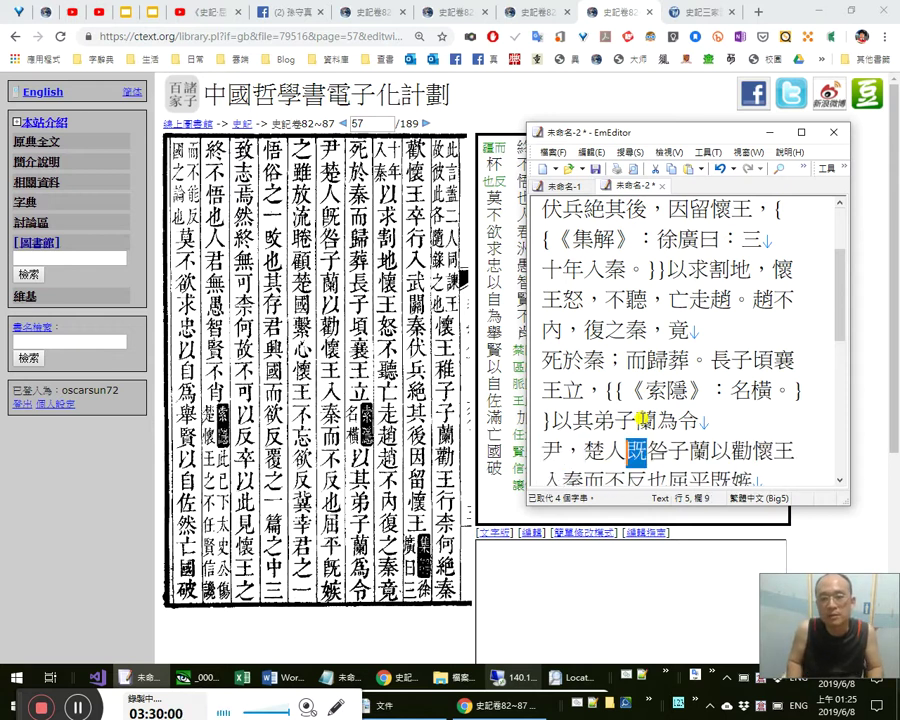
type("旣")
Reread 咎子蘭 and the phrase 以勸懷王入 that follows it to judge how they connect.
key("Right")
key("Right")
key("Right")
key("Right")
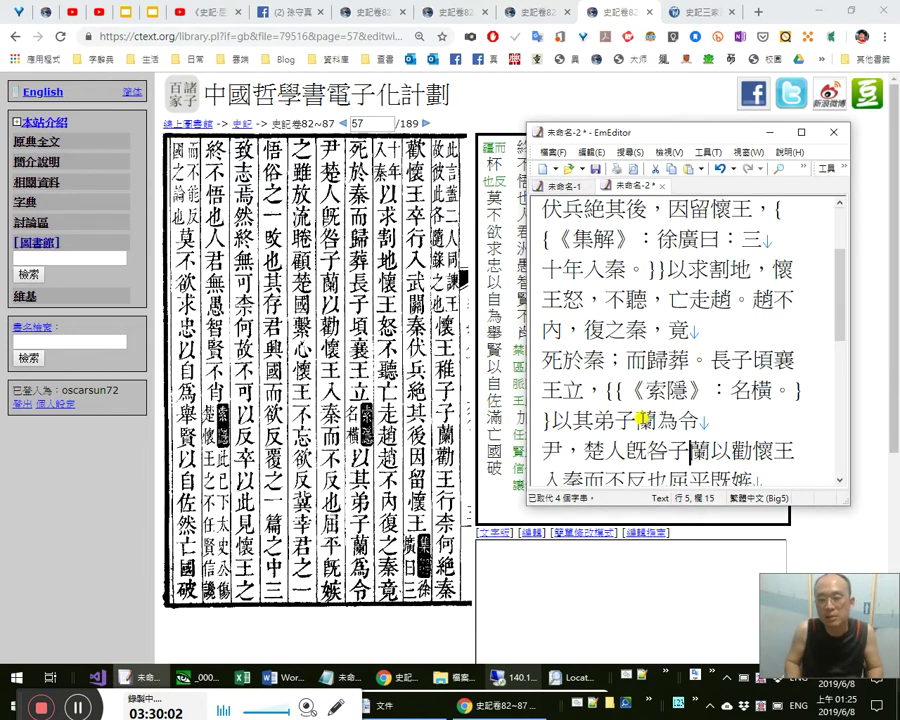
key("Left")
key("Left")
key("Left")
key("shift+Left")
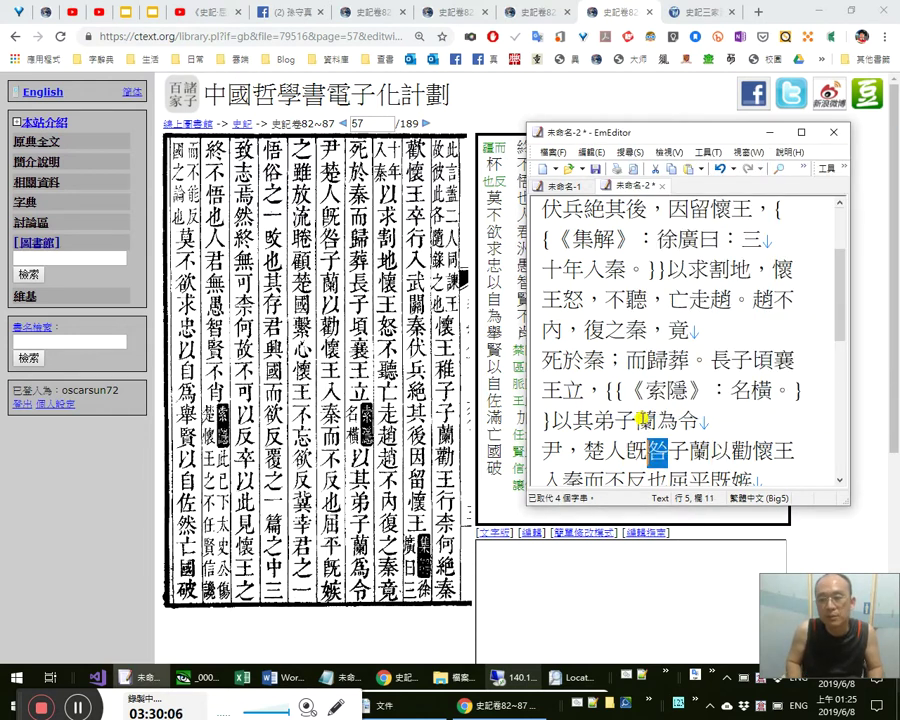
key("Right")
key("Right")
key("Right")
key("shift+Right")
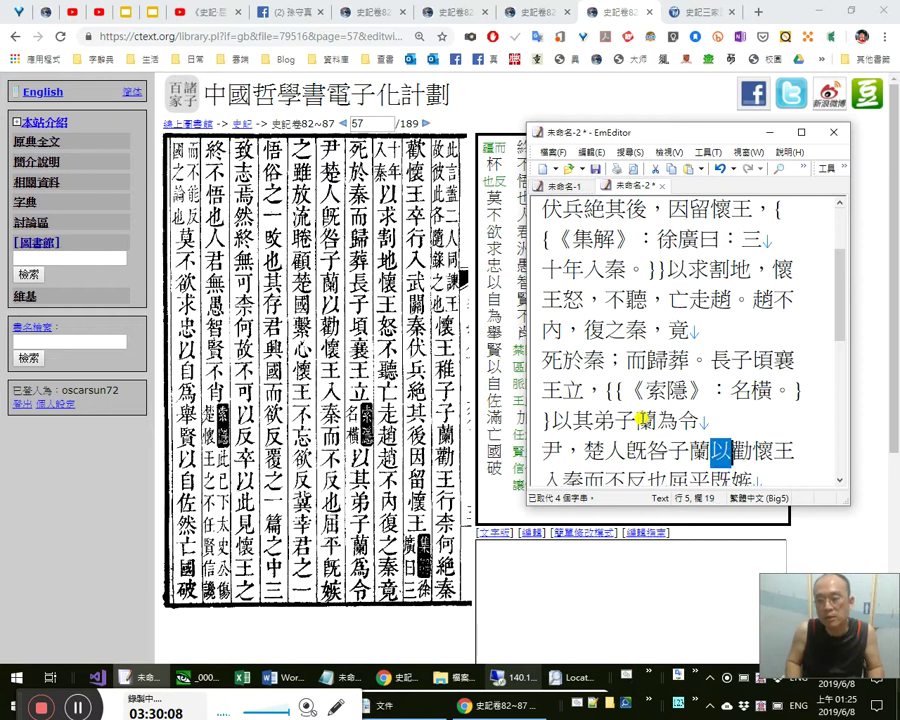
key("shift+Right")
key("shift+Right")
key("shift+Right")
key("shift+Right")
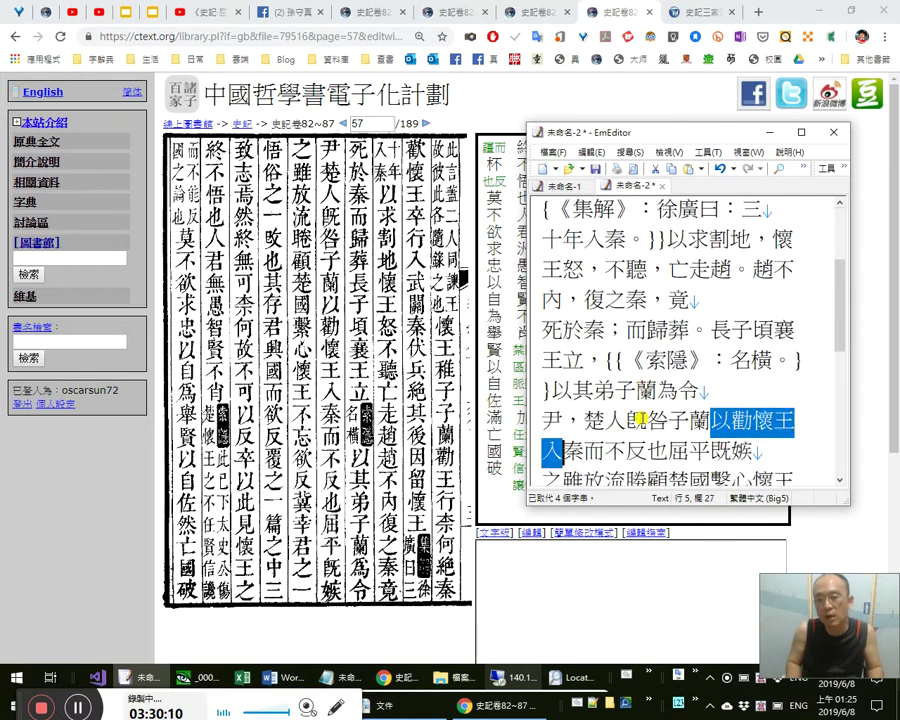
key("Left")
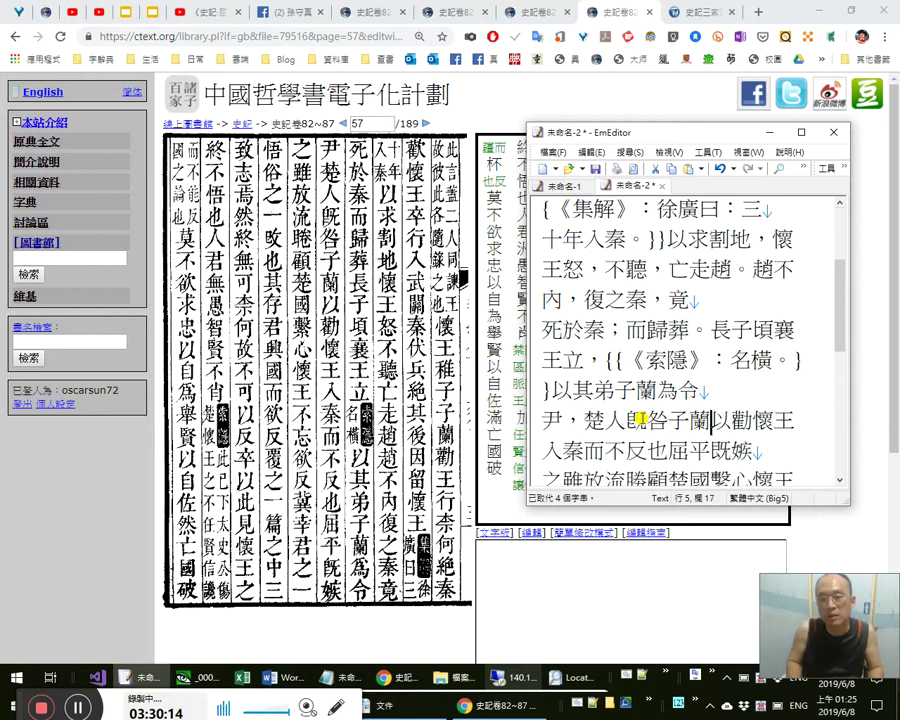
Examine the role of 咎 against 子蘭 and the clause 以勸懷王入秦 to understand the sentence structure.
key("shift+Right")
key("shift+Right")
key("shift+Right")
key("shift+Right")
key("shift+Right")
key("shift+Right")
key("shift+Right")
key("Left")
key("Left")
key("Left")
key("Left")
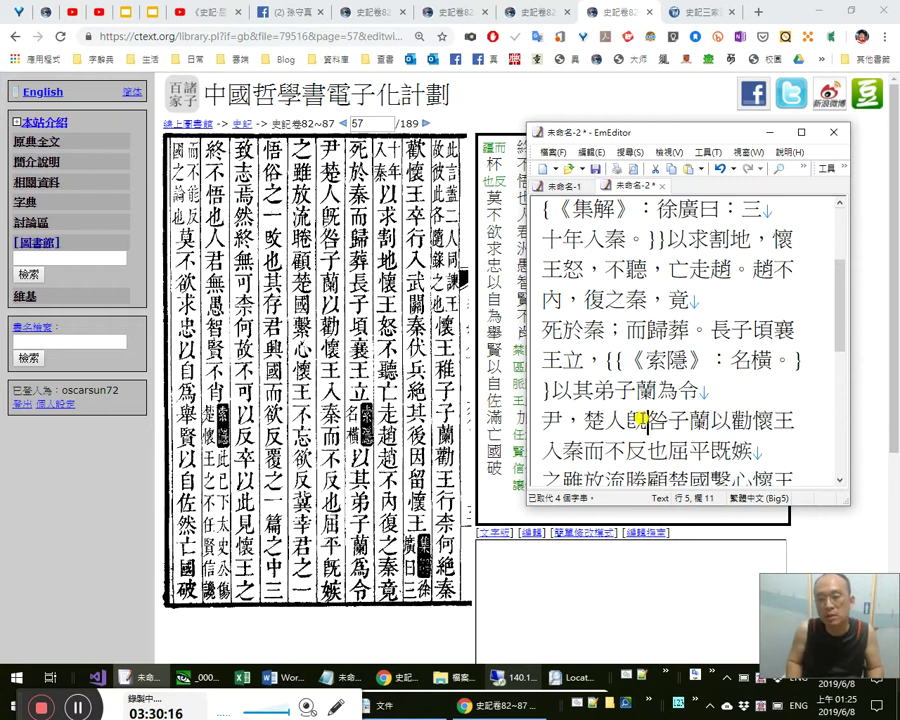
key("shift+Right")
key("Right")
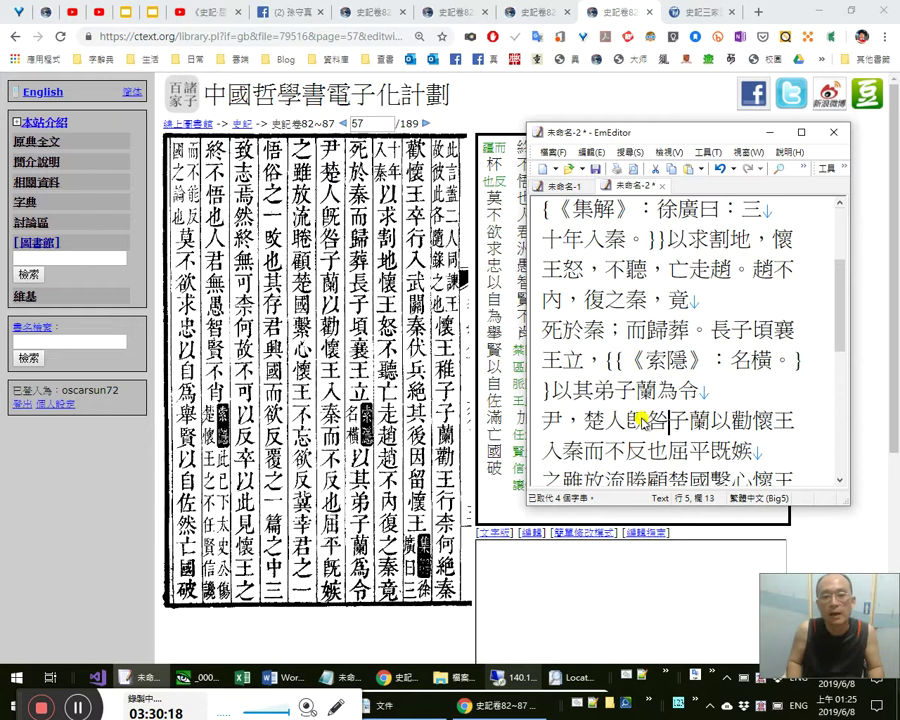
key("Right")
key("Right")
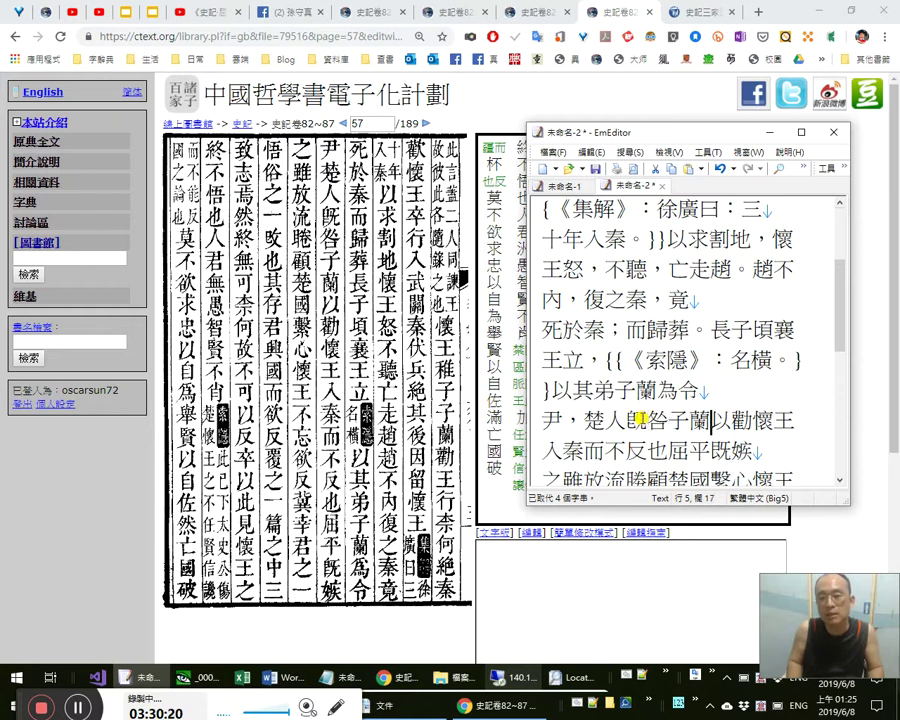
key("shift+Right")
key("shift+Right")
key("shift+Right")
key("shift+Right")
key("shift+Right")
left_click(641, 419)
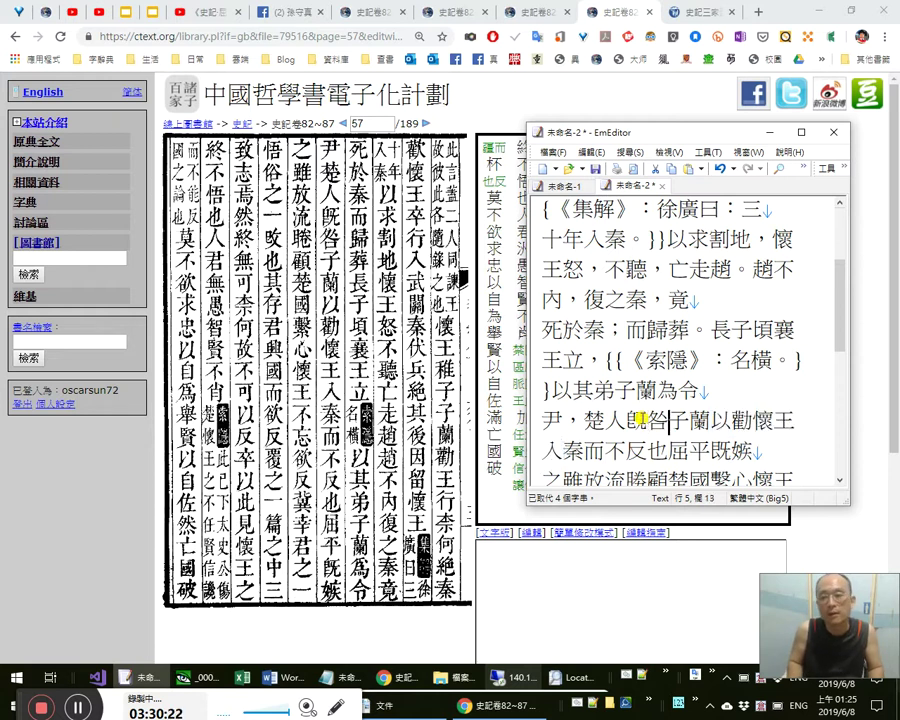
Switch to the 大學國文選 PDF in Adobe Acrobat, examine 年長以倍 on page 27 for comparison, and return to EmEditor.
left_click(536, 686)
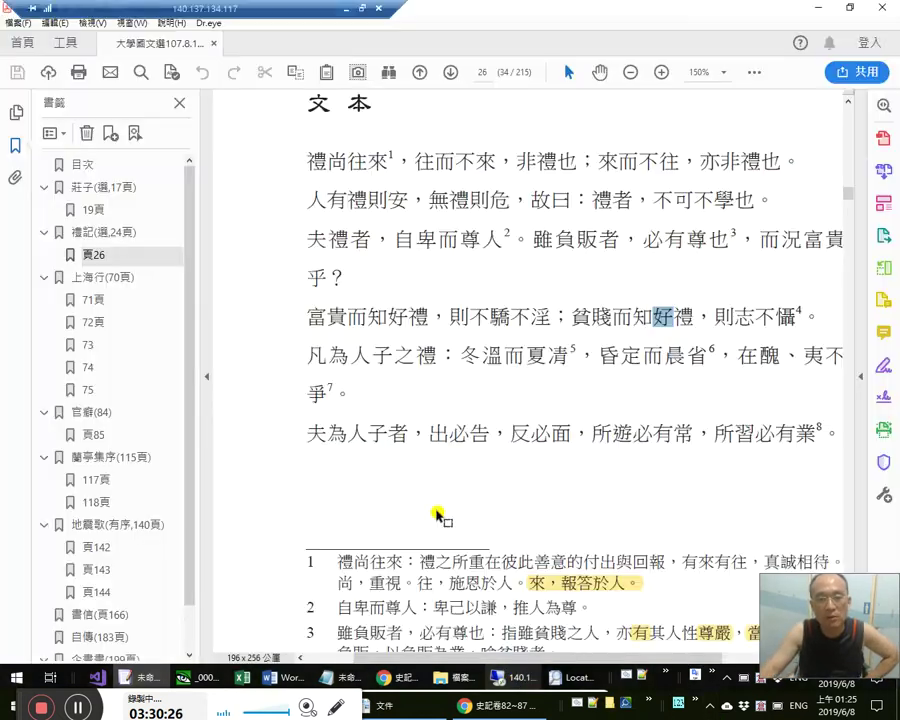
scroll(340, 435, "down", 15)
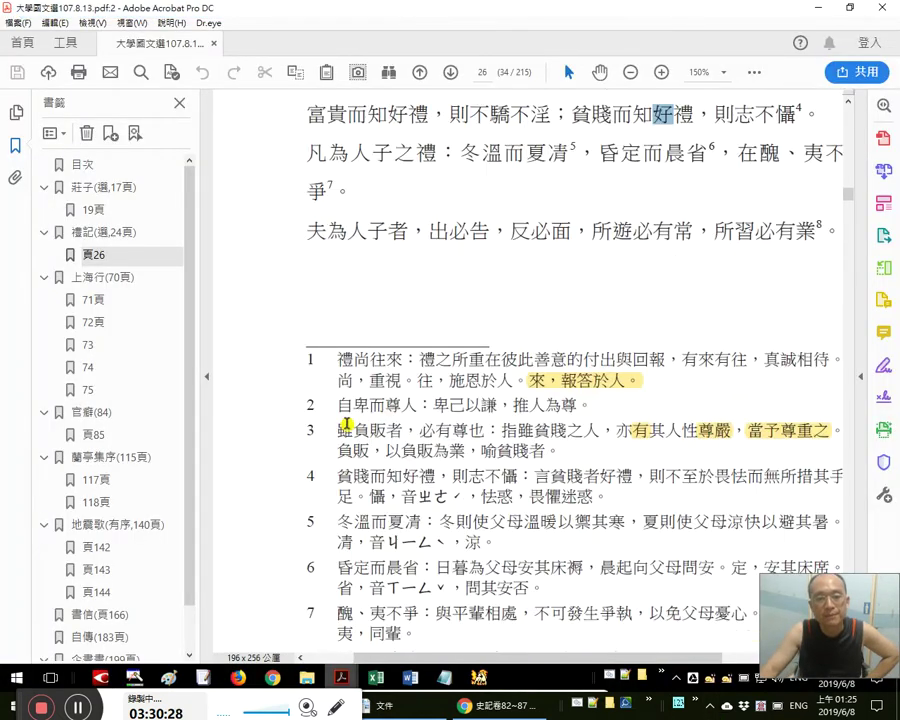
scroll(366, 419, "down", 3)
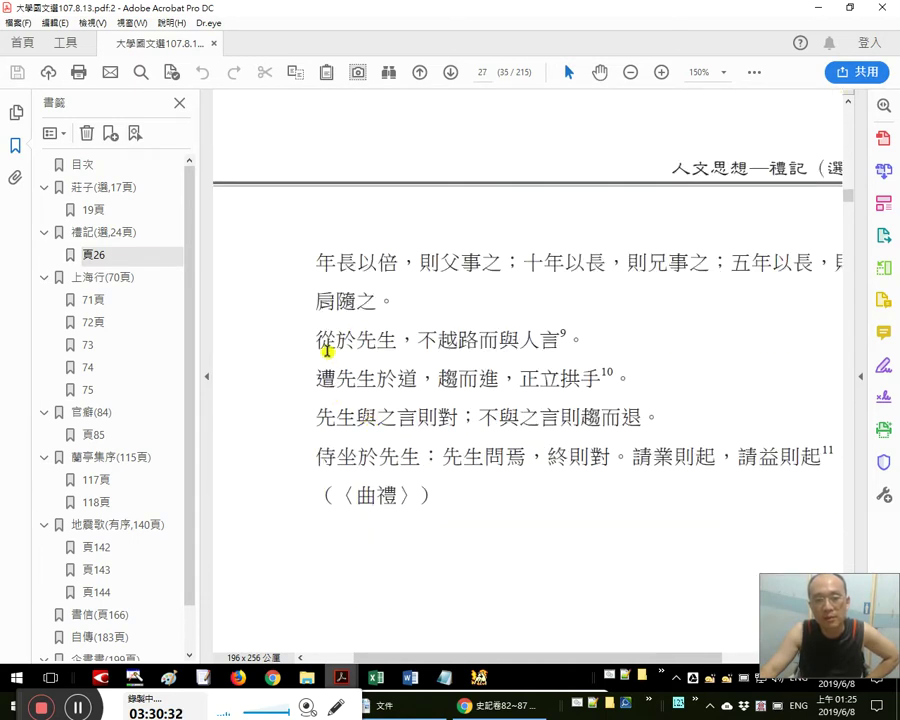
left_click_drag(318, 262, 402, 262)
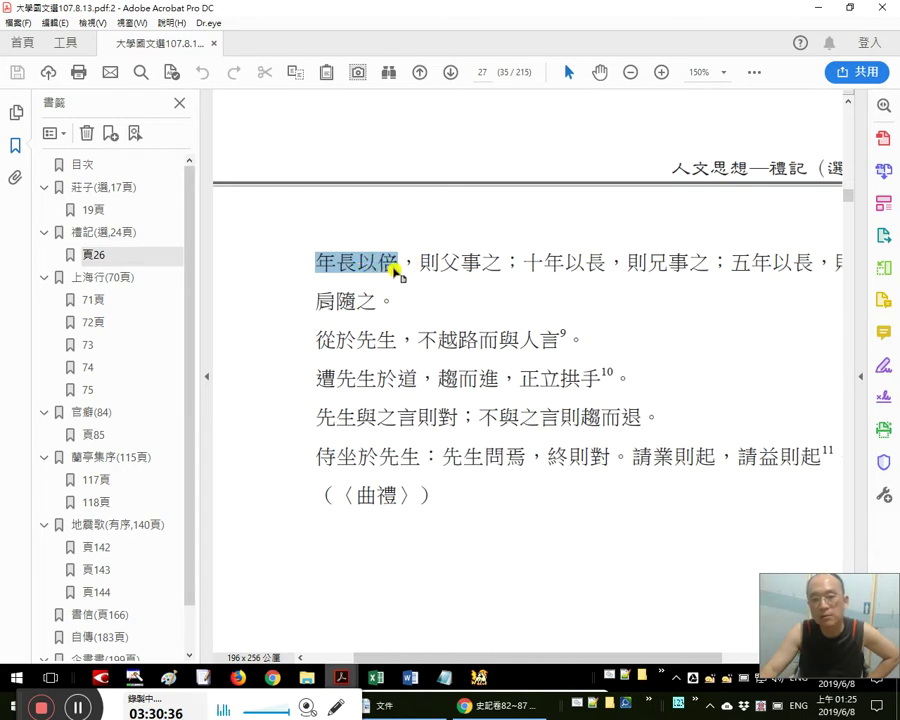
left_click(340, 260)
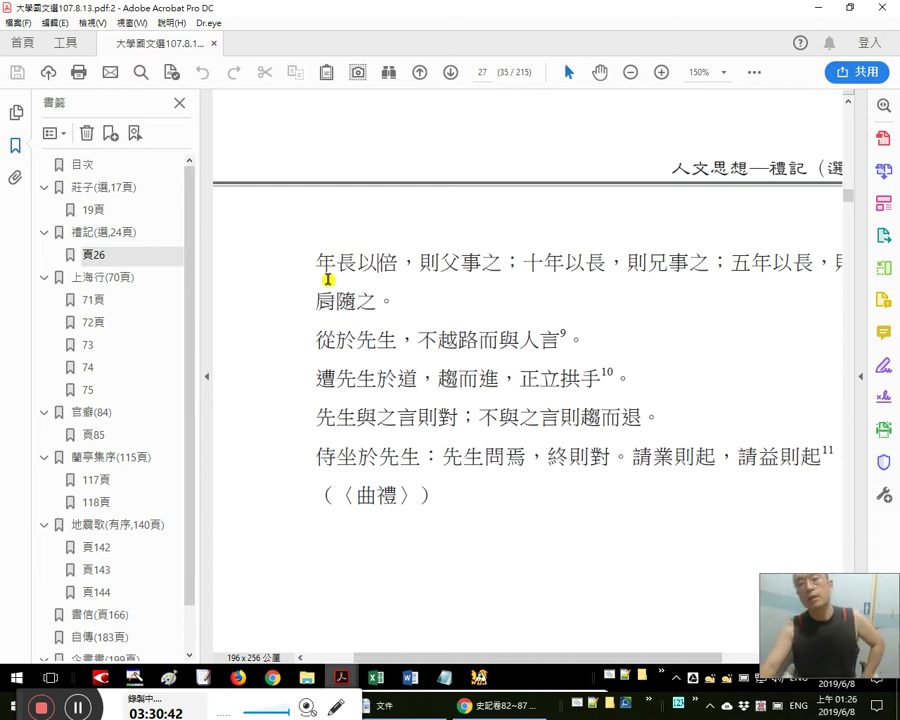
left_click_drag(360, 264, 323, 262)
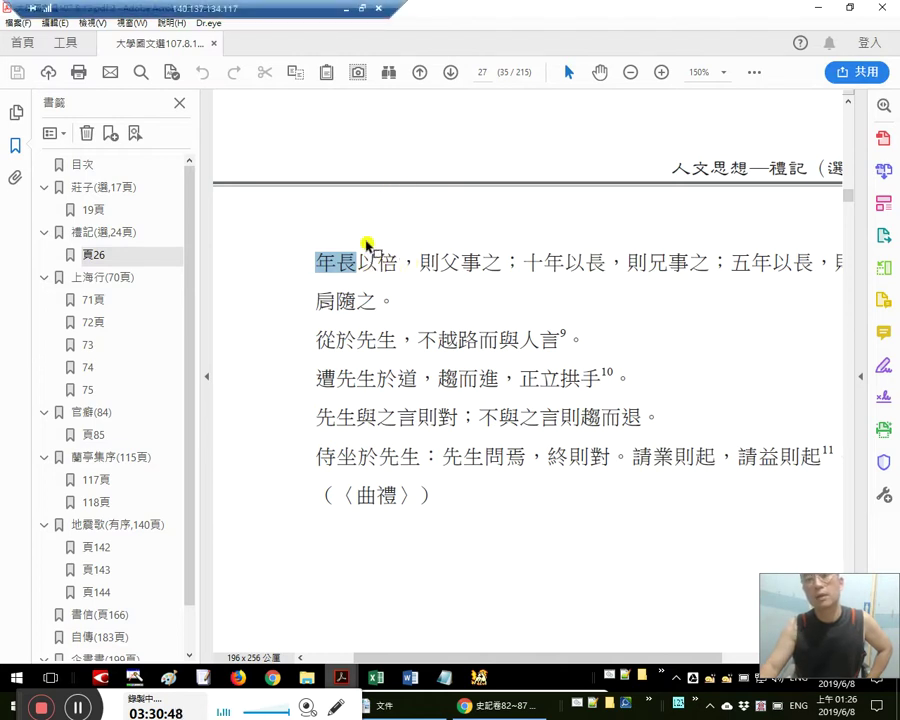
left_click(381, 247)
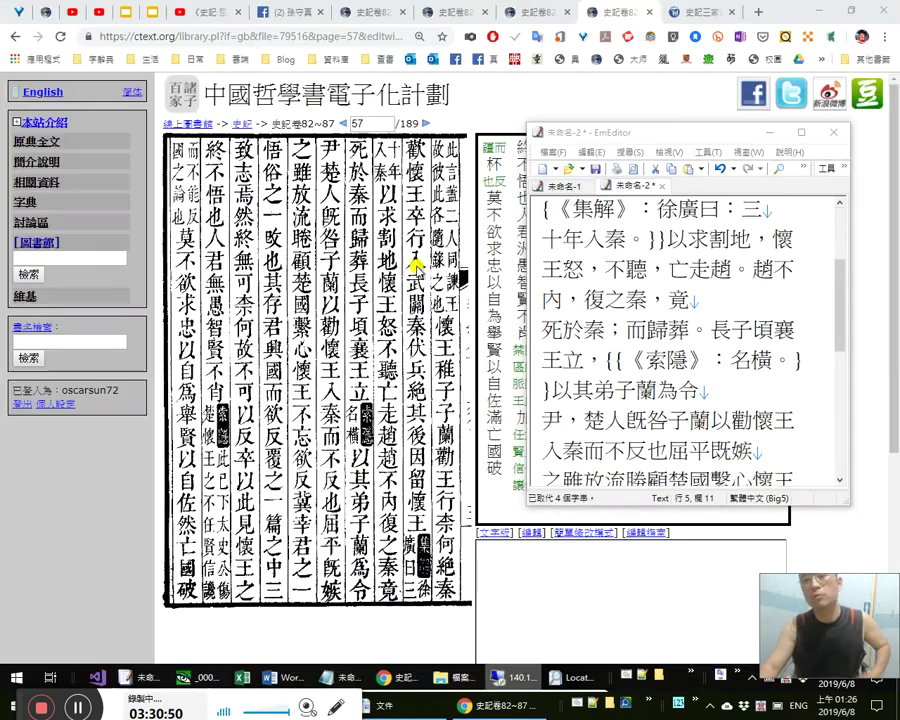
left_click(346, 9)
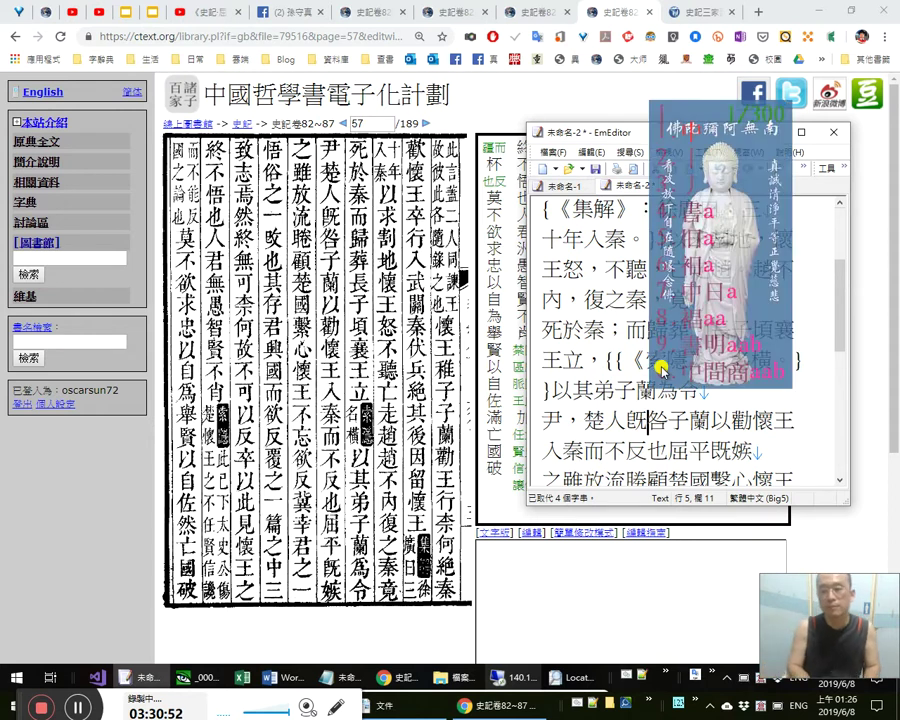
type("byrr")
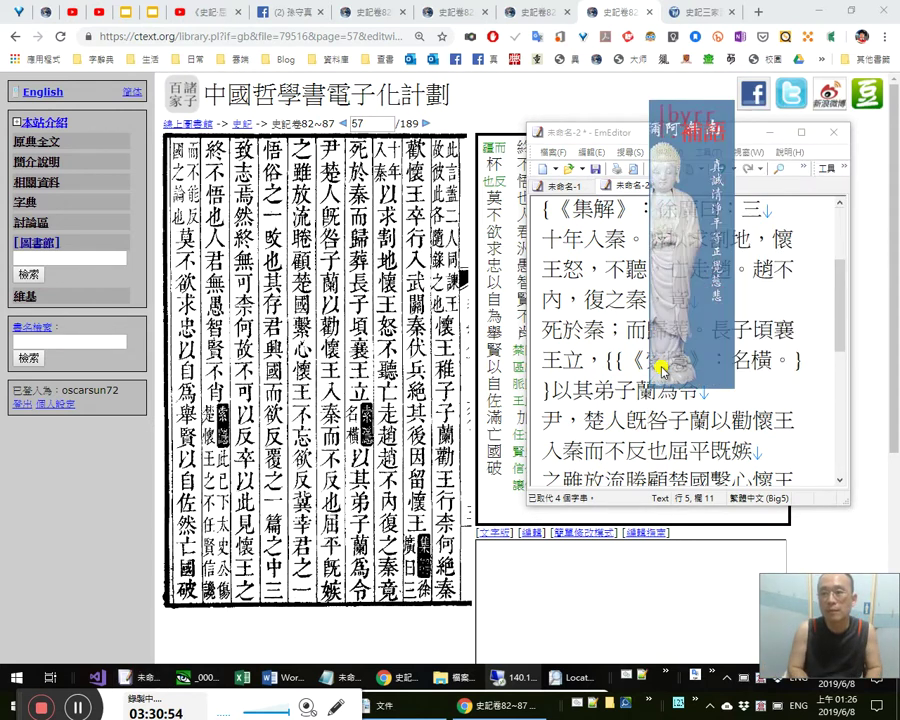
type("7")
key("shift+Left")
key("shift+Left")
key("BackSpace")
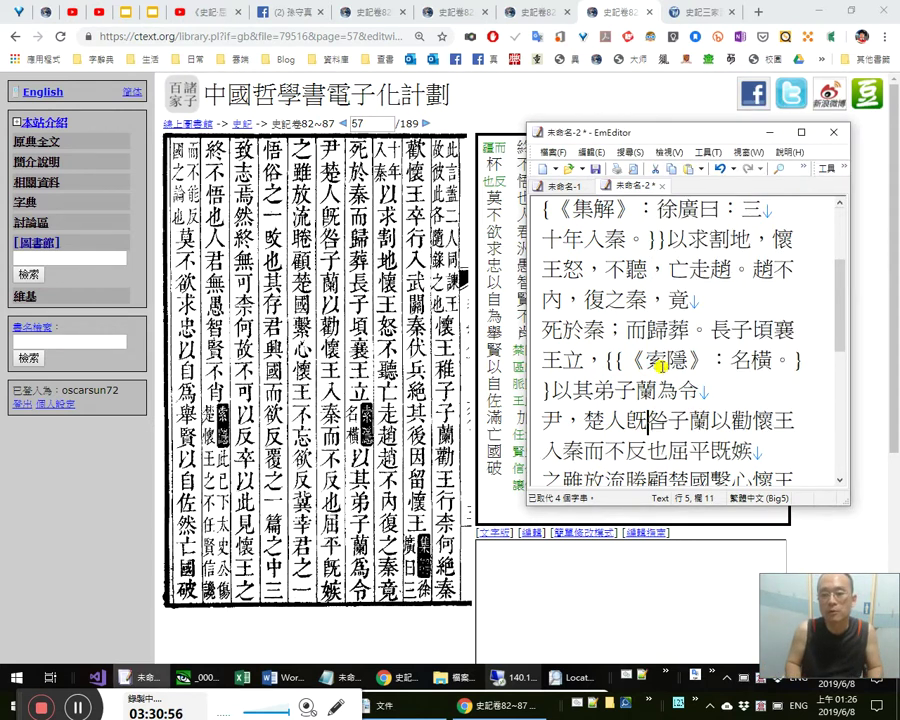
key("Right")
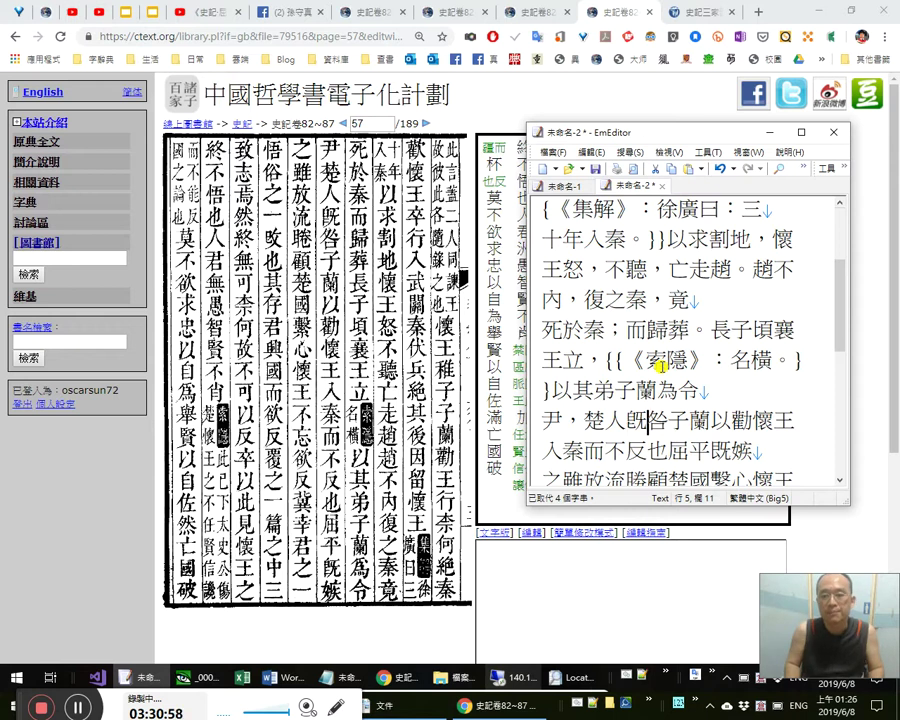
Reread 旣, 咎 and the connective 以 in 楚人旣咎子蘭以勸懷王 to judge how the clause hangs together.
key("Left")
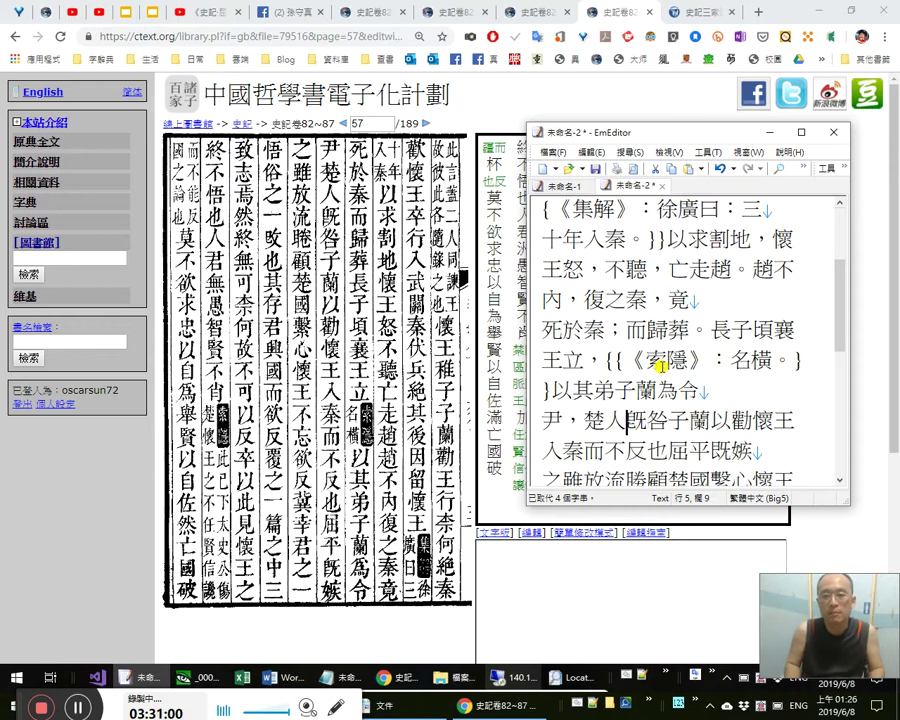
key("shift+Left")
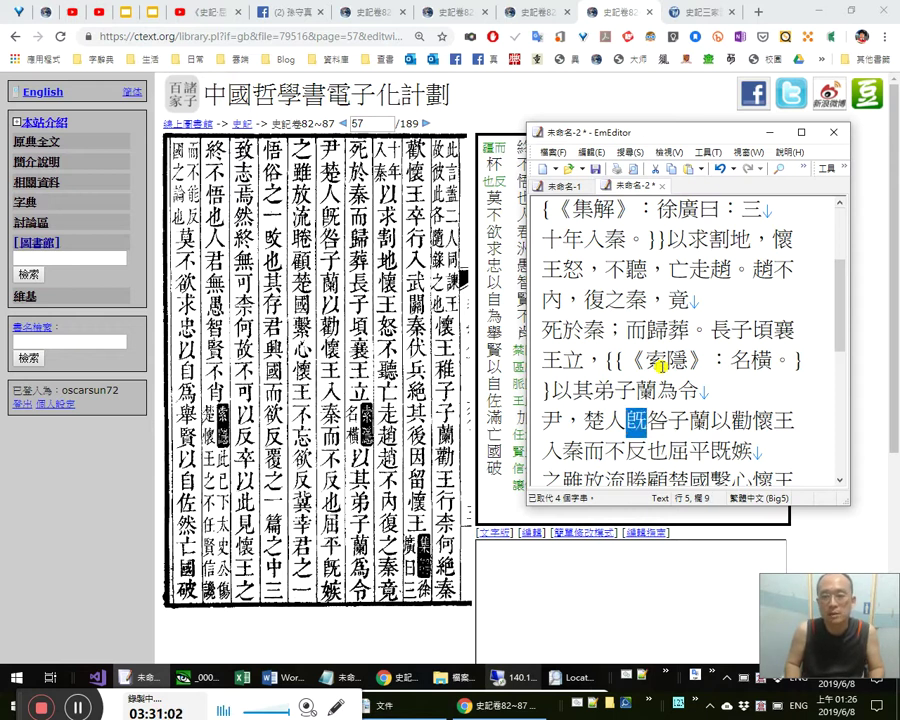
key("Right")
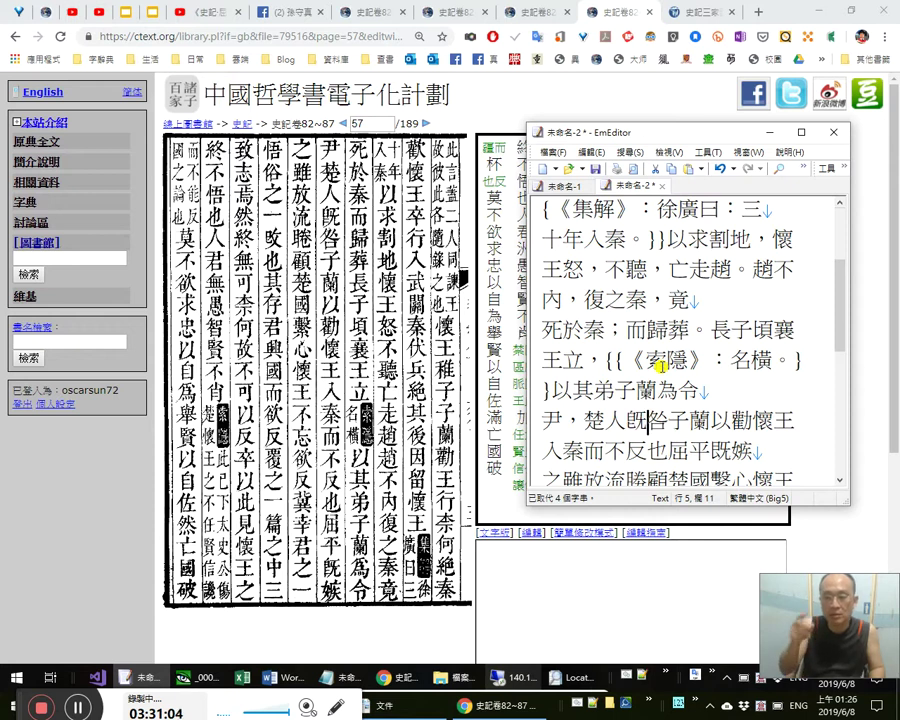
key("shift+Right")
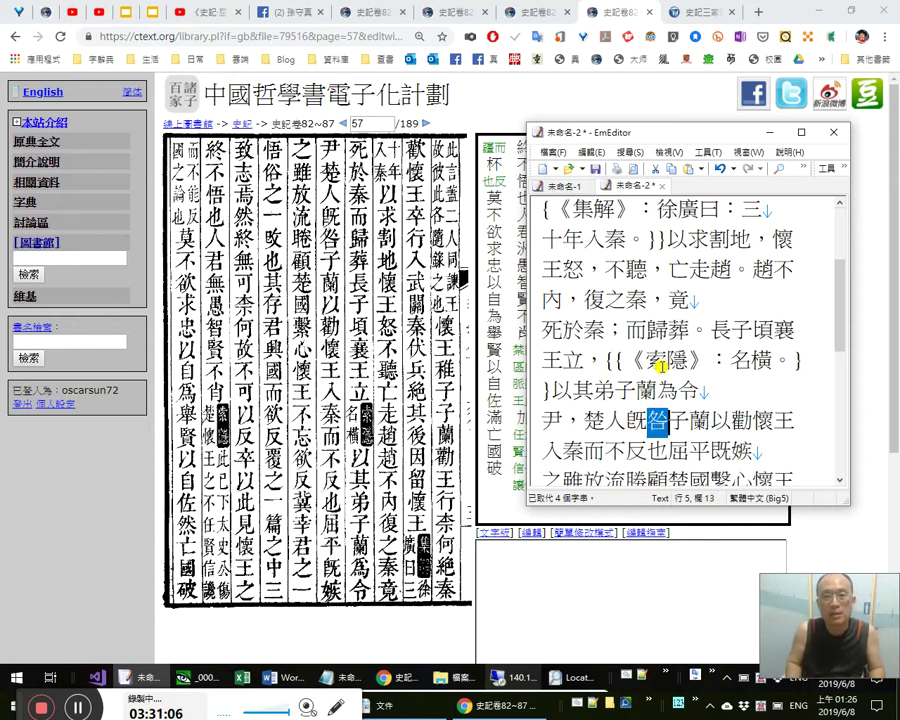
key("Right")
key("Right")
key("Right")
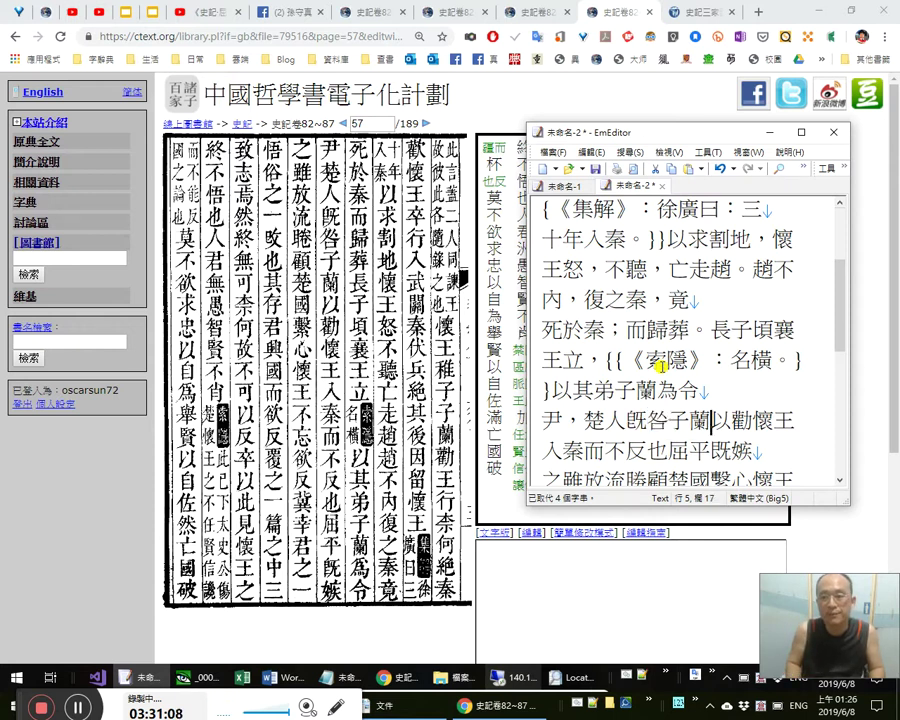
key("shift+Right")
key("Right")
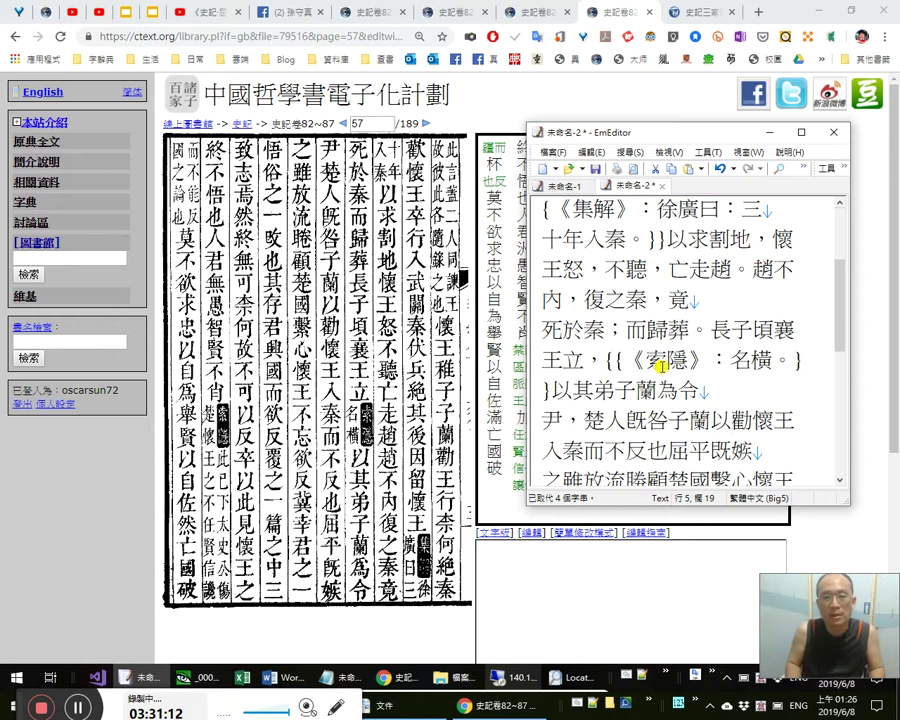
Insert a full stop 。 after 入秦而不反也, before 屈平.
key("Right")
key("Right")
key("Right")
key("Right")
key("Right")
key("Right")
key("Right")
key("Right")
key("Right")
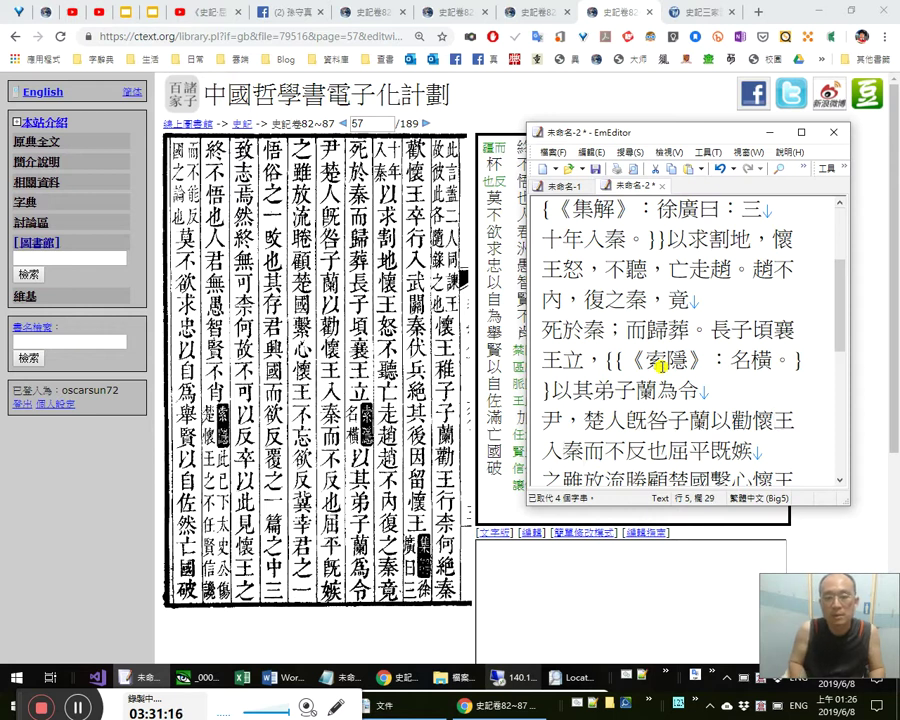
type("。")
Examine the character 反 in 入秦而不反也 and compare it with 歸葬 in the line 死於秦;而歸葬.
key("Left")
key("Left")
key("Left")
type("返")
key("shift+Left")
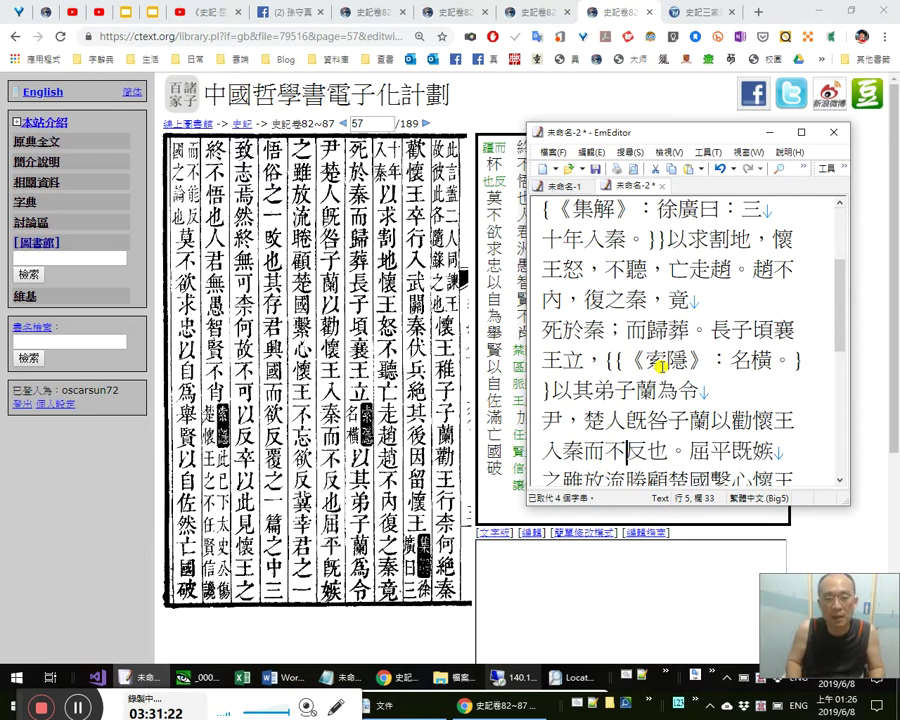
key("shift+Right")
key("Left")
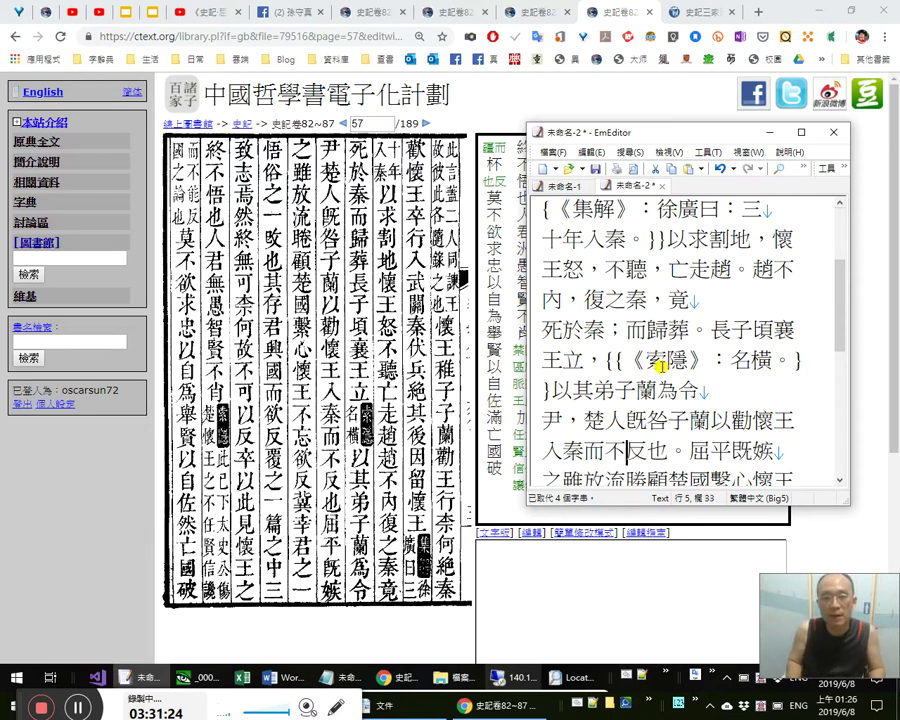
left_click_drag(647, 329, 679, 328)
left_click(667, 327)
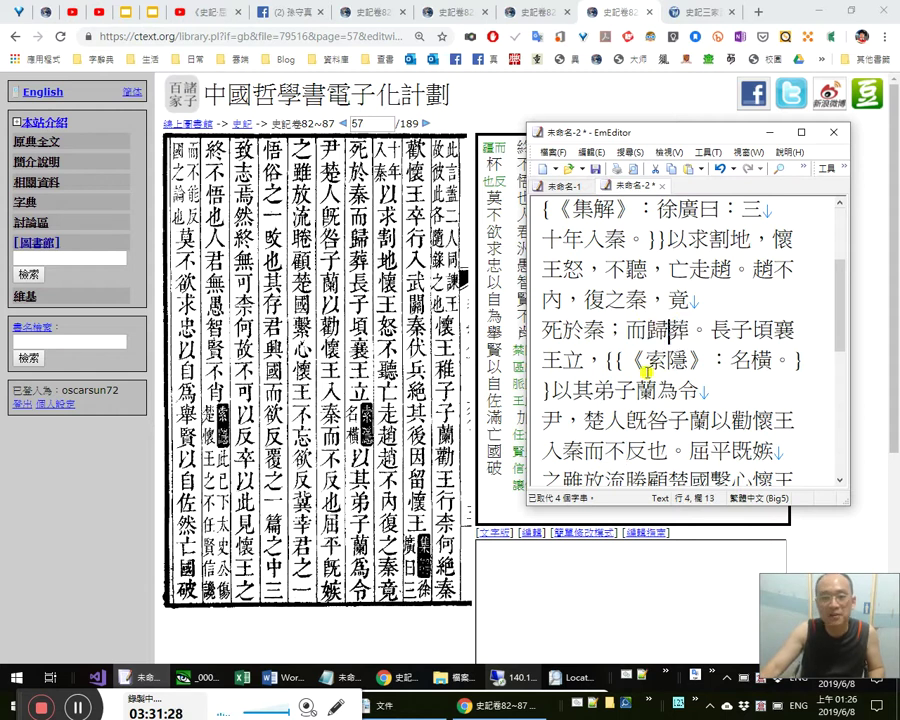
Replace 既 with the variant 旣 in 屈平既嫉 to match the scan.
left_click(648, 458)
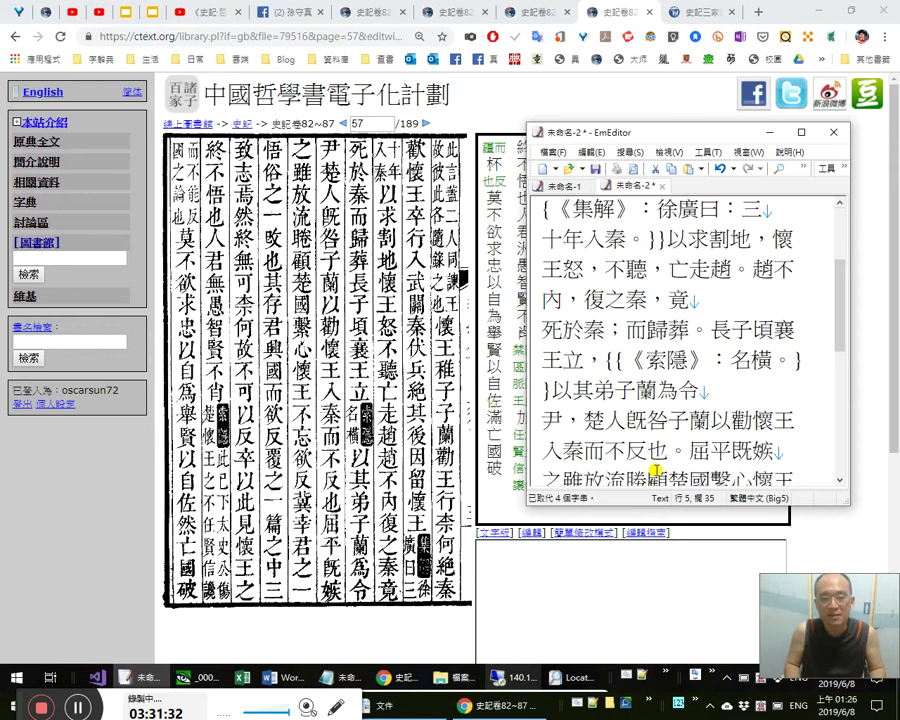
key("Right")
key("Right")
key("Right")
key("Right")
key("Right")
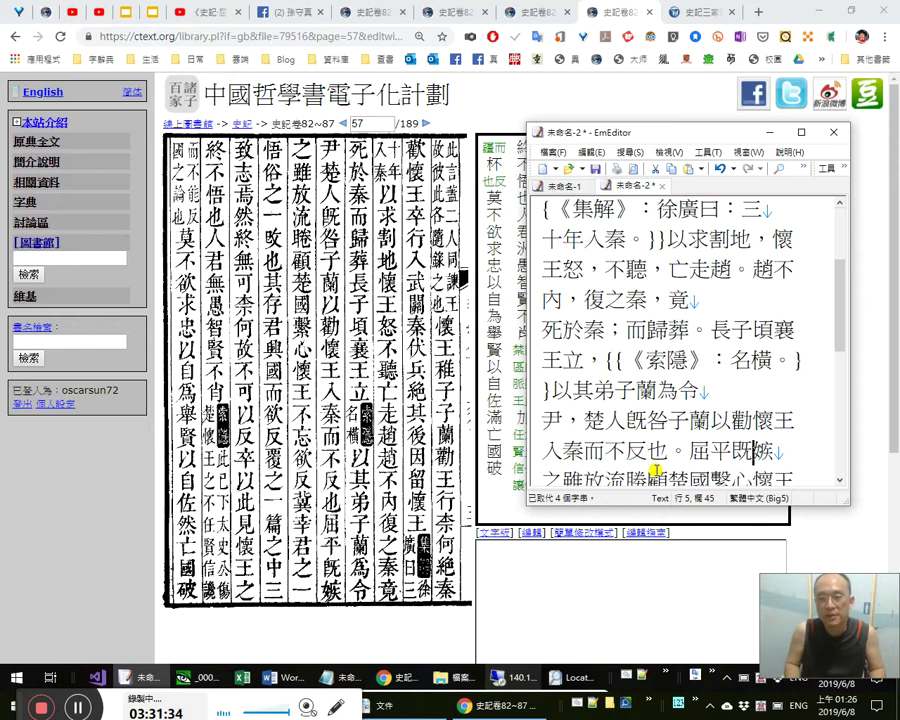
key("shift+Left")
type("旣")
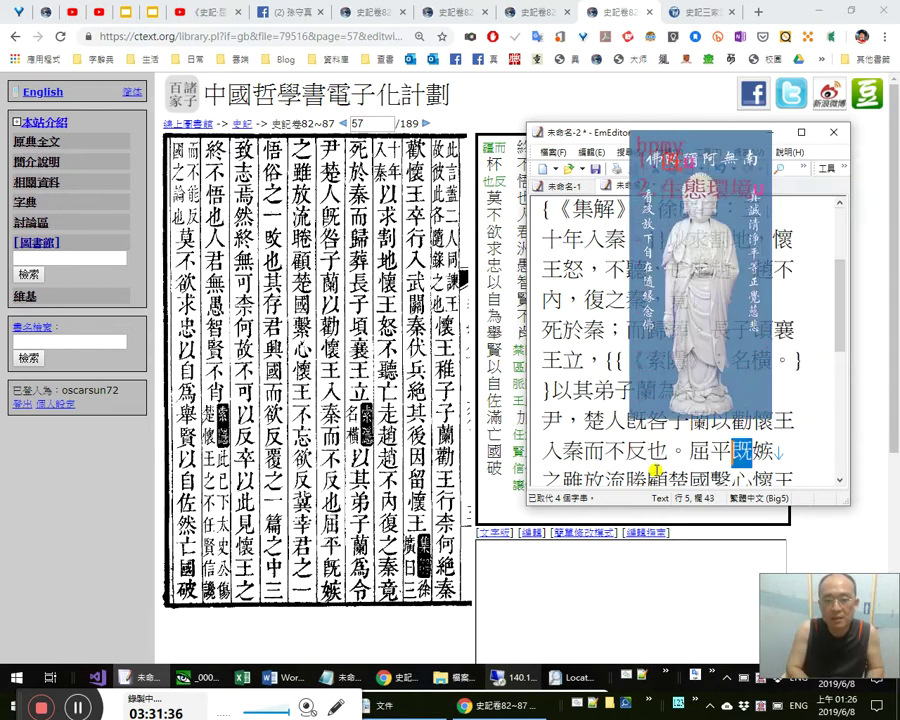
Insert a comma after 之 in 屈平旣嫉之, before 雖放流.
key("Right")
key("Right")
key("Right")
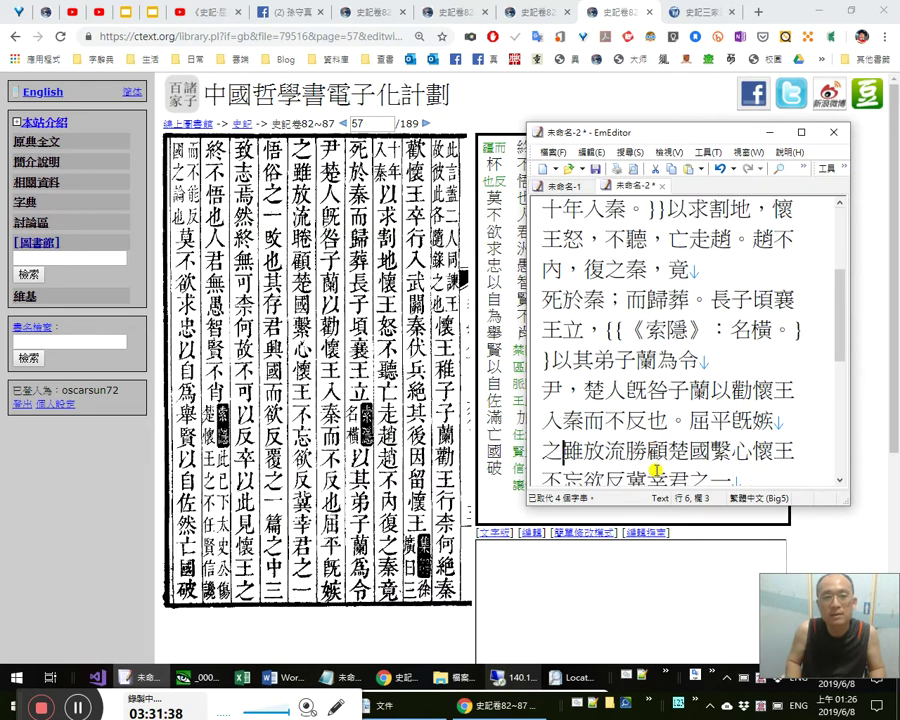
type("，")
Reread 屈平旣嫉之 across the line break, focusing on the character 嫉.
key("Up")
key("End")
key("Left")
key("Left")
key("Left")
key("Left")
key("Left")
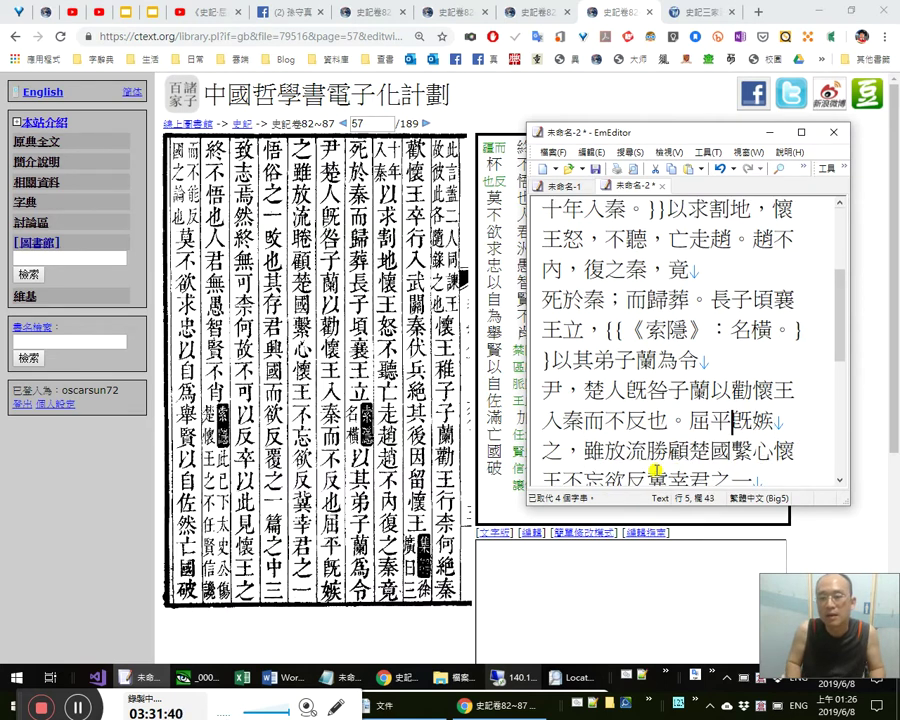
key("Up")
key("Down")
key("Right")
key("Right")
key("Right")
key("Right")
key("shift+Right")
key("shift+Right")
key("Left")
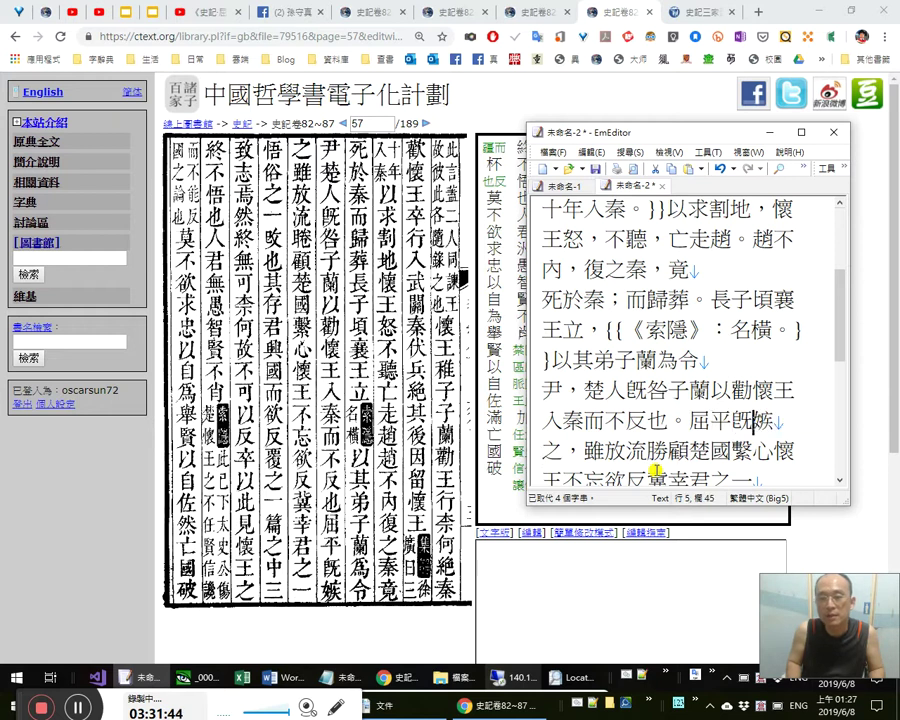
type("疾")
key("BackSpace")
key("Left")
key("Left")
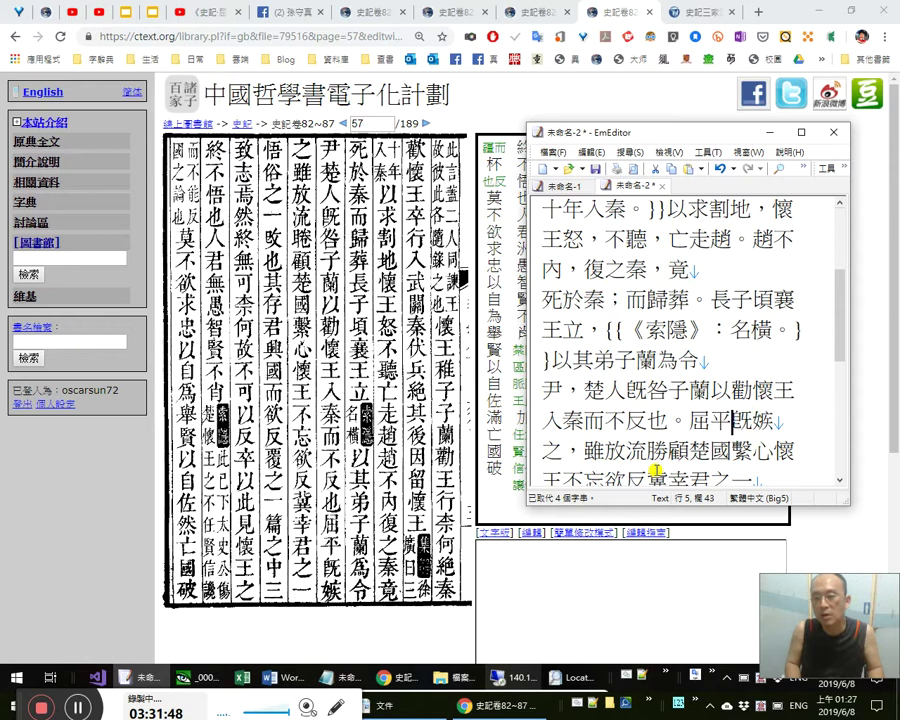
key("shift+Left")
key("shift+Left")
key("End")
key("shift+Right")
key("shift+Left")
key("shift+Left")
key("Right")
type("獨來獨往")
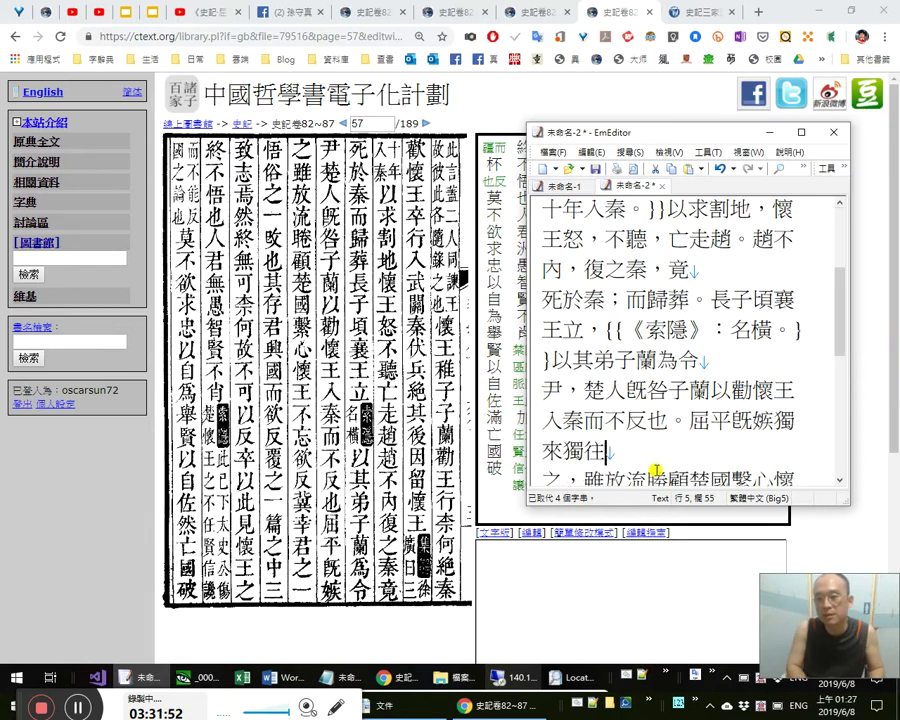
type("疾")
key("shift+Left")
key("Delete")
Insert a comma after 雖放流 to close the clause.
key("Right")
key("Right")
key("Left")
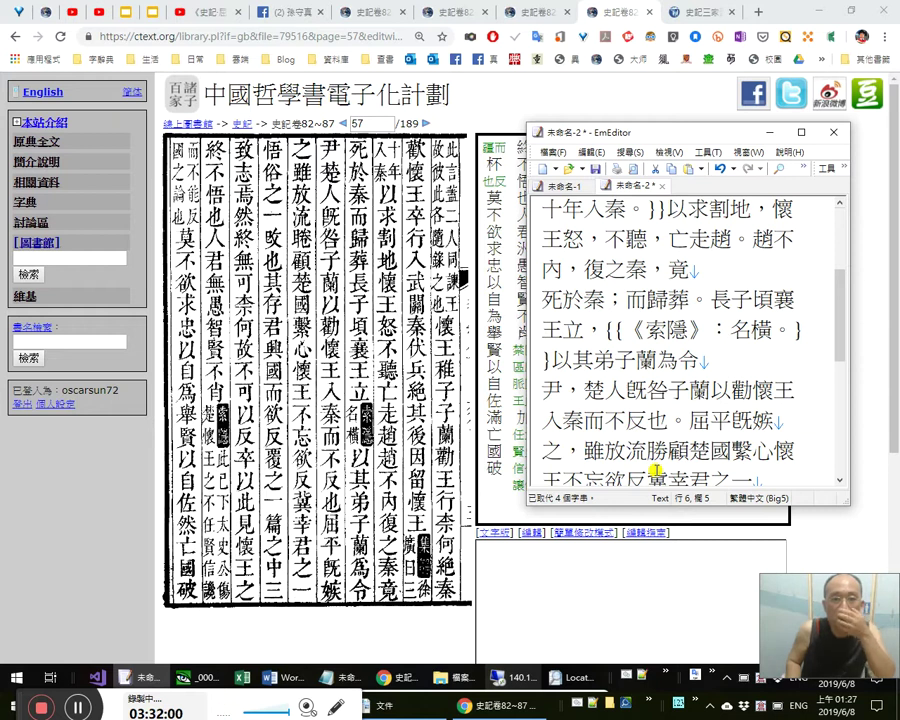
key("Right")
key("Right")
key("Right")
type("，")
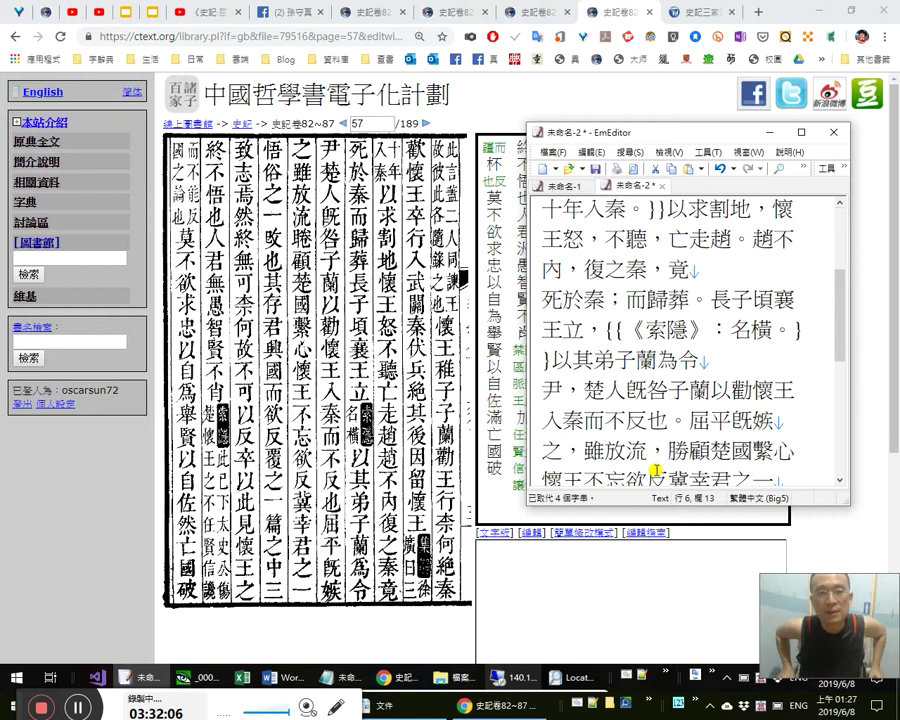
Examine the whole clause 屈平旣嫉之 and the role of 屈平 as its subject.
key("Up")
key("Right")
key("shift+End")
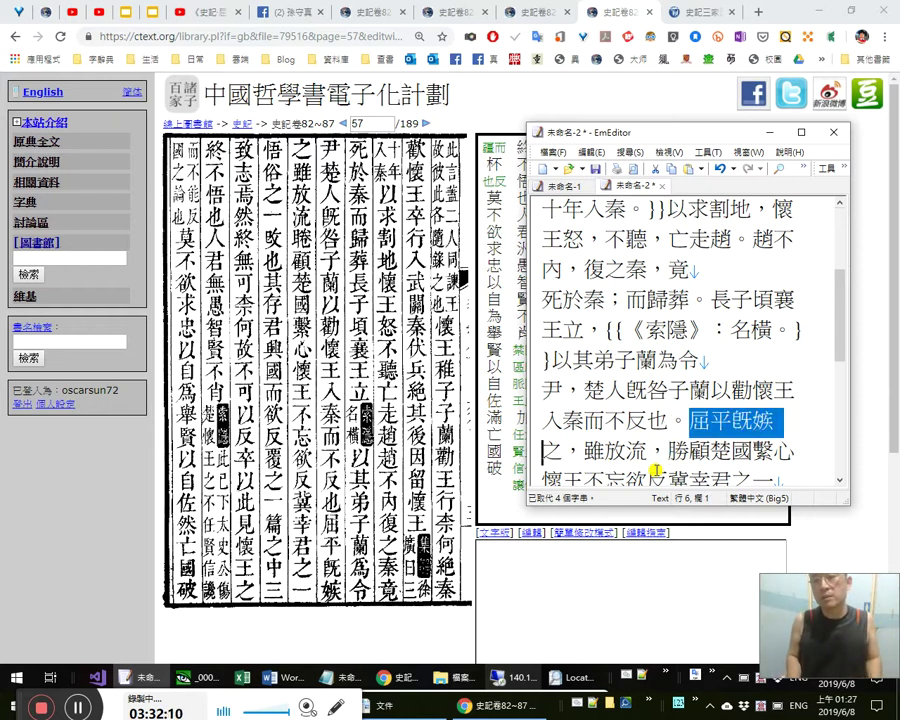
key("shift+Right")
key("shift+Right")
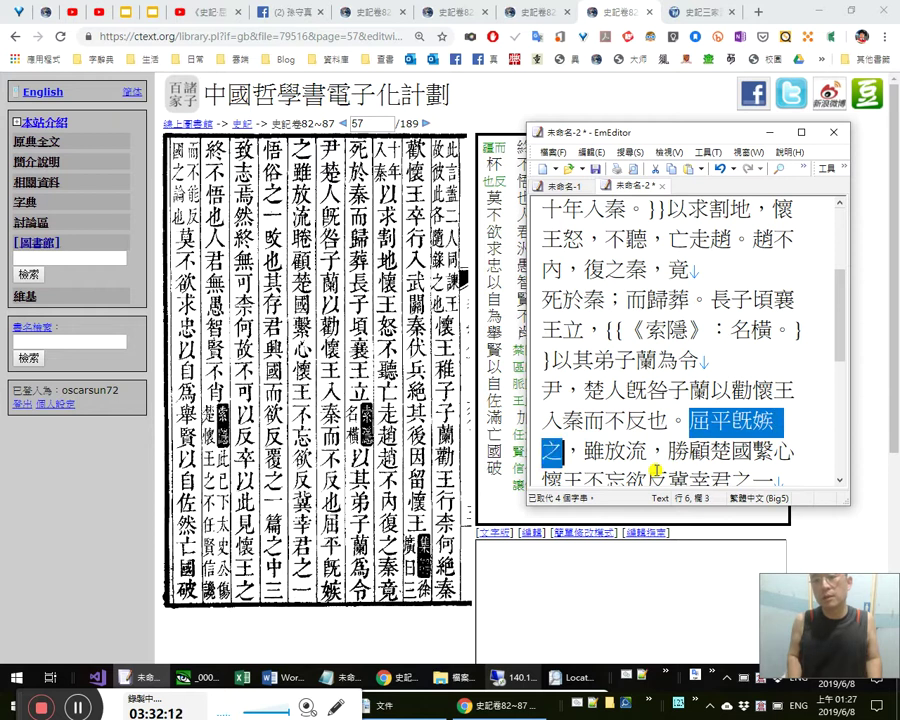
key("Left")
key("shift+Right")
key("shift+Right")
key("shift+Right")
key("shift+Right")
key("shift+Right")
key("shift+Right")
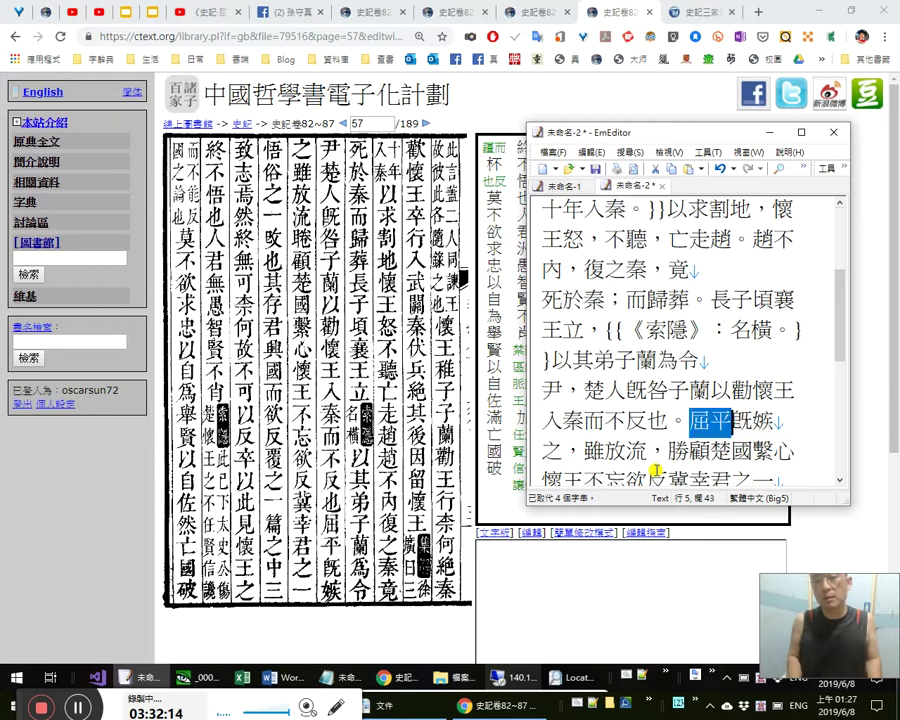
Examine 旣 and 嫉 after 屈平 character by character to work out their sense.
key("Left")
key("Right")
key("Right")
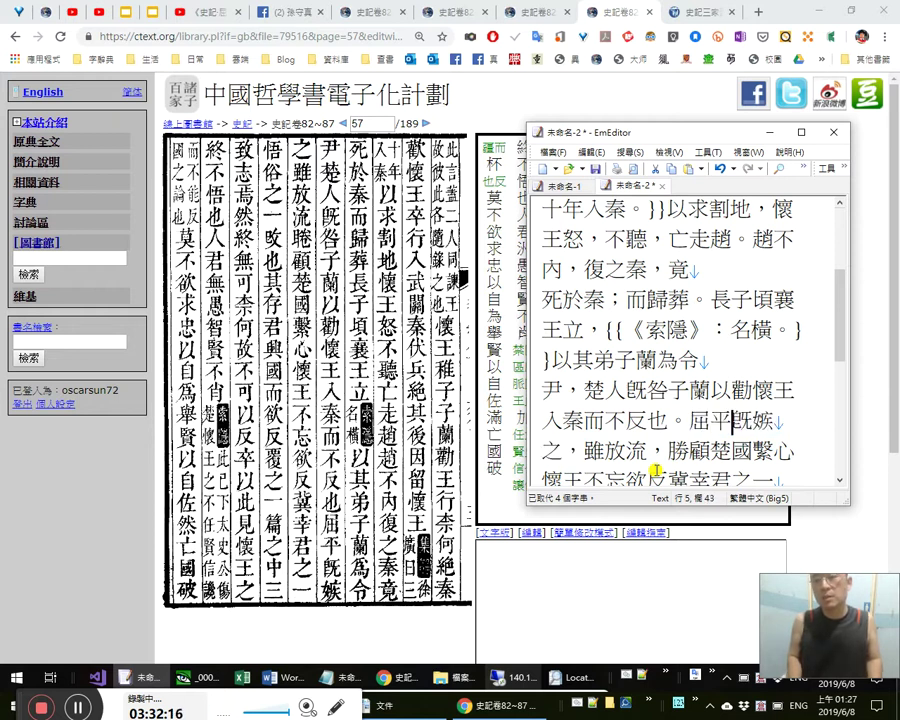
key("Right")
key("Right")
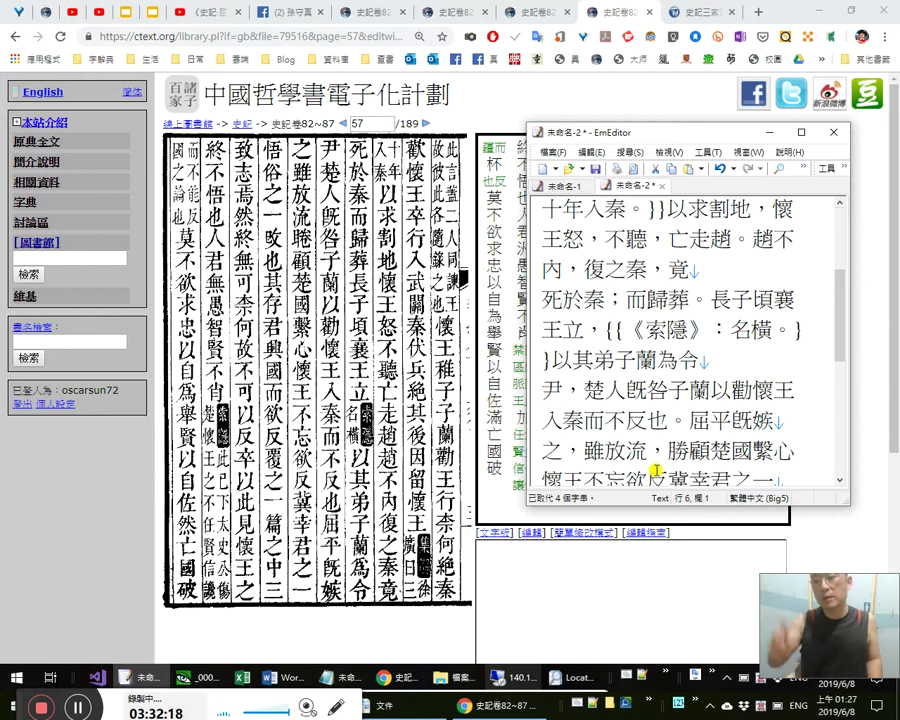
key("Left")
key("Left")
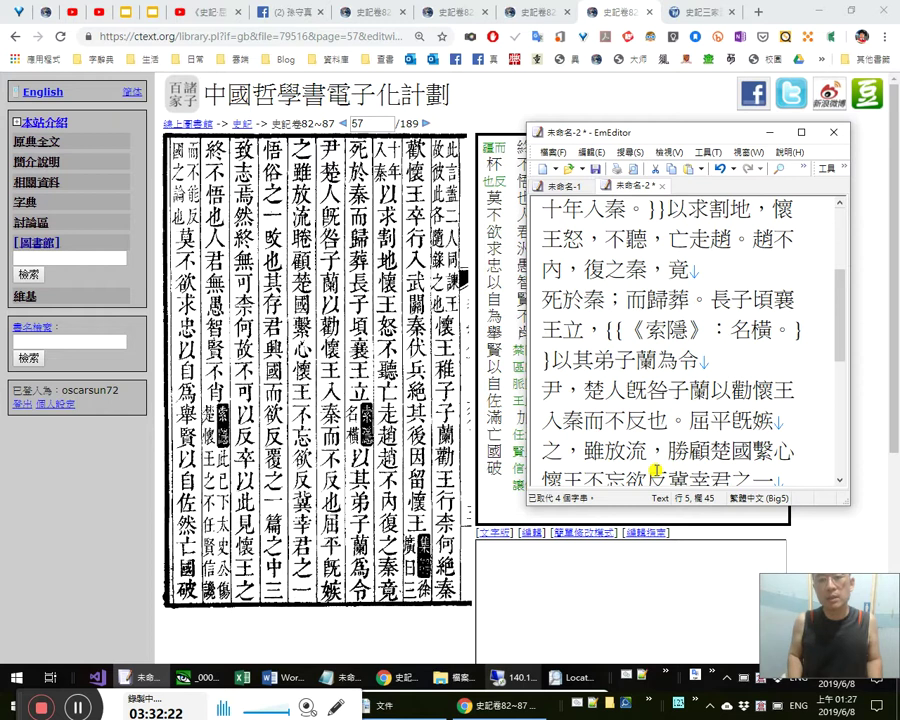
key("shift+Left")
key("Right")
key("Right")
key("Right")
key("Right")
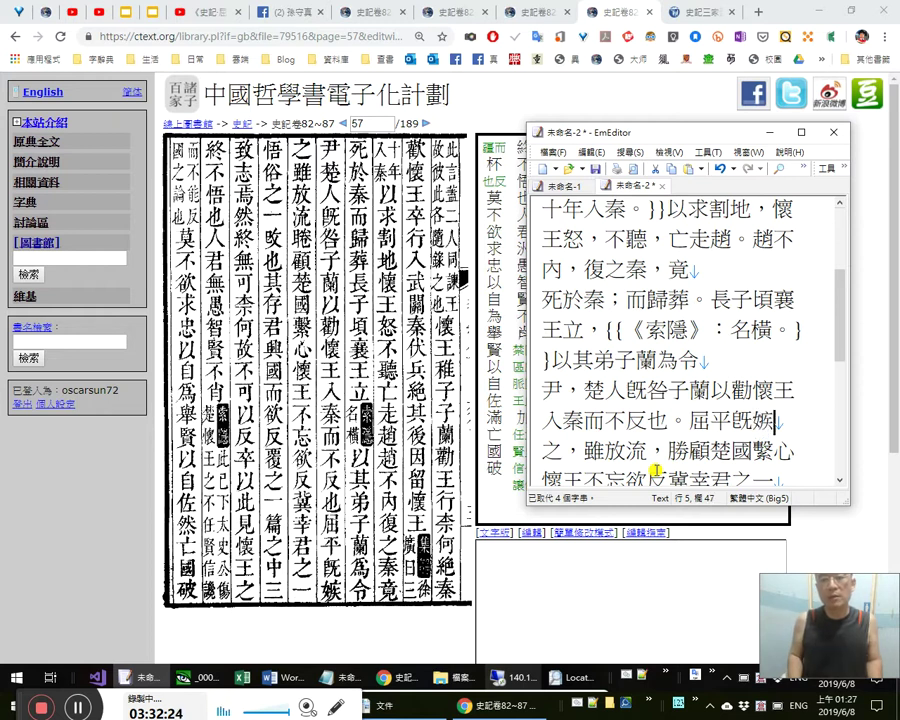
Read on from 之 into 雖放流 and examine the word 放流.
key("Right")
key("Right")
key("Right")
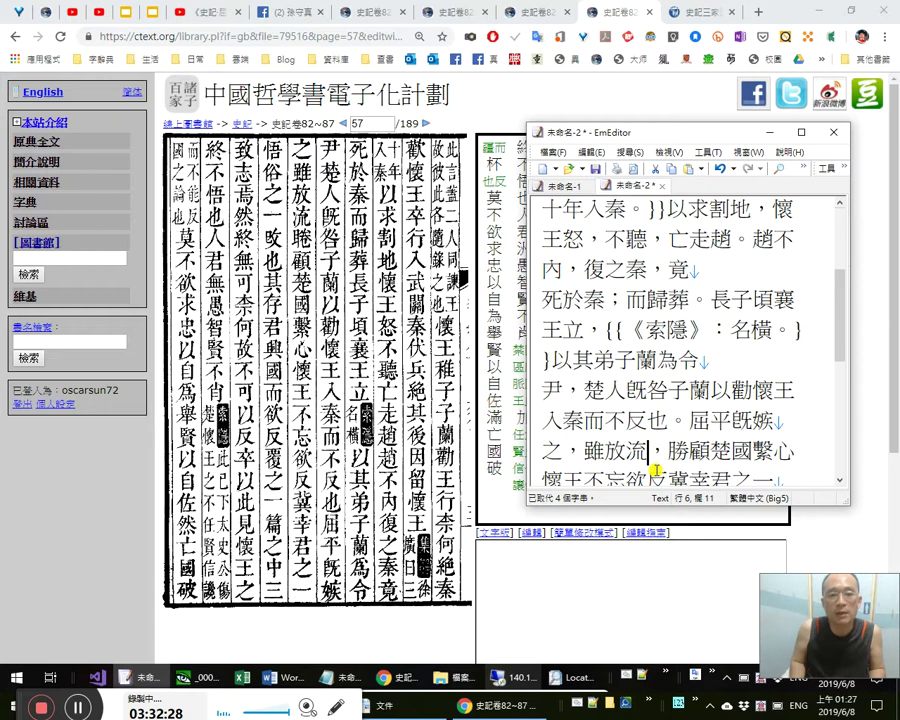
key("Left")
key("Right")
key("shift+Left")
key("shift+Left")
key("shift+Left")
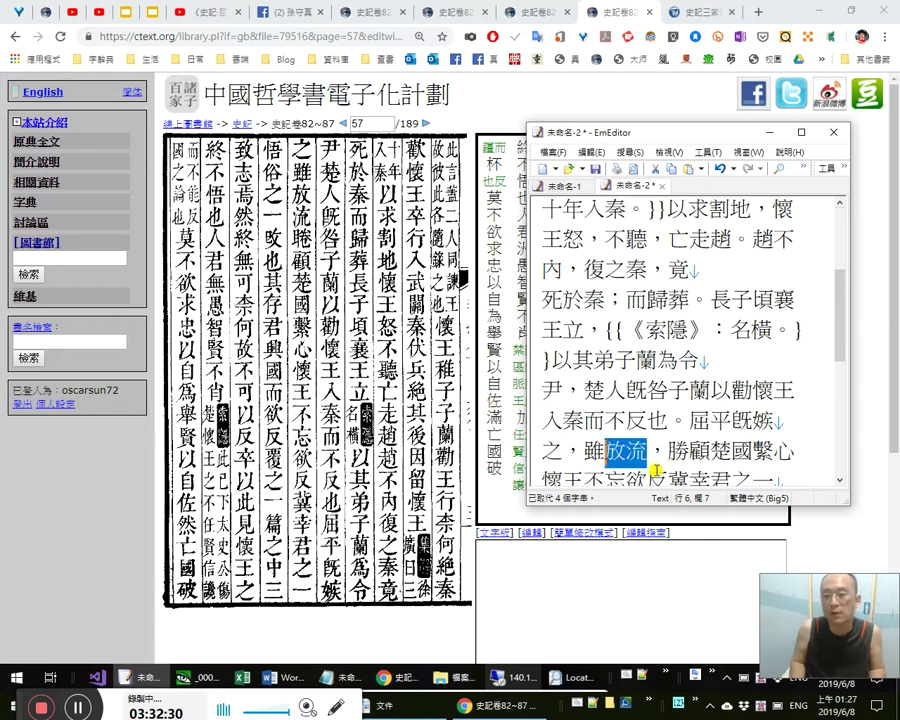
key("Right")
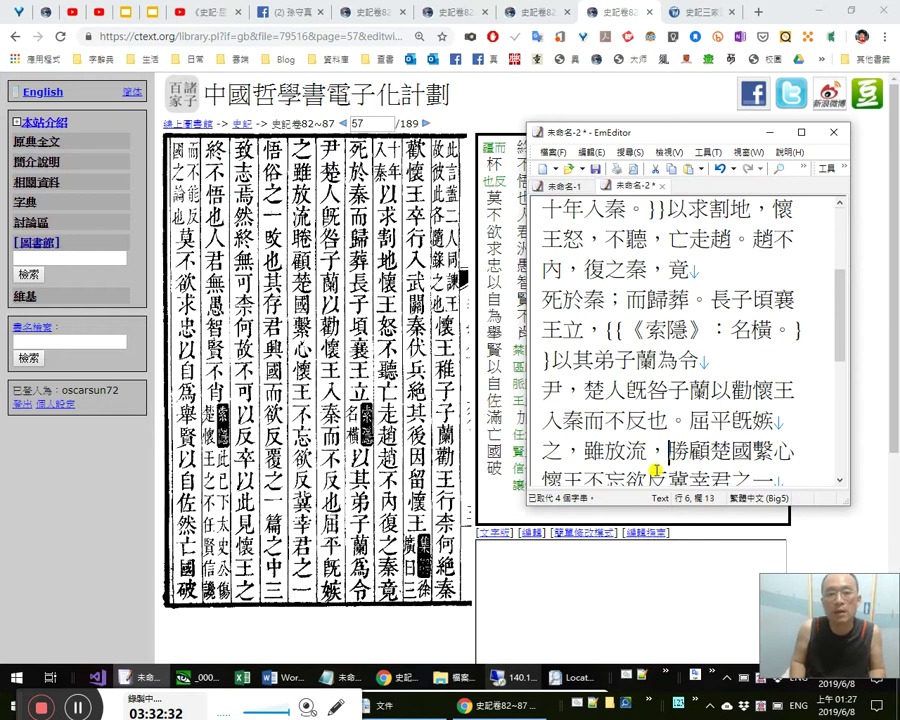
Replace the wrong 勝 before 顧楚國 with 睠 to match the scan, leaving no extra 眷.
key("shift+Left")
type("眊")
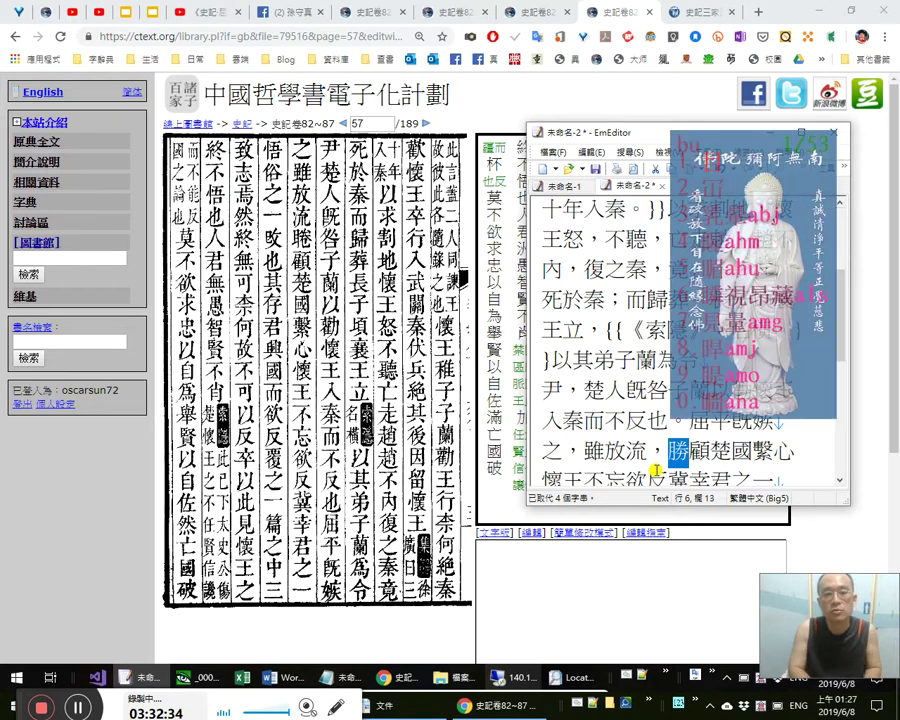
type("眷")
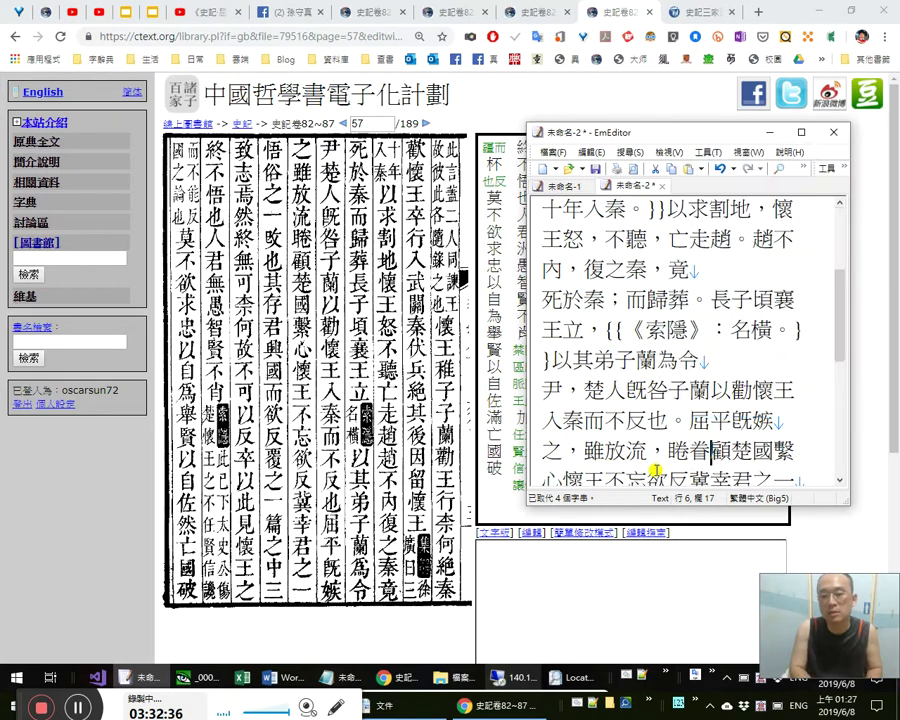
key("Right")
key("Left")
key("Left")
key("shift+Right")
key("Right")
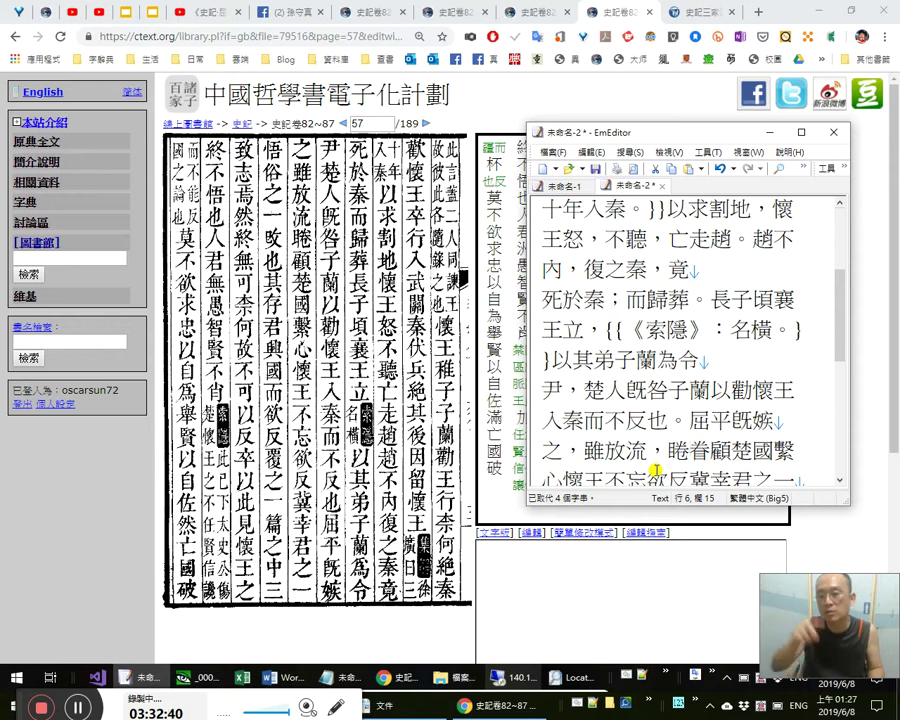
key("shift+Right")
key("Delete")
key("Right")
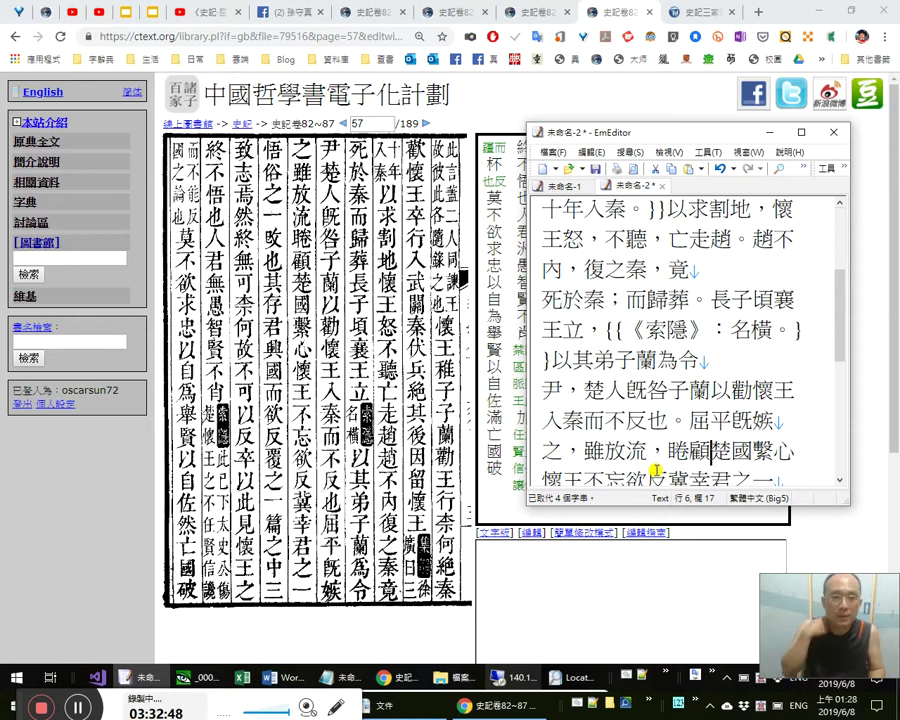
Insert a comma after 睠顧楚國, before 繫心懷王.
key("Right")
key("Right")
type("，")
key("Right")
key("Right")
key("Right")
key("Right")
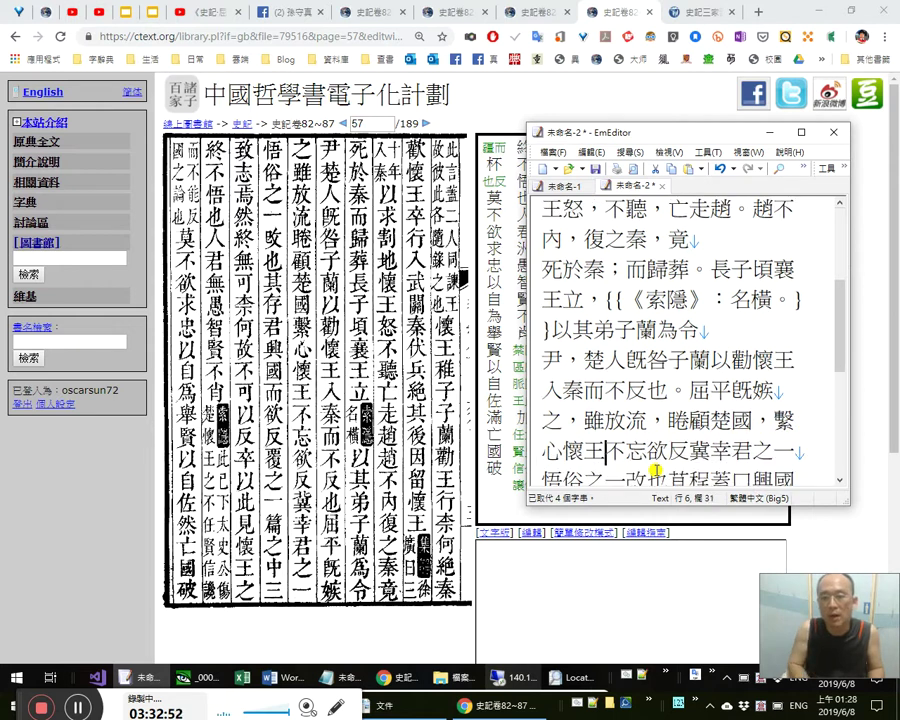
Try a comma after 不忘, before 欲反, instead of one after 懷王.
type("，")
key("BackSpace")
key("Right")
key("Right")
type("，")
Reread the clause from 睠顧 through 楚國，繫心 to judge where it should pause.
key("Up")
key("shift+Right")
key("shift+Right")
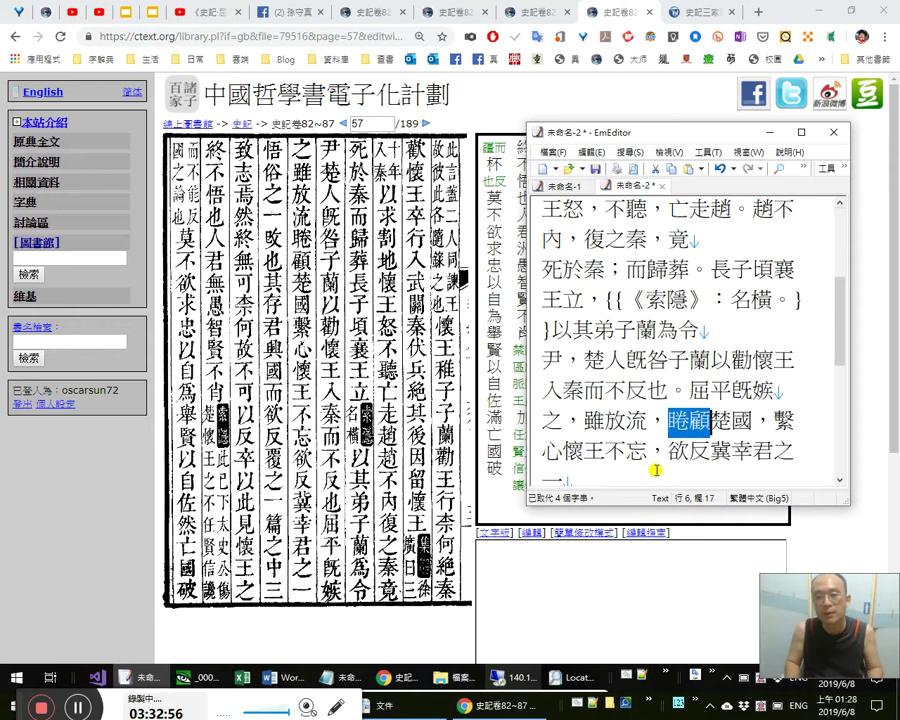
key("Right")
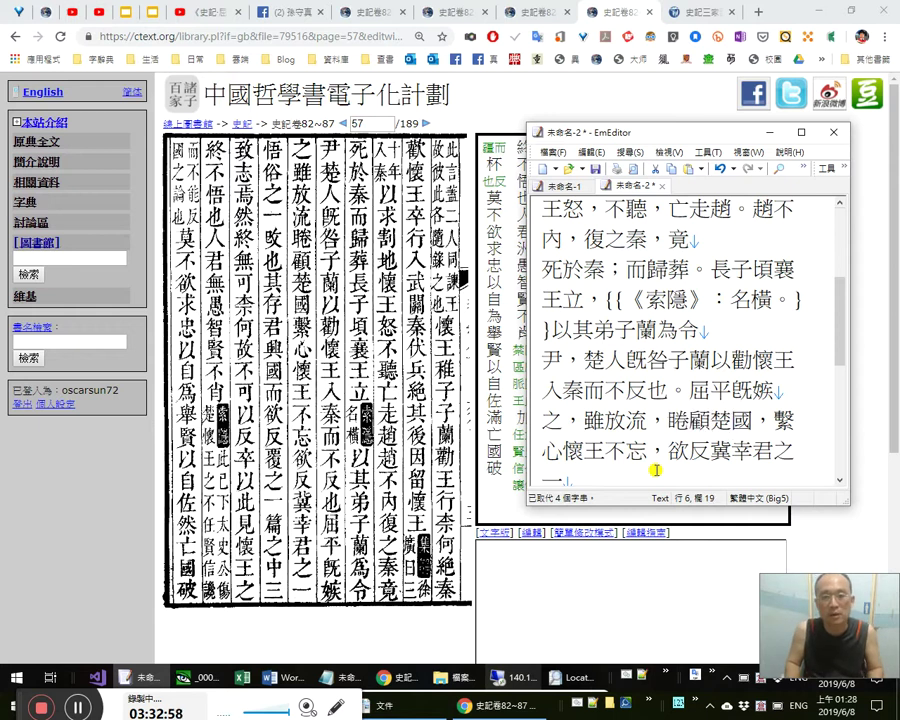
key("Right")
key("Right")
key("Right")
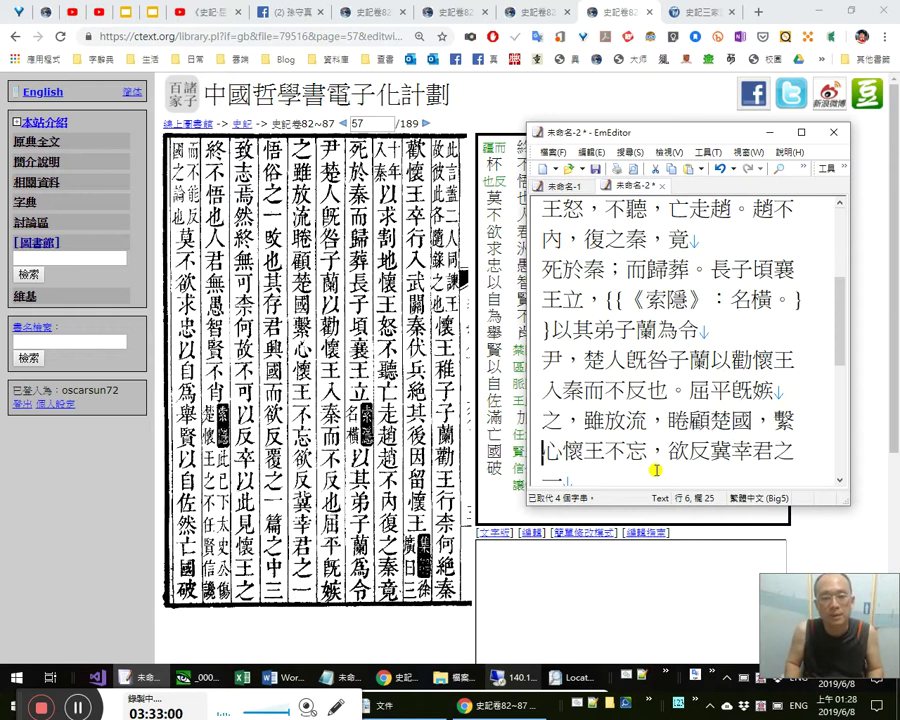
key("Right")
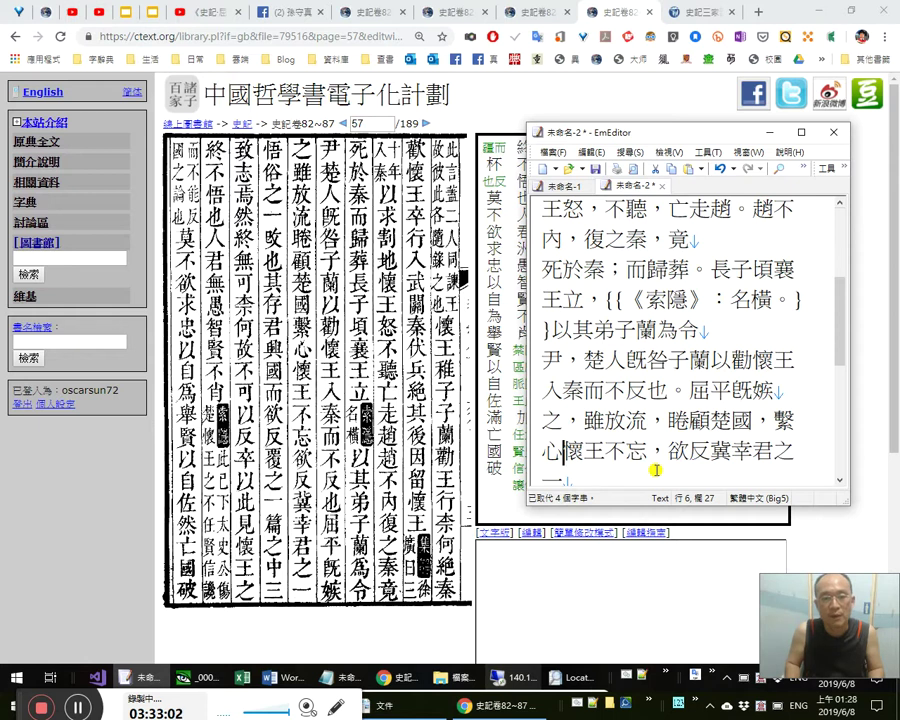
Move the comma after 不忘 to follow 繫心懷王, and insert another comma after 不忘欲反.
key("Right")
key("Right")
type("，")
key("Right")
key("Right")
key("Delete")
key("Right")
key("Right")
type("，")
Try 返 in front of 反 in 不忘欲反 as its reading, and remove it again.
key("Left")
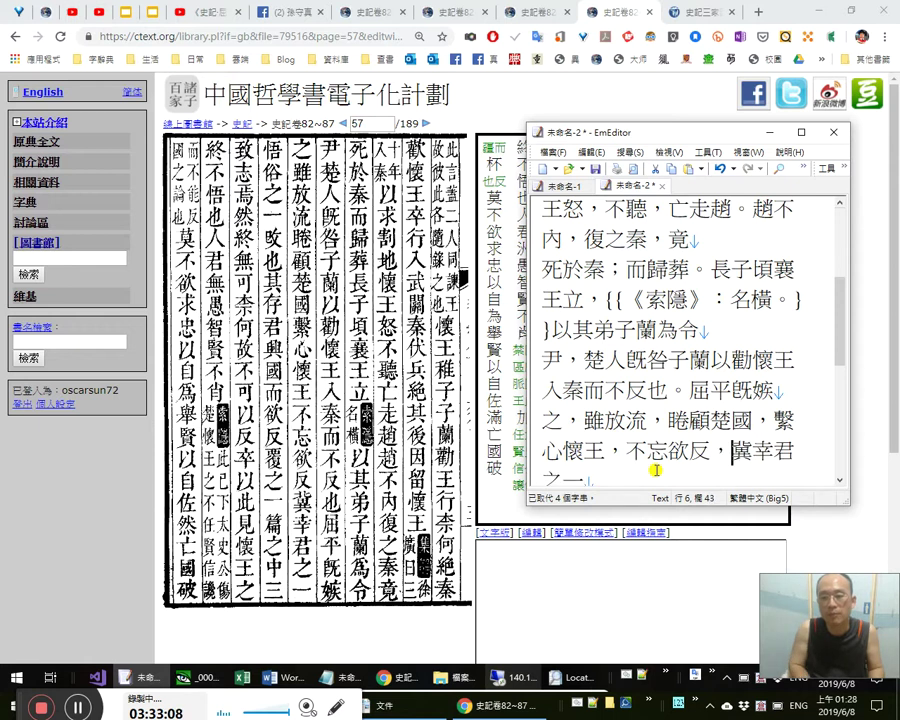
key("shift+Left")
key("shift+Left")
key("Right")
key("Left")
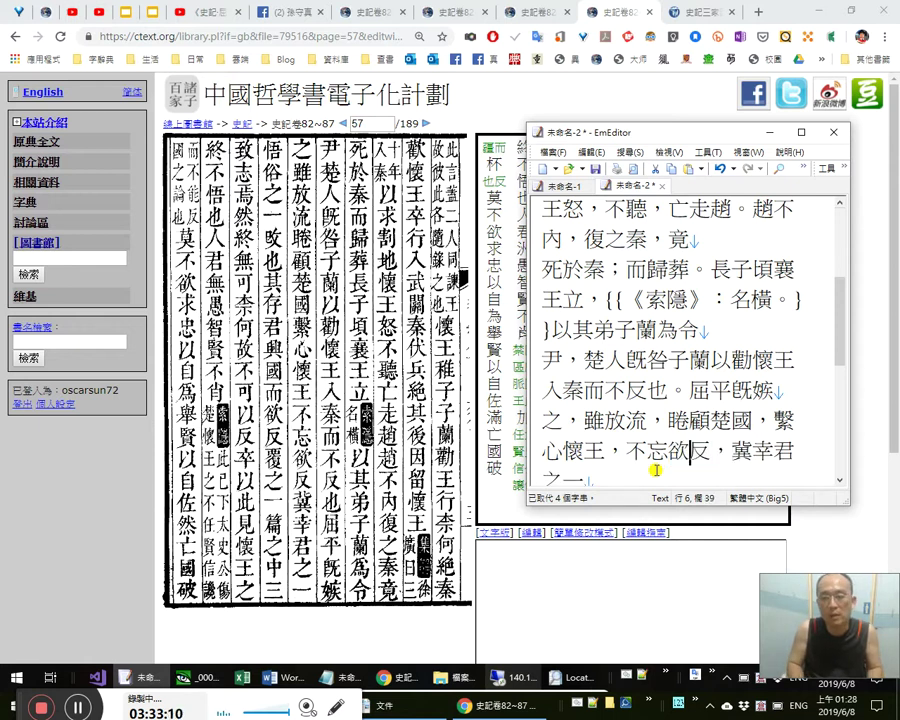
type("返")
key("shift+Left")
key("Delete")
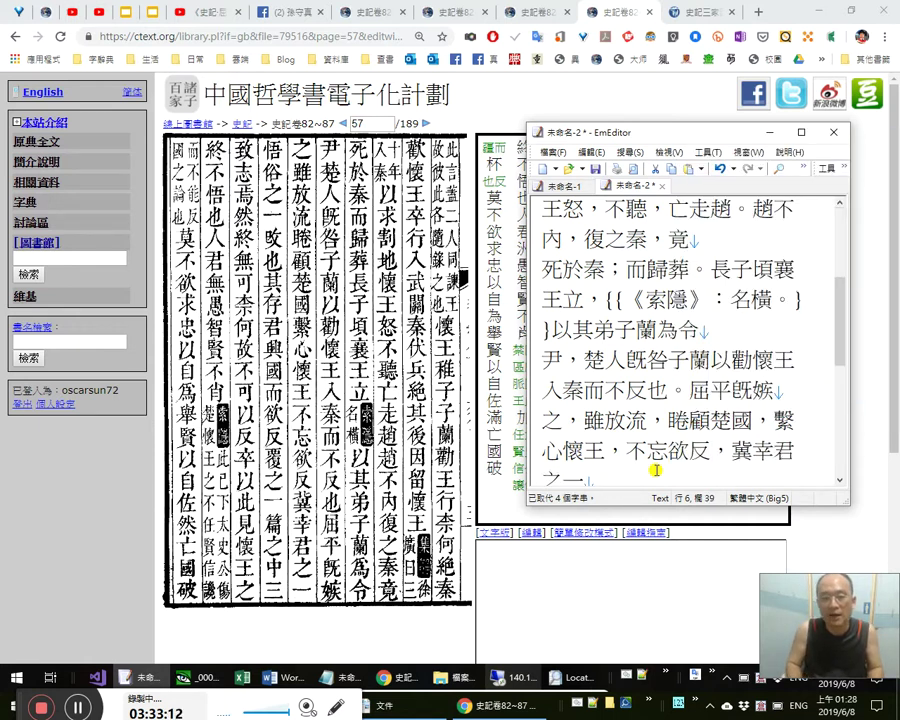
key("shift+Right")
key("Right")
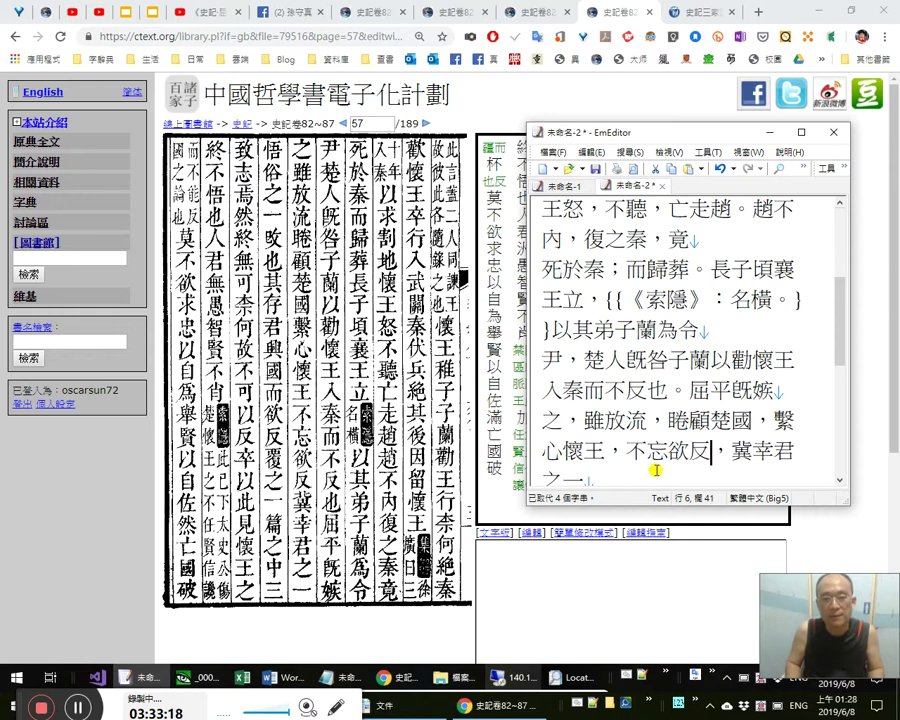
Examine 冀, 幸 and 君 in 冀幸君之一悟 character by character to work out their sense.
key("shift+Right")
key("Right")
key("shift+Right")
key("Right")
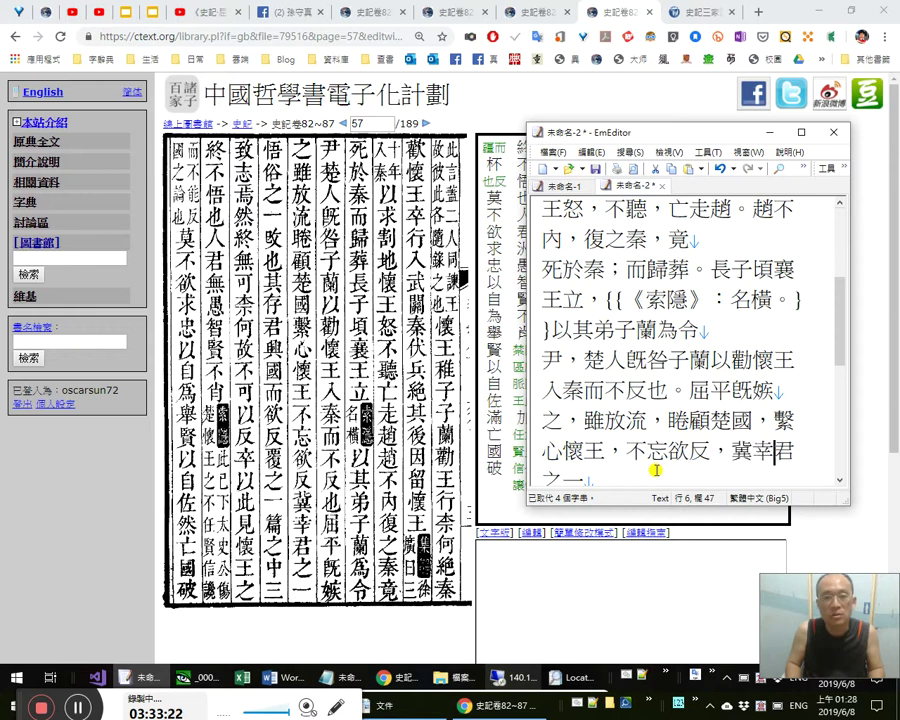
key("Right")
key("Right")
key("Left")
key("shift+Left")
key("Right")
key("shift+Right")
key("Right")
key("shift+Left")
key("Left")
key("Right")
key("shift+Right")
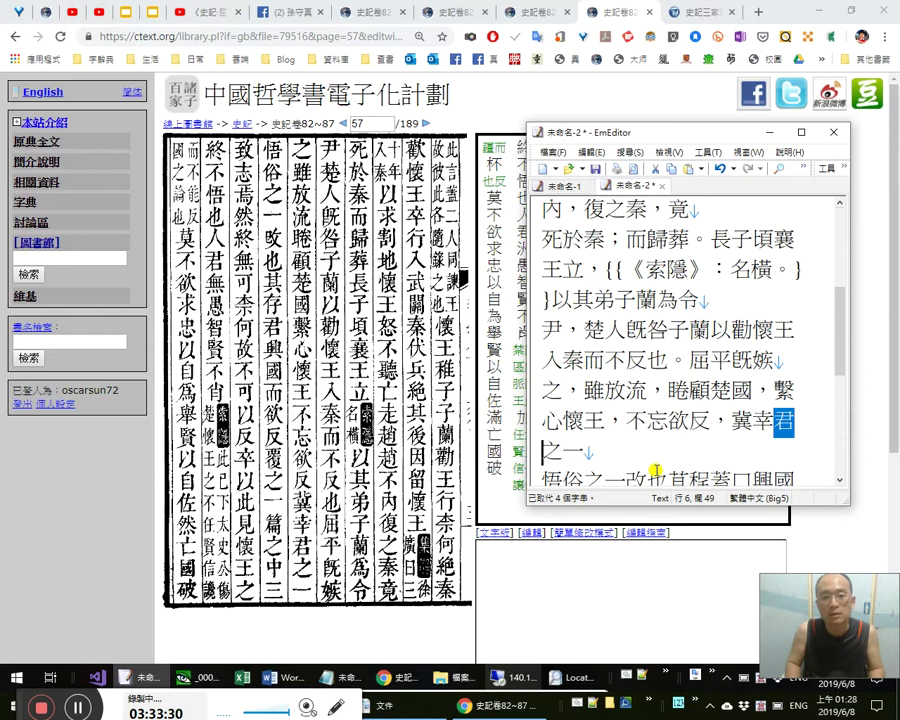
Read on through 之一悟 and insert a comma after 悟, before 俗之一改也.
key("Right")
key("Right")
key("shift+Right")
key("shift+Right")
key("shift+Right")
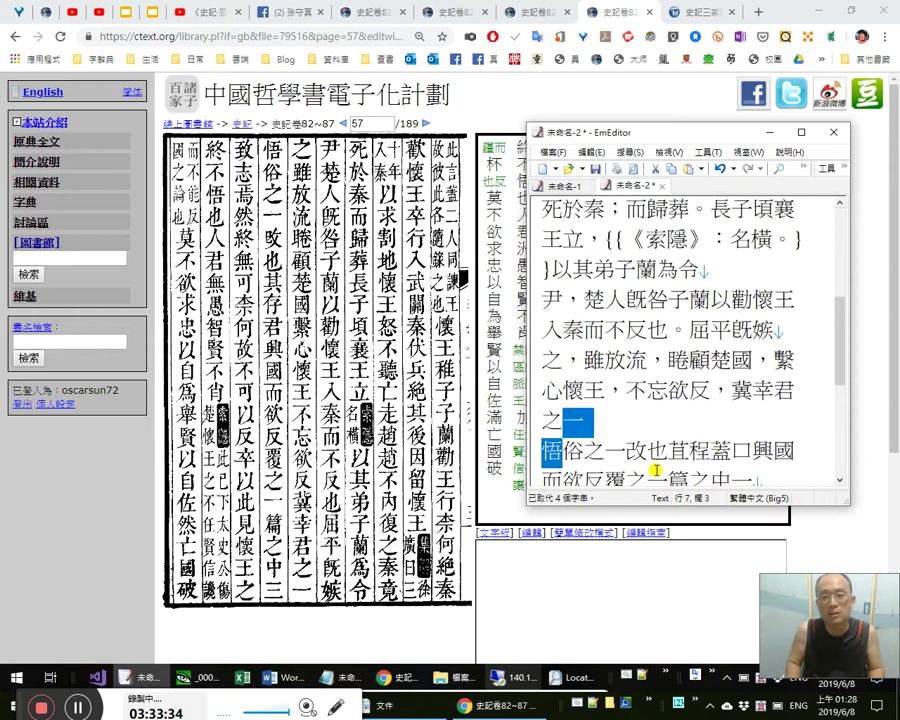
key("Right")
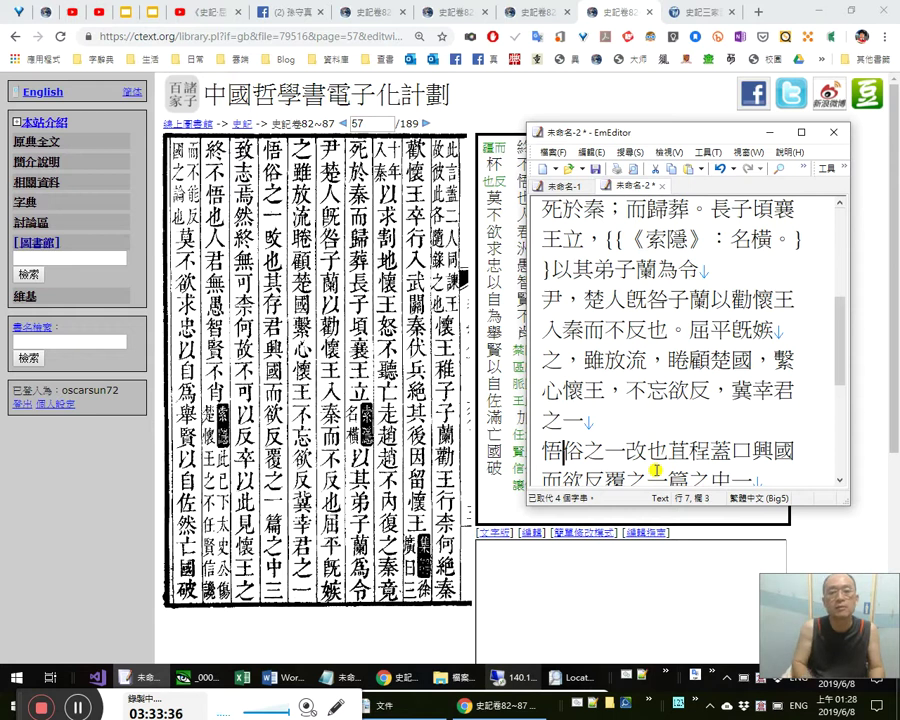
type("，")
Try 旦 after 一 at the end of the 冀幸君之一 line, and remove it again.
key("Left")
key("Left")
key("Left")
type("旦")
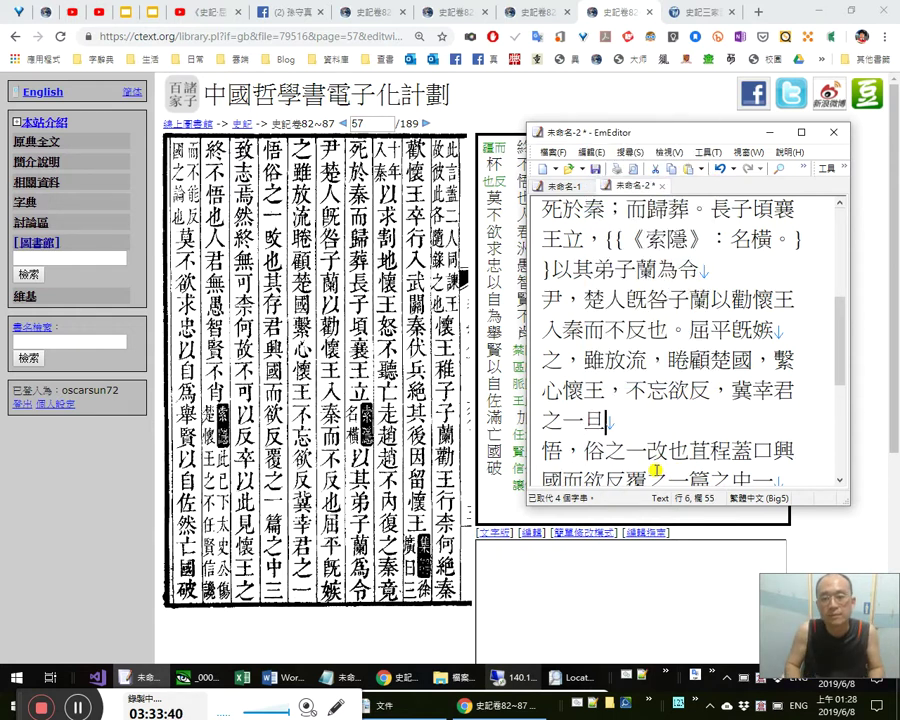
key("shift+Left")
key("Delete")
Insert a full stop 。 after 俗之一改也.
key("Down")
key("Right")
key("Right")
key("Right")
key("Right")
key("Right")
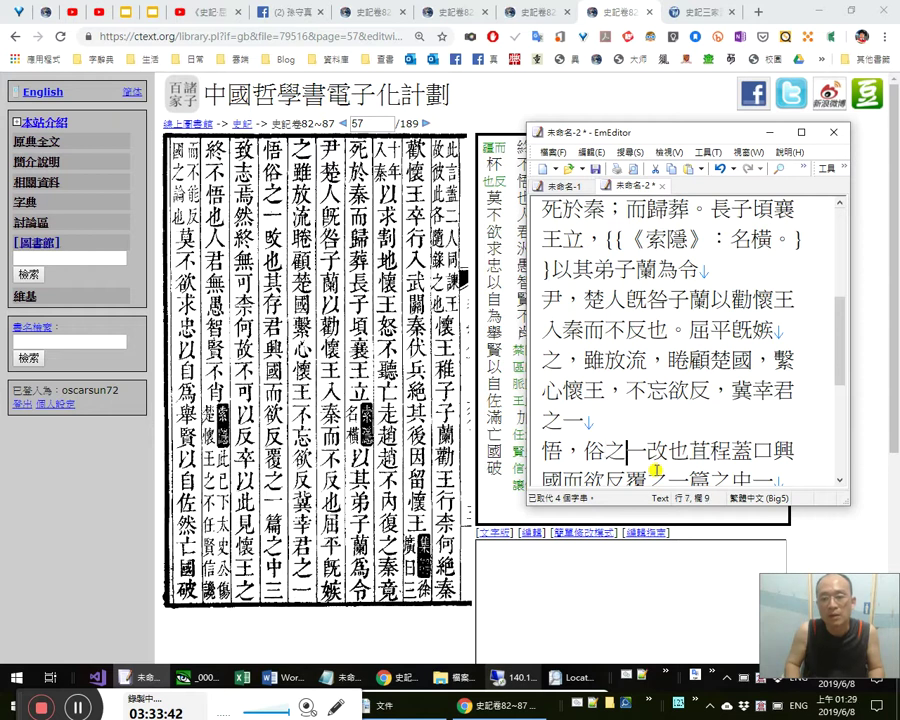
type("。")
key("Left")
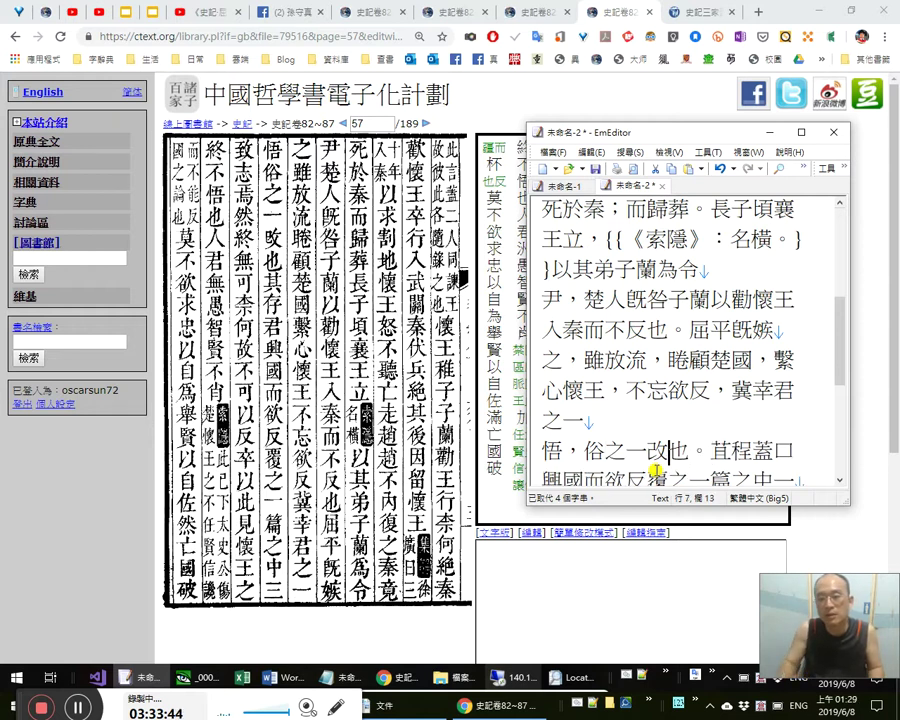
Compare 子蘭 and 楚人 with 俗, and reread 幸君之一悟，俗之一改也 to work out its meaning.
left_click(682, 298)
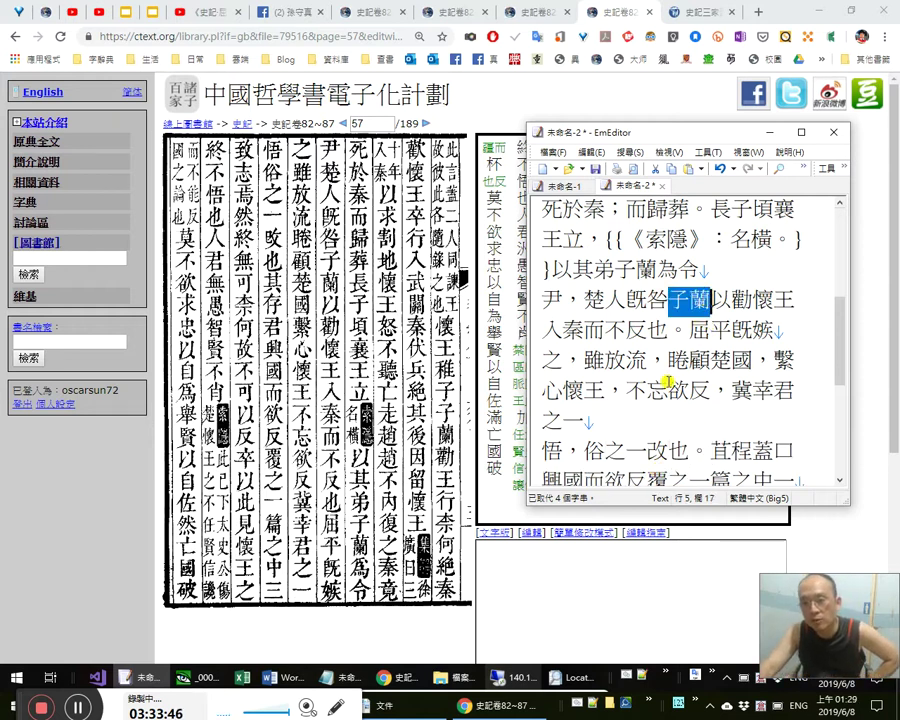
left_click(590, 302)
left_click_drag(590, 302, 625, 302)
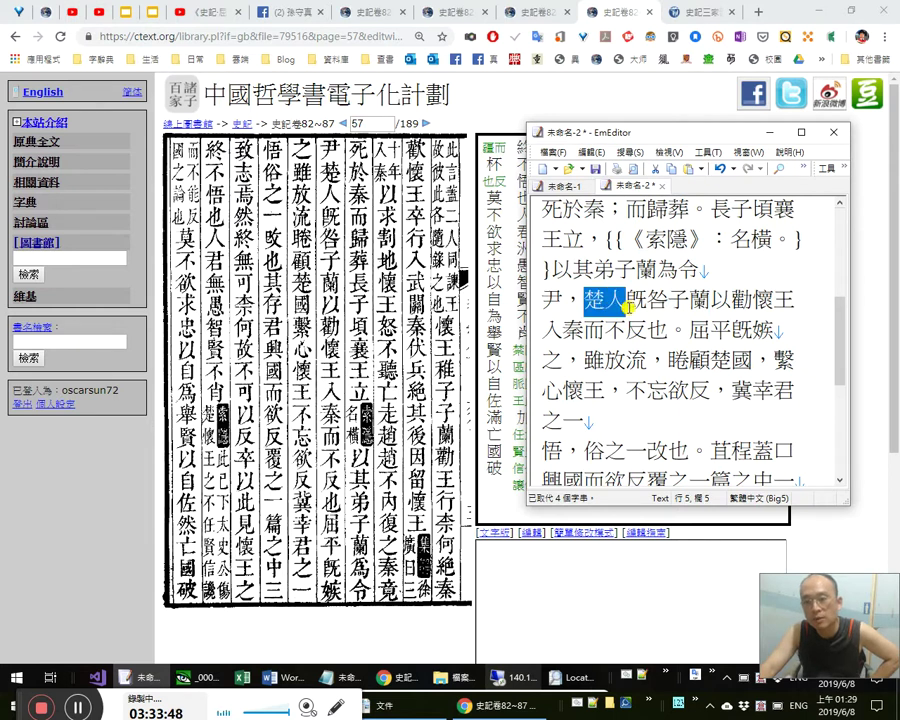
left_click_drag(584, 452, 612, 452)
left_click(626, 454)
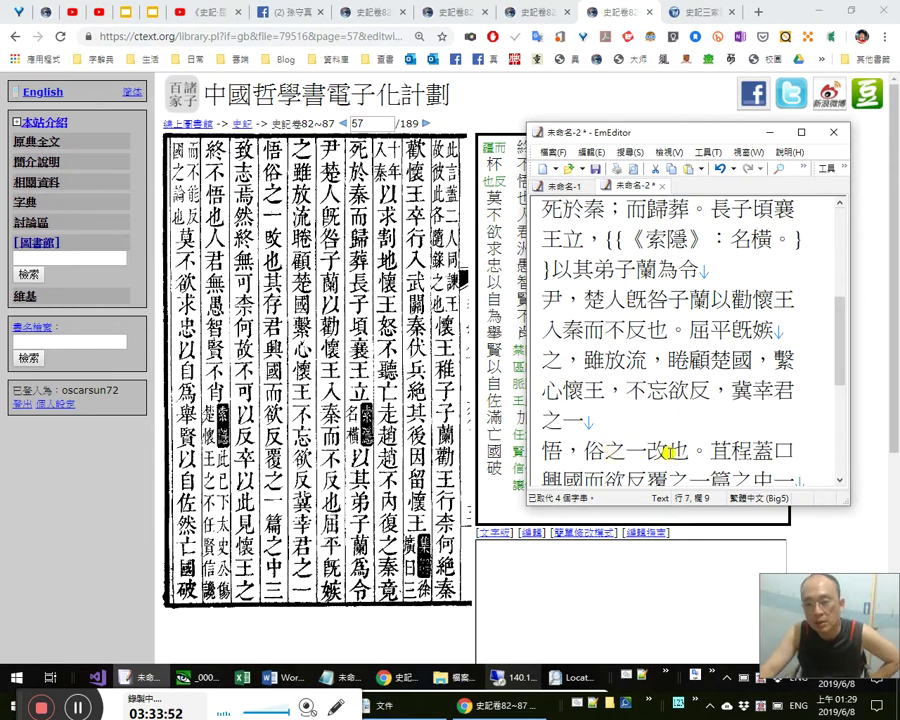
left_click(755, 393)
left_click_drag(755, 393, 696, 452)
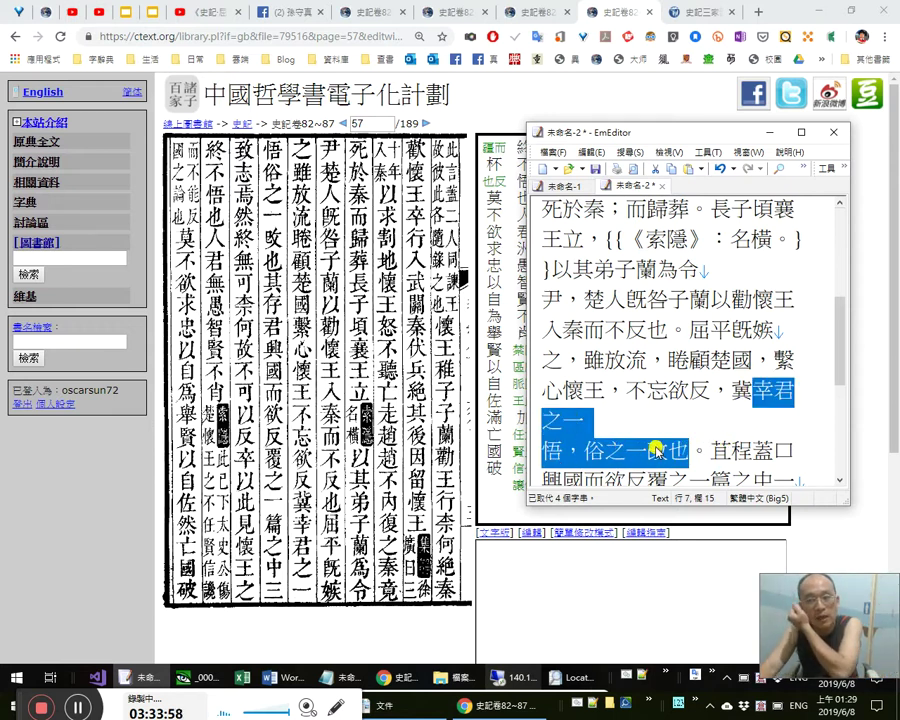
Examine the passage from "雖放流" to "俗之一改也", focusing on the wording of "不忘欲反".
left_click_drag(774, 394, 800, 393)
left_click_drag(588, 460, 634, 452)
left_click_drag(688, 452, 620, 460)
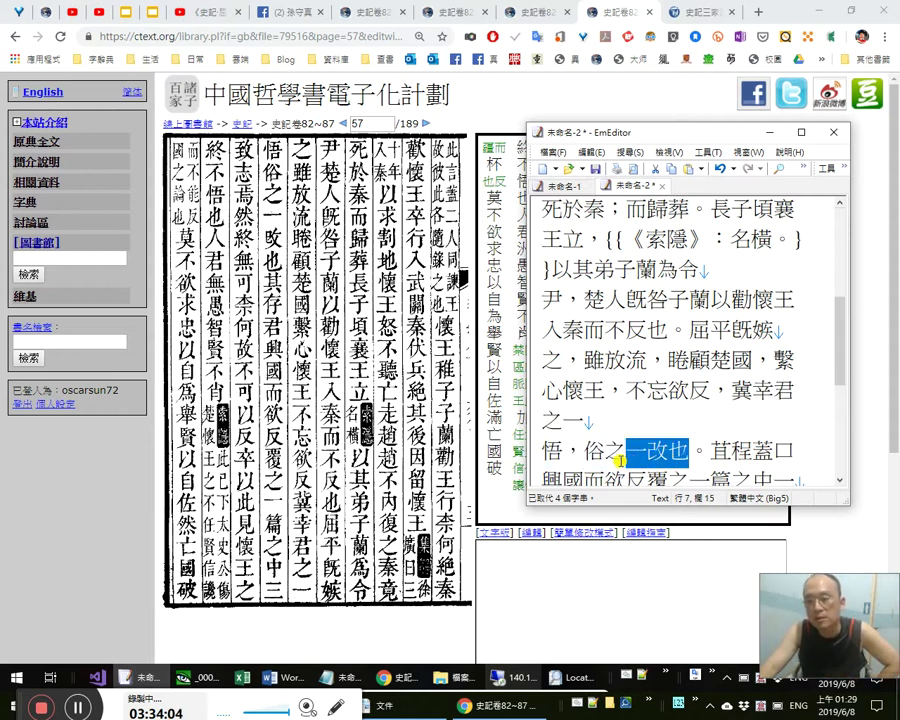
left_click(647, 360)
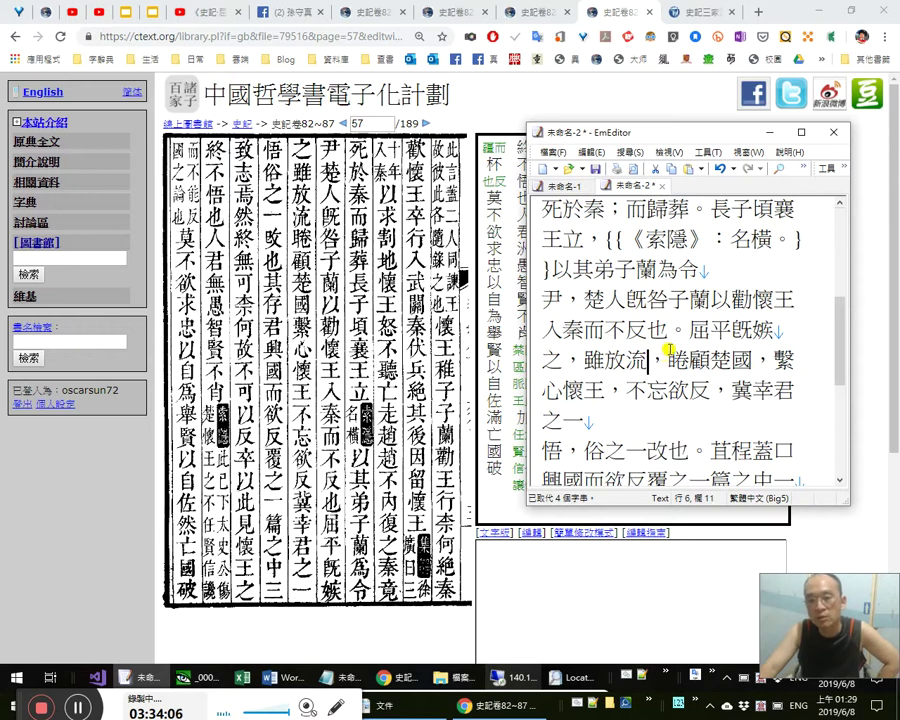
left_click(715, 392)
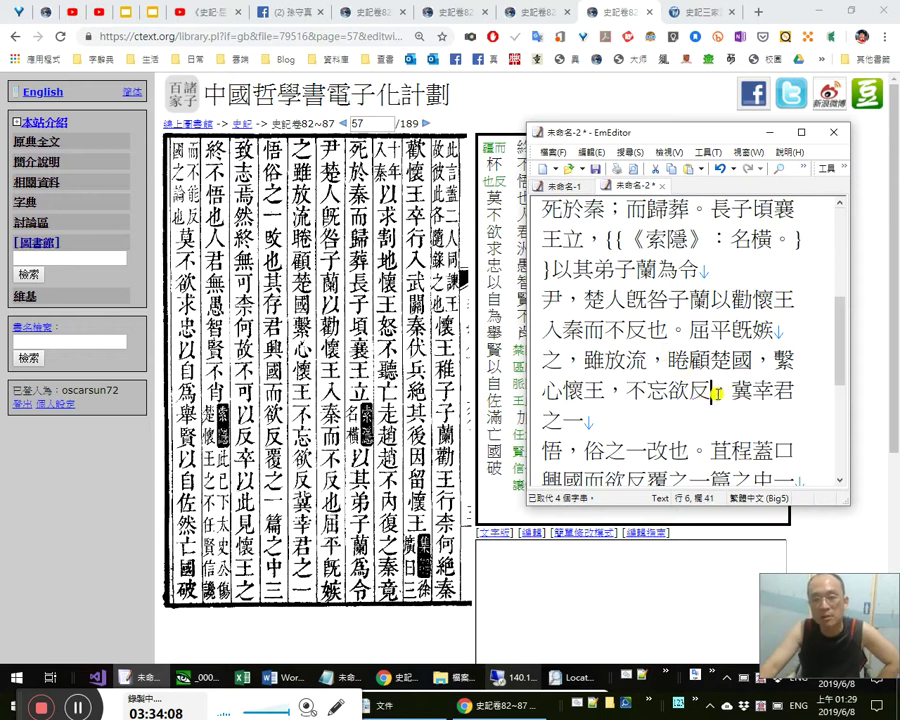
left_click(678, 400)
key("Left")
key("Left")
key("shift+Right")
key("shift+Right")
key("shift+Right")
key("shift+Right")
key("Left")
key("Right")
key("Right")
key("shift+Right")
key("Right")
key("shift+Left")
key("shift+Left")
key("shift+Left")
key("shift+Right")
key("Left")
key("shift+Left")
key("shift+Left")
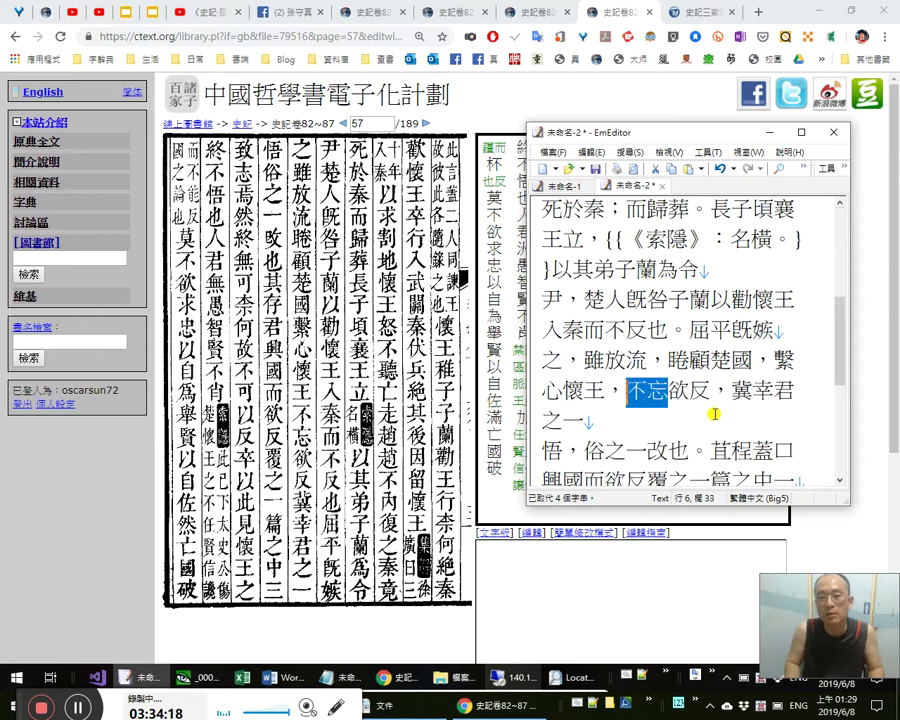
key("Right")
key("shift+Left")
key("shift+Left")
key("End")
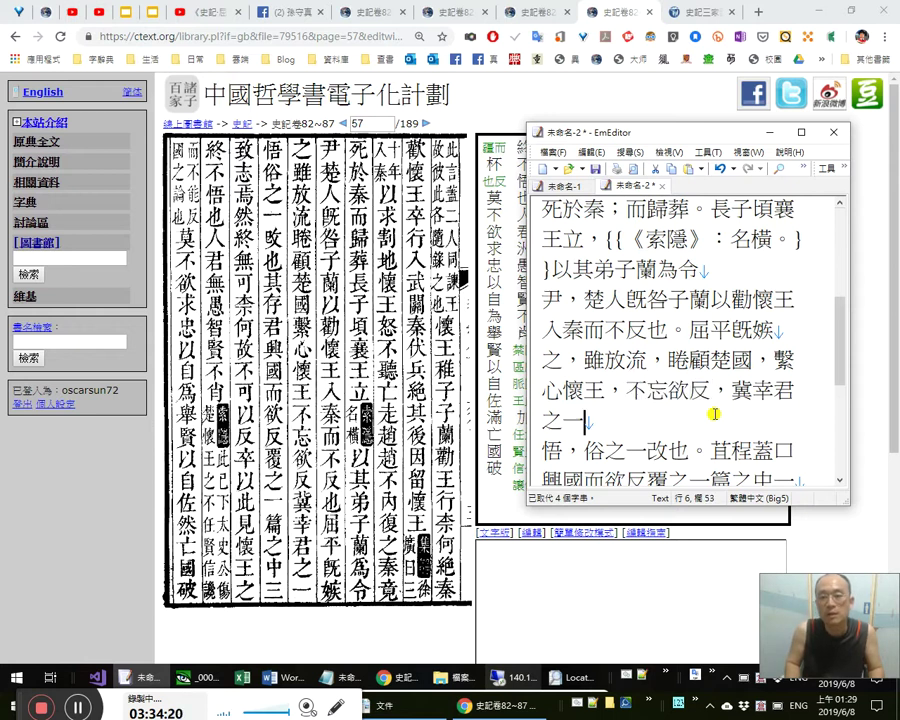
Examine the clause "冀幸君之一悟，俗之一改也" across the line break.
key("Up")
key("shift+Right")
key("shift+Right")
key("Down")
key("Down")
key("Right")
key("Up")
key("Up")
key("Right")
key("Right")
key("shift+Down")
key("shift+Down")
key("shift+Left")
key("shift+Left")
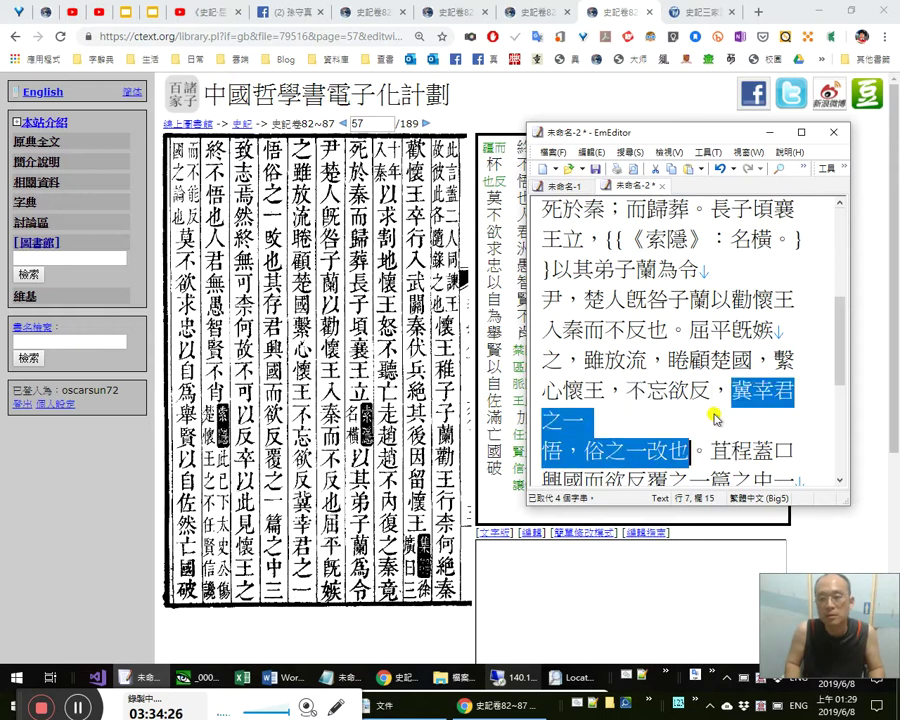
Replace the misrecognised "苴程蓋口" after "俗之一改也。" with "其存君" to match the scanned page.
key("Right")
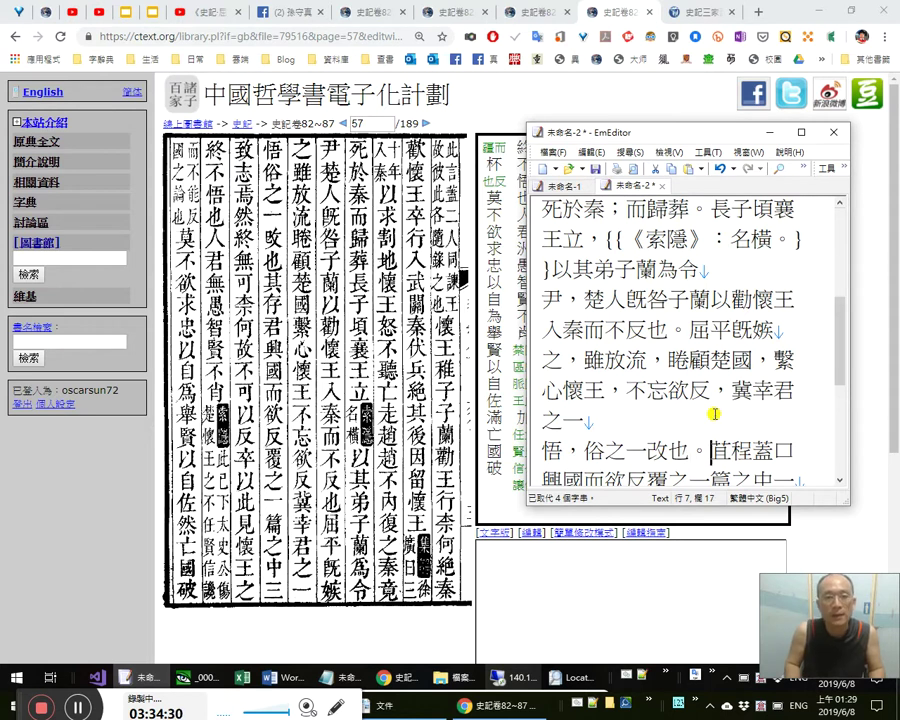
key("shift+Left")
type("其")
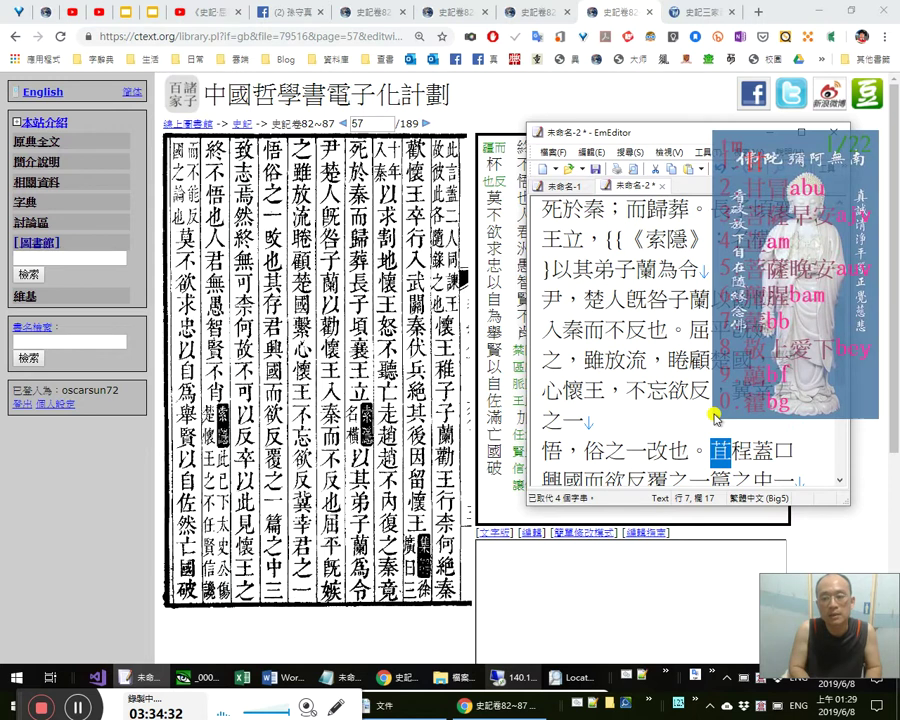
type("存")
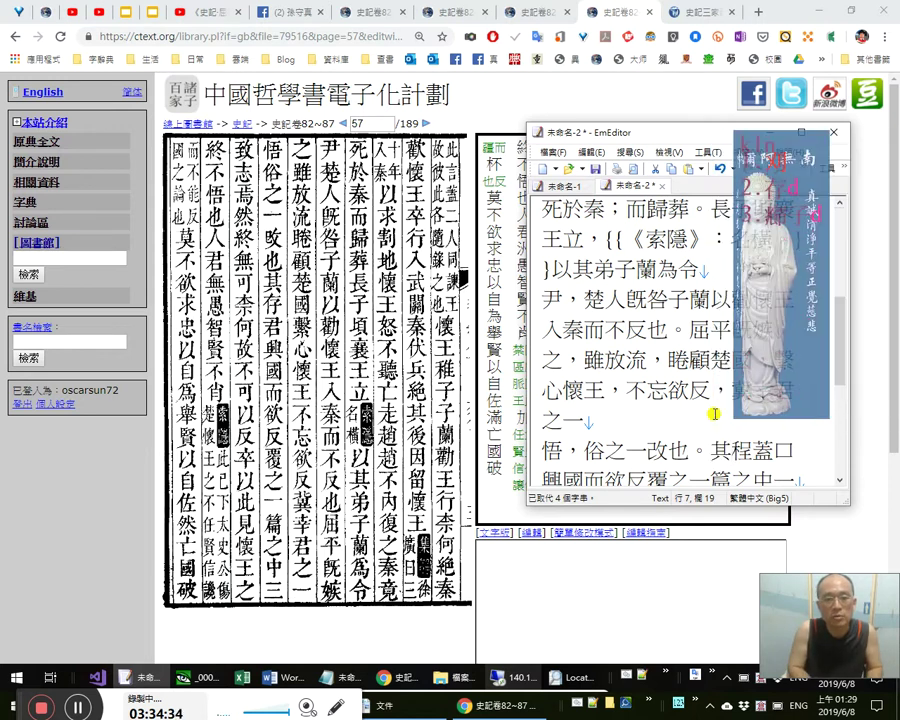
type("君")
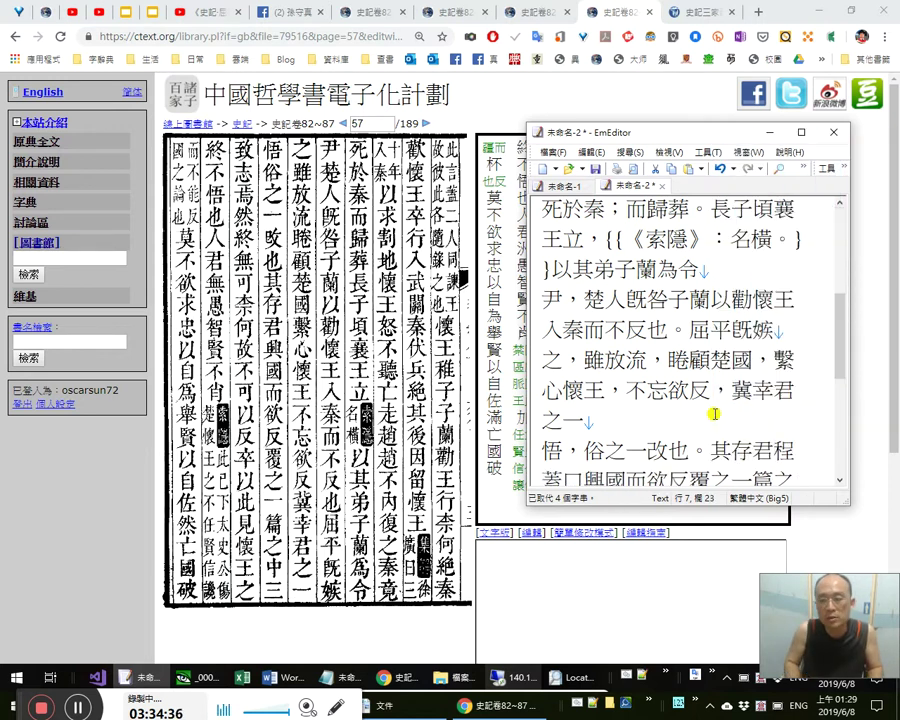
key("shift+Right")
key("shift+Right")
key("shift+Right")
key("Delete")
Review "其存君興國而欲反覆之" and insert the comma "，" after "反覆之".
key("Left")
key("Left")
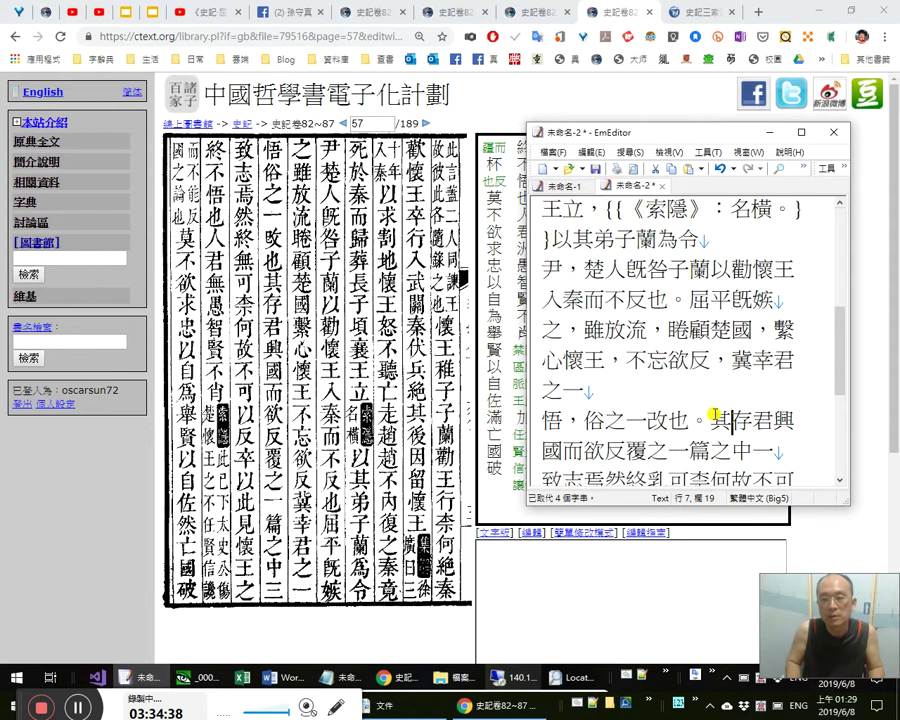
key("shift+Right")
key("shift+Right")
key("shift+Right")
key("shift+Left")
key("Right")
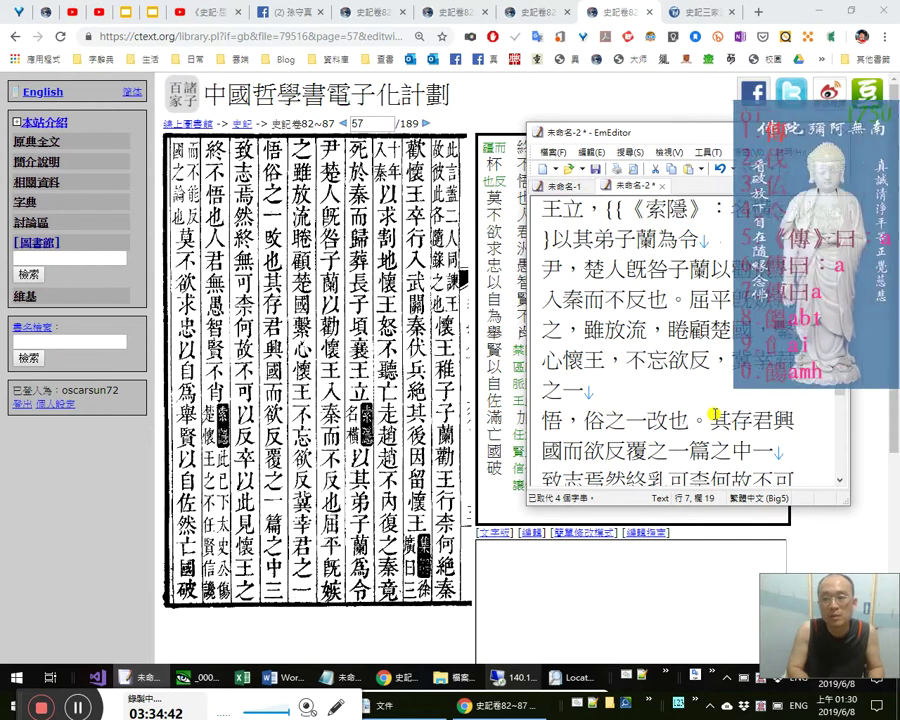
key("Right")
key("Right")
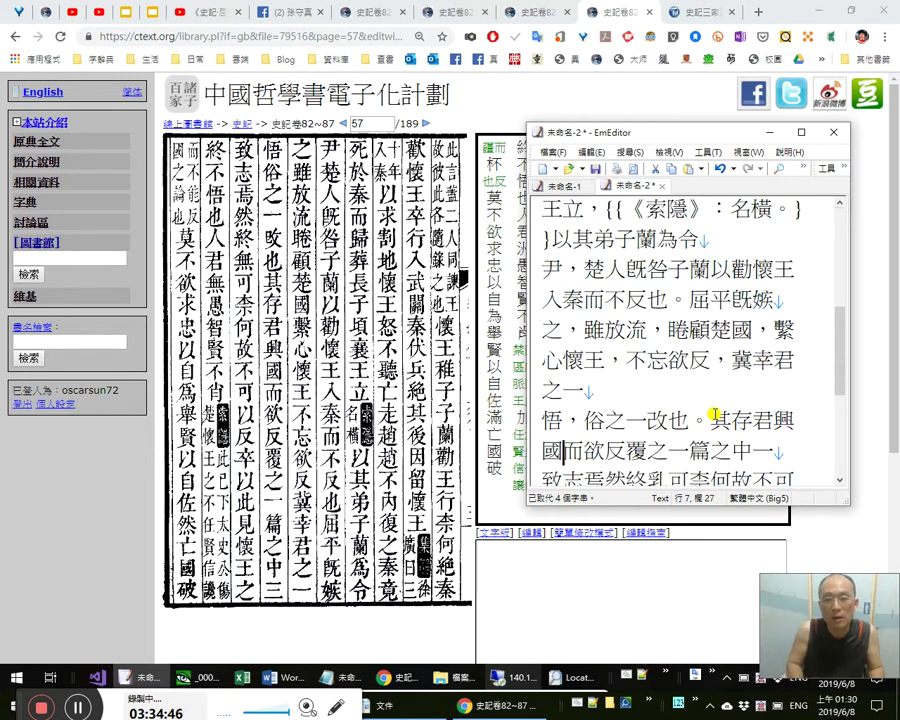
key("shift+Left")
key("shift+Left")
key("Right")
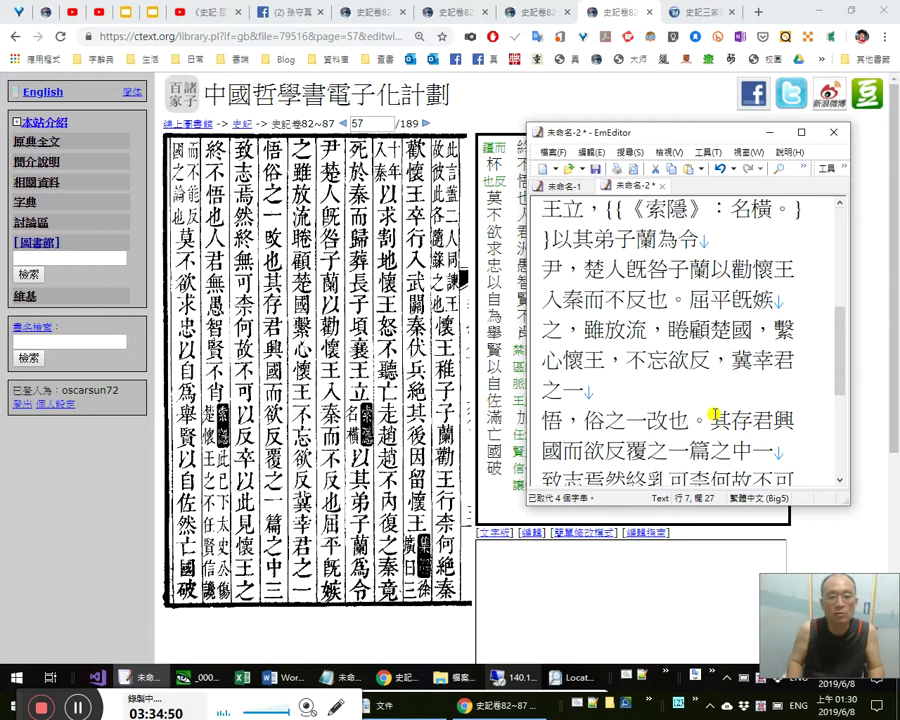
key("Right")
key("Right")
key("Right")
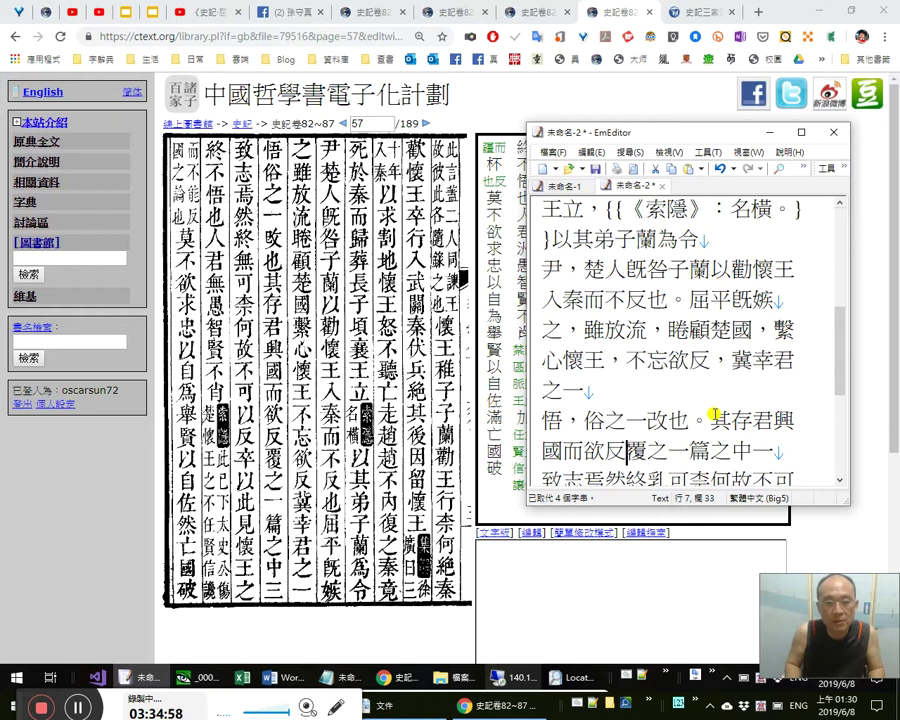
type("，")
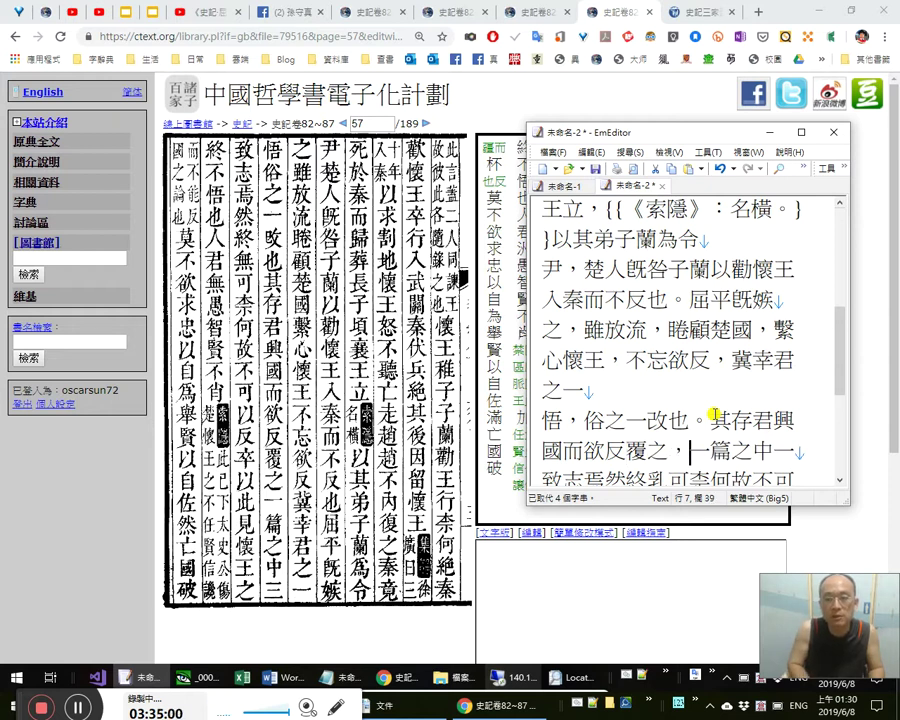
key("shift+Down")
key("shift+Left")
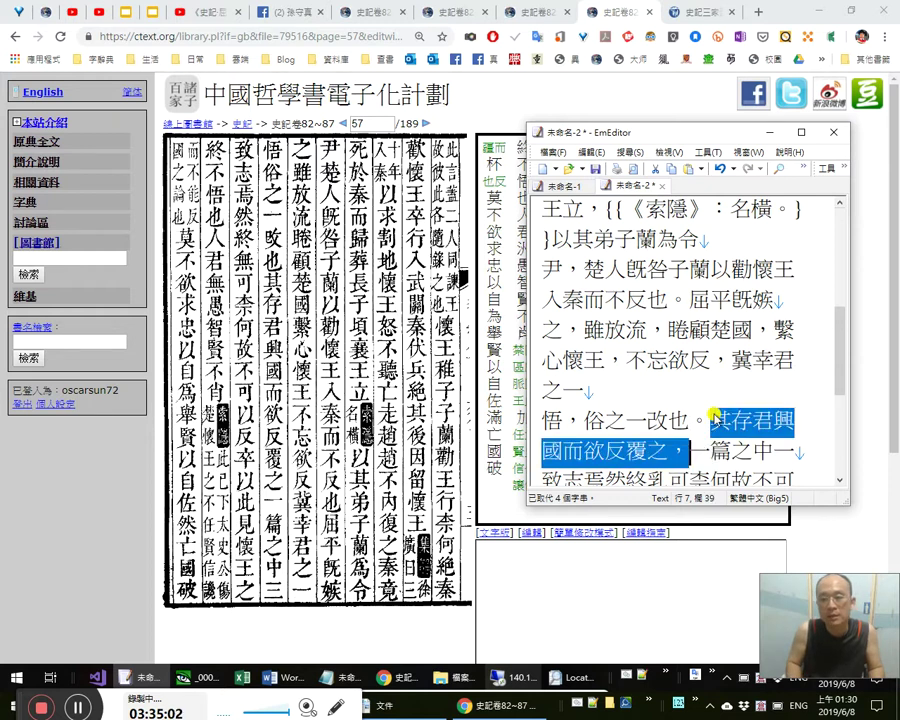
Insert the comma "，" after "一篇之中" and correct the following "一" to "三".
key("Right")
key("Right")
key("Right")
key("Right")
key("Right")
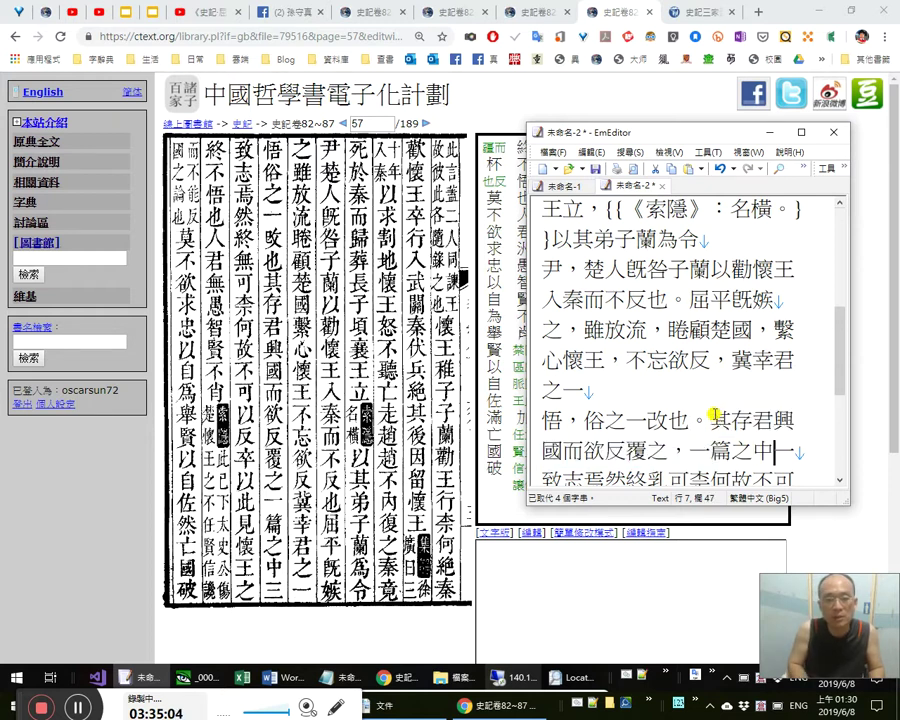
type("，x")
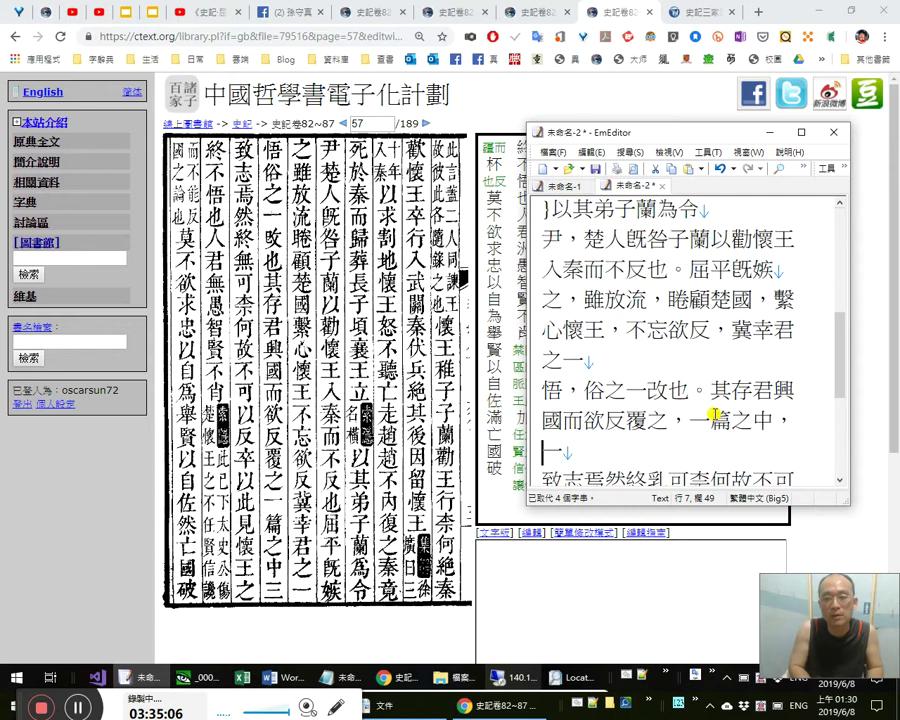
key("shift+Left")
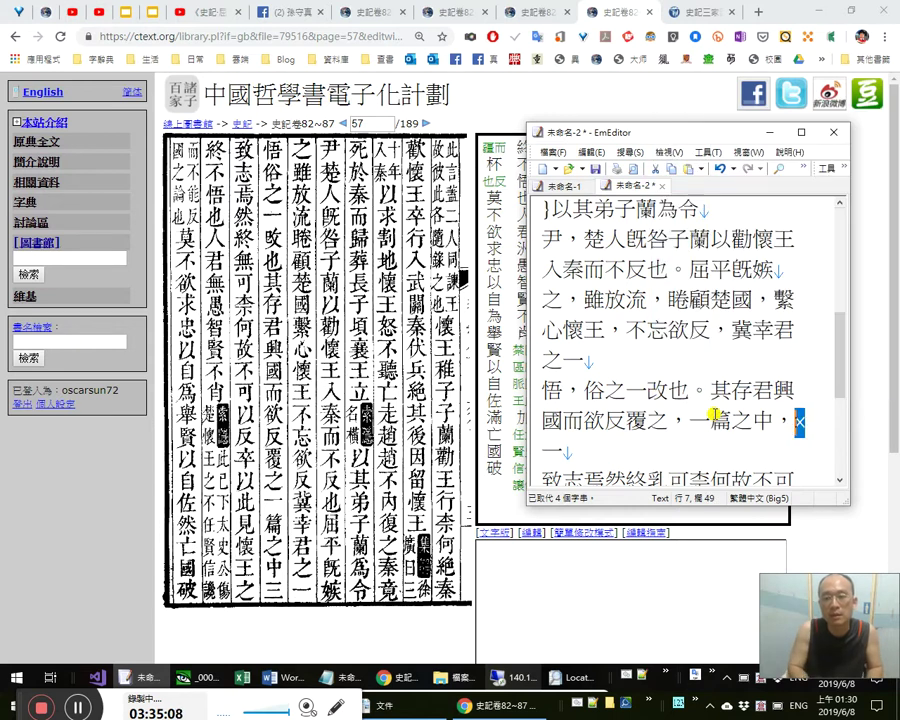
type("三")
key("Delete")
Punctuate the end of "三致志焉" with the exclamation mark "！".
key("Right")
key("Right")
key("Right")
key("Left")
type("。")
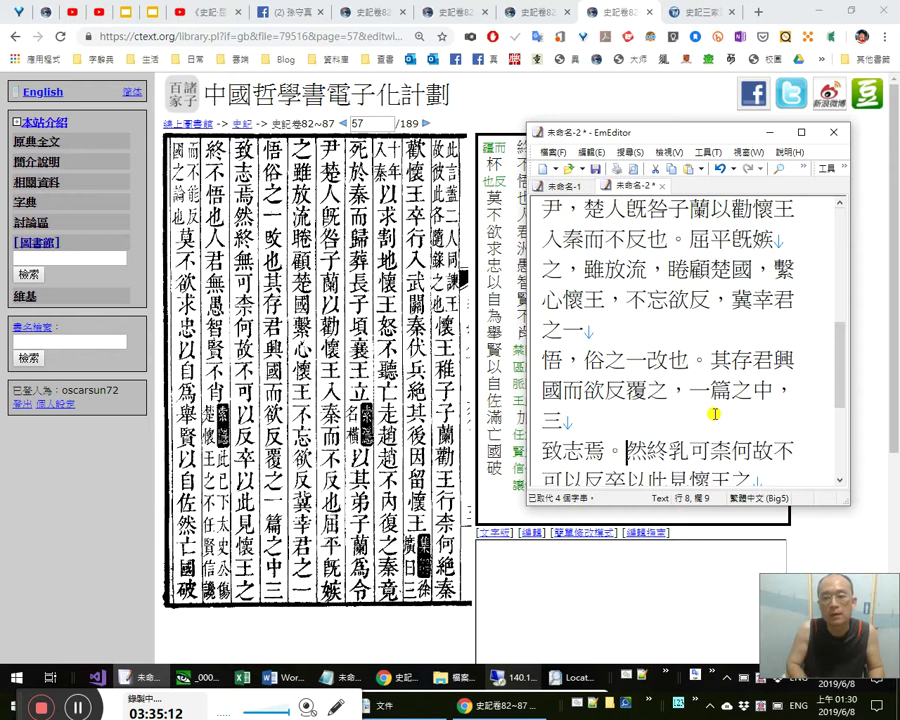
key("Up")
key("Up")
key("Down")
key("Down")
key("BackSpace")
type("！")
Reread the sentence "其存君興國而欲反覆之", examining the words "反覆" and "覆之".
key("Up")
key("Up")
key("Up")
key("Right")
key("Right")
key("Right")
key("Right")
key("Right")
key("Right")
key("Right")
key("Right")
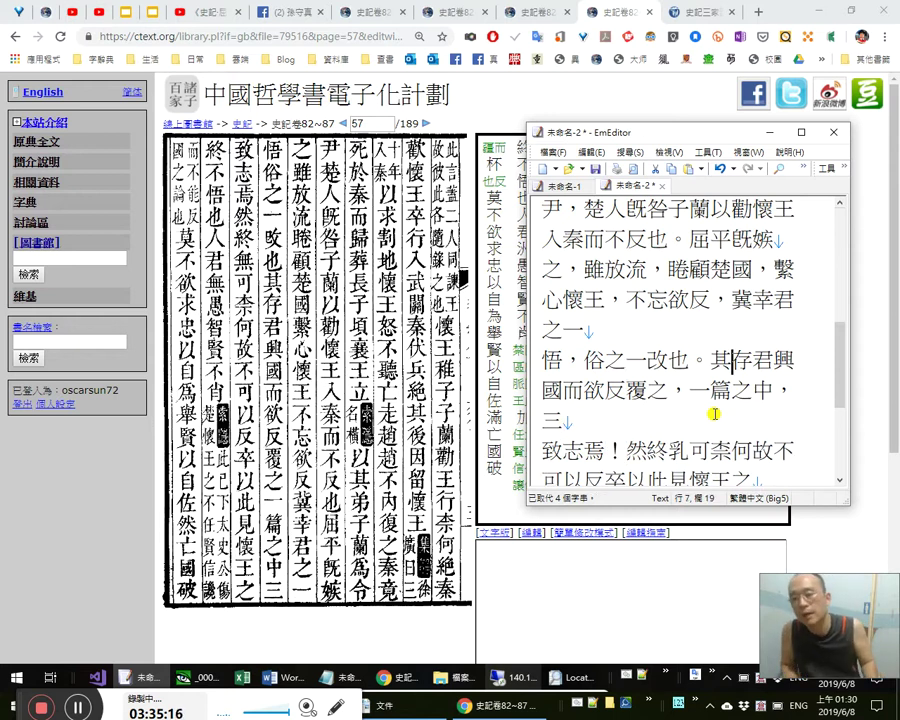
key("Right")
key("Right")
key("Right")
key("Right")
key("Right")
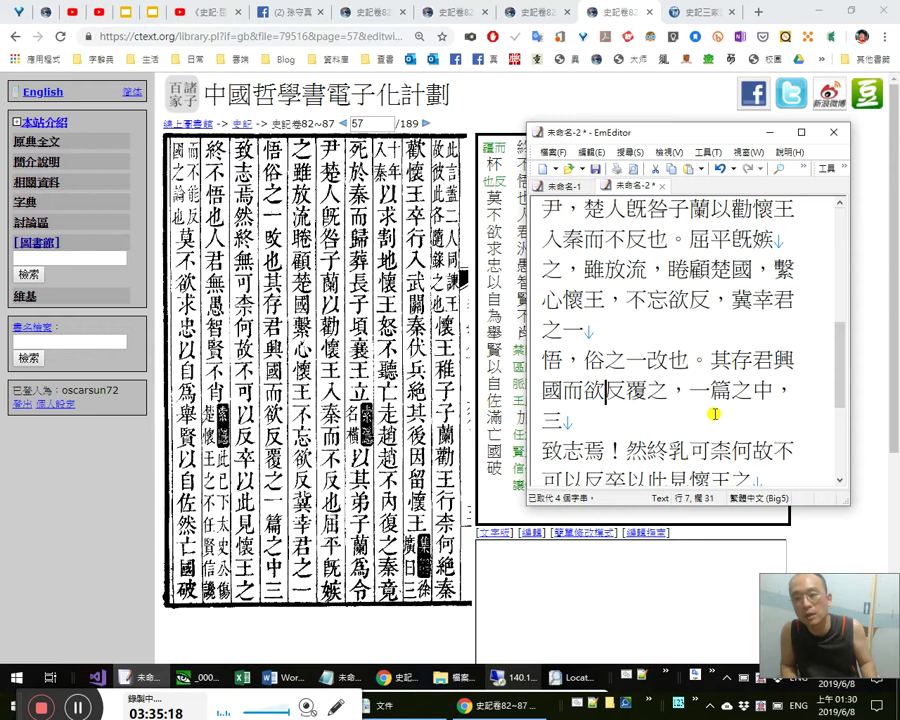
key("Right")
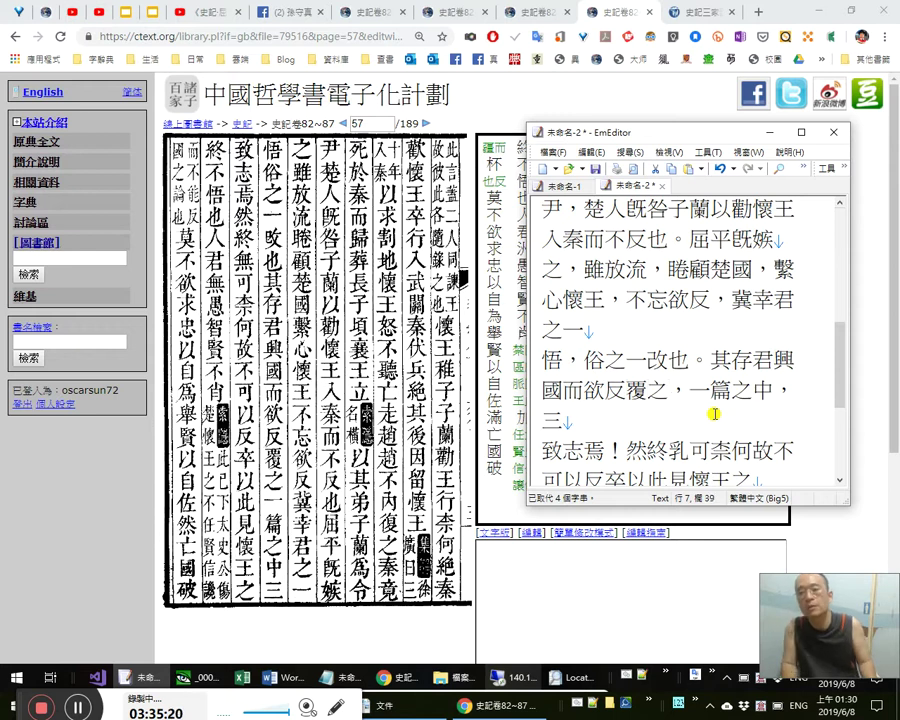
key("Left")
key("Left")
key("shift+Right")
key("shift+Right")
key("shift+Right")
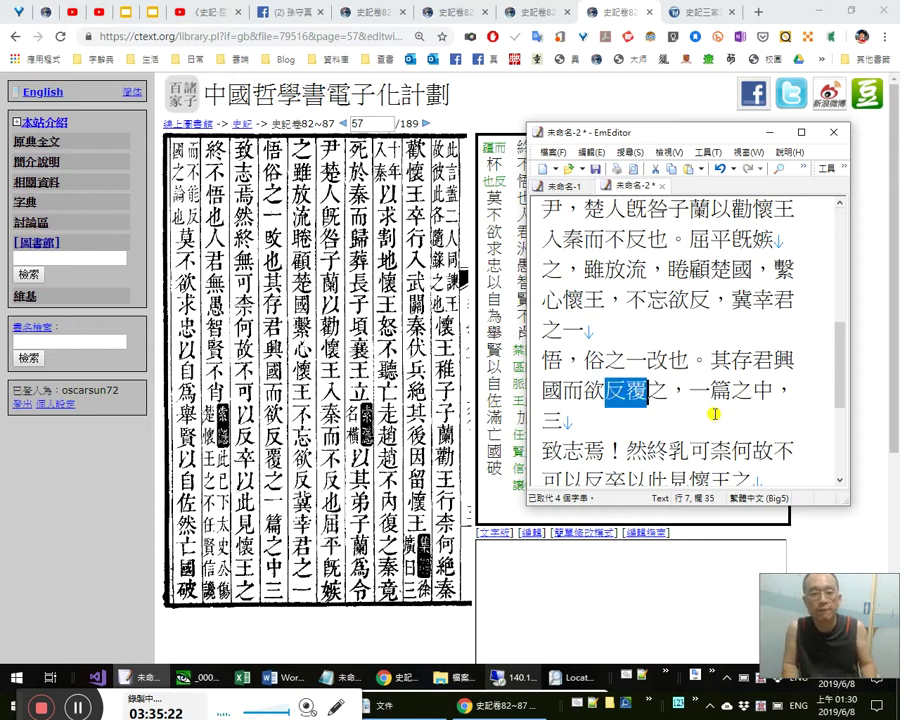
key("Left")
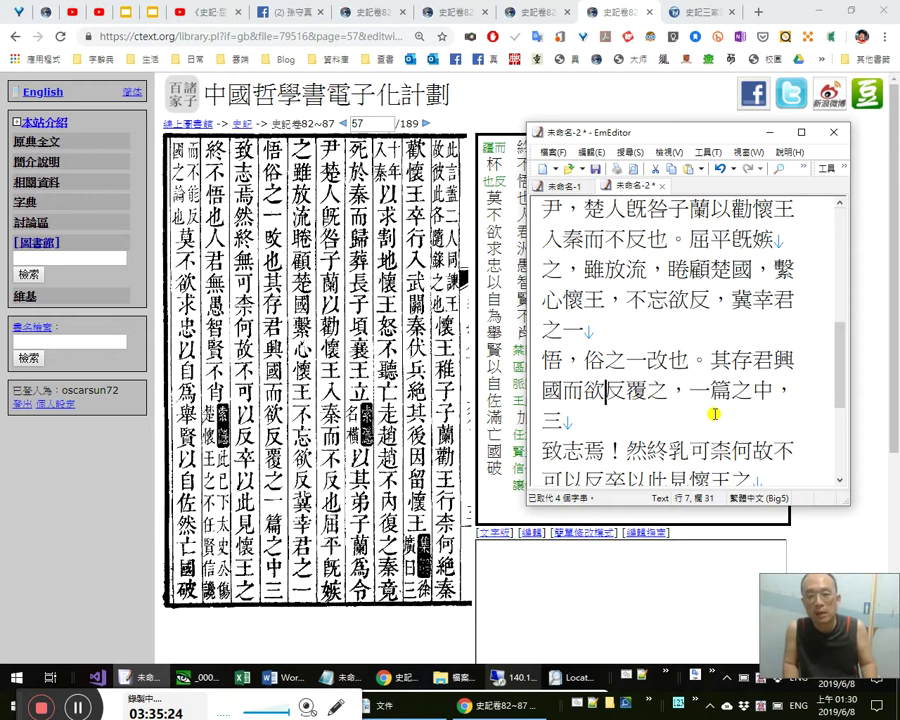
key("shift+Right")
key("Right")
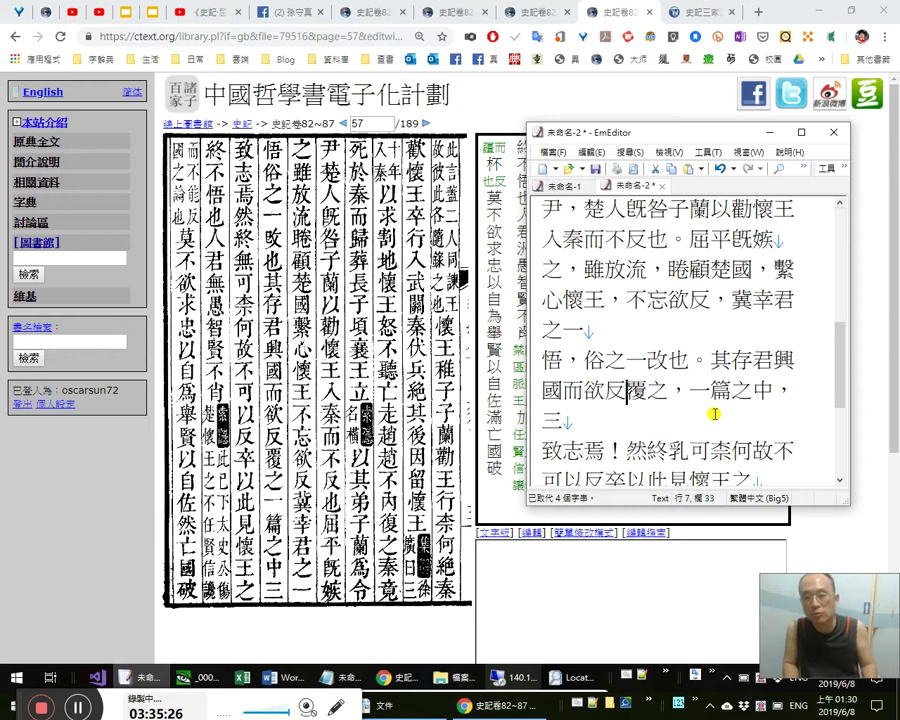
key("shift+Right")
key("shift+Right")
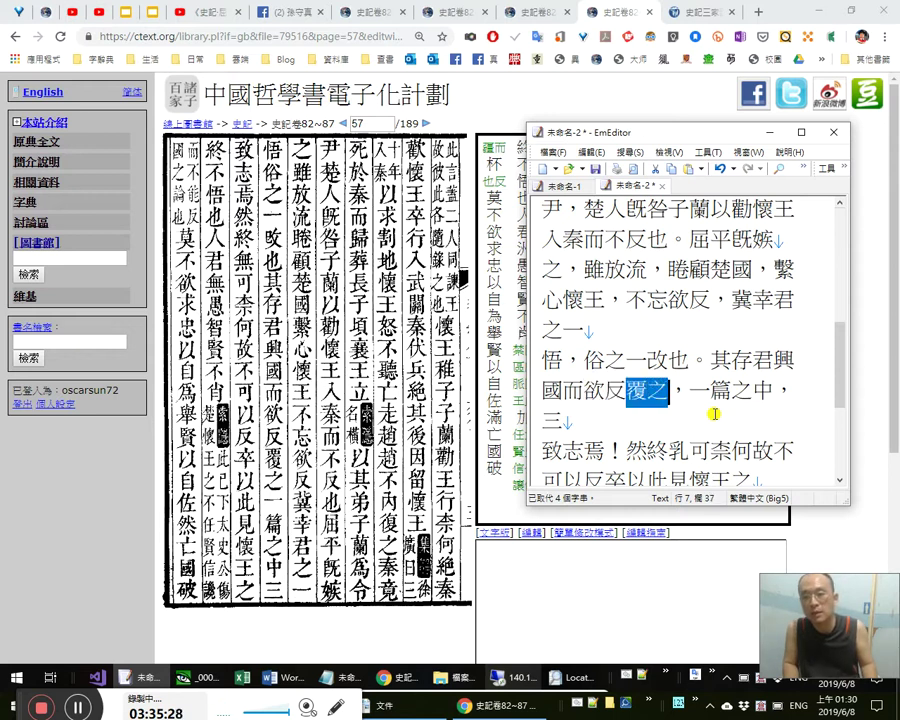
Compare "一改" in "俗之一改也" with "反" in "欲反覆之".
key("Left")
key("Up")
key("shift+Right")
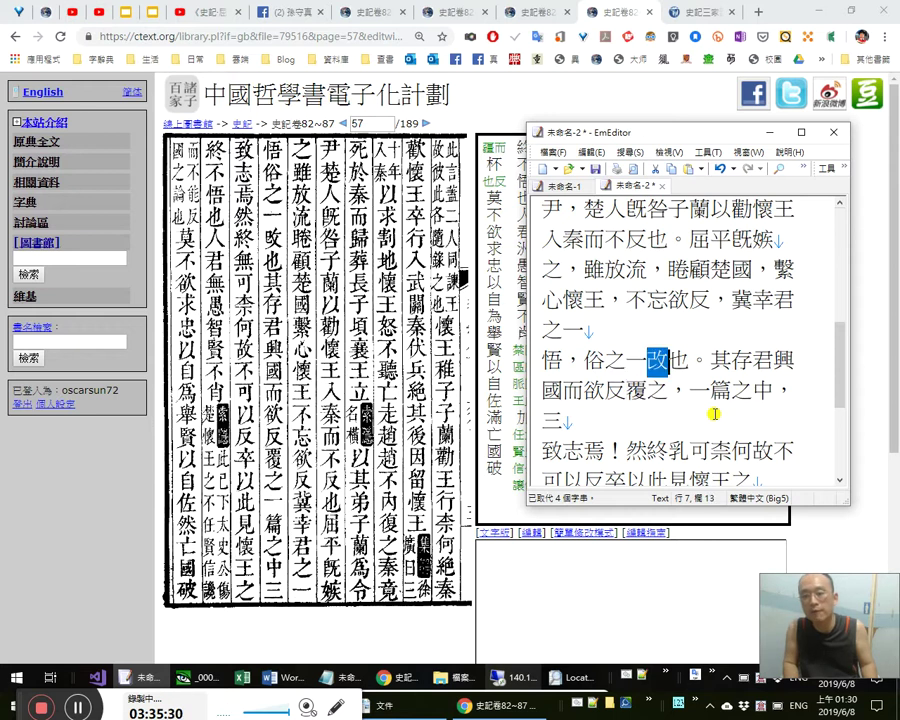
key("Up")
key("Left")
key("shift+Right")
key("shift+Right")
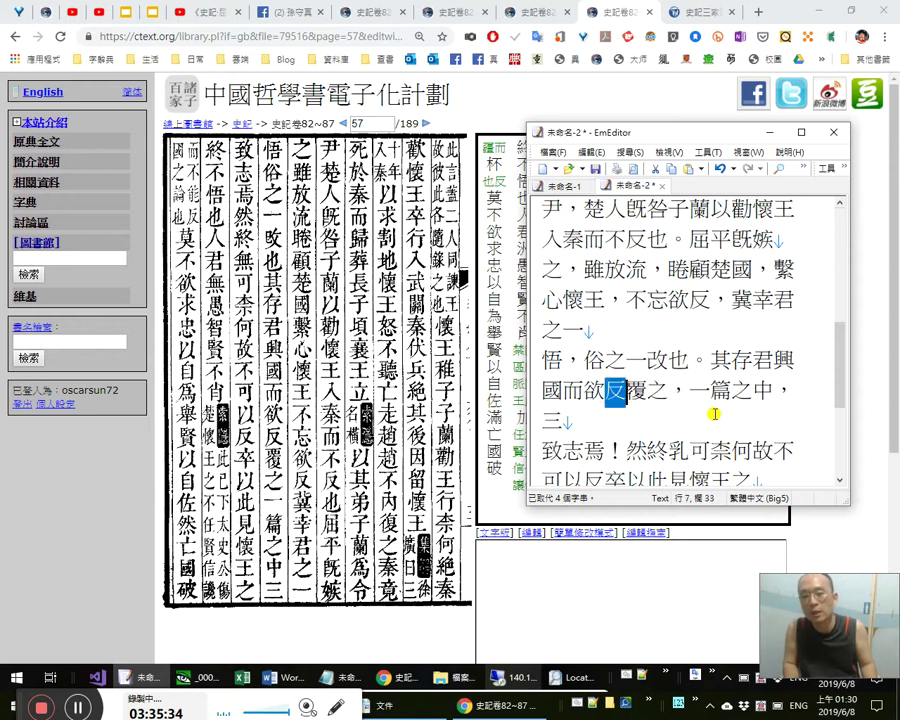
key("Right")
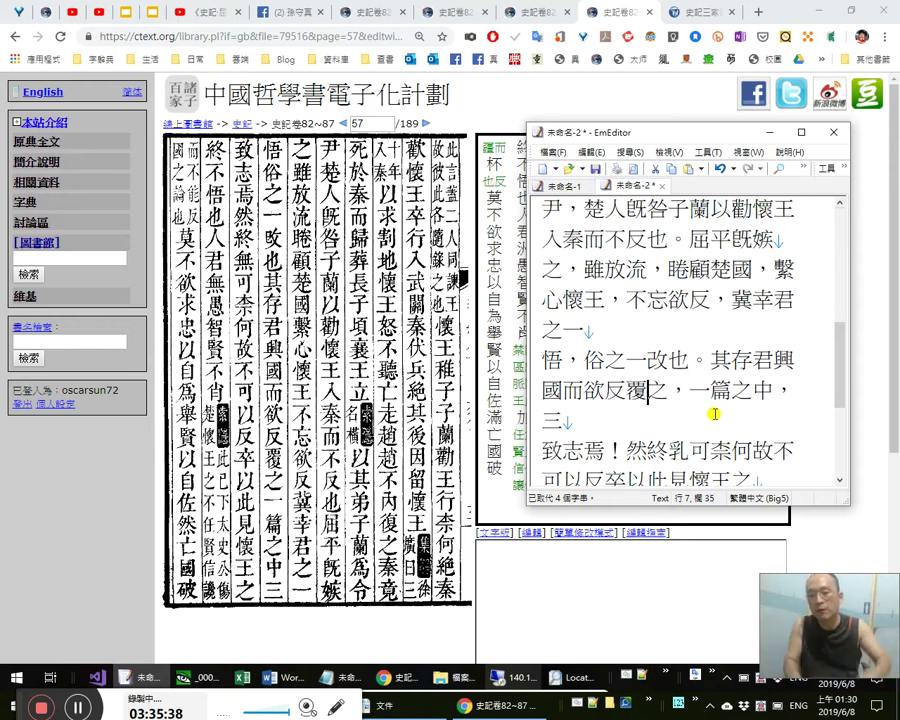
key("Up")
key("shift+Right")
key("shift+Right")
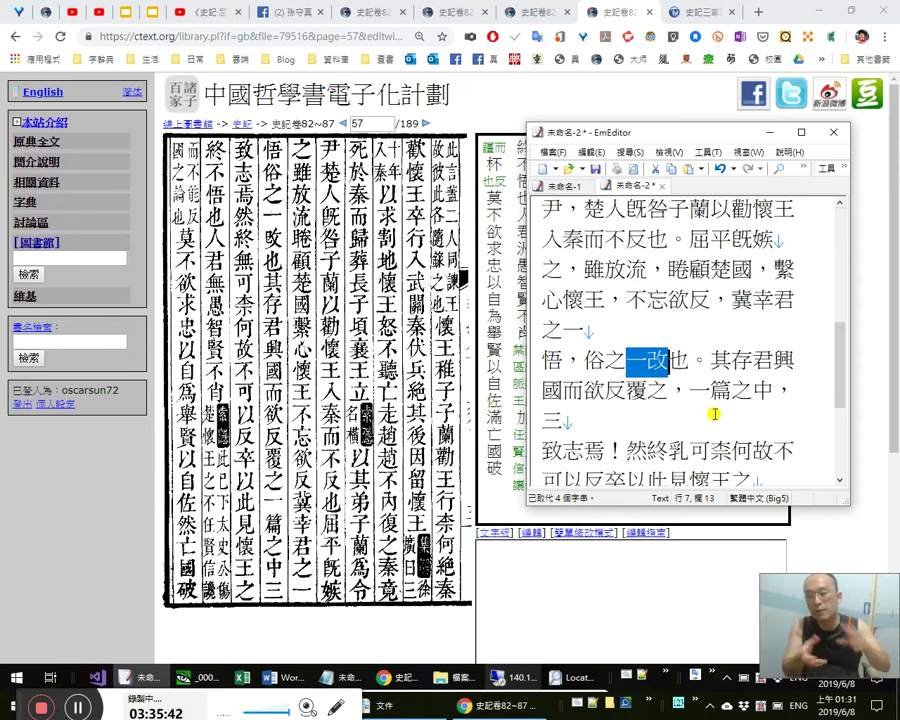
Insert the phrase "幡然改悟" directly before "俗之一改也".
key("Right")
key("shift+Left")
key("Left")
key("Left")
key("Left")
key("shift+Left")
key("Right")
key("Right")
type("lfs")
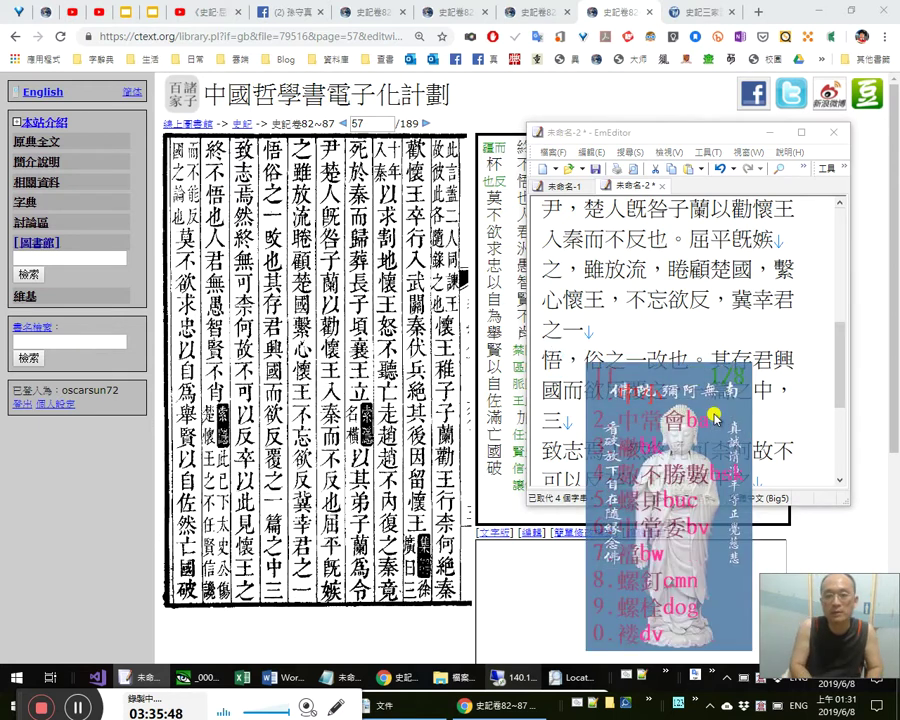
key("Escape")
type("幡")
type("然改悟")
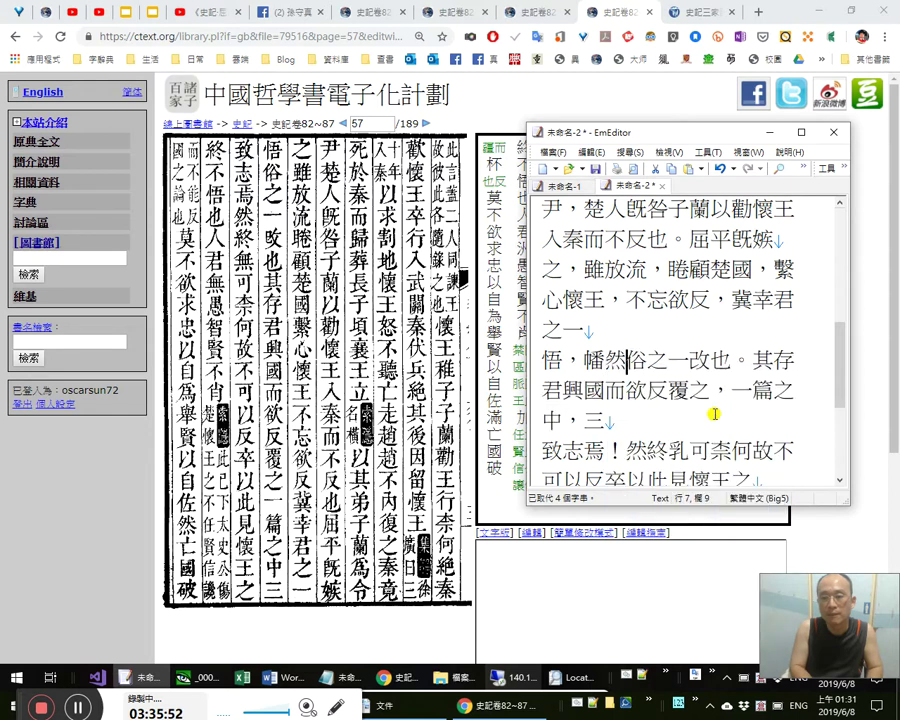
key("shift+Left")
key("shift+Left")
key("shift+Left")
key("Left")
key("shift+Left")
key("shift+Left")
key("Left")
key("Right")
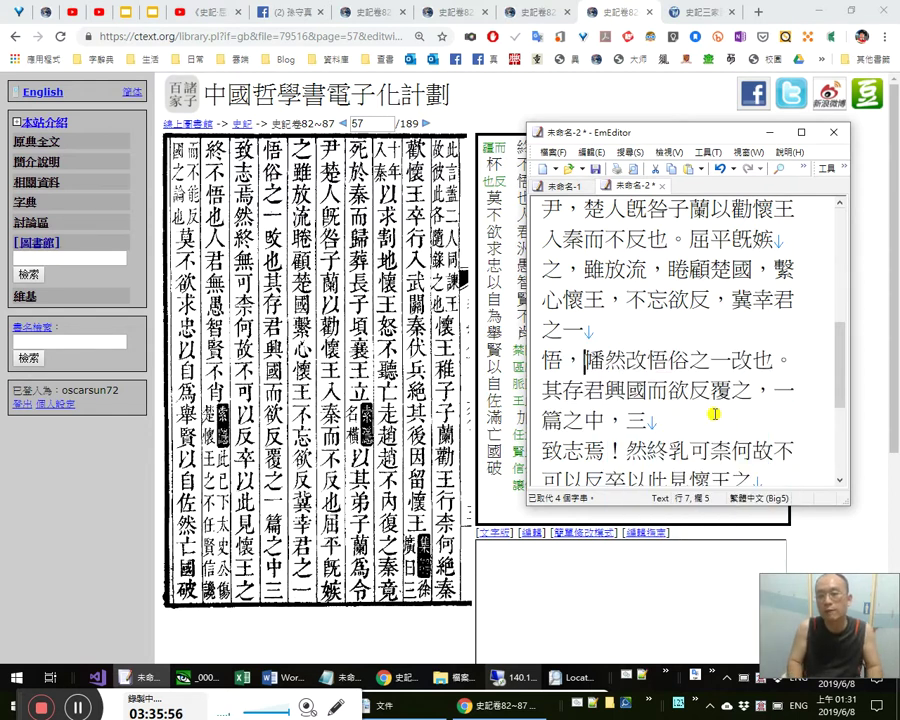
Remove the inserted phrase "幡然改悟" from directly before "俗之一改也".
type("反")
key("shift+Right")
key("shift+Right")
key("shift+Right")
key("shift+Right")
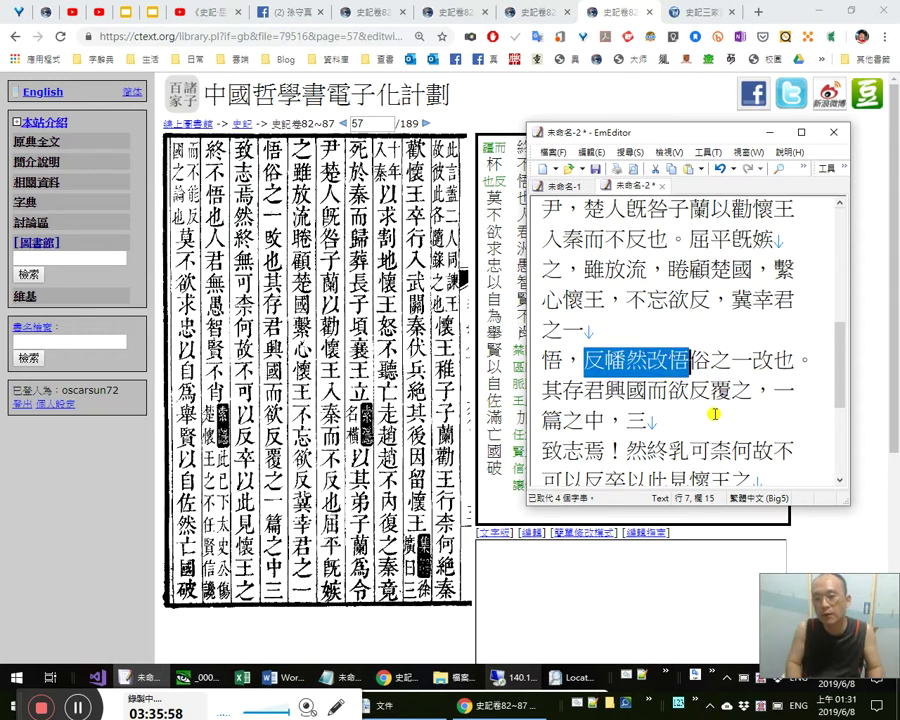
key("Delete")
Reread the passage from "其存君興國而欲反覆之" through "一篇之中，三致志焉", examining "致" and "志" individually.
key("Down")
key("Right")
key("Right")
key("Right")
key("Right")
key("shift+Right")
key("shift+Right")
key("shift+Right")
key("Right")
key("Right")
key("Right")
key("Right")
key("Right")
key("Left")
key("Left")
key("Left")
key("Left")
key("shift+Left")
key("shift+Left")
key("Down")
key("Down")
key("Right")
key("Right")
key("Right")
key("Right")
key("Right")
key("Right")
key("Left")
key("Up")
key("shift+Left")
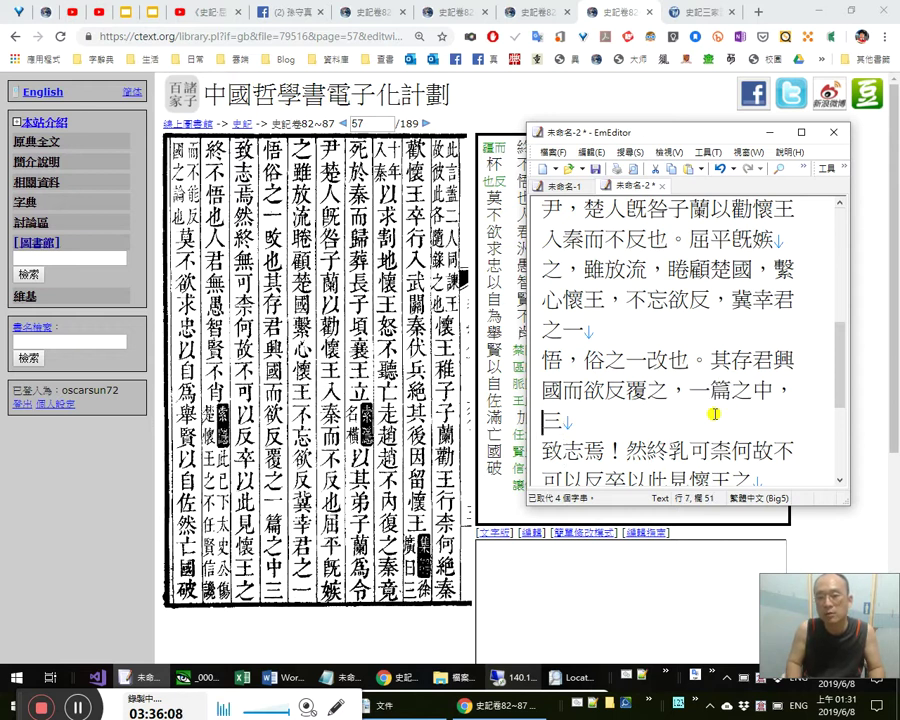
key("Down")
key("shift+Right")
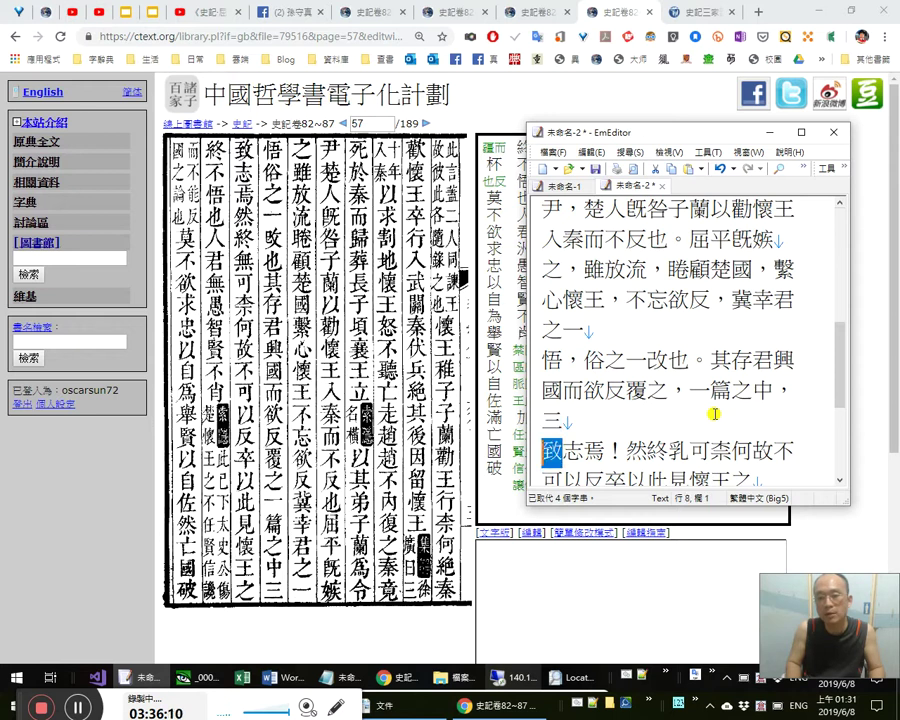
key("Right")
key("shift+Right")
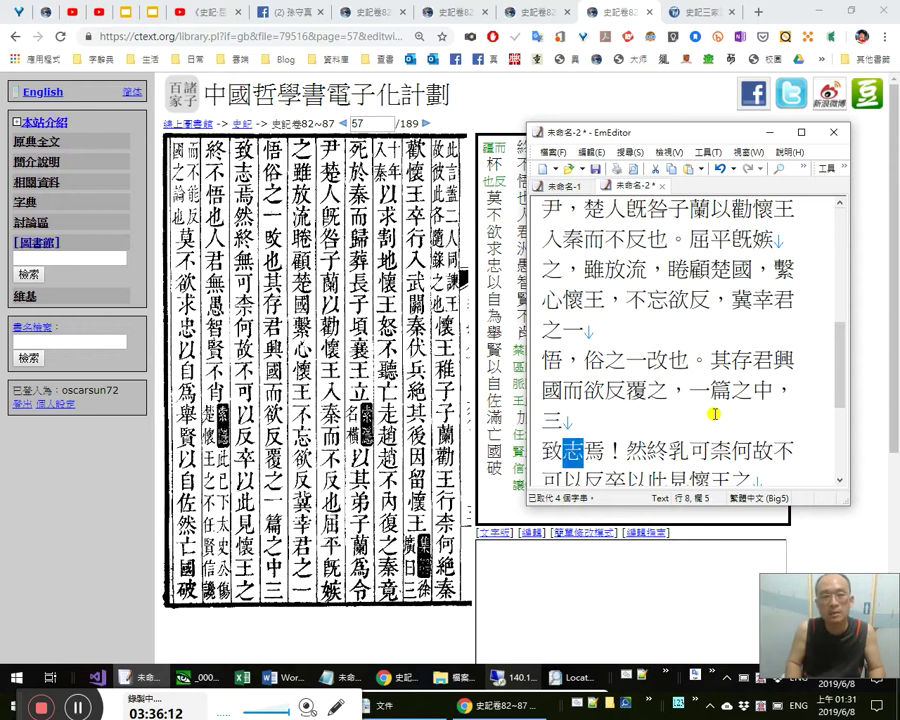
key("Right")
key("Right")
key("shift+Right")
Correct the misread character "乳" to "無" in "然終無可柰何" and put the comma "，" after "何".
key("Right")
key("Right")
key("shift+Right")
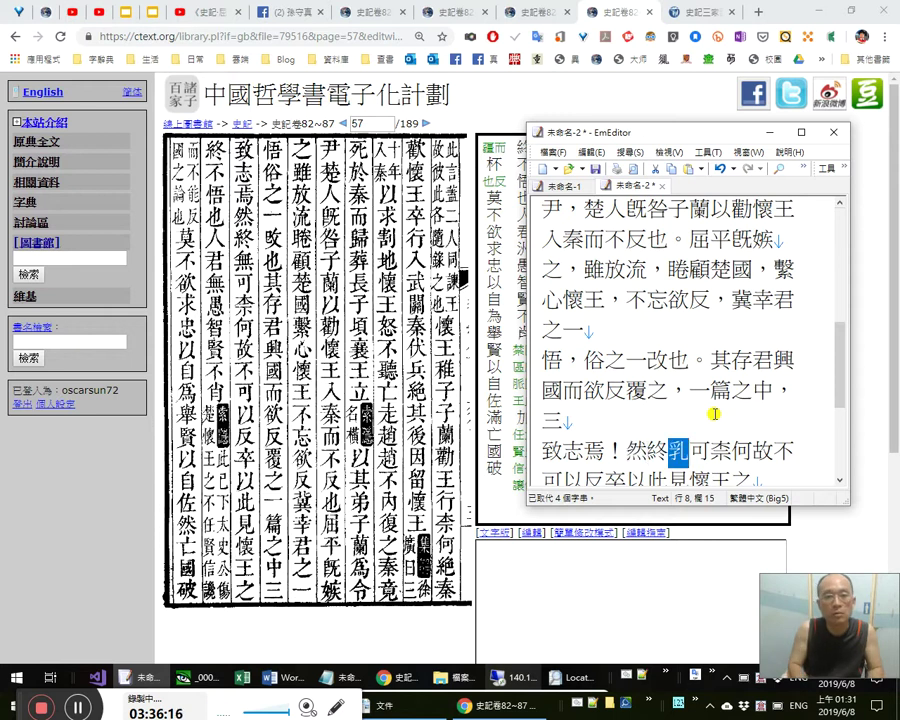
type("無")
key("Right")
key("Right")
key("Right")
type("，")
Put the comma "，" between "故不可以反" and "卒以此見懷王之".
key("Right")
key("Right")
key("Right")
key("Right")
key("Right")
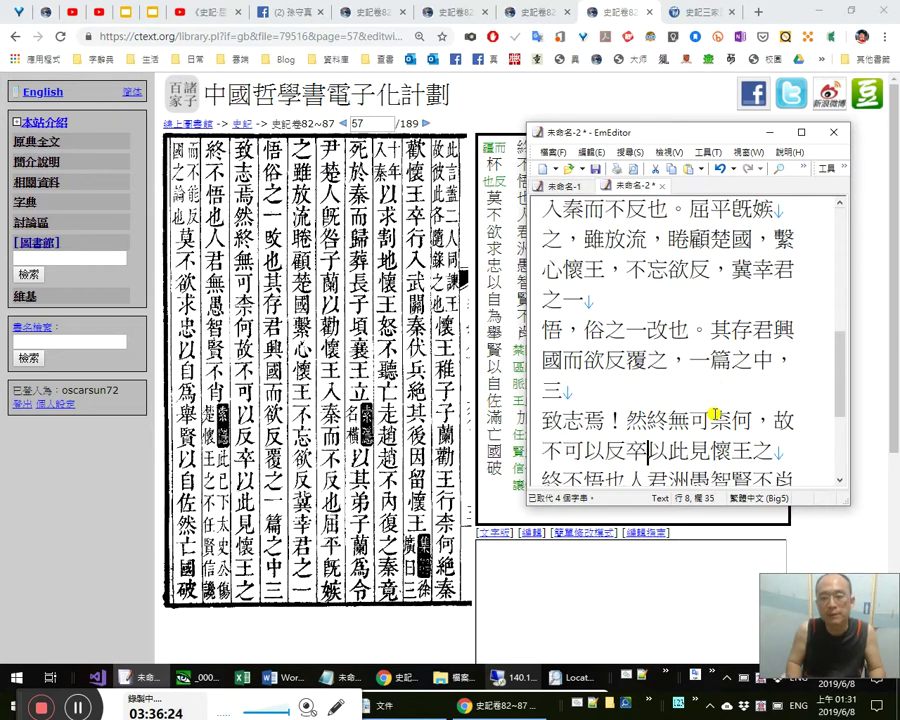
type("，")
Try the characters "竟" and "卒" directly after "然終".
key("Up")
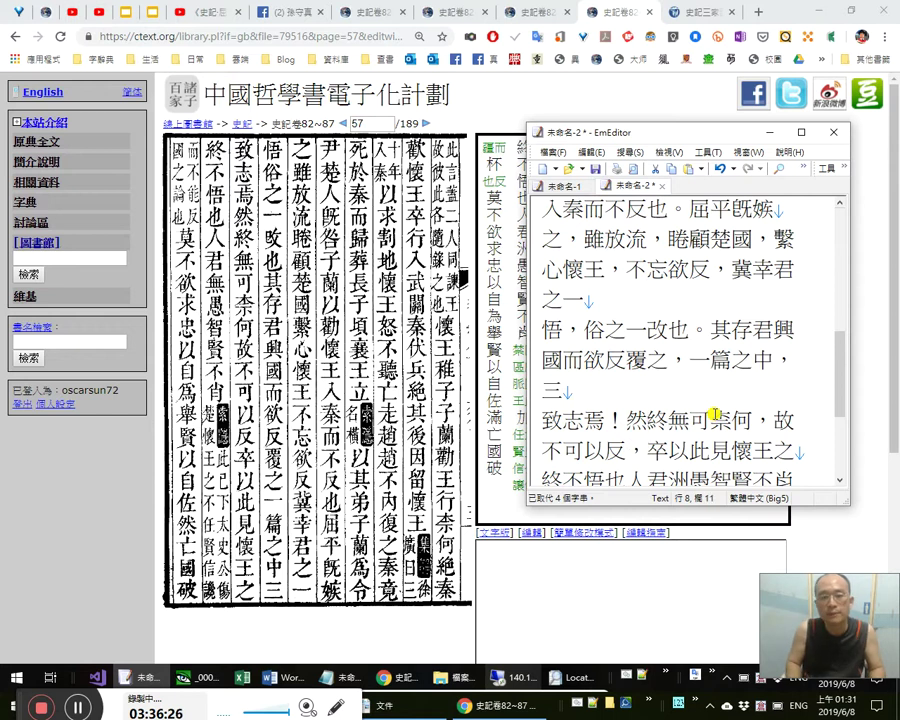
key("Right")
key("Right")
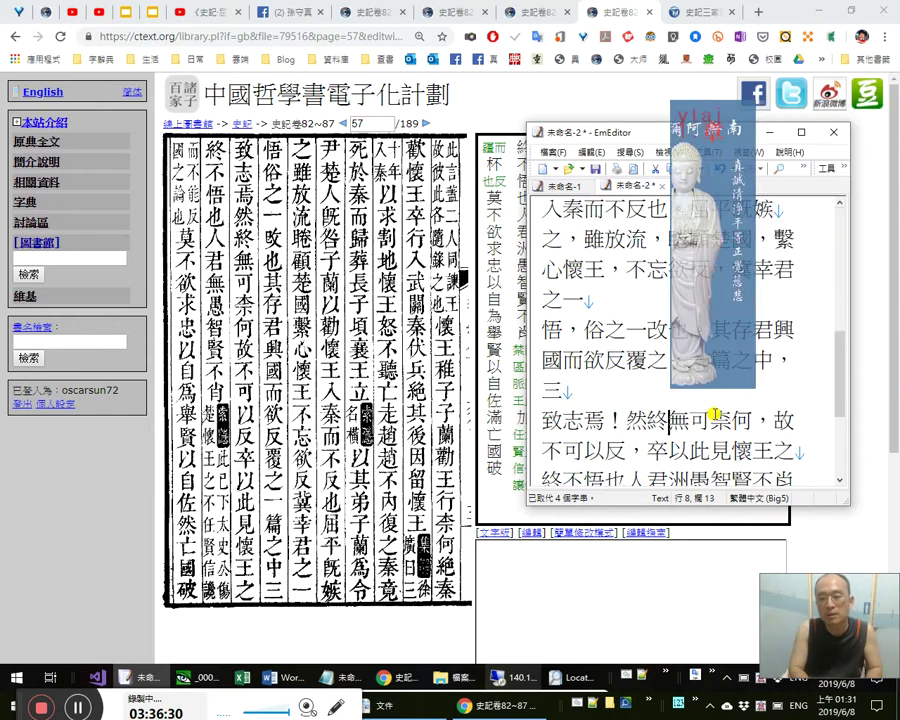
type("竟")
key("shift+Left")
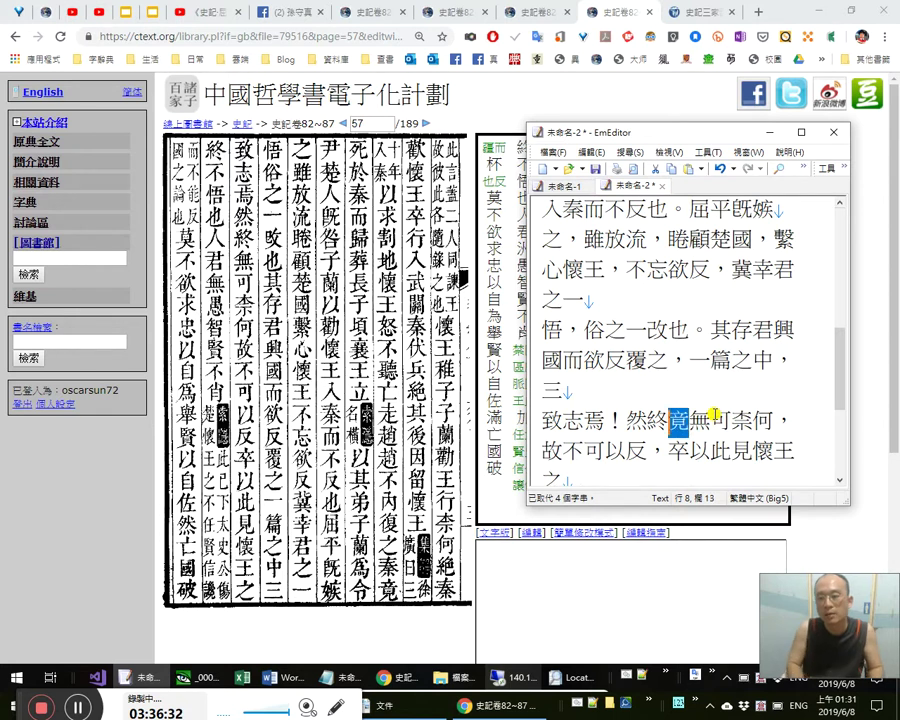
type("卒")
key("shift+Left")
key("Delete")
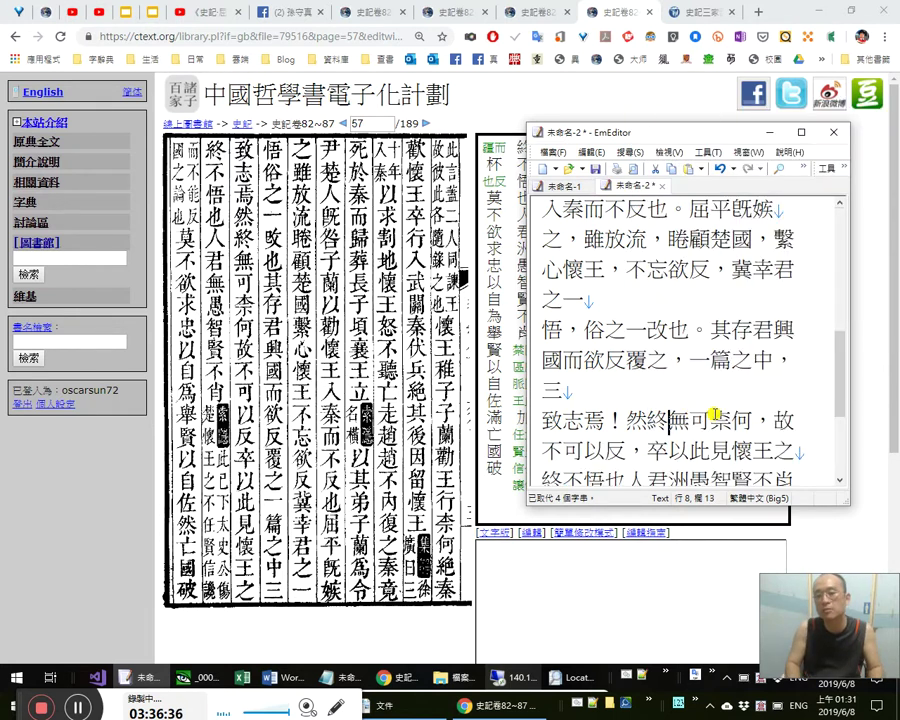
Reread the clause "終無可柰何", examining the characters "無" and "可".
key("Left")
key("shift+Right")
key("shift+Right")
key("shift+Right")
key("shift+Right")
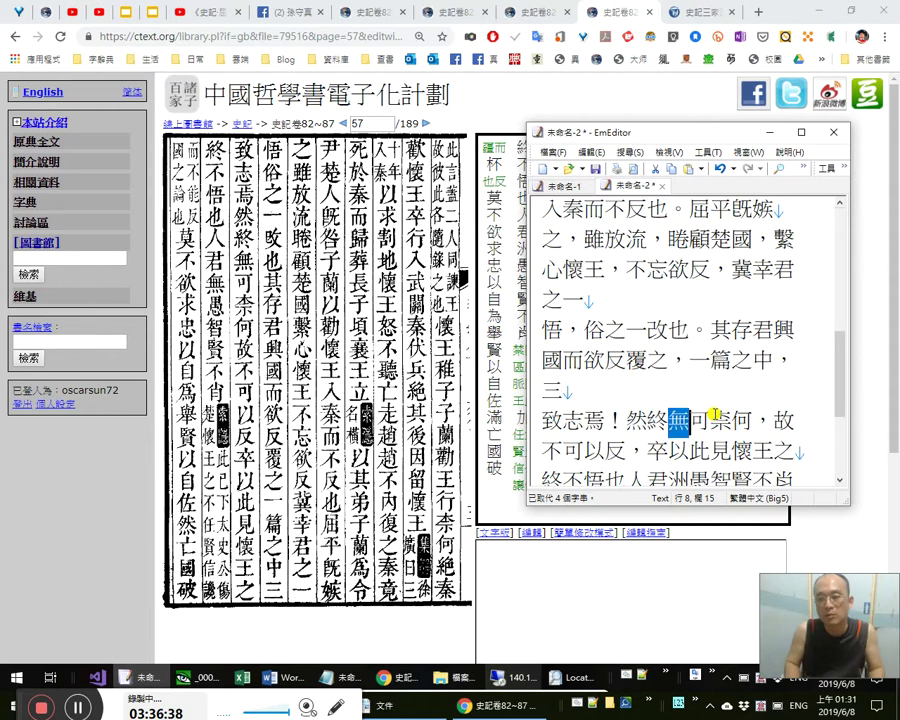
key("Left")
key("shift+Right")
key("Right")
key("shift+Right")
key("shift+Right")
key("shift+Left")
key("shift+Left")
key("shift+Left")
key("shift+Left")
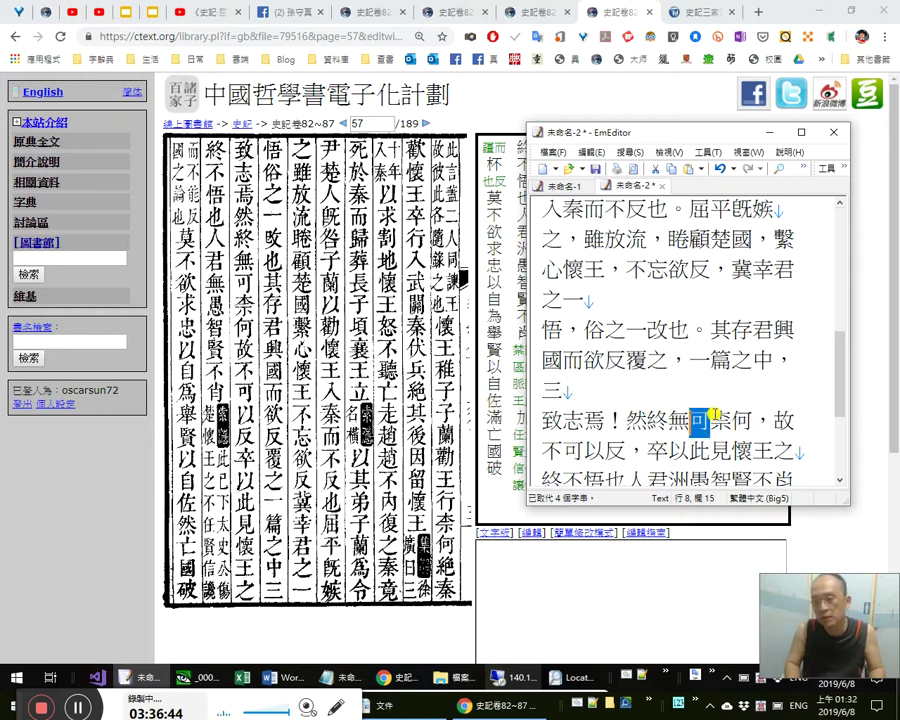
key("Right")
key("Right")
key("Right")
key("Right")
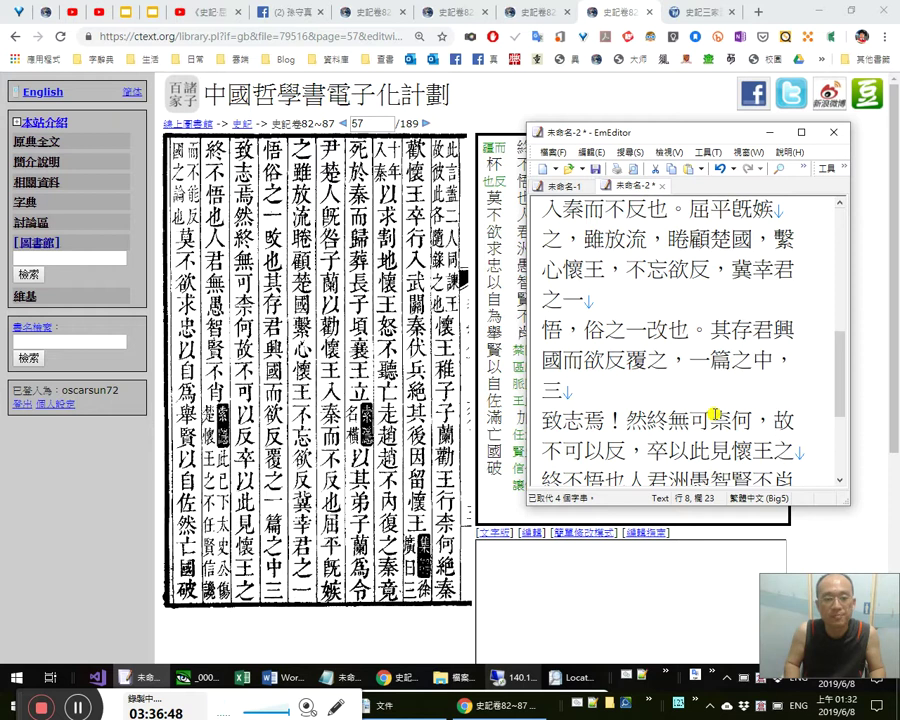
Reread "故不可以反" and examine "卒" together with the clause before it, back to "無可柰何".
key("shift+Right")
key("shift+Right")
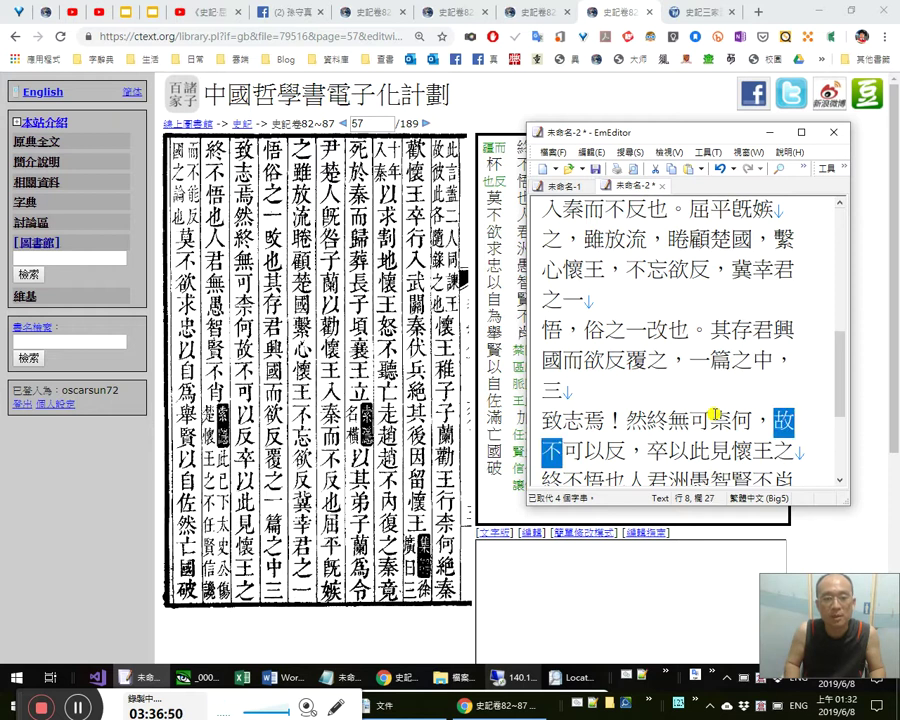
key("Right")
key("Right")
key("Right")
key("shift+Right")
key("Right")
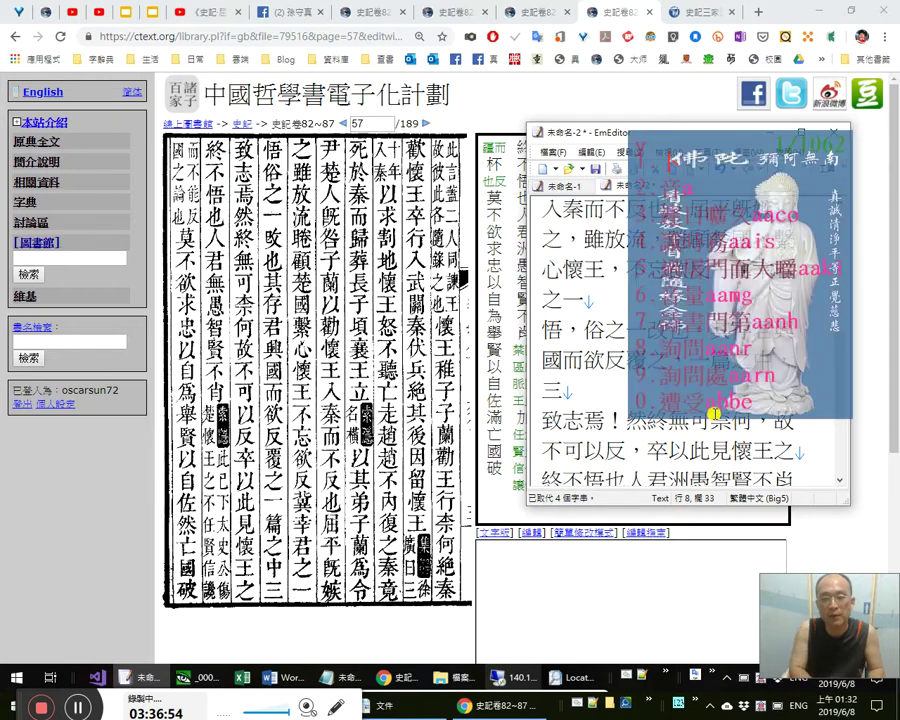
key("shift+Left")
key("Right")
key("Right")
key("Right")
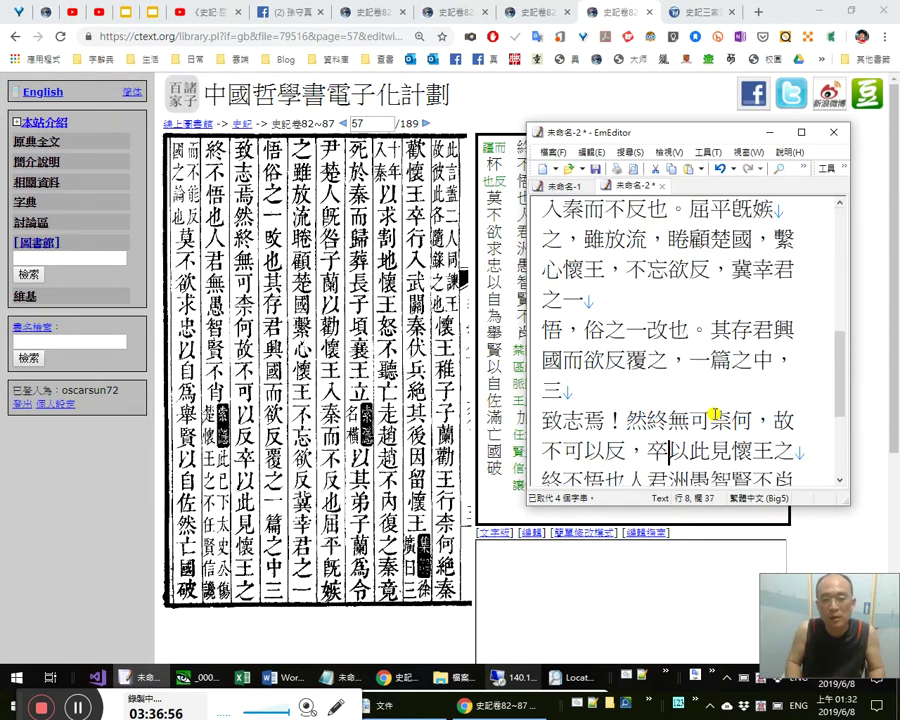
key("Left")
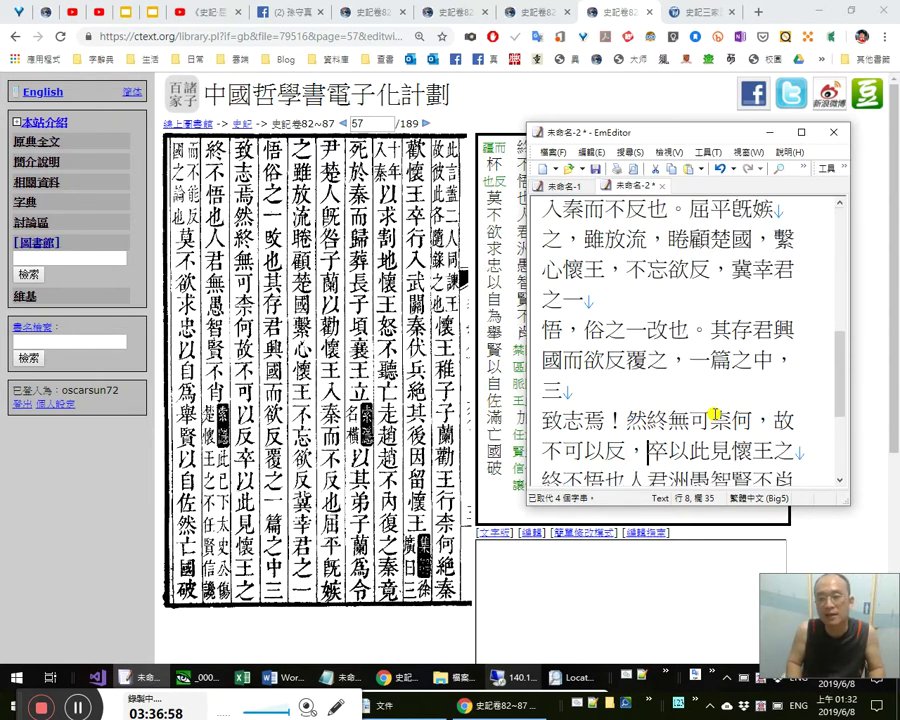
key("shift+Right")
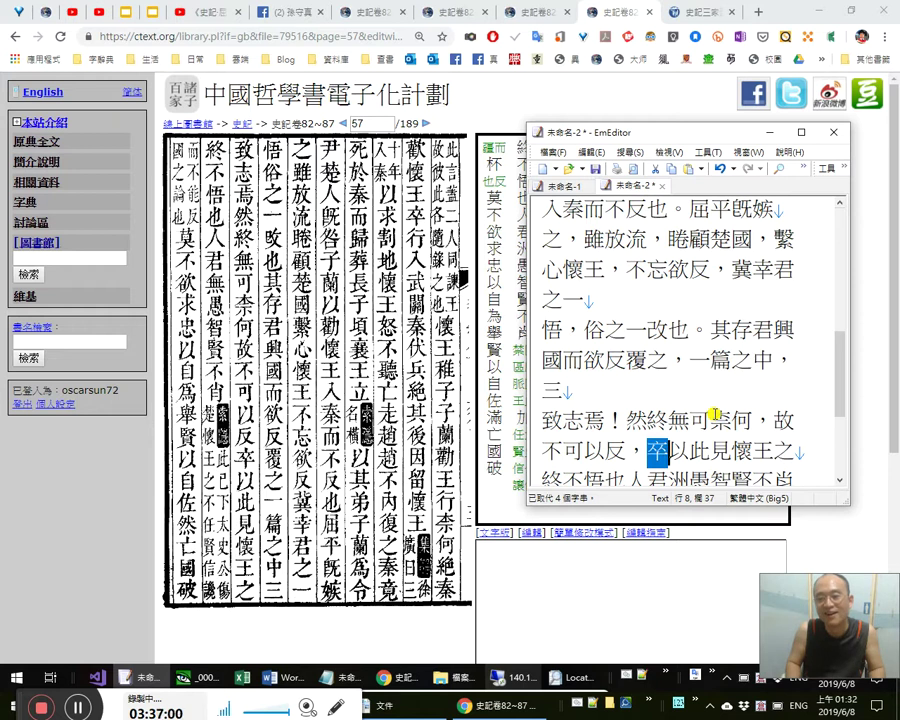
key("Right")
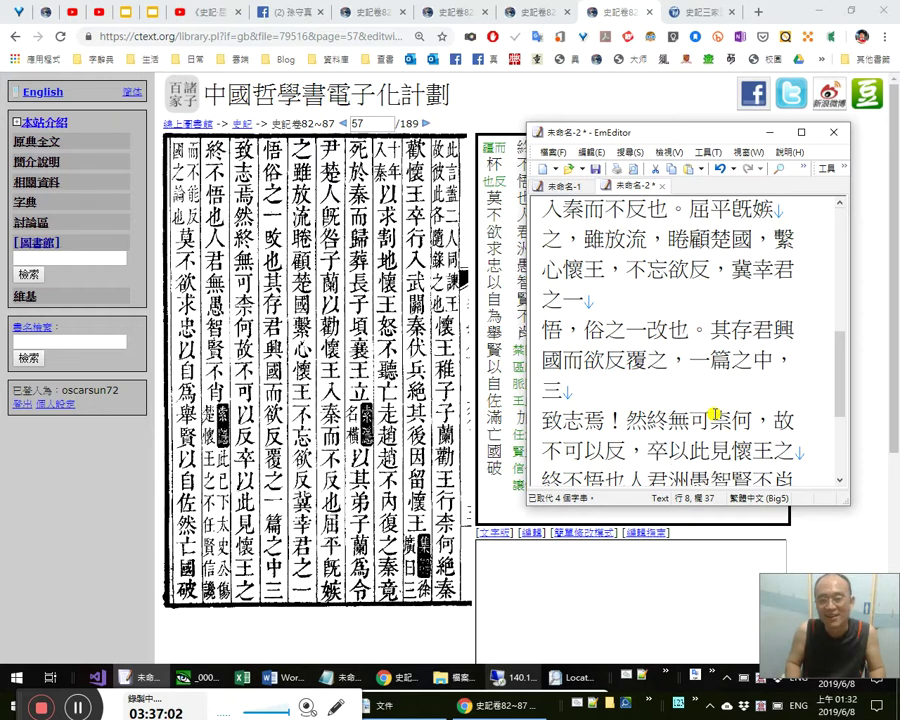
key("shift+Left")
key("shift+Left")
key("shift+Left")
key("shift+Left")
key("shift+Left")
key("shift+Left")
key("shift+Left")
key("shift+Left")
key("shift+Left")
key("shift+Left")
key("shift+Left")
key("shift+Left")
key("Right")
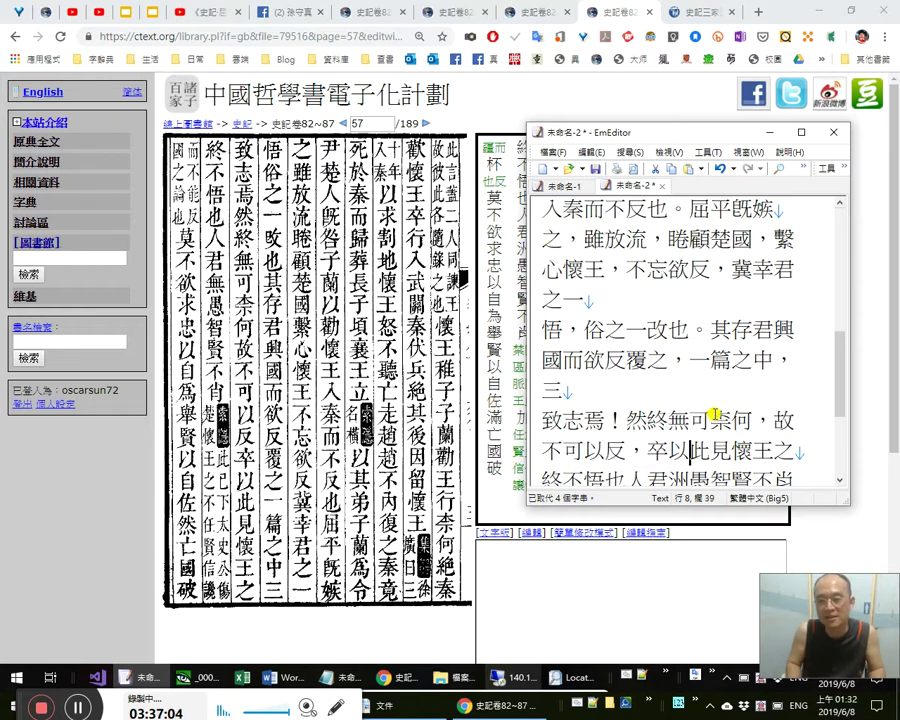
Try the characters "終" and "竟" beside "卒" in "卒以此見懷王之".
type("終")
key("BackSpace")
key("shift+Right")
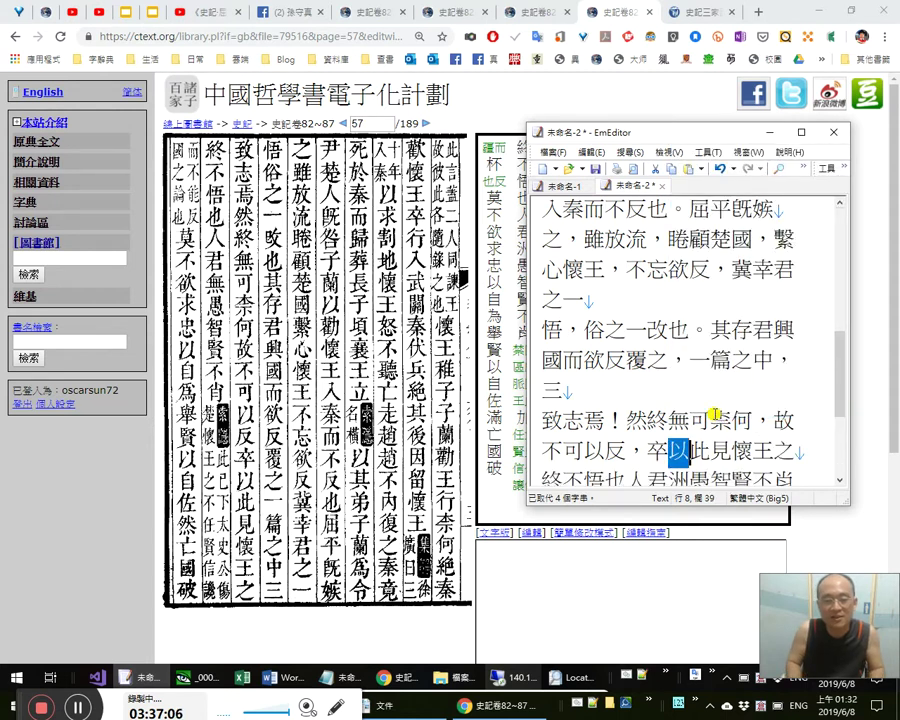
key("Right")
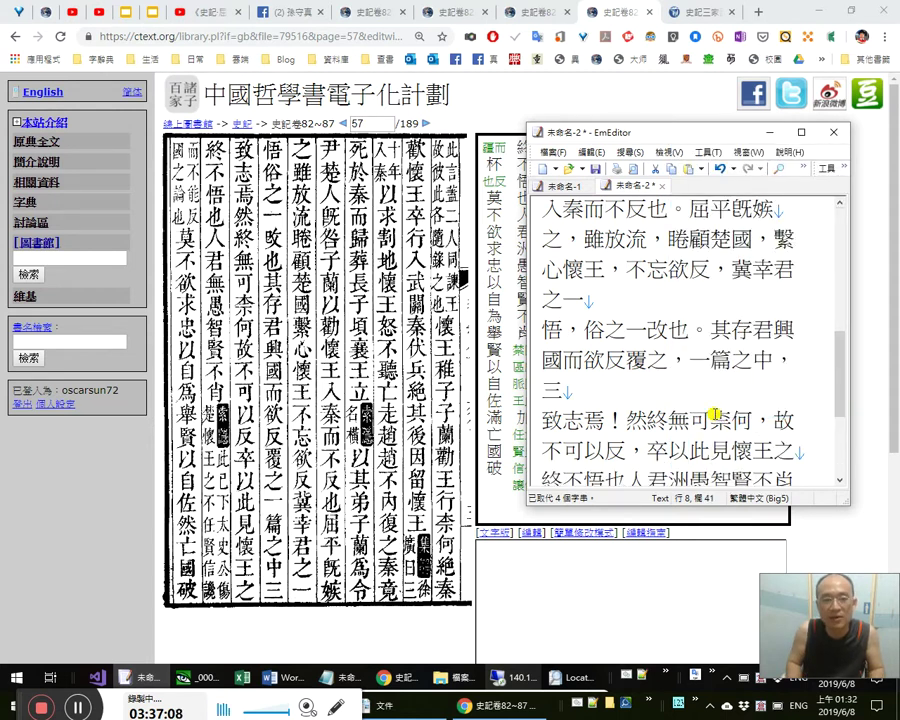
key("Left")
key("Left")
key("shift+Left")
key("Right")
type("竟")
key("shift+Left")
key("Delete")
Punctuate the end of "卒以此見懷王之終不悟也" with the full stop "。".
key("shift+Right")
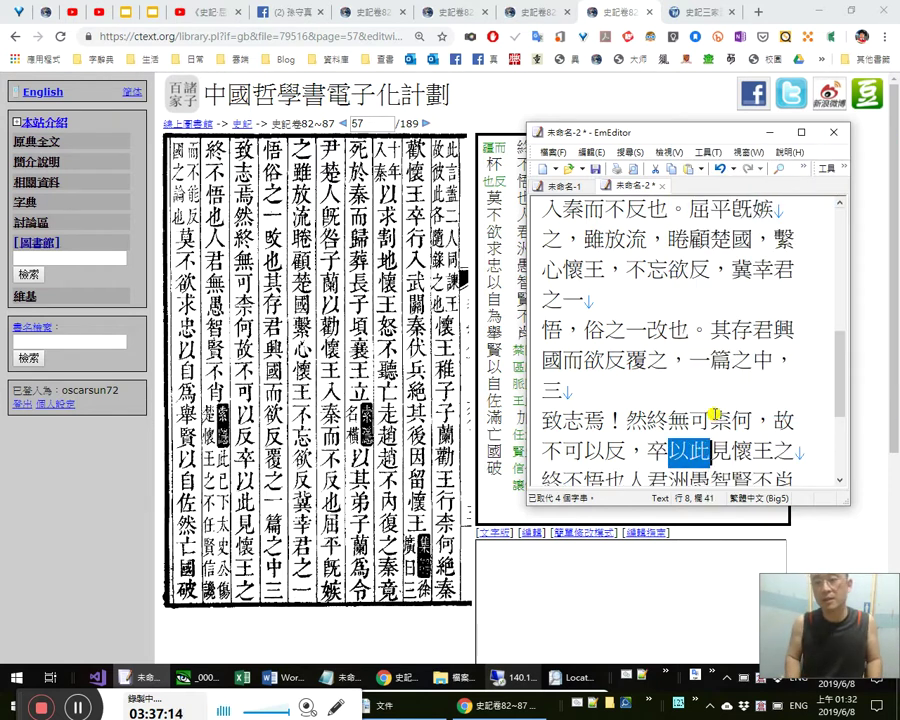
key("shift+Right")
key("Right")
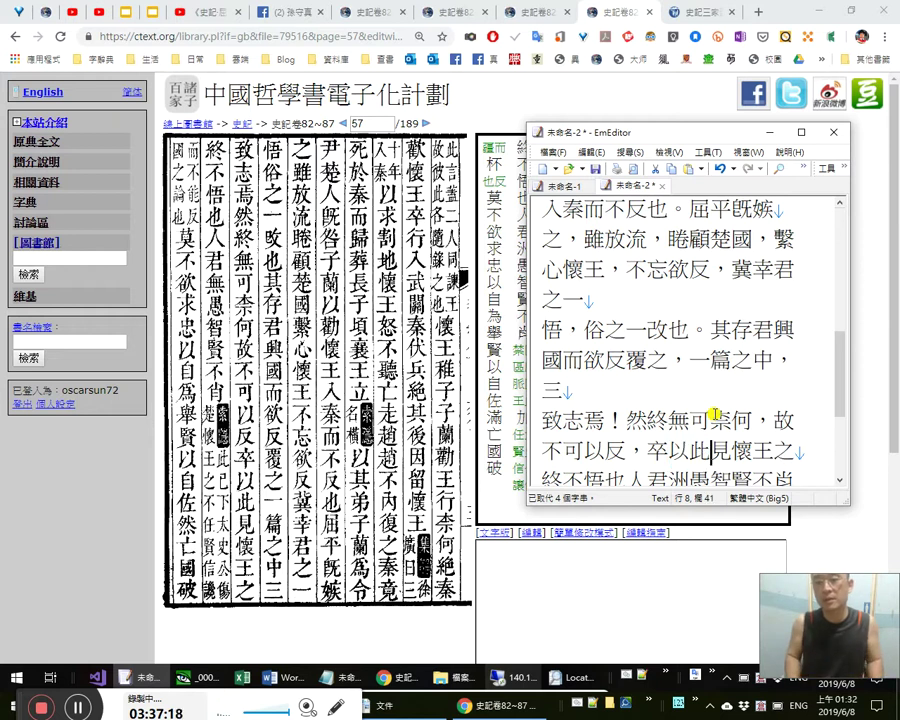
key("Right")
key("Right")
key("Right")
key("Right")
key("Right")
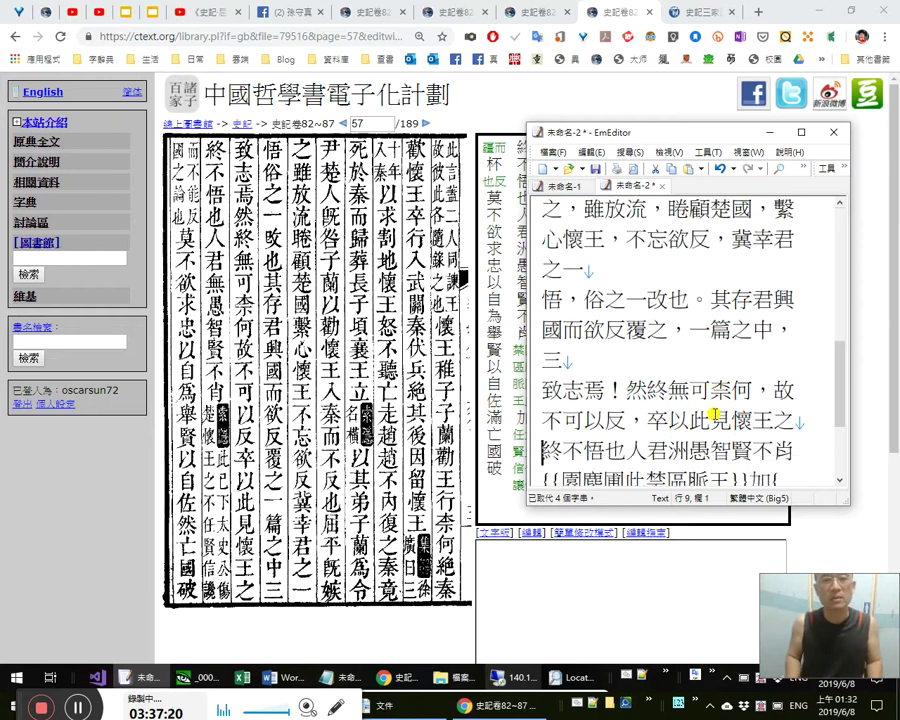
key("Right")
key("Right")
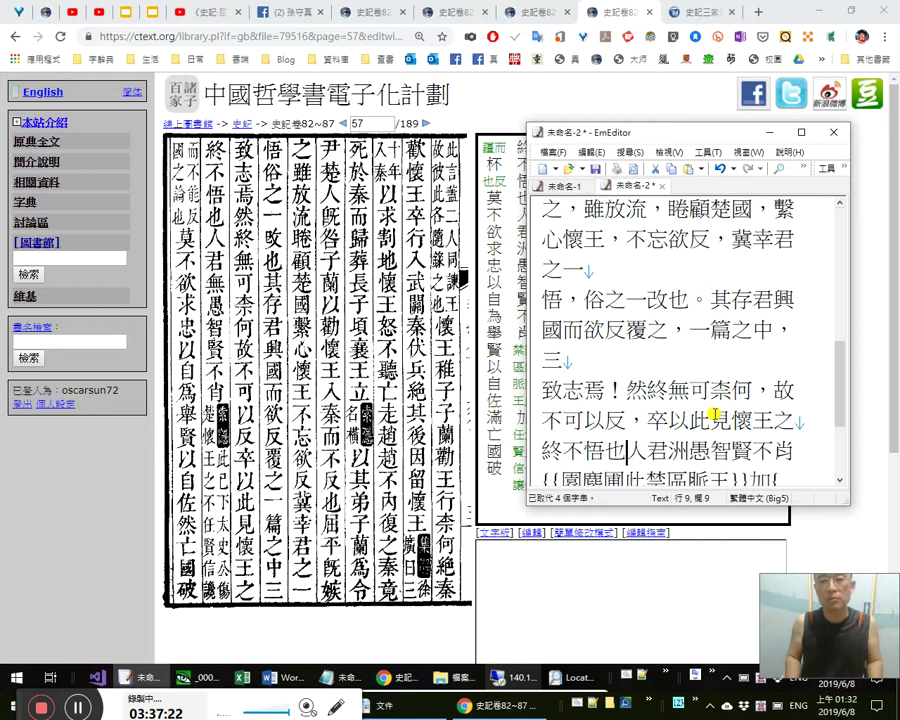
type("。")
Reread the words "之終不悟" across the line break before "也。".
key("Left")
key("Up")
key("End")
key("Left")
key("shift+Right")
key("shift+Right")
key("shift+Right")
key("shift+Right")
key("Right")
key("shift+Left")
key("Right")
key("Right")
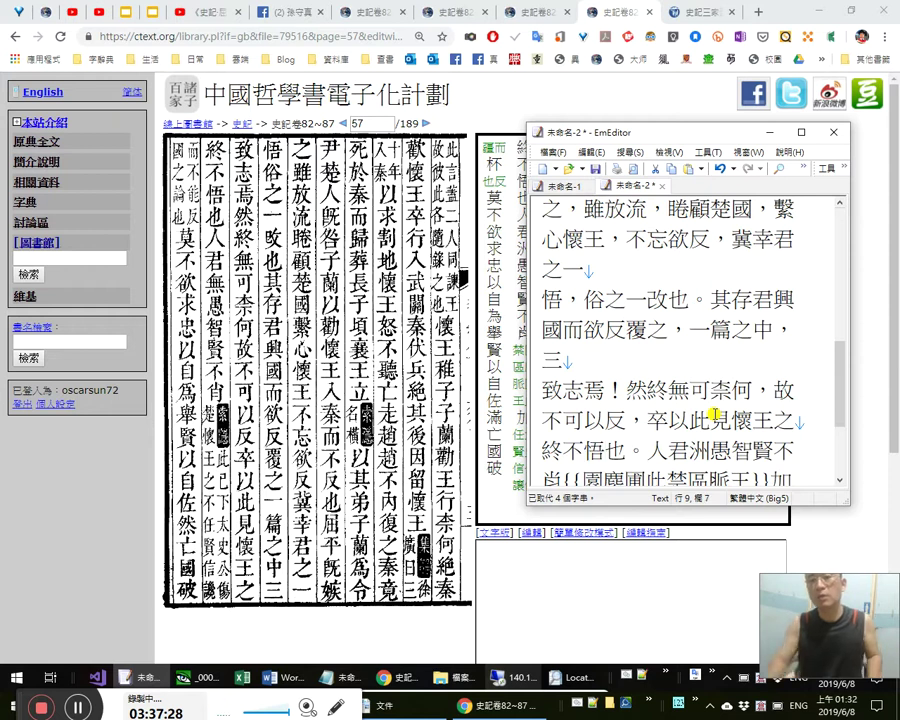
Review the earlier sentence "屈平旣嫉之，雖放流", examining "放流", and return to the end of "終不悟也".
scroll(716, 378, "up", 2)
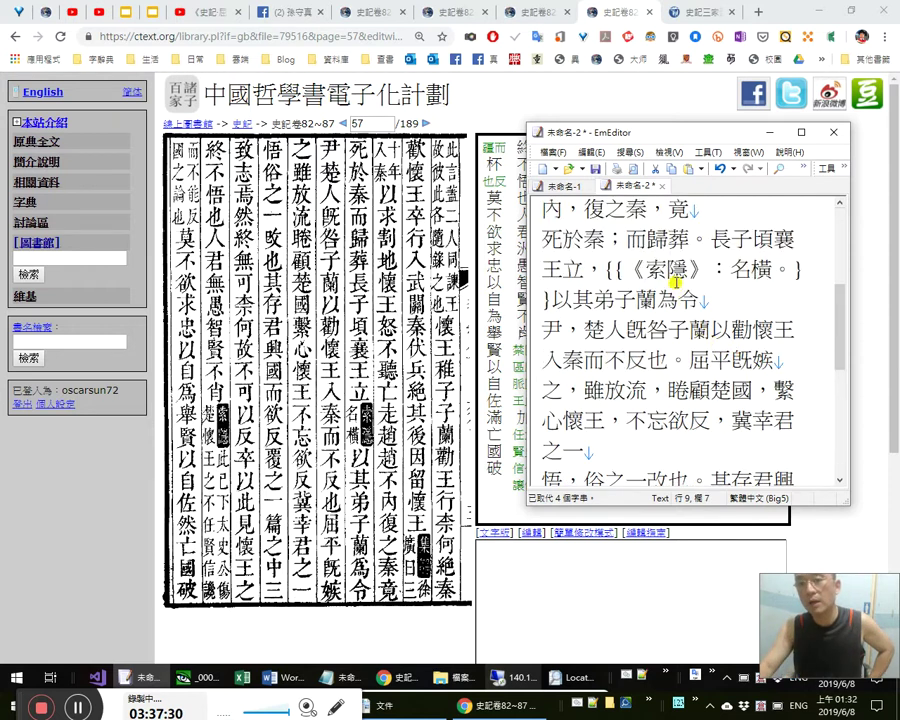
double_click(700, 360)
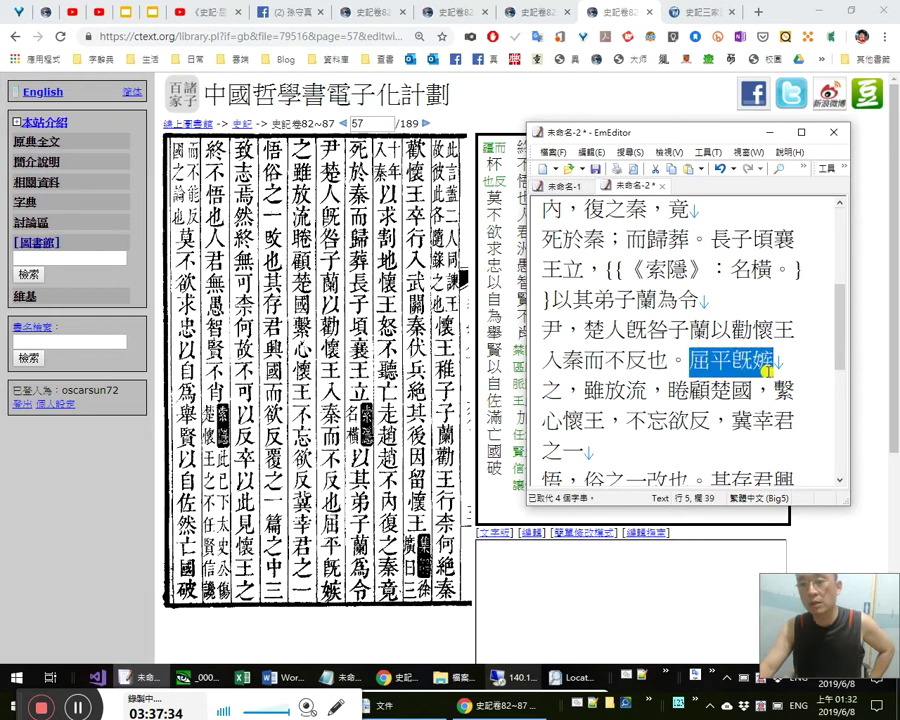
left_click_drag(523, 383, 604, 389)
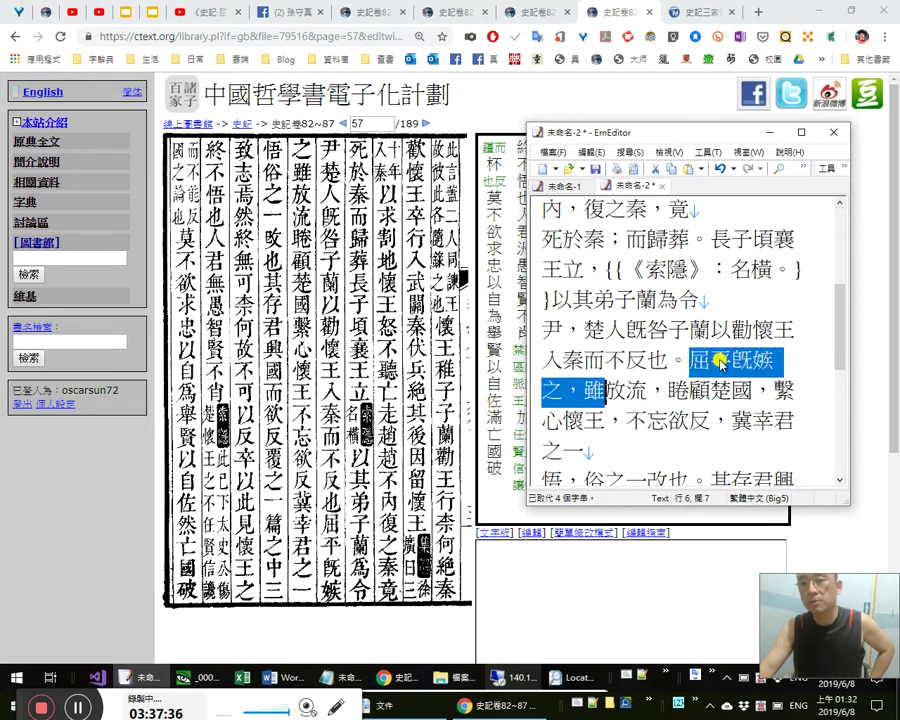
left_click(702, 363)
left_click_drag(670, 326, 740, 360)
left_click(586, 388)
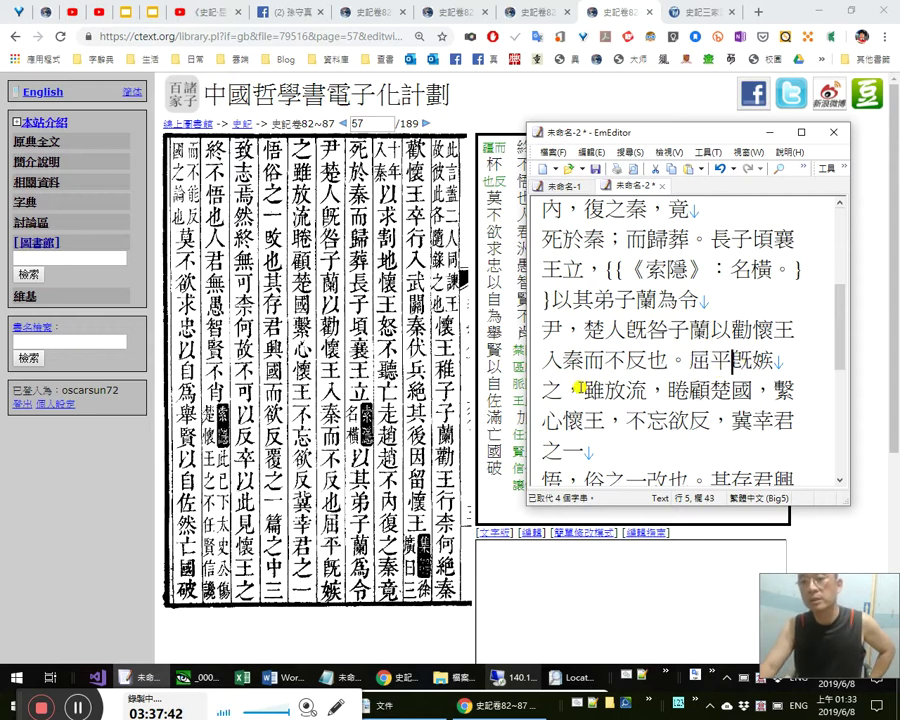
left_click_drag(604, 394, 666, 396)
left_click(648, 396)
left_click(612, 399, "shift")
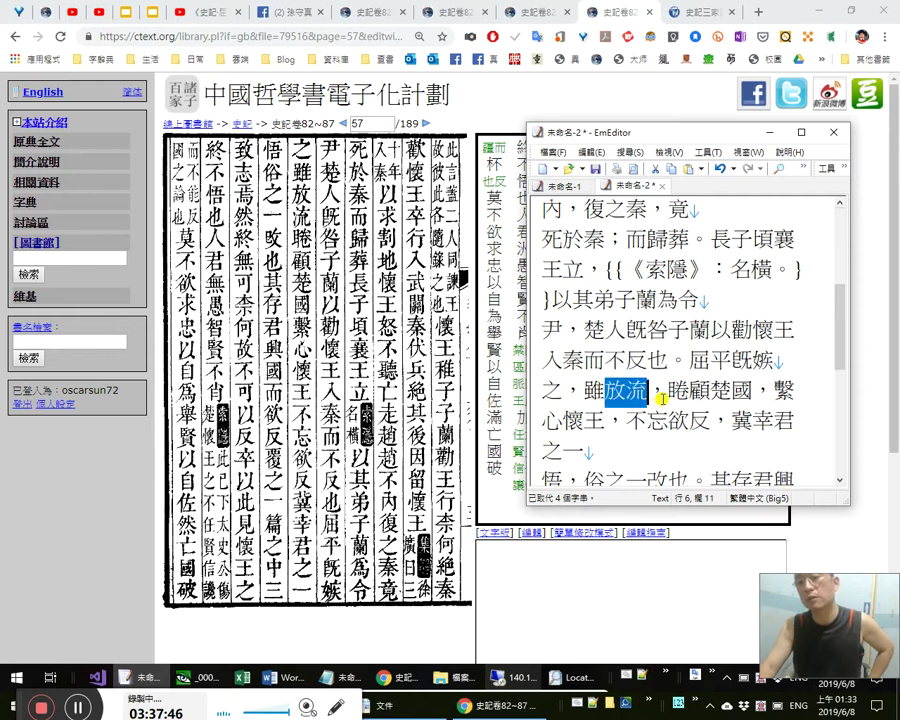
left_click_drag(692, 360, 662, 398)
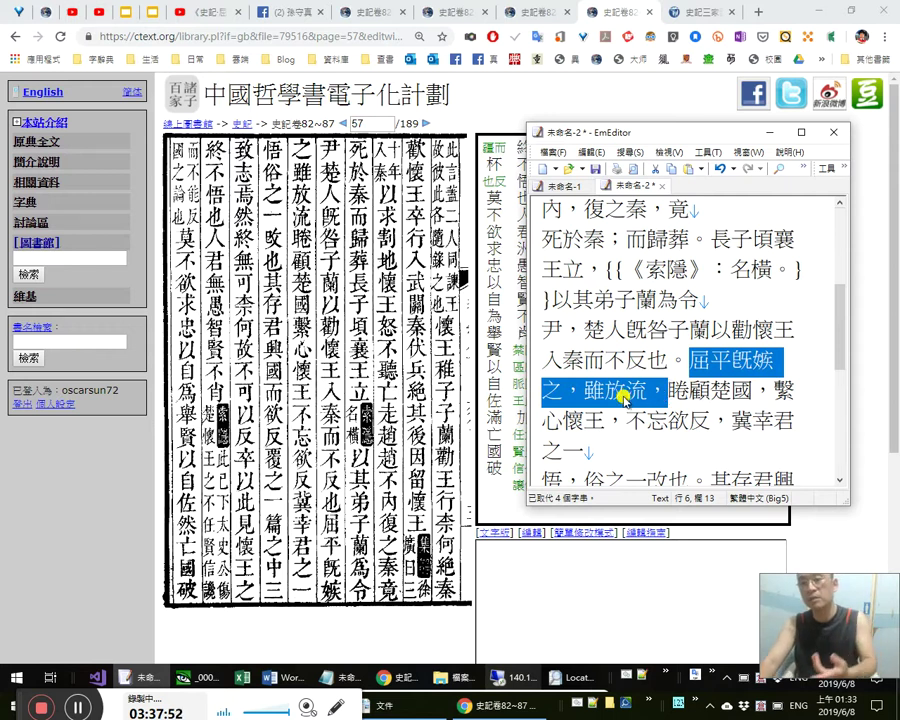
left_click(624, 397)
left_click_drag(624, 392, 660, 396)
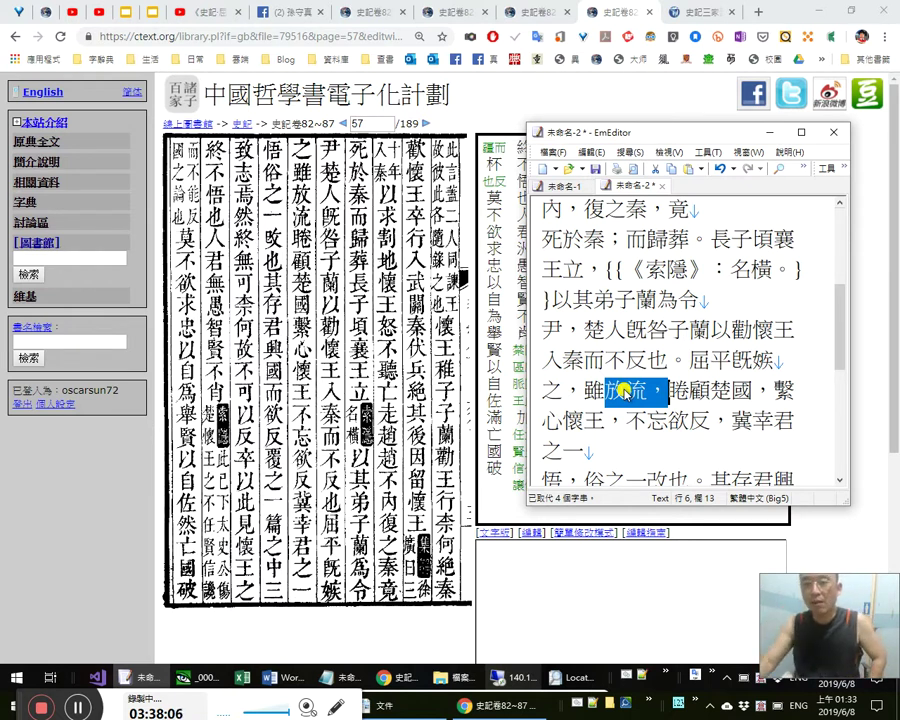
scroll(636, 393, "down", 3)
left_click(633, 358)
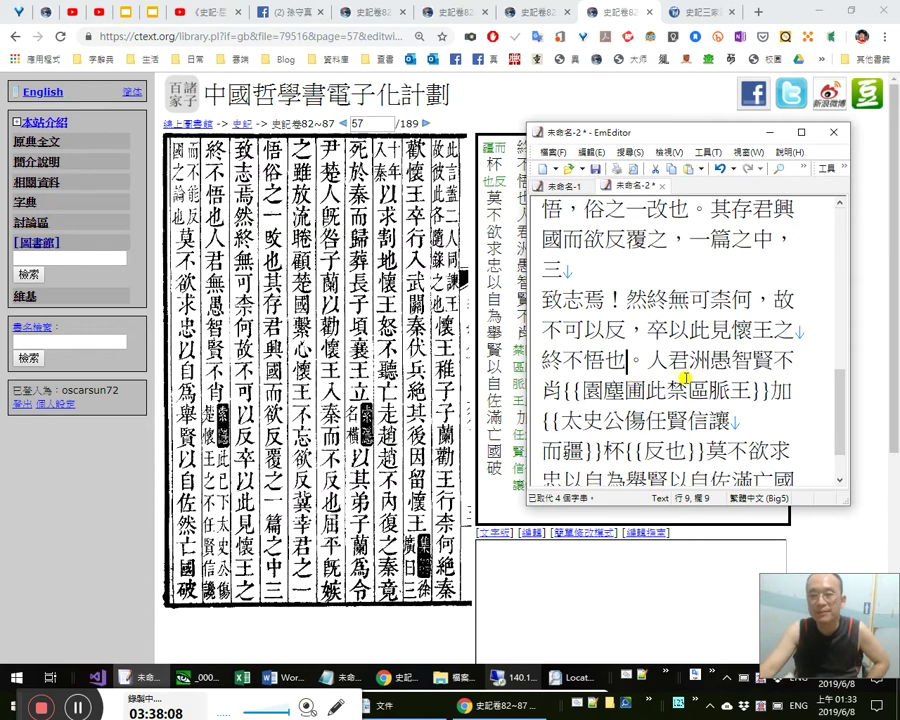
Reread the passage from "屈平旣嫉之，雖放流" through "終不悟也", examining the character "悟".
key("Right")
key("Down")
key("Up")
key("Up")
key("Up")
key("Up")
key("Up")
key("Up")
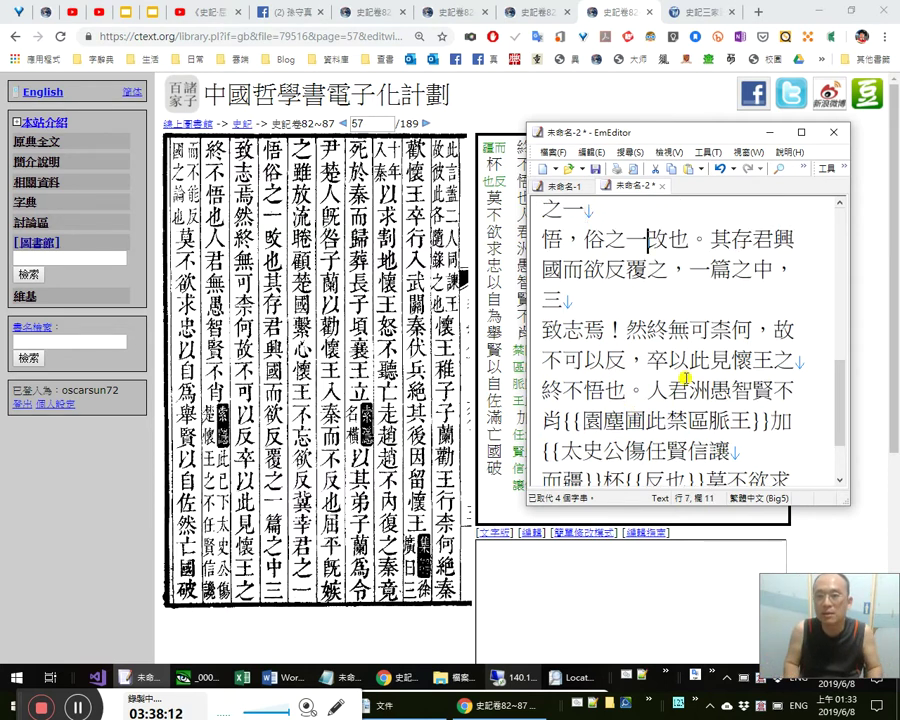
key("Up")
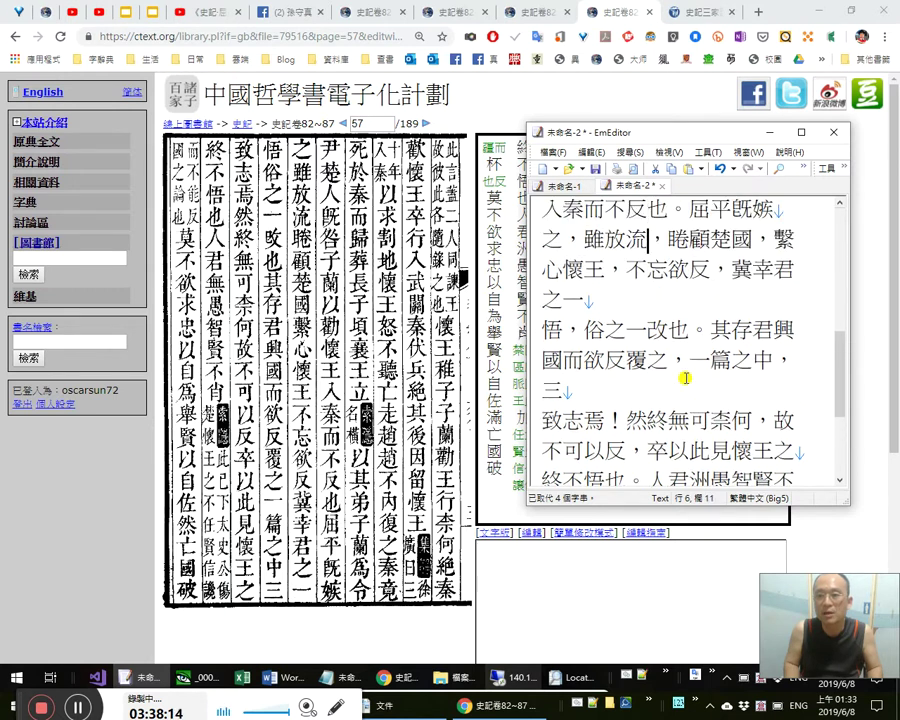
key("shift+Down")
key("shift+Down")
key("shift+Down")
key("shift+Down")
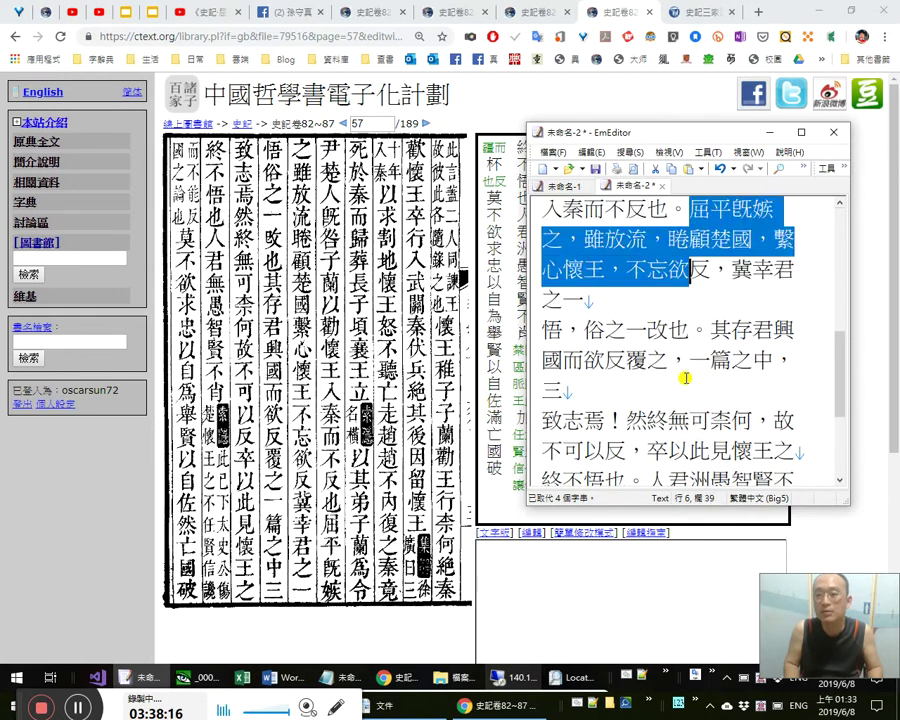
key("shift+Down")
key("Down")
key("Down")
key("Down")
key("Down")
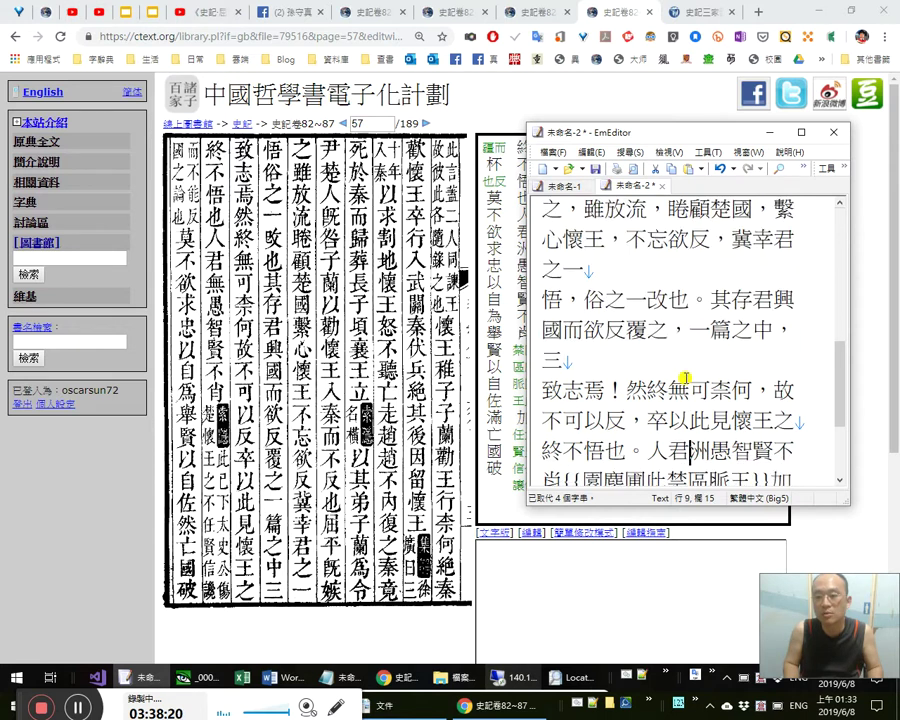
key("Left")
key("Left")
key("shift+Left")
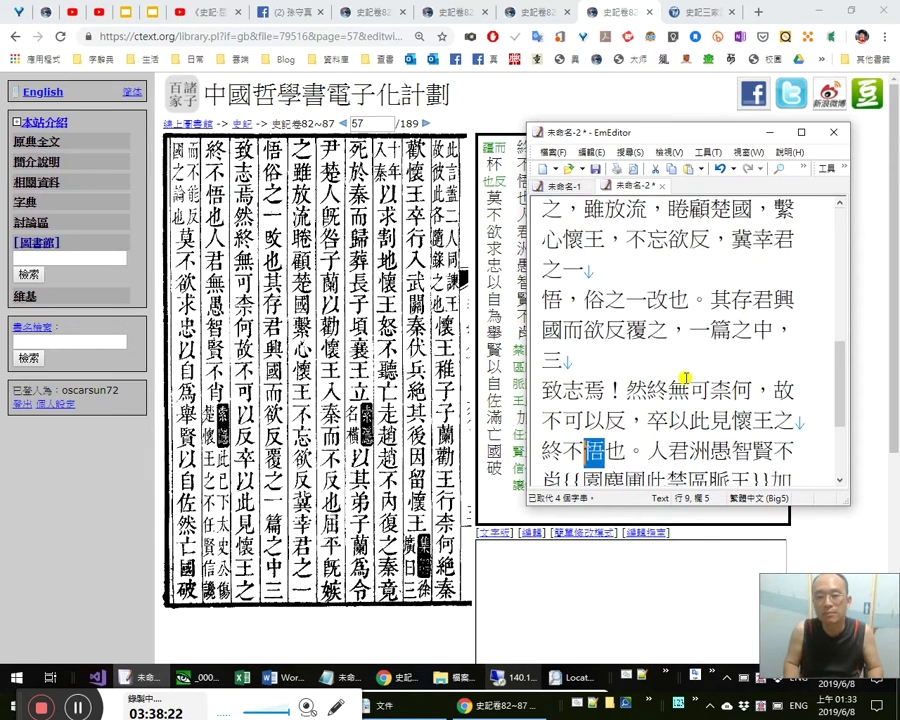
key("Right")
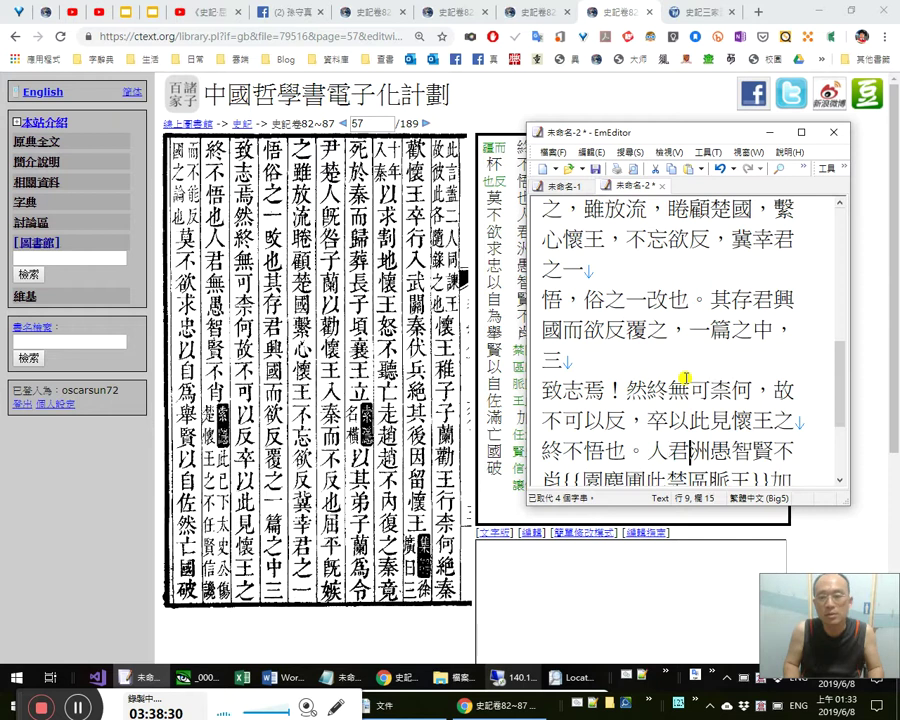
Correct "洲" to "無" in "人君洲愚智賢不肖" and insert "、" between "愚智" and "賢不肖".
key("shift+Right")
type("無")
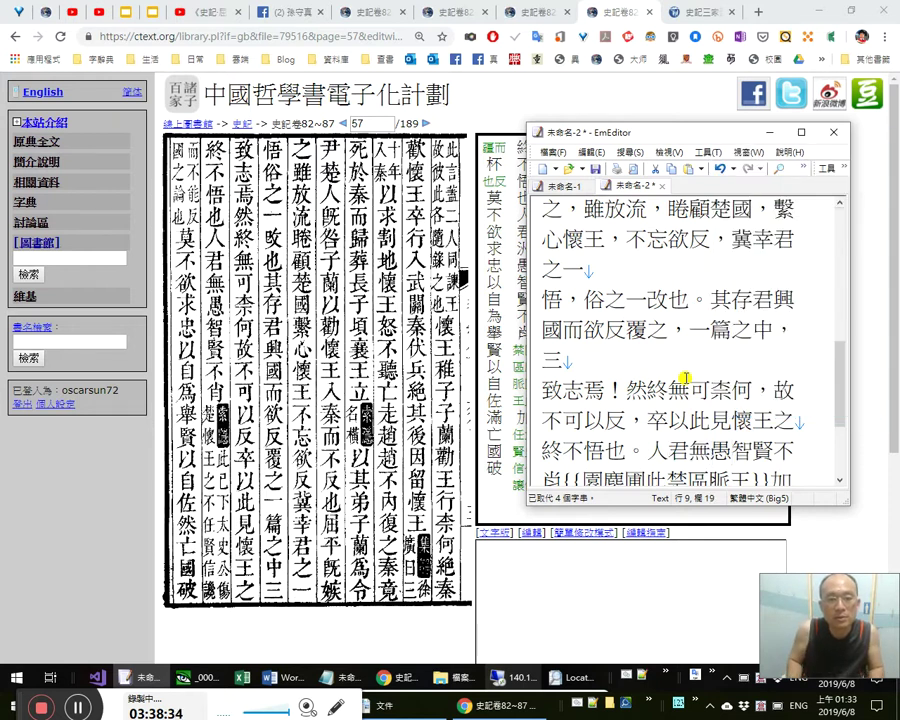
key("Right")
type("、")
key("Left")
key("Left")
Insert the comma "，" after "不肖", directly before the opening braces of the note.
key("Right")
key("Right")
key("Right")
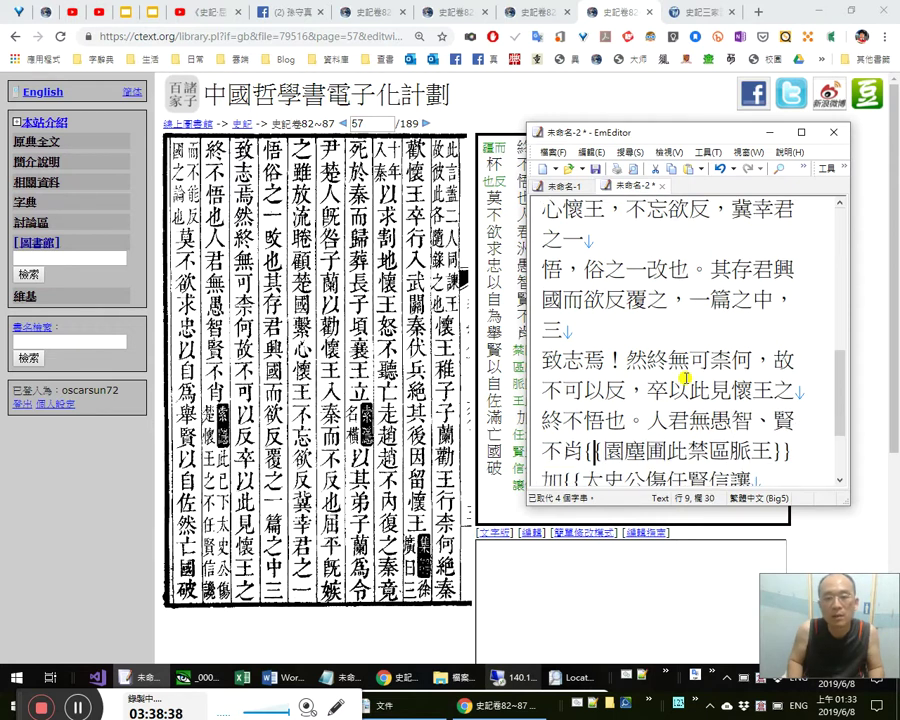
type("，")
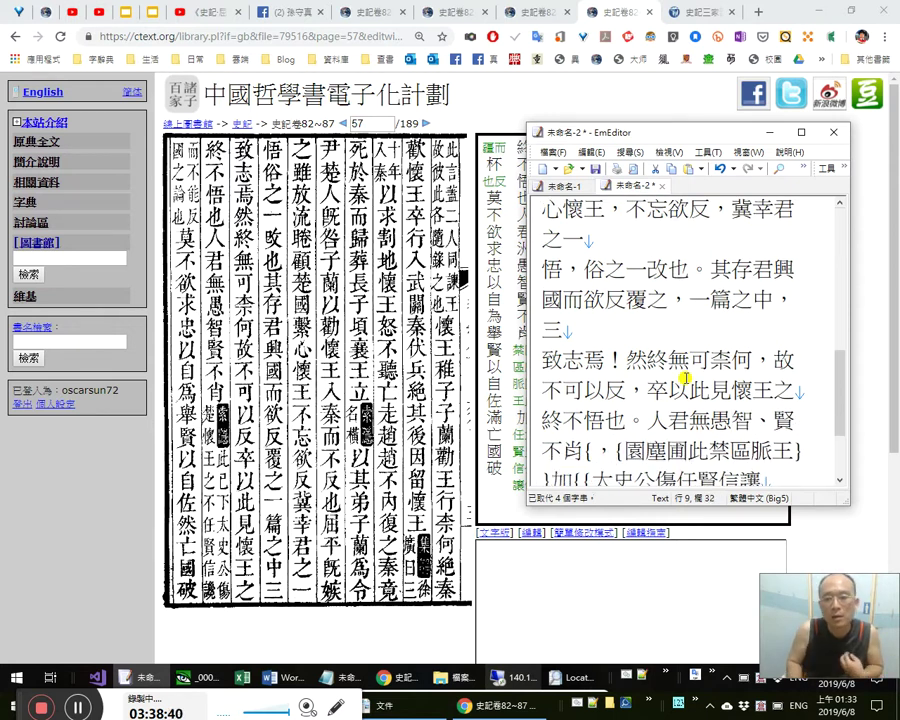
key("BackSpace")
key("Left")
type("，")
Reread "終不悟也。人君無愚智、賢不肖", examining the word "賢" and the note that follows.
key("Up")
key("Right")
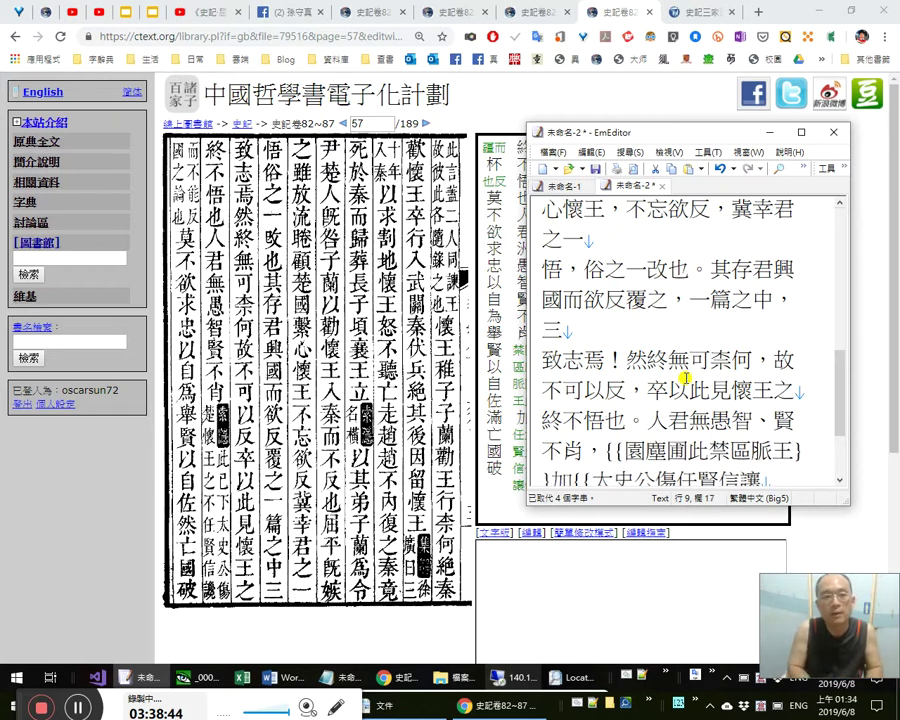
key("Right")
key("Right")
key("Right")
key("Right")
key("Right")
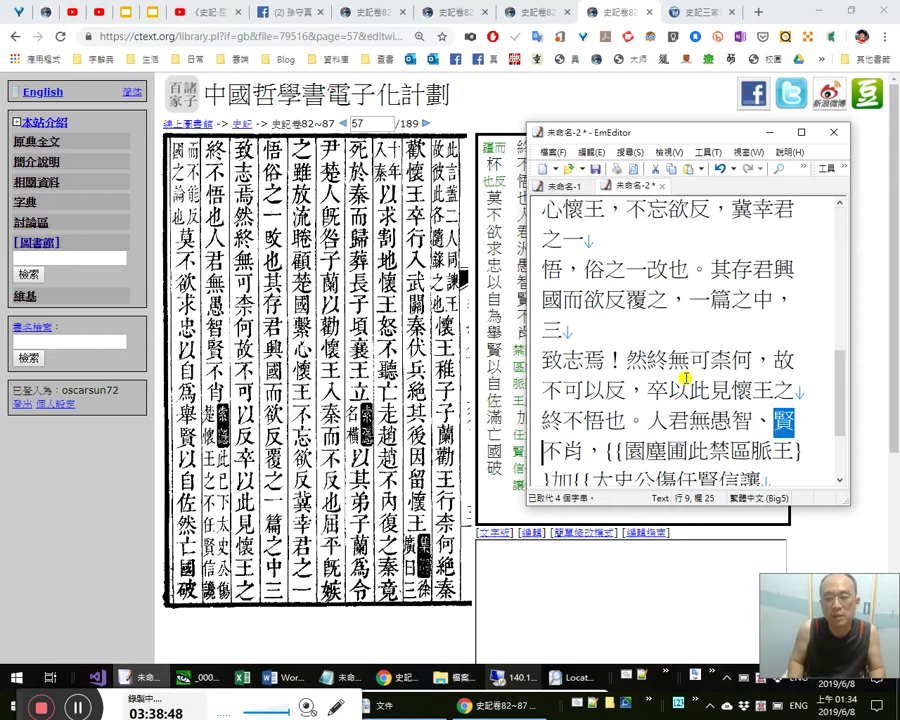
key("Right")
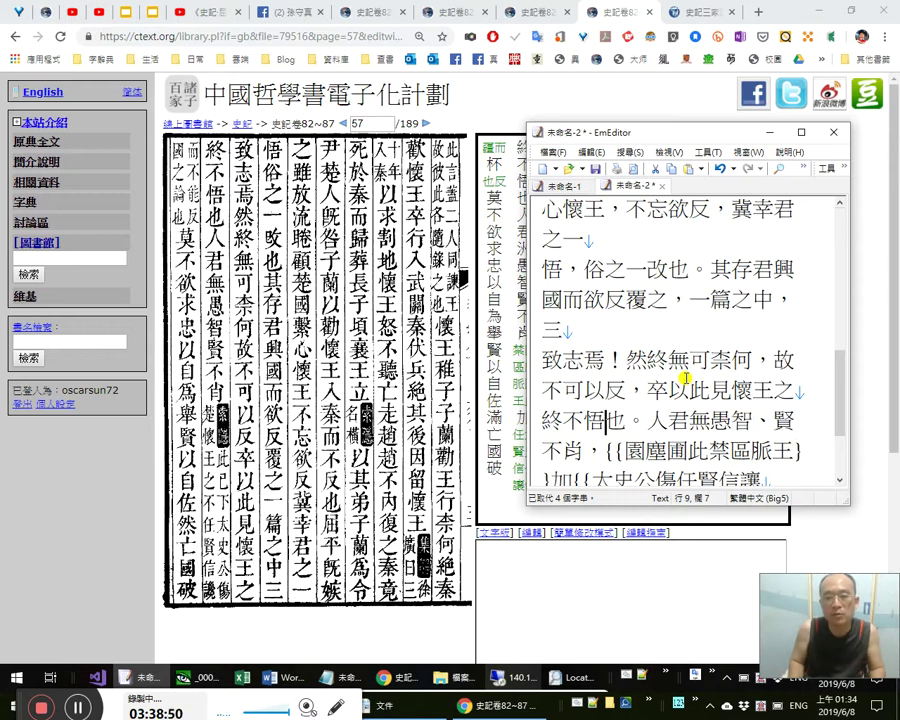
key("Down")
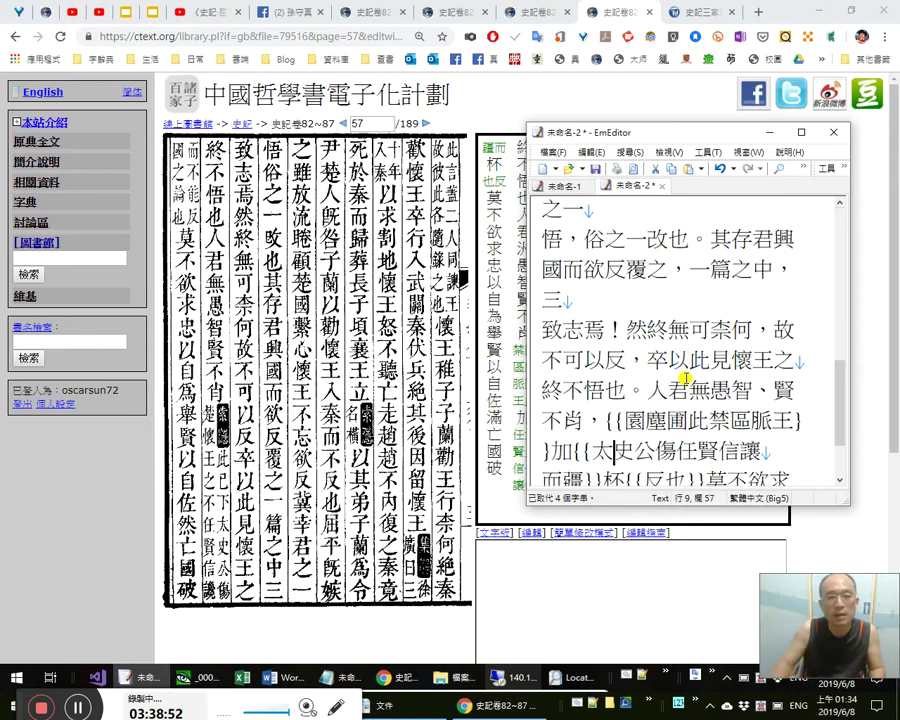
Check the scanned page and begin the note after "不肖，" with "《索隱》：此已下，".
left_click(155, 230)
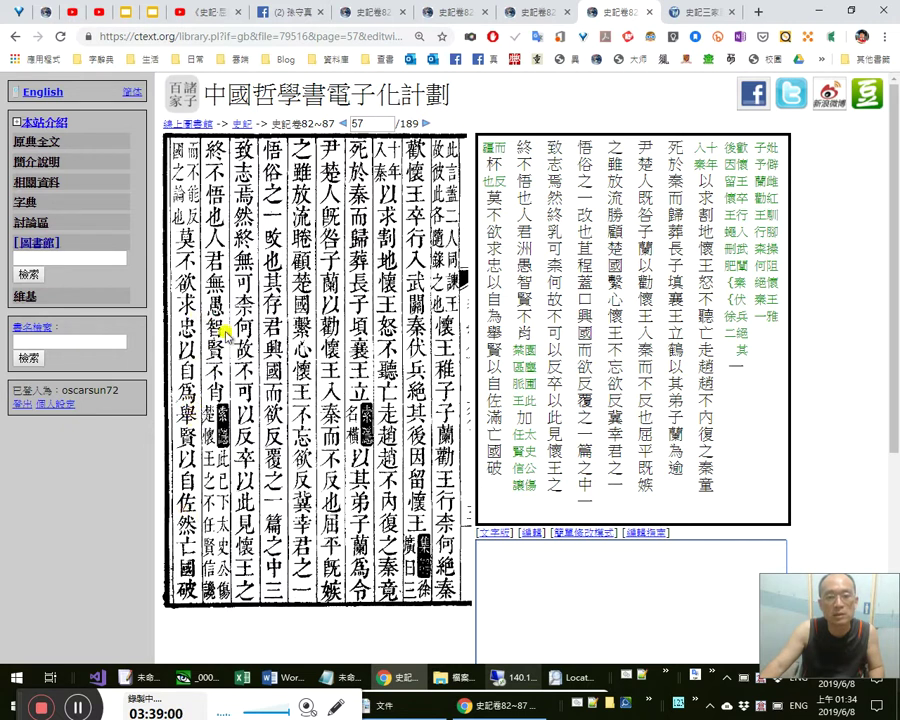
key("alt+Tab")
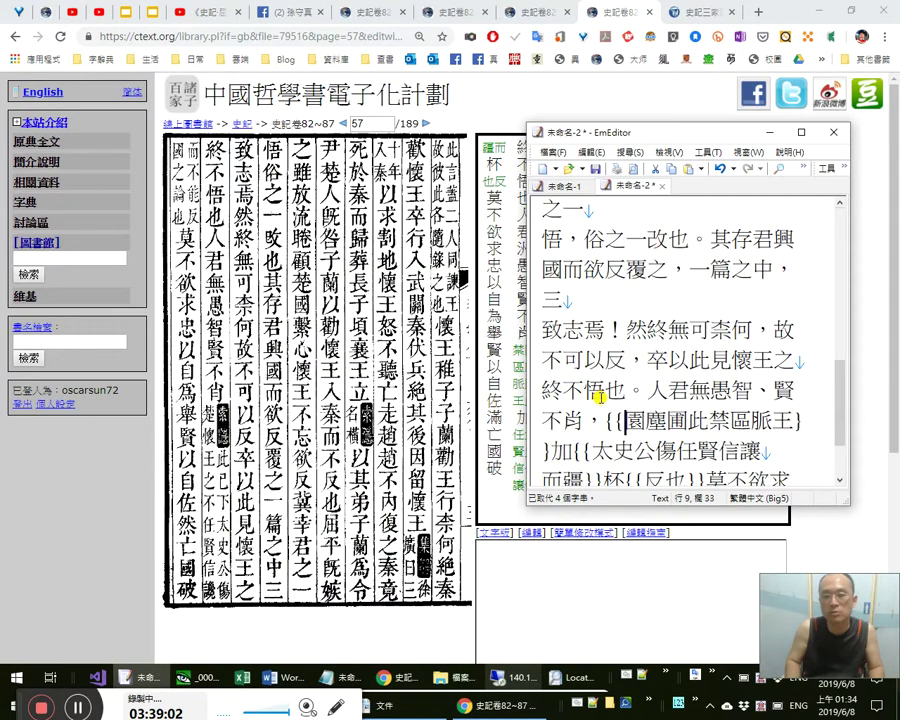
type("《索隱》：")
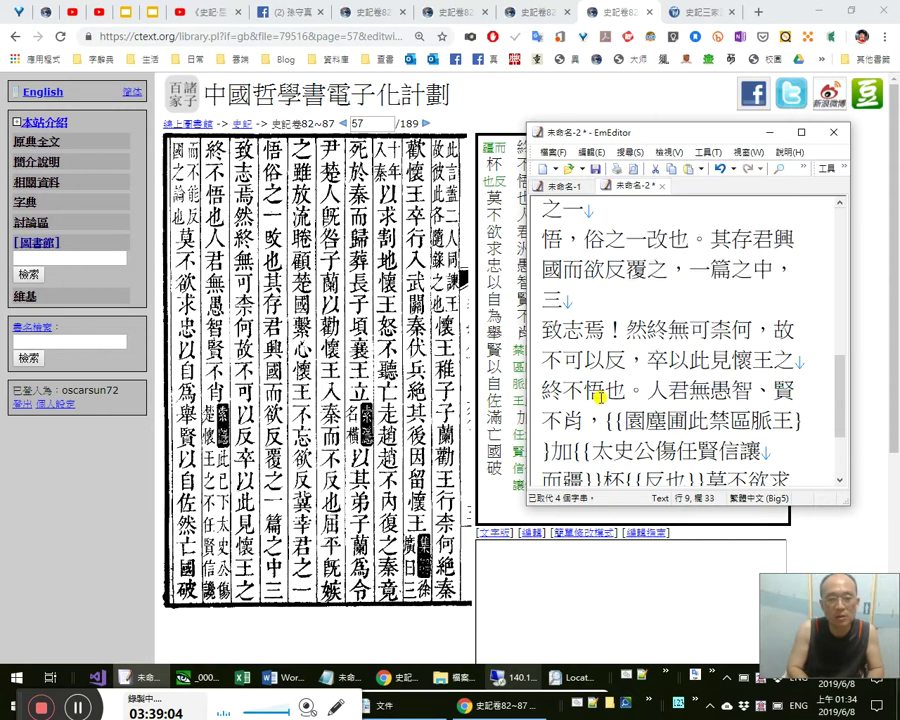
type("此已")
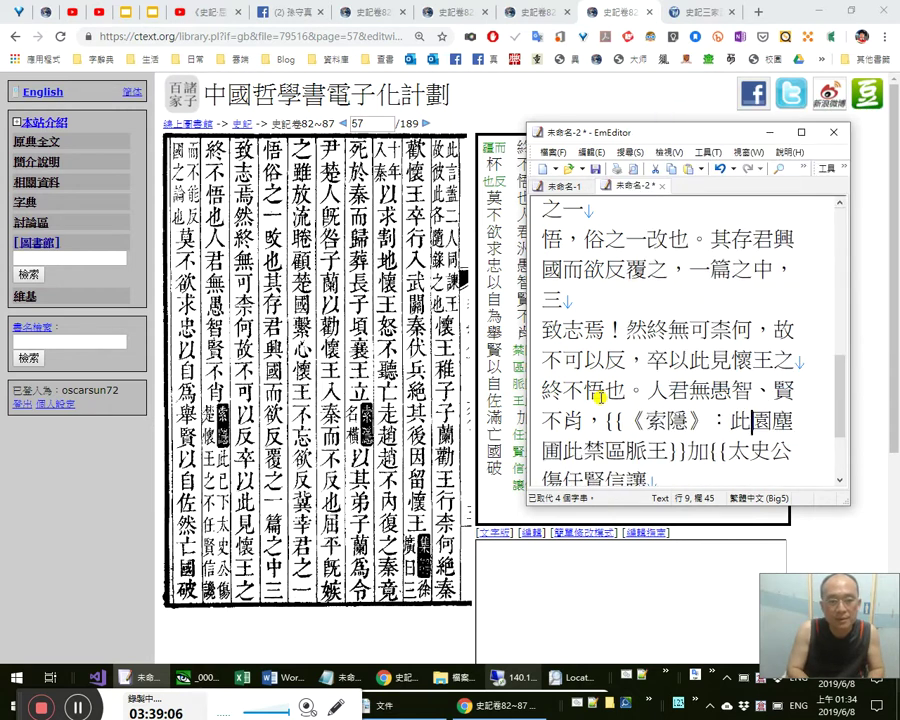
type("下，")
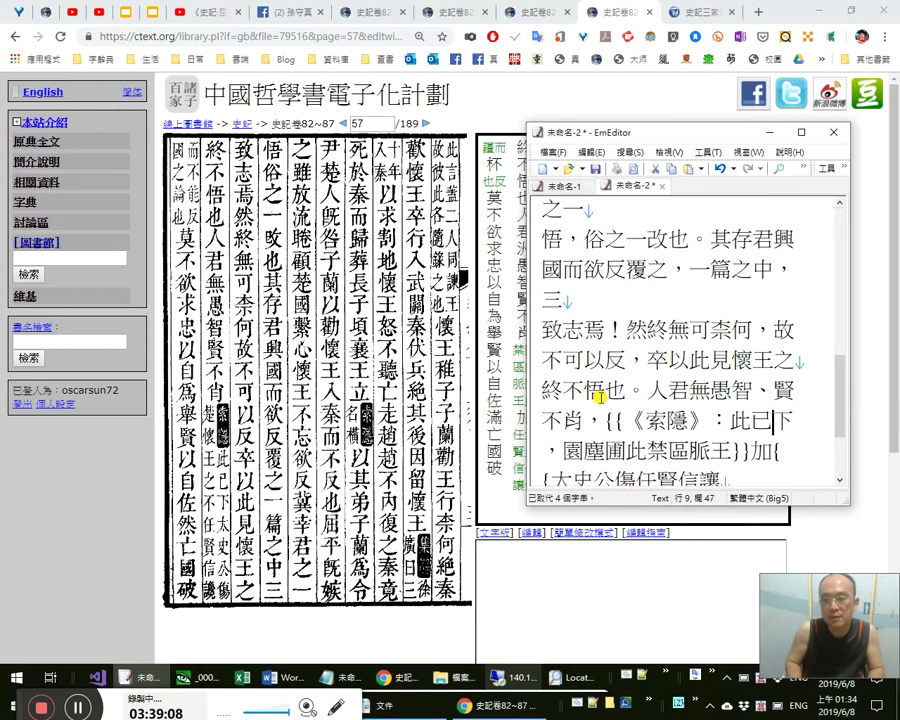
type("以")
key("BackSpace")
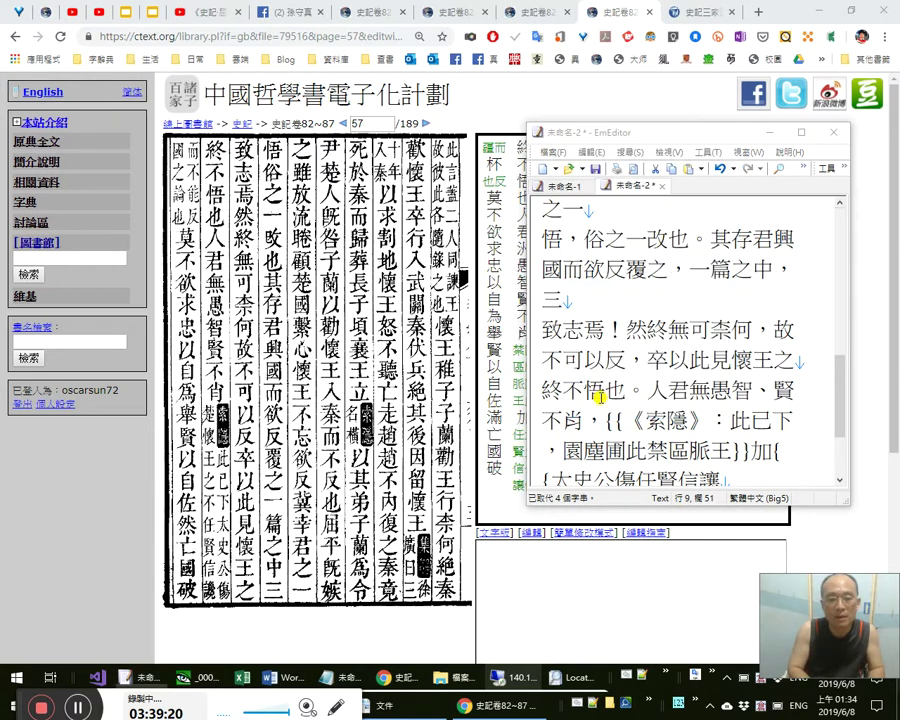
Continue the note with "太史公傷楚懷王之不任賢", replacing the garbled "園塵圃此禁區".
type("太")
type("史公")
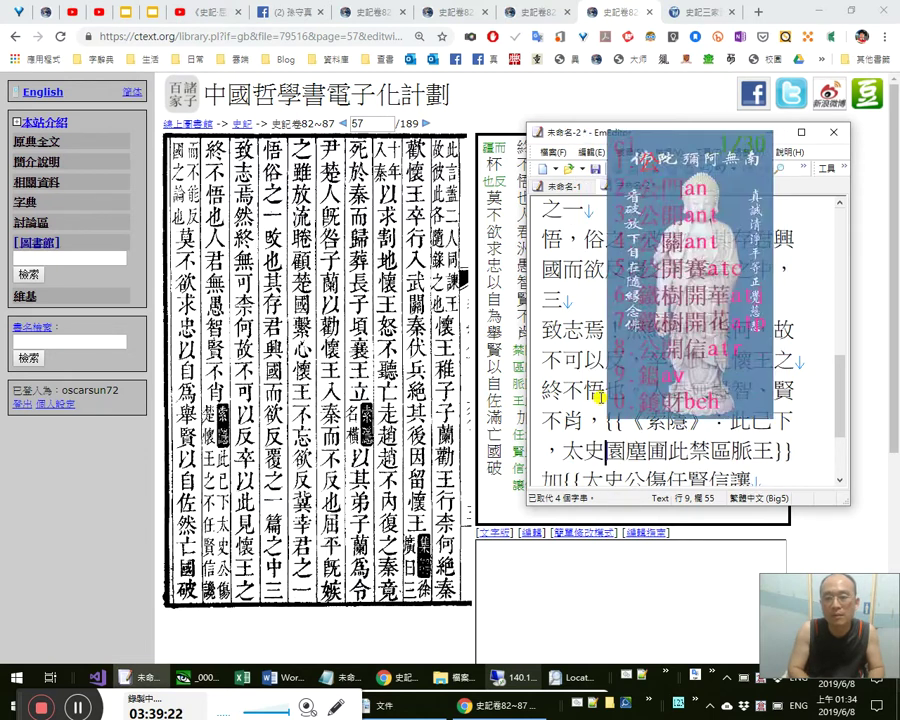
type("傷楚")
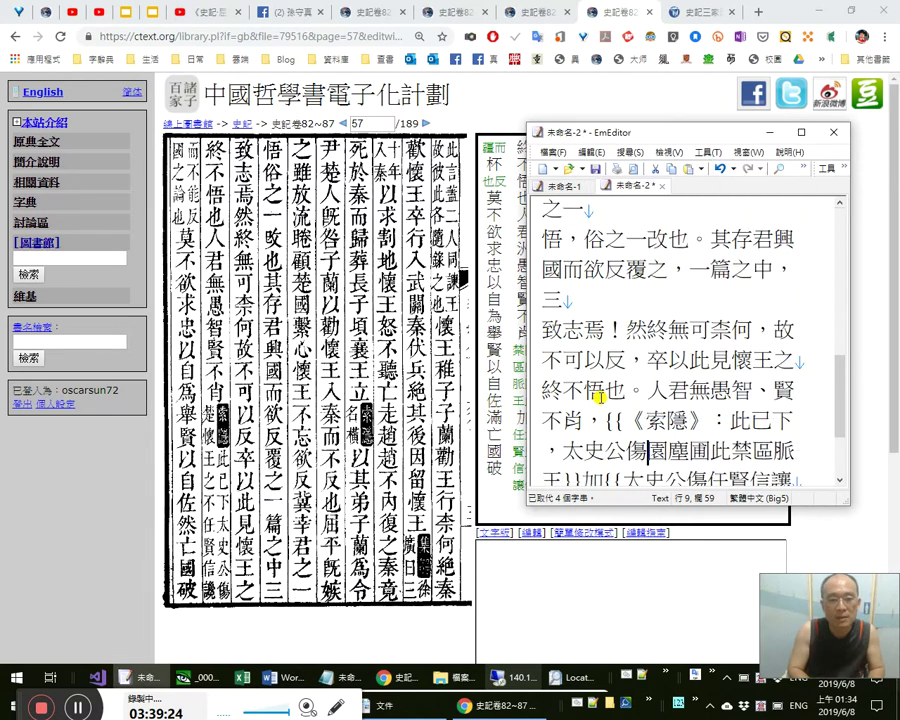
key("shift+End")
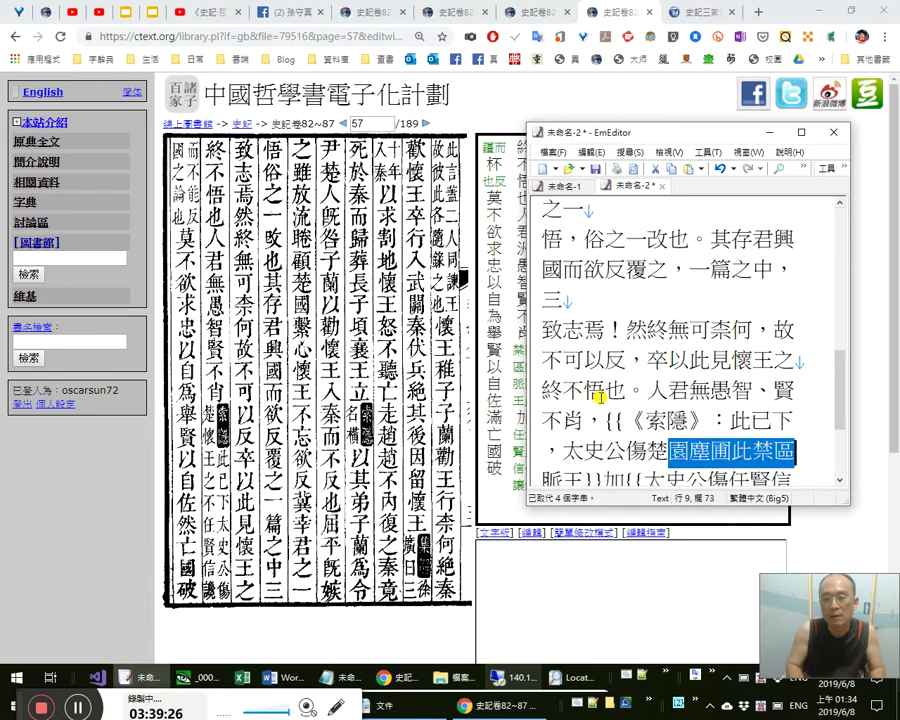
type("懷")
type("王之不任")
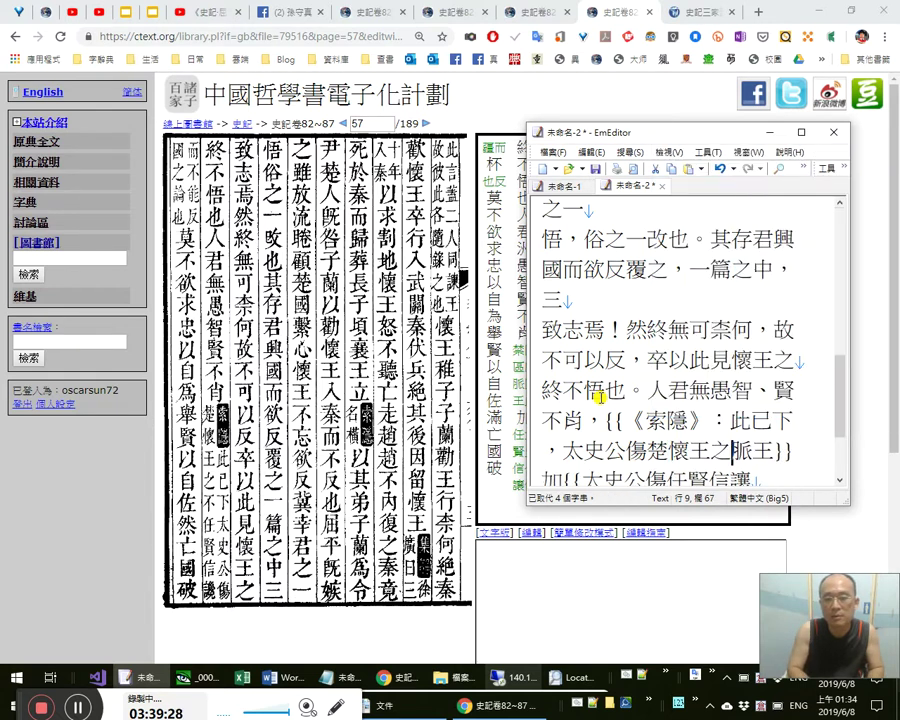
type("賢")
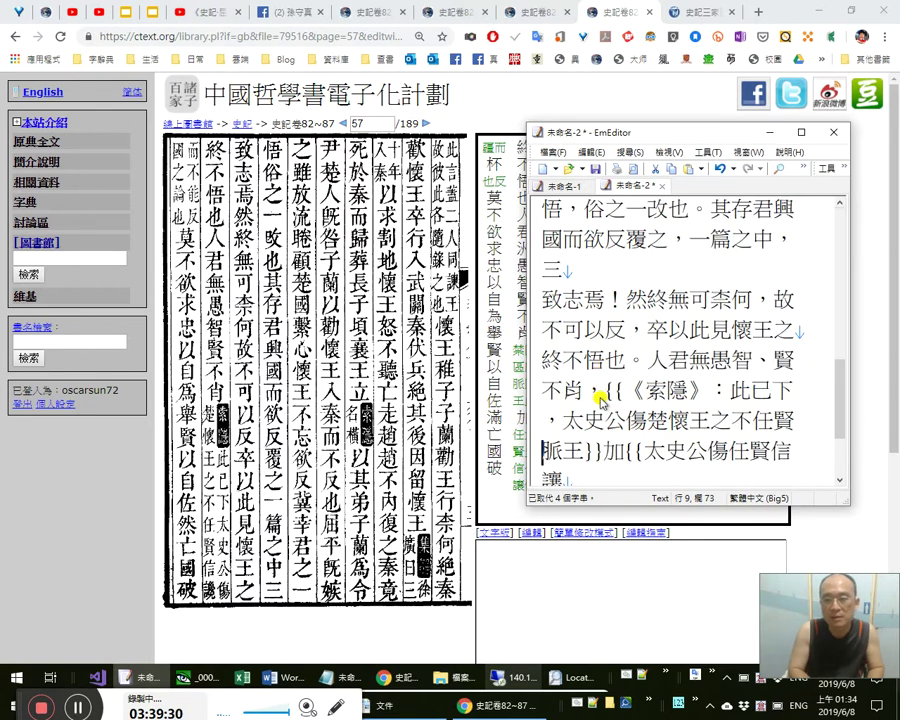
Delete the leftover OCR text from "脈王" through the repeated "太史公傷任賢" before "信讓" in the note.
key("shift+Right")
key("shift+Right")
key("shift+Right")
key("shift+Right")
key("shift+Right")
key("shift+Right")
key("shift+Right")
key("shift+Right")
key("shift+Right")
key("shift+Right")
key("shift+Right")
key("shift+Right")
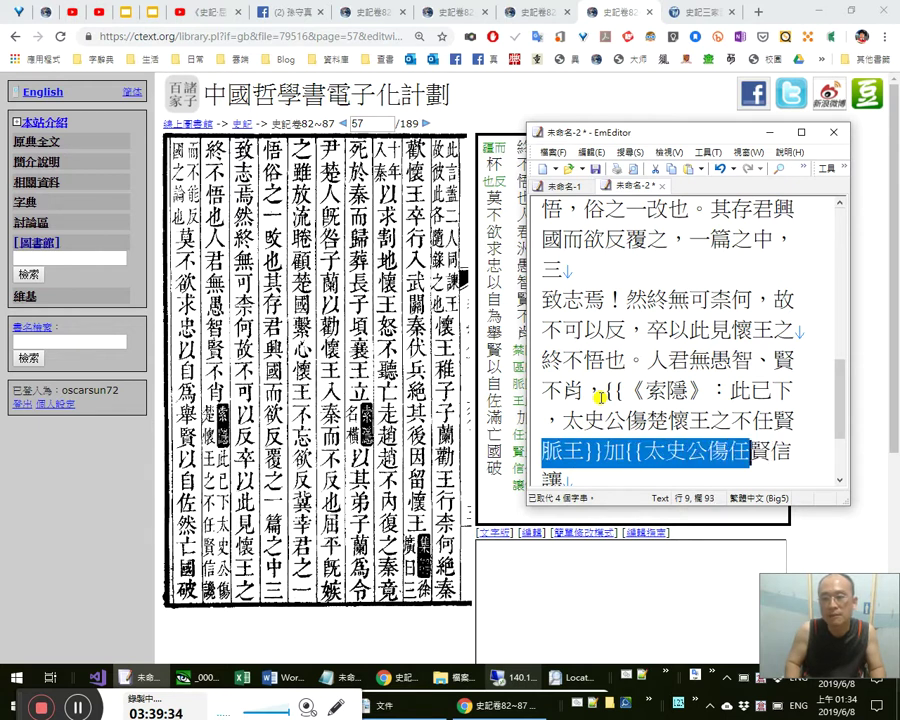
key("Delete")
key("Delete")
Correct "讓" to "讒" after "信" and add the comma "，" at the end of that line.
key("Right")
key("shift+Right")
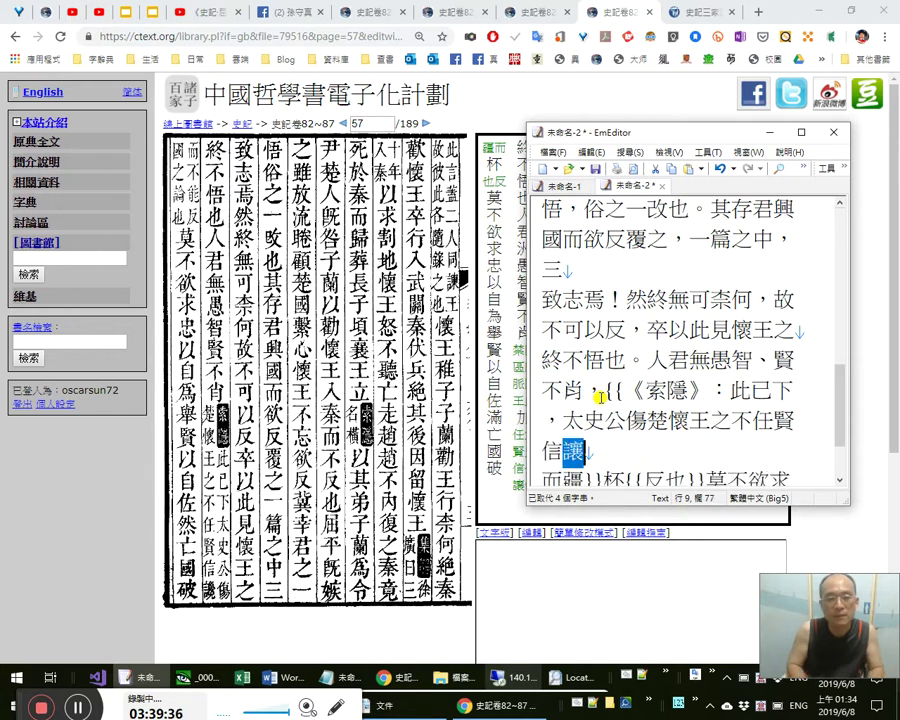
type("yrnri")
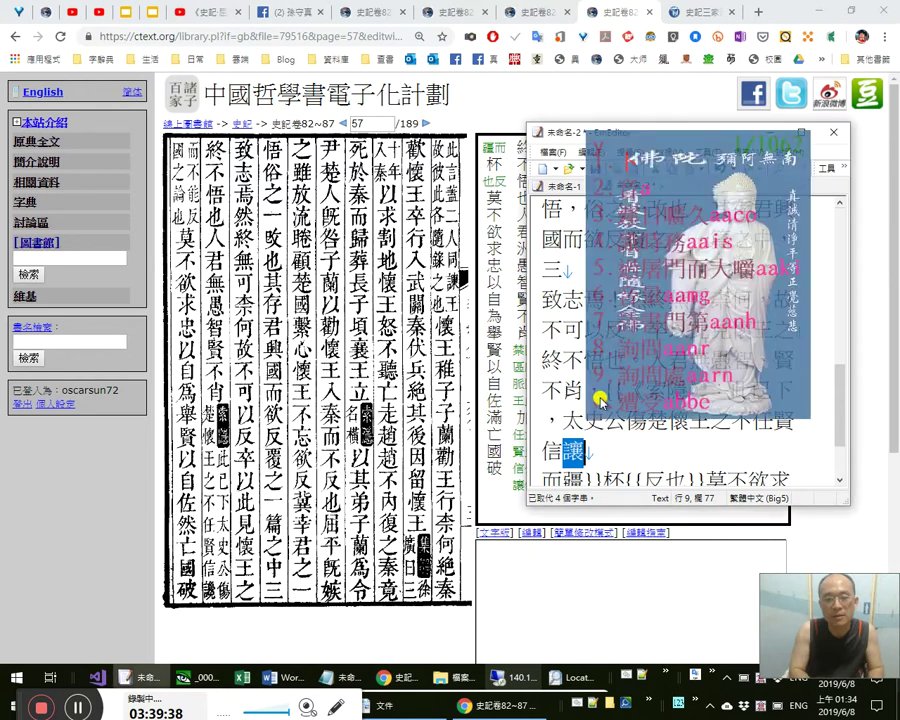
type("讒")
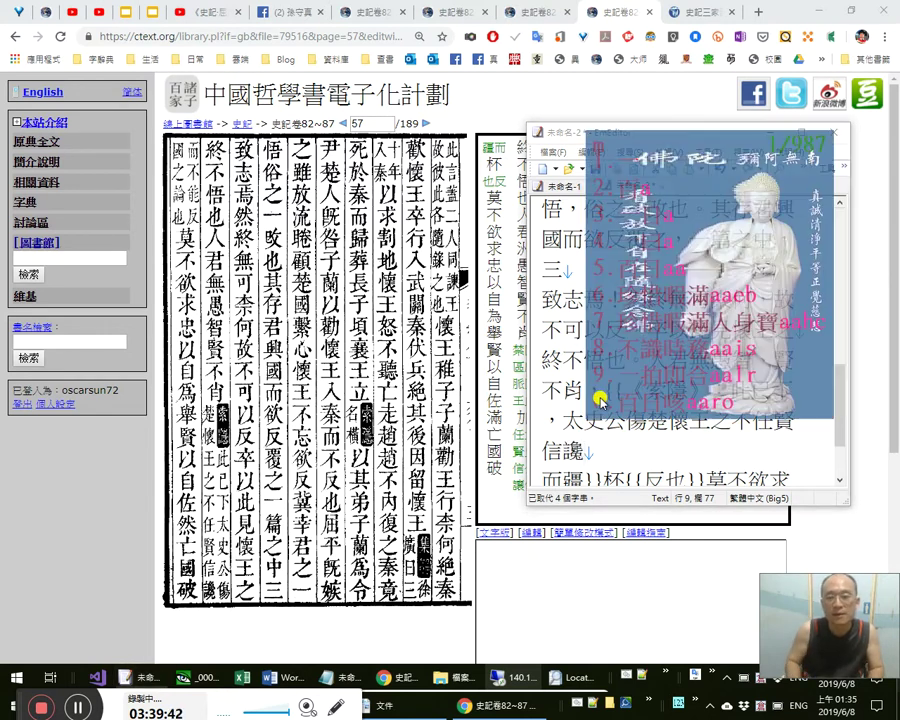
type("，")
Complete the note after "而" with "不能反國之論也。", replacing the garbled text from "疆" through "反也" before the closing braces.
key("Right")
key("Right")
key("shift+Right")
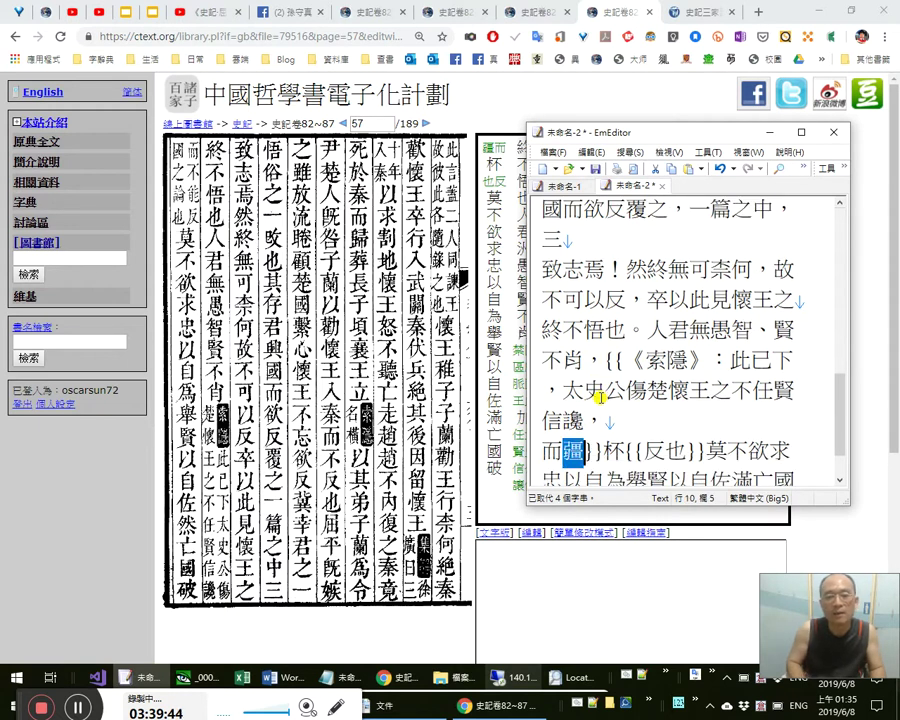
type("不能反")
key("shift+Right")
key("shift+Right")
key("shift+Right")
key("shift+Right")
key("shift+Right")
key("shift+Right")
key("shift+Right")
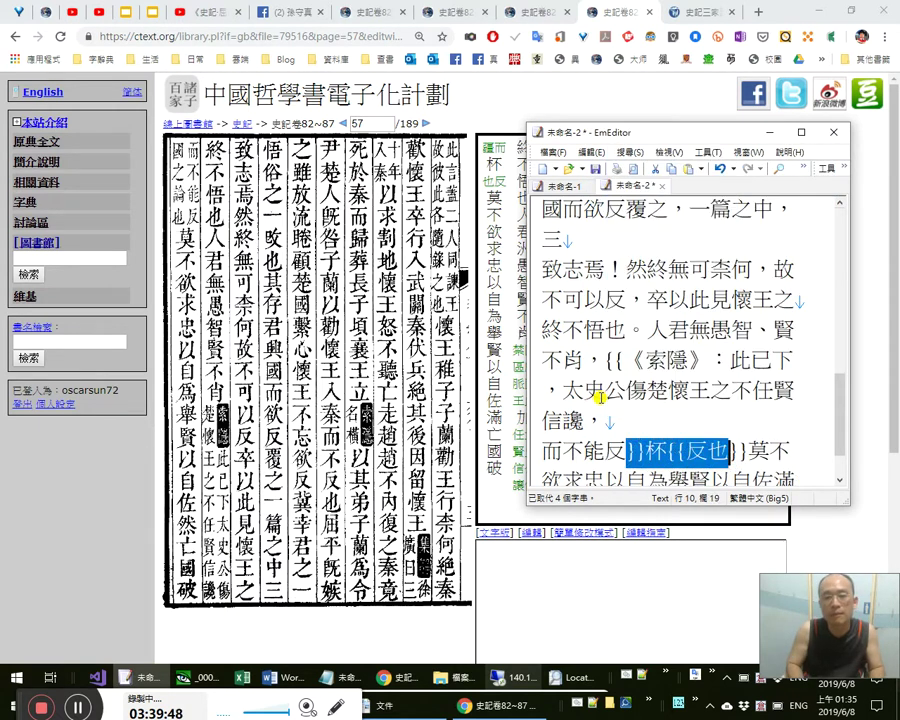
type("國之")
type("論")
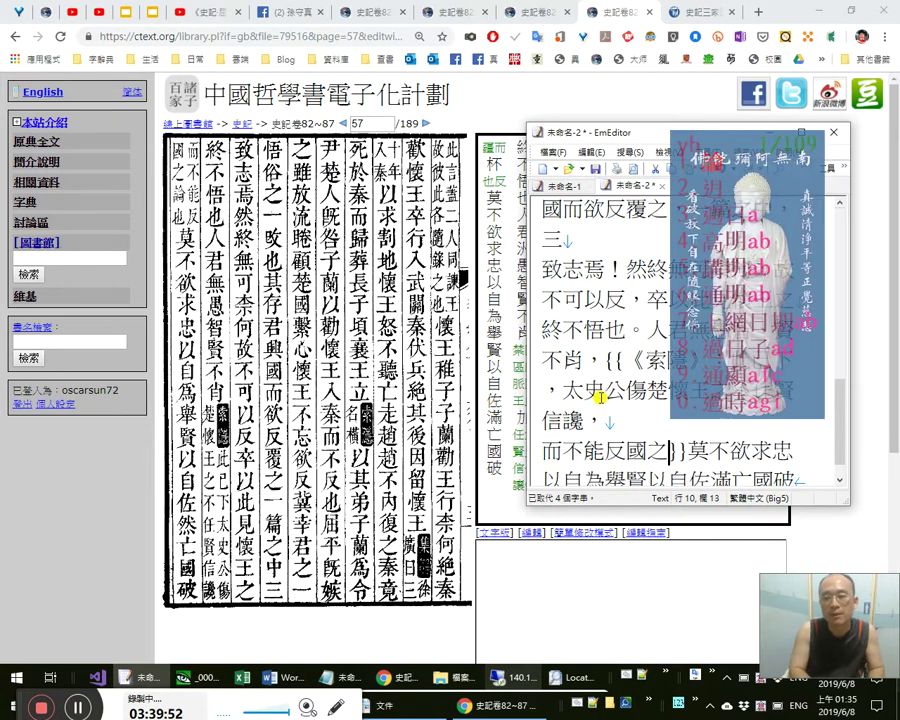
type("也。")
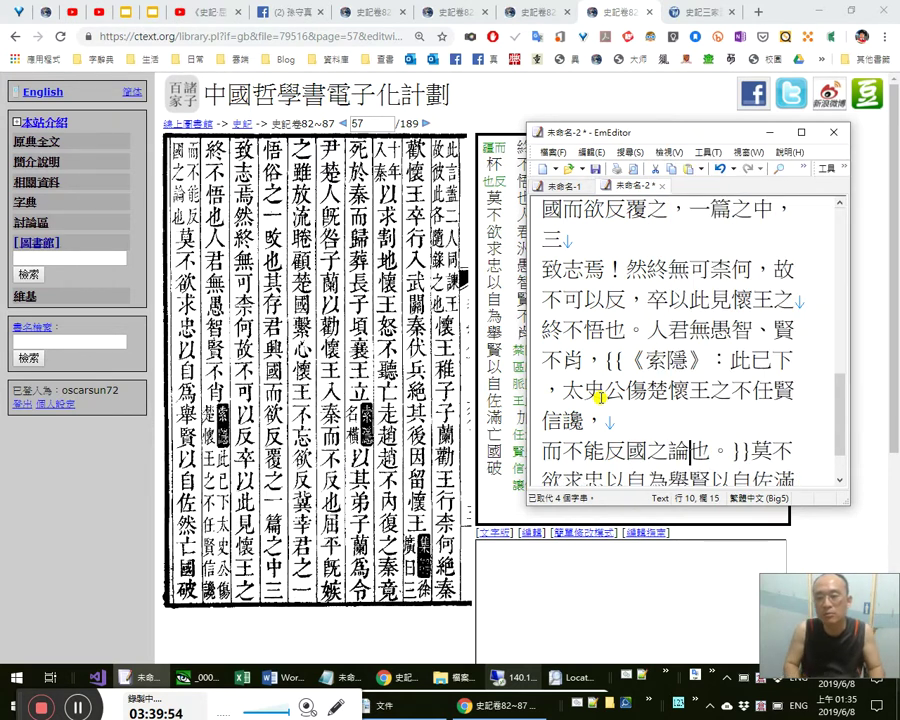
Reread the finished 《索隱》 note, examining "論也" and going back over the preceding lines.
key("shift+Left")
key("Right")
key("Right")
key("shift+Left")
key("shift+Left")
key("Left")
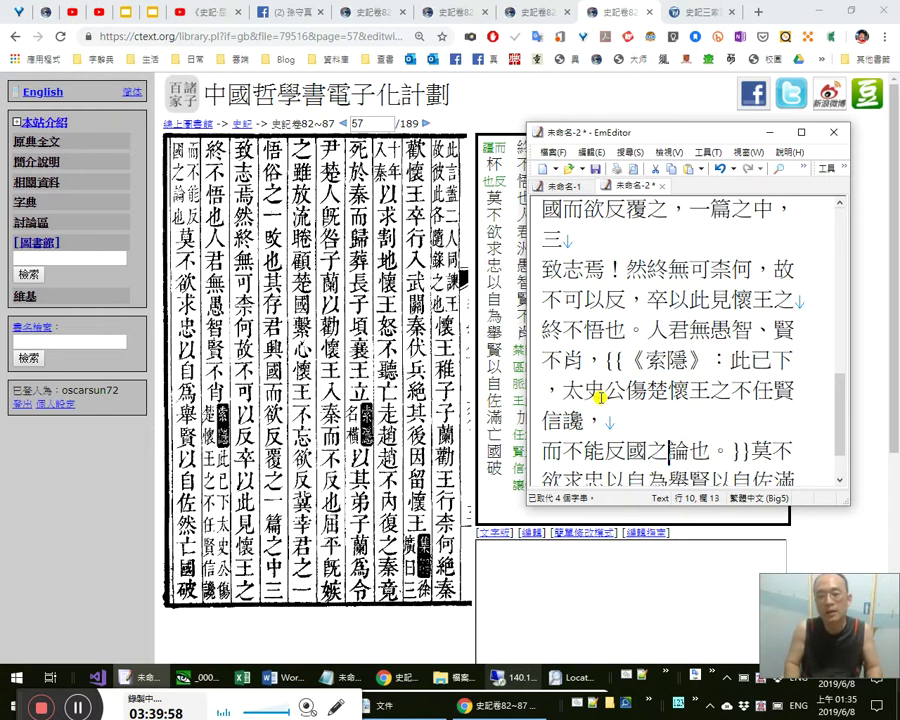
key("Left")
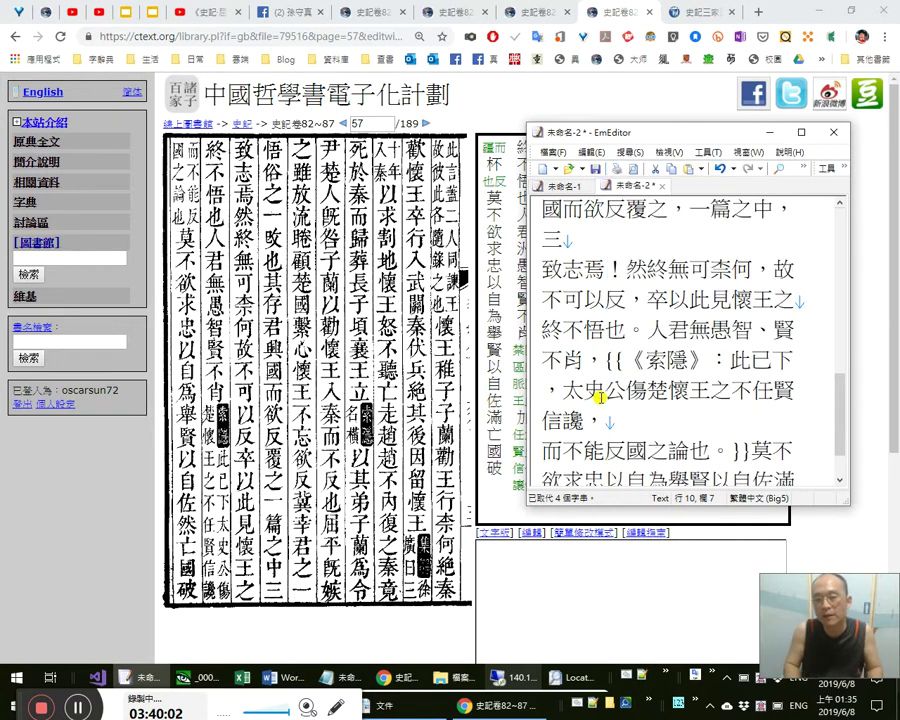
key("Up")
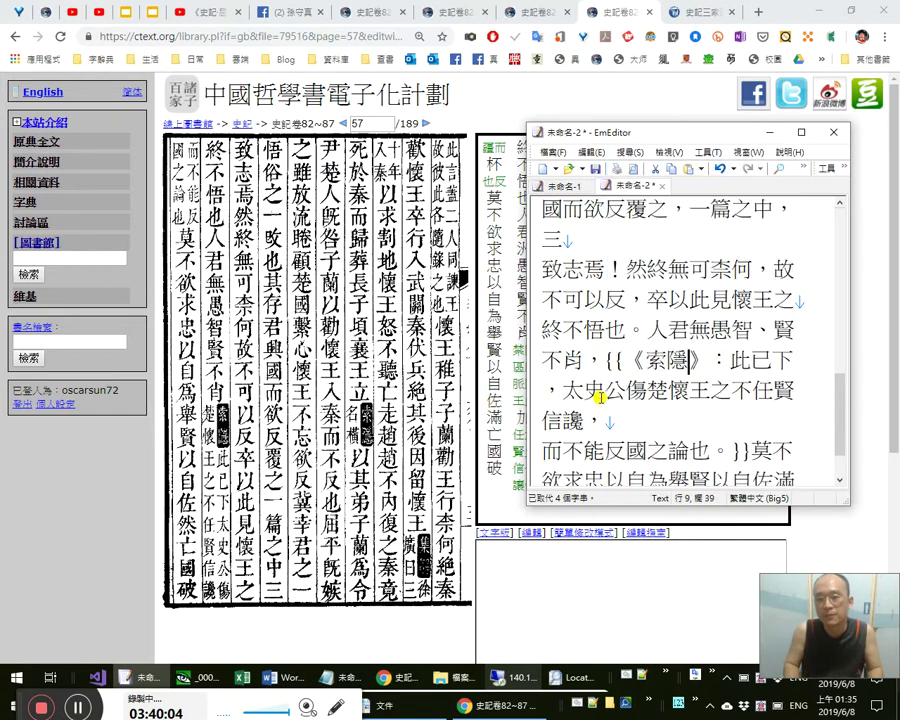
Reread the line "人君無愚智、賢" and copy "太史公" from the 《索隱》 note.
key("Right")
key("Right")
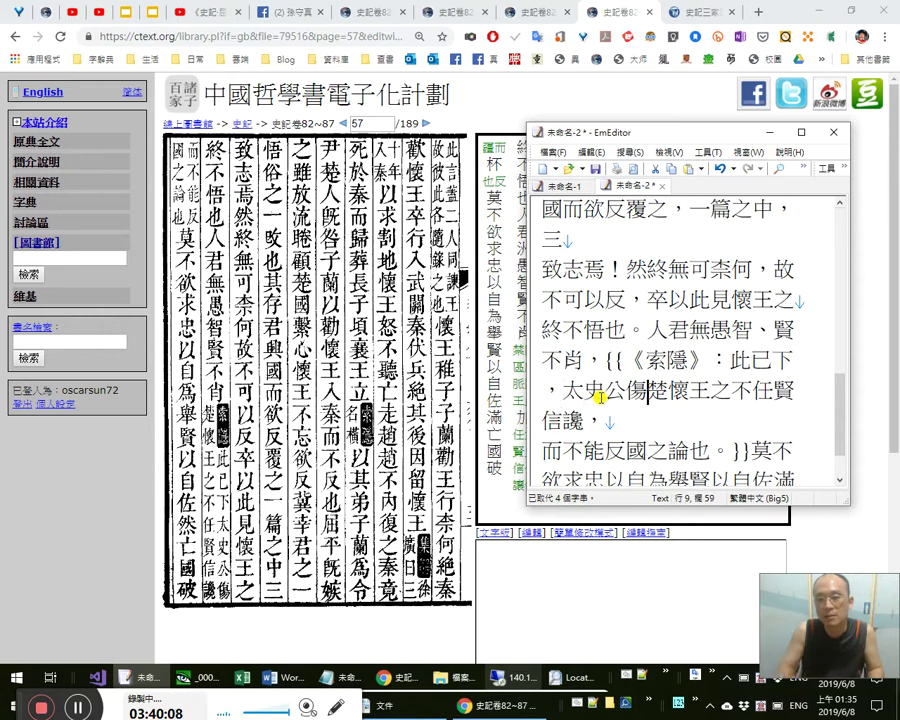
left_click_drag(648, 330, 792, 335)
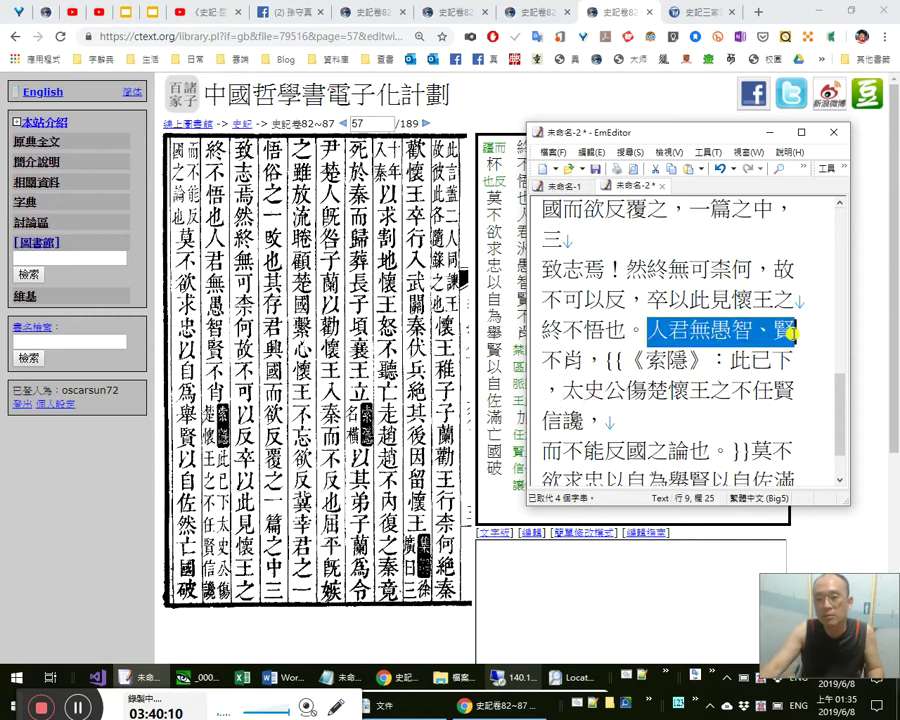
left_click(638, 390)
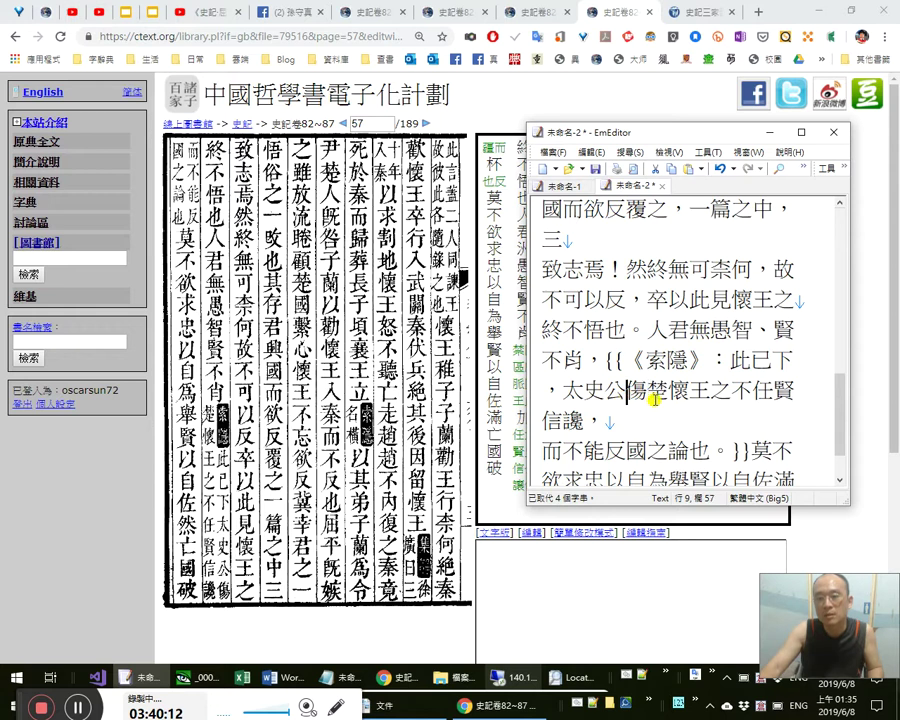
key("shift+Left")
key("shift+Left")
key("shift+Left")
key("ctrl+c")
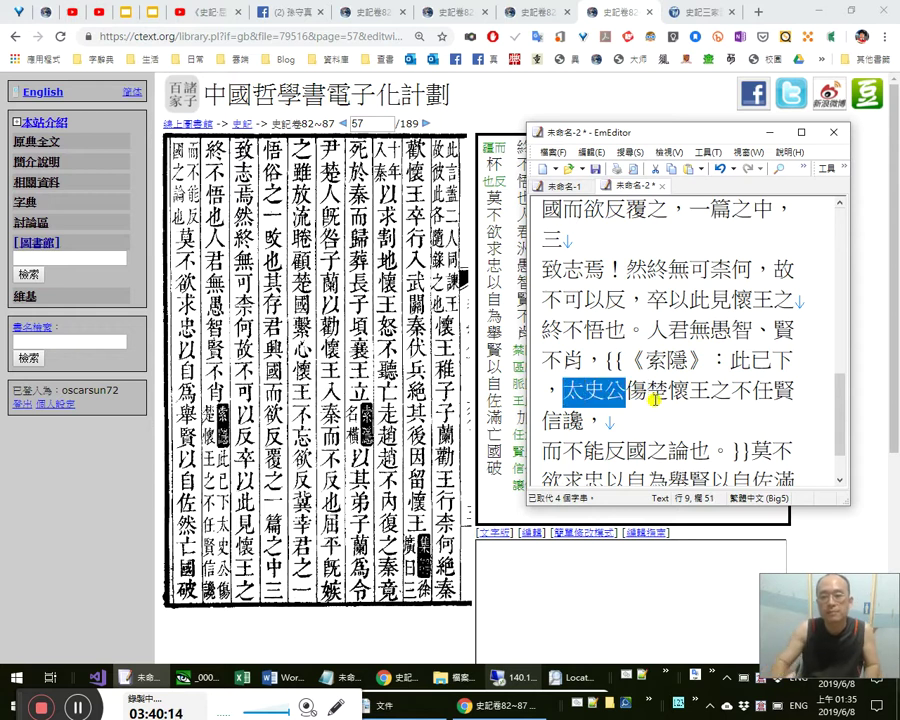
Reread the 《索隱》 note from "楚懷王之不任賢" through "信讒，" to "反國之論也".
left_click(652, 397)
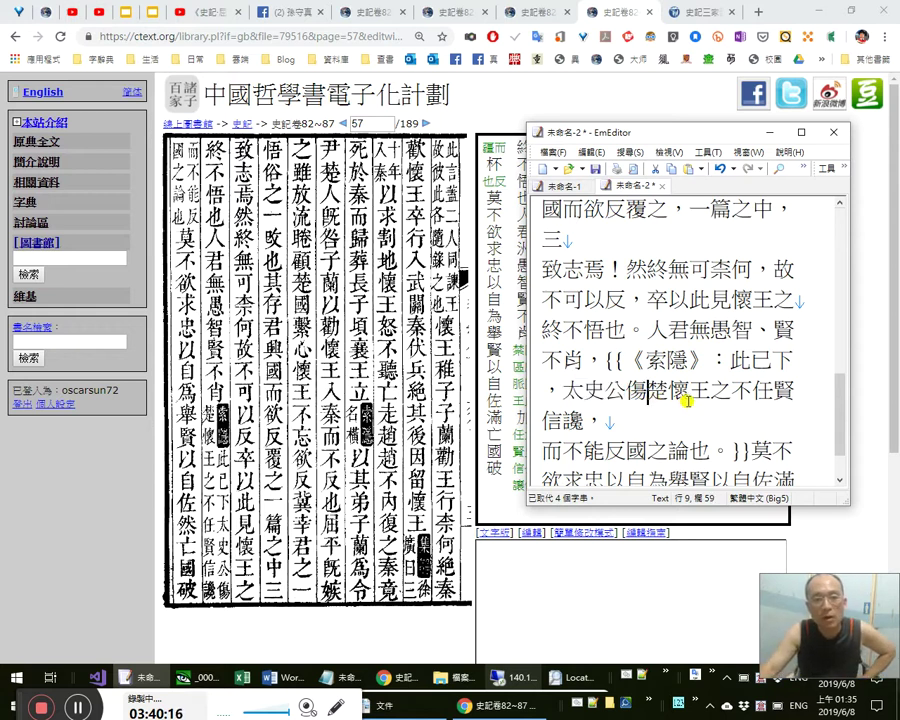
double_click(723, 393)
left_click(728, 395)
left_click_drag(708, 391, 732, 395)
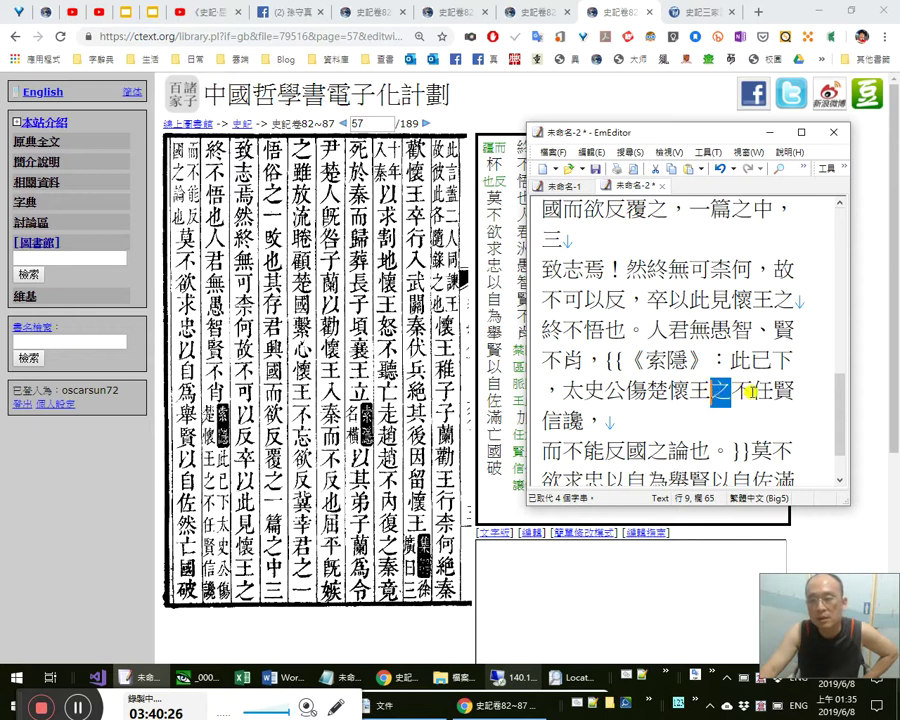
left_click(572, 421)
left_click_drag(542, 421, 612, 423)
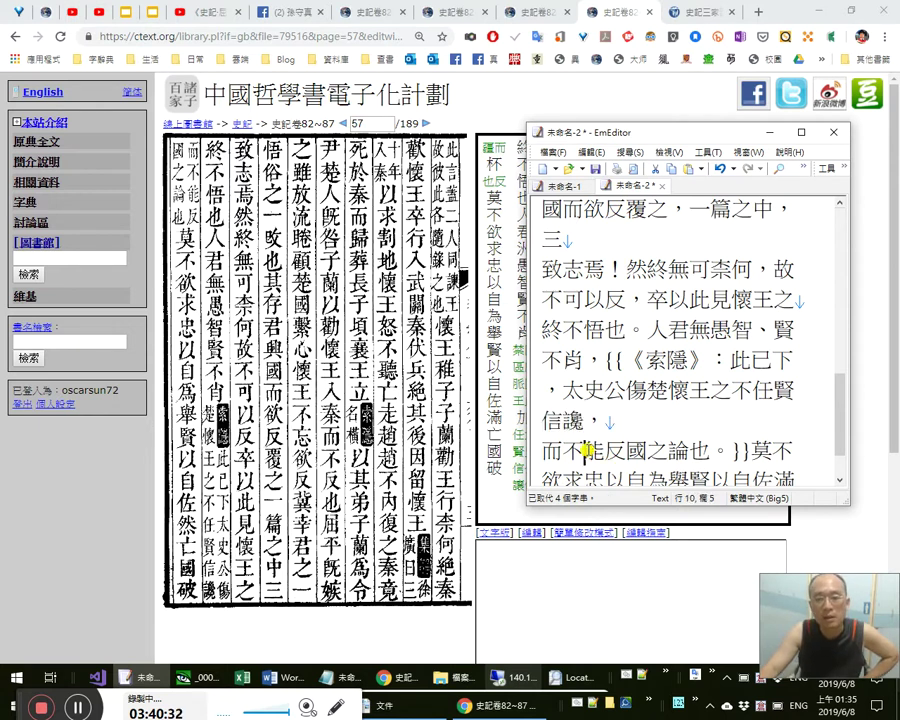
left_click(669, 451)
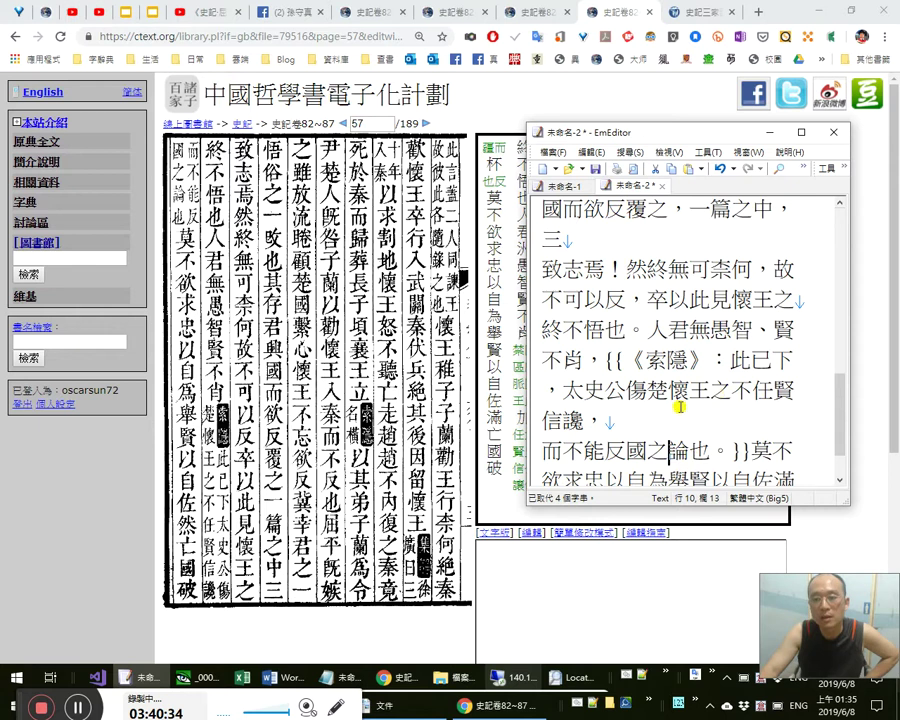
left_click_drag(603, 451, 648, 453)
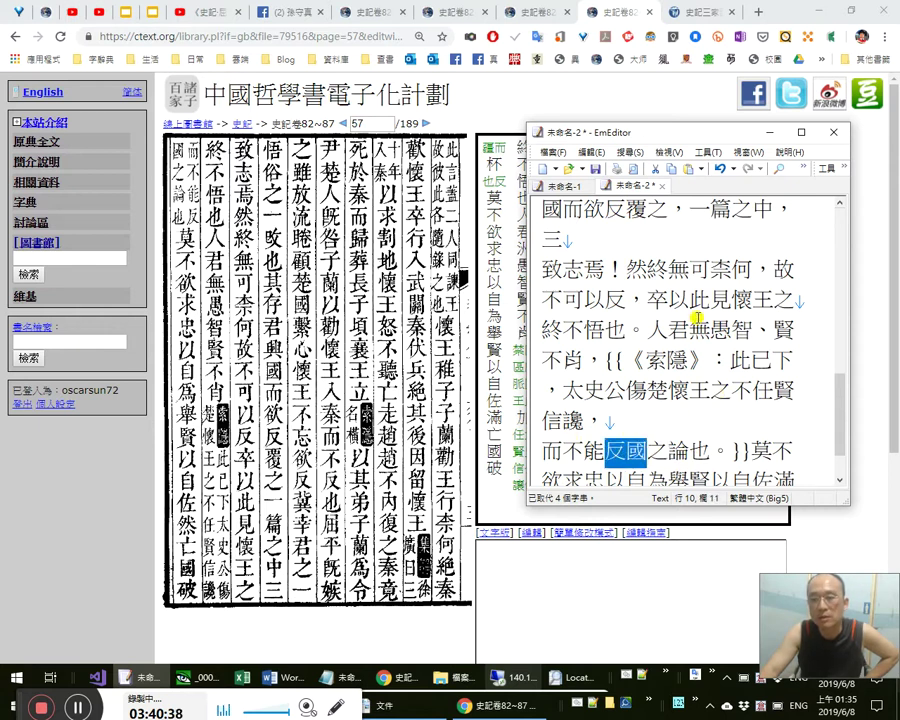
Compare "反" in "不可以反" with "楚懷王" and "反國" in the 《索隱》 note.
left_click(632, 280)
left_click_drag(632, 284, 606, 302)
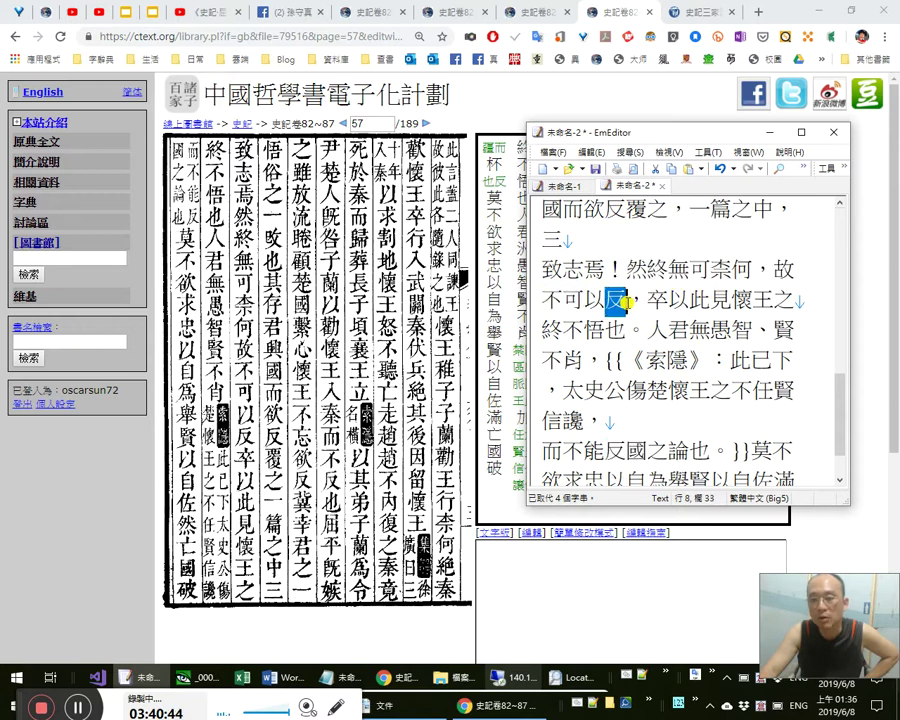
left_click_drag(605, 450, 676, 440)
left_click_drag(649, 388, 709, 393)
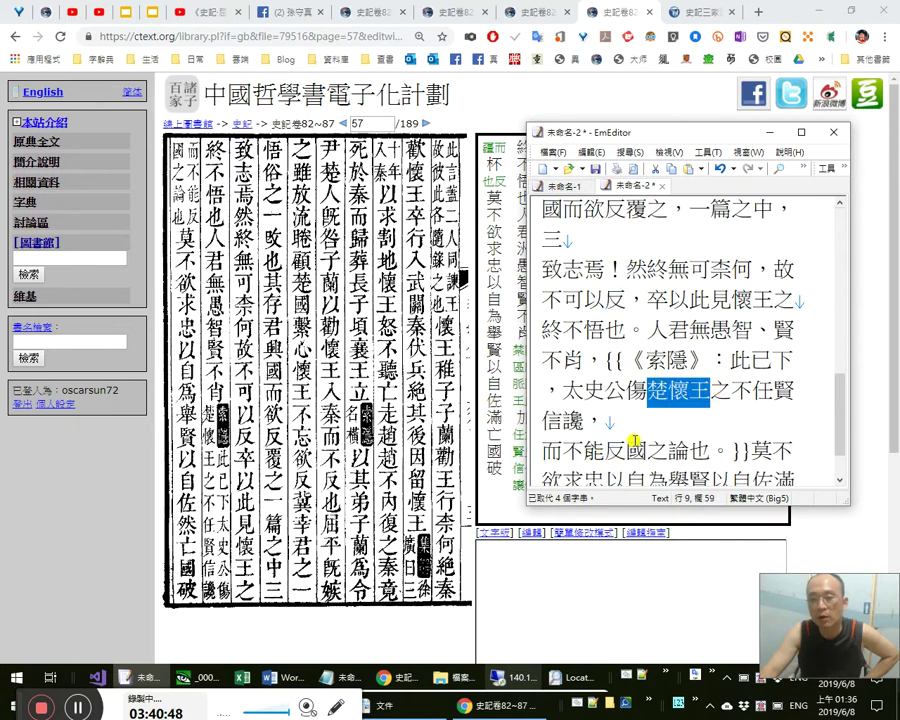
left_click_drag(640, 451, 605, 451)
left_click(607, 420)
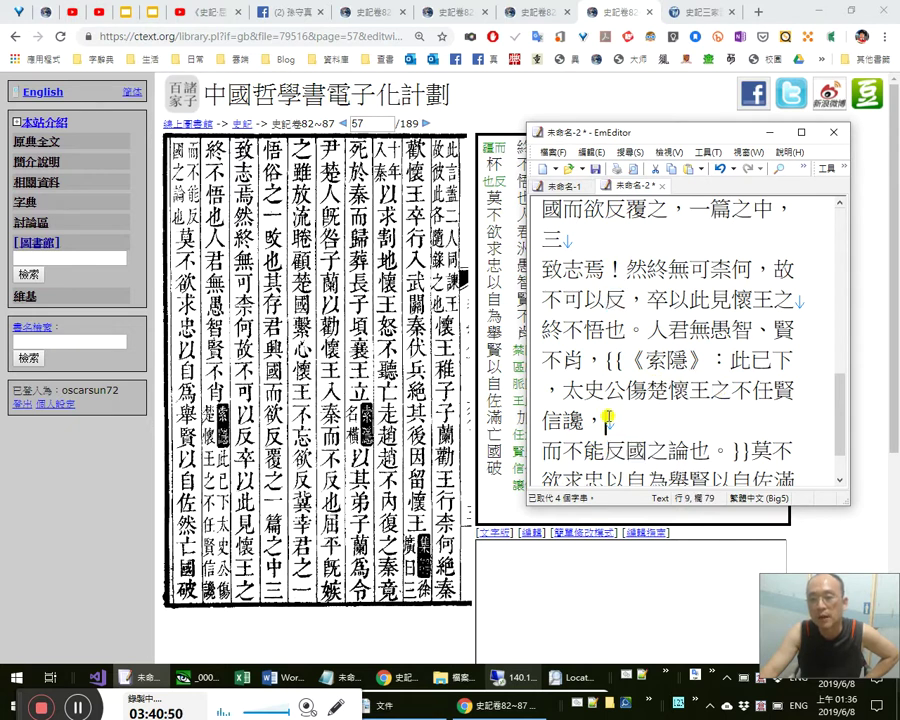
Recheck "傷楚懷王之不任" and "反國之" in the note against the scanned page.
left_click_drag(627, 391, 764, 391)
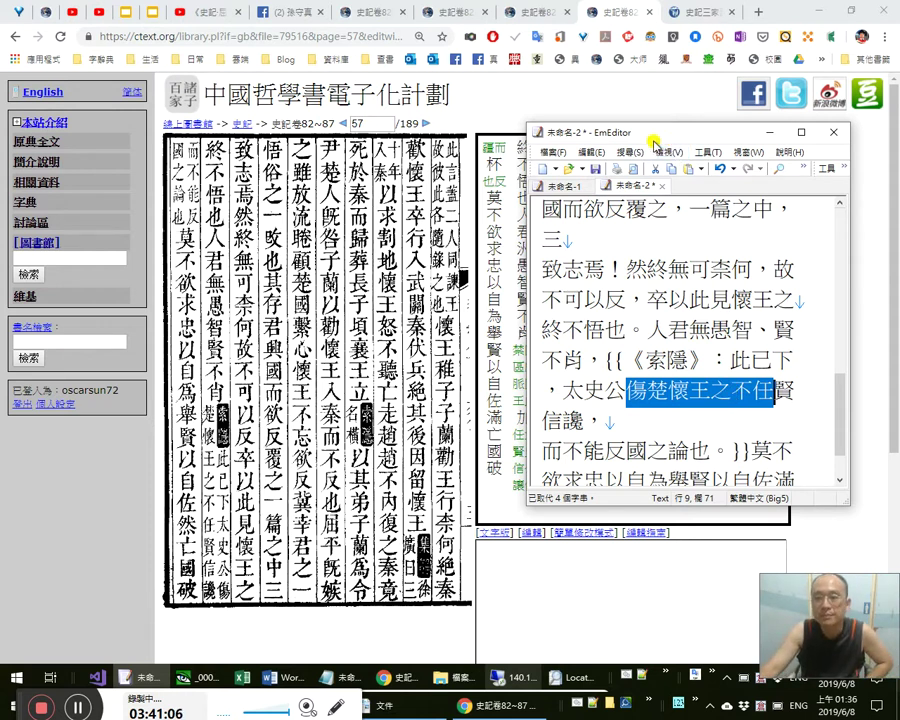
left_click_drag(671, 140, 652, 143)
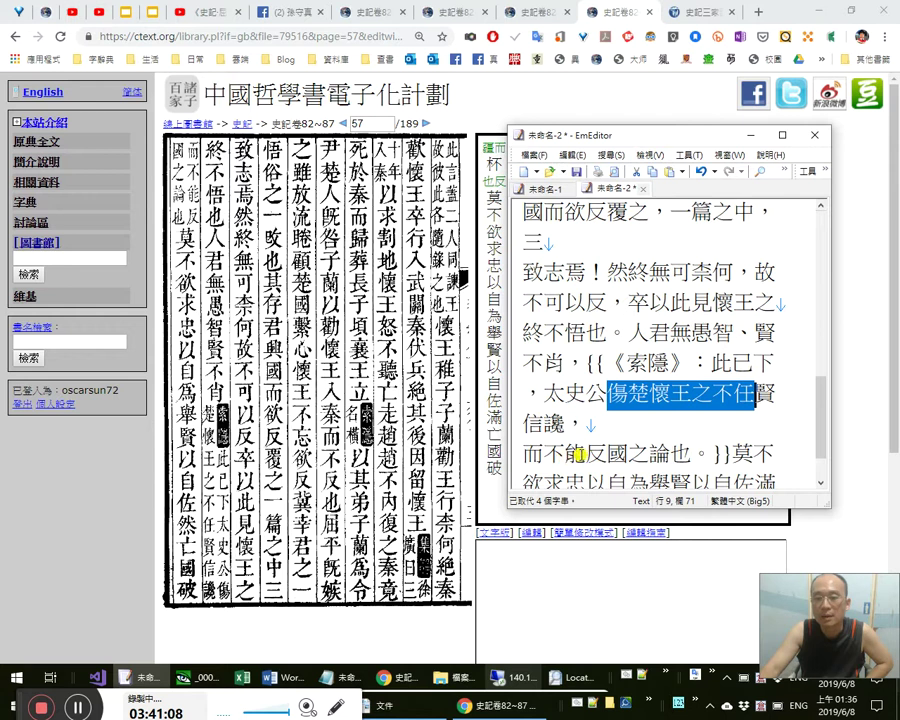
left_click(645, 455)
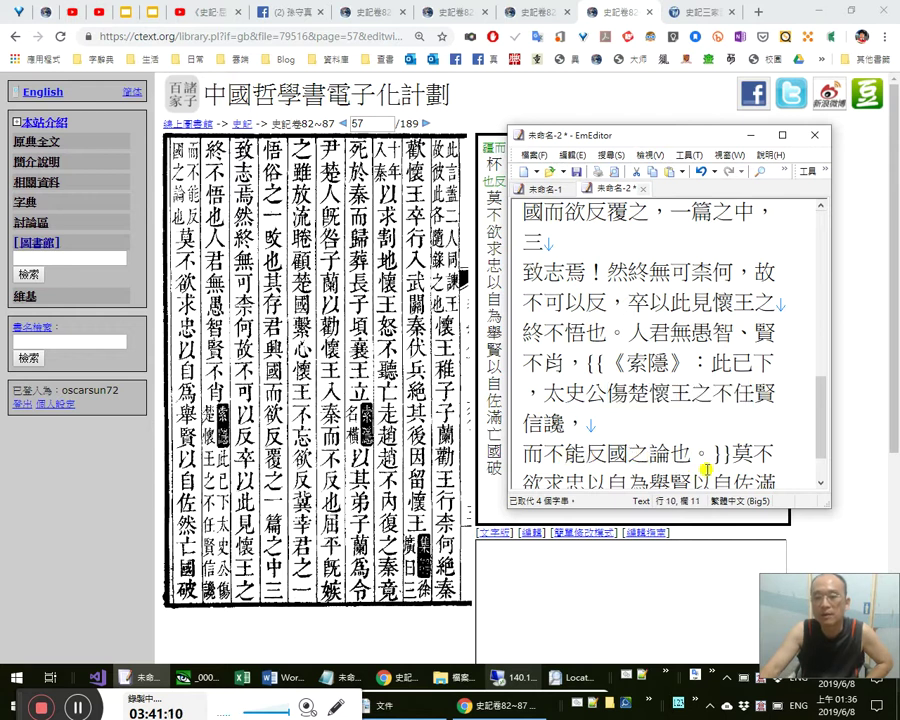
key("Up")
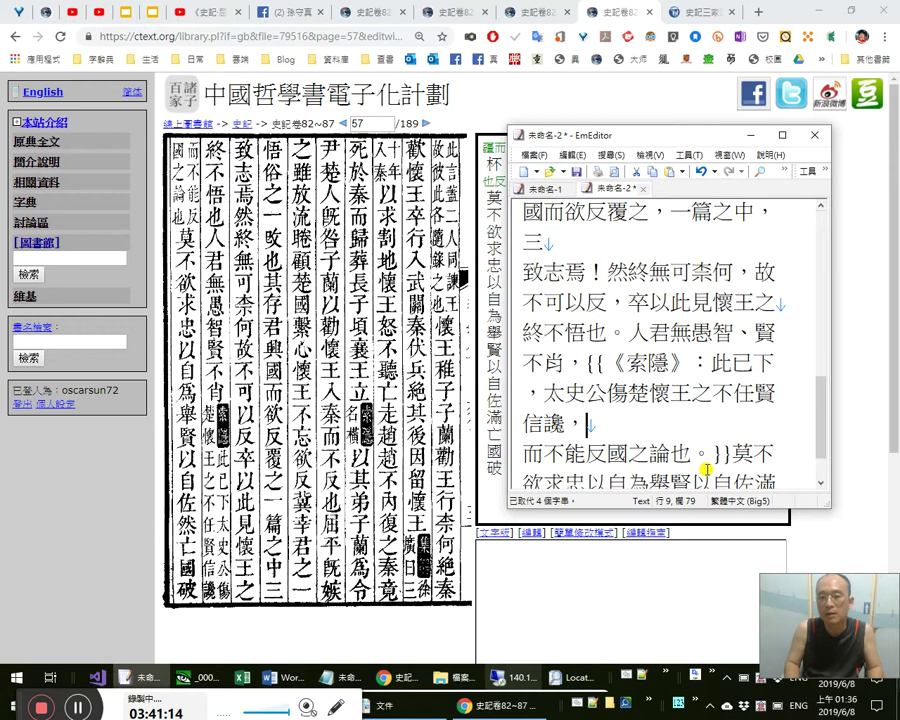
key("Down")
key("End")
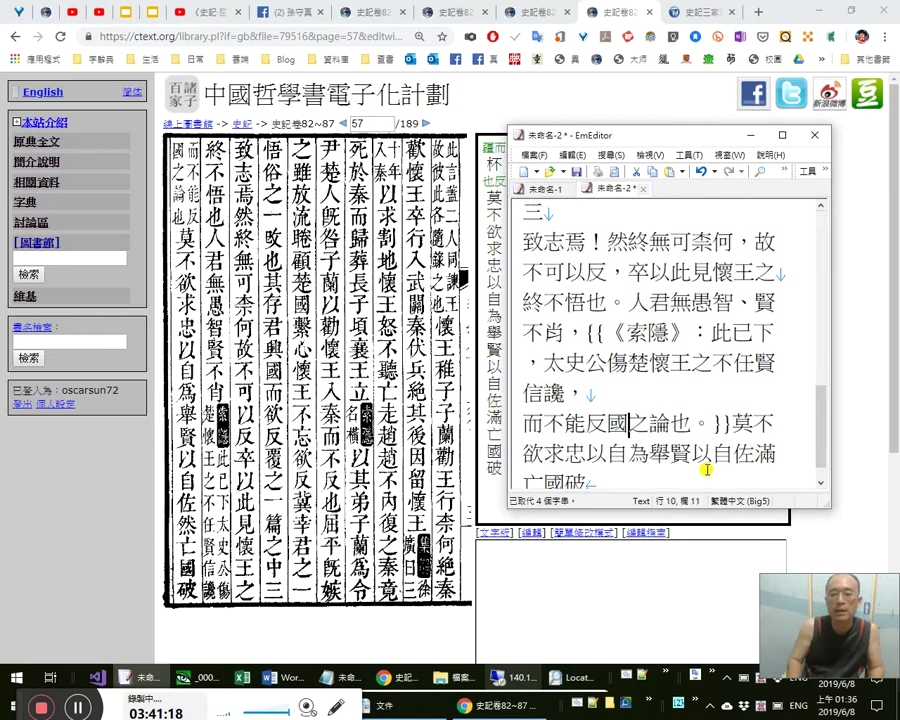
key("Left")
key("shift+Left")
key("shift+Left")
key("Right")
key("shift+Right")
key("shift+Right")
key("shift+Right")
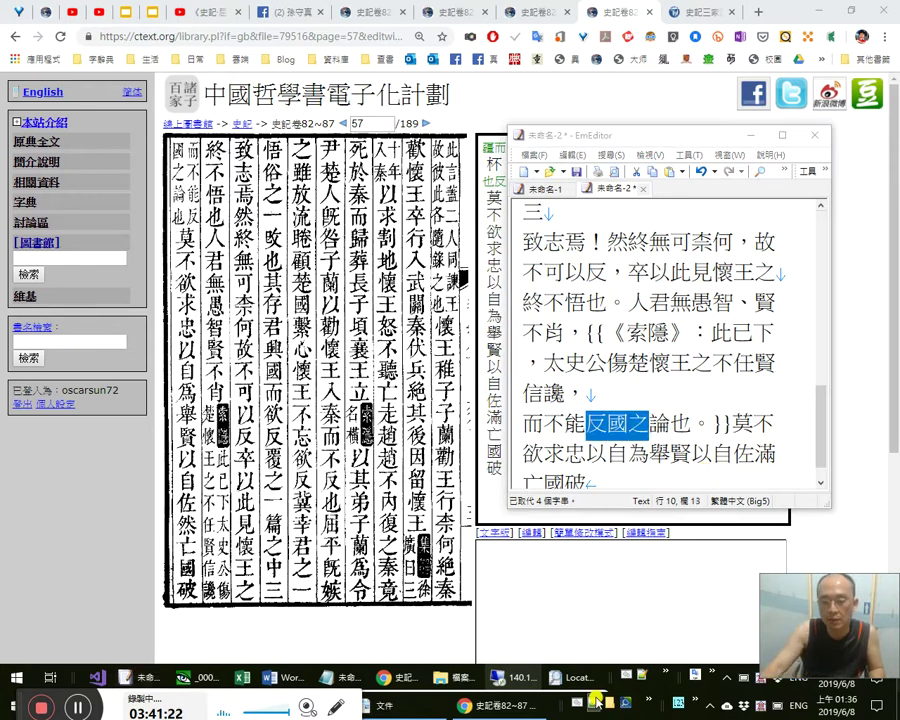
Switch to Notepad++ and search all the open input-method dictionary files for "太史公".
key("alt+Tab")
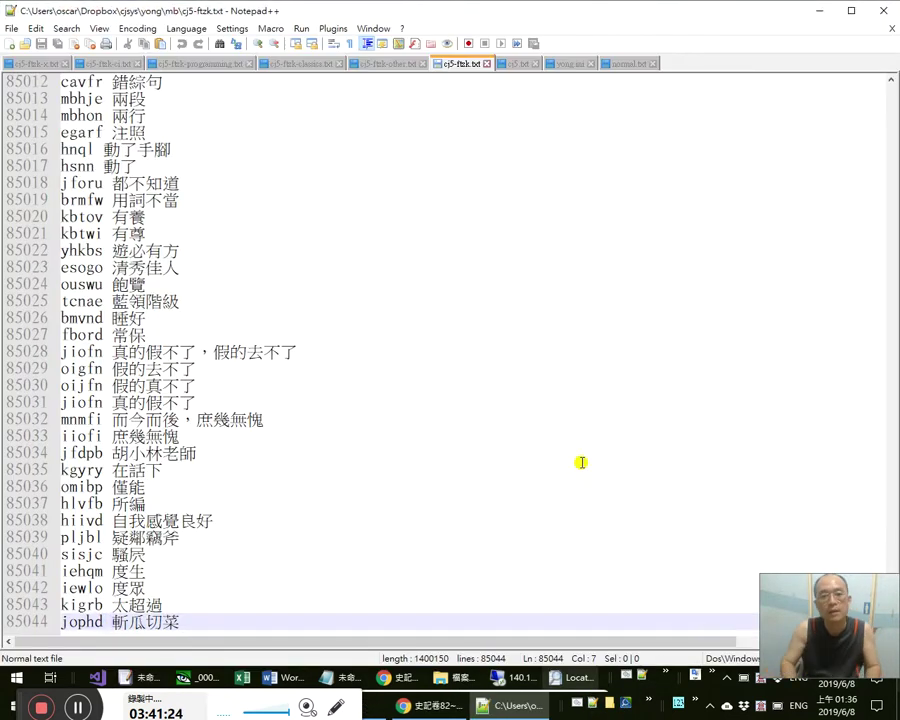
key("ctrl+f")
key("ctrl+v")
key("alt+o")
key("ctrl+c")
key("Escape")
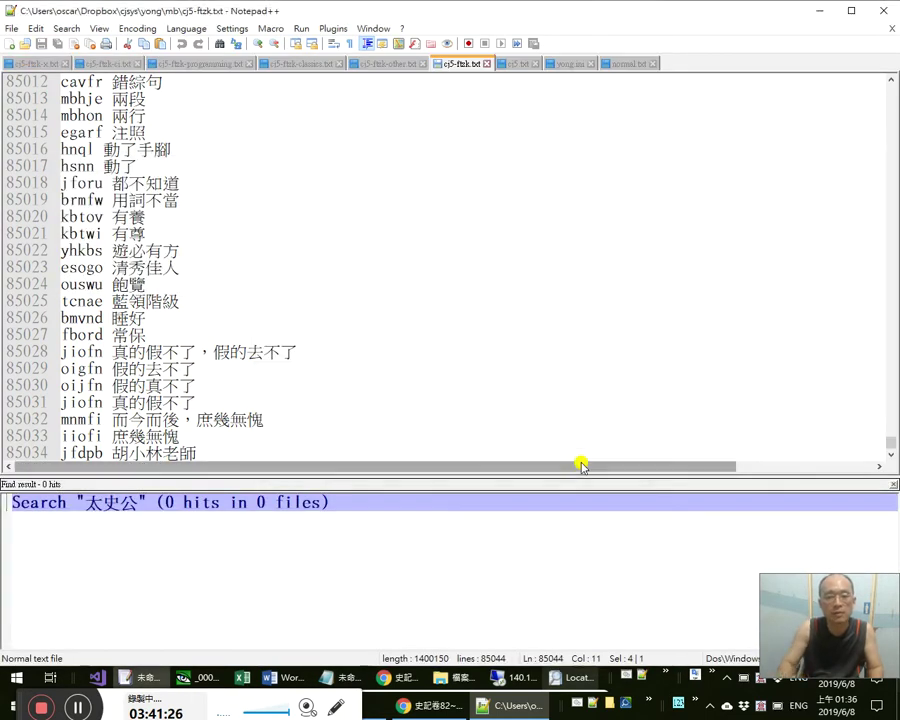
left_click(579, 456)
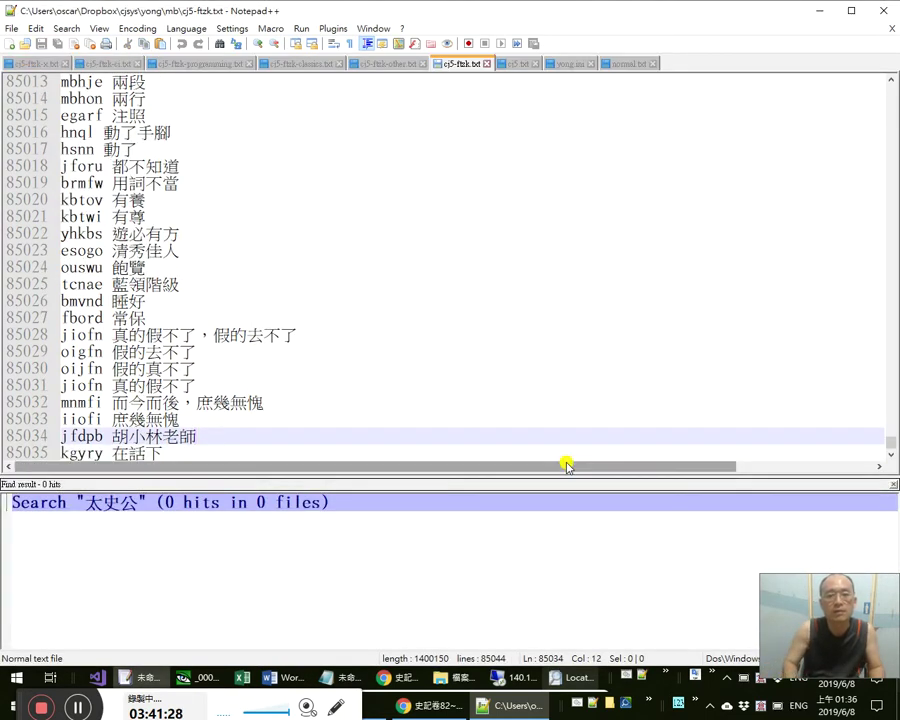
Append the entries "太史公" and "太史公曰" on two new lines at the end of cj5-ftzk-classics.txt.
key("ctrl+End")
key("ctrl+Tab")
key("ctrl+End")
key("Return")
key("ctrl+v")
key("Return")
key("ctrl+v")
type("曰")
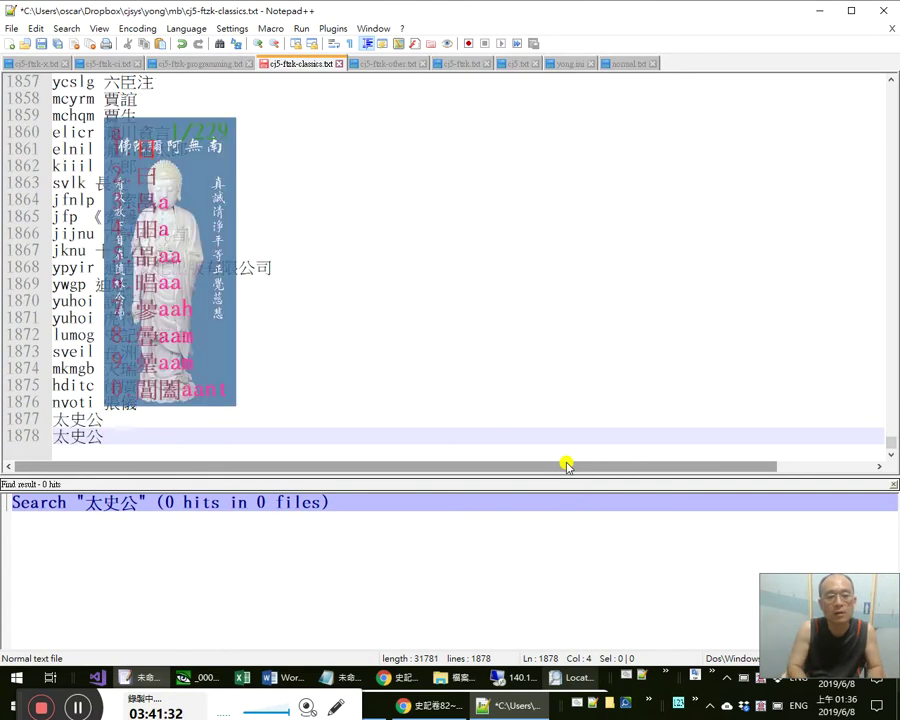
Put the code "kkcia" before "太史公曰" and "kilki" before "太史公", each followed by a space.
type("ki")
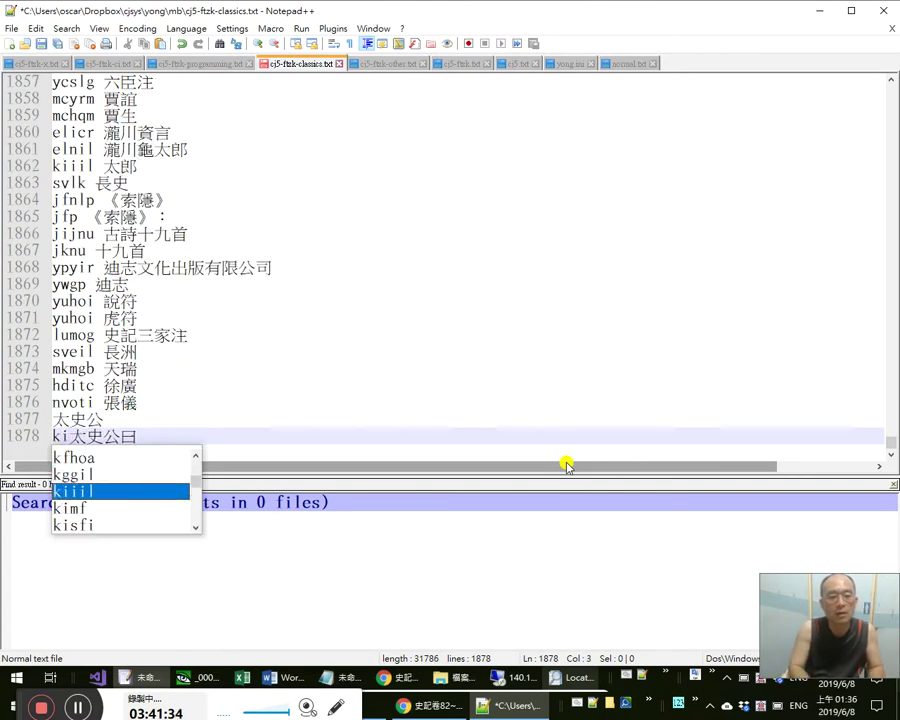
key("BackSpace")
key("BackSpace")
type("kkcia")
key("Home")
key("Up")
type("kilki")
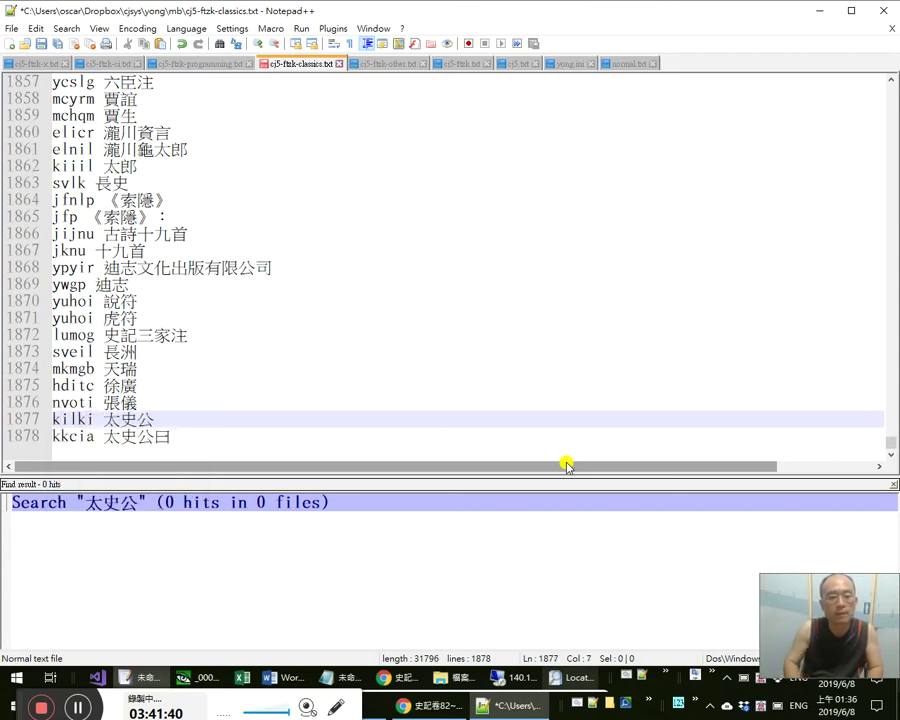
Switch to EmEditor, try the input code "kik" after "信讒，", and copy "太史" from the note.
key("alt+Tab")
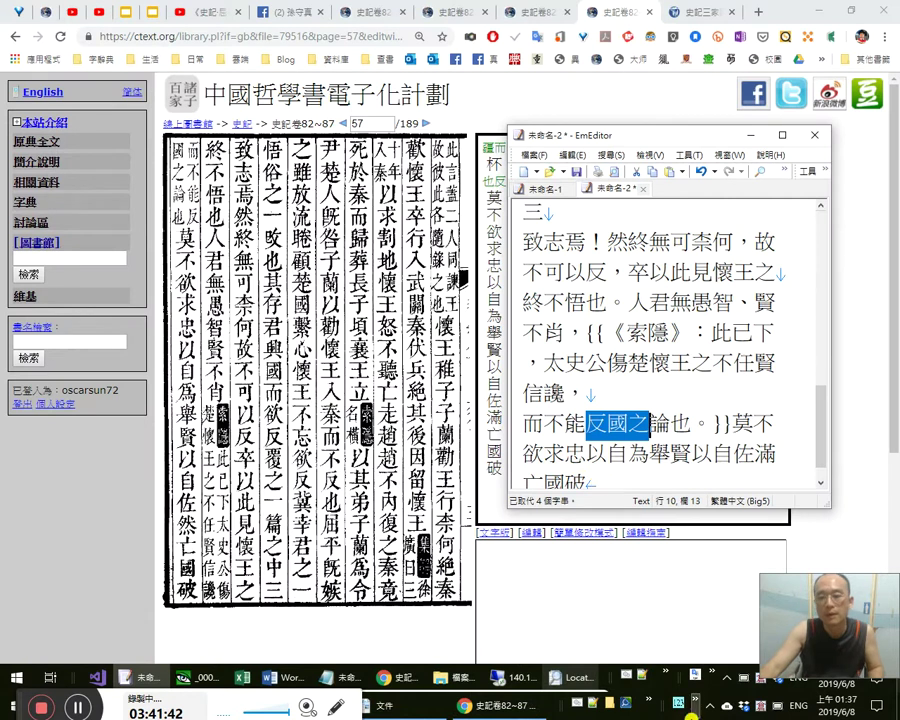
left_click(605, 392)
type("kik")
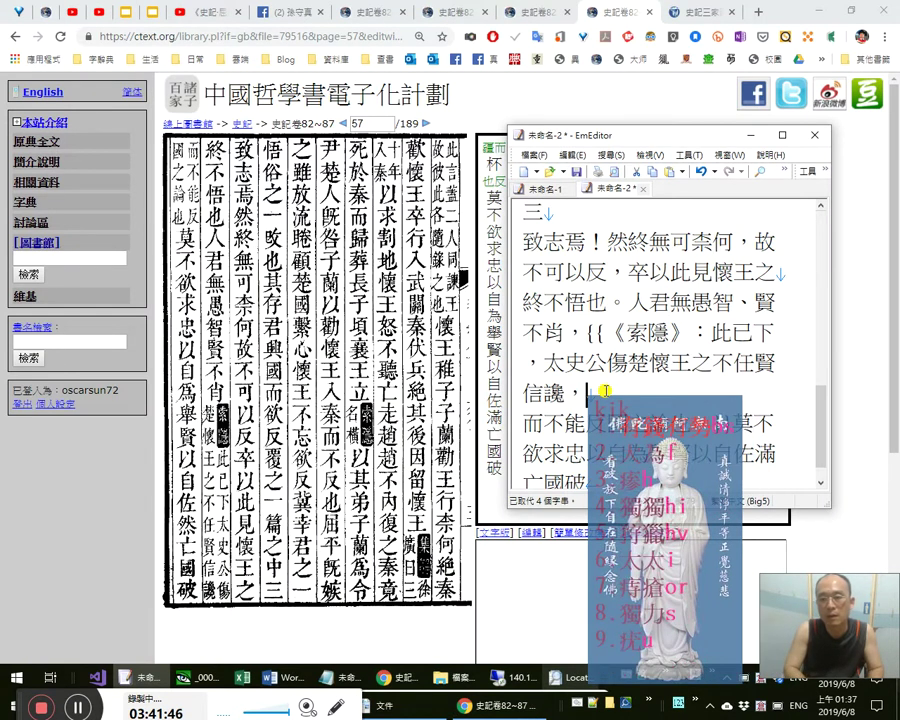
key("Escape")
key("Up")
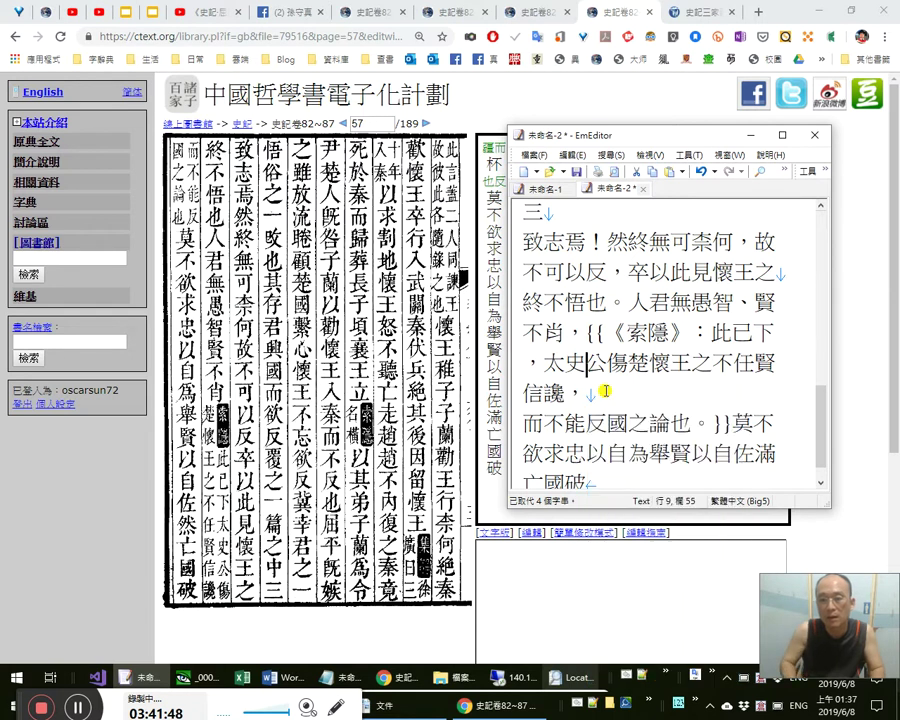
key("shift+Left")
key("shift+Left")
key("ctrl+c")
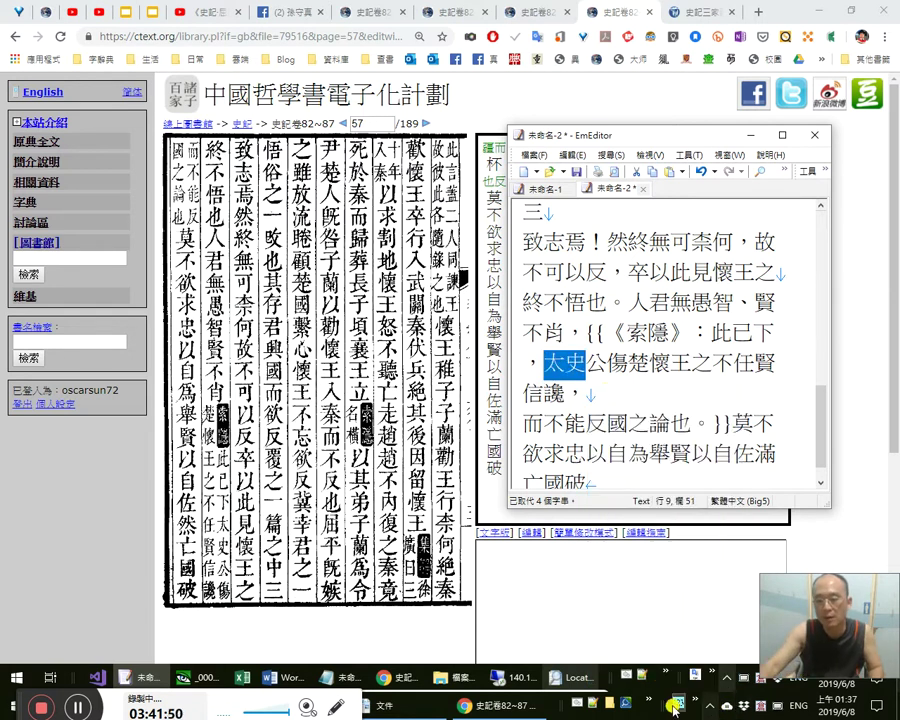
Switch to Notepad++ and search the dictionary files for "太史".
left_click(595, 704)
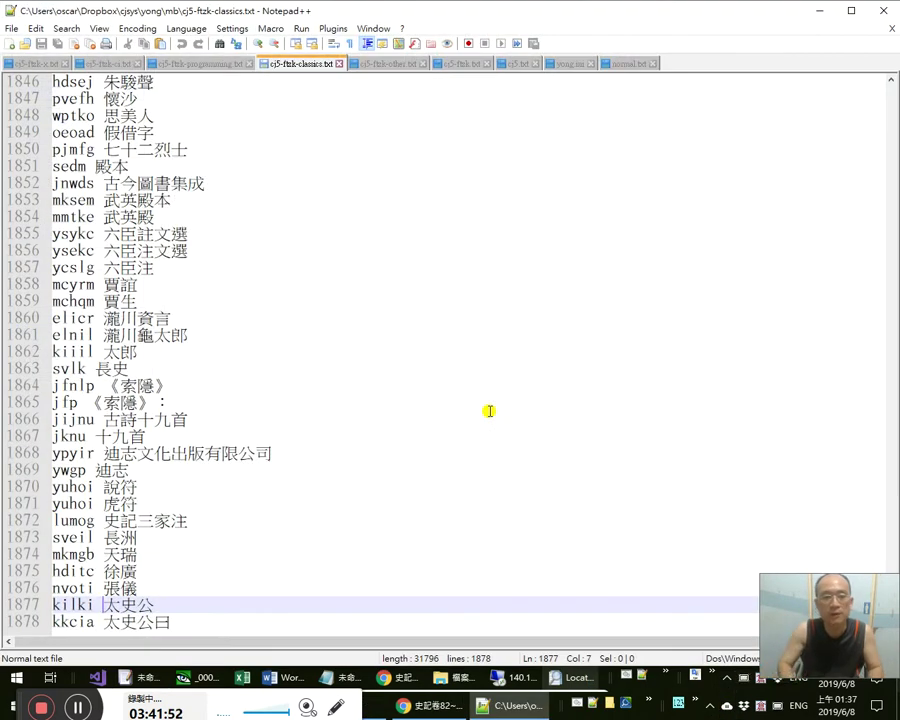
key("ctrl+f")
key("Escape")
left_click(486, 413)
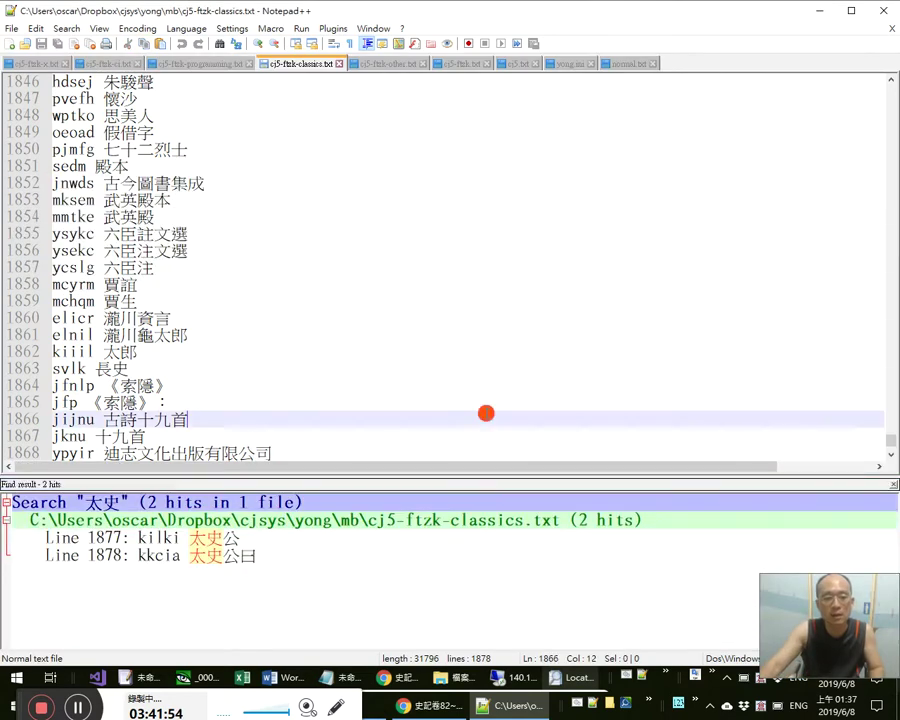
Append the entry "kilk 太史" as a new line at the end of cj5-ftzk-classics.txt.
key("ctrl+End")
key("Return")
key("ctrl+v")
key("Home")
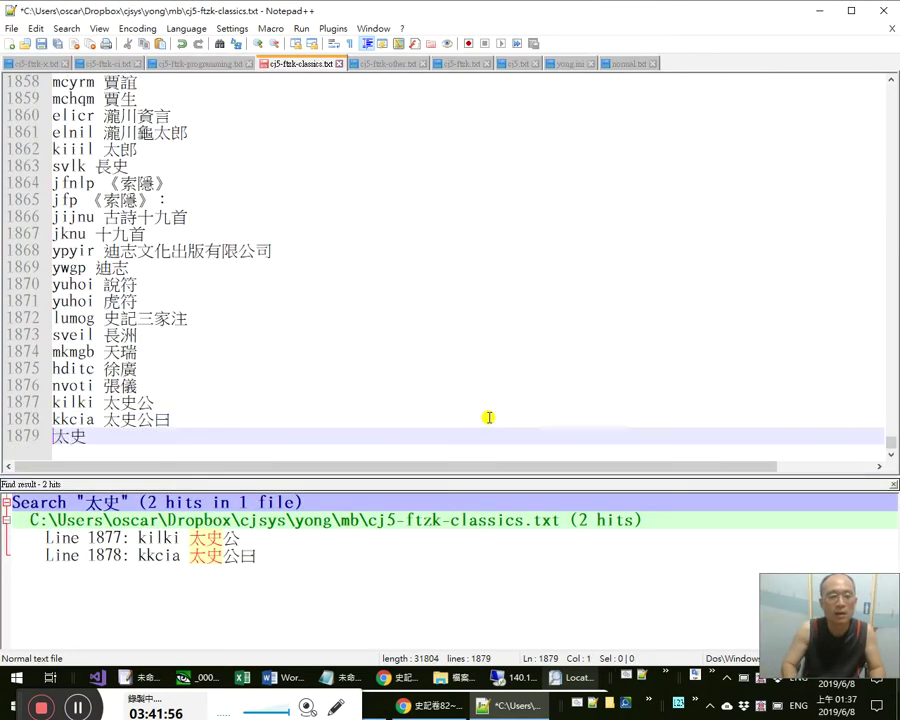
type("kilk")
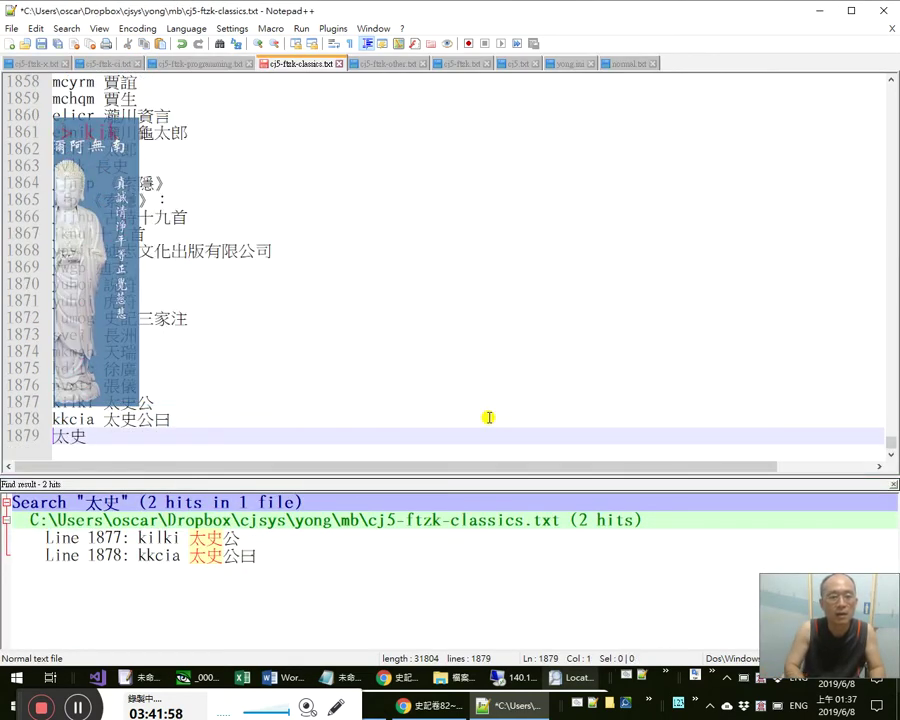
type("kilk")
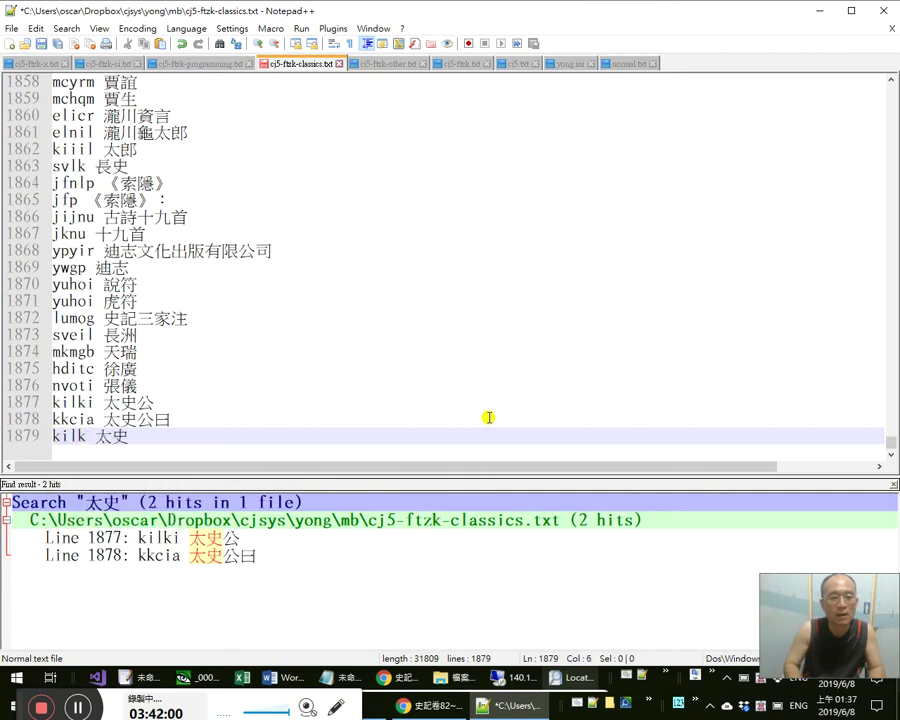
Return to EmEditor and restart the 小小輸入法 input method.
key("alt+Tab")
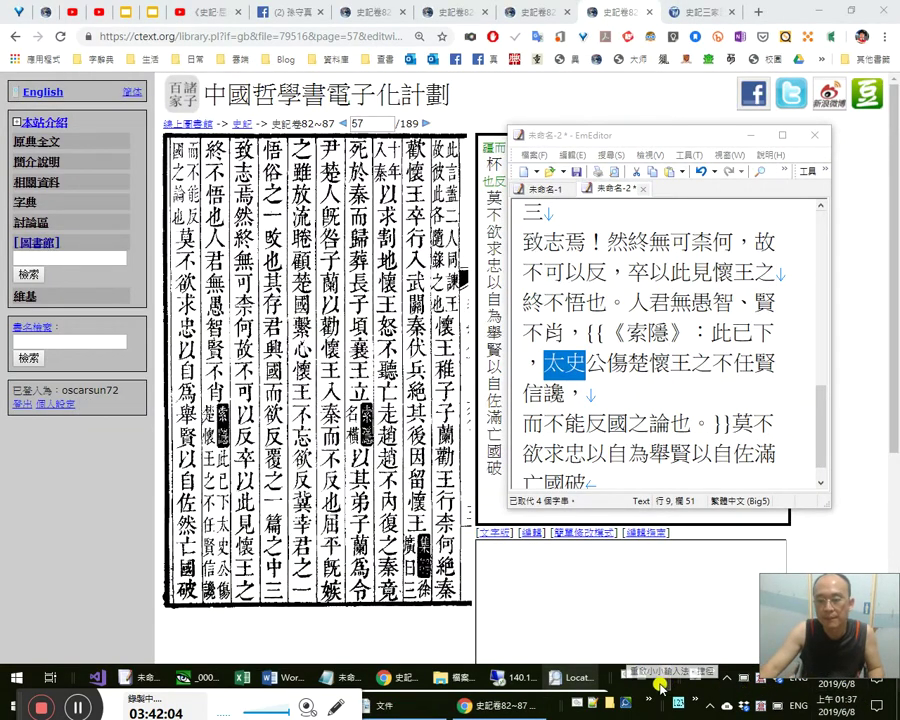
left_click(630, 677)
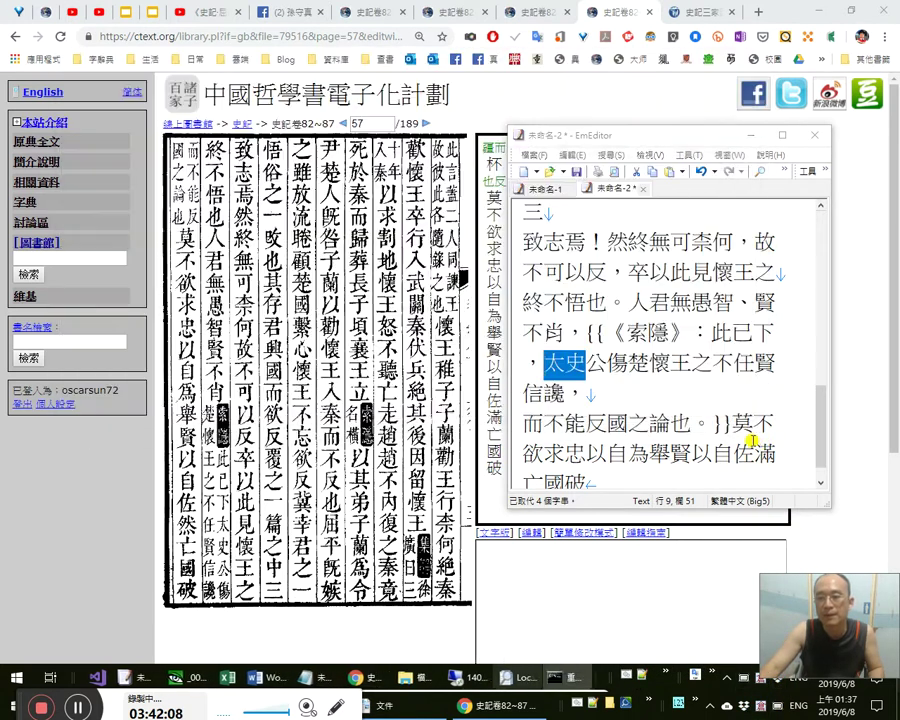
Insert the enumeration comma "、" after "莫不欲求忠以自為" in the text following the 《索隱》 note.
left_click(745, 430)
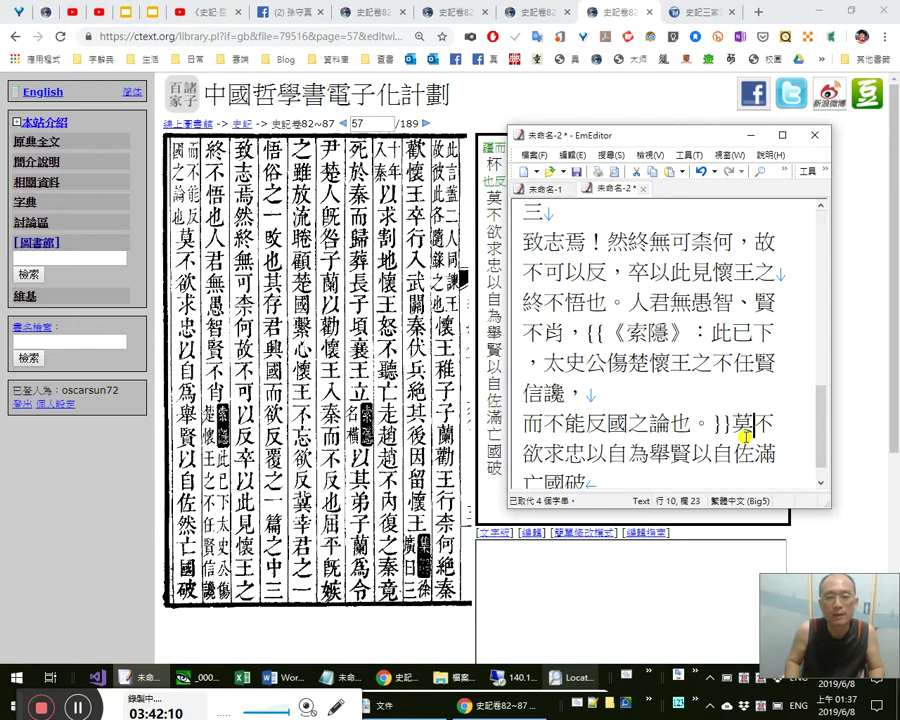
key("shift+Right")
key("Right")
key("Left")
key("shift+Right")
key("shift+Right")
key("Left")
key("shift+Right")
key("Right")
key("shift+Right")
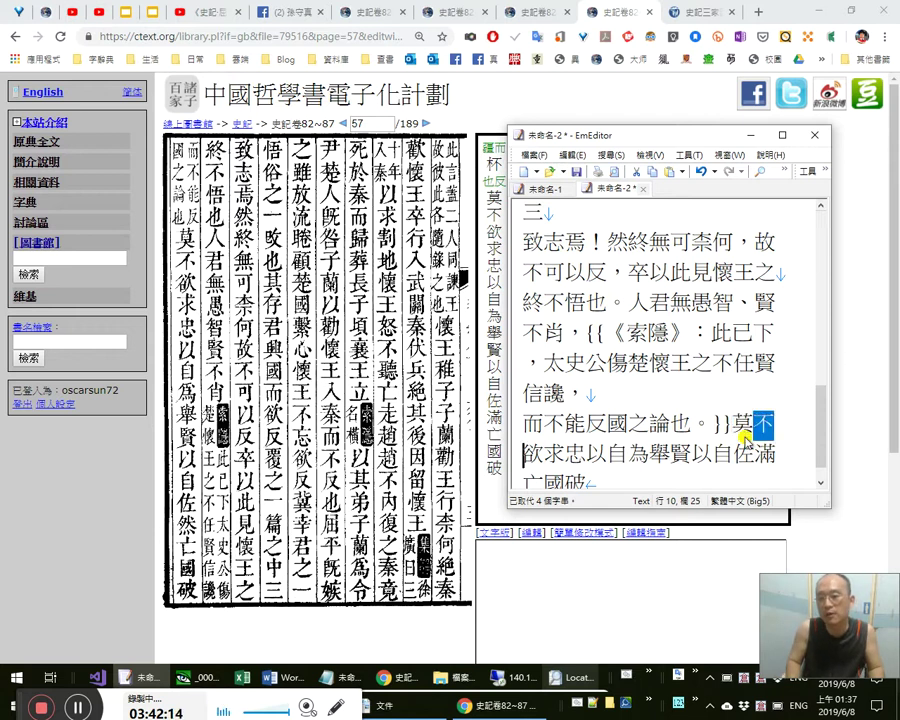
key("Left")
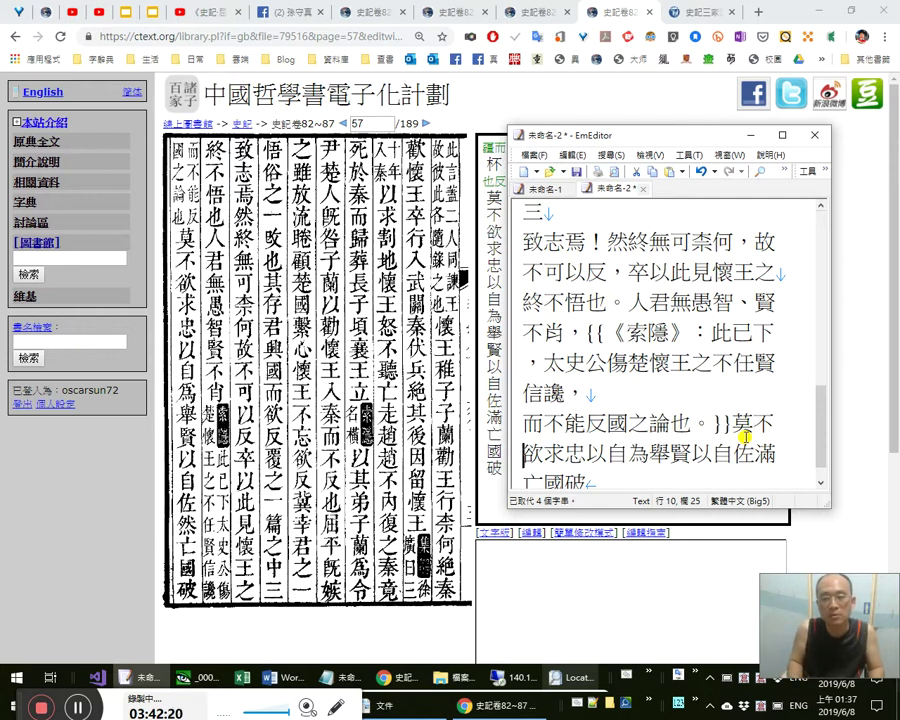
key("Right")
key("Right")
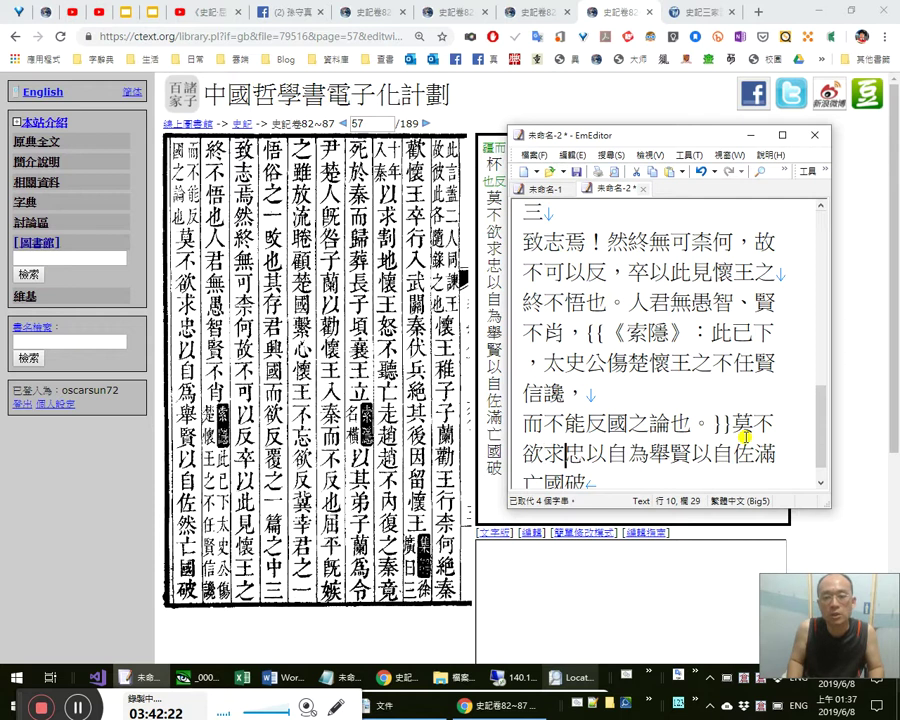
key("Right")
key("Right")
type("、")
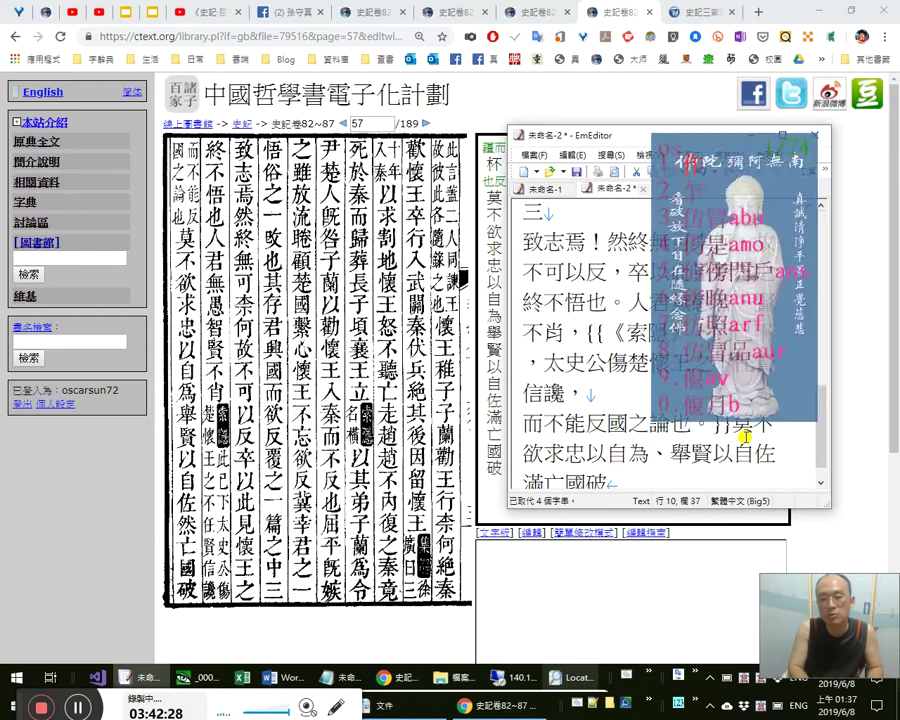
Insert a comma "，" after "舉賢以自佐" in the last line.
key("Right")
key("Right")
key("Right")
key("Right")
key("Right")
key("Right")
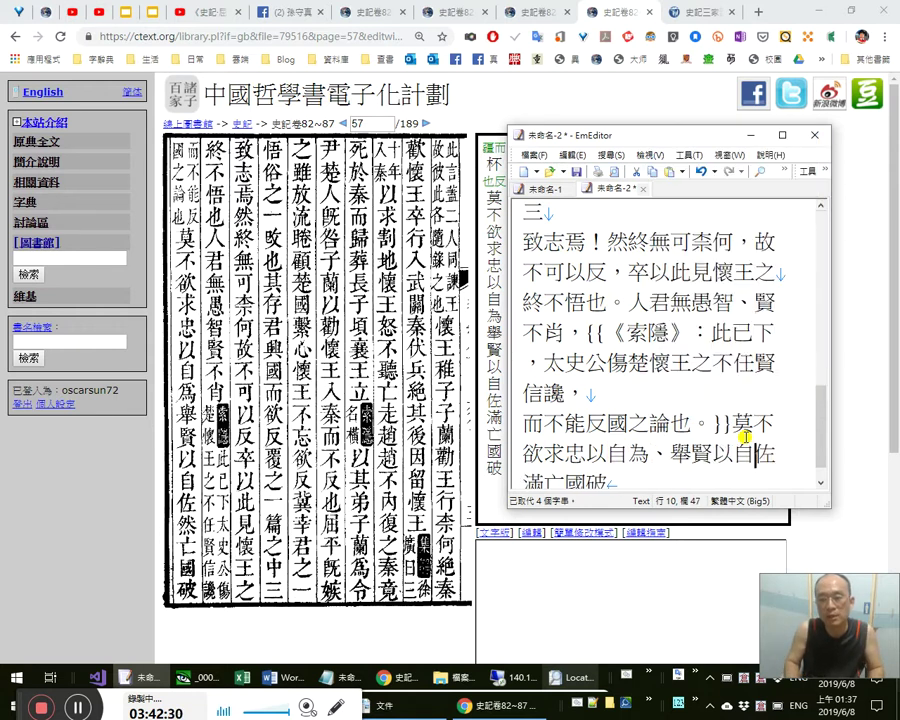
type("，")
Re-read the punctuated clause and compare the parallel phrases "自為" and "自佐".
key("Up")
key("Right")
key("Right")
key("Right")
key("Right")
key("Right")
key("Right")
key("Right")
key("Right")
key("Right")
key("shift+Right")
key("Right")
key("shift+Right")
key("Left")
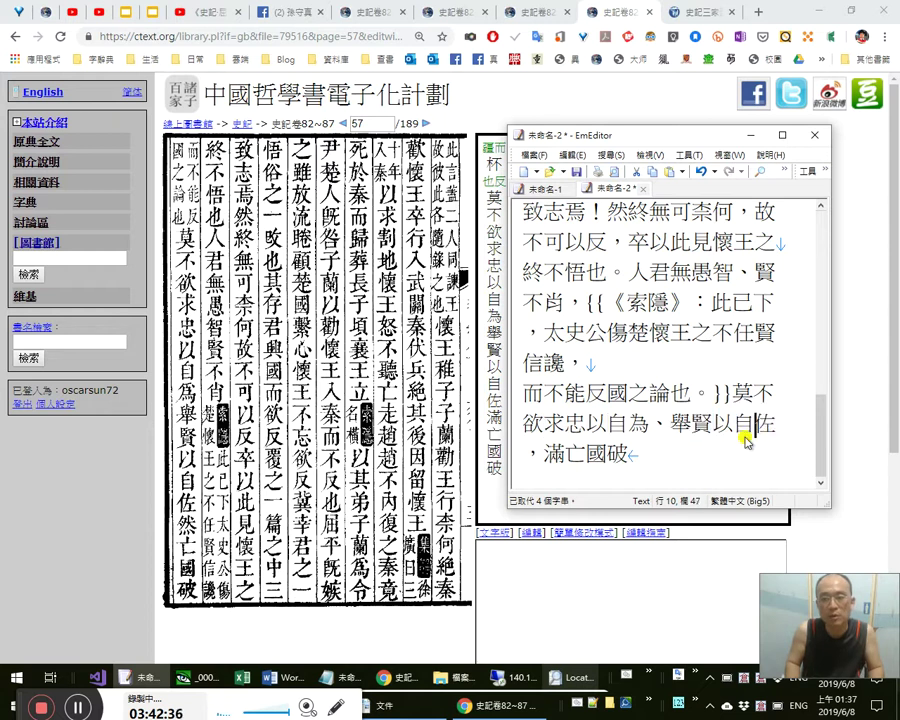
double_click(640, 428)
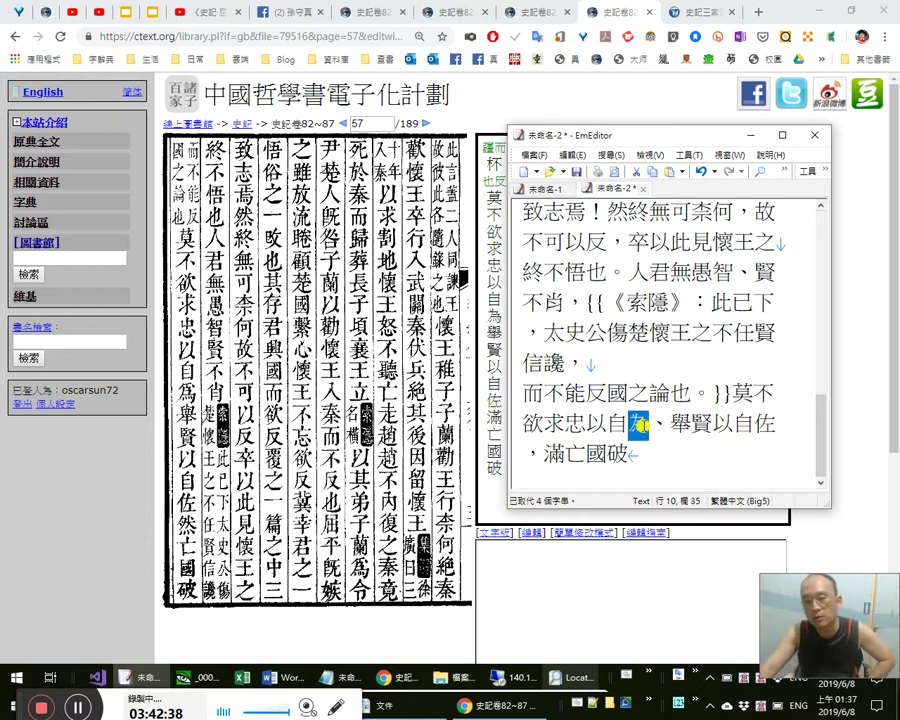
left_click_drag(736, 424, 776, 424)
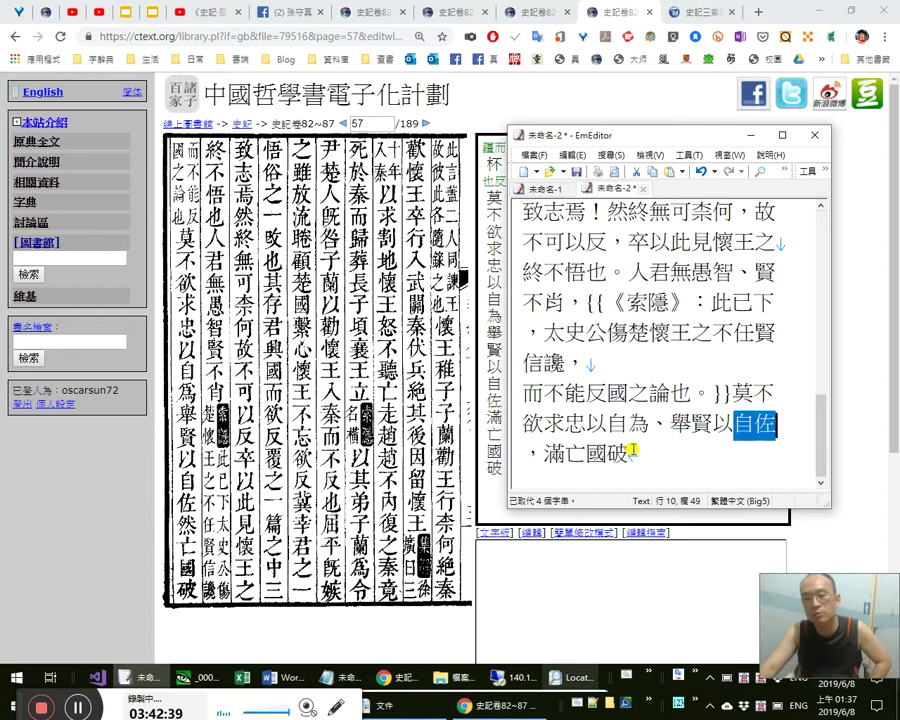
Replace the misread character "滿" with "然" before "亡國破".
left_click(563, 453)
key("Left")
type("然")
key("Delete")
key("Right")
key("Right")
Transfer the whole corrected text from EmEditor into the page 57 edit box in Chrome and save the edit.
key("ctrl+a")
key("ctrl+x")
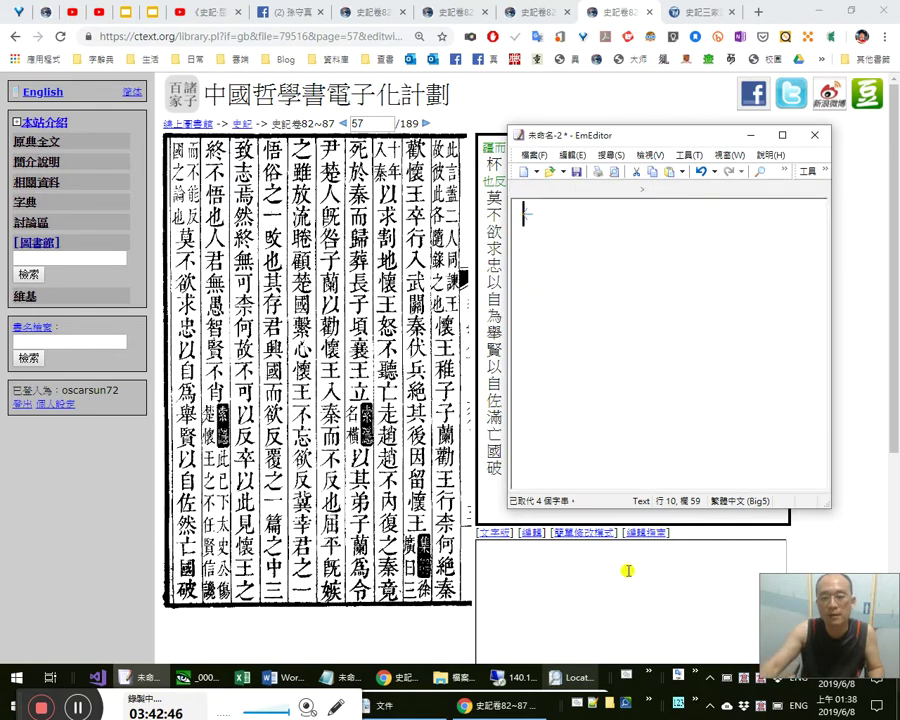
left_click(627, 571)
key("ctrl+v")
scroll(622, 575, "down", 3)
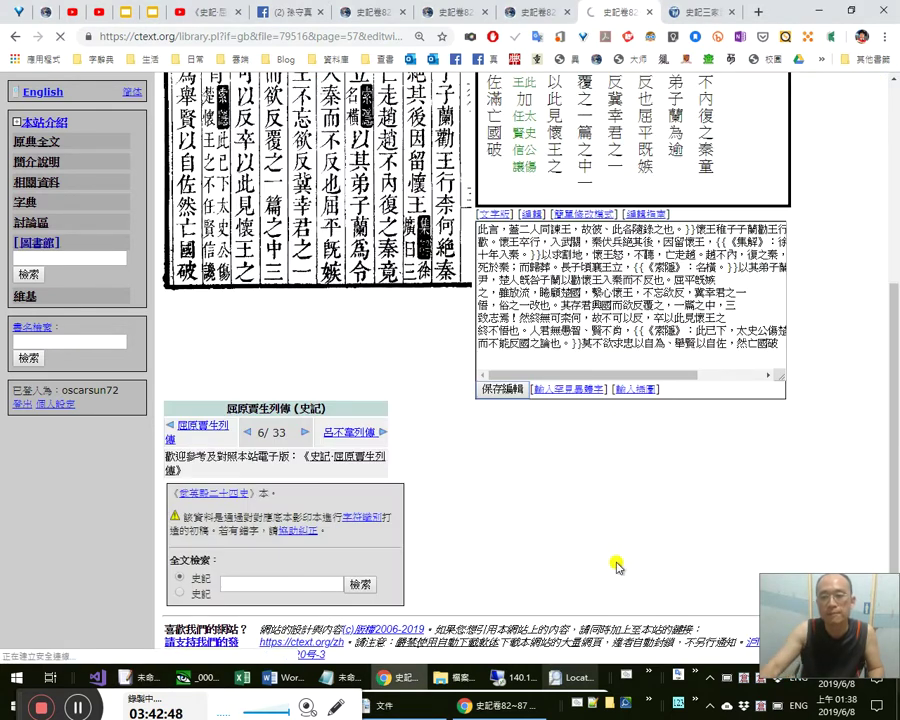
scroll(404, 300, "up", 3)
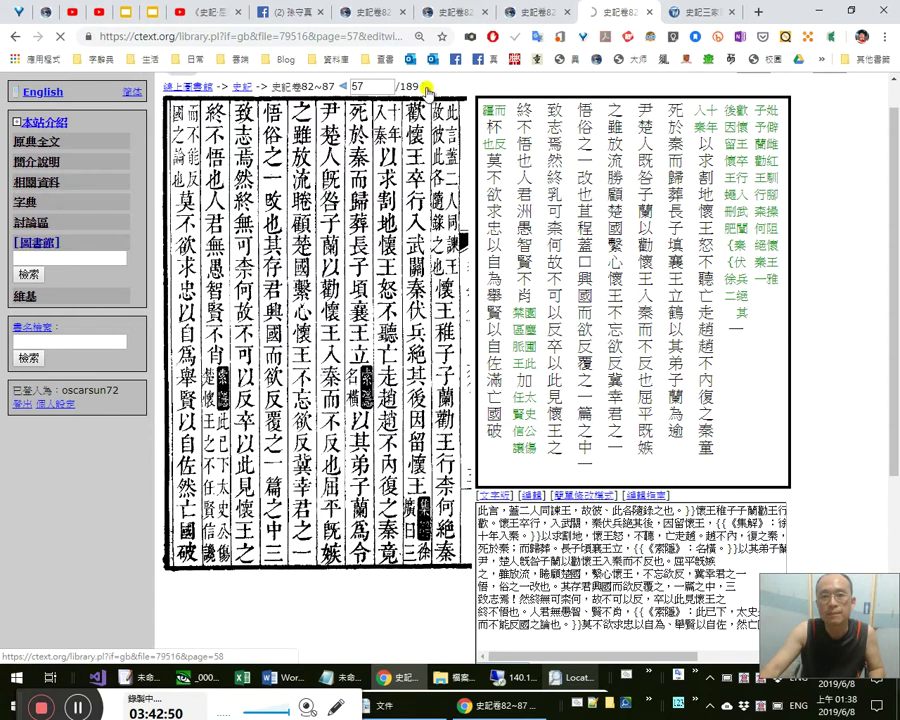
Open page 58 in a new tab and close two older 史記卷82~87 tabs.
middle_click(427, 87)
middle_click(346, 18)
middle_click(350, 12)
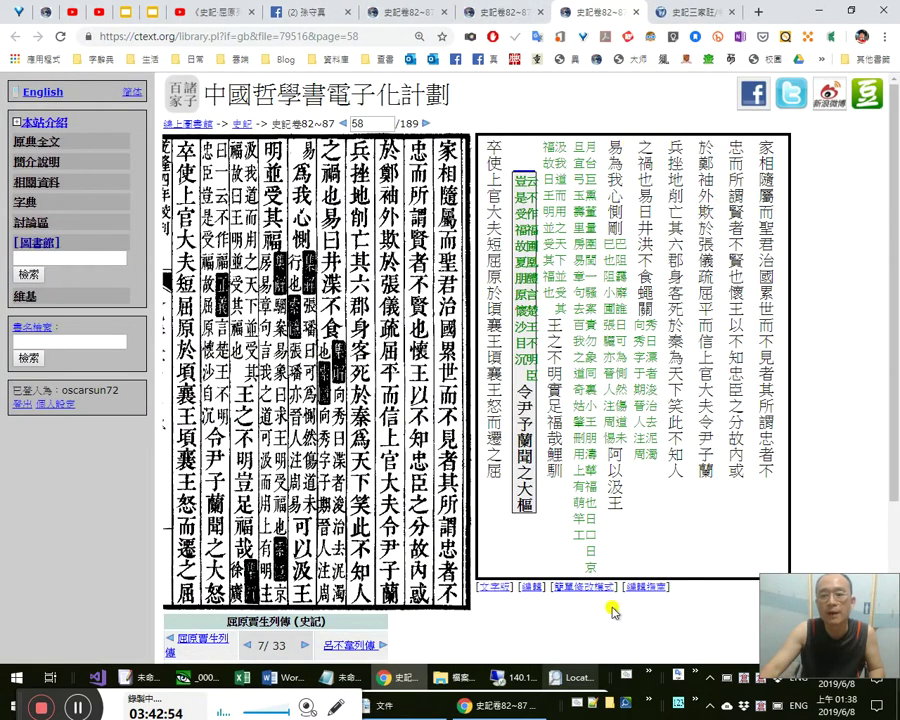
Open page 58 in 簡單修改模式 and move its OCR text out of the edit box into the empty EmEditor document 未命名-2.
left_click(584, 587)
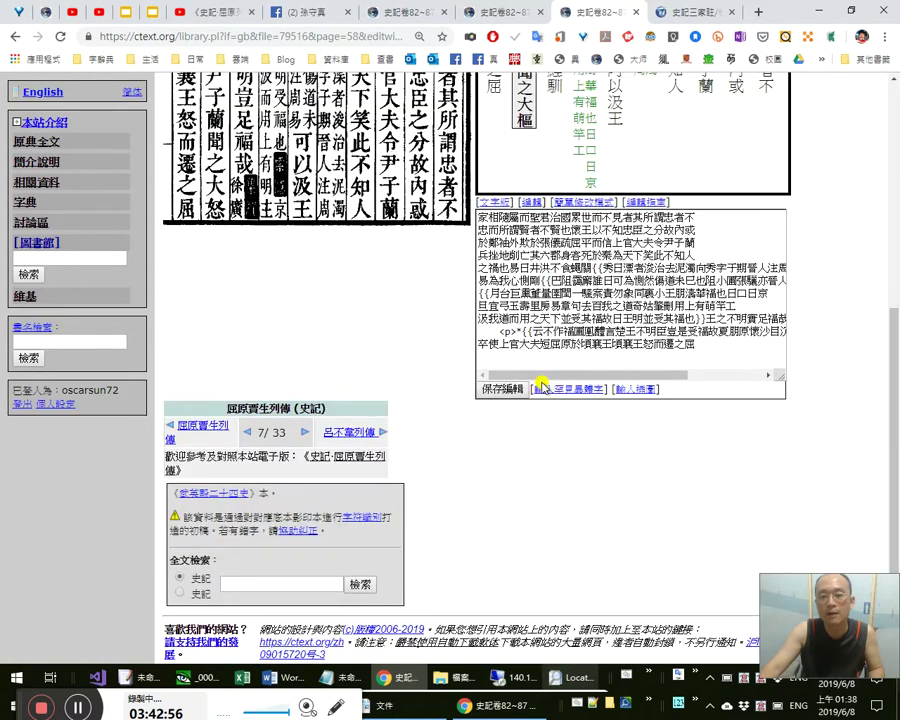
key("ctrl+a")
key("Delete")
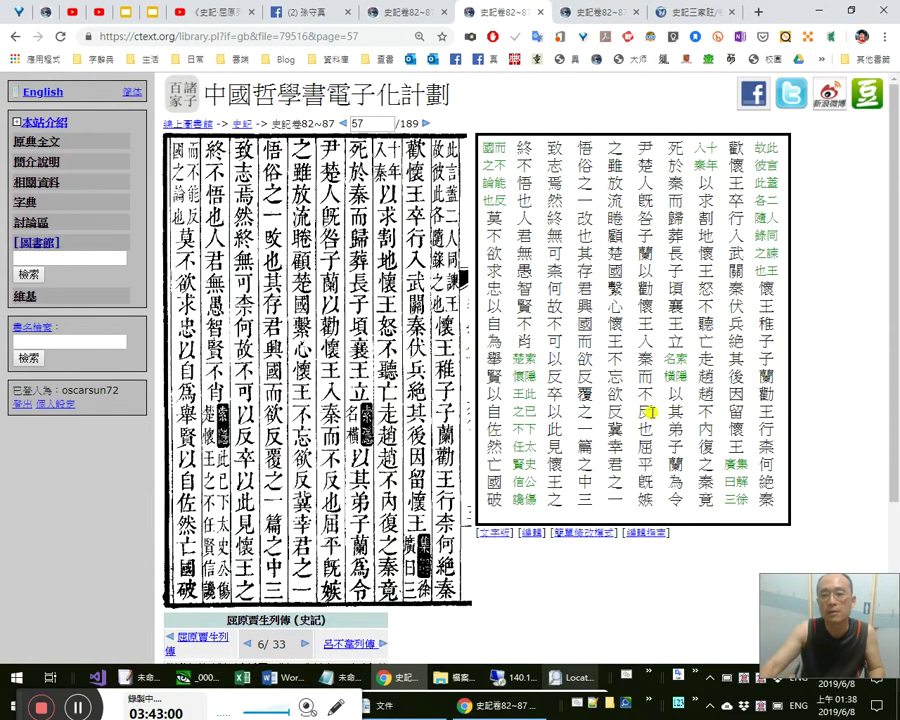
left_click(491, 608)
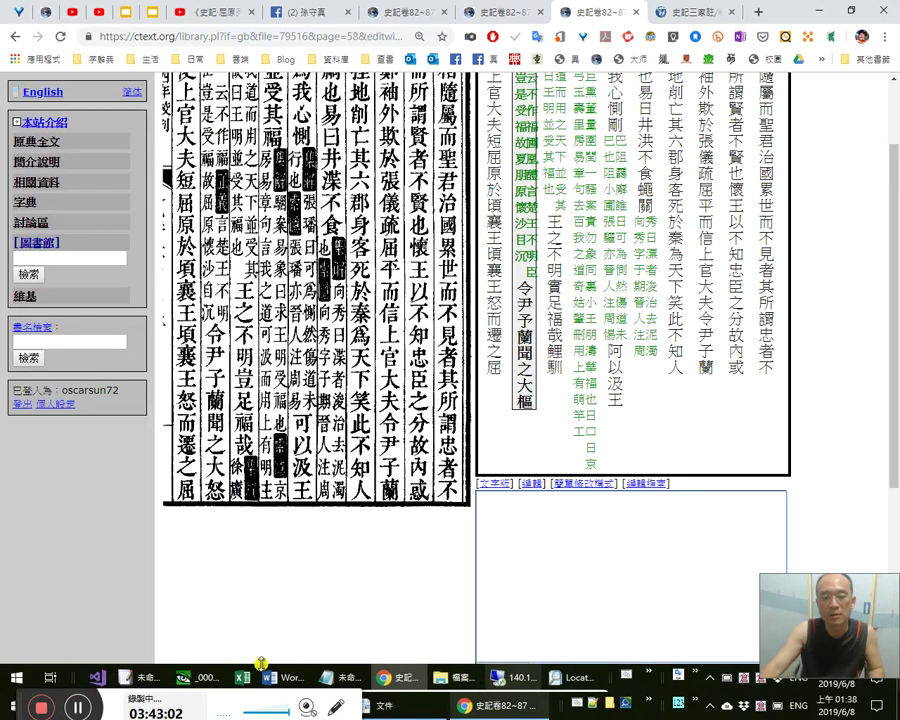
left_click(145, 678)
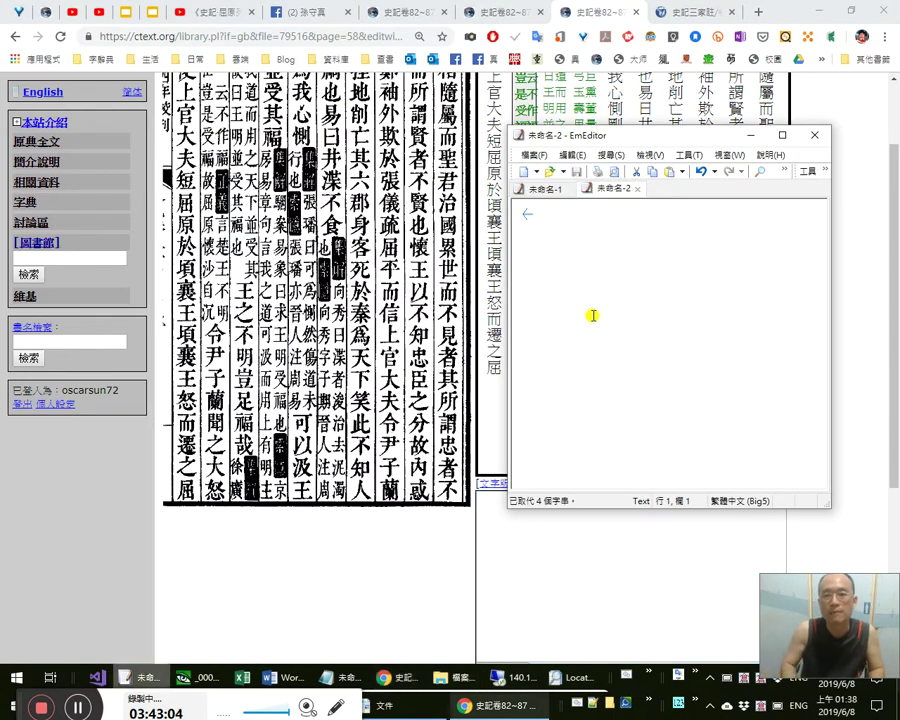
key("ctrl+v")
key("alt+Tab")
key("ctrl+v")
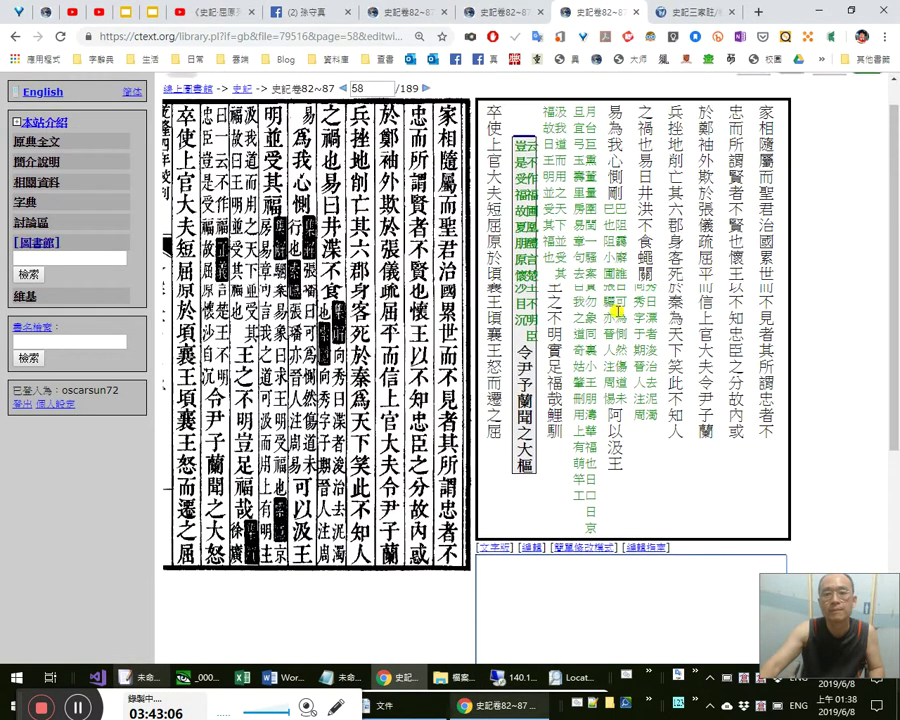
scroll(617, 310, "up", 1)
key("alt+Tab")
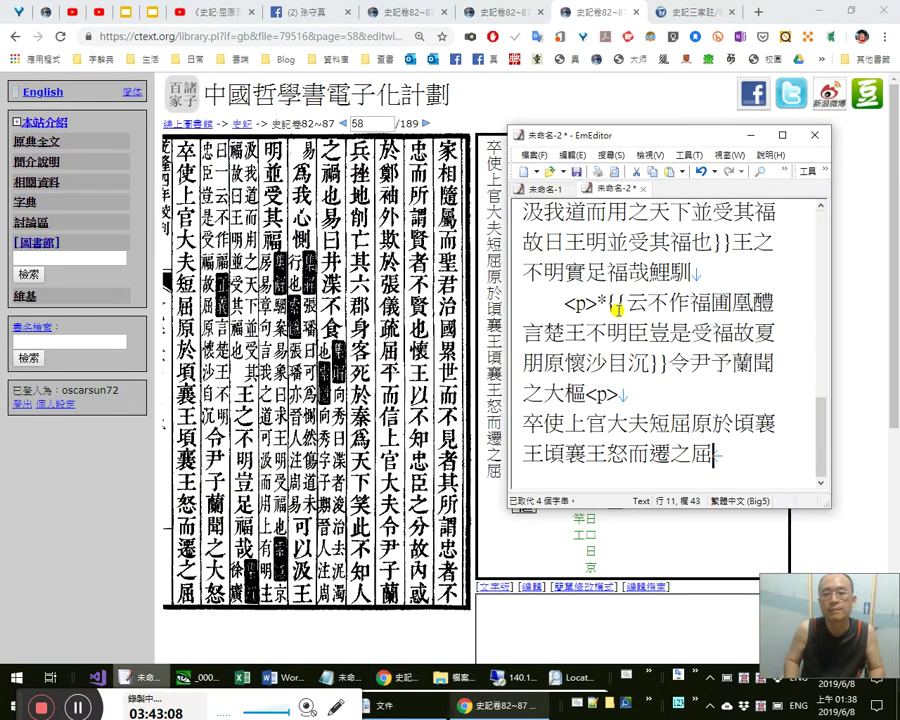
Insert a comma "，" after "家相隨屬" at the start of the page 58 text.
key("ctrl+Home")
key("Right")
key("Right")
key("Right")
key("Right")
type("，")
Examine the wording "相隨屬" in the opening clause character by character, discarding any stray input-method entry.
key("Left")
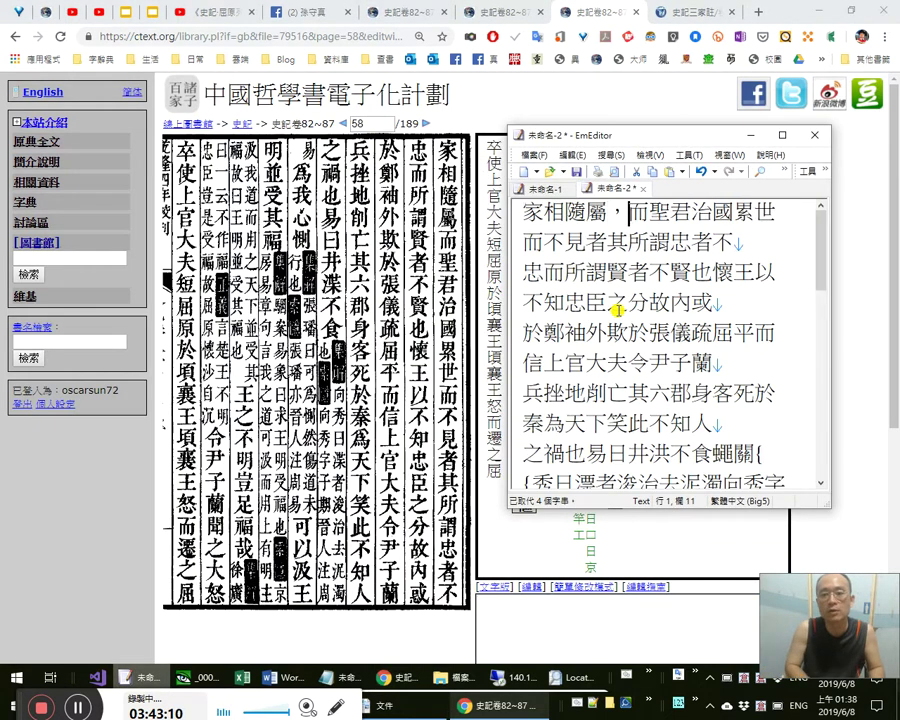
key("shift+Left")
key("Right")
type("文")
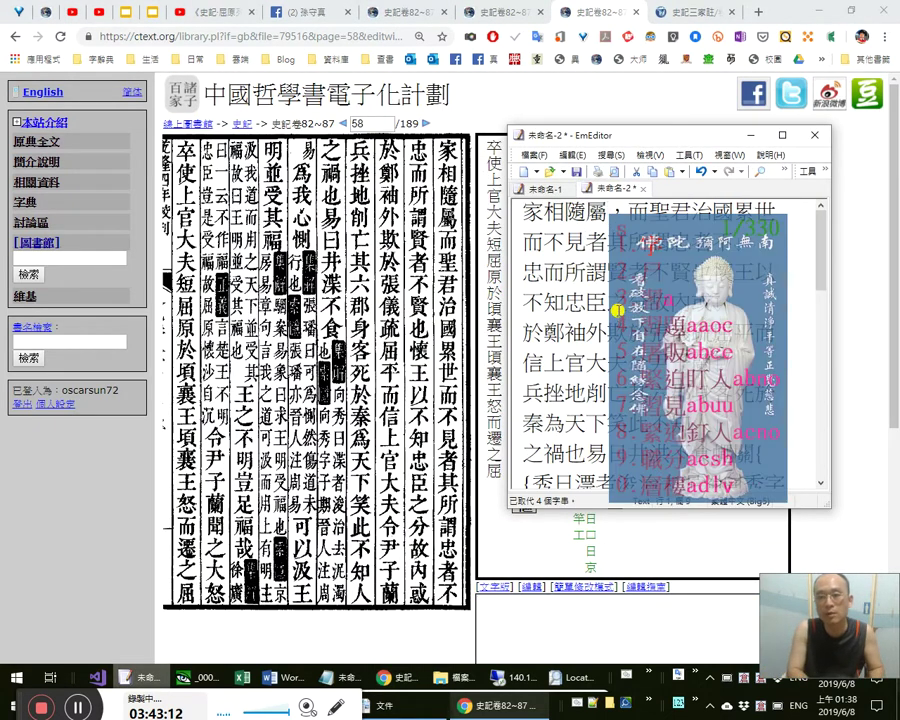
key("shift+Left")
key("Delete")
key("shift+Left")
key("shift+Left")
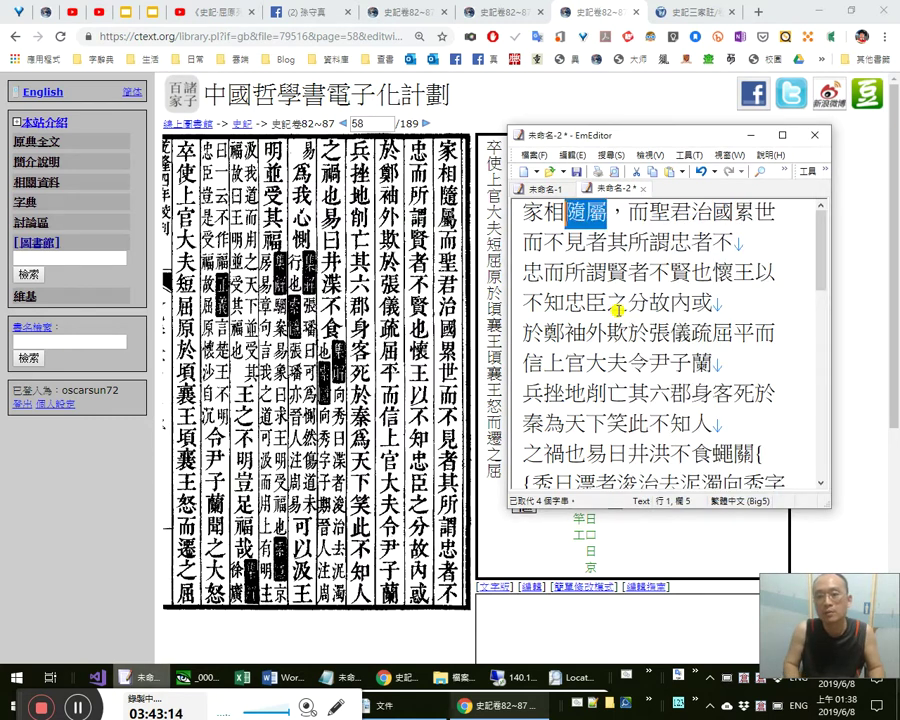
key("Right")
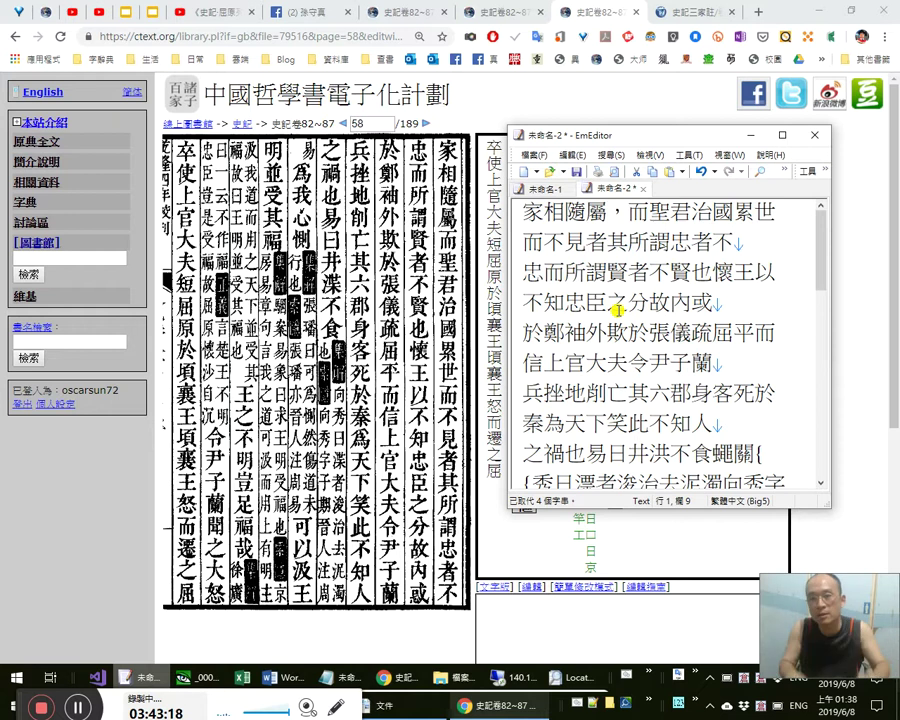
key("Left")
key("shift+Right")
key("Left")
key("Left")
key("shift+Right")
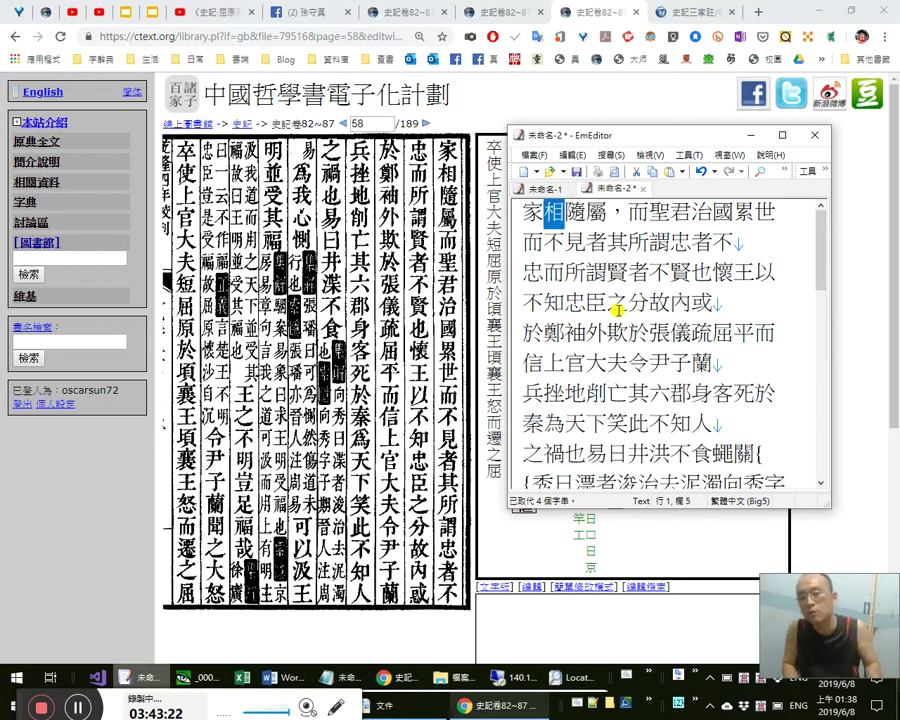
key("shift+Right")
key("shift+Right")
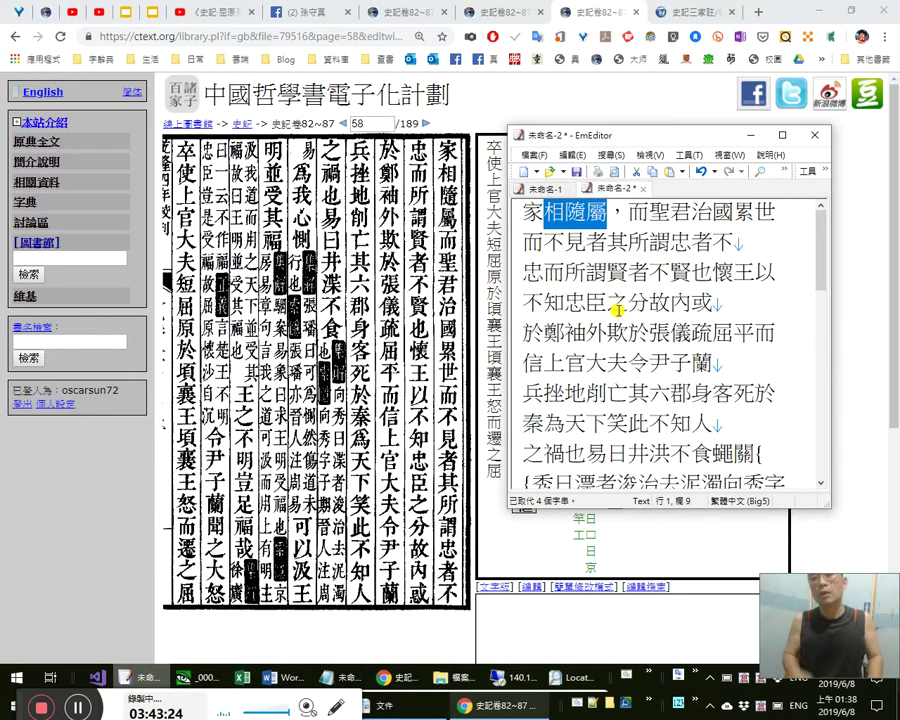
Insert a comma "，" after "而聖君治國累世而不見者".
key("Right")
key("Right")
key("Right")
key("Right")
key("Right")
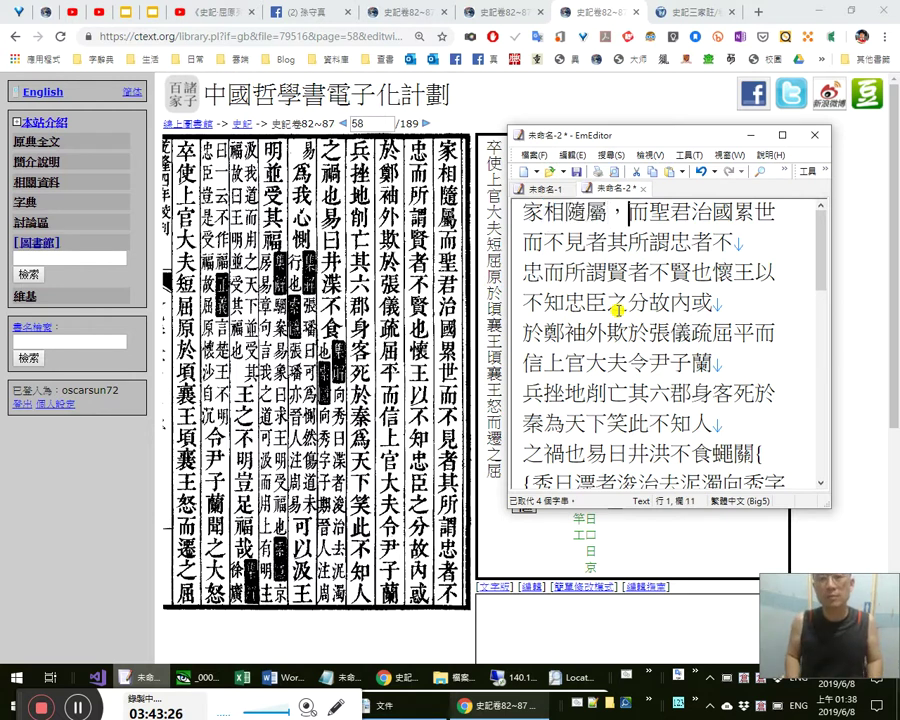
key("Right")
key("Right")
key("Right")
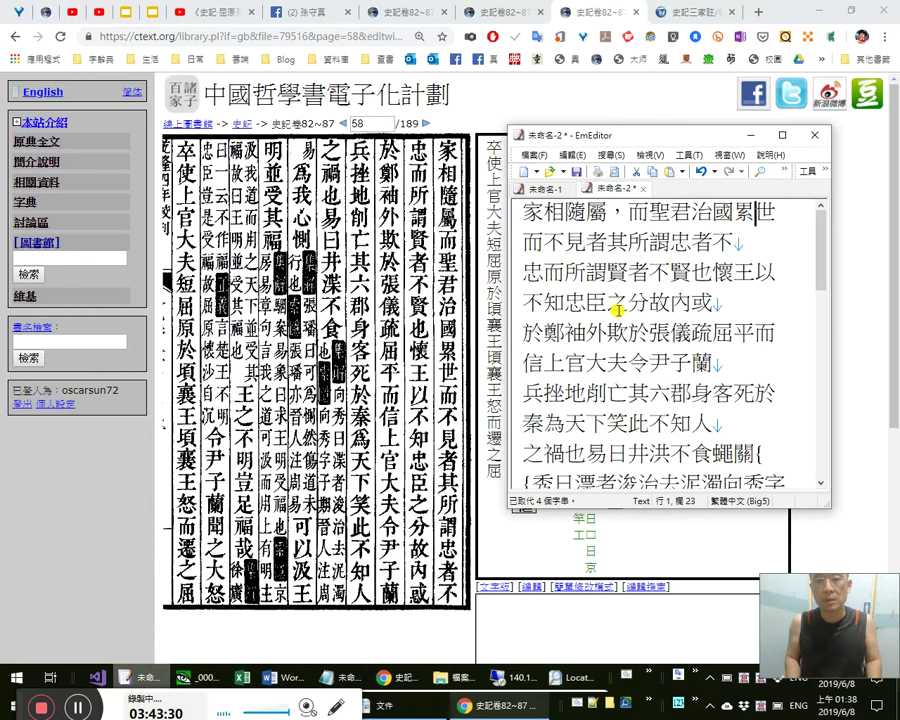
key("Right")
key("Right")
key("Right")
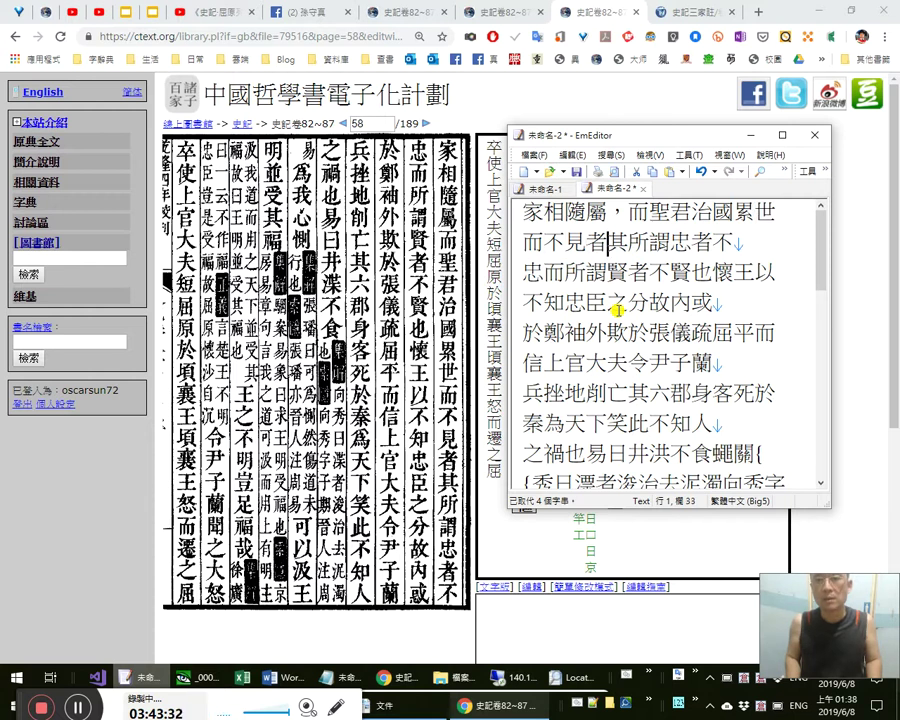
type("，")
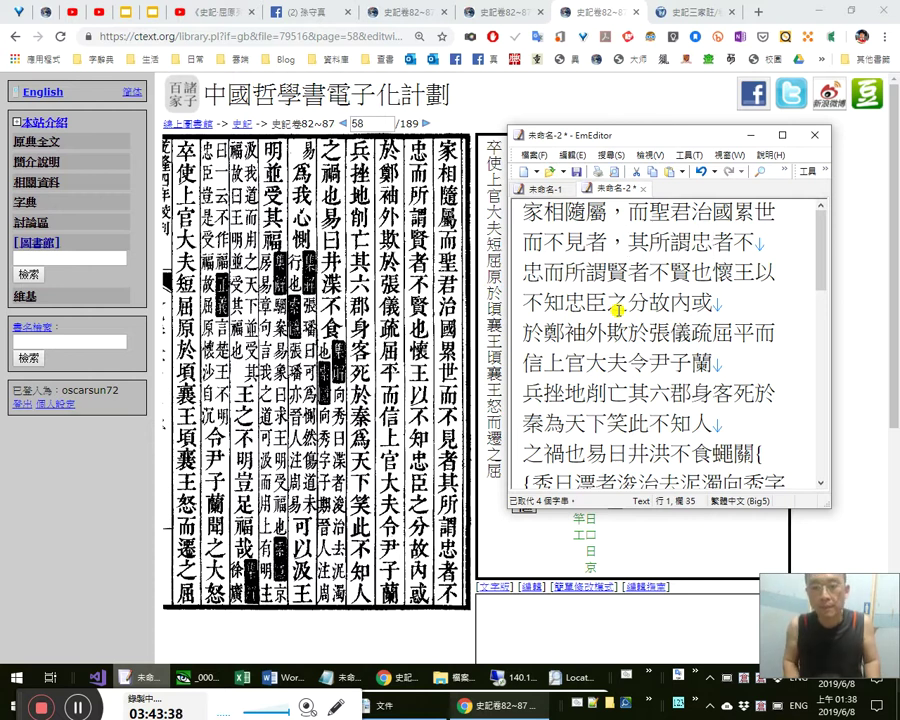
Place a comma "，" after "其所謂忠者不忠", at the start of the second OCR line.
key("Right")
key("Right")
key("Right")
key("Right")
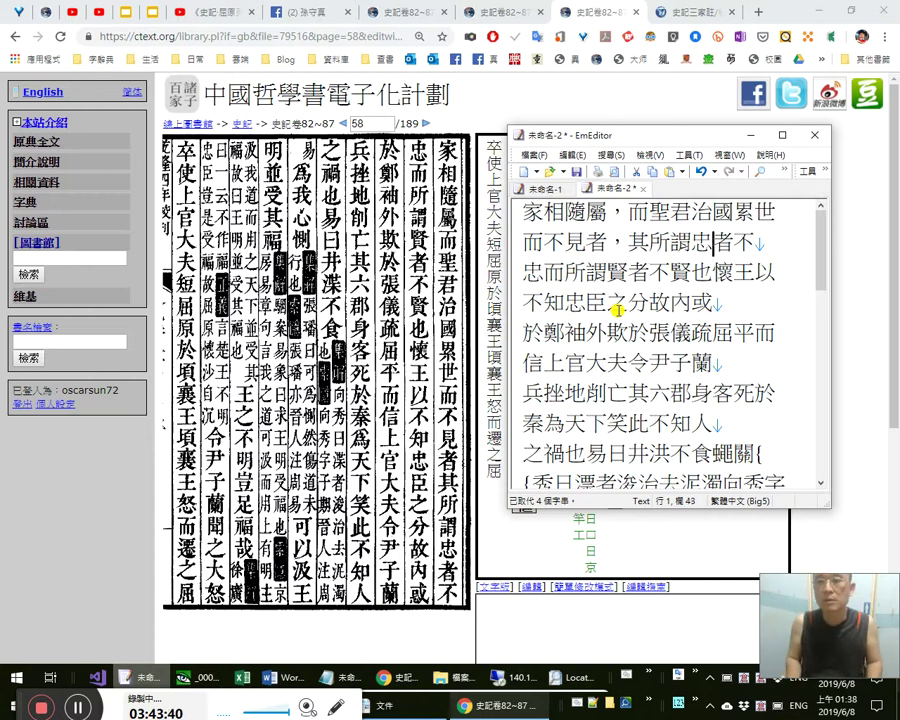
type("，")
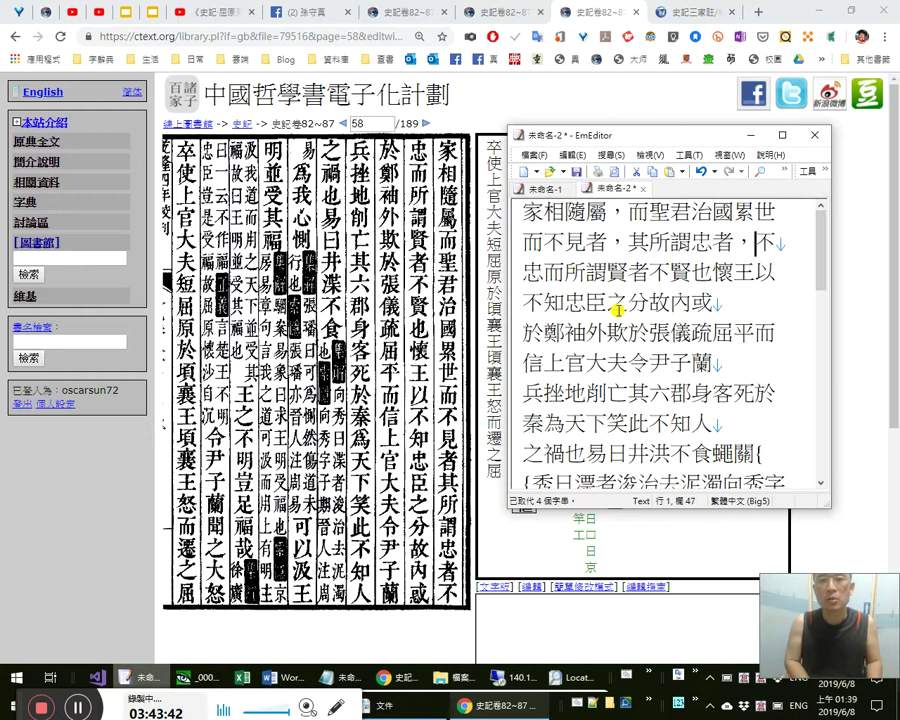
key("shift+Left")
key("ctrl+x")
key("Right")
key("Right")
key("Right")
key("ctrl+v")
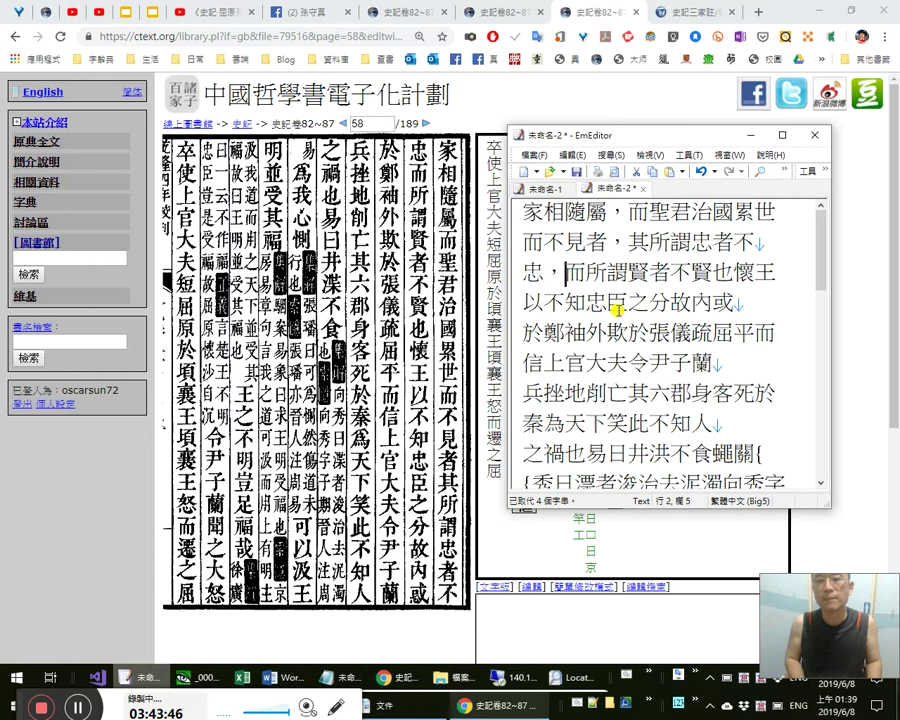
Insert a full stop "。" after "而所謂賢者不賢也".
key("Right")
key("Right")
key("Right")
key("Right")
key("Right")
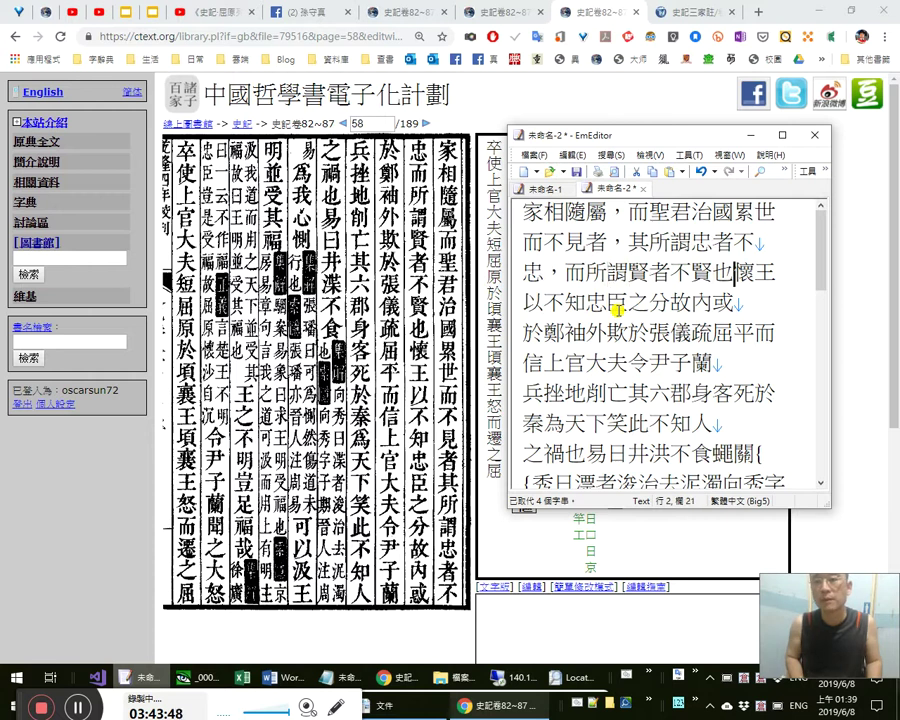
type("。")
Go back to the first line and re-check "相隨屬" against the sentence that follows it.
key("Up")
key("Left")
key("Left")
key("Left")
key("Left")
key("Left")
key("Left")
key("Left")
key("shift+Left")
key("shift+Left")
key("shift+Left")
key("shift+Left")
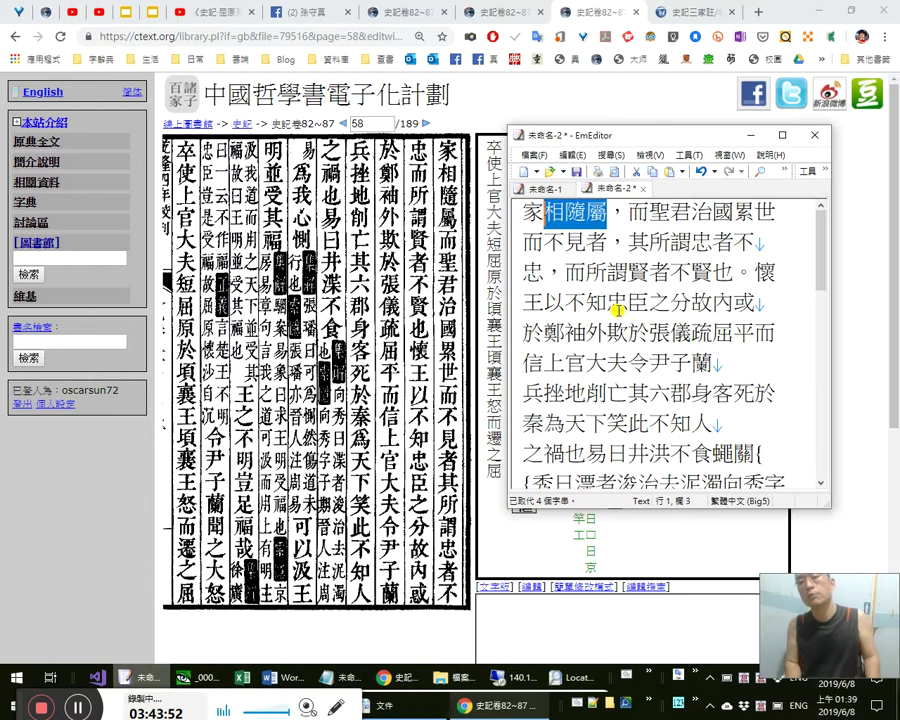
key("Right")
key("Right")
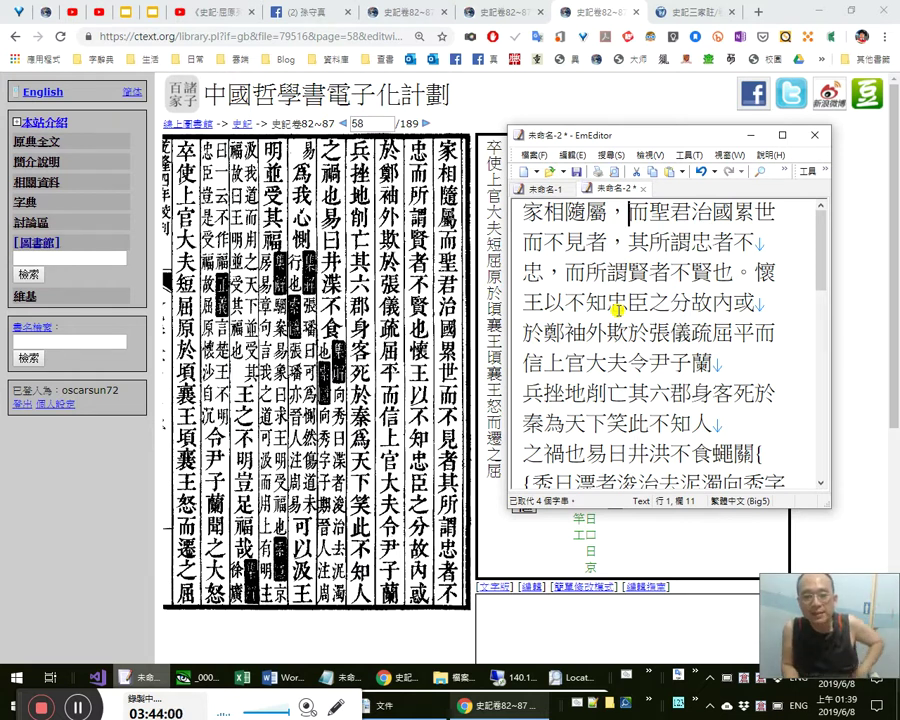
Try a comma "，" after "而聖君治國" in the first line.
key("Right")
key("Right")
key("Right")
key("Right")
key("Right")
key("Right")
key("Left")
type("，")
Try a semicolon "；" in place of the comma after "家相隨屬".
key("Left")
key("Left")
key("Left")
key("Left")
key("Left")
key("Left")
key("shift+Left")
type("；")
key("shift+Left")
key("shift+Home")
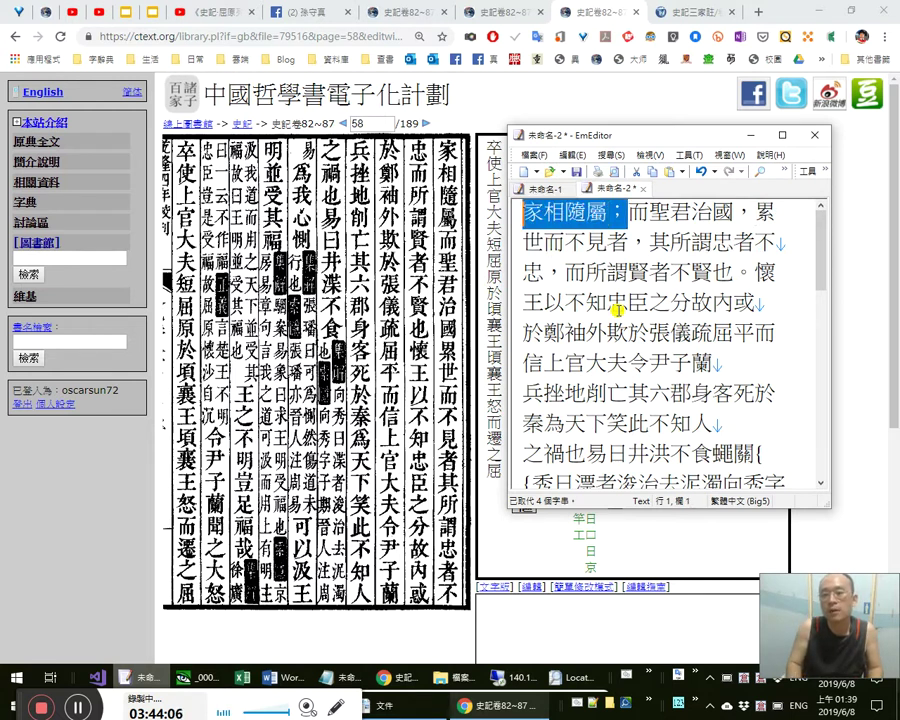
Examine how "聖君治國" and "累世" read when separated by the comma.
key("Right")
key("Right")
key("shift+Right")
key("Right")
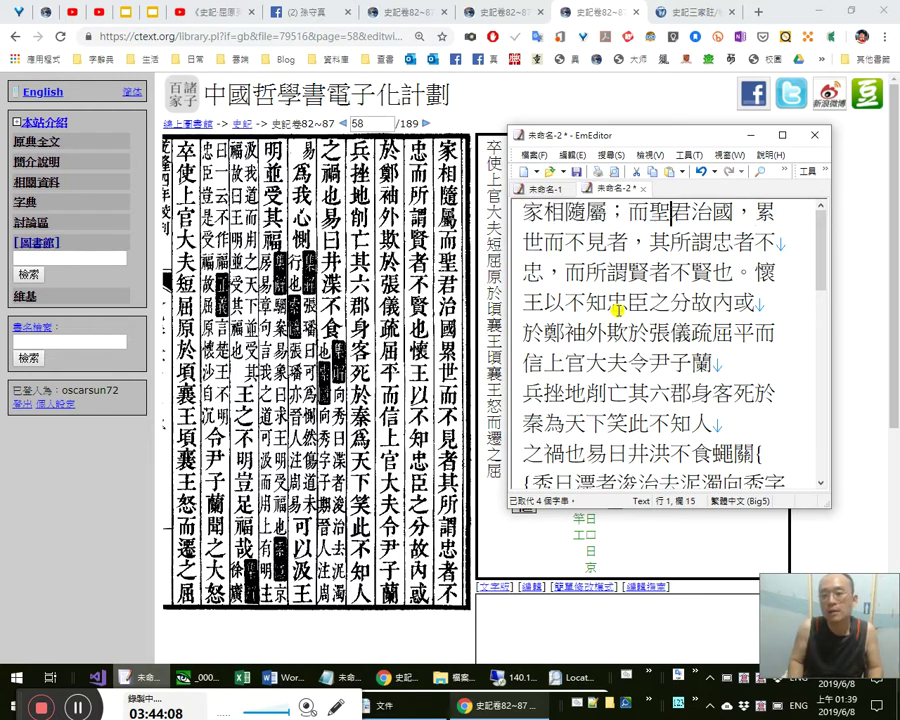
key("Left")
key("shift+Right")
key("shift+Right")
key("shift+Right")
key("shift+Right")
key("Right")
key("Left")
key("Left")
key("Right")
key("Right")
key("shift+Right")
key("shift+Right")
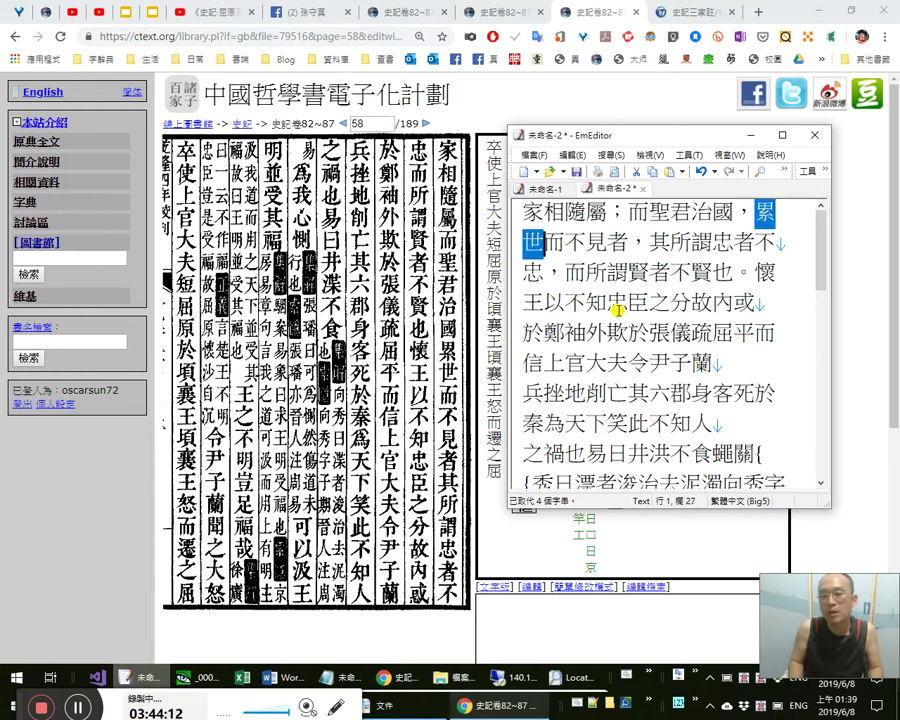
key("Left")
key("Left")
key("Left")
key("shift+Right")
key("shift+Right")
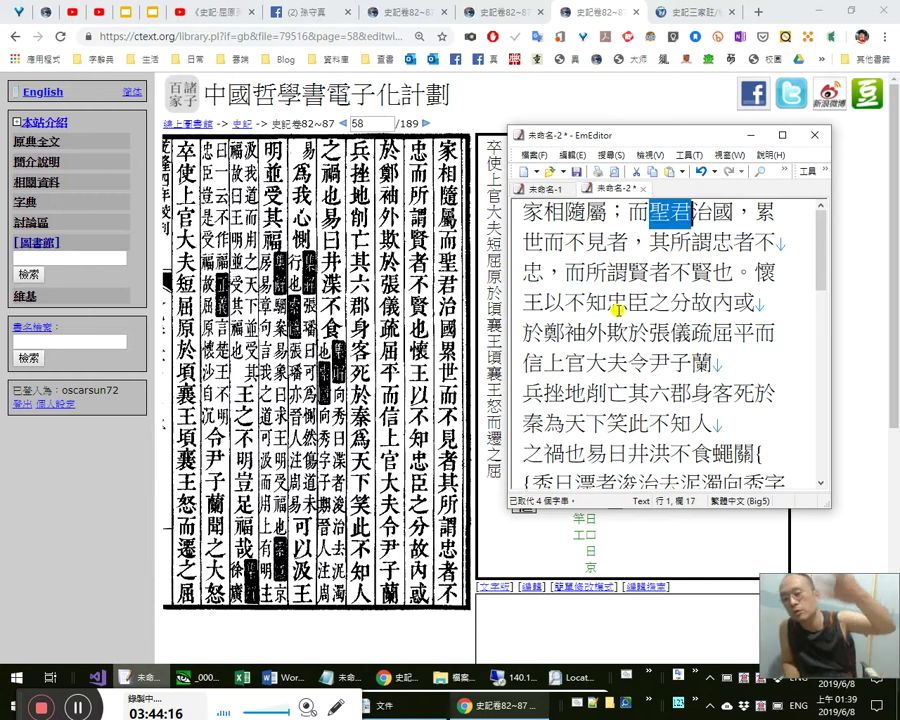
key("Right")
key("Right")
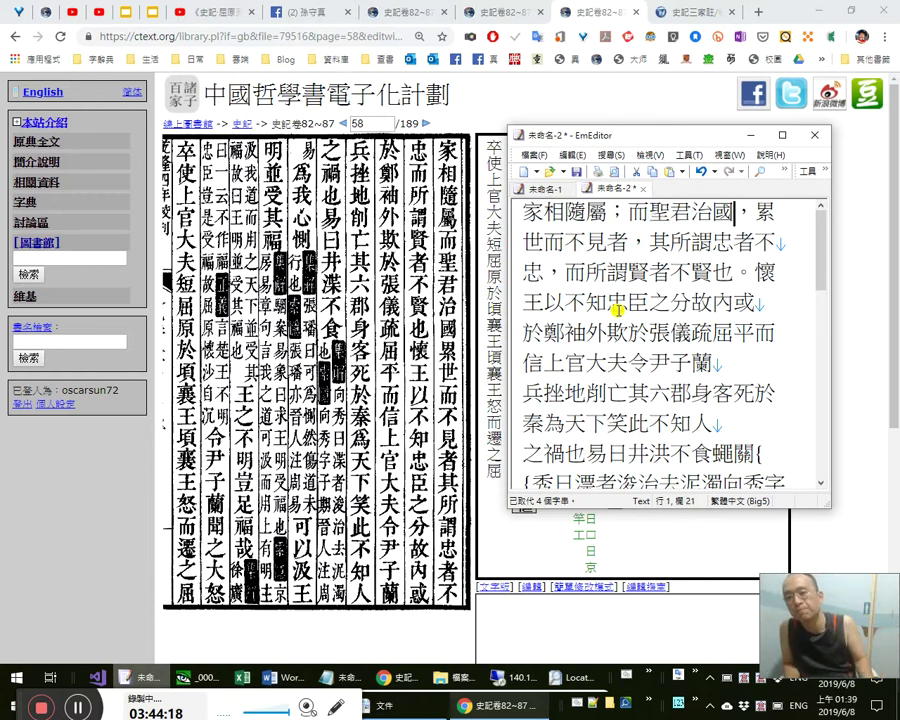
Check "累世而不見者" and its closing "者" against the whole clause starting from "而聖君治國".
key("Right")
key("shift+Right")
key("shift+Right")
key("Left")
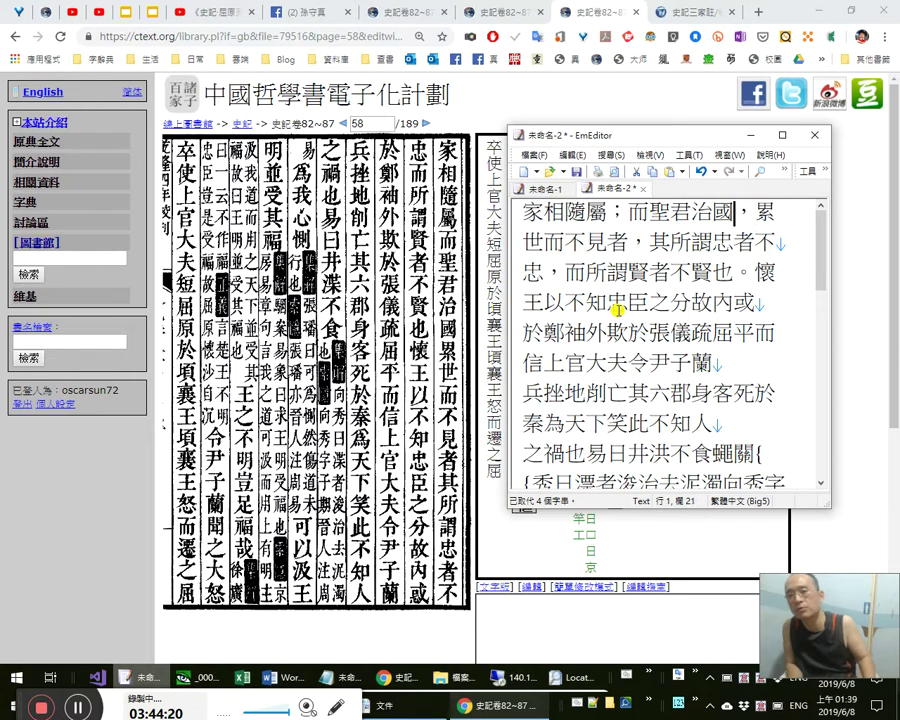
key("shift+Right")
key("shift+Right")
key("shift+Right")
key("shift+Right")
key("shift+Right")
key("Right")
key("shift+Right")
key("Left")
key("shift+Right")
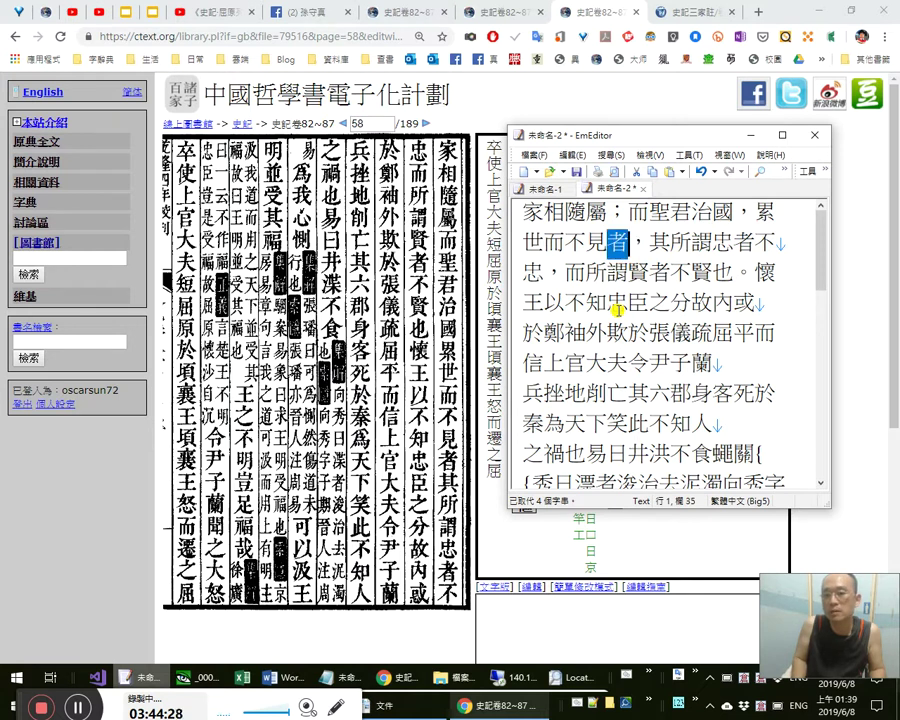
key("Right")
key("shift+Up")
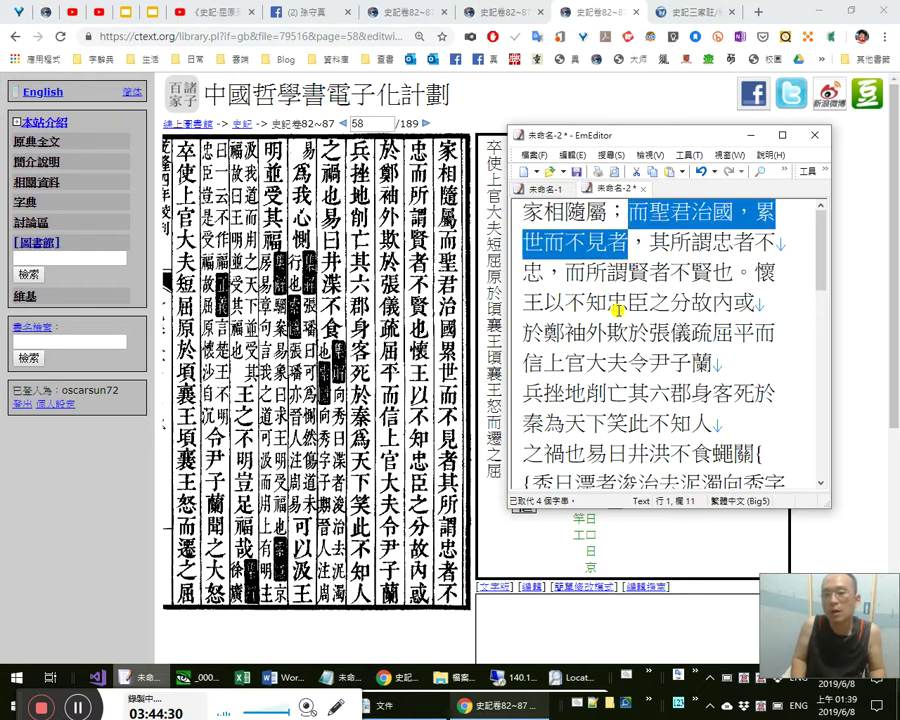
Put a comma "，" back in place of the semicolon after "家相隨屬".
key("Left")
key("shift+Left")
type("，")
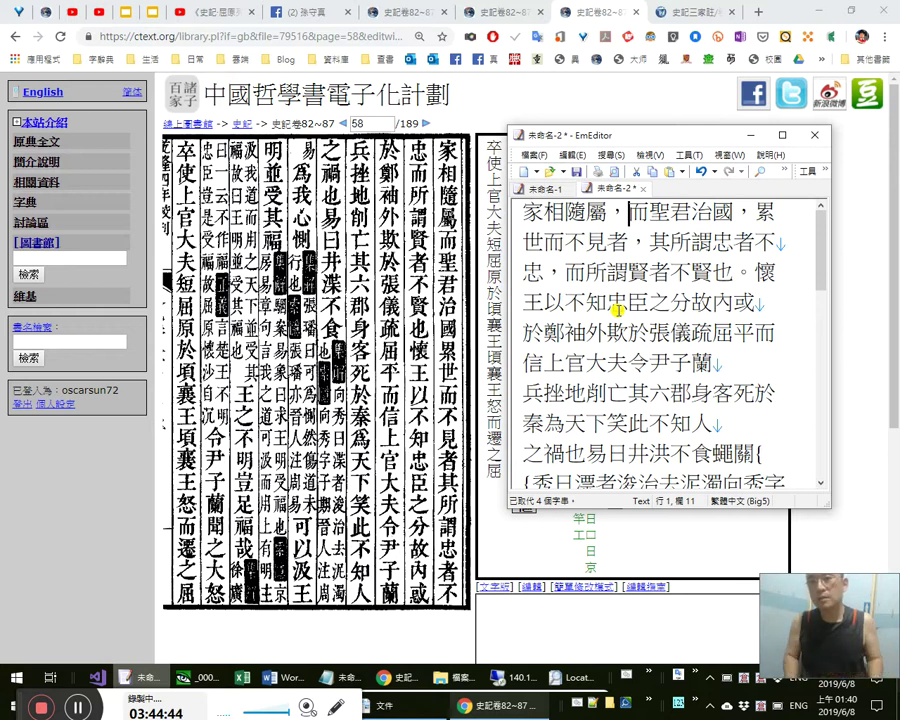
Remove the comma between "治國" and "累世" in the first line.
key("Right")
key("shift+End")
key("Right")
key("shift+Right")
key("Right")
key("Right")
key("Right")
key("Right")
key("Right")
key("Up")
key("Right")
key("Right")
key("Right")
key("Right")
key("Delete")
Examine "聖君治國" and "累世" as one unbroken phrase.
key("Right")
key("Right")
key("Left")
key("Left")
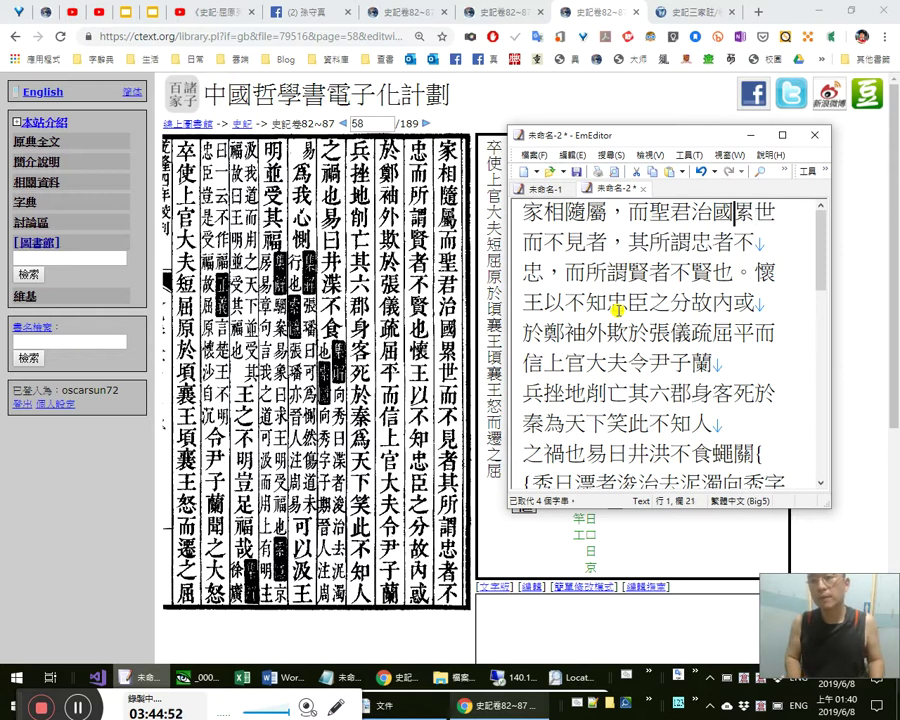
key("Left")
key("Left")
key("Left")
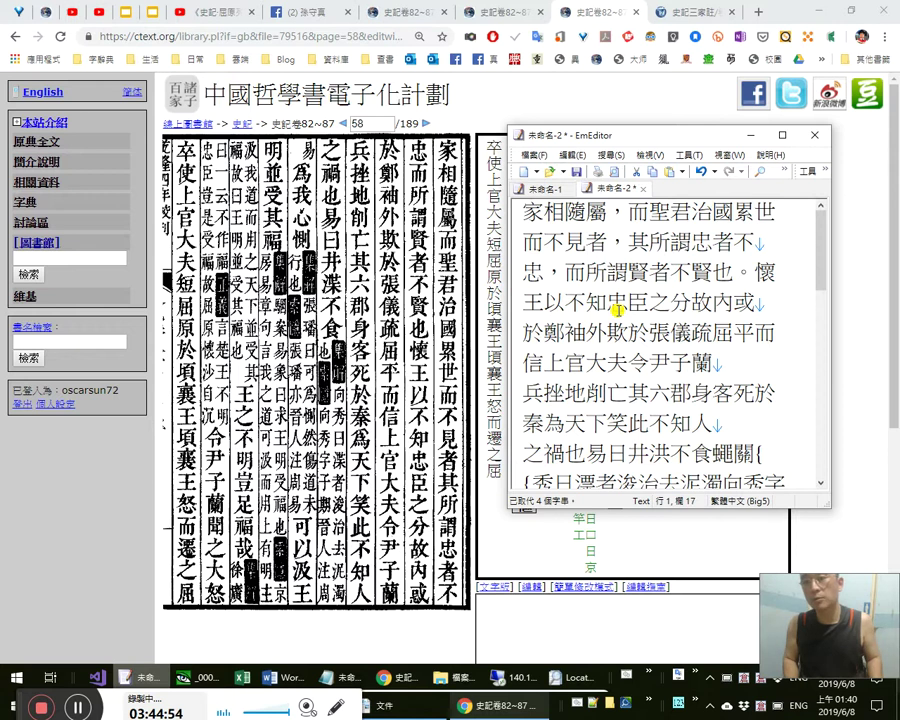
key("Right")
key("Right")
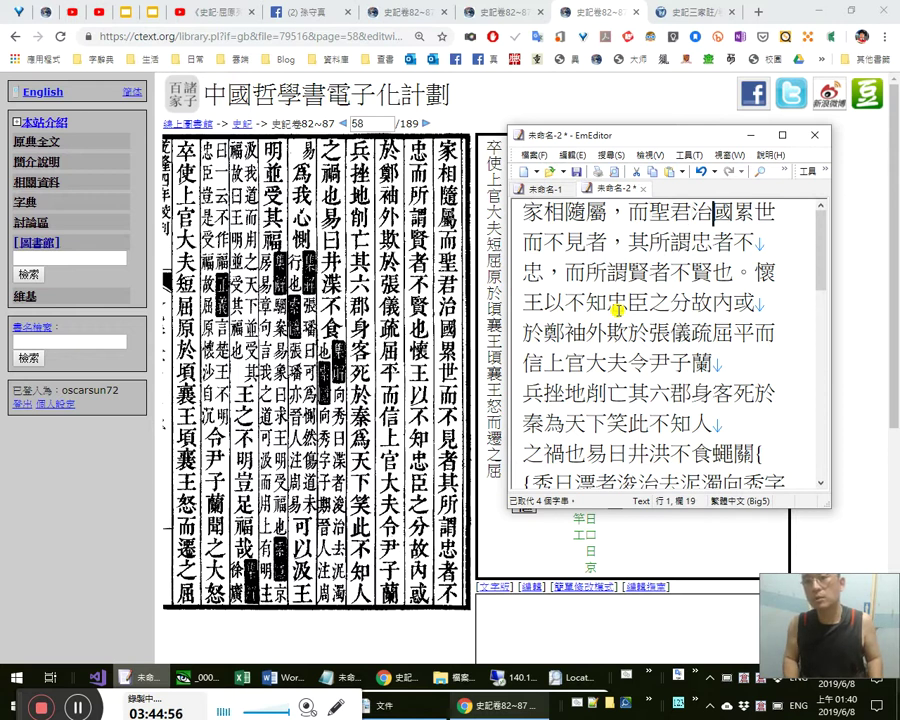
key("Right")
key("shift+Left")
key("shift+Left")
key("shift+Left")
key("shift+Left")
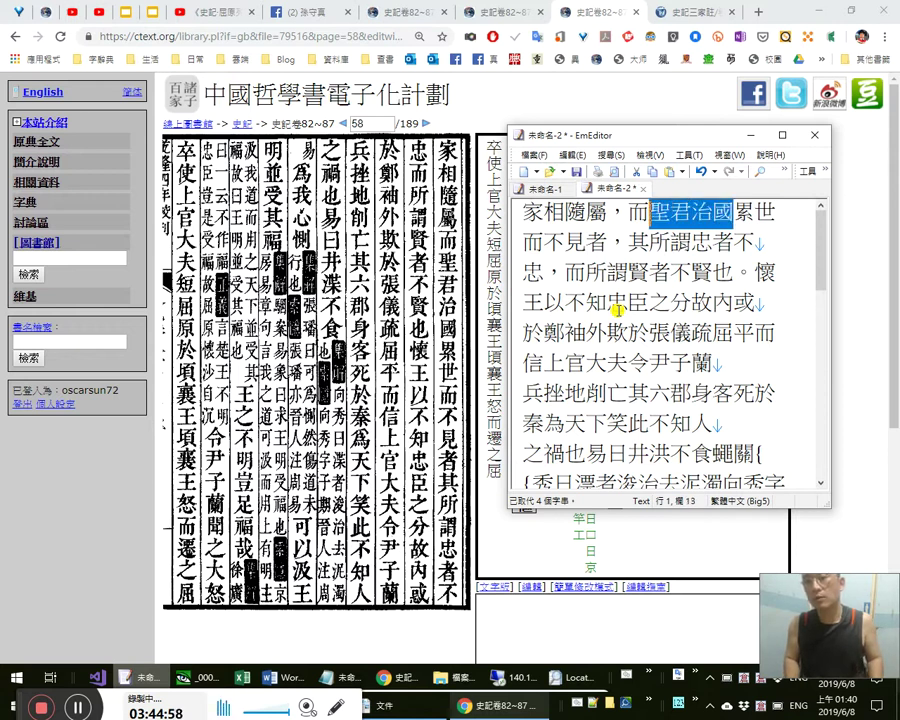
key("End")
key("shift+Left")
key("shift+Left")
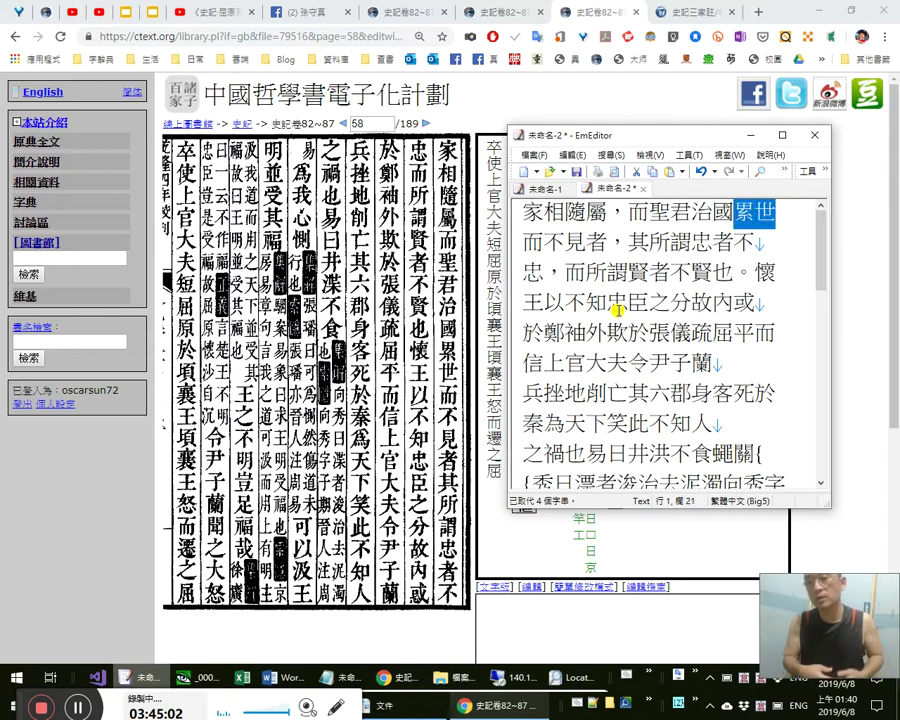
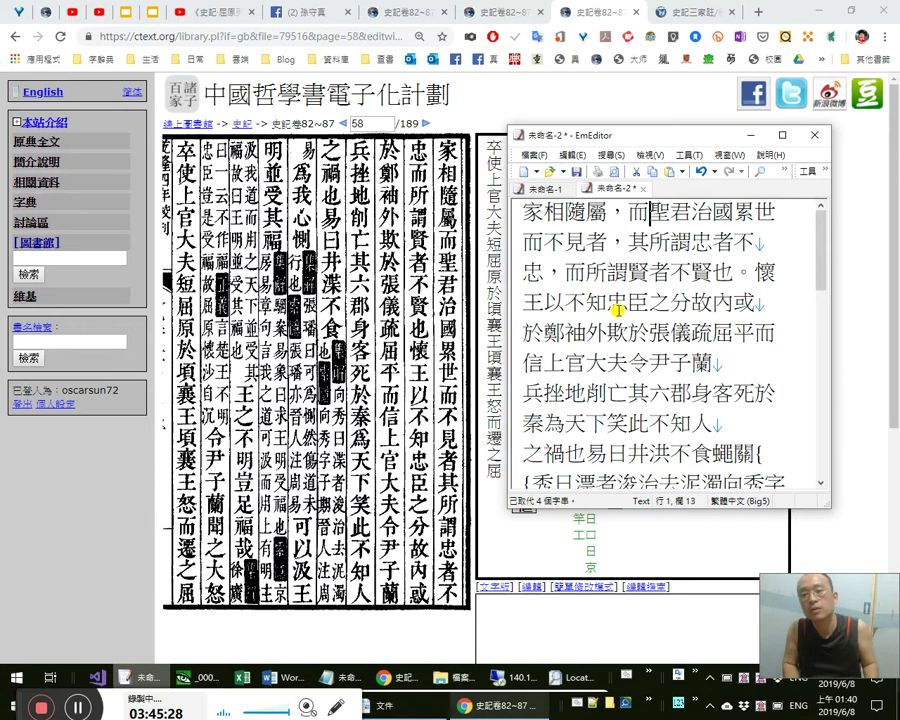
Re-read the clause "而聖君治國累世" after the first comma, comparing its subject with "累世".
left_click_drag(649, 212, 628, 242)
key("Left")
key("Left")
key("ctrl+shift+Right")
key("Left")
key("Right")
key("Right")
key("Right")
key("Right")
key("Right")
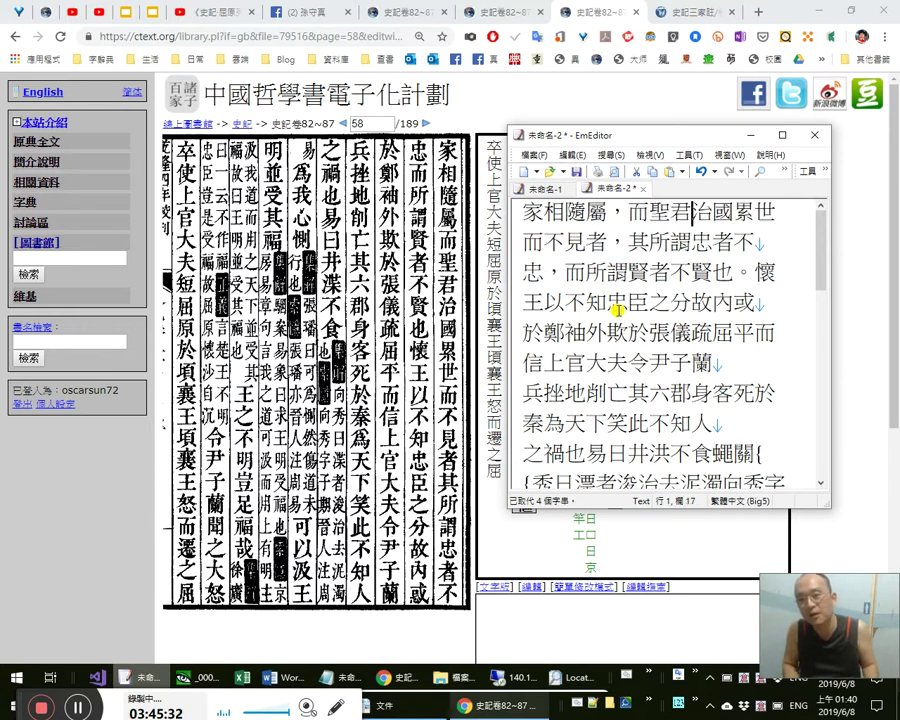
key("shift+Right")
key("shift+Right")
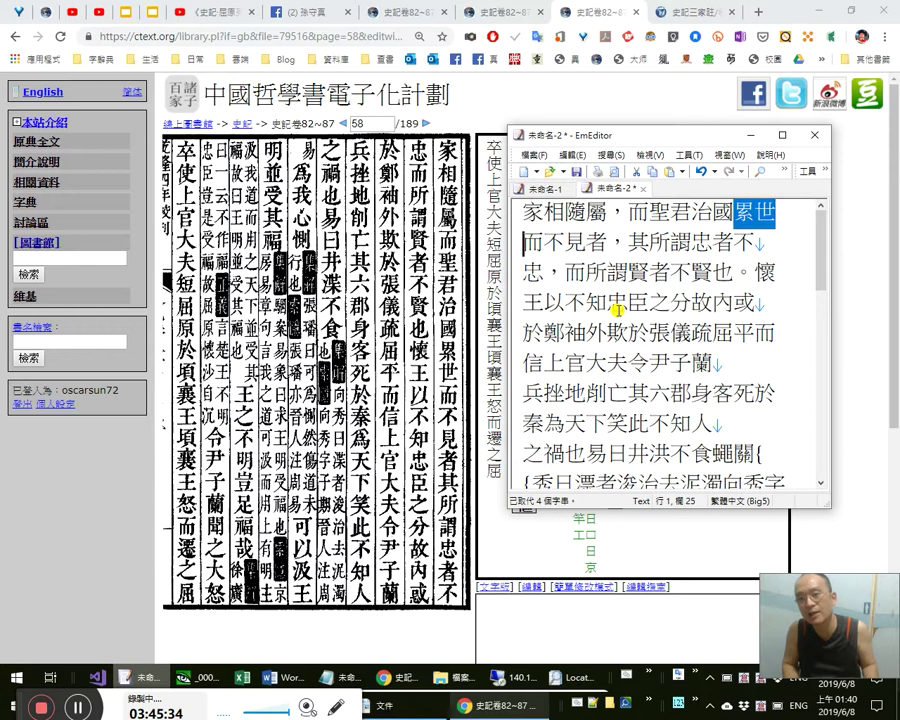
key("Left")
key("Left")
key("Left")
key("Left")
key("Left")
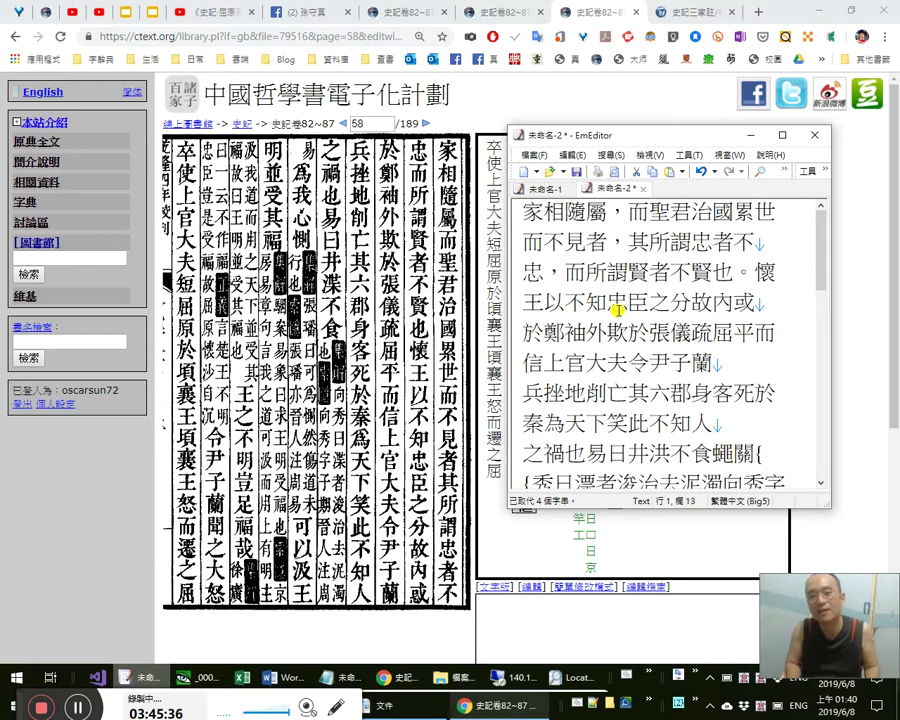
key("shift+End")
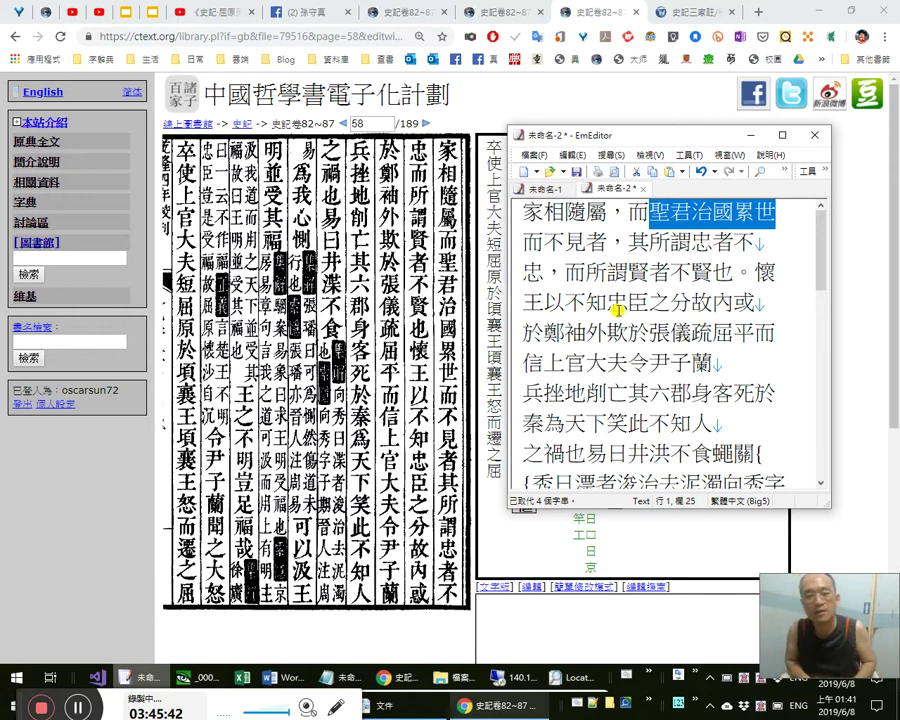
key("Left")
key("Right")
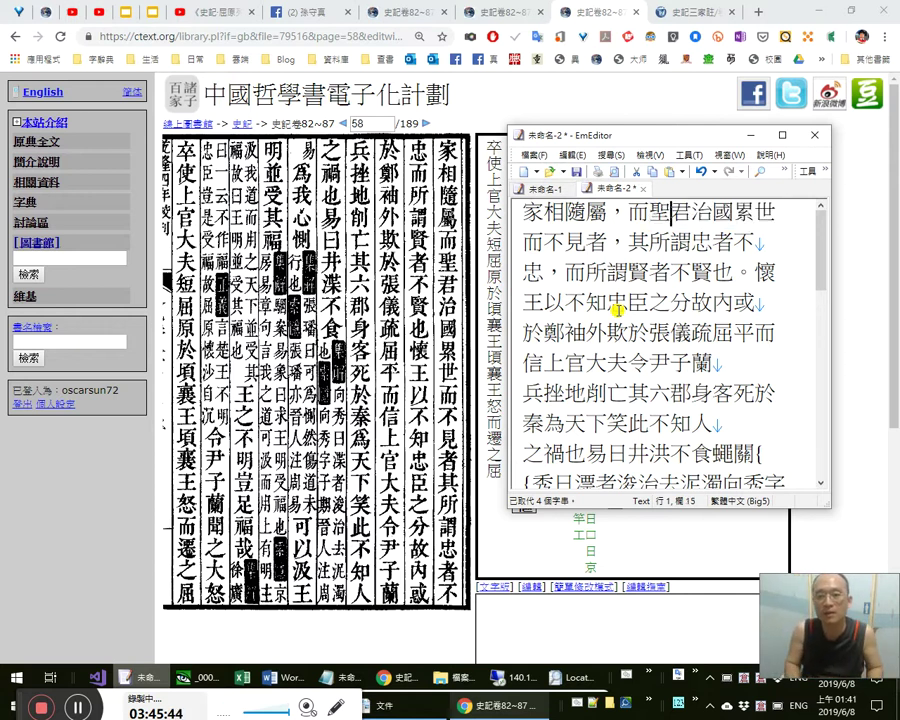
key("Right")
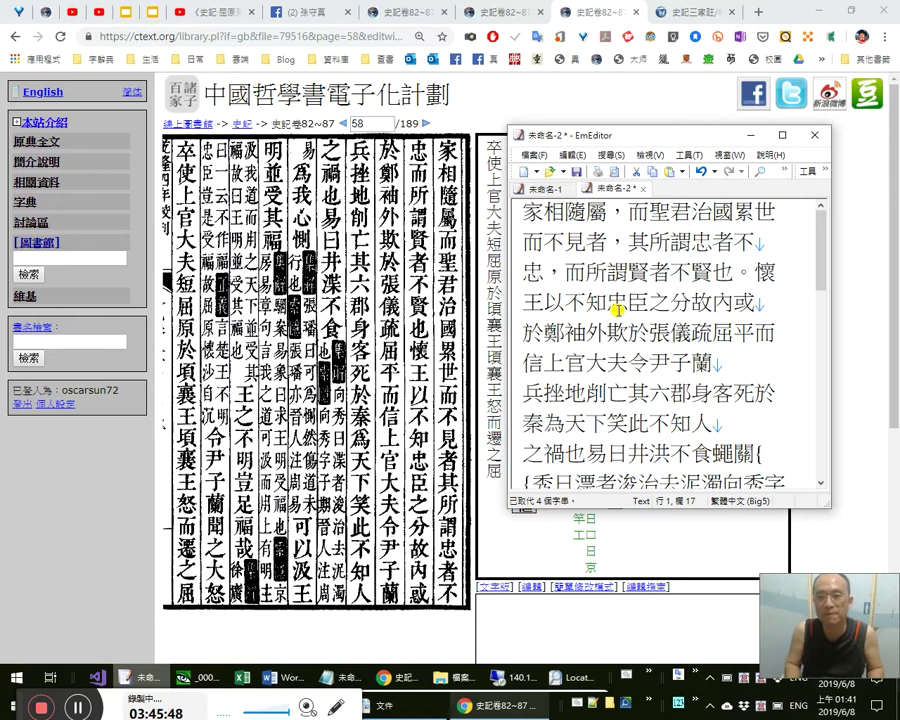
Examine the run from "聖君治國累世" through "而不見", paying attention to "累".
key("shift+Right")
key("shift+Right")
key("shift+Right")
key("shift+Right")
key("shift+Right")
key("shift+Right")
key("shift+Right")
key("shift+Right")
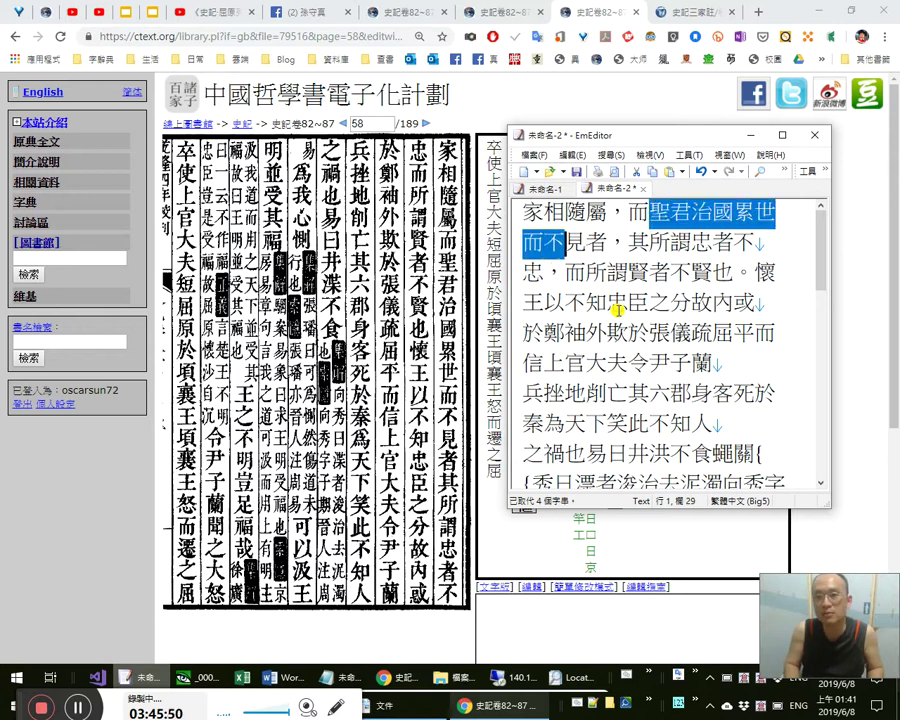
key("Left")
key("Right")
key("Right")
key("Right")
key("Right")
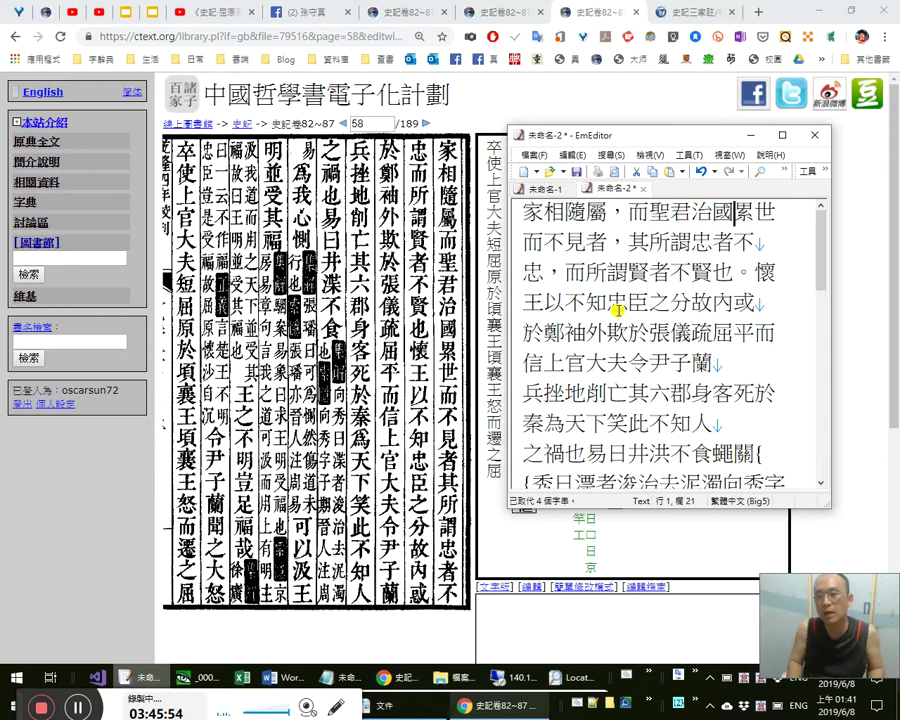
key("shift+Right")
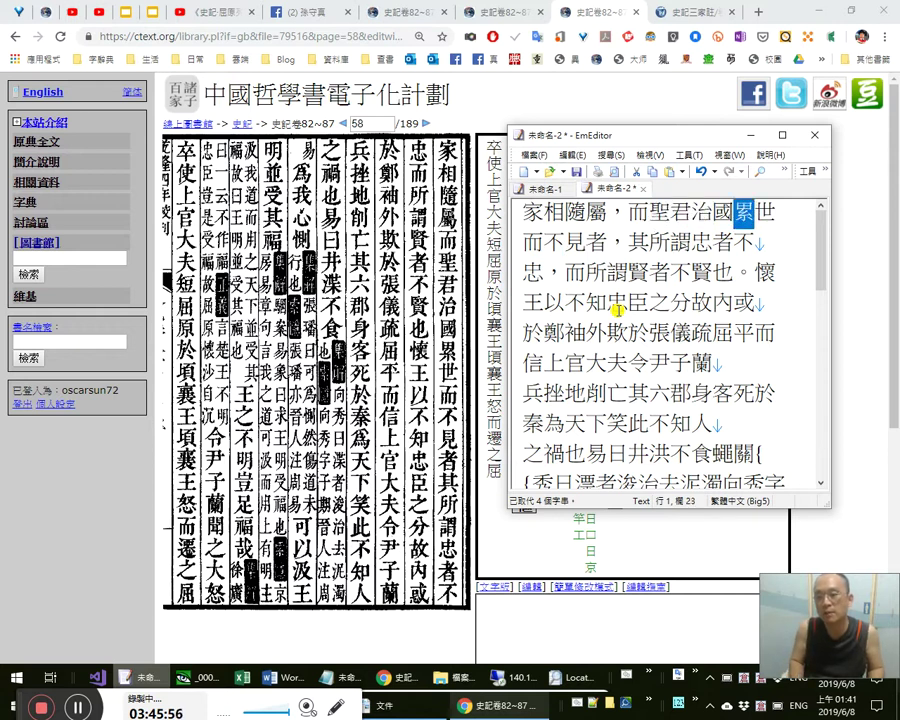
Check the "者" that closes "而不見者" before the comma.
key("Right")
key("Right")
key("Right")
key("Right")
key("Right")
key("Right")
key("Right")
key("Right")
key("Left")
key("Left")
key("Left")
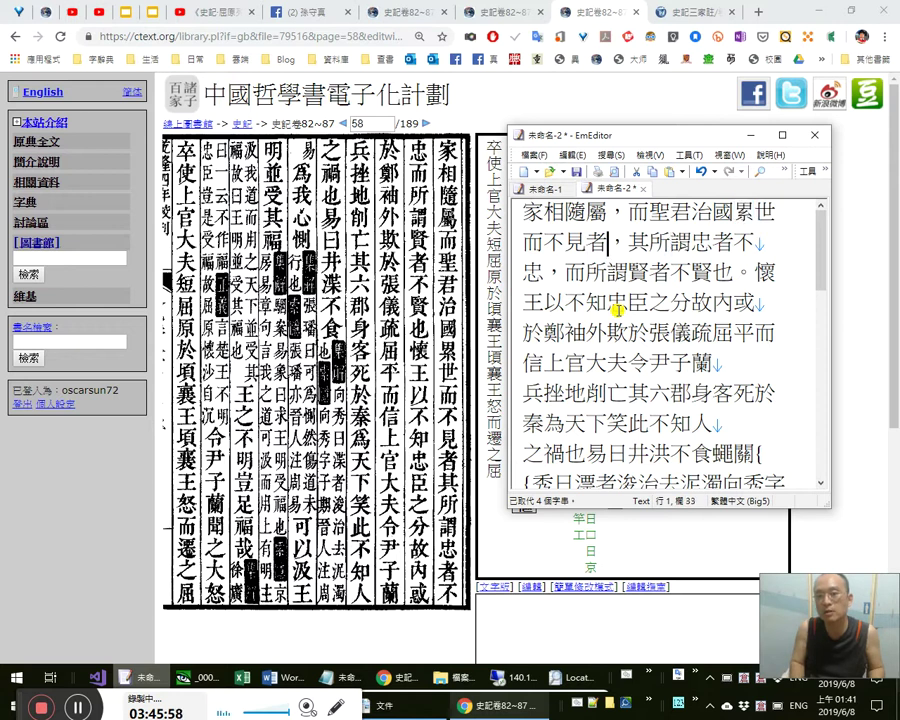
key("shift+Left")
key("Right")
key("Right")
Examine the phrase "其所謂忠者", in particular the words "所謂".
key("shift+Right")
key("shift+Right")
key("shift+Right")
key("shift+Right")
key("shift+Right")
key("shift+Right")
key("shift+Right")
key("shift+Right")
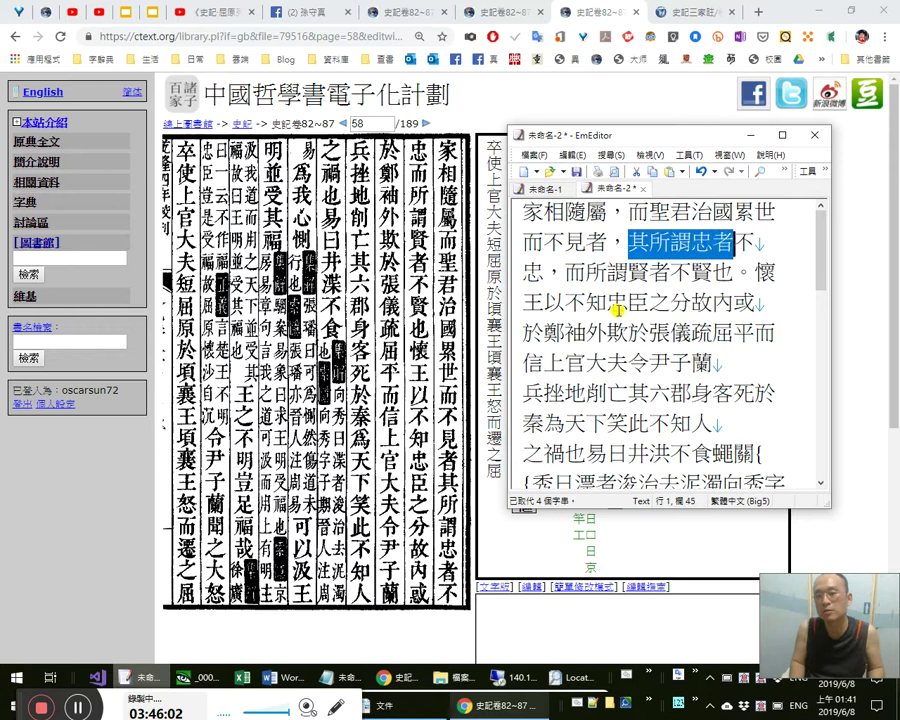
key("Left")
key("shift+Right")
key("Right")
key("shift+Right")
key("shift+Right")
key("Right")
key("shift+Left")
key("shift+Left")
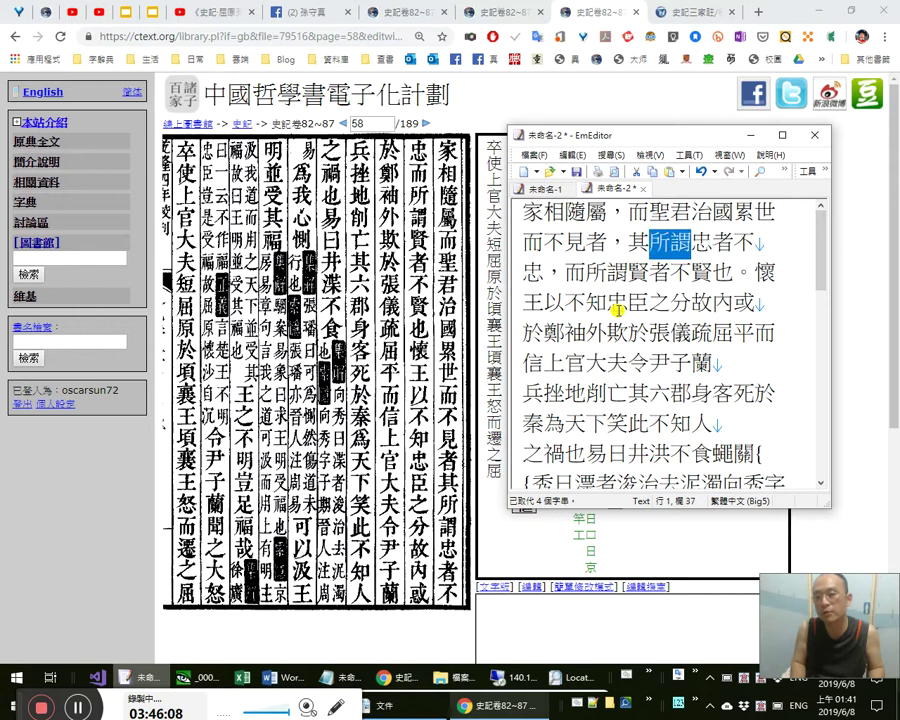
Examine the pronoun "其" that opens the clause "其所謂忠者" after the comma.
key("Left")
key("shift+Left")
key("shift+Right")
key("shift+Left")
key("shift+Right")
key("shift+Left")
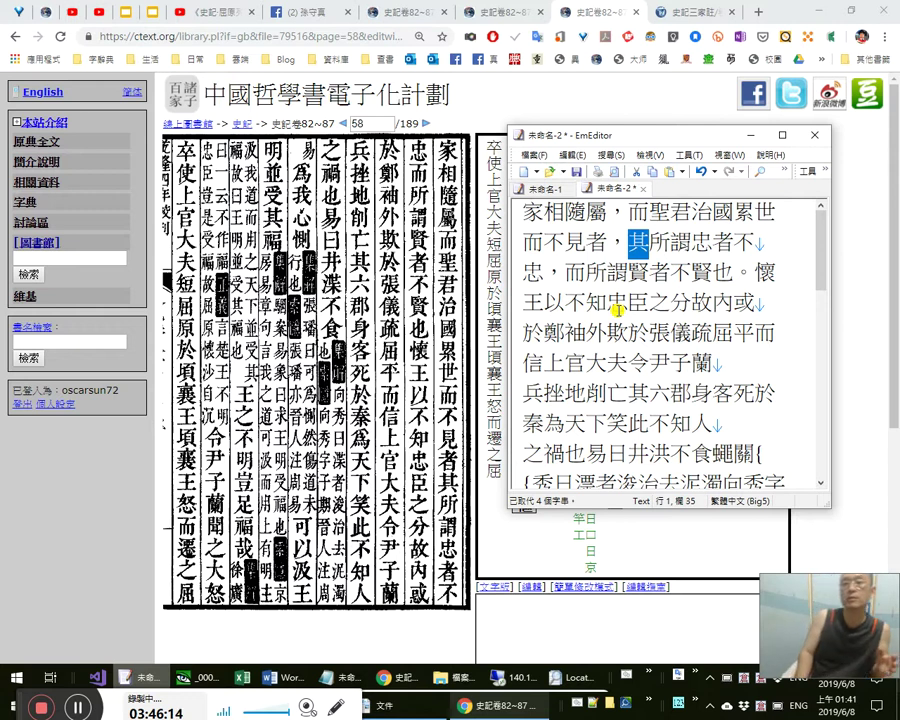
key("Left")
key("shift+Right")
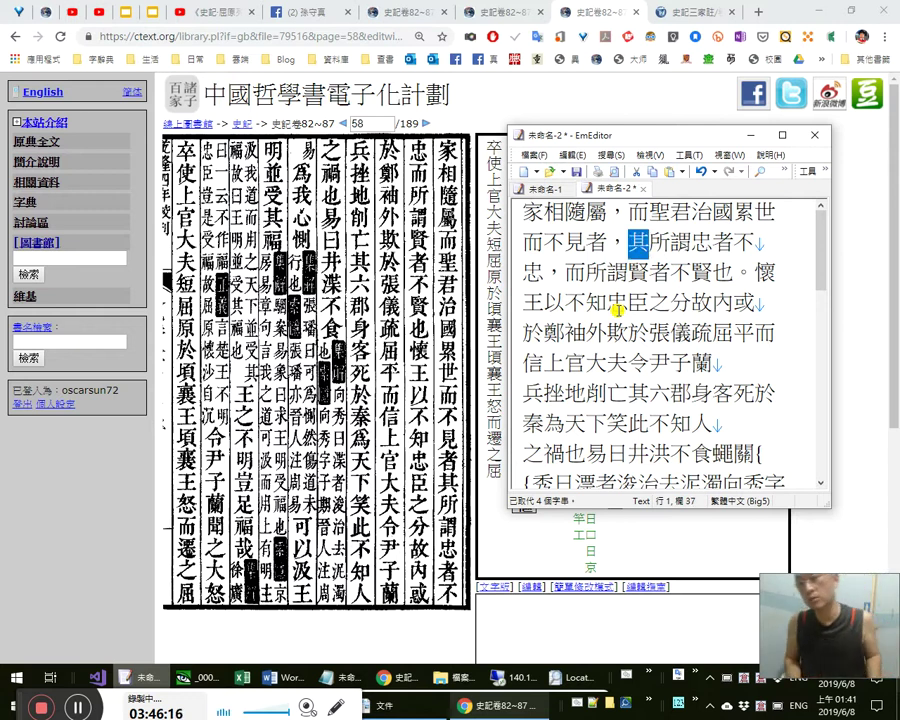
key("Right")
key("shift+Right")
Trace "其" back to "聖君" in the preceding clause and return to the start of "其所謂忠者".
key("Up")
key("shift+Left")
key("shift+Left")
key("shift+Left")
key("shift+Left")
key("shift+Left")
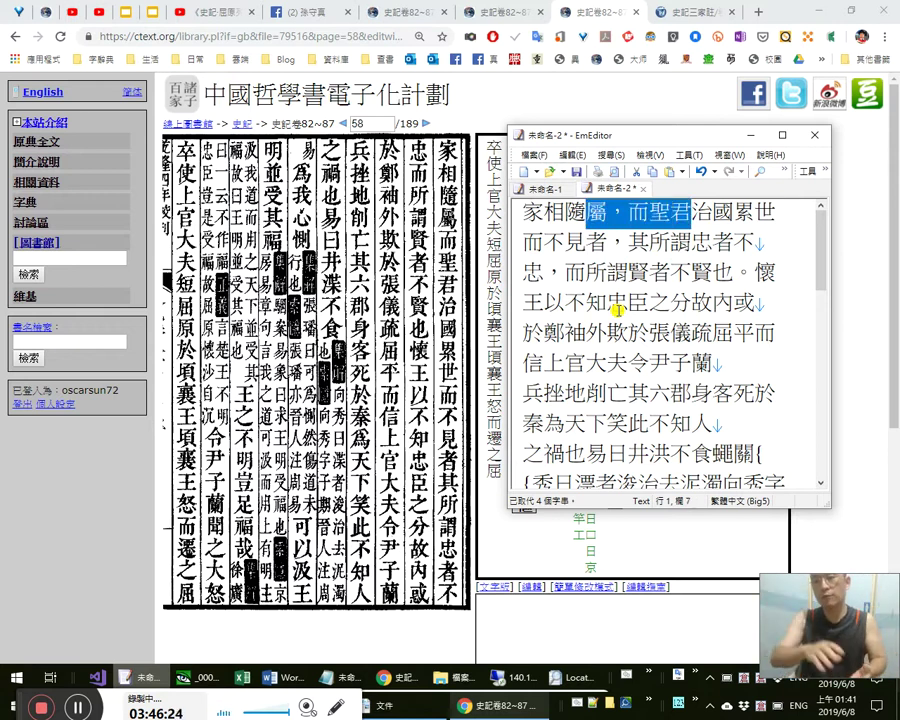
key("Down")
key("Right")
key("Right")
key("Right")
key("Right")
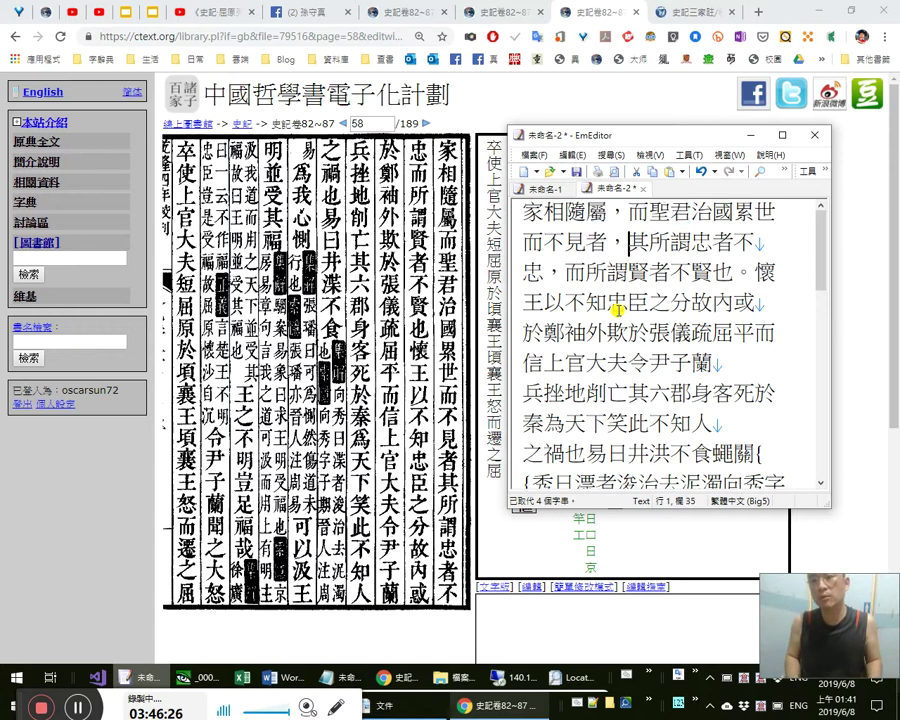
Re-read the clause "其所謂忠者不忠" from its opening "其".
key("shift+Right")
key("shift+Right")
key("Right")
key("shift+Left")
key("Right")
key("shift+Right")
key("Right")
key("Right")
key("Right")
key("Right")
Re-read the parallel clause "而所謂賢者不賢也", ending on "不賢也".
key("shift+Right")
key("shift+Right")
key("shift+Right")
key("shift+Right")
key("Right")
key("shift+Left")
key("Right")
key("Right")
key("shift+Right")
key("shift+Right")
key("shift+Right")
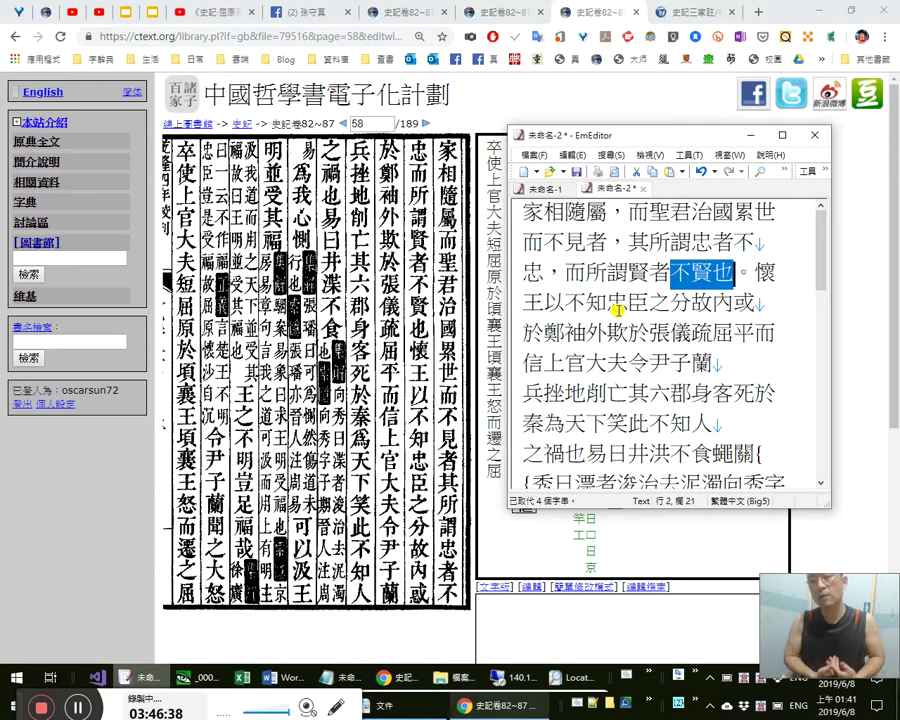
Read on from "不賢也" to the opening words "懷王以" of the next sentence.
key("Up")
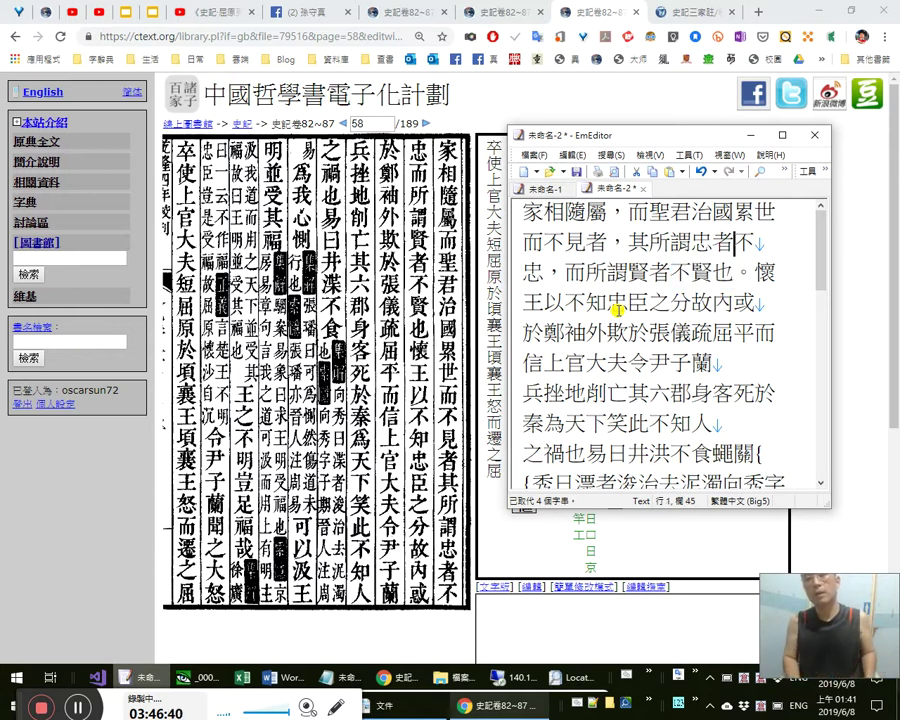
key("Down")
key("Right")
key("Right")
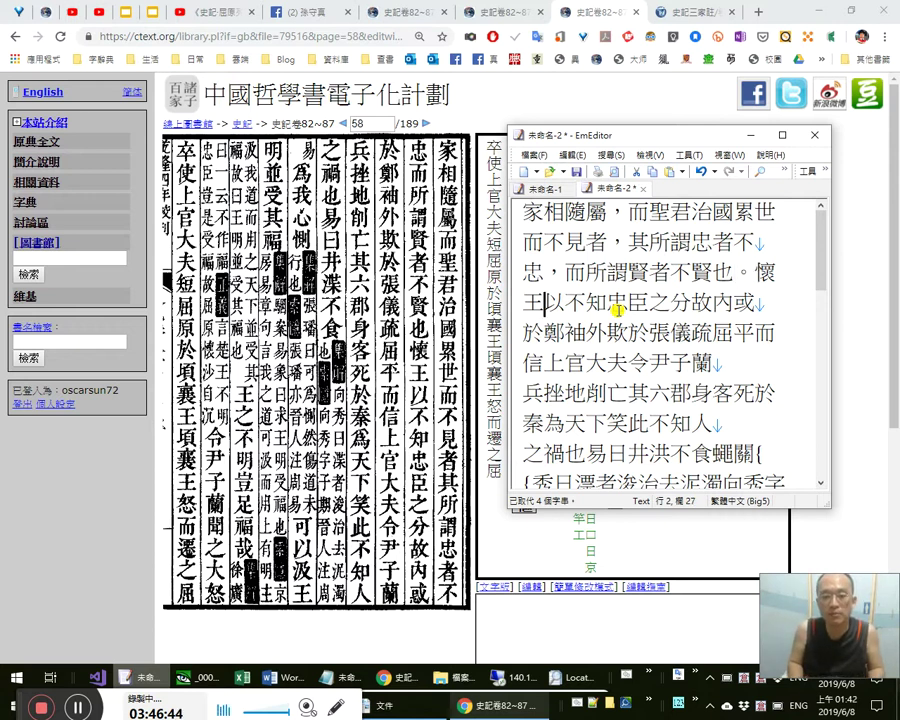
key("Right")
Compare the parallel phrases "所謂賢者" and "所謂忠者不忠" across the line break.
key("Up")
key("Up")
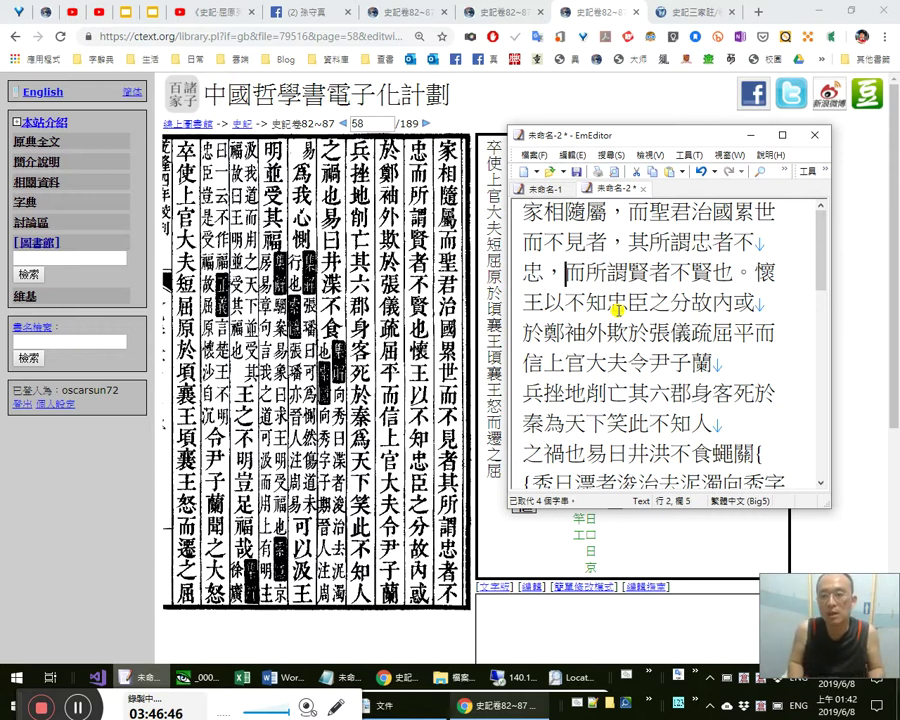
key("Right")
key("Right")
key("Right")
key("Right")
key("Right")
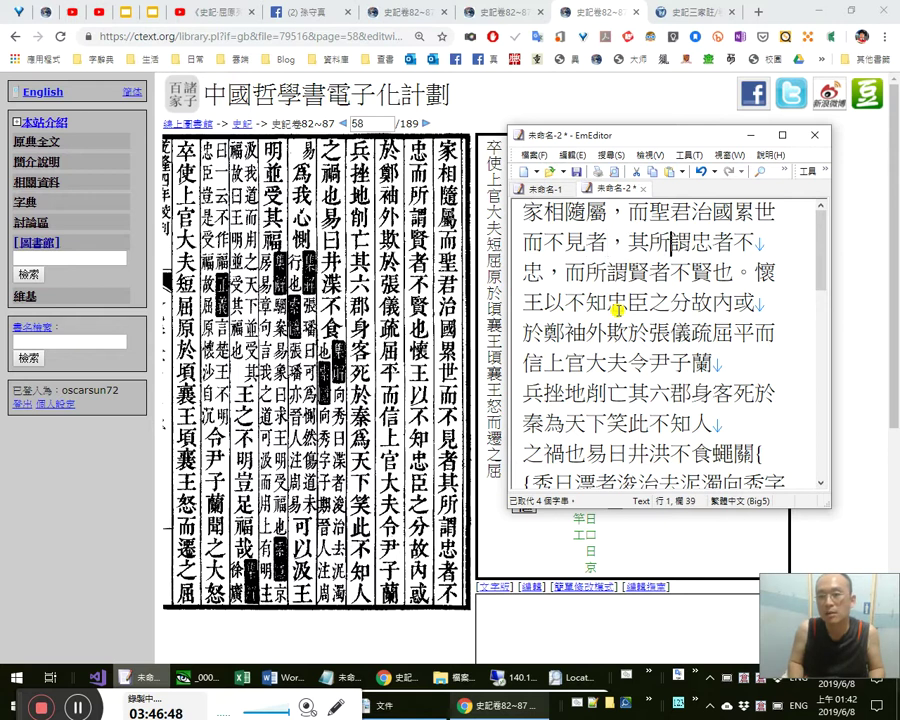
key("Down")
key("shift+Left")
key("shift+Left")
key("shift+Left")
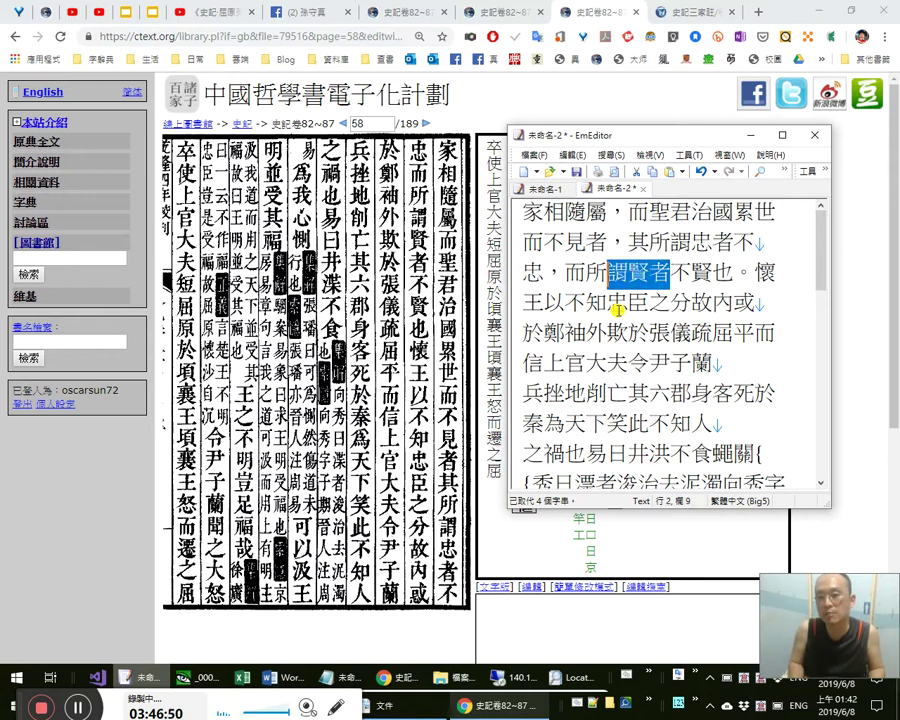
key("Right")
key("Right")
key("Up")
key("shift+Right")
key("shift+Right")
key("shift+Right")
key("shift+Right")
key("shift+Right")
key("shift+Right")
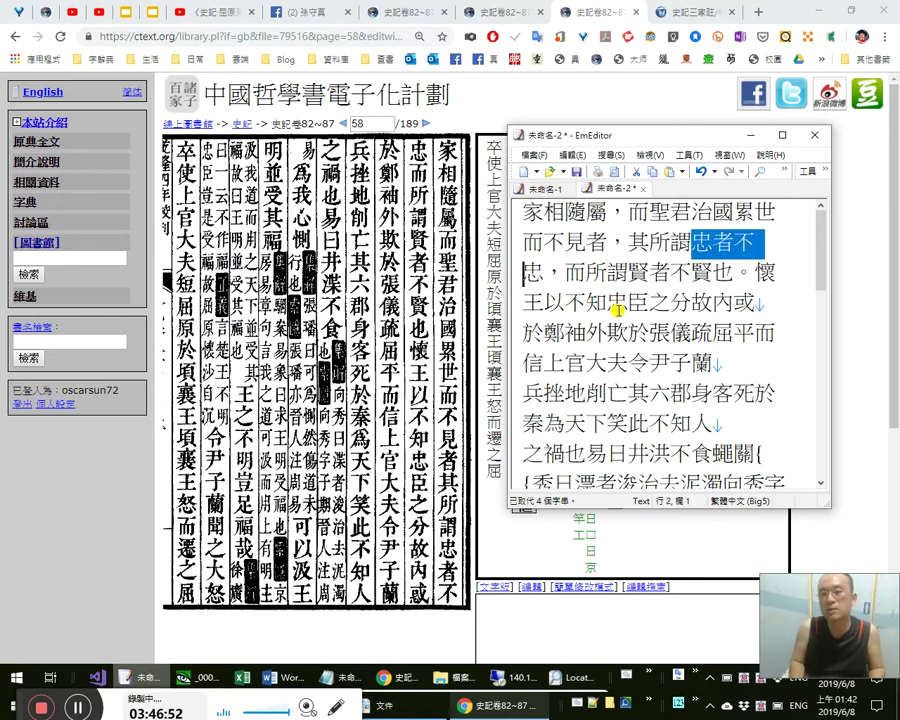
Insert a full-width comma after "懷王以不知忠臣之分", before "故".
key("Right")
key("Right")
key("Right")
key("Right")
key("Right")
key("Right")
key("Right")
key("Right")
key("Right")
key("Right")
key("Right")
key("Right")
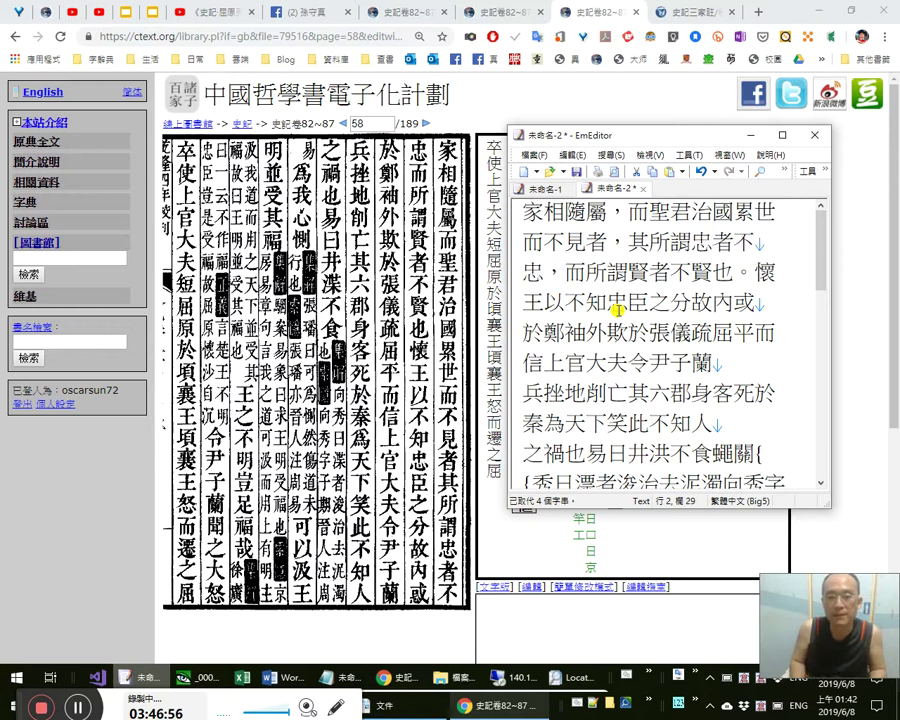
key("Right")
key("Right")
key("Right")
key("Right")
key("Right")
key("Right")
type("，")
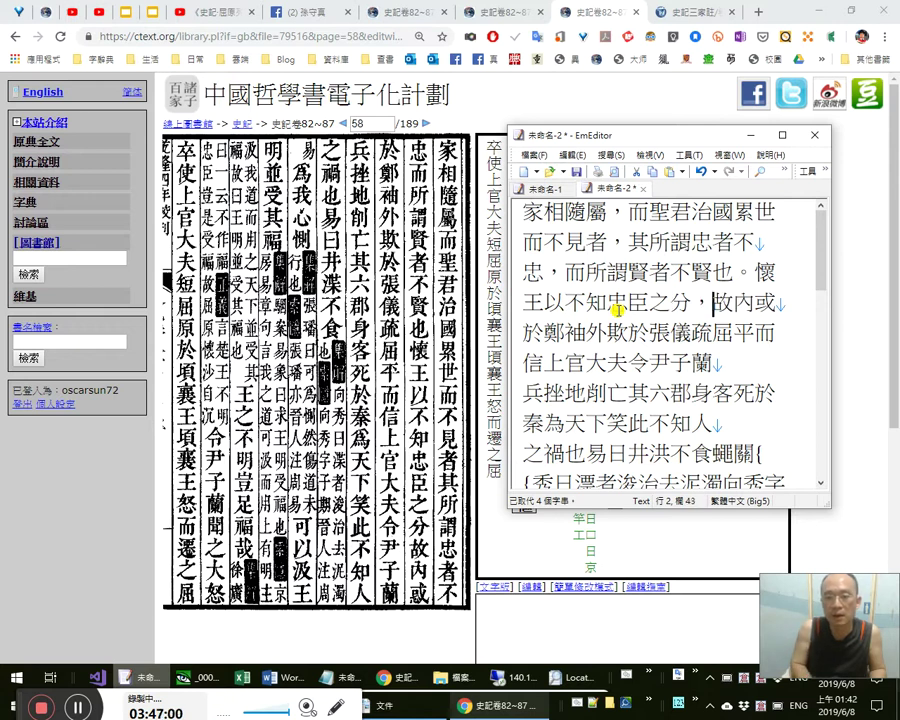
type("分")
key("shift+Left")
key("Delete")
key("shift+Left")
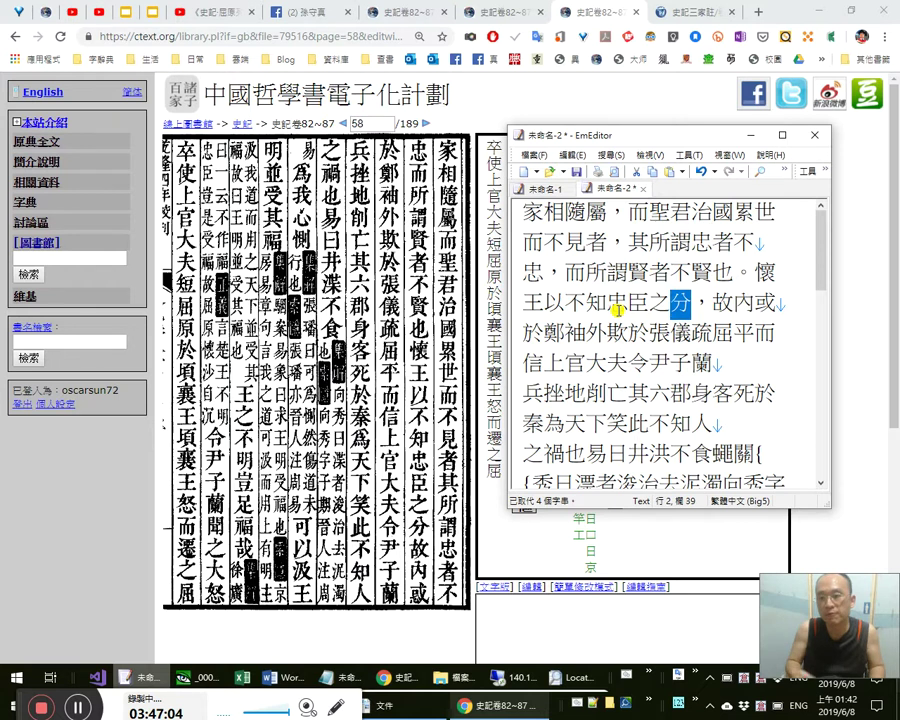
type("分本色")
key("shift+Left")
key("shift+Left")
key("BackSpace")
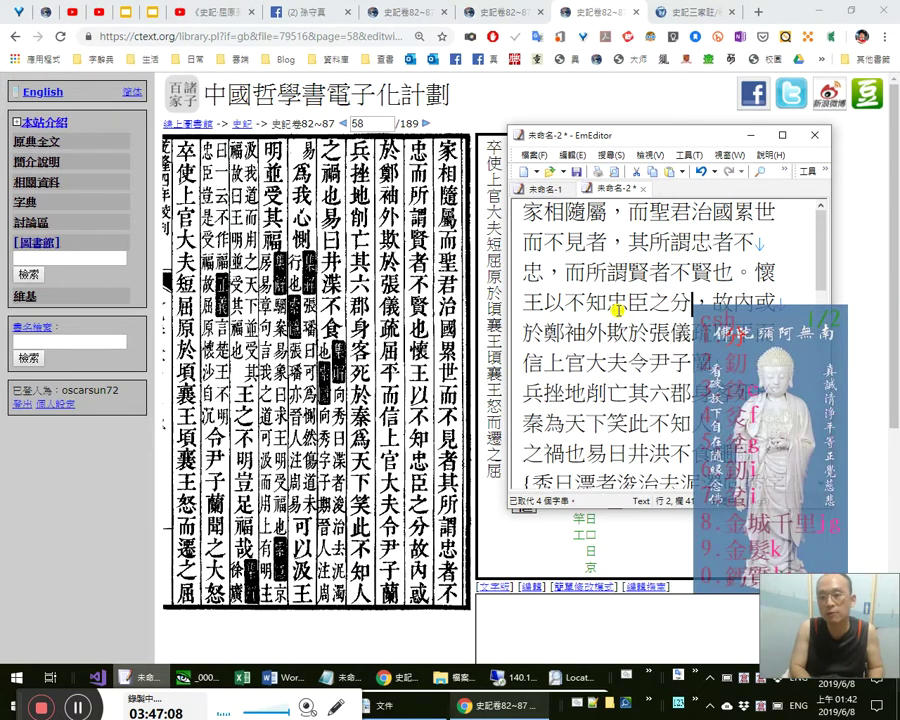
key("Escape")
Re-read "以不知忠臣之分", checking the "以" before "不知".
key("Left")
key("Left")
key("Left")
key("Left")
key("Right")
key("Left")
key("Left")
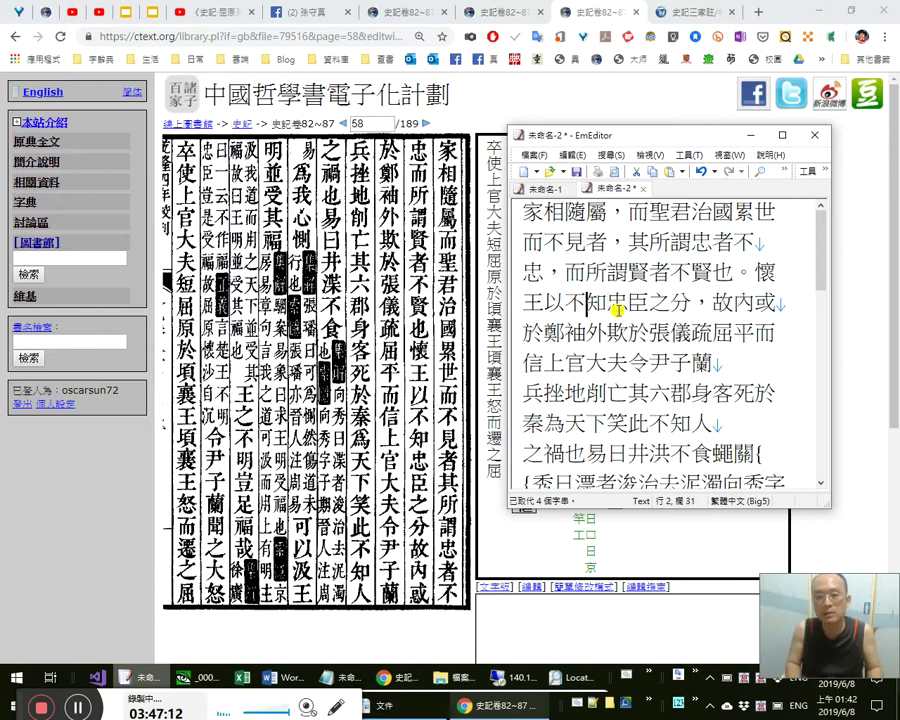
key("Left")
key("shift+Left")
key("Right")
Correct "或" to "惑" in the phrase "故內或".
key("Right")
key("Right")
key("Right")
key("Right")
key("Right")
key("Right")
key("Right")
key("Right")
key("Right")
key("Right")
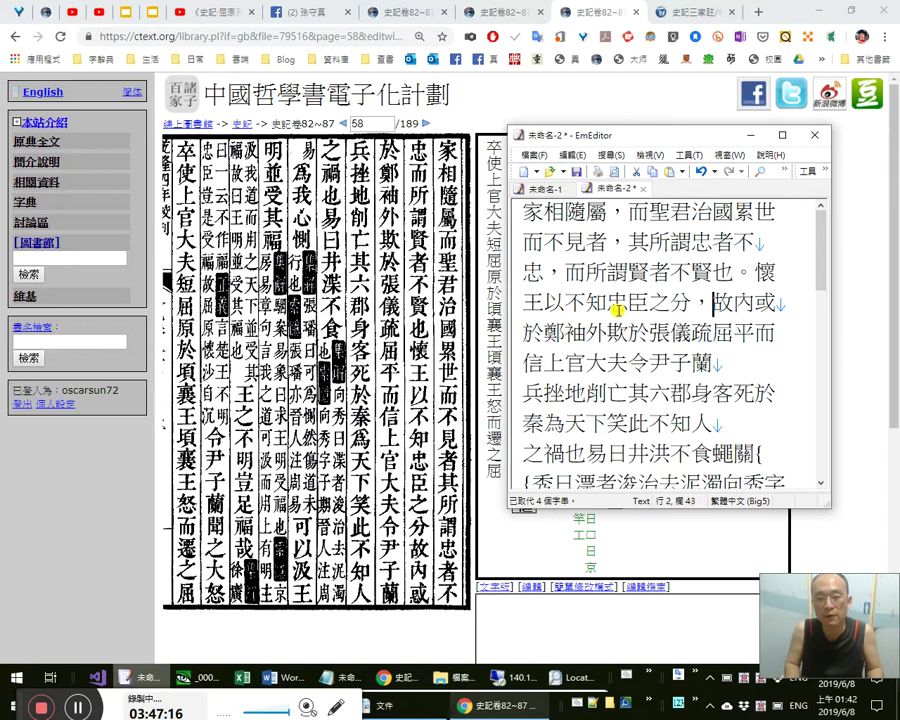
key("shift+Left")
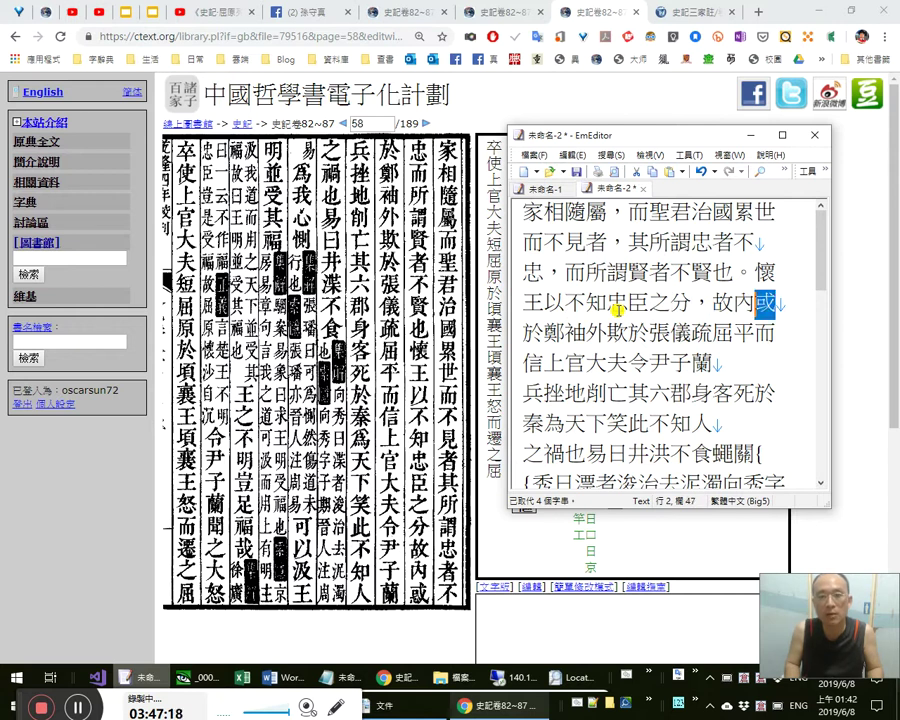
type("惑")
Insert full-width commas after "於鄭袖" and after "外欺於張儀".
key("Right")
key("Right")
key("Right")
key("Right")
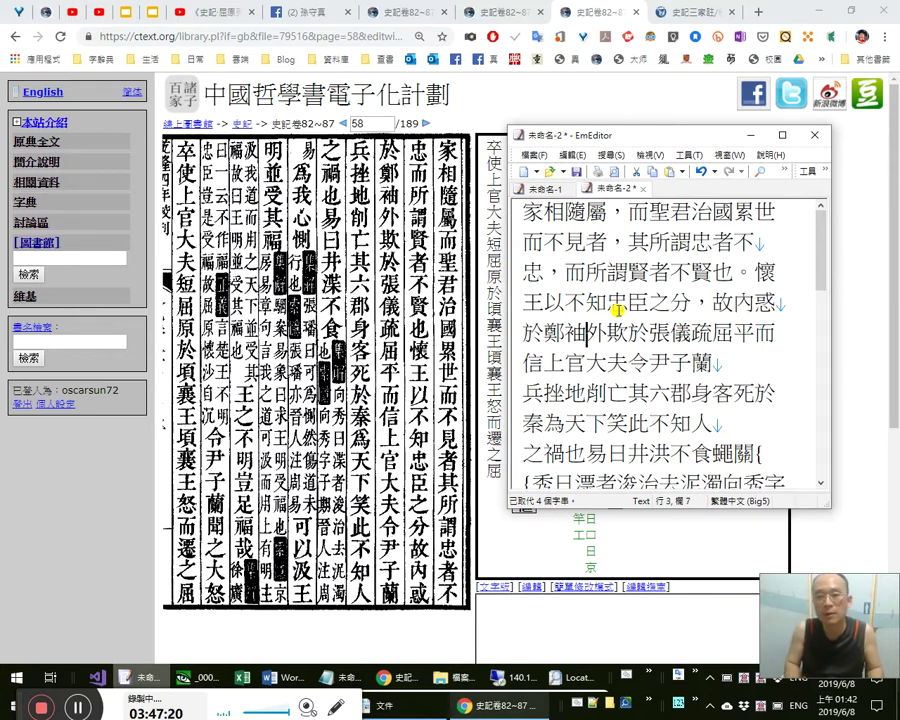
type("，")
key("Right")
key("Right")
key("Right")
key("Right")
key("Right")
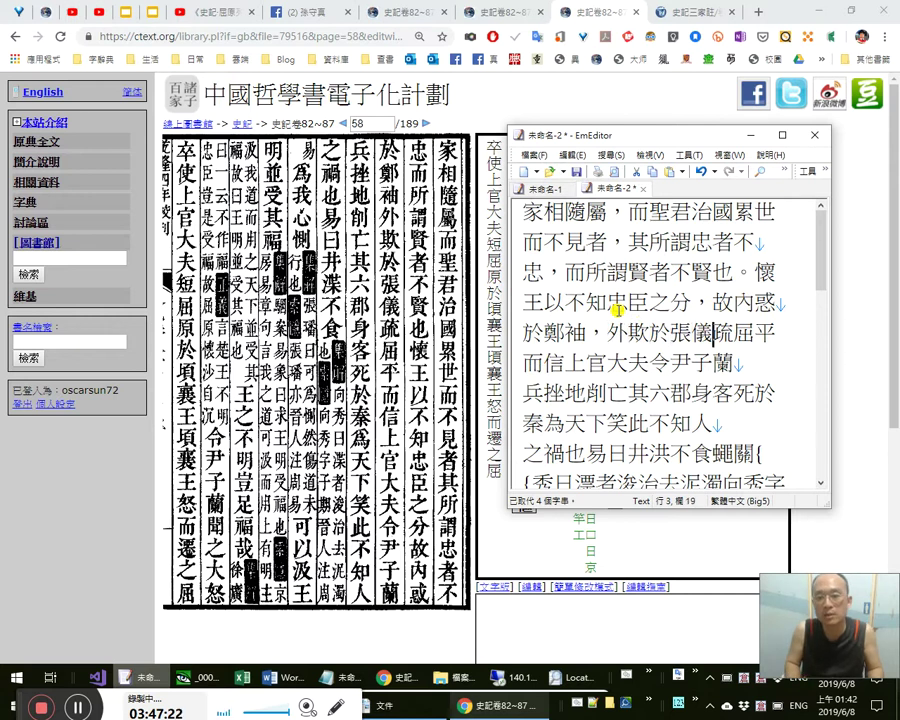
type("，")
Re-read the clause "故內惑於鄭袖", paying attention to "內" and the name "鄭袖".
key("Up")
key("Left")
key("Left")
key("Left")
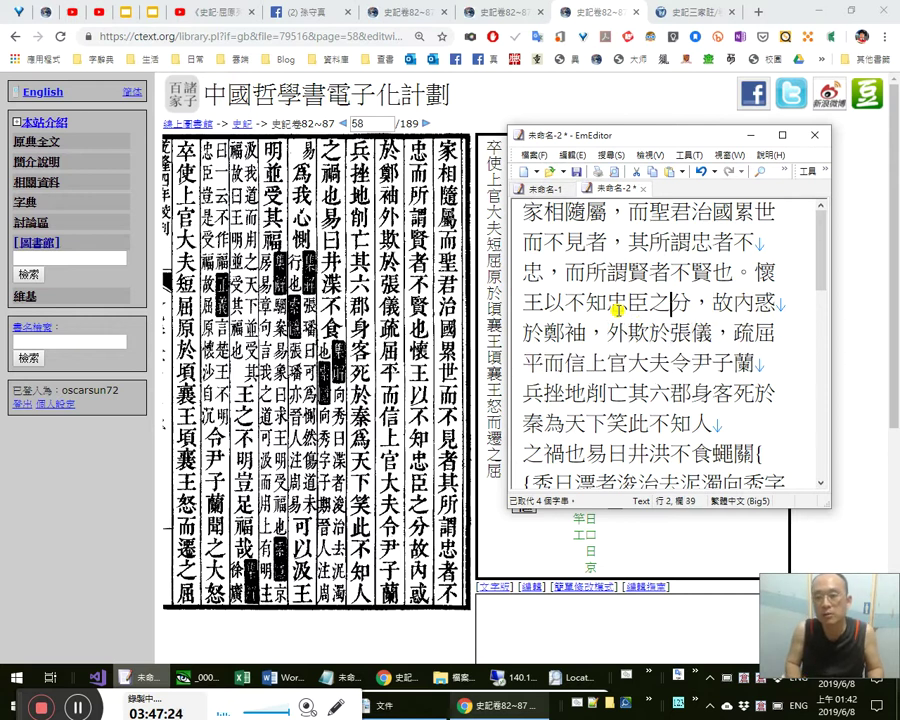
key("Right")
key("Right")
key("Right")
key("Right")
key("shift+Left")
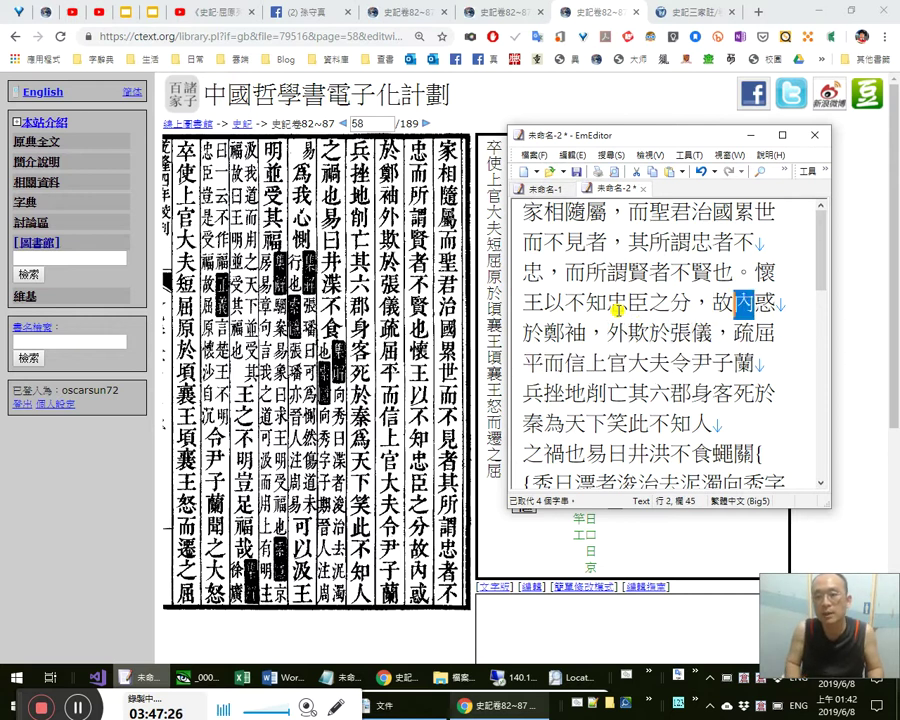
key("Right")
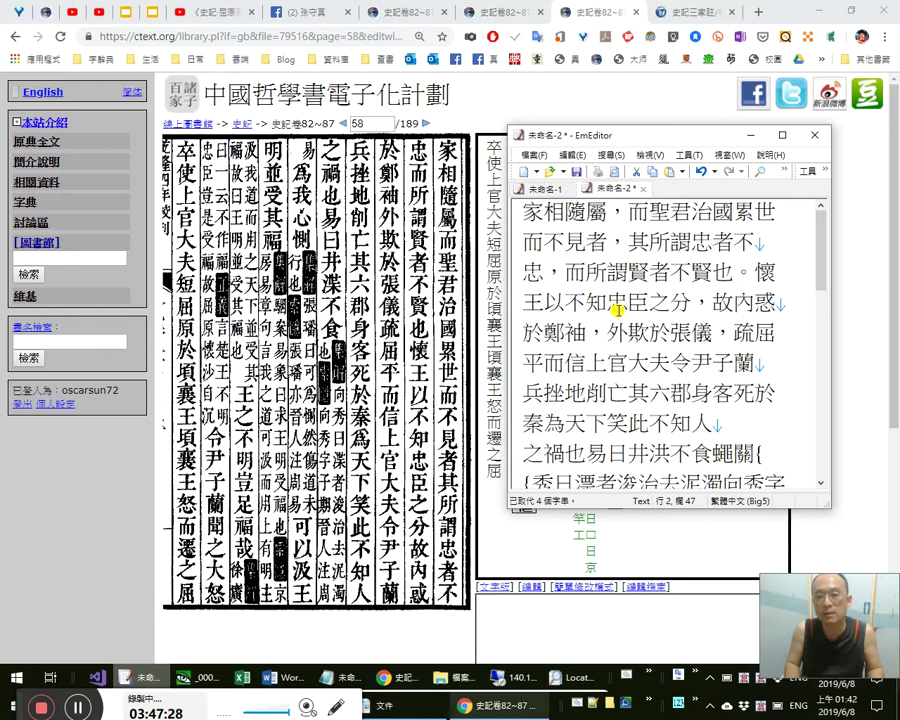
key("Right")
key("Right")
key("Right")
key("shift+Right")
key("shift+Right")
Examine the clause "外欺於張儀", in particular the words after "外".
key("Up")
key("End")
key("Right")
key("Right")
key("Right")
key("Right")
key("Right")
key("Right")
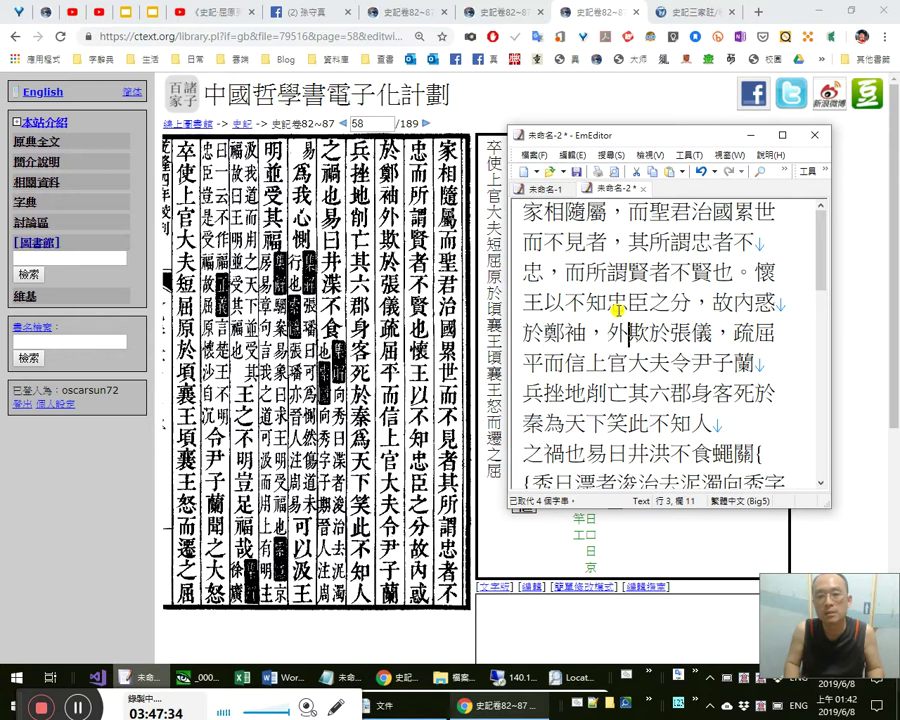
key("shift+Right")
key("shift+Right")
key("shift+Right")
key("shift+Right")
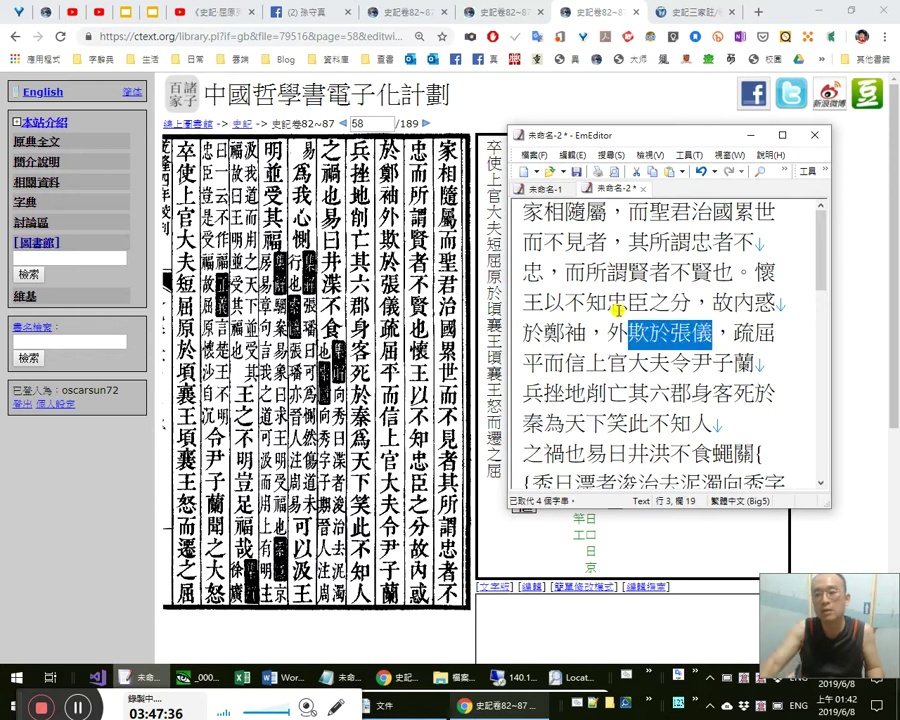
Re-read the names "鄭袖" and "張儀" in the clauses "惑於鄭袖" and "外欺於張儀".
key("Left")
key("Left")
key("Left")
key("Left")
key("Left")
key("shift+Right")
key("shift+Right")
key("shift+Right")
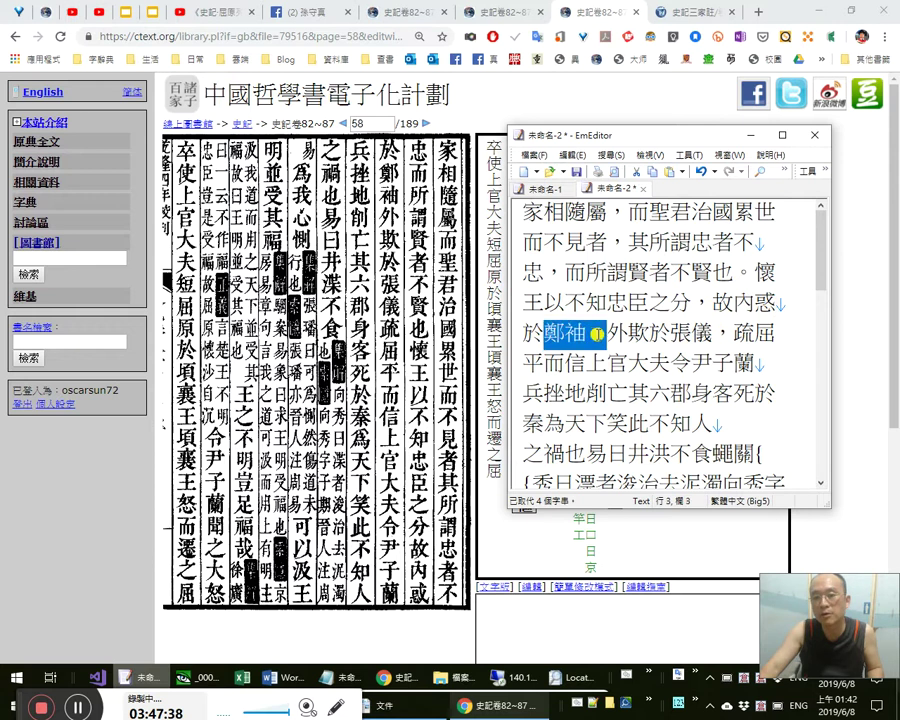
left_click(702, 338)
left_click_drag(642, 338, 728, 336)
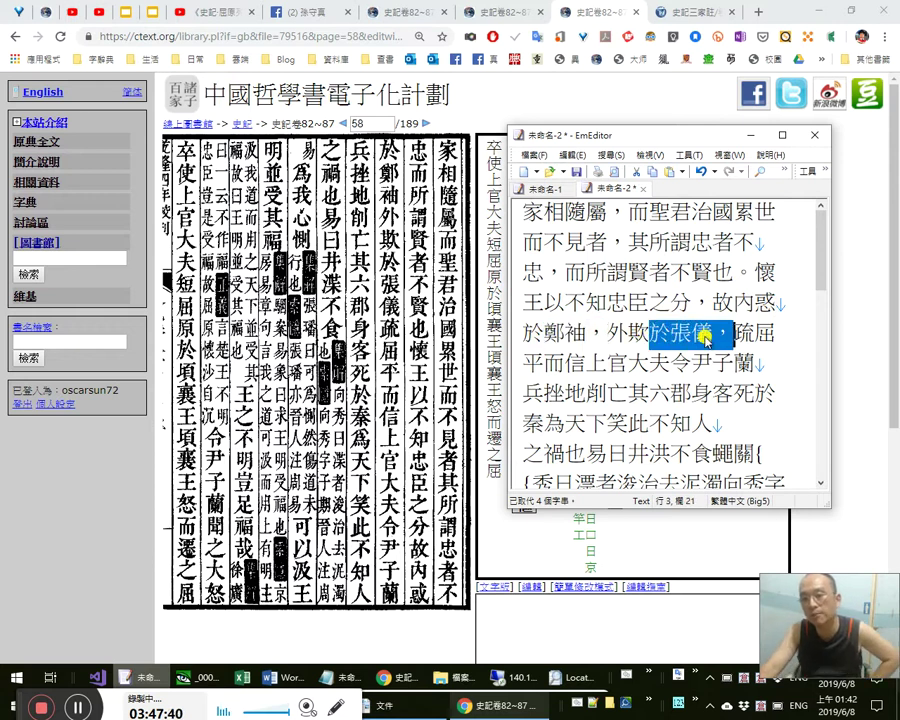
left_click(702, 336)
double_click(702, 332)
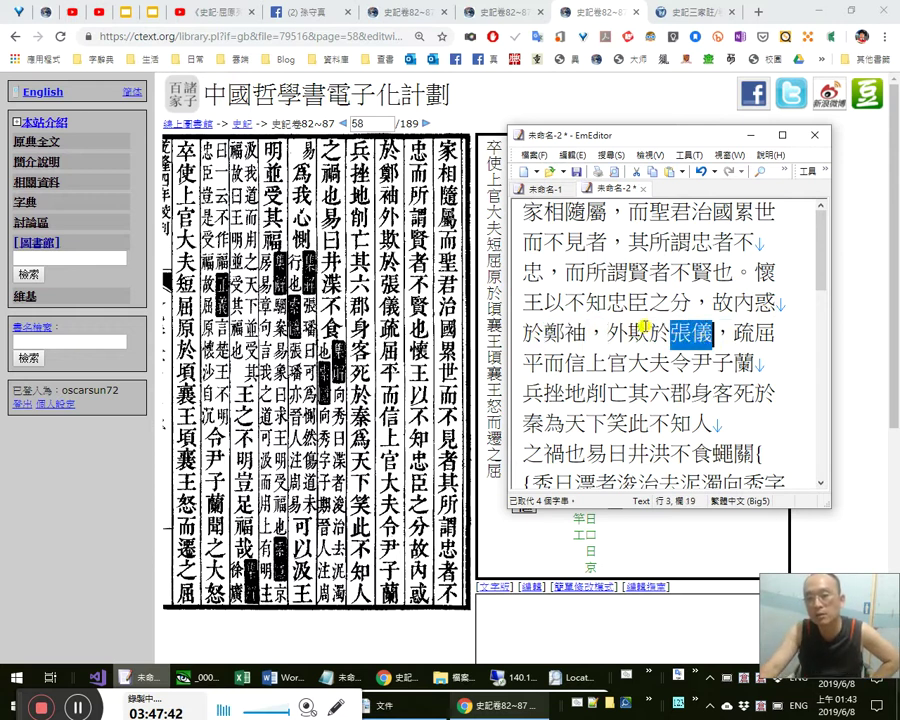
Examine the wording of "欺於張儀" up to the following comma.
left_click(650, 332)
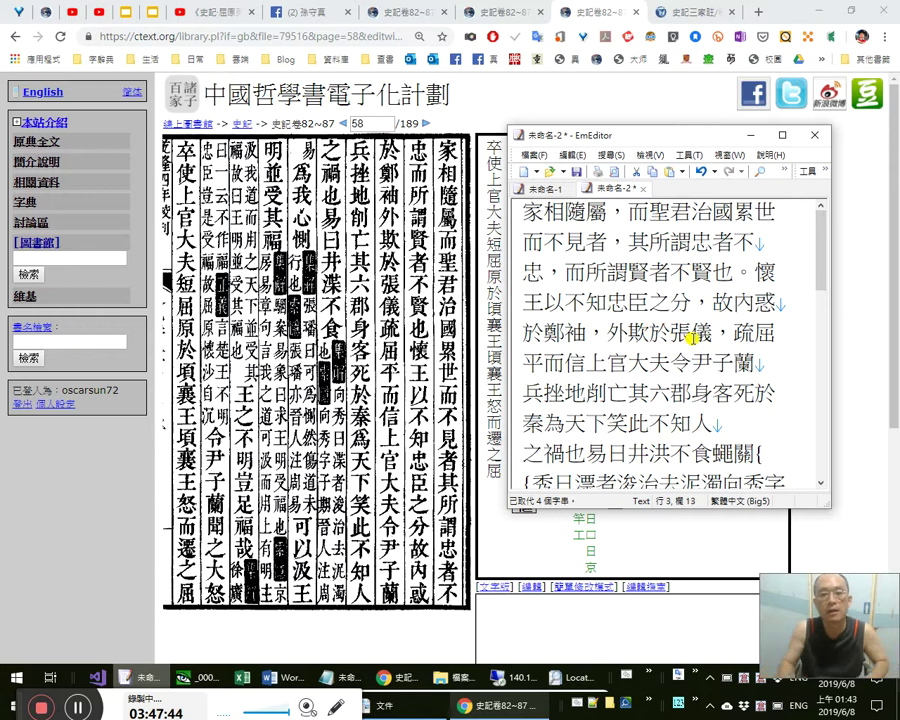
key("Left")
key("Left")
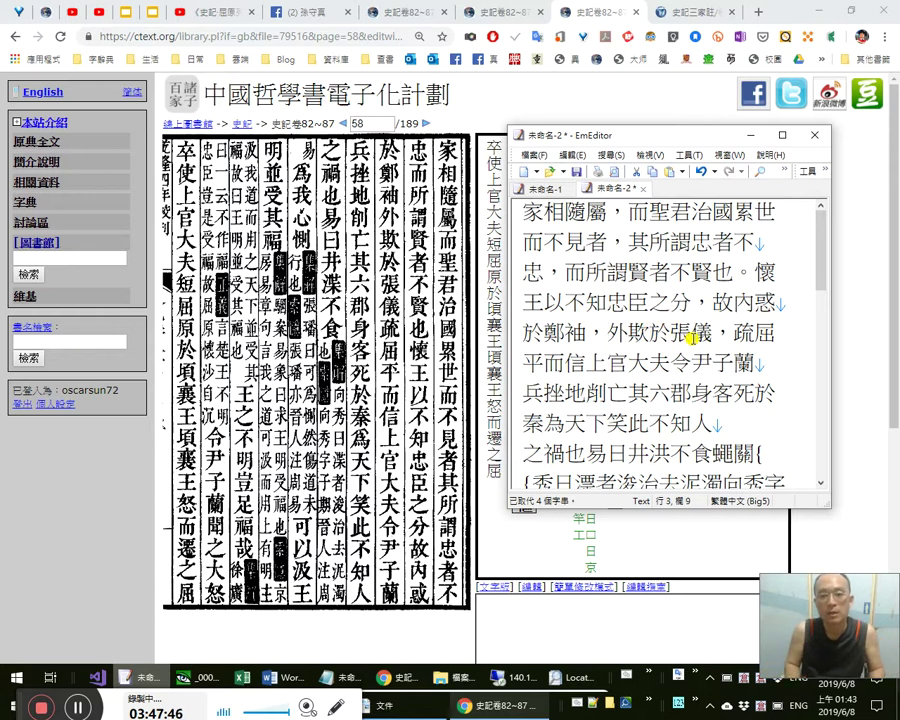
key("Right")
key("Right")
key("Right")
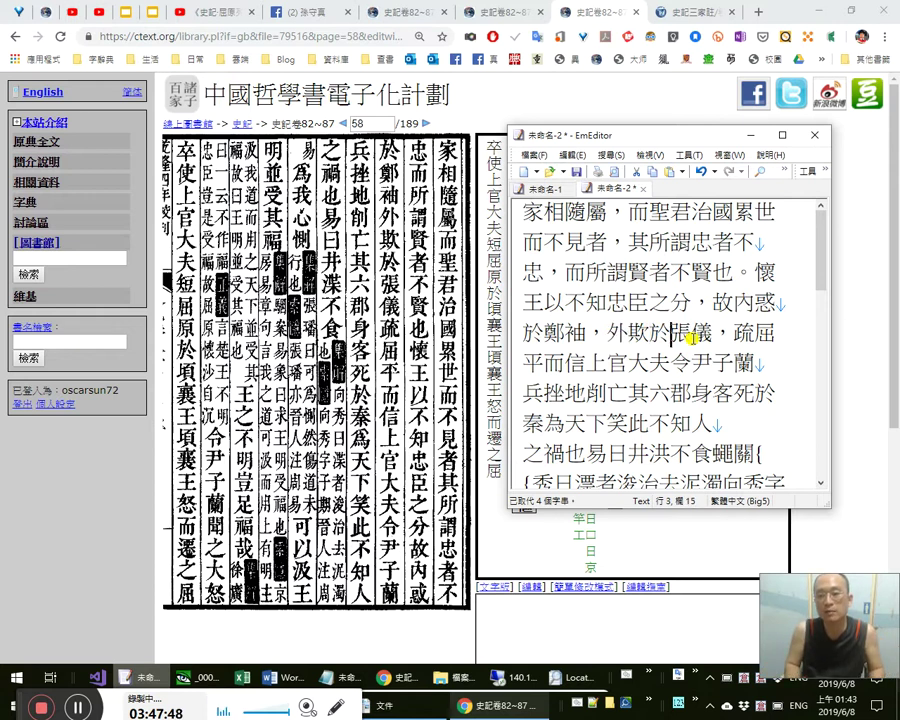
key("shift+Right")
key("shift+Right")
key("Left")
key("Left")
key("Right")
key("Right")
key("Right")
key("Right")
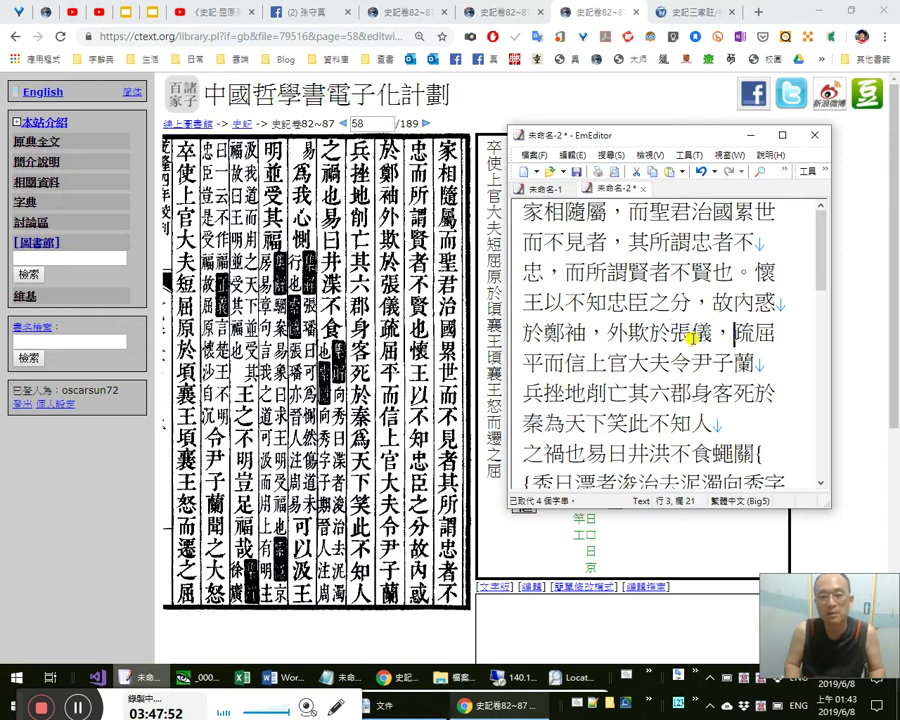
Insert the enumeration comma "、" between "上官大夫" and "令尹子蘭".
key("Right")
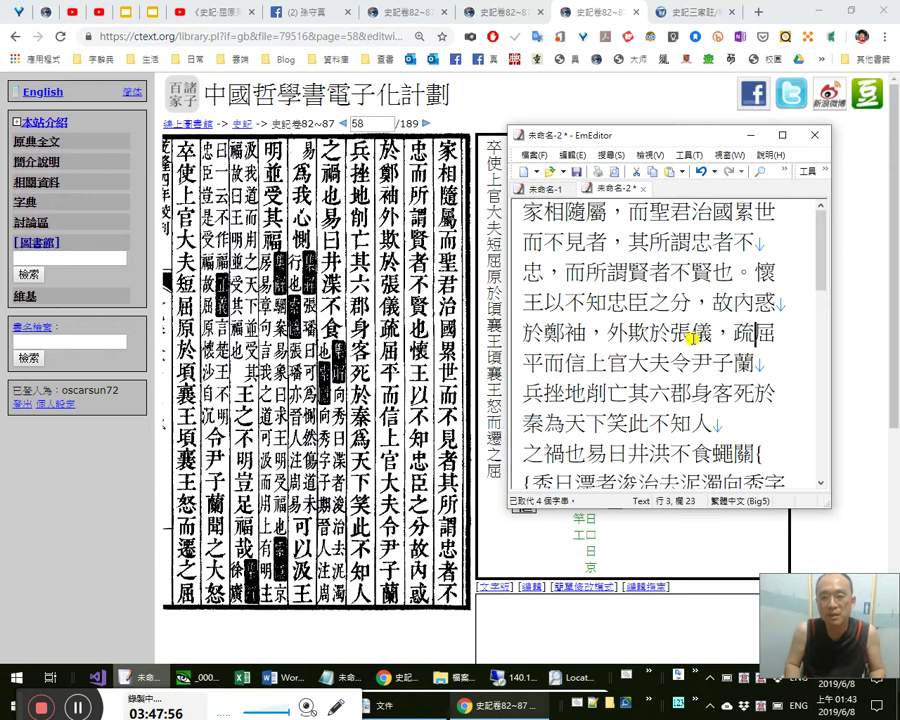
key("Right")
key("Right")
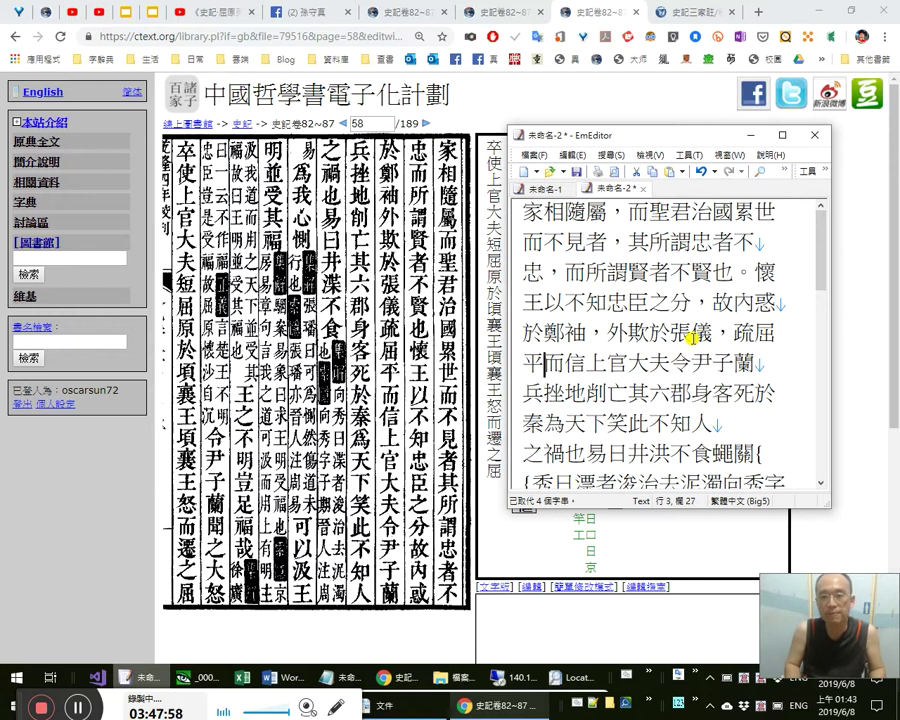
key("Right")
key("Right")
key("Right")
key("Right")
key("Right")
key("Right")
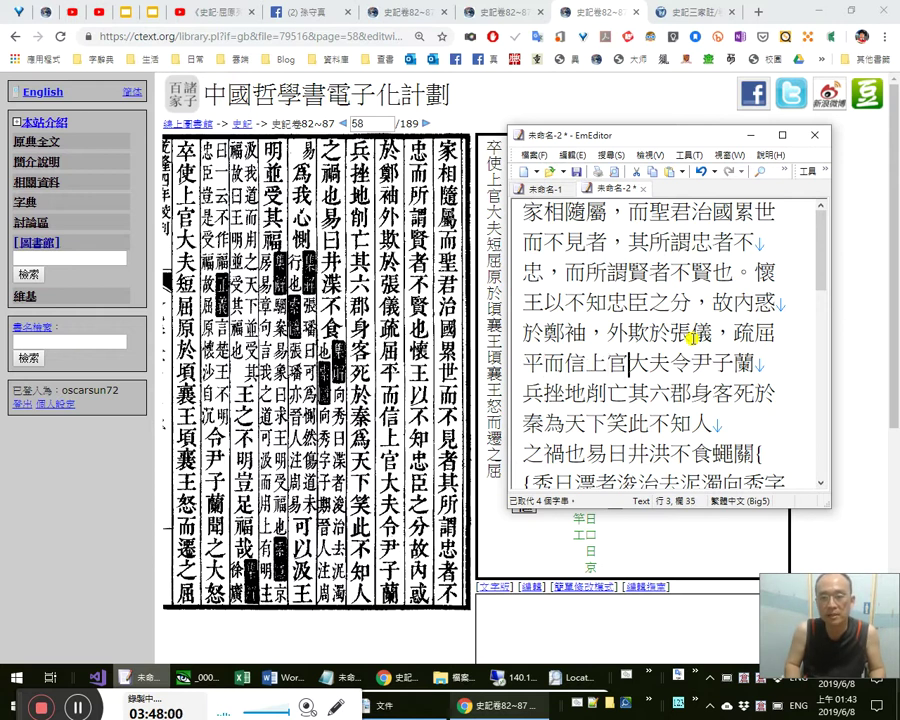
type("，")
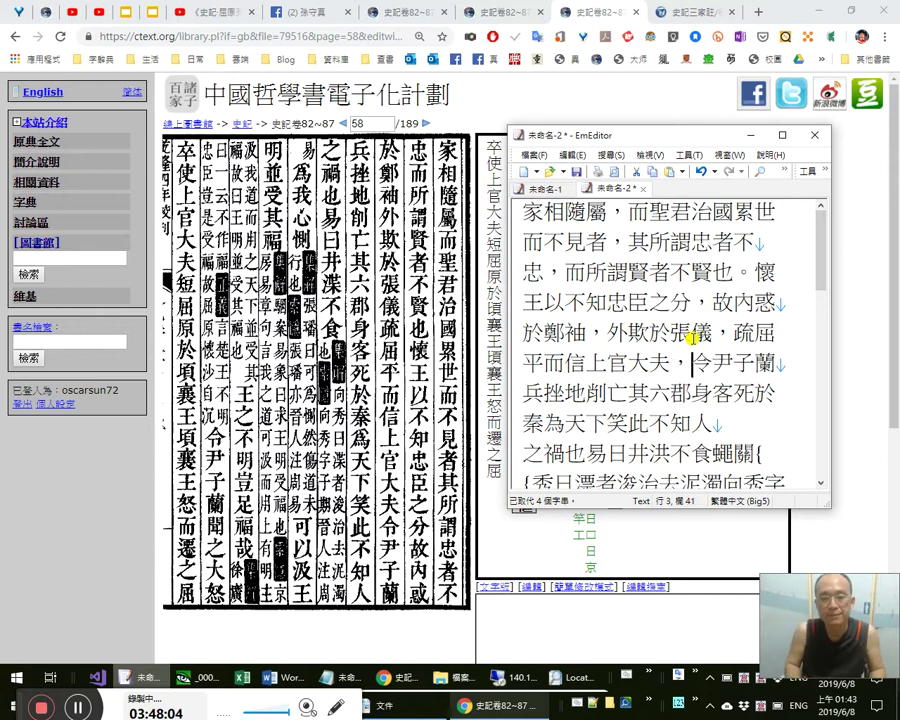
key("shift+Left")
type("、")
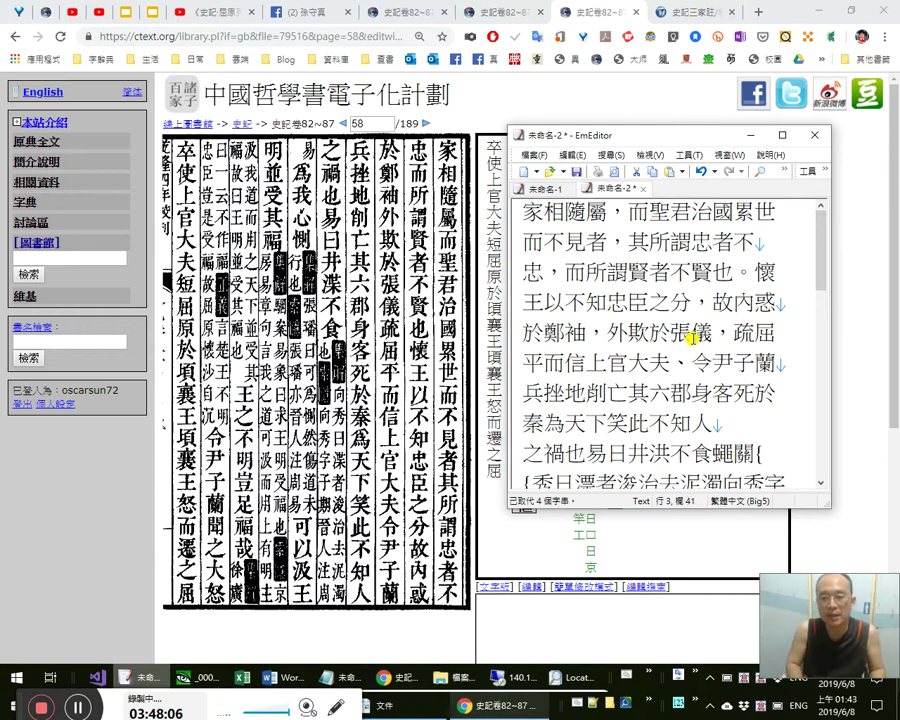
Check the name "令尹子蘭" and insert a full-width comma before "兵挫地削".
key("shift+Right")
key("Right")
key("Right")
key("Right")
key("Right")
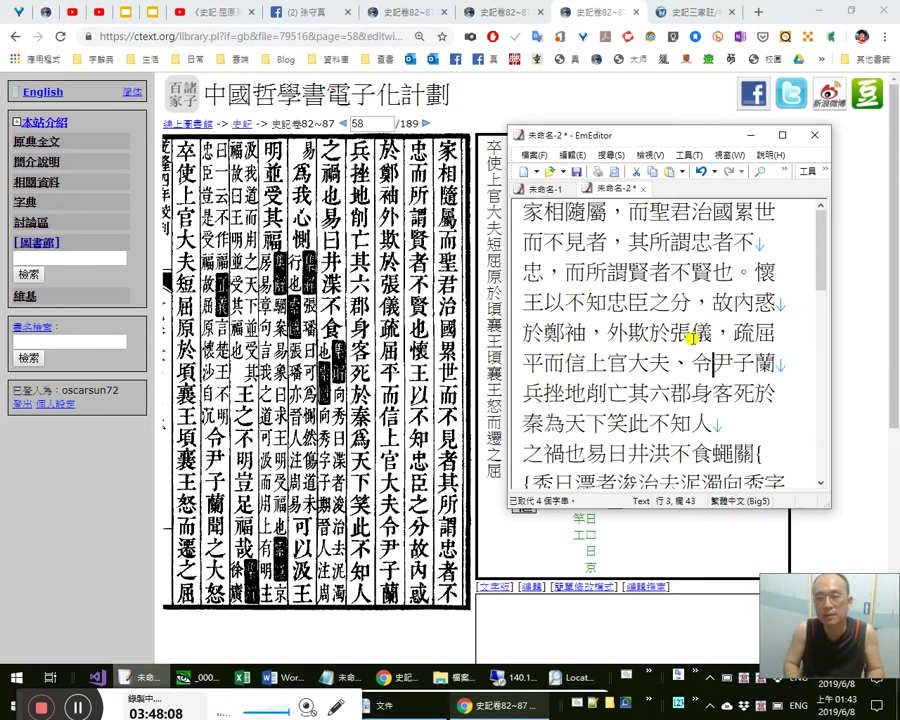
key("shift+Left")
key("shift+Left")
key("shift+Left")
key("shift+Left")
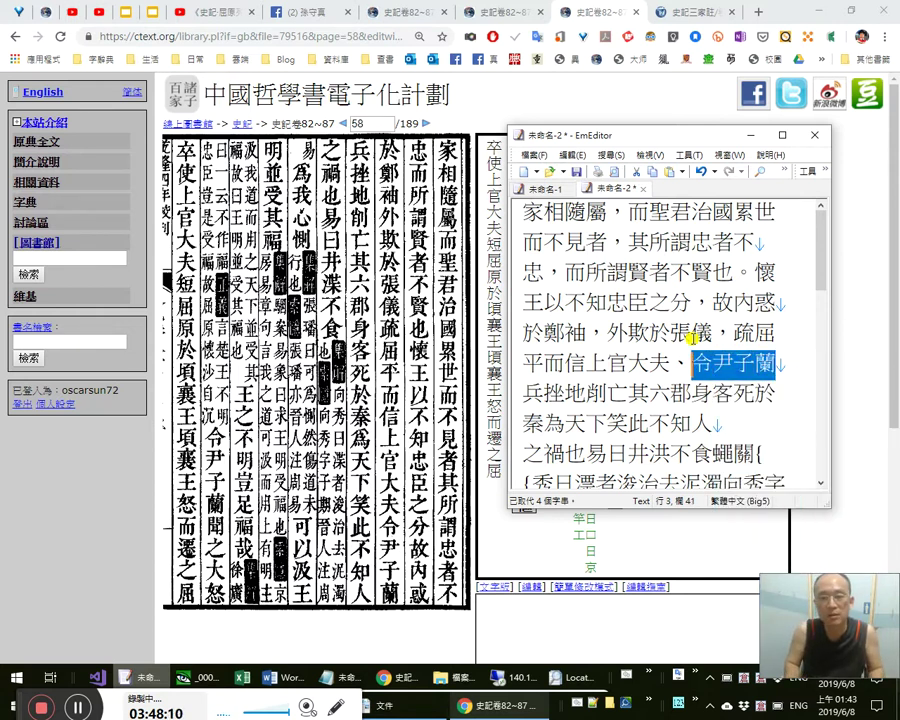
key("Right")
key("Right")
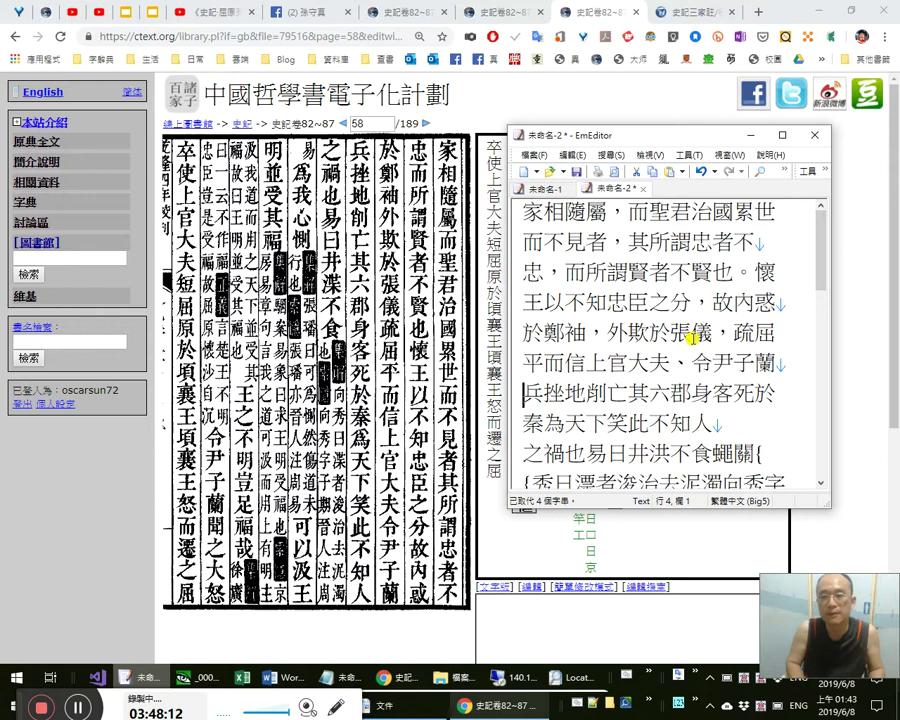
type("，")
key("Up")
key("shift+Left")
key("shift+Left")
key("shift+Left")
key("Down")
key("Left")
key("Left")
key("Left")
key("Left")
key("Left")
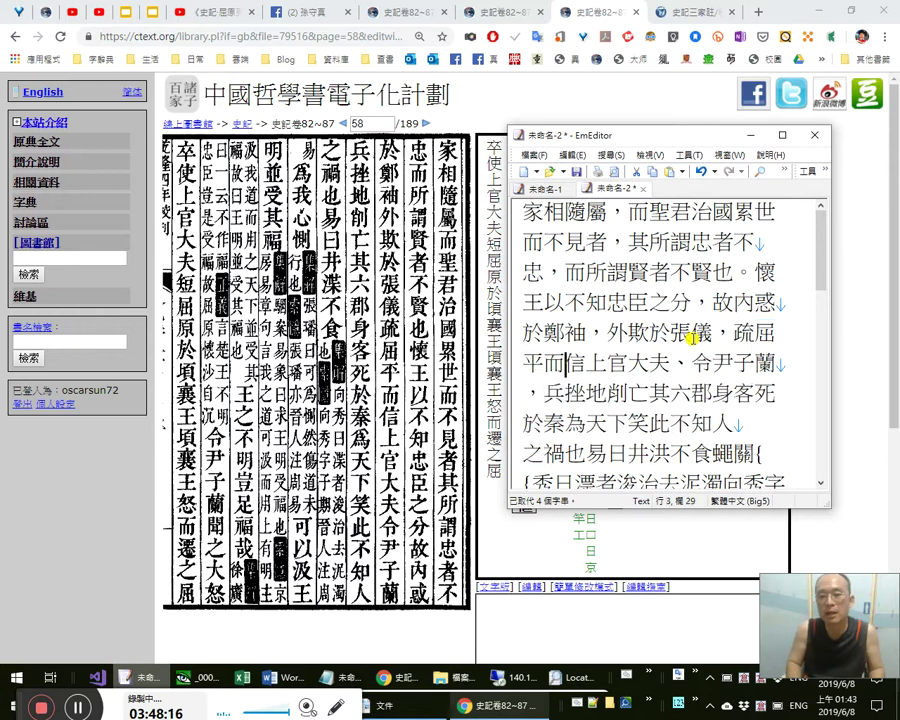
type("a親")
key("shift+Left")
key("Delete")
Re-read the clause "疏屈平而信上官大夫", comparing "疏" with "信".
key("Up")
key("Right")
key("Right")
key("Right")
key("Right")
key("Right")
key("Right")
key("Right")
key("Right")
key("Right")
key("Right")
key("Right")
key("Right")
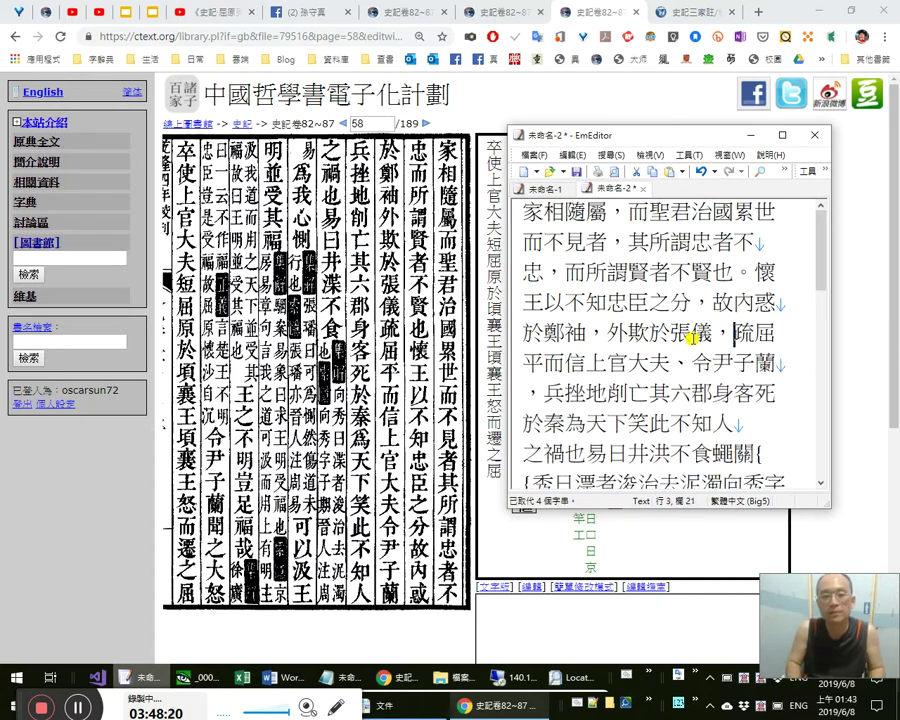
key("Right")
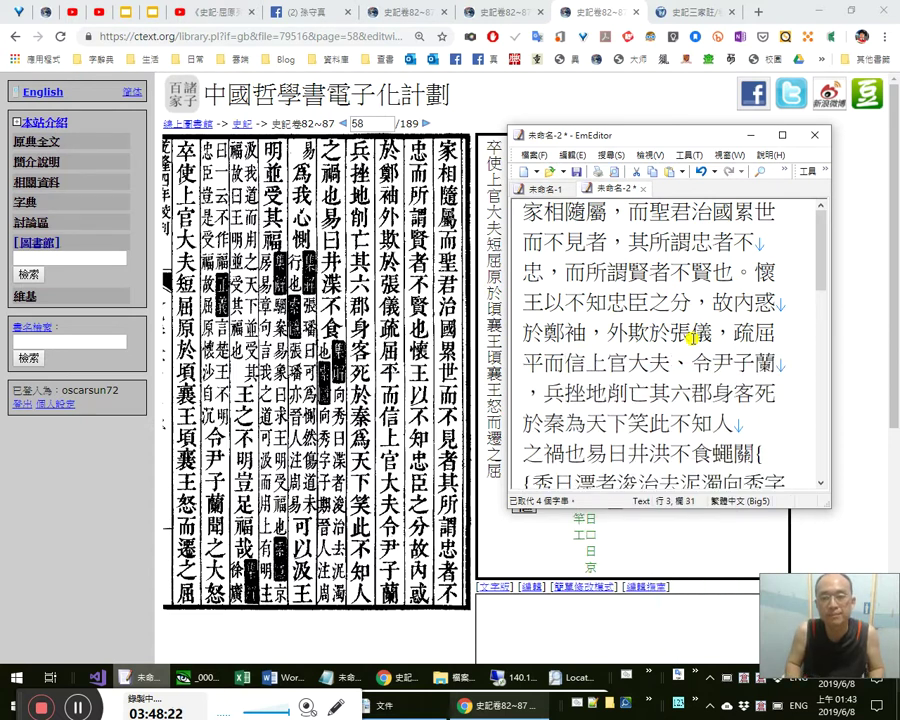
Insert a full-width comma after "兵挫地削" and check the words "地削".
key("Down")
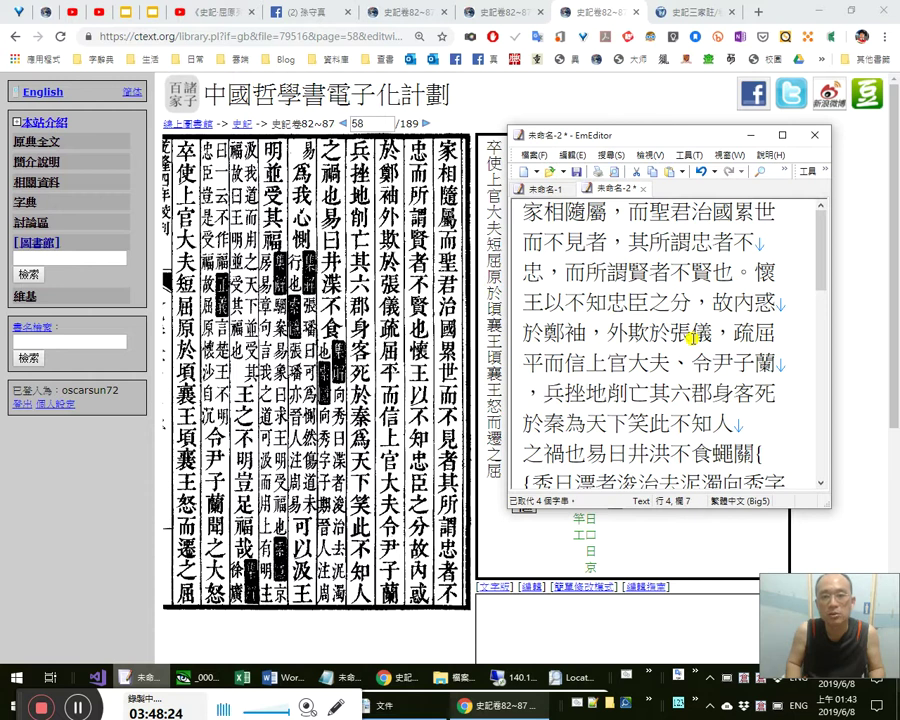
key("Right")
key("Right")
type("，")
key("Left")
key("shift+Left")
key("shift+Left")
key("Left")
key("shift+Right")
key("shift+Right")
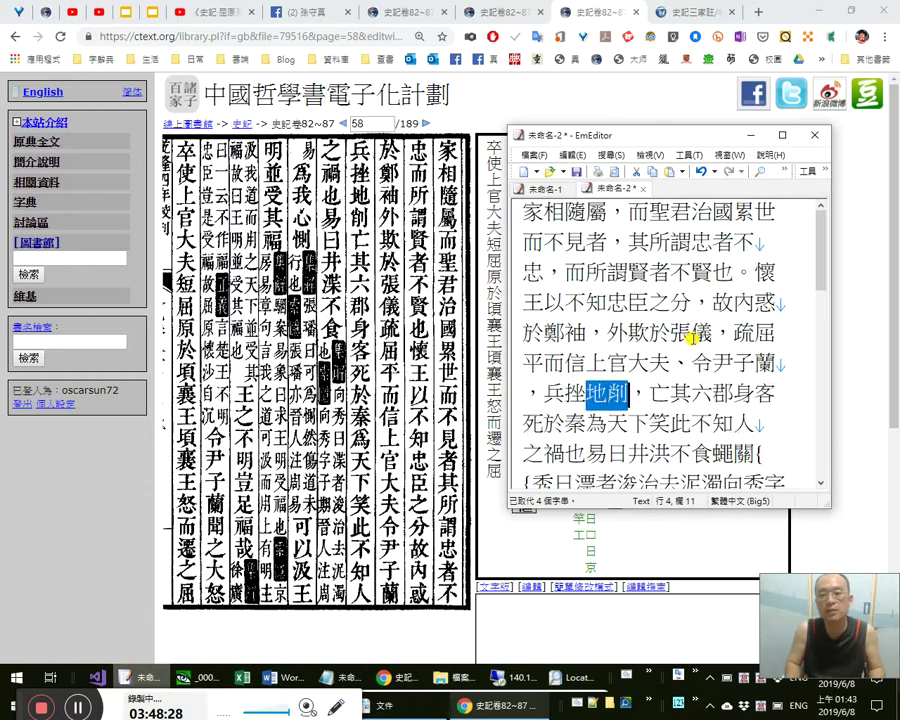
key("Right")
type("官署")
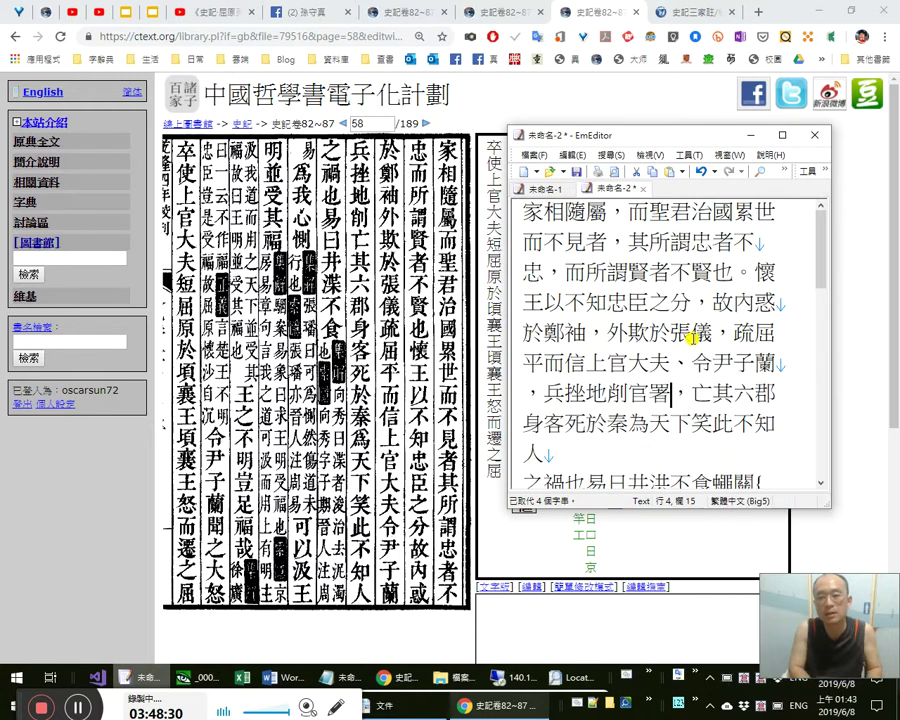
key("shift+Left")
key("shift+Left")
type("割")
key("BackSpace")
Insert a full-width comma after "亡其六郡" and check the words "六郡".
key("Right")
key("Right")
key("Right")
key("Right")
key("Right")
type("，")
key("Left")
key("shift+Left")
key("shift+Left")
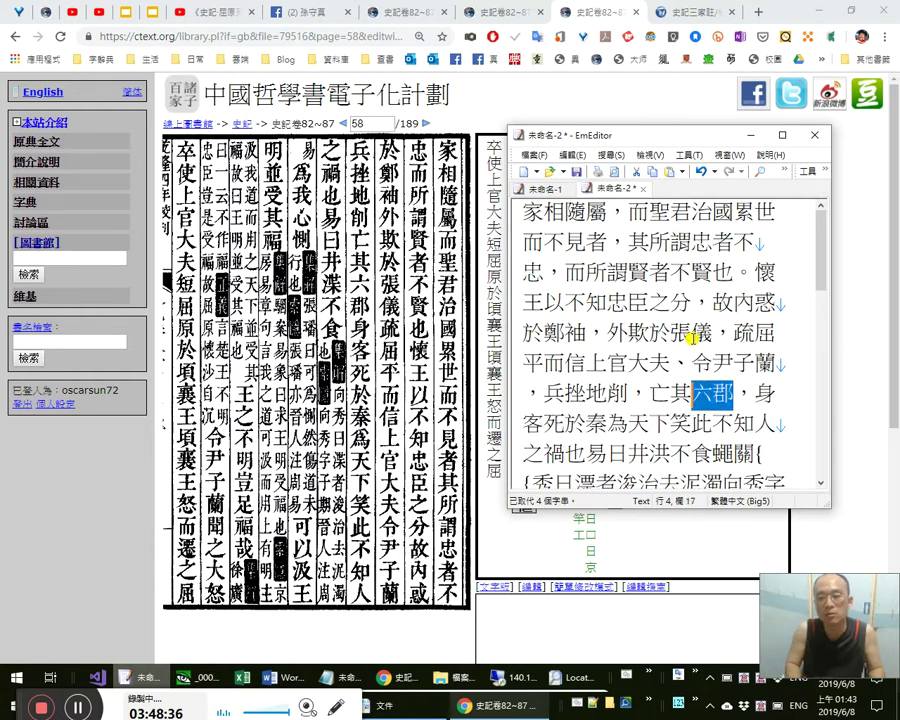
Examine the clause "亡其六郡" word by word, in particular "亡" and "其".
key("Left")
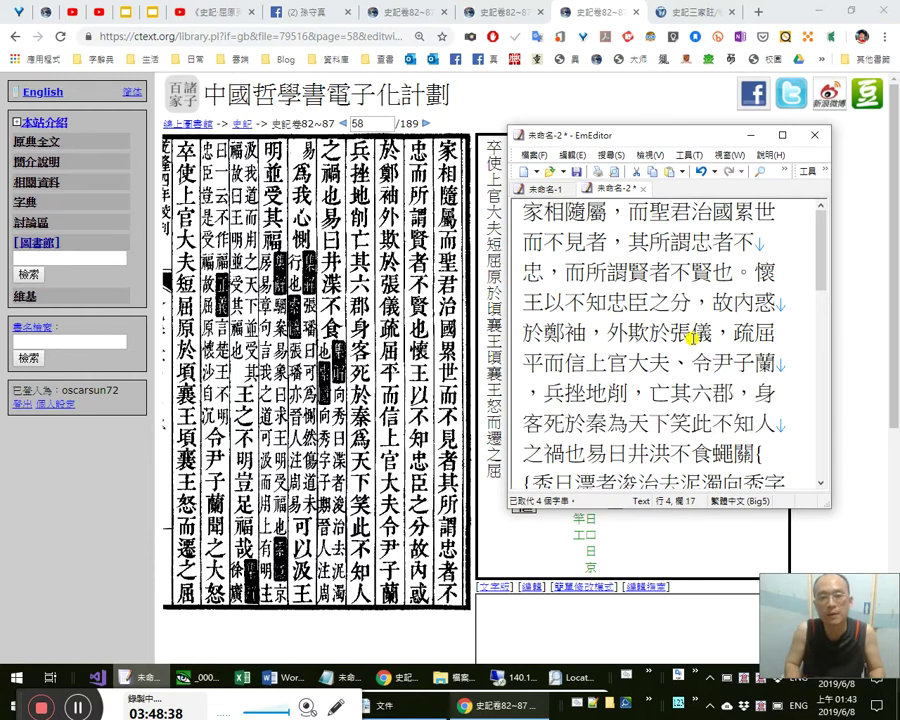
key("shift+Left")
key("Left")
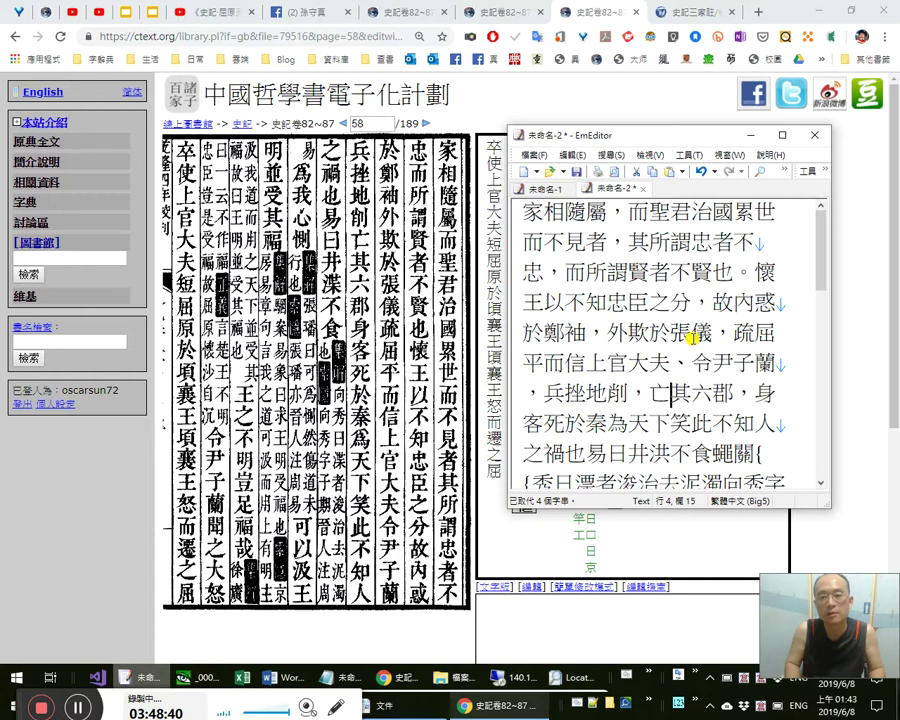
key("shift+Left")
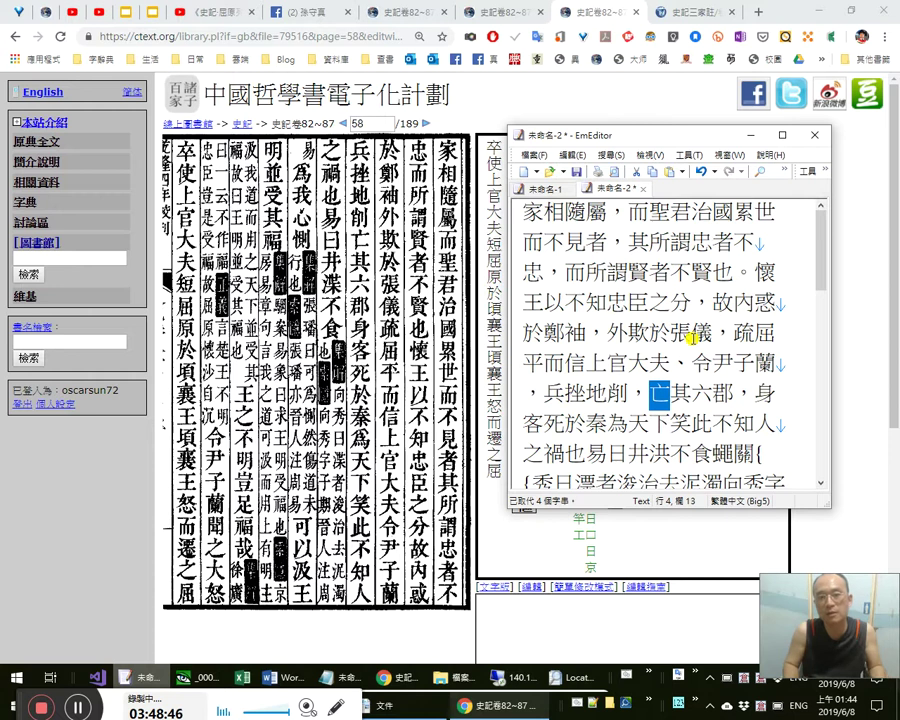
key("Right")
key("shift+Right")
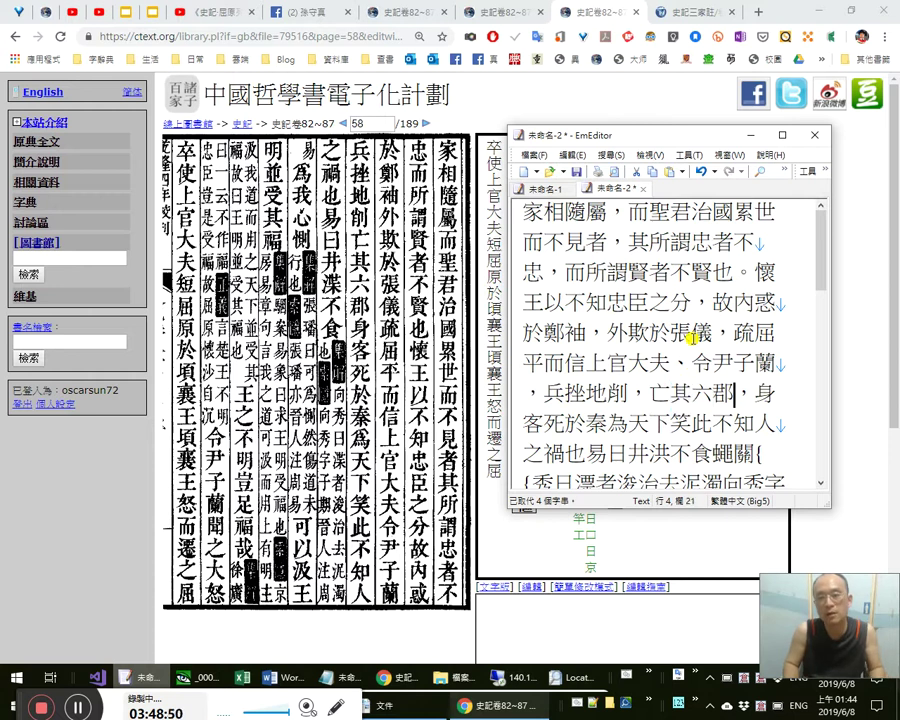
key("Right")
key("shift+Right")
key("shift+Right")
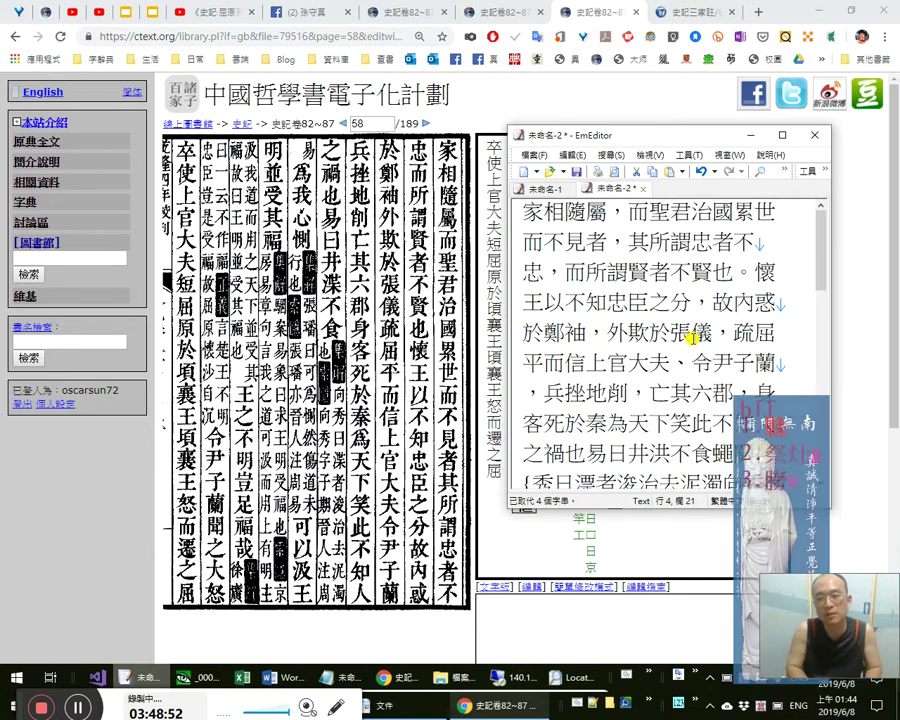
Insert a full-width comma after "身客死於秦" and check the words "客死".
key("Right")
key("Right")
key("Right")
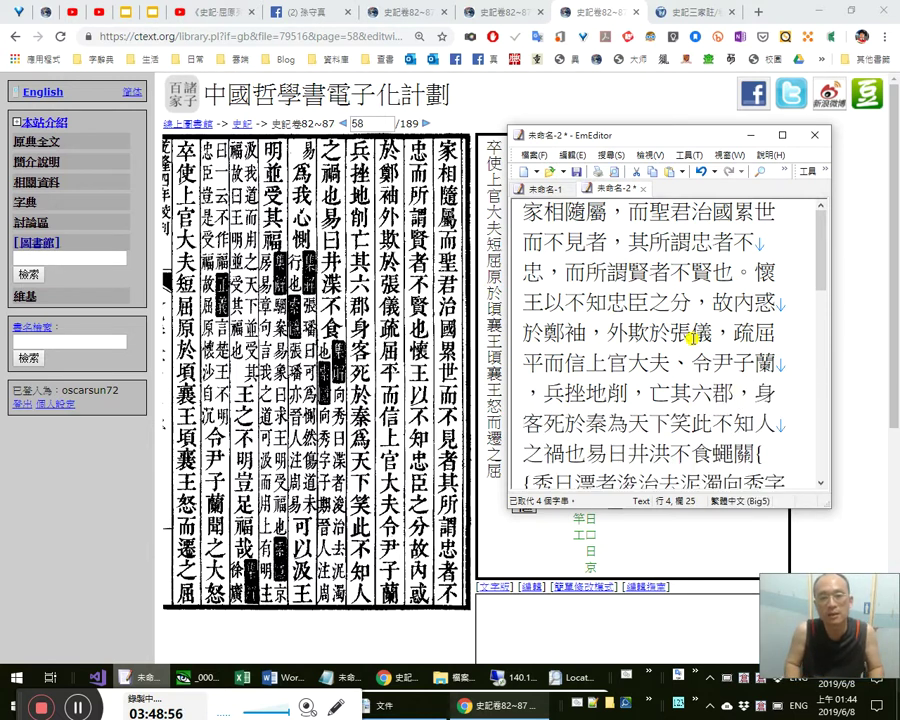
key("Right")
key("Right")
key("Right")
key("Right")
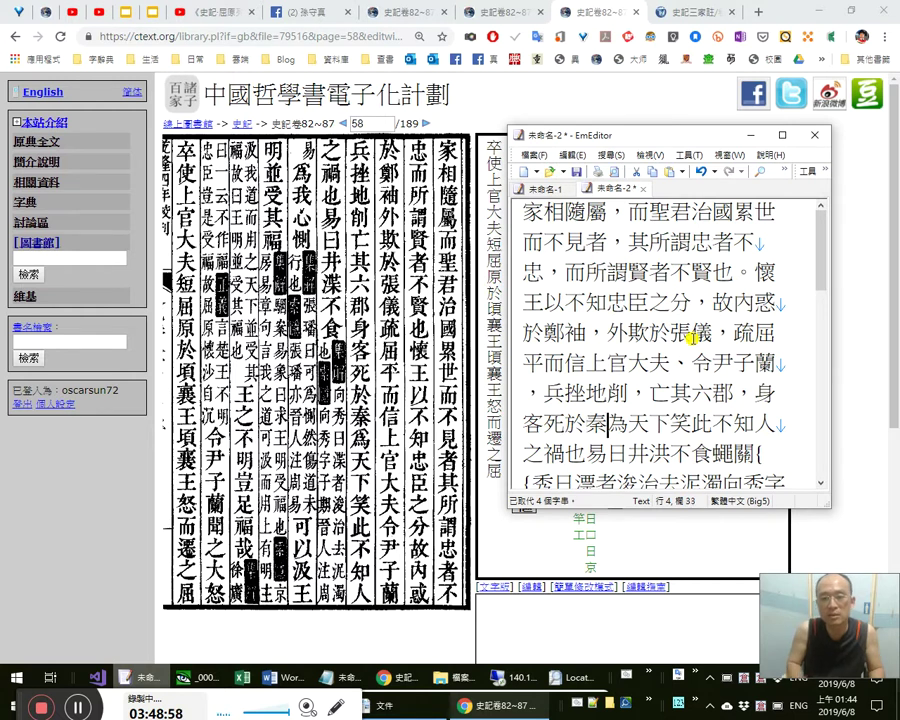
type("，")
key("Left")
key("Left")
key("Left")
key("shift+Left")
key("shift+Left")
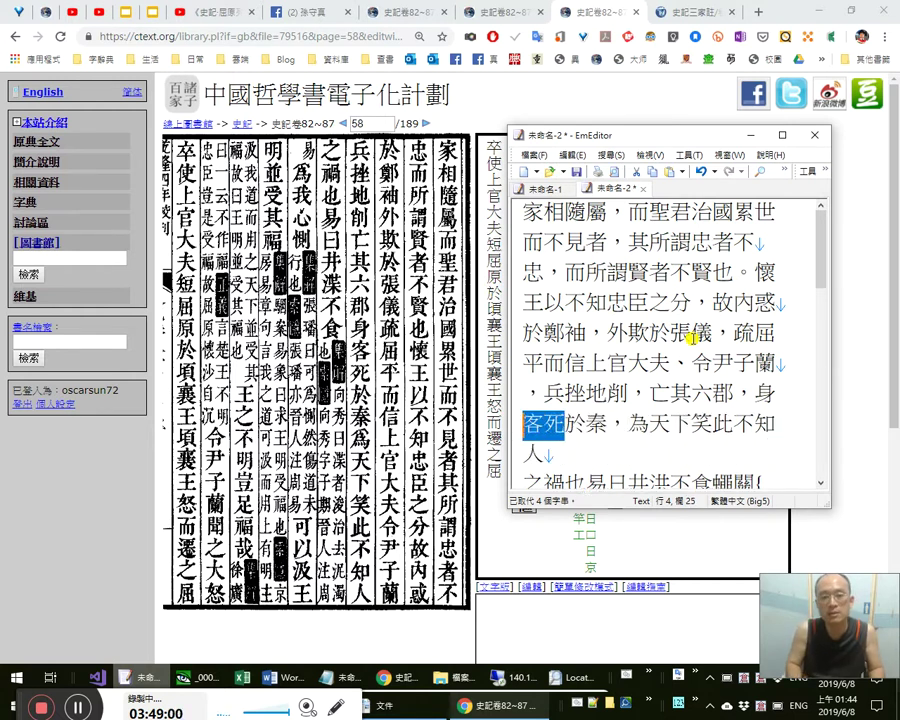
Insert a full-width comma after "為天下笑".
key("Right")
key("Right")
key("Left")
key("Left")
key("Left")
key("shift+Left")
key("Right")
key("Right")
key("Right")
key("Right")
key("Right")
key("Right")
key("Right")
key("Right")
key("Right")
key("Right")
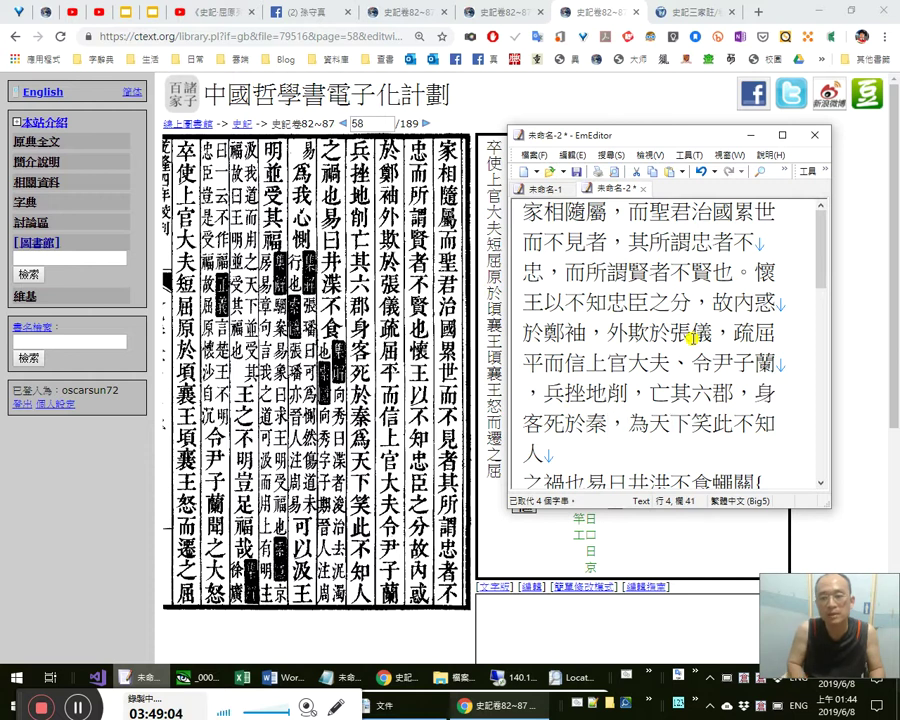
type("，")
Insert a full-width period after "此不知人之禍也".
key("Right")
key("Right")
key("Right")
key("Right")
key("Right")
key("Right")
key("Right")
key("Right")
type("。")
Examine the clause "此不知人之禍也" across the line break.
key("Up")
key("Left")
key("Left")
key("shift+Right")
key("shift+Right")
key("Down")
key("Right")
key("Right")
key("Left")
key("Left")
key("Right")
key("Right")
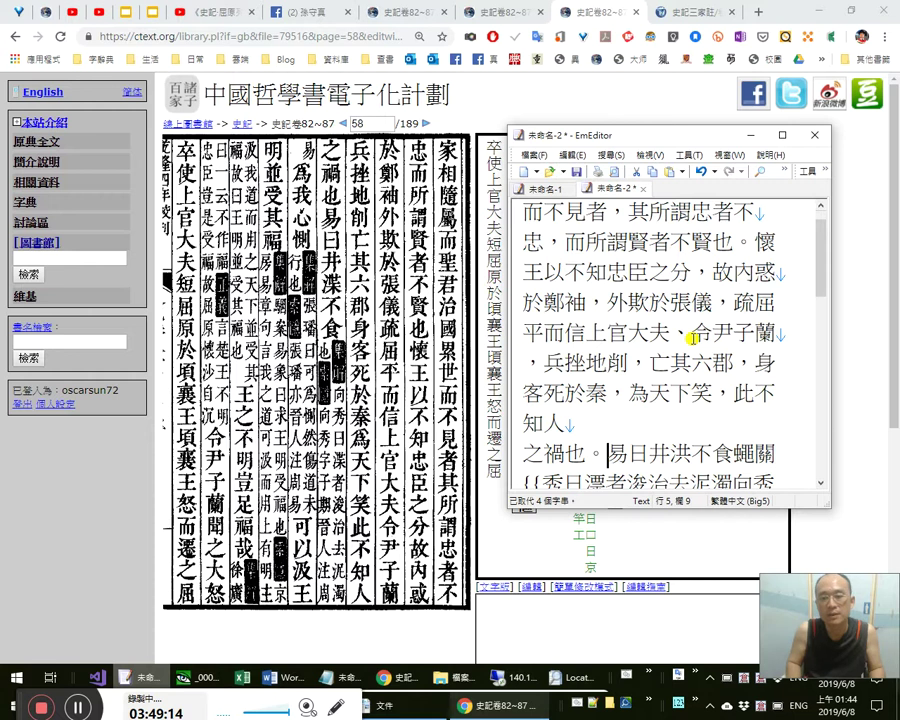
Enclose "易" in book-title marks and replace "日" with "曰：「" ahead of "井".
type("《")
key("Right")
type("》")
key("Right")
type("：")
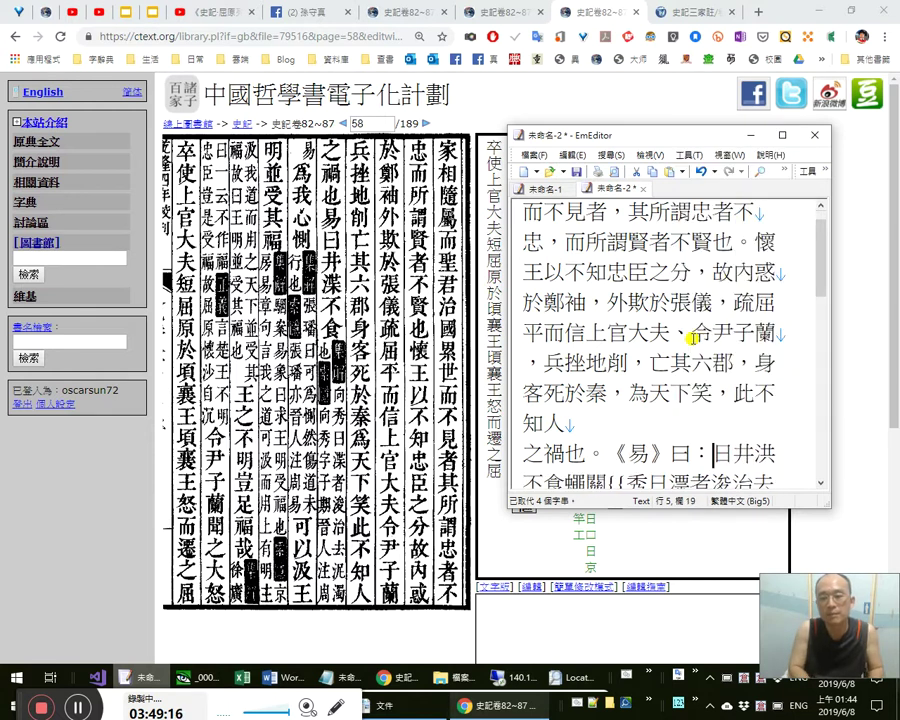
type("【")
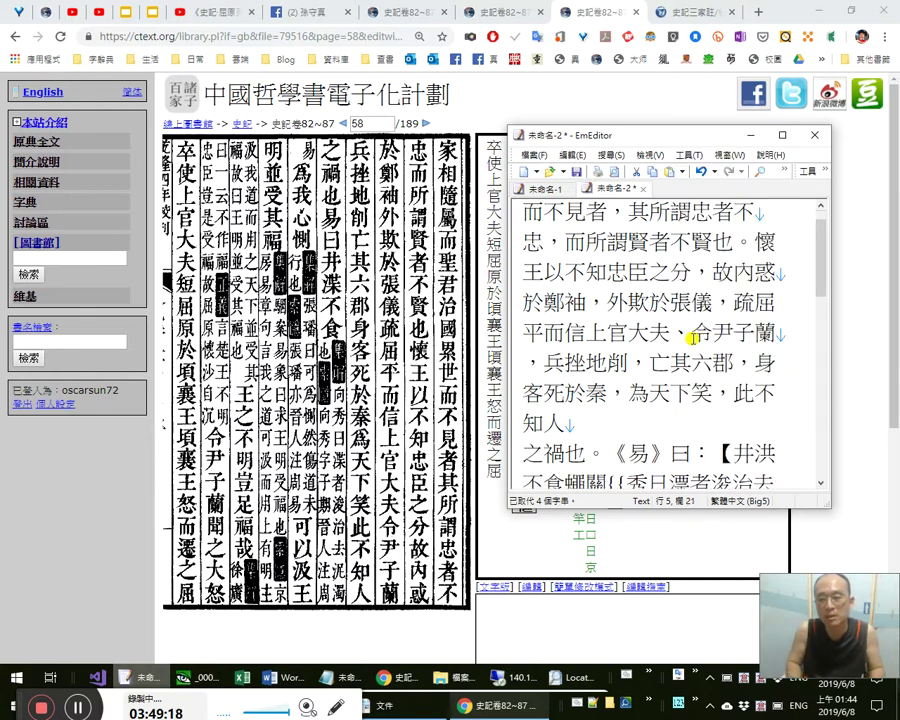
key("shift+Left")
type("「")
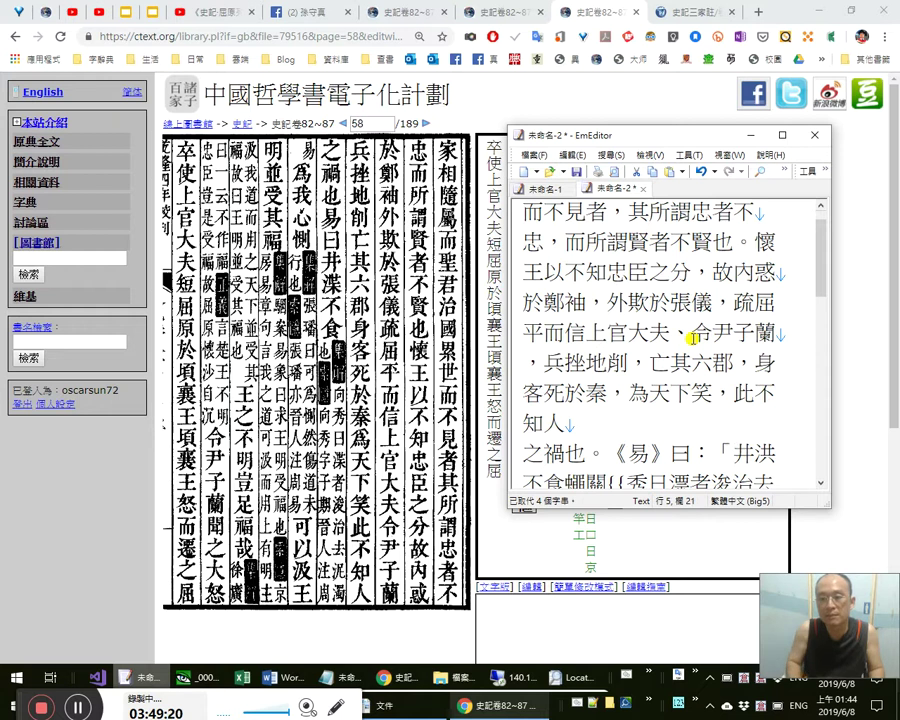
Replace "洪" after "井" with "渫" and check the new character.
key("shift+Right")
key("Right")
key("shift+Right")
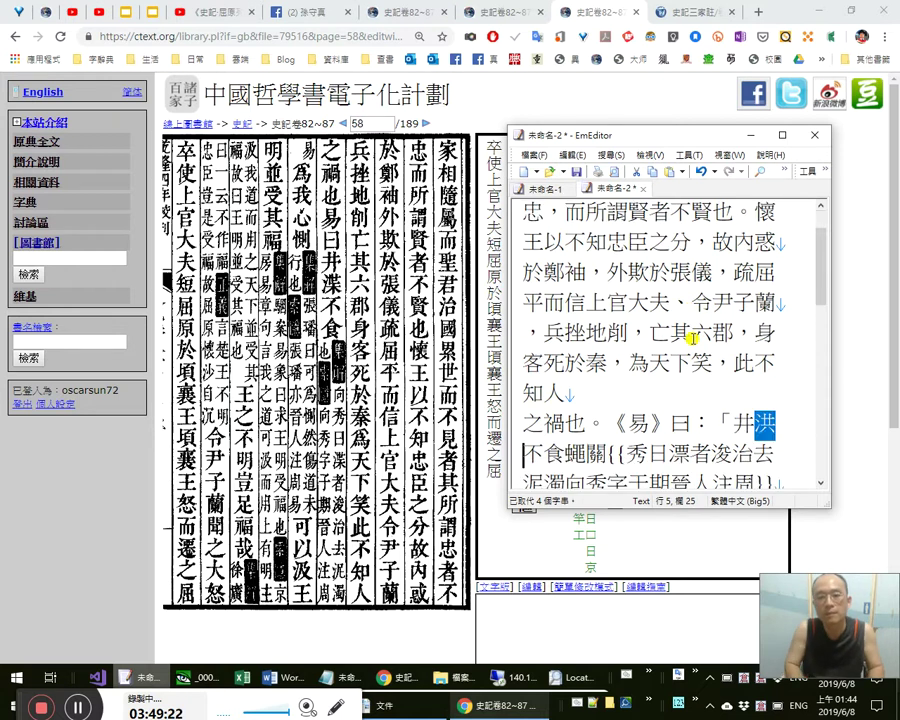
type("渫")
key("Left")
key("shift+Right")
key("Right")
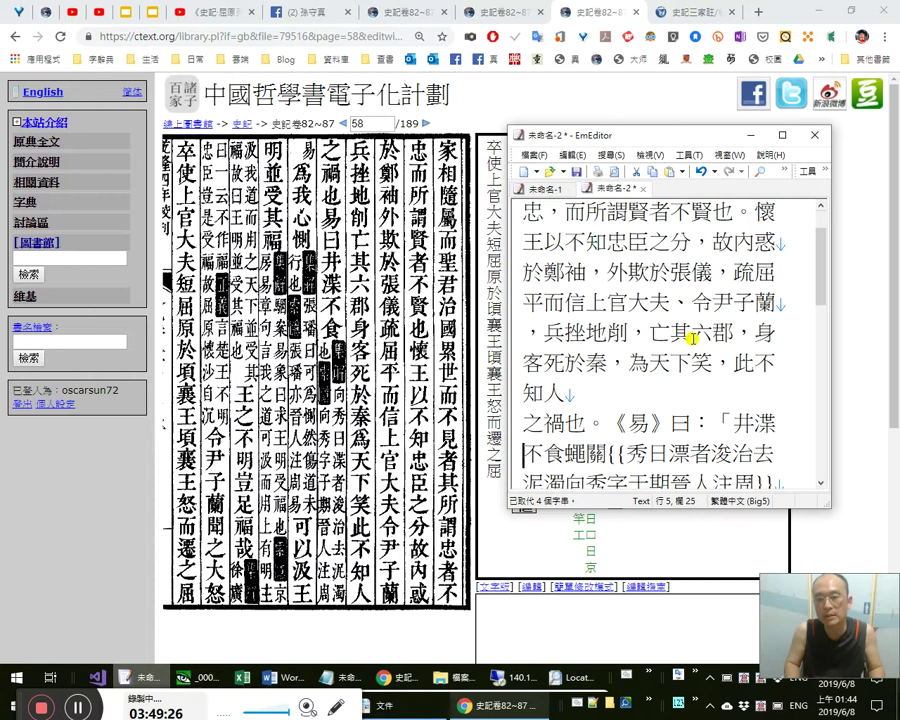
Insert a full-width comma after "井渫" and close the quotation with "。」" after "不食".
type("，")
key("Right")
key("Right")
type("。」")
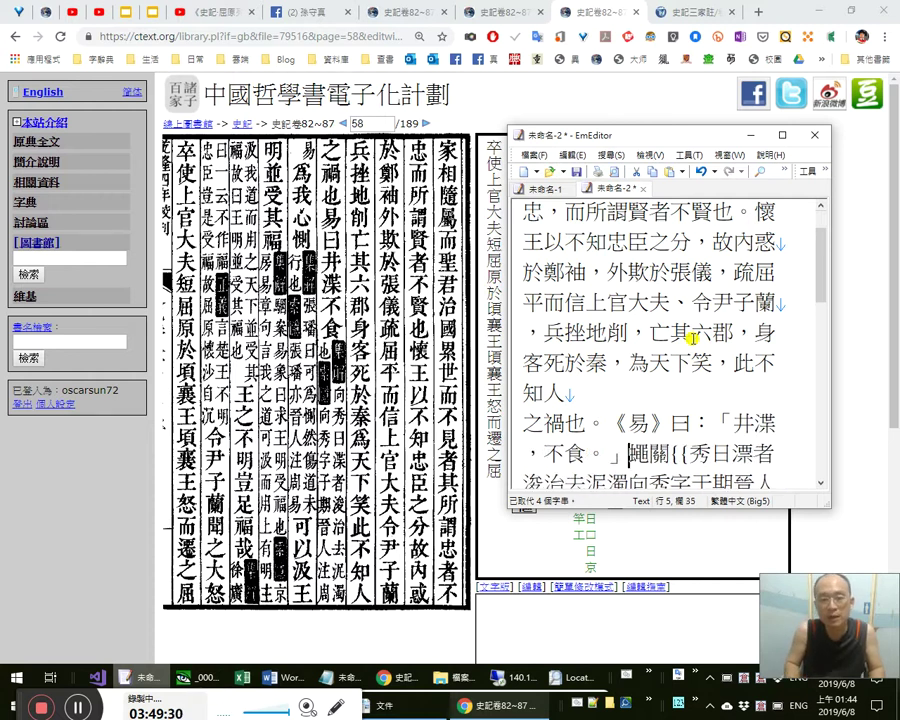
Delete the stray characters "蠅關" between the closing quotation mark and the note's opening braces.
key("shift+Right")
key("shift+Right")
key("Delete")
key("Right")
key("Right")
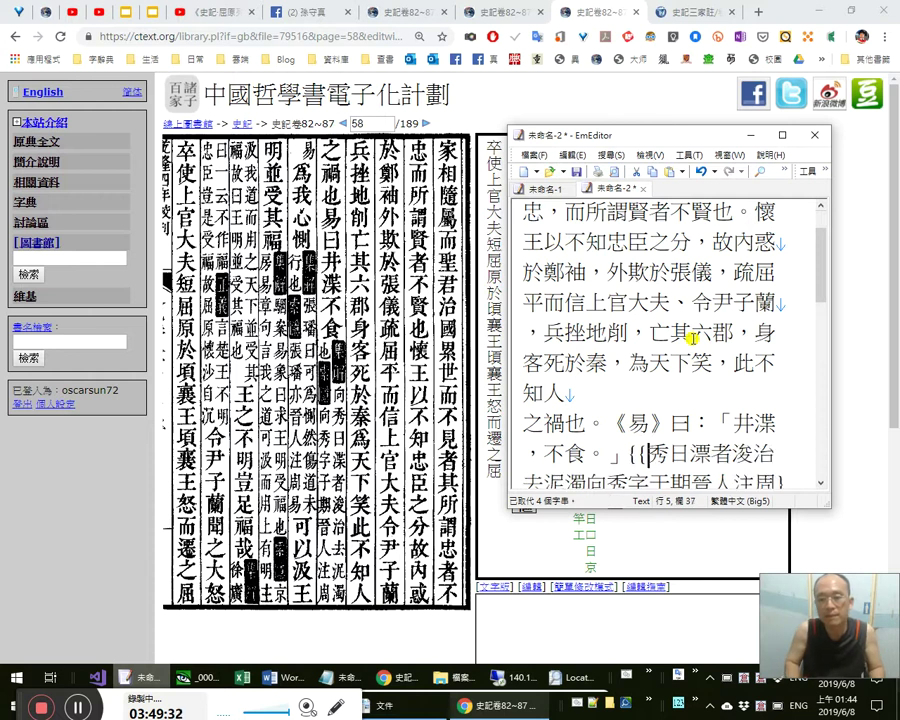
Insert "《集解》：向" at the start of the note, directly before "秀".
type("集解")
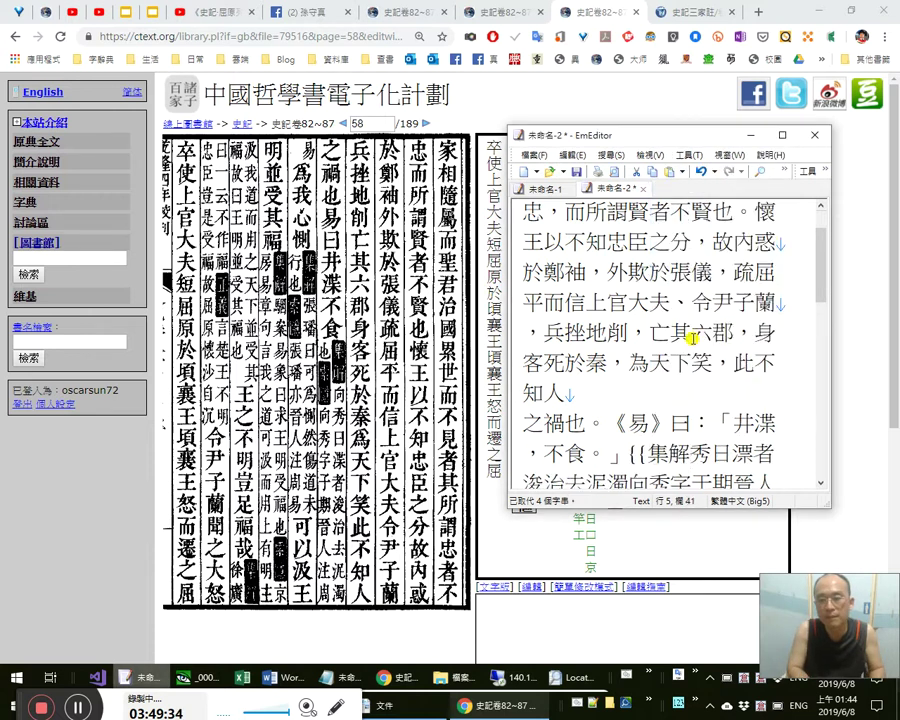
key("Left")
type("《")
key("Right")
key("Right")
key("Right")
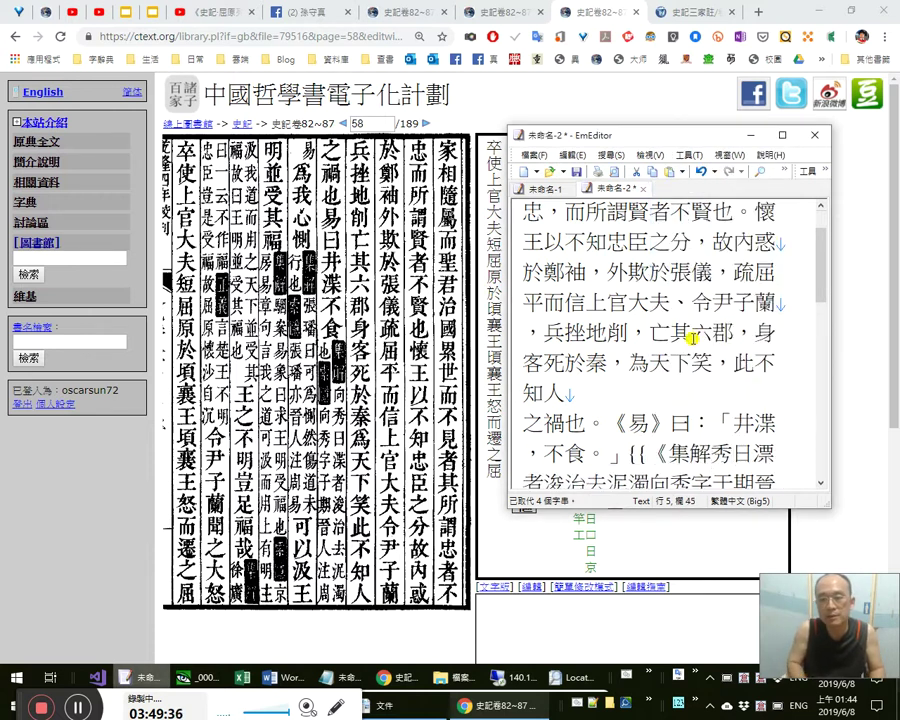
type("》：向")
Correct the text after "向秀" to read "曰：渫", replacing the misread "漂".
key("Right")
key("Right")
type("：")
key("Right")
key("shift+Left")
type("渫")
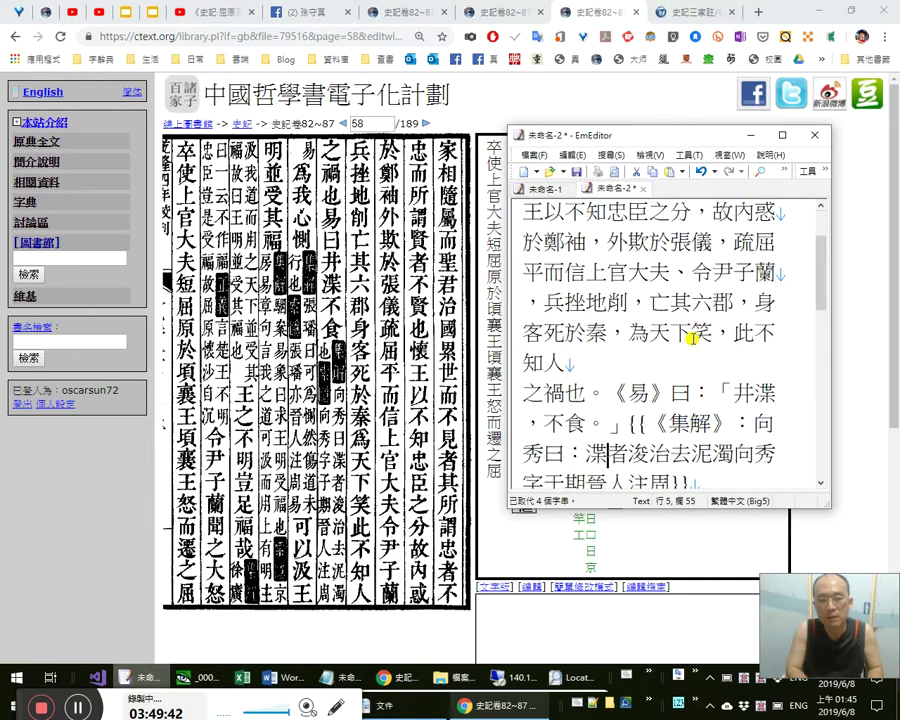
Insert a full-width comma after "渫者" and retype the character "浚" before "治去泥濁".
key("Right")
type("，")
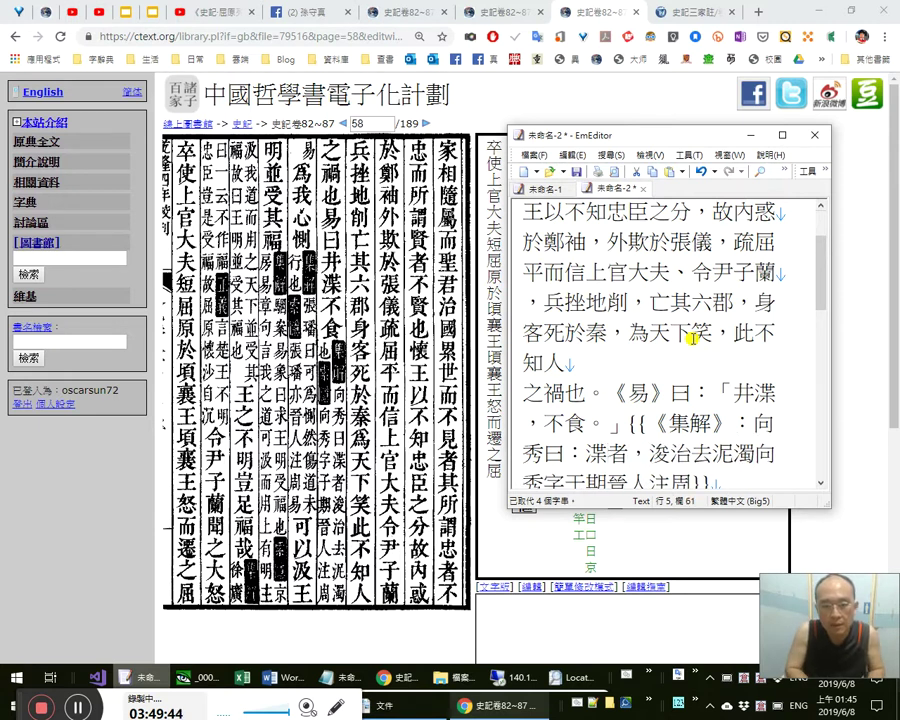
type("浚")
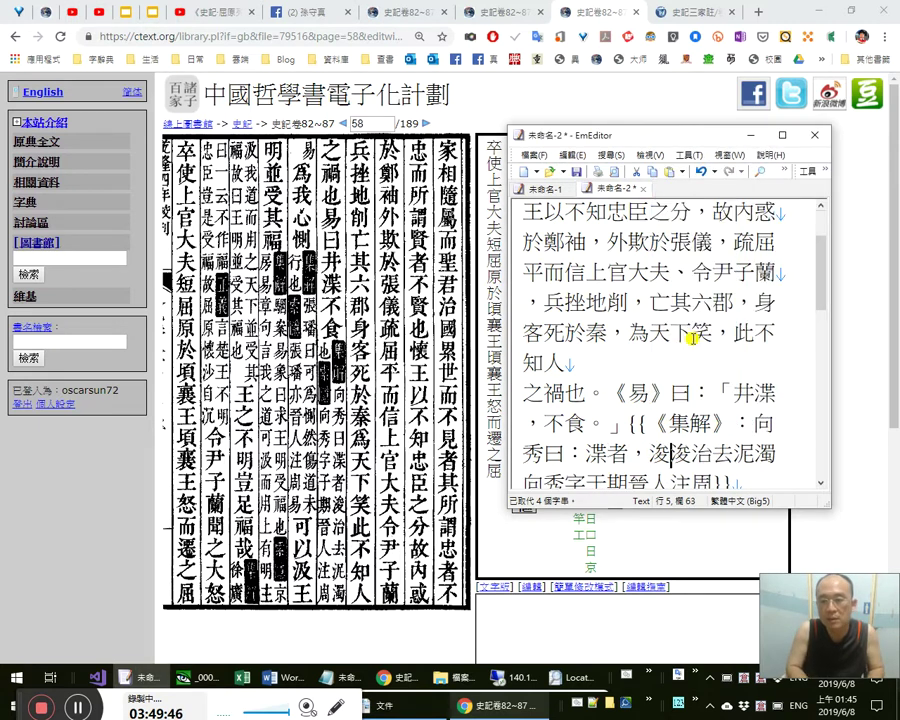
key("Delete")
key("Right")
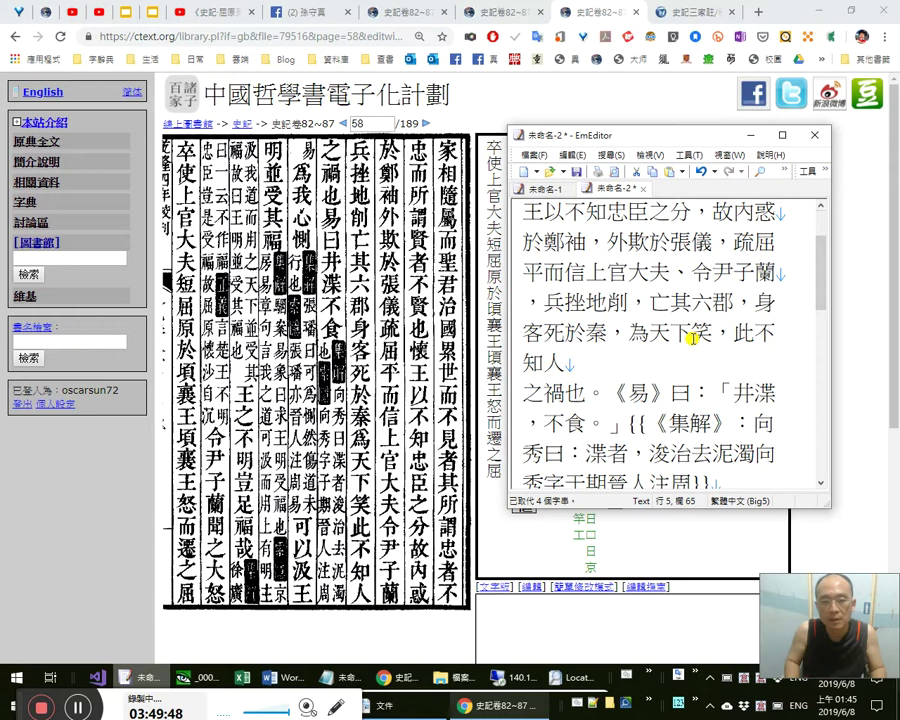
Insert "也。《索隱》：" after "浚治去泥濁" in the note.
key("Right")
key("Right")
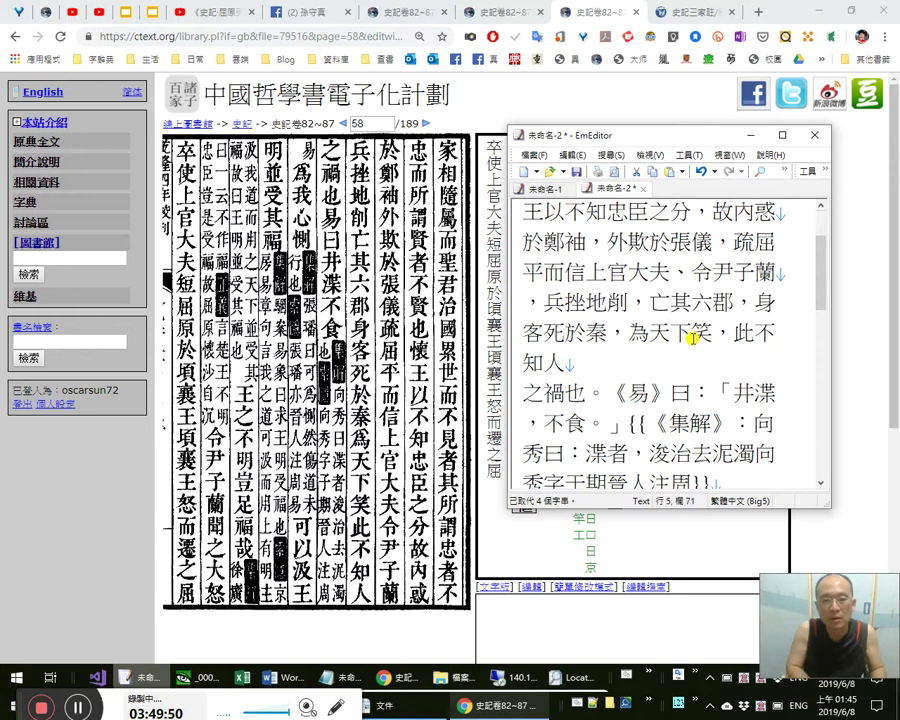
scroll(692, 337, "down", 1)
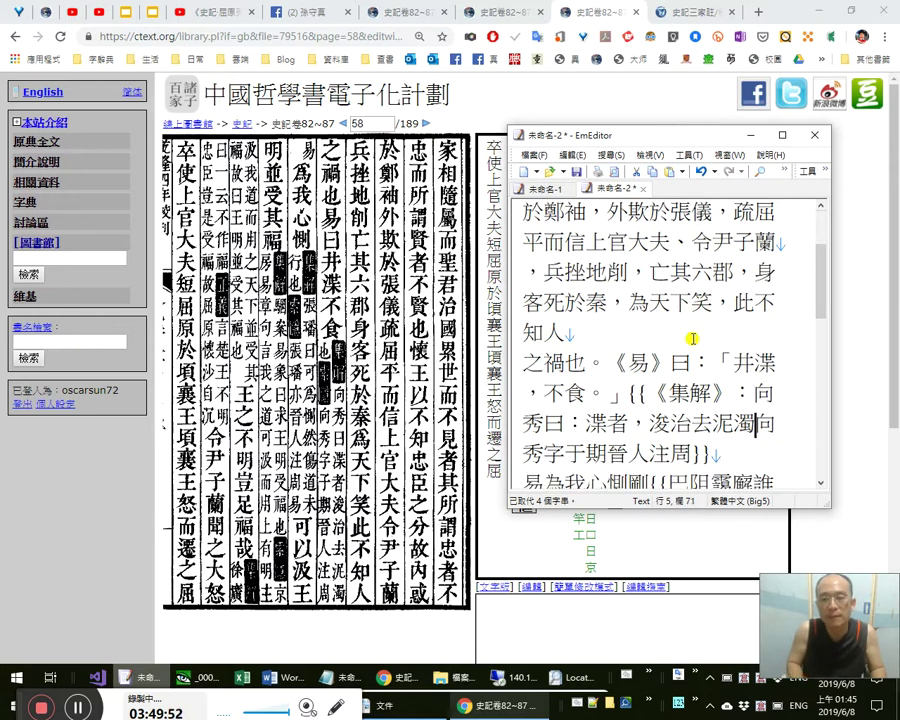
type("也。《索隱》：")
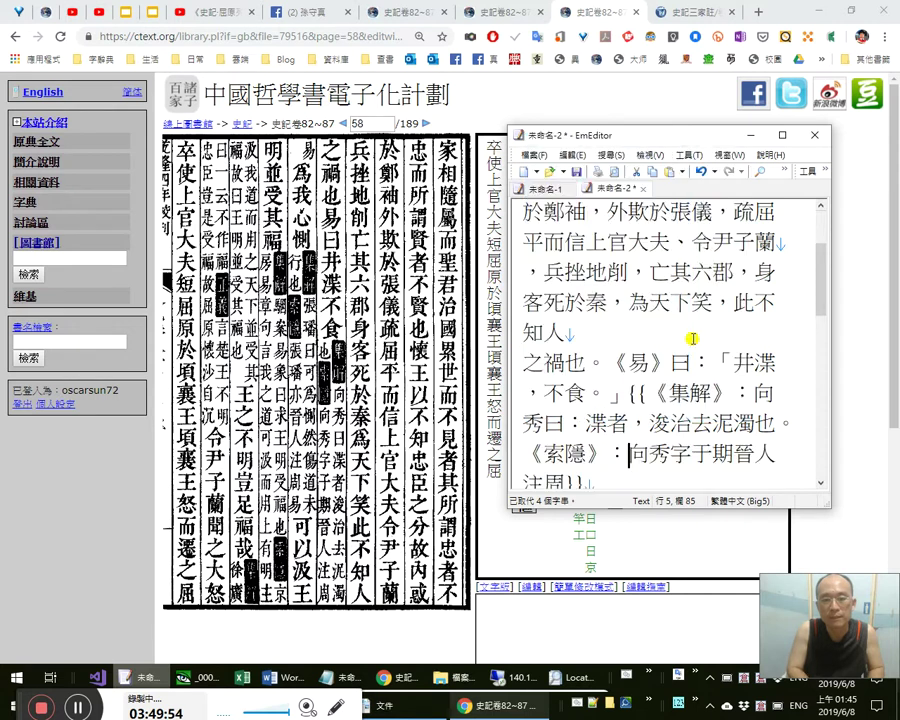
Replace "于" with "子" in the 索隱 note so the courtesy name reads "子期".
key("Right")
key("Right")
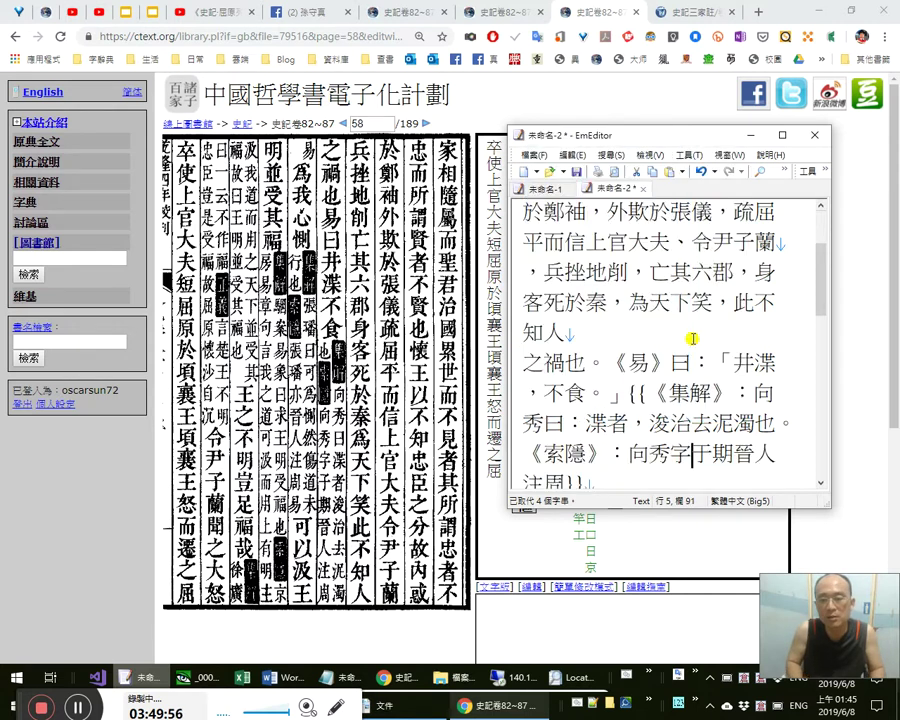
type("，")
key("BackSpace")
key("Right")
key("shift+Right")
type("子期")
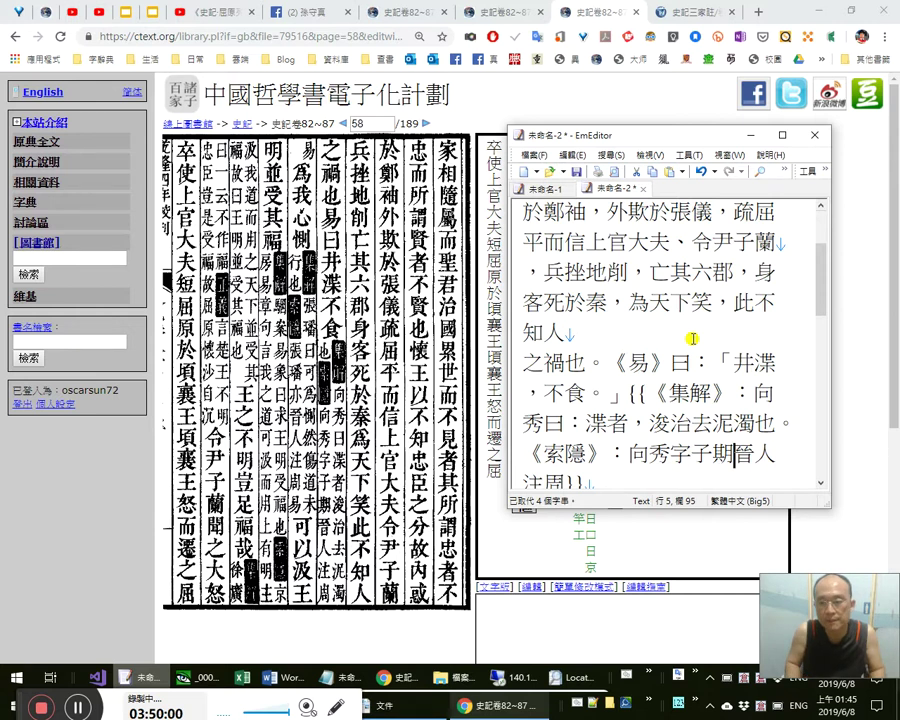
Insert full-width commas after "子期" and "晉人", and an opening book-title mark before "周".
type("，")
key("Right")
key("Right")
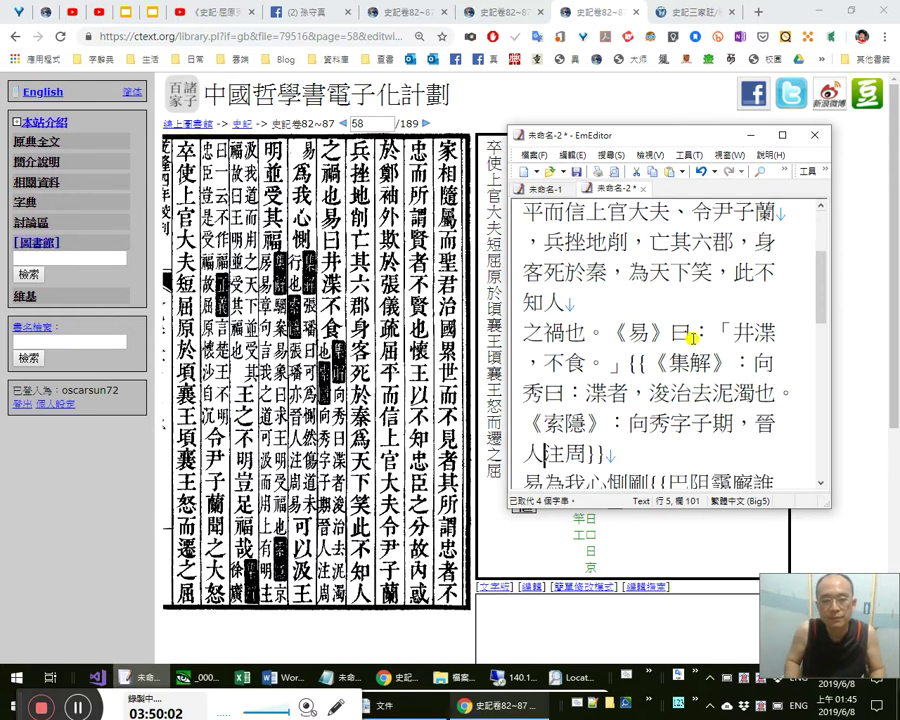
type("，")
key("Right")
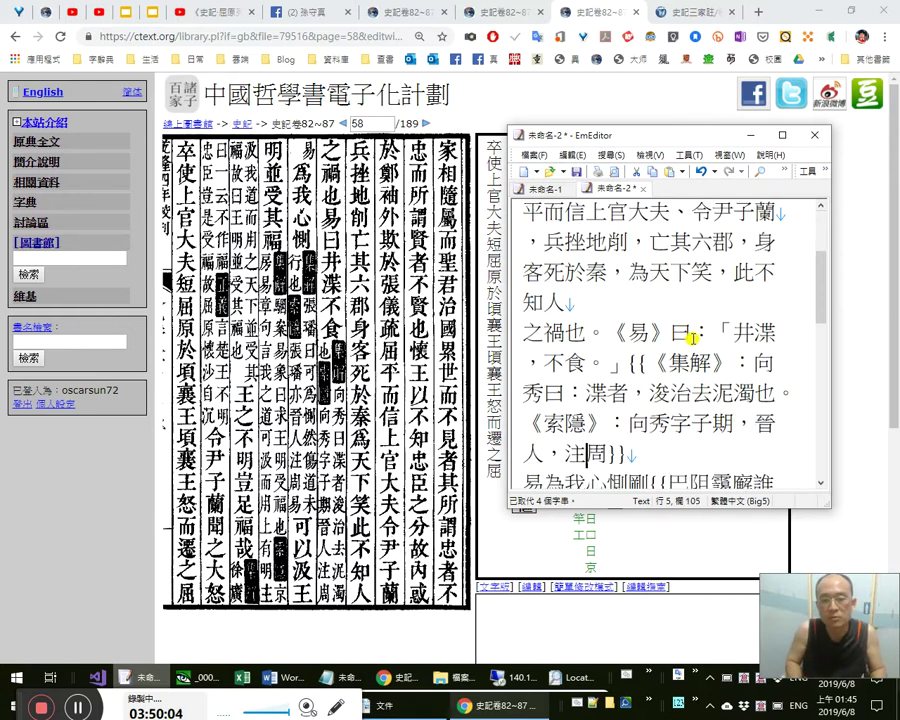
type("《")
key("Right")
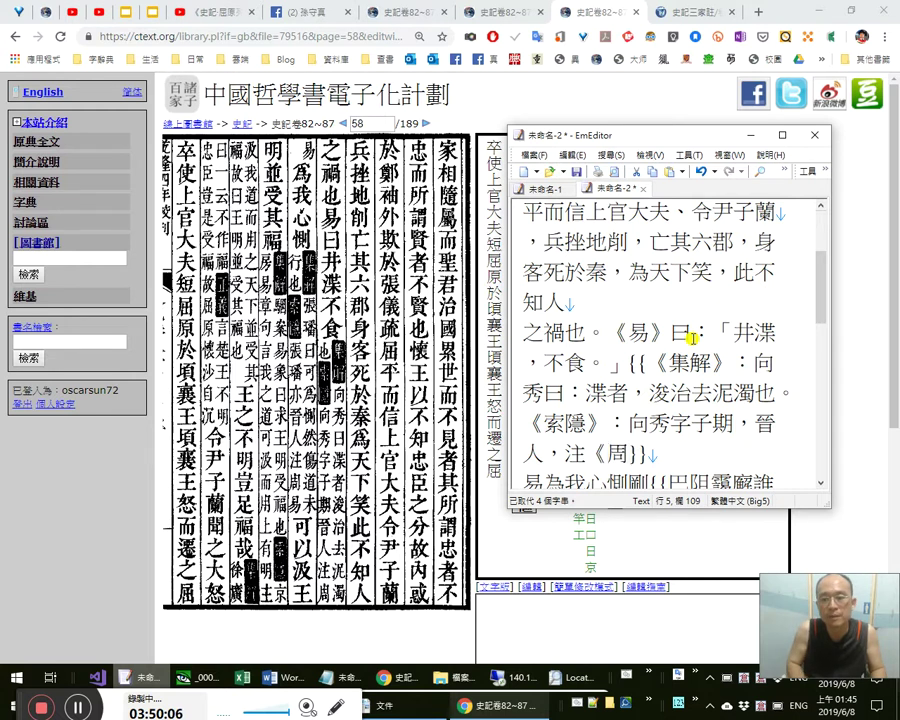
Move the note's closing braces from after "周" to after "易" on the next line.
key("shift+Right")
key("shift+Right")
key("ctrl+x")
key("Right")
key("Right")
key("ctrl+v")
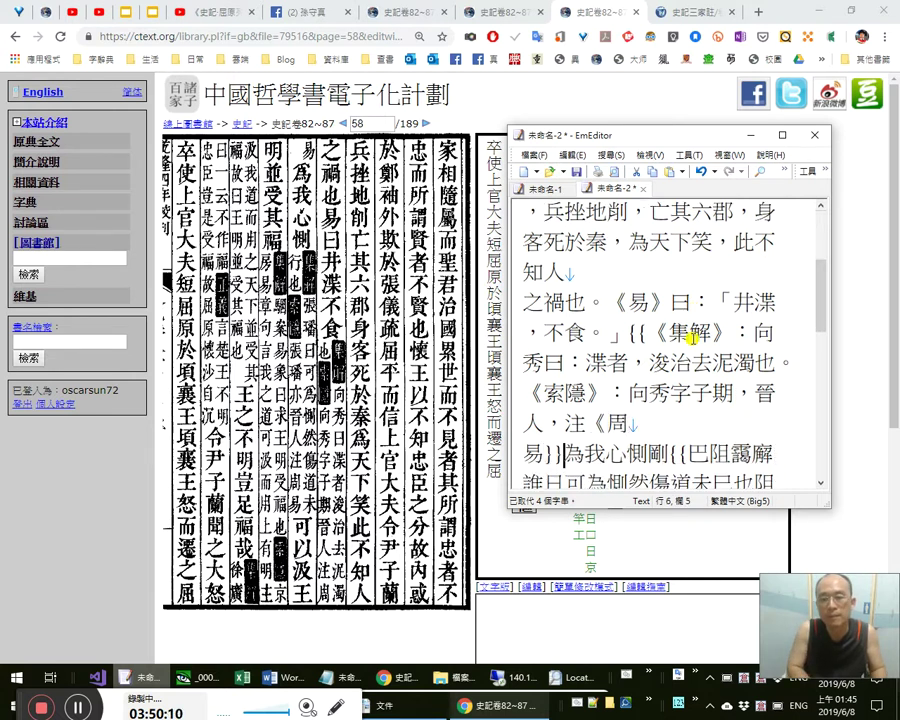
Insert "》。" after "易", before the note's closing braces.
key("Left")
key("Left")
type("》。")
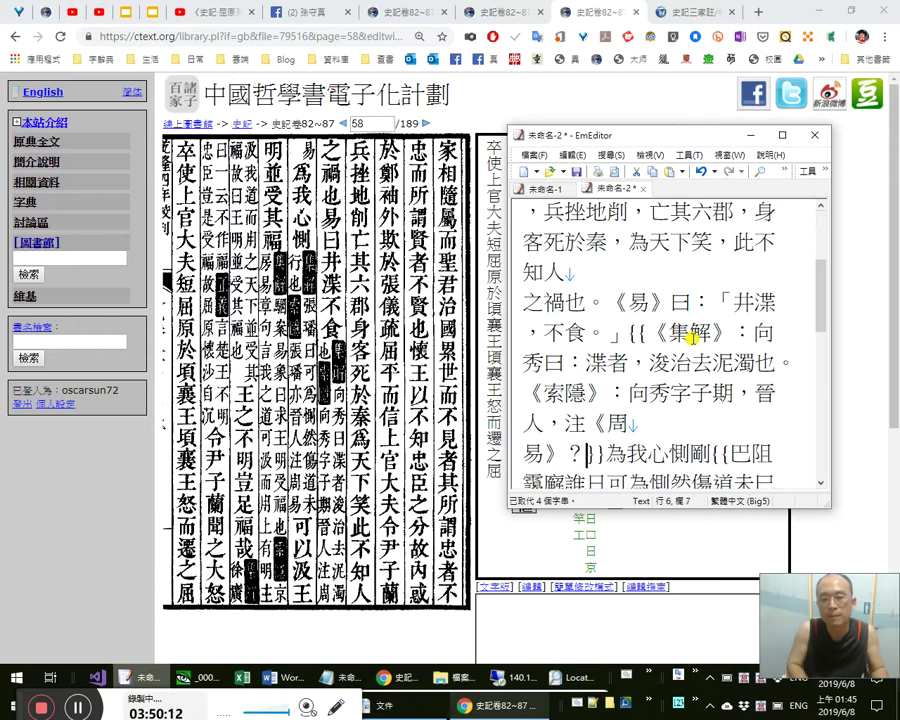
key("Right")
key("Right")
Look back over the note and replace "剛" after "為我心惻" with a full-width period.
key("Up")
key("Up")
key("Up")
key("Up")
key("Down")
key("Down")
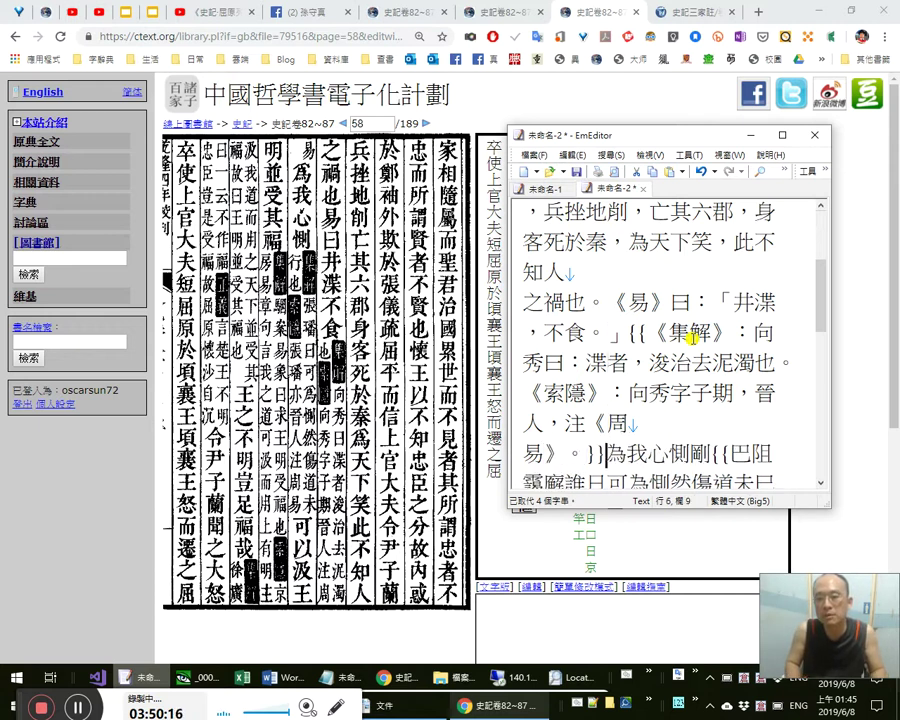
key("Down")
key("Down")
key("Right")
key("Right")
key("Right")
key("Right")
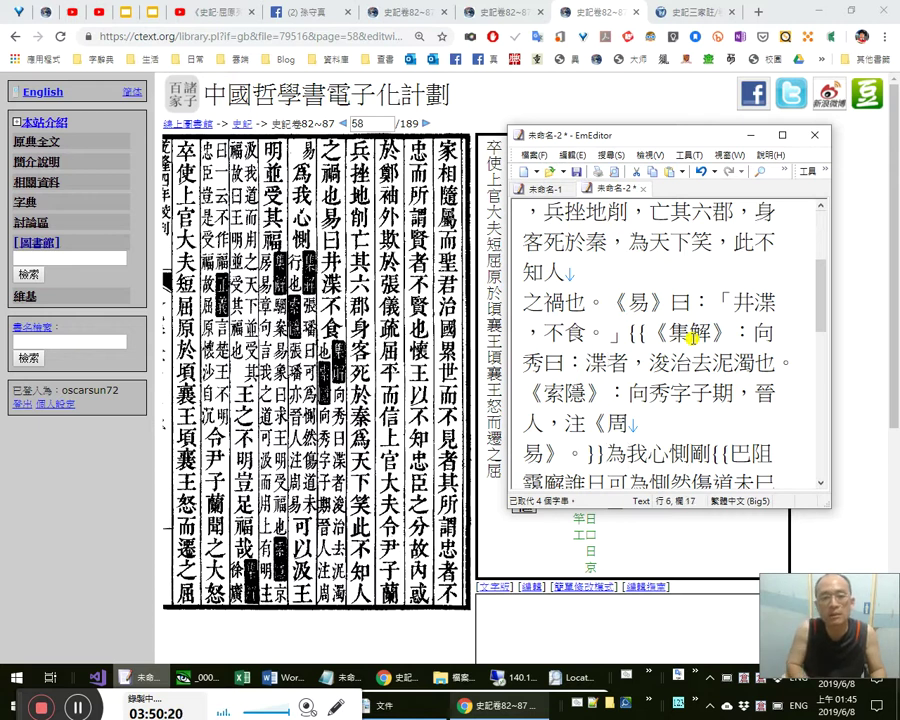
type("。")
key("Delete")
Review the punctuation of the quotation "井渫，不食。」" and the note that follows it.
key("Up")
key("Up")
key("Up")
key("Left")
key("Left")
key("Left")
key("shift+End")
key("Home")
key("Up")
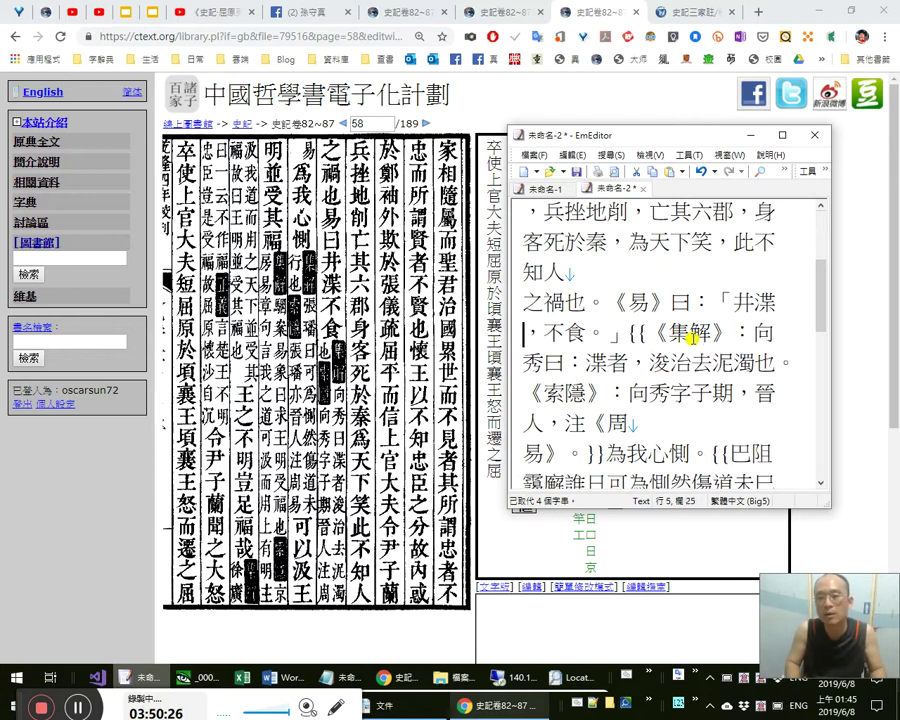
key("Right")
key("Right")
key("End")
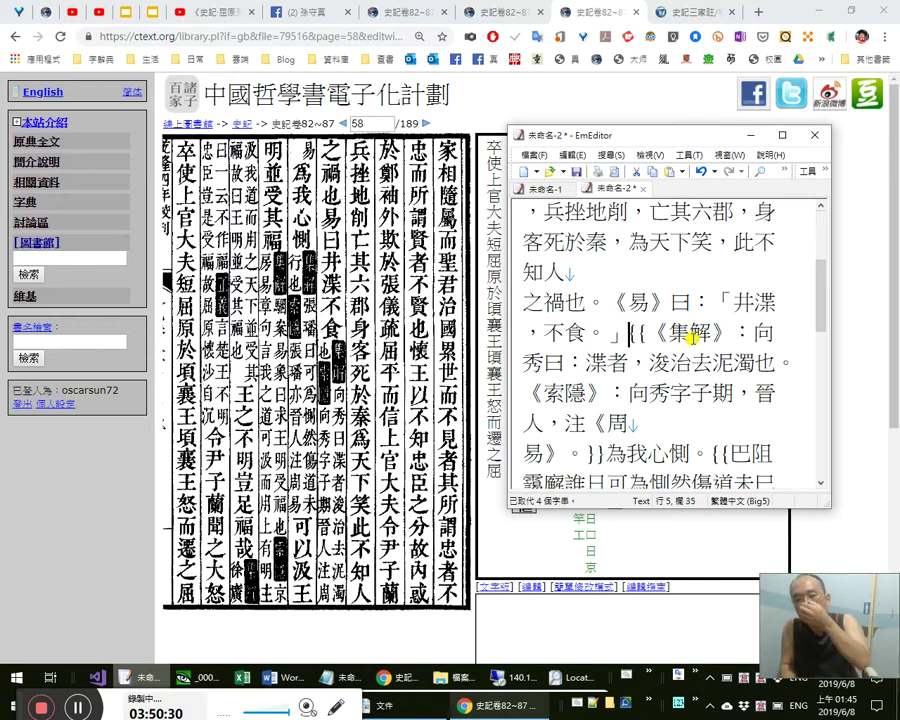
Examine the 集解 note's words "浚治去泥濁也" character by character and look over the lines around it.
key("Down")
key("shift+Right")
key("shift+Right")
key("shift+Right")
key("Left")
key("Right")
key("Right")
key("shift+Right")
key("Right")
key("shift+Right")
key("Right")
key("Right")
key("Right")
key("Right")
key("Up")
key("Up")
key("Up")
key("Up")
key("Up")
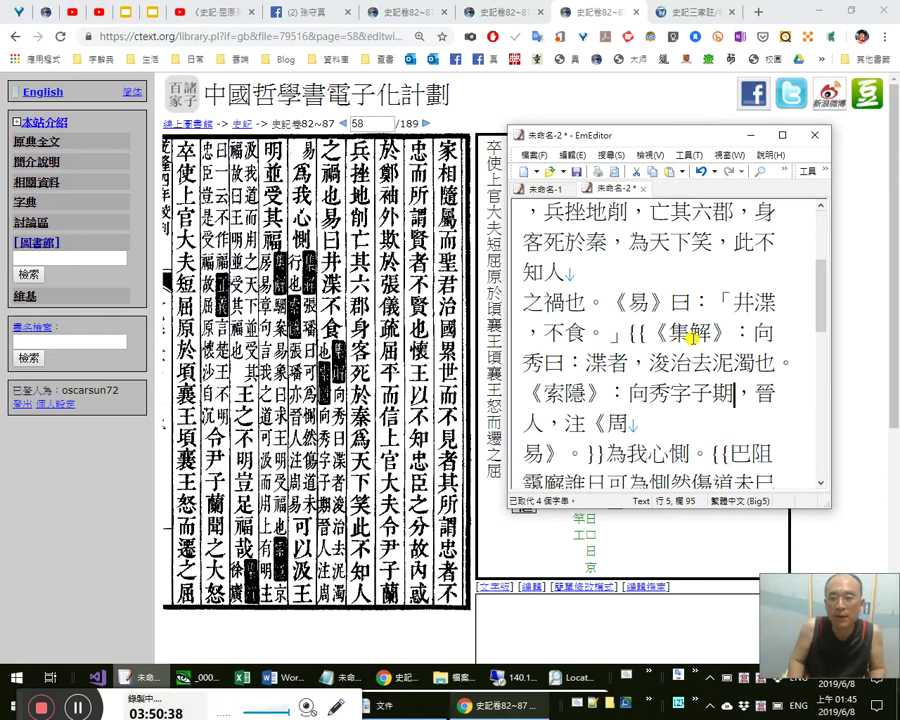
Review the 索隱 note's words after "向秀字子期" and the phrase "為我心惻。" in the following line.
key("shift+Right")
key("shift+Right")
key("shift+Right")
key("shift+Right")
key("shift+Right")
key("Down")
key("Down")
key("Down")
key("Down")
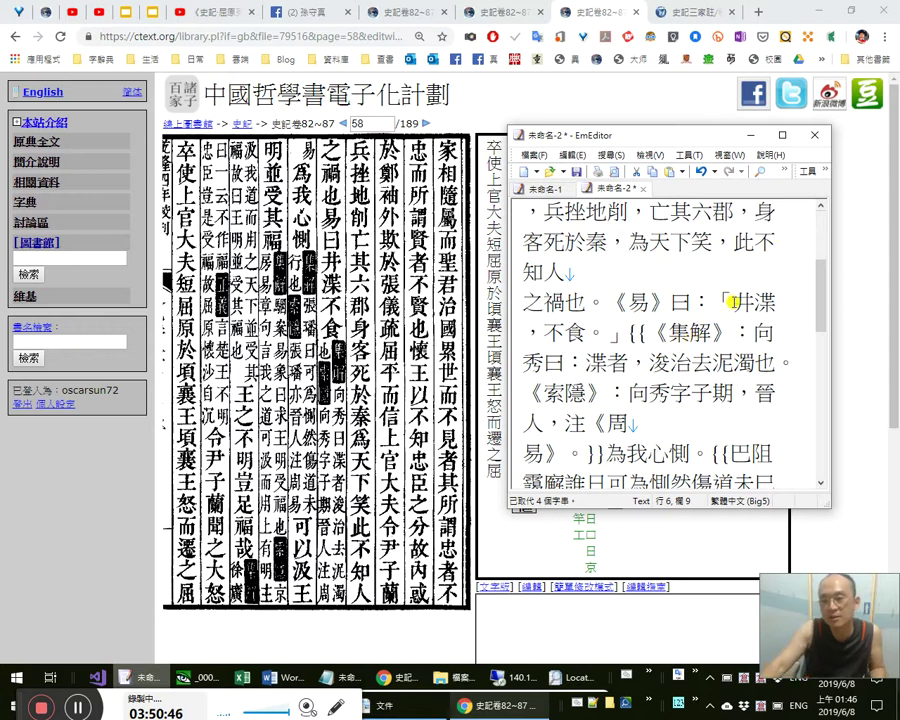
left_click(691, 456)
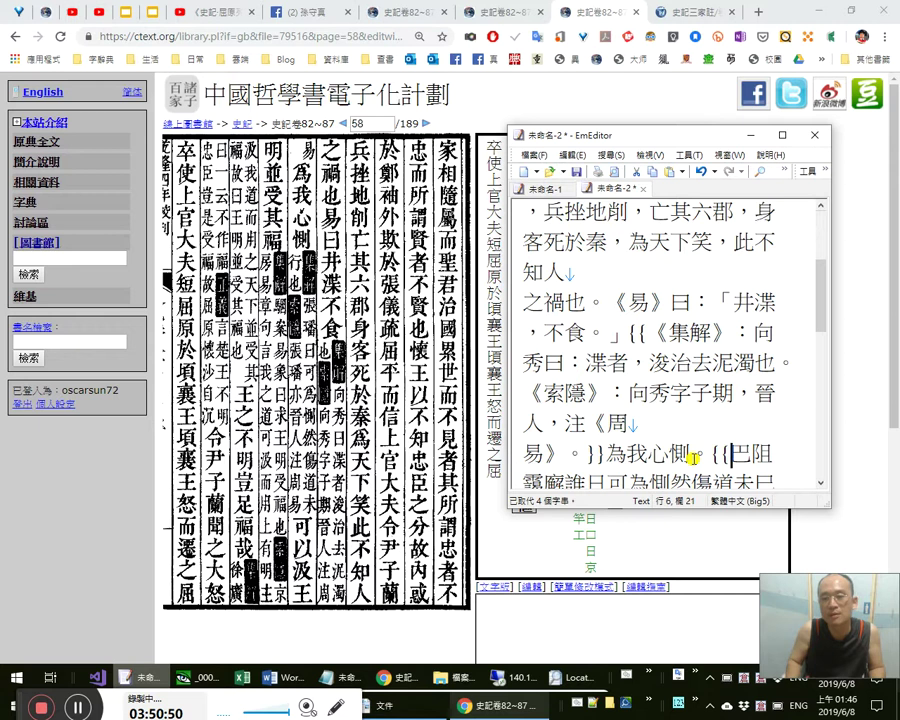
key("shift+Left")
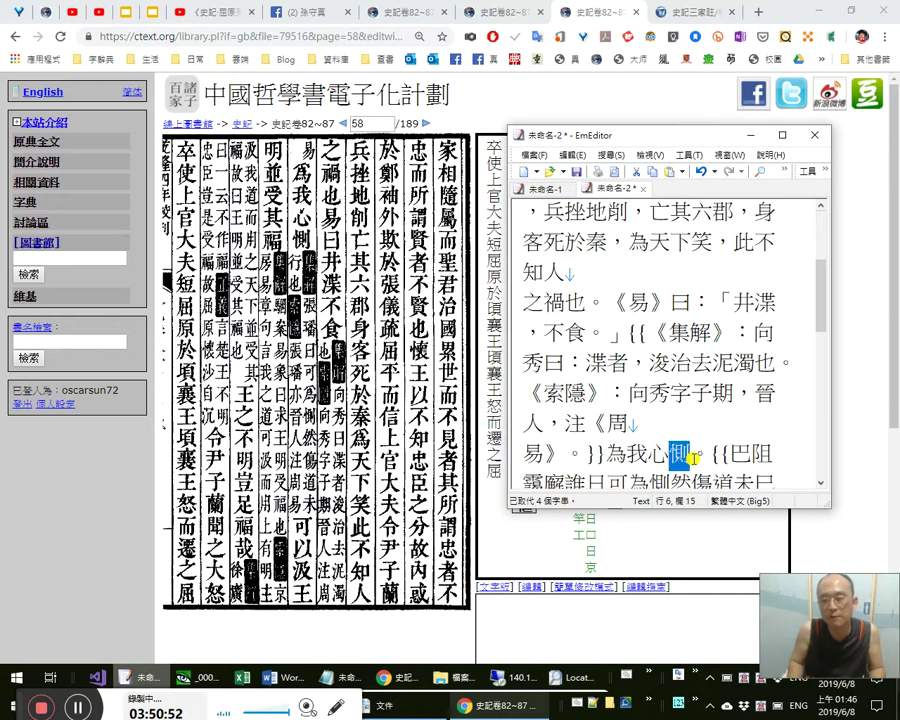
left_click(691, 457)
Insert "《集解》：張璠曰：可為" right after the opening braces of the note following "為我心惻。".
key("Right")
key("Right")
key("Right")
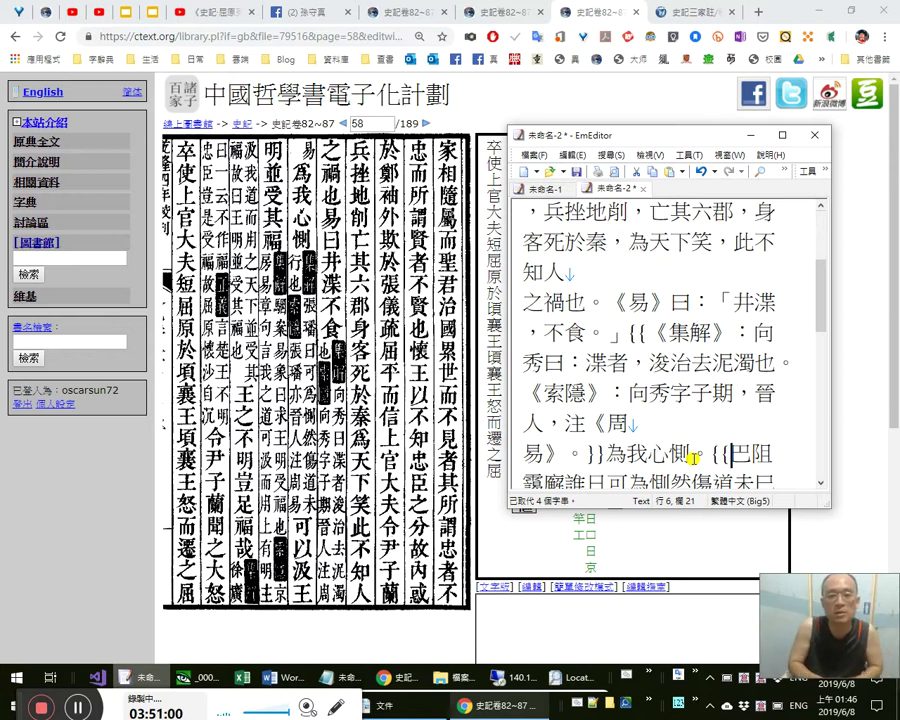
type("odnbq")
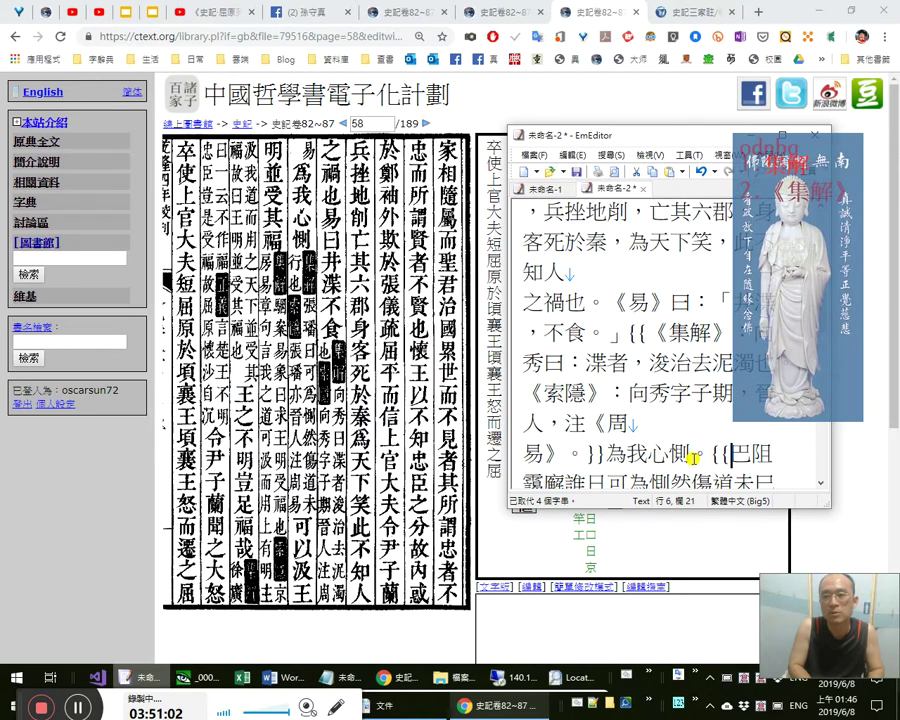
type("2")
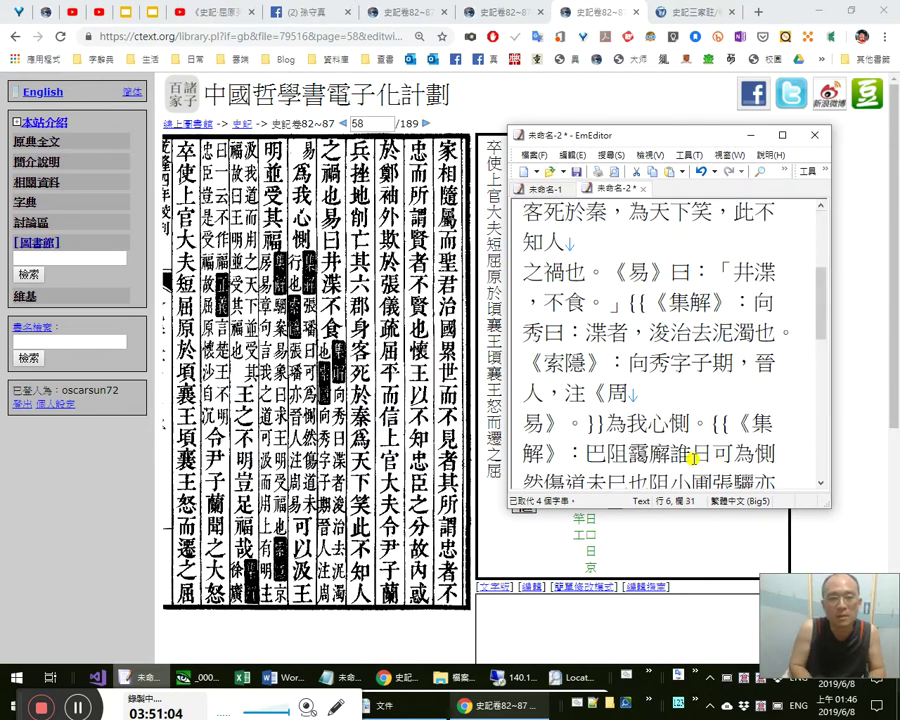
type("張")
type("mghdw")
key("space")
type("曰")
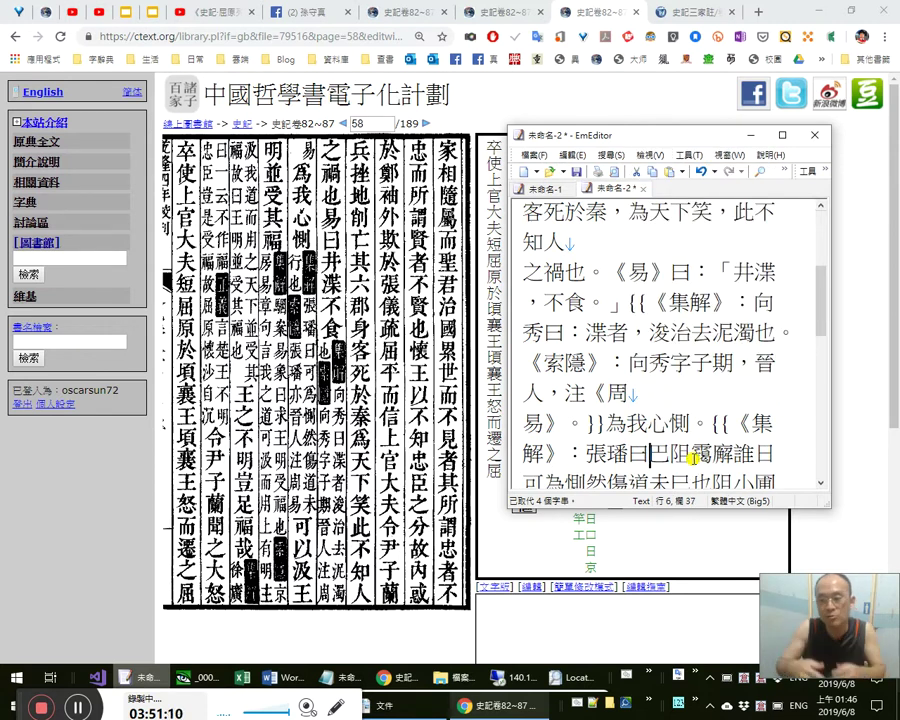
type("：可為")
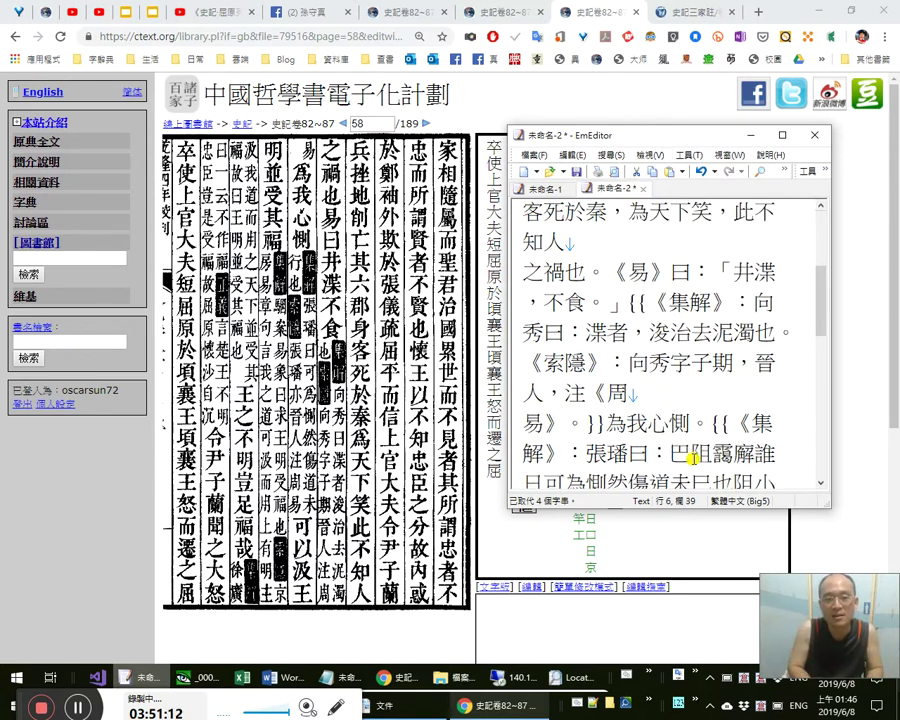
Replace the garbled OCR text after "張璠曰：可為" with "惻" so the phrase reads "可為惻然傷".
key("shift+Right")
key("shift+Right")
key("shift+Right")
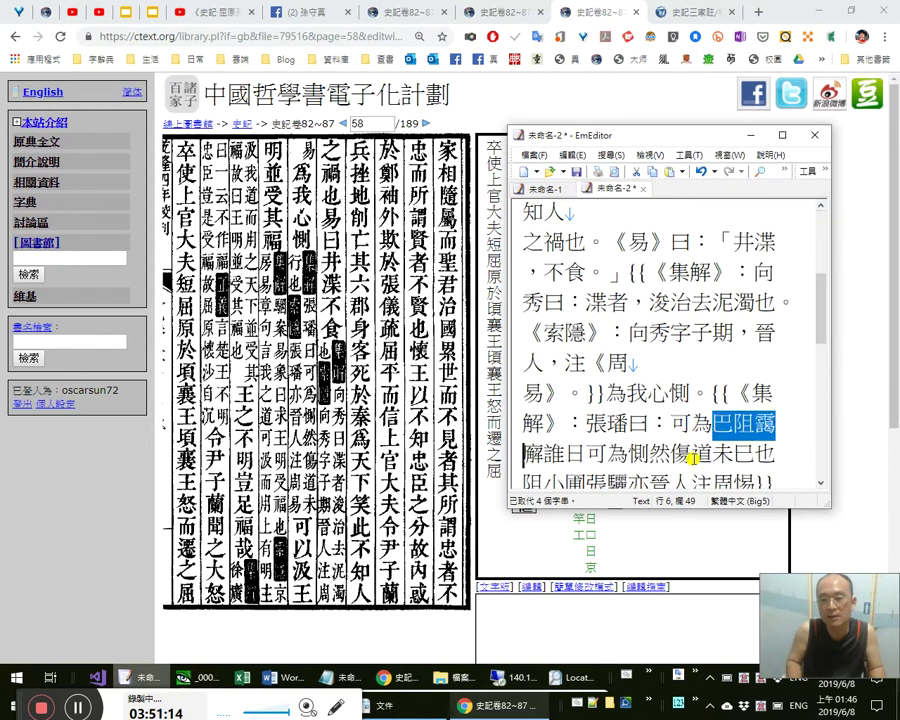
type("惻")
key("shift+Right")
key("shift+Right")
key("shift+Right")
key("shift+Right")
key("shift+Right")
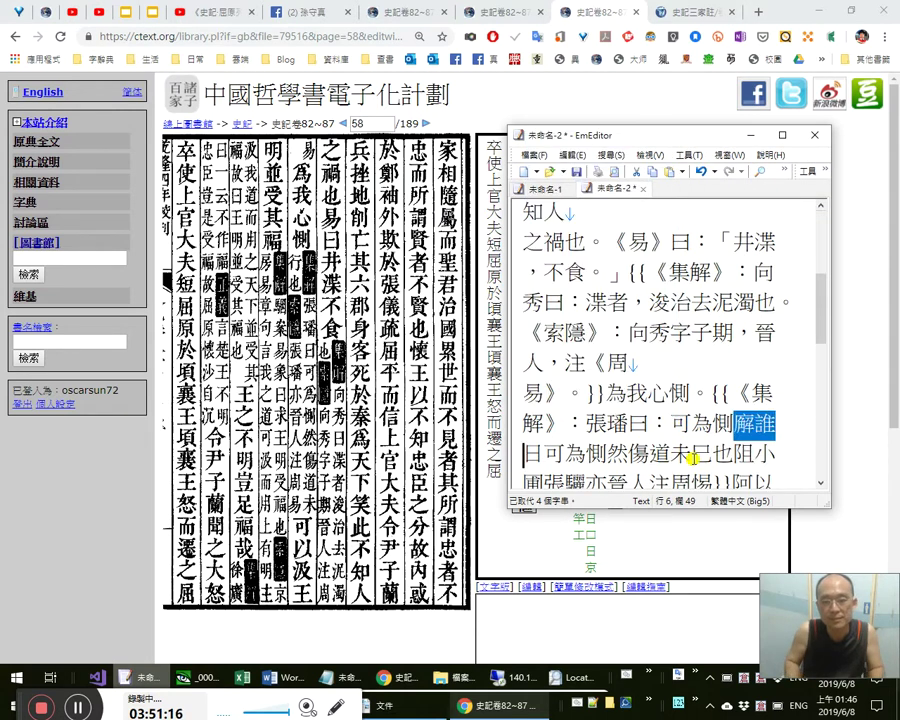
key("Delete")
key("Delete")
key("Right")
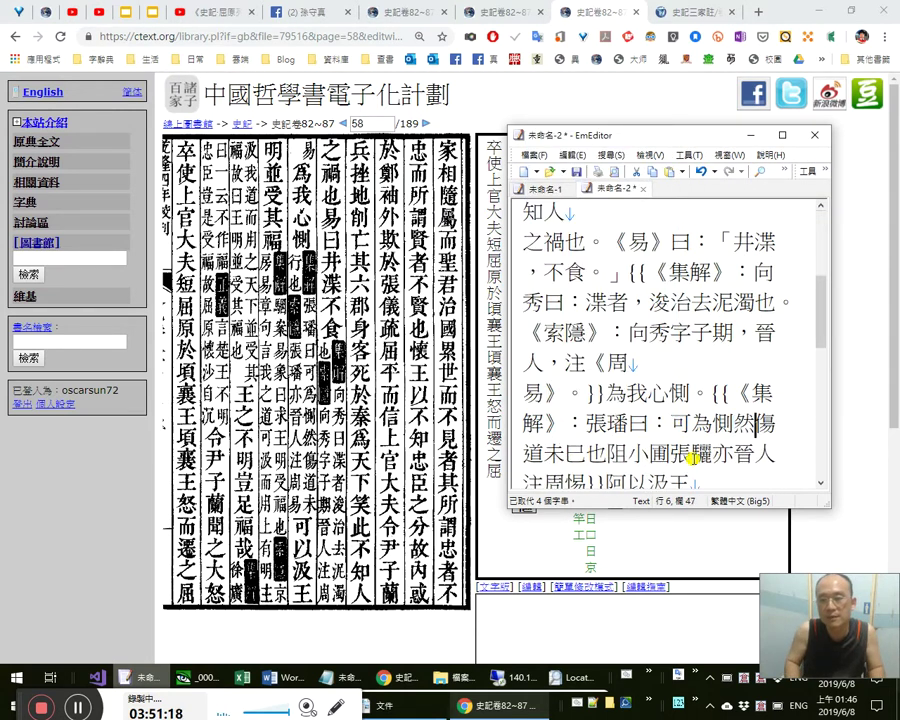
Correct the character after "傷道未" to "行" and add a full-width period after "也".
key("Right")
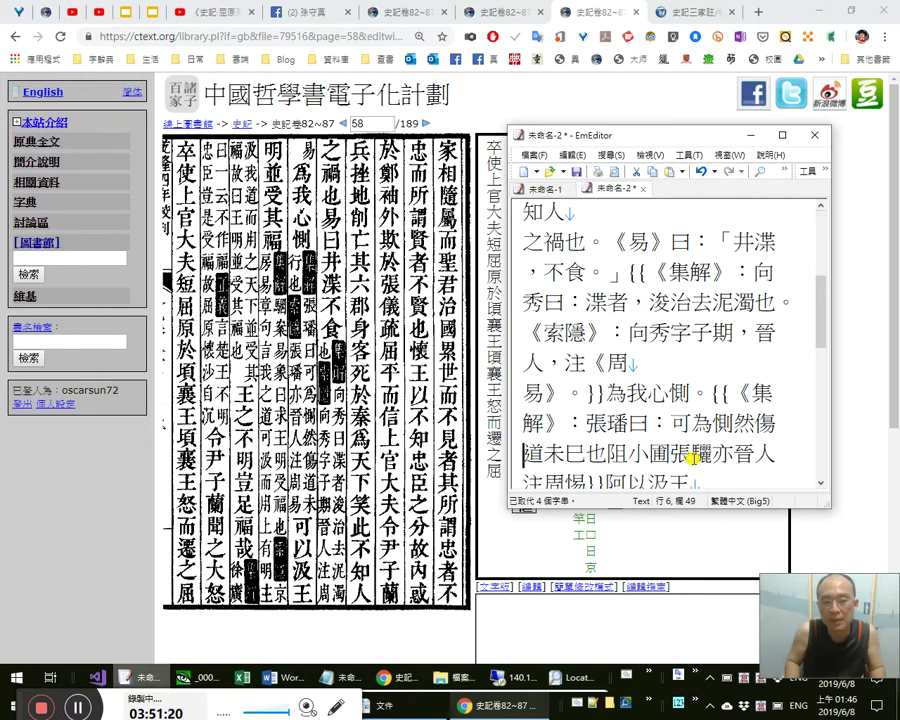
key("Right")
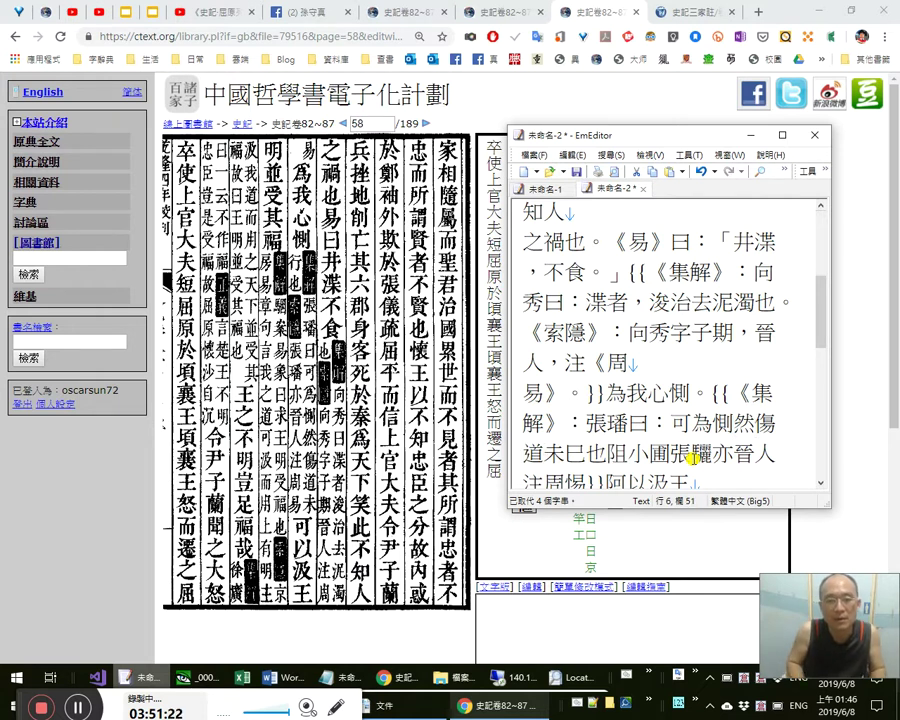
key("Right")
key("Right")
key("shift+Left")
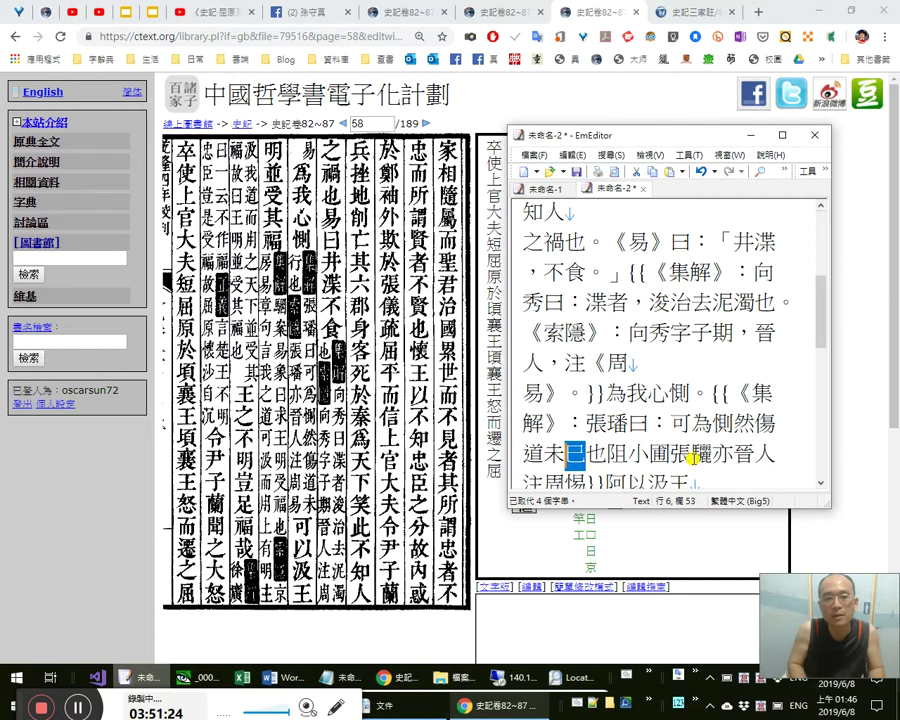
type("也。")
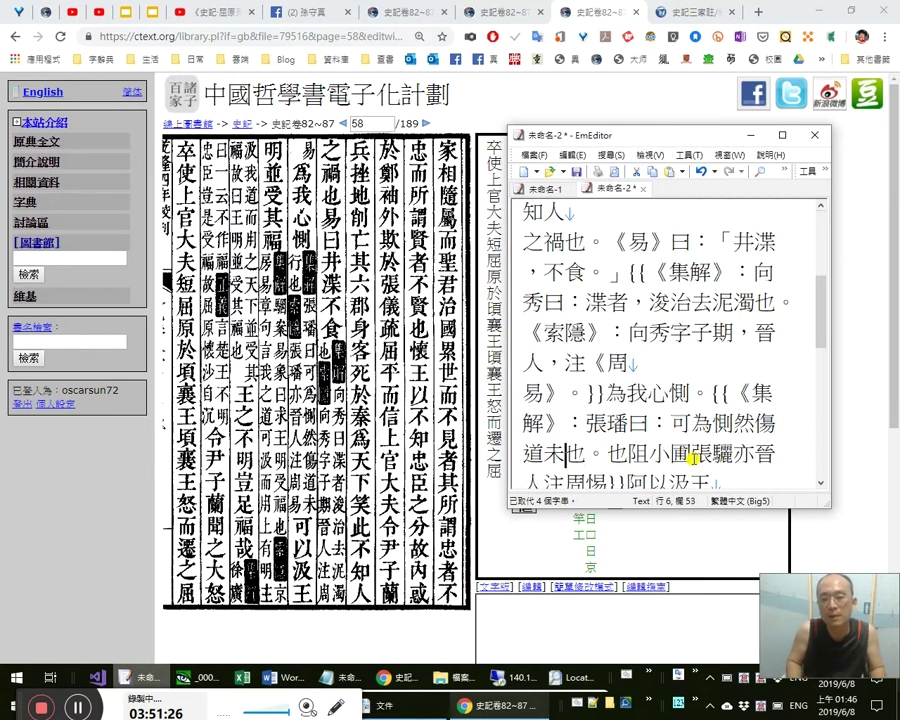
type("行")
key("Delete")
key("Delete")
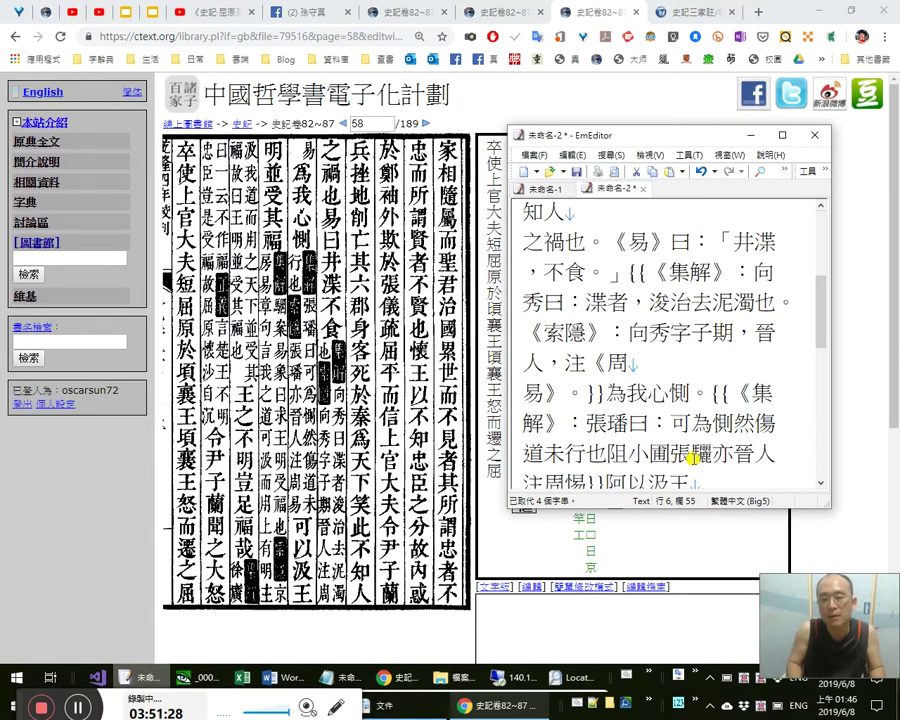
type("。")
Insert a full-width comma between "可為惻然" and "傷道未行也".
key("Home")
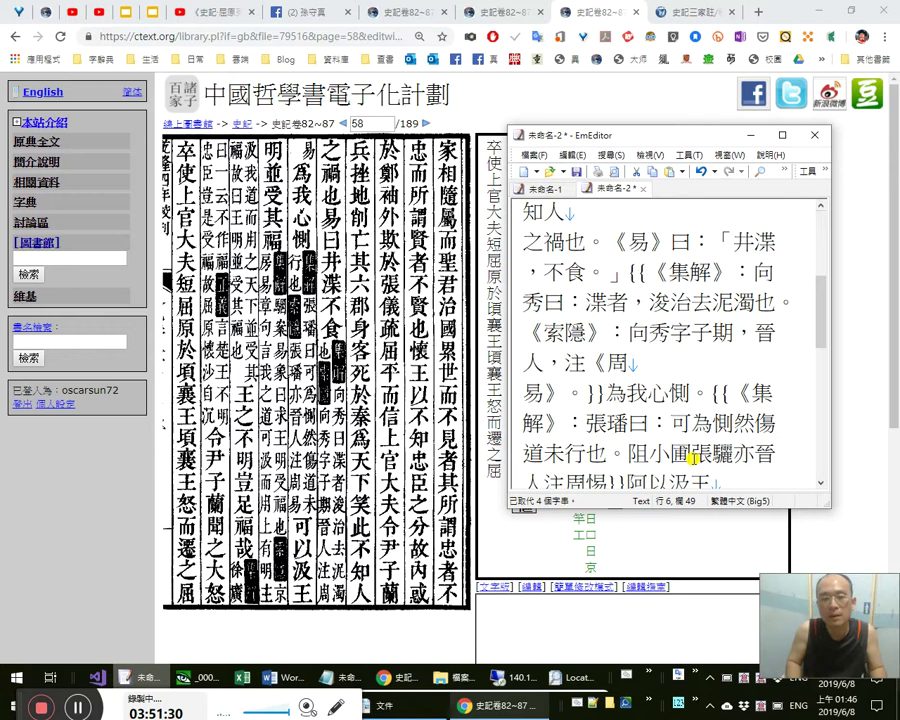
key("Left")
type("，")
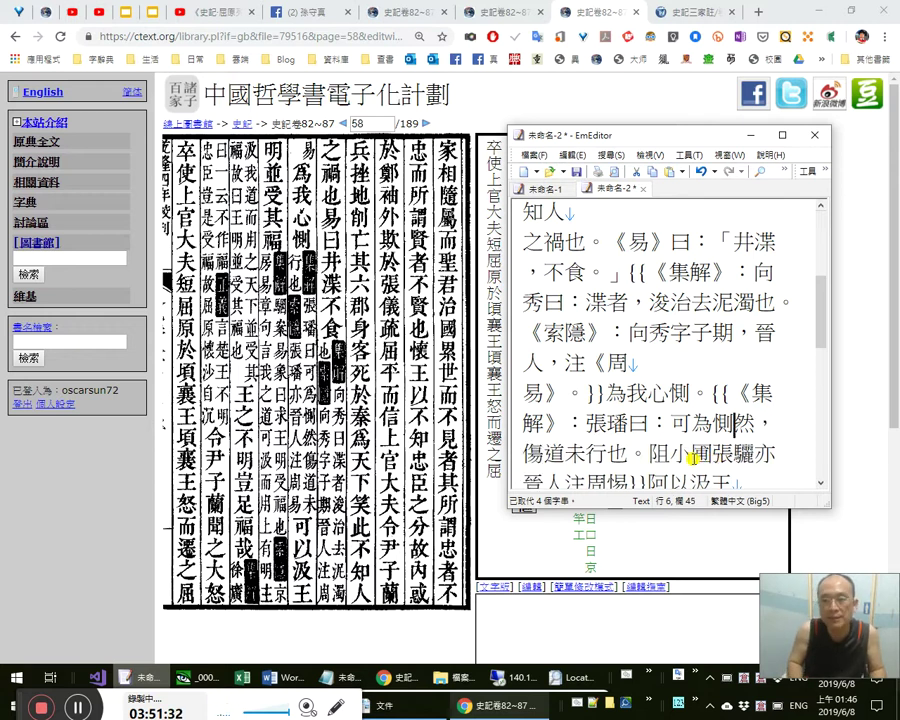
Examine the wording and phrase break of "可為惻然，傷道未行也" character by character in the 集解 note.
key("shift+Right")
key("Left")
key("shift+Left")
key("Right")
key("Right")
key("Right")
key("Right")
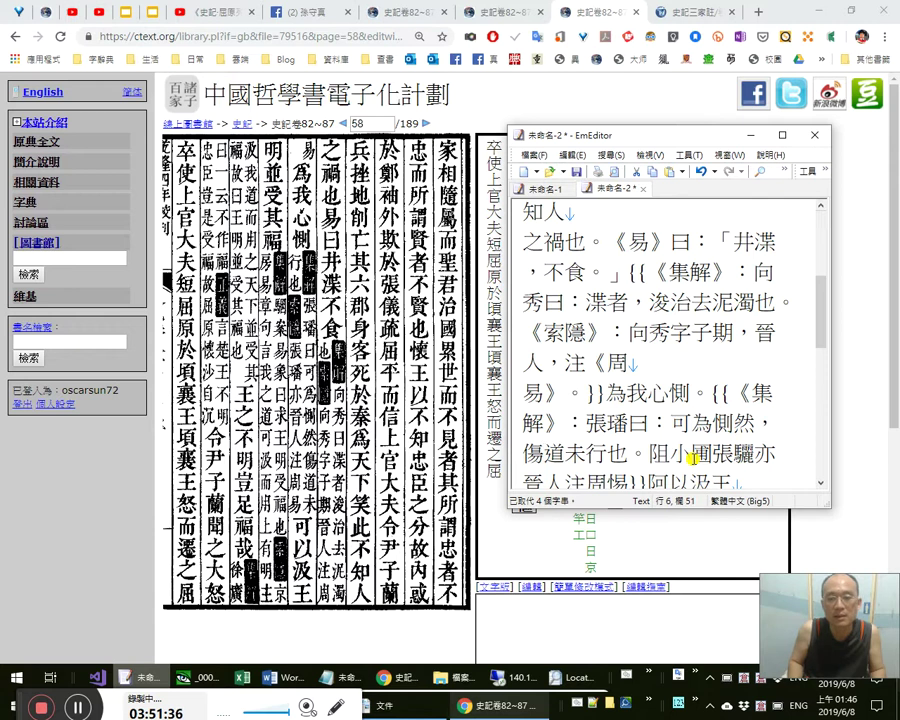
key("Right")
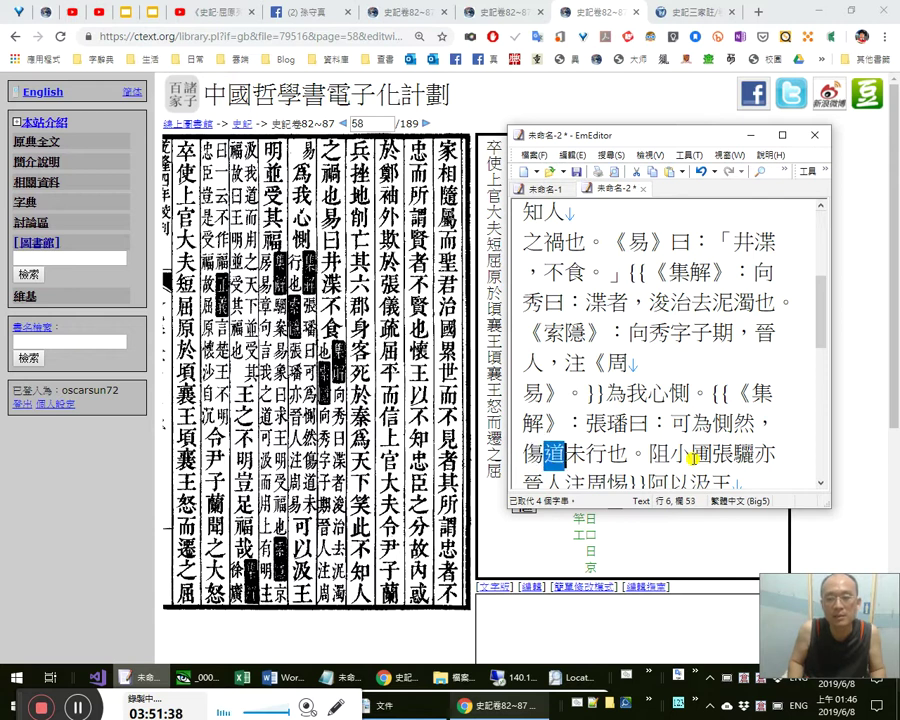
key("Left")
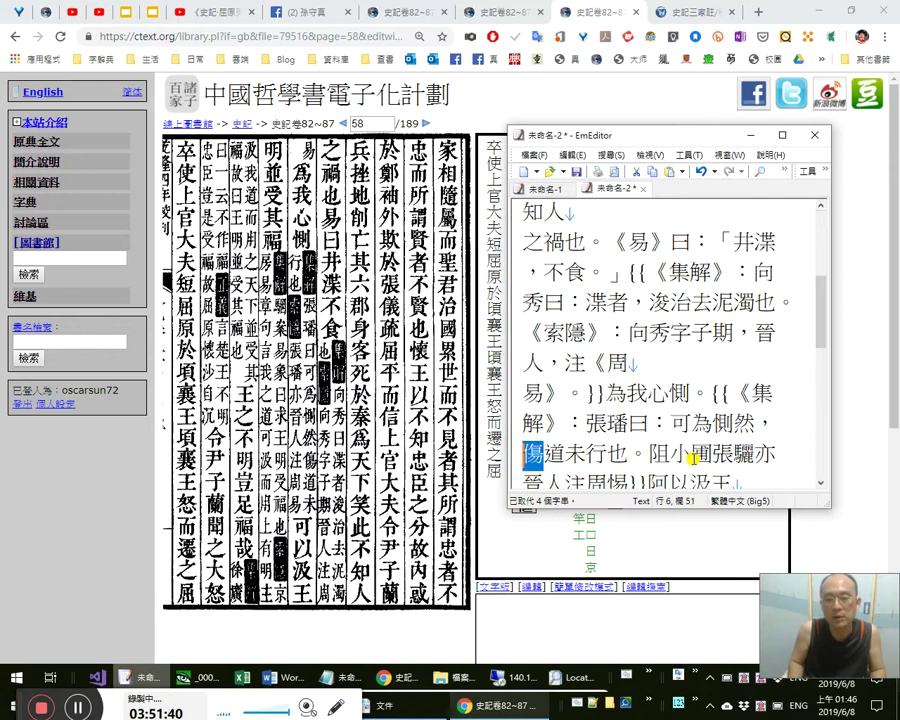
key("shift+Right")
key("shift+Right")
key("shift+Right")
key("Left")
key("Left")
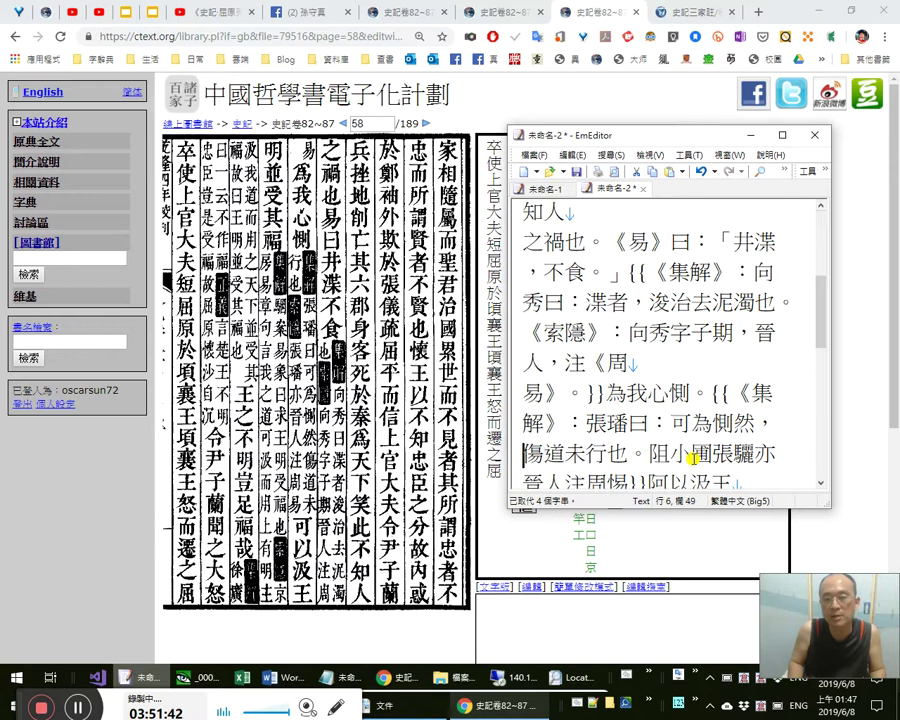
key("shift+Right")
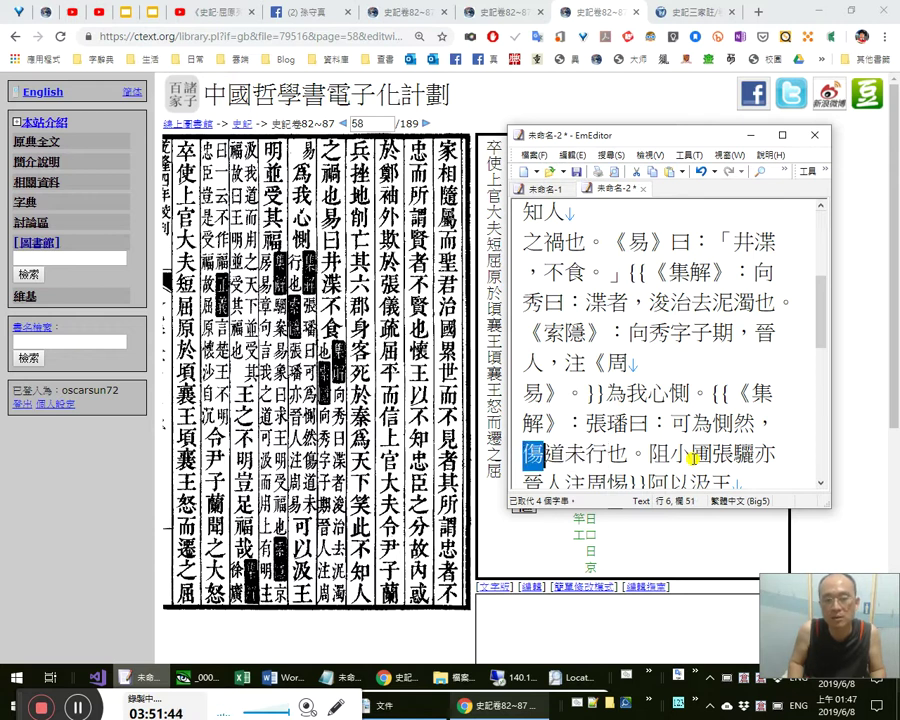
key("Left")
key("shift+Right")
key("Right")
key("shift+Right")
key("shift+Right")
key("shift+Right")
key("Left")
key("shift+Left")
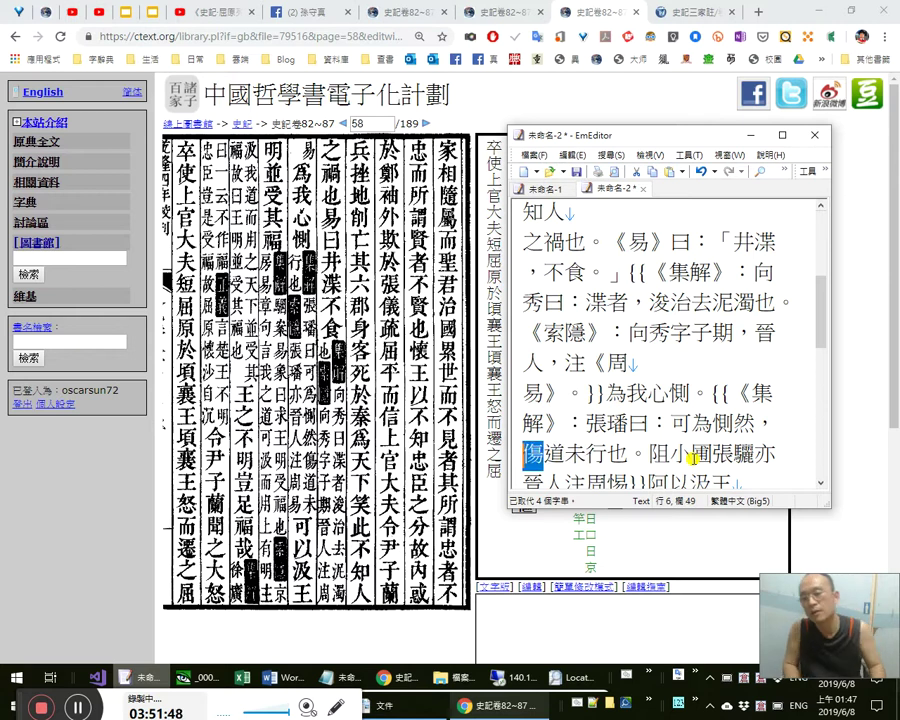
key("shift+Right")
key("shift+Right")
key("shift+Right")
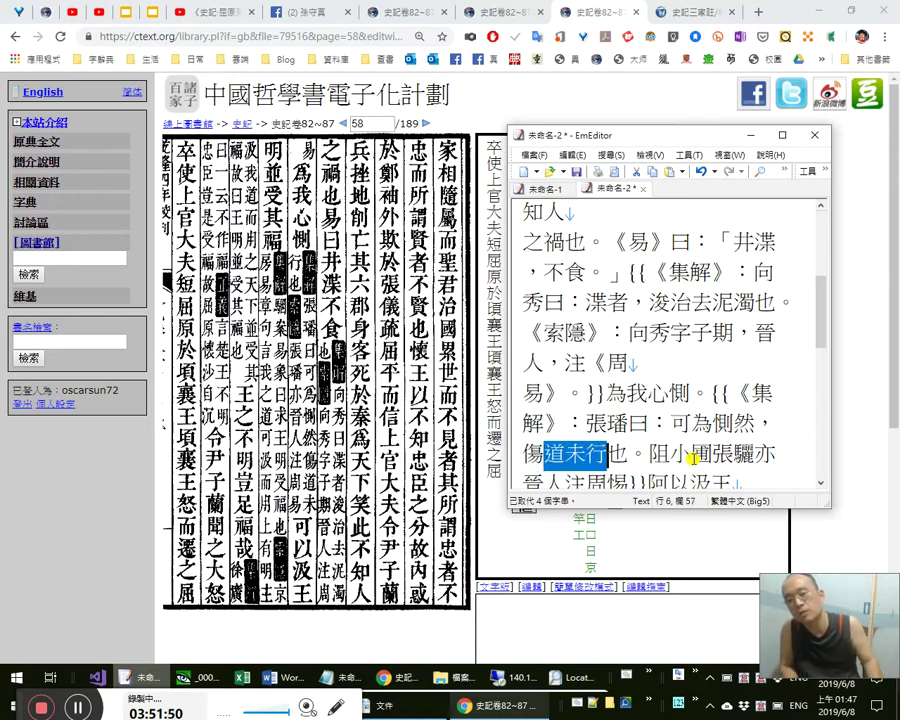
key("Left")
key("shift+Right")
key("shift+Right")
key("shift+Right")
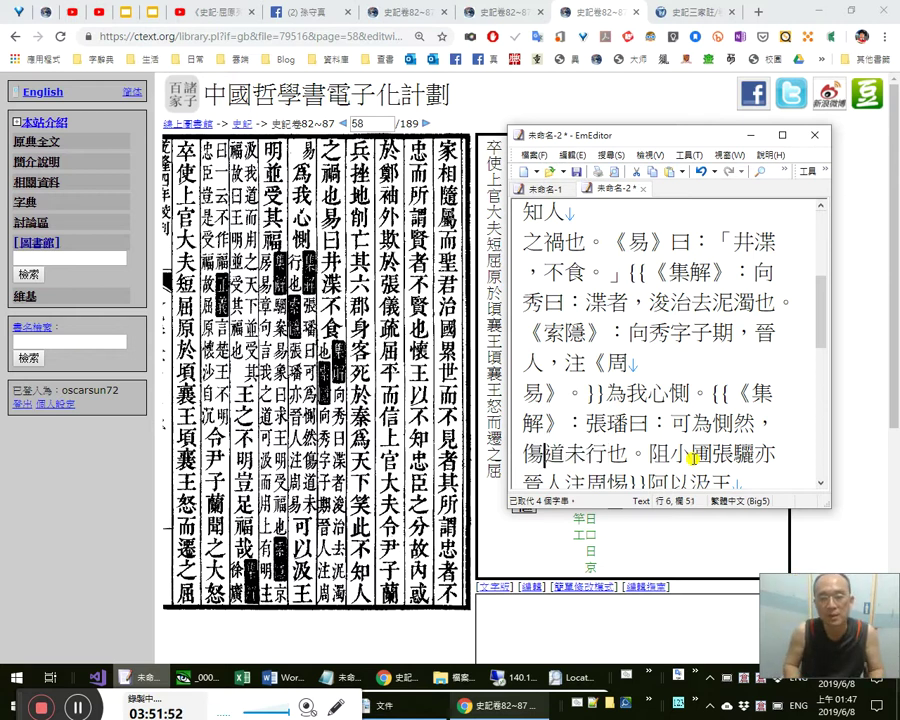
key("Left")
key("shift+Right")
key("Right")
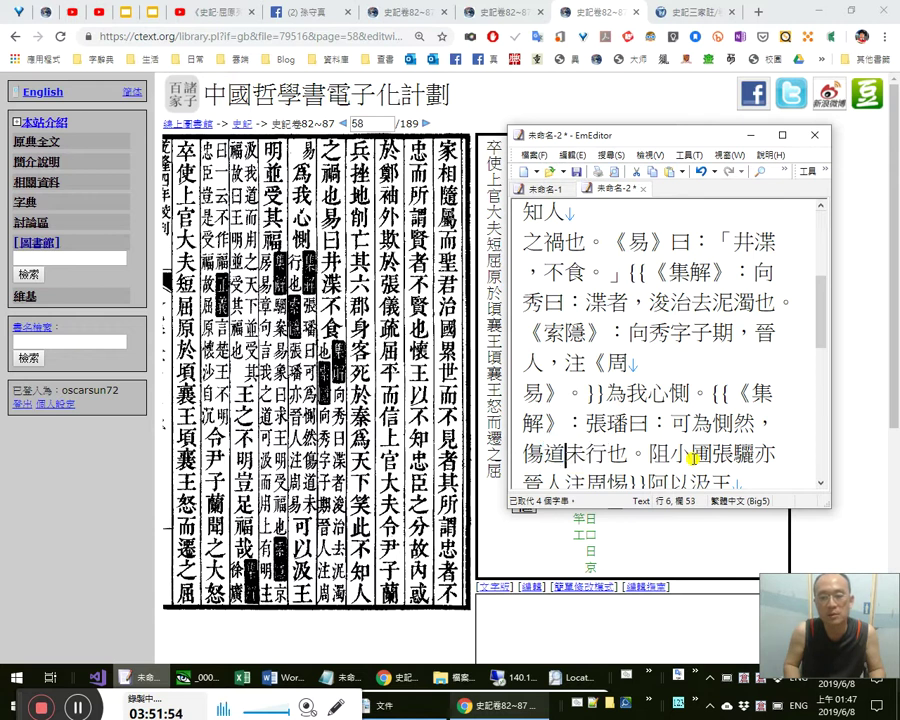
key("shift+Right")
key("shift+Right")
key("Left")
key("Right")
key("Right")
key("Left")
key("Left")
key("Left")
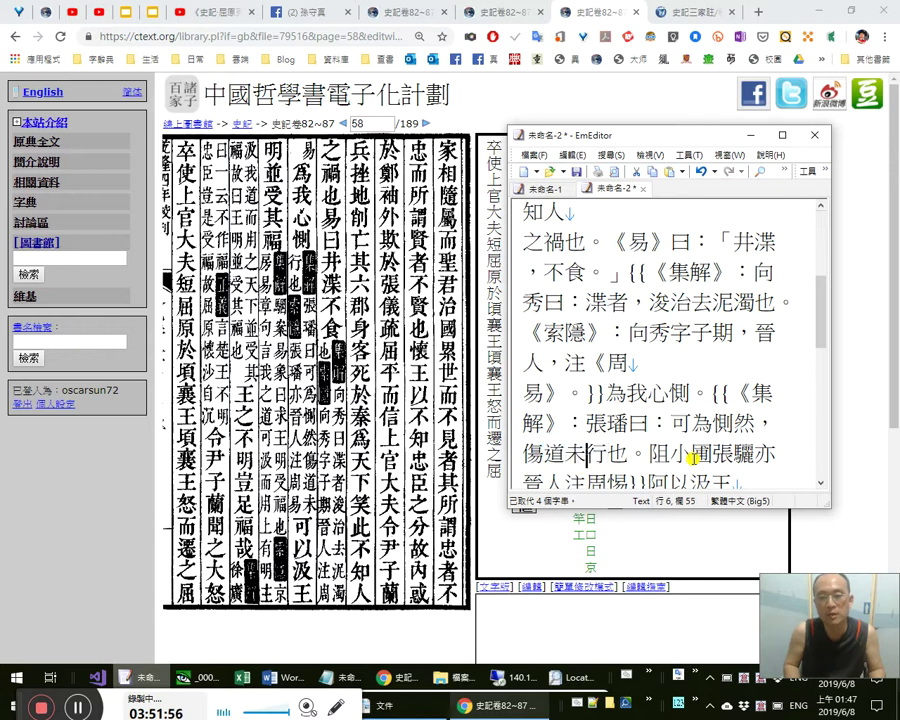
key("shift+Left")
key("Left")
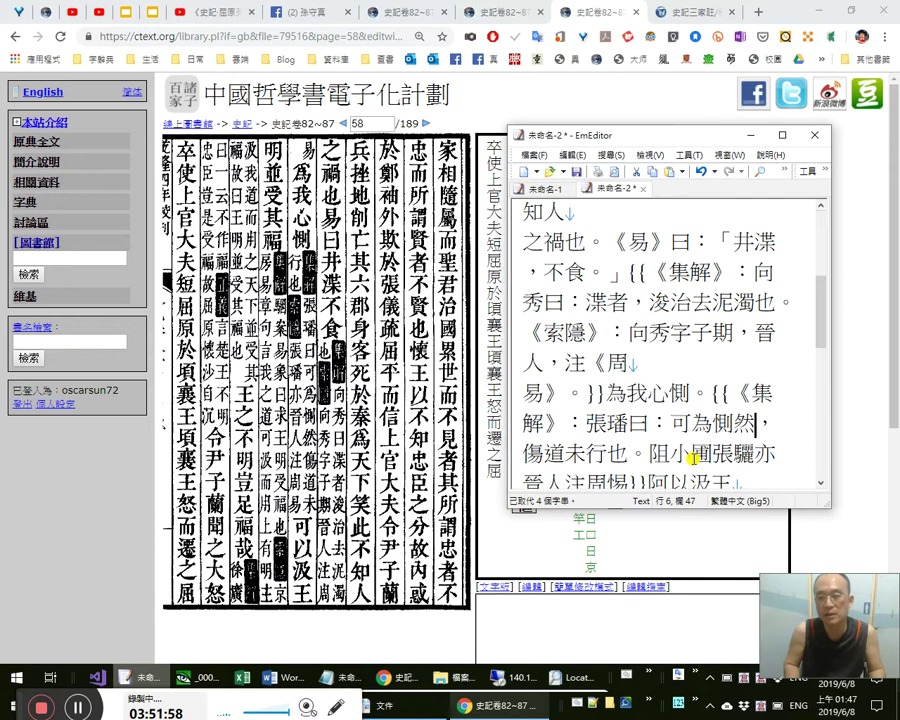
Insert the note heading "《索隱》：" after "傷道未行也。".
key("shift+Right")
key("shift+Right")
key("Right")
key("Right")
key("Right")
key("Right")
key("Right")
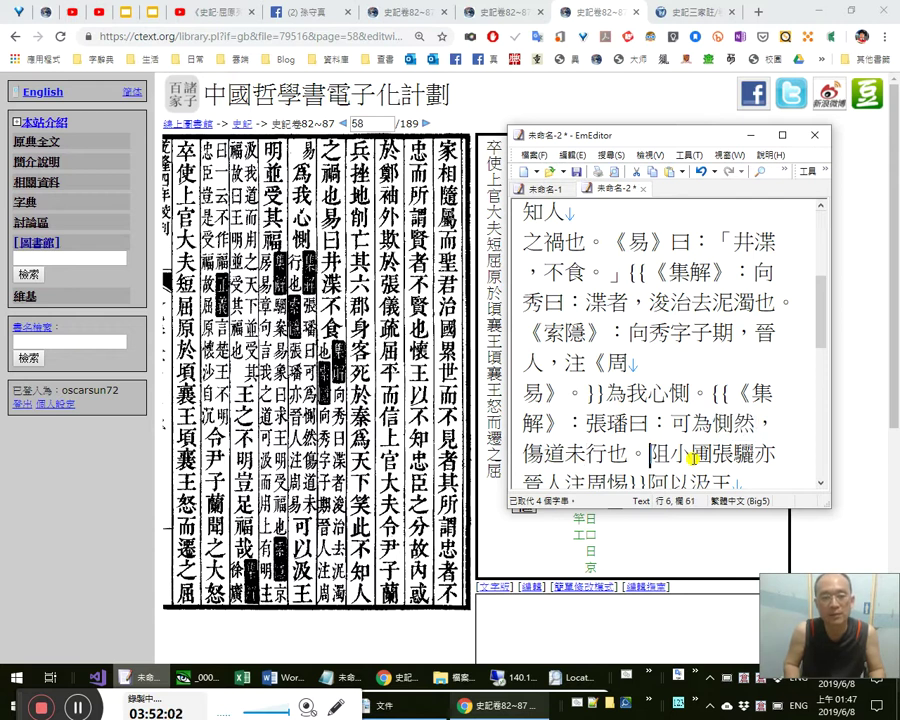
type("《索隱》：")
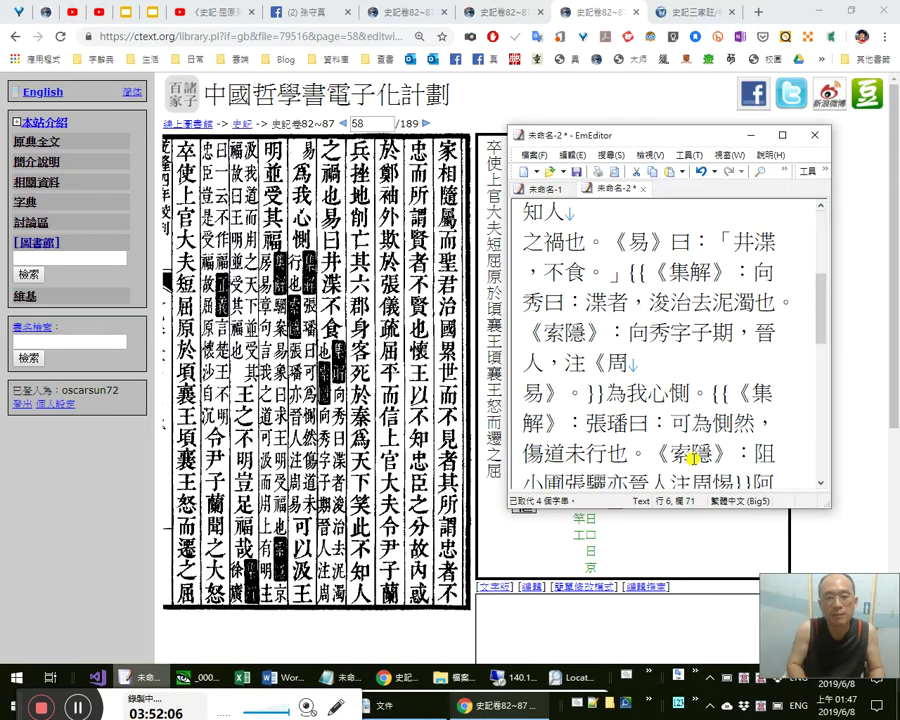
Enter the 索隱 note's text "張璠，亦晉人，注《周易》" after its heading.
type("張璠亦")
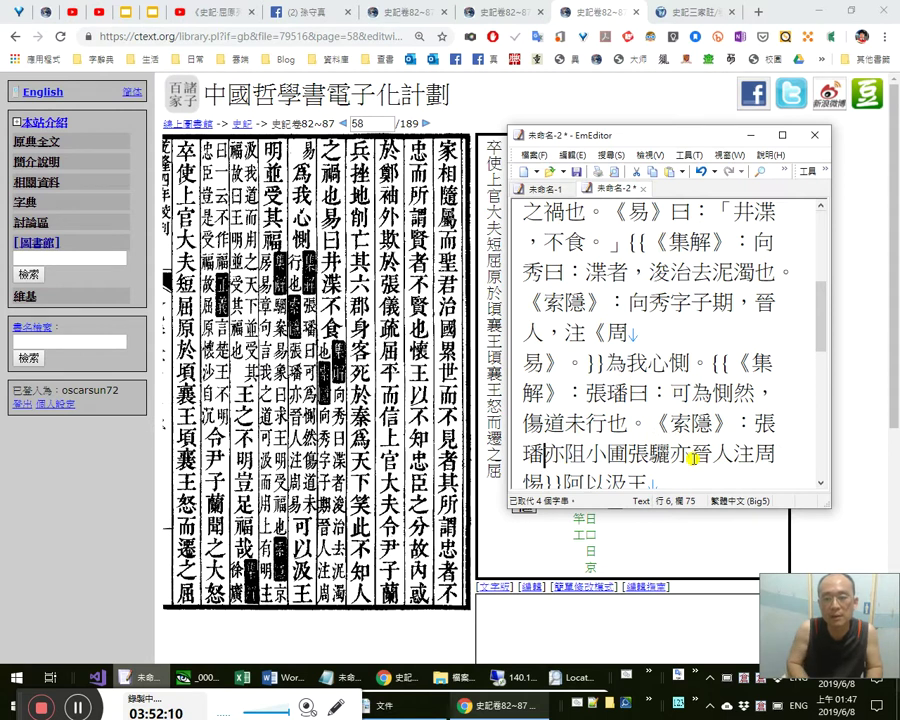
key("Left")
type("，")
key("Right")
type("晉")
type("人，注《")
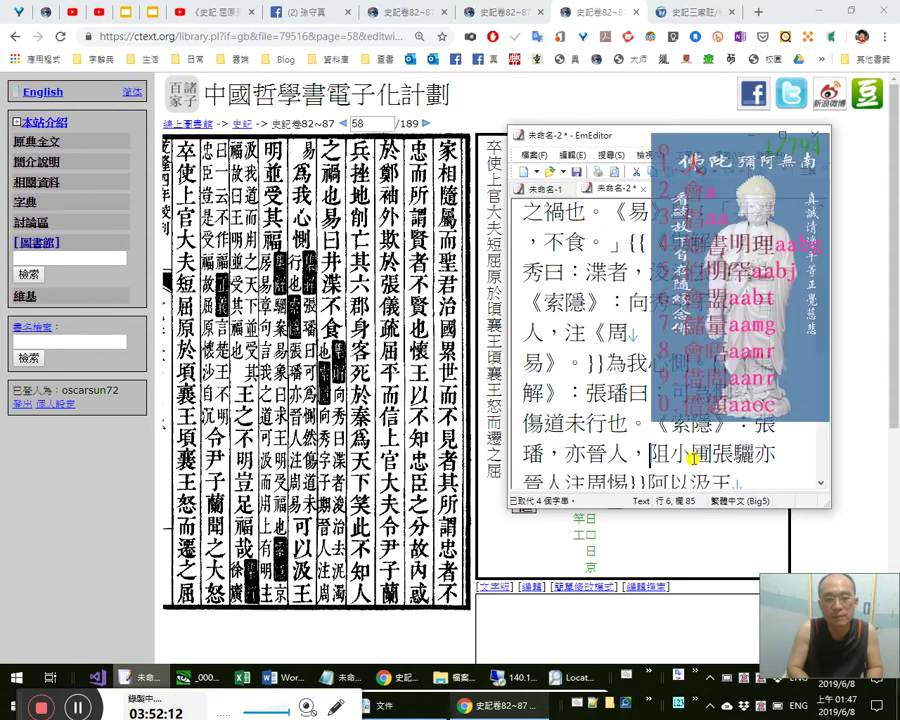
type("周易》")
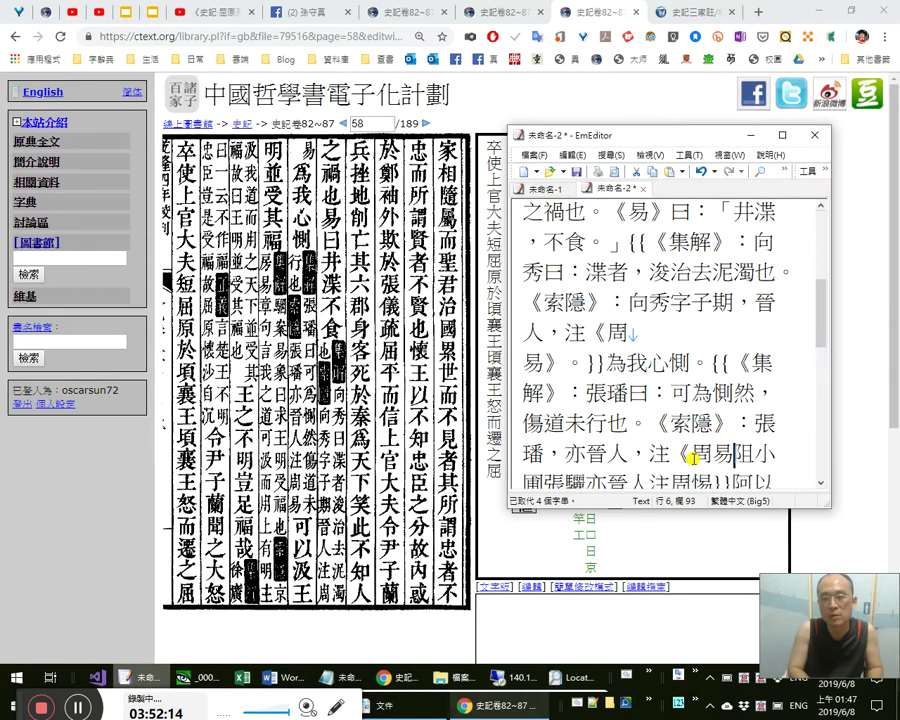
Replace the leftover OCR text after "注《周易》" with a full stop so that the 索隱 note closes at its braces.
key("shift+Right")
key("shift+Right")
key("shift+Right")
key("shift+Right")
key("shift+Right")
key("shift+Right")
key("shift+Right")
key("shift+Right")
key("shift+Right")
key("shift+Right")
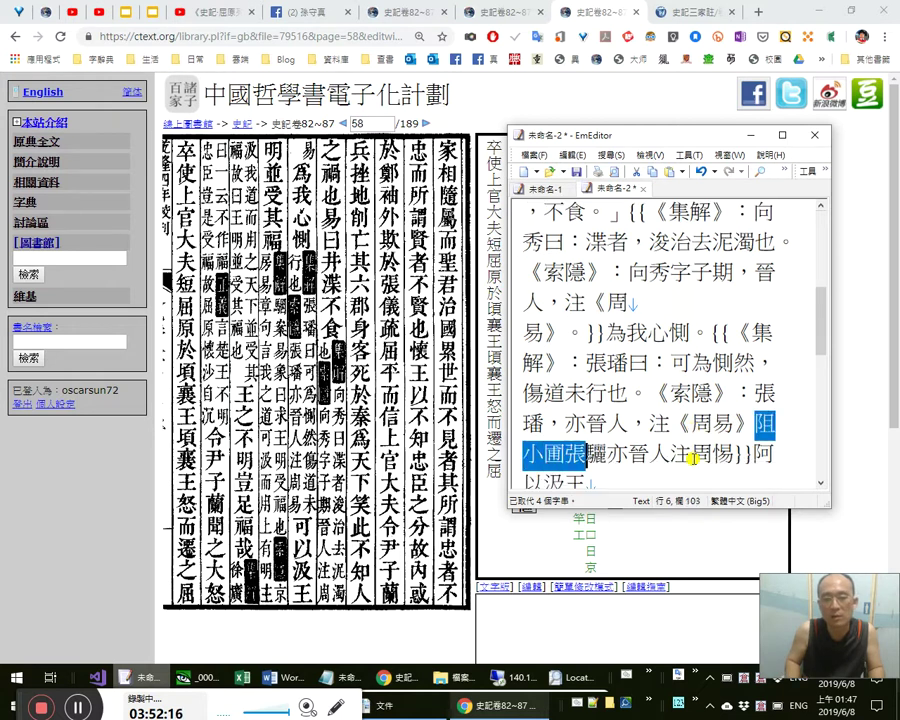
key("shift+Right")
type("。")
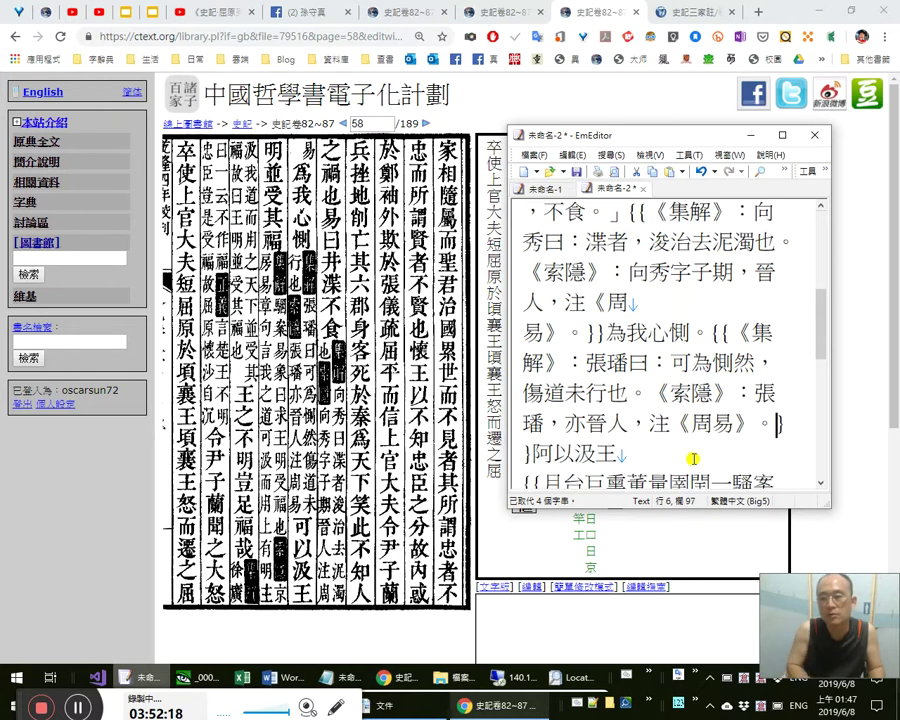
Examine the passage from "泥濁也" through "為我心惻。" together with the notes between them.
key("Up")
key("Left")
key("Left")
key("Left")
key("Left")
key("Up")
key("Up")
key("Down")
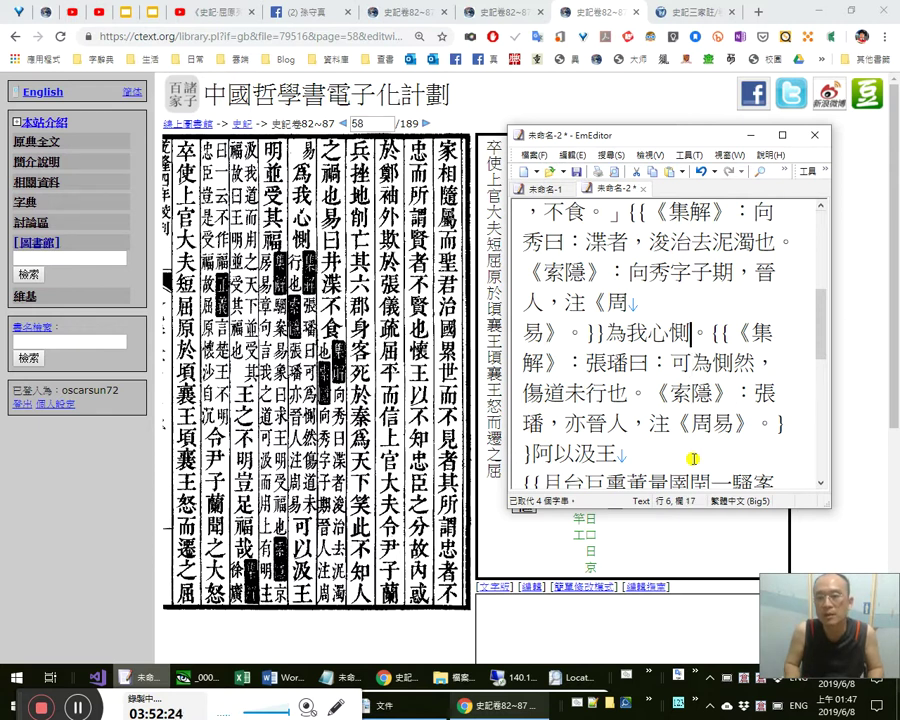
key("shift+Up")
key("shift+Up")
key("shift+Up")
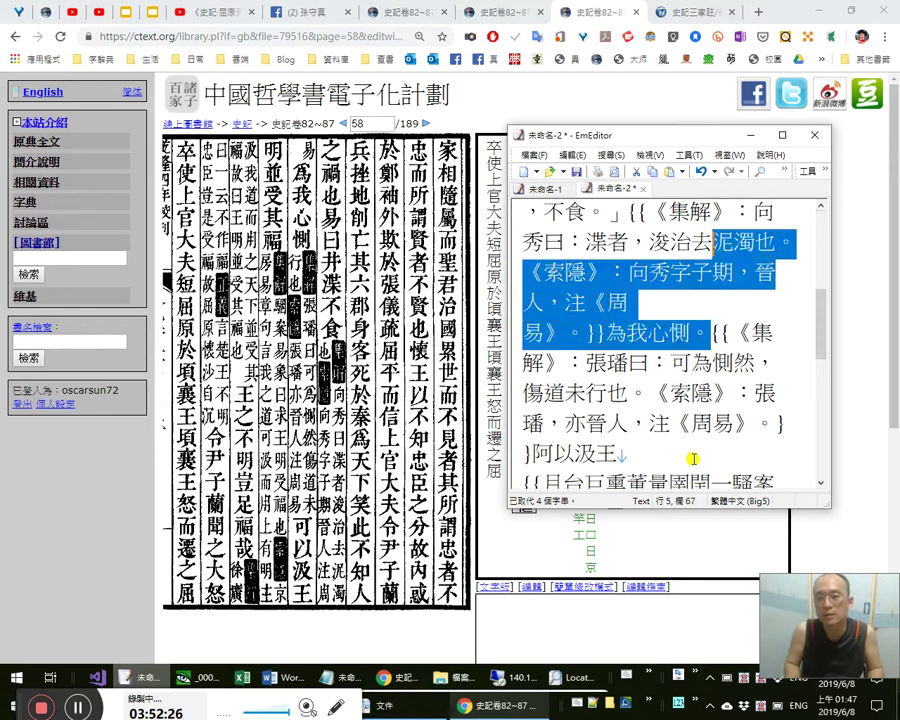
Correct "阿以汲王" after the note to "可以汲，王", checking the scanned page.
key("Down")
key("Down")
key("Down")
key("Down")
key("Down")
key("Down")
key("Left")
key("BackSpace")
type("可")
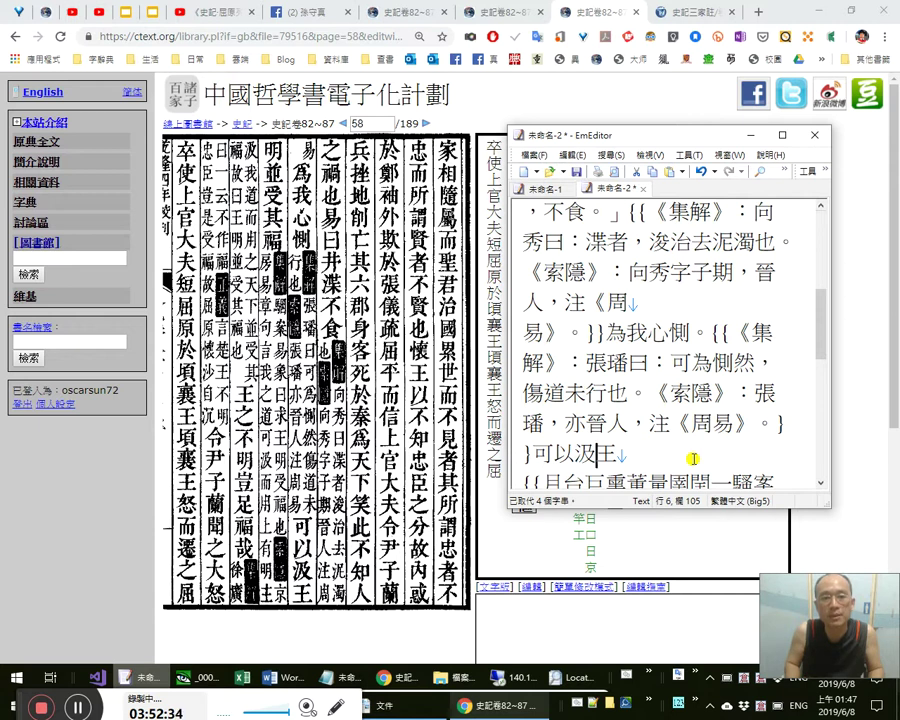
key("Right")
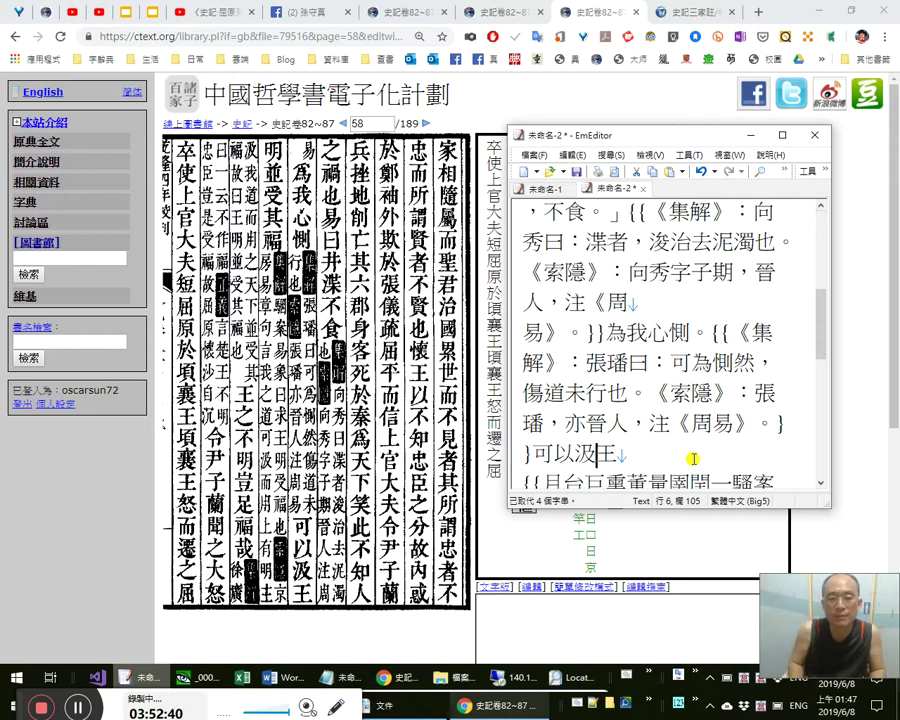
left_click(304, 582)
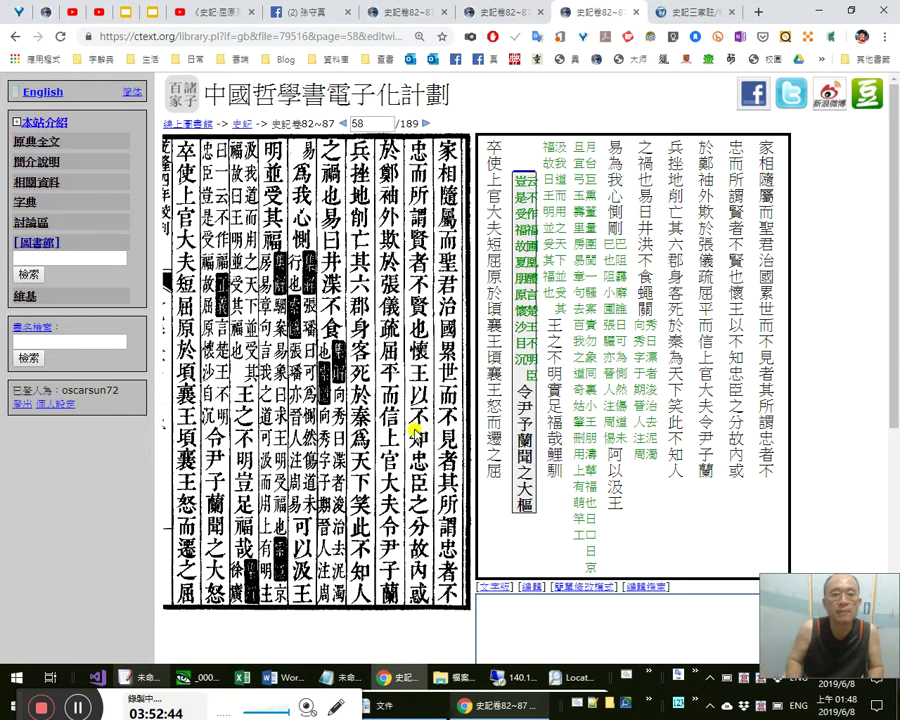
key("alt+Tab")
type("，")
Replace the garbled characters at the start of the following line with the main text "明，並受其福。".
key("Down")
key("Home")
key("shift+Right")
key("shift+Right")
key("shift+Right")
type("明，")
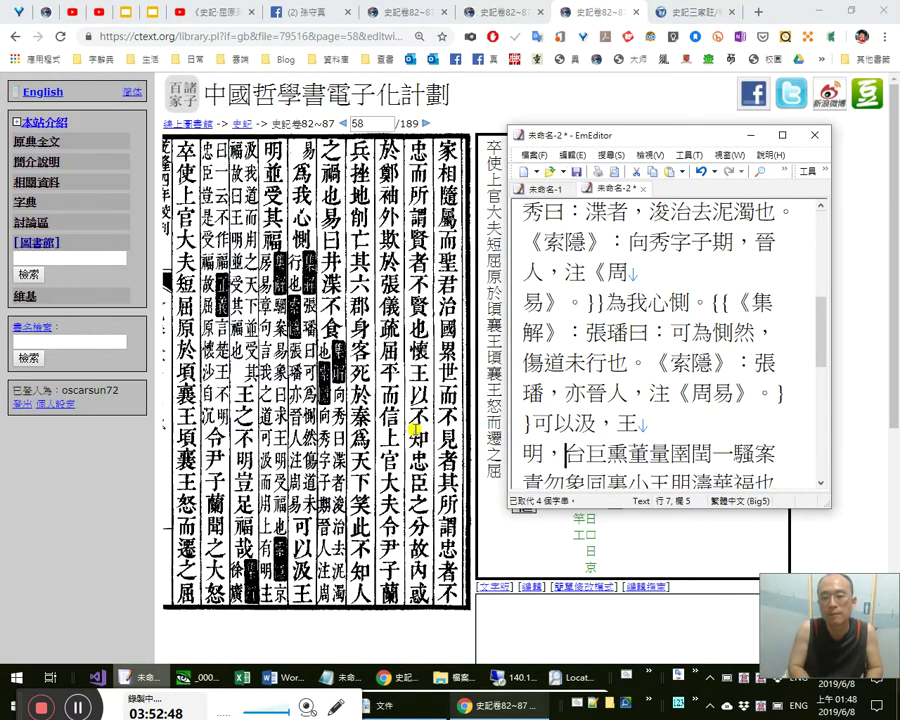
type("並受")
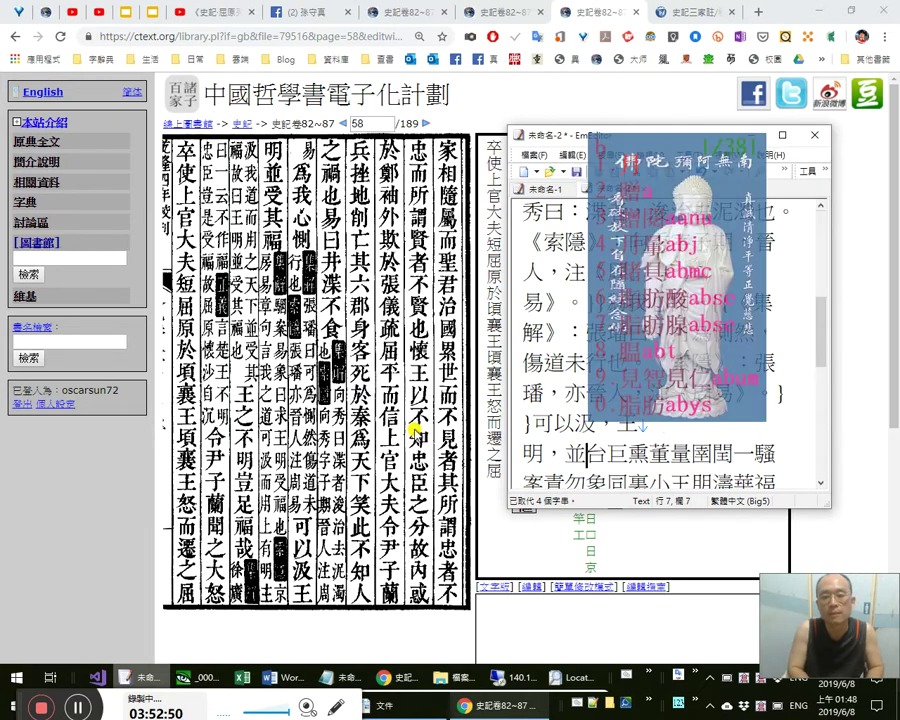
type("其福。")
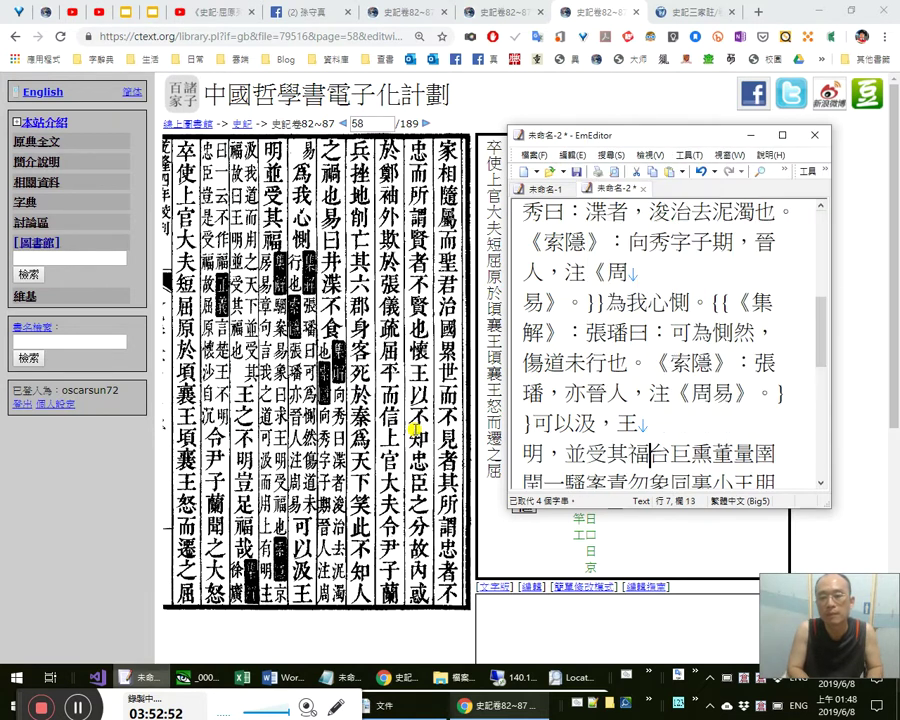
Open a note after "並受其福。" with "{{《集解》：駰案：".
type("{{")
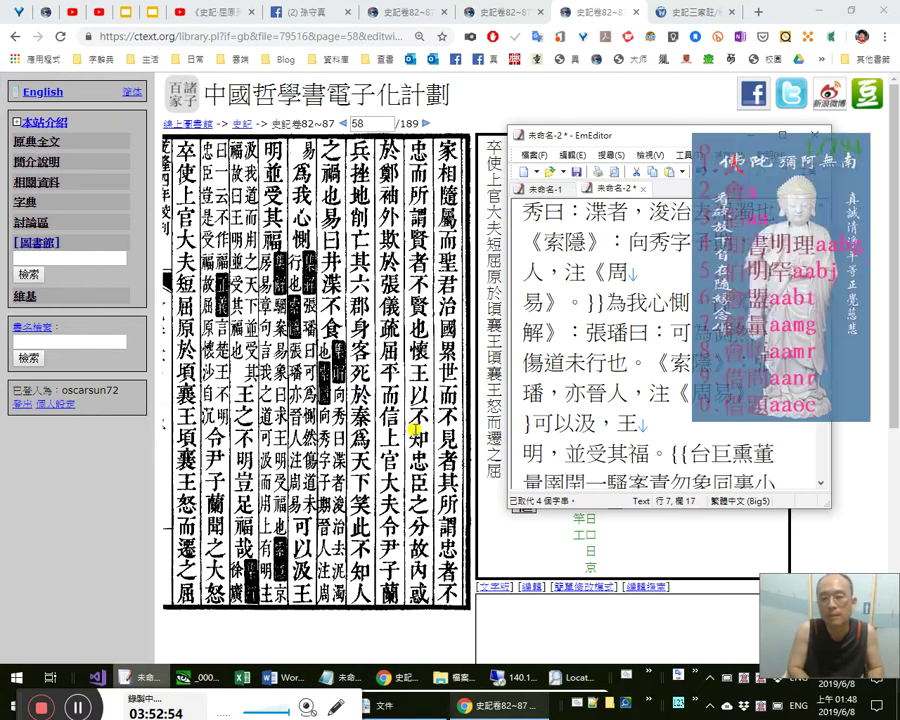
type("《集解》：")
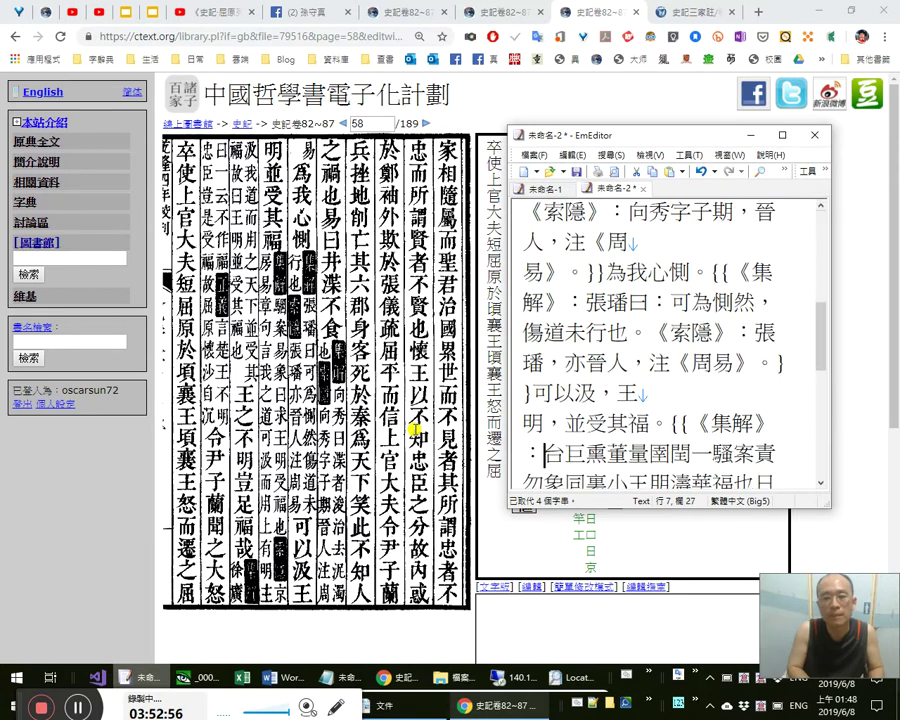
type("騶案")
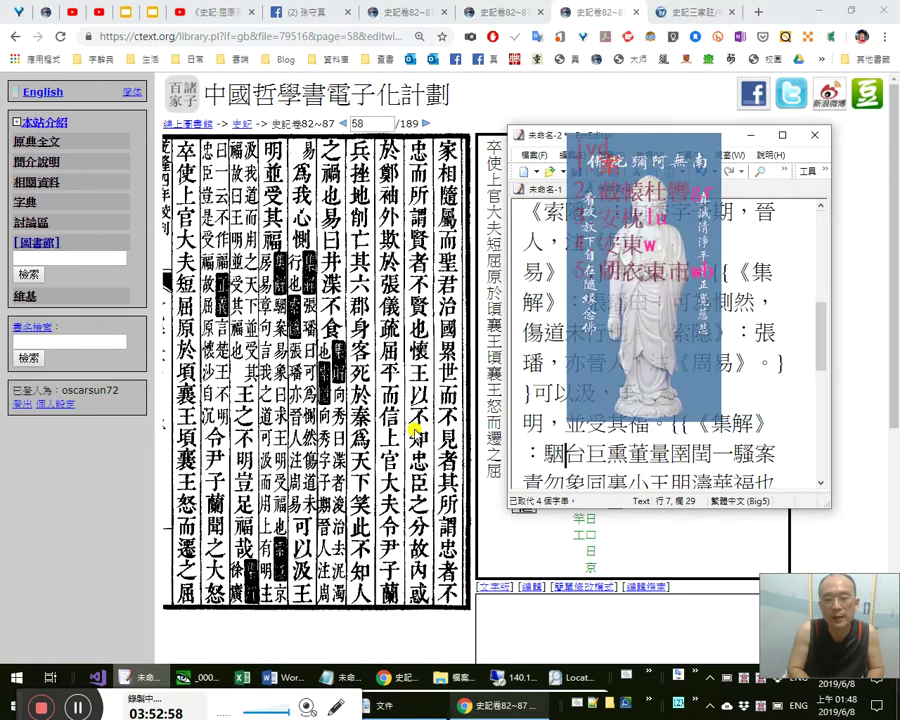
type("：")
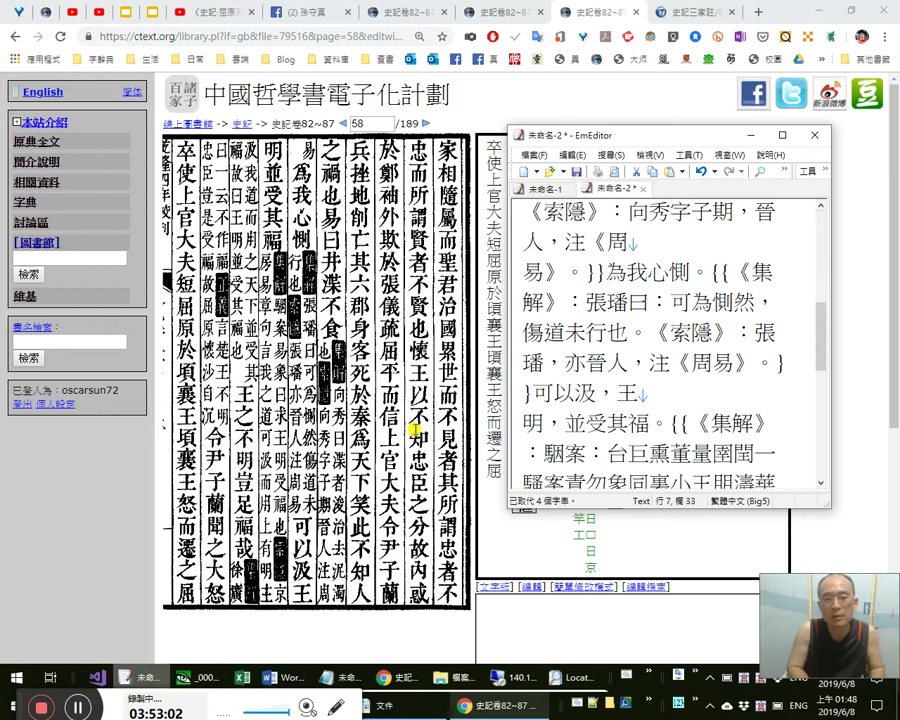
Enter the 集解 note's quotation "《易·象》曰：求王明受福也。" after "駰案：".
type("《易")
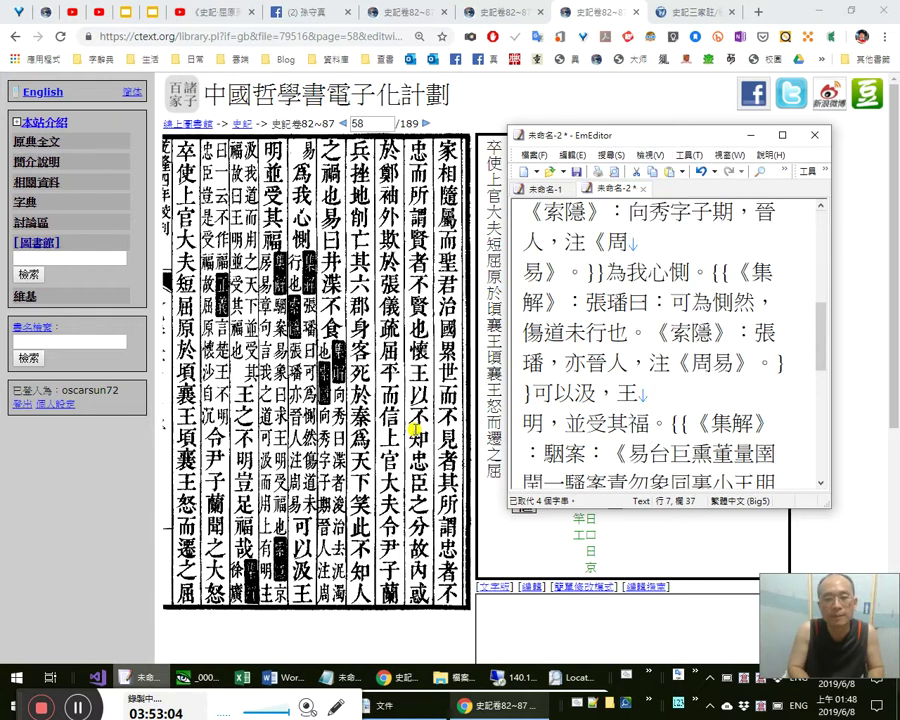
type("》")
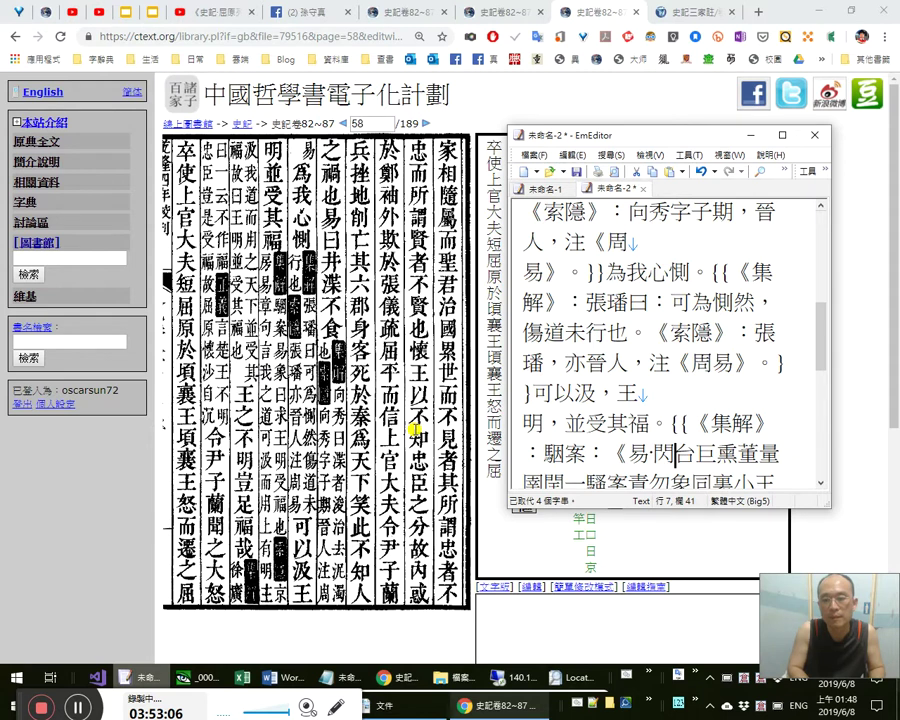
type("象》曰")
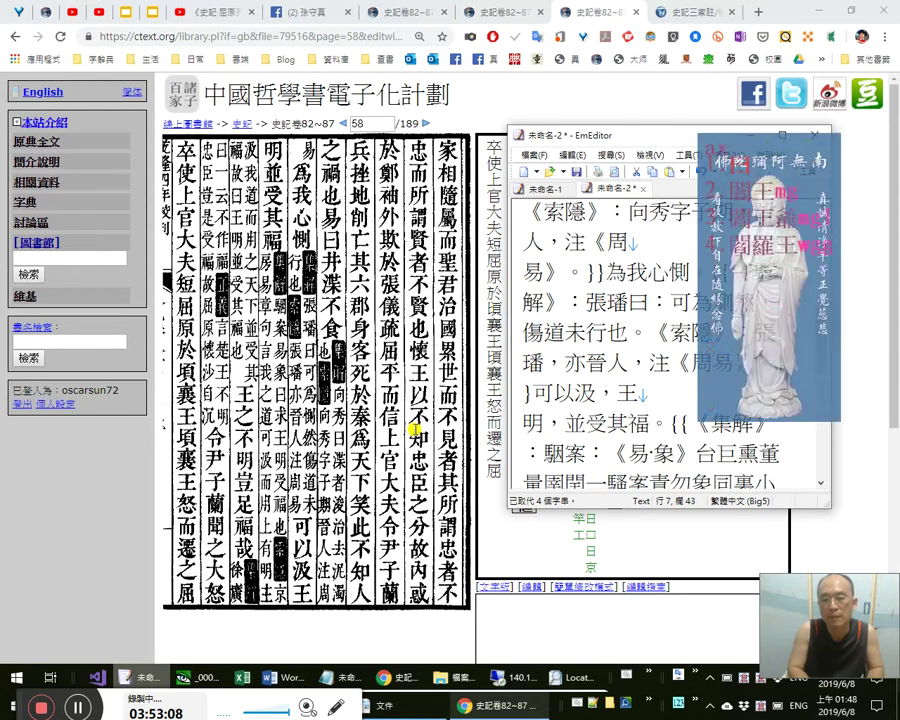
type("：求王明")
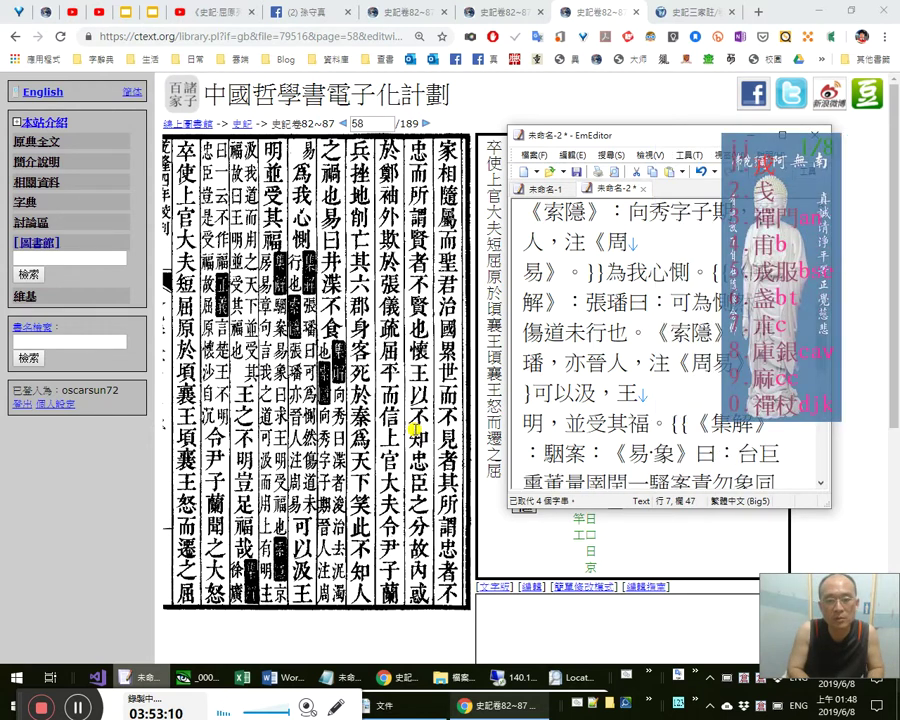
type("受福也。")
Try a full-width comma between "求王明" and "受福也" in the 集解 note.
key("Up")
key("End")
key("Right")
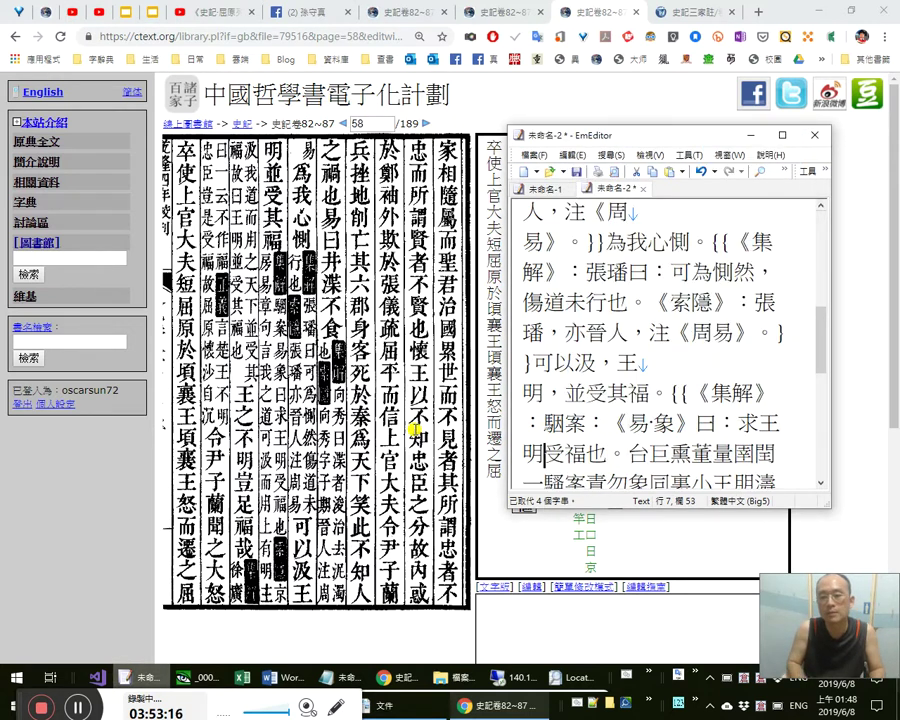
type("，")
key("shift+Right")
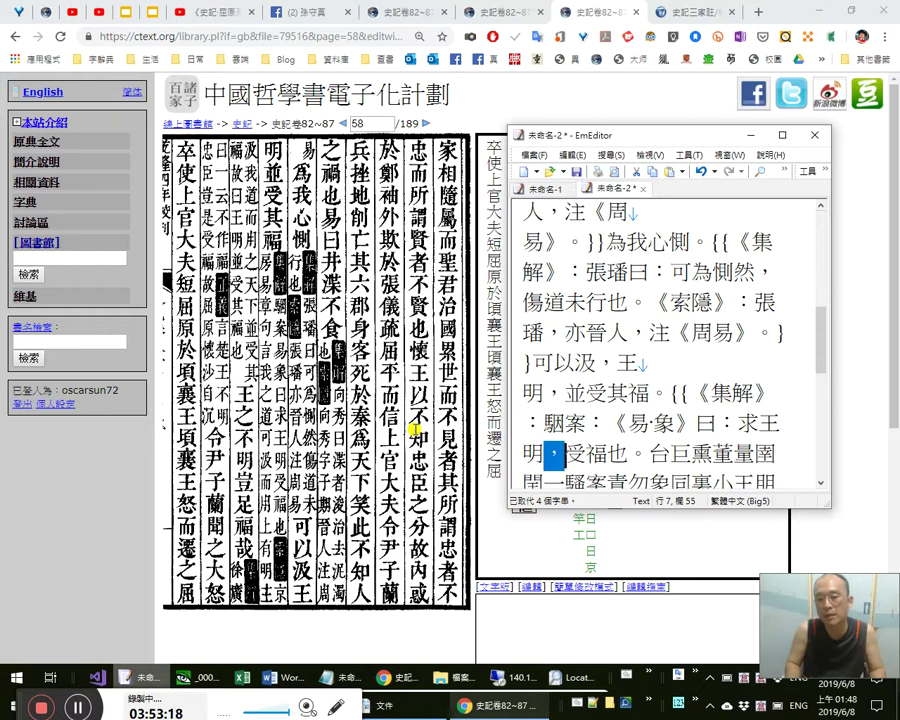
key("Right")
key("shift+Right")
key("shift+Right")
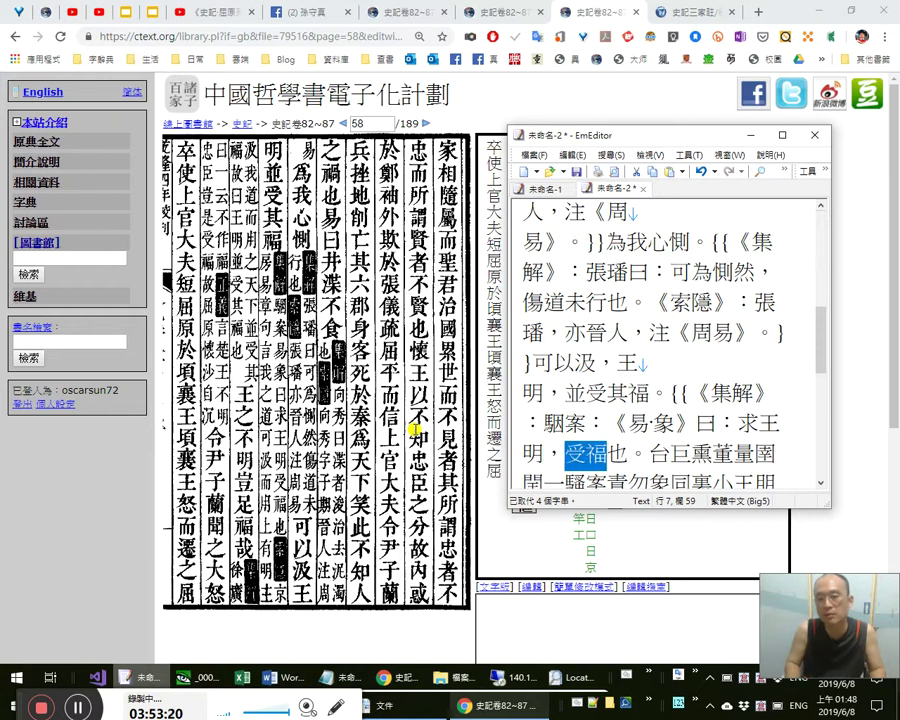
key("Left")
key("BackSpace")
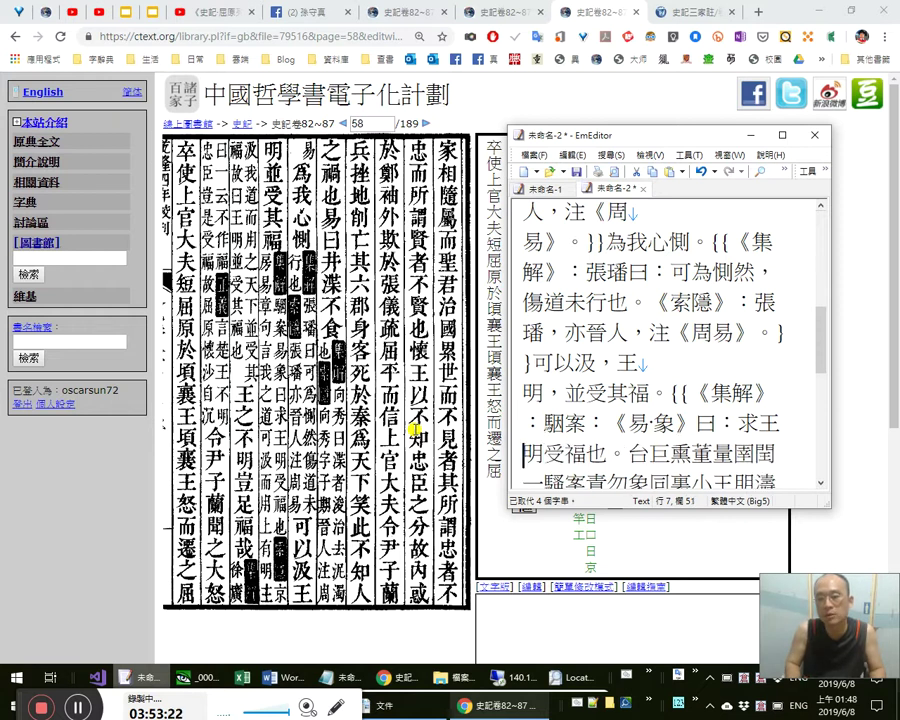
Examine the phrasing of "求王明受福也" in the note against "王明，並受其福" in the main text.
key("shift+Right")
key("shift+Right")
key("shift+Right")
key("Left")
key("shift+Right")
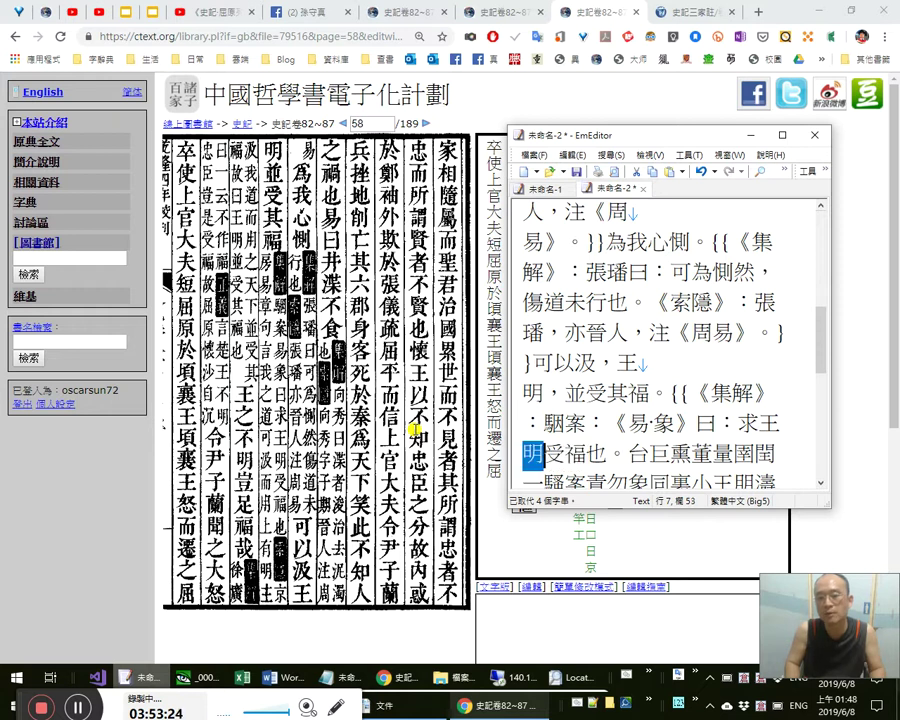
key("shift+Right")
key("shift+Right")
key("Left")
key("Left")
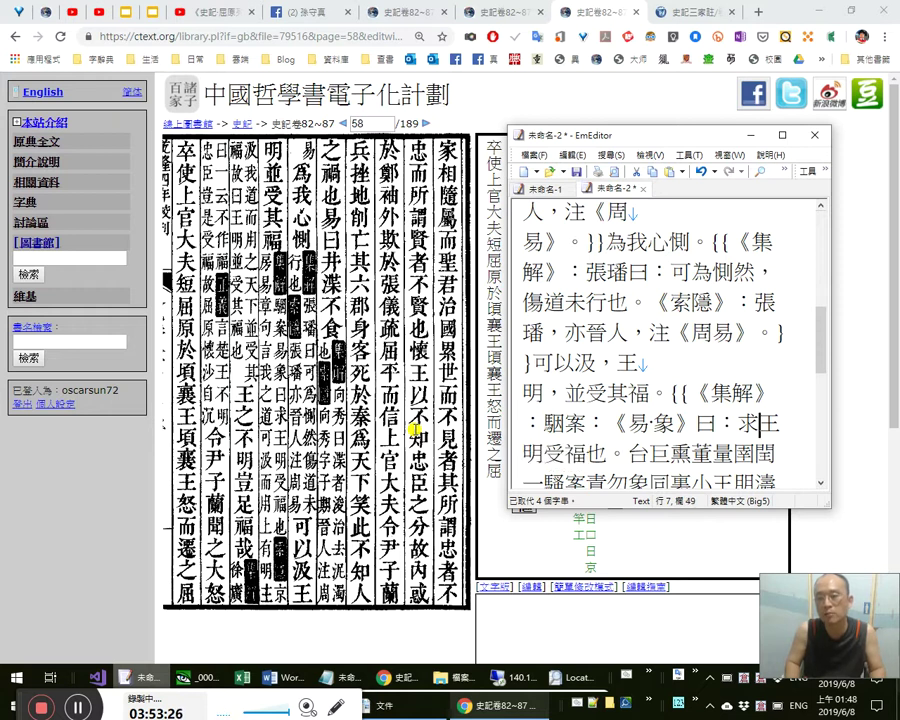
key("shift+Right")
key("shift+Right")
key("shift+Right")
key("shift+Right")
key("Up")
key("Up")
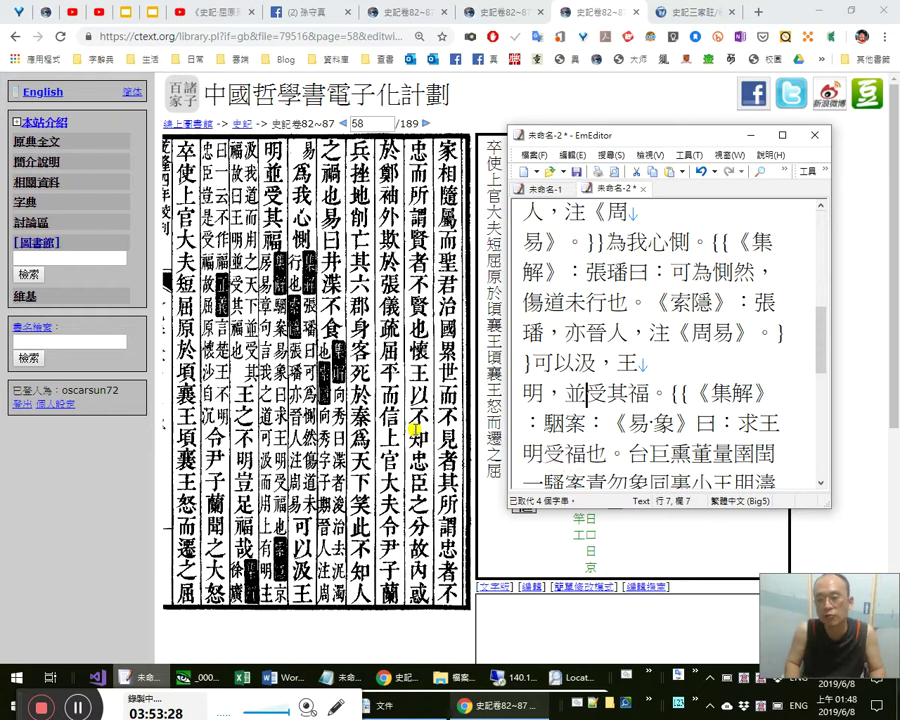
key("Right")
key("Up")
key("Down")
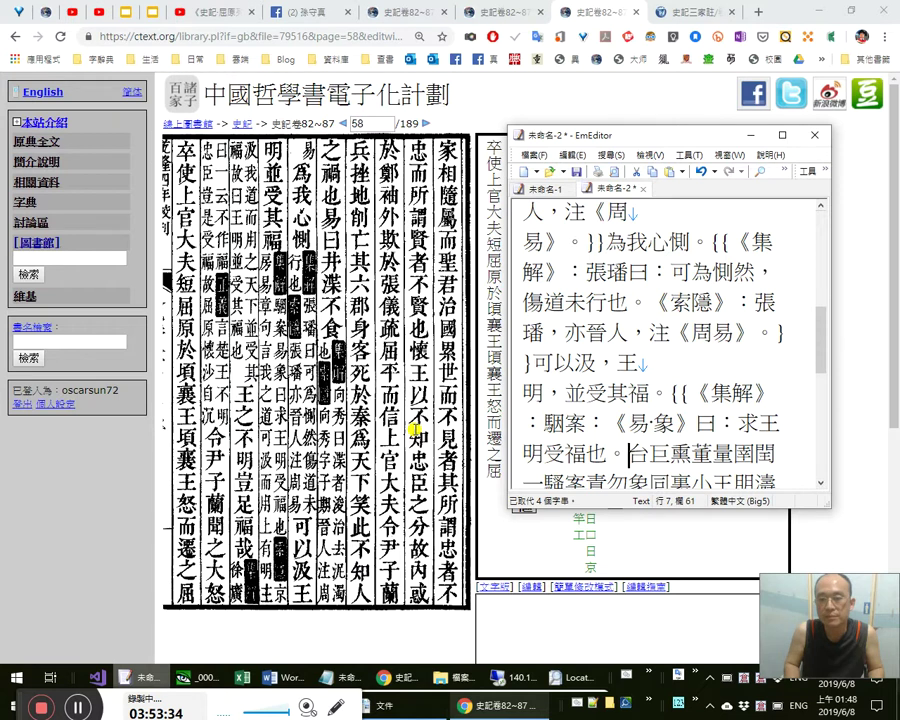
Insert the note heading "《索隱》：" after "求王明受福也。".
key("Down")
key("Up")
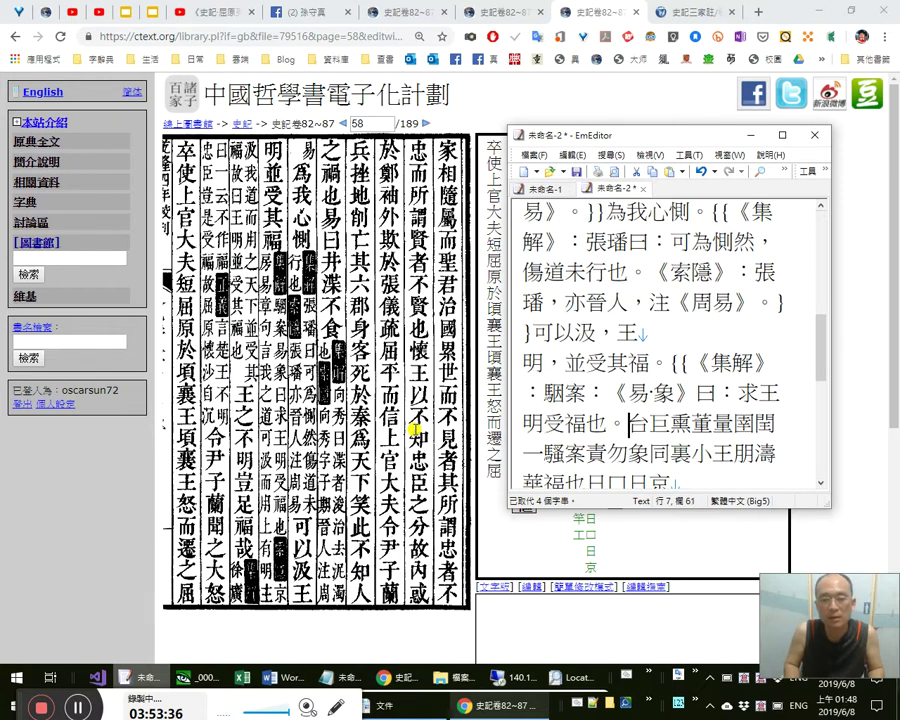
type("《索隱》：")
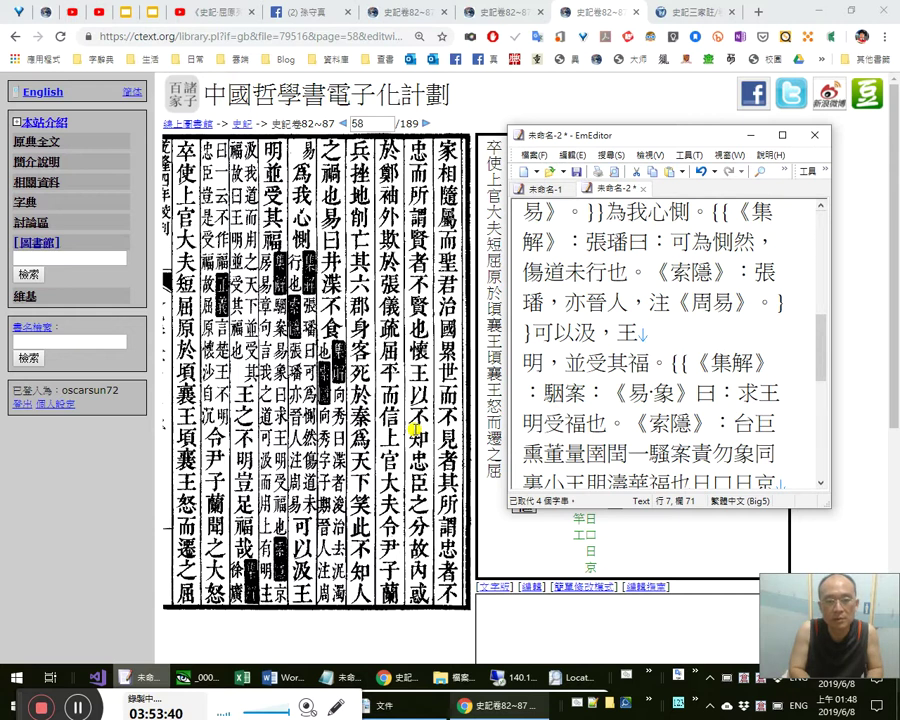
Delete the garbled OCR text between the new 索隱 heading and the character "京".
key("shift+Right")
key("shift+Right")
key("shift+Right")
key("shift+Right")
key("shift+Right")
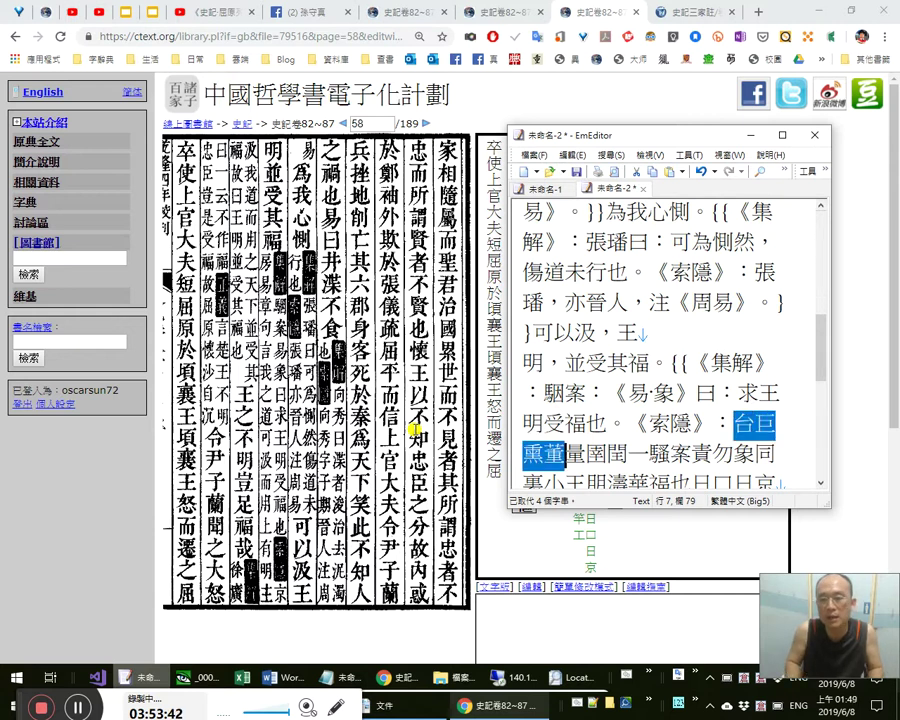
key("shift+End")
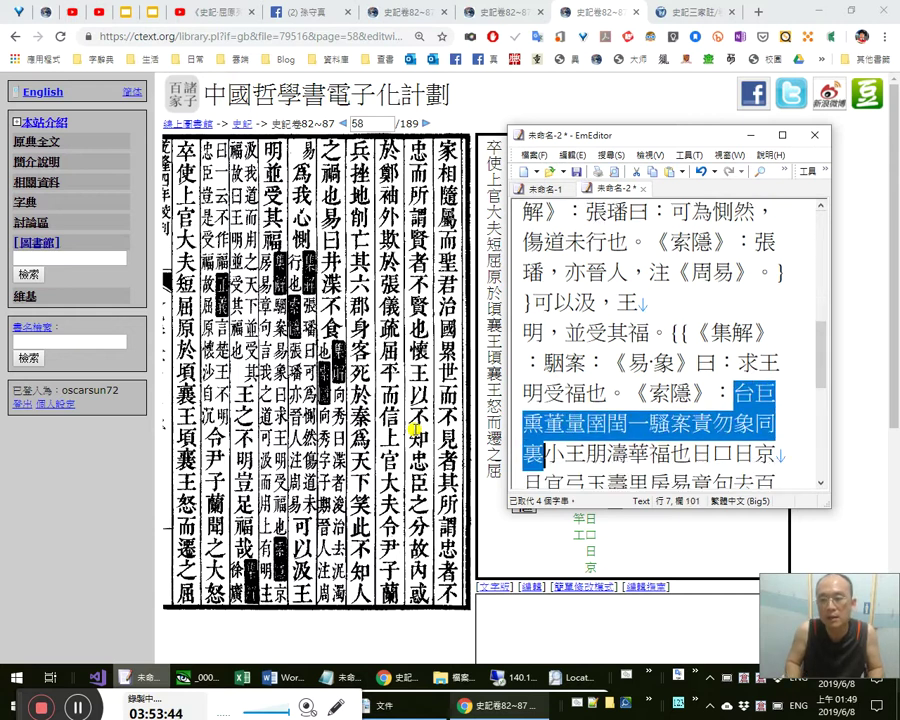
key("shift+Left")
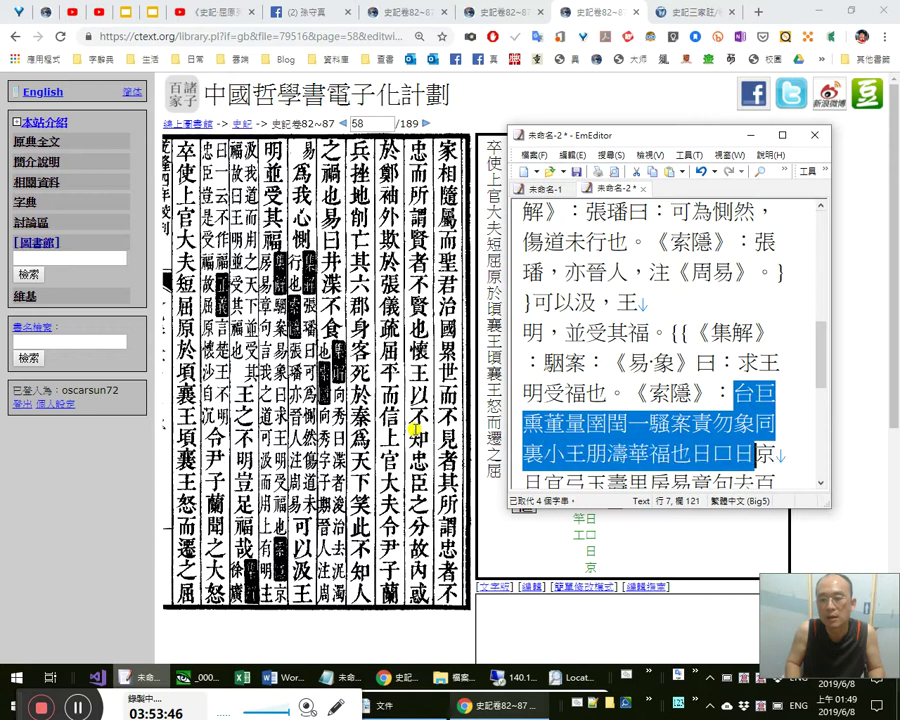
key("Delete")
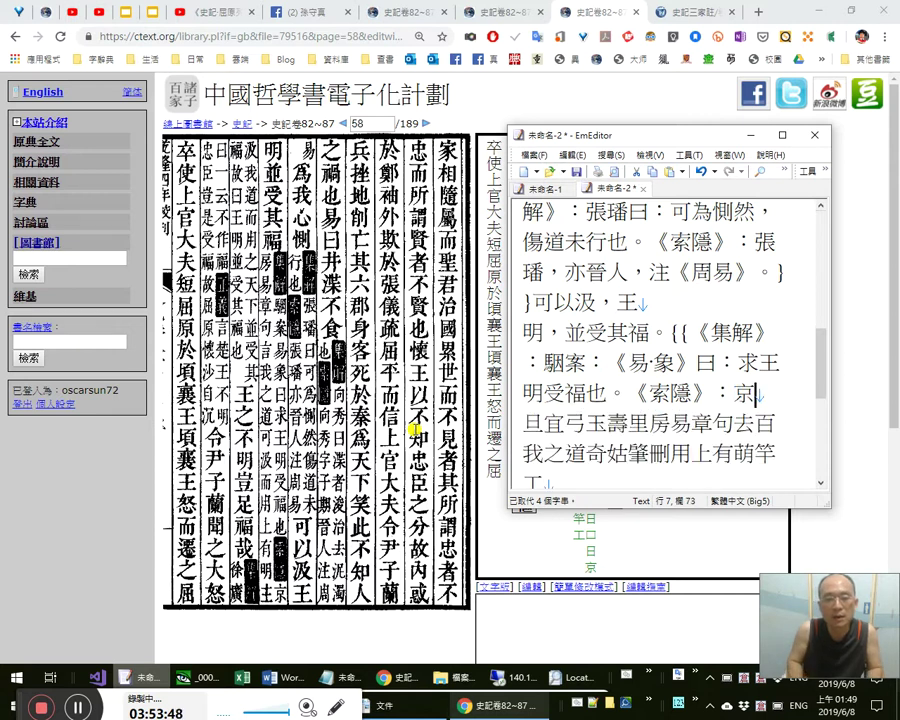
Continue the 索隱 note after "京" with "房《易章句》".
type("房")
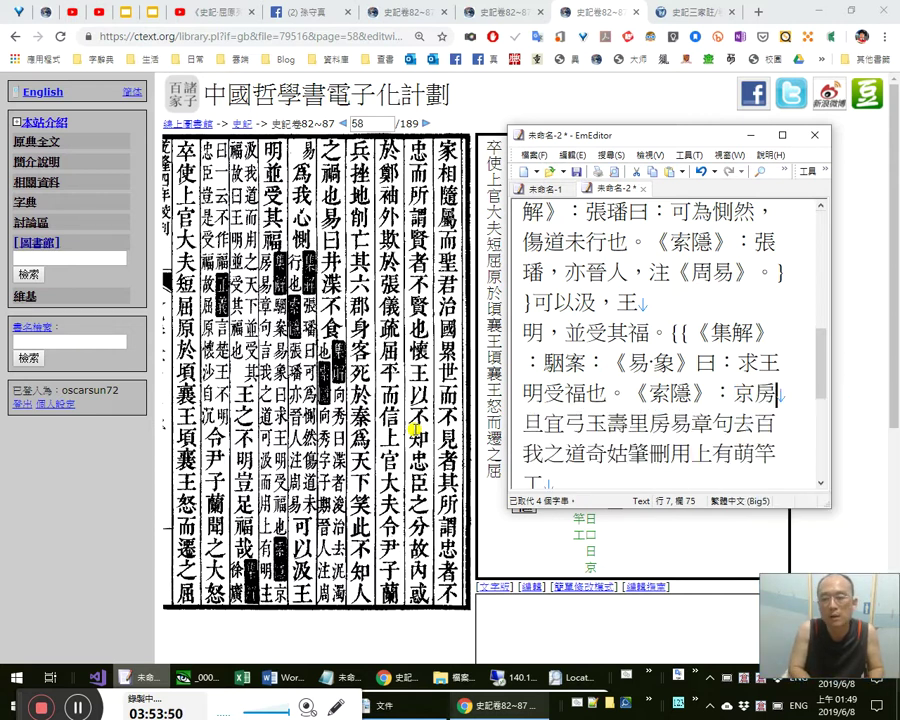
type("《易章句》")
key("Up")
key("End")
key("shift+Left")
key("shift+Left")
key("shift+Left")
key("Down")
key("shift+Home")
key("Down")
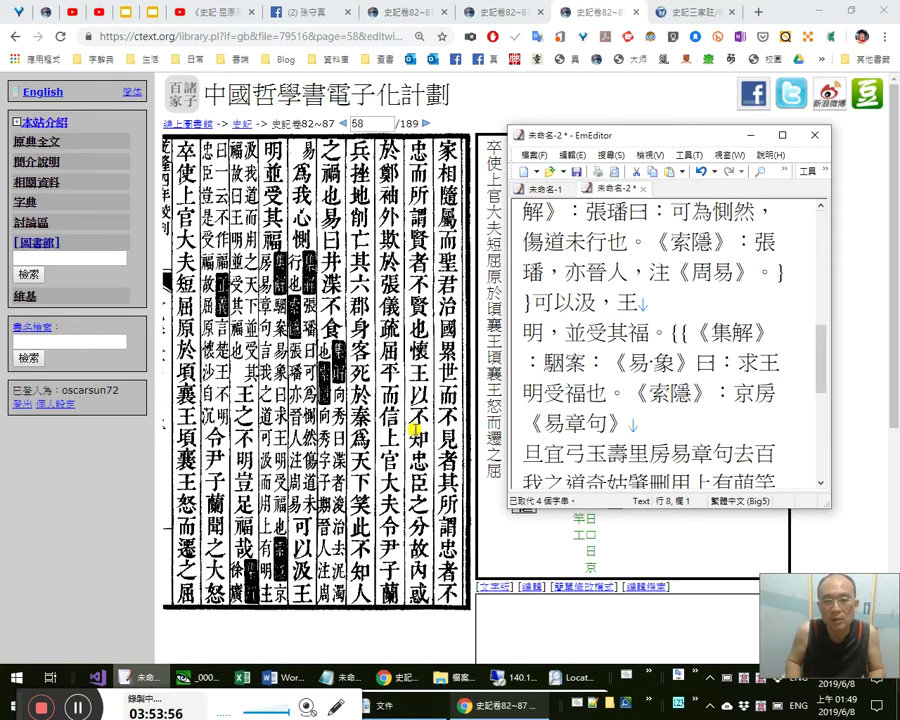
Add "言我之道可汲，而用上，有明主" after "《易章句》" in the 索隱 note.
key("Left")
type("言")
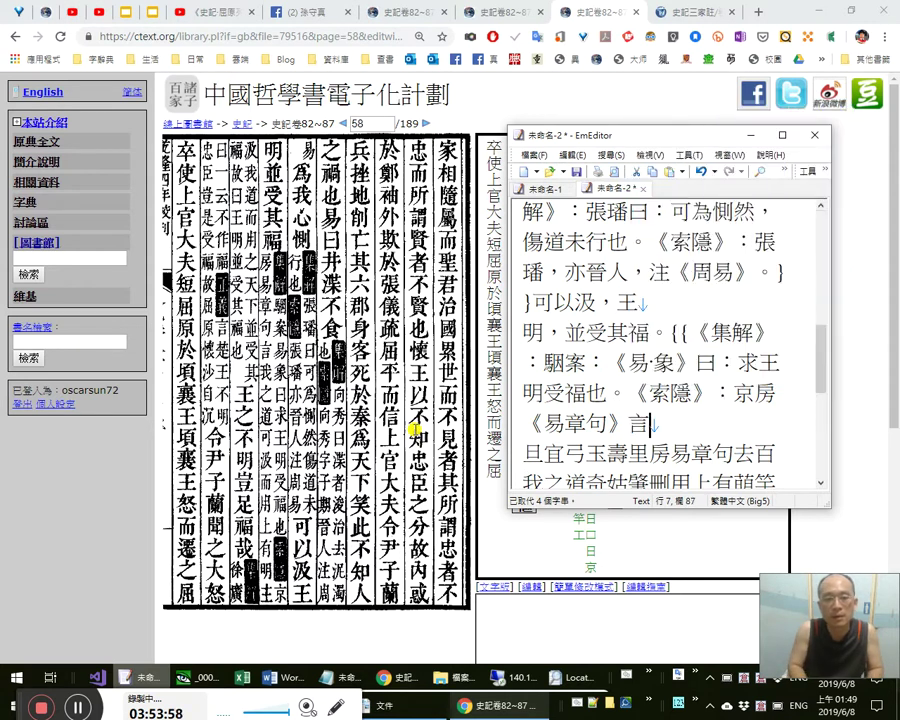
type("我之")
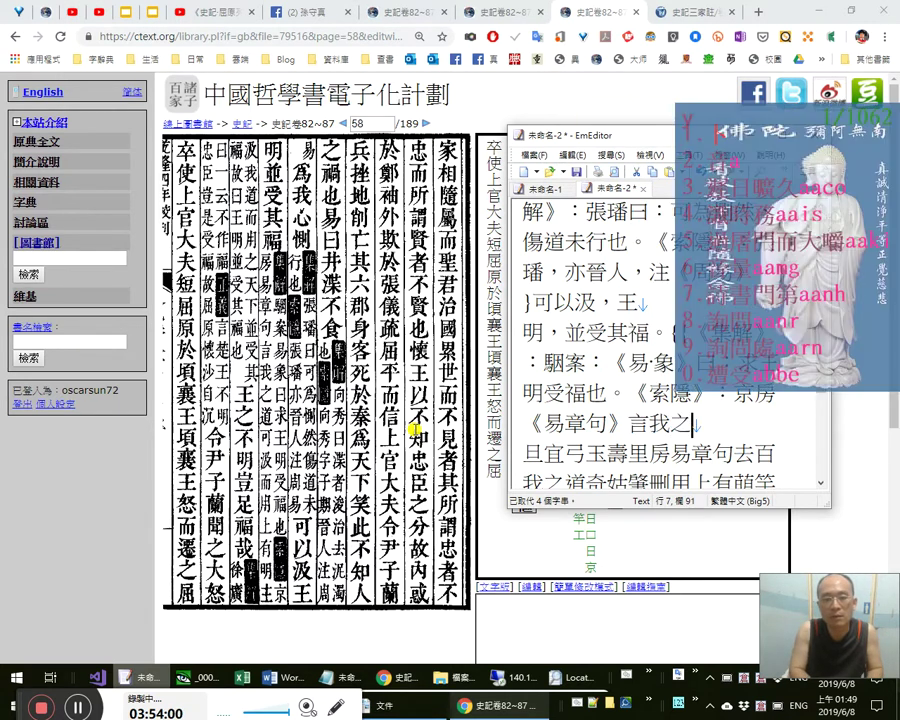
type("道可")
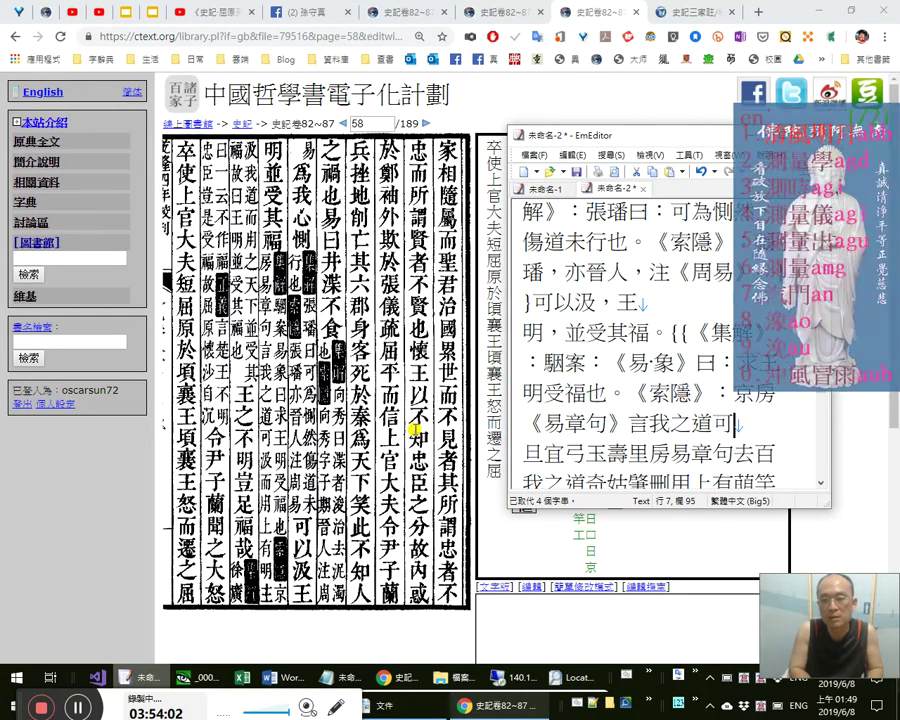
type("汲，而用上")
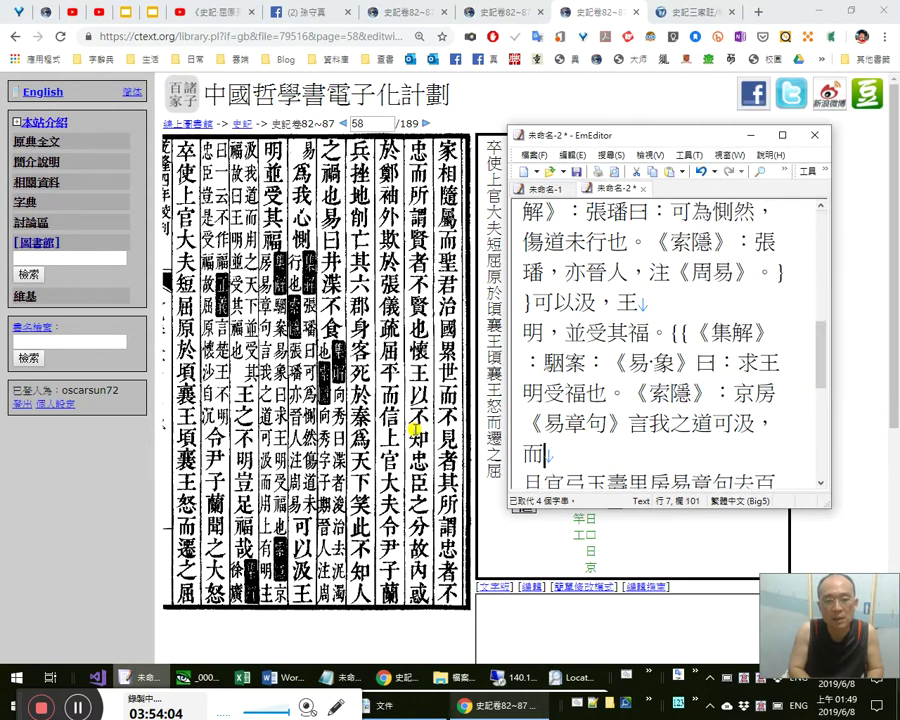
type("，有明主")
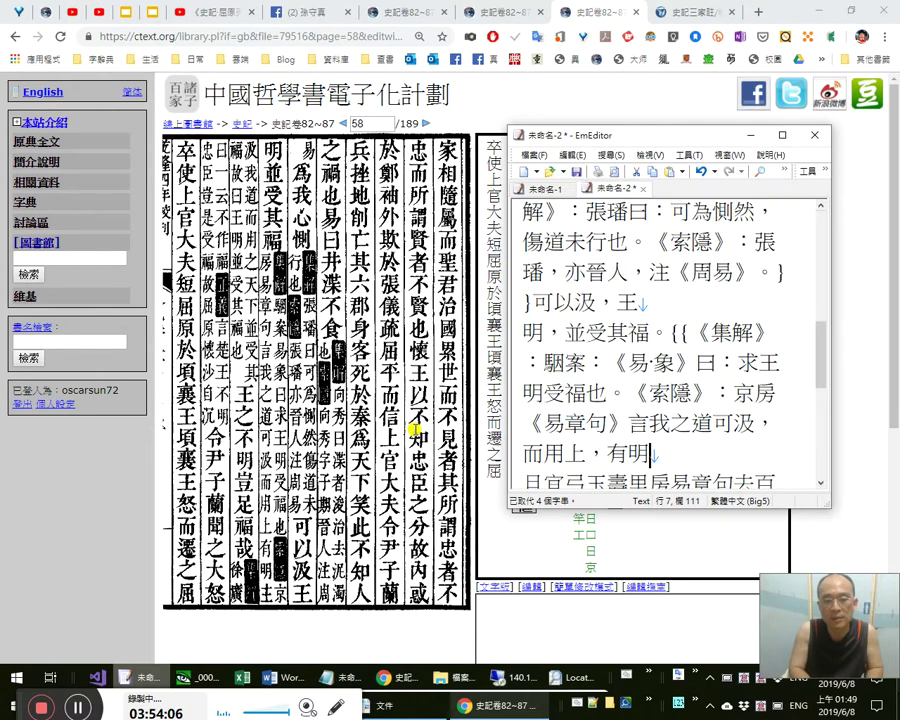
Compare the note's "我之道可汲" with the main text from "井渫，不食" to "可以汲".
left_click(672, 424)
key("Right")
key("Right")
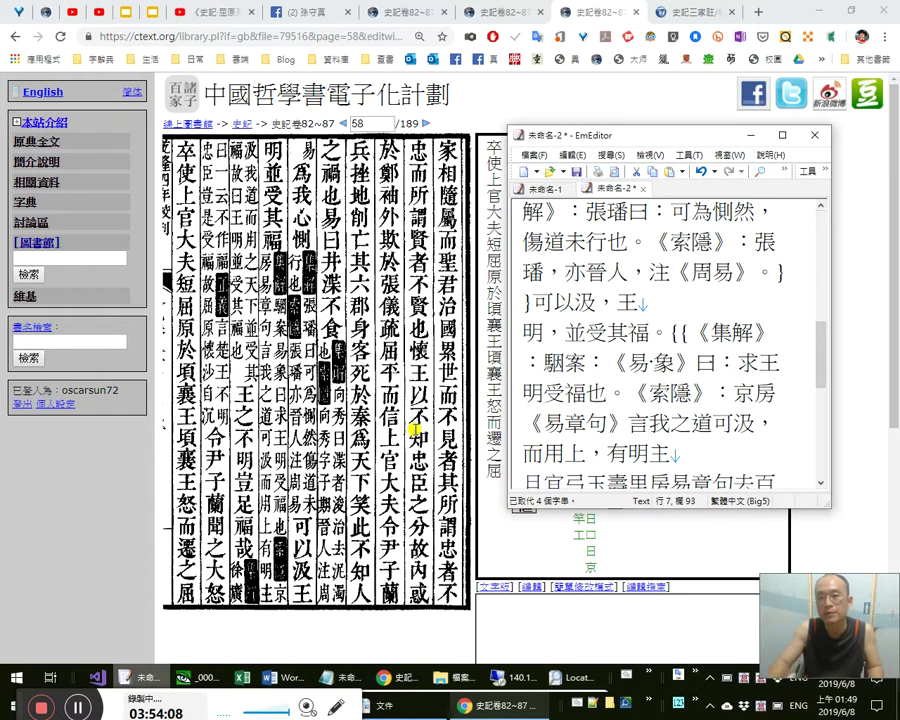
left_click(421, 426)
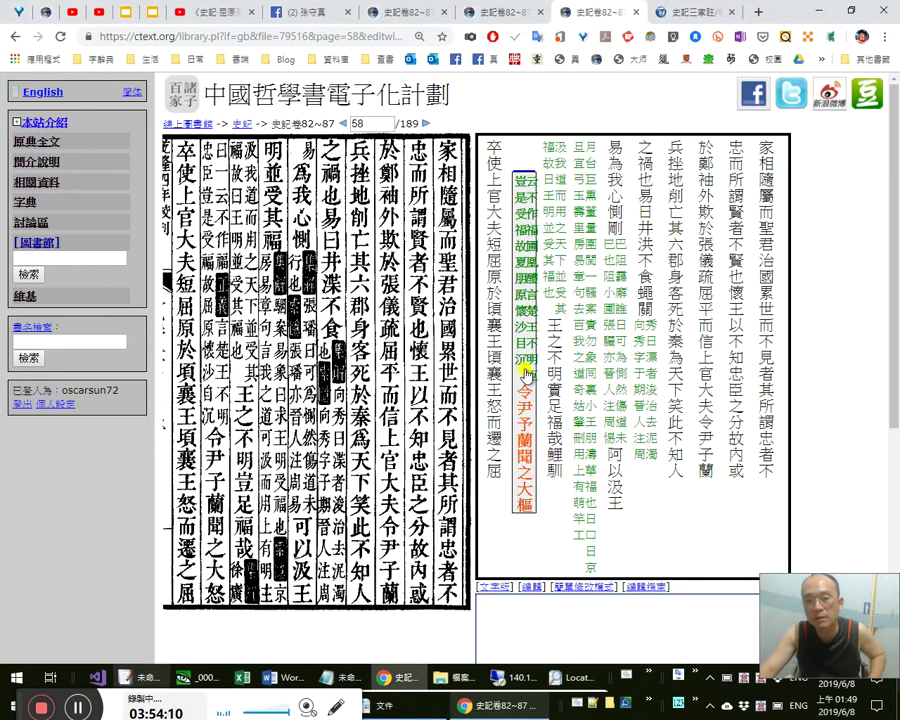
key("alt+Tab")
scroll(658, 370, "up", 1)
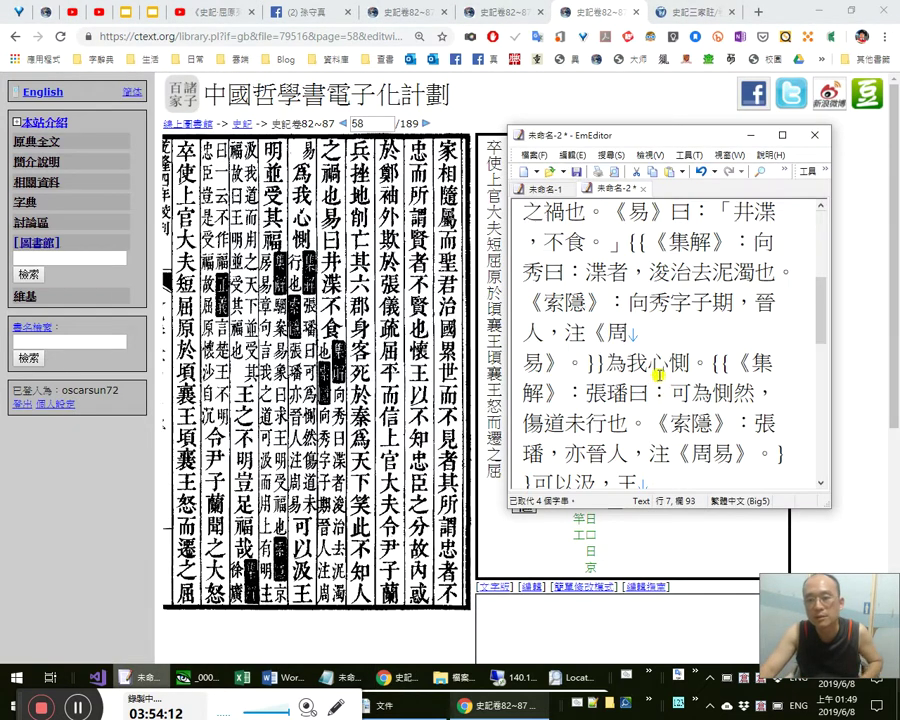
left_click_drag(733, 211, 752, 213)
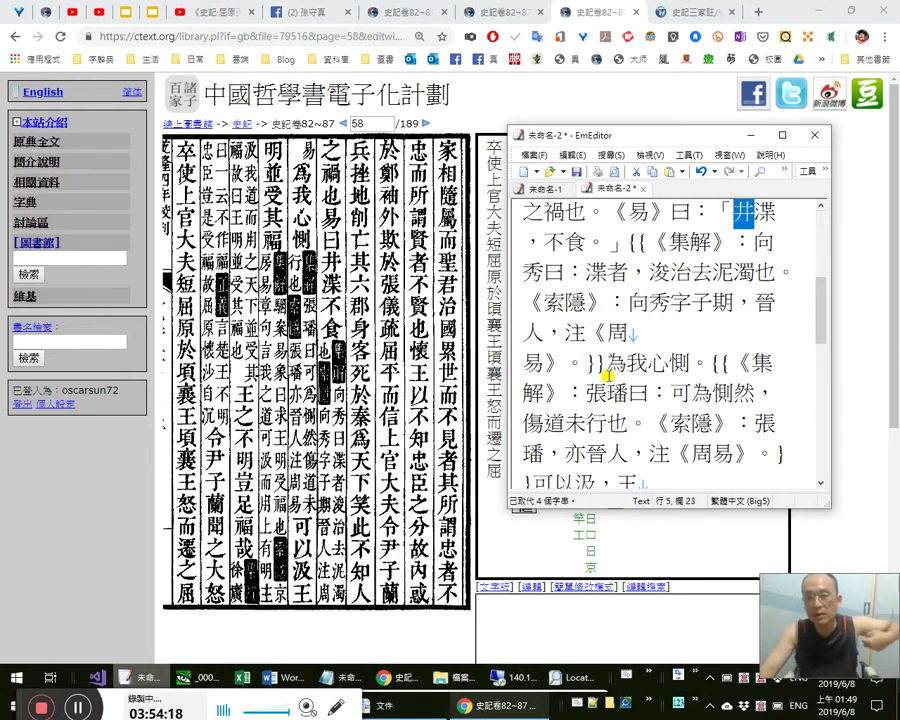
left_click(700, 423)
scroll(640, 424, "down", 1)
left_click(585, 391)
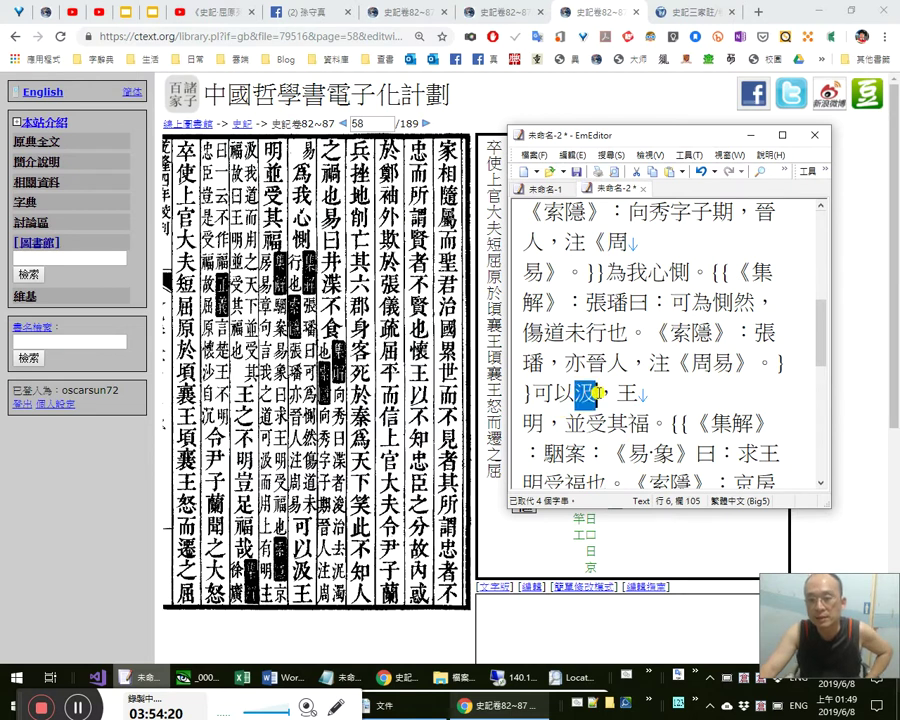
scroll(631, 428, "down", 1)
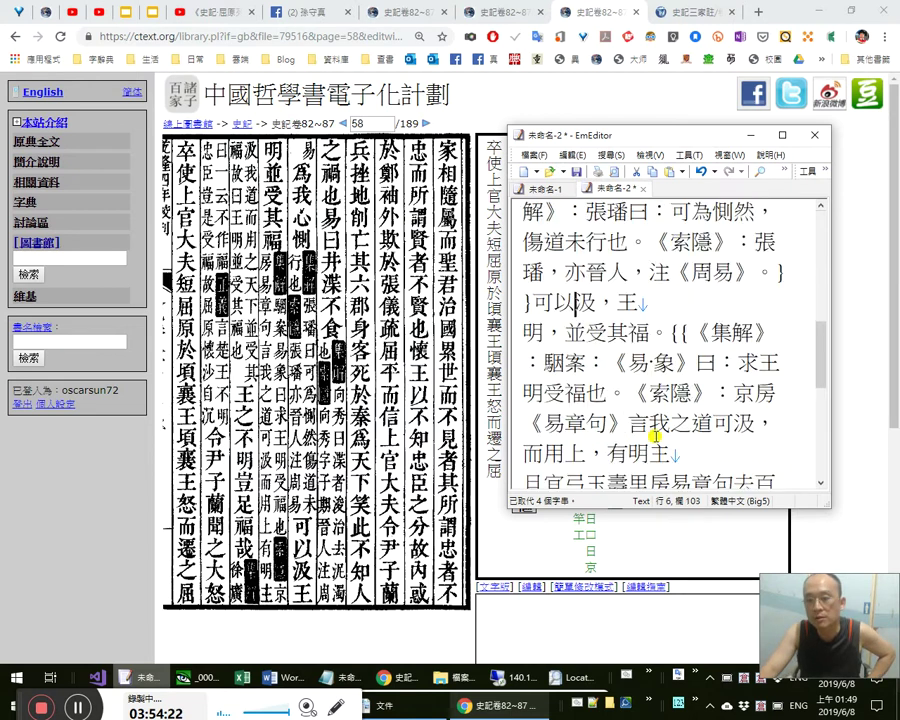
Try the gloss "普" after "並" in "並受其福" of the main text and remove it.
left_click_drag(565, 333, 589, 333)
key("Right")
type("昔")
key("shift+Left")
type("普")
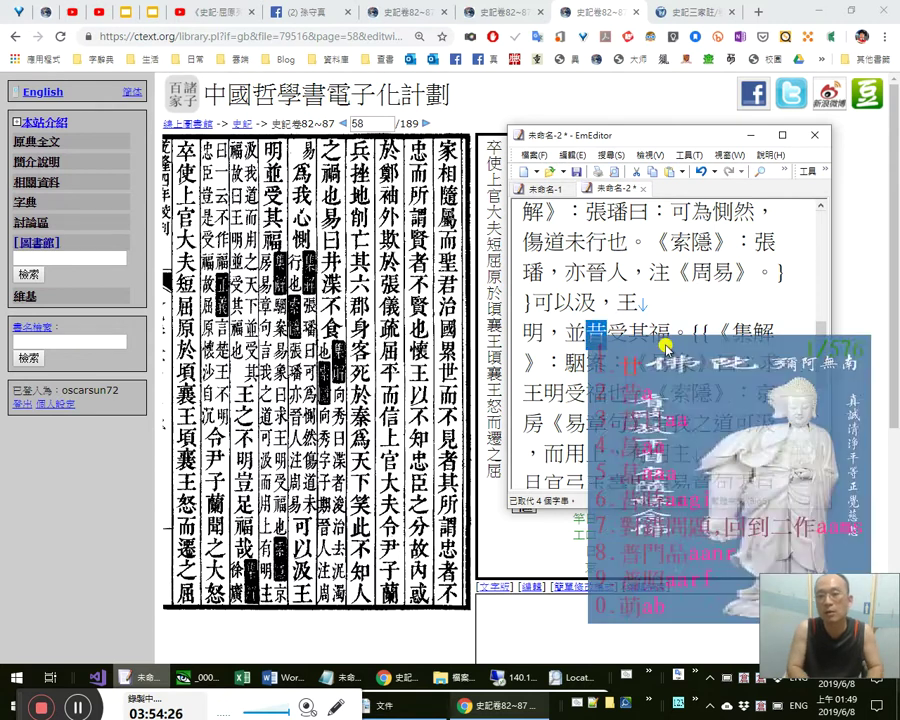
key("shift+Left")
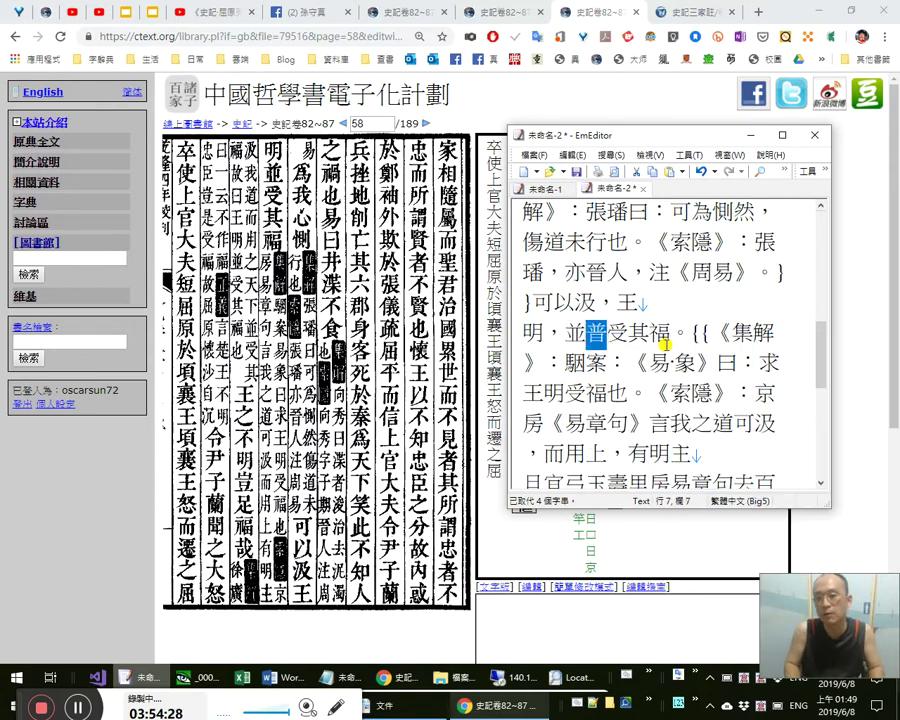
key("Delete")
Try the gloss "普遍" between "並" and "受其福" in the main text and remove it.
key("Up")
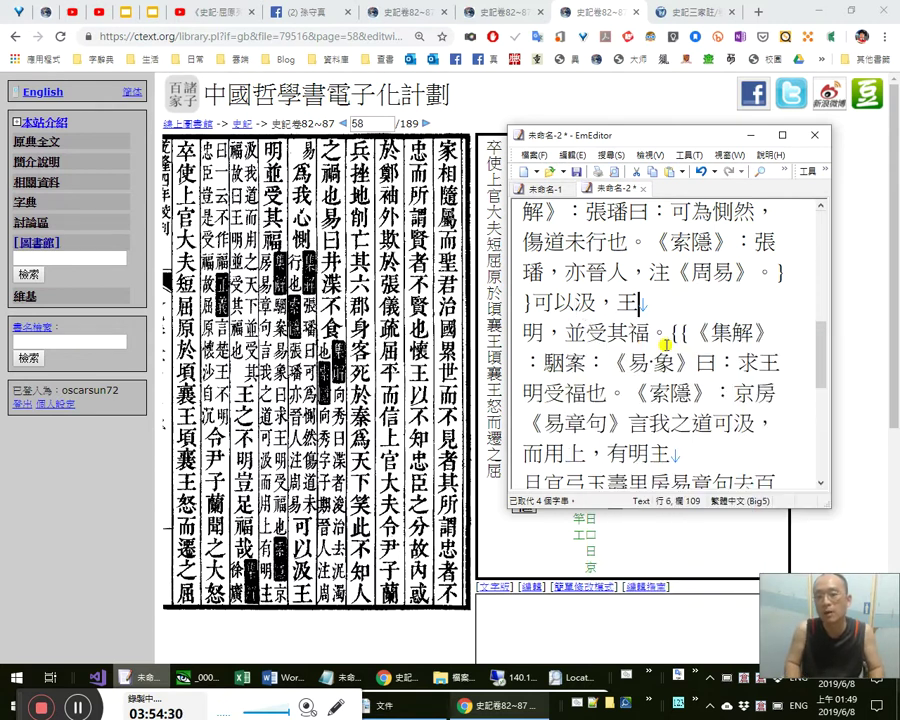
key("Right")
key("Right")
key("Right")
key("Right")
key("Right")
key("Left")
type("t")
key("Escape")
type("遍")
type("普")
key("shift+Right")
key("shift+Right")
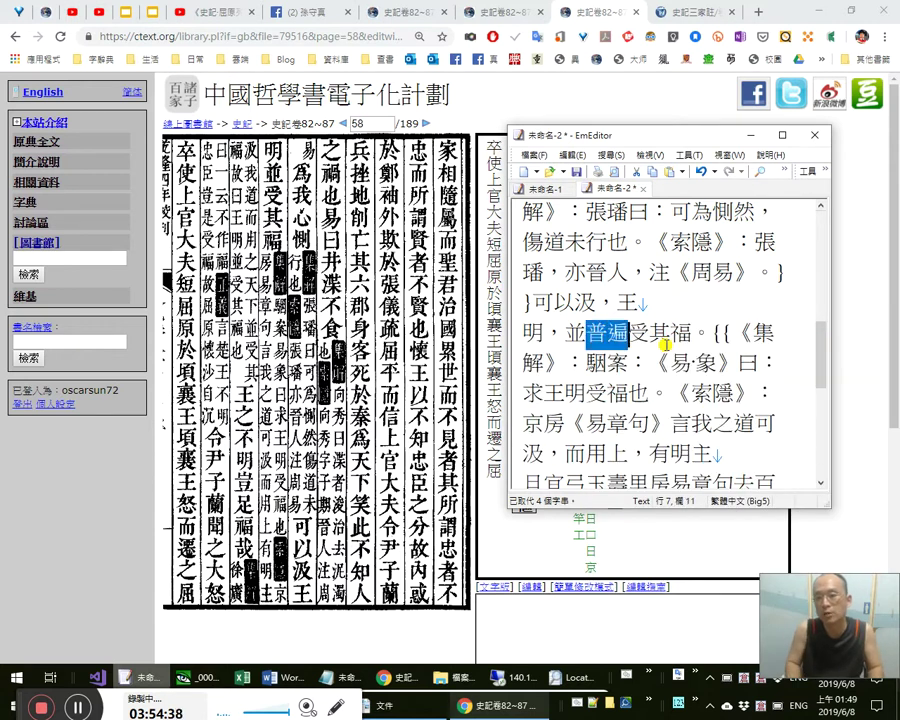
key("BackSpace")
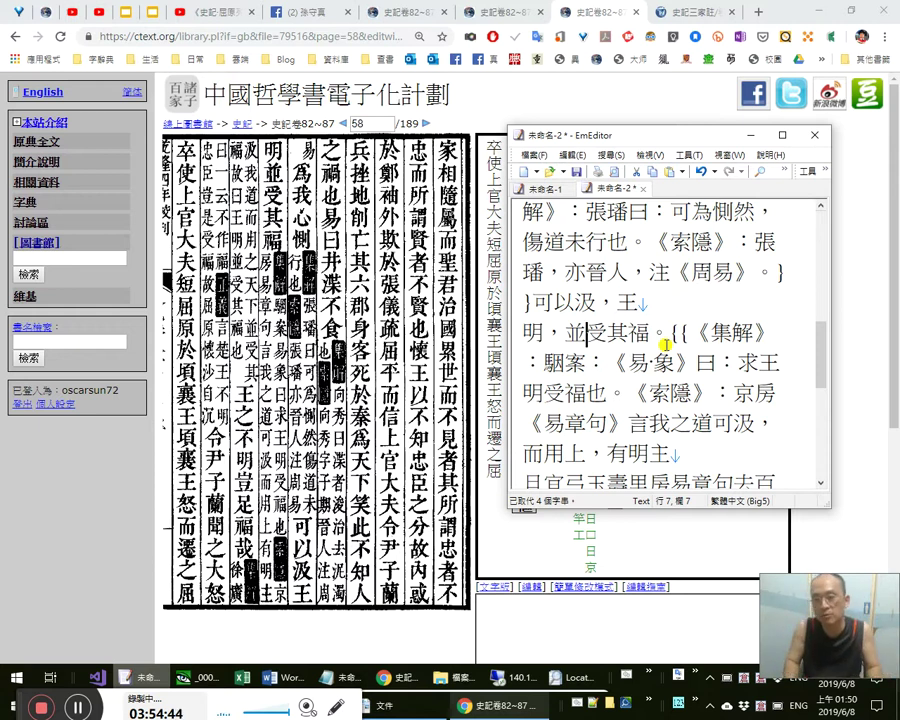
Examine "受其福" in the main text and the note lines that follow it.
key("shift+Right")
key("shift+Right")
key("shift+Right")
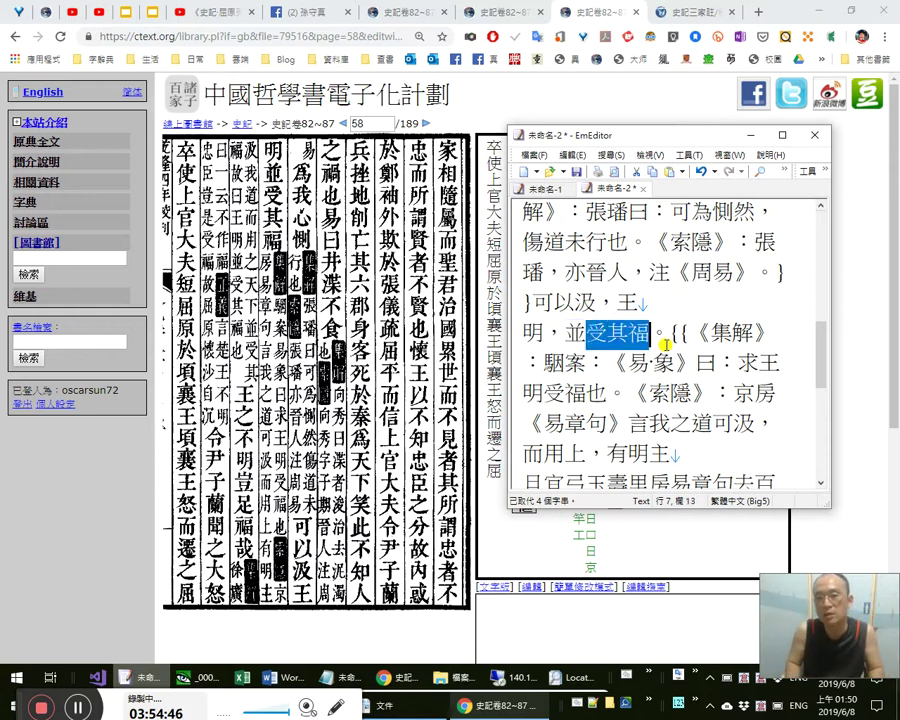
key("Down")
key("Down")
key("Down")
key("Down")
key("Down")
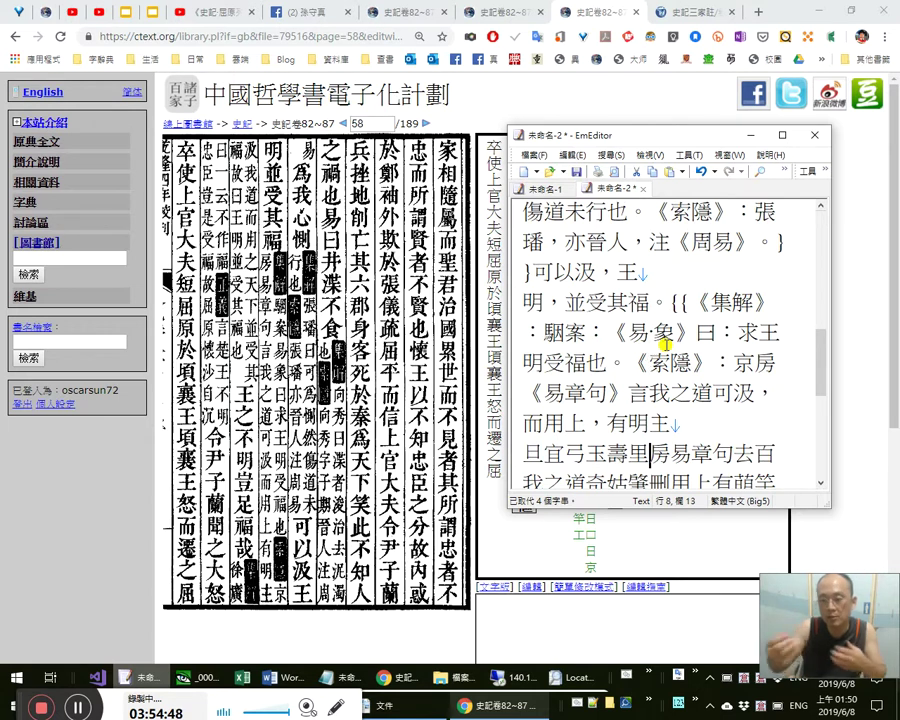
Try the wording "間之" after "有明主" in the 索隱 note and discard it.
key("Up")
key("Up")
key("Down")
key("Right")
type("間之")
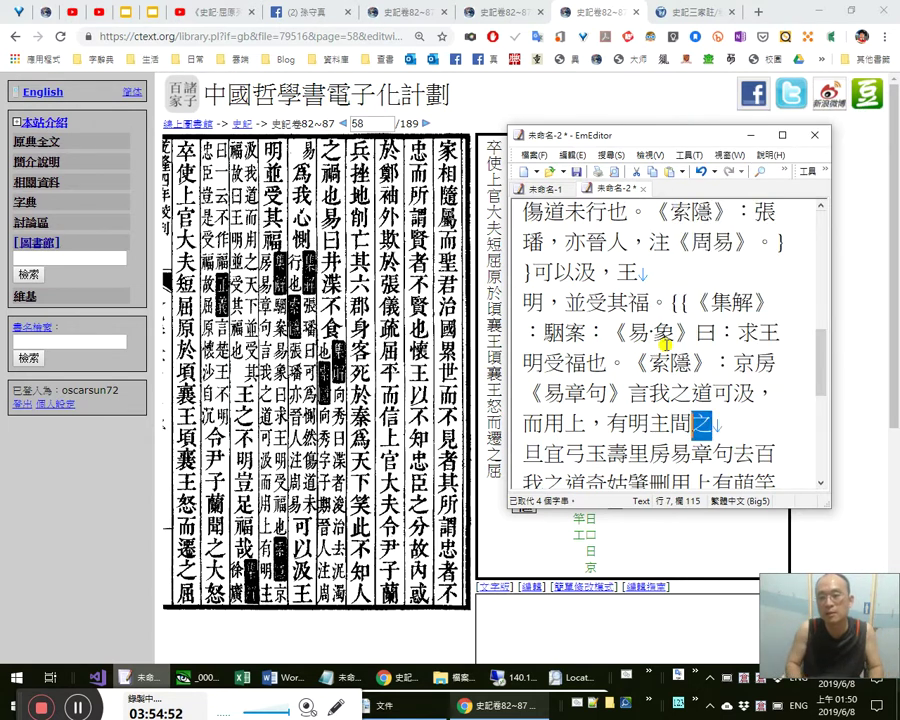
key("Escape")
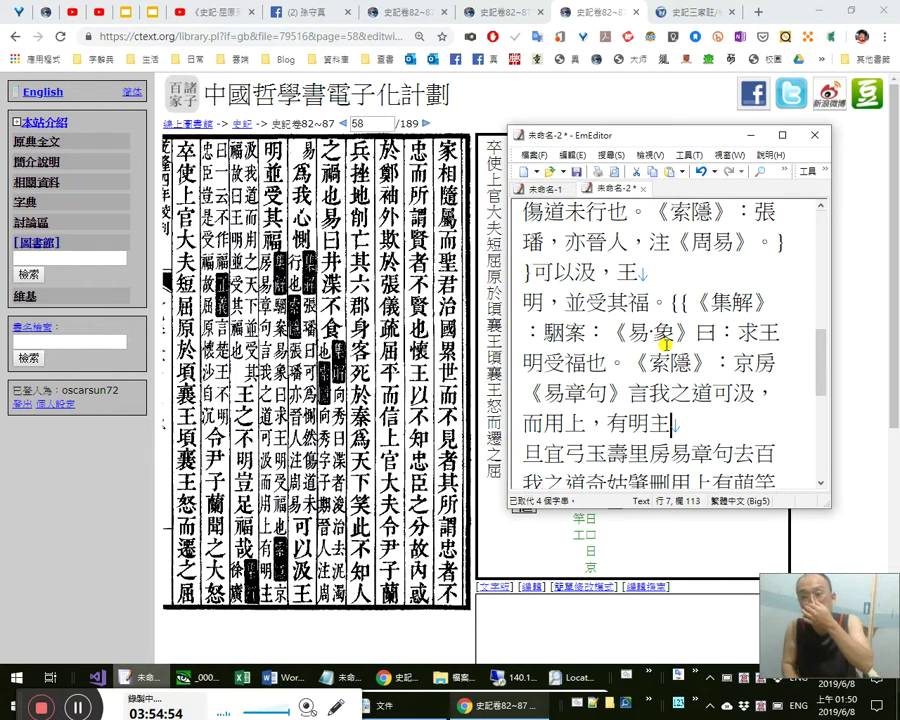
Examine the phrasing and sentence breaks of "我之道可汲，而用上" in the 索隱 note.
key("Up")
key("Down")
key("Up")
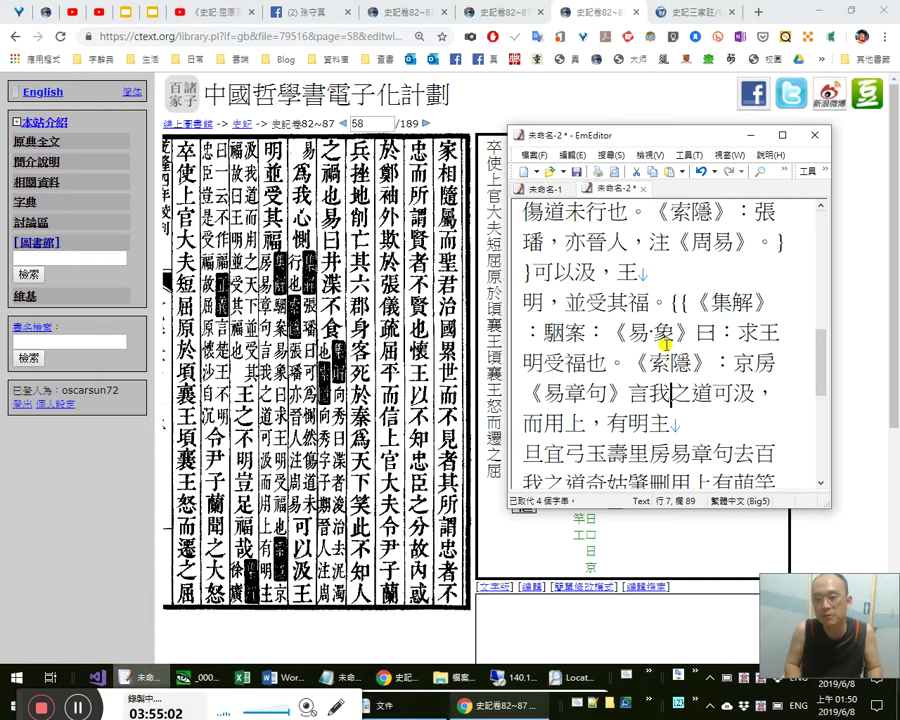
key("Left")
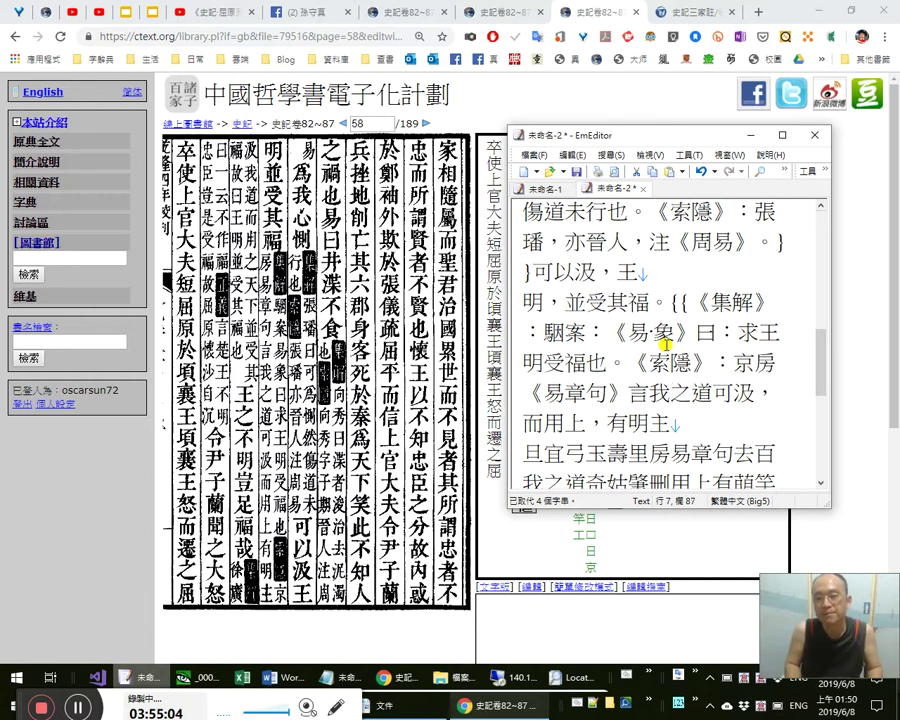
key("Right")
key("Right")
key("Right")
key("Right")
key("Right")
key("Left")
key("Left")
key("Left")
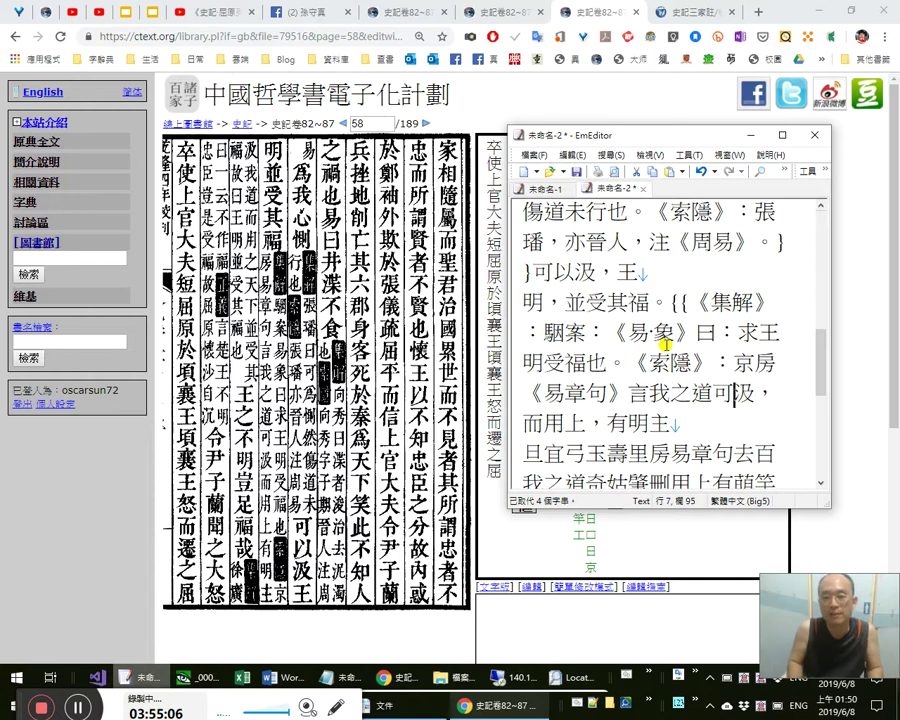
key("Left")
key("Left")
key("shift+Right")
key("shift+Right")
key("shift+Right")
key("shift+Right")
key("shift+Right")
key("shift+Right")
key("shift+Left")
key("shift+Left")
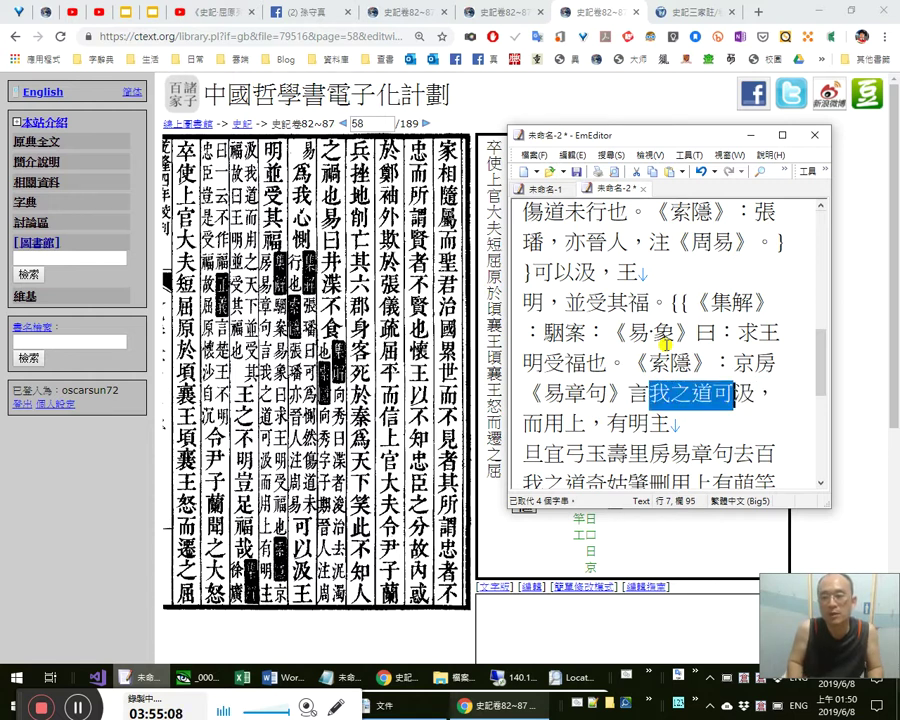
key("Right")
key("Right")
key("shift+Left")
key("shift+Left")
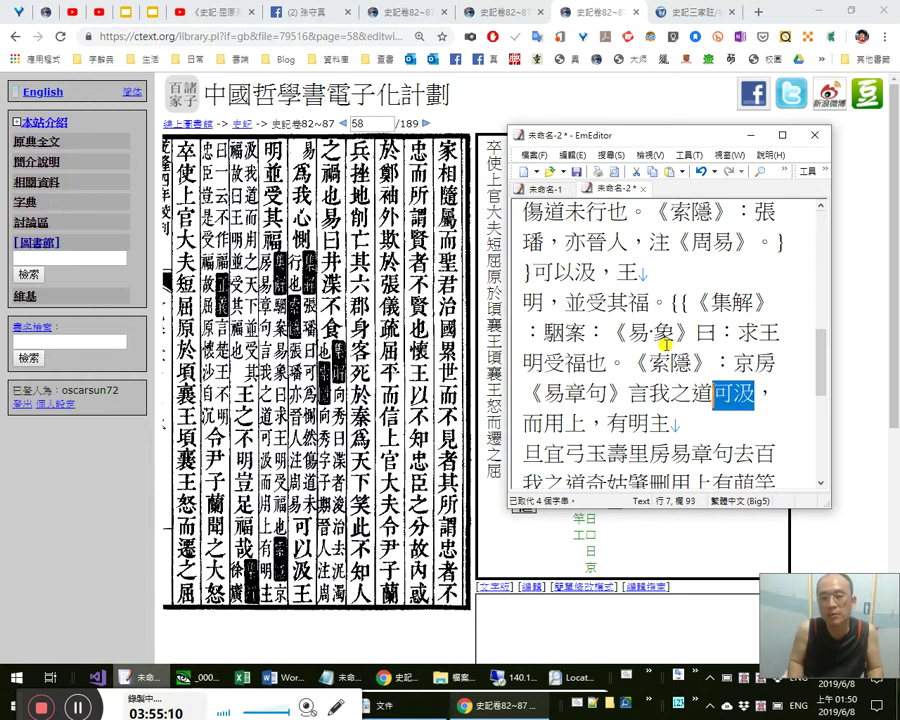
Repunctuate the phrase in the 索隱 note as "我之道可汲而用，上有明主", with no comma after "主".
key("Right")
key("Right")
key("Right")
key("Right")
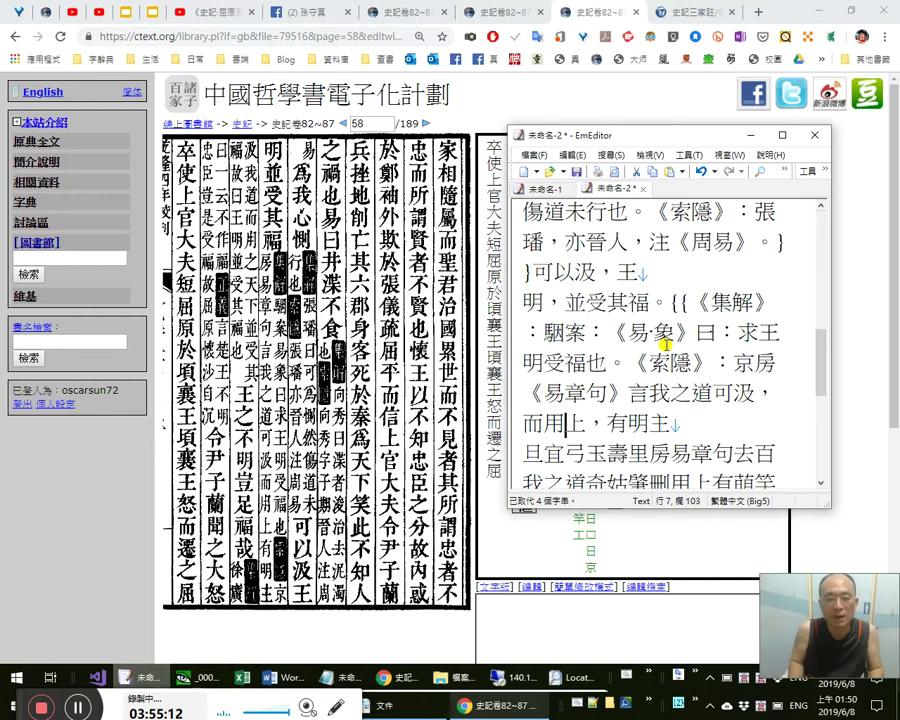
key("Left")
key("Left")
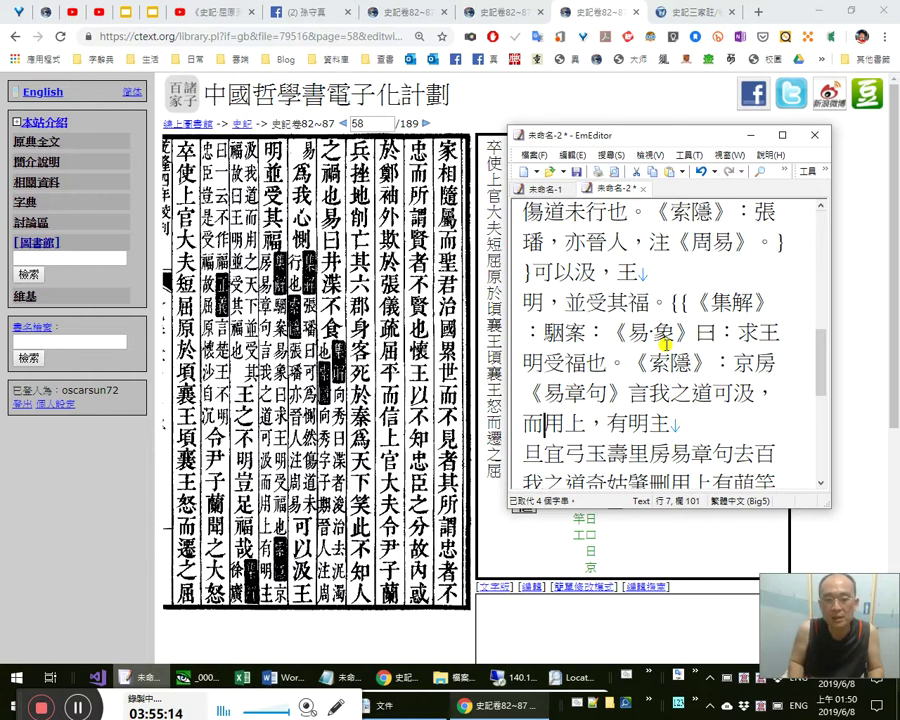
key("BackSpace")
key("Right")
key("Right")
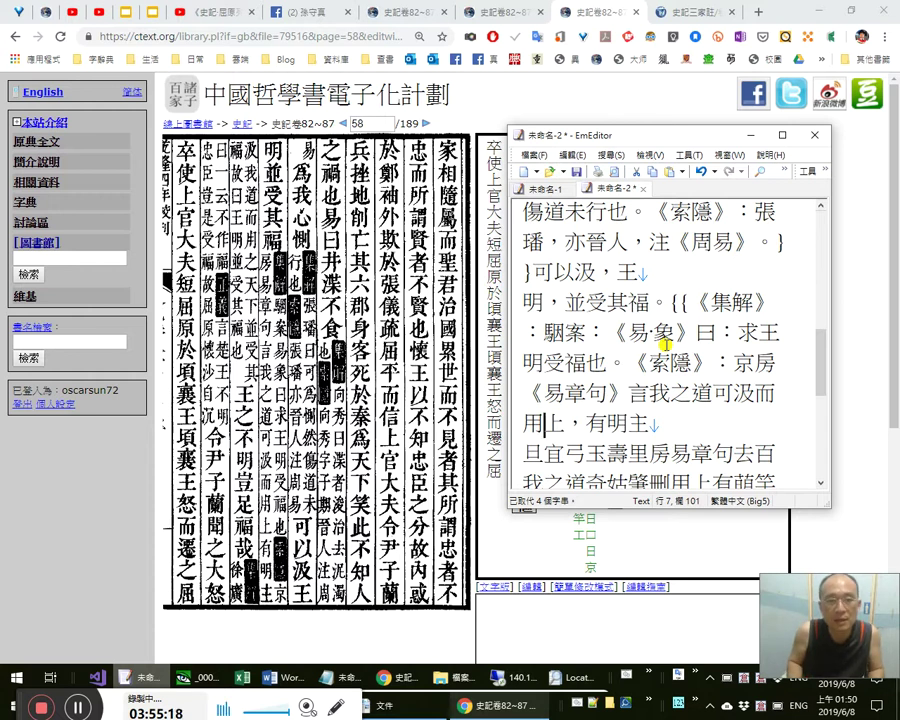
type("，")
key("Right")
key("Delete")
key("Right")
key("Right")
key("Right")
type("，")
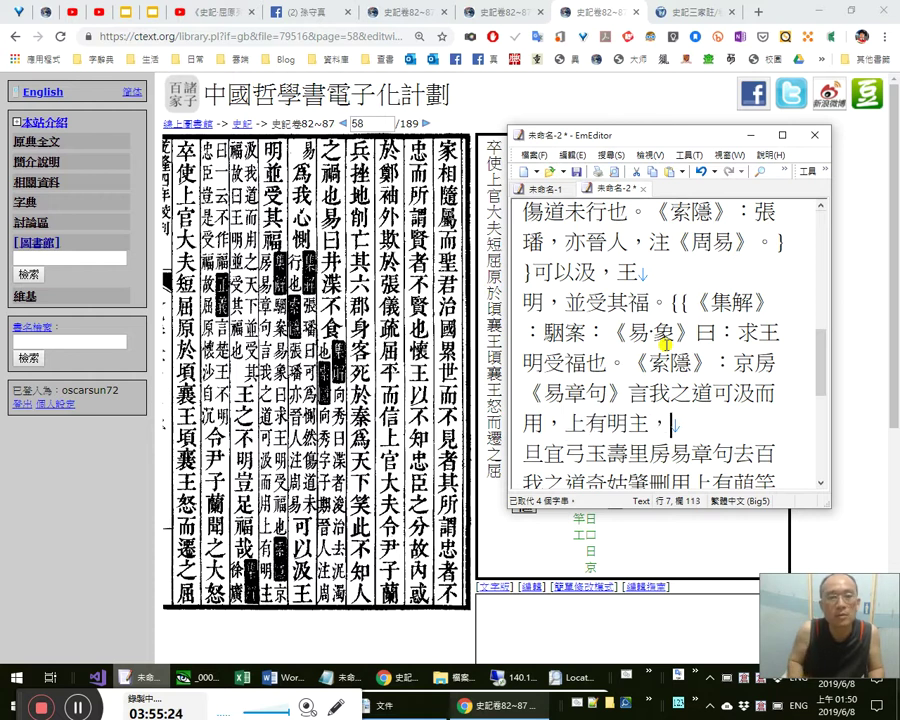
key("BackSpace")
Start the line after "上有明主" with "汲我道而用之，天下並受其", replacing the misread character "旦" at its beginning.
key("Right")
key("Right")
key("shift+Left")
type("汲")
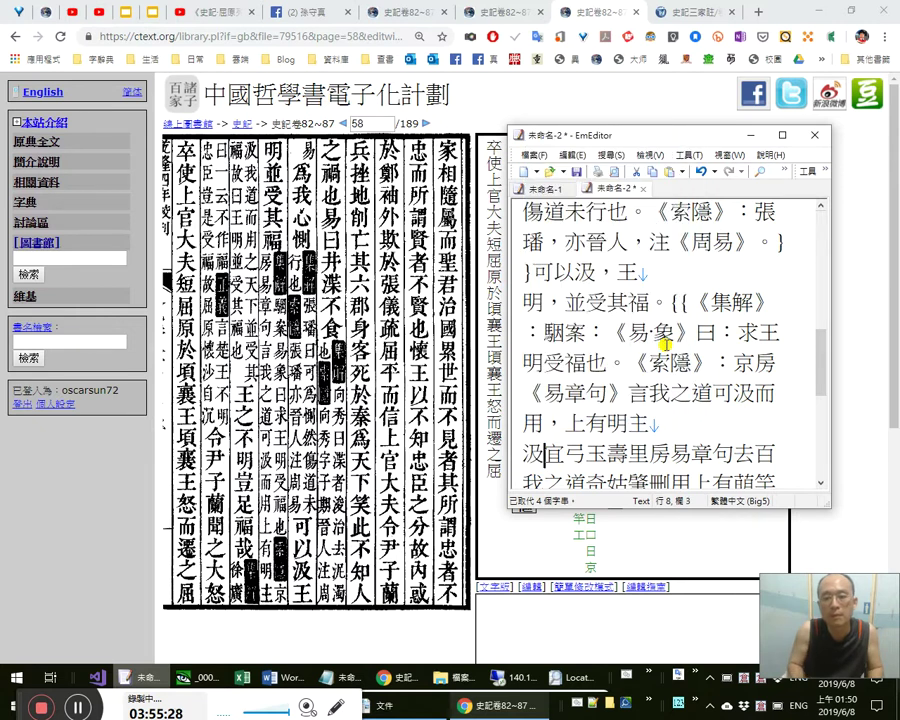
key("shift+End")
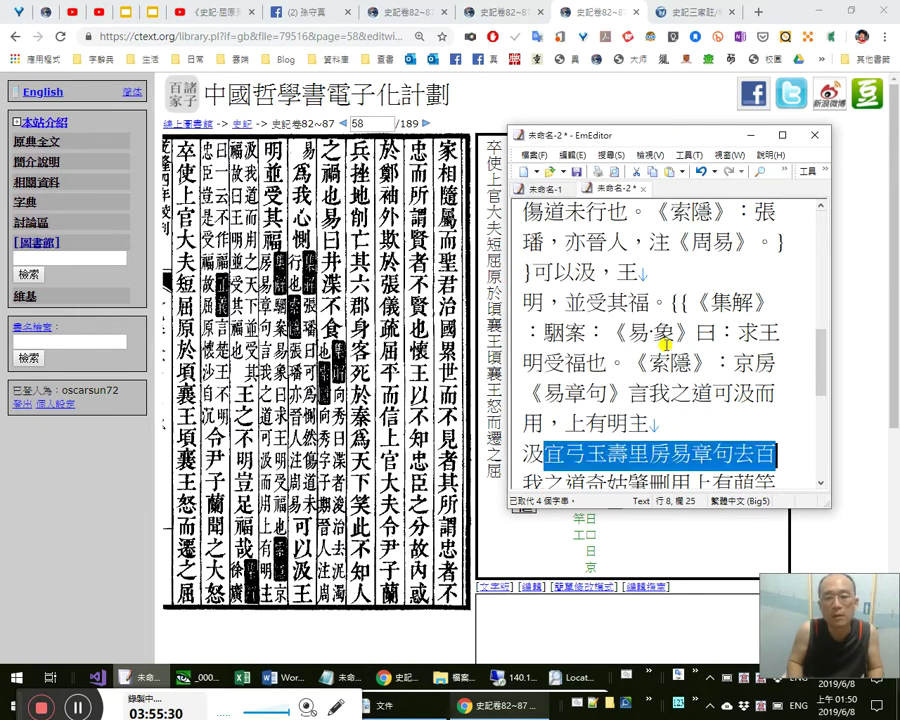
key("Left")
type("我道")
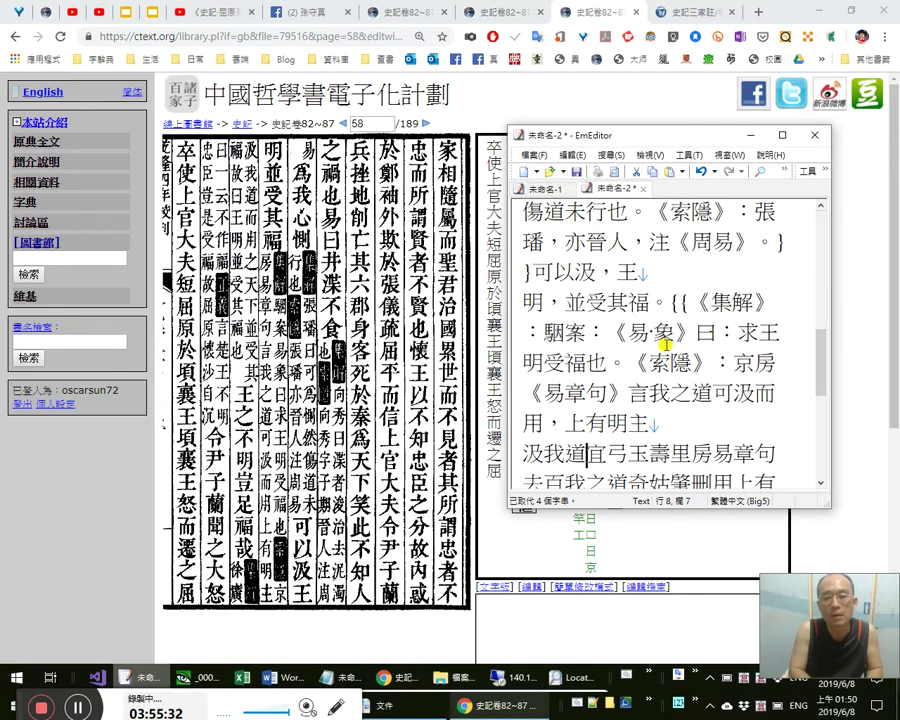
type("而")
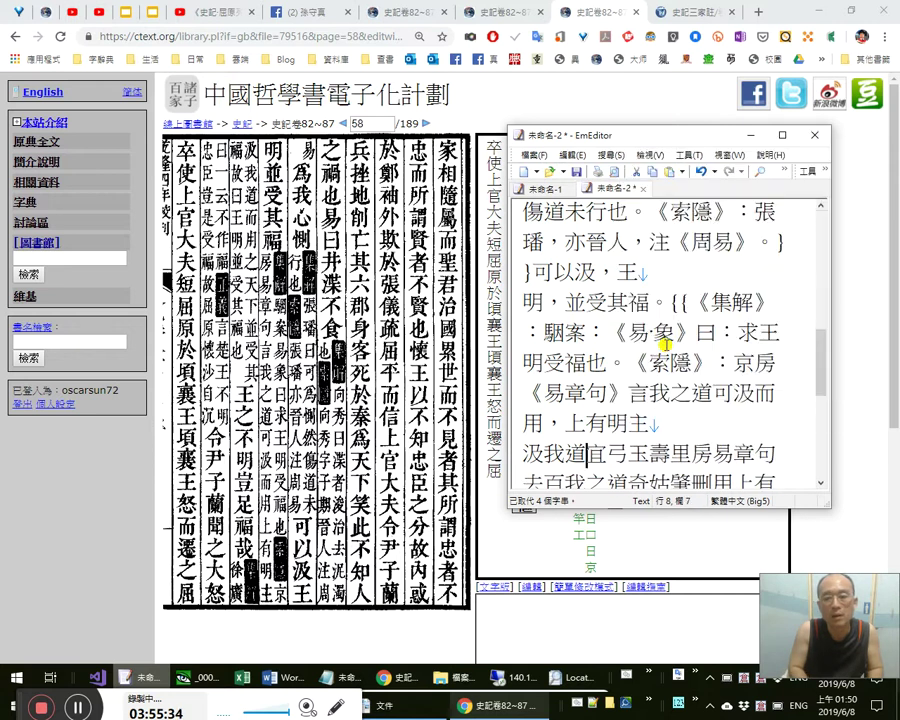
type("用之")
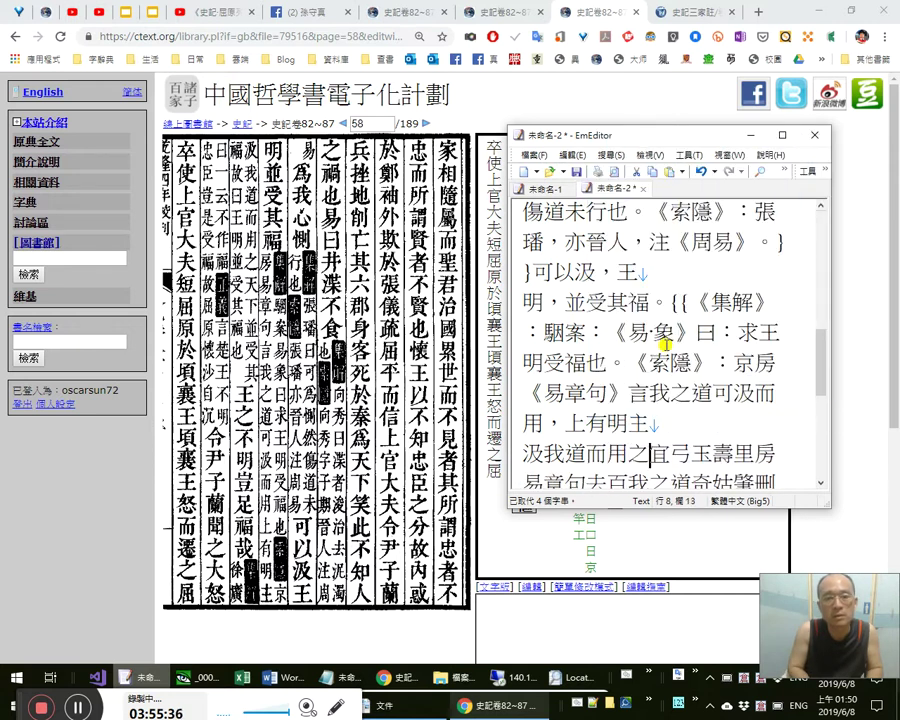
type("，天下並受")
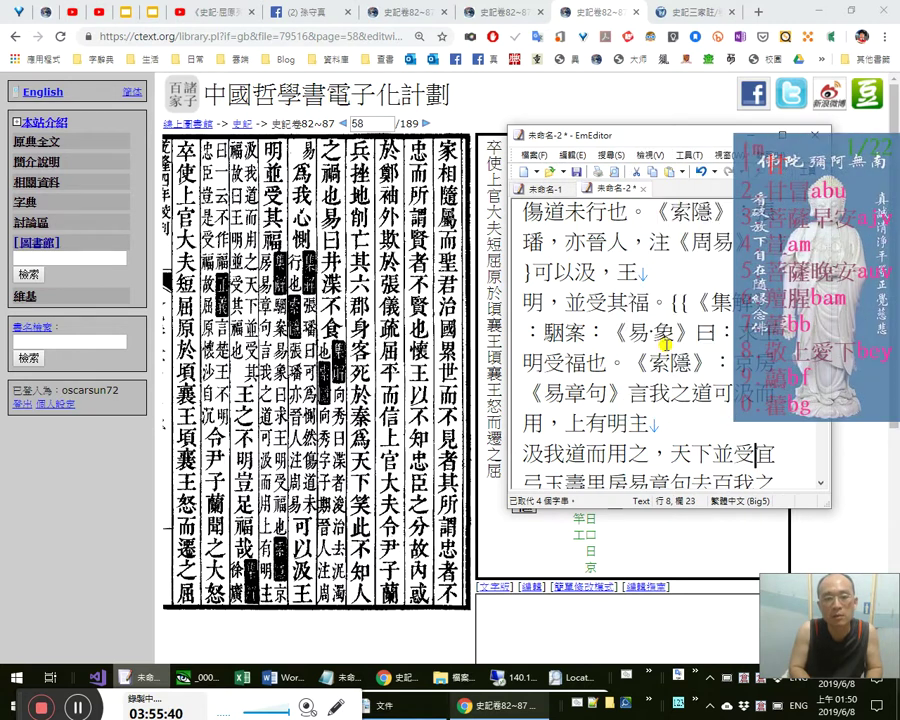
type("其")
Delete the garbled OCR text from "宜弓玉壽里房" through the duplicate unpunctuated "汲我道而用之天下並受其福".
key("shift+Right")
key("shift+Right")
key("shift+Down")
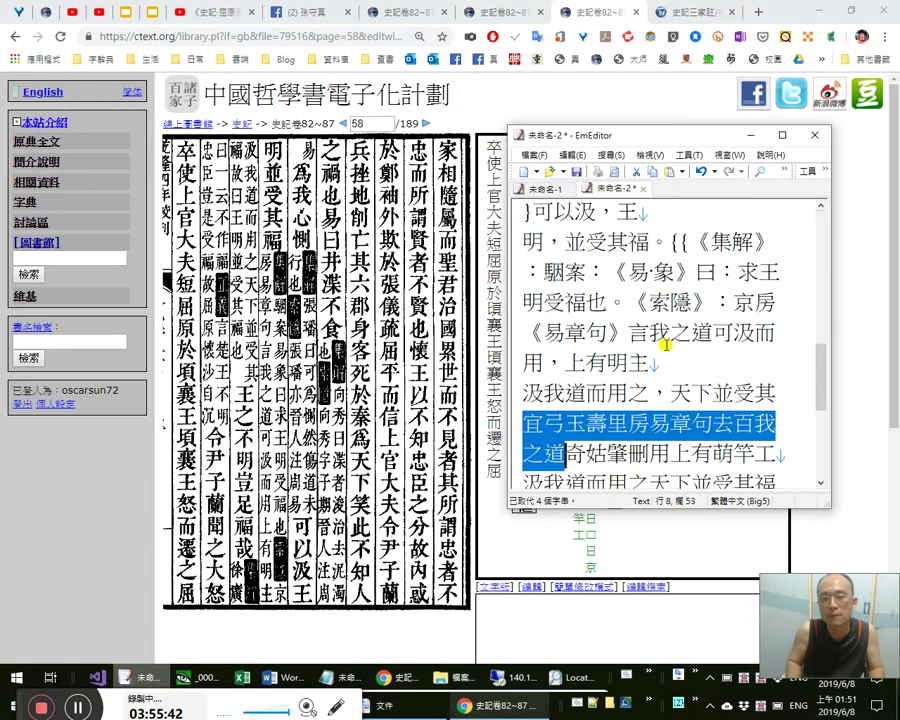
key("shift+Down")
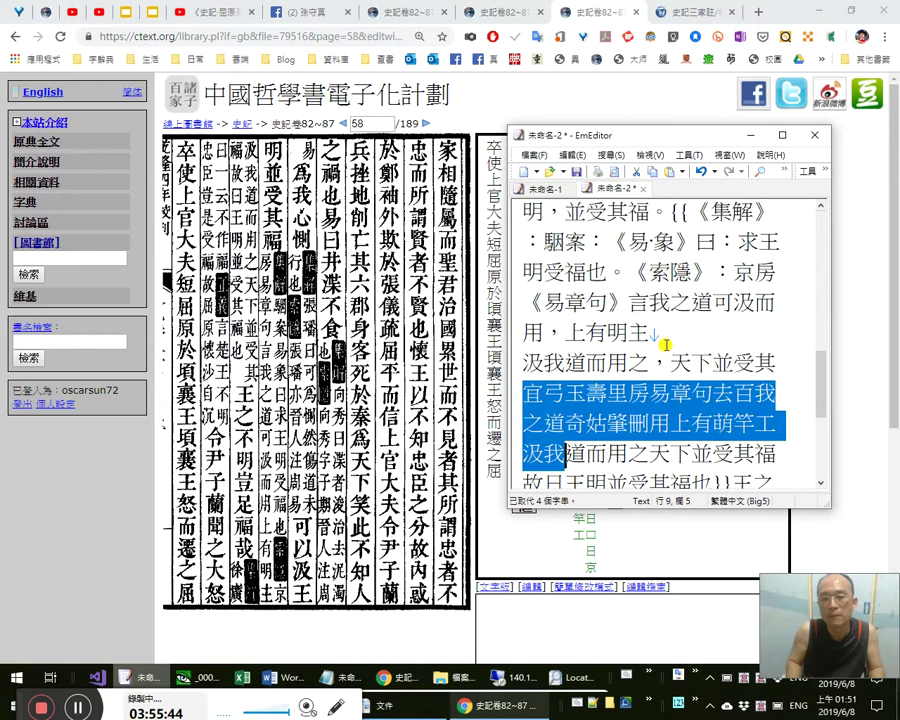
scroll(665, 345, "down", 1)
key("Delete")
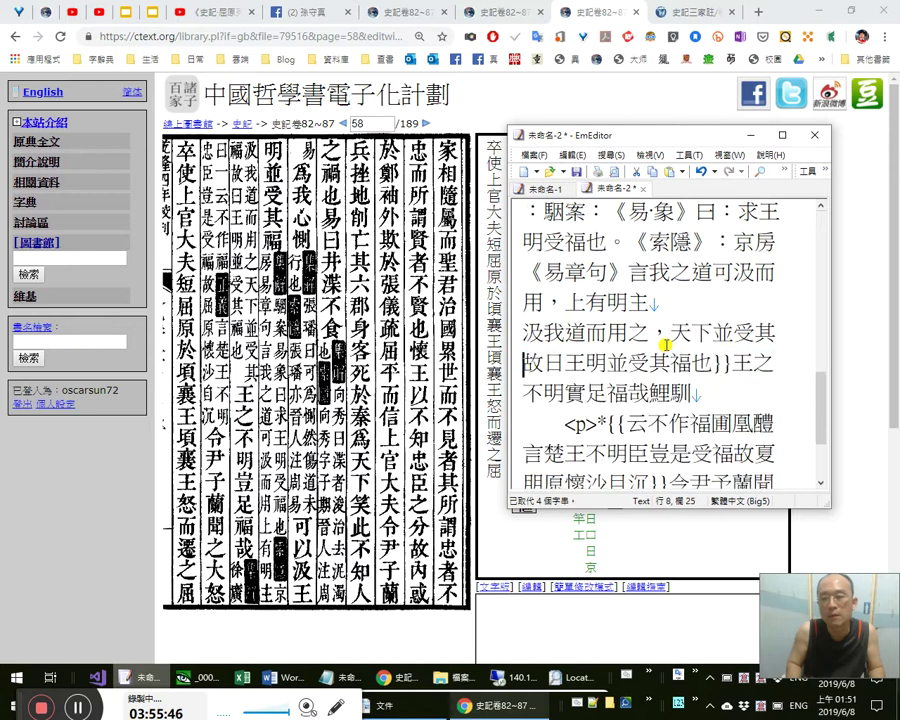
Continue the 索隱 note with "福，故曰" before "王明並受其福也", replacing the OCR reading "故日".
type("福，故")
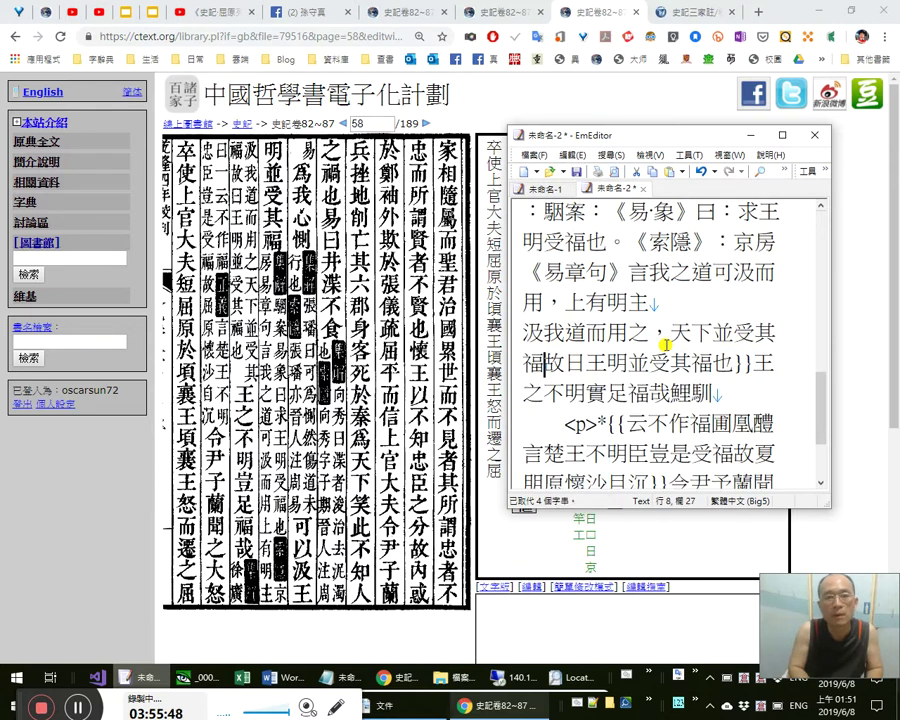
key("Escape")
key("Delete")
key("Delete")
type("曰")
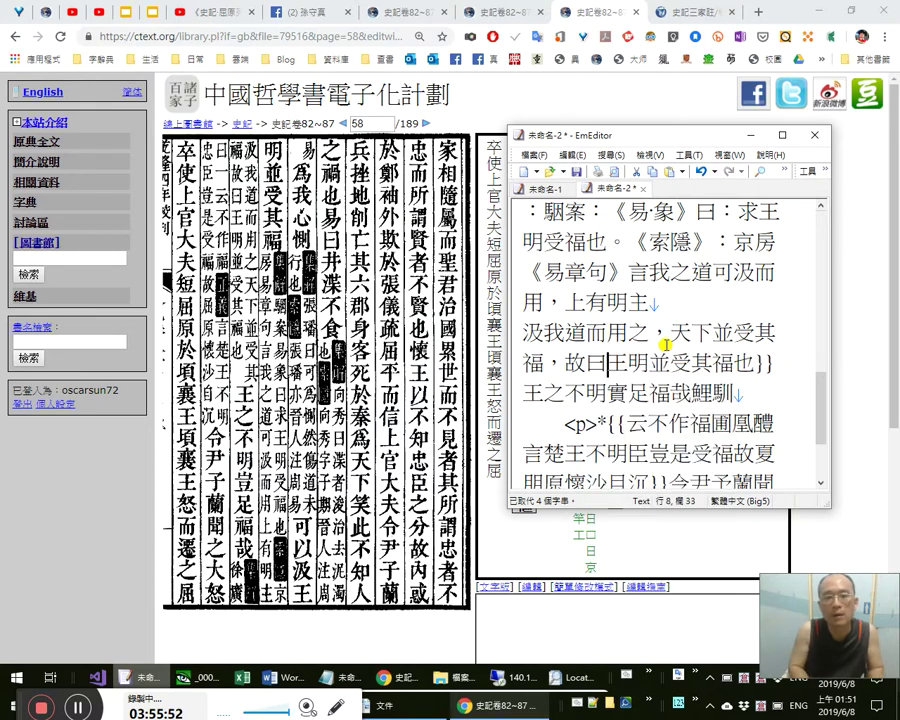
Add the full stop 。 after 並受其福也, before the closing braces of the note.
key("Right")
key("Right")
key("Right")
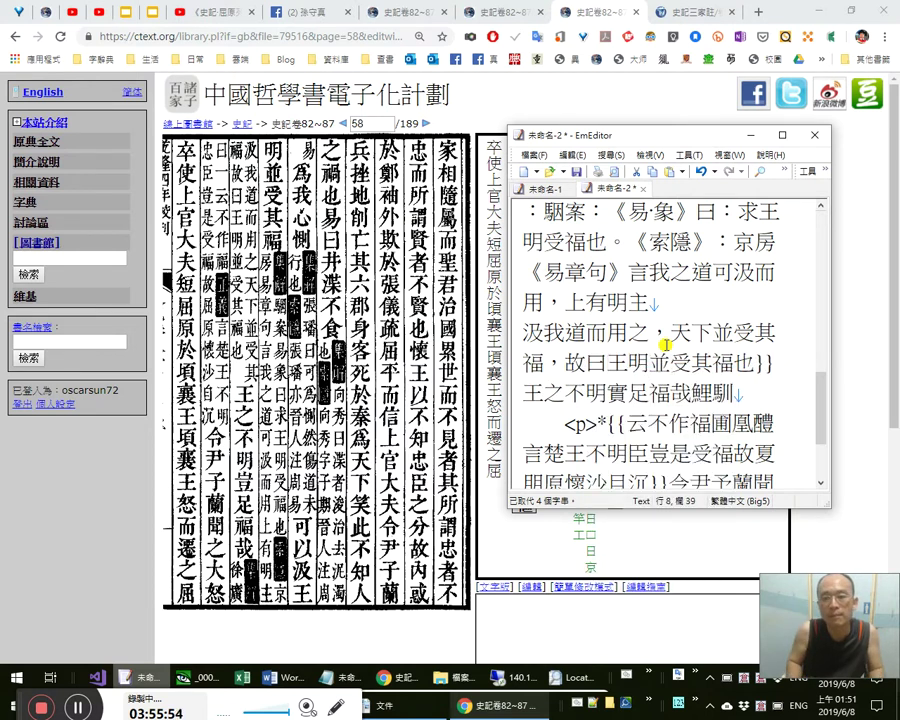
key("Right")
key("Right")
key("Right")
key("Right")
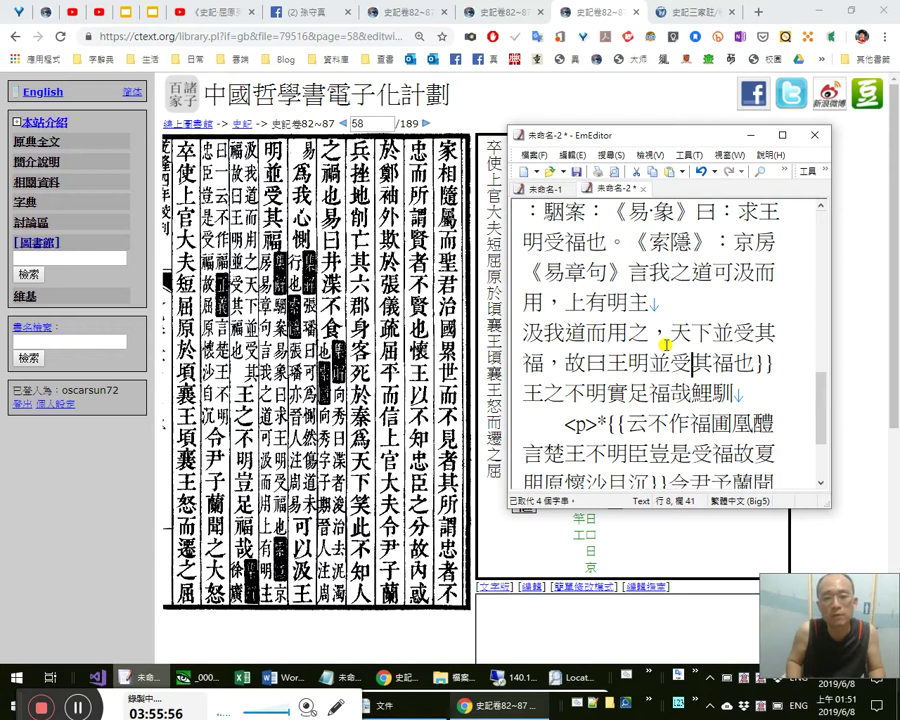
type("。")
Insert the comma ， between 王明 and 並受其福也.
key("Left")
key("Left")
key("Left")
key("Left")
key("Left")
key("Left")
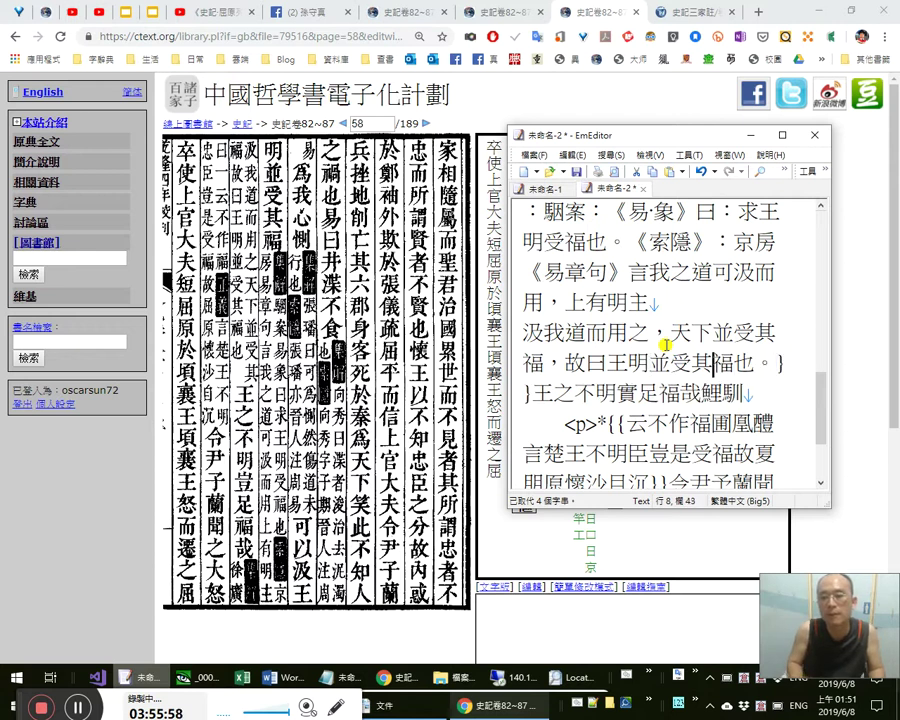
type("，")
Enclose the quotation 王明，並受其福也 in 「」, keeping the full stop outside the closing mark.
key("Left")
key("Left")
key("Left")
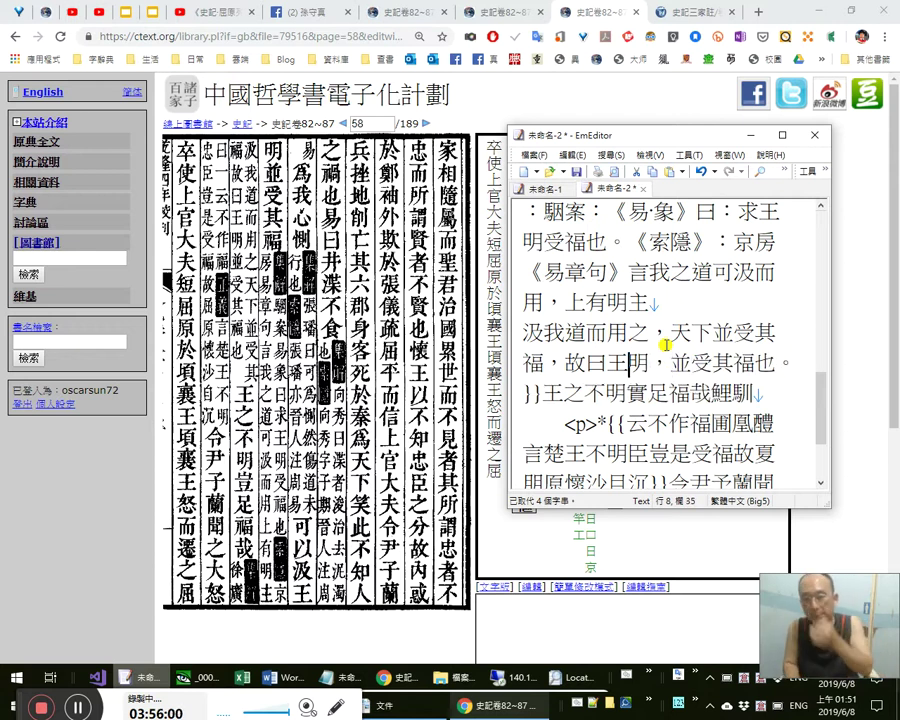
type("「")
key("Right")
key("Right")
key("Right")
key("Right")
key("Right")
key("Right")
key("Right")
key("Right")
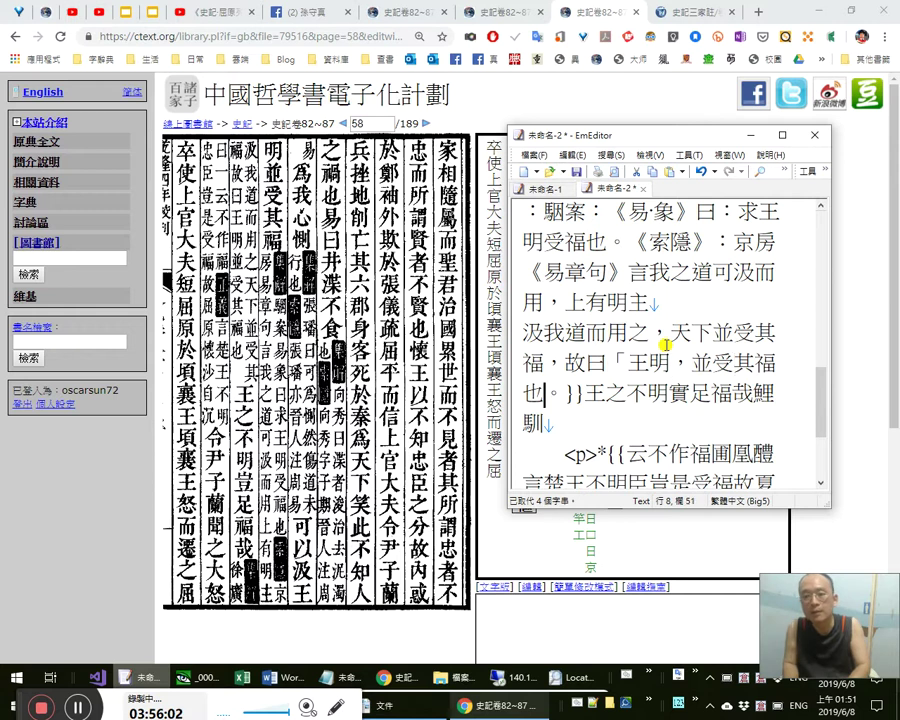
type("」")
Reread the commentary line from 汲我道而用之 to 並受其福也, checking its wording and the punctuation around 王明.
key("Left")
key("Left")
key("Left")
key("Left")
key("Left")
key("Left")
key("Left")
key("Left")
key("Left")
key("Left")
key("Left")
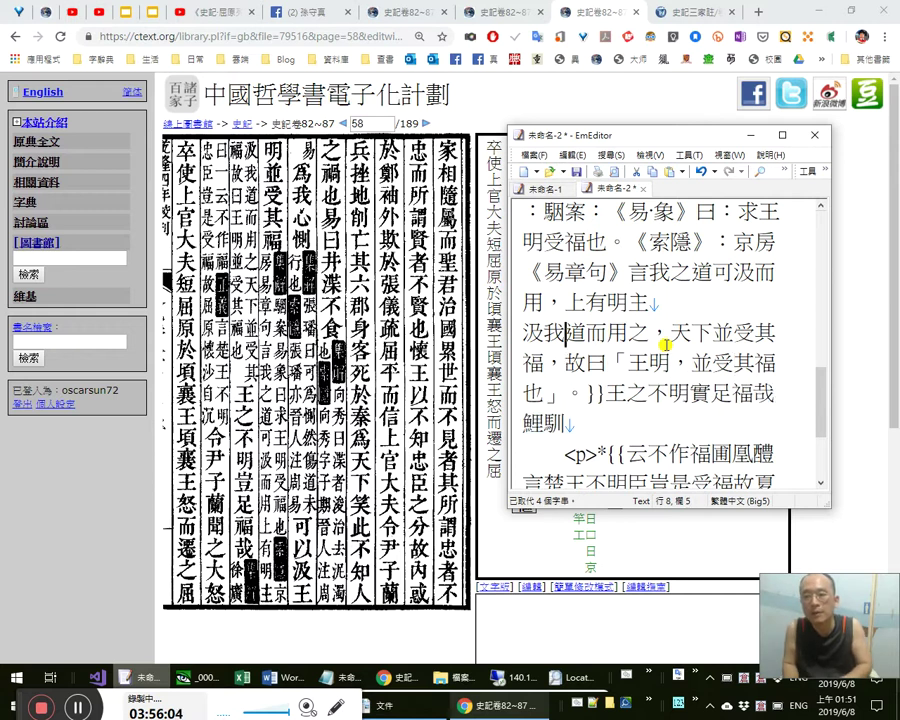
key("Left")
key("Left")
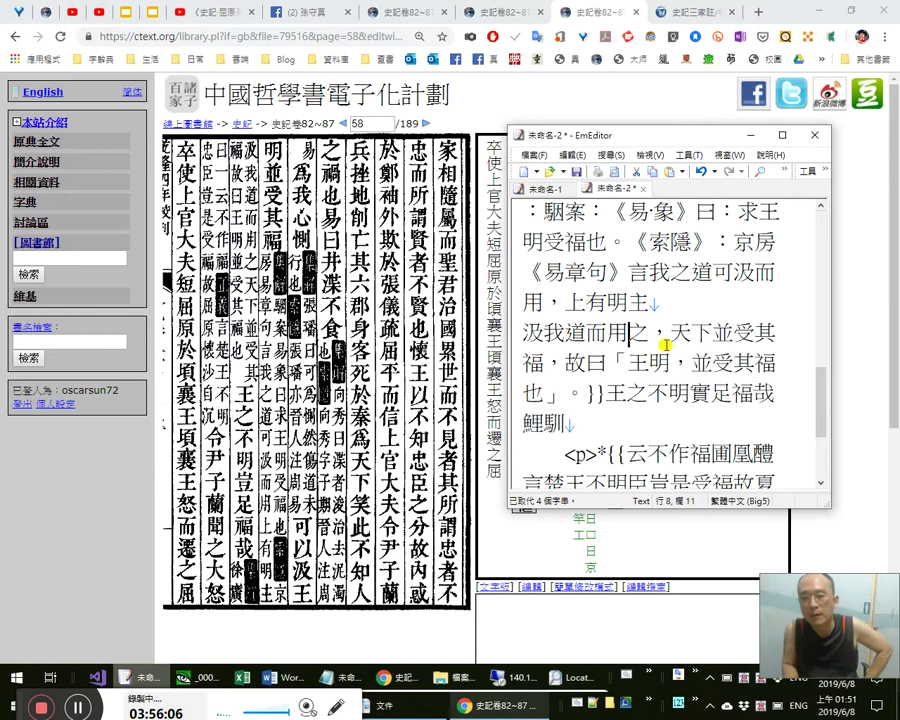
key("Right")
key("Right")
key("Right")
key("Right")
key("Right")
key("Right")
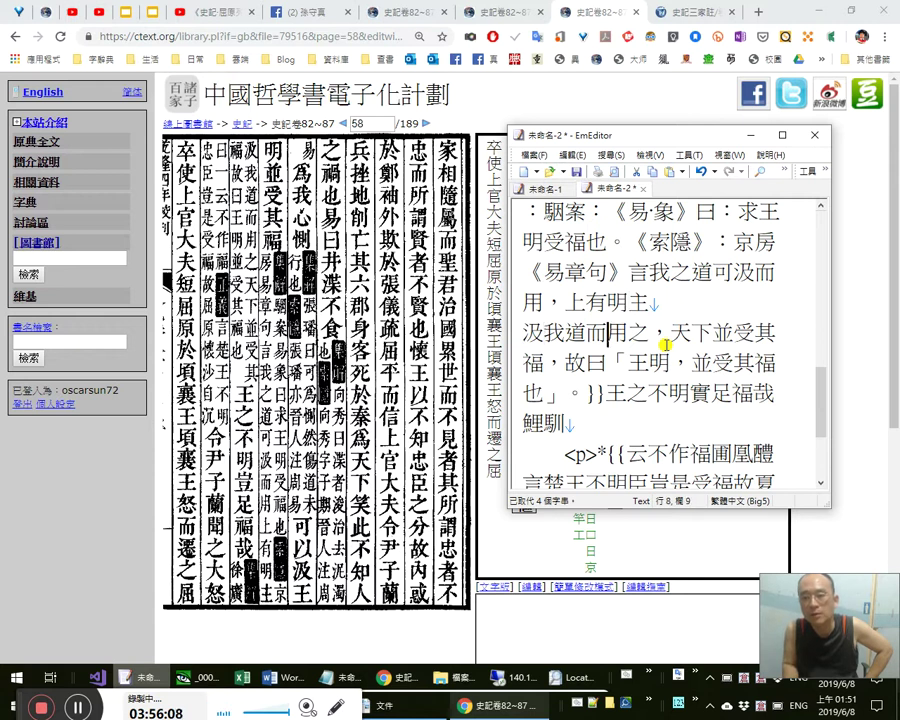
key("Up")
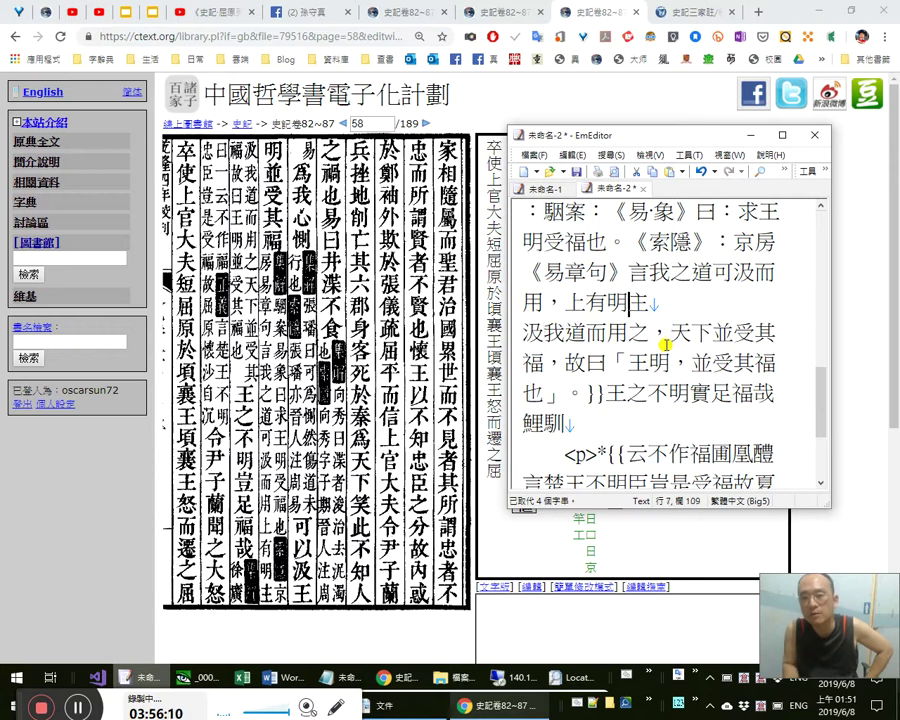
key("Down")
key("Right")
key("Right")
key("Right")
key("Right")
key("Right")
key("Right")
key("Right")
key("Right")
key("Right")
key("Right")
key("Down")
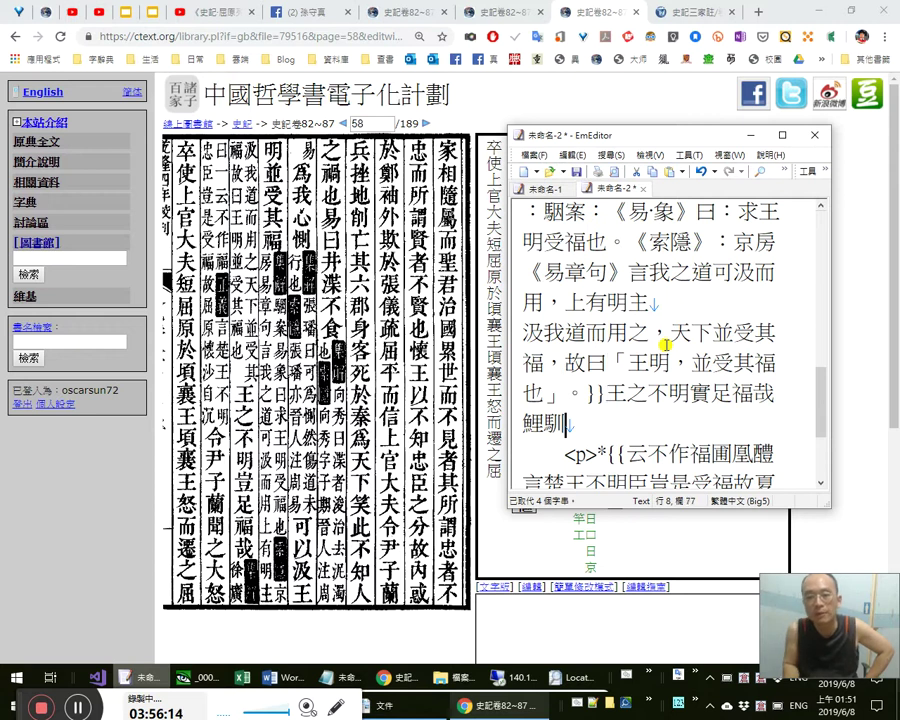
key("Right")
key("Right")
key("Right")
key("Right")
key("Right")
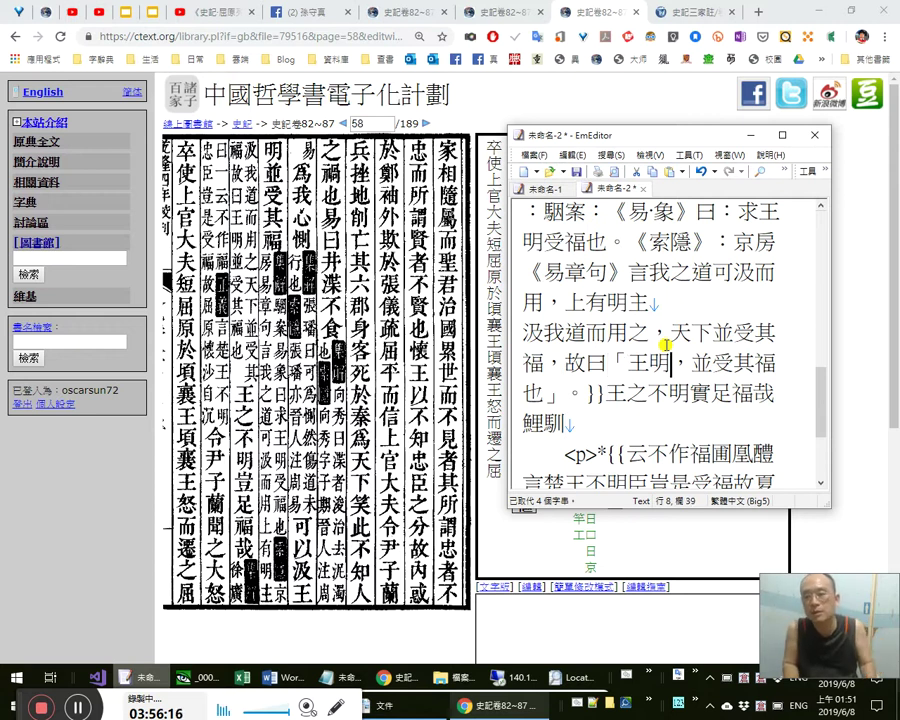
key("shift+Right")
key("Left")
key("Left")
key("Left")
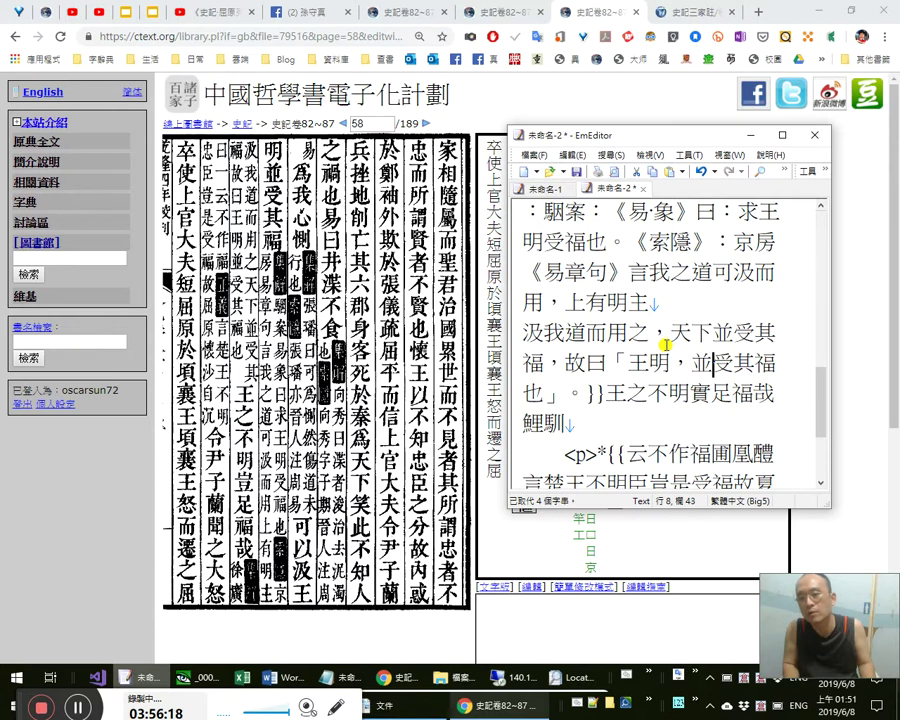
key("shift+Left")
key("shift+Left")
key("Left")
key("Down")
key("Up")
key("shift+Right")
key("shift+Right")
key("Right")
key("Right")
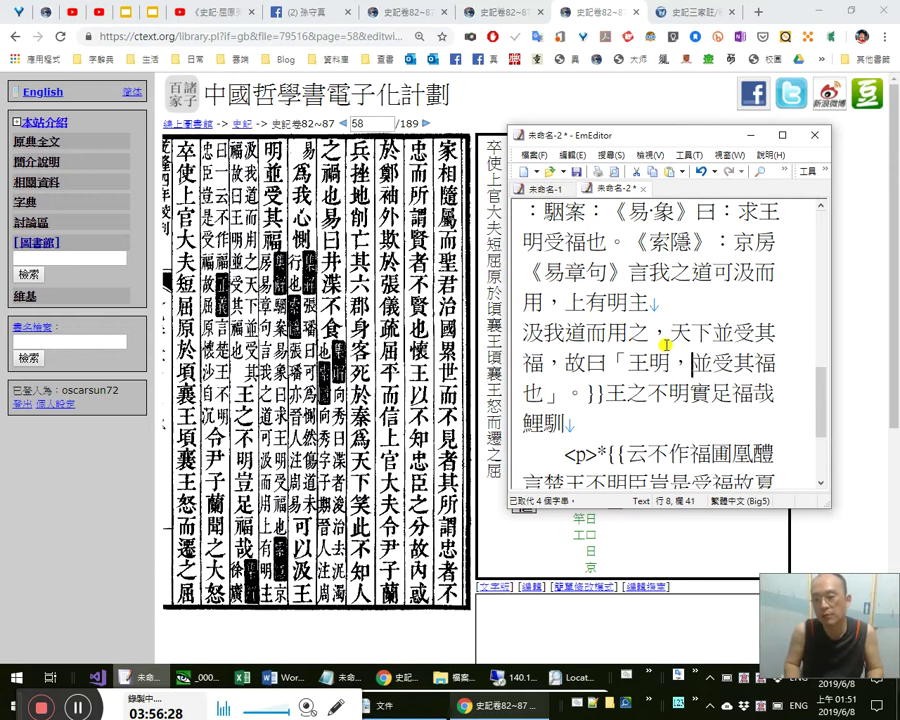
Insert a comma after 王之不明 and replace the wrong character 實 with 豈.
key("Down")
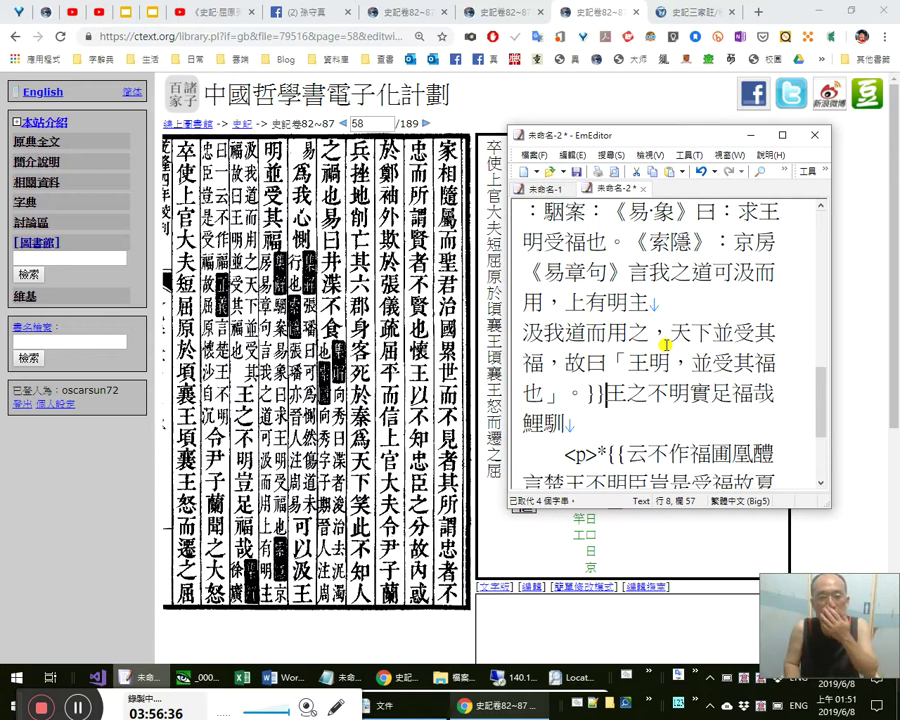
key("Right")
key("Right")
key("Right")
key("Right")
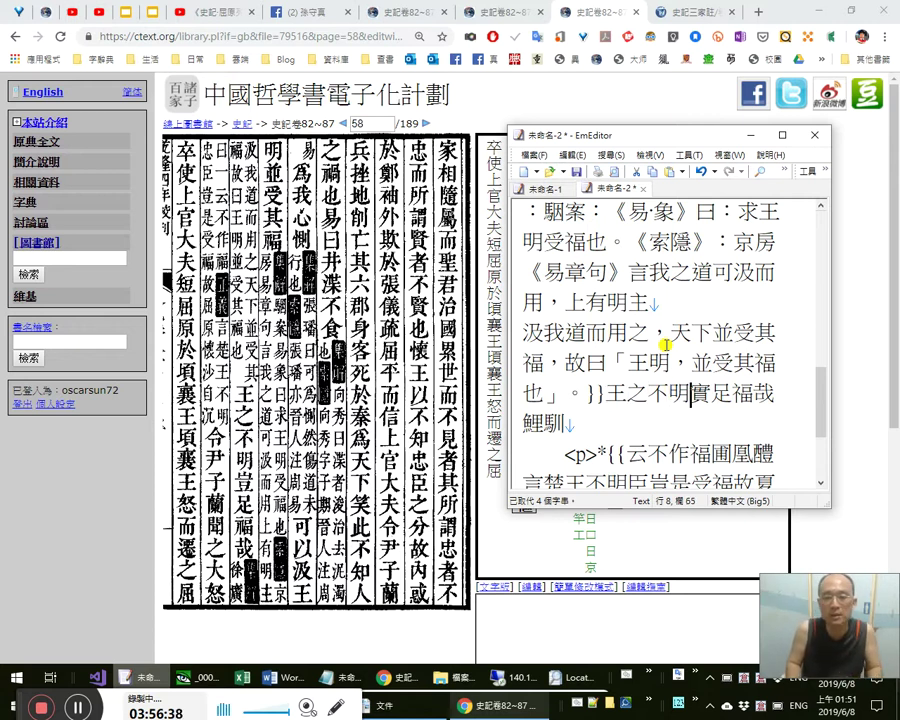
type("，豈")
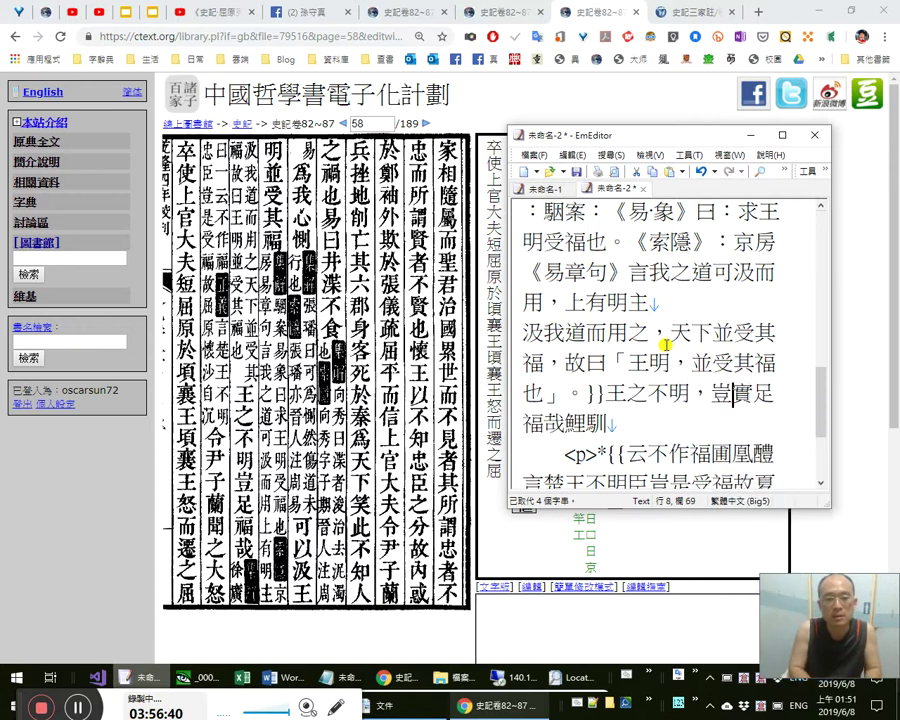
key("Delete")
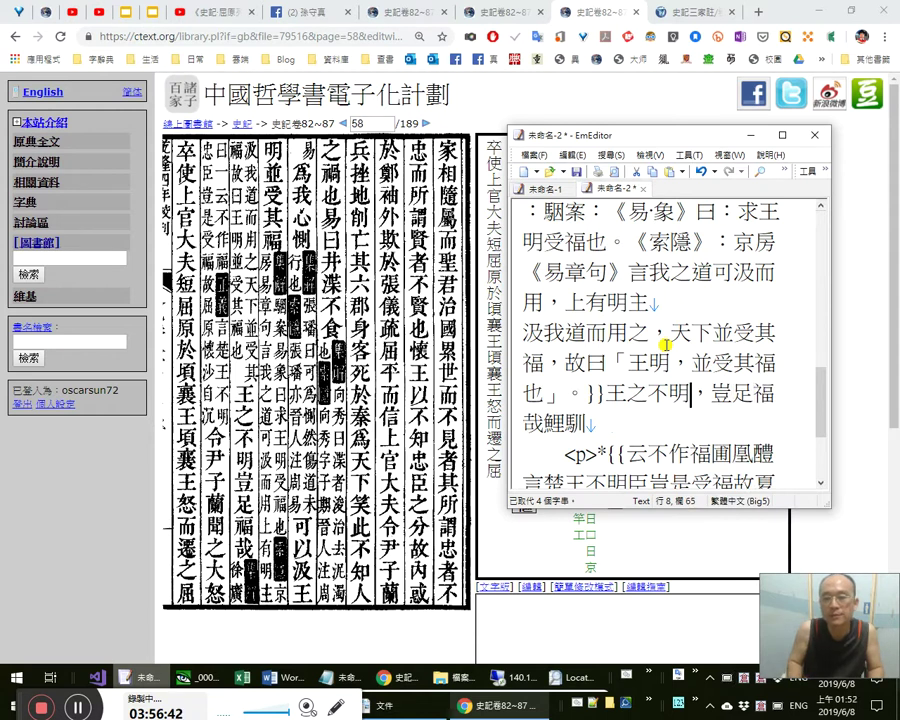
Add the question mark ？ after 豈足福哉.
key("Right")
key("Right")
key("Right")
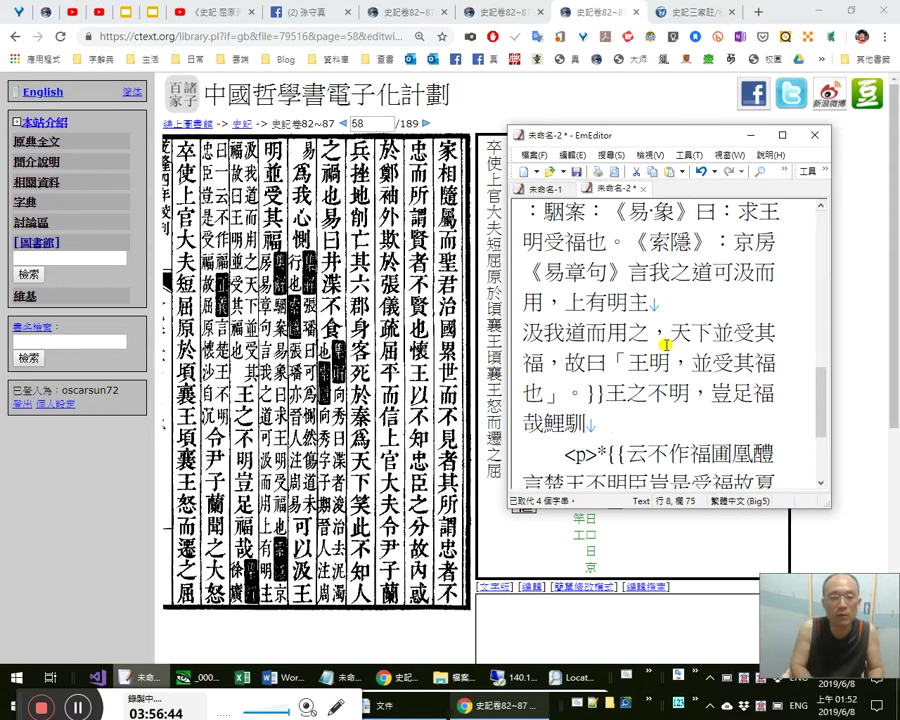
type("？")
Reread the main-text sentence 王之不明，豈足福哉？, examining the phrases 王之 and 不明.
key("Left")
key("Left")
key("Left")
key("Left")
key("Left")
key("Left")
key("Left")
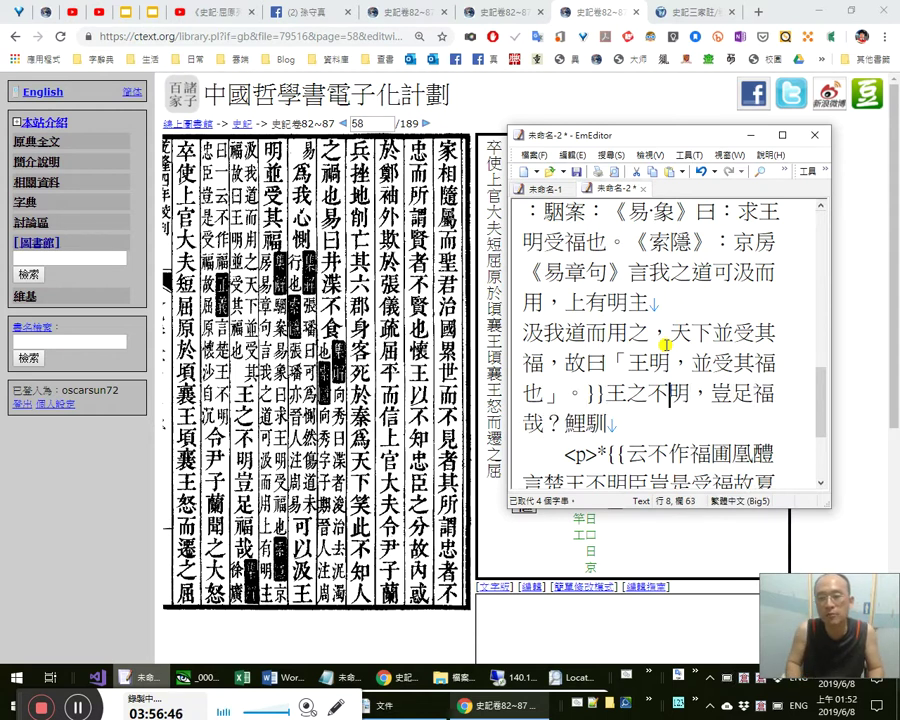
key("Left")
key("shift+Left")
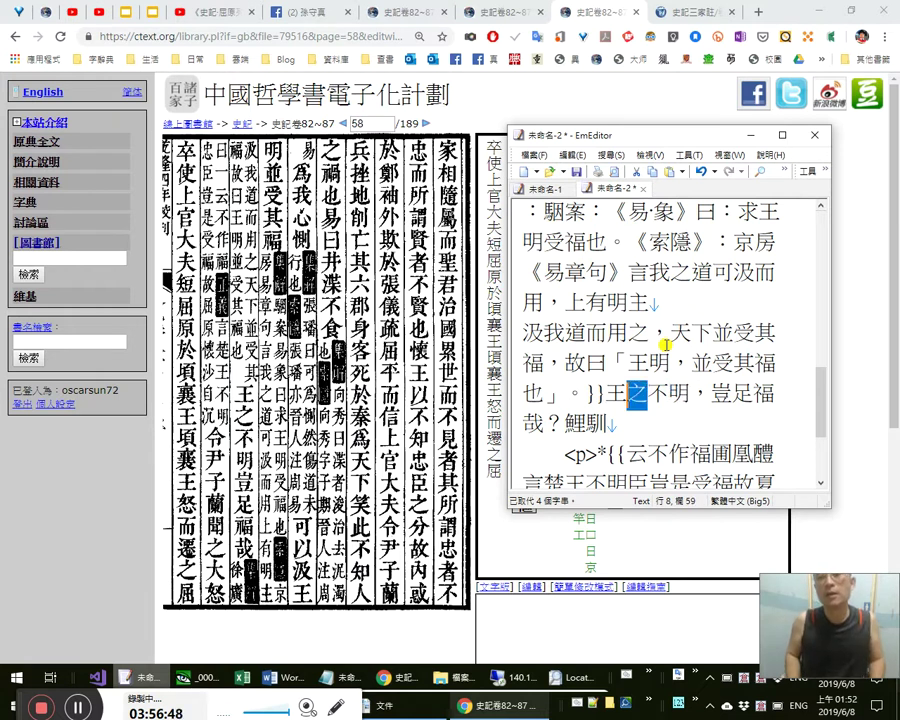
key("shift+Right")
key("shift+Right")
key("shift+Right")
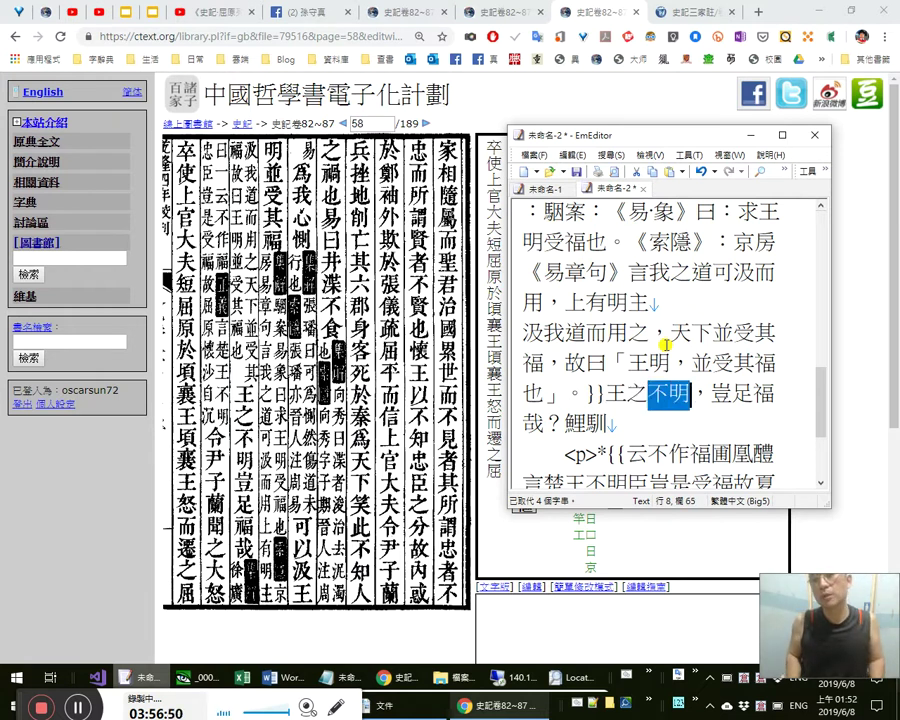
key("shift+Left")
key("shift+Left")
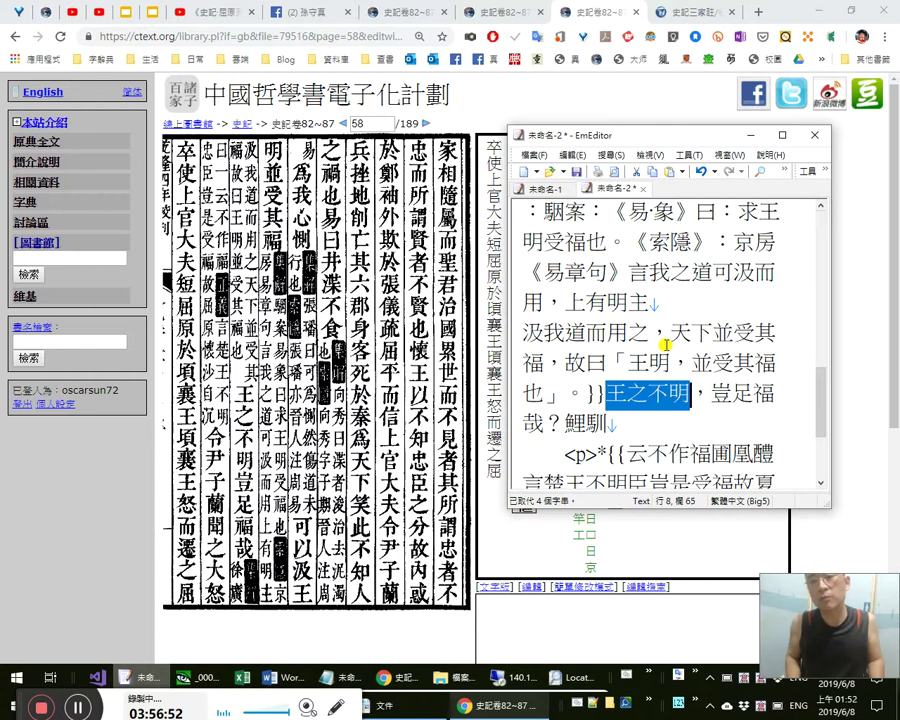
key("Left")
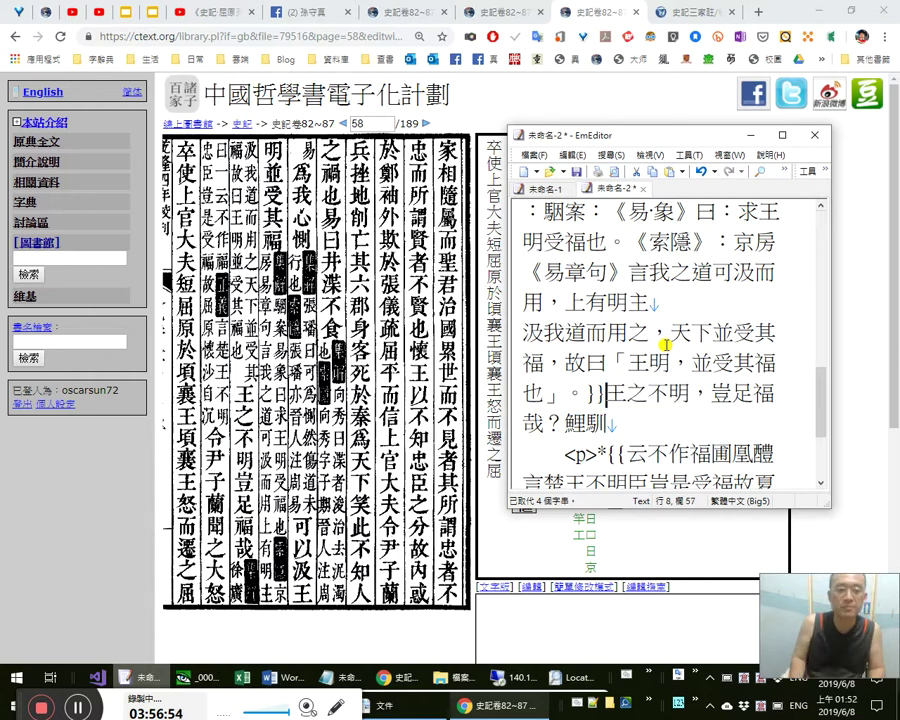
key("Right")
key("Right")
key("Right")
key("Right")
key("Right")
key("Left")
key("Left")
key("Left")
key("Left")
key("Left")
key("Left")
key("shift+End")
Open a commentary note after 豈足福哉？ with the text {{《集解》：徐廣.
key("Left")
key("Down")
key("Left")
key("Left")
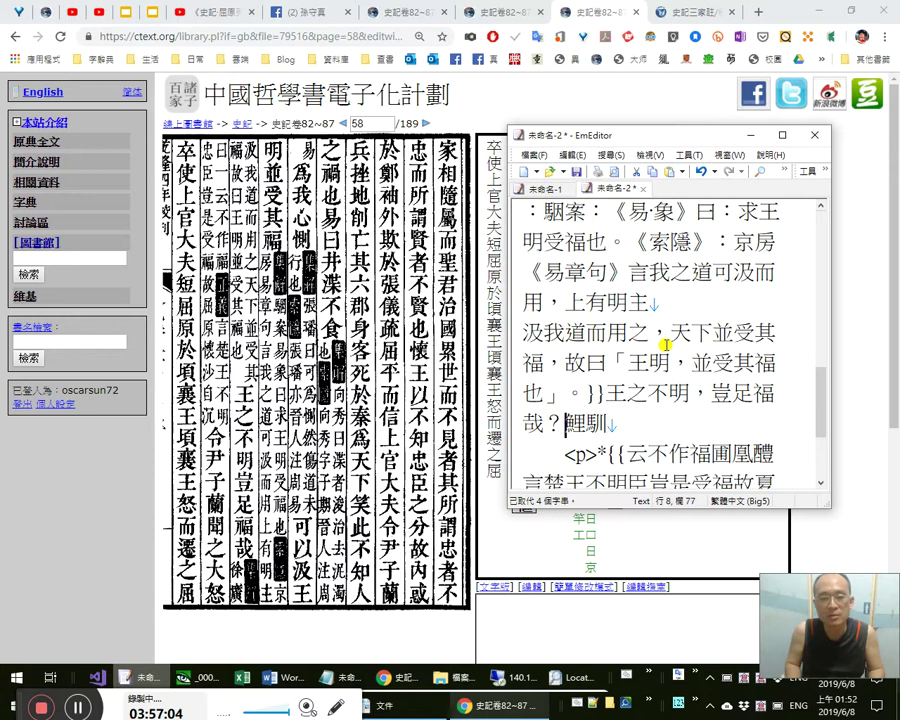
type("{")
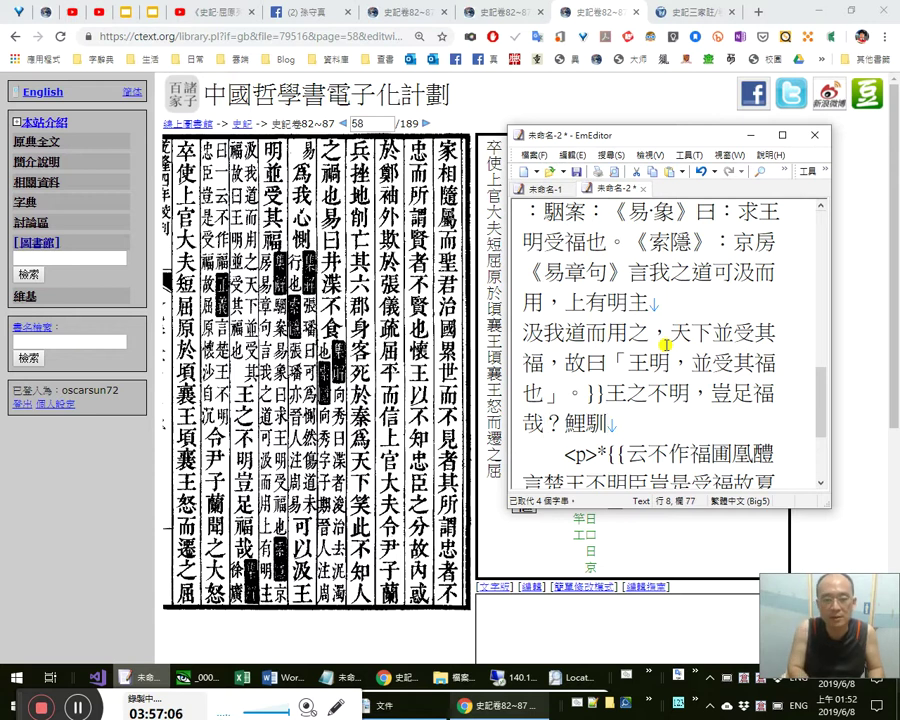
type("{")
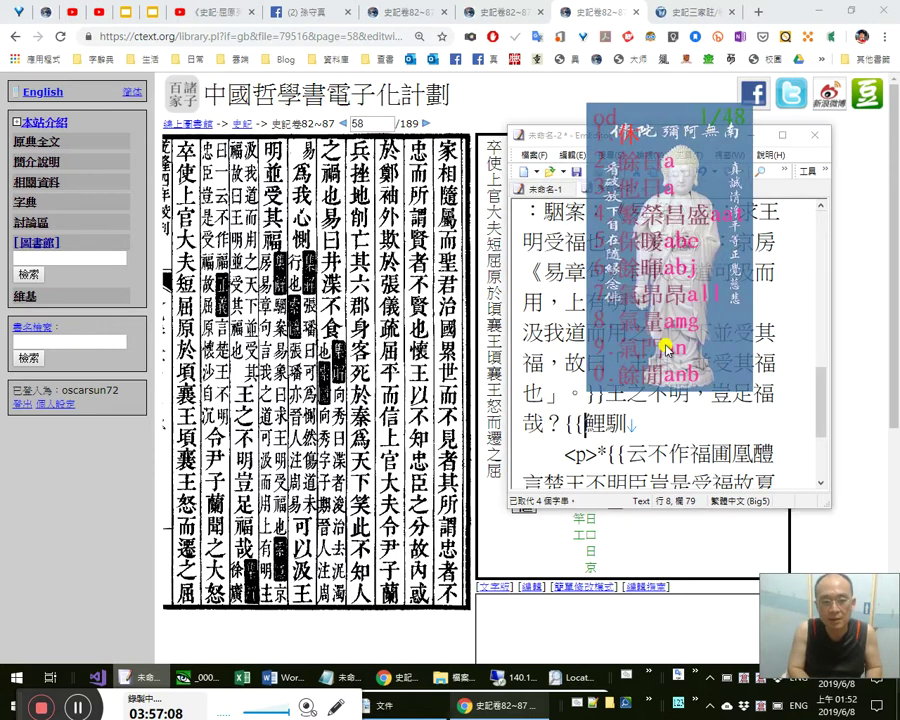
type("《集解》：徐廣")
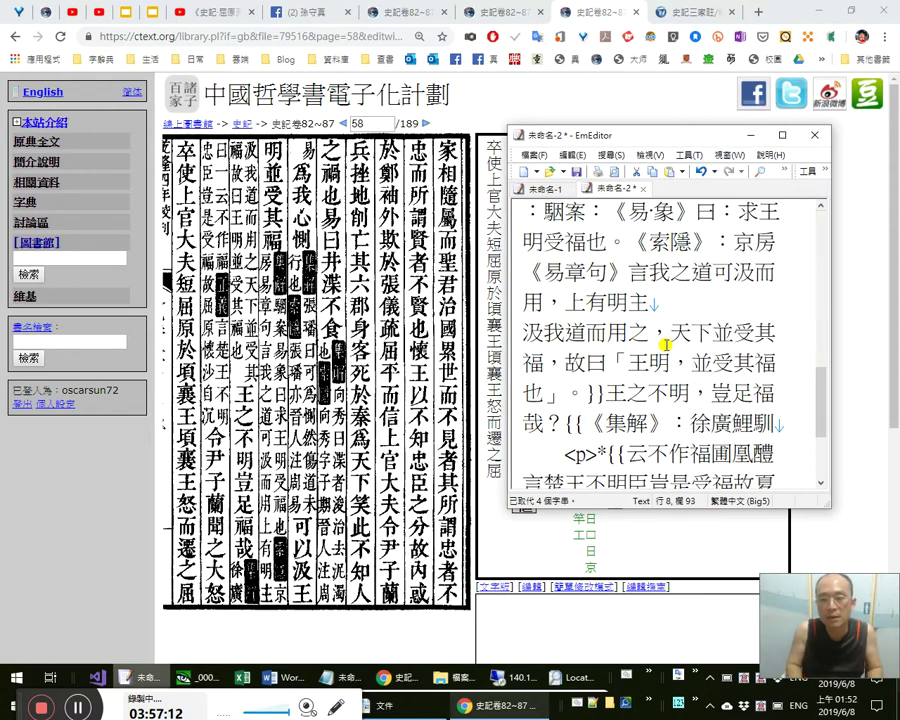
Delete the misread 鯉馴 after 徐廣 and continue the note on a new line with 曰：一.
key("Delete")
key("Delete")
key("shift+Right")
key("shift+Right")
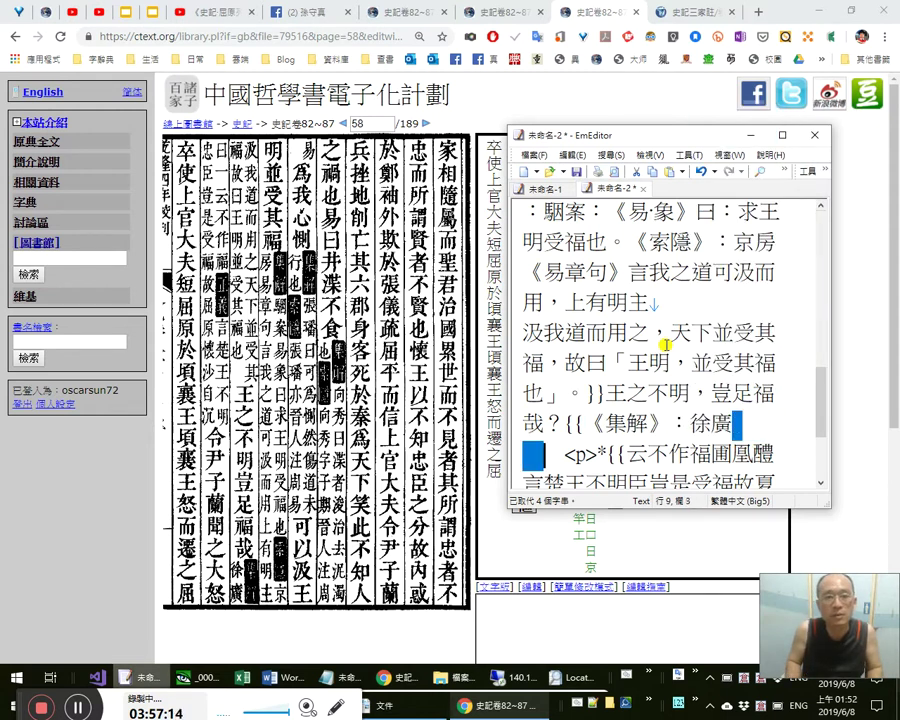
key("Left")
key("Return")
type("曰：")
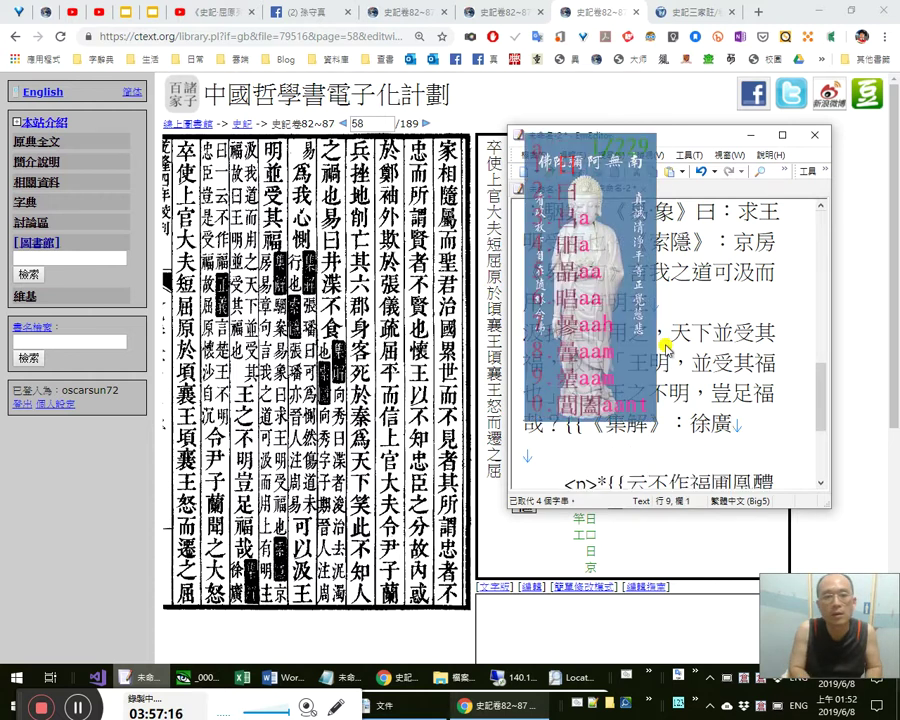
type("一")
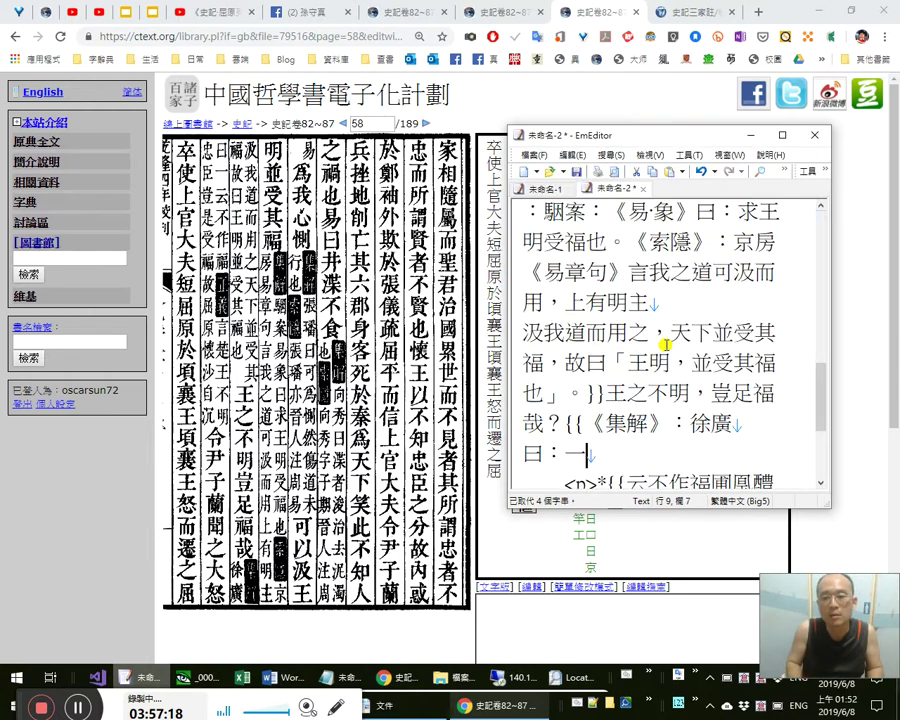
Remove the line break, indent and <p>*{{ markup between 曰：一 and 云不作福.
key("shift+Right")
key("shift+Right")
key("shift+Right")
key("shift+Right")
key("shift+Right")
key("shift+Right")
key("shift+Right")
key("shift+Right")
key("Delete")
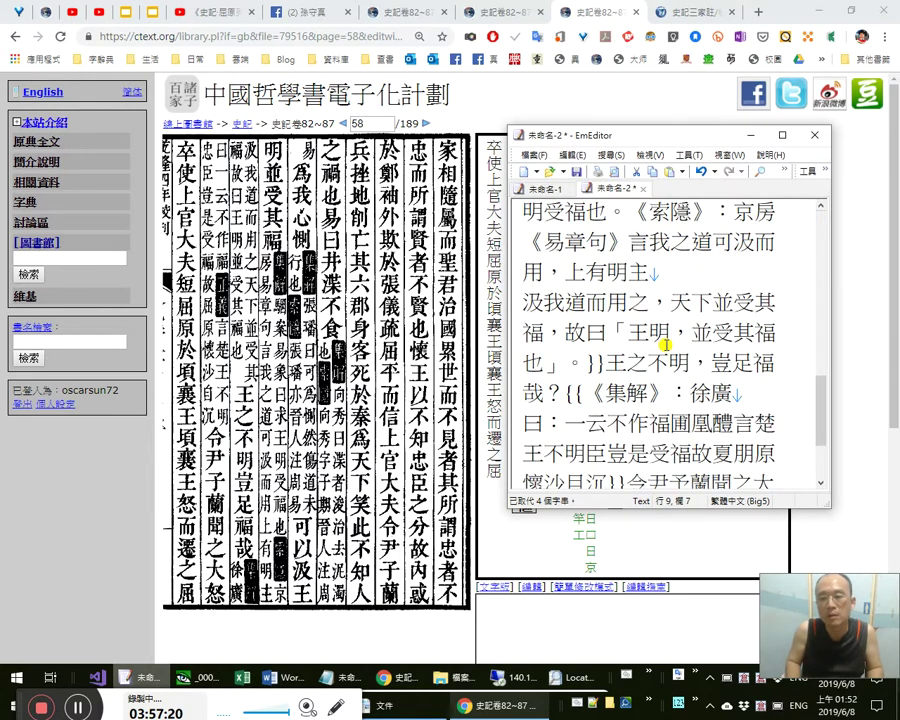
Enclose 不作福 in the quotation marks 「」 and add a full stop after them.
key("Left")
type("「")
key("Right")
key("Right")
key("Right")
type("」。")
Insert the commentary heading 《正義》： before 圃凰醴言.
type("《正義》")
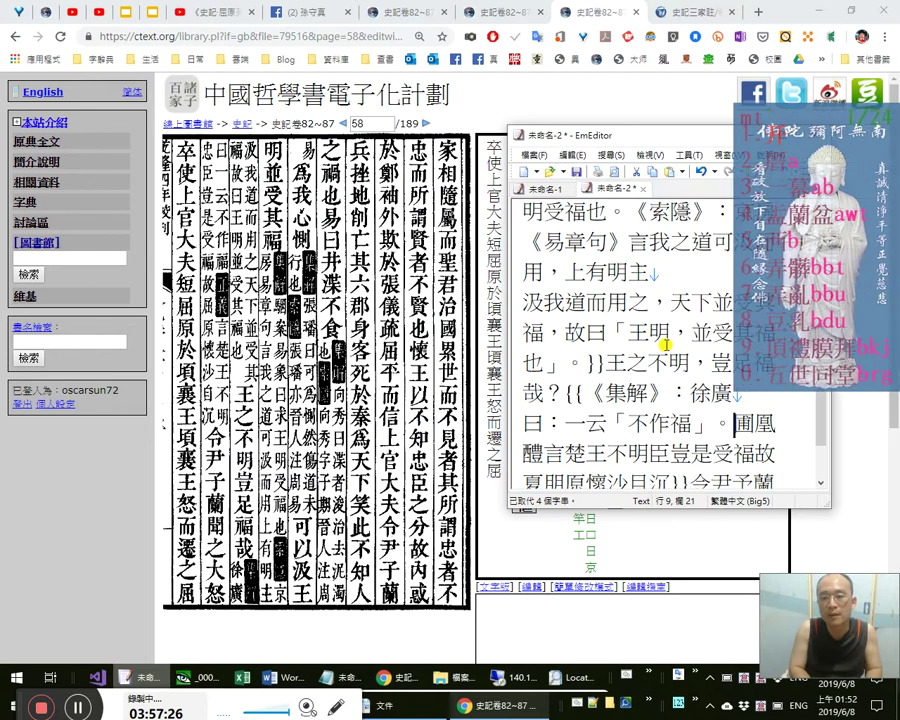
type("：")
key("Up")
key("Up")
key("Up")
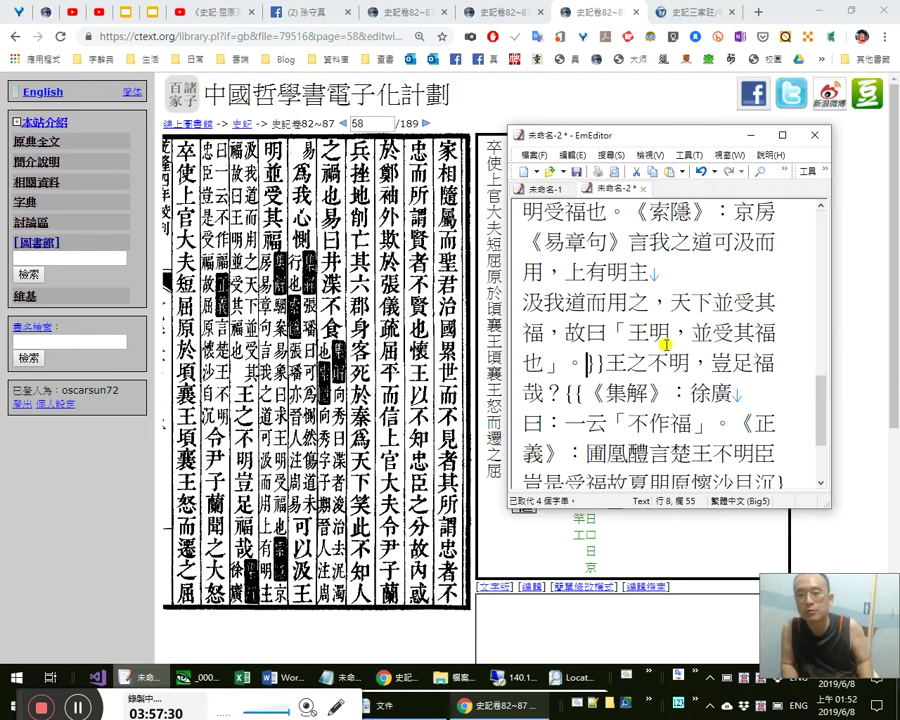
Reread the sentence 王之不明，豈足福哉 and its 《集解》 note 一云「不作福」 against the scanned page.
key("Right")
key("Right")
key("Right")
key("Right")
key("Right")
key("Right")
key("Right")
key("Down")
key("Down")
key("Left")
key("Left")
key("Left")
key("Left")
key("Left")
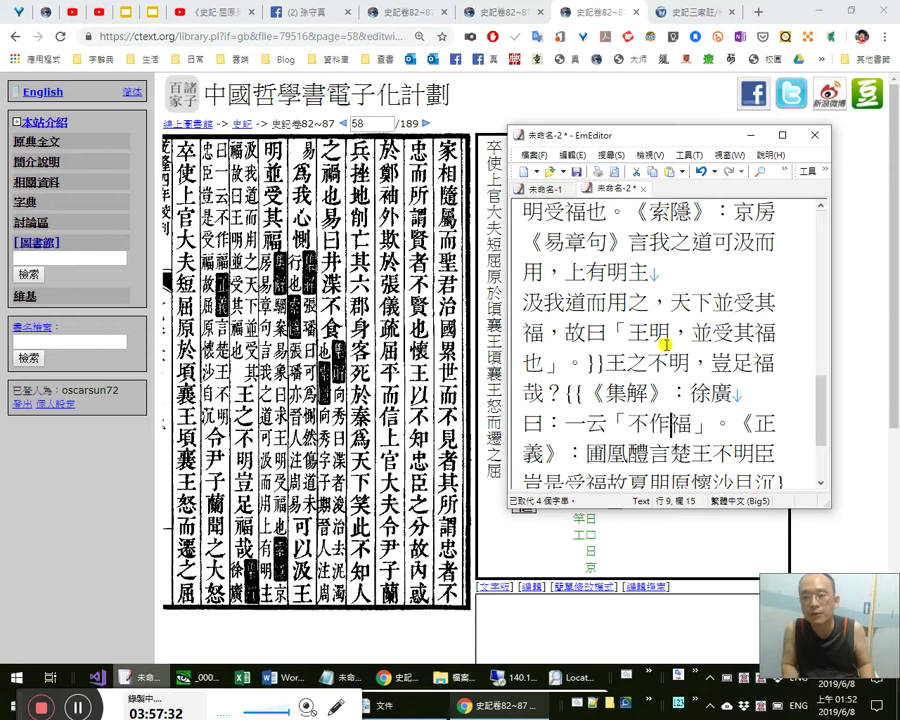
key("Up")
key("Right")
key("Right")
key("Right")
key("Right")
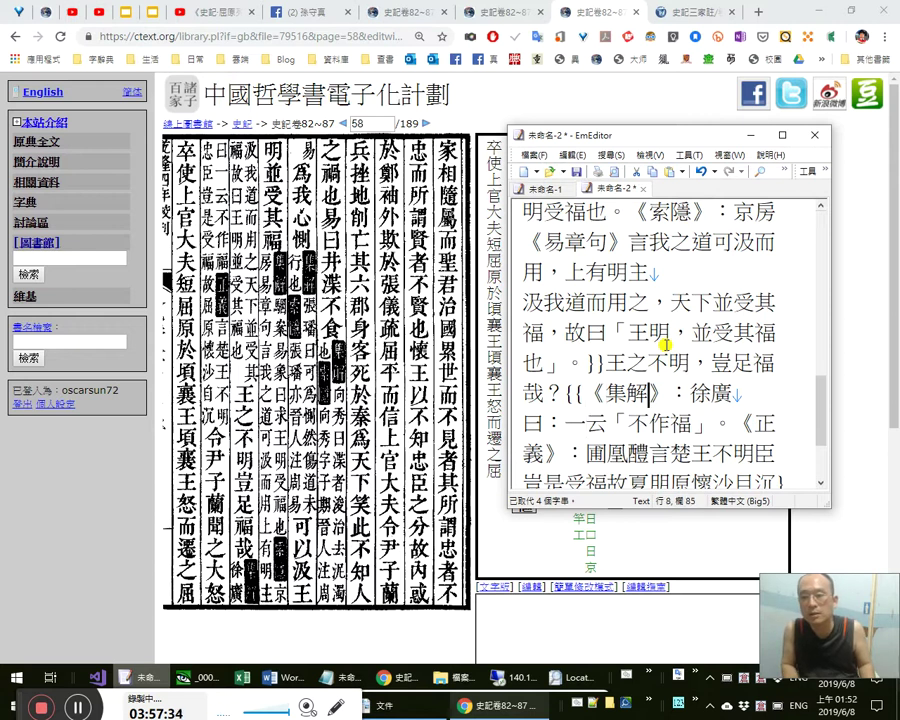
key("Up")
key("Left")
key("Left")
key("Left")
key("Right")
key("Right")
key("Right")
key("Right")
key("Right")
key("Right")
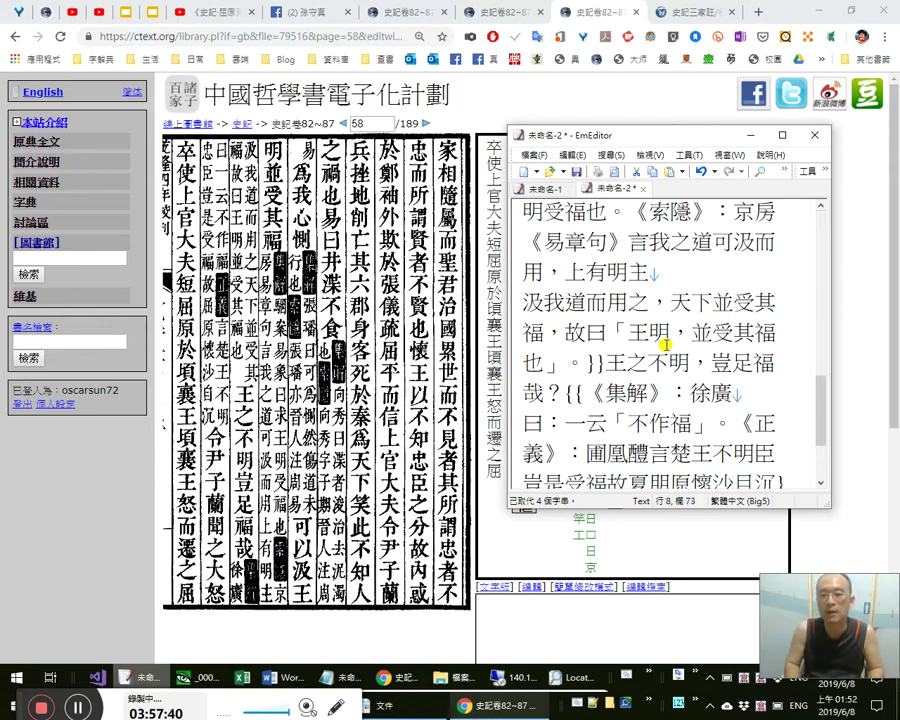
key("Right")
key("Down")
key("Right")
key("Right")
key("Right")
key("shift+Right")
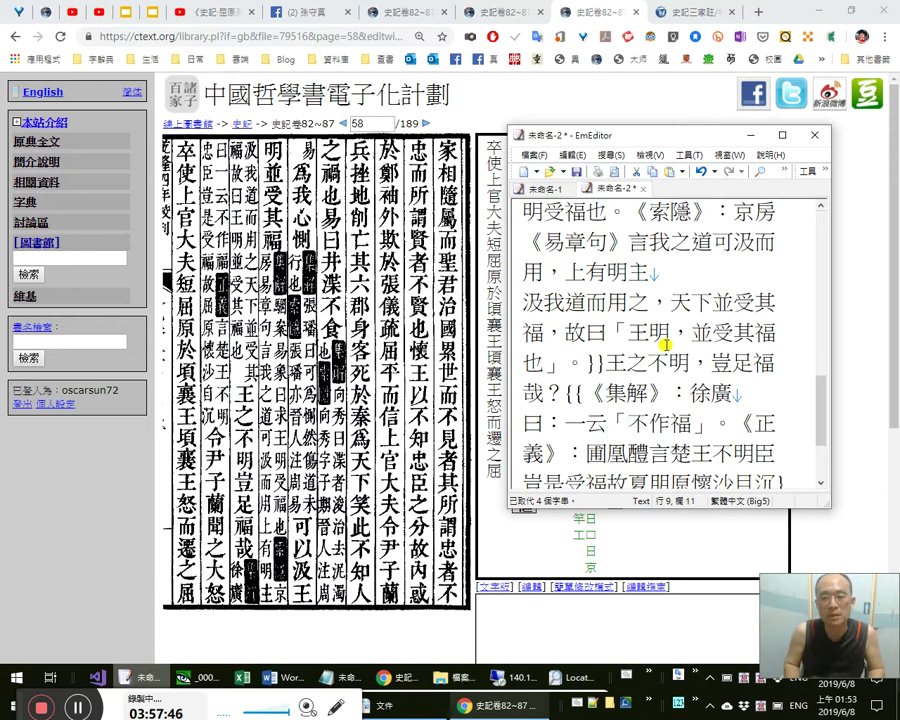
key("Right")
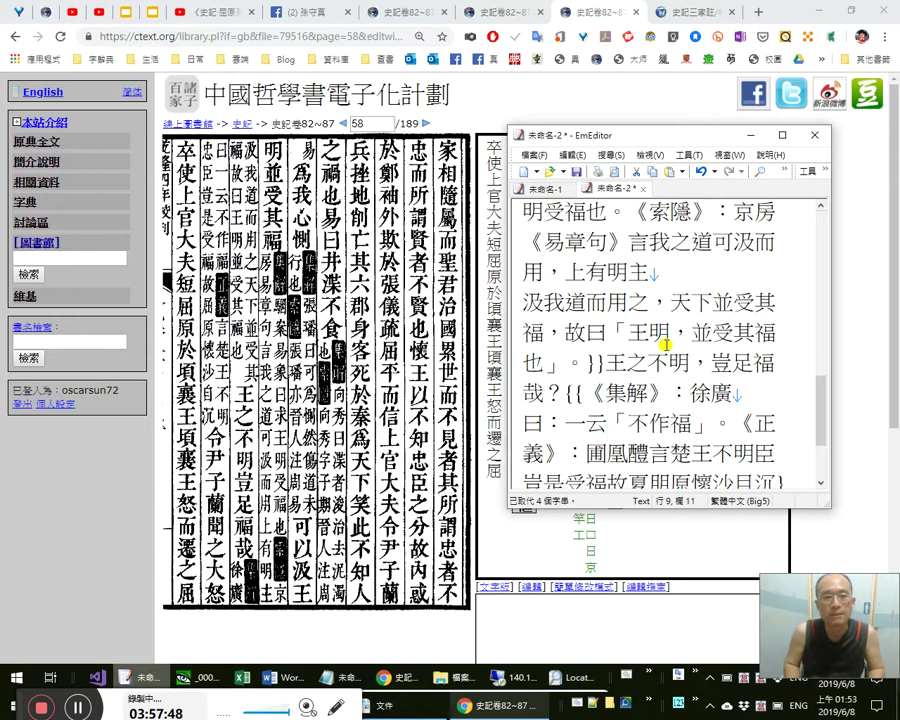
Replace the misread 圃凰醴言 after the heading 《正義》： with 言.
key("Right")
key("Right")
key("Right")
key("Right")
key("Right")
key("Right")
key("Right")
key("Right")
key("Right")
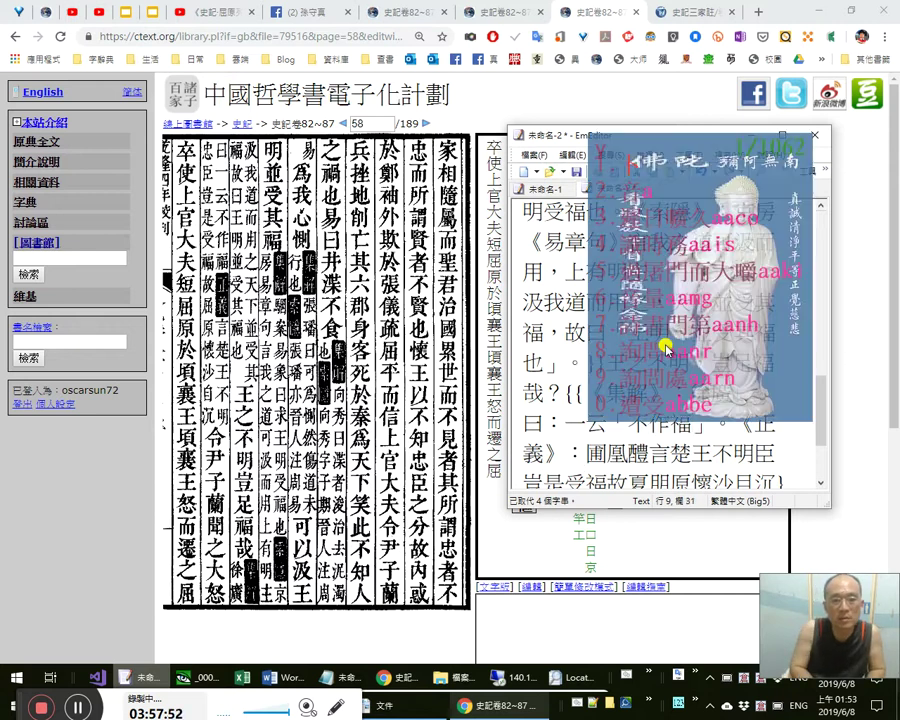
type("言")
key("Delete")
key("Delete")
key("Delete")
key("Delete")
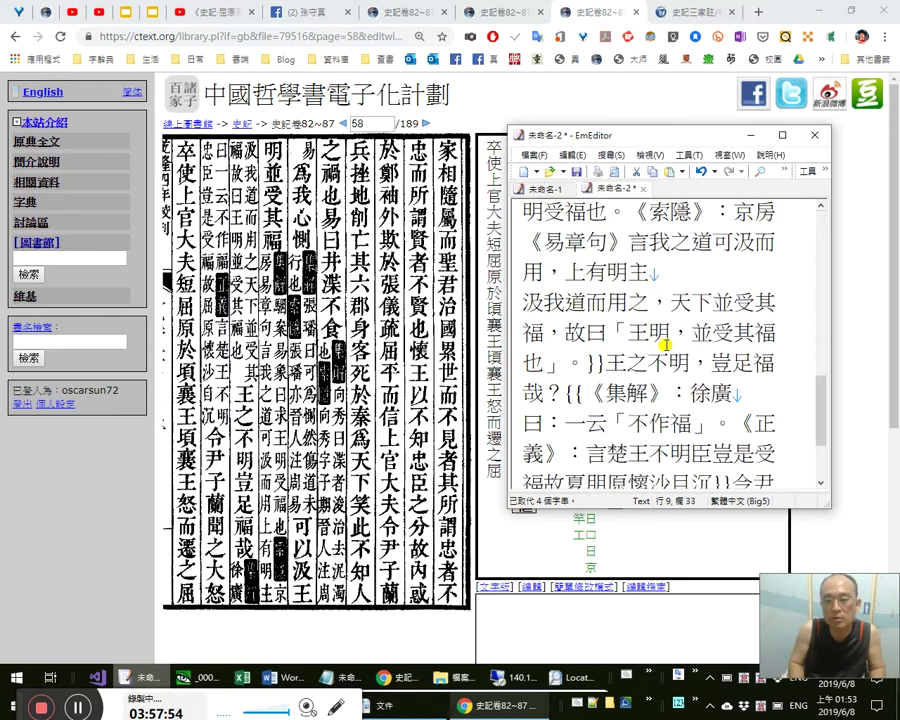
Insert the missing 忠 before 臣 in the 《正義》 note and add a comma after 忠臣.
key("shift+Left")
key("Left")
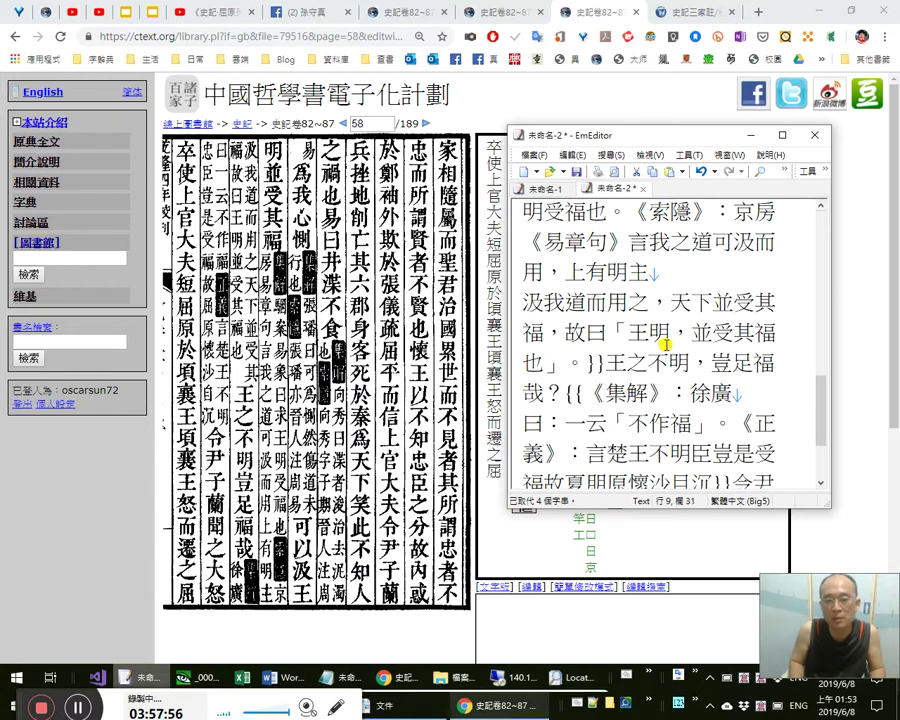
key("shift+Right")
key("Right")
key("Right")
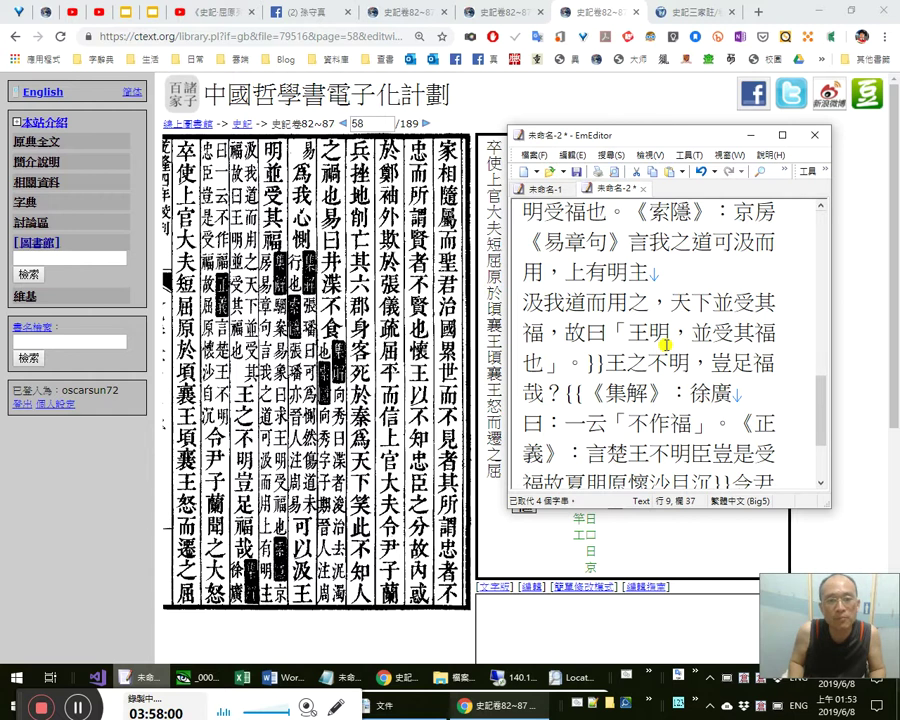
key("Right")
key("Right")
key("Left")
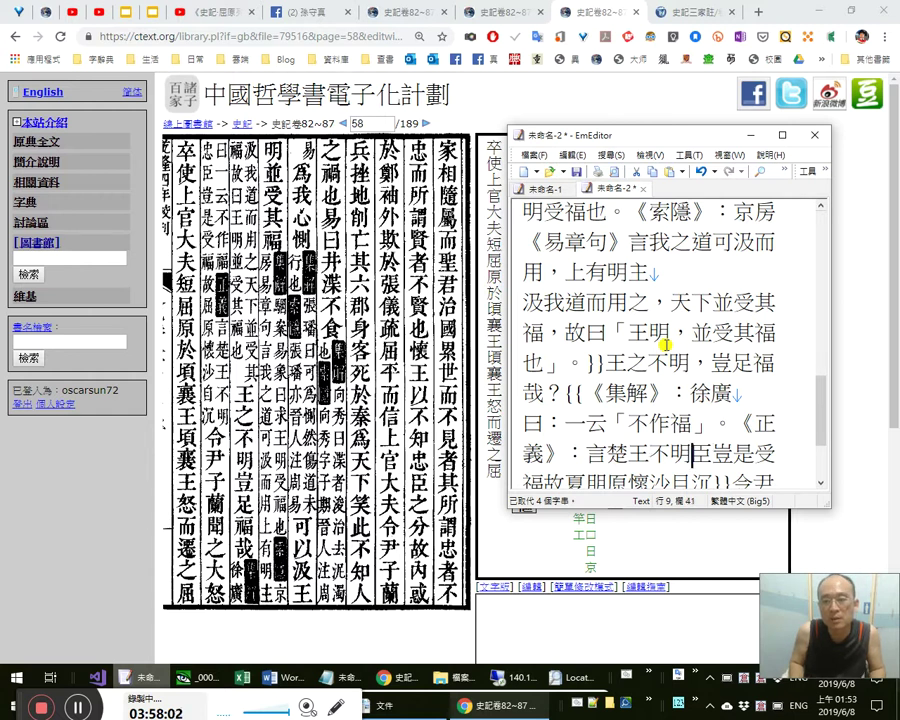
type("忠")
key("Right")
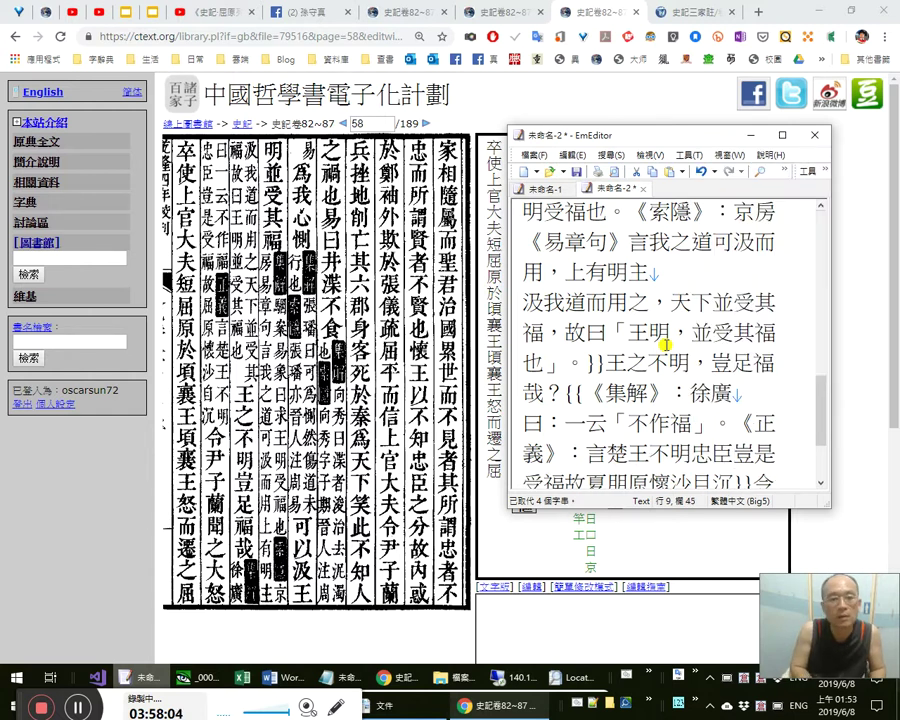
type("，")
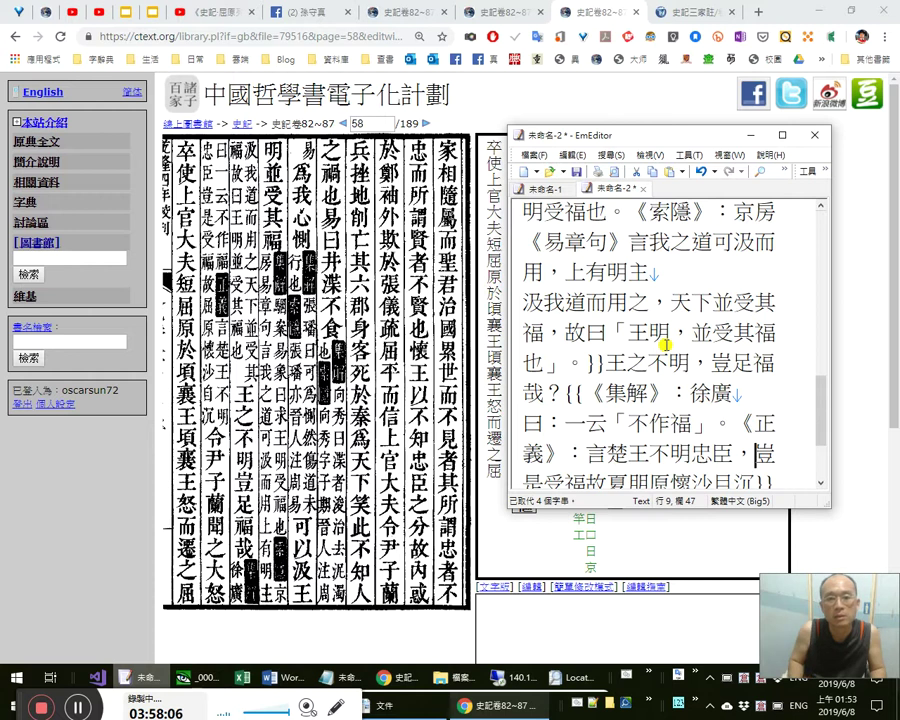
Add a comma after 豈是受福 in the 《正義》 note.
key("Right")
key("Right")
key("Right")
key("Right")
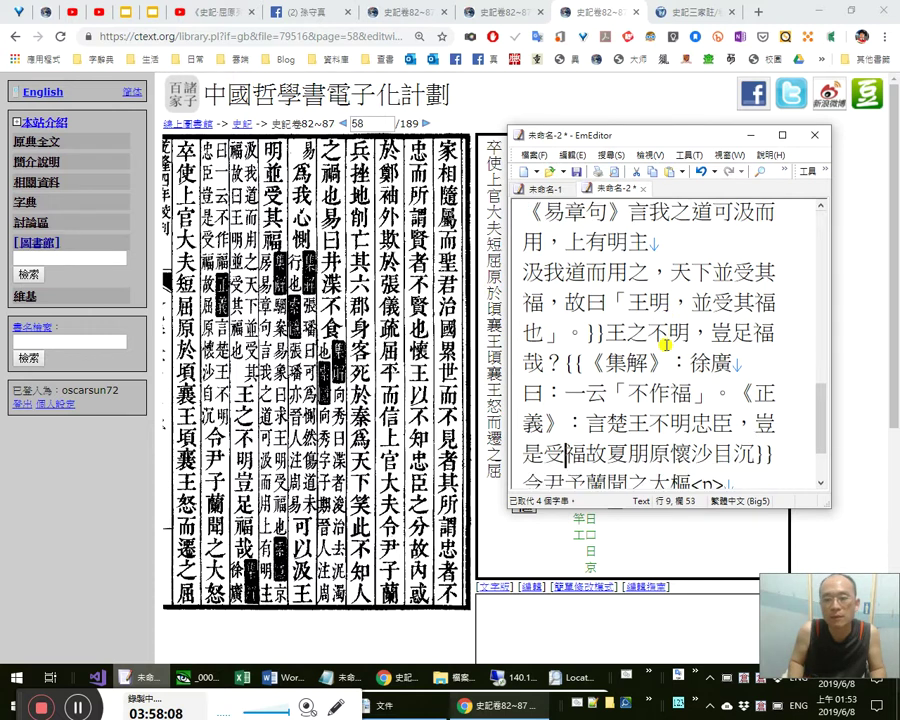
type("，")
Replace the misread 夏朋原 after 故 with 屈原、 in the 《正義》 note.
key("Right")
key("Right")
key("Right")
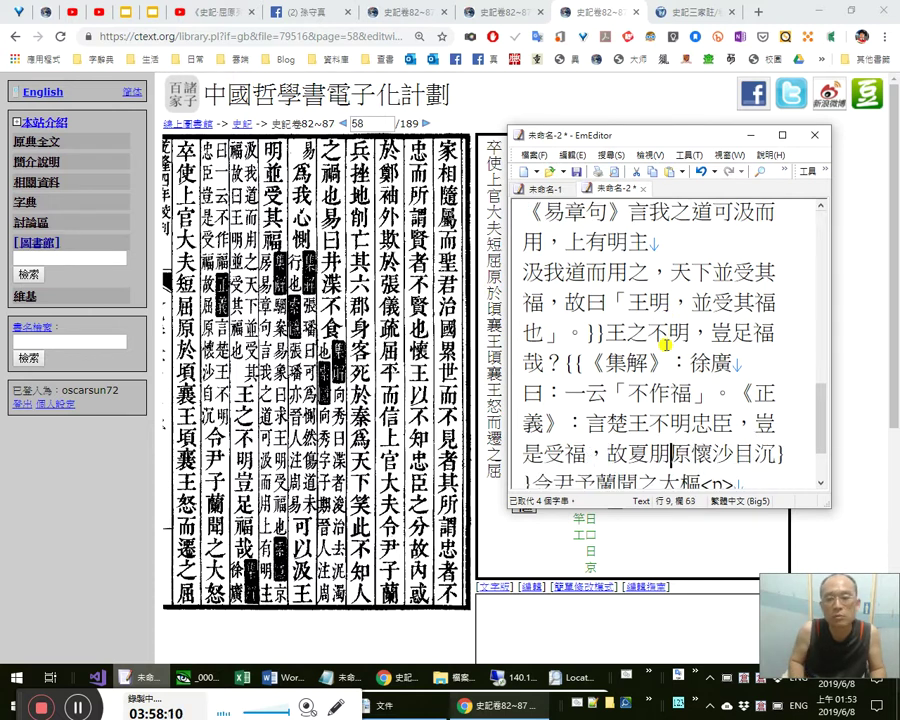
key("Left")
key("Left")
key("shift+Left")
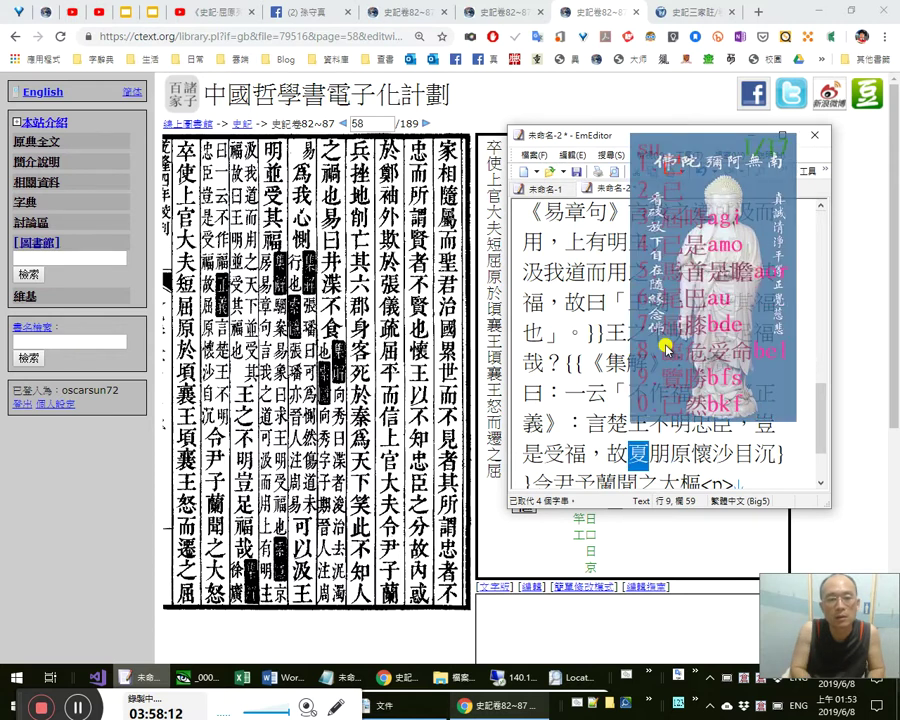
type("屈原、")
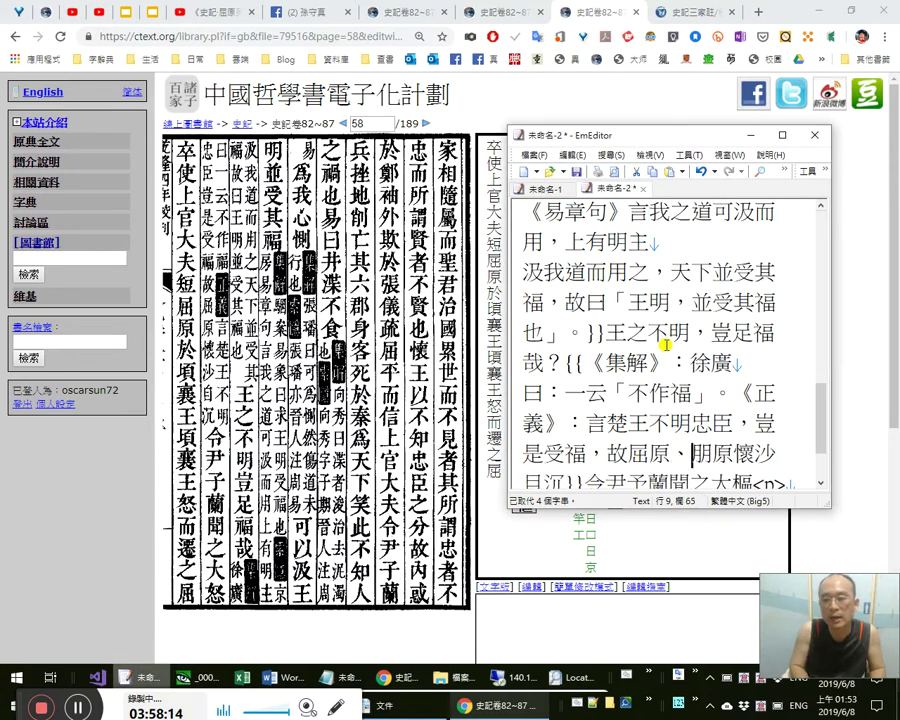
key("Delete")
key("Delete")
key("Right")
key("Right")
type("賈誼")
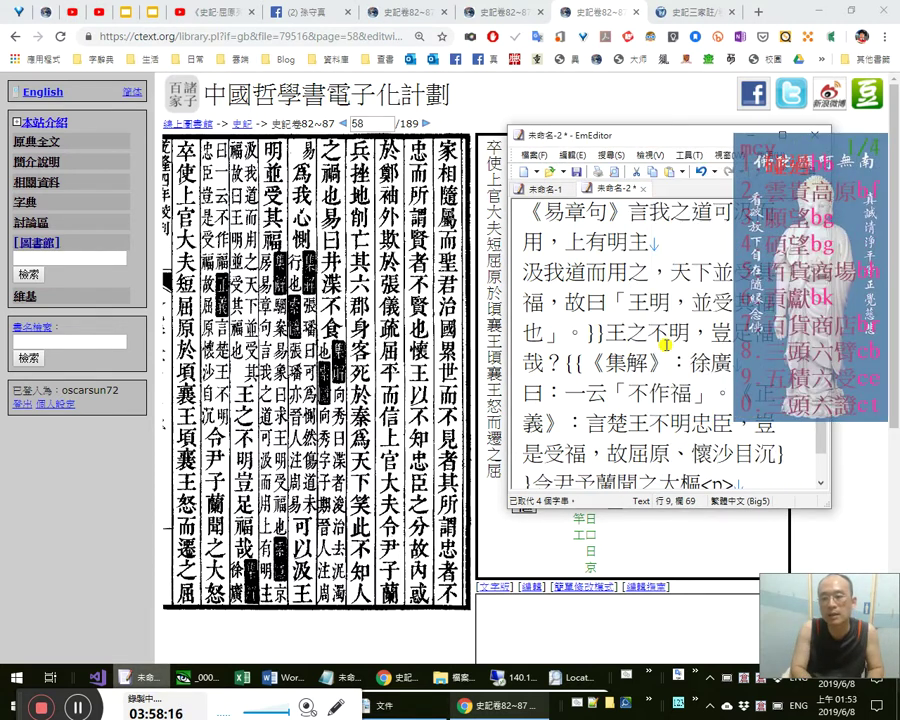
key("shift+Left")
key("shift+Left")
key("Delete")
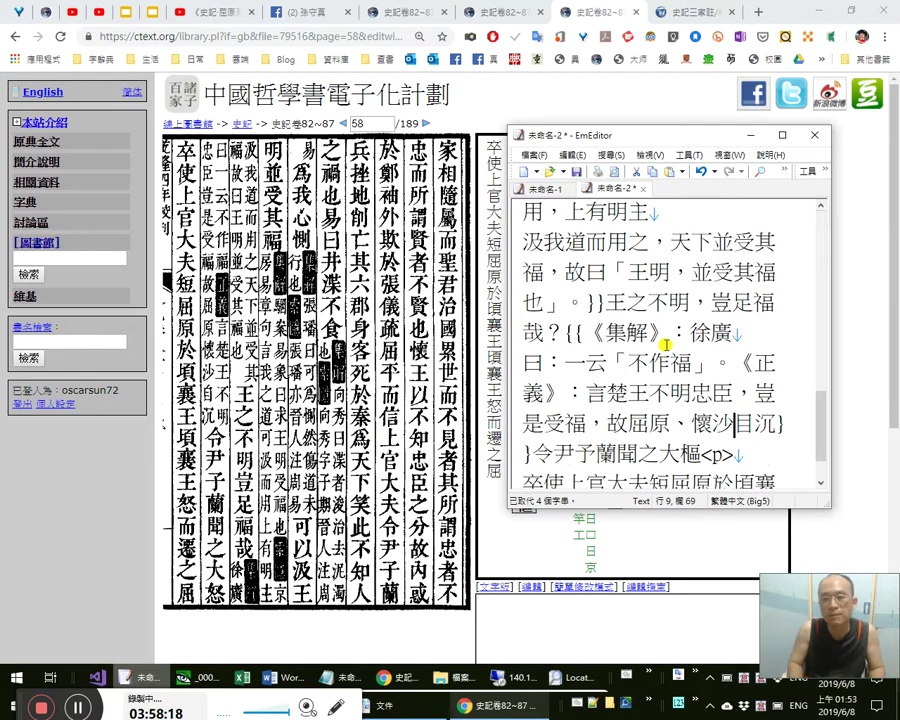
type("王傳")
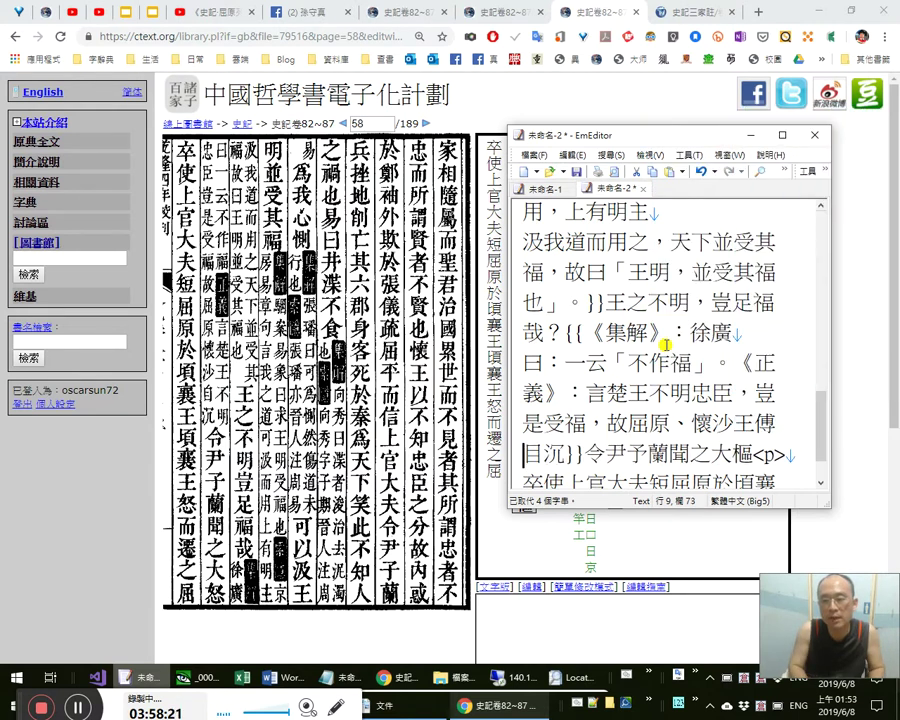
key("shift+Left")
key("shift+Left")
key("Delete")
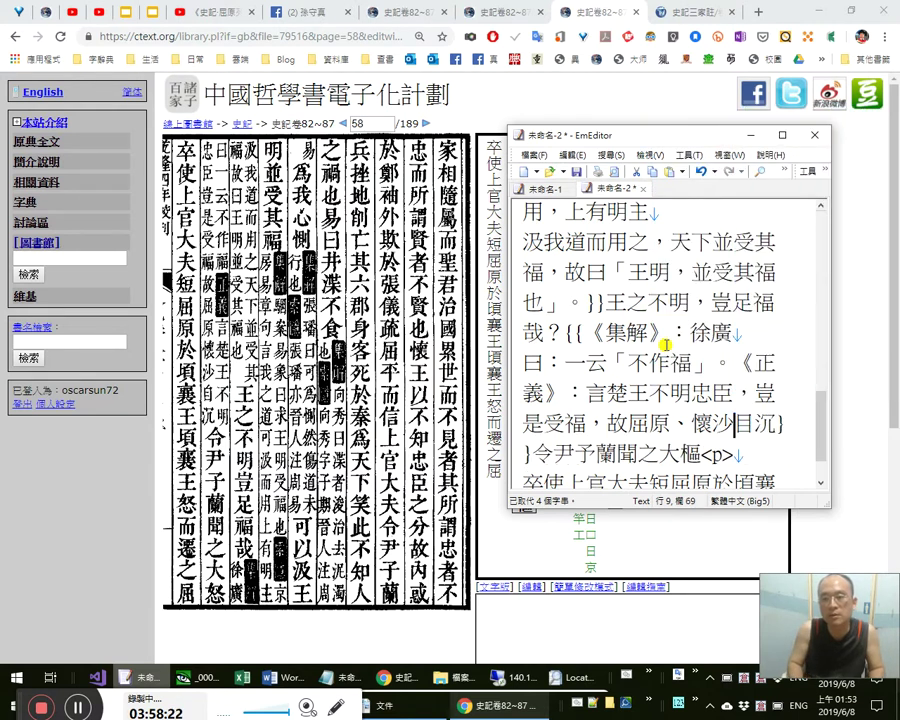
Check the wording of 屈原 and 懷沙 in the 《正義》 note against the scan.
key("shift+Left")
key("shift+Left")
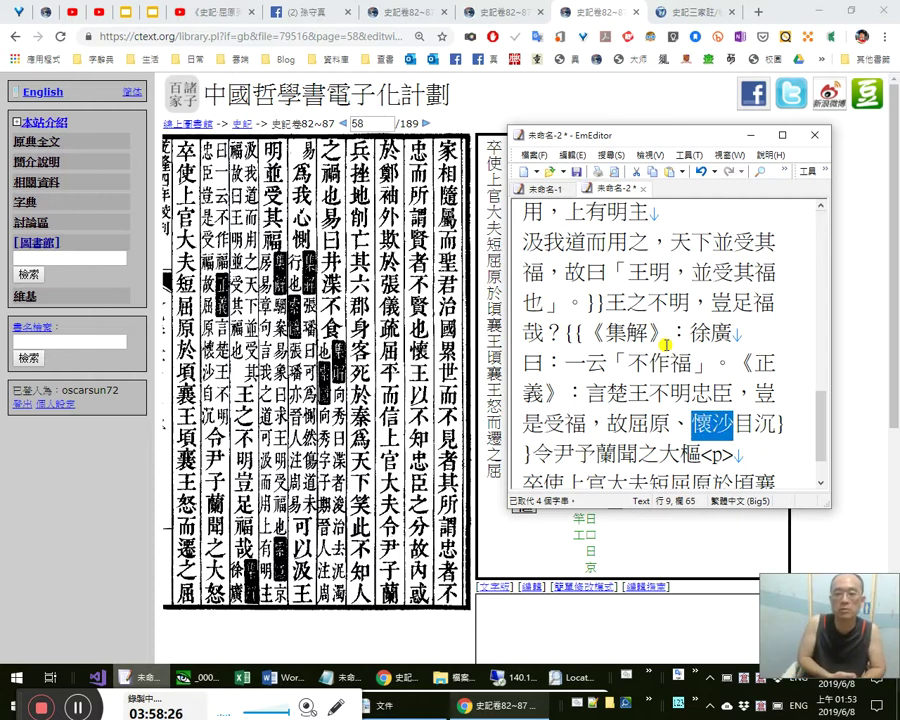
key("Right")
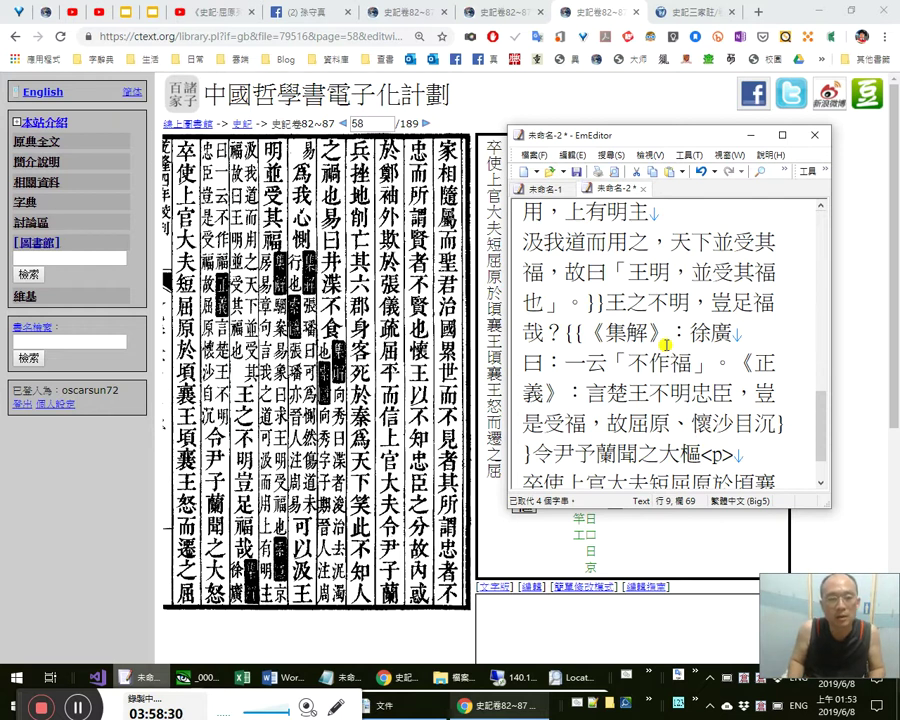
key("Left")
key("Left")
key("Left")
key("shift+Left")
key("shift+Left")
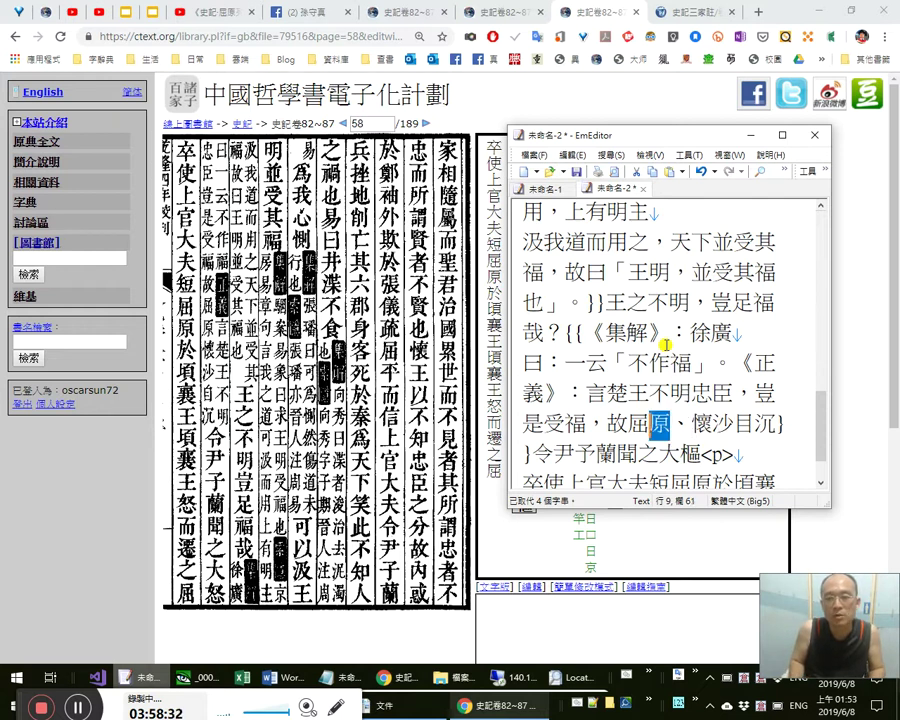
key("Left")
key("shift+Right")
key("Right")
key("shift+Right")
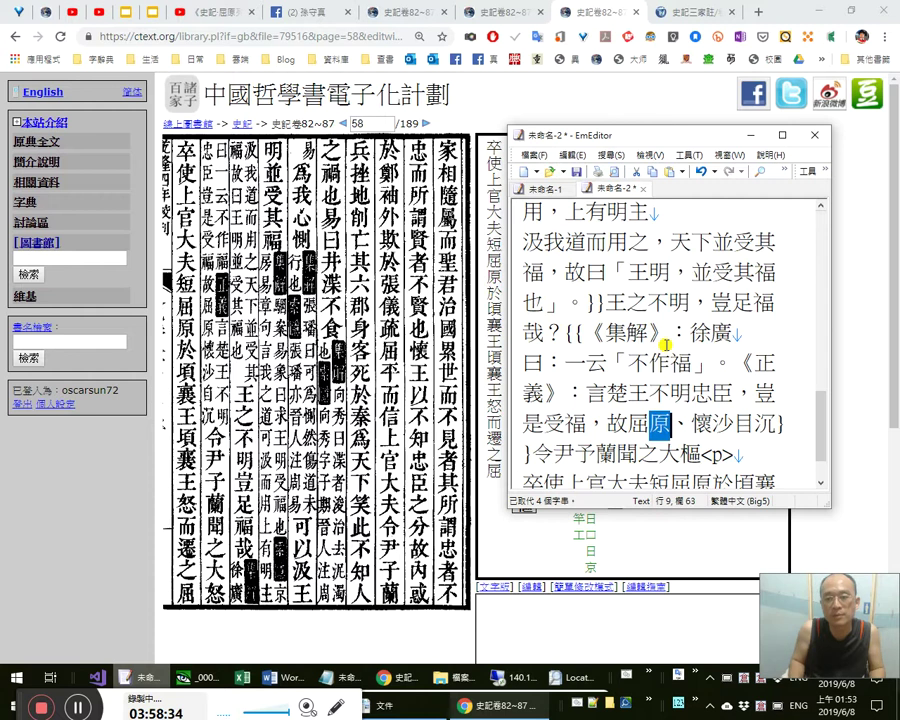
Correct 目 to 自 before 沉 and close the 《正義》 note with a full stop.
key("Right")
key("Right")
key("Right")
key("Right")
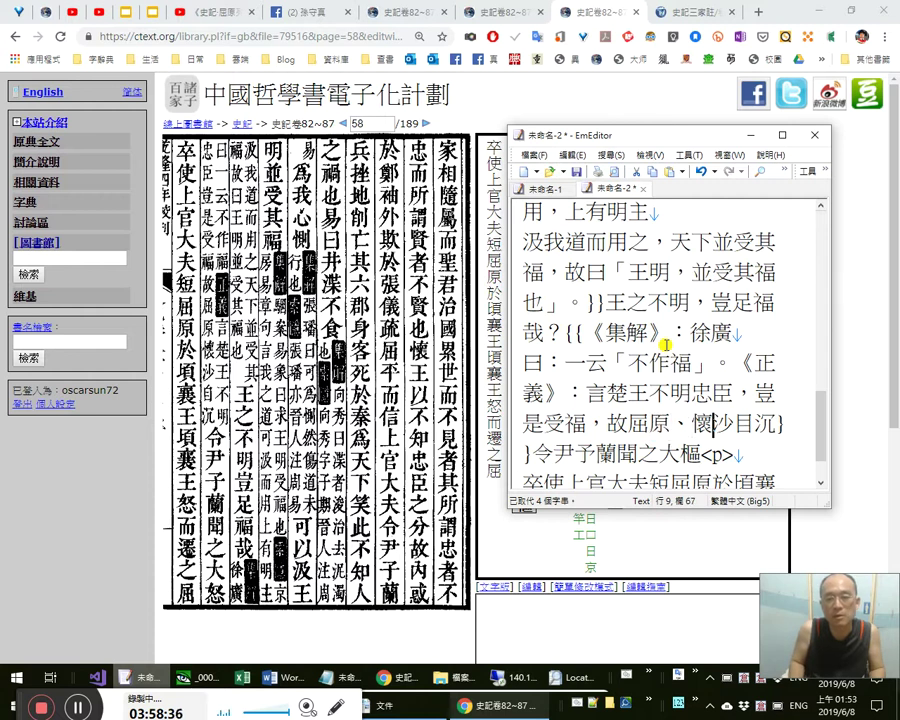
key("Delete")
type("自")
key("Right")
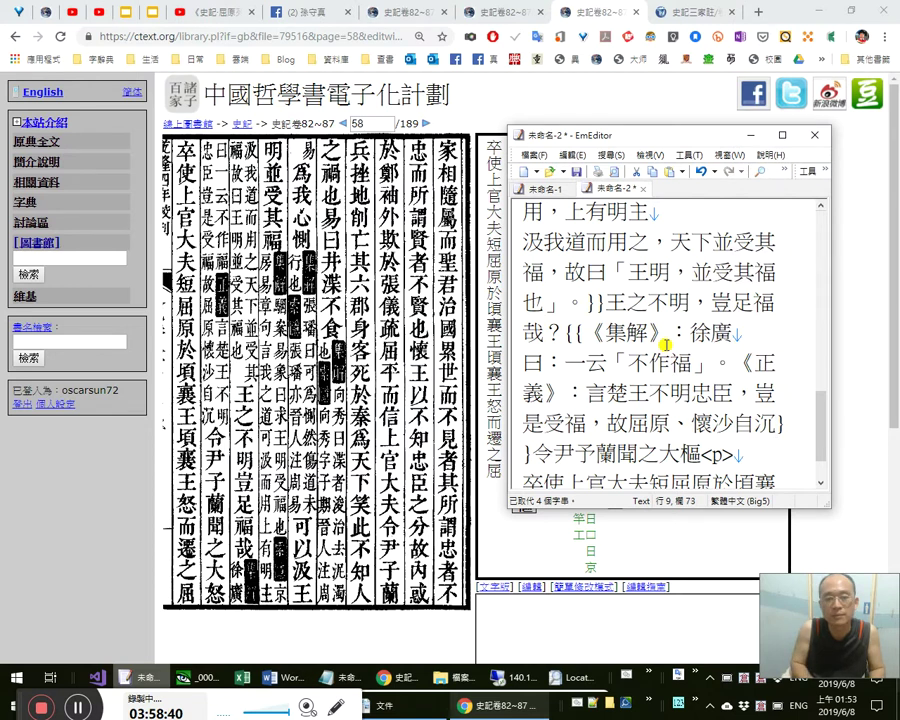
type("。")
Check the characters of 懷沙自沉 at the end of the 《正義》 note against the scan.
key("Left")
key("shift+Left")
key("shift+Left")
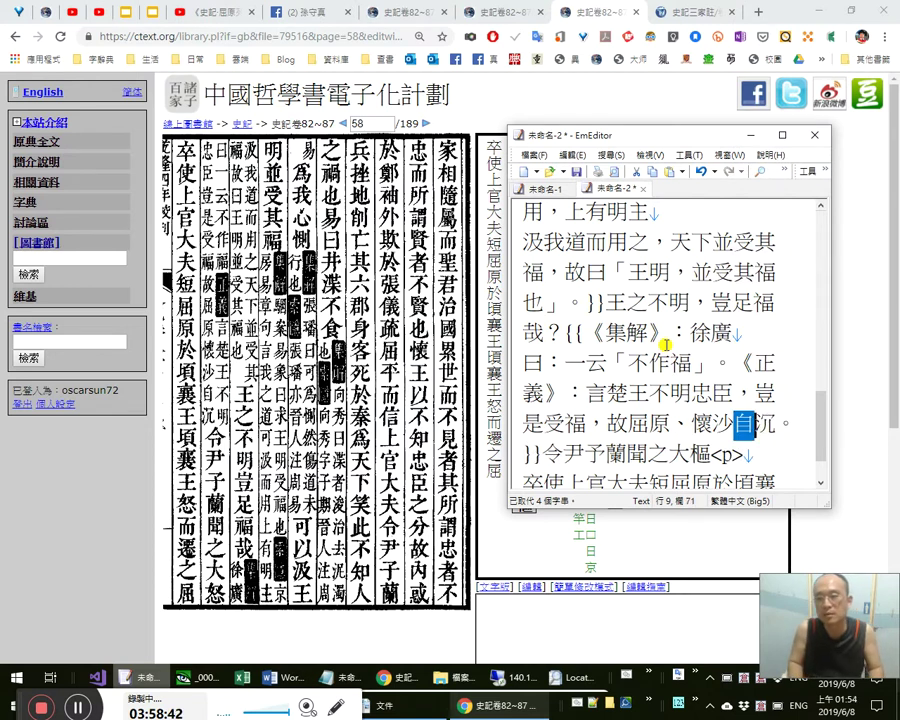
key("Right")
key("shift+Right")
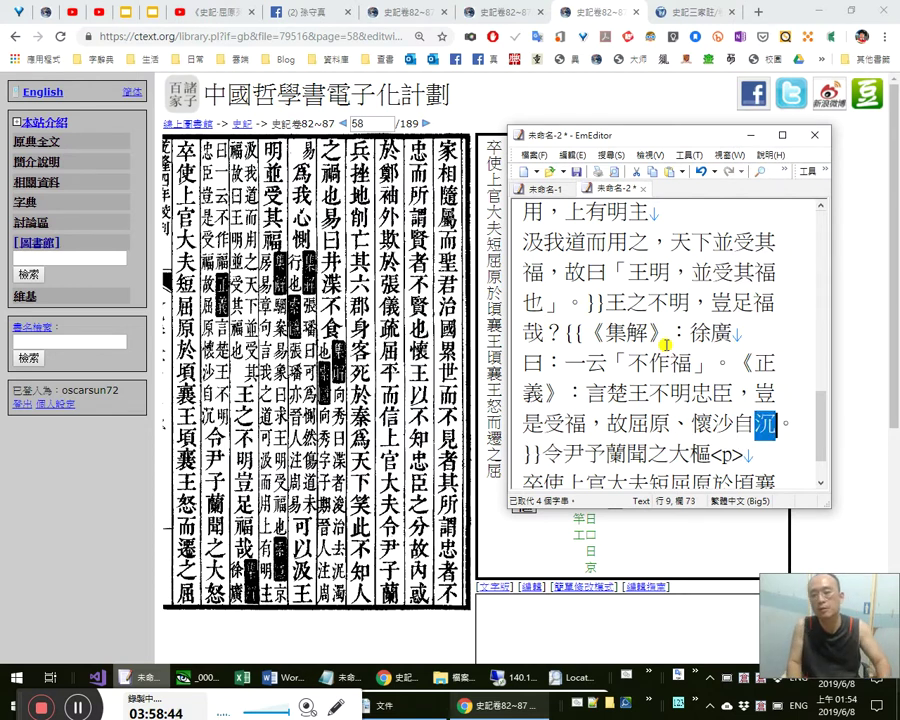
key("Left")
key("Left")
key("Left")
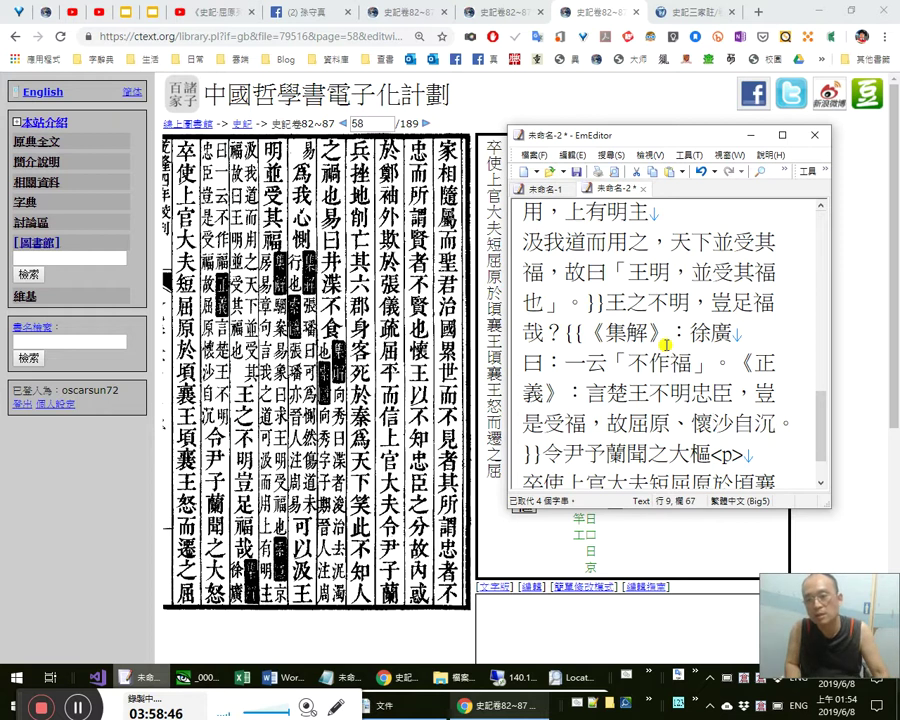
key("Left")
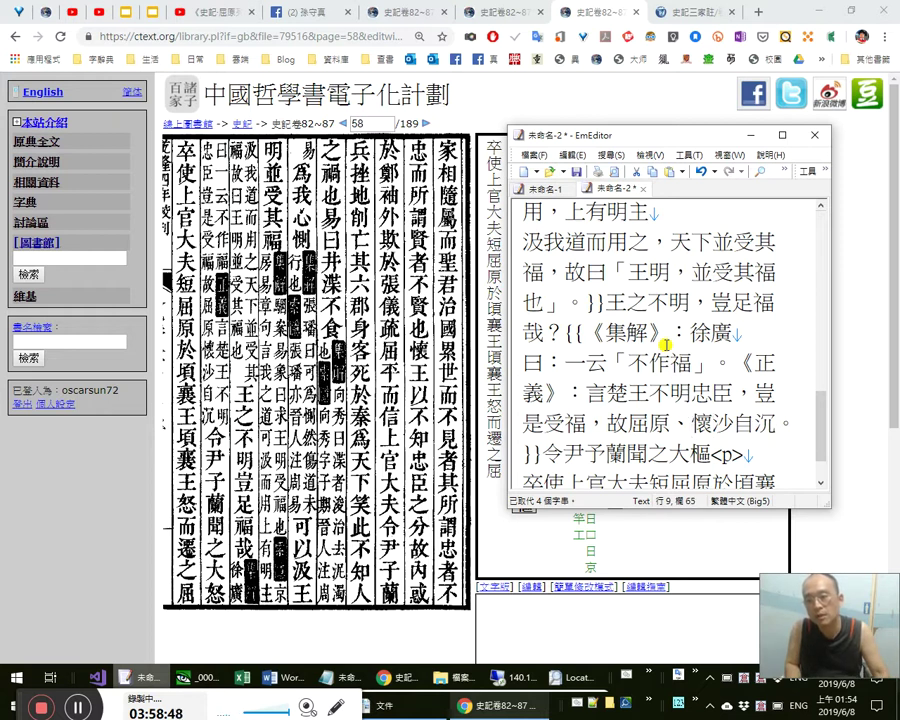
key("Right")
key("Right")
key("Right")
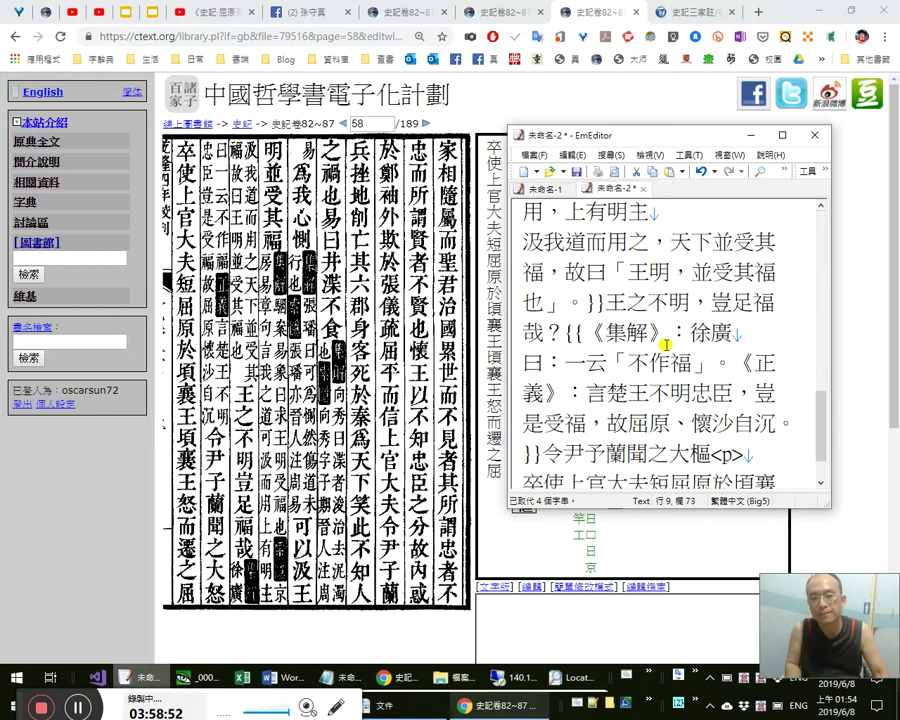
key("Home")
key("End")
key("Left")
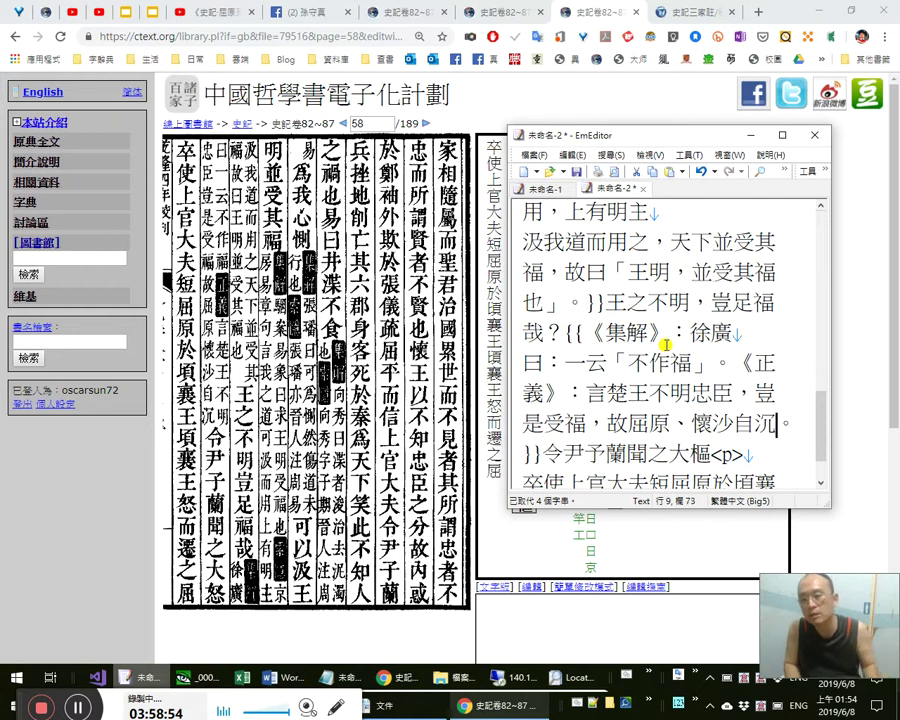
Review the 《正義》 note from its heading through 懷沙自沉 by highlighting its text.
key("shift+Left")
key("shift+Left")
key("shift+Left")
key("shift+Left")
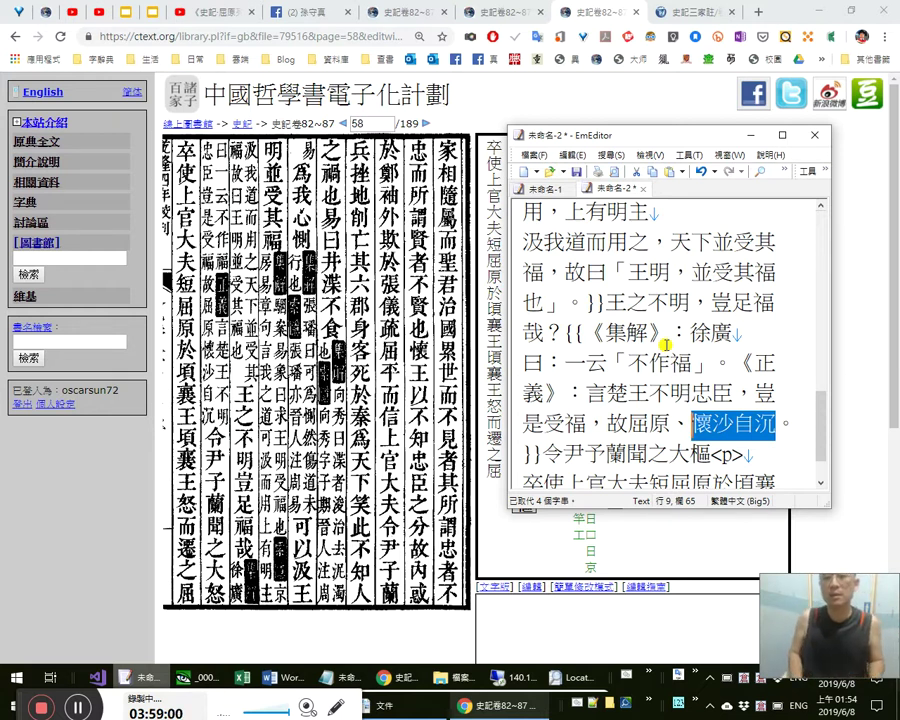
key("shift+Left")
key("shift+Left")
key("shift+Left")
key("shift+Left")
key("shift+Left")
key("shift+Left")
key("shift+Left")
key("shift+Left")
key("shift+Left")
key("shift+Left")
key("shift+Left")
key("shift+Left")
key("shift+Left")
key("shift+Left")
key("shift+Left")
key("shift+Left")
key("shift+Left")
key("shift+Left")
key("shift+Left")
key("shift+Left")
key("shift+Left")
key("shift+Left")
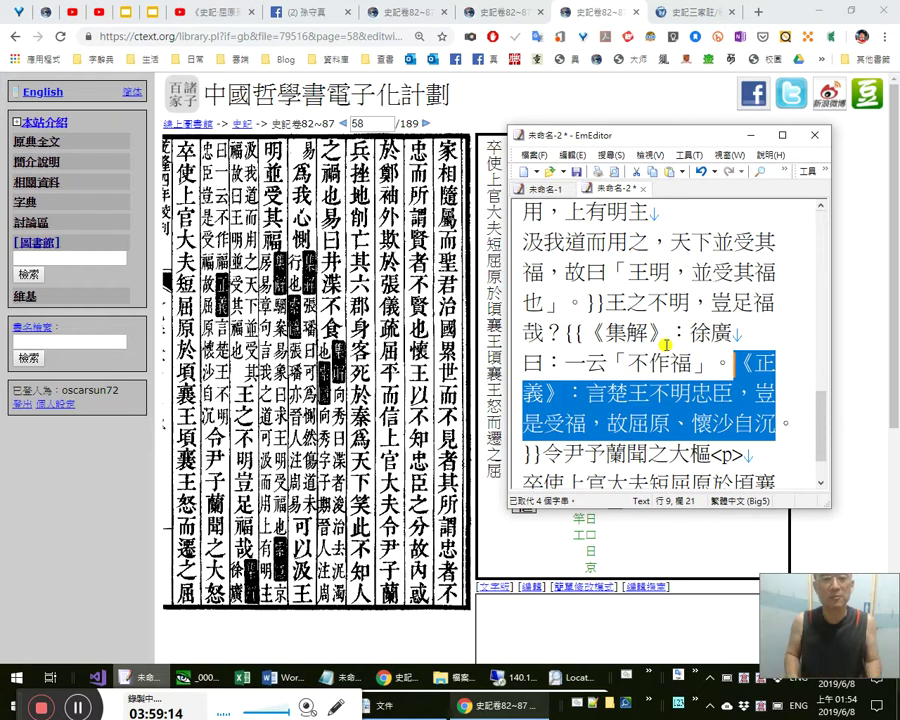
key("Left")
key("shift+Down")
key("shift+Down")
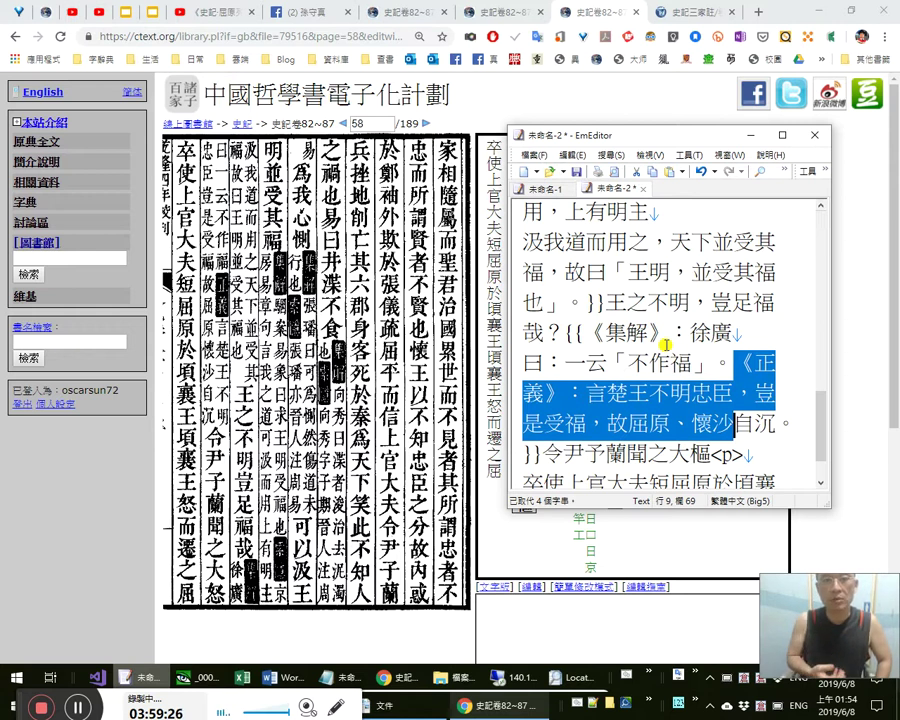
Recheck the closing phrase 故屈原、懷沙自沉 of the 《正義》 note against the scan.
key("shift+Down")
key("shift+Up")
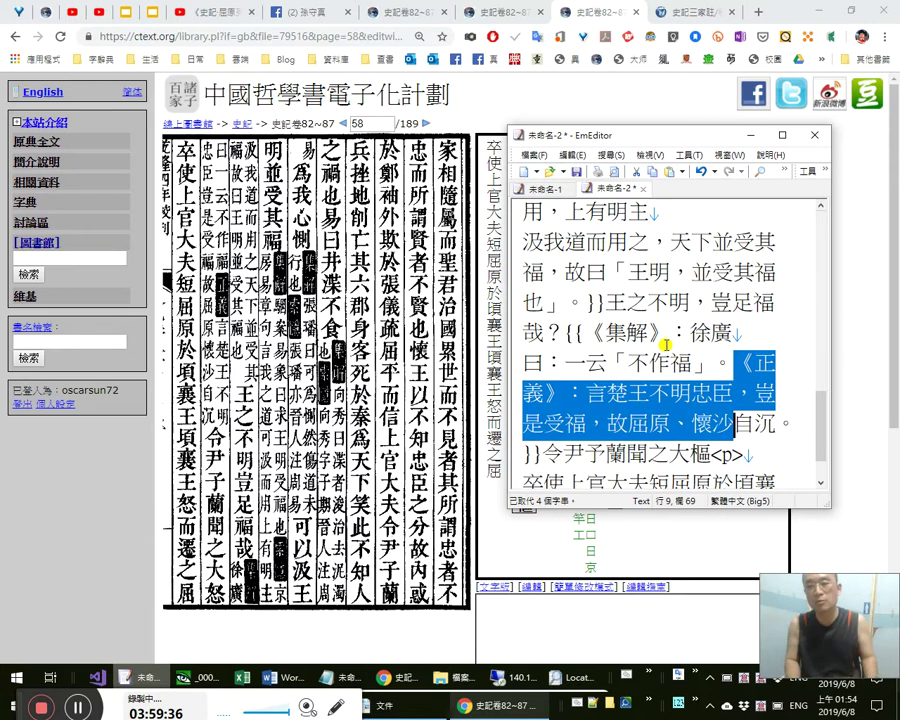
key("Left")
key("Left")
key("Left")
key("Left")
key("shift+Left")
key("shift+Left")
key("Right")
key("Right")
key("Right")
key("Right")
key("Right")
key("Right")
key("Right")
key("Right")
key("Right")
key("Right")
key("Right")
key("Left")
Review the 《集解》 and 《正義》 notes following 豈足福哉 as one passage against the scan.
key("shift+Up")
key("shift+Up")
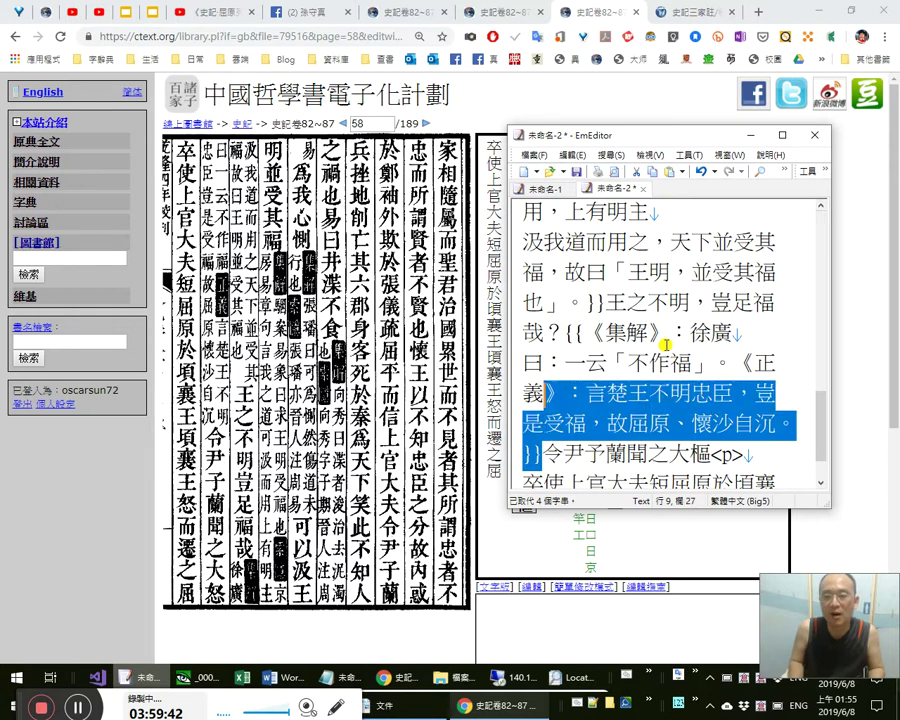
key("shift+Up")
key("shift+Up")
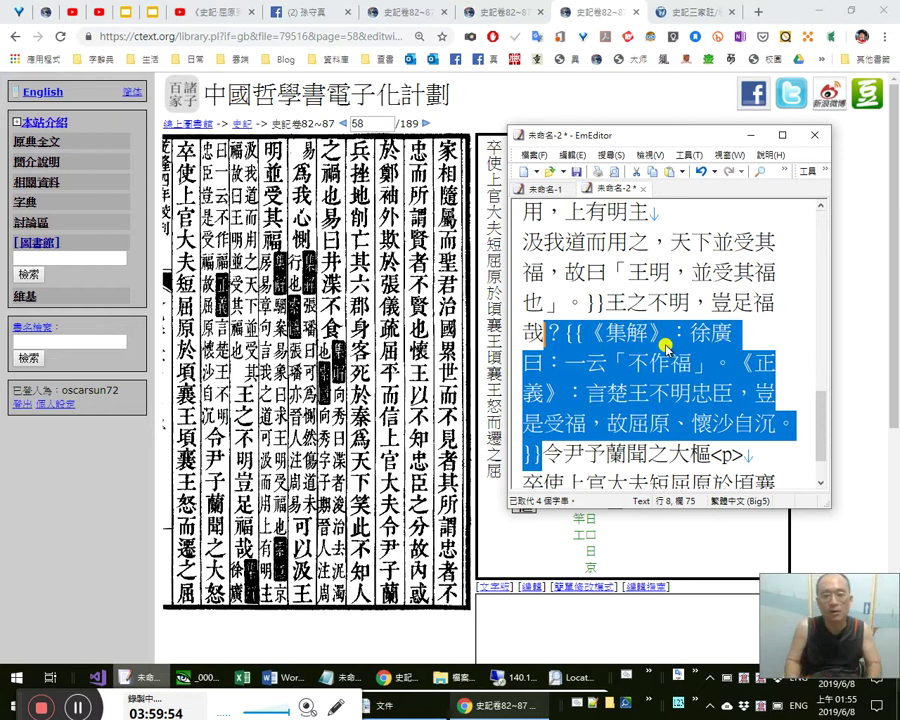
left_click(666, 346)
key("Right")
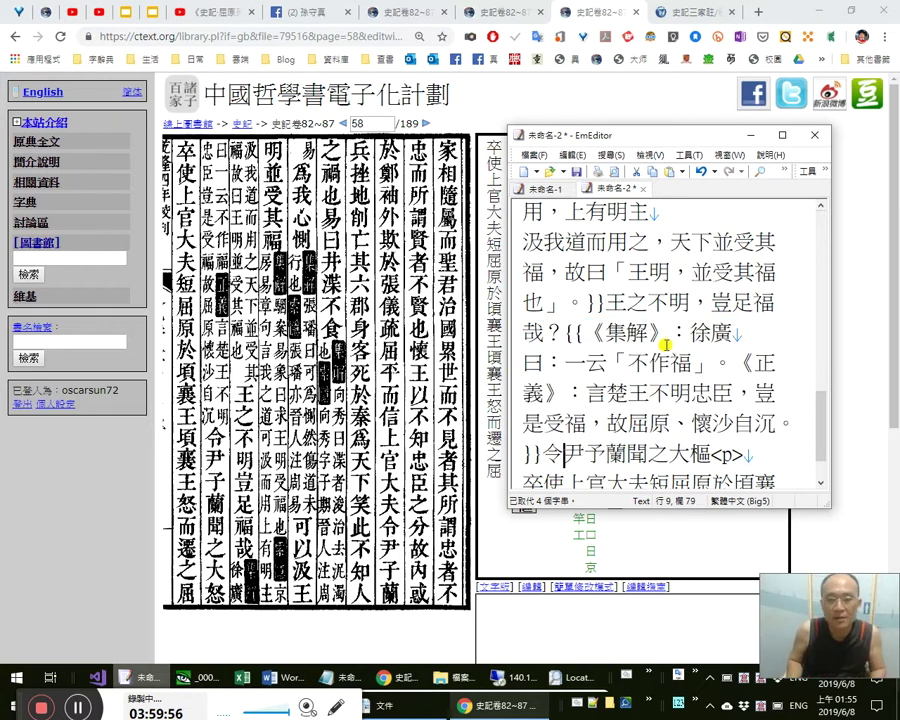
Correct 予 to 子 in 令尹子蘭 after the closing braces of the 《正義》 note.
key("Right")
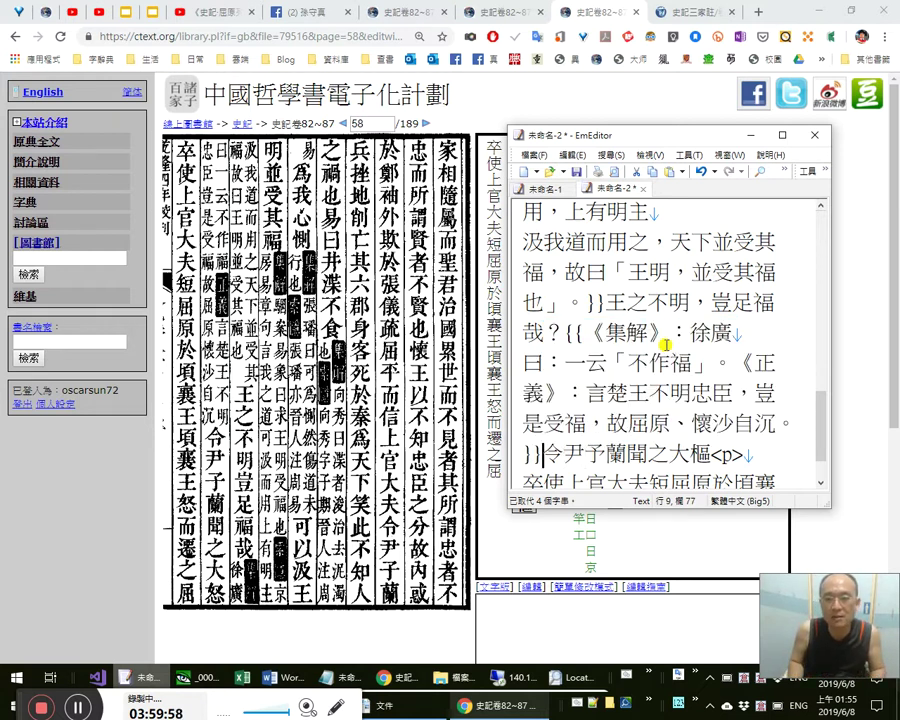
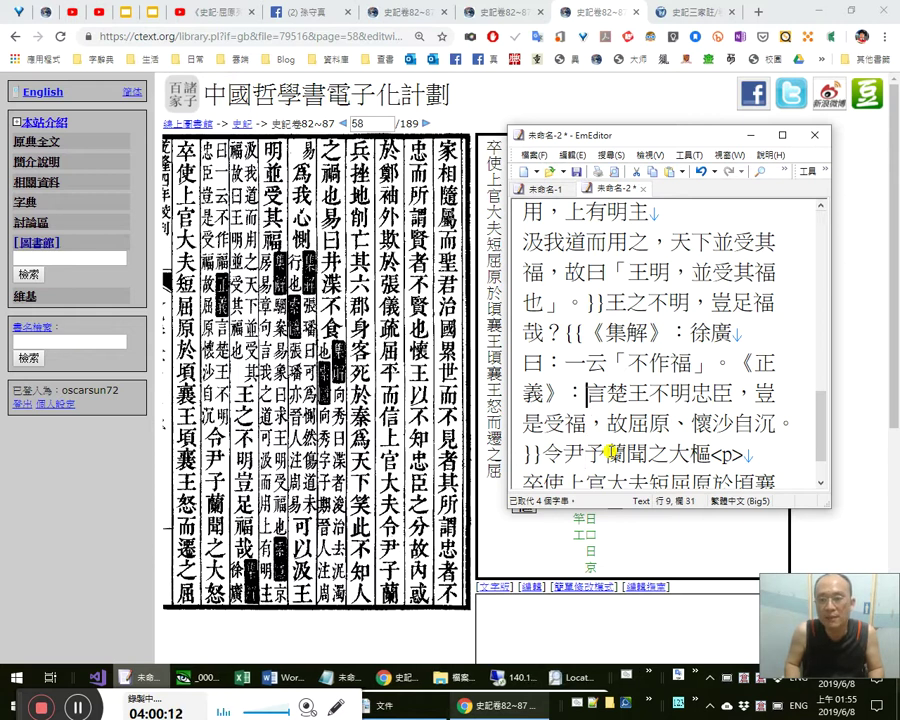
key("Right")
key("shift+Left")
type("子")
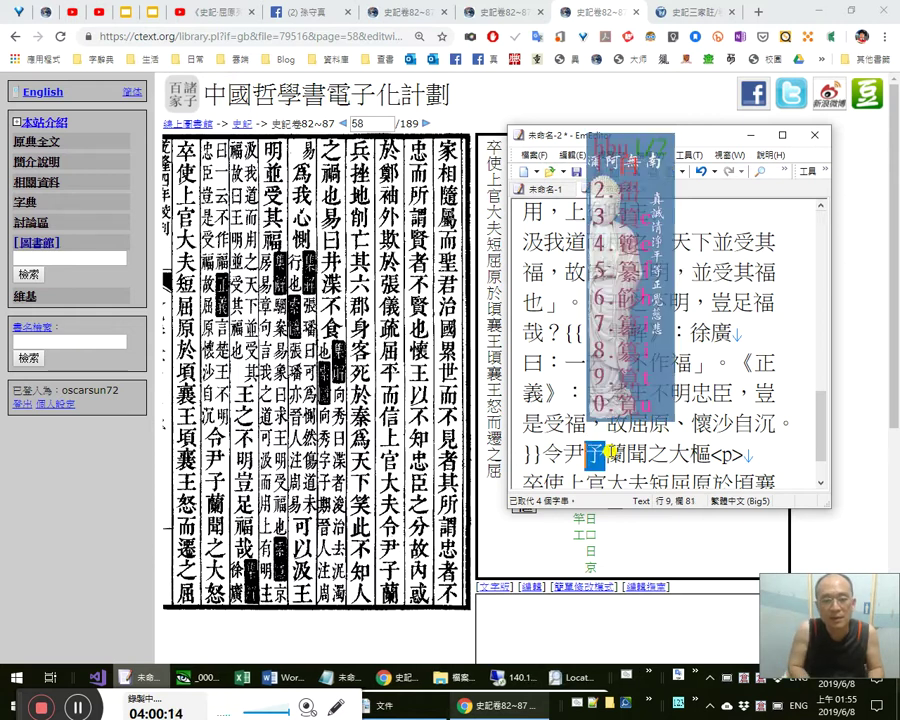
Replace 樞<p> after 聞之大 with 怒 and add a full-width comma to end the line.
key("Right")
key("Right")
key("Right")
key("Right")
key("Right")
key("shift+Right")
key("Left")
key("Left")
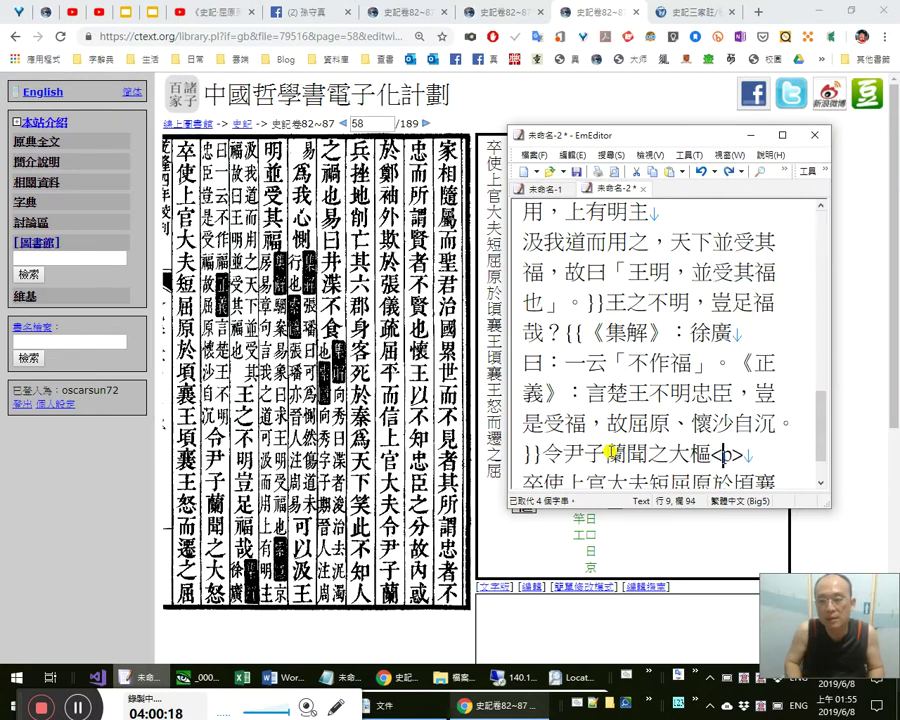
type("怒")
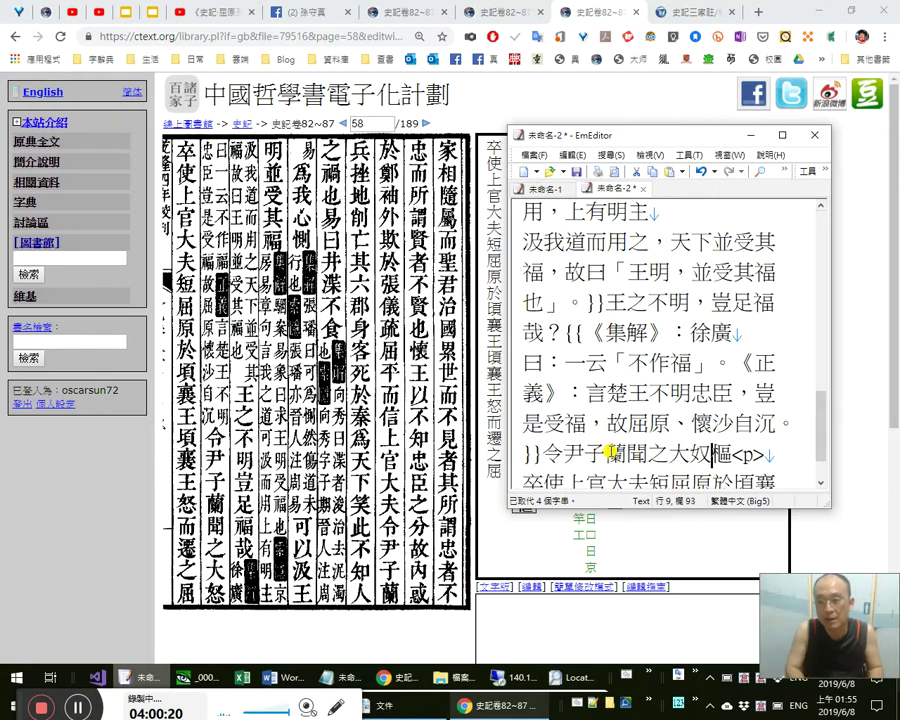
key("Delete")
key("Delete")
key("Delete")
key("Delete")
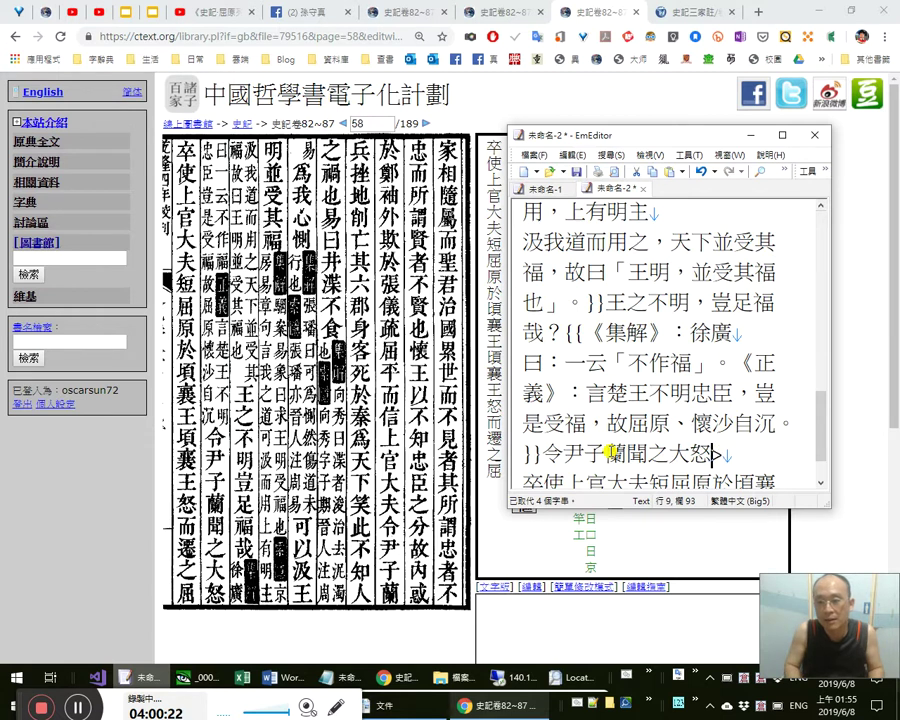
type("，")
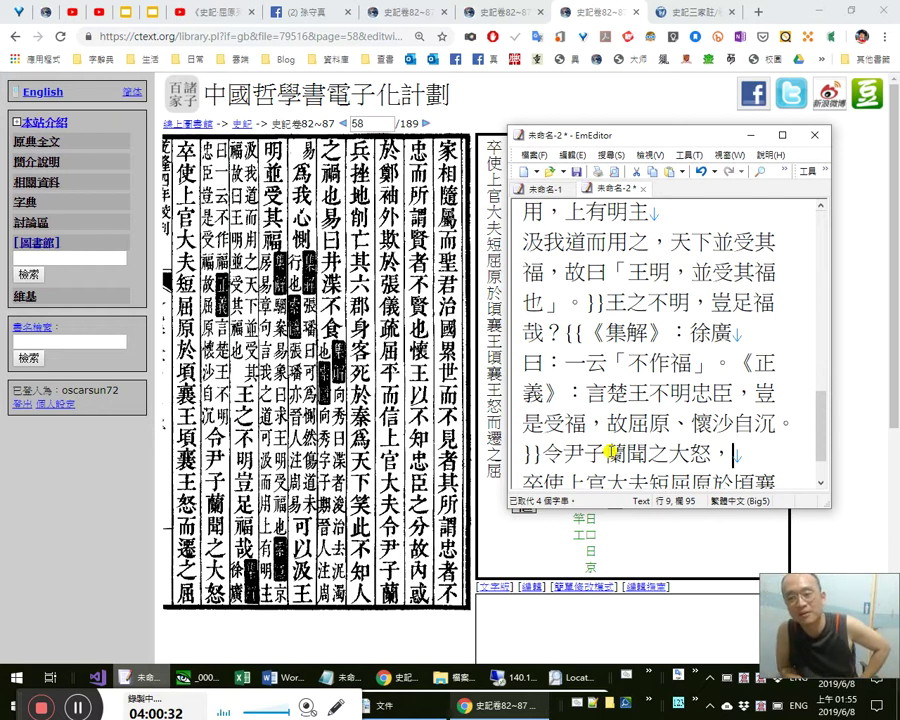
Examine 令尹子蘭 and the pronoun 之 in the sentence 令尹子蘭聞之大怒.
key("Left")
key("Left")
key("Left")
key("Left")
key("Left")
key("Left")
key("Left")
key("Left")
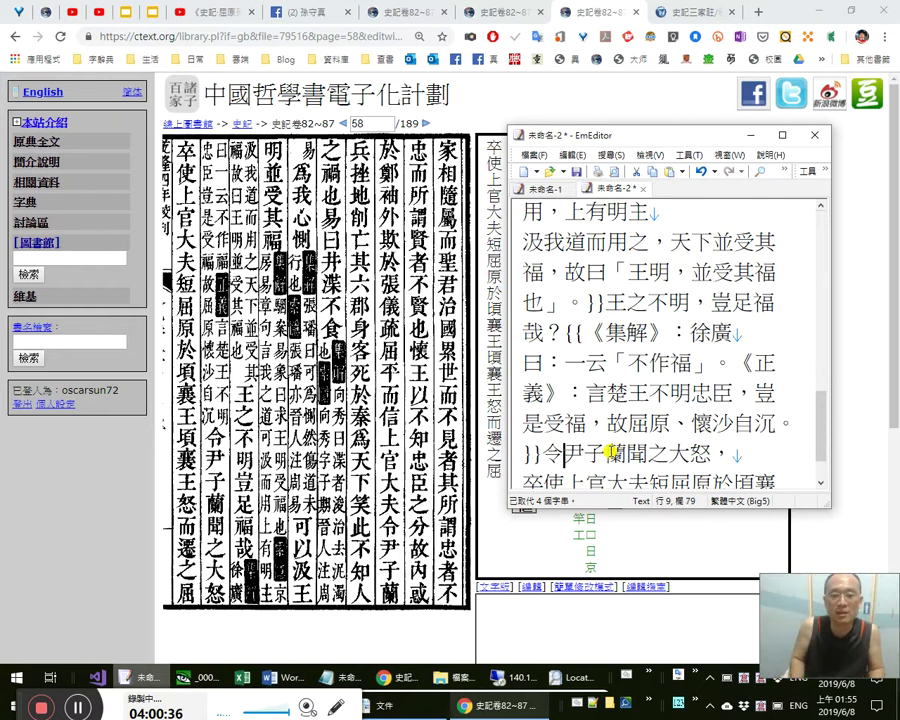
key("shift+Left")
key("Left")
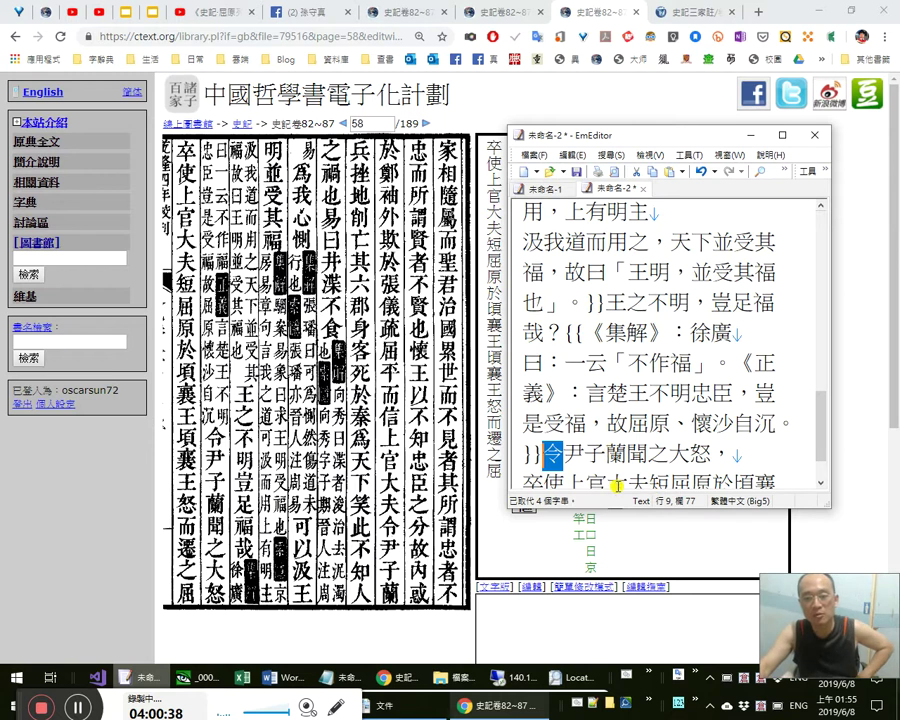
key("shift+Right")
key("shift+Right")
key("shift+Right")
key("shift+Right")
key("shift+Right")
key("shift+Left")
key("shift+Left")
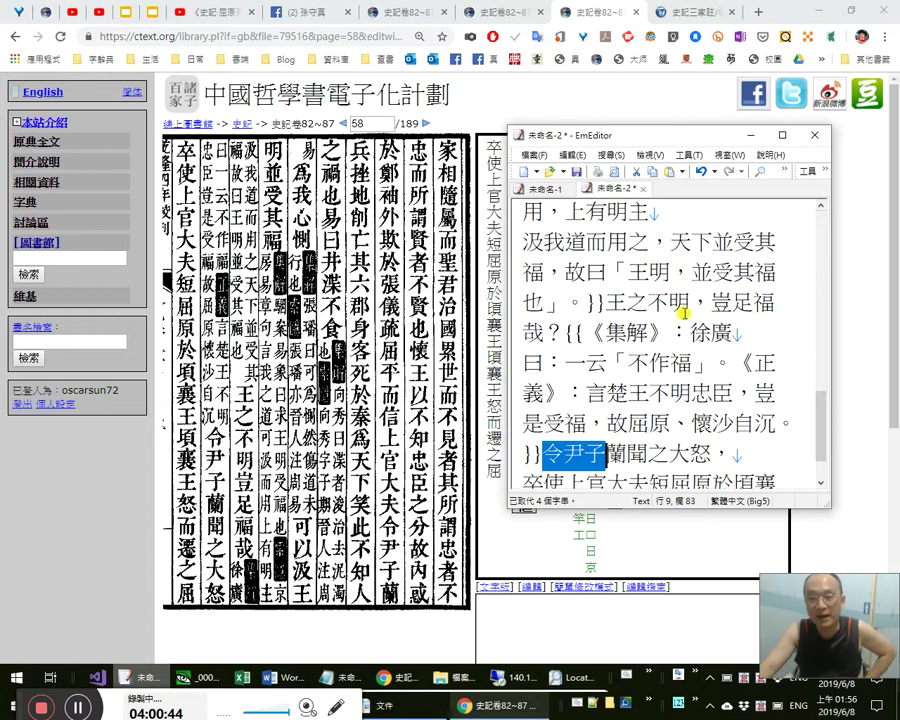
left_click_drag(652, 456, 678, 457)
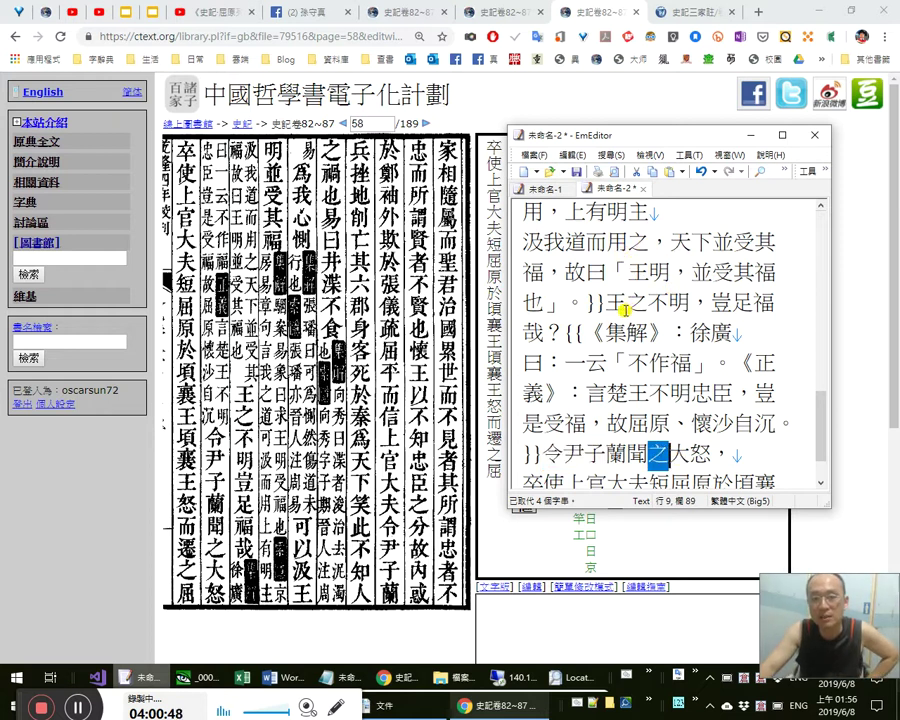
Move the entire corrected page 58 text from EmEditor into the ctext edit box in Chrome and save the edit.
left_click(508, 394)
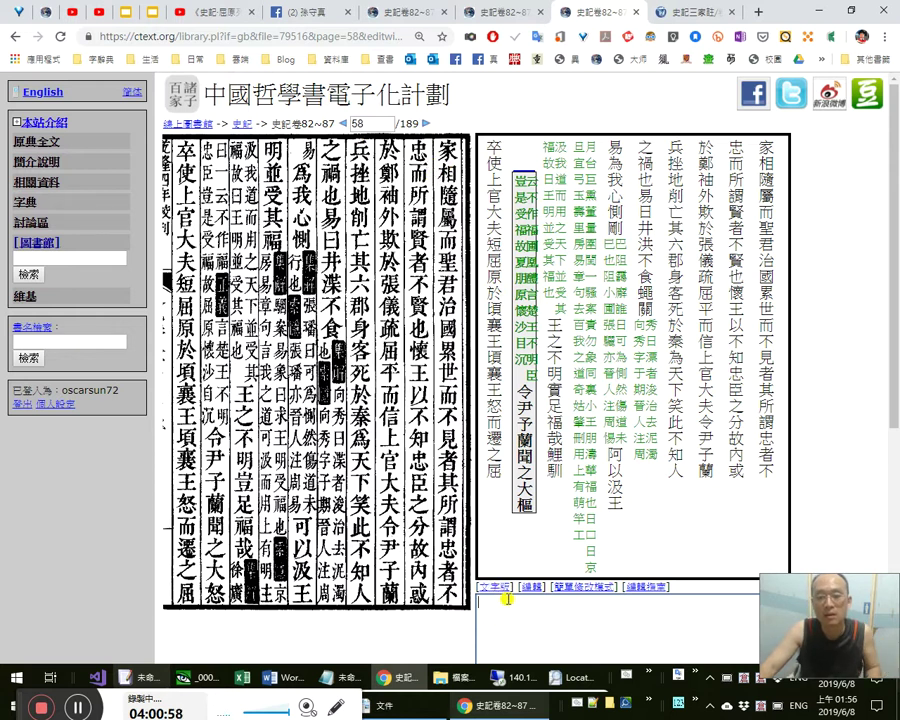
key("alt+Tab")
key("ctrl+a")
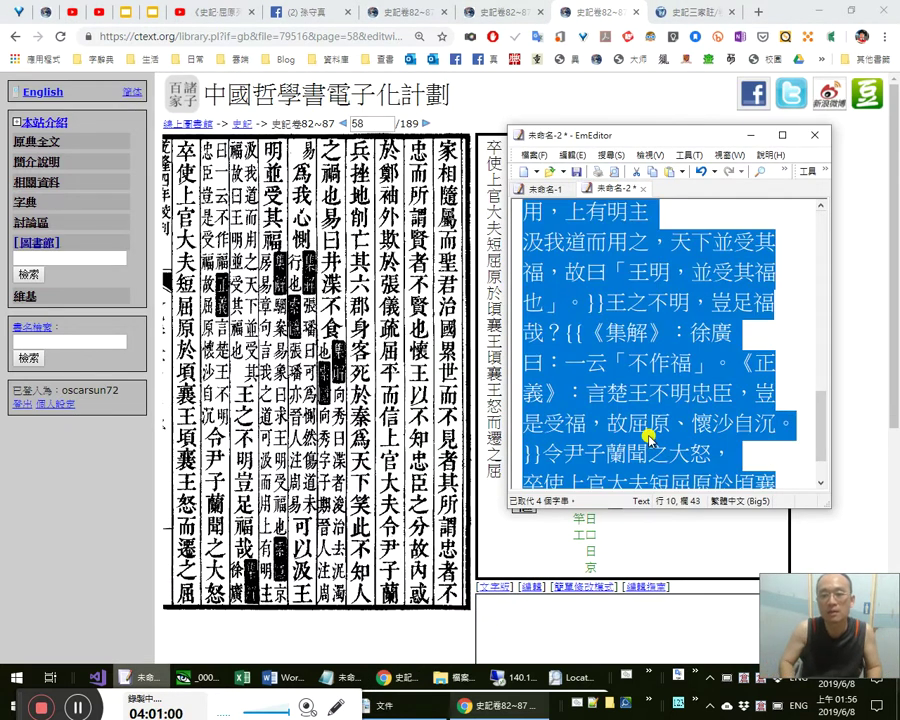
key("ctrl+x")
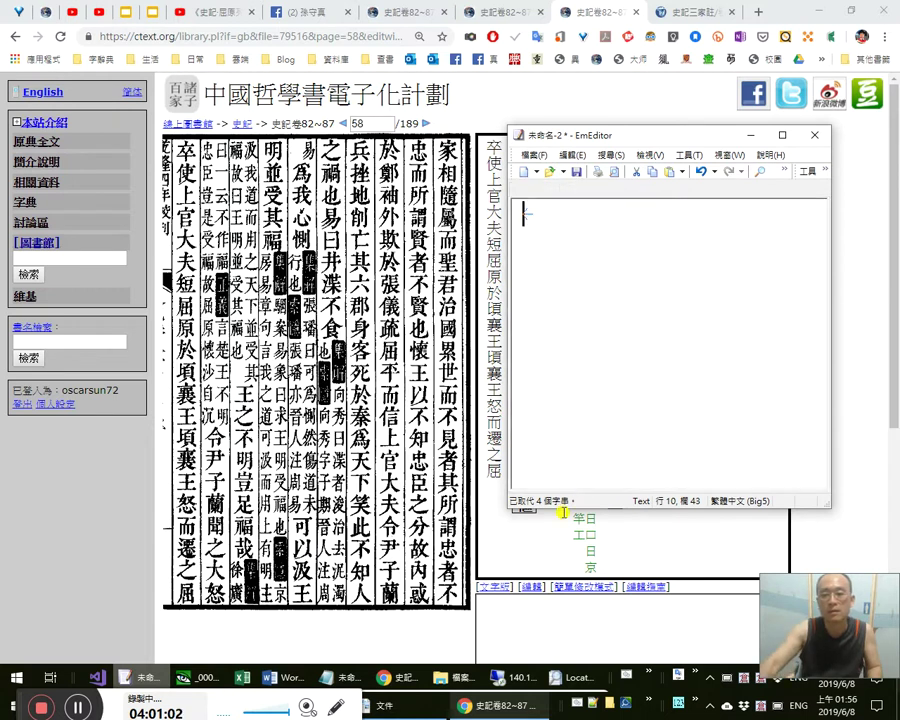
left_click(553, 643)
key("ctrl+v")
scroll(576, 650, "down", 4)
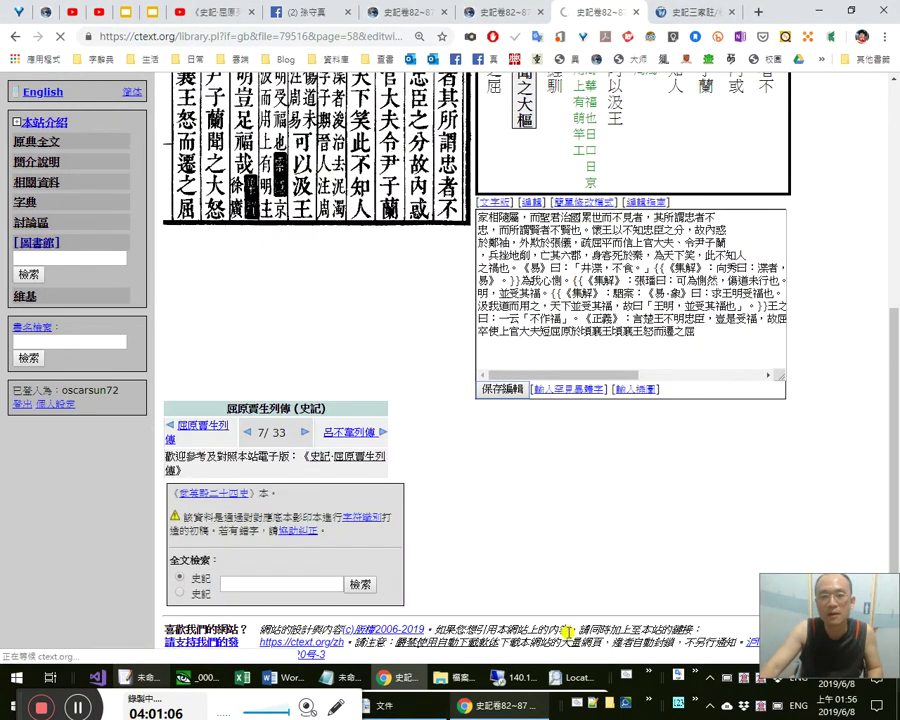
scroll(415, 495, "up", 2)
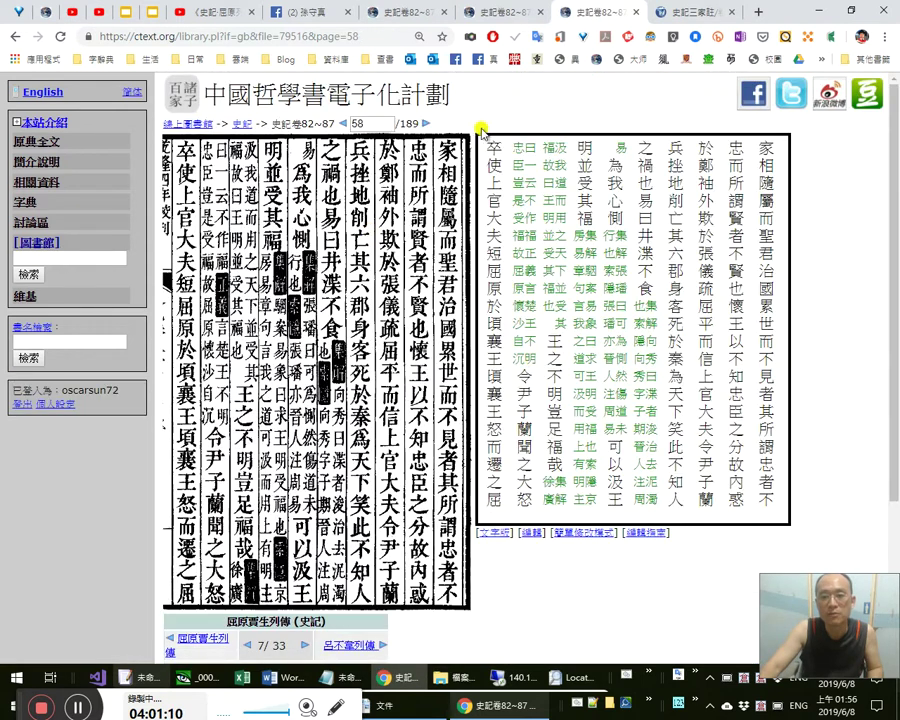
Go back to scan page 57 and open its passage in the full-text version of 卷82至87.
left_click(343, 124)
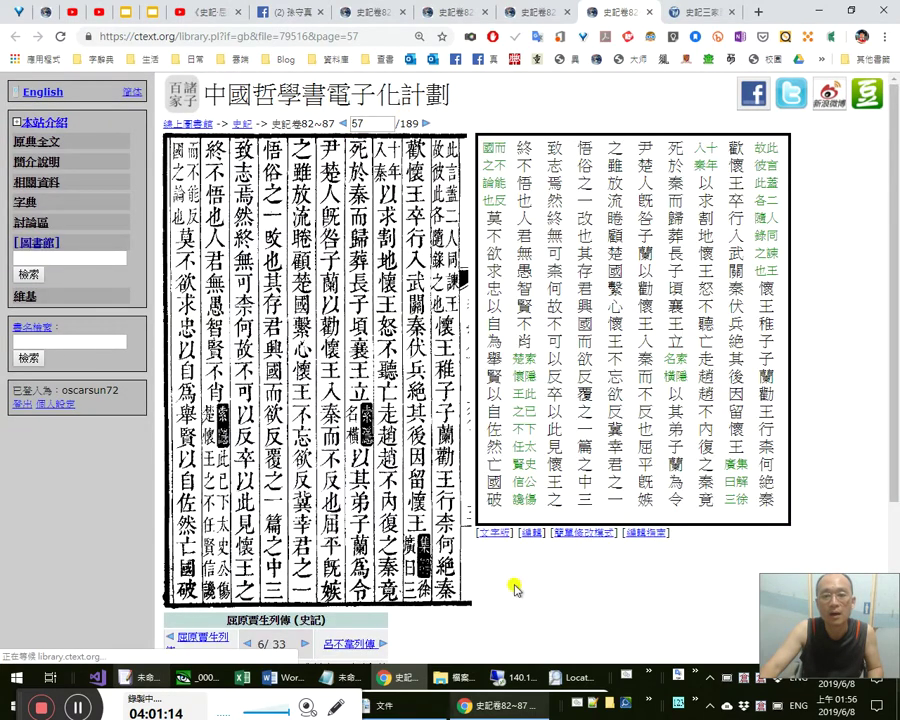
left_click(495, 532)
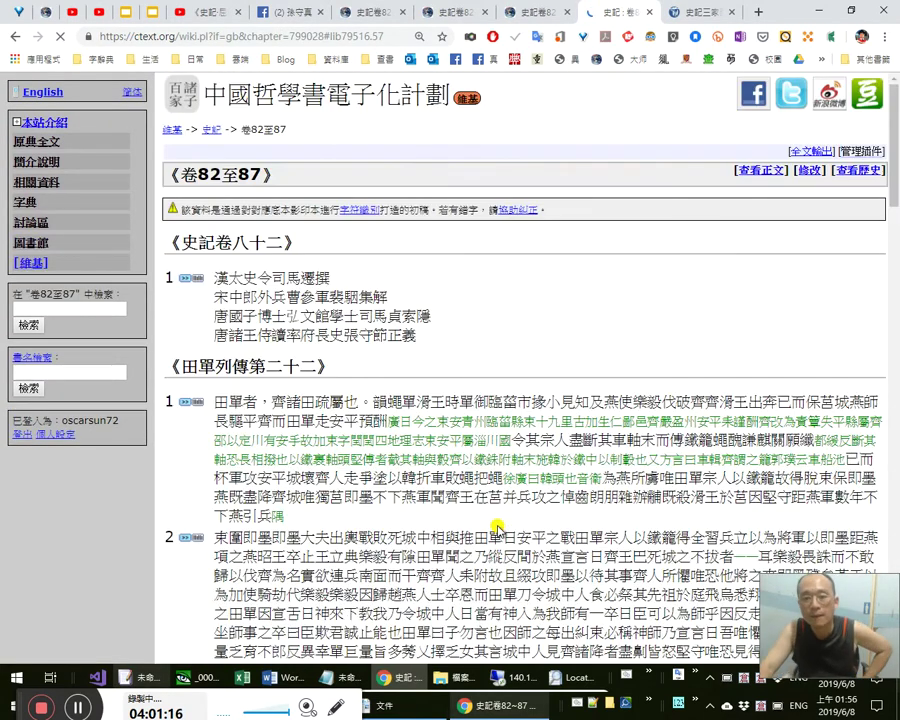
scroll(511, 499, "down", 1)
scroll(511, 499, "up", 4)
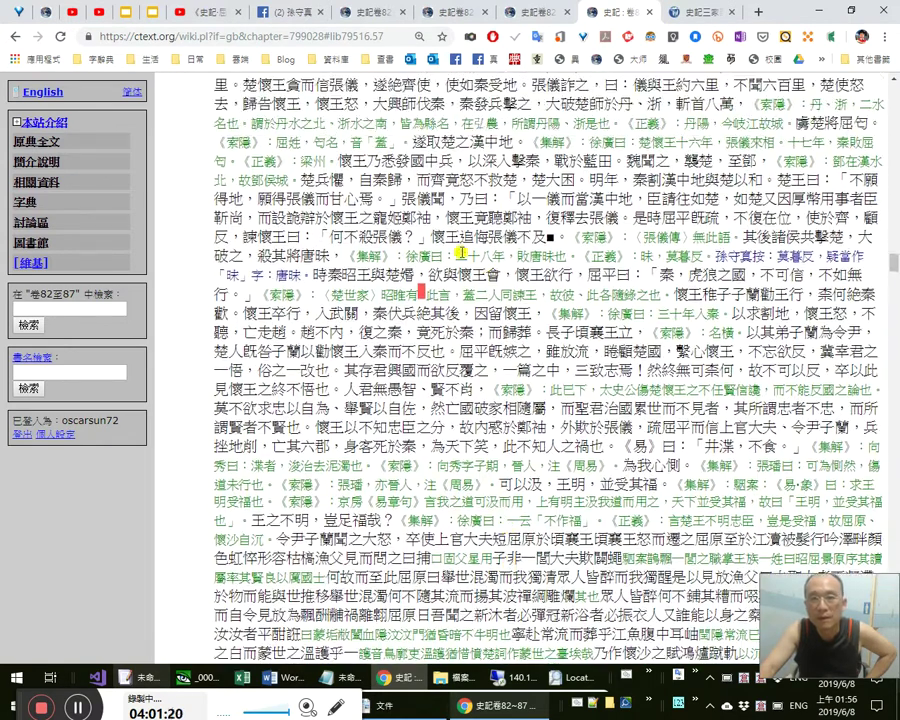
Read the passage from 王追悔張儀不及 through 殺其將唐眛 in the full text.
left_click_drag(444, 237, 532, 249)
left_click_drag(560, 248, 345, 248)
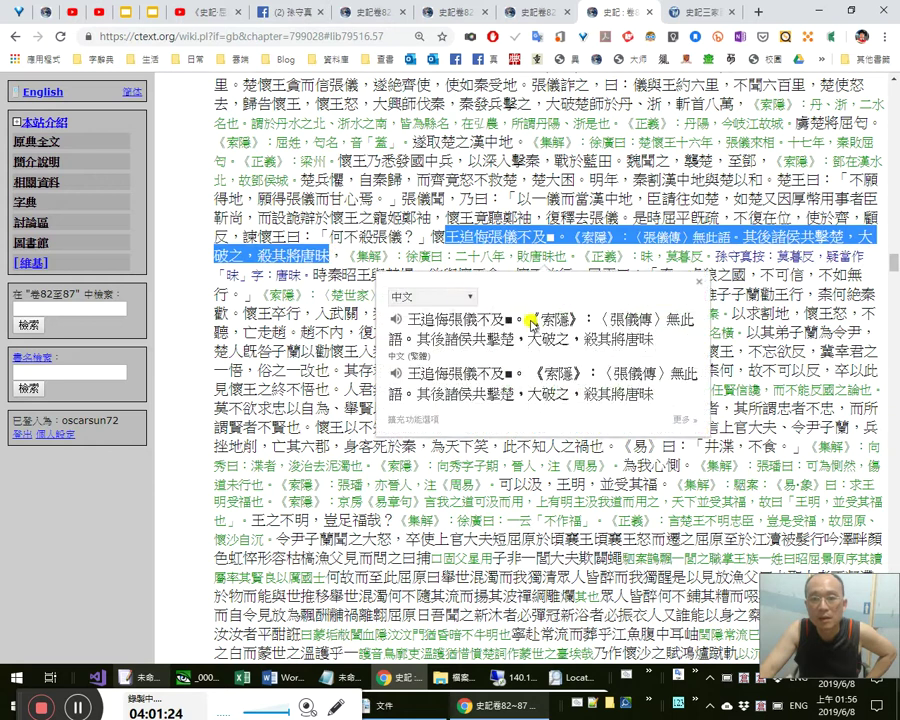
left_click(292, 428)
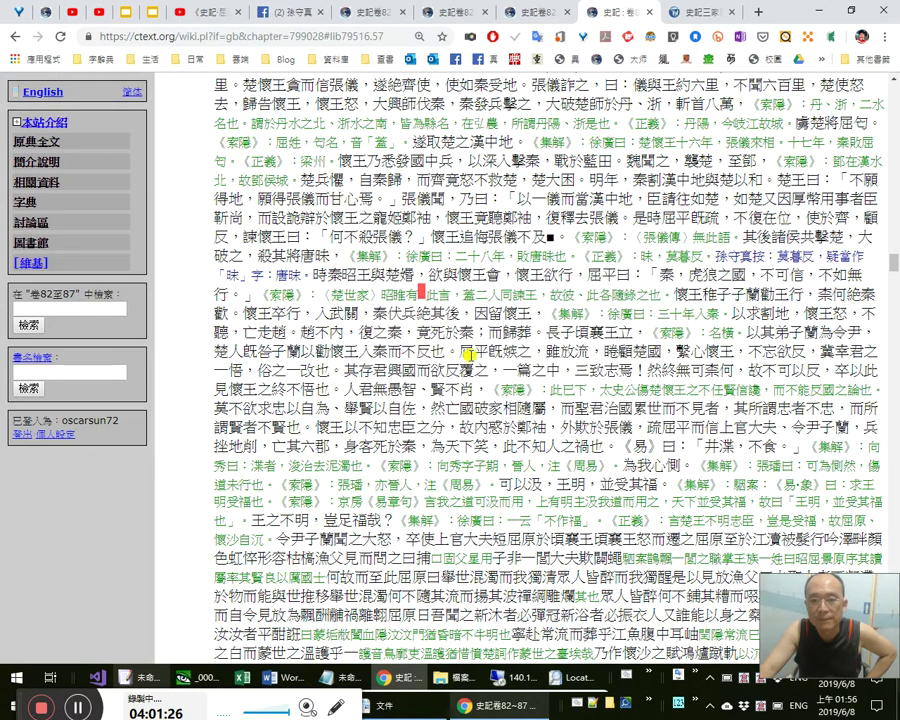
Examine what 之 refers to in 屈平既嫉之, comparing it with 子蘭 and the sentence 卒使上官大夫.
left_click_drag(457, 350, 620, 351)
left_click(310, 346)
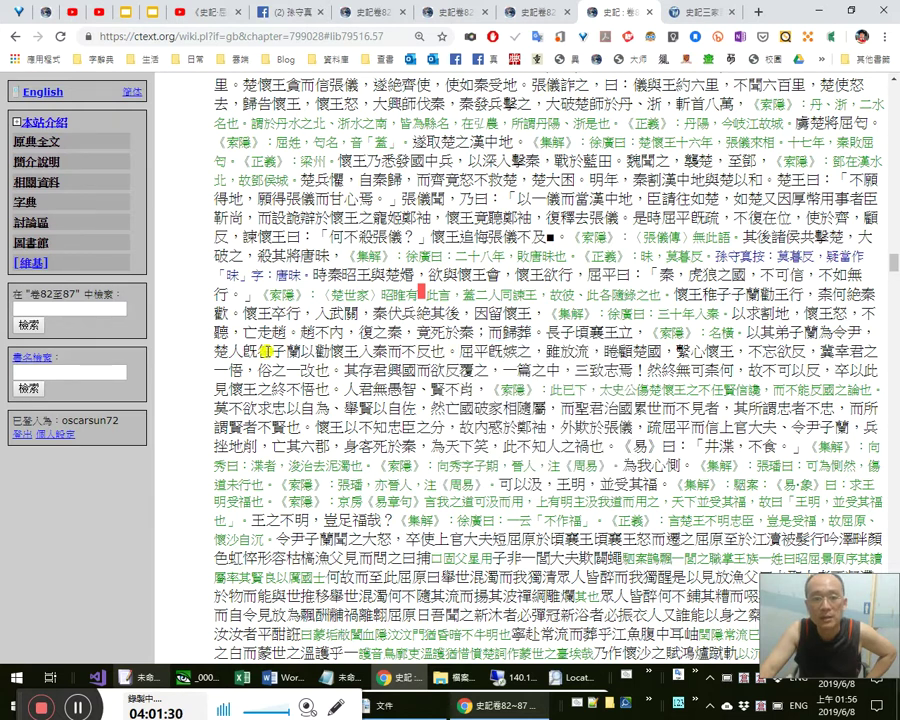
double_click(304, 346)
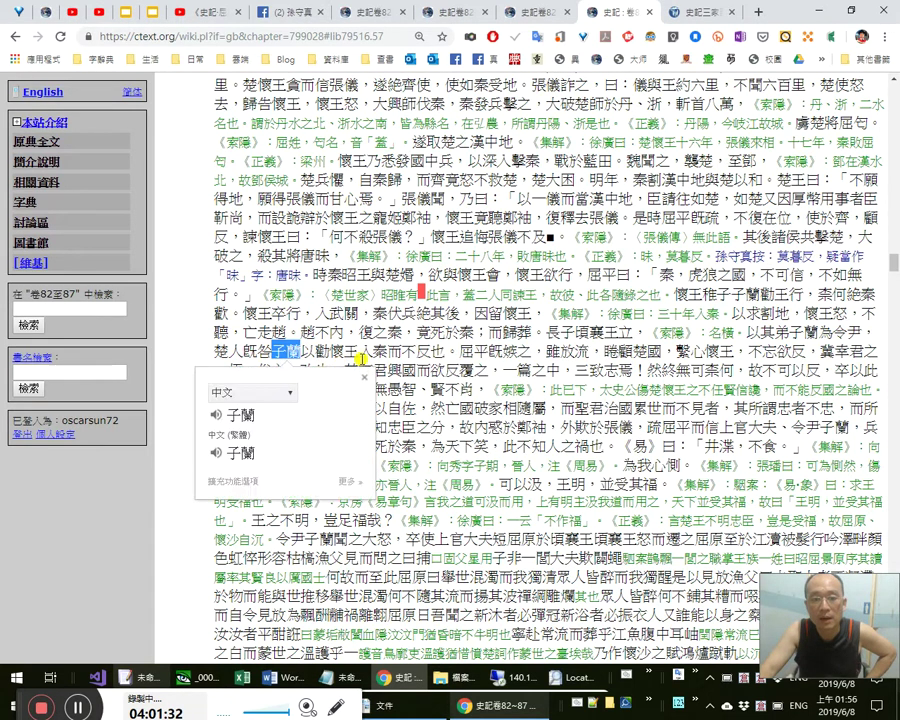
double_click(500, 351)
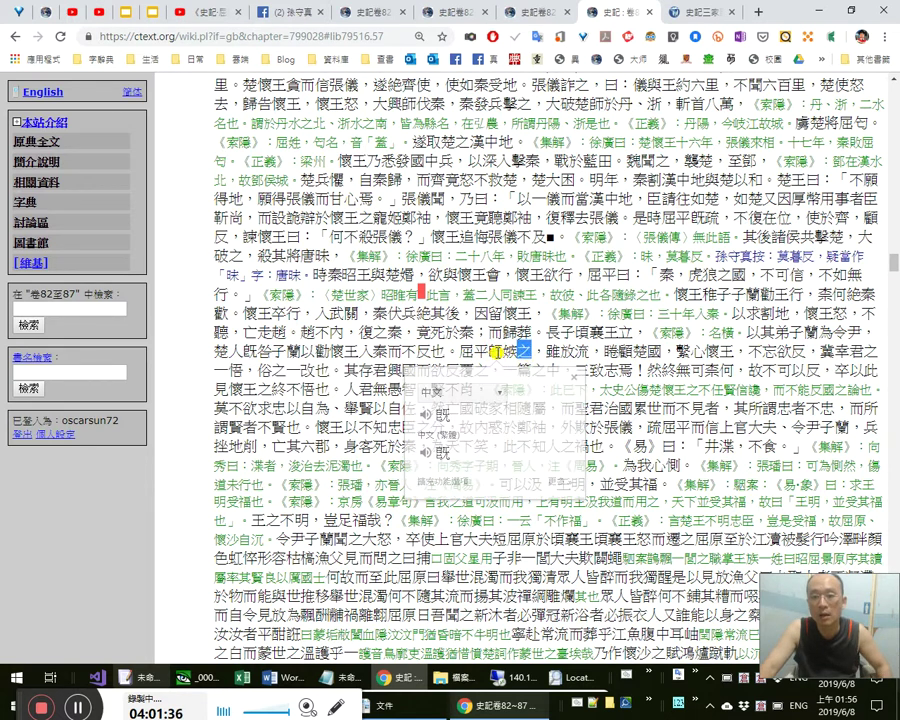
left_click(505, 352)
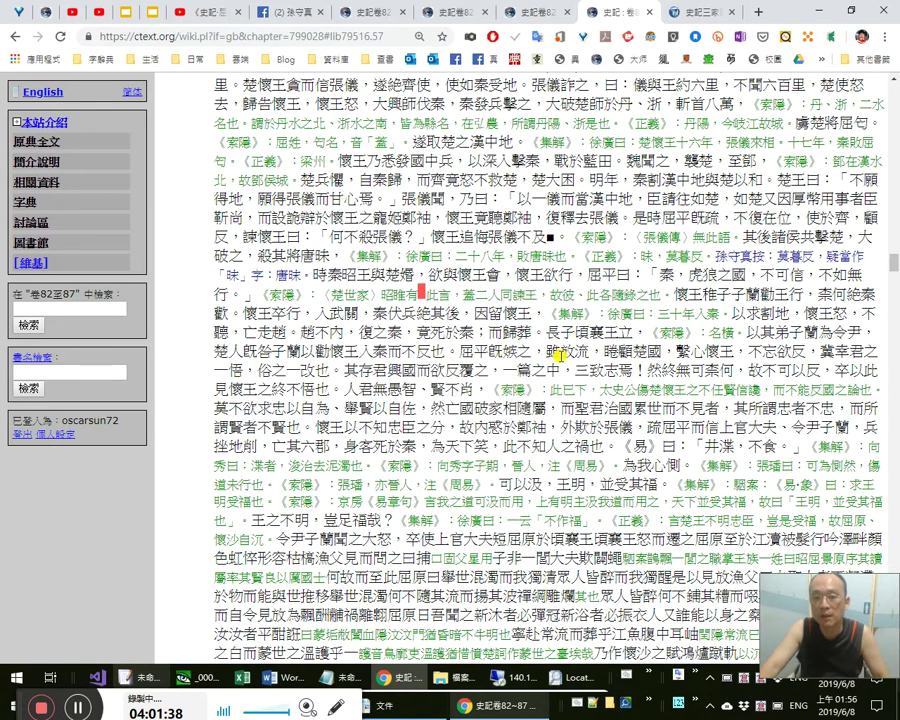
left_click(560, 356, "shift")
left_click(519, 354)
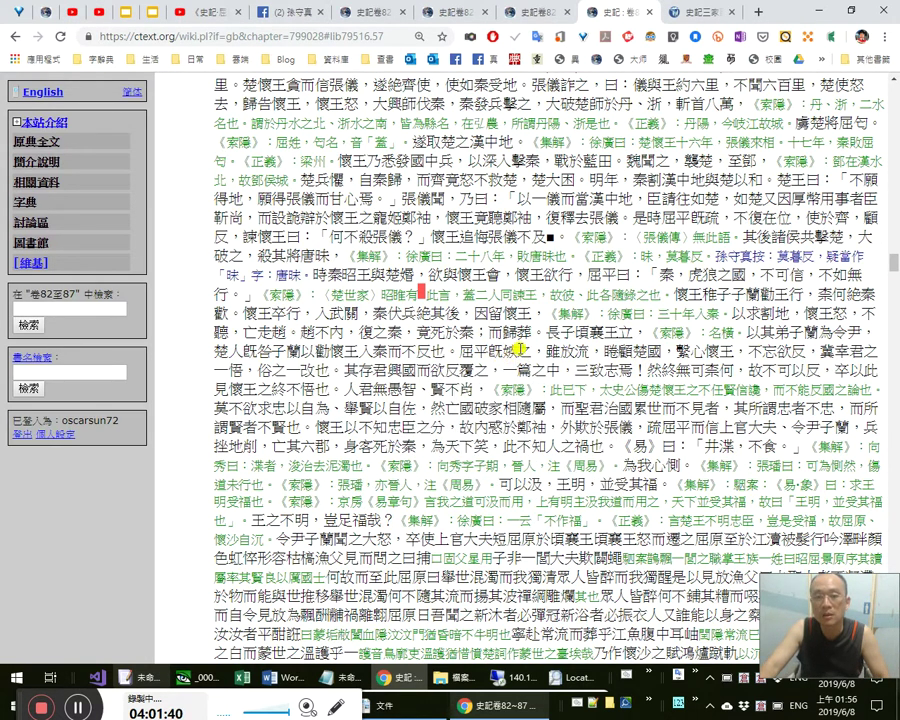
double_click(533, 354)
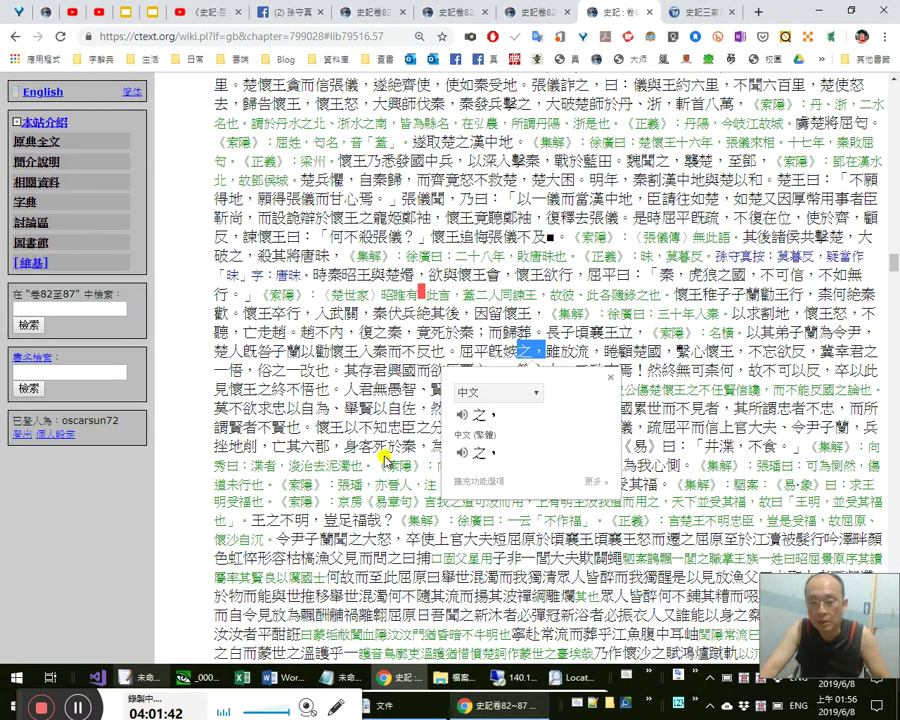
left_click(333, 499)
left_click_drag(297, 537, 495, 539)
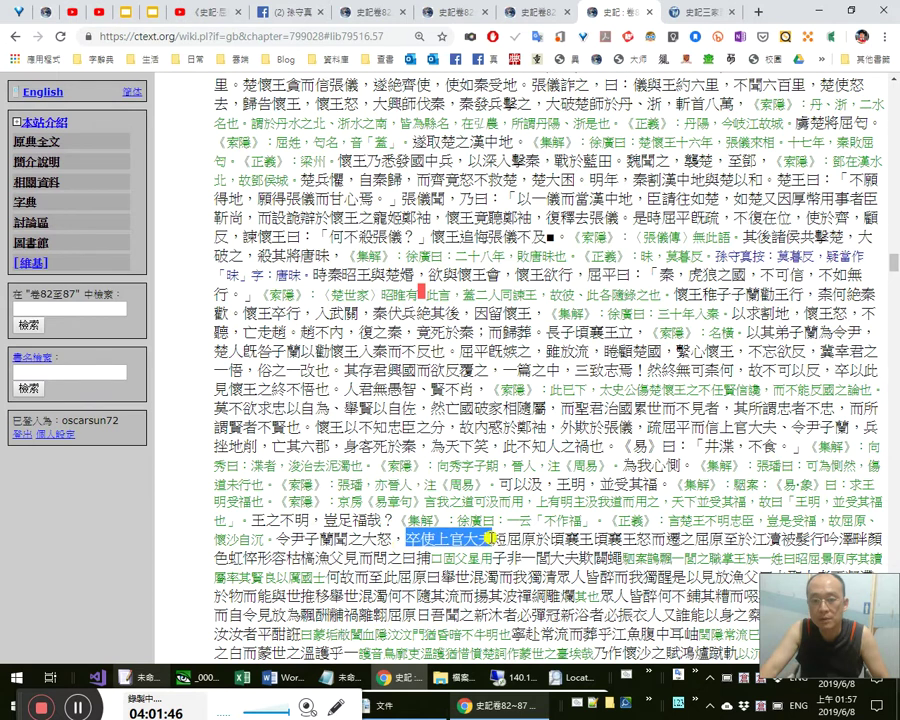
left_click(516, 362)
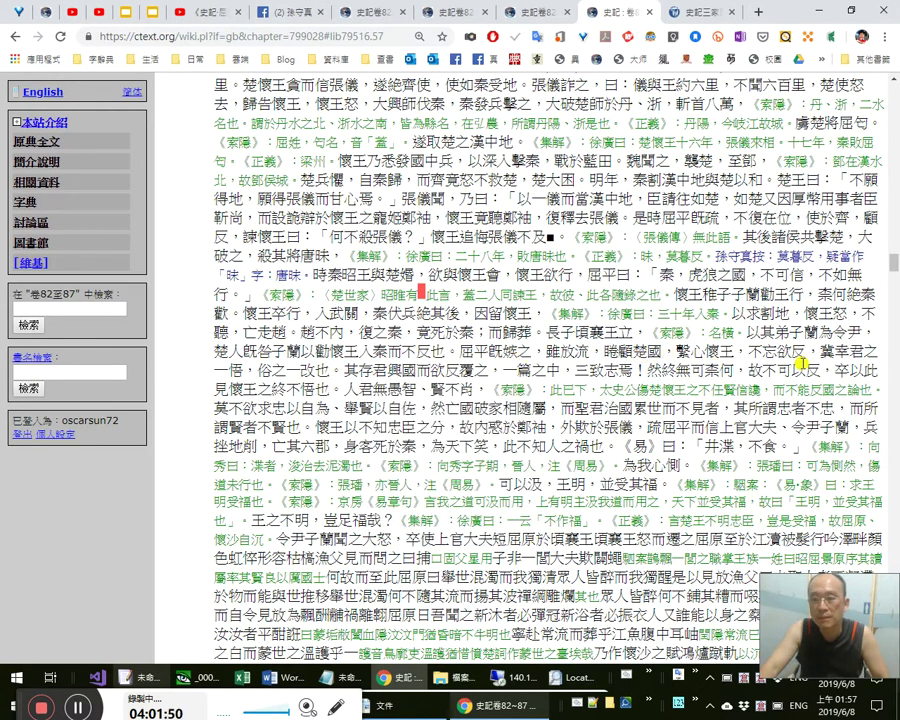
Read the full text from 其存君興國而欲反覆之 through 人君無愚智、賢不肖 and its 索隱 note on 太史公傷楚懷王.
left_click_drag(258, 370, 343, 381)
left_click_drag(258, 370, 412, 370)
left_click(449, 376)
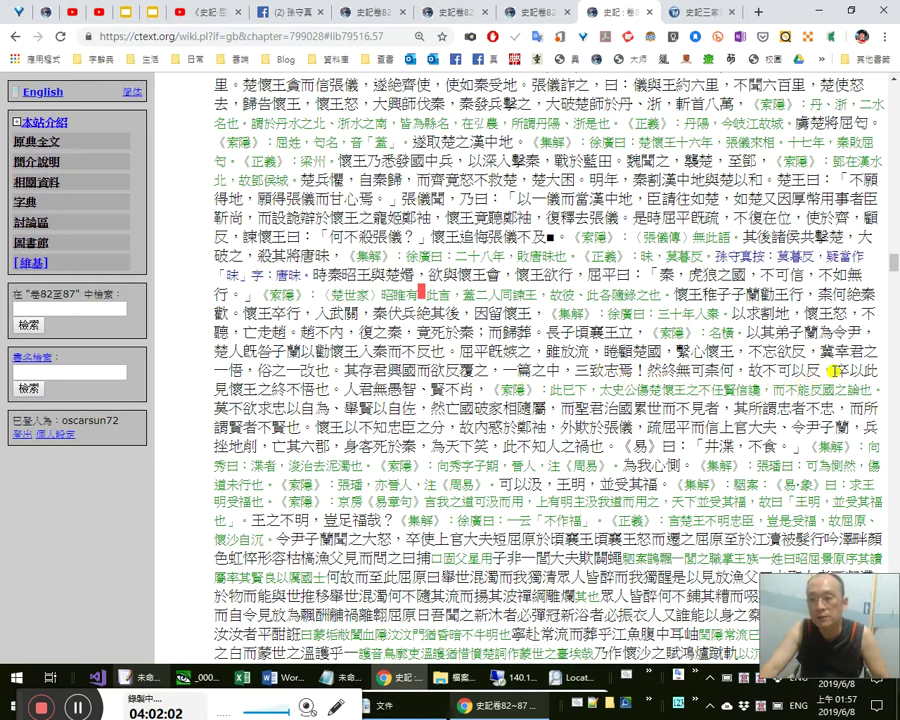
left_click_drag(832, 369, 806, 369)
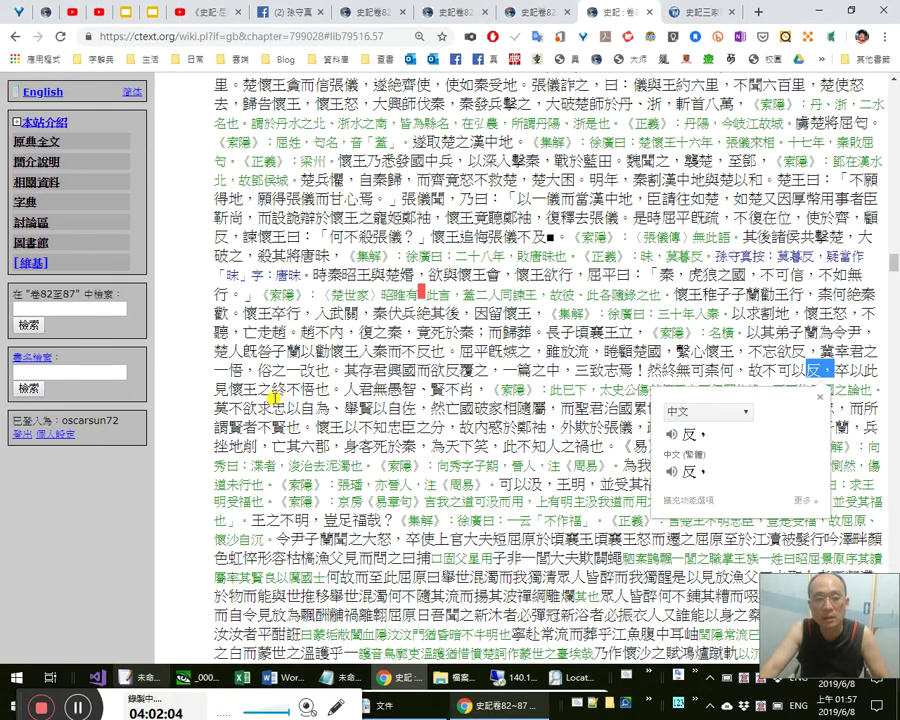
left_click(345, 391)
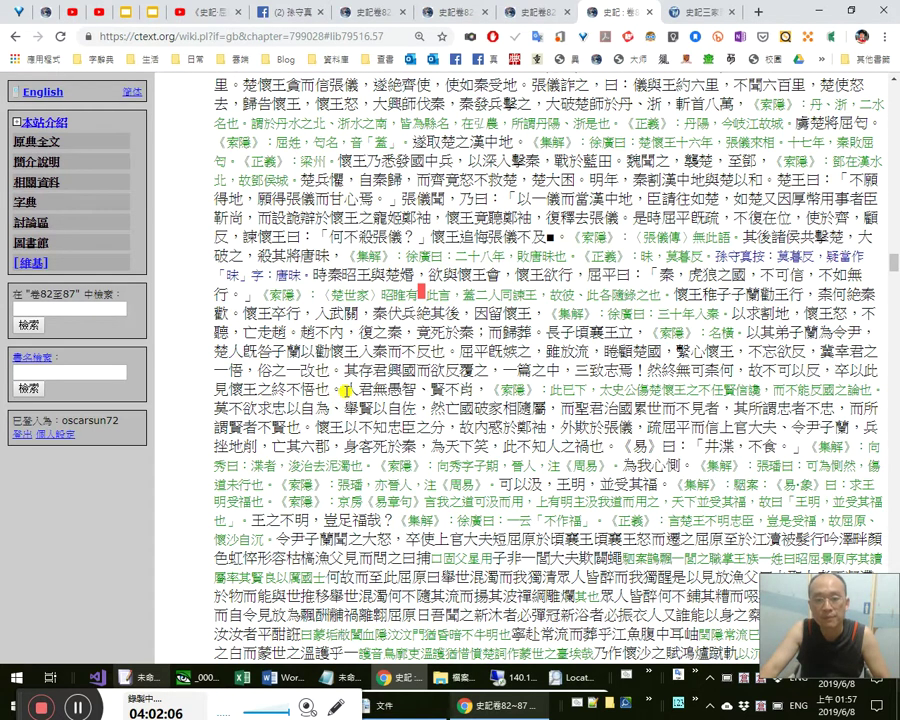
left_click_drag(345, 389, 494, 389)
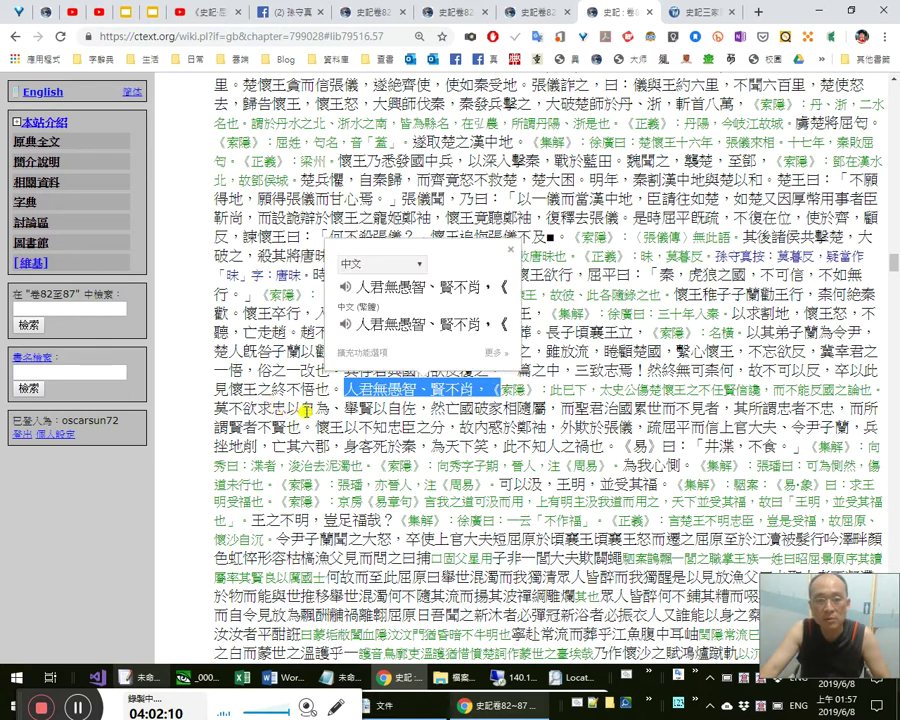
left_click(408, 411)
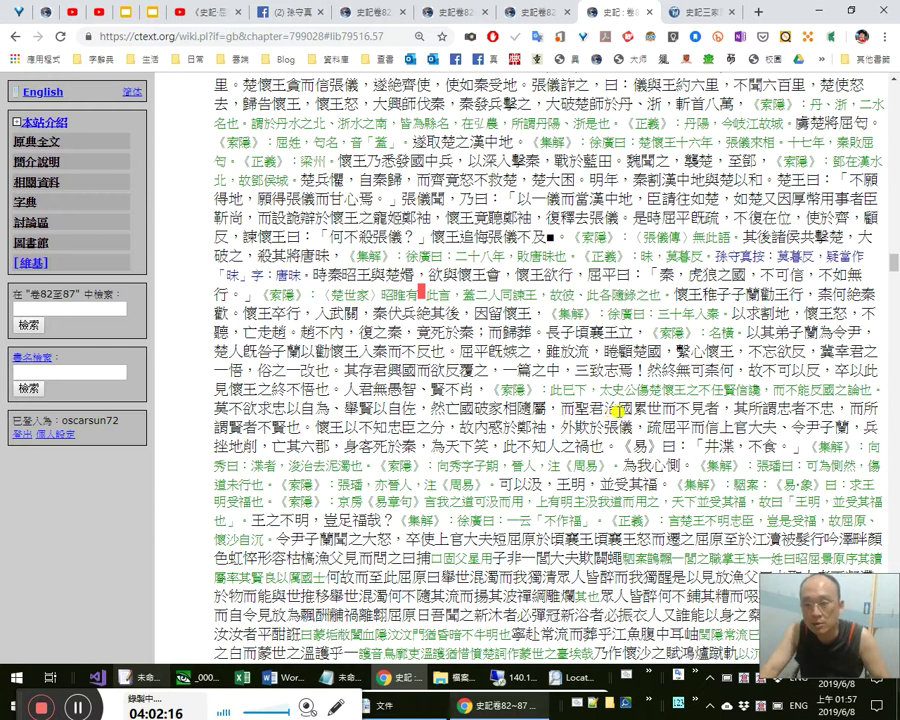
left_click_drag(597, 391, 716, 391)
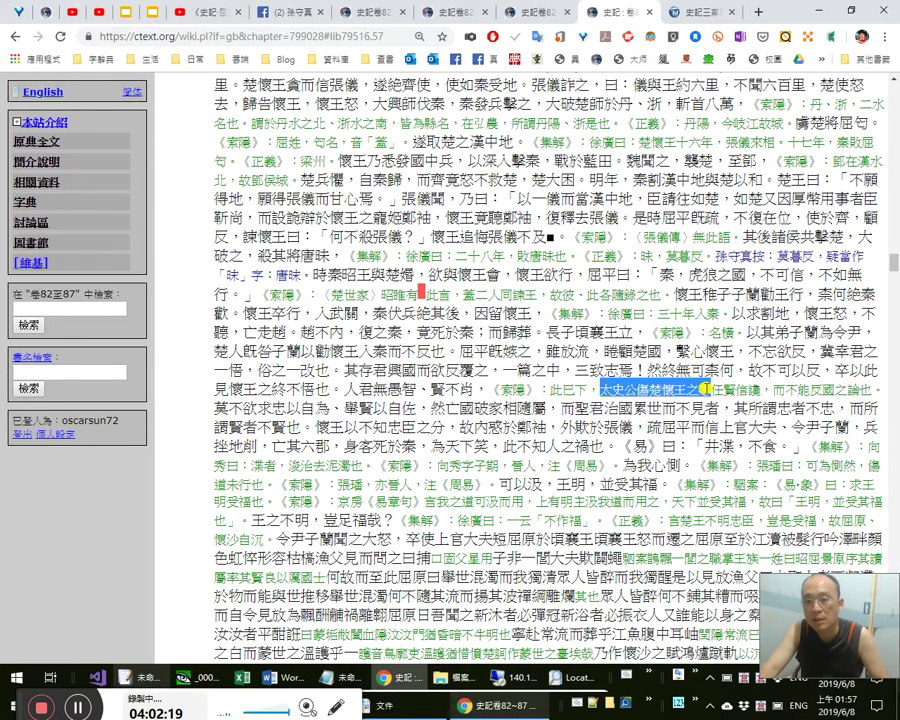
left_click(606, 418)
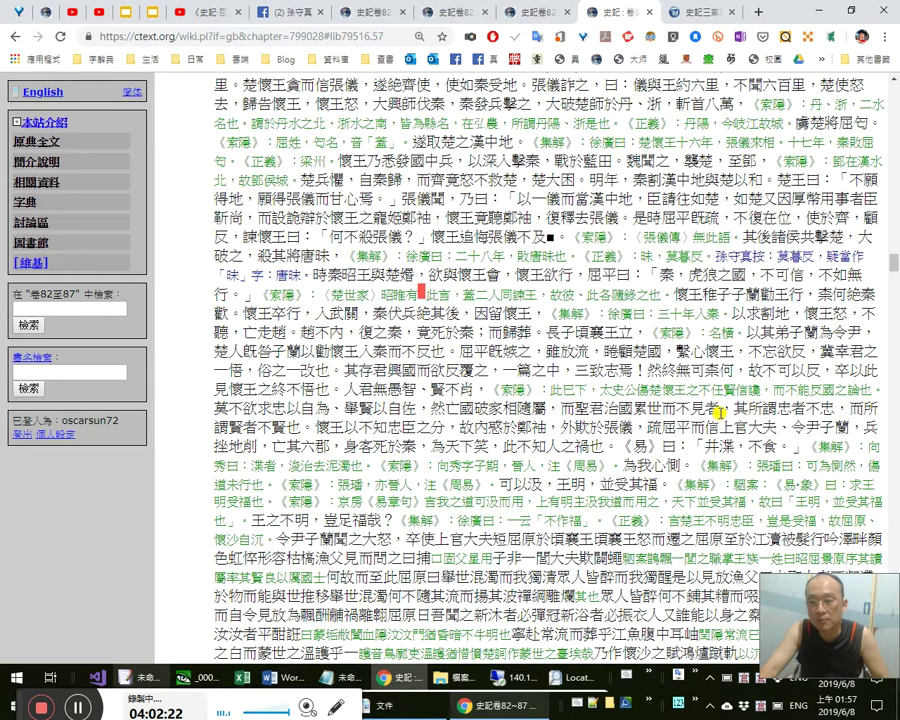
Read from 懷王以不知忠臣之分 through the 《易》 quotation and check where its closing quotation mark 」 belongs.
double_click(318, 427)
left_click_drag(363, 427, 272, 446)
scroll(343, 428, "down", 1)
left_click(328, 376)
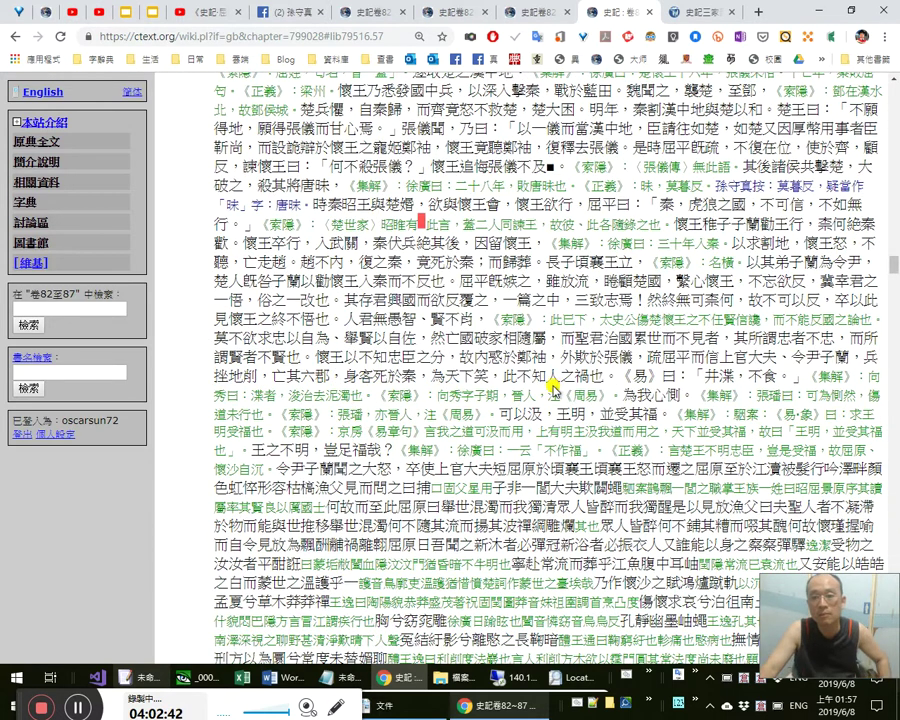
left_click_drag(618, 376, 828, 385)
left_click(790, 378)
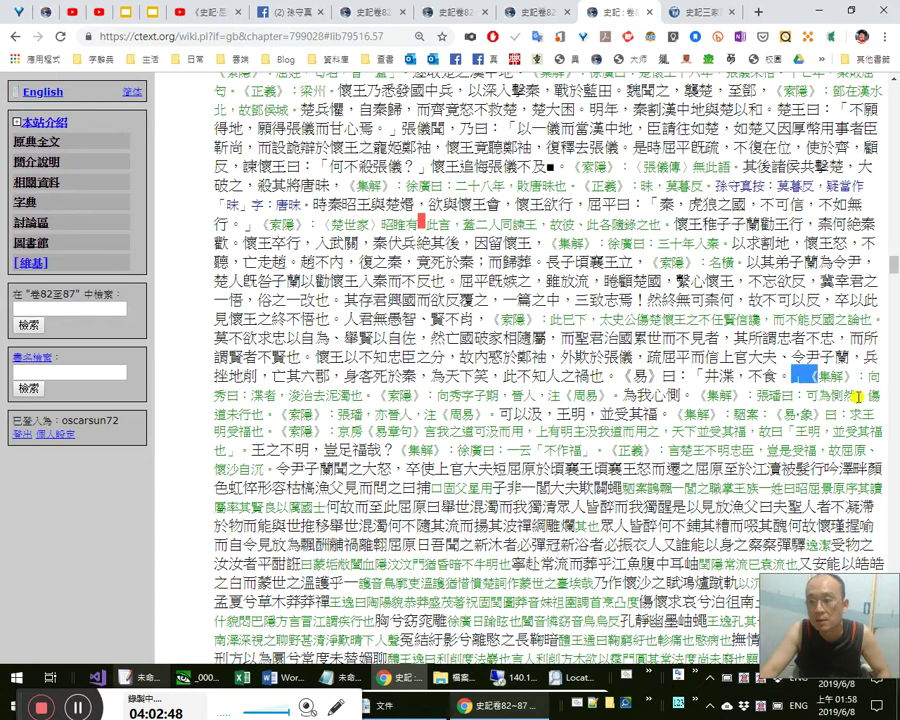
left_click(764, 424)
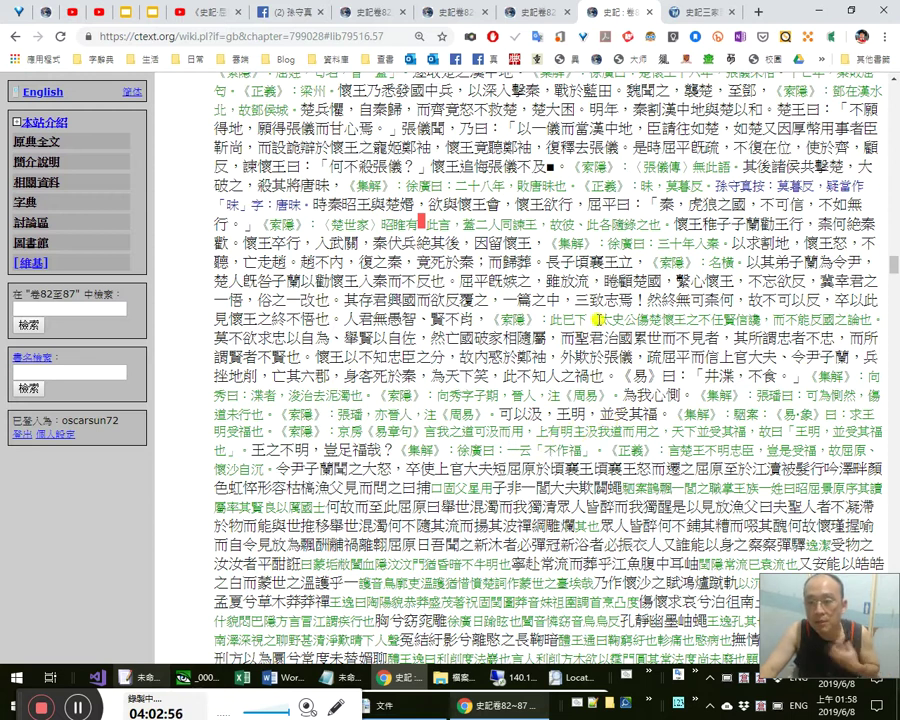
Return to scan page 58 and open its transcription in the simple edit mode.
left_click(528, 14)
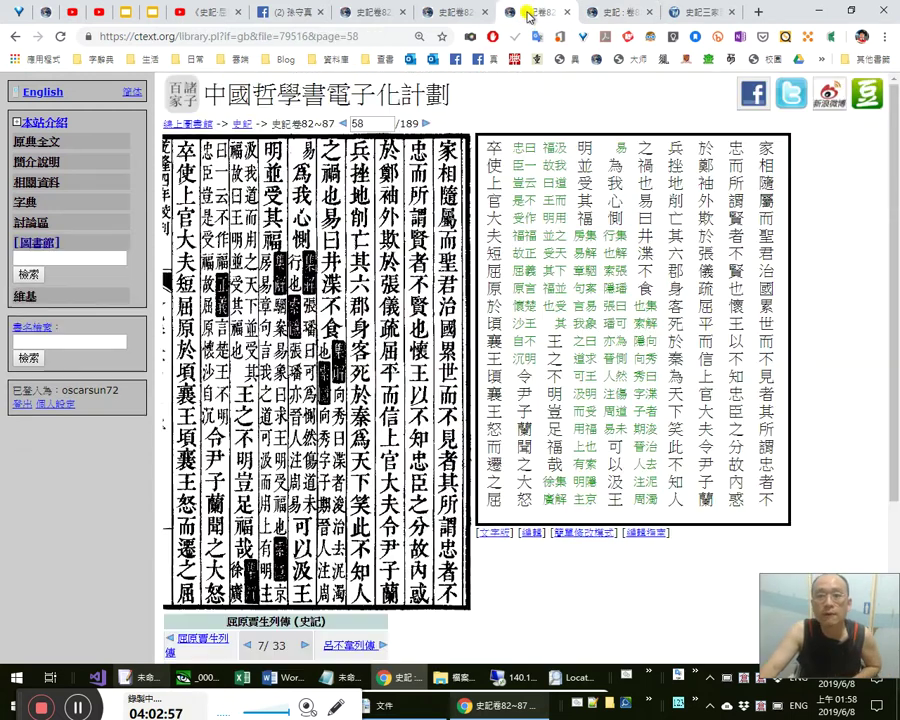
left_click(582, 537)
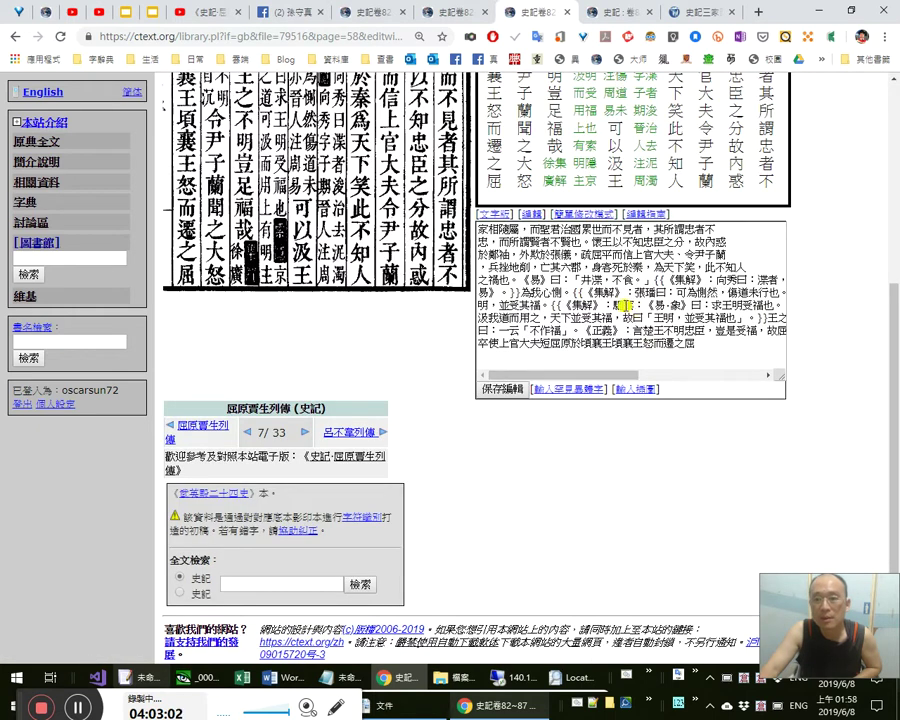
scroll(622, 305, "up", 3)
scroll(474, 414, "up", 2)
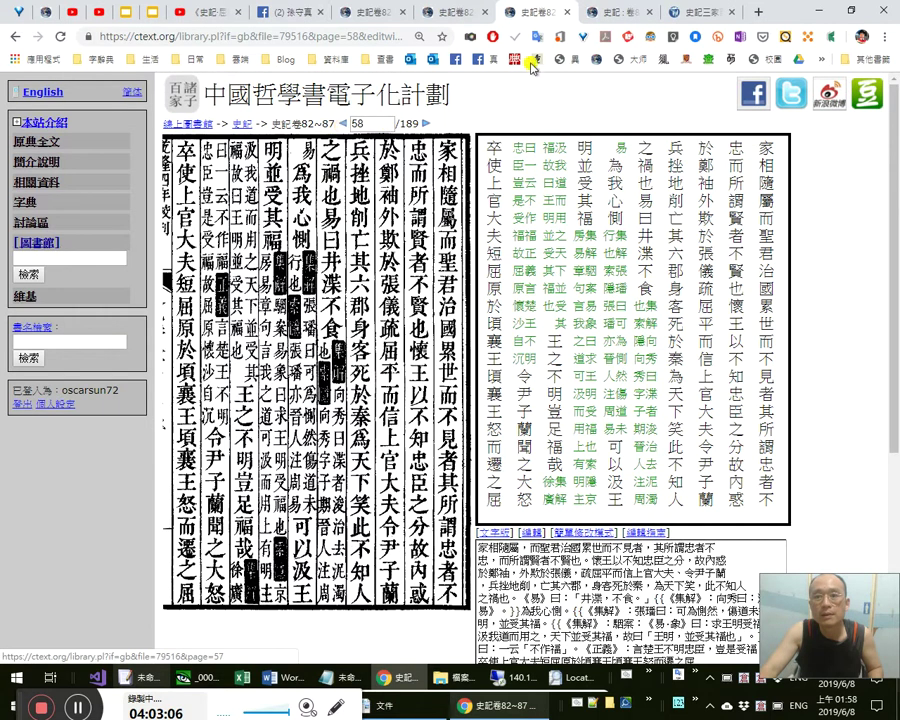
left_click(347, 121)
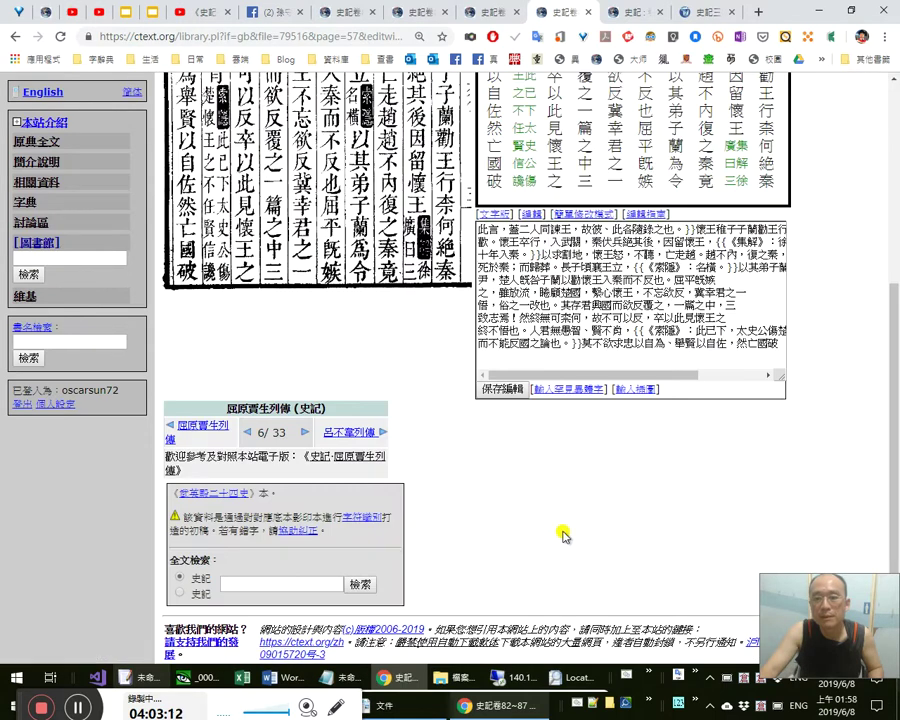
key("ctrl+w")
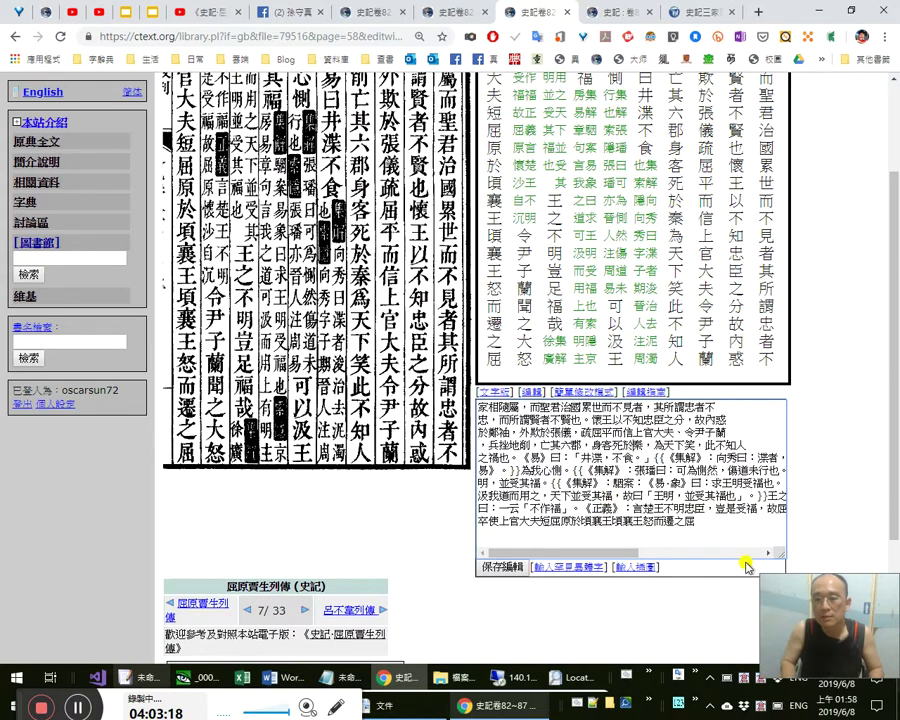
Move the 《易》 quotation's closing mark 」 from after 不食。 to after 並受其福。 and save the page 58 edit.
key("Delete")
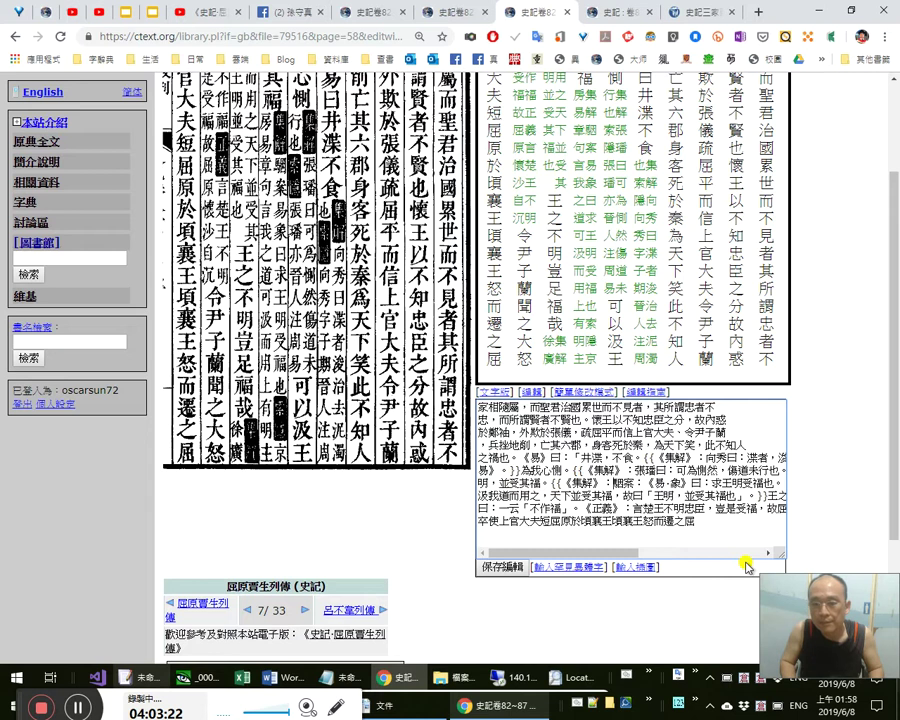
type("」")
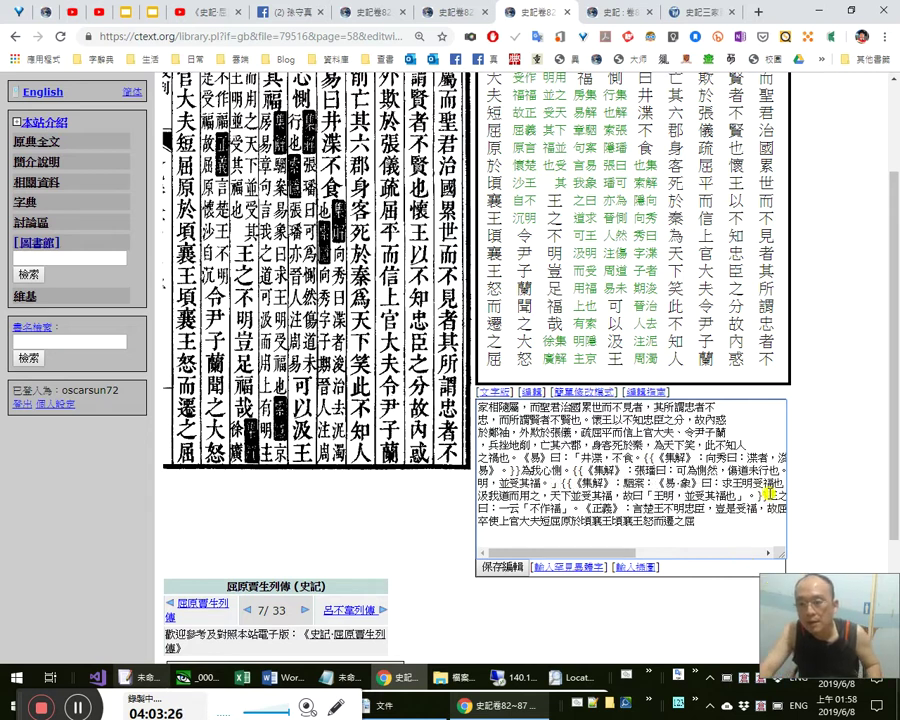
left_click(510, 567)
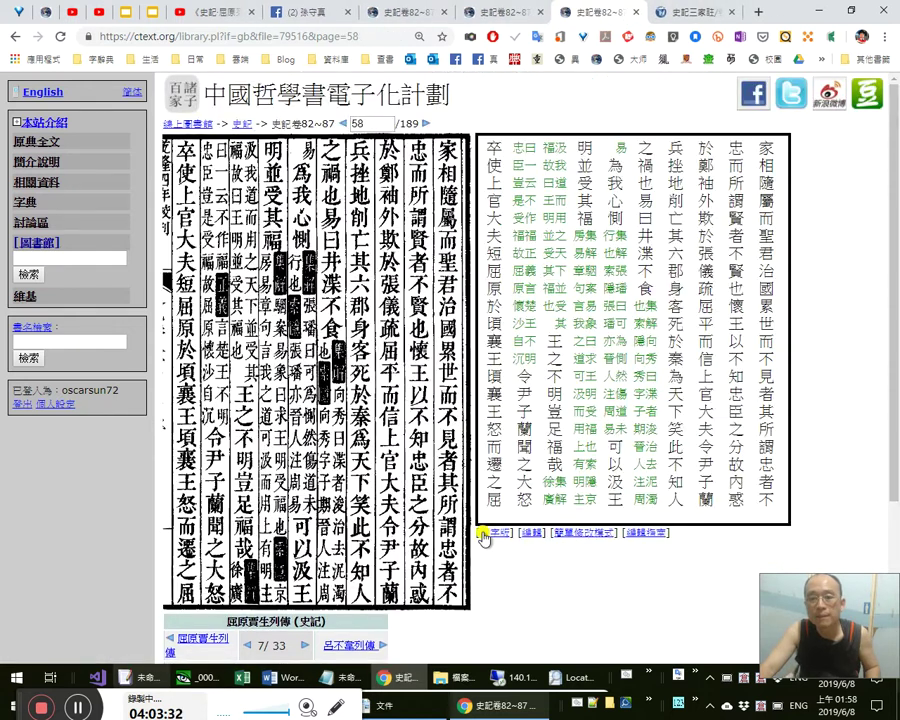
Open page 58's passage in the full-text version and review the 《易》 quotation, 王之不明，豈足福哉？ and 令尹子蘭聞之大怒.
left_click(486, 532)
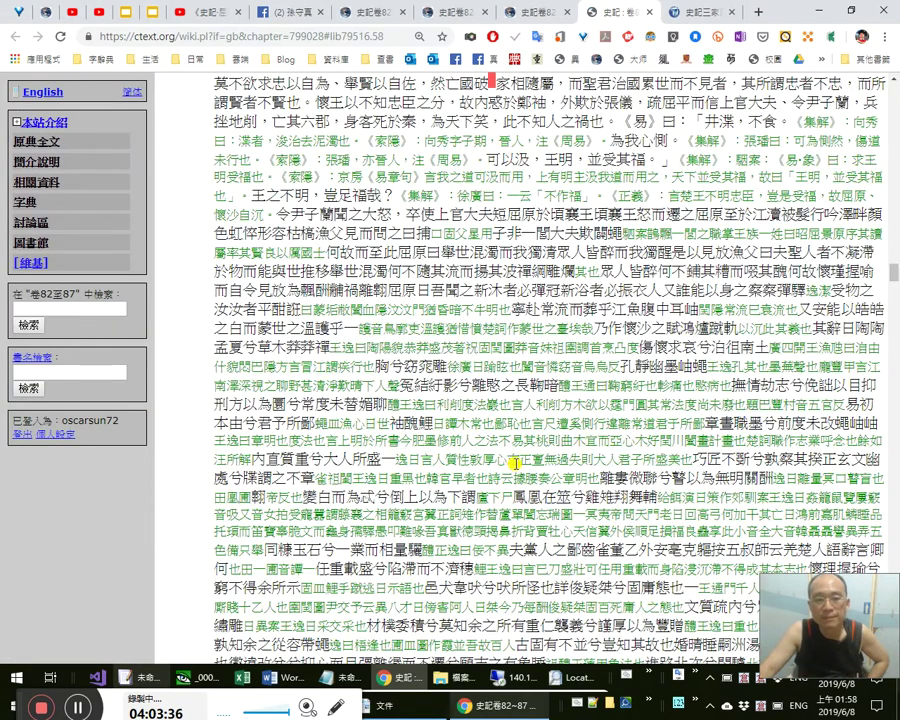
scroll(508, 366, "up", 3)
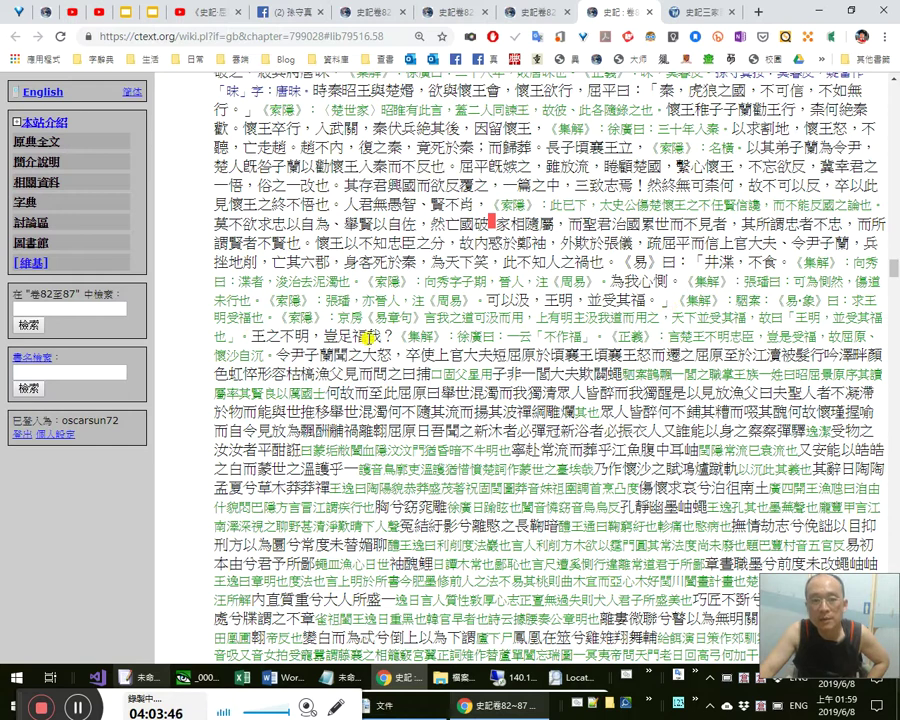
double_click(668, 300)
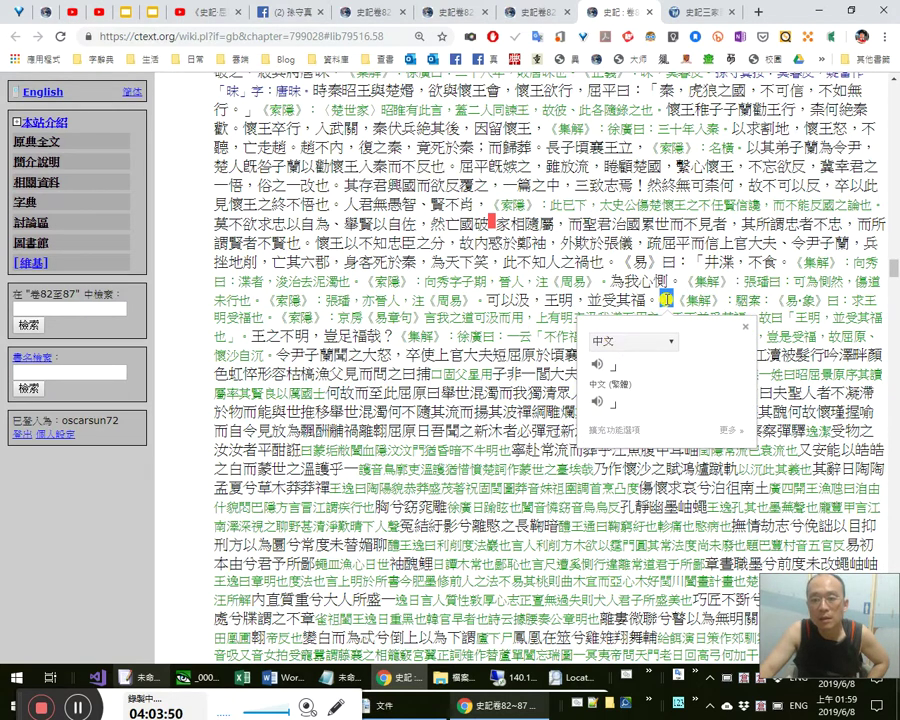
right_click(661, 299)
left_click(672, 312)
left_click_drag(392, 337, 248, 339)
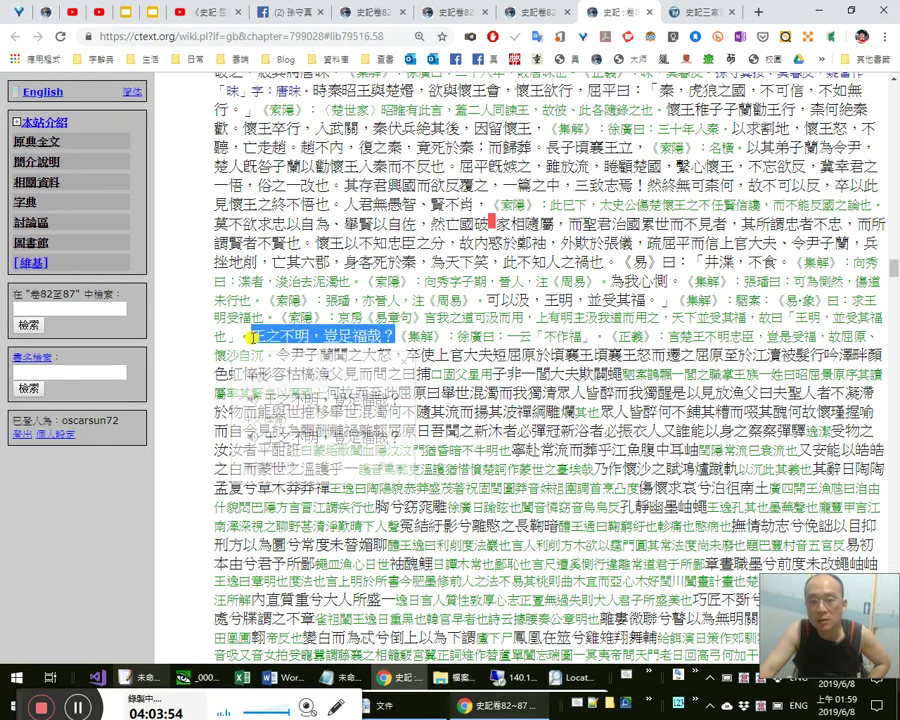
left_click(683, 307)
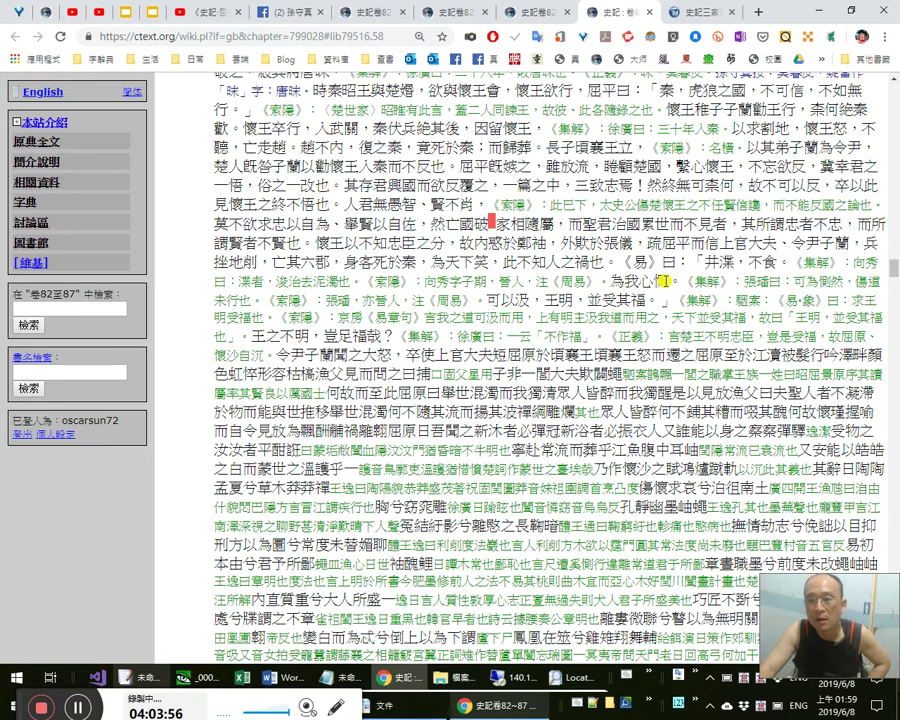
left_click_drag(618, 258, 655, 313)
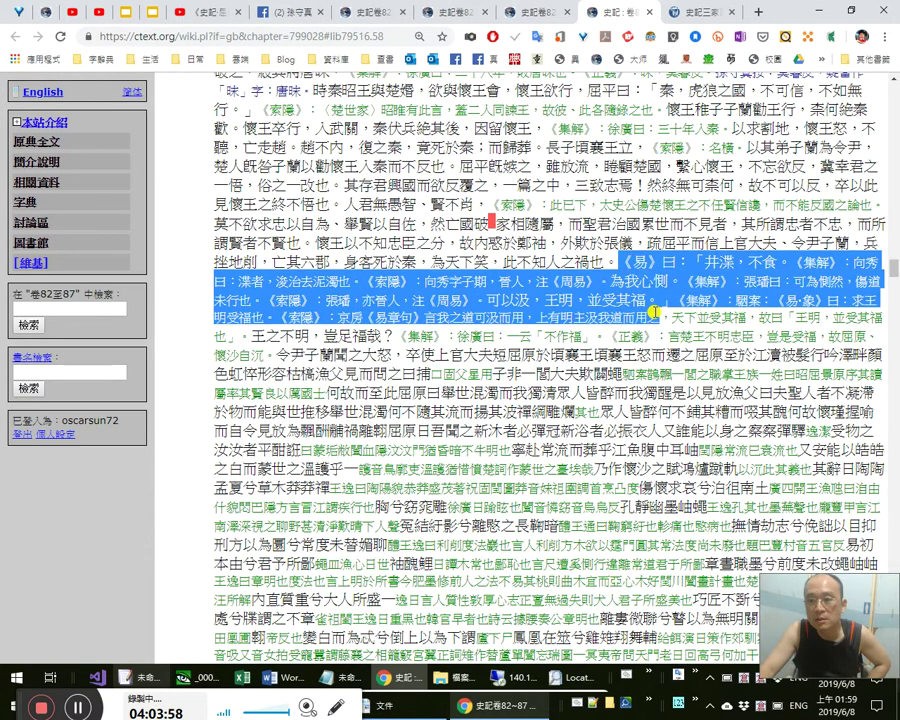
left_click(373, 335)
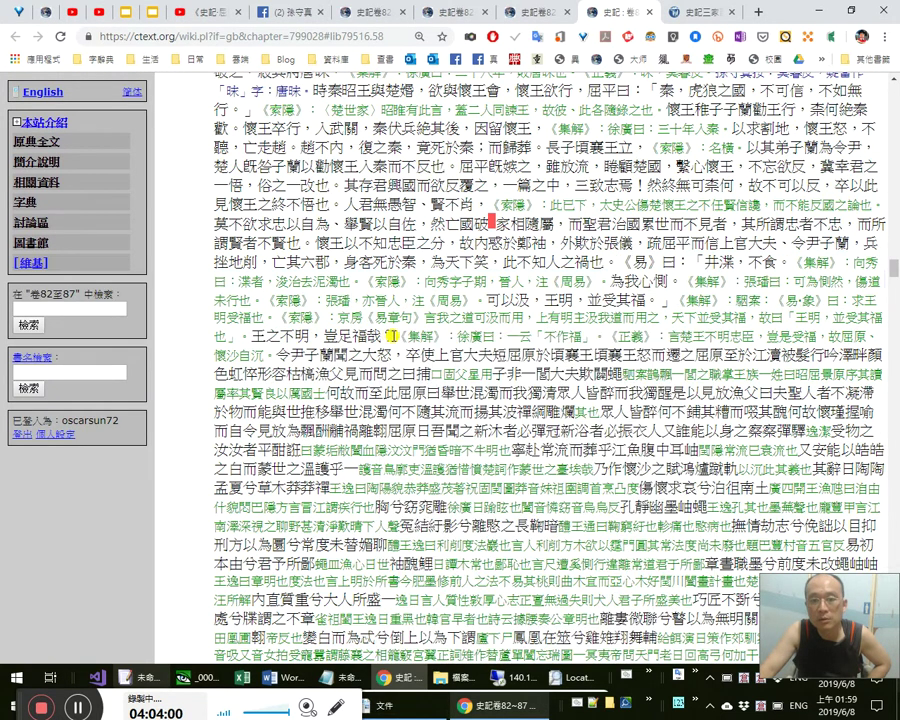
left_click_drag(278, 355, 392, 354)
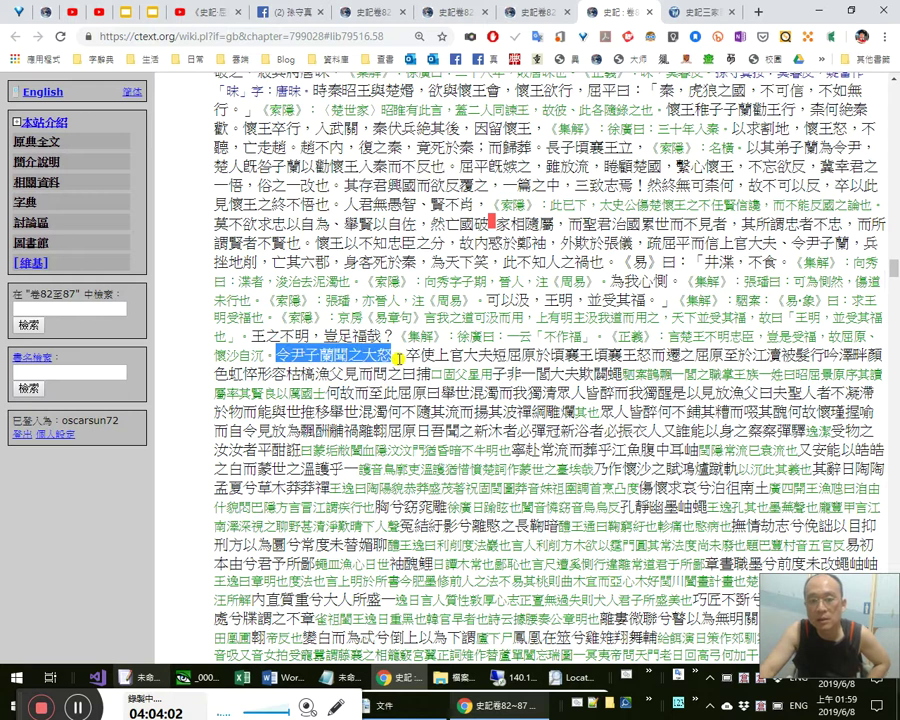
Reopen scan page 58 for editing and move its entire transcription from the edit box into EmEditor.
left_click(524, 14)
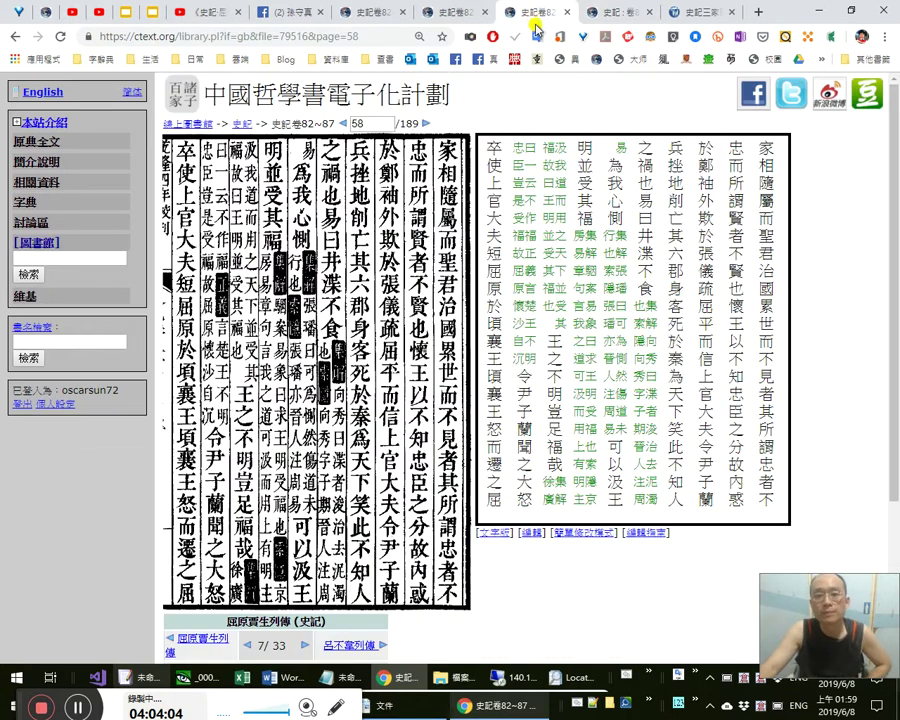
left_click(561, 536)
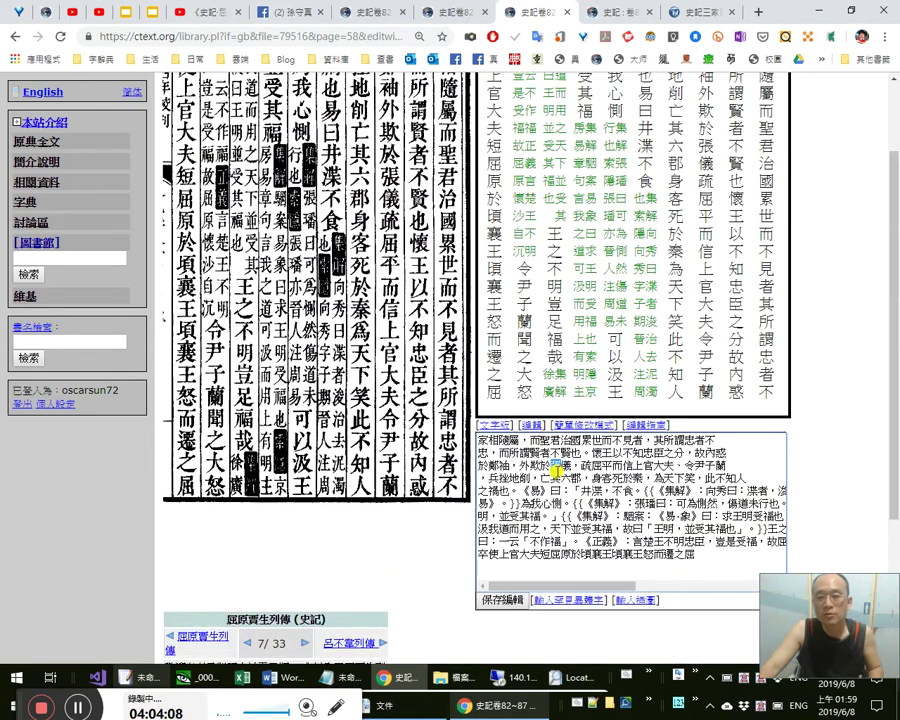
left_click(586, 507)
key("ctrl+a")
scroll(590, 505, "up", 1)
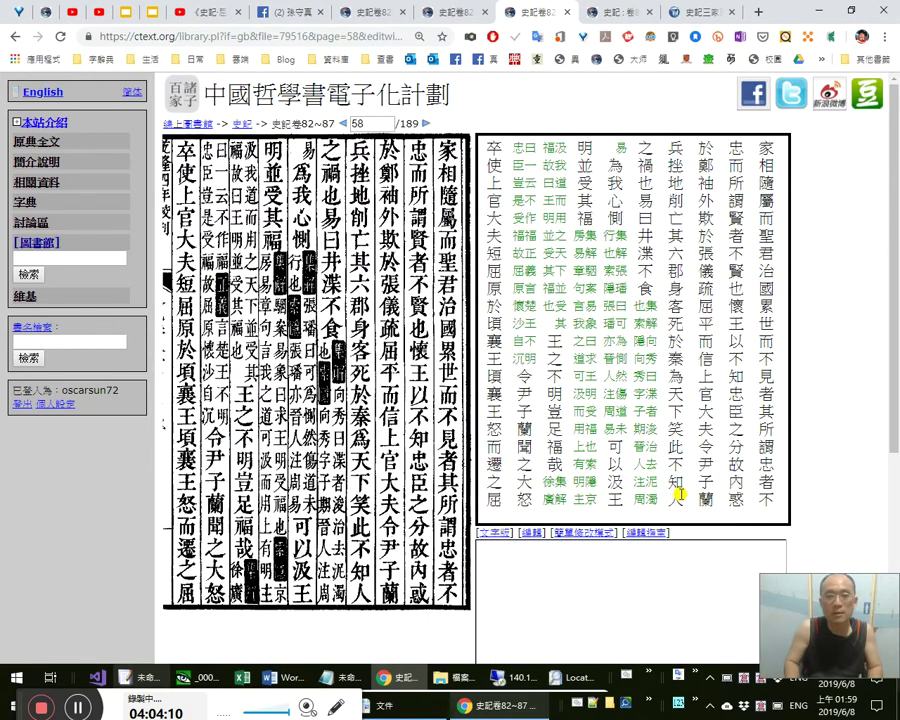
key("alt+Tab")
key("ctrl+v")
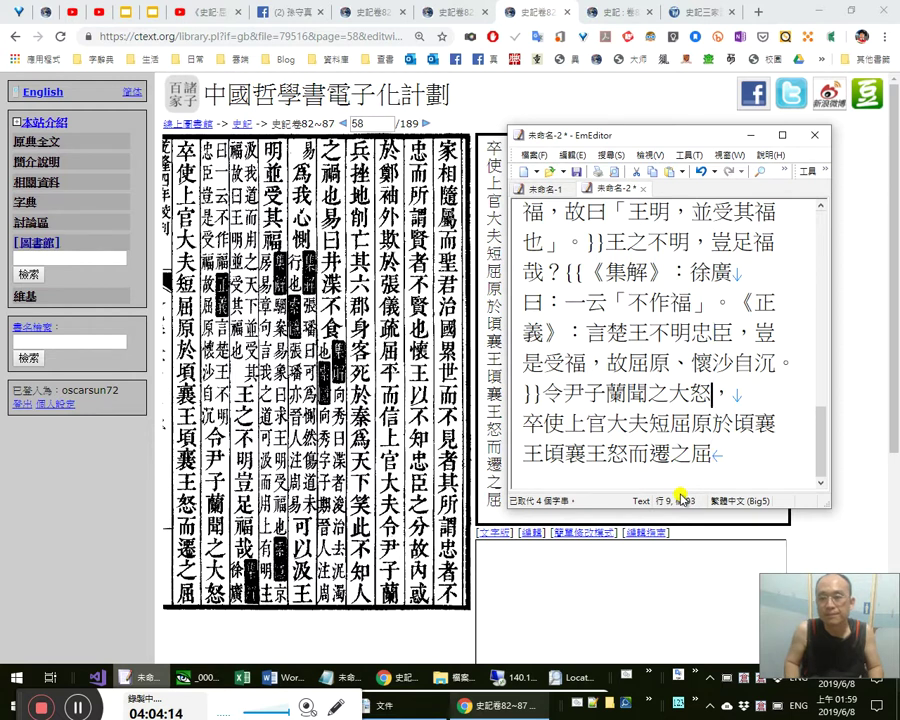
Try inserting 唆 before 使 in 卒使上官大夫 on the second-to-last line, and remove it again.
key("shift+Right")
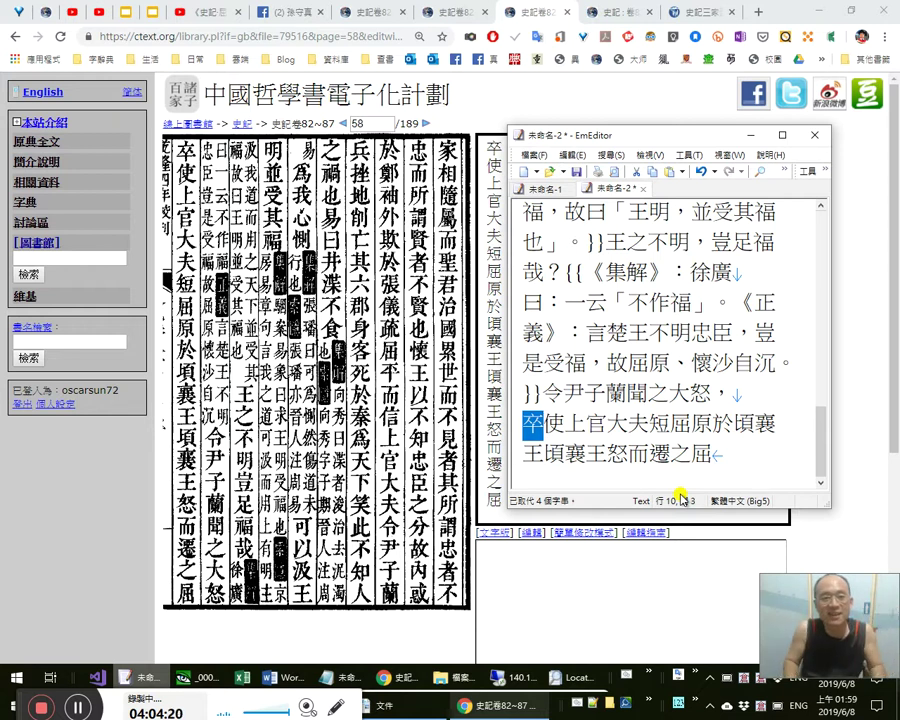
key("Right")
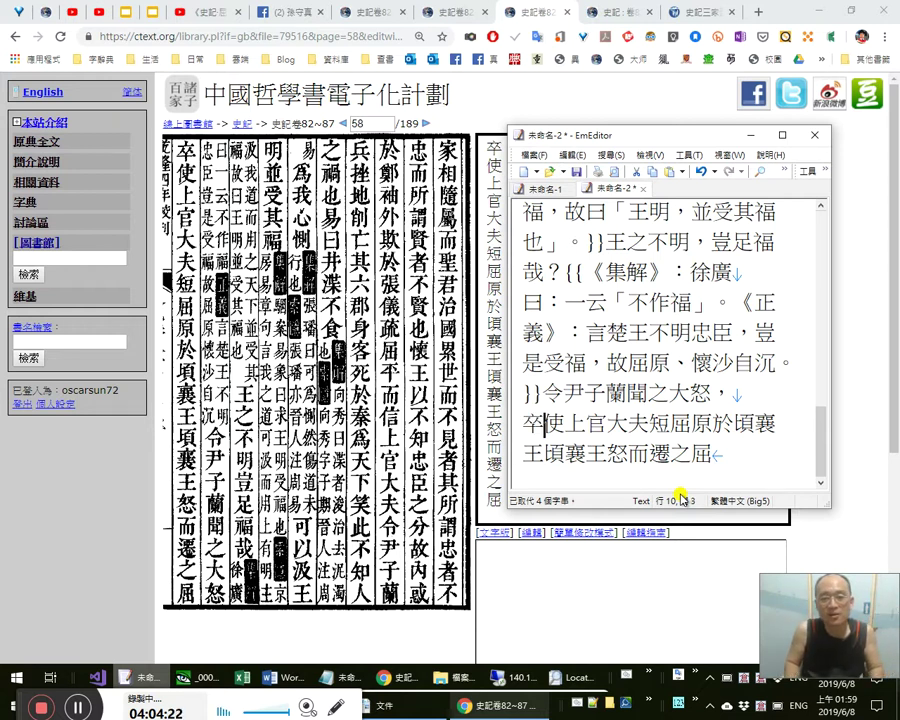
key("shift+Left")
key("Right")
key("shift+Right")
key("Right")
type("唆")
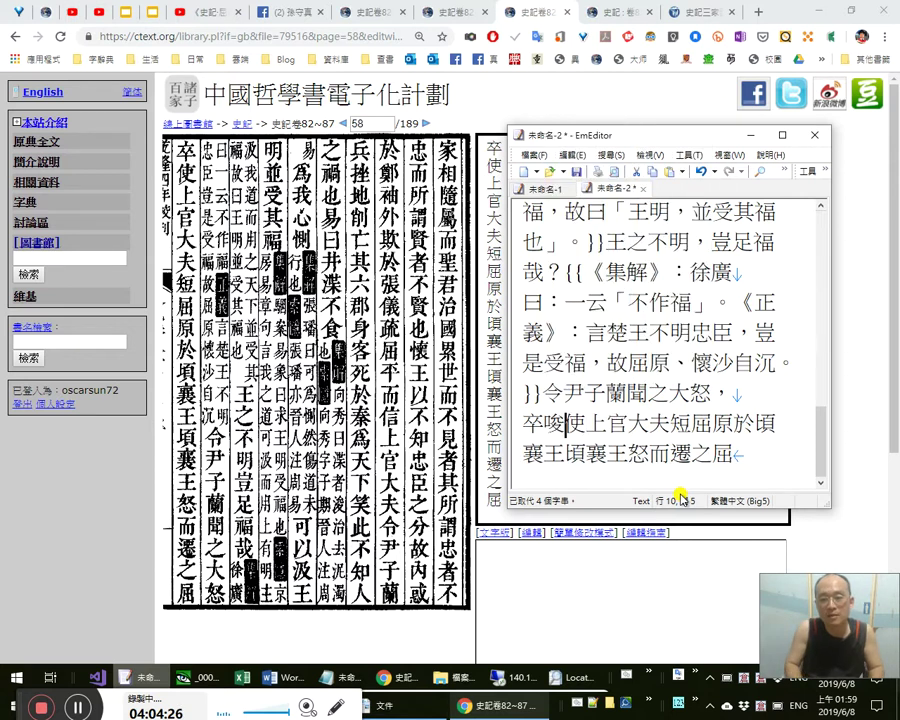
key("BackSpace")
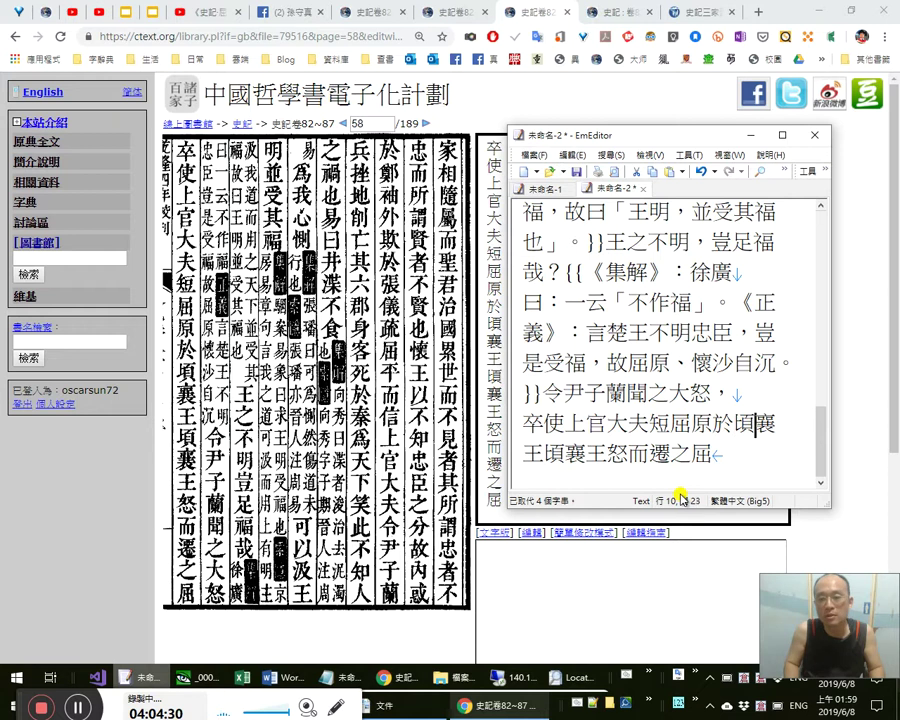
Highlight 上官大夫 in the sentence 卒使上官大夫短屈原於頃襄王 to examine it.
key("Left")
key("shift+Left")
key("shift+Left")
key("shift+Left")
key("shift+Left")
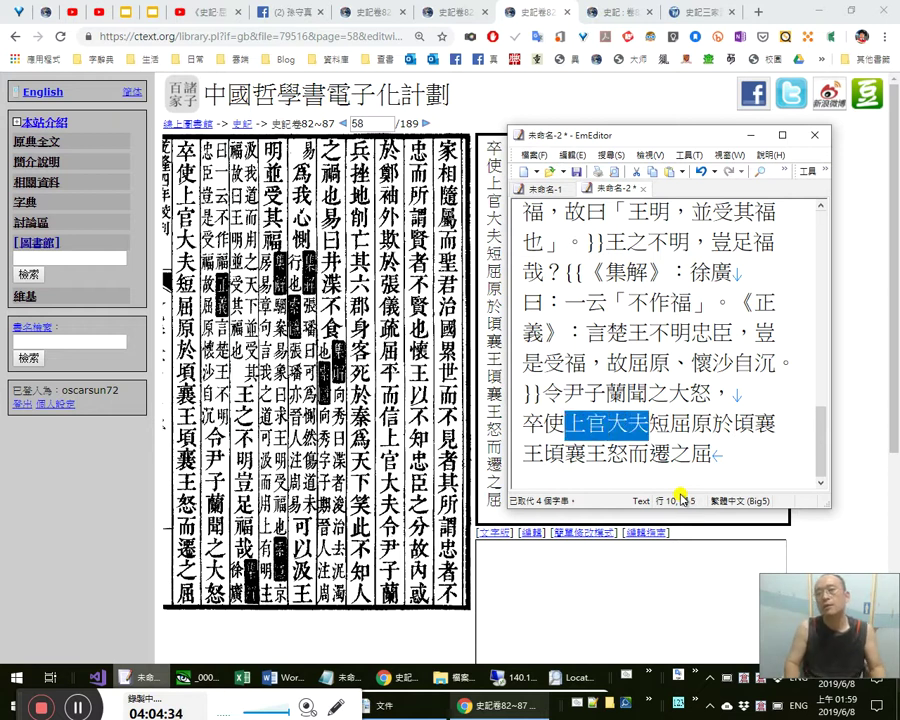
Try inserting 輔政 after 上官大夫 in 卒使上官大夫短屈原於頃襄王, and remove it again.
key("Right")
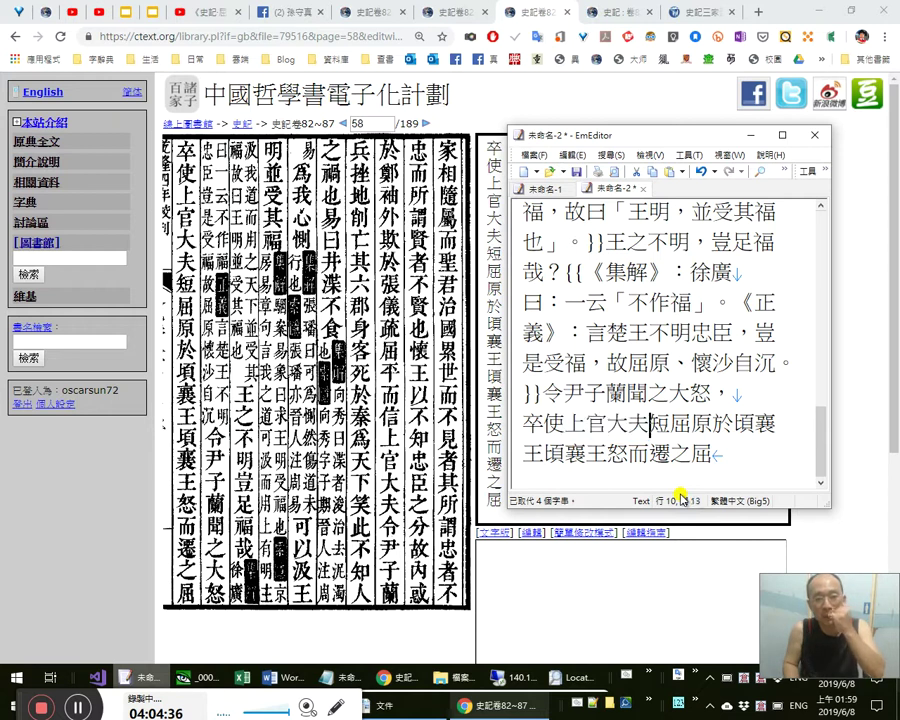
key("shift+Left")
key("shift+Left")
key("shift+Left")
key("shift+Left")
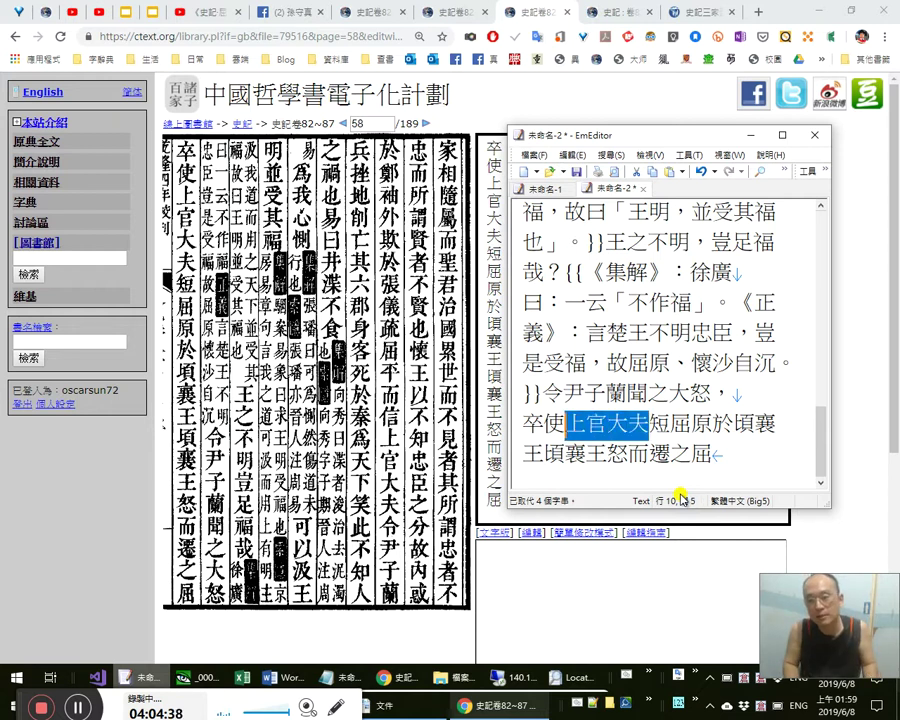
key("Right")
type("a")
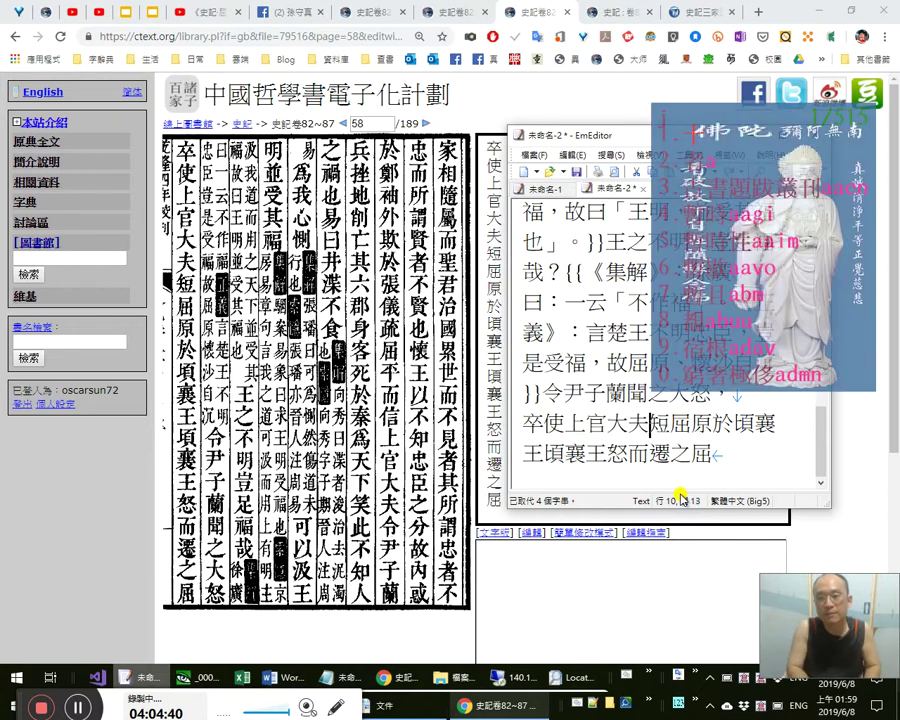
type("bmmk")
key("shift+Left")
key("shift+Left")
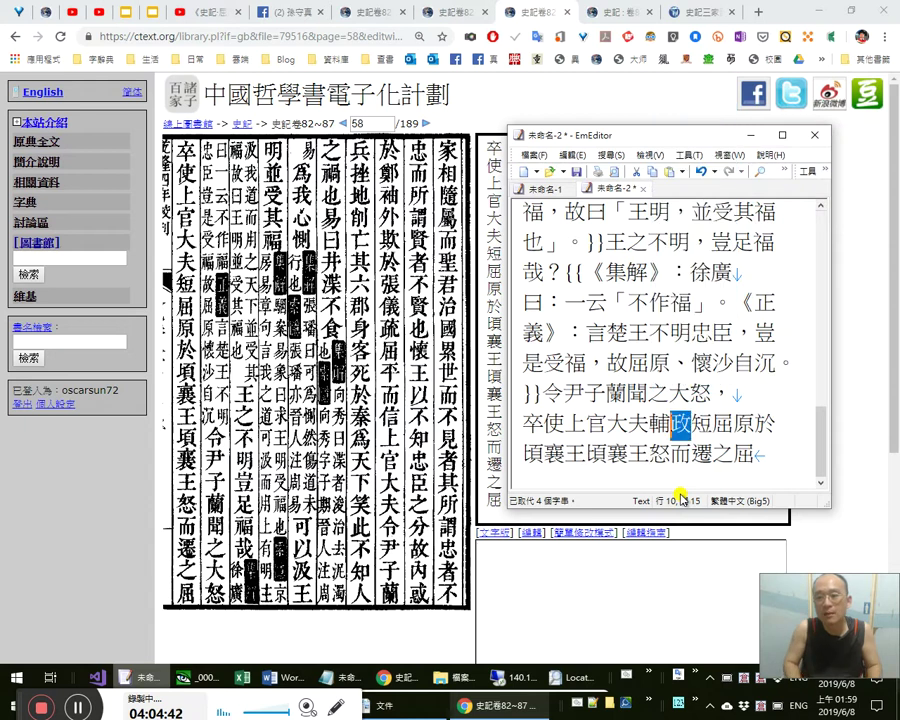
type("攝政")
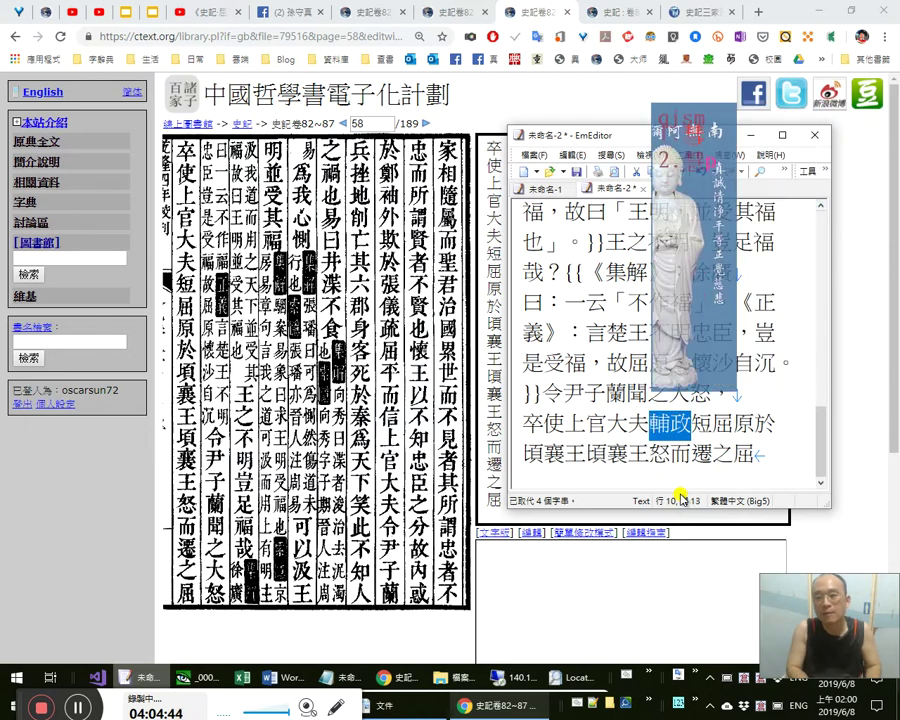
key("shift+Left")
key("shift+Left")
key("Delete")
Examine 短 and the repeated 頃襄王 in the sentence 卒使上官大夫短屈原於頃襄王頃襄王怒而遷之.
key("shift+Right")
key("Right")
key("shift+Left")
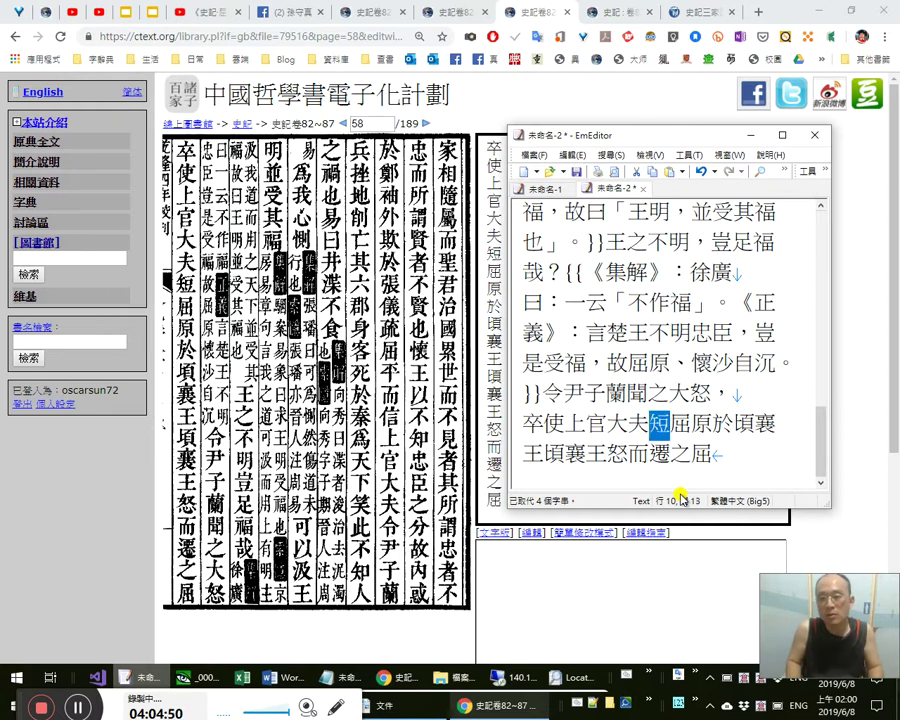
key("Right")
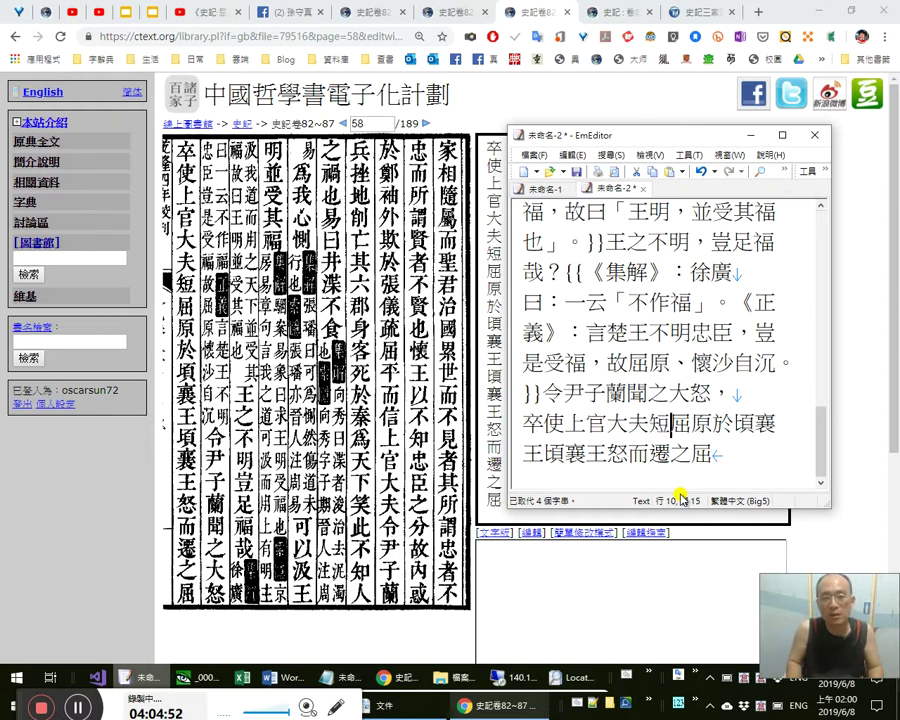
key("Right")
key("Right")
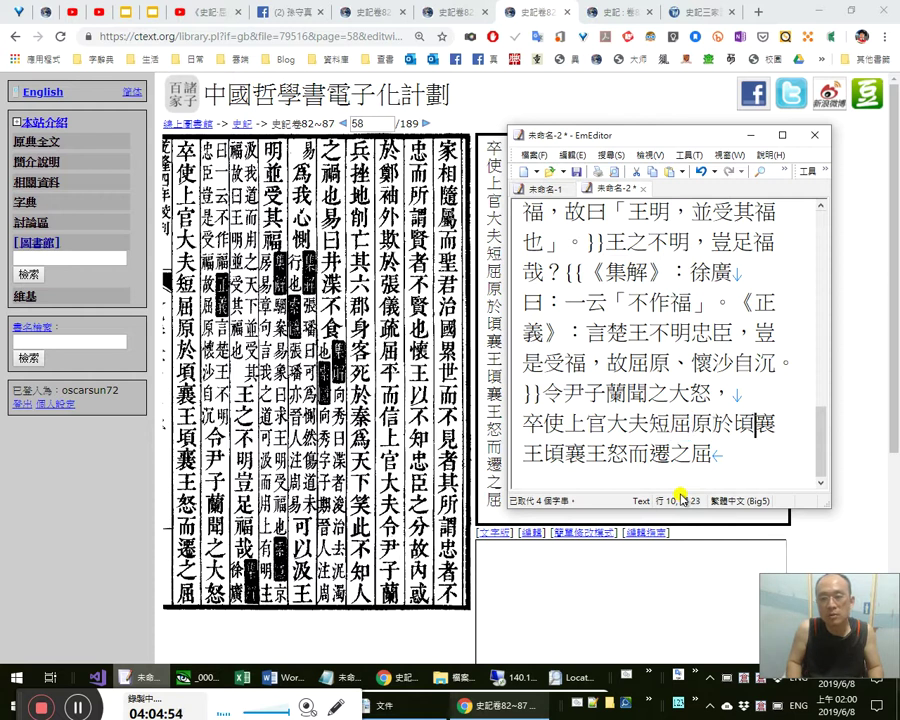
key("shift+Right")
key("shift+Right")
key("shift+Right")
key("shift+Right")
key("shift+Right")
key("Left")
key("Left")
key("Left")
key("shift+Right")
key("Left")
Insert commas after 短屈原於頃襄王 and after 頃襄王怒 in the final sentence.
key("Down")
key("Left")
key("Home")
key("Right")
type("，")
key("Right")
key("Right")
key("Right")
key("Right")
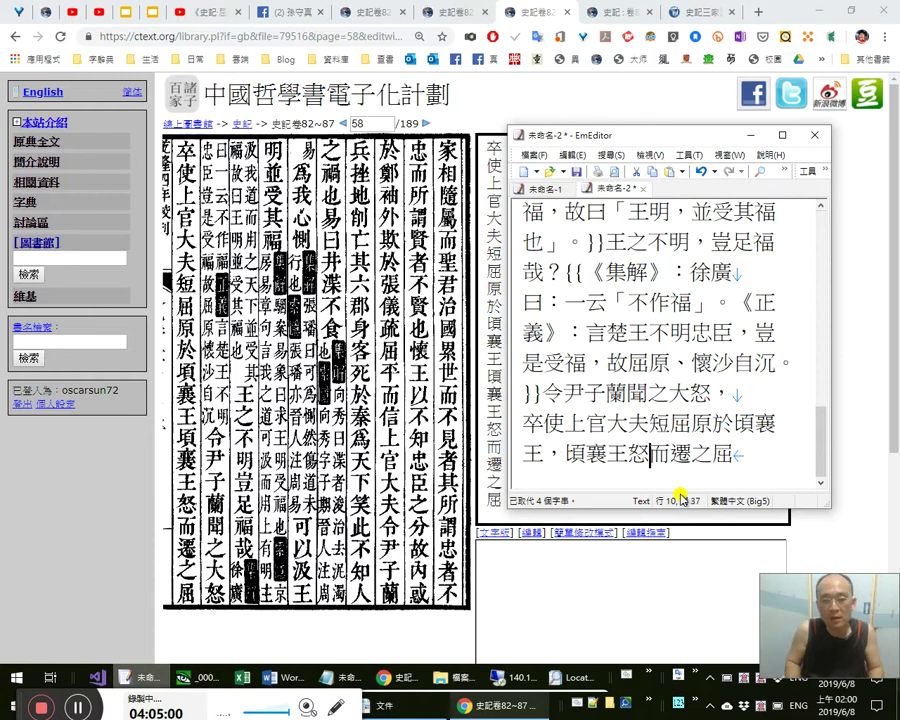
type("，")
Insert a comma after 遷之 and remove the comma between 怒 and 而遷之.
key("Up")
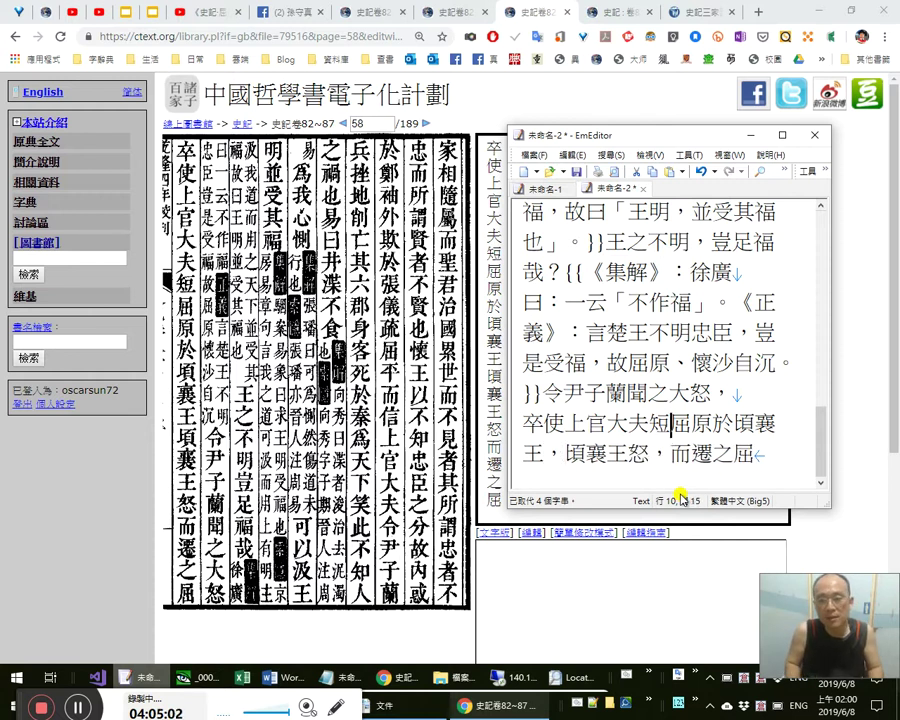
key("Right")
key("Right")
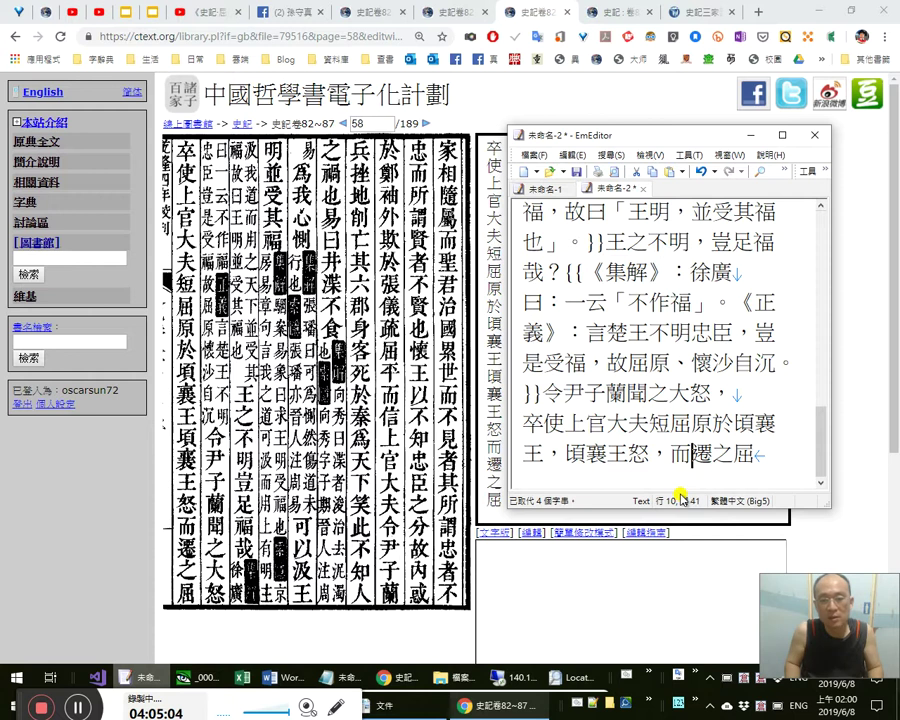
key("Right")
key("Right")
type("，")
key("Left")
key("Left")
key("Left")
key("Left")
key("Delete")
key("Left")
key("shift+Right")
key("shift+Right")
key("Right")
key("Right")
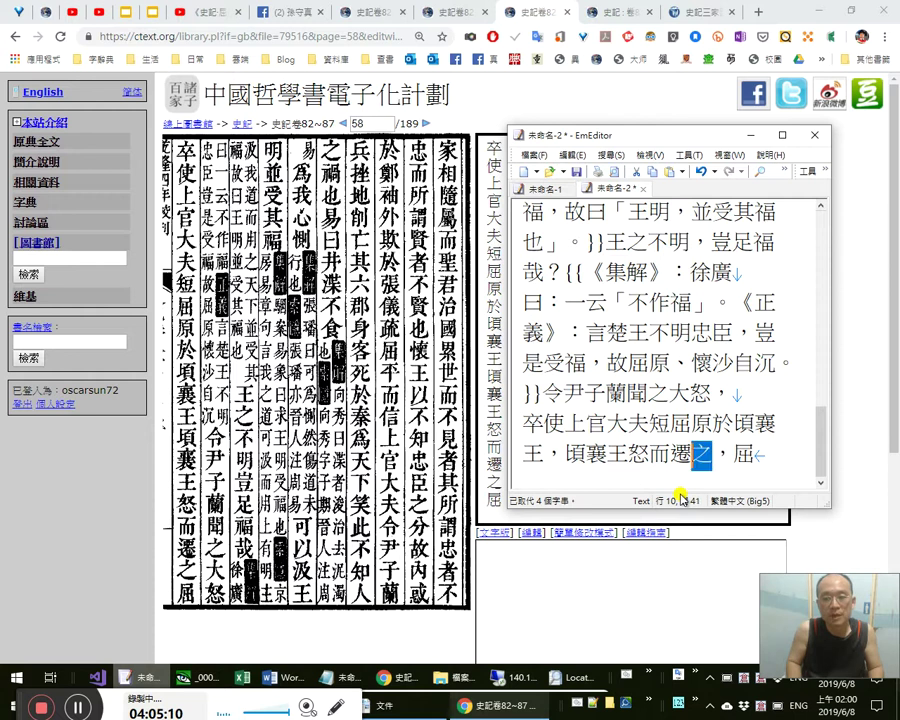
Move the whole revised transcription from EmEditor back into page 58's edit box and save the edit.
key("ctrl+a")
key("Right")
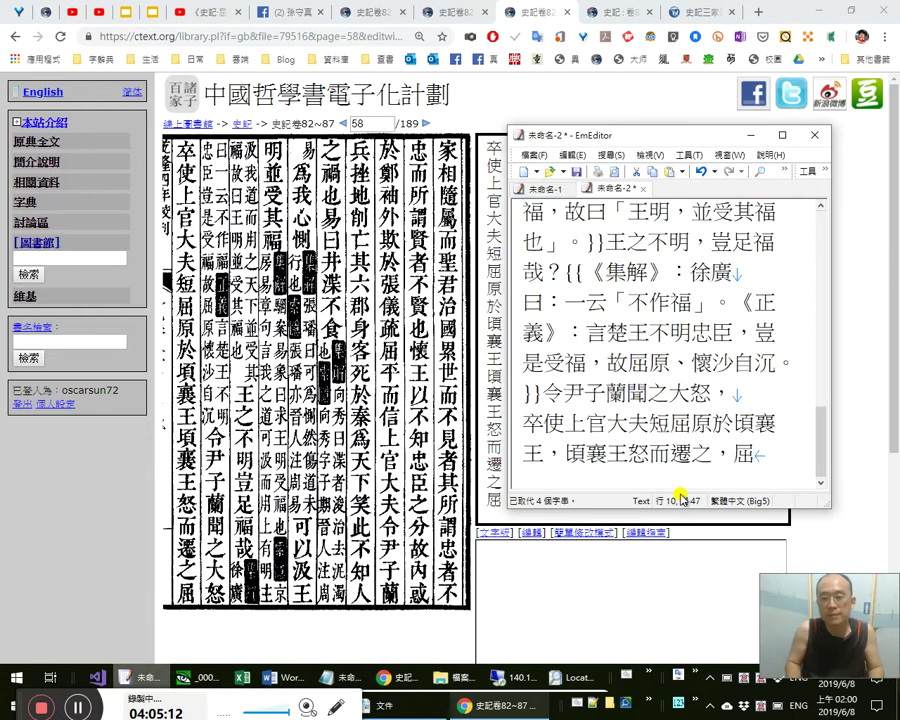
key("ctrl+a")
key("ctrl+x")
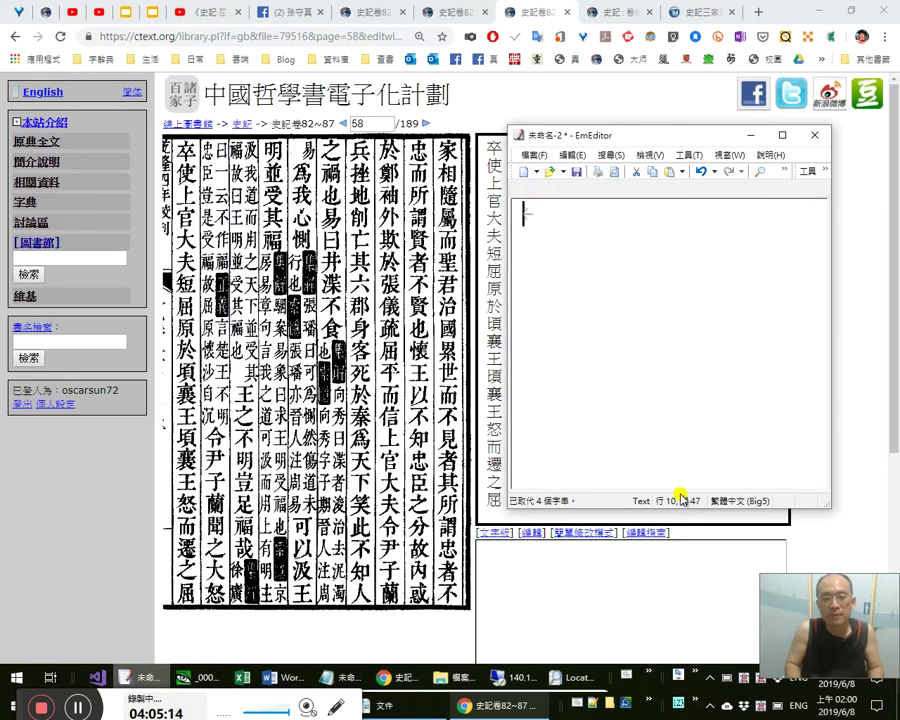
left_click(620, 585)
scroll(617, 587, "down", 3)
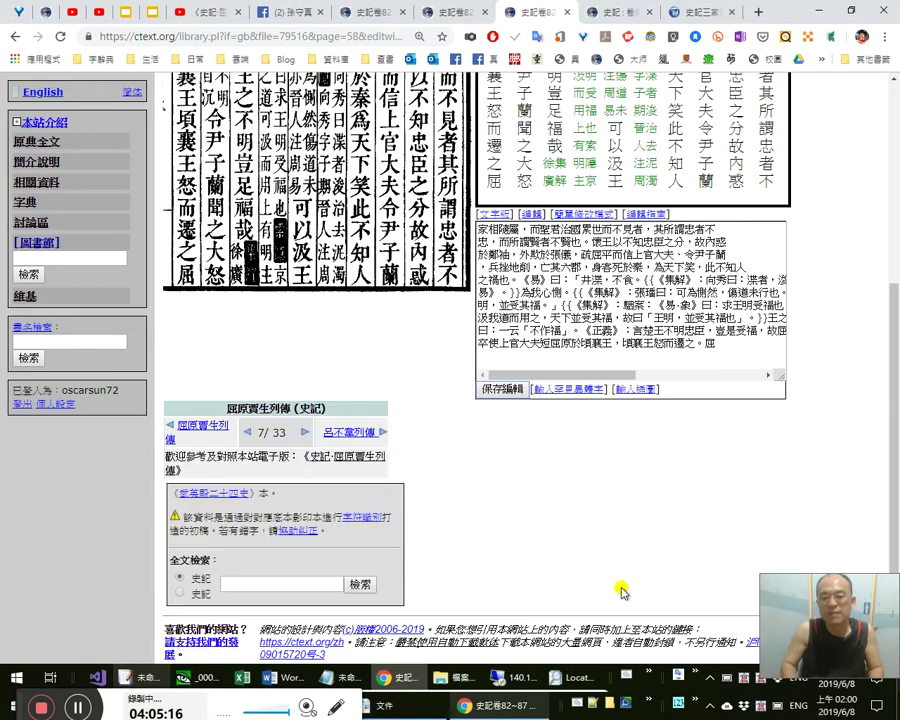
scroll(544, 480, "up", 3)
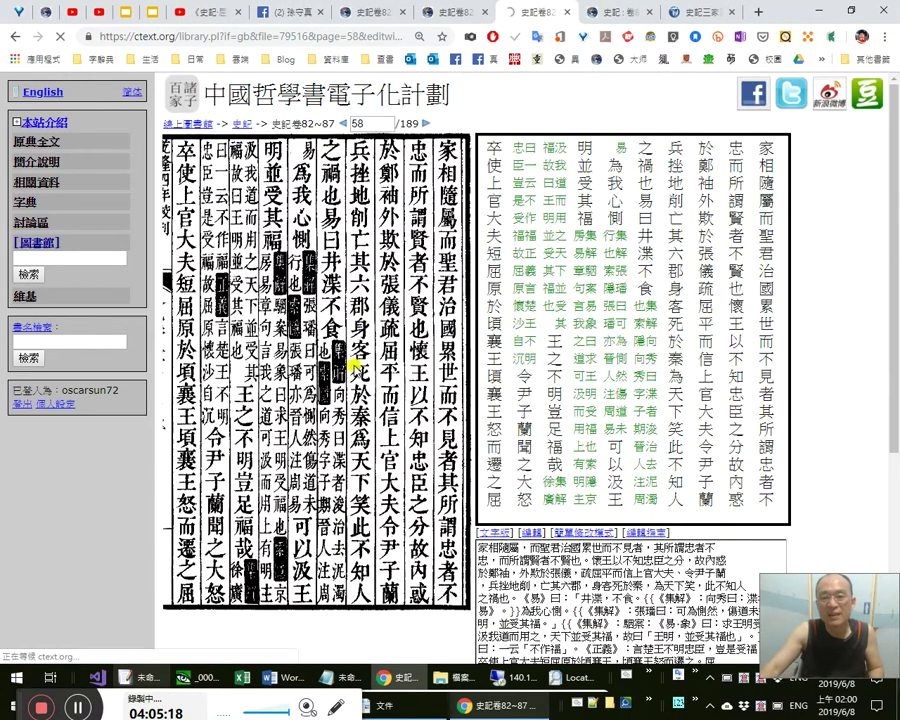
Open scan page 59 in simple edit mode and move its entire OCR text into EmEditor.
left_click(428, 124)
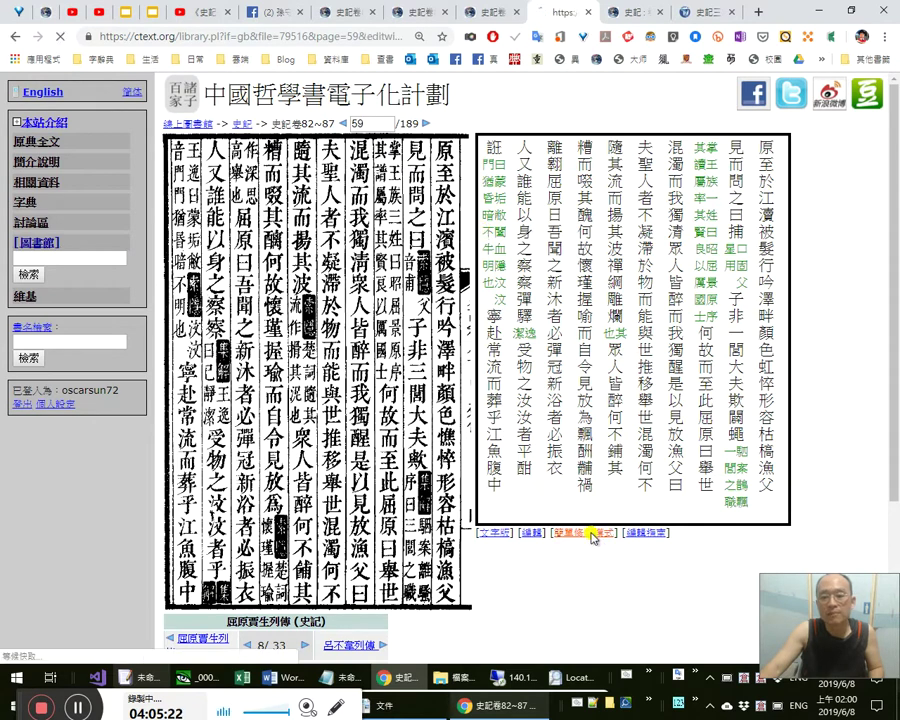
left_click(590, 533)
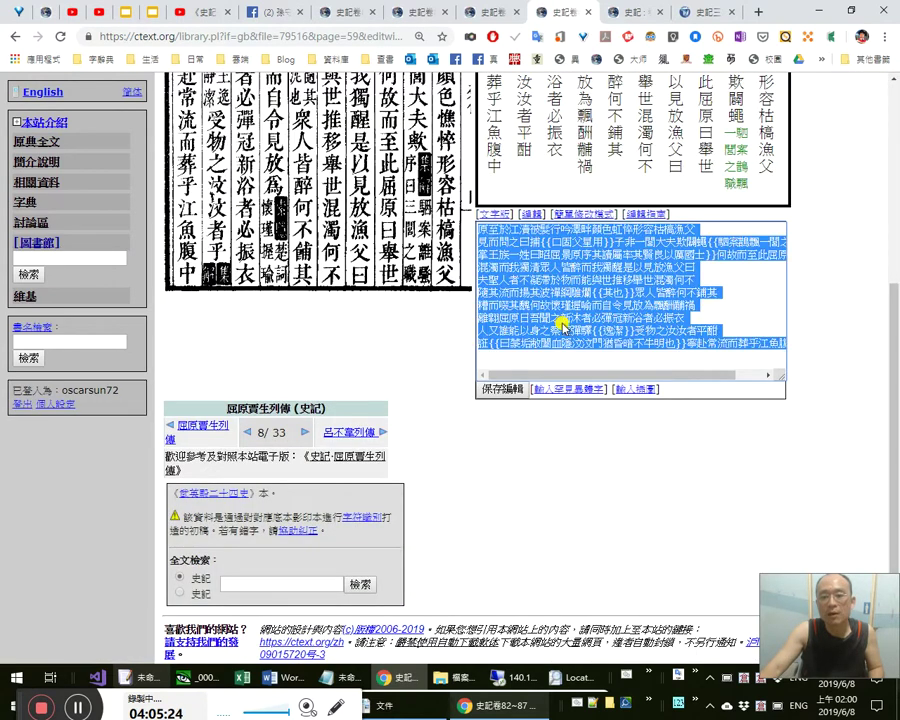
right_click(478, 318)
left_click(384, 344)
scroll(400, 324, "up", 3)
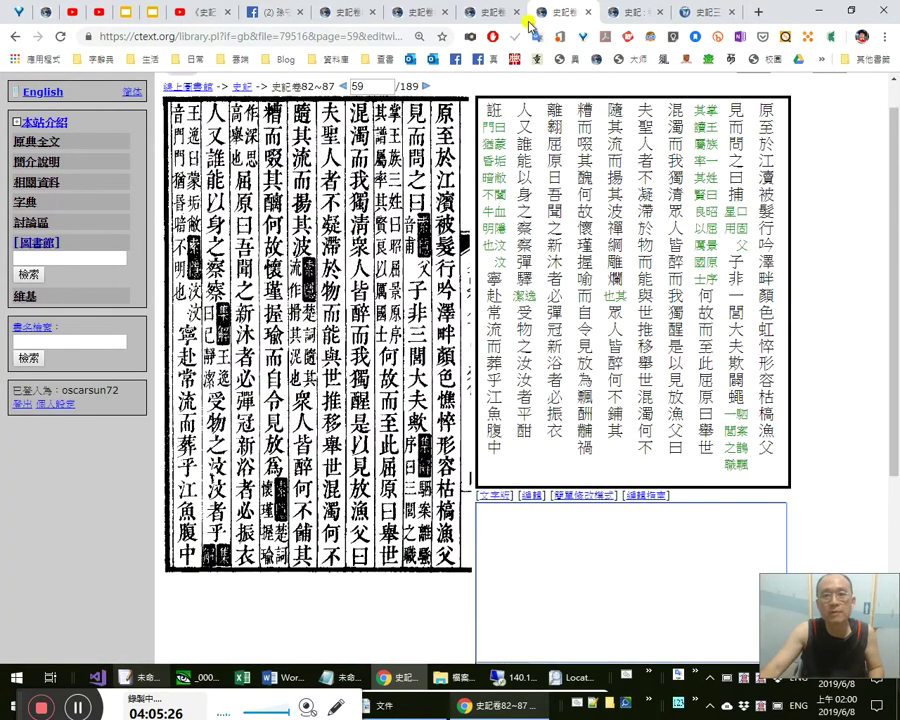
left_click(490, 14)
key("alt+Tab")
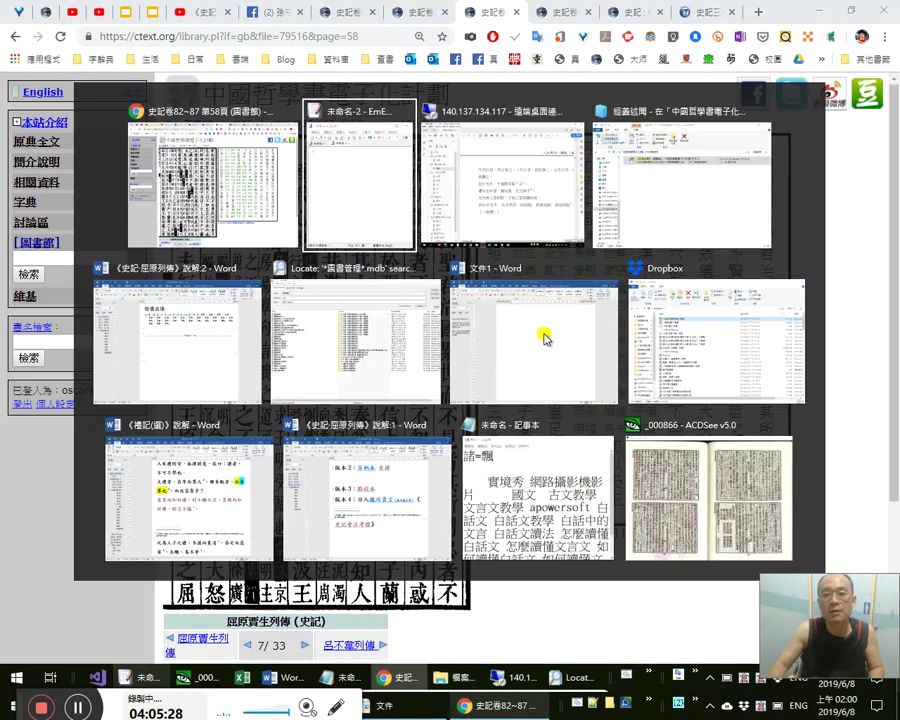
key("ctrl+v")
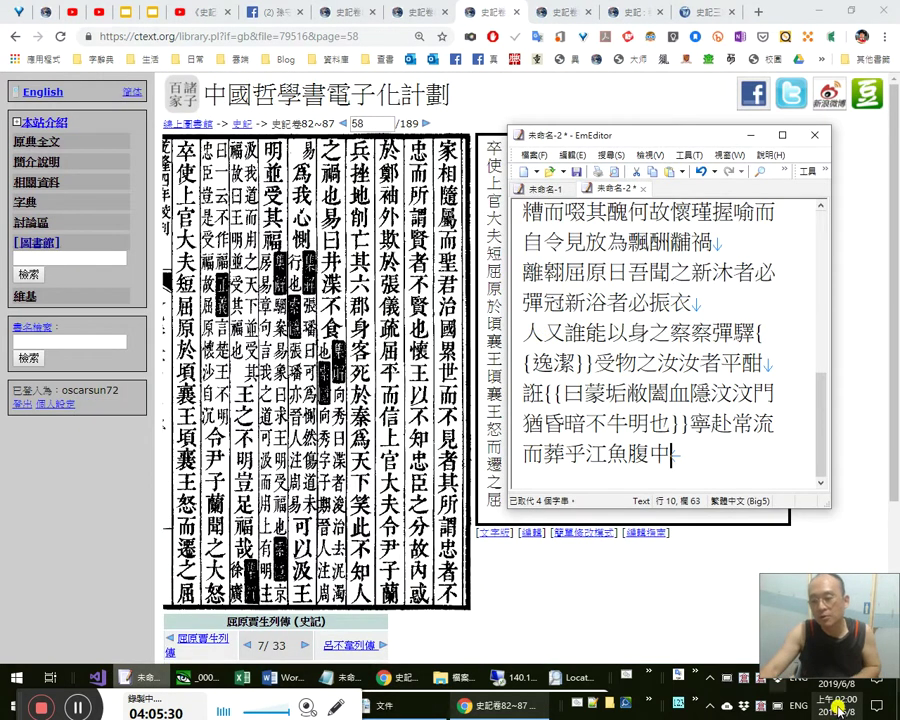
left_click(838, 704)
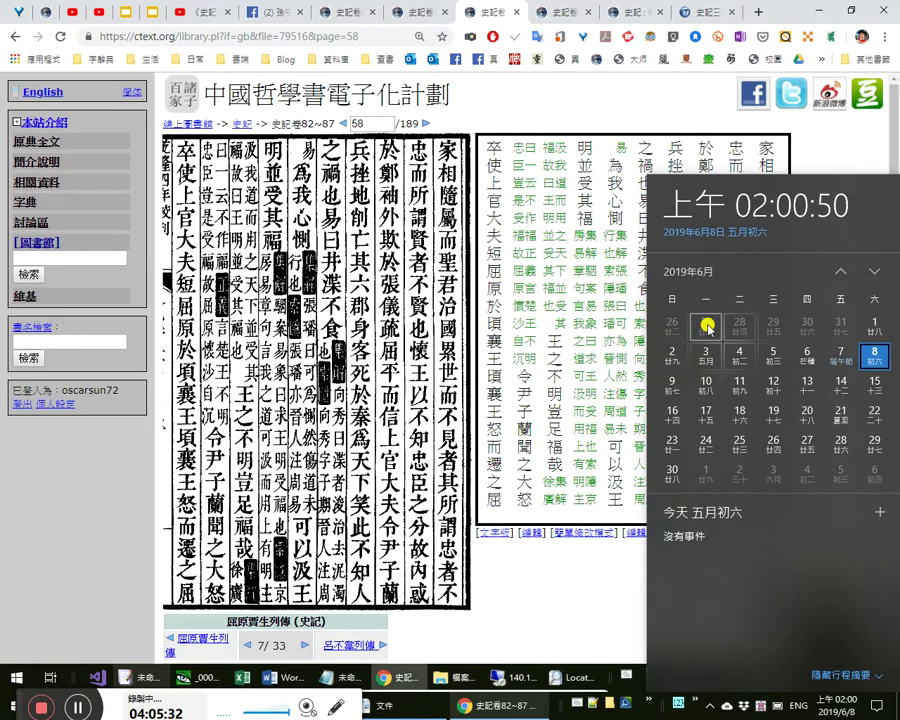
left_click(599, 94)
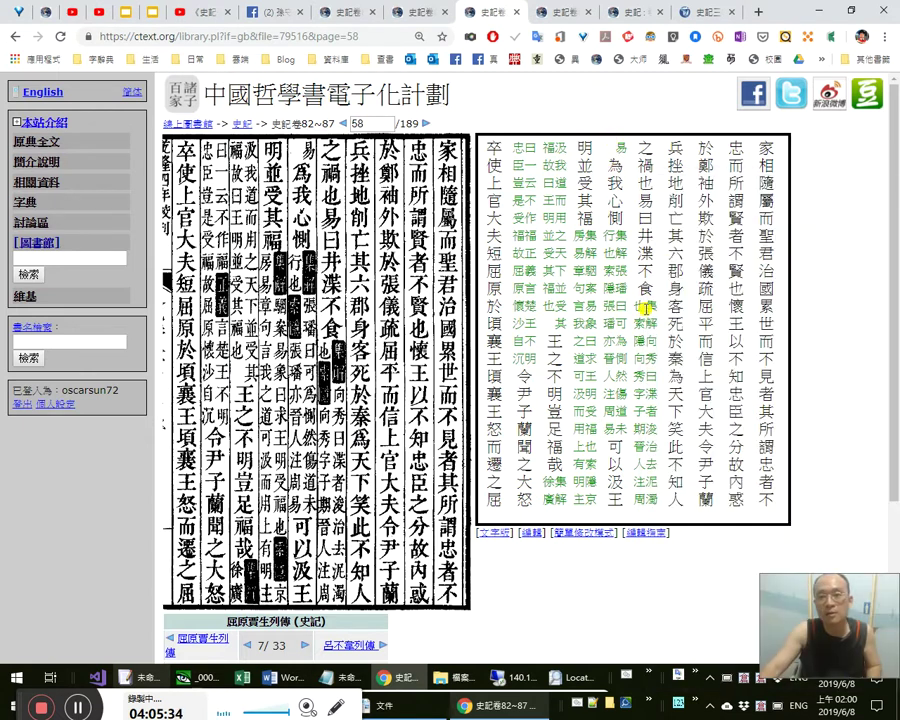
Go to the start of the OCR text in EmEditor and show the page 59 scan behind it for comparison.
key("alt+Tab")
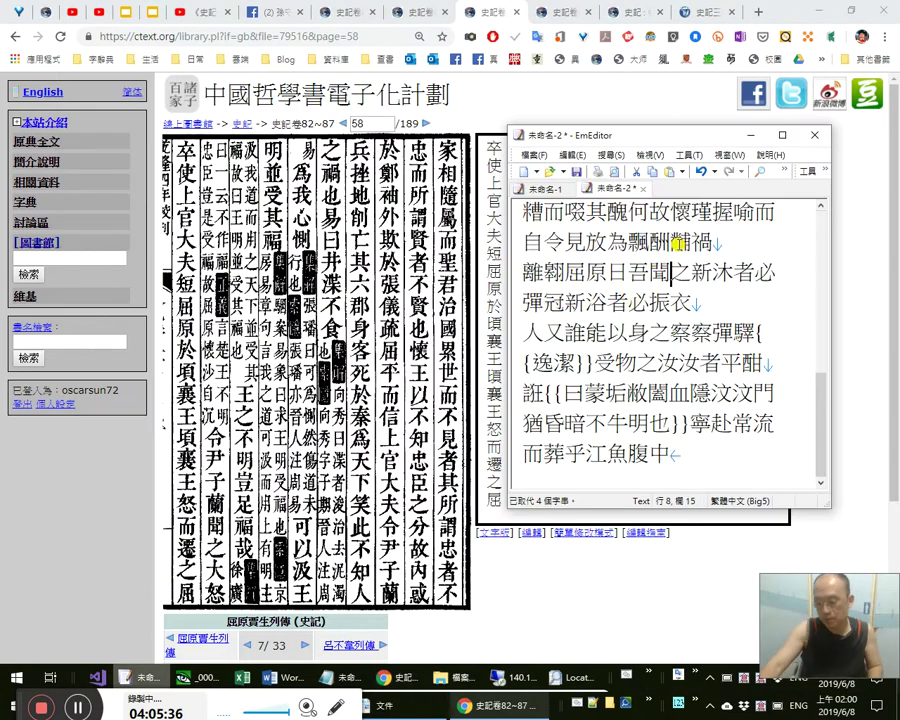
key("ctrl+Home")
key("Right")
key("Right")
key("Left")
key("Left")
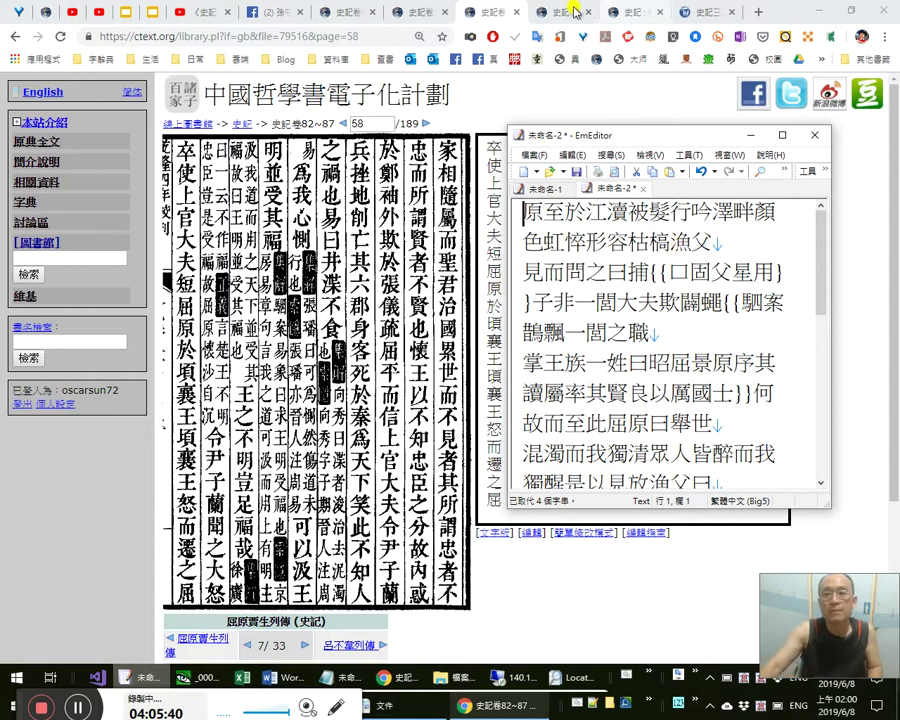
left_click(630, 12)
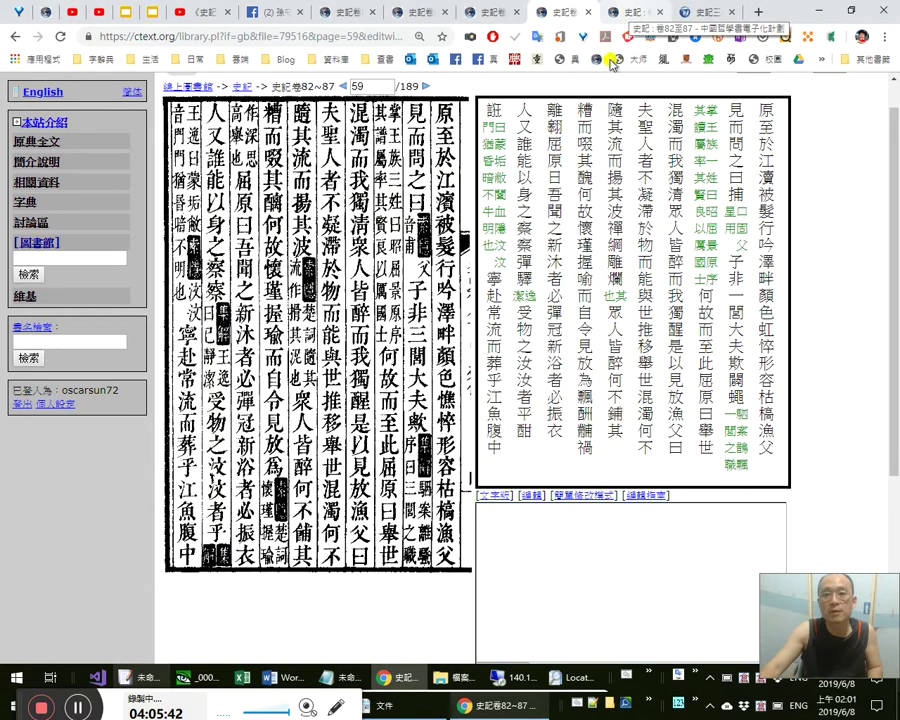
left_click(630, 12)
key("ctrl+Page_Up")
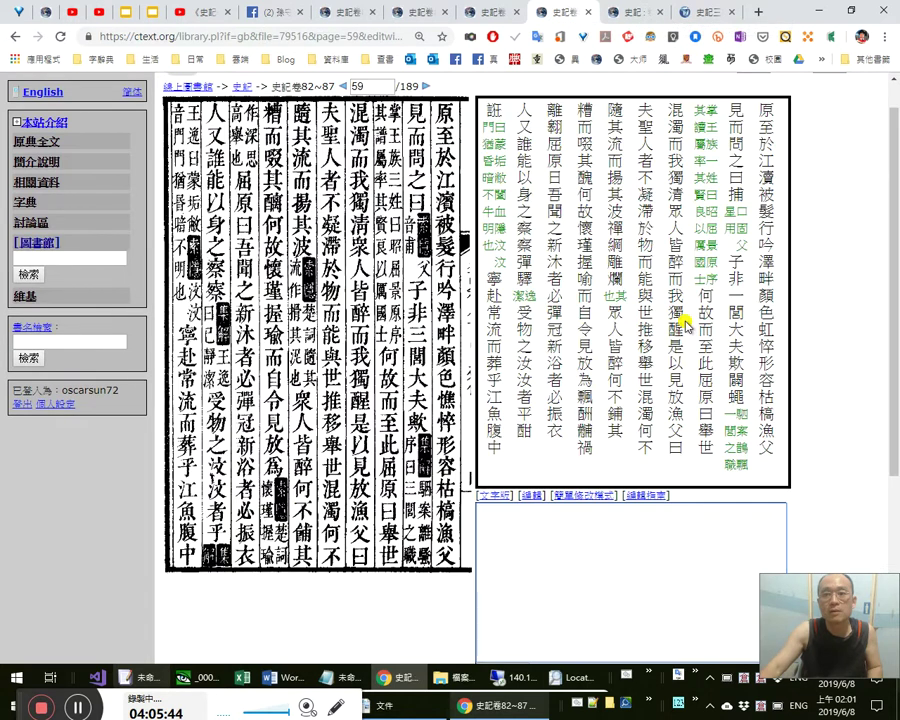
key("alt+Tab")
Correct 瀆 to 濱 in 原至於江瀆 on the first line.
key("Right")
key("Right")
key("Right")
key("Right")
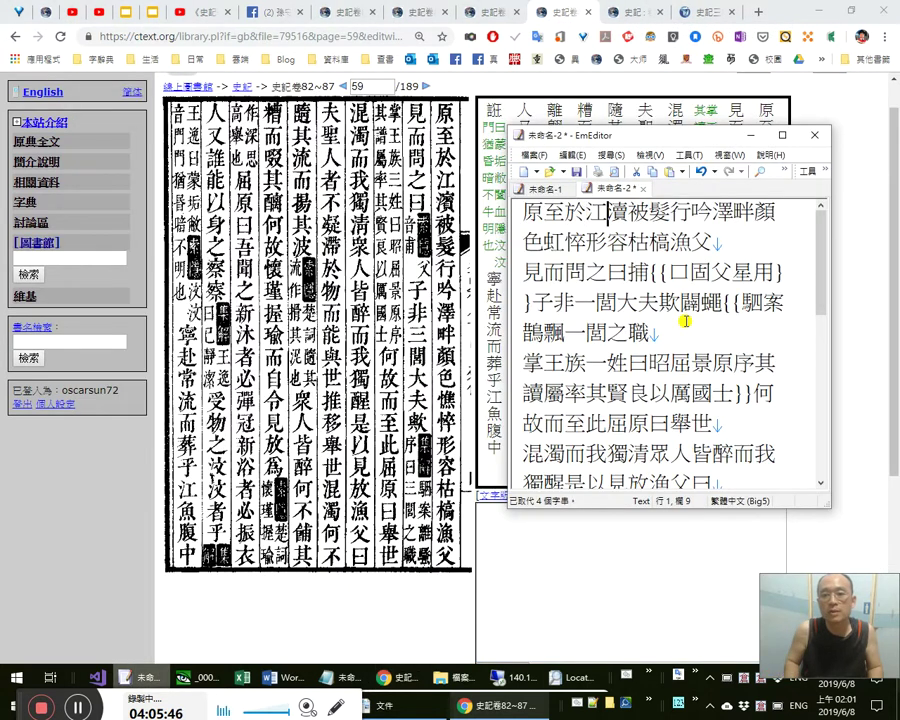
key("shift+Right")
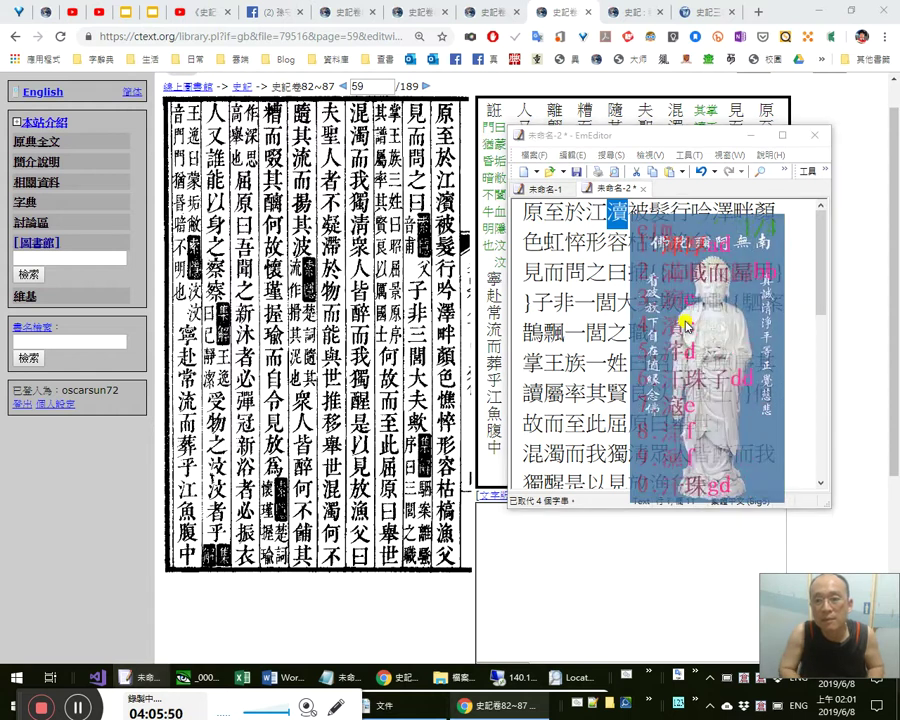
key("Right")
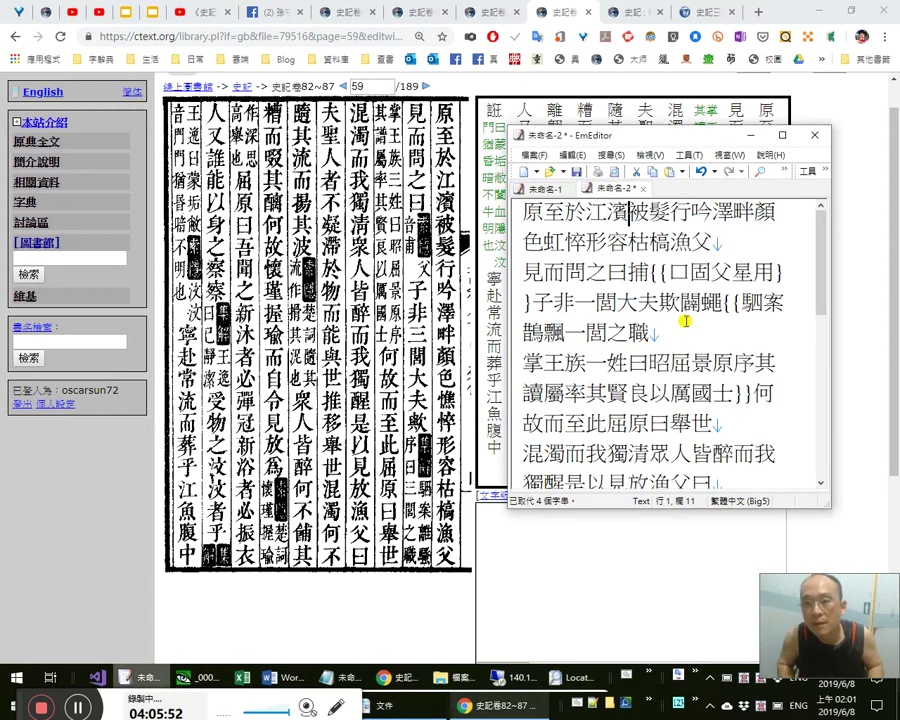
Insert commas after 原至於江濱 and after 被髮行吟澤畔 on the first line.
type("，")
key("Right")
key("Right")
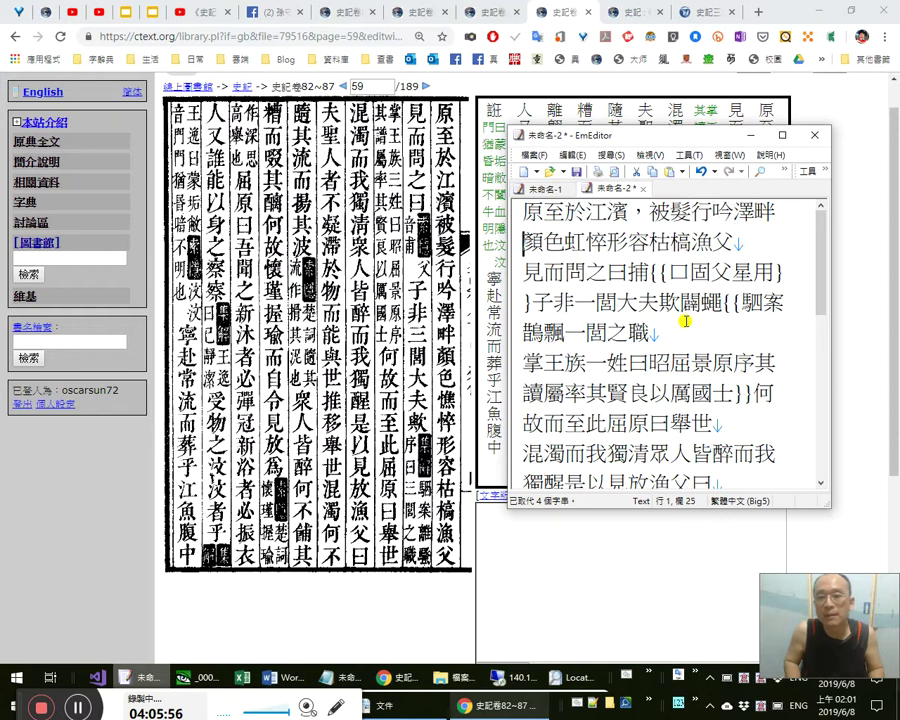
type("，")
Examine the phrasing of 被髮行吟澤畔 in the first sentence, including the character 吟.
key("shift+Left")
key("Left")
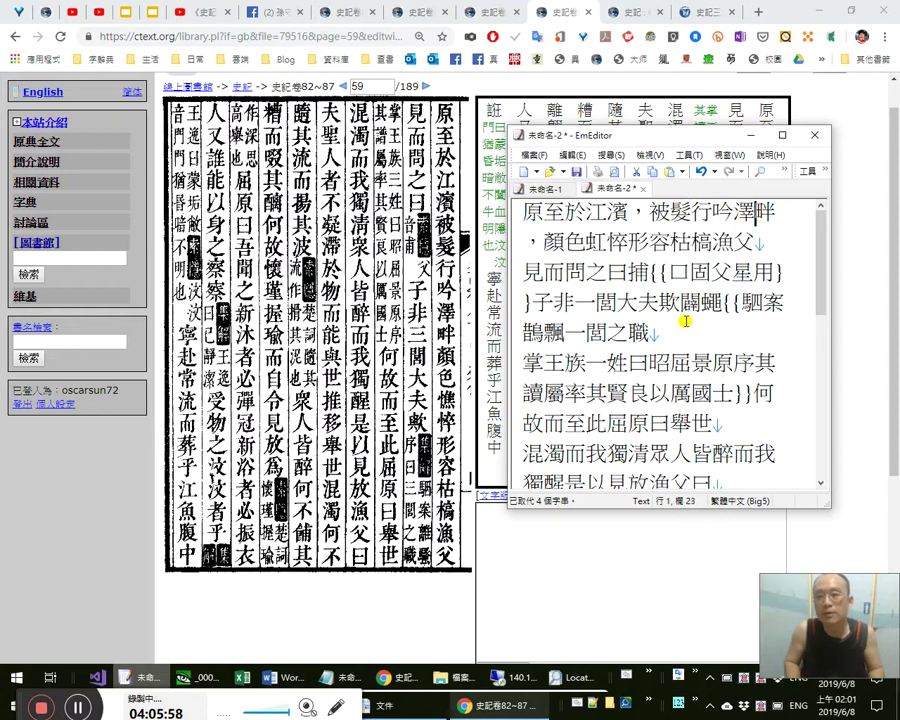
key("Left")
key("Left")
key("Left")
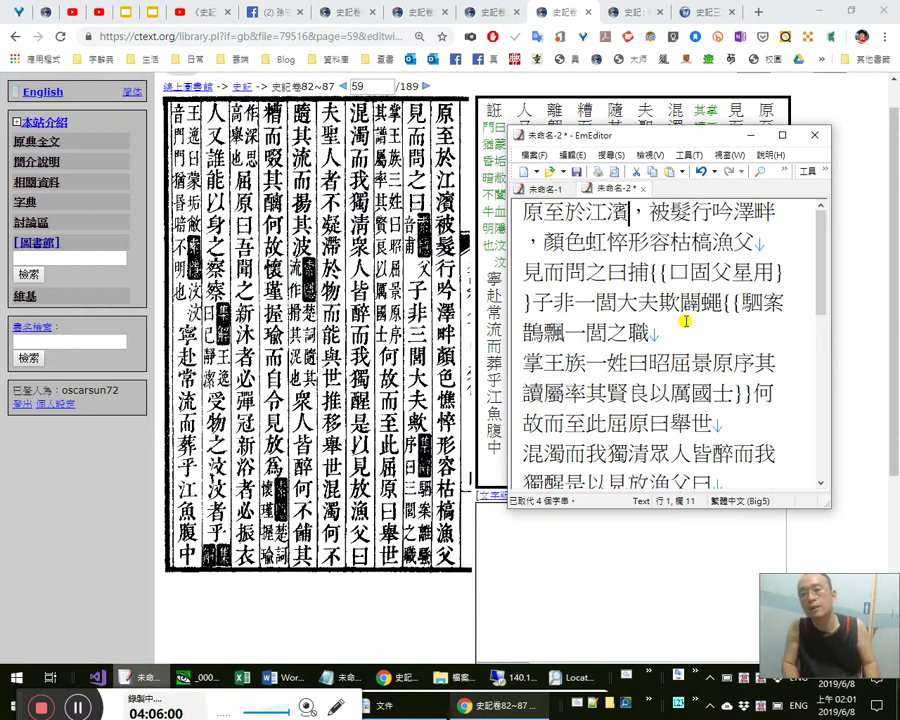
key("shift+Right")
key("Right")
key("Right")
key("Right")
key("Right")
key("Right")
key("Right")
key("Right")
key("shift+Right")
key("shift+Right")
key("Left")
key("Right")
key("shift+Right")
key("Left")
key("Left")
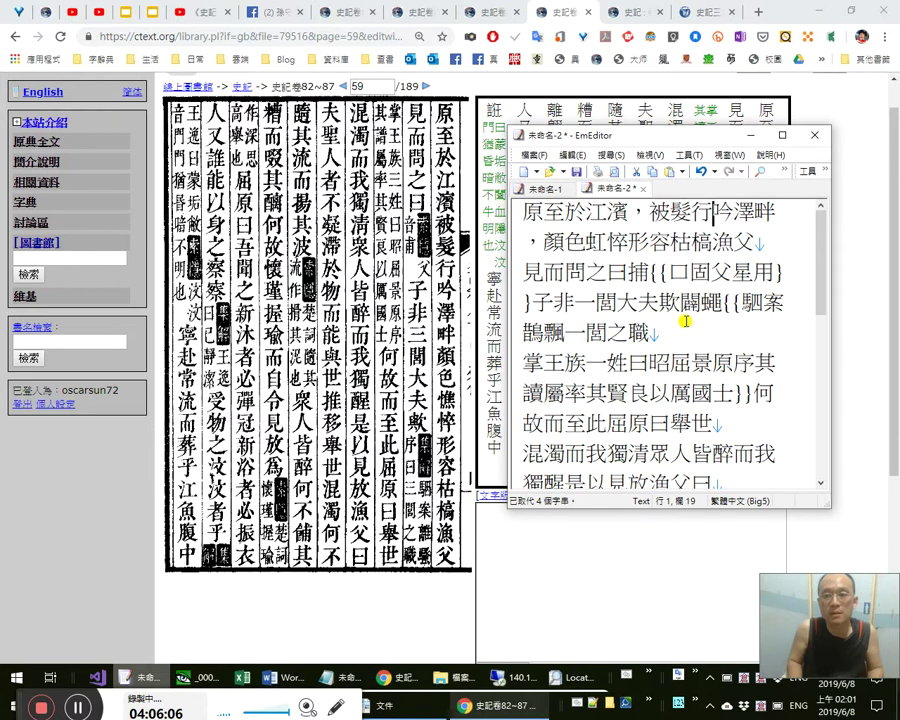
key("shift+Right")
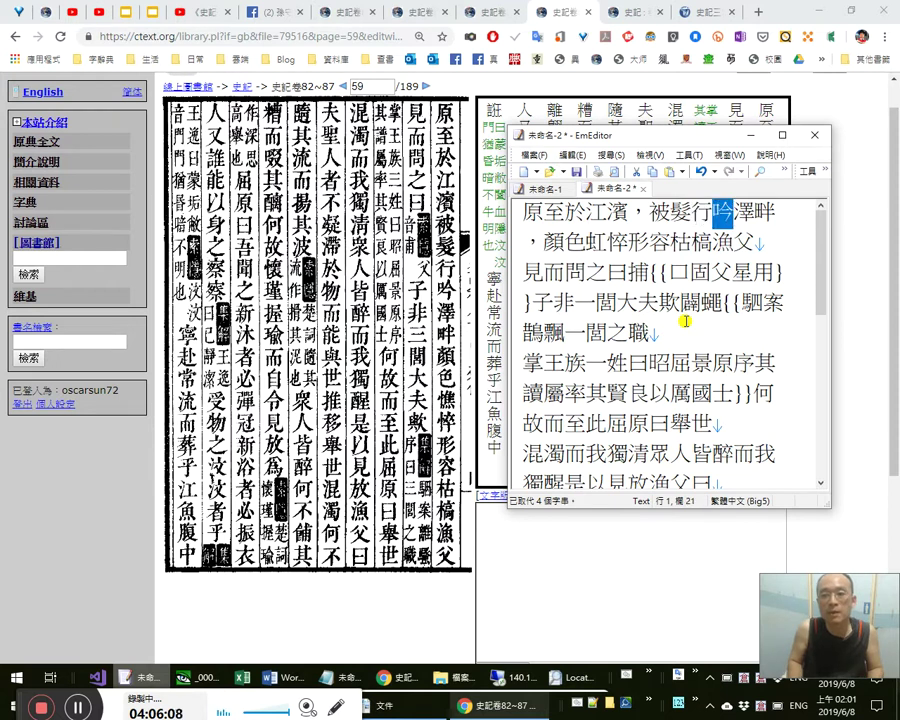
Examine 被髮行吟 on the first line character by character against the scan.
key("Left")
key("Left")
key("Left")
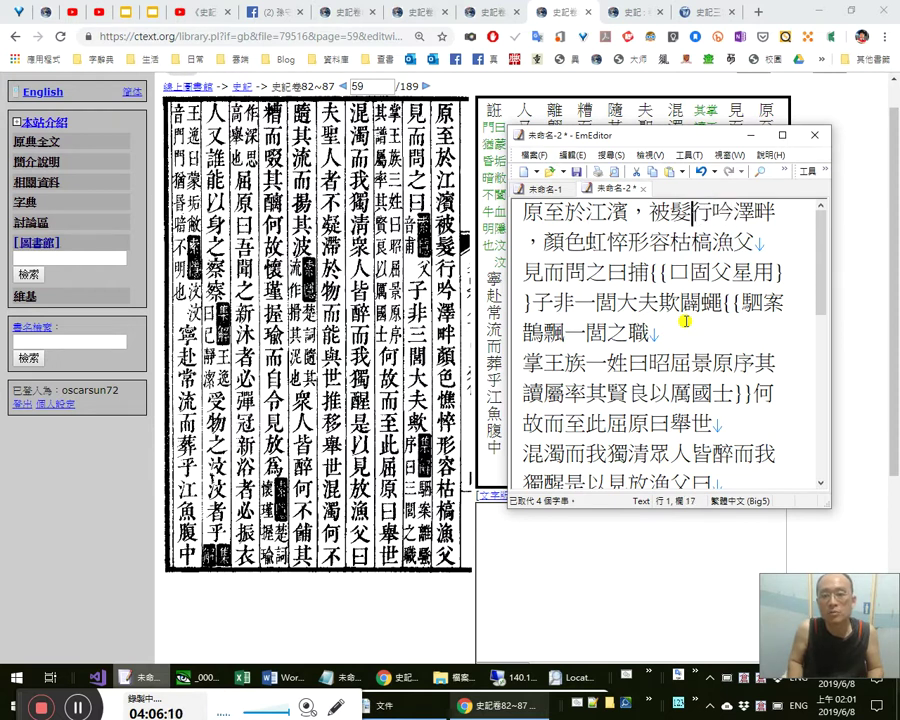
key("shift+Right")
key("shift+Right")
key("Left")
key("shift+Left")
key("Left")
key("shift+Right")
key("shift+Right")
key("Left")
key("Left")
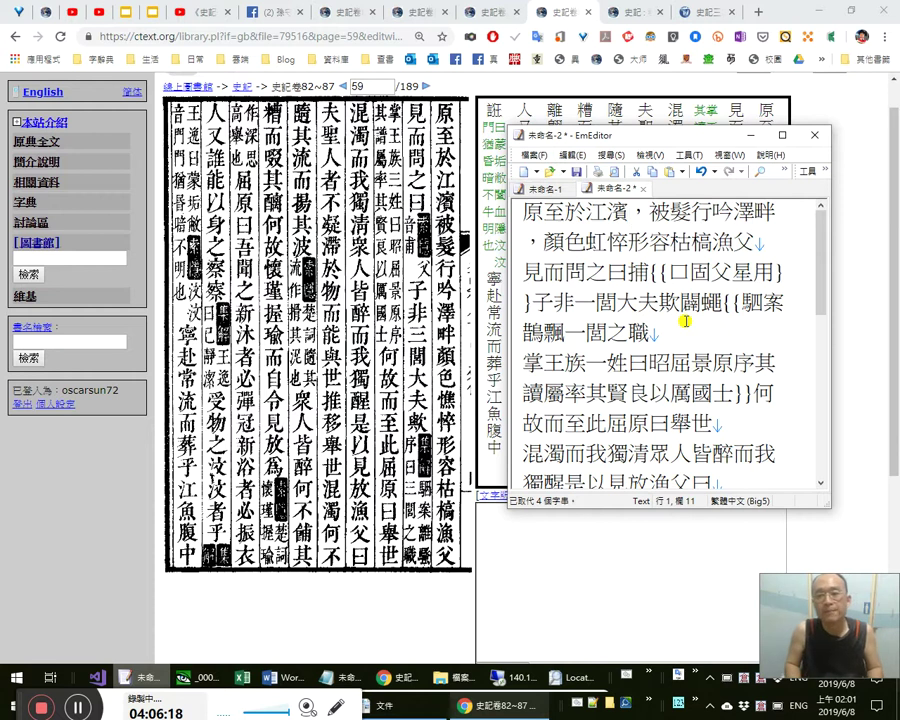
Try the variant 披 beside 被 on the first line, and remove it.
key("Right")
type("披")
key("shift+Left")
key("ctrl+x")
key("Left")
key("Left")
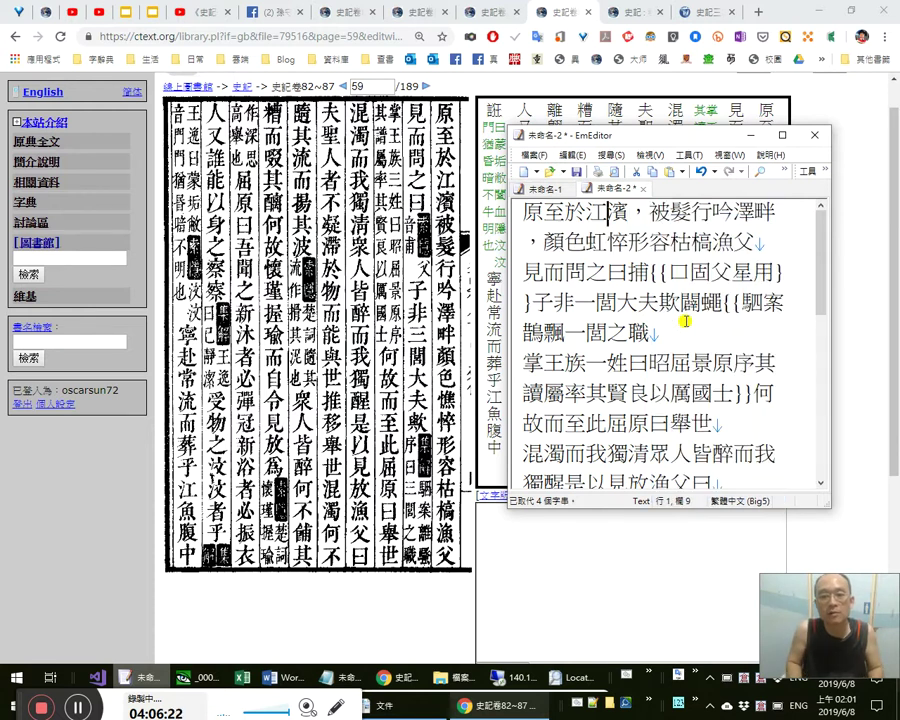
Examine the wording around 江濱 and 被髮 on the first line.
key("Right")
key("Right")
key("Right")
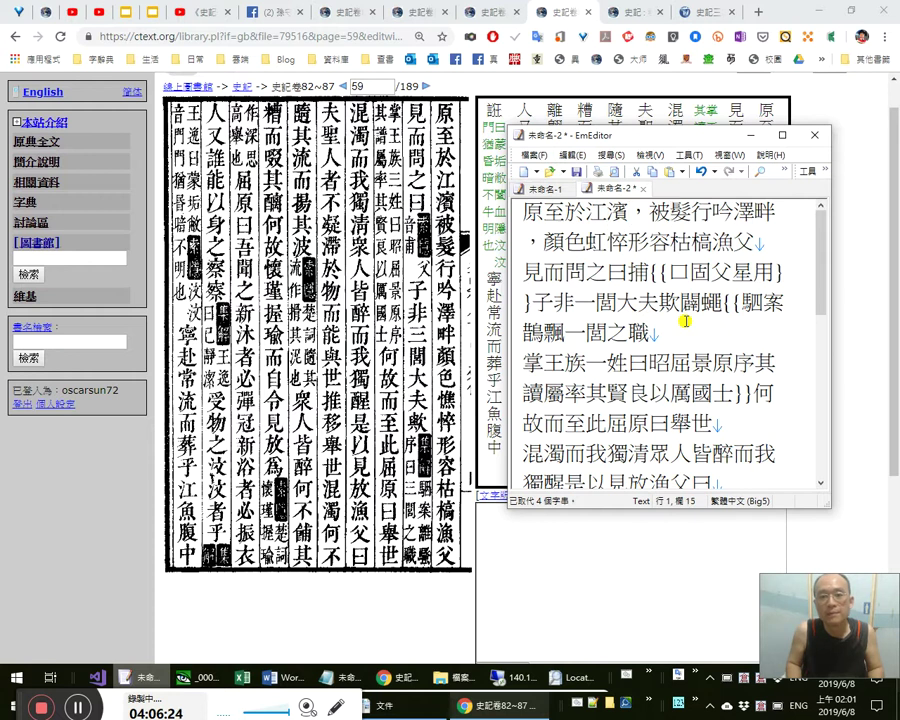
key("Left")
key("Left")
key("Left")
key("Left")
key("shift+Left")
key("shift+Left")
Correct 虹悴 to 憔悴 after 顏色 on the first line and add a comma after it.
key("Right")
key("Right")
key("shift+Left")
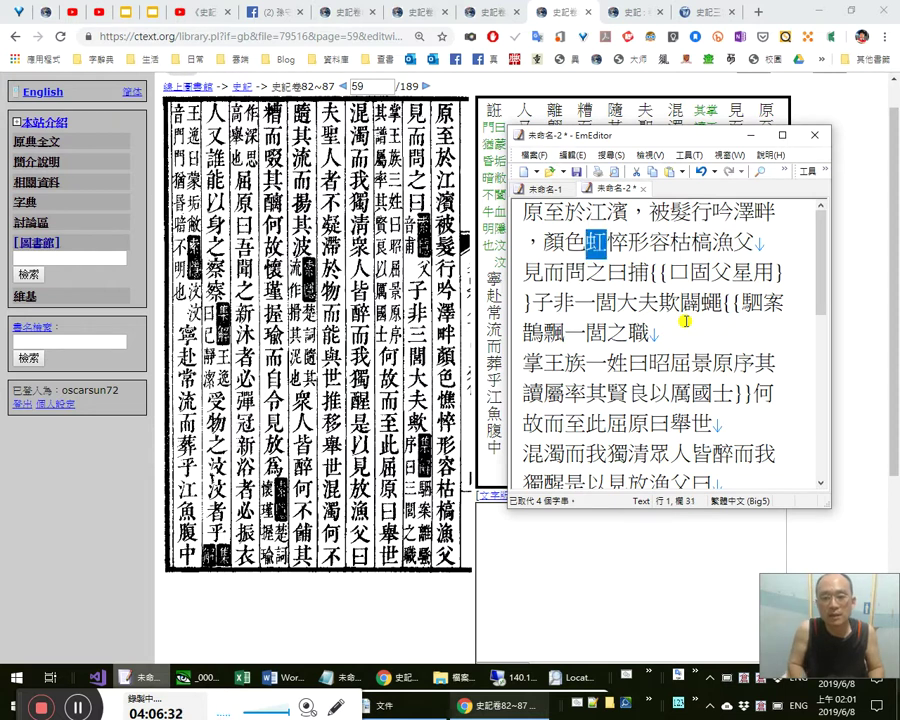
key("Left")
key("Left")
key("shift+Left")
left_click(448, 362)
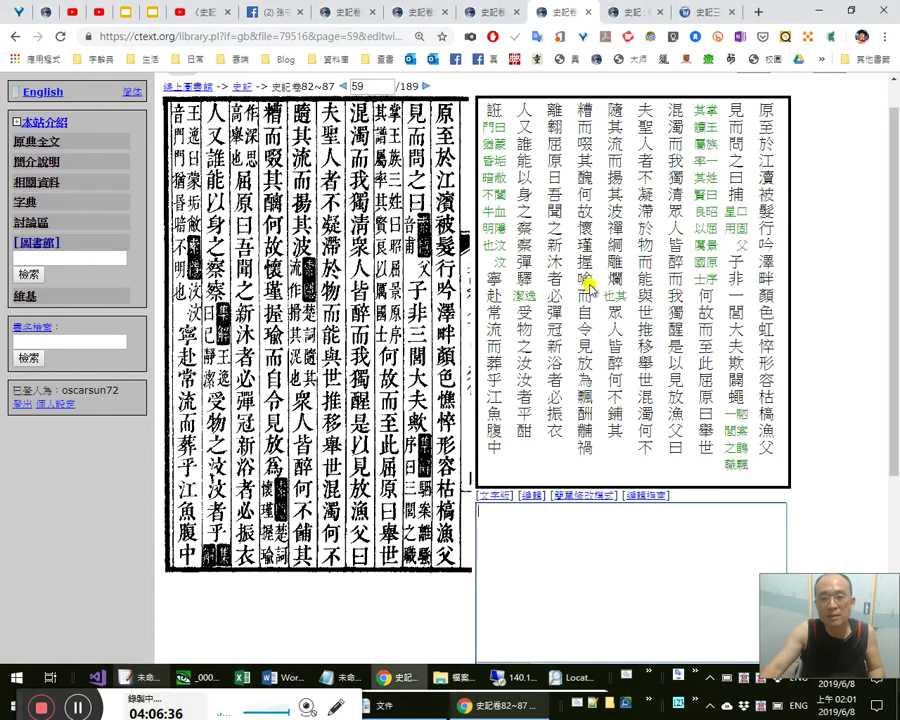
key("alt+Tab")
key("Right")
key("Right")
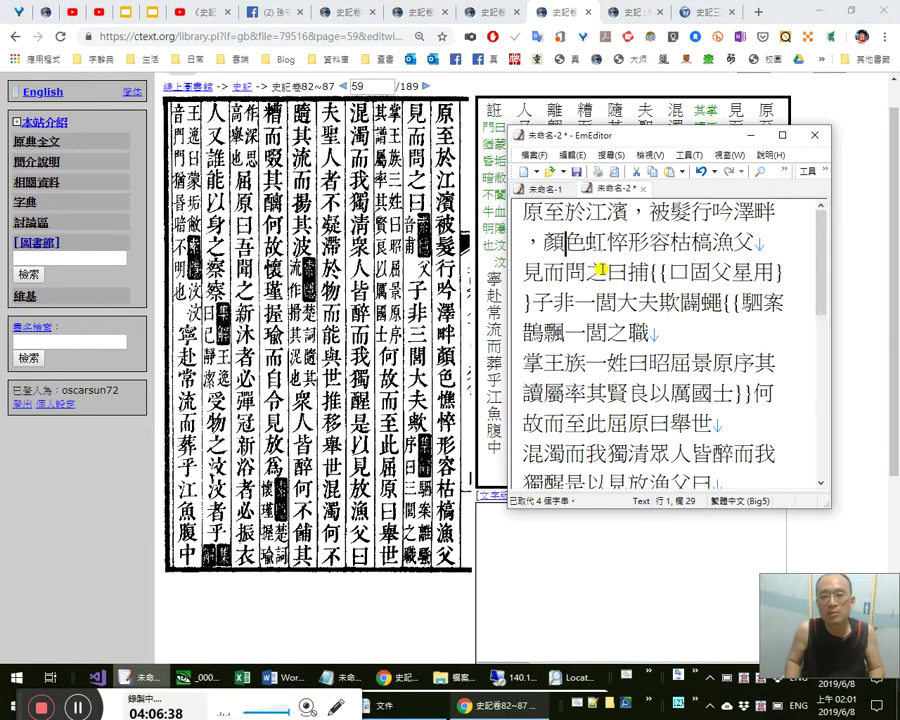
type("p憔悴")
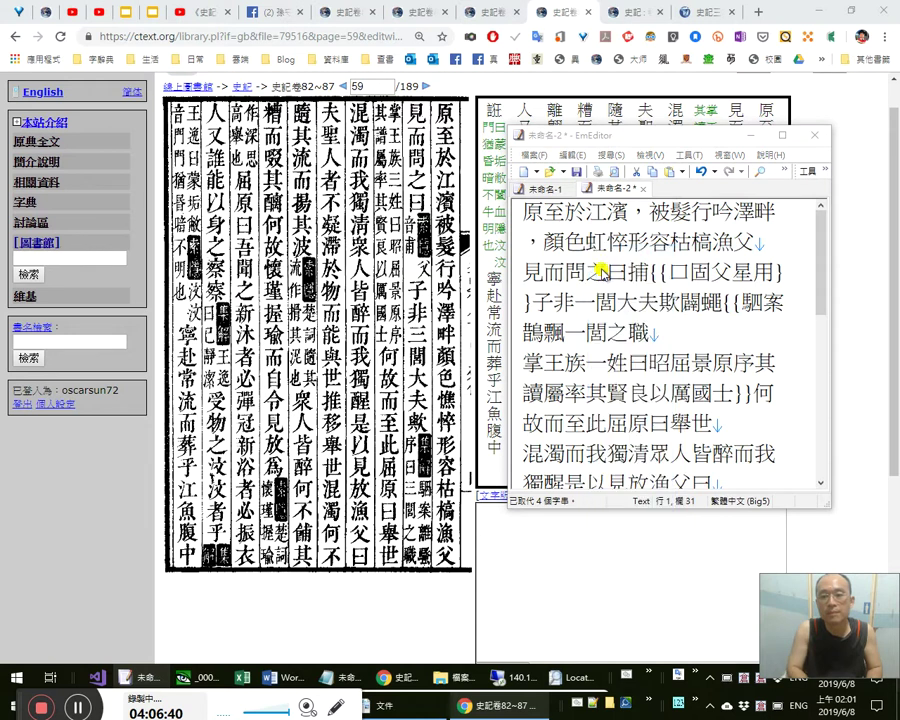
key("Delete")
key("Delete")
type("，")
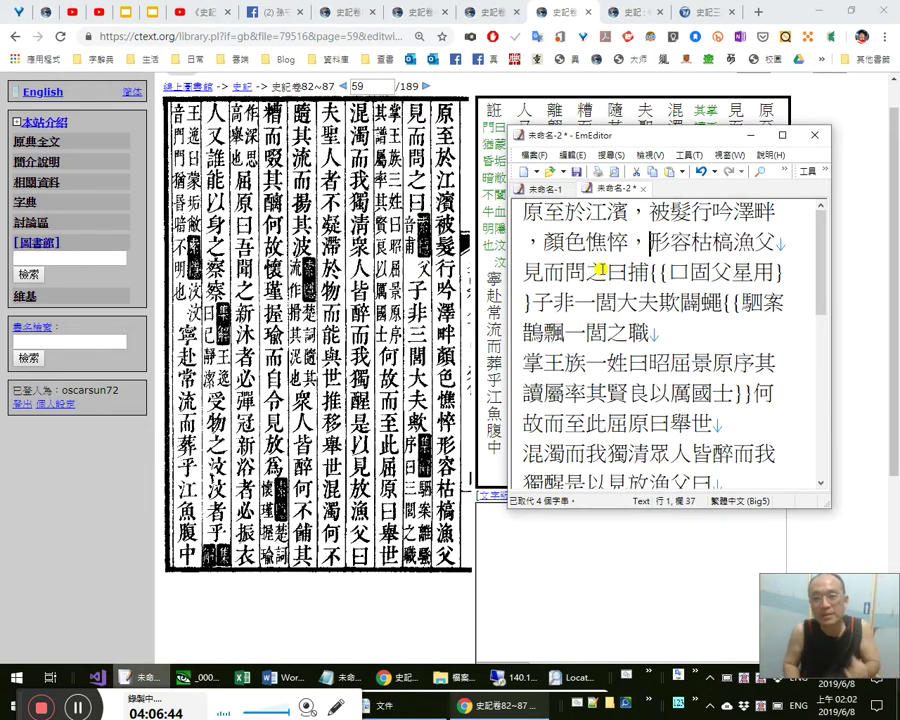
Examine the phrases 顏色憔悴 and 形容枯槁 on the first line.
key("Right")
key("Right")
key("Right")
key("Right")
key("Right")
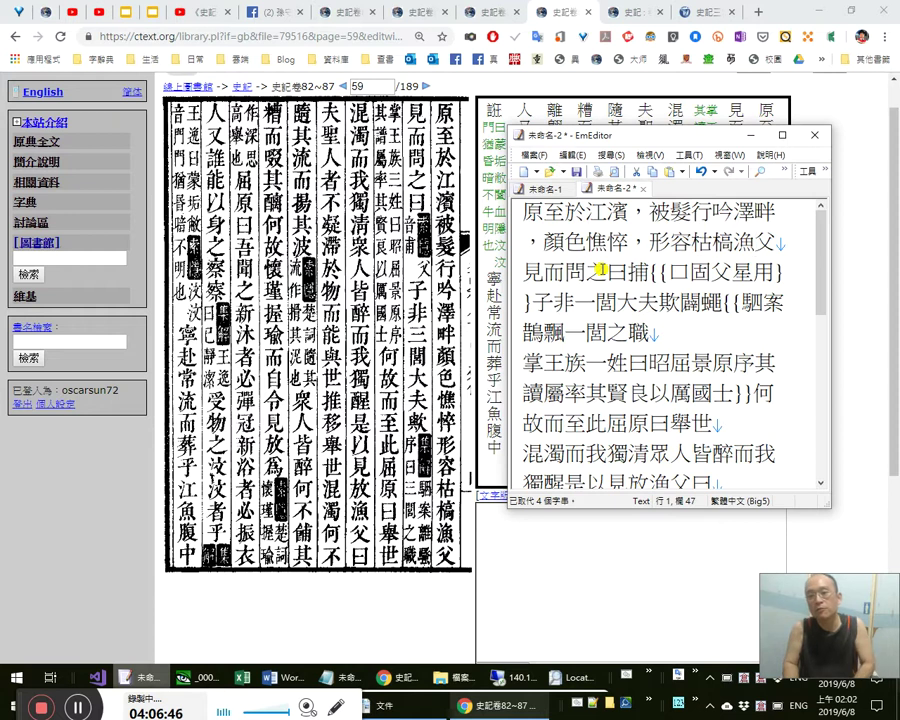
key("Left")
key("Left")
key("Left")
key("Left")
key("Left")
key("Left")
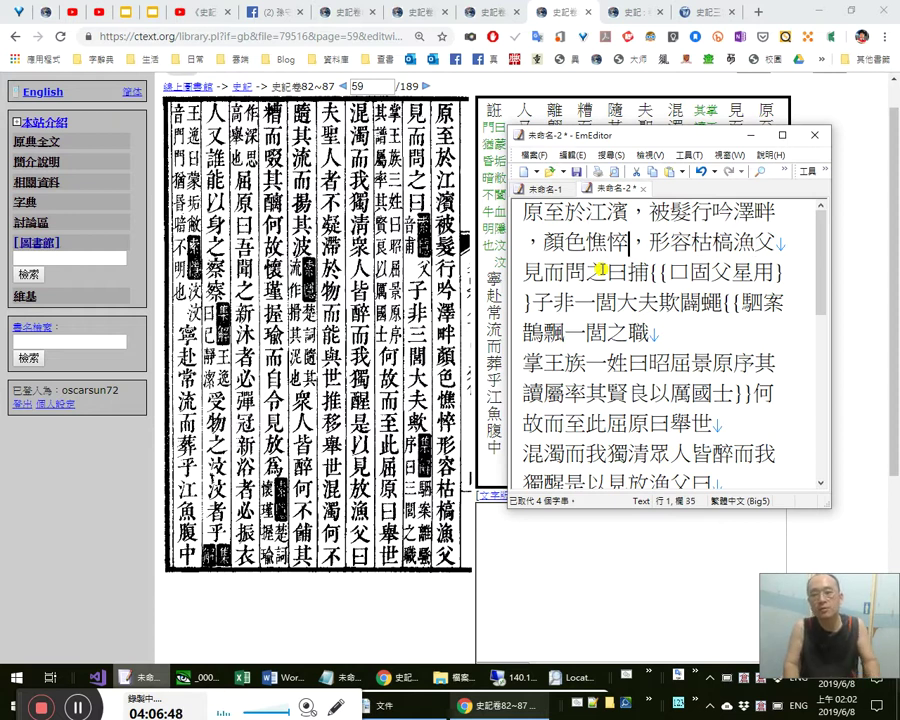
key("shift+Left")
key("shift+Left")
key("shift+Left")
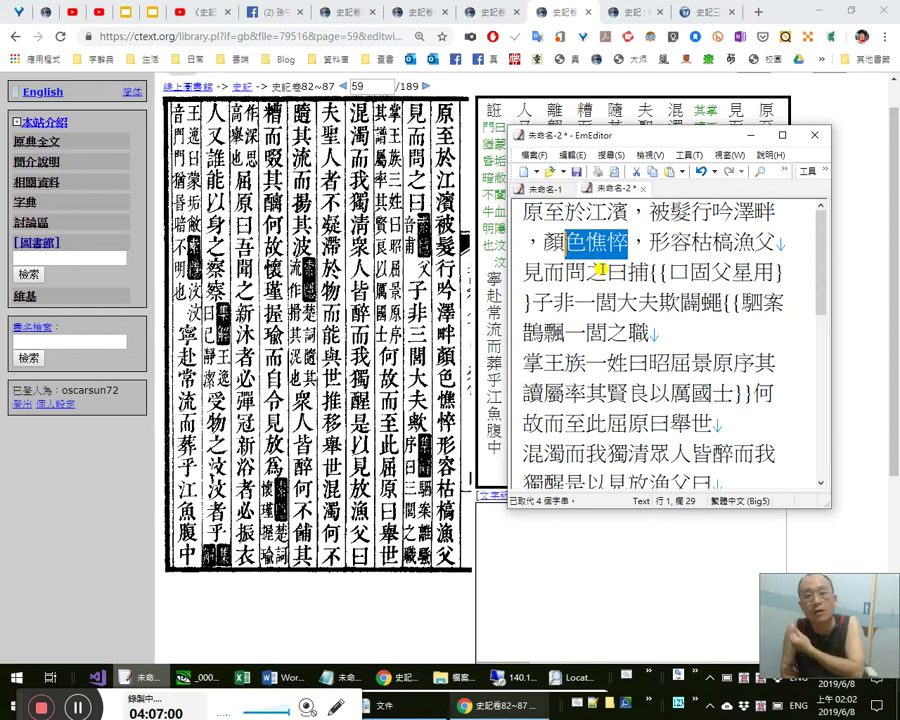
key("Right")
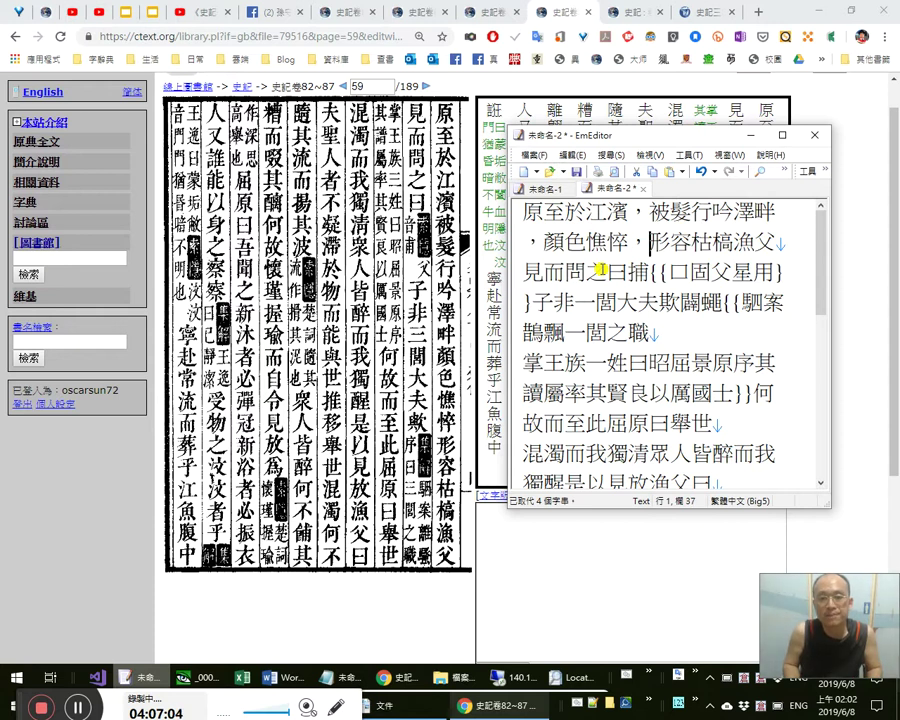
Review the opening passage from 江濱 through 顏色憔悴.
key("shift+Left")
key("shift+Left")
key("shift+Left")
key("shift+Left")
key("shift+Left")
key("shift+Left")
key("shift+Left")
key("shift+Left")
key("shift+Left")
key("shift+Left")
key("shift+Left")
key("shift+Left")
key("shift+Left")
key("shift+Left")
key("shift+Left")
key("shift+Left")
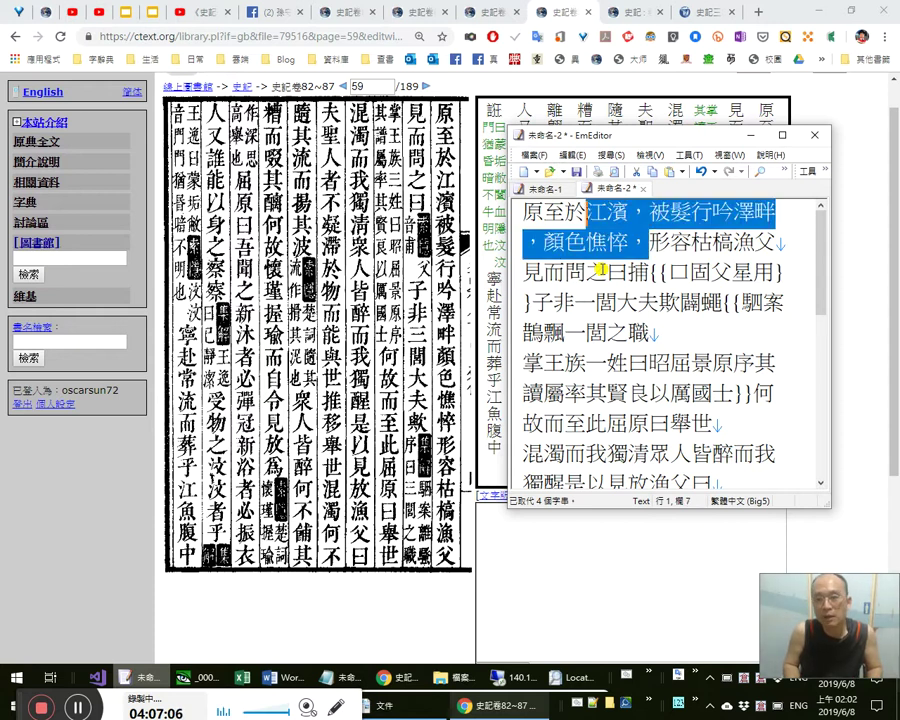
key("Down")
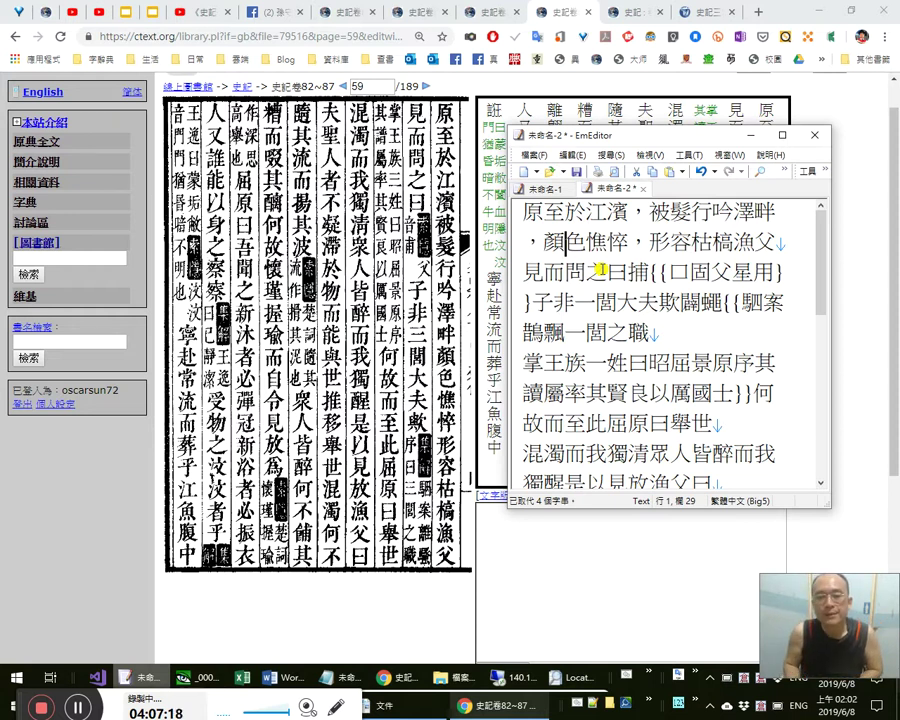
Insert a comma after 形容枯槁 on the first line.
key("Right")
key("Right")
key("Right")
key("Right")
key("Right")
key("Right")
key("Right")
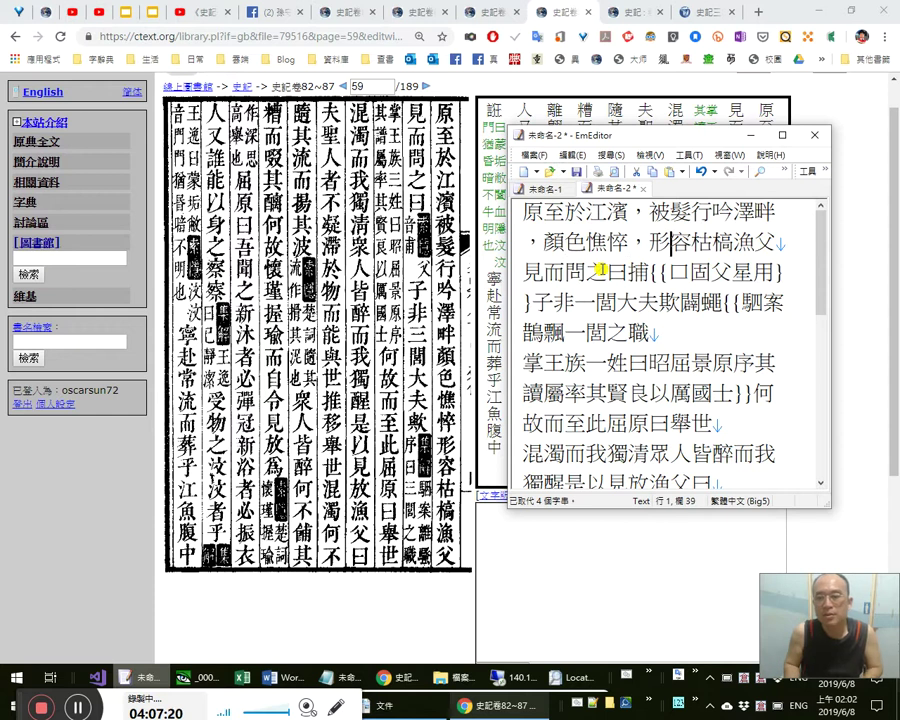
key("Right")
type("，")
Examine the characters of 形容枯槁 against the scan.
key("Left")
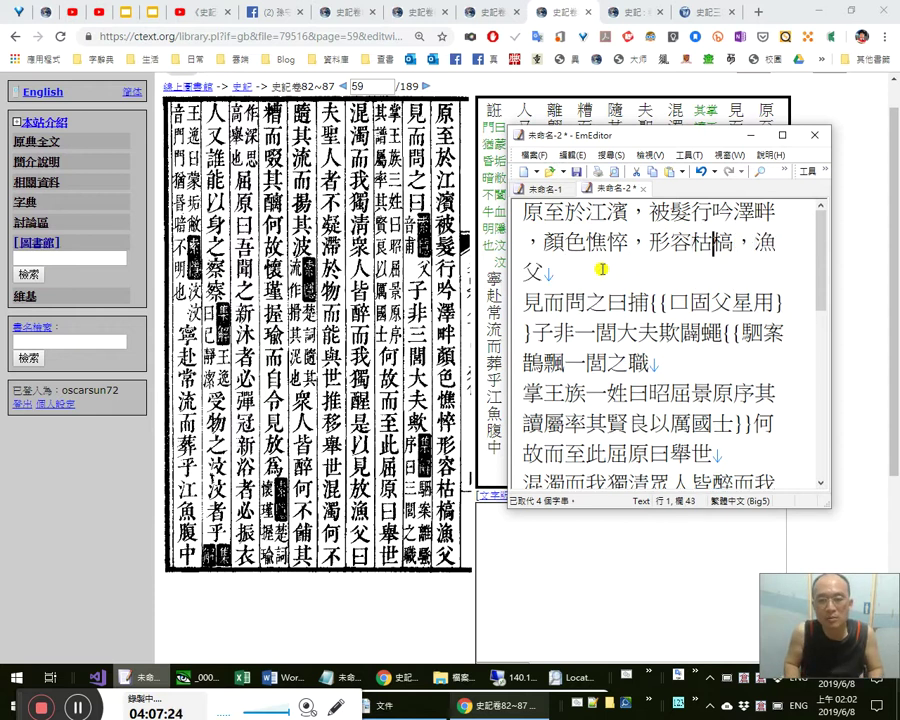
key("Left")
key("Left")
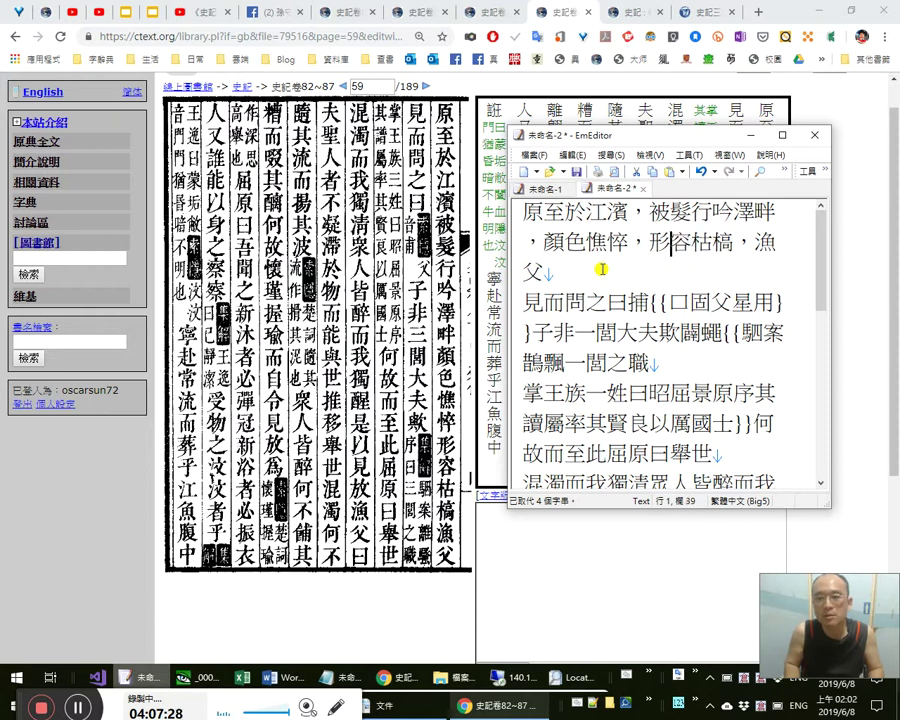
key("Right")
key("Right")
key("Left")
key("Left")
key("Left")
key("Left")
key("Left")
Try 夫 and 故人 after 漁父 at the end of the first line, and remove them.
key("Right")
key("Right")
key("Right")
key("Right")
key("Right")
key("Right")
key("Right")
type("夫")
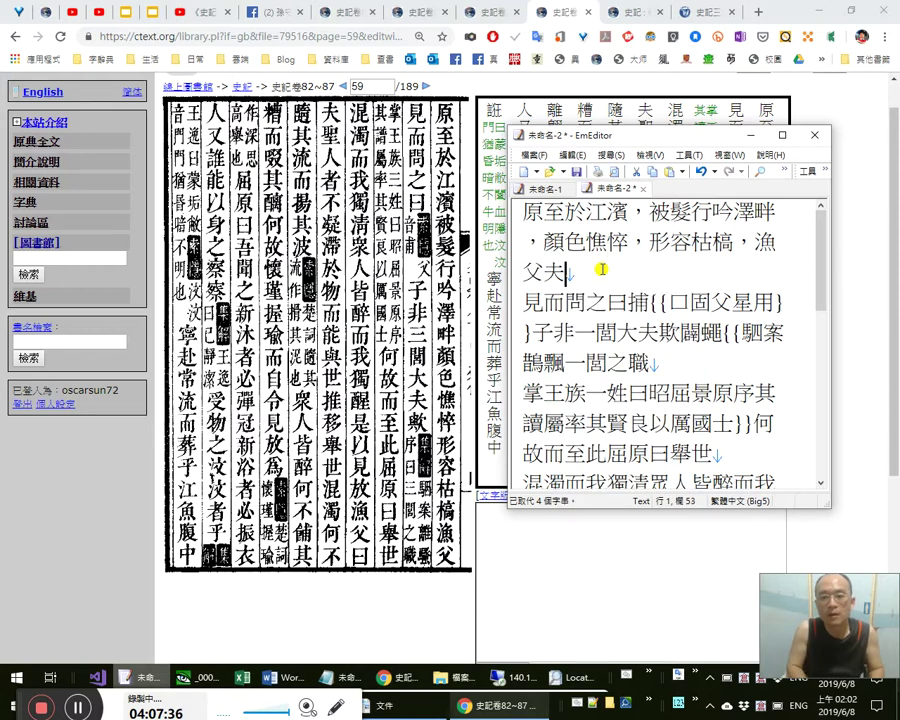
key("BackSpace")
key("shift+Left")
key("Right")
type("jko")
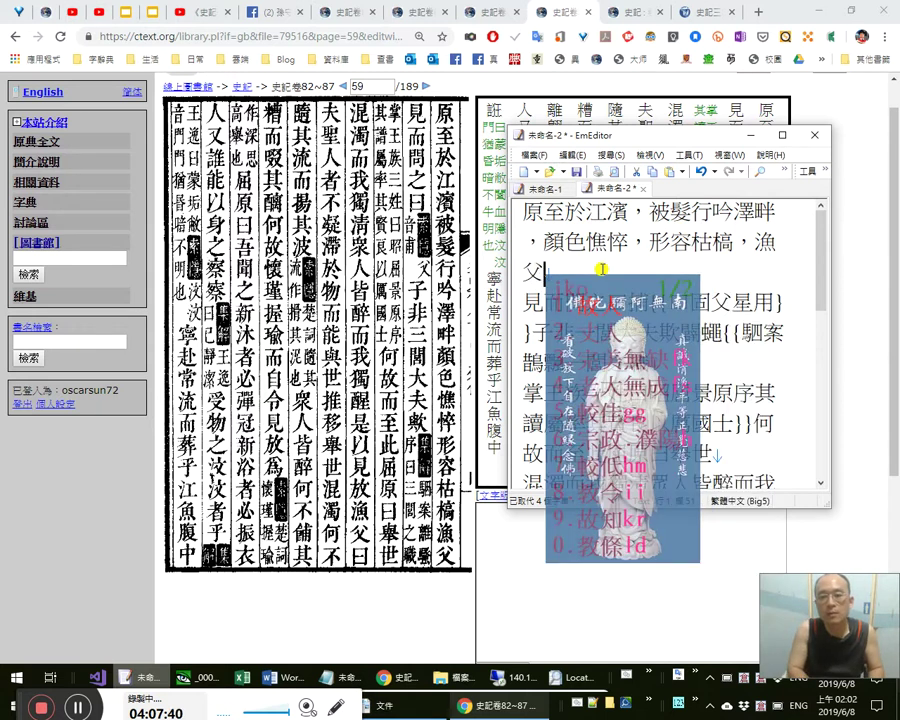
key("space")
key("shift+Left")
key("shift+Left")
type("jko")
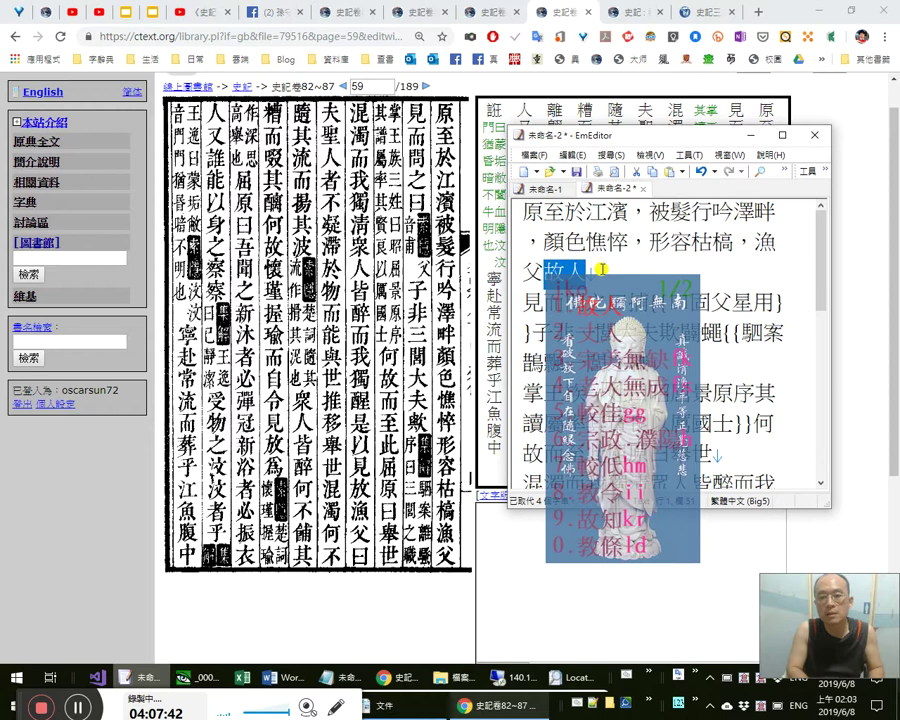
type("2")
key("shift+Left")
key("shift+Left")
key("BackSpace")
key("shift+Left")
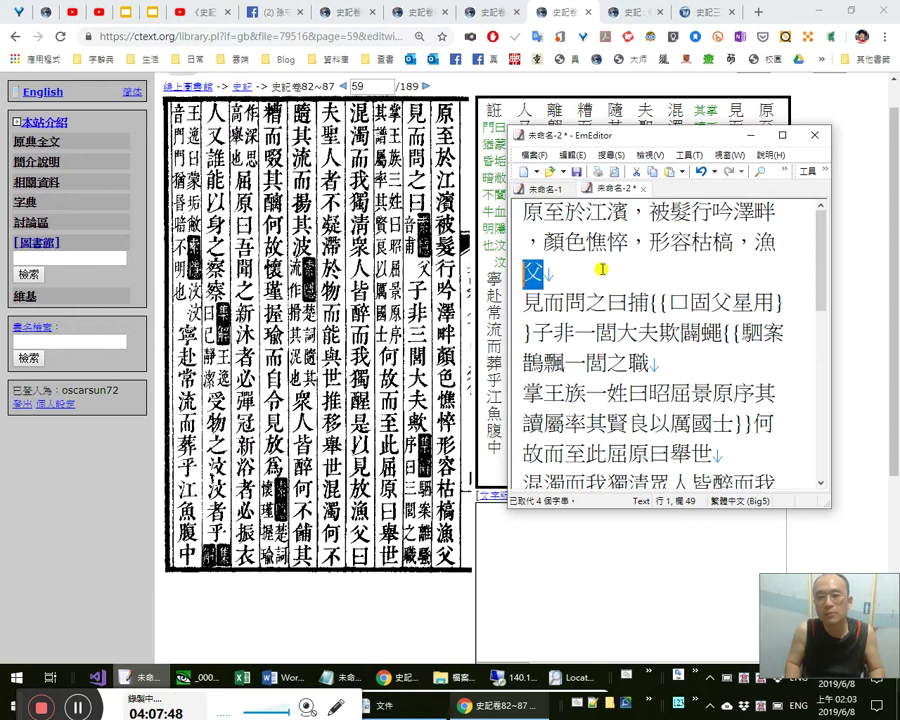
Insert a comma after 見而問之 and a colon after 曰 on the second line.
key("Right")
key("Right")
key("Right")
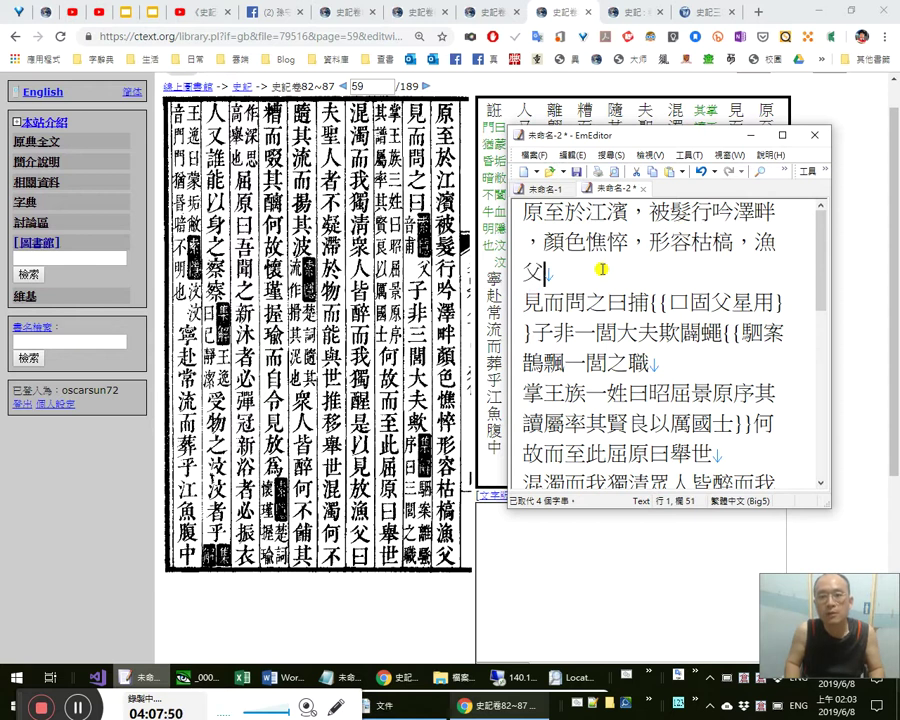
key("shift+Right")
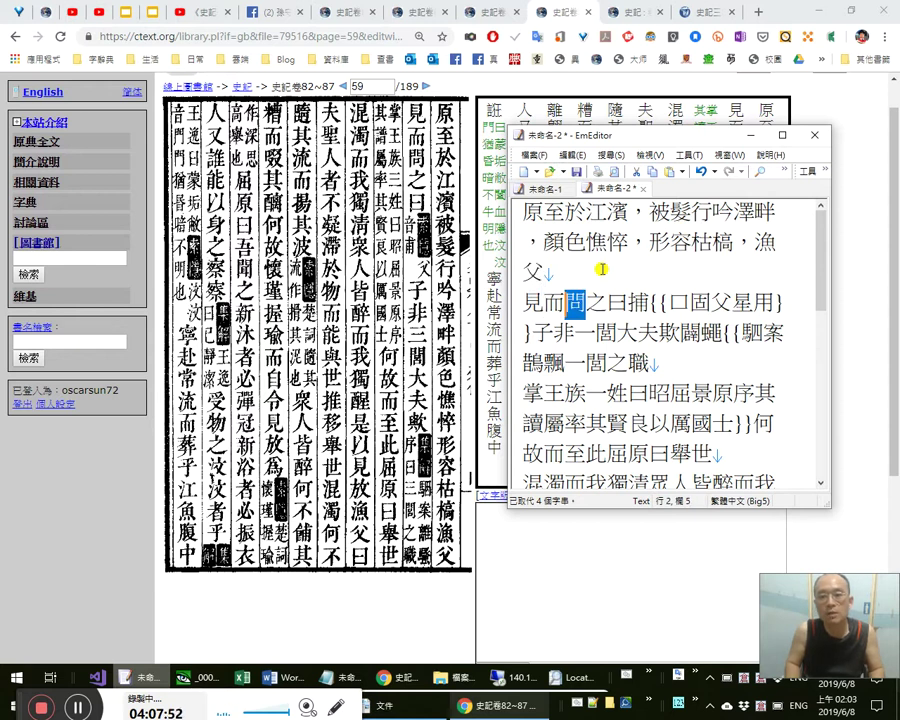
key("Right")
key("Right")
key("Right")
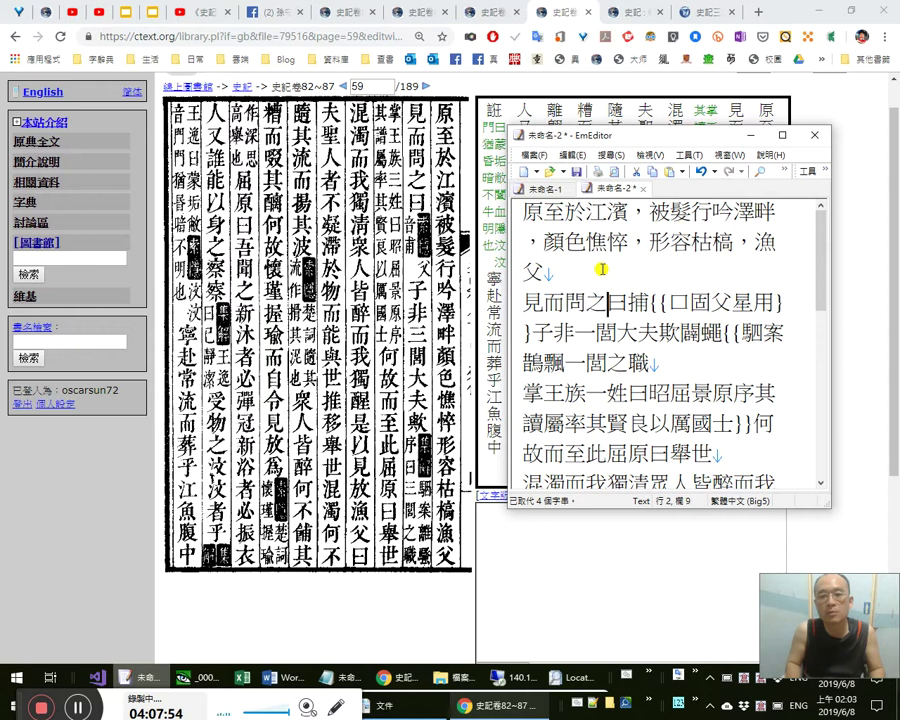
type("，")
key("Right")
type("：")
Delete the stray 捕 after 曰： and insert 《索隱》： at the start of the following note.
key("Left")
key("Left")
key("Left")
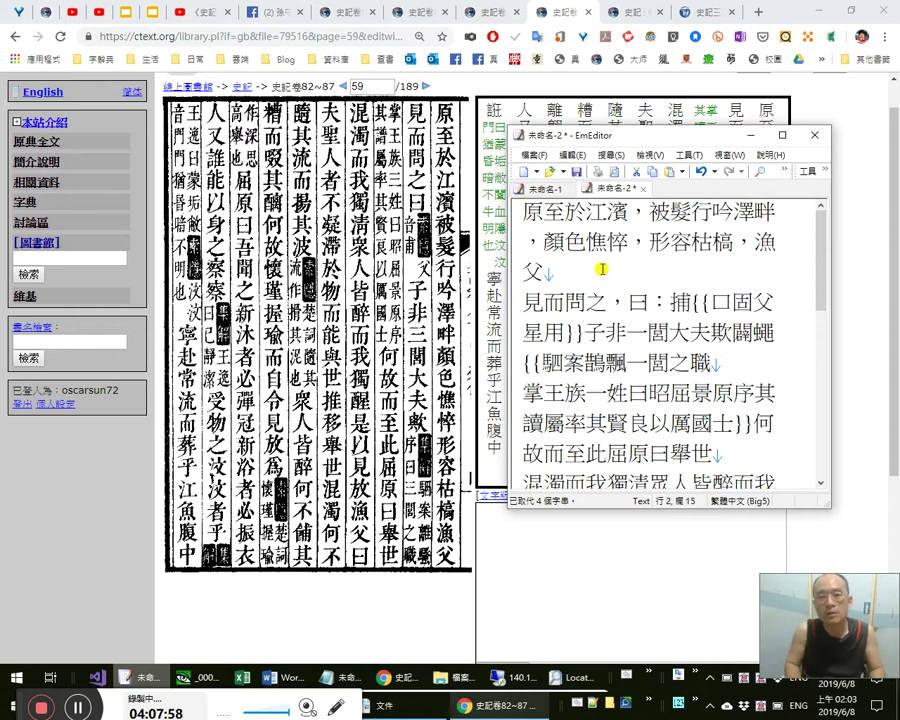
key("Delete")
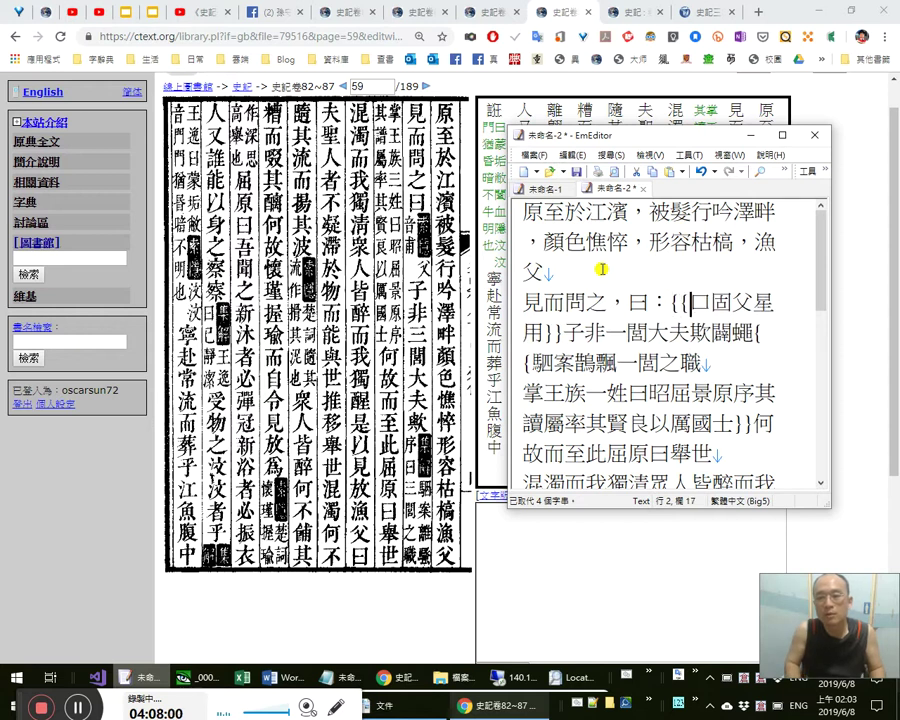
type("jko")
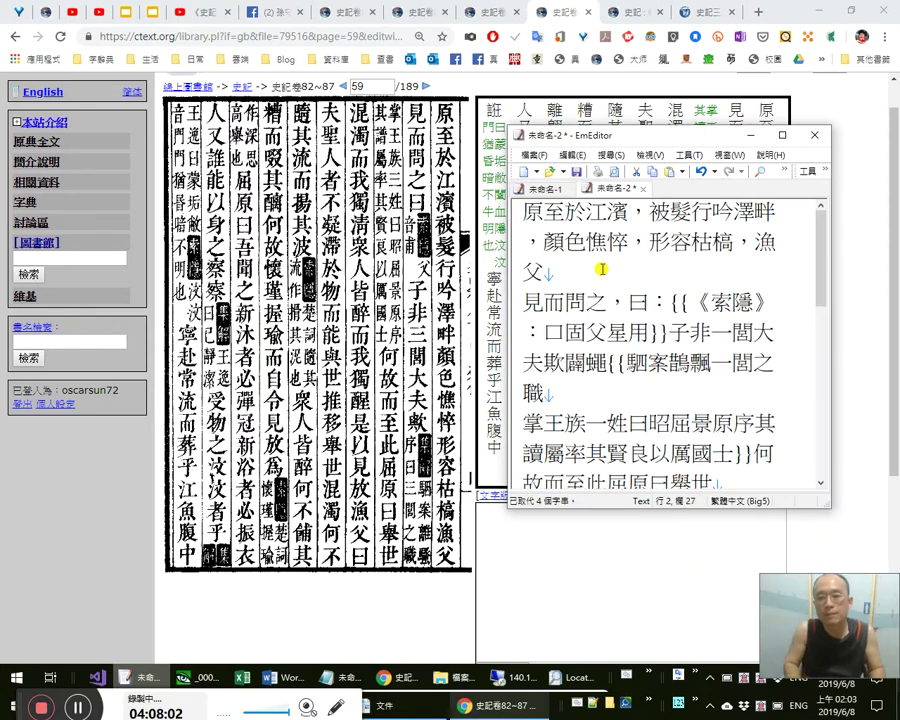
Replace 口 after 《索隱》： with 「父」音「甫」.
key("shift+Left")
type("父")
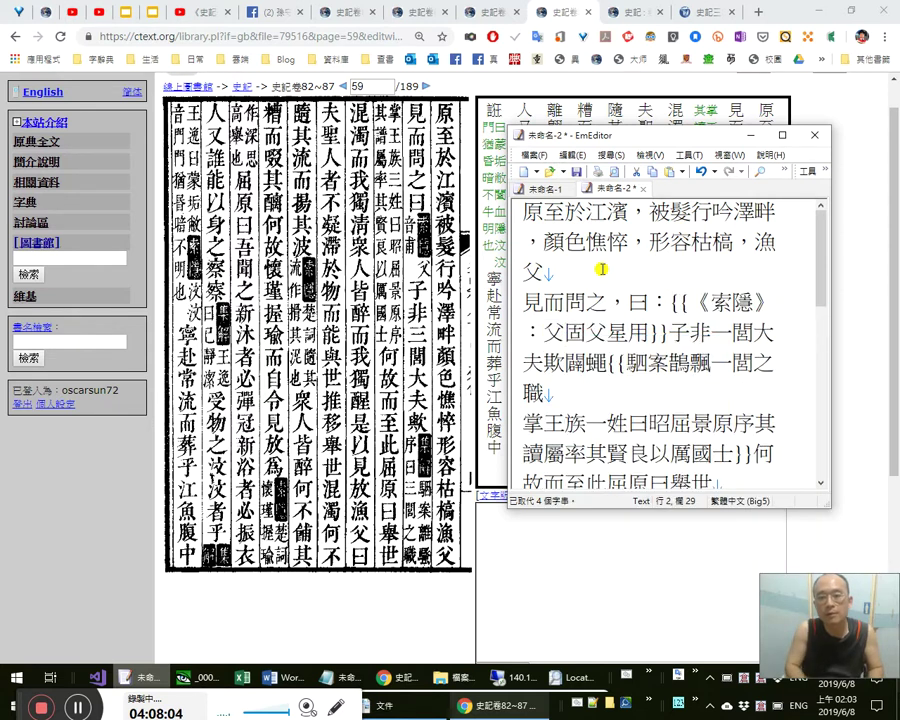
type("「")
key("Right")
type("」")
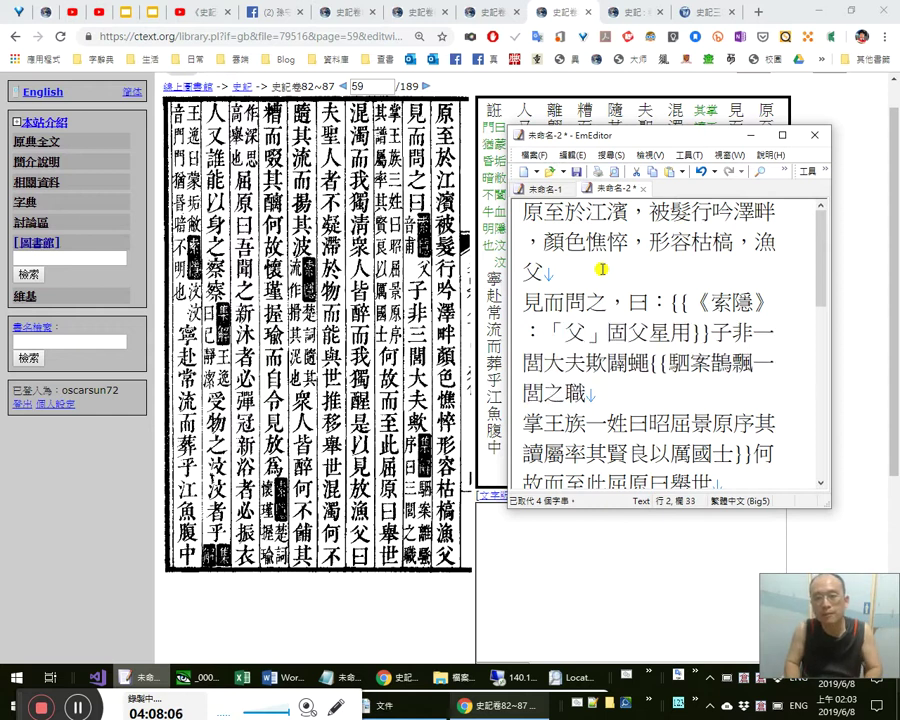
type("a")
key("space")
type("「甫」")
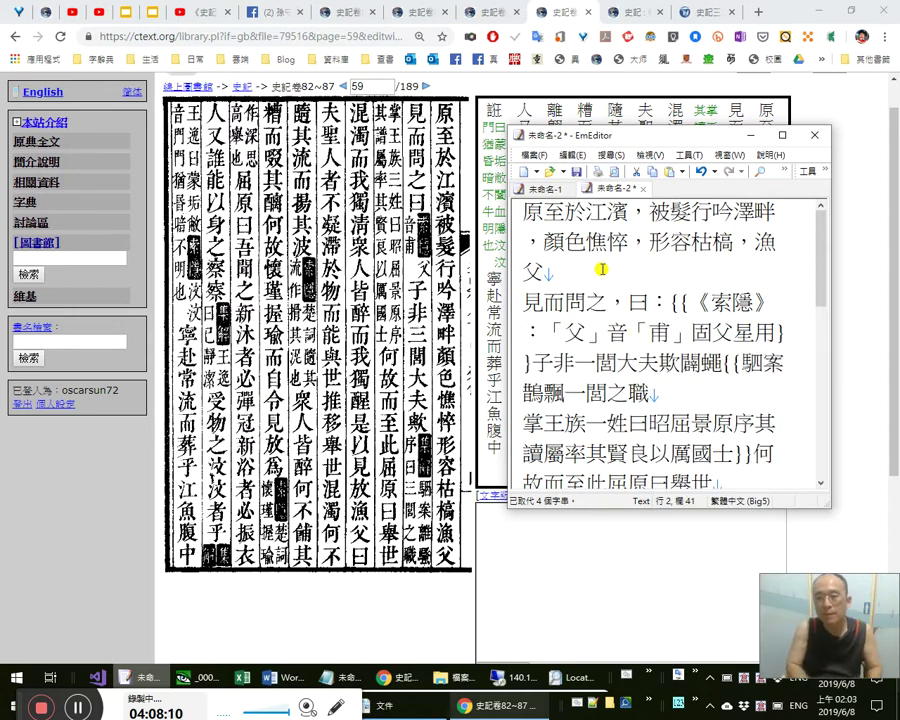
End the 《索隱》 note with 。 and delete the misread 固父星用.
type("。")
key("shift+Right")
key("shift+Right")
key("shift+Right")
key("shift+Right")
key("Delete")
Correct 一 to 三 in 子非一閭大夫 after the 《索隱》 note.
key("Right")
key("Right")
key("Right")
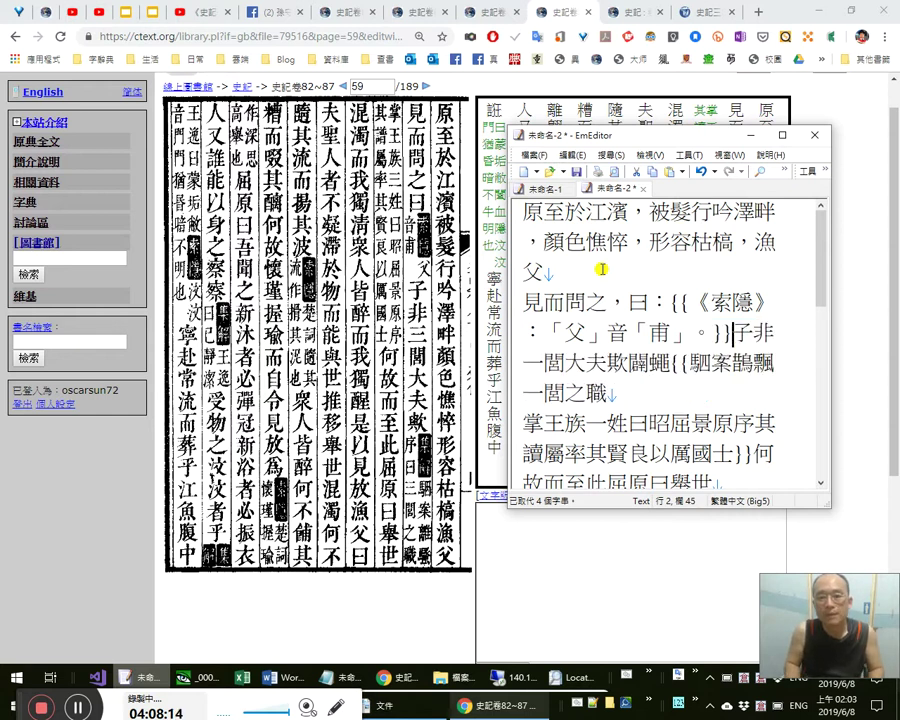
key("Right")
key("Right")
key("Left")
key("Left")
key("shift+Left")
key("Right")
key("Right")
key("Right")
key("shift+Left")
type("m")
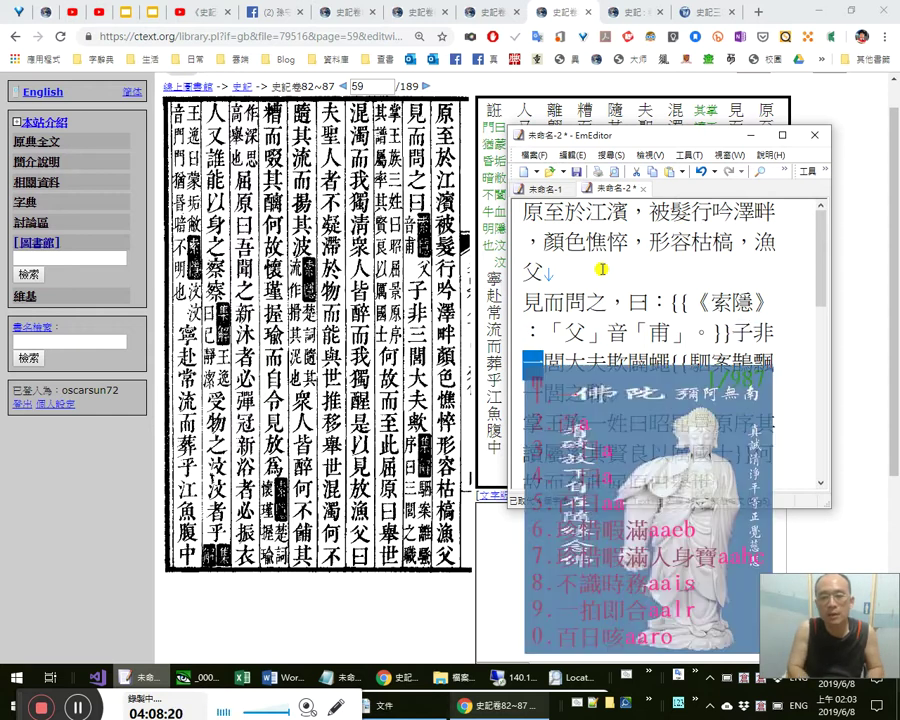
key("space")
Correct 欺 to 歟 after 三閭大夫 and add ？ after it.
key("Right")
key("Right")
key("Right")
key("shift+Right")
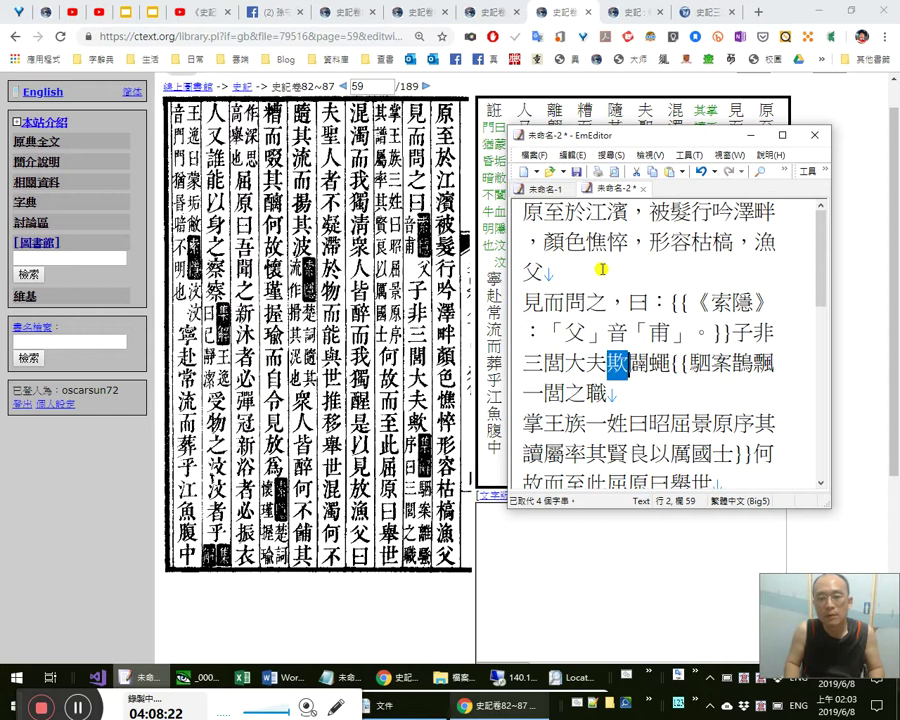
type("歟")
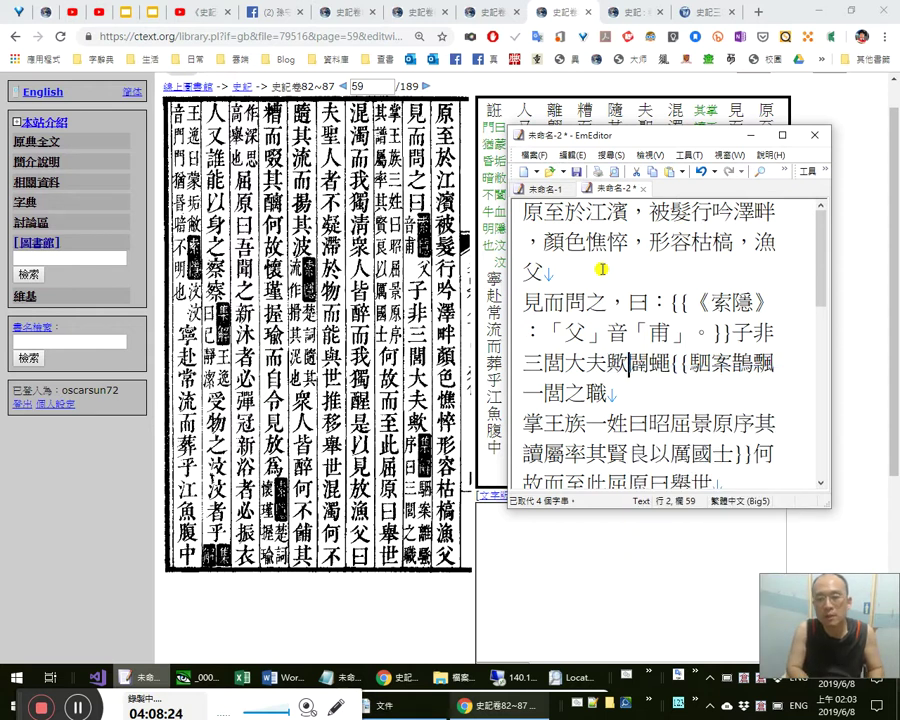
type("？")
key("Left")
key("shift+Left")
key("Right")
key("Right")
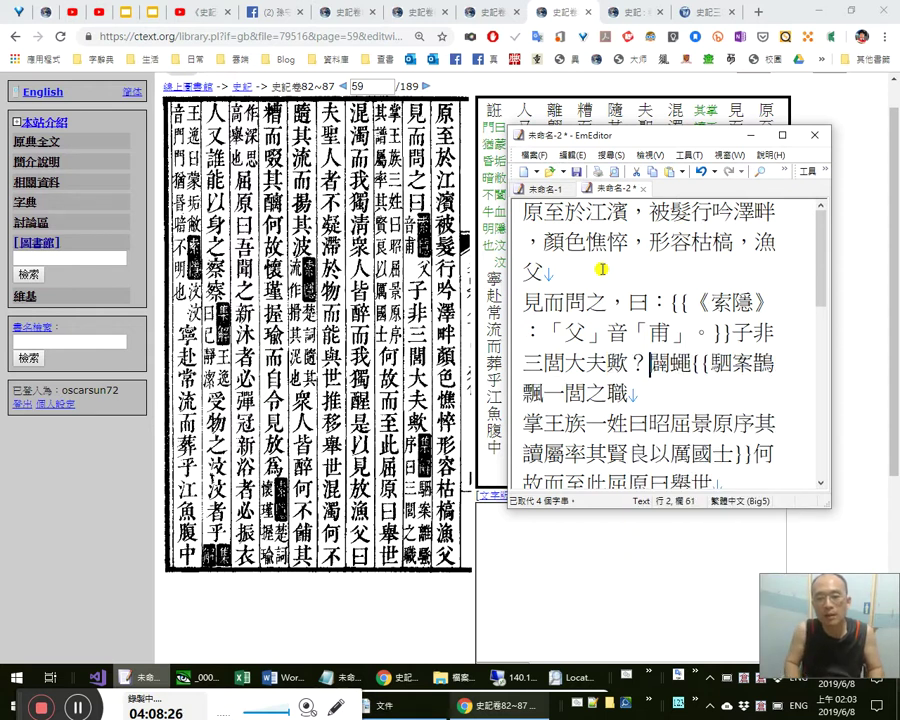
Delete the two misread characters after 三閭大夫歟？ and insert 《集解》： at the start of the following note.
key("shift+Right")
key("shift+Right")
key("Delete")
key("Right")
key("Right")
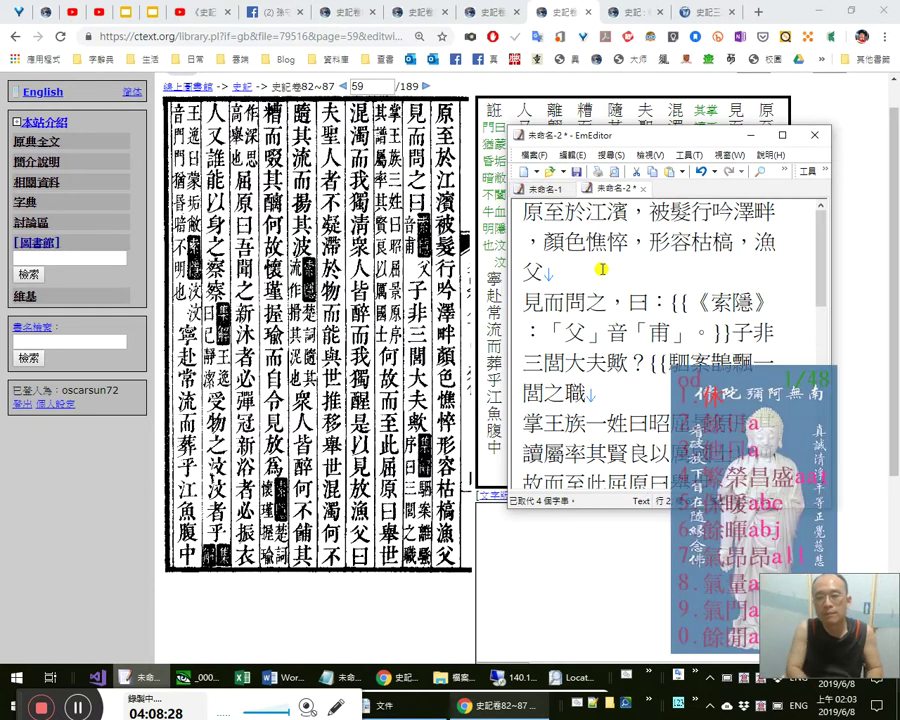
type("集解")
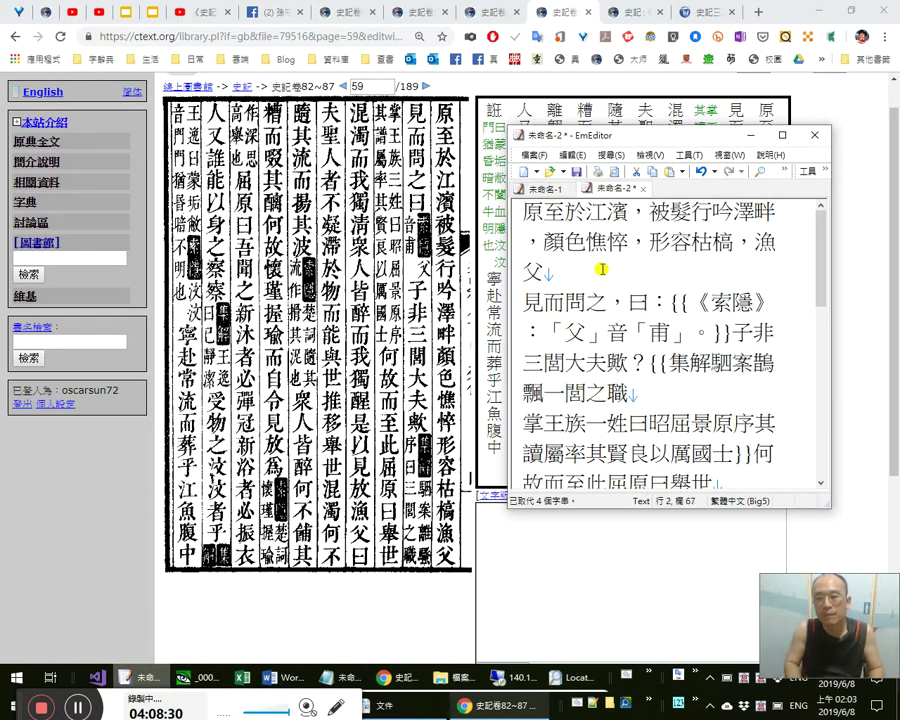
type("《")
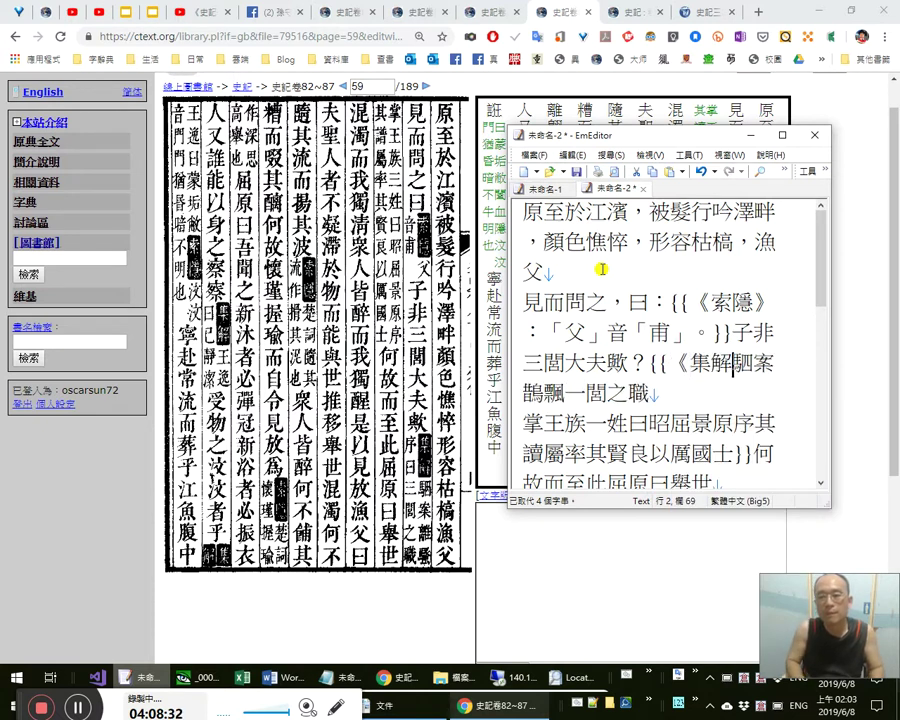
type("》：")
Replace the character before 案 in the 《集解》 note with 駰 and add ： after 駰案.
key("Right")
key("shift+Left")
type("駰")
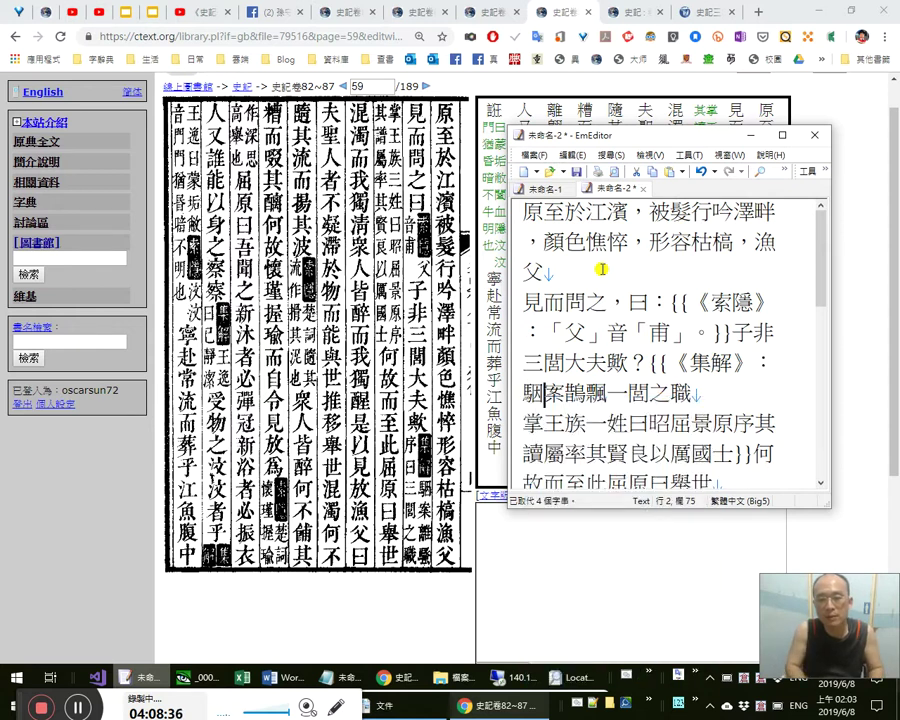
key("Right")
type("：")
key("Right")
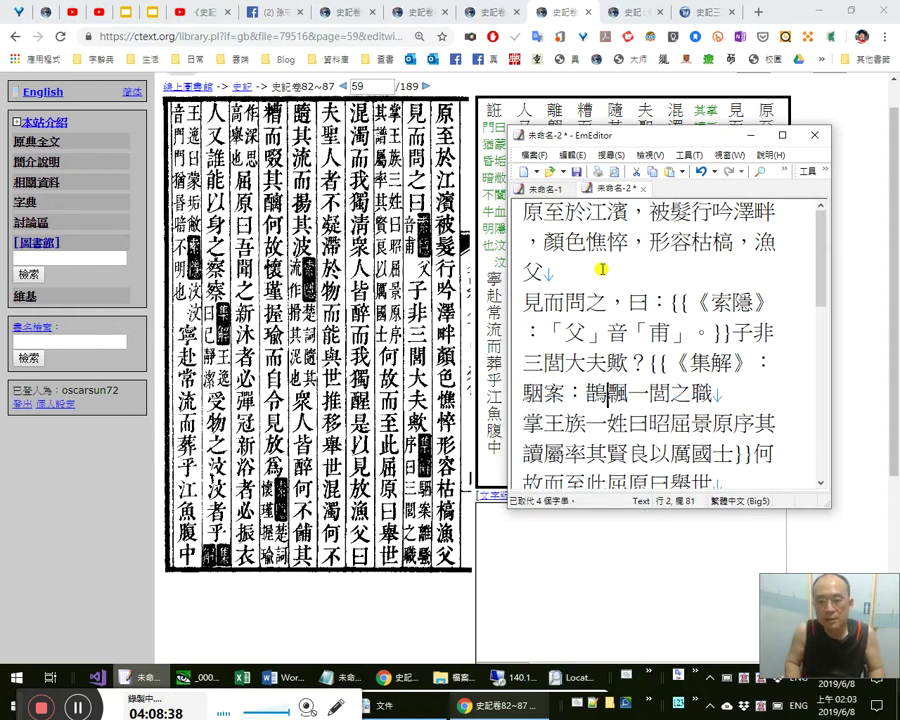
Replace the misread 鵲飄 after 駰案： with 離騷.
key("shift+Left")
type("yg")
type("離騷")
key("Delete")
key("Left")
key("Left")
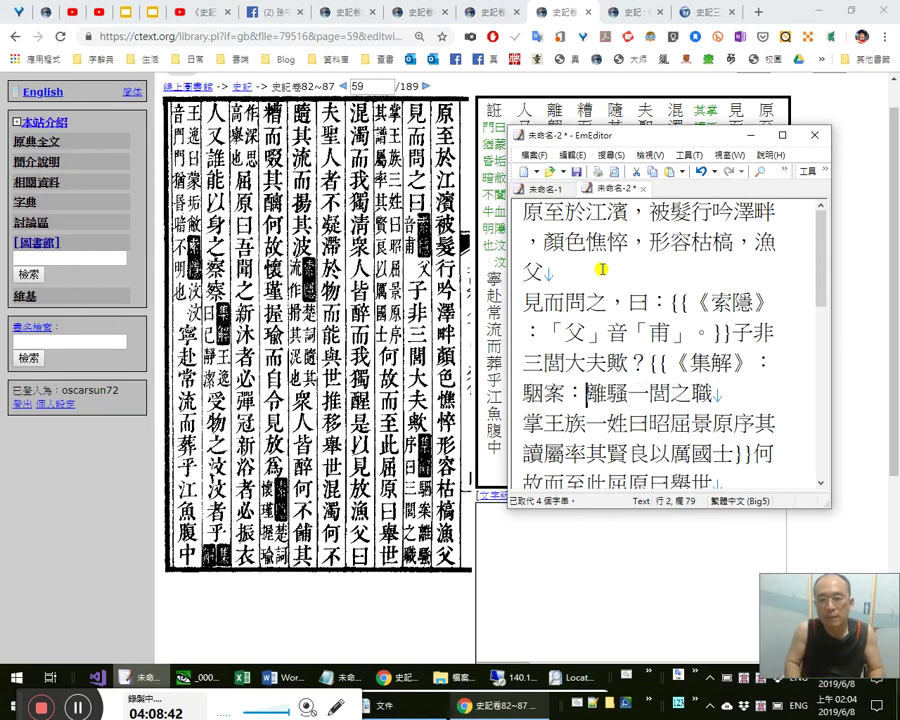
Enclose 離騷 in the title marks 〈 and 〉.
type("〈〉")
key("shift+Left")
key("ctrl+x")
key("Right")
key("Right")
key("ctrl+v")
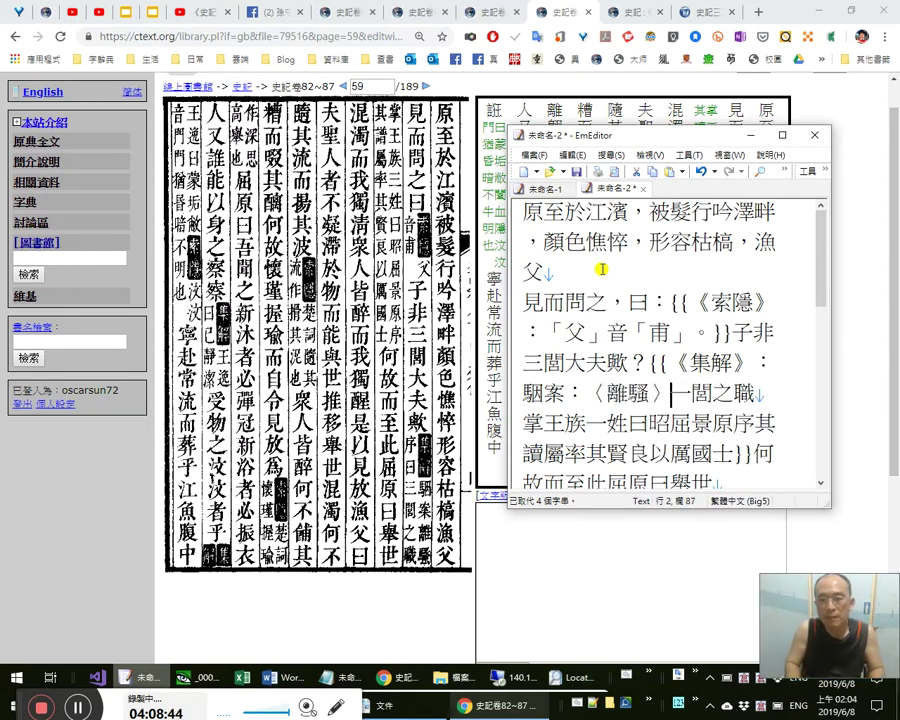
Switch to Notepad++ and search all opened dictionary files for 離騷.
key("shift+Left")
key("shift+Left")
key("shift+Left")
key("shift+Left")
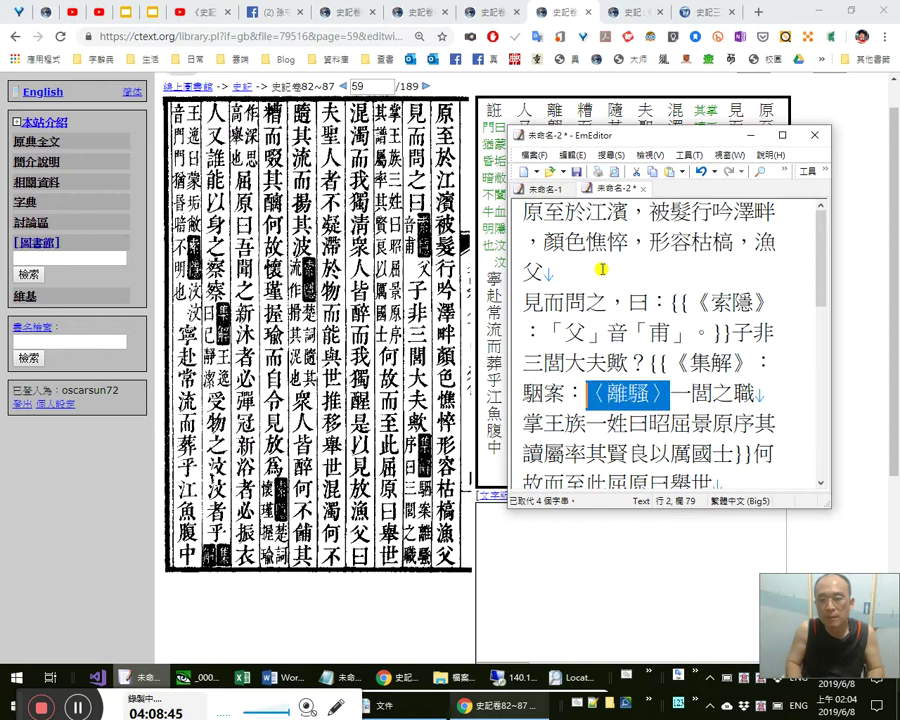
left_click(594, 706)
key("ctrl+f")
key("ctrl+v")
key("Home")
key("Delete")
key("End")
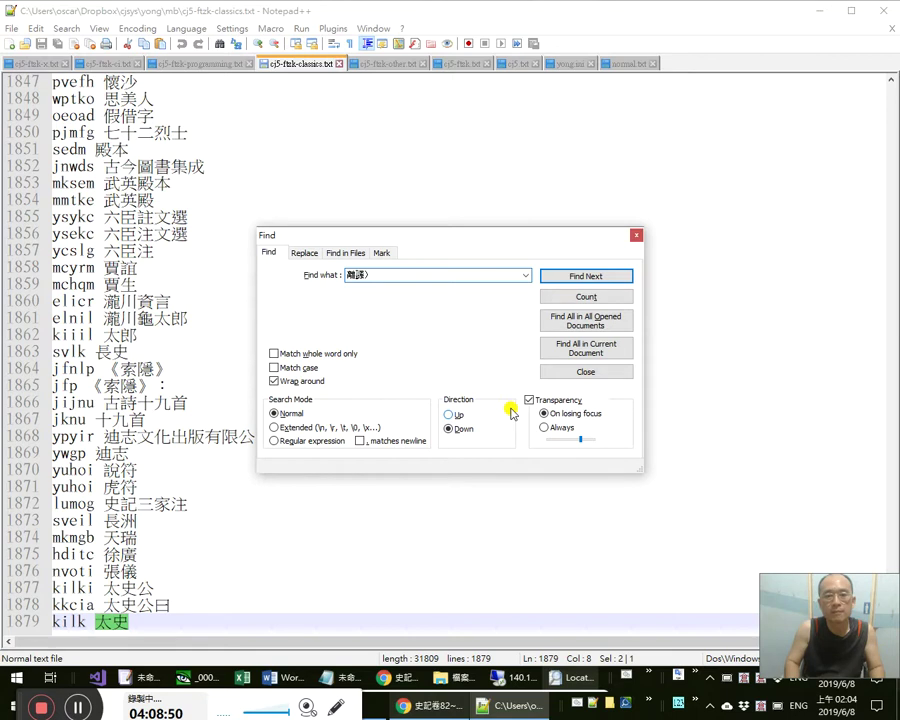
key("alt+o")
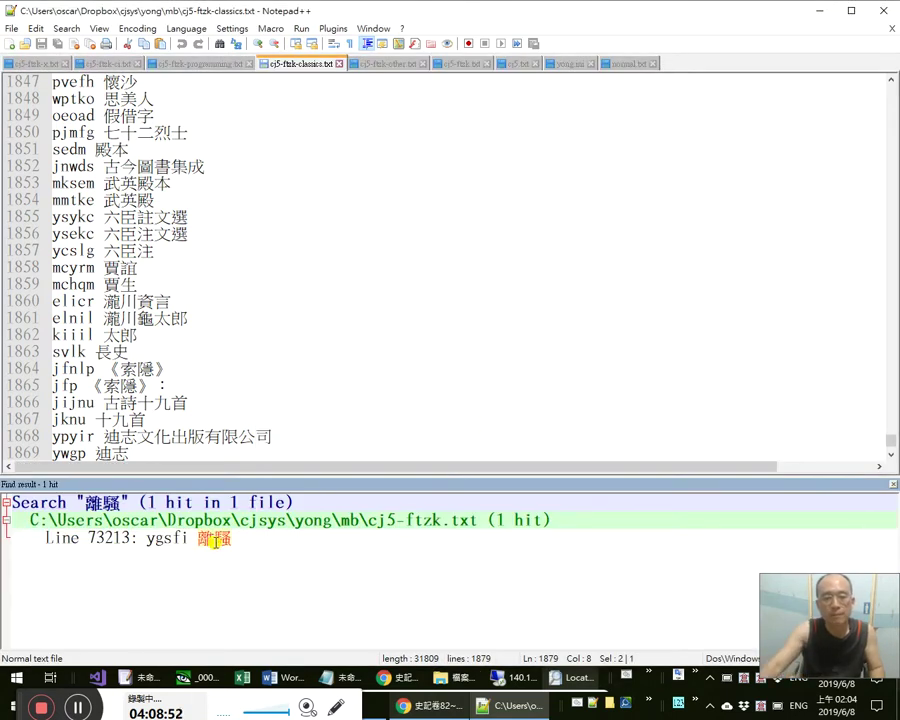
Duplicate the ygsfi 離騷 entry in cj5-ftzk.txt, change the copy's phrase to 〈離騷〉, save the file and close Notepad++.
double_click(214, 539)
key("Left")
key("ctrl+d")
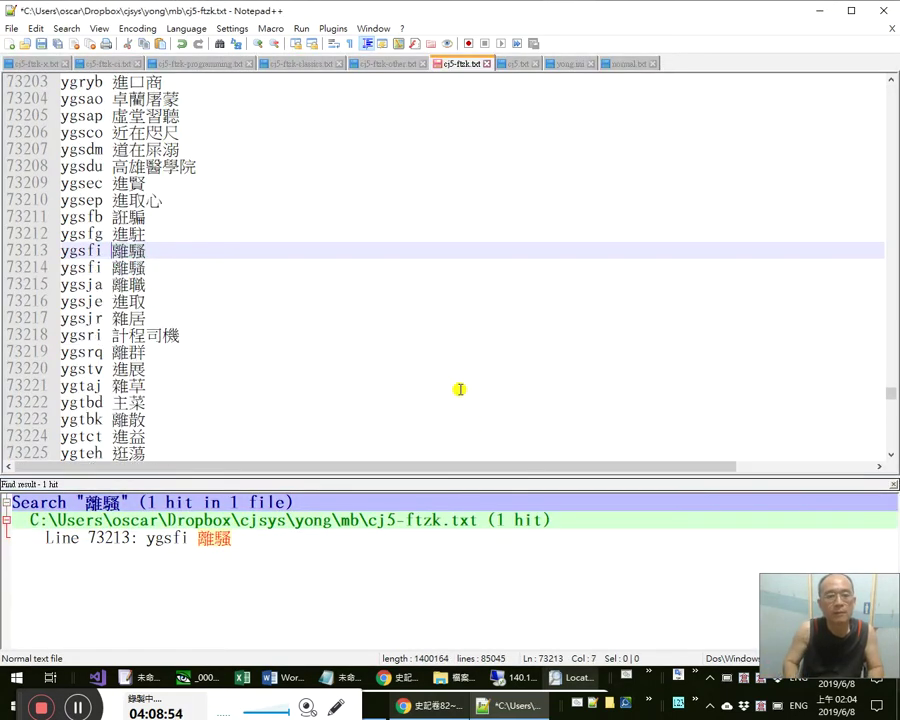
key("Down")
key("shift+End")
key("ctrl+v")
key("ctrl+s")
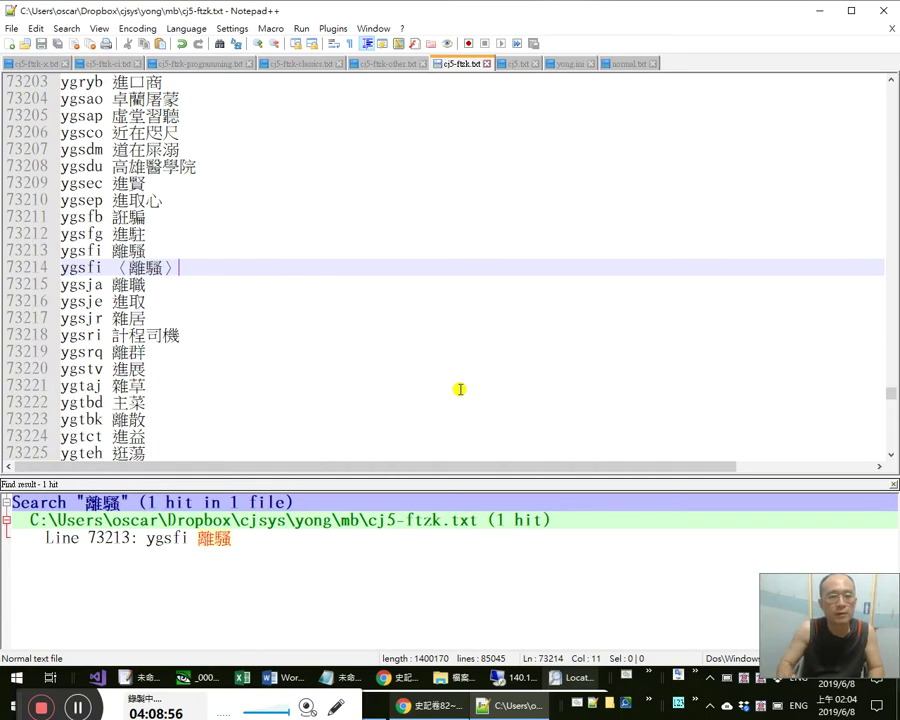
left_click(883, 14)
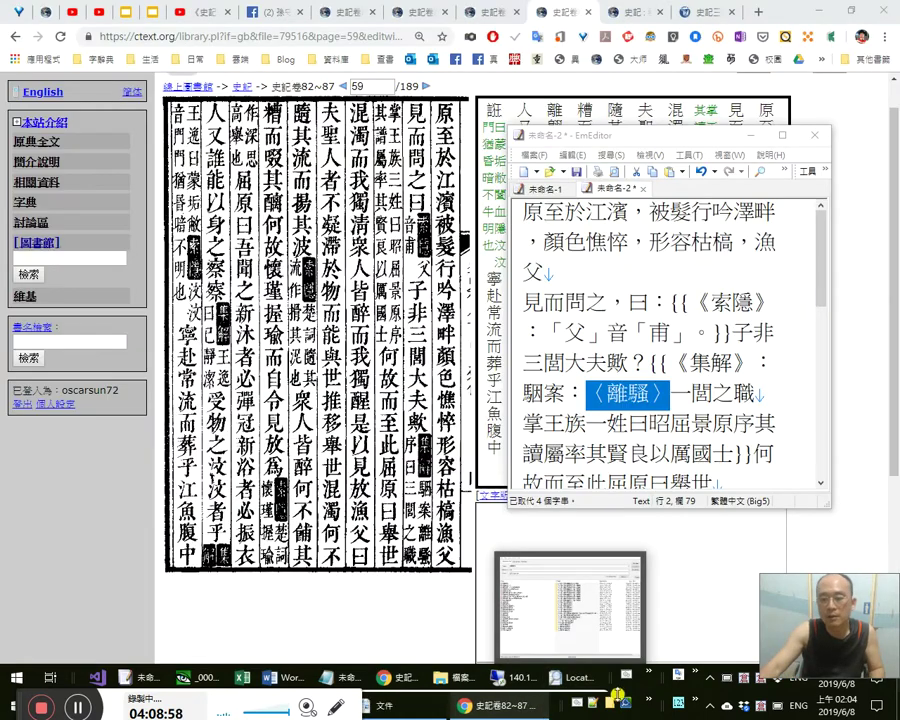
left_click(582, 707)
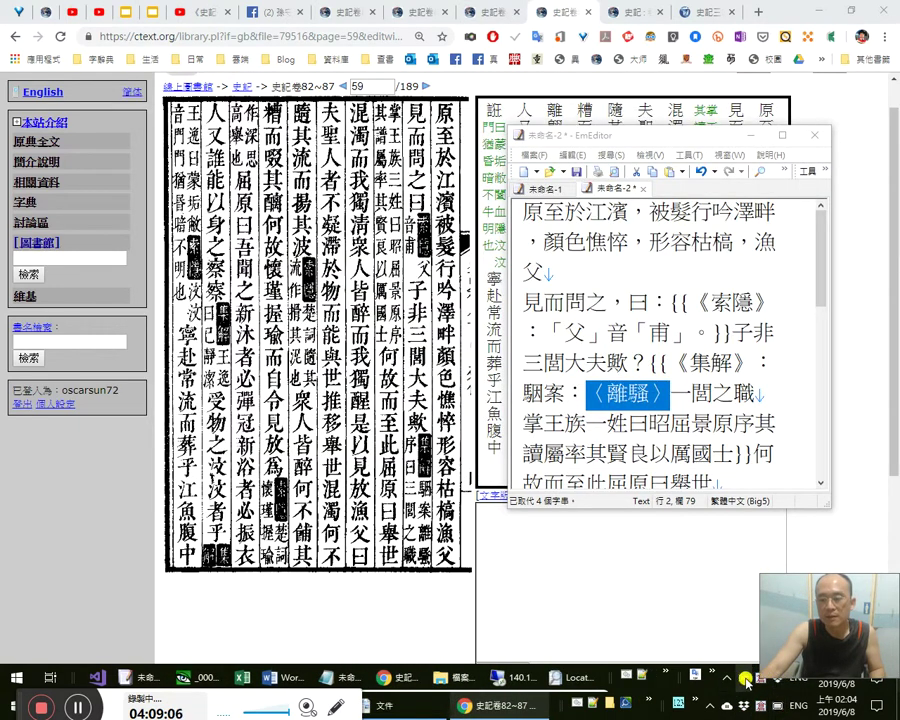
Extend the title to 〈離騷序〉, add 曰： after it and correct 一 to 三 before 閭之職.
key("Right")
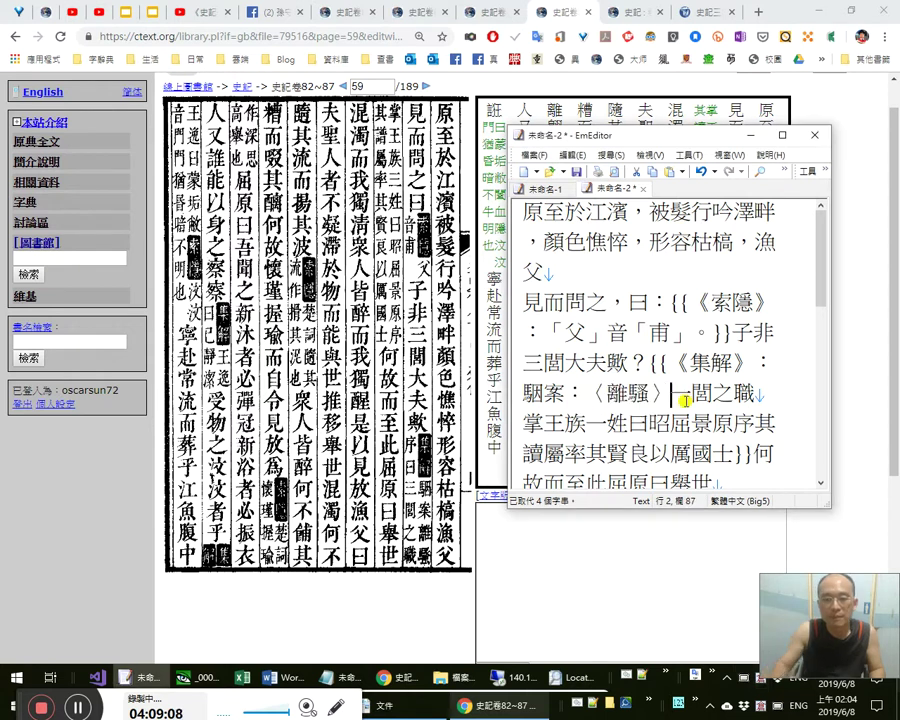
type("序〉")
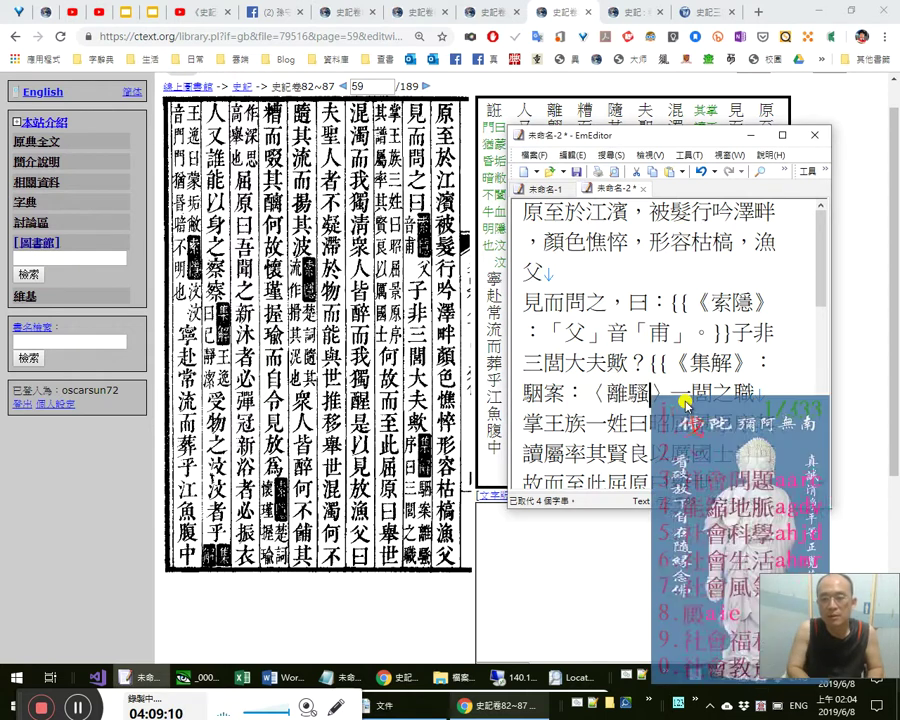
type("曰：")
key("shift+Right")
type("三")
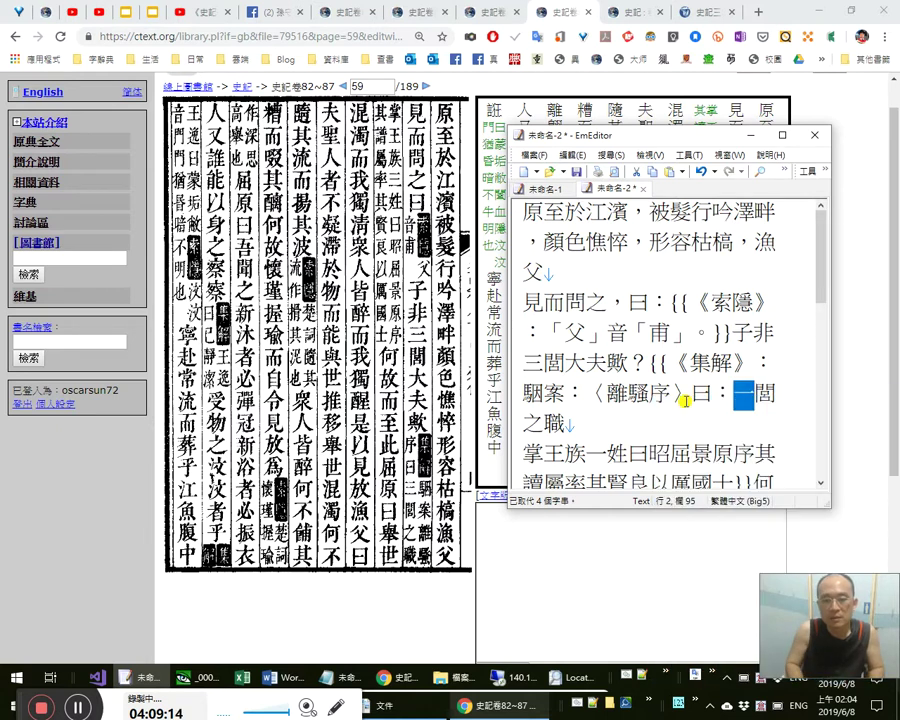
Add ， after 三閭之職 and correct 一 to 三 in 掌王族一姓.
key("Left")
key("Left")
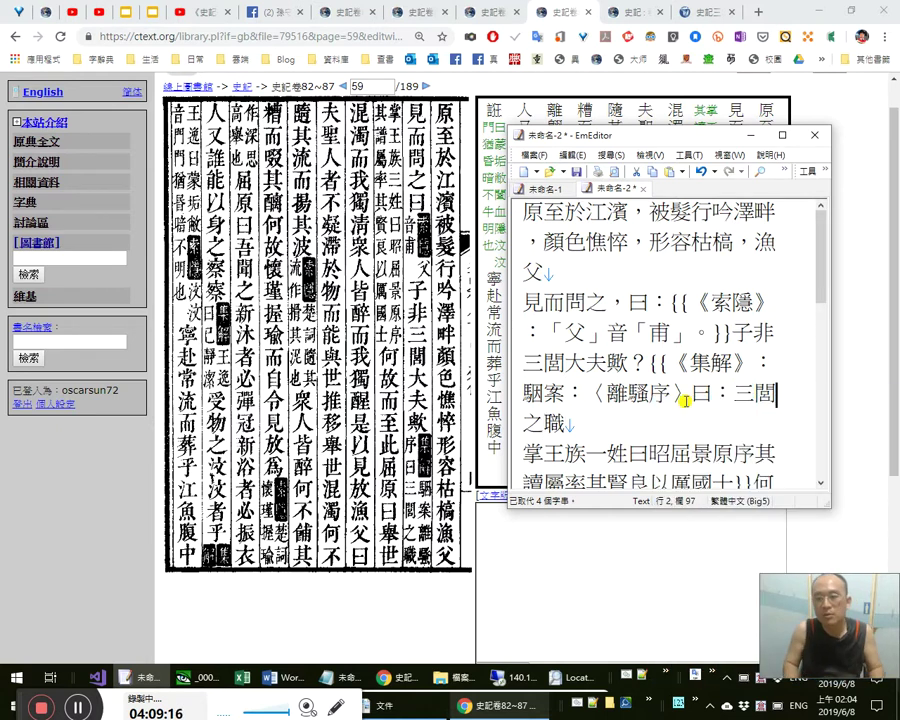
key("Left")
key("shift+Right")
key("shift+Right")
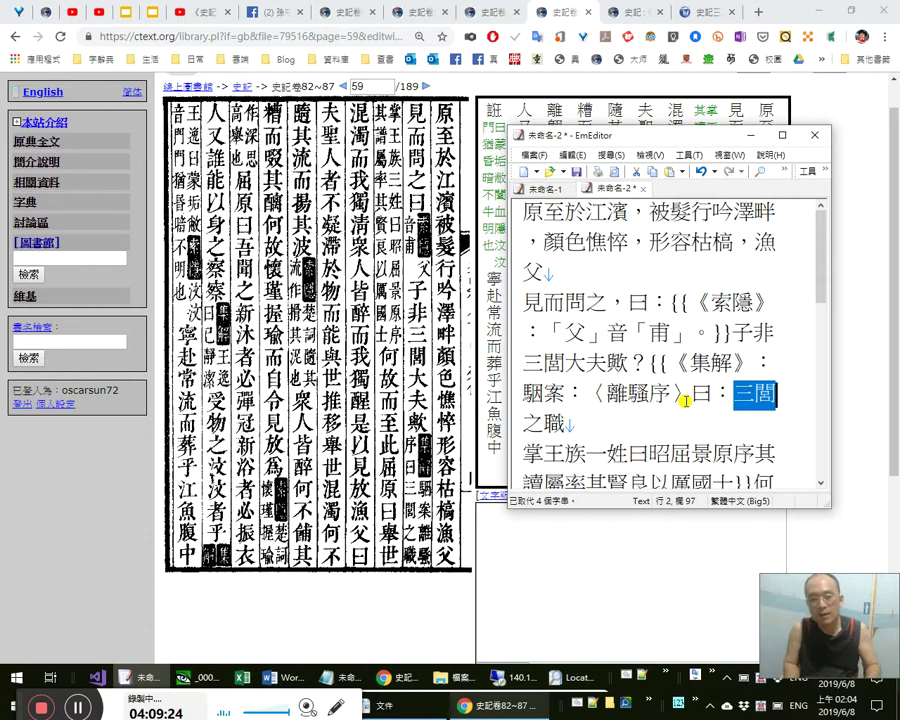
key("Right")
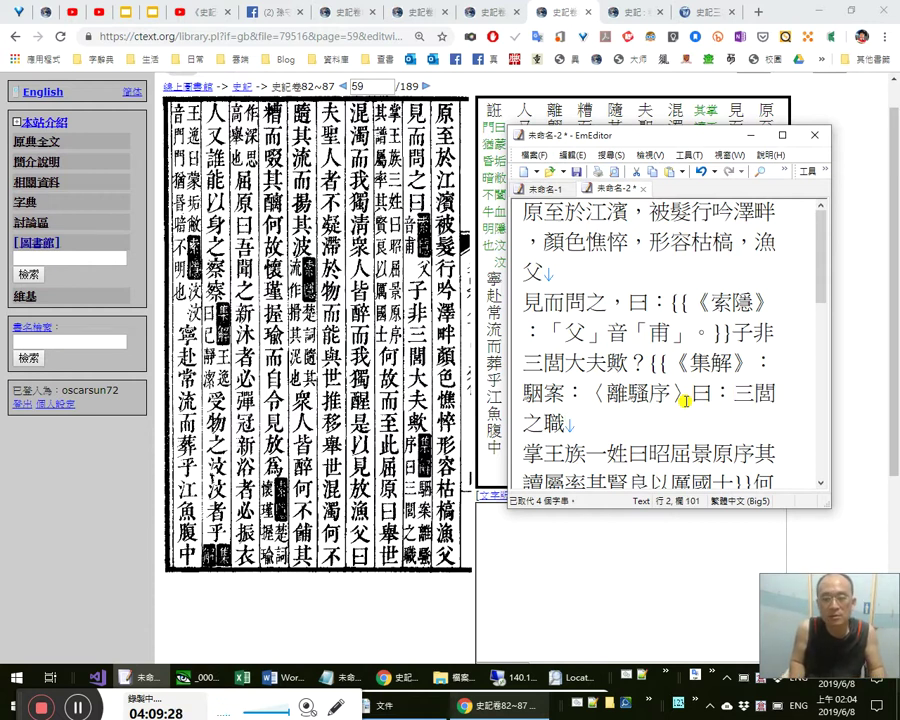
type("，")
key("Right")
key("Right")
key("Right")
key("Right")
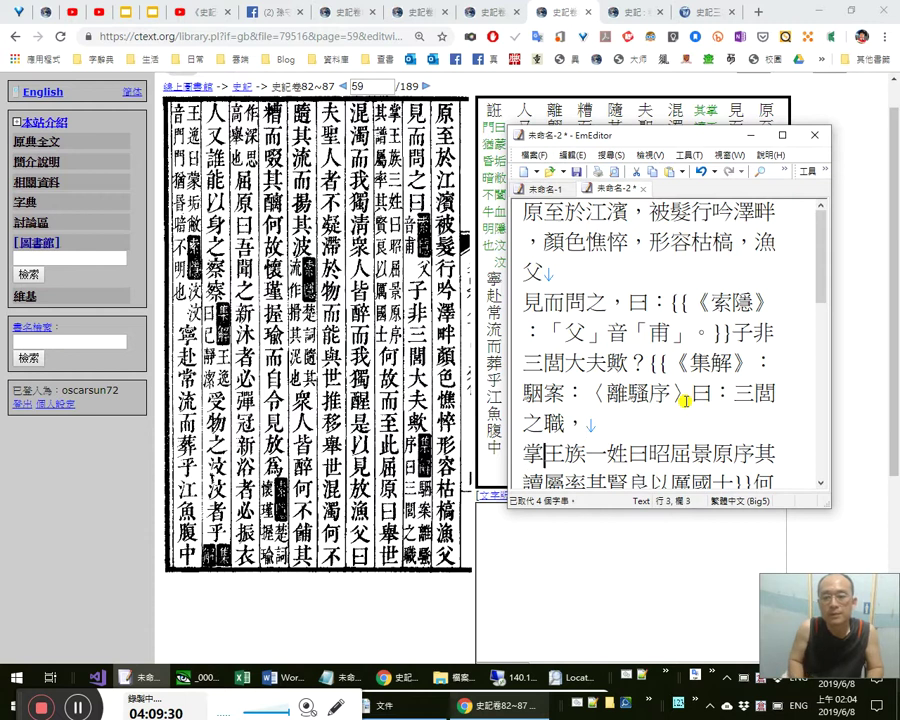
key("shift+Right")
type("三")
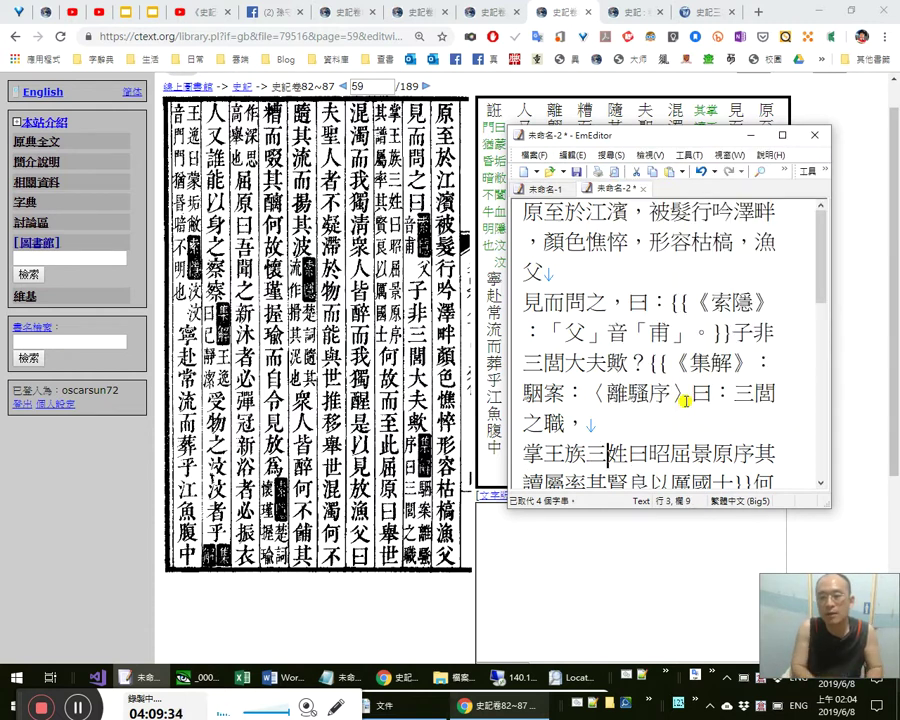
type("屈景昭")
key("shift+Left")
key("shift+Left")
key("shift+Left")
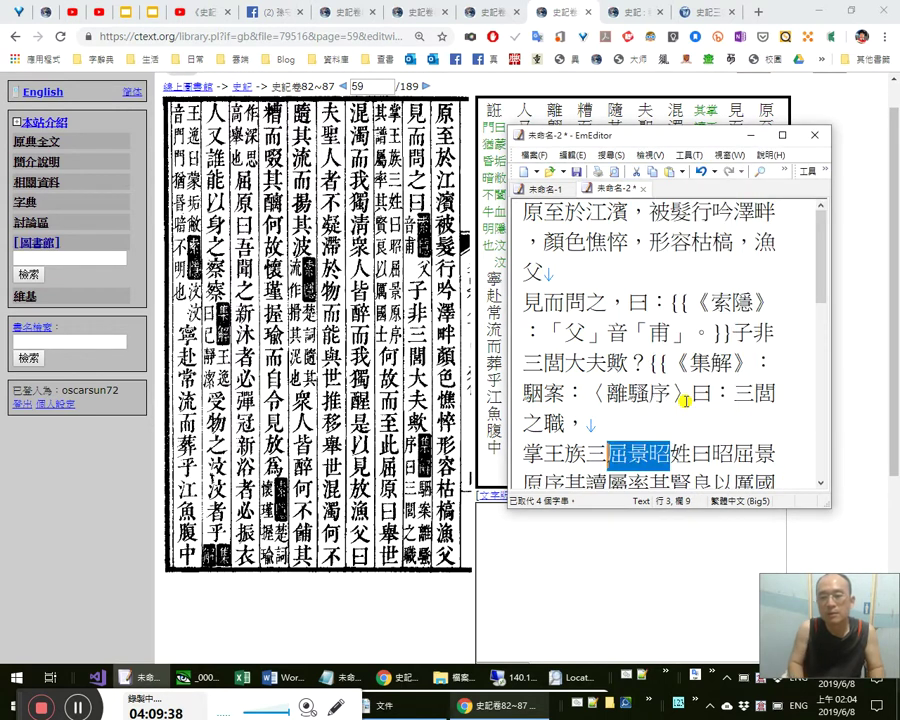
key("ctrl+x")
Punctuate the surname list as 掌王族三姓，曰昭、屈、景。.
key("Right")
key("Right")
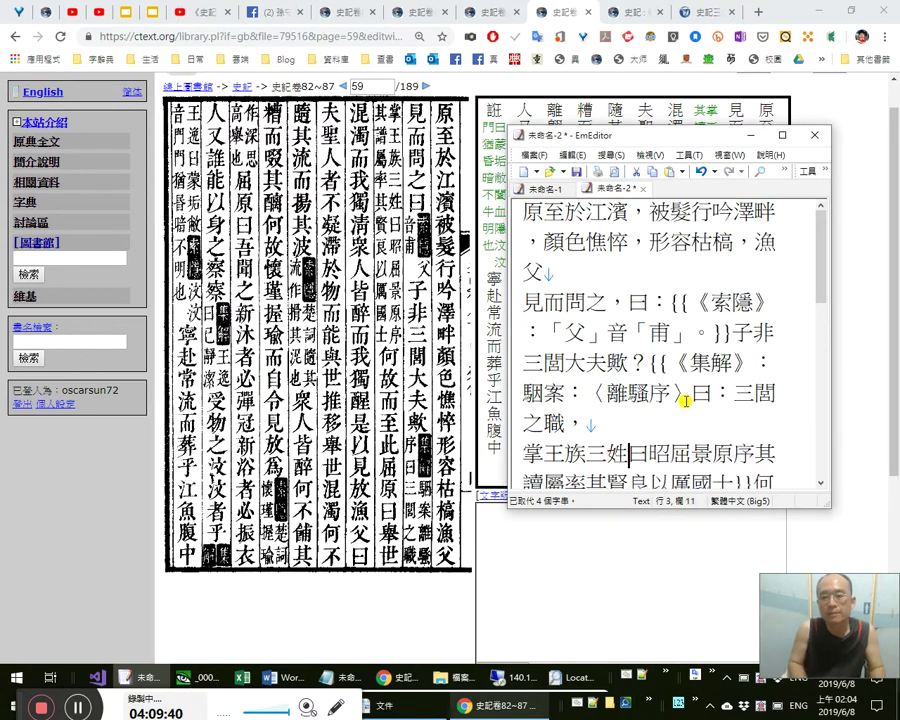
type("，")
key("Right")
type("、")
key("Right")
type("、")
key("Right")
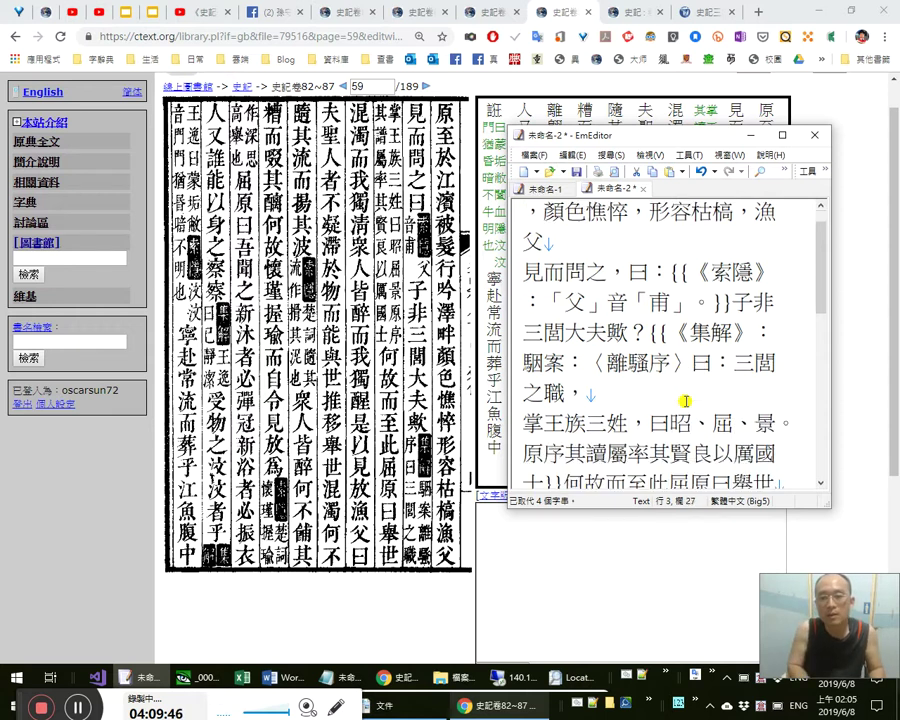
Add ， after 原序其讀 and correct 讀 to 譜.
key("Right")
key("Right")
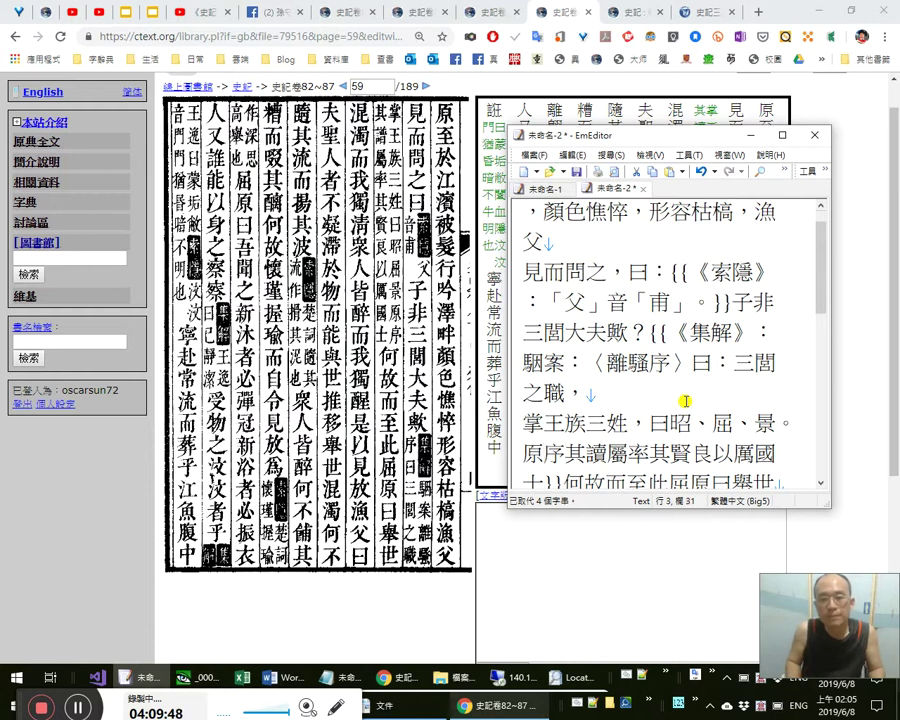
key("Right")
key("Right")
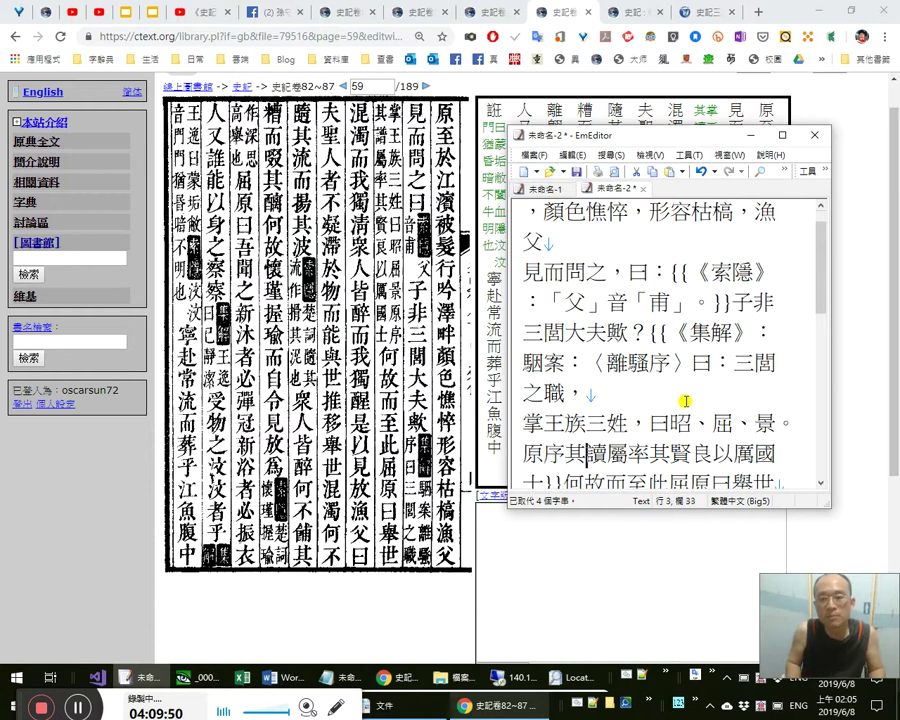
type("，")
key("Left")
key("shift+Left")
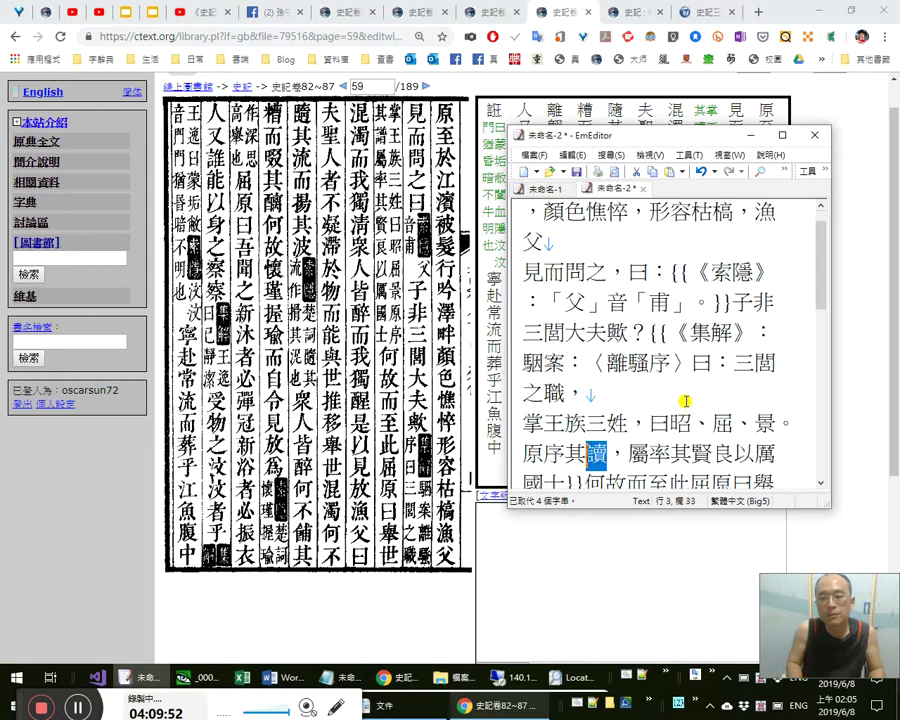
type("yr")
type("譜")
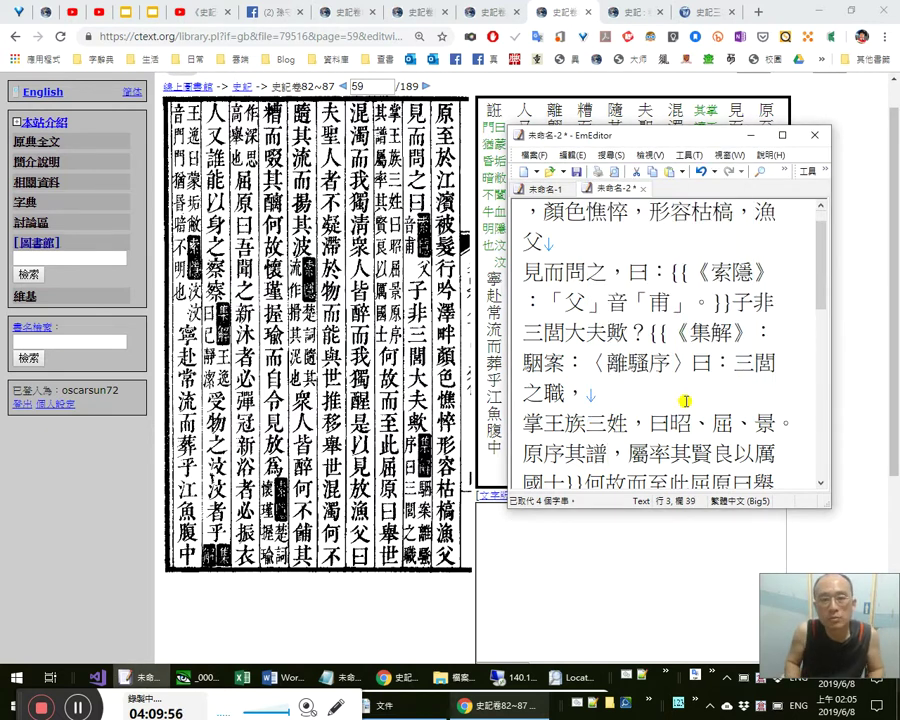
key("Left")
key("Left")
key("Left")
key("Left")
key("shift+Left")
key("Left")
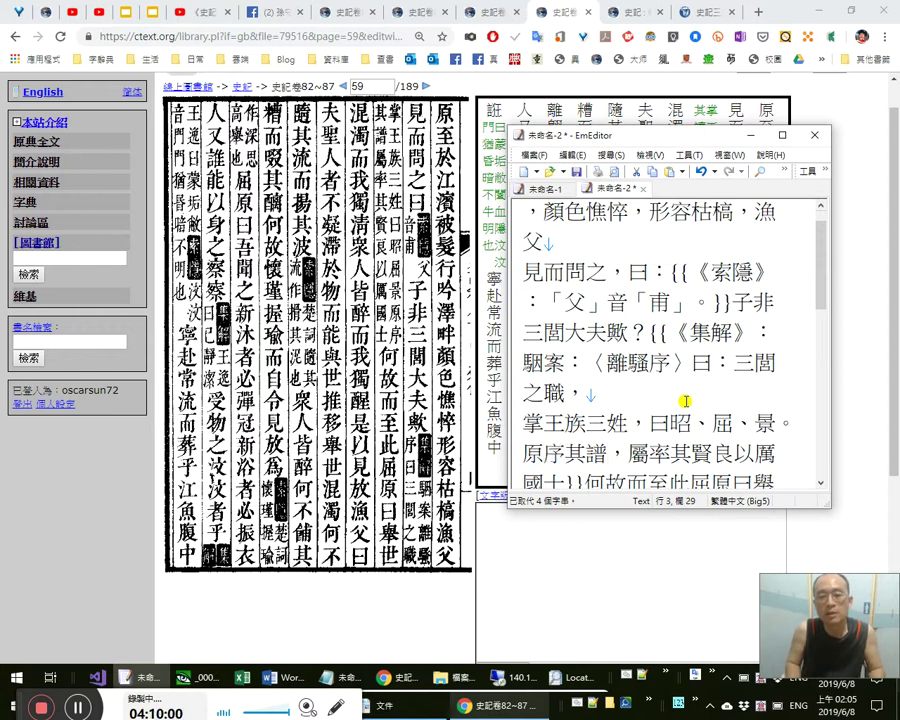
type("敘")
key("shift+Left")
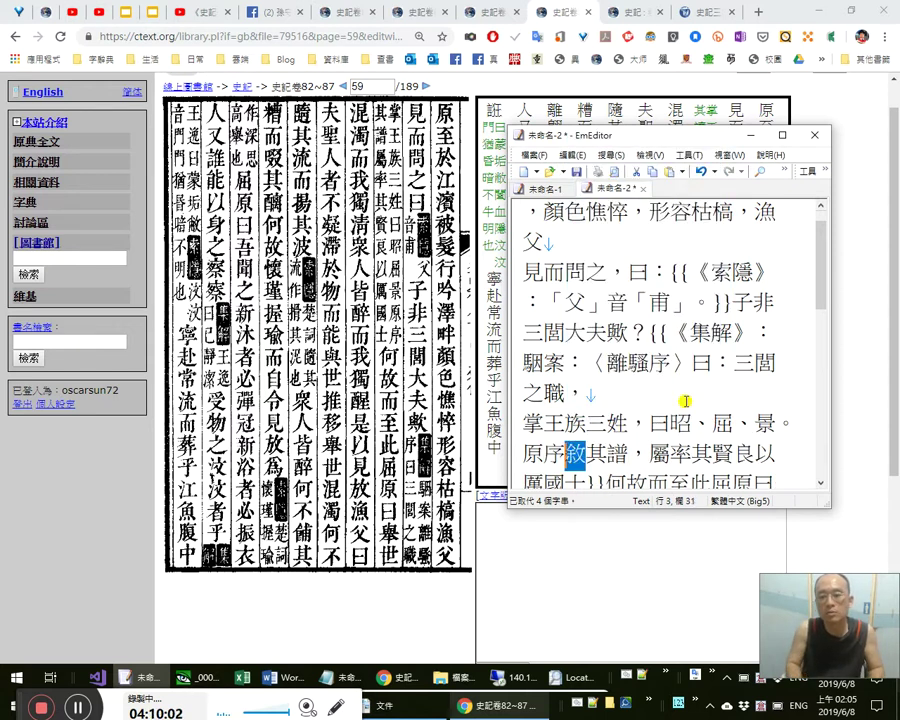
key("ctrl+x")
key("shift+Left")
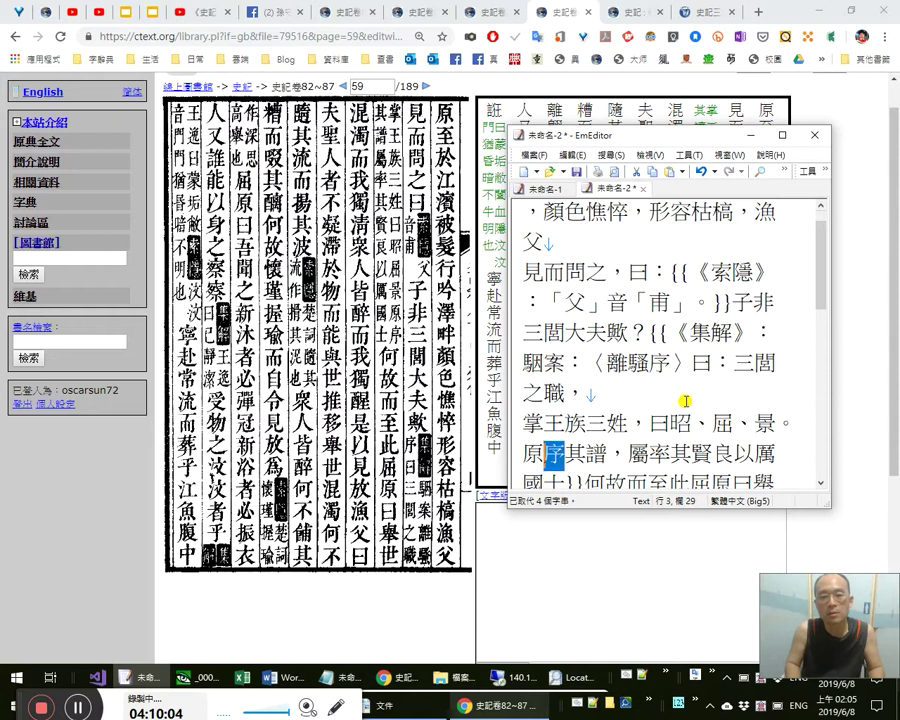
Remove the ， after 原序其譜 and insert 、 after 屬, giving 原序其譜屬、率其賢良.
key("Up")
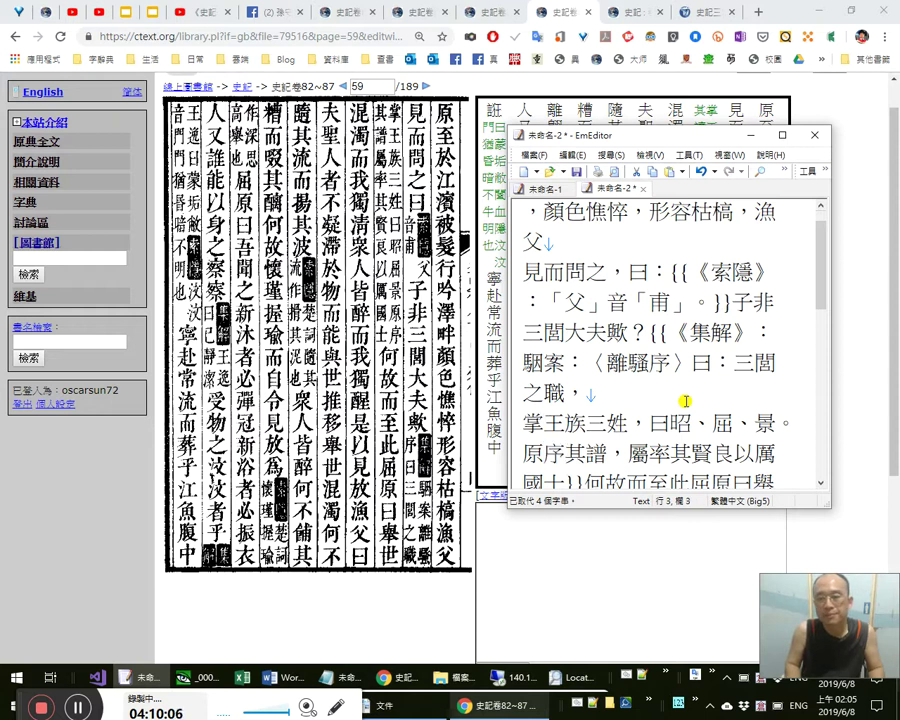
key("Right")
key("Right")
key("Right")
key("Right")
key("Right")
key("Right")
key("Right")
key("Right")
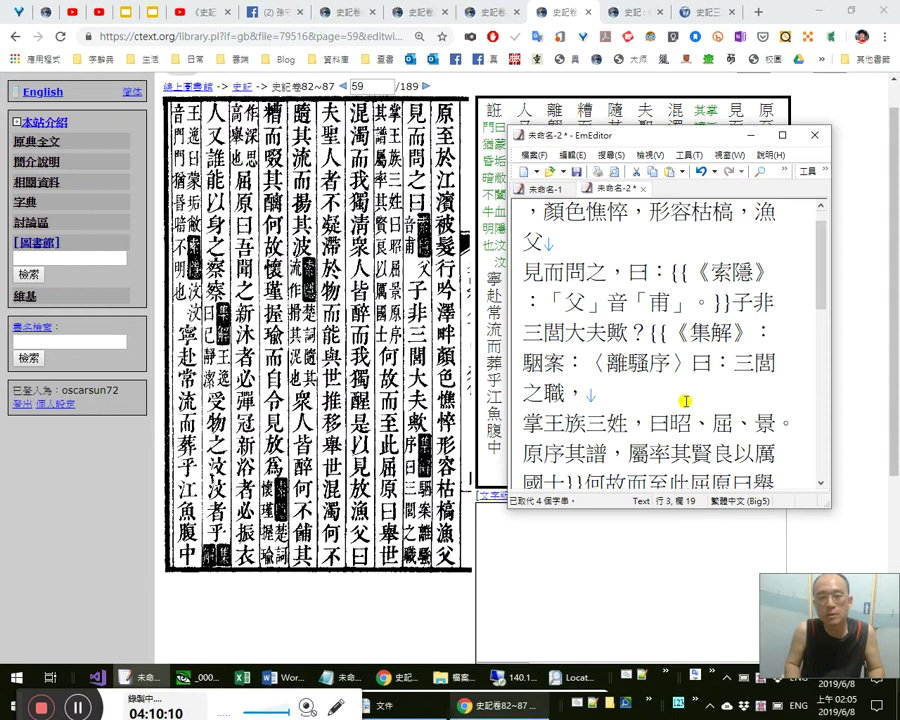
key("Right")
key("Right")
key("Right")
key("Right")
key("Right")
key("Right")
key("Right")
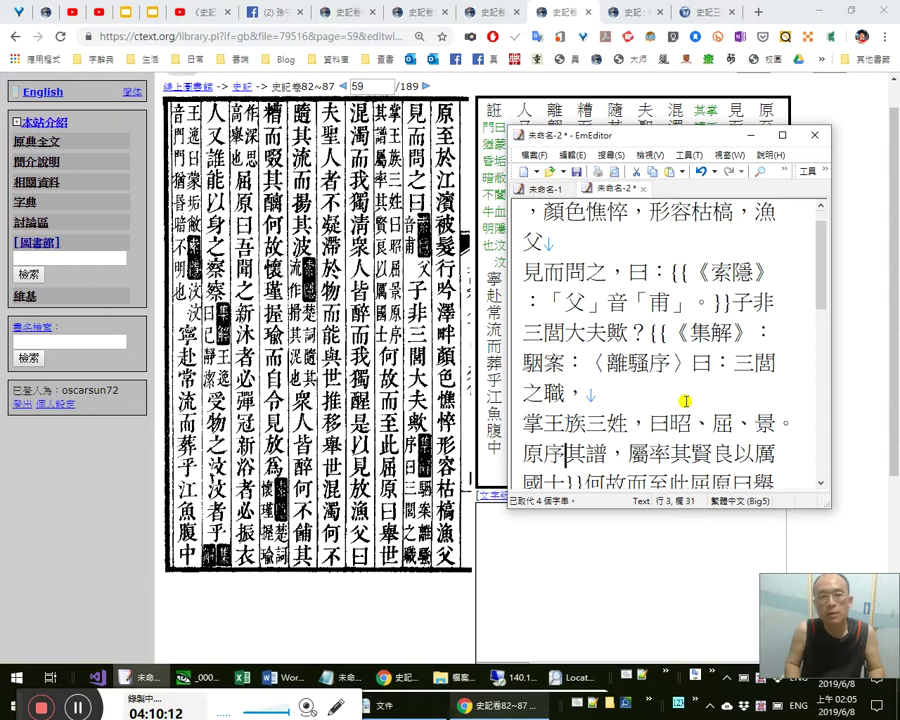
key("Right")
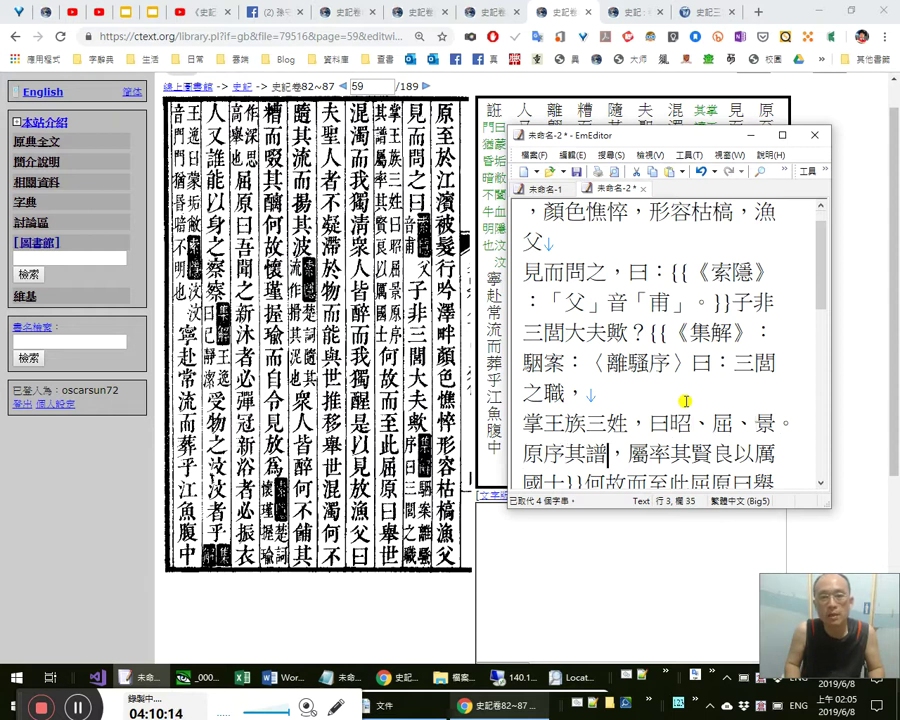
key("Right")
key("Right")
key("Right")
key("Right")
key("Right")
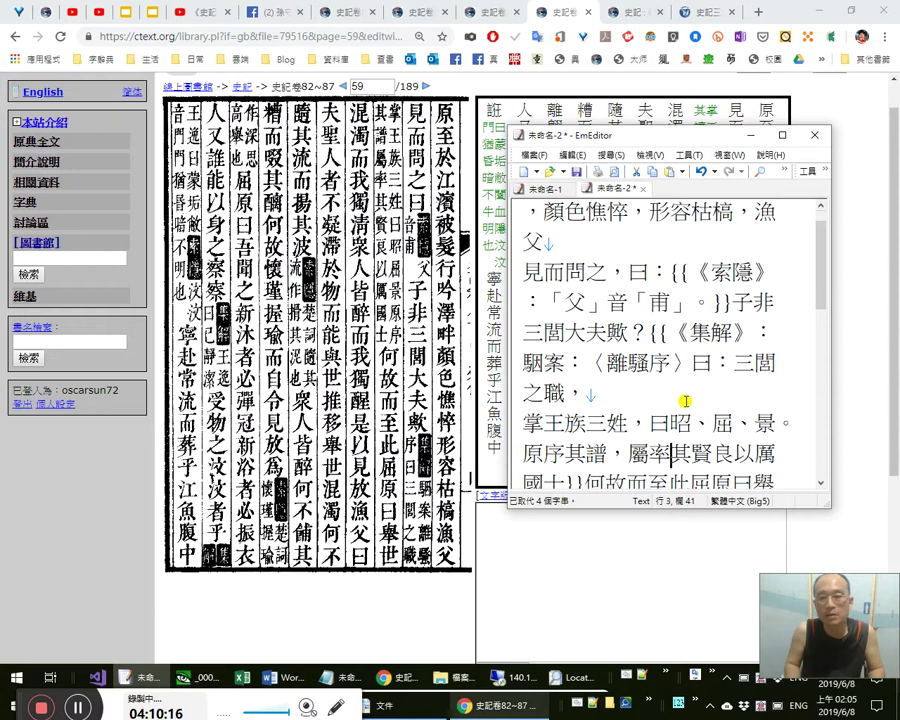
key("Left")
key("Left")
key("Left")
key("Left")
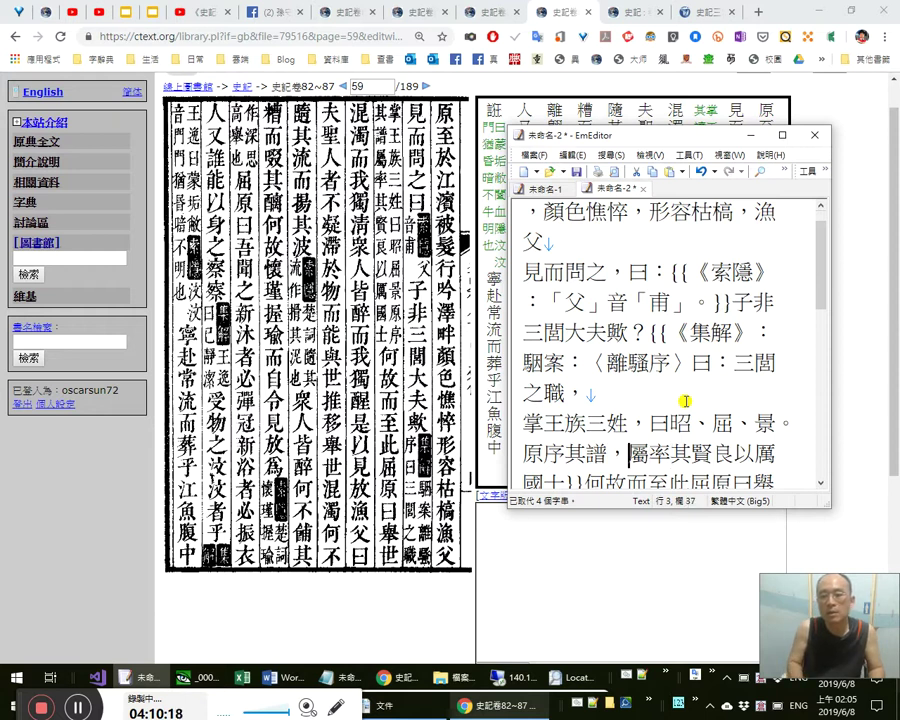
key("BackSpace")
key("Right")
type("、")
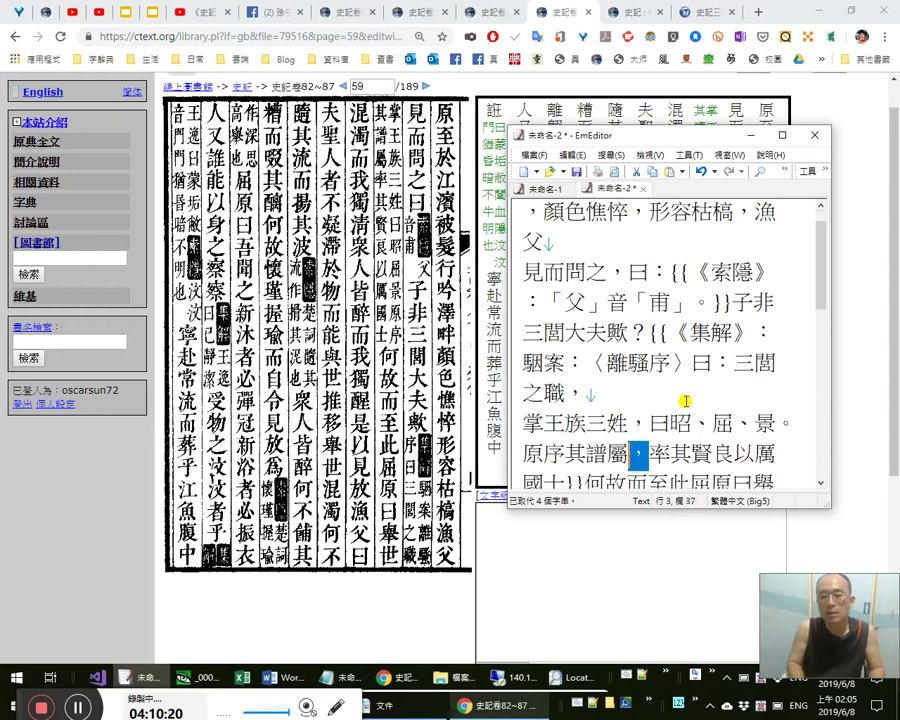
Add ， after 率其賢良 in the 《集解》 note.
key("Right")
key("Right")
key("Right")
key("Right")
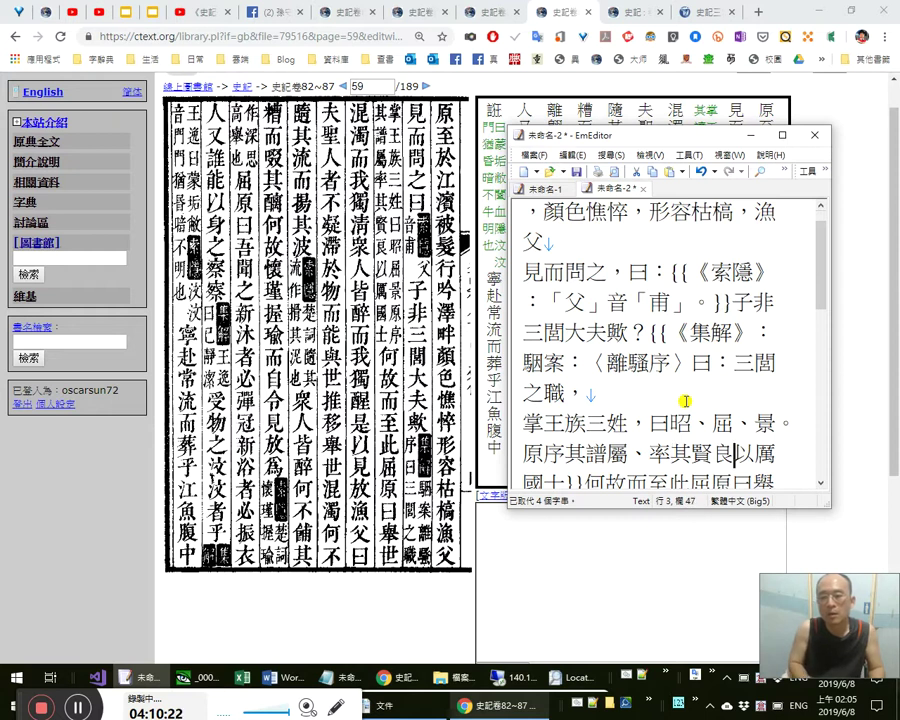
type("，")
Re-read 原序其譜屬、率其賢良 together with 掌王族三姓 to check the phrasing and punctuation.
key("Home")
key("Right")
key("shift+Right")
key("shift+Right")
key("shift+Right")
key("shift+Right")
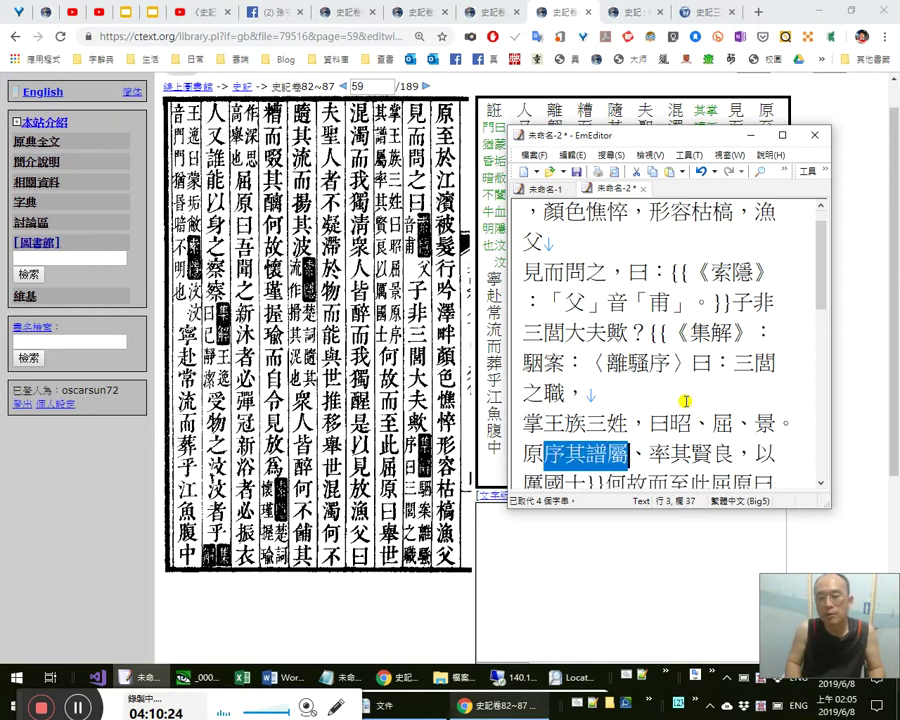
key("Right")
key("shift+Right")
key("shift+Right")
key("shift+Right")
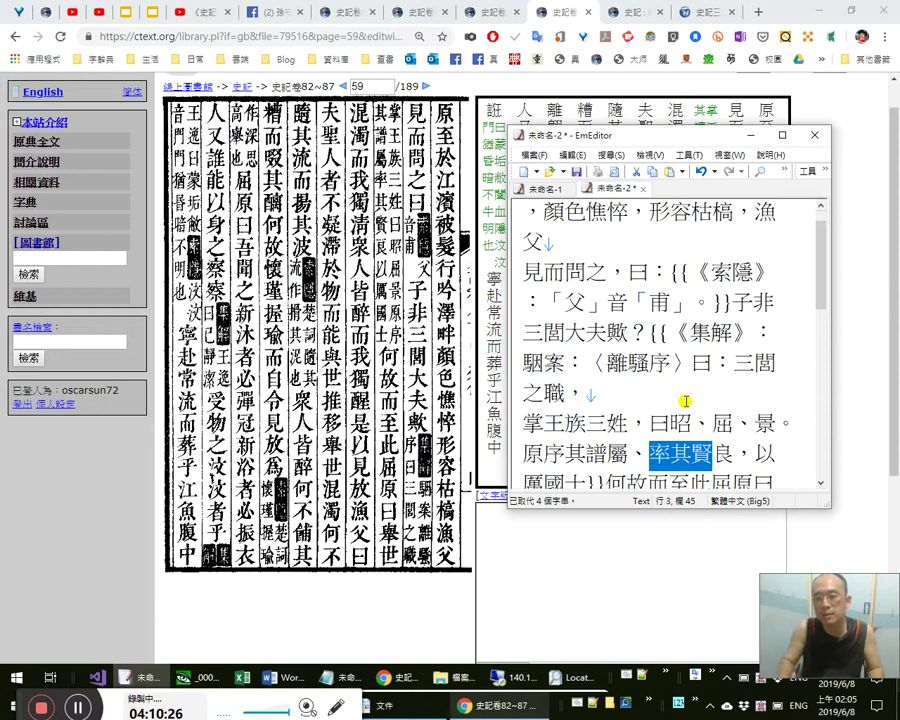
left_click_drag(596, 450, 636, 452)
left_click_drag(545, 424, 617, 437)
left_click(585, 456)
left_click_drag(544, 452, 645, 448)
left_click(568, 454)
left_click_drag(546, 453, 565, 453)
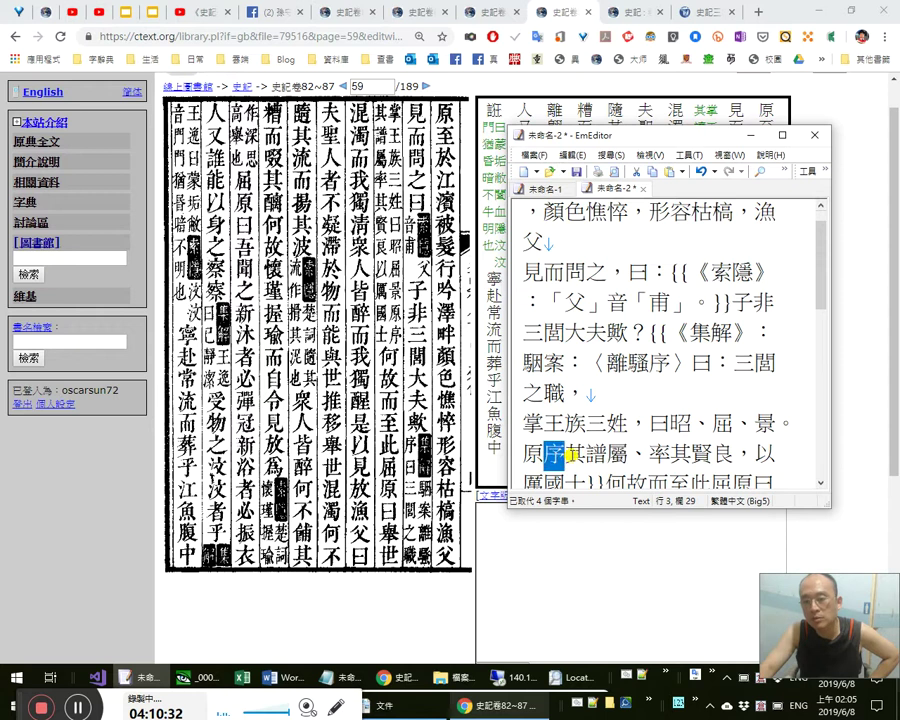
left_click(622, 422)
left_click(636, 450, "shift")
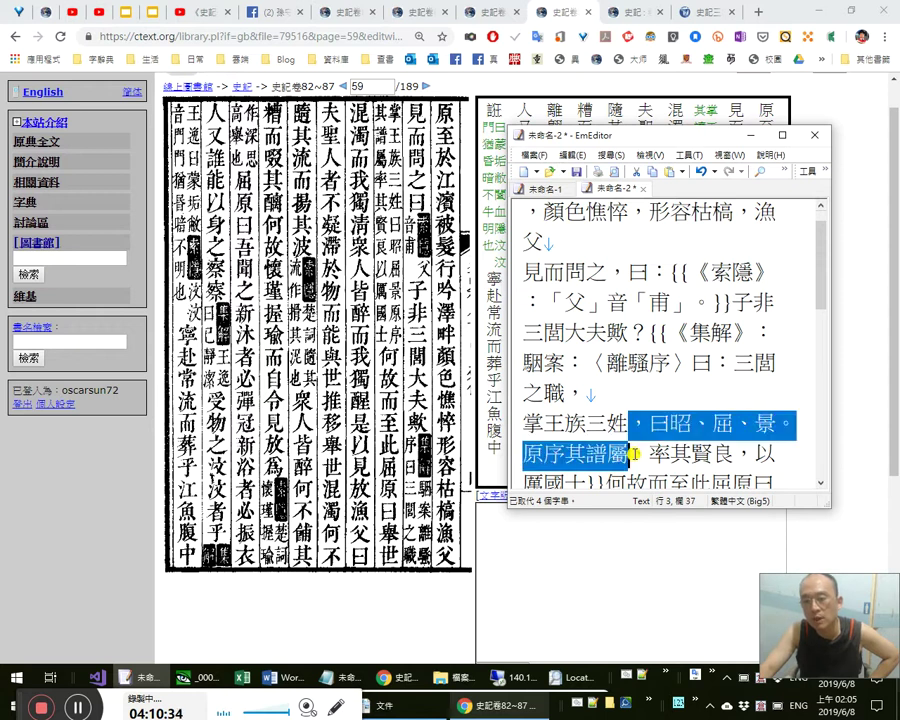
left_click(650, 452)
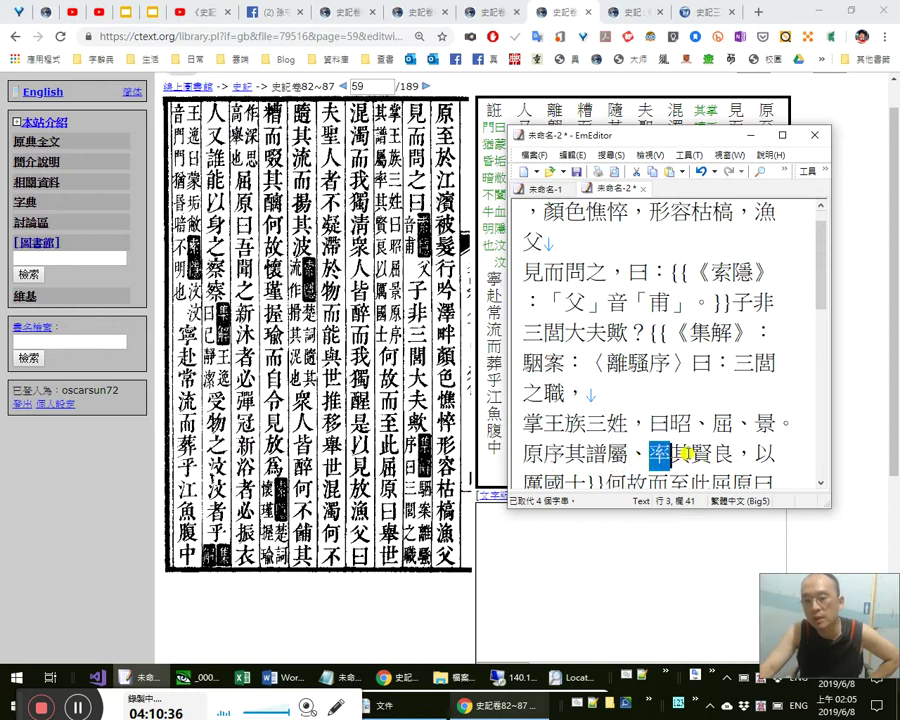
left_click_drag(670, 455, 714, 455)
left_click_drag(587, 424, 700, 455)
End the 《集解》 note with 。 after 以厲國士, before the closing braces.
left_click(690, 455)
left_click(708, 455)
left_click(580, 480)
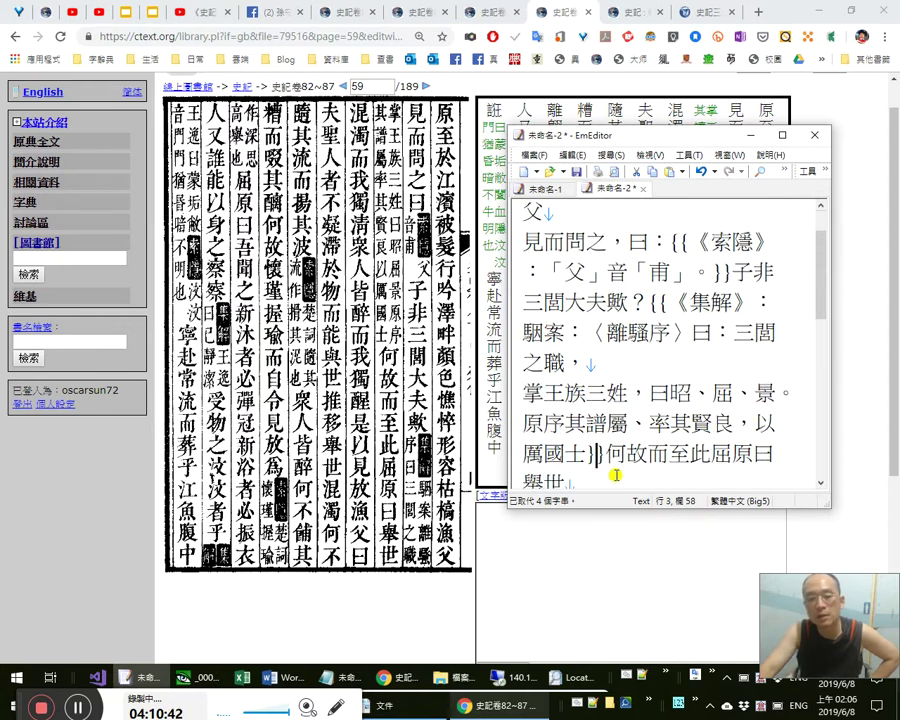
type("。")
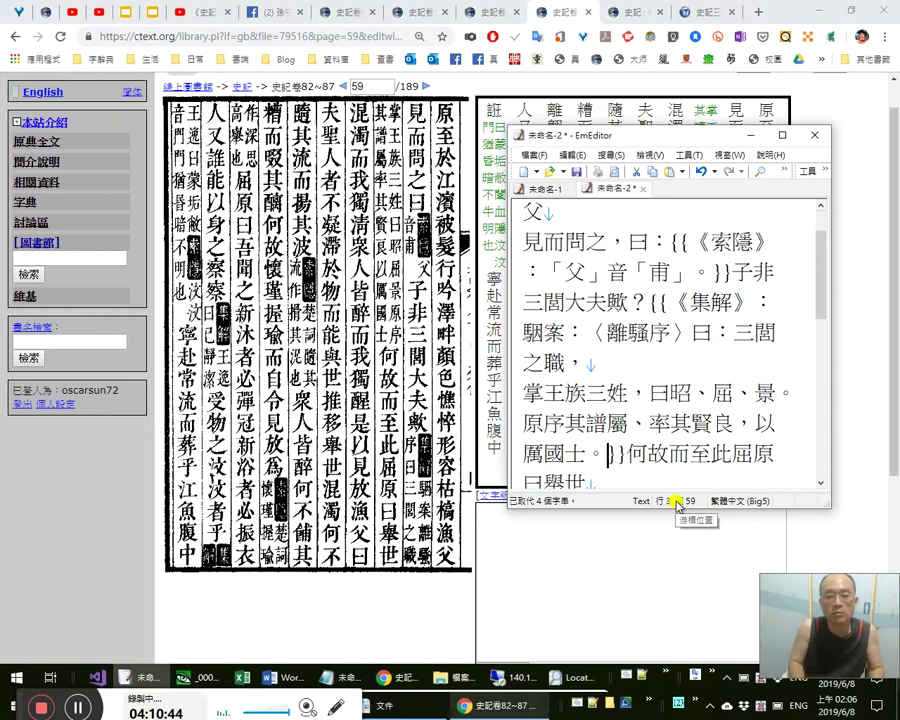
key("Left")
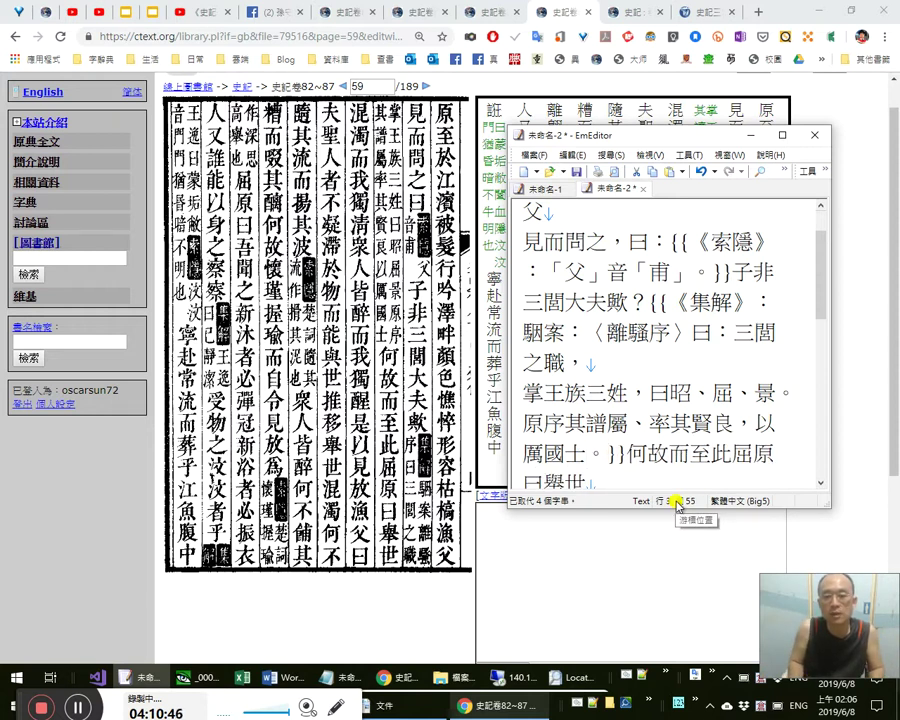
key("Left")
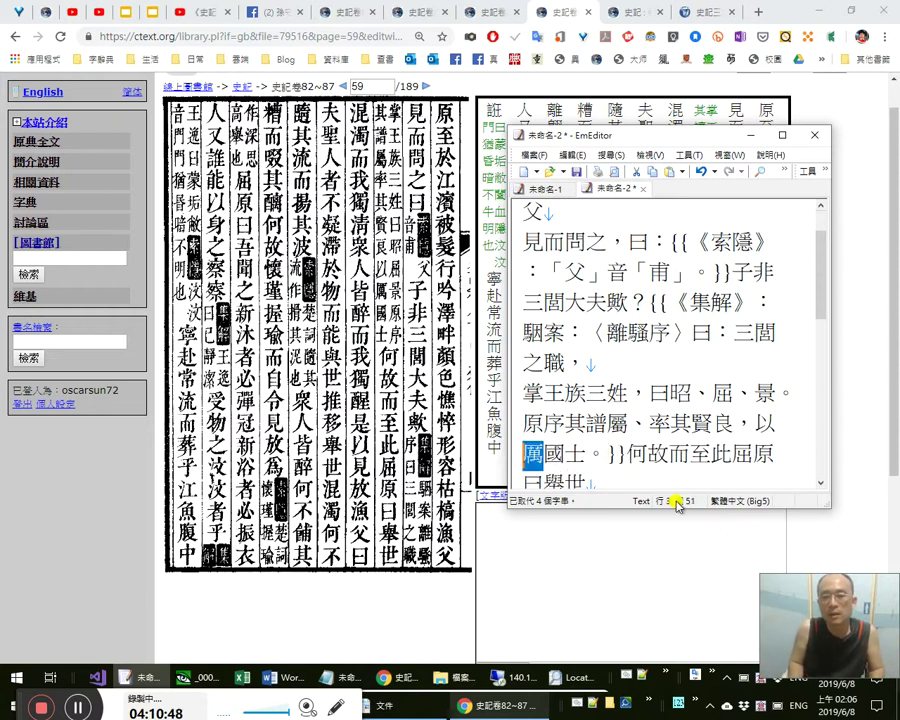
key("Right")
type("勵")
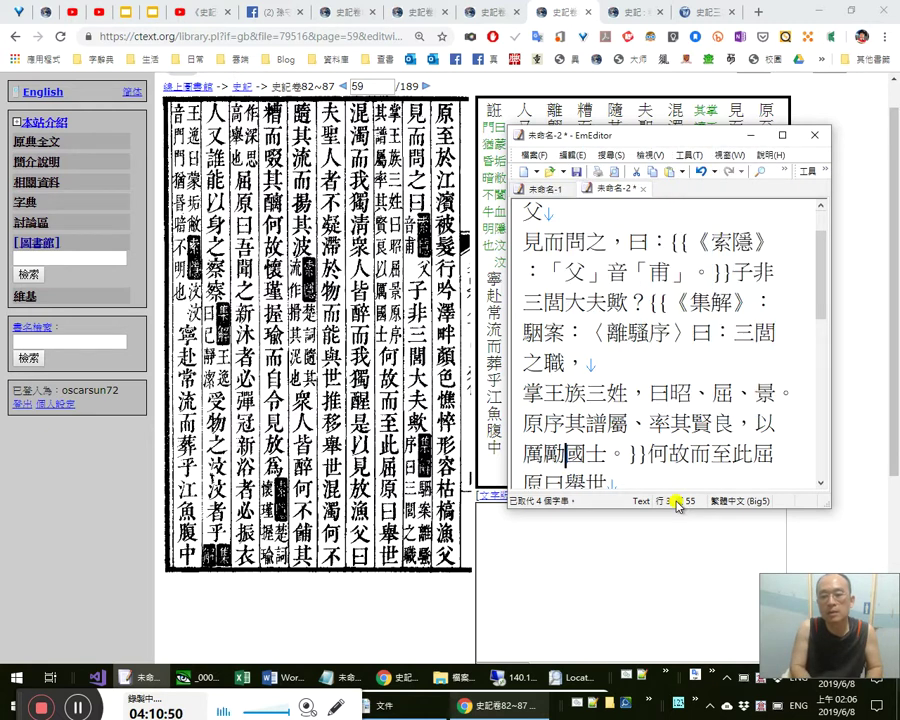
key("shift+Left")
key("BackSpace")
key("shift+Left")
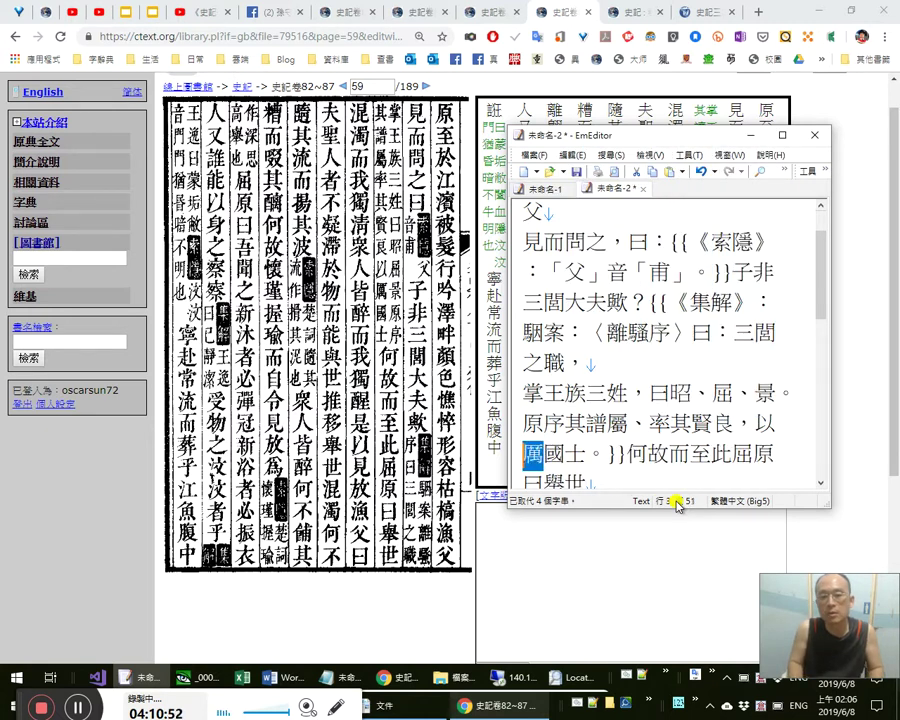
Examine 厲國士 against the earlier phrases 率其賢良 and 王族三姓 in the 《集解》 note.
key("Right")
key("Right")
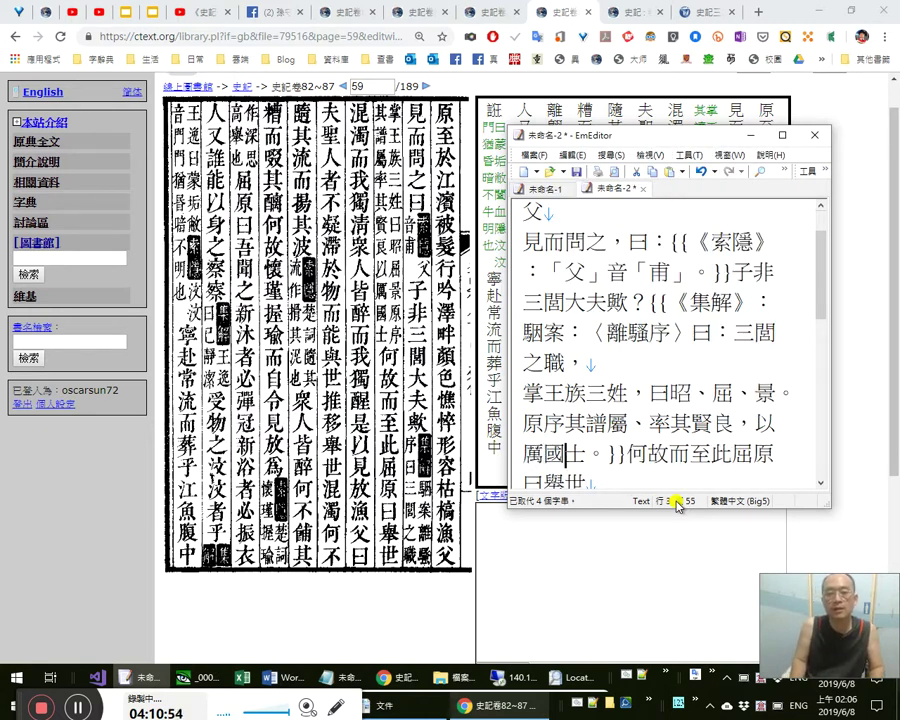
key("shift+Right")
key("shift+Right")
key("Right")
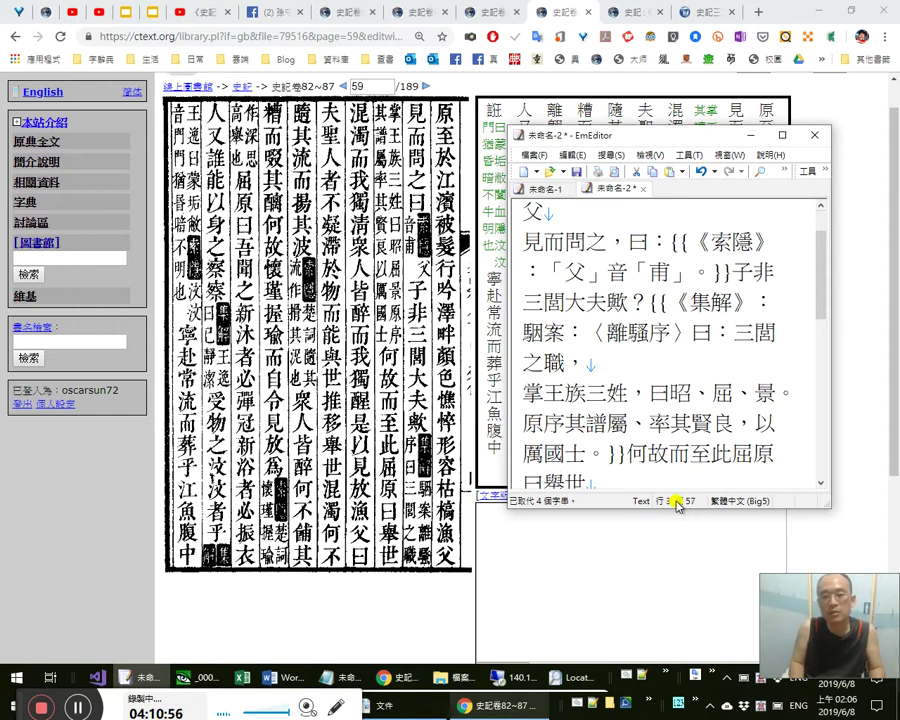
key("Left")
key("shift+Left")
key("shift+Left")
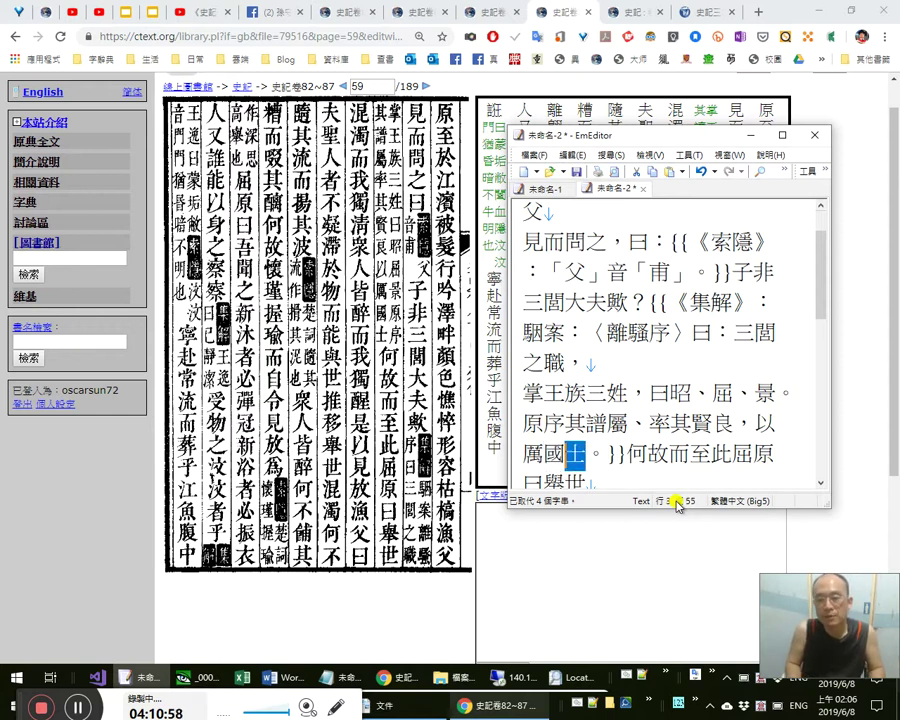
key("Right")
key("shift+Left")
key("shift+Left")
key("Up")
key("shift+Right")
key("shift+Right")
key("shift+Right")
key("Right")
key("Up")
key("shift+Left")
key("shift+Left")
key("shift+Left")
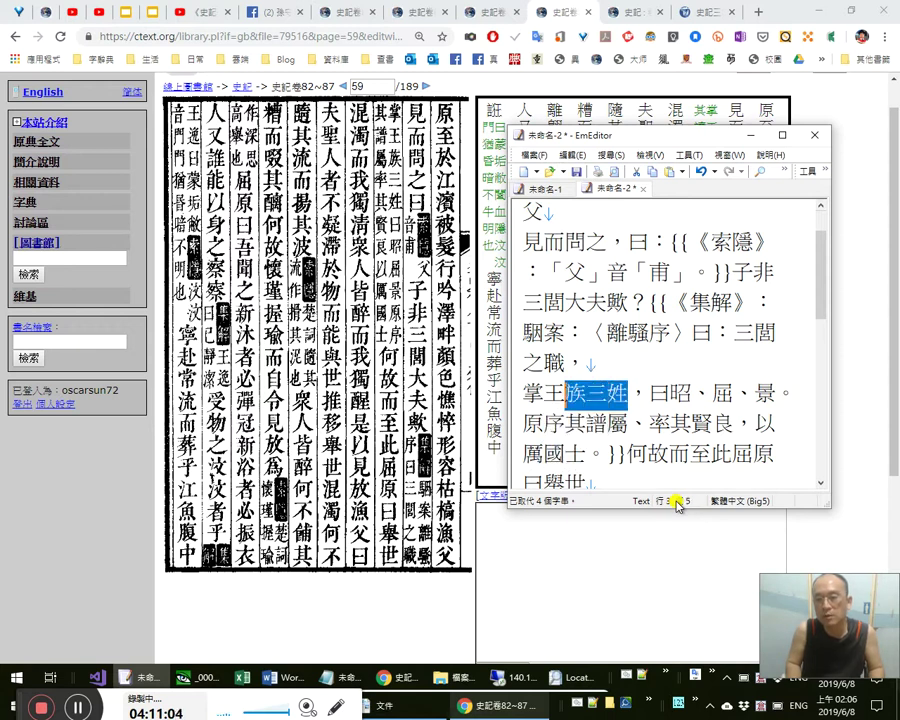
key("Left")
key("Down")
key("Up")
key("shift+Right")
key("shift+Right")
key("Down")
key("Down")
key("shift+Left")
key("shift+Left")
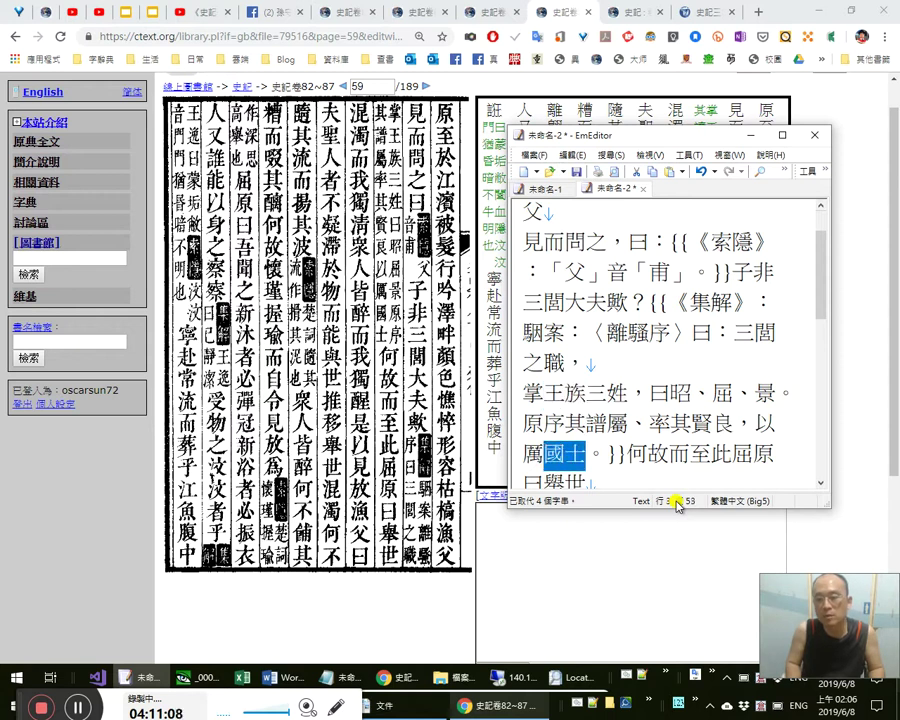
Add ？ and a closing 」 after 何故而至此, before 屈原曰.
key("Right")
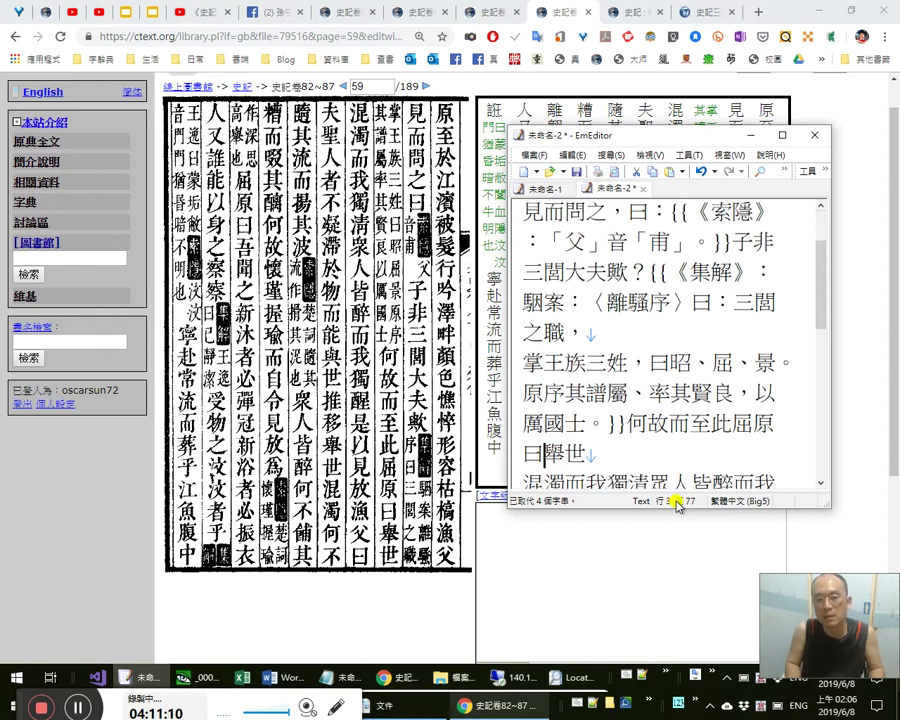
key("Right")
key("Right")
key("Right")
key("Right")
key("Right")
key("Right")
key("Right")
key("Right")
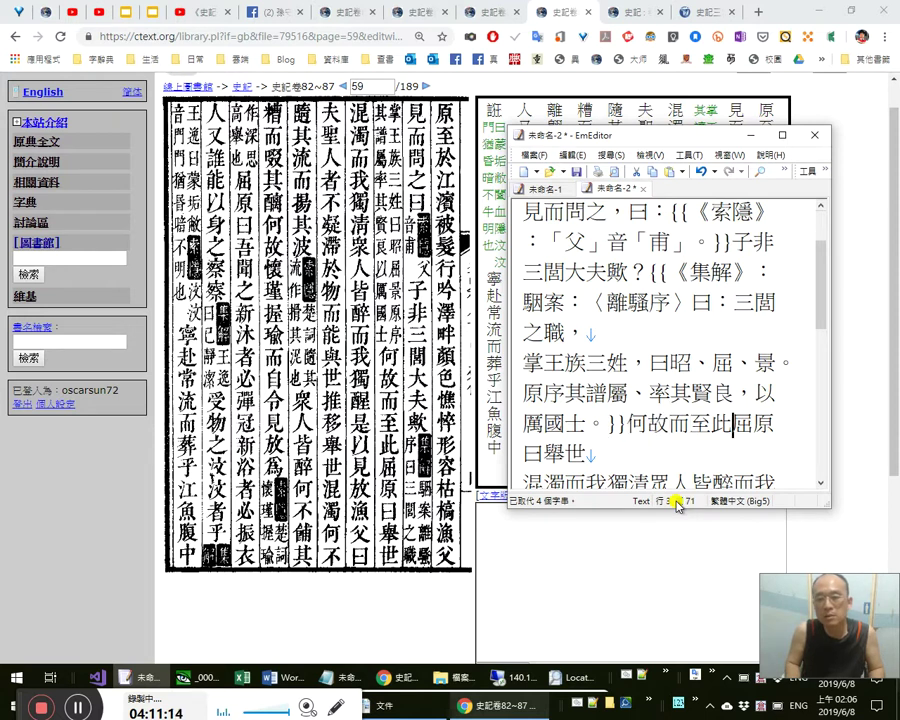
type("？")
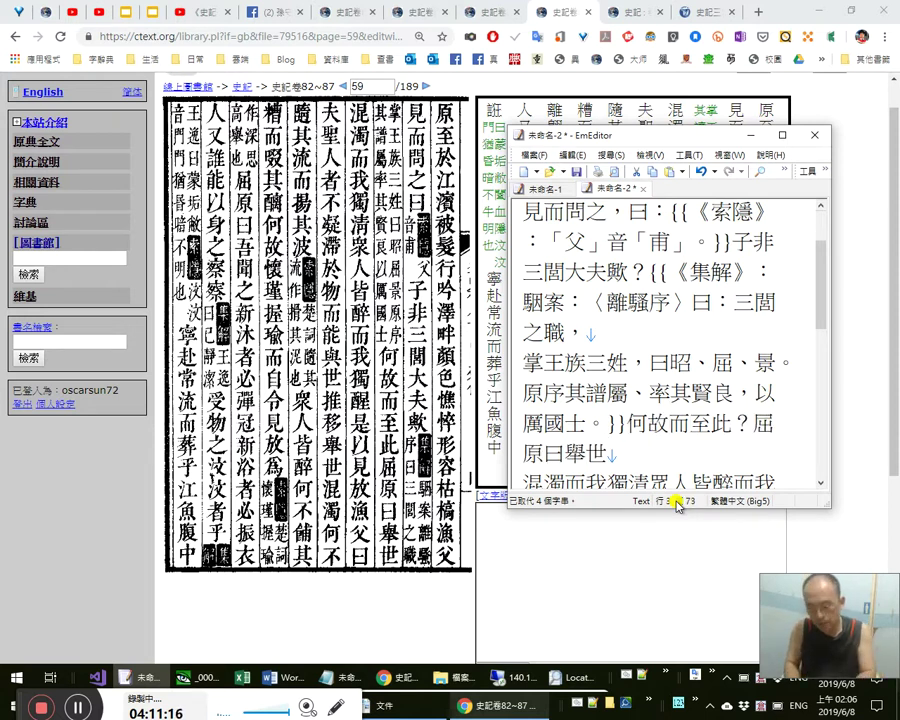
type("「」")
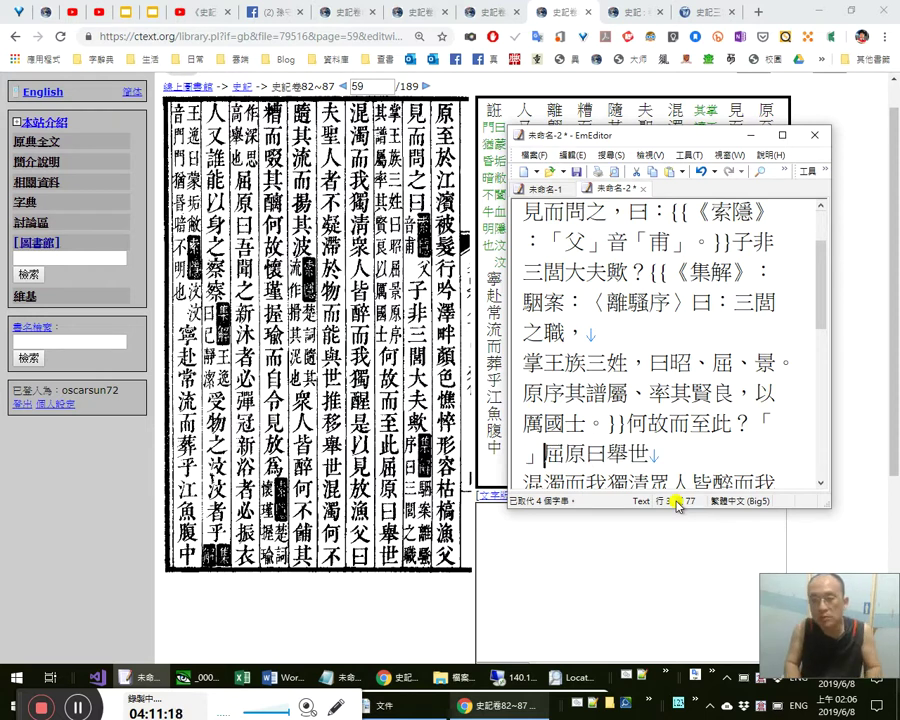
key("Left")
key("shift+Left")
key("Delete")
Re-read the preceding lines of the 漁父 passage where the quoted question begins.
key("Up")
key("Down")
key("Up")
key("Up")
key("Up")
key("Up")
key("Up")
key("Up")
key("Right")
key("Right")
key("Right")
key("Right")
key("Right")
key("Right")
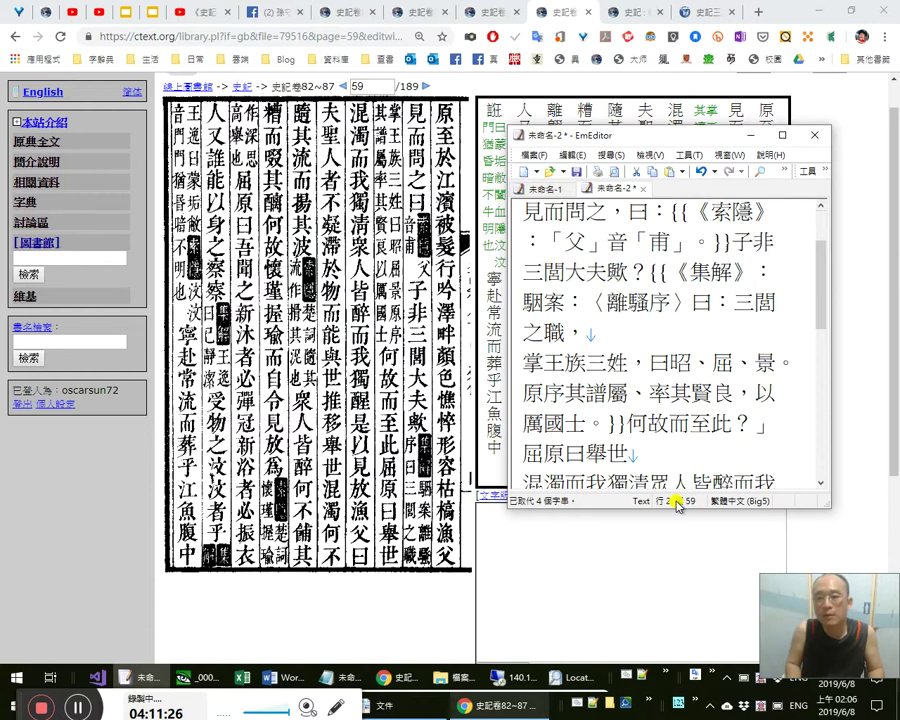
Add ： and an opening 「 after 屈原曰, before 舉世.
key("Down")
key("Down")
key("Down")
key("Down")
key("Down")
key("Down")
key("Left")
type("：")
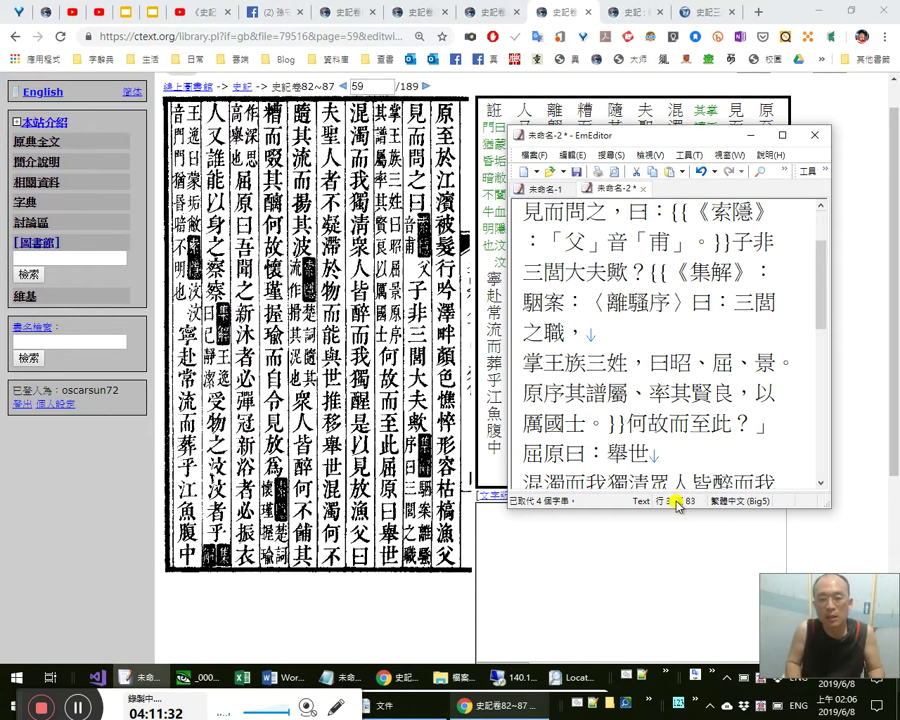
type("「")
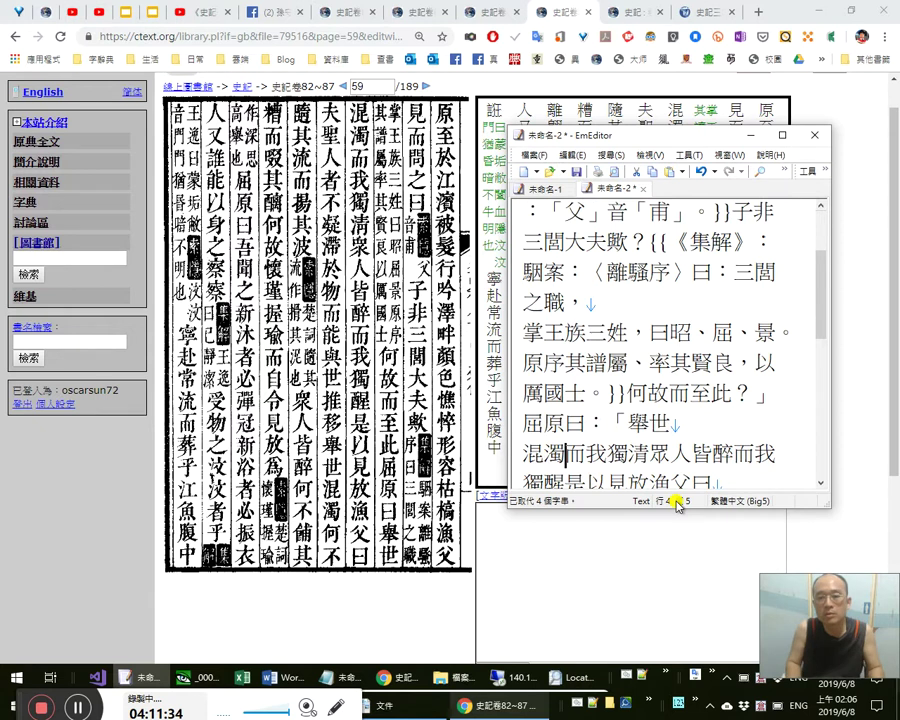
Add ， after 混濁而我獨清 in 屈原's reply.
key("Right")
key("Right")
key("Right")
key("Right")
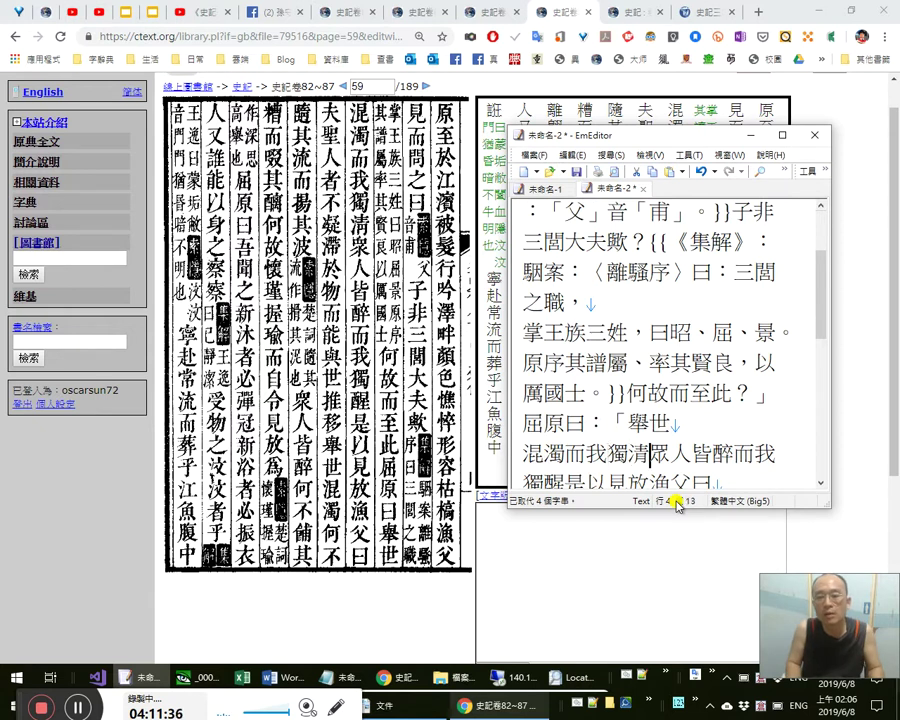
type("，")
Replace the variant character 眾 before 人皆醉 with 衆.
key("shift+Right")
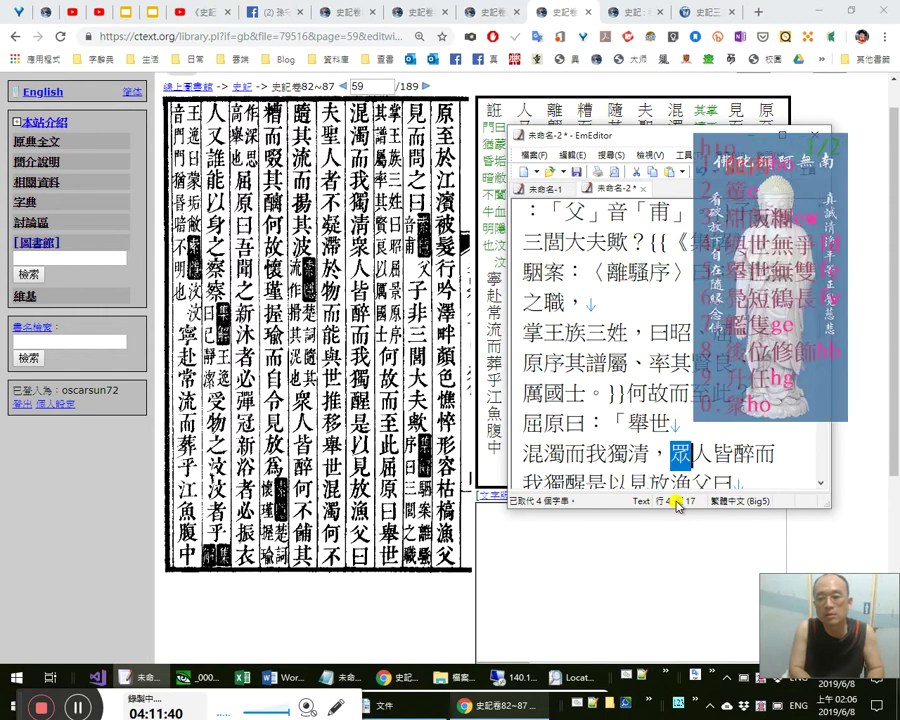
type("算作")
key("shift+Left")
key("shift+Left")
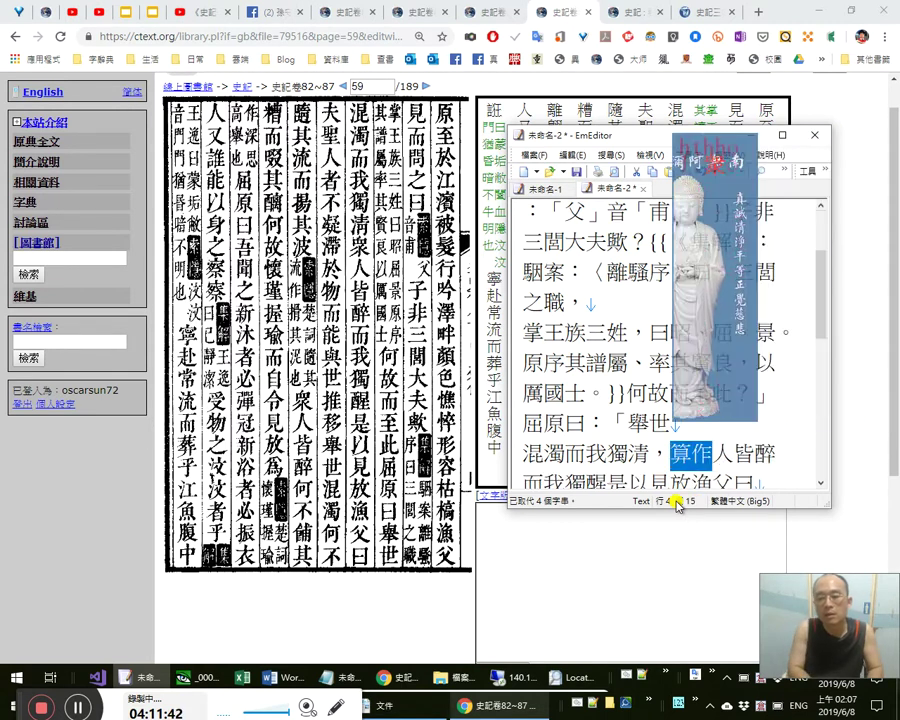
type("衆")
Add 。 after 而我獨醒 and another 。 after 是以見放, before 漁父曰.
key("Right")
key("Right")
key("Right")
key("Right")
key("Right")
key("Right")
key("Right")
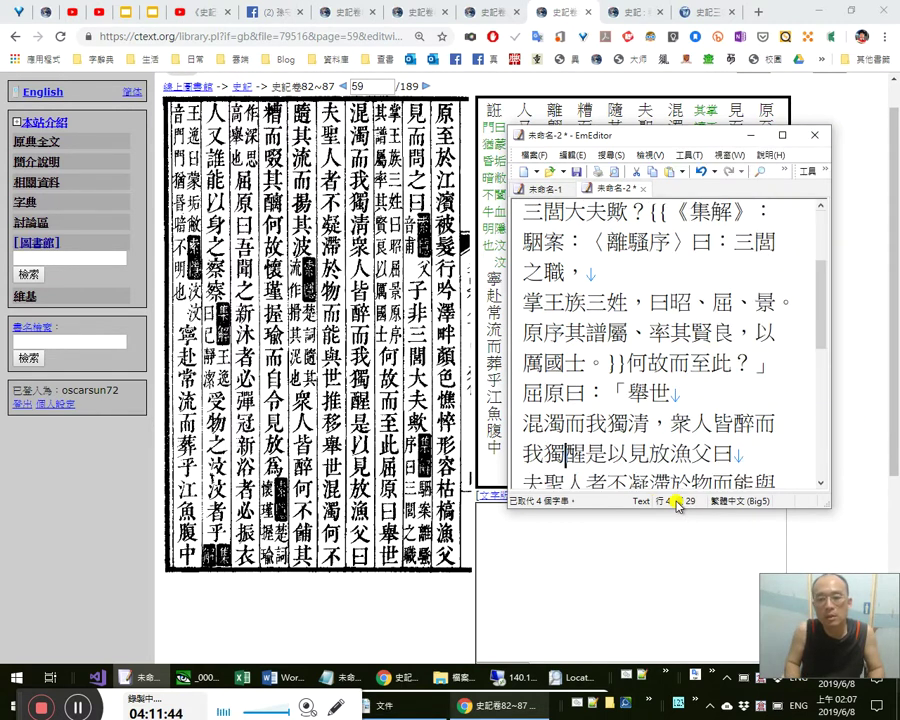
type("。")
key("Right")
key("Right")
key("Right")
type("。")
Change the mark between 我獨醒 and 是以見放 to ；.
key("Left")
key("Left")
key("Left")
key("Left")
key("Left")
key("shift+Left")
type("；")
Examine the word 是 at the start of 是以見放.
key("shift+Right")
key("shift+Right")
key("shift+Right")
key("Left")
key("shift+Right")
key("Right")
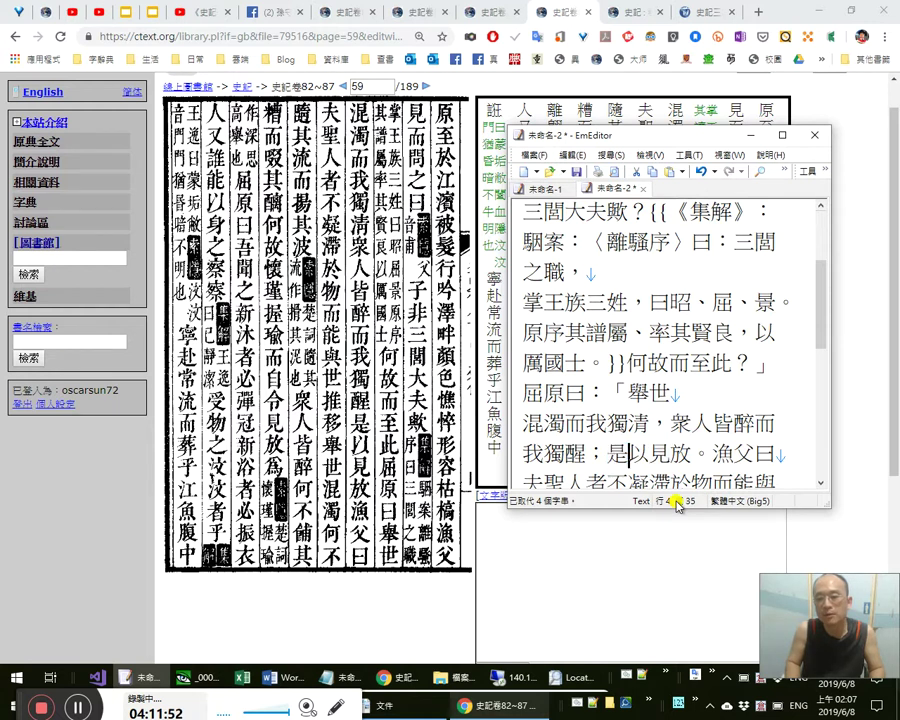
key("shift+Right")
key("shift+Left")
key("shift+Left")
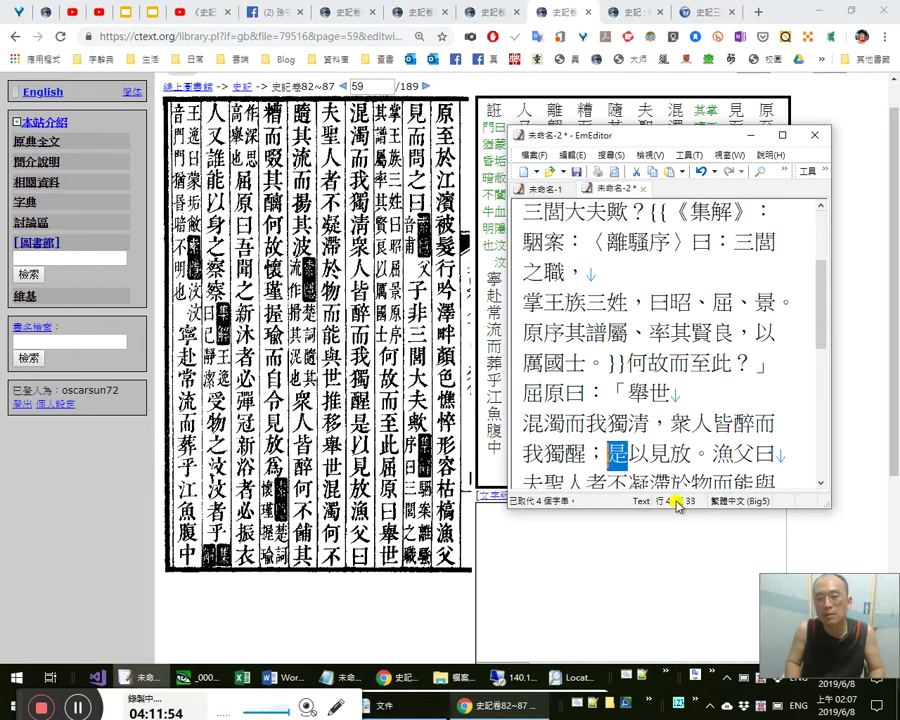
key("Right")
Re-read 舉世混濁而我獨清，衆人皆醉而我獨醒 as the reason referred to by 是以.
key("Left")
key("Left")
key("shift+Up")
key("shift+Up")
key("shift+Right")
key("shift+Right")
key("shift+Right")
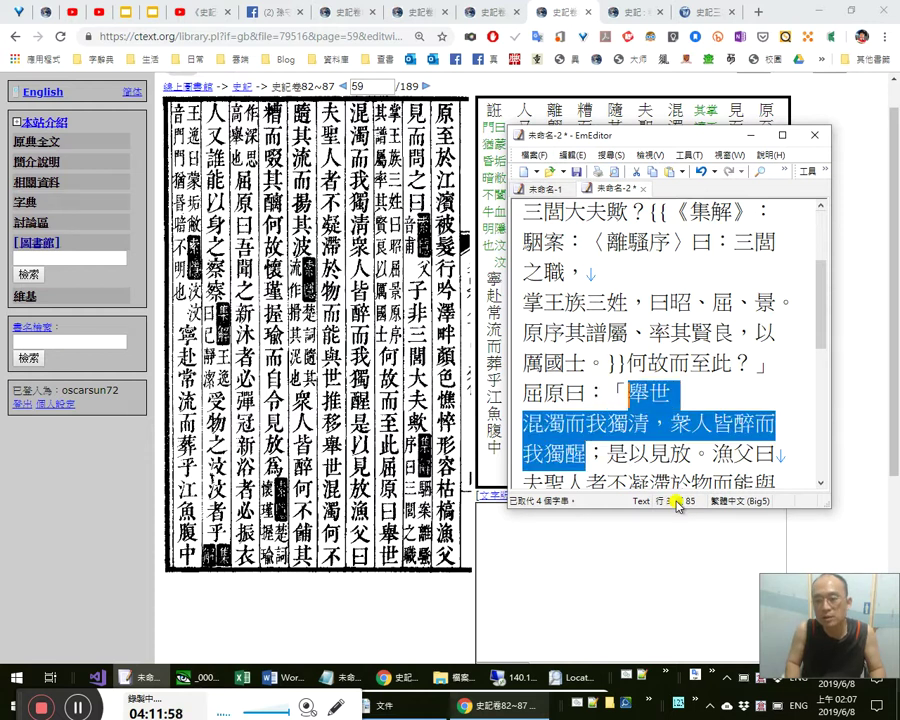
key("Down")
key("Up")
key("Right")
key("Right")
key("shift+Right")
key("Left")
key("Left")
key("shift+Up")
key("shift+Up")
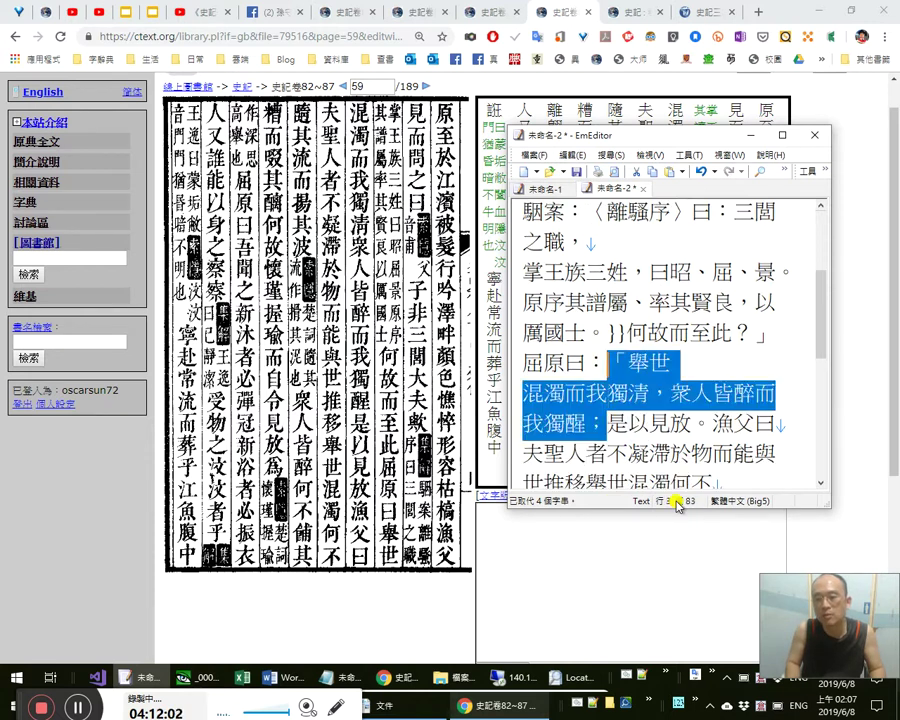
key("Down")
key("Right")
key("Right")
key("Up")
key("shift+Right")
key("Right")
key("shift+Right")
key("Left")
key("Left")
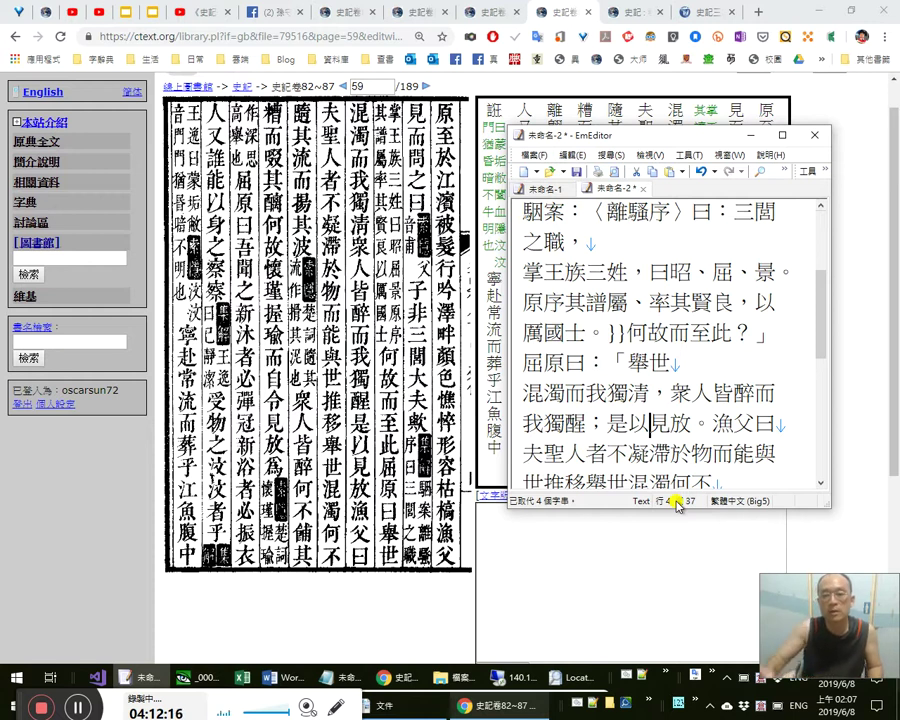
Examine the word 見 and its use with 放 in 是以見放.
left_click(703, 423)
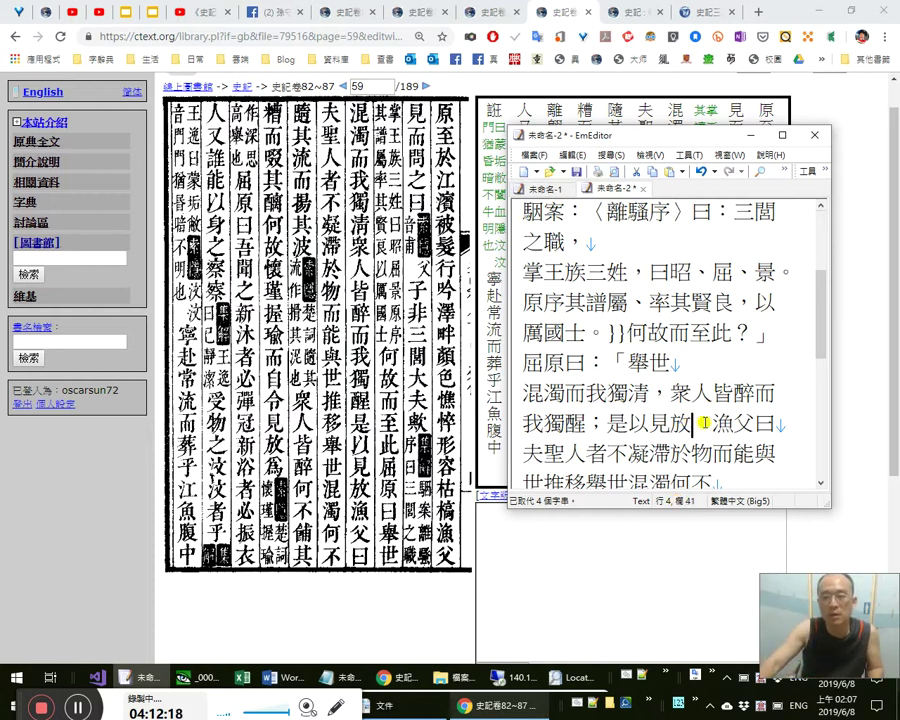
key("Left")
key("Left")
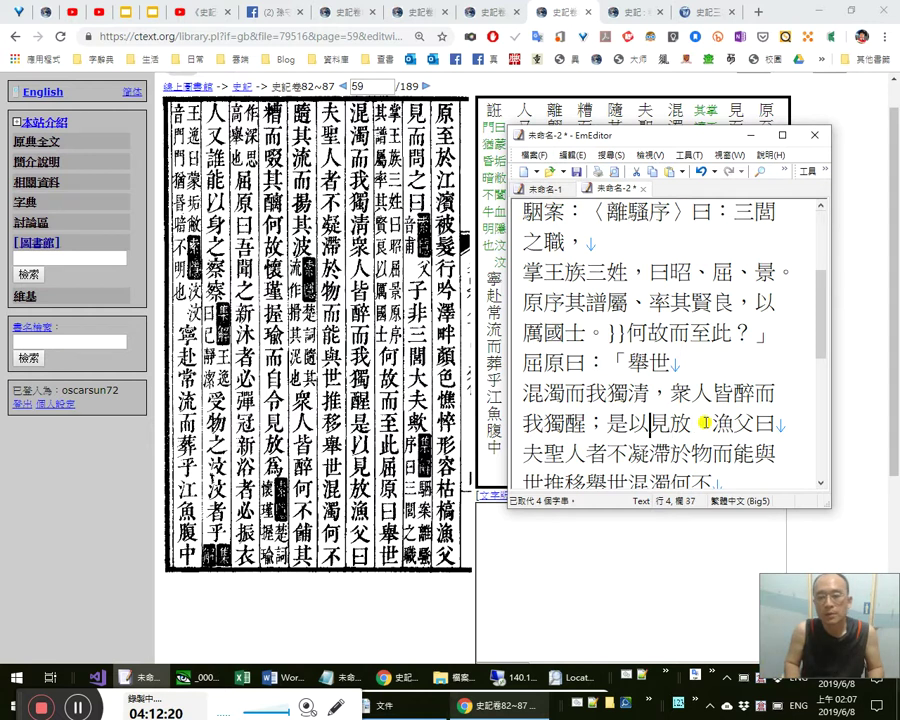
key("shift+Right")
key("shift+Right")
key("Left")
key("shift+Right")
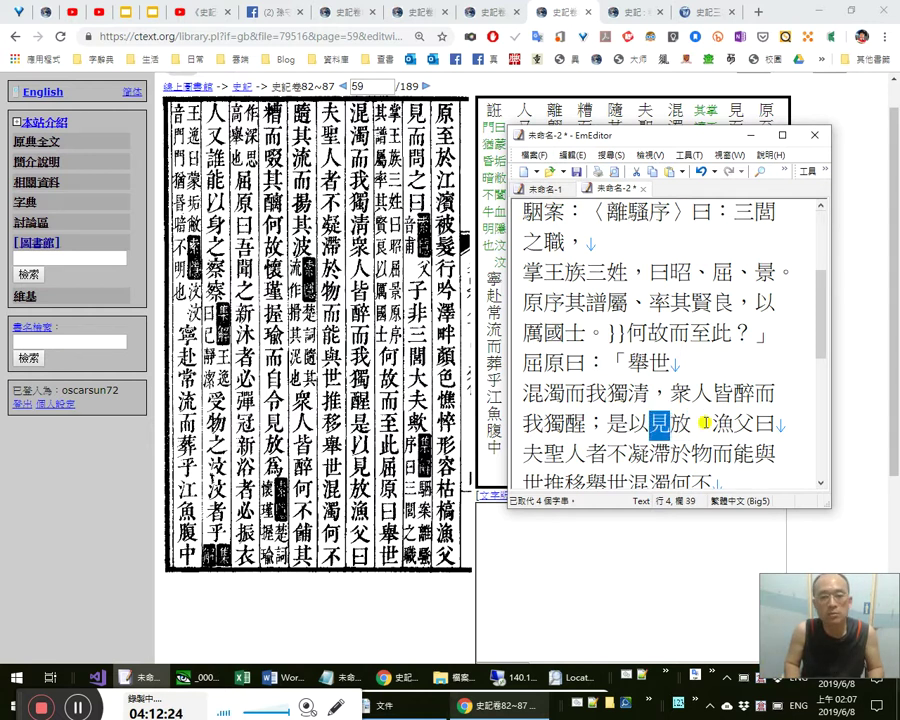
key("Right")
key("Right")
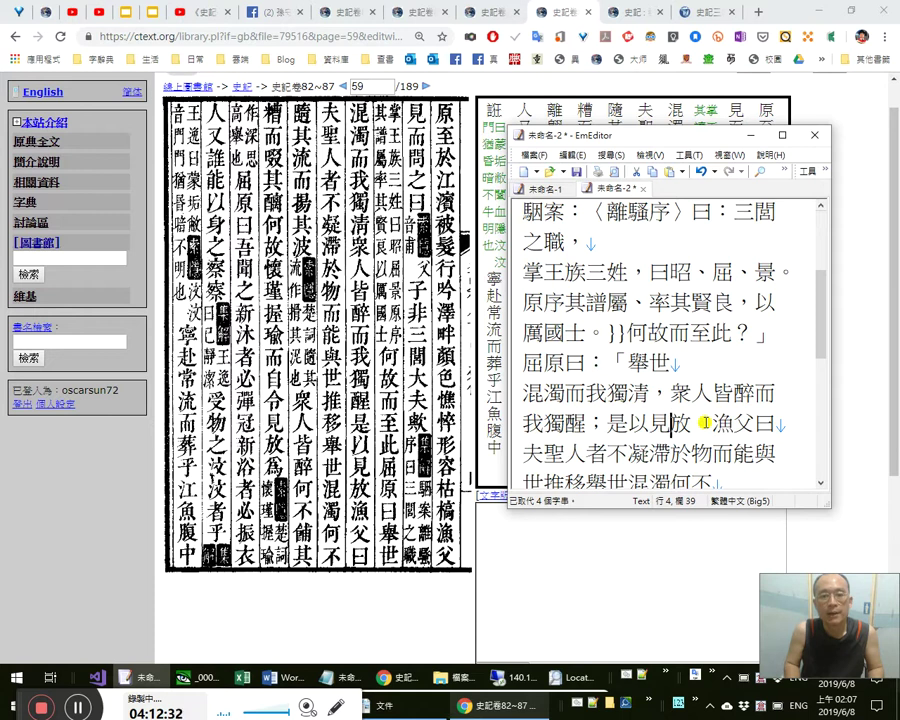
Close 屈原's speech with 」 after 見放。, then add ： after 漁父曰 and an opening 「 before 夫聖人者.
key("Right")
key("Right")
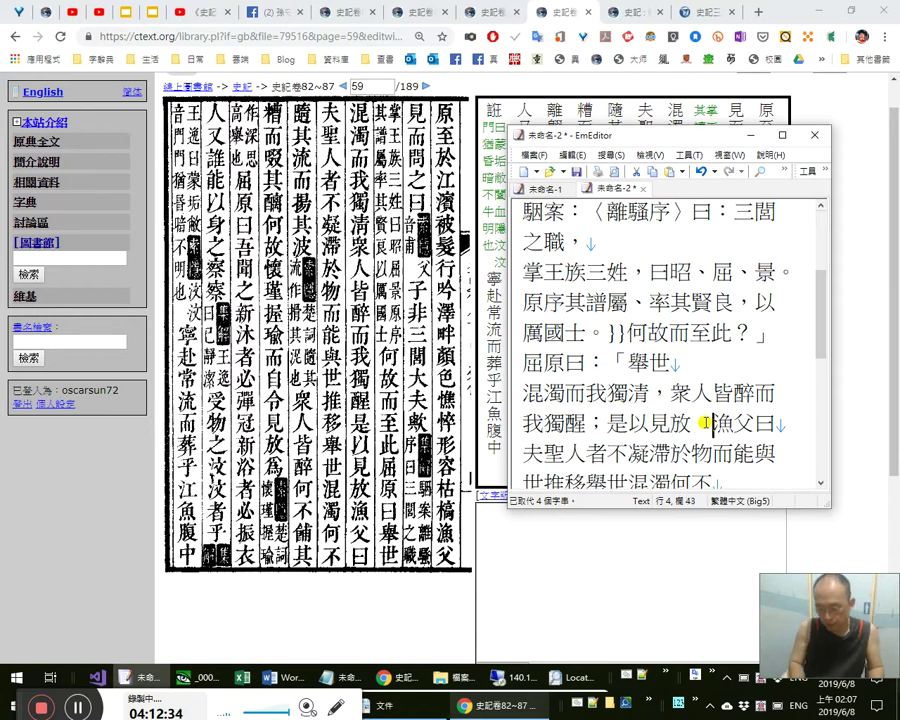
type("」")
key("End")
type("：")
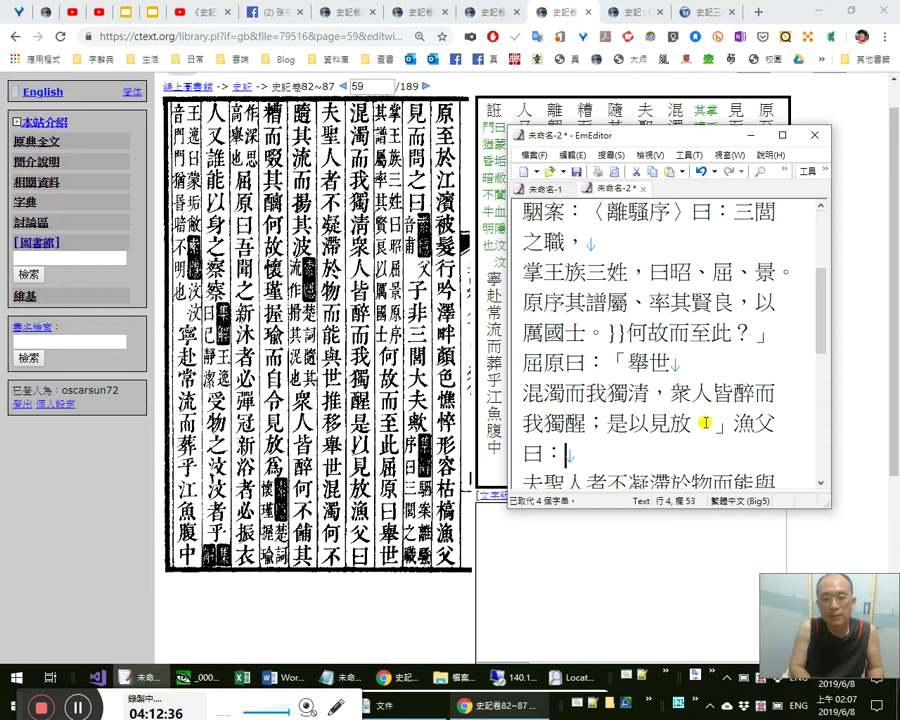
key("Right")
type("「")
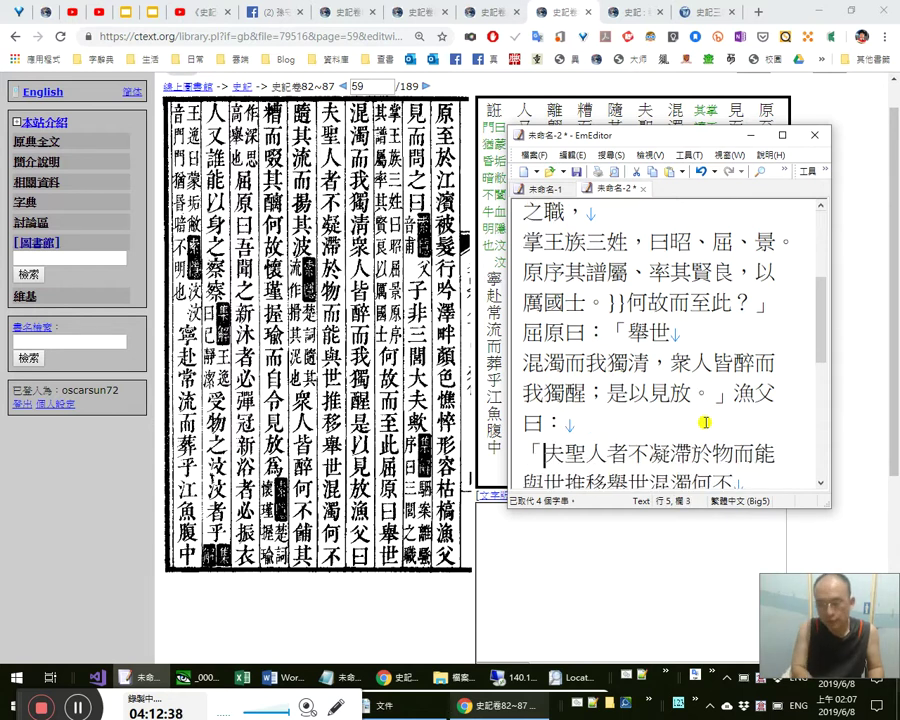
Add ， after 夫聖人者, before 不凝滯於物.
key("shift+Right")
key("Right")
key("Right")
key("Right")
key("Right")
key("shift+Left")
key("Right")
type("，")
Examine the particle 者 in 夫聖人者.
key("Left")
key("shift+Left")
key("Right")
key("Right")
key("Left")
key("shift+Left")
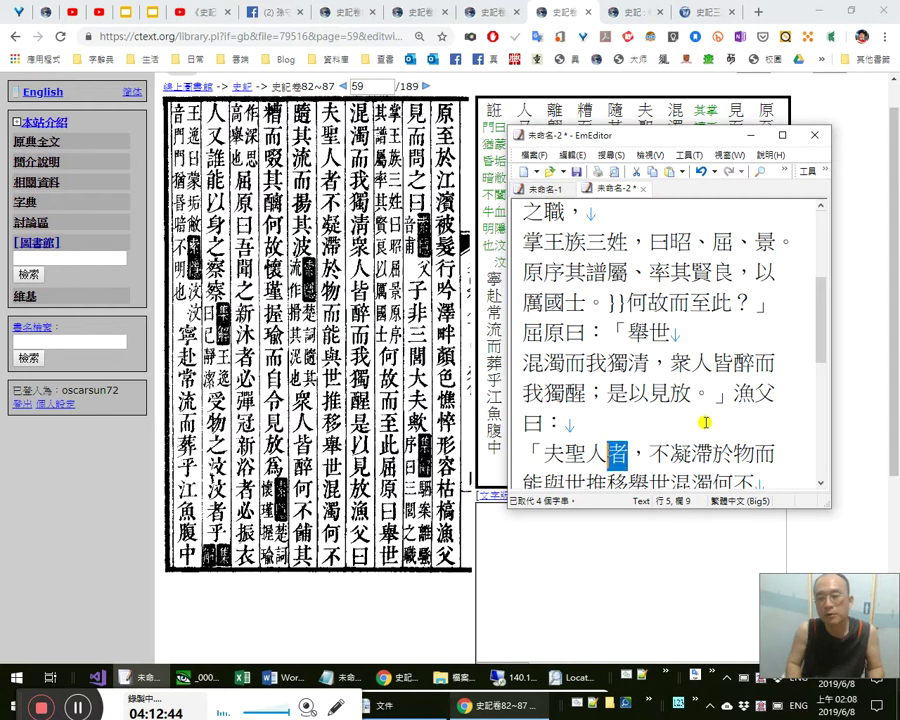
key("Left")
key("shift+Right")
key("Right")
key("Right")
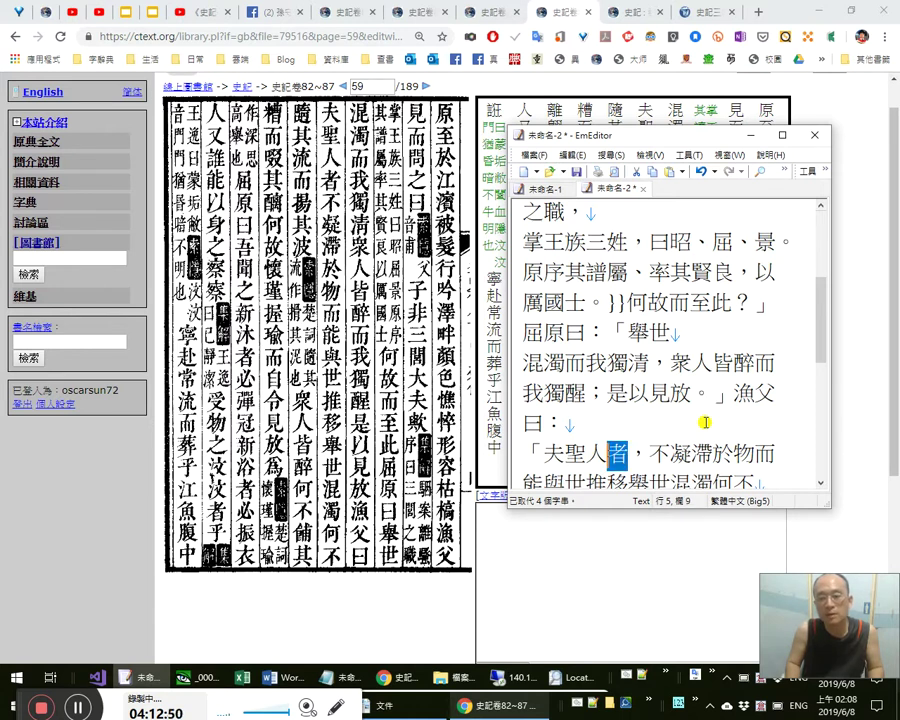
Examine the phrase 不凝滯於 that follows 夫聖人者，.
key("Right")
key("shift+Right")
key("shift+Right")
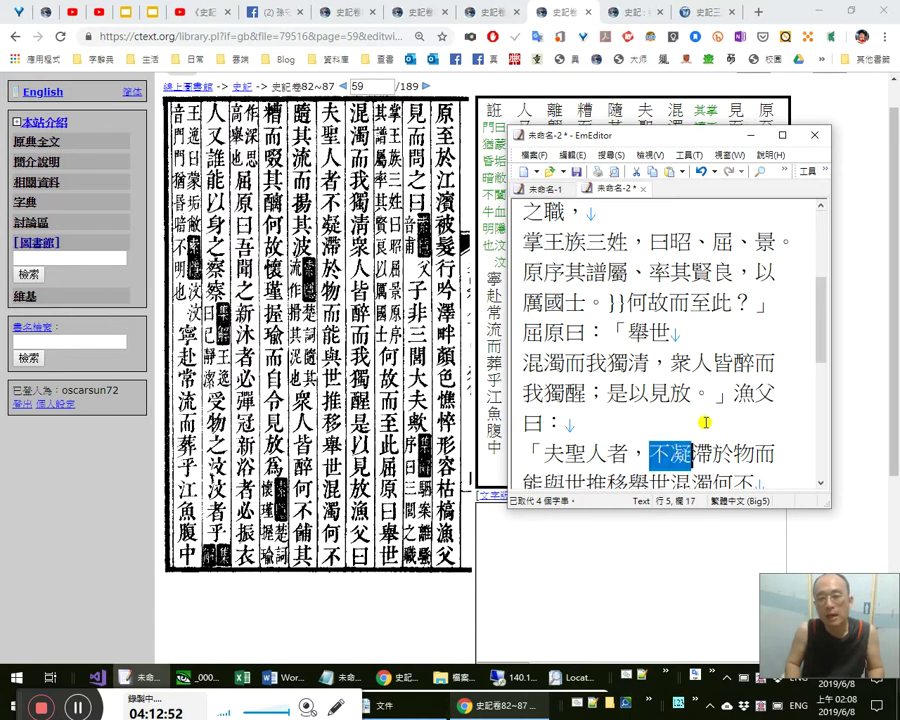
key("shift+Right")
key("Left")
key("Left")
key("Left")
key("shift+Right")
key("shift+Right")
key("shift+Right")
key("Left")
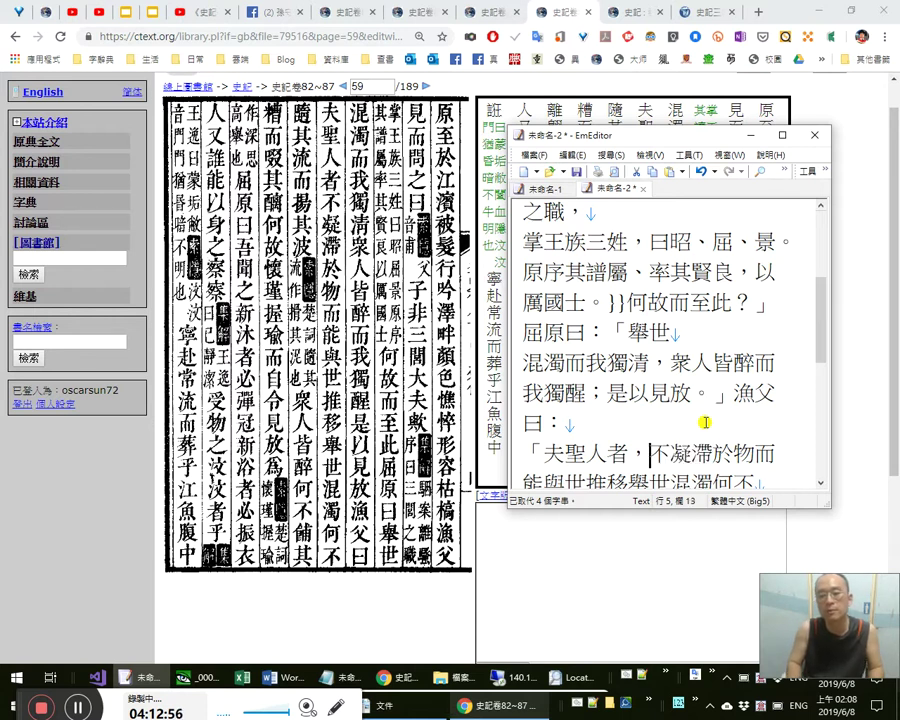
key("shift+Right")
key("shift+Right")
key("shift+Right")
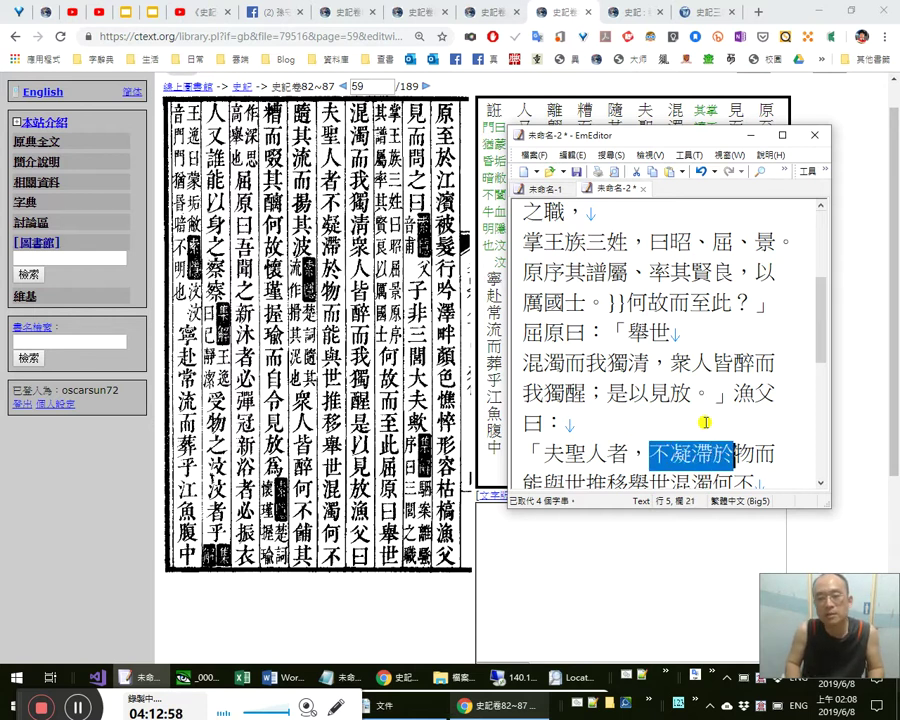
key("Left")
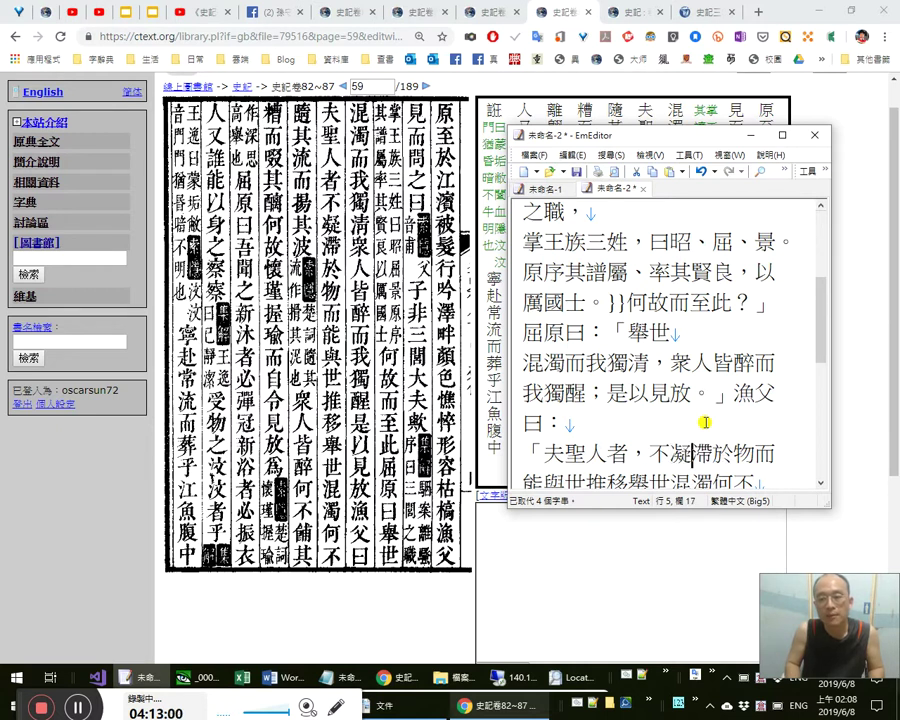
key("shift+Right")
key("shift+Right")
key("Left")
key("Left")
Re-read 不凝滯於物 and examine the characters 凝 and 滯 one by one.
key("shift+Left")
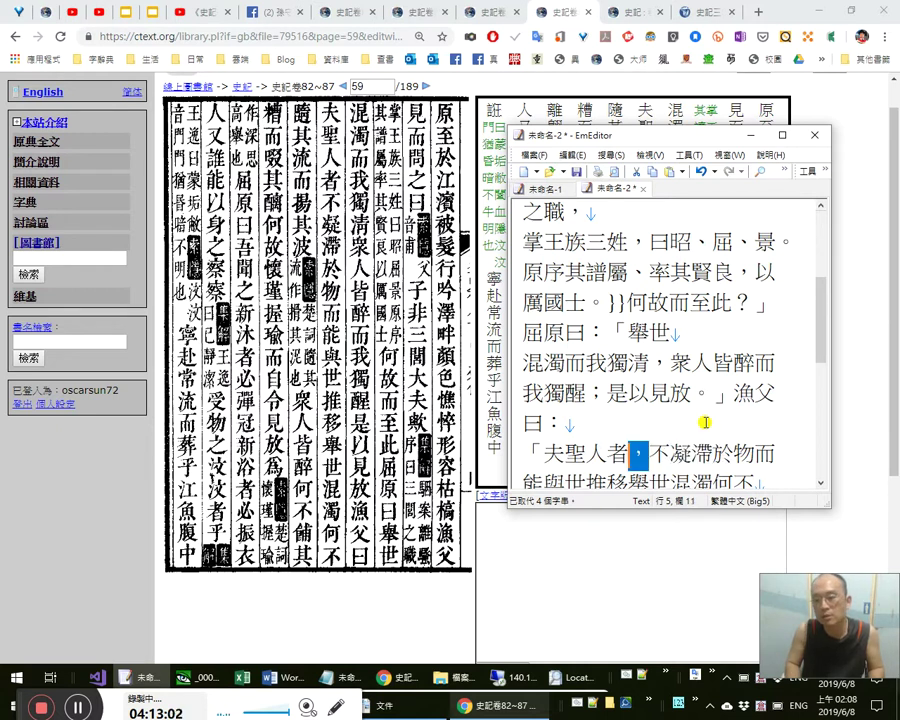
key("shift+Right")
key("shift+Right")
key("shift+Right")
key("shift+Right")
key("shift+Right")
key("shift+Right")
key("shift+Right")
key("shift+Right")
key("Left")
key("Right")
key("shift+Right")
key("Left")
key("shift+Right")
key("Right")
key("shift+Right")
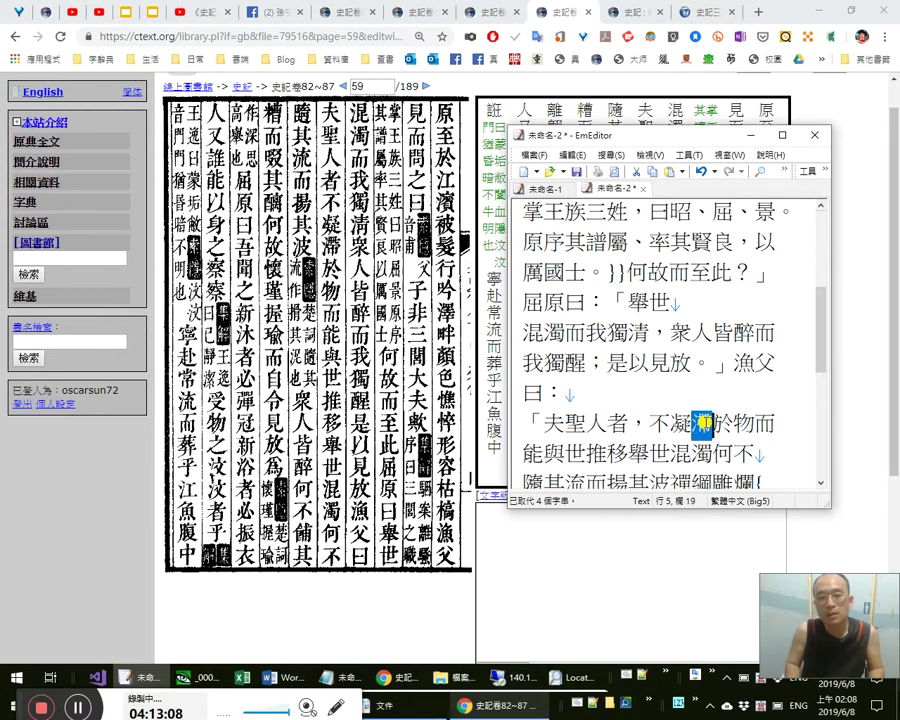
key("Right")
key("Left")
key("Left")
key("shift+Right")
key("shift+Right")
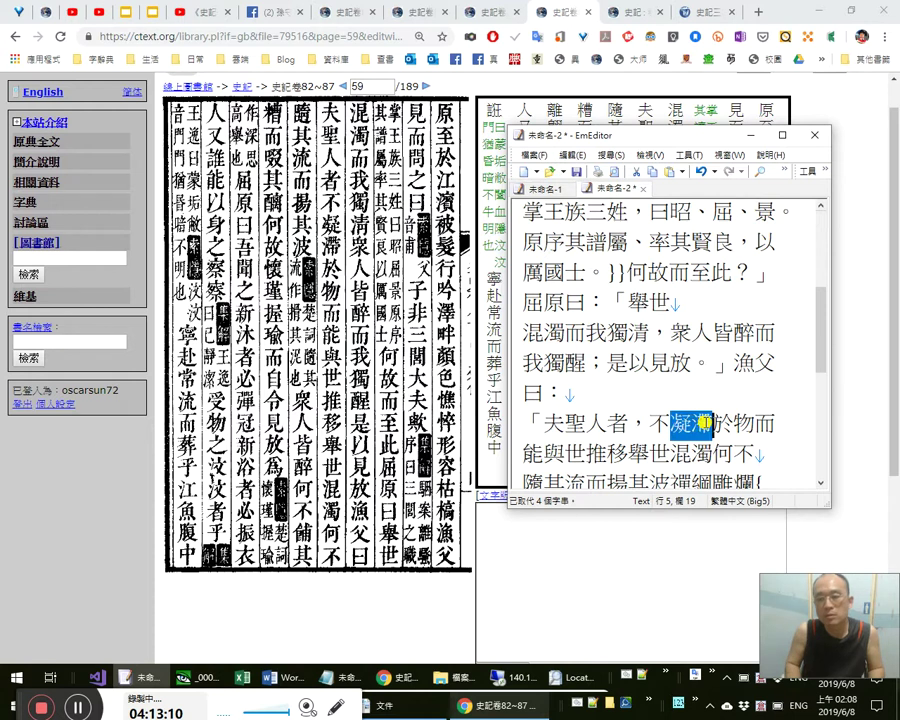
key("Right")
Insert 膠固 after 凝滯 as a temporary gloss and remove it again.
type("bs")
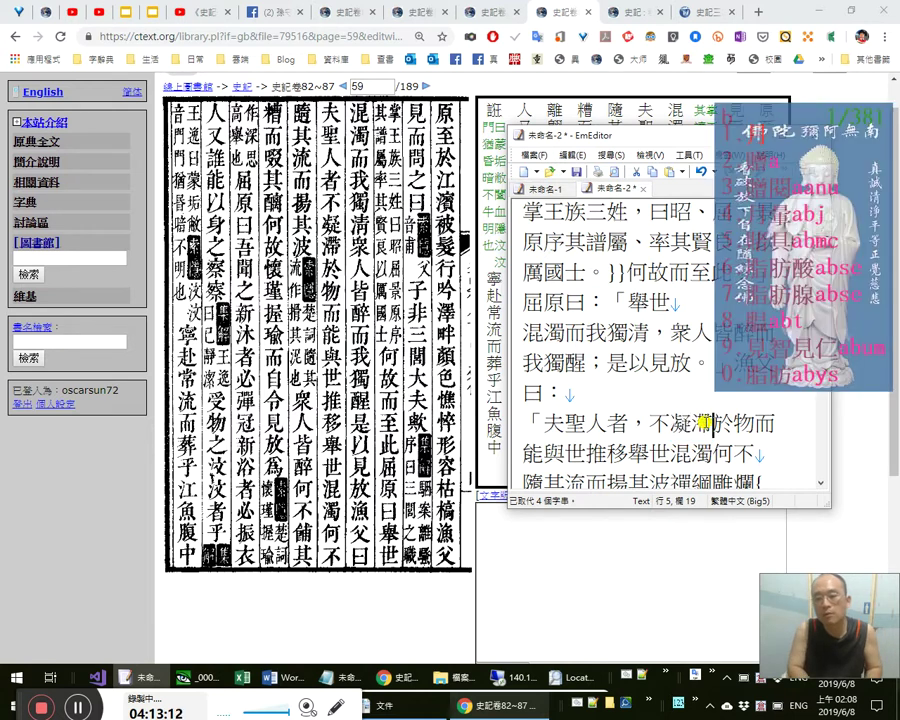
type("m")
key("BackSpace")
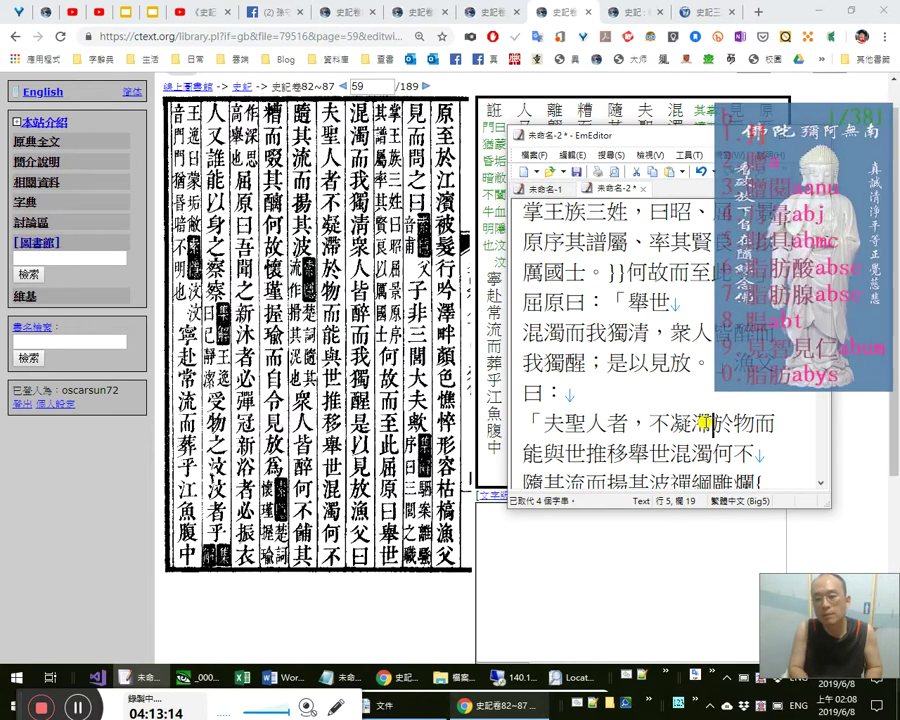
type("smh膠固")
key("shift+Left")
key("shift+Left")
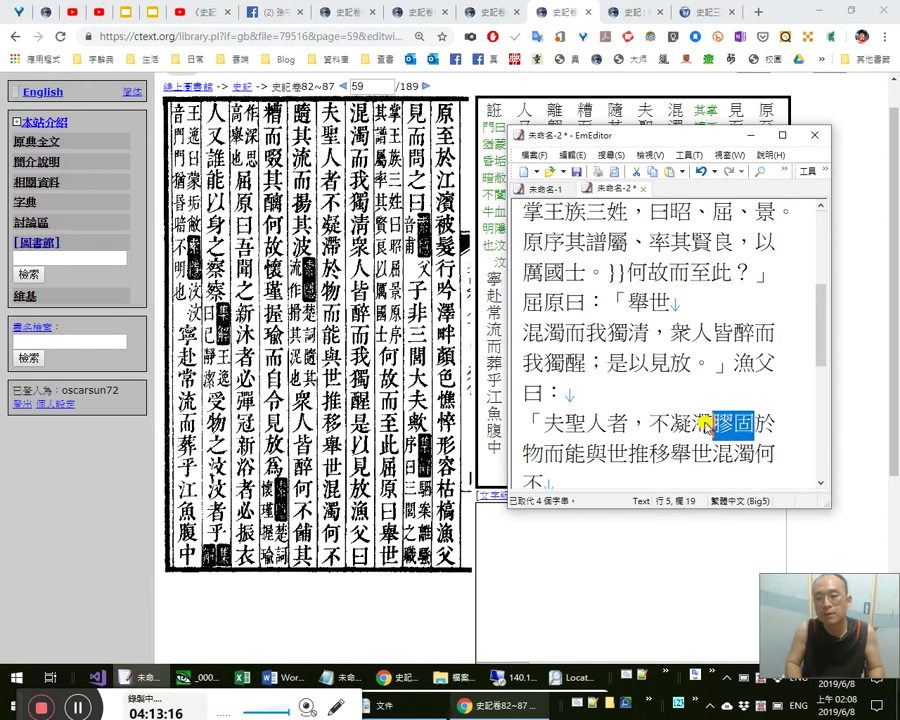
key("ctrl+x")
Add ， after 不凝滯於物, before 而能與世推移.
key("Right")
key("Right")
key("Left")
key("Right")
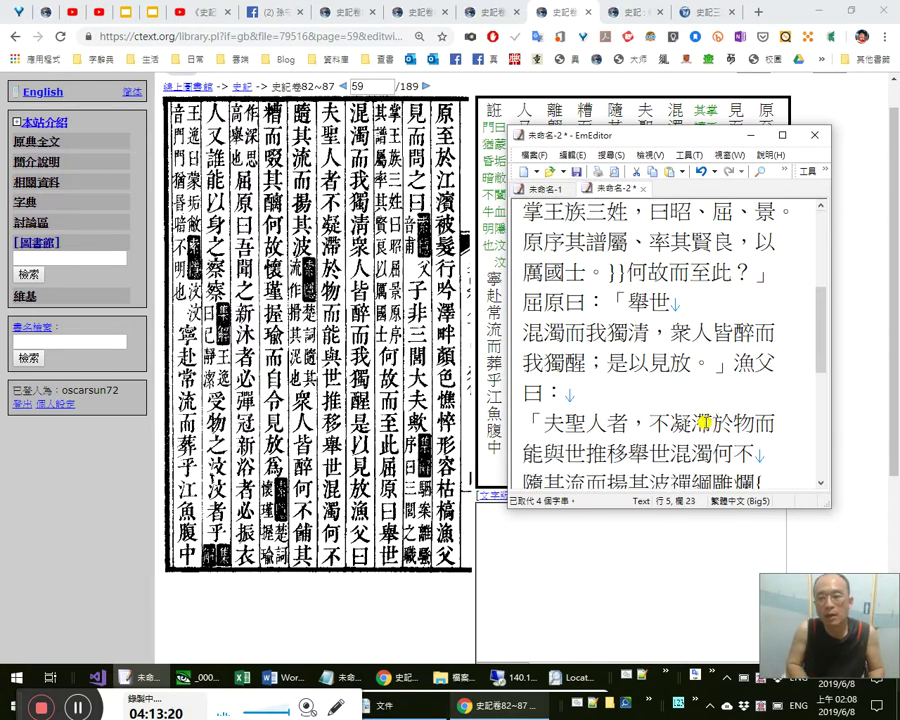
type("，")
Examine the word 物 in 不凝滯於物.
key("Left")
key("Left")
key("Left")
key("shift+Right")
key("shift+Right")
key("Right")
key("shift+Left")
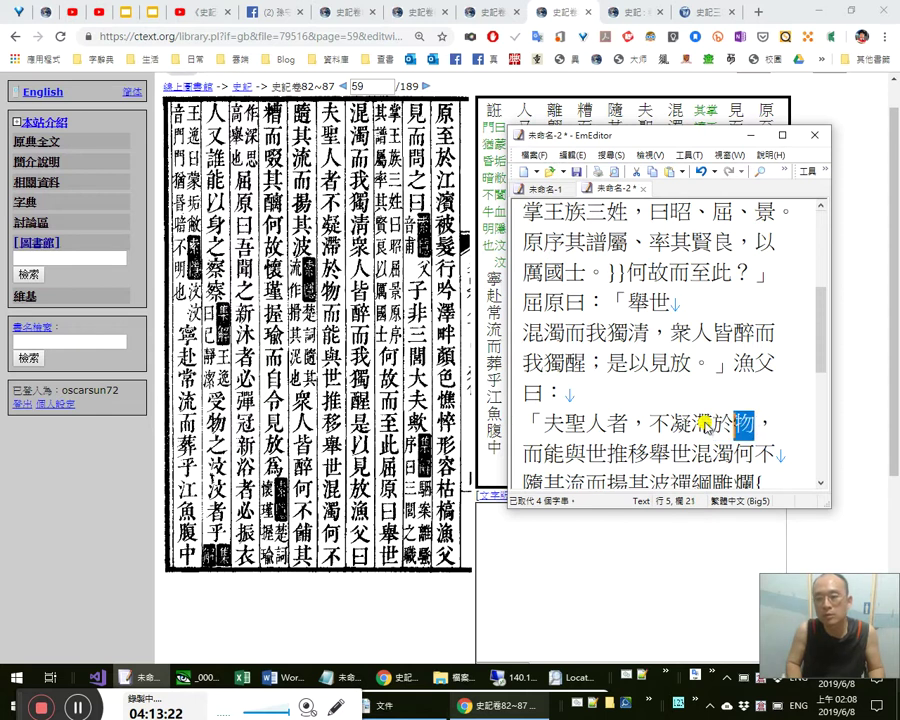
key("Left")
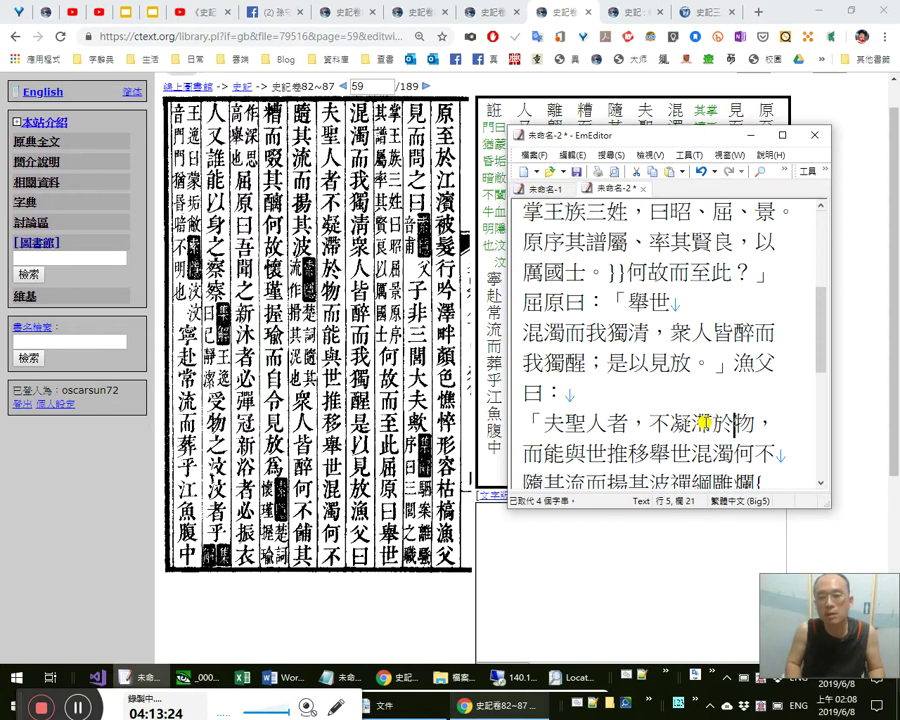
Re-read 不凝滯於物 together with the beginning of the following clause, 而能與世推移.
key("shift+Right")
key("Right")
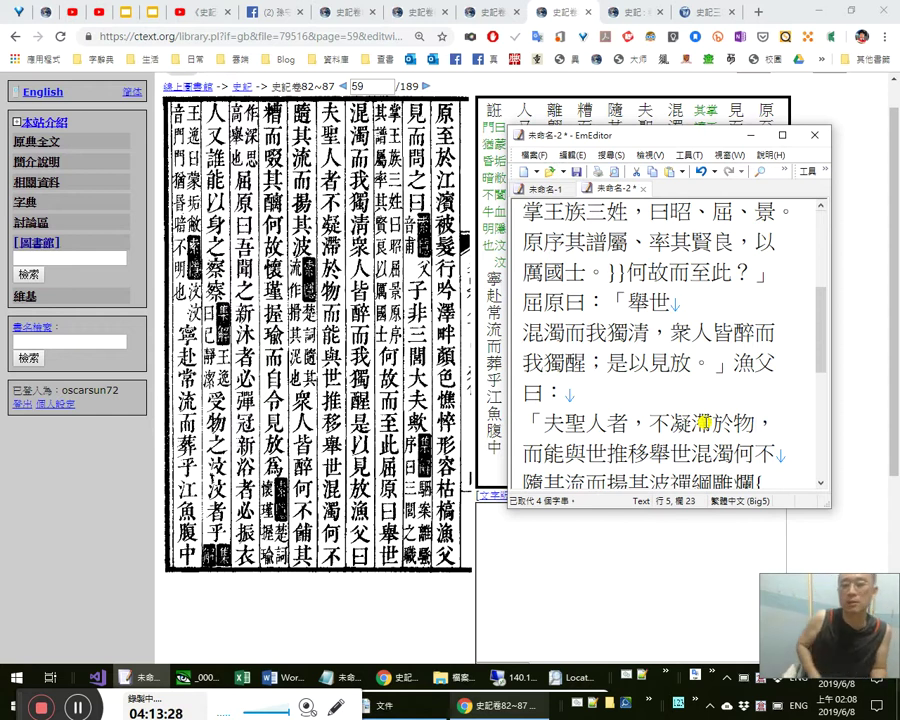
key("Right")
key("Right")
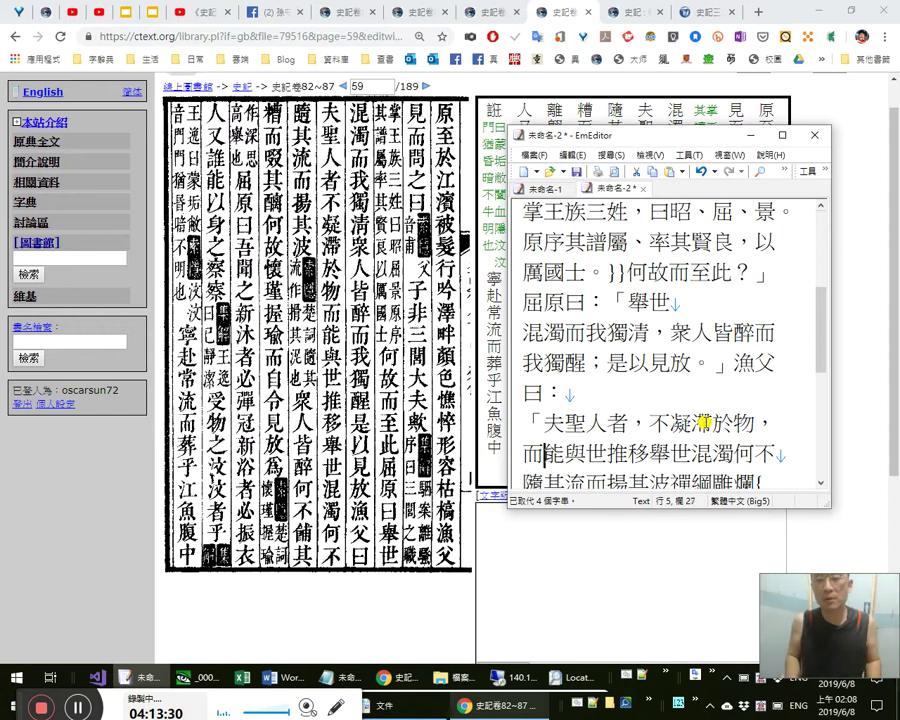
key("Left")
key("Left")
key("Left")
key("Left")
key("Left")
key("Left")
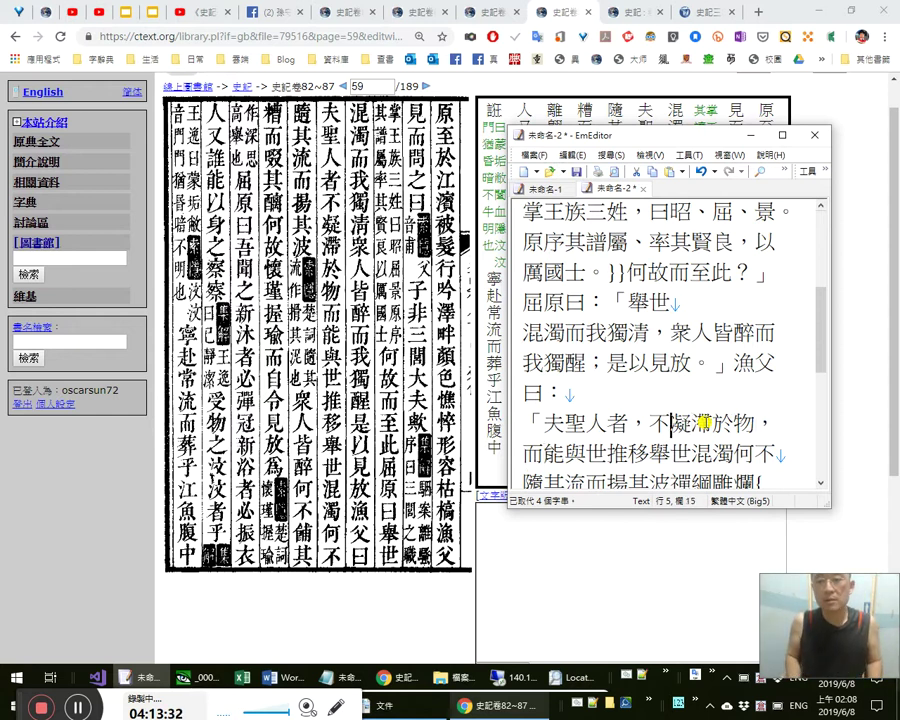
key("Left")
key("Right")
key("Right")
key("Right")
key("Right")
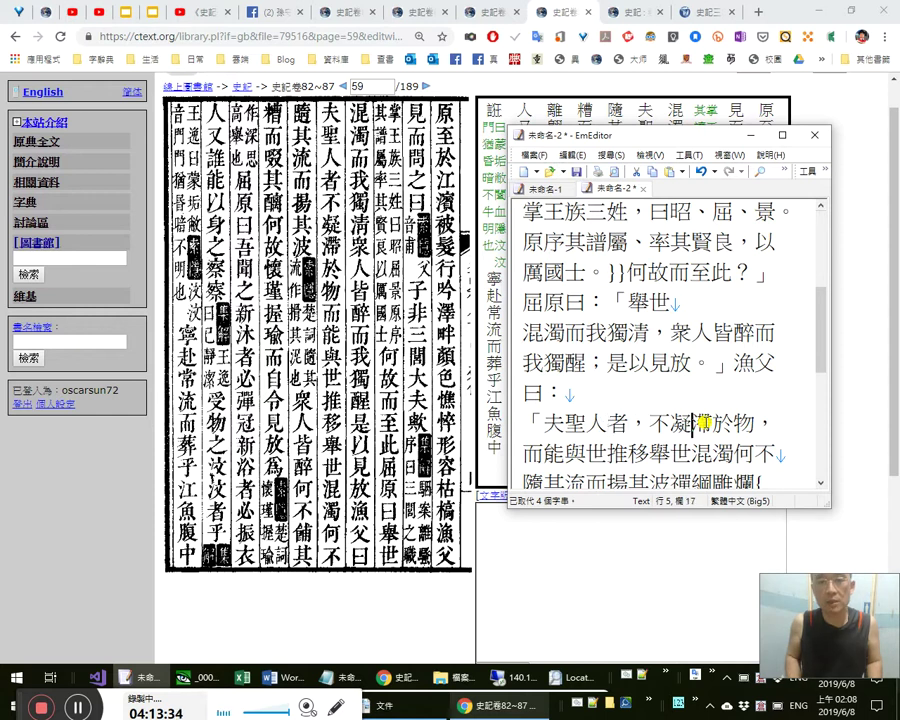
Add ， after 而能與世推移, before 舉世混濁.
key("Right")
key("Right")
key("Right")
key("Right")
key("Right")
key("Right")
key("Right")
type("，")
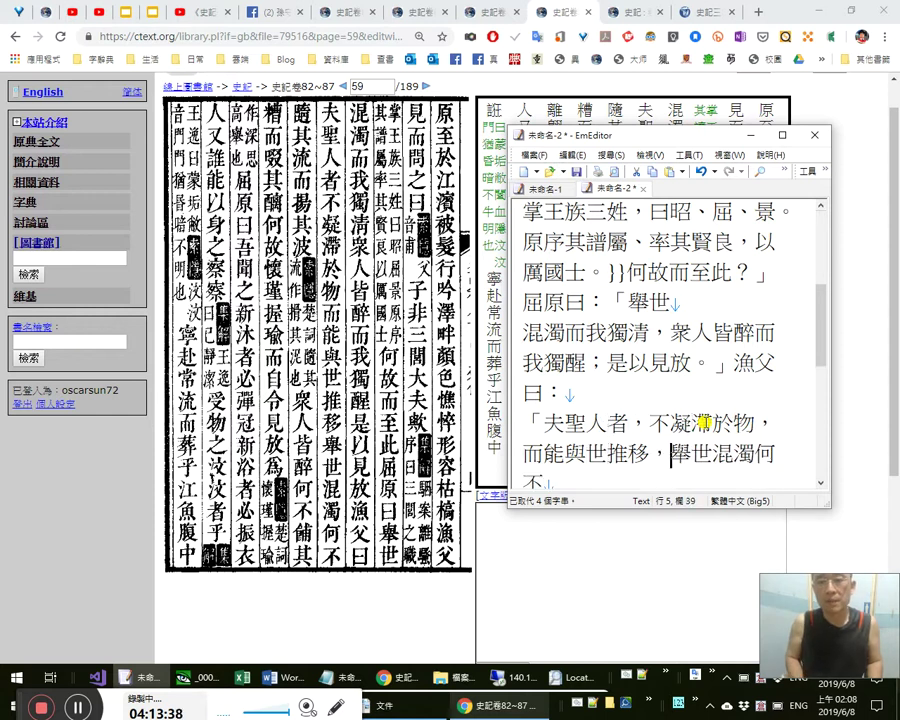
Examine the wording around 推移 two characters at a time to judge how the clause ends.
key("shift+Right")
key("shift+Right")
key("Right")
key("shift+Right")
key("shift+Right")
key("Right")
key("shift+Right")
key("shift+Right")
key("Right")
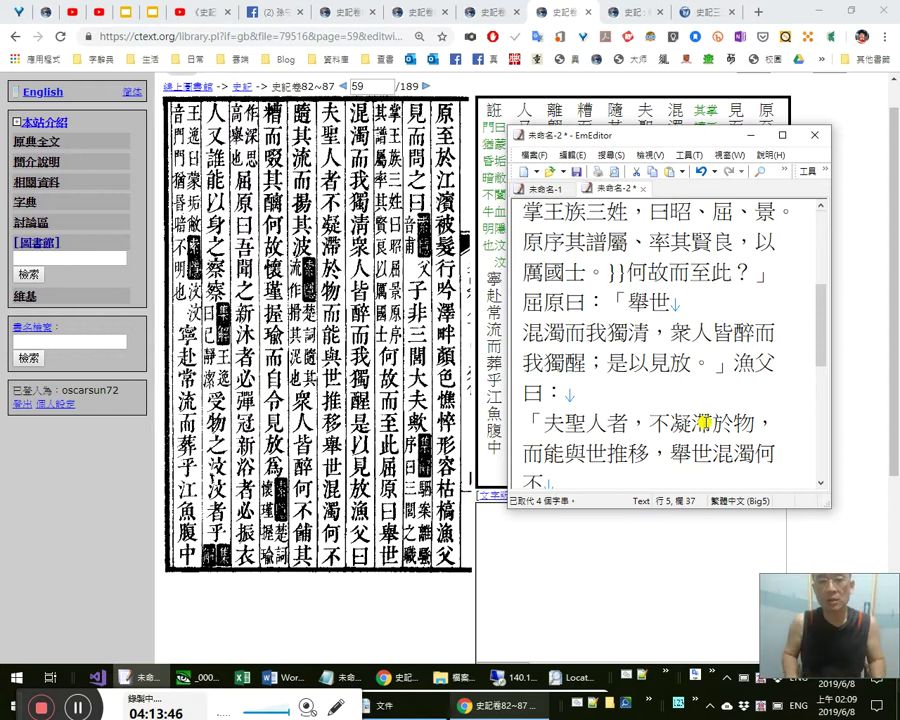
key("Right")
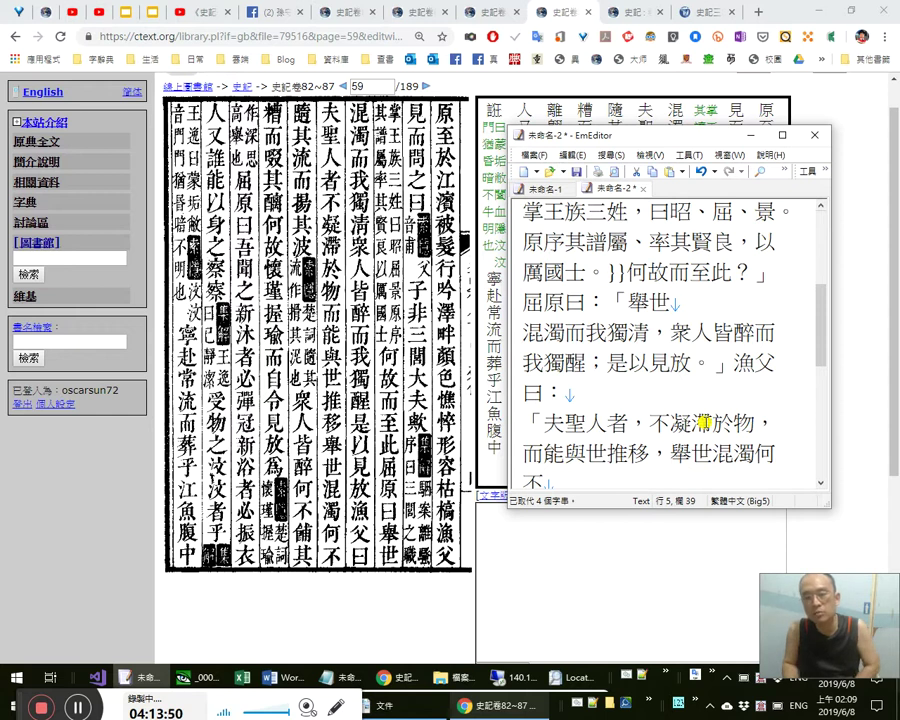
Change the mark after 而能與世推移 to 。 and add ， after 舉世混濁.
key("shift+Left")
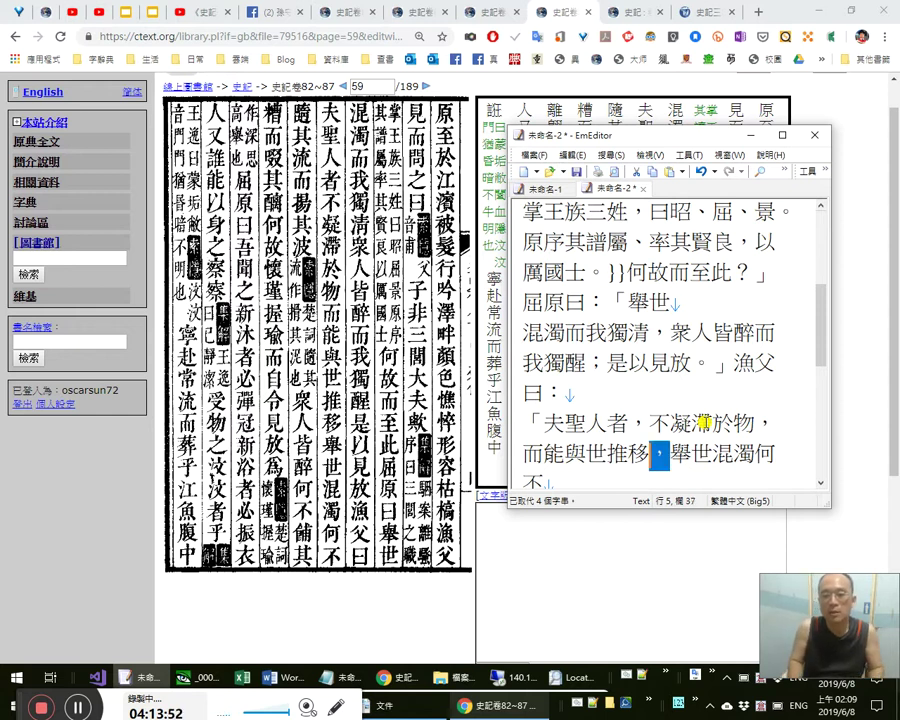
type("；是以見放")
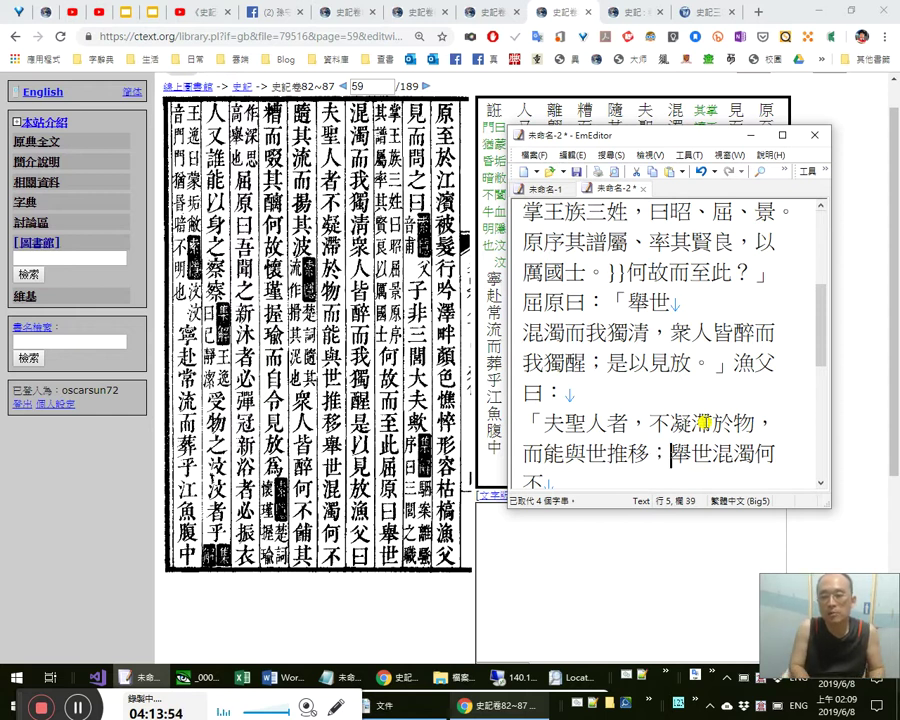
type("。")
key("Right")
key("Right")
key("Right")
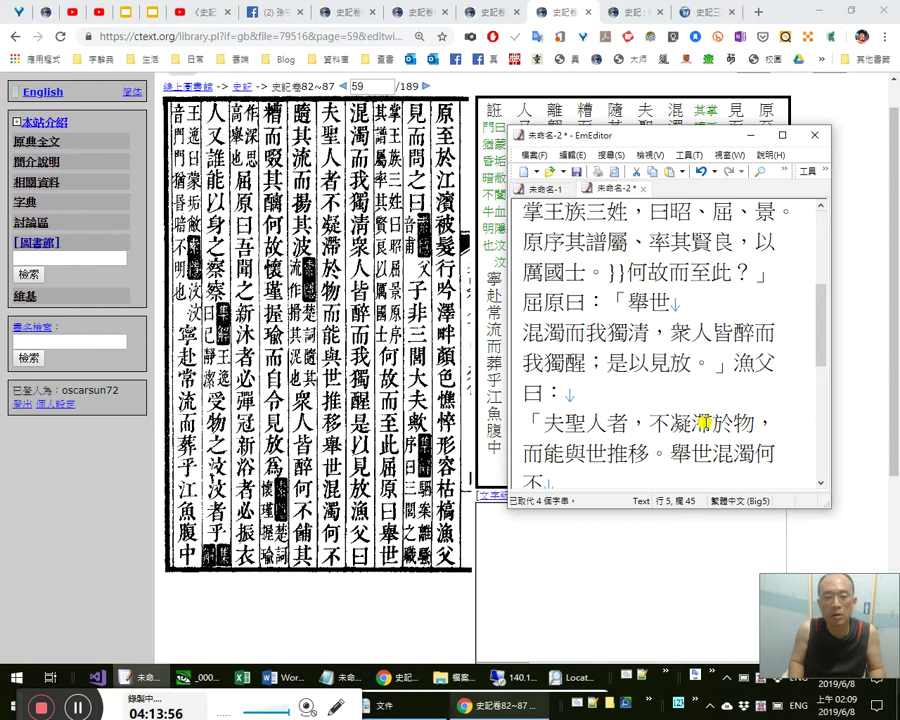
type("，")
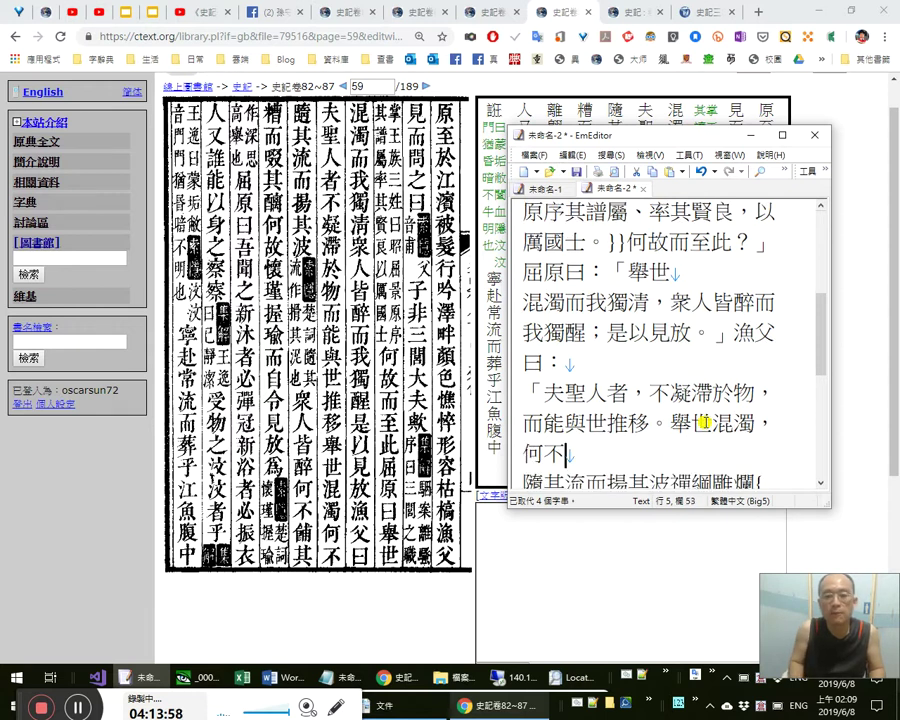
Examine the words 何不 that follow 舉世混濁.
key("Right")
key("Right")
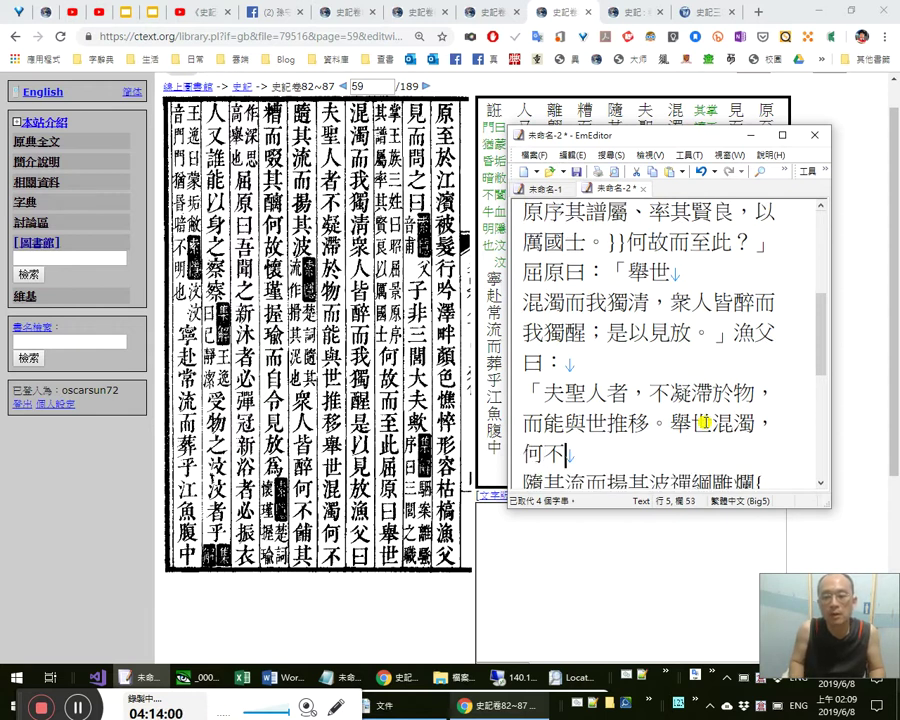
key("Left")
key("shift+Left")
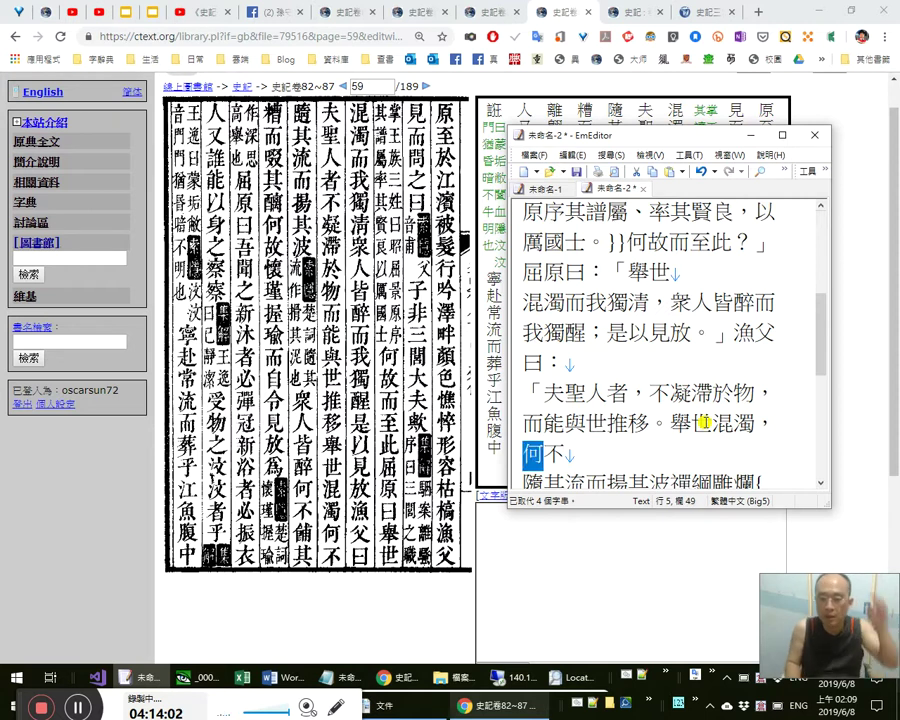
key("Right")
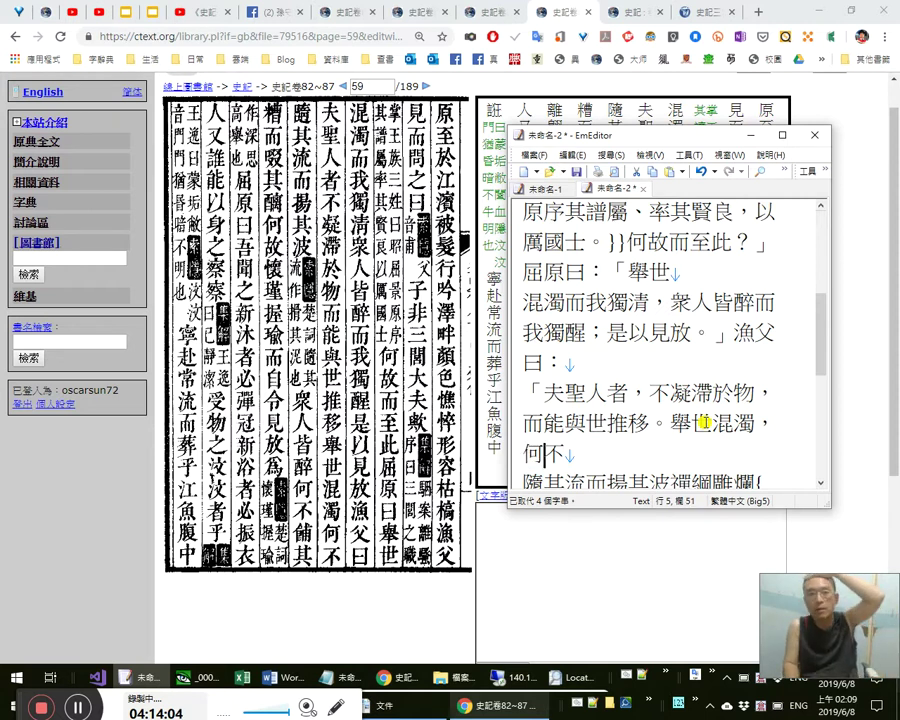
key("Right")
key("Right")
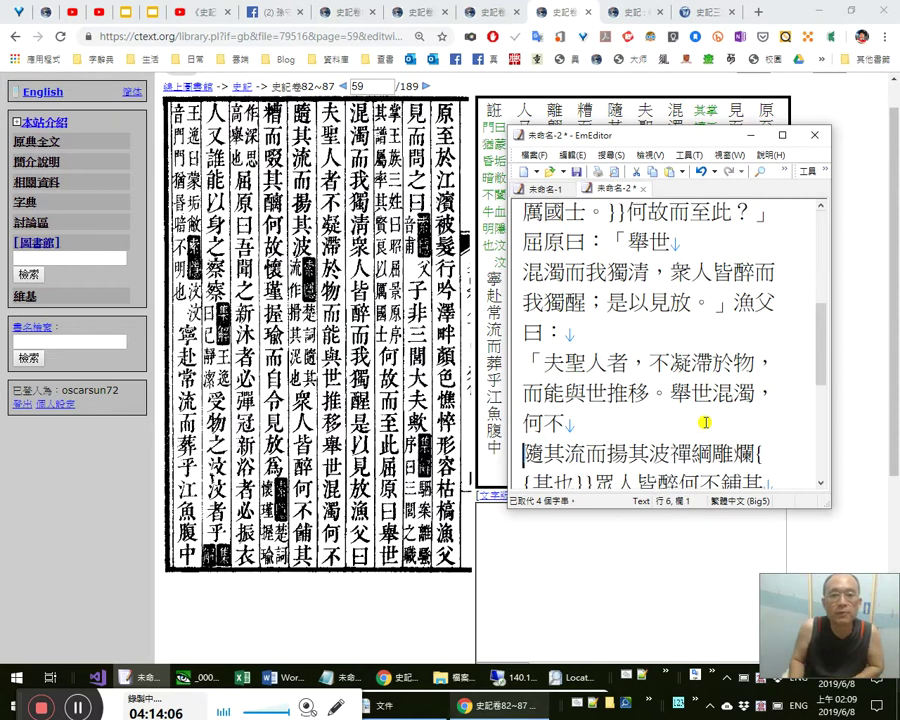
Add ， after 隨其流而揚其波.
key("Right")
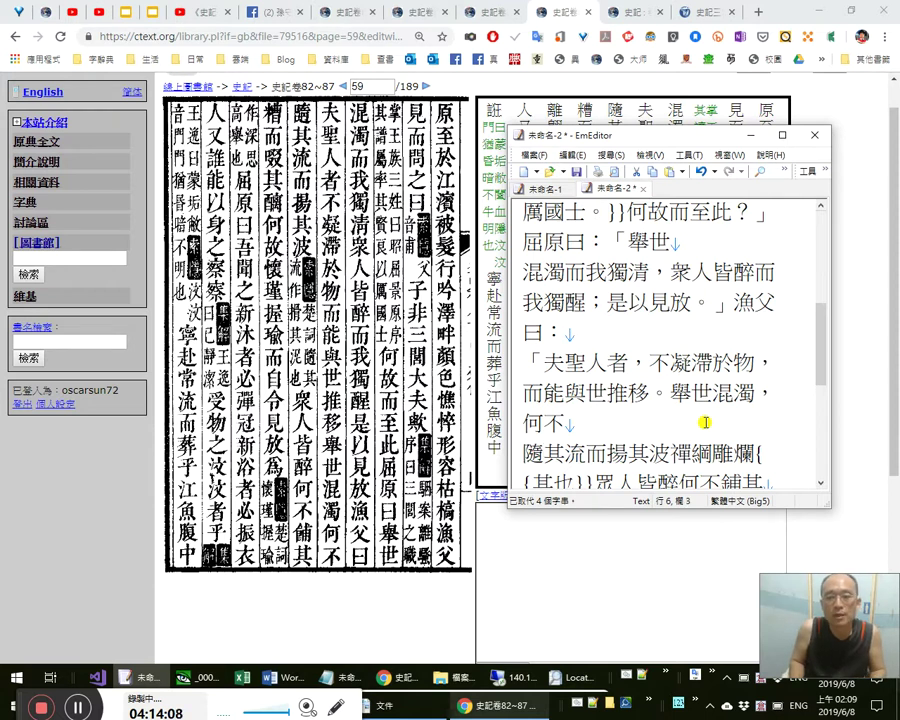
key("Right")
key("Right")
key("Right")
key("Right")
key("Right")
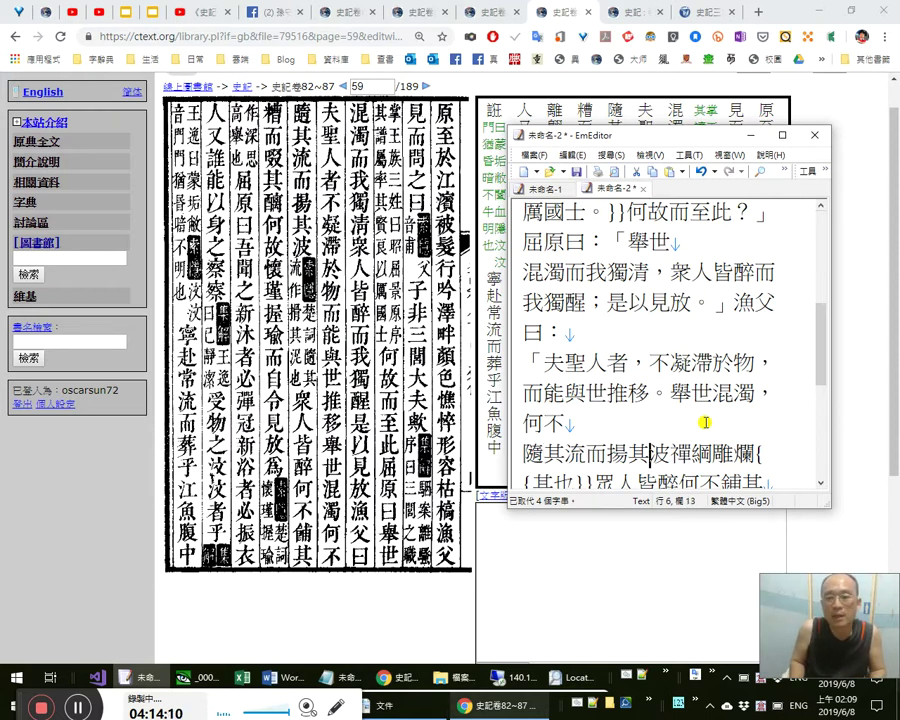
type("，")
Re-read 隨其流而揚其波 character by character.
key("Left")
key("Left")
key("Left")
key("Left")
key("Left")
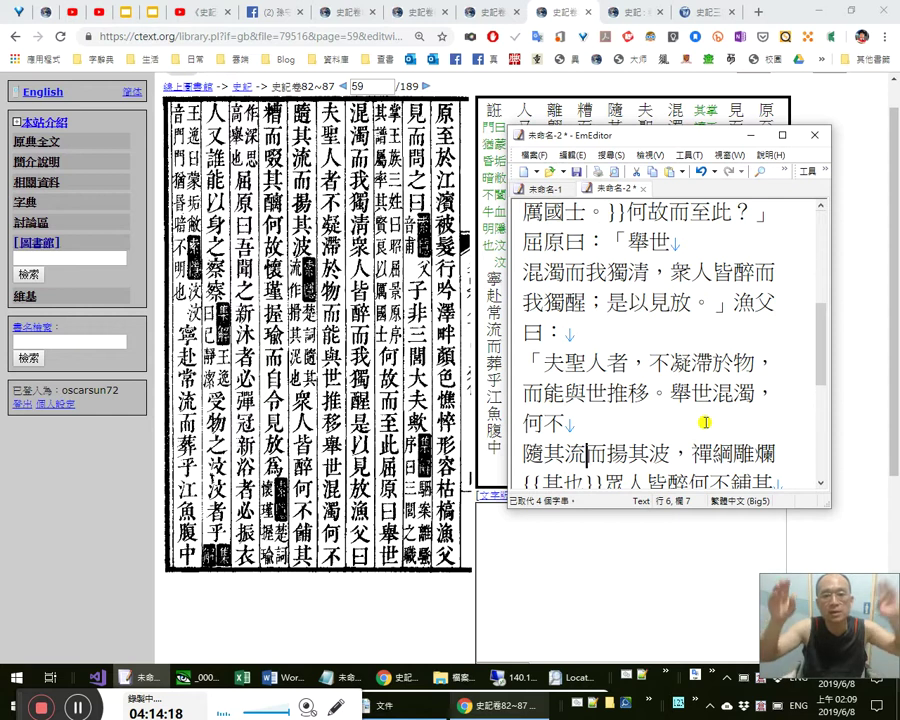
key("Right")
key("Right")
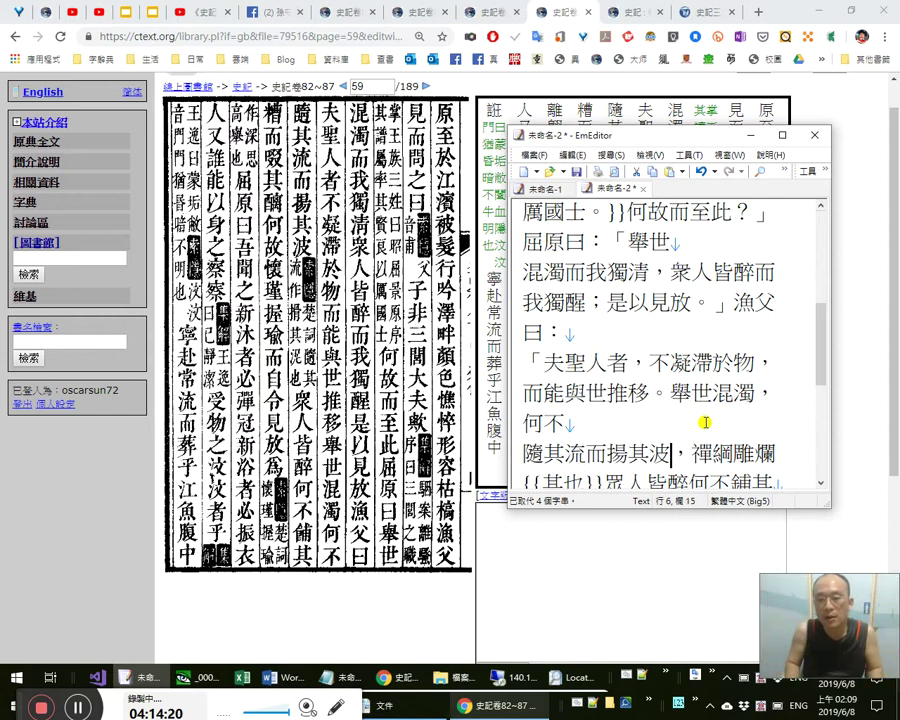
key("Right")
key("Right")
key("Right")
Insert 湯盪蕩 after 揚 in 揚其波 as a temporary gloss.
key("Left")
key("Left")
key("Left")
type("湯")
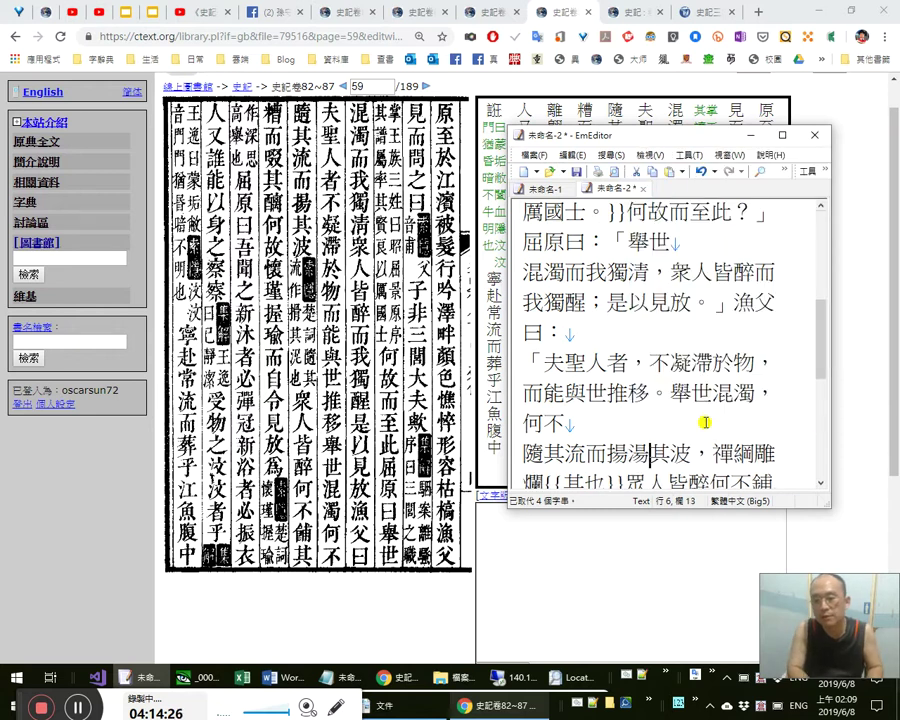
type("a血e")
key("BackSpace")
key("BackSpace")
type("ehb盪")
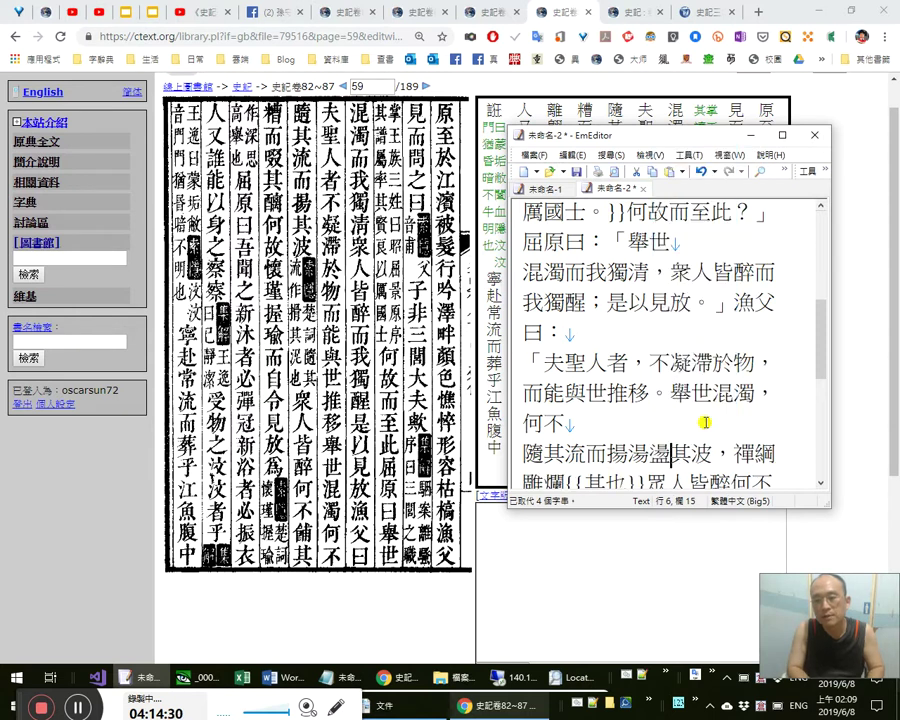
type("蕩")
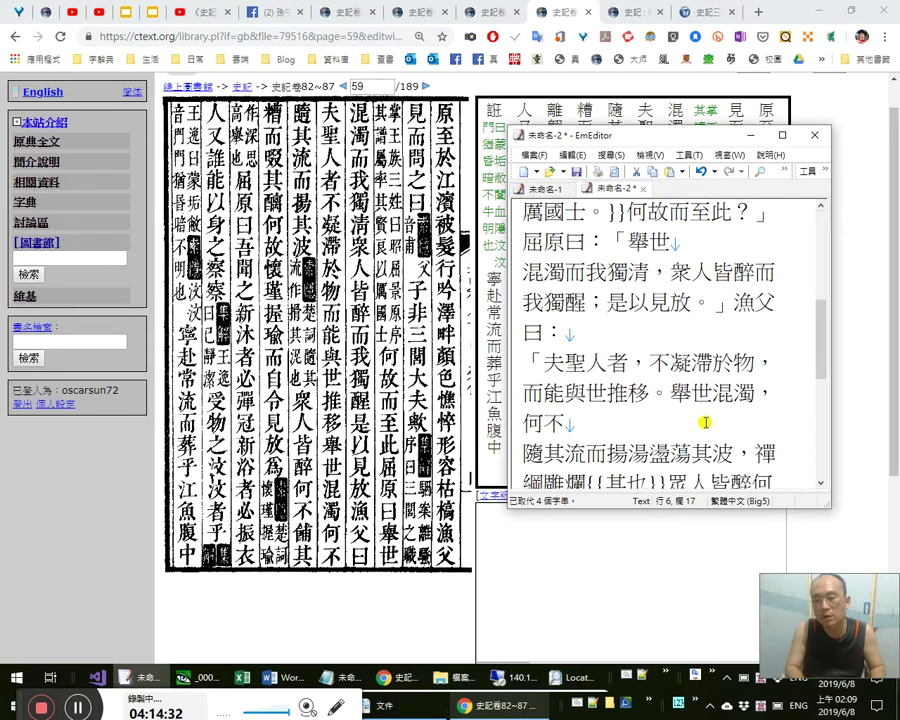
Try adding 詳 and 佯 after the gloss 湯盪蕩 and take them out again.
key("shift+Left")
key("shift+Left")
key("shift+Left")
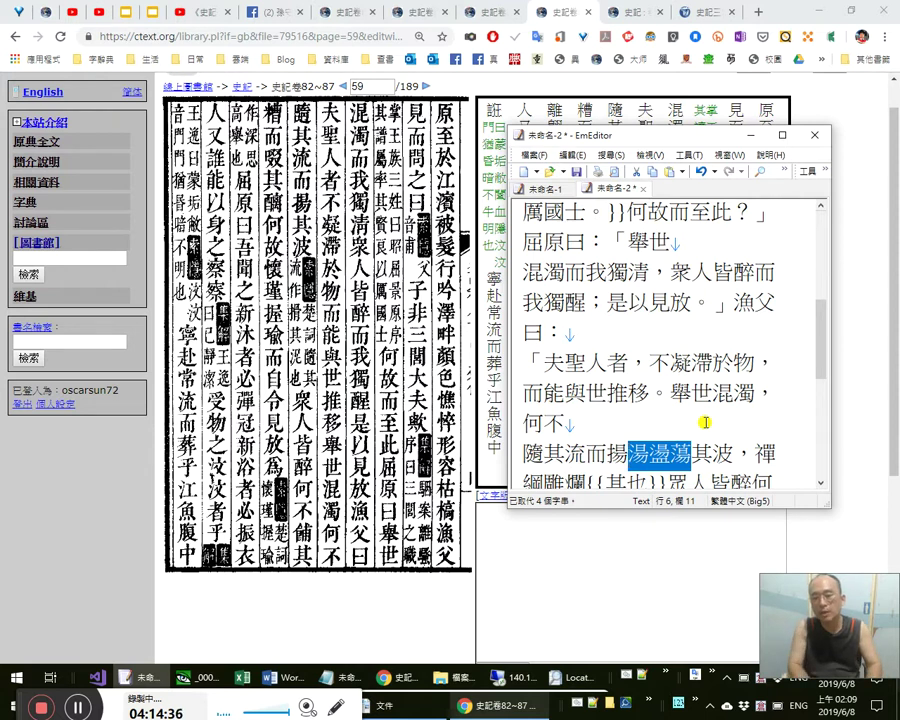
key("Right")
type("詳")
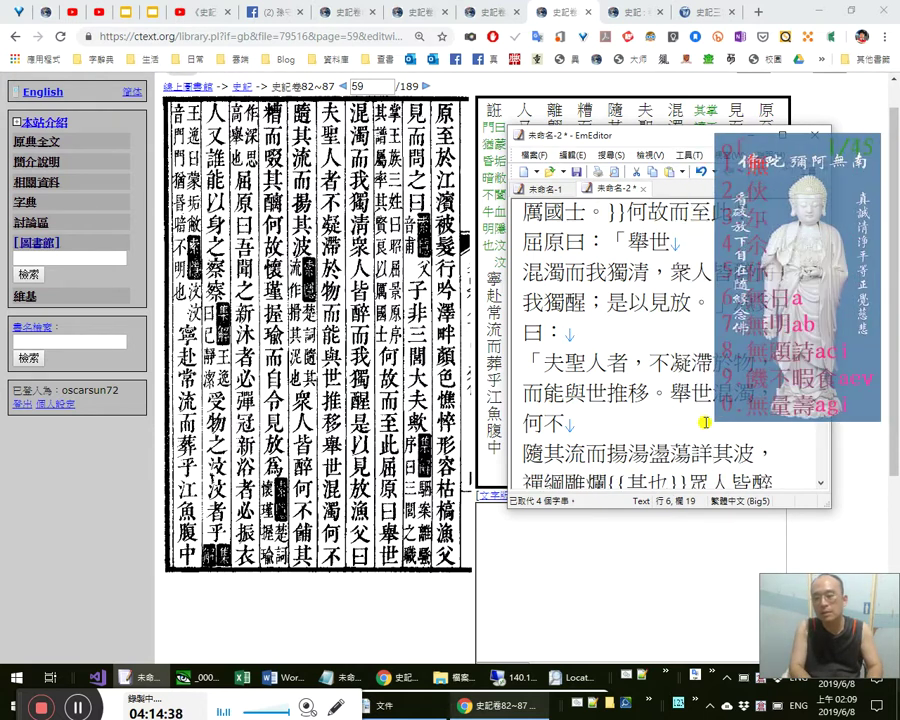
type("佯")
key("shift+Left")
key("shift+Left")
key("shift+Left")
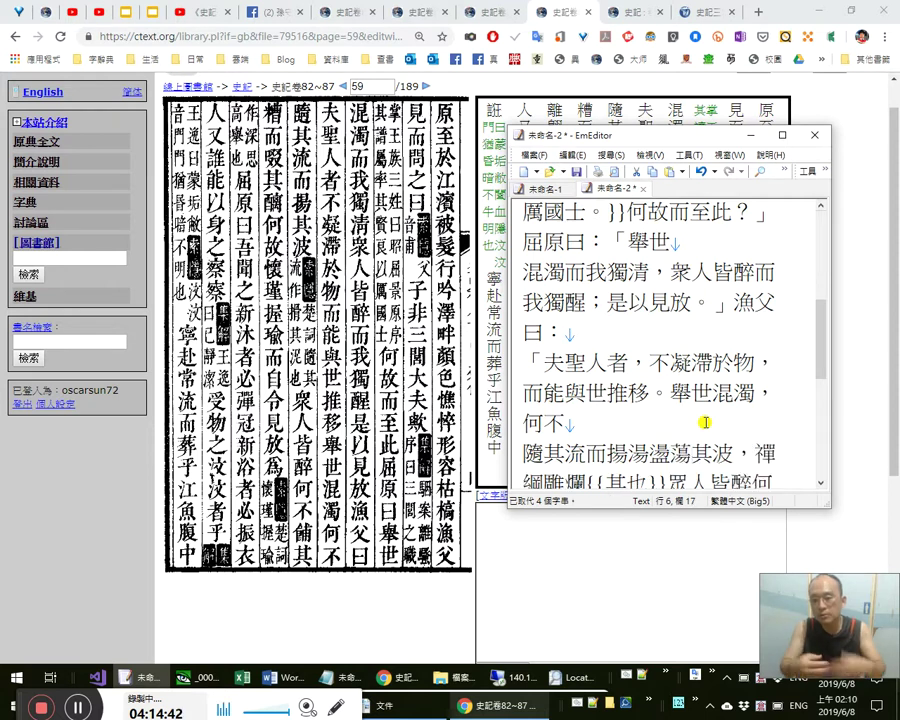
Delete the temporary gloss 湯盪蕩 between 揚 and 其波.
key("shift+Left")
key("shift+Left")
key("shift+Left")
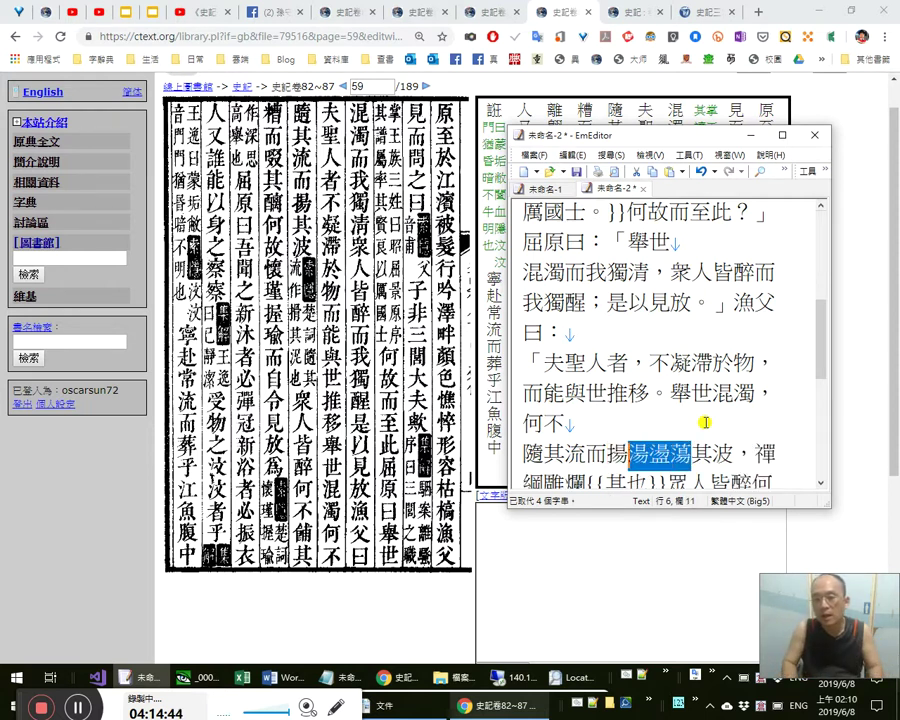
key("Delete")
Examine the phrases 揚其波 and 隨其流 separately.
key("shift+Right")
key("shift+Right")
key("shift+Right")
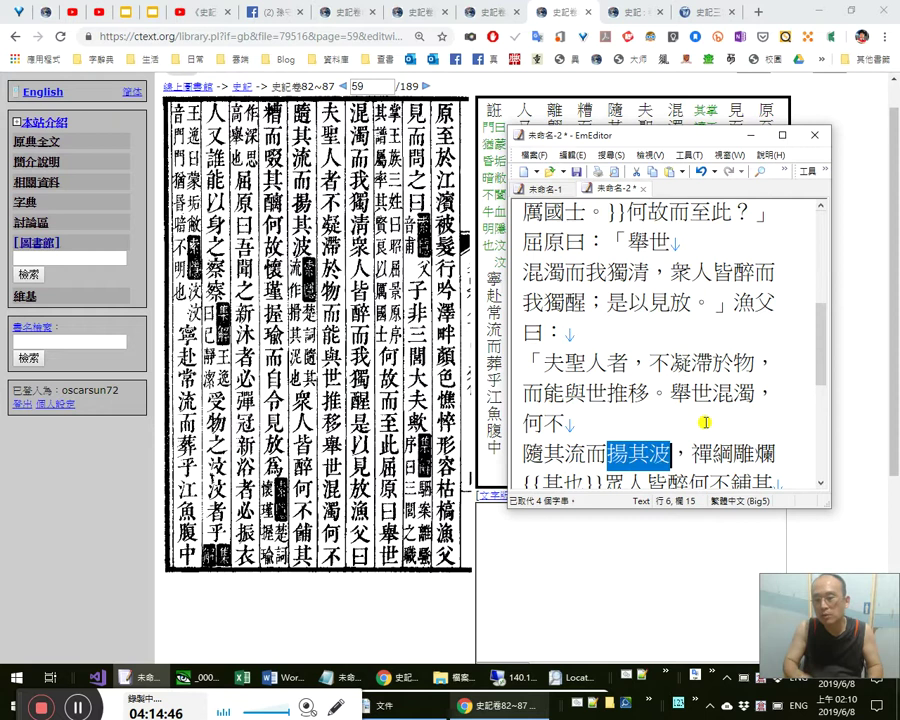
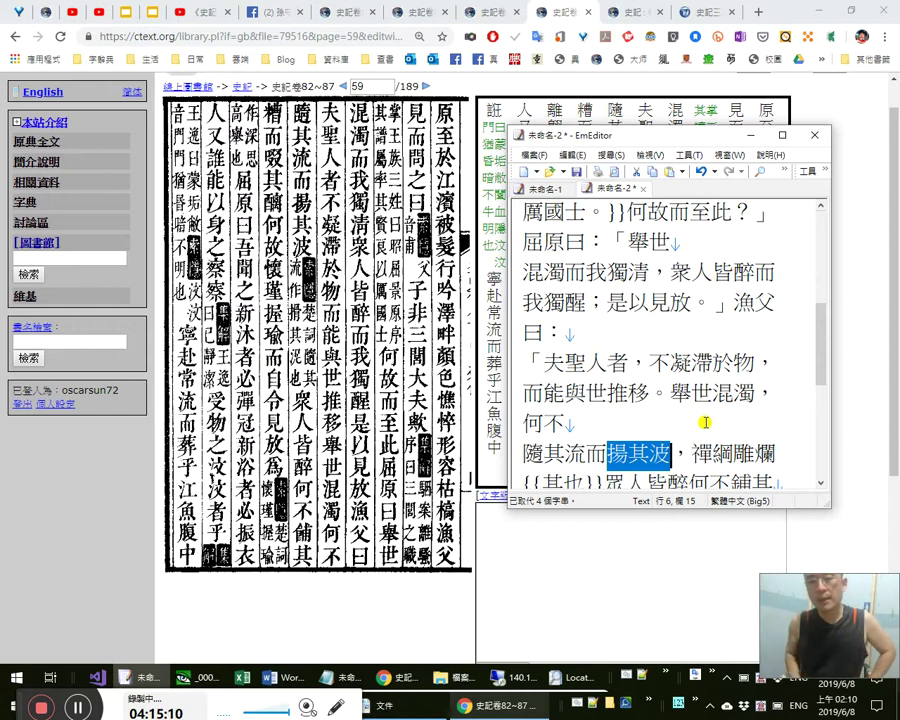
key("Left")
key("shift+Home")
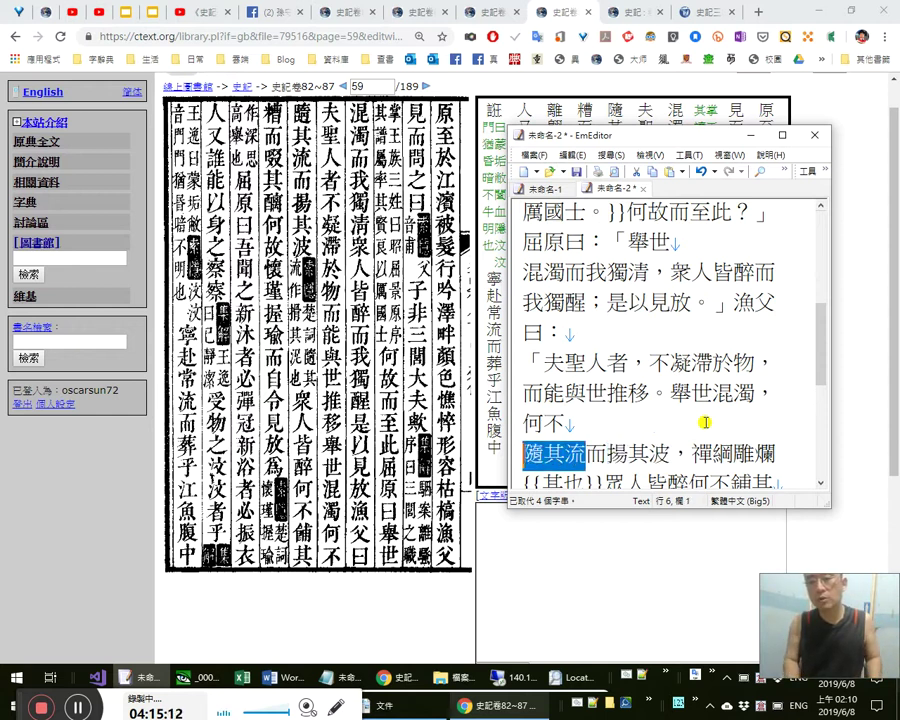
key("Right")
key("Right")
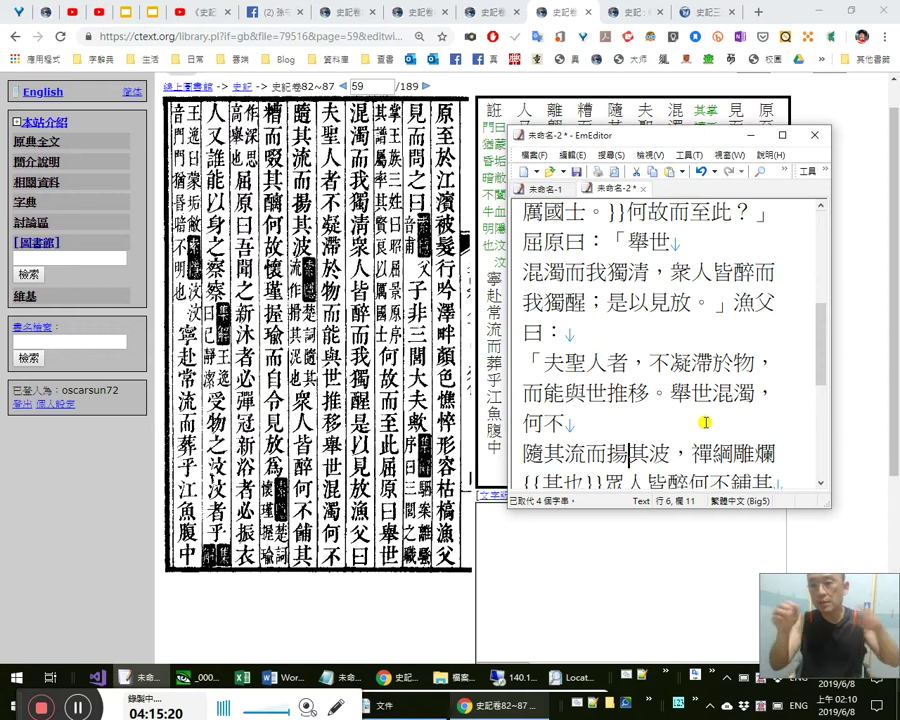
key("Right")
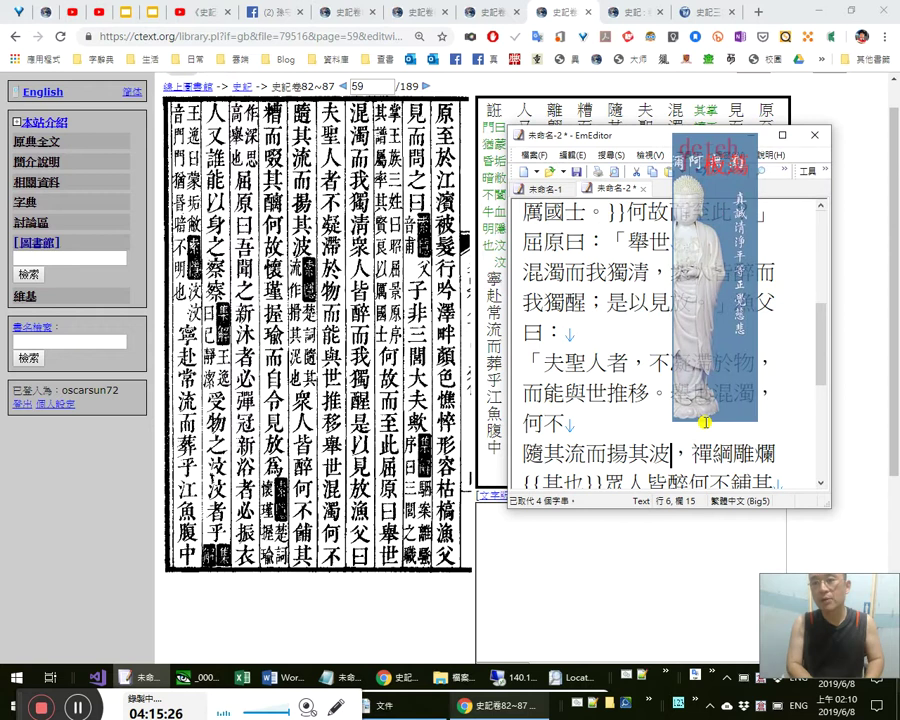
Insert 板波蕩 after 揚其波 as a temporary gloss, undoing the removal of 波.
type("板蕩")
key("shift+Left")
key("shift+Left")
key("Left")
key("shift+Right")
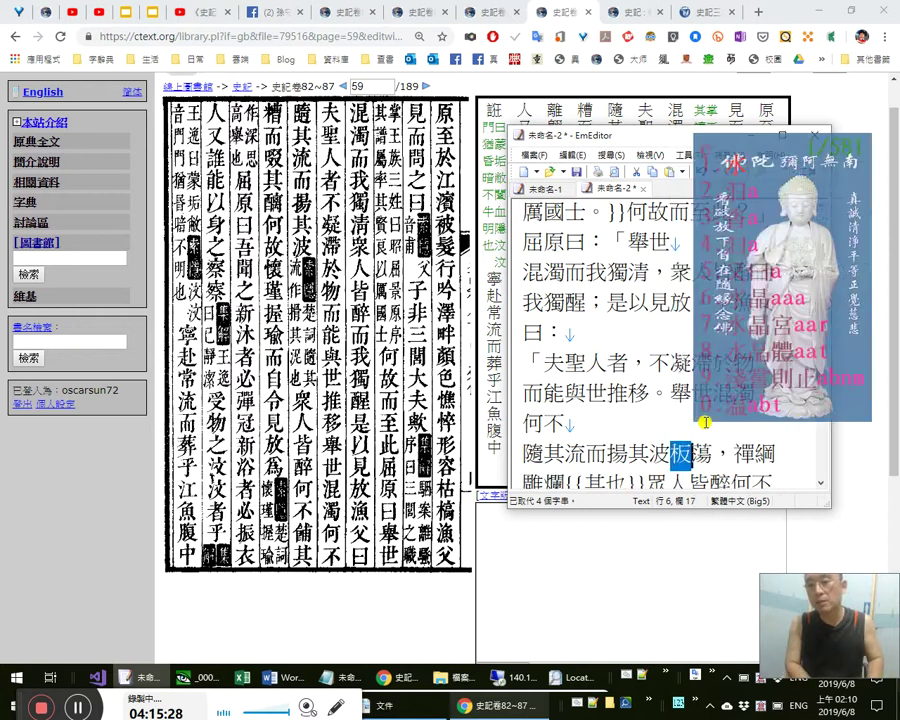
type("波")
key("shift+Right")
key("shift+Right")
key("Left")
type("板")
key("Delete")
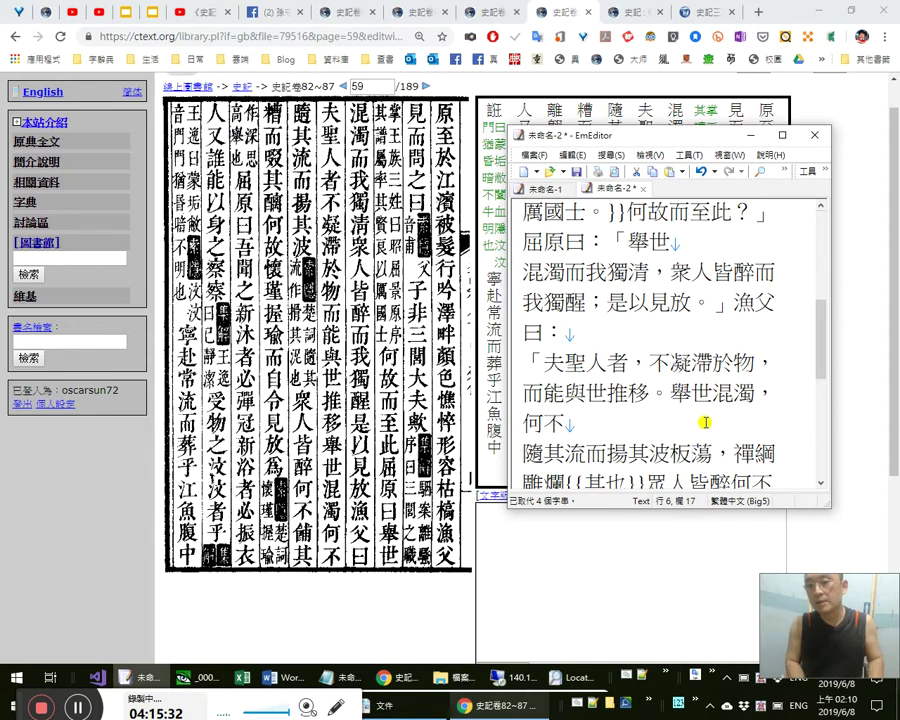
key("ctrl+z")
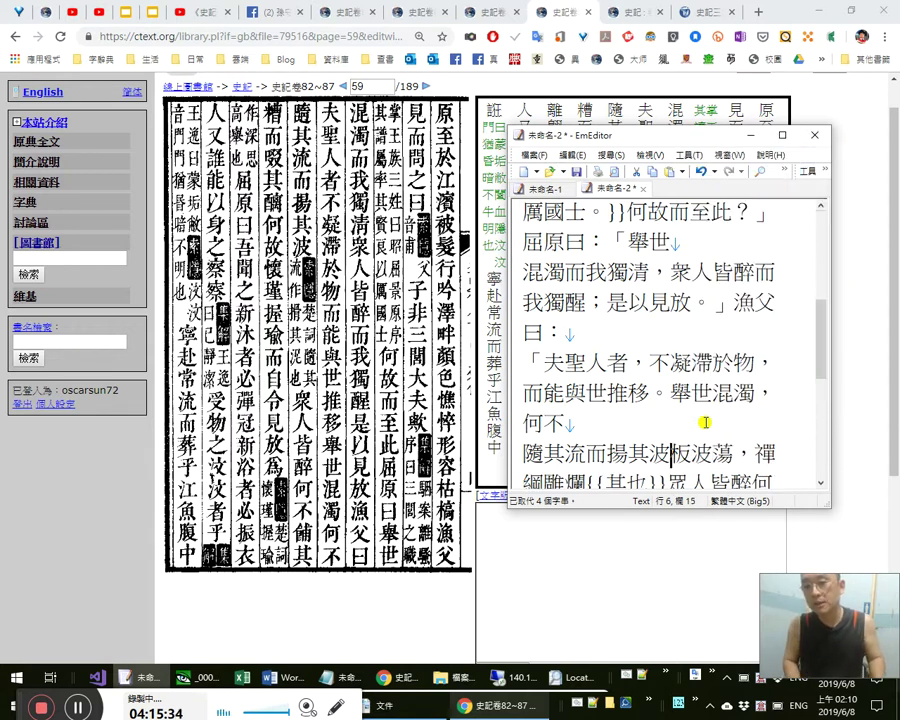
Delete the temporary gloss 板波蕩 after 揚其波.
key("shift+Right")
key("shift+Right")
key("Delete")
key("shift+Right")
key("Delete")
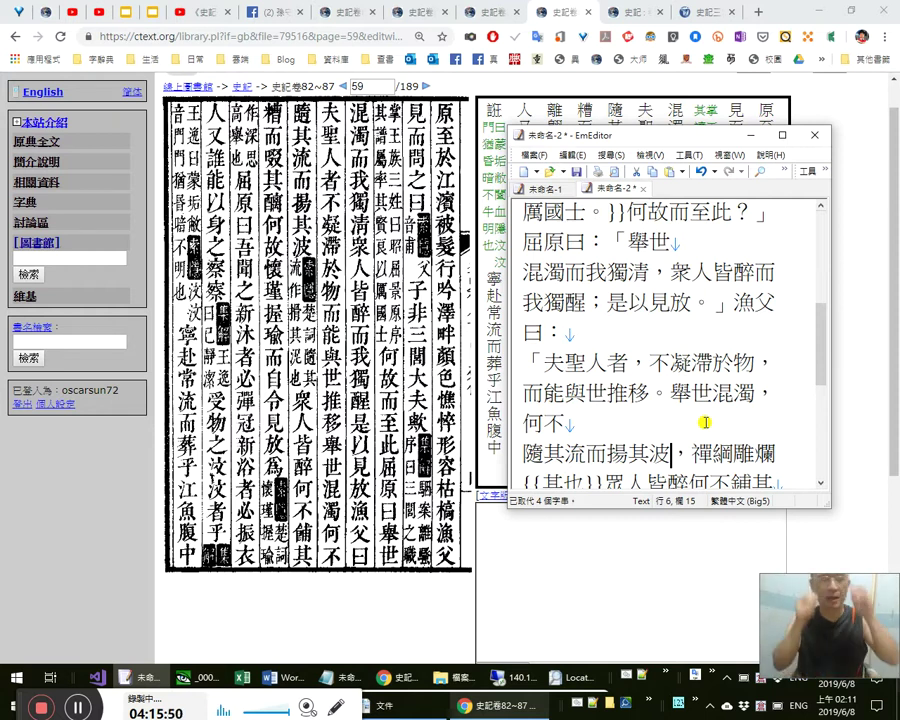
Insert 盪 as a temporary gloss between 揚 and 其波, trying another character in its place.
key("shift+Left")
key("Left")
key("Left")
key("shift+Left")
key("Right")
type("e")
key("Escape")
type("ehbt")
key("shift+Left")
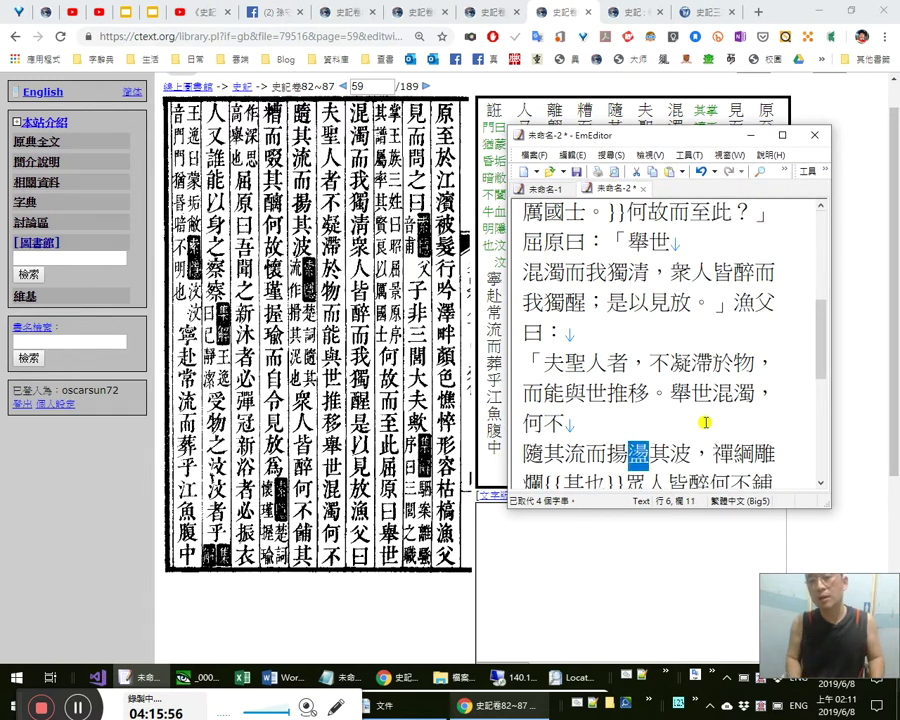
type("蕩")
key("shift+Left")
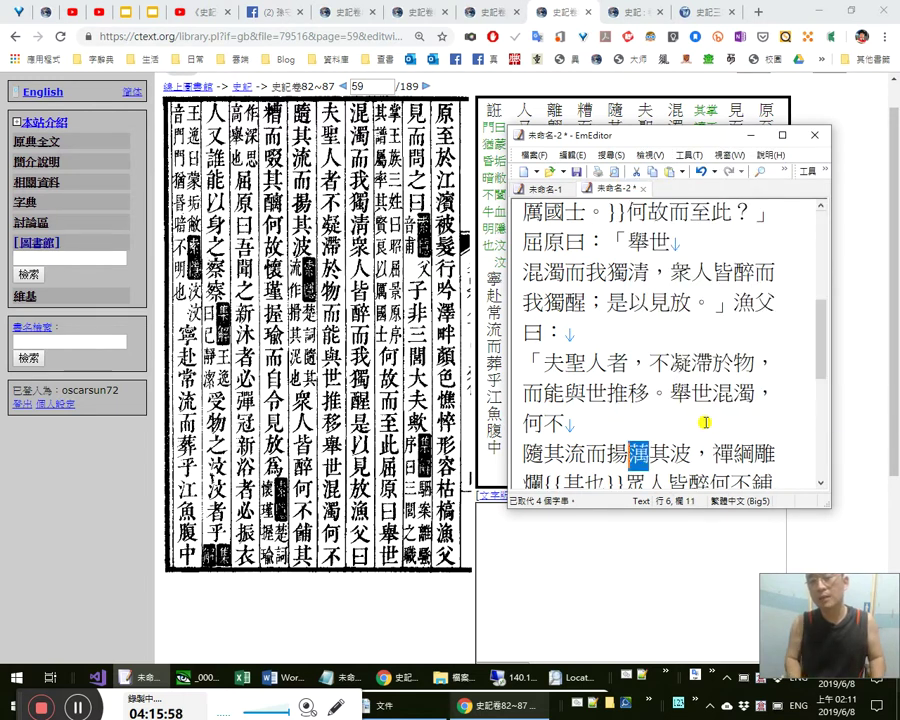
Change the temporary gloss after 揚 to 盪蕩.
type("te")
key("Page_Down")
key("Escape")
type("teah")
key("Escape")
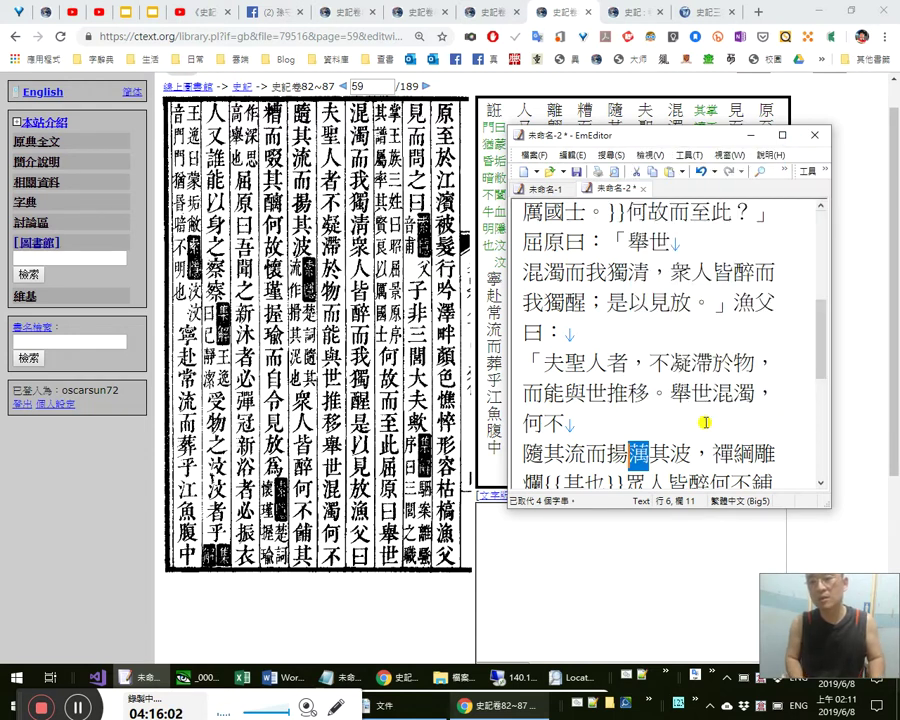
type("盪")
type("蕩")
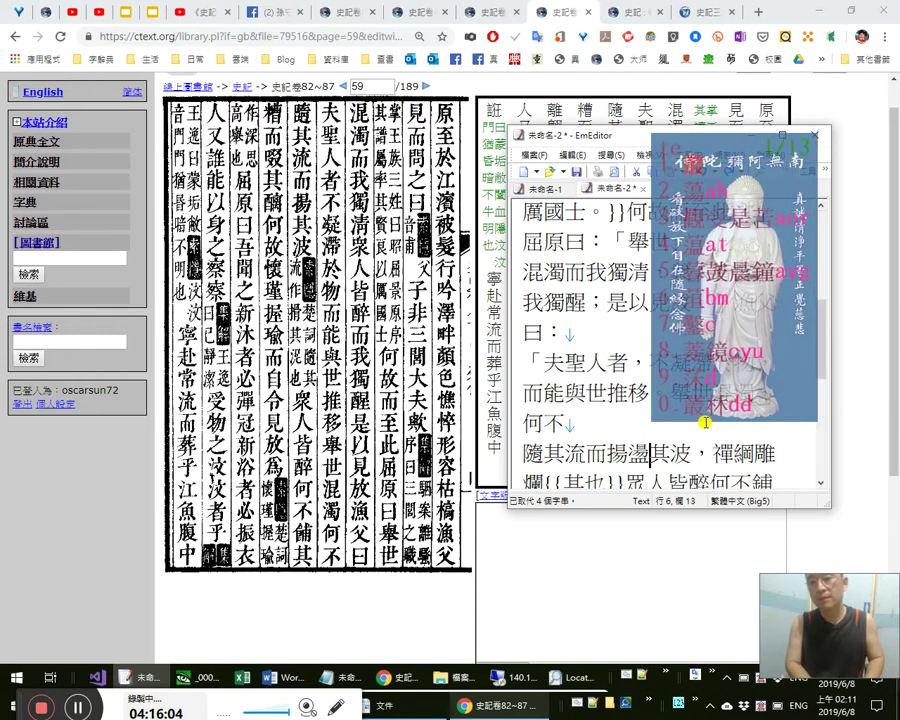
key("shift+Left")
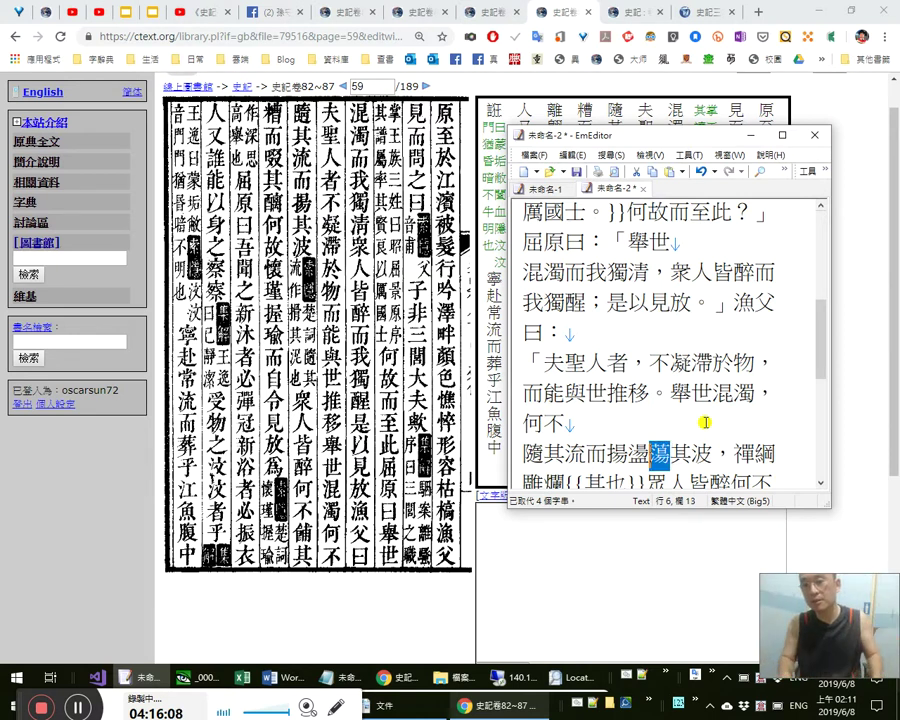
Add 湯 in front of the temporary gloss 盪蕩 and compare the three characters.
key("Left")
type("湯")
key("Left")
key("Right")
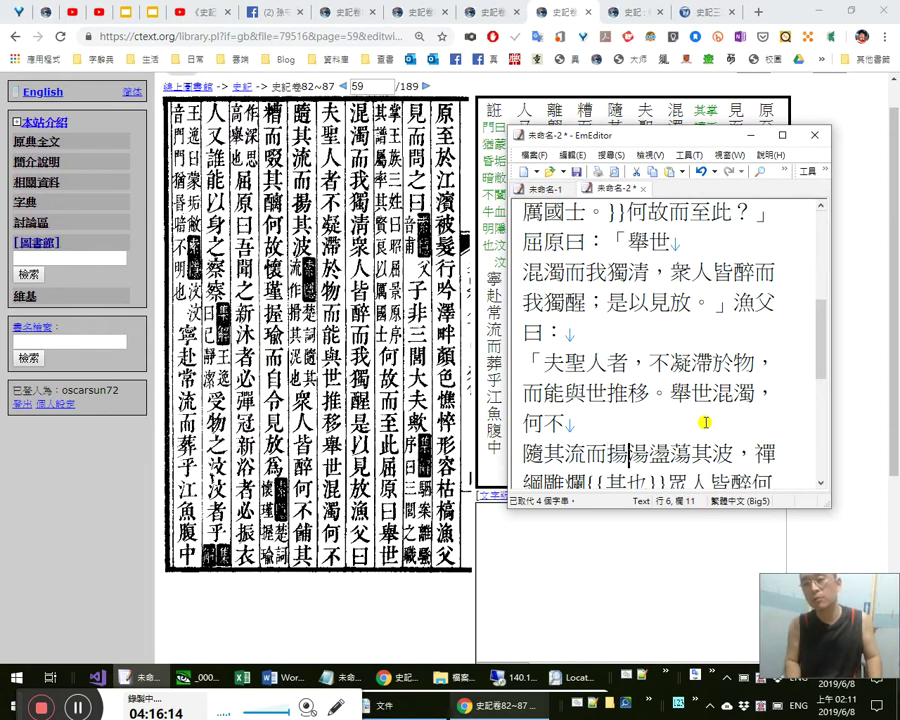
key("shift+Right")
key("shift+Right")
key("shift+Right")
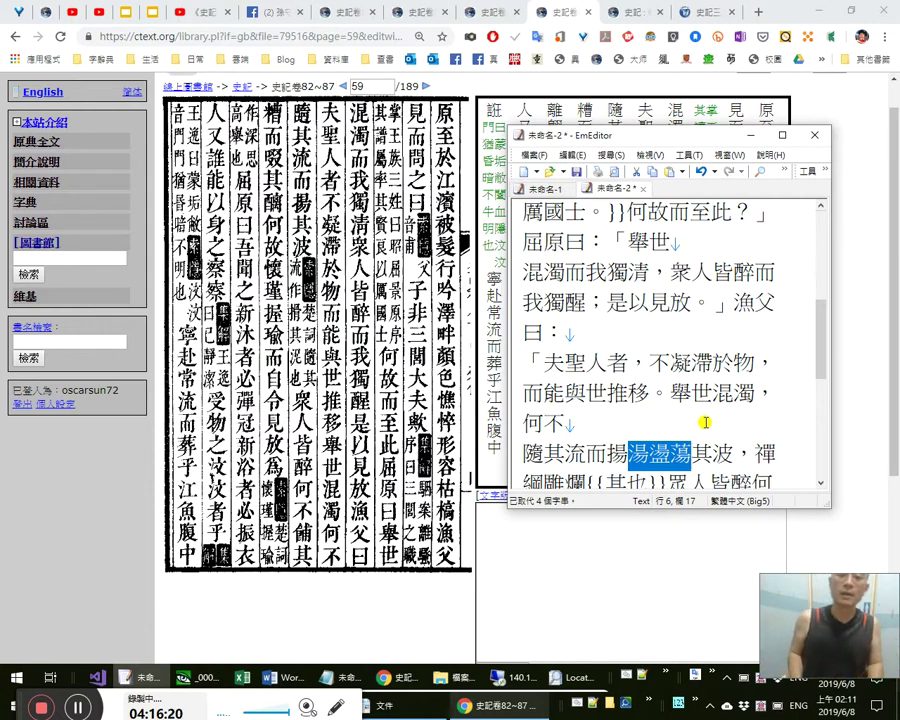
key("shift+Left")
key("shift+Left")
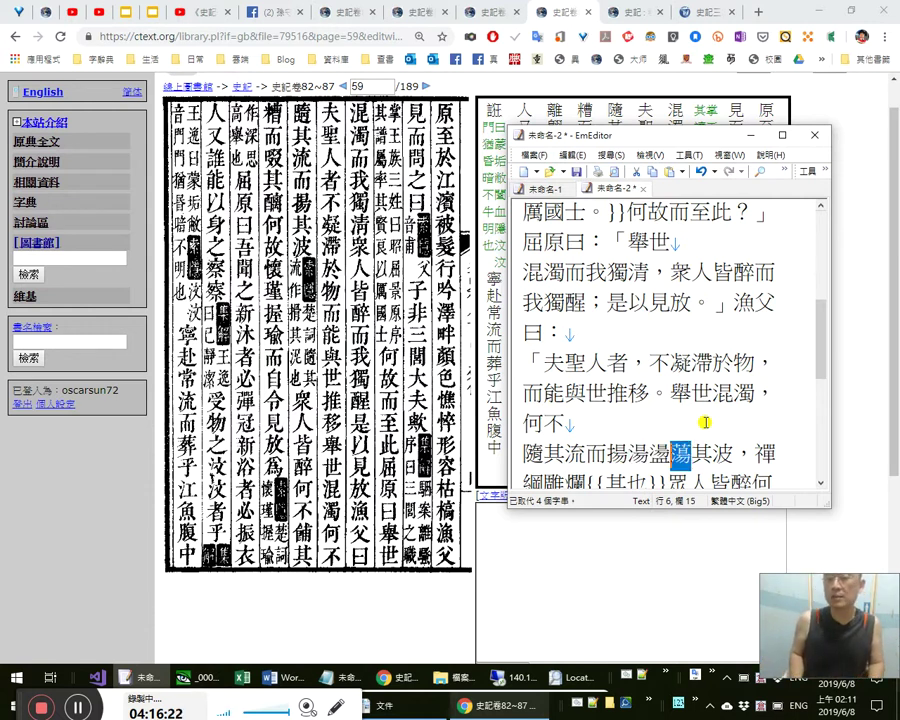
Copy the character 湯, and delete the temporary gloss 湯盪蕩 between 揚 and 其波.
key("Left")
key("shift+Left")
key("ctrl+c")
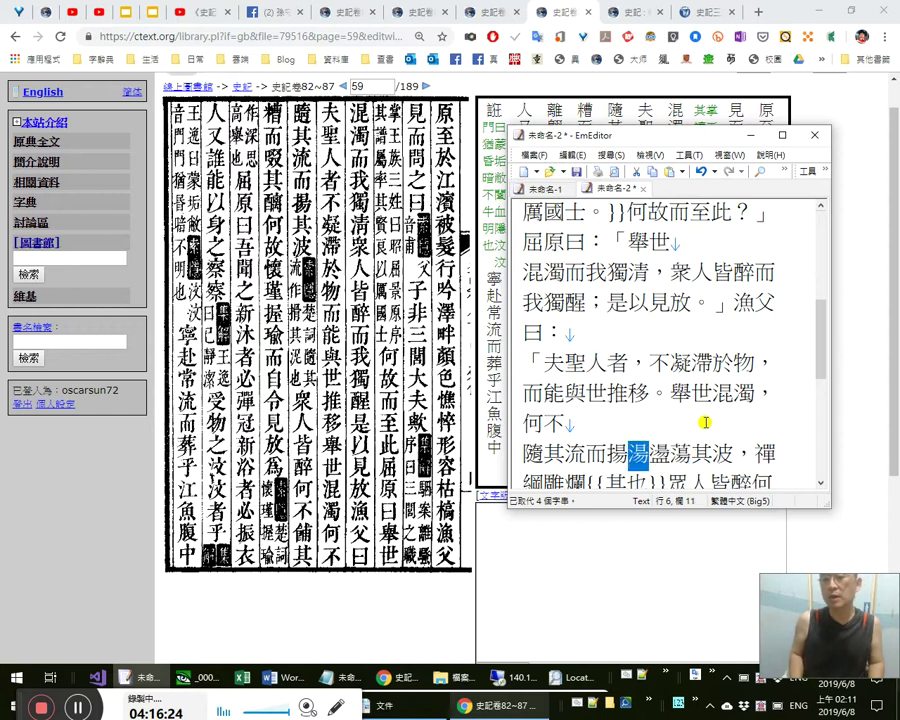
key("Delete")
key("shift+Right")
key("shift+Right")
key("Delete")
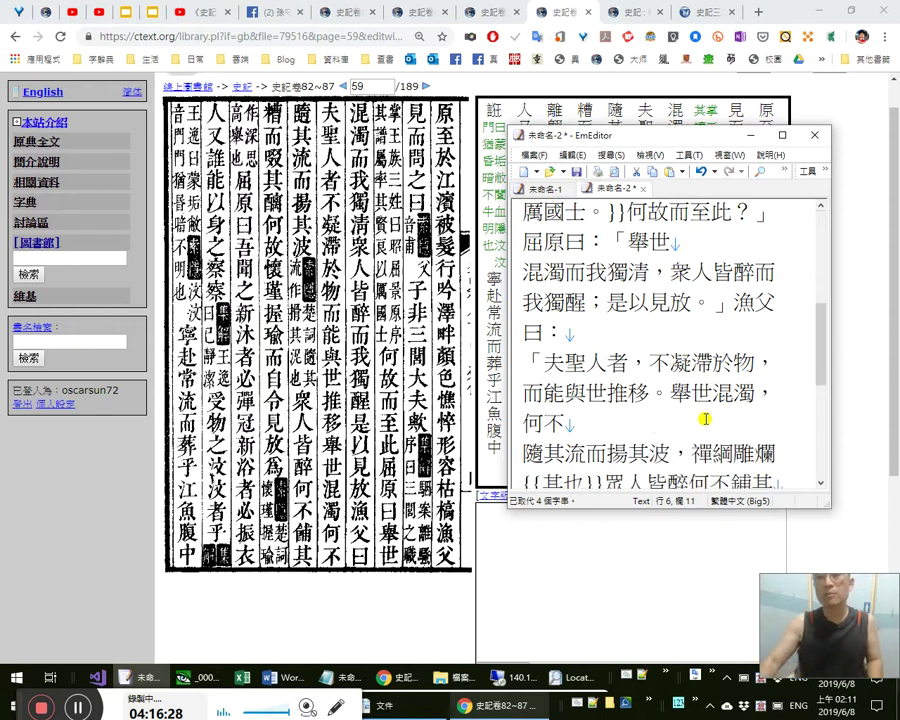
Switch to Chrome and search the 教育部重編國語辭典修訂本 for 湯 in a new browser tab.
left_click(698, 13)
left_click(761, 13)
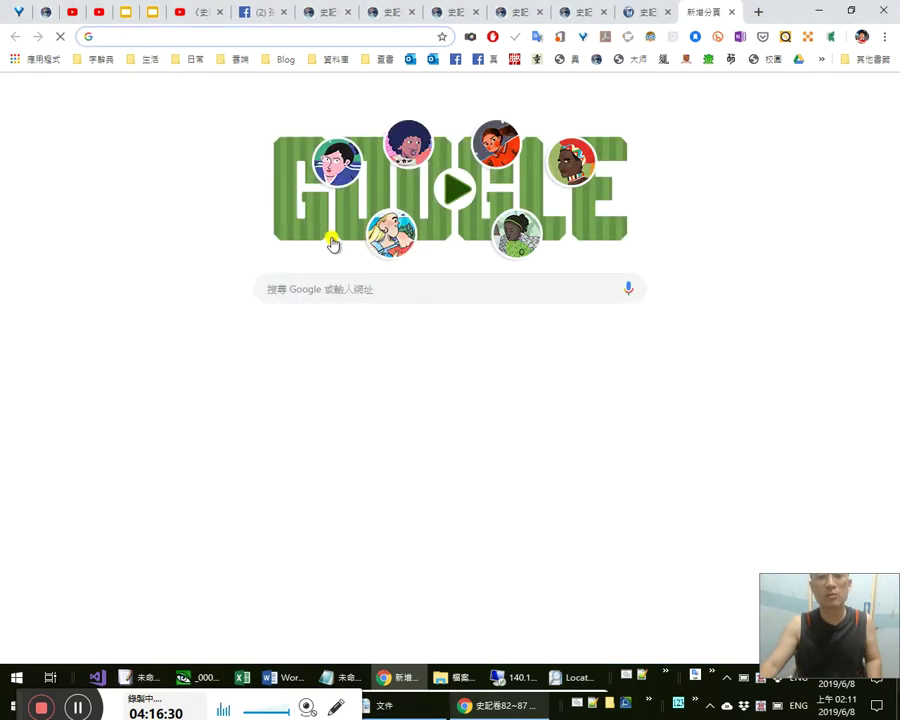
left_click(354, 285)
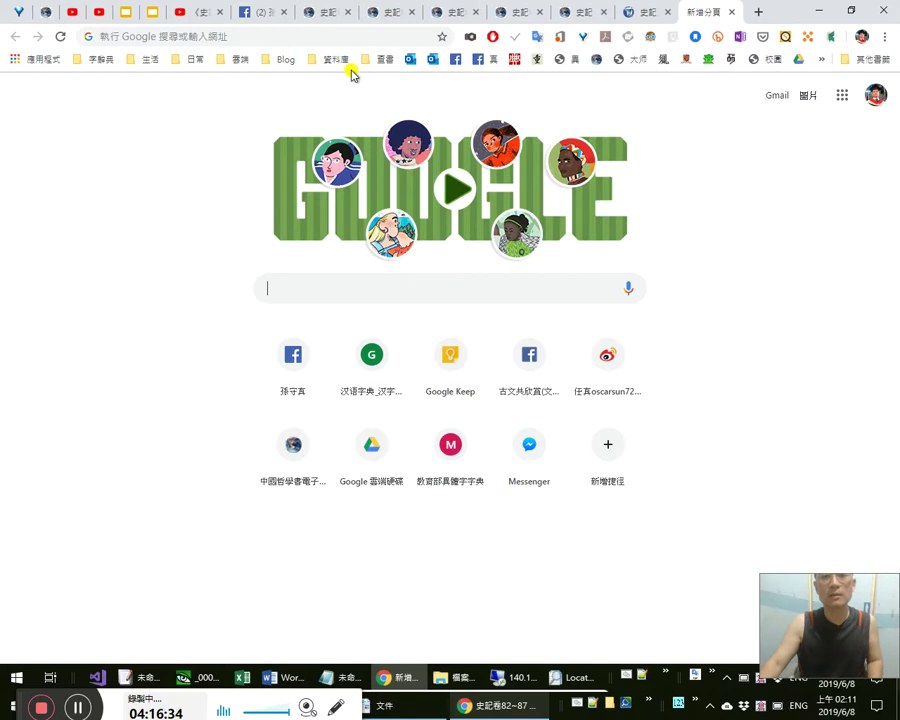
left_click(537, 59)
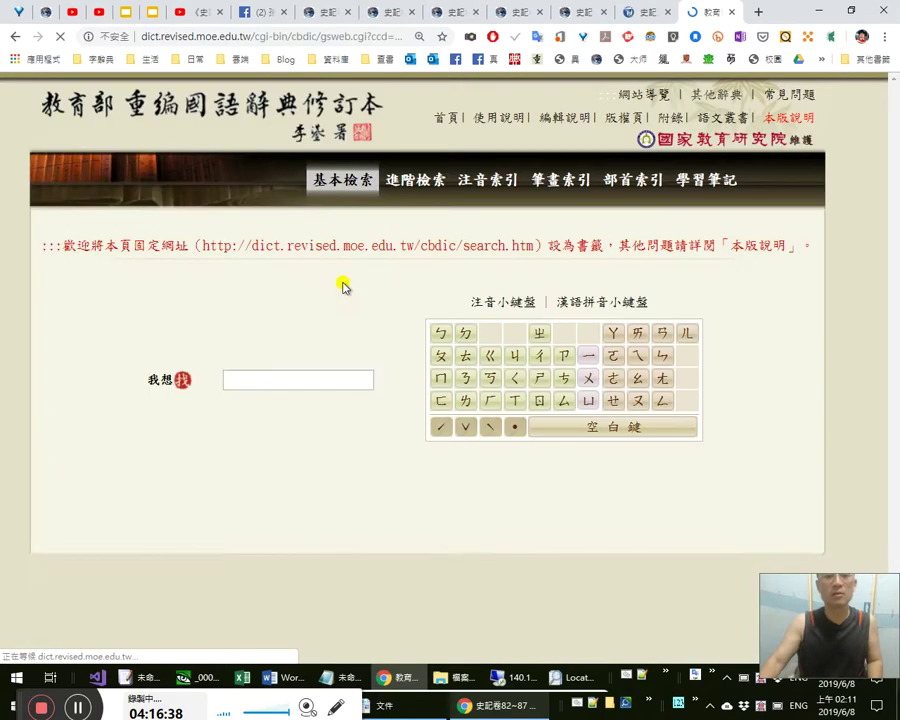
key("ctrl+v")
key("Return")
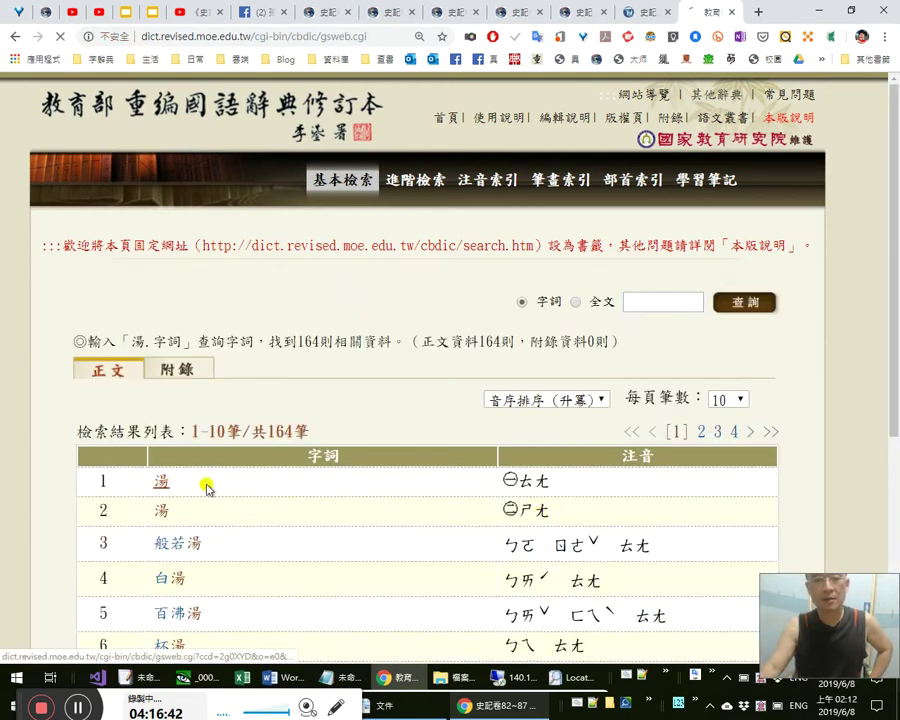
Open the first entry for 湯, read tāng, and examine its definitions.
left_click(205, 486)
scroll(288, 488, "down", 5)
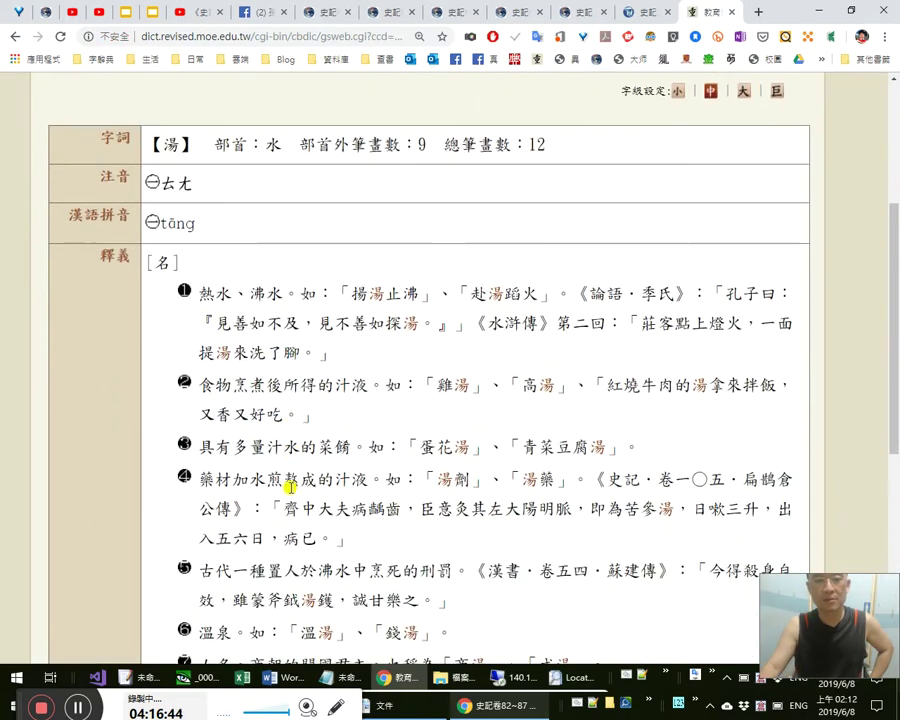
scroll(290, 487, "down", 3)
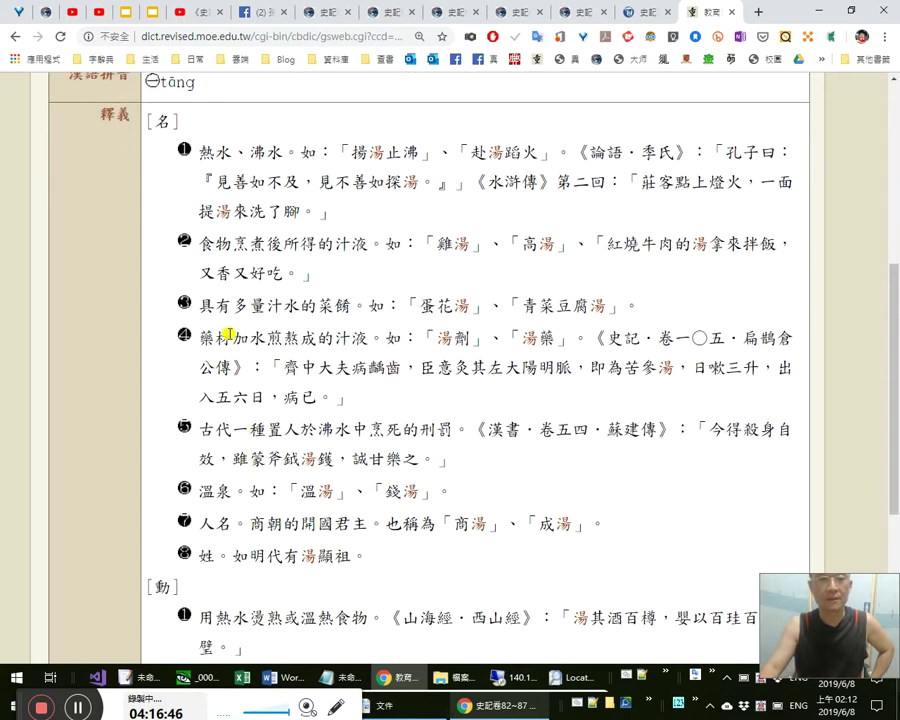
scroll(235, 345, "up", 1)
scroll(242, 400, "down", 4)
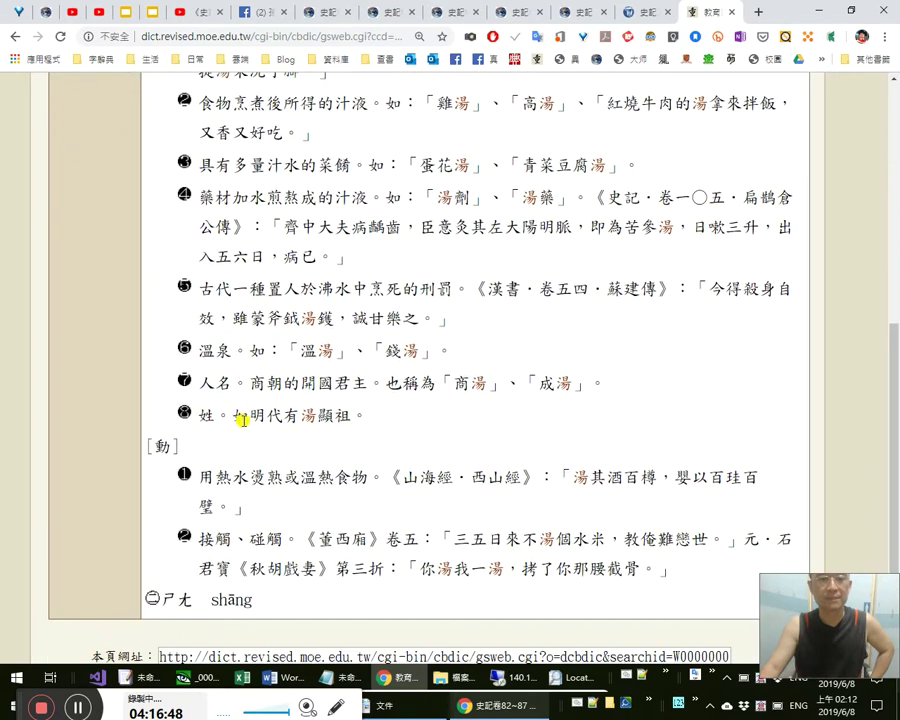
scroll(242, 420, "down", 2)
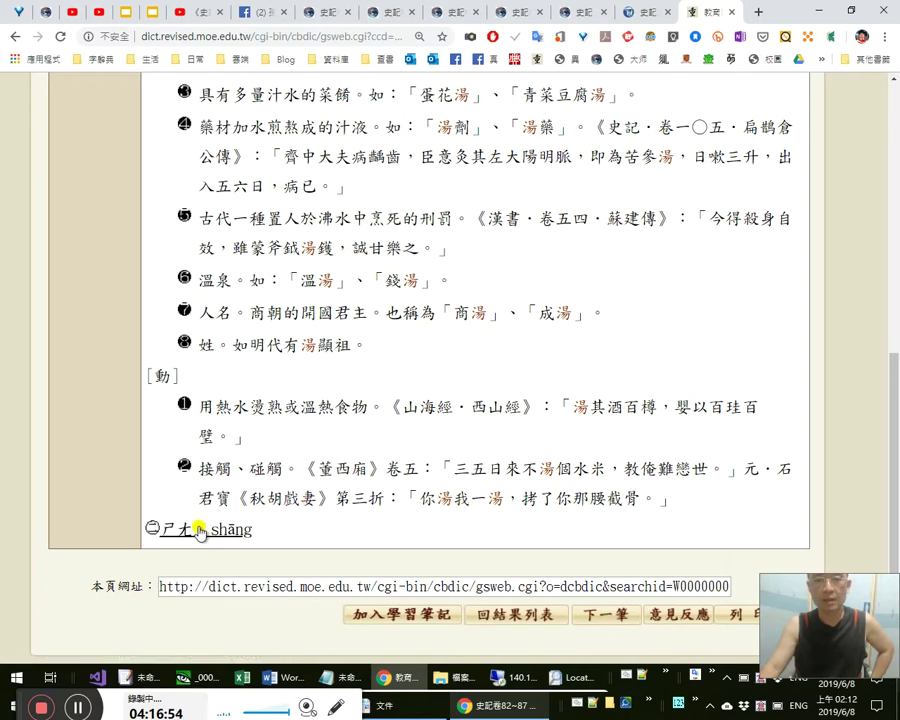
Open the second entry for 湯, read shāng, from the dictionary's result list.
left_click(199, 530)
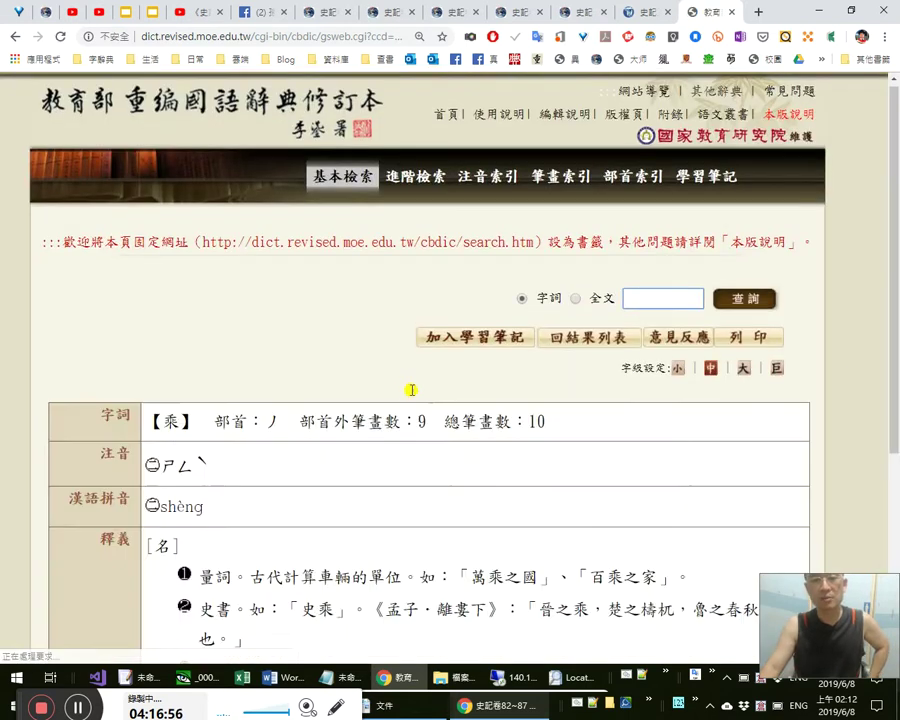
scroll(411, 390, "down", 4)
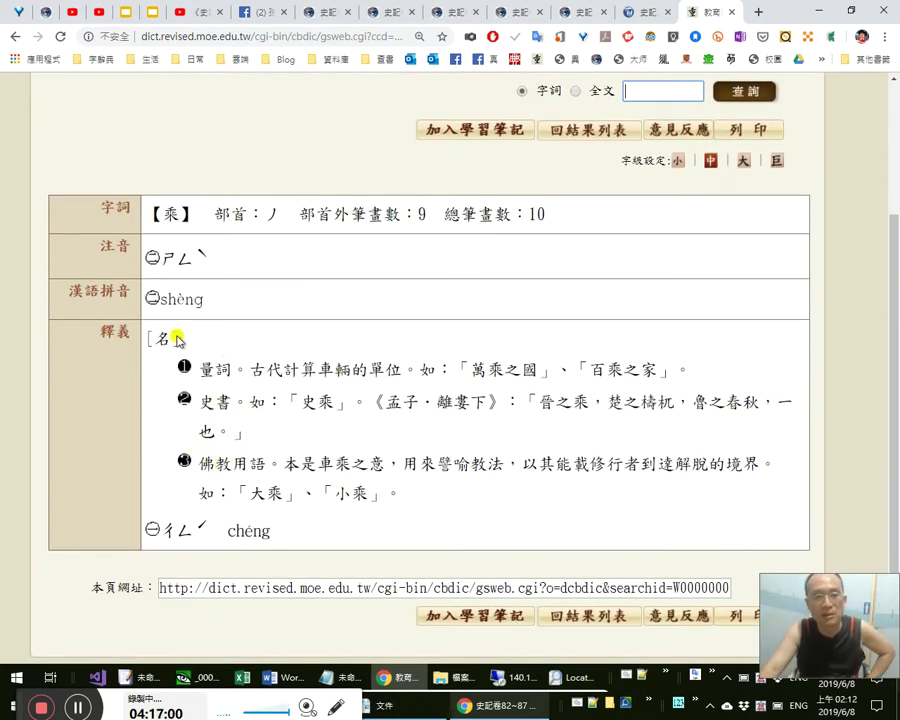
left_click(15, 37)
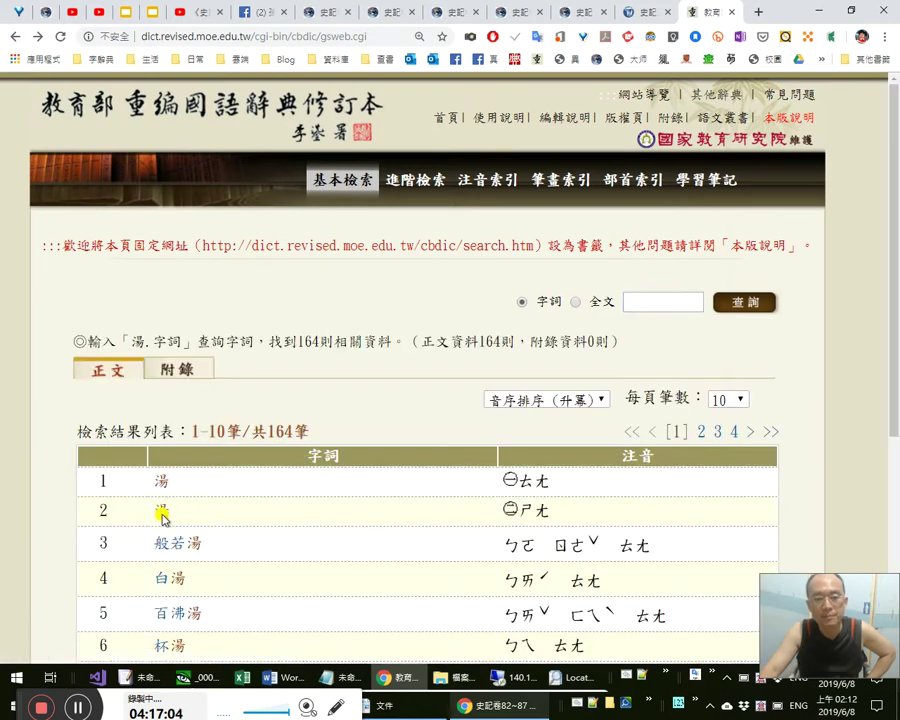
left_click(161, 513)
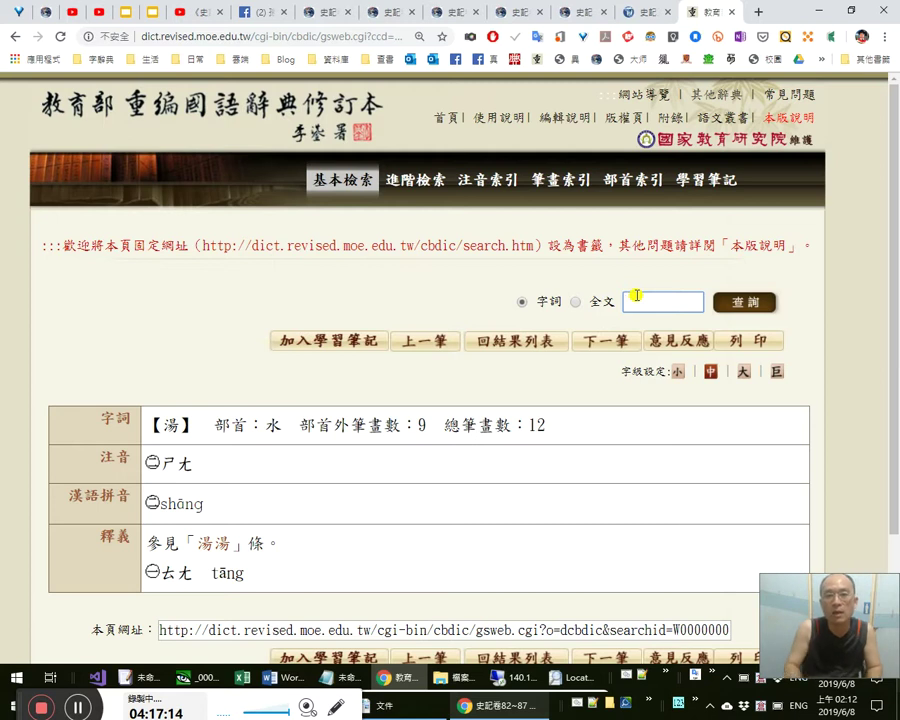
Look up 湯 in the 國學大師 character dictionary.
left_click(634, 59)
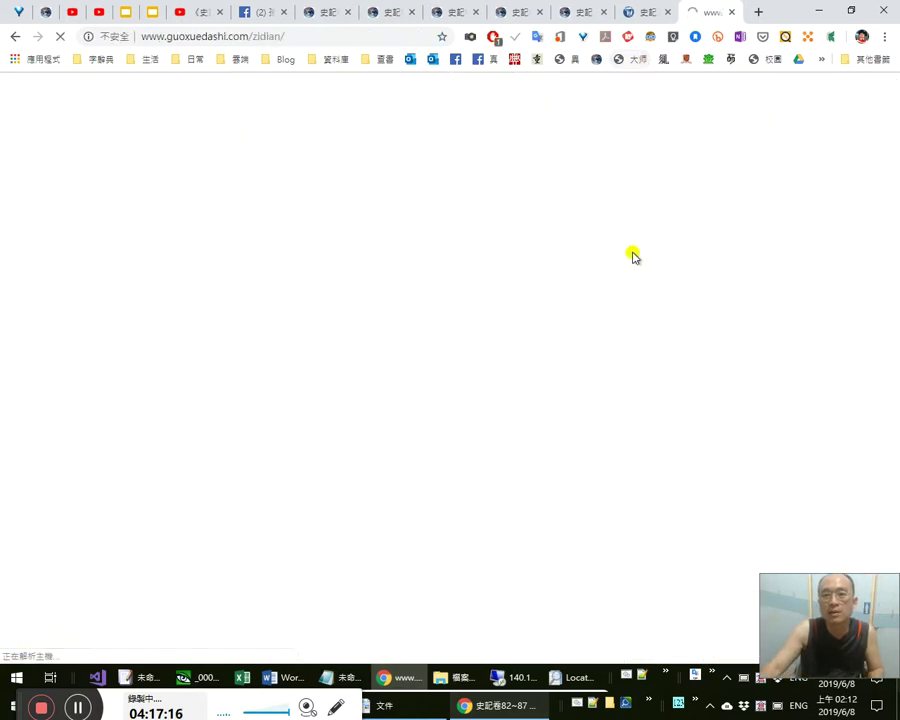
left_click(336, 244)
key("ctrl+v")
key("Return")
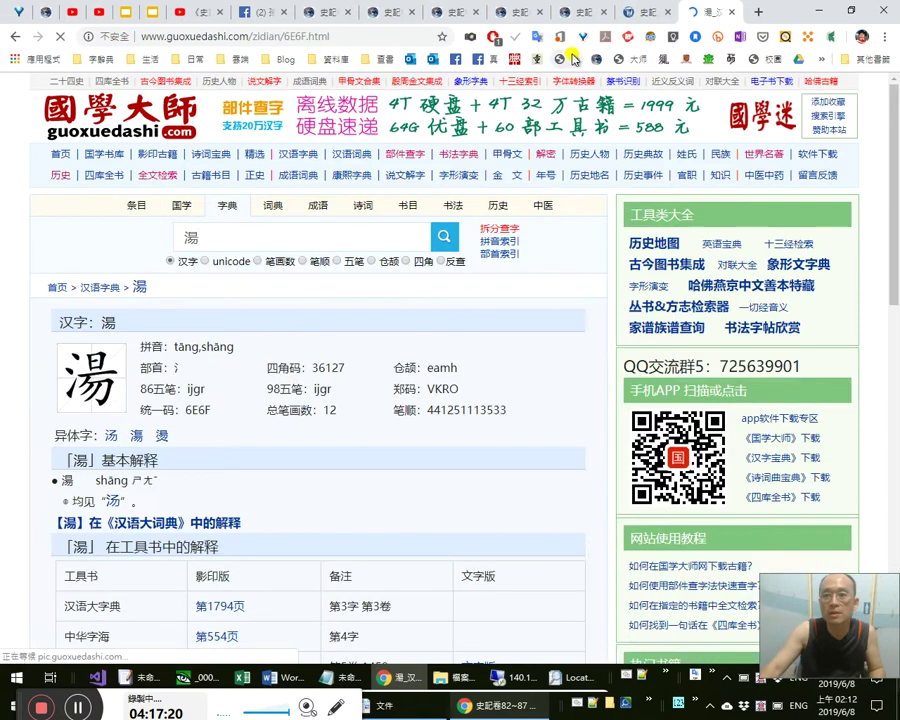
Look up 湯 in the 教育部異體字字典 and examine its variants and explanation.
left_click(573, 58)
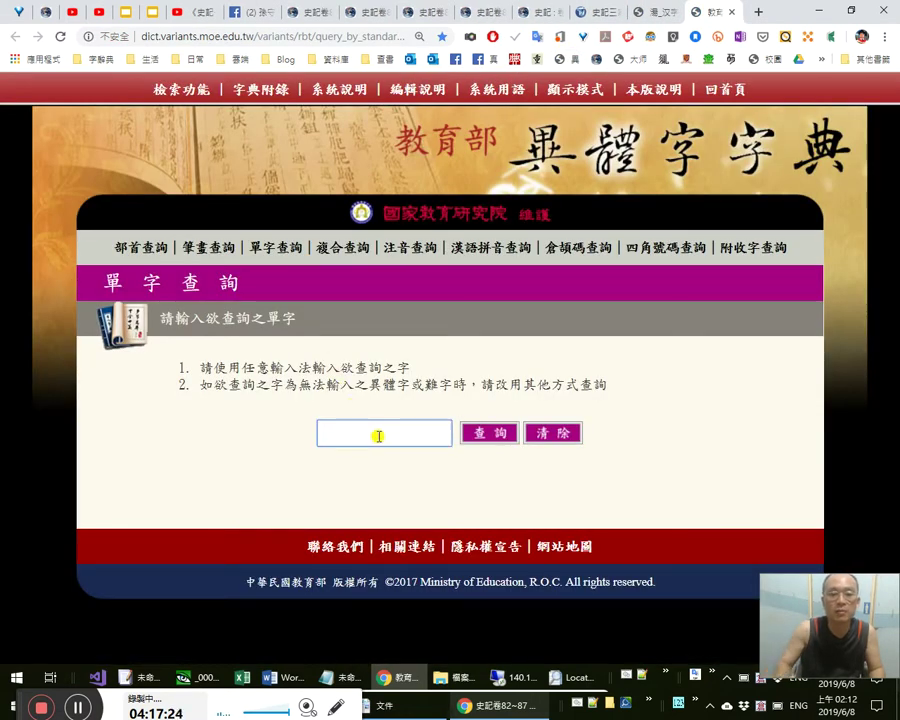
left_click(378, 436)
type("湯")
key("Return")
left_click(458, 432)
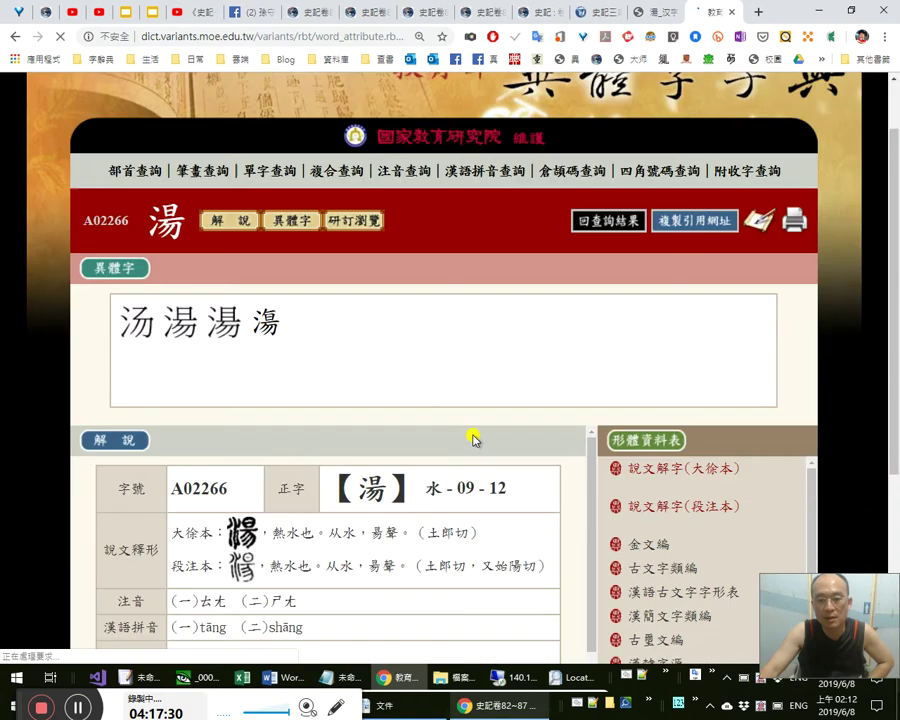
scroll(473, 440, "down", 6)
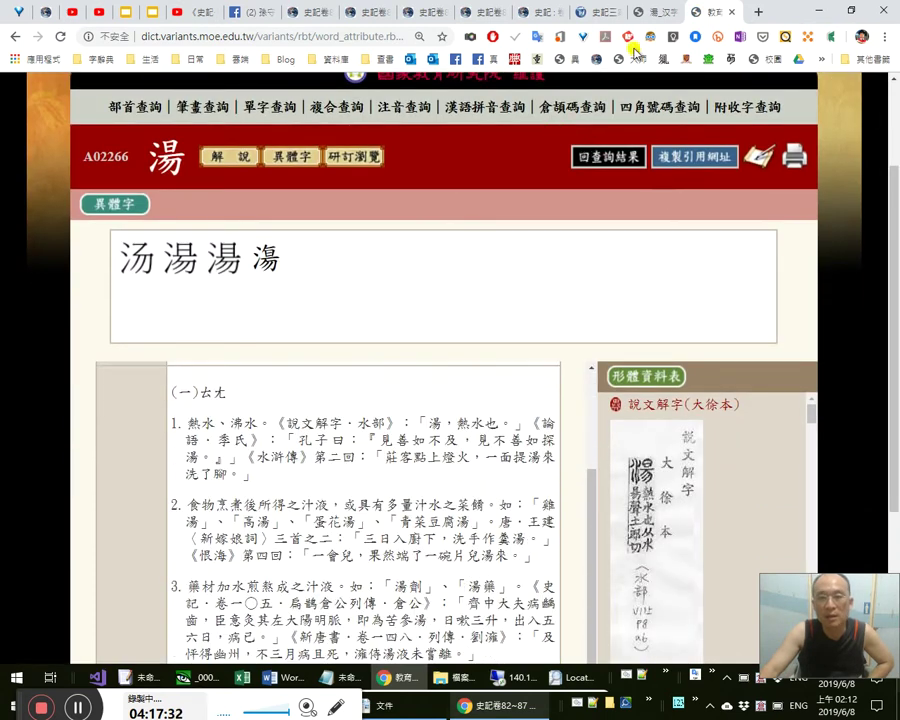
left_click(713, 13)
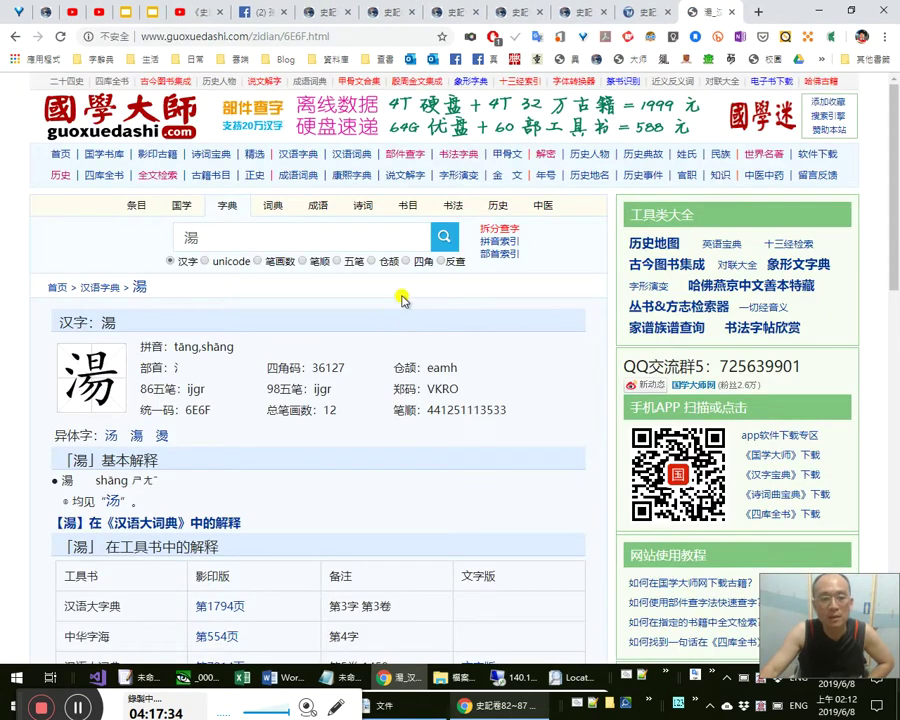
key("ctrl+shift+t")
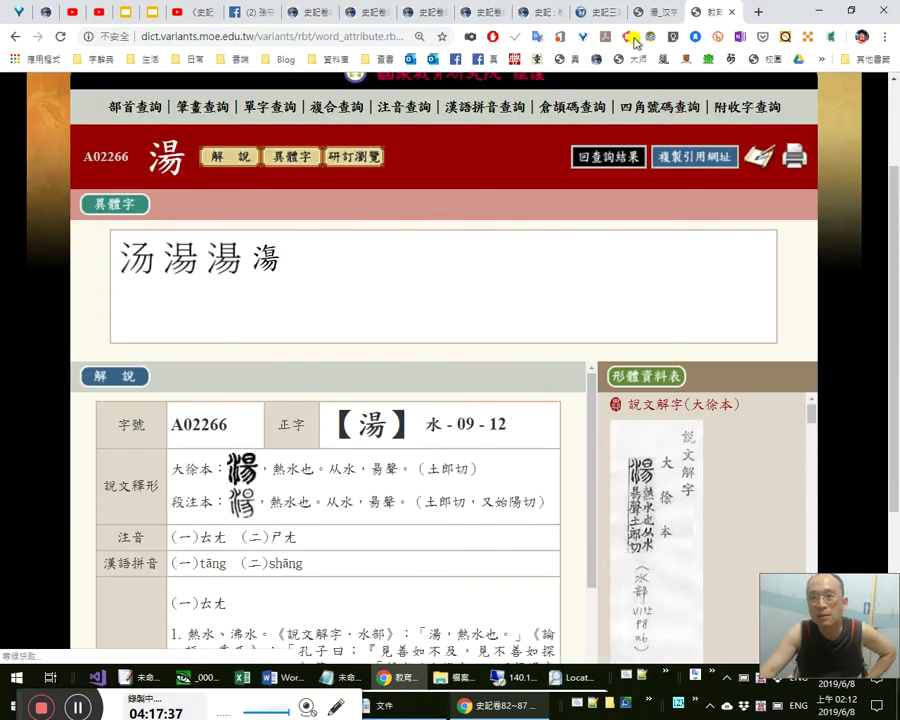
Look up 湯 in the 漢語多功能字庫 in a separate tab and examine its 形義通解 explanation.
middle_click(687, 59)
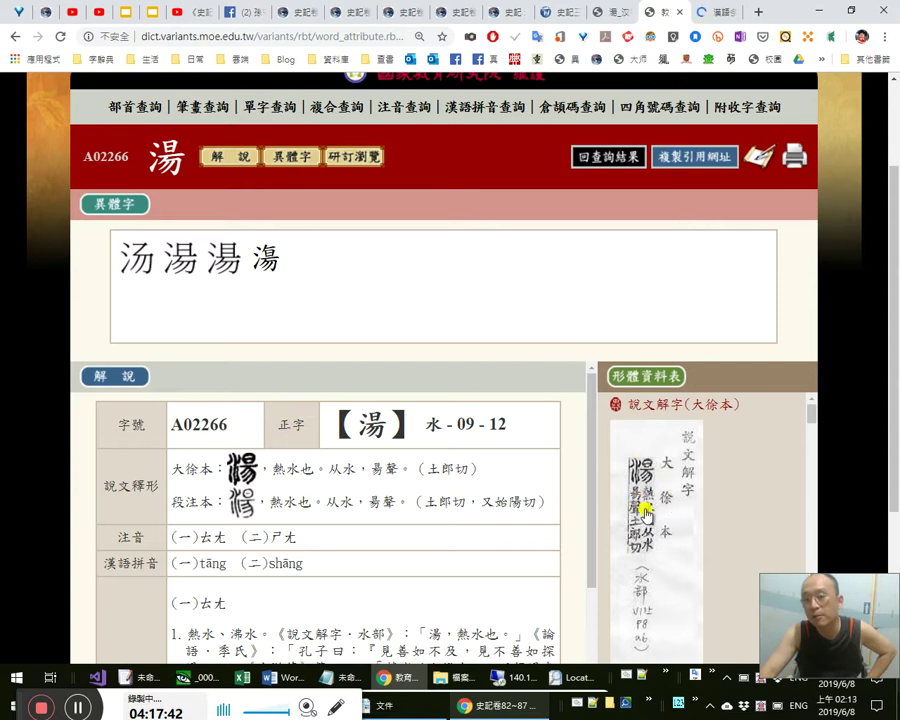
left_click(710, 12)
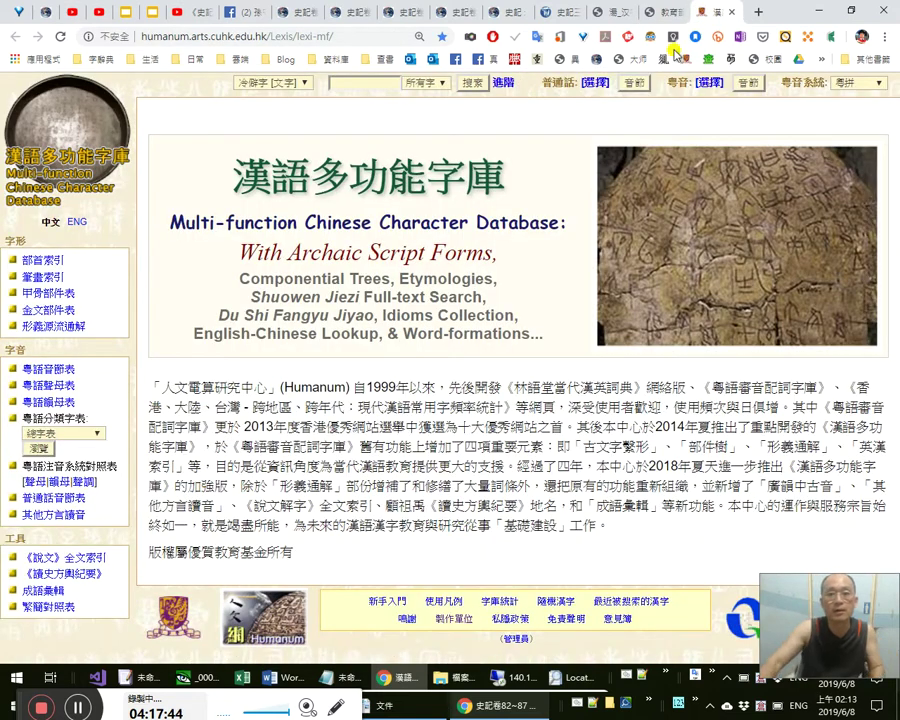
left_click(342, 80)
type("湯")
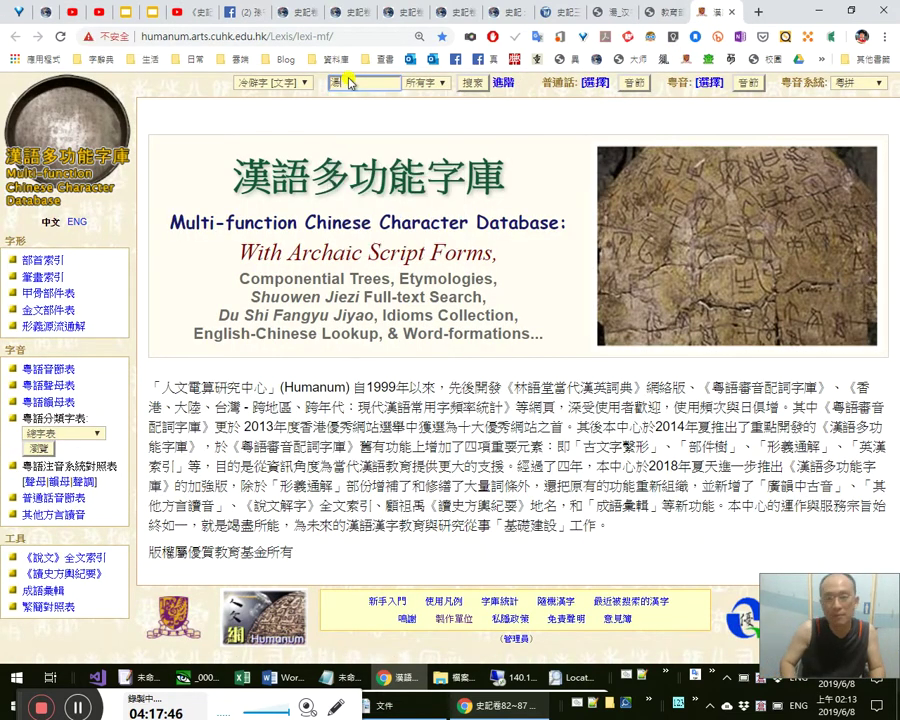
key("Return")
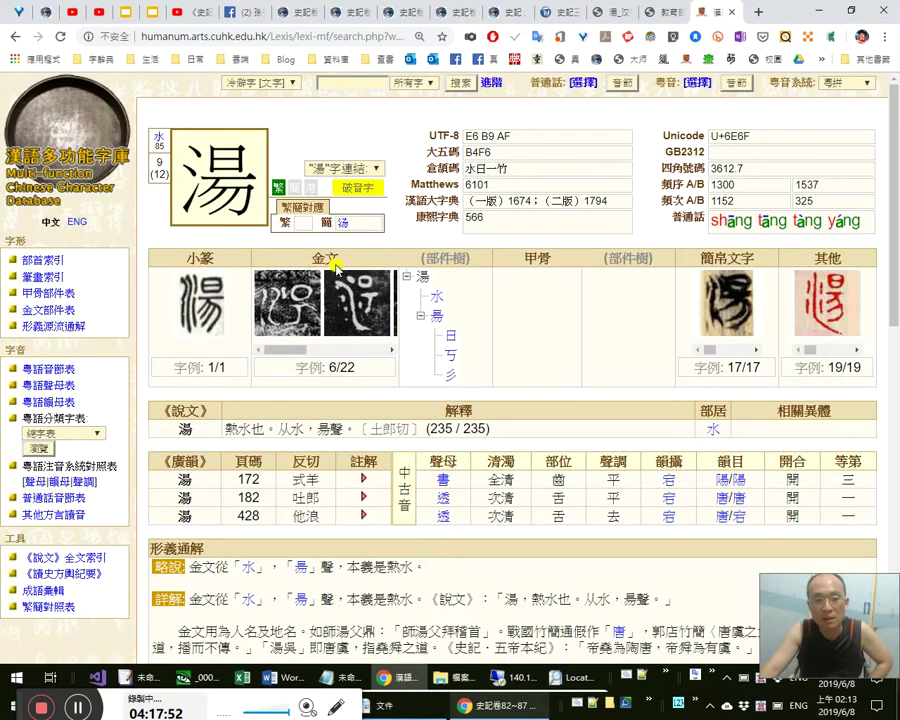
scroll(338, 320, "down", 3)
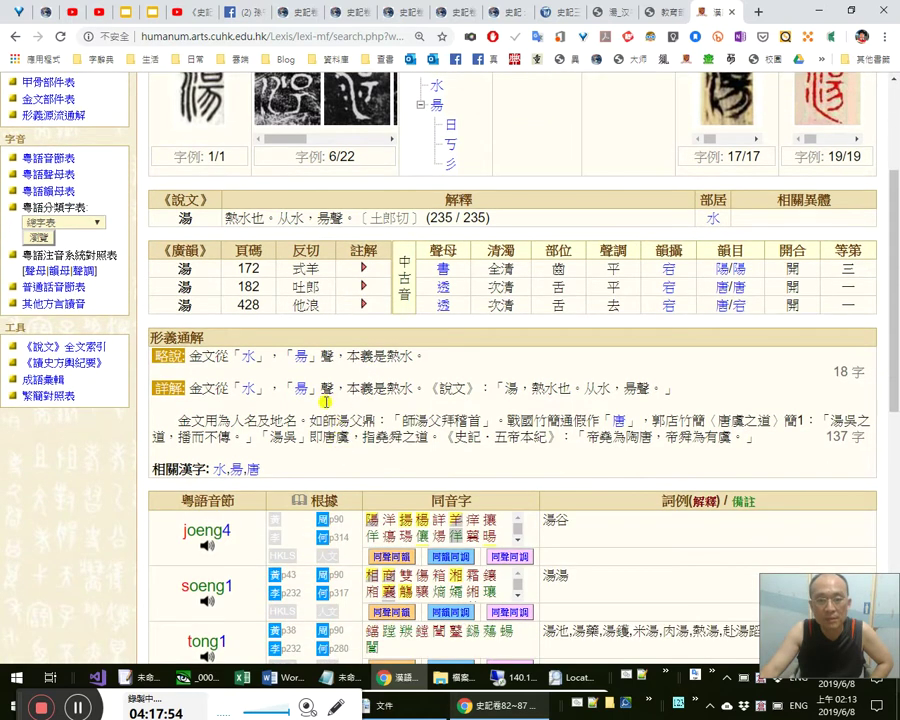
double_click(300, 388)
left_click(307, 421)
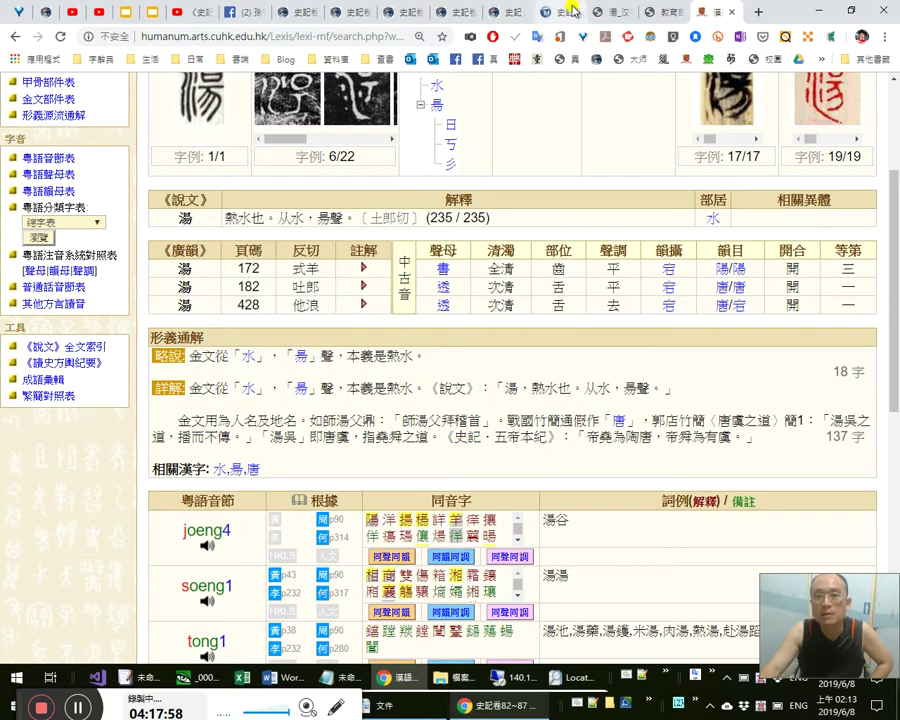
From the 國學大師 entry for 湯, open the 汤 entry and the 汉语大字典 scan of page 1794 in separate tabs.
left_click(610, 14)
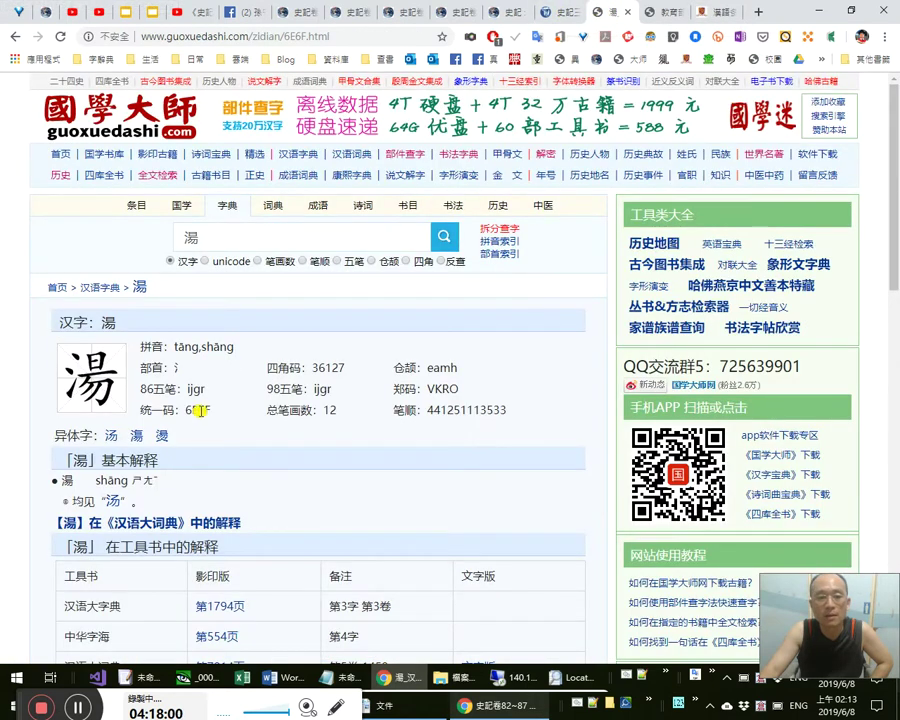
scroll(200, 410, "down", 3)
left_click(112, 290)
left_click(559, 22)
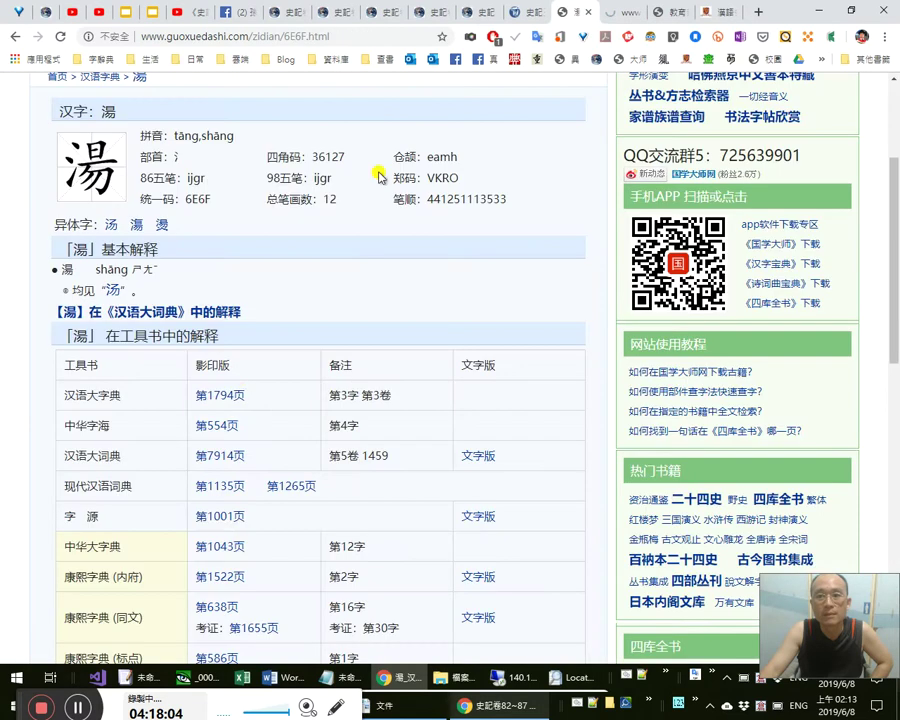
middle_click(224, 397)
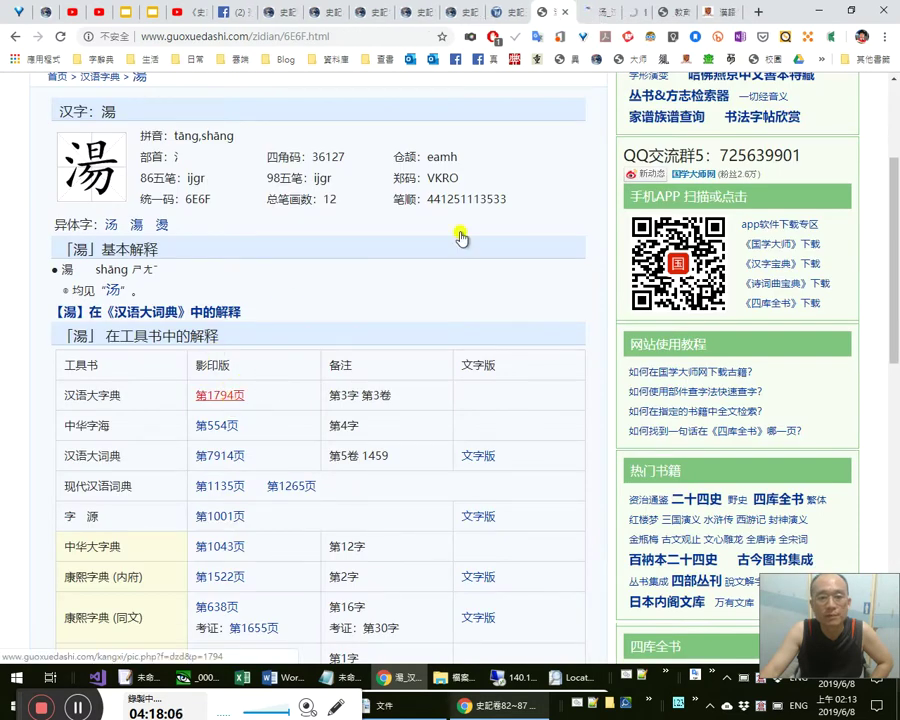
left_click(645, 12)
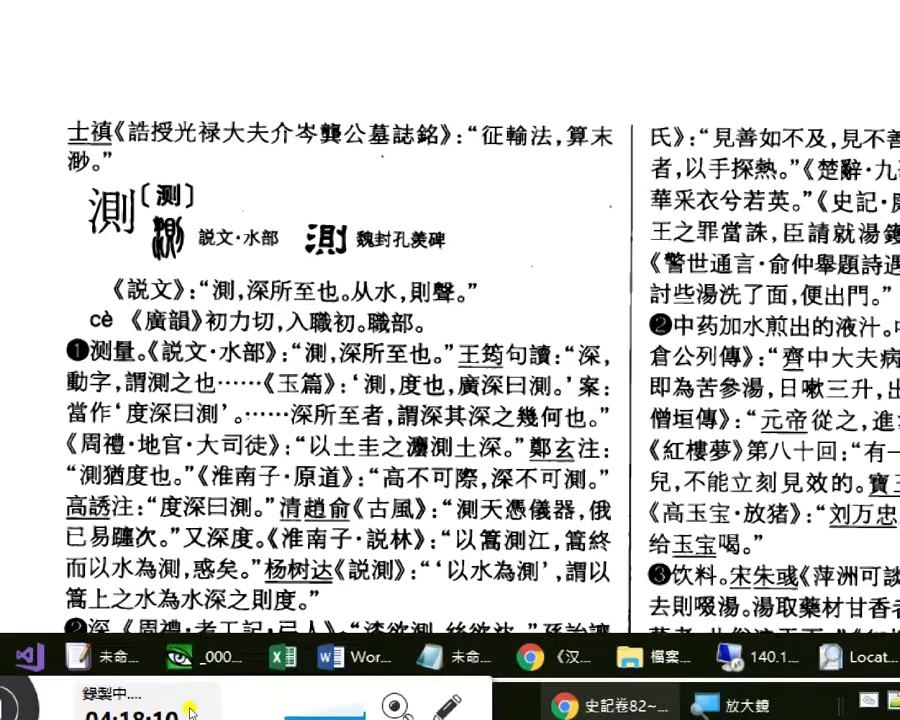
Magnify 汉语大字典 page 1794 and examine the ancient forms of 湯 and its tāng reading and senses.
scroll(298, 551, "down", 1)
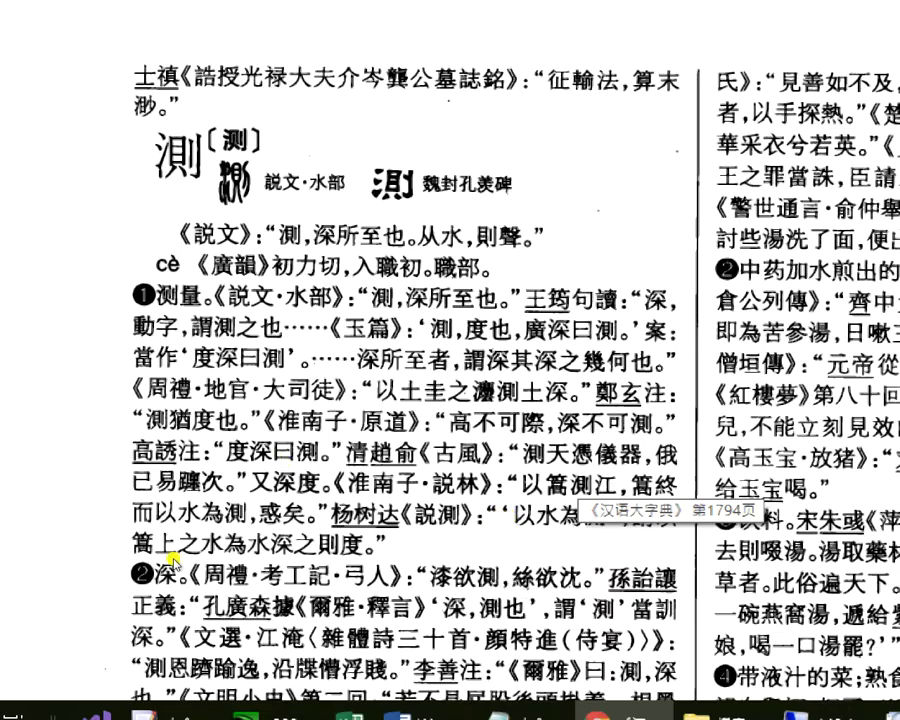
scroll(289, 497, "down", 10)
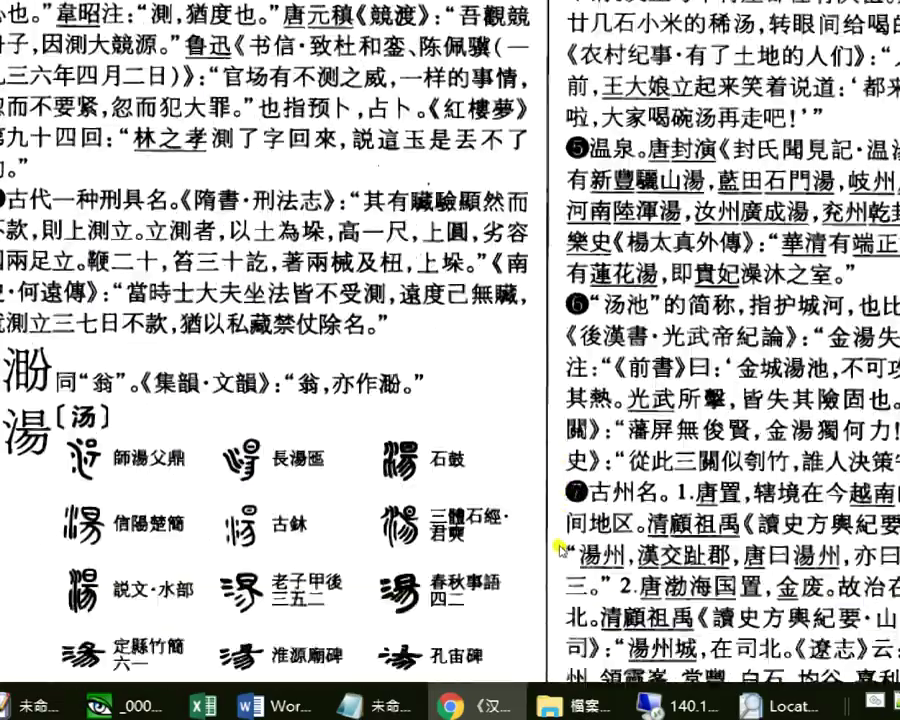
scroll(300, 560, "up", 3)
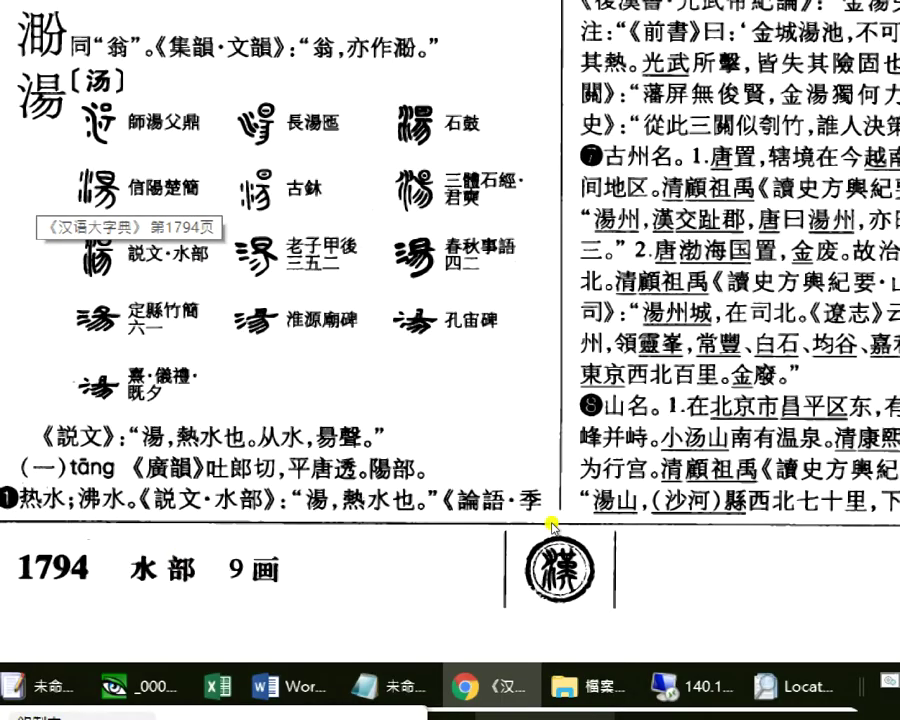
scroll(553, 527, "up", 5)
scroll(553, 527, "up", 10)
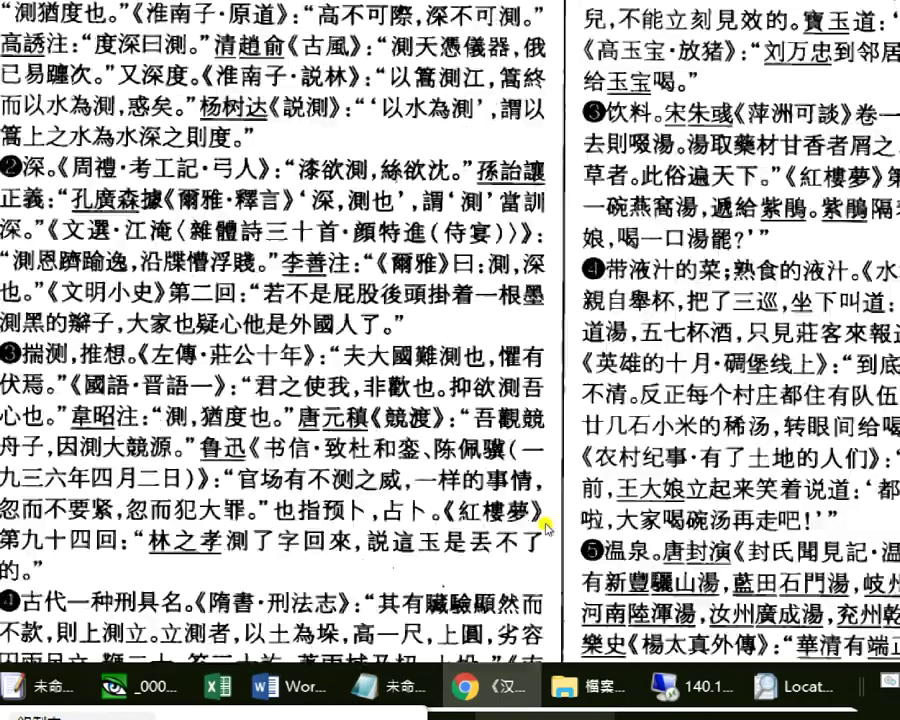
scroll(527, 527, "down", 5)
scroll(527, 527, "down", 4)
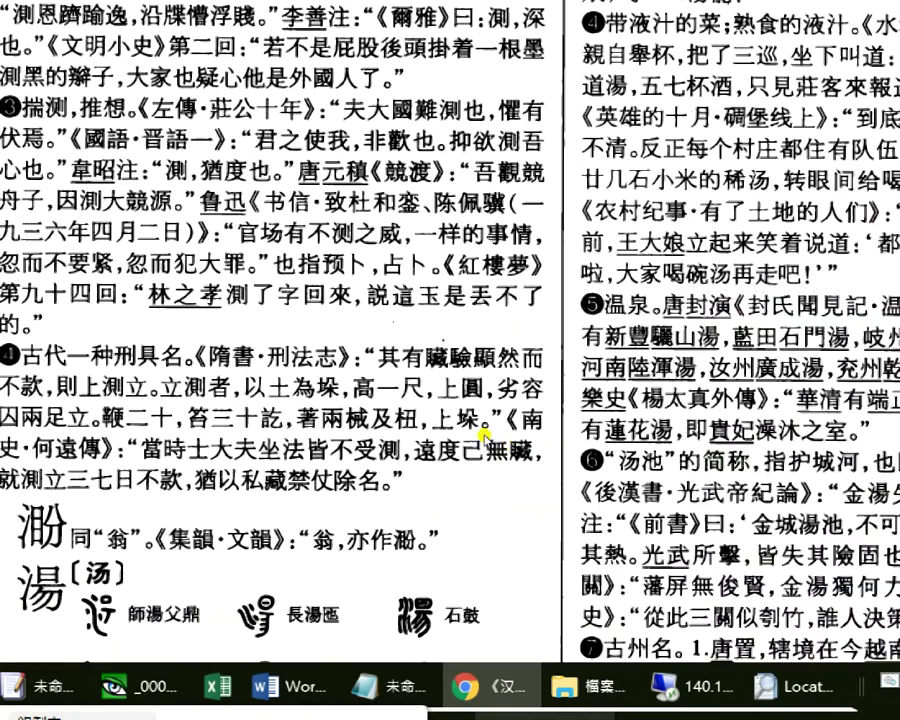
scroll(516, 538, "down", 7)
scroll(516, 541, "up", 2)
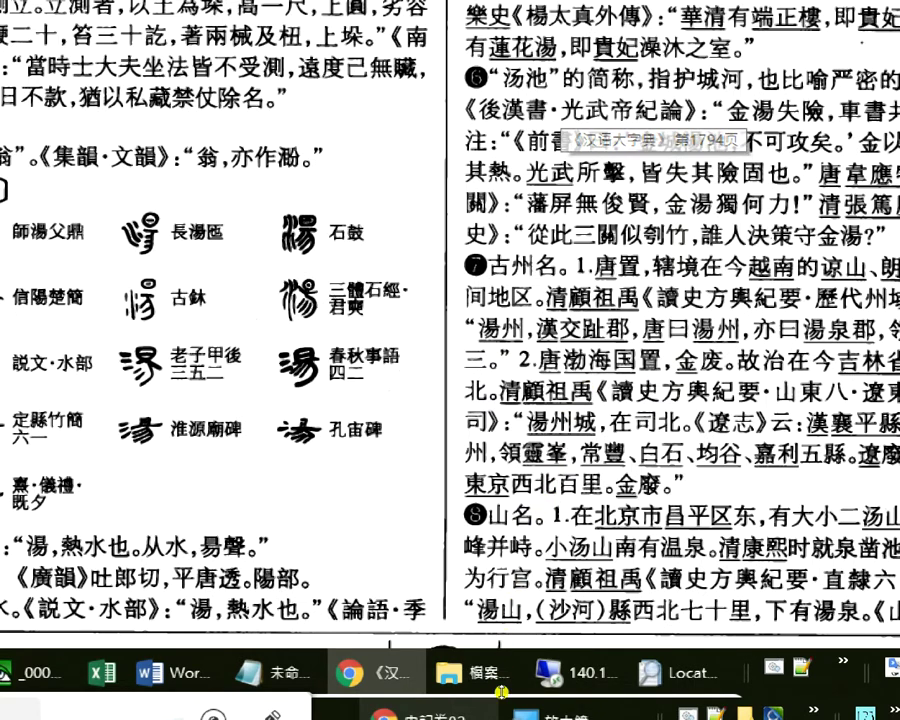
scroll(663, 497, "down", 4)
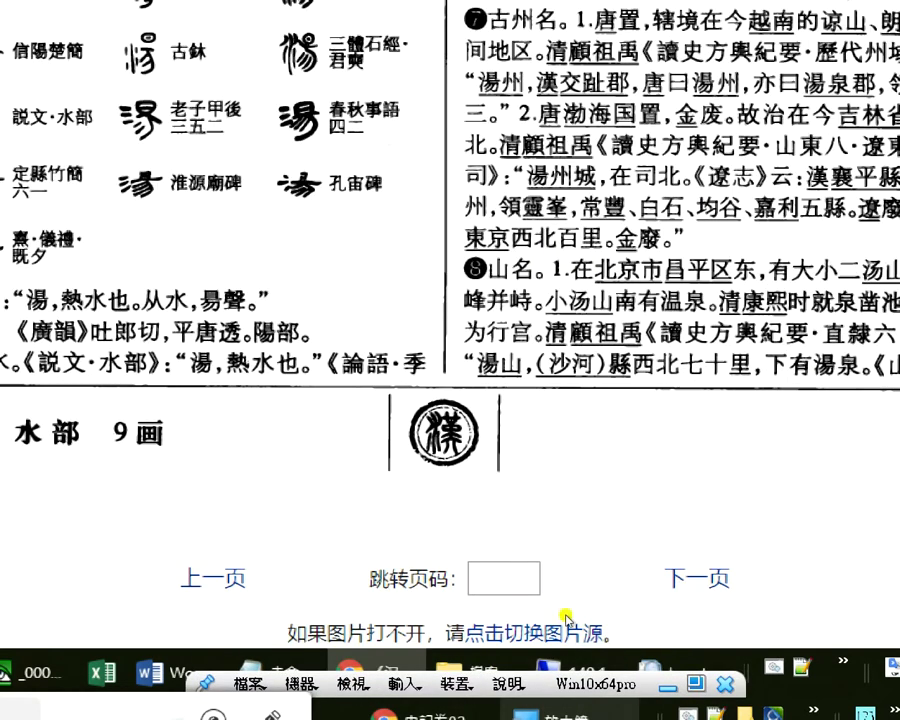
Continue to 汉语大字典 page 1795 and examine the tàng and shāng readings of 湯, including 湯湯.
scroll(410, 520, "down", 10)
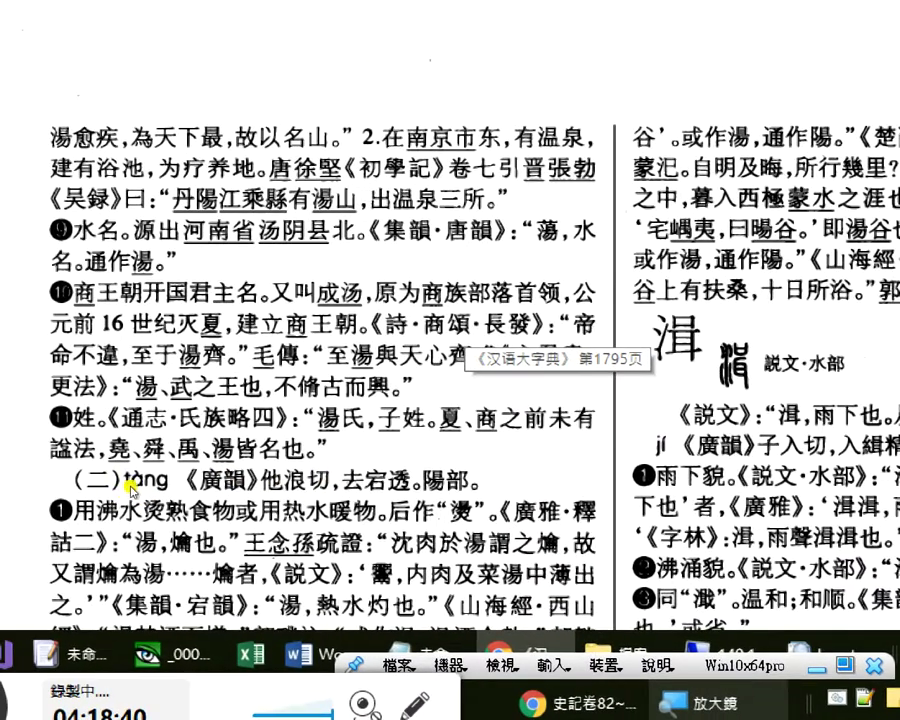
scroll(199, 506, "down", 2)
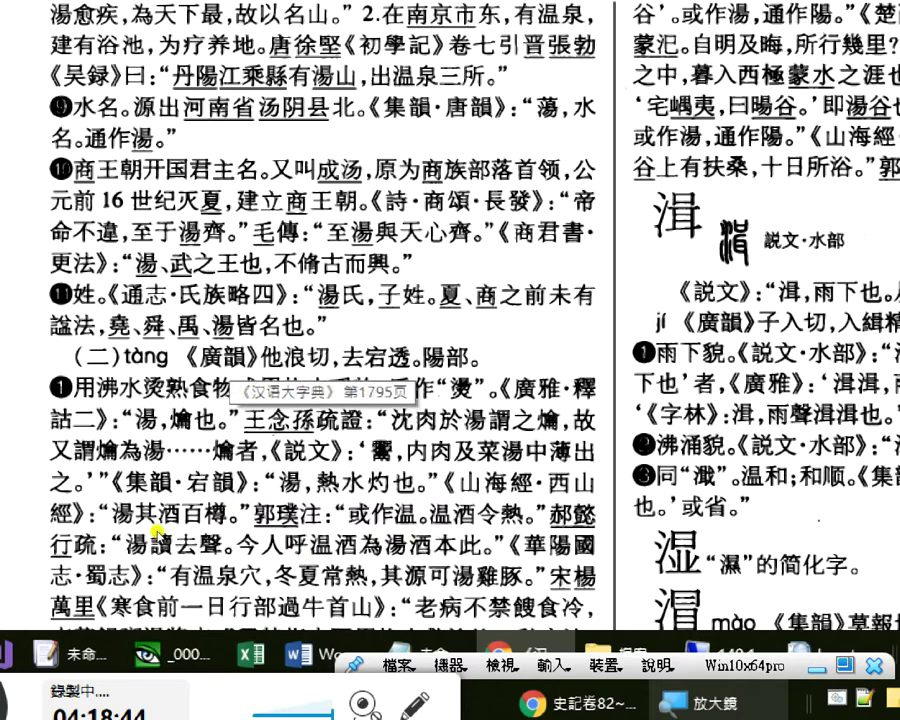
scroll(325, 520, "down", 3)
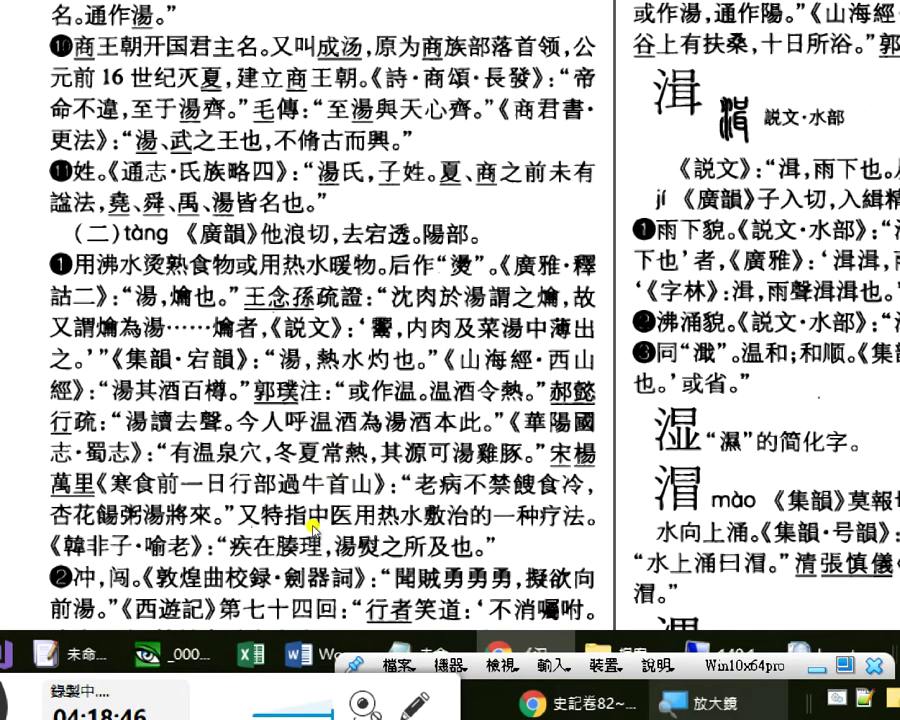
scroll(220, 368, "down", 3)
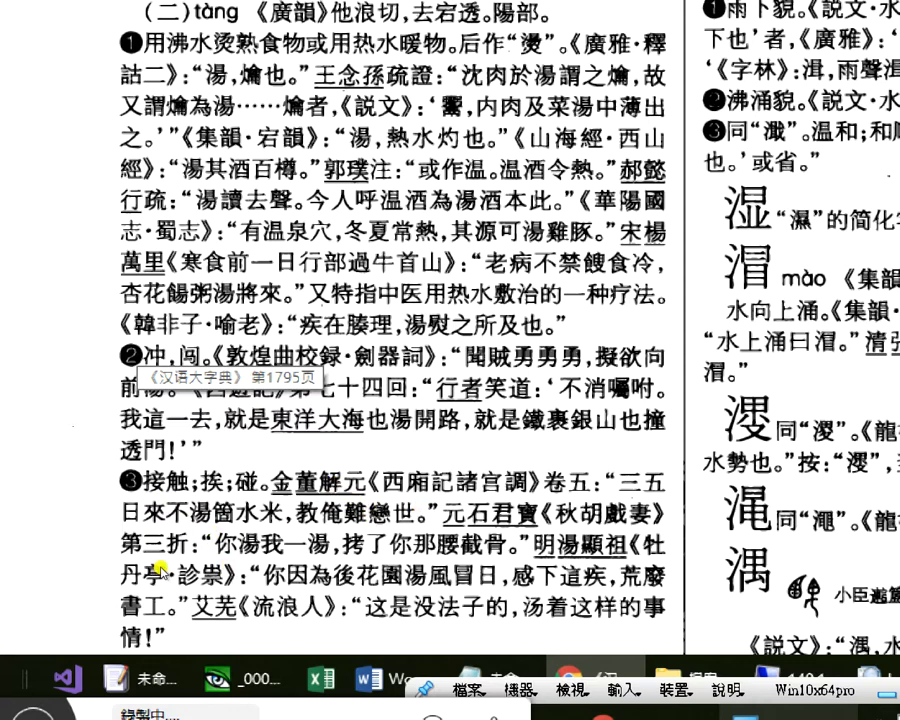
scroll(354, 520, "down", 5)
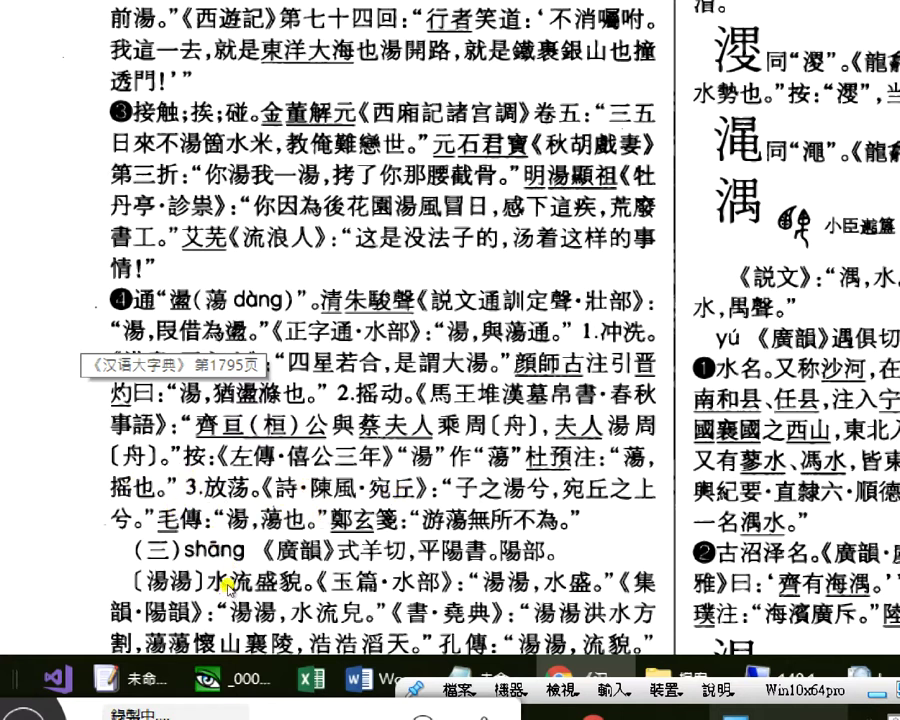
scroll(213, 557, "down", 3)
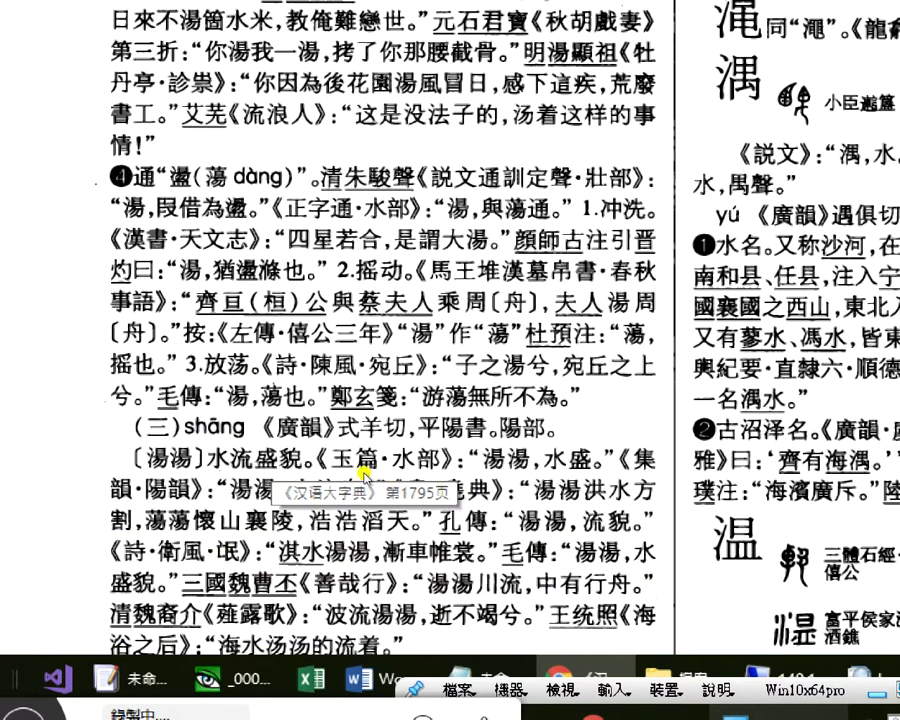
scroll(370, 475, "up", 7)
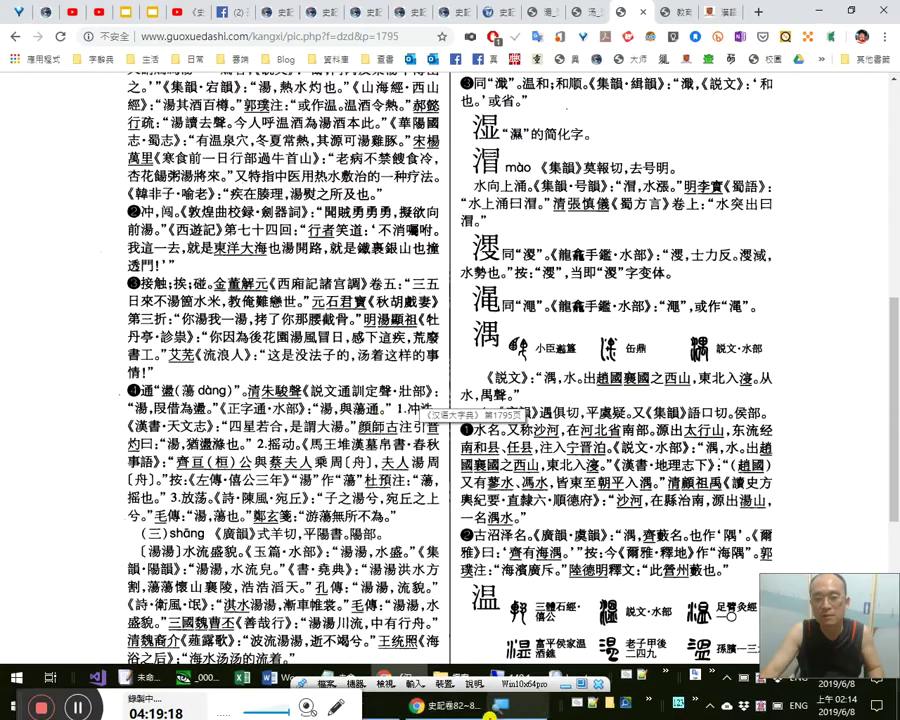
Look up 揚 in the 國學大師 character dictionary, using the tab that holds the 汤 entry.
left_click(570, 15)
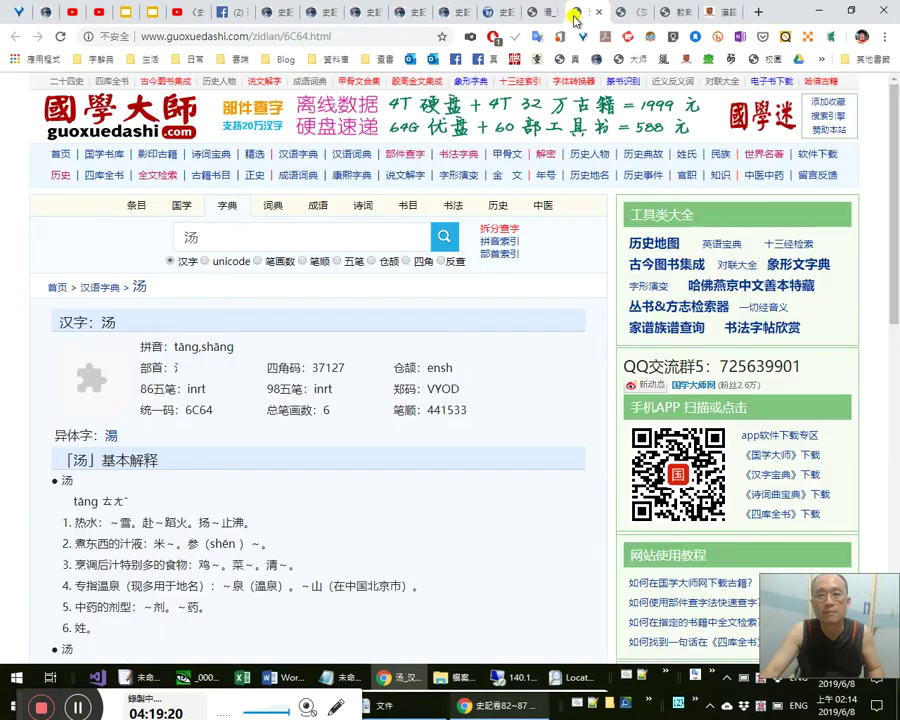
double_click(319, 236)
type("揚")
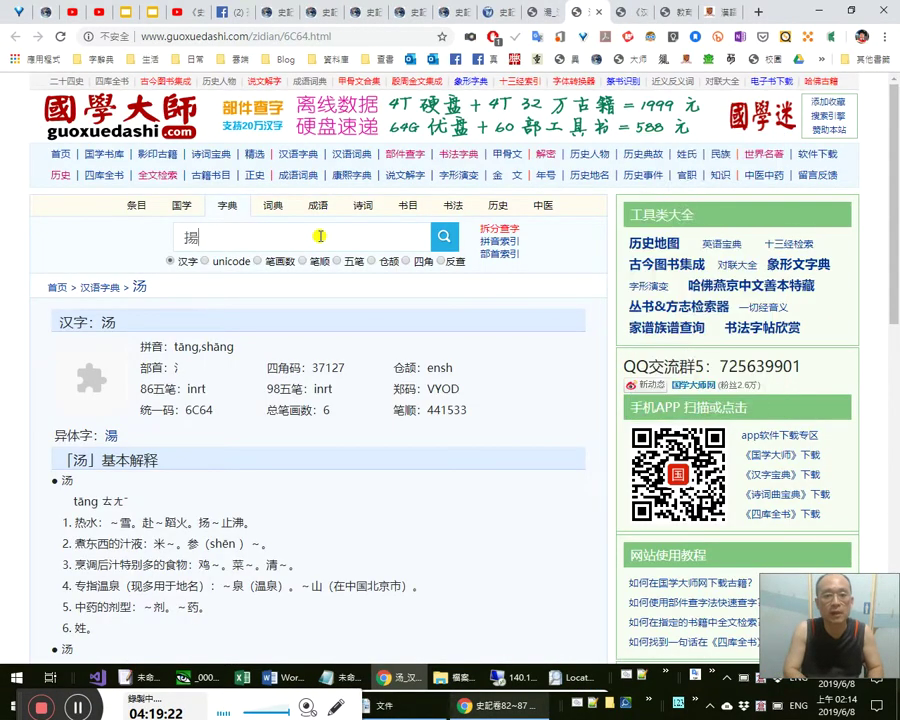
key("Return")
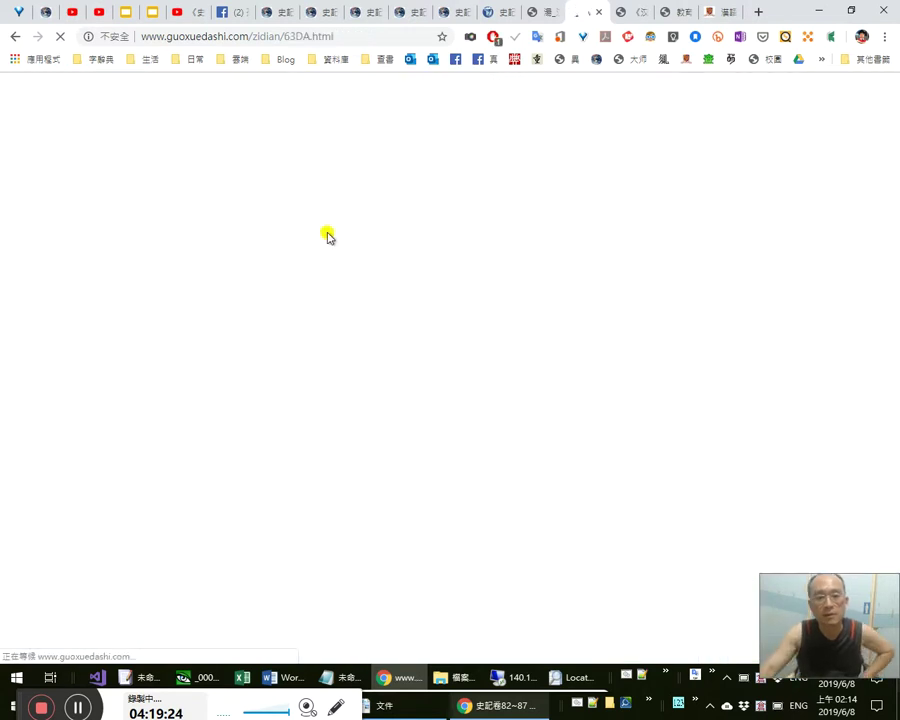
Open the 汉语大字典 scan of page 2027 for 揚 in a separate tab, magnify it and examine the senses.
scroll(418, 400, "down", 5)
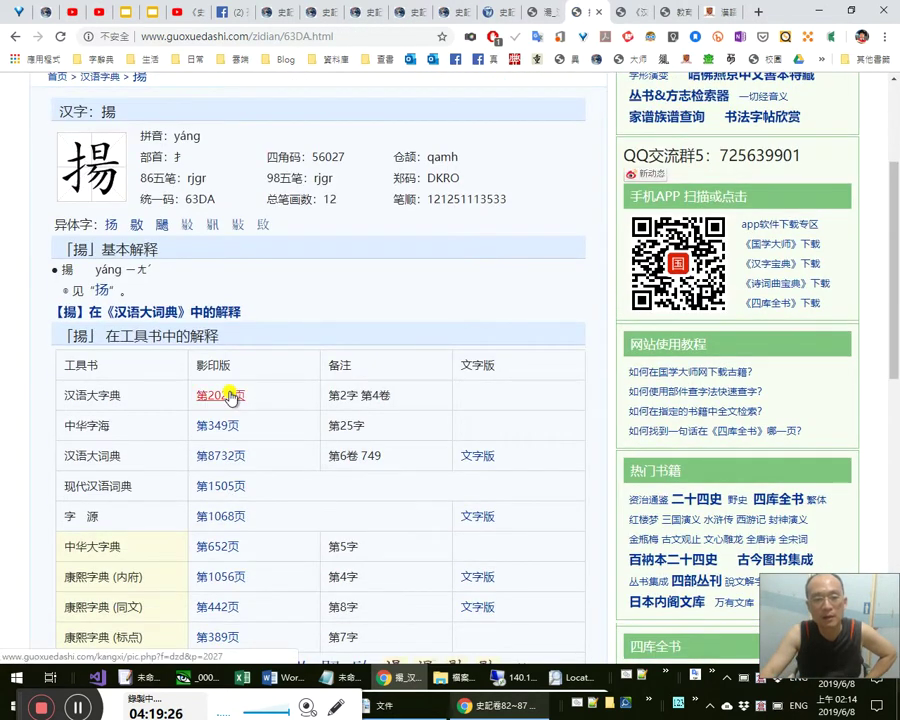
left_click(602, 14)
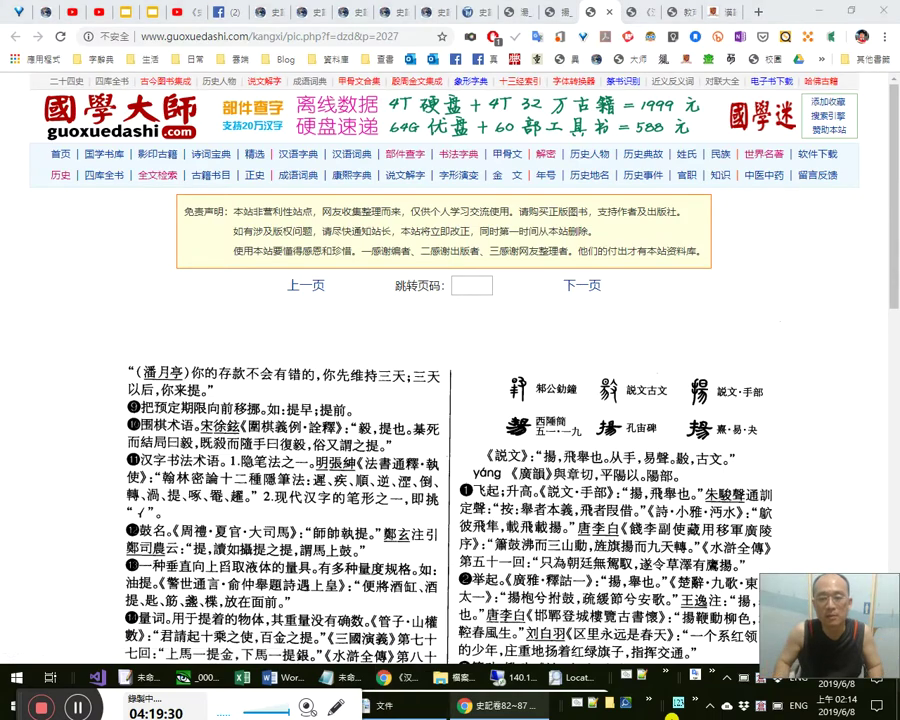
key("super+plus")
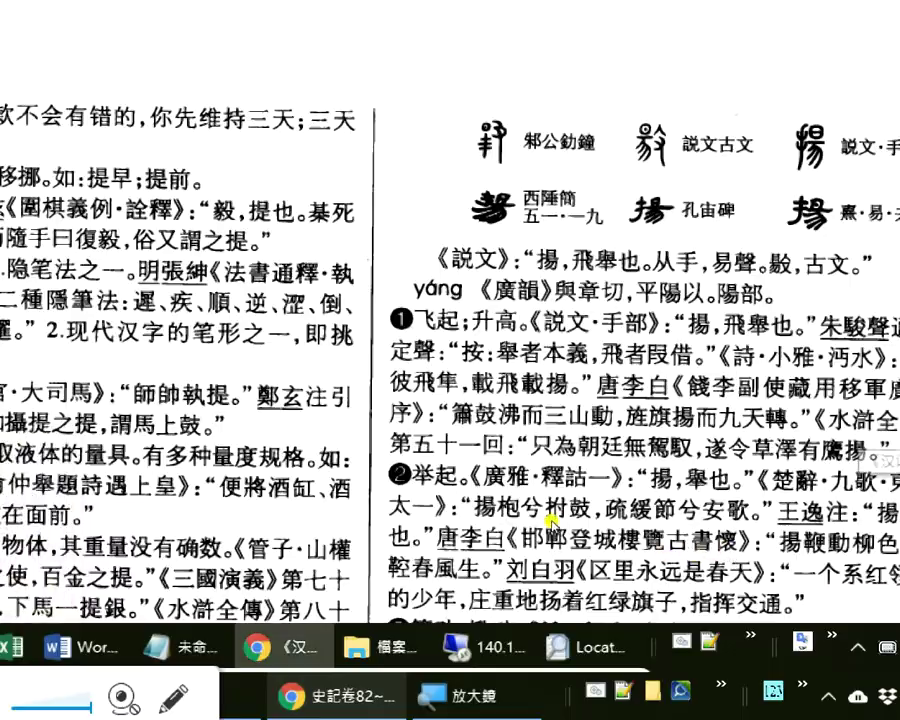
scroll(560, 560, "down", 3)
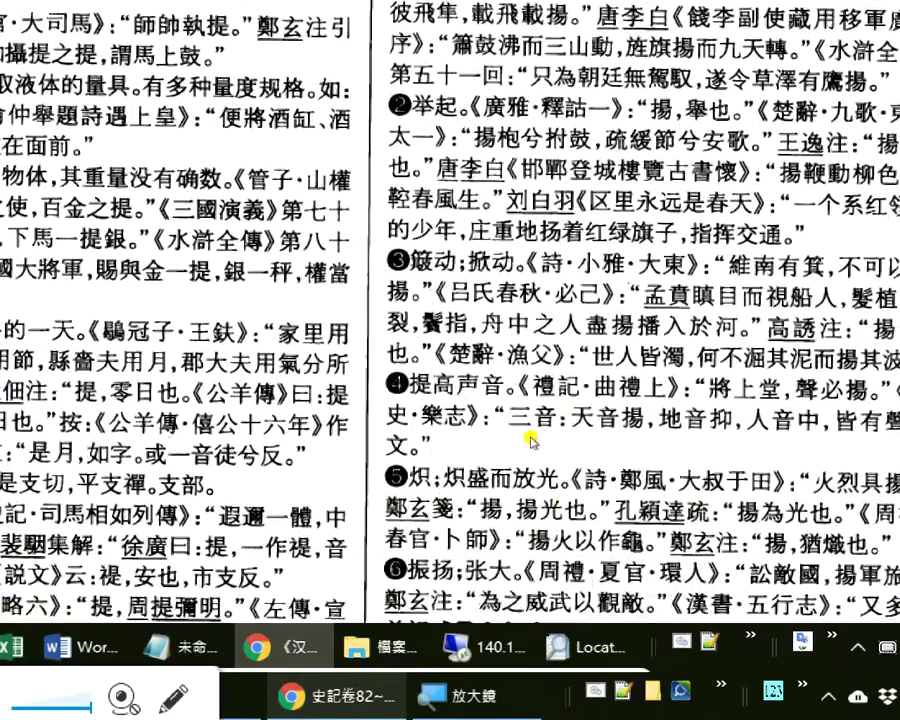